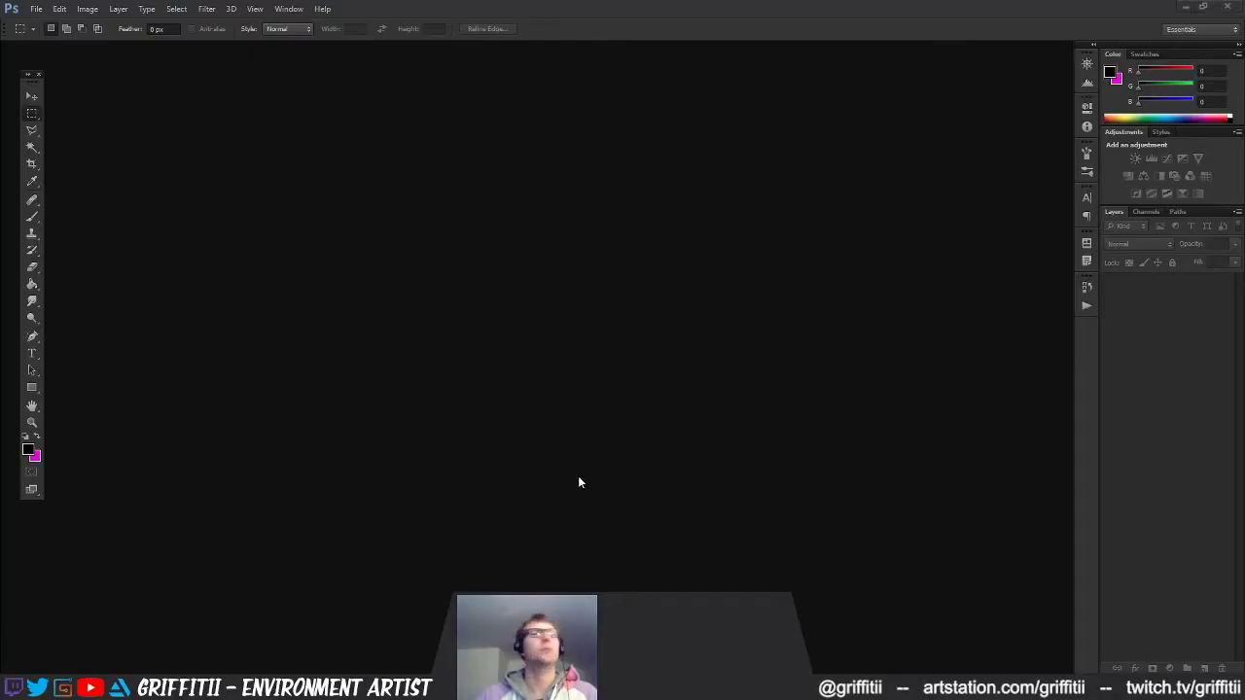
# Open the images MP_Progress_03f and Concept_01 from the Progress folder.
pyautogui.hotkey('ctrl', 'o')
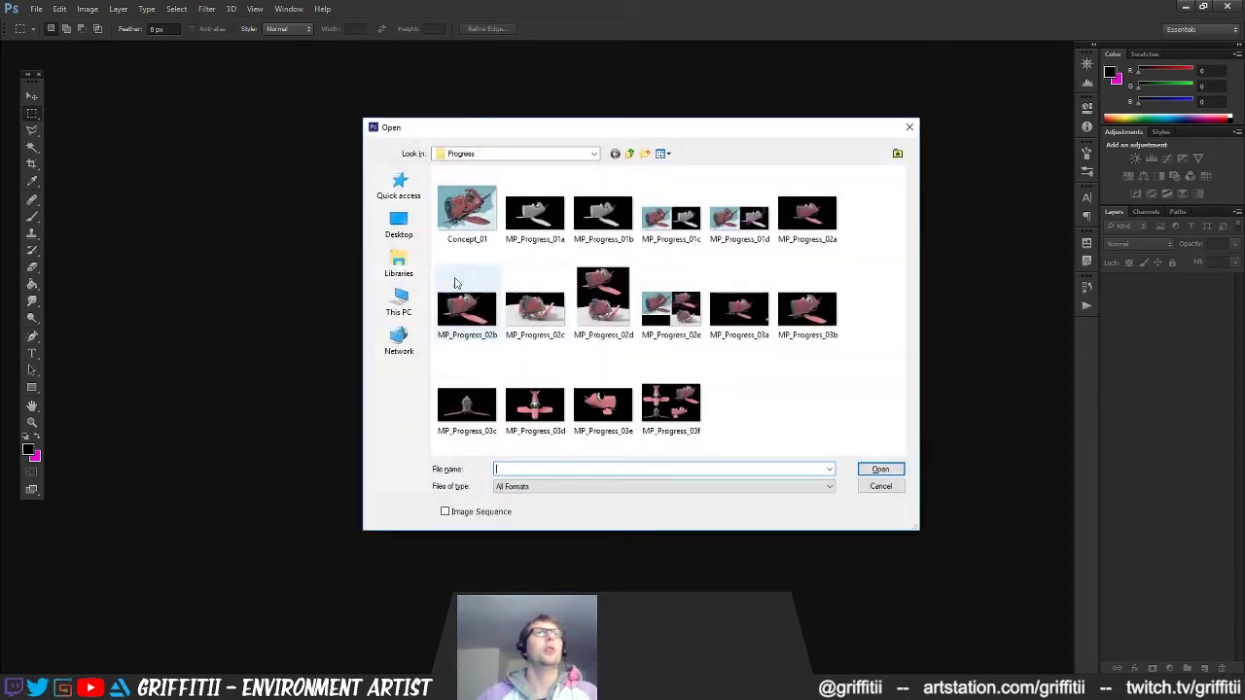
pyautogui.click(676, 404)
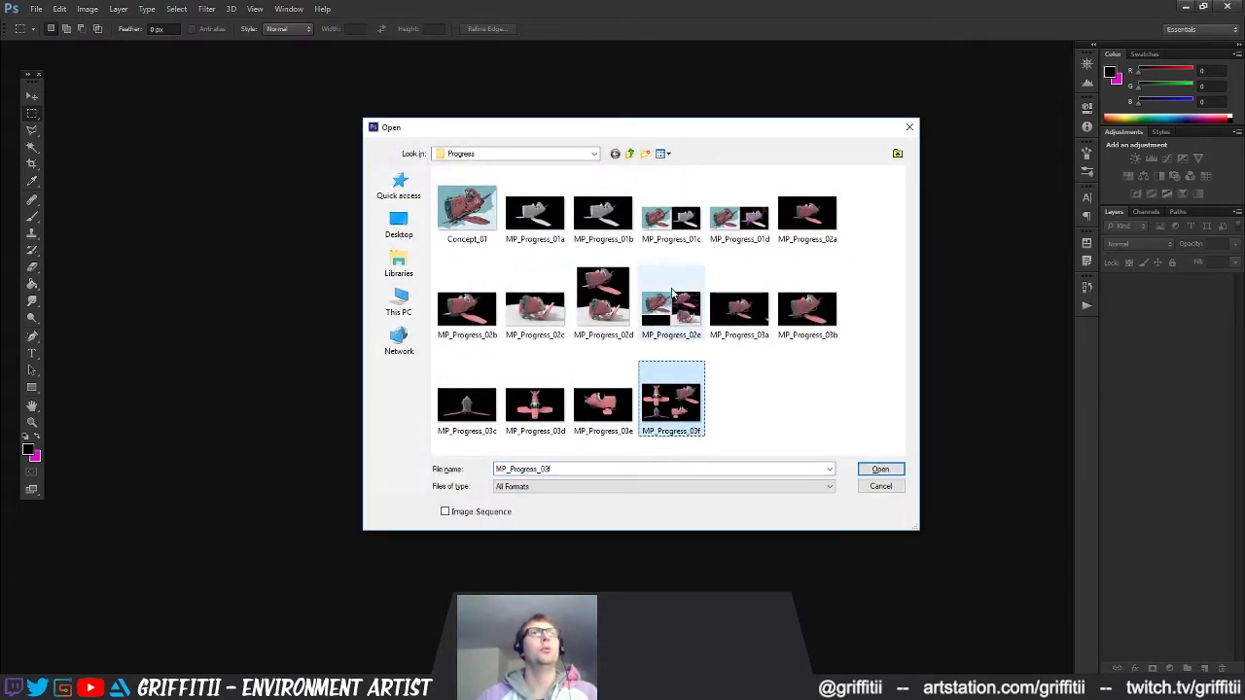
pyautogui.doubleClick(669, 394)
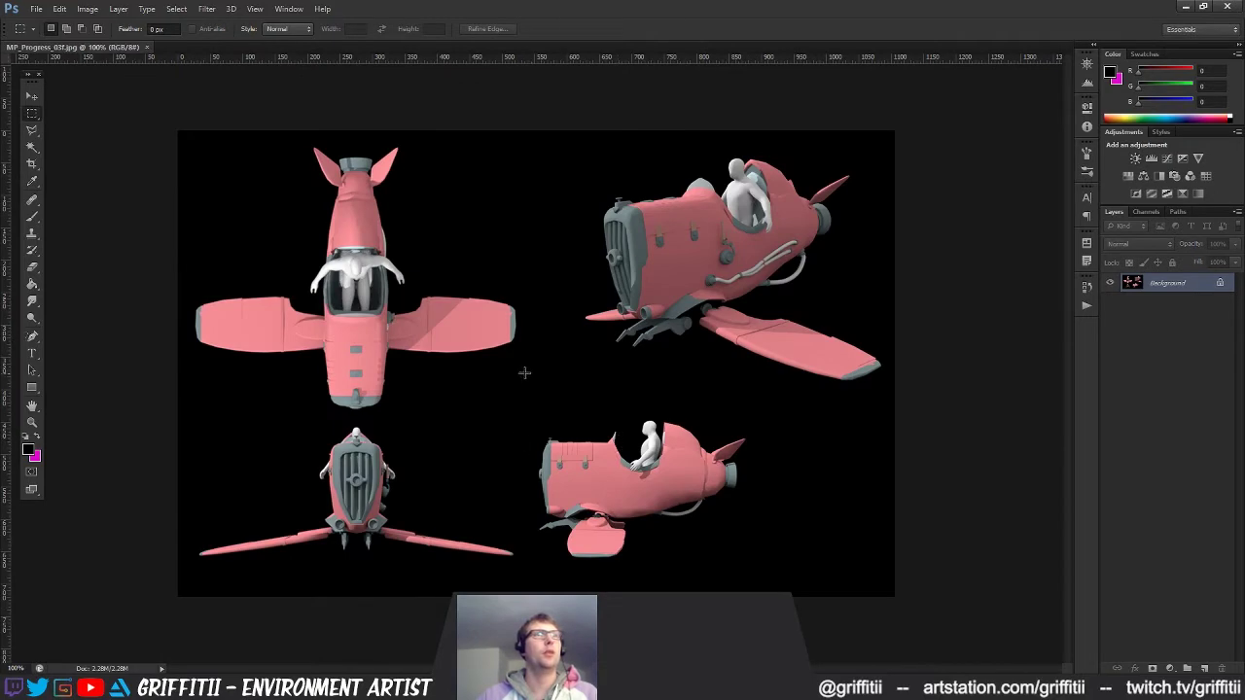
pyautogui.hotkey('alt', 'Tab')
pyautogui.click(412, 271)
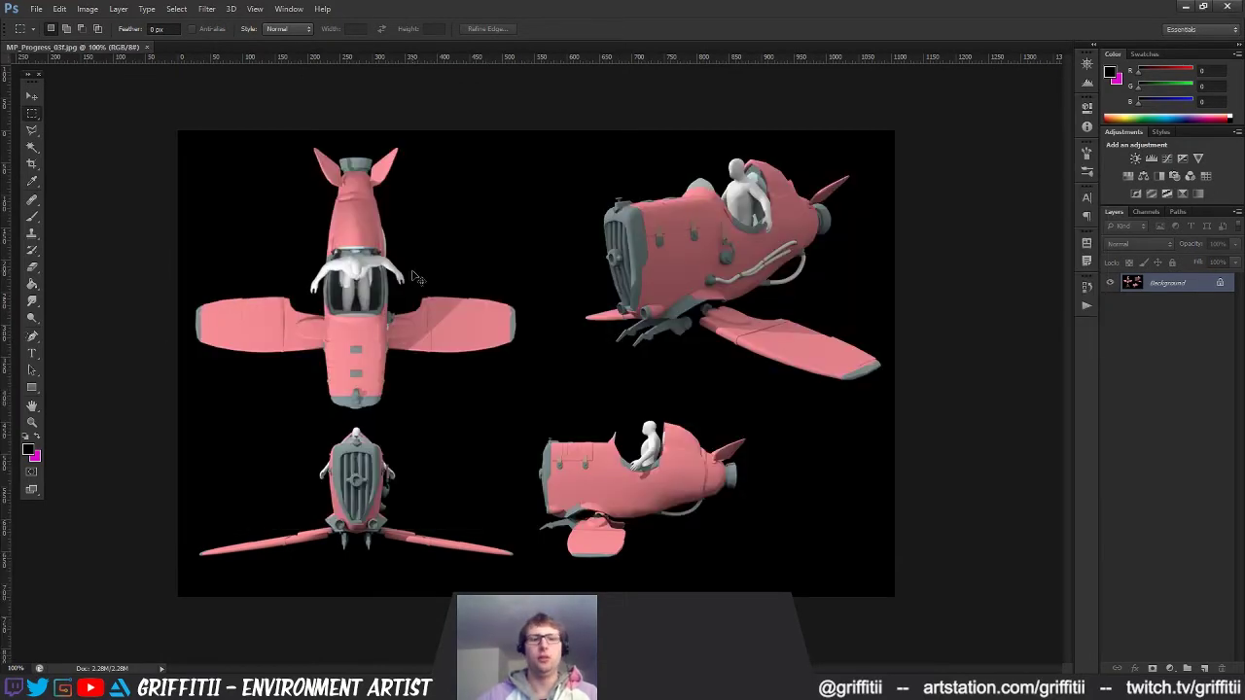
pyautogui.hotkey('ctrl', 'o')
pyautogui.doubleClick(463, 209)
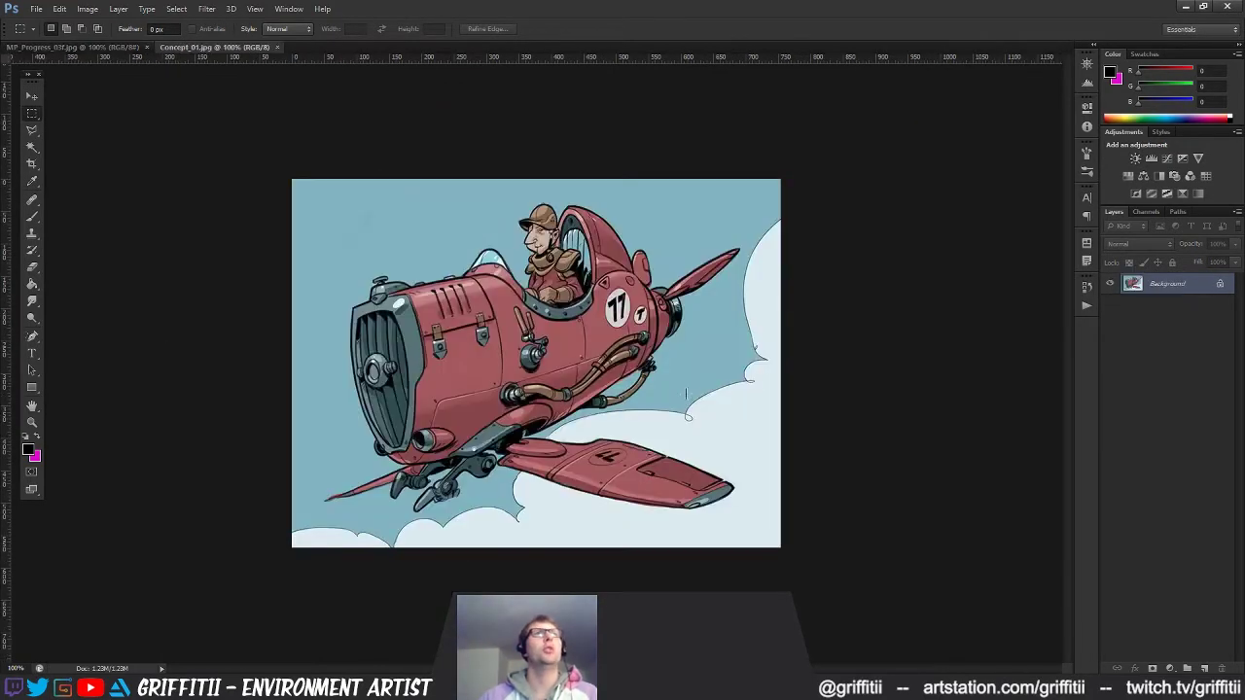
# Extend the canvas of MP_Progress_03f with the Crop tool to add a wide empty area left of the plane views.
pyautogui.click(61, 47)
pyautogui.press('c')
pyautogui.moveTo(178, 363); pyautogui.dragTo(7, 367)
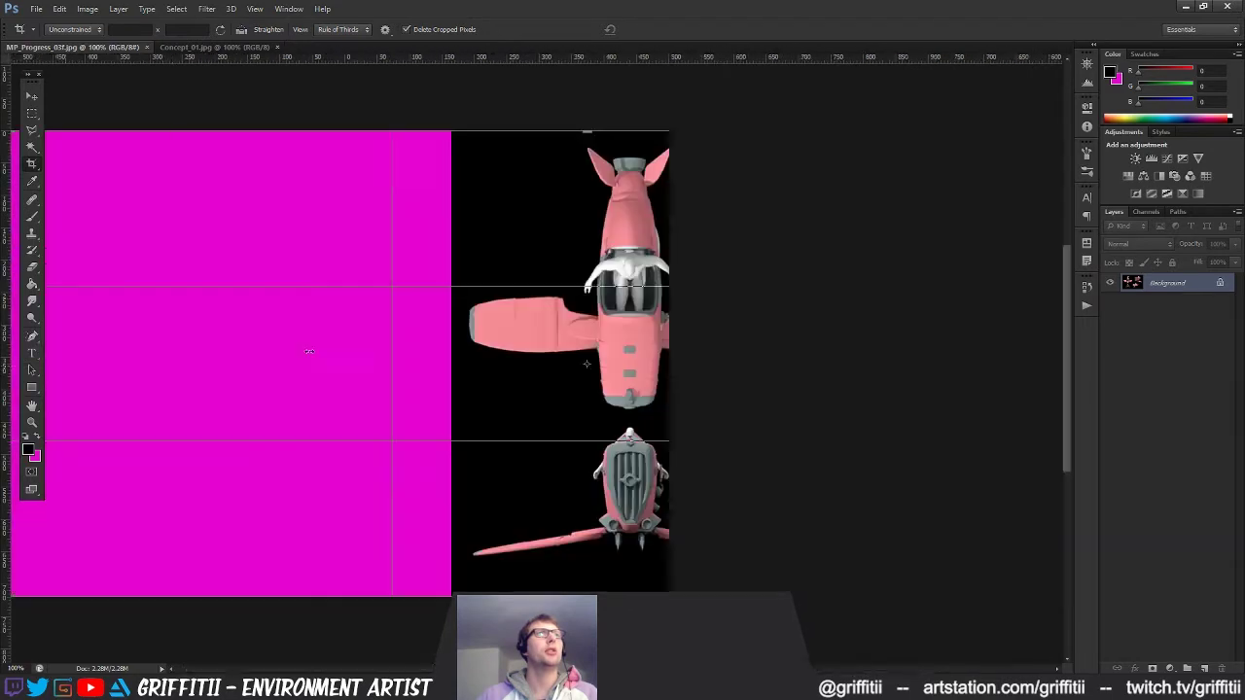
pyautogui.press('Return')
# Paste the concept art as a new layer and place it in the added canvas area, beside the top view of the plane.
pyautogui.hotkey('ctrl', 'v')
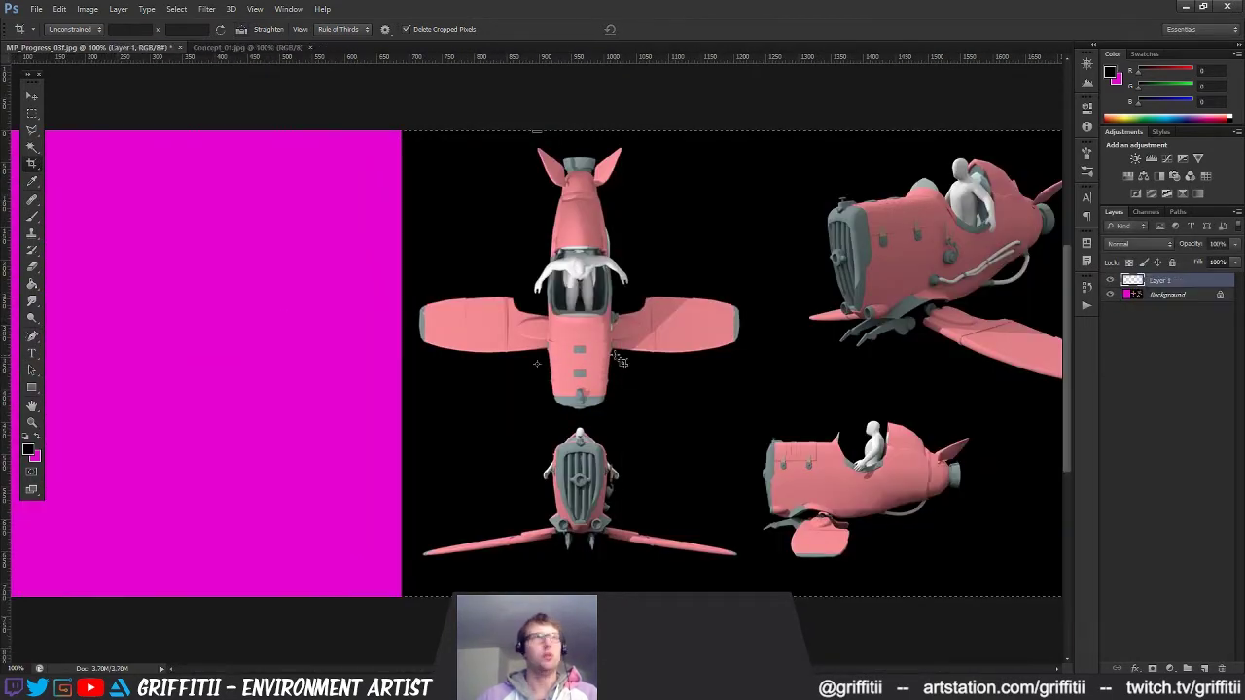
pyautogui.press('v')
pyautogui.moveTo(619, 383); pyautogui.dragTo(371, 394)
pyautogui.moveTo(371, 393); pyautogui.dragTo(497, 330)
pyautogui.moveTo(682, 493); pyautogui.dragTo(616, 474)
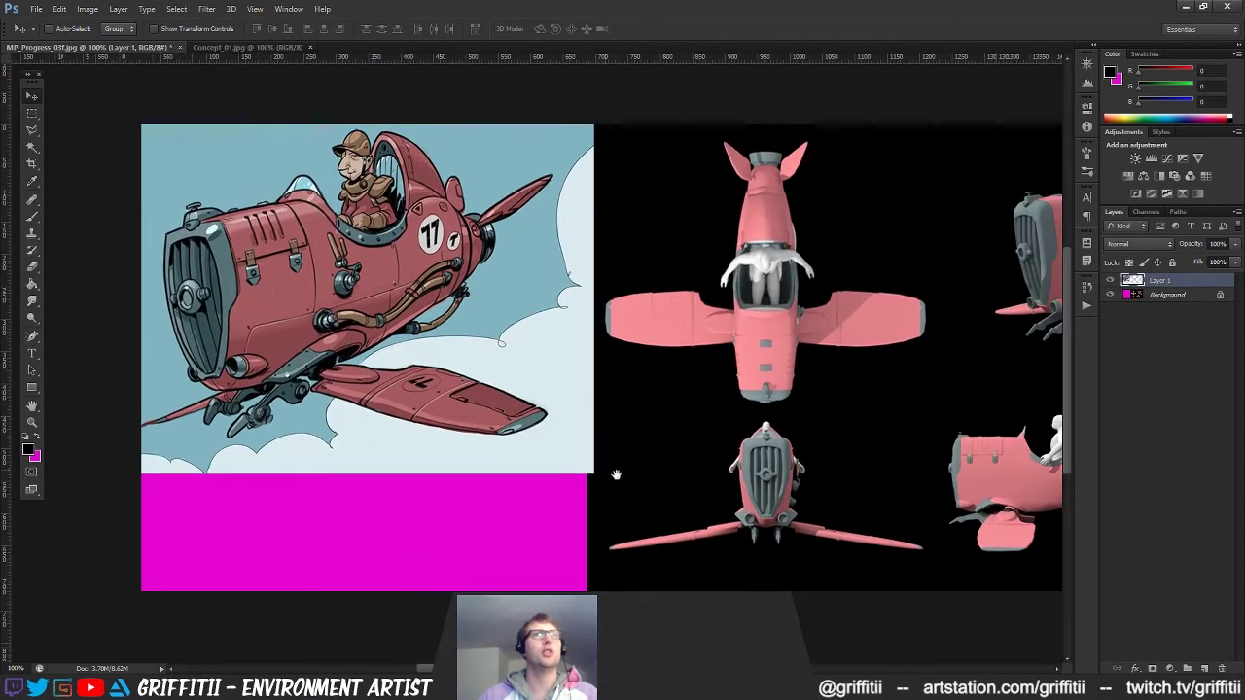
# Fill the remaining magenta area of the Background layer beneath the concept art with black.
pyautogui.click(1163, 295)
pyautogui.press('g')
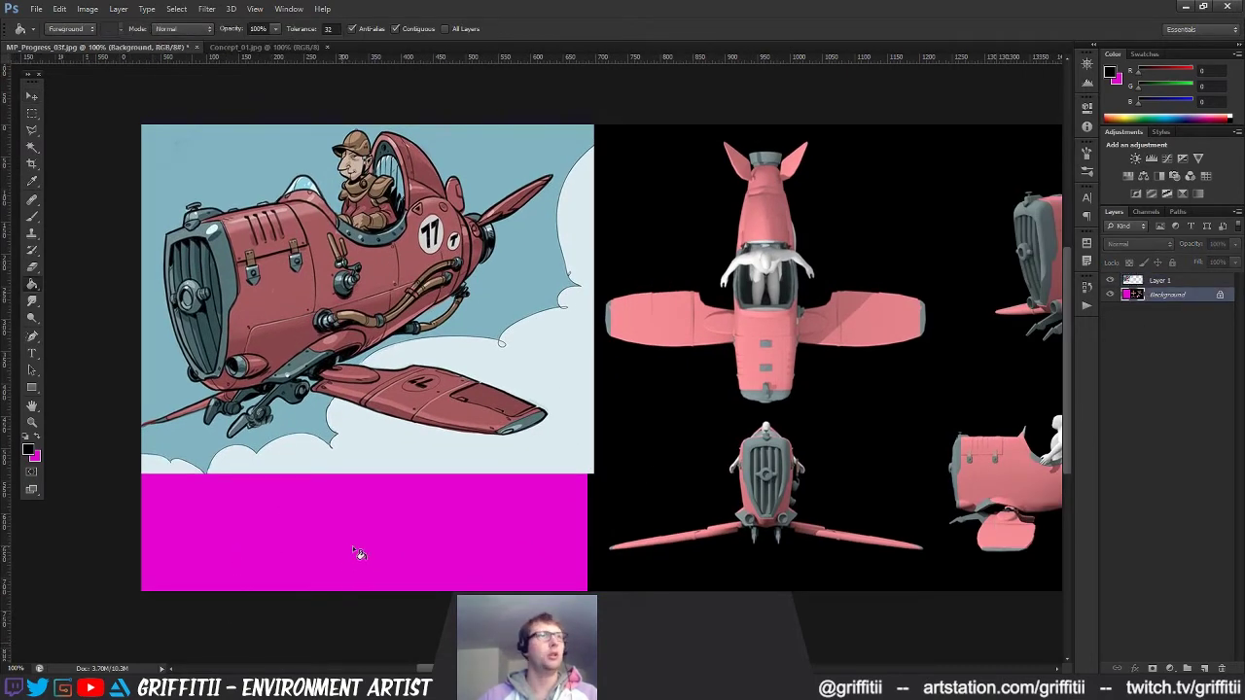
pyautogui.click(347, 555)
pyautogui.moveTo(655, 477); pyautogui.dragTo(512, 502)
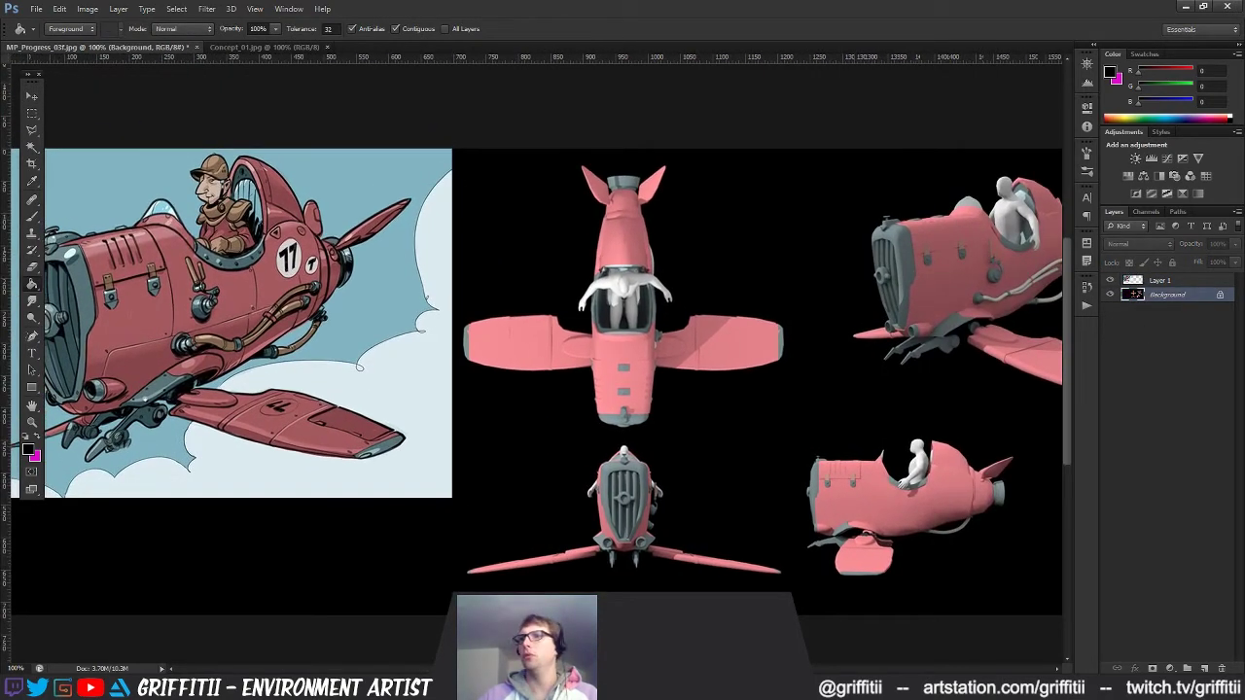
pyautogui.hotkey('alt', 'Tab')
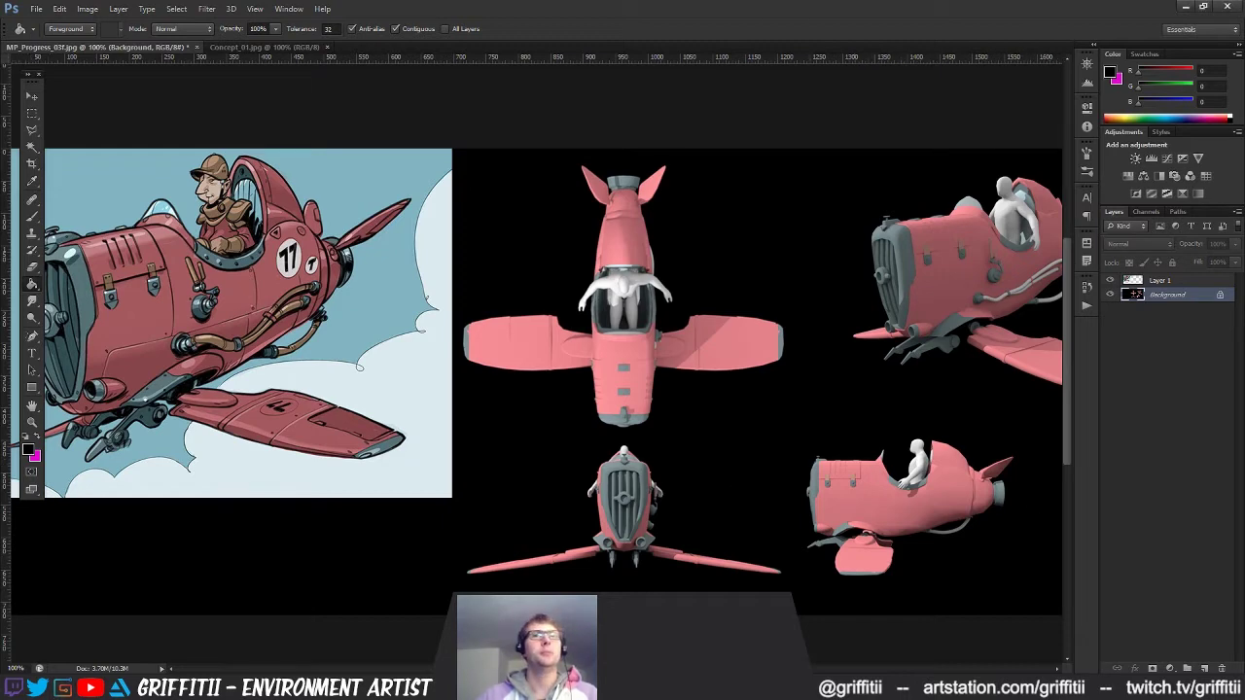
pyautogui.hotkey('alt', 'Tab')
pyautogui.press('Return')
pyautogui.hotkey('alt', 'Tab')
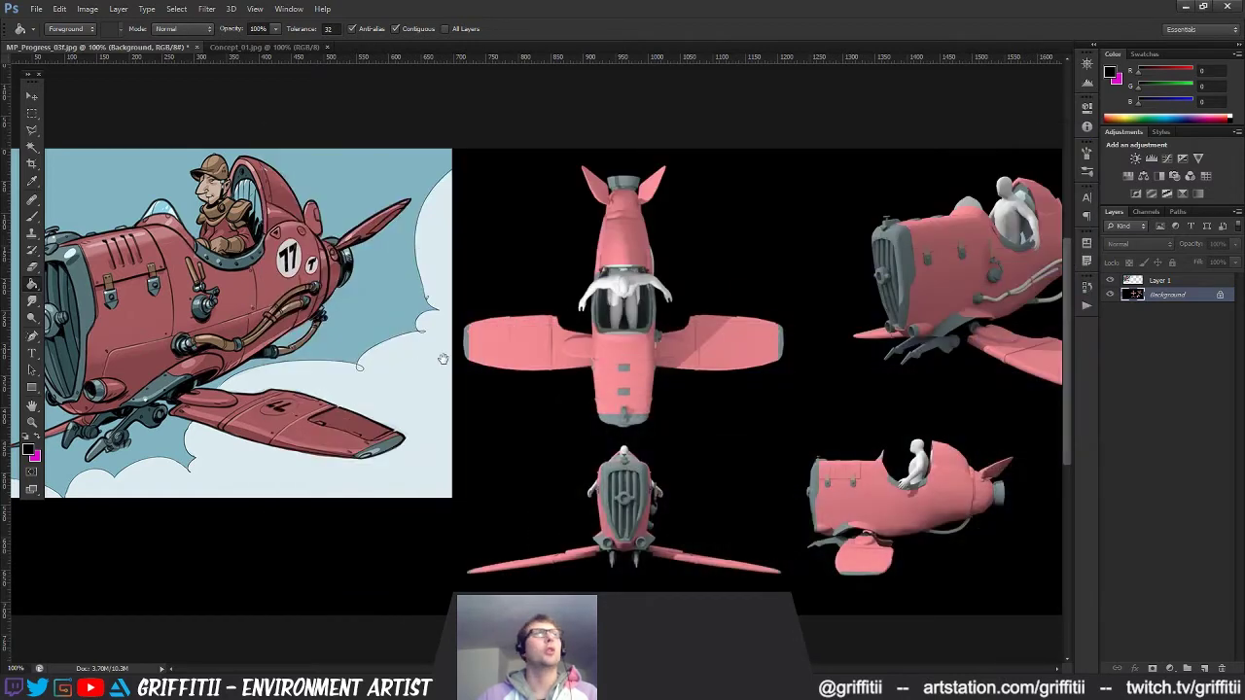
# Extend the canvas past the right edge of the plane views and fill the added Background area with black.
pyautogui.moveTo(443, 360); pyautogui.dragTo(458, 381)
pyautogui.moveTo(687, 433); pyautogui.dragTo(651, 410)
pyautogui.moveTo(856, 406); pyautogui.dragTo(559, 397)
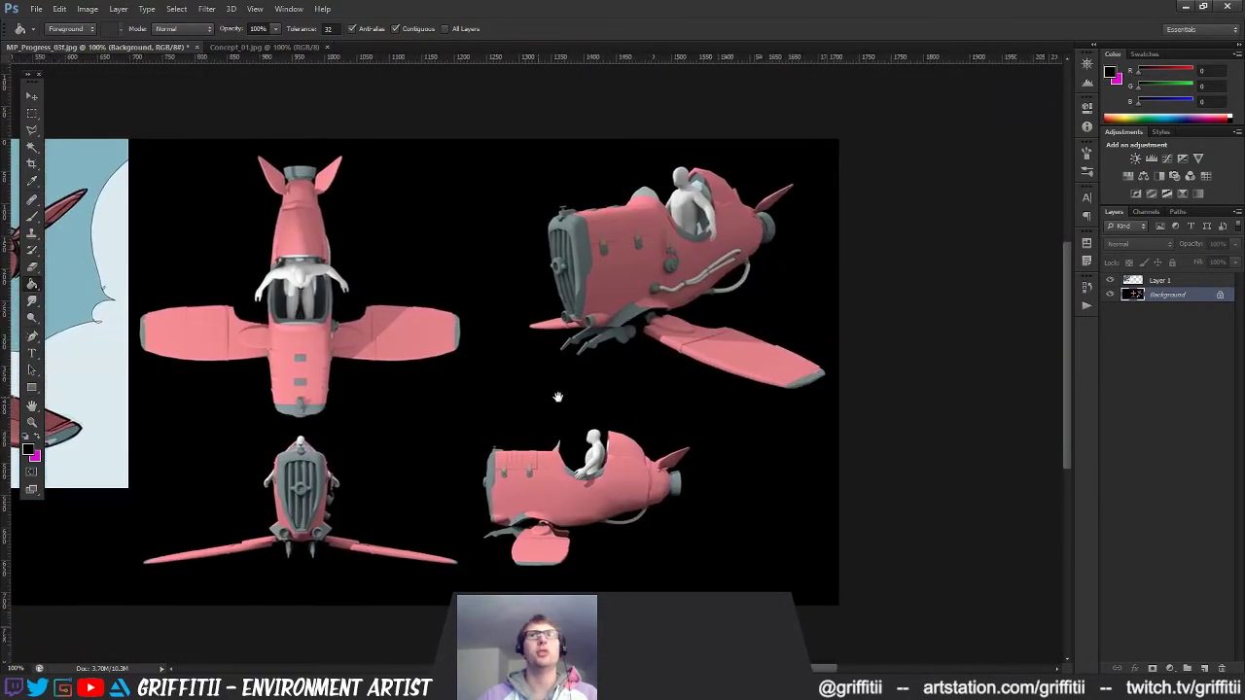
pyautogui.press('c')
pyautogui.moveTo(829, 373); pyautogui.dragTo(1050, 393)
pyautogui.press('Return')
pyautogui.click(1029, 406)
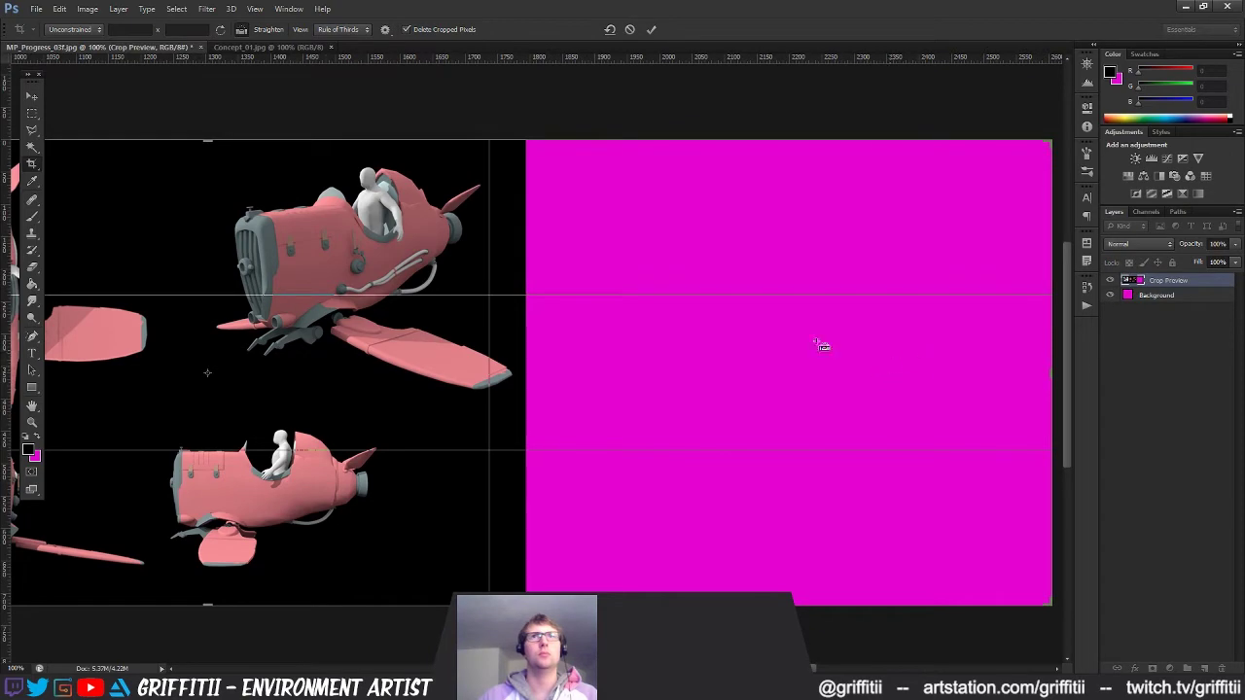
pyautogui.press('v')
pyautogui.click(688, 259)
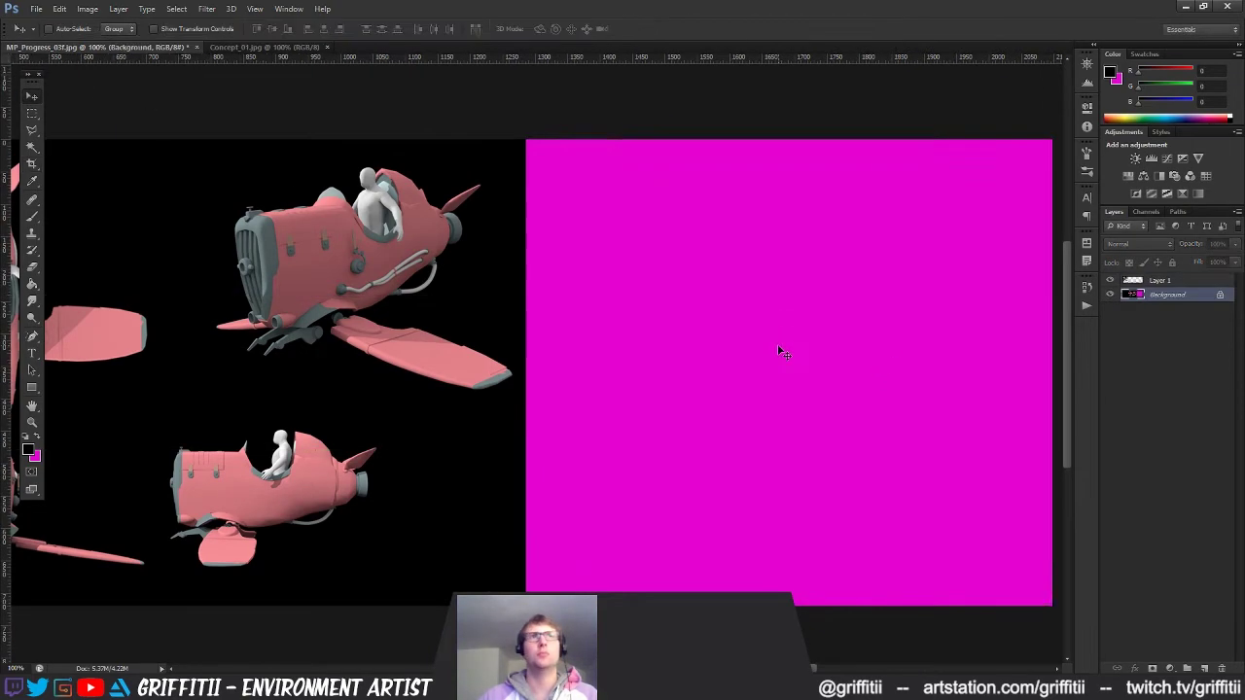
pyautogui.press('g')
pyautogui.click(915, 372)
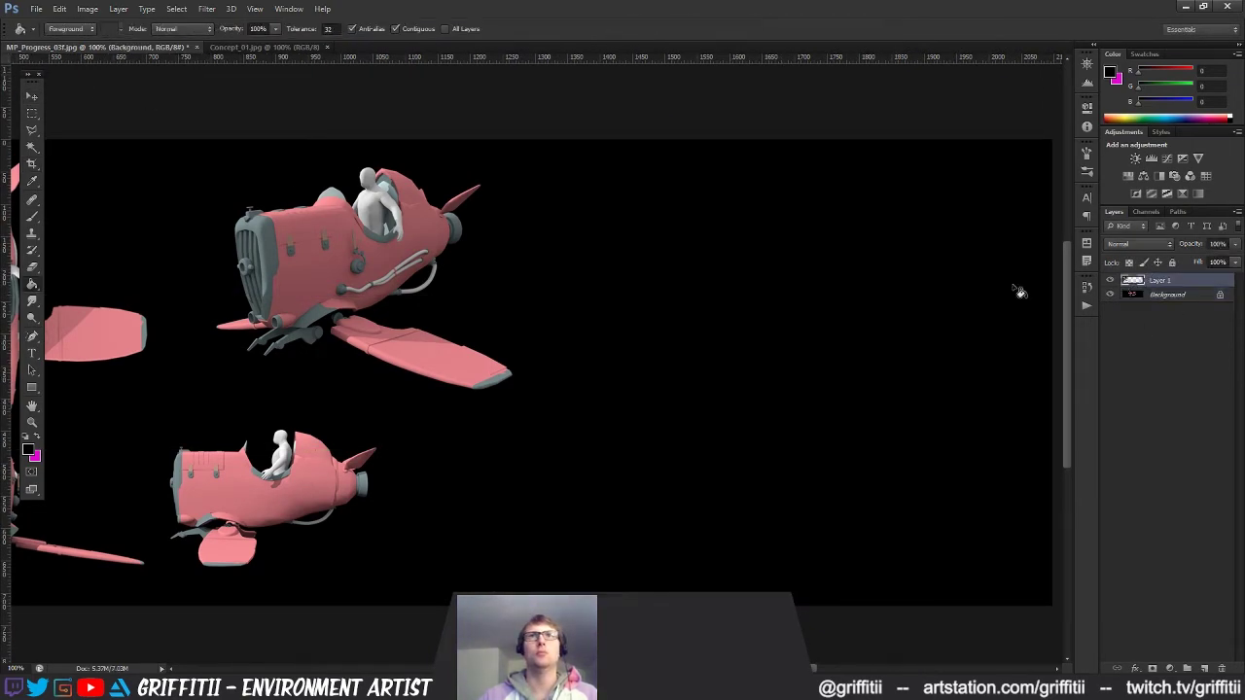
# Move the concept art on Layer 1 into the black area right of the perspective view, aligned with the canvas's upper edge.
pyautogui.press('v')
pyautogui.moveTo(306, 349); pyautogui.dragTo(888, 371)
pyautogui.moveTo(360, 390); pyautogui.dragTo(727, 399)
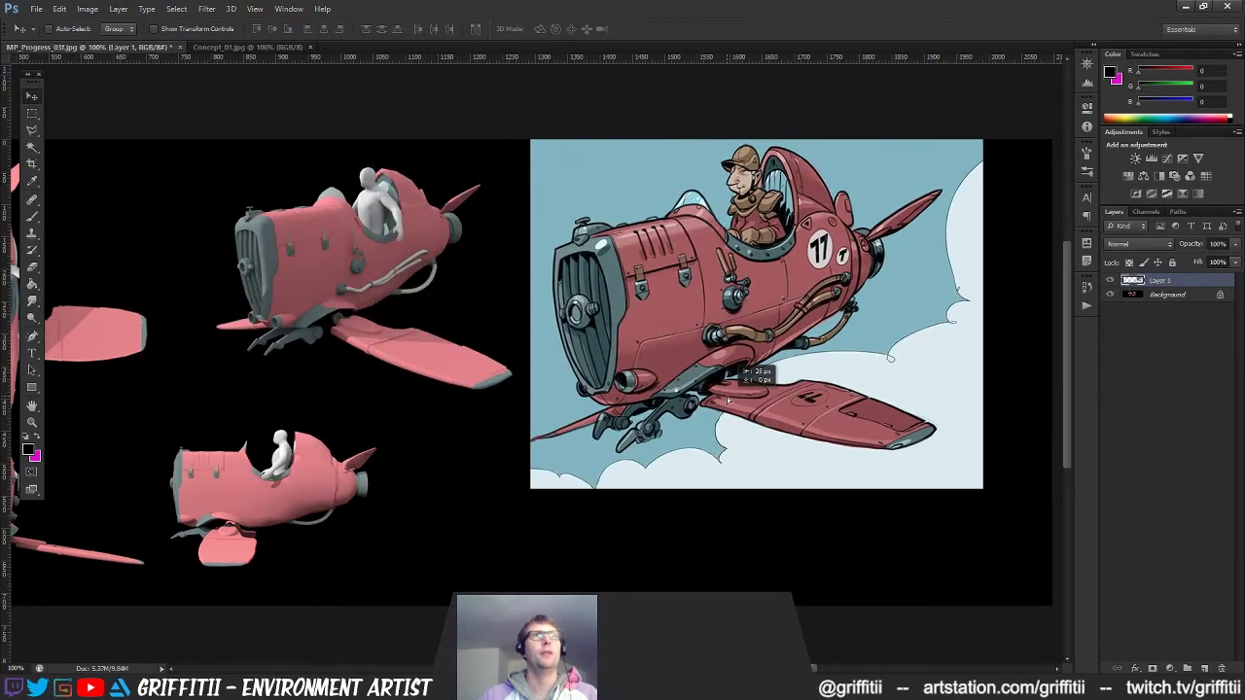
# Scale the concept art down to about 80% and leave a small gap between it and the perspective view.
pyautogui.hotkey('ctrl', 't')
pyautogui.moveTo(982, 489); pyautogui.dragTo(881, 438)
pyautogui.moveTo(685, 301); pyautogui.dragTo(701, 301)
pyautogui.press('Return')
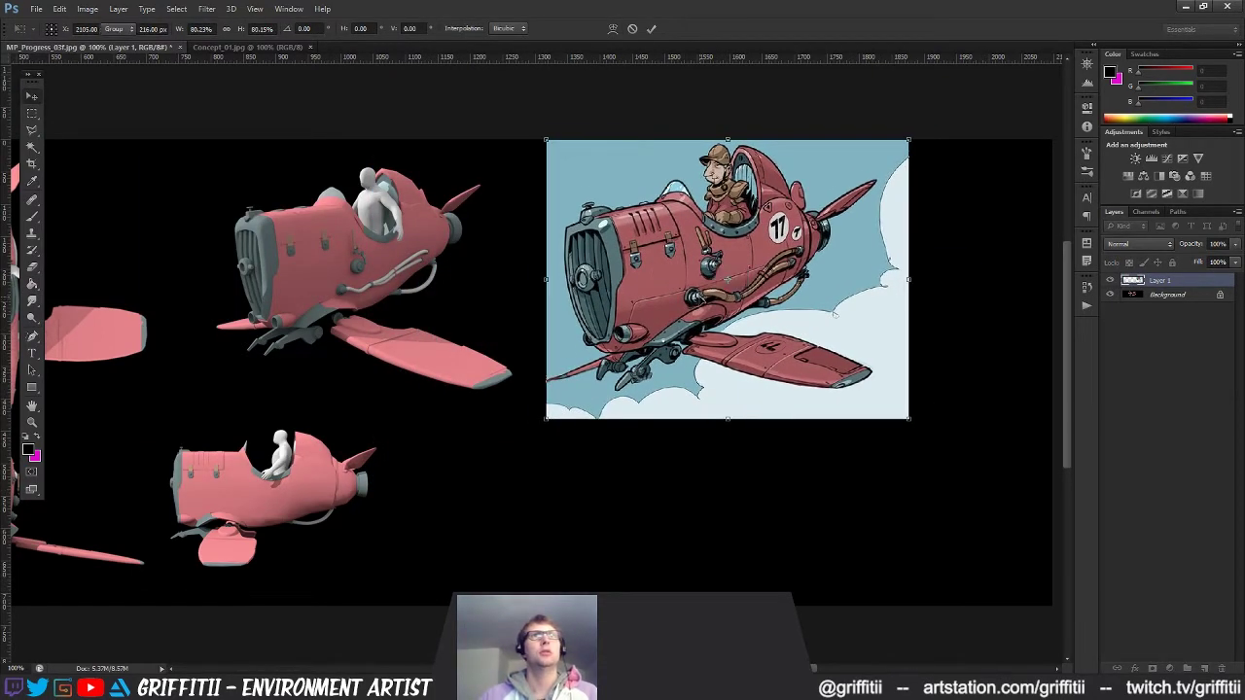
# Crop the image to a rectangular selection around the plane views and the concept art, trimming the surplus black at both sides.
pyautogui.press('z')
pyautogui.keyDown('alt'); pyautogui.click(650, 401); pyautogui.keyUp('alt')
pyautogui.keyDown('alt'); pyautogui.click(653, 403); pyautogui.keyUp('alt')
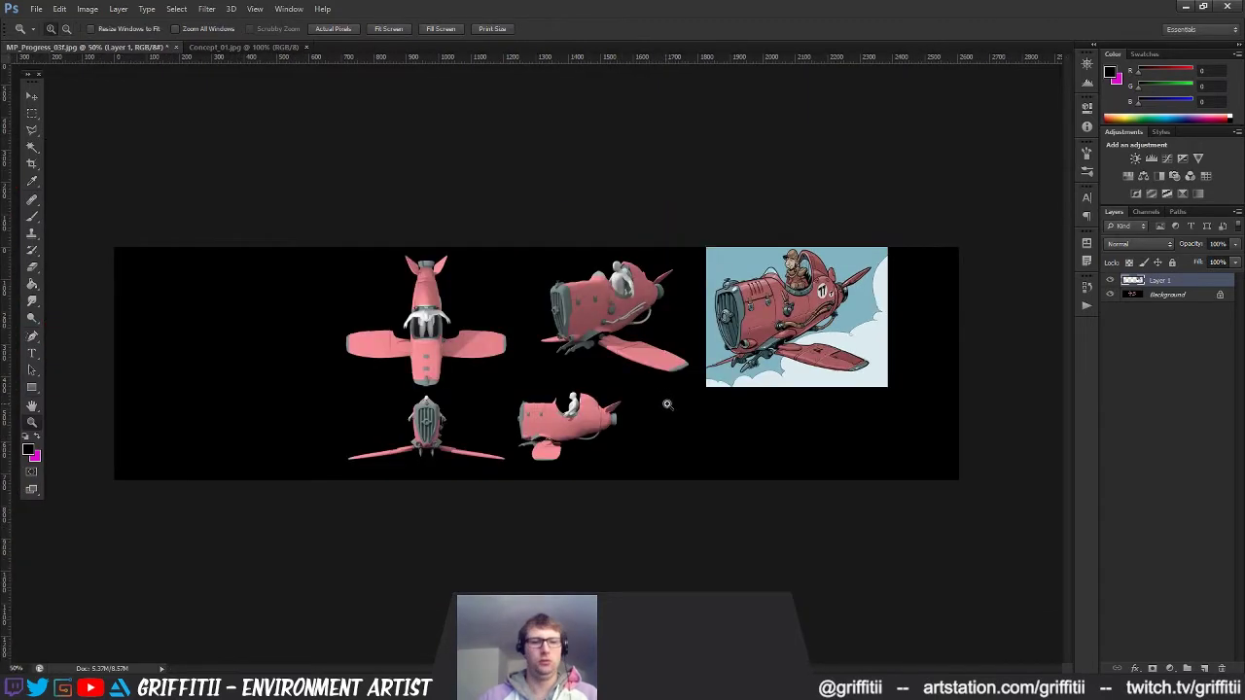
pyautogui.press('v')
pyautogui.press('m')
pyautogui.moveTo(326, 247); pyautogui.dragTo(888, 515)
pyautogui.hotkey('ctrl', 'shift', 'i')
pyautogui.hotkey('ctrl', 'shift', 'i')
pyautogui.click(77, 10)
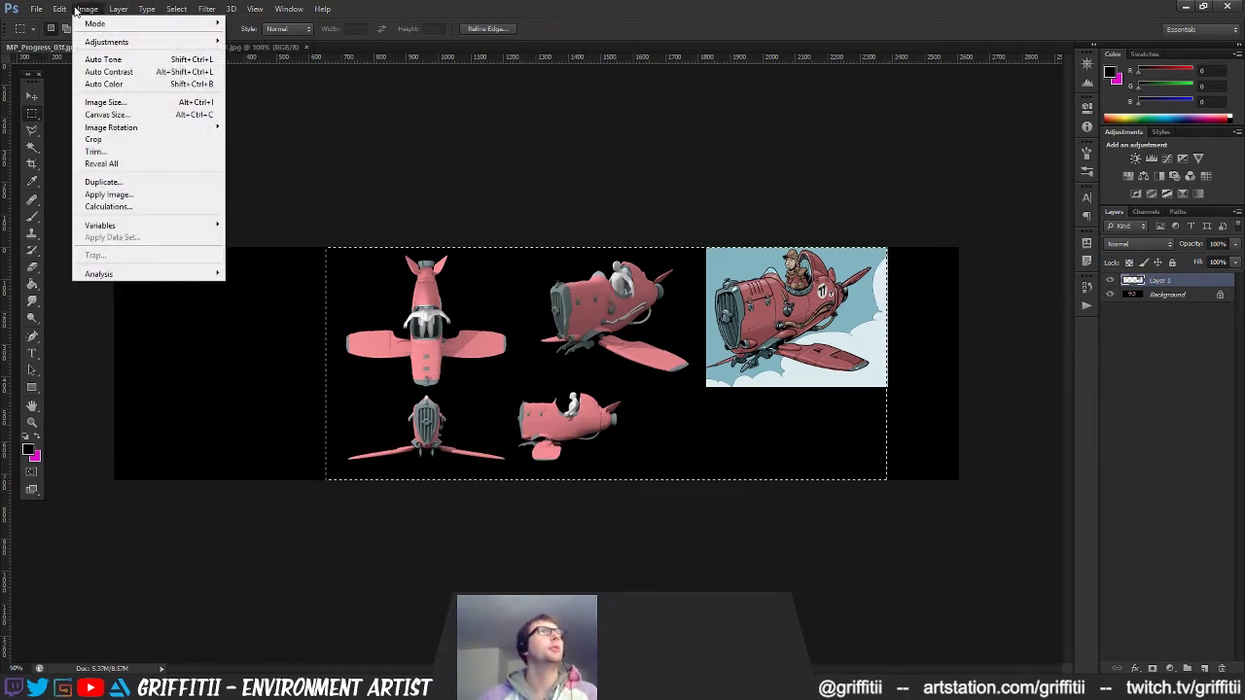
pyautogui.click(93, 139)
# Compare the plane's perspective view with the concept art up close.
pyautogui.press('z')
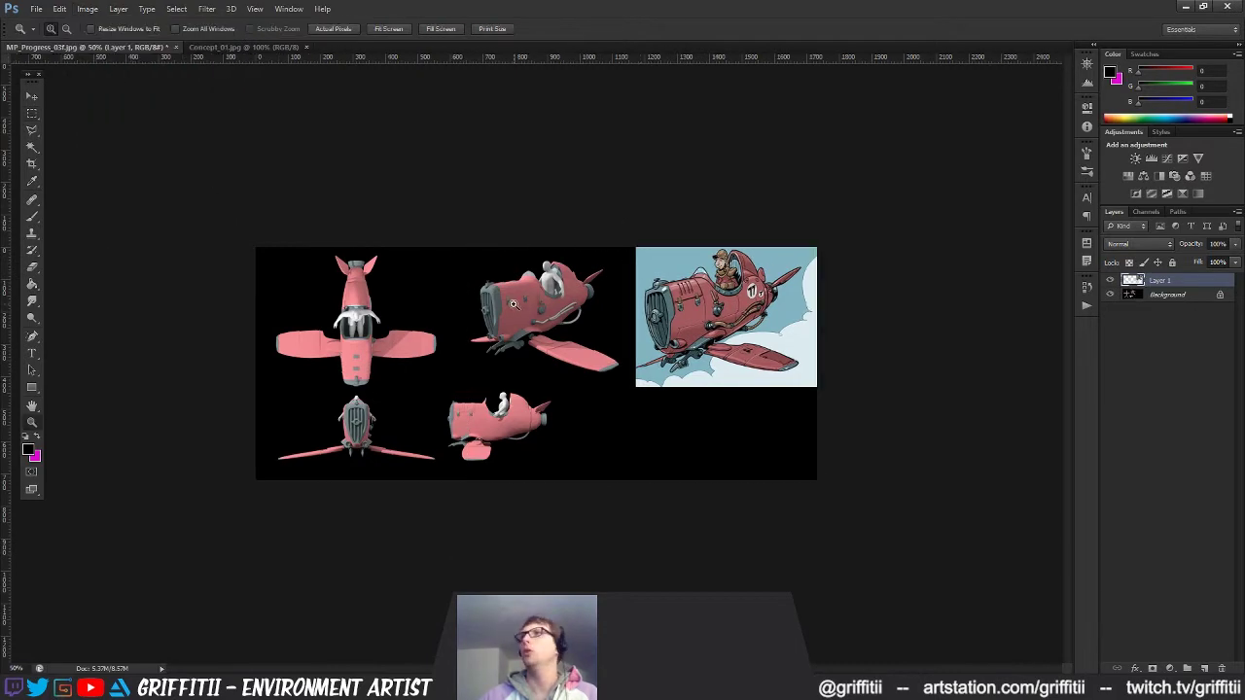
pyautogui.click(514, 305)
pyautogui.click(514, 305)
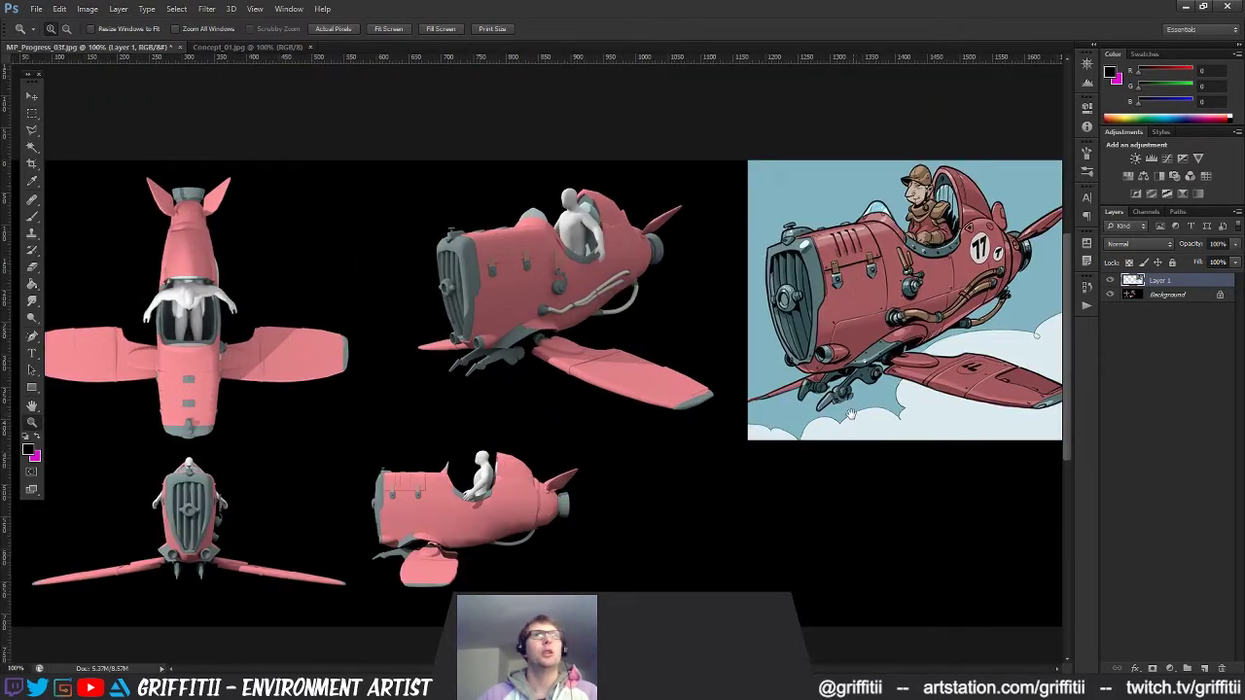
pyautogui.moveTo(851, 416); pyautogui.dragTo(676, 423)
pyautogui.click(570, 316)
pyautogui.moveTo(606, 437); pyautogui.dragTo(672, 393)
pyautogui.keyDown('alt'); pyautogui.click(717, 467); pyautogui.keyUp('alt')
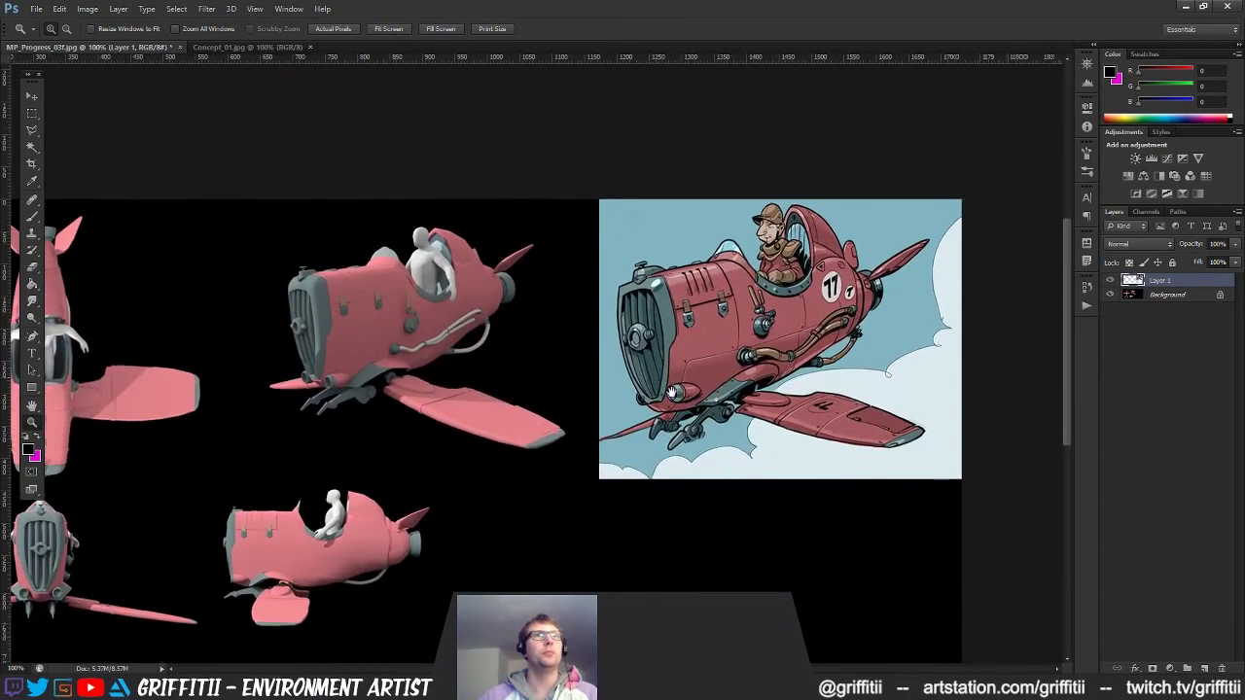
pyautogui.press('m')
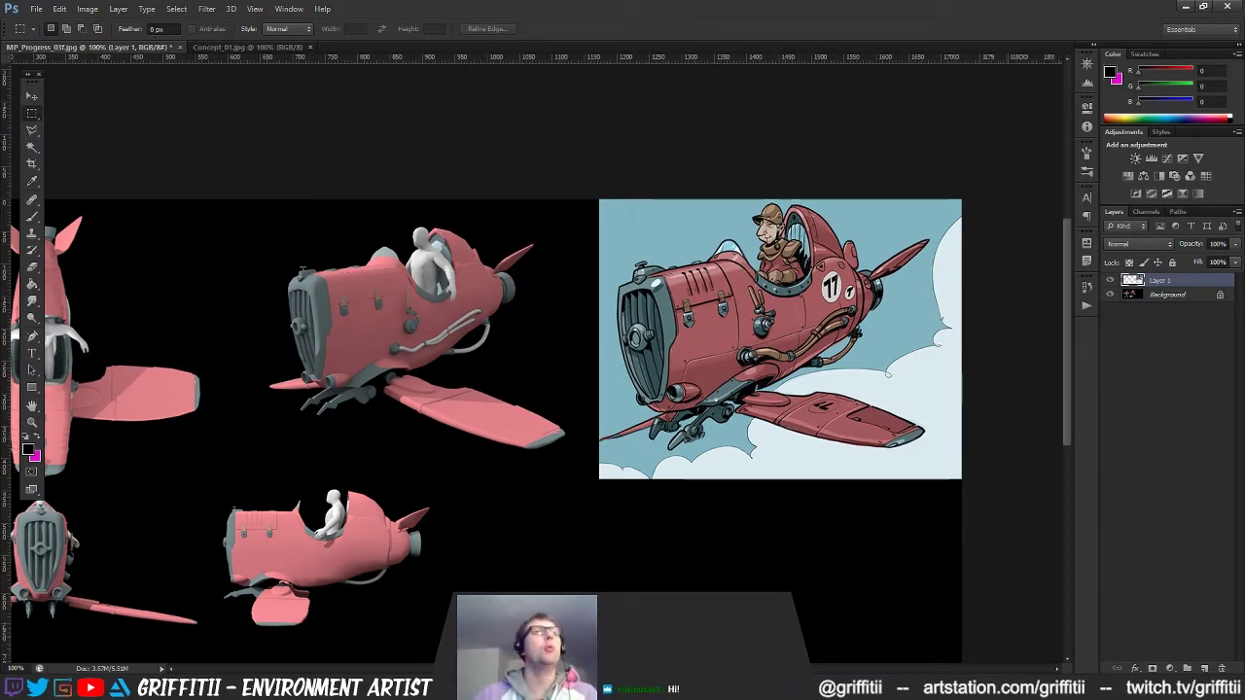
# Open MP_Progress_02e from the Mechanical_Plane Progress folder in the photo viewer, review its annotations, and close it.
pyautogui.press('super+e')
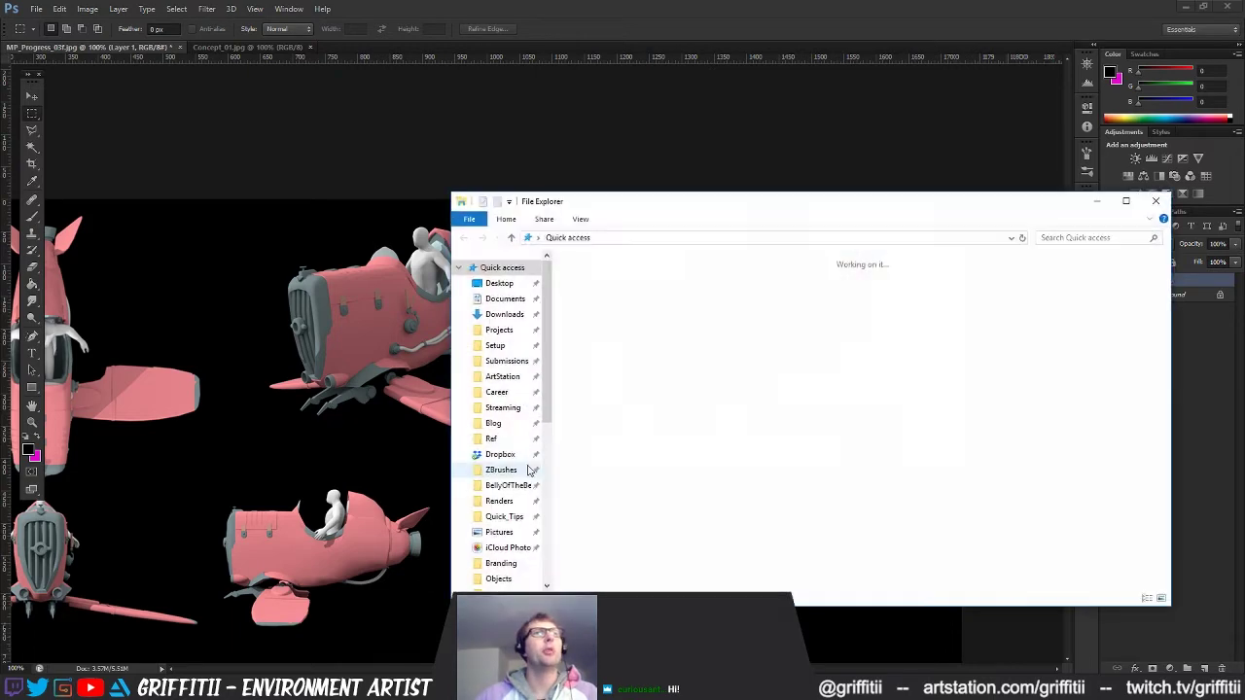
pyautogui.click(498, 579)
pyautogui.scroll(-1, 501, 530)
pyautogui.click(500, 522)
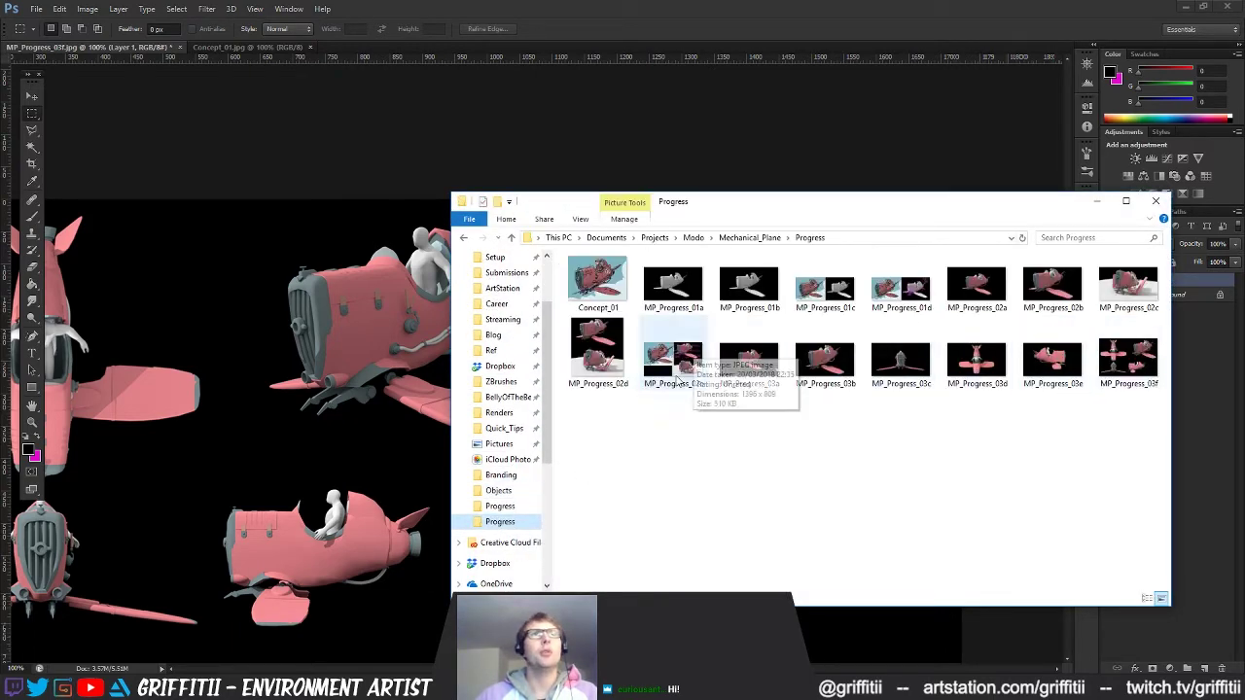
pyautogui.click(678, 368)
pyautogui.doubleClick(678, 368)
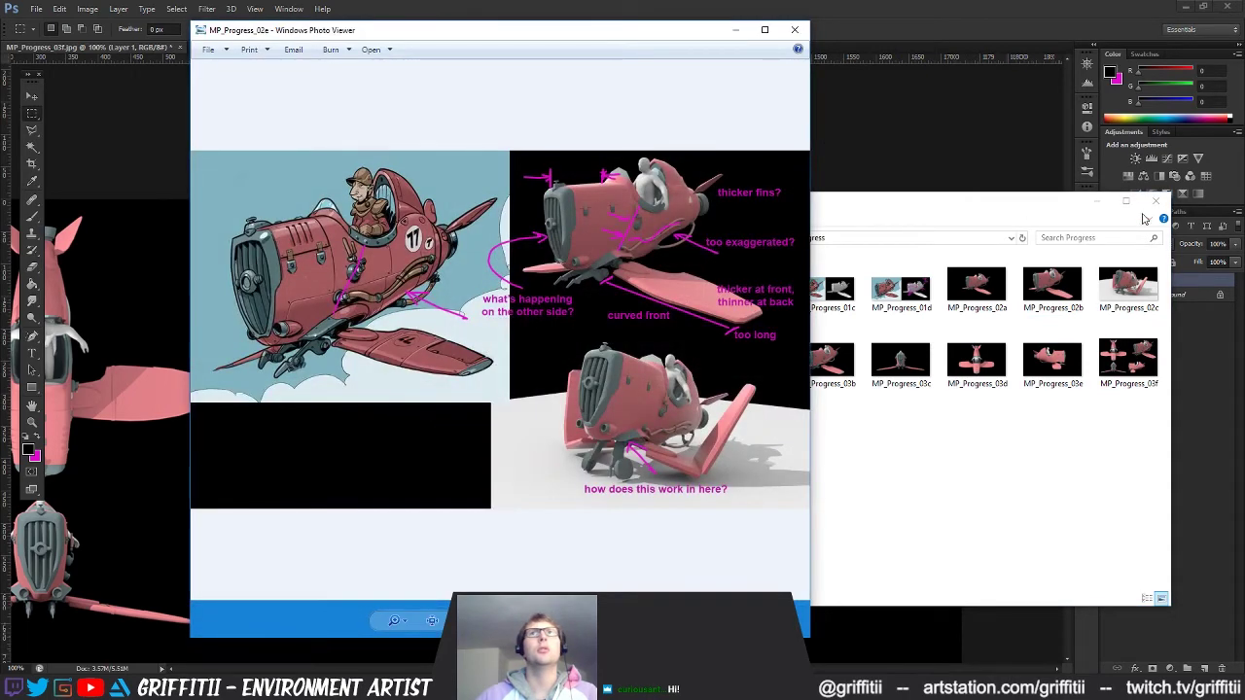
pyautogui.click(1098, 200)
pyautogui.moveTo(590, 35); pyautogui.dragTo(376, 41)
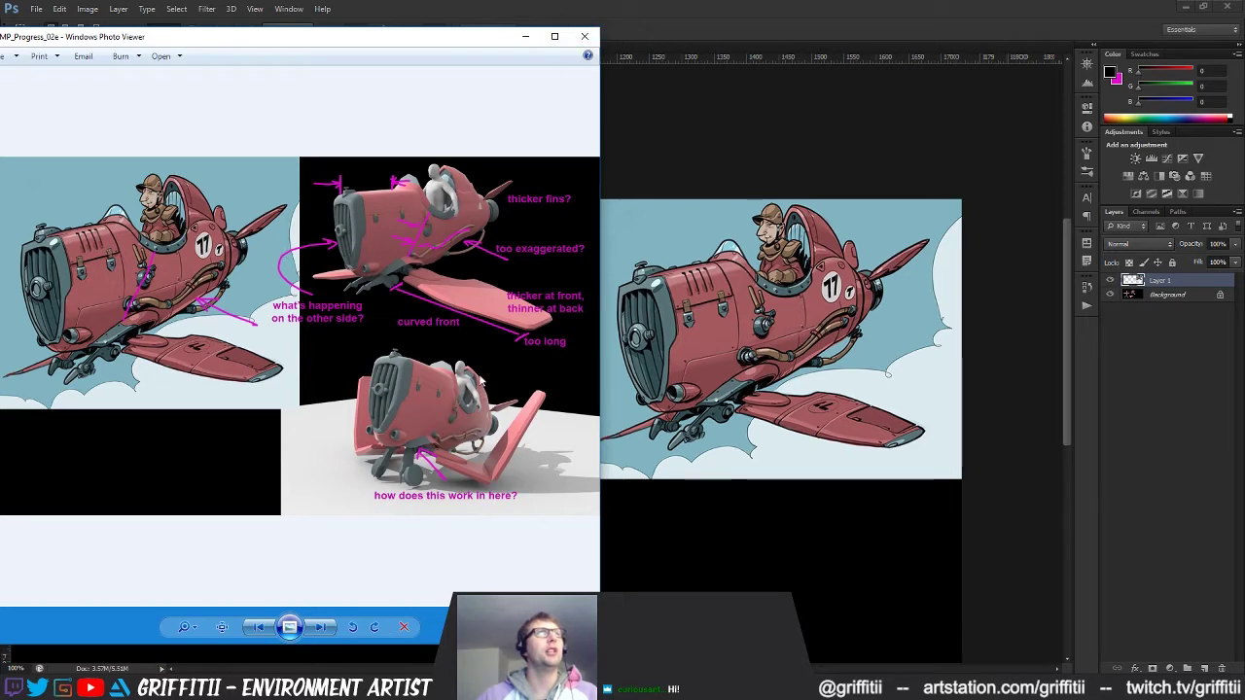
pyautogui.click(587, 37)
# Add two new empty layers above the concept art layer.
pyautogui.moveTo(504, 329); pyautogui.dragTo(590, 281)
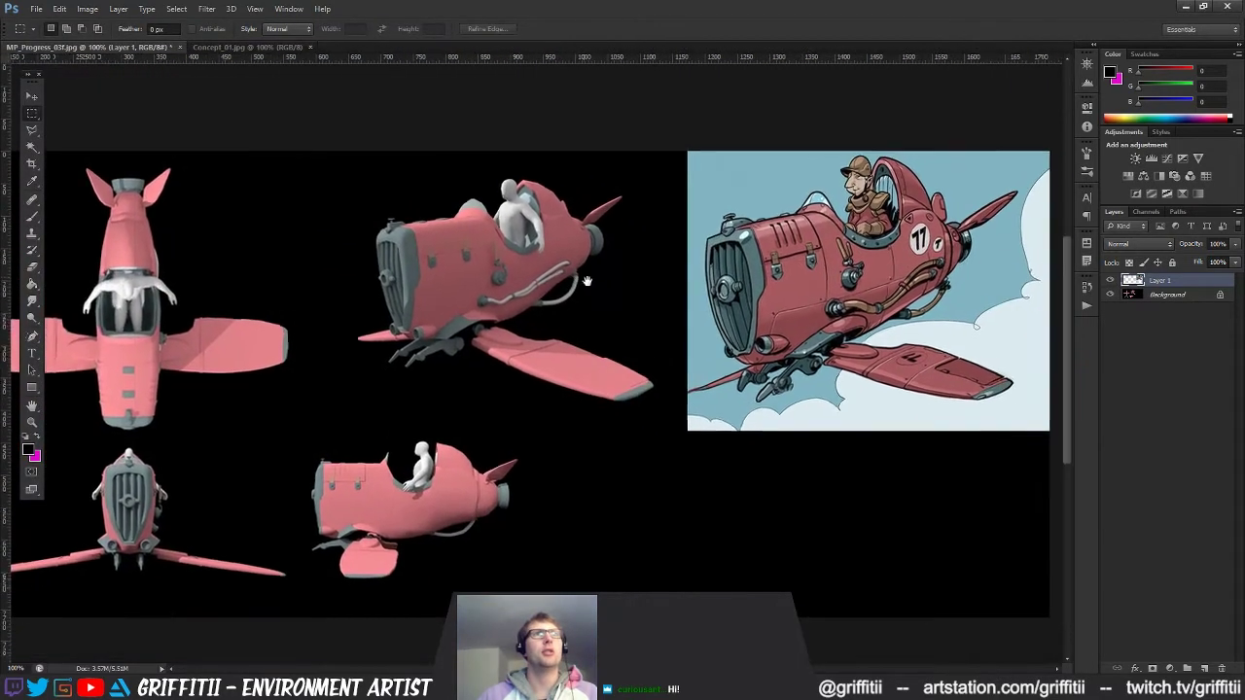
pyautogui.hotkey('ctrl', 'shift', 'alt', 'n')
pyautogui.hotkey('ctrl', 'shift', 'alt', 'n')
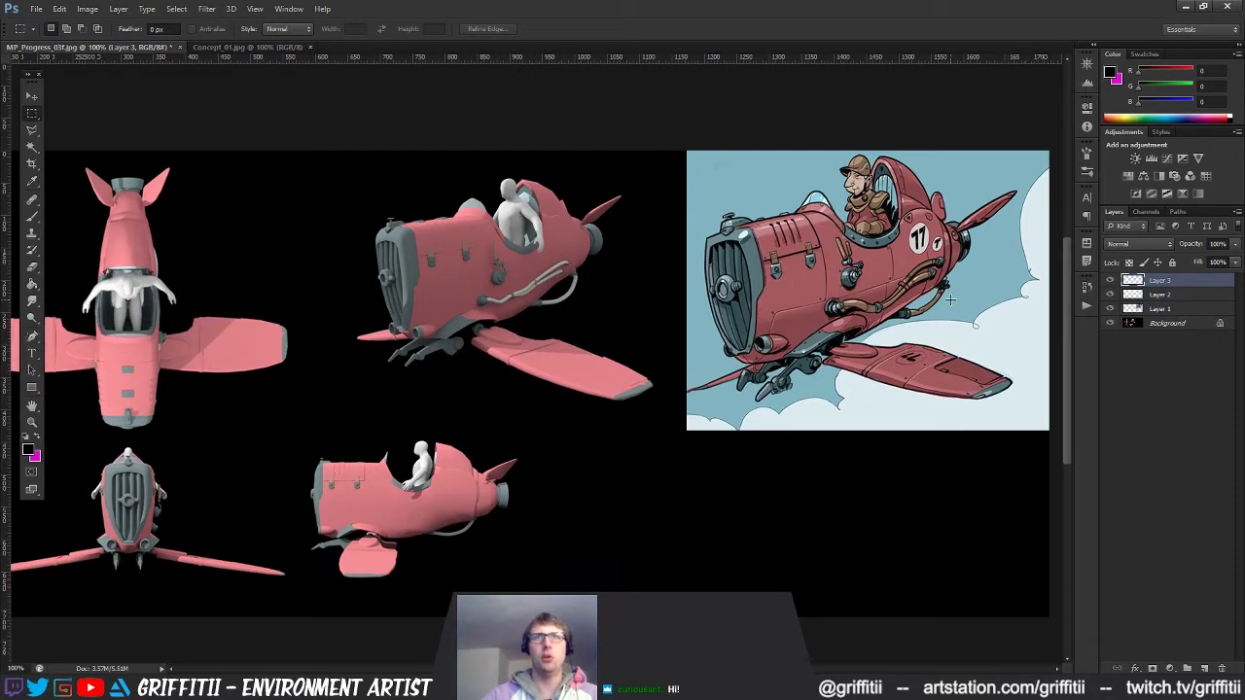
# Set up the Brush tool with magenta as the foreground colour, make a test scribble beside the side view, and undo it.
pyautogui.press('b')
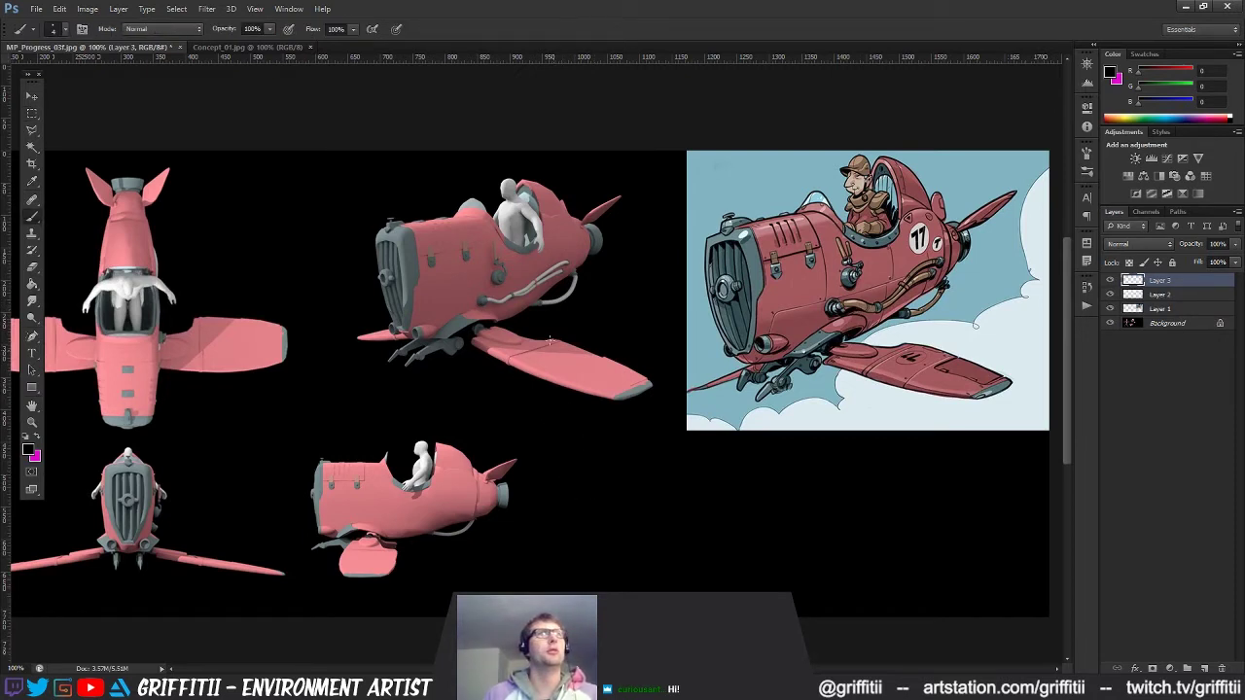
pyautogui.press('x')
pyautogui.moveTo(581, 473)
pyautogui.mouseDown()
pyautogui.moveTo(589, 507)
pyautogui.moveTo(535, 473)
pyautogui.mouseUp()
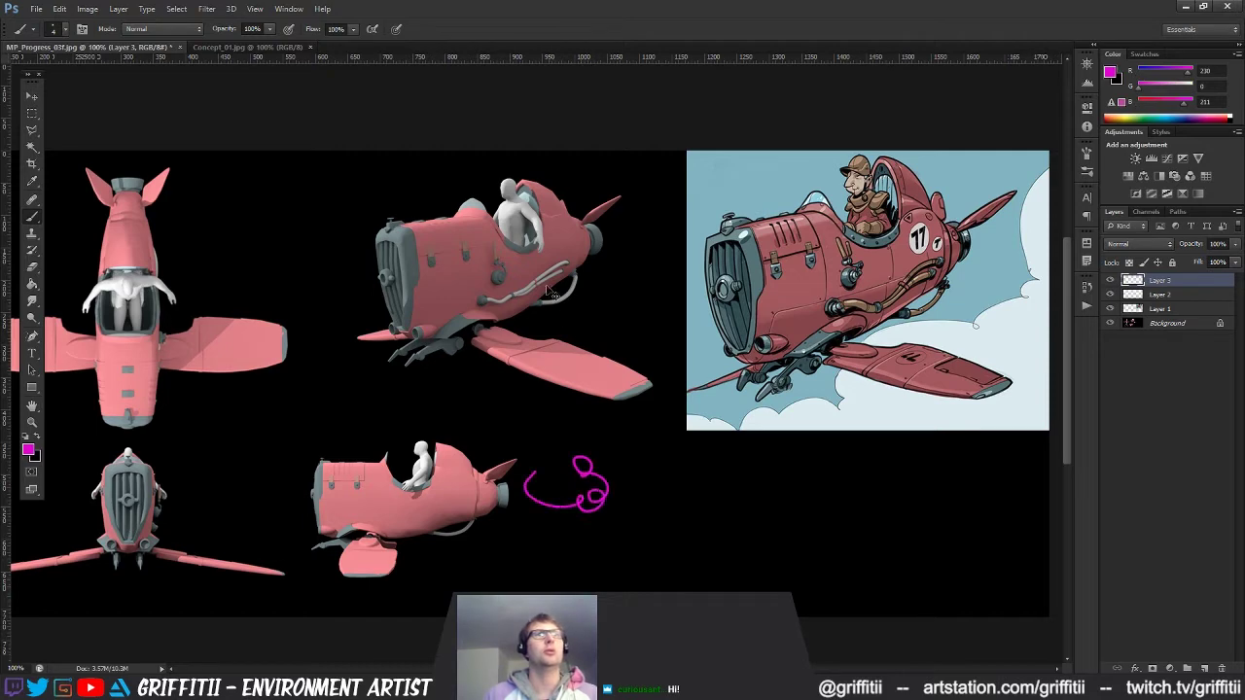
pyautogui.hotkey('ctrl', 'z')
# Draw magenta arrows pointing at the top view's fuselage behind the cockpit, its wing root, and the side of the front view's fuselage.
pyautogui.moveTo(588, 338); pyautogui.dragTo(734, 351)
pyautogui.moveTo(465, 318); pyautogui.dragTo(532, 329)
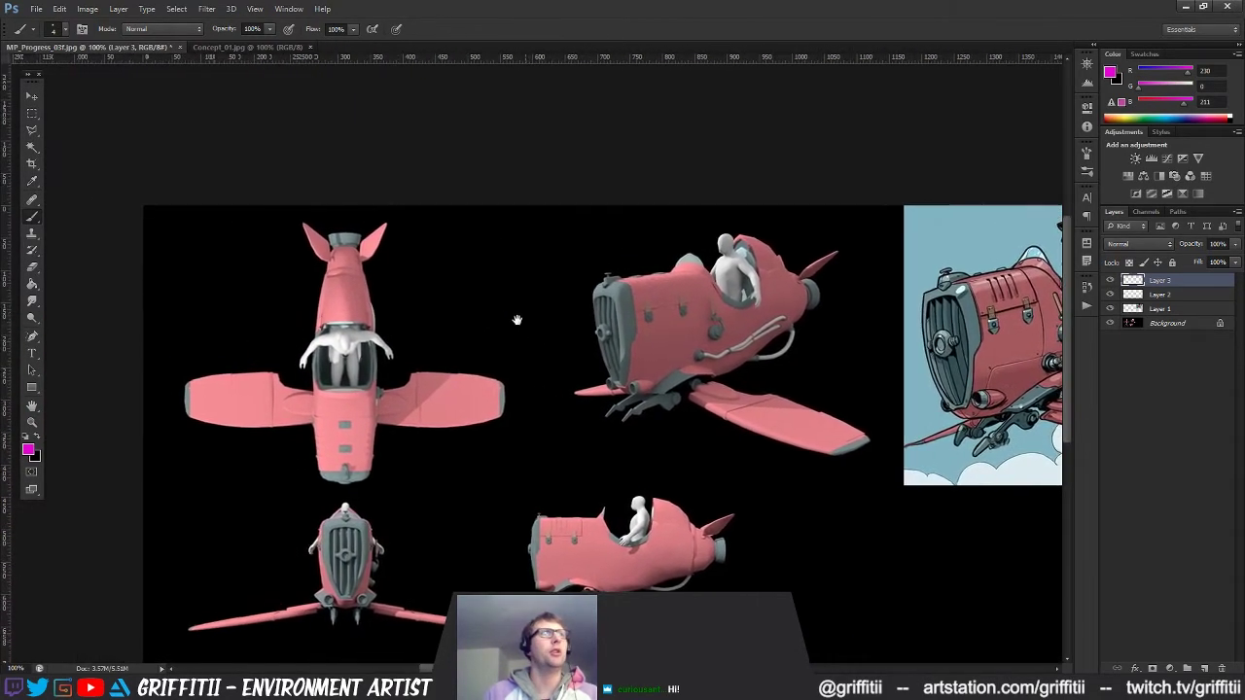
pyautogui.moveTo(245, 295)
pyautogui.mouseDown()
pyautogui.moveTo(326, 310)
pyautogui.moveTo(360, 245)
pyautogui.mouseUp()
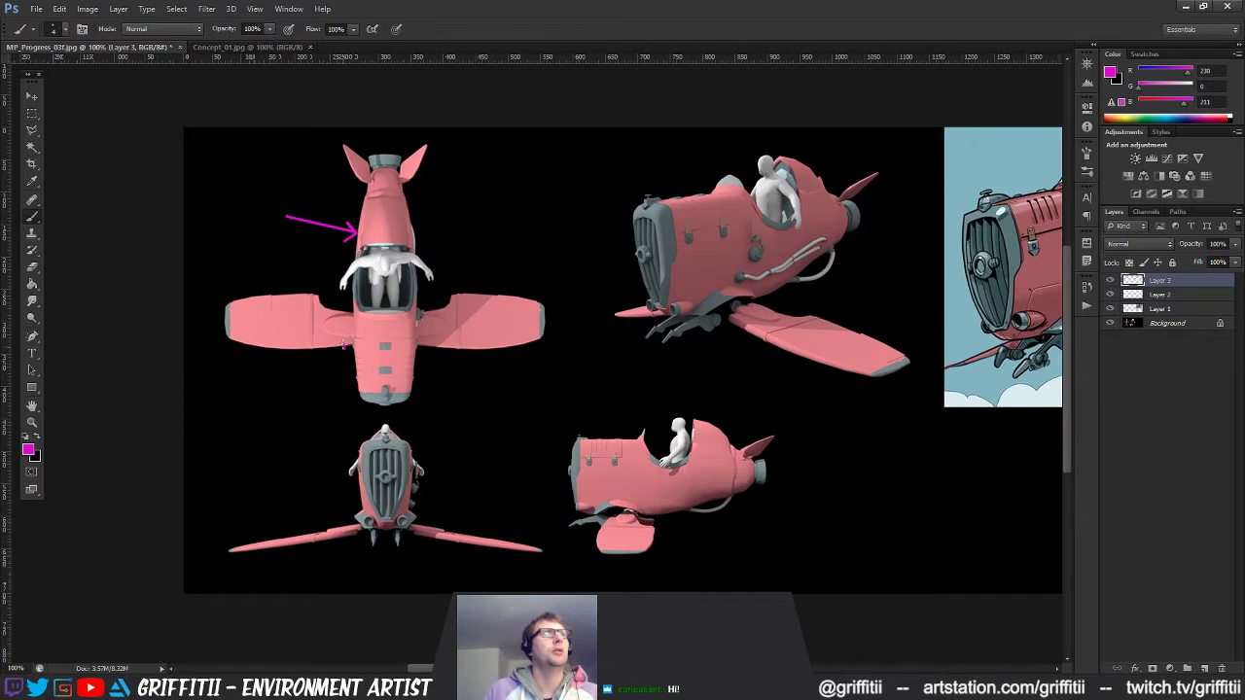
pyautogui.moveTo(291, 394); pyautogui.dragTo(345, 343)
pyautogui.moveTo(492, 383)
pyautogui.mouseDown()
pyautogui.moveTo(450, 268)
pyautogui.moveTo(411, 306)
pyautogui.moveTo(435, 297)
pyautogui.mouseUp()
pyautogui.moveTo(299, 409); pyautogui.dragTo(247, 420)
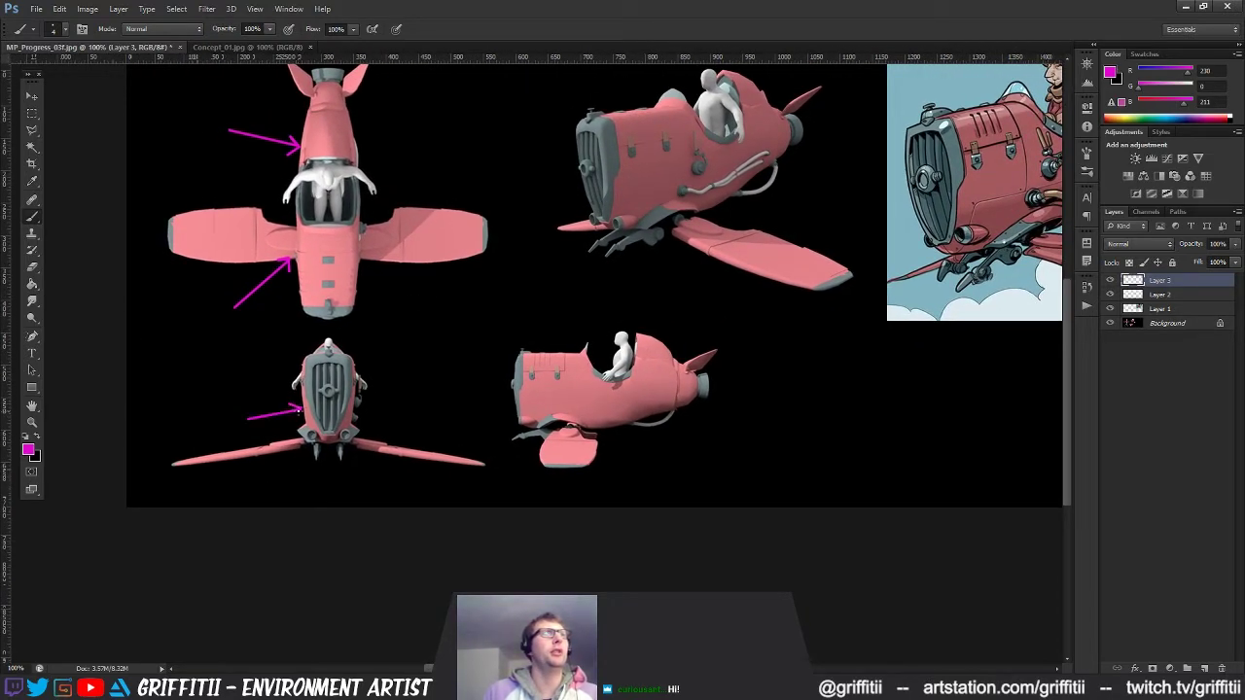
# Handwrite DETAIL in magenta beside the front view's fuselage arrow and beside the top view's arrow behind the cockpit.
pyautogui.moveTo(397, 342); pyautogui.dragTo(445, 387)
pyautogui.moveTo(242, 458)
pyautogui.mouseDown()
pyautogui.moveTo(247, 476)
pyautogui.moveTo(261, 453)
pyautogui.moveTo(311, 448)
pyautogui.mouseUp()
pyautogui.moveTo(311, 338); pyautogui.dragTo(328, 416)
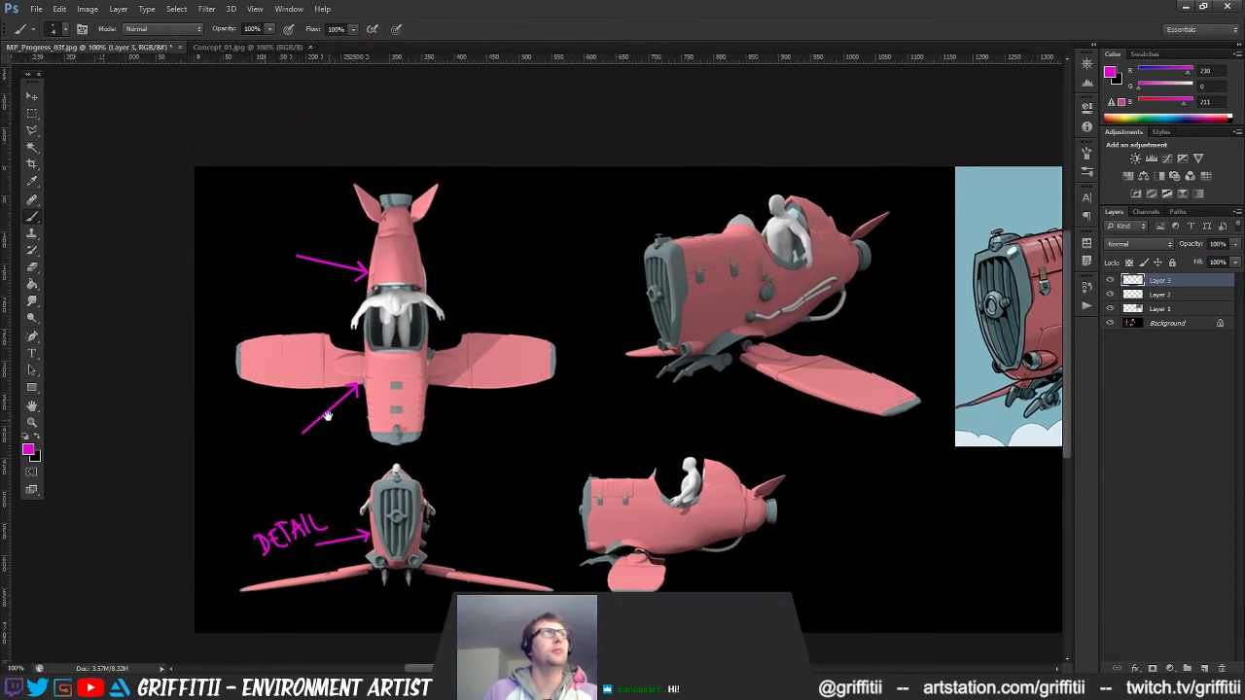
pyautogui.moveTo(272, 269); pyautogui.dragTo(266, 281)
pyautogui.moveTo(279, 266); pyautogui.dragTo(308, 277)
pyautogui.moveTo(296, 269); pyautogui.dragTo(306, 267)
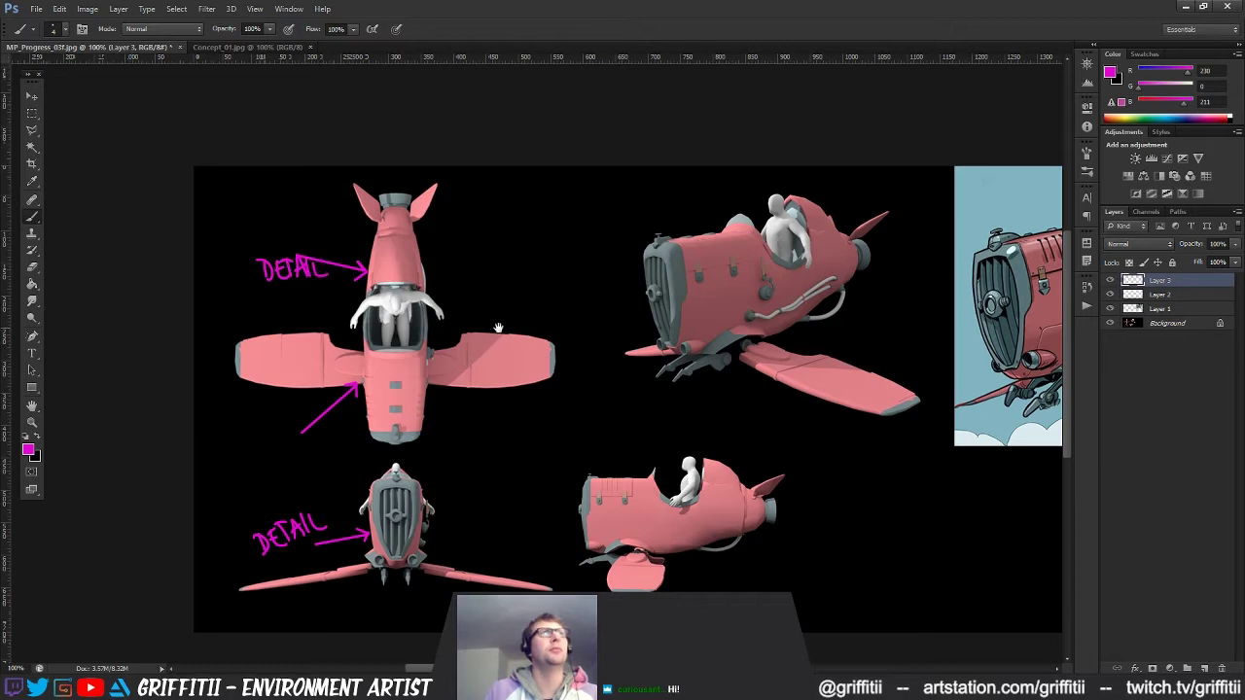
# Draw a magenta arrow pointing up at the underside of the perspective view's fuselage, where the wing joins.
pyautogui.moveTo(498, 328); pyautogui.dragTo(364, 281)
pyautogui.moveTo(419, 322); pyautogui.dragTo(387, 293)
pyautogui.moveTo(394, 297)
pyautogui.mouseDown()
pyautogui.moveTo(411, 302)
pyautogui.moveTo(367, 331)
pyautogui.mouseUp()
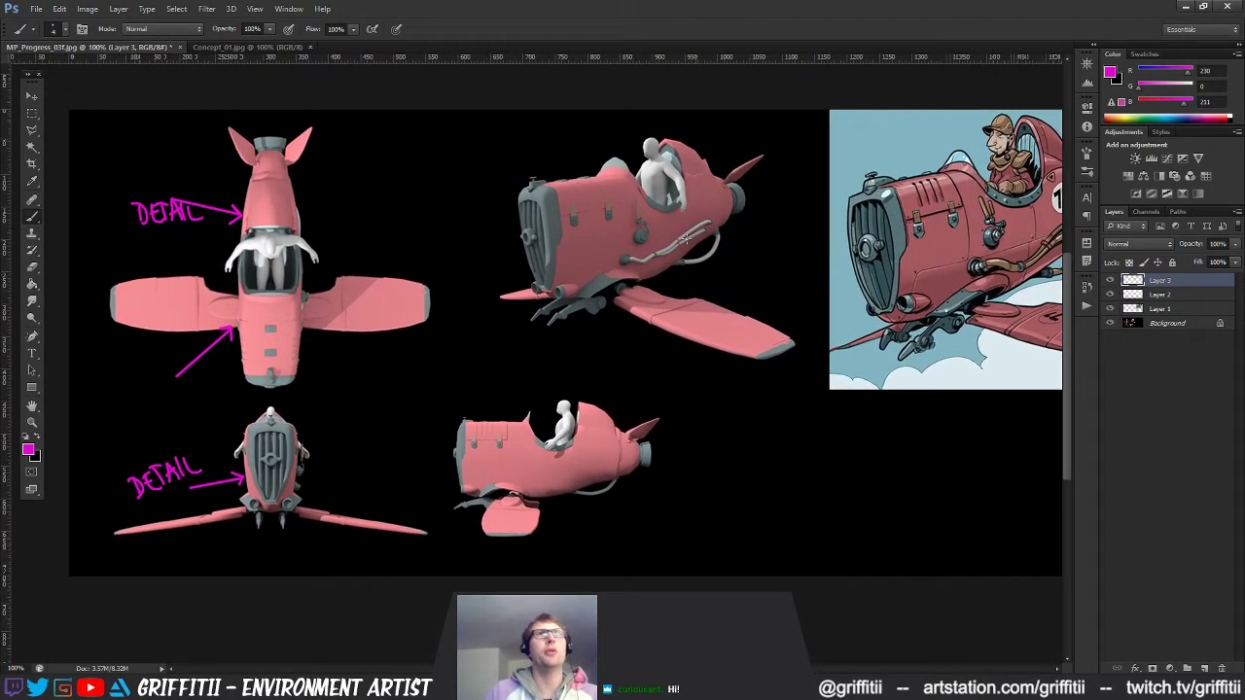
pyautogui.moveTo(577, 298); pyautogui.dragTo(533, 311)
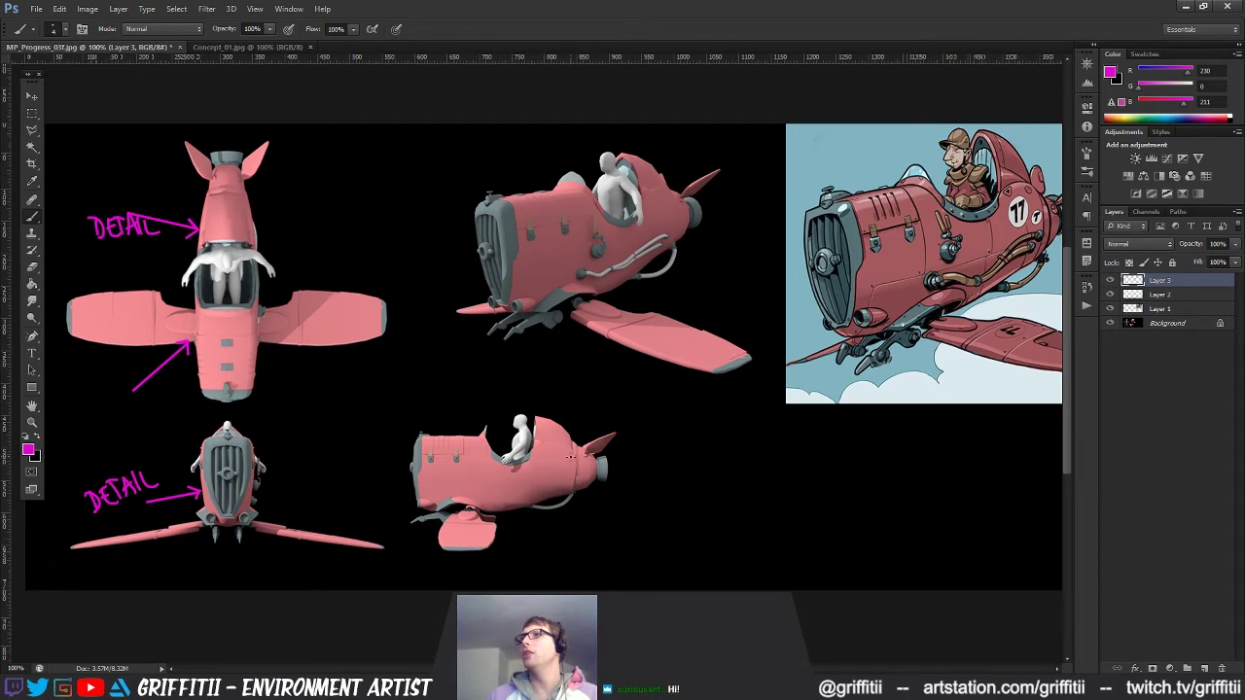
pyautogui.moveTo(562, 427); pyautogui.dragTo(589, 426)
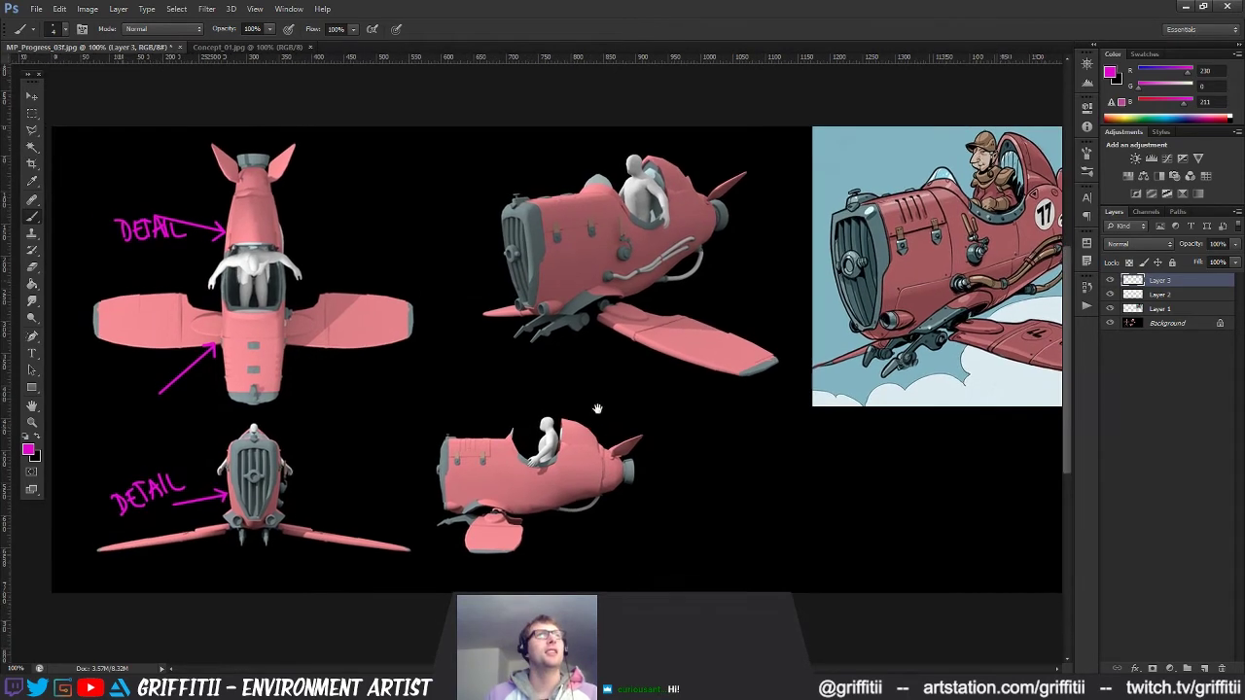
pyautogui.moveTo(597, 357); pyautogui.dragTo(577, 336)
pyautogui.moveTo(571, 282)
pyautogui.mouseDown()
pyautogui.moveTo(583, 336)
pyautogui.moveTo(578, 293)
pyautogui.mouseUp()
pyautogui.moveTo(580, 361)
pyautogui.mouseDown()
pyautogui.moveTo(569, 338)
pyautogui.moveTo(588, 344)
pyautogui.mouseUp()
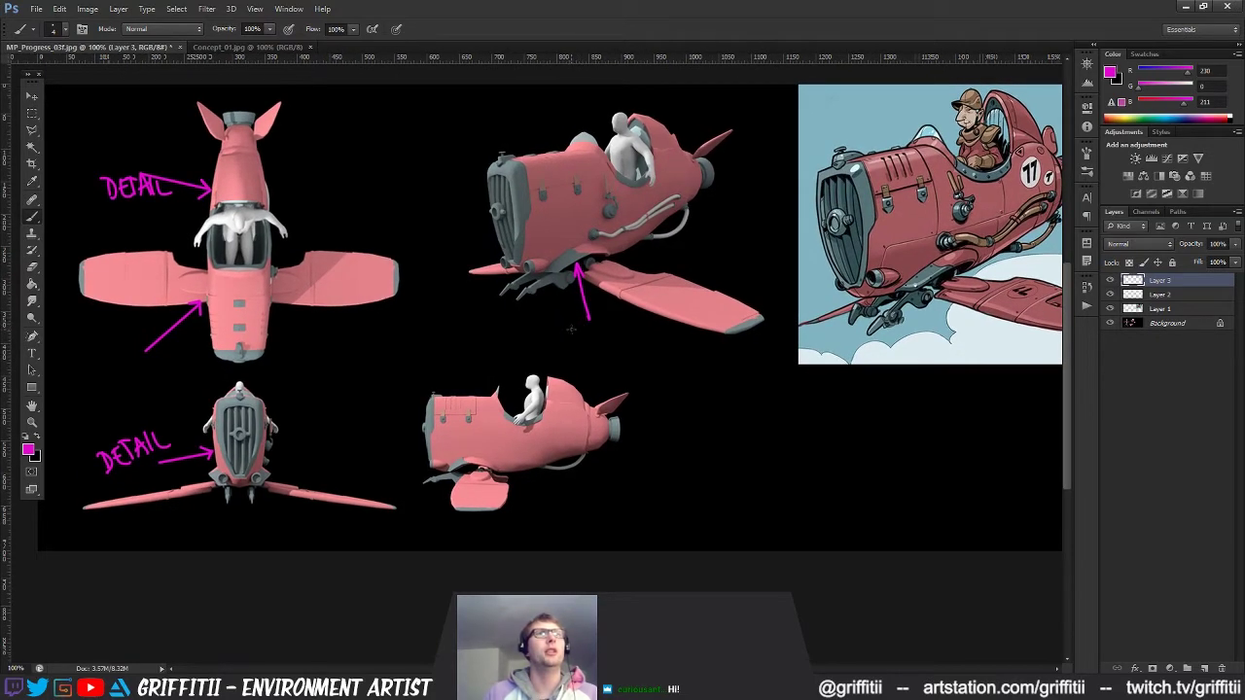
# Handwrite the note WHAT'S HAPPENING HERE? below the arrow at the perspective view's wing joint, undoing the misdrawn first letters.
pyautogui.moveTo(572, 340); pyautogui.dragTo(586, 330)
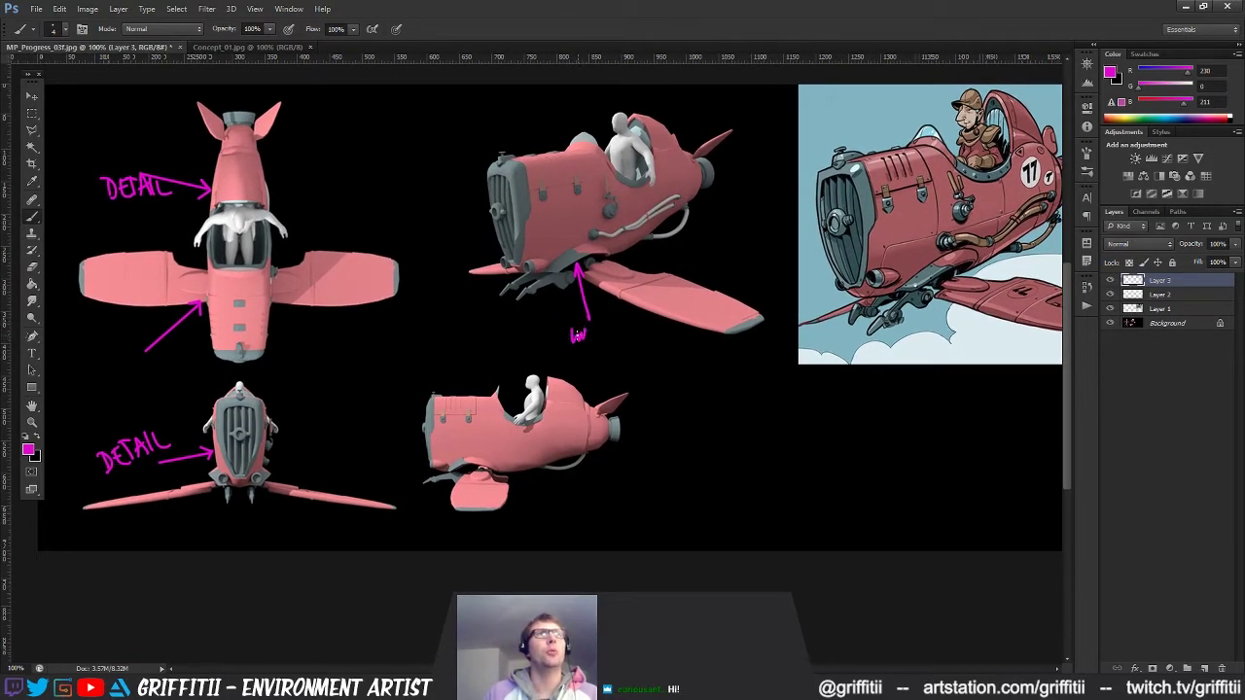
pyautogui.hotkey('ctrl', 'z')
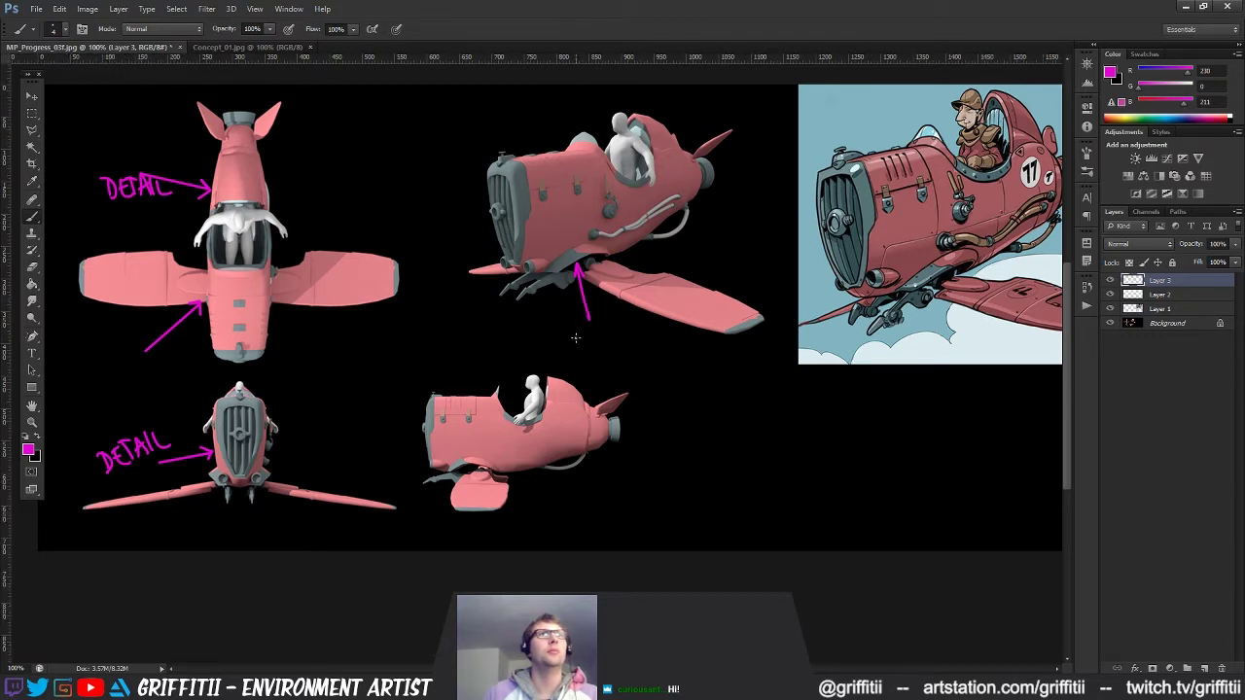
pyautogui.moveTo(566, 329); pyautogui.dragTo(609, 333)
pyautogui.moveTo(618, 336)
pyautogui.mouseDown()
pyautogui.moveTo(605, 364)
pyautogui.moveTo(622, 352)
pyautogui.moveTo(676, 358)
pyautogui.moveTo(652, 388)
pyautogui.moveTo(699, 375)
pyautogui.mouseUp()
# Handwrite BASIC LOCATOR RIG above the perspective view's wing and draw an arrow from it to the wing joint.
pyautogui.moveTo(749, 271)
pyautogui.mouseDown()
pyautogui.moveTo(606, 278)
pyautogui.moveTo(581, 384)
pyautogui.moveTo(603, 298)
pyautogui.moveTo(597, 315)
pyautogui.mouseUp()
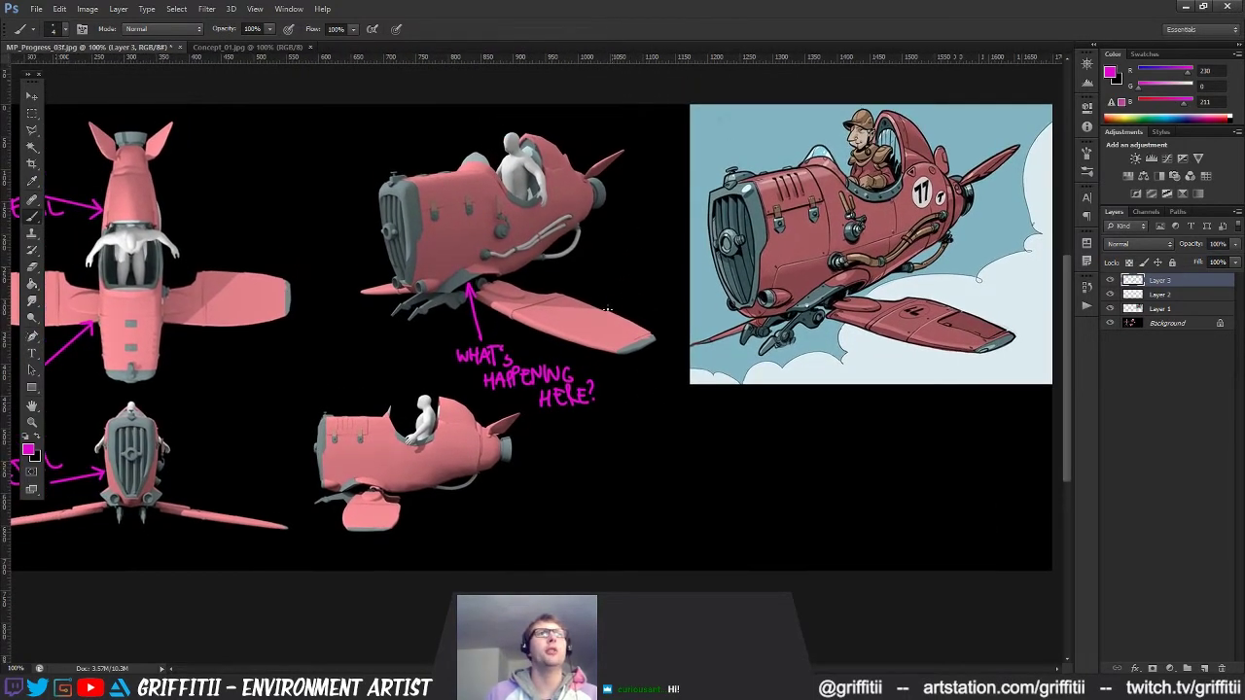
pyautogui.moveTo(609, 244); pyautogui.dragTo(610, 261)
pyautogui.moveTo(610, 245); pyautogui.dragTo(610, 262)
pyautogui.moveTo(623, 245); pyautogui.dragTo(620, 261)
pyautogui.moveTo(624, 245); pyautogui.dragTo(629, 255)
pyautogui.moveTo(636, 245)
pyautogui.mouseDown()
pyautogui.moveTo(656, 255)
pyautogui.moveTo(604, 281)
pyautogui.moveTo(627, 280)
pyautogui.mouseUp()
pyautogui.moveTo(630, 267); pyautogui.dragTo(636, 274)
pyautogui.moveTo(640, 267)
pyautogui.mouseDown()
pyautogui.moveTo(640, 278)
pyautogui.moveTo(645, 267)
pyautogui.mouseUp()
pyautogui.moveTo(650, 267); pyautogui.dragTo(657, 276)
pyautogui.moveTo(653, 262)
pyautogui.mouseDown()
pyautogui.moveTo(666, 273)
pyautogui.moveTo(635, 302)
pyautogui.mouseUp()
pyautogui.moveTo(640, 290); pyautogui.dragTo(644, 301)
pyautogui.moveTo(655, 287); pyautogui.dragTo(653, 296)
pyautogui.moveTo(489, 229); pyautogui.dragTo(657, 247)
pyautogui.moveTo(732, 290)
pyautogui.mouseDown()
pyautogui.moveTo(638, 290)
pyautogui.moveTo(616, 217)
pyautogui.moveTo(622, 242)
pyautogui.mouseUp()
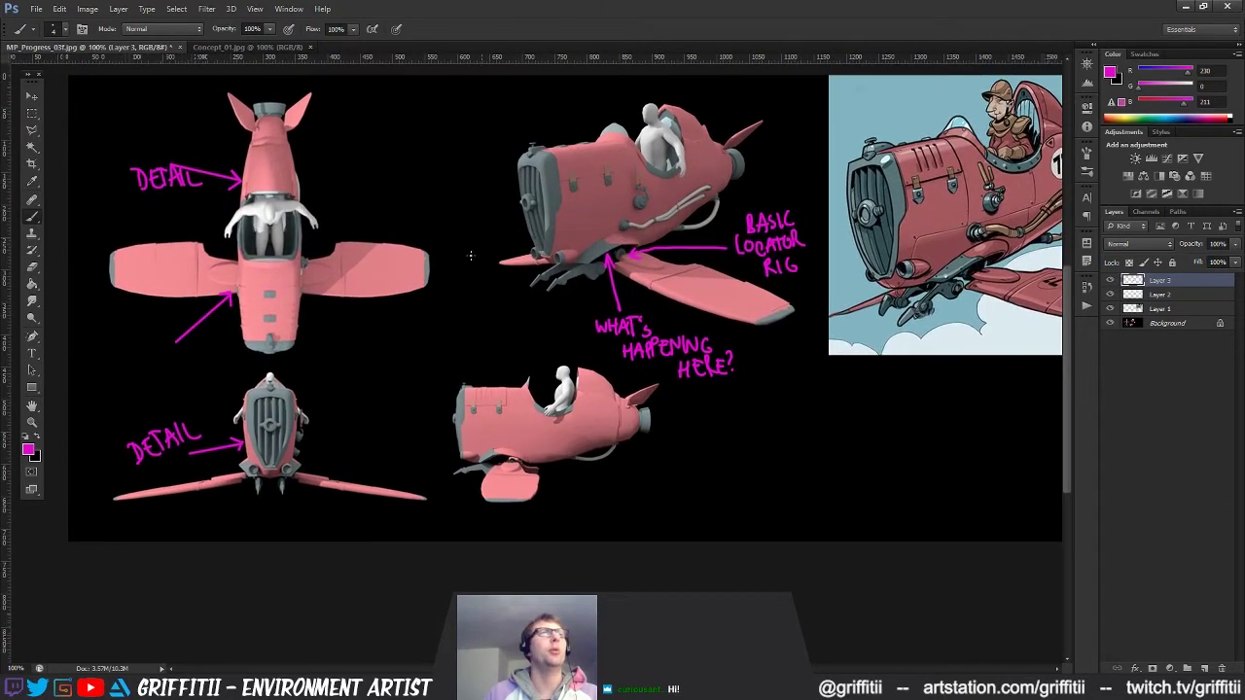
# Compare the perspective render's fuselage, wing joint and wing with the same areas of the concept art.
pyautogui.moveTo(489, 257); pyautogui.dragTo(506, 320)
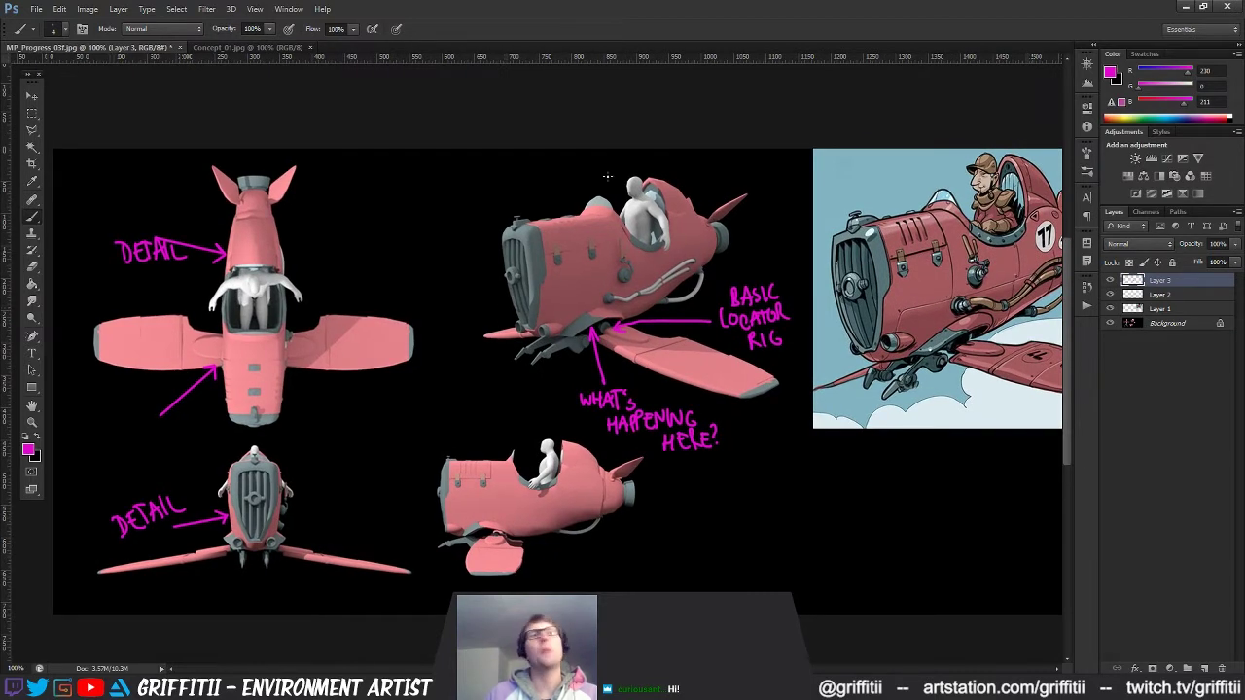
pyautogui.moveTo(537, 258); pyautogui.dragTo(352, 255)
pyautogui.moveTo(484, 228); pyautogui.dragTo(497, 234)
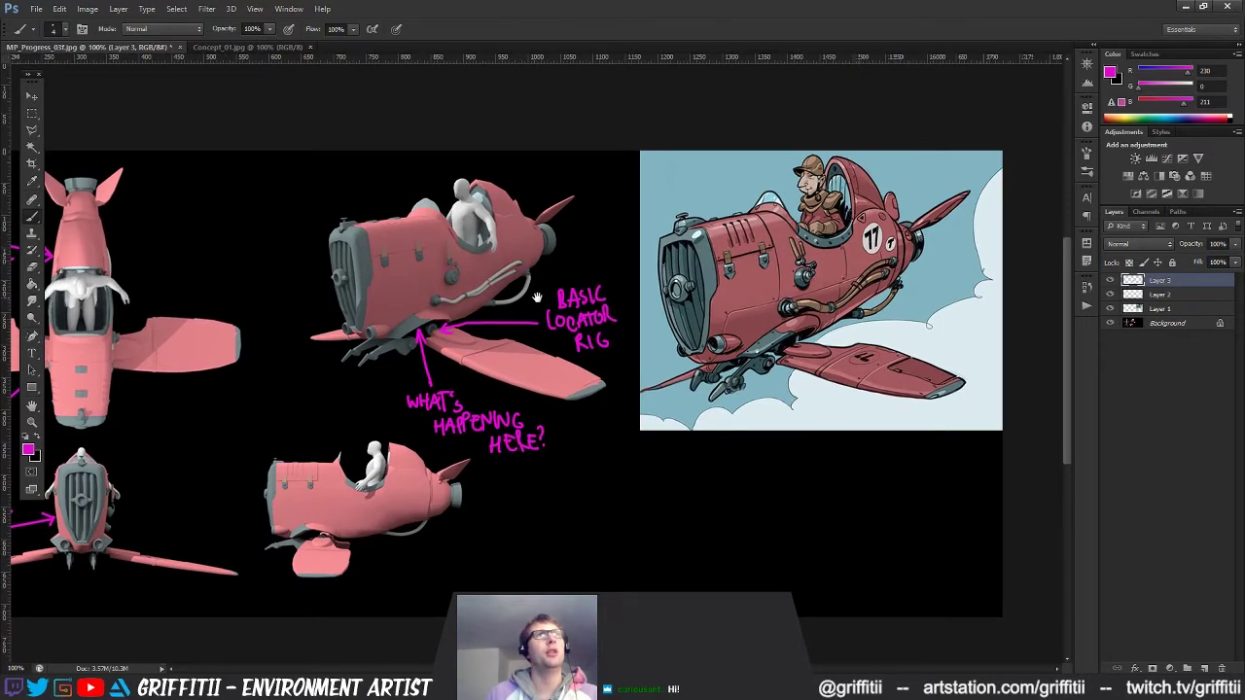
pyautogui.moveTo(533, 236); pyautogui.dragTo(536, 240)
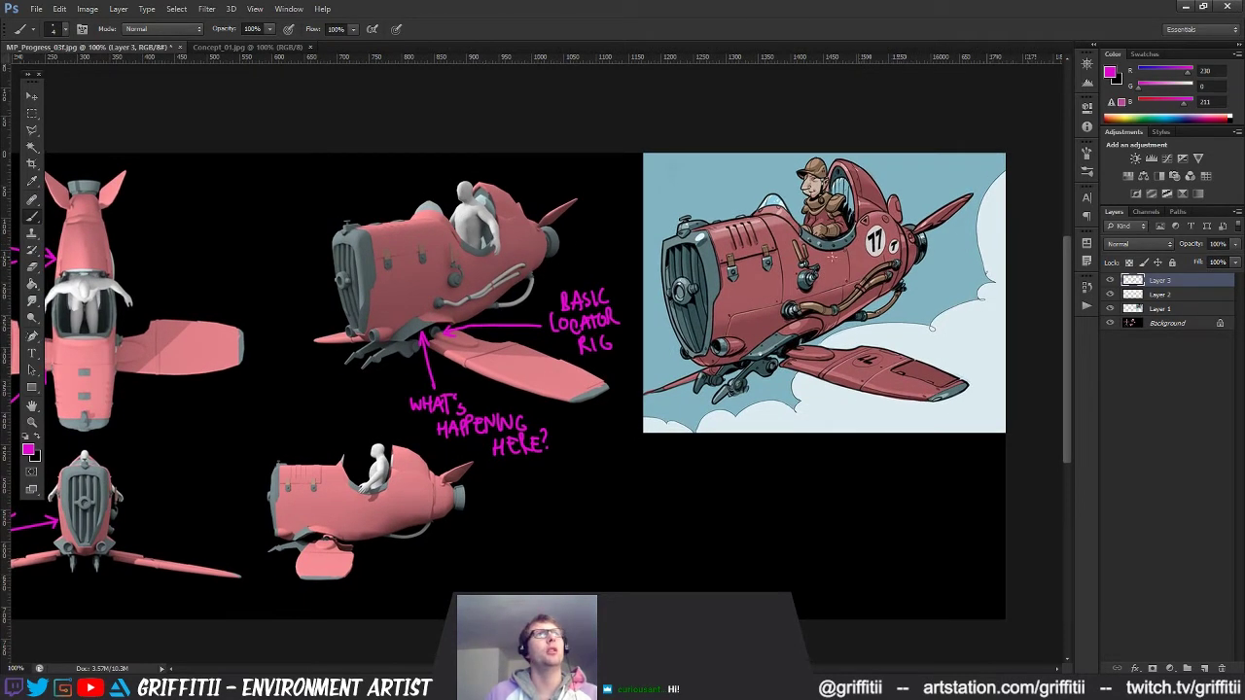
pyautogui.moveTo(541, 337); pyautogui.dragTo(533, 325)
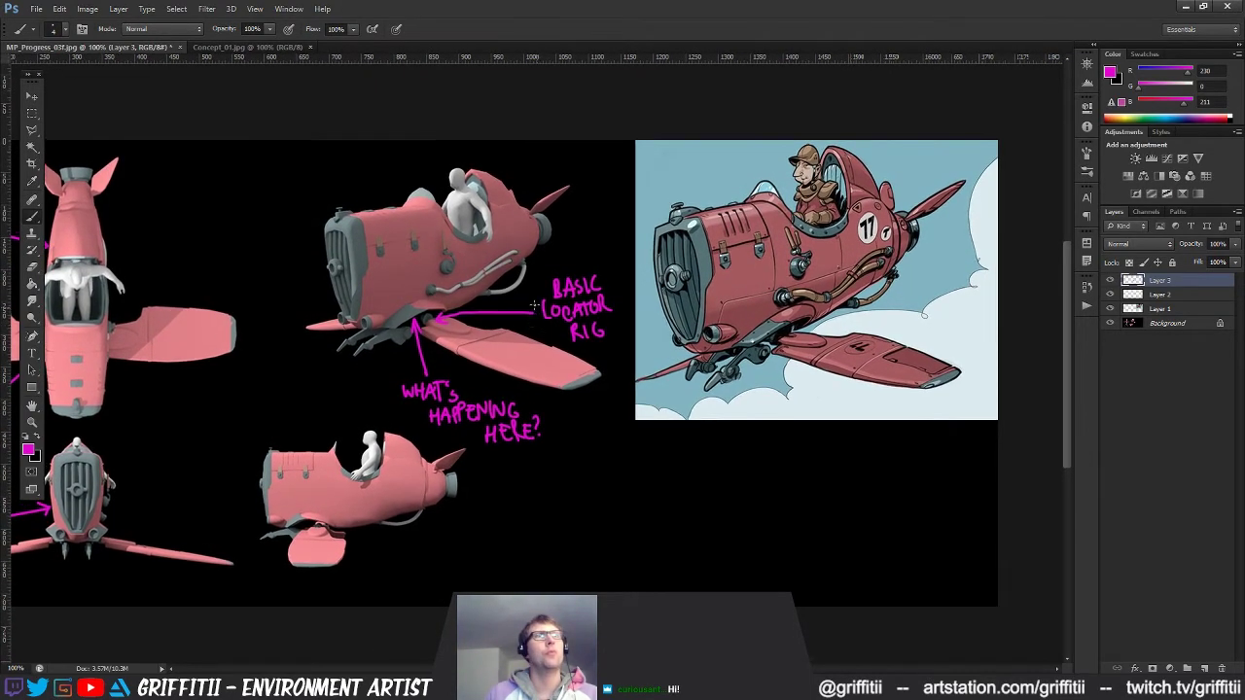
pyautogui.moveTo(546, 222); pyautogui.dragTo(544, 231)
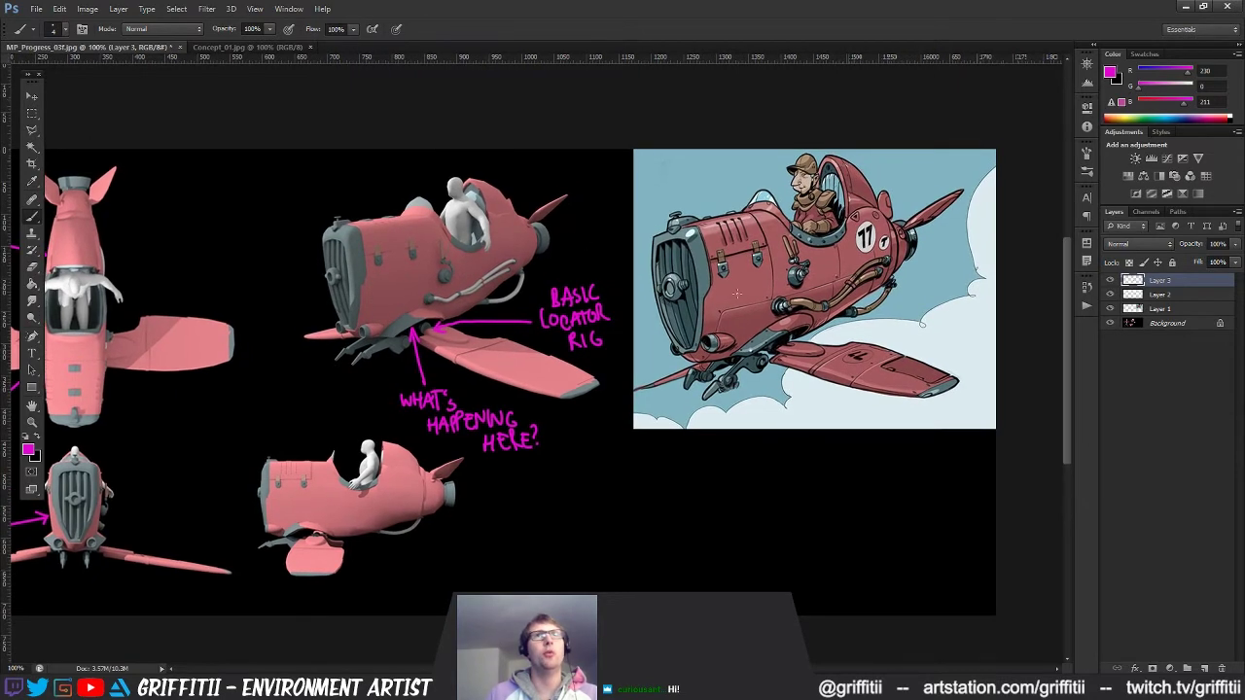
pyautogui.moveTo(551, 287); pyautogui.dragTo(558, 299)
pyautogui.moveTo(449, 354); pyautogui.dragTo(487, 351)
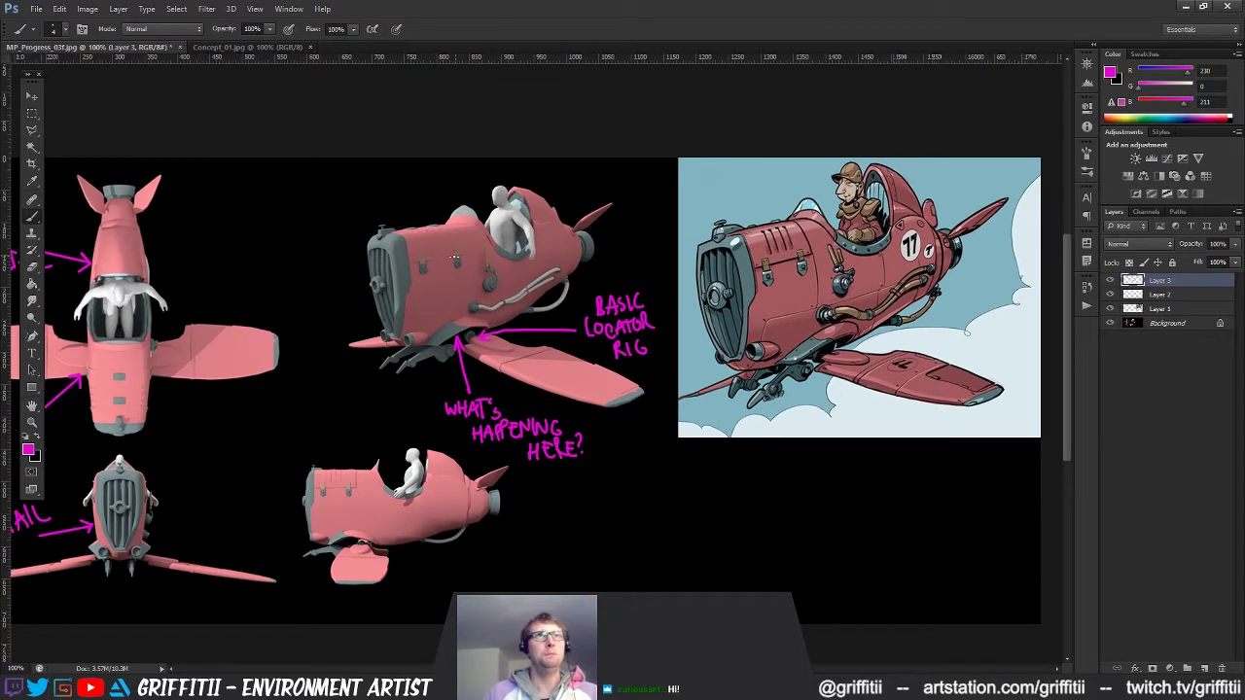
pyautogui.moveTo(450, 340); pyautogui.dragTo(472, 338)
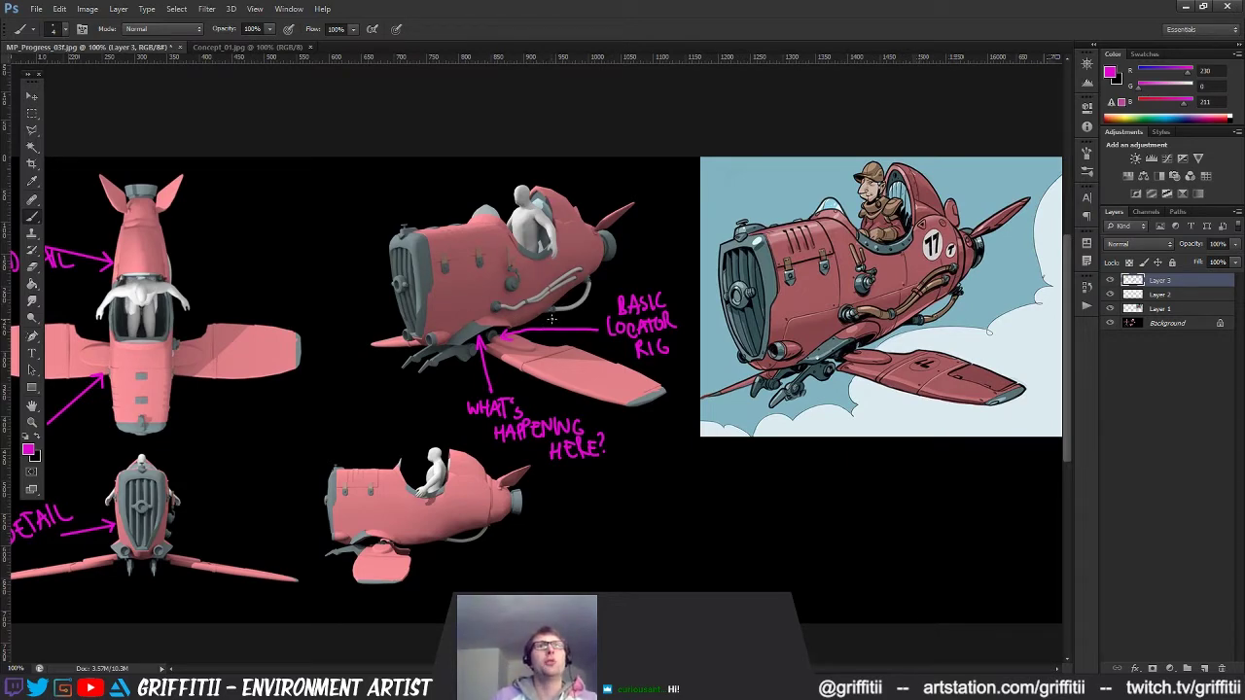
pyautogui.moveTo(427, 333); pyautogui.dragTo(566, 336)
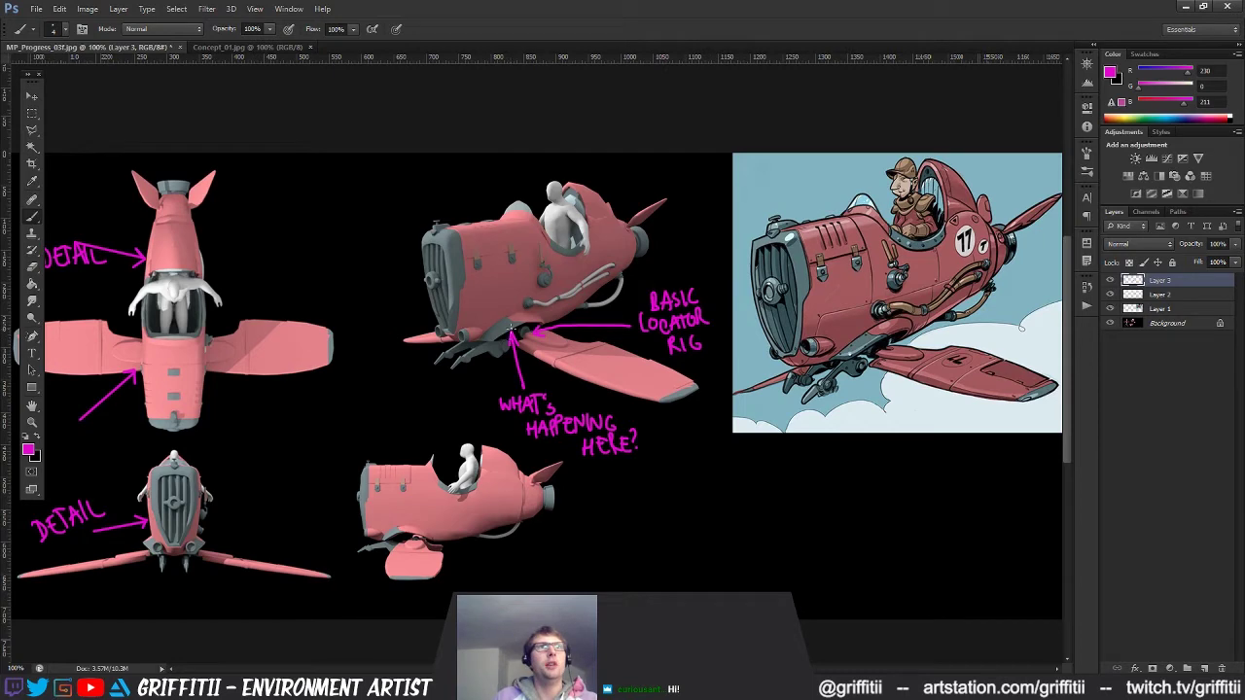
pyautogui.moveTo(568, 347); pyautogui.dragTo(585, 351)
pyautogui.moveTo(868, 379); pyautogui.dragTo(840, 376)
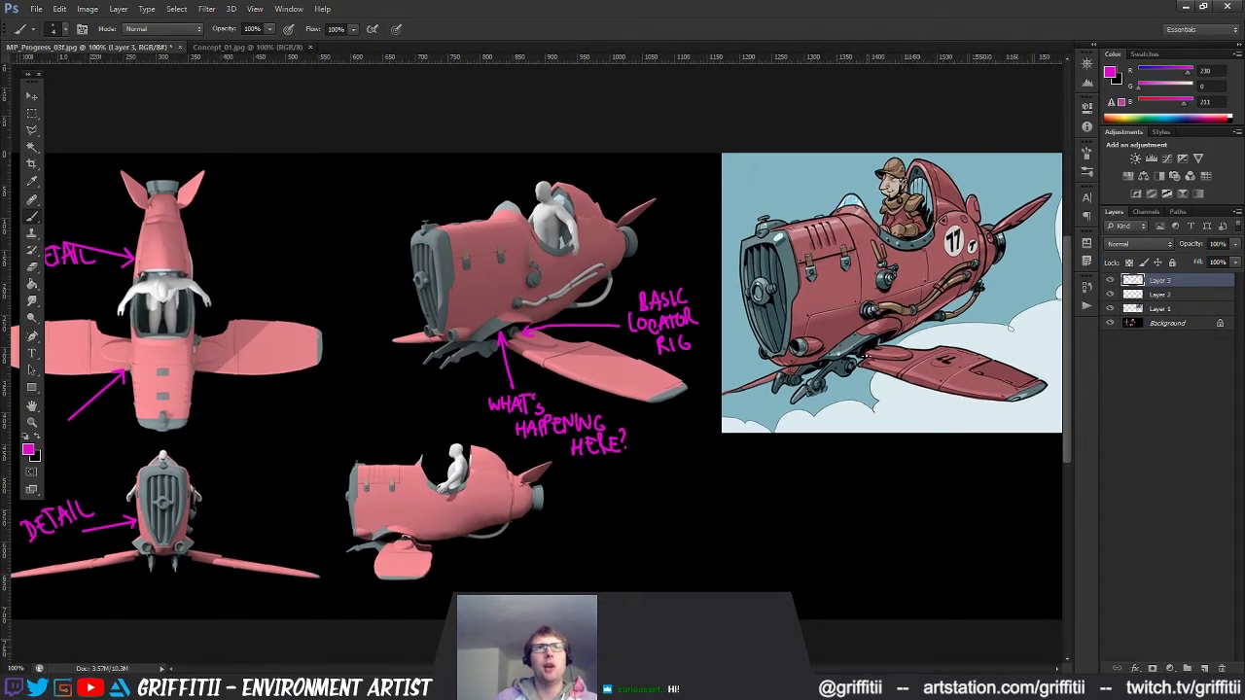
pyautogui.moveTo(586, 384); pyautogui.dragTo(633, 391)
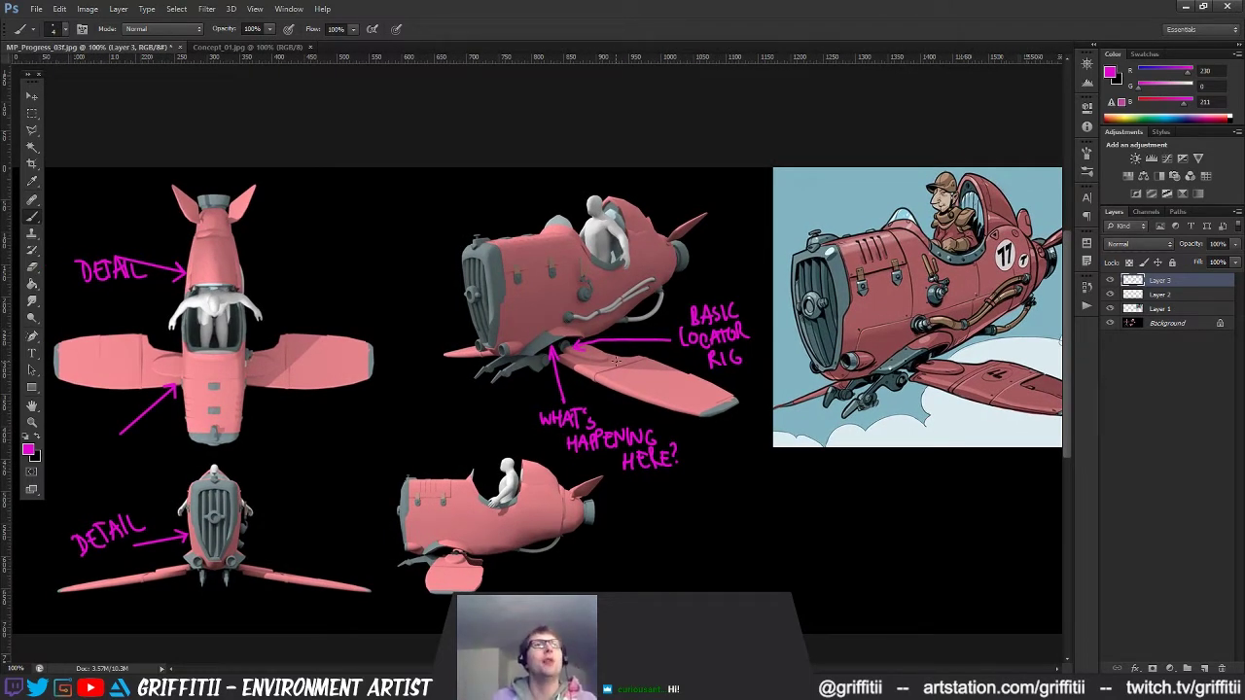
pyautogui.moveTo(705, 468); pyautogui.dragTo(653, 465)
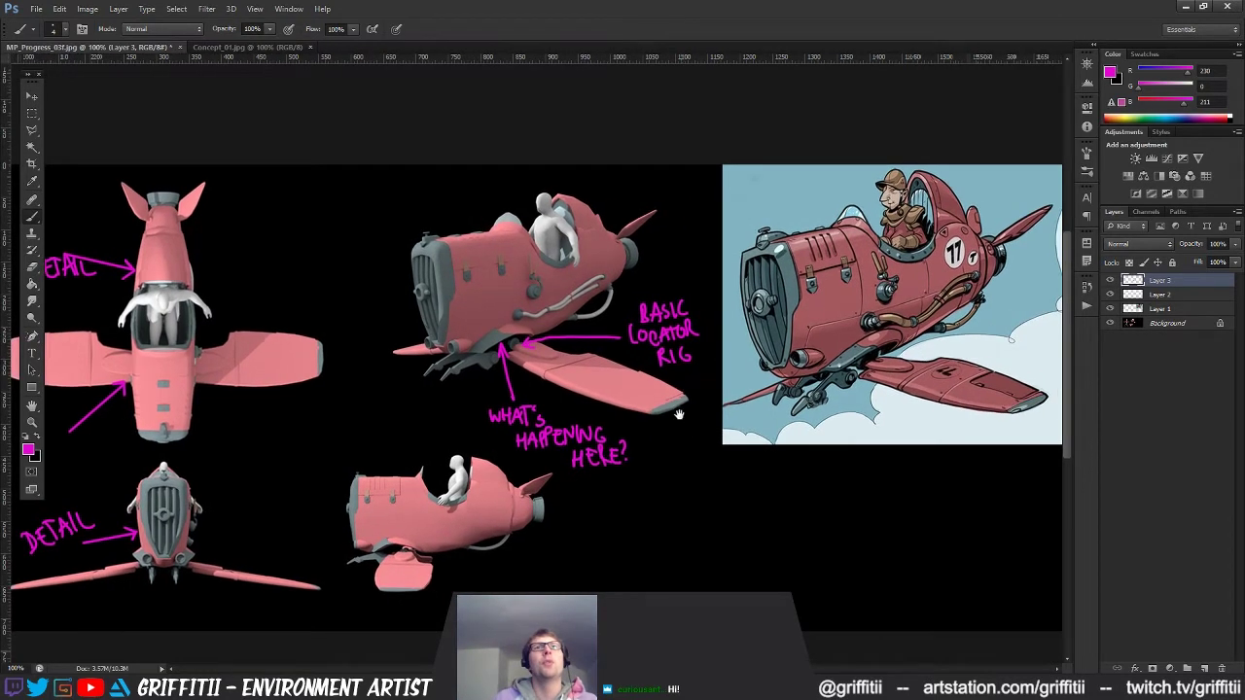
pyautogui.moveTo(682, 413); pyautogui.dragTo(609, 425)
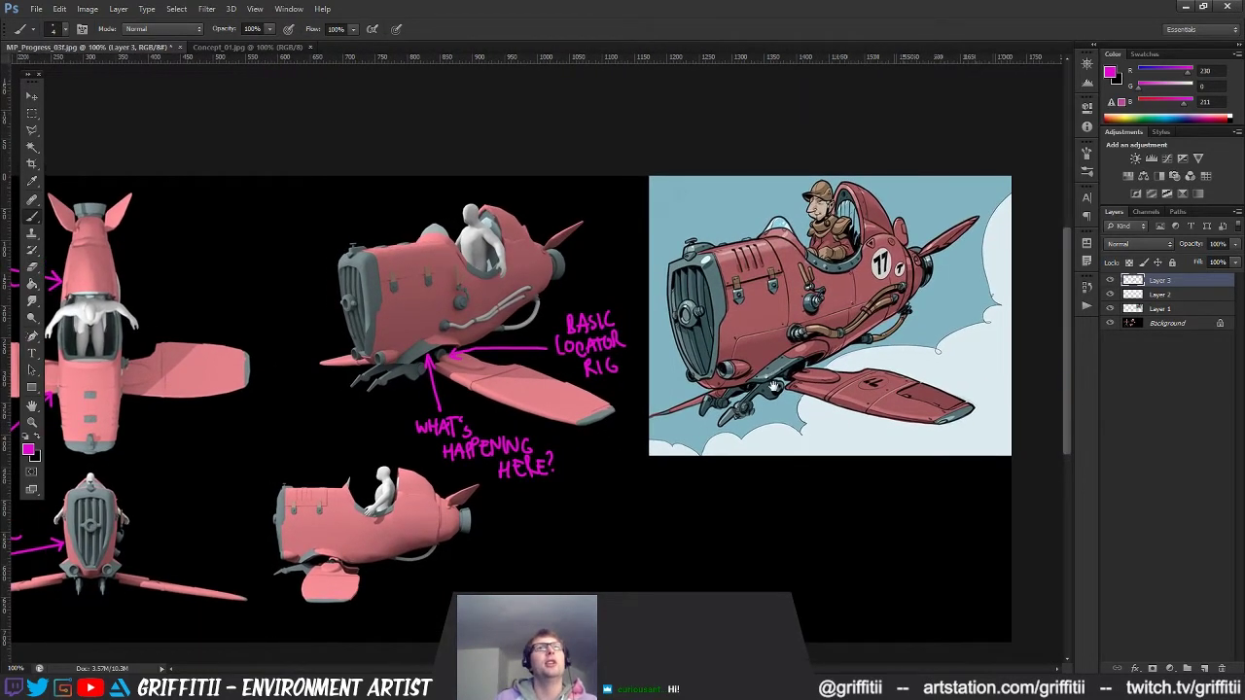
pyautogui.moveTo(706, 434); pyautogui.dragTo(743, 428)
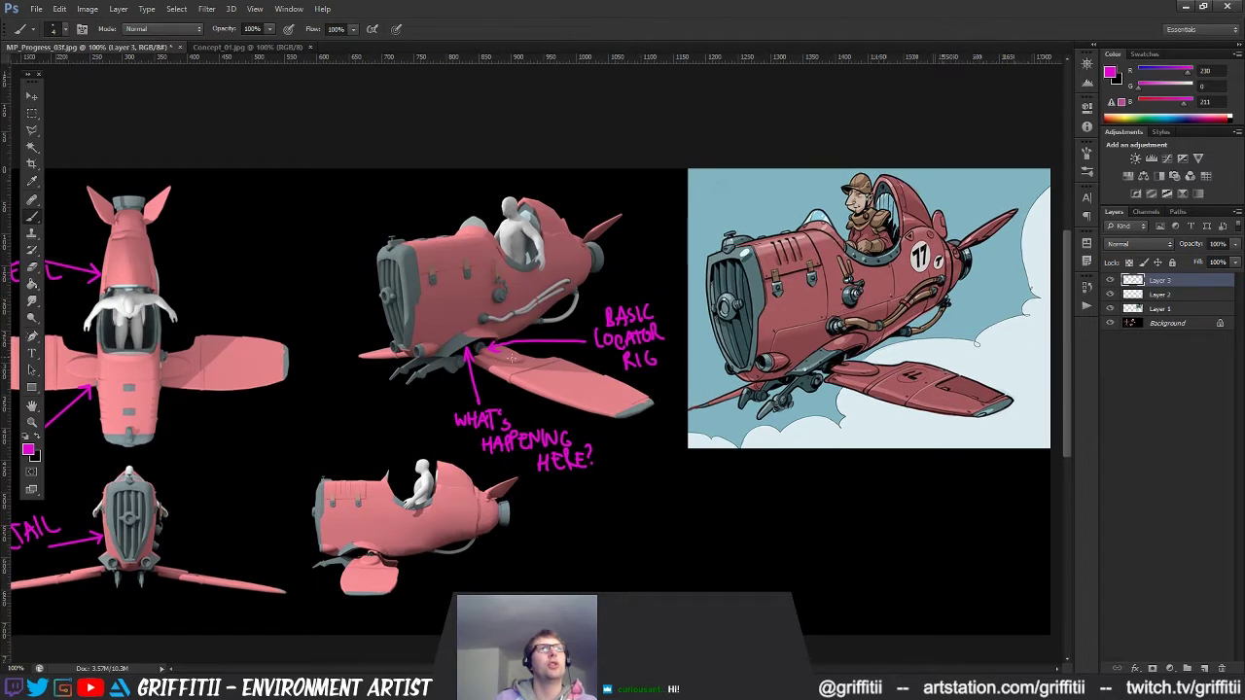
pyautogui.moveTo(496, 437)
pyautogui.mouseDown()
pyautogui.moveTo(509, 416)
pyautogui.moveTo(509, 435)
pyautogui.mouseUp()
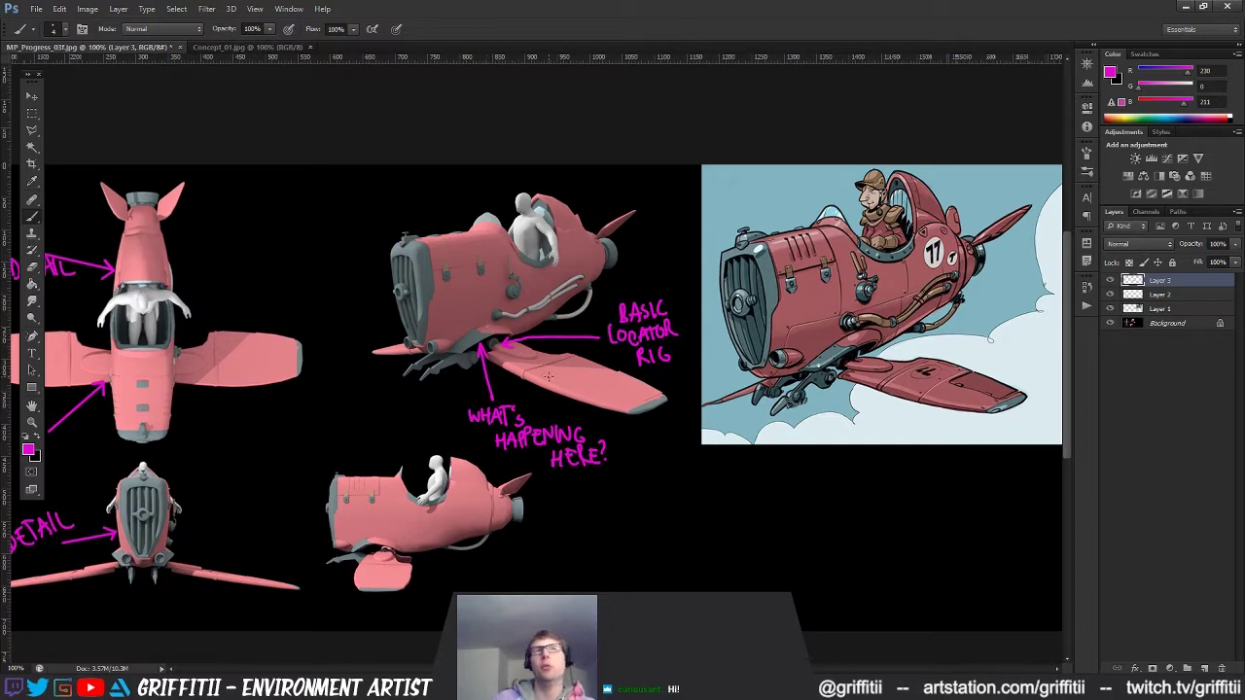
pyautogui.moveTo(577, 424); pyautogui.dragTo(605, 433)
pyautogui.moveTo(624, 386)
pyautogui.mouseDown()
pyautogui.moveTo(627, 402)
pyautogui.moveTo(634, 386)
pyautogui.mouseUp()
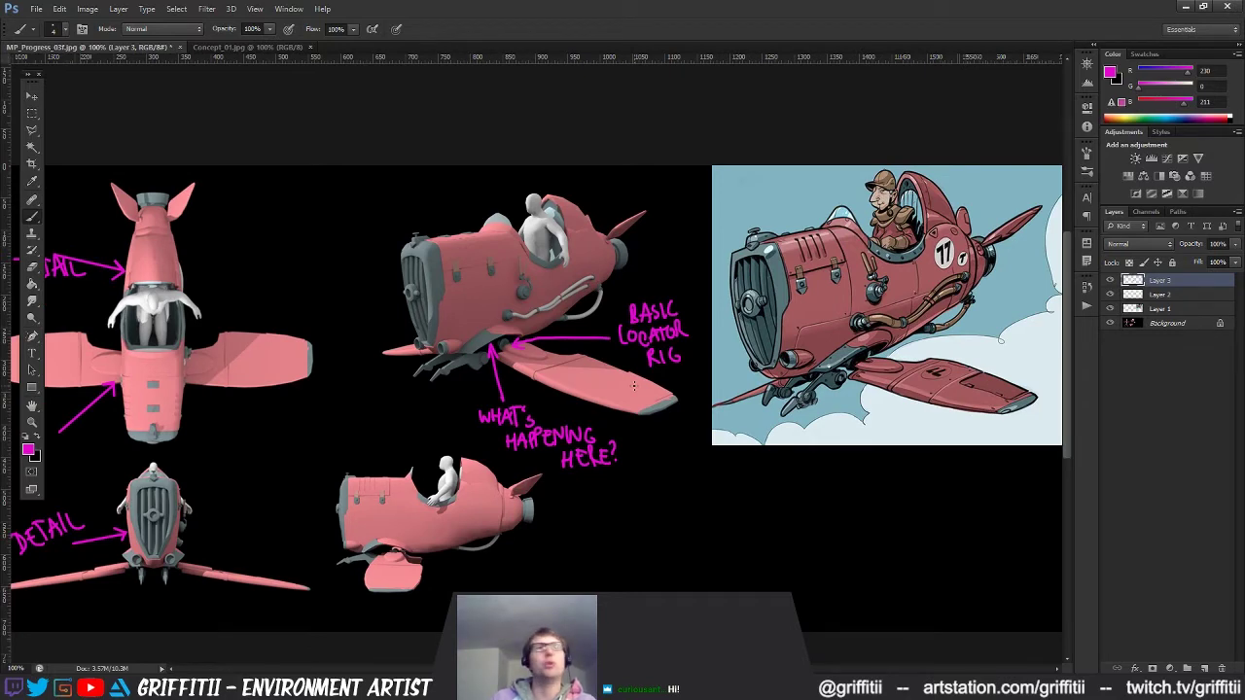
pyautogui.moveTo(598, 440)
pyautogui.mouseDown()
pyautogui.moveTo(646, 407)
pyautogui.moveTo(631, 419)
pyautogui.moveTo(611, 405)
pyautogui.moveTo(625, 423)
pyautogui.mouseUp()
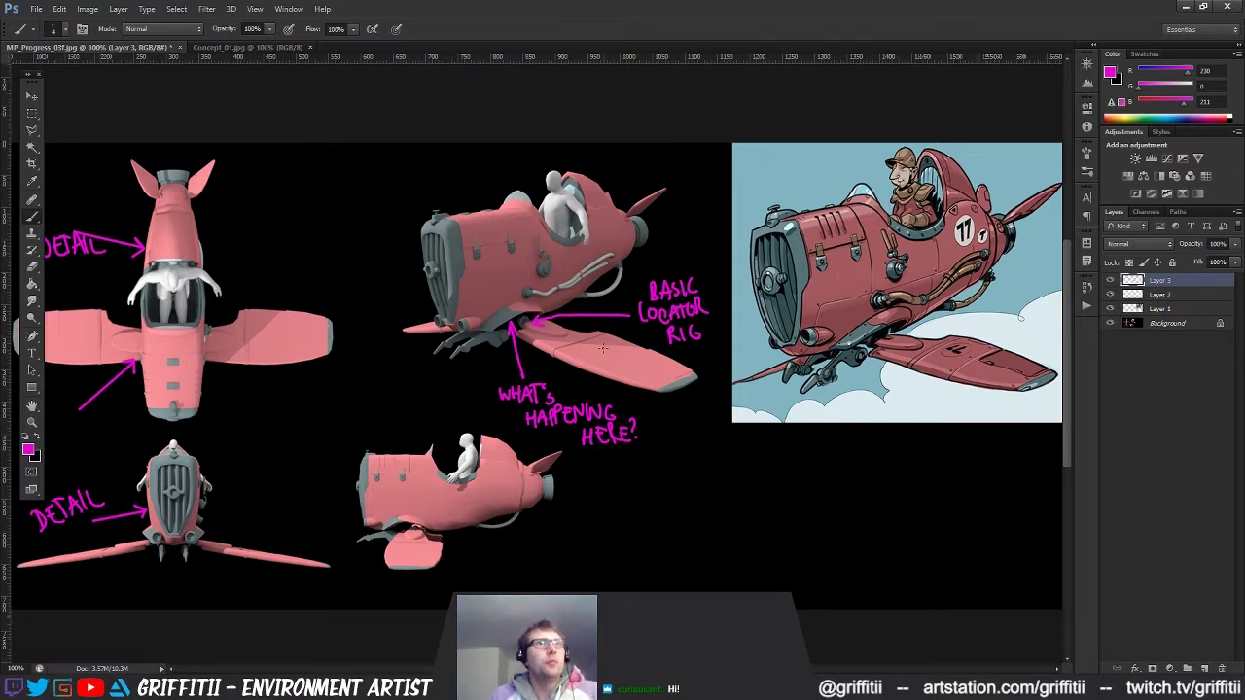
pyautogui.moveTo(623, 364); pyautogui.dragTo(592, 345)
# Draw two vertical magenta lines across the side view above the wing, with small arrows between them pointing towards the nose.
pyautogui.moveTo(483, 487)
pyautogui.mouseDown()
pyautogui.moveTo(575, 457)
pyautogui.moveTo(578, 474)
pyautogui.mouseUp()
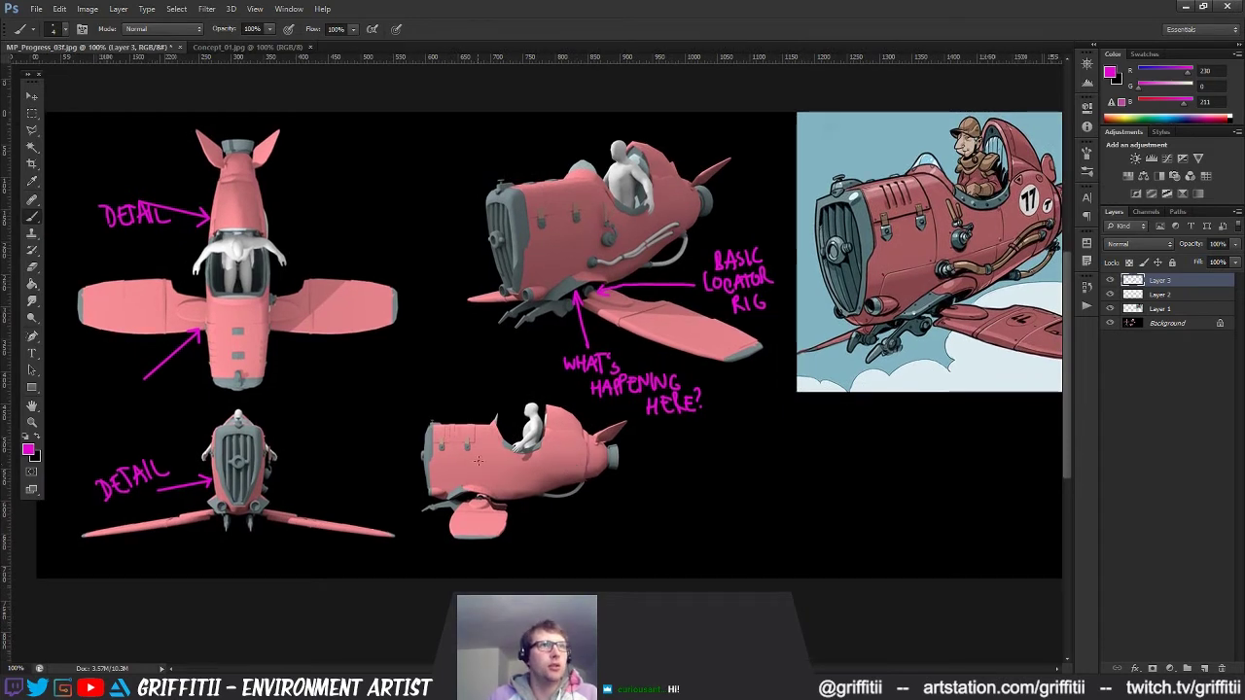
pyautogui.keyDown('shift'); pyautogui.click(482, 506); pyautogui.keyUp('shift')
pyautogui.keyDown('shift'); pyautogui.click(466, 494); pyautogui.keyUp('shift')
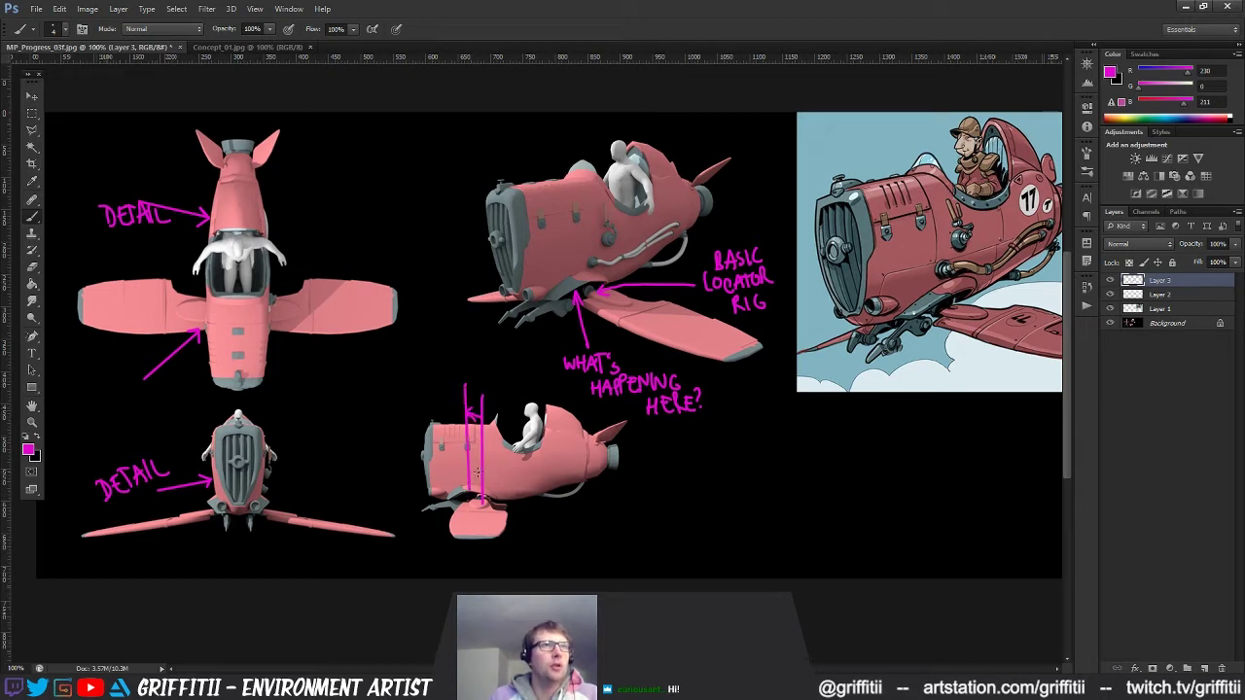
pyautogui.moveTo(468, 469); pyautogui.dragTo(474, 474)
# Handwrite the note MOVE WINGS FORWARD. in magenta below the side view's fuselage, next to the wing.
pyautogui.moveTo(536, 525)
pyautogui.mouseDown()
pyautogui.moveTo(615, 471)
pyautogui.moveTo(578, 492)
pyautogui.mouseUp()
pyautogui.moveTo(485, 331); pyautogui.dragTo(478, 341)
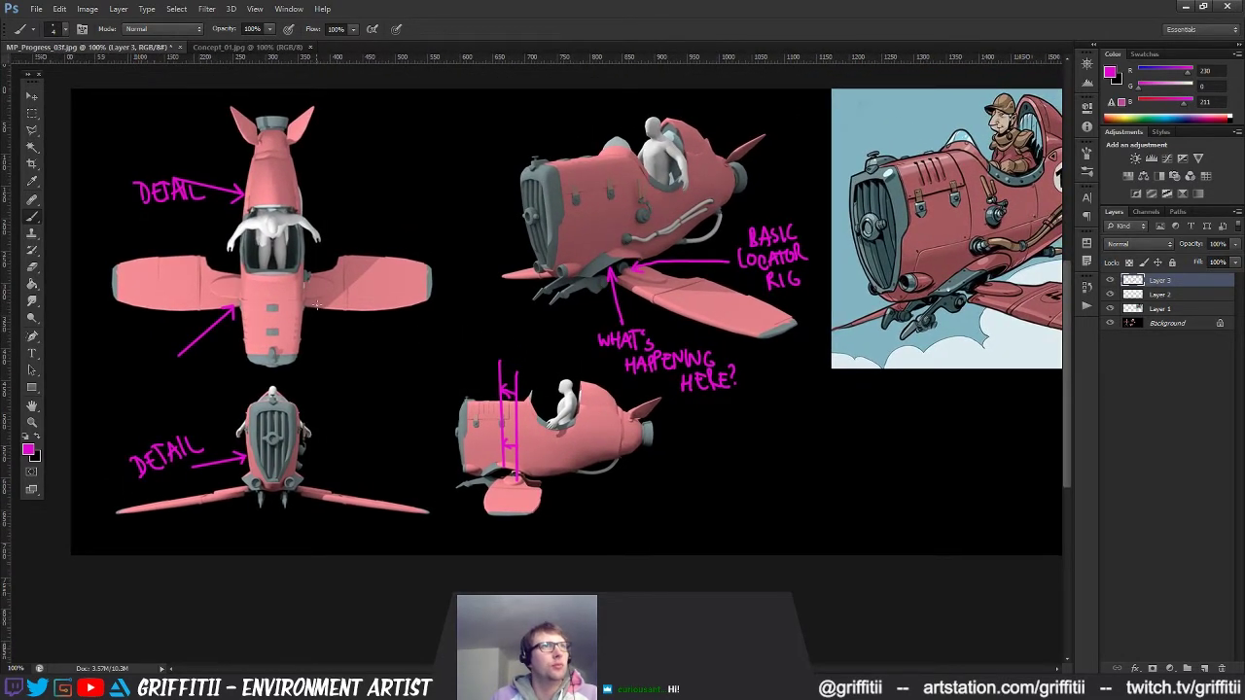
pyautogui.moveTo(501, 469)
pyautogui.mouseDown()
pyautogui.moveTo(523, 462)
pyautogui.moveTo(585, 507)
pyautogui.mouseUp()
pyautogui.moveTo(594, 497); pyautogui.dragTo(594, 498)
pyautogui.moveTo(600, 495); pyautogui.dragTo(620, 505)
pyautogui.moveTo(612, 499); pyautogui.dragTo(619, 498)
pyautogui.moveTo(612, 493); pyautogui.dragTo(619, 491)
pyautogui.moveTo(532, 453); pyautogui.dragTo(496, 451)
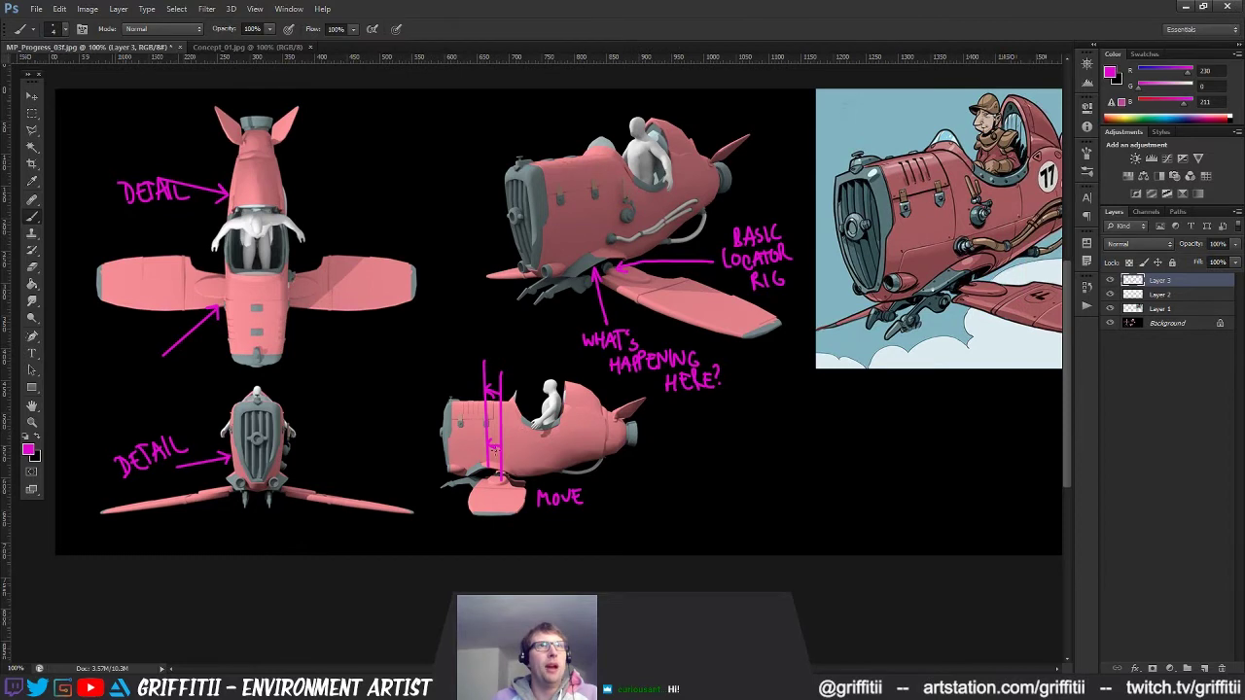
pyautogui.moveTo(597, 489); pyautogui.dragTo(618, 501)
pyautogui.moveTo(624, 499)
pyautogui.mouseDown()
pyautogui.moveTo(634, 487)
pyautogui.moveTo(649, 501)
pyautogui.mouseUp()
pyautogui.moveTo(658, 490); pyautogui.dragTo(651, 502)
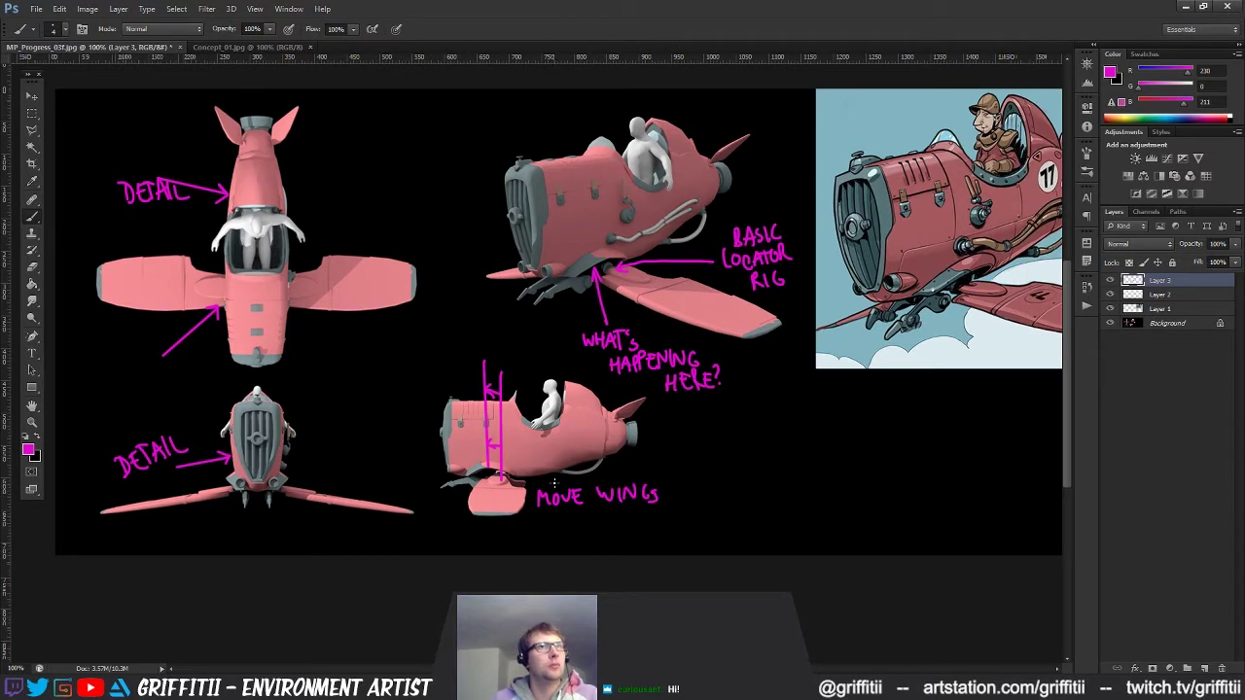
pyautogui.moveTo(562, 515); pyautogui.dragTo(560, 530)
pyautogui.moveTo(560, 514); pyautogui.dragTo(568, 521)
pyautogui.moveTo(573, 517); pyautogui.dragTo(581, 529)
pyautogui.moveTo(582, 516); pyautogui.dragTo(640, 531)
pyautogui.click(652, 527)
# Sketch a small magenta triangle on the perspective view's raised fuselage section behind the pilot.
pyautogui.moveTo(693, 332); pyautogui.dragTo(651, 314)
pyautogui.moveTo(629, 442); pyautogui.dragTo(585, 484)
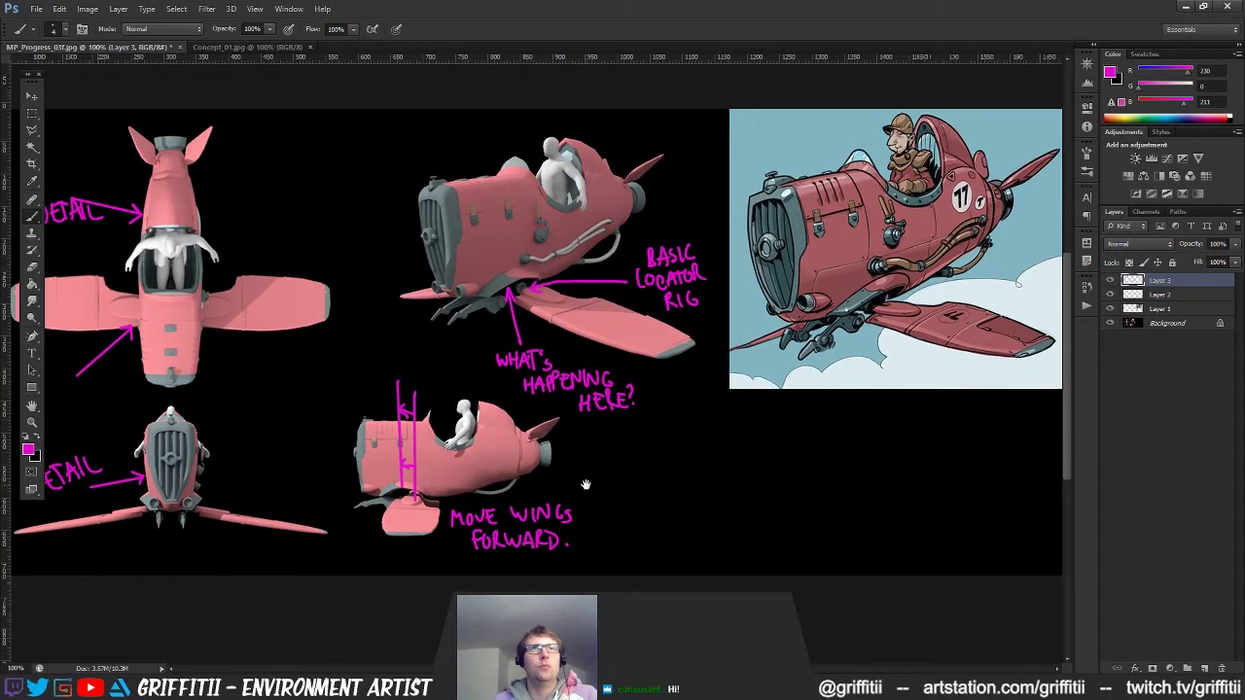
pyautogui.moveTo(586, 485); pyautogui.dragTo(540, 522)
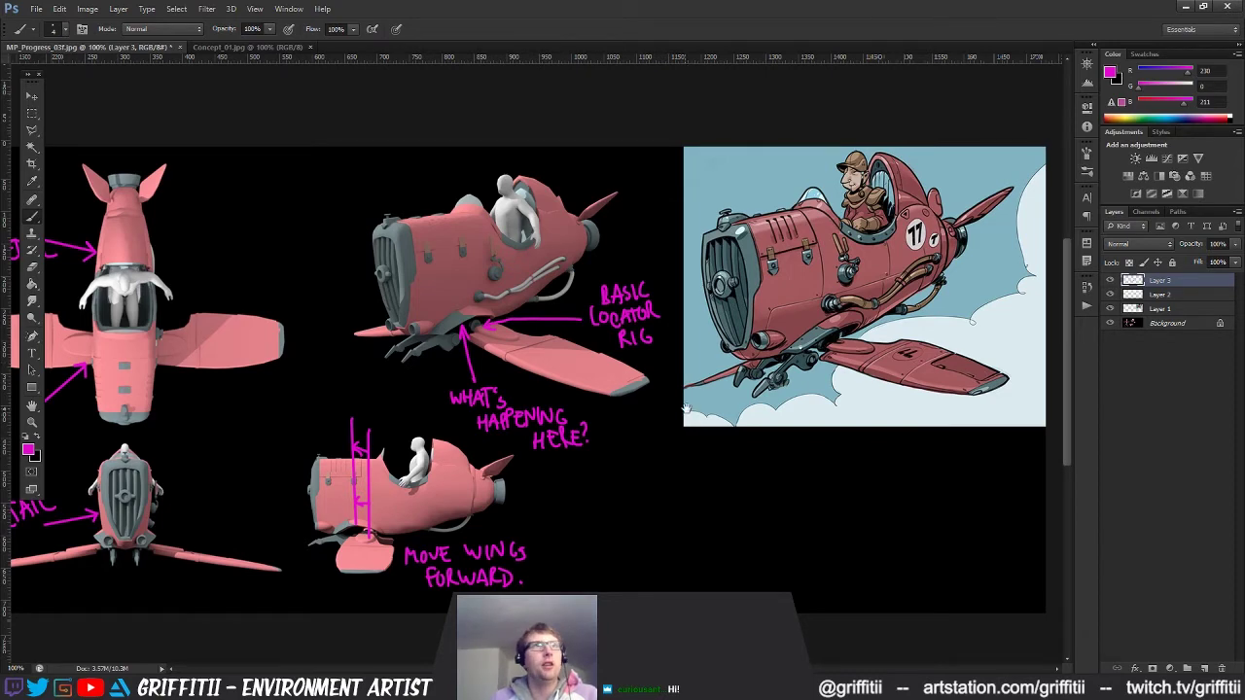
pyautogui.moveTo(603, 362); pyautogui.dragTo(611, 405)
pyautogui.moveTo(872, 414)
pyautogui.mouseDown()
pyautogui.moveTo(849, 393)
pyautogui.moveTo(827, 417)
pyautogui.moveTo(872, 395)
pyautogui.moveTo(808, 437)
pyautogui.mouseUp()
pyautogui.moveTo(512, 393); pyautogui.dragTo(531, 401)
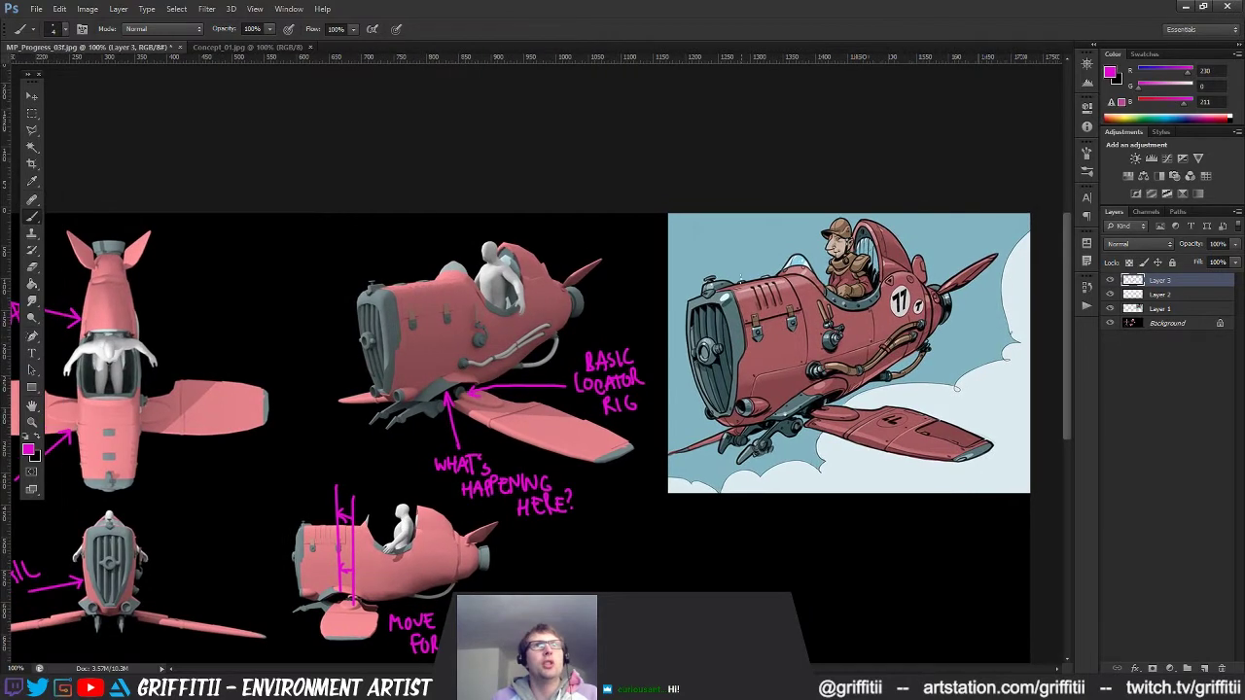
pyautogui.moveTo(538, 276); pyautogui.dragTo(533, 295)
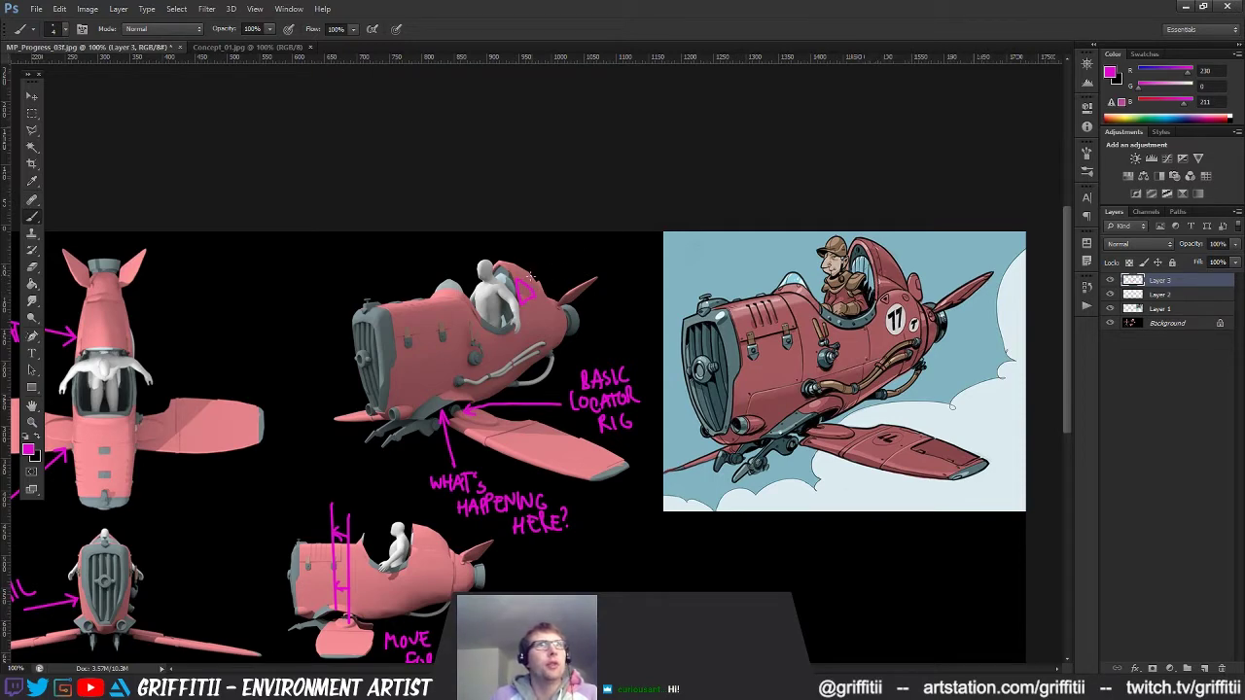
pyautogui.moveTo(598, 321); pyautogui.dragTo(601, 309)
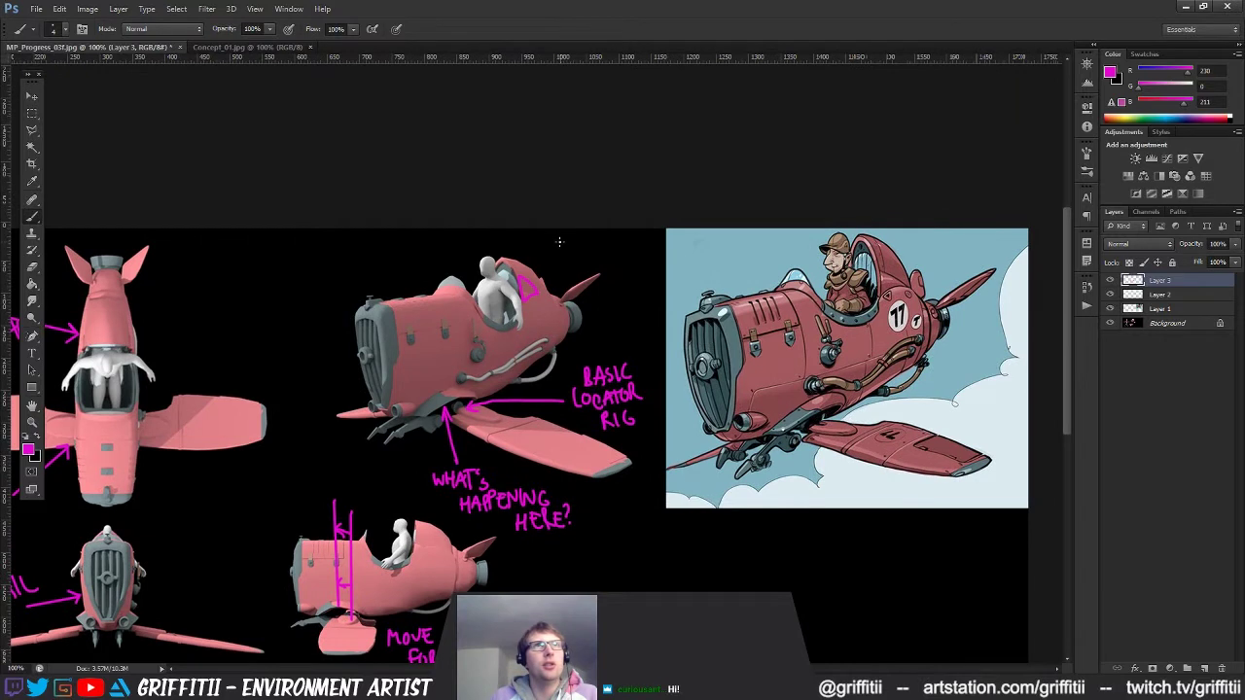
pyautogui.scroll(1, 602, 293)
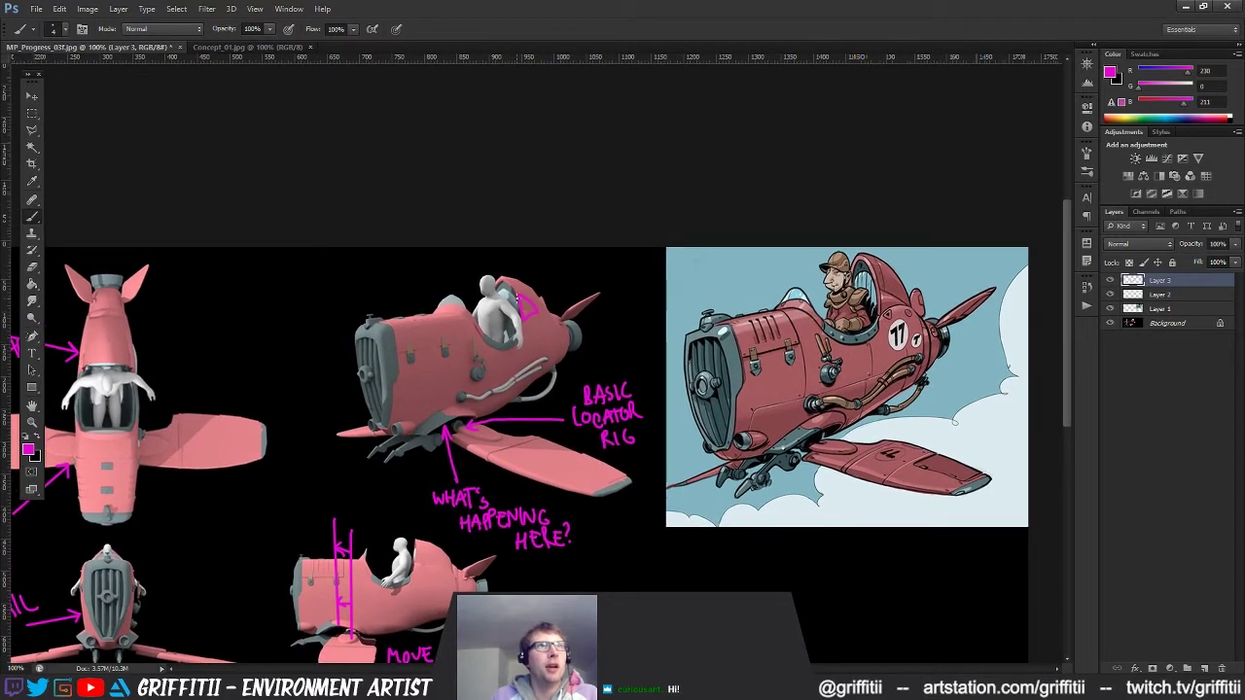
# Extend the magenta sketch to a peak above the pilot's head, erasing and redrawing its front stroke.
pyautogui.moveTo(501, 265); pyautogui.dragTo(489, 294)
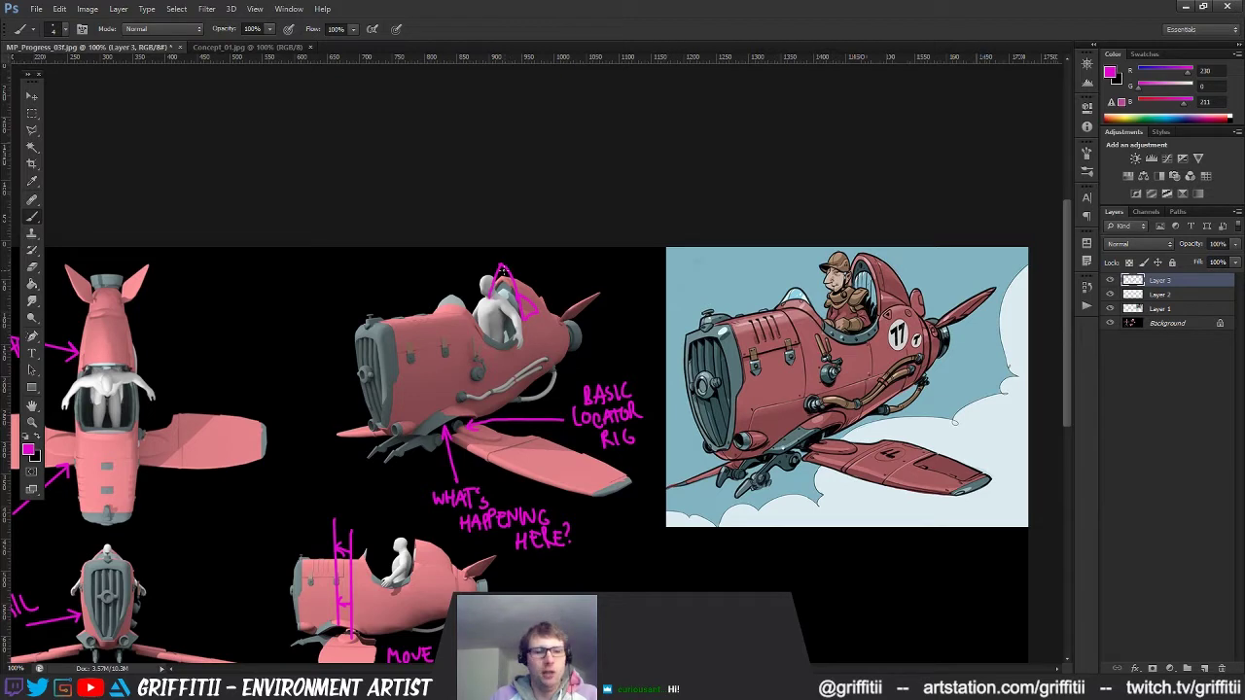
pyautogui.press('e')
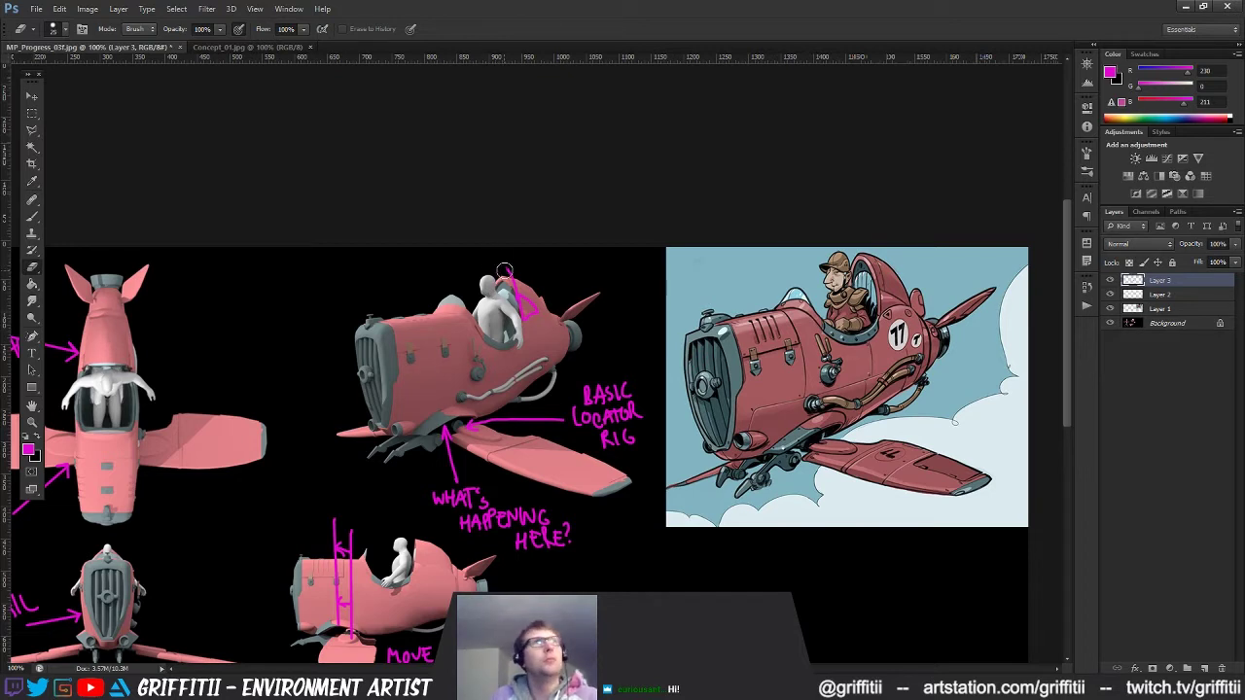
pyautogui.moveTo(511, 288); pyautogui.dragTo(507, 292)
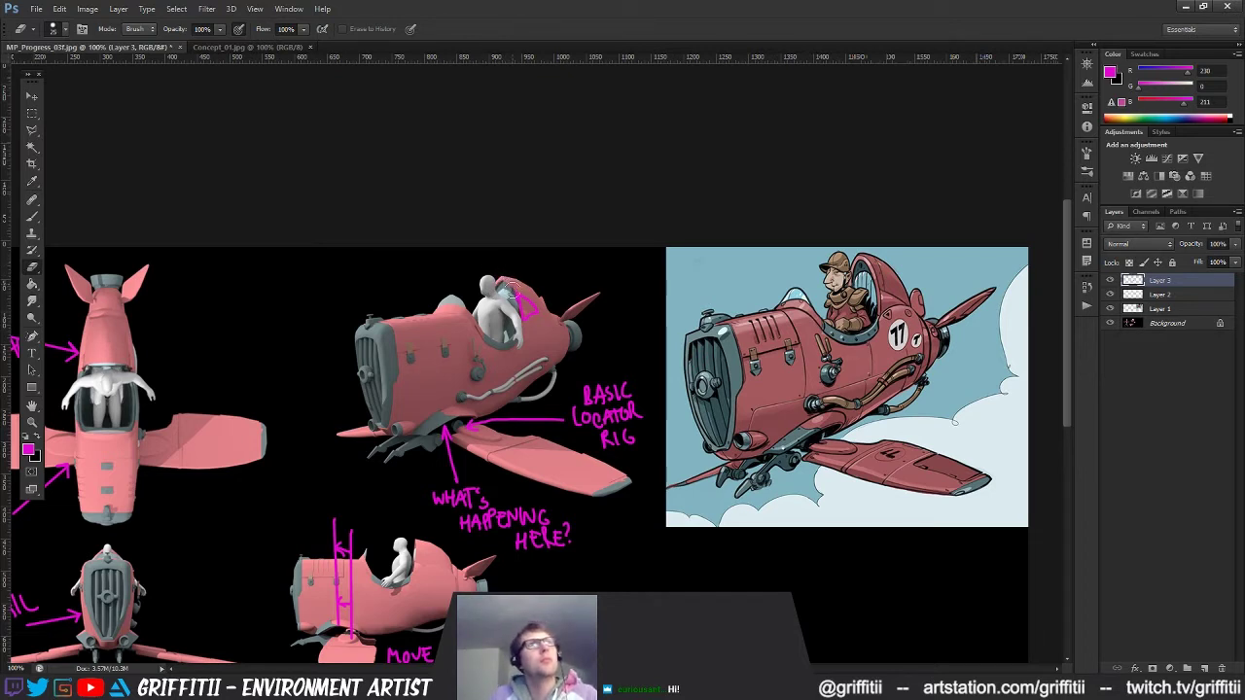
pyautogui.press('b')
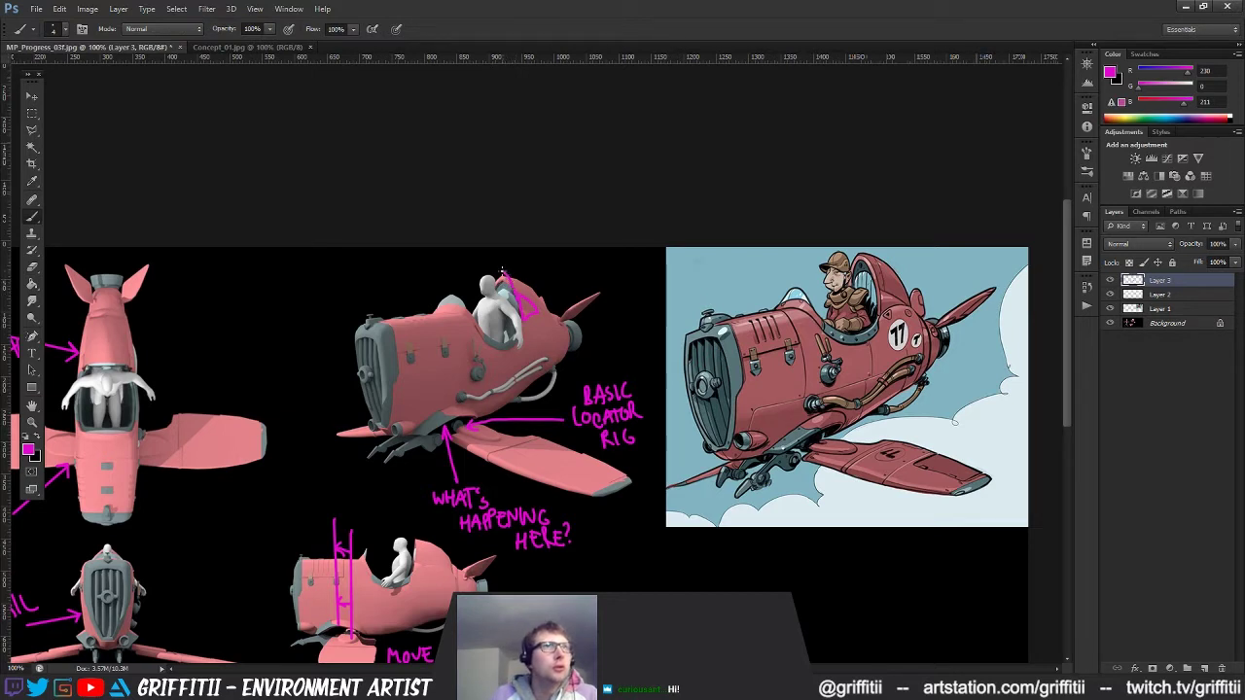
pyautogui.moveTo(500, 270); pyautogui.dragTo(493, 283)
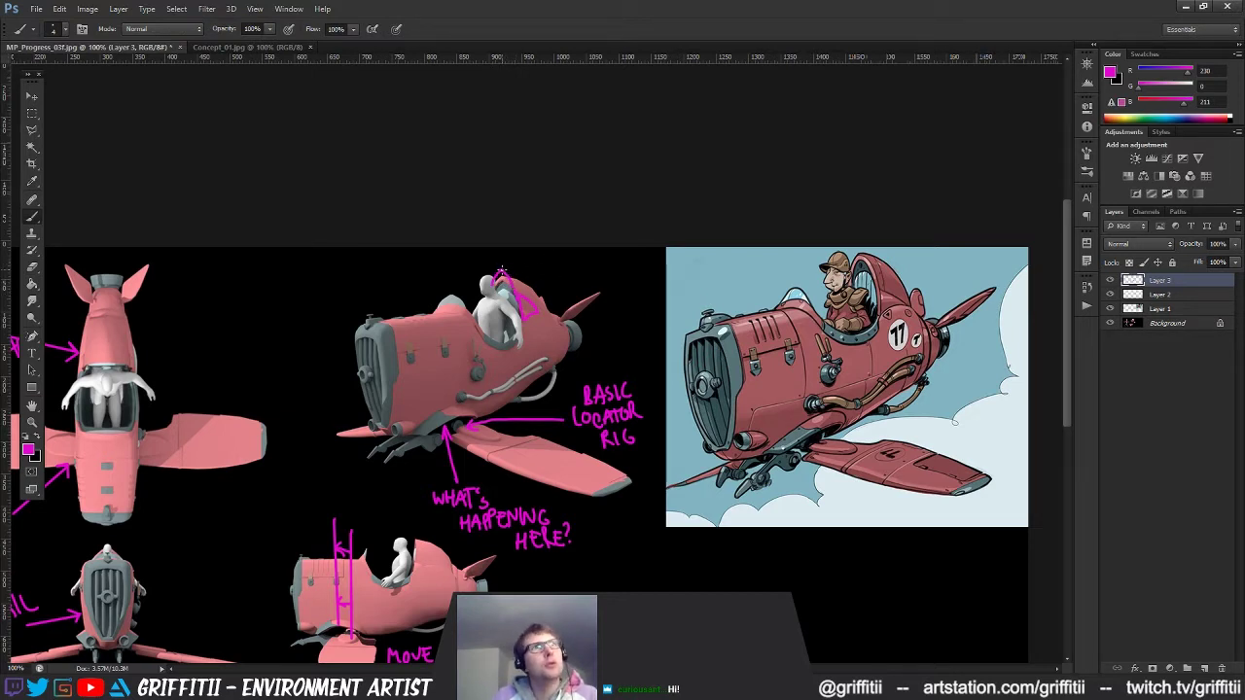
# Draw an upward magenta arrow behind the perspective view's headrest and handwrite RAISE SLIGHTLY beside it.
pyautogui.moveTo(534, 289)
pyautogui.mouseDown()
pyautogui.moveTo(546, 301)
pyautogui.moveTo(556, 277)
pyautogui.mouseUp()
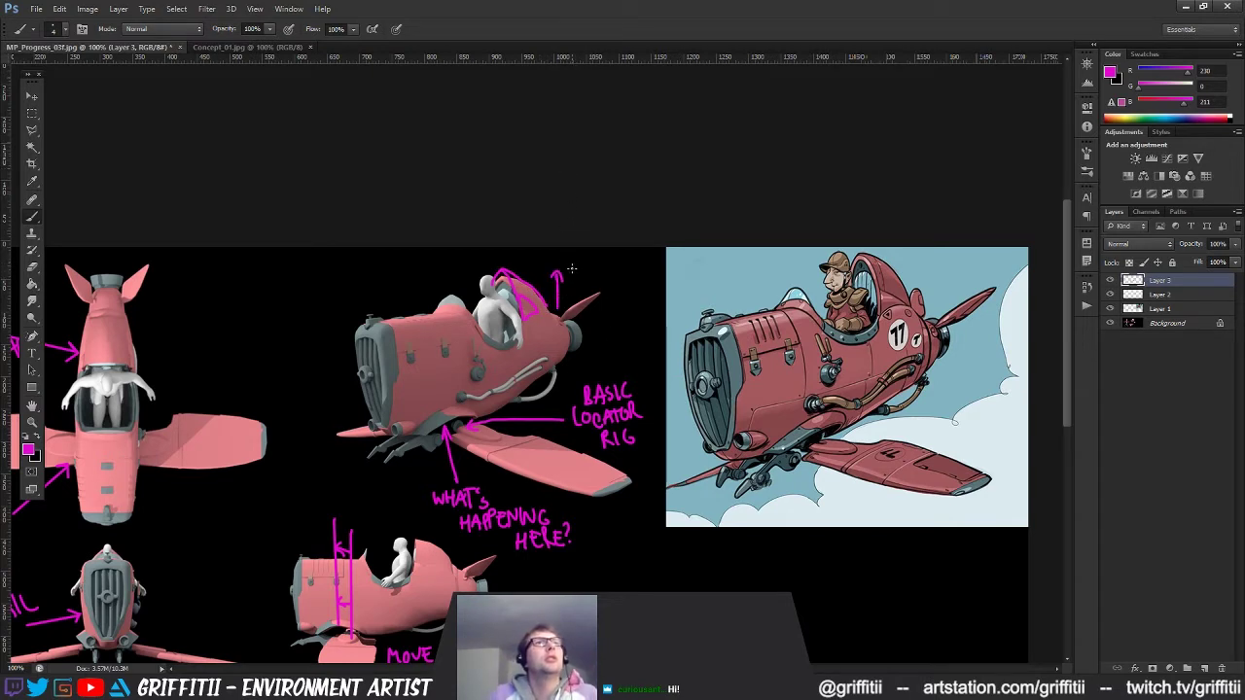
pyautogui.moveTo(574, 260); pyautogui.dragTo(587, 265)
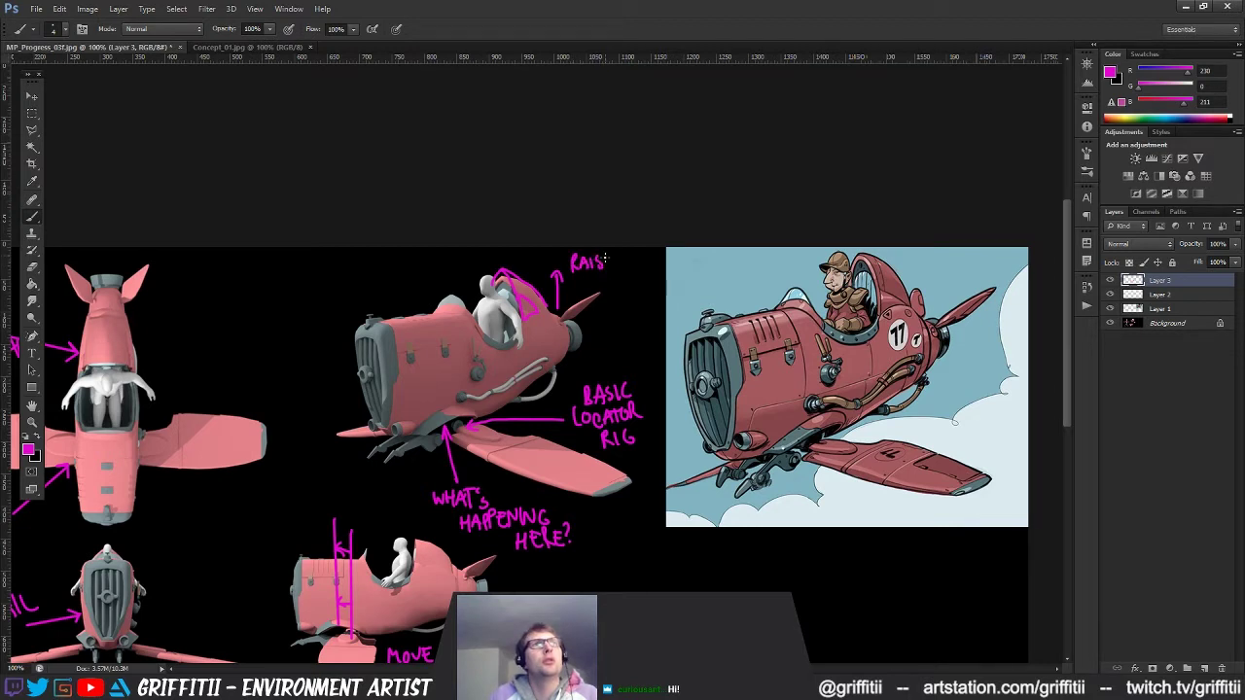
pyautogui.moveTo(573, 278); pyautogui.dragTo(576, 288)
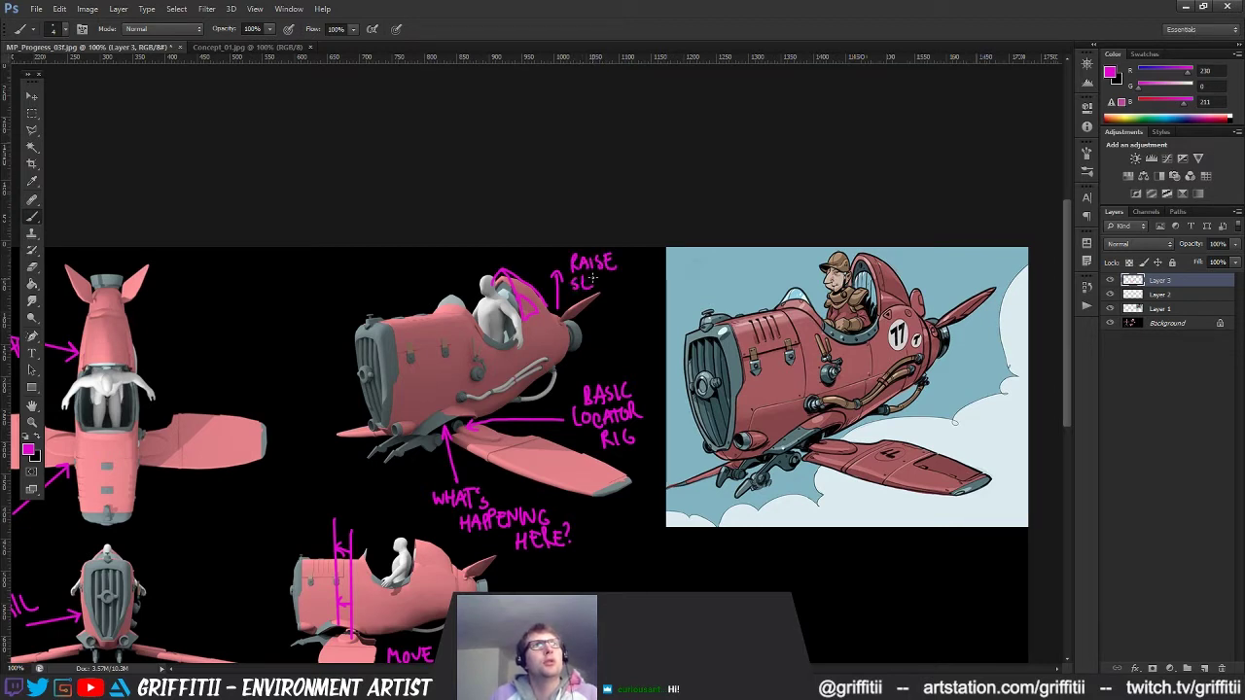
pyautogui.moveTo(617, 274); pyautogui.dragTo(628, 281)
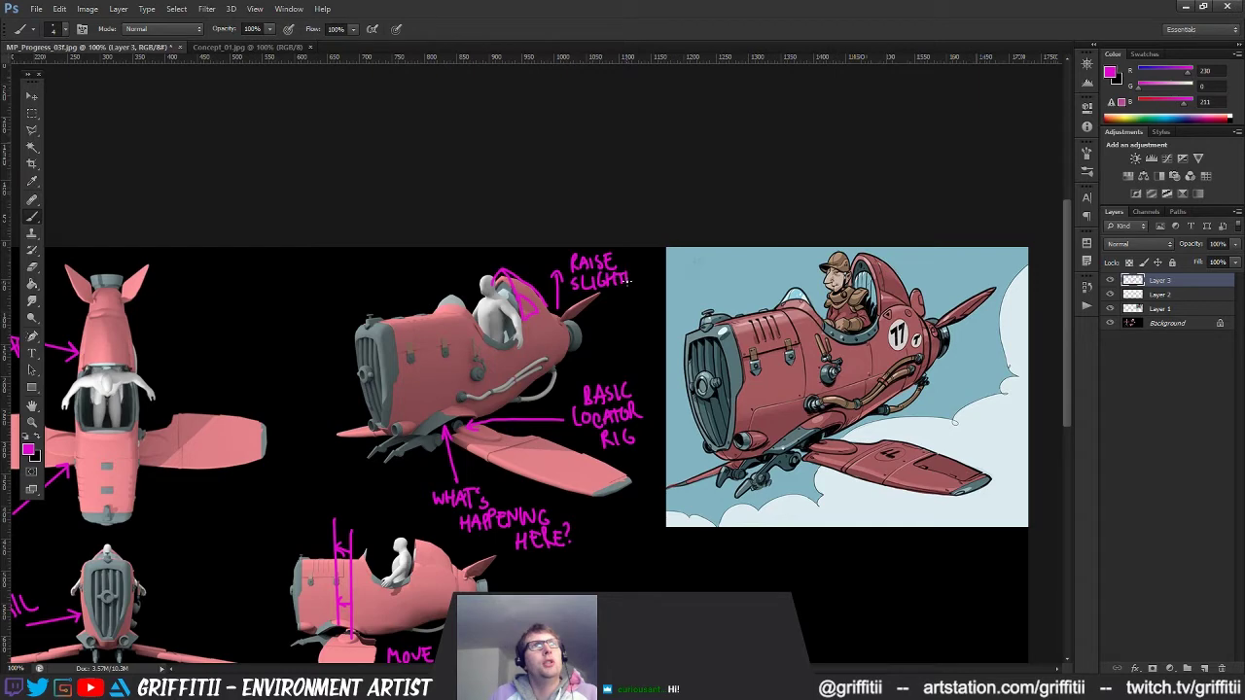
# Draw a magenta arrow into the top view's cockpit and handwrite COCKPIT INTERIOR DETAIL at its outer end.
pyautogui.moveTo(623, 357)
pyautogui.mouseDown()
pyautogui.moveTo(685, 347)
pyautogui.moveTo(693, 315)
pyautogui.moveTo(672, 292)
pyautogui.moveTo(665, 312)
pyautogui.mouseUp()
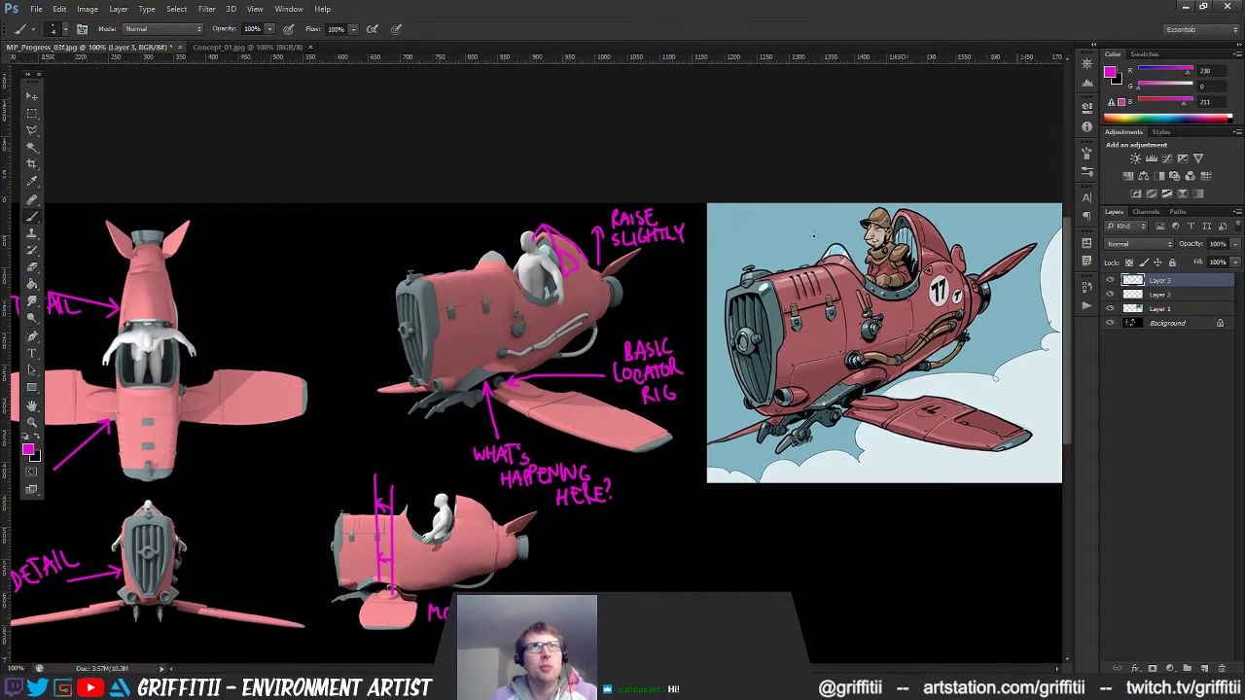
pyautogui.moveTo(684, 275); pyautogui.dragTo(648, 284)
pyautogui.moveTo(570, 326); pyautogui.dragTo(603, 333)
pyautogui.moveTo(370, 389); pyautogui.dragTo(480, 356)
pyautogui.moveTo(658, 278); pyautogui.dragTo(609, 289)
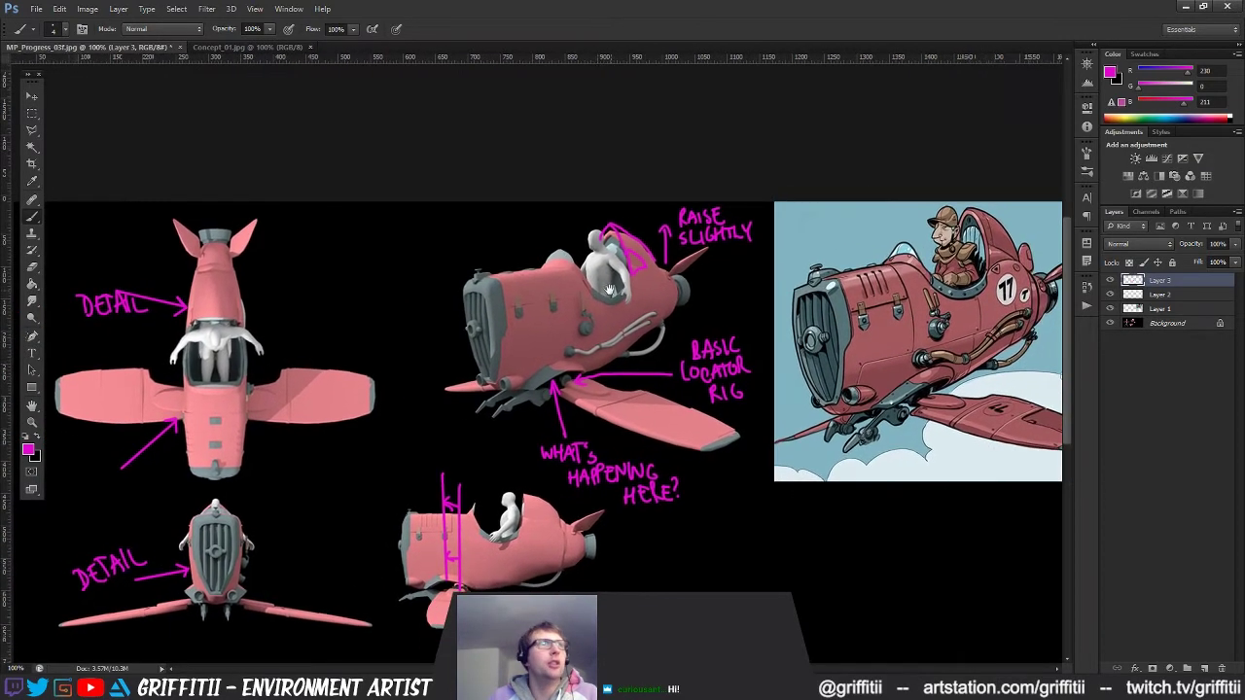
pyautogui.moveTo(398, 358)
pyautogui.mouseDown()
pyautogui.moveTo(422, 399)
pyautogui.moveTo(469, 364)
pyautogui.moveTo(423, 368)
pyautogui.moveTo(444, 397)
pyautogui.mouseUp()
pyautogui.moveTo(282, 405); pyautogui.dragTo(429, 290)
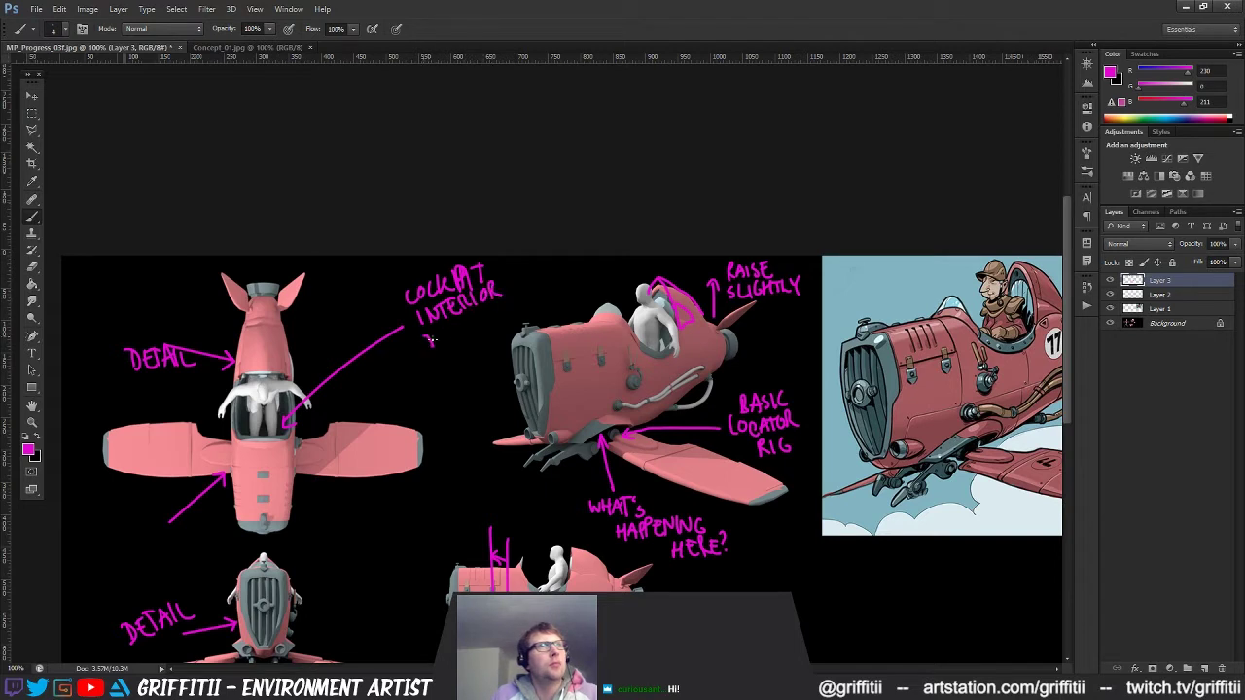
pyautogui.moveTo(466, 331); pyautogui.dragTo(477, 328)
pyautogui.moveTo(467, 326); pyautogui.dragTo(476, 324)
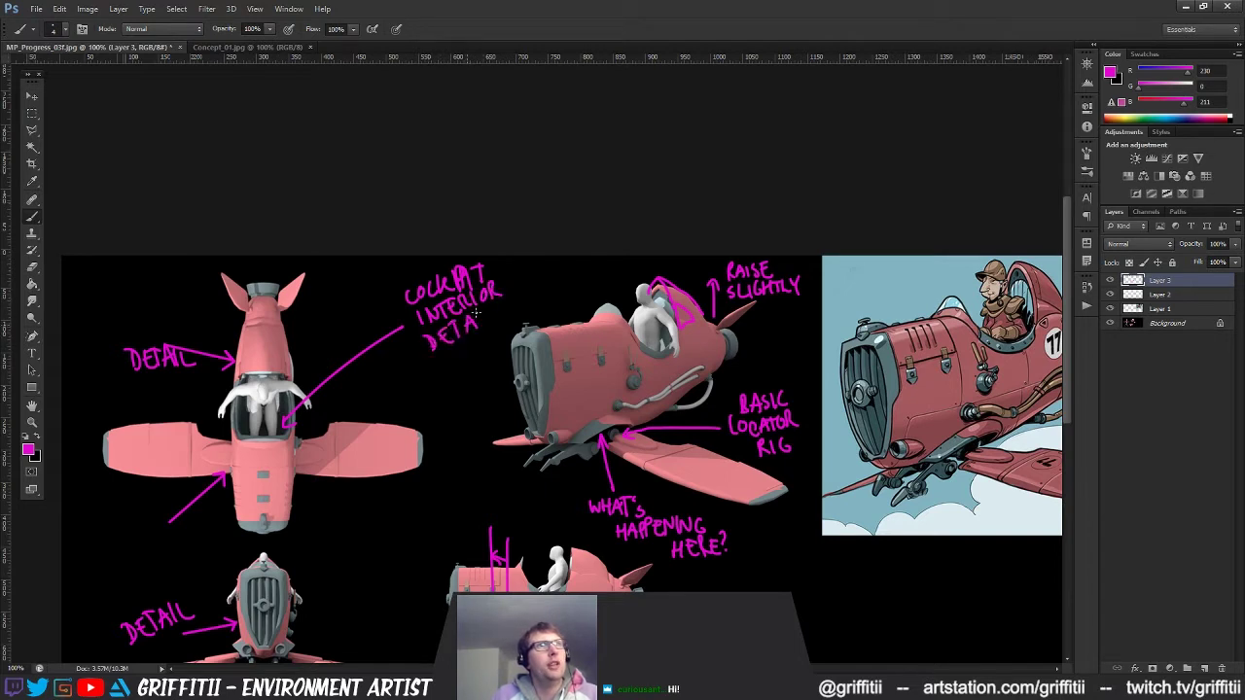
# Start saving a copy of the annotated sheet in the Progress folder with JPEG as the format.
pyautogui.moveTo(613, 354); pyautogui.dragTo(601, 246)
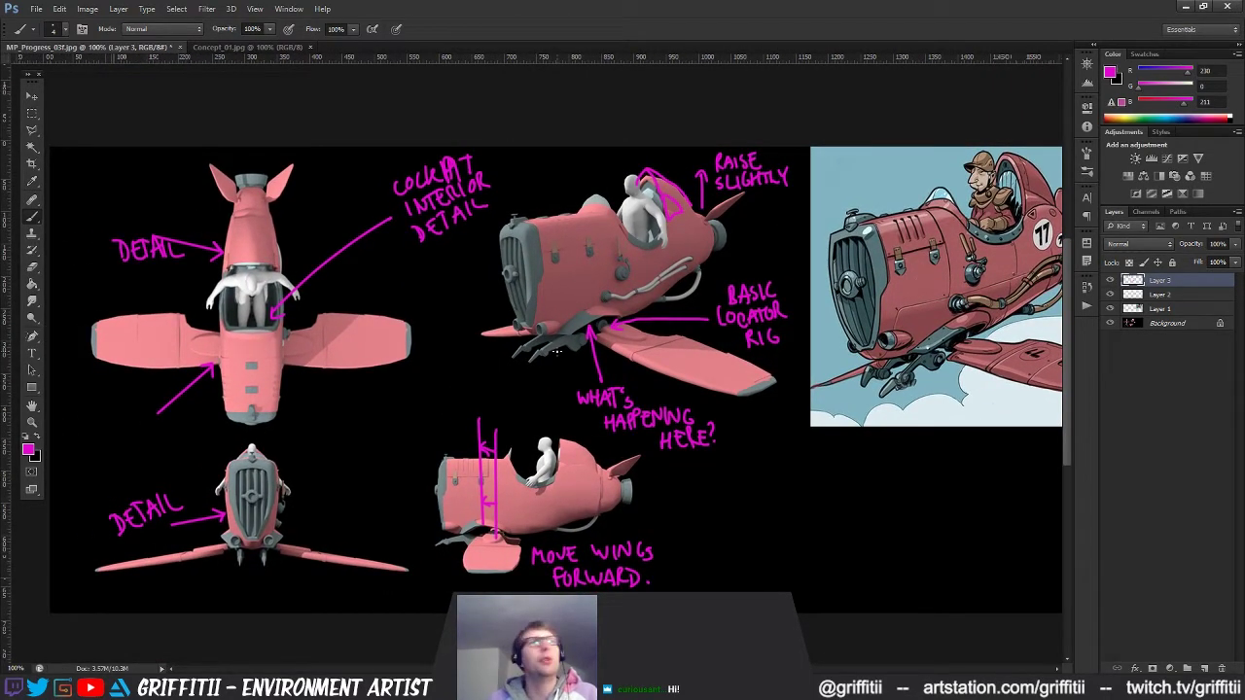
pyautogui.moveTo(674, 461); pyautogui.dragTo(633, 463)
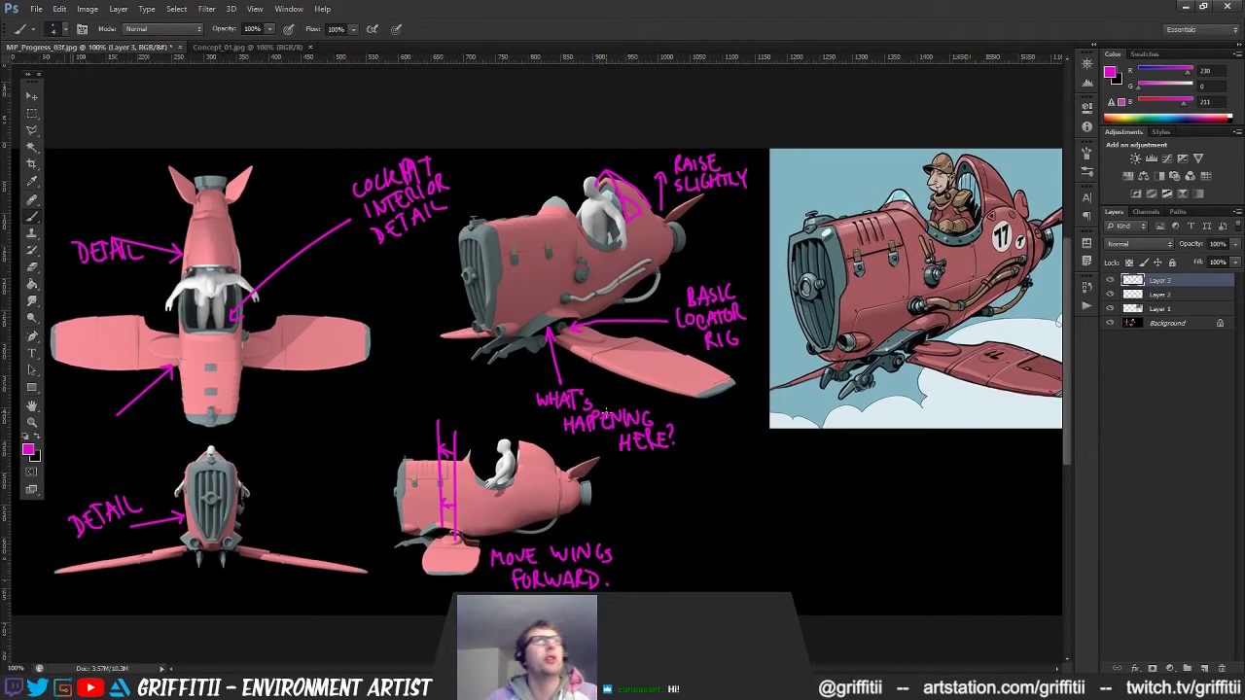
pyautogui.moveTo(532, 524); pyautogui.dragTo(552, 545)
pyautogui.hotkey('ctrl', 'shift', 's')
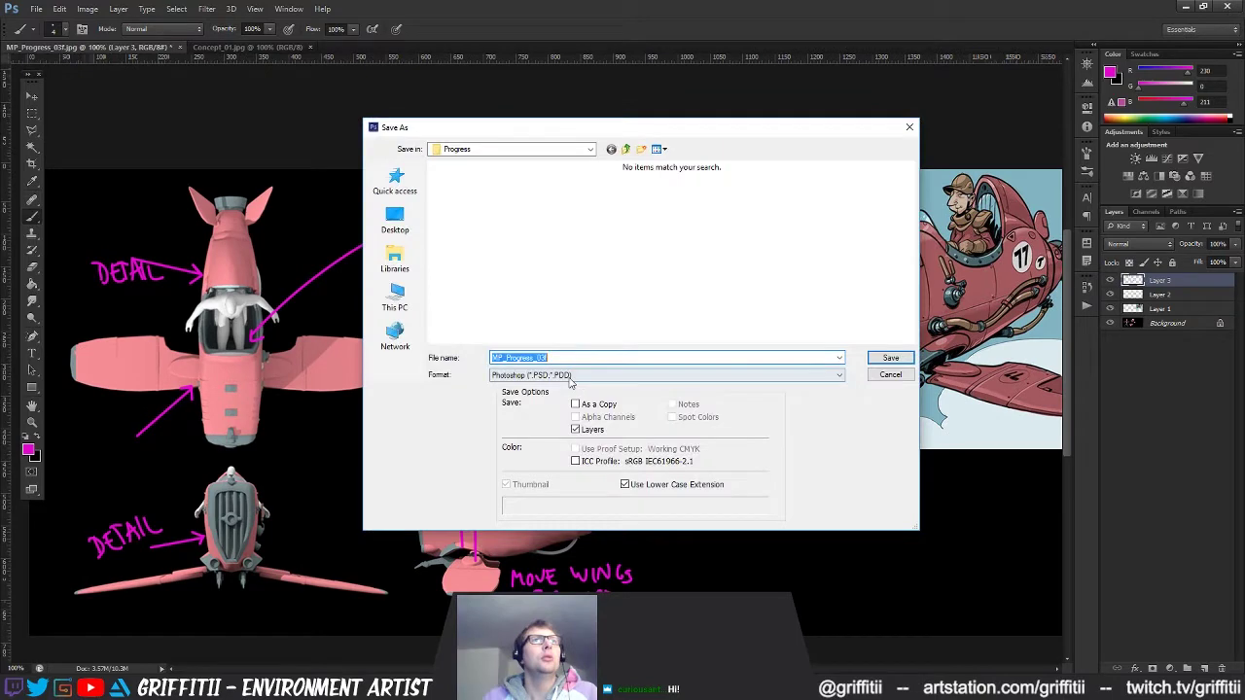
pyautogui.click(581, 376)
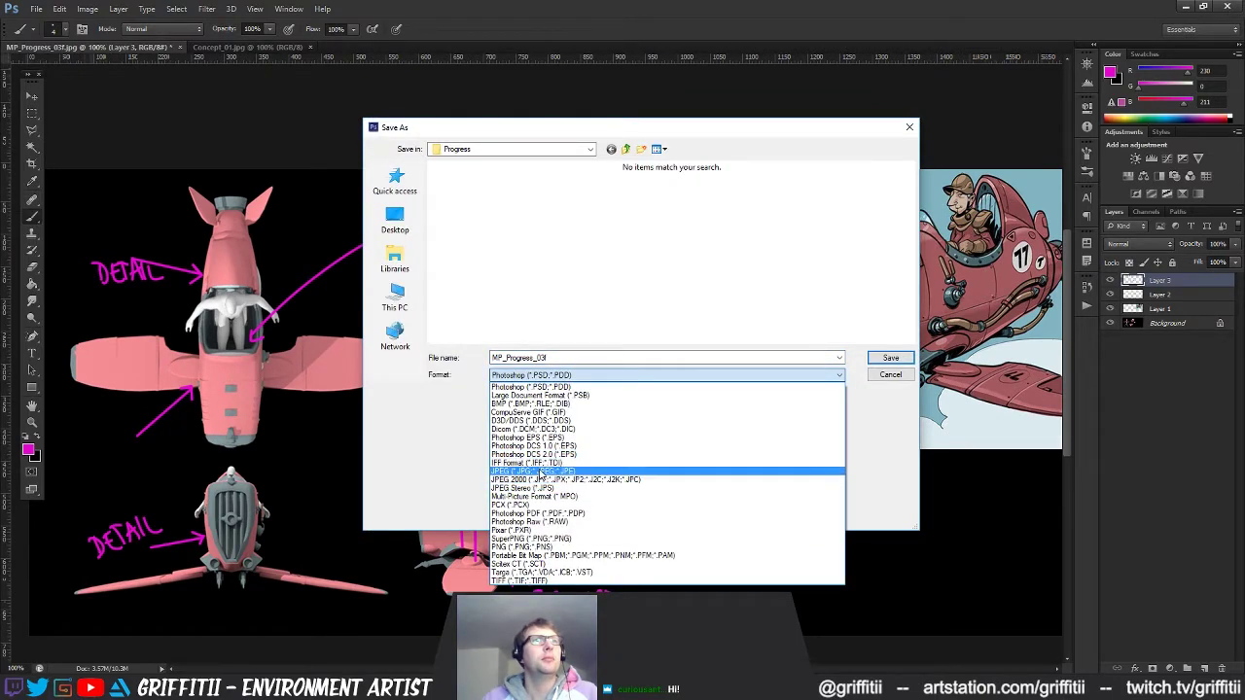
pyautogui.click(542, 472)
# Give the copy a new suffix after MP_Progress_03 and save it at maximum JPEG quality 12, progressive with 3 scans.
pyautogui.moveTo(911, 243); pyautogui.dragTo(912, 323)
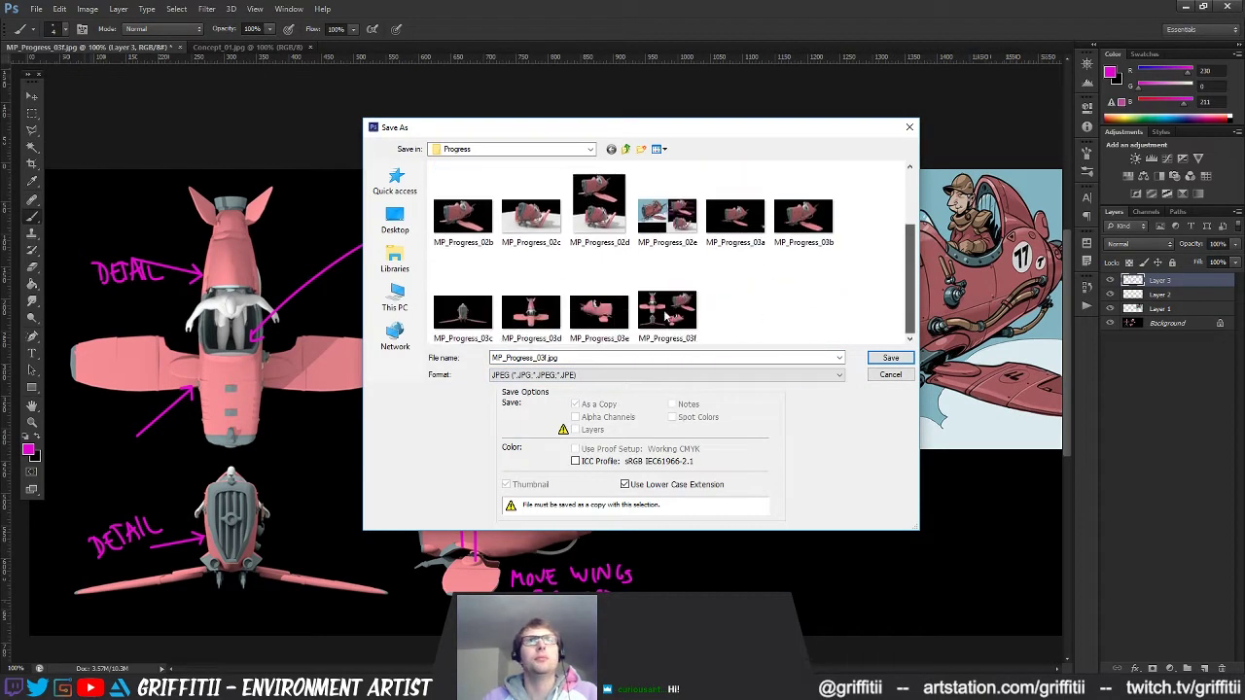
pyautogui.click(669, 337)
pyautogui.doubleClick(538, 357)
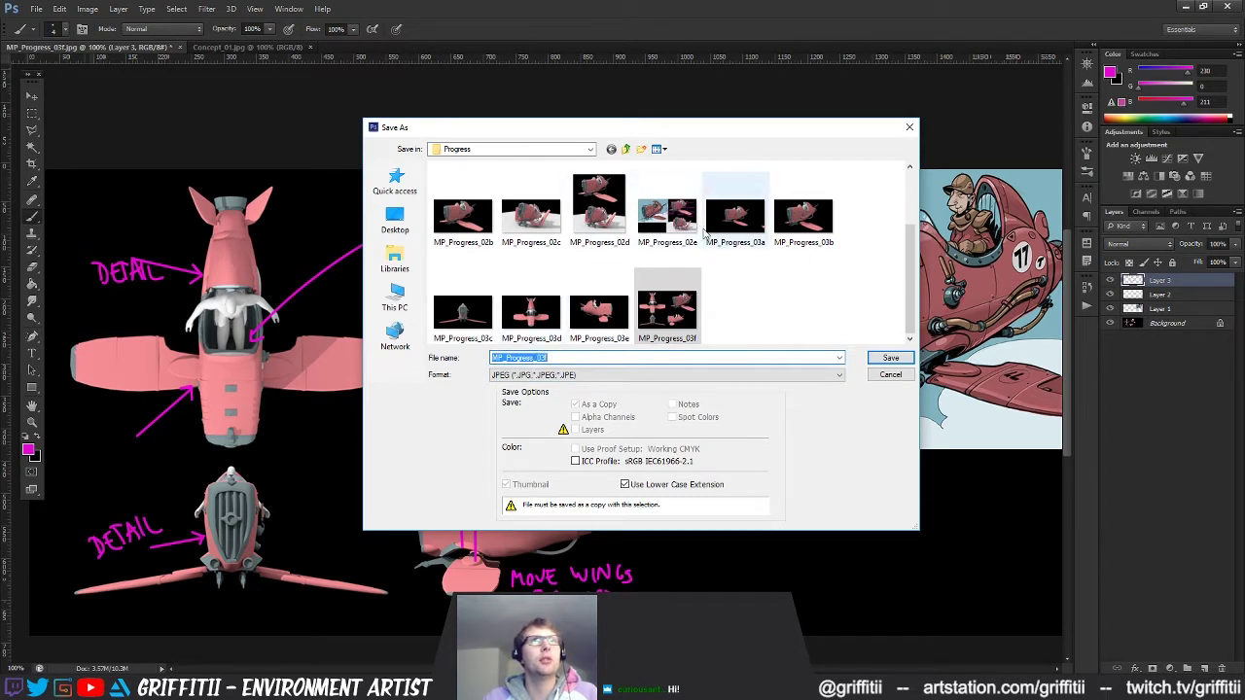
pyautogui.click(542, 357)
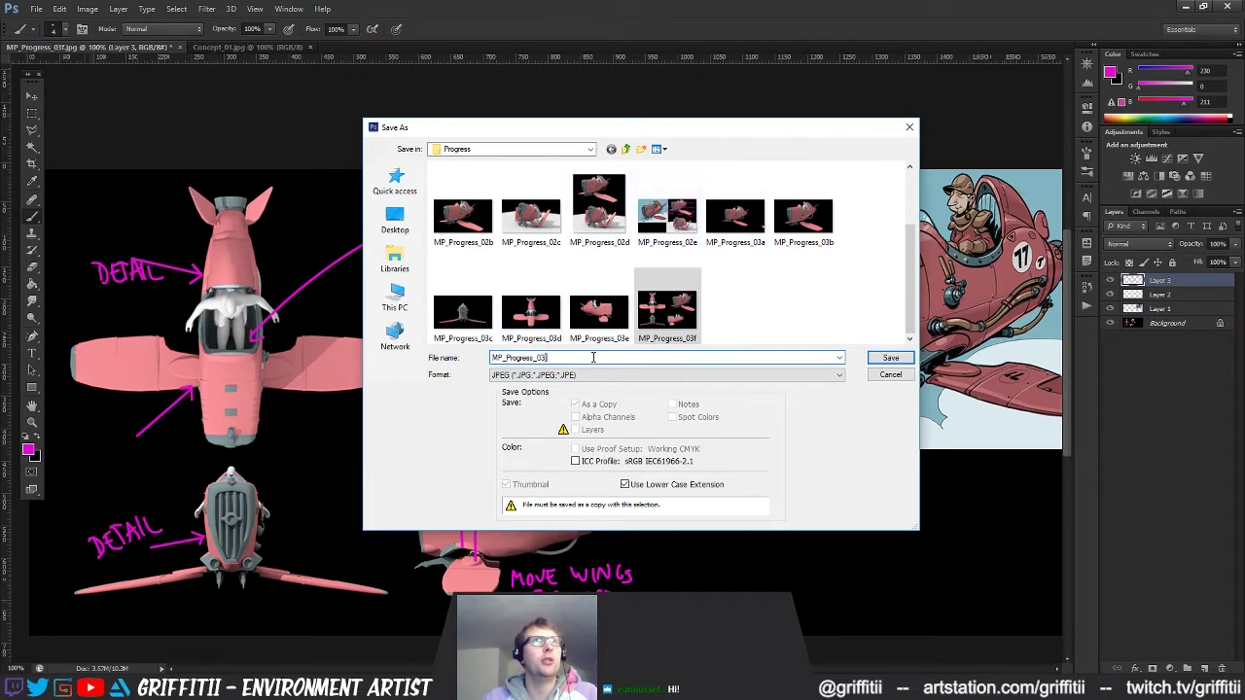
pyautogui.click(892, 359)
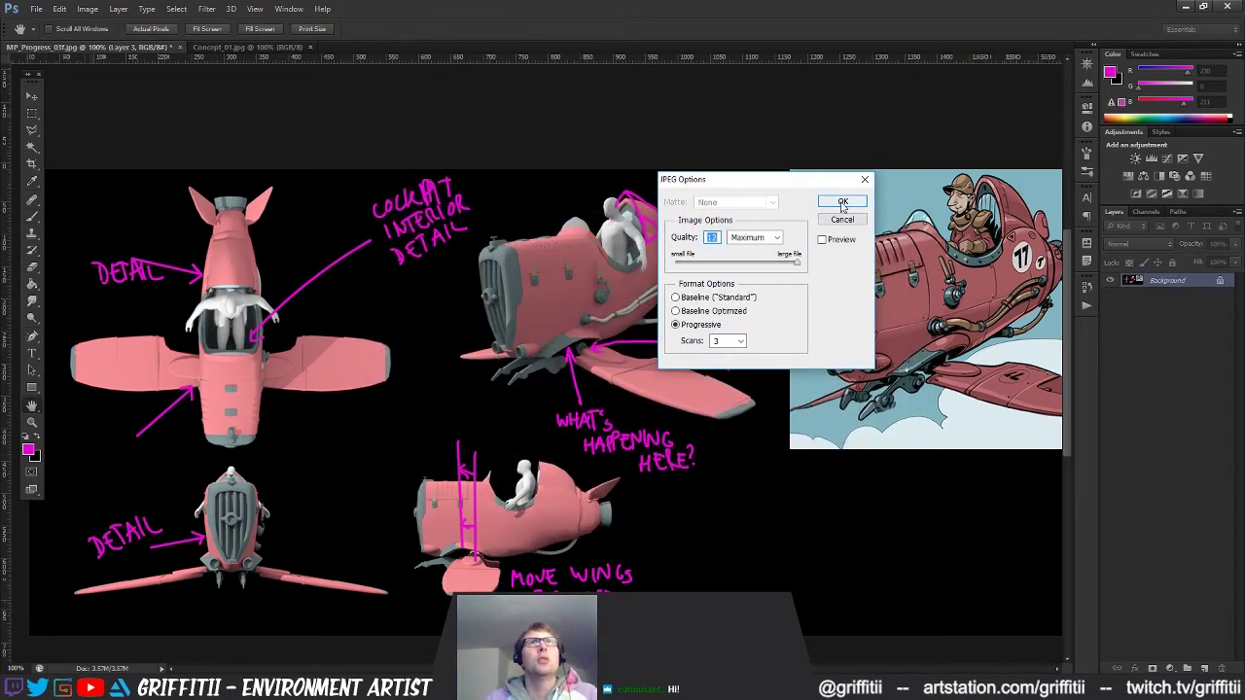
pyautogui.click(843, 201)
# Switch to Mechanical_Plane_A_v008.lxo in MODO and move the floating Default camera window clear of the modelling viewports.
pyautogui.moveTo(680, 400); pyautogui.dragTo(674, 410)
pyautogui.moveTo(762, 258); pyautogui.dragTo(772, 229)
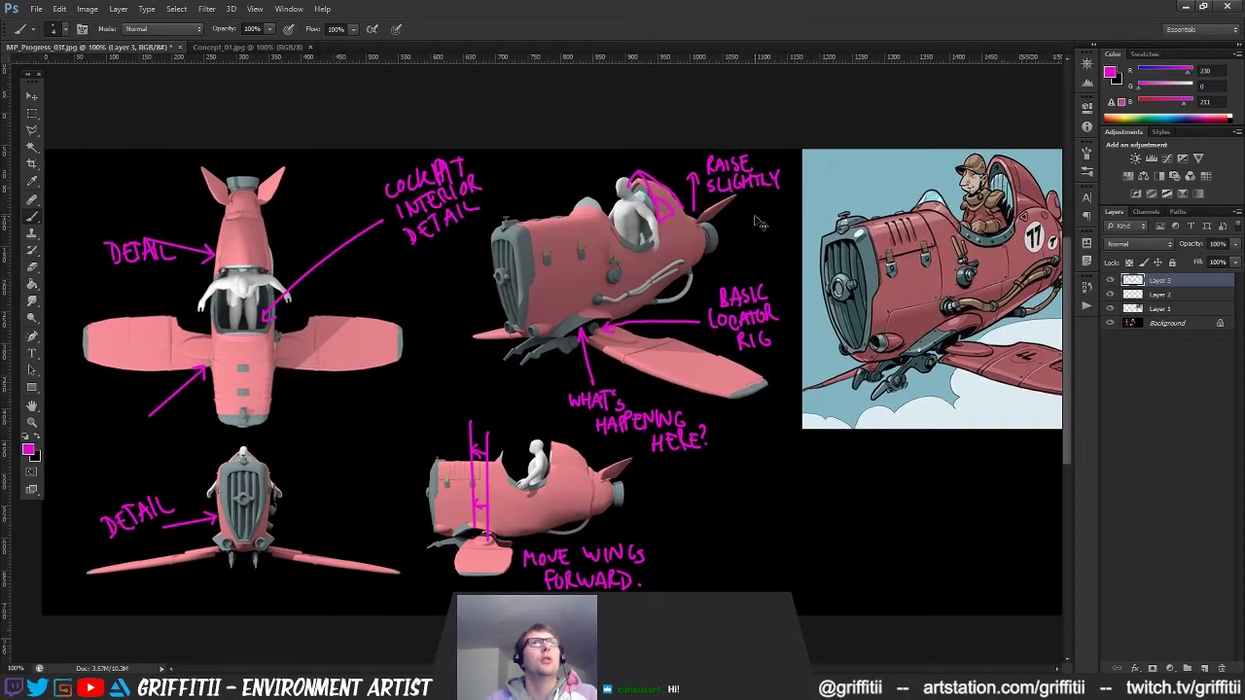
pyautogui.click(1185, 7)
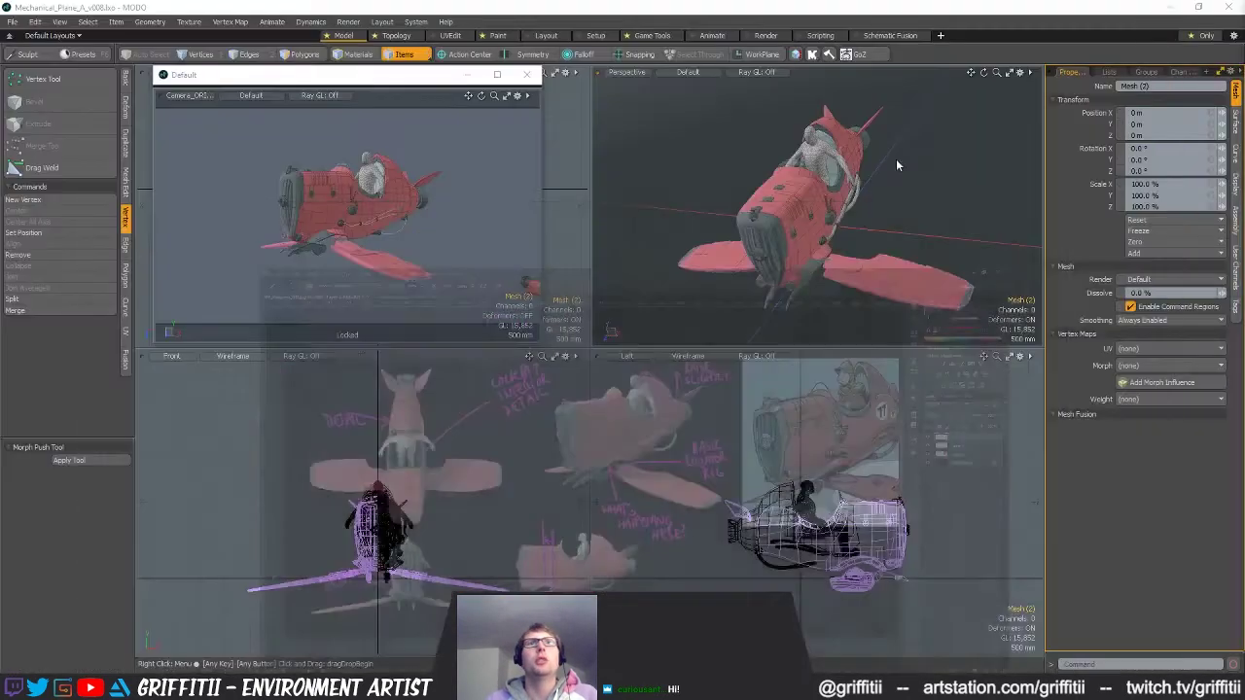
pyautogui.keyDown('alt'); pyautogui.moveTo(714, 212); pyautogui.dragTo(672, 206); pyautogui.keyUp('alt')
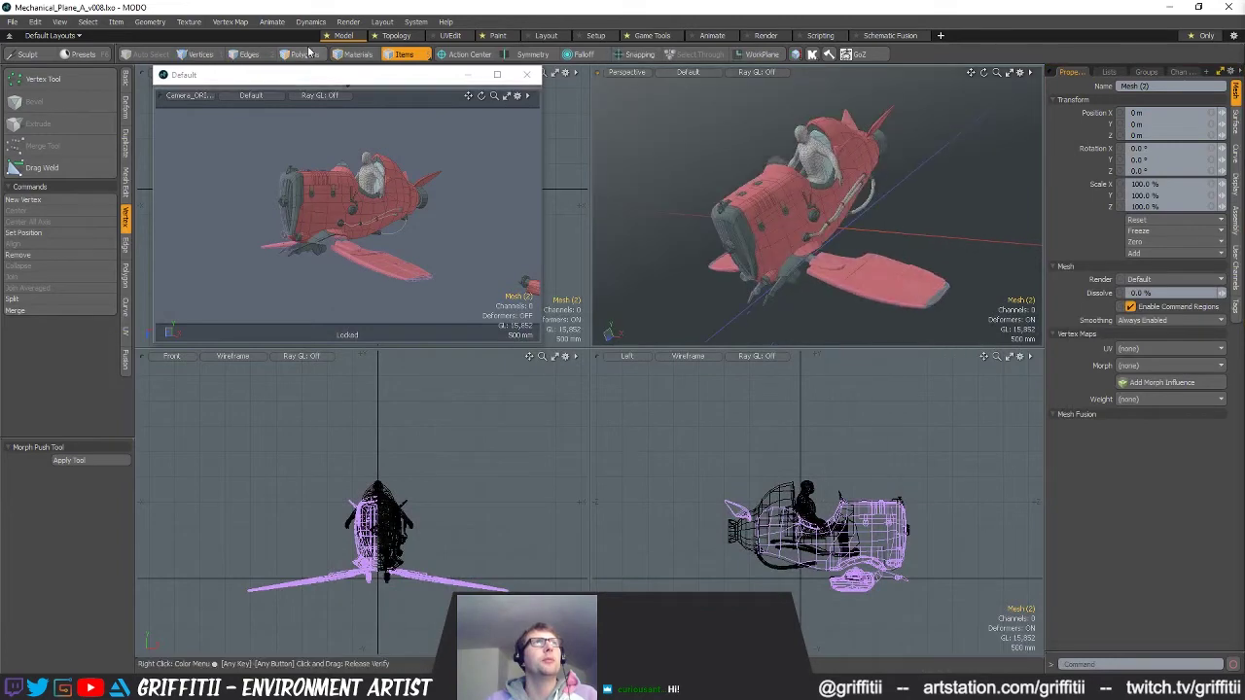
pyautogui.moveTo(303, 77); pyautogui.dragTo(1244, 177)
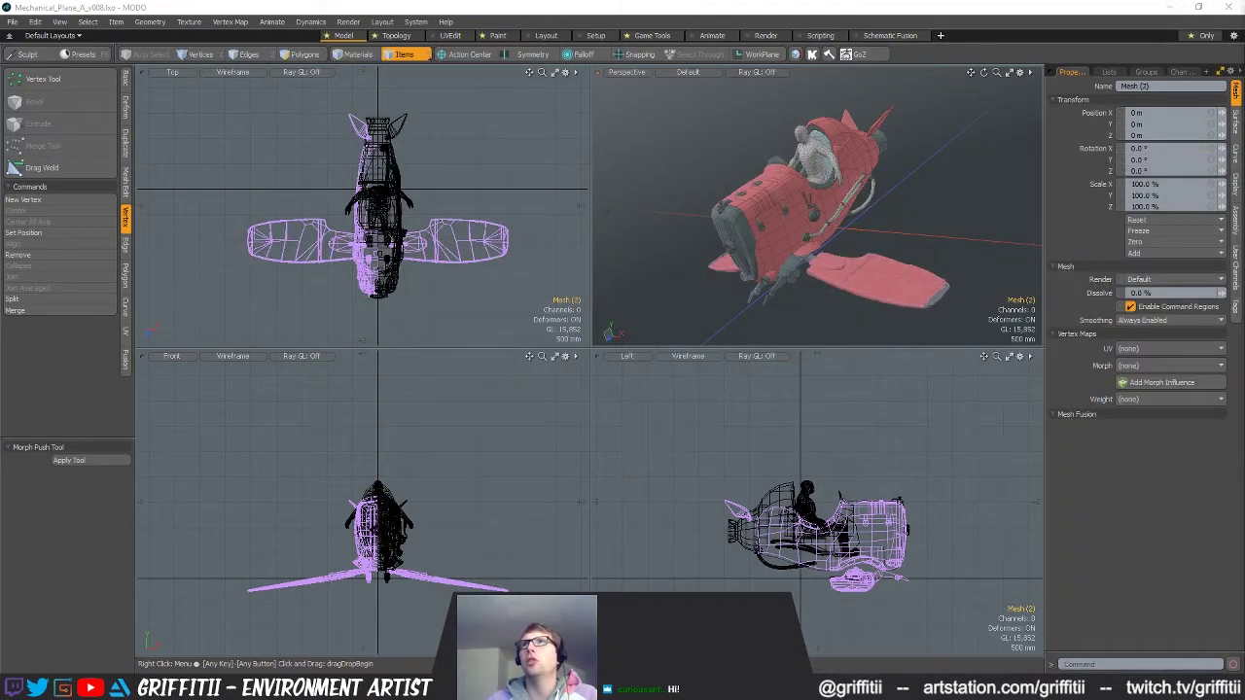
# Select the wing mesh and move its polygons slightly towards the plane's nose in the Top view.
pyautogui.keyDown('alt'); pyautogui.moveTo(943, 230); pyautogui.dragTo(890, 270); pyautogui.keyUp('alt')
pyautogui.click(900, 241)
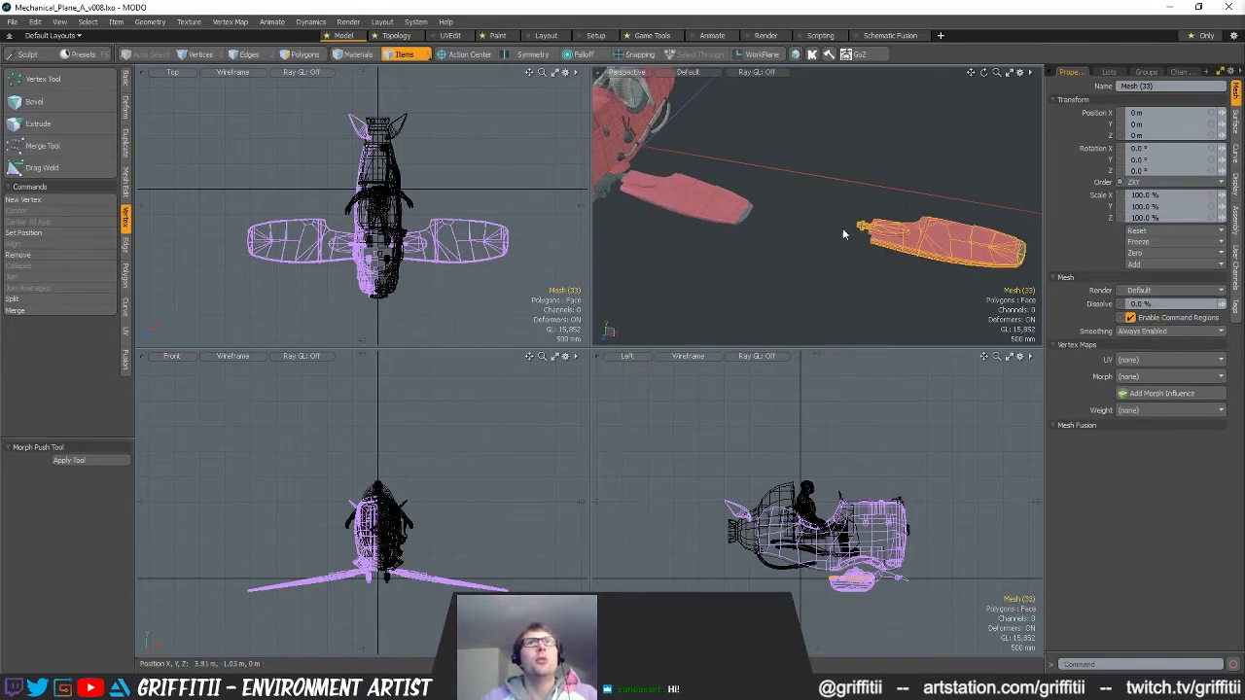
pyautogui.press('3')
pyautogui.press('w')
pyautogui.keyDown('alt'); pyautogui.keyDown('shift'); pyautogui.moveTo(681, 287); pyautogui.dragTo(715, 277); pyautogui.keyUp('shift'); pyautogui.keyUp('alt')
pyautogui.scroll(5, 418, 244)
pyautogui.keyDown('alt'); pyautogui.keyDown('shift'); pyautogui.moveTo(582, 255); pyautogui.dragTo(501, 230); pyautogui.keyUp('shift'); pyautogui.keyUp('alt')
pyautogui.click(501, 230)
pyautogui.moveTo(501, 292); pyautogui.dragTo(501, 313)
# Examine the wing joint in the perspective view and compare it with the annotated sheet and concept art in Photoshop.
pyautogui.keyDown('alt'); pyautogui.moveTo(839, 286); pyautogui.dragTo(834, 252); pyautogui.keyUp('alt')
pyautogui.scroll(5, 806, 292)
pyautogui.click(884, 249)
pyautogui.moveTo(799, 281)
pyautogui.keyDown('alt'); pyautogui.mouseDown()
pyautogui.moveTo(771, 278)
pyautogui.moveTo(778, 261)
pyautogui.moveTo(790, 277)
pyautogui.moveTo(825, 264)
pyautogui.moveTo(788, 289)
pyautogui.mouseUp(); pyautogui.keyUp('alt')
pyautogui.scroll(-6, 790, 276)
pyautogui.hotkey('alt', 'Tab')
pyautogui.hotkey('alt', 'Tab')
pyautogui.hotkey('alt', 'Tab')
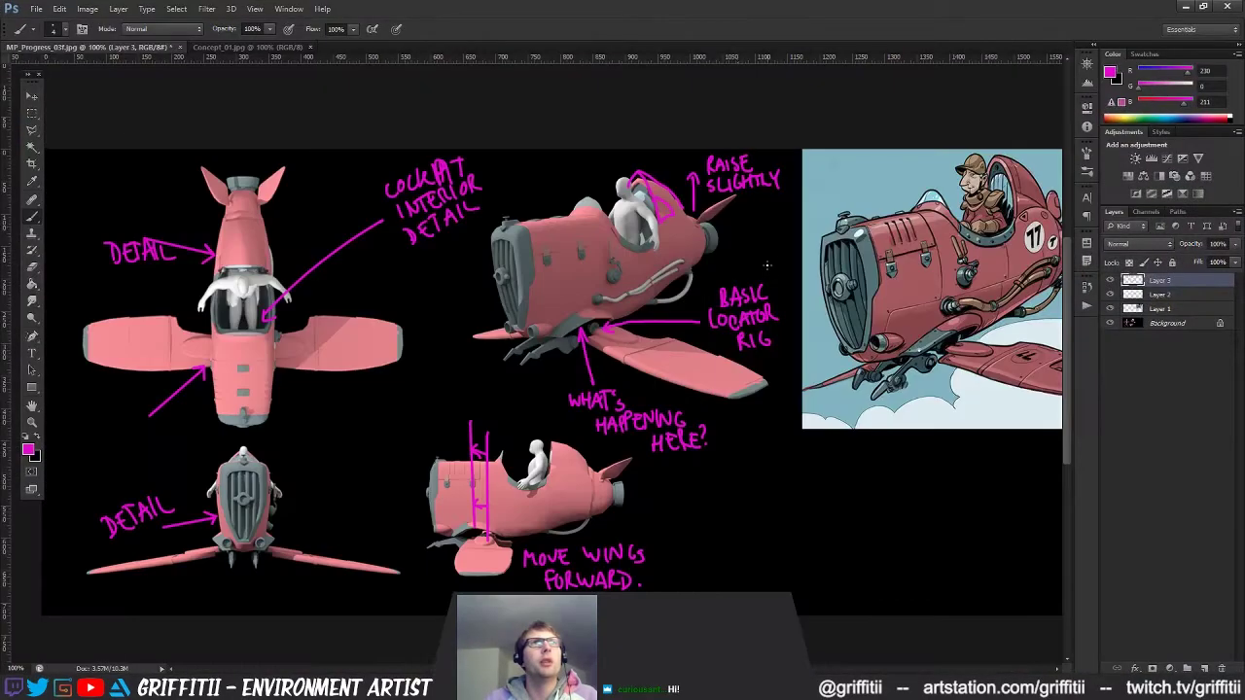
pyautogui.click(1187, 6)
pyautogui.keyDown('ctrl'); pyautogui.keyDown('alt'); pyautogui.moveTo(819, 279); pyautogui.dragTo(904, 232); pyautogui.keyUp('alt'); pyautogui.keyUp('ctrl')
pyautogui.hotkey('alt', 'Tab')
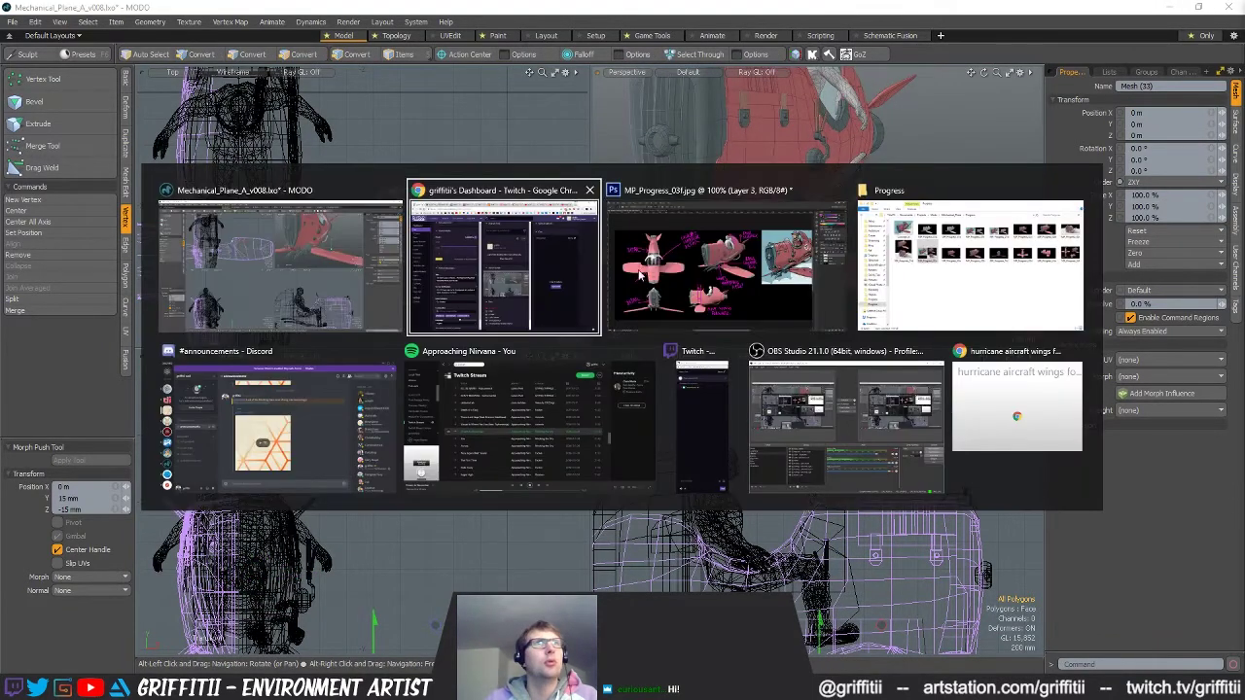
pyautogui.hotkey('alt', 'Tab')
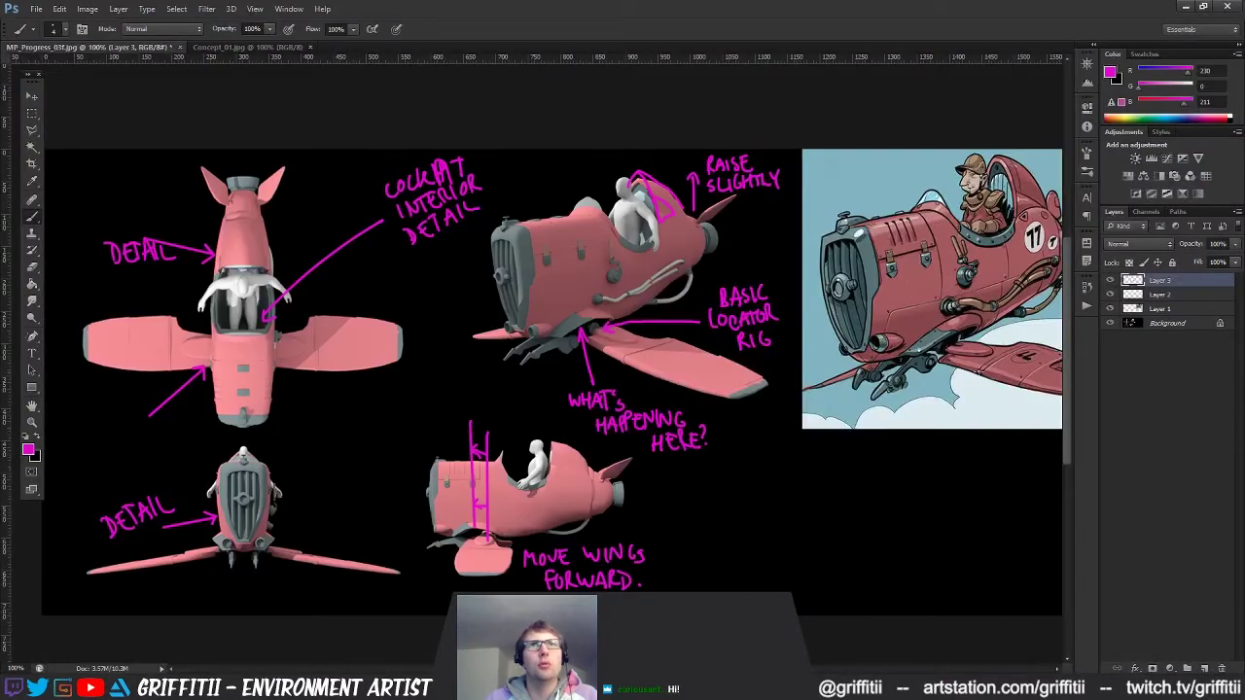
# Examine the plane from the side and compare it with the annotated sheet in Photoshop.
pyautogui.click(1186, 7)
pyautogui.keyDown('alt'); pyautogui.moveTo(872, 223); pyautogui.dragTo(852, 311); pyautogui.keyUp('alt')
pyautogui.scroll(-3, 890, 277)
pyautogui.scroll(-3, 901, 302)
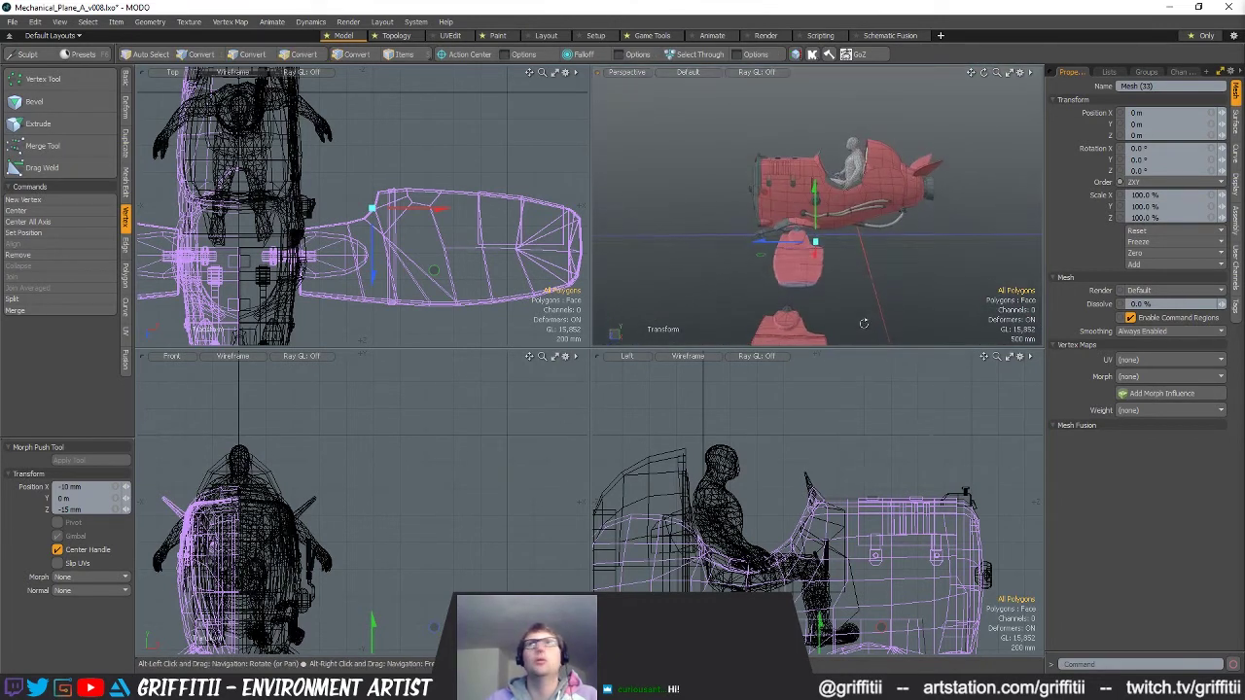
pyautogui.press('q')
pyautogui.keyDown('alt'); pyautogui.moveTo(837, 264); pyautogui.dragTo(708, 269); pyautogui.keyUp('alt')
pyautogui.hotkey('alt', 'Tab')
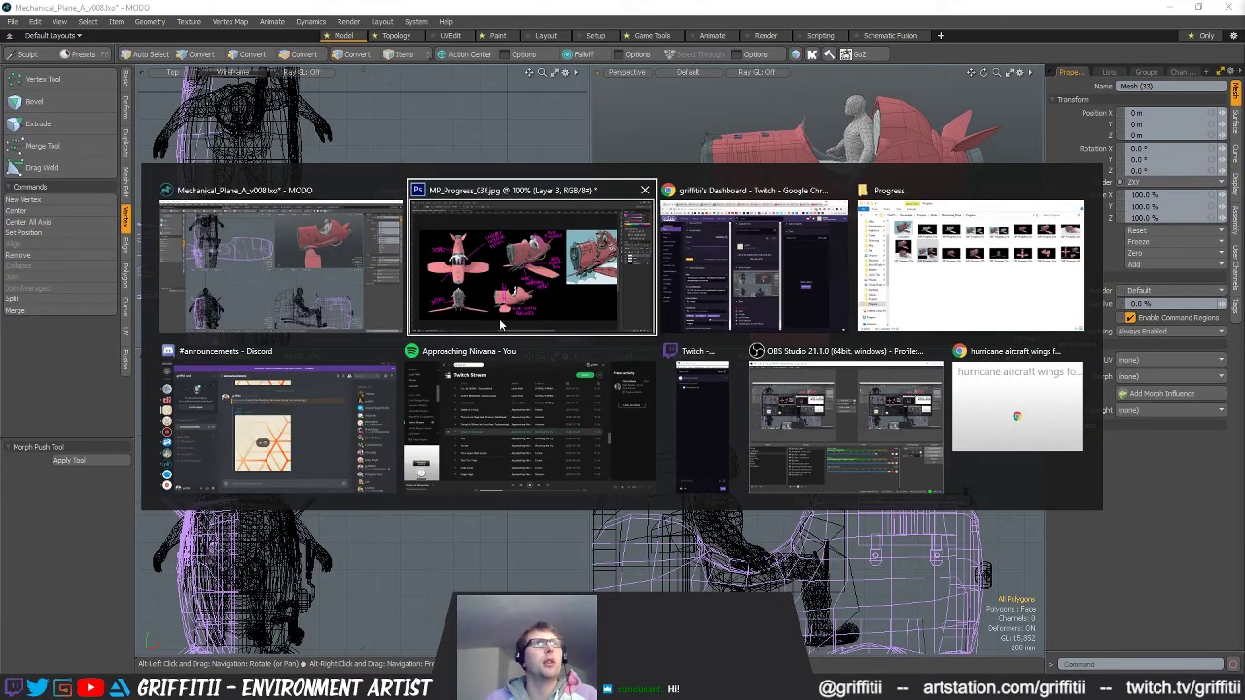
pyautogui.click(506, 308)
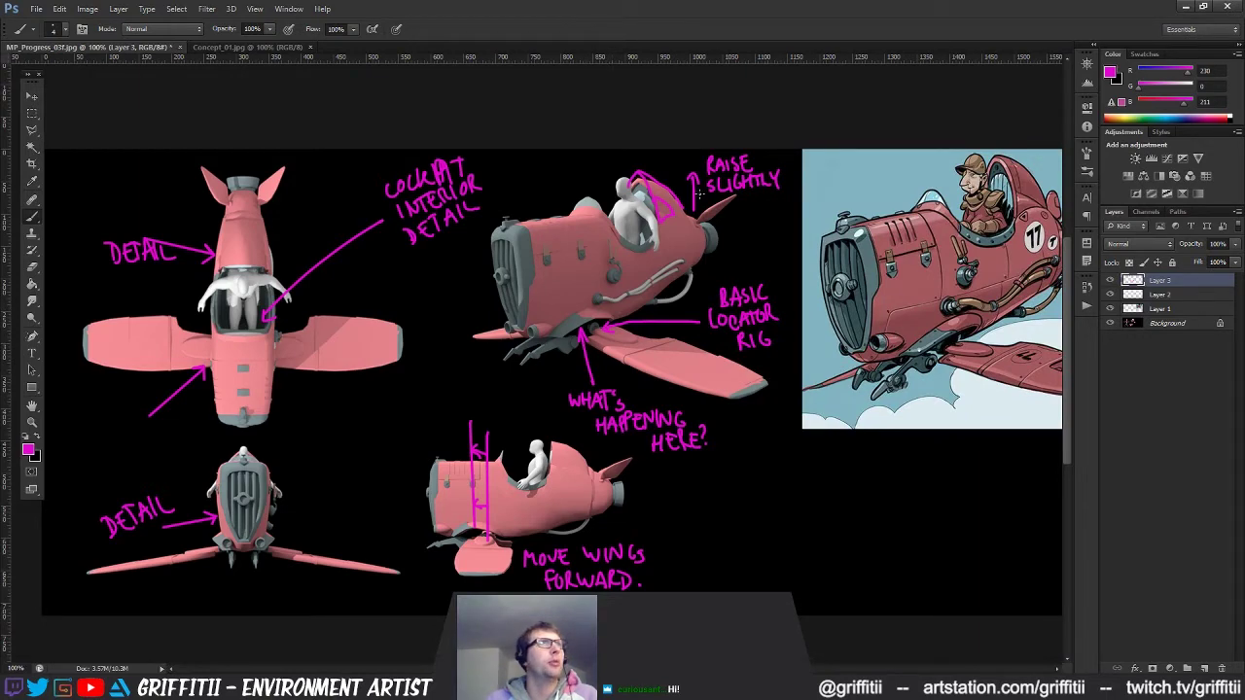
pyautogui.click(1186, 8)
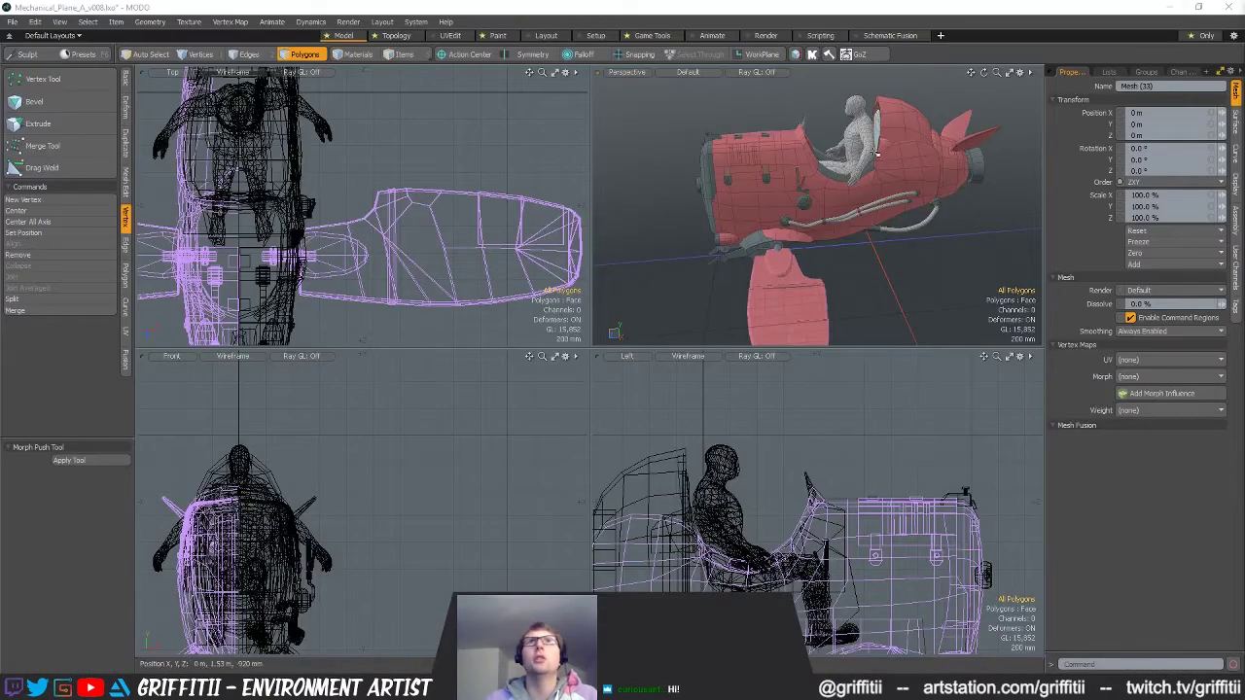
# Make the raised side panel behind the cockpit the active mesh and frame it in the viewports.
pyautogui.click(743, 210)
pyautogui.press('3')
pyautogui.click(732, 224)
pyautogui.press('4')
pyautogui.click(724, 238)
pyautogui.press('5')
pyautogui.press('3')
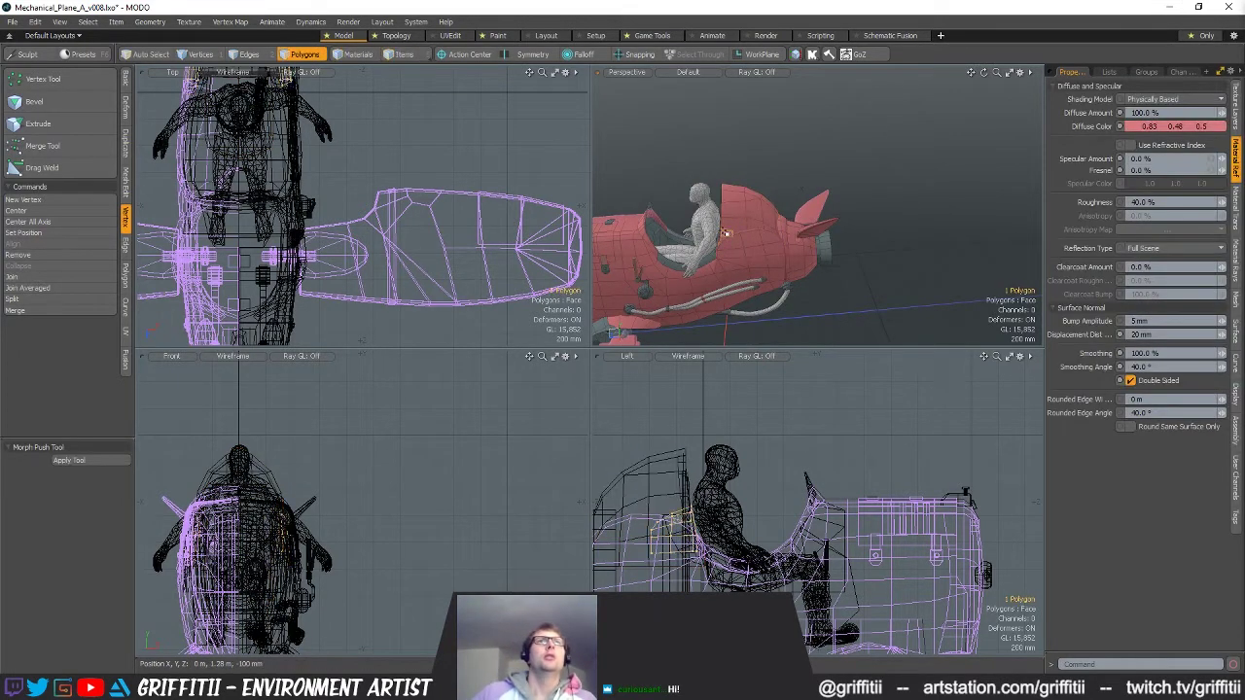
pyautogui.doubleClick(732, 240)
pyautogui.hotkey('shift', 'a')
pyautogui.keyDown('alt'); pyautogui.moveTo(771, 237); pyautogui.dragTo(924, 258); pyautogui.keyUp('alt')
pyautogui.scroll(-8, 793, 256)
pyautogui.scroll(6, 949, 243)
pyautogui.hotkey('shift', 'a')
# Delete the duplicate of the raised side panel on the negative X side of the fuselage.
pyautogui.keyDown('ctrl'); pyautogui.keyDown('alt'); pyautogui.moveTo(337, 209); pyautogui.dragTo(221, 200); pyautogui.keyUp('alt'); pyautogui.keyUp('ctrl')
pyautogui.keyDown('alt'); pyautogui.keyDown('shift'); pyautogui.moveTo(222, 200); pyautogui.dragTo(294, 212); pyautogui.keyUp('shift'); pyautogui.keyUp('alt')
pyautogui.click(310, 216)
pyautogui.doubleClick(310, 216)
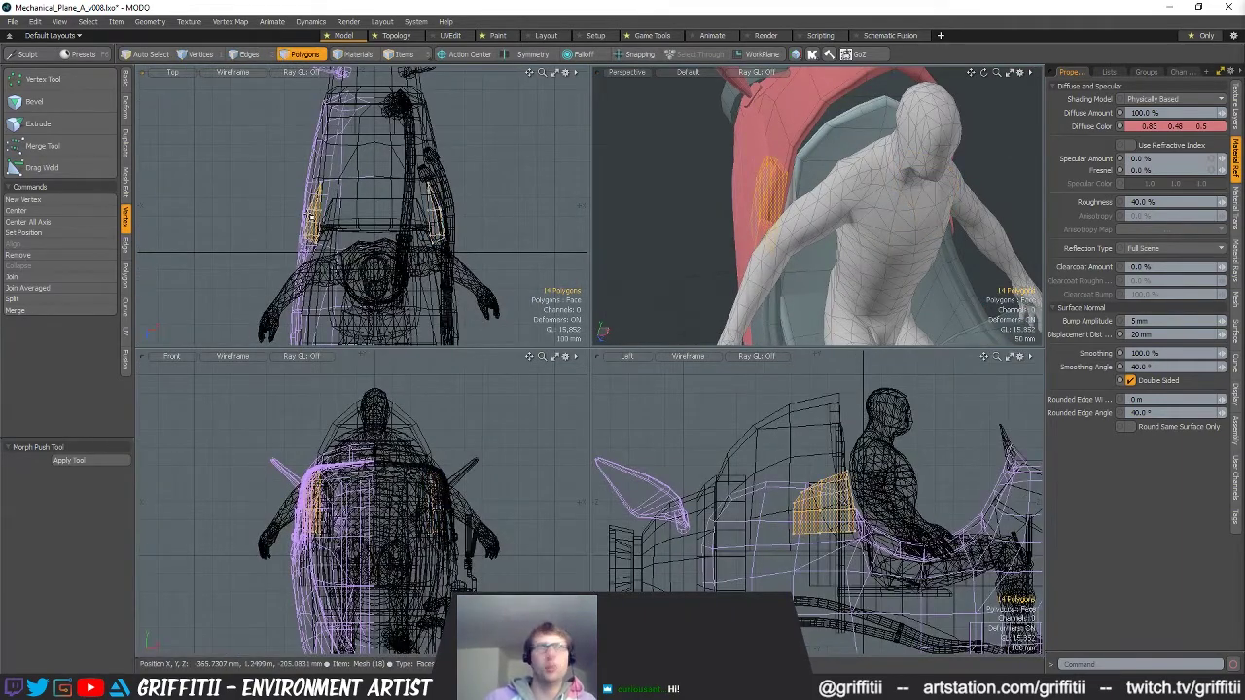
pyautogui.press('Delete')
# Select the remaining side panel and create a mirrored instance of it across the X axis.
pyautogui.doubleClick(436, 198)
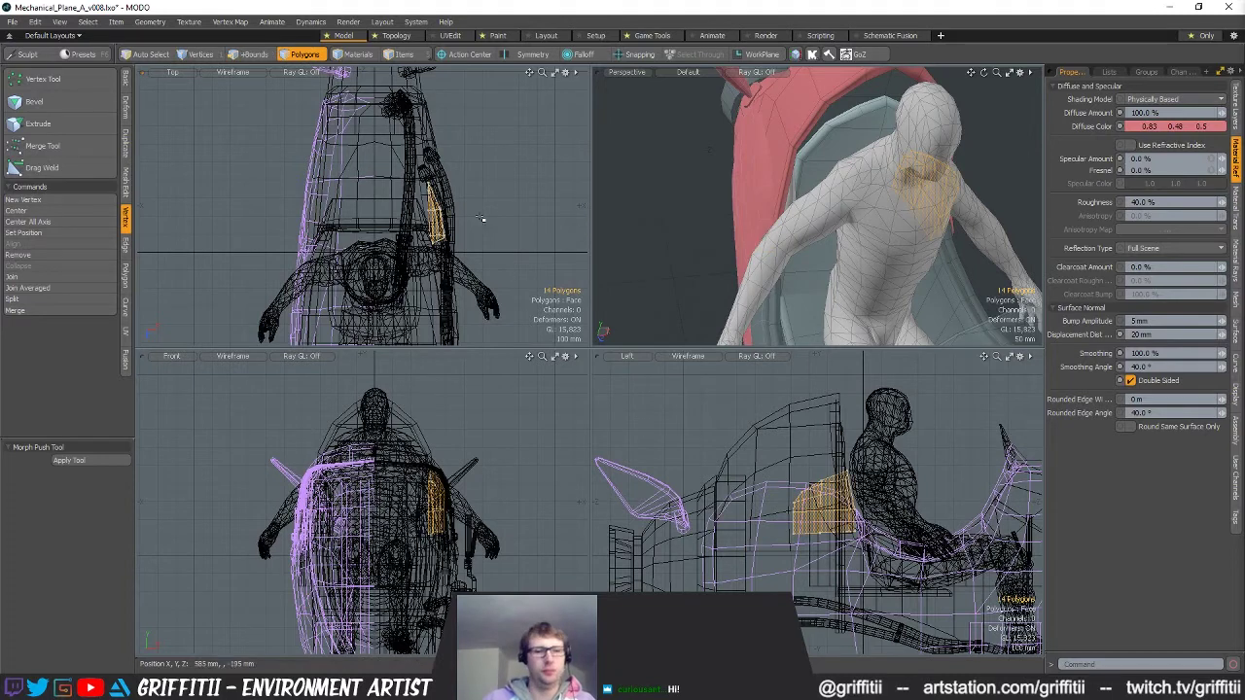
pyautogui.hotkey('shift', 'v')
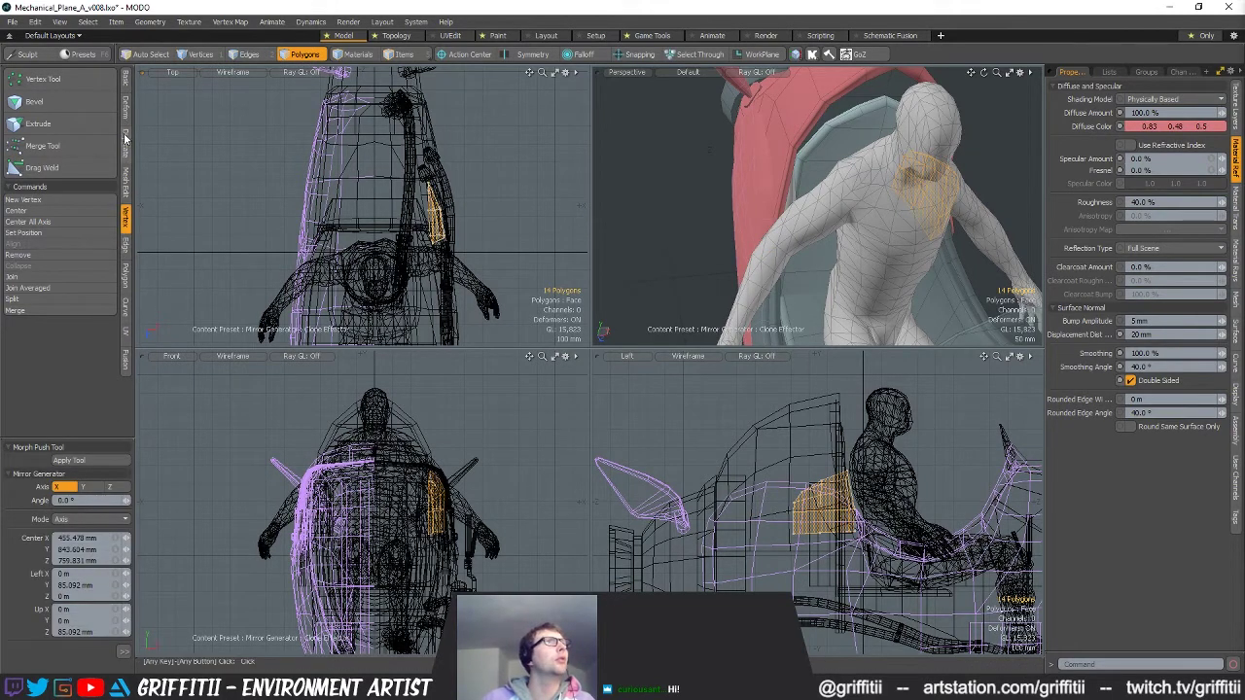
pyautogui.click(125, 138)
pyautogui.click(43, 107)
pyautogui.click(46, 131)
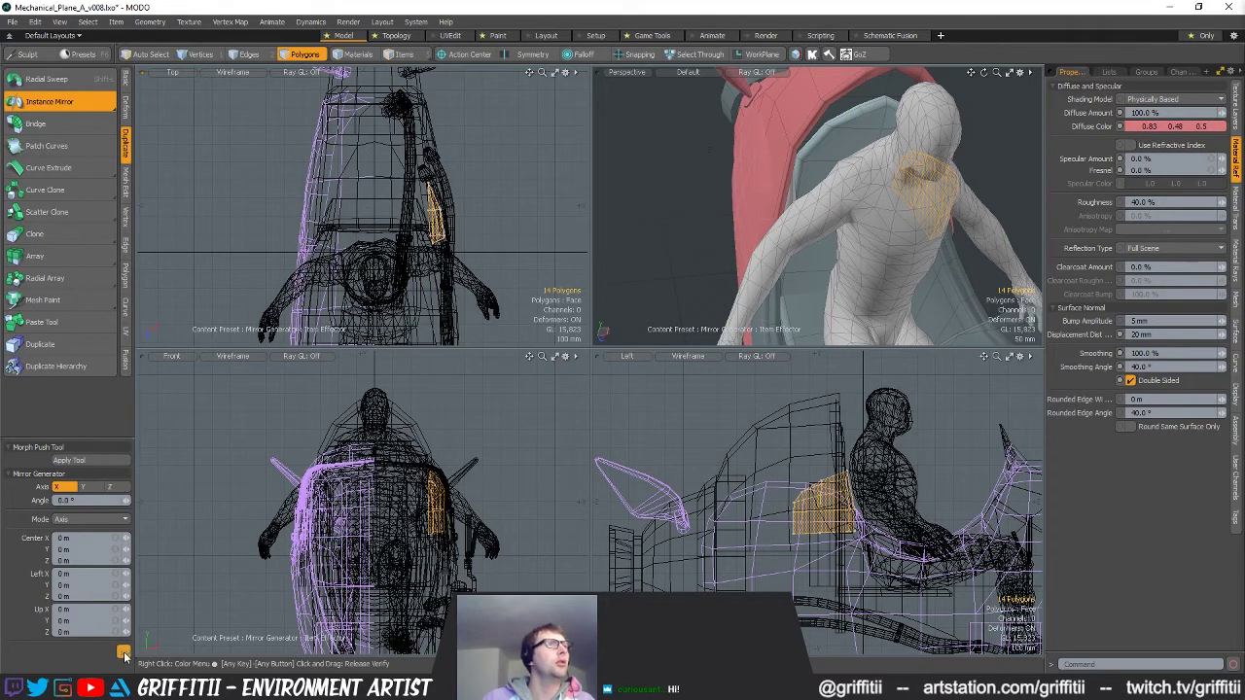
pyautogui.click(123, 653)
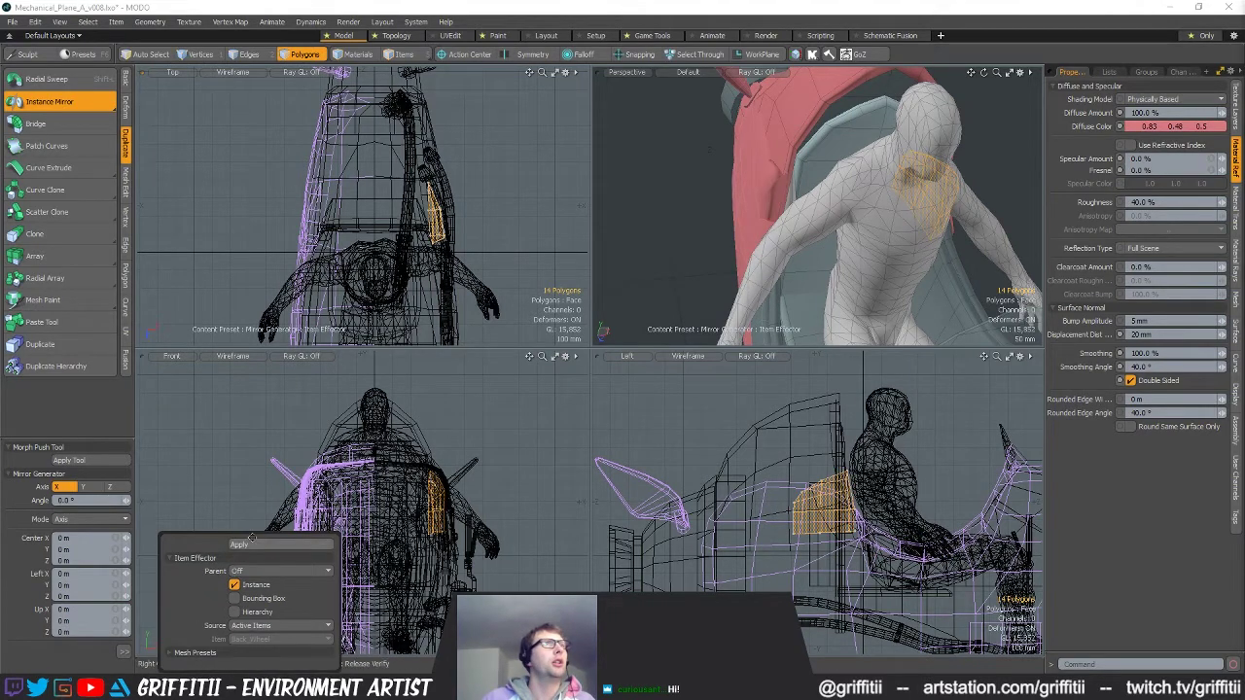
pyautogui.press('q')
# Scale the side panel behind the cockpit to 113% in Y, working from its lower edge.
pyautogui.keyDown('alt'); pyautogui.moveTo(978, 219); pyautogui.dragTo(897, 185); pyautogui.keyUp('alt')
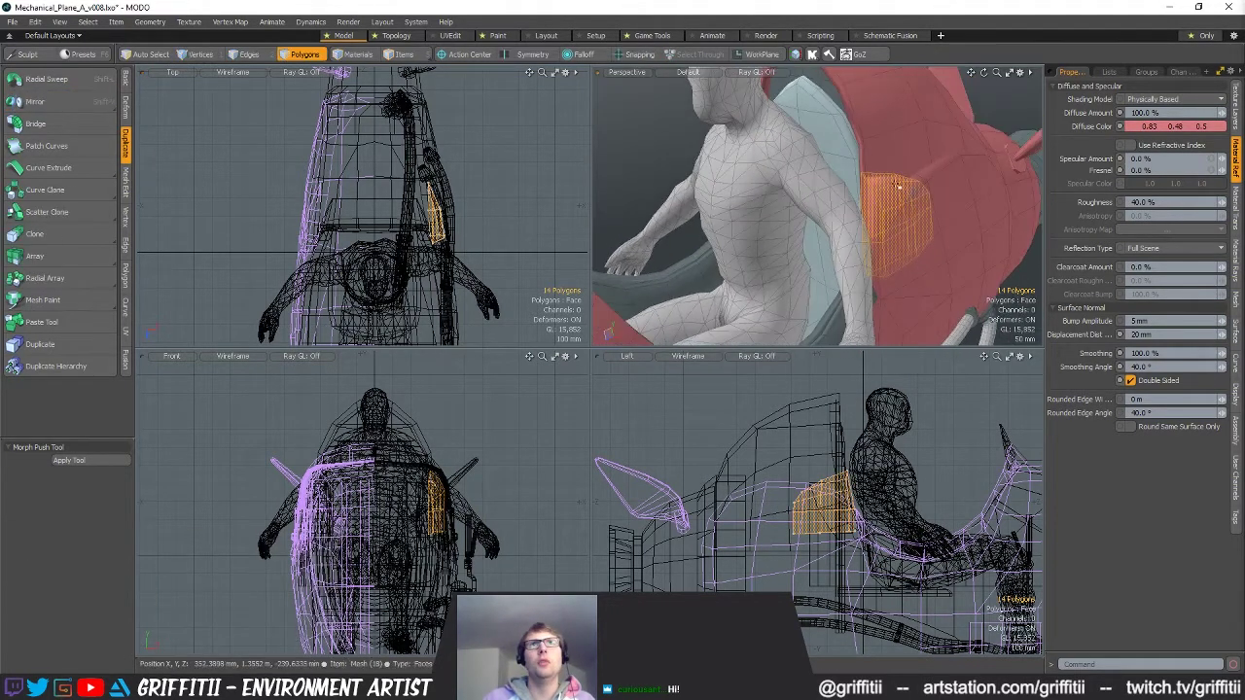
pyautogui.press('space')
pyautogui.press('space')
pyautogui.press('space')
pyautogui.doubleClick(887, 229)
pyautogui.press('r')
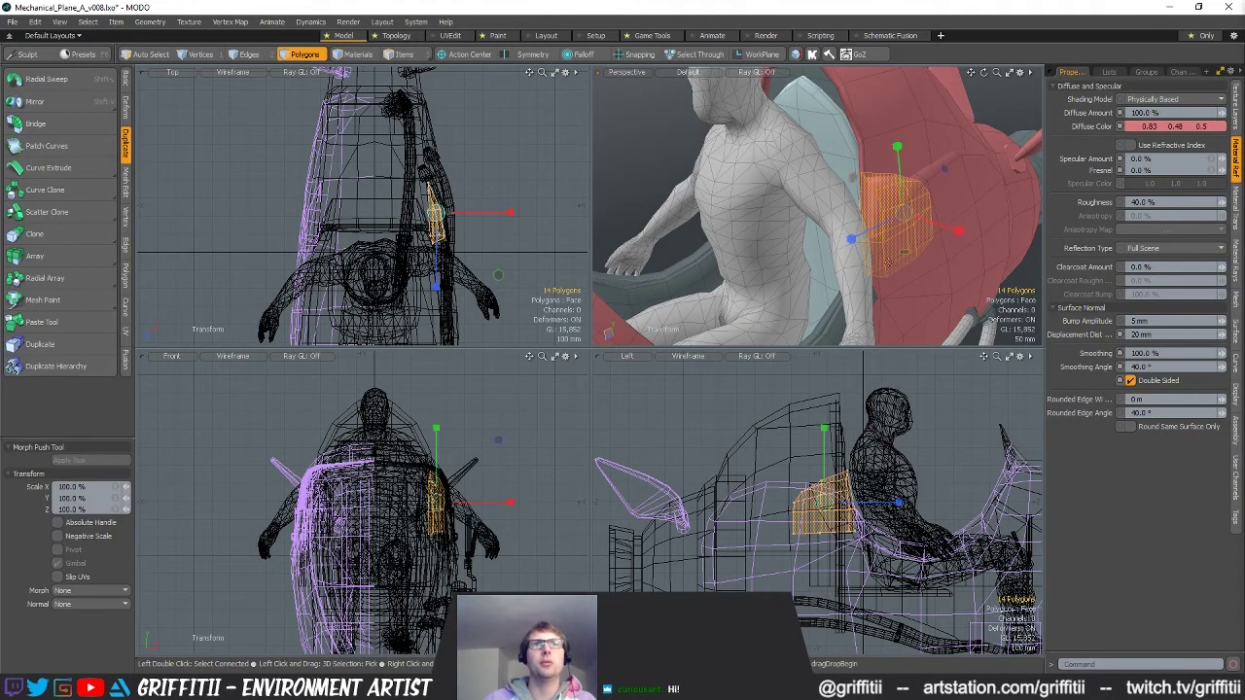
pyautogui.click(829, 532)
pyautogui.moveTo(829, 457); pyautogui.dragTo(829, 448)
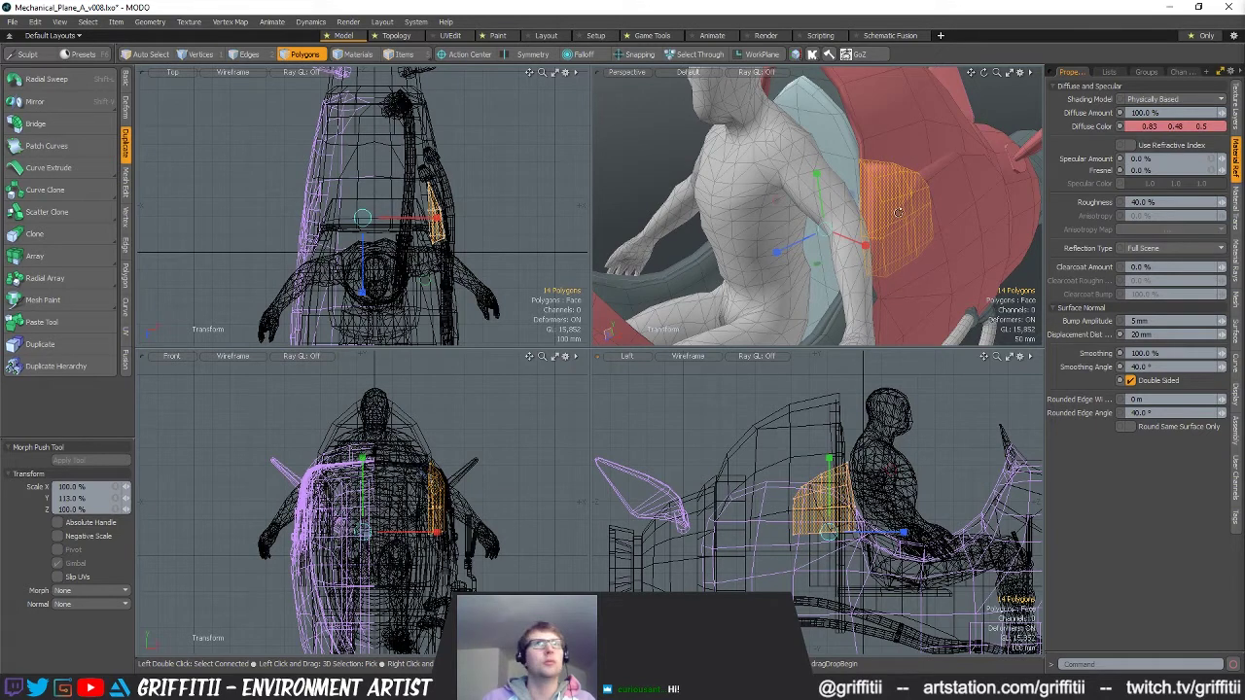
pyautogui.keyDown('alt'); pyautogui.keyDown('shift'); pyautogui.moveTo(898, 212); pyautogui.dragTo(822, 209); pyautogui.keyUp('shift'); pyautogui.keyUp('alt')
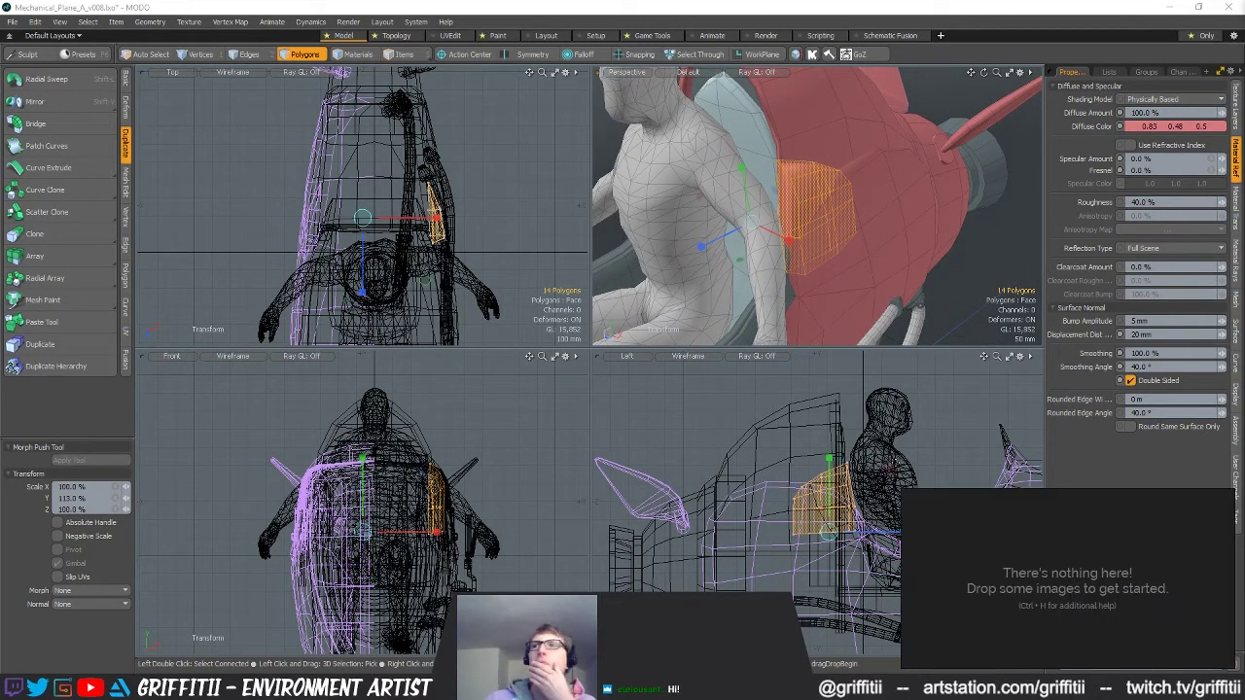
# In PureRef, load the recent Mechanical_Plane reference board PureRef_Board_01 and enlarge the plane concept art.
pyautogui.rightClick(1084, 551)
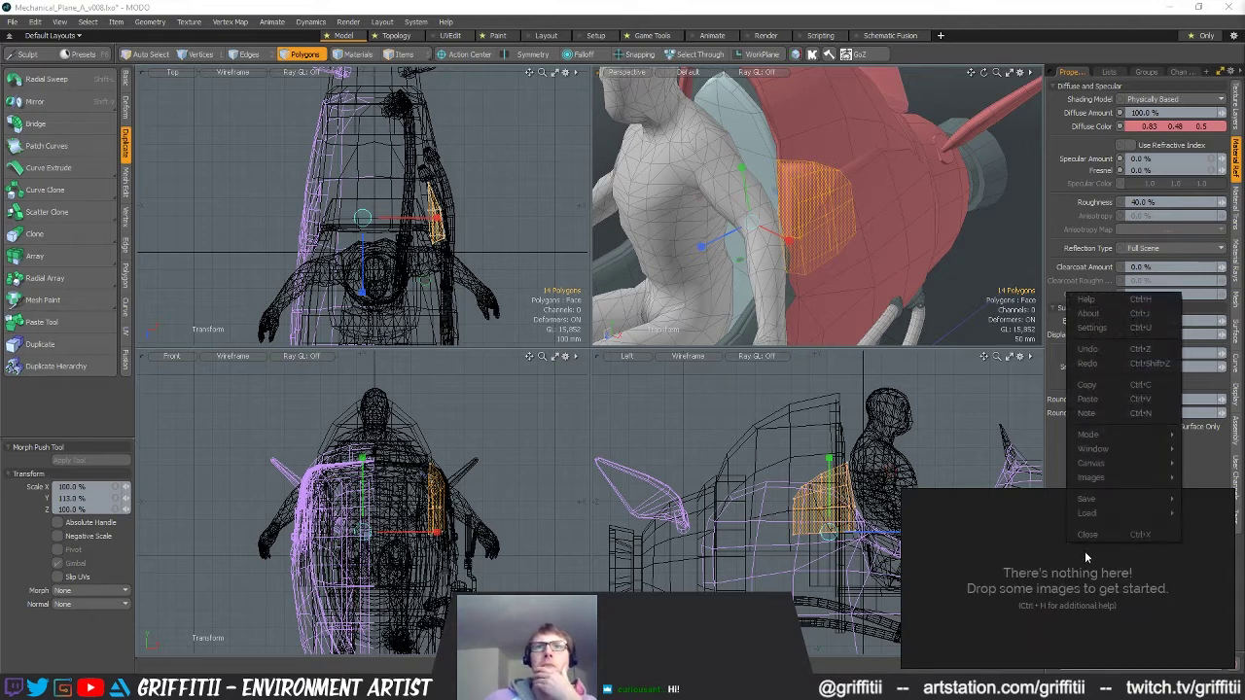
pyautogui.moveTo(1006, 532)
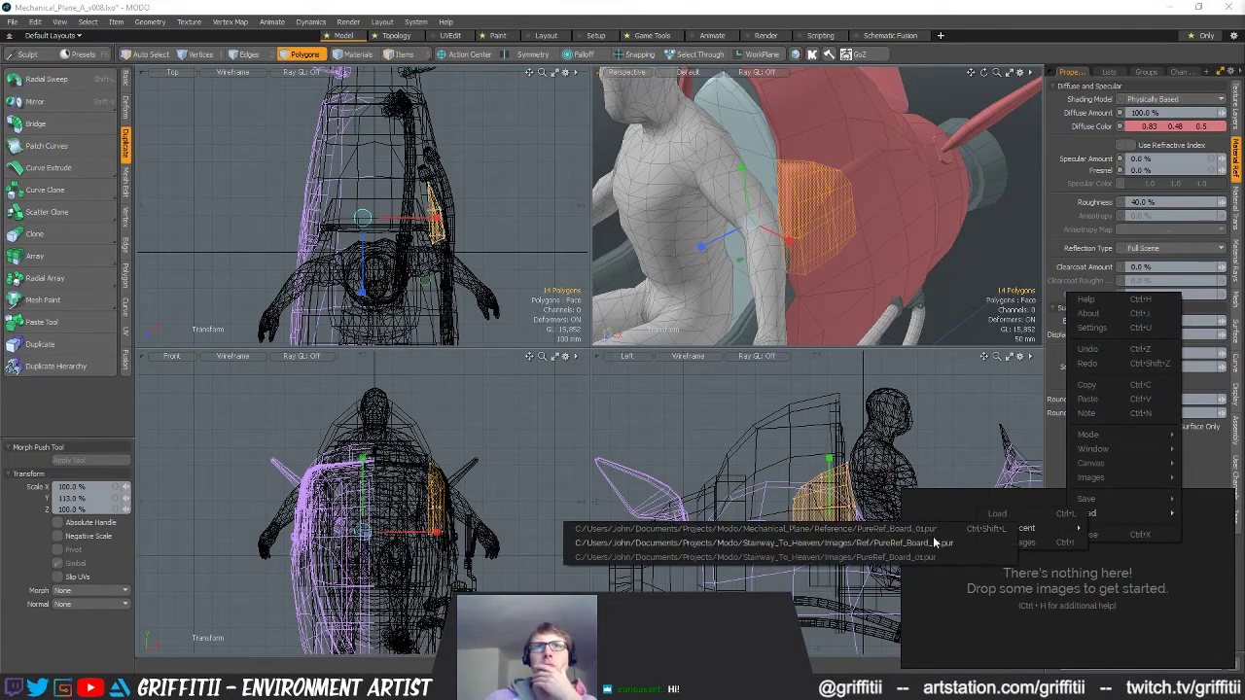
pyautogui.click(935, 530)
pyautogui.scroll(5, 1087, 628)
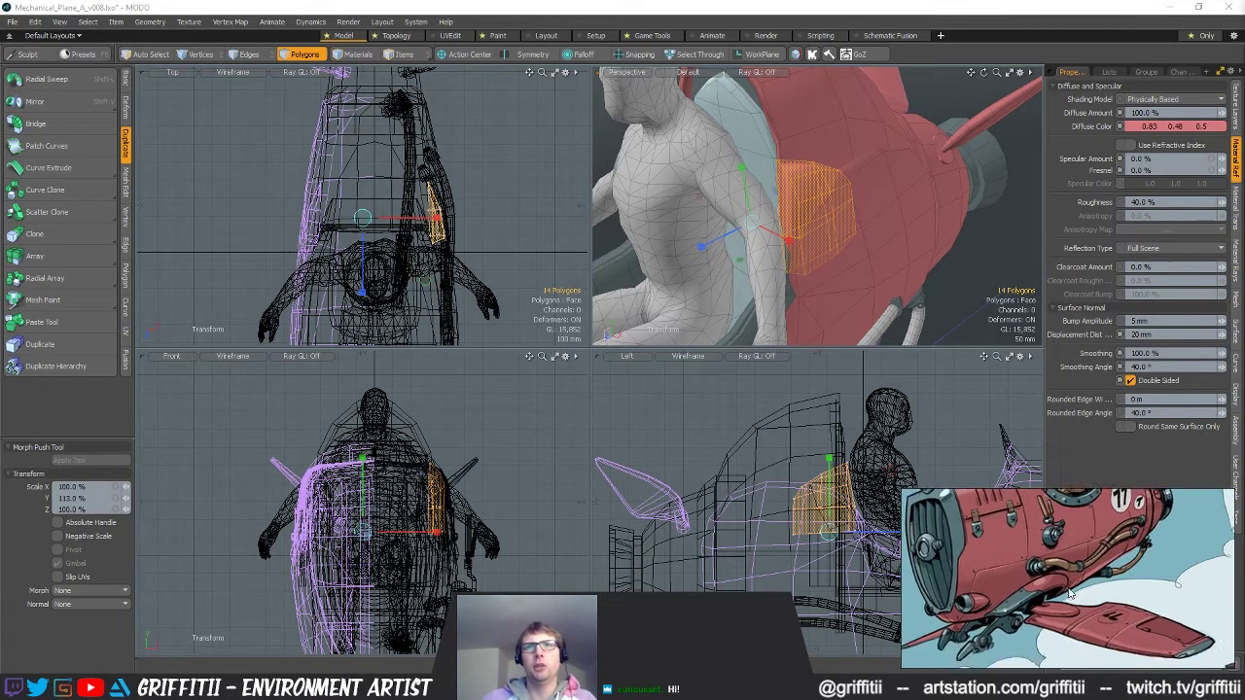
# Stretch the side panel to 151.5% in Z from its cockpit end and reposition it against the fuselage.
pyautogui.keyDown('alt'); pyautogui.moveTo(929, 255); pyautogui.dragTo(613, 241); pyautogui.keyUp('alt')
pyautogui.click(698, 243)
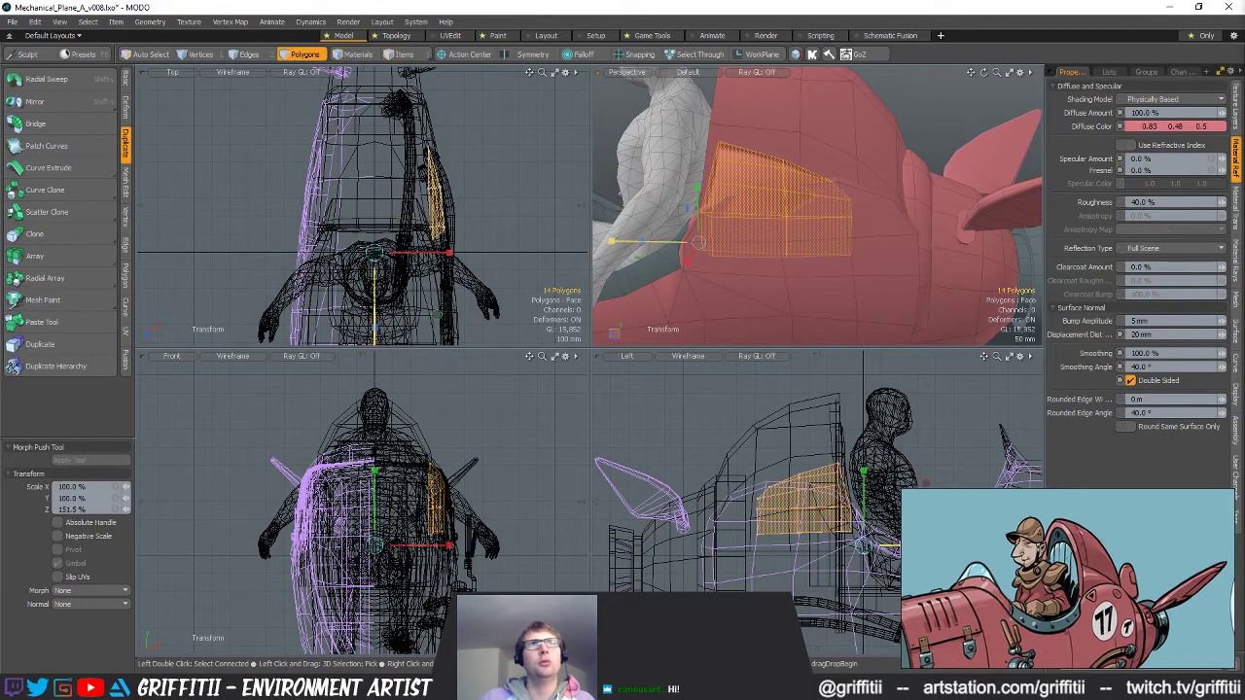
pyautogui.press('w')
pyautogui.moveTo(732, 210)
pyautogui.mouseDown()
pyautogui.moveTo(714, 210)
pyautogui.moveTo(754, 200)
pyautogui.mouseUp()
pyautogui.moveTo(777, 136); pyautogui.dragTo(820, 181)
pyautogui.moveTo(736, 231); pyautogui.dragTo(744, 231)
pyautogui.keyDown('alt'); pyautogui.moveTo(870, 284); pyautogui.dragTo(880, 257); pyautogui.keyUp('alt')
pyautogui.press('q')
# Select the fuselage edge beneath the side panel and move it 8 mm outward in X.
pyautogui.press('7')
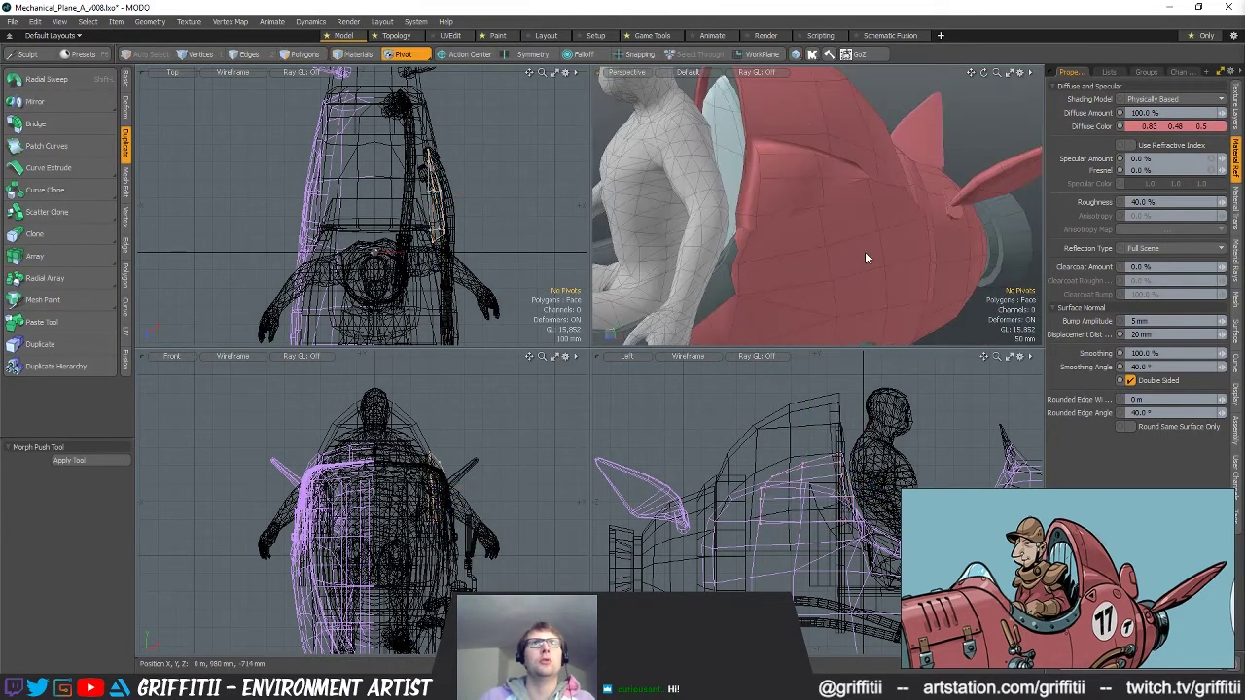
pyautogui.press('3')
pyautogui.press('7')
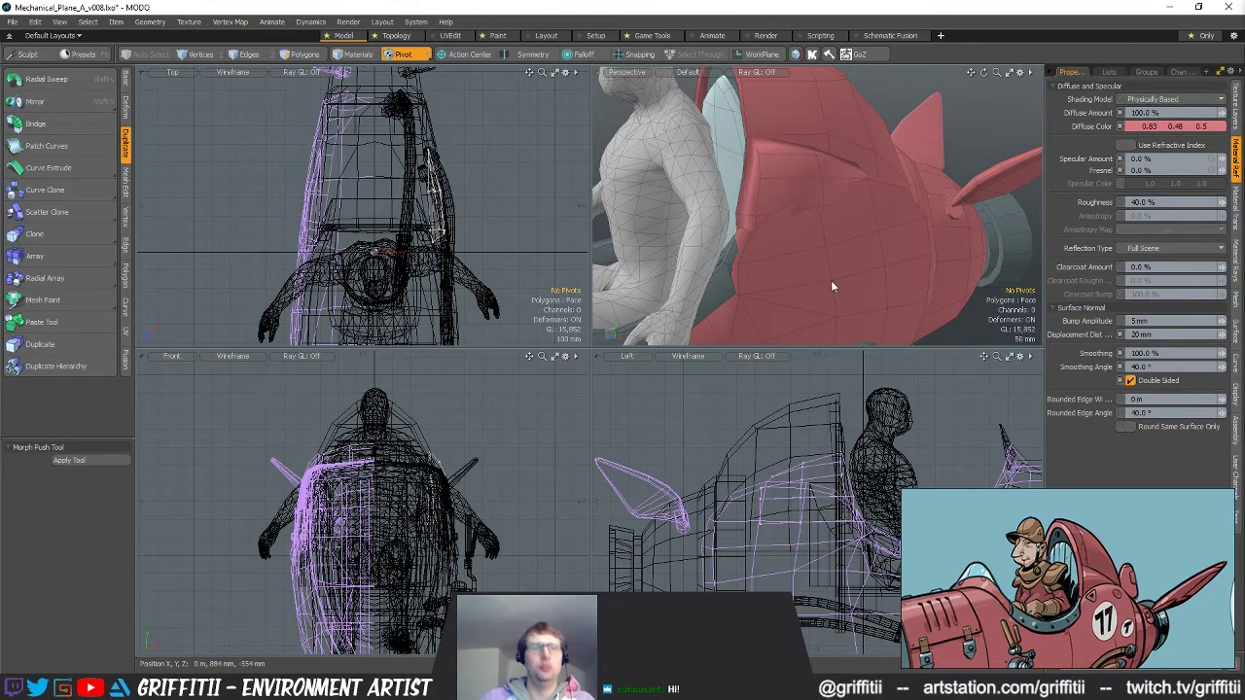
pyautogui.press('5')
pyautogui.click(834, 279)
pyautogui.press('2')
pyautogui.click(821, 232)
pyautogui.keyDown('alt'); pyautogui.moveTo(790, 264); pyautogui.dragTo(881, 239); pyautogui.keyUp('alt')
pyautogui.press('w')
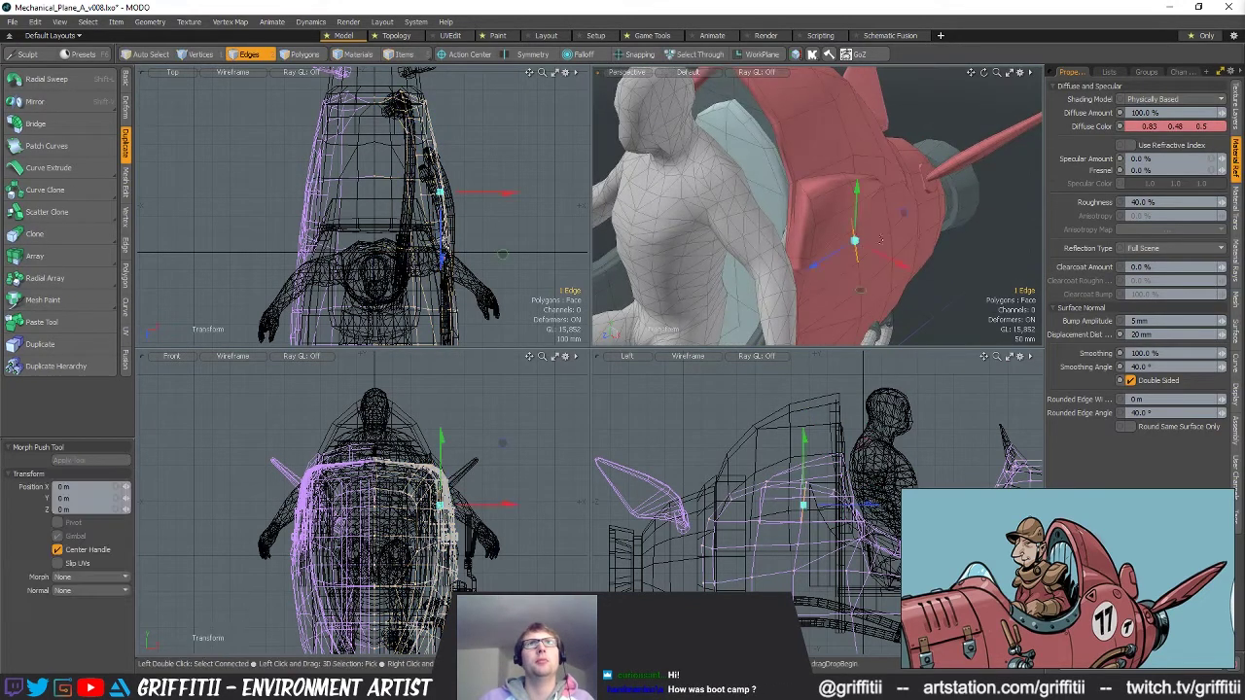
pyautogui.keyDown('alt'); pyautogui.moveTo(904, 282); pyautogui.dragTo(907, 229); pyautogui.keyUp('alt')
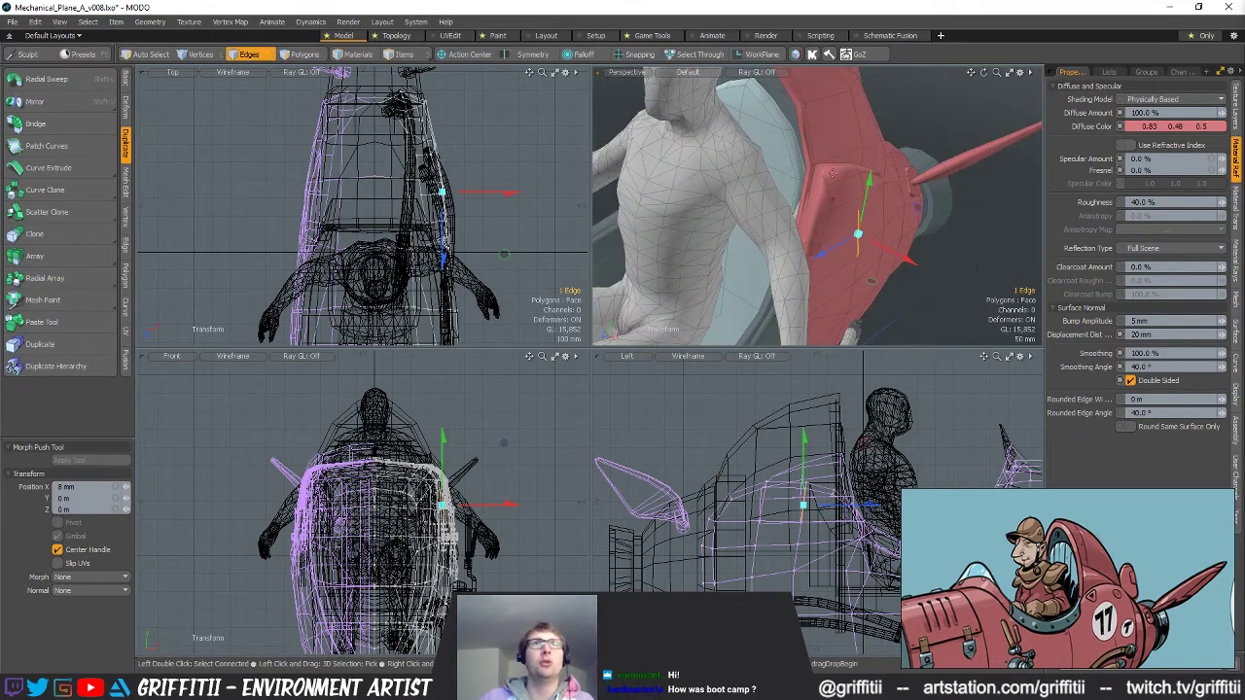
pyautogui.press('q')
# Select the whole side panel and rotate it 1.0° about Z so it tilts in the Front view.
pyautogui.press('5')
pyautogui.click(834, 190)
pyautogui.press('3')
pyautogui.doubleClick(839, 198)
pyautogui.keyDown('alt'); pyautogui.moveTo(840, 209); pyautogui.dragTo(864, 240); pyautogui.keyUp('alt')
pyautogui.press('e')
pyautogui.press('e')
pyautogui.click(818, 519)
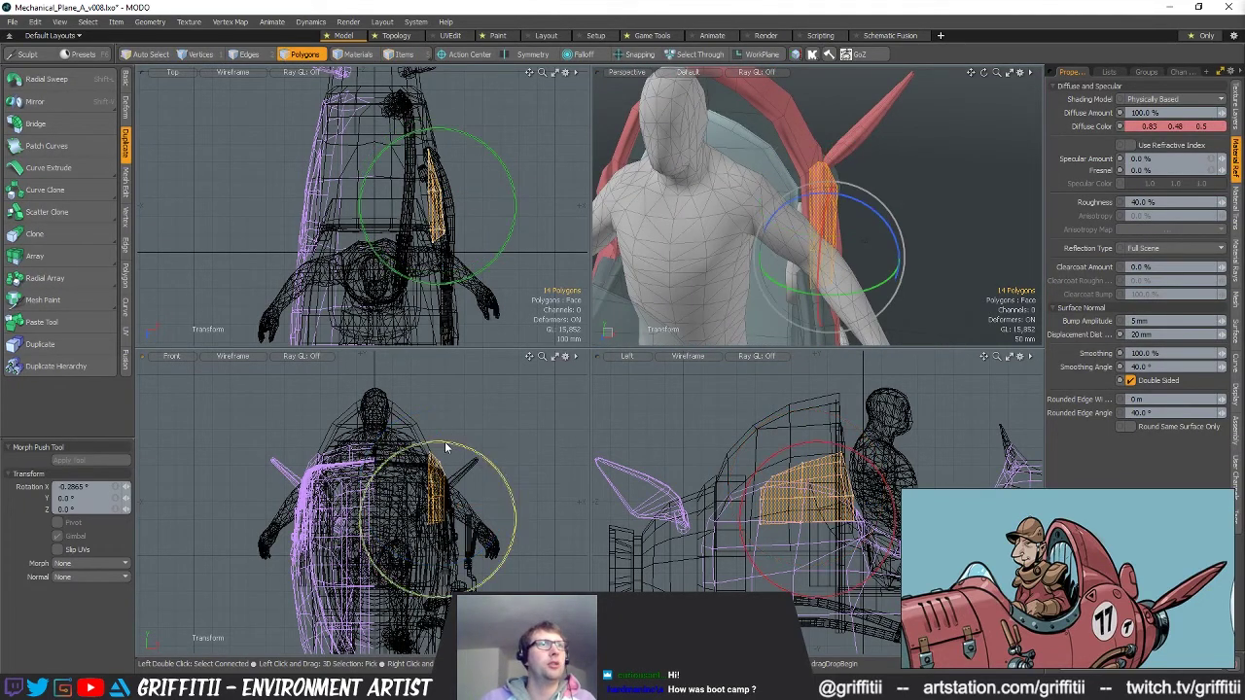
pyautogui.moveTo(443, 445); pyautogui.dragTo(442, 444)
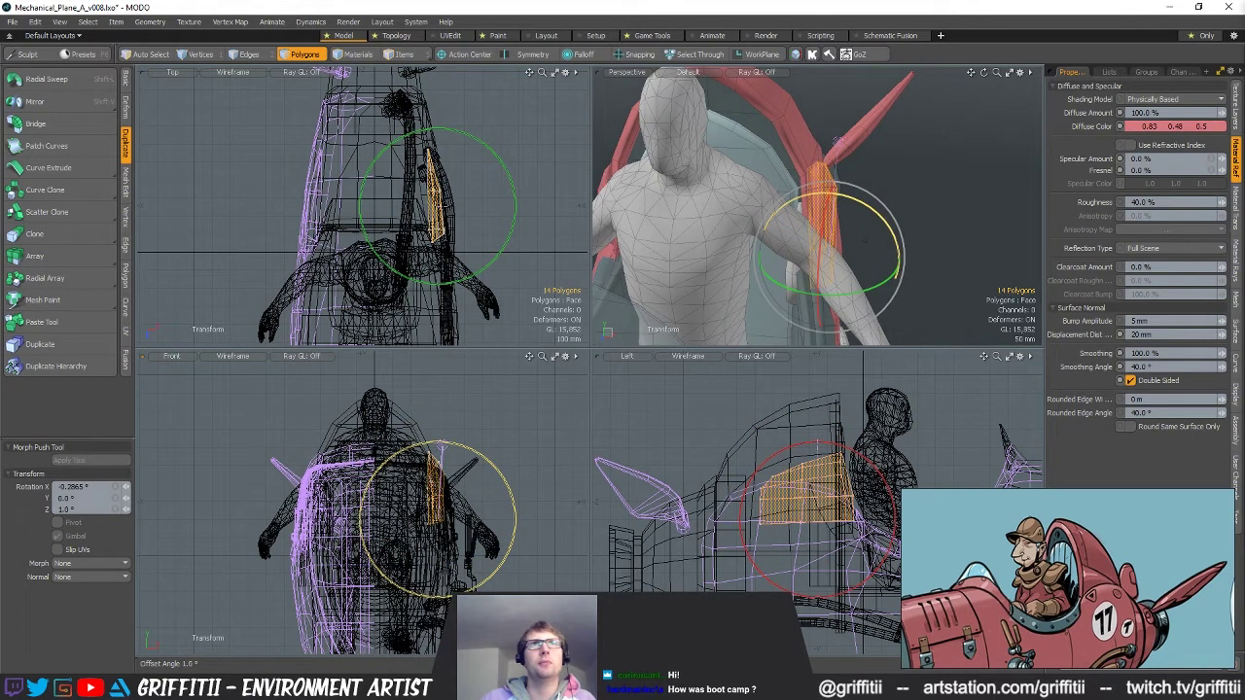
# Select the four polygons on the side panel's underside and extrude them.
pyautogui.keyDown('alt'); pyautogui.moveTo(961, 126); pyautogui.dragTo(853, 280); pyautogui.keyUp('alt')
pyautogui.scroll(4, 759, 189)
pyautogui.press('space')
pyautogui.keyDown('alt'); pyautogui.moveTo(747, 309); pyautogui.dragTo(833, 206); pyautogui.keyUp('alt')
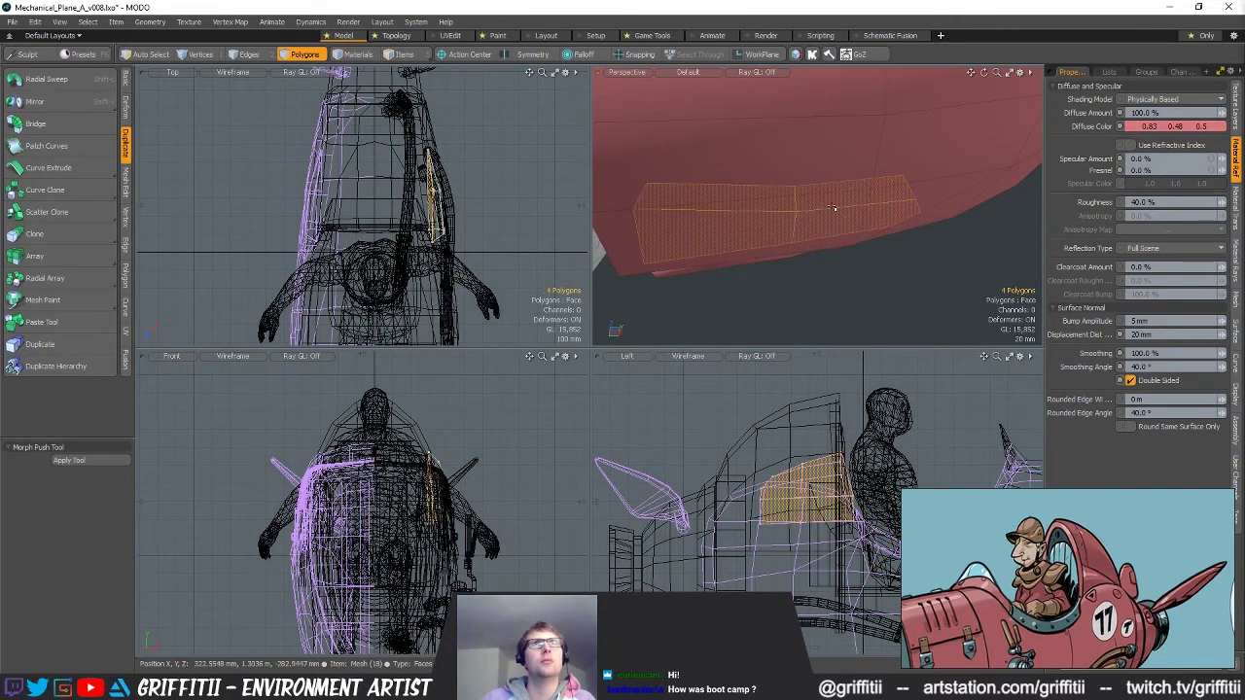
pyautogui.press('w')
pyautogui.hotkey('ctrl', '3')
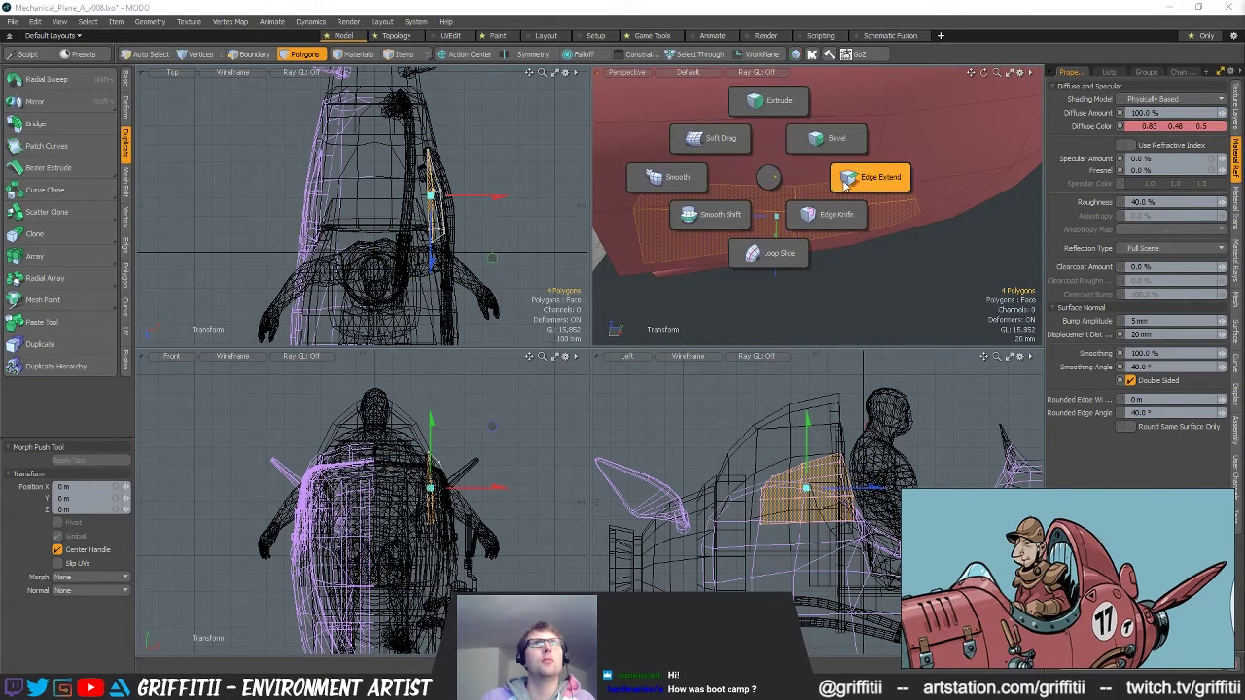
pyautogui.click(782, 103)
pyautogui.keyDown('alt'); pyautogui.moveTo(802, 136); pyautogui.dragTo(778, 245); pyautogui.keyUp('alt')
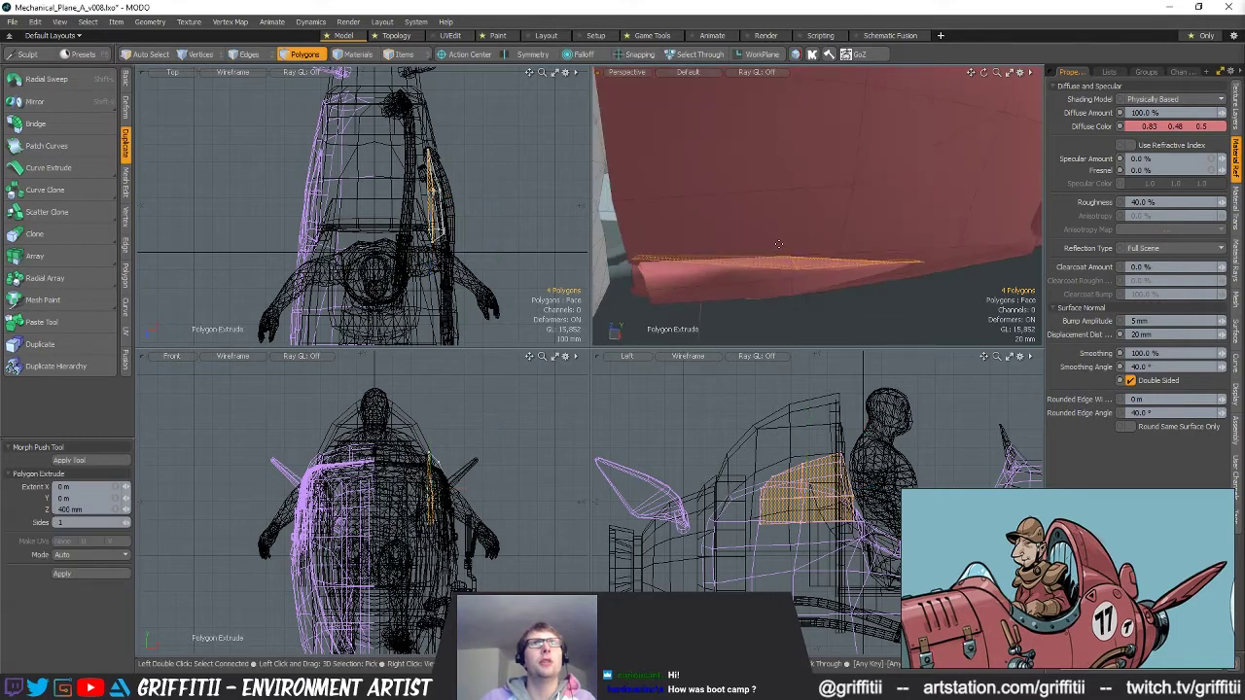
pyautogui.moveTo(774, 315); pyautogui.dragTo(777, 247)
# Rotate the extruded underside faces of the panel and clear the selection.
pyautogui.press('r')
pyautogui.press('e')
pyautogui.moveTo(788, 301); pyautogui.dragTo(949, 222)
pyautogui.scroll(-3, 862, 176)
pyautogui.press('Escape')
pyautogui.press('Escape')
# Select the two vertical fuselage edges below the side panel and slide them by -13.2%.
pyautogui.scroll(-5, 877, 200)
pyautogui.keyDown('alt'); pyautogui.moveTo(949, 222); pyautogui.dragTo(767, 218); pyautogui.keyUp('alt')
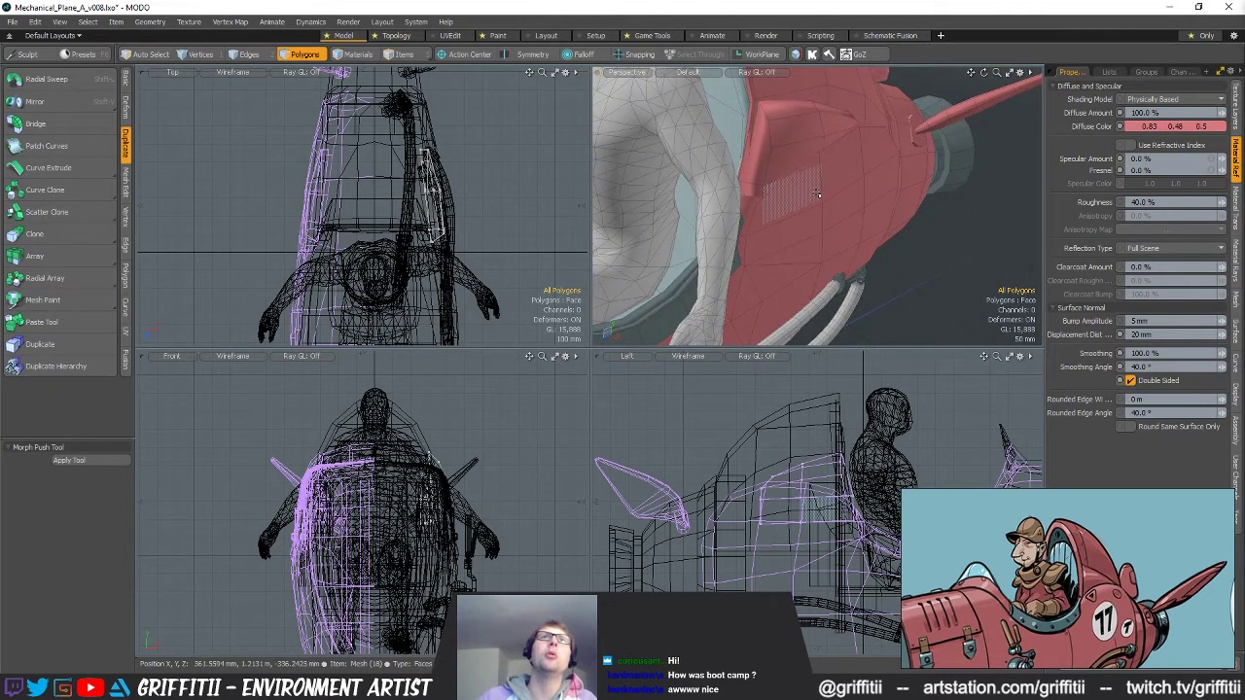
pyautogui.press('7')
pyautogui.click(829, 212)
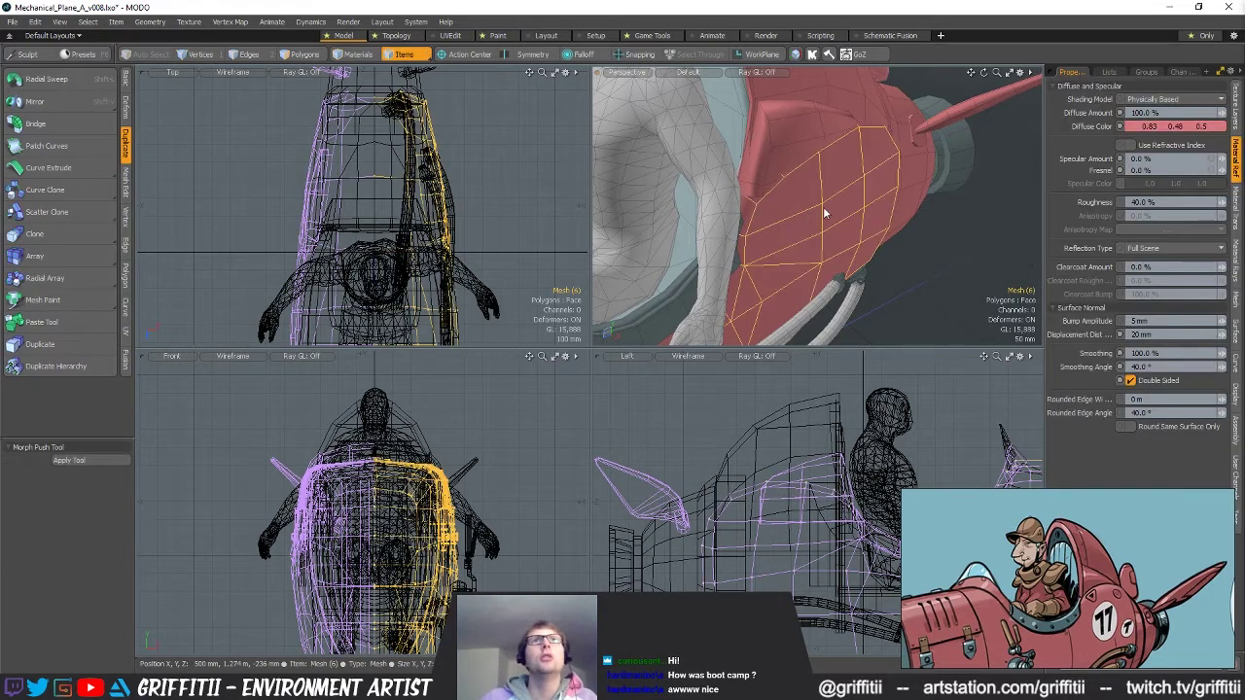
pyautogui.press('2')
pyautogui.moveTo(843, 249)
pyautogui.keyDown('alt'); pyautogui.mouseDown()
pyautogui.moveTo(833, 221)
pyautogui.moveTo(840, 330)
pyautogui.moveTo(825, 255)
pyautogui.mouseUp(); pyautogui.keyUp('alt')
pyautogui.click(815, 217)
pyautogui.keyDown('shift'); pyautogui.click(822, 255); pyautogui.keyUp('shift')
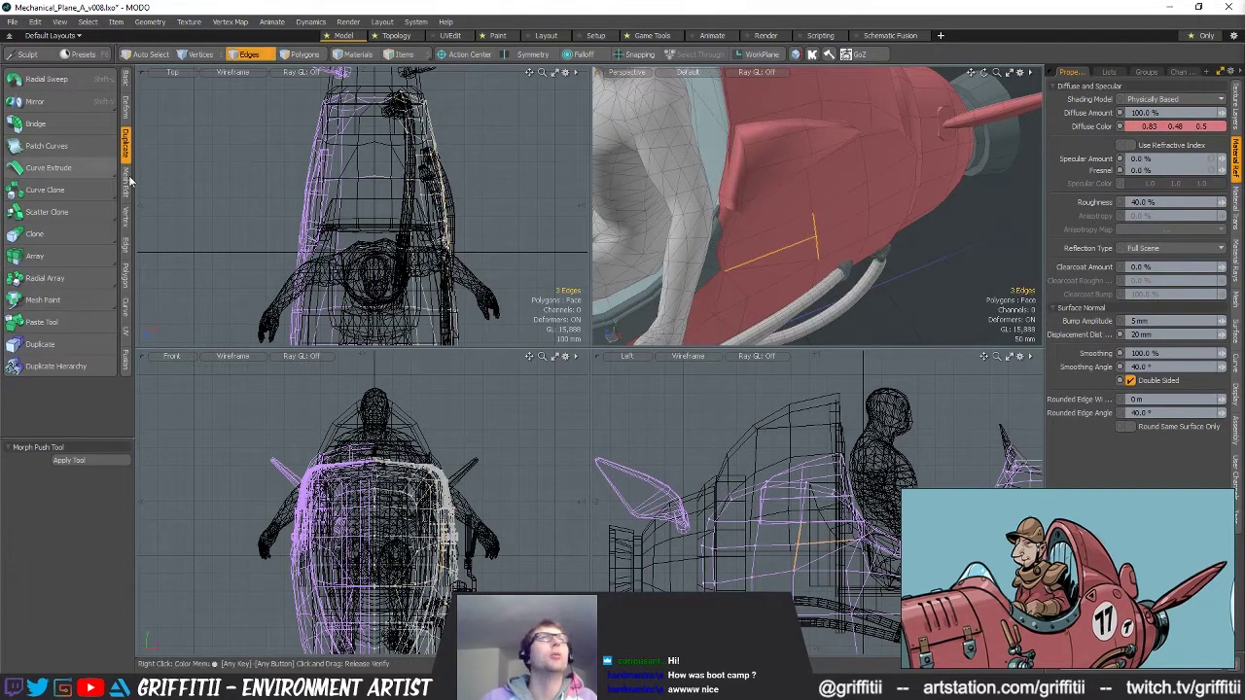
pyautogui.click(125, 245)
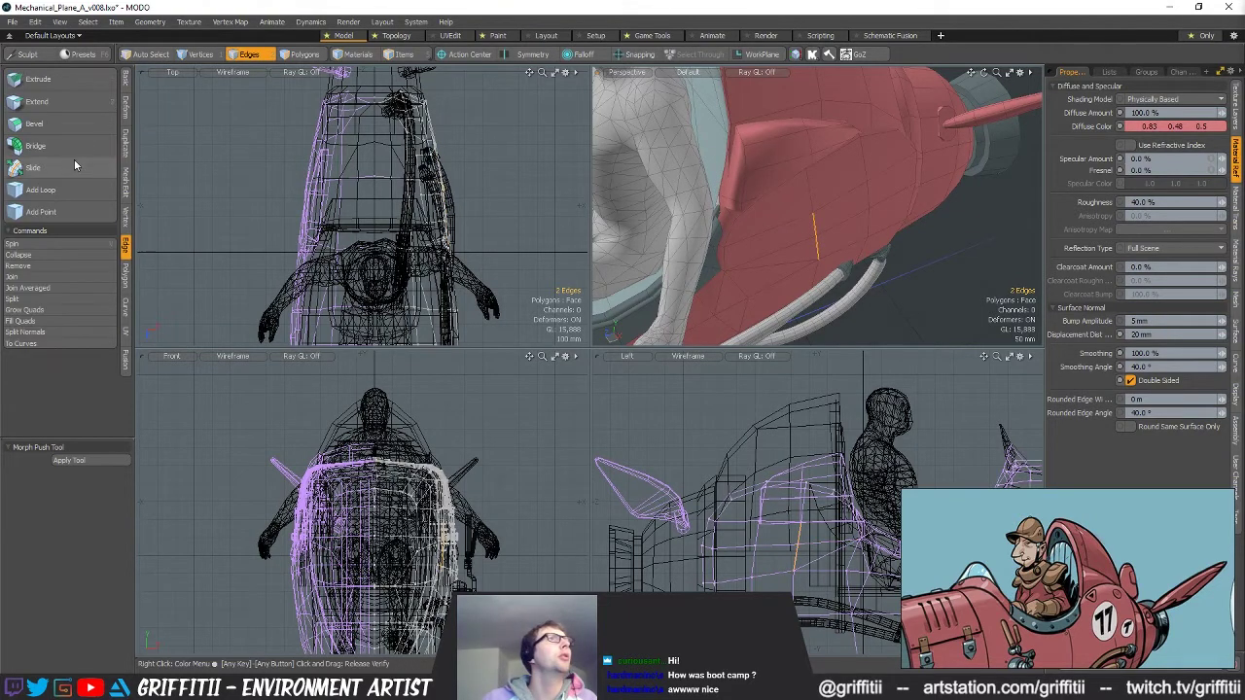
pyautogui.click(75, 168)
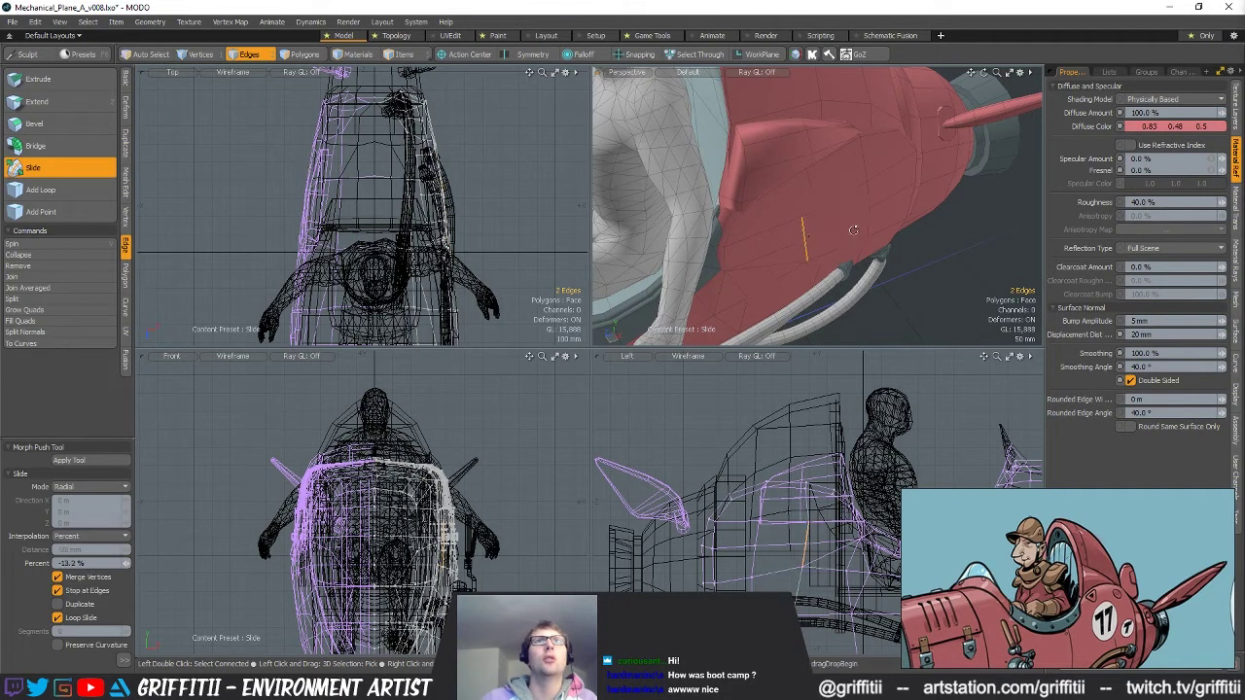
# Move the two fuselage edges below the side panel 10 mm outward in X.
pyautogui.keyDown('alt'); pyautogui.moveTo(840, 234); pyautogui.dragTo(836, 266); pyautogui.keyUp('alt')
pyautogui.press('w')
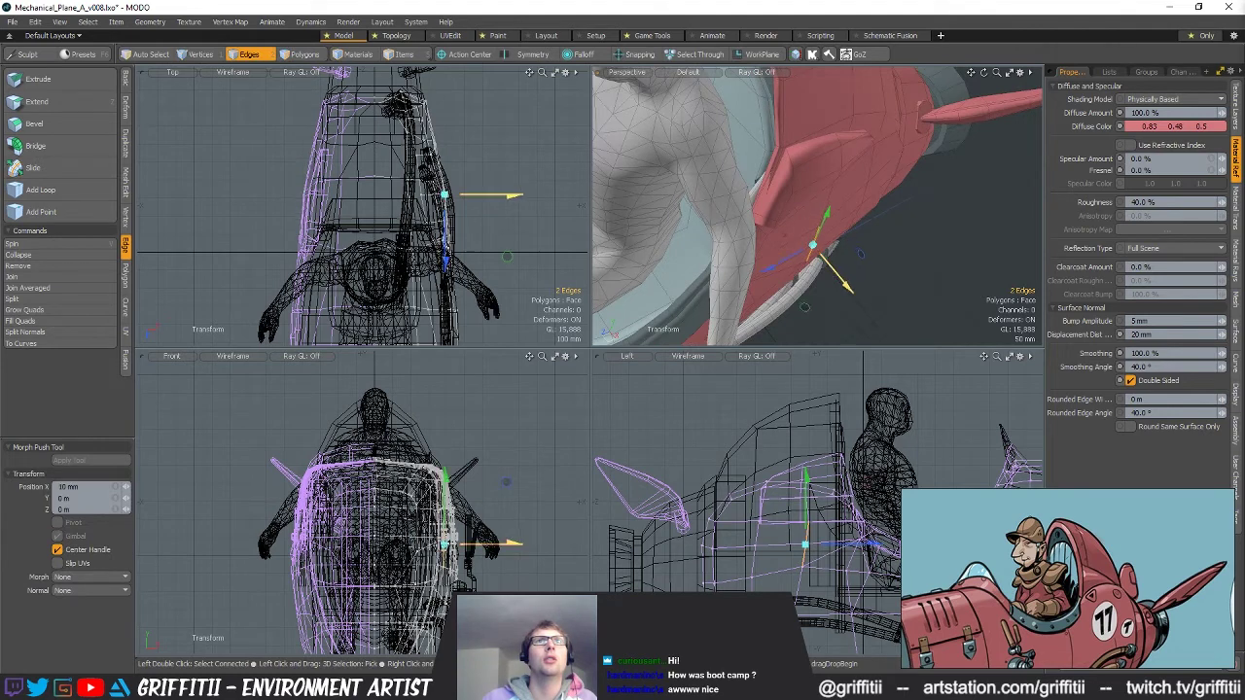
pyautogui.keyDown('alt'); pyautogui.moveTo(894, 270); pyautogui.dragTo(889, 130); pyautogui.keyUp('alt')
pyautogui.press('space')
# Try to move a single fuselage vertex near the side panel.
pyautogui.press('space')
pyautogui.press('space')
pyautogui.click(844, 193)
pyautogui.press('w')
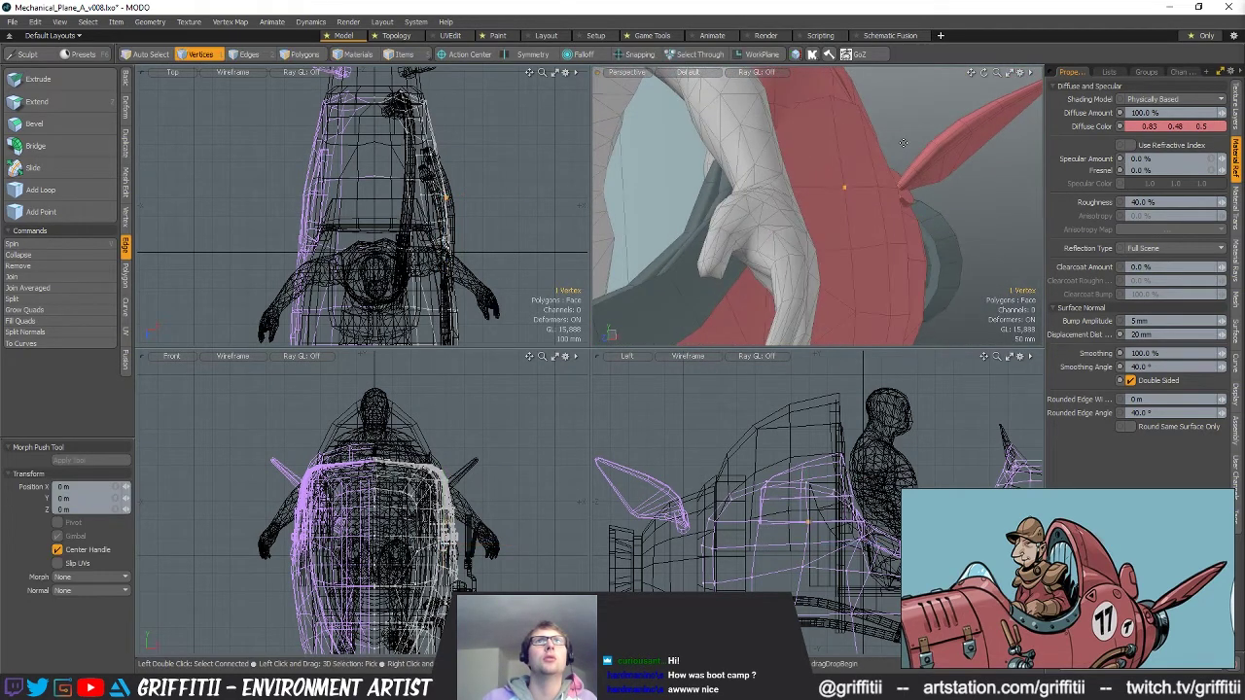
pyautogui.hotkey('ctrl', 'z')
# Adjust the position of the neighbouring fuselage vertex and clear the selection.
pyautogui.press('space')
pyautogui.click(879, 185)
pyautogui.press('w')
pyautogui.press('space')
pyautogui.click(938, 121)
# Select two neighbouring fuselage edges beneath the raised side panel and adjust their position in X.
pyautogui.keyDown('alt'); pyautogui.moveTo(939, 122); pyautogui.dragTo(836, 186); pyautogui.keyUp('alt')
pyautogui.scroll(-5, 849, 194)
pyautogui.scroll(5, 759, 224)
pyautogui.press('2')
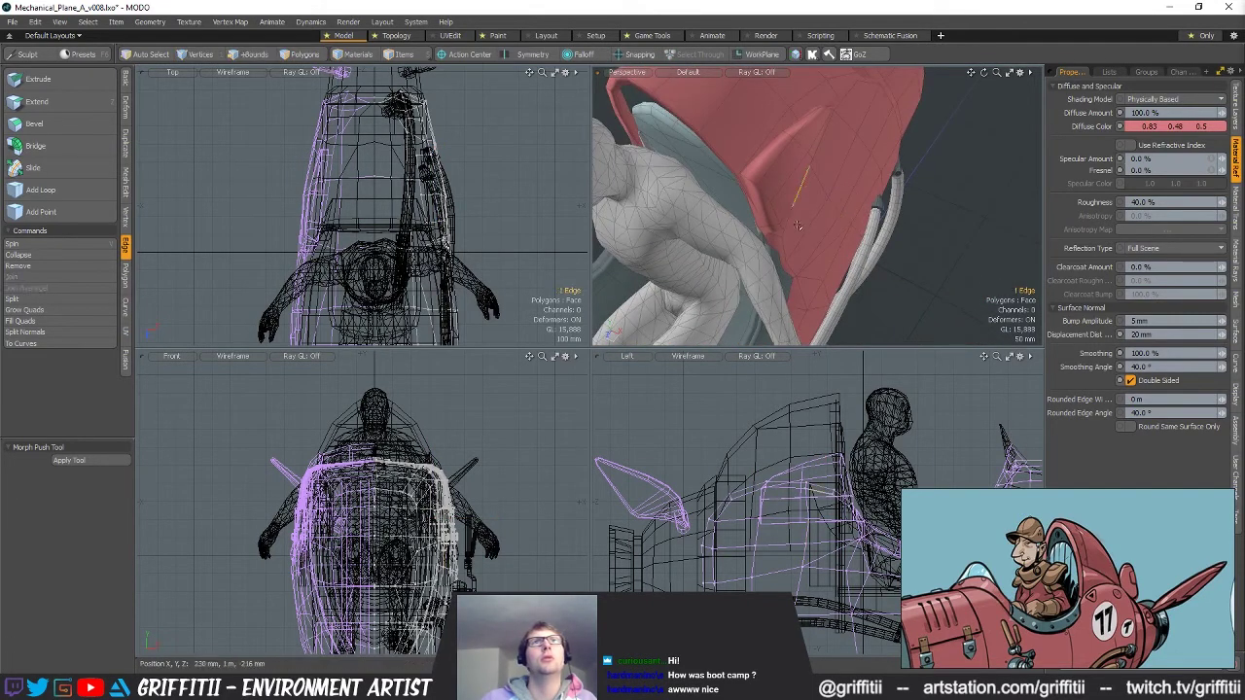
pyautogui.keyDown('alt'); pyautogui.moveTo(867, 254); pyautogui.dragTo(856, 233); pyautogui.keyUp('alt')
pyautogui.press('w')
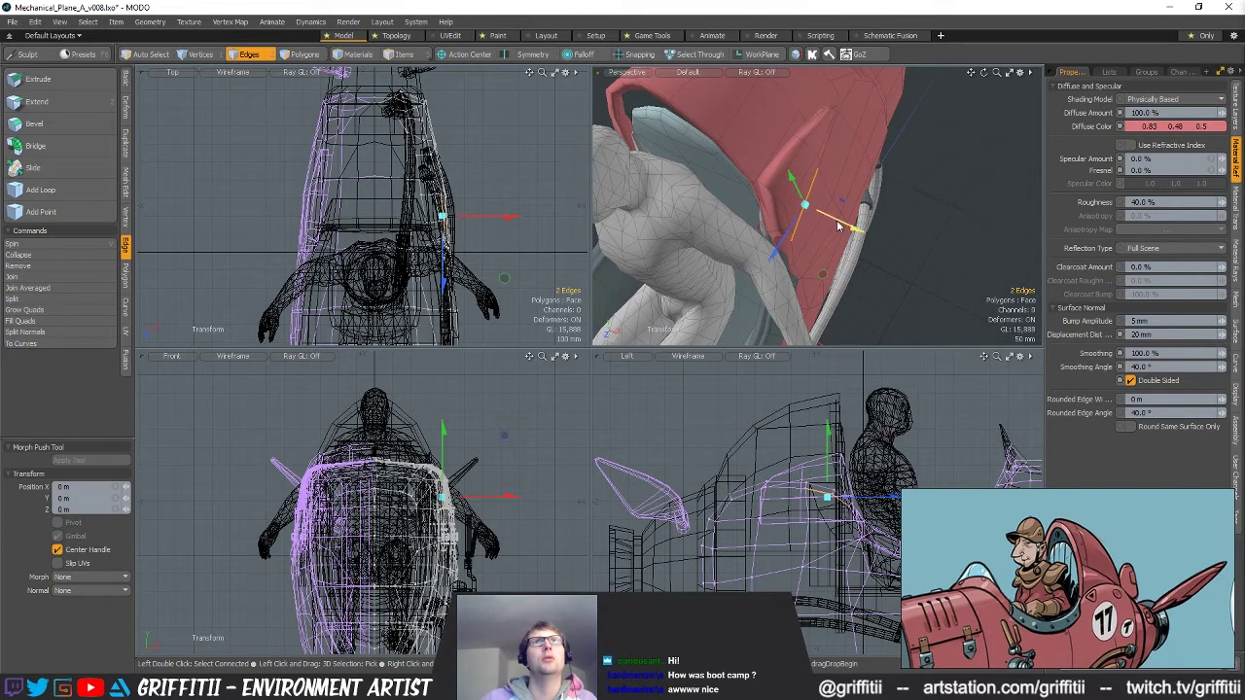
pyautogui.press('q')
# Select the whole side panel beside the cockpit, rotate it slightly and clear the selection.
pyautogui.press('3')
pyautogui.keyDown('alt'); pyautogui.moveTo(844, 202); pyautogui.dragTo(815, 184); pyautogui.keyUp('alt')
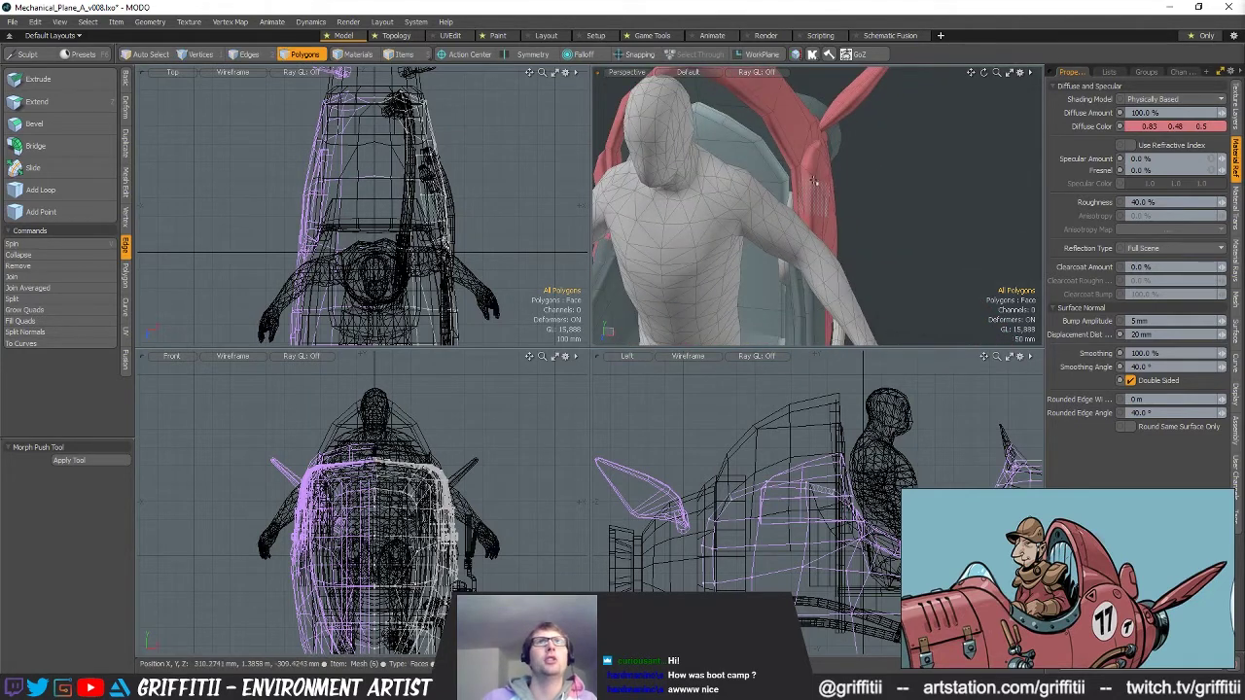
pyautogui.click(810, 184)
pyautogui.press('3')
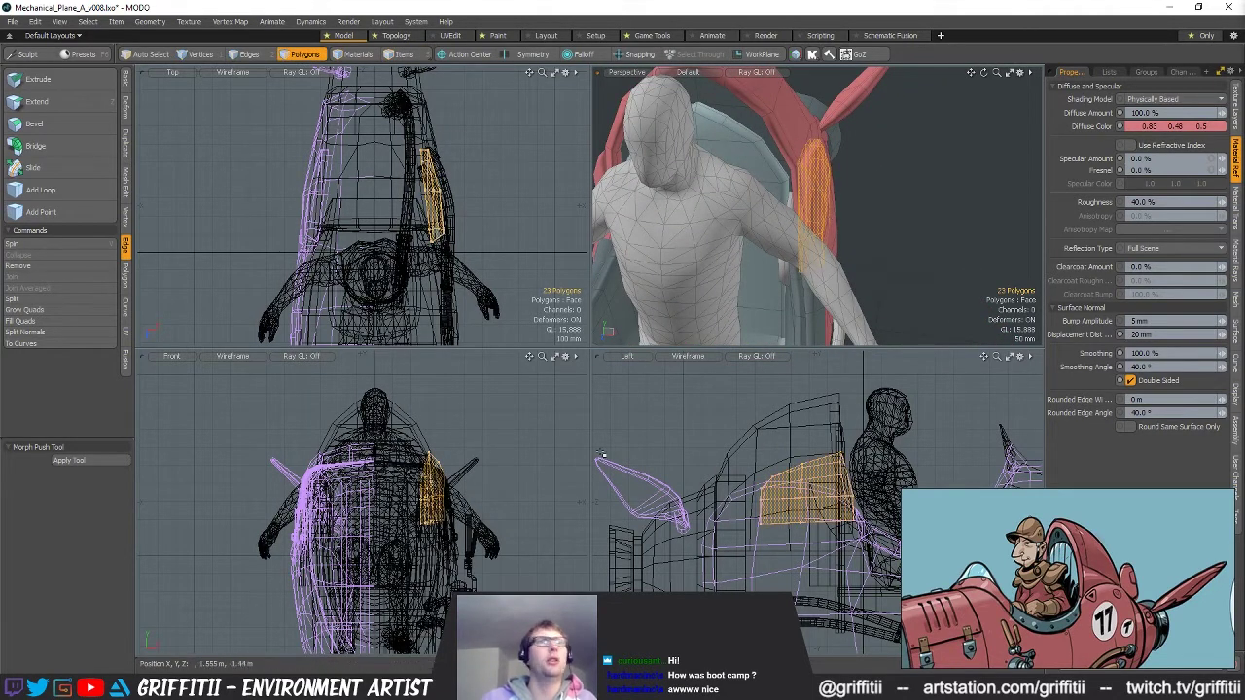
pyautogui.press('e')
pyautogui.click(807, 237)
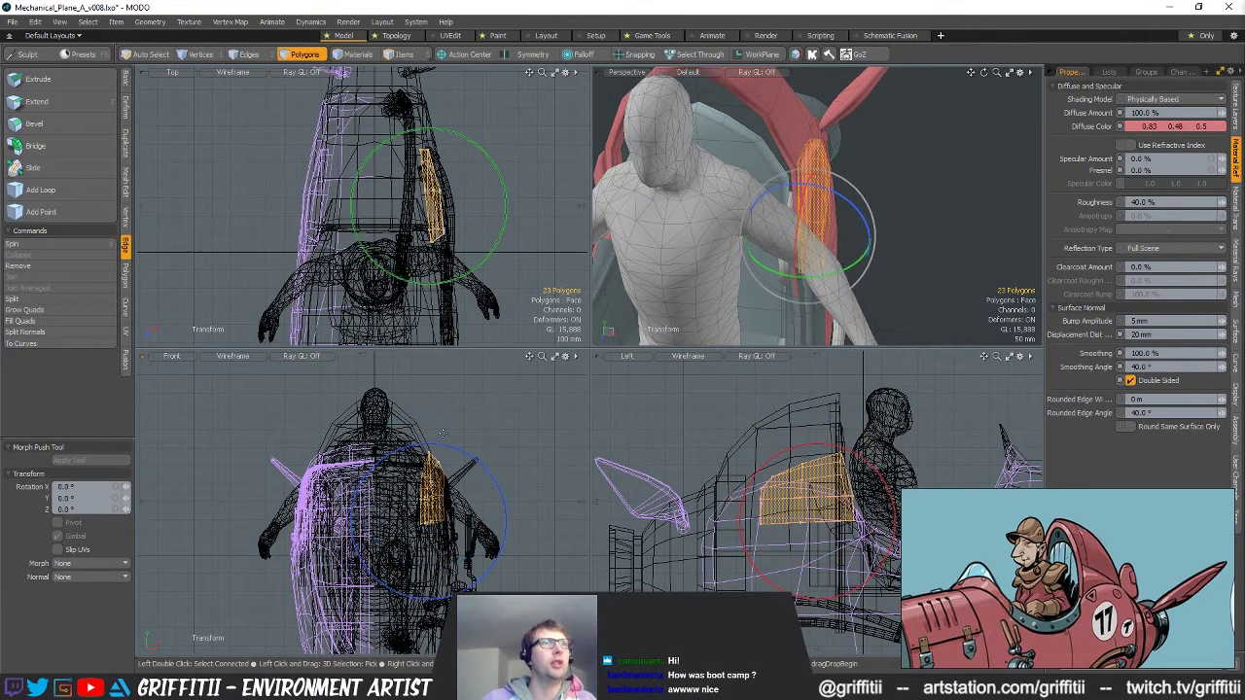
pyautogui.moveTo(856, 207); pyautogui.dragTo(754, 254)
pyautogui.press('q')
pyautogui.click(899, 223)
pyautogui.scroll(-3, 754, 254)
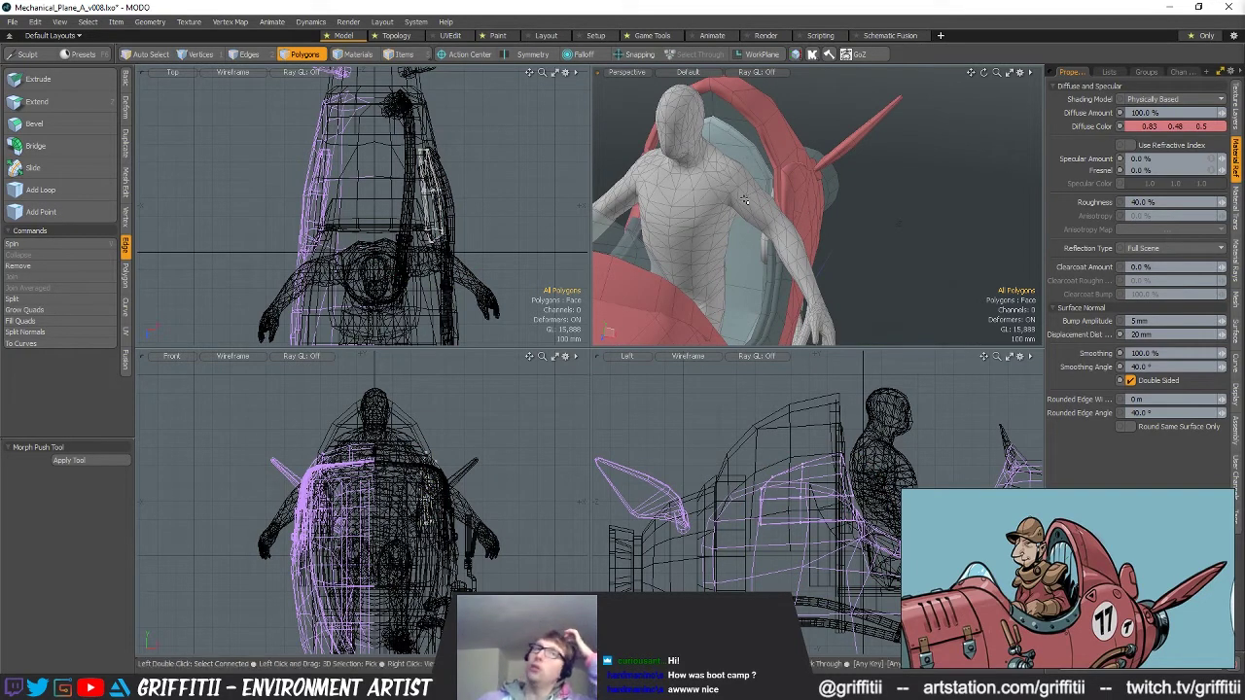
# Select the hood behind the pilot together with its inner rim and scale them to 104% in Y.
pyautogui.keyDown('alt'); pyautogui.moveTo(897, 174); pyautogui.dragTo(698, 204); pyautogui.keyUp('alt')
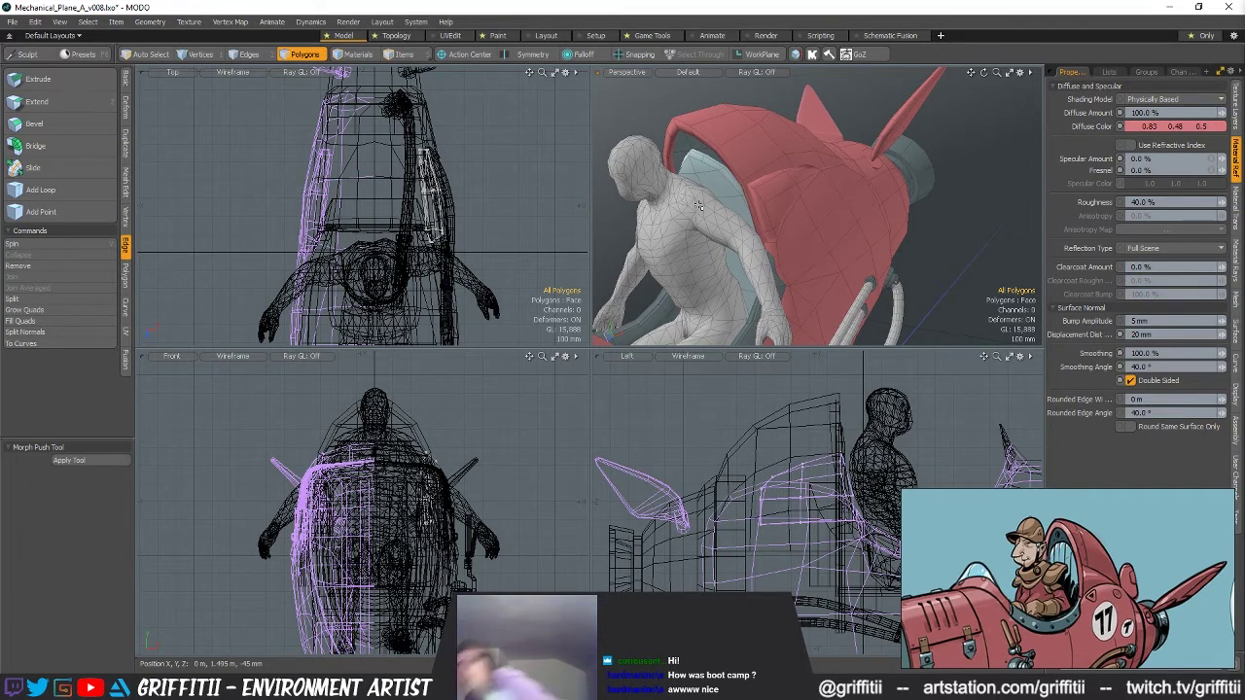
pyautogui.keyDown('alt'); pyautogui.moveTo(888, 95); pyautogui.dragTo(711, 182); pyautogui.keyUp('alt')
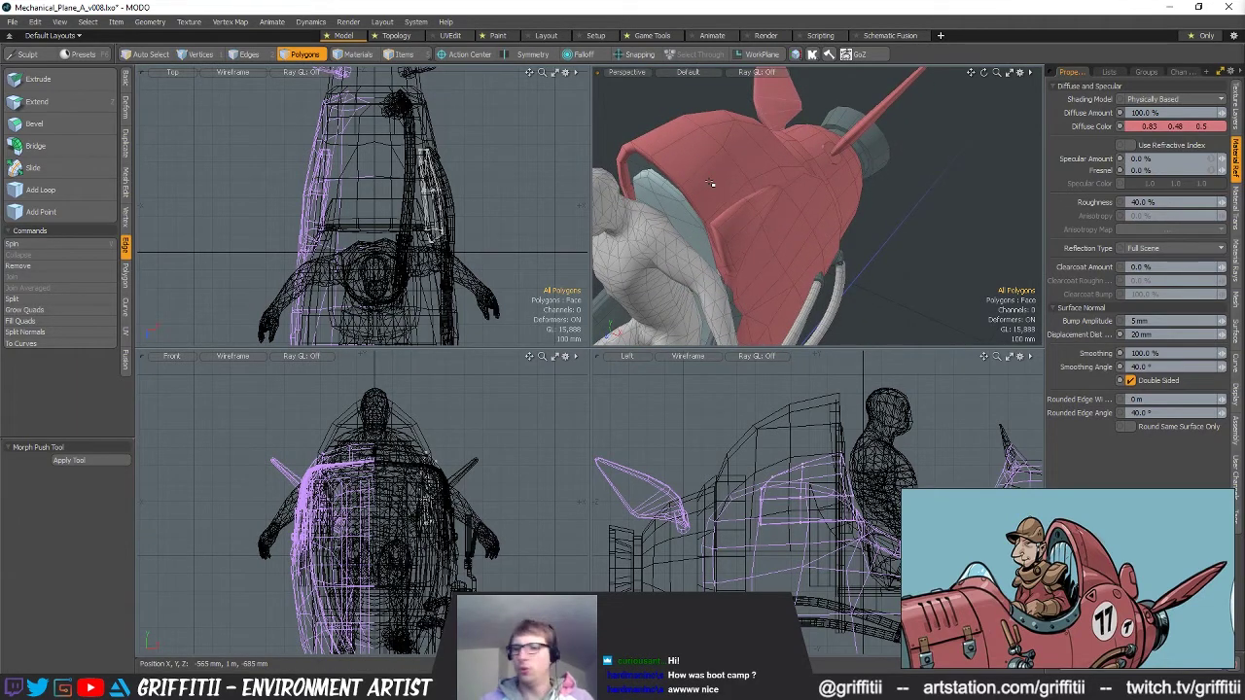
pyautogui.keyDown('alt'); pyautogui.moveTo(861, 182); pyautogui.dragTo(747, 166); pyautogui.keyUp('alt')
pyautogui.press('4')
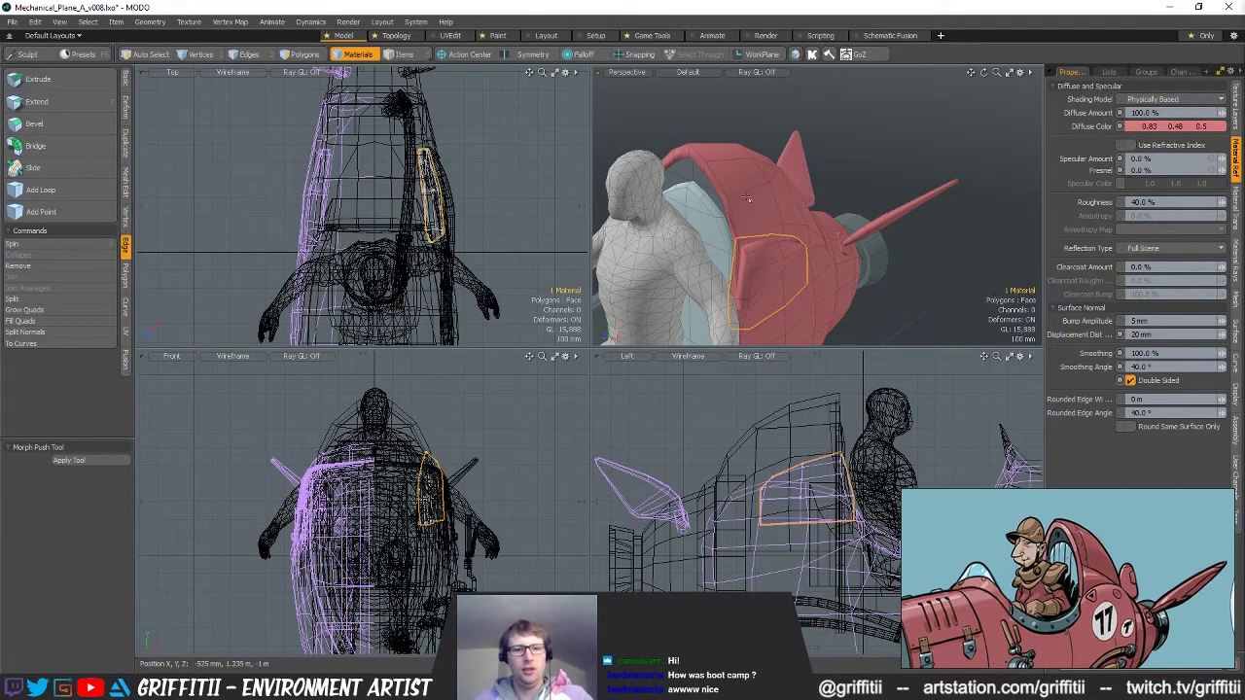
pyautogui.press('5')
pyautogui.click(757, 227)
pyautogui.doubleClick(728, 173)
pyautogui.keyDown('alt'); pyautogui.moveTo(728, 173); pyautogui.dragTo(729, 160); pyautogui.keyUp('alt')
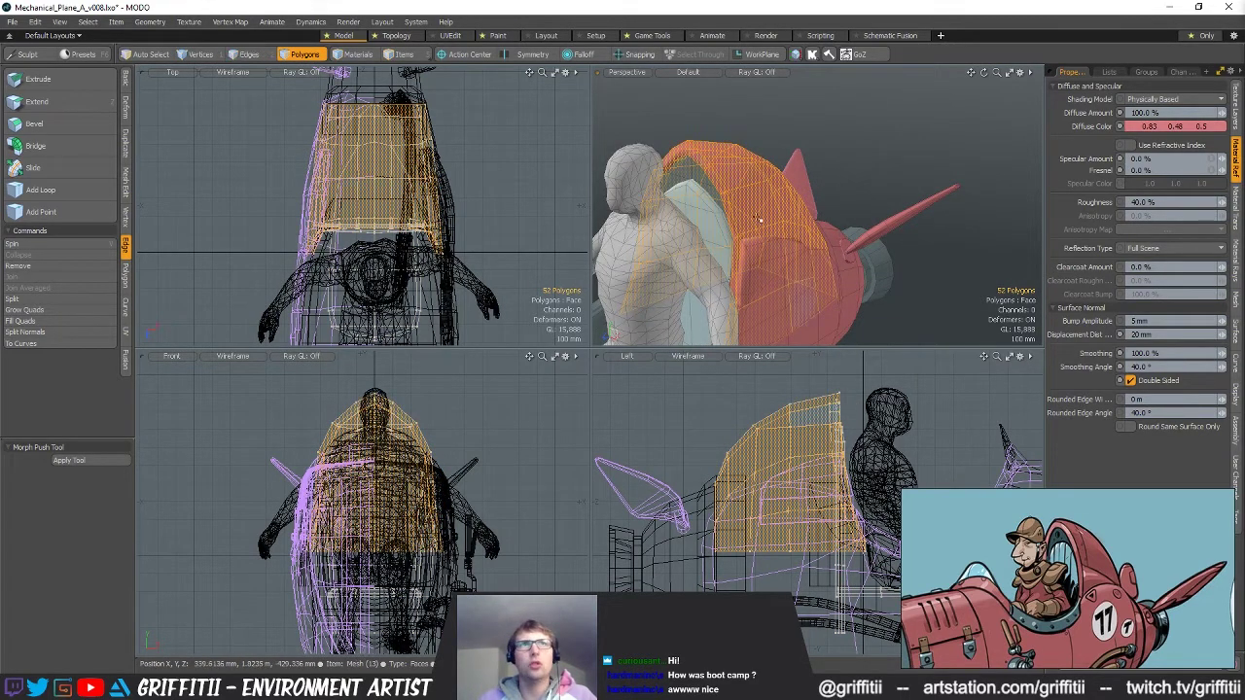
pyautogui.keyDown('shift'); pyautogui.doubleClick(695, 173); pyautogui.keyUp('shift')
pyautogui.press('w')
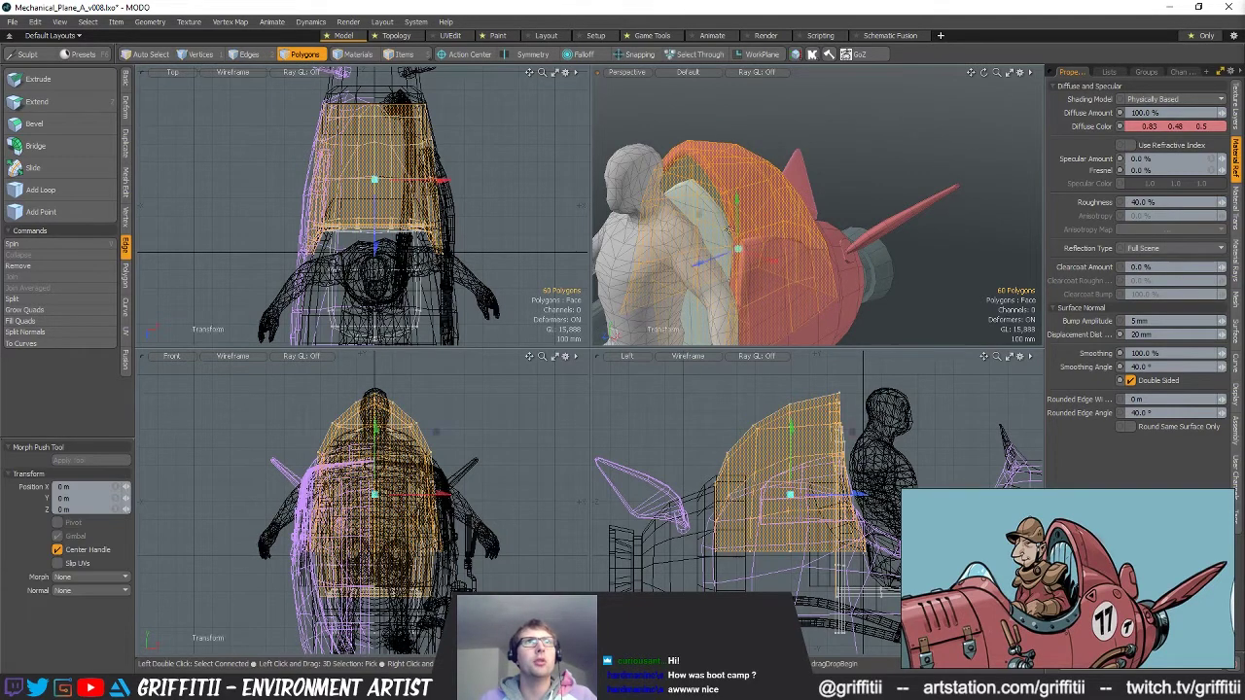
pyautogui.press('r')
pyautogui.moveTo(805, 475); pyautogui.dragTo(805, 470)
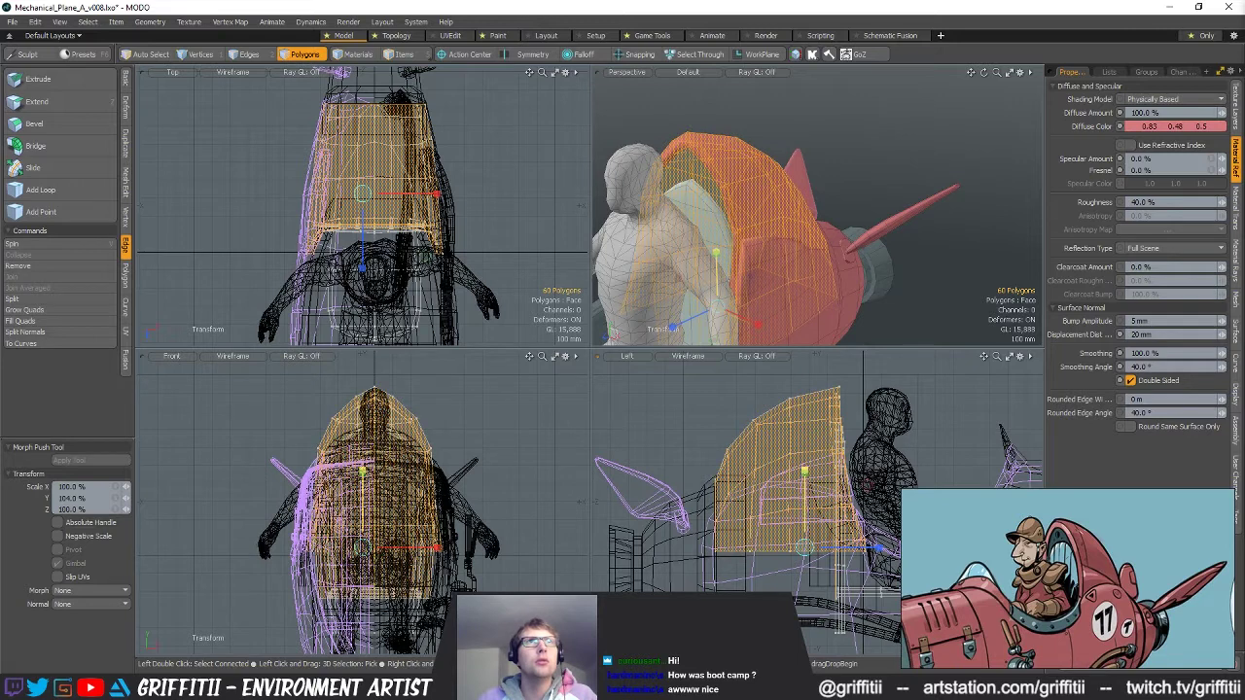
pyautogui.press('space')
pyautogui.click(868, 139)
# Save the scene as the new version Mechanical_Plane_A_v009.lxo.
pyautogui.scroll(-3, 754, 204)
pyautogui.keyDown('alt'); pyautogui.moveTo(868, 139); pyautogui.dragTo(811, 194); pyautogui.keyUp('alt')
pyautogui.scroll(-3, 823, 192)
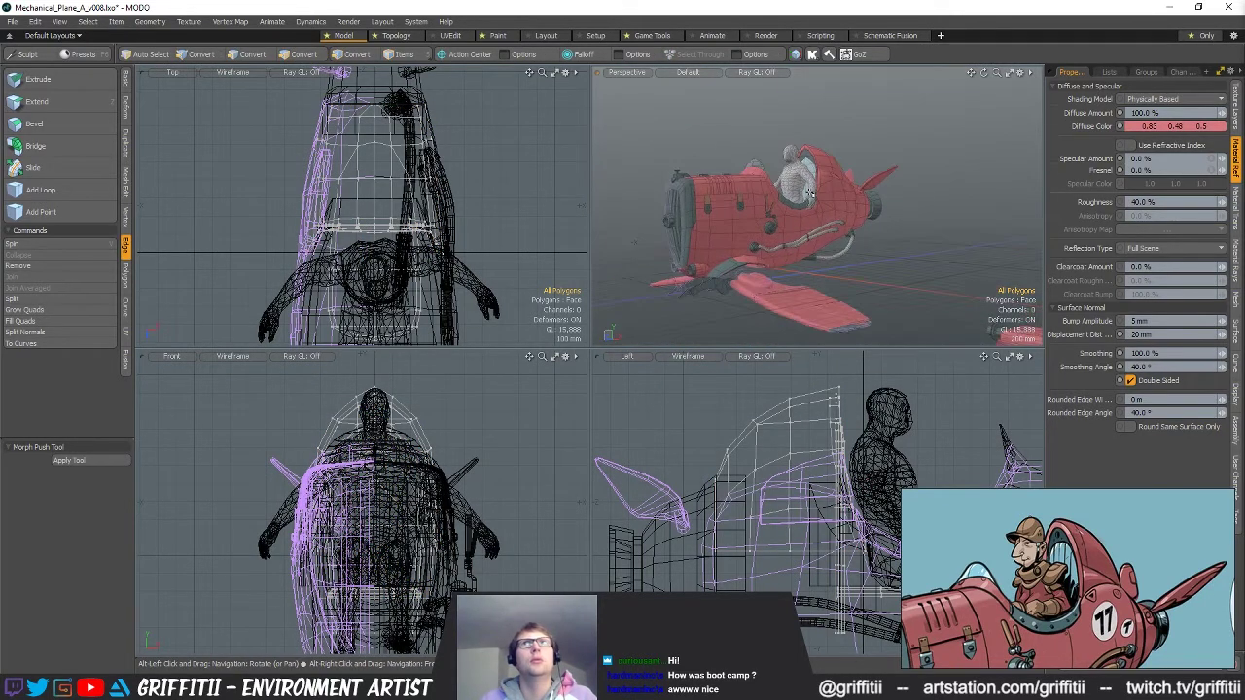
pyautogui.hotkey('ctrl', 'shift', 's')
pyautogui.press('BackSpace')
pyautogui.write('9')
pyautogui.press('Return')
# Select the 21 hood and rim vertices around the pilot's head height and scale them to 89% in X.
pyautogui.keyDown('alt'); pyautogui.moveTo(897, 255); pyautogui.dragTo(897, 214); pyautogui.keyUp('alt')
pyautogui.scroll(5, 776, 165)
pyautogui.keyDown('alt'); pyautogui.moveTo(775, 165); pyautogui.dragTo(779, 216); pyautogui.keyUp('alt')
pyautogui.doubleClick(798, 470)
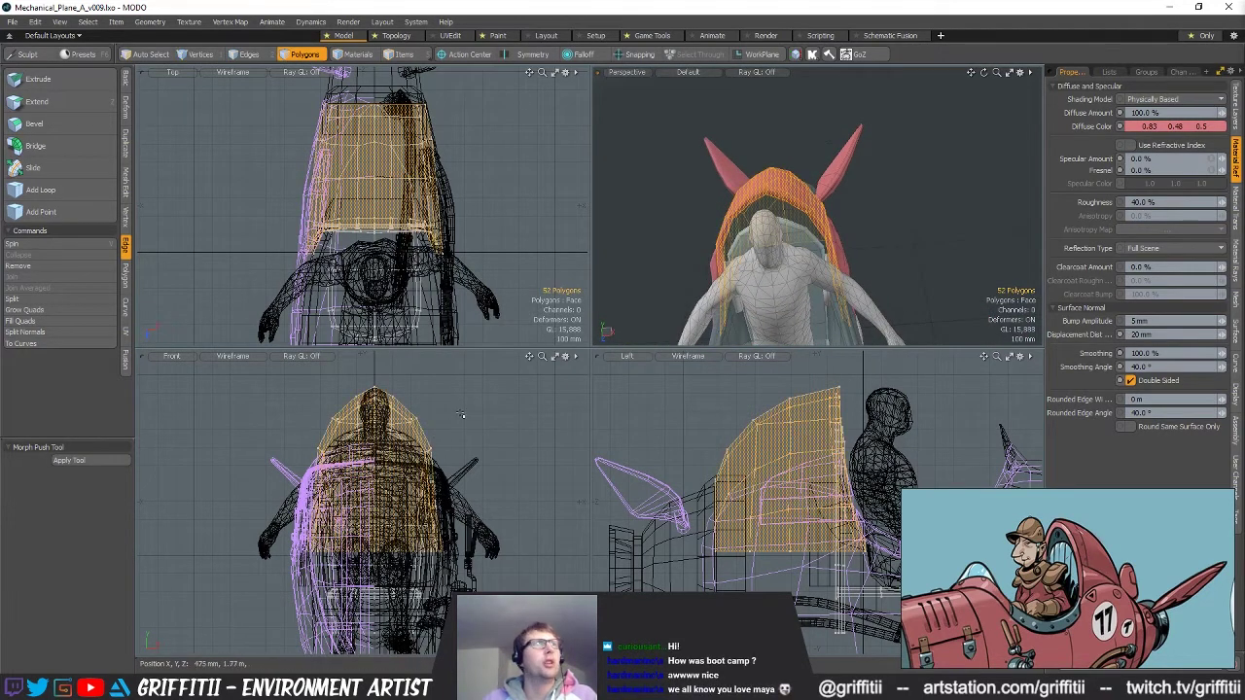
pyautogui.scroll(2, 354, 418)
pyautogui.press('1')
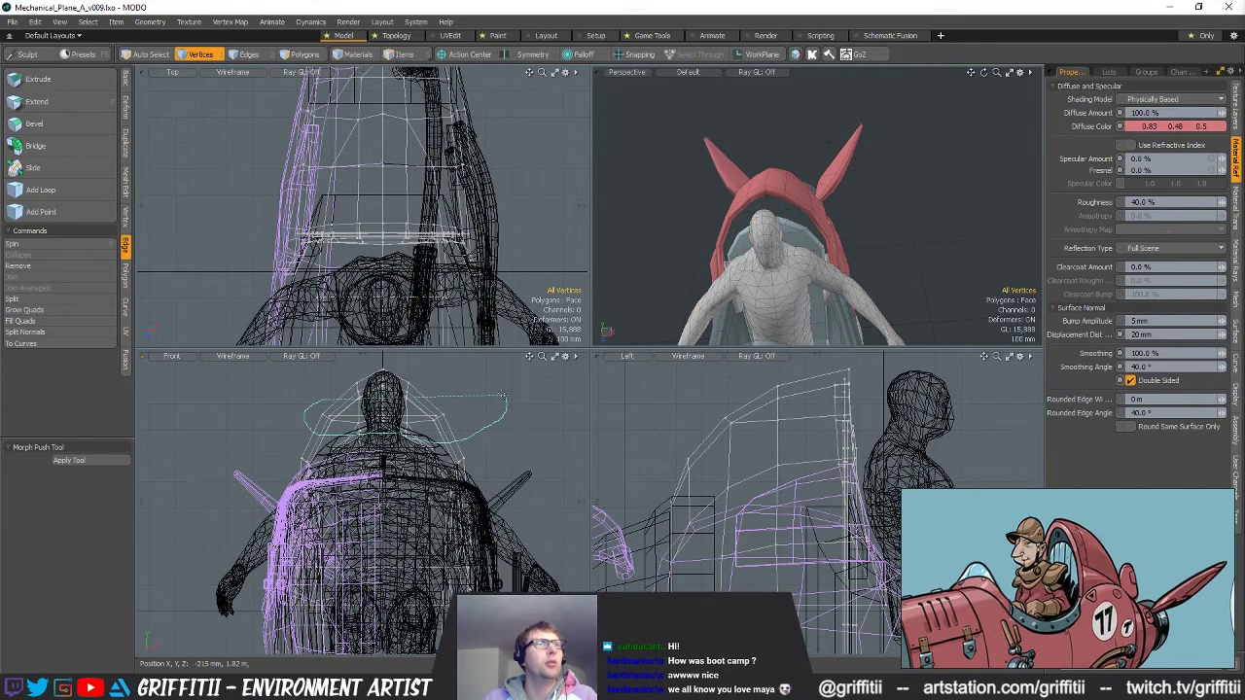
pyautogui.moveTo(503, 395); pyautogui.dragTo(498, 393, button='right')
pyautogui.keyDown('ctrl'); pyautogui.keyDown('alt'); pyautogui.moveTo(386, 422); pyautogui.dragTo(437, 421); pyautogui.keyUp('alt'); pyautogui.keyUp('ctrl')
pyautogui.moveTo(857, 187)
pyautogui.keyDown('alt'); pyautogui.mouseDown()
pyautogui.moveTo(796, 201)
pyautogui.moveTo(842, 199)
pyautogui.moveTo(856, 175)
pyautogui.moveTo(892, 208)
pyautogui.moveTo(852, 178)
pyautogui.moveTo(918, 200)
pyautogui.moveTo(905, 194)
pyautogui.mouseUp(); pyautogui.keyUp('alt')
pyautogui.press('r')
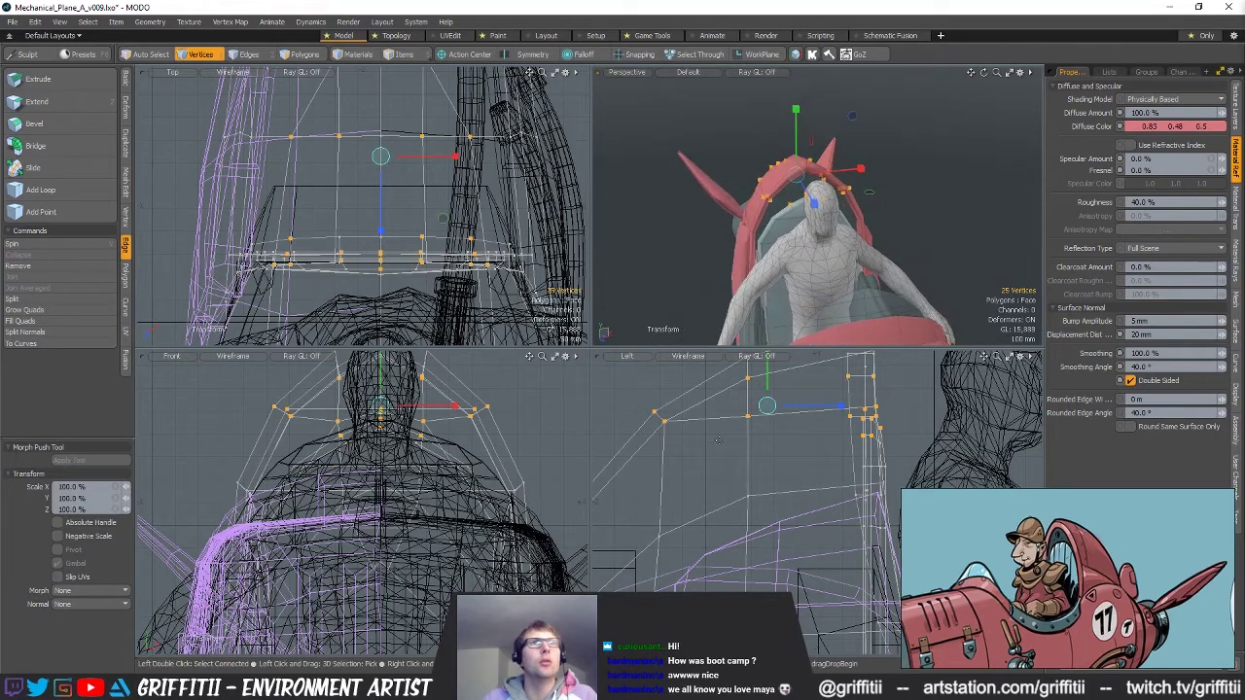
pyautogui.press('q')
pyautogui.keyDown('alt'); pyautogui.moveTo(768, 389); pyautogui.dragTo(734, 444); pyautogui.keyUp('alt')
pyautogui.moveTo(734, 444); pyautogui.dragTo(691, 436, button='right')
pyautogui.press('r')
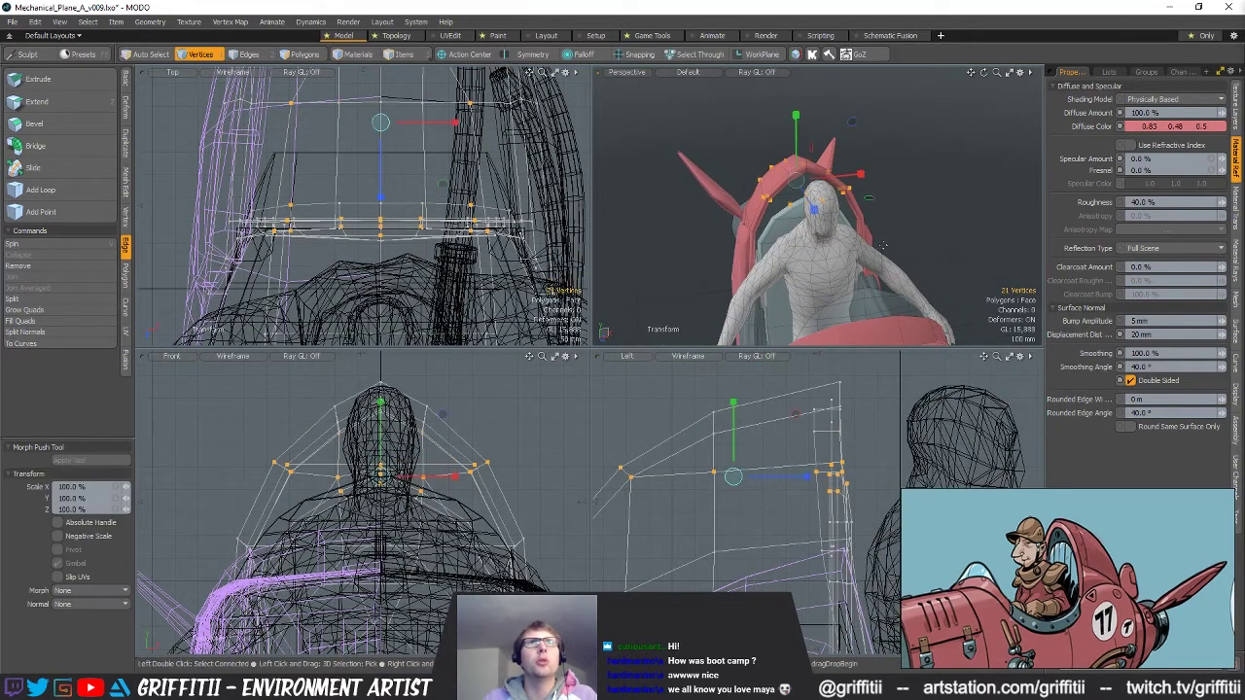
pyautogui.keyDown('alt'); pyautogui.moveTo(897, 195); pyautogui.dragTo(843, 171); pyautogui.keyUp('alt')
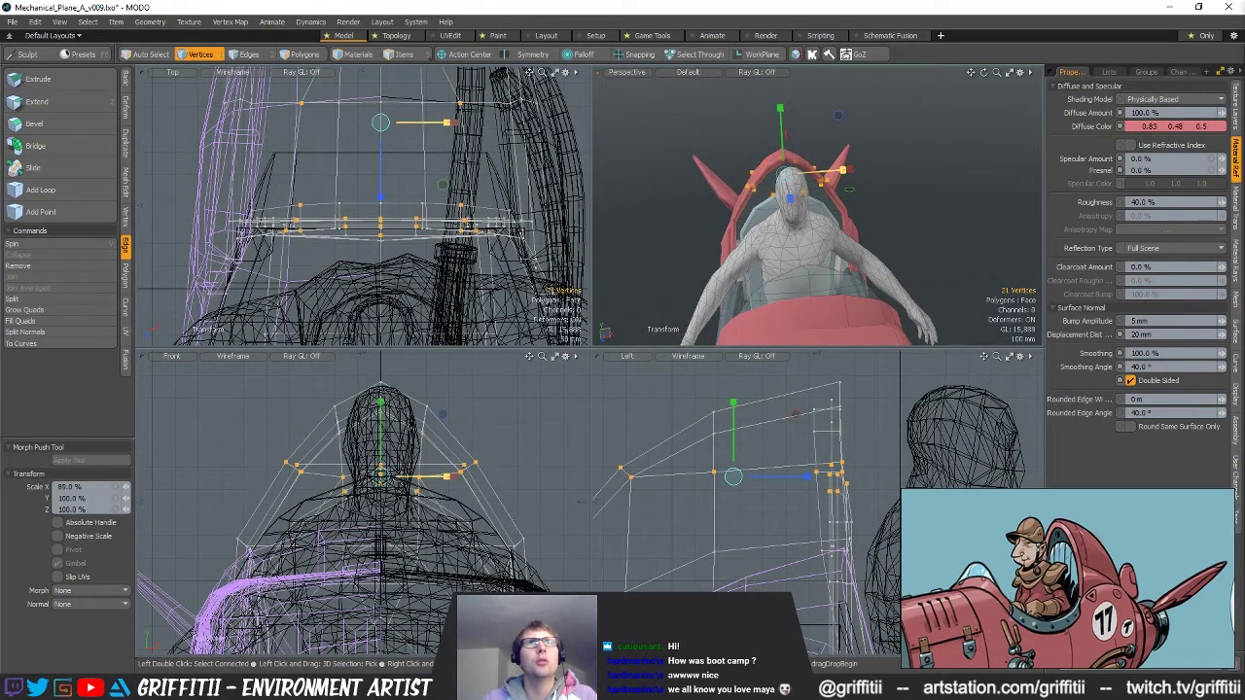
pyautogui.keyDown('alt'); pyautogui.moveTo(834, 257); pyautogui.dragTo(814, 263); pyautogui.keyUp('alt')
pyautogui.press('q')
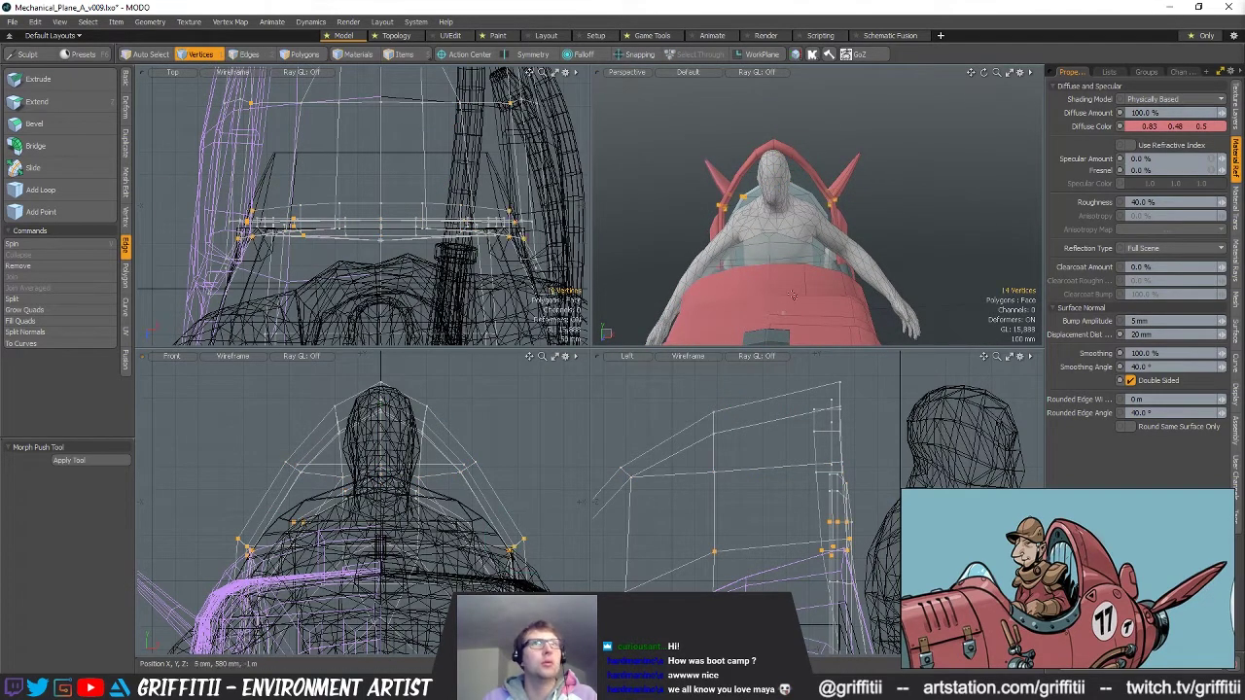
# Select the 11 hood vertices at the pilot's shoulder height and scale them to 94.5% in X.
pyautogui.keyDown('alt'); pyautogui.moveTo(826, 208); pyautogui.dragTo(828, 246); pyautogui.keyUp('alt')
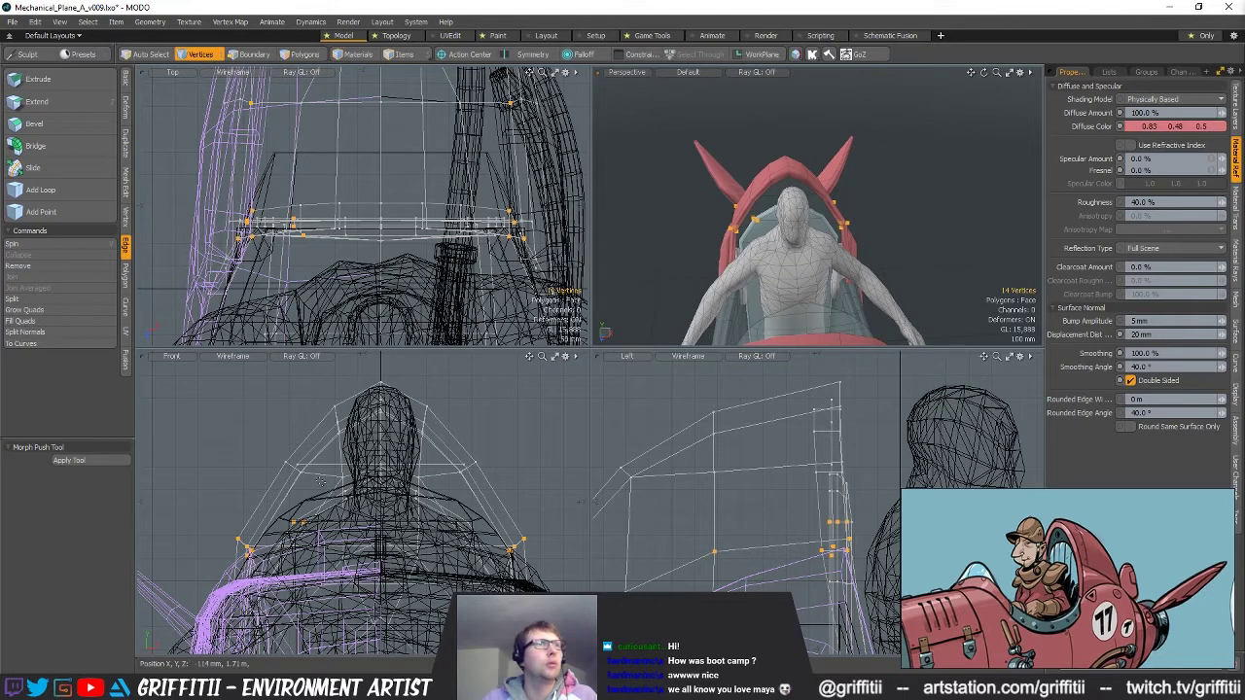
pyautogui.keyDown('alt'); pyautogui.moveTo(737, 312); pyautogui.dragTo(837, 209); pyautogui.keyUp('alt')
pyautogui.press('r')
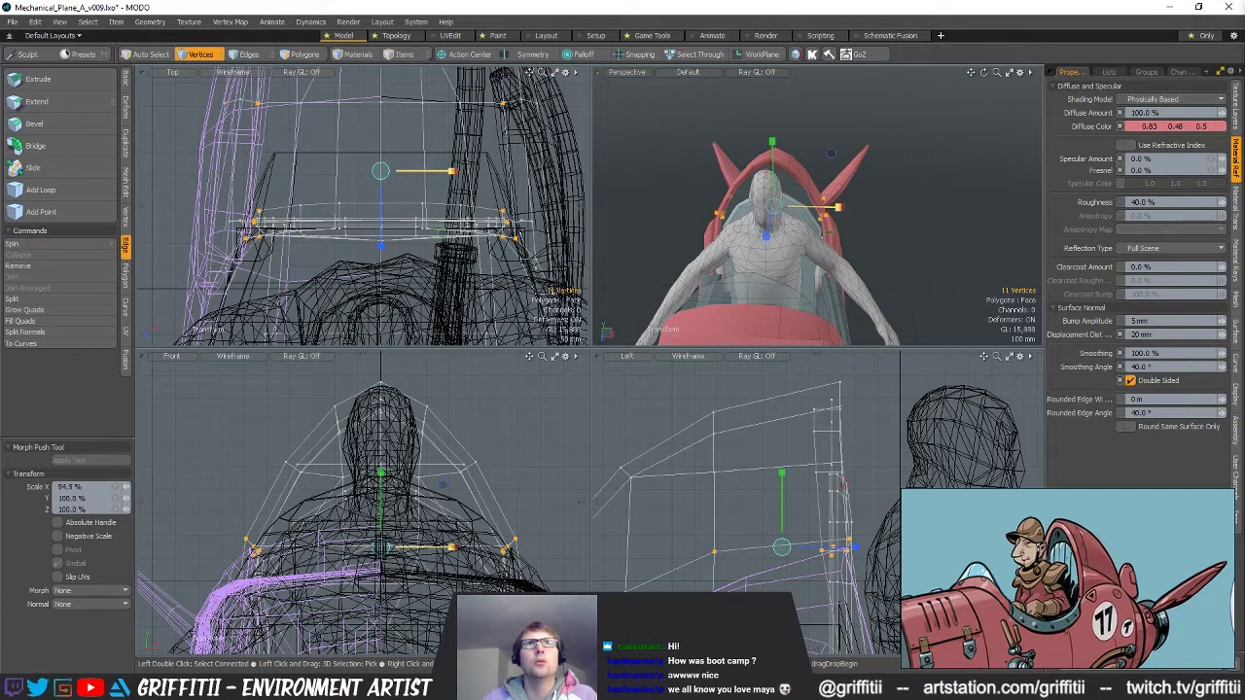
pyautogui.moveTo(838, 207); pyautogui.dragTo(838, 200)
pyautogui.keyDown('alt'); pyautogui.moveTo(872, 241); pyautogui.dragTo(875, 146); pyautogui.keyUp('alt')
pyautogui.press('q')
pyautogui.click(950, 257)
# Activate the side panel beside the cockpit and select the 14 vertices along its inner side.
pyautogui.moveTo(857, 200)
pyautogui.keyDown('alt'); pyautogui.mouseDown()
pyautogui.moveTo(823, 202)
pyautogui.moveTo(889, 205)
pyautogui.moveTo(887, 223)
pyautogui.moveTo(874, 209)
pyautogui.mouseUp(); pyautogui.keyUp('alt')
pyautogui.scroll(4, 870, 207)
pyautogui.press('5')
pyautogui.click(833, 216)
pyautogui.press('3')
pyautogui.doubleClick(829, 215)
pyautogui.keyDown('alt'); pyautogui.moveTo(504, 152); pyautogui.dragTo(458, 208); pyautogui.keyUp('alt')
pyautogui.press('1')
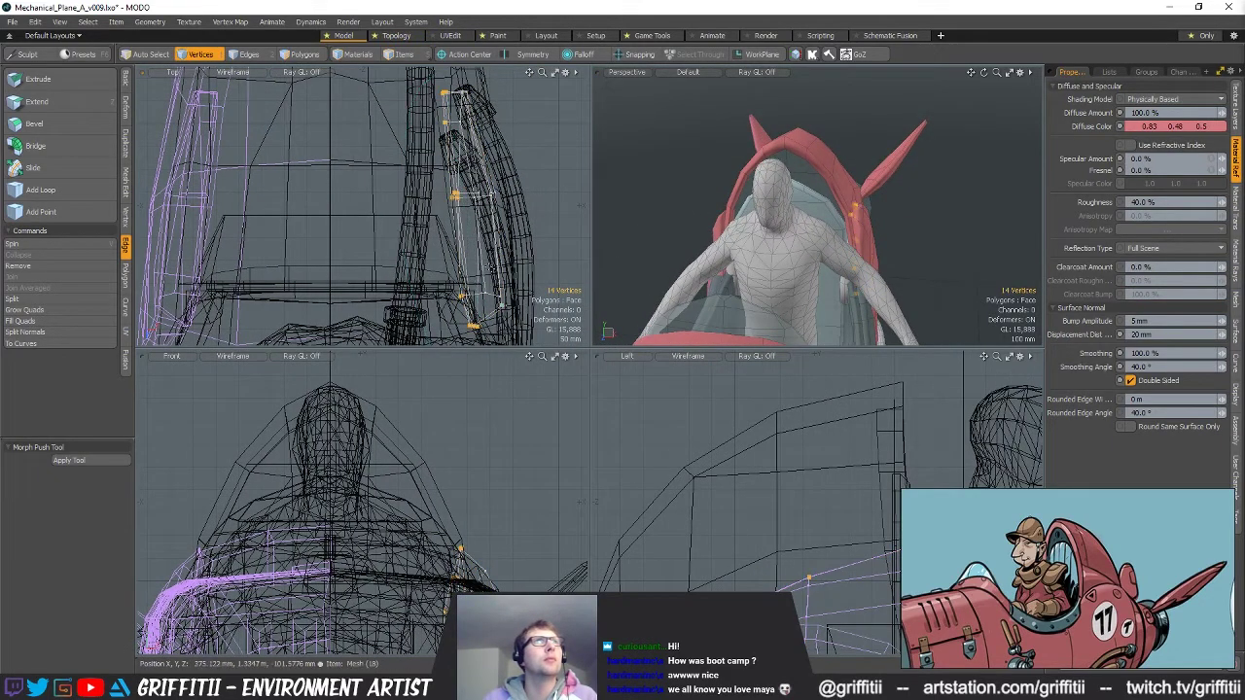
# Select the side panel's four inner polygons and move them along their normal using the Local action center.
pyautogui.scroll(1, 856, 219)
pyautogui.press('space')
pyautogui.press('space')
pyautogui.scroll(3, 861, 229)
pyautogui.keyDown('alt'); pyautogui.moveTo(861, 229); pyautogui.dragTo(900, 295); pyautogui.keyUp('alt')
pyautogui.moveTo(819, 240)
pyautogui.mouseDown()
pyautogui.moveTo(788, 173)
pyautogui.moveTo(770, 187)
pyautogui.moveTo(744, 167)
pyautogui.mouseUp()
pyautogui.press('w')
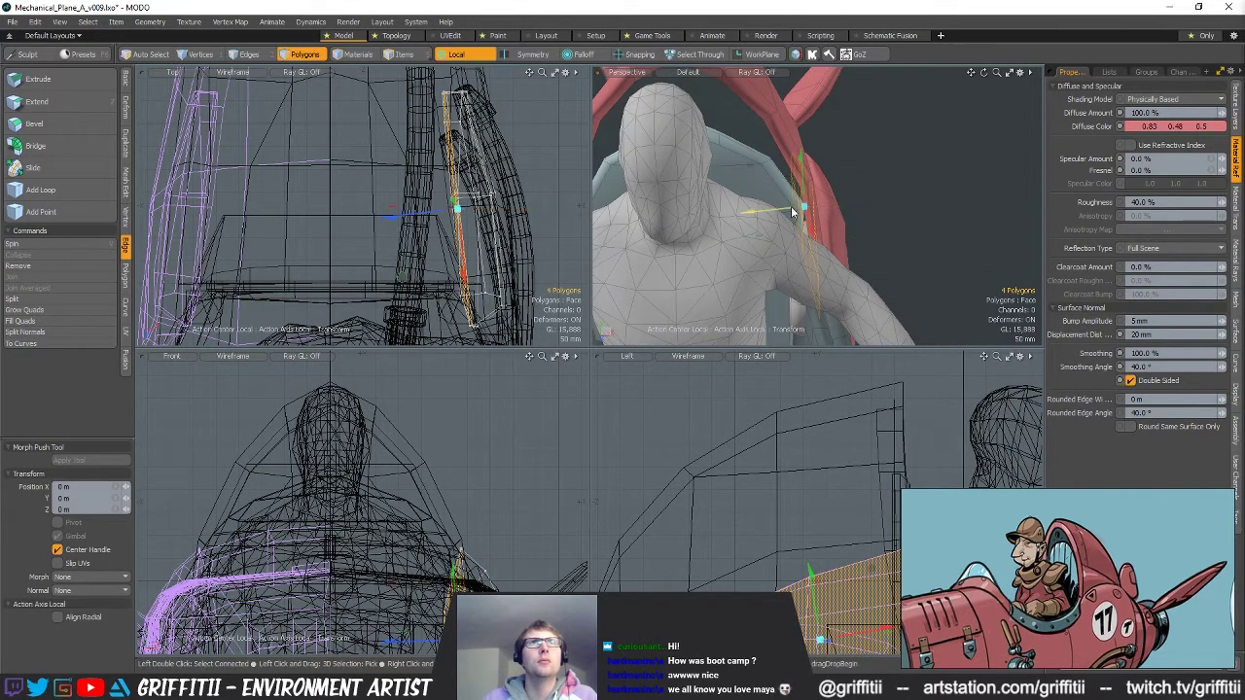
pyautogui.moveTo(793, 210); pyautogui.dragTo(821, 275)
pyautogui.press('q')
# Try to rotate the whole side panel and undo the rotation.
pyautogui.doubleClick(823, 225)
pyautogui.scroll(-2, 823, 207)
pyautogui.press('q')
pyautogui.press('e')
pyautogui.click(827, 278)
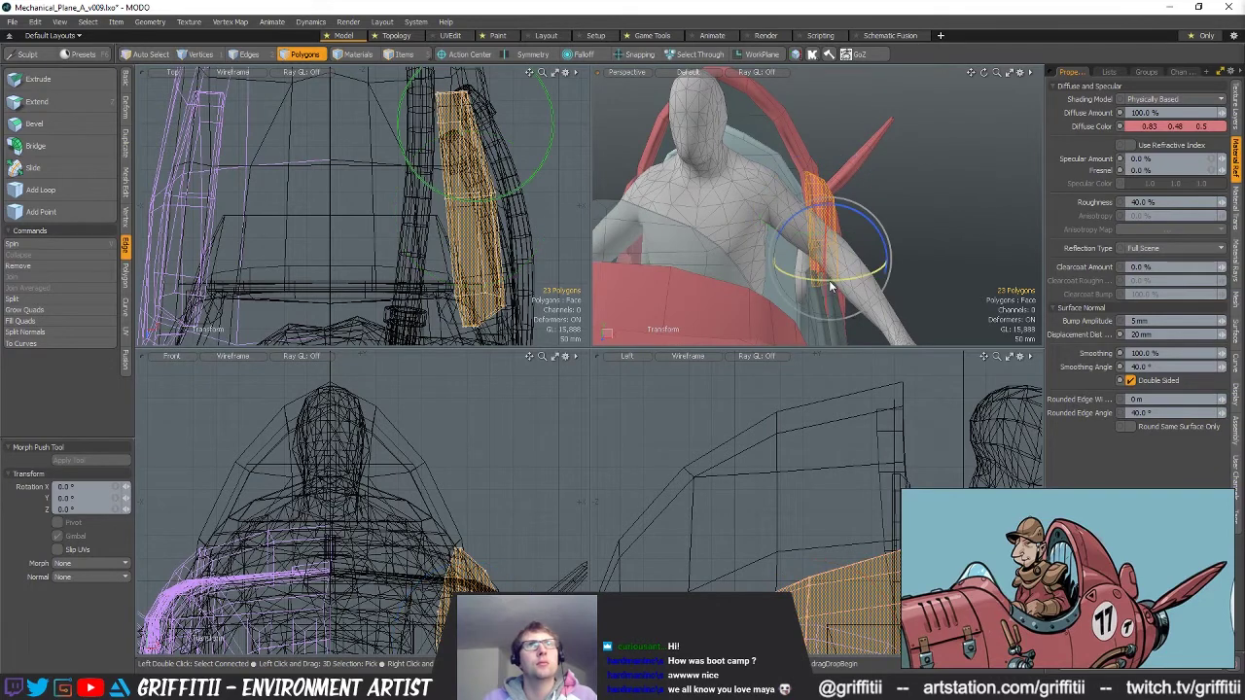
pyautogui.click(816, 271)
pyautogui.moveTo(836, 222); pyautogui.dragTo(843, 229)
pyautogui.hotkey('ctrl', 'z')
# Clear the action center setting and adjust the whole side panel's rotation.
pyautogui.keyDown('alt'); pyautogui.moveTo(481, 528); pyautogui.dragTo(483, 413); pyautogui.keyUp('alt')
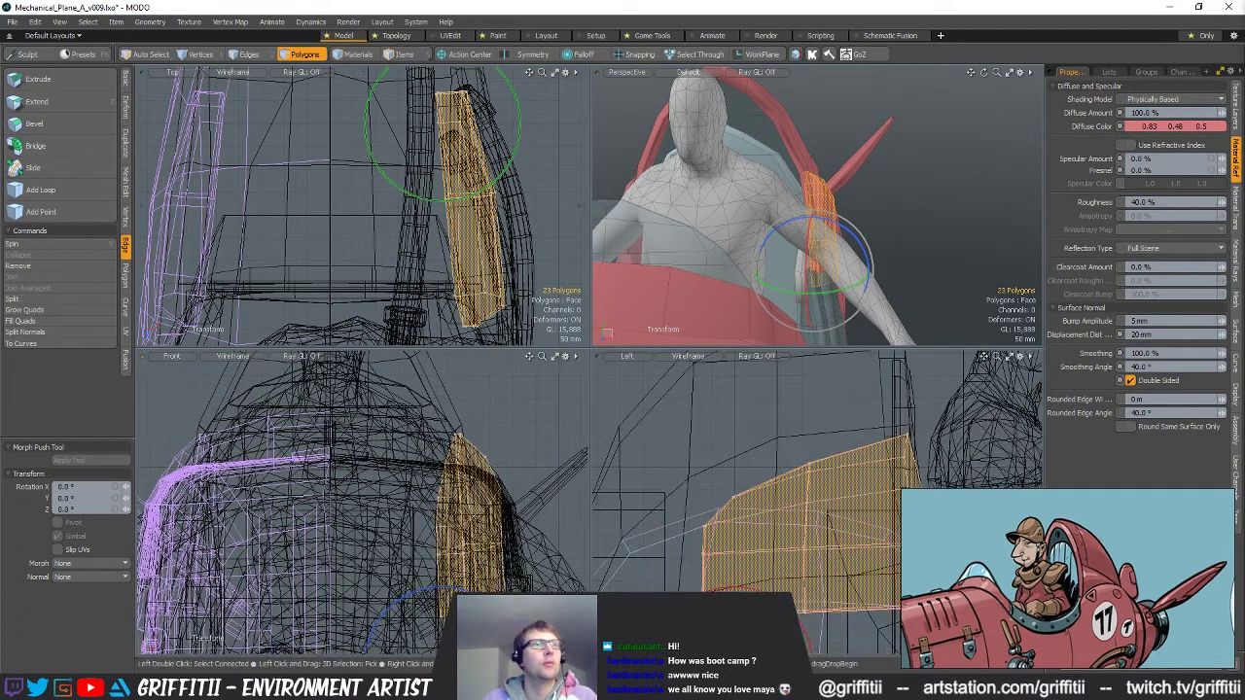
pyautogui.hotkey('alt', 'a')
pyautogui.moveTo(847, 167); pyautogui.dragTo(920, 250)
pyautogui.press('q')
pyautogui.press('Escape')
# Reselect the side panel, adjust its size and position, and clear the selection.
pyautogui.scroll(-5, 914, 248)
pyautogui.keyDown('alt'); pyautogui.moveTo(793, 243); pyautogui.dragTo(873, 250); pyautogui.keyUp('alt')
pyautogui.scroll(6, 780, 241)
pyautogui.doubleClick(778, 239)
pyautogui.press('r')
pyautogui.press('w')
pyautogui.press('q')
pyautogui.click(990, 267)
# Adjust the position of side panel vertices to fit the fuselage and clear the selection.
pyautogui.keyDown('alt'); pyautogui.moveTo(989, 266); pyautogui.dragTo(809, 246); pyautogui.keyUp('alt')
pyautogui.scroll(5, 832, 259)
pyautogui.press('1')
pyautogui.press('w')
pyautogui.press('q')
pyautogui.click(930, 251)
# Select two neighbouring elements on the side panel and move them slightly.
pyautogui.keyDown('alt'); pyautogui.moveTo(929, 251); pyautogui.dragTo(803, 231); pyautogui.keyUp('alt')
pyautogui.press('space')
pyautogui.press('space')
pyautogui.click(786, 202)
pyautogui.keyDown('shift'); pyautogui.click(808, 240); pyautogui.keyUp('shift')
pyautogui.press('w')
pyautogui.moveTo(771, 269); pyautogui.dragTo(768, 276)
pyautogui.press('q')
pyautogui.click(937, 269)
# Select a single element of the side panel, adjust its position and clear the selection.
pyautogui.keyDown('alt'); pyautogui.moveTo(937, 269); pyautogui.dragTo(858, 256); pyautogui.keyUp('alt')
pyautogui.click(808, 224)
pyautogui.keyDown('alt'); pyautogui.moveTo(809, 224); pyautogui.dragTo(768, 213); pyautogui.keyUp('alt')
pyautogui.press('w')
pyautogui.press('q')
pyautogui.click(924, 255)
# Select the side panel's middle column of nine vertices and move it slightly forward using the Selection action center.
pyautogui.scroll(-6, 900, 253)
pyautogui.scroll(-4, 803, 226)
pyautogui.scroll(6, 768, 211)
pyautogui.keyDown('alt'); pyautogui.moveTo(768, 213); pyautogui.dragTo(784, 222); pyautogui.keyUp('alt')
pyautogui.doubleClick(775, 217)
pyautogui.hotkey('shift', 'a')
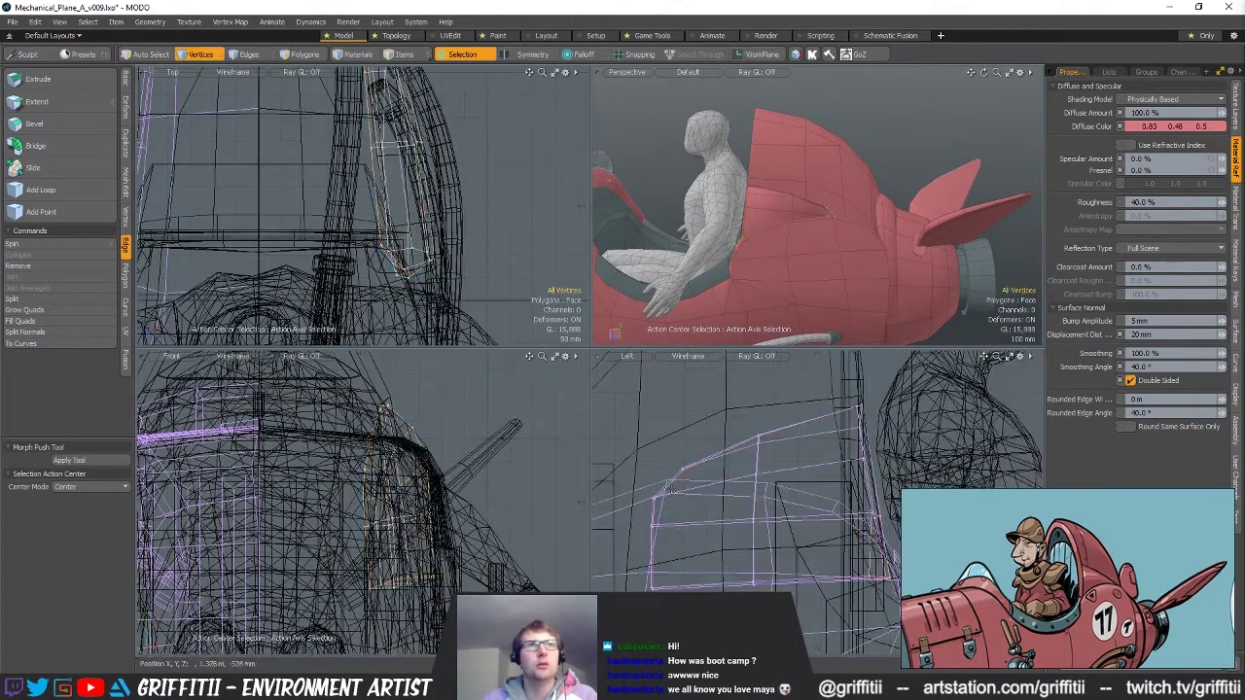
pyautogui.press('1')
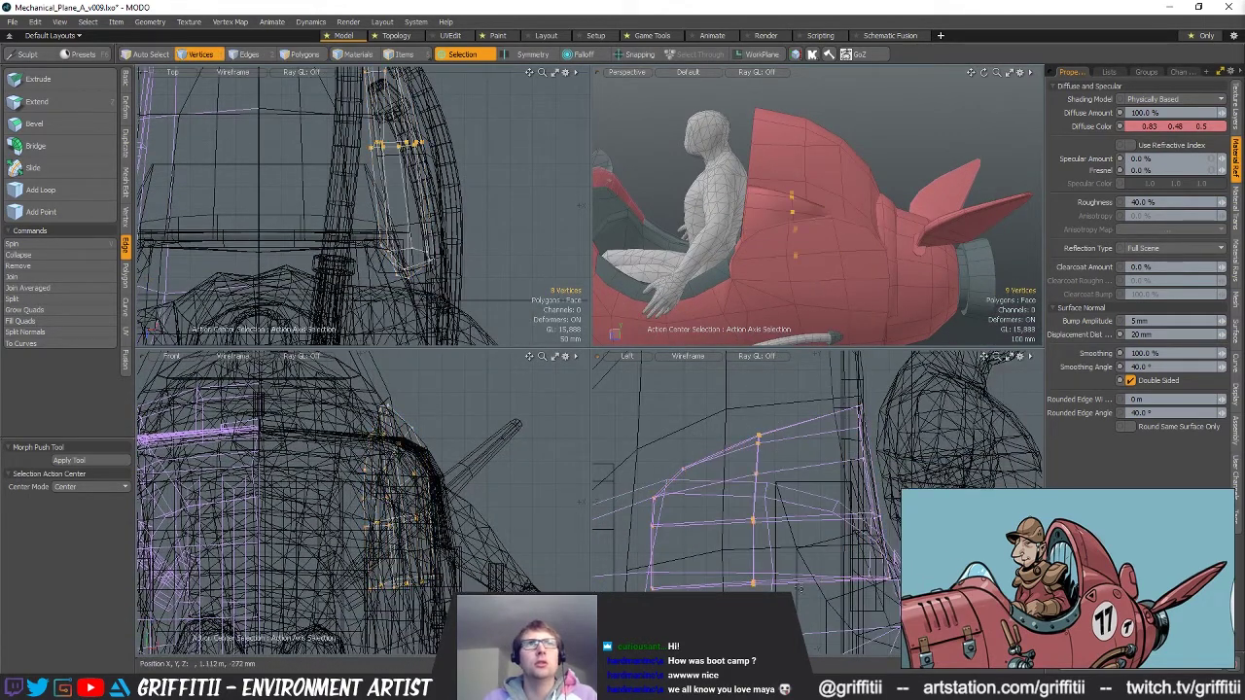
pyautogui.press('r')
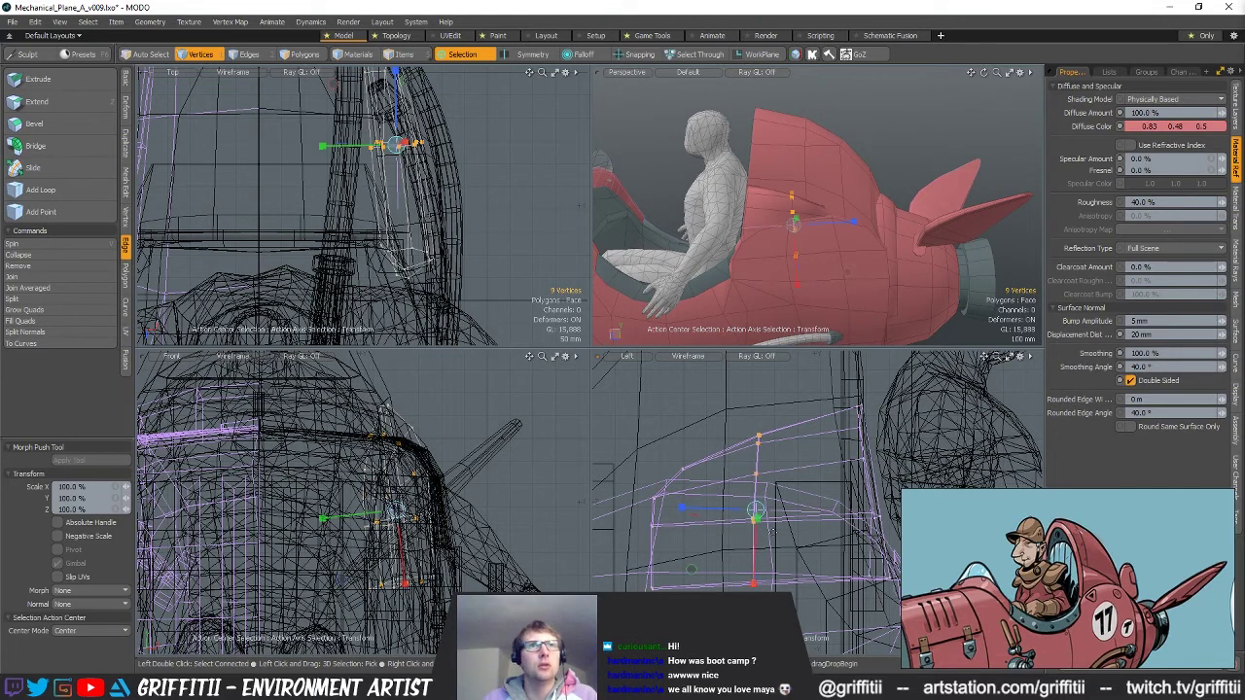
pyautogui.press('w')
pyautogui.moveTo(687, 508); pyautogui.dragTo(702, 509)
pyautogui.press('q')
pyautogui.press('w')
pyautogui.press('q')
# Clear the action center setting and move the eight rear-edge vertices of the side panel 54 mm in Z.
pyautogui.keyDown('shift'); pyautogui.moveTo(637, 564); pyautogui.dragTo(666, 603, button='right'); pyautogui.keyUp('shift')
pyautogui.hotkey('alt', 'a')
pyautogui.press('w')
pyautogui.moveTo(692, 534); pyautogui.dragTo(717, 533)
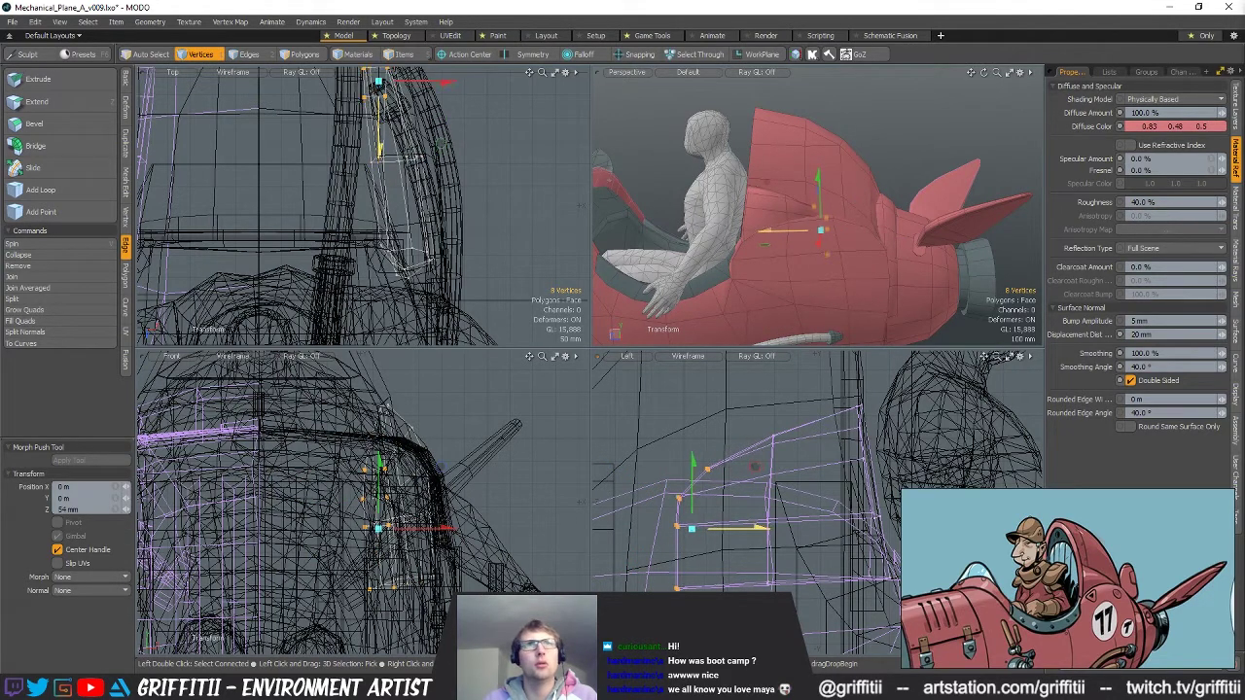
pyautogui.press('space')
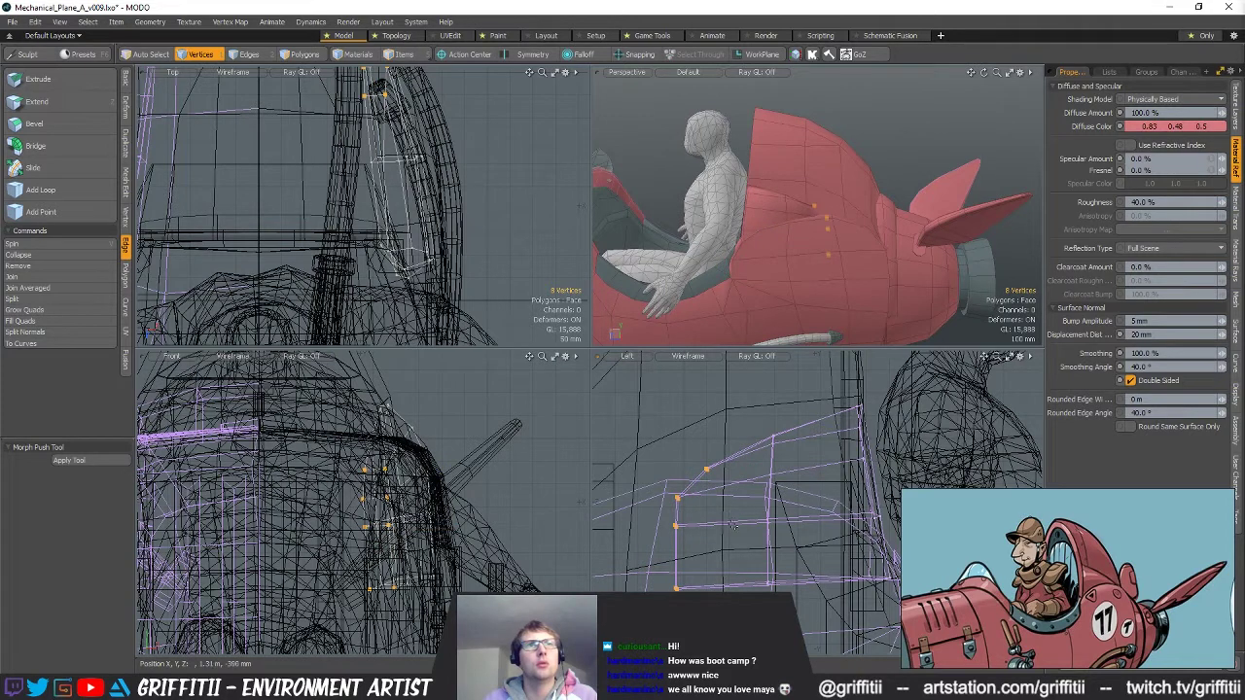
# Select the side panel's upper rear corner vertices and move them slightly backward in Z.
pyautogui.press('w')
pyautogui.click(728, 445)
pyautogui.press('space')
pyautogui.moveTo(728, 446); pyautogui.dragTo(688, 490, button='right')
pyautogui.press('w')
pyautogui.moveTo(743, 472); pyautogui.dragTo(726, 472)
pyautogui.press('space')
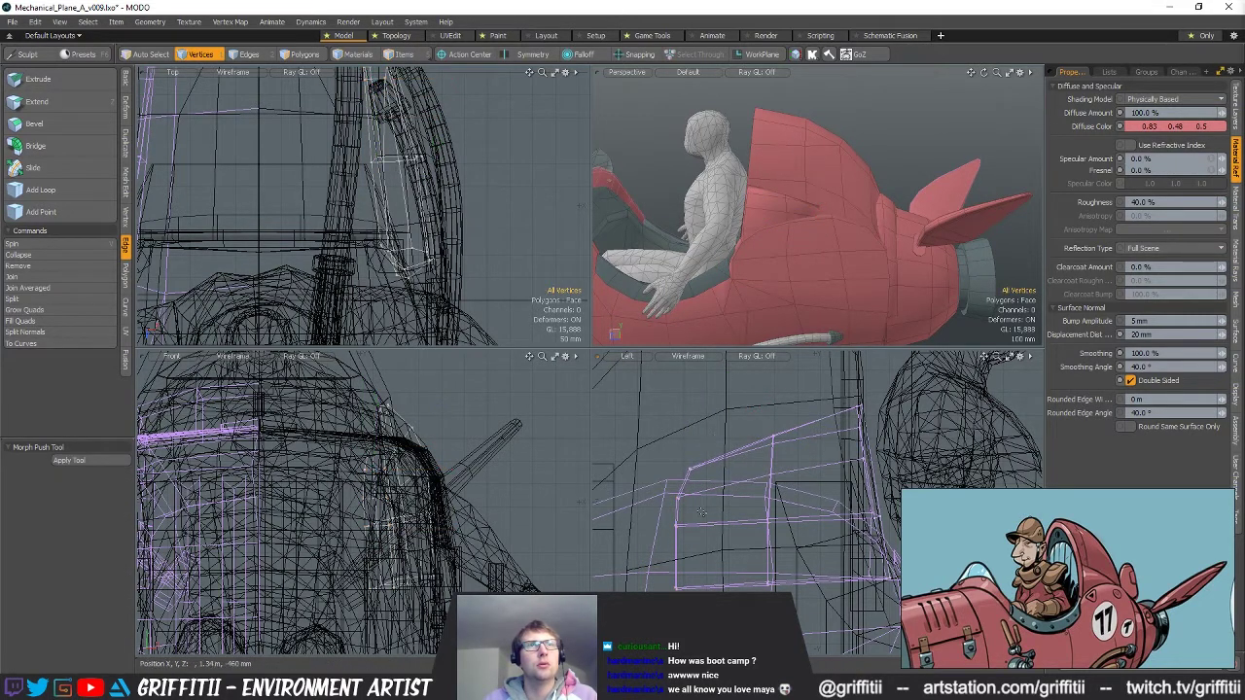
# Move the six lower rear-edge vertices of the side panel slightly backward in Z.
pyautogui.press('w')
pyautogui.moveTo(717, 547); pyautogui.dragTo(702, 546)
pyautogui.press('space')
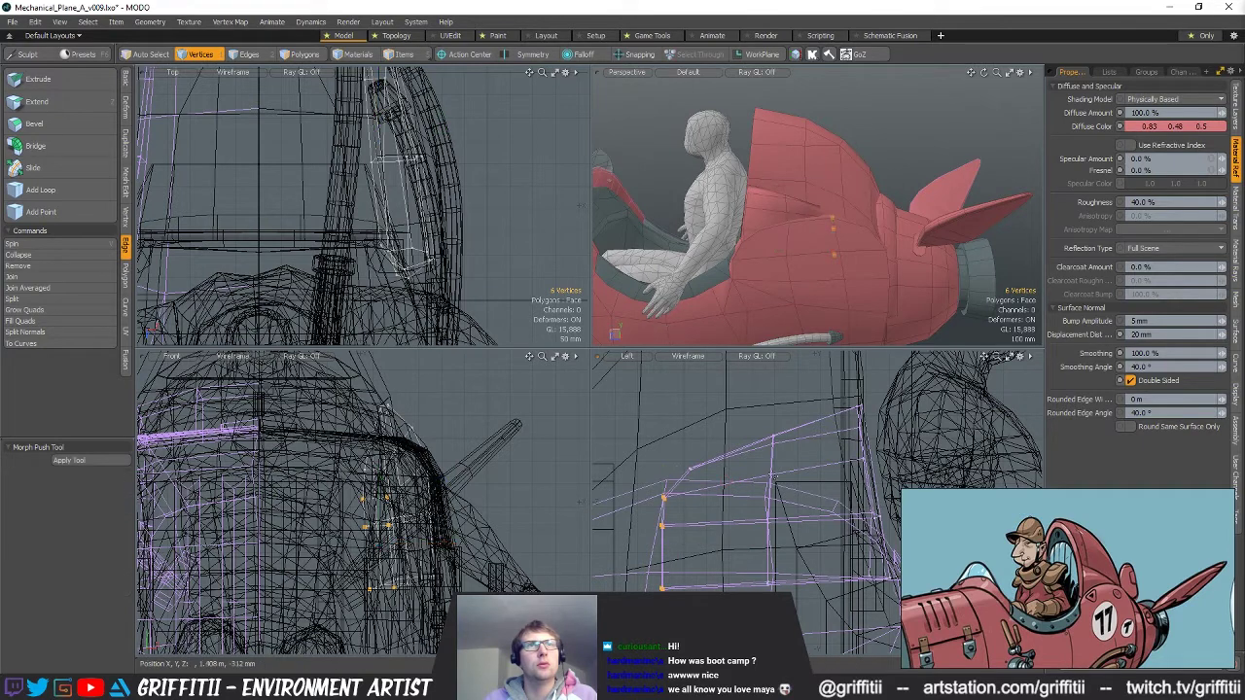
# Select the side panel's middle and rear vertex columns, 17 vertices in total, and move them -16 mm in Z.
pyautogui.moveTo(801, 415); pyautogui.dragTo(796, 583, button='right')
pyautogui.press('w')
pyautogui.moveTo(783, 513); pyautogui.dragTo(776, 512)
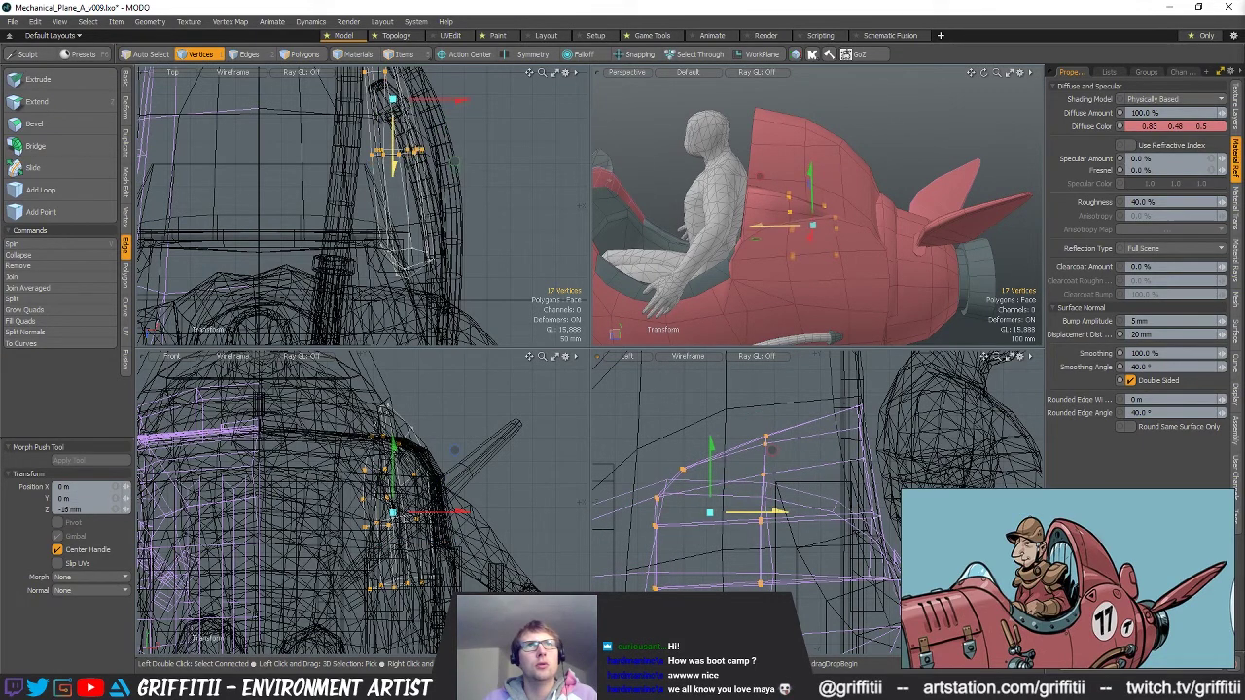
pyautogui.press('space')
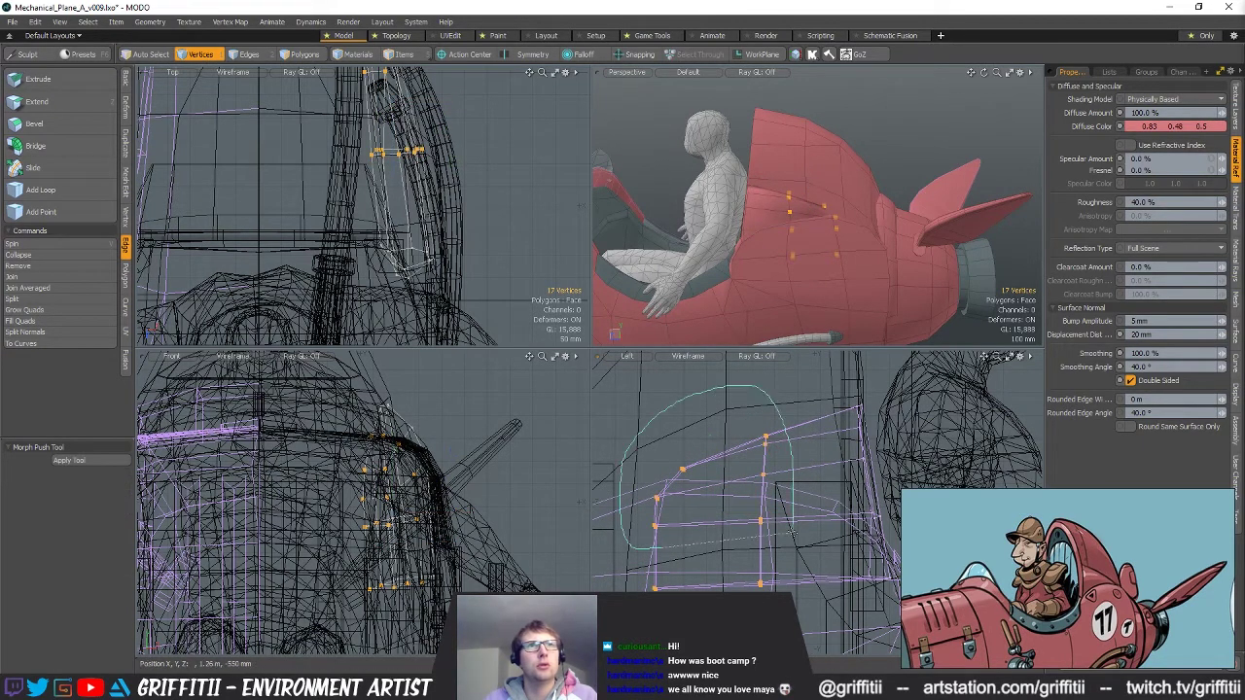
# Scale the side panel's 17 selected vertices up slightly in Y.
pyautogui.moveTo(793, 532); pyautogui.dragTo(792, 534, button='right')
pyautogui.press('r')
pyautogui.moveTo(760, 447); pyautogui.dragTo(760, 438)
pyautogui.press('space')
# Select the six vertices at the side panel's upper rear corner and scale them to 92% in Y.
pyautogui.moveTo(713, 471)
pyautogui.mouseDown(button='right')
pyautogui.moveTo(634, 514)
pyautogui.moveTo(703, 508)
pyautogui.mouseUp(button='right')
pyautogui.press('r')
pyautogui.click(651, 533)
pyautogui.moveTo(652, 461); pyautogui.dragTo(652, 468)
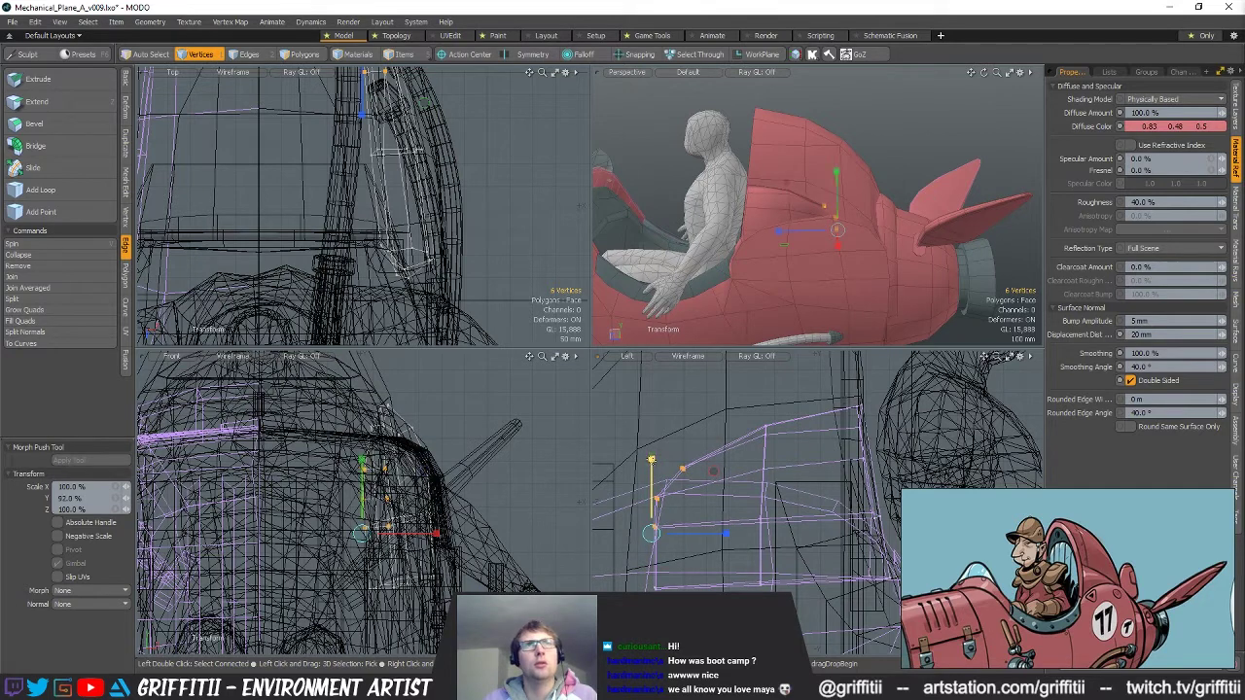
pyautogui.press('space')
pyautogui.click(719, 399)
# Switch to Photoshop to check the whole plane against the annotated feedback sheet, and return to MODO.
pyautogui.keyDown('alt'); pyautogui.moveTo(744, 248); pyautogui.dragTo(846, 215); pyautogui.keyUp('alt')
pyautogui.scroll(-3, 856, 233)
pyautogui.scroll(-2, 872, 211)
pyautogui.scroll(-2, 790, 215)
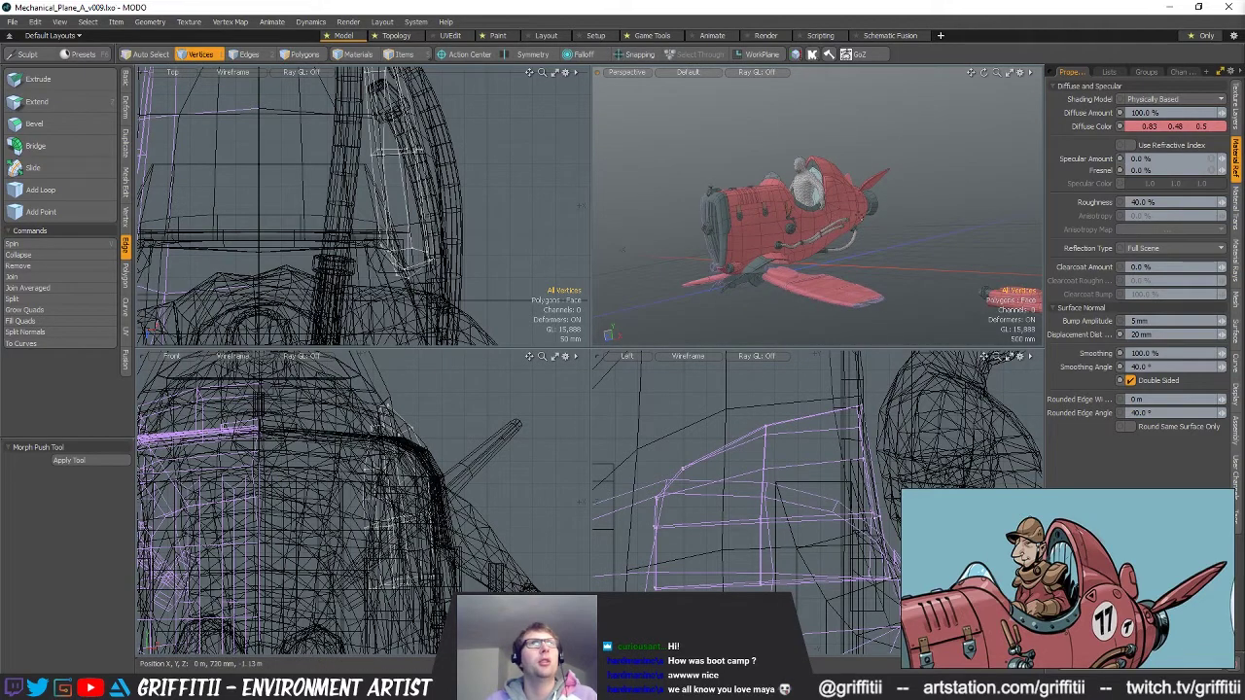
pyautogui.hotkey('alt', 'Tab')
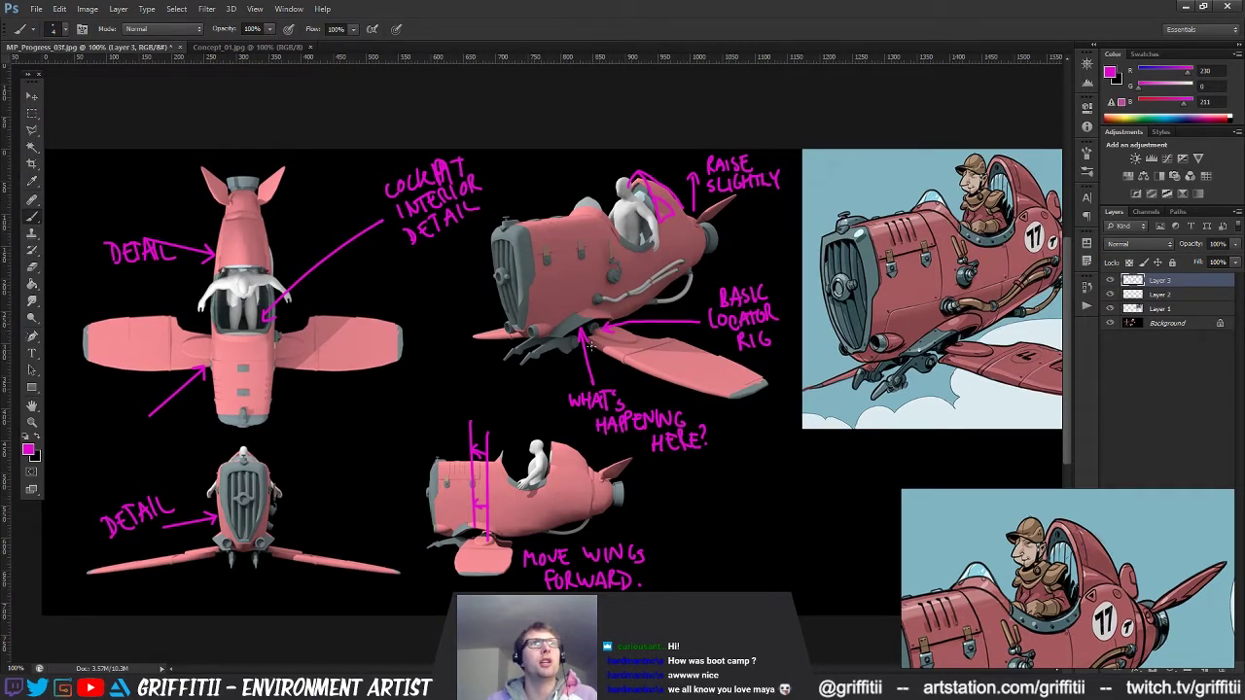
pyautogui.click(1187, 7)
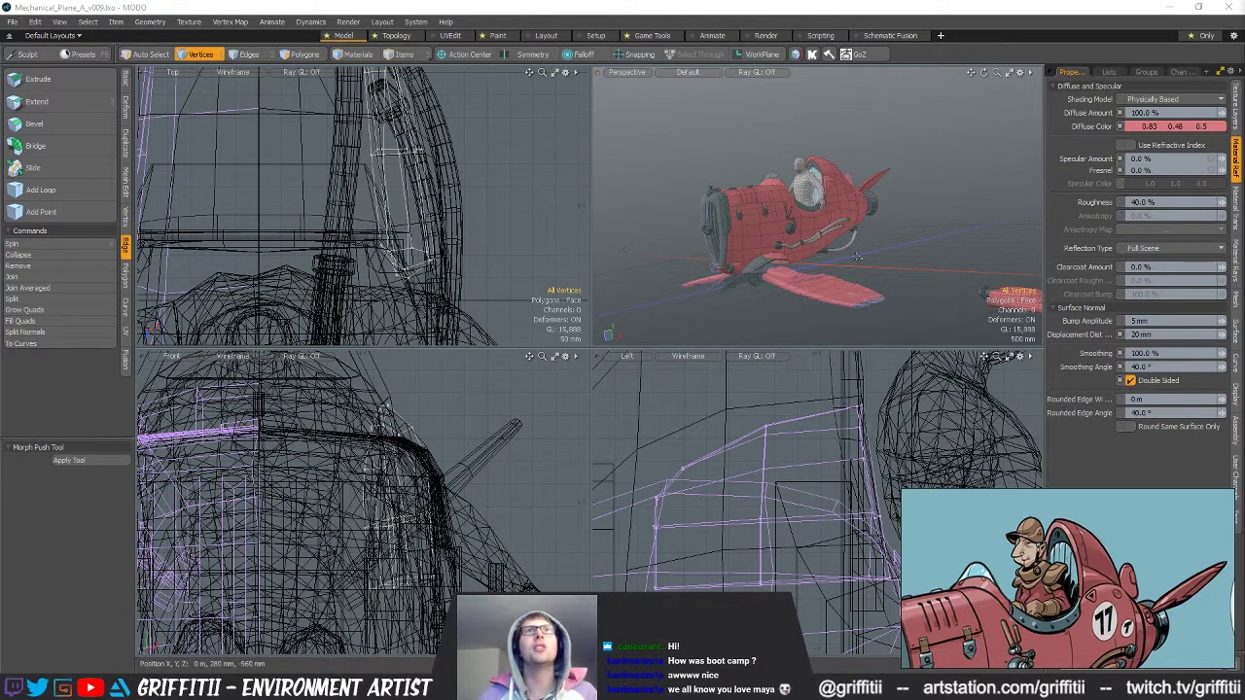
pyautogui.press('5')
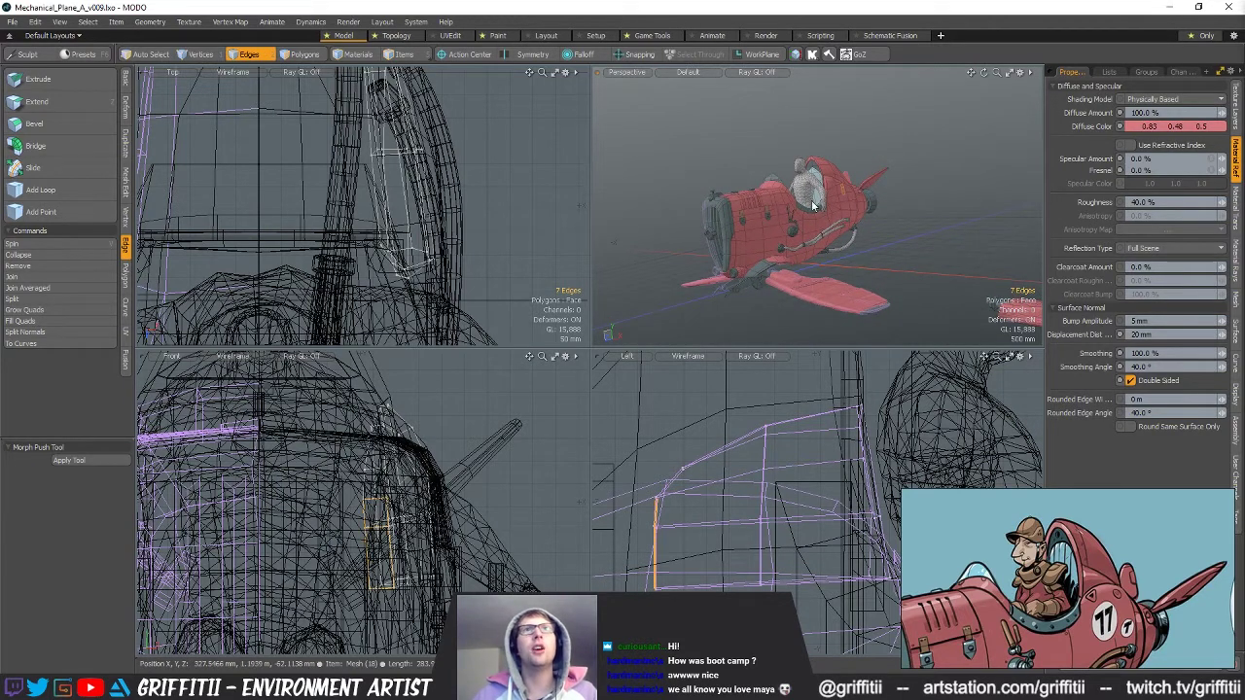
pyautogui.click(778, 237)
pyautogui.press('space')
pyautogui.press('space')
pyautogui.press('space')
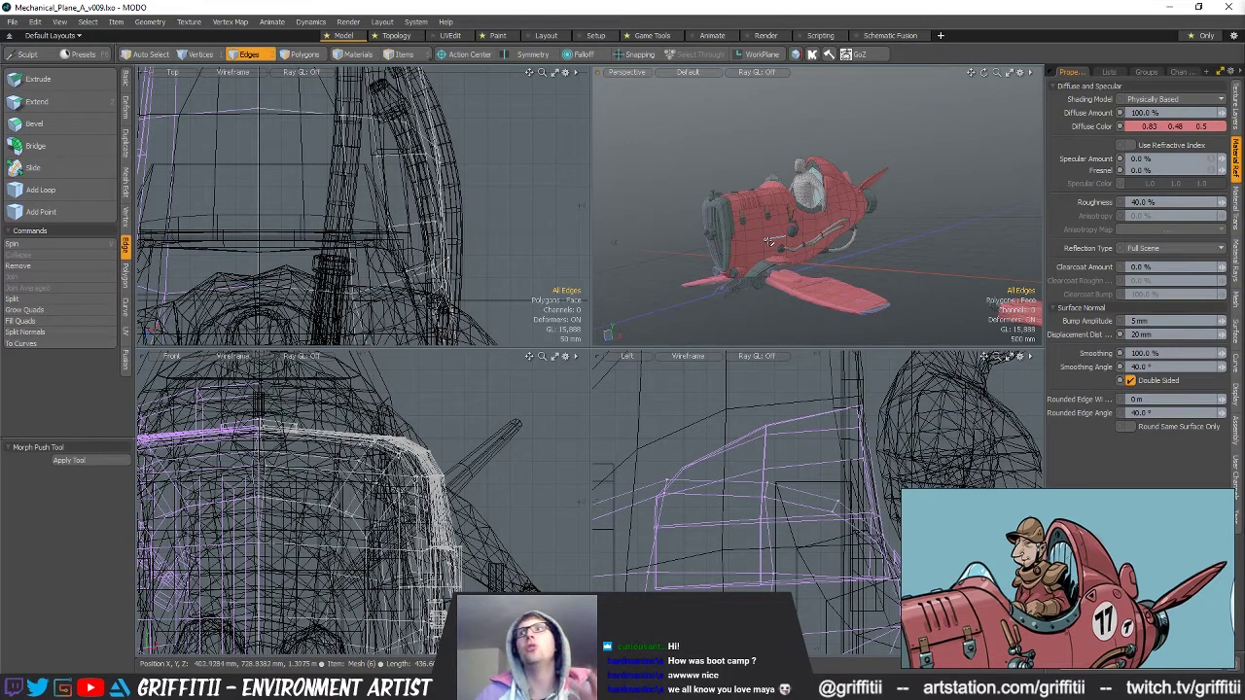
pyautogui.click(777, 237)
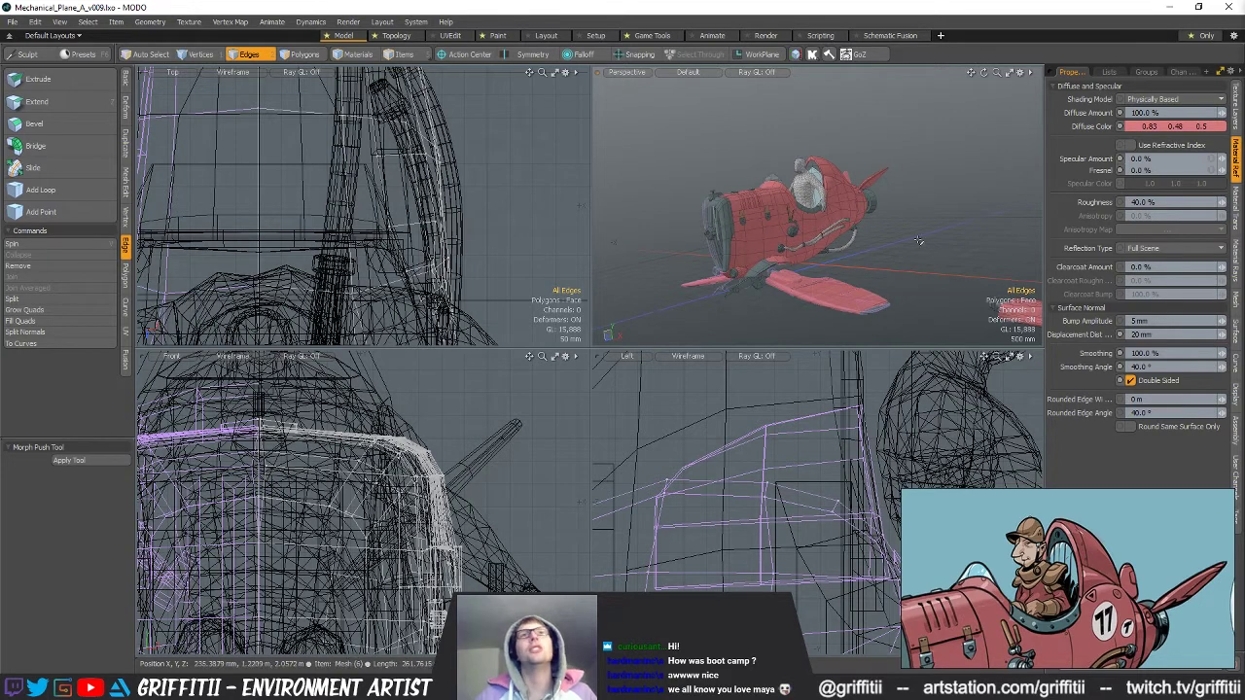
pyautogui.keyDown('alt'); pyautogui.moveTo(897, 246); pyautogui.dragTo(806, 219); pyautogui.keyUp('alt')
# Select the crank, round pipe fitting, clamps and pipe brackets on the fuselage side as items.
pyautogui.press('3')
pyautogui.scroll(3, 833, 205)
pyautogui.scroll(-3, 736, 225)
pyautogui.press('5')
pyautogui.click(730, 213)
pyautogui.keyDown('shift'); pyautogui.click(762, 181); pyautogui.keyUp('shift')
pyautogui.keyDown('shift'); pyautogui.click(806, 212); pyautogui.keyUp('shift')
pyautogui.keyDown('shift'); pyautogui.click(761, 219); pyautogui.keyUp('shift')
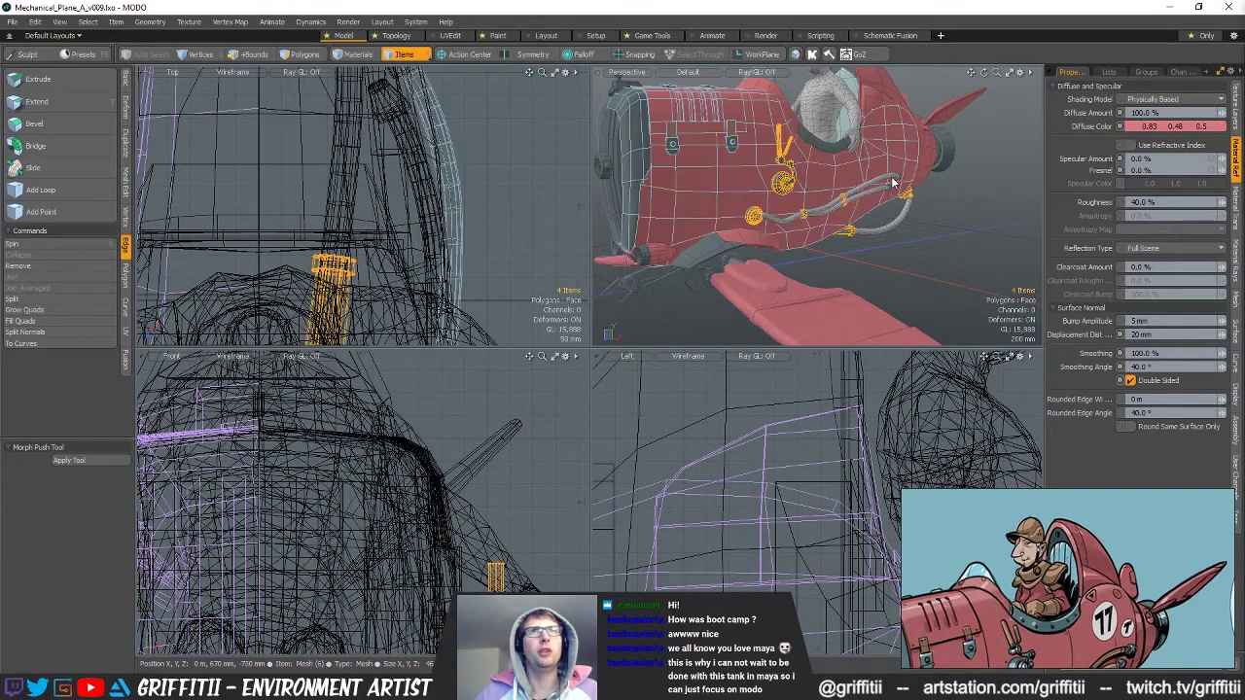
# Add the pipe end caps and the three curved pipes to the selection, nine items in total, for polygon editing.
pyautogui.keyDown('shift'); pyautogui.click(895, 185); pyautogui.keyUp('shift')
pyautogui.keyDown('alt'); pyautogui.moveTo(889, 202); pyautogui.dragTo(780, 215); pyautogui.keyUp('alt')
pyautogui.keyDown('shift'); pyautogui.click(803, 212); pyautogui.keyUp('shift')
pyautogui.keyDown('shift'); pyautogui.click(806, 219); pyautogui.keyUp('shift')
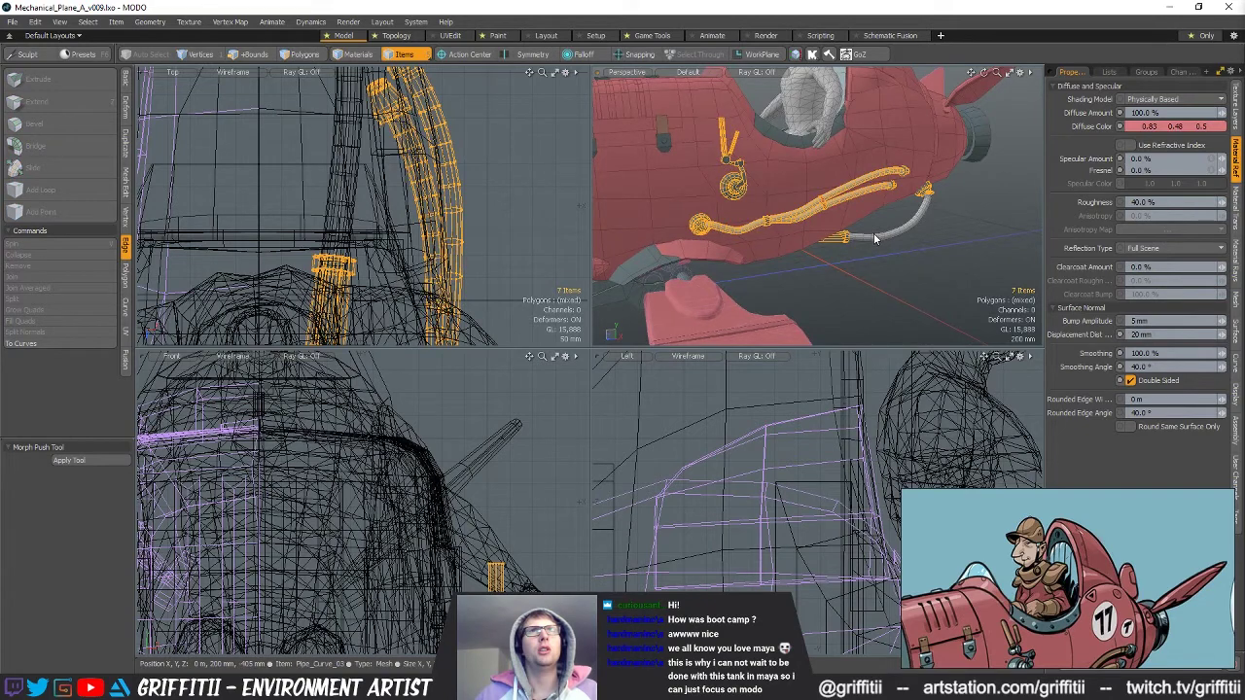
pyautogui.keyDown('shift'); pyautogui.click(875, 235); pyautogui.keyUp('shift')
pyautogui.keyDown('alt'); pyautogui.moveTo(839, 234); pyautogui.dragTo(858, 232); pyautogui.keyUp('alt')
pyautogui.scroll(-4, 864, 230)
pyautogui.press('3')
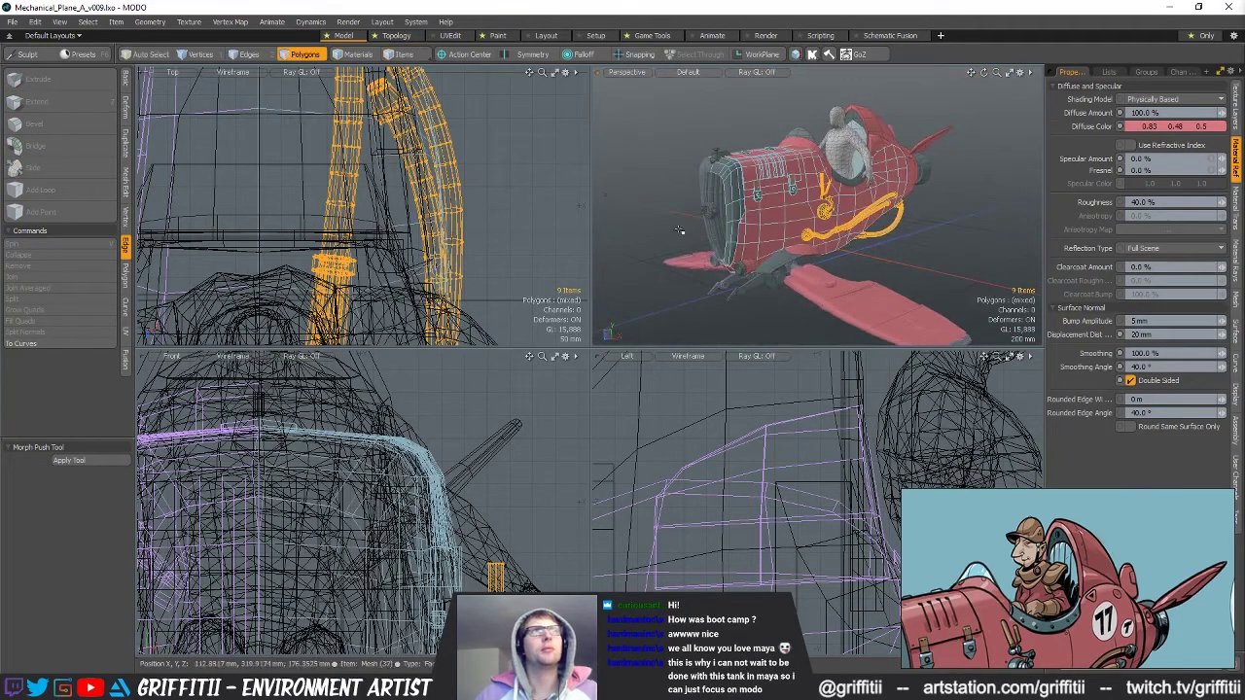
# Try to mirror all polygons of the crank, fittings and procedural pipes to the other side of the fuselage.
pyautogui.scroll(-6, 465, 268)
pyautogui.keyDown('alt'); pyautogui.moveTo(467, 274); pyautogui.dragTo(444, 200); pyautogui.keyUp('alt')
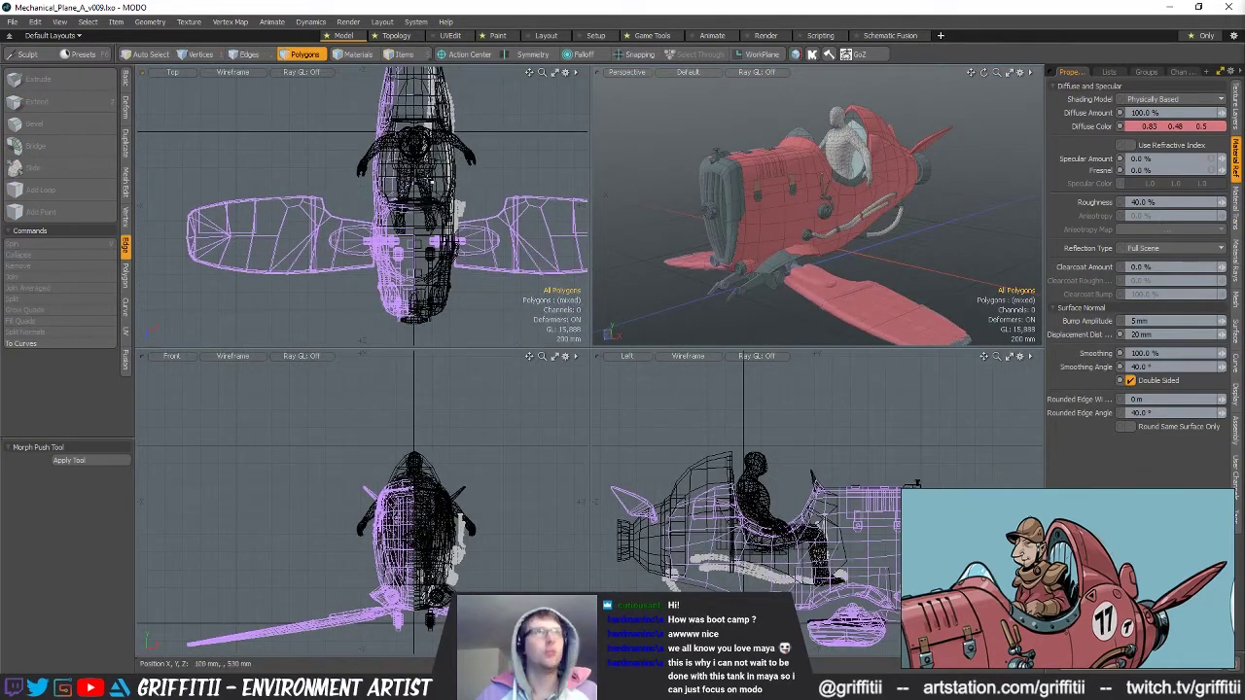
pyautogui.scroll(-3, 438, 282)
pyautogui.moveTo(525, 72); pyautogui.dragTo(341, 423, button='right')
pyautogui.scroll(4, 463, 228)
pyautogui.keyDown('alt'); pyautogui.moveTo(493, 211); pyautogui.dragTo(504, 199); pyautogui.keyUp('alt')
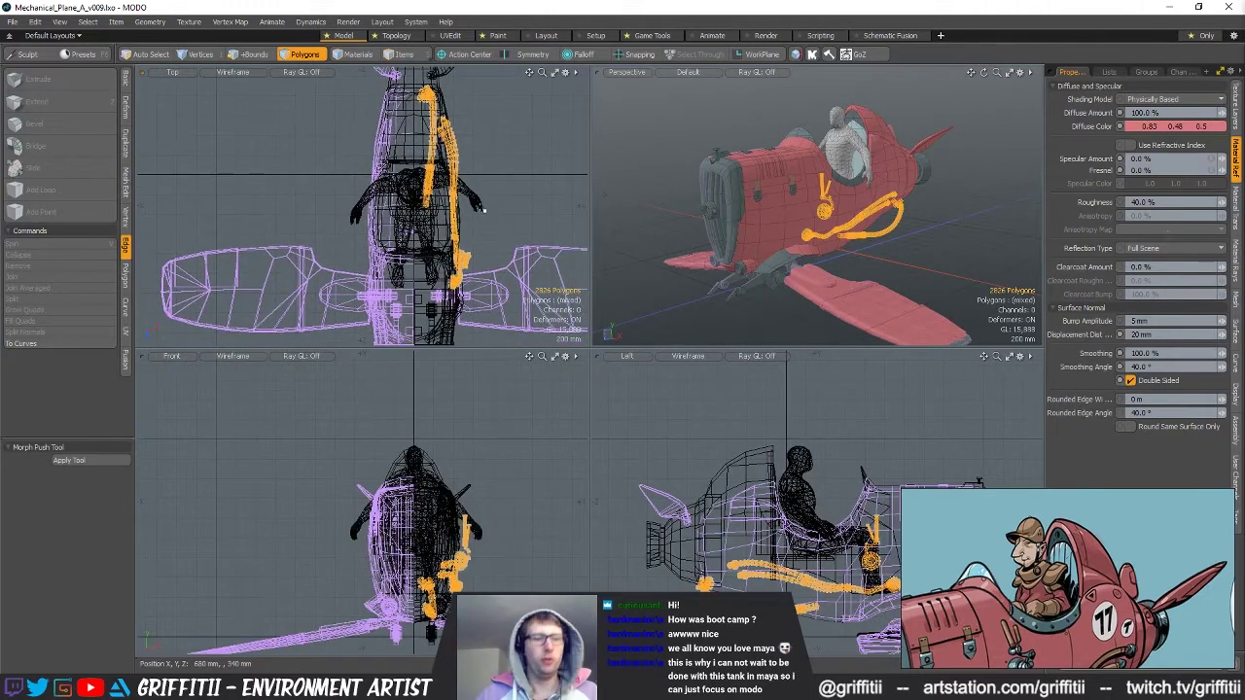
pyautogui.hotkey('shift', 'v')
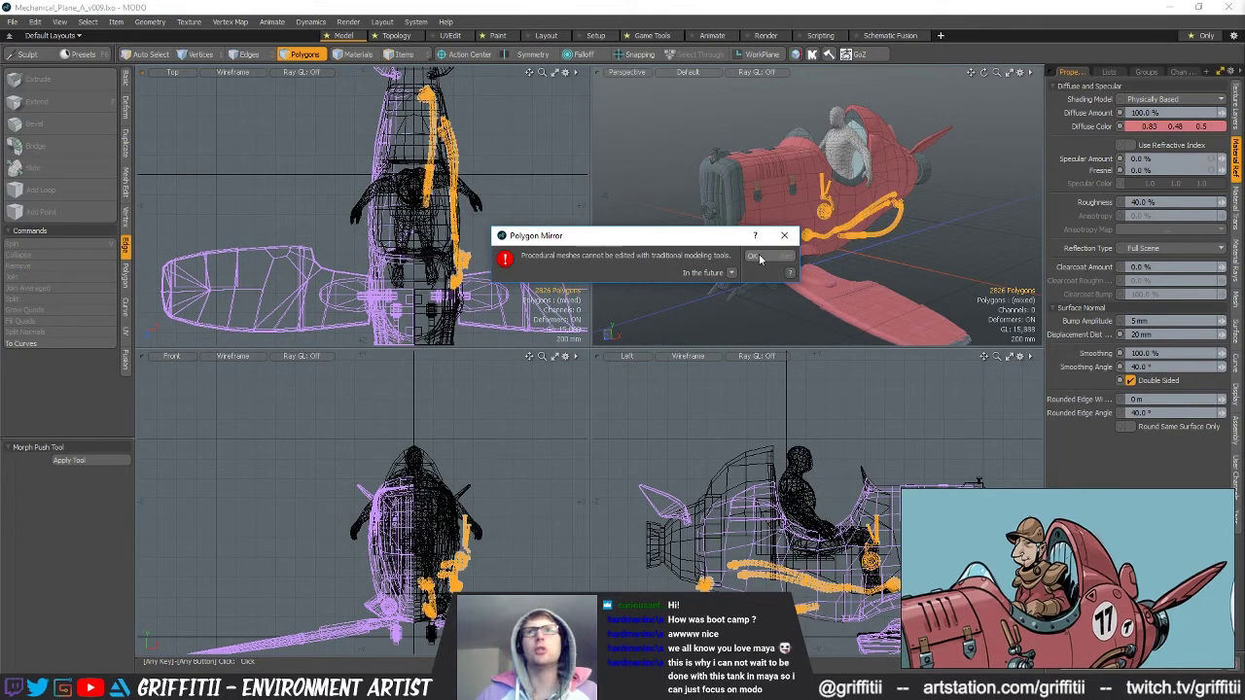
pyautogui.click(761, 258)
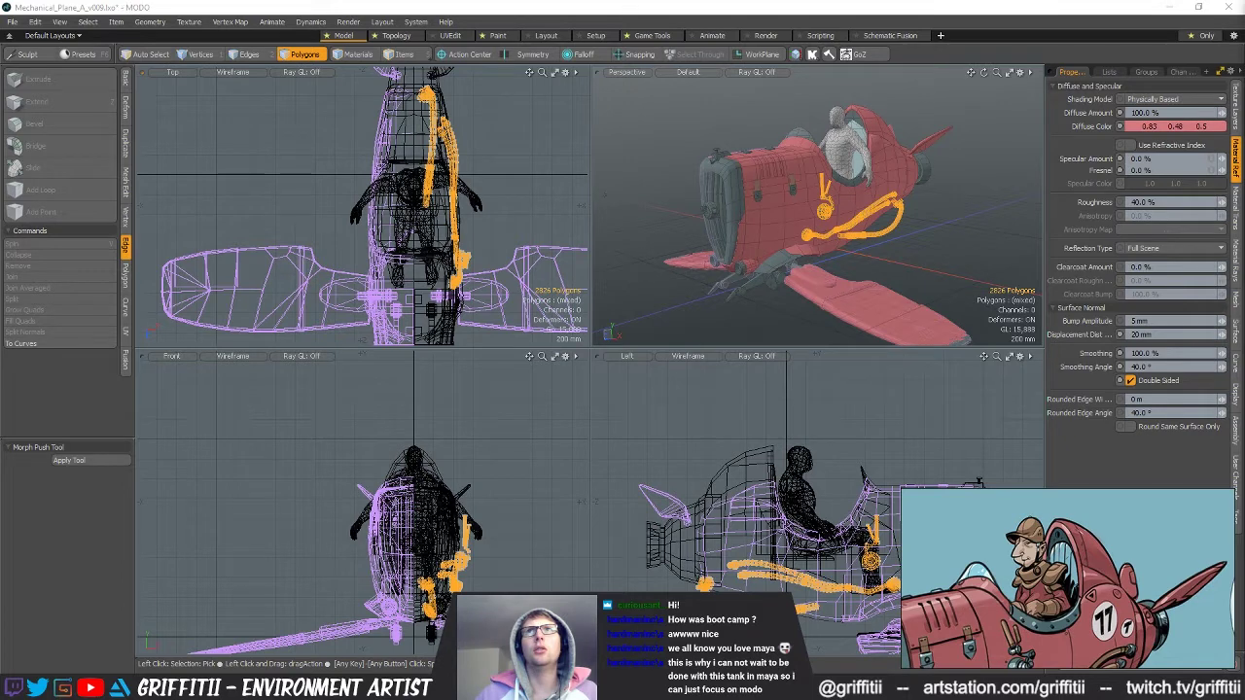
pyautogui.click(973, 187)
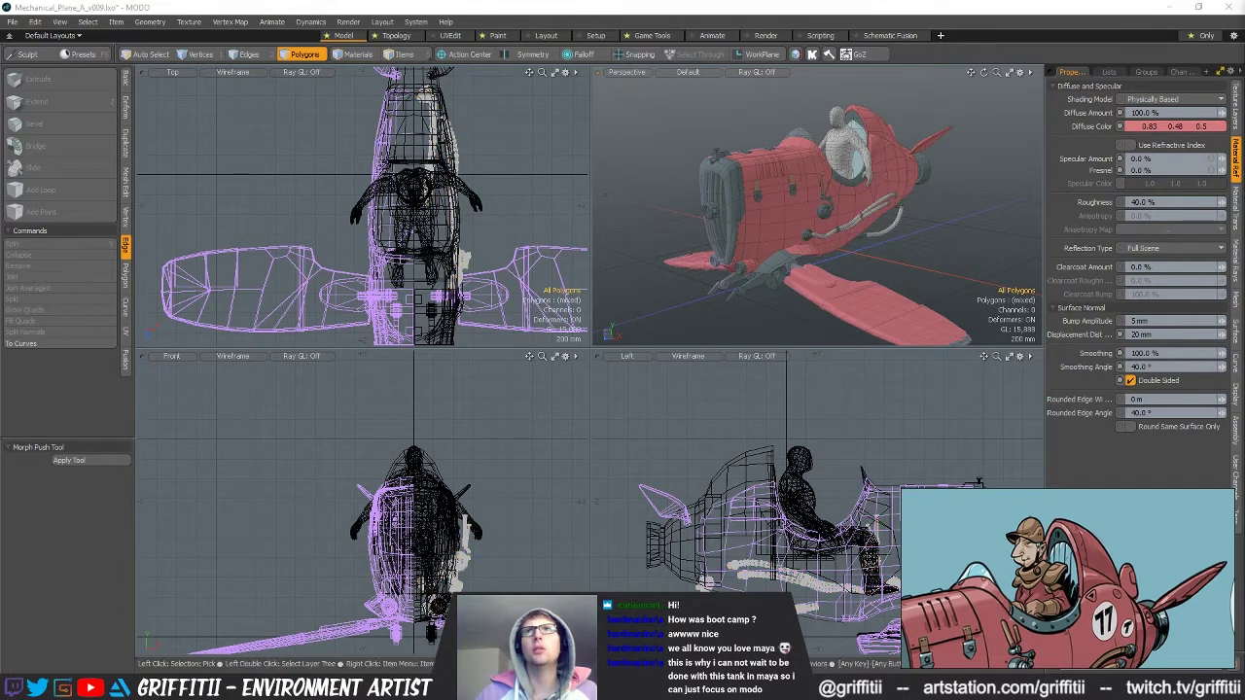
pyautogui.keyDown('alt'); pyautogui.moveTo(943, 224); pyautogui.dragTo(884, 234); pyautogui.keyUp('alt')
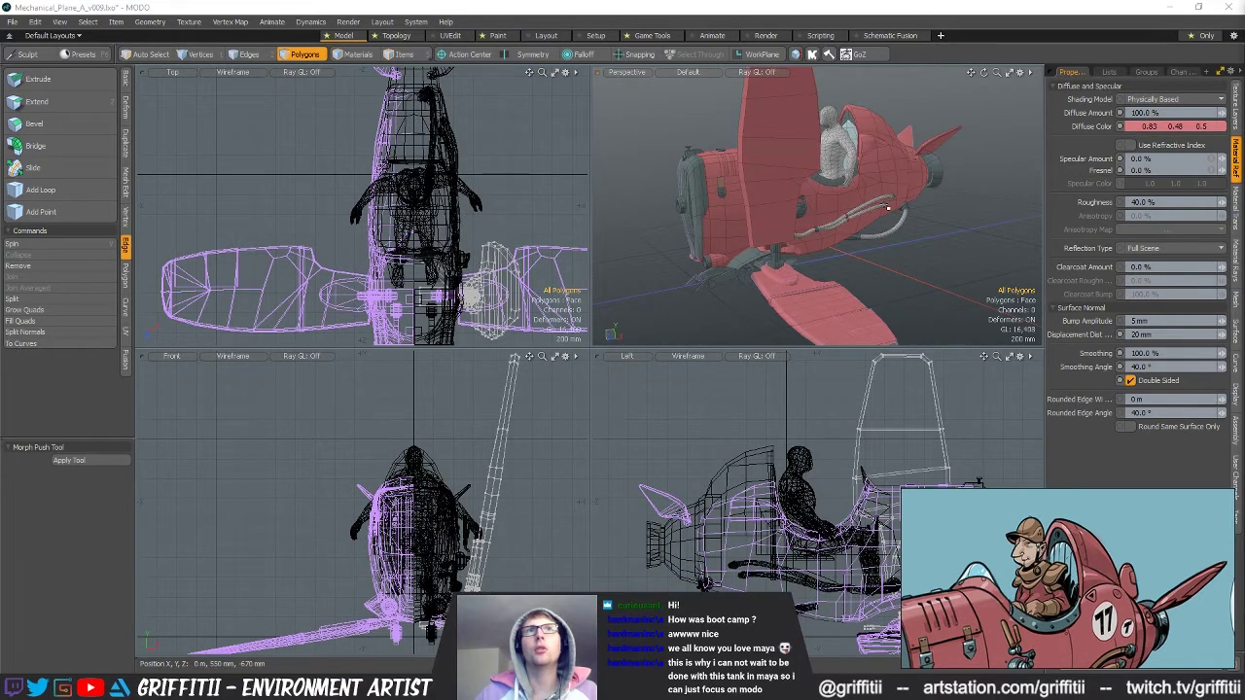
# Select only the three curved pipe meshes on the fuselage side as items.
pyautogui.scroll(6, 922, 223)
pyautogui.press('5')
pyautogui.click(869, 216)
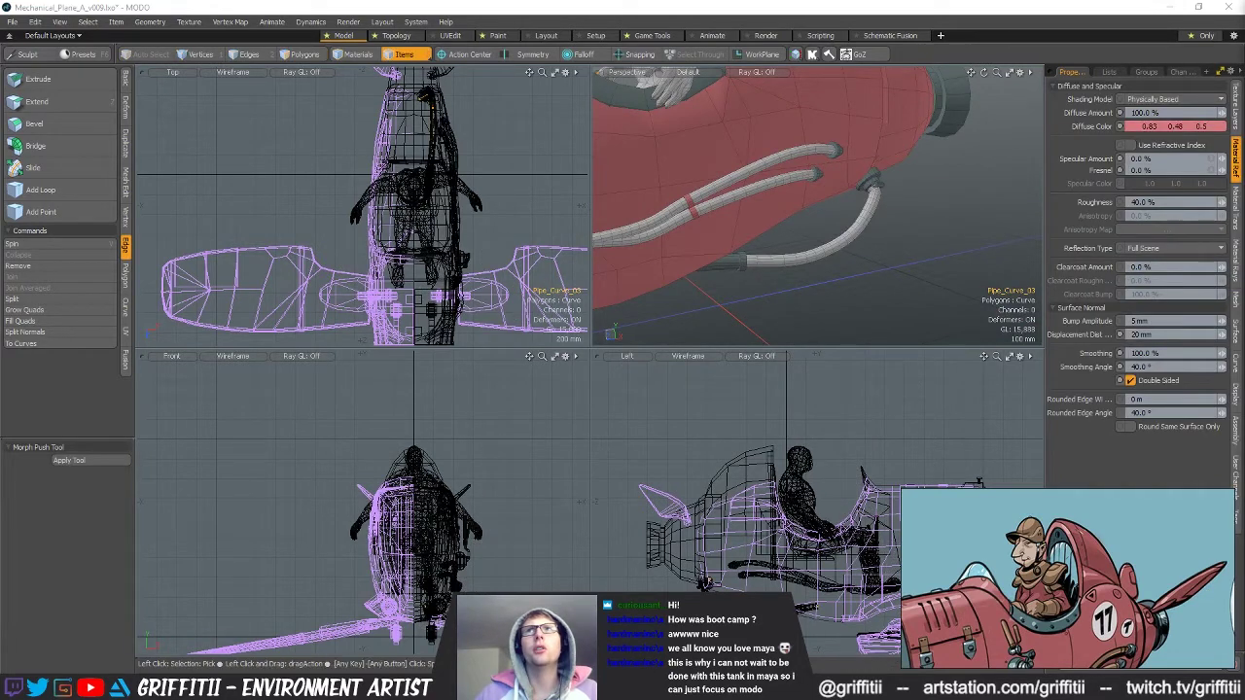
pyautogui.click(808, 255)
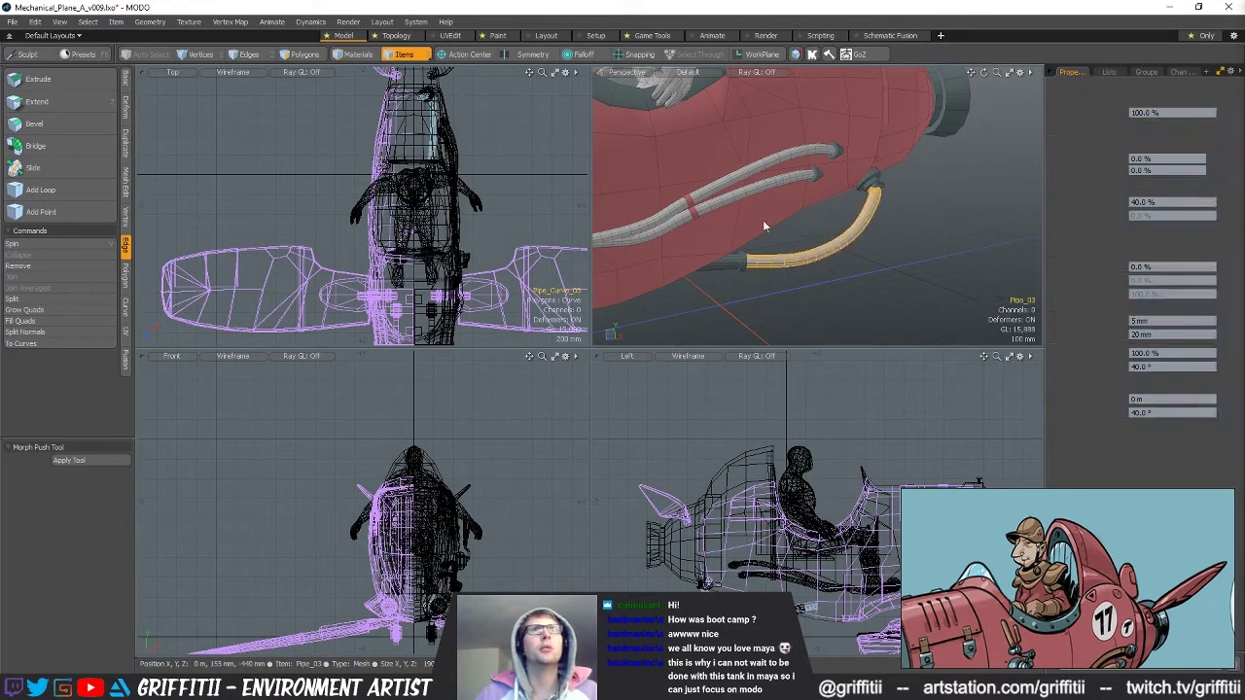
pyautogui.keyDown('shift'); pyautogui.click(726, 197); pyautogui.keyUp('shift')
pyautogui.keyDown('shift'); pyautogui.click(716, 180); pyautogui.keyUp('shift')
pyautogui.keyDown('shift'); pyautogui.click(725, 184); pyautogui.keyUp('shift')
pyautogui.keyDown('ctrl'); pyautogui.click(783, 195); pyautogui.keyUp('ctrl')
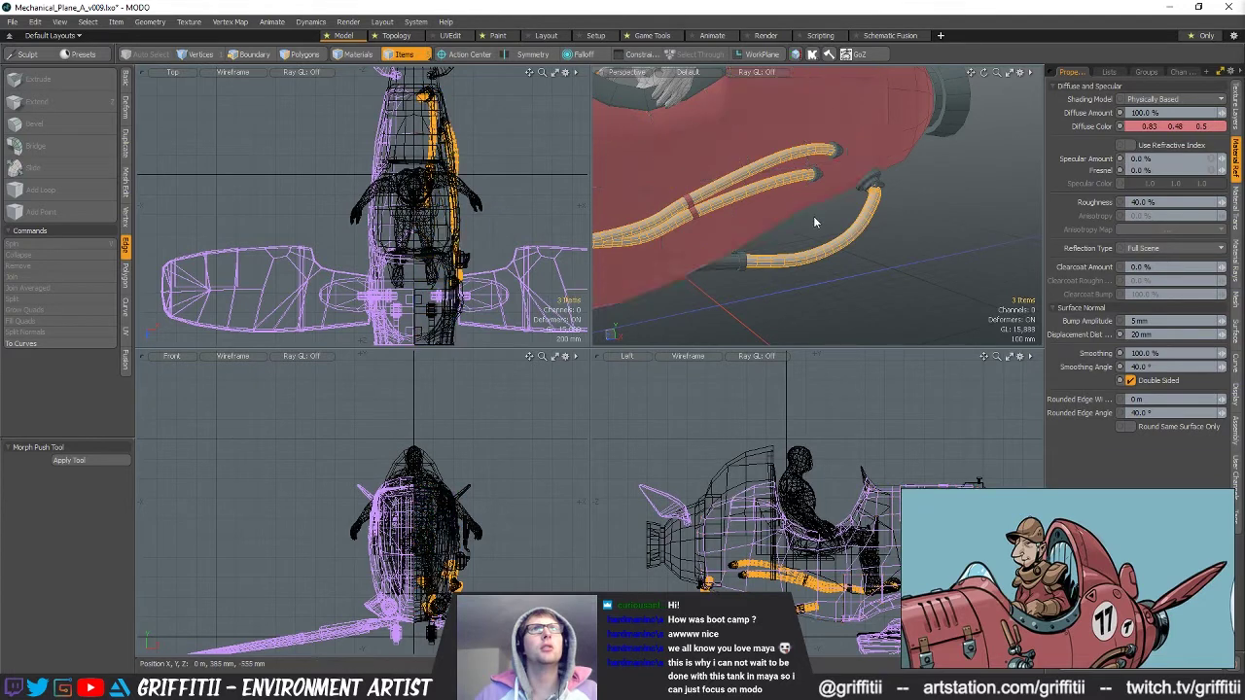
# Cut all connected polygons of the three curved pipes and paste them back as regular editable geometry.
pyautogui.press('3')
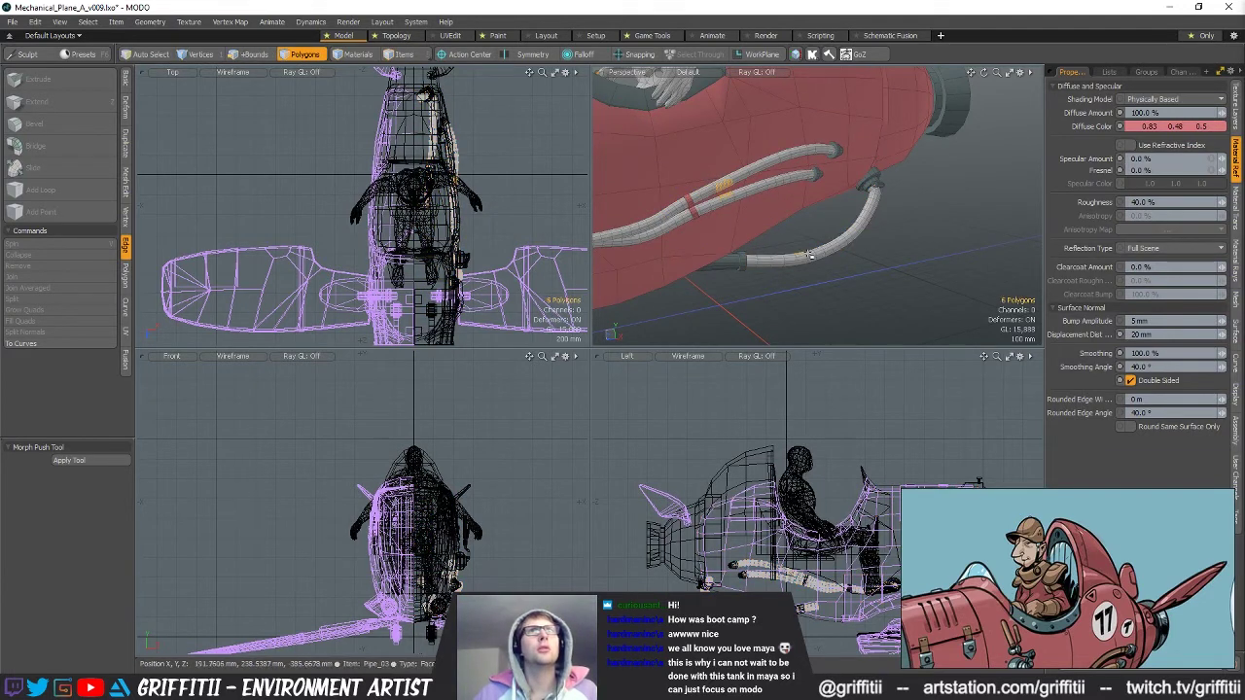
pyautogui.press(']')
pyautogui.scroll(-4, 912, 253)
pyautogui.keyDown('alt'); pyautogui.moveTo(911, 253); pyautogui.dragTo(899, 261); pyautogui.keyUp('alt')
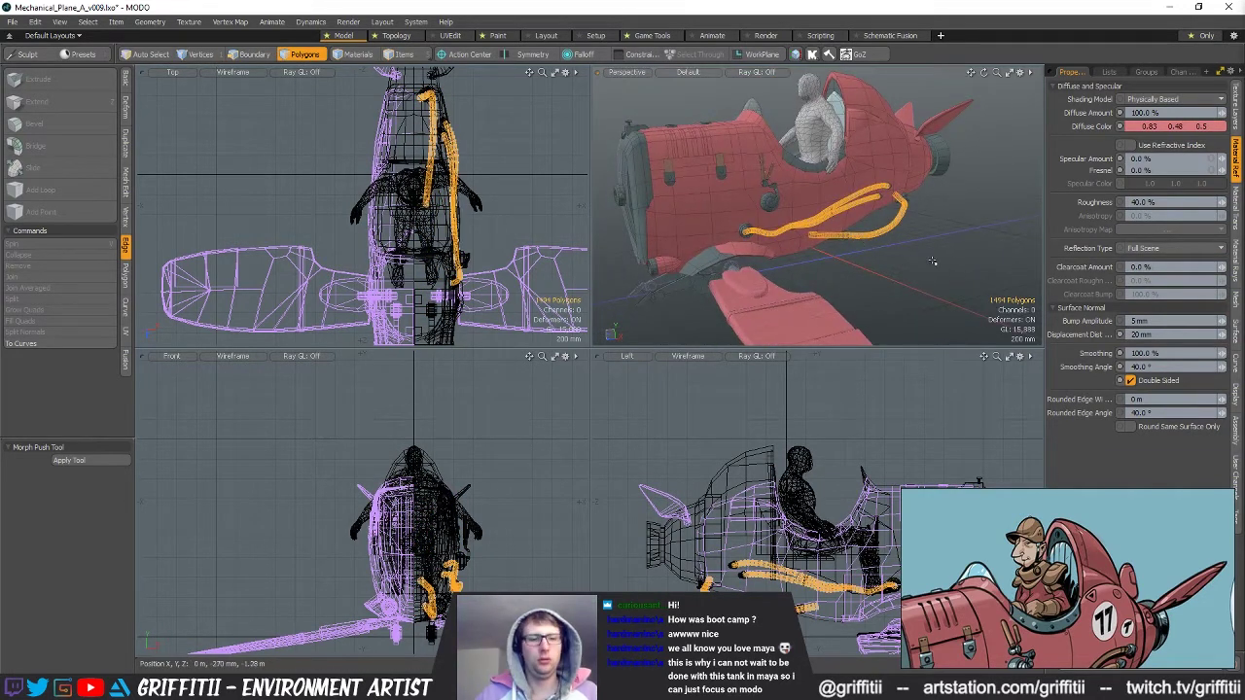
pyautogui.hotkey('ctrl', 'x')
pyautogui.hotkey('ctrl', 'v')
# Select the converted pipes, crank, round fitting, clamps and pipe end caps together, six items in total.
pyautogui.keyDown('alt'); pyautogui.moveTo(784, 265); pyautogui.dragTo(807, 239); pyautogui.keyUp('alt')
pyautogui.press('5')
pyautogui.keyDown('shift'); pyautogui.click(756, 232); pyautogui.keyUp('shift')
pyautogui.keyDown('shift'); pyautogui.click(827, 217); pyautogui.keyUp('shift')
pyautogui.keyDown('shift'); pyautogui.click(796, 188); pyautogui.keyUp('shift')
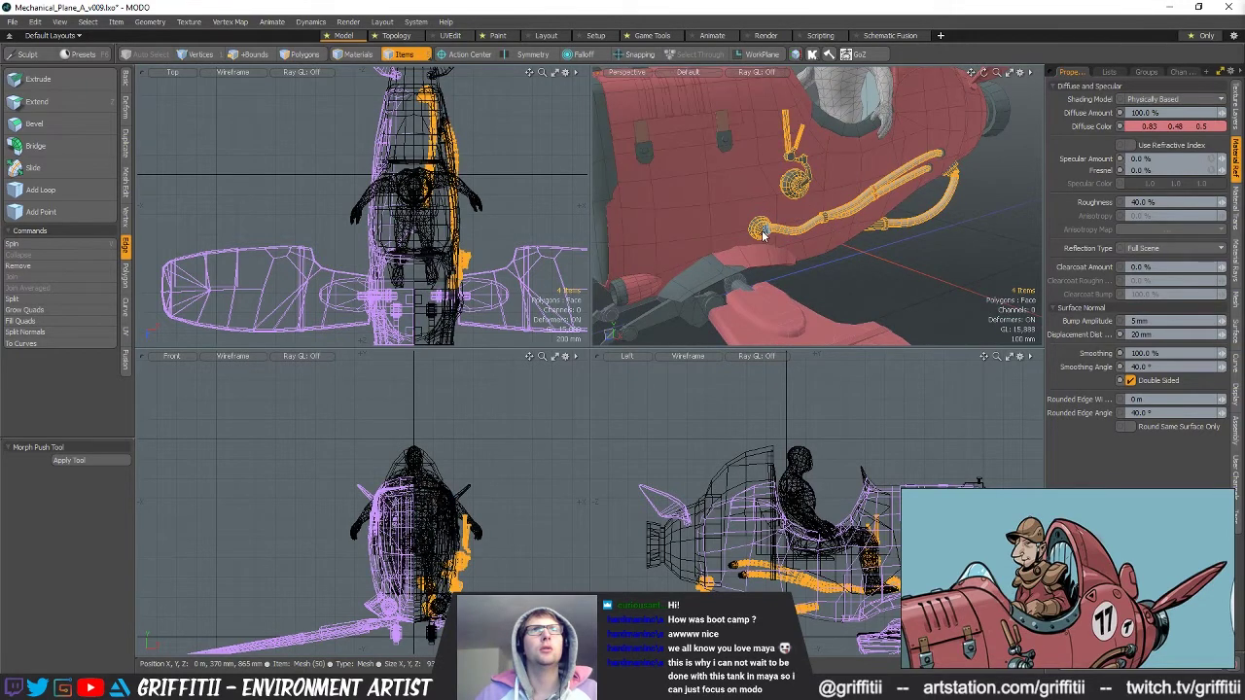
pyautogui.keyDown('alt'); pyautogui.moveTo(954, 205); pyautogui.dragTo(825, 208); pyautogui.keyUp('alt')
pyautogui.keyDown('shift'); pyautogui.click(846, 163); pyautogui.keyUp('shift')
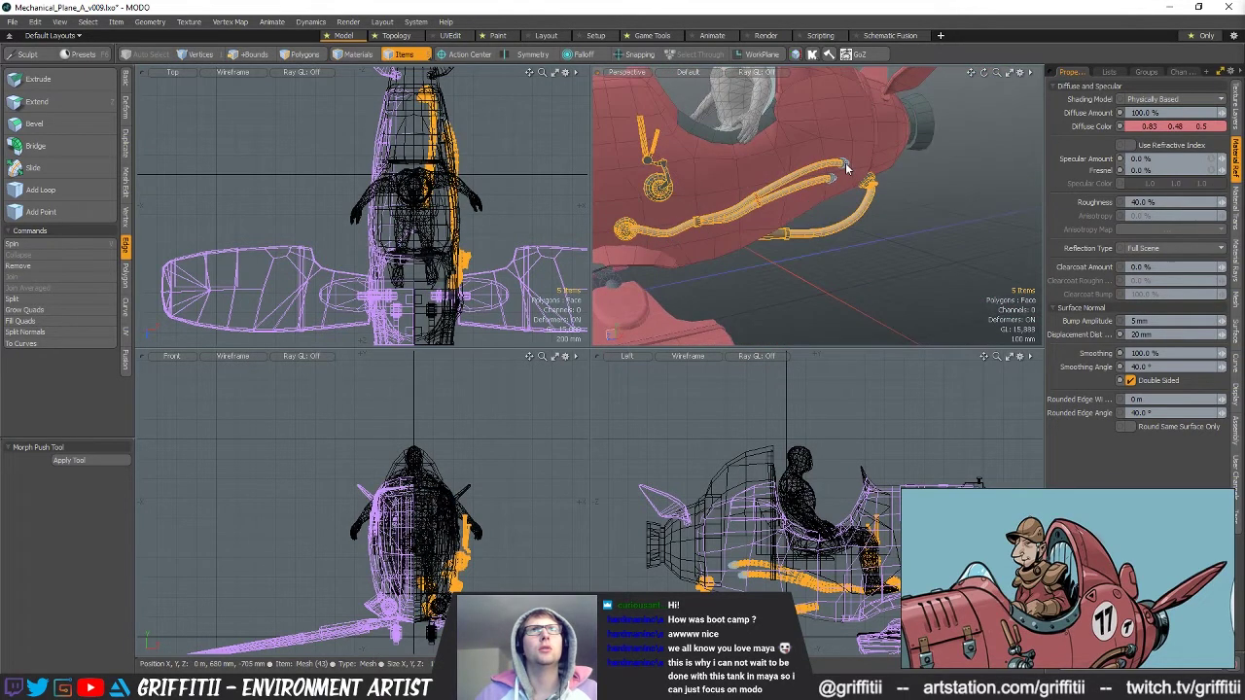
pyautogui.keyDown('ctrl'); pyautogui.keyDown('alt'); pyautogui.moveTo(751, 217); pyautogui.dragTo(859, 229); pyautogui.keyUp('alt'); pyautogui.keyUp('ctrl')
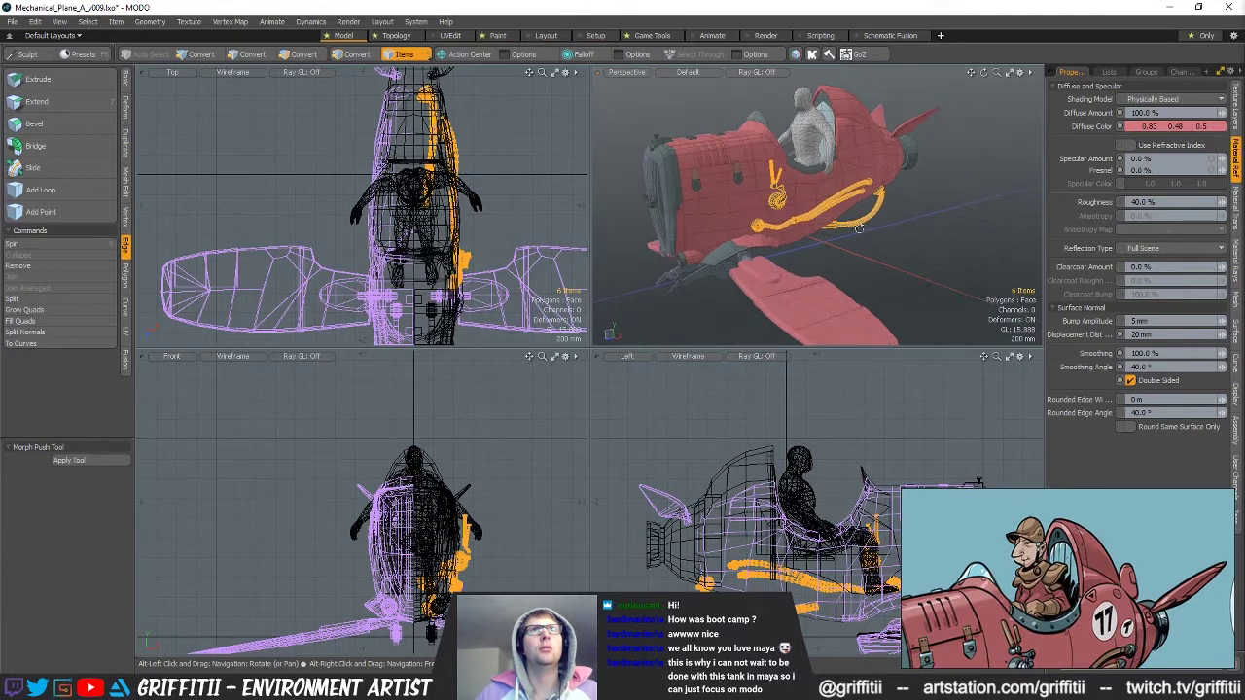
# Select all polygons of the pipes, crank and fittings and mirror them across the X axis with the centre at 0 m.
pyautogui.press('3')
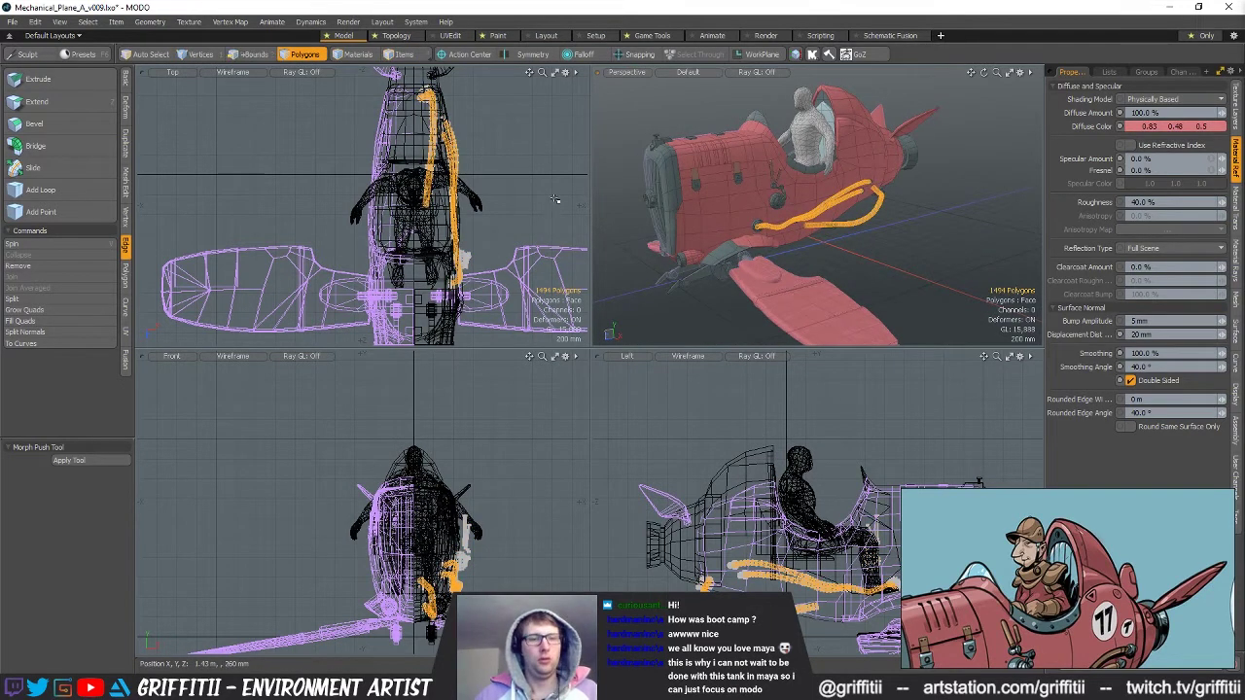
pyautogui.click(553, 149)
pyautogui.moveTo(615, 326); pyautogui.dragTo(607, 309, button='right')
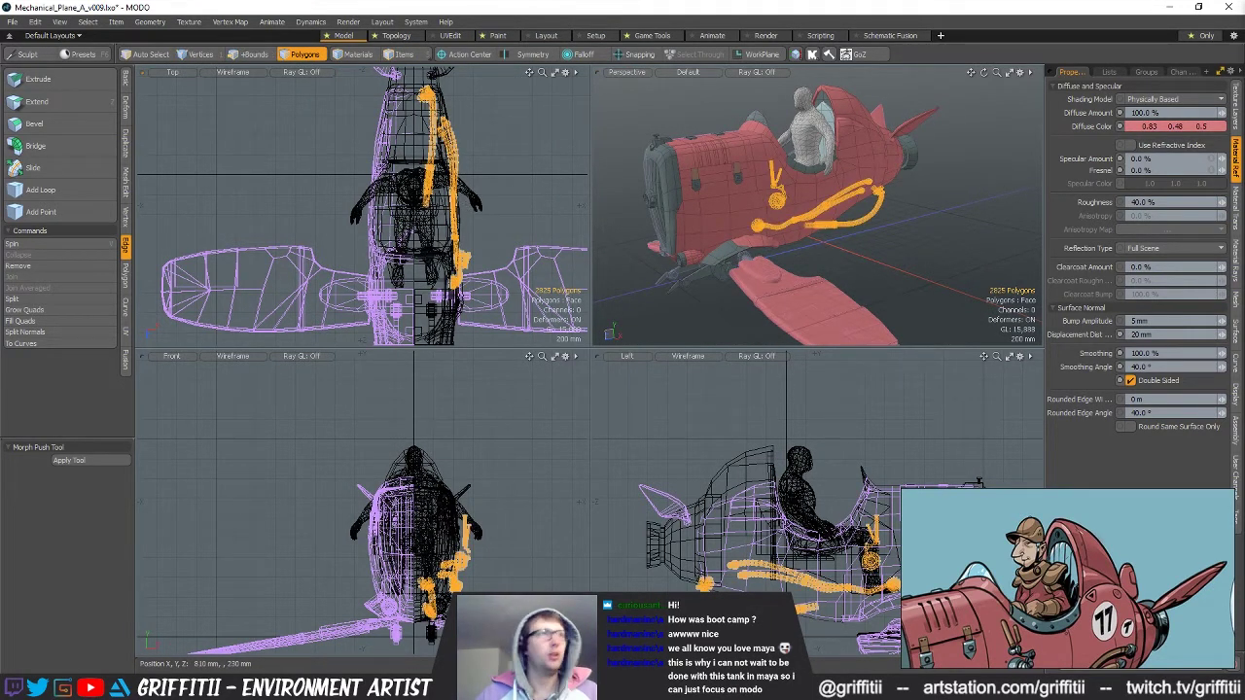
pyautogui.hotkey('shift', 'v')
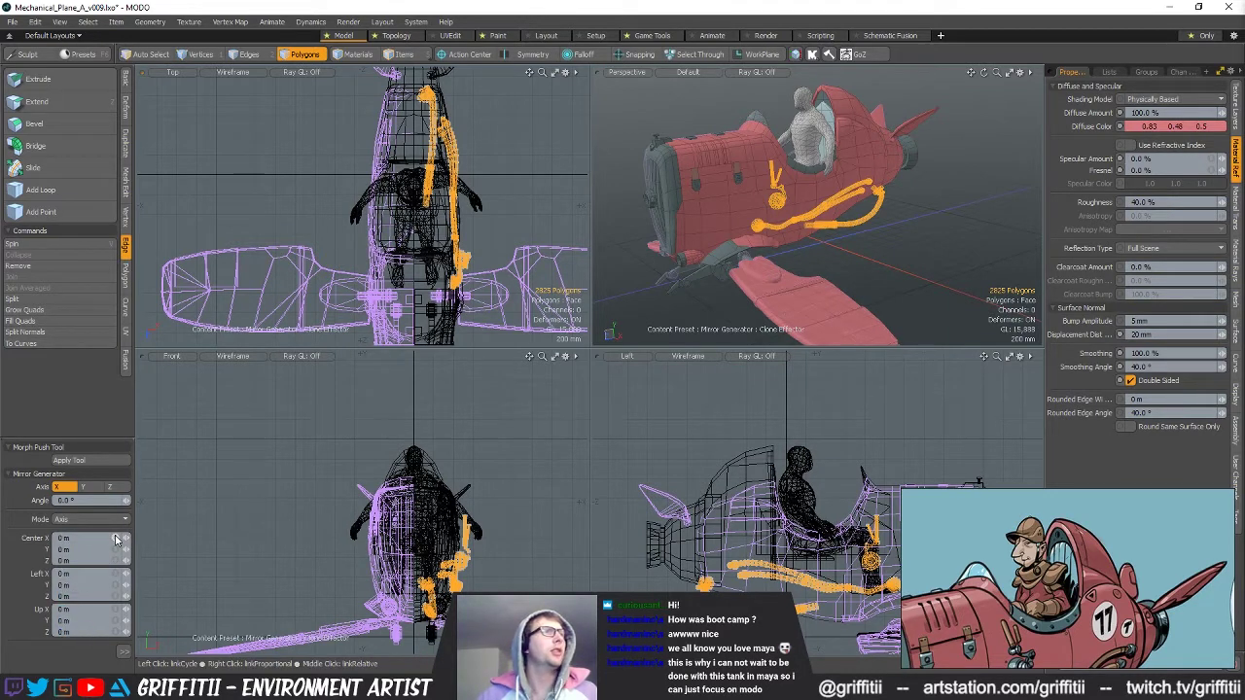
pyautogui.click(71, 461)
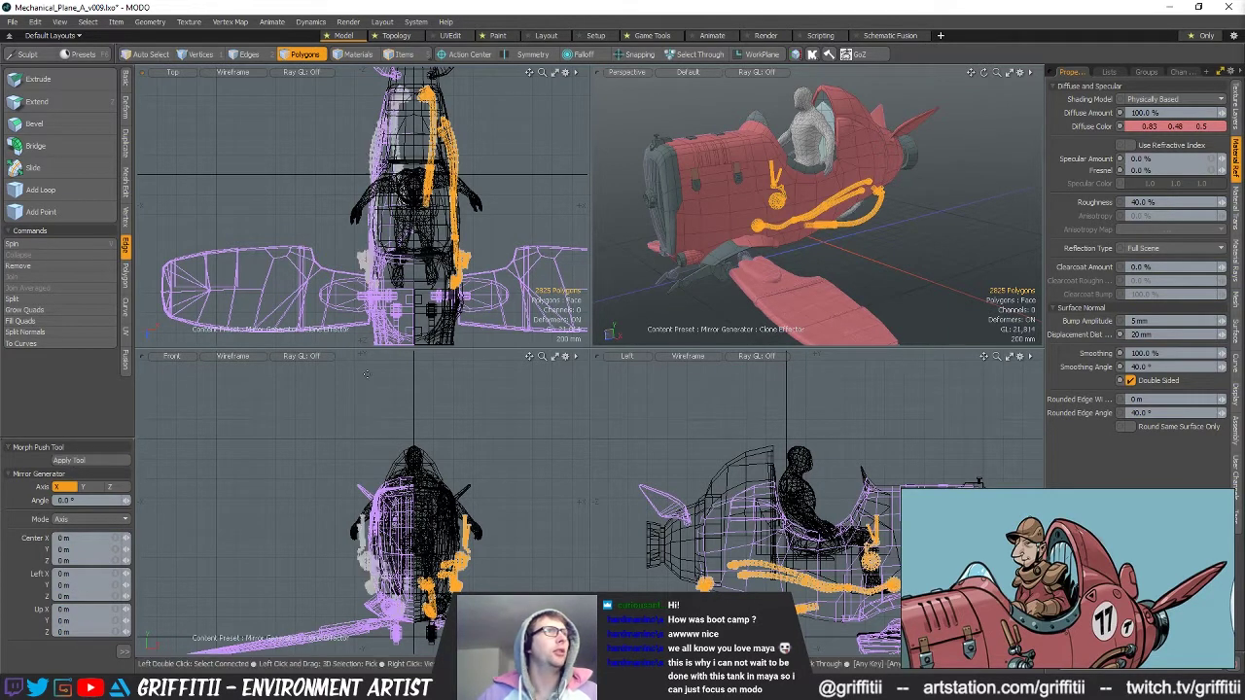
pyautogui.keyDown('alt'); pyautogui.keyDown('shift'); pyautogui.moveTo(479, 240); pyautogui.dragTo(479, 248); pyautogui.keyUp('shift'); pyautogui.keyUp('alt')
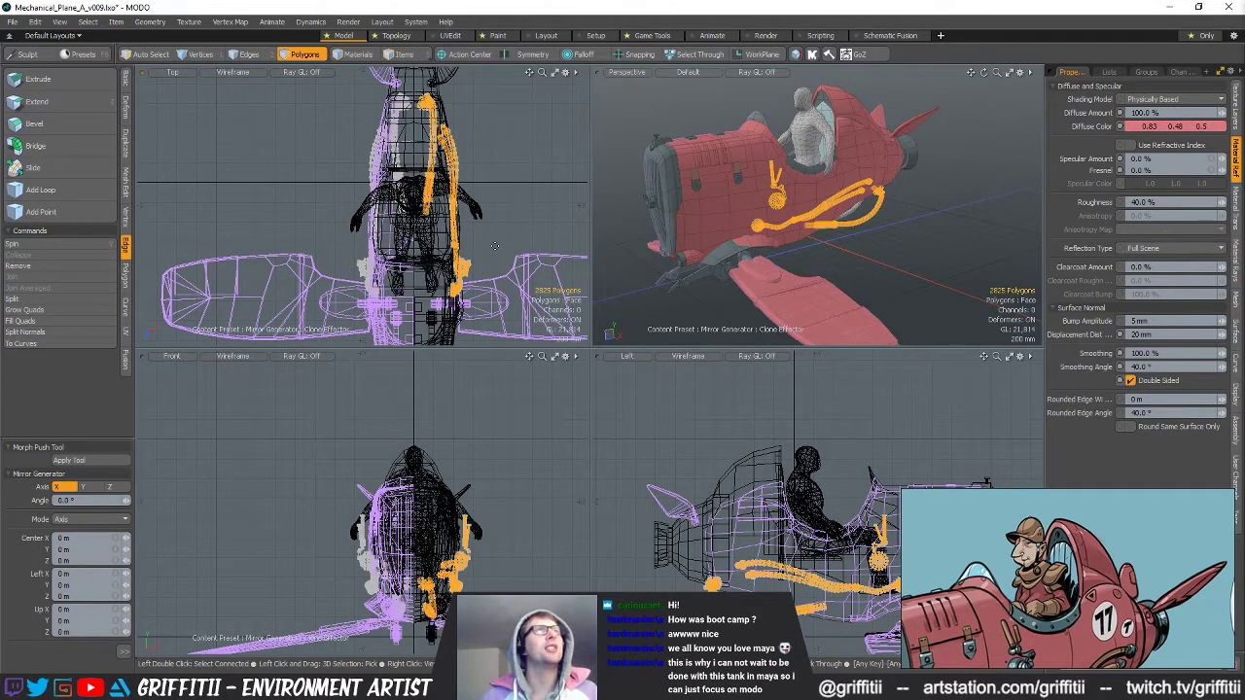
pyautogui.keyDown('alt'); pyautogui.keyDown('shift'); pyautogui.moveTo(473, 198); pyautogui.dragTo(443, 213); pyautogui.keyUp('shift'); pyautogui.keyUp('alt')
pyautogui.press('space')
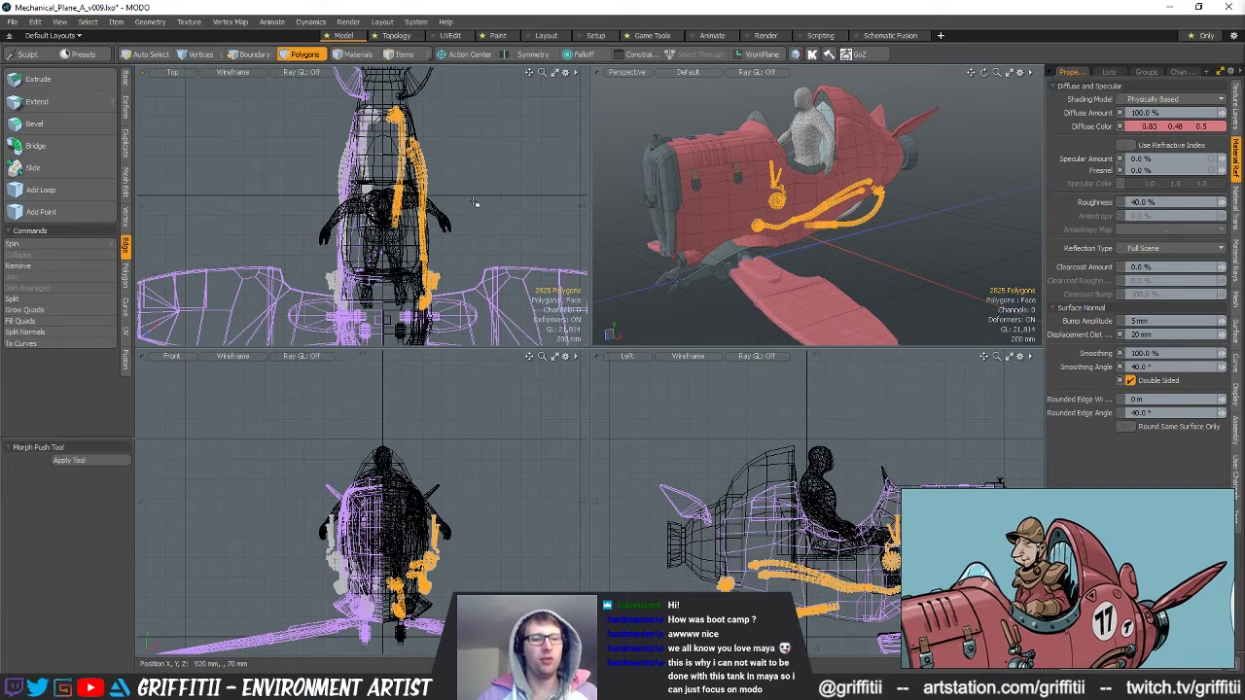
# Cut the original pipe, crank and fitting polygons and paste them into a new mesh.
pyautogui.hotkey('ctrl', 'x')
pyautogui.press('n')
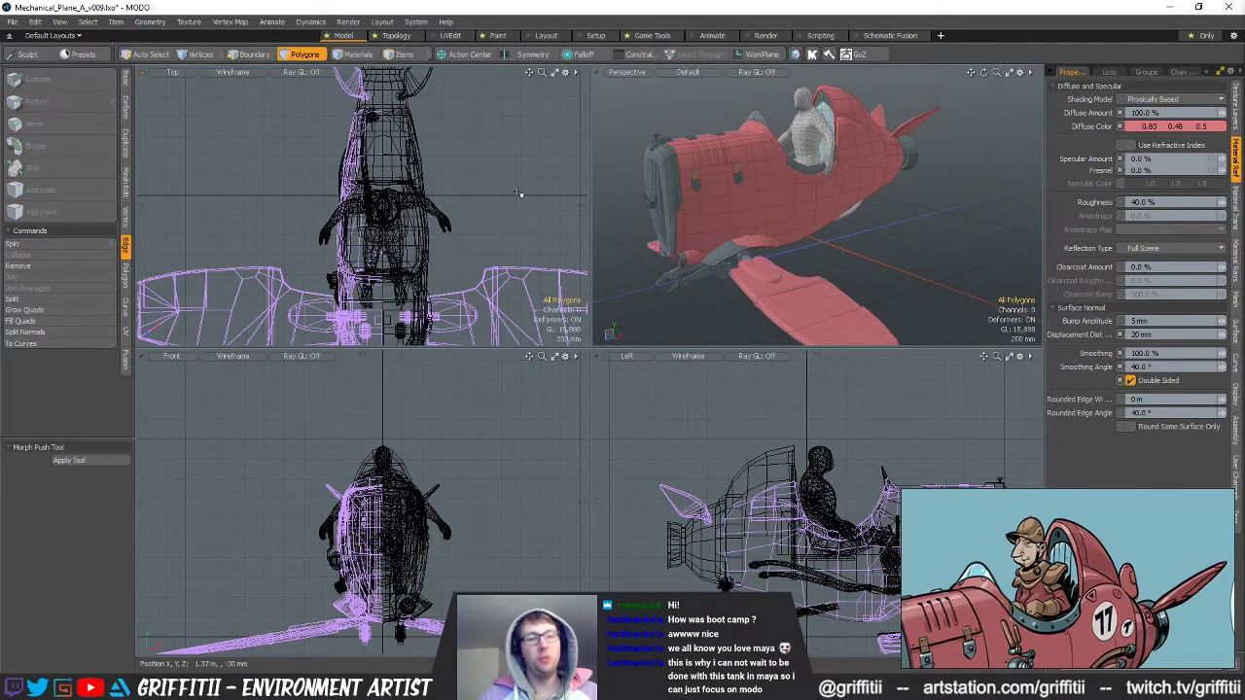
pyautogui.hotkey('ctrl', 'v')
pyautogui.keyDown('alt'); pyautogui.keyDown('shift'); pyautogui.moveTo(519, 193); pyautogui.dragTo(499, 193); pyautogui.keyUp('shift'); pyautogui.keyUp('alt')
pyautogui.click(499, 192)
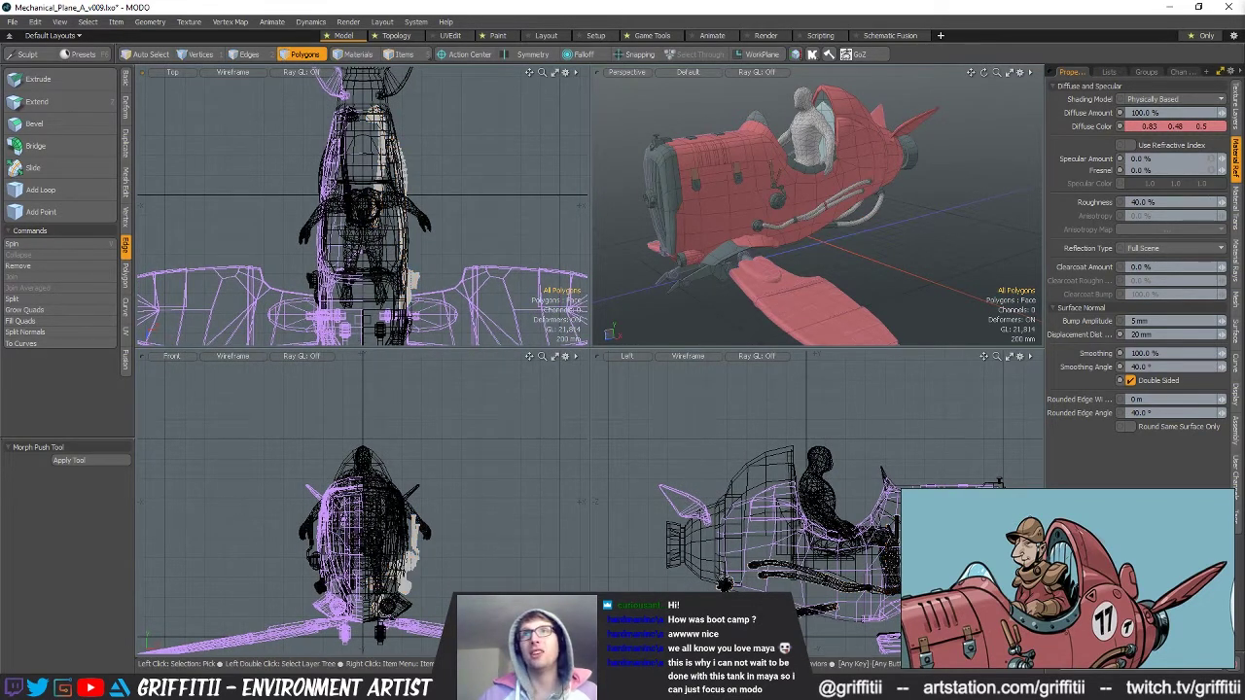
# Examine the mirrored pipes and crank on the opposite fuselage side against the concept art.
pyautogui.keyDown('alt'); pyautogui.moveTo(778, 194); pyautogui.dragTo(723, 237); pyautogui.keyUp('alt')
pyautogui.scroll(-2, 1104, 588)
pyautogui.moveTo(1171, 654); pyautogui.dragTo(1162, 587, button='middle')
pyautogui.scroll(5, 1164, 587)
pyautogui.scroll(-1, 1163, 587)
pyautogui.keyDown('alt'); pyautogui.moveTo(757, 216); pyautogui.dragTo(749, 286); pyautogui.keyUp('alt')
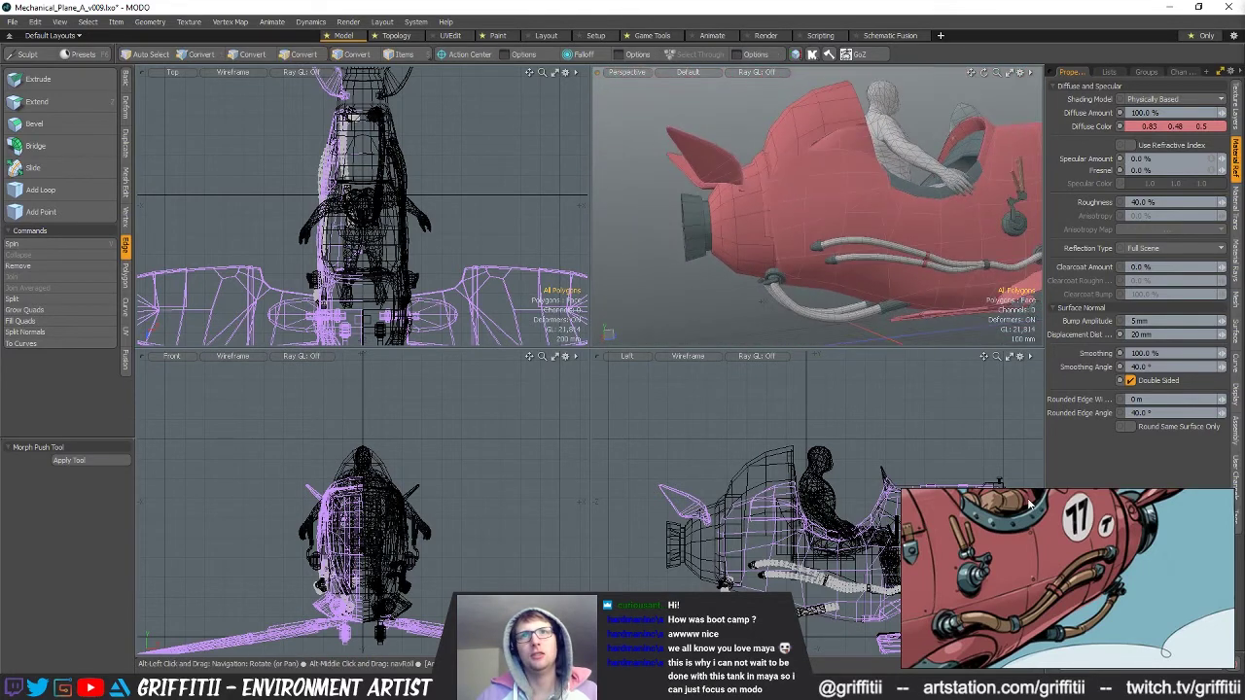
pyautogui.scroll(-1, 1077, 573)
pyautogui.moveTo(1077, 573); pyautogui.dragTo(1076, 600, button='middle')
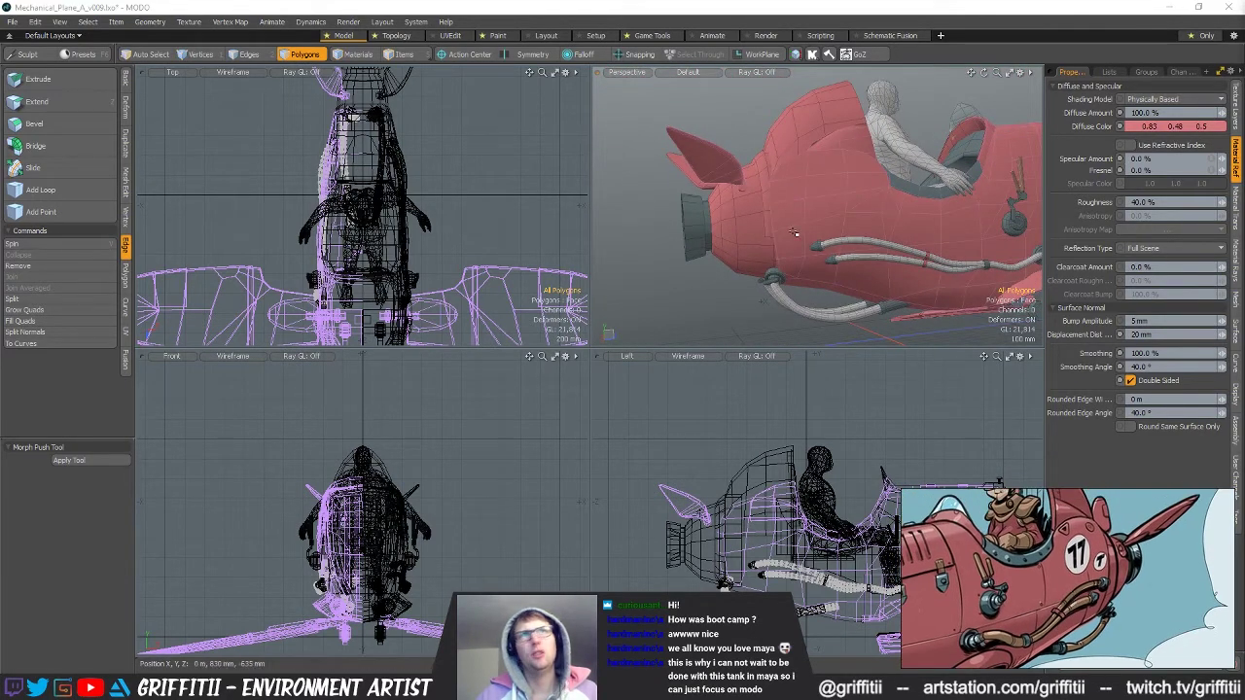
# Move ten vertices on the underside of the tail cone up 30 mm.
pyautogui.keyDown('alt'); pyautogui.moveTo(795, 233); pyautogui.dragTo(814, 232); pyautogui.keyUp('alt')
pyautogui.doubleClick(772, 189)
pyautogui.keyDown('alt'); pyautogui.moveTo(769, 173); pyautogui.dragTo(812, 179); pyautogui.keyUp('alt')
pyautogui.click(736, 261)
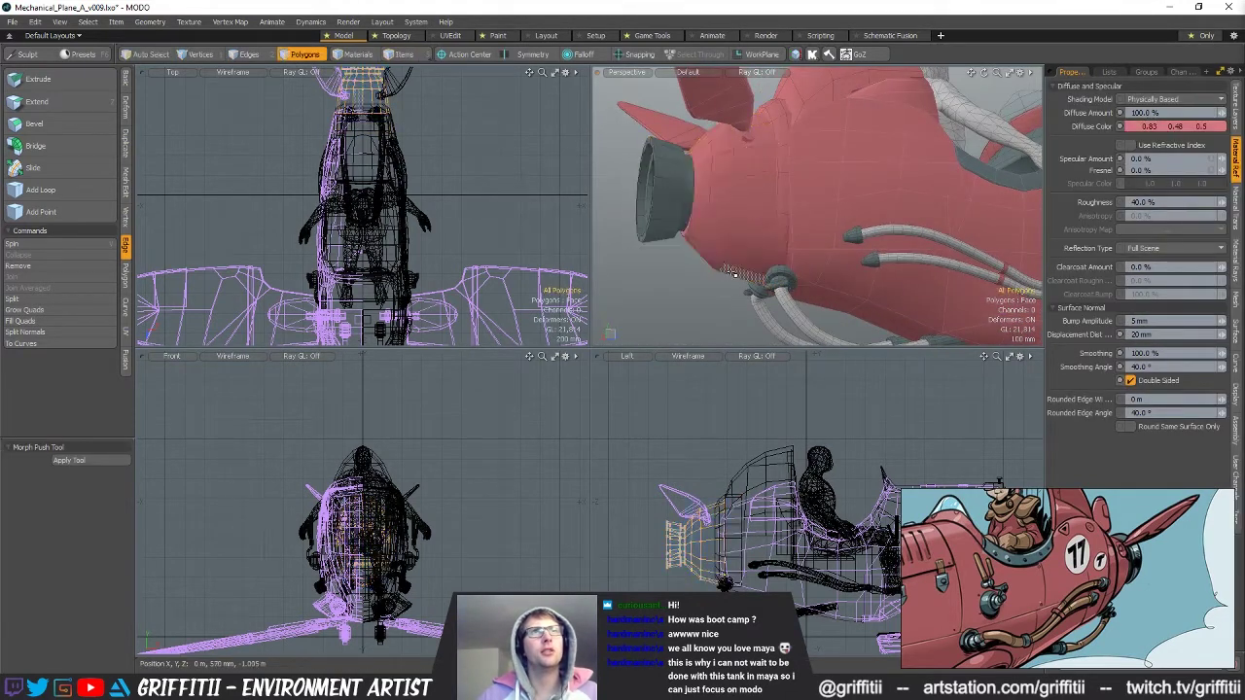
pyautogui.doubleClick(733, 273)
pyautogui.scroll(5, 721, 591)
pyautogui.press('1')
pyautogui.moveTo(661, 498)
pyautogui.mouseDown(button='right')
pyautogui.moveTo(829, 550)
pyautogui.moveTo(821, 525)
pyautogui.mouseUp(button='right')
pyautogui.press('w')
pyautogui.moveTo(697, 468); pyautogui.dragTo(697, 458)
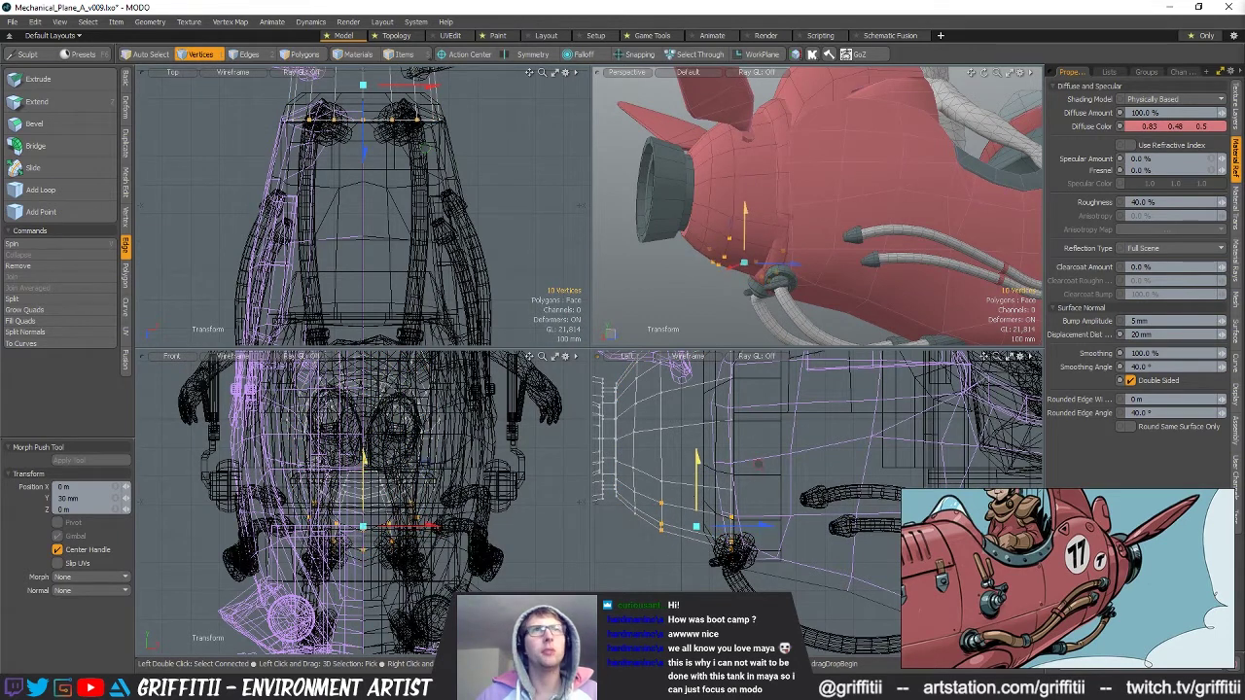
# Move the two lengthwise edges on the sides of the tail cone up 65 mm.
pyautogui.keyDown('alt'); pyautogui.moveTo(753, 220); pyautogui.dragTo(803, 230); pyautogui.keyUp('alt')
pyautogui.press('q')
pyautogui.doubleClick(768, 229)
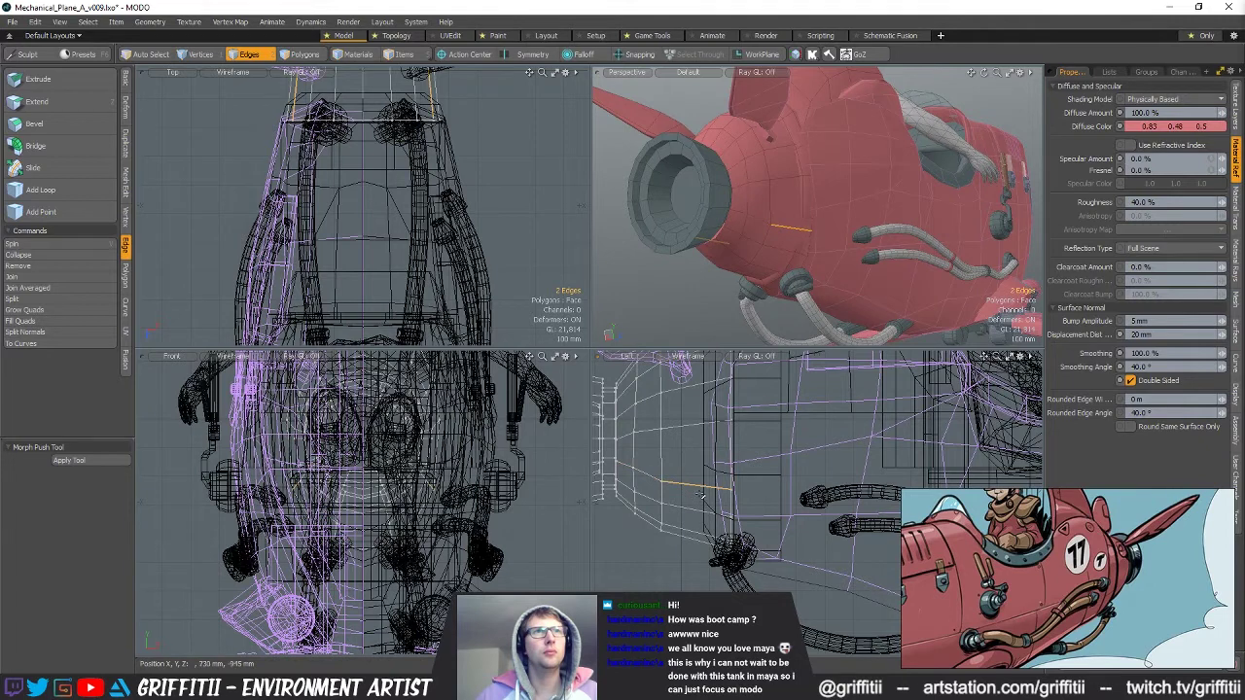
pyautogui.press('w')
pyautogui.keyDown('alt'); pyautogui.moveTo(747, 172); pyautogui.dragTo(1082, 251); pyautogui.keyUp('alt')
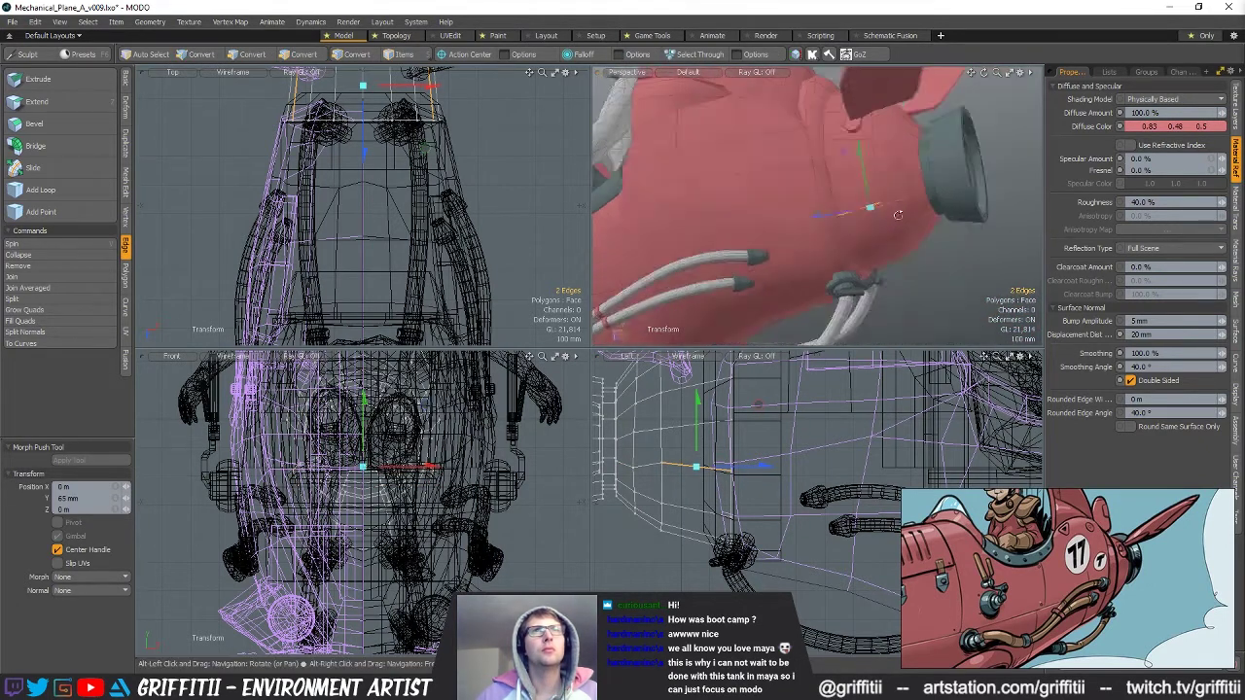
pyautogui.scroll(-3, 940, 272)
pyautogui.keyDown('alt'); pyautogui.moveTo(940, 272); pyautogui.dragTo(823, 242); pyautogui.keyUp('alt')
pyautogui.press('Escape')
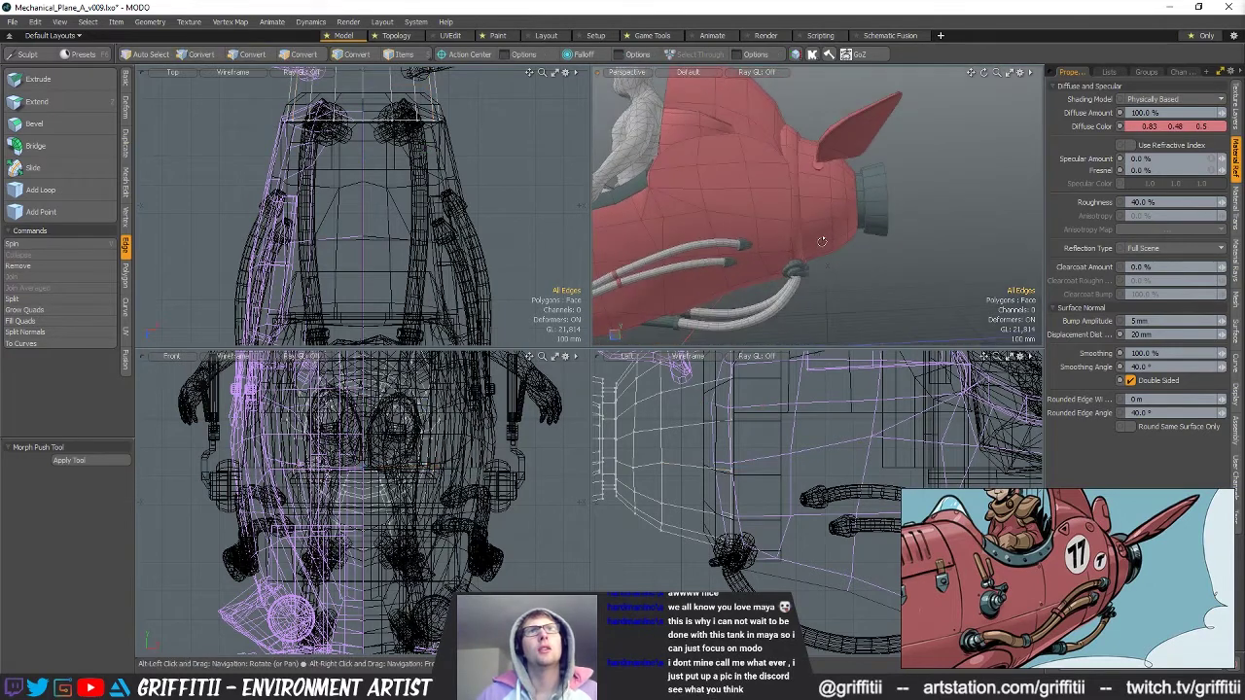
# Select the mesh of the collar band between fuselage and tail cone, including all of its connected polygons.
pyautogui.press('5')
pyautogui.click(795, 271)
pyautogui.click(799, 216)
pyautogui.press('3')
pyautogui.doubleClick(800, 214)
pyautogui.keyDown('alt'); pyautogui.moveTo(803, 209); pyautogui.dragTo(841, 185); pyautogui.keyUp('alt')
# Try to move the collar band's polygons along the fuselage length.
pyautogui.press('r')
pyautogui.press('w')
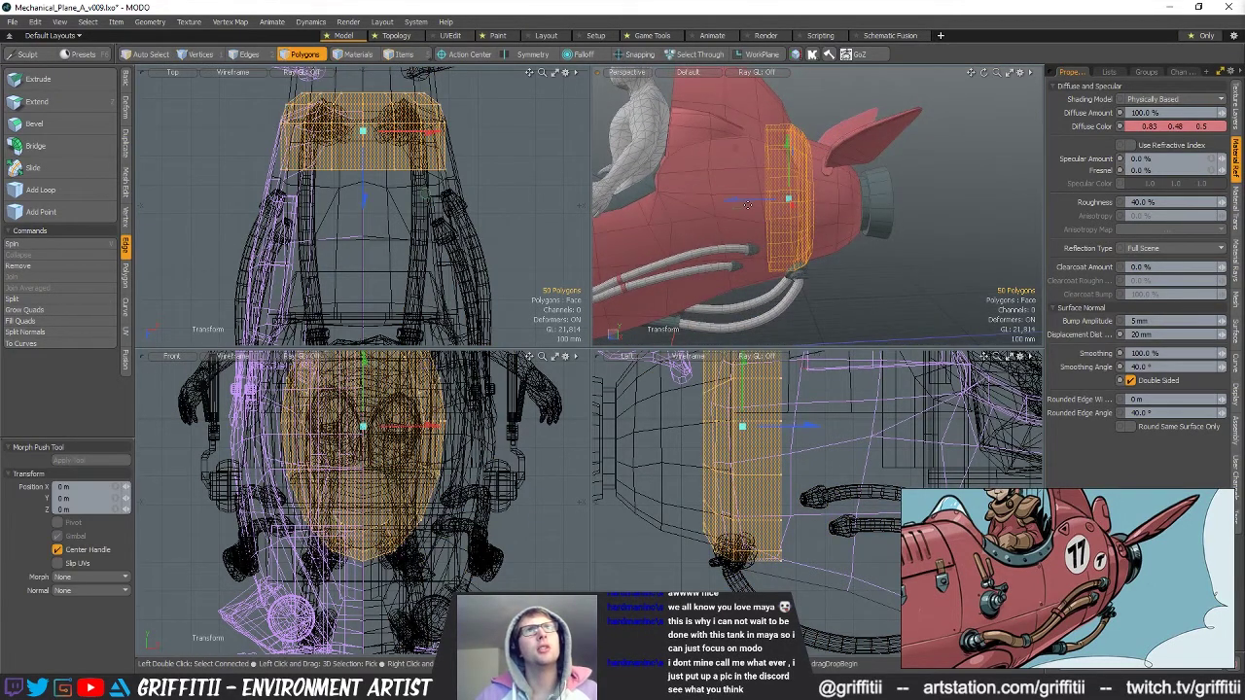
pyautogui.moveTo(746, 201); pyautogui.dragTo(748, 202)
pyautogui.hotkey('ctrl', 'z')
# Scale the 48 vertices at the collar band's tail end to about 146.5% along Z.
pyautogui.keyDown('ctrl'); pyautogui.keyDown('alt'); pyautogui.moveTo(777, 503); pyautogui.dragTo(724, 500); pyautogui.keyUp('alt'); pyautogui.keyUp('ctrl')
pyautogui.keyDown('alt'); pyautogui.keyDown('shift'); pyautogui.moveTo(724, 500); pyautogui.dragTo(711, 551); pyautogui.keyUp('shift'); pyautogui.keyUp('alt')
pyautogui.hotkey('alt', '1')
pyautogui.moveTo(754, 405); pyautogui.dragTo(668, 577, button='right')
pyautogui.press('r')
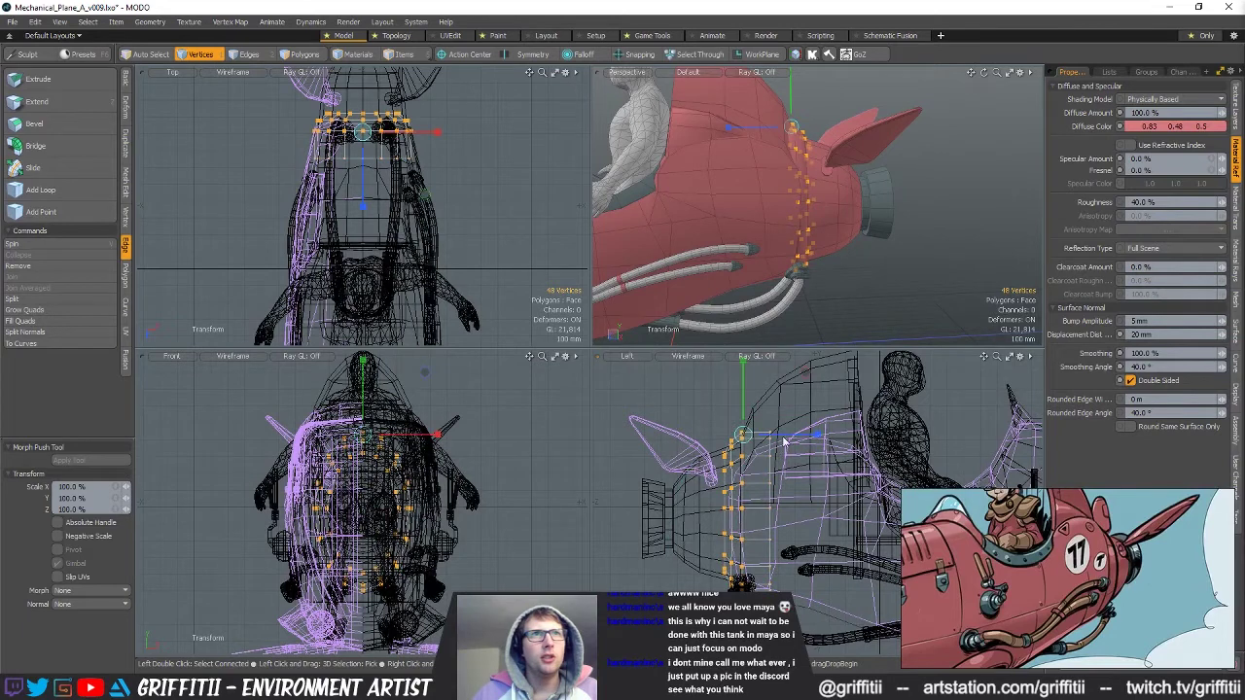
pyautogui.moveTo(822, 435); pyautogui.dragTo(847, 435)
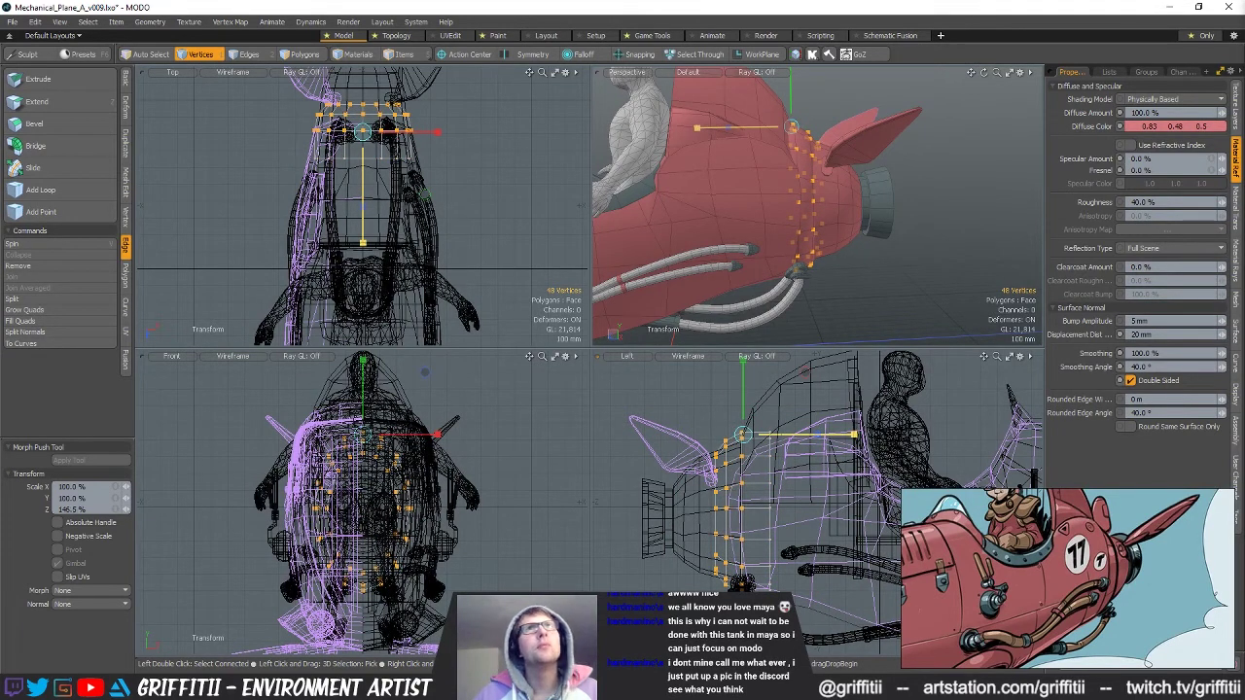
pyautogui.press('Escape')
# Move 16 vertices on the red fuselage mesh's edge at the collar band 50 mm along Z.
pyautogui.keyDown('alt'); pyautogui.moveTo(816, 249); pyautogui.dragTo(845, 216); pyautogui.keyUp('alt')
pyautogui.scroll(3, 860, 216)
pyautogui.press('5')
pyautogui.click(845, 215)
pyautogui.press('1')
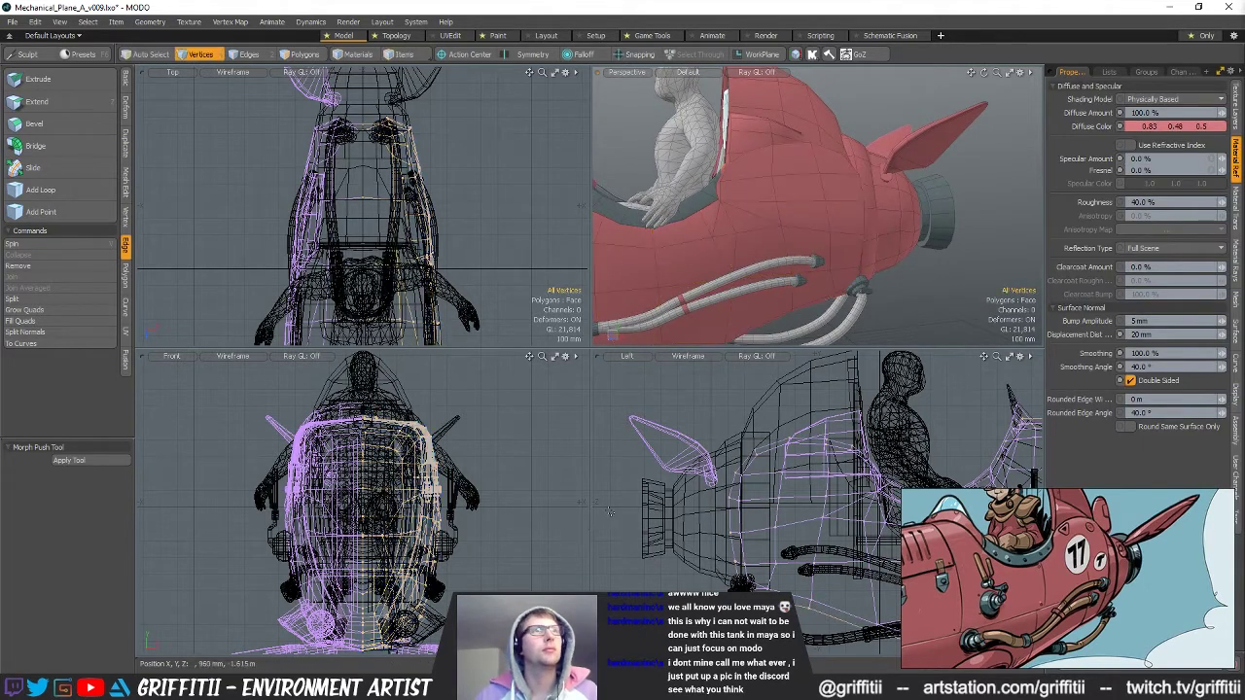
pyautogui.keyDown('alt'); pyautogui.moveTo(731, 499); pyautogui.dragTo(589, 476); pyautogui.keyUp('alt')
pyautogui.keyDown('alt'); pyautogui.keyDown('shift'); pyautogui.moveTo(656, 458); pyautogui.dragTo(712, 462); pyautogui.keyUp('shift'); pyautogui.keyUp('alt')
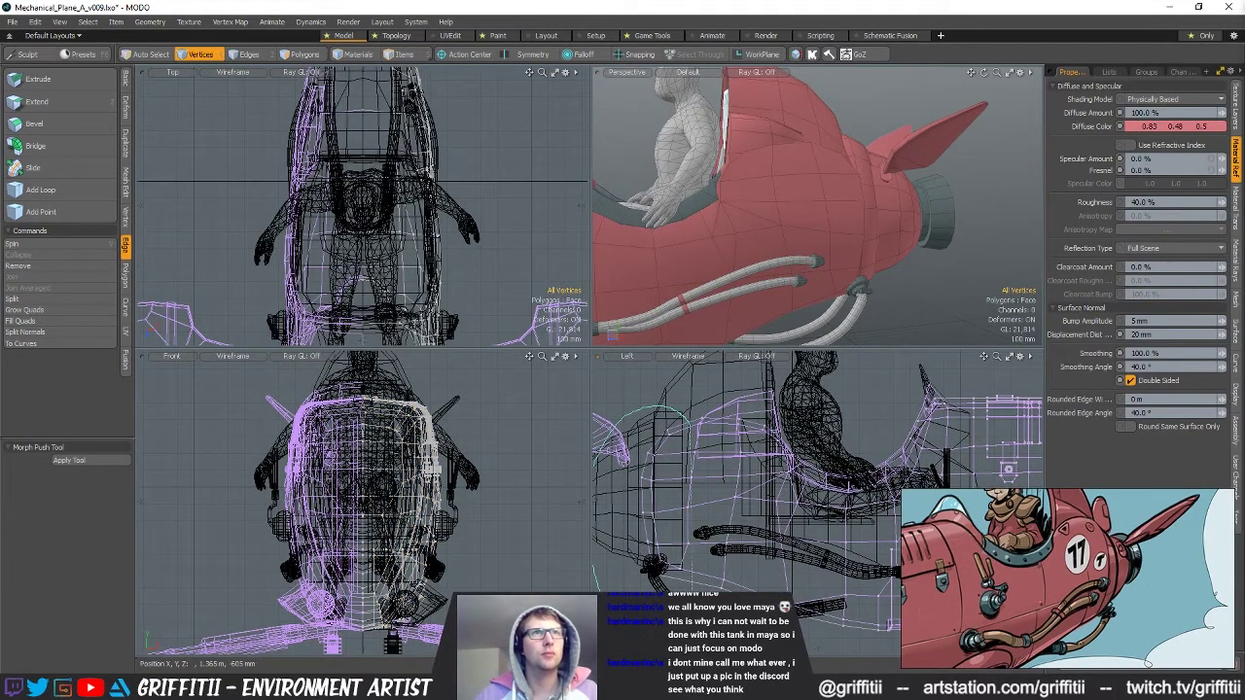
pyautogui.press('w')
pyautogui.moveTo(732, 502); pyautogui.dragTo(740, 502)
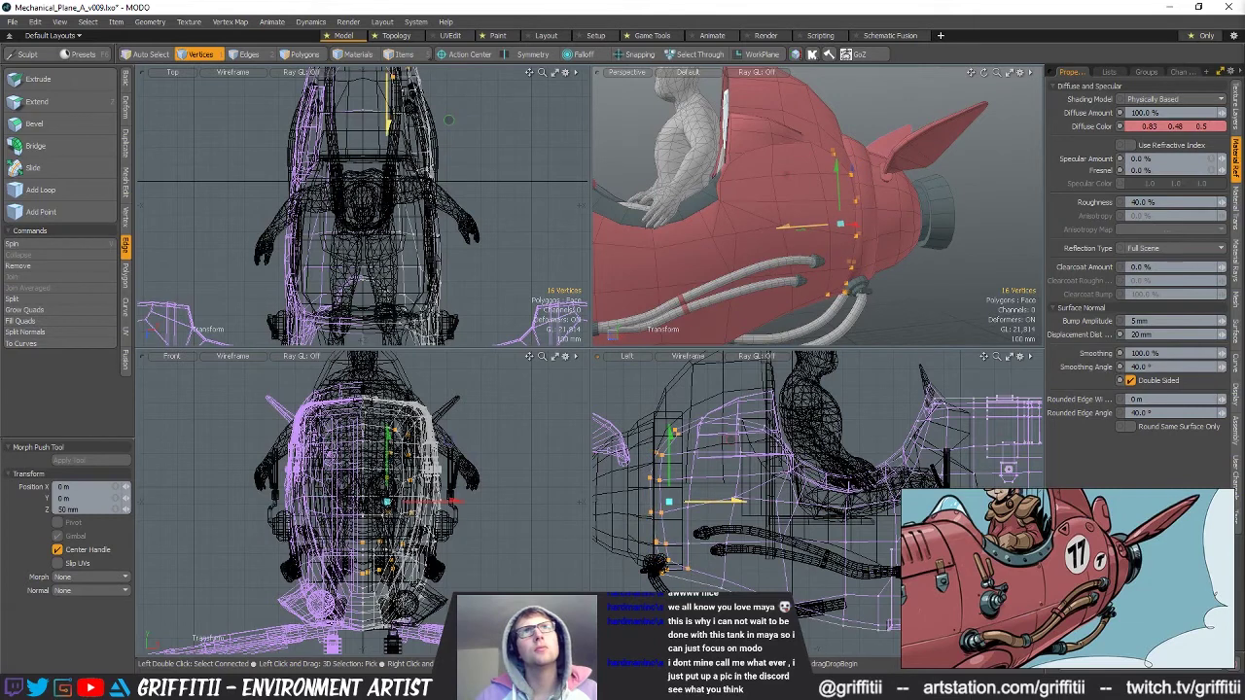
pyautogui.keyDown('alt'); pyautogui.moveTo(821, 243); pyautogui.dragTo(835, 153); pyautogui.keyUp('alt')
pyautogui.press('q')
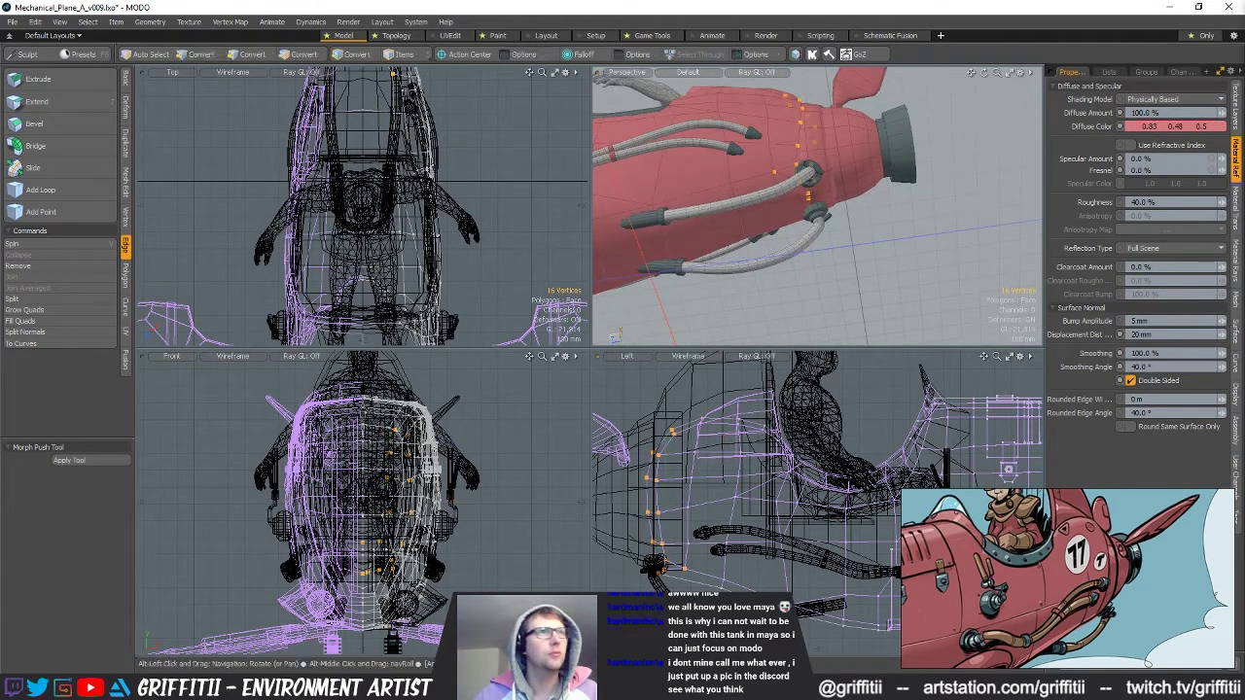
# Move two bottom vertices of the fuselage edge near the pipe fittings 60 mm along Z.
pyautogui.press('w')
pyautogui.keyDown('alt'); pyautogui.moveTo(793, 218); pyautogui.dragTo(790, 190); pyautogui.keyUp('alt')
pyautogui.scroll(3, 790, 190)
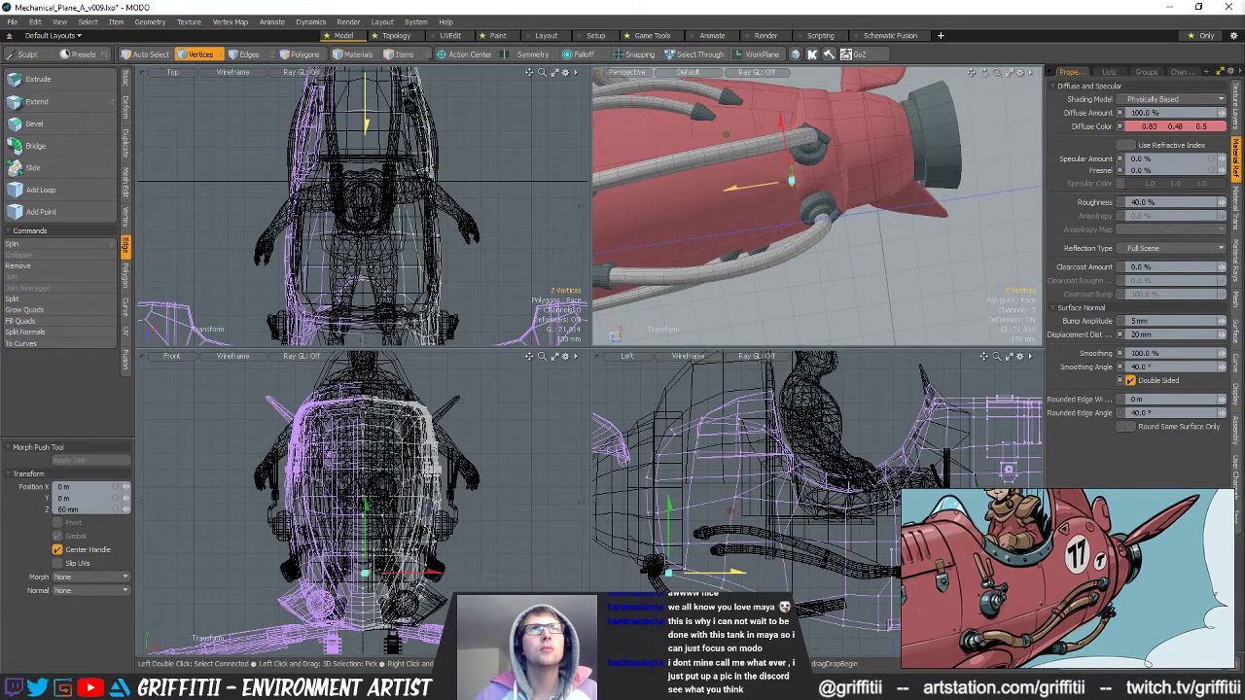
pyautogui.keyDown('alt'); pyautogui.moveTo(770, 189); pyautogui.dragTo(796, 207); pyautogui.keyUp('alt')
pyautogui.scroll(4, 827, 246)
pyautogui.press('q')
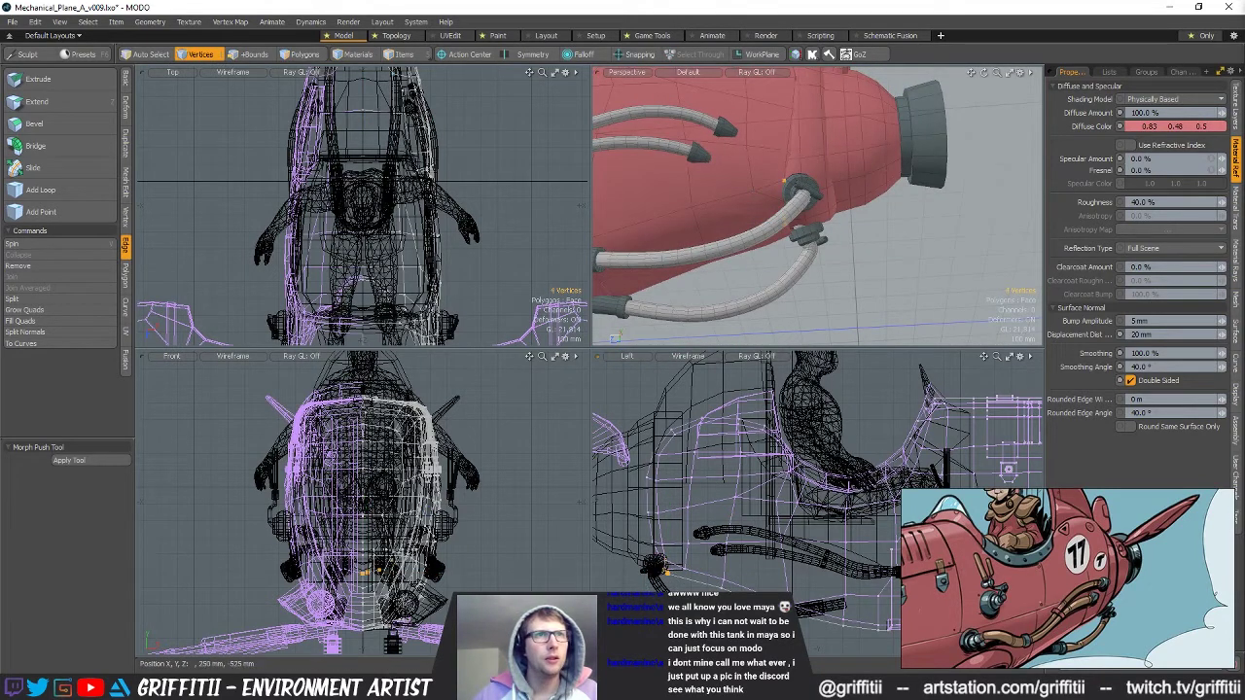
# Move three vertices of the fuselage's underside edge between the pipe fittings 22 mm along Z.
pyautogui.keyDown('alt'); pyautogui.moveTo(848, 222); pyautogui.dragTo(759, 189); pyautogui.keyUp('alt')
pyautogui.scroll(2, 758, 193)
pyautogui.press('w')
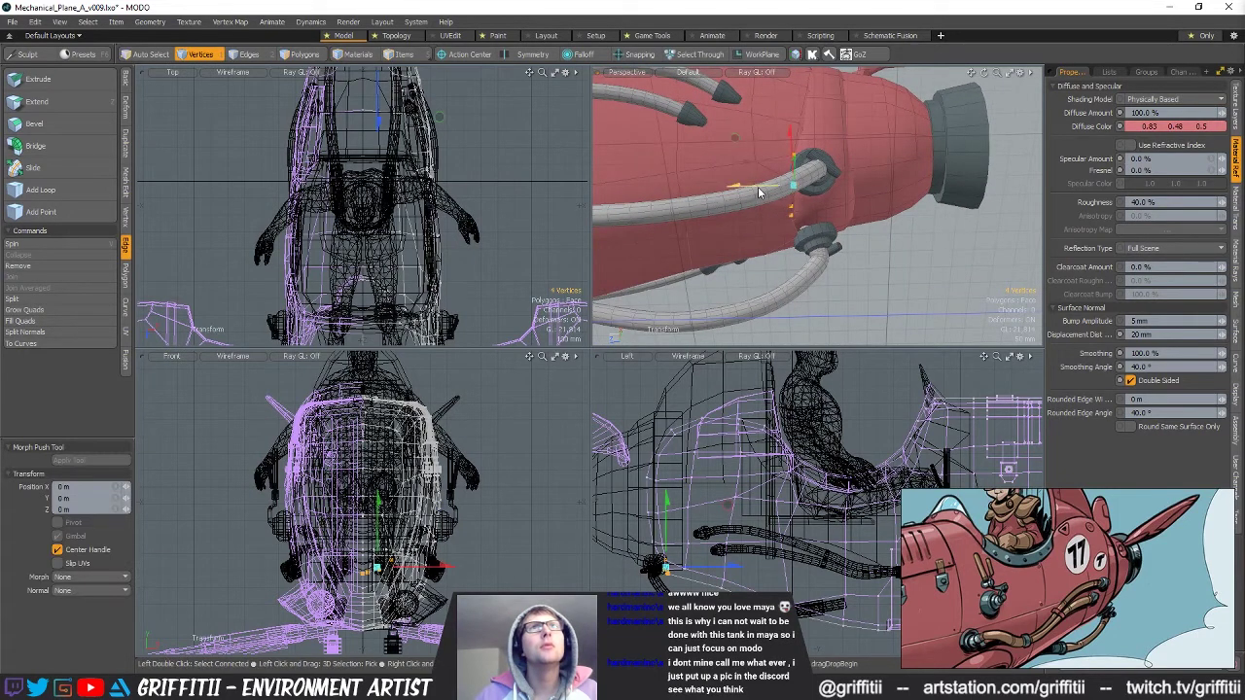
pyautogui.press('q')
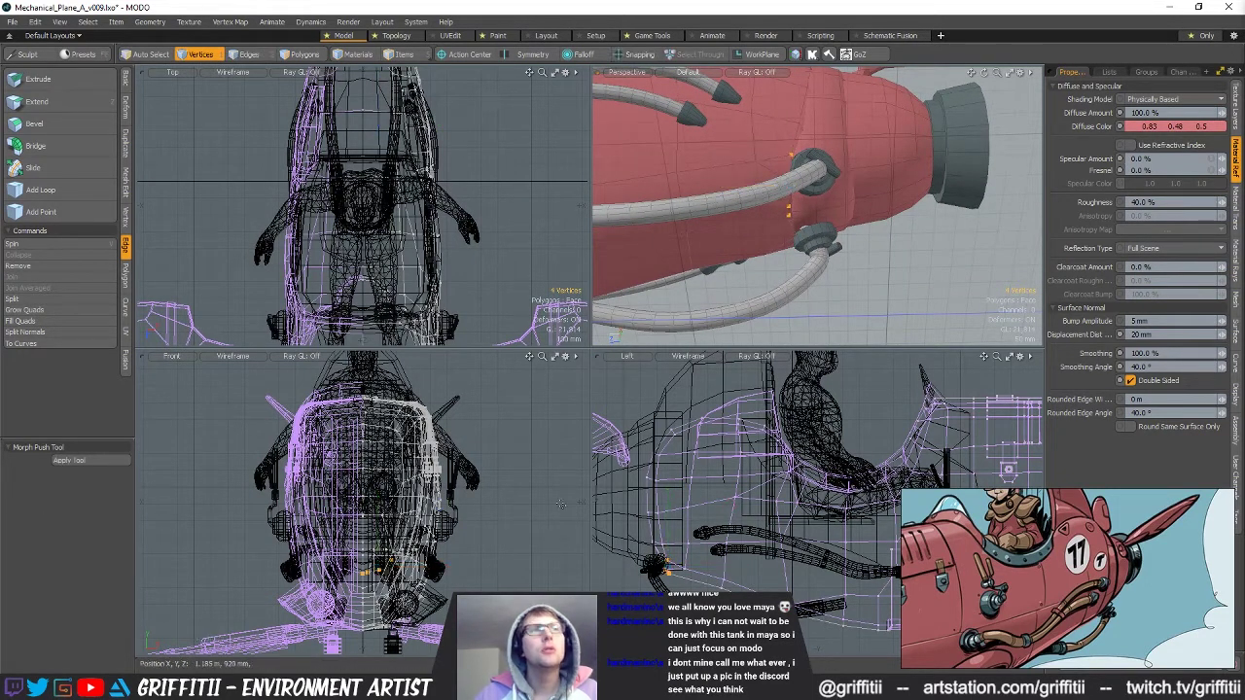
pyautogui.press('w')
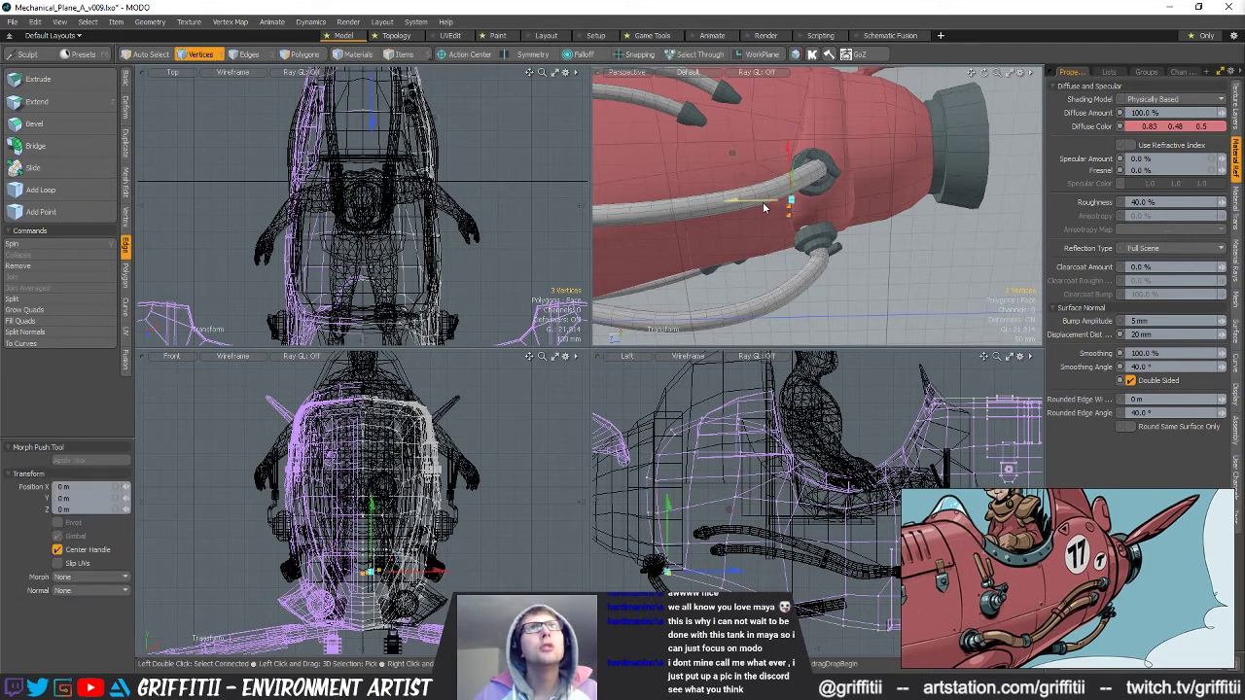
pyautogui.moveTo(728, 201); pyautogui.dragTo(721, 200)
pyautogui.keyDown('alt'); pyautogui.moveTo(778, 229); pyautogui.dragTo(822, 180); pyautogui.keyUp('alt')
pyautogui.scroll(2, 834, 153)
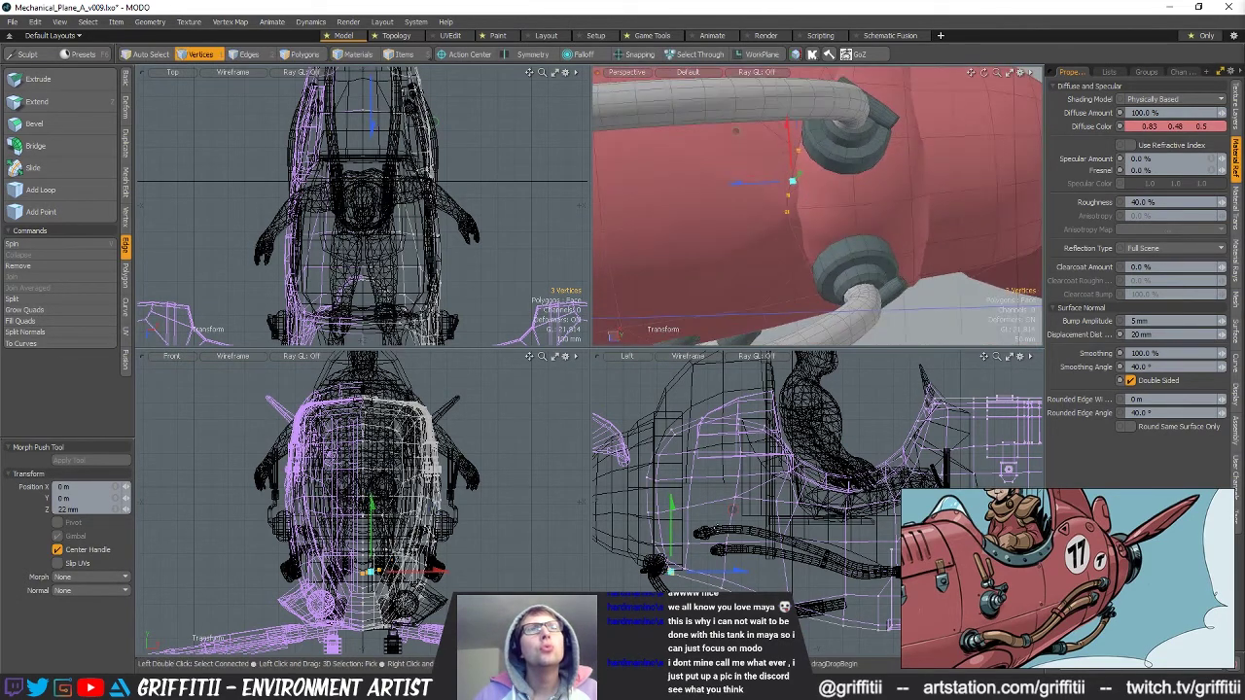
# Shift the single centreline vertex of the fuselage's underside edge along Z.
pyautogui.press('q')
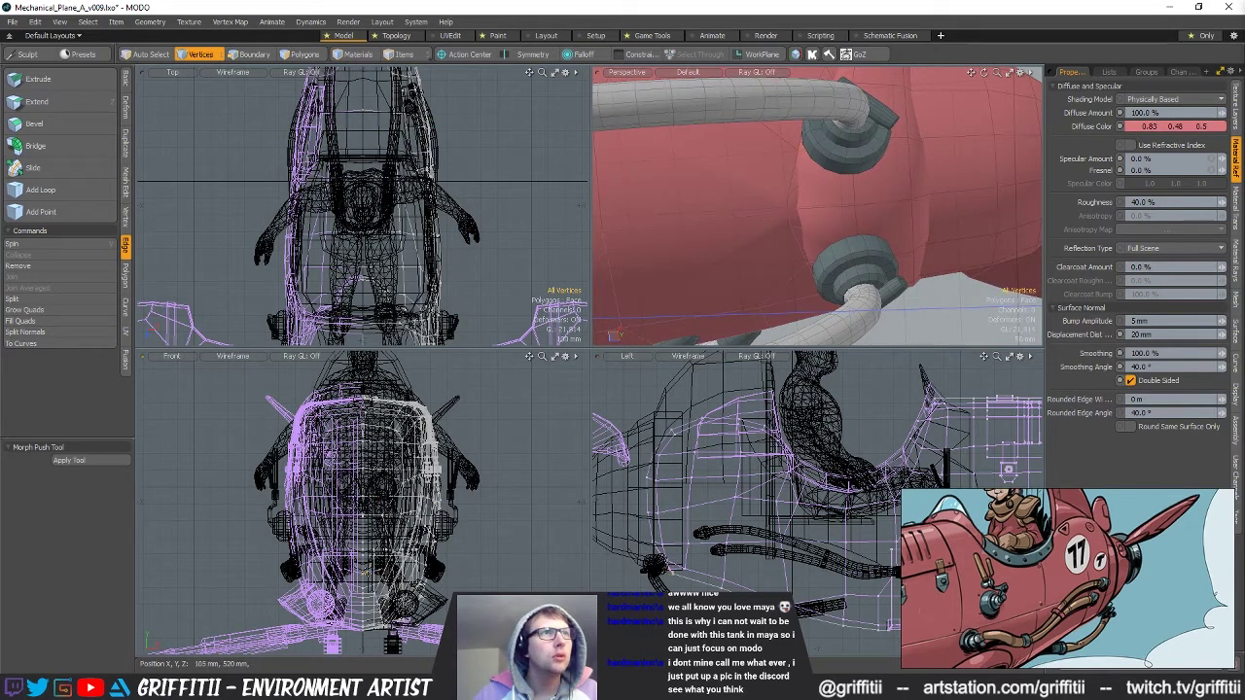
pyautogui.press('w')
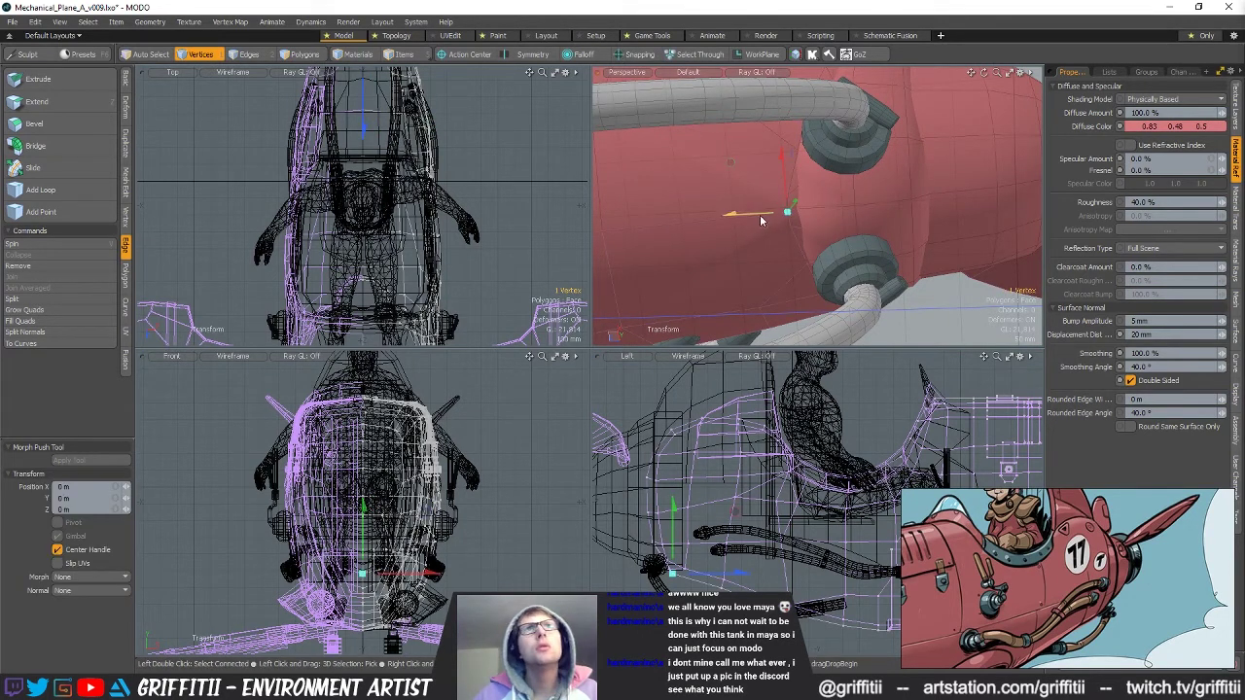
pyautogui.moveTo(732, 214); pyautogui.dragTo(823, 245)
pyautogui.press('q')
# Select all polygons of the round fitting and clamp at the end of the underside pipe, leaving the pipe out.
pyautogui.press('3')
pyautogui.press('Escape')
pyautogui.keyDown('shift'); pyautogui.click(812, 240); pyautogui.keyUp('shift')
pyautogui.keyDown('shift'); pyautogui.doubleClick(812, 240); pyautogui.keyUp('shift')
pyautogui.keyDown('shift'); pyautogui.doubleClick(814, 254); pyautogui.keyUp('shift')
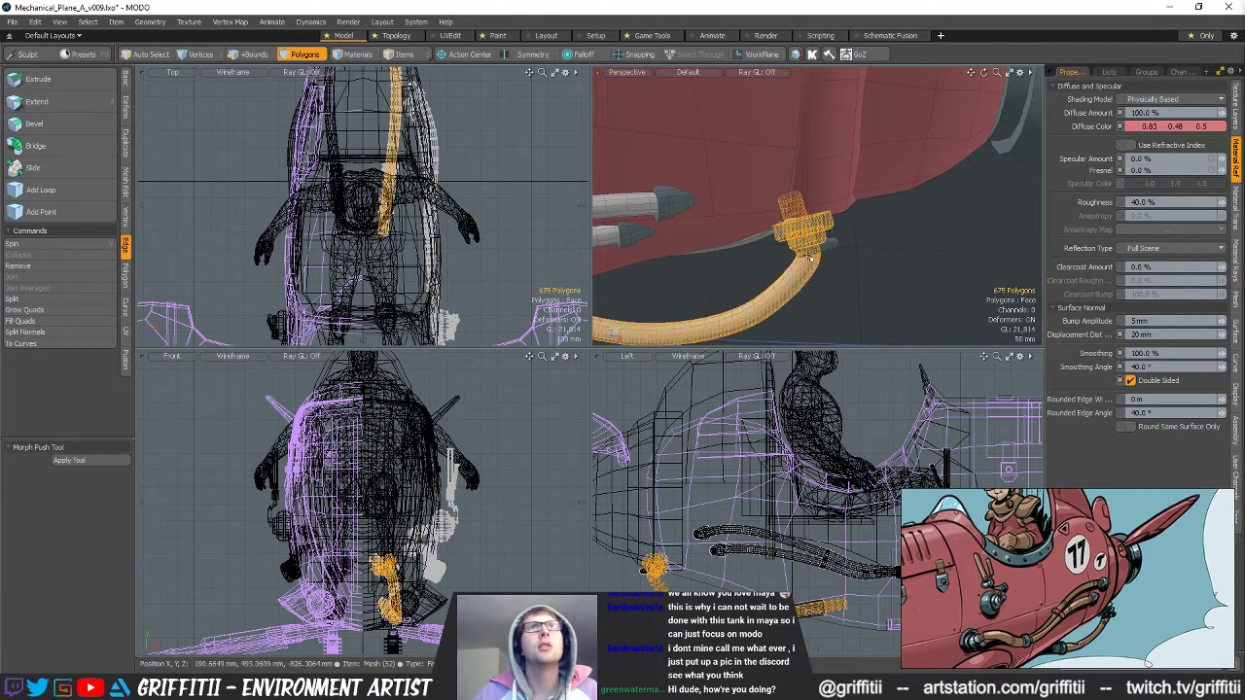
pyautogui.doubleClick(813, 247)
pyautogui.keyDown('shift'); pyautogui.doubleClick(813, 223); pyautogui.keyUp('shift')
pyautogui.keyDown('alt'); pyautogui.moveTo(857, 244); pyautogui.dragTo(818, 253); pyautogui.keyUp('alt')
# Move the round fitting and clamp against the fuselage underside using the Selection action centre, and clear the selection.
pyautogui.press('w')
pyautogui.scroll(3, 823, 245)
pyautogui.hotkey('alt', '1')
pyautogui.press('q')
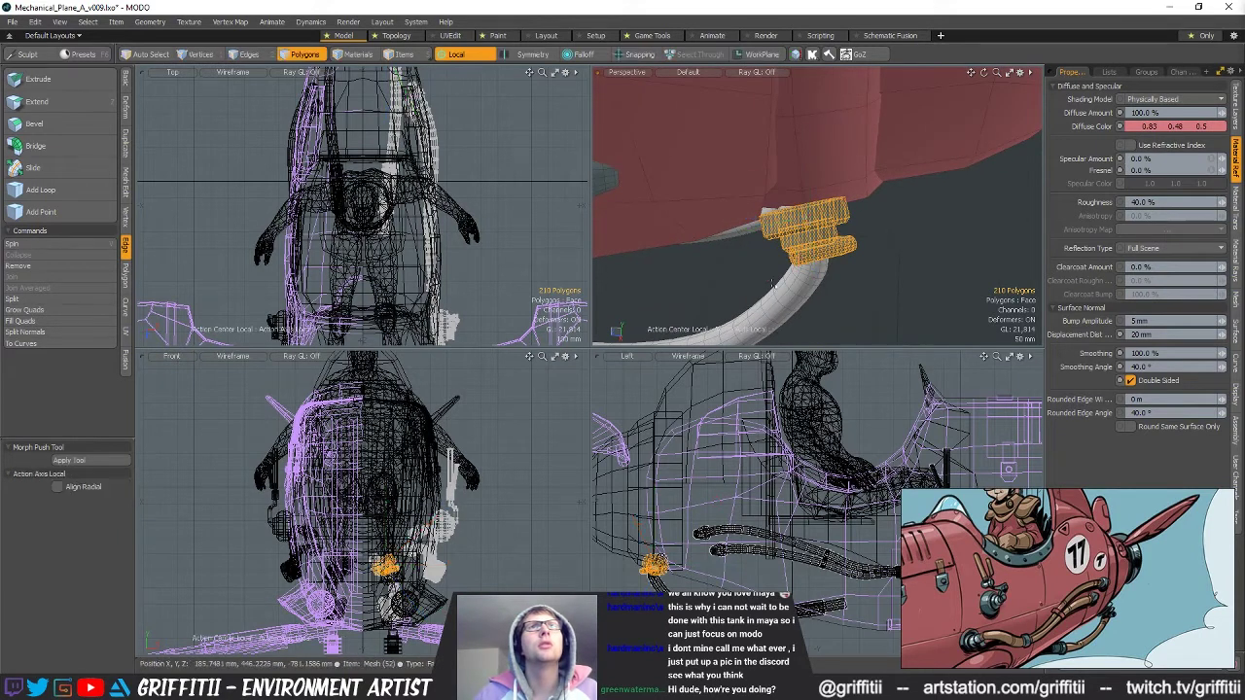
pyautogui.hotkey('alt', '2')
pyautogui.press('w')
pyautogui.moveTo(843, 264); pyautogui.dragTo(800, 242)
pyautogui.press('q')
pyautogui.click(939, 174)
pyautogui.scroll(-5, 936, 177)
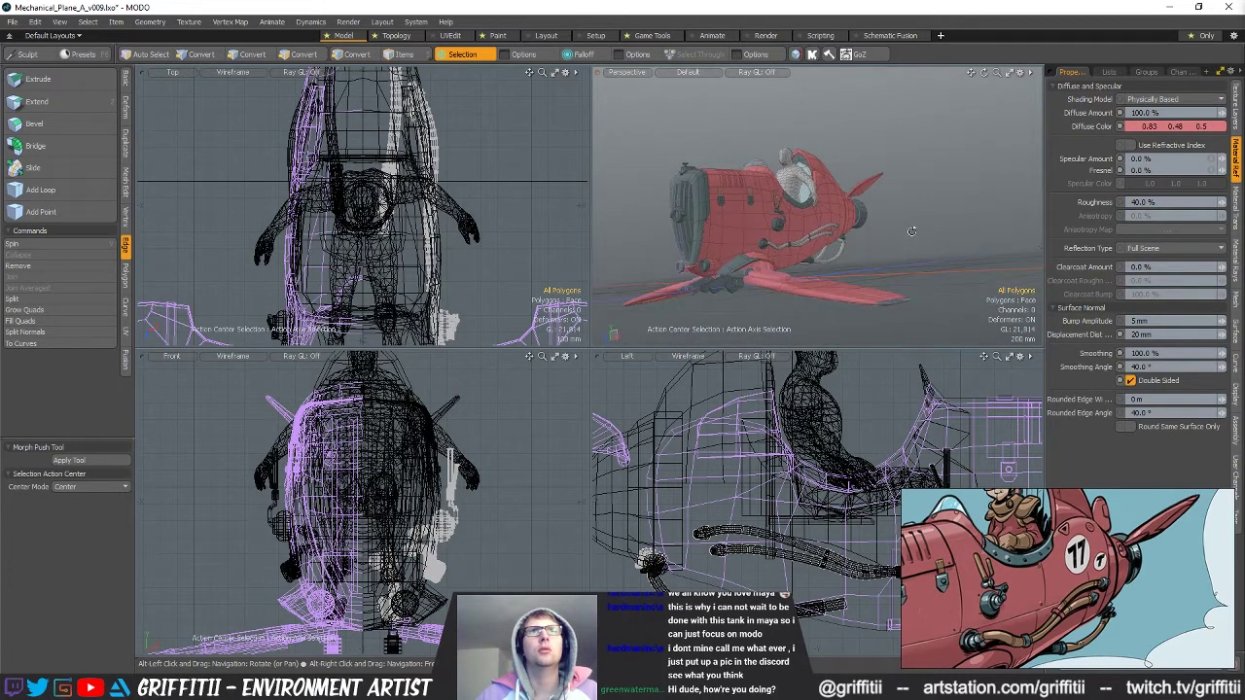
# Reposition two vertices of the fuselage mesh's bottom edge beside the underside pipe fitting with the transform tool.
pyautogui.keyDown('alt'); pyautogui.moveTo(889, 215); pyautogui.dragTo(834, 243); pyautogui.keyUp('alt')
pyautogui.scroll(4, 896, 254)
pyautogui.scroll(-2, 859, 205)
pyautogui.scroll(4, 823, 245)
pyautogui.keyDown('alt'); pyautogui.moveTo(920, 261); pyautogui.dragTo(891, 255); pyautogui.keyUp('alt')
pyautogui.press('5')
pyautogui.press('1')
pyautogui.moveTo(773, 541)
pyautogui.keyDown('alt'); pyautogui.keyDown('shift'); pyautogui.mouseDown()
pyautogui.moveTo(848, 498)
pyautogui.moveTo(753, 553)
pyautogui.mouseUp(); pyautogui.keyUp('shift'); pyautogui.keyUp('alt')
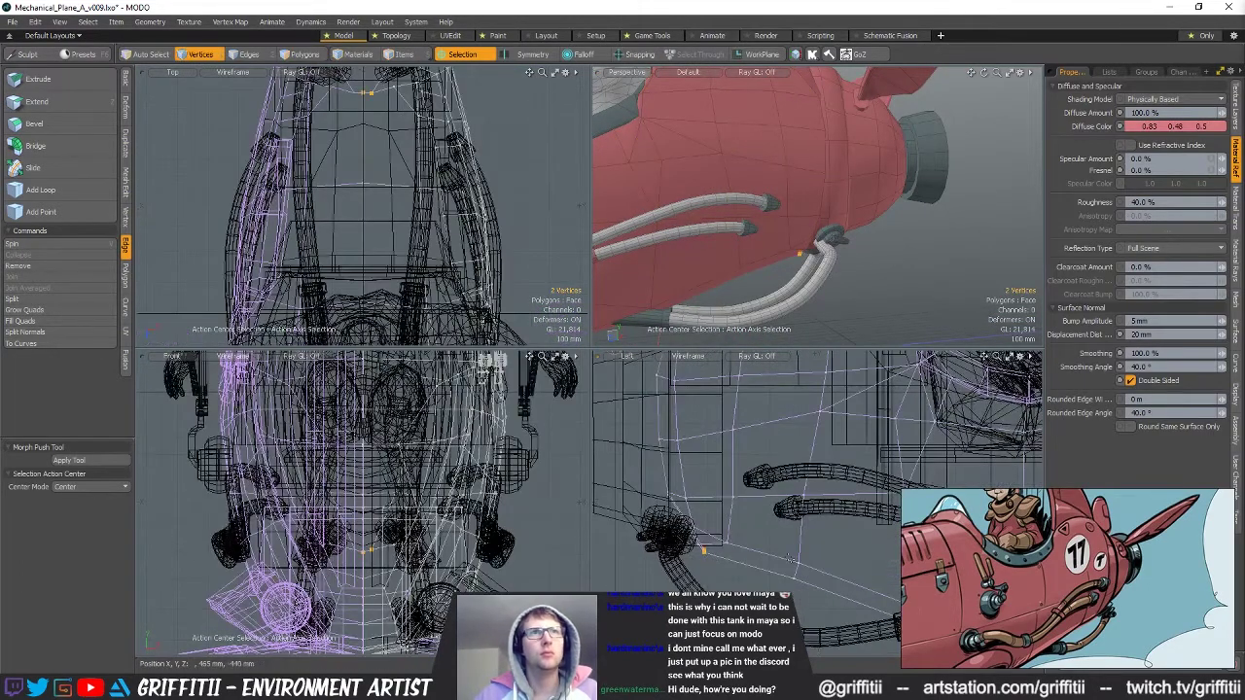
pyautogui.press('w')
pyautogui.press('q')
pyautogui.press('w')
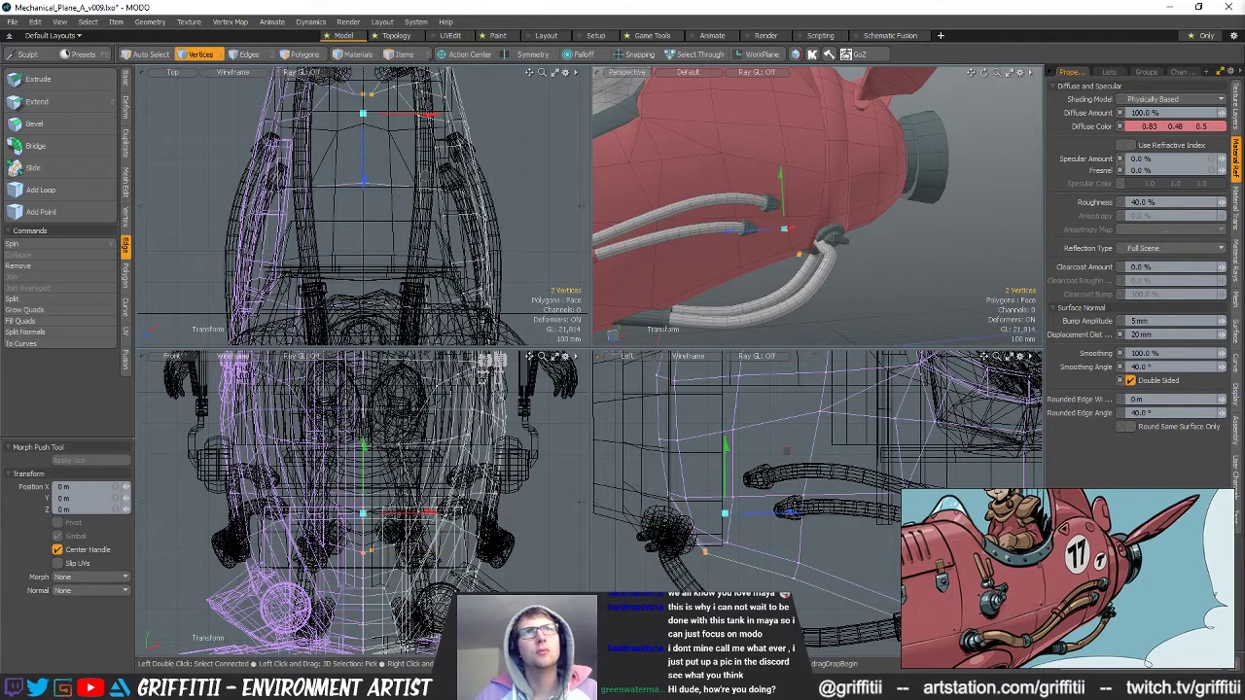
pyautogui.press('q')
# Adjust the two underside vertices again near the fittings and select the long diagonal fuselage edge next to them.
pyautogui.keyDown('alt'); pyautogui.moveTo(823, 326); pyautogui.dragTo(784, 200); pyautogui.keyUp('alt')
pyautogui.scroll(5, 850, 289)
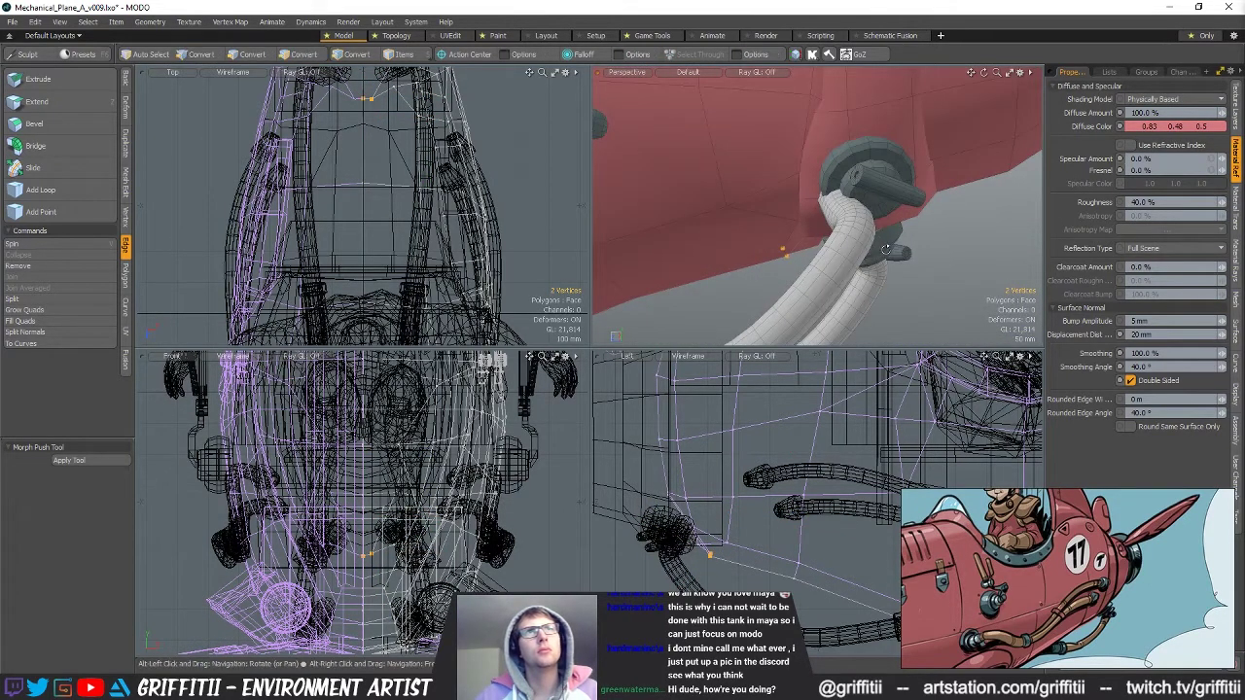
pyautogui.press('w')
pyautogui.keyDown('alt'); pyautogui.moveTo(832, 272); pyautogui.dragTo(807, 179); pyautogui.keyUp('alt')
pyautogui.press('q')
pyautogui.press('2')
pyautogui.press('3')
pyautogui.click(724, 176)
pyautogui.press('1')
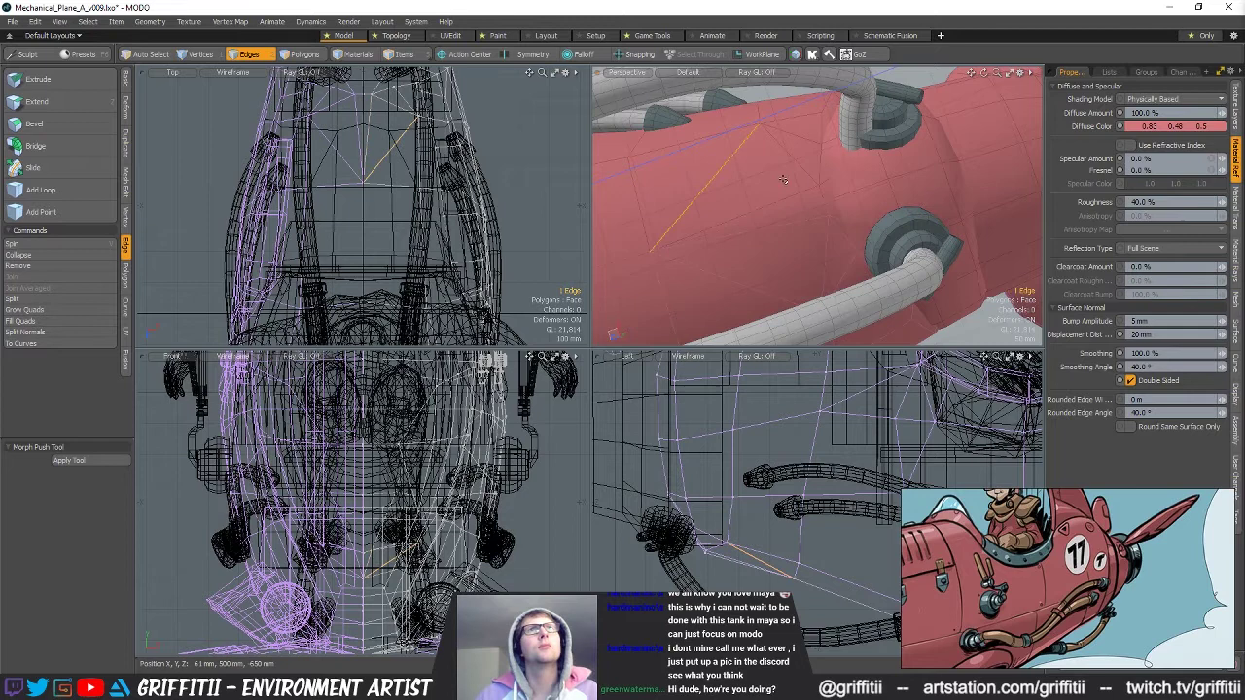
# Move two underside vertices about -3.3 mm in X and 7.6 mm in Y with the action centre set to Selection.
pyautogui.keyDown('alt'); pyautogui.moveTo(855, 198); pyautogui.dragTo(809, 128); pyautogui.keyUp('alt')
pyautogui.press('space')
pyautogui.press('space')
pyautogui.press('w')
pyautogui.press('space')
pyautogui.press('w')
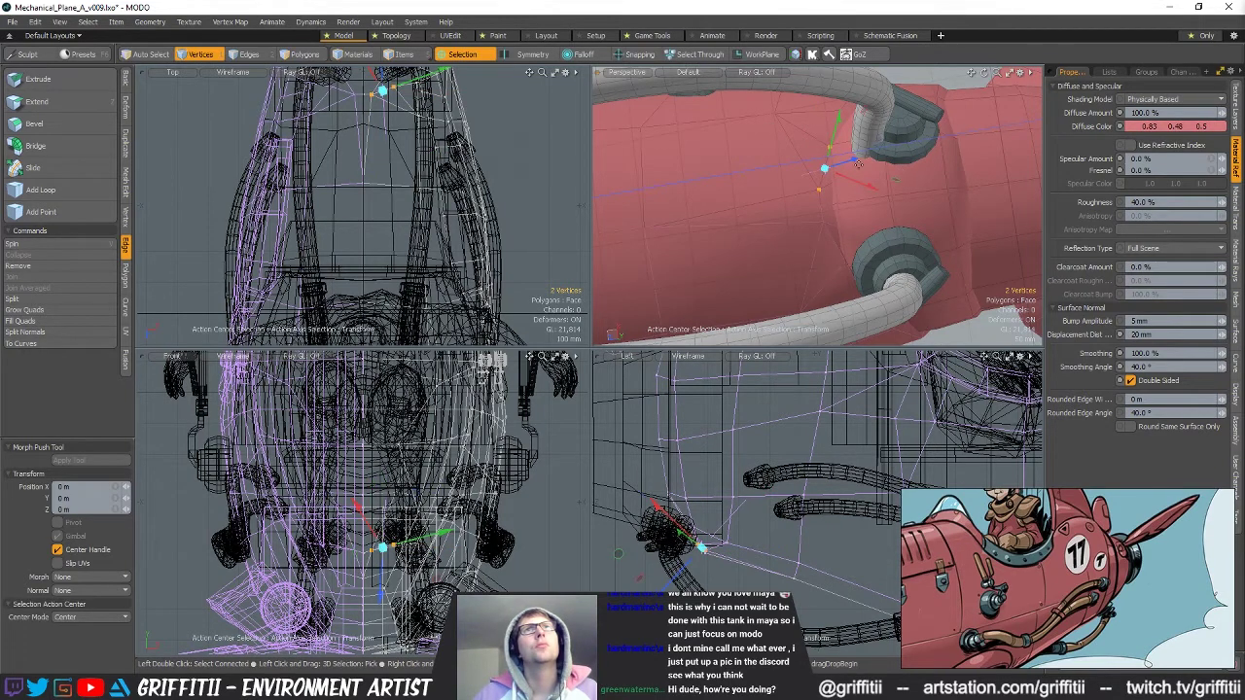
pyautogui.keyDown('alt'); pyautogui.moveTo(880, 152); pyautogui.dragTo(887, 141); pyautogui.keyUp('alt')
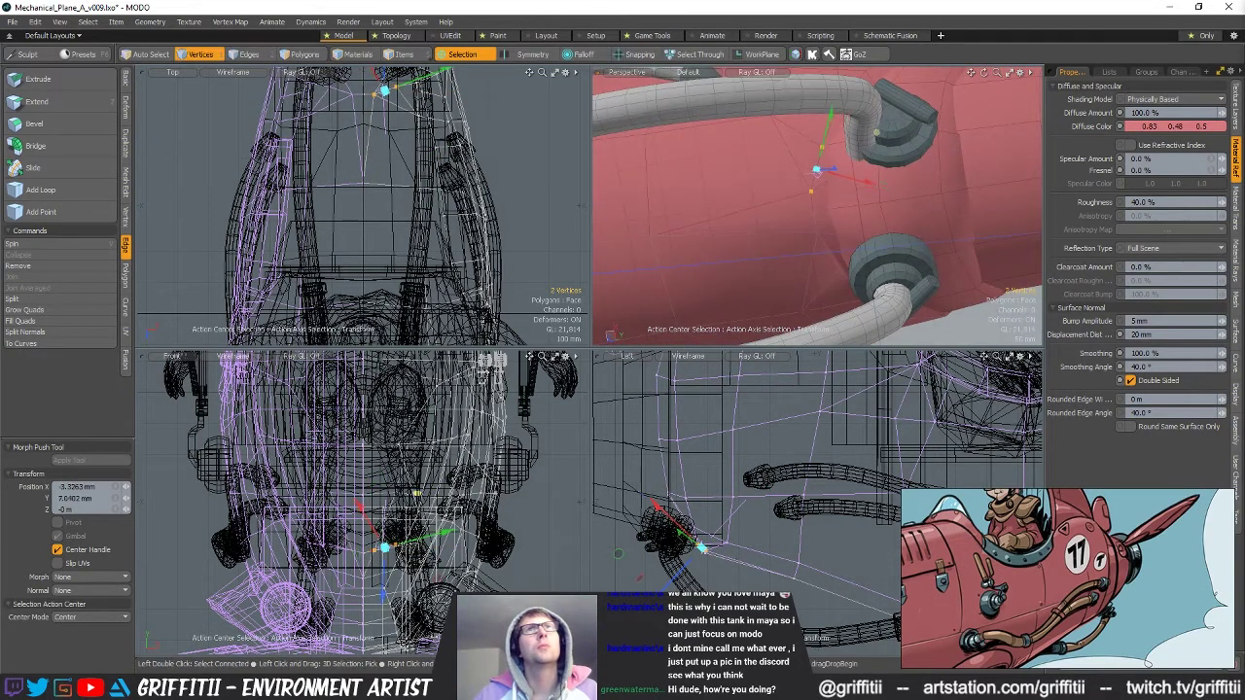
pyautogui.keyDown('alt'); pyautogui.moveTo(795, 189); pyautogui.dragTo(827, 203); pyautogui.keyUp('alt')
# Examine the fuselage polygon and short diagonal edge beside the round pipe fitting on the underside.
pyautogui.press('space')
pyautogui.click(853, 109)
pyautogui.keyDown('alt'); pyautogui.moveTo(853, 109); pyautogui.dragTo(845, 155); pyautogui.keyUp('alt')
pyautogui.press('space')
pyautogui.press('space')
pyautogui.click(853, 156)
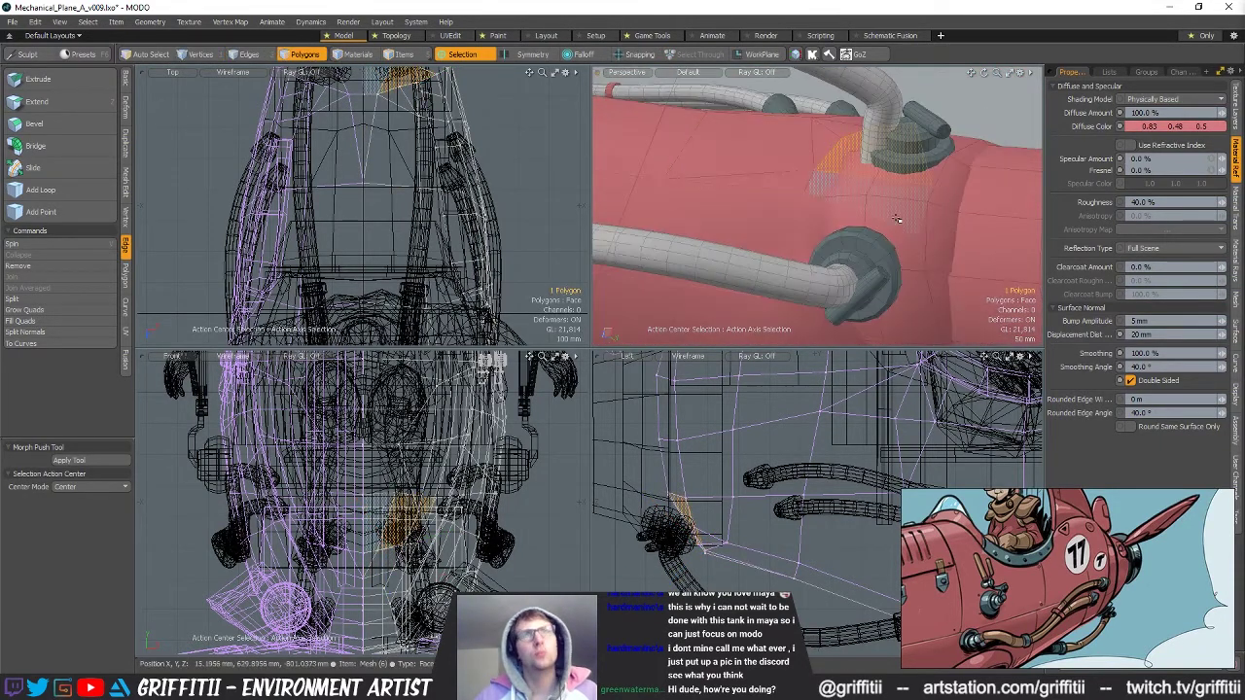
pyautogui.keyDown('alt'); pyautogui.moveTo(825, 147); pyautogui.dragTo(843, 148); pyautogui.keyUp('alt')
pyautogui.press('space')
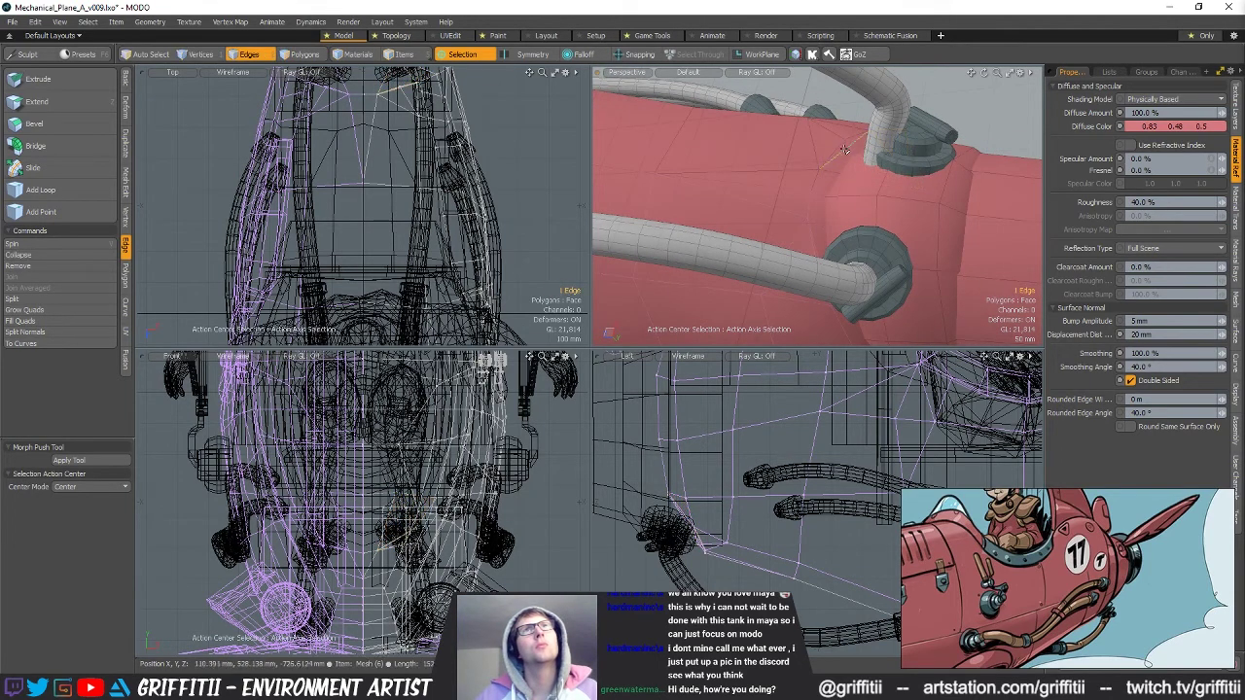
pyautogui.press('f')
pyautogui.click(747, 256)
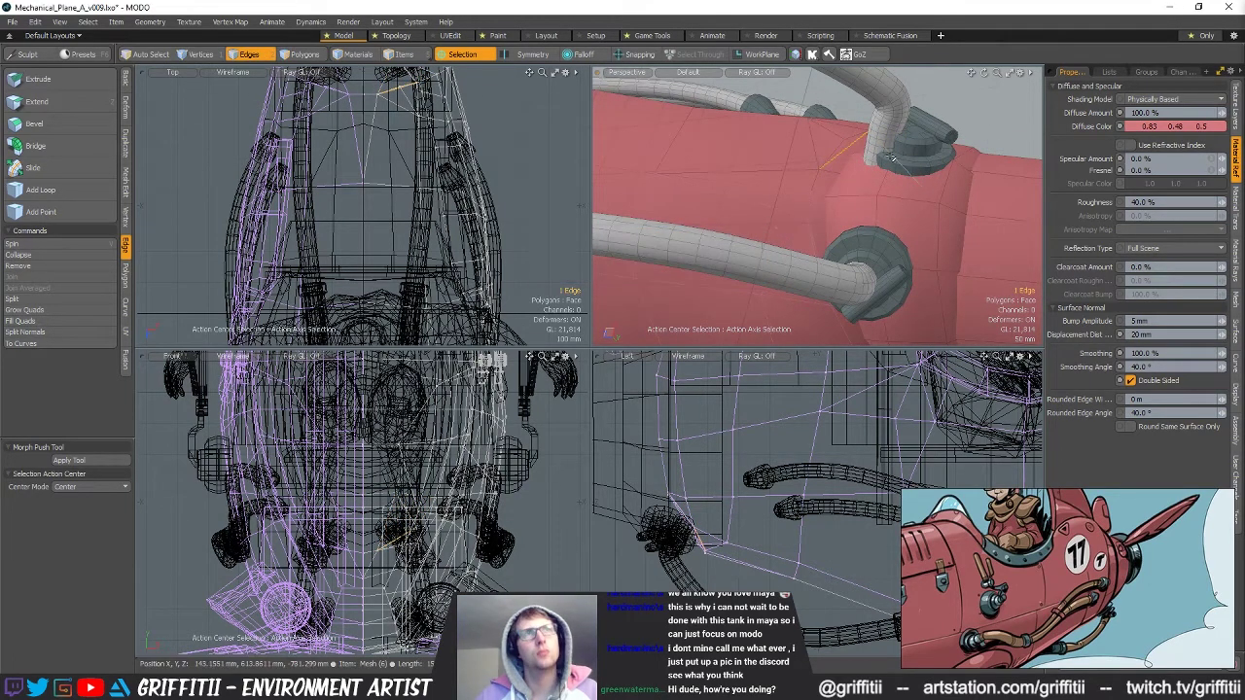
pyautogui.click(890, 156)
pyautogui.keyDown('alt'); pyautogui.moveTo(891, 155); pyautogui.dragTo(832, 198); pyautogui.keyUp('alt')
pyautogui.press('space')
pyautogui.scroll(-5, 784, 183)
pyautogui.press('space')
# Delete the polygons of the outdated round fitting and clamp on the opposite underside pipe.
pyautogui.keyDown('alt'); pyautogui.moveTo(915, 249); pyautogui.dragTo(822, 222); pyautogui.keyUp('alt')
pyautogui.keyDown('alt'); pyautogui.moveTo(830, 212); pyautogui.dragTo(872, 165); pyautogui.keyUp('alt')
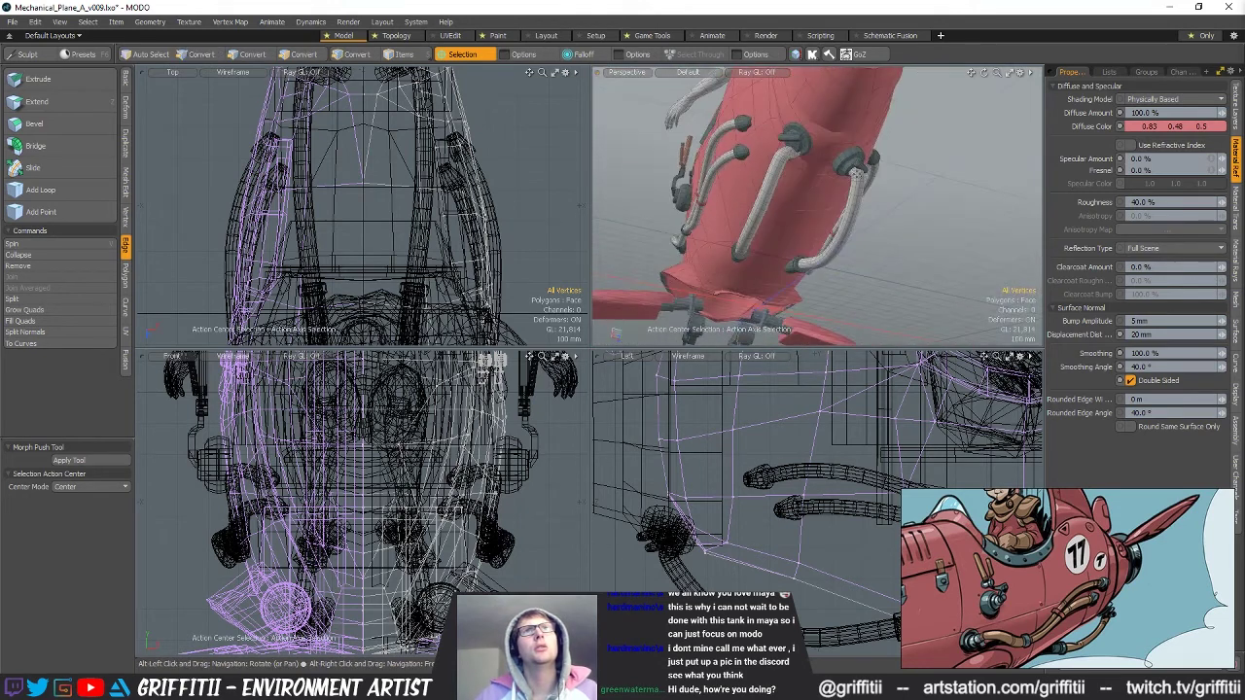
pyautogui.press('5')
pyautogui.click(858, 162)
pyautogui.press('3')
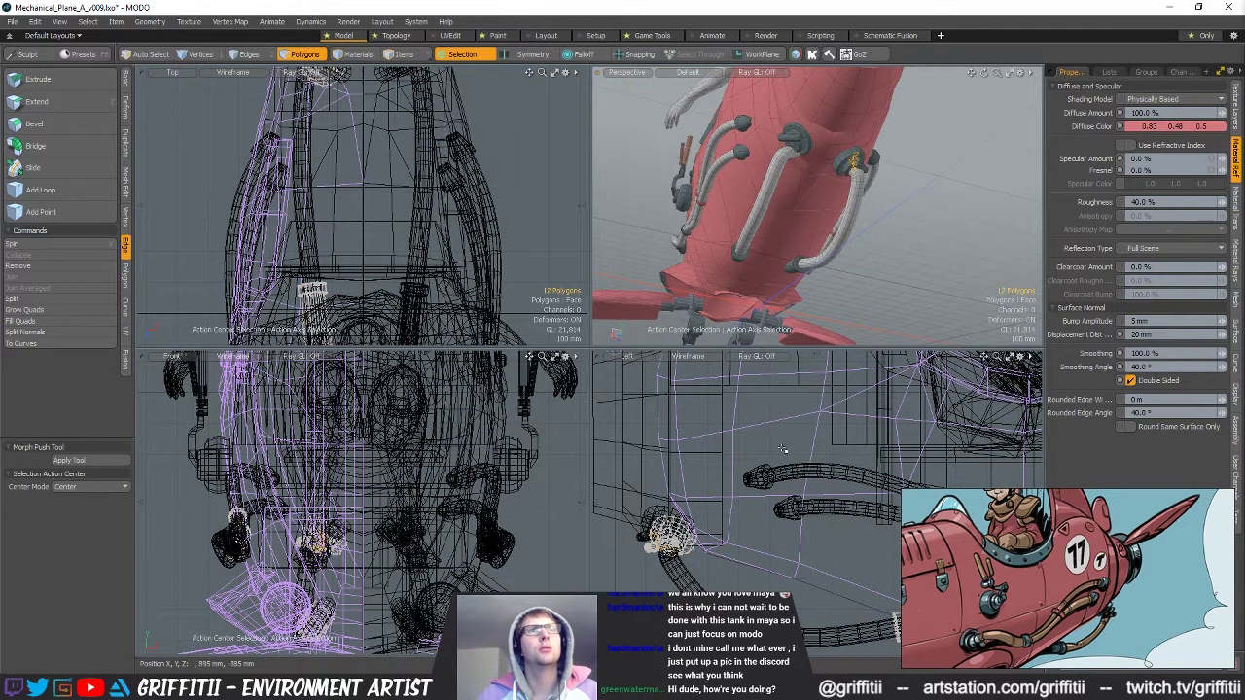
pyautogui.moveTo(591, 584); pyautogui.dragTo(807, 572, button='right')
pyautogui.press('Delete')
# Mirror the round fitting and its clamp across the X axis onto the opposite underside pipe.
pyautogui.press('5')
pyautogui.click(803, 139)
pyautogui.press('3')
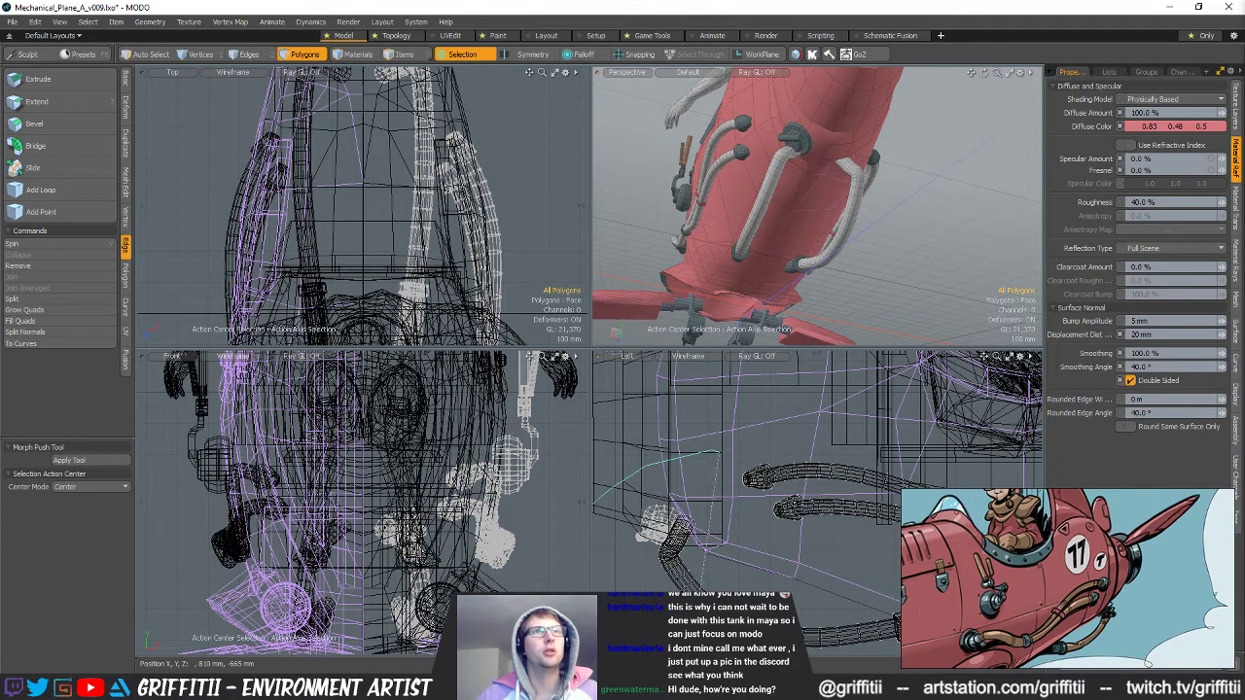
pyautogui.moveTo(721, 451); pyautogui.dragTo(707, 578, button='right')
pyautogui.doubleClick(800, 135)
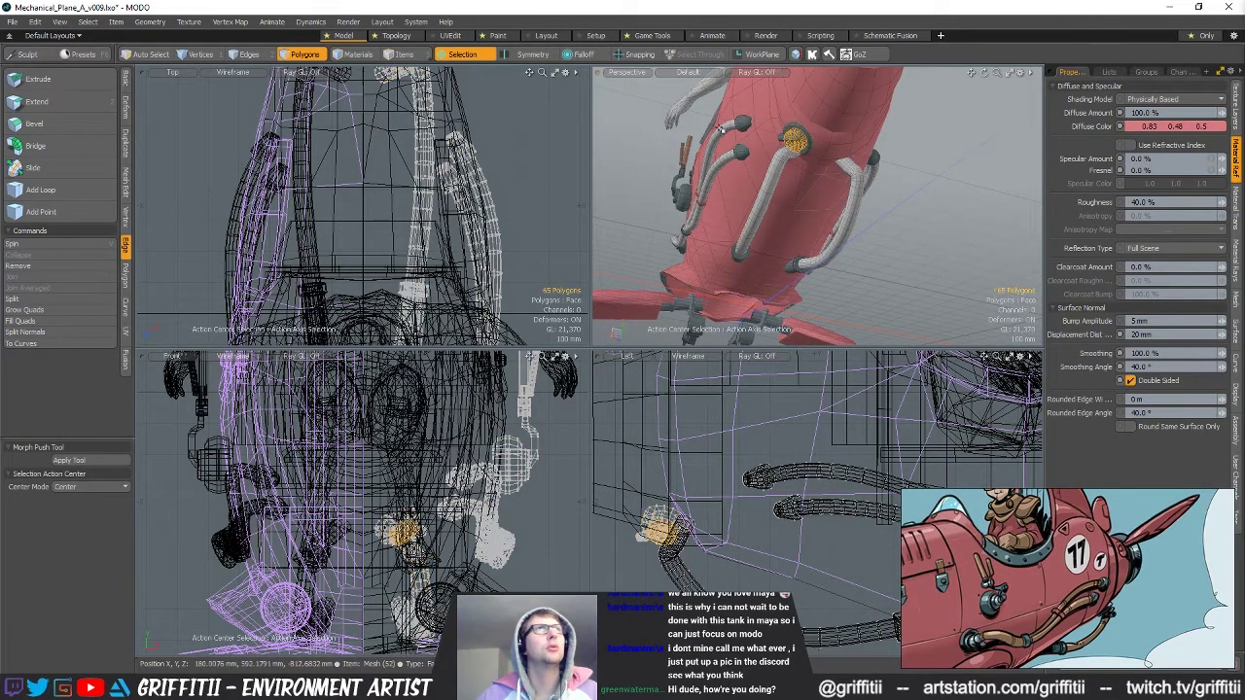
pyautogui.hotkey('shift', 'a')
pyautogui.keyDown('alt'); pyautogui.moveTo(849, 189); pyautogui.dragTo(883, 175); pyautogui.keyUp('alt')
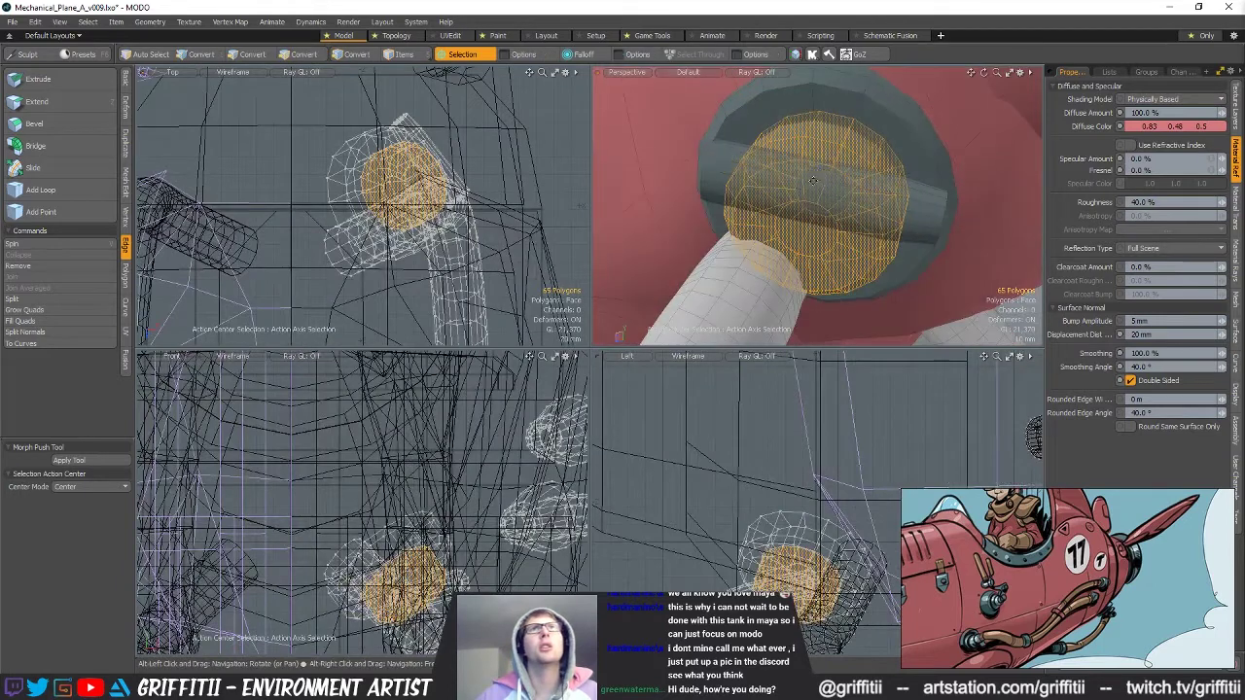
pyautogui.keyDown('shift'); pyautogui.doubleClick(828, 110); pyautogui.keyUp('shift')
pyautogui.scroll(-4, 830, 117)
pyautogui.keyDown('alt'); pyautogui.moveTo(830, 117); pyautogui.dragTo(885, 229); pyautogui.keyUp('alt')
pyautogui.hotkey('shift', 'v')
pyautogui.click(108, 464)
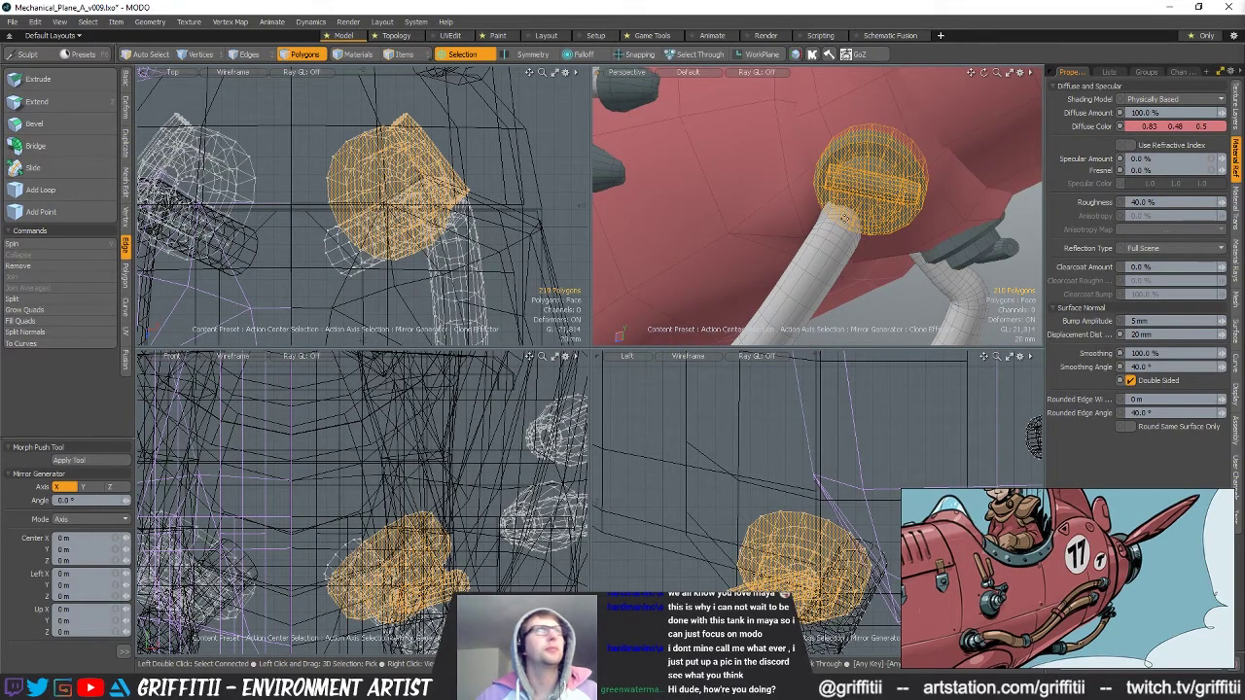
pyautogui.press('q')
pyautogui.click(930, 316)
pyautogui.scroll(-5, 924, 306)
pyautogui.keyDown('alt'); pyautogui.moveTo(925, 306); pyautogui.dragTo(825, 197); pyautogui.keyUp('alt')
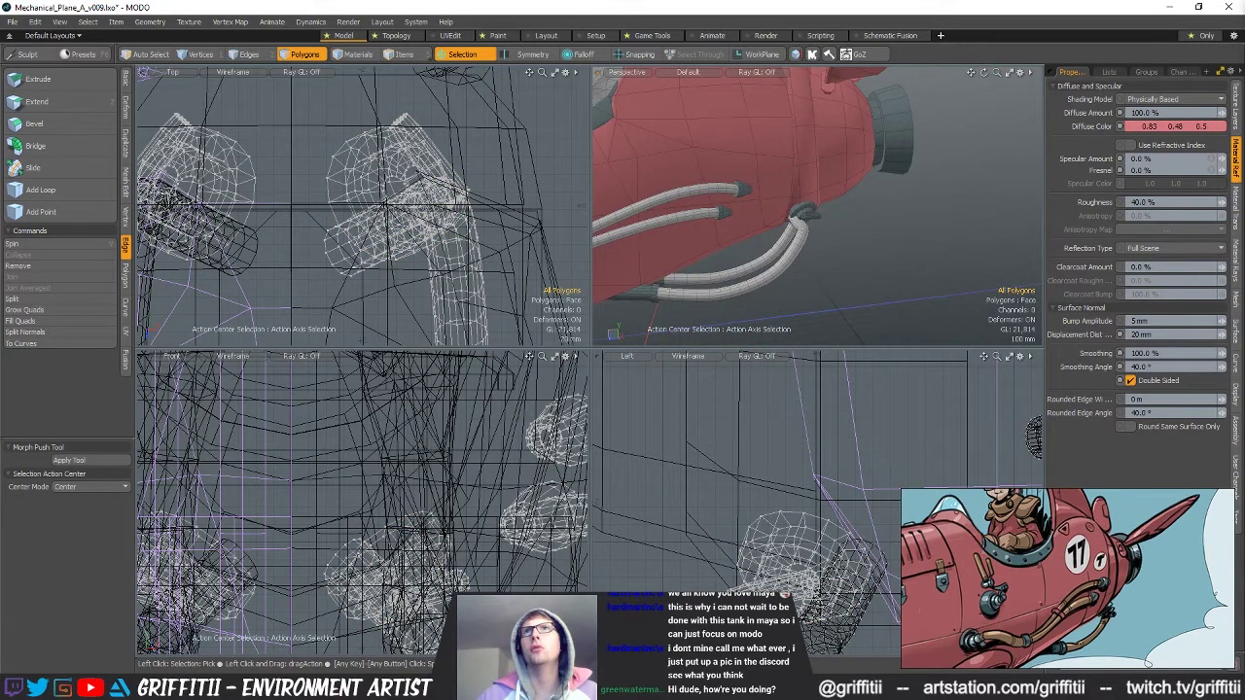
pyautogui.hotkey('ctrl', 'v')
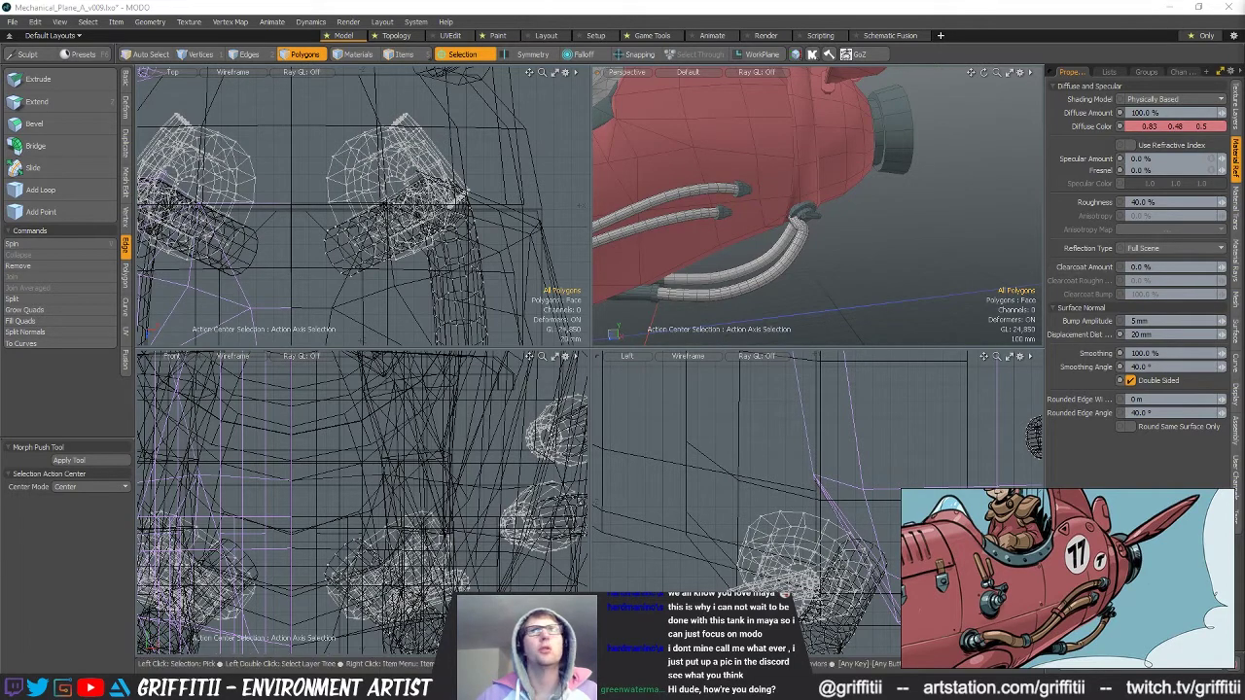
pyautogui.hotkey('ctrl', 'z')
pyautogui.press('Delete')
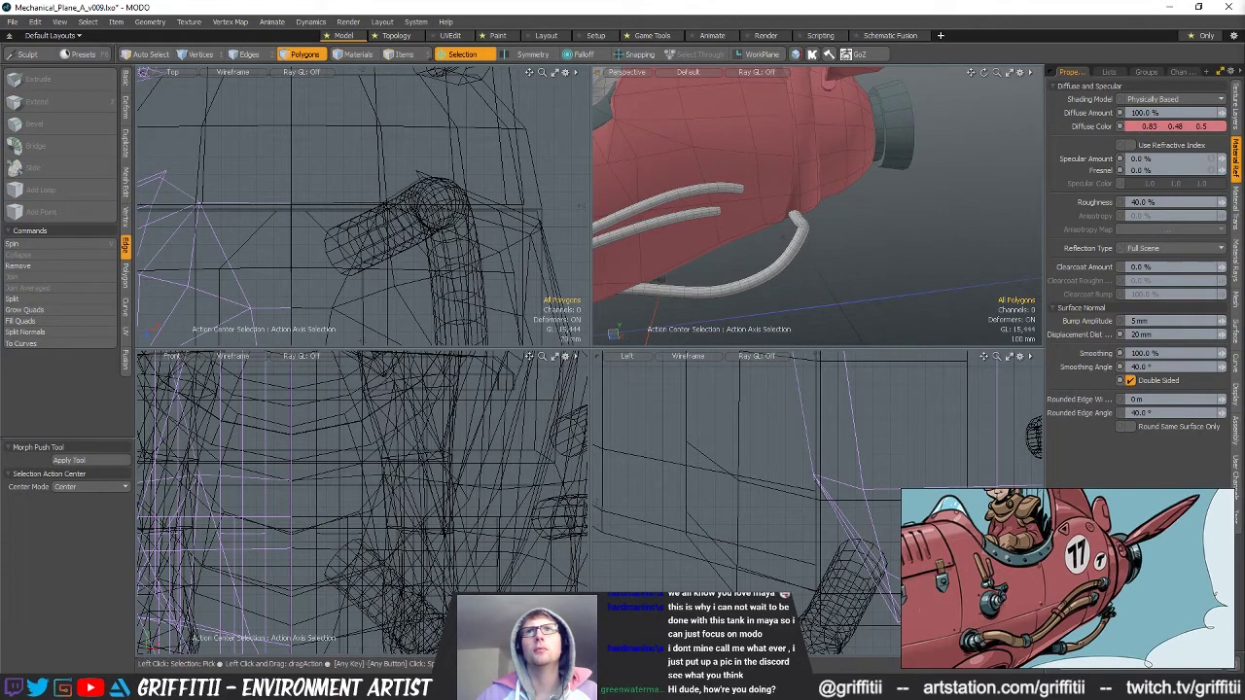
pyautogui.hotkey('ctrl', 'z')
# Move and rotate the three end vertices of the underside pipe curve so the pipe runs into the round fitting.
pyautogui.scroll(3, 797, 225)
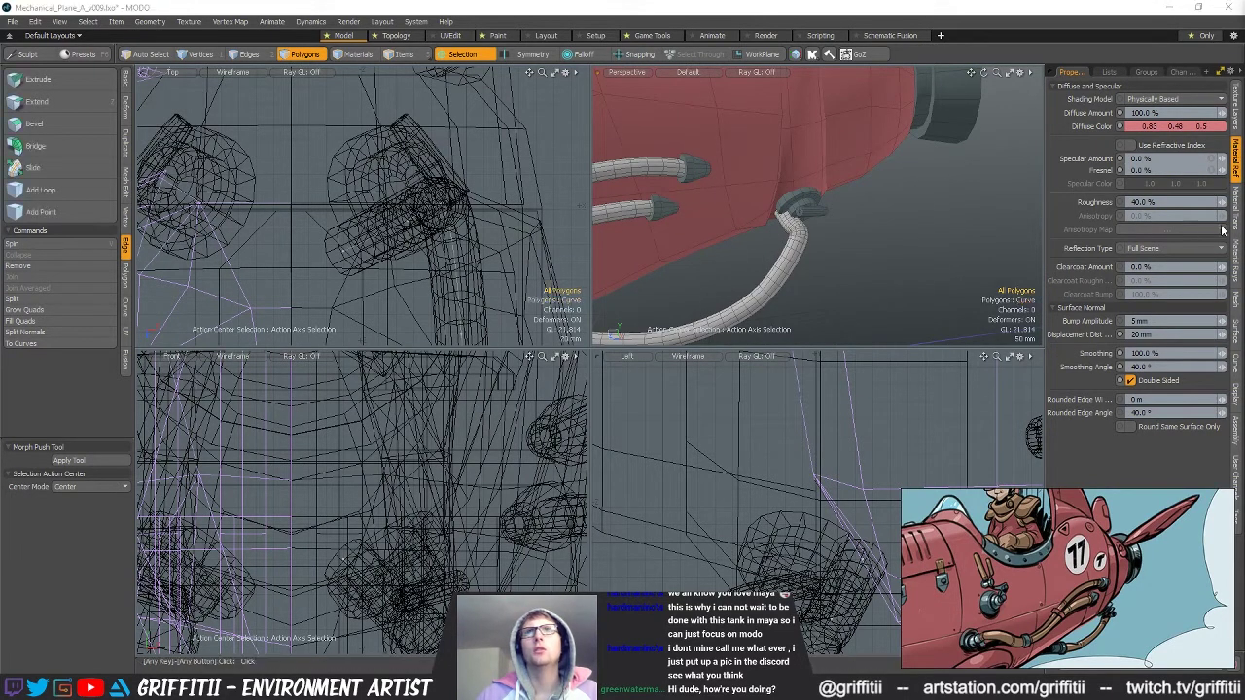
pyautogui.press('1')
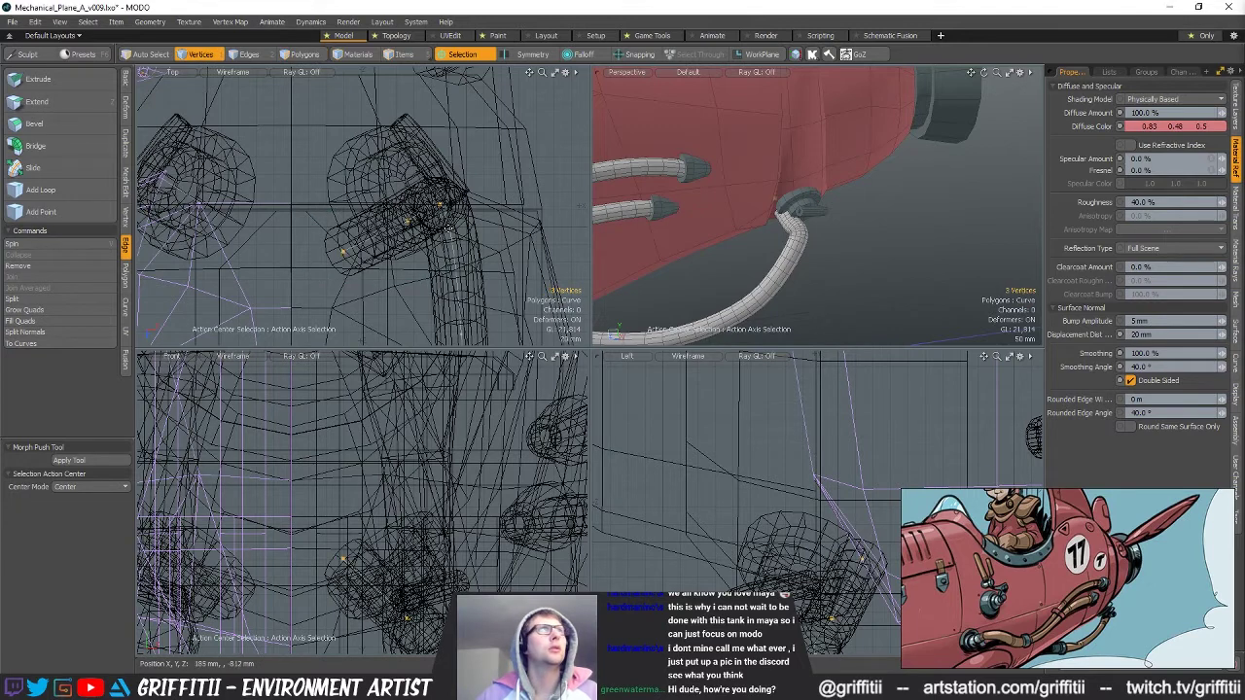
pyautogui.press('w')
pyautogui.keyDown('ctrl'); pyautogui.keyDown('alt'); pyautogui.moveTo(691, 185); pyautogui.dragTo(786, 163); pyautogui.keyUp('alt'); pyautogui.keyUp('ctrl')
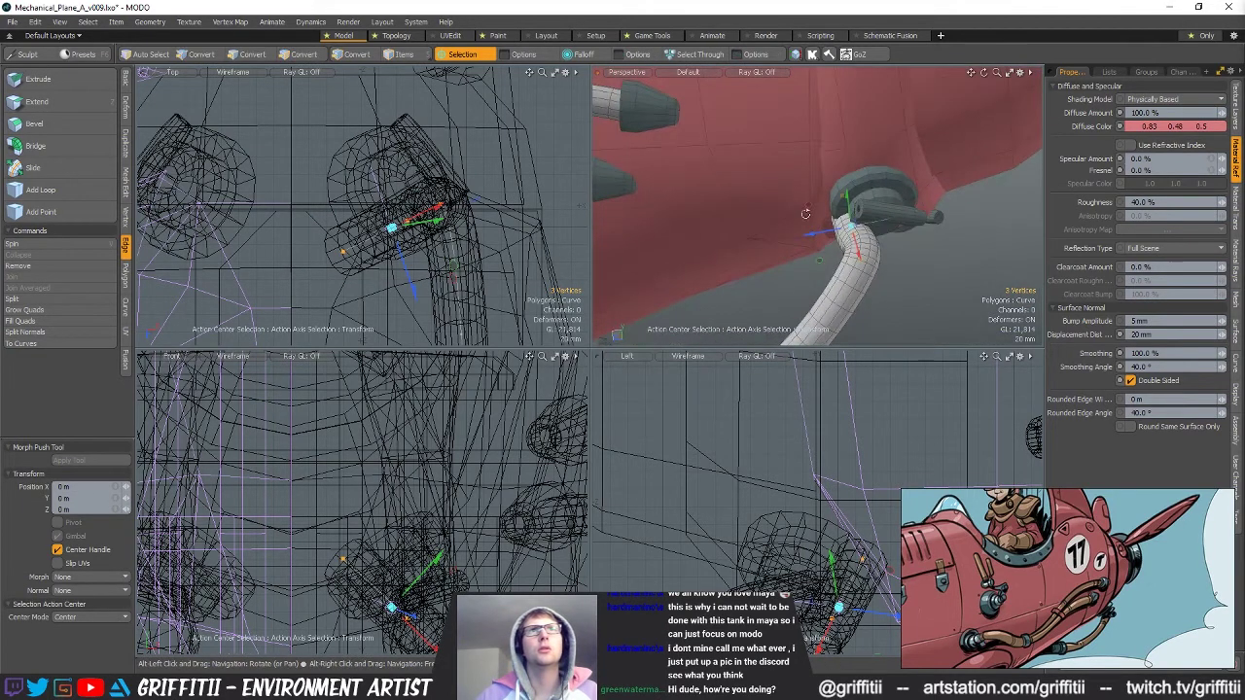
pyautogui.moveTo(816, 242)
pyautogui.mouseDown()
pyautogui.moveTo(855, 234)
pyautogui.moveTo(900, 261)
pyautogui.moveTo(850, 256)
pyautogui.moveTo(887, 282)
pyautogui.moveTo(786, 205)
pyautogui.moveTo(839, 189)
pyautogui.moveTo(811, 240)
pyautogui.moveTo(814, 222)
pyautogui.mouseUp()
pyautogui.press('e')
pyautogui.press('w')
pyautogui.keyDown('alt'); pyautogui.moveTo(813, 223); pyautogui.dragTo(683, 225); pyautogui.keyUp('alt')
pyautogui.press('e')
pyautogui.press('w')
pyautogui.moveTo(758, 180); pyautogui.dragTo(700, 269)
pyautogui.scroll(-6, 700, 269)
pyautogui.press('space')
pyautogui.press('space')
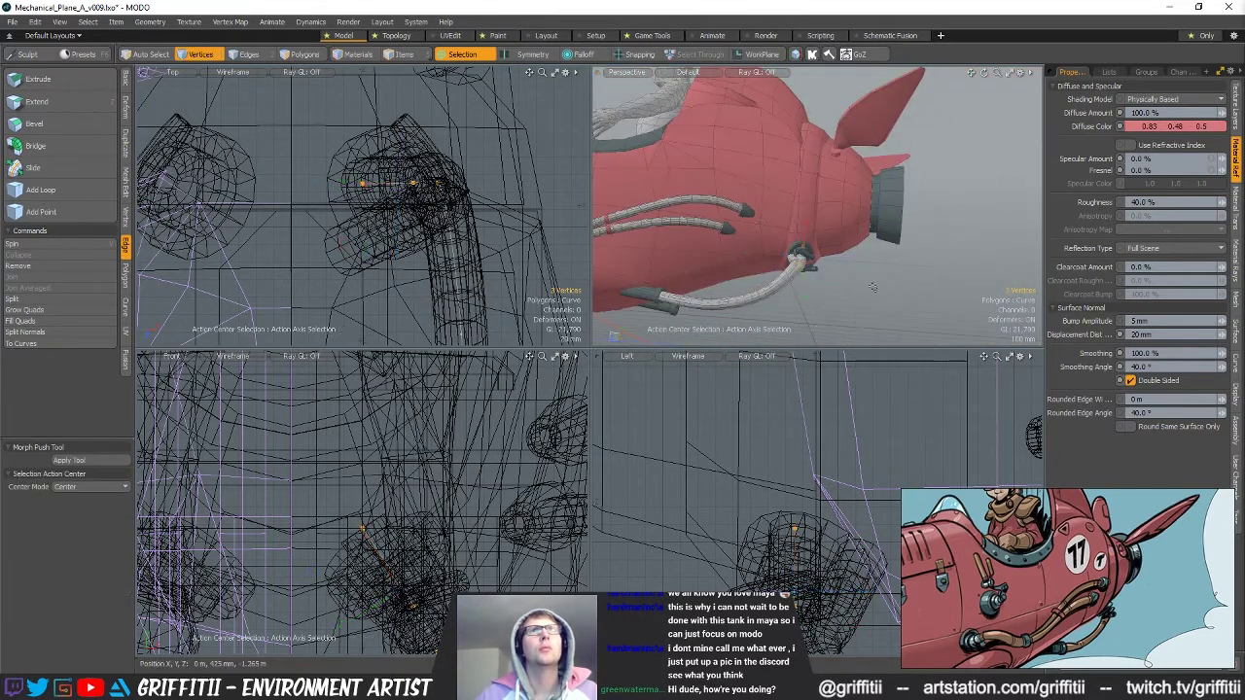
# Select the reshaped underside pipe's polygons and undo the most recent changes.
pyautogui.scroll(3, 778, 277)
pyautogui.keyDown('alt'); pyautogui.moveTo(779, 277); pyautogui.dragTo(842, 292); pyautogui.keyUp('alt')
pyautogui.press('space')
pyautogui.press('space')
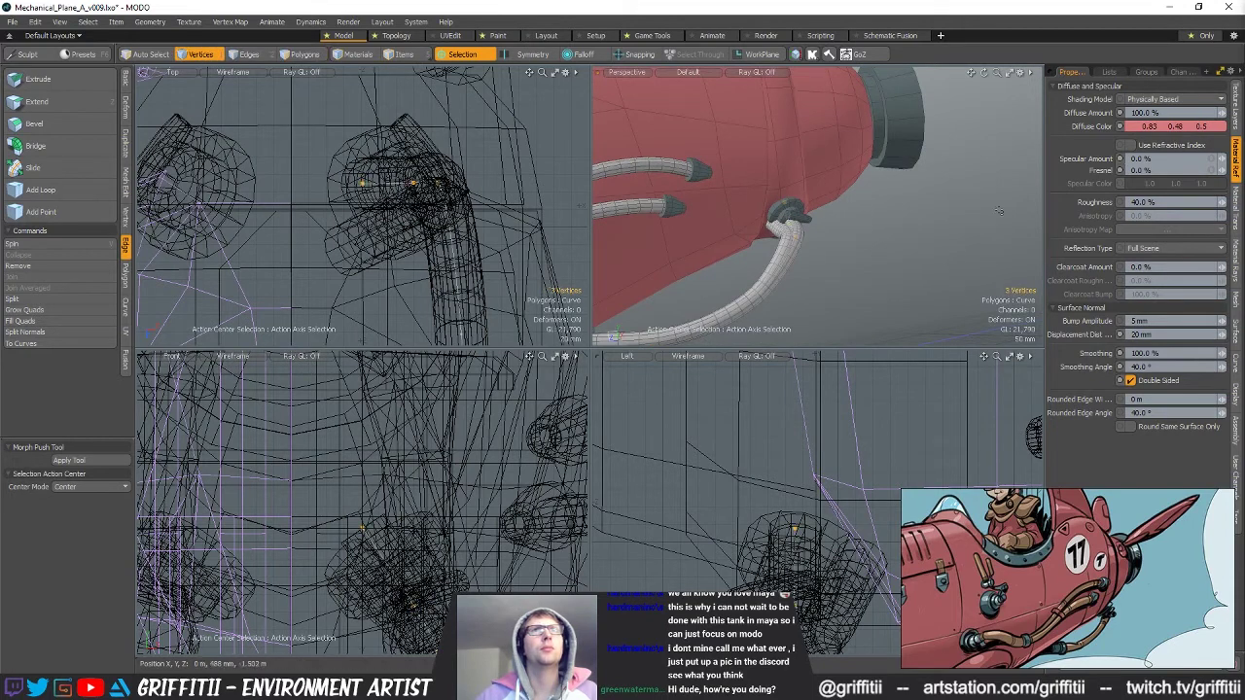
pyautogui.press('space')
pyautogui.press('space')
pyautogui.doubleClick(798, 238)
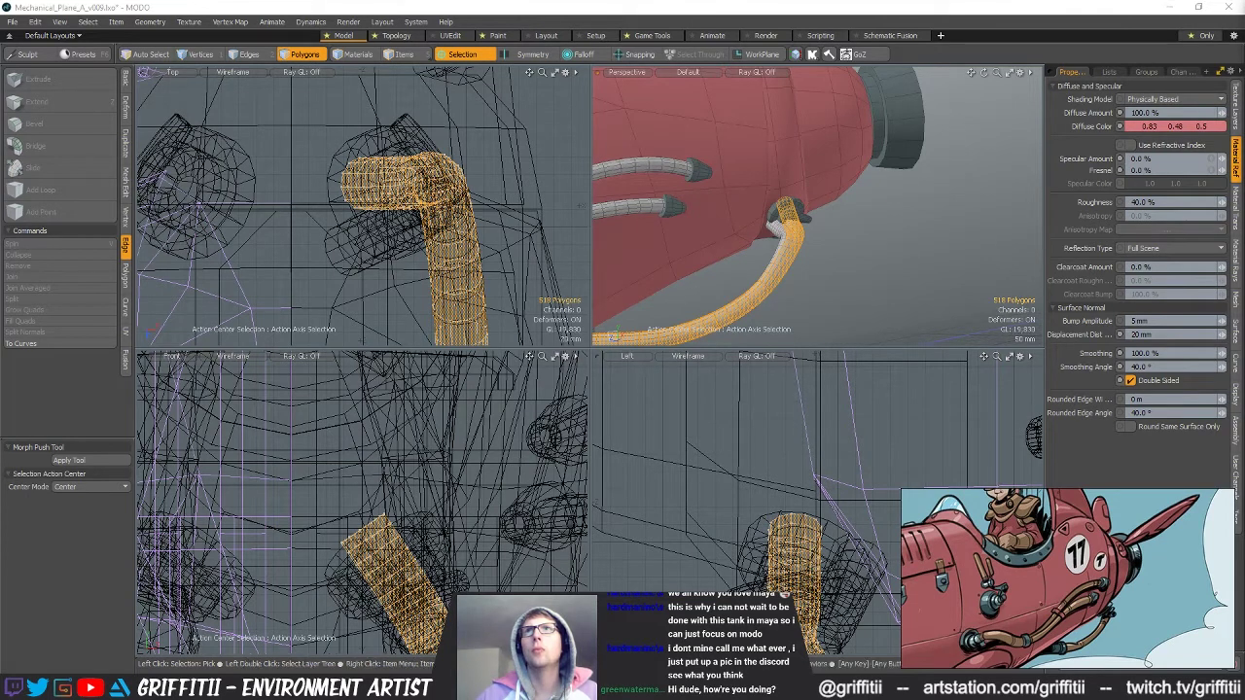
pyautogui.hotkey('ctrl', 'z')
pyautogui.hotkey('ctrl', 'z')
pyautogui.hotkey('ctrl', 'z')
pyautogui.hotkey('ctrl', 'z')
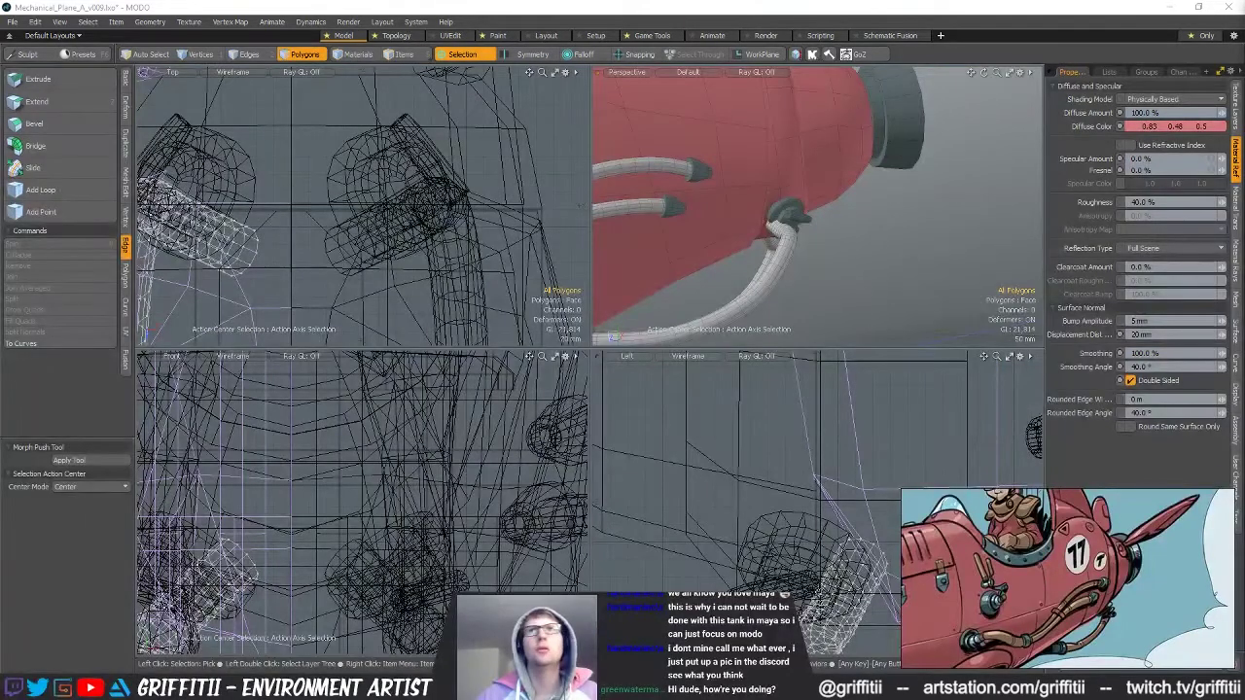
# Place the reshaped pipe's polygons in Mesh (52) with the round fittings, replacing the old underside pipe.
pyautogui.keyDown('alt'); pyautogui.moveTo(818, 294); pyautogui.dragTo(851, 250); pyautogui.keyUp('alt')
pyautogui.hotkey('ctrl', 'z')
pyautogui.hotkey('ctrl', 'z')
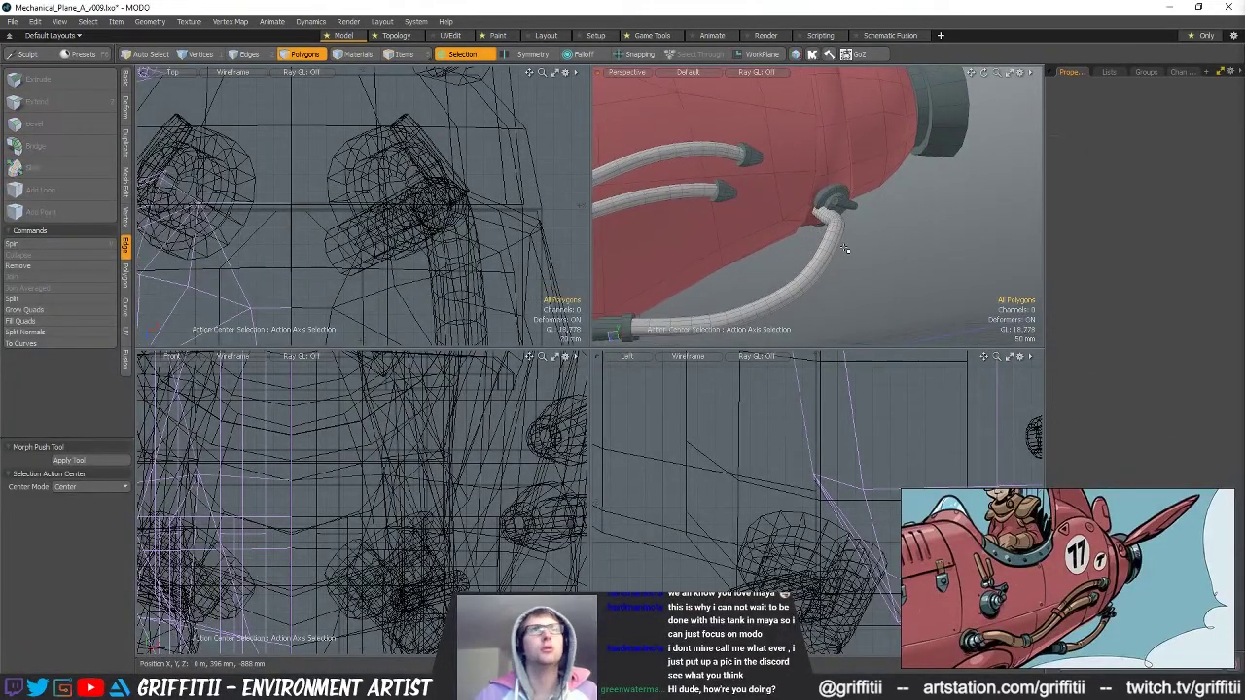
pyautogui.hotkey('ctrl', 'z')
pyautogui.hotkey('ctrl', 'z')
pyautogui.hotkey('ctrl', 'z')
pyautogui.hotkey('ctrl', 'z')
pyautogui.hotkey('ctrl', 'z')
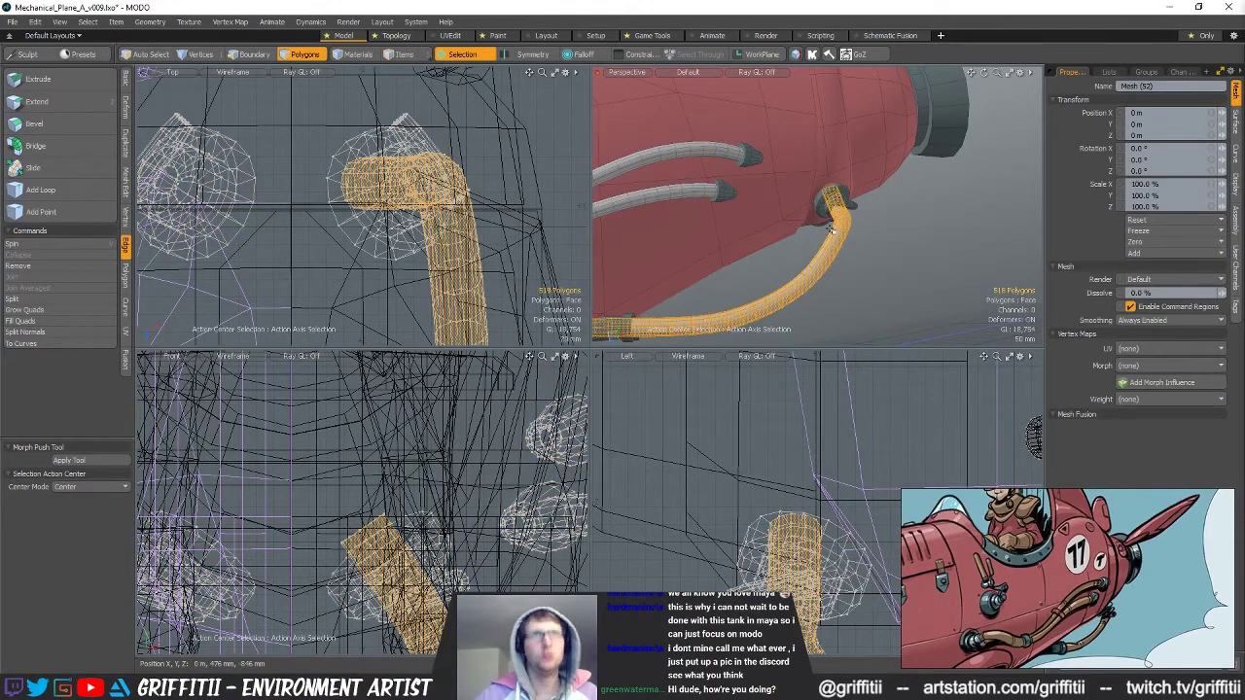
# Delete the mirrored round fitting's polygons on the opposite side of the fuselage from Mesh (52).
pyautogui.keyDown('ctrl'); pyautogui.keyDown('alt'); pyautogui.moveTo(882, 262); pyautogui.dragTo(868, 258); pyautogui.keyUp('alt'); pyautogui.keyUp('ctrl')
pyautogui.click(869, 259)
pyautogui.keyDown('ctrl'); pyautogui.keyDown('alt'); pyautogui.moveTo(407, 183); pyautogui.dragTo(327, 234); pyautogui.keyUp('alt'); pyautogui.keyUp('ctrl')
pyautogui.moveTo(327, 234); pyautogui.dragTo(386, 248, button='right')
pyautogui.press('Delete')
pyautogui.keyDown('ctrl'); pyautogui.keyDown('alt'); pyautogui.moveTo(400, 233); pyautogui.dragTo(364, 164); pyautogui.keyUp('alt'); pyautogui.keyUp('ctrl')
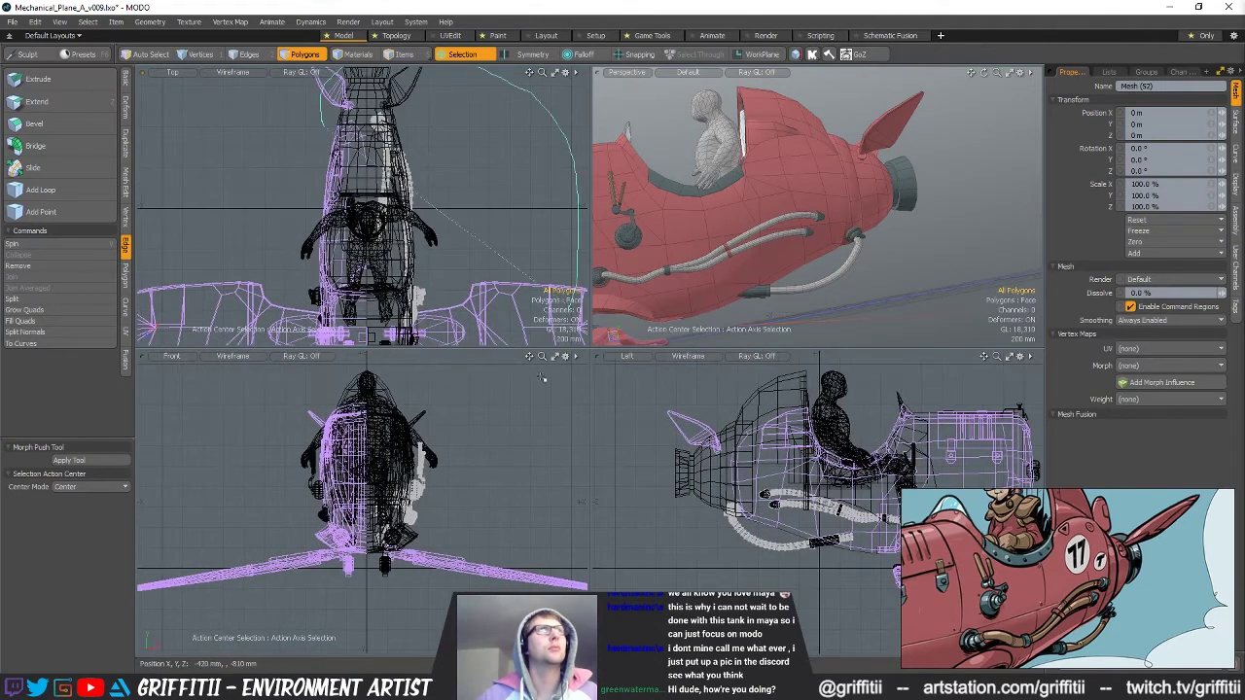
# Delete the outdated detail item Mesh (42) with its pipes and lever on the opposite side of the fuselage.
pyautogui.moveTo(578, 243); pyautogui.dragTo(435, 342, button='right')
pyautogui.keyDown('alt'); pyautogui.keyDown('shift'); pyautogui.moveTo(433, 345); pyautogui.dragTo(435, 323); pyautogui.keyUp('shift'); pyautogui.keyUp('alt')
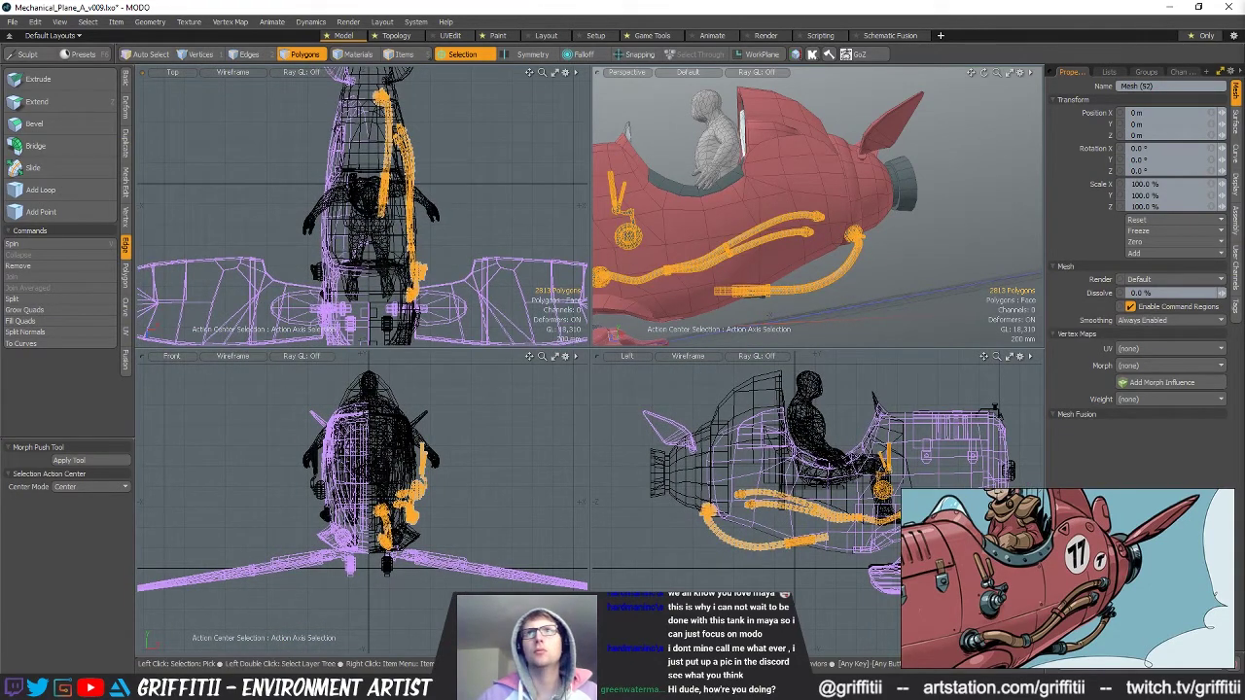
pyautogui.press('n')
pyautogui.press('5')
pyautogui.click(316, 278)
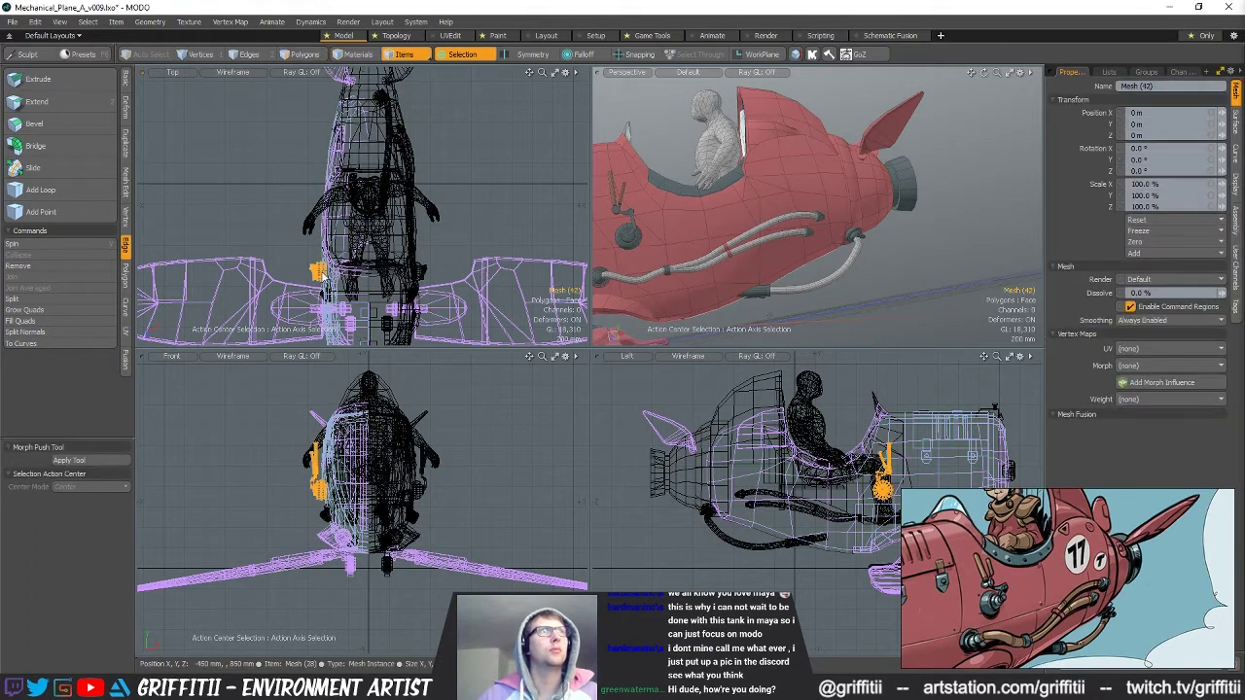
pyautogui.keyDown('alt'); pyautogui.moveTo(718, 187); pyautogui.dragTo(752, 274); pyautogui.keyUp('alt')
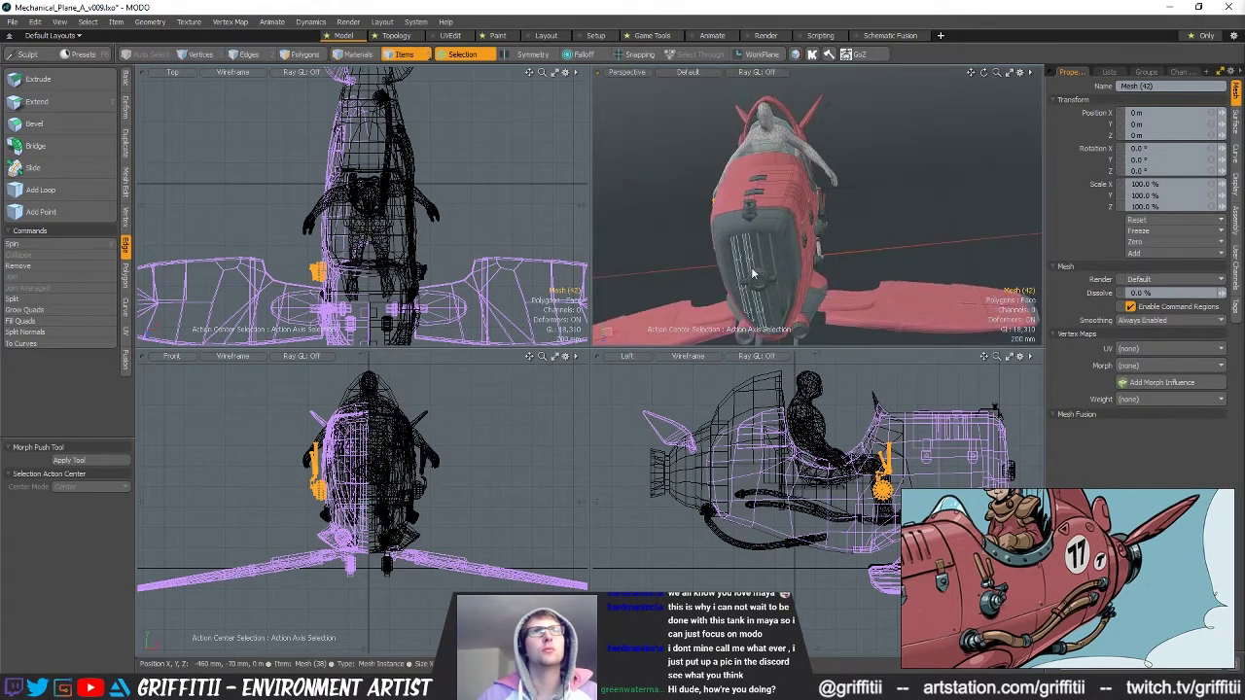
pyautogui.press('Delete')
pyautogui.keyDown('alt'); pyautogui.moveTo(845, 255); pyautogui.dragTo(774, 249); pyautogui.keyUp('alt')
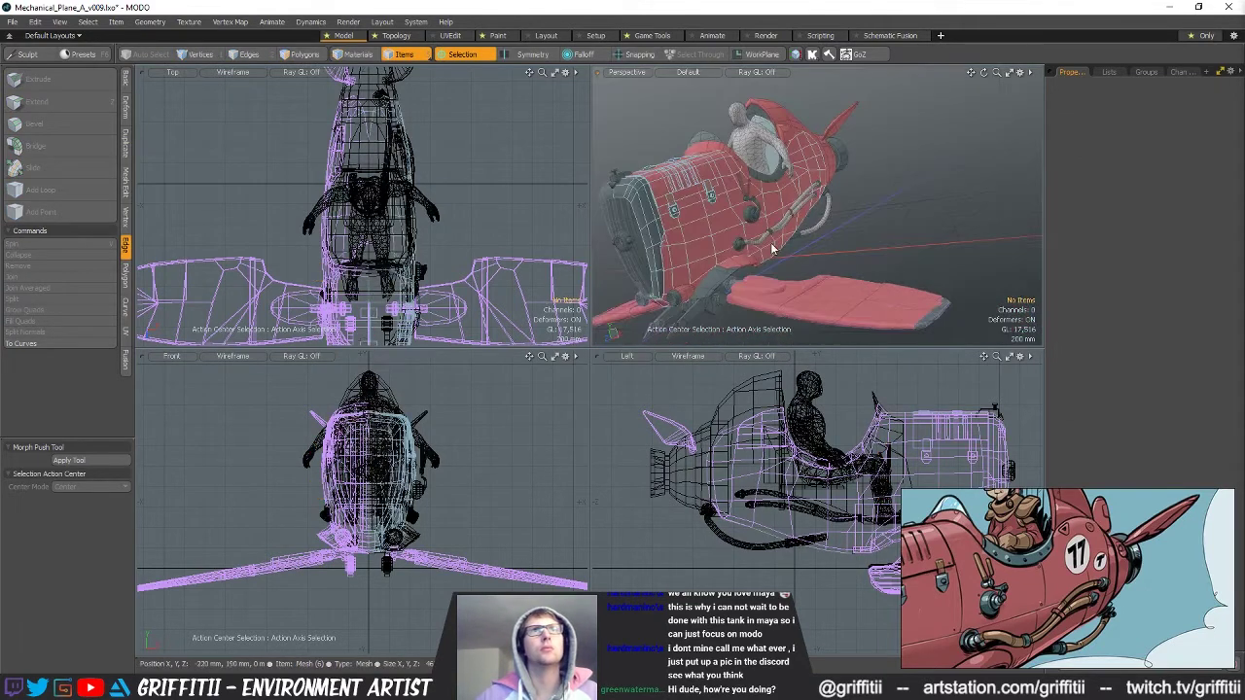
# Select all pipe, fitting and lever polygons of Mesh (52) and mirror them across the X axis.
pyautogui.click(764, 243)
pyautogui.press('3')
pyautogui.keyDown('alt'); pyautogui.keyDown('shift'); pyautogui.moveTo(462, 175); pyautogui.dragTo(529, 200); pyautogui.keyUp('shift'); pyautogui.keyUp('alt')
pyautogui.keyDown('ctrl'); pyautogui.keyDown('alt'); pyautogui.moveTo(529, 201); pyautogui.dragTo(505, 188); pyautogui.keyUp('alt'); pyautogui.keyUp('ctrl')
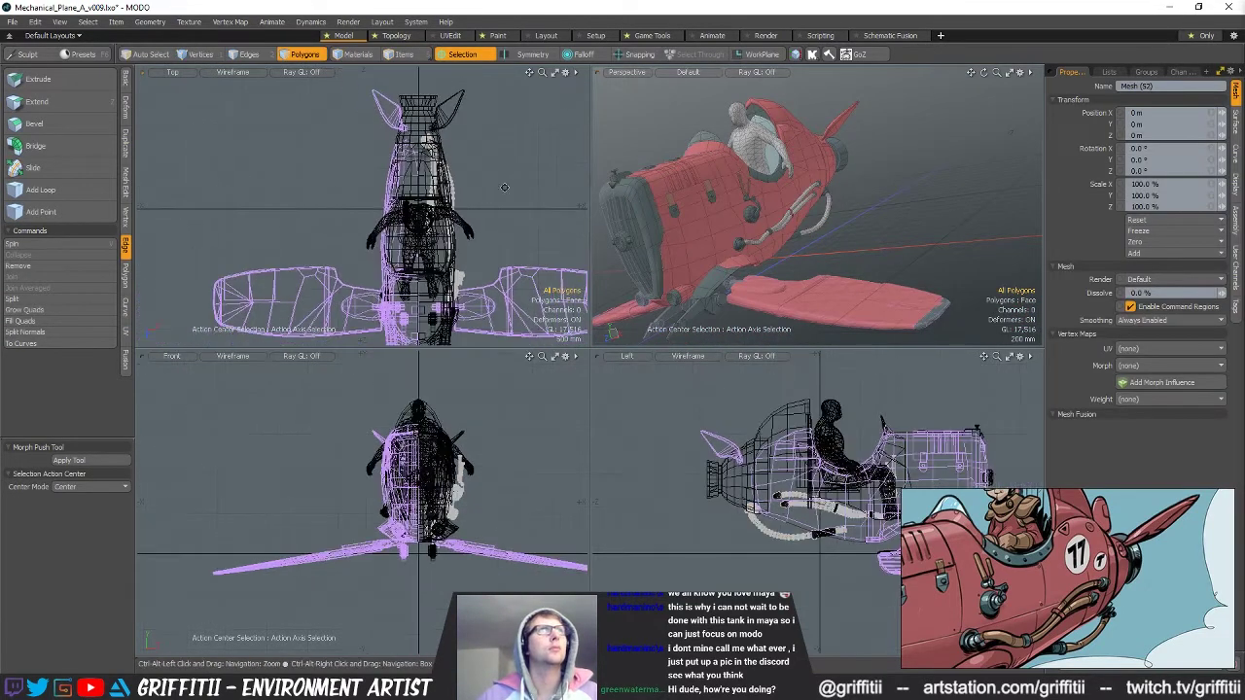
pyautogui.moveTo(412, 78); pyautogui.dragTo(528, 213, button='right')
pyautogui.press('w')
pyautogui.press('q')
pyautogui.press('q')
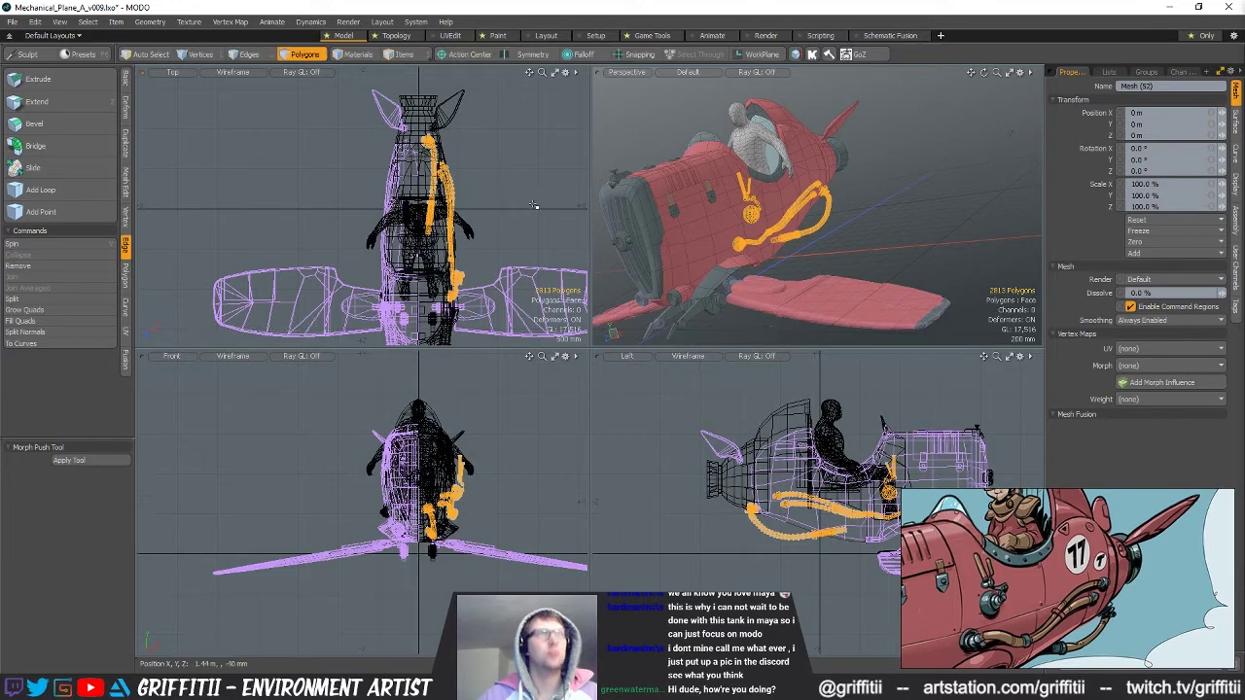
pyautogui.hotkey('shift', 'v')
pyautogui.click(89, 462)
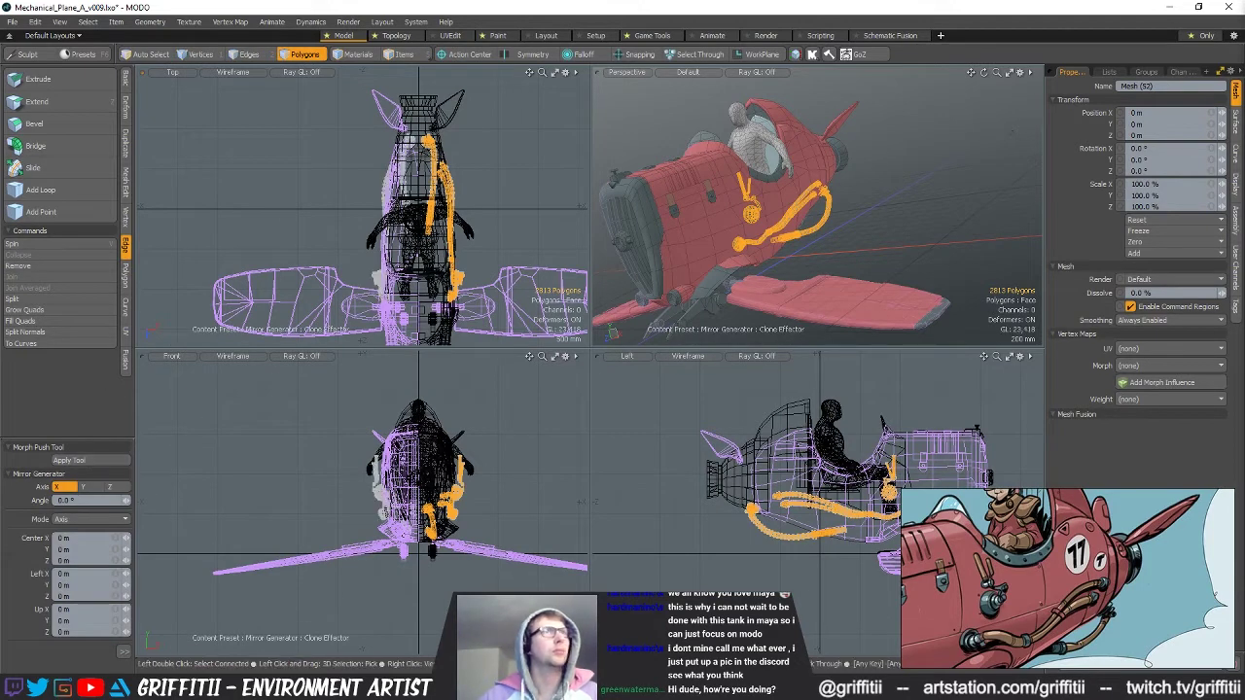
# Cut the mirrored details, paste them into a new mesh item and save the scene.
pyautogui.hotkey('ctrl', 'x')
pyautogui.press('n')
pyautogui.hotkey('ctrl', 'v')
pyautogui.press('Escape')
pyautogui.keyDown('alt'); pyautogui.moveTo(725, 202); pyautogui.dragTo(797, 209); pyautogui.keyUp('alt')
pyautogui.keyDown('ctrl'); pyautogui.keyDown('alt'); pyautogui.moveTo(798, 209); pyautogui.dragTo(899, 213); pyautogui.keyUp('alt'); pyautogui.keyUp('ctrl')
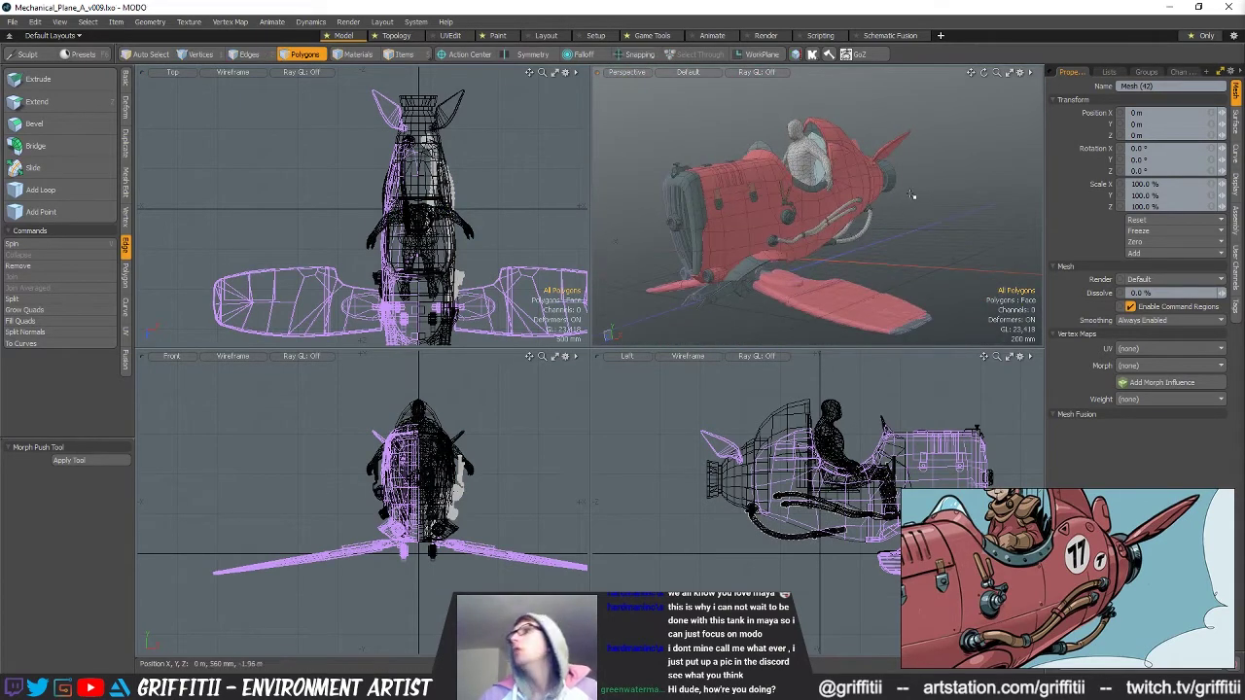
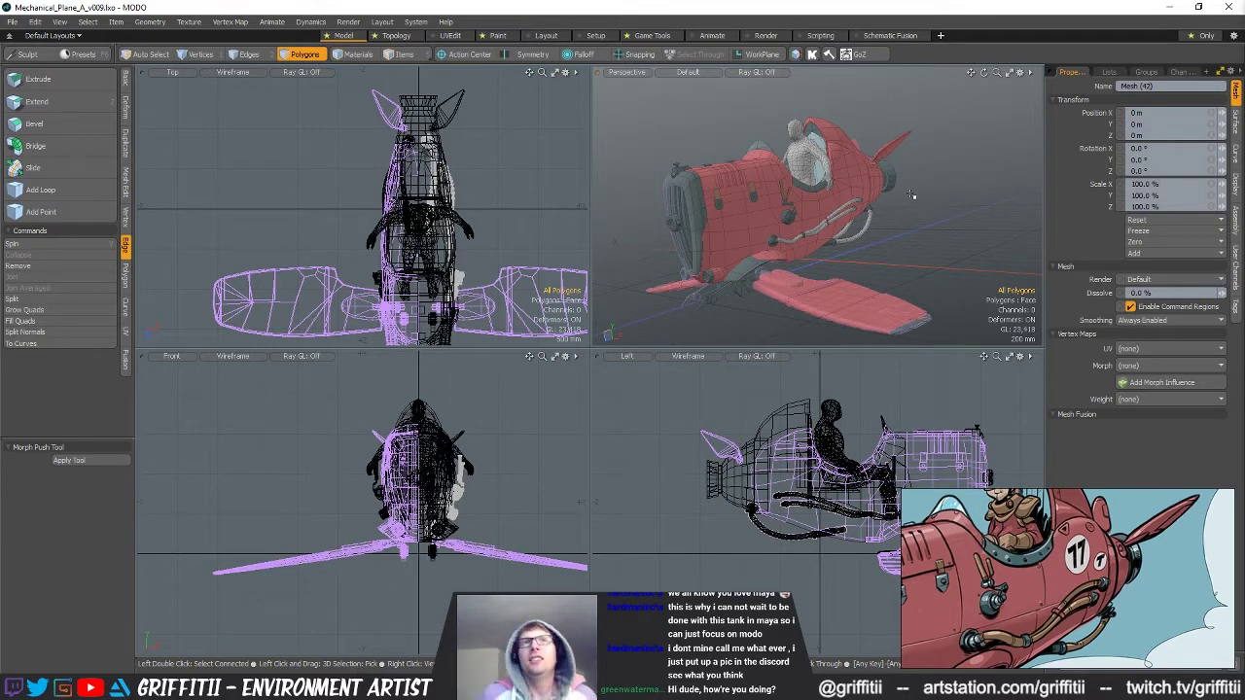
# Examine the whole plane and its underside pipes and fittings from several angles.
pyautogui.keyDown('alt'); pyautogui.moveTo(912, 195); pyautogui.dragTo(900, 220); pyautogui.keyUp('alt')
pyautogui.keyDown('alt'); pyautogui.keyDown('shift'); pyautogui.moveTo(769, 186); pyautogui.dragTo(732, 169); pyautogui.keyUp('shift'); pyautogui.keyUp('alt')
pyautogui.scroll(3, 856, 195)
pyautogui.keyDown('alt'); pyautogui.moveTo(934, 200); pyautogui.dragTo(985, 222); pyautogui.keyUp('alt')
pyautogui.scroll(-3, 934, 209)
pyautogui.keyDown('alt'); pyautogui.keyDown('shift'); pyautogui.moveTo(875, 185); pyautogui.dragTo(958, 217); pyautogui.keyUp('shift'); pyautogui.keyUp('alt')
pyautogui.scroll(5, 793, 214)
pyautogui.scroll(-4, 836, 202)
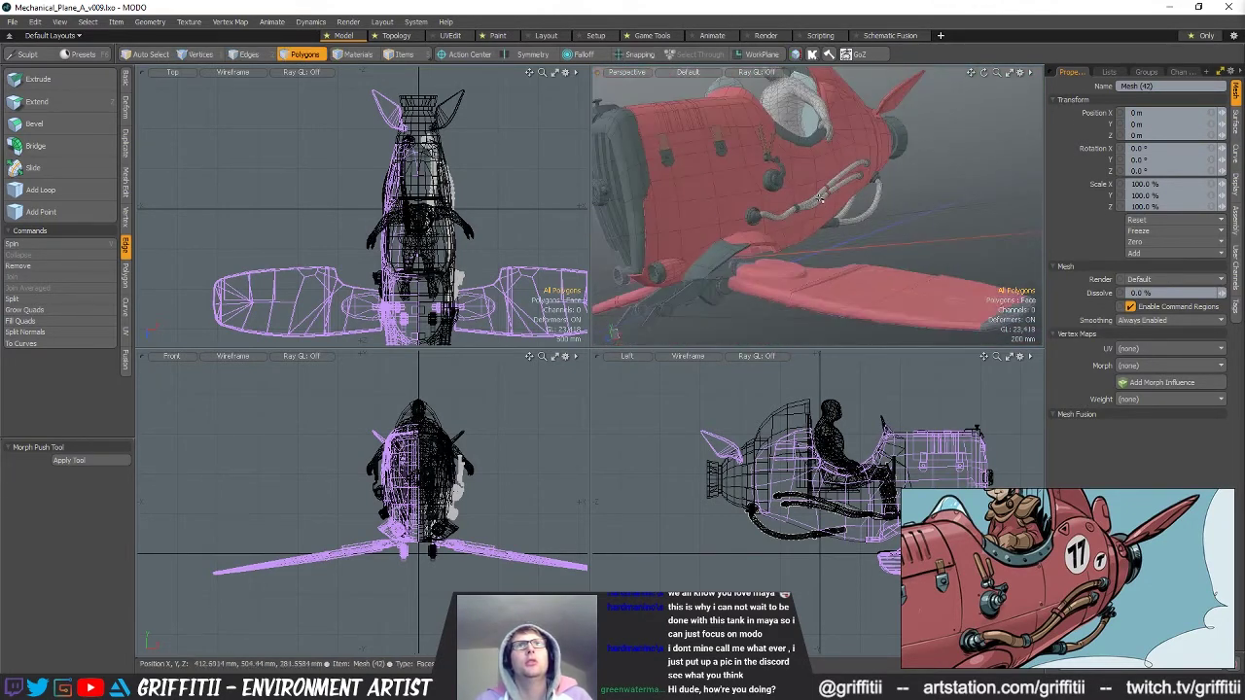
pyautogui.keyDown('alt'); pyautogui.moveTo(877, 239); pyautogui.dragTo(809, 216); pyautogui.keyUp('alt')
pyautogui.scroll(5, 813, 214)
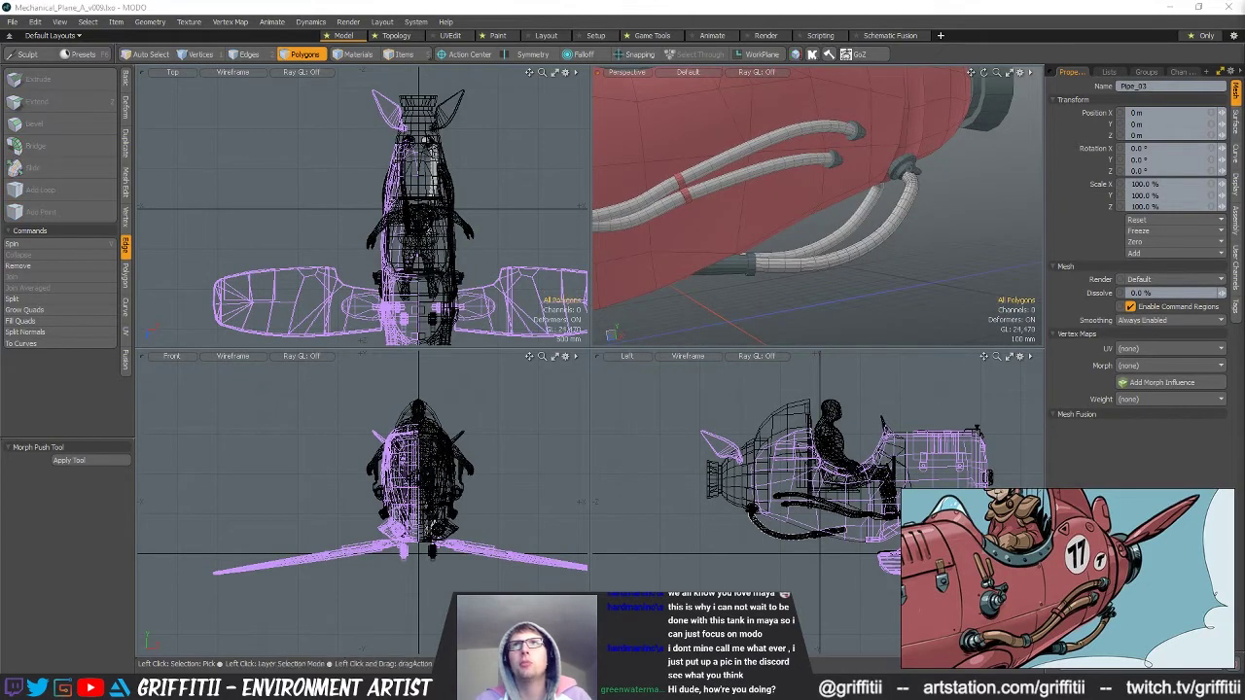
pyautogui.keyDown('alt'); pyautogui.moveTo(903, 245); pyautogui.dragTo(884, 246); pyautogui.keyUp('alt')
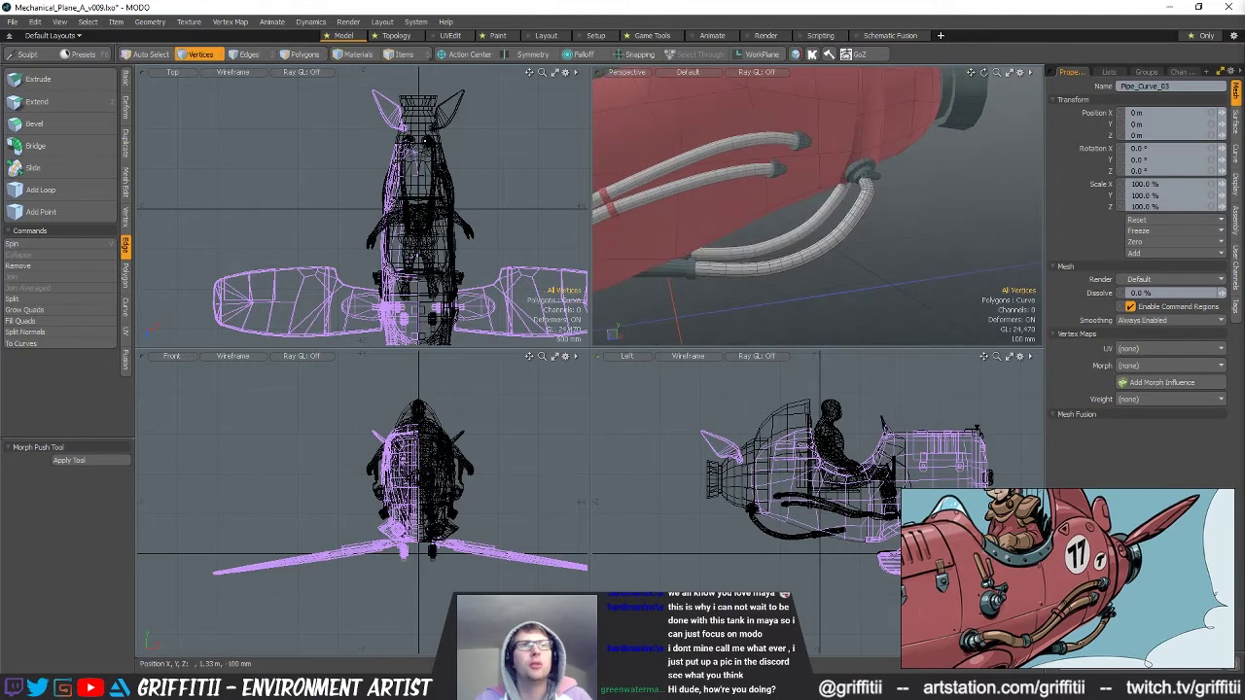
# Move vertex pairs on Pipe_Curve_03, first 30 mm in Y and 35 mm in Z, then another move of 5 mm in Y and -25 mm in Z.
pyautogui.keyDown('alt'); pyautogui.keyDown('shift'); pyautogui.moveTo(811, 443); pyautogui.dragTo(739, 442); pyautogui.keyUp('shift'); pyautogui.keyUp('alt')
pyautogui.press('space')
pyautogui.scroll(5, 718, 533)
pyautogui.press('space')
pyautogui.press('space')
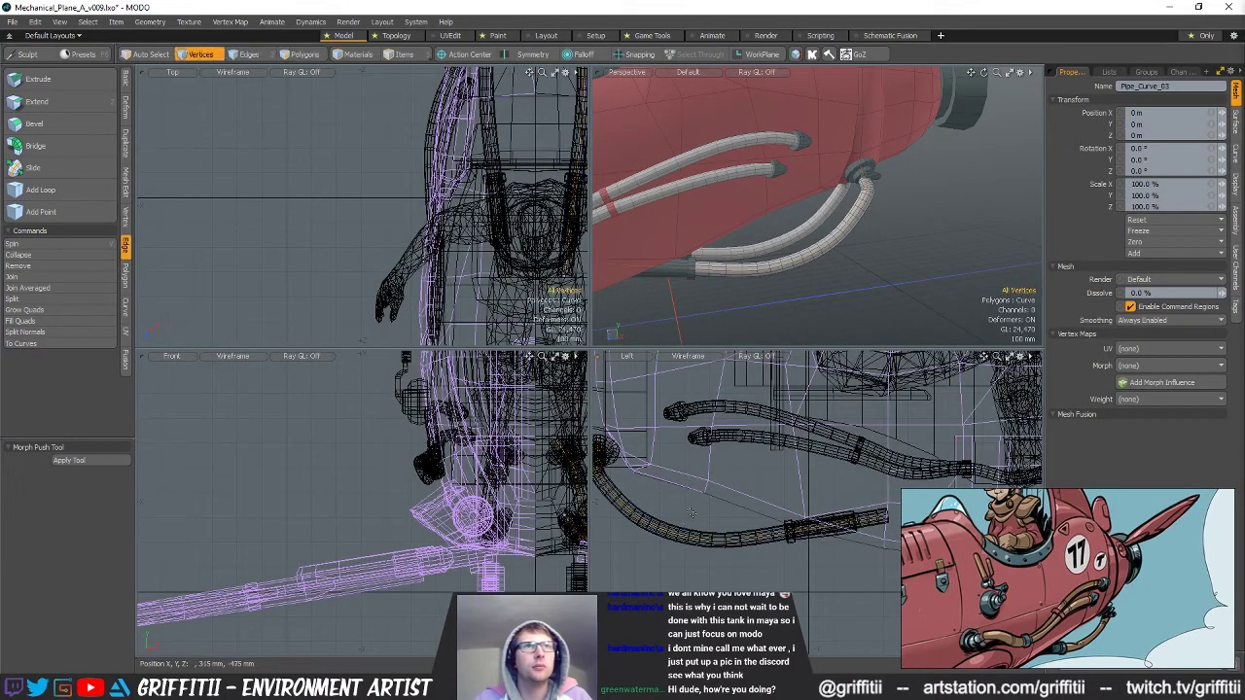
pyautogui.press('w')
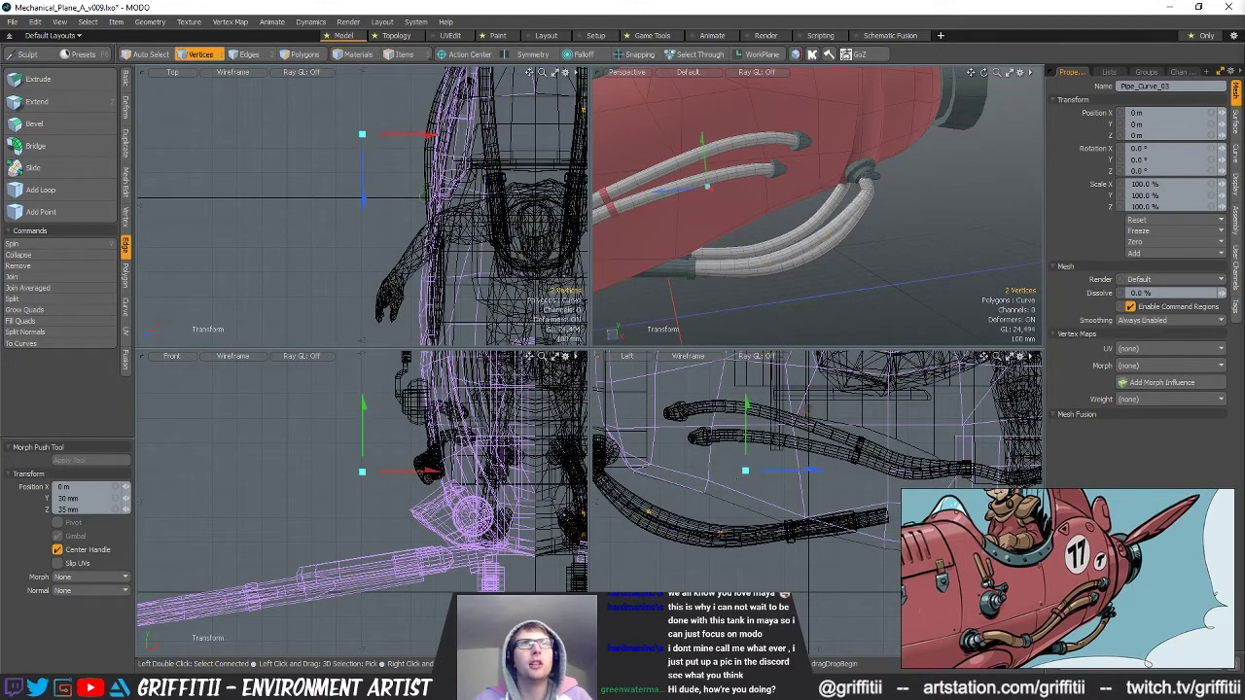
pyautogui.keyDown('alt'); pyautogui.moveTo(815, 244); pyautogui.dragTo(888, 258); pyautogui.keyUp('alt')
pyautogui.moveTo(620, 504); pyautogui.dragTo(618, 505)
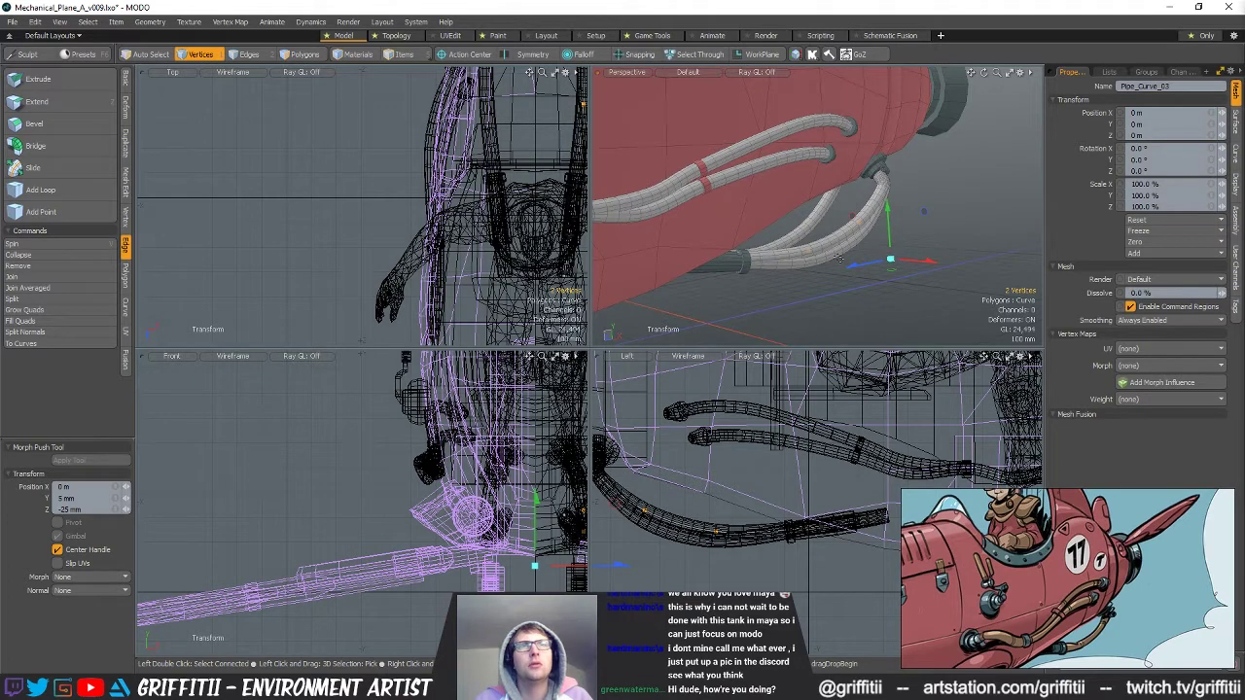
# Select the reshaped Pipe_03 polygons and delete the outdated underside pipe that they replace.
pyautogui.press('space')
pyautogui.press('space')
pyautogui.press('space')
pyautogui.click(859, 232)
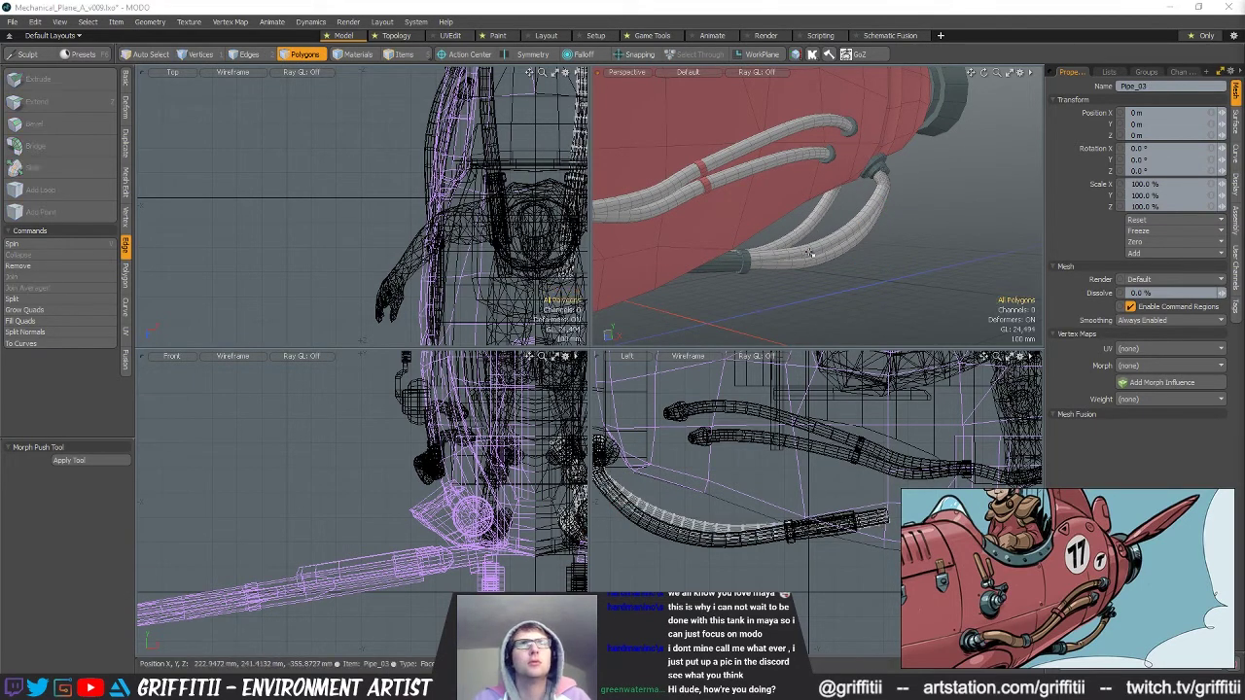
pyautogui.doubleClick(858, 231)
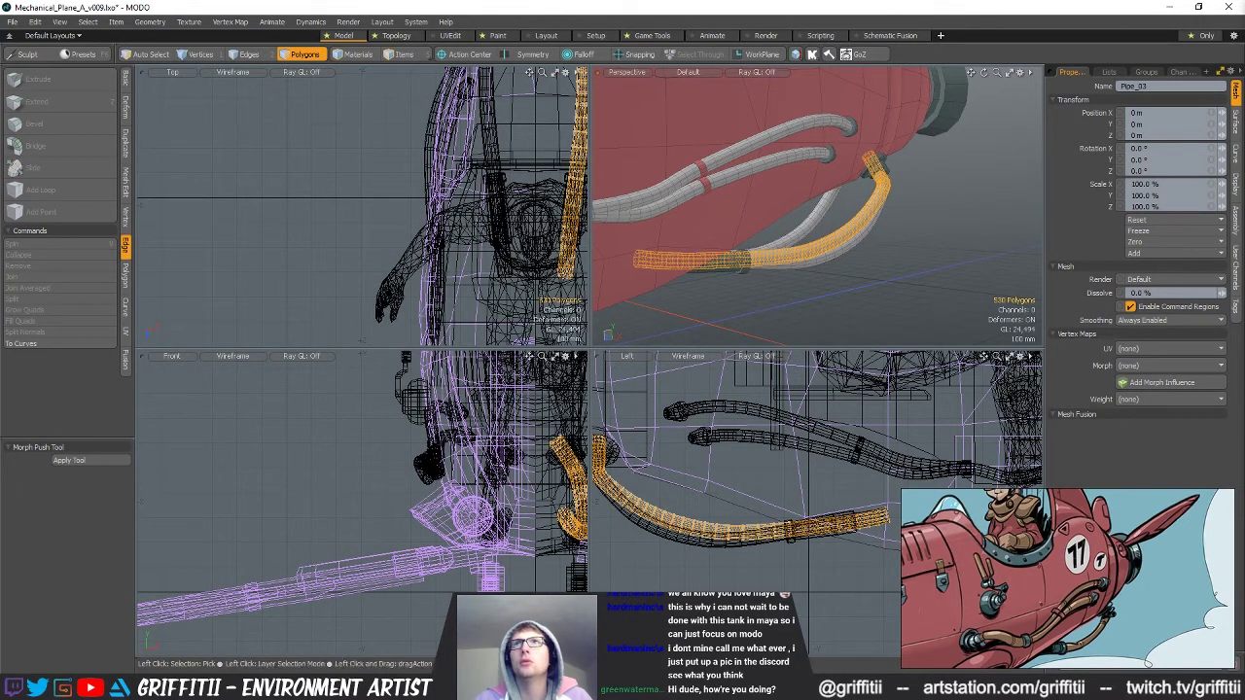
pyautogui.doubleClick(838, 248)
pyautogui.press('Delete')
# Select the outdated underside pipe's polygons in the mirrored details mesh and delete them.
pyautogui.keyDown('alt'); pyautogui.moveTo(837, 250); pyautogui.dragTo(805, 249); pyautogui.keyUp('alt')
pyautogui.press('5')
pyautogui.click(789, 246)
pyautogui.press('3')
pyautogui.doubleClick(788, 245)
pyautogui.keyDown('alt'); pyautogui.keyDown('shift'); pyautogui.moveTo(460, 219); pyautogui.dragTo(395, 279); pyautogui.keyUp('shift'); pyautogui.keyUp('alt')
pyautogui.keyDown('alt'); pyautogui.keyDown('shift'); pyautogui.moveTo(745, 527); pyautogui.dragTo(633, 514); pyautogui.keyUp('shift'); pyautogui.keyUp('alt')
pyautogui.moveTo(751, 475)
pyautogui.keyDown('ctrl'); pyautogui.mouseDown(button='right')
pyautogui.moveTo(765, 577)
pyautogui.moveTo(871, 488)
pyautogui.mouseUp(button='right'); pyautogui.keyUp('ctrl')
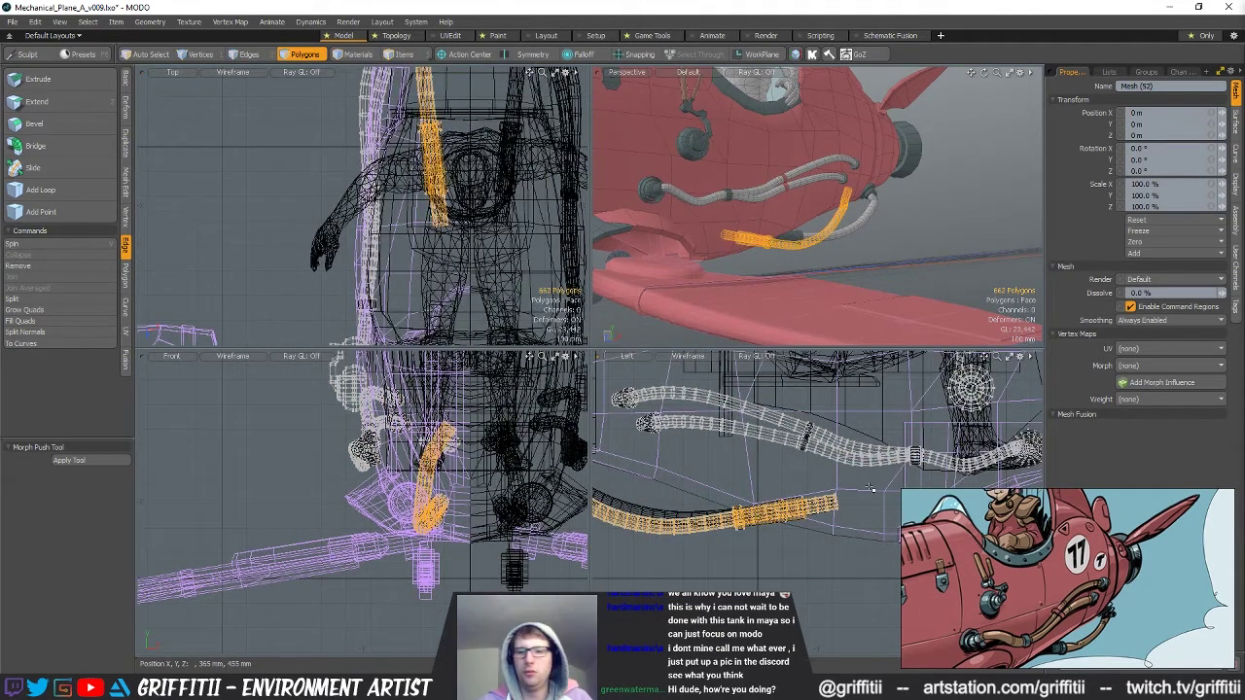
pyautogui.press('Delete')
# Lasso the leftover round fitting near the tail in the mirrored details mesh and delete it.
pyautogui.keyDown('alt'); pyautogui.moveTo(800, 262); pyautogui.dragTo(764, 199); pyautogui.keyUp('alt')
pyautogui.keyDown('alt'); pyautogui.moveTo(471, 146); pyautogui.dragTo(471, 319); pyautogui.keyUp('alt')
pyautogui.keyDown('alt'); pyautogui.moveTo(830, 499); pyautogui.dragTo(830, 522); pyautogui.keyUp('alt')
pyautogui.keyDown('alt'); pyautogui.moveTo(818, 234); pyautogui.dragTo(902, 210); pyautogui.keyUp('alt')
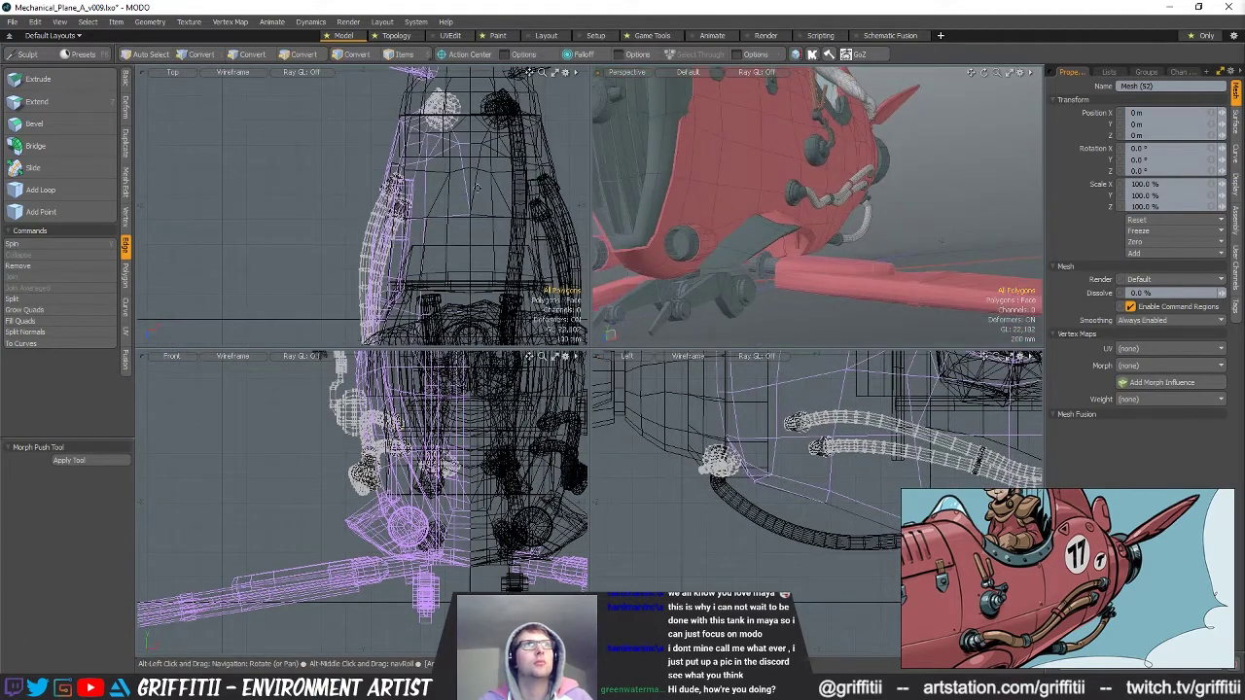
pyautogui.keyDown('alt'); pyautogui.keyDown('shift'); pyautogui.moveTo(477, 188); pyautogui.dragTo(469, 200); pyautogui.keyUp('shift'); pyautogui.keyUp('alt')
pyautogui.moveTo(385, 176); pyautogui.dragTo(471, 127, button='right')
pyautogui.keyDown('alt'); pyautogui.moveTo(477, 176); pyautogui.dragTo(470, 153); pyautogui.keyUp('alt')
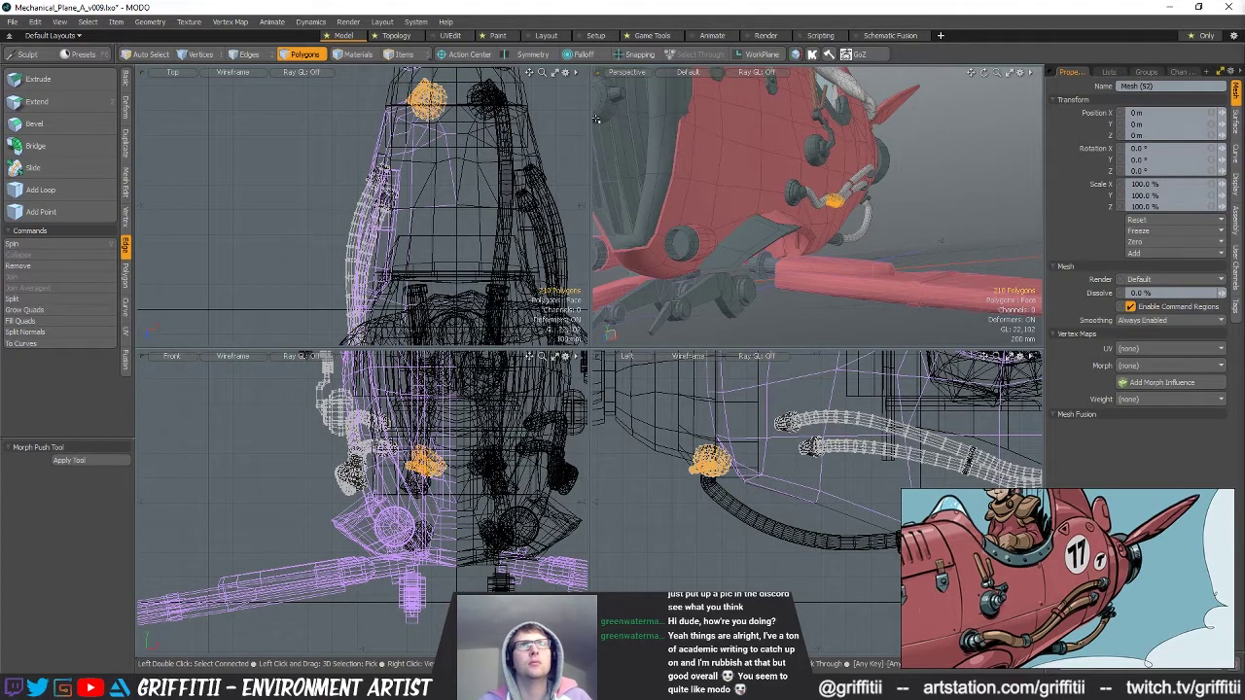
pyautogui.press('Delete')
# Select the leftover cuff of the old underside pipe in Mesh (37) and delete its polygons.
pyautogui.keyDown('alt'); pyautogui.moveTo(833, 245); pyautogui.dragTo(763, 213); pyautogui.keyUp('alt')
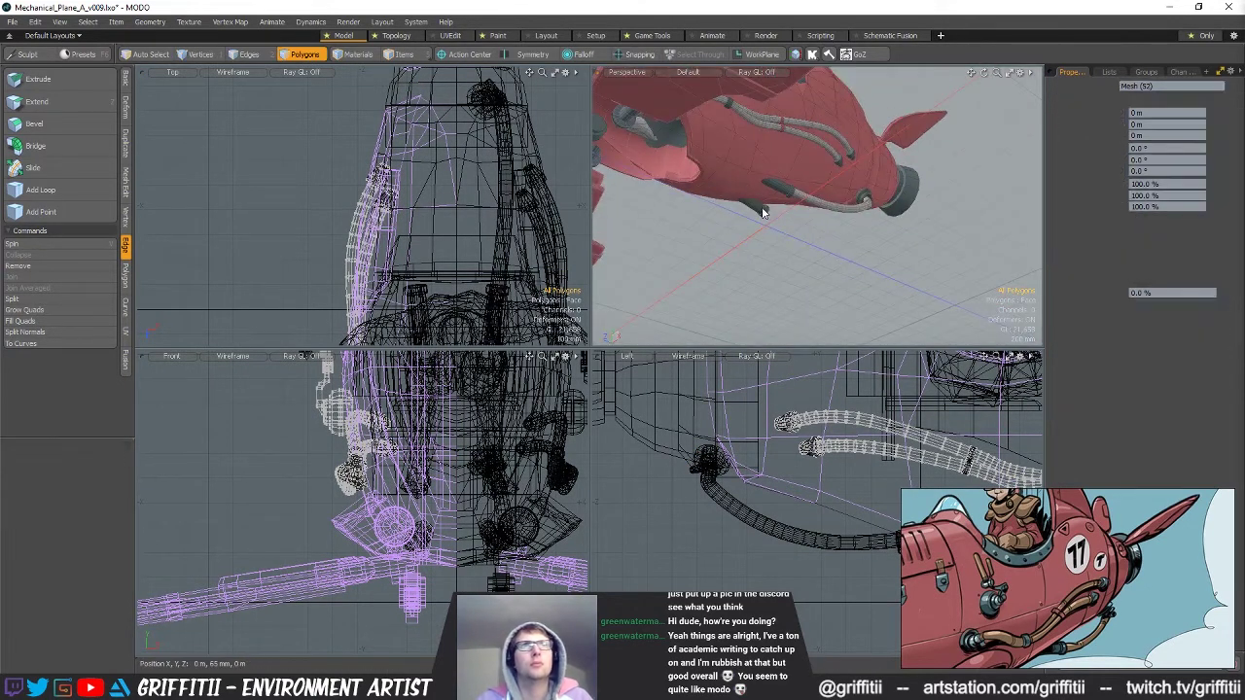
pyautogui.press('5')
pyautogui.click(764, 213)
pyautogui.press('3')
pyautogui.doubleClick(762, 211)
pyautogui.scroll(-5, 425, 178)
pyautogui.keyDown('alt'); pyautogui.keyDown('shift'); pyautogui.moveTo(417, 192); pyautogui.dragTo(414, 156); pyautogui.keyUp('shift'); pyautogui.keyUp('alt')
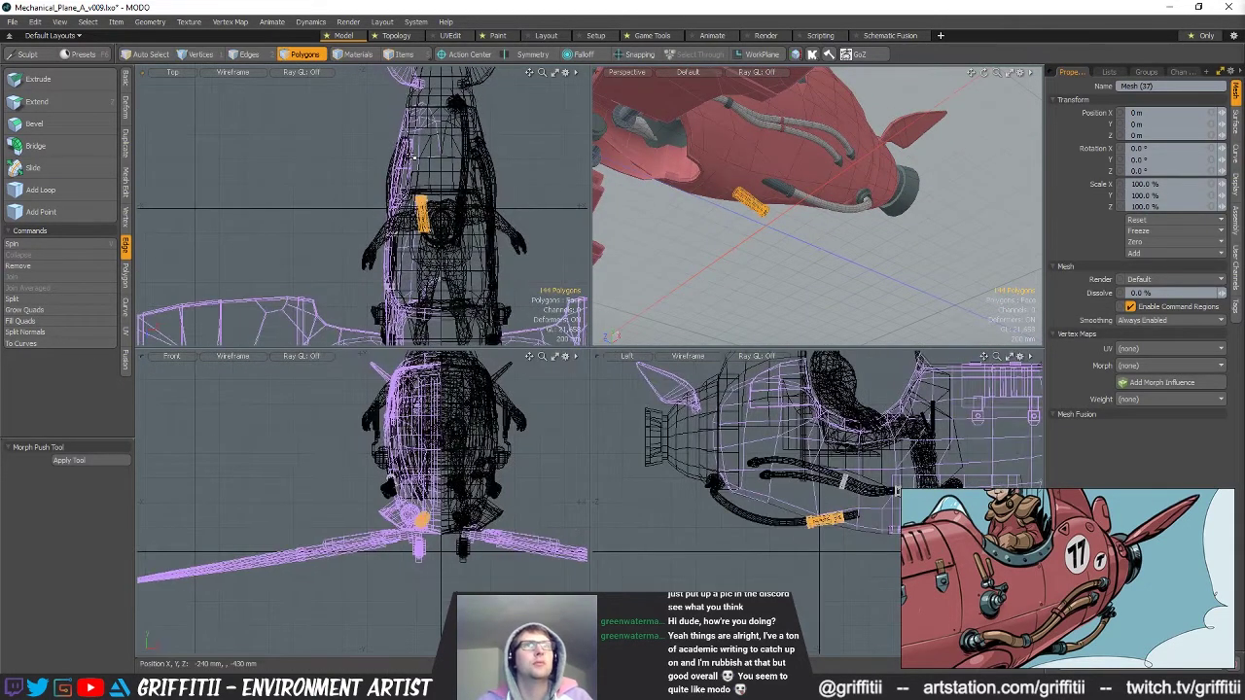
# Delete the overlapping duplicates of the round fitting and cuffs at the front end of the side pipes.
pyautogui.keyDown('alt'); pyautogui.moveTo(678, 179); pyautogui.dragTo(866, 234); pyautogui.keyUp('alt')
pyautogui.press('5')
pyautogui.click(860, 235)
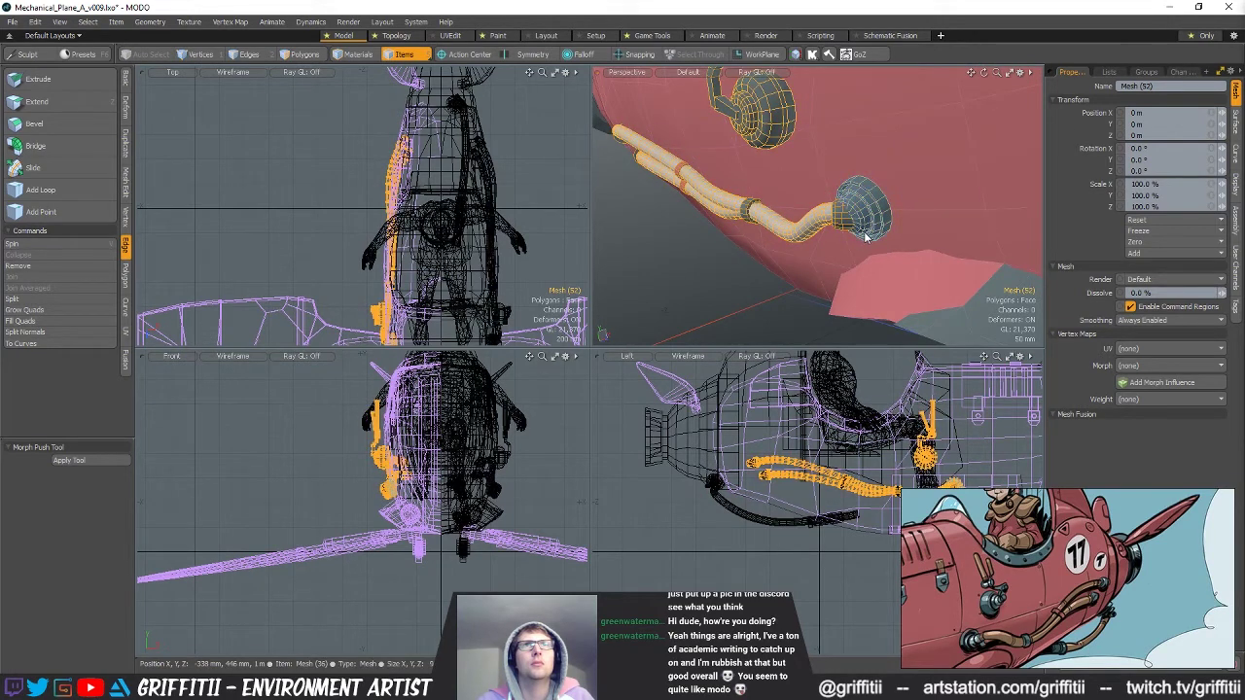
pyautogui.press('3')
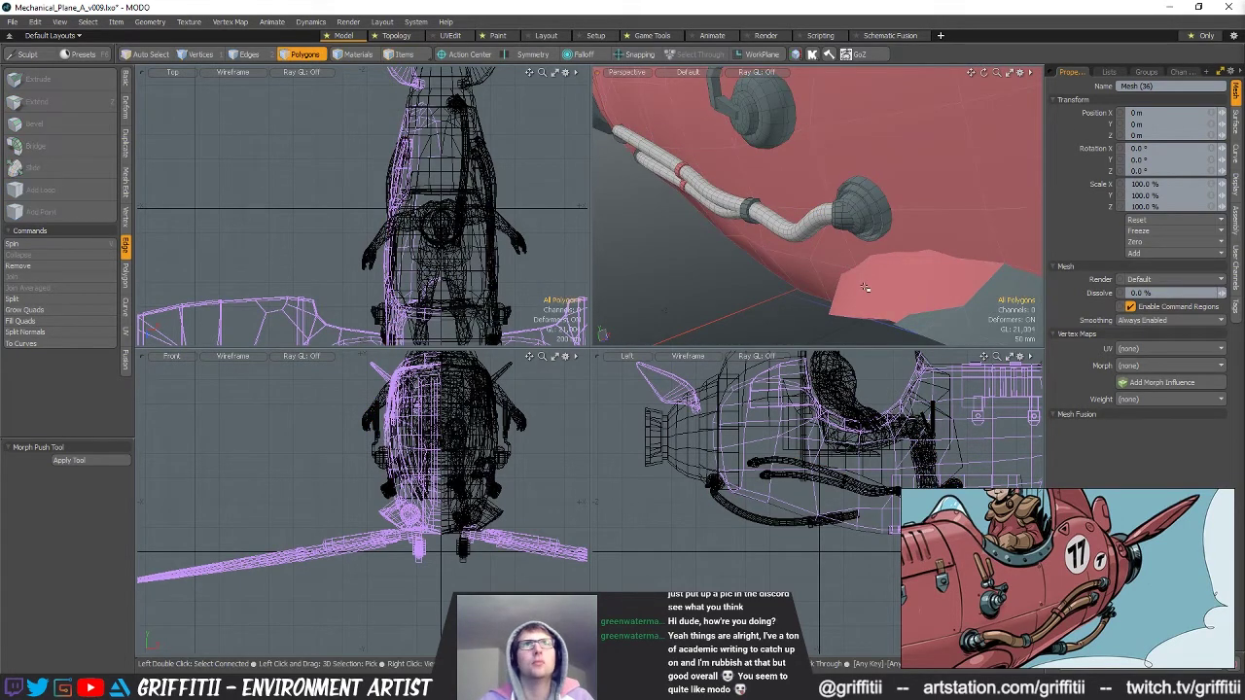
pyautogui.press('5')
pyautogui.click(845, 228)
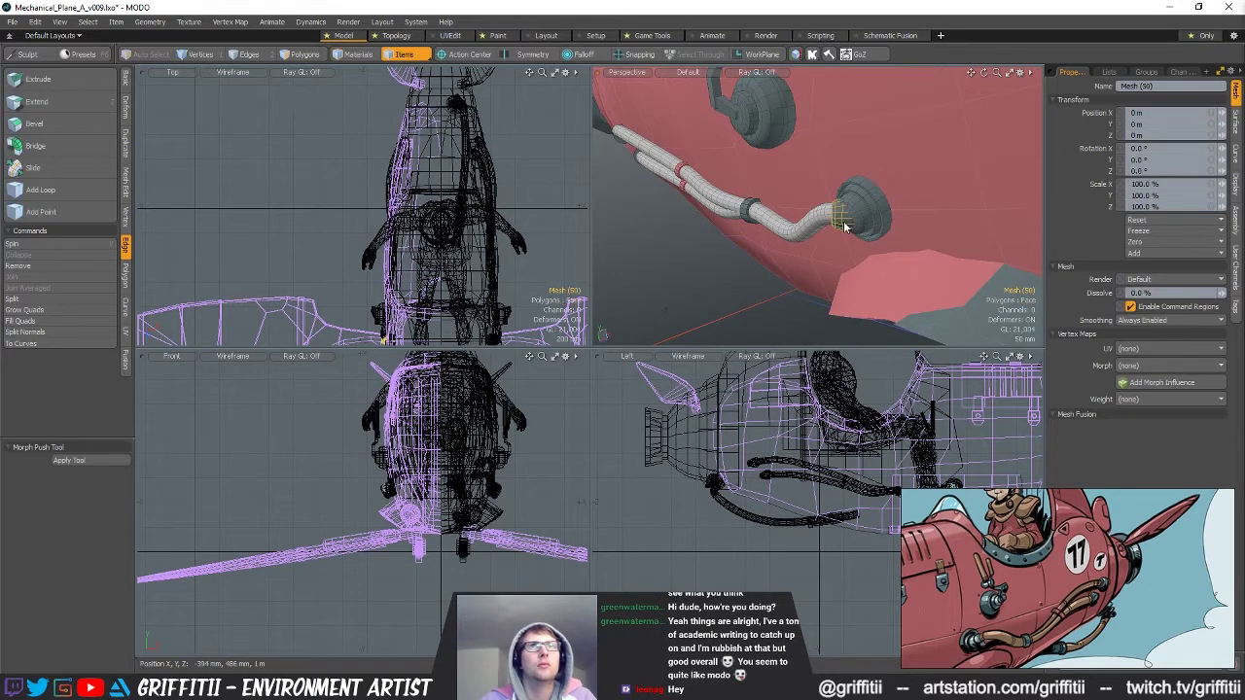
pyautogui.keyDown('shift'); pyautogui.click(743, 215); pyautogui.keyUp('shift')
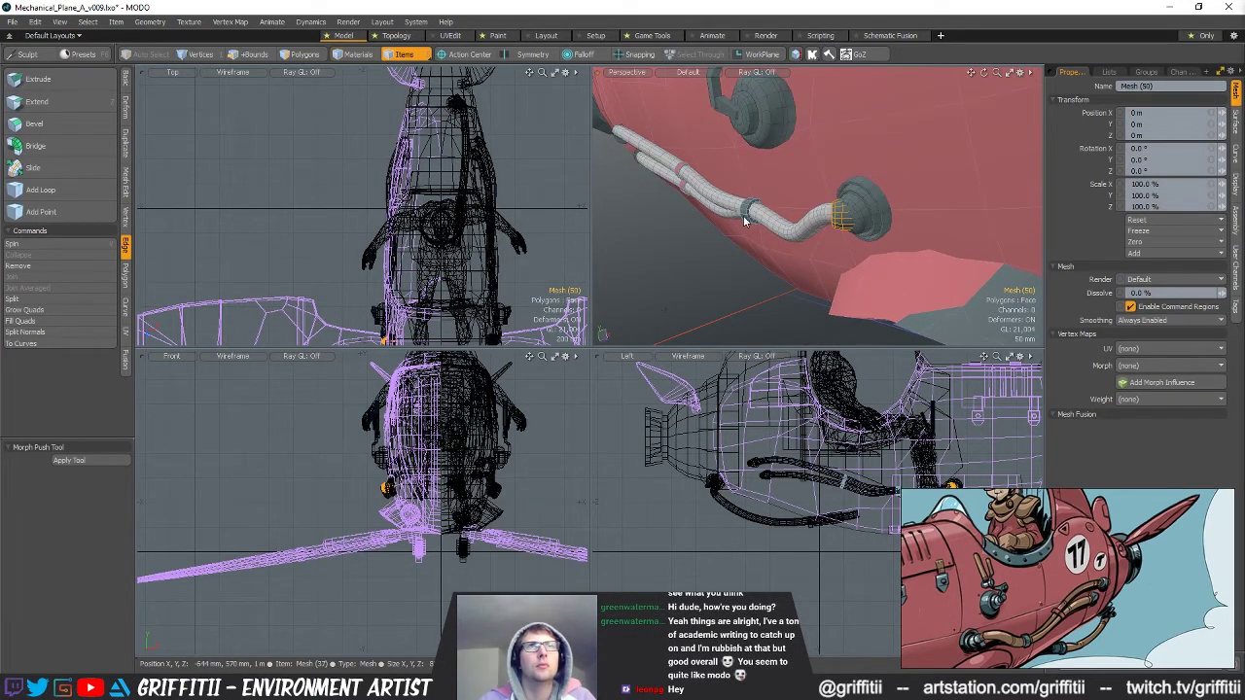
pyautogui.press('Escape')
# Delete the overlapping duplicate fittings at the rear ends of the side pipes and save the scene.
pyautogui.keyDown('alt'); pyautogui.moveTo(820, 256); pyautogui.dragTo(916, 222); pyautogui.keyUp('alt')
pyautogui.keyDown('alt'); pyautogui.moveTo(735, 222); pyautogui.dragTo(769, 196); pyautogui.keyUp('alt')
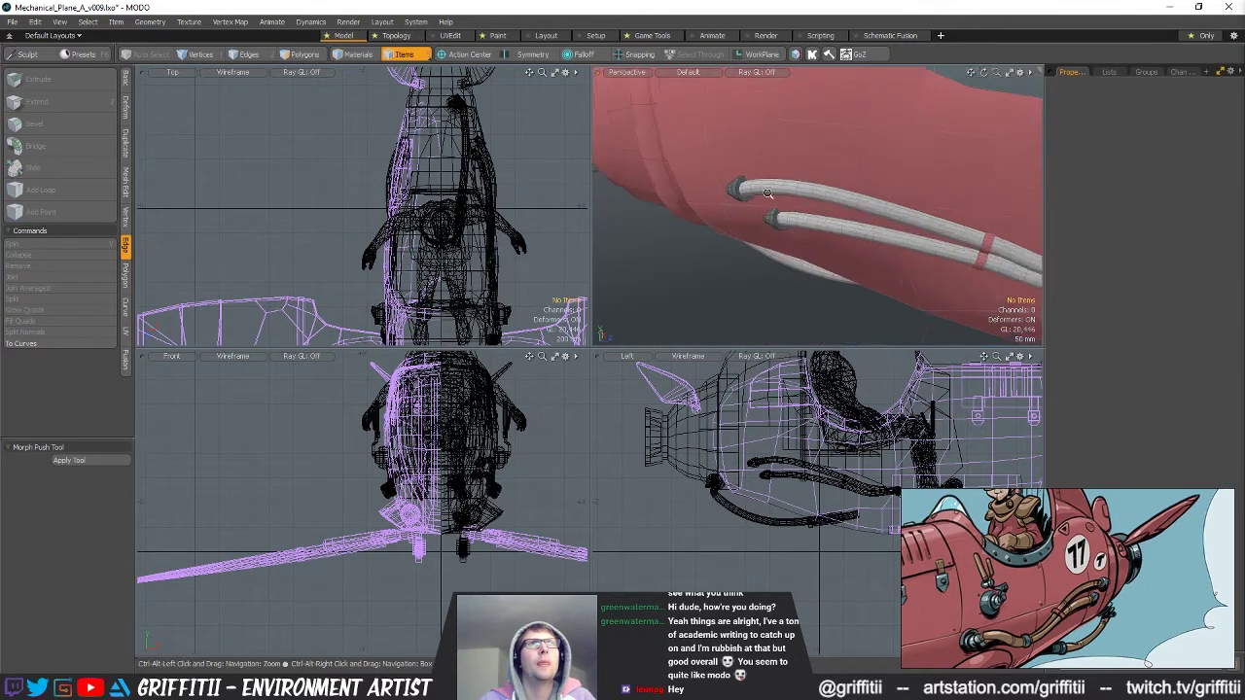
pyautogui.scroll(4, 766, 196)
pyautogui.click(712, 198)
pyautogui.doubleClick(711, 198)
pyautogui.press('Escape')
pyautogui.keyDown('ctrl'); pyautogui.keyDown('alt'); pyautogui.moveTo(775, 184); pyautogui.dragTo(884, 254); pyautogui.keyUp('alt'); pyautogui.keyUp('ctrl')
pyautogui.scroll(-3, 775, 209)
pyautogui.press('3')
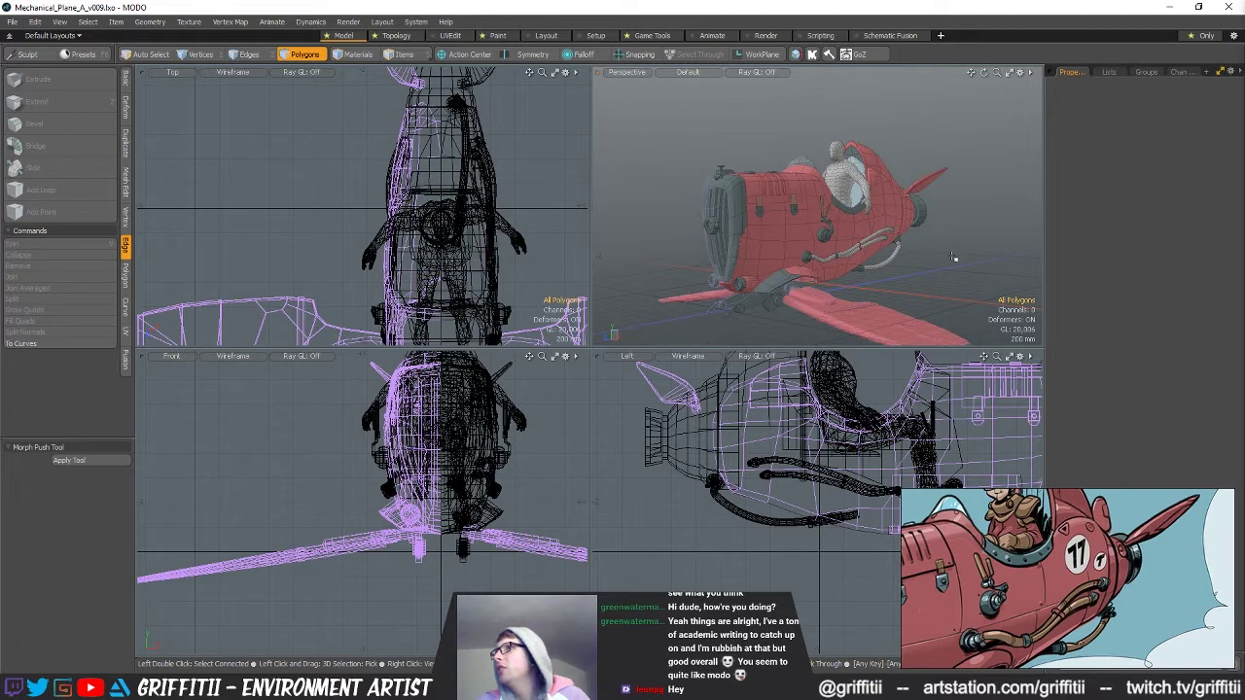
# Select the cockpit interior Mesh (4) and bevel the edge across its front wall by 63 mm.
pyautogui.keyDown('alt'); pyautogui.moveTo(889, 233); pyautogui.dragTo(922, 242); pyautogui.keyUp('alt')
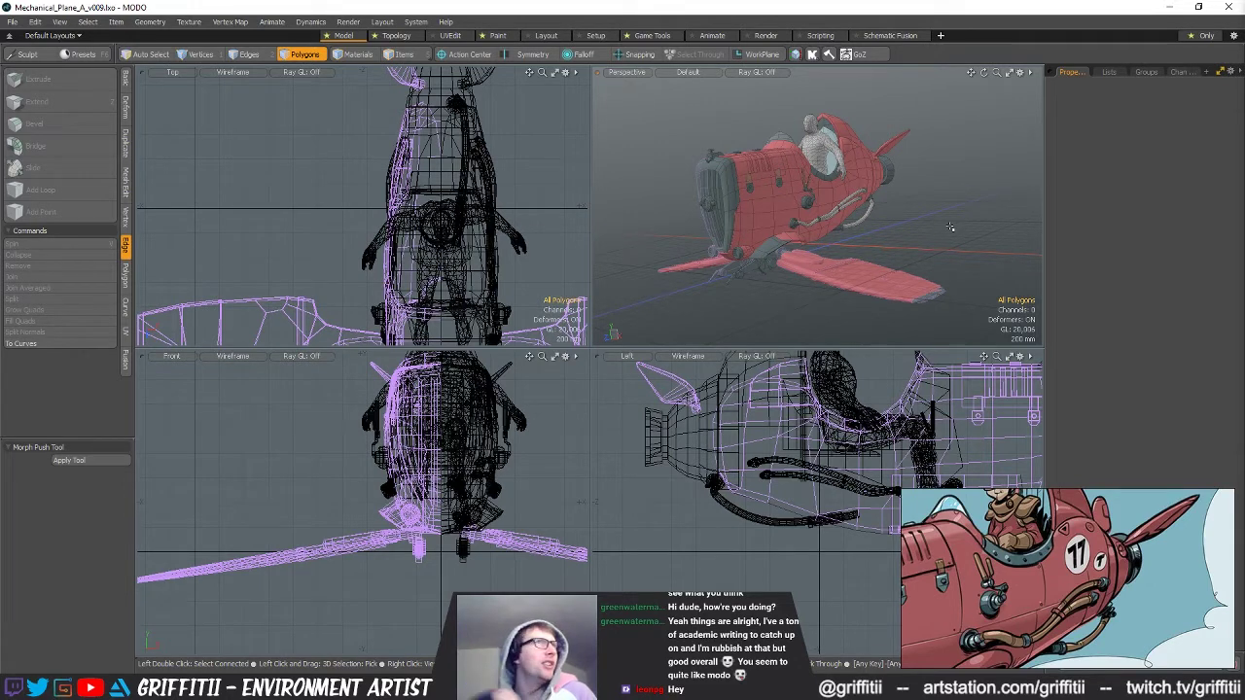
pyautogui.keyDown('alt'); pyautogui.moveTo(894, 300); pyautogui.dragTo(875, 261); pyautogui.keyUp('alt')
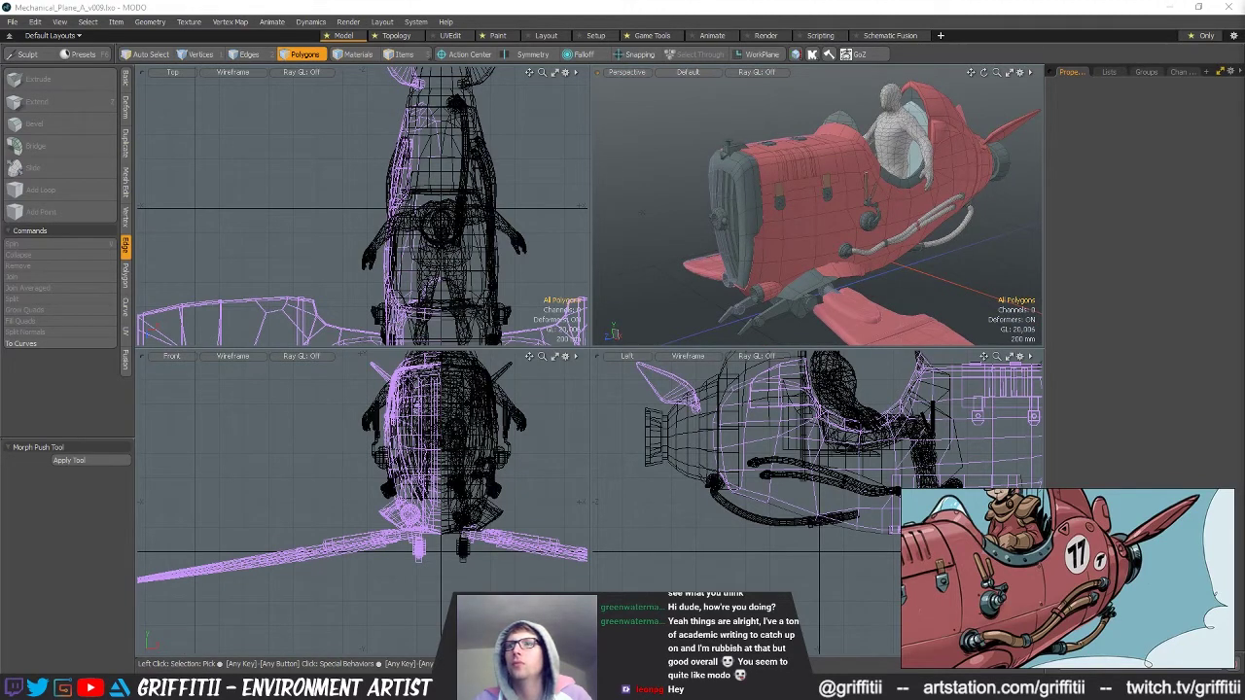
pyautogui.keyDown('alt'); pyautogui.moveTo(953, 239); pyautogui.dragTo(874, 242); pyautogui.keyUp('alt')
pyautogui.click(822, 256)
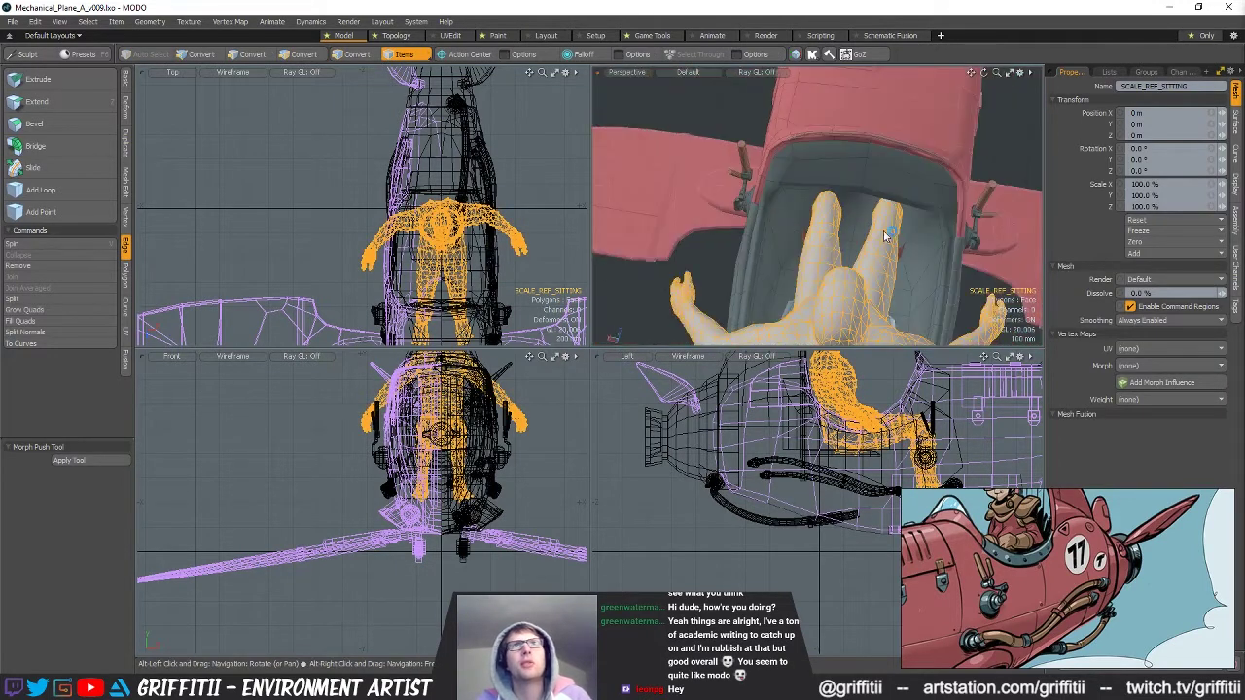
pyautogui.click(854, 201)
pyautogui.click(991, 576)
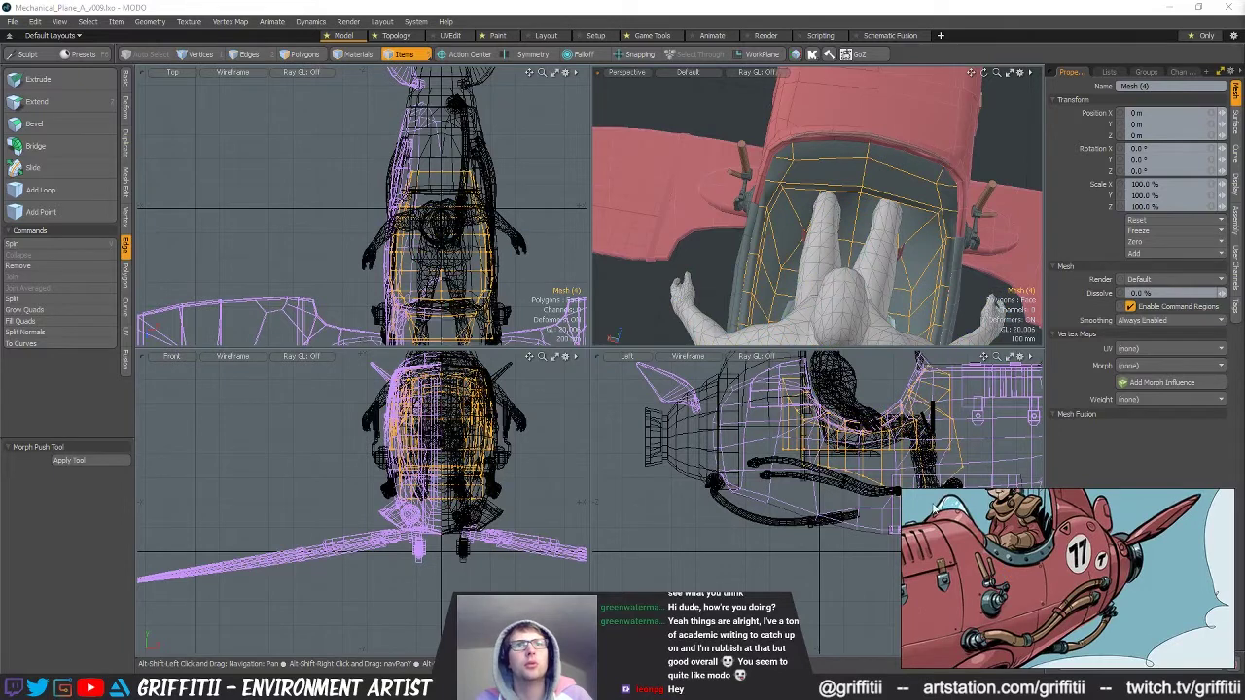
pyautogui.keyDown('alt'); pyautogui.moveTo(958, 428); pyautogui.dragTo(858, 447); pyautogui.keyUp('alt')
pyautogui.press('1')
pyautogui.press('2')
pyautogui.click(838, 448)
pyautogui.press('b')
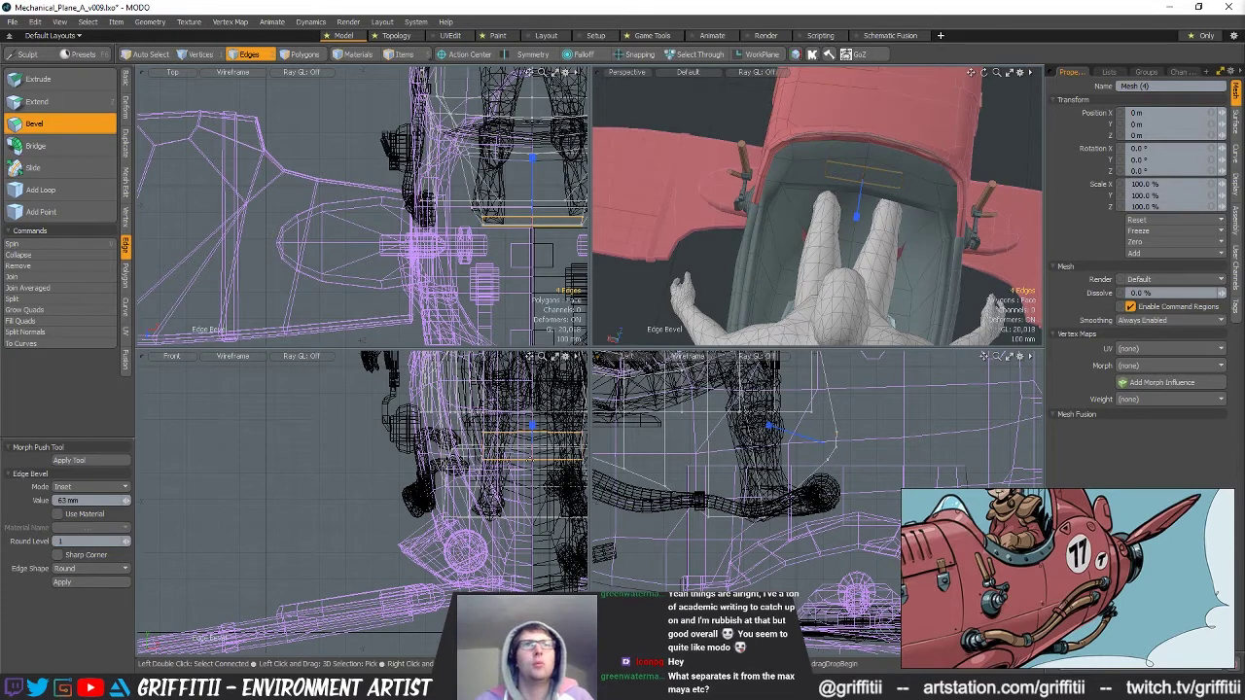
pyautogui.press('space')
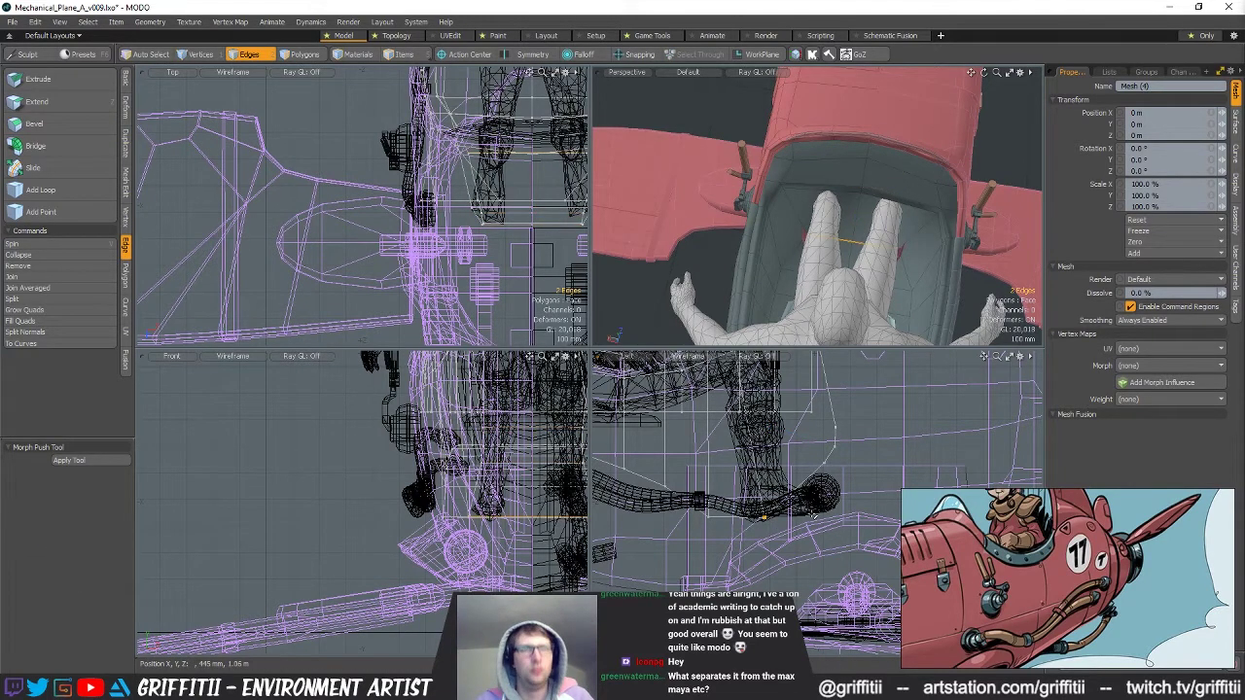
# Bevel the selected edges at the bottom of the cockpit interior by 141.5 mm.
pyautogui.press('b')
pyautogui.moveTo(766, 518); pyautogui.dragTo(803, 517)
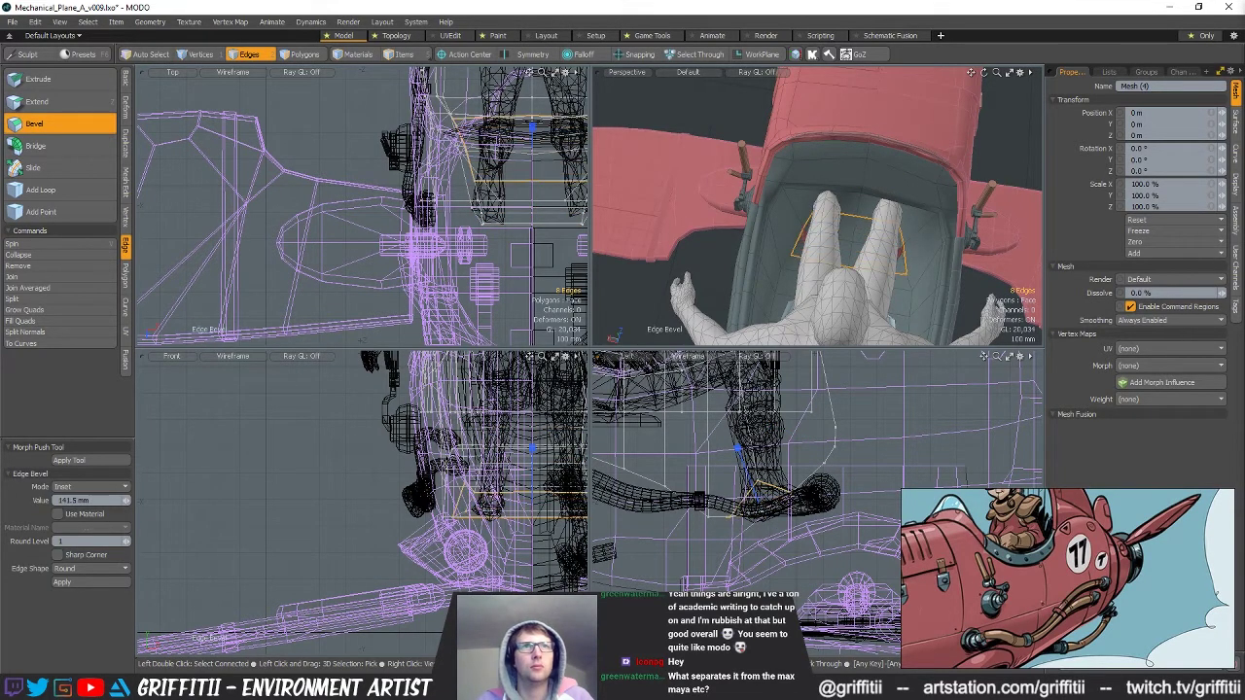
pyautogui.press('space')
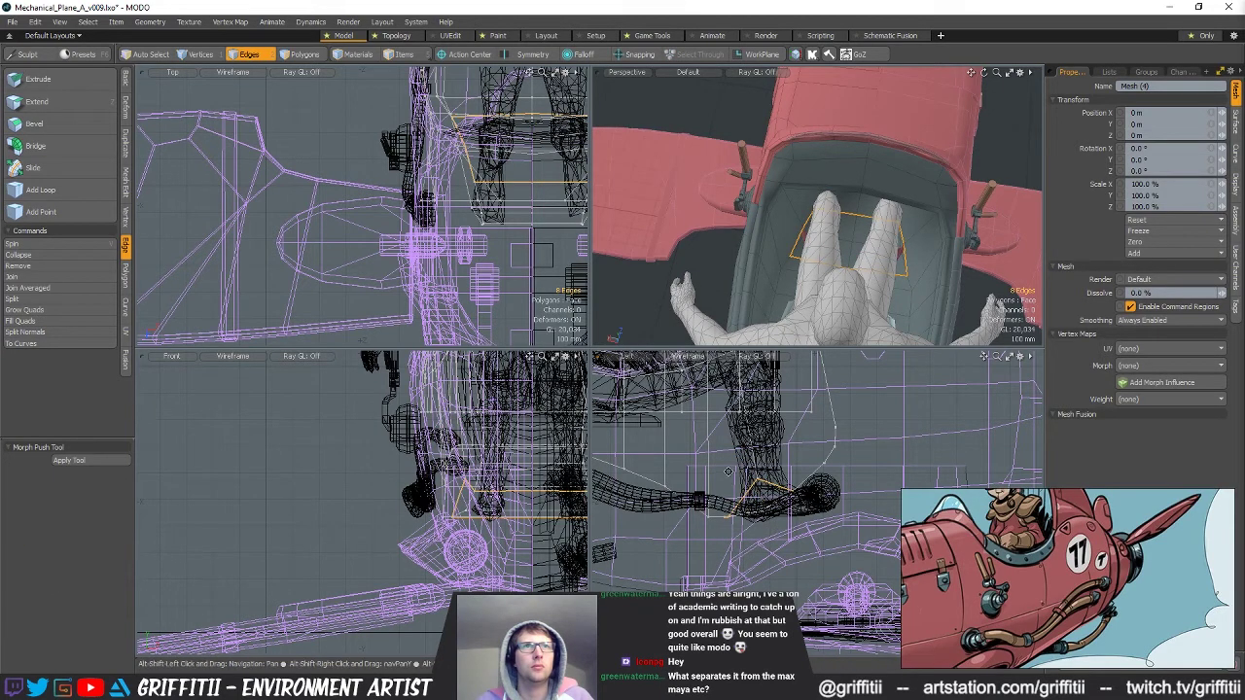
# Bevel the upper front edge of the cockpit interior by 118 mm.
pyautogui.scroll(-2, 837, 448)
pyautogui.keyDown('alt'); pyautogui.moveTo(866, 401); pyautogui.dragTo(871, 454); pyautogui.keyUp('alt')
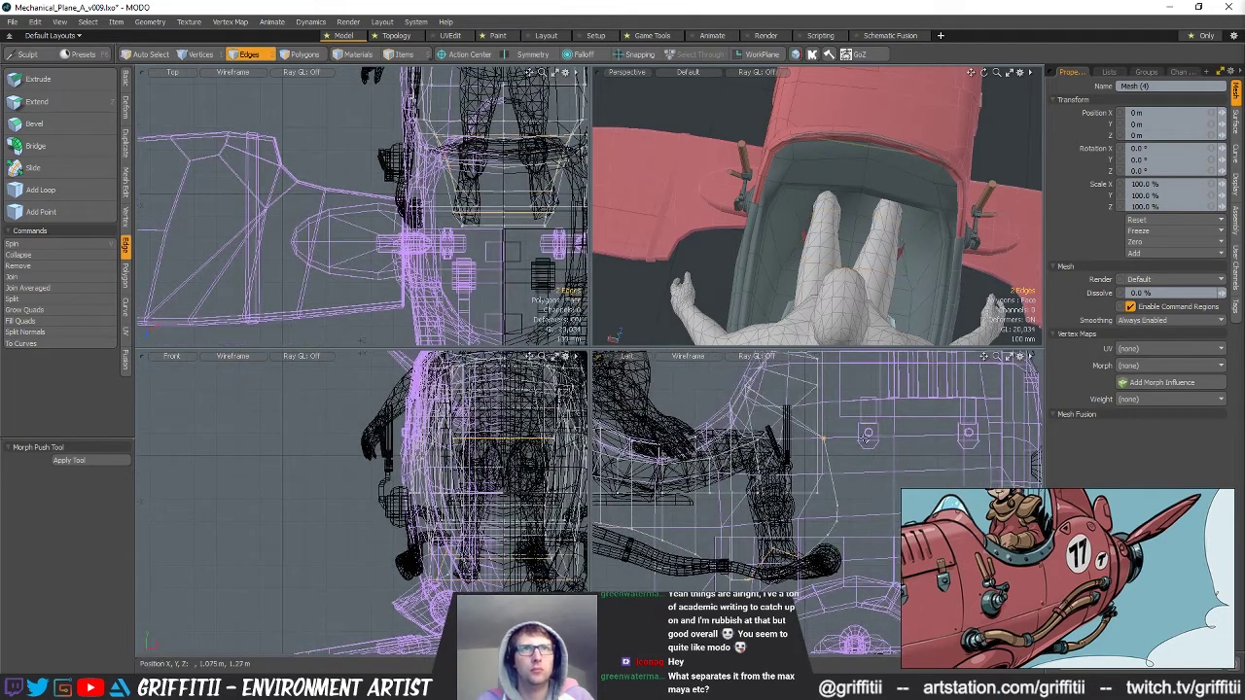
pyautogui.press('b')
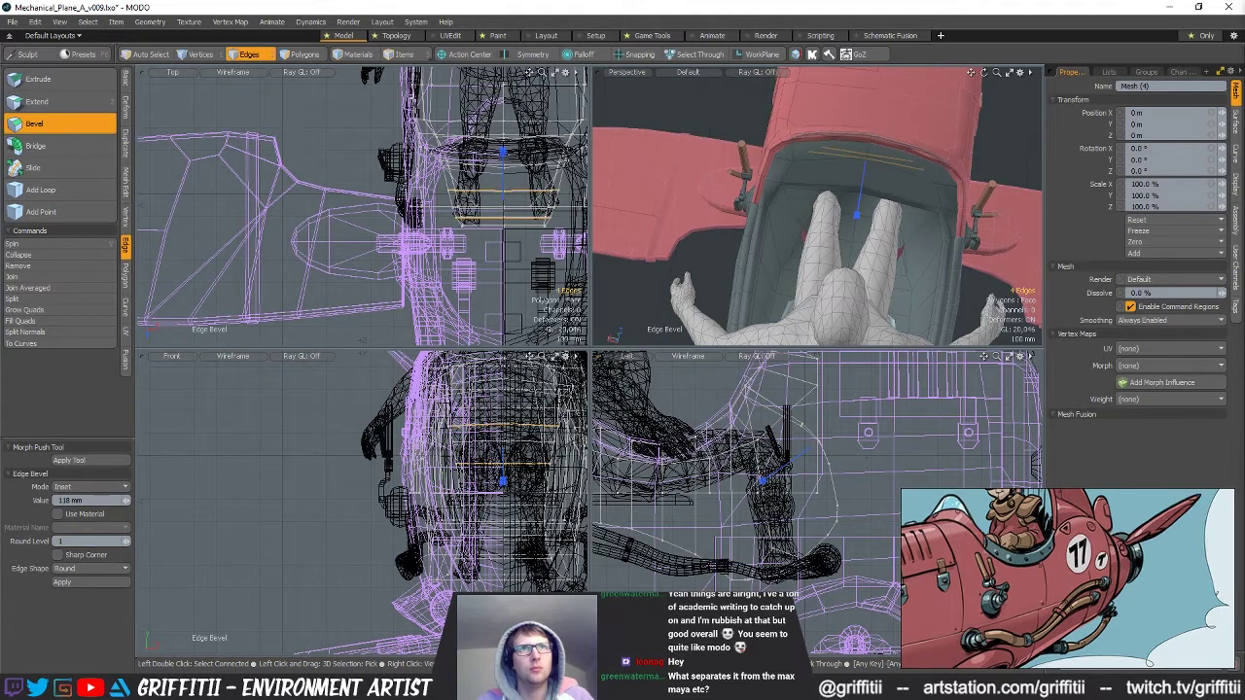
pyautogui.press('space')
# Select the horizontal edge loop inside the front fuselage on Mesh (6) and lower it.
pyautogui.keyDown('alt'); pyautogui.moveTo(905, 148); pyautogui.dragTo(818, 250); pyautogui.keyUp('alt')
pyautogui.press('5')
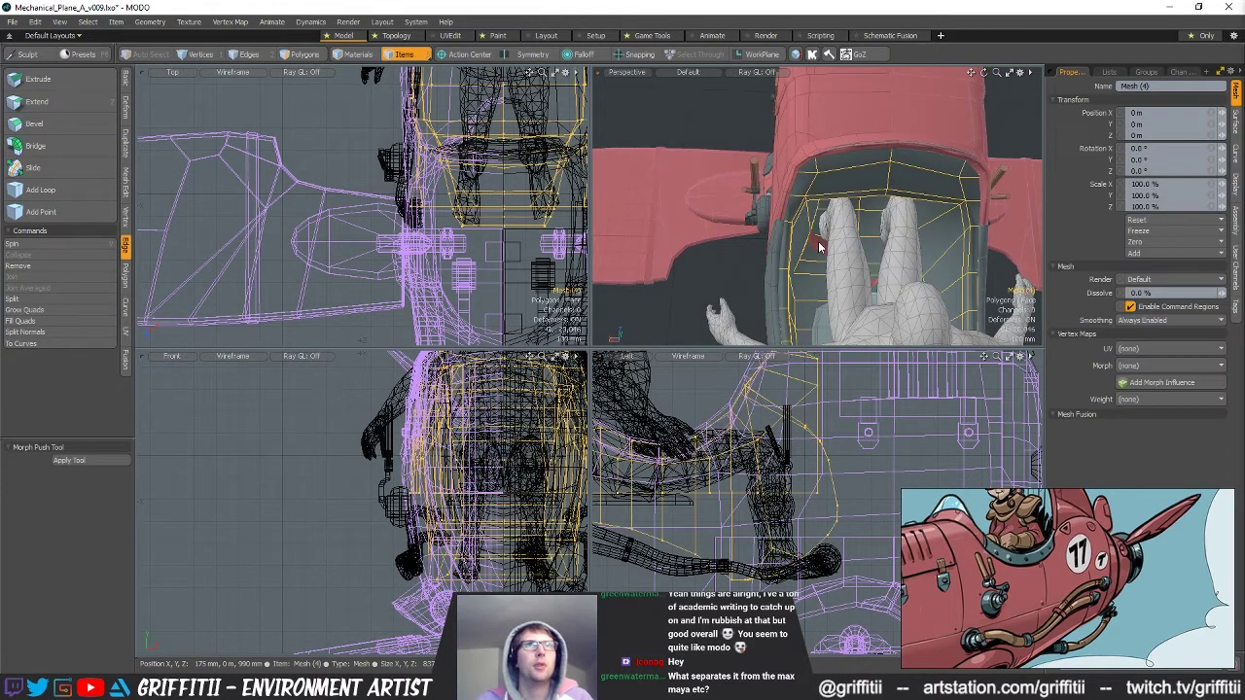
pyautogui.keyDown('alt'); pyautogui.moveTo(814, 245); pyautogui.dragTo(832, 236); pyautogui.keyUp('alt')
pyautogui.click(856, 131)
pyautogui.press('1')
pyautogui.doubleClick(828, 240)
pyautogui.keyDown('alt'); pyautogui.moveTo(827, 240); pyautogui.dragTo(925, 131); pyautogui.keyUp('alt')
pyautogui.keyDown('alt'); pyautogui.moveTo(848, 547); pyautogui.dragTo(647, 493); pyautogui.keyUp('alt')
pyautogui.moveTo(833, 459); pyautogui.dragTo(825, 480, button='right')
pyautogui.press('w')
pyautogui.press('q')
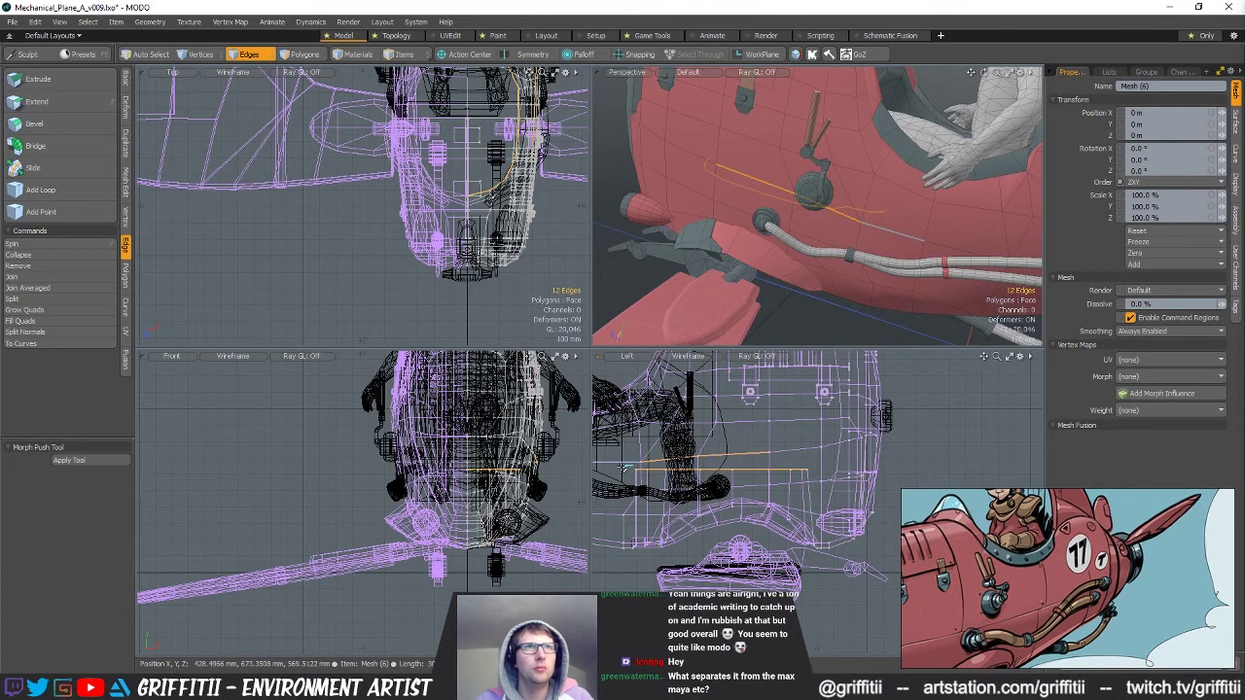
pyautogui.press('w')
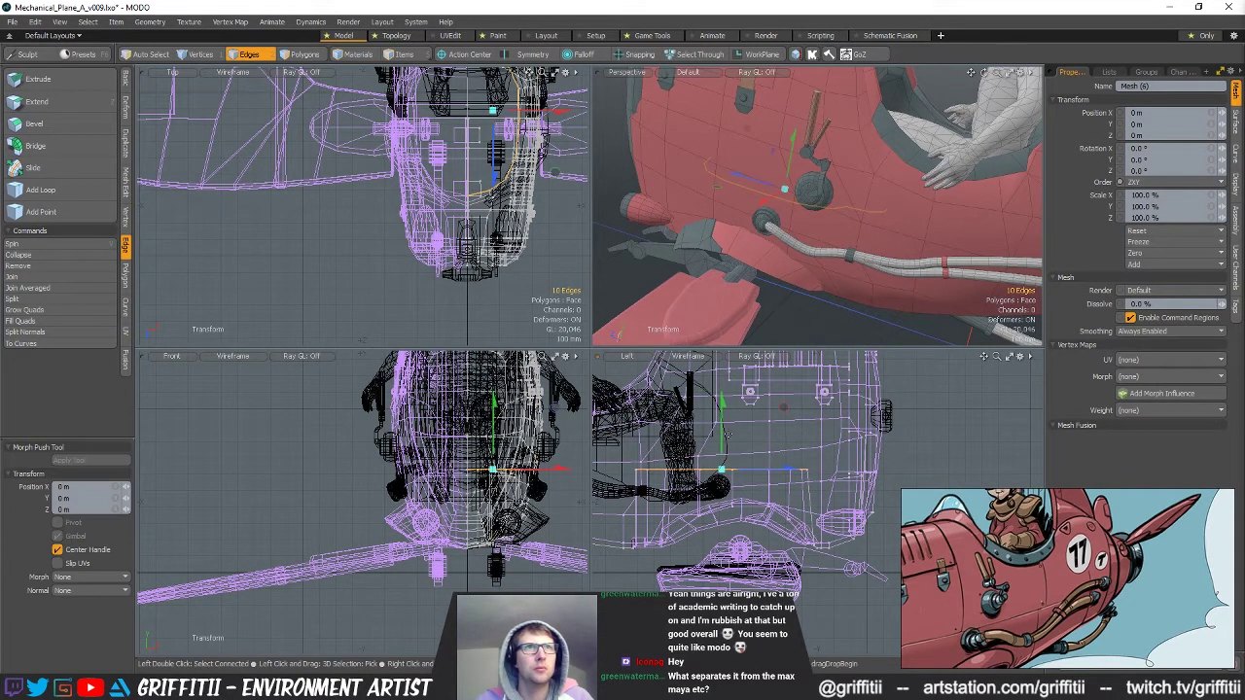
# Tilt the lowered fuselage edge loop slightly upward toward the nose and clear the selection.
pyautogui.keyDown('alt'); pyautogui.moveTo(881, 161); pyautogui.dragTo(921, 181); pyautogui.keyUp('alt')
pyautogui.press('e')
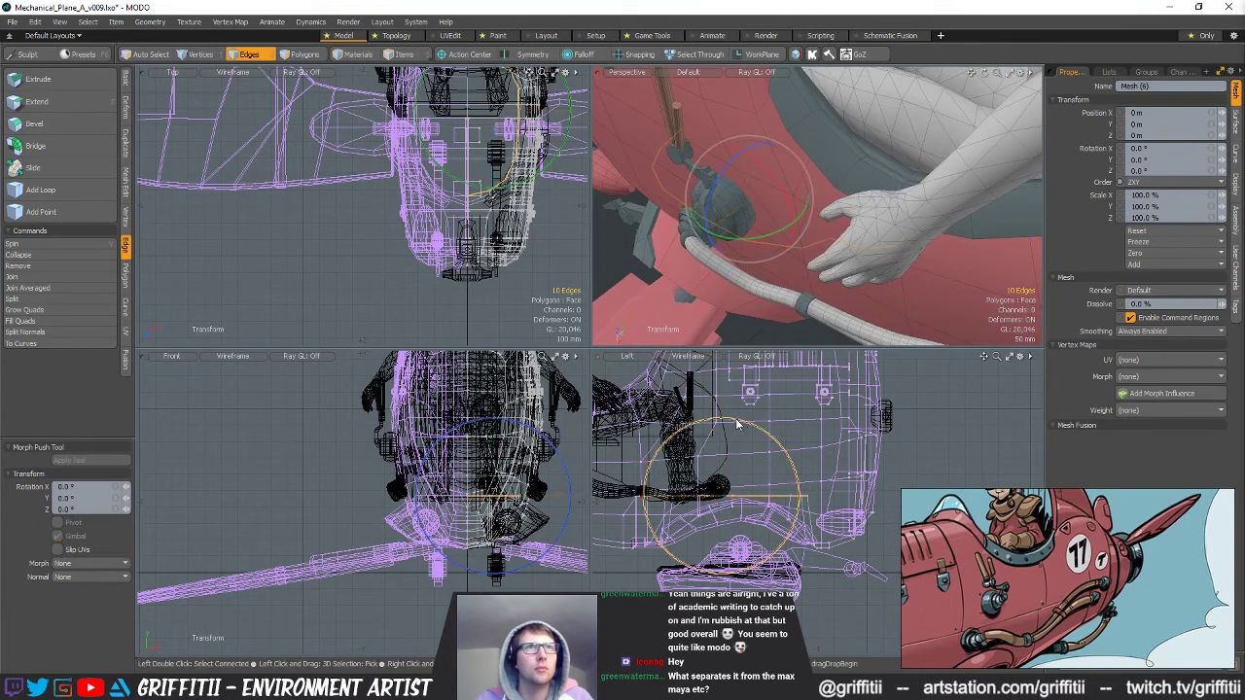
pyautogui.press('w')
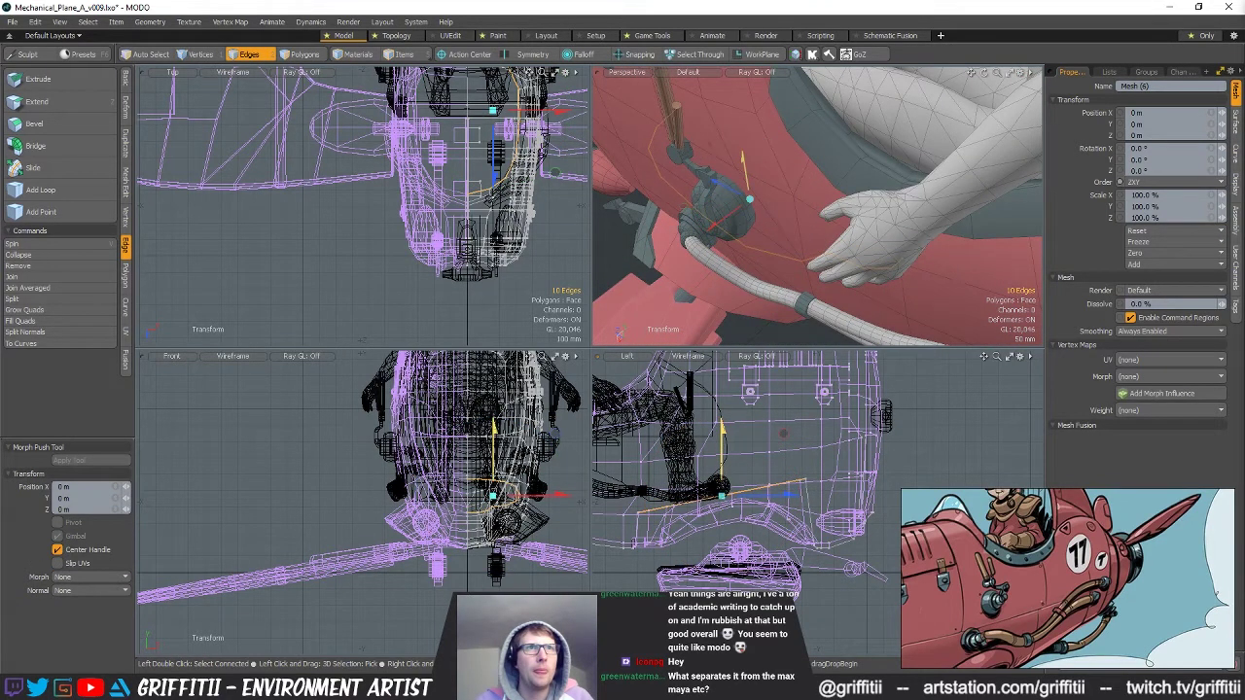
pyautogui.keyDown('alt'); pyautogui.moveTo(793, 258); pyautogui.dragTo(849, 170); pyautogui.keyUp('alt')
pyautogui.press('Escape')
pyautogui.press('Escape')
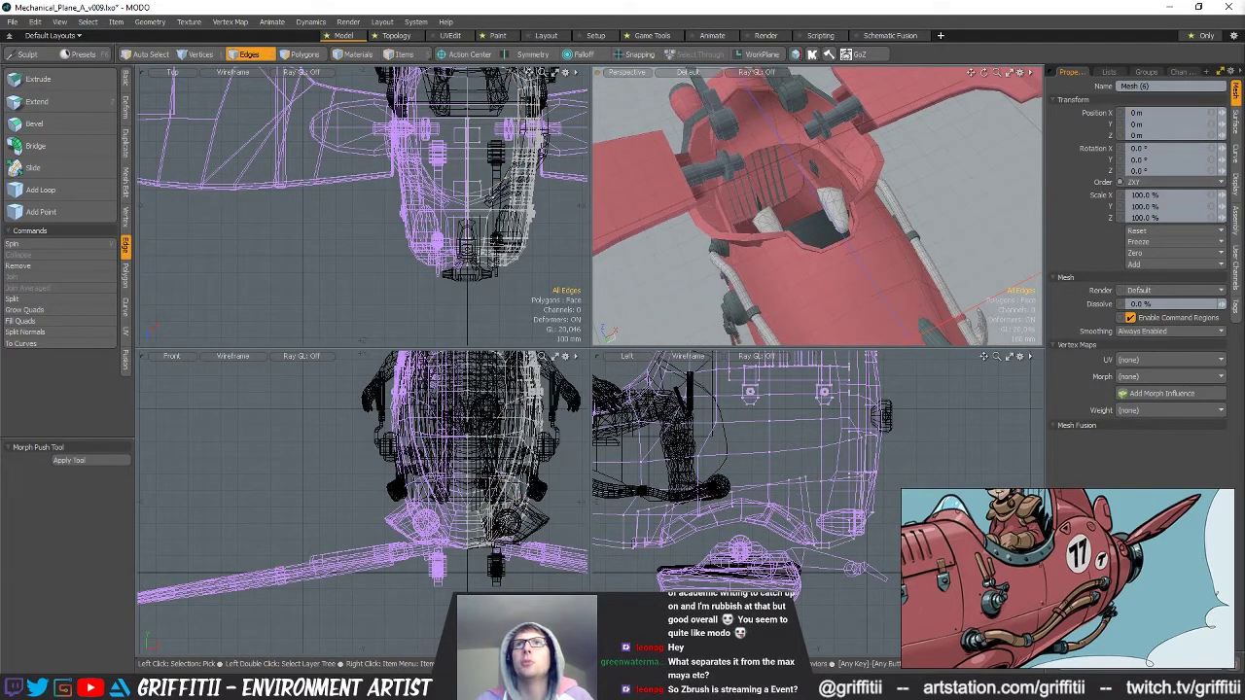
# Add a unit cube to an empty mesh item and move it forward beneath the plane's front section.
pyautogui.click(326, 157)
pyautogui.click(125, 79)
pyautogui.keyDown('shift'); pyautogui.click(16, 80); pyautogui.keyUp('shift')
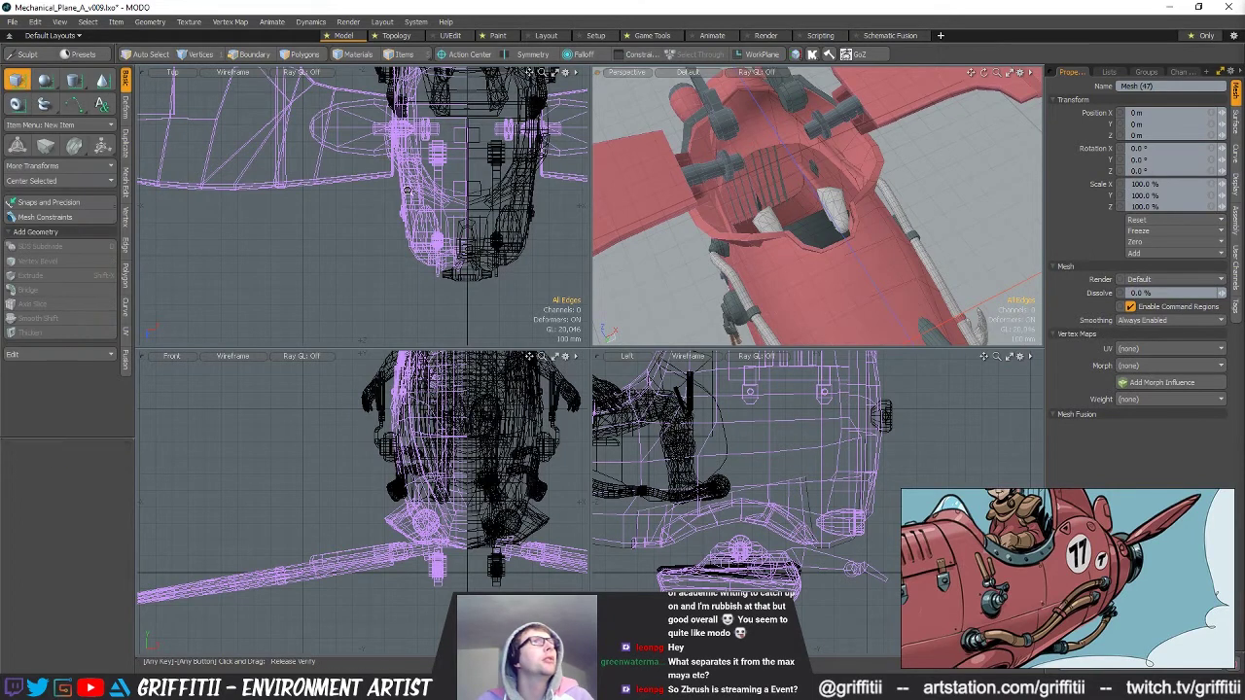
pyautogui.scroll(-5, 393, 197)
pyautogui.press('w')
pyautogui.moveTo(404, 209); pyautogui.dragTo(404, 289)
pyautogui.keyDown('alt'); pyautogui.moveTo(744, 194); pyautogui.dragTo(781, 273); pyautogui.keyUp('alt')
# Delete every face of the cube except the bottom one.
pyautogui.press('q')
pyautogui.press('3')
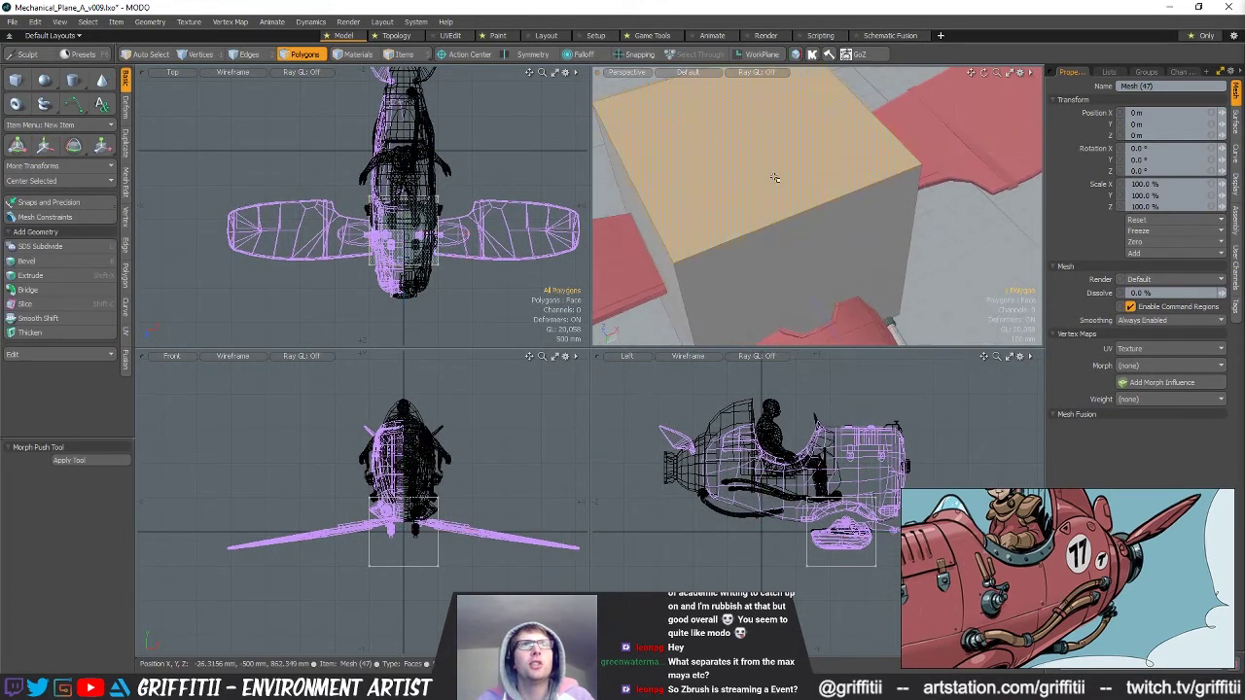
pyautogui.press('[')
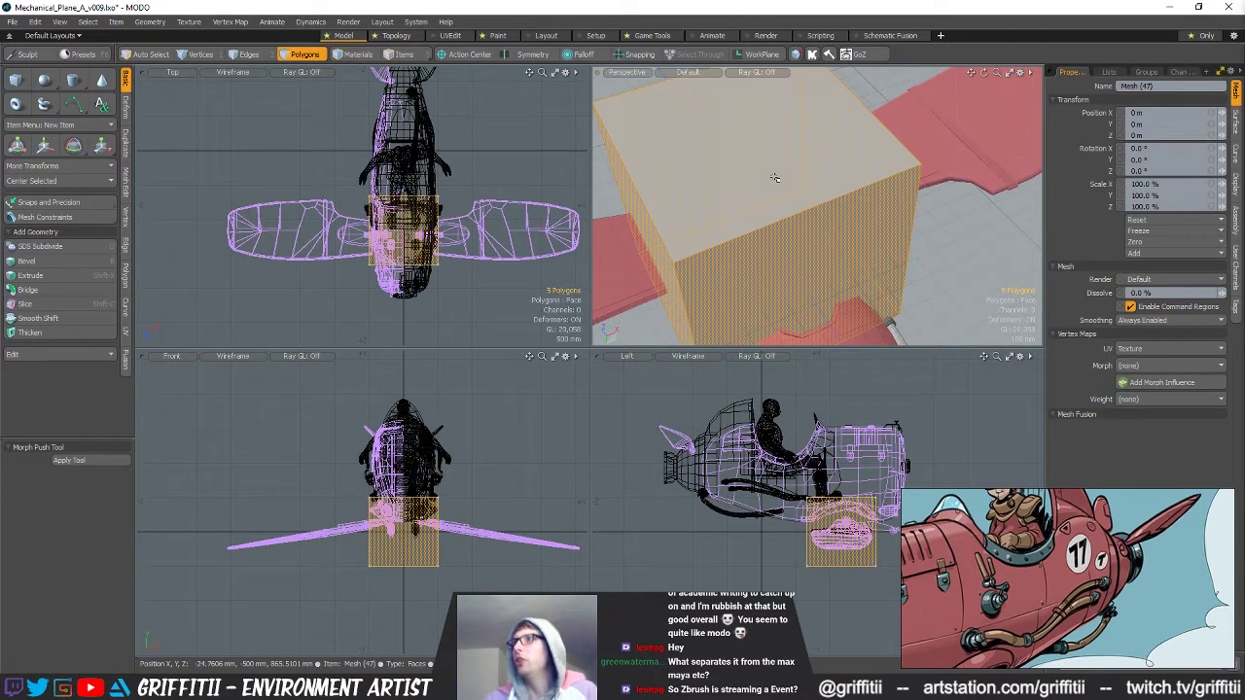
pyautogui.press('Delete')
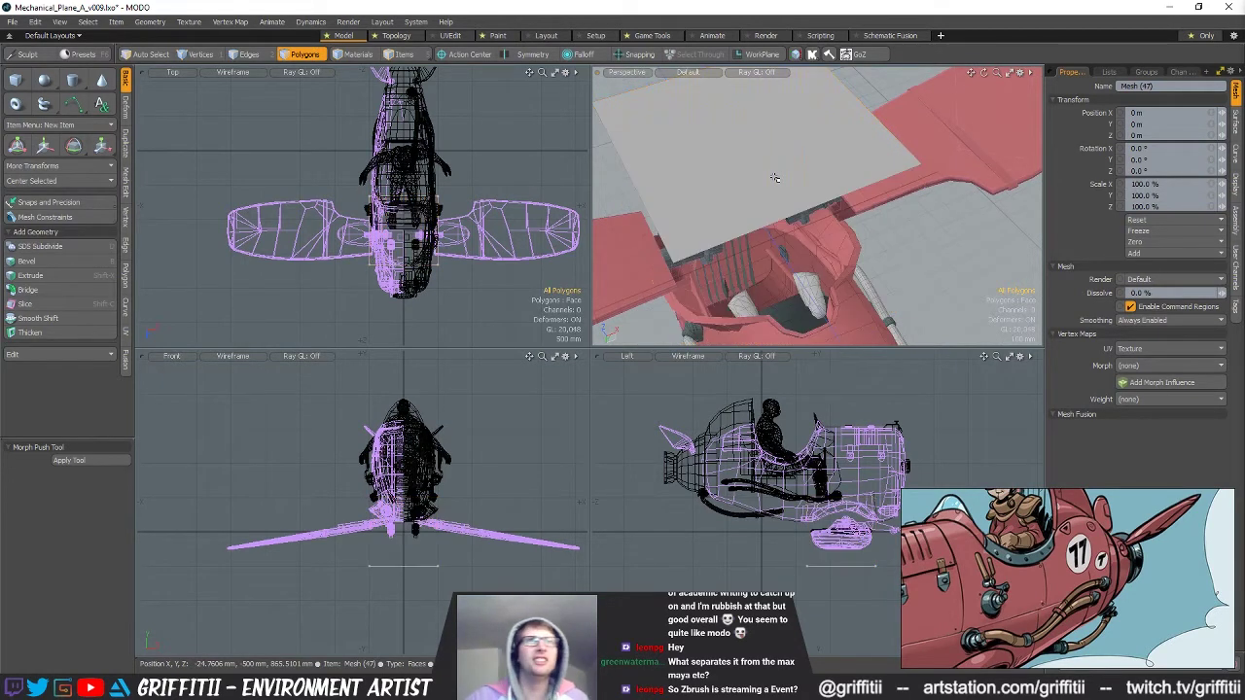
# Raise the remaining face 985 mm in Y into the fuselage and divide it with one loop slice.
pyautogui.press('w')
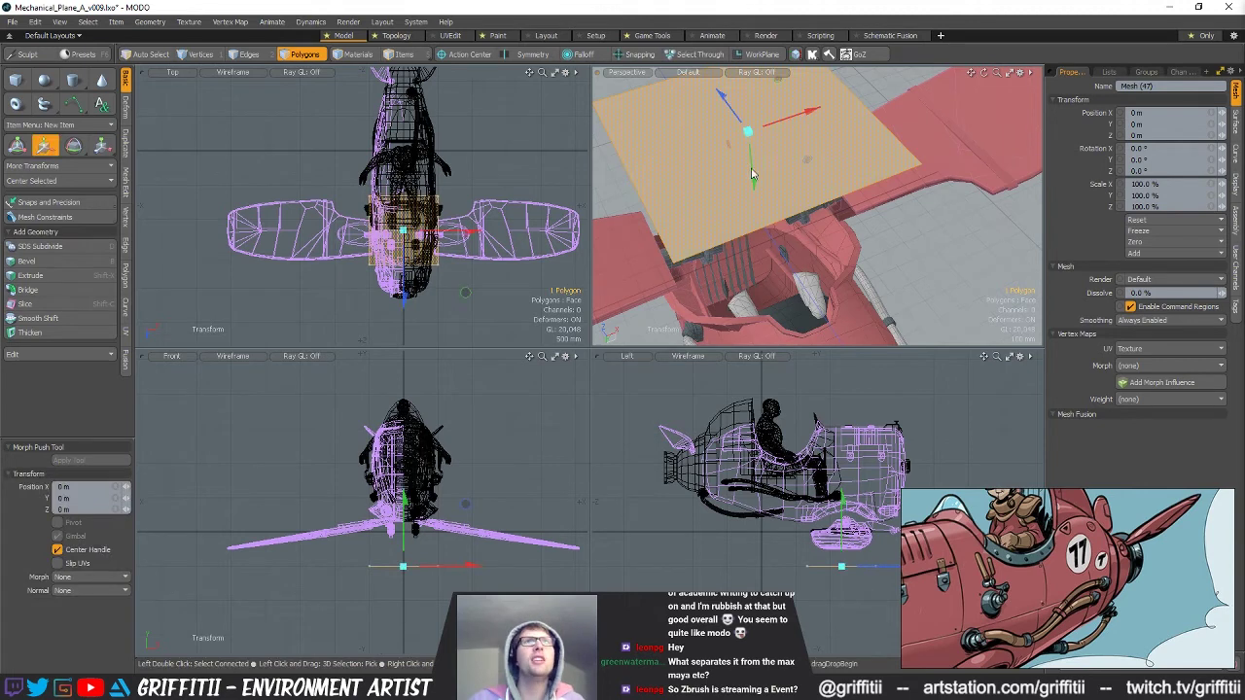
pyautogui.moveTo(752, 176); pyautogui.dragTo(770, 331)
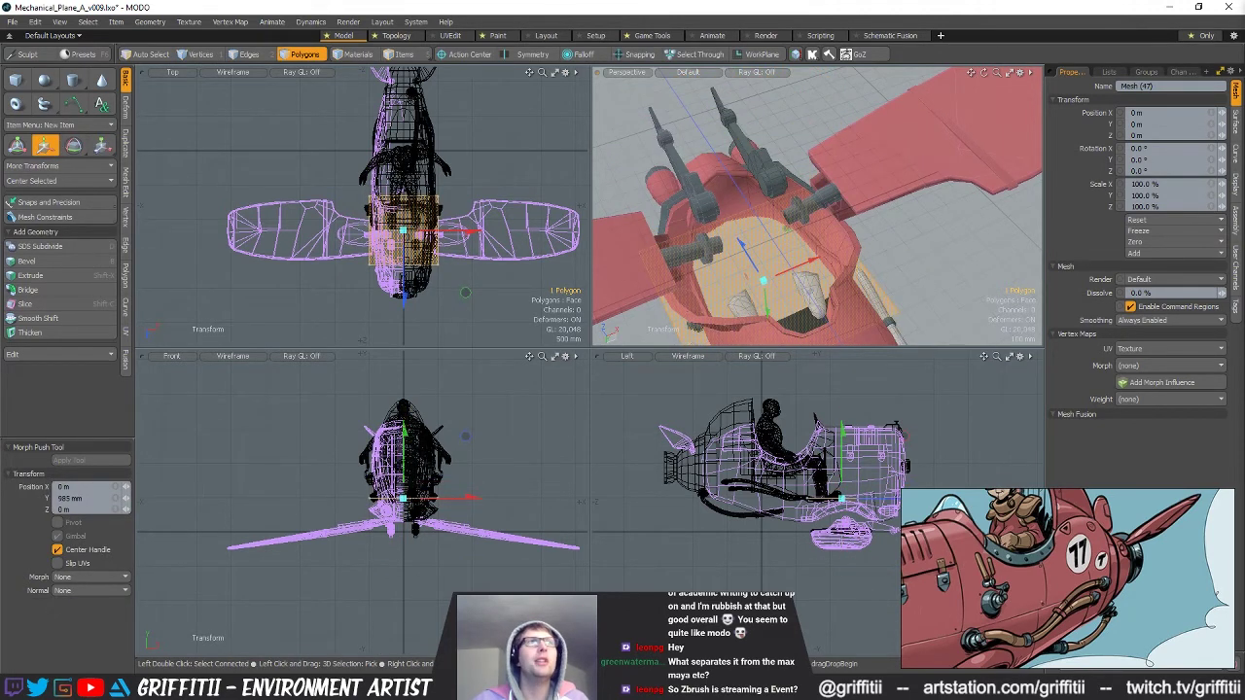
pyautogui.hotkey('alt', 'c')
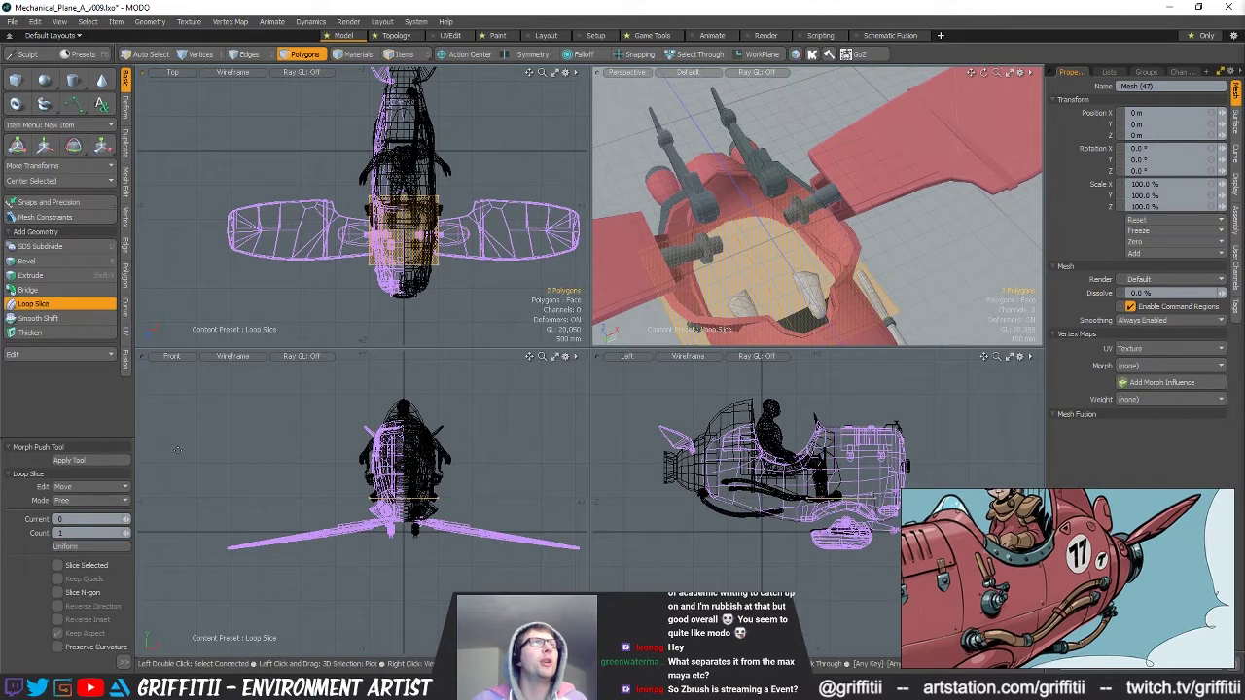
pyautogui.press('q')
# Examine how the divided plane fits inside the open fuselage underside around the pilot's feet and mounts.
pyautogui.keyDown('alt'); pyautogui.moveTo(722, 154); pyautogui.dragTo(768, 170); pyautogui.keyUp('alt')
pyautogui.scroll(5, 769, 180)
pyautogui.click(774, 232)
pyautogui.keyDown('alt'); pyautogui.moveTo(776, 234); pyautogui.dragTo(897, 257); pyautogui.keyUp('alt')
pyautogui.scroll(-3, 889, 214)
pyautogui.press('2')
pyautogui.click(922, 237)
pyautogui.press('w')
pyautogui.keyDown('alt'); pyautogui.moveTo(830, 237); pyautogui.dragTo(780, 261); pyautogui.keyUp('alt')
pyautogui.press('space')
pyautogui.press('space')
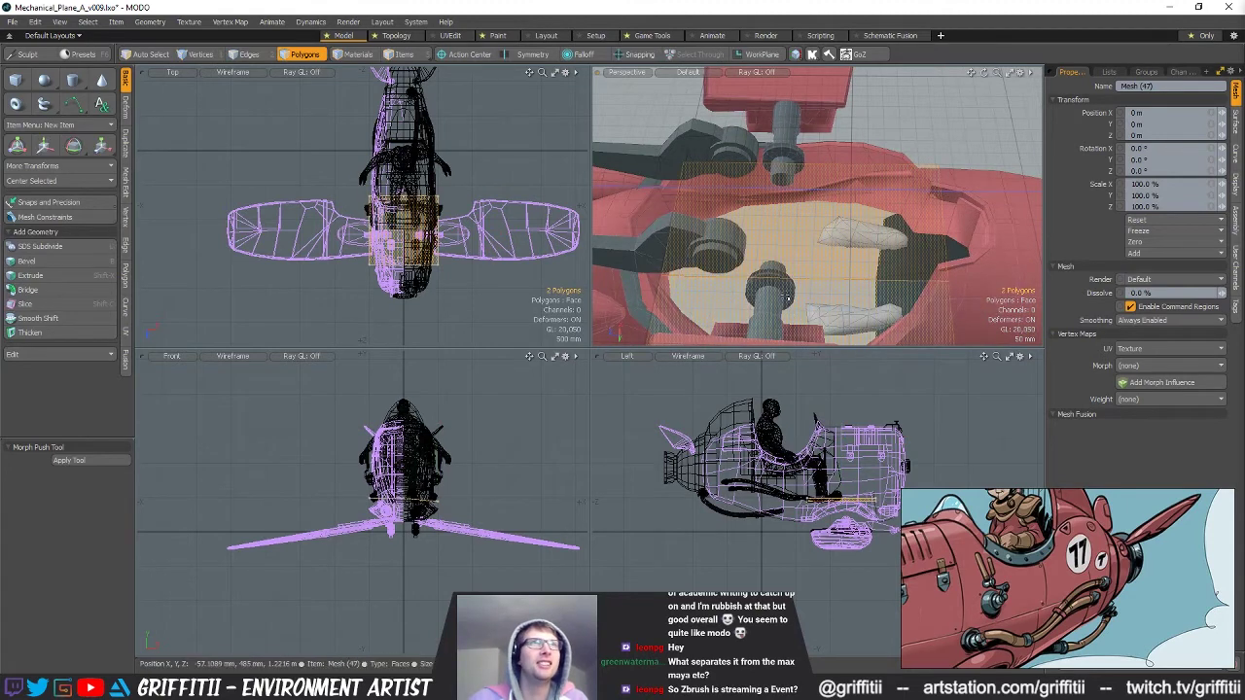
# Delete one half of the divided plane and loop slice the remaining half into a grid, placing the last slice at 50.5 percent.
pyautogui.keyDown('alt'); pyautogui.moveTo(817, 228); pyautogui.dragTo(915, 169); pyautogui.keyUp('alt')
pyautogui.click(778, 206)
pyautogui.hotkey('alt', 'c')
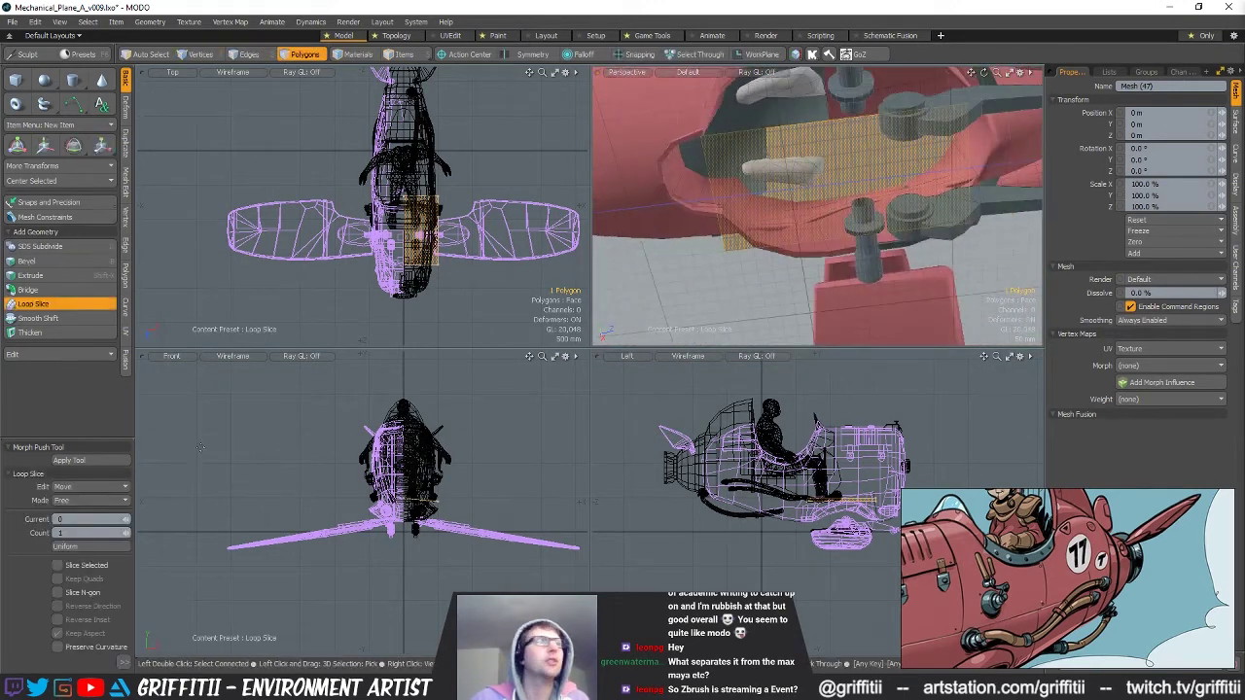
pyautogui.press('space')
pyautogui.moveTo(856, 166); pyautogui.dragTo(864, 200)
pyautogui.hotkey('alt', 'c')
pyautogui.press('space')
pyautogui.moveTo(818, 166); pyautogui.dragTo(814, 201)
pyautogui.press('space')
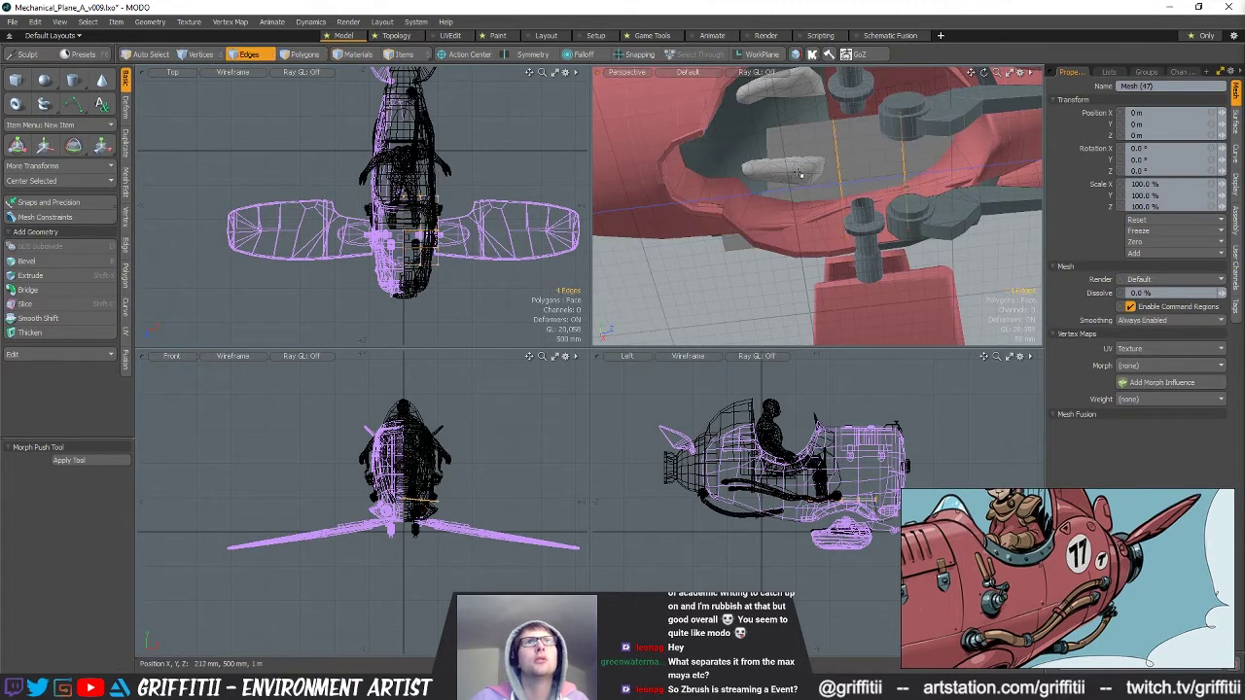
pyautogui.press('space')
pyautogui.hotkey('alt', 'c')
pyautogui.keyDown('alt'); pyautogui.moveTo(798, 173); pyautogui.dragTo(742, 206); pyautogui.keyUp('alt')
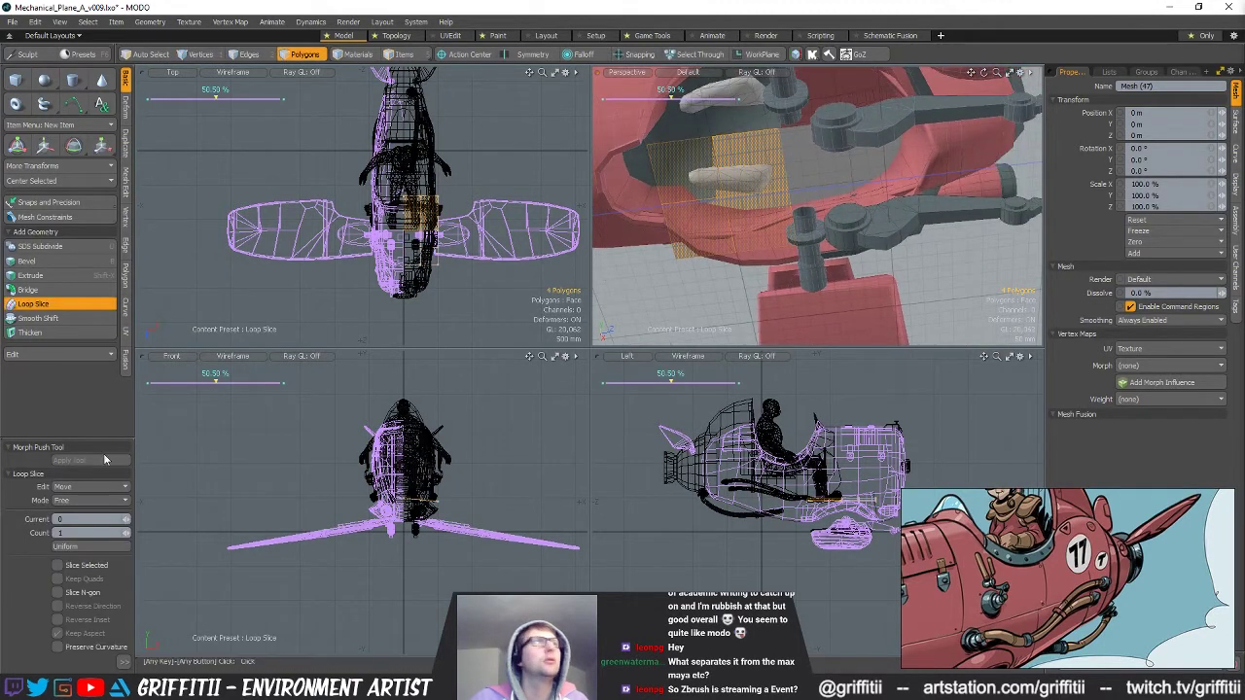
# Move the panel's rear end edges vertically to follow the curved lip of the fuselage opening.
pyautogui.press('space')
pyautogui.press('space')
pyautogui.press('space')
pyautogui.press('space')
pyautogui.moveTo(693, 228); pyautogui.dragTo(763, 226)
pyautogui.press('w')
pyautogui.press('space')
pyautogui.press('space')
pyautogui.press('space')
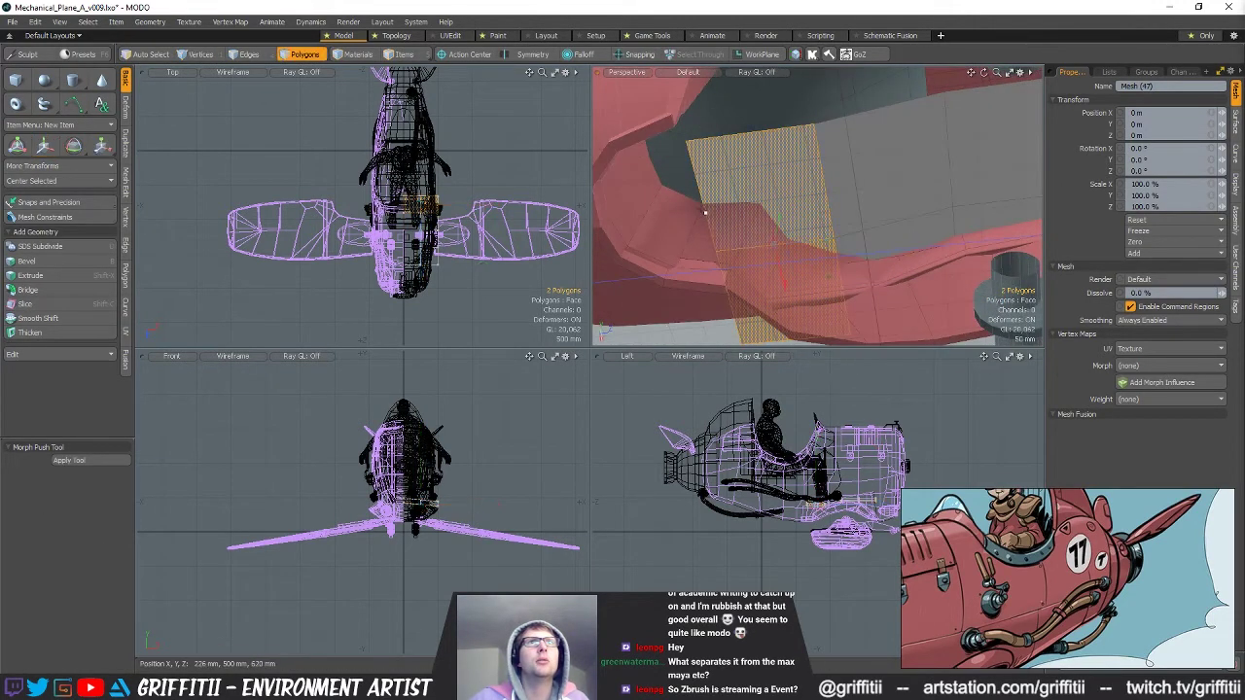
pyautogui.click(703, 208)
pyautogui.press('w')
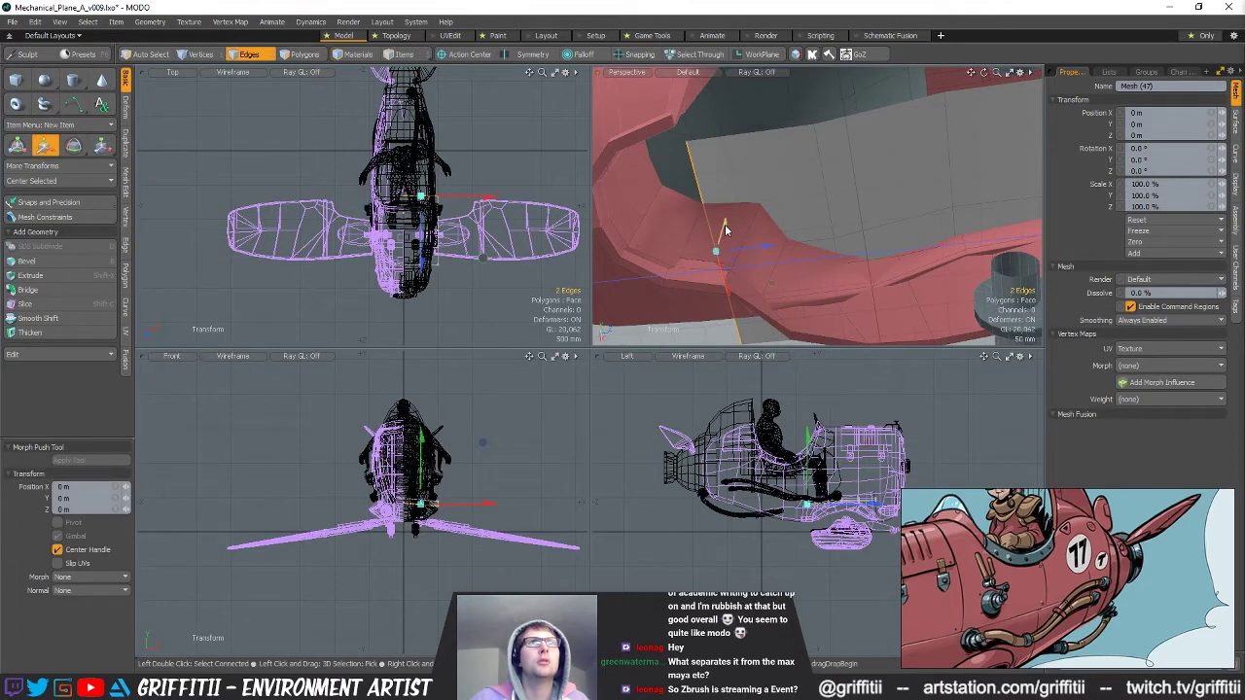
pyautogui.keyDown('alt'); pyautogui.moveTo(720, 243); pyautogui.dragTo(720, 270); pyautogui.keyUp('alt')
# Add one more loop slice across the underside panel.
pyautogui.keyDown('alt'); pyautogui.moveTo(897, 203); pyautogui.dragTo(628, 186); pyautogui.keyUp('alt')
pyautogui.press('space')
pyautogui.press('3')
pyautogui.doubleClick(668, 197)
pyautogui.hotkey('alt', 'c')
pyautogui.click(662, 195)
pyautogui.press('space')
pyautogui.press('space')
pyautogui.press('space')
pyautogui.press('space')
pyautogui.press('space')
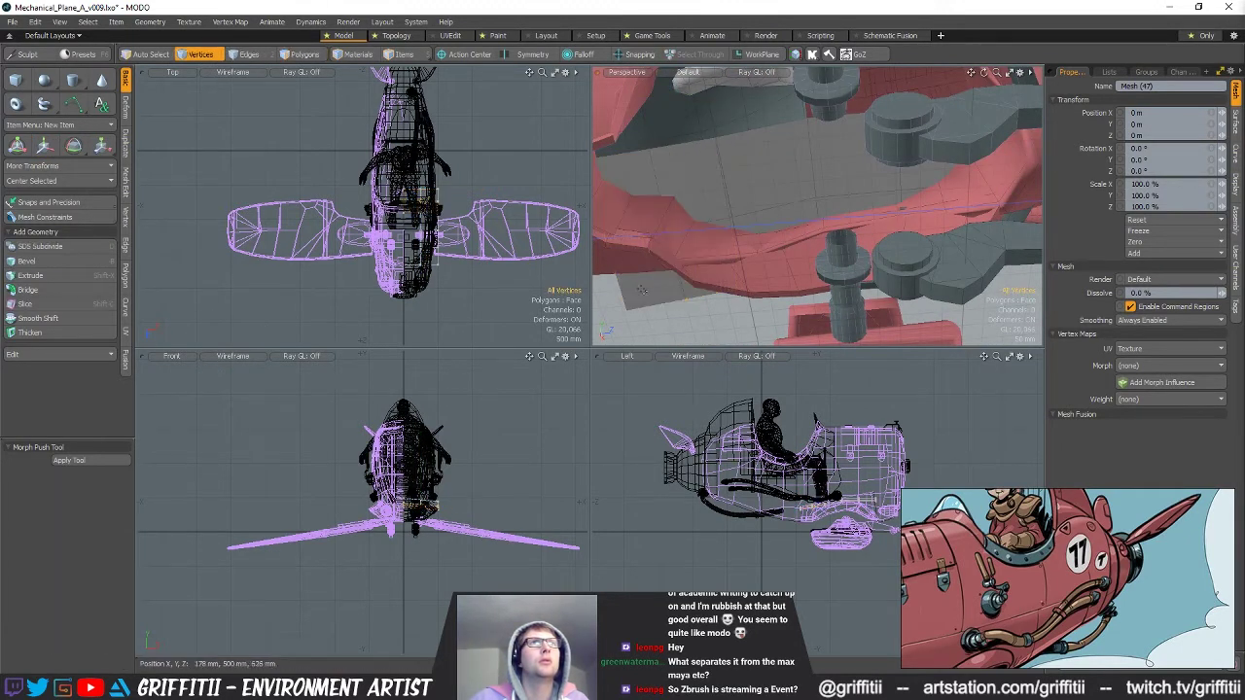
pyautogui.press('space')
pyautogui.press('space')
# Move the panel's front end edges vertically to match the curve of the opening's front lip.
pyautogui.doubleClick(628, 203)
pyautogui.press('r')
pyautogui.press('w')
pyautogui.keyDown('alt'); pyautogui.moveTo(873, 183); pyautogui.dragTo(785, 168); pyautogui.keyUp('alt')
pyautogui.press('space')
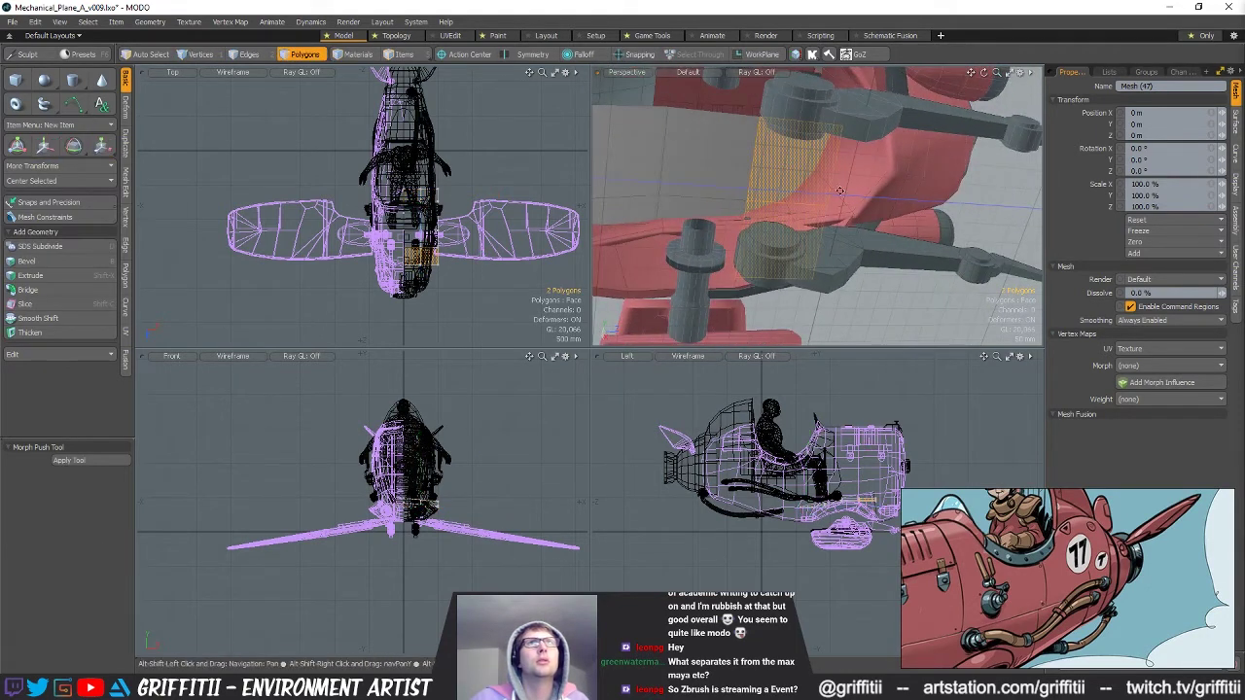
pyautogui.keyDown('alt'); pyautogui.moveTo(850, 255); pyautogui.dragTo(834, 265); pyautogui.keyUp('alt')
pyautogui.press('2')
pyautogui.press('w')
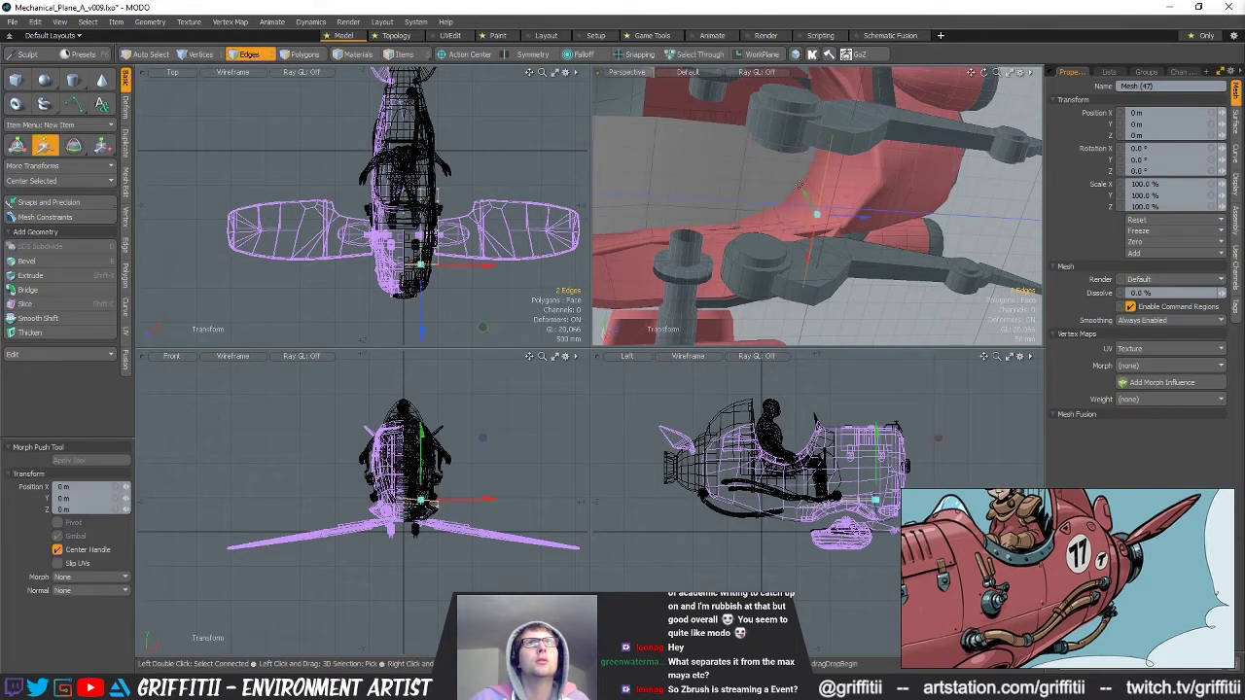
pyautogui.moveTo(811, 204); pyautogui.dragTo(720, 192)
# Move the rearmost middle edge 210 mm inward in X and shift its forward vertex 75 mm back outward.
pyautogui.scroll(-3, 827, 202)
pyautogui.press('space')
pyautogui.press('space')
pyautogui.click(737, 220)
pyautogui.press('2')
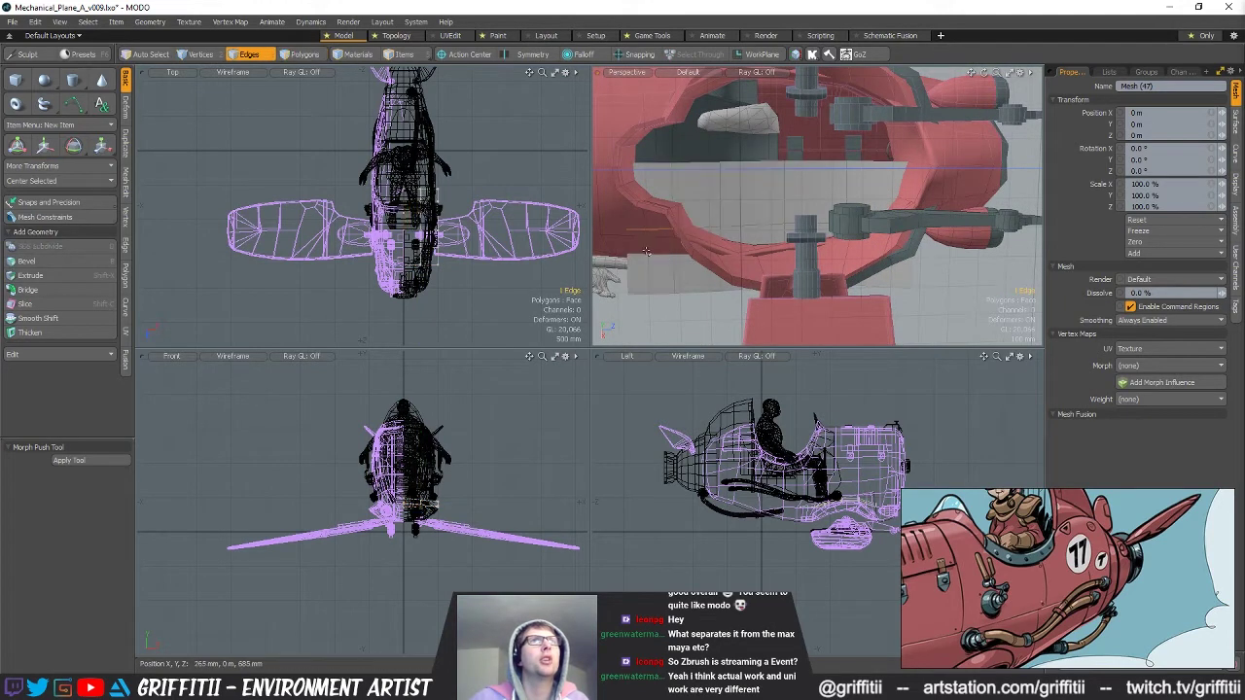
pyautogui.press('w')
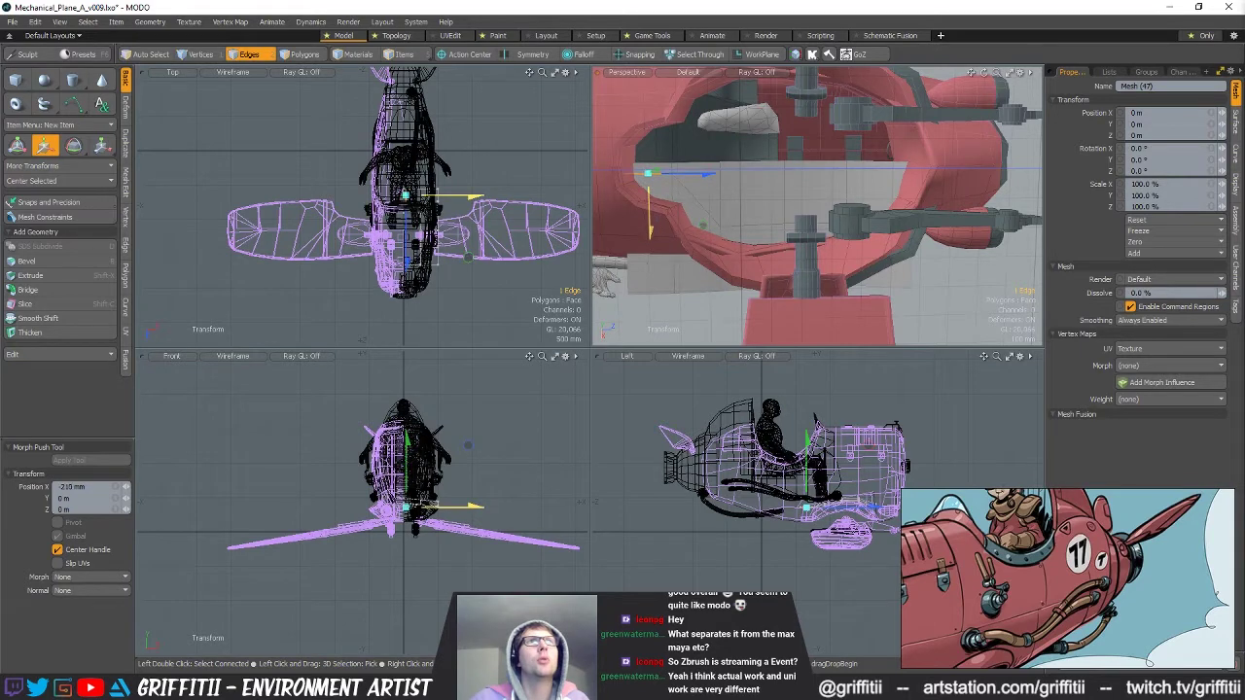
pyautogui.press('1')
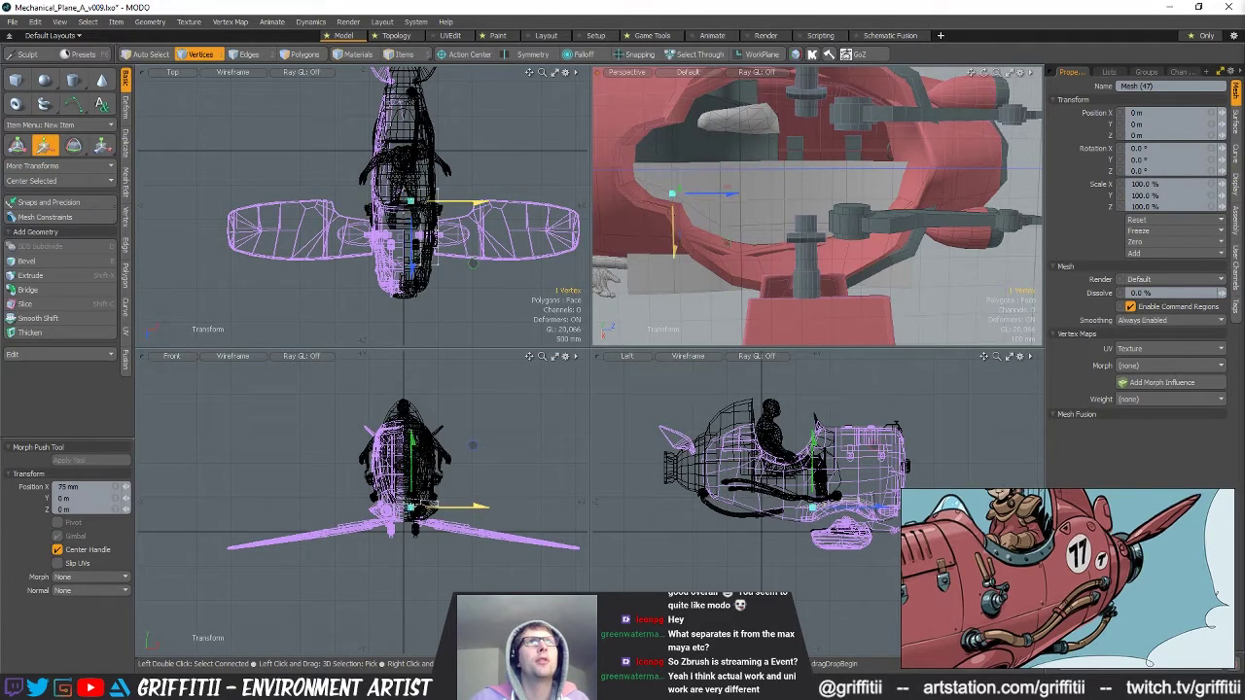
# Reposition the panel's middle-row vertices one by one in X to trace the side of the fuselage opening.
pyautogui.keyDown('alt'); pyautogui.keyDown('shift'); pyautogui.moveTo(674, 239); pyautogui.dragTo(641, 224); pyautogui.keyUp('shift'); pyautogui.keyUp('alt')
pyautogui.press('q')
pyautogui.click(687, 210)
pyautogui.press('w')
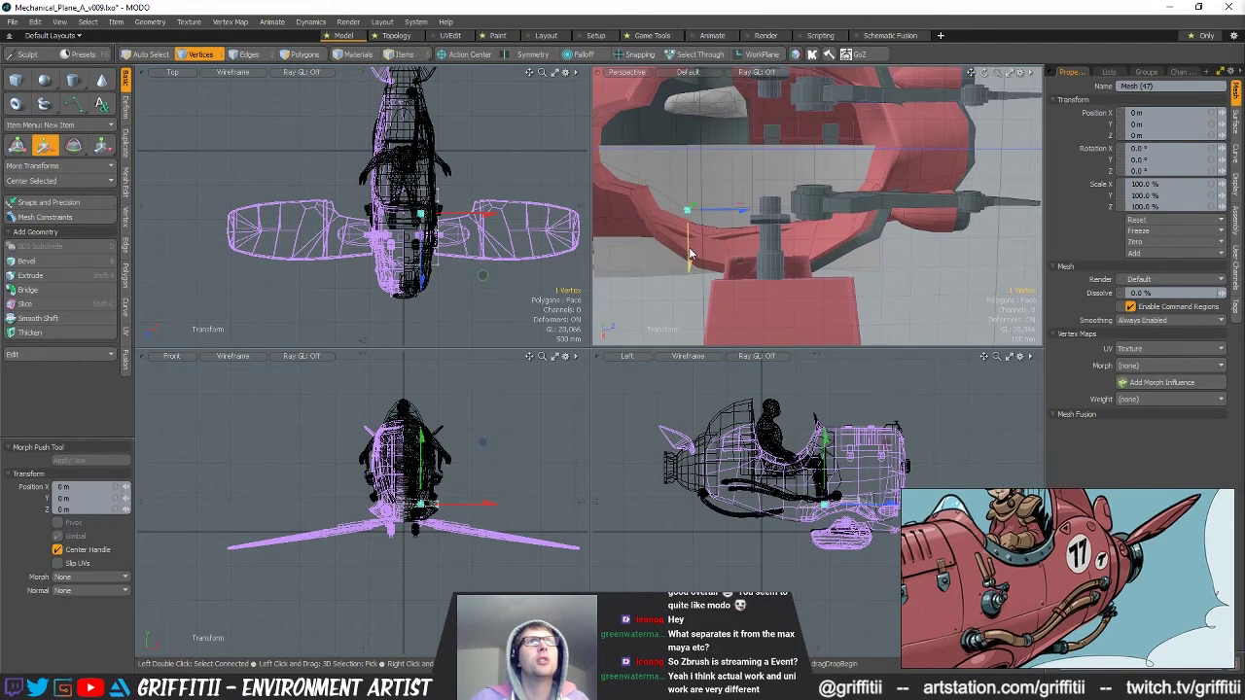
pyautogui.press('q')
pyautogui.click(752, 210)
pyautogui.press('w')
pyautogui.moveTo(754, 255)
pyautogui.keyDown('alt'); pyautogui.mouseDown()
pyautogui.moveTo(790, 288)
pyautogui.moveTo(763, 272)
pyautogui.mouseUp(); pyautogui.keyUp('alt')
pyautogui.press('q')
pyautogui.click(762, 217)
pyautogui.press('w')
pyautogui.press('q')
pyautogui.press('w')
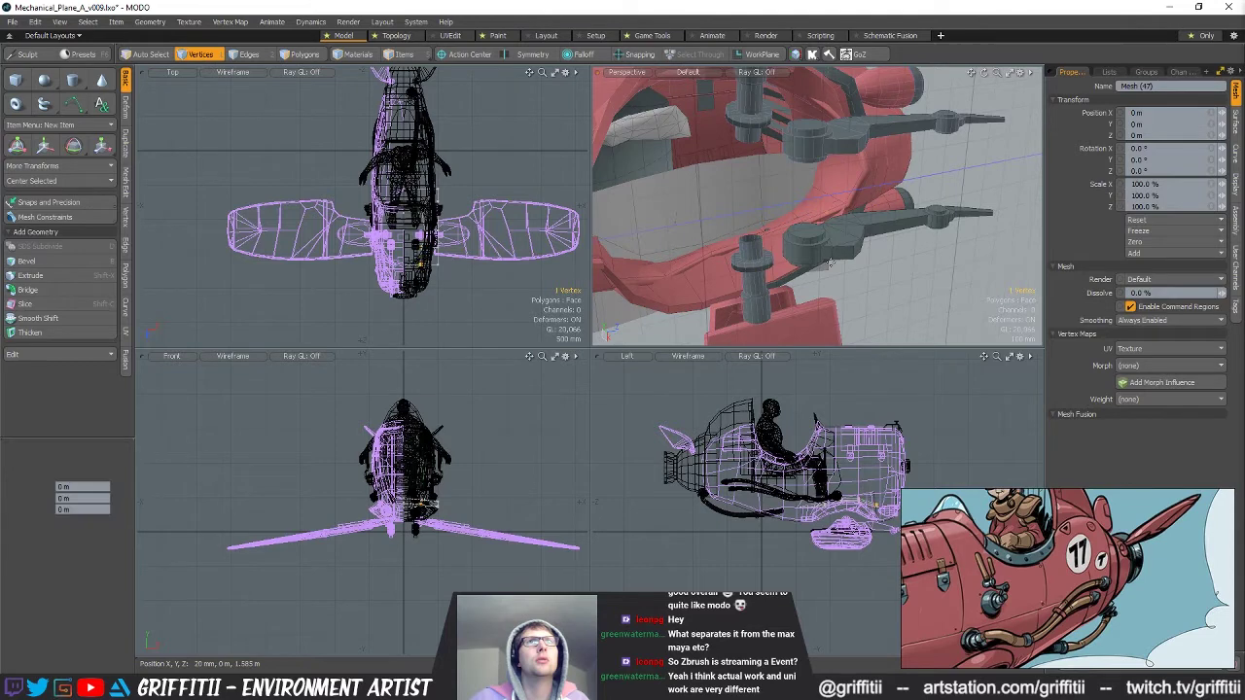
# Undo the last vertex moves and shift the four forward middle-row vertices together in X.
pyautogui.keyDown('alt'); pyautogui.moveTo(827, 227); pyautogui.dragTo(776, 141); pyautogui.keyUp('alt')
pyautogui.hotkey('ctrl', 'z')
pyautogui.hotkey('ctrl', 'z')
pyautogui.hotkey('ctrl', 'z')
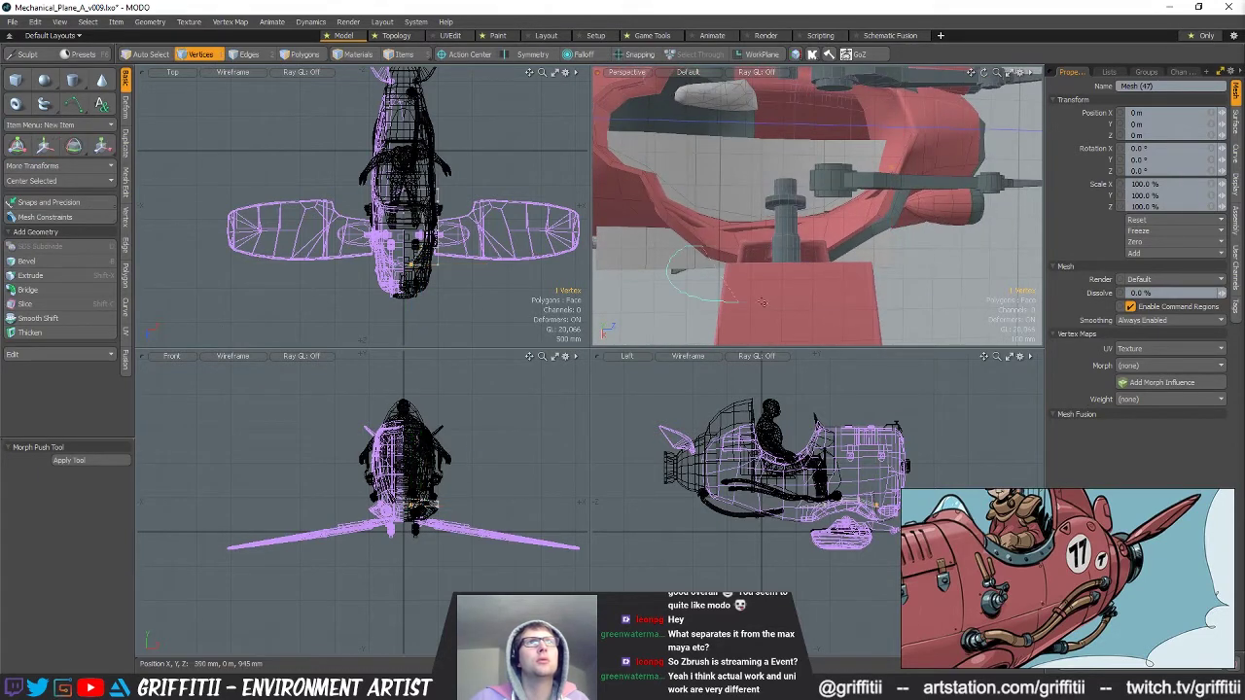
pyautogui.keyDown('alt'); pyautogui.moveTo(749, 242); pyautogui.dragTo(775, 265); pyautogui.keyUp('alt')
pyautogui.press('w')
pyautogui.moveTo(806, 306); pyautogui.dragTo(803, 278)
pyautogui.press('space')
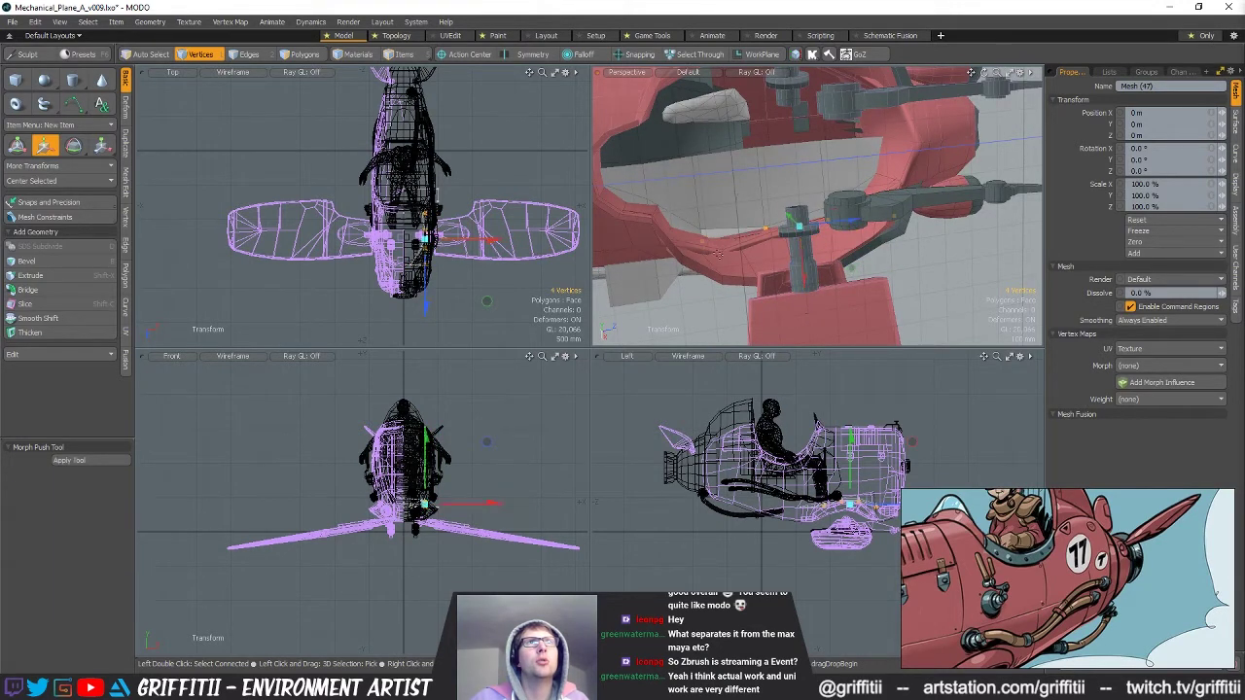
# Drop vertices from the selection in turn and move the remaining front ones in X to fit the opening's front curve.
pyautogui.keyDown('ctrl'); pyautogui.click(722, 264); pyautogui.keyUp('ctrl')
pyautogui.press('w')
pyautogui.moveTo(835, 277); pyautogui.dragTo(777, 271)
pyautogui.press('space')
pyautogui.press('w')
pyautogui.press('space')
pyautogui.keyDown('ctrl'); pyautogui.click(744, 218); pyautogui.keyUp('ctrl')
pyautogui.press('w')
pyautogui.keyDown('alt'); pyautogui.moveTo(847, 245); pyautogui.dragTo(852, 238); pyautogui.keyUp('alt')
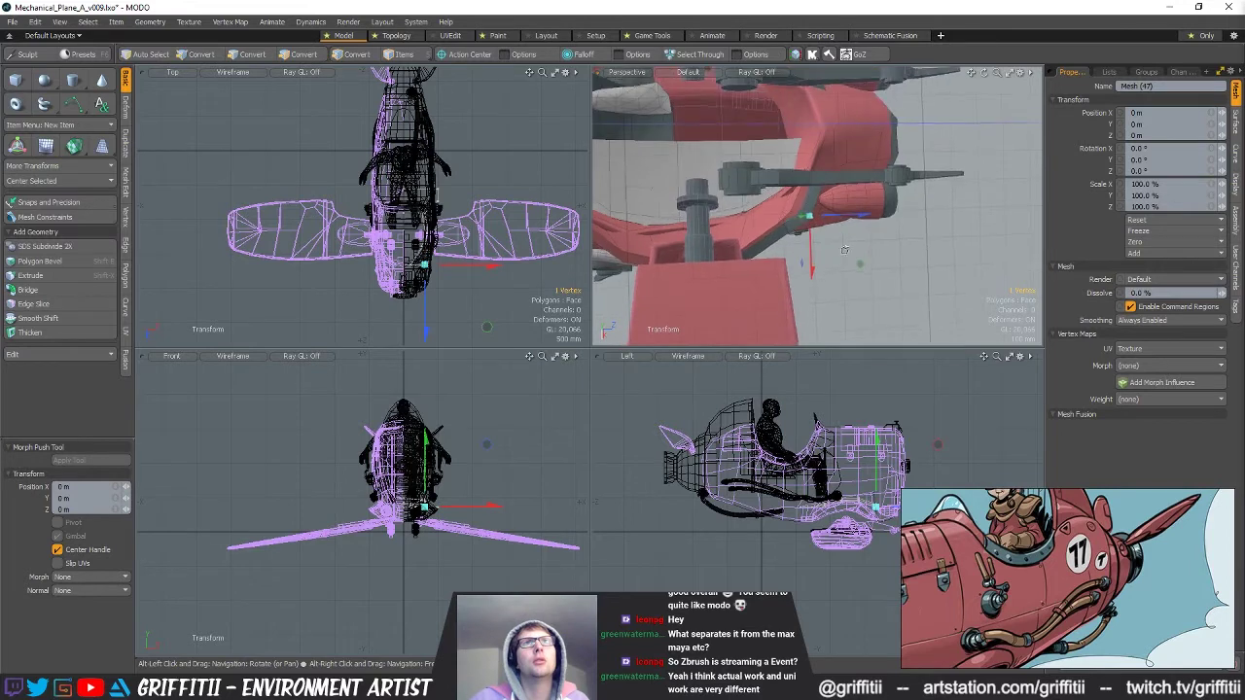
pyautogui.moveTo(813, 274); pyautogui.dragTo(773, 275)
pyautogui.press('space')
# Pull the panel's protruding outer vertices inward in X, group by group, so they sit within the fuselage side.
pyautogui.moveTo(766, 269); pyautogui.dragTo(748, 311, button='right')
pyautogui.press('w')
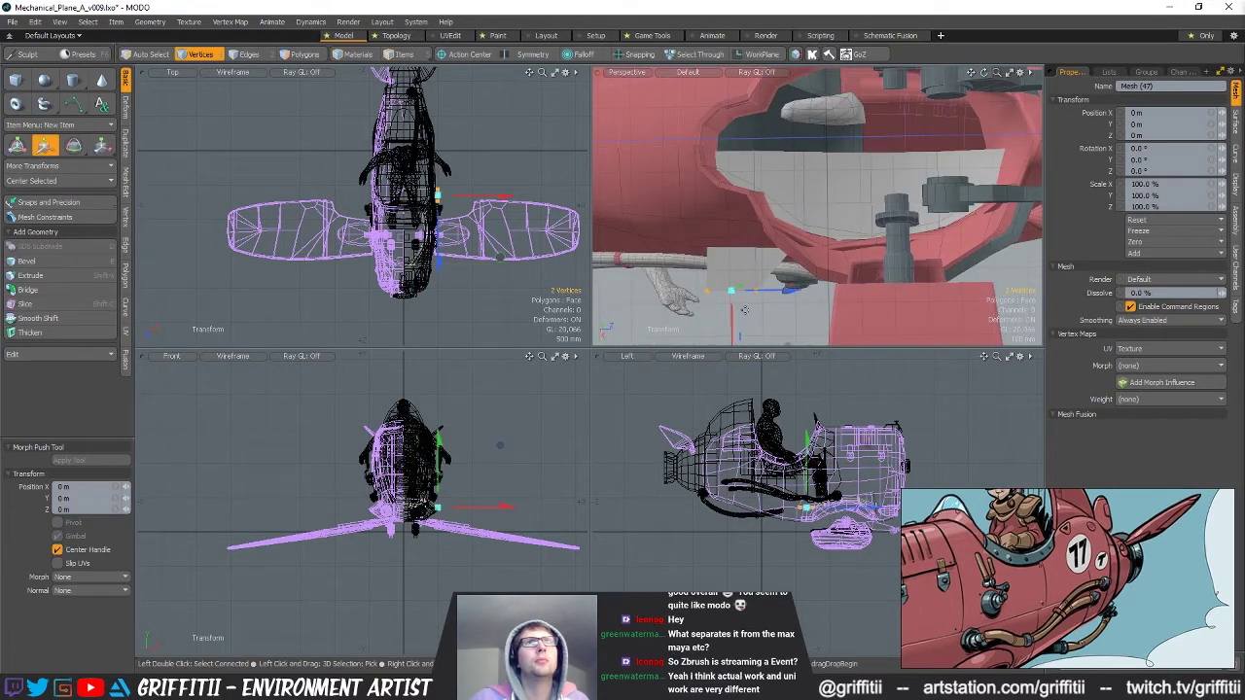
pyautogui.moveTo(731, 322); pyautogui.dragTo(730, 237)
pyautogui.press('space')
pyautogui.moveTo(761, 181); pyautogui.dragTo(747, 247, button='right')
pyautogui.press('w')
pyautogui.press('space')
pyautogui.moveTo(729, 177); pyautogui.dragTo(746, 237, button='right')
pyautogui.press('w')
pyautogui.moveTo(708, 236); pyautogui.dragTo(707, 213)
pyautogui.press('space')
# Select only the five edges along the panel's centreline and raise them 30 mm in Y.
pyautogui.moveTo(856, 185)
pyautogui.keyDown('alt'); pyautogui.mouseDown()
pyautogui.moveTo(928, 173)
pyautogui.moveTo(899, 195)
pyautogui.moveTo(786, 185)
pyautogui.mouseUp(); pyautogui.keyUp('alt')
pyautogui.press('space')
pyautogui.press('space')
pyautogui.moveTo(786, 185)
pyautogui.keyDown('alt'); pyautogui.mouseDown()
pyautogui.moveTo(827, 116)
pyautogui.moveTo(786, 54)
pyautogui.moveTo(751, 171)
pyautogui.moveTo(790, 129)
pyautogui.moveTo(767, 163)
pyautogui.moveTo(839, 161)
pyautogui.moveTo(828, 154)
pyautogui.mouseUp(); pyautogui.keyUp('alt')
pyautogui.press('space')
pyautogui.press('space')
pyautogui.click(837, 156)
pyautogui.doubleClick(819, 139)
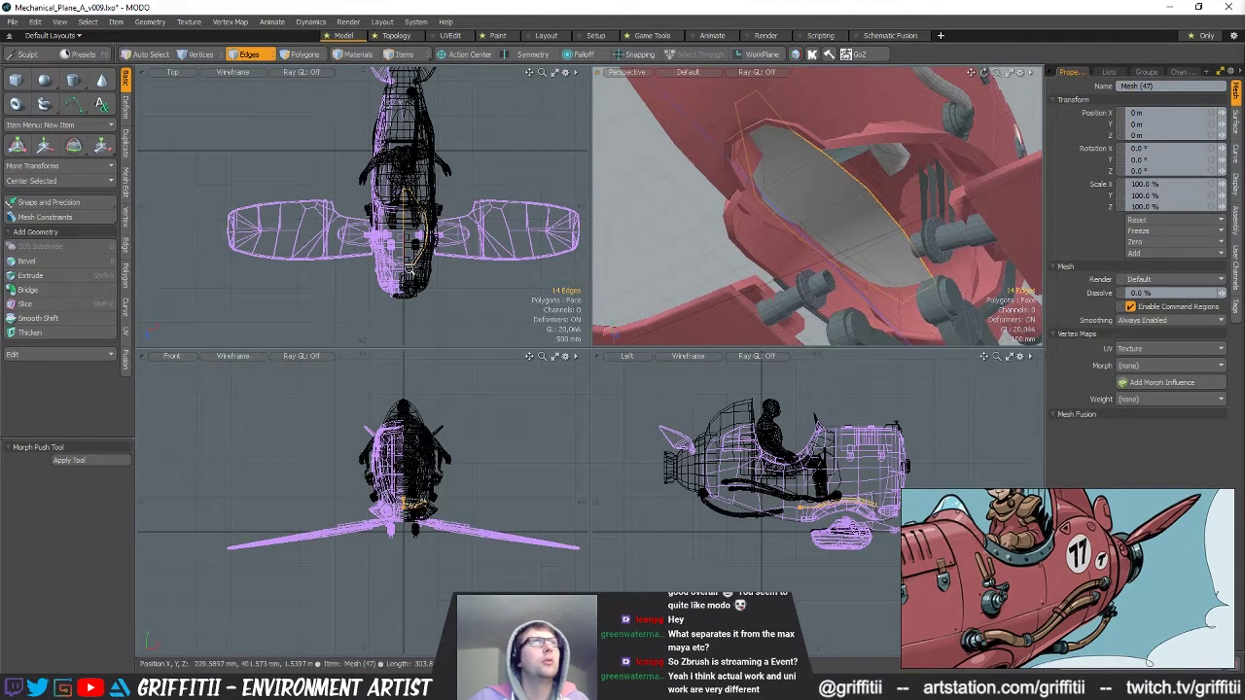
pyautogui.scroll(2, 414, 264)
pyautogui.moveTo(407, 261)
pyautogui.keyDown('ctrl'); pyautogui.mouseDown(button='right')
pyautogui.moveTo(413, 274)
pyautogui.moveTo(394, 108)
pyautogui.mouseUp(button='right'); pyautogui.keyUp('ctrl')
pyautogui.keyDown('ctrl'); pyautogui.moveTo(408, 153); pyautogui.dragTo(394, 165, button='right'); pyautogui.keyUp('ctrl')
pyautogui.keyDown('alt'); pyautogui.moveTo(829, 164); pyautogui.dragTo(800, 173); pyautogui.keyUp('alt')
pyautogui.press('w')
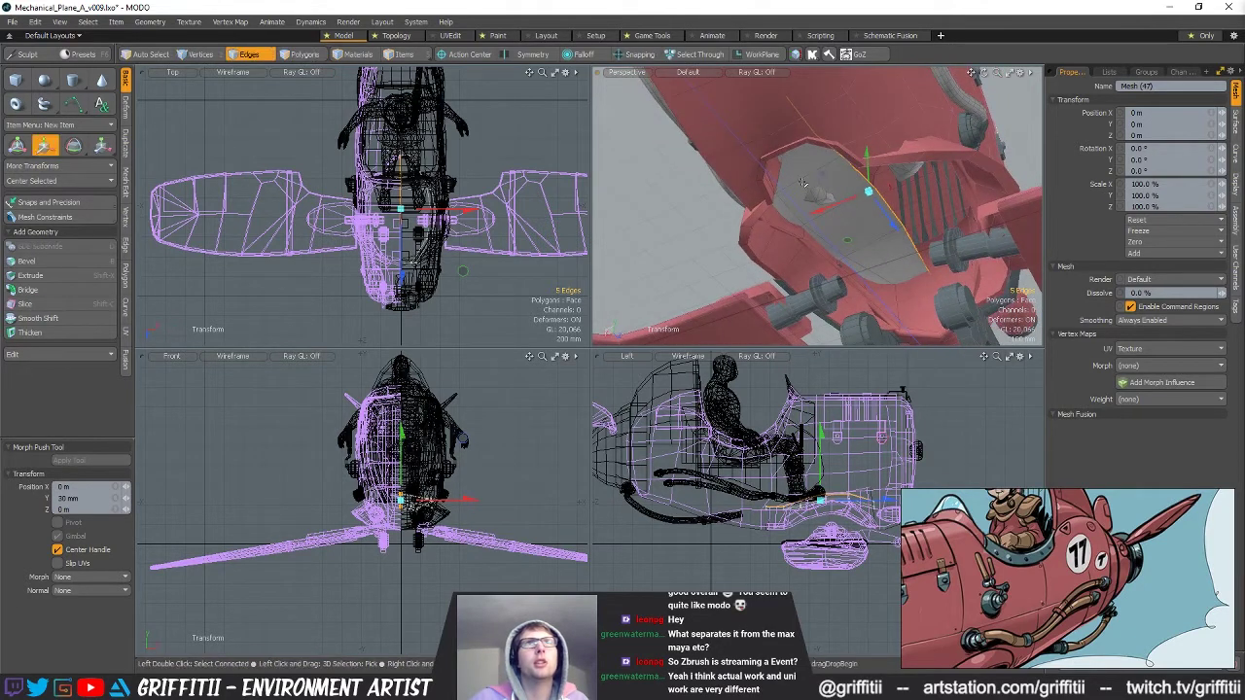
# Mirror all of the panel's polygons across the plane's centreline to complete the other half.
pyautogui.press('space')
pyautogui.press('space')
pyautogui.press('space')
pyautogui.press('space')
pyautogui.press('space')
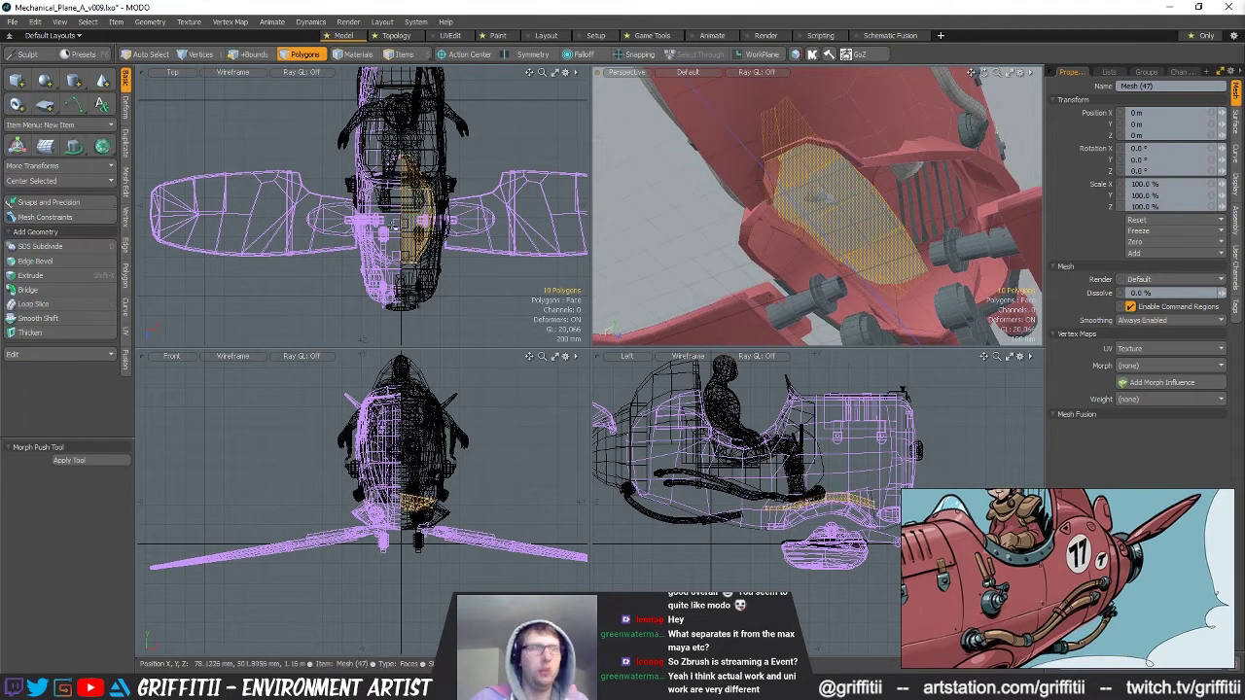
pyautogui.hotkey('shift', 'v')
pyautogui.click(84, 460)
pyautogui.press('space')
# Select the connected polygons of the mirrored underside panel to check that both halves are joined.
pyautogui.click(700, 190)
pyautogui.keyDown('alt'); pyautogui.moveTo(740, 195); pyautogui.dragTo(861, 210); pyautogui.keyUp('alt')
pyautogui.click(873, 215)
pyautogui.doubleClick(872, 215)
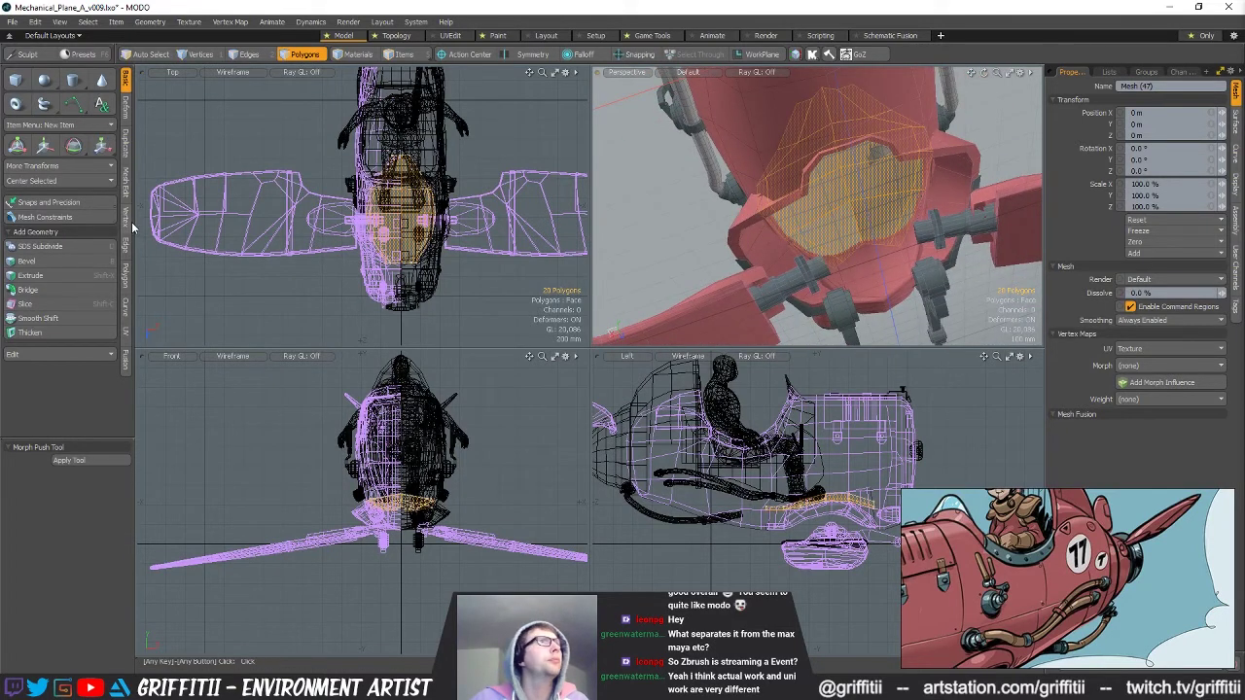
pyautogui.click(126, 220)
pyautogui.click(87, 147)
pyautogui.press('space')
pyautogui.doubleClick(873, 186)
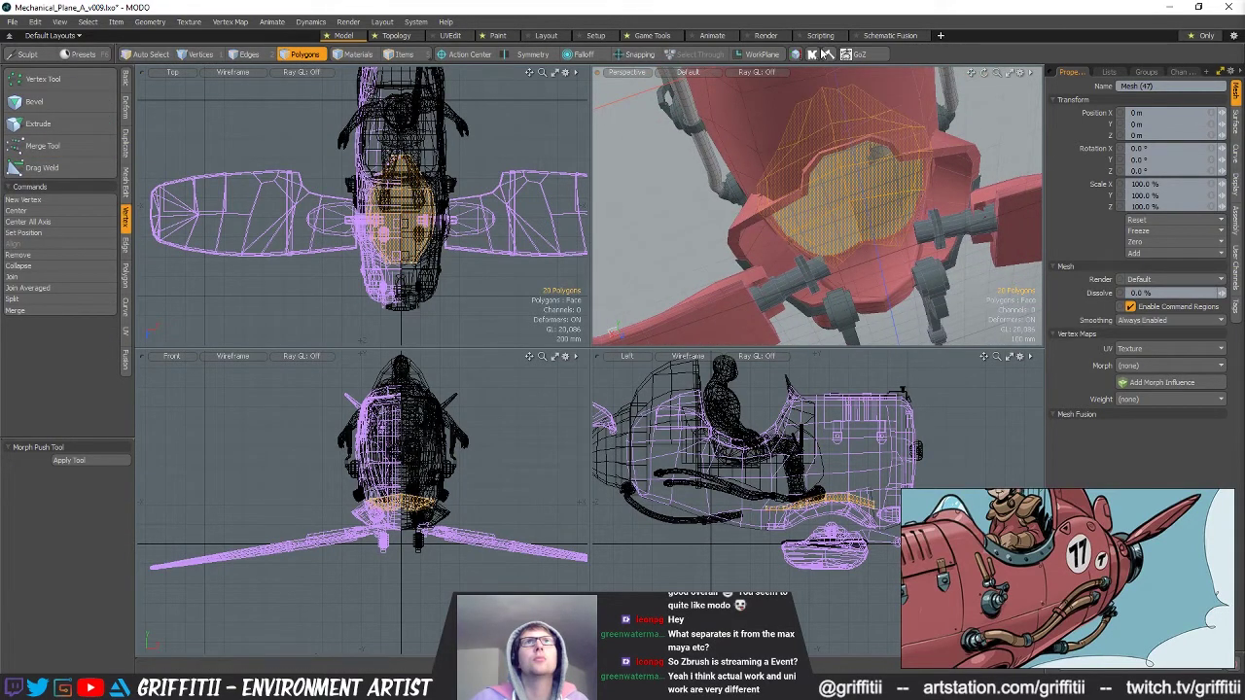
# Clear the panel selection and examine the closed underside together with the rest of the plane.
pyautogui.click(795, 55)
pyautogui.click(762, 183)
pyautogui.keyDown('alt'); pyautogui.moveTo(681, 200); pyautogui.dragTo(681, 173); pyautogui.keyUp('alt')
pyautogui.click(672, 282)
pyautogui.scroll(-4, 740, 209)
pyautogui.keyDown('alt'); pyautogui.moveTo(739, 209); pyautogui.dragTo(818, 211); pyautogui.keyUp('alt')
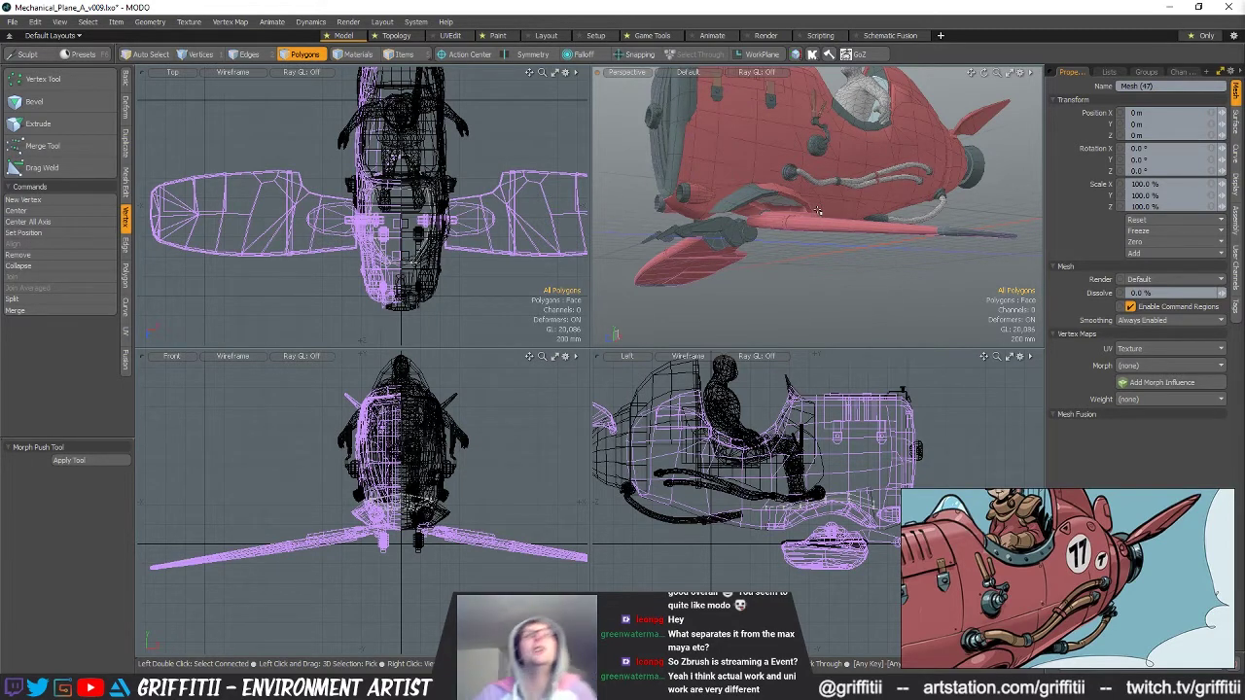
pyautogui.keyDown('alt'); pyautogui.moveTo(836, 218); pyautogui.dragTo(604, 200); pyautogui.keyUp('alt')
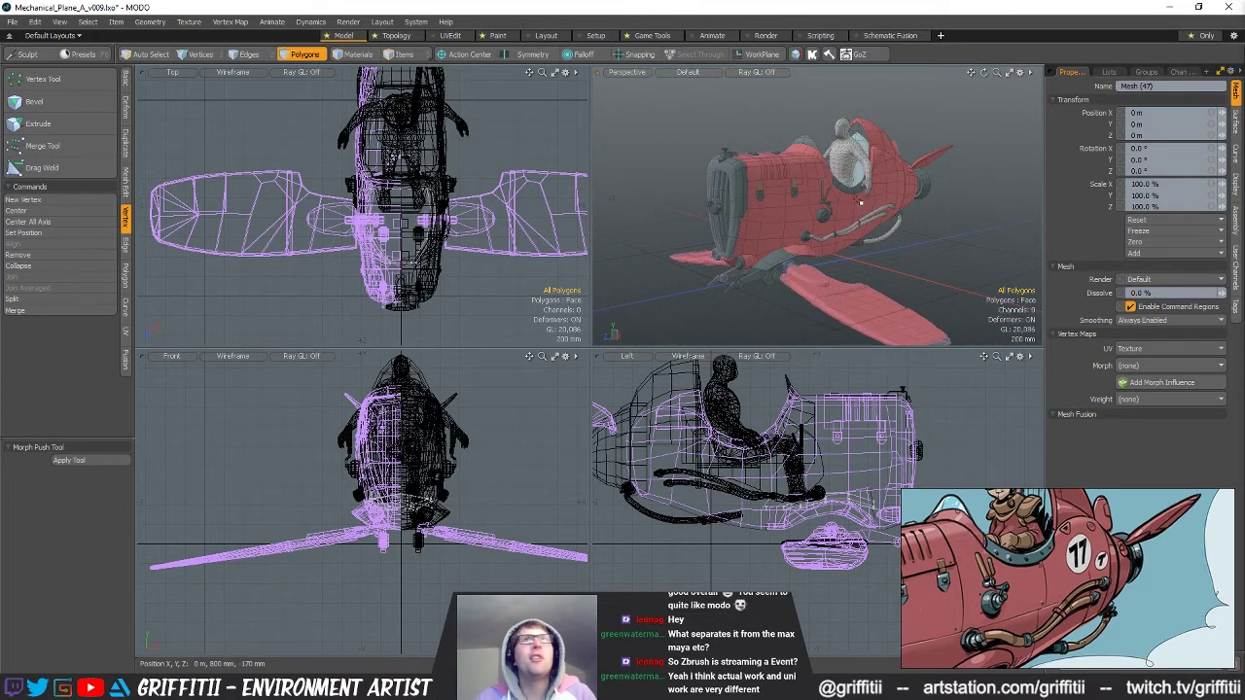
pyautogui.click(125, 279)
pyautogui.click(128, 244)
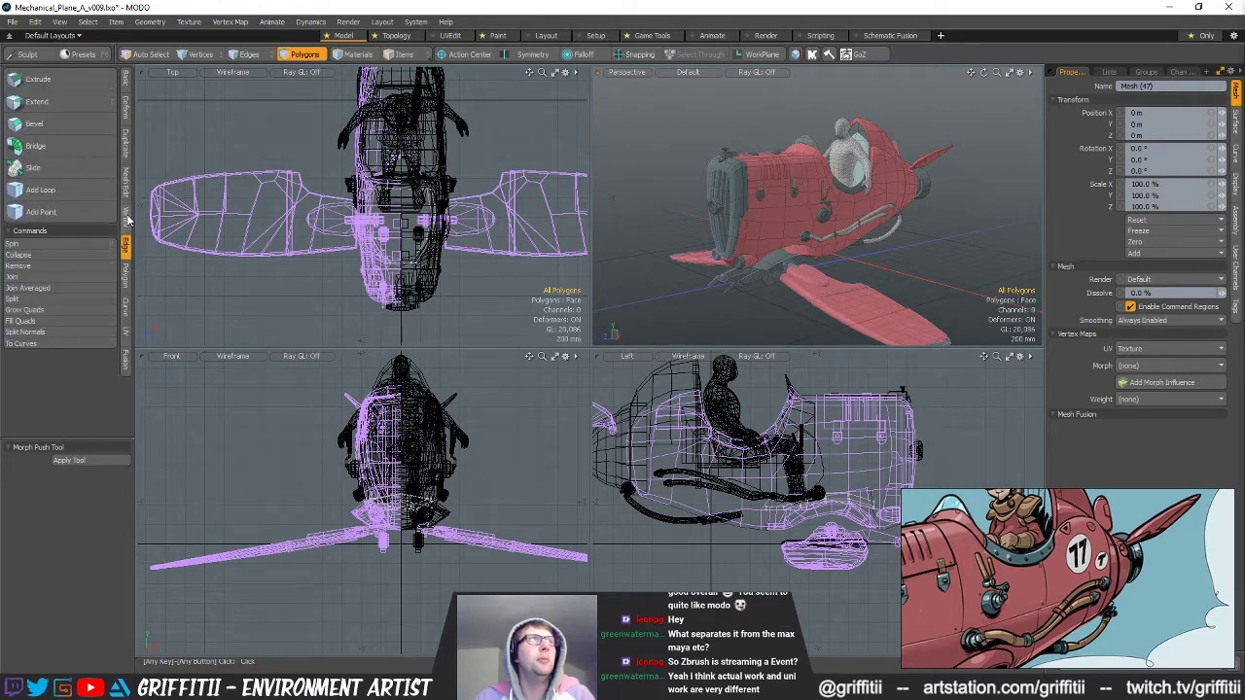
pyautogui.click(128, 220)
pyautogui.click(131, 195)
pyautogui.keyDown('alt'); pyautogui.moveTo(896, 230); pyautogui.dragTo(905, 235); pyautogui.keyUp('alt')
pyautogui.scroll(-2, 911, 234)
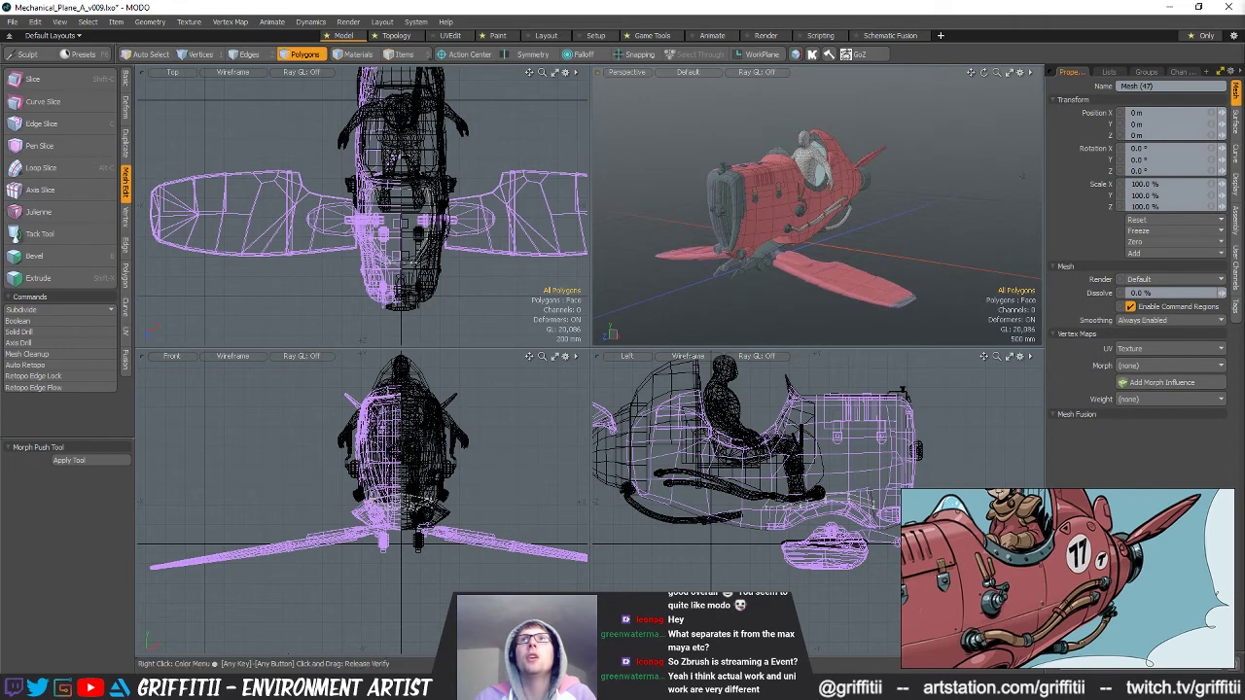
pyautogui.moveTo(1244, 37); pyautogui.dragTo(796, 22)
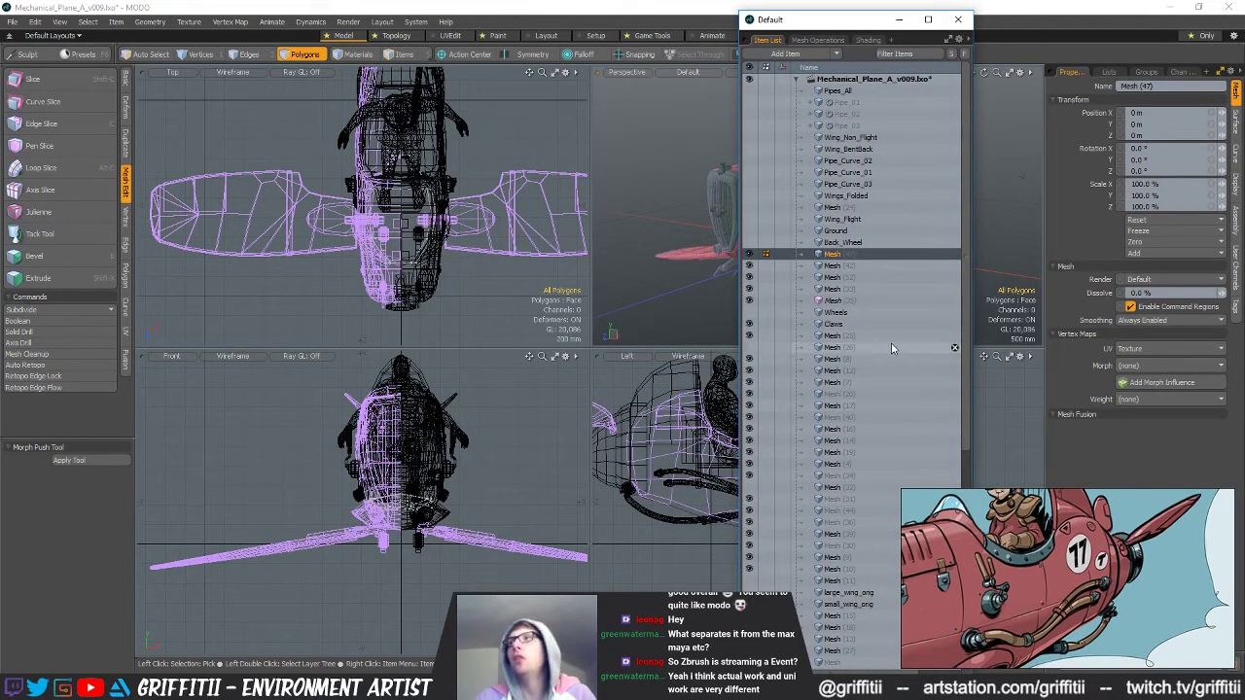
pyautogui.moveTo(807, 22); pyautogui.dragTo(1244, 21)
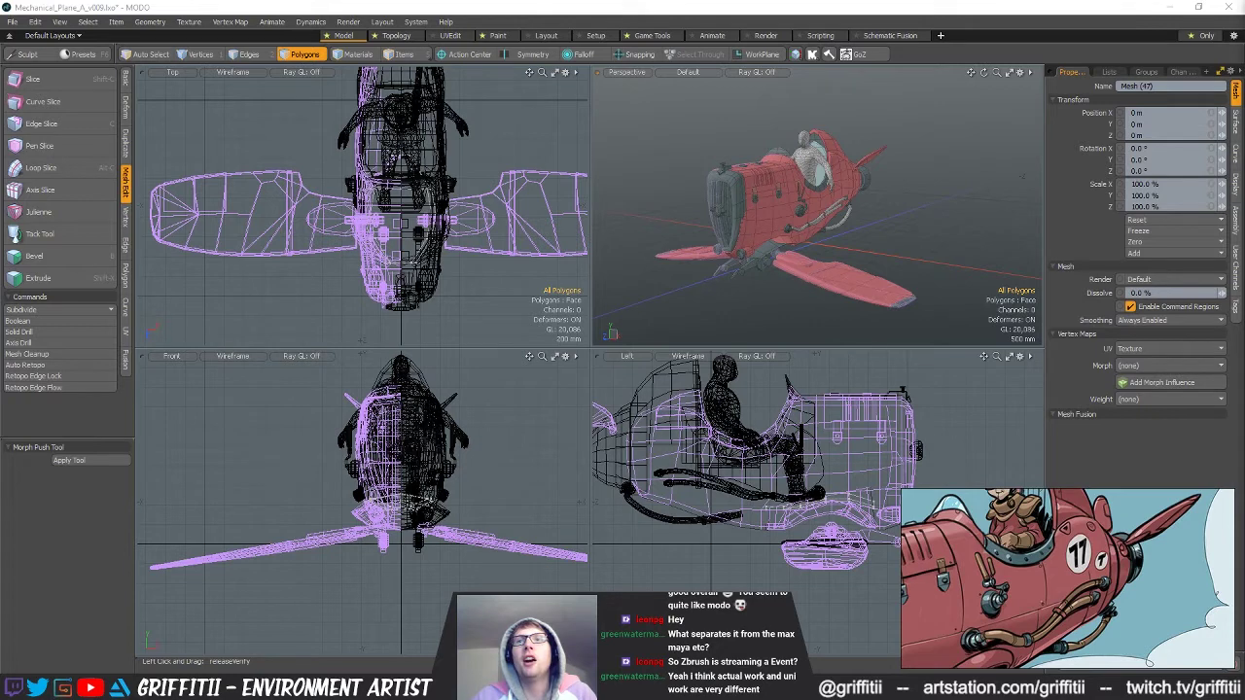
# Examine the plane from several angles and render a preview from a front three-quarter view.
pyautogui.keyDown('alt'); pyautogui.moveTo(723, 278); pyautogui.dragTo(752, 279); pyautogui.keyUp('alt')
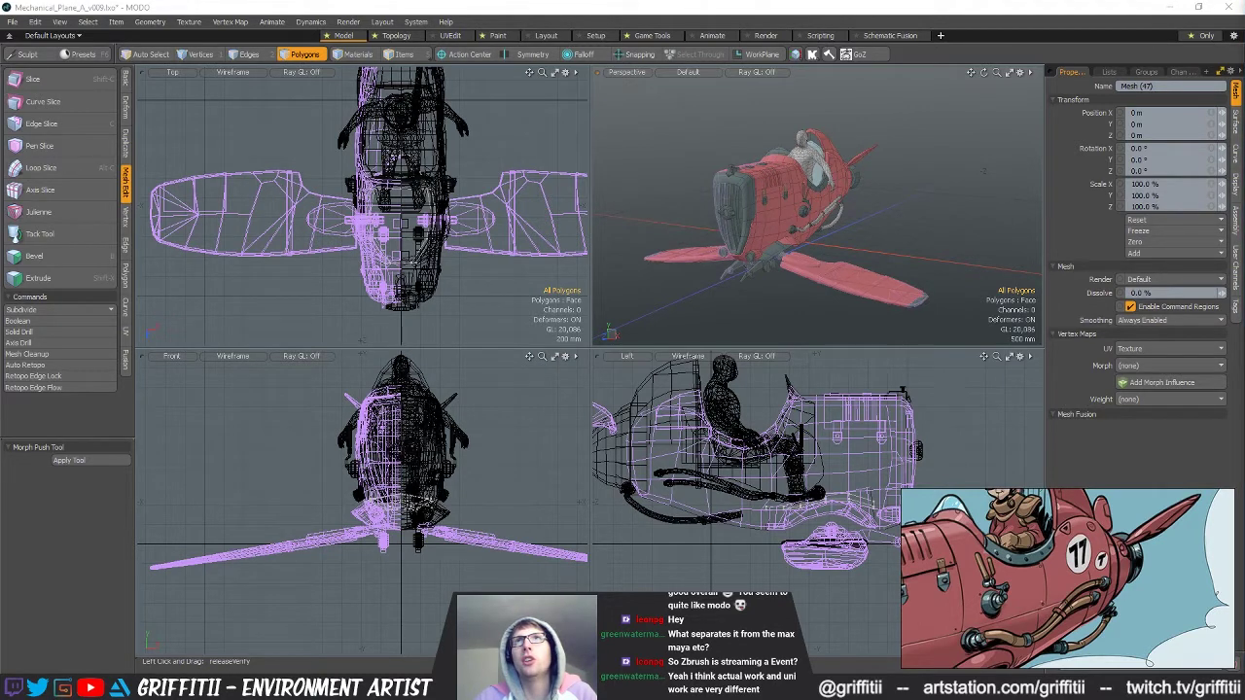
pyautogui.keyDown('alt'); pyautogui.moveTo(904, 173); pyautogui.dragTo(824, 175); pyautogui.keyUp('alt')
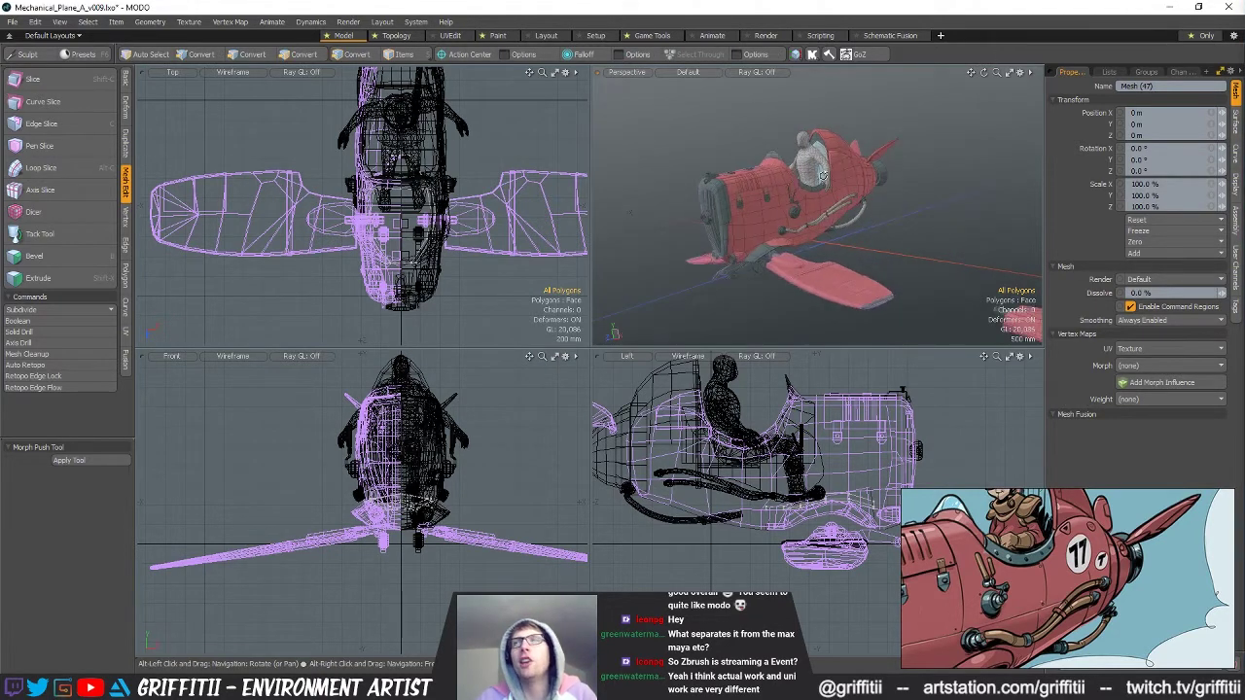
pyautogui.keyDown('alt'); pyautogui.moveTo(826, 236); pyautogui.dragTo(881, 224); pyautogui.keyUp('alt')
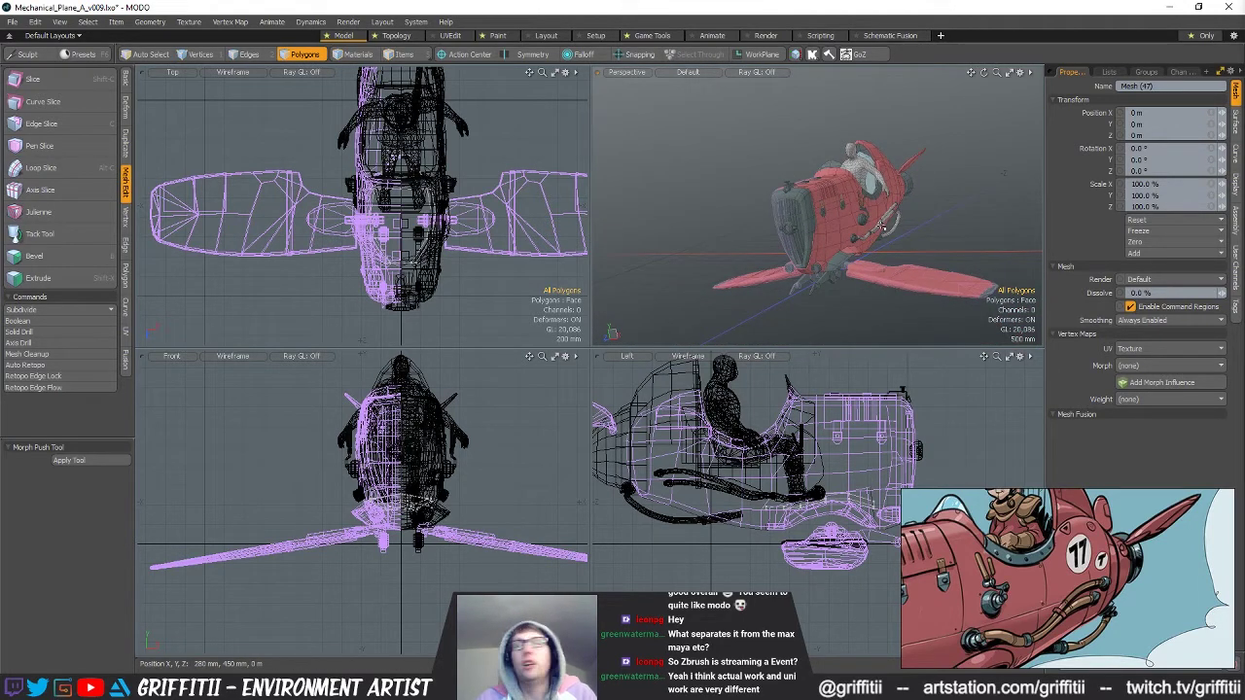
pyautogui.scroll(2, 881, 226)
pyautogui.keyDown('alt'); pyautogui.moveTo(881, 225); pyautogui.dragTo(815, 170); pyautogui.keyUp('alt')
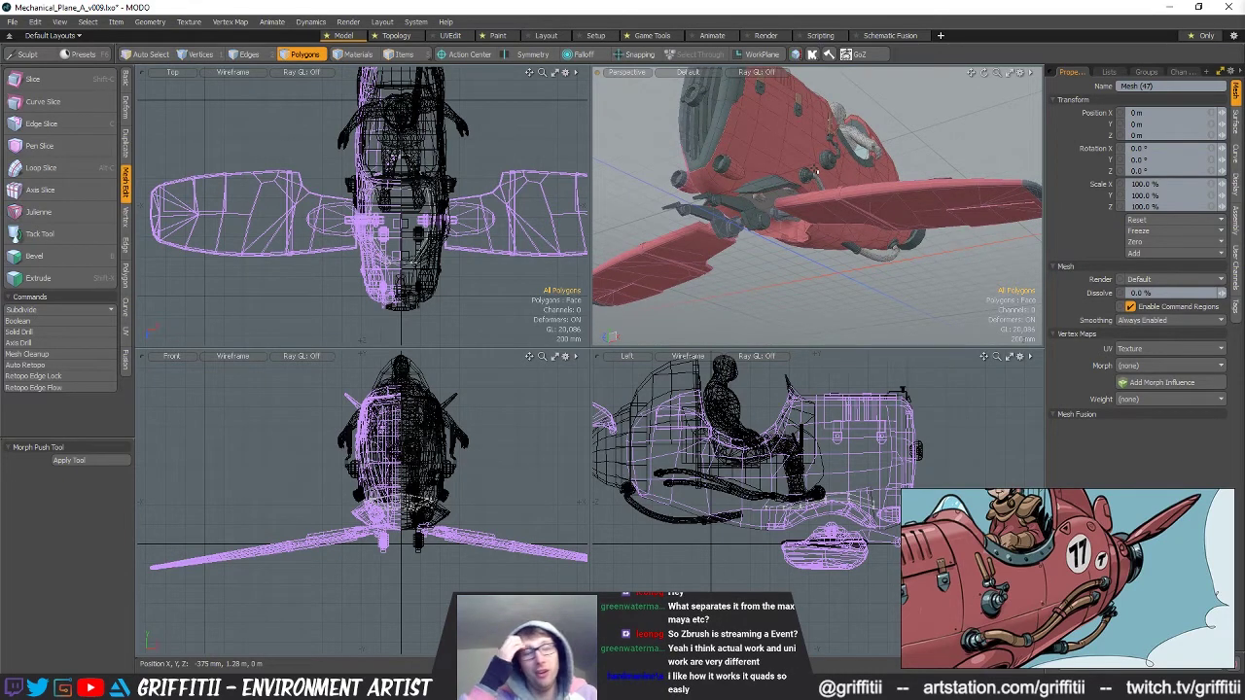
pyautogui.keyDown('alt'); pyautogui.moveTo(816, 172); pyautogui.dragTo(795, 221); pyautogui.keyUp('alt')
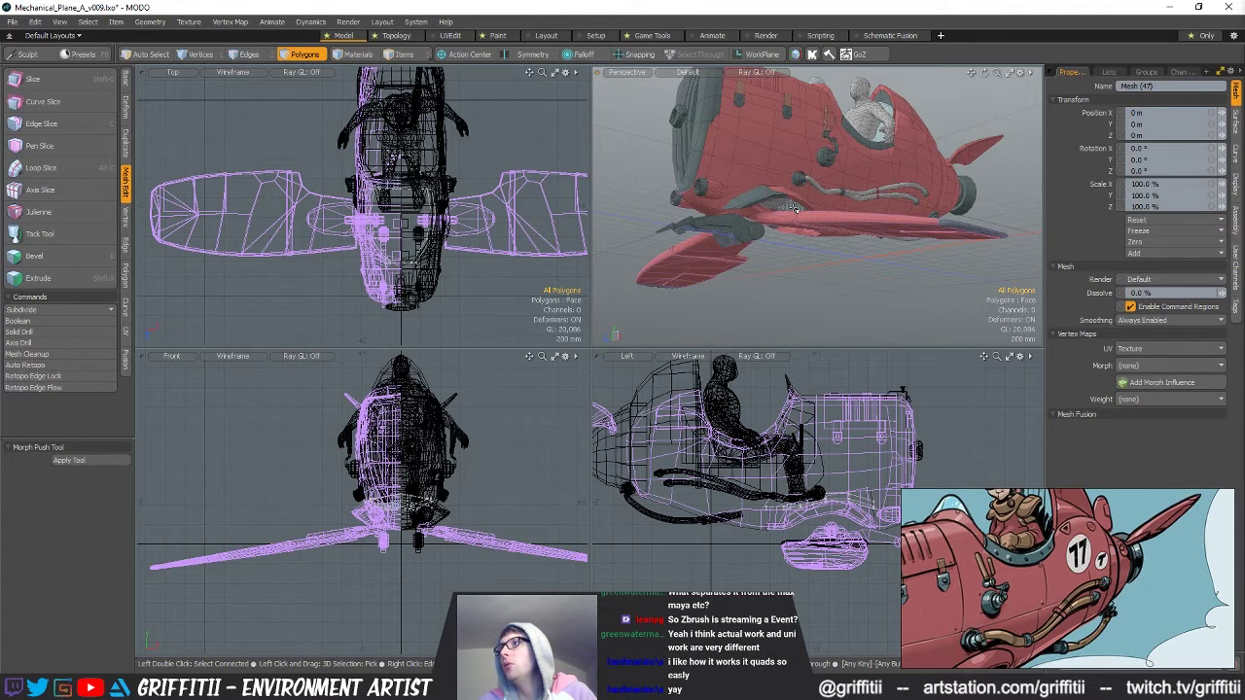
pyautogui.keyDown('alt'); pyautogui.moveTo(795, 209); pyautogui.dragTo(768, 194); pyautogui.keyUp('alt')
pyautogui.keyDown('ctrl'); pyautogui.keyDown('alt'); pyautogui.moveTo(769, 195); pyautogui.dragTo(907, 230); pyautogui.keyUp('alt'); pyautogui.keyUp('ctrl')
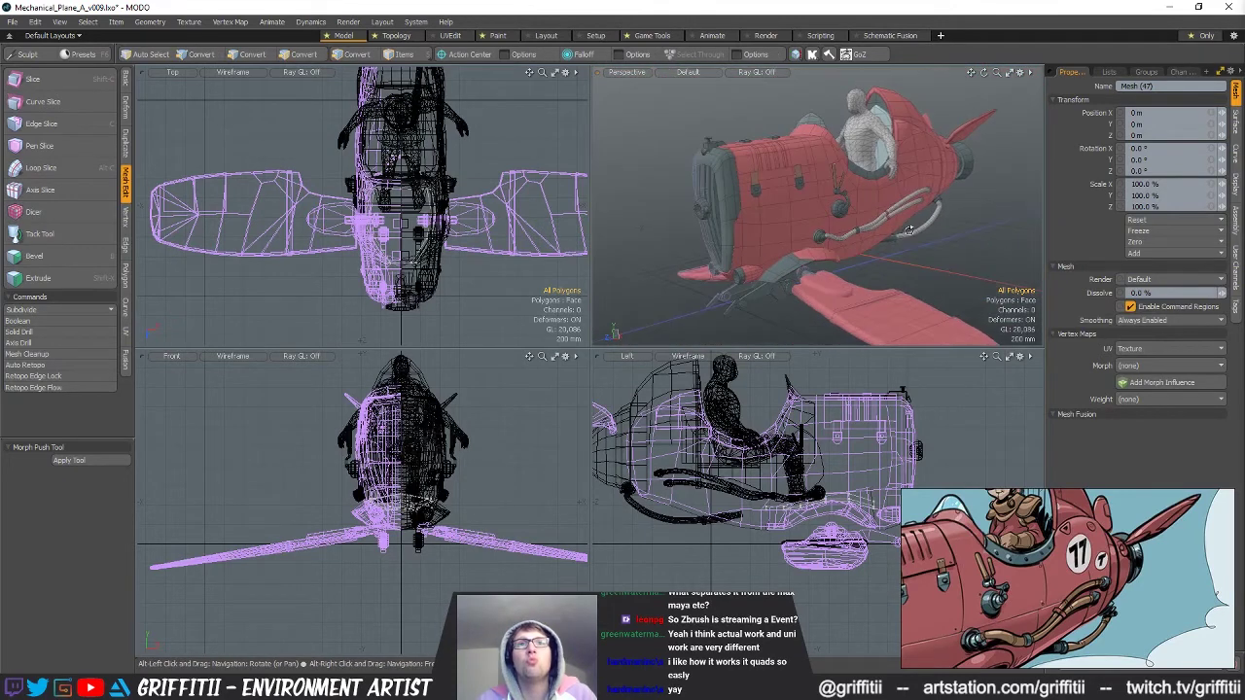
pyautogui.press('F8')
pyautogui.click(588, 333)
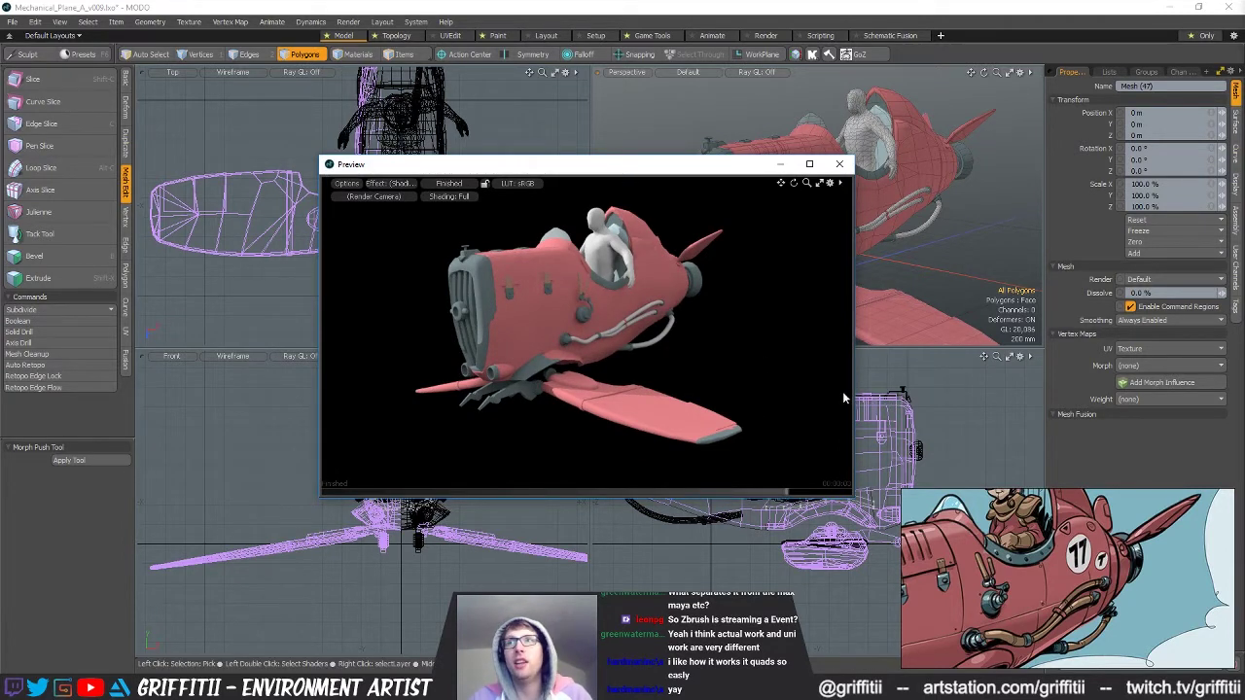
# Examine the opposite side of the plane in the render preview and close the preview window.
pyautogui.press('1')
pyautogui.keyDown('alt'); pyautogui.moveTo(558, 345); pyautogui.dragTo(721, 281); pyautogui.keyUp('alt')
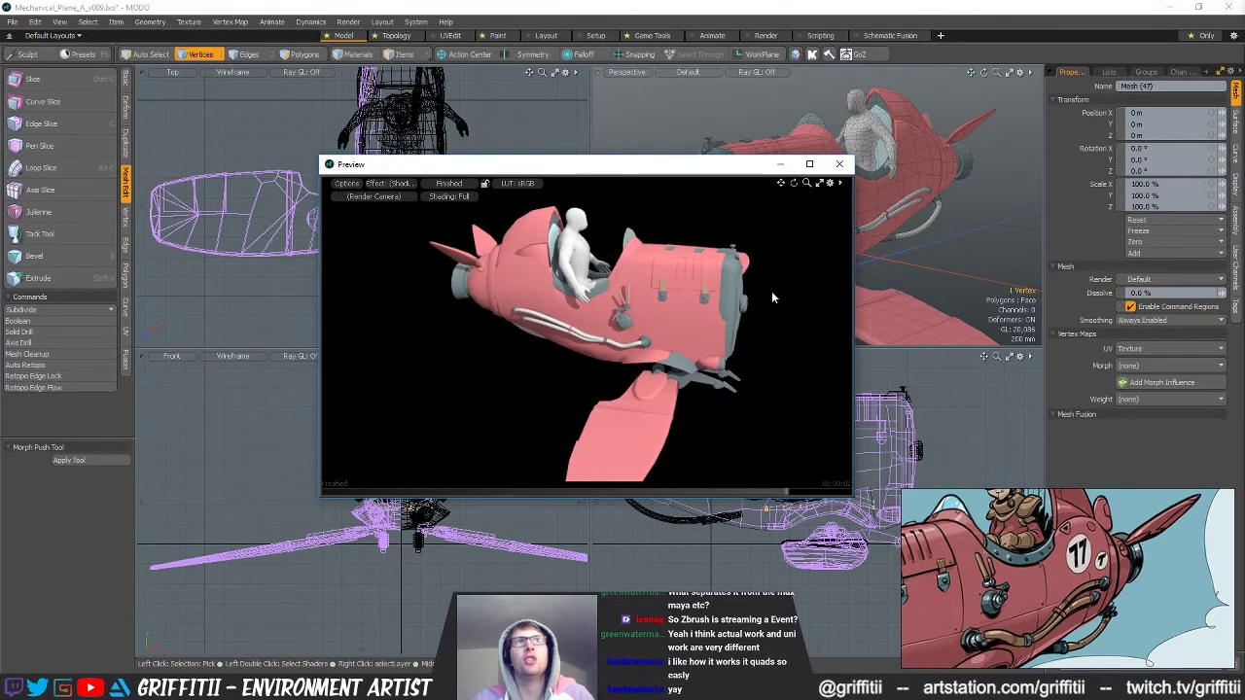
pyautogui.click(839, 163)
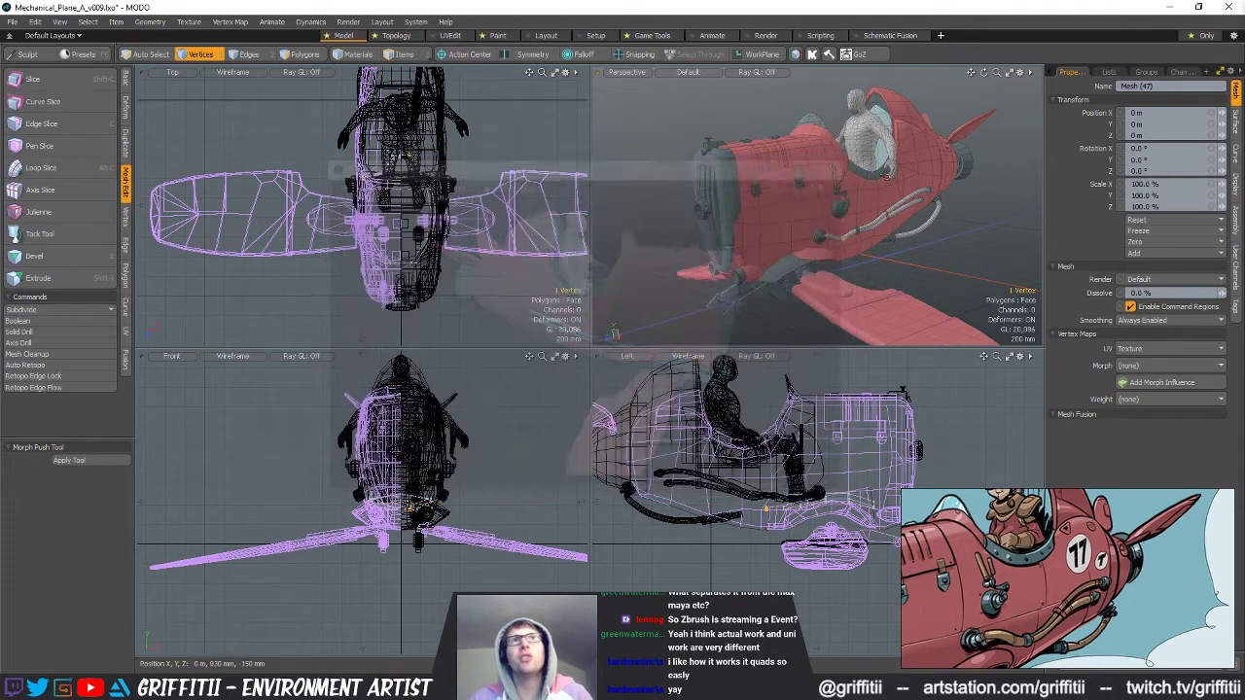
# Clear the vertex selection and examine the plane from the front and from front three-quarter angles.
pyautogui.keyDown('alt'); pyautogui.moveTo(973, 241); pyautogui.dragTo(921, 253); pyautogui.keyUp('alt')
pyautogui.click(884, 257)
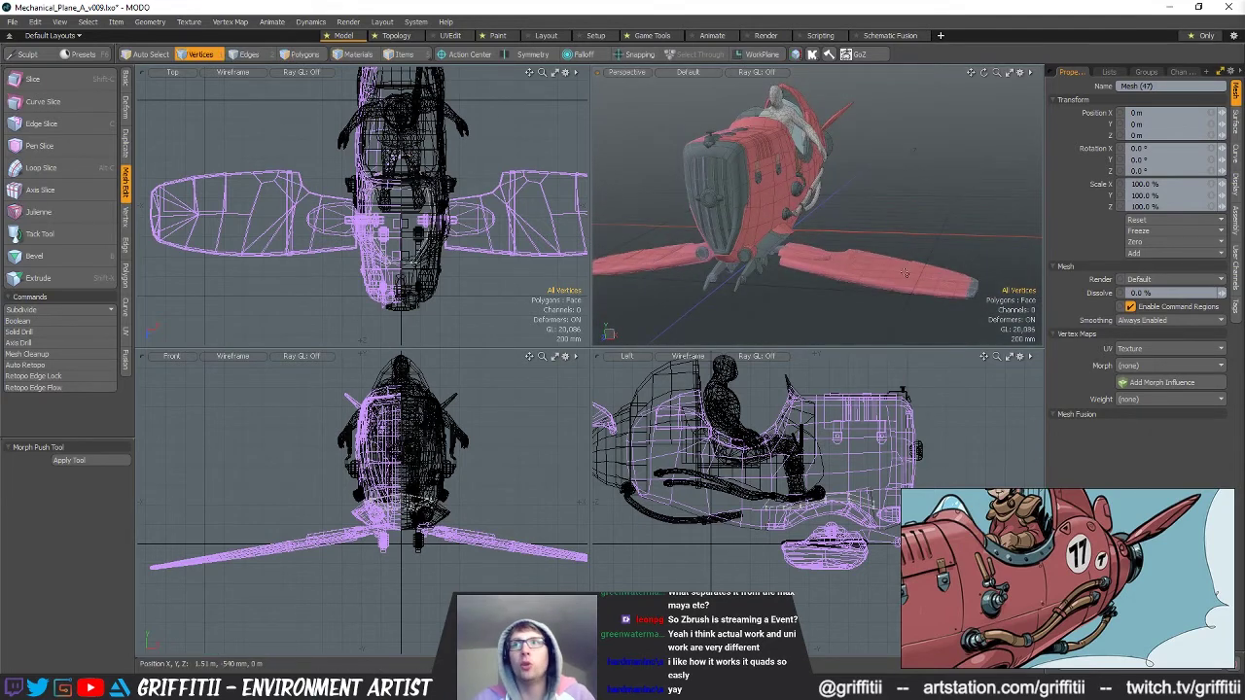
pyautogui.keyDown('alt'); pyautogui.moveTo(909, 274); pyautogui.dragTo(875, 232); pyautogui.keyUp('alt')
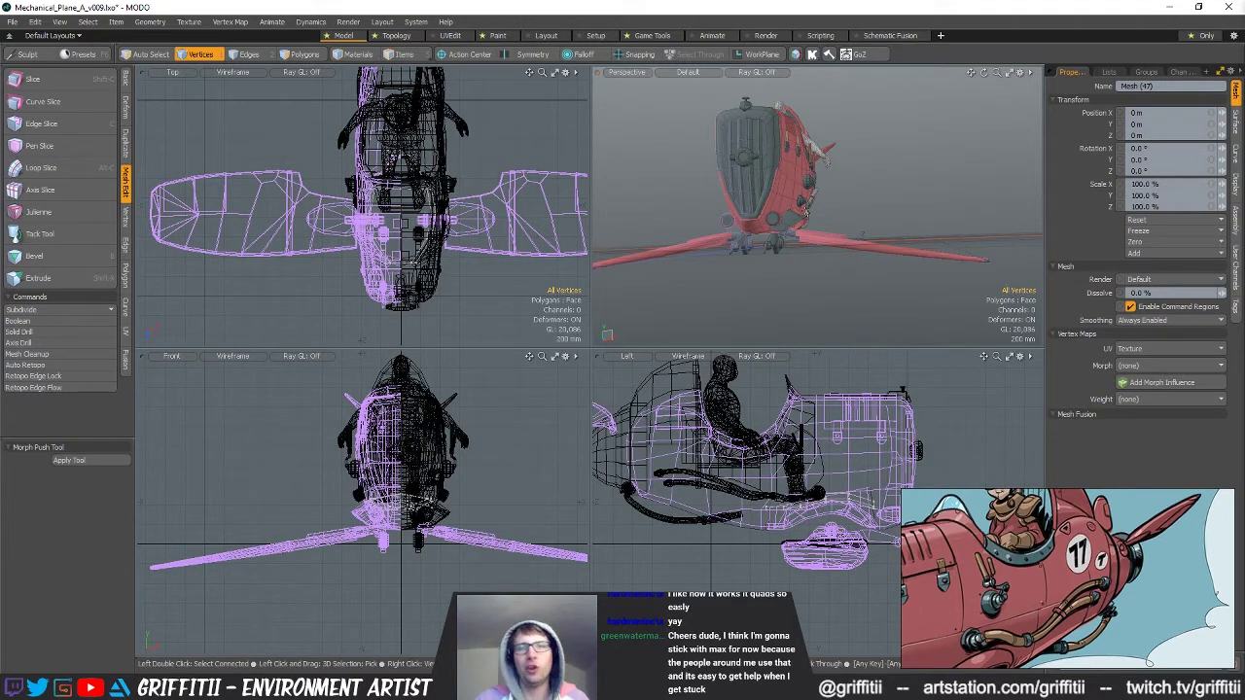
pyautogui.keyDown('alt'); pyautogui.moveTo(806, 212); pyautogui.dragTo(722, 244); pyautogui.keyUp('alt')
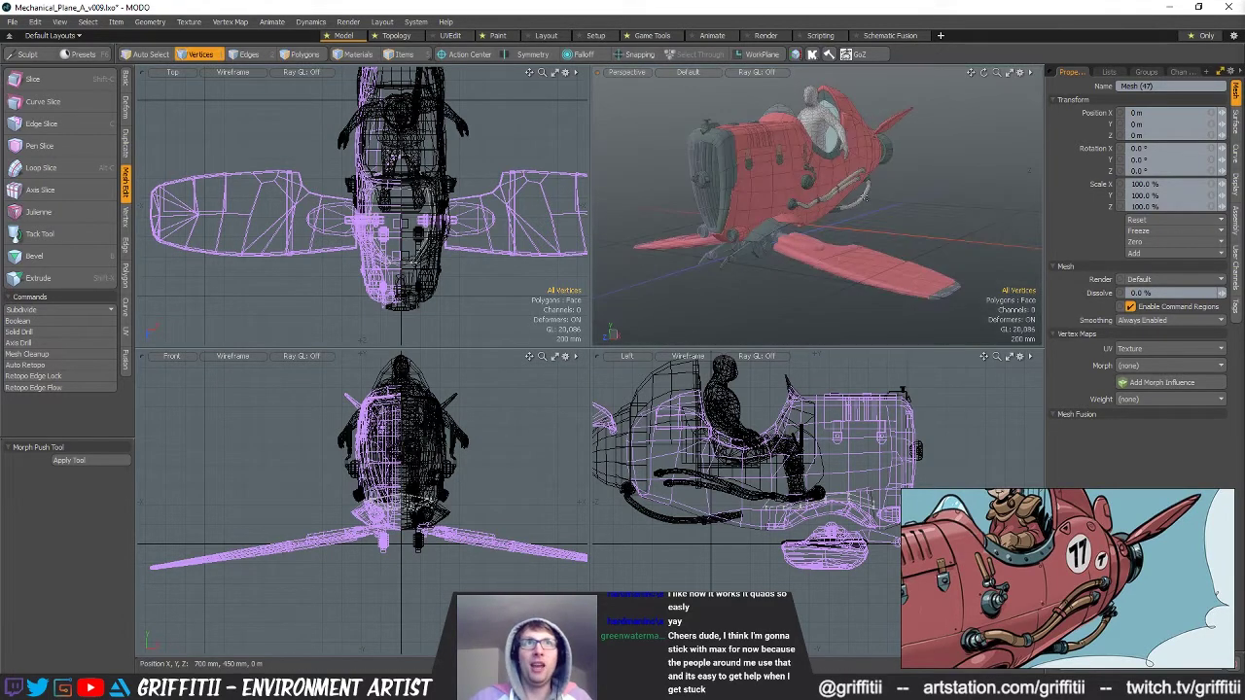
pyautogui.keyDown('alt'); pyautogui.moveTo(883, 230); pyautogui.dragTo(870, 231); pyautogui.keyUp('alt')
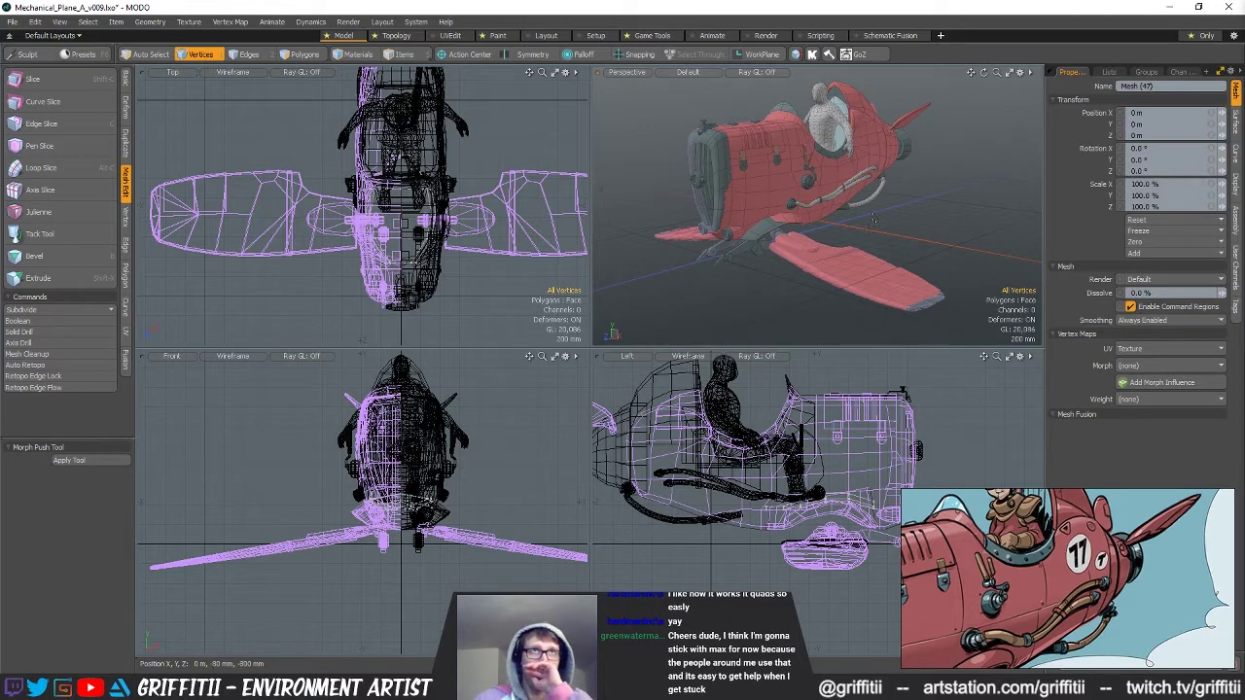
pyautogui.keyDown('alt'); pyautogui.moveTo(800, 216); pyautogui.dragTo(815, 244); pyautogui.keyUp('alt')
pyautogui.keyDown('ctrl'); pyautogui.keyDown('alt'); pyautogui.moveTo(815, 243); pyautogui.dragTo(763, 201); pyautogui.keyUp('alt'); pyautogui.keyUp('ctrl')
# Switch to the Chrome window with the aircraft image results and search images for "ww2 plane detail".
pyautogui.click(399, 687)
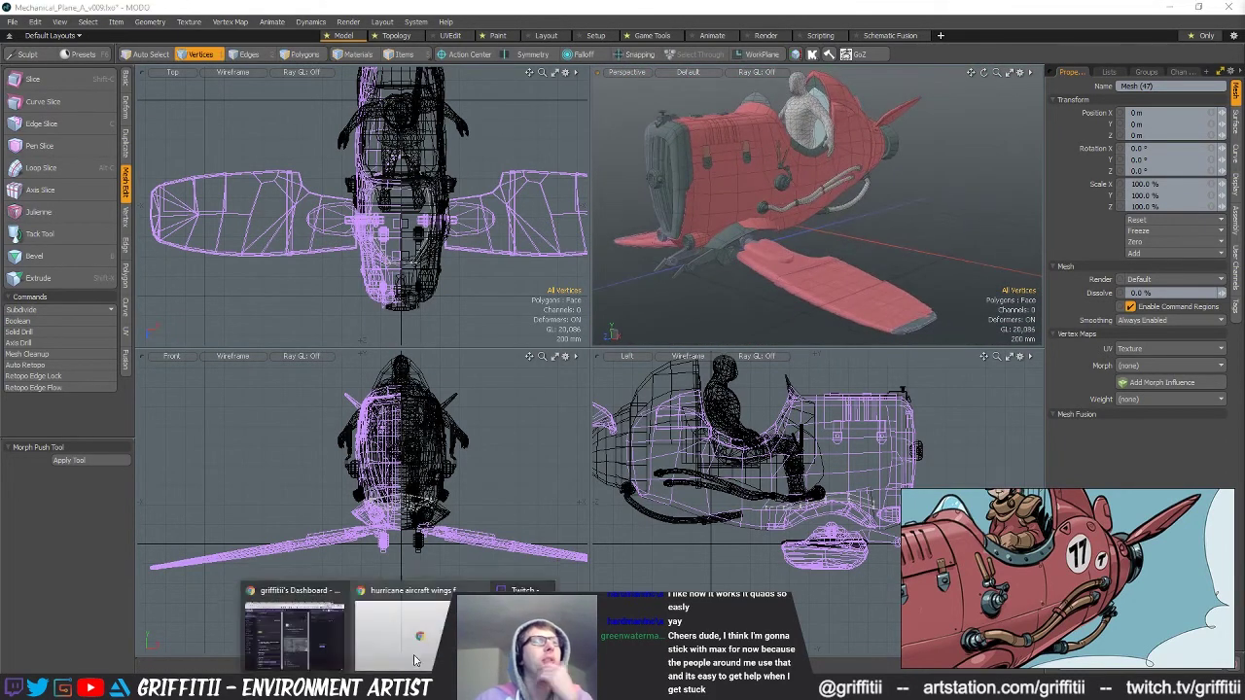
pyautogui.click(435, 645)
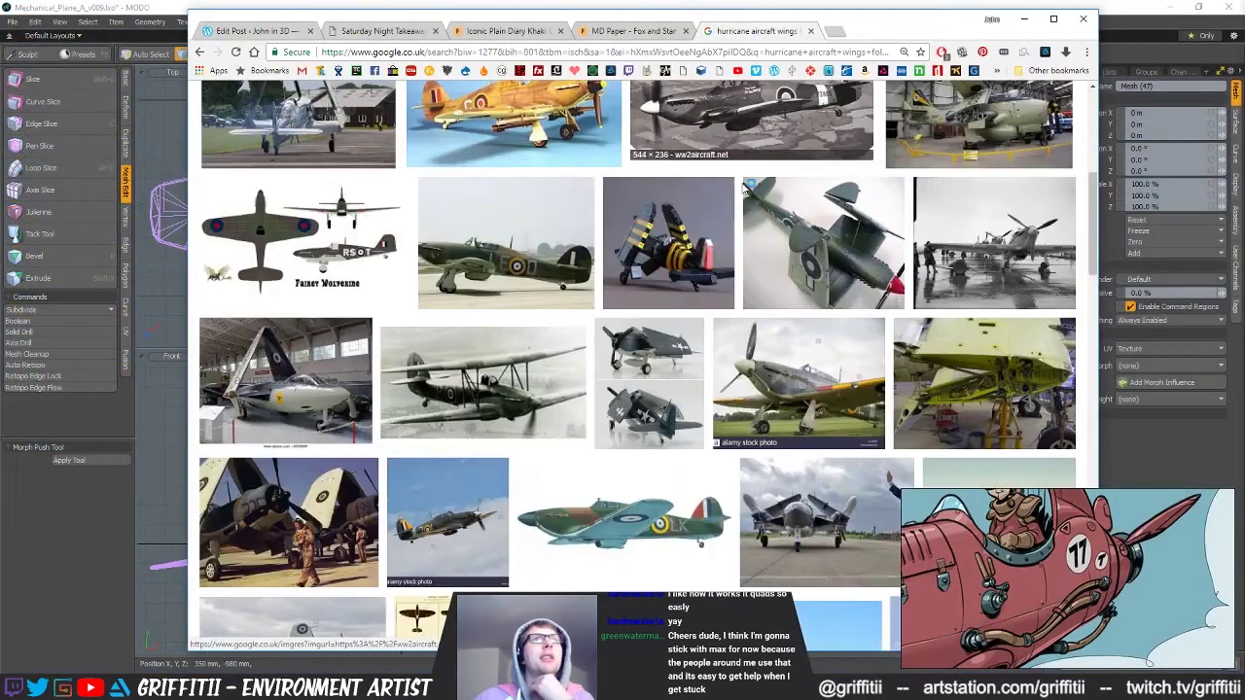
pyautogui.scroll(2, 687, 179)
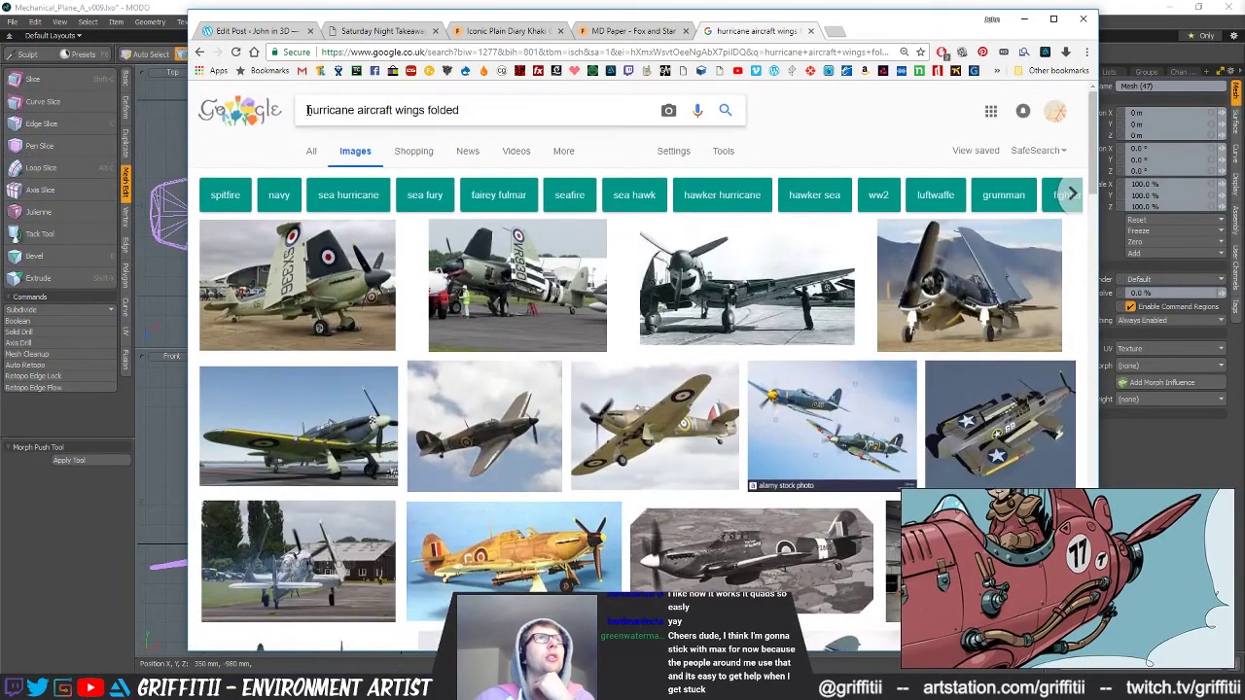
pyautogui.moveTo(307, 110); pyautogui.dragTo(655, 116)
pyautogui.write('ww')
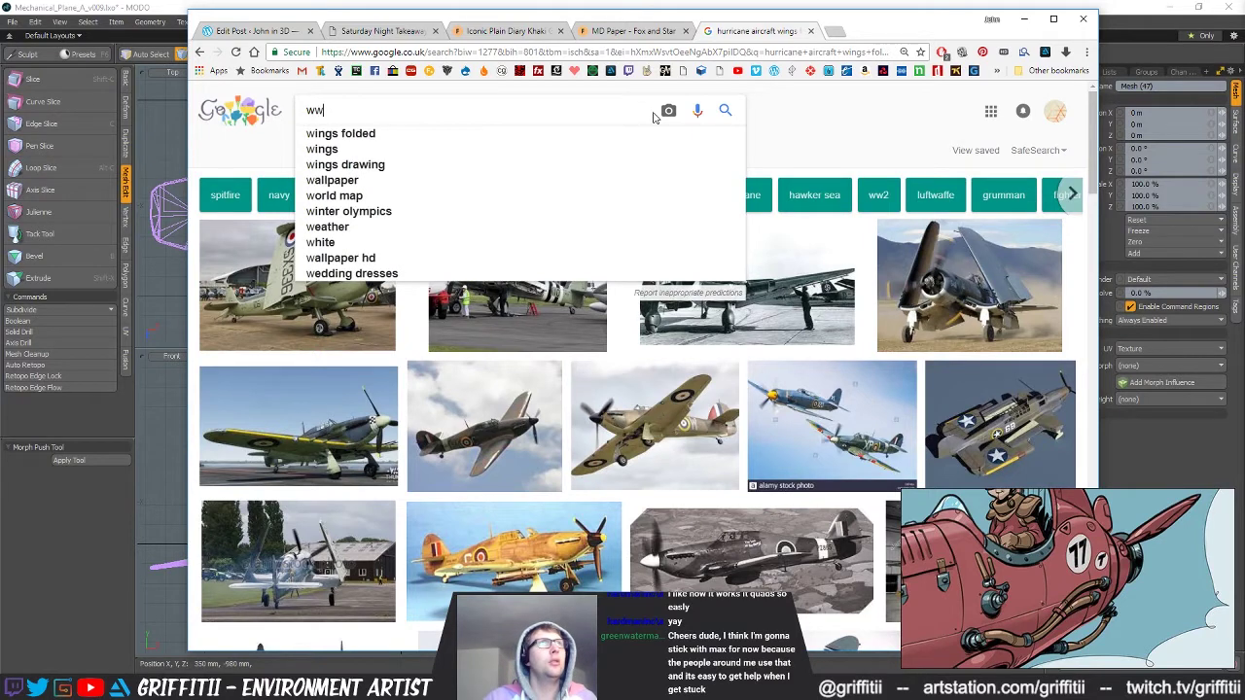
pyautogui.write('2 pl')
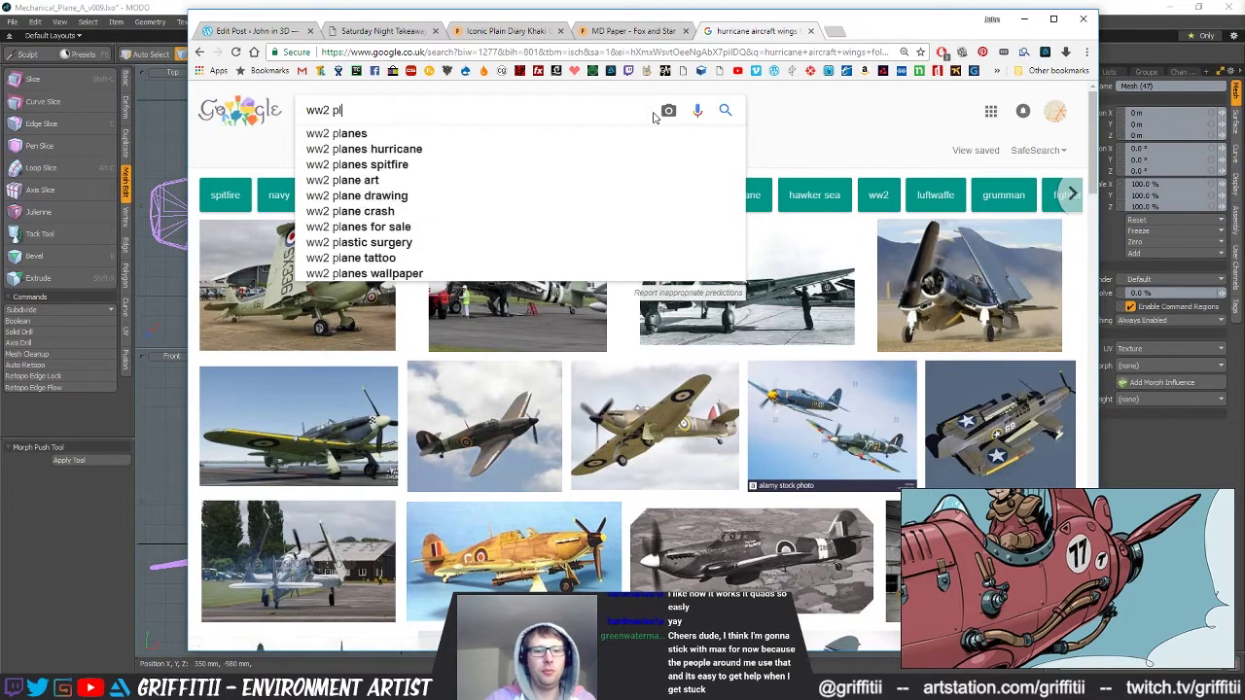
pyautogui.write('ane de')
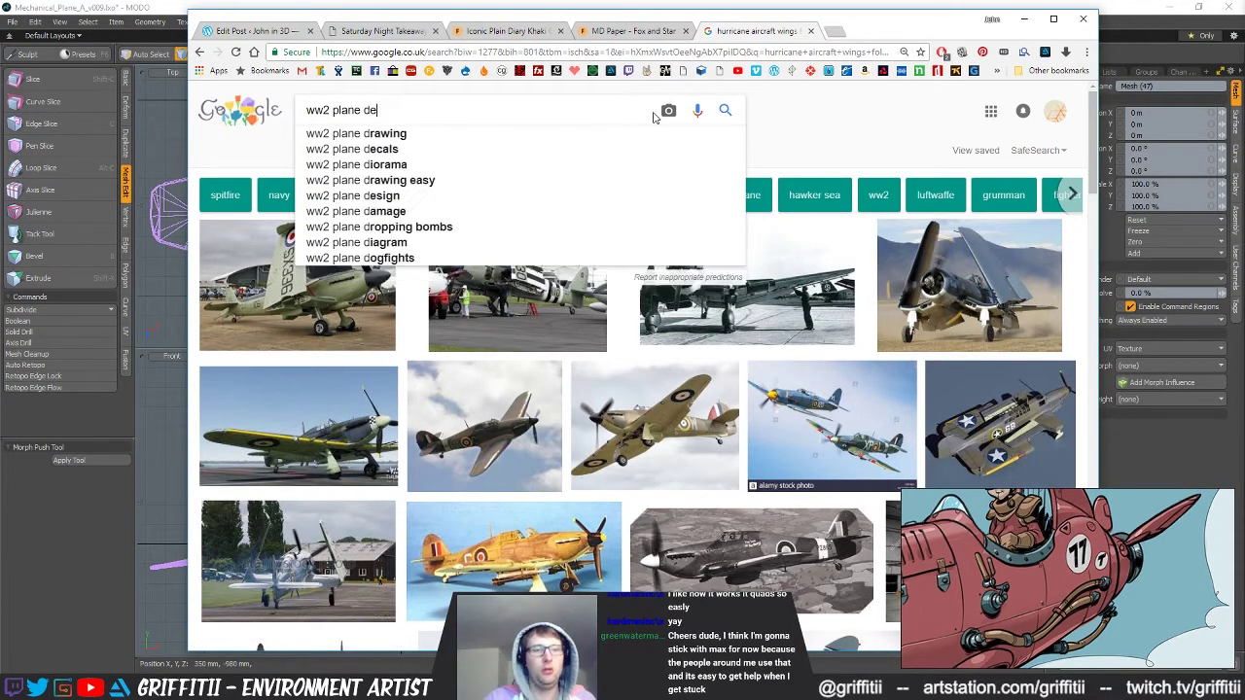
pyautogui.write('tail')
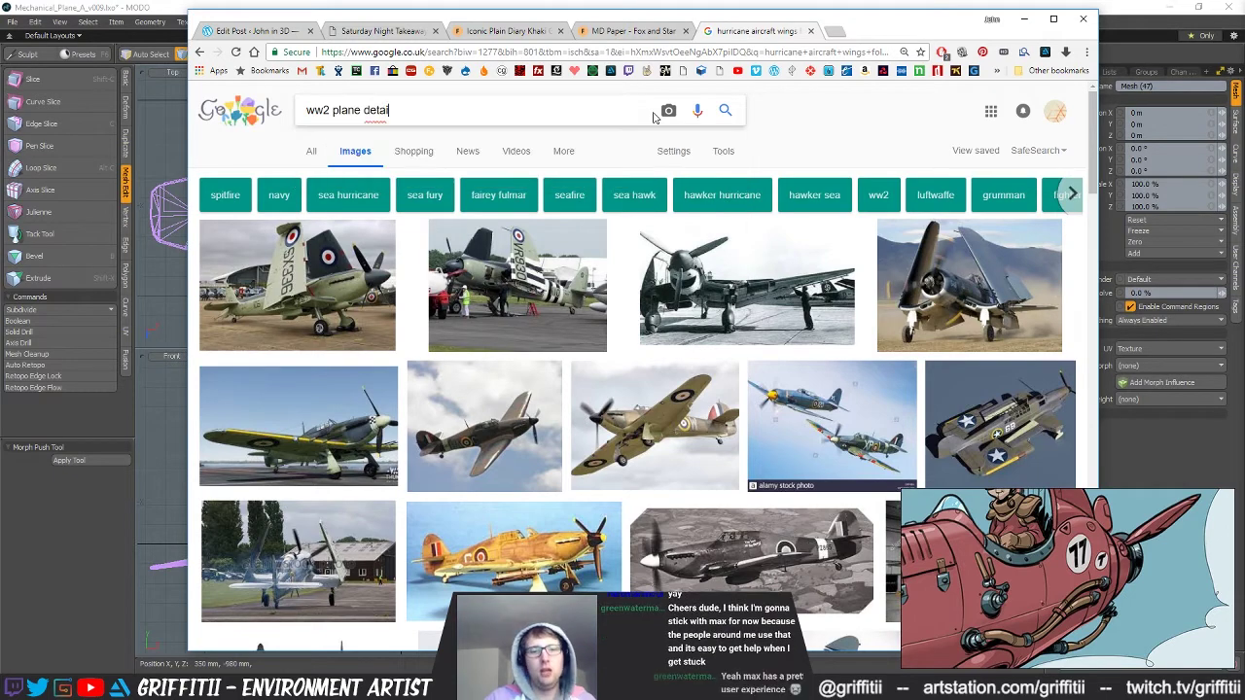
pyautogui.press('Return')
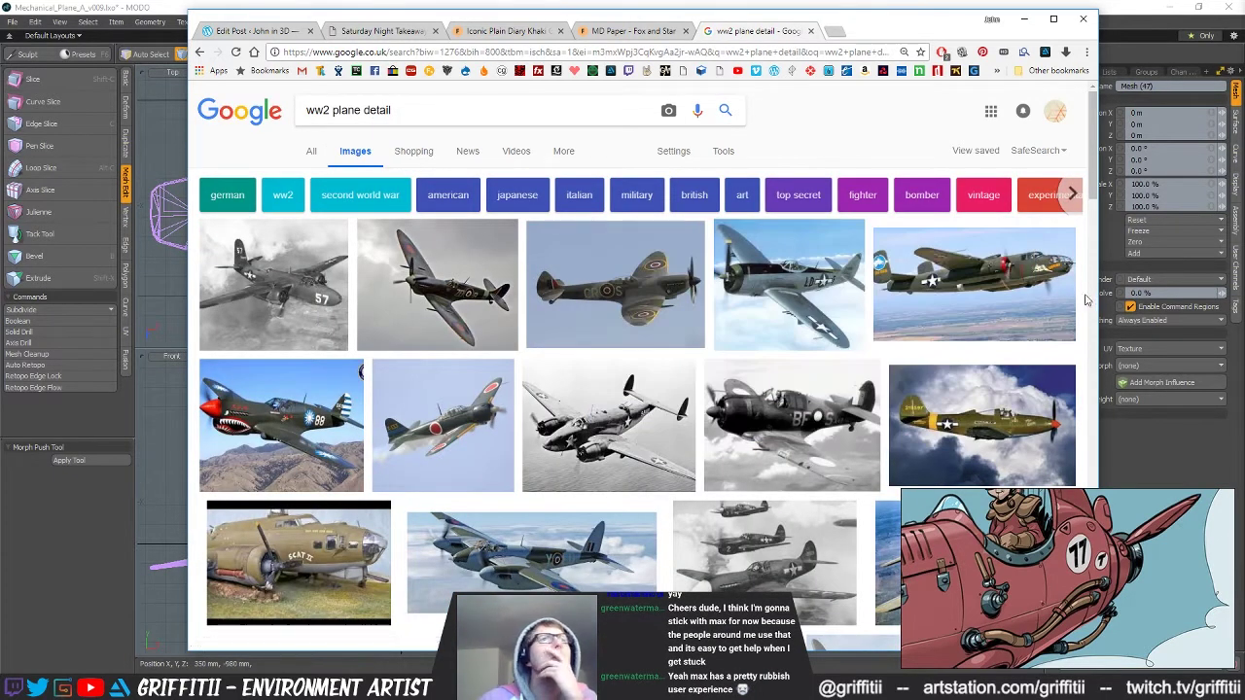
# Look through the WW2 plane images for surface details and reframe the reference illustration to show the whole plane.
pyautogui.scroll(-3, 1089, 299)
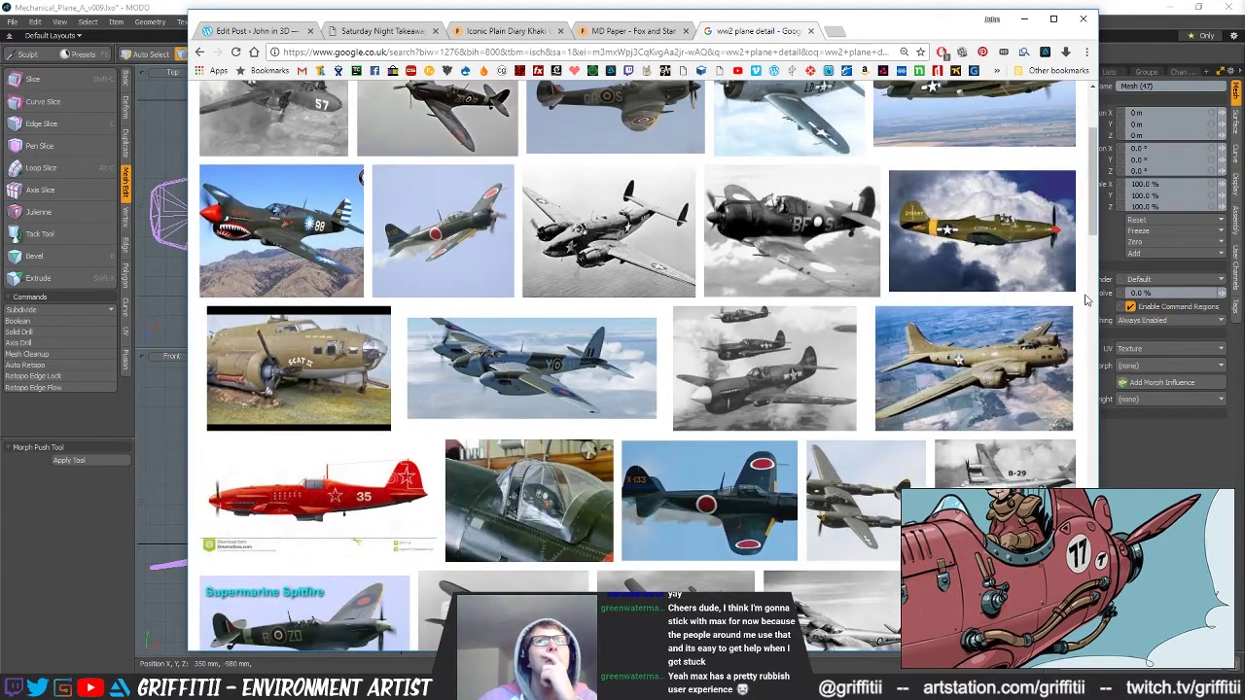
pyautogui.scroll(-3, 1086, 300)
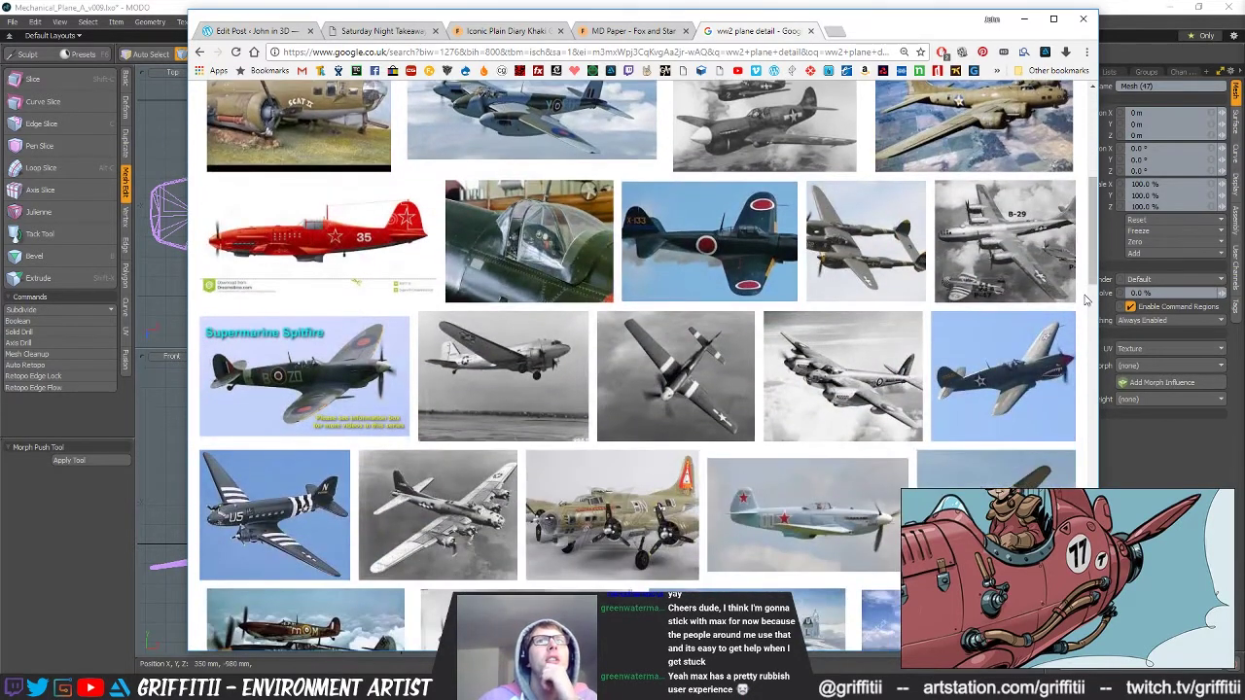
pyautogui.scroll(-2, 1087, 300)
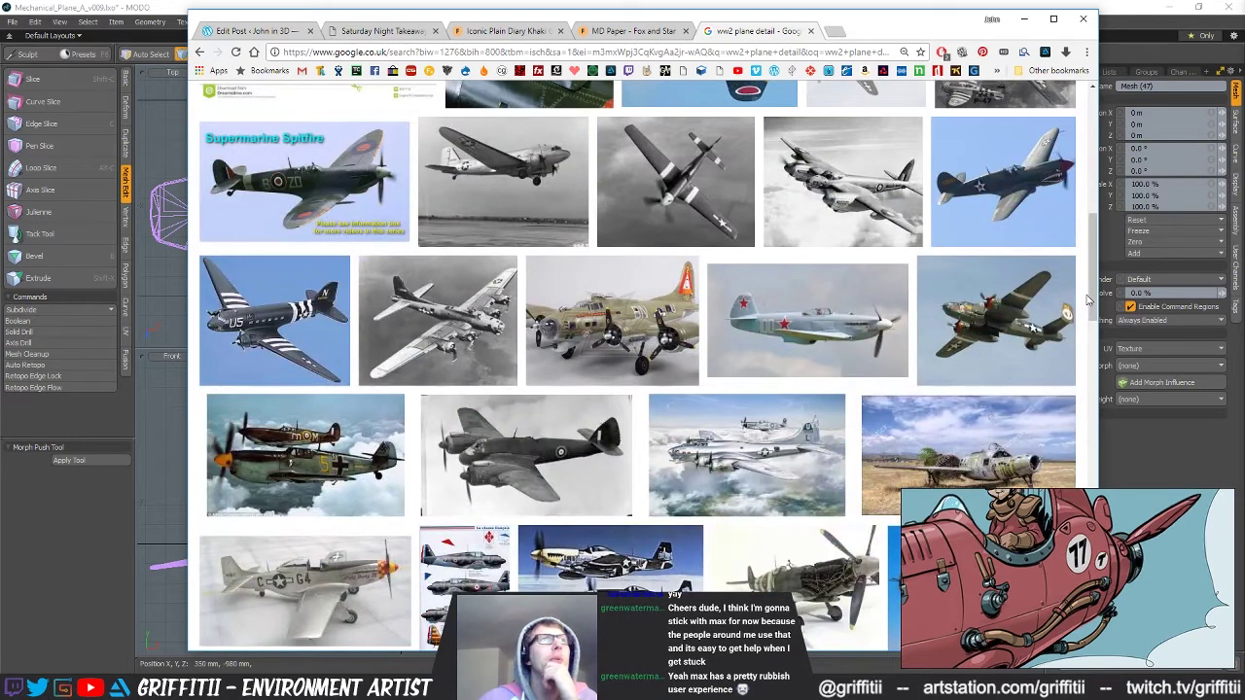
pyautogui.scroll(-2, 1087, 300)
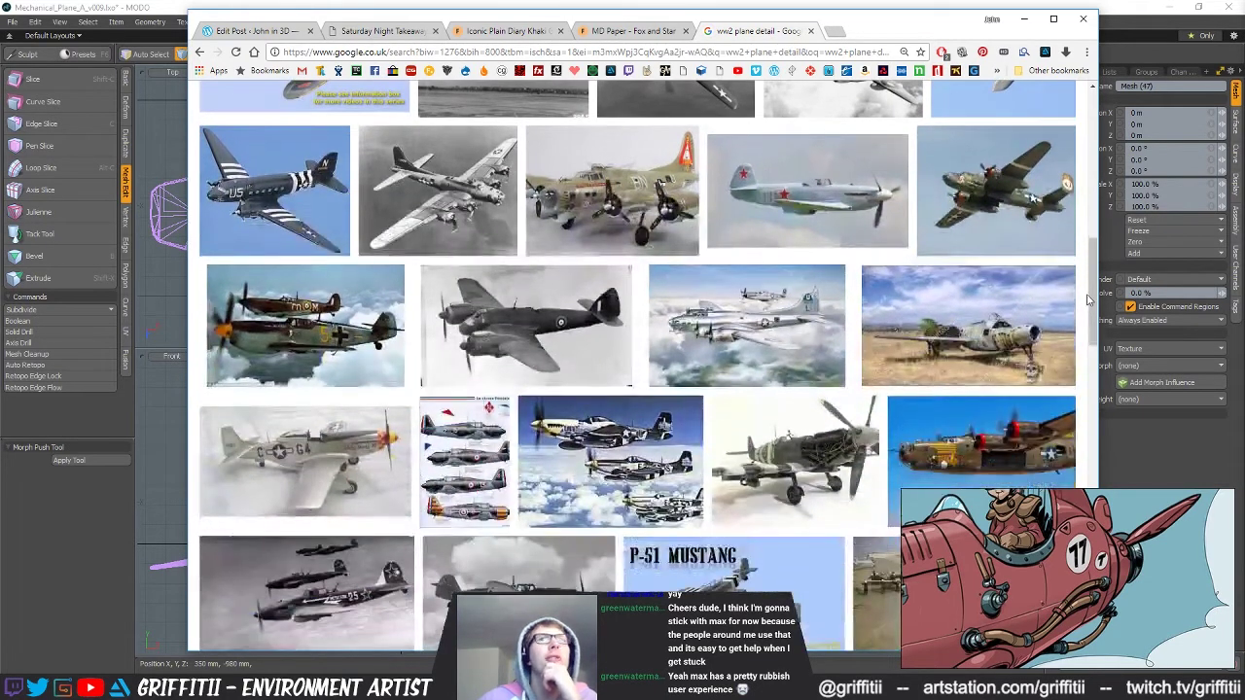
pyautogui.moveTo(1094, 588); pyautogui.dragTo(1098, 566, button='middle')
pyautogui.scroll(3, 1096, 566)
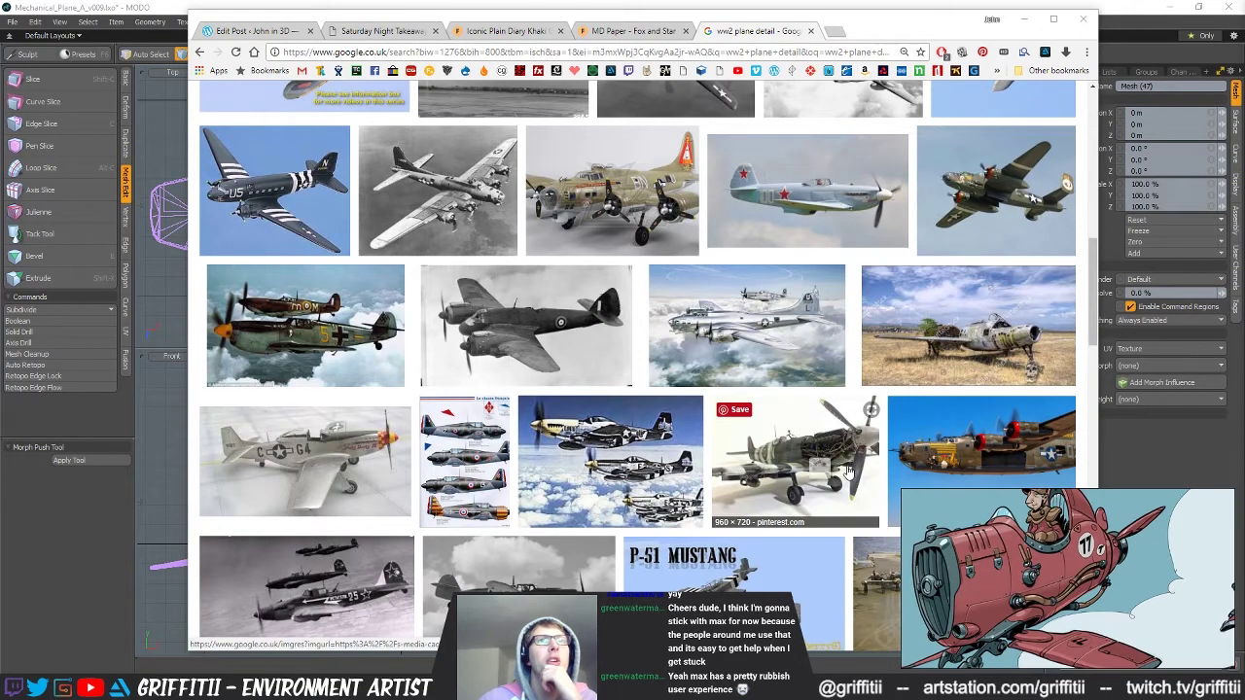
pyautogui.moveTo(848, 472)
pyautogui.scroll(10, 598, 384)
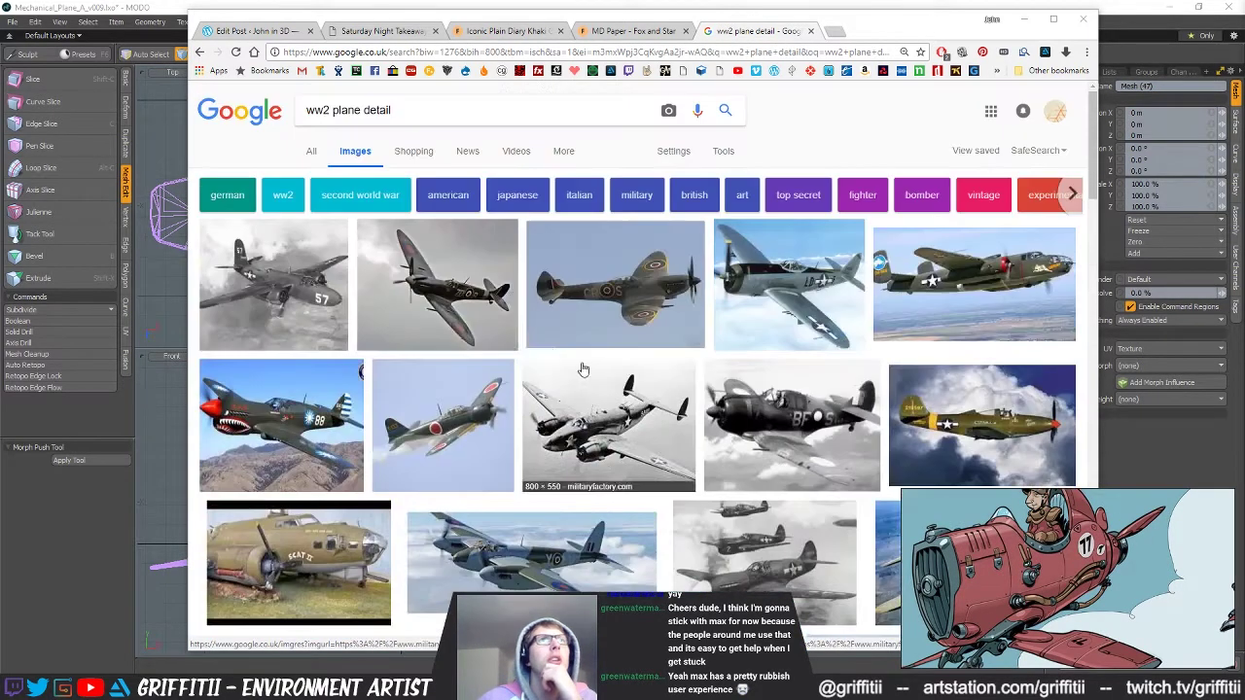
# Search images for "ww2 plane pipes" and look through the results for exhaust and pipe references.
pyautogui.doubleClick(373, 110)
pyautogui.write('piep')
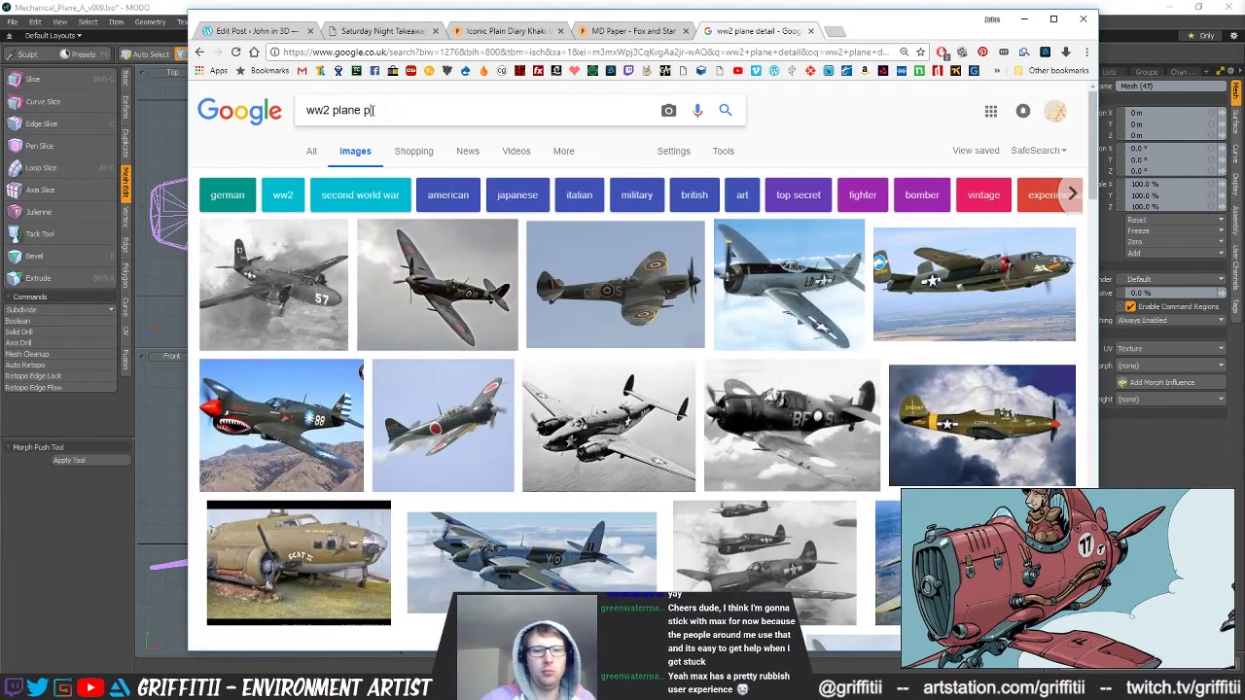
pyautogui.press('BackSpace')
pyautogui.press('BackSpace')
pyautogui.write('pes')
pyautogui.press('Return')
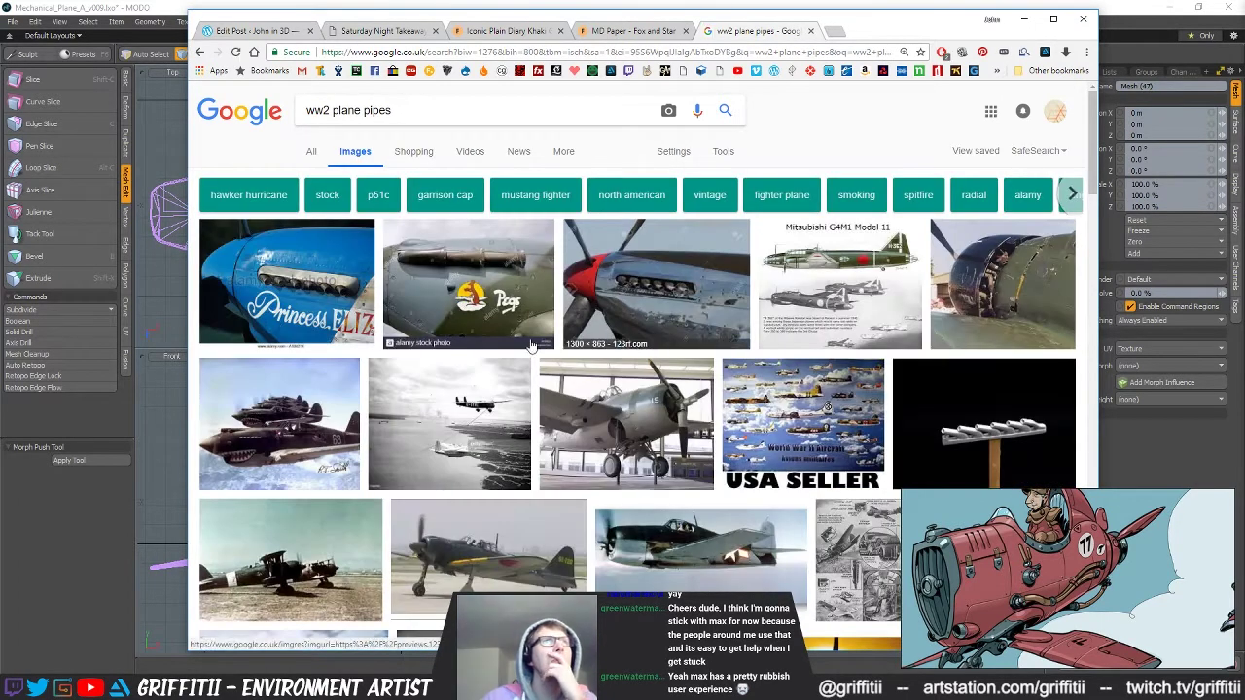
pyautogui.moveTo(1032, 271)
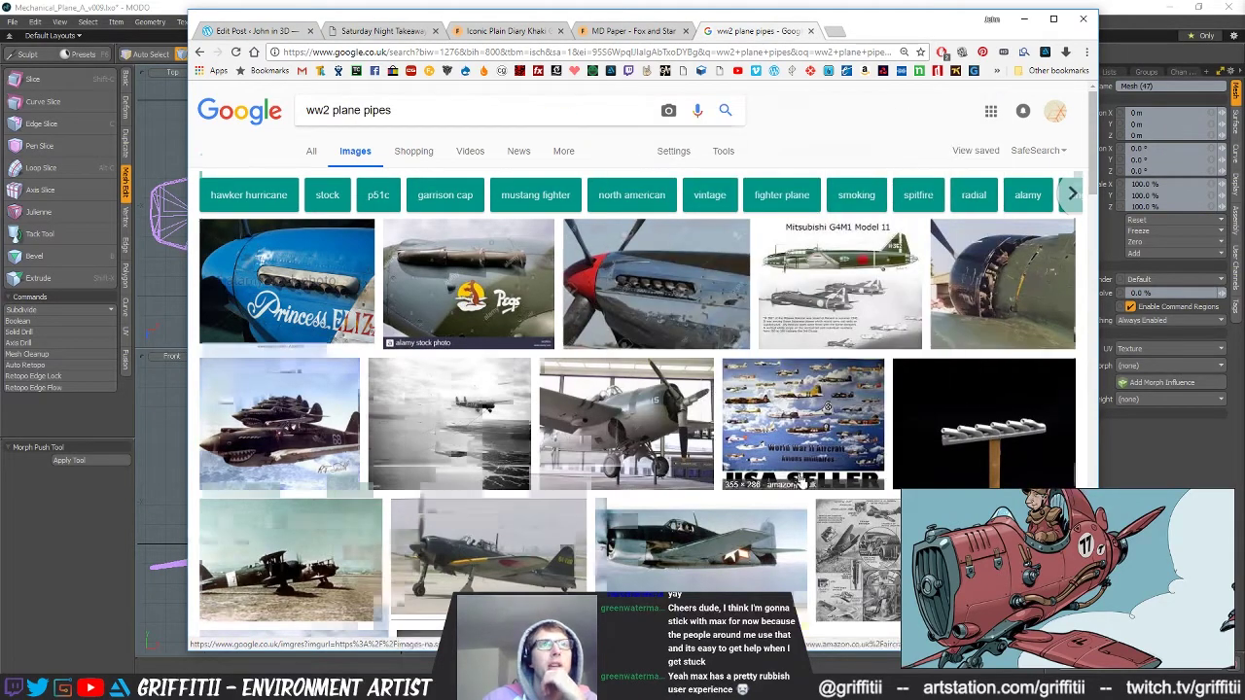
pyautogui.scroll(-3, 853, 471)
pyautogui.scroll(-2, 915, 394)
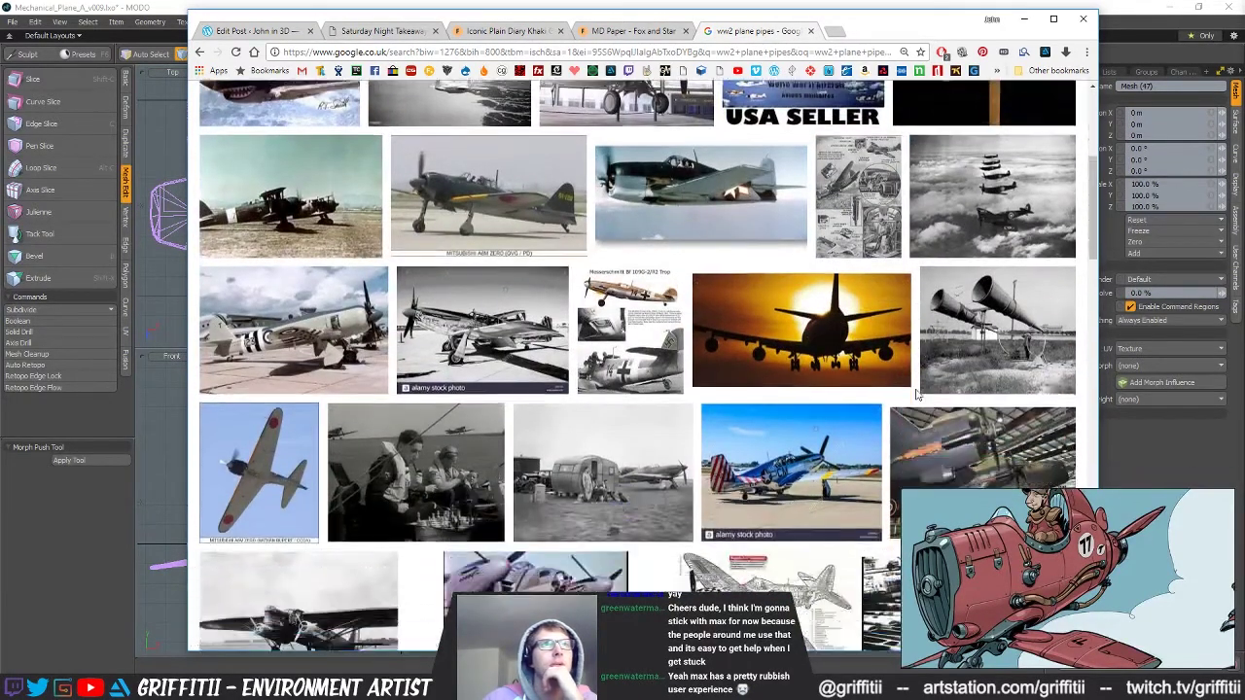
pyautogui.scroll(-2, 915, 394)
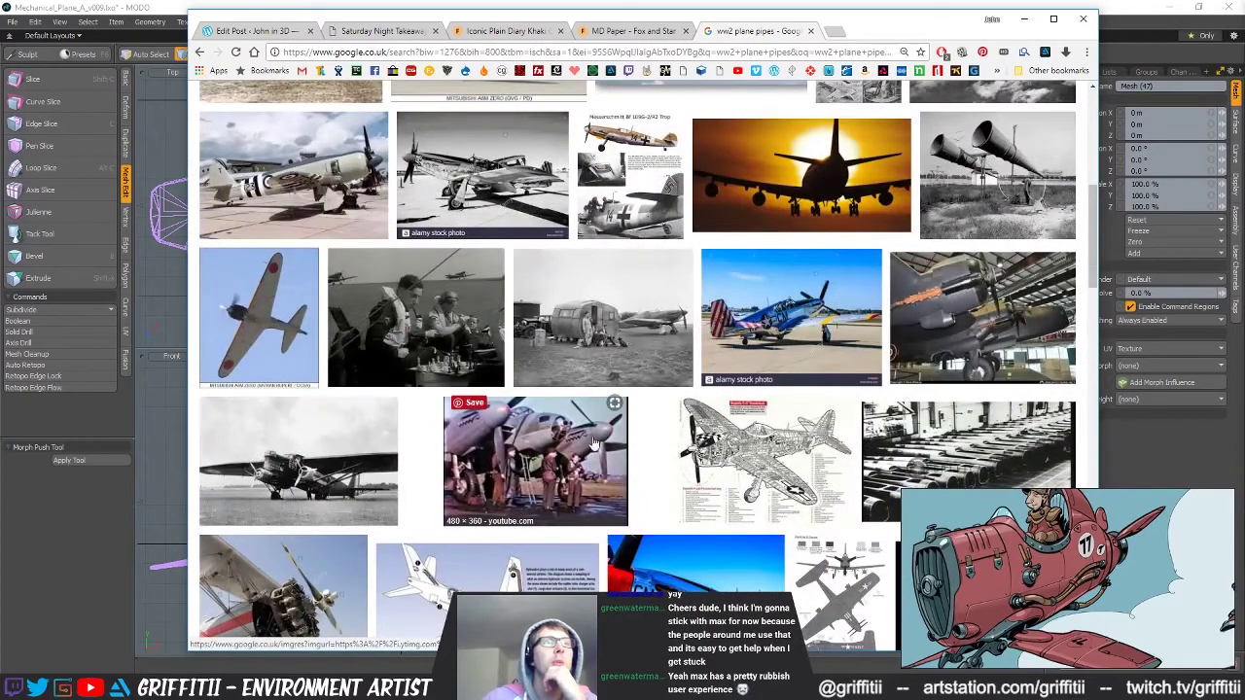
pyautogui.scroll(-2, 654, 465)
pyautogui.scroll(-2, 765, 528)
# Search images for "steampunk plane" instead of WW2 plane pipes.
pyautogui.moveTo(1092, 299); pyautogui.dragTo(1087, 136)
pyautogui.moveTo(422, 107); pyautogui.dragTo(243, 111)
pyautogui.write('s')
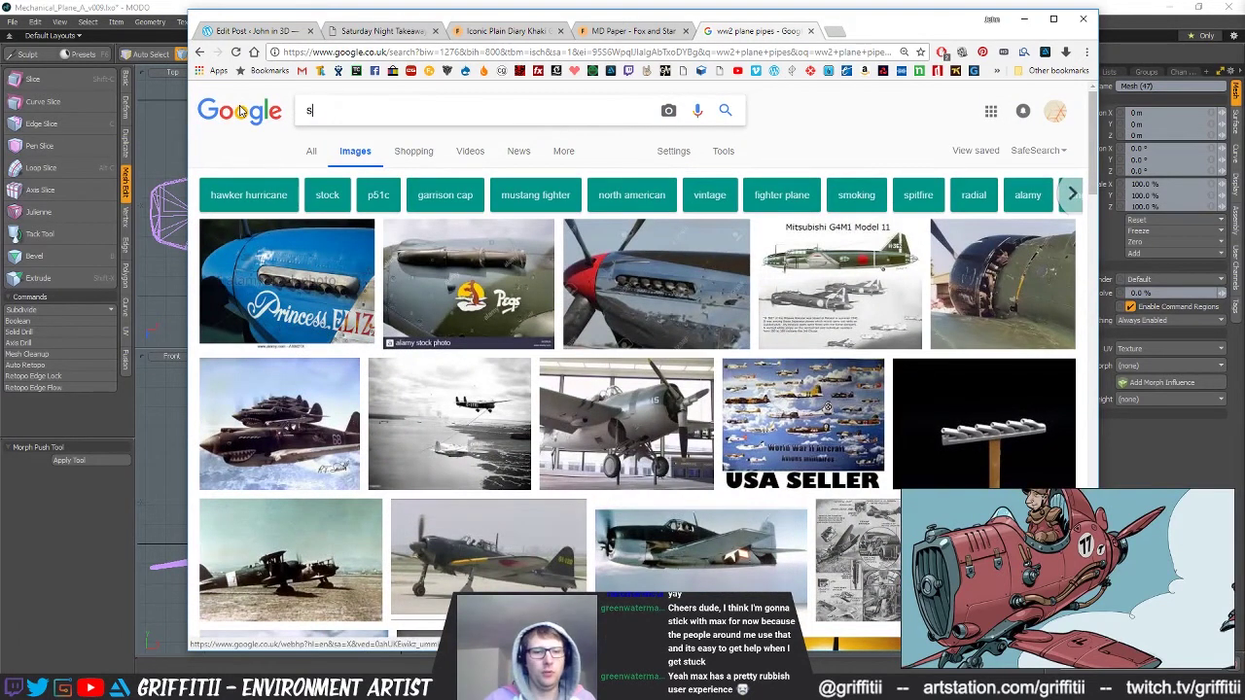
pyautogui.write('teampunk')
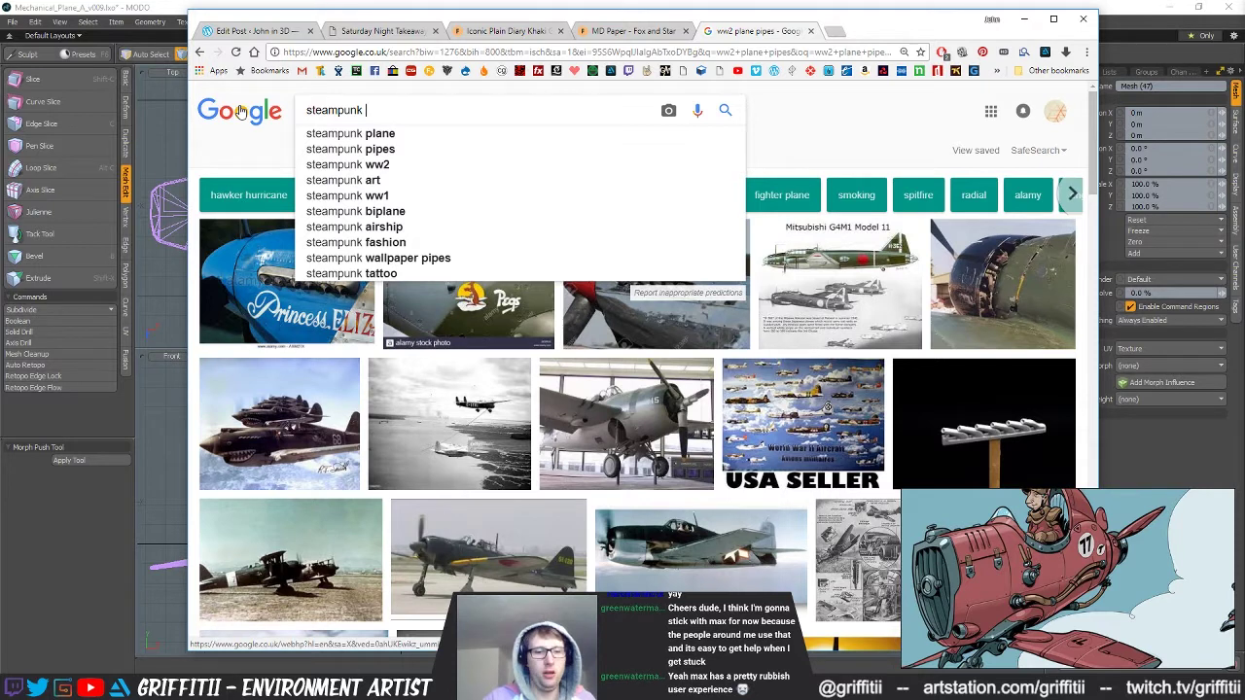
pyautogui.write(' plane')
pyautogui.press('Return')
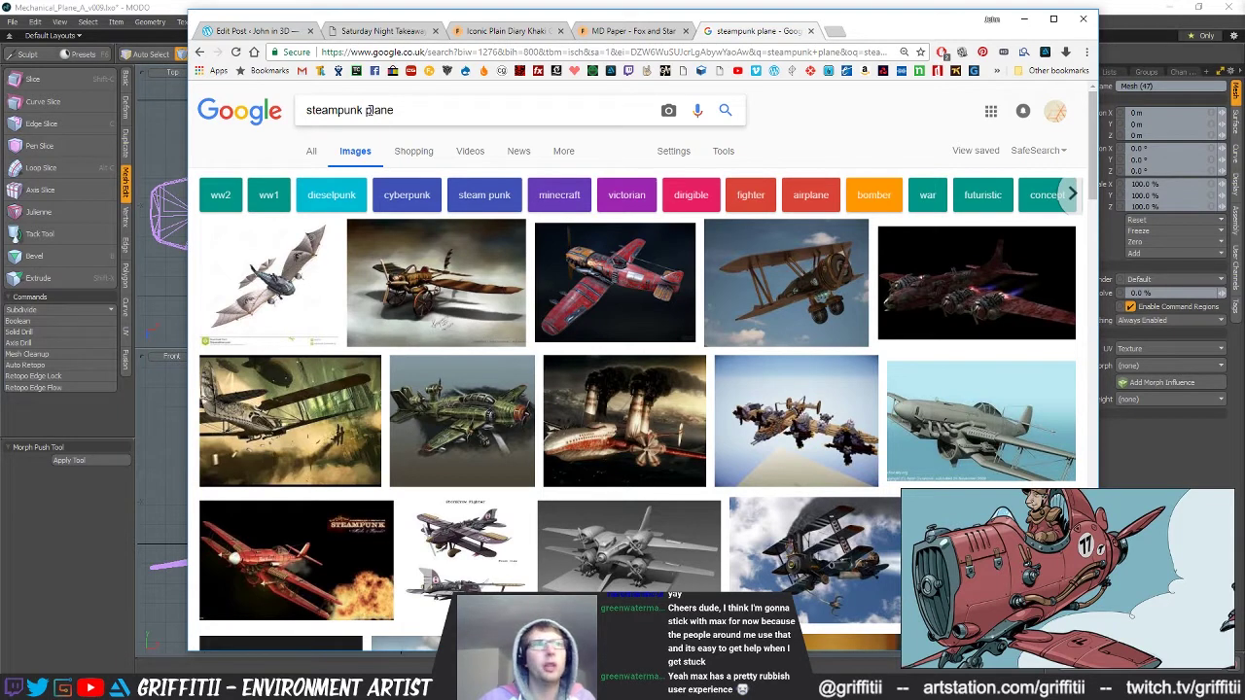
# Search images for "steampunk airship" and examine the results for mechanical detail ideas.
pyautogui.moveTo(368, 110); pyautogui.dragTo(497, 113)
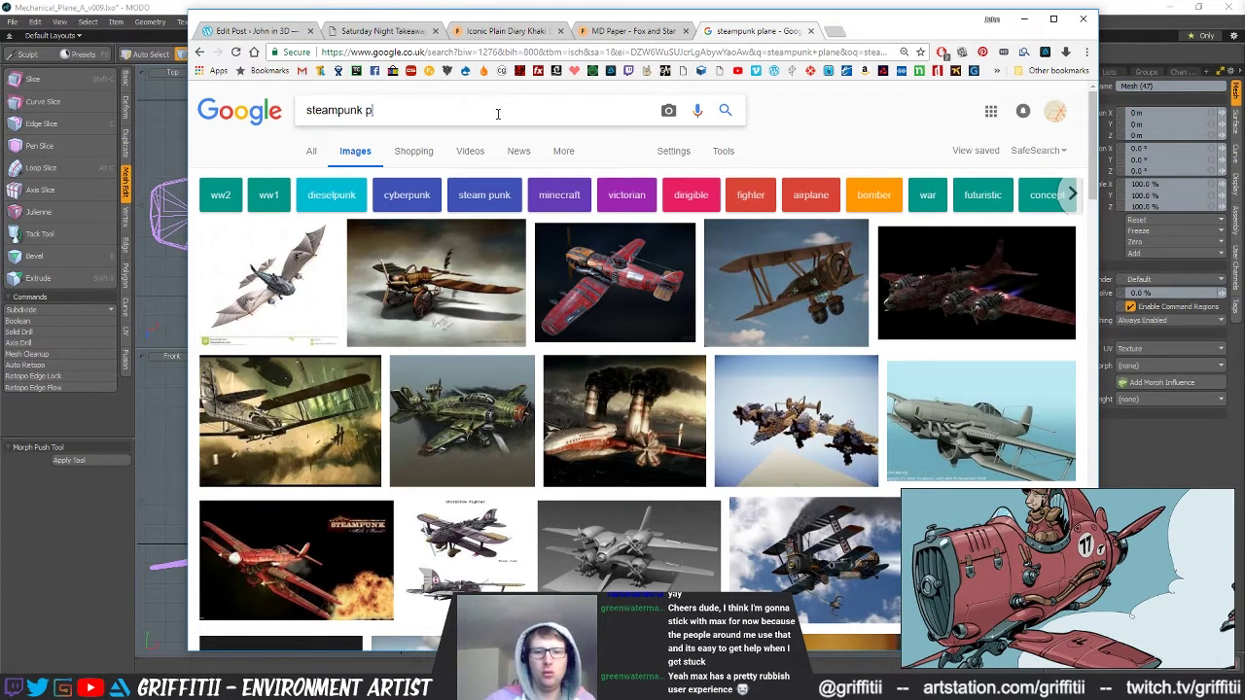
pyautogui.write('airship')
pyautogui.press('Return')
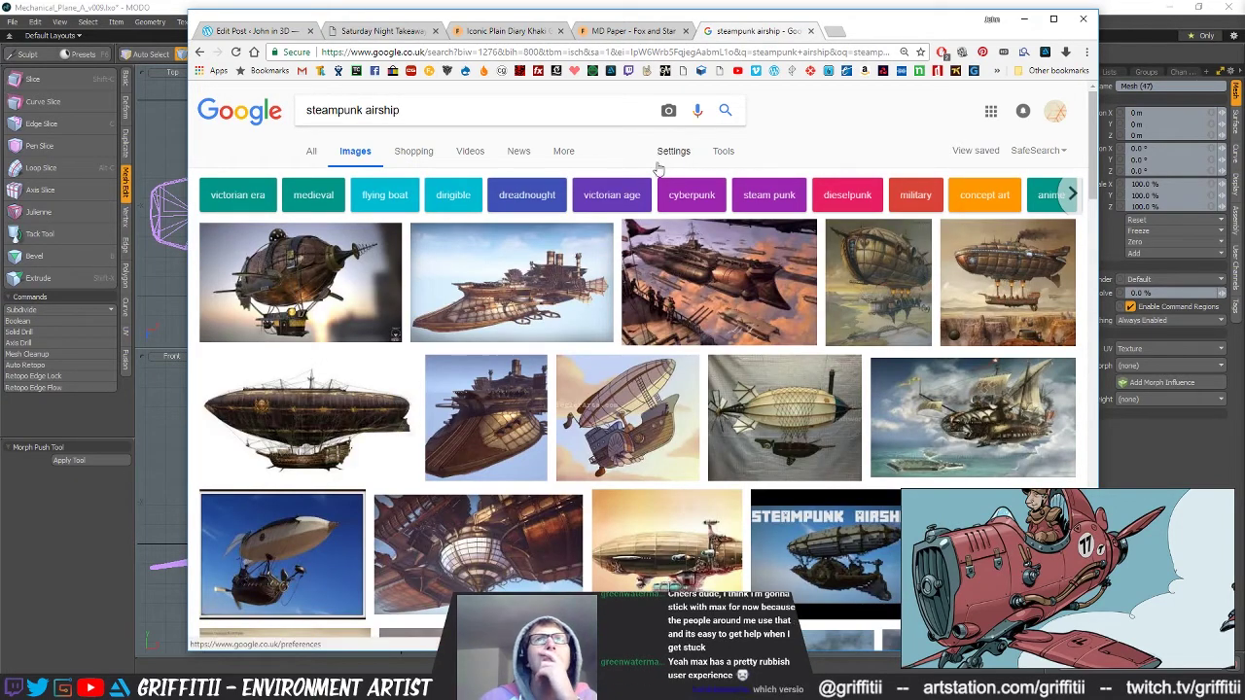
pyautogui.moveTo(714, 231)
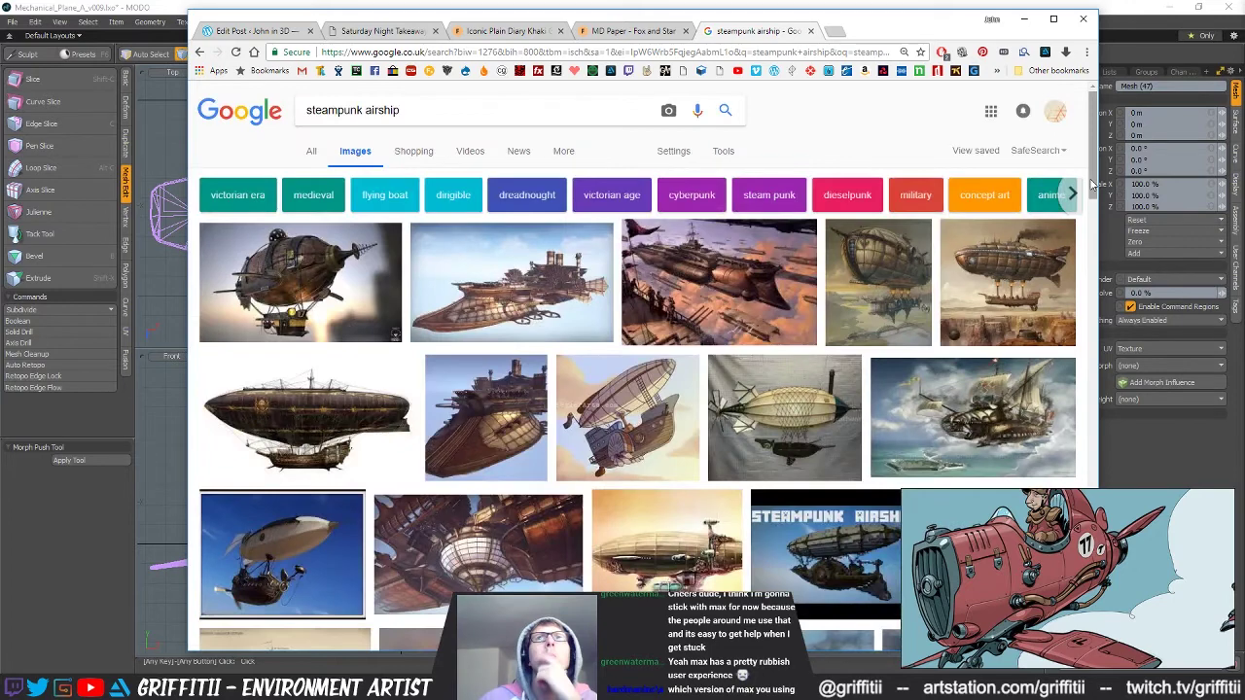
pyautogui.moveTo(1095, 188); pyautogui.dragTo(1094, 259)
pyautogui.moveTo(563, 190)
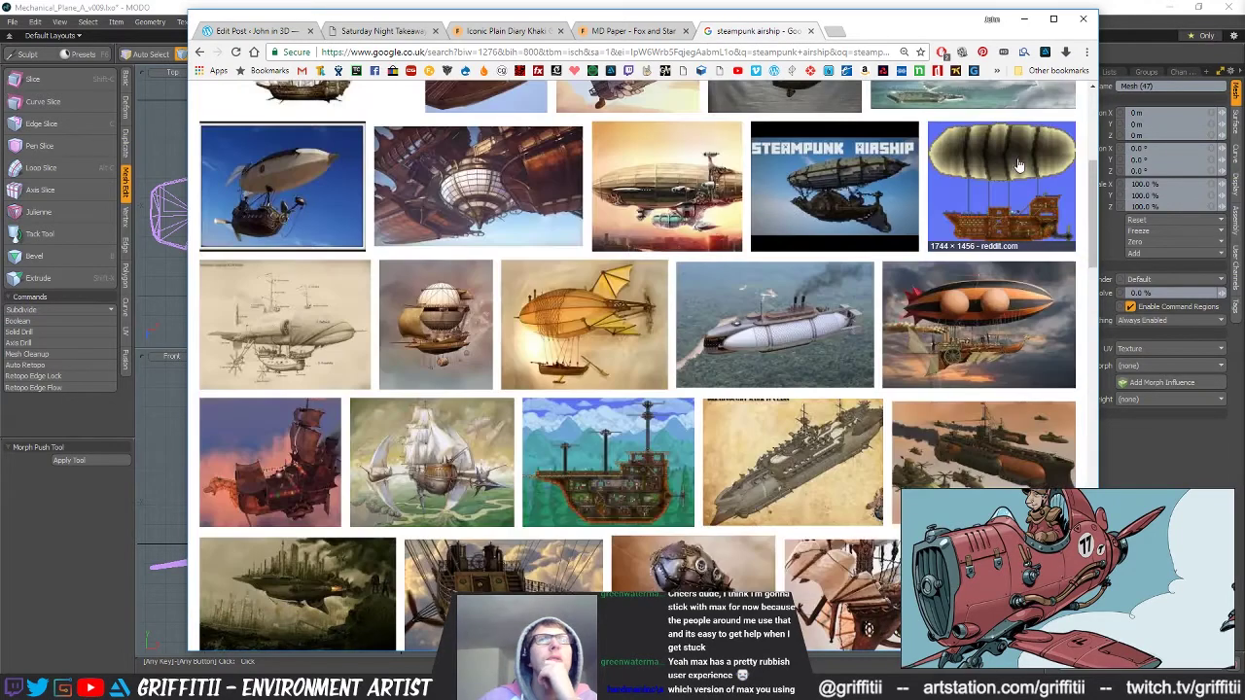
pyautogui.moveTo(1092, 216); pyautogui.dragTo(1091, 260)
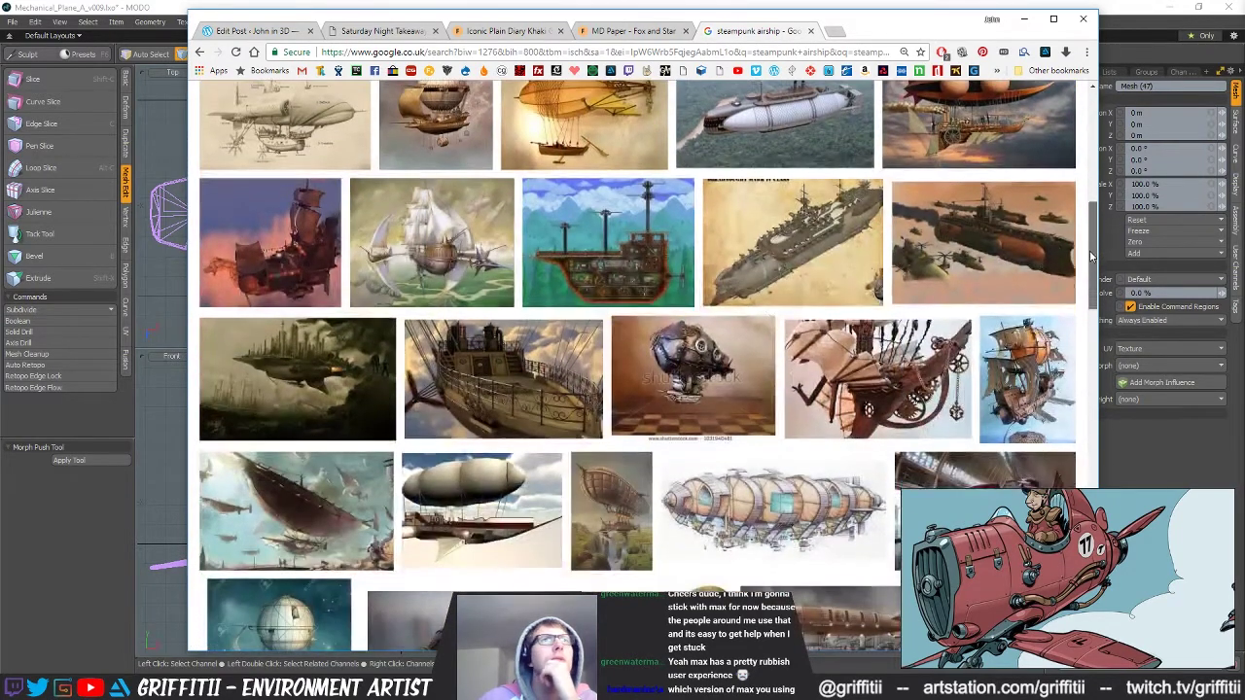
pyautogui.moveTo(716, 365)
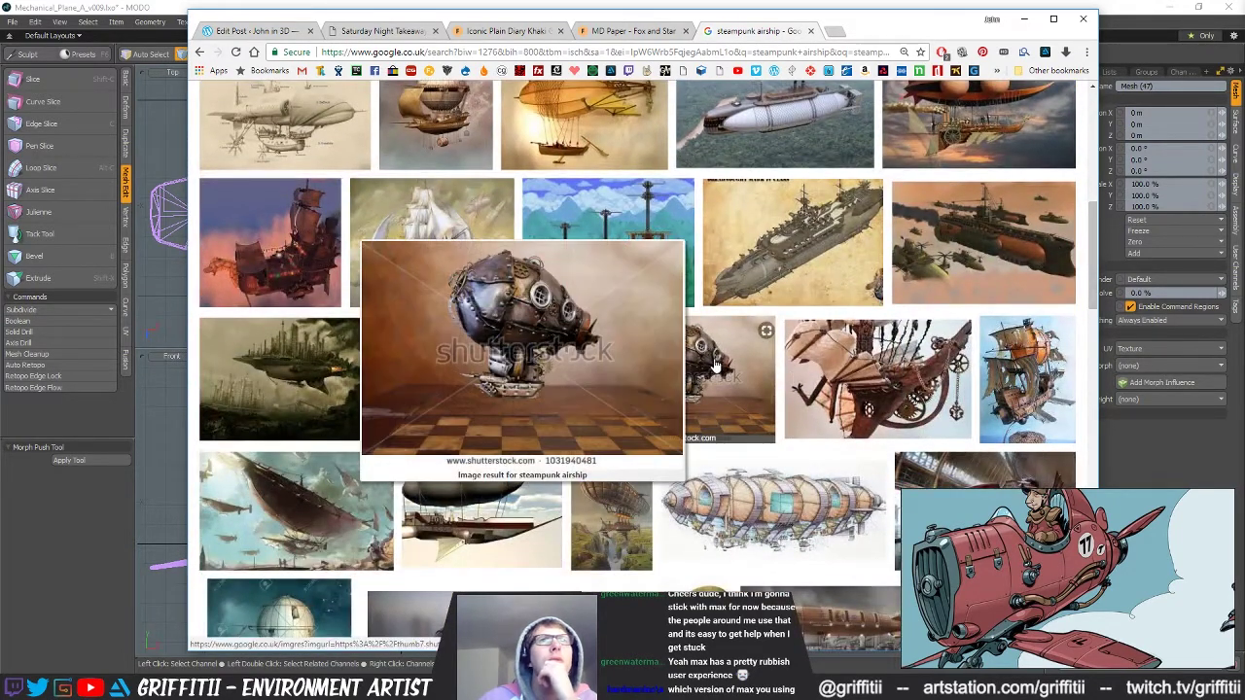
pyautogui.moveTo(914, 364)
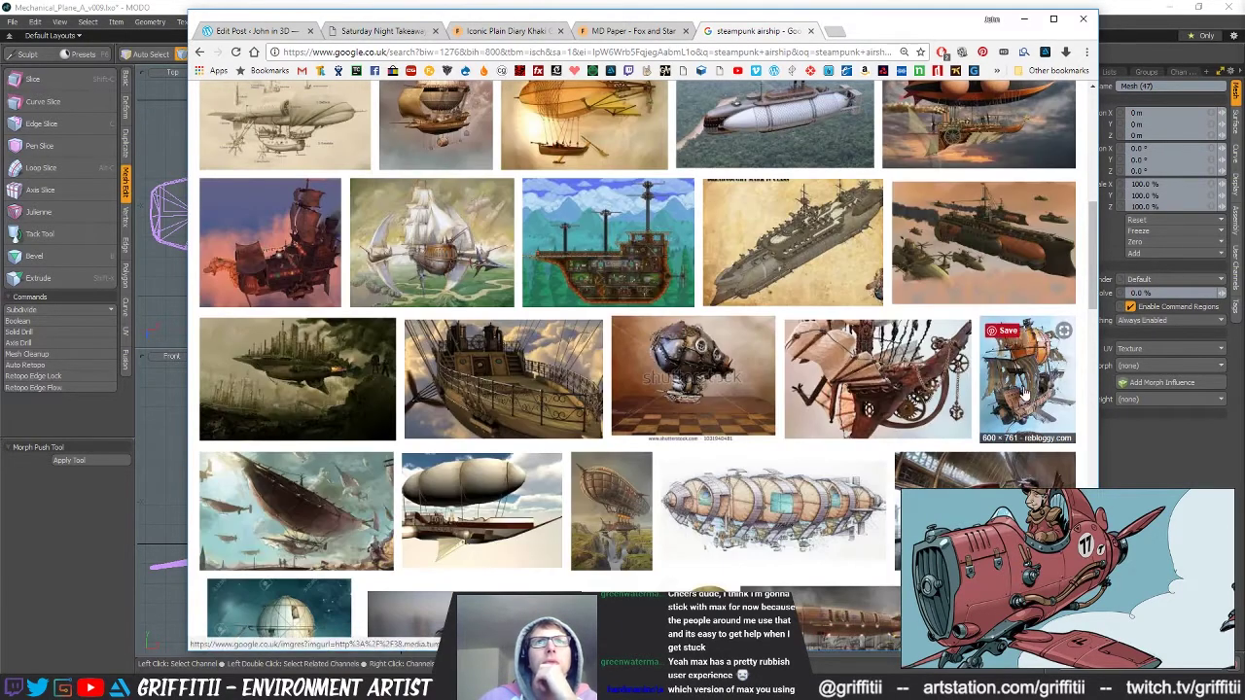
# Search images for "steampunk plane" in place of the steampunk airship query.
pyautogui.moveTo(1093, 283); pyautogui.dragTo(1073, 108)
pyautogui.doubleClick(381, 110)
pyautogui.write('pla')
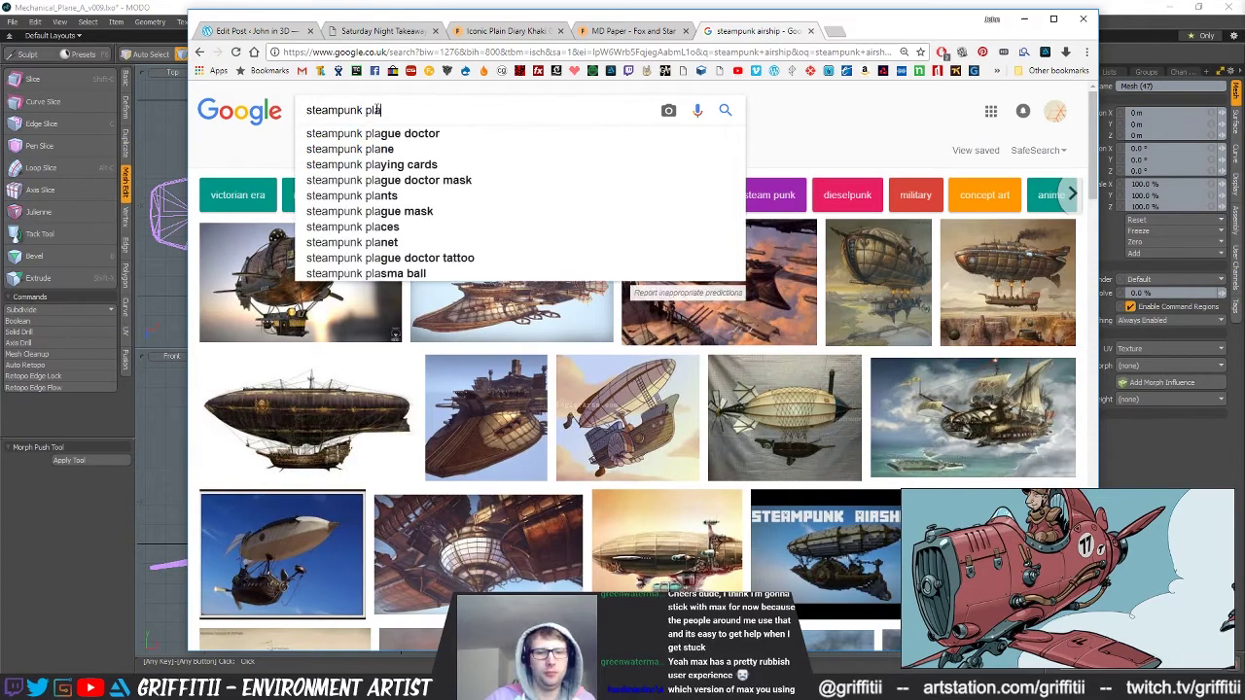
pyautogui.write('ne')
pyautogui.press('Return')
# Examine the first steampunk plane results, enlarging the red propeller plane and the smoking triplane to study their surface details.
pyautogui.moveTo(666, 272)
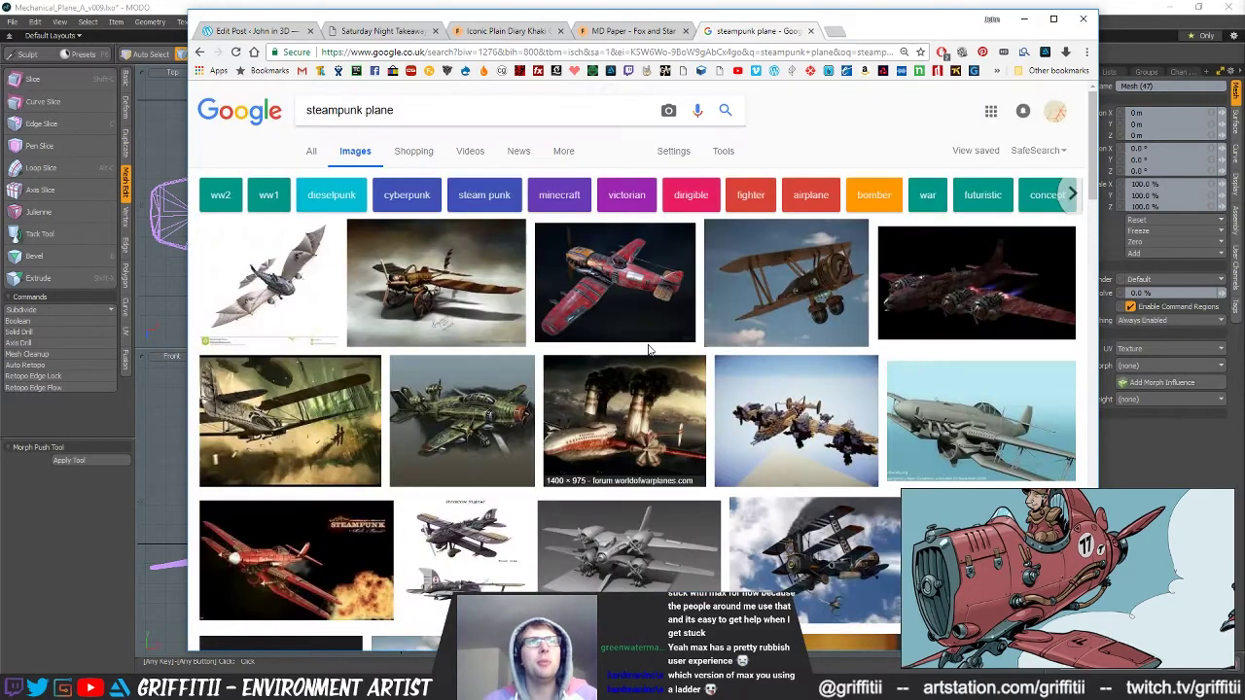
pyautogui.moveTo(645, 301)
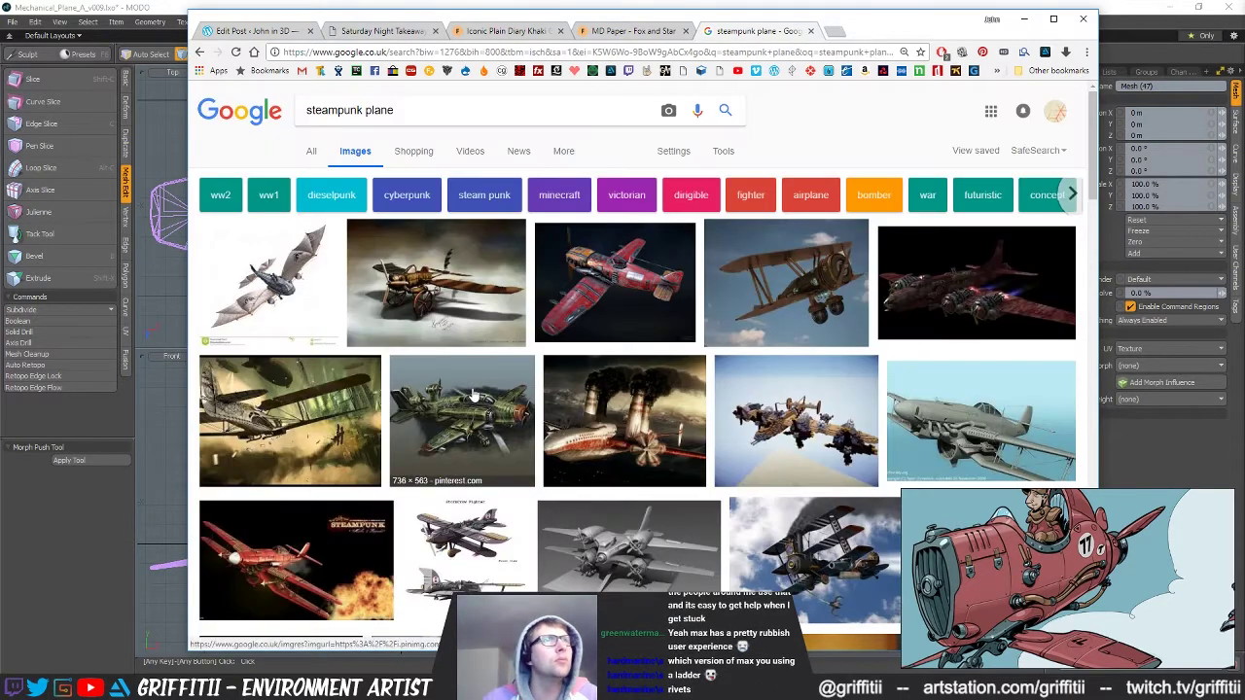
pyautogui.moveTo(473, 394)
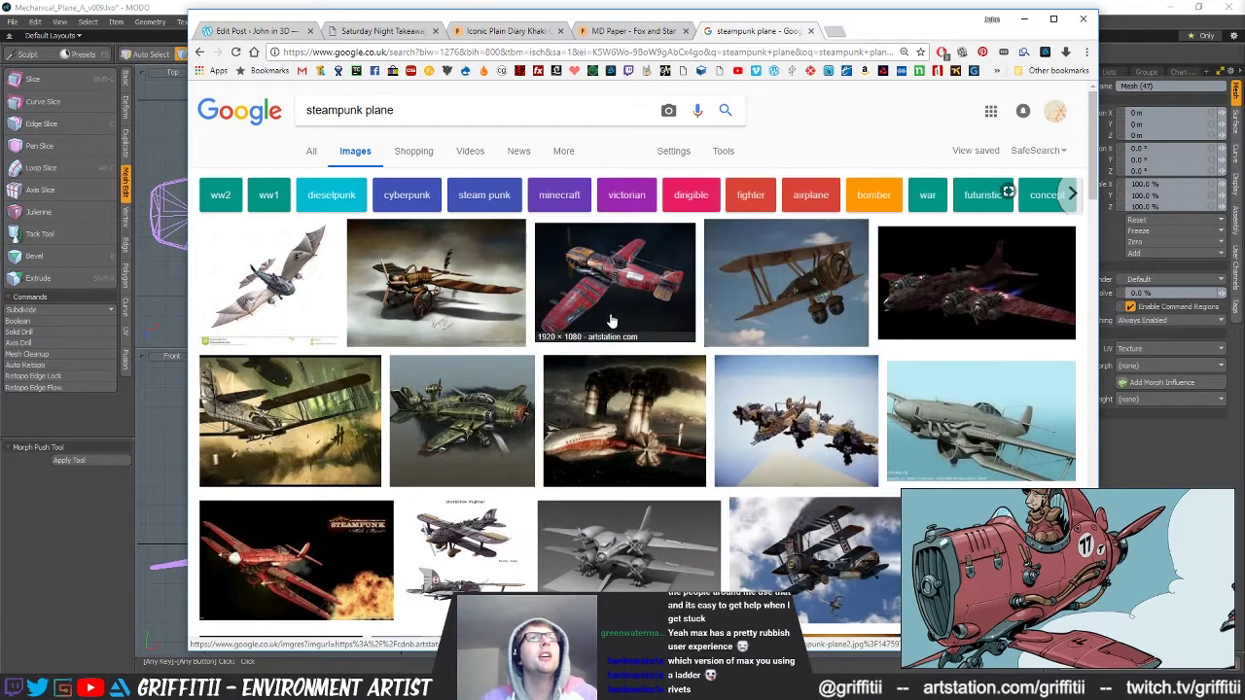
pyautogui.moveTo(613, 314)
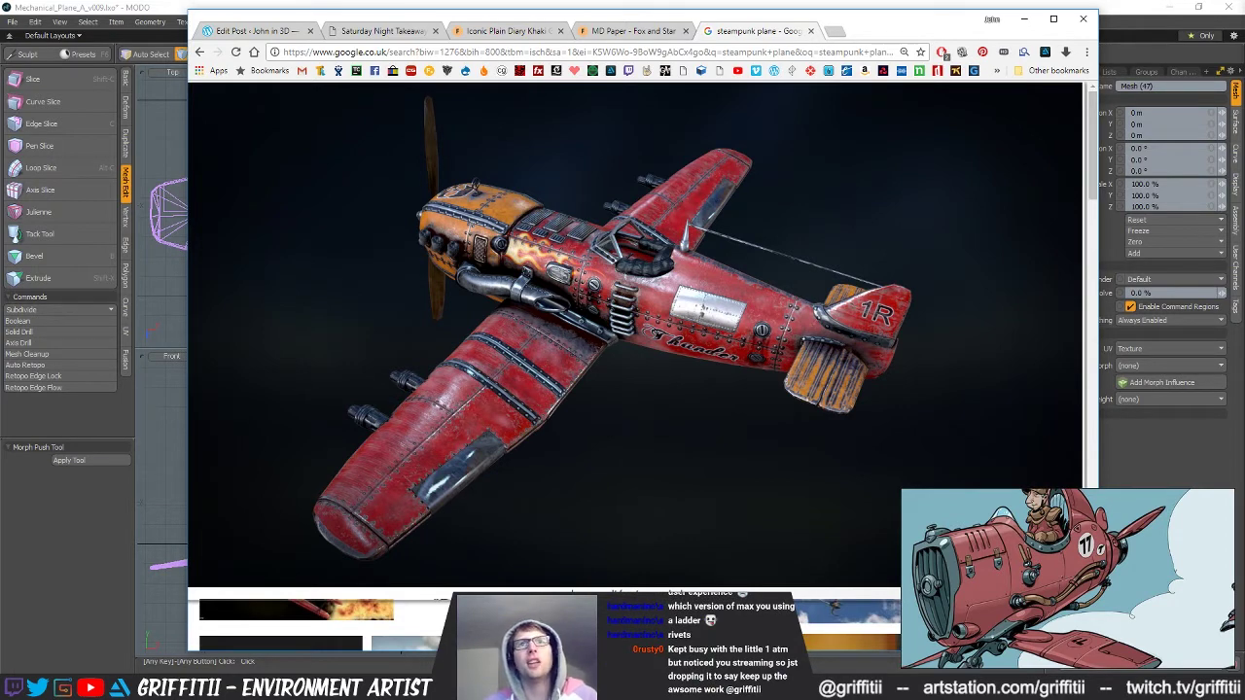
pyautogui.scroll(-1, 1056, 586)
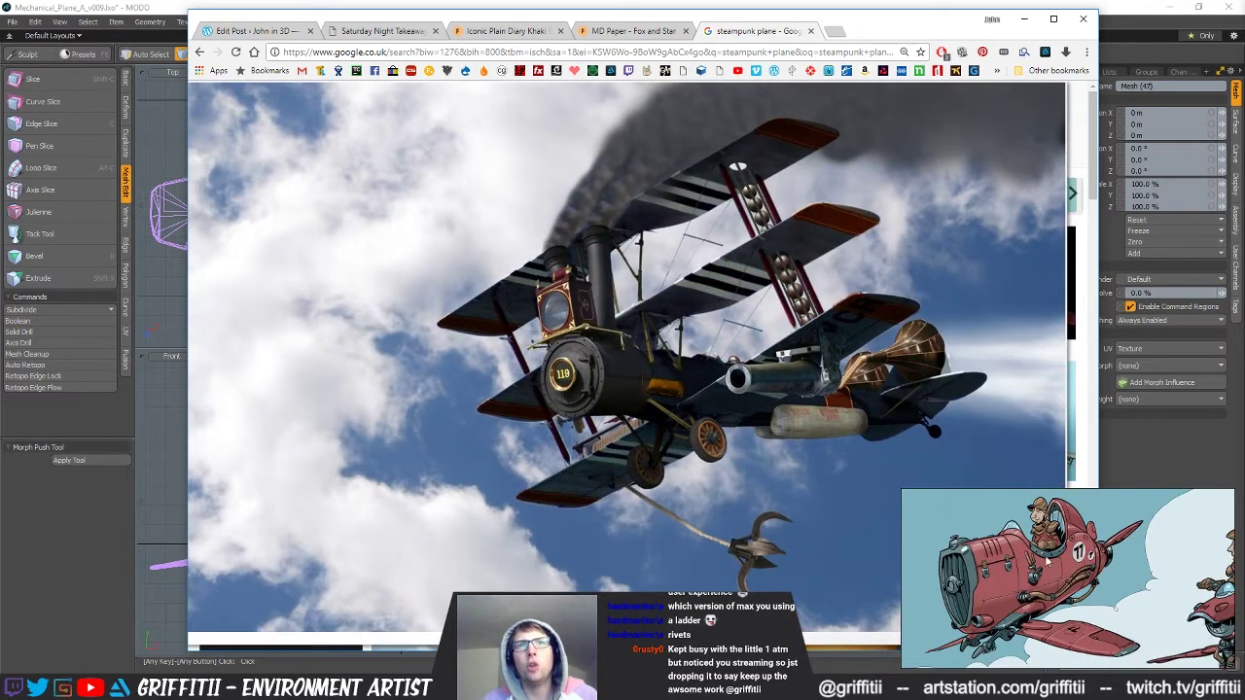
pyautogui.press('Escape')
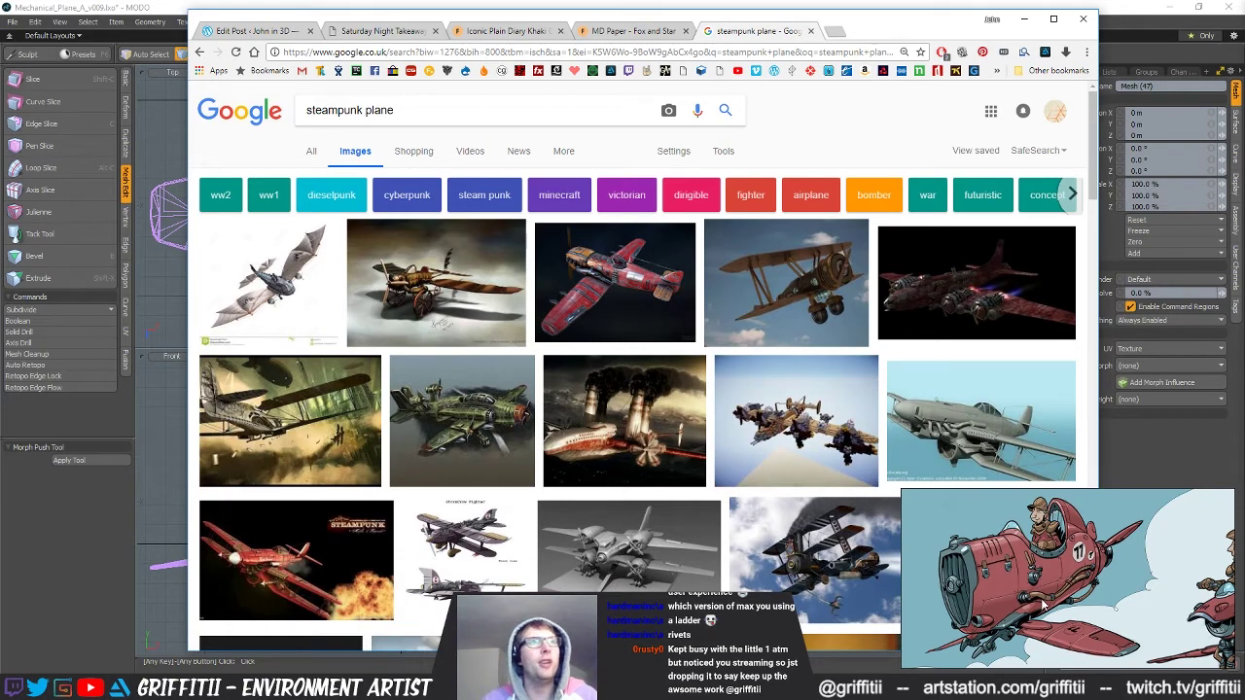
pyautogui.click(271, 545)
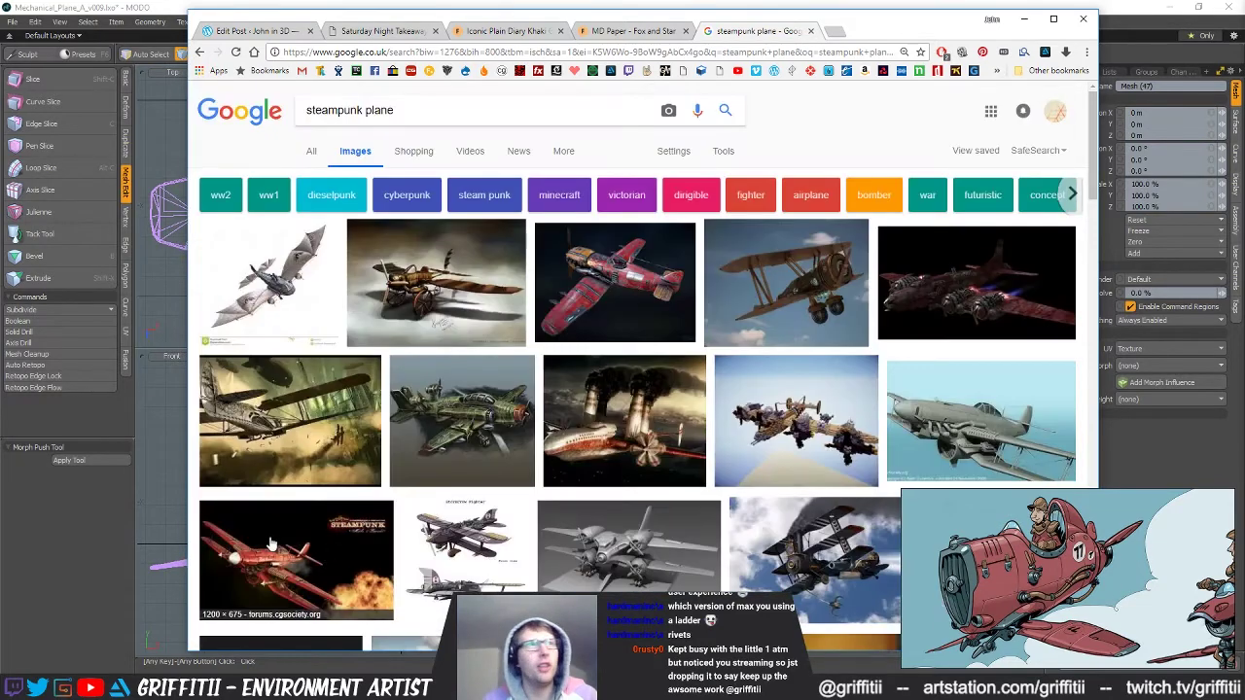
pyautogui.moveTo(275, 542)
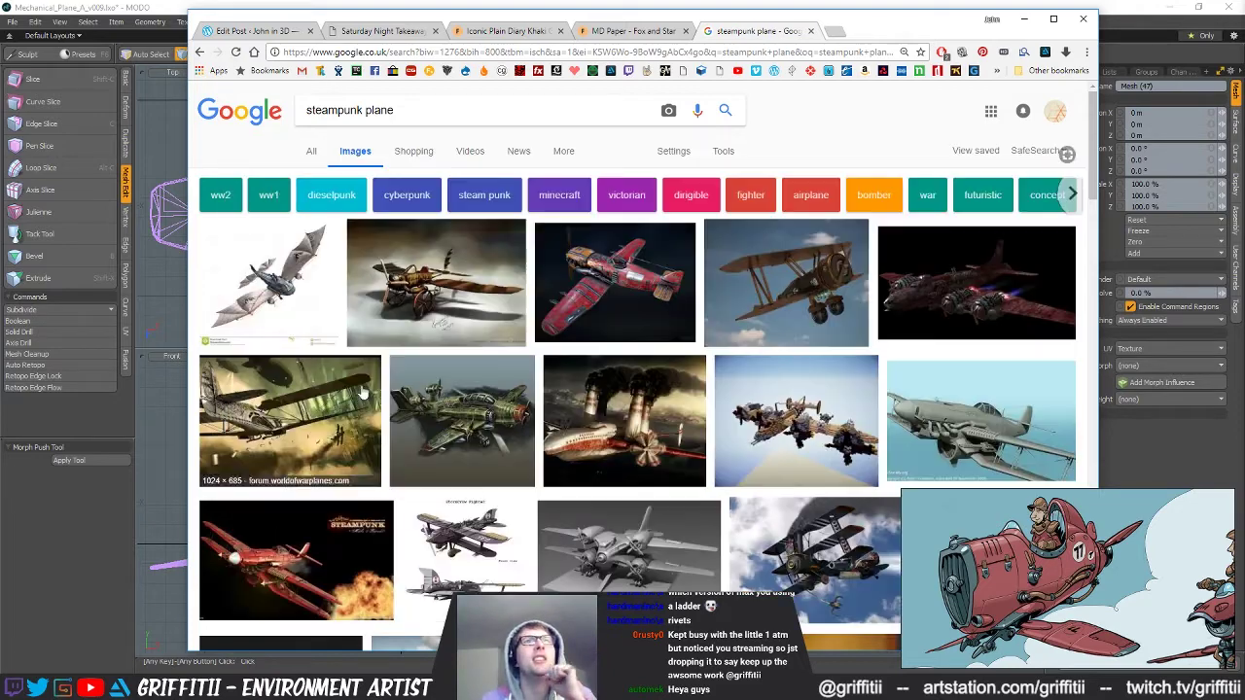
# Look through the further steampunk plane results, enlarging the twin-hulled carrier and the copper propeller engines for mechanical detail ideas.
pyautogui.scroll(-2, 981, 423)
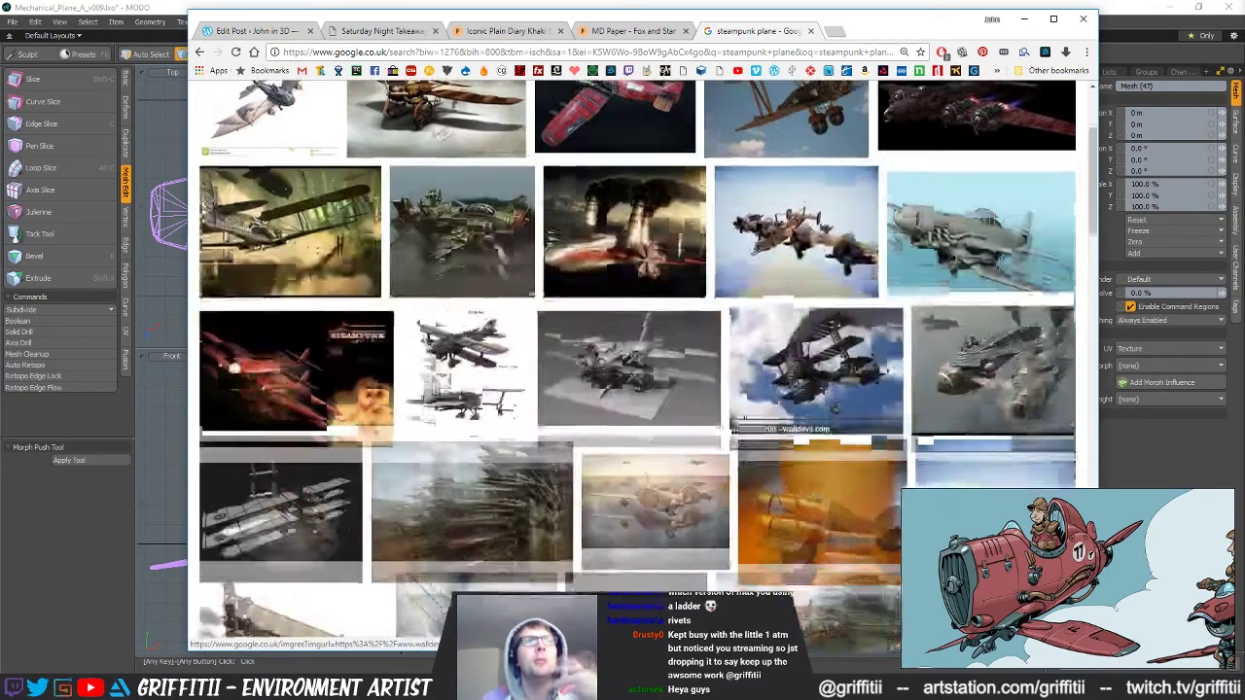
pyautogui.moveTo(543, 495)
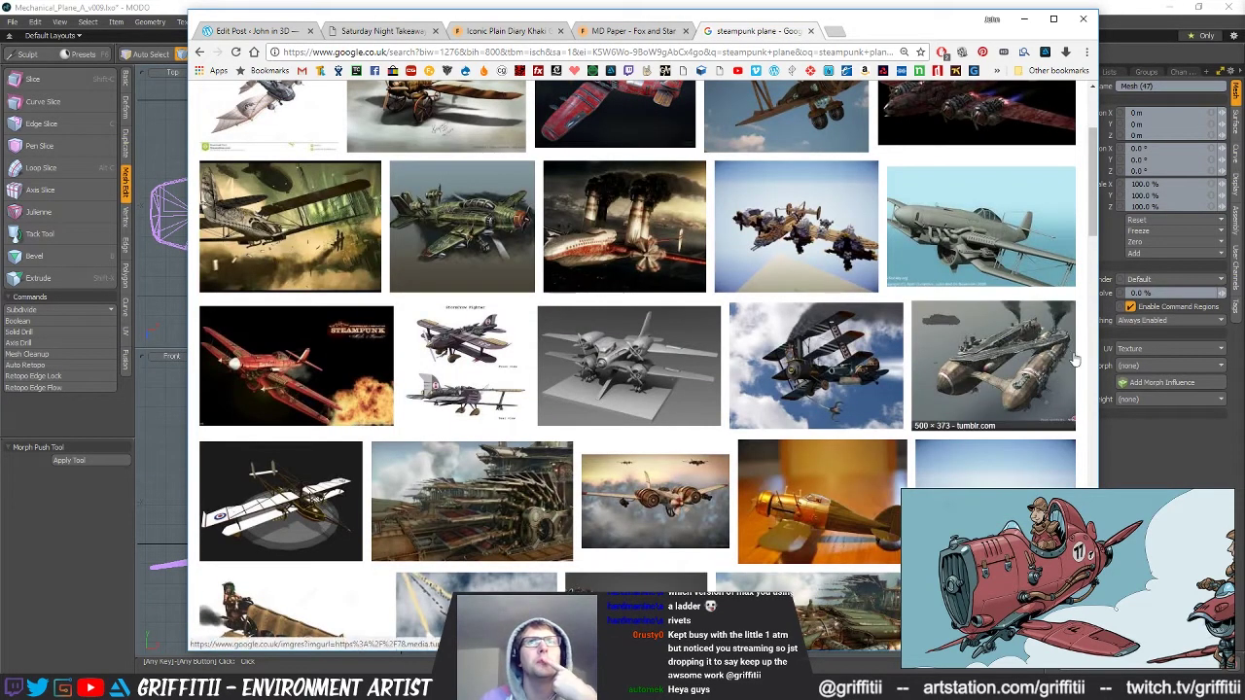
pyautogui.moveTo(1036, 360)
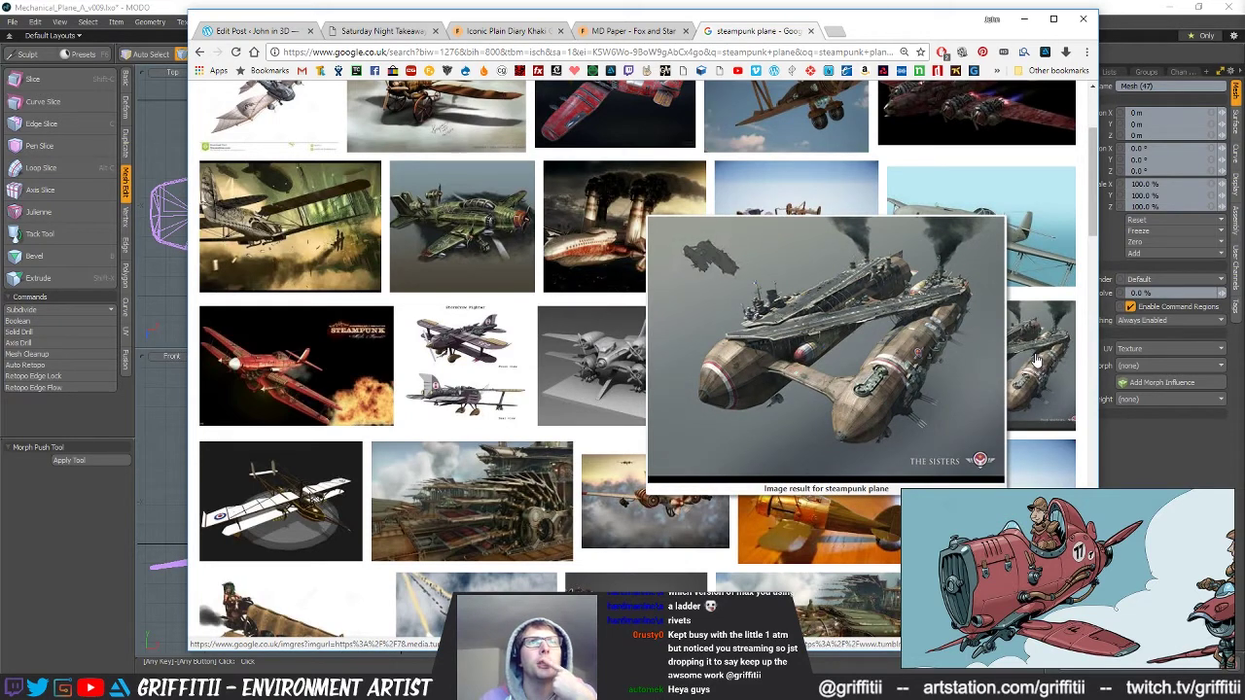
pyautogui.scroll(-5, 1084, 356)
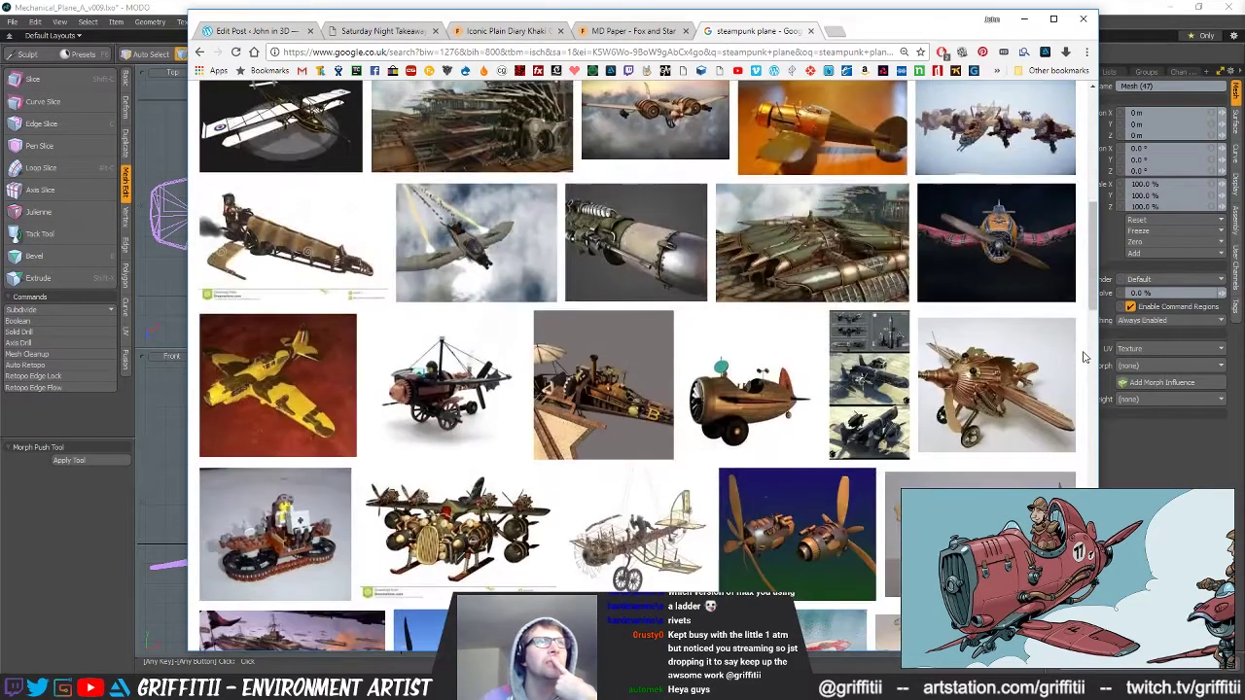
pyautogui.scroll(-3, 1084, 357)
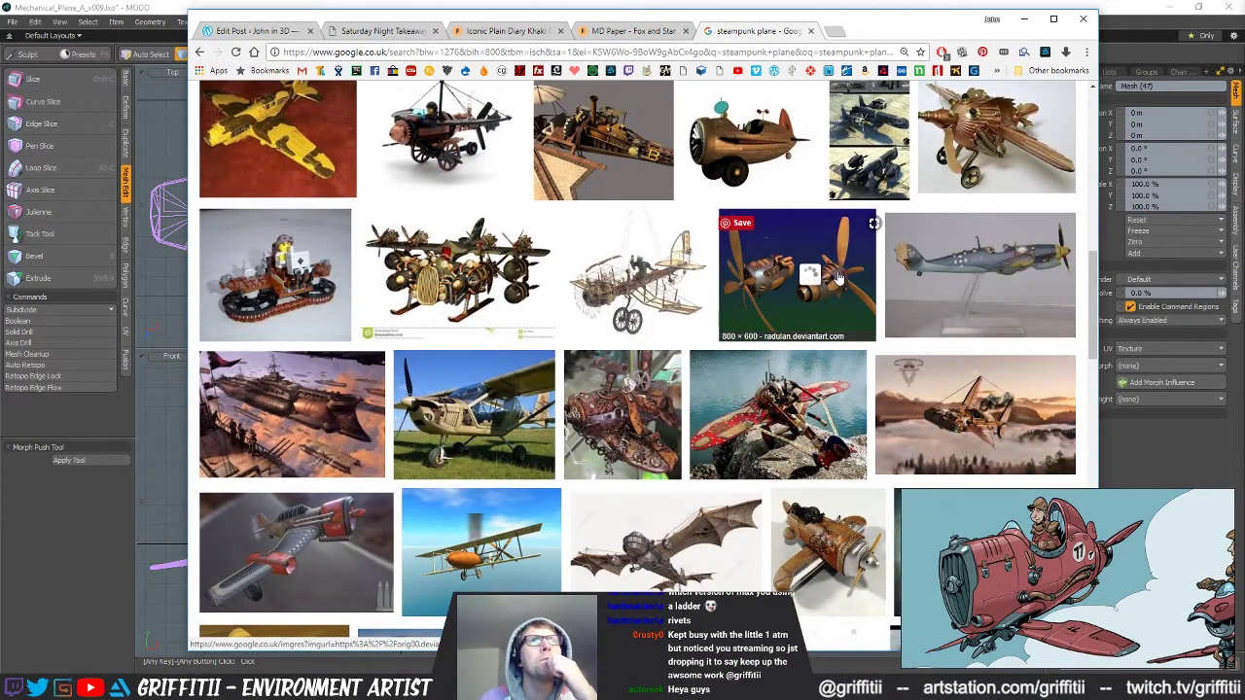
pyautogui.moveTo(839, 277)
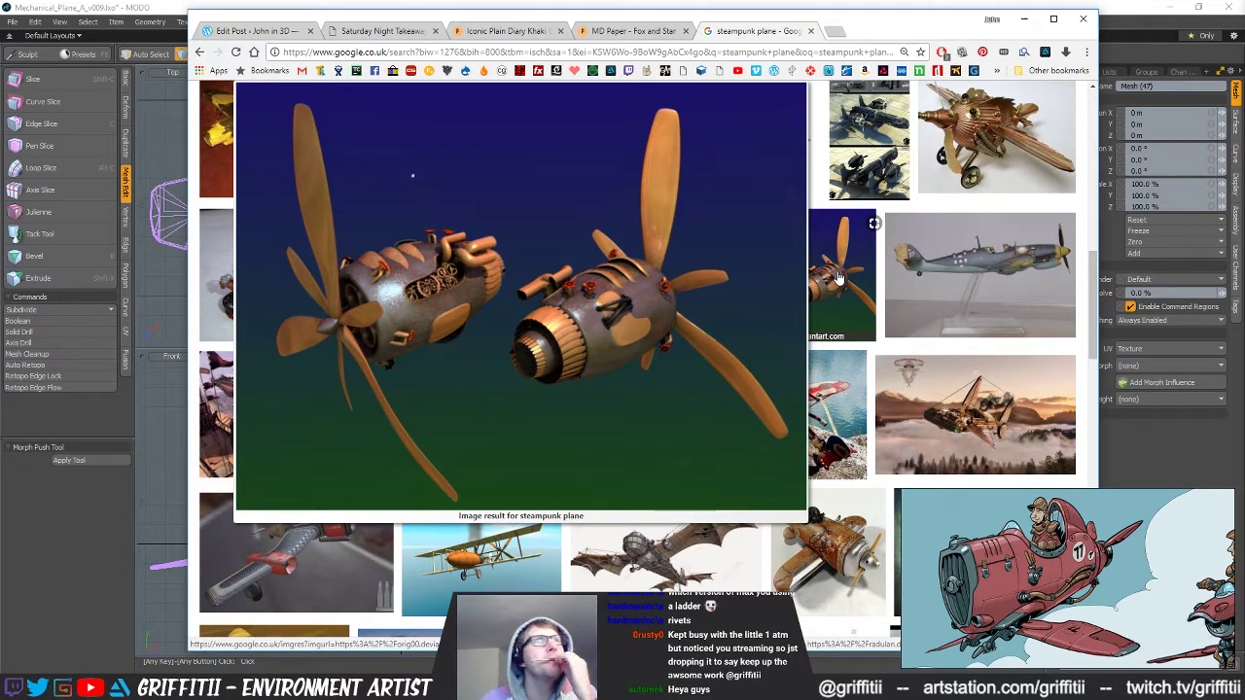
pyautogui.scroll(-1, 1092, 381)
pyautogui.scroll(-1, 1091, 381)
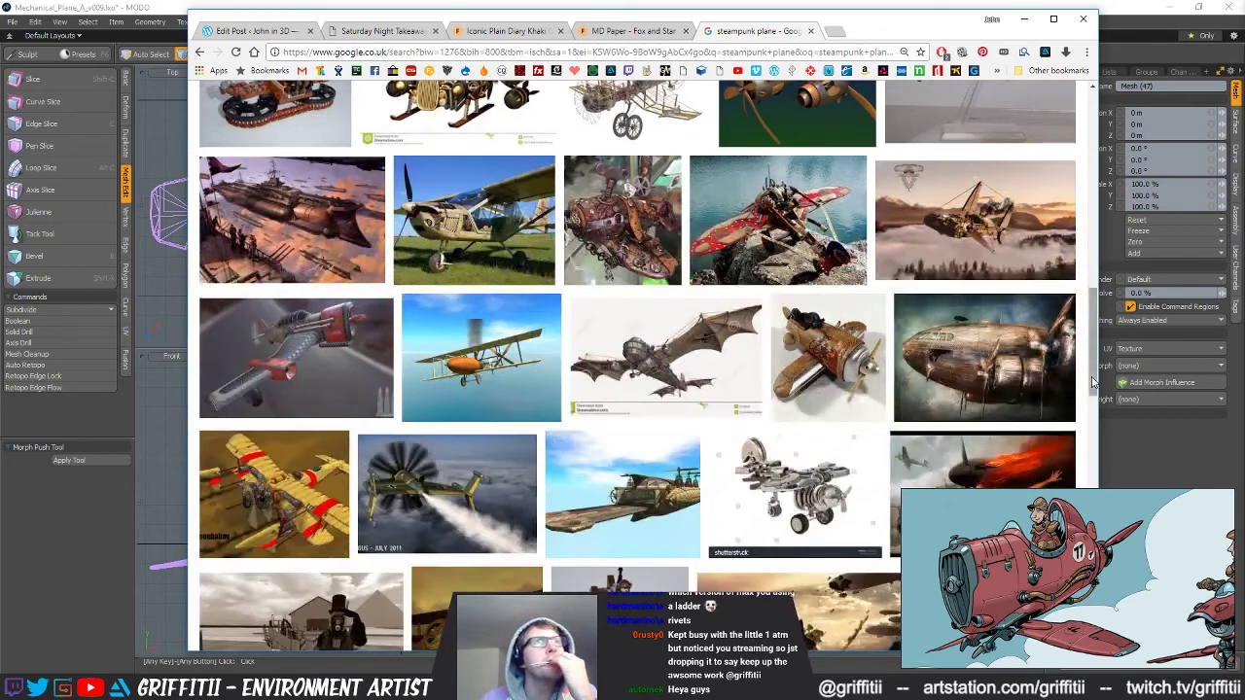
pyautogui.scroll(-2, 1091, 381)
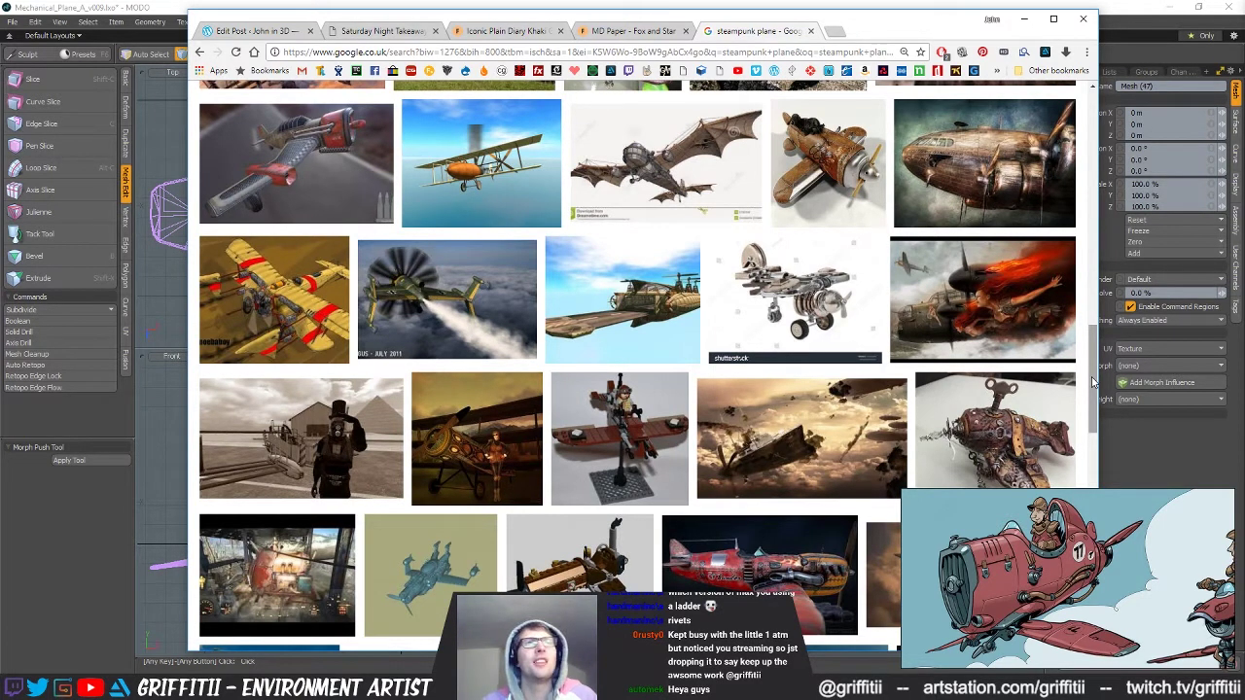
# Switch from the reference image search back to MODO and inspect the fuselage side around the pipes.
pyautogui.click(695, 5)
pyautogui.keyDown('alt'); pyautogui.moveTo(825, 230); pyautogui.dragTo(825, 171); pyautogui.keyUp('alt')
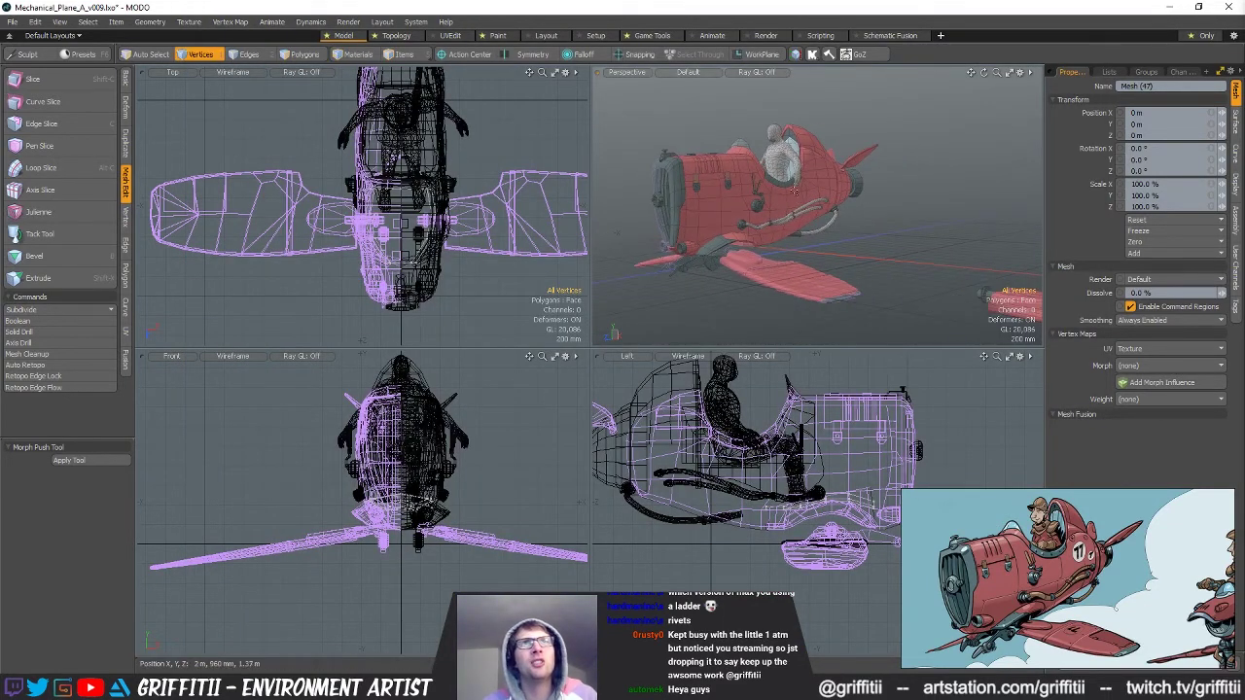
pyautogui.keyDown('alt'); pyautogui.moveTo(812, 223); pyautogui.dragTo(712, 175); pyautogui.keyUp('alt')
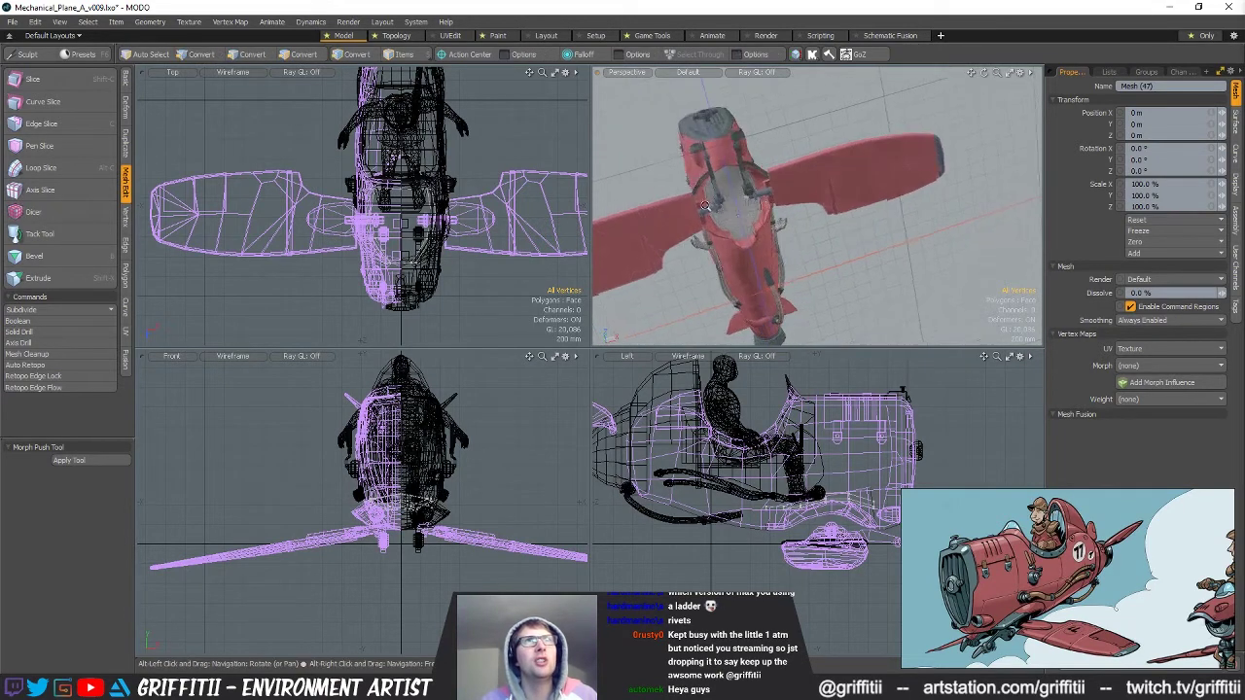
pyautogui.scroll(4, 708, 172)
pyautogui.keyDown('alt'); pyautogui.moveTo(812, 168); pyautogui.dragTo(855, 282); pyautogui.keyUp('alt')
pyautogui.keyDown('ctrl'); pyautogui.keyDown('alt'); pyautogui.moveTo(854, 282); pyautogui.dragTo(996, 249); pyautogui.keyUp('alt'); pyautogui.keyUp('ctrl')
pyautogui.scroll(5, 892, 247)
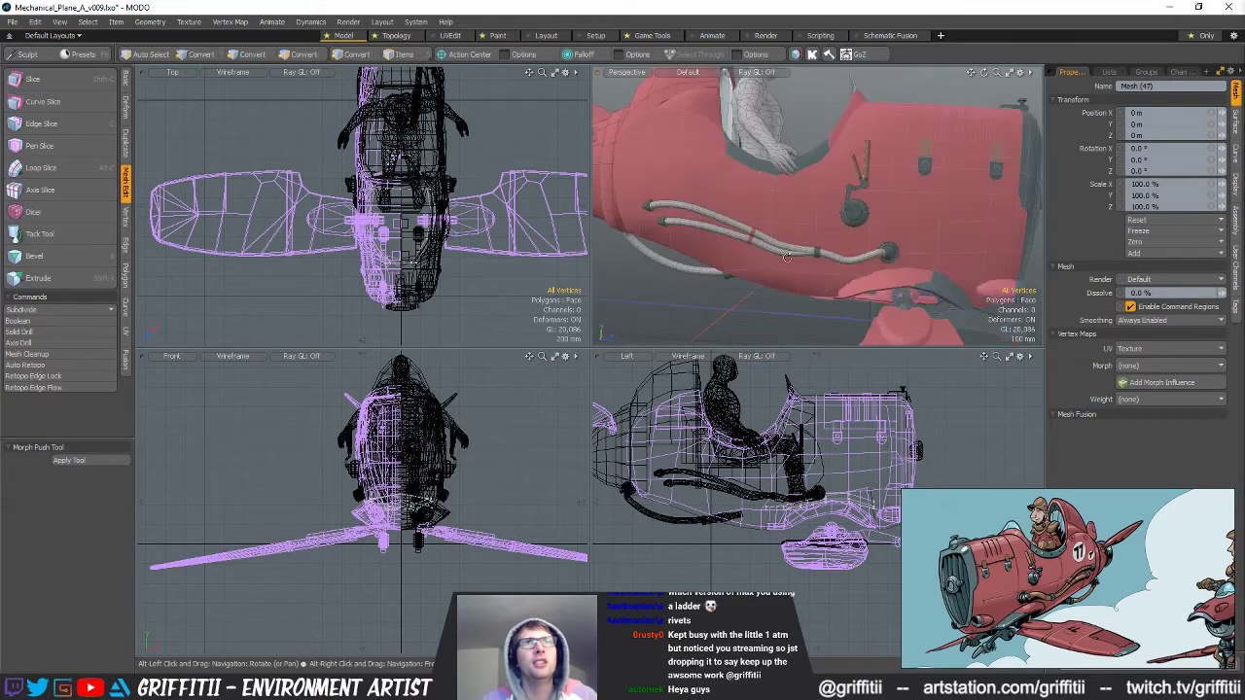
pyautogui.keyDown('alt'); pyautogui.moveTo(891, 247); pyautogui.dragTo(913, 236); pyautogui.keyUp('alt')
pyautogui.keyDown('alt'); pyautogui.moveTo(753, 218); pyautogui.dragTo(787, 215); pyautogui.keyUp('alt')
# Add a cube, scale it down and place it on the fuselage side just above the pipes.
pyautogui.click(126, 82)
pyautogui.click(23, 84)
pyautogui.moveTo(782, 239)
pyautogui.keyDown('alt'); pyautogui.mouseDown()
pyautogui.moveTo(839, 289)
pyautogui.moveTo(815, 214)
pyautogui.moveTo(803, 228)
pyautogui.mouseUp(); pyautogui.keyUp('alt')
pyautogui.press('r')
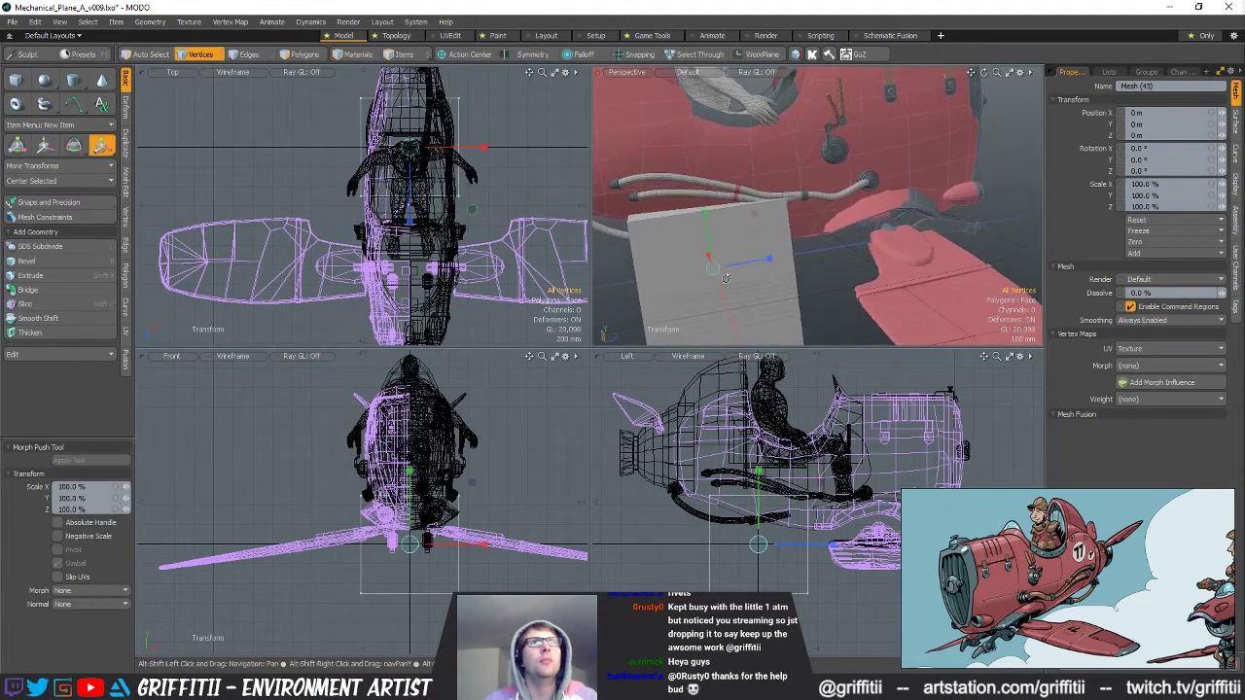
pyautogui.moveTo(713, 269); pyautogui.dragTo(636, 268)
pyautogui.press('w')
pyautogui.moveTo(755, 214); pyautogui.dragTo(798, 121)
pyautogui.moveTo(520, 444); pyautogui.dragTo(480, 437)
pyautogui.hotkey('shift', 'a')
pyautogui.keyDown('alt'); pyautogui.moveTo(799, 255); pyautogui.dragTo(834, 220); pyautogui.keyUp('alt')
pyautogui.scroll(-3, 851, 292)
# Thin the cube into a slim bar over the pipes by moving its selected face.
pyautogui.press('space')
pyautogui.press('space')
pyautogui.scroll(3, 856, 284)
pyautogui.scroll(-3, 833, 220)
pyautogui.press('space')
pyautogui.press('space')
pyautogui.press('space')
pyautogui.press('space')
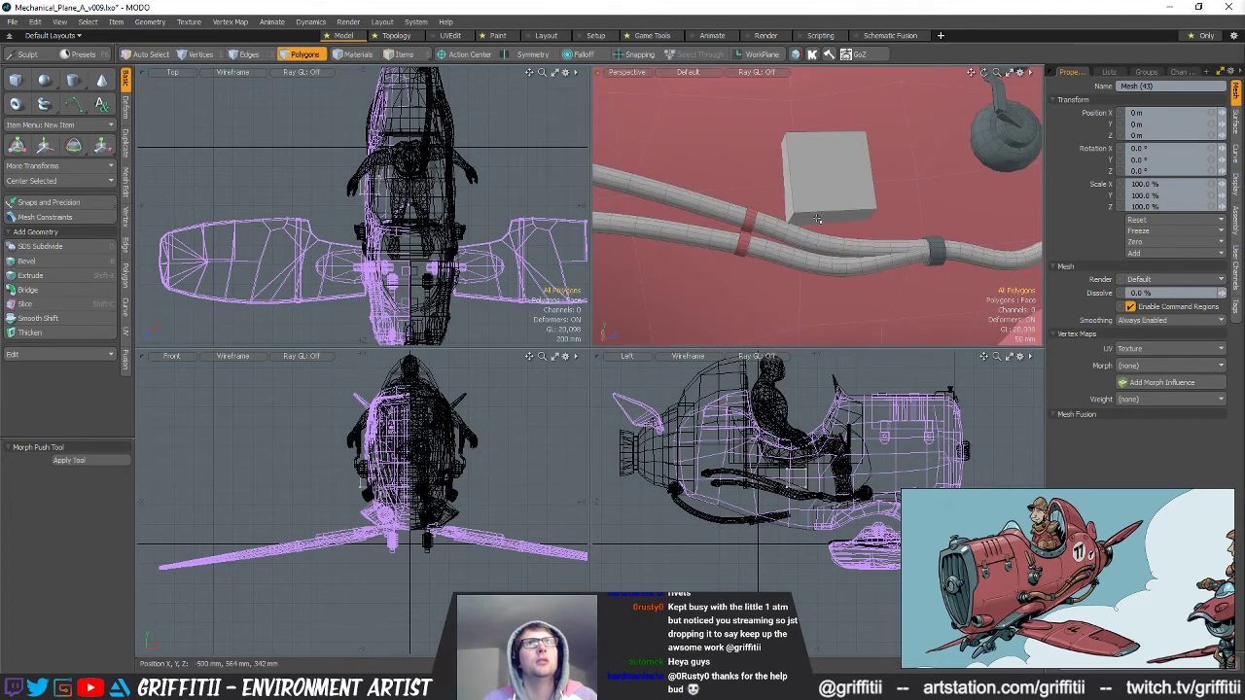
pyautogui.click(833, 220)
pyautogui.press('w')
pyautogui.moveTo(821, 175); pyautogui.dragTo(846, 196)
pyautogui.moveTo(847, 196)
pyautogui.keyDown('ctrl'); pyautogui.keyDown('alt'); pyautogui.mouseDown()
pyautogui.moveTo(805, 198)
pyautogui.moveTo(841, 193)
pyautogui.moveTo(861, 156)
pyautogui.moveTo(854, 182)
pyautogui.mouseUp(); pyautogui.keyUp('alt'); pyautogui.keyUp('ctrl')
pyautogui.press('space')
pyautogui.doubleClick(833, 196)
pyautogui.press('w')
pyautogui.hotkey('ctrl', 'z')
pyautogui.press('space')
pyautogui.press('w')
pyautogui.press('space')
# Select all polygons of the two pipes on the fuselage side and cut them from their mesh.
pyautogui.press('5')
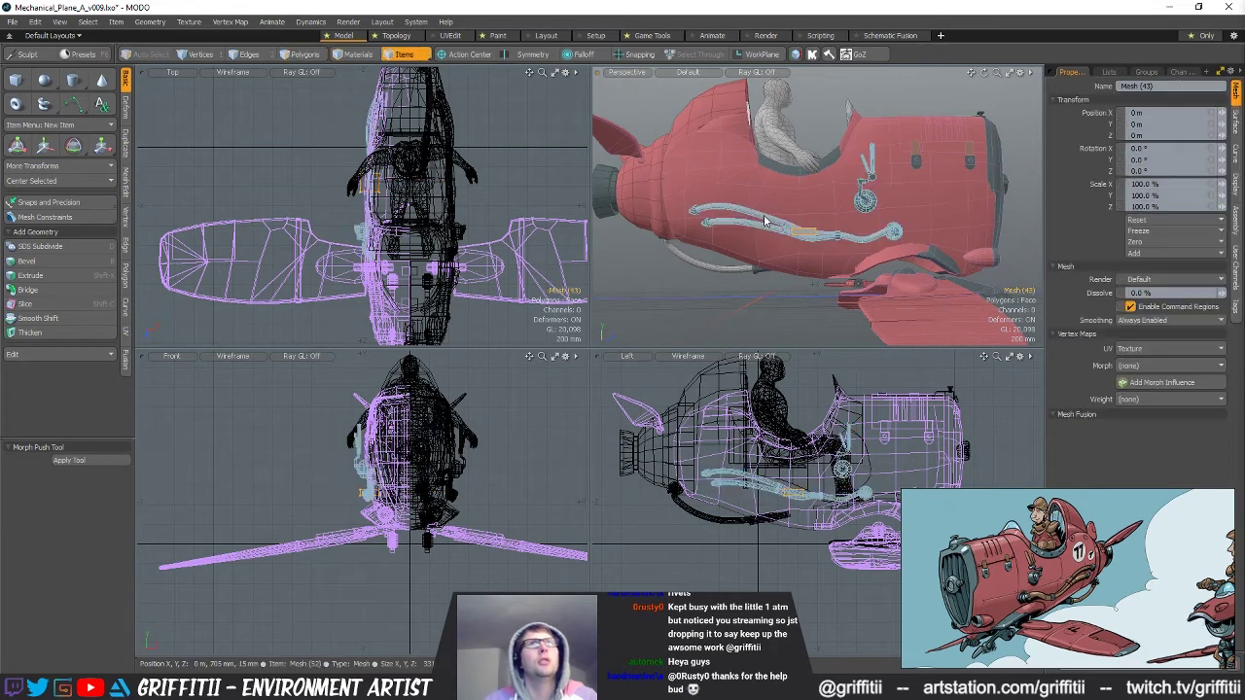
pyautogui.click(766, 223)
pyautogui.keyDown('alt'); pyautogui.moveTo(793, 251); pyautogui.dragTo(806, 261); pyautogui.keyUp('alt')
pyautogui.press('3')
pyautogui.scroll(-2, 778, 495)
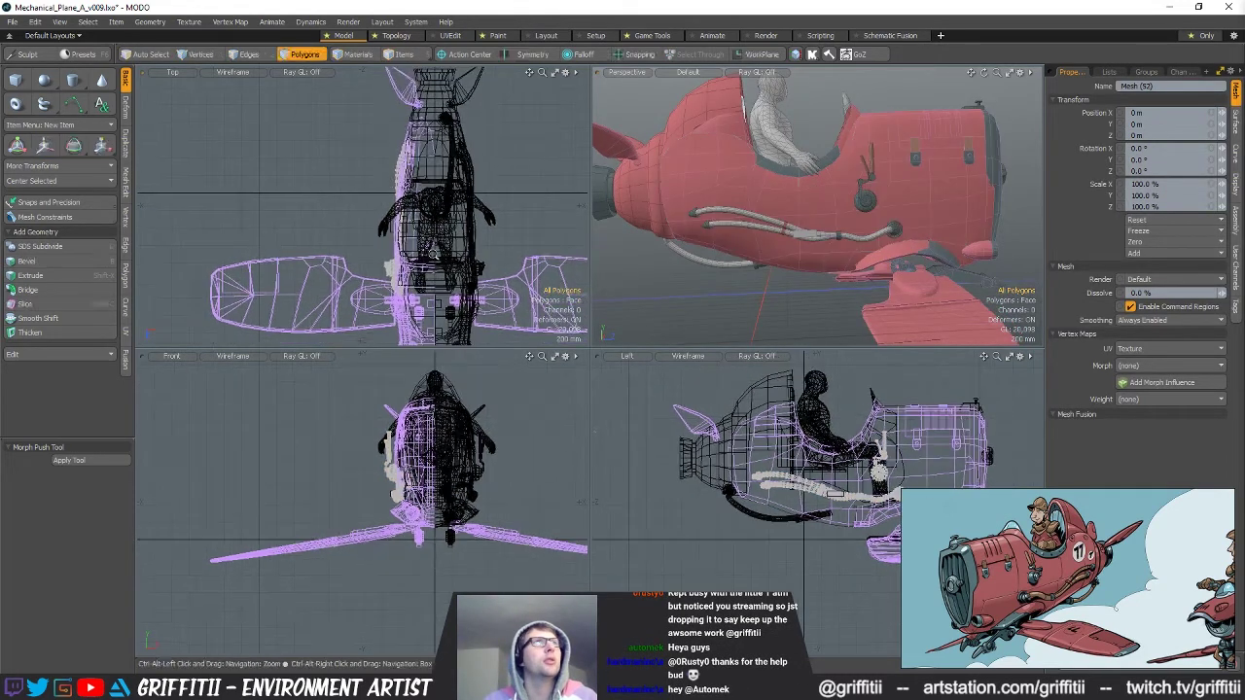
pyautogui.keyDown('alt'); pyautogui.moveTo(778, 495); pyautogui.dragTo(644, 478); pyautogui.keyUp('alt')
pyautogui.scroll(2, 644, 479)
pyautogui.moveTo(650, 418)
pyautogui.mouseDown(button='right')
pyautogui.moveTo(732, 557)
pyautogui.moveTo(786, 475)
pyautogui.moveTo(901, 457)
pyautogui.mouseUp(button='right')
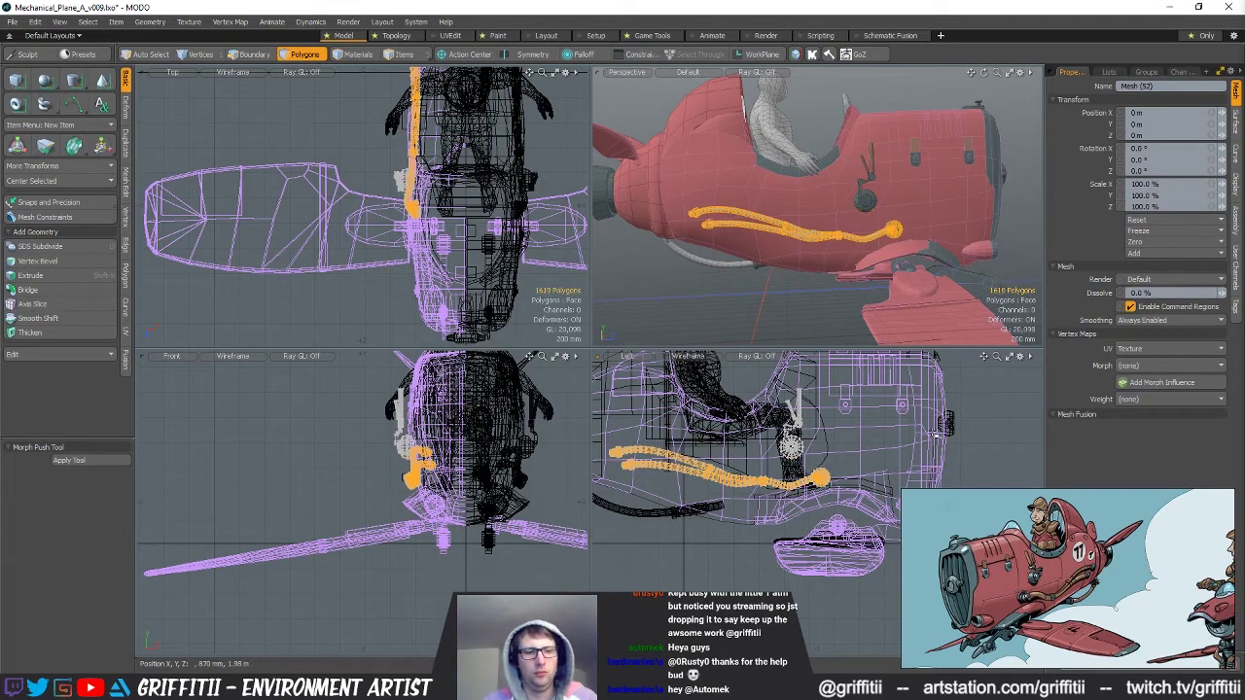
pyautogui.hotkey('ctrl', 'x')
pyautogui.hotkey('ctrl', 'z')
pyautogui.hotkey('ctrl', 'z')
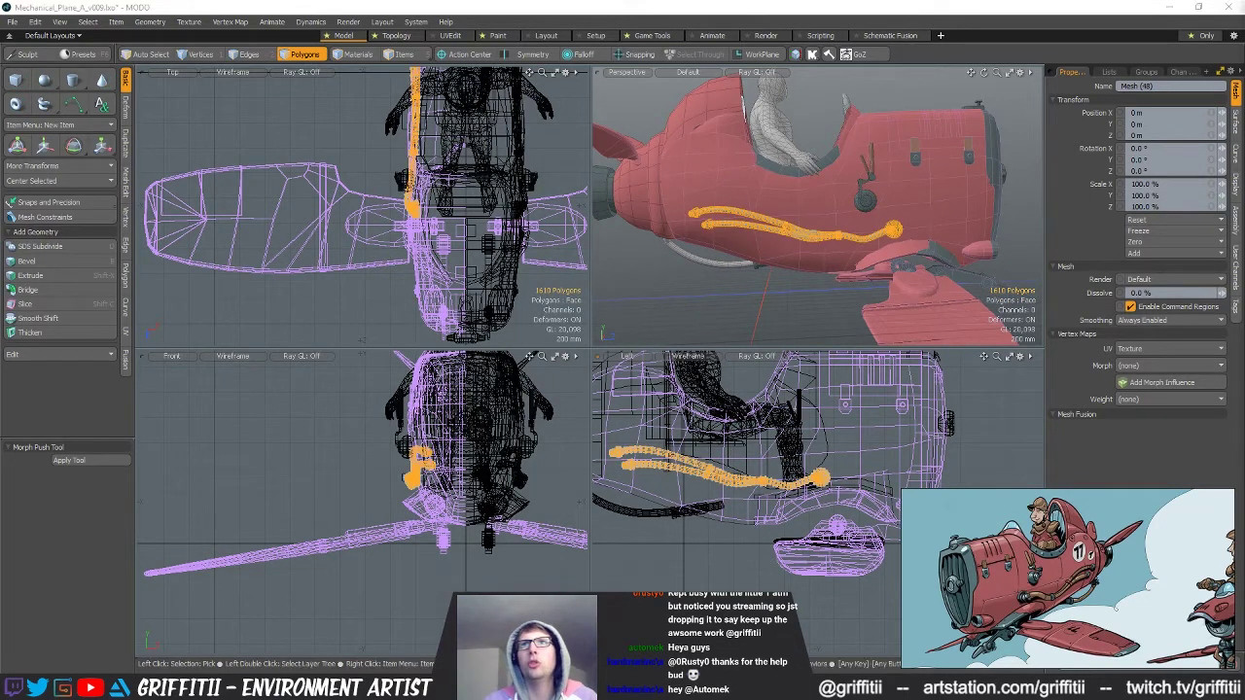
pyautogui.hotkey('ctrl', 'x')
pyautogui.keyDown('alt'); pyautogui.moveTo(929, 370); pyautogui.dragTo(954, 372); pyautogui.keyUp('alt')
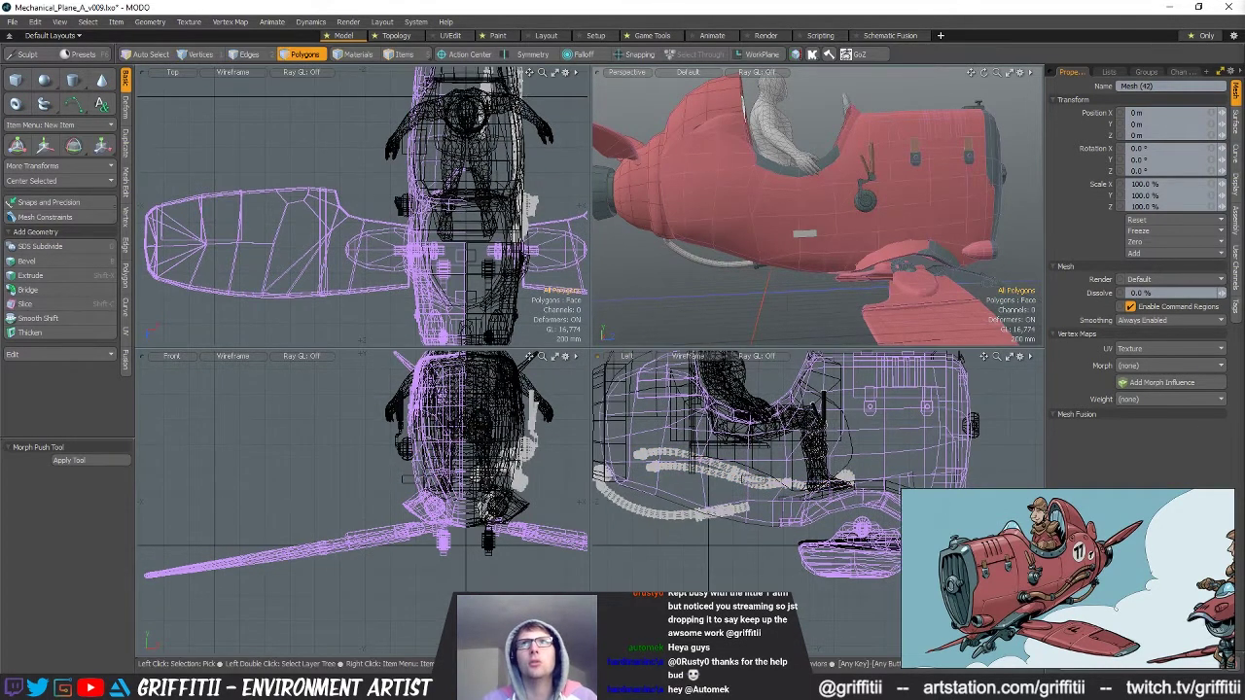
# Move the slim bar along the fuselage side with a position offset of Y -25 mm and Z 235 mm.
pyautogui.click(819, 251)
pyautogui.press('5')
pyautogui.click(805, 235)
pyautogui.press('3')
pyautogui.moveTo(870, 206)
pyautogui.keyDown('alt'); pyautogui.mouseDown()
pyautogui.moveTo(883, 205)
pyautogui.moveTo(852, 187)
pyautogui.moveTo(864, 185)
pyautogui.mouseUp(); pyautogui.keyUp('alt')
pyautogui.press('w')
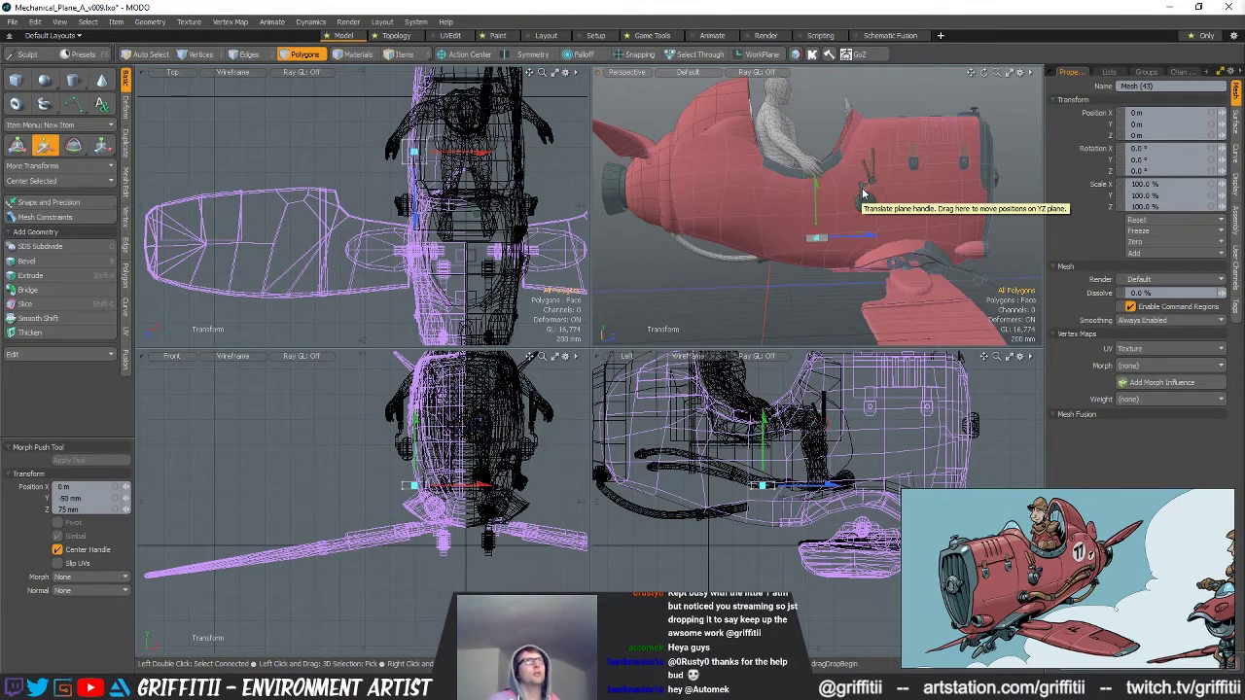
pyautogui.moveTo(863, 194); pyautogui.dragTo(788, 194)
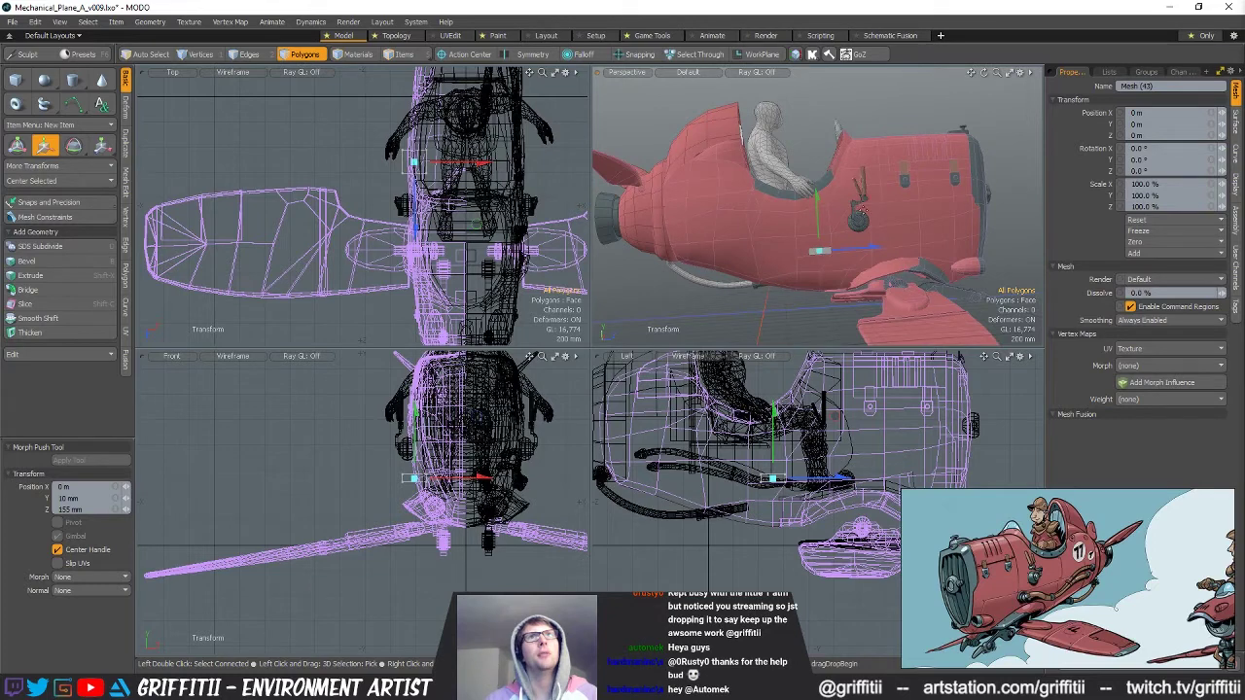
pyautogui.moveTo(866, 199); pyautogui.dragTo(875, 201)
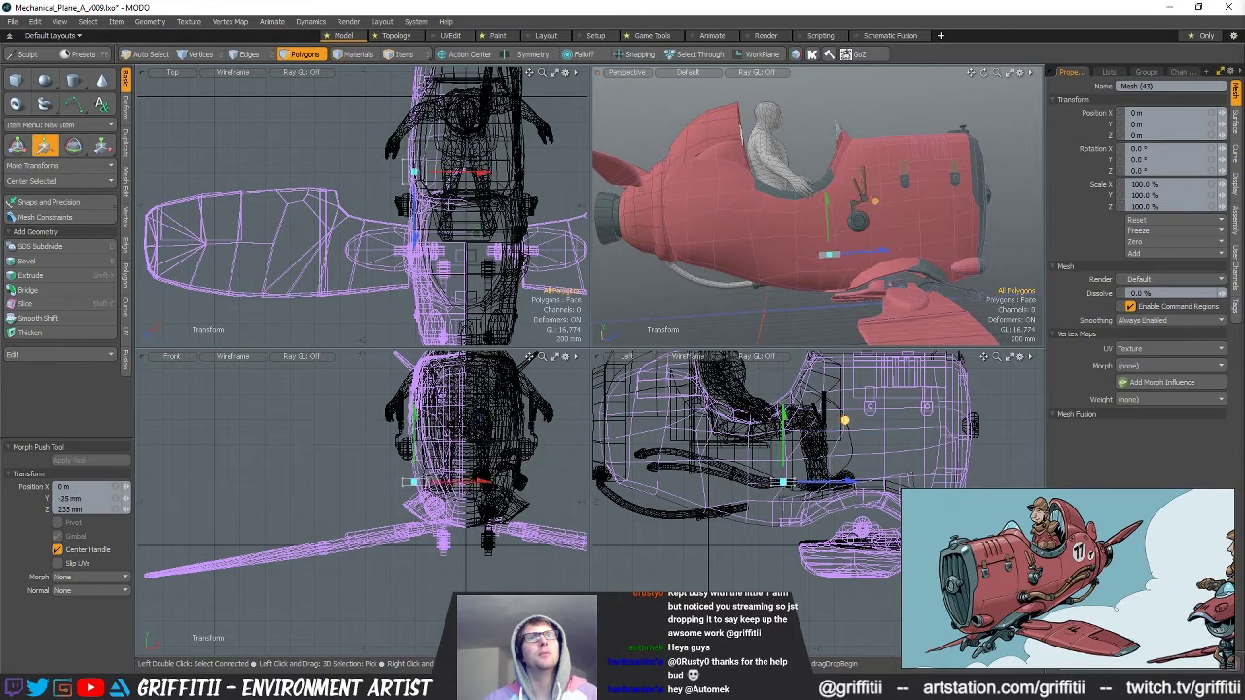
# Shift the bar sideways so it sits partly inside the fuselage skin.
pyautogui.keyDown('alt'); pyautogui.moveTo(820, 278); pyautogui.dragTo(793, 131); pyautogui.keyUp('alt')
pyautogui.scroll(4, 823, 284)
pyautogui.scroll(3, 806, 288)
pyautogui.keyDown('alt'); pyautogui.moveTo(873, 263); pyautogui.dragTo(827, 229); pyautogui.keyUp('alt')
pyautogui.scroll(4, 827, 228)
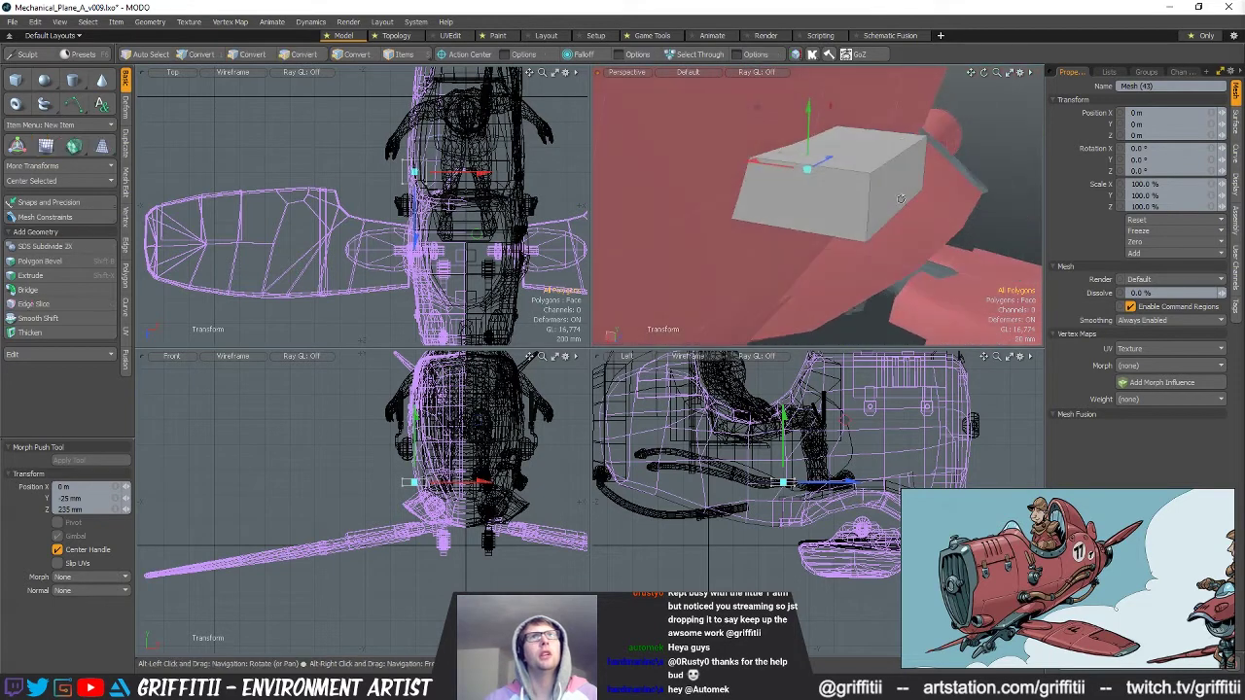
pyautogui.moveTo(781, 170); pyautogui.dragTo(730, 161)
pyautogui.scroll(-3, 834, 263)
pyautogui.keyDown('alt'); pyautogui.moveTo(781, 208); pyautogui.dragTo(744, 146); pyautogui.keyUp('alt')
# Scale and move the bar's selected edges to give it angled ends.
pyautogui.press('space')
pyautogui.click(754, 228)
pyautogui.keyDown('shift'); pyautogui.click(816, 212); pyautogui.keyUp('shift')
pyautogui.hotkey('ctrl', '2')
pyautogui.click(647, 132)
pyautogui.click(646, 132)
pyautogui.press('r')
pyautogui.moveTo(837, 199); pyautogui.dragTo(920, 175)
pyautogui.press('w')
pyautogui.moveTo(755, 159); pyautogui.dragTo(749, 151)
# Reposition the whole bar against the fuselage and delete its hidden inner faces.
pyautogui.keyDown('alt'); pyautogui.moveTo(827, 175); pyautogui.dragTo(901, 263); pyautogui.keyUp('alt')
pyautogui.press('space')
pyautogui.doubleClick(787, 227)
pyautogui.press('e')
pyautogui.press('space')
pyautogui.press('w')
pyautogui.moveTo(764, 207); pyautogui.dragTo(715, 172)
pyautogui.keyDown('ctrl'); pyautogui.keyDown('alt'); pyautogui.moveTo(426, 153); pyautogui.dragTo(502, 125); pyautogui.keyUp('alt'); pyautogui.keyUp('ctrl')
pyautogui.press('space')
pyautogui.moveTo(502, 124)
pyautogui.mouseDown(button='right')
pyautogui.moveTo(446, 165)
pyautogui.moveTo(447, 152)
pyautogui.mouseUp(button='right')
pyautogui.press('Delete')
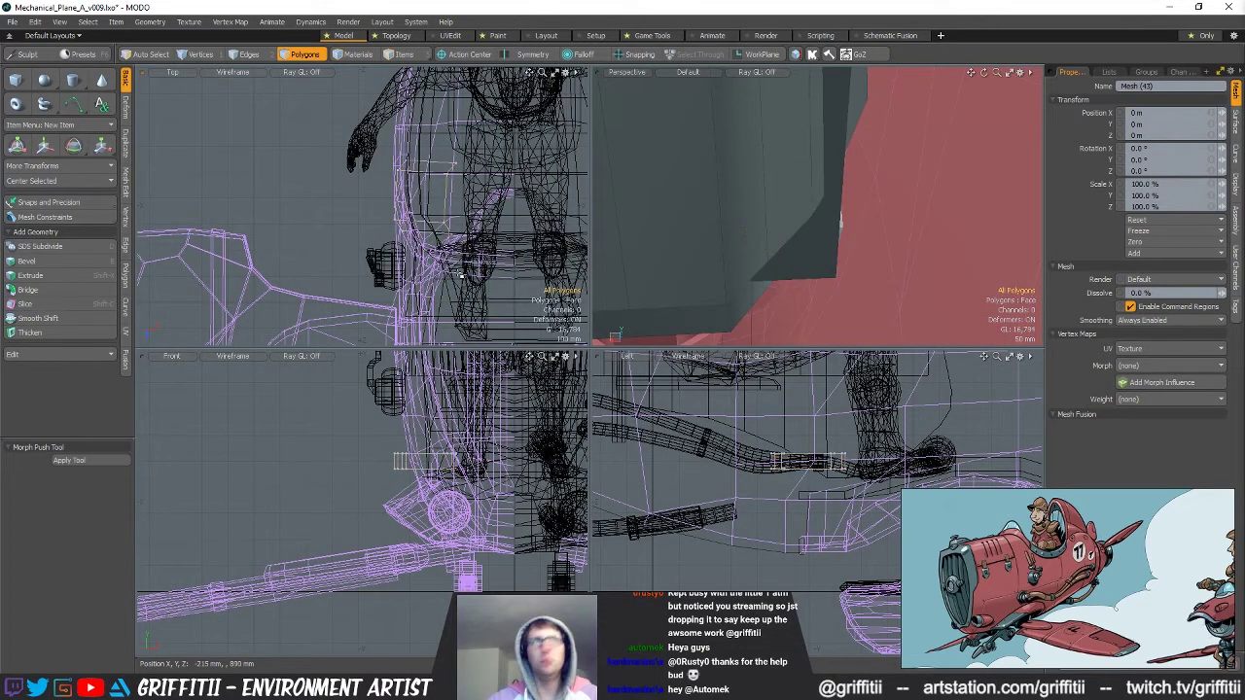
# Select the bar's open border edges and pull them outward with the action center set to Local.
pyautogui.press('space')
pyautogui.press('space')
pyautogui.moveTo(486, 292)
pyautogui.mouseDown(button='right')
pyautogui.moveTo(412, 189)
pyautogui.moveTo(448, 156)
pyautogui.mouseUp(button='right')
pyautogui.keyDown('ctrl'); pyautogui.keyDown('alt'); pyautogui.moveTo(444, 178); pyautogui.dragTo(501, 195); pyautogui.keyUp('alt'); pyautogui.keyUp('ctrl')
pyautogui.hotkey('alt', 'a')
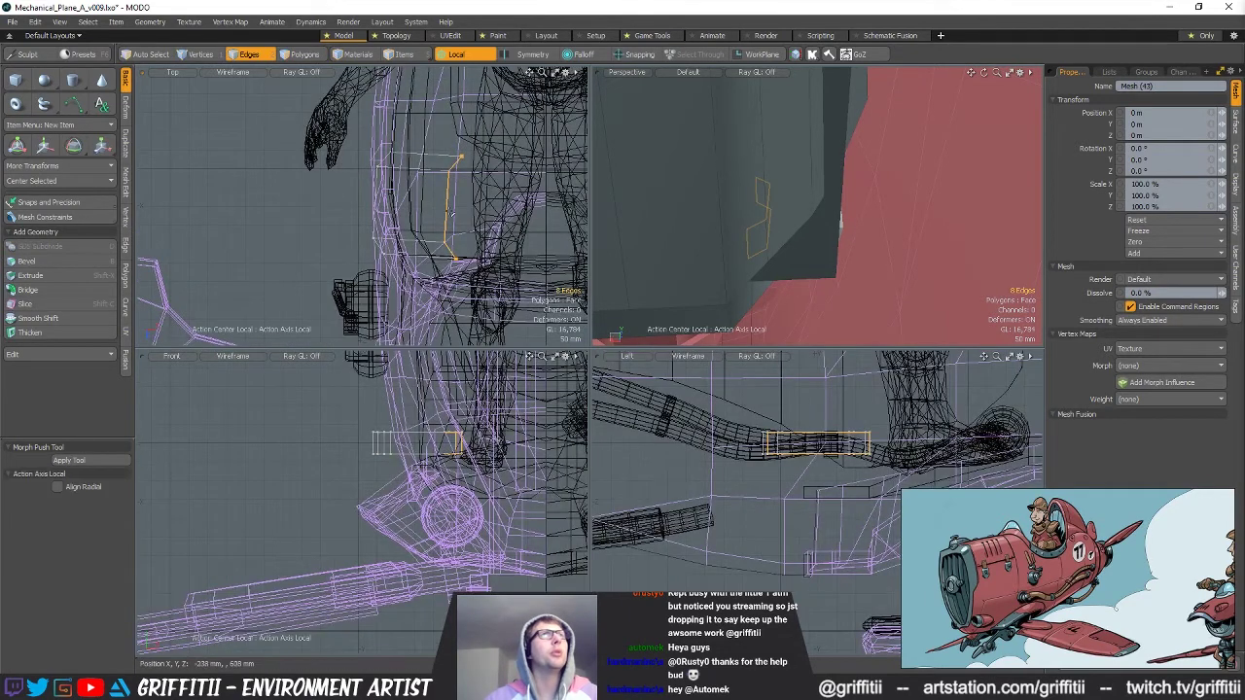
pyautogui.press('w')
pyautogui.moveTo(419, 212); pyautogui.dragTo(374, 210)
pyautogui.keyDown('alt'); pyautogui.moveTo(672, 214); pyautogui.dragTo(760, 171); pyautogui.keyUp('alt')
pyautogui.press('space')
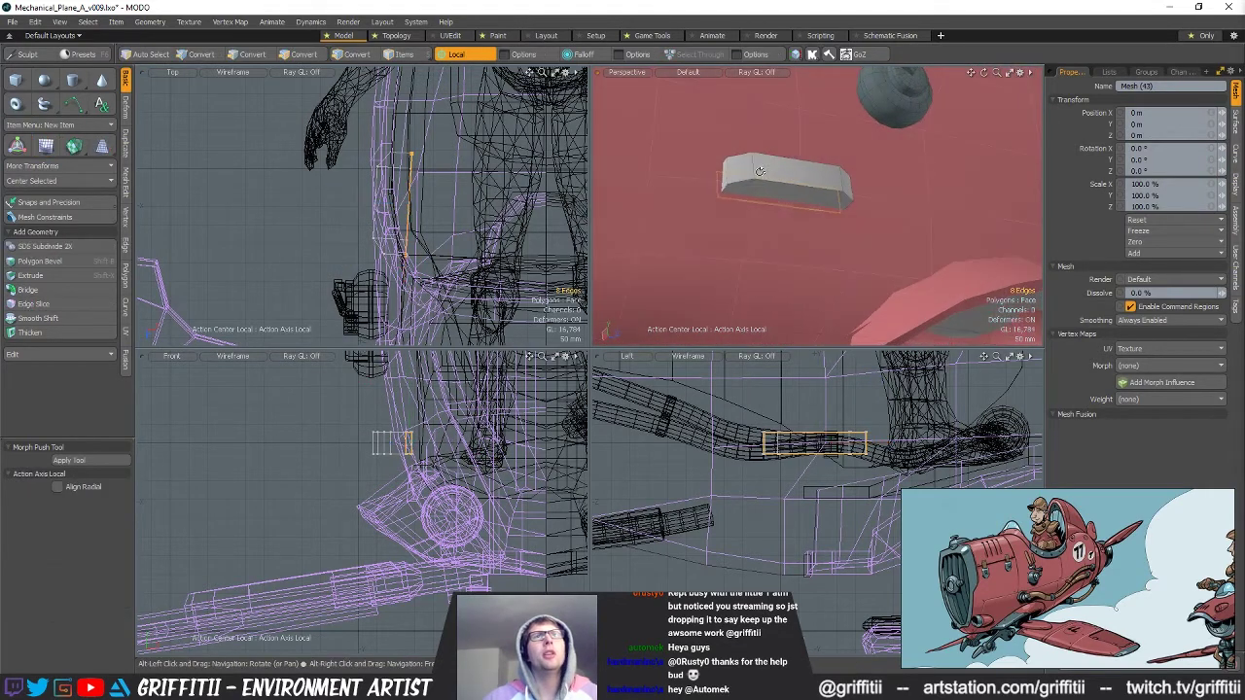
# Reset the action center and move the edges at both ends of the bar to taper its ends.
pyautogui.press('1')
pyautogui.press('2')
pyautogui.click(726, 186)
pyautogui.keyDown('alt'); pyautogui.moveTo(767, 198); pyautogui.dragTo(823, 208); pyautogui.keyUp('alt')
pyautogui.hotkey('alt', 'a')
pyautogui.press('q')
pyautogui.keyDown('shift'); pyautogui.click(834, 211); pyautogui.keyUp('shift')
pyautogui.press('w')
pyautogui.moveTo(782, 179); pyautogui.dragTo(890, 217)
pyautogui.press('q')
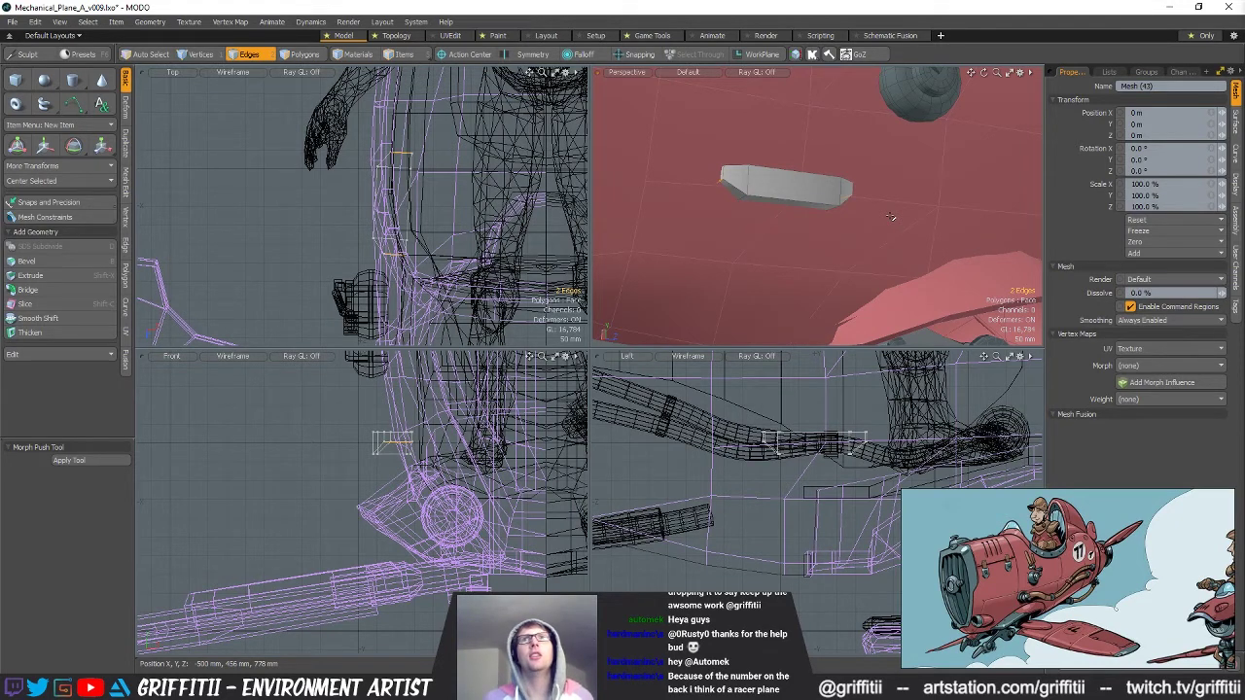
# Move the bar's underside face to slope its lower side.
pyautogui.press('space')
pyautogui.press('space')
pyautogui.press('space')
pyautogui.press('space')
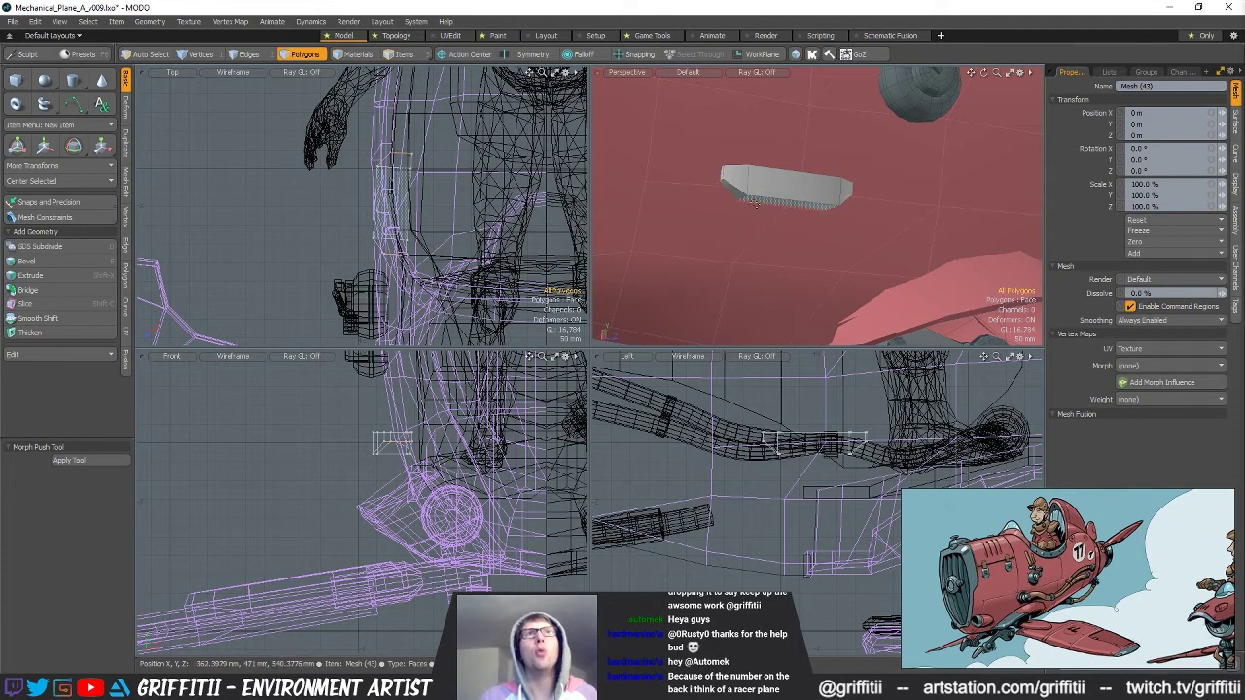
pyautogui.doubleClick(758, 201)
pyautogui.press('w')
pyautogui.press('space')
pyautogui.click(781, 201)
pyautogui.press('w')
pyautogui.moveTo(790, 177); pyautogui.dragTo(810, 224)
pyautogui.press('space')
# Undo the last edge move and reposition the bar's edge with snapping.
pyautogui.press('2')
pyautogui.click(853, 231)
pyautogui.press('w')
pyautogui.click(810, 223)
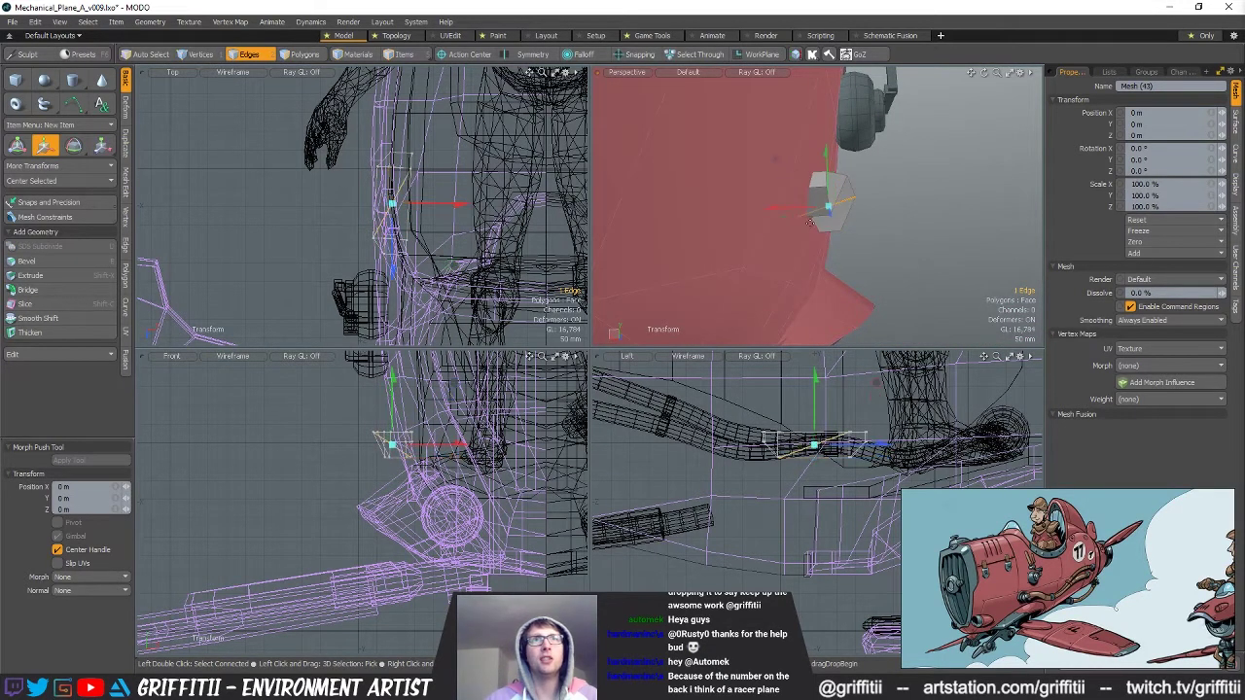
pyautogui.hotkey('ctrl', 'z')
pyautogui.press('x')
pyautogui.press('q')
pyautogui.press('w')
pyautogui.moveTo(817, 227)
pyautogui.mouseDown()
pyautogui.moveTo(840, 208)
pyautogui.moveTo(827, 189)
pyautogui.moveTo(769, 270)
pyautogui.moveTo(838, 231)
pyautogui.mouseUp()
pyautogui.press('q')
pyautogui.press('x')
# Triangulate the angled faces at both ends of the bar.
pyautogui.press('3')
pyautogui.click(743, 222)
pyautogui.keyDown('shift'); pyautogui.click(872, 206); pyautogui.keyUp('shift')
pyautogui.hotkey('shift', 't')
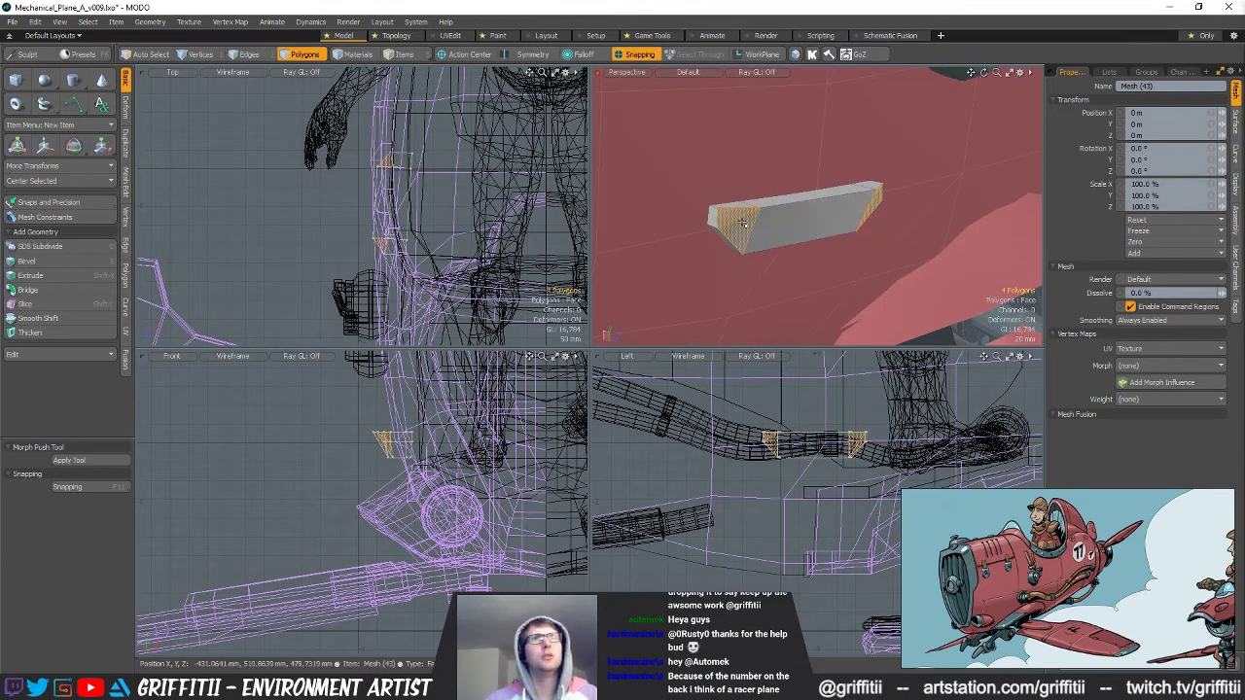
# Try to spin the dividing edge of the triangulated end face.
pyautogui.press('1')
pyautogui.keyDown('alt'); pyautogui.moveTo(819, 233); pyautogui.dragTo(795, 223); pyautogui.keyUp('alt')
pyautogui.press('3')
pyautogui.click(887, 208)
pyautogui.press('v')
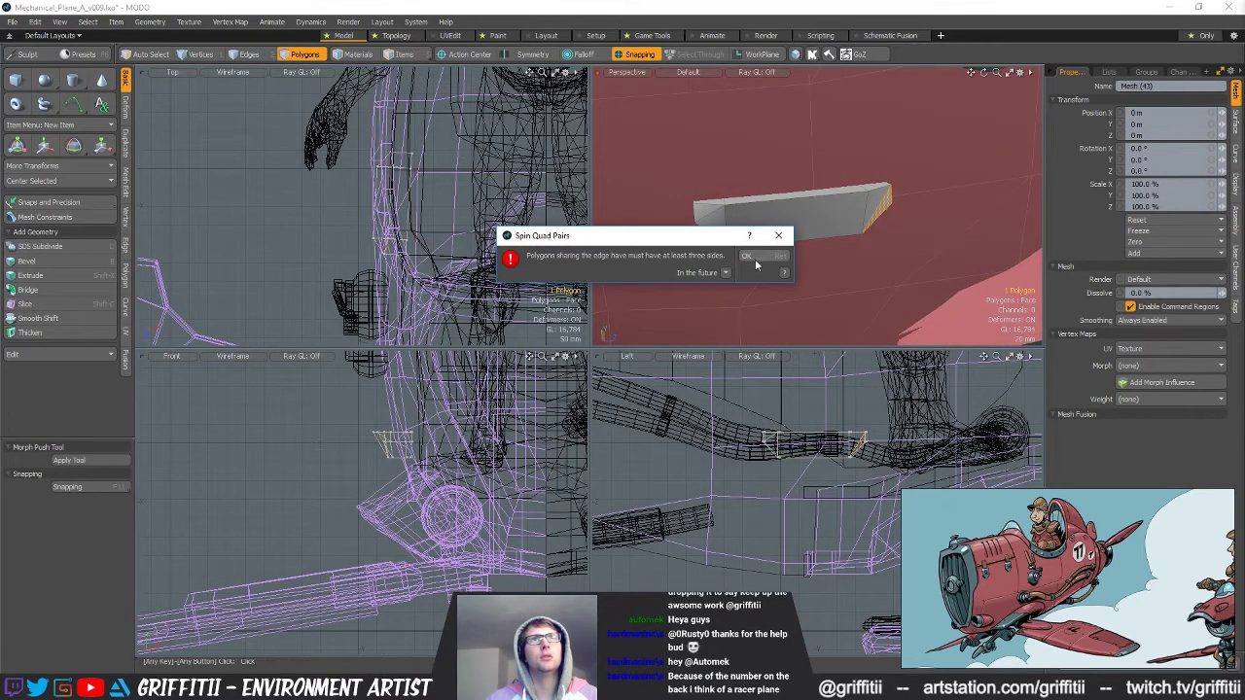
pyautogui.press('2')
pyautogui.moveTo(889, 276)
pyautogui.keyDown('alt'); pyautogui.mouseDown()
pyautogui.moveTo(813, 255)
pyautogui.moveTo(881, 273)
pyautogui.mouseUp(); pyautogui.keyUp('alt')
pyautogui.click(813, 255)
# Select the block's long side faces and move them slightly outward from the fuselage, using the Selection action center.
pyautogui.scroll(-4, 882, 272)
pyautogui.keyDown('alt'); pyautogui.moveTo(967, 234); pyautogui.dragTo(816, 240); pyautogui.keyUp('alt')
pyautogui.scroll(-5, 893, 186)
pyautogui.scroll(5, 885, 298)
pyautogui.press('3')
pyautogui.click(829, 237)
pyautogui.scroll(2, 815, 239)
pyautogui.scroll(4, 446, 229)
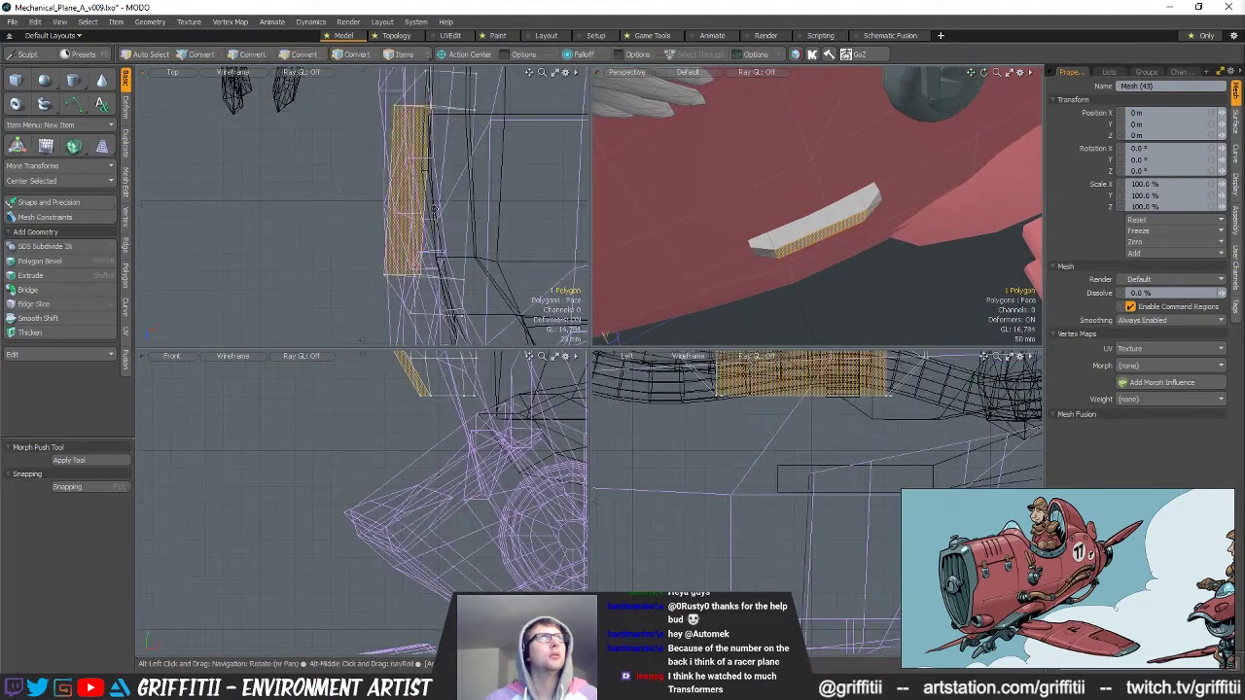
pyautogui.moveTo(371, 196); pyautogui.dragTo(556, 201)
pyautogui.press('w')
pyautogui.hotkey('alt', 'a')
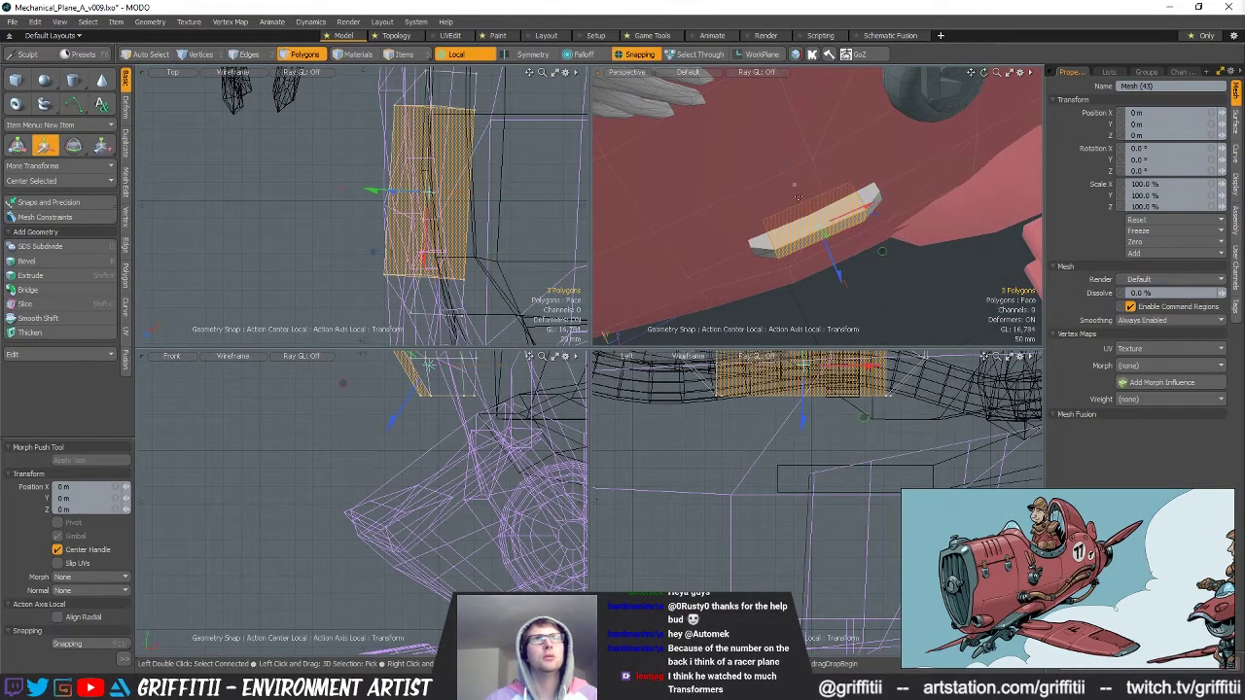
pyautogui.hotkey('alt', 'a')
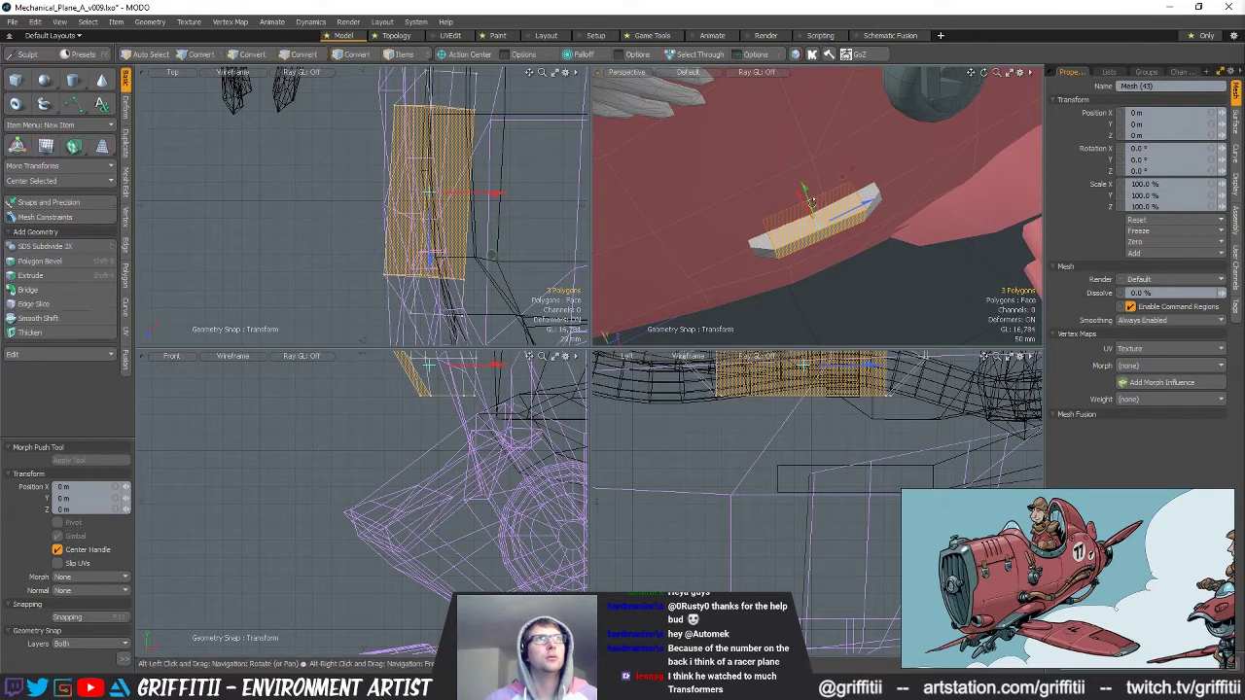
pyautogui.hotkey('alt', 's')
pyautogui.hotkey('alt', 's')
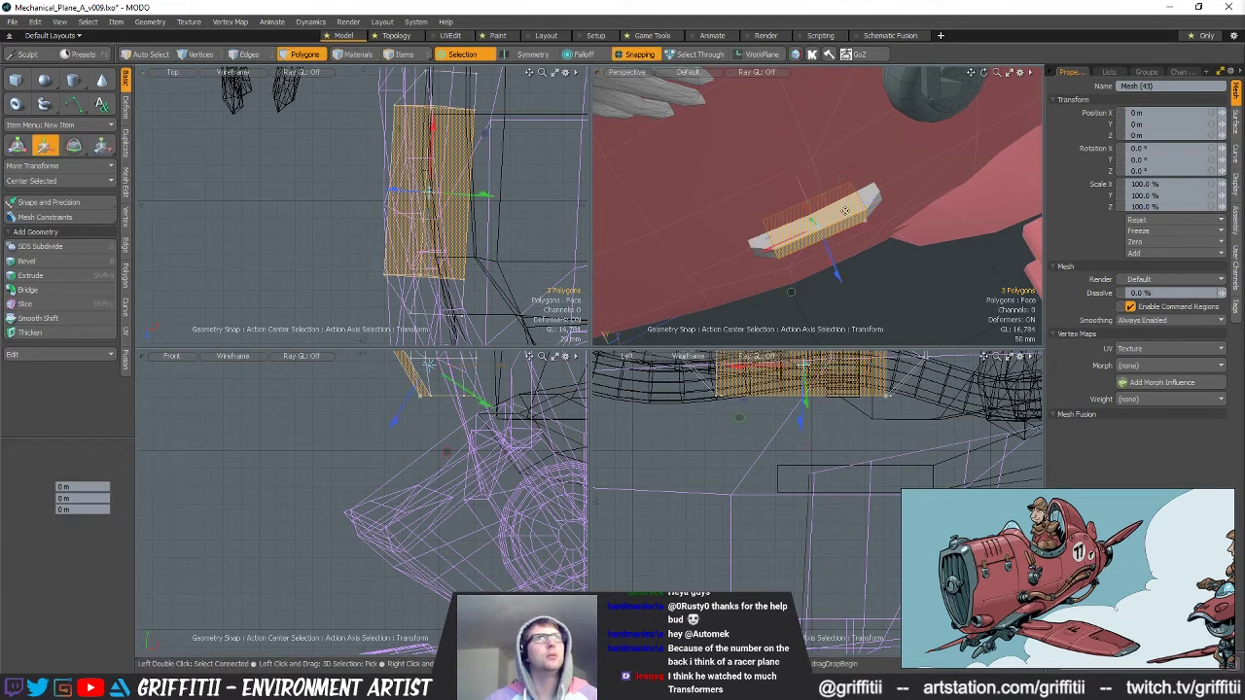
pyautogui.hotkey('alt', 's')
pyautogui.moveTo(495, 239); pyautogui.dragTo(487, 239)
pyautogui.keyDown('alt'); pyautogui.moveTo(744, 238); pyautogui.dragTo(793, 291); pyautogui.keyUp('alt')
pyautogui.press('q')
pyautogui.click(820, 306)
# Assign the existing Metal_Red material to all polygons of the step block on the fuselage side.
pyautogui.keyDown('alt'); pyautogui.moveTo(792, 292); pyautogui.dragTo(866, 238); pyautogui.keyUp('alt')
pyautogui.press('1')
pyautogui.press('space')
pyautogui.press('space')
pyautogui.doubleClick(879, 240)
pyautogui.press('m')
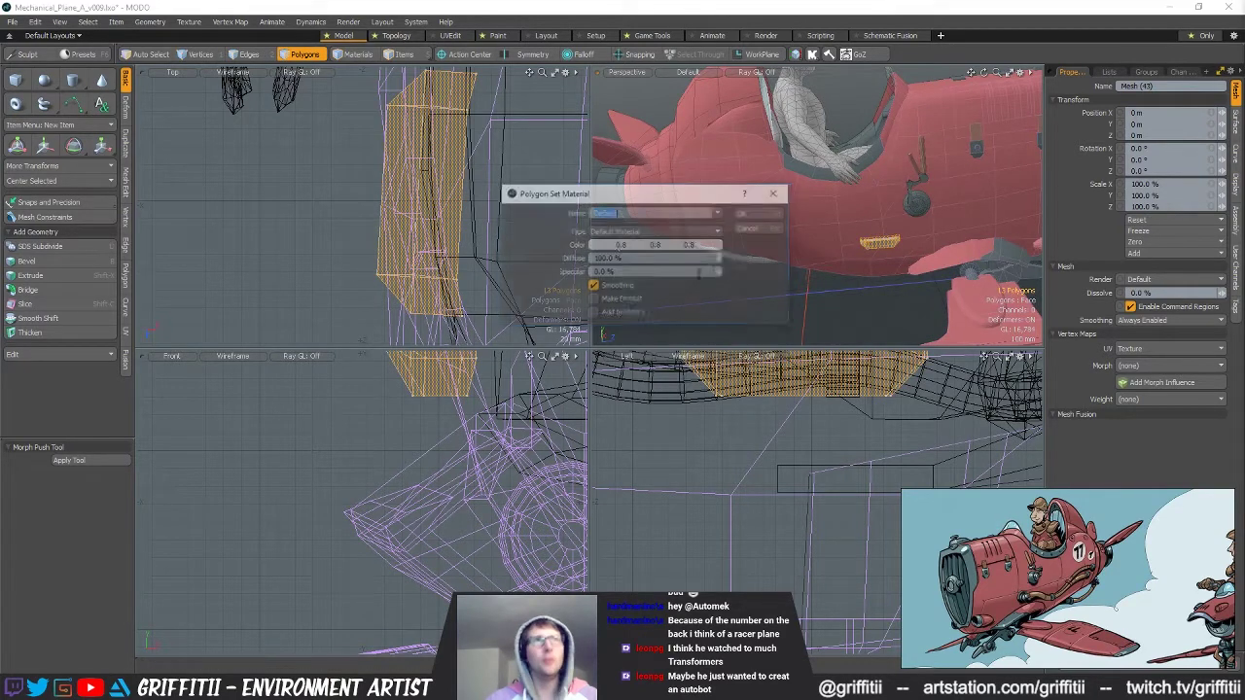
pyautogui.click(719, 212)
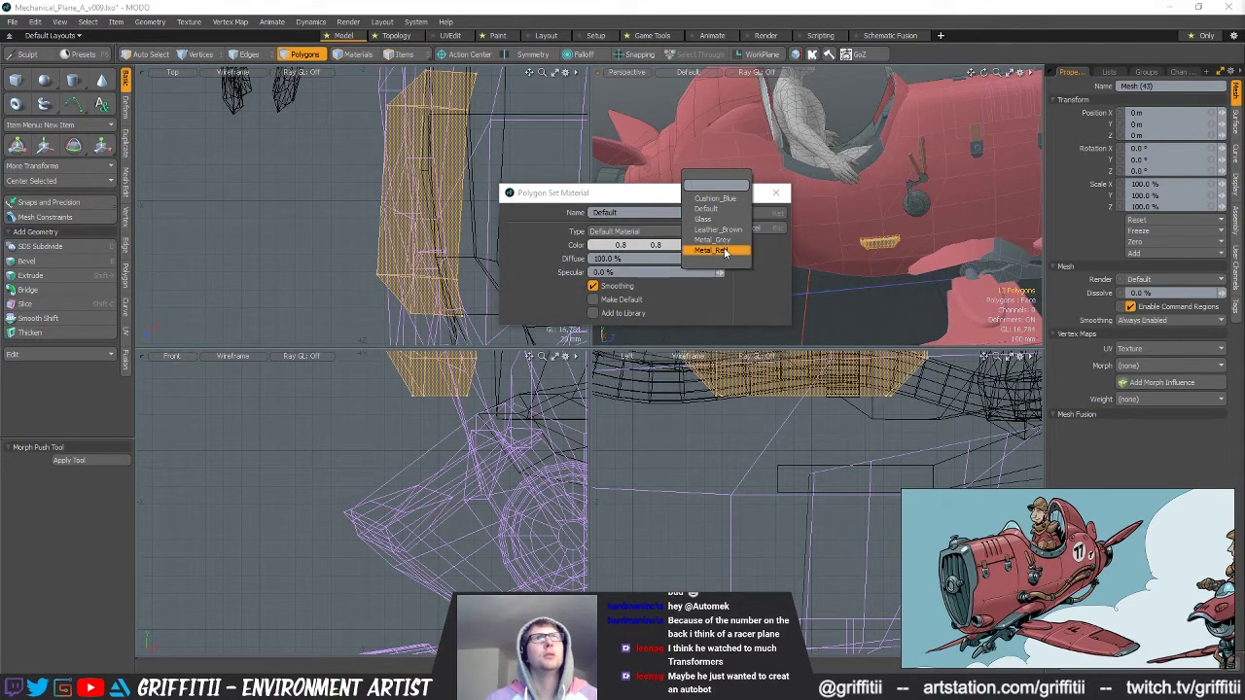
pyautogui.click(710, 250)
pyautogui.click(764, 214)
pyautogui.click(827, 278)
# Examine the red step block and the overall plane from the side, front and far angles against the concept art.
pyautogui.keyDown('alt'); pyautogui.moveTo(827, 278); pyautogui.dragTo(760, 230); pyautogui.keyUp('alt')
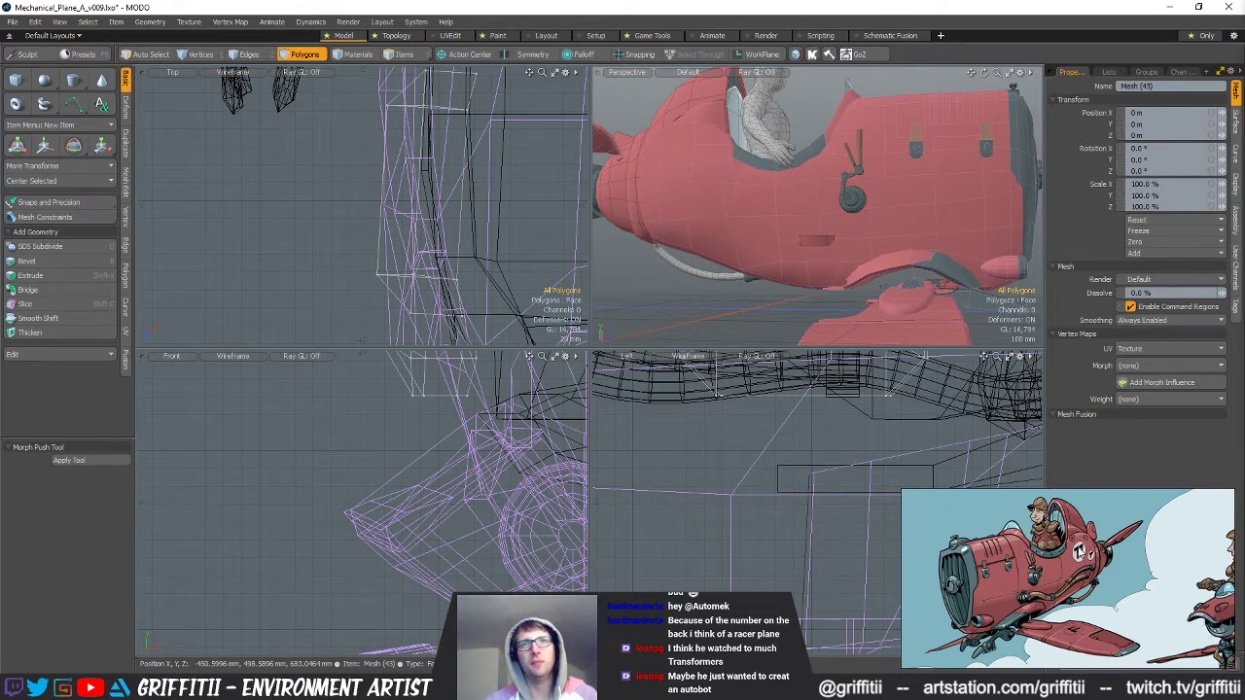
pyautogui.keyDown('alt'); pyautogui.moveTo(865, 223); pyautogui.dragTo(782, 213); pyautogui.keyUp('alt')
pyautogui.scroll(-5, 799, 265)
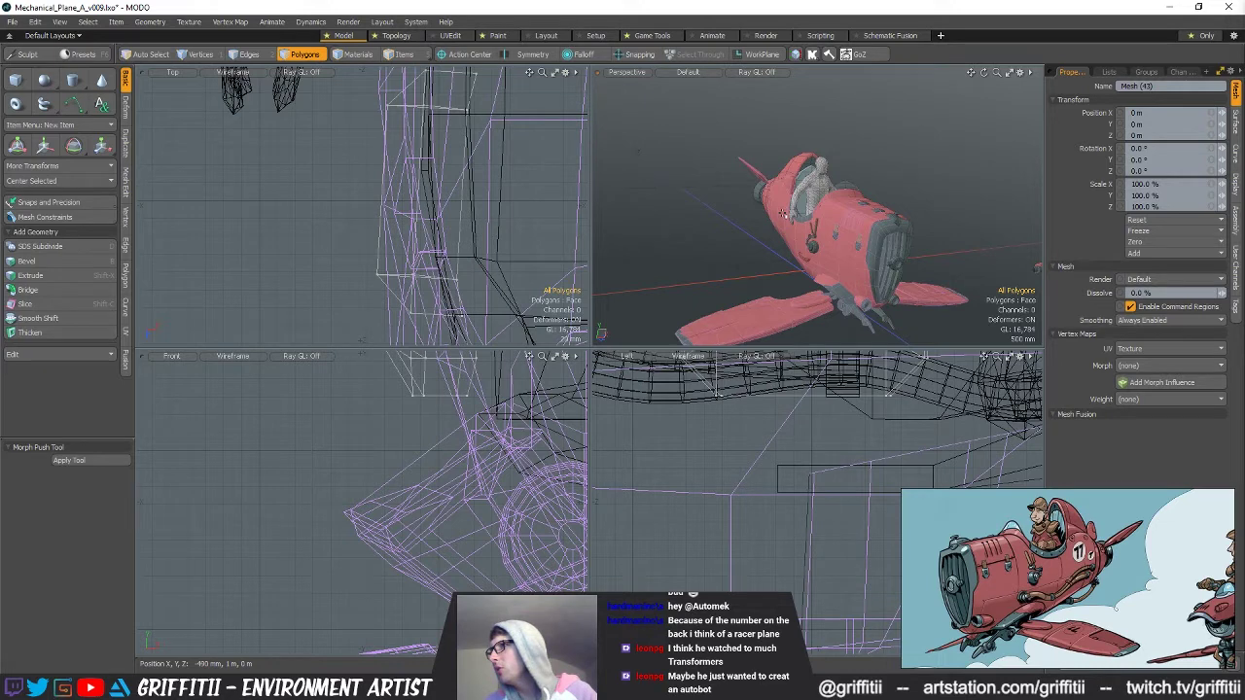
pyautogui.keyDown('alt'); pyautogui.moveTo(786, 208); pyautogui.dragTo(742, 269); pyautogui.keyUp('alt')
pyautogui.keyDown('alt'); pyautogui.moveTo(883, 230); pyautogui.dragTo(714, 248); pyautogui.keyUp('alt')
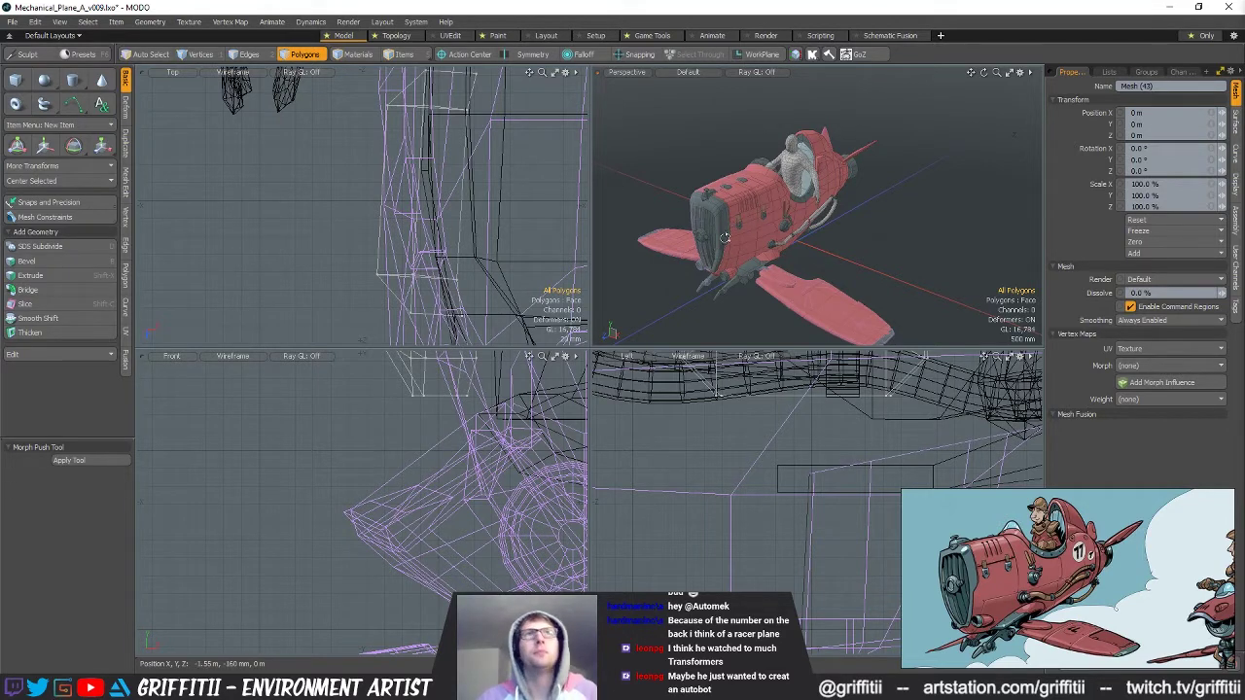
pyautogui.keyDown('alt'); pyautogui.moveTo(725, 238); pyautogui.dragTo(696, 219); pyautogui.keyUp('alt')
pyautogui.scroll(3, 744, 245)
pyautogui.scroll(-3, 866, 268)
pyautogui.scroll(4, 913, 225)
# Edge slice the fuselage mesh across the lower side panel beneath the pipes, cutting one edge at about 29%.
pyautogui.press('5')
pyautogui.click(865, 218)
pyautogui.keyDown('alt'); pyautogui.moveTo(865, 218); pyautogui.dragTo(876, 244); pyautogui.keyUp('alt')
pyautogui.press('1')
pyautogui.press('c')
pyautogui.click(781, 257)
pyautogui.click(856, 240)
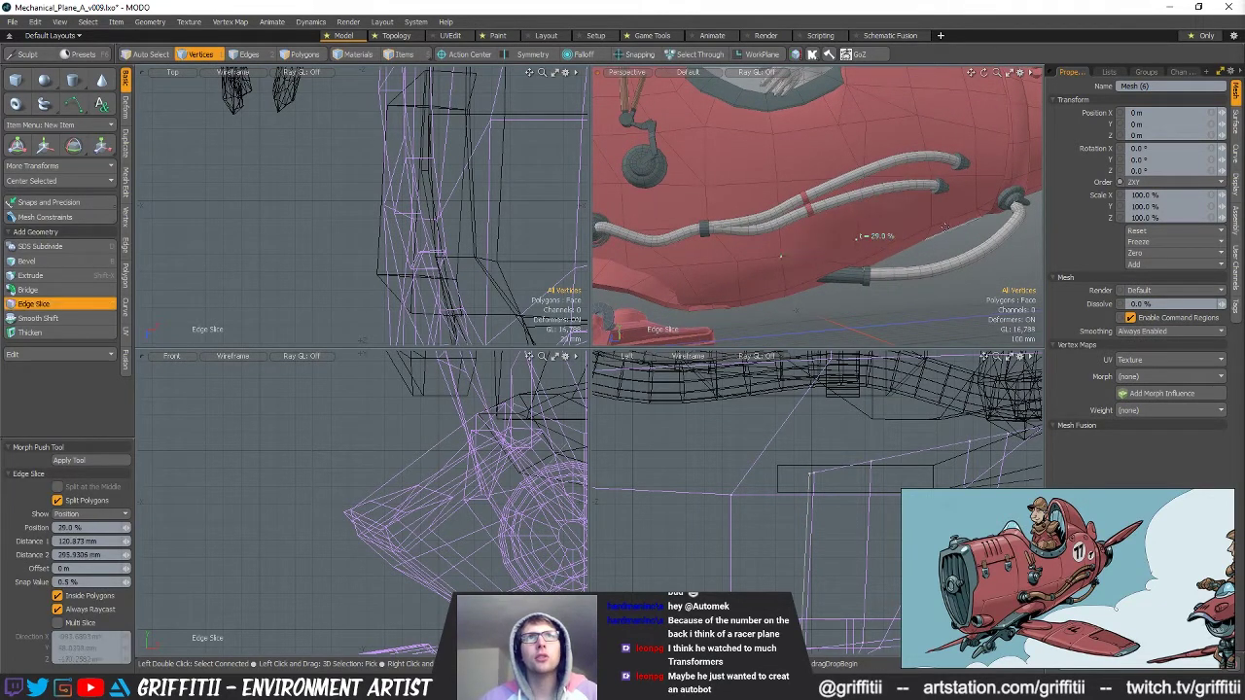
pyautogui.press('space')
pyautogui.press('space')
# Nudge a vertex of the sliced fuselage panel slightly to refine the surface beneath the pipes.
pyautogui.press('1')
pyautogui.click(856, 239)
pyautogui.keyDown('alt'); pyautogui.moveTo(856, 239); pyautogui.dragTo(881, 235); pyautogui.keyUp('alt')
pyautogui.press('w')
pyautogui.moveTo(865, 157); pyautogui.dragTo(865, 151)
pyautogui.press('space')
pyautogui.click(959, 156)
# Inspect the fuselage vertices around the pipes and cockpit interior, and check the whole plane from the side.
pyautogui.keyDown('alt'); pyautogui.moveTo(958, 156); pyautogui.dragTo(891, 182); pyautogui.keyUp('alt')
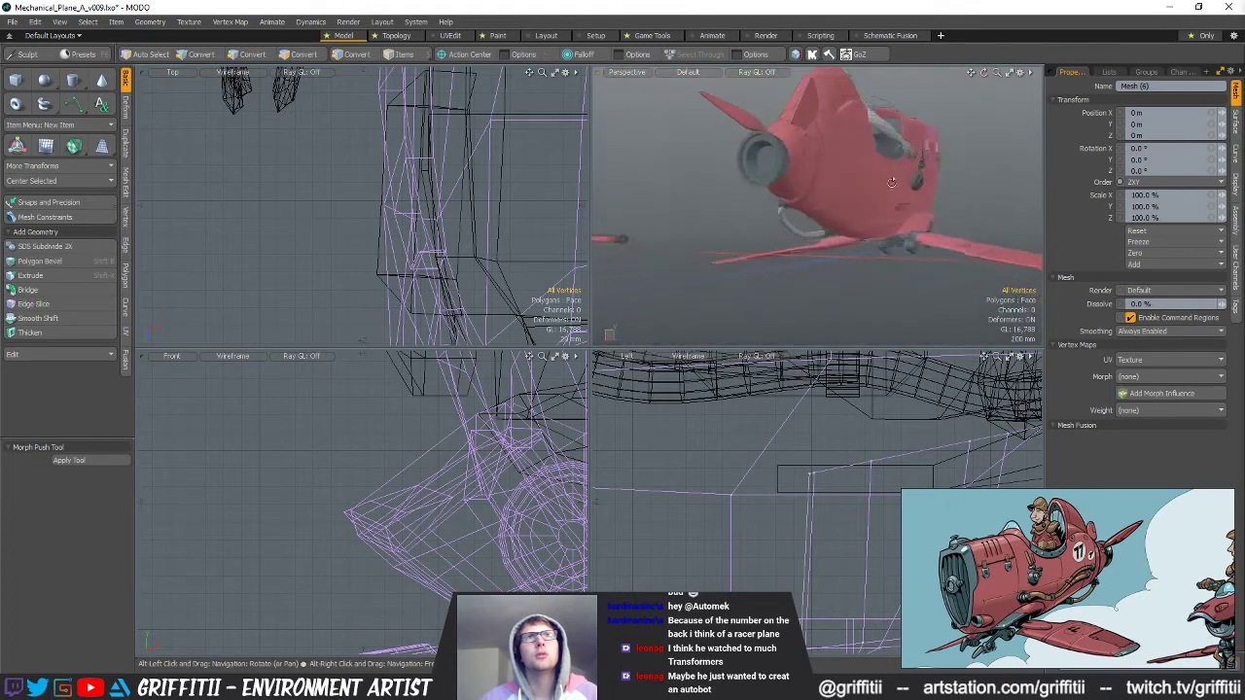
pyautogui.scroll(5, 959, 206)
pyautogui.keyDown('alt'); pyautogui.moveTo(956, 217); pyautogui.dragTo(803, 228); pyautogui.keyUp('alt')
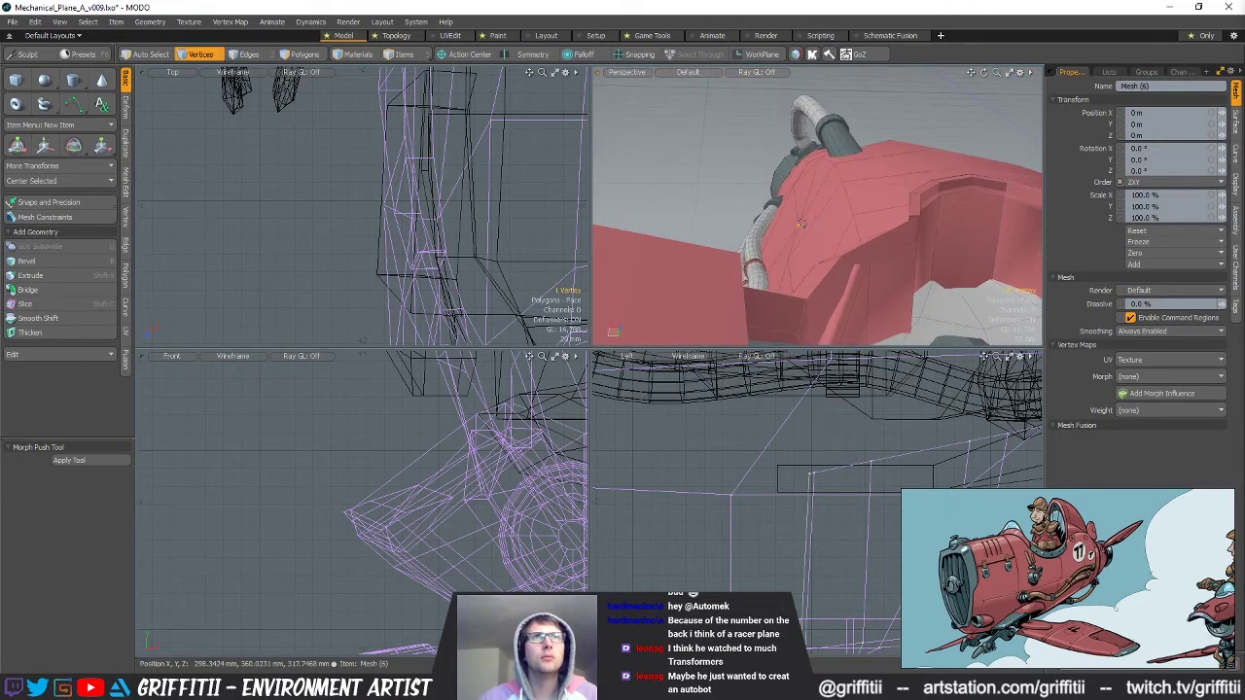
pyautogui.press('w')
pyautogui.keyDown('alt'); pyautogui.moveTo(721, 226); pyautogui.dragTo(860, 282); pyautogui.keyUp('alt')
pyautogui.press('q')
pyautogui.keyDown('alt'); pyautogui.moveTo(847, 209); pyautogui.dragTo(866, 185); pyautogui.keyUp('alt')
pyautogui.keyDown('ctrl'); pyautogui.keyDown('alt'); pyautogui.moveTo(866, 185); pyautogui.dragTo(755, 210); pyautogui.keyUp('alt'); pyautogui.keyUp('ctrl')
# Switch to the Chrome browser and skim the paused Red Bull Air Race Qualifying New York video for plane references.
pyautogui.click(399, 687)
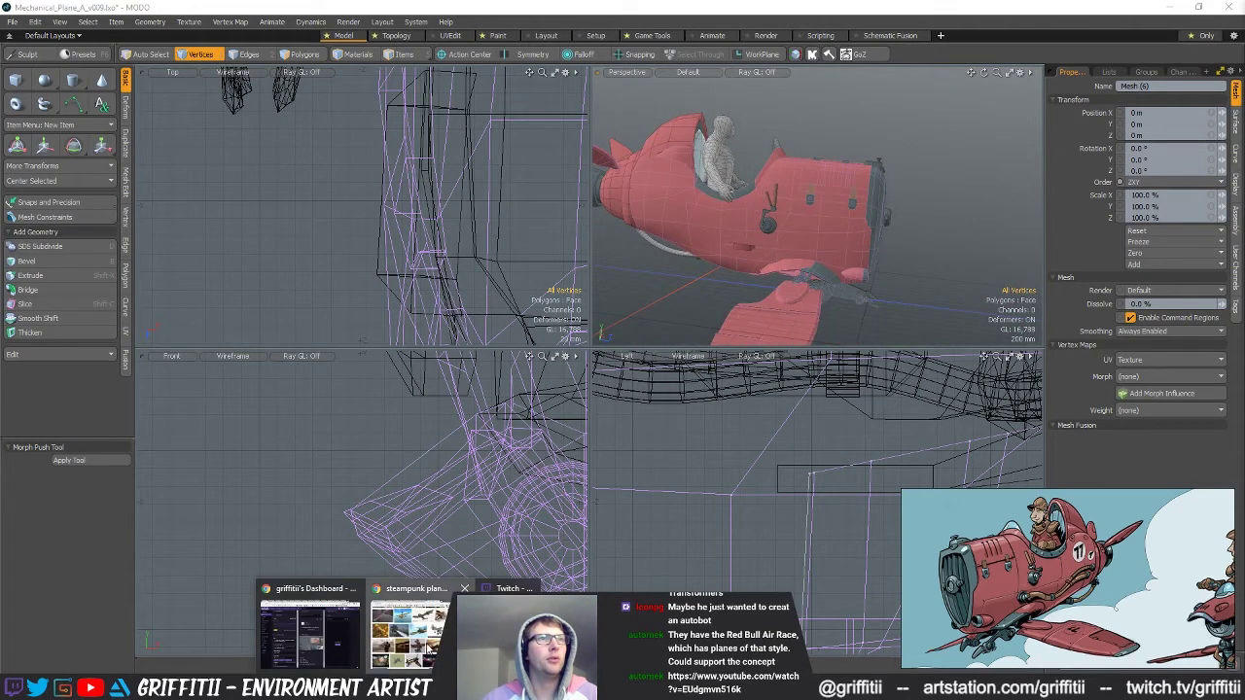
pyautogui.click(429, 650)
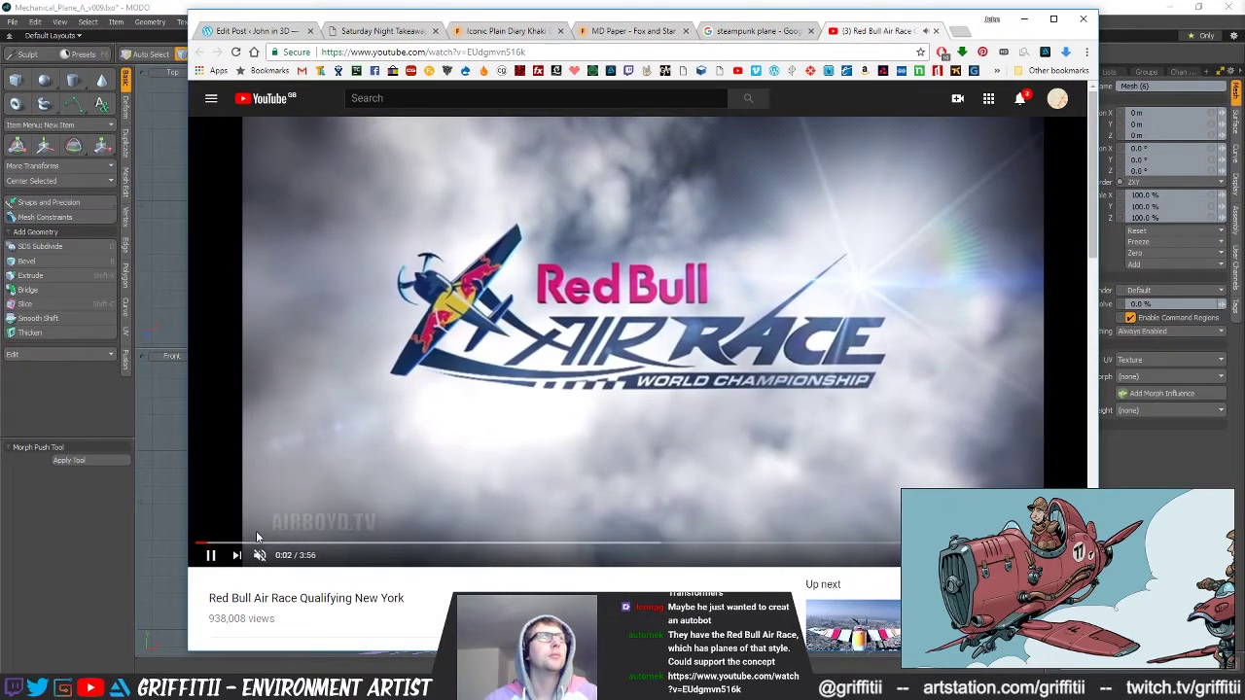
pyautogui.click(302, 544)
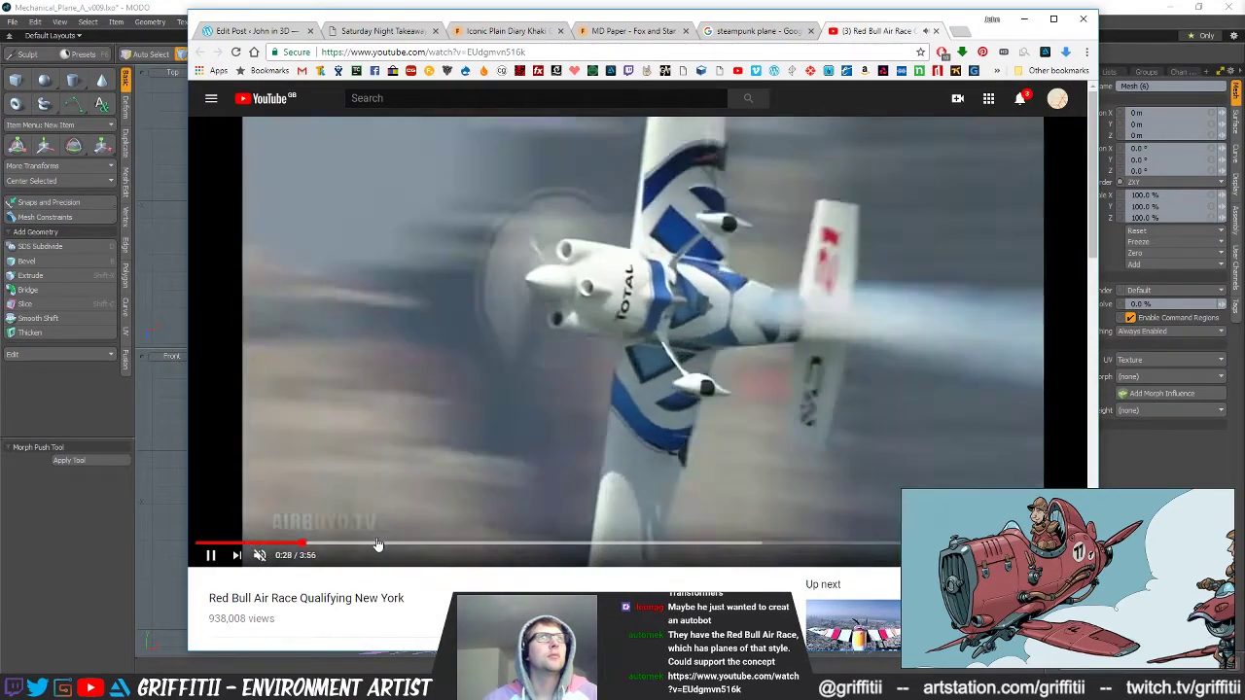
pyautogui.click(377, 544)
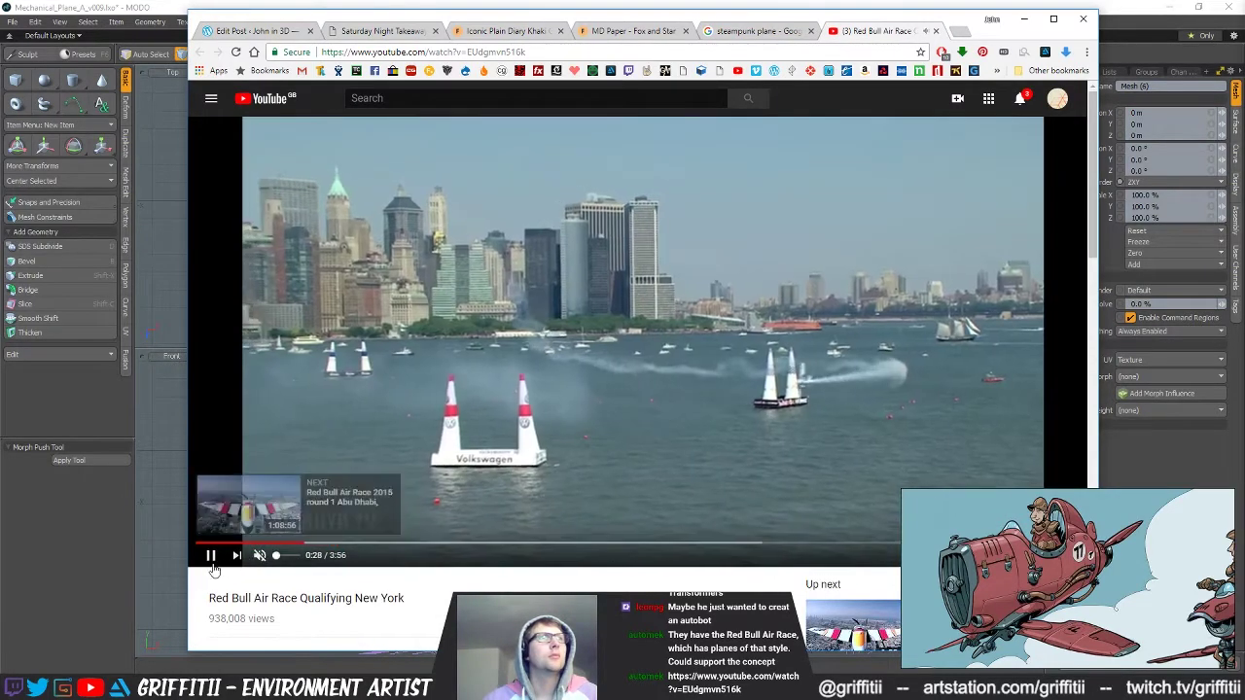
pyautogui.click(211, 559)
pyautogui.click(401, 548)
pyautogui.click(468, 547)
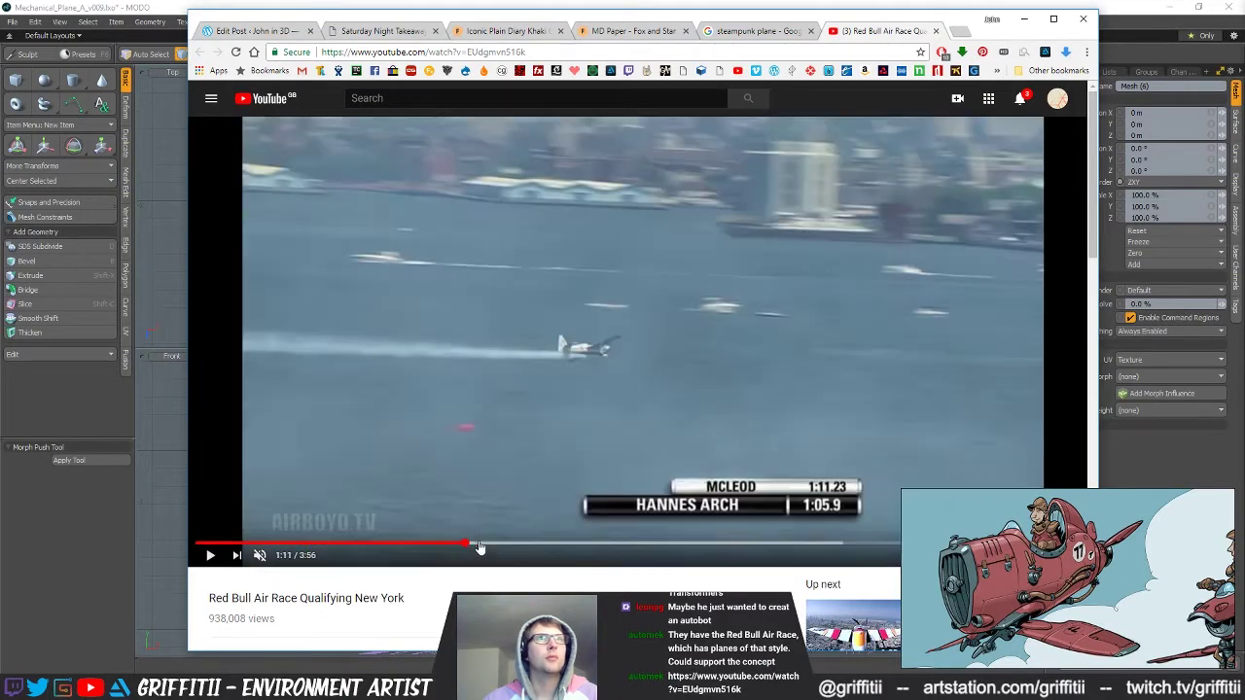
pyautogui.click(560, 547)
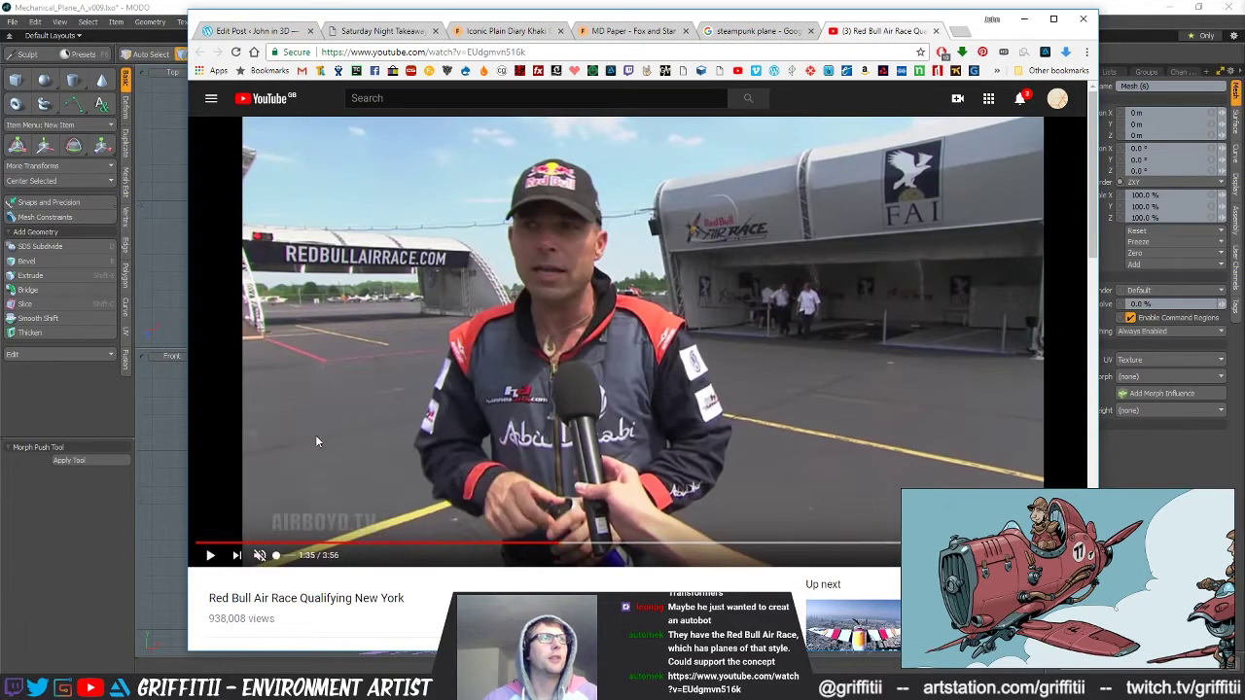
# Search Google Images for "red bull air race planes".
pyautogui.click(803, 54)
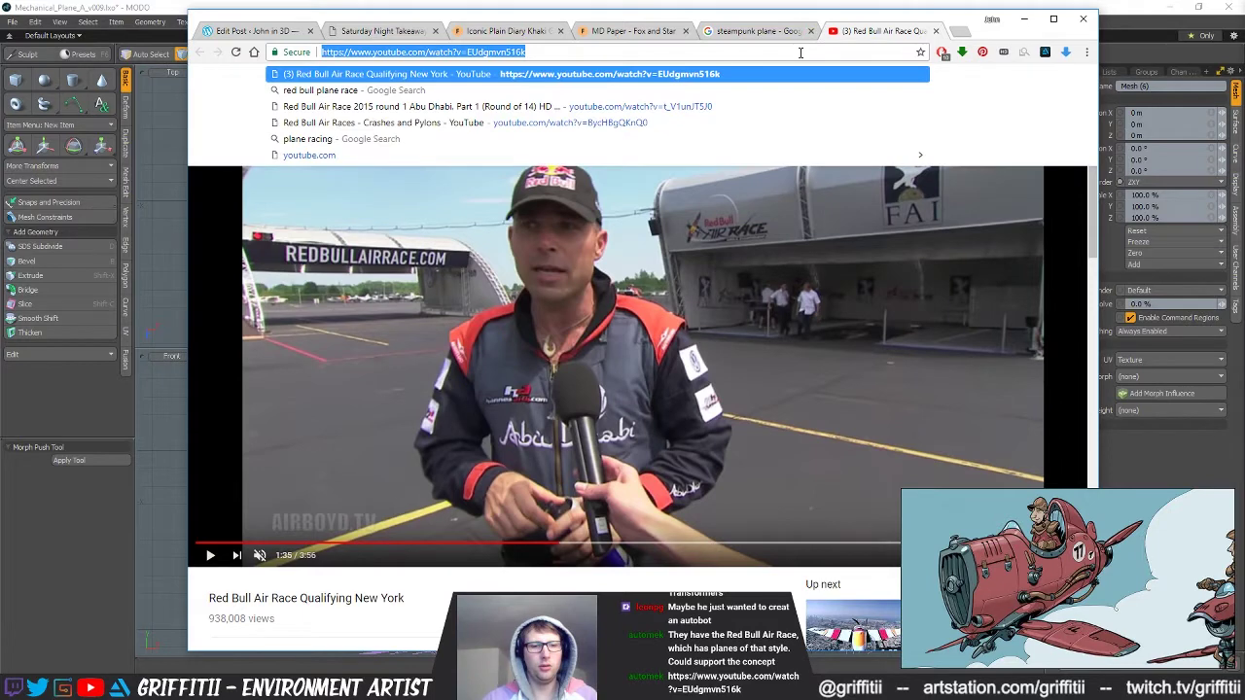
pyautogui.write('red bull;')
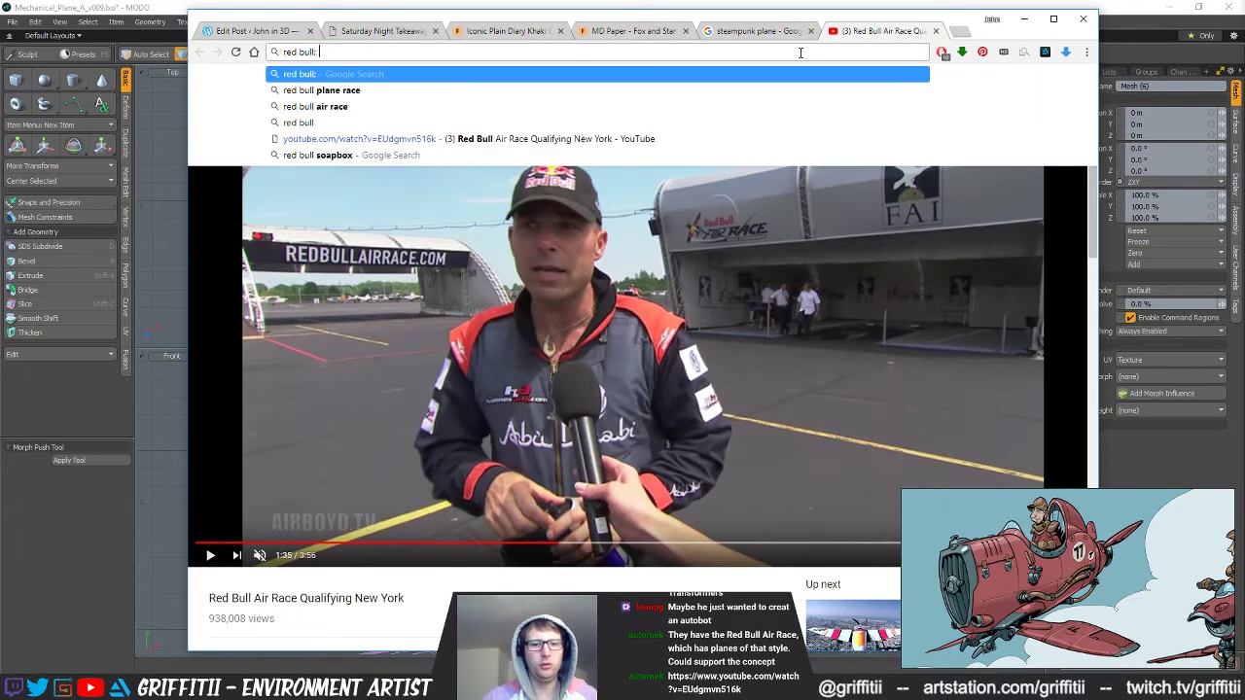
pyautogui.write(' air race [')
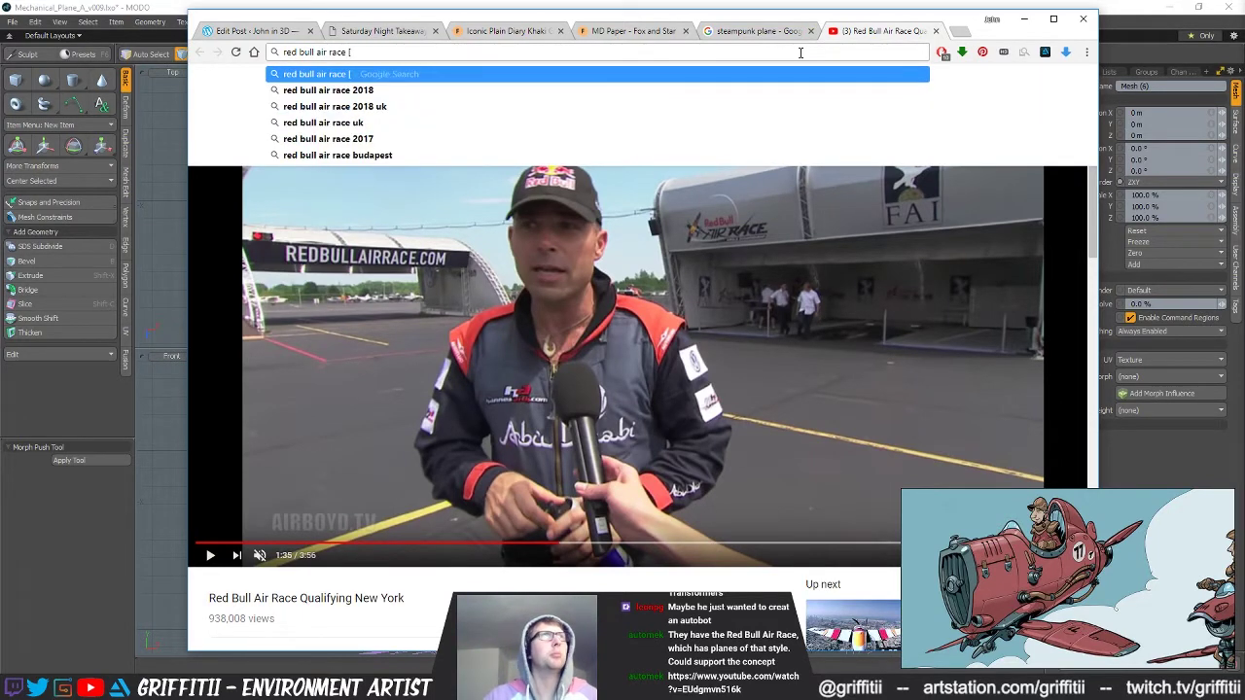
pyautogui.press('BackSpace')
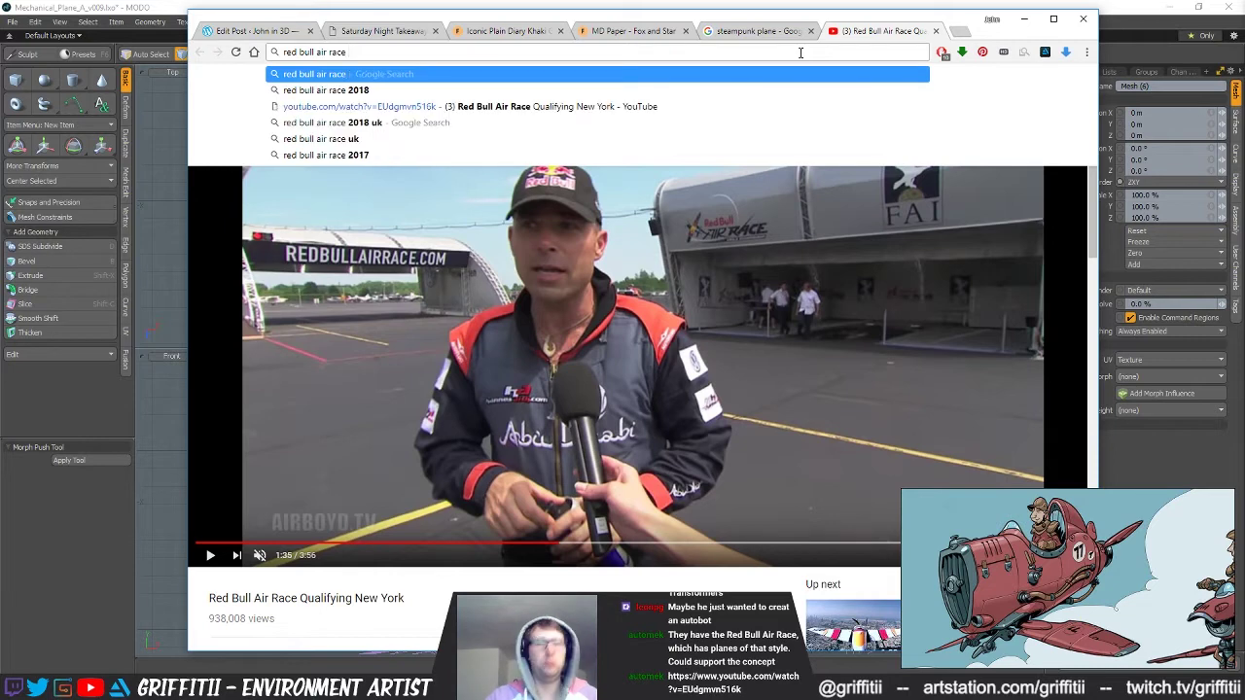
pyautogui.write('plane')
pyautogui.press('Return')
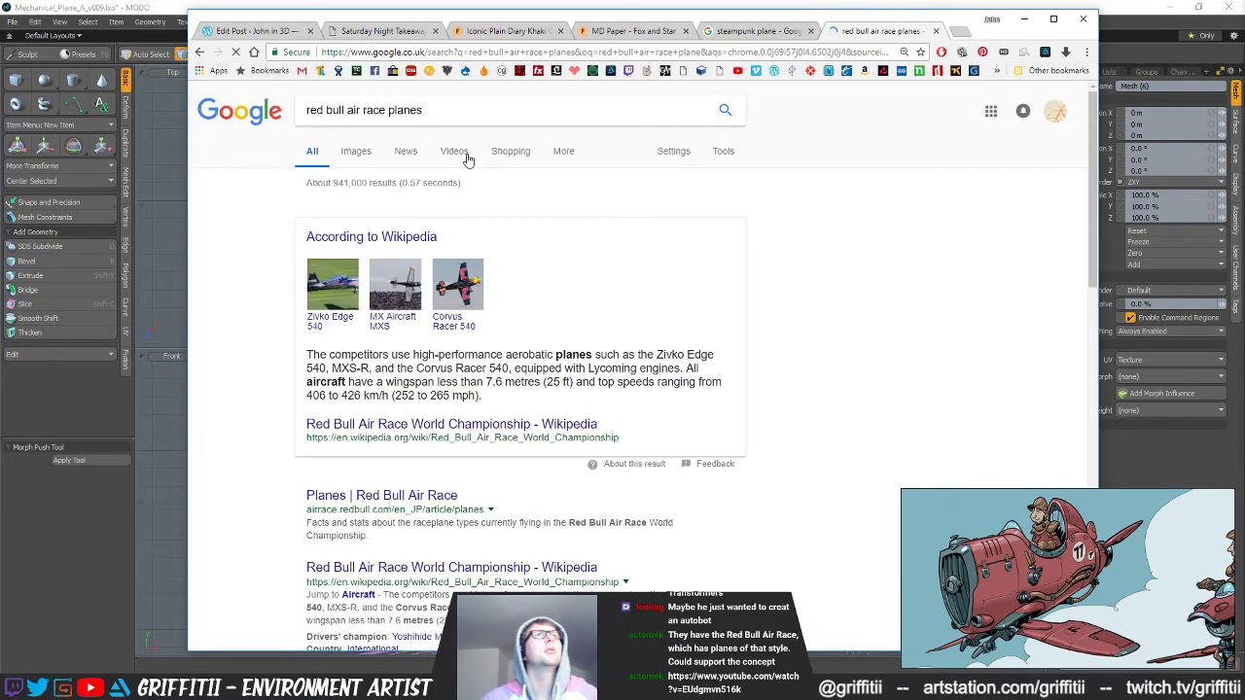
pyautogui.click(355, 153)
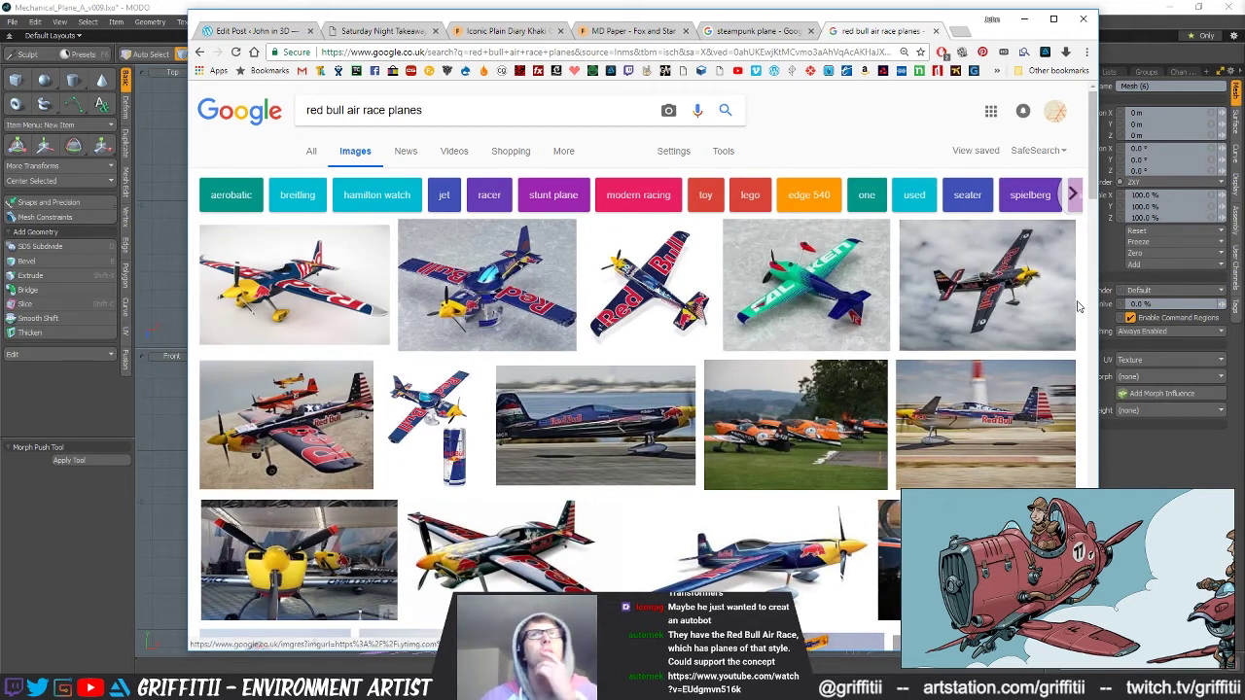
# Examine the race plane image results for body shapes, markings and liveries, enlarging a few of them.
pyautogui.moveTo(967, 306)
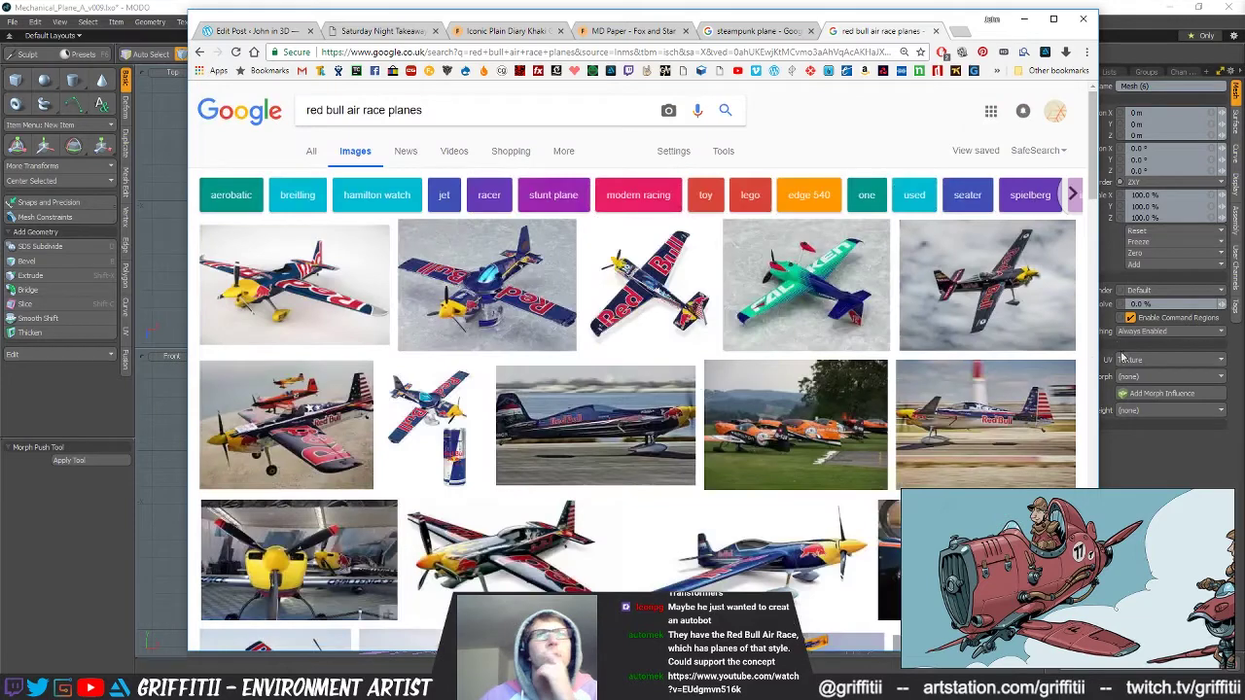
pyautogui.scroll(-3, 1088, 362)
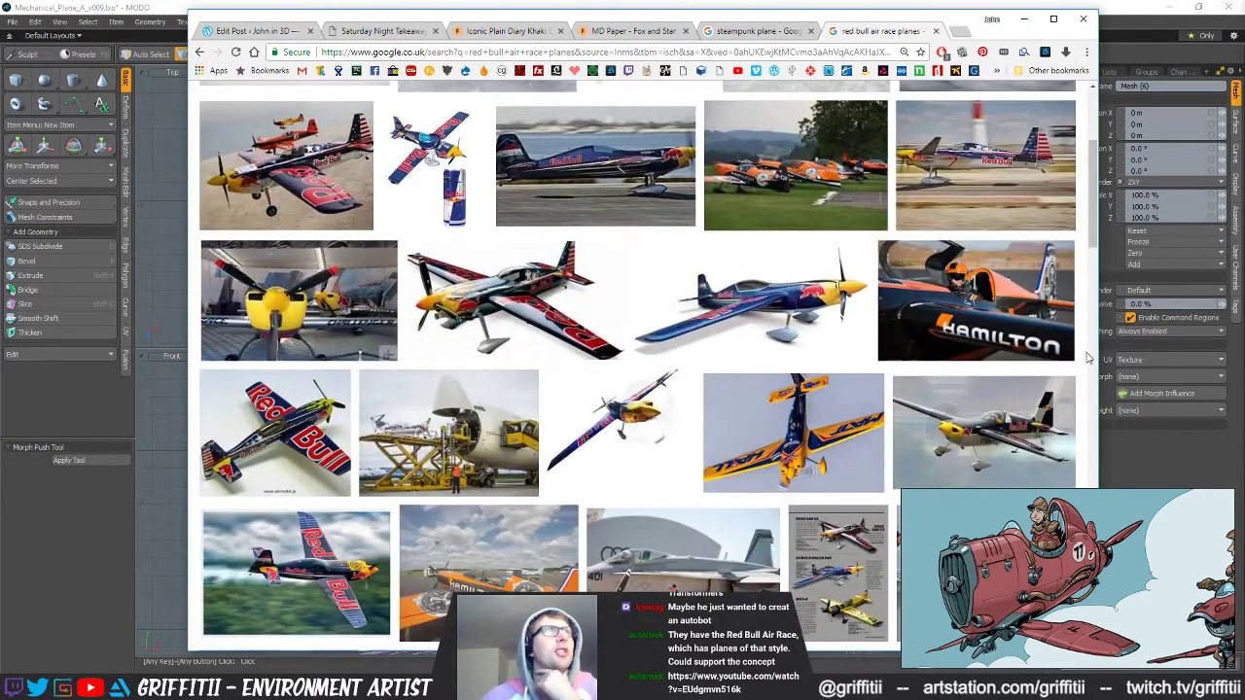
pyautogui.scroll(-2, 1088, 355)
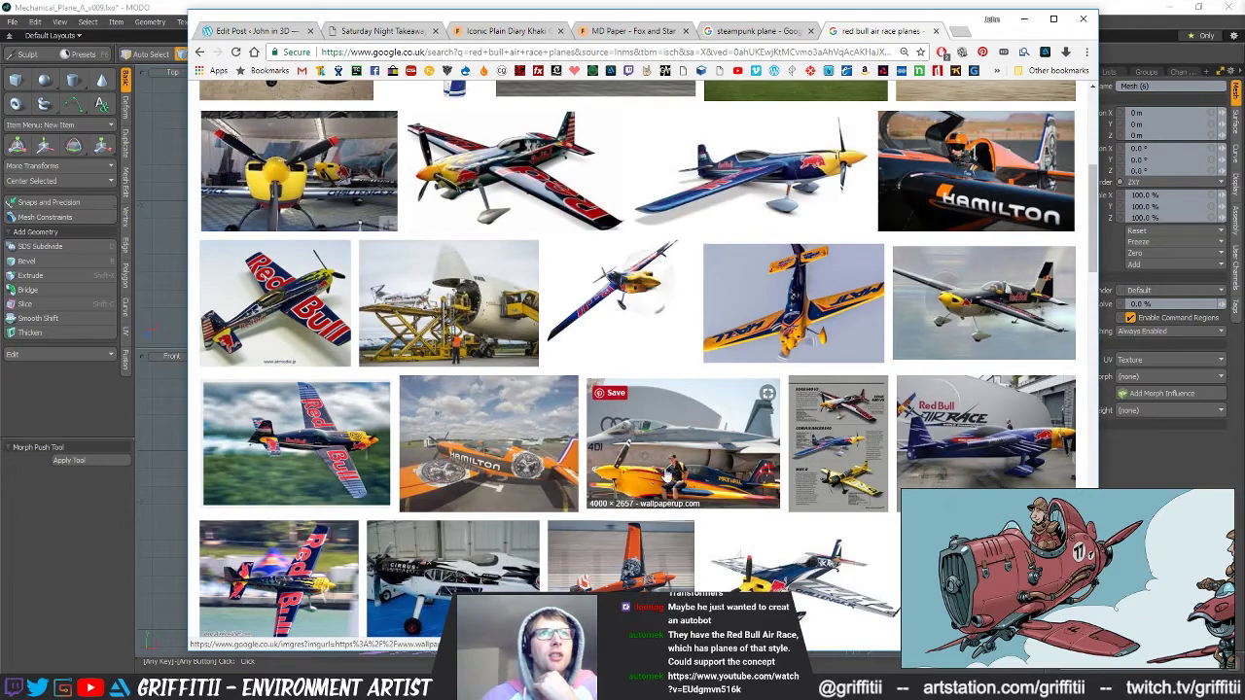
pyautogui.scroll(-7, 1031, 429)
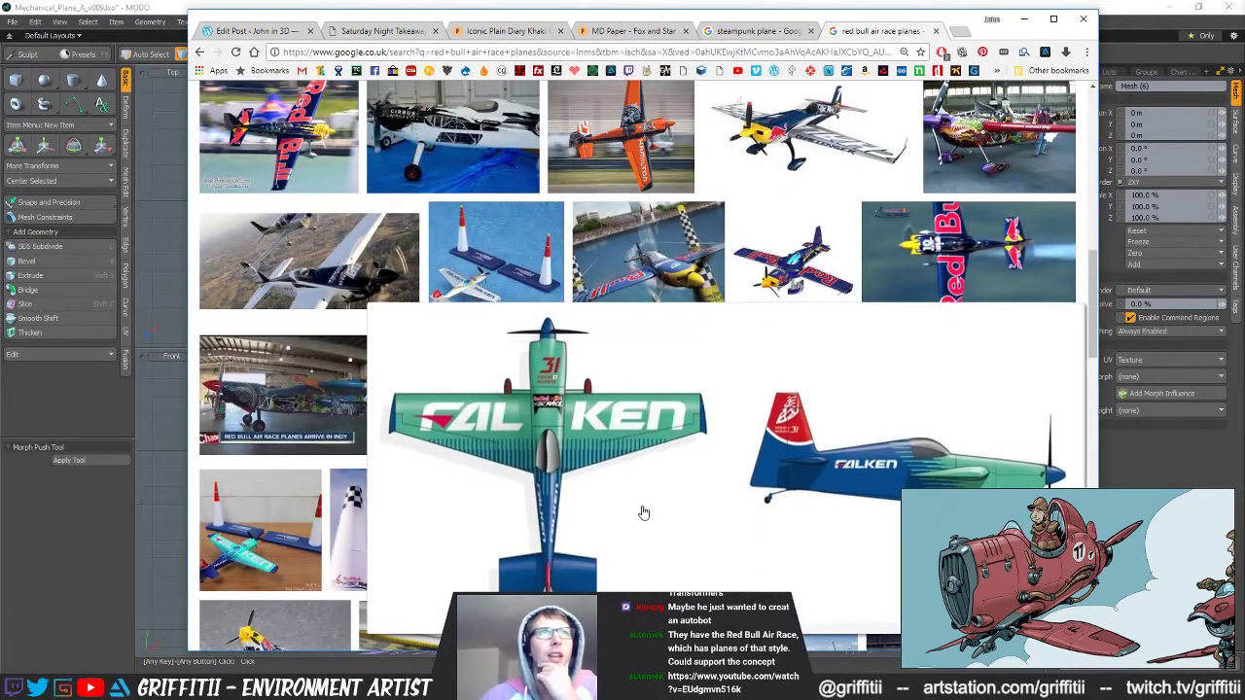
pyautogui.moveTo(829, 422)
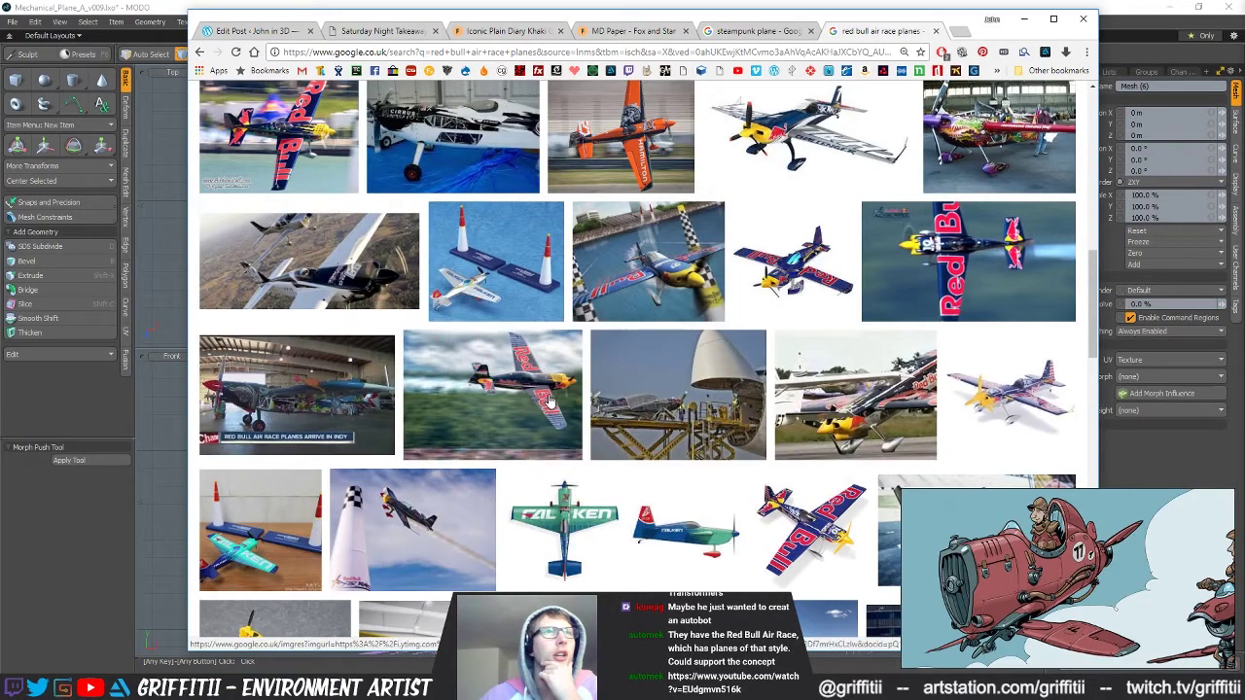
pyautogui.moveTo(396, 517)
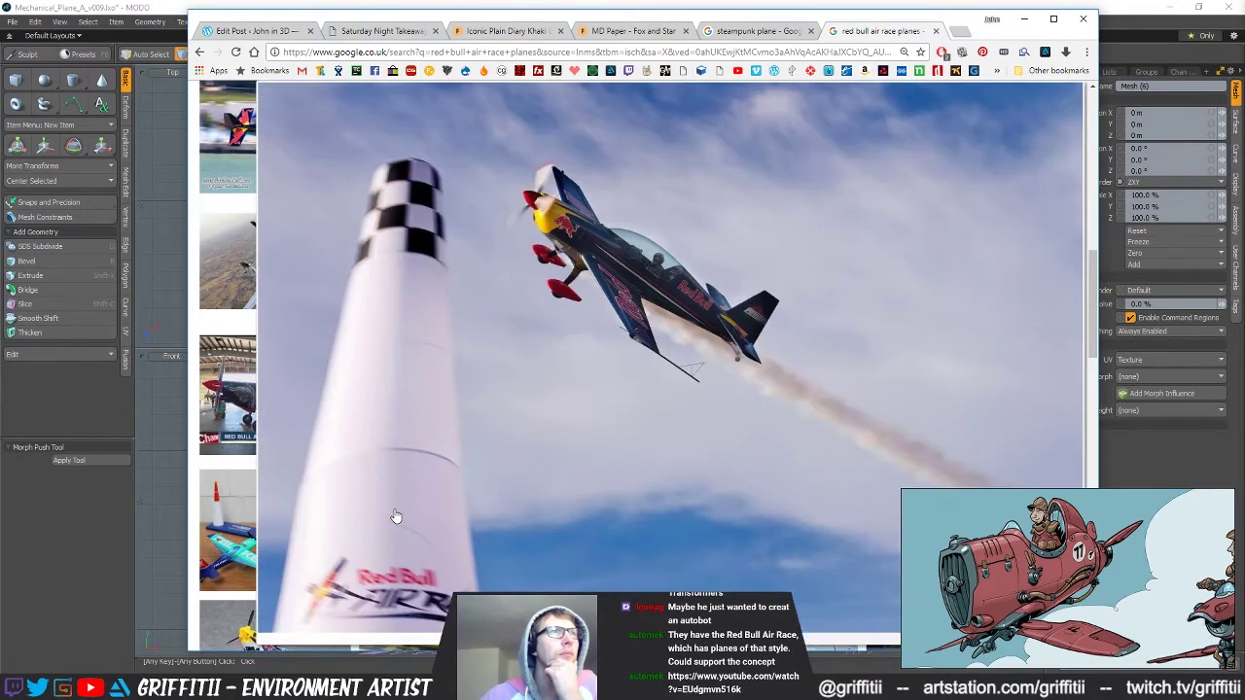
pyautogui.scroll(-5, 401, 515)
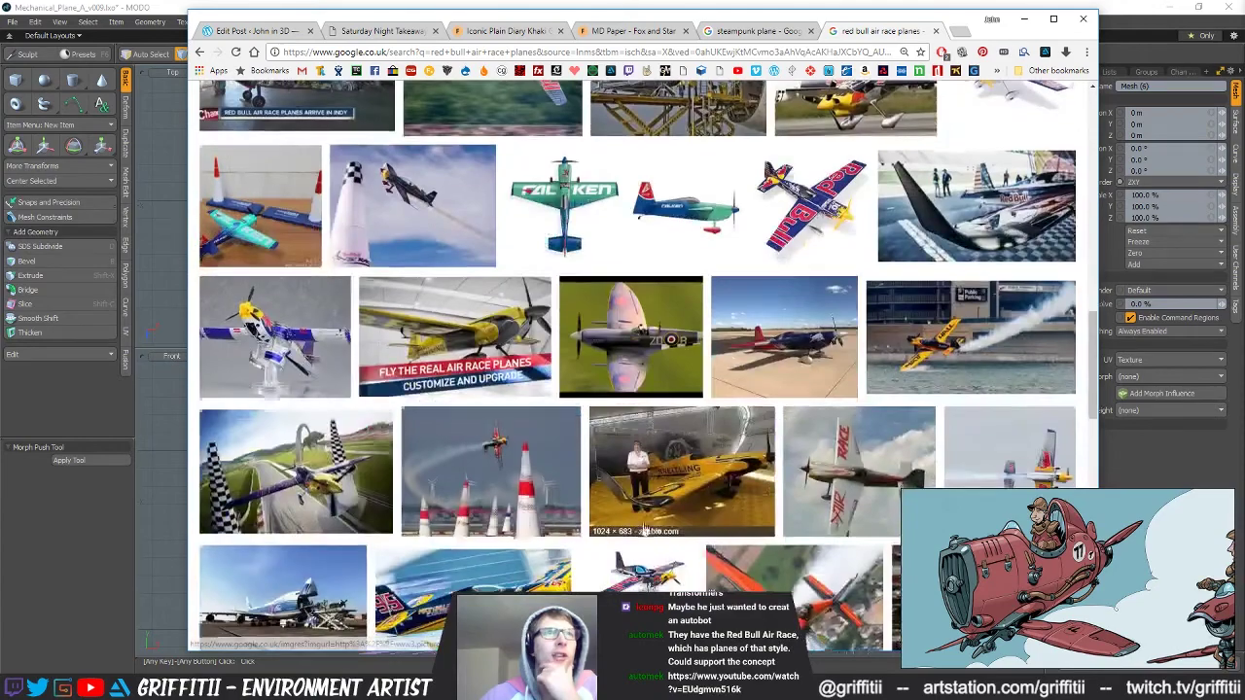
pyautogui.moveTo(736, 459)
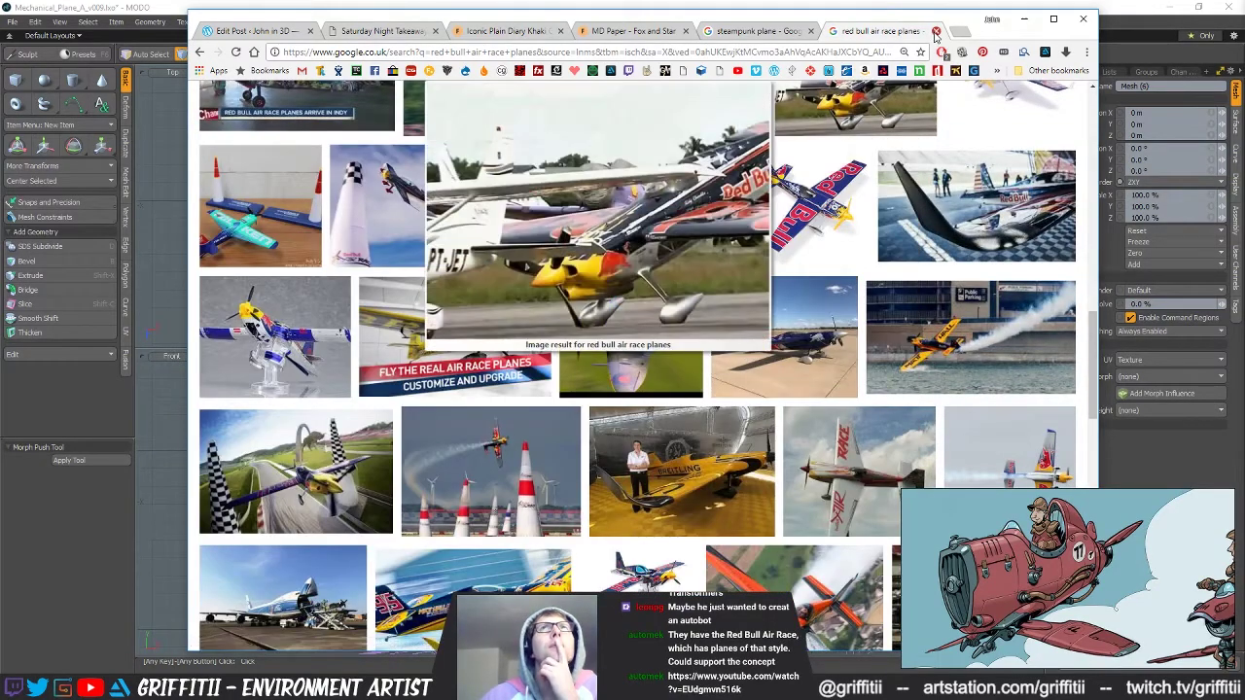
# Close the race plane results and browse the steampunk plane image results for further references.
pyautogui.click(936, 32)
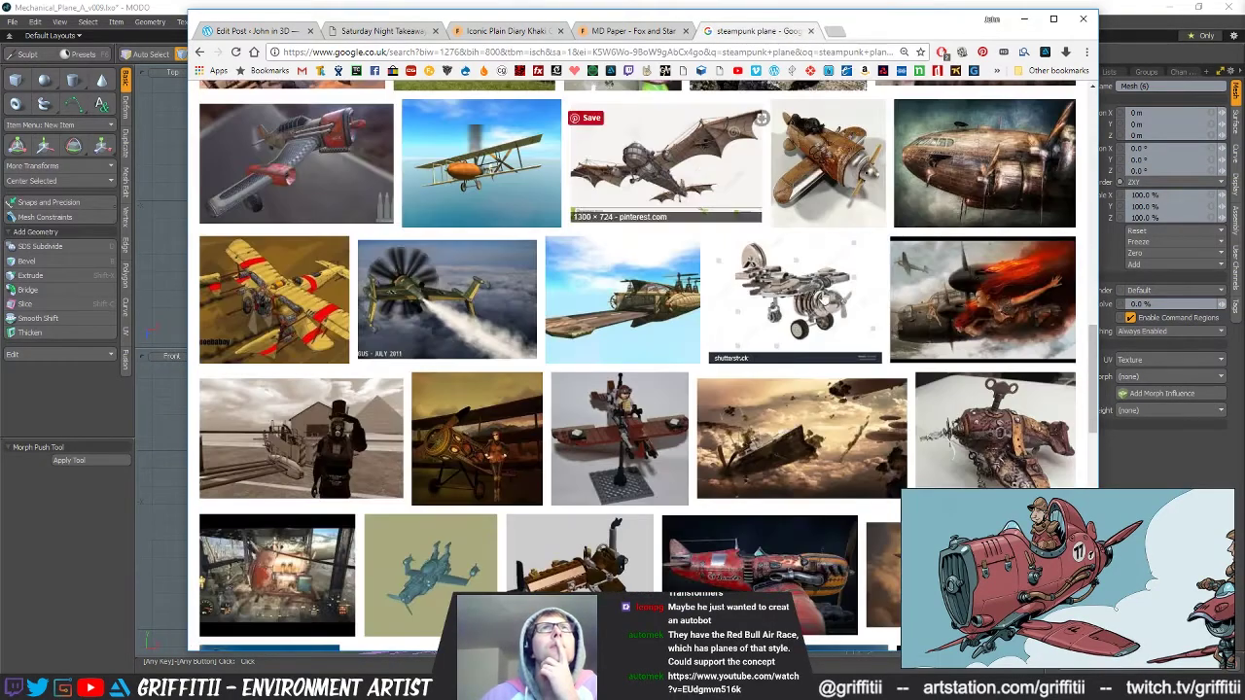
pyautogui.scroll(-2, 1077, 292)
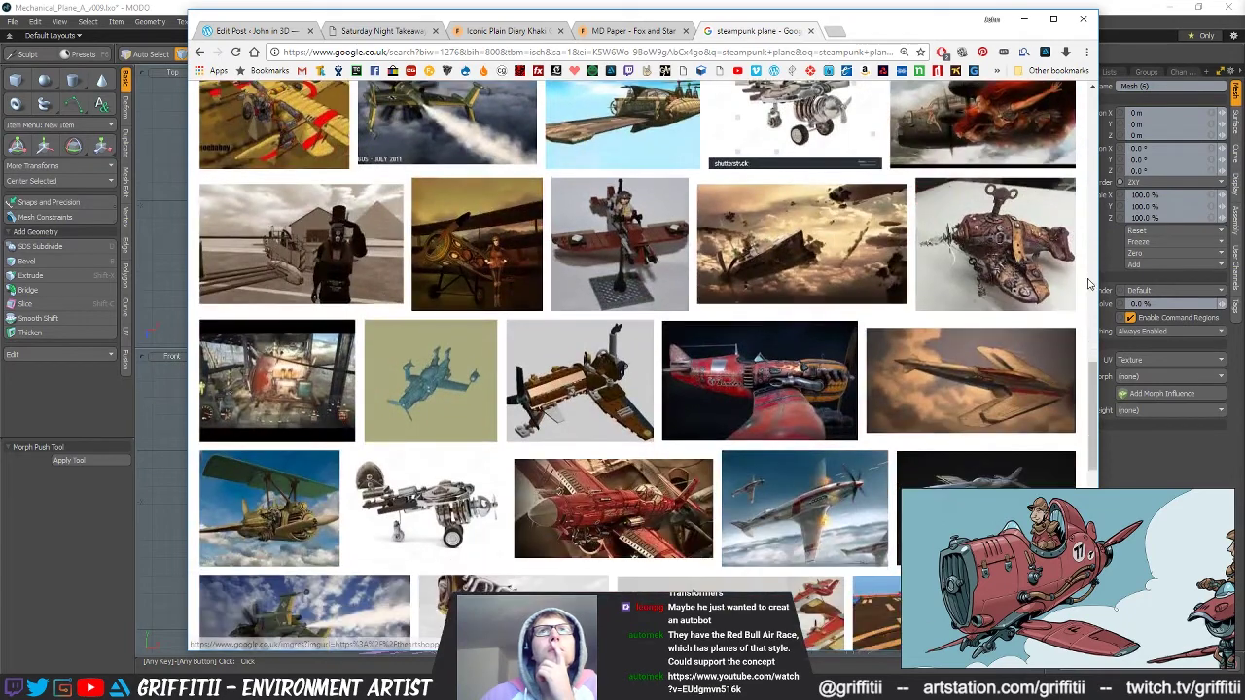
pyautogui.scroll(-2, 1094, 285)
pyautogui.scroll(-2, 1098, 282)
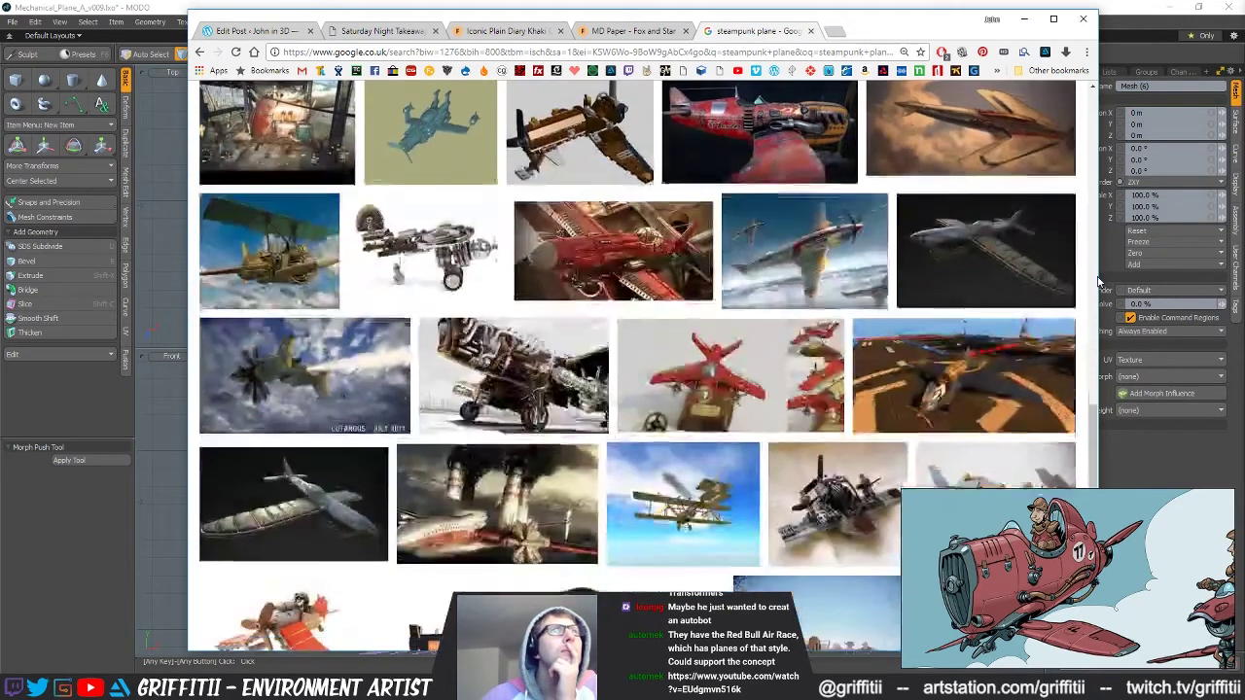
# Examine further steampunk plane image results, enlarging the fighter plane concept art and the P-27 fighter aircraft concept.
pyautogui.moveTo(577, 362)
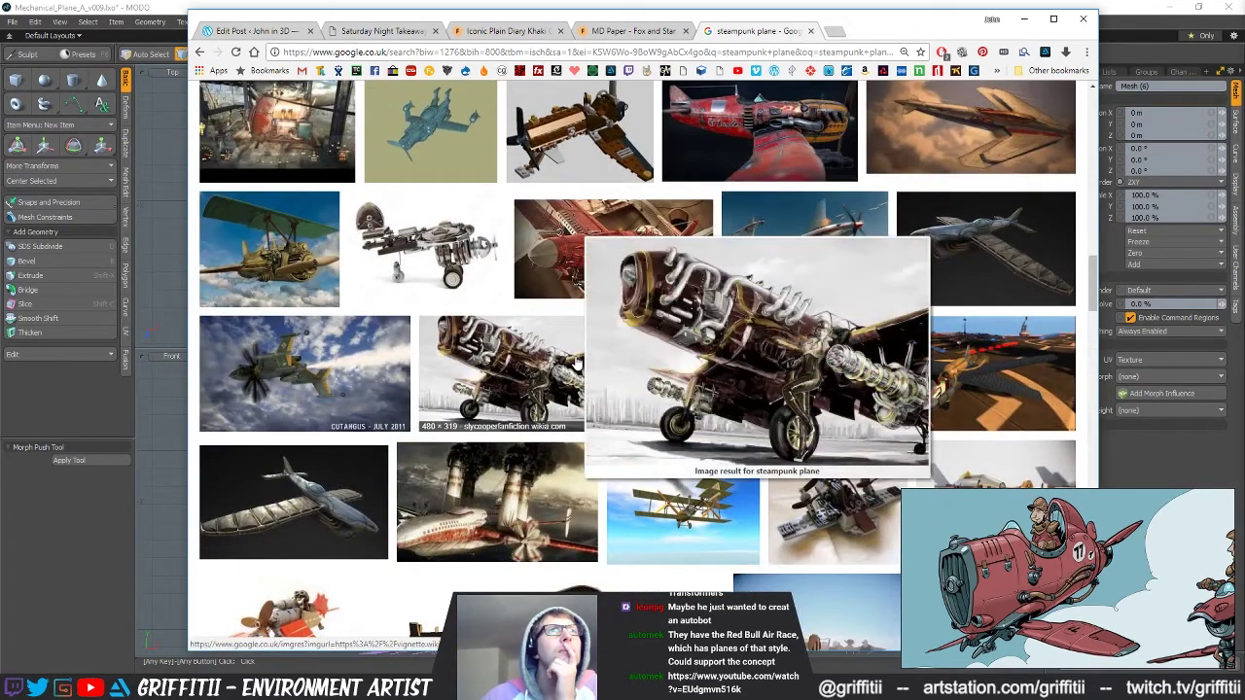
pyautogui.moveTo(610, 266)
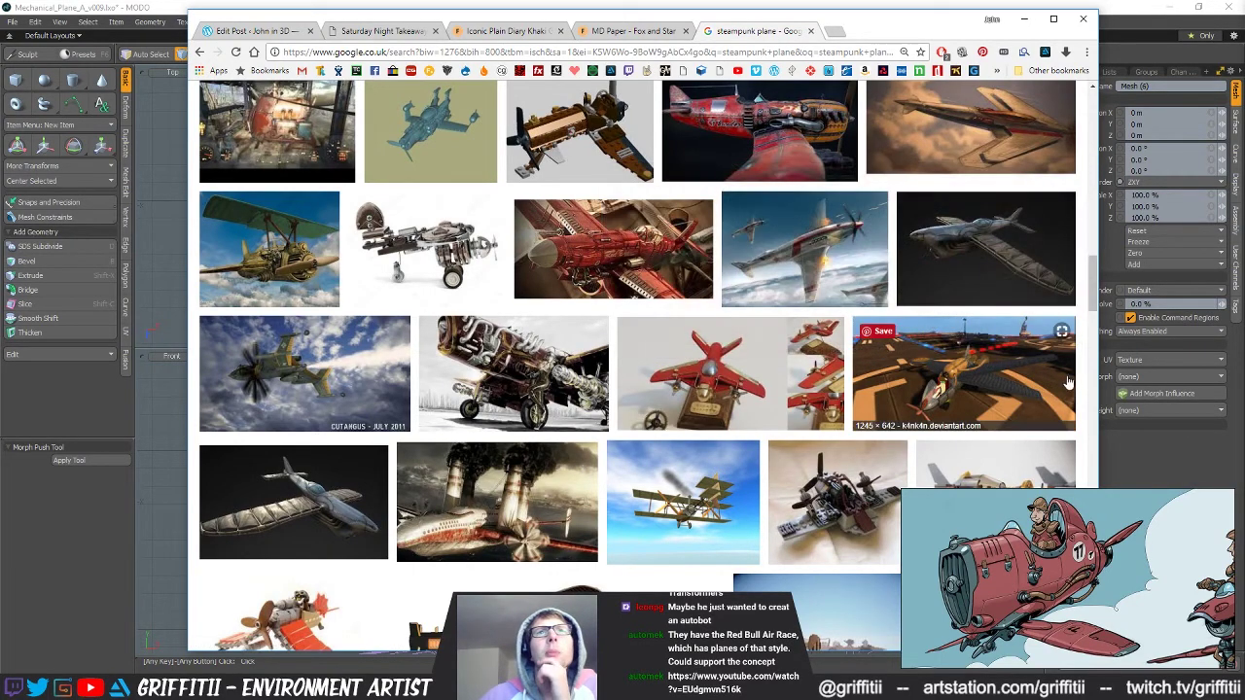
pyautogui.scroll(-3, 1094, 311)
pyautogui.moveTo(1094, 312); pyautogui.dragTo(1095, 326)
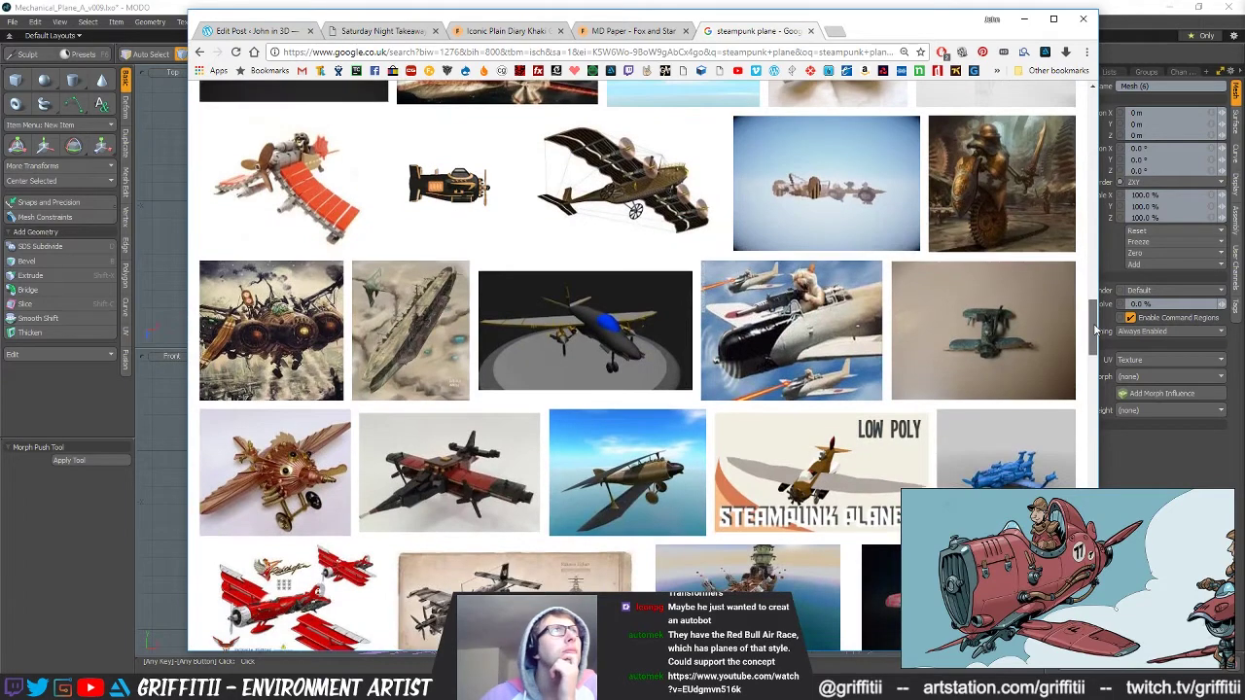
pyautogui.click(280, 305)
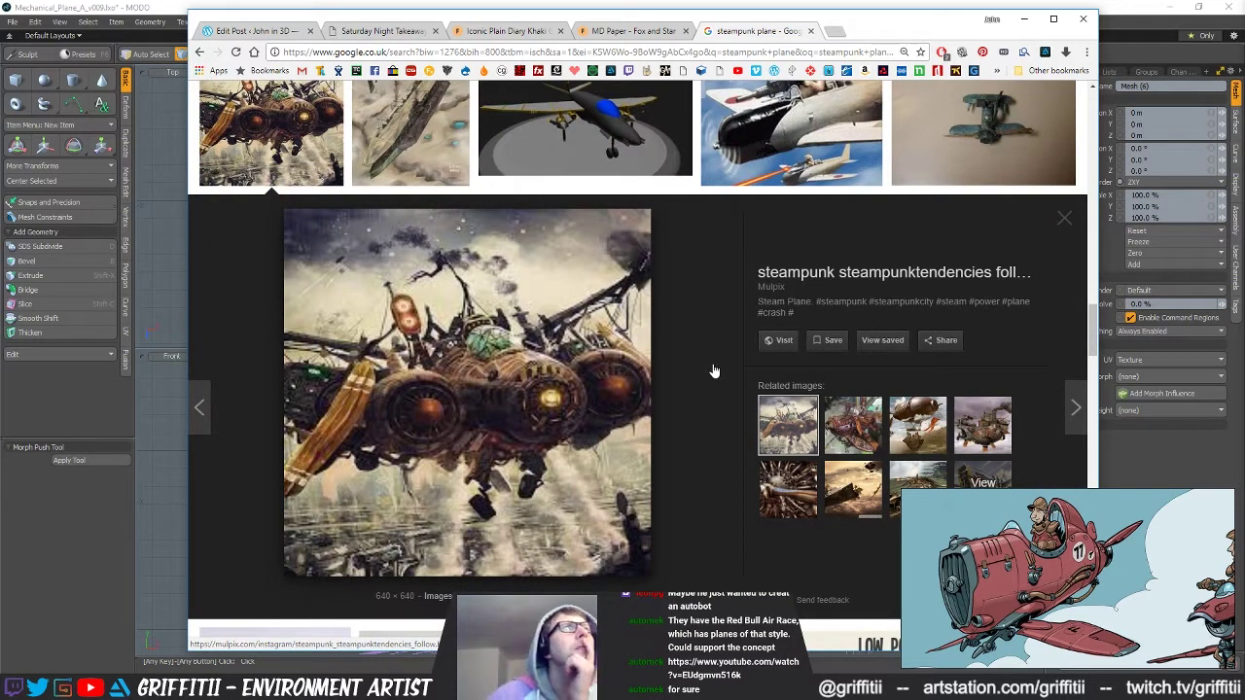
pyautogui.moveTo(1096, 330); pyautogui.dragTo(1102, 532)
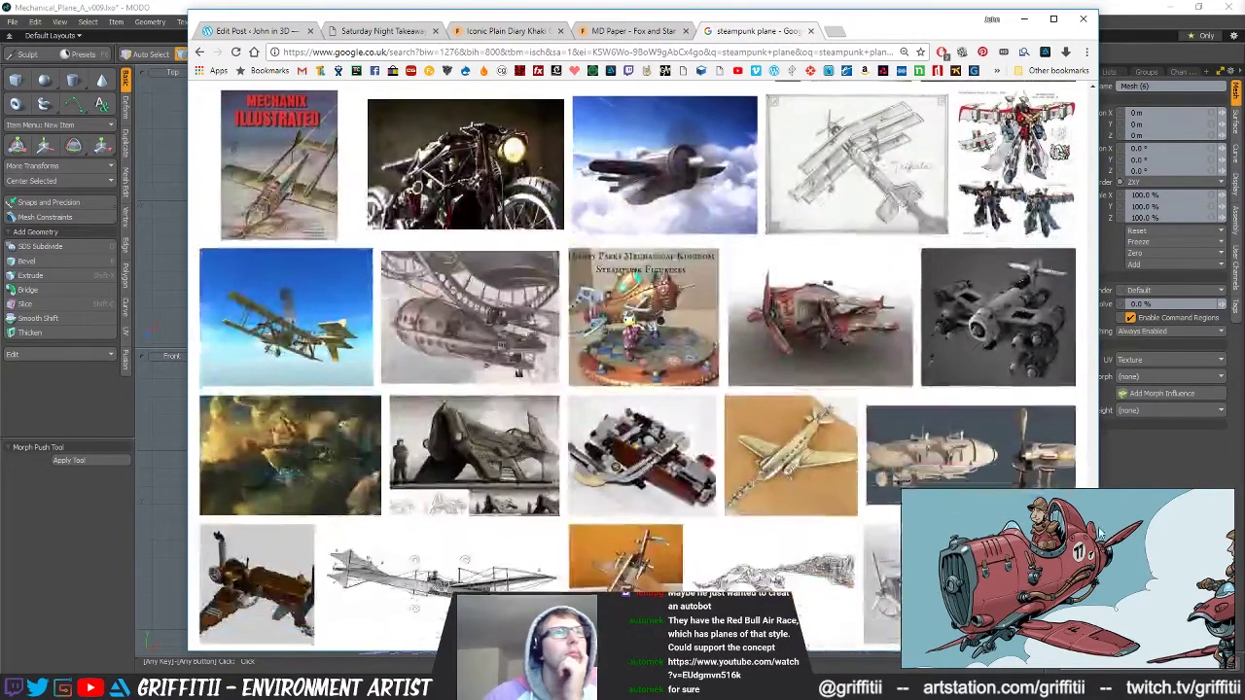
pyautogui.click(502, 449)
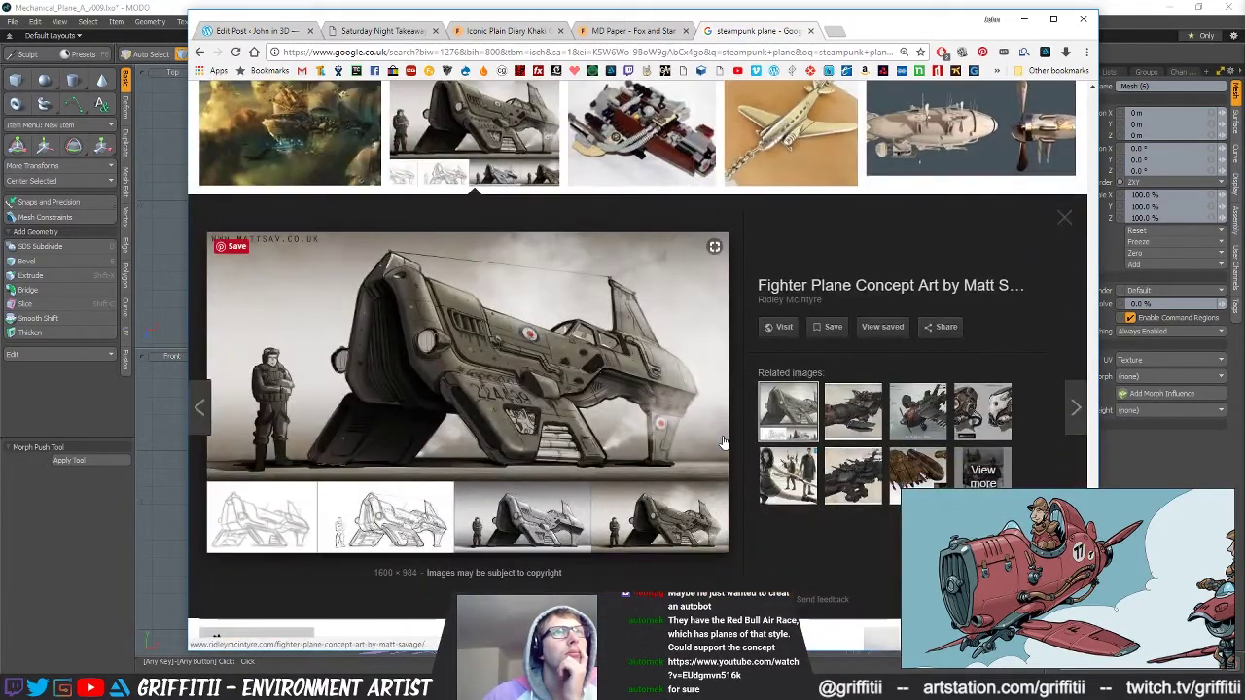
pyautogui.moveTo(864, 415)
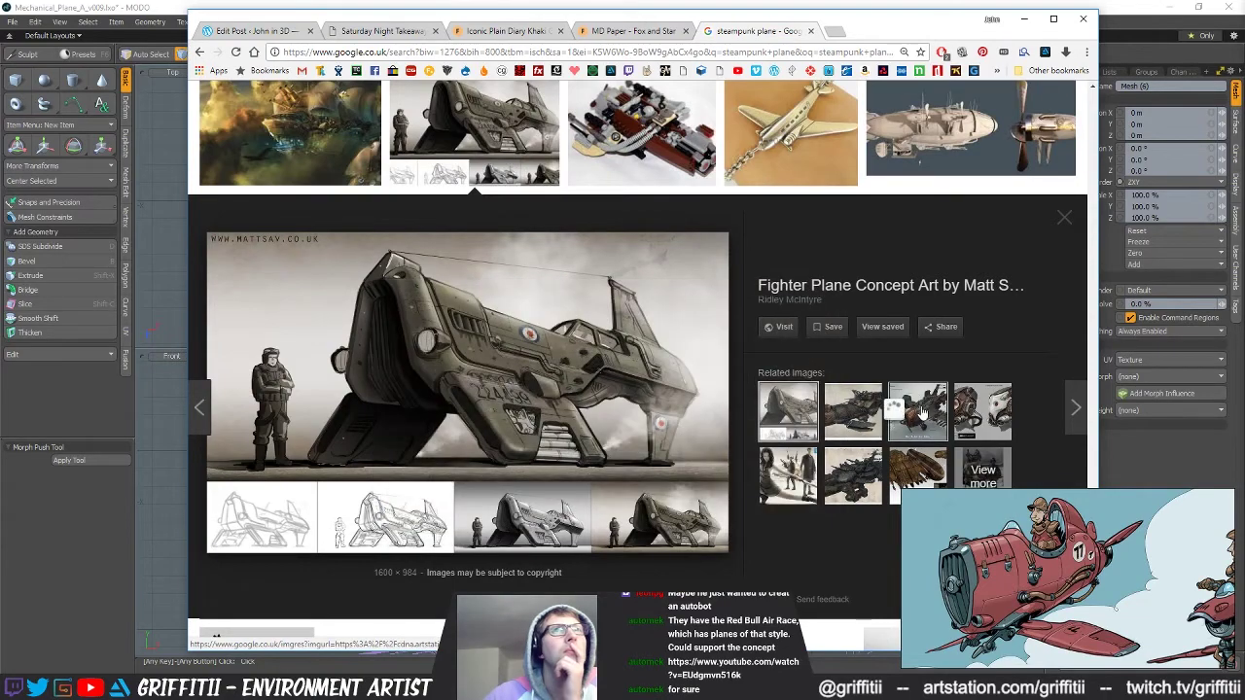
pyautogui.moveTo(924, 413)
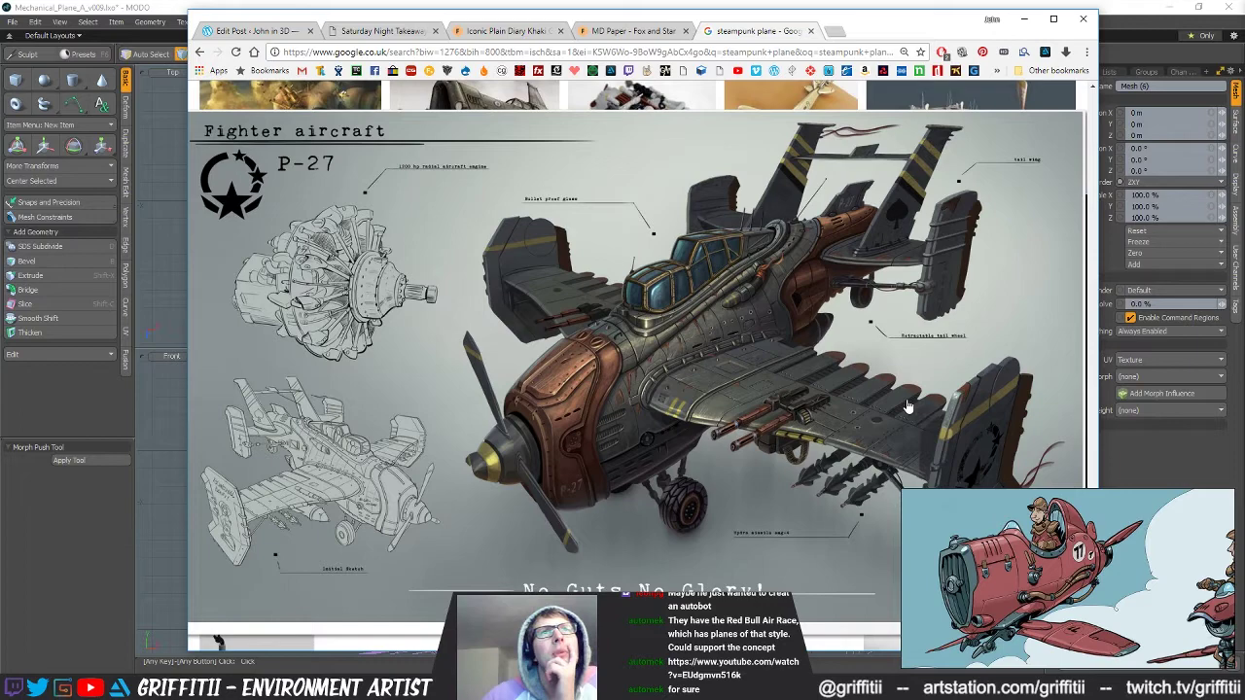
pyautogui.click(908, 407)
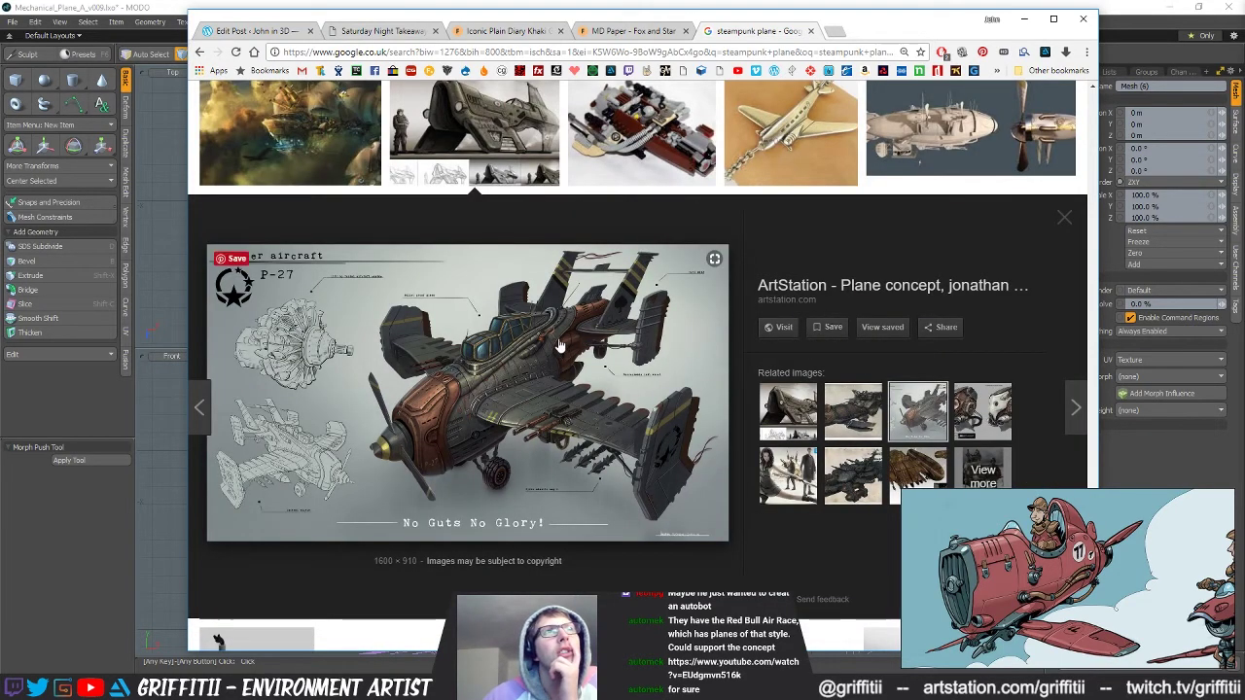
pyautogui.moveTo(926, 419)
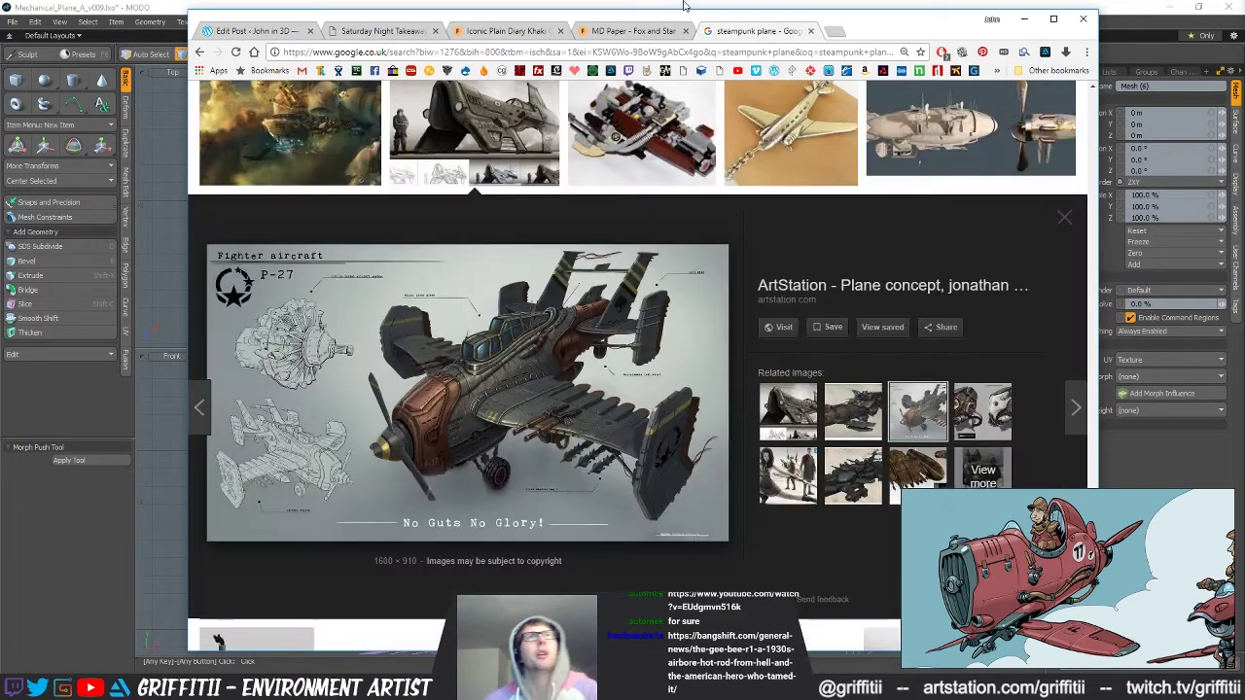
# Switch to MODO and isolate the 16-polygon outer loop of the round part on the fuselage's side.
pyautogui.click(684, 5)
pyautogui.moveTo(666, 179)
pyautogui.keyDown('alt'); pyautogui.mouseDown()
pyautogui.moveTo(715, 182)
pyautogui.moveTo(681, 185)
pyautogui.mouseUp(); pyautogui.keyUp('alt')
pyautogui.scroll(5, 761, 220)
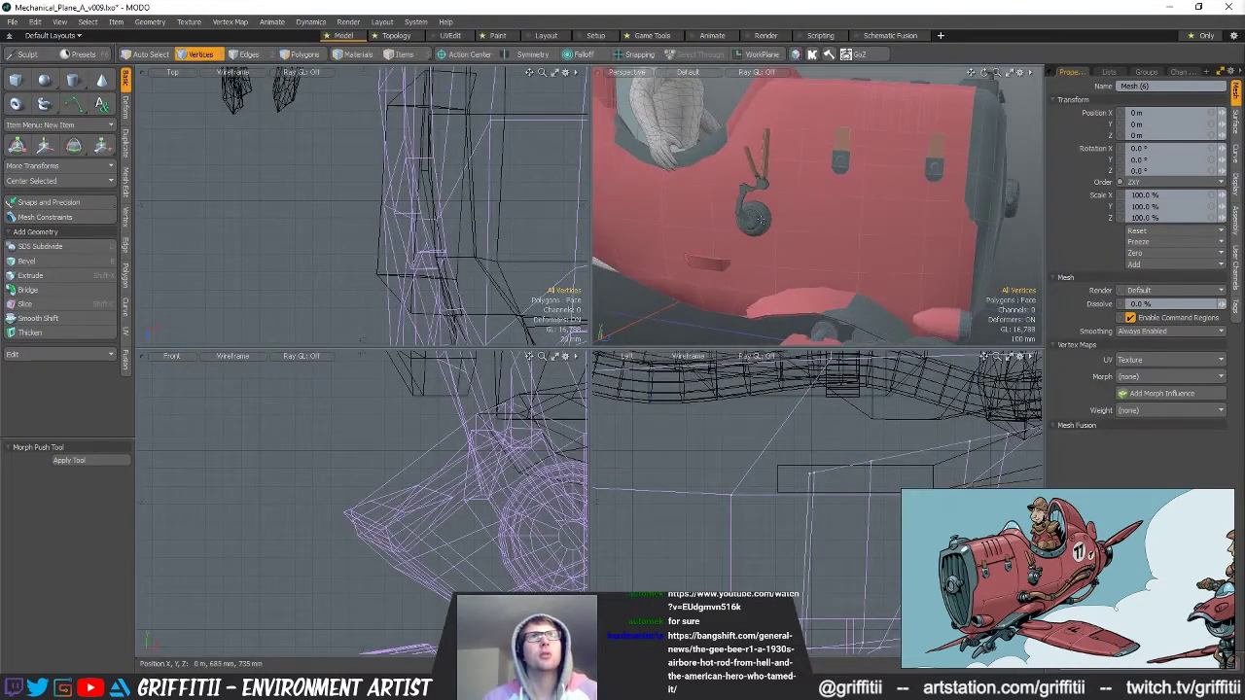
pyautogui.press('5')
pyautogui.click(761, 222)
pyautogui.press('space')
pyautogui.press('space')
pyautogui.keyDown('alt'); pyautogui.moveTo(760, 222); pyautogui.dragTo(863, 239); pyautogui.keyUp('alt')
pyautogui.scroll(5, 774, 221)
pyautogui.keyDown('alt'); pyautogui.moveTo(753, 220); pyautogui.dragTo(889, 250); pyautogui.keyUp('alt')
pyautogui.press('l')
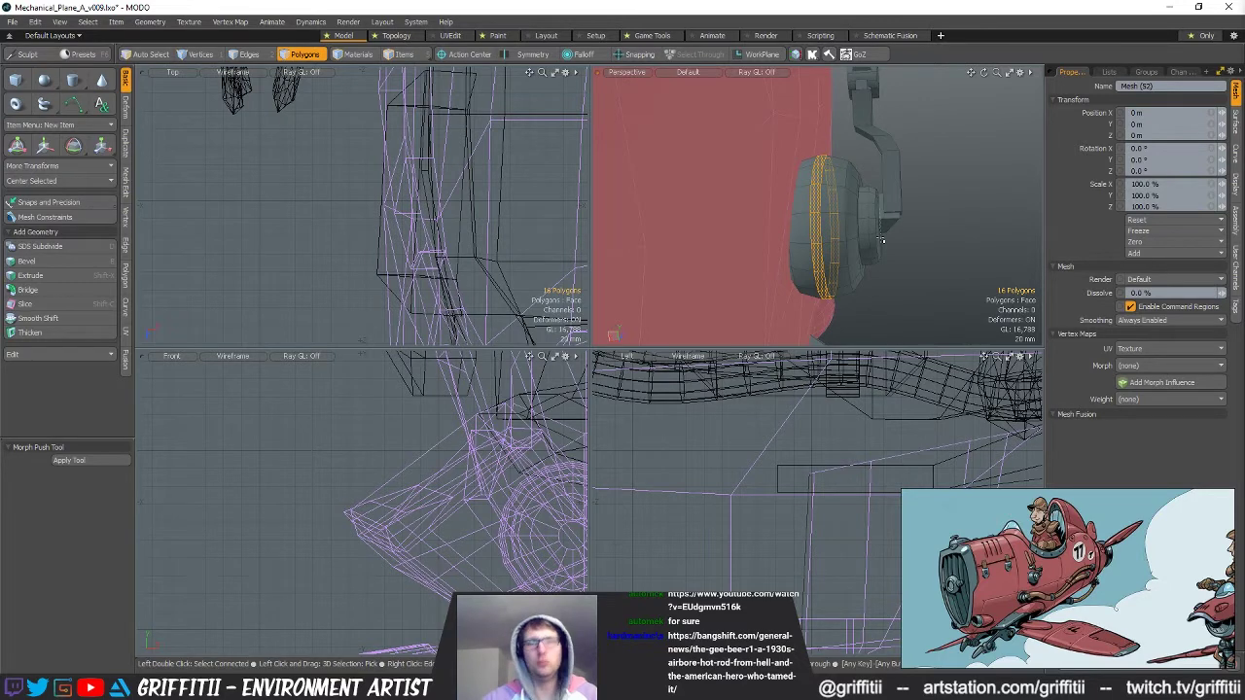
pyautogui.hotkey('shift', 'h')
# Extend the isolated loop's front edge ring with Edge Extend and scale it inward to form a flat rim.
pyautogui.keyDown('alt'); pyautogui.moveTo(874, 244); pyautogui.dragTo(833, 241); pyautogui.keyUp('alt')
pyautogui.press('2')
pyautogui.click(803, 199)
pyautogui.press('l')
pyautogui.hotkey('ctrl', 'space')
pyautogui.click(861, 238)
pyautogui.click(861, 238)
pyautogui.press('r')
pyautogui.moveTo(827, 226)
pyautogui.mouseDown()
pyautogui.moveTo(810, 228)
pyautogui.moveTo(841, 232)
pyautogui.mouseUp()
# Extend the rim's inner edge loop back into the ring and scale it inward to form a recessed ledge.
pyautogui.hotkey('ctrl', 'space')
pyautogui.click(939, 234)
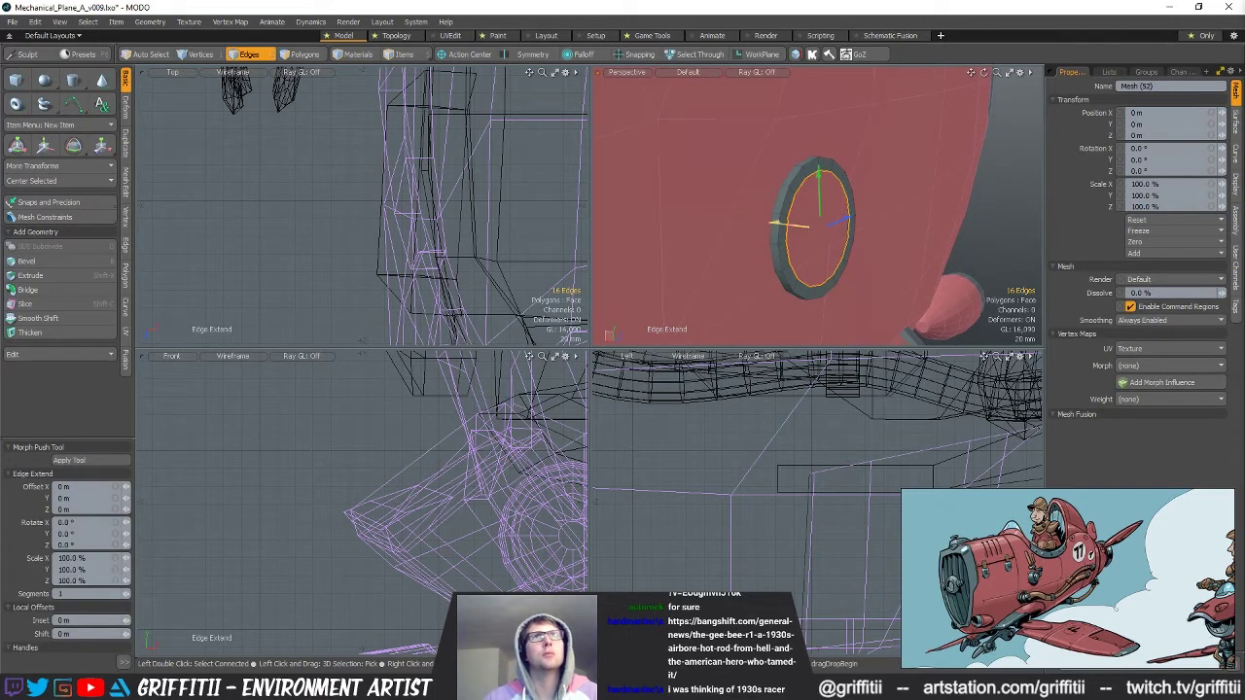
pyautogui.press('q')
pyautogui.hotkey('ctrl', 'space')
pyautogui.click(839, 233)
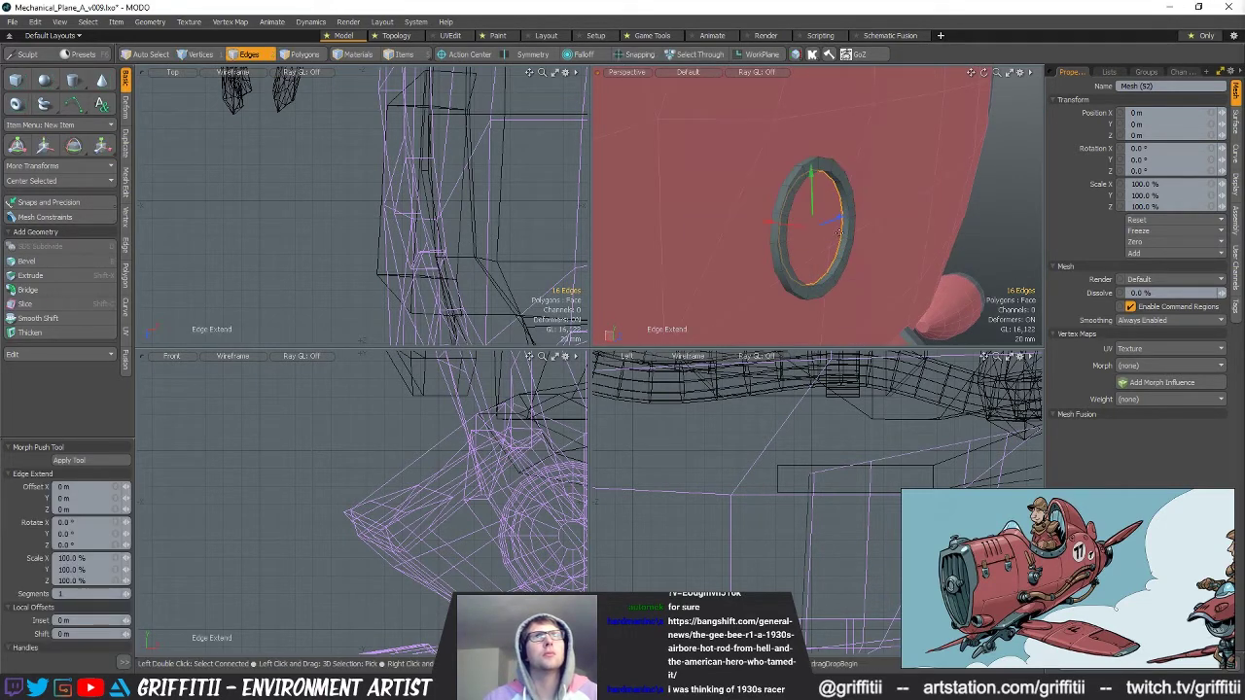
pyautogui.press('r')
pyautogui.moveTo(814, 229); pyautogui.dragTo(797, 228)
pyautogui.press('q')
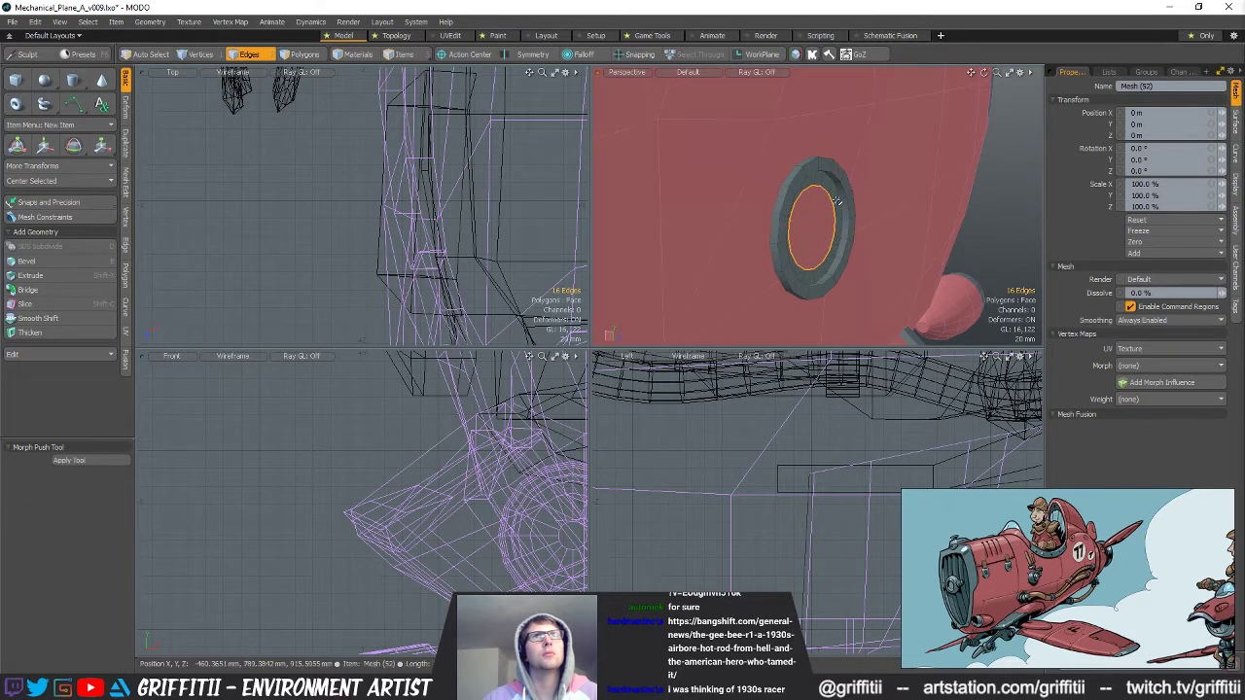
# Copy the ring's recessed polygon loop into a separate mesh.
pyautogui.press('3')
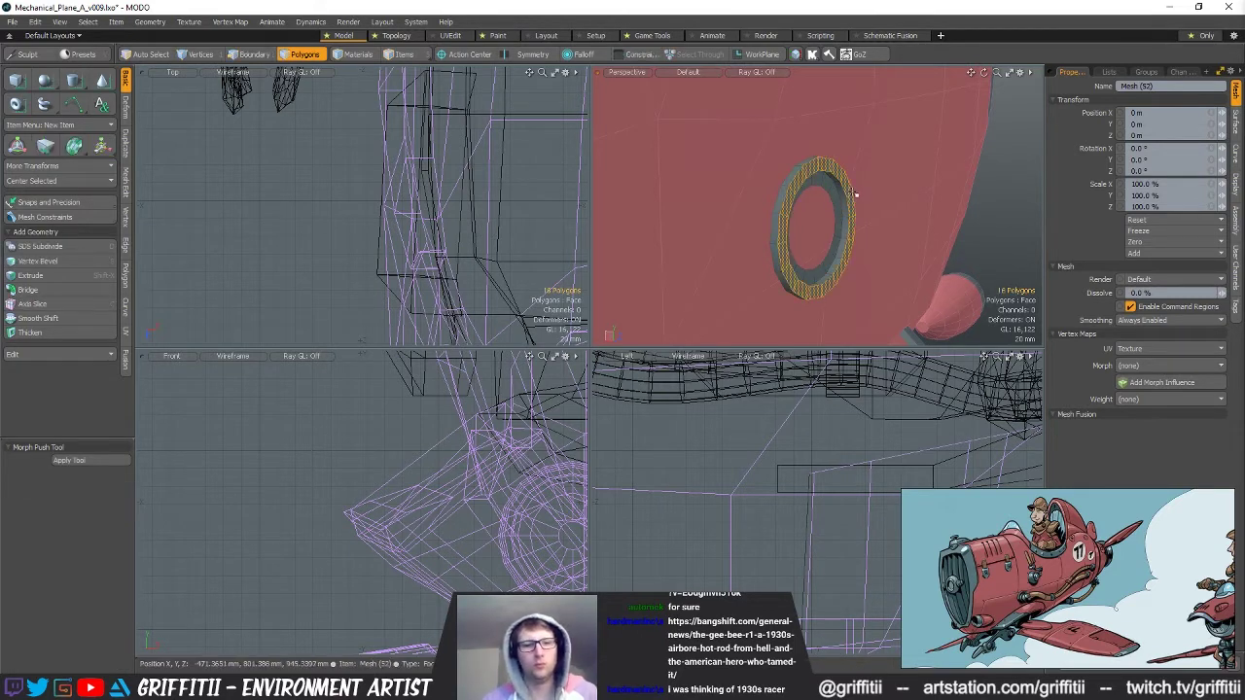
pyautogui.click(859, 267)
pyautogui.keyDown('alt'); pyautogui.moveTo(859, 266); pyautogui.dragTo(807, 264); pyautogui.keyUp('alt')
pyautogui.doubleClick(853, 263)
pyautogui.keyDown('ctrl'); pyautogui.keyDown('alt'); pyautogui.moveTo(815, 209); pyautogui.dragTo(856, 188); pyautogui.keyUp('alt'); pyautogui.keyUp('ctrl')
pyautogui.press('r')
pyautogui.press('space')
pyautogui.press('space')
pyautogui.press('space')
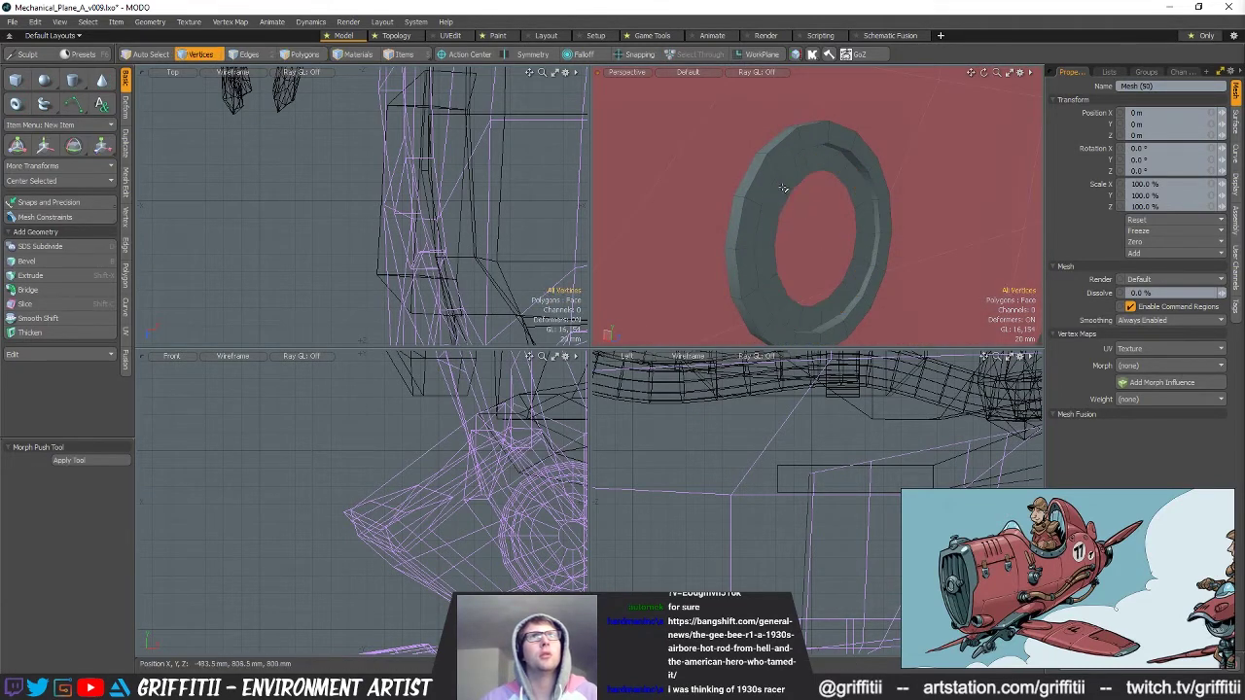
# Cap the copied loop's opening and extend its edge loop in depth to form a solid inner disc.
pyautogui.press('p')
pyautogui.doubleClick(782, 191)
pyautogui.hotkey('ctrl', '1')
pyautogui.click(910, 194)
pyautogui.click(829, 206)
pyautogui.moveTo(800, 237)
pyautogui.mouseDown()
pyautogui.moveTo(789, 236)
pyautogui.moveTo(838, 226)
pyautogui.moveTo(805, 241)
pyautogui.mouseUp()
pyautogui.press('space')
pyautogui.press('space')
pyautogui.doubleClick(800, 203)
pyautogui.press('w')
pyautogui.press('space')
pyautogui.click(952, 192)
# Select the whole inner disc and move its polygons into the same mesh as the outer ring.
pyautogui.keyDown('alt'); pyautogui.moveTo(951, 193); pyautogui.dragTo(825, 223); pyautogui.keyUp('alt')
pyautogui.scroll(5, 870, 217)
pyautogui.scroll(-5, 870, 217)
pyautogui.scroll(2, 825, 222)
pyautogui.press('2')
pyautogui.press('3')
pyautogui.click(860, 240)
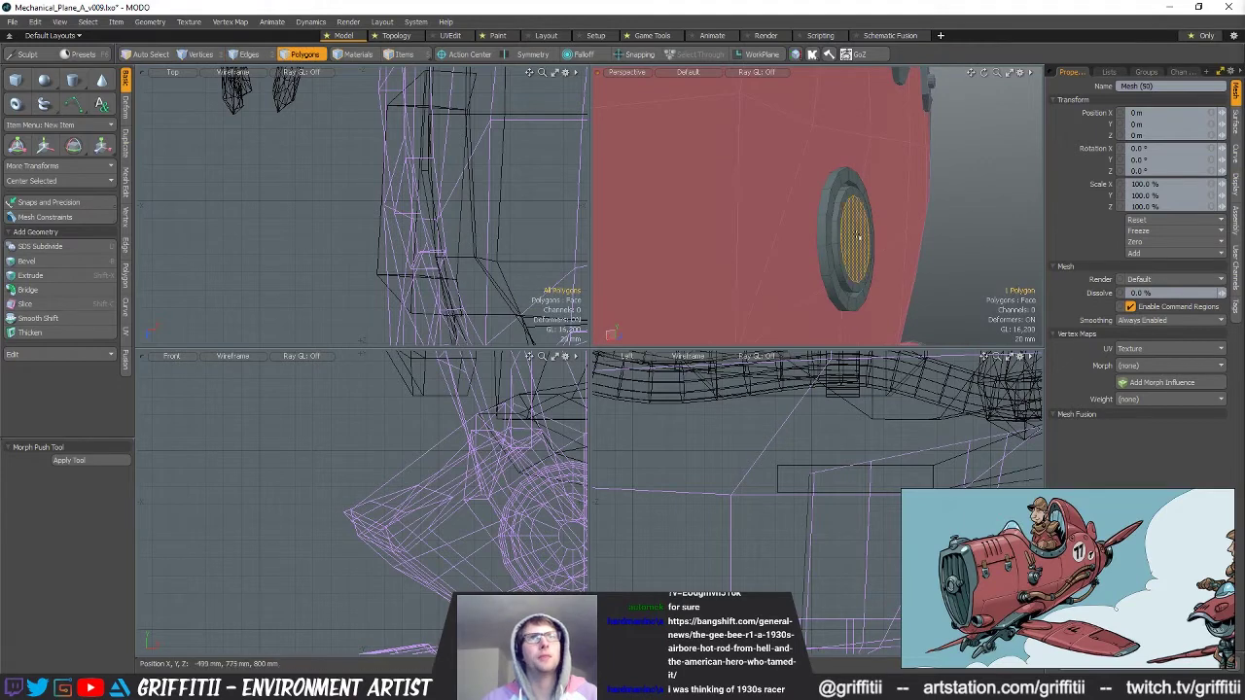
pyautogui.hotkey('shift', 'Up')
pyautogui.hotkey('shift', 'Up')
pyautogui.press('Delete')
pyautogui.press('5')
pyautogui.press('3')
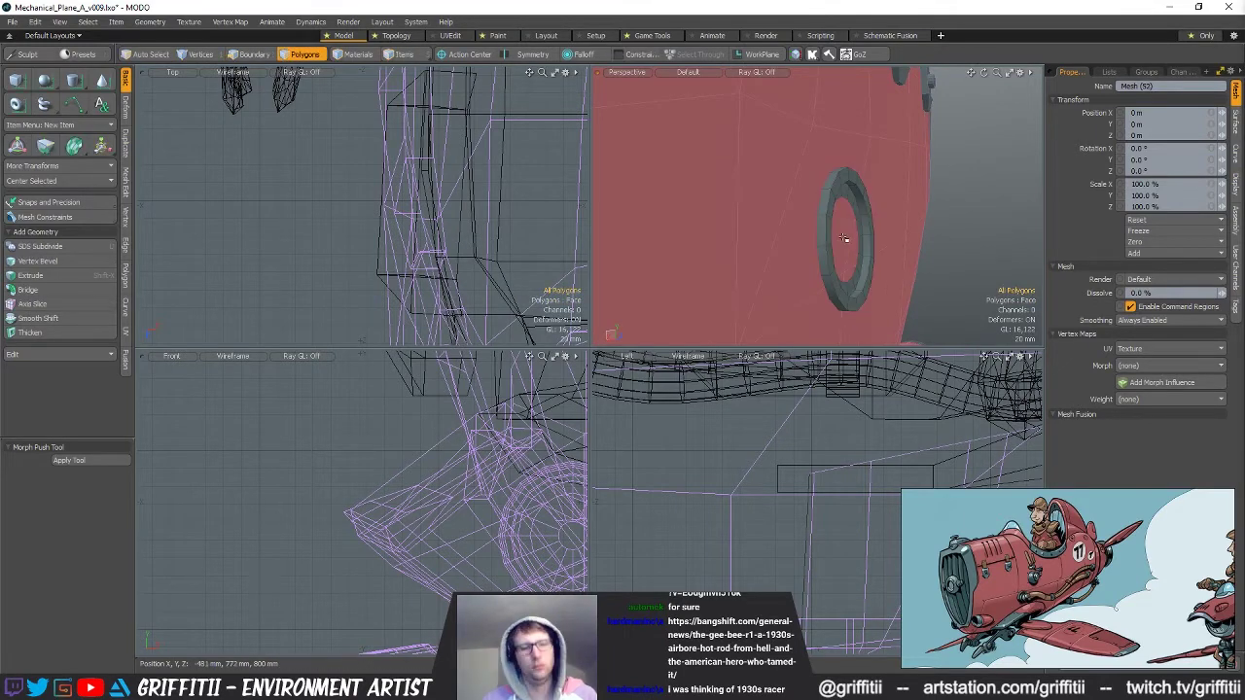
# Rotate the ring and inner disc about the Selection action centre to follow the fuselage's curved side.
pyautogui.press('2')
pyautogui.press('w')
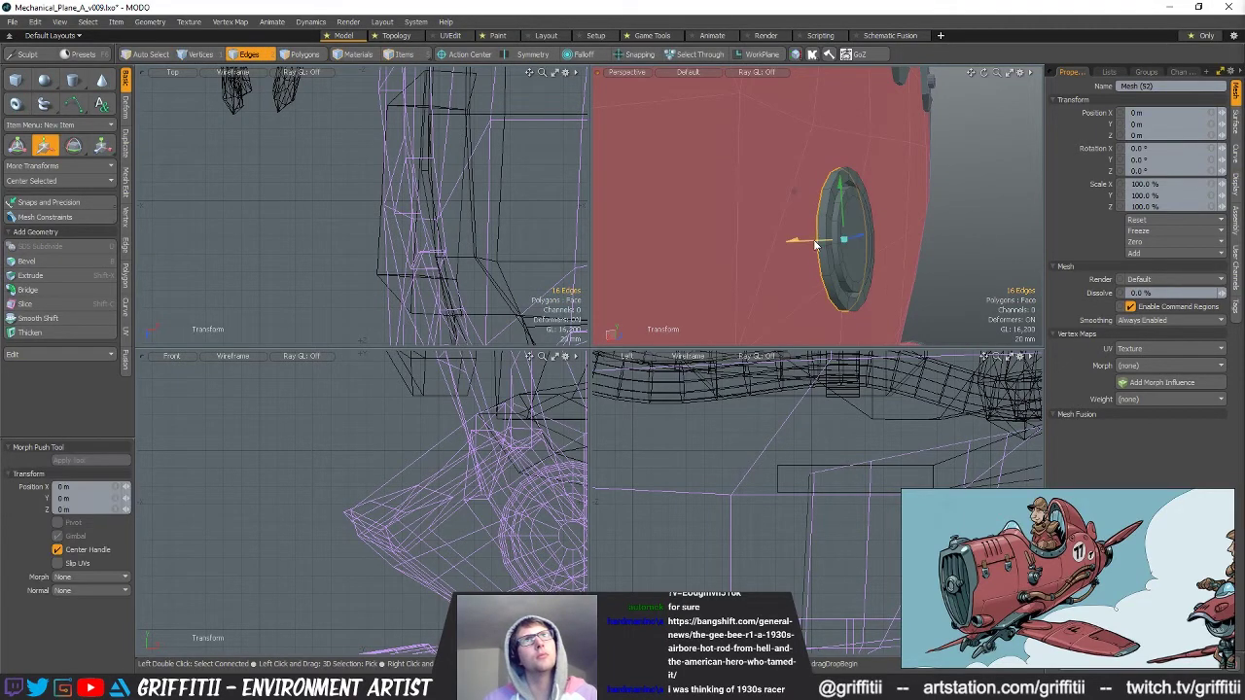
pyautogui.press('Escape')
pyautogui.keyDown('alt'); pyautogui.moveTo(842, 240); pyautogui.dragTo(770, 240); pyautogui.keyUp('alt')
pyautogui.press('w')
pyautogui.hotkey('alt', 'a')
pyautogui.keyDown('alt'); pyautogui.moveTo(915, 243); pyautogui.dragTo(820, 254); pyautogui.keyUp('alt')
pyautogui.press('e')
pyautogui.moveTo(830, 212); pyautogui.dragTo(846, 263)
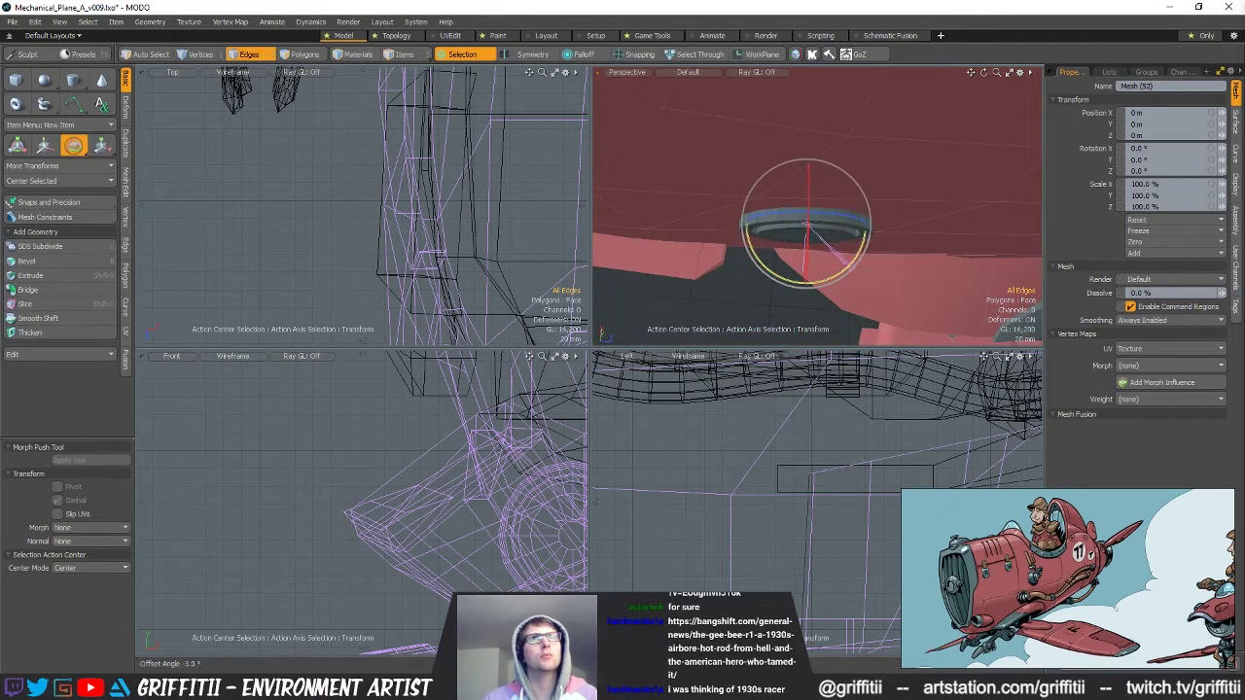
pyautogui.moveTo(850, 265); pyautogui.dragTo(858, 154)
pyautogui.moveTo(835, 295); pyautogui.dragTo(677, 185)
# Fine-tune the round plate's placement and angle against the fuselage's side.
pyautogui.scroll(-4, 829, 233)
pyautogui.press('q')
pyautogui.scroll(-4, 847, 214)
pyautogui.scroll(3, 901, 191)
pyautogui.scroll(3, 890, 205)
pyautogui.press('w')
pyautogui.keyDown('ctrl'); pyautogui.keyDown('alt'); pyautogui.moveTo(677, 185); pyautogui.dragTo(846, 194); pyautogui.keyUp('alt'); pyautogui.keyUp('ctrl')
pyautogui.press('2')
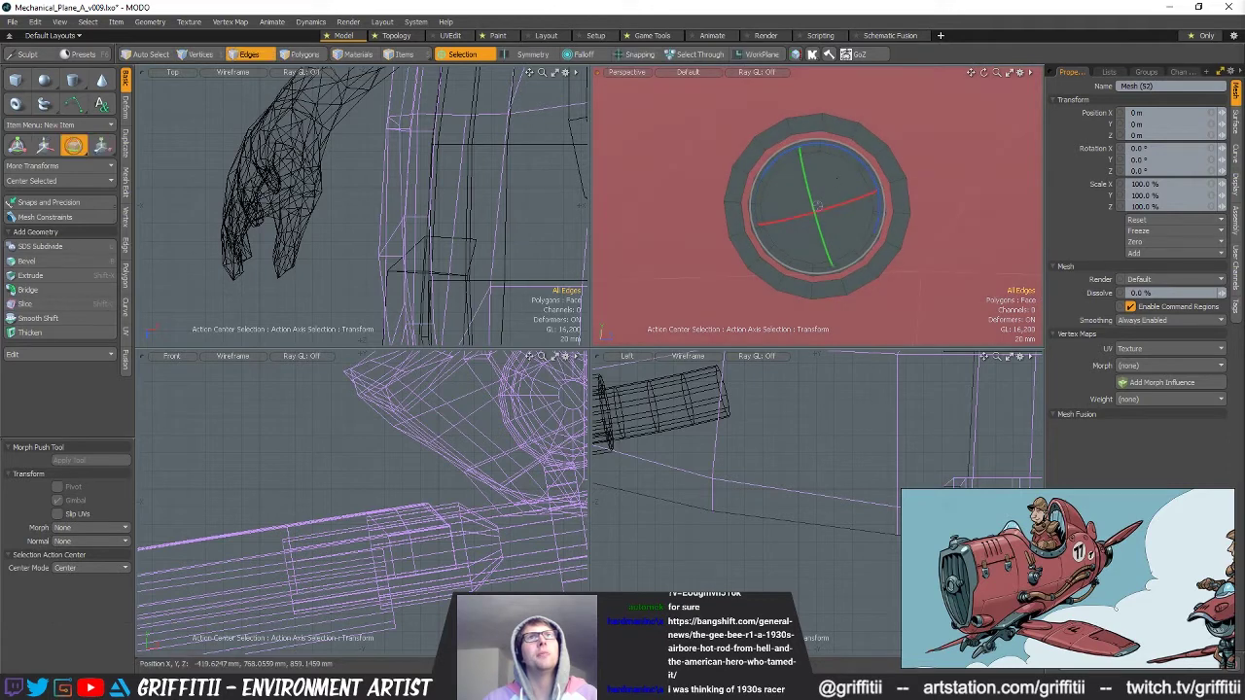
pyautogui.moveTo(835, 178)
pyautogui.keyDown('alt'); pyautogui.mouseDown()
pyautogui.moveTo(919, 229)
pyautogui.moveTo(840, 175)
pyautogui.mouseUp(); pyautogui.keyUp('alt')
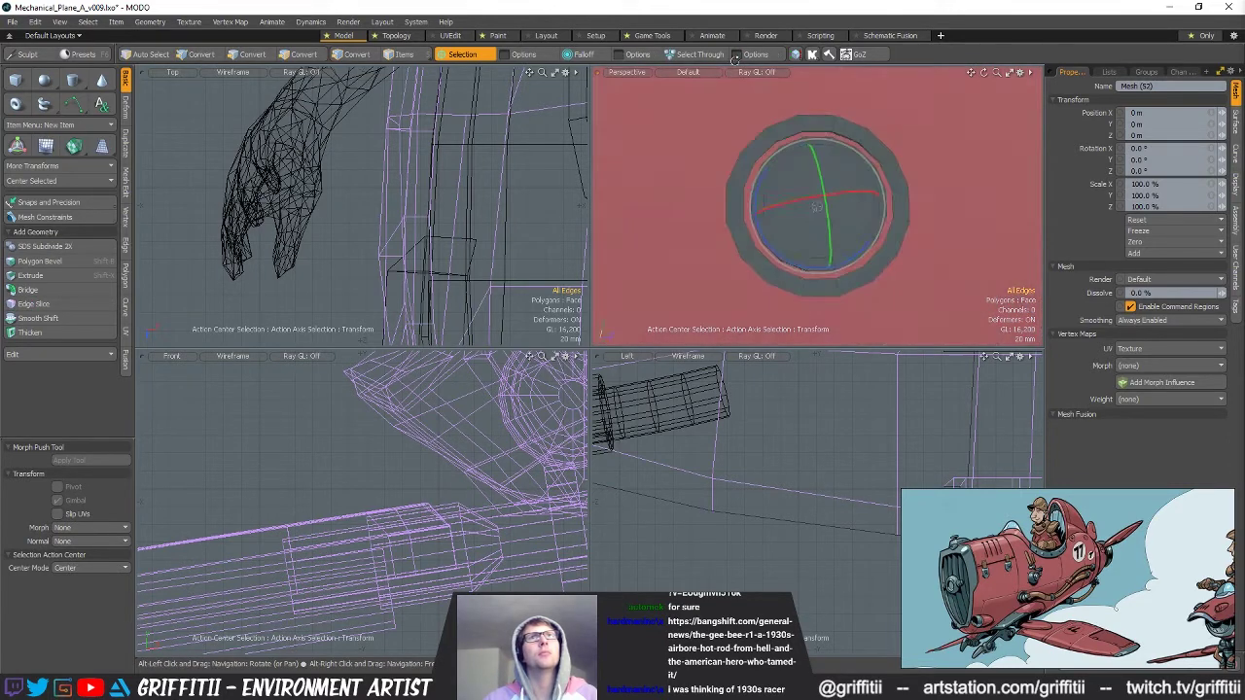
pyautogui.scroll(-3, 839, 177)
pyautogui.keyDown('alt'); pyautogui.moveTo(854, 245); pyautogui.dragTo(1013, 261); pyautogui.keyUp('alt')
pyautogui.scroll(-4, 1014, 261)
pyautogui.press('space')
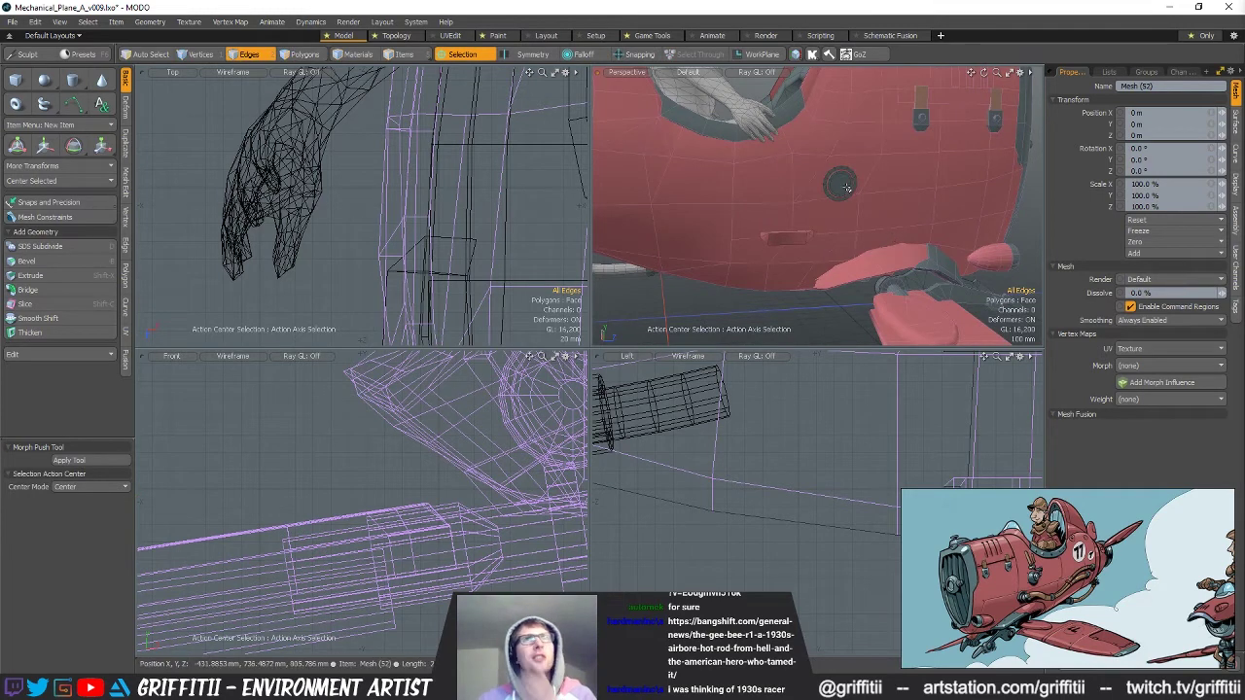
# Extrude the inner disc's central face inward to create a deep round opening.
pyautogui.hotkey('shift', 'a')
pyautogui.keyDown('alt'); pyautogui.moveTo(881, 207); pyautogui.dragTo(784, 256); pyautogui.keyUp('alt')
pyautogui.hotkey('ctrl', '1')
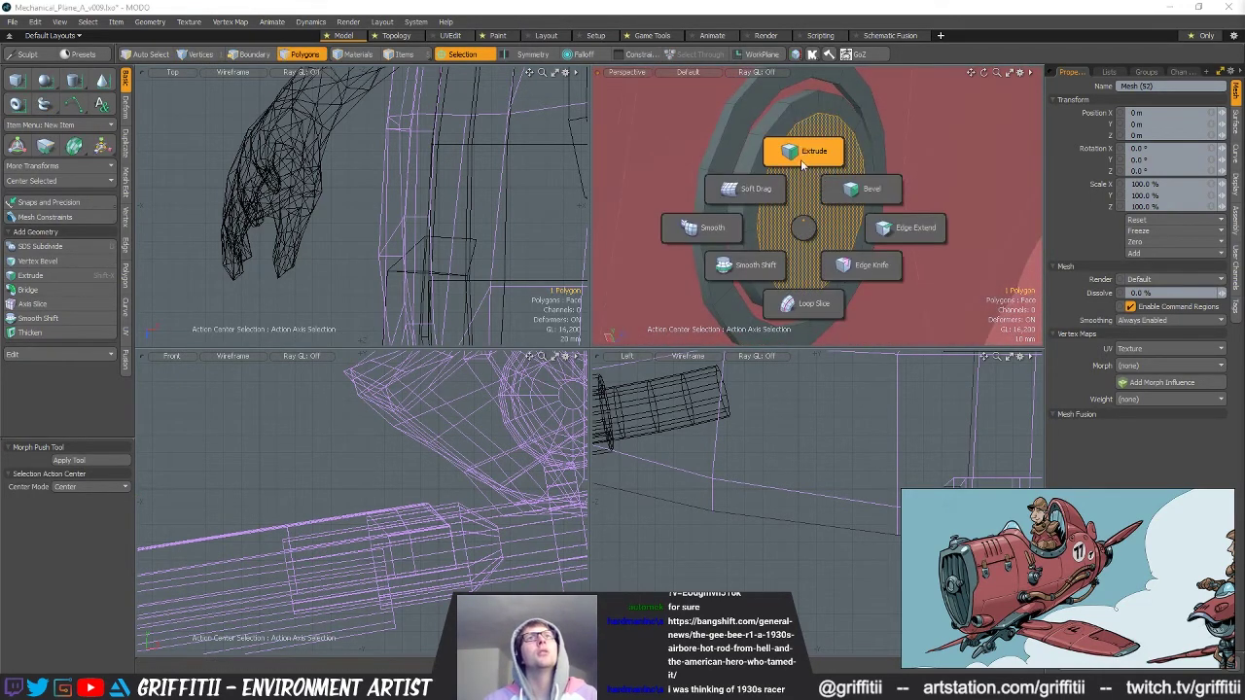
pyautogui.click(805, 157)
pyautogui.moveTo(864, 217)
pyautogui.mouseDown()
pyautogui.moveTo(818, 207)
pyautogui.moveTo(866, 229)
pyautogui.mouseUp()
pyautogui.press('q')
pyautogui.keyDown('alt'); pyautogui.moveTo(725, 210); pyautogui.dragTo(839, 183); pyautogui.keyUp('alt')
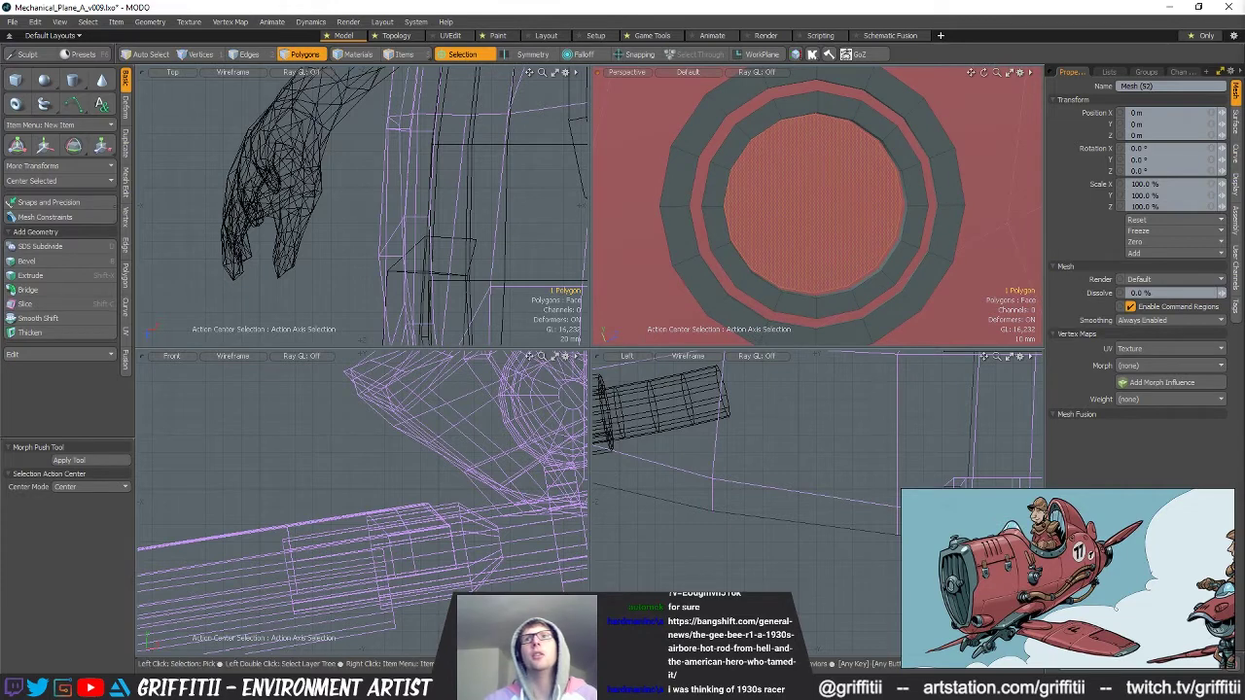
# Add a unit cube, scale it down uniformly and move it to the round opening on the fuselage's side.
pyautogui.click(457, 185)
pyautogui.keyDown('shift'); pyautogui.click(16, 81); pyautogui.keyUp('shift')
pyautogui.scroll(-7, 343, 222)
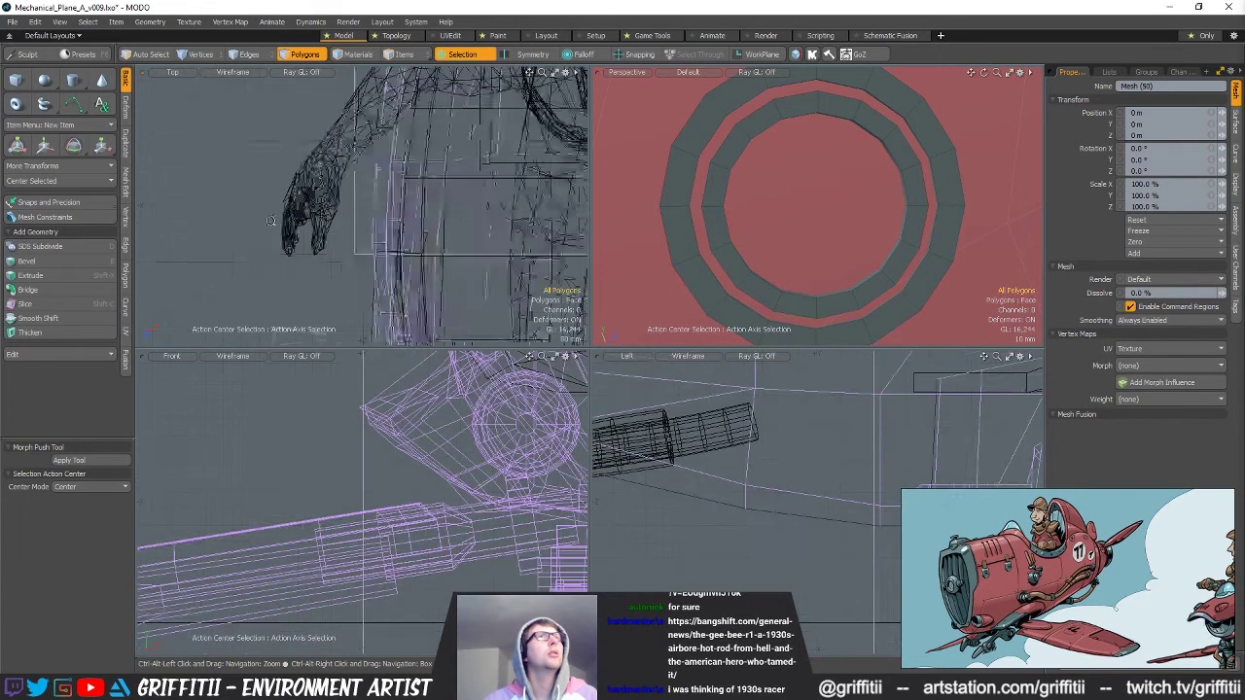
pyautogui.doubleClick(402, 235)
pyautogui.scroll(-4, 467, 240)
pyautogui.press('r')
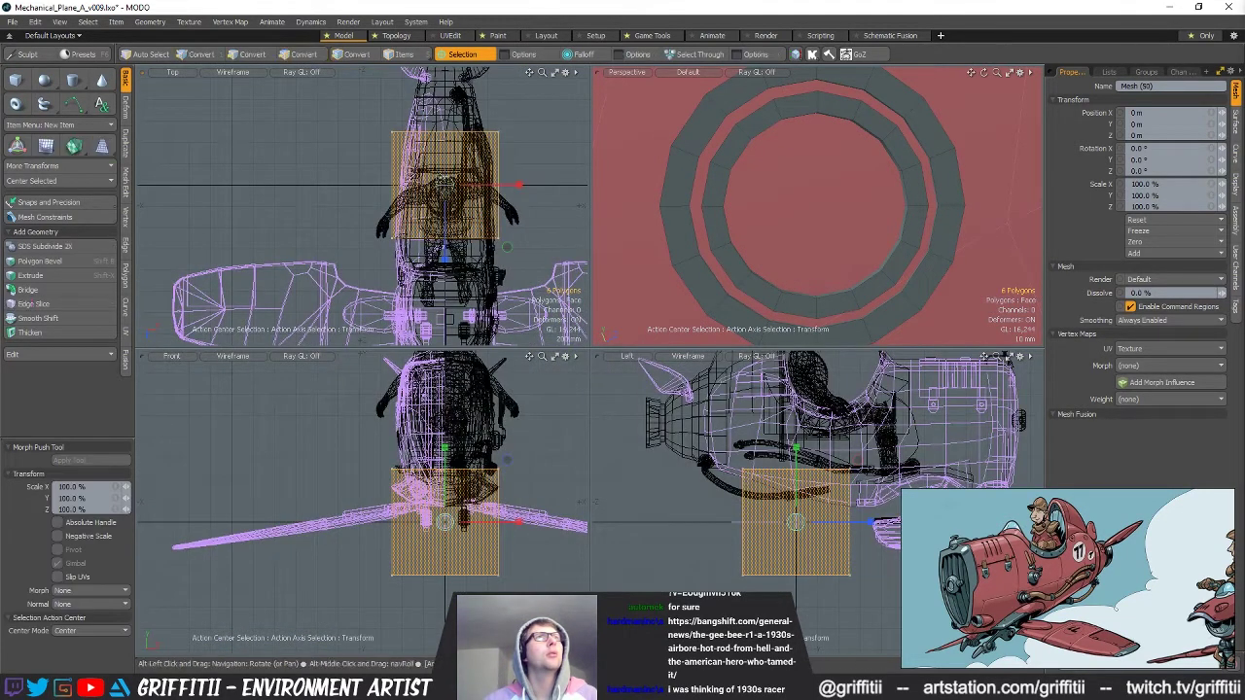
pyautogui.hotkey('alt', 'a')
pyautogui.moveTo(444, 185); pyautogui.dragTo(369, 185)
pyautogui.press('w')
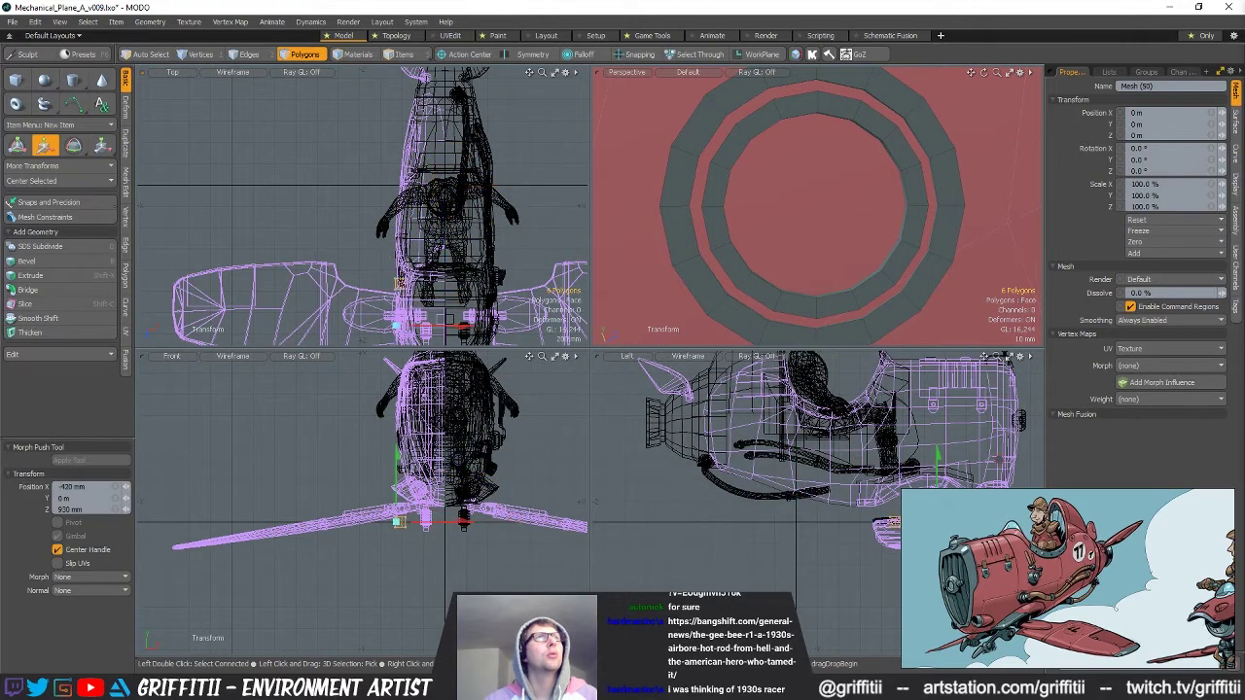
pyautogui.moveTo(443, 402); pyautogui.dragTo(442, 366)
# Scale the cube into a narrow slat and assign it the ring's dark grey material.
pyautogui.hotkey('shift', 'a')
pyautogui.scroll(-4, 880, 277)
pyautogui.keyDown('alt'); pyautogui.moveTo(885, 268); pyautogui.dragTo(851, 250); pyautogui.keyUp('alt')
pyautogui.press('r')
pyautogui.press('m')
pyautogui.click(717, 213)
pyautogui.click(719, 203)
pyautogui.click(775, 212)
# Rotate the slat to lie diagonally across the round opening.
pyautogui.keyDown('alt'); pyautogui.moveTo(900, 230); pyautogui.dragTo(862, 190); pyautogui.keyUp('alt')
pyautogui.press('w')
pyautogui.keyDown('alt'); pyautogui.moveTo(862, 189); pyautogui.dragTo(846, 183); pyautogui.keyUp('alt')
pyautogui.press('e')
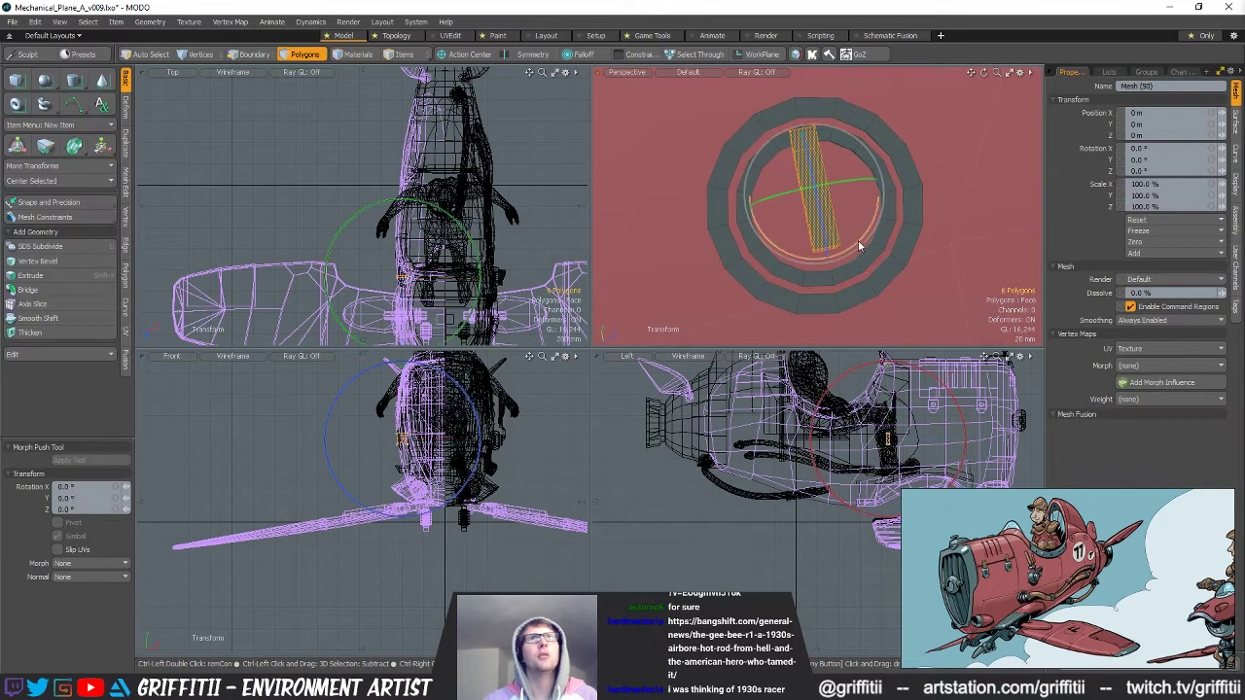
pyautogui.moveTo(859, 243); pyautogui.dragTo(874, 170)
pyautogui.click(5, 6)
pyautogui.click(42, 65)
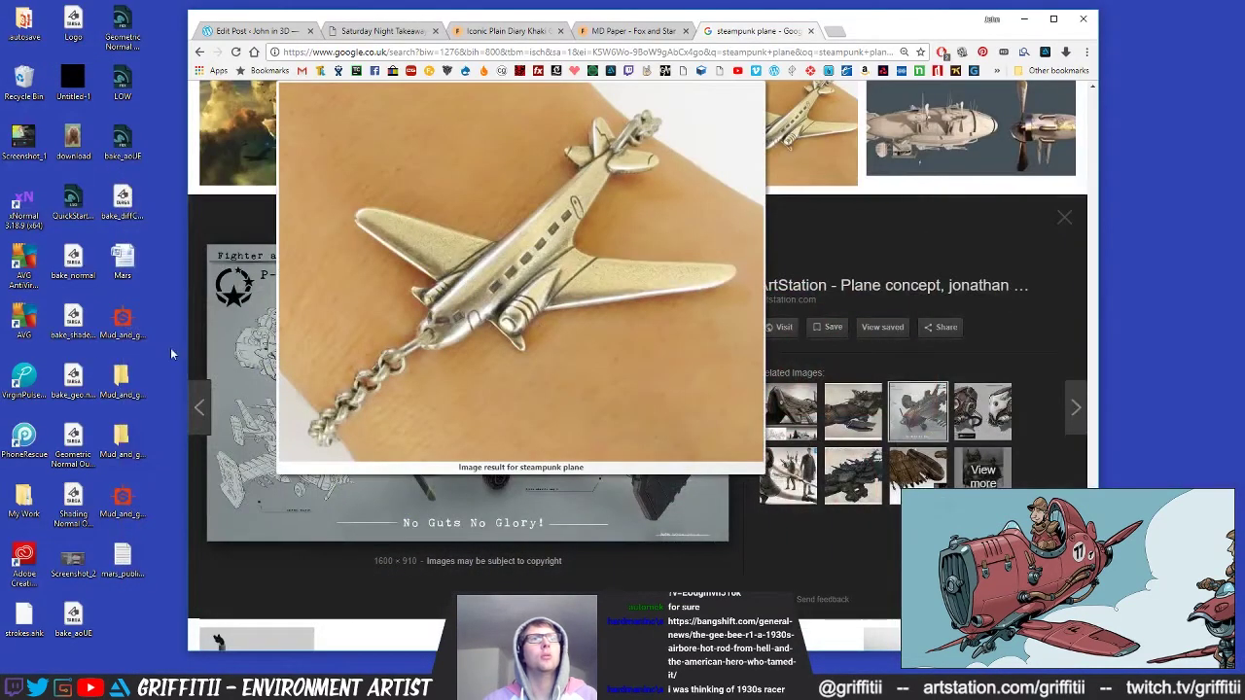
pyautogui.hotkey('alt', 'Tab')
# Move the slat within the opening and tilt it with the Local action centre to match the ring's angle.
pyautogui.keyDown('alt'); pyautogui.keyDown('shift'); pyautogui.moveTo(810, 251); pyautogui.dragTo(778, 234); pyautogui.keyUp('shift'); pyautogui.keyUp('alt')
pyautogui.press('w')
pyautogui.moveTo(811, 149); pyautogui.dragTo(818, 172)
pyautogui.keyDown('alt'); pyautogui.moveTo(817, 172); pyautogui.dragTo(899, 200); pyautogui.keyUp('alt')
pyautogui.hotkey('alt', 'a')
pyautogui.press('e')
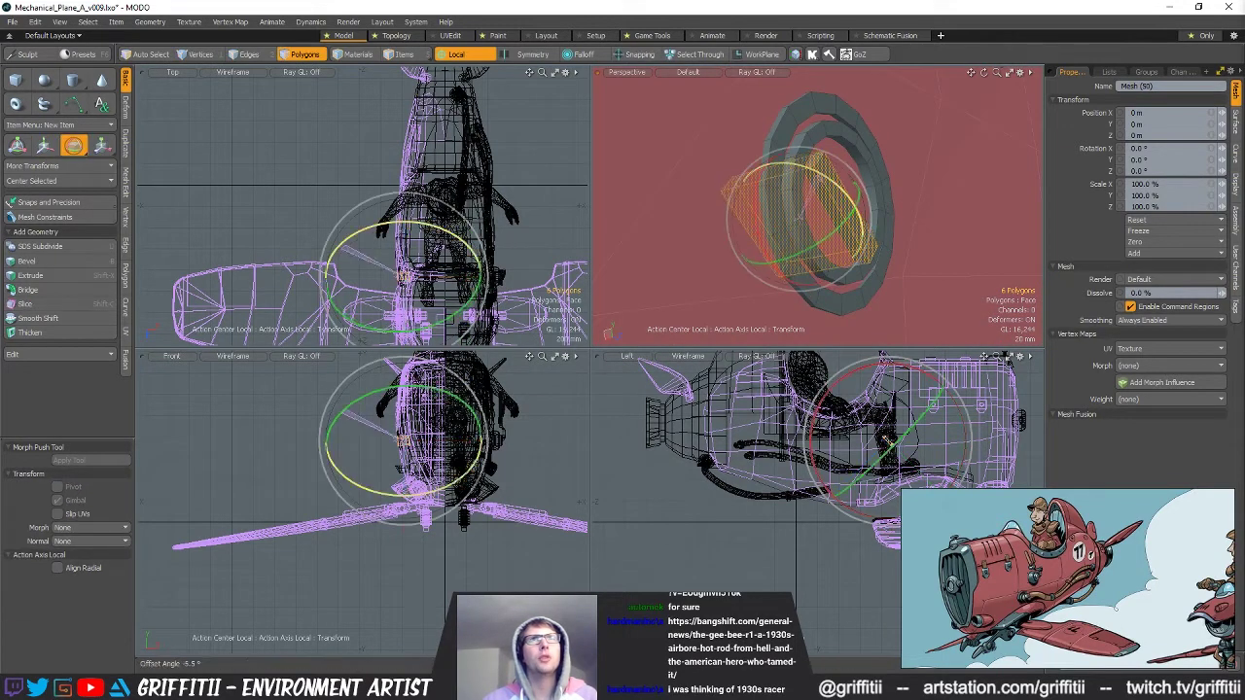
pyautogui.press('w')
pyautogui.keyDown('alt'); pyautogui.moveTo(762, 222); pyautogui.dragTo(856, 144); pyautogui.keyUp('alt')
pyautogui.moveTo(856, 144); pyautogui.dragTo(848, 203)
pyautogui.press('r')
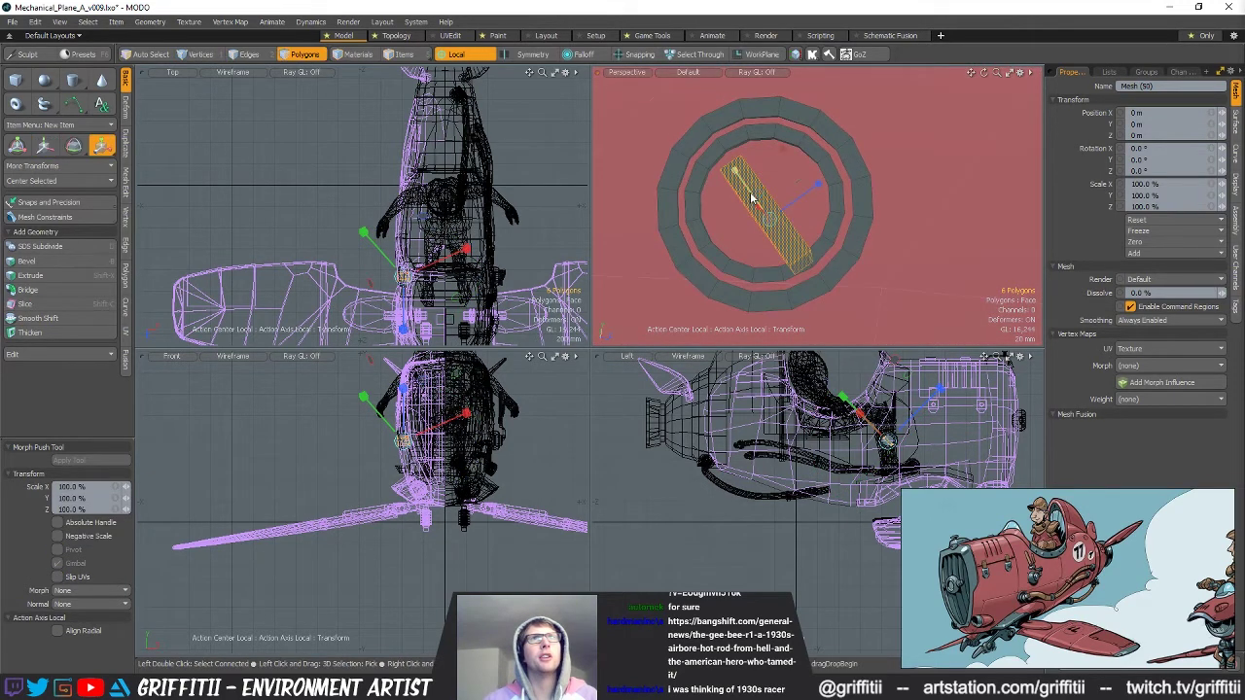
# Stretch the slat across the round opening by moving its lower and upper end vertices out to the inner ring.
pyautogui.keyDown('alt'); pyautogui.keyDown('shift'); pyautogui.moveTo(856, 438); pyautogui.dragTo(836, 490); pyautogui.keyUp('shift'); pyautogui.keyUp('alt')
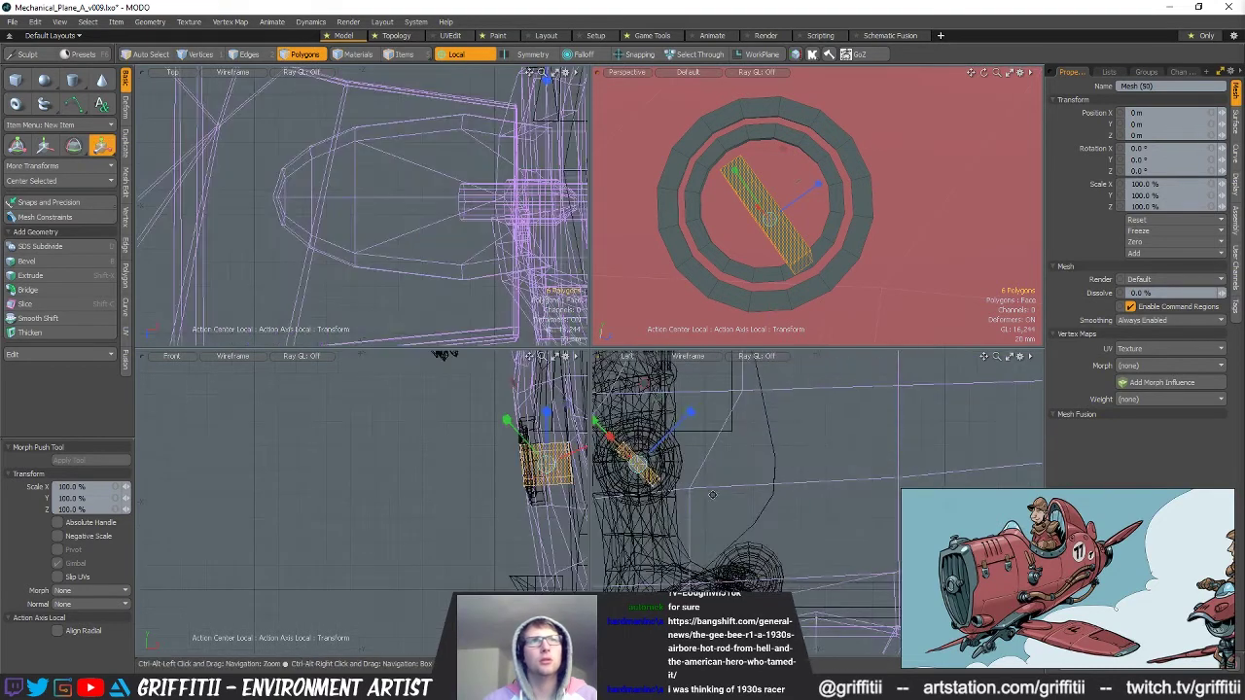
pyautogui.press('1')
pyautogui.keyDown('alt'); pyautogui.keyDown('shift'); pyautogui.moveTo(651, 480); pyautogui.dragTo(725, 494); pyautogui.keyUp('shift'); pyautogui.keyUp('alt')
pyautogui.keyDown('shift'); pyautogui.click(727, 486); pyautogui.keyUp('shift')
pyautogui.press('w')
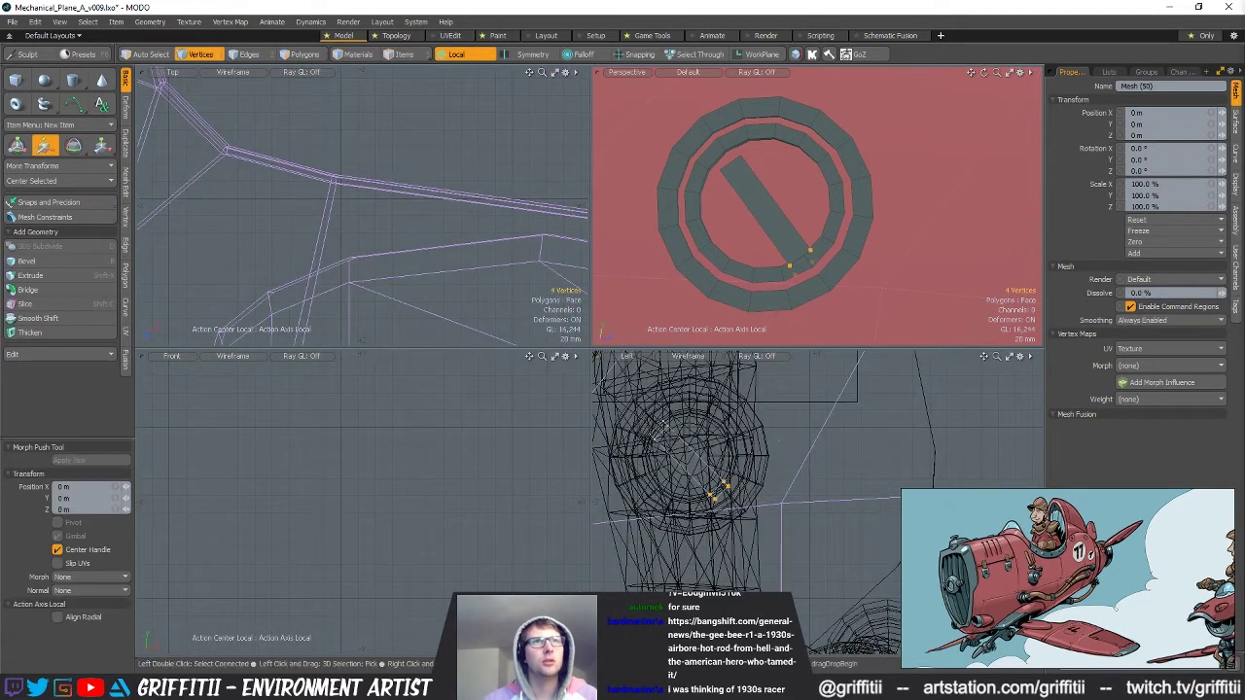
pyautogui.press('q')
pyautogui.moveTo(642, 418); pyautogui.dragTo(681, 448, button='right')
pyautogui.press('w')
pyautogui.moveTo(610, 384); pyautogui.dragTo(597, 373)
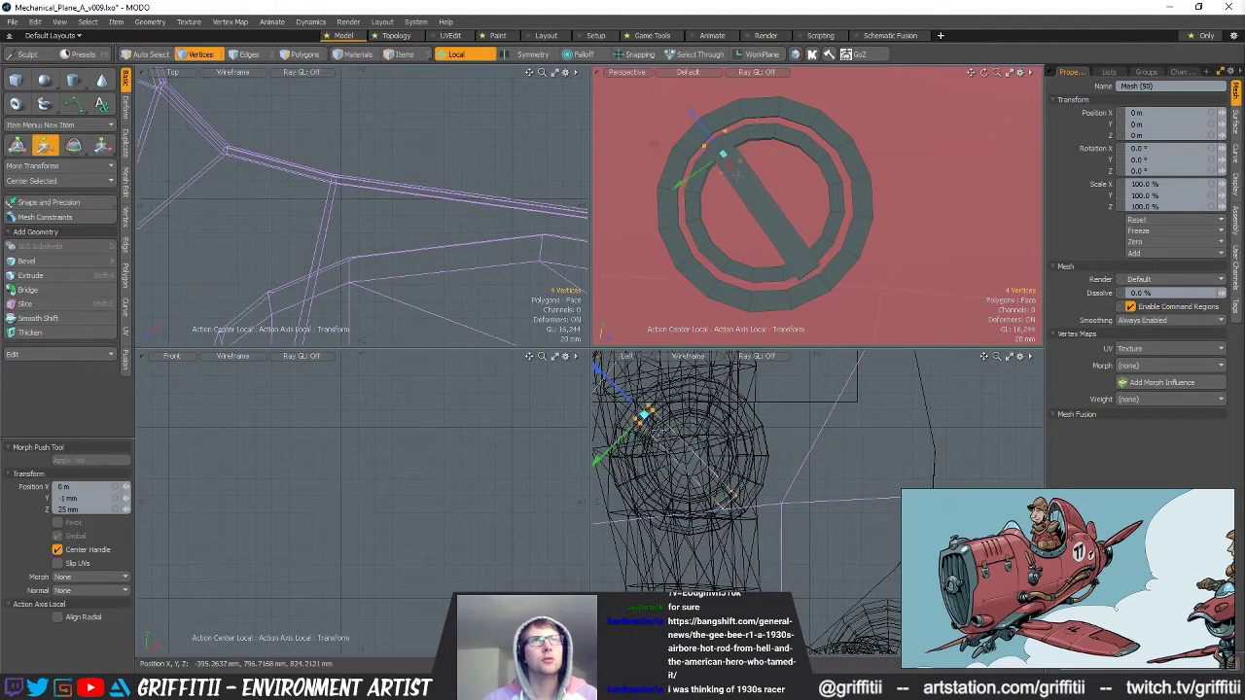
# Nudge the vertices at both slat ends so they meet the inner ring evenly.
pyautogui.press('q')
pyautogui.moveTo(790, 459); pyautogui.dragTo(783, 449, button='right')
pyautogui.press('w')
pyautogui.moveTo(816, 502); pyautogui.dragTo(809, 498)
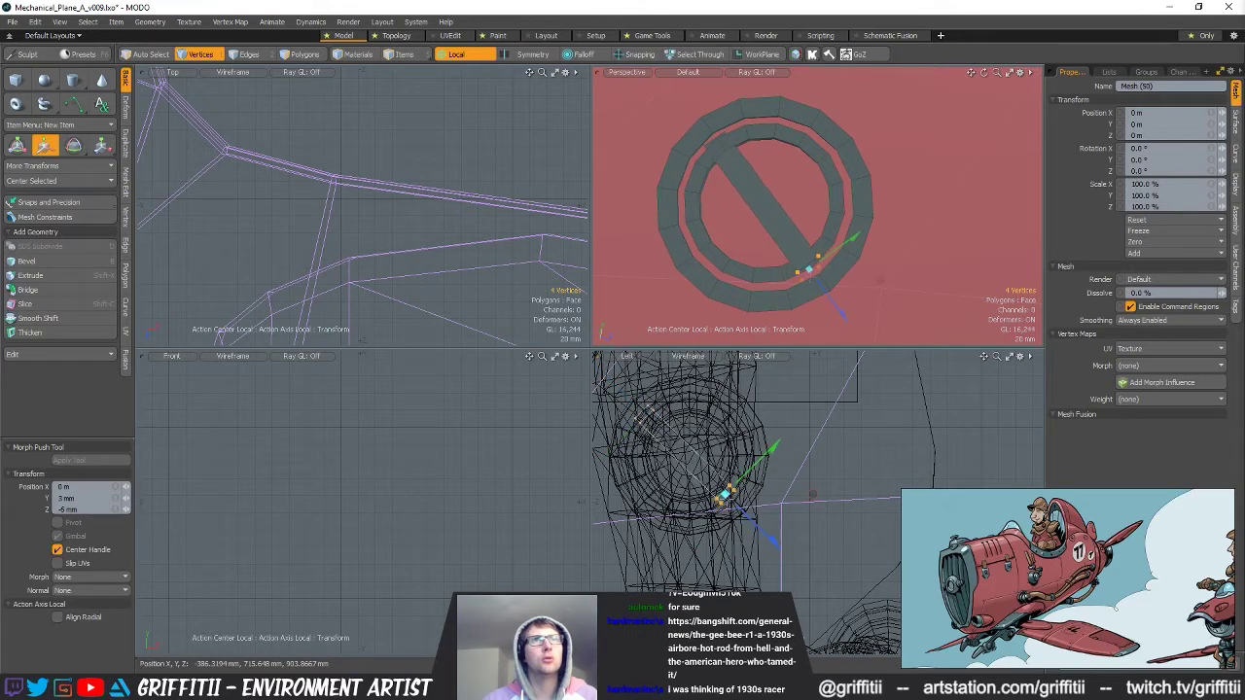
pyautogui.click(644, 419)
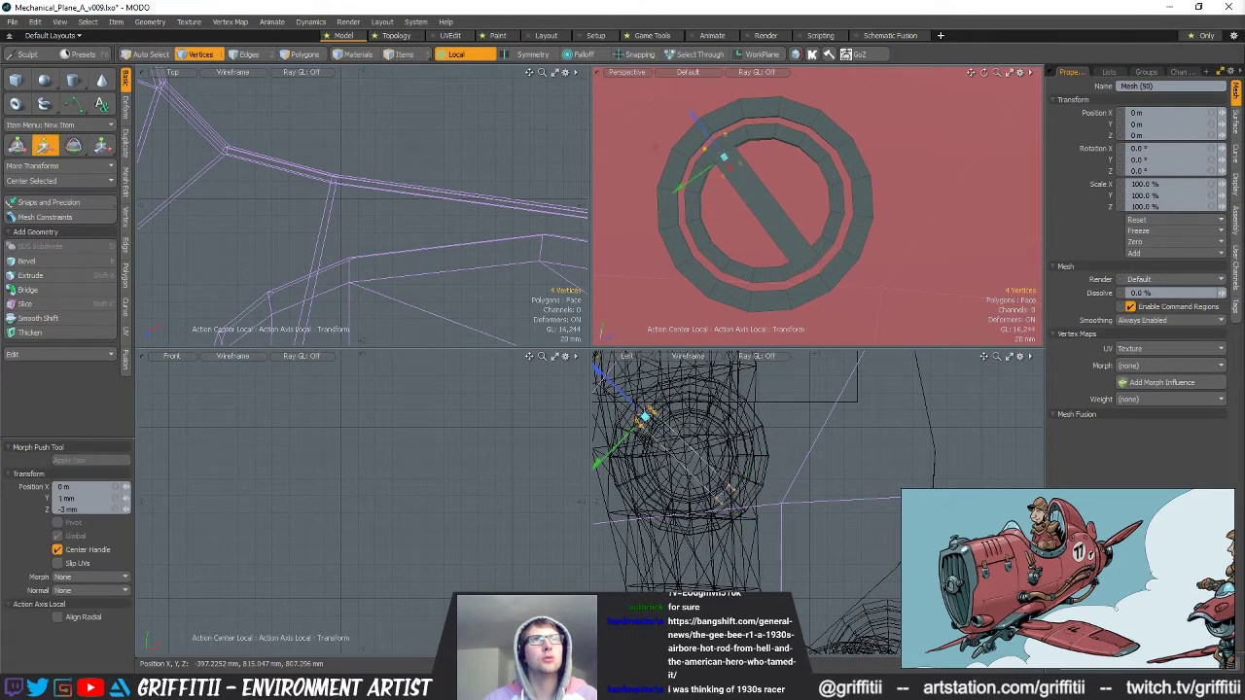
pyautogui.press('q')
# Cut the whole slat out of its mesh and paste it into the vent ring's mesh.
pyautogui.keyDown('alt'); pyautogui.moveTo(869, 126); pyautogui.dragTo(936, 206); pyautogui.keyUp('alt')
pyautogui.keyDown('ctrl'); pyautogui.keyDown('alt'); pyautogui.moveTo(936, 206); pyautogui.dragTo(902, 211); pyautogui.keyUp('alt'); pyautogui.keyUp('ctrl')
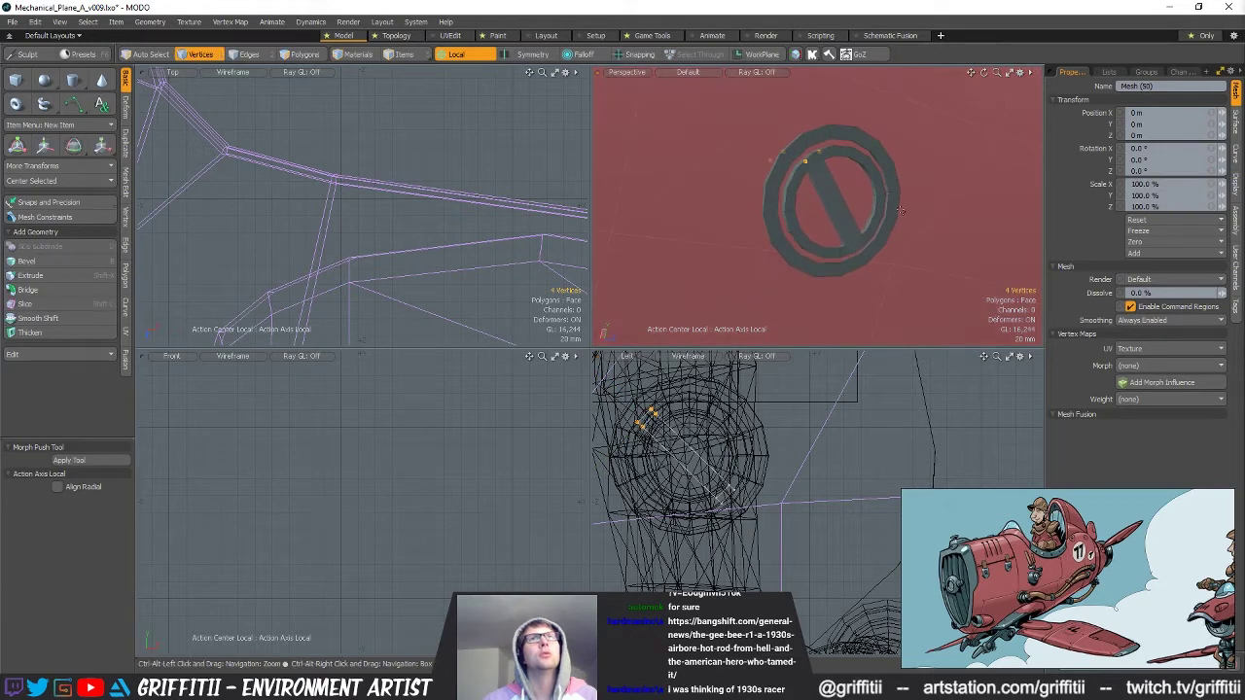
pyautogui.press('1')
pyautogui.press('3')
pyautogui.doubleClick(834, 202)
pyautogui.press('Delete')
pyautogui.press('5')
pyautogui.hotkey('ctrl', 'z')
pyautogui.hotkey('ctrl', 'z')
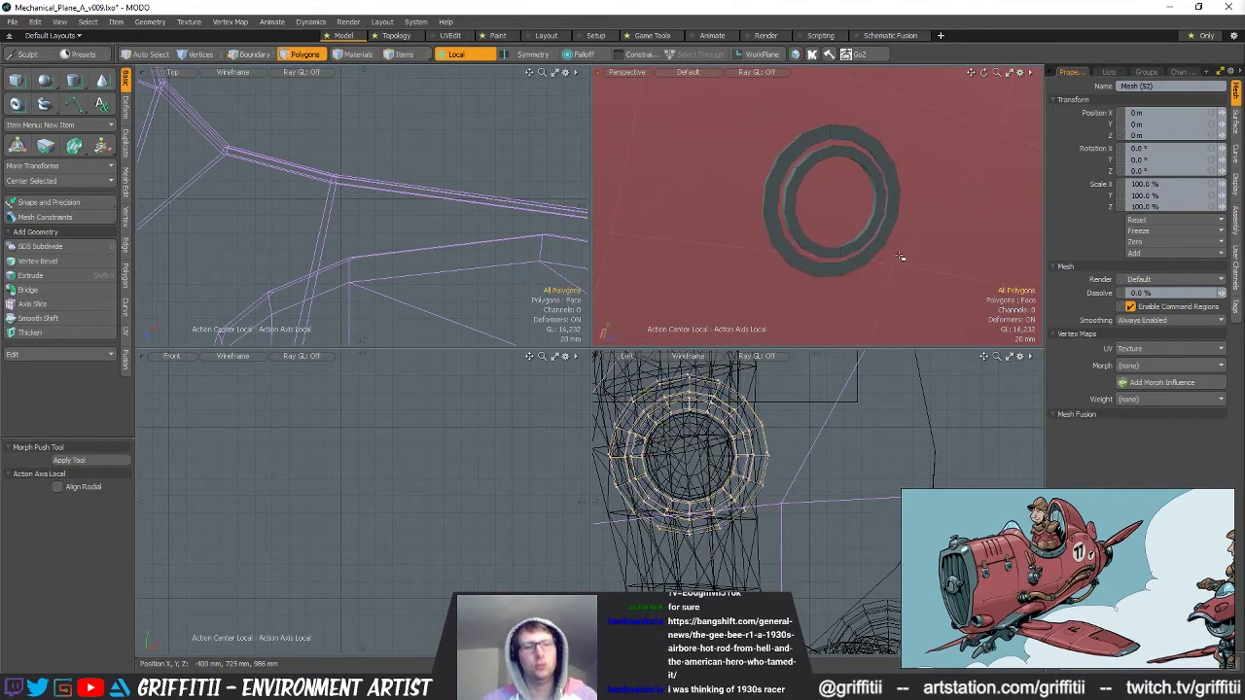
# Adjust the depth of the round disc inside the vent ring relative to the slat.
pyautogui.press('w')
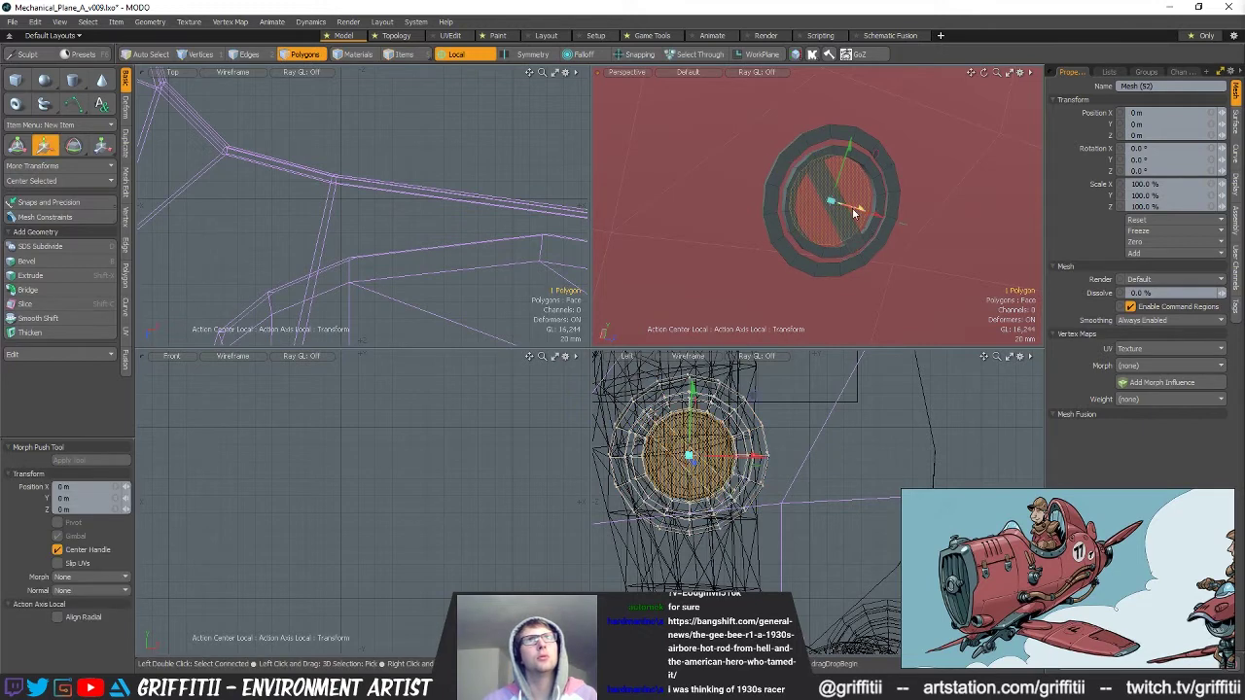
pyautogui.press('q')
pyautogui.click(836, 258)
pyautogui.keyDown('alt'); pyautogui.moveTo(837, 259); pyautogui.dragTo(848, 291); pyautogui.keyUp('alt')
pyautogui.click(864, 231)
pyautogui.keyDown('alt'); pyautogui.moveTo(860, 231); pyautogui.dragTo(903, 162); pyautogui.keyUp('alt')
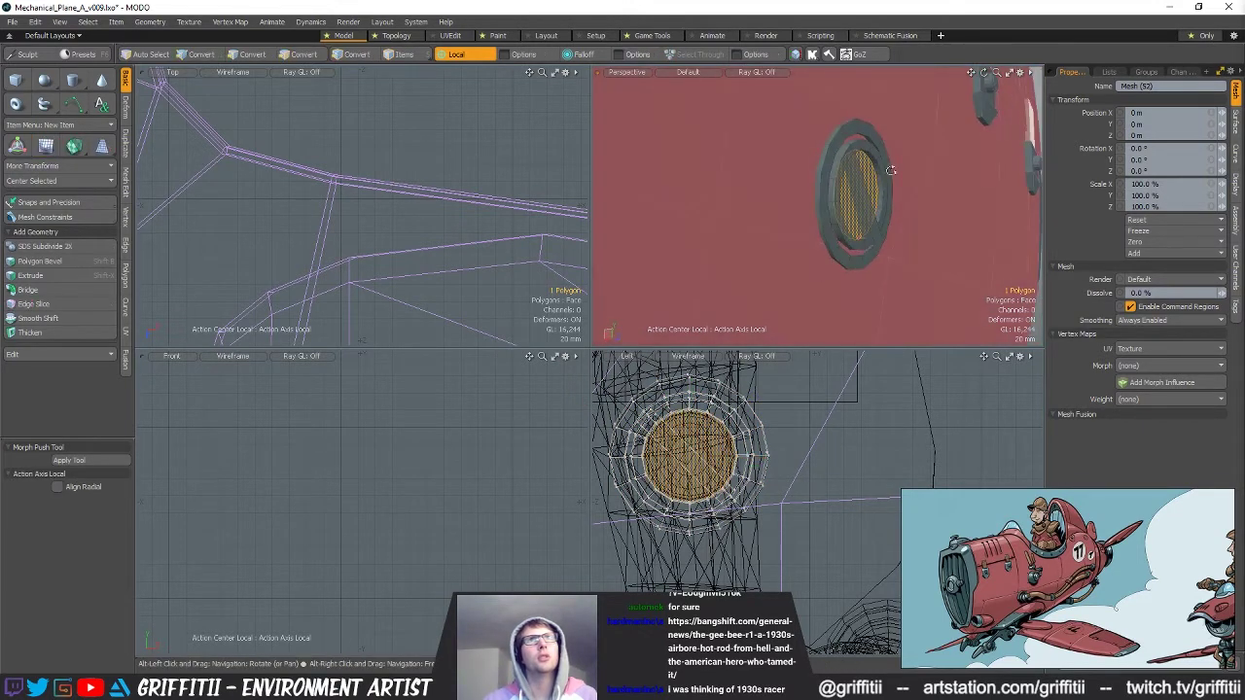
pyautogui.scroll(3, 872, 198)
pyautogui.press('w')
pyautogui.press('q')
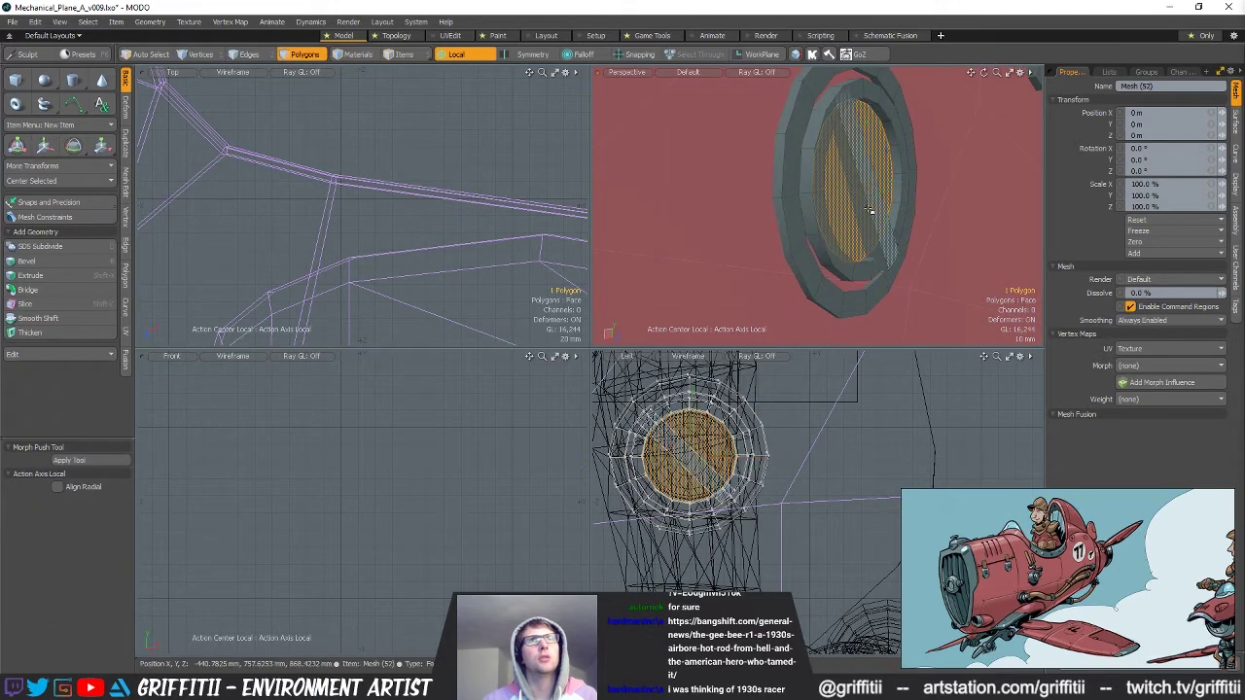
# Rotate the slat slightly and shift it about -5 mm along its local Y axis to align it with the ring.
pyautogui.doubleClick(877, 208)
pyautogui.press('e')
pyautogui.keyDown('alt'); pyautogui.moveTo(906, 217); pyautogui.dragTo(883, 203); pyautogui.keyUp('alt')
pyautogui.moveTo(843, 155); pyautogui.dragTo(839, 83)
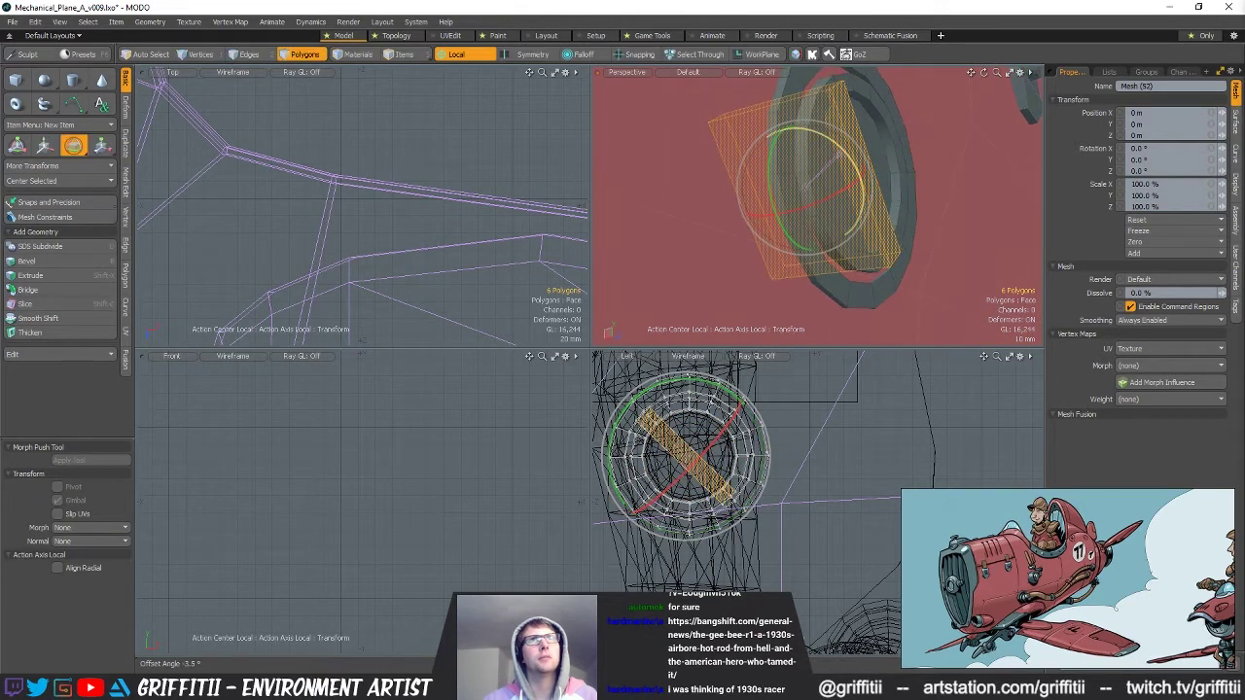
pyautogui.press('w')
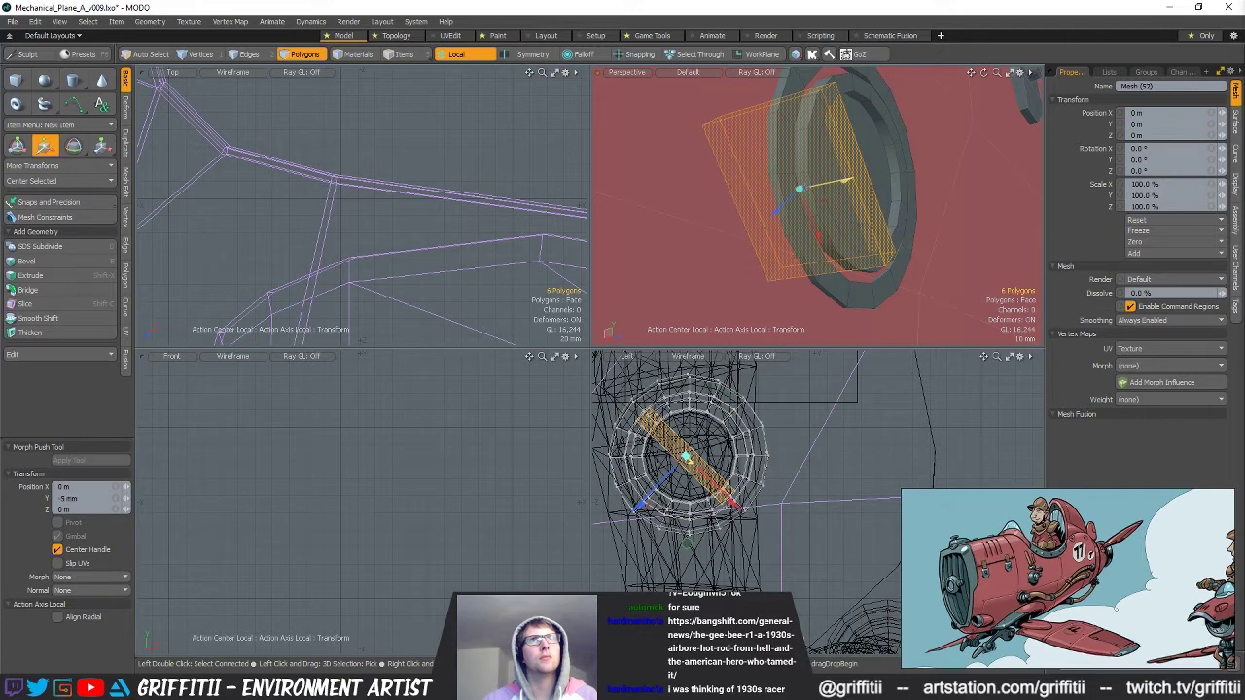
pyautogui.press('e')
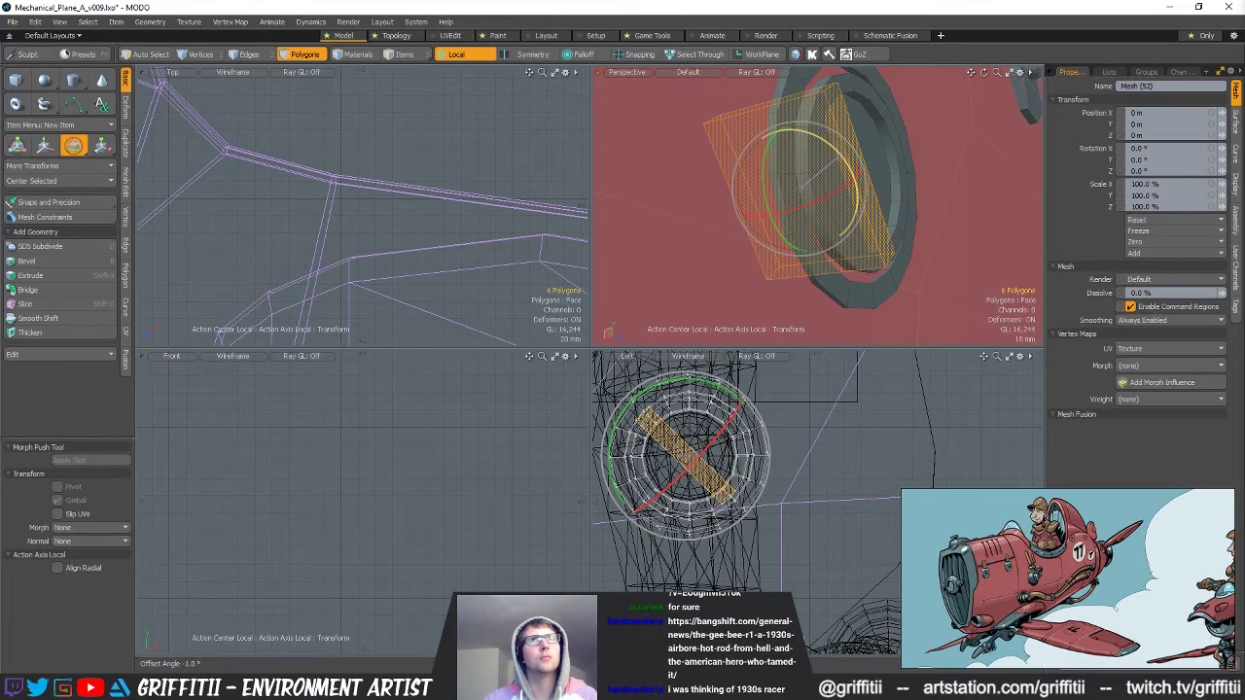
pyautogui.press('r')
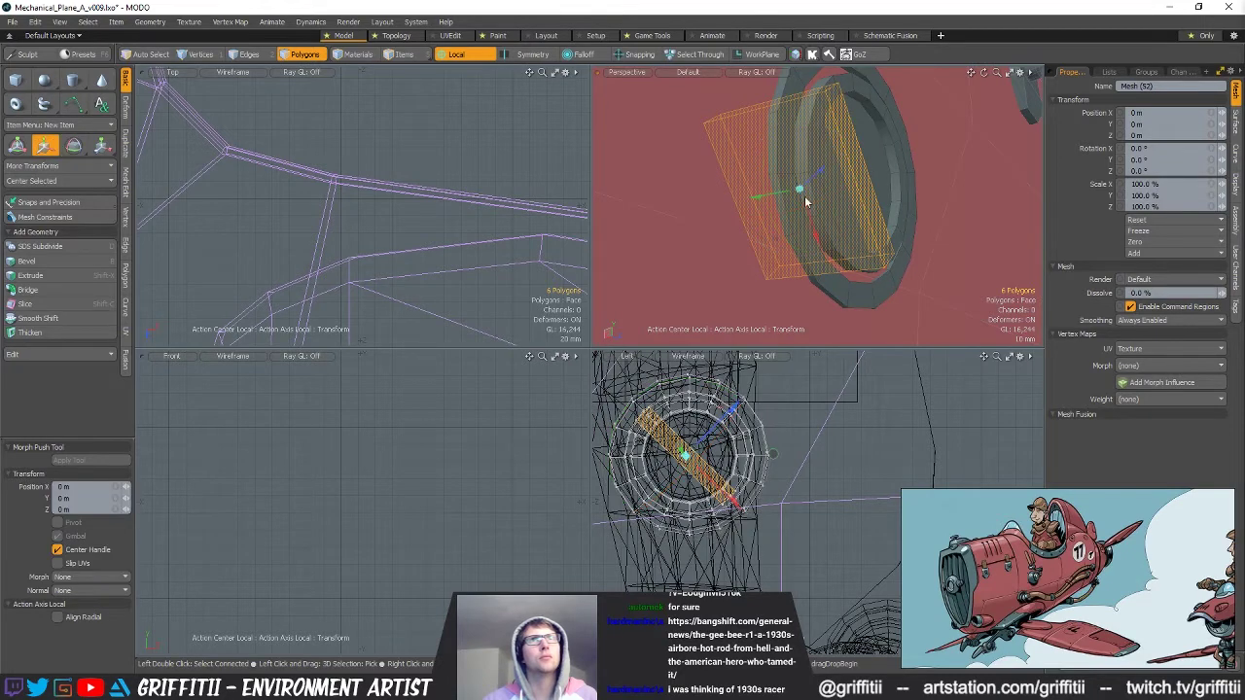
# Delete the slat's hidden end face inside the fuselage.
pyautogui.press('Escape')
pyautogui.press('Escape')
pyautogui.keyDown('alt'); pyautogui.moveTo(895, 220); pyautogui.dragTo(757, 200); pyautogui.keyUp('alt')
pyautogui.scroll(-3, 859, 225)
pyautogui.scroll(2, 765, 209)
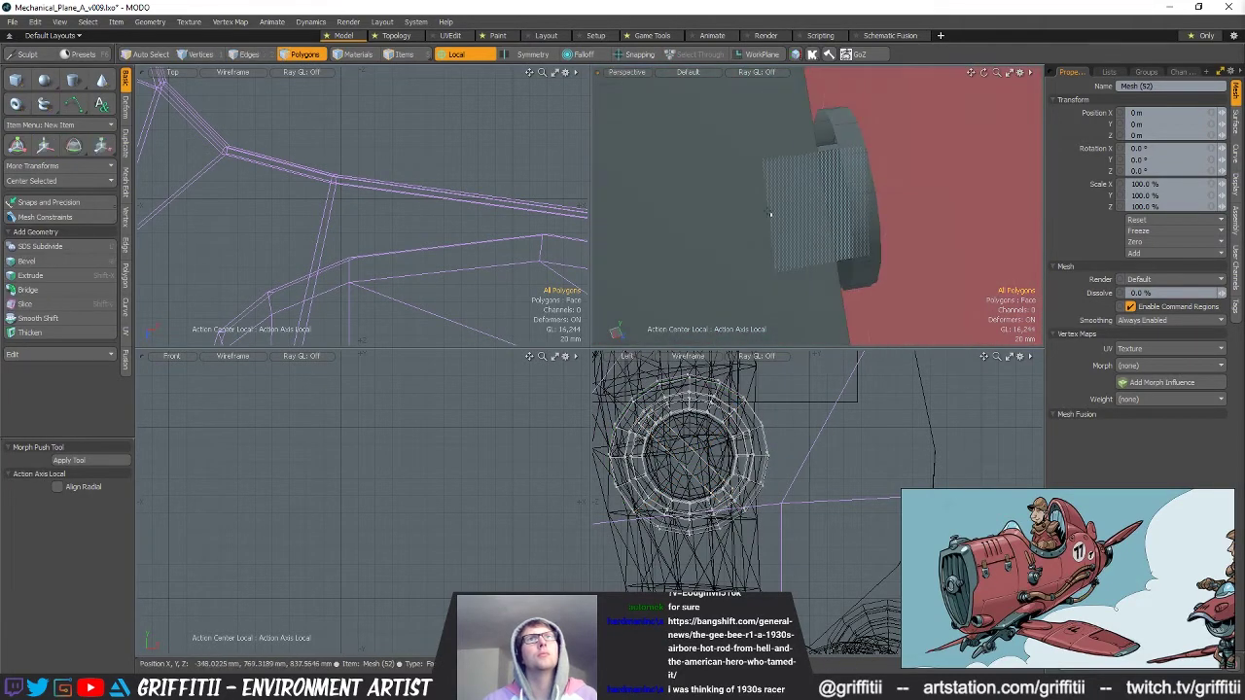
pyautogui.click(766, 216)
pyautogui.keyDown('alt'); pyautogui.moveTo(839, 230); pyautogui.dragTo(832, 212); pyautogui.keyUp('alt')
pyautogui.press('w')
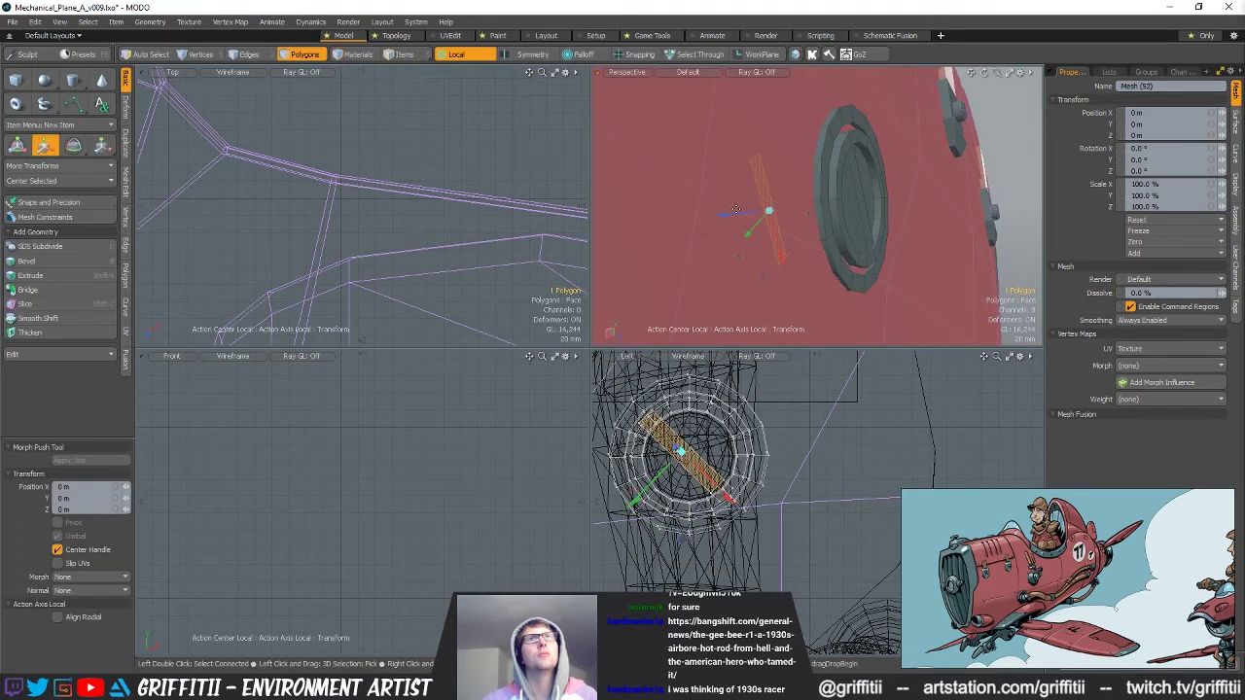
pyautogui.press('Delete')
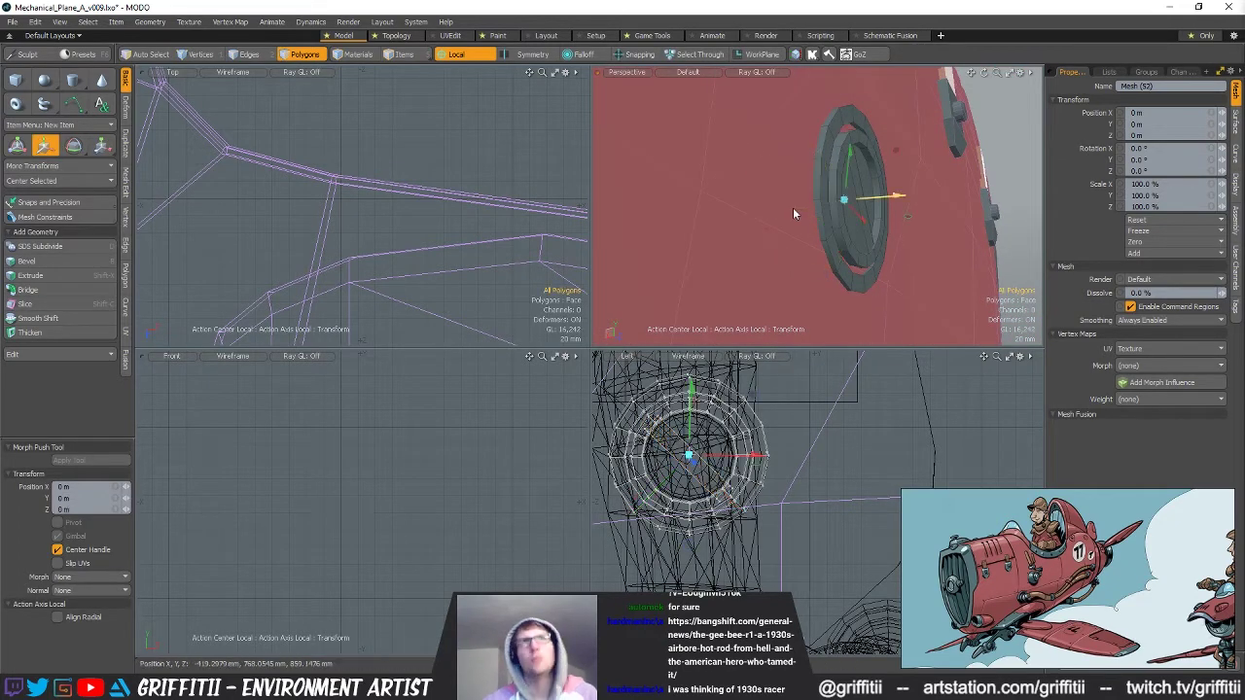
pyautogui.keyDown('alt'); pyautogui.moveTo(793, 207); pyautogui.dragTo(636, 243); pyautogui.keyUp('alt')
pyautogui.scroll(-4, 636, 243)
pyautogui.press('Escape')
pyautogui.keyDown('alt'); pyautogui.moveTo(728, 201); pyautogui.dragTo(719, 245); pyautogui.keyUp('alt')
pyautogui.scroll(-4, 640, 239)
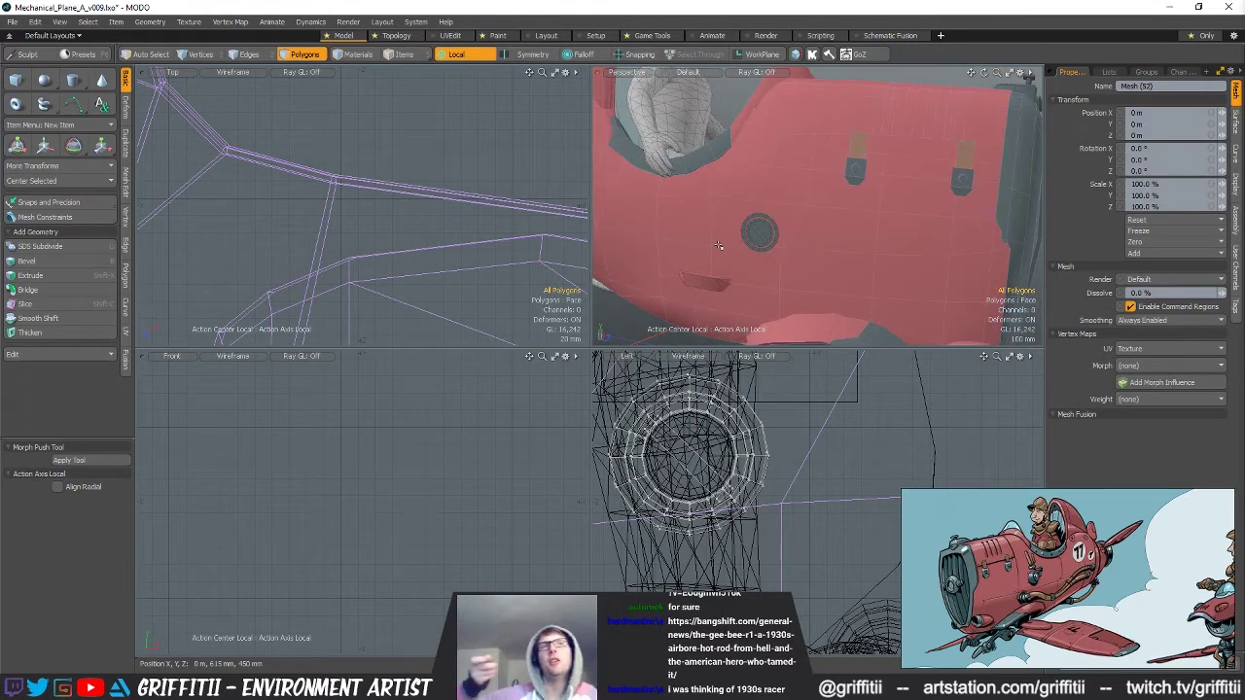
# Mirror the vent's outer ring to the opposite side of the fuselage.
pyautogui.keyDown('alt'); pyautogui.moveTo(809, 199); pyautogui.dragTo(902, 265); pyautogui.keyUp('alt')
pyautogui.doubleClick(772, 225)
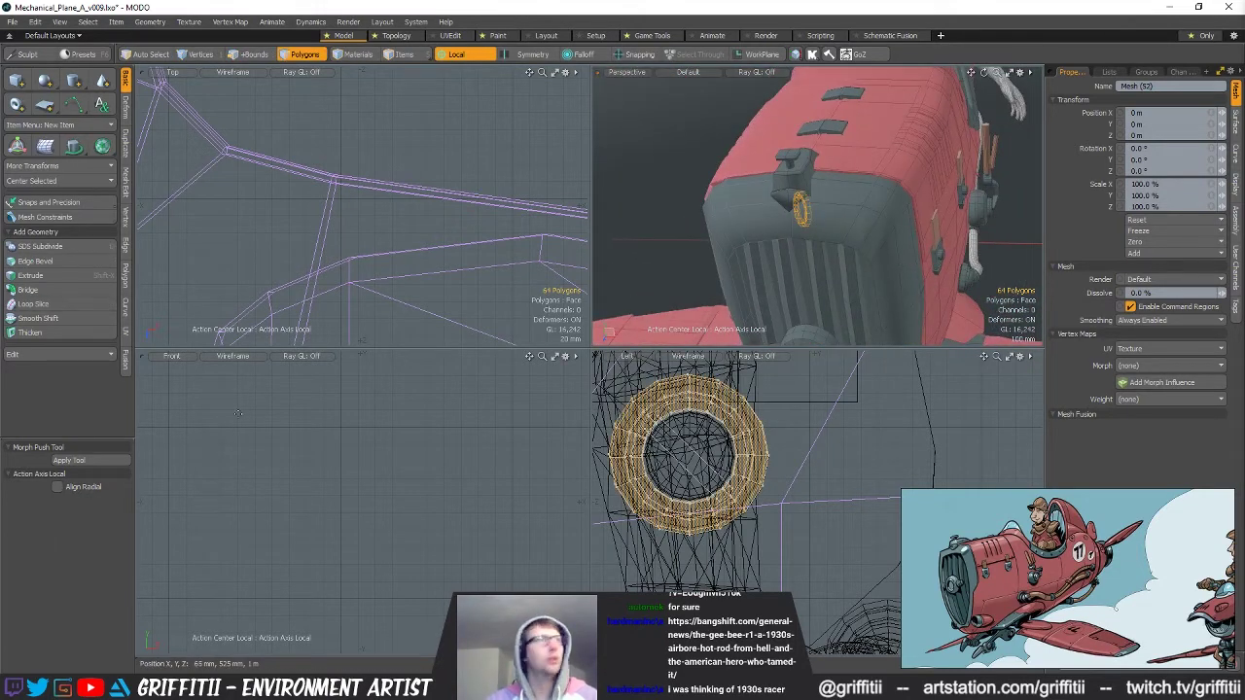
pyautogui.hotkey('shift', 'v')
pyautogui.keyDown('alt'); pyautogui.moveTo(875, 282); pyautogui.dragTo(735, 265); pyautogui.keyUp('alt')
pyautogui.scroll(4, 837, 229)
pyautogui.keyDown('alt'); pyautogui.moveTo(846, 229); pyautogui.dragTo(899, 233); pyautogui.keyUp('alt')
pyautogui.press('q')
pyautogui.scroll(-4, 767, 209)
pyautogui.moveTo(768, 209)
pyautogui.keyDown('alt'); pyautogui.mouseDown()
pyautogui.moveTo(915, 210)
pyautogui.moveTo(837, 205)
pyautogui.moveTo(900, 201)
pyautogui.moveTo(848, 242)
pyautogui.moveTo(629, 223)
pyautogui.moveTo(805, 225)
pyautogui.moveTo(687, 212)
pyautogui.moveTo(590, 230)
pyautogui.moveTo(740, 224)
pyautogui.moveTo(754, 212)
pyautogui.mouseUp(); pyautogui.keyUp('alt')
pyautogui.click(915, 209)
pyautogui.scroll(3, 862, 210)
pyautogui.scroll(-5, 871, 212)
pyautogui.scroll(4, 848, 242)
# Move a copy of the mirrored ring from the upper bracket down to the hose socket.
pyautogui.doubleClick(803, 204)
pyautogui.scroll(4, 717, 236)
pyautogui.press('w')
pyautogui.keyDown('alt'); pyautogui.moveTo(778, 162); pyautogui.dragTo(762, 158); pyautogui.keyUp('alt')
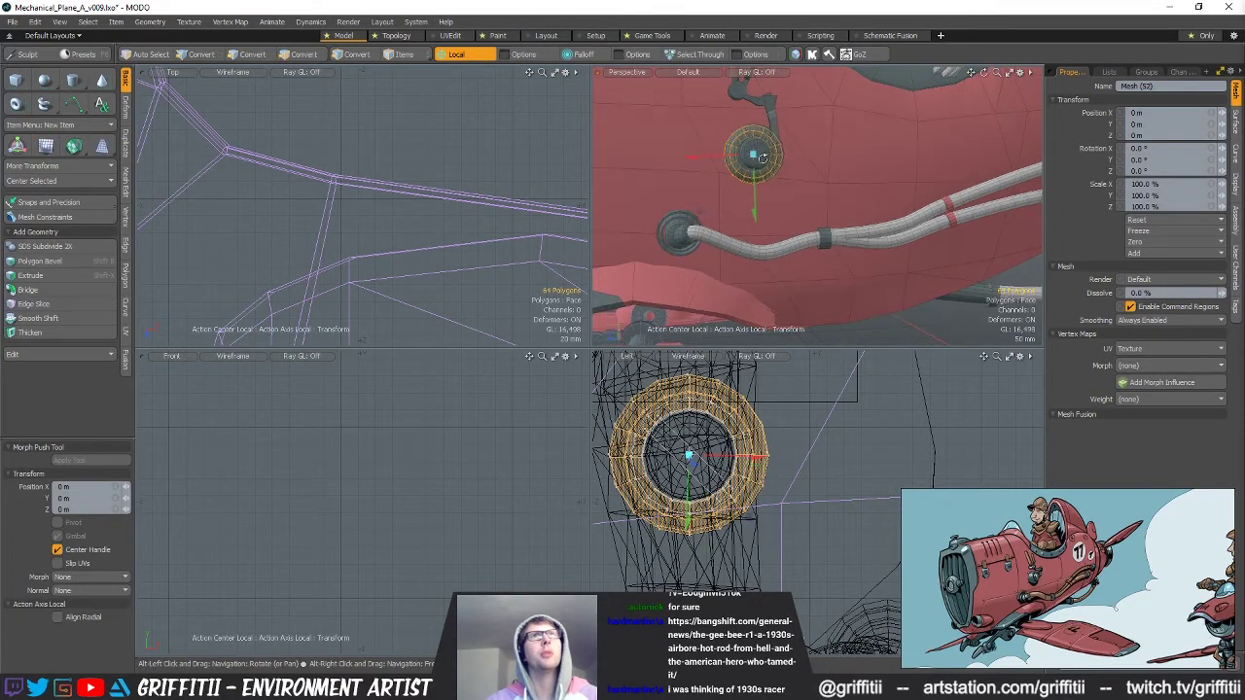
pyautogui.hotkey('alt', 'a')
pyautogui.moveTo(700, 103); pyautogui.dragTo(624, 183)
pyautogui.hotkey('shift', 'a')
pyautogui.keyDown('alt'); pyautogui.moveTo(827, 267); pyautogui.dragTo(958, 286); pyautogui.keyUp('alt')
pyautogui.moveTo(845, 197); pyautogui.dragTo(824, 205)
pyautogui.keyDown('alt'); pyautogui.moveTo(910, 234); pyautogui.dragTo(850, 243); pyautogui.keyUp('alt')
pyautogui.hotkey('alt', 'a')
pyautogui.keyDown('alt'); pyautogui.moveTo(852, 201); pyautogui.dragTo(883, 196); pyautogui.keyUp('alt')
# Rotate and shift the ring so it lies flat on the fuselage around the hose socket.
pyautogui.press('e')
pyautogui.press('w')
pyautogui.keyDown('alt'); pyautogui.moveTo(772, 212); pyautogui.dragTo(764, 216); pyautogui.keyUp('alt')
pyautogui.moveTo(761, 262); pyautogui.dragTo(763, 256)
pyautogui.keyDown('alt'); pyautogui.moveTo(774, 202); pyautogui.dragTo(817, 321); pyautogui.keyUp('alt')
pyautogui.press('e')
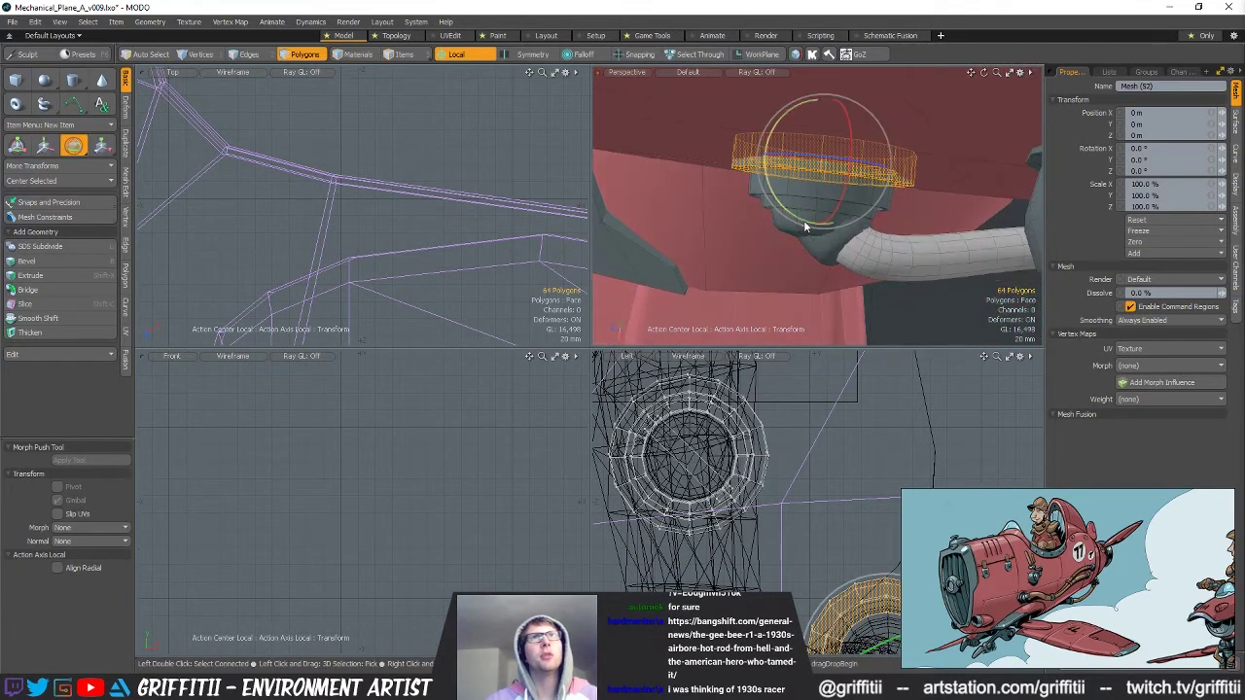
pyautogui.keyDown('alt'); pyautogui.moveTo(779, 255); pyautogui.dragTo(775, 204); pyautogui.keyUp('alt')
pyautogui.keyDown('alt'); pyautogui.moveTo(849, 216); pyautogui.dragTo(813, 195); pyautogui.keyUp('alt')
pyautogui.press('w')
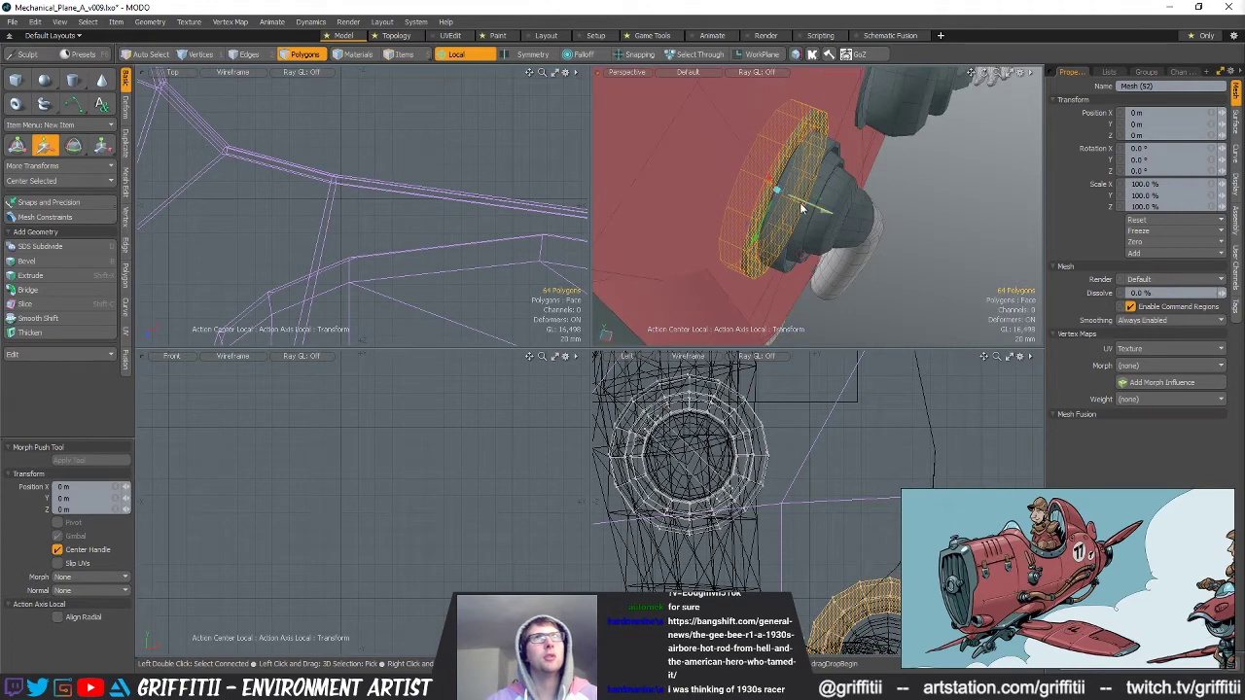
# Nudge the ring in its own plane to centre it around the hose socket.
pyautogui.scroll(-4, 837, 216)
pyautogui.keyDown('alt'); pyautogui.moveTo(838, 217); pyautogui.dragTo(770, 251); pyautogui.keyUp('alt')
pyautogui.press('q')
pyautogui.scroll(4, 786, 245)
pyautogui.press('w')
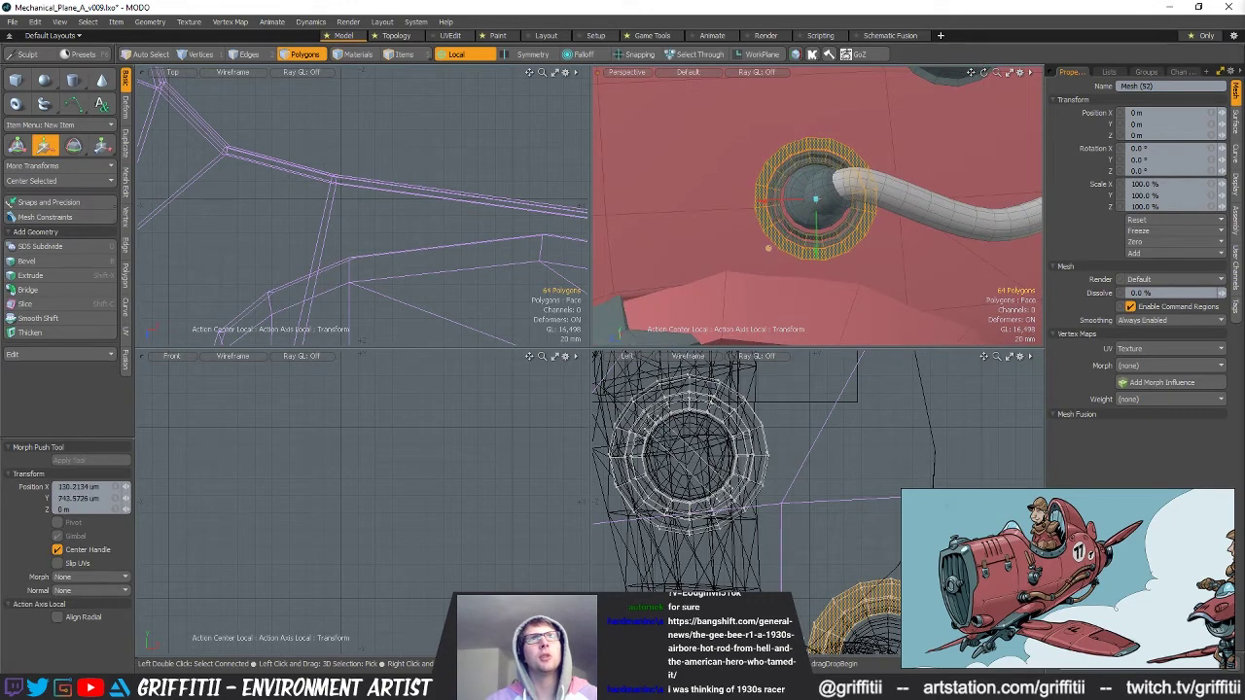
pyautogui.press('q')
# Mirror the hose socket ring across the X axis to the other side of the fuselage.
pyautogui.scroll(-4, 770, 249)
pyautogui.keyDown('alt'); pyautogui.moveTo(777, 247); pyautogui.dragTo(942, 246); pyautogui.keyUp('alt')
pyautogui.scroll(-3, 915, 247)
pyautogui.scroll(-8, 399, 230)
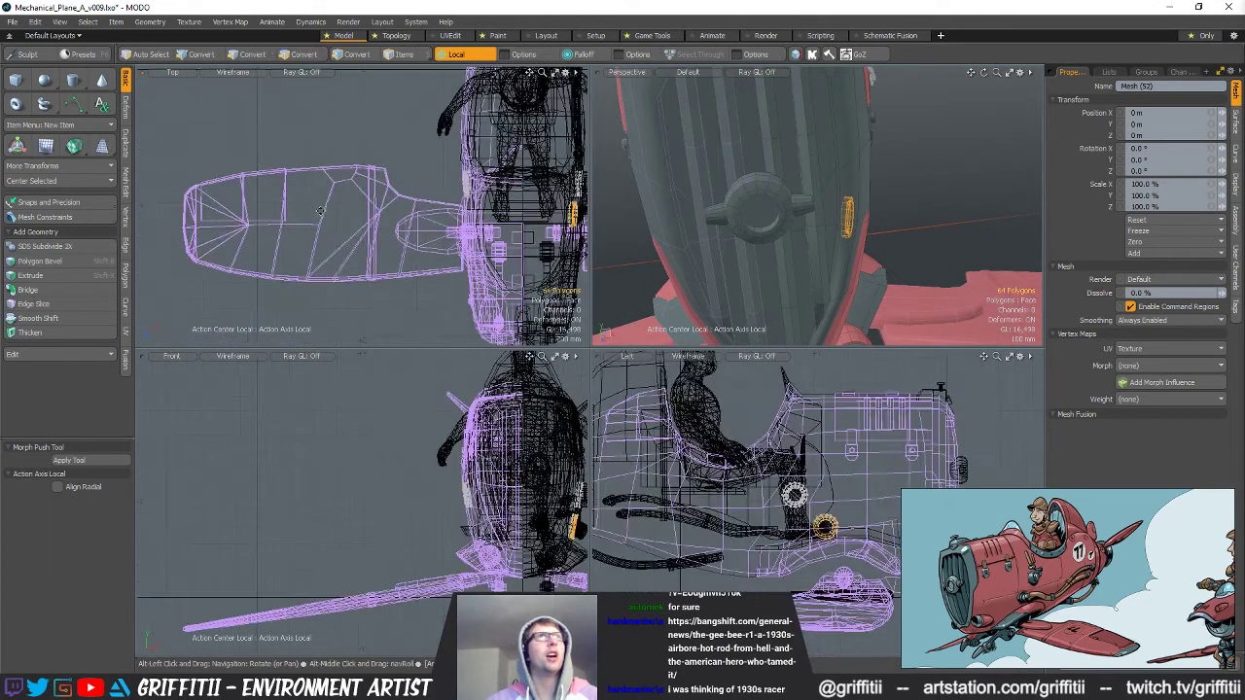
pyautogui.press('w')
pyautogui.press('q')
pyautogui.keyDown('alt'); pyautogui.moveTo(440, 272); pyautogui.dragTo(379, 268); pyautogui.keyUp('alt')
pyautogui.hotkey('shift', 'v')
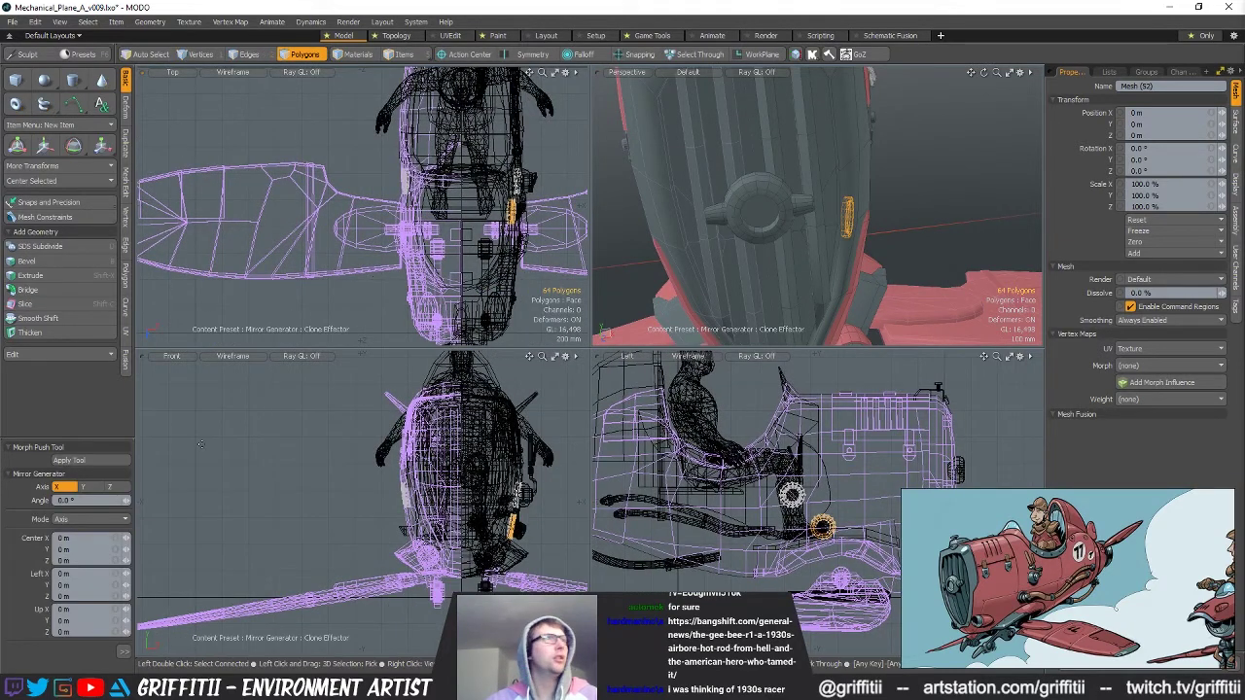
pyautogui.click(123, 654)
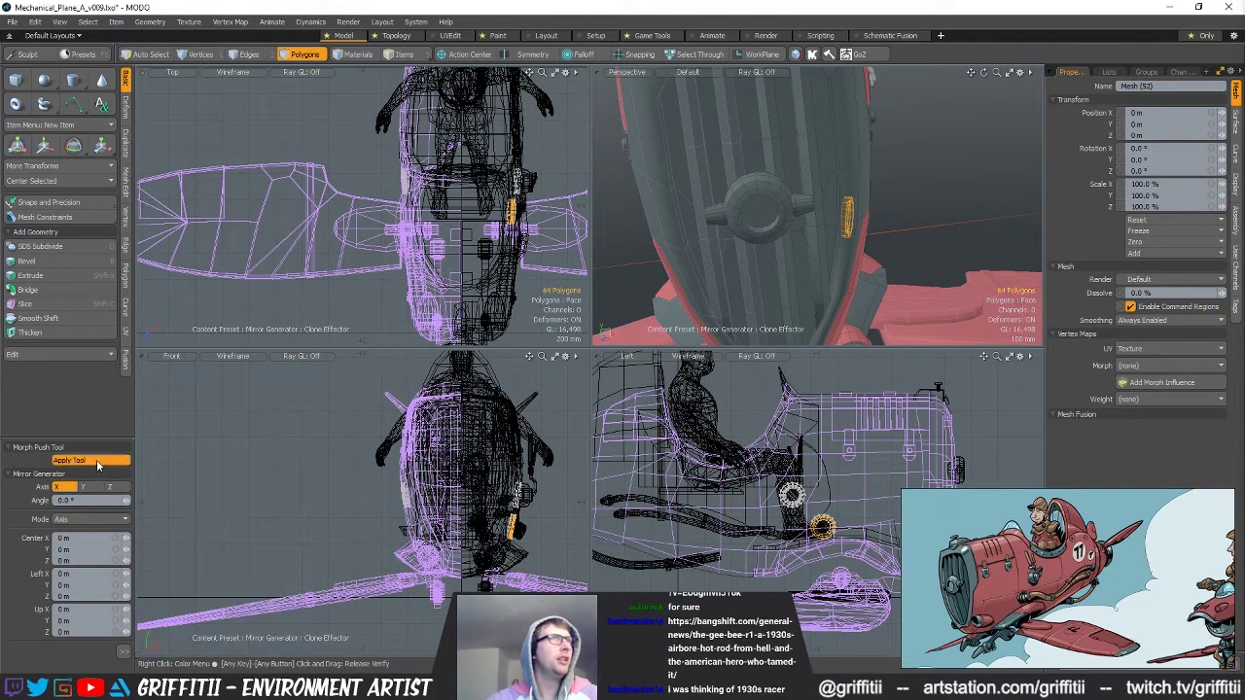
pyautogui.click(98, 465)
pyautogui.press('q')
# Copy the upper vent's inner ring, disc and slat into a separate mesh.
pyautogui.click(626, 234)
pyautogui.keyDown('alt'); pyautogui.moveTo(626, 233); pyautogui.dragTo(708, 251); pyautogui.keyUp('alt')
pyautogui.click(694, 199)
pyautogui.press('5')
pyautogui.press('3')
pyautogui.doubleClick(695, 198)
pyautogui.keyDown('ctrl'); pyautogui.keyDown('alt'); pyautogui.moveTo(694, 199); pyautogui.dragTo(752, 195); pyautogui.keyUp('alt'); pyautogui.keyUp('ctrl')
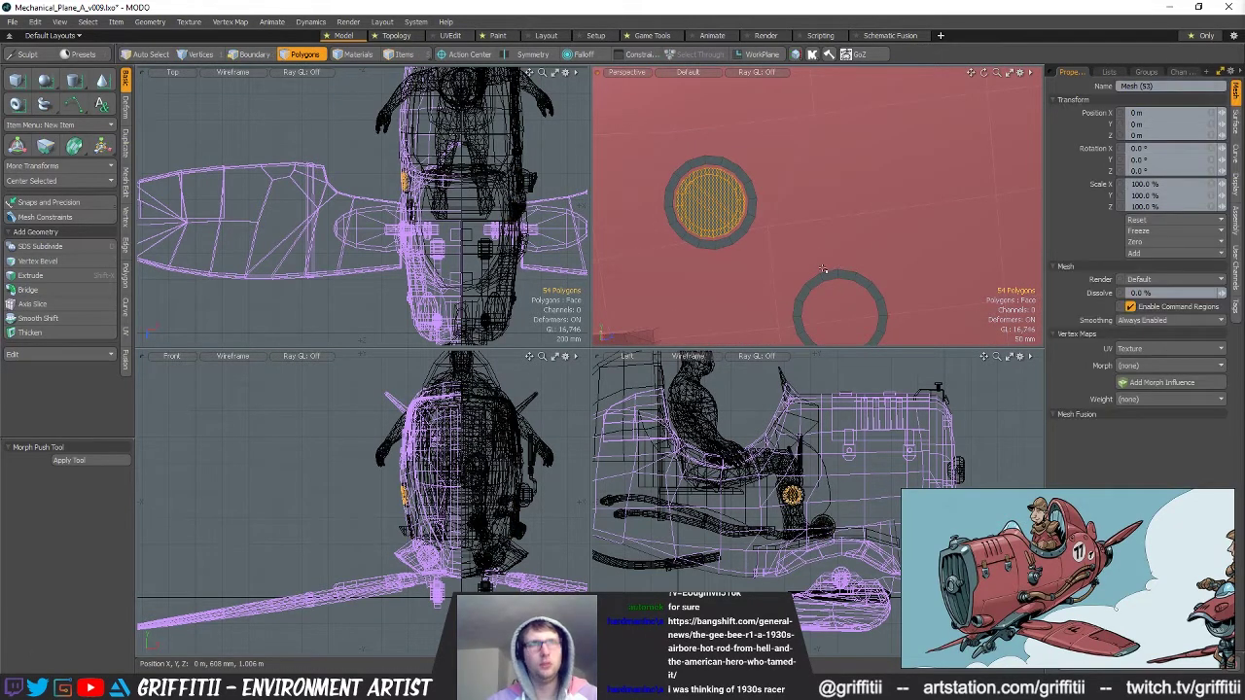
# Move the copied vent interior into the lower ring and align it using the Selection action centre.
pyautogui.keyDown('alt'); pyautogui.moveTo(816, 280); pyautogui.dragTo(766, 209); pyautogui.keyUp('alt')
pyautogui.press('w')
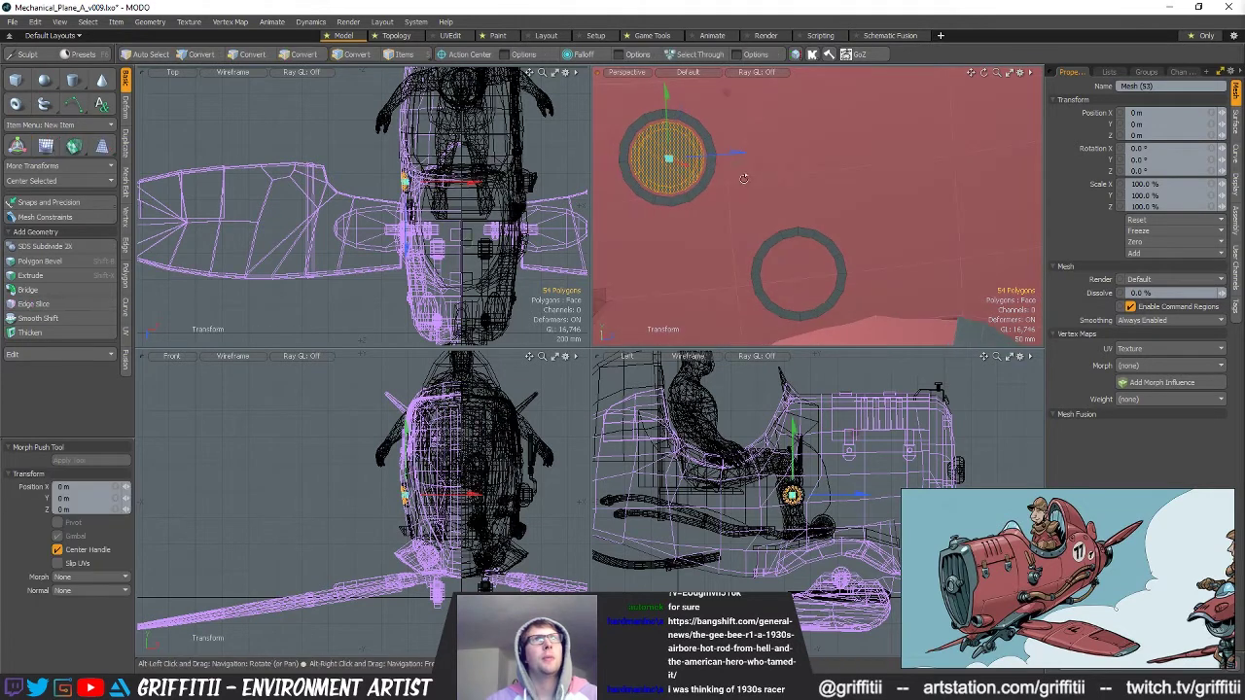
pyautogui.moveTo(726, 92); pyautogui.dragTo(951, 230)
pyautogui.hotkey('shift', 'a')
pyautogui.moveTo(774, 199); pyautogui.dragTo(647, 203)
pyautogui.hotkey('alt', 'a')
pyautogui.keyDown('alt'); pyautogui.moveTo(736, 216); pyautogui.dragTo(800, 216); pyautogui.keyUp('alt')
pyautogui.scroll(-2, 783, 202)
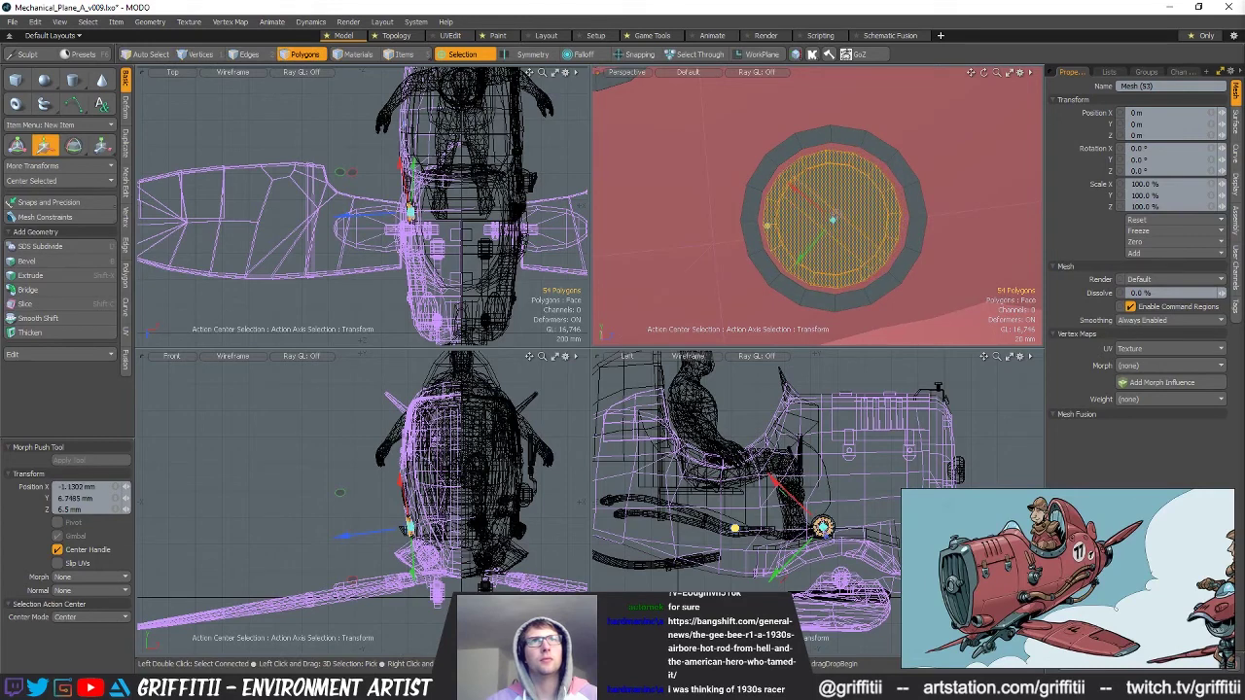
pyautogui.keyDown('alt'); pyautogui.moveTo(835, 213); pyautogui.dragTo(856, 242); pyautogui.keyUp('alt')
pyautogui.keyDown('ctrl'); pyautogui.keyDown('alt'); pyautogui.moveTo(856, 241); pyautogui.dragTo(778, 233); pyautogui.keyUp('alt'); pyautogui.keyUp('ctrl')
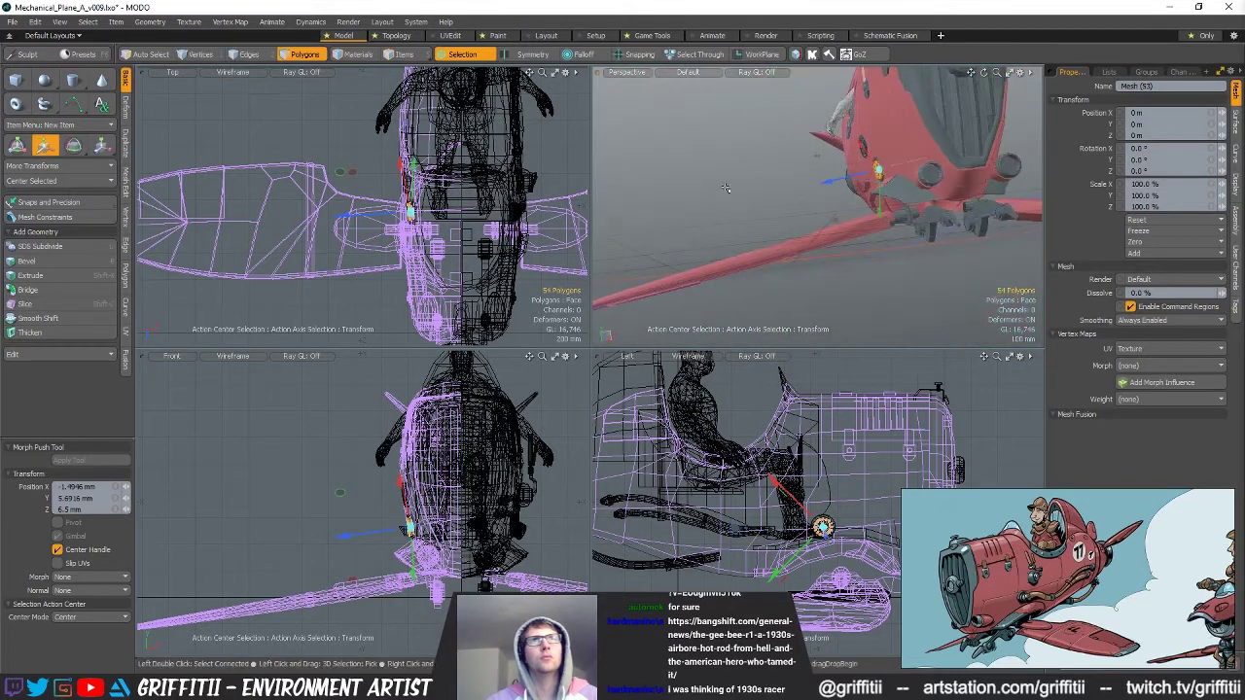
# Delete the slat from the lower vent and select the disc behind it.
pyautogui.press('space')
pyautogui.click(818, 195)
pyautogui.keyDown('alt'); pyautogui.moveTo(817, 194); pyautogui.dragTo(890, 183); pyautogui.keyUp('alt')
pyautogui.keyDown('ctrl'); pyautogui.keyDown('alt'); pyautogui.moveTo(891, 183); pyautogui.dragTo(832, 197); pyautogui.keyUp('alt'); pyautogui.keyUp('ctrl')
pyautogui.keyDown('alt'); pyautogui.moveTo(832, 197); pyautogui.dragTo(851, 237); pyautogui.keyUp('alt')
pyautogui.keyDown('ctrl'); pyautogui.keyDown('alt'); pyautogui.moveTo(852, 237); pyautogui.dragTo(905, 241); pyautogui.keyUp('alt'); pyautogui.keyUp('ctrl')
pyautogui.click(840, 247)
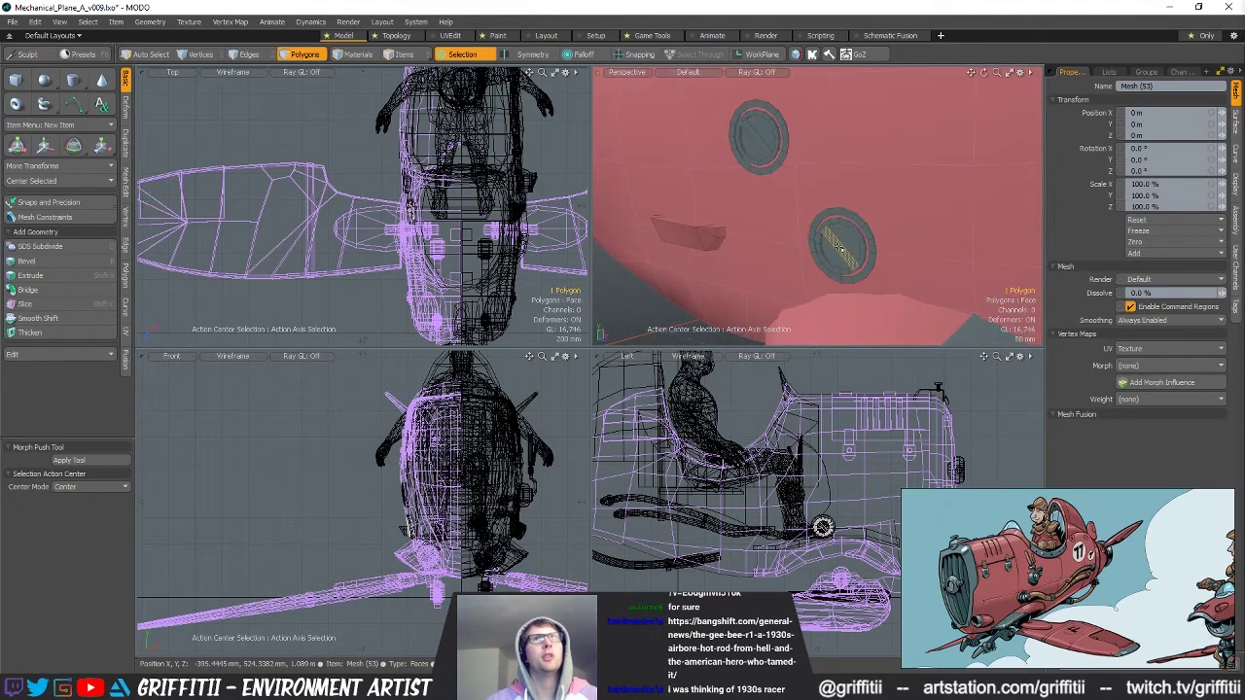
pyautogui.keyDown('alt'); pyautogui.moveTo(838, 247); pyautogui.dragTo(883, 239); pyautogui.keyUp('alt')
pyautogui.keyDown('ctrl'); pyautogui.keyDown('alt'); pyautogui.moveTo(884, 239); pyautogui.dragTo(973, 231); pyautogui.keyUp('alt'); pyautogui.keyUp('ctrl')
# Move the lower vent's disc outward about 18 mm along the selection's Z axis and scale it down into a raised cap.
pyautogui.hotkey('alt', 'o')
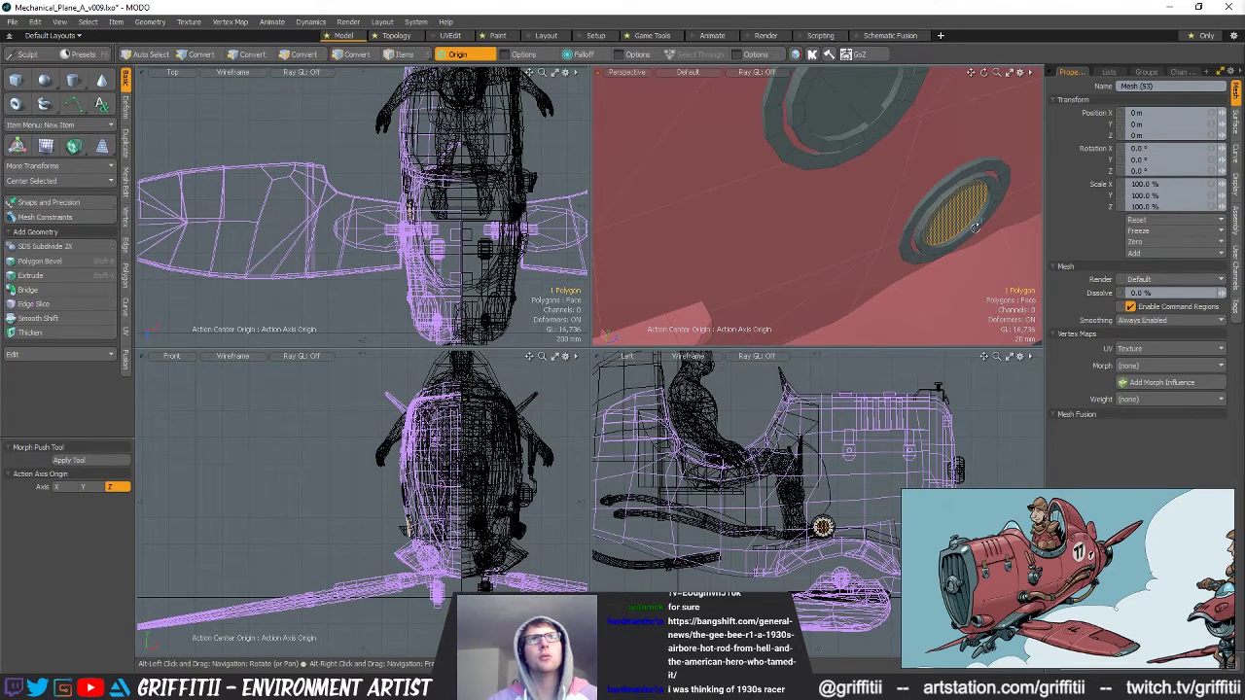
pyautogui.press('w')
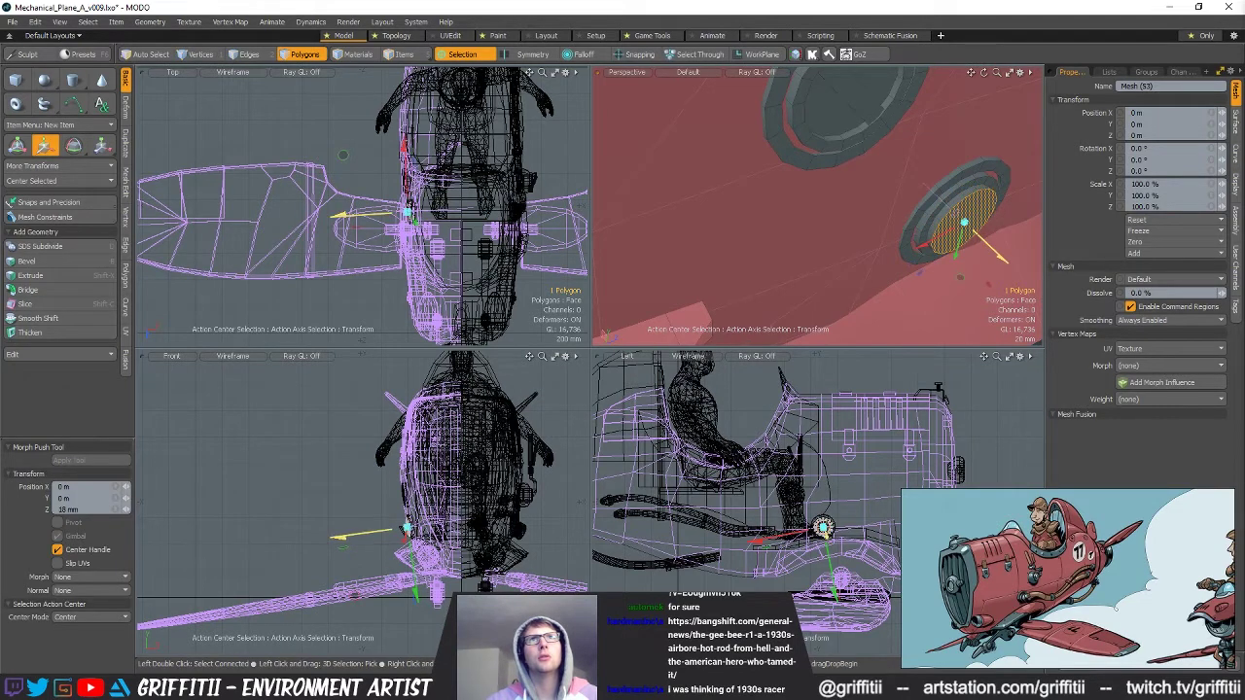
pyautogui.press('r')
pyautogui.keyDown('alt'); pyautogui.moveTo(956, 232); pyautogui.dragTo(837, 209); pyautogui.keyUp('alt')
pyautogui.press('q')
pyautogui.click(905, 139)
pyautogui.keyDown('ctrl'); pyautogui.keyDown('alt'); pyautogui.moveTo(906, 139); pyautogui.dragTo(783, 165); pyautogui.keyUp('alt'); pyautogui.keyUp('ctrl')
pyautogui.keyDown('alt'); pyautogui.moveTo(783, 165); pyautogui.dragTo(846, 176); pyautogui.keyUp('alt')
pyautogui.keyDown('ctrl'); pyautogui.keyDown('alt'); pyautogui.moveTo(880, 236); pyautogui.dragTo(959, 239); pyautogui.keyUp('alt'); pyautogui.keyUp('ctrl')
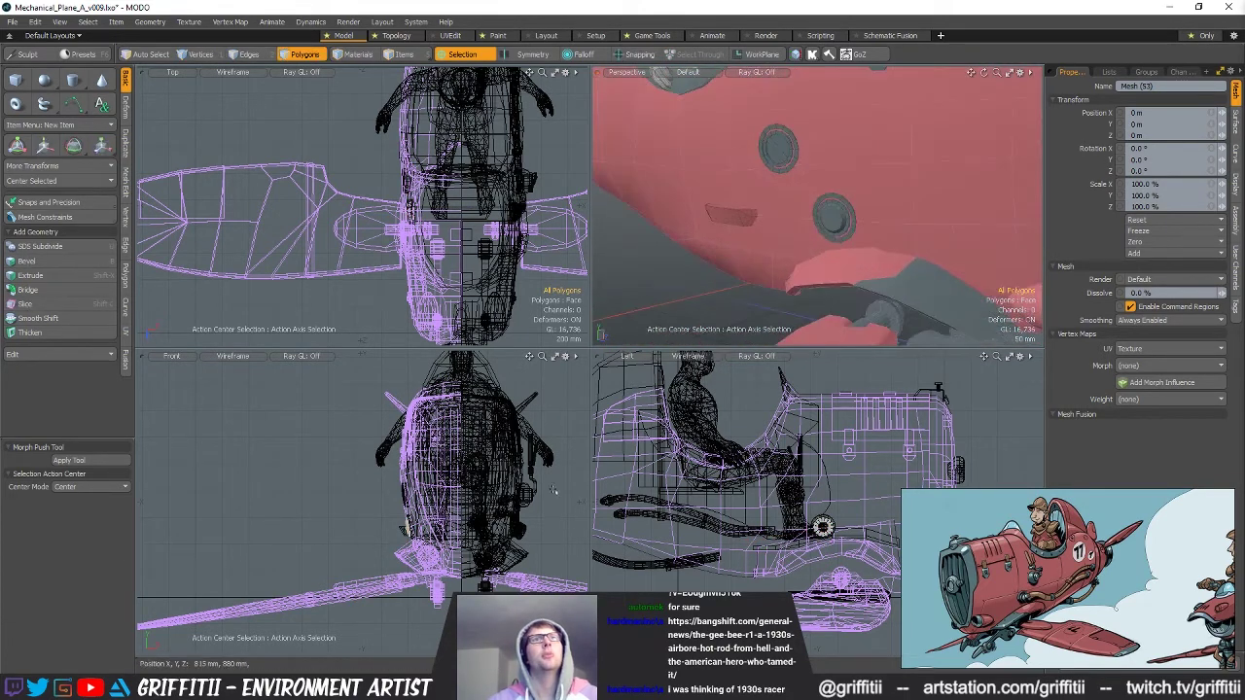
# Cut the lower cap from its mesh and paste it into the ring's mesh.
pyautogui.press('Delete')
pyautogui.press('5')
pyautogui.click(846, 203)
pyautogui.press('3')
pyautogui.hotkey('ctrl', 'v')
# Select the lower port's ring and raised cap together and scale them down about their shared centre.
pyautogui.doubleClick(846, 203)
pyautogui.scroll(3, 839, 214)
pyautogui.keyDown('shift'); pyautogui.doubleClick(862, 227); pyautogui.keyUp('shift')
pyautogui.press('r')
pyautogui.keyDown('alt'); pyautogui.moveTo(864, 229); pyautogui.dragTo(906, 201); pyautogui.keyUp('alt')
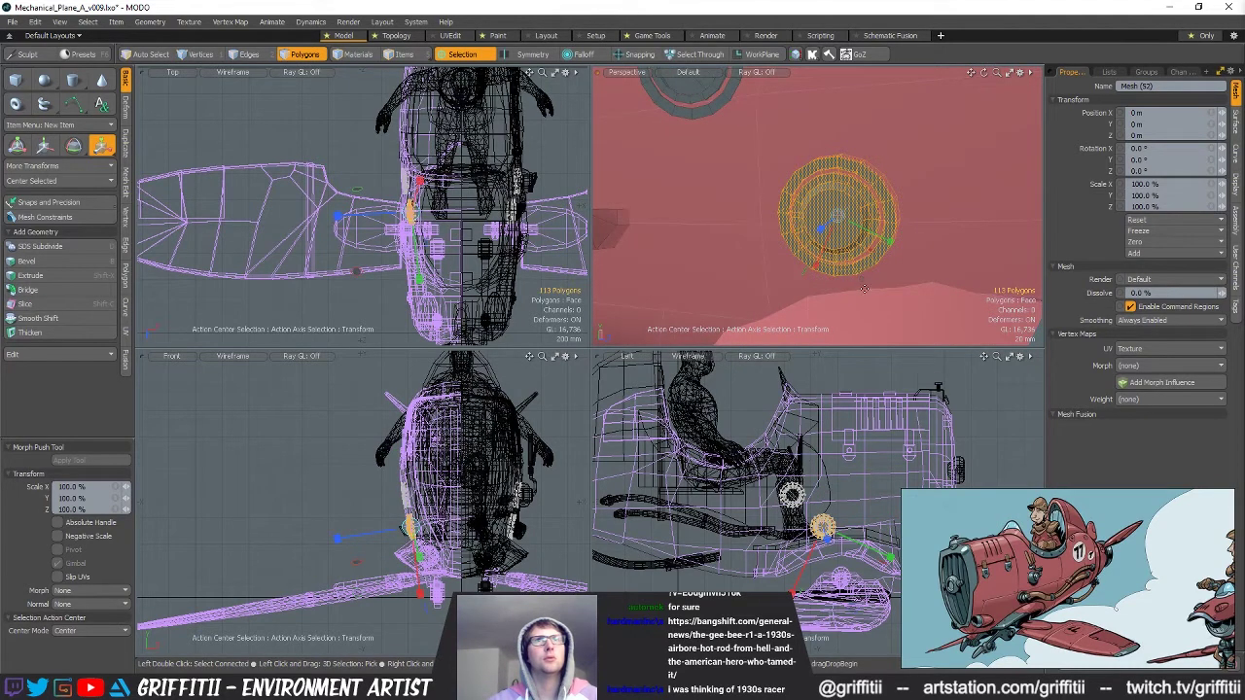
pyautogui.moveTo(862, 279); pyautogui.dragTo(800, 253)
pyautogui.keyDown('ctrl'); pyautogui.keyDown('alt'); pyautogui.moveTo(800, 253); pyautogui.dragTo(778, 238); pyautogui.keyUp('alt'); pyautogui.keyUp('ctrl')
pyautogui.press('space')
pyautogui.click(780, 236)
# Cut the large socket ring around the lower hose end, on the opposite fuselage side, out of its mesh.
pyautogui.keyDown('ctrl'); pyautogui.keyDown('alt'); pyautogui.moveTo(983, 199); pyautogui.dragTo(948, 187); pyautogui.keyUp('alt'); pyautogui.keyUp('ctrl')
pyautogui.keyDown('alt'); pyautogui.moveTo(949, 187); pyautogui.dragTo(905, 183); pyautogui.keyUp('alt')
pyautogui.keyDown('ctrl'); pyautogui.keyDown('alt'); pyautogui.moveTo(905, 183); pyautogui.dragTo(985, 201); pyautogui.keyUp('alt'); pyautogui.keyUp('ctrl')
pyautogui.doubleClick(728, 273)
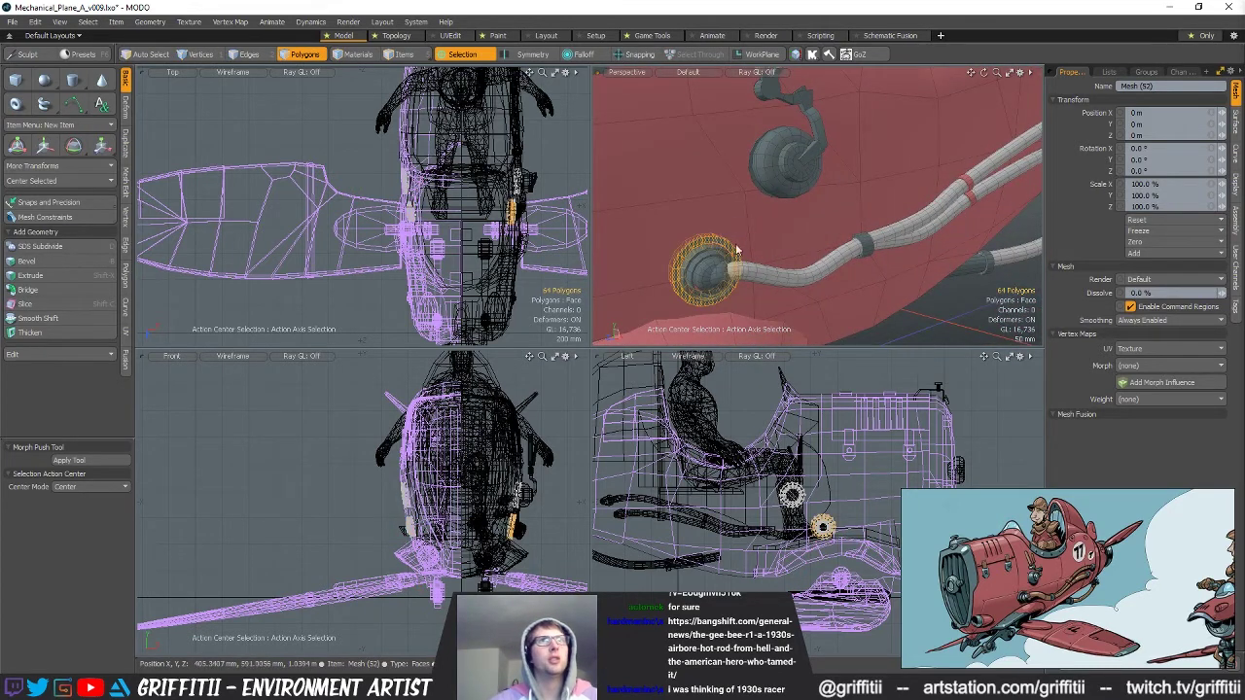
pyautogui.press('5')
pyautogui.keyDown('alt'); pyautogui.moveTo(727, 274); pyautogui.dragTo(709, 211); pyautogui.keyUp('alt')
pyautogui.press('3')
pyautogui.doubleClick(704, 182)
pyautogui.press('r')
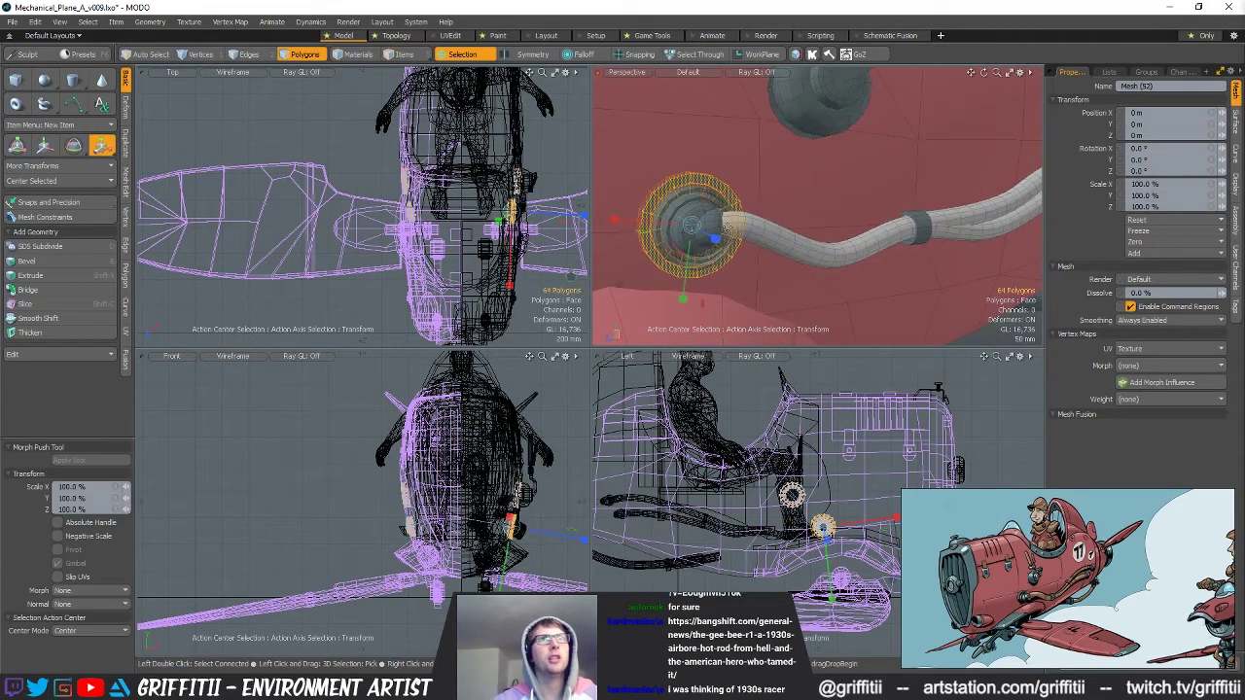
pyautogui.moveTo(620, 285); pyautogui.dragTo(824, 229)
pyautogui.press('space')
pyautogui.press('5')
pyautogui.press('3')
pyautogui.press('Delete')
# Try to mirror the capped port's outer ring across the X axis, and undo the result.
pyautogui.doubleClick(768, 252)
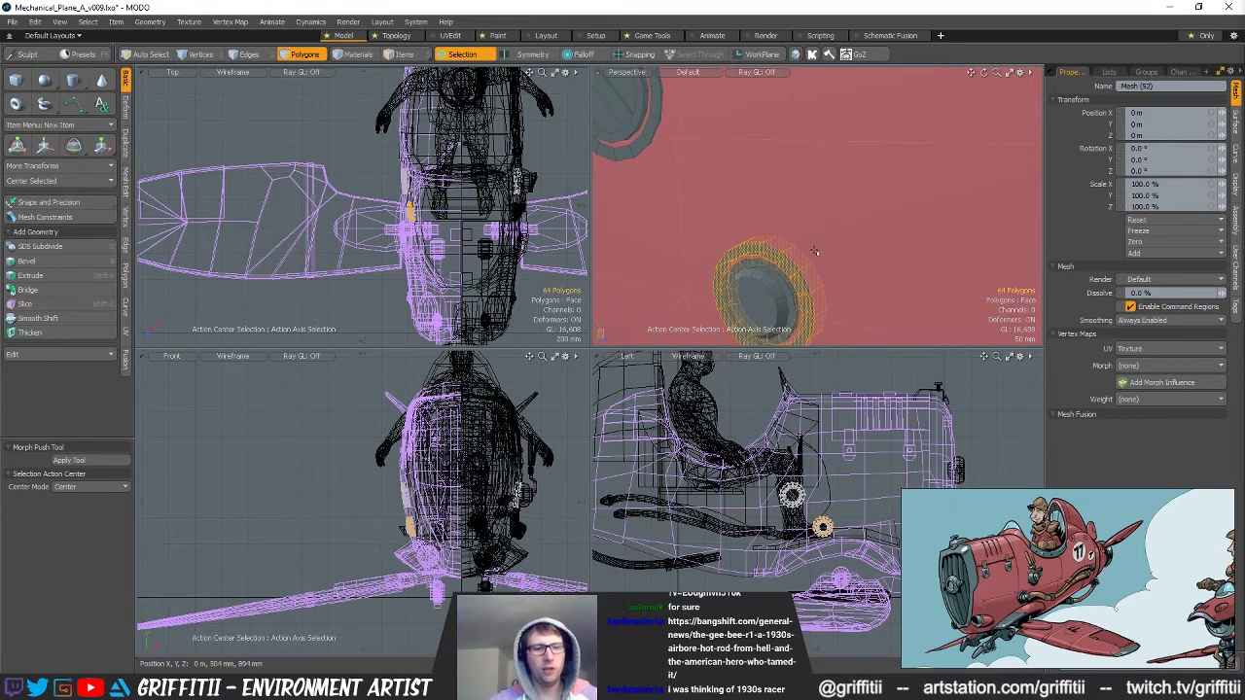
pyautogui.press('e')
pyautogui.press('space')
pyautogui.hotkey('shift', 'v')
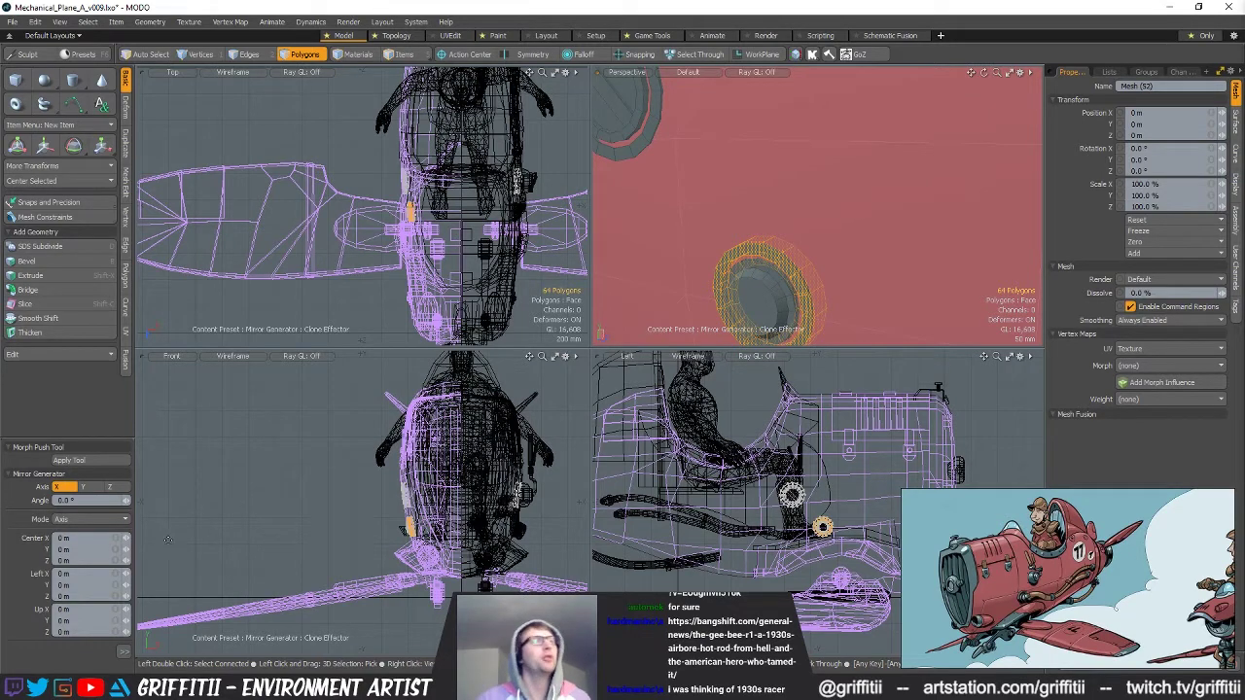
pyautogui.click(105, 461)
pyautogui.keyDown('alt'); pyautogui.moveTo(906, 244); pyautogui.dragTo(756, 255); pyautogui.keyUp('alt')
pyautogui.press('q')
pyautogui.hotkey('ctrl', 'z')
pyautogui.hotkey('ctrl', 'z')
# Paste the cut socket ring into the hose mesh.
pyautogui.press('5')
pyautogui.click(739, 252)
pyautogui.press('3')
pyautogui.hotkey('ctrl', 'v')
pyautogui.scroll(3, 725, 254)
# Select the pasted ring together with the rounded hose socket and slightly rescale them about their shared centre.
pyautogui.doubleClick(713, 244)
pyautogui.keyDown('alt'); pyautogui.moveTo(715, 245); pyautogui.dragTo(647, 164); pyautogui.keyUp('alt')
pyautogui.keyDown('shift'); pyautogui.doubleClick(685, 208); pyautogui.keyUp('shift')
pyautogui.press('r')
pyautogui.hotkey('alt', 's')
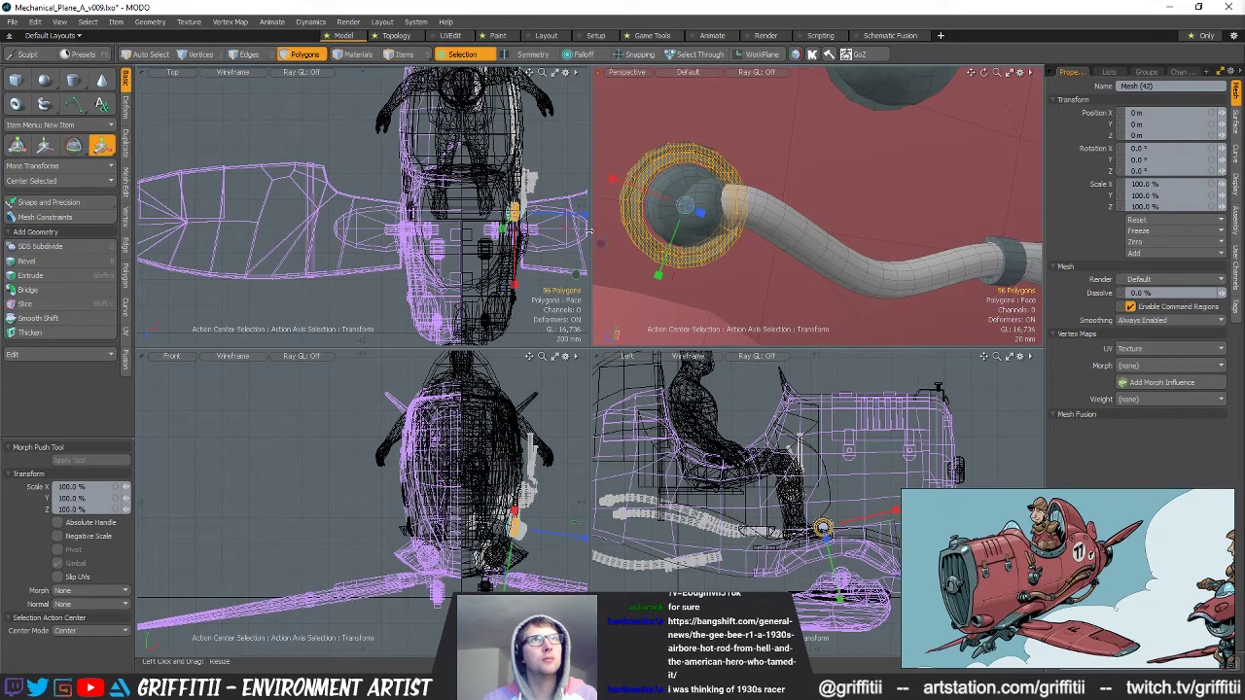
pyautogui.moveTo(601, 244); pyautogui.dragTo(593, 245)
pyautogui.press('q')
pyautogui.click(654, 284)
# Check the resized port and hose socket on both fuselage sides and save the scene.
pyautogui.scroll(-4, 681, 234)
pyautogui.keyDown('alt'); pyautogui.moveTo(681, 234); pyautogui.dragTo(1022, 226); pyautogui.keyUp('alt')
pyautogui.scroll(-4, 772, 217)
pyautogui.scroll(4, 801, 217)
pyautogui.press('5')
pyautogui.press('3')
pyautogui.doubleClick(962, 214)
pyautogui.scroll(-3, 732, 224)
pyautogui.press('Escape')
pyautogui.scroll(-3, 822, 228)
pyautogui.keyDown('alt'); pyautogui.moveTo(856, 222); pyautogui.dragTo(605, 202); pyautogui.keyUp('alt')
pyautogui.keyDown('ctrl'); pyautogui.keyDown('alt'); pyautogui.moveTo(779, 203); pyautogui.dragTo(844, 226); pyautogui.keyUp('alt'); pyautogui.keyUp('ctrl')
pyautogui.hotkey('ctrl', 's')
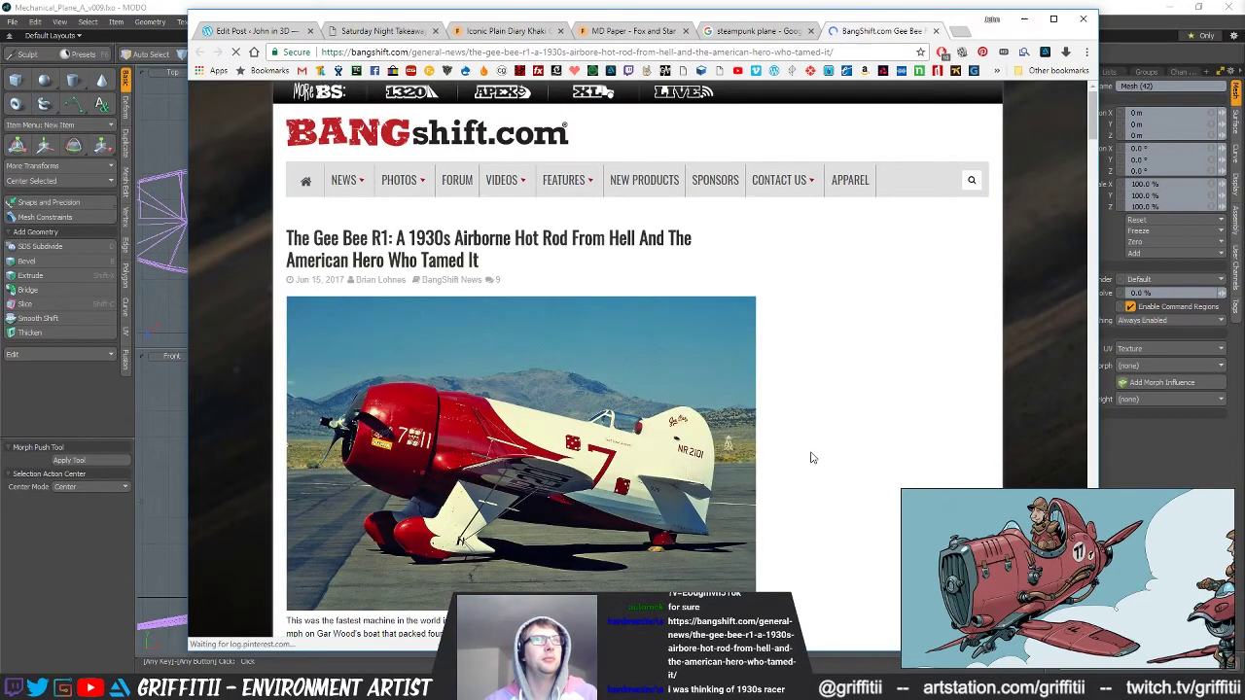
# Examine the photos and text of the BangShift article on the Gee Bee R1 in Chrome as racing plane reference.
pyautogui.scroll(-1, 813, 457)
pyautogui.scroll(-1, 814, 457)
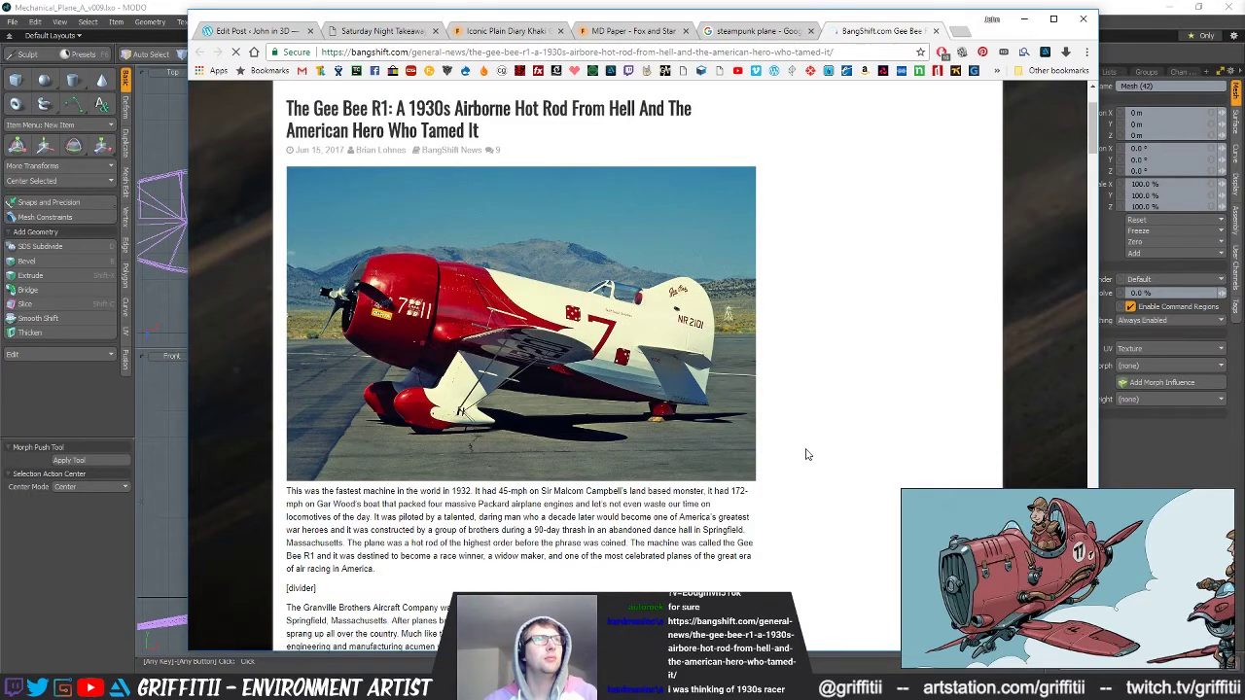
pyautogui.scroll(-1, 806, 454)
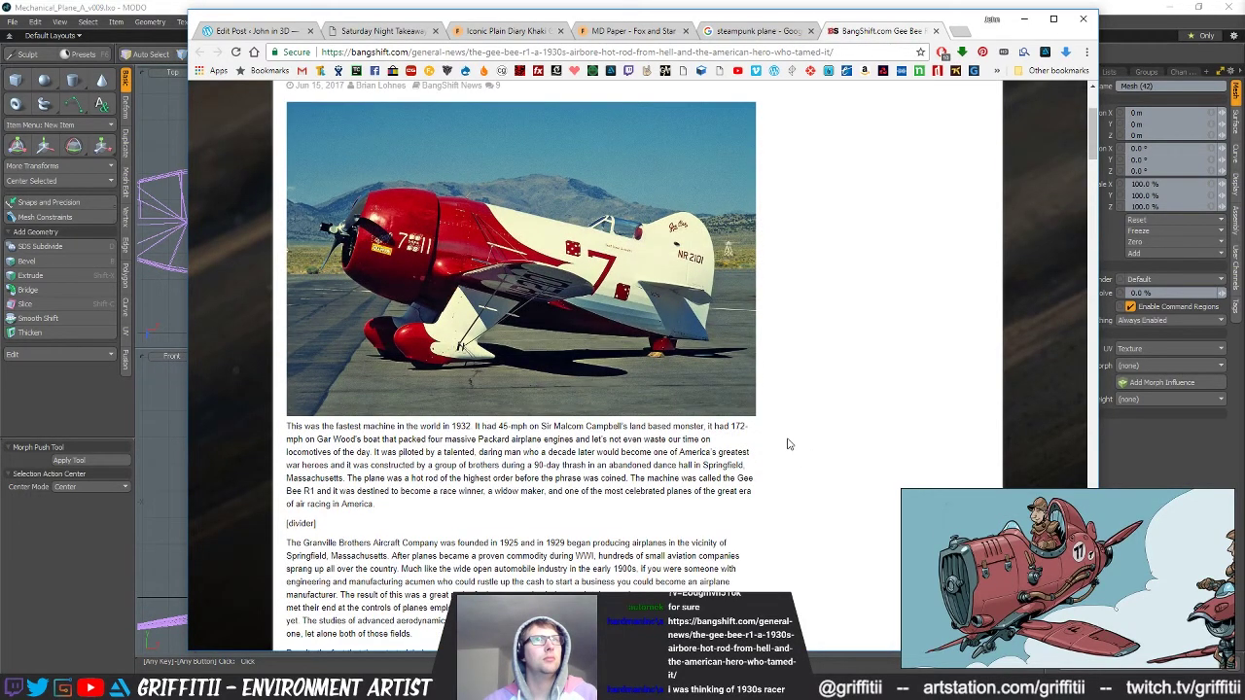
pyautogui.scroll(-5, 788, 445)
pyautogui.scroll(-4, 780, 444)
pyautogui.scroll(-15, 780, 445)
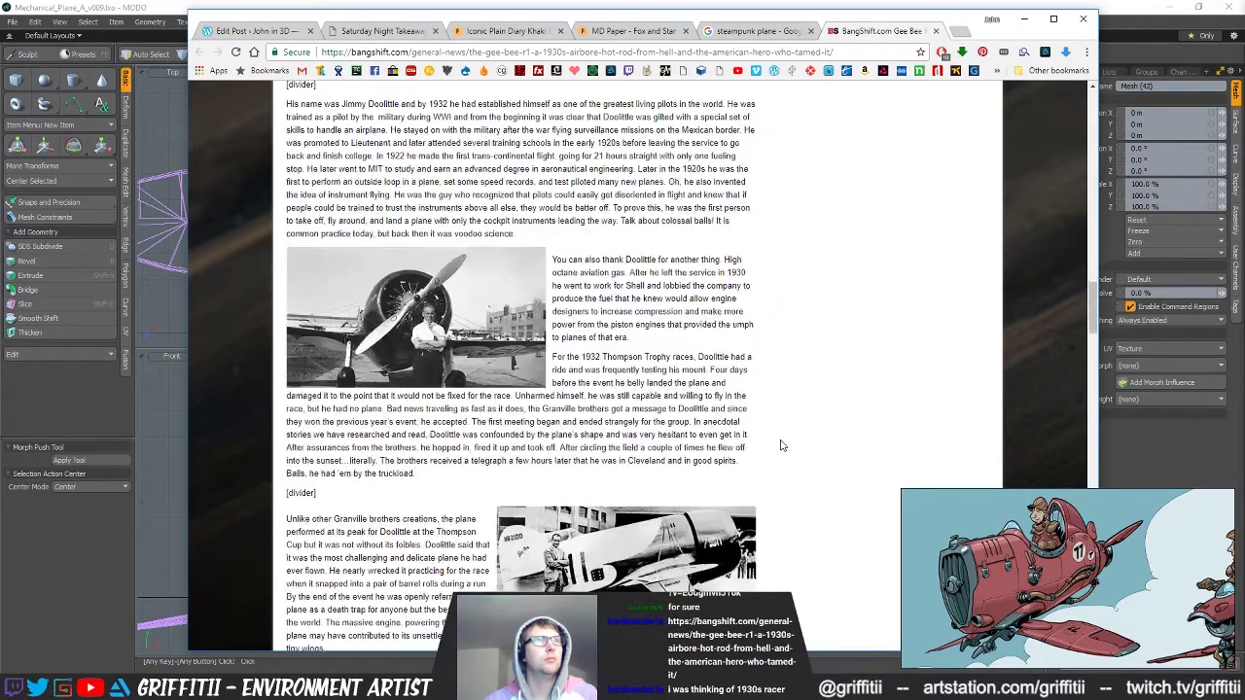
pyautogui.scroll(-5, 780, 444)
pyautogui.scroll(-5, 780, 445)
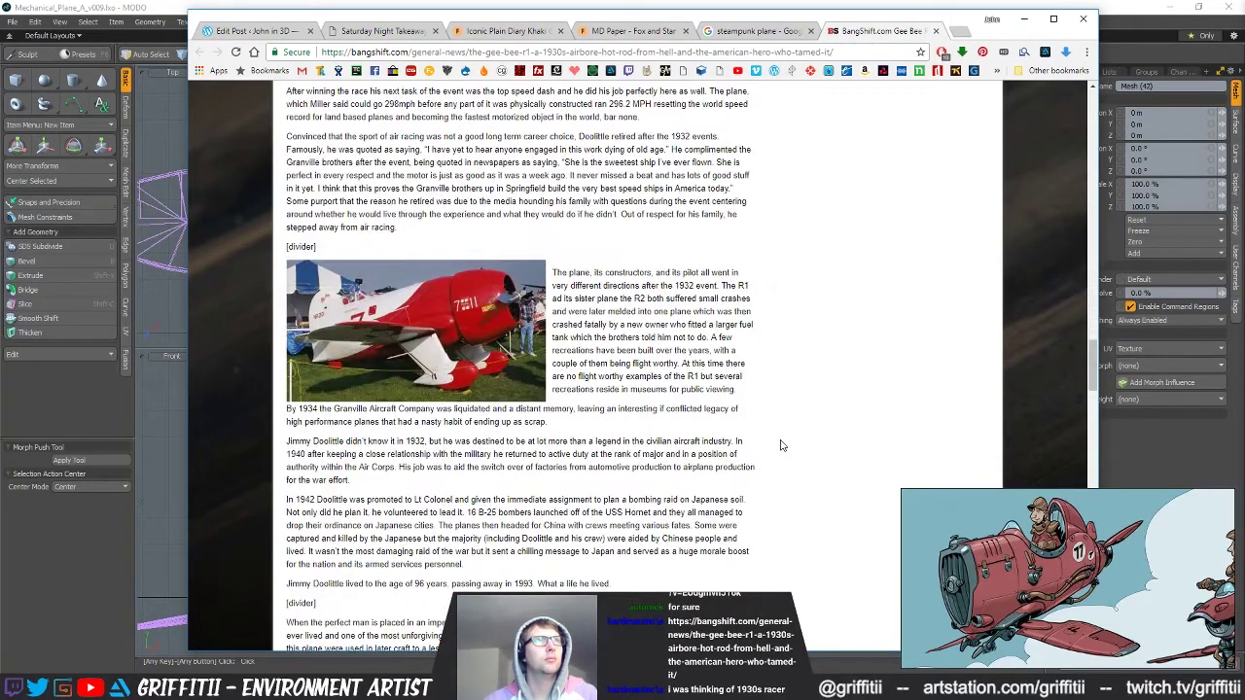
pyautogui.scroll(-1, 780, 444)
pyautogui.moveTo(1098, 382); pyautogui.dragTo(1091, 109)
# Search Google Images for "1930s plane racer".
pyautogui.click(566, 52)
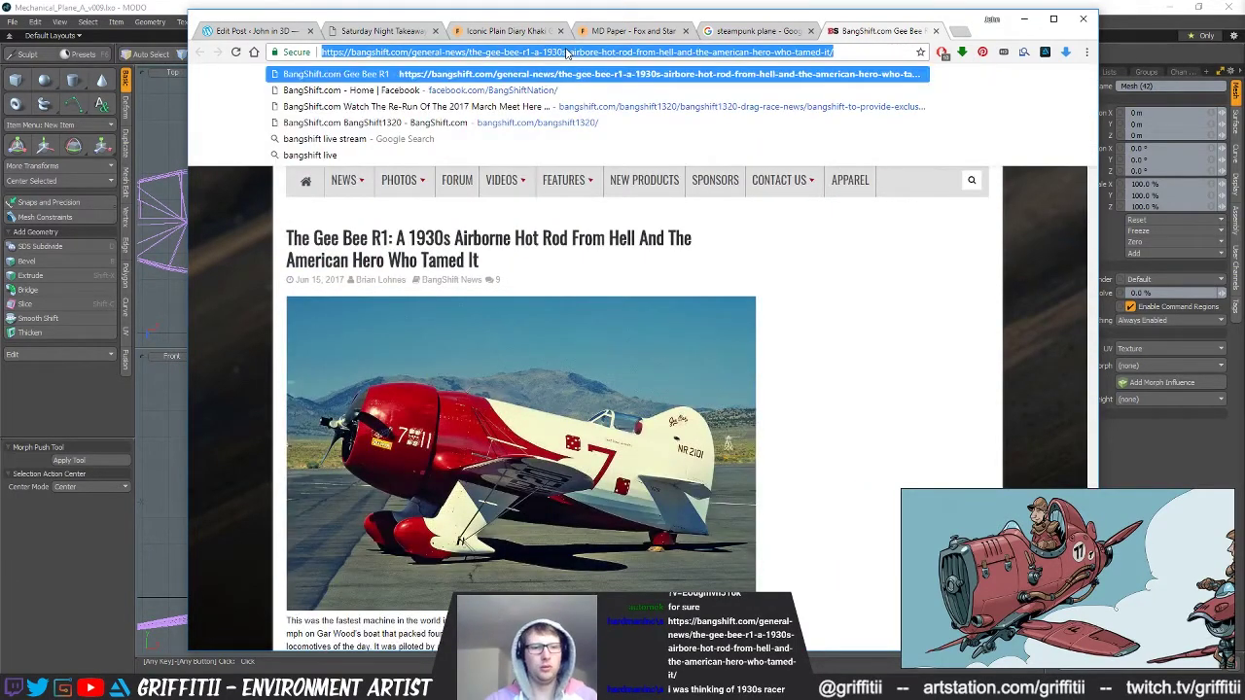
pyautogui.write('1930s plane')
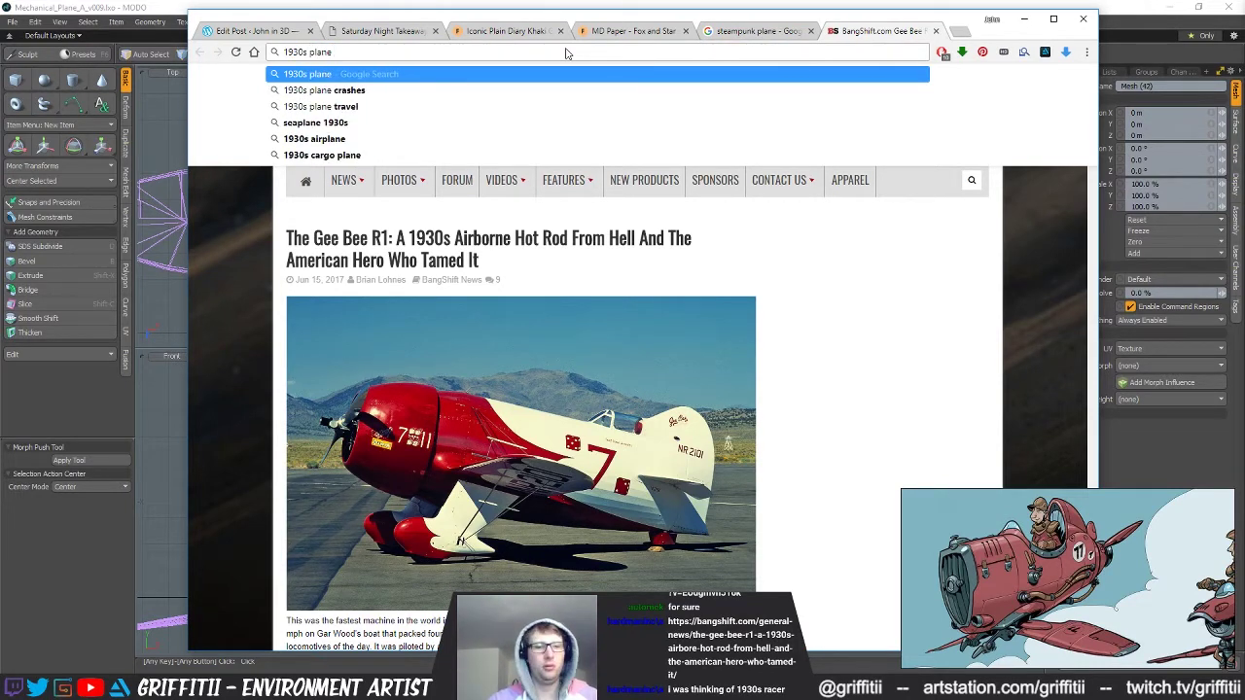
pyautogui.write(' racer')
pyautogui.press('Return')
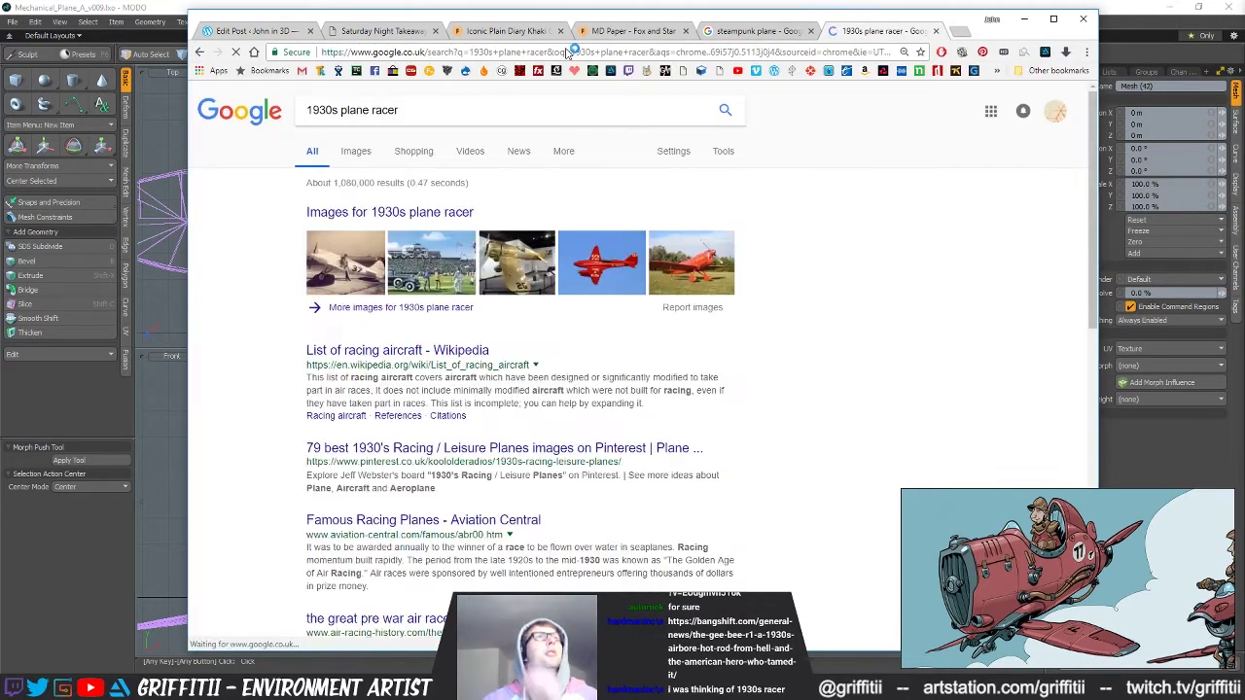
pyautogui.click(355, 157)
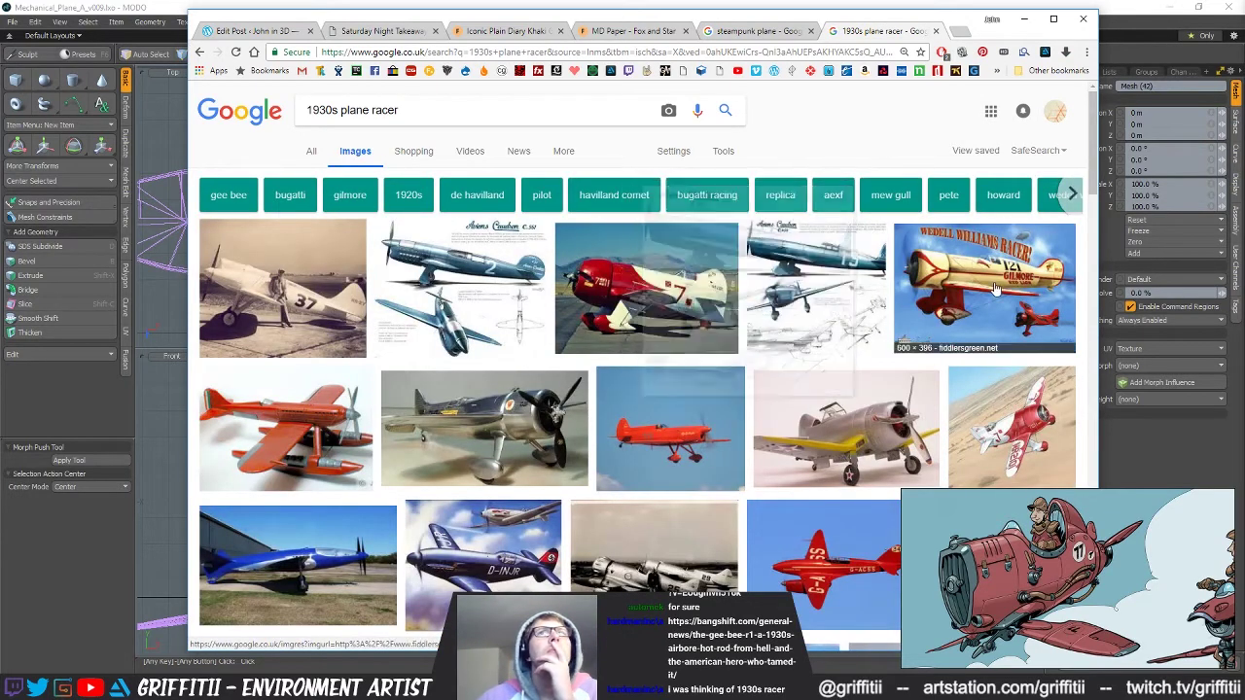
# Examine the 1930s racing plane images for shapes and markings, close the results page and return to MODO.
pyautogui.moveTo(995, 289)
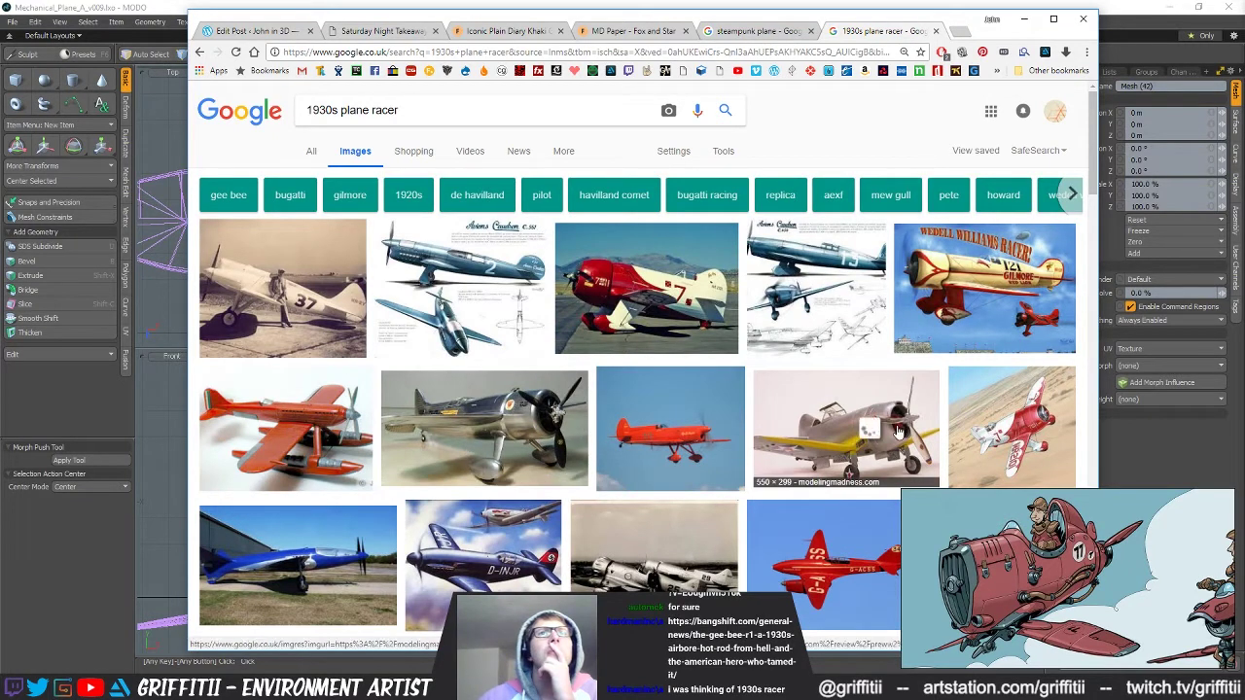
pyautogui.moveTo(898, 432)
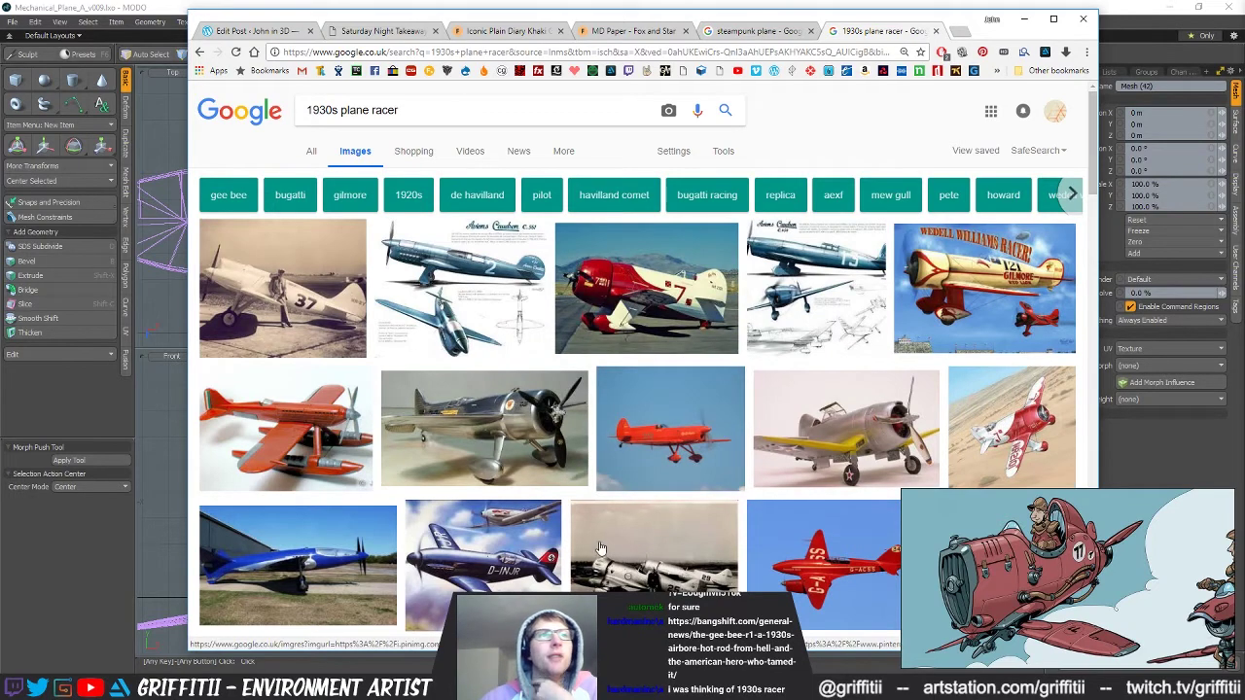
pyautogui.scroll(-3, 608, 547)
pyautogui.scroll(-4, 662, 431)
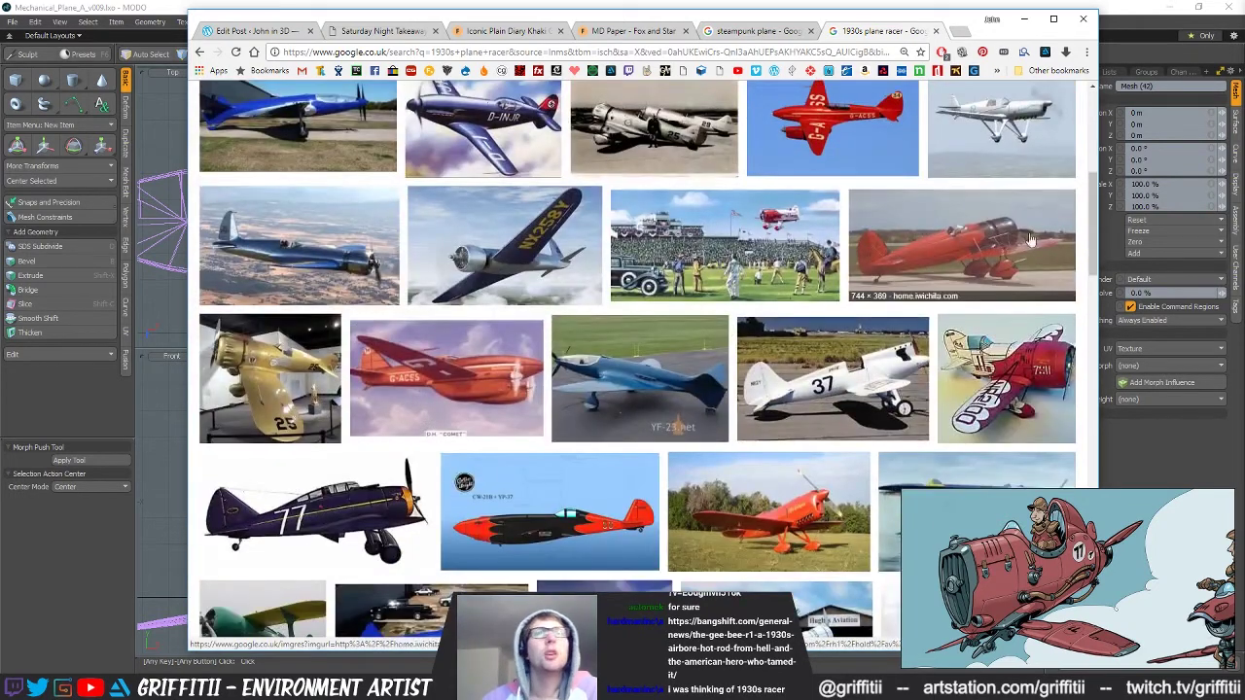
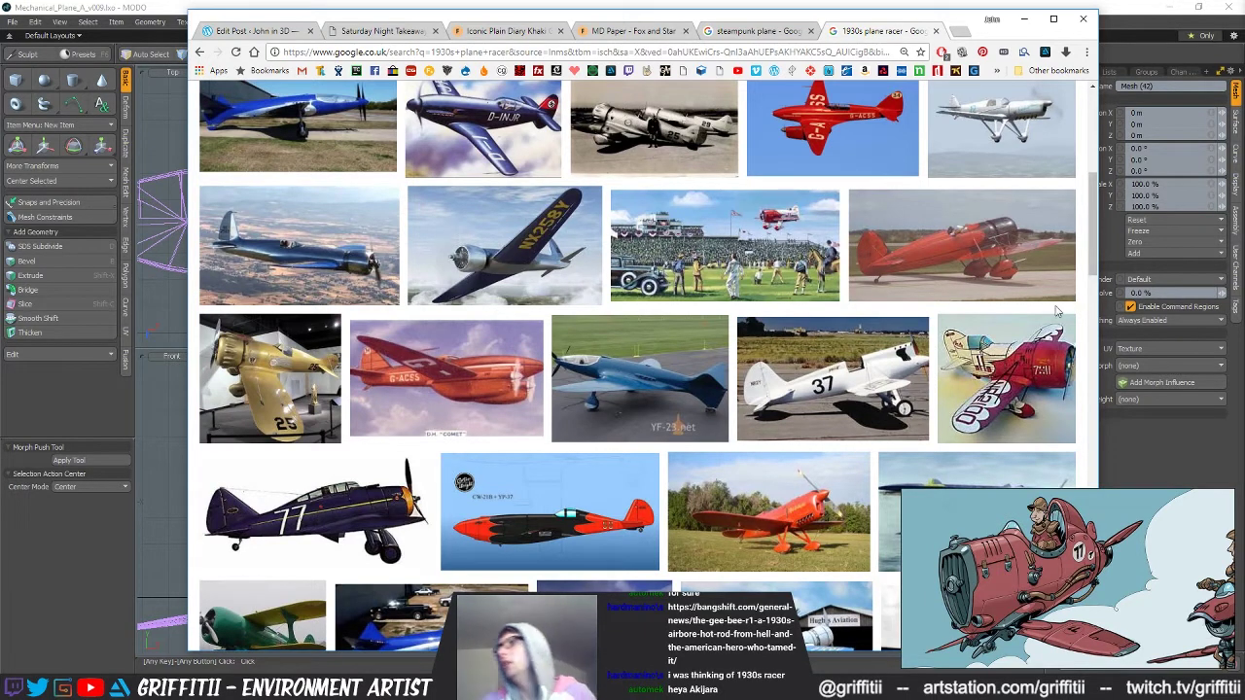
pyautogui.moveTo(1041, 321)
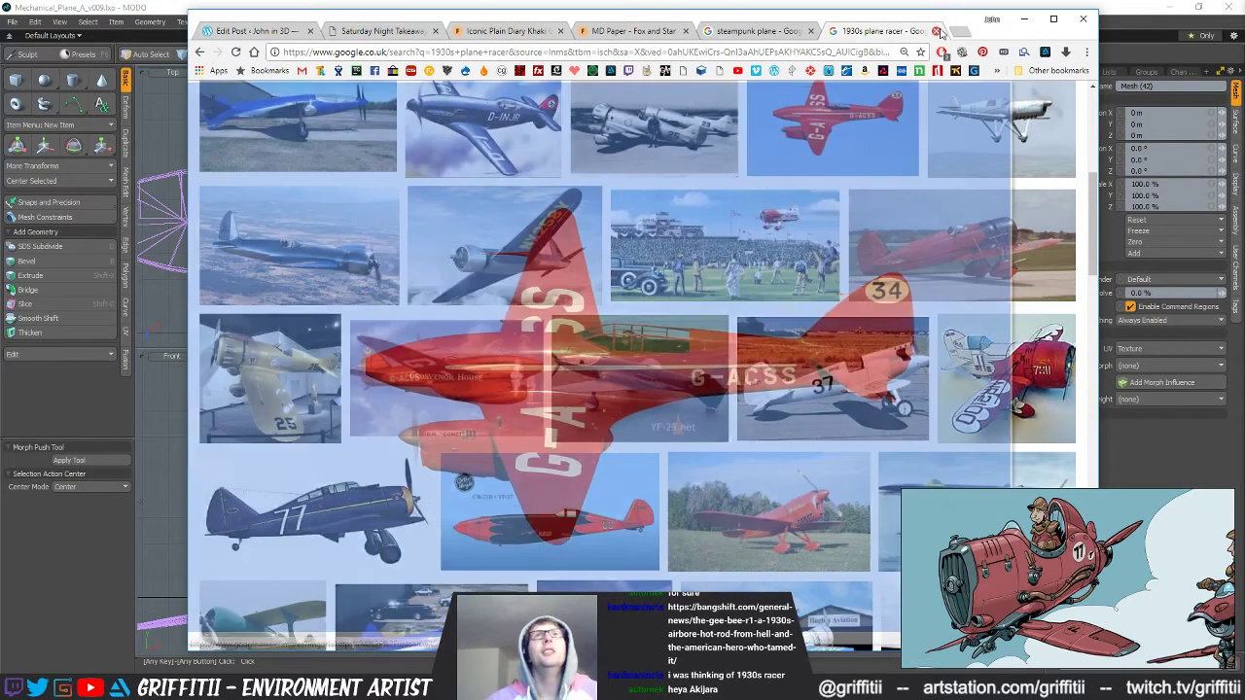
pyautogui.click(937, 31)
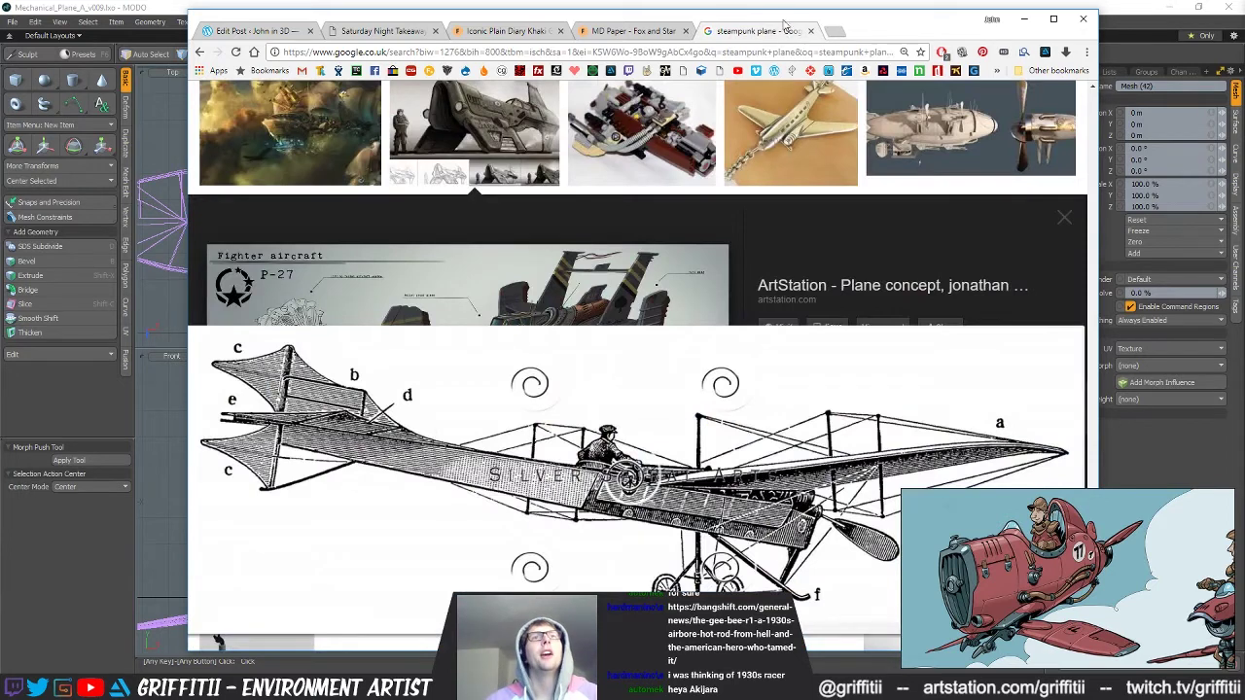
pyautogui.click(606, 5)
# Review the fuselage details on both sides of the plane from several angles and save the scene.
pyautogui.keyDown('alt'); pyautogui.moveTo(637, 136); pyautogui.dragTo(747, 138); pyautogui.keyUp('alt')
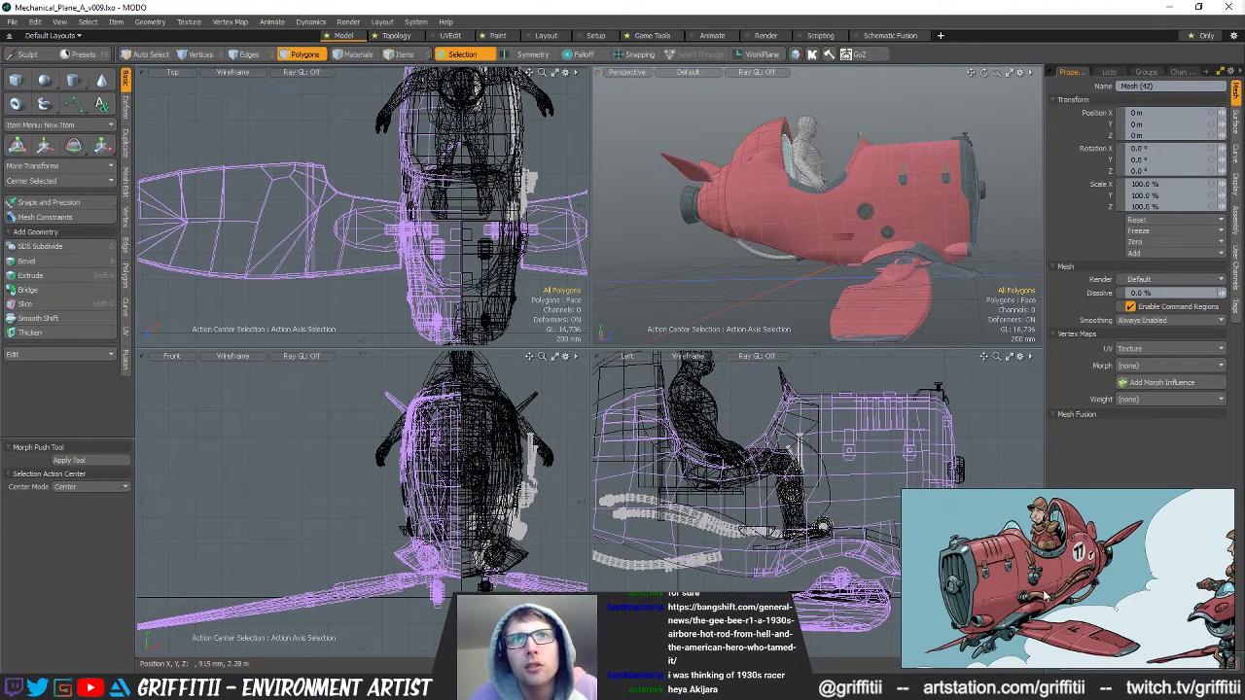
pyautogui.keyDown('alt'); pyautogui.moveTo(803, 214); pyautogui.dragTo(717, 196); pyautogui.keyUp('alt')
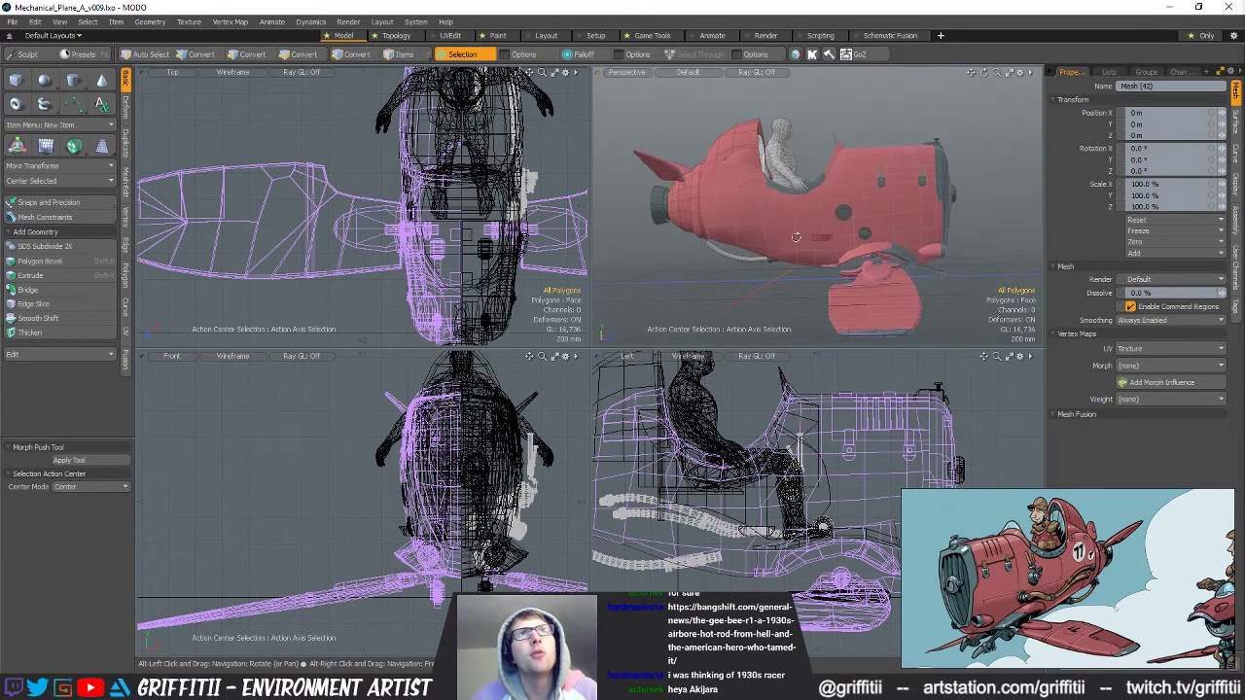
pyautogui.keyDown('alt'); pyautogui.moveTo(771, 247); pyautogui.dragTo(738, 229); pyautogui.keyUp('alt')
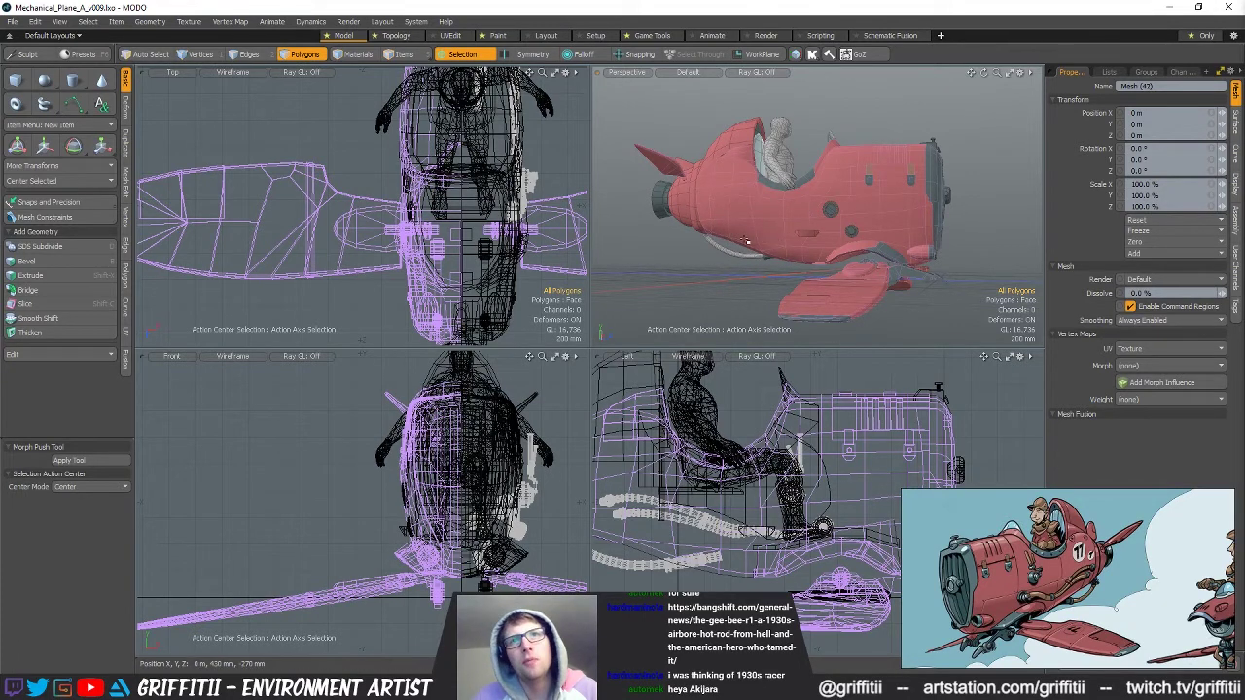
pyautogui.keyDown('alt'); pyautogui.moveTo(934, 190); pyautogui.dragTo(660, 215); pyautogui.keyUp('alt')
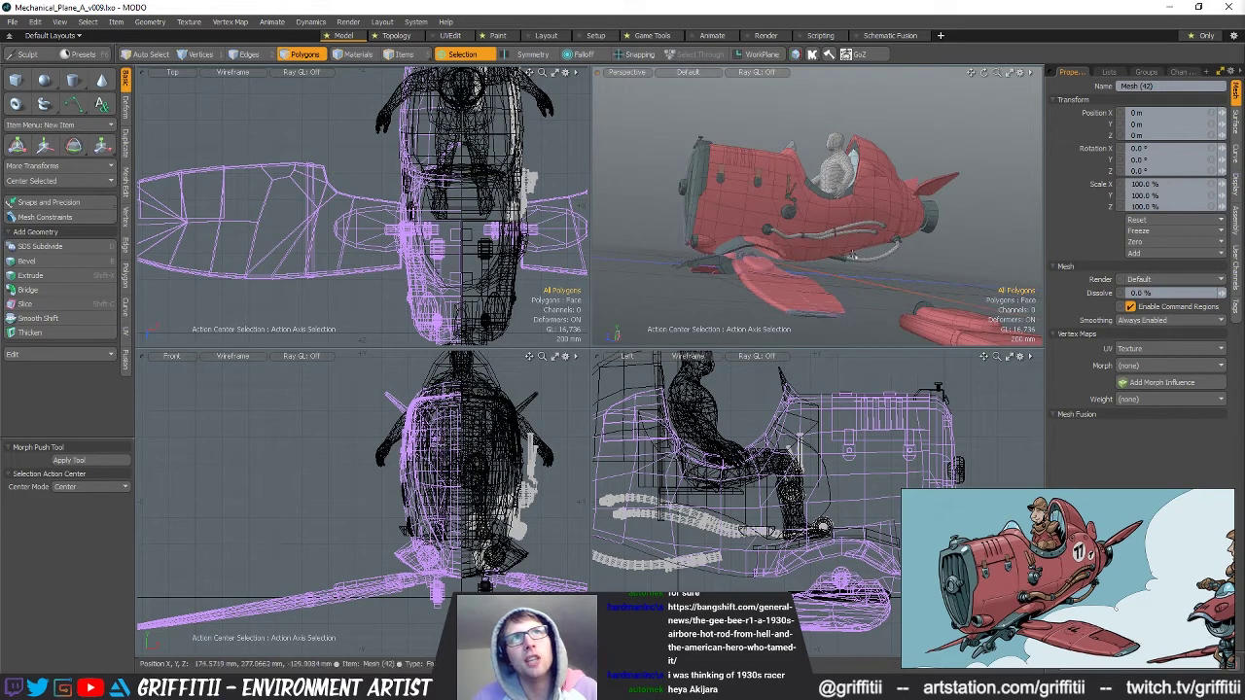
pyautogui.keyDown('alt'); pyautogui.moveTo(880, 234); pyautogui.dragTo(731, 215); pyautogui.keyUp('alt')
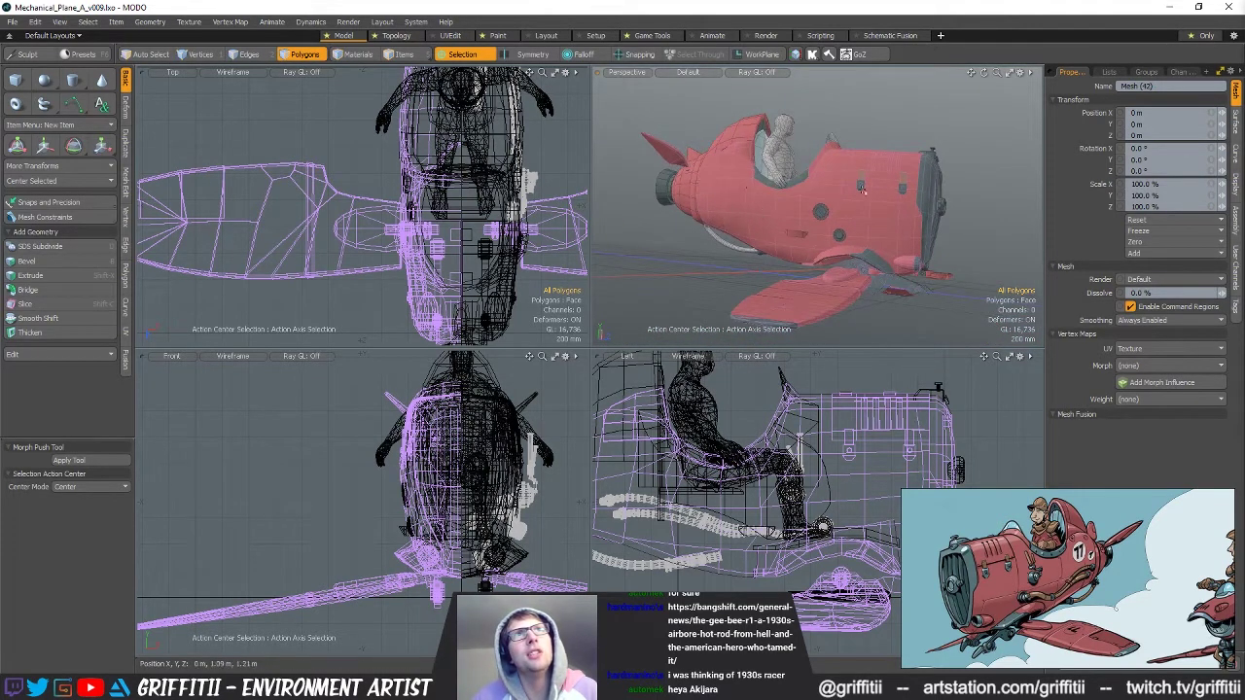
pyautogui.keyDown('alt'); pyautogui.moveTo(892, 232); pyautogui.dragTo(633, 202); pyautogui.keyUp('alt')
pyautogui.keyDown('alt'); pyautogui.moveTo(822, 220); pyautogui.dragTo(880, 212); pyautogui.keyUp('alt')
pyautogui.scroll(-2, 806, 217)
pyautogui.hotkey('ctrl', 's')
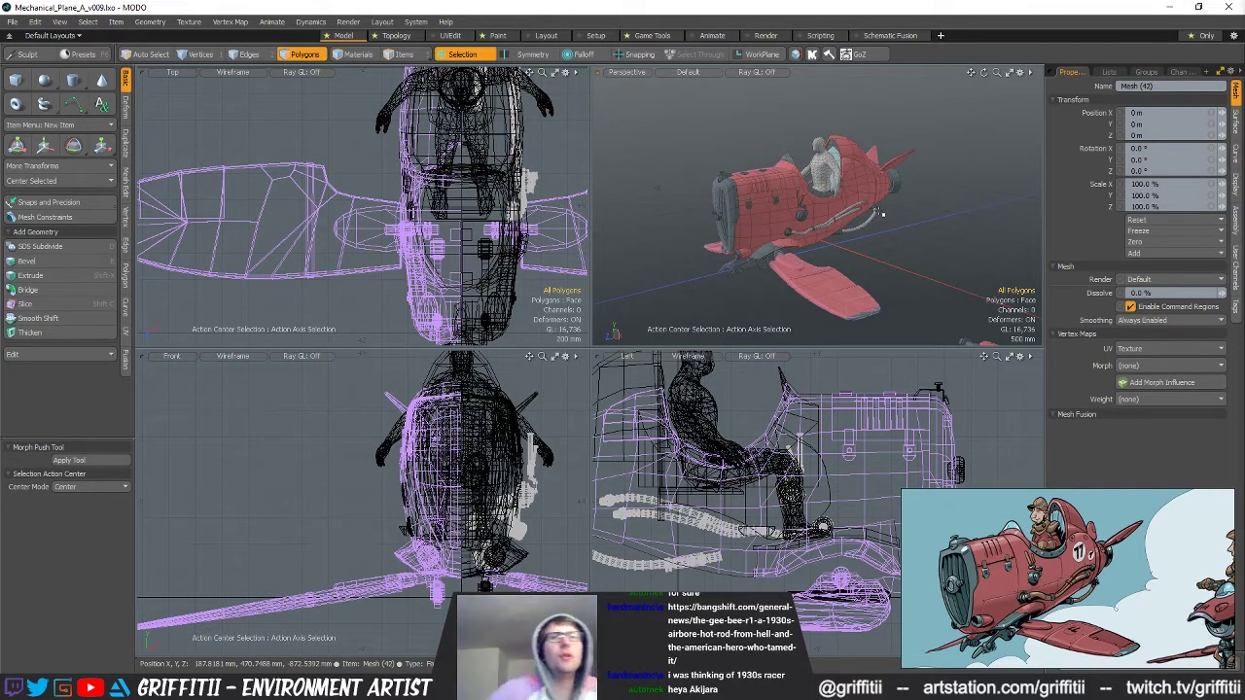
# Preview the Wing_Non_Flight and Wing_BentBack variants against the fuselage, and clear the item selection.
pyautogui.keyDown('alt'); pyautogui.moveTo(784, 200); pyautogui.dragTo(859, 189); pyautogui.keyUp('alt')
pyautogui.scroll(3, 810, 198)
pyautogui.keyDown('alt'); pyautogui.moveTo(775, 146); pyautogui.dragTo(979, 179); pyautogui.keyUp('alt')
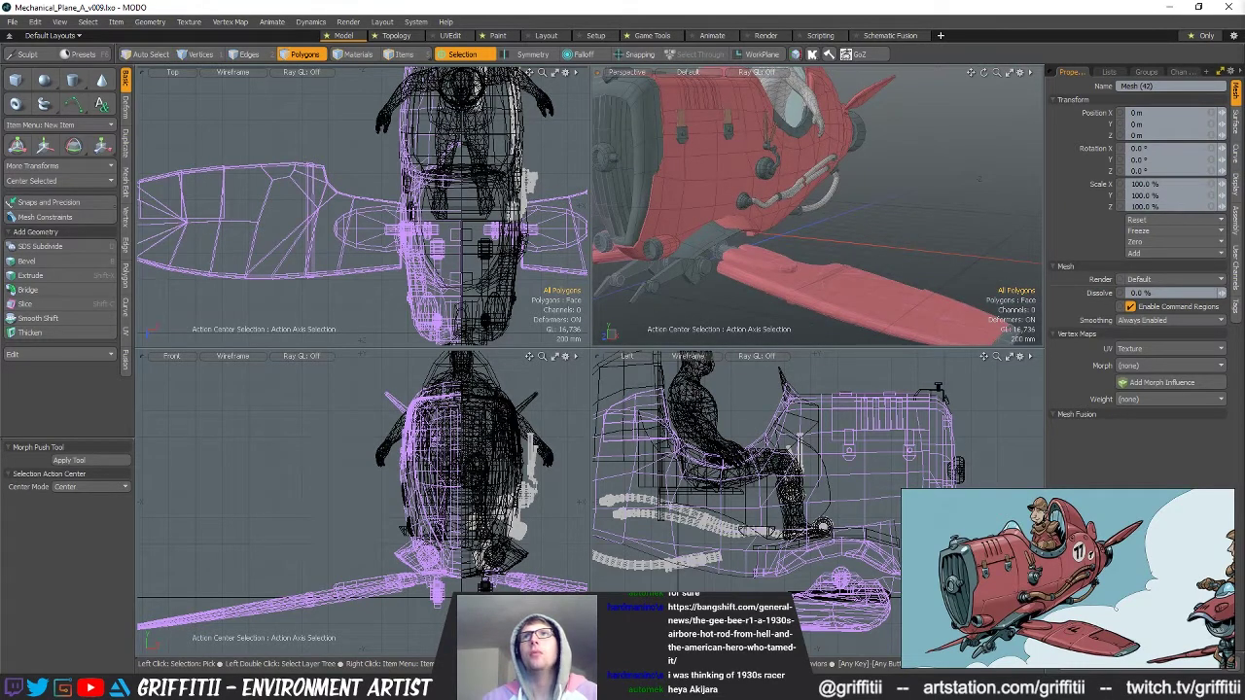
pyautogui.keyDown('alt'); pyautogui.moveTo(901, 167); pyautogui.dragTo(931, 181); pyautogui.keyUp('alt')
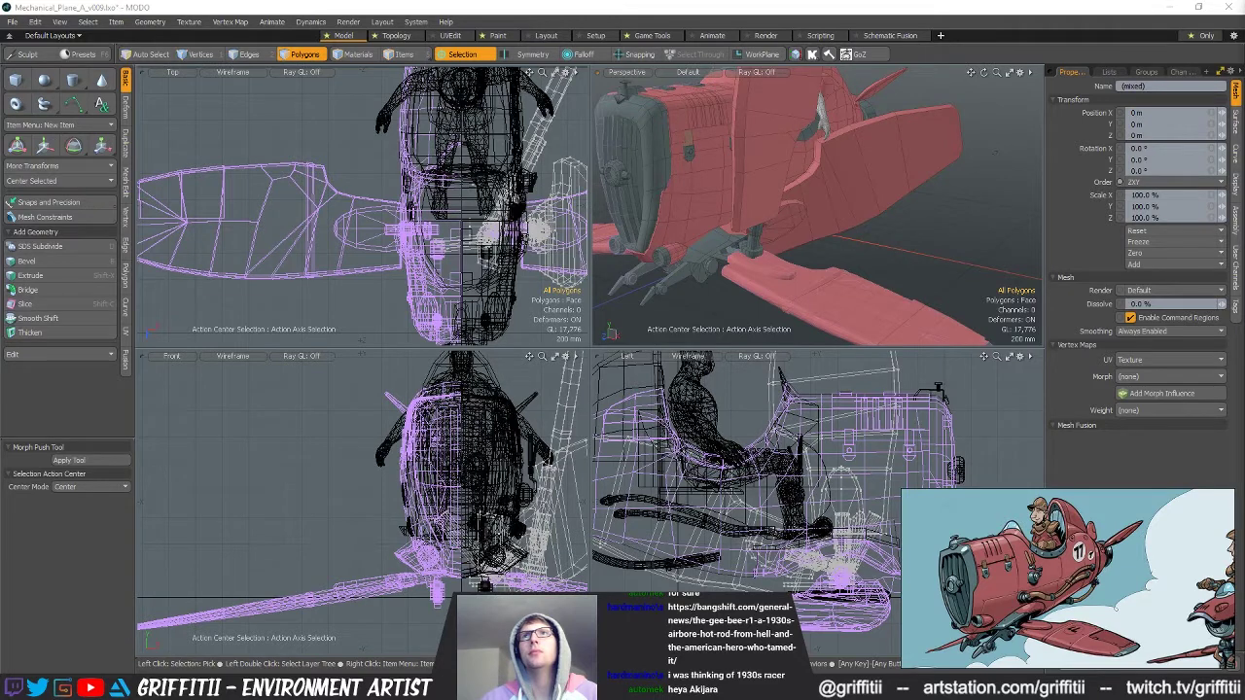
pyautogui.scroll(-3, 856, 139)
pyautogui.keyDown('alt'); pyautogui.moveTo(856, 139); pyautogui.dragTo(911, 190); pyautogui.keyUp('alt')
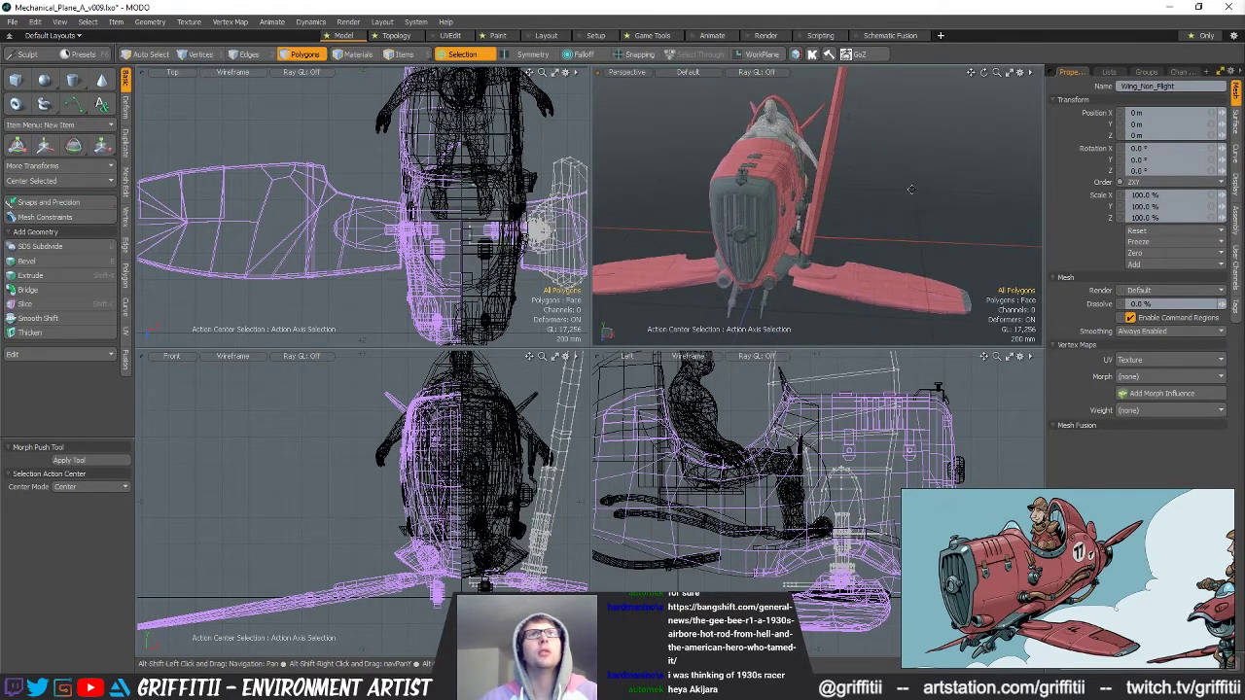
pyautogui.press('Down')
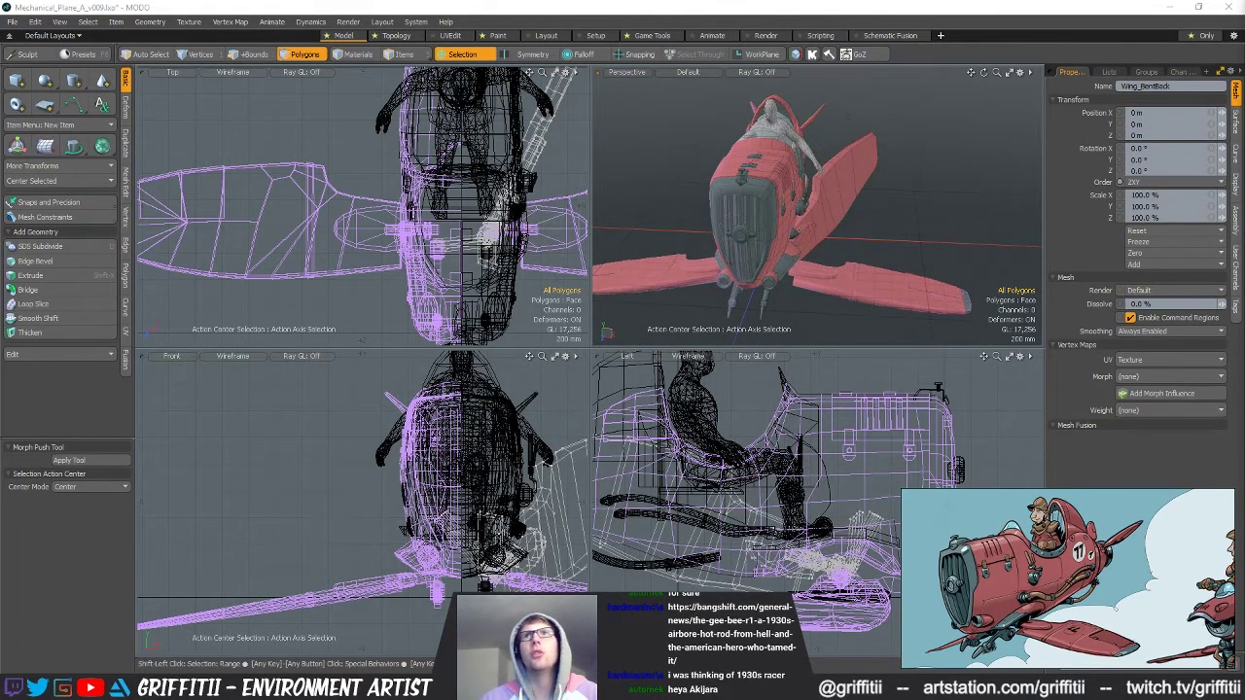
pyautogui.hotkey('shift', 'Up')
pyautogui.press('Escape')
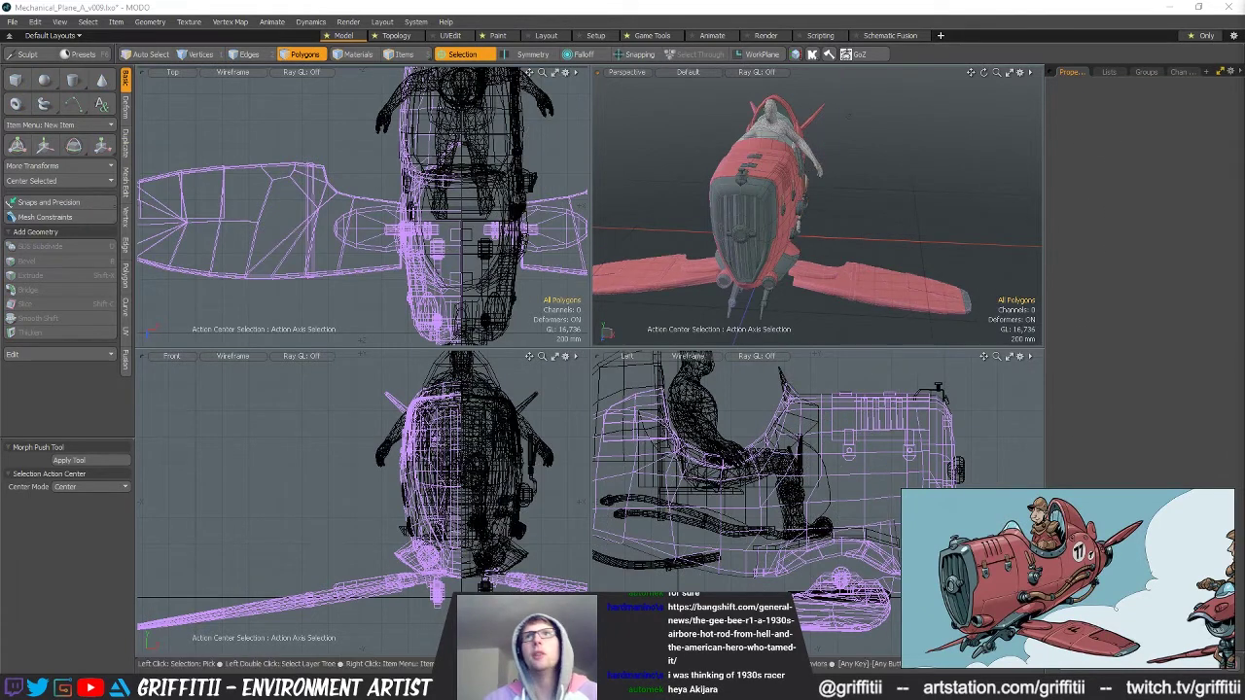
# Preview the Wing_Flight variant in the perspective and orthographic views, and clear the item selection.
pyautogui.press('Down')
pyautogui.keyDown('alt'); pyautogui.moveTo(880, 228); pyautogui.dragTo(779, 261); pyautogui.keyUp('alt')
pyautogui.scroll(-1, 780, 261)
pyautogui.keyDown('alt'); pyautogui.keyDown('shift'); pyautogui.moveTo(476, 214); pyautogui.dragTo(342, 211); pyautogui.keyUp('shift'); pyautogui.keyUp('alt')
pyautogui.scroll(-1, 343, 211)
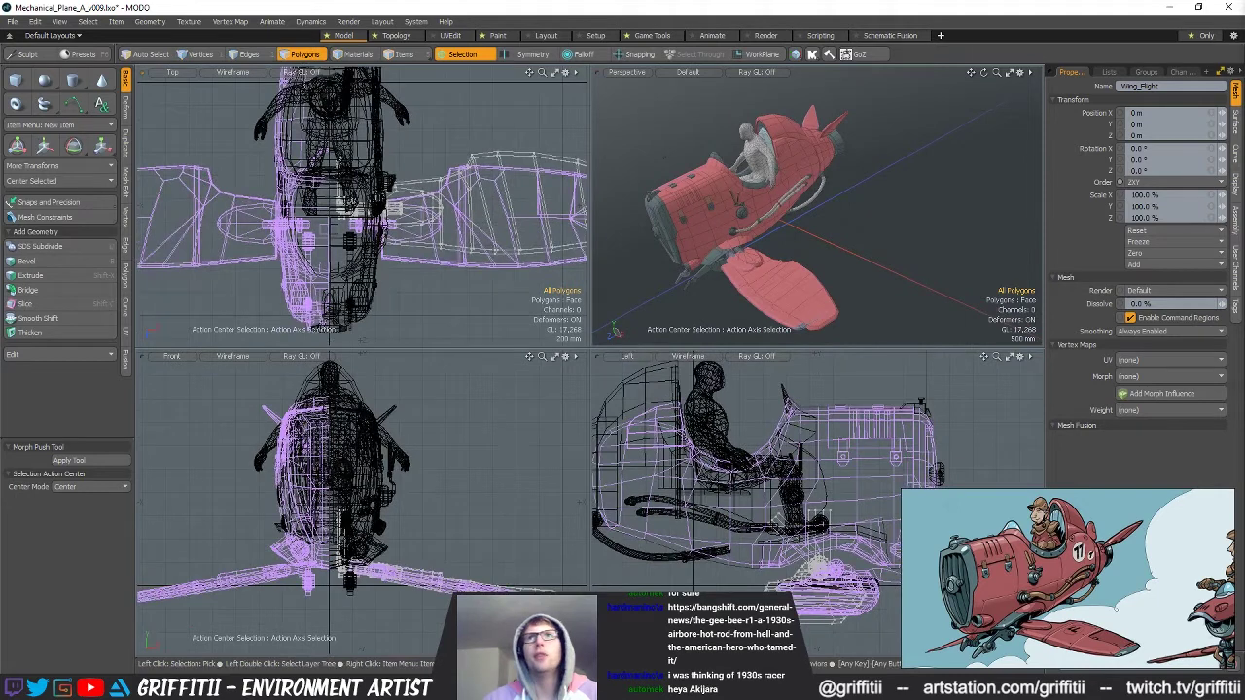
pyautogui.press('Escape')
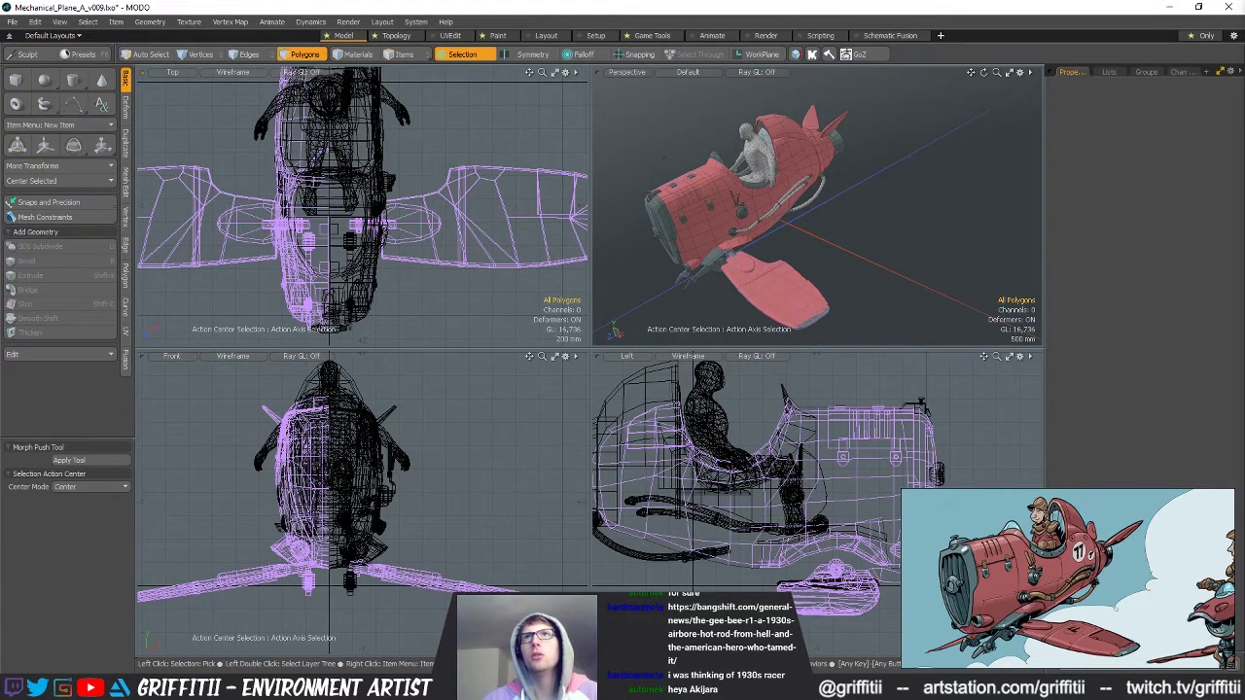
# Bring up the Back_Wheel mesh and examine how it sits under the tail beside the hoses.
pyautogui.hotkey('ctrl', 'z')
pyautogui.keyDown('alt'); pyautogui.moveTo(973, 255); pyautogui.dragTo(880, 216); pyautogui.keyUp('alt')
pyautogui.scroll(2, 887, 205)
pyautogui.click(887, 204)
pyautogui.hotkey('shift', 'a')
pyautogui.scroll(-4, 862, 223)
pyautogui.scroll(-1, 778, 126)
pyautogui.scroll(4, 820, 193)
pyautogui.scroll(-3, 790, 168)
pyautogui.scroll(-2, 886, 209)
pyautogui.scroll(2, 862, 216)
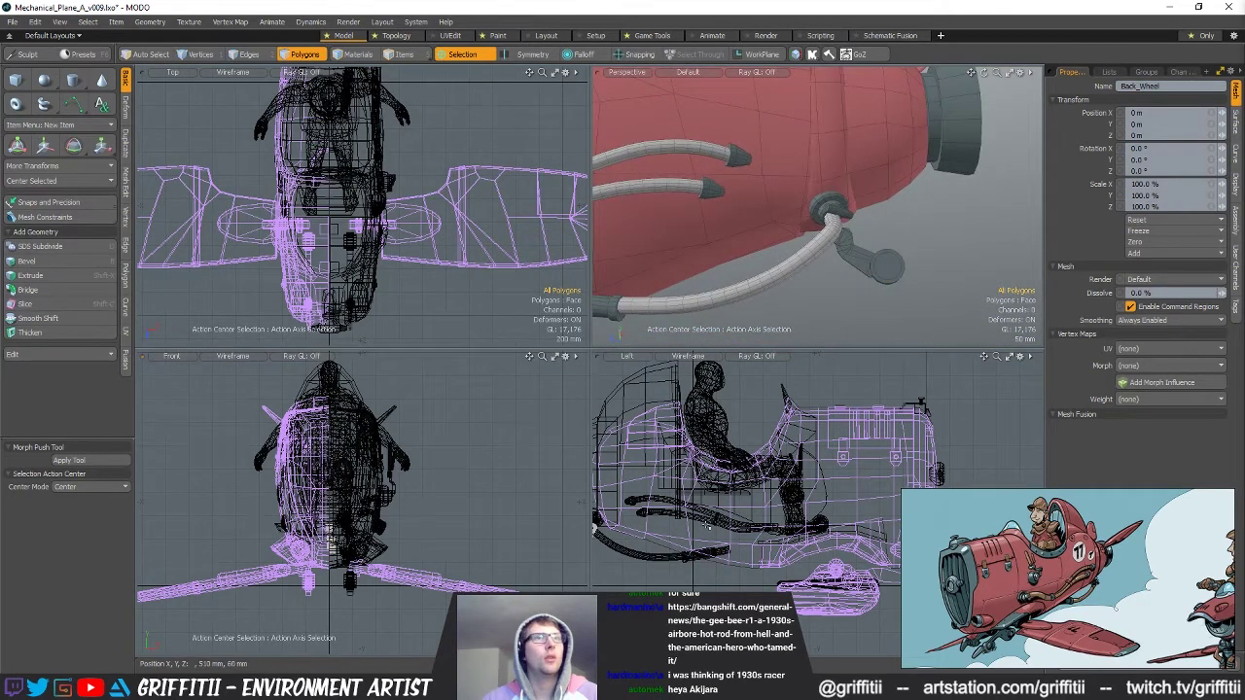
# Try rotating the back wheel -180° about Y and tilting it under the tail, and undo the rotations.
pyautogui.keyDown('alt'); pyautogui.moveTo(687, 530); pyautogui.dragTo(827, 543); pyautogui.keyUp('alt')
pyautogui.scroll(3, 739, 525)
pyautogui.press('e')
pyautogui.press('e')
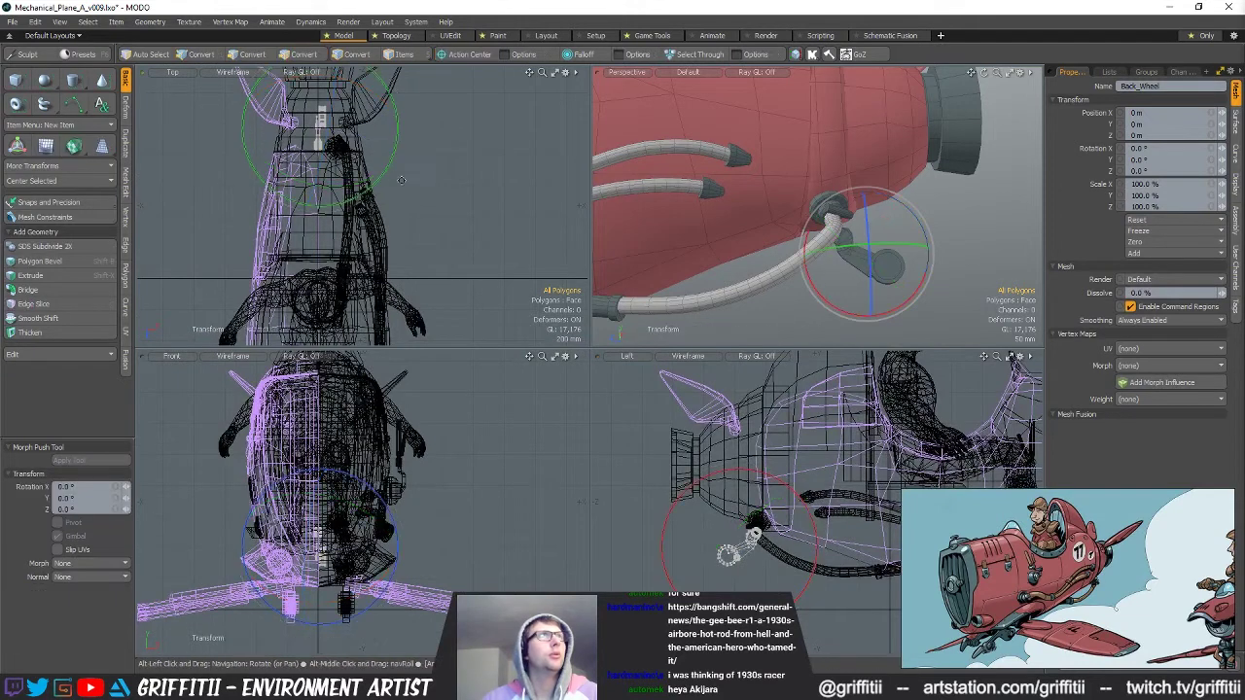
pyautogui.keyDown('alt'); pyautogui.moveTo(421, 198); pyautogui.dragTo(428, 254); pyautogui.keyUp('alt')
pyautogui.moveTo(367, 119); pyautogui.dragTo(324, 261)
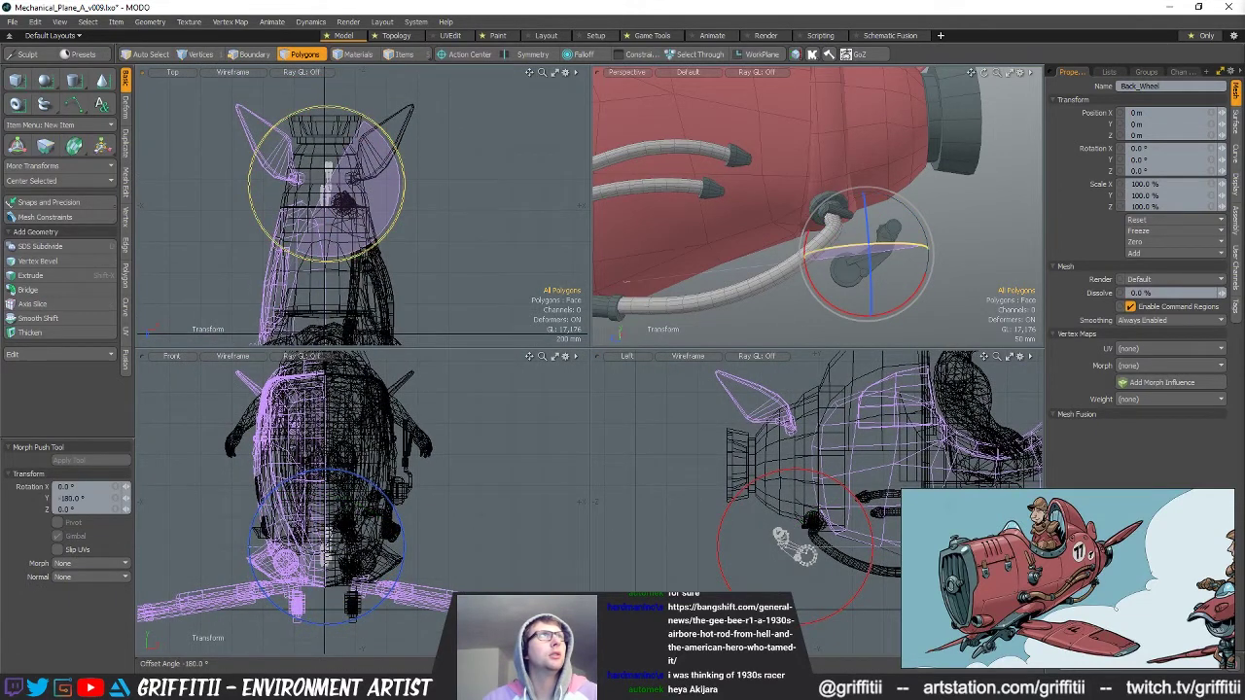
pyautogui.moveTo(798, 470); pyautogui.dragTo(897, 586)
pyautogui.press('q')
pyautogui.scroll(-8, 778, 229)
pyautogui.keyDown('alt'); pyautogui.moveTo(778, 229); pyautogui.dragTo(816, 257); pyautogui.keyUp('alt')
pyautogui.hotkey('ctrl', 'z')
pyautogui.hotkey('ctrl', 'z')
pyautogui.hotkey('ctrl', 'z')
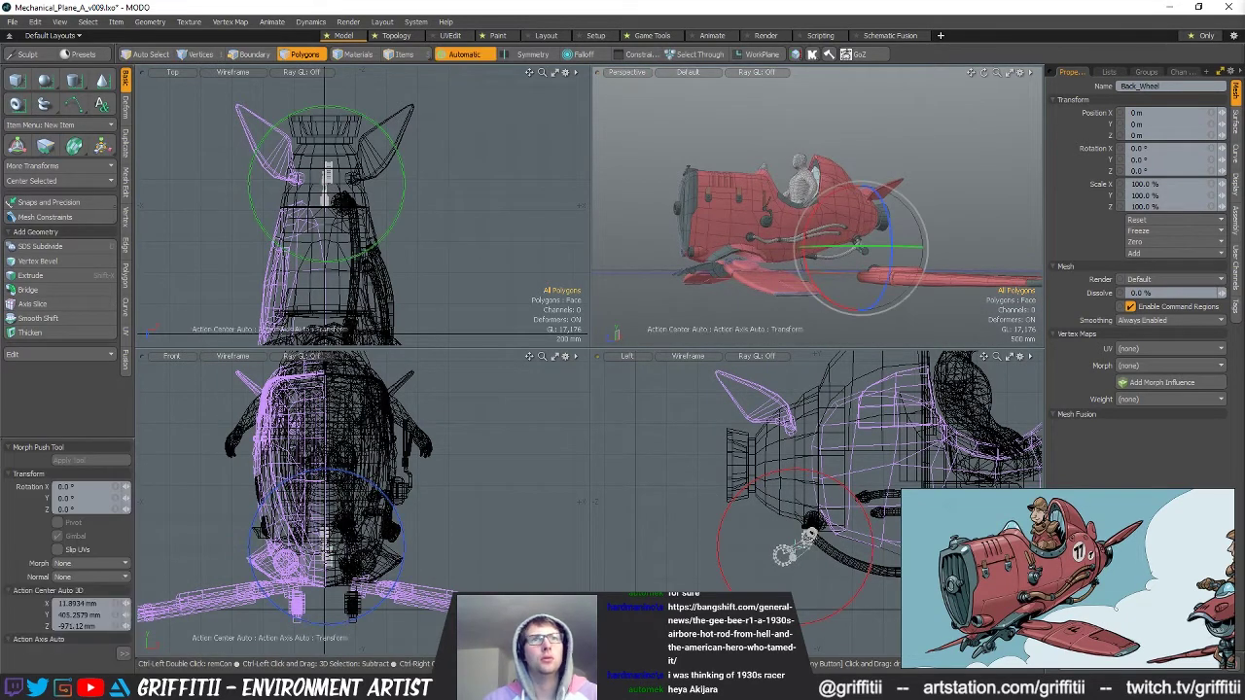
# Paste a copy of the back wheel into a new mesh and rotate it 75° about X and 180° about Z.
pyautogui.keyDown('alt'); pyautogui.keyDown('shift'); pyautogui.moveTo(841, 529); pyautogui.dragTo(770, 524); pyautogui.keyUp('shift'); pyautogui.keyUp('alt')
pyautogui.press('n')
pyautogui.hotkey('ctrl', 'v')
pyautogui.press('e')
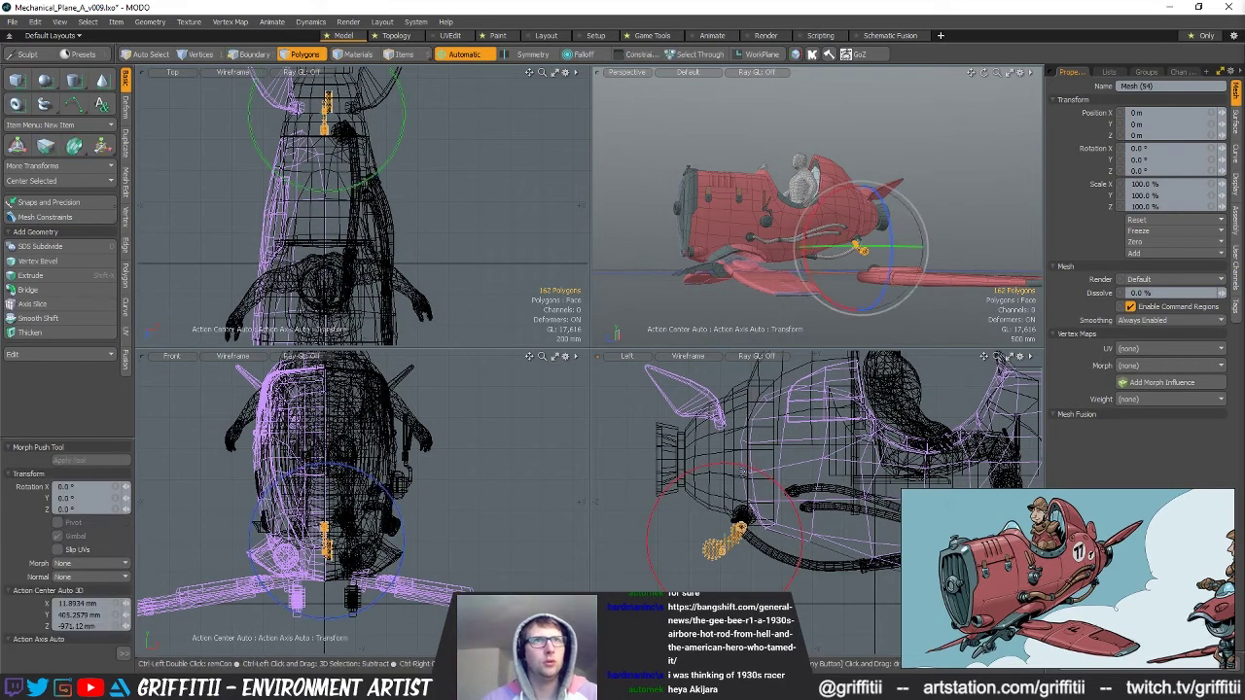
pyautogui.keyDown('ctrl'); pyautogui.moveTo(685, 475); pyautogui.dragTo(649, 561); pyautogui.keyUp('ctrl')
pyautogui.keyDown('ctrl'); pyautogui.moveTo(397, 134); pyautogui.dragTo(183, 75); pyautogui.keyUp('ctrl')
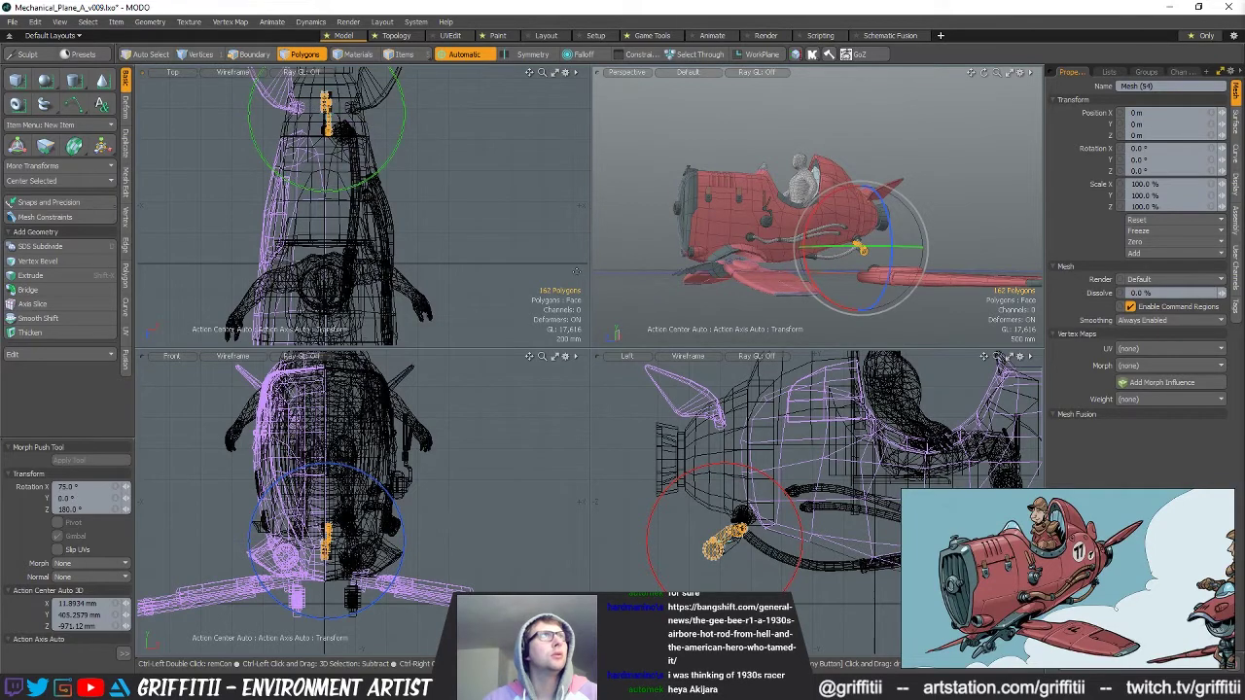
# Move the copied wheel about -7 mm in X, 78 mm in Y and -10 mm in Z with geometry snapping.
pyautogui.press('w')
pyautogui.keyDown('alt'); pyautogui.keyDown('shift'); pyautogui.moveTo(366, 145); pyautogui.dragTo(612, 158); pyautogui.keyUp('shift'); pyautogui.keyUp('alt')
pyautogui.press('x')
pyautogui.moveTo(361, 225); pyautogui.dragTo(356, 217)
pyautogui.keyDown('ctrl'); pyautogui.keyDown('alt'); pyautogui.moveTo(522, 215); pyautogui.dragTo(436, 214); pyautogui.keyUp('alt'); pyautogui.keyUp('ctrl')
pyautogui.keyDown('alt'); pyautogui.keyDown('shift'); pyautogui.moveTo(848, 580); pyautogui.dragTo(725, 457); pyautogui.keyUp('shift'); pyautogui.keyUp('alt')
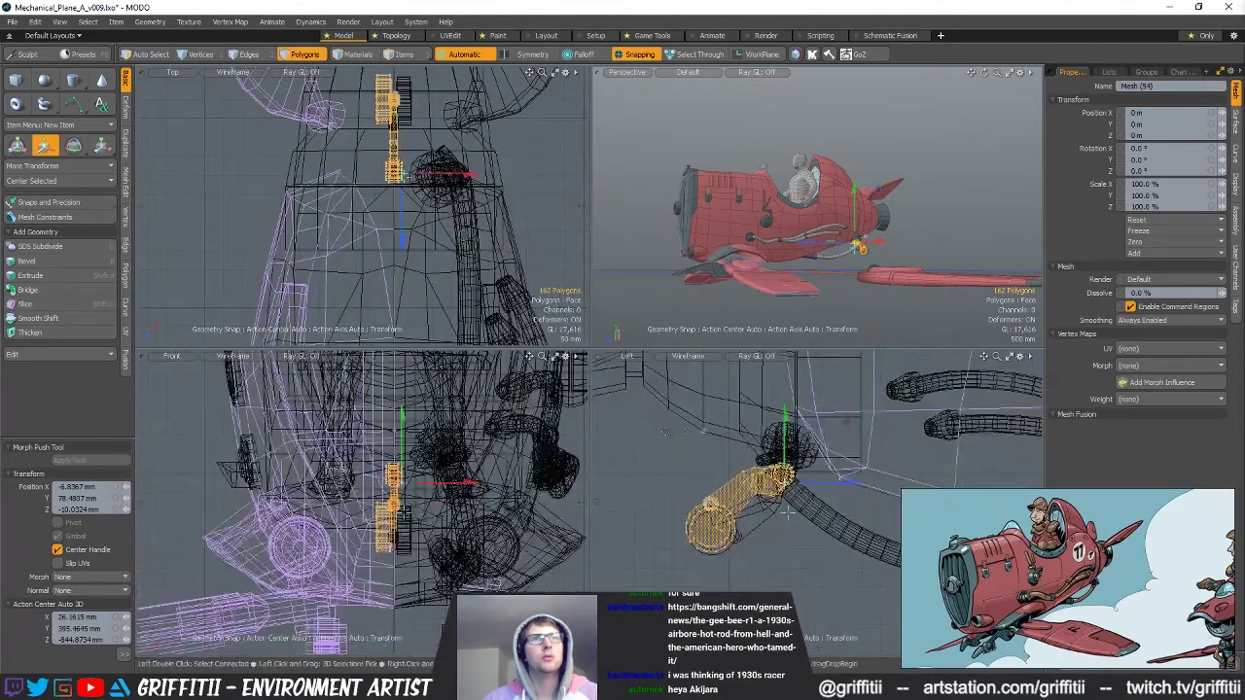
# Judge the flipped wheel copy under the tail with the original deleted, and revert to the original wheel only.
pyautogui.press('q')
pyautogui.click(698, 427)
pyautogui.keyDown('alt'); pyautogui.moveTo(866, 215); pyautogui.dragTo(784, 245); pyautogui.keyUp('alt')
pyautogui.press('Delete')
pyautogui.keyDown('alt'); pyautogui.moveTo(784, 245); pyautogui.dragTo(829, 238); pyautogui.keyUp('alt')
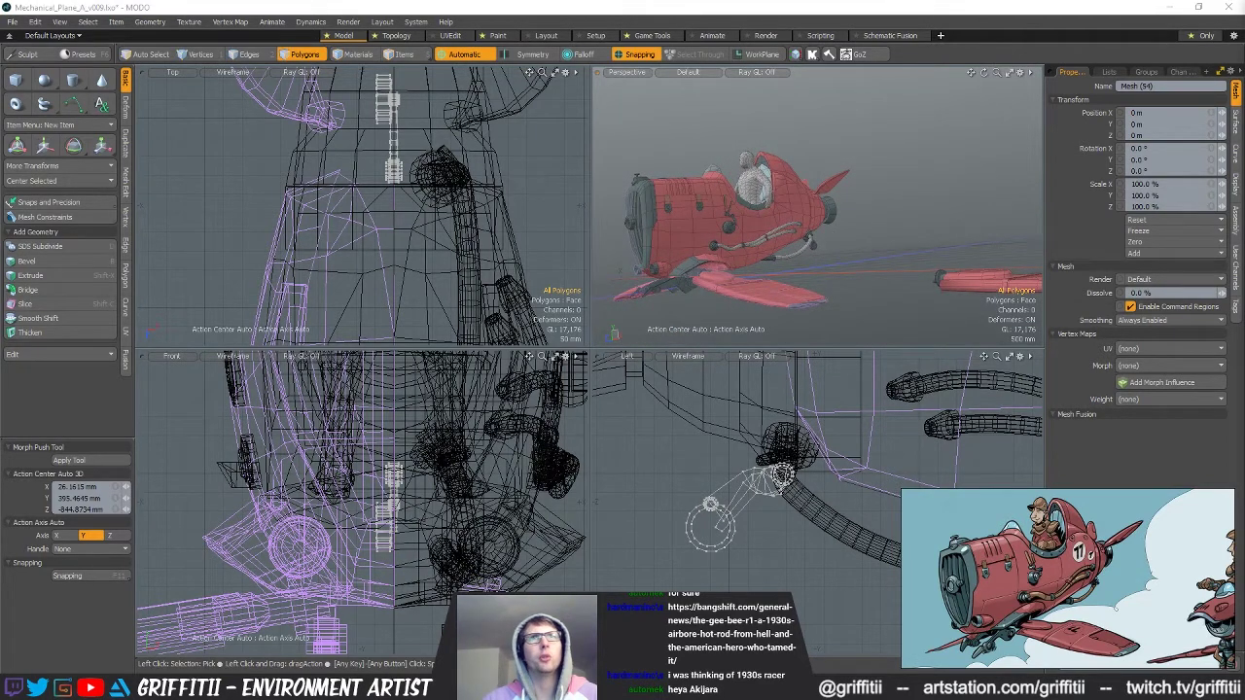
pyautogui.keyDown('alt'); pyautogui.moveTo(955, 209); pyautogui.dragTo(932, 213); pyautogui.keyUp('alt')
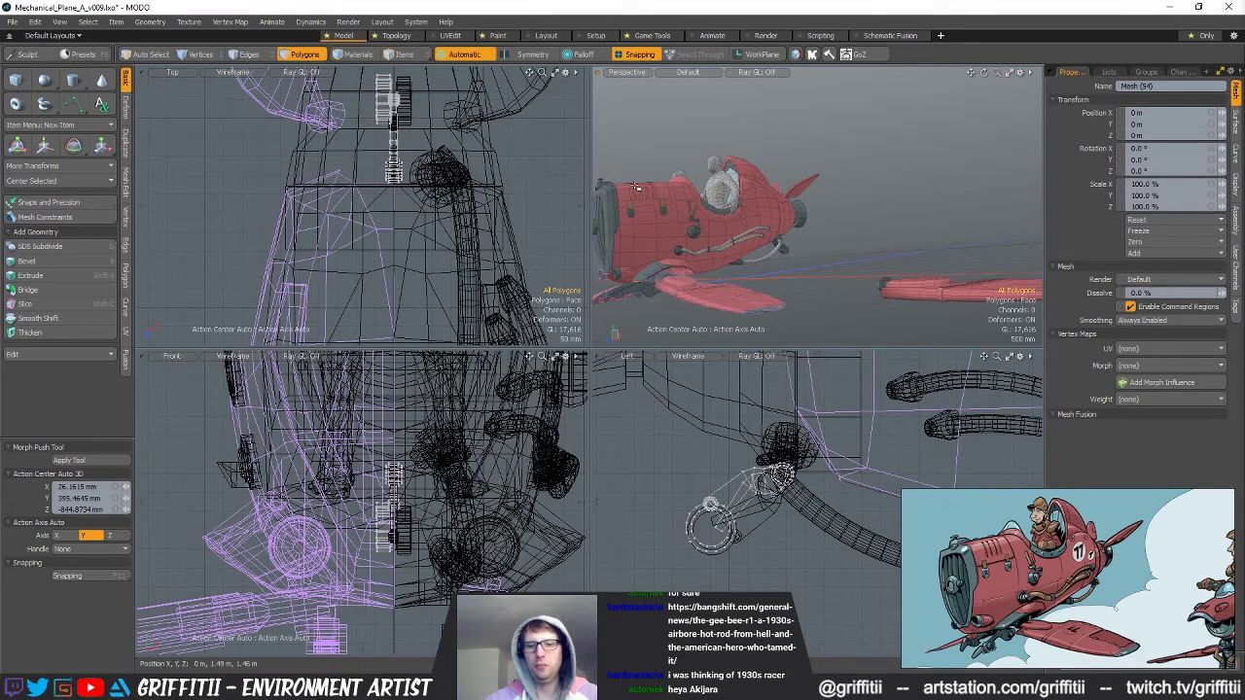
pyautogui.hotkey('ctrl', 'z')
# Select the polygons of the curved arm and its attached pieces in the Back_Wheel mesh.
pyautogui.keyDown('alt'); pyautogui.keyDown('shift'); pyautogui.moveTo(776, 256); pyautogui.dragTo(790, 259); pyautogui.keyUp('shift'); pyautogui.keyUp('alt')
pyautogui.keyDown('ctrl'); pyautogui.keyDown('alt'); pyautogui.moveTo(790, 259); pyautogui.dragTo(881, 228); pyautogui.keyUp('alt'); pyautogui.keyUp('ctrl')
pyautogui.keyDown('ctrl'); pyautogui.keyDown('alt'); pyautogui.moveTo(881, 229); pyautogui.dragTo(945, 196); pyautogui.keyUp('alt'); pyautogui.keyUp('ctrl')
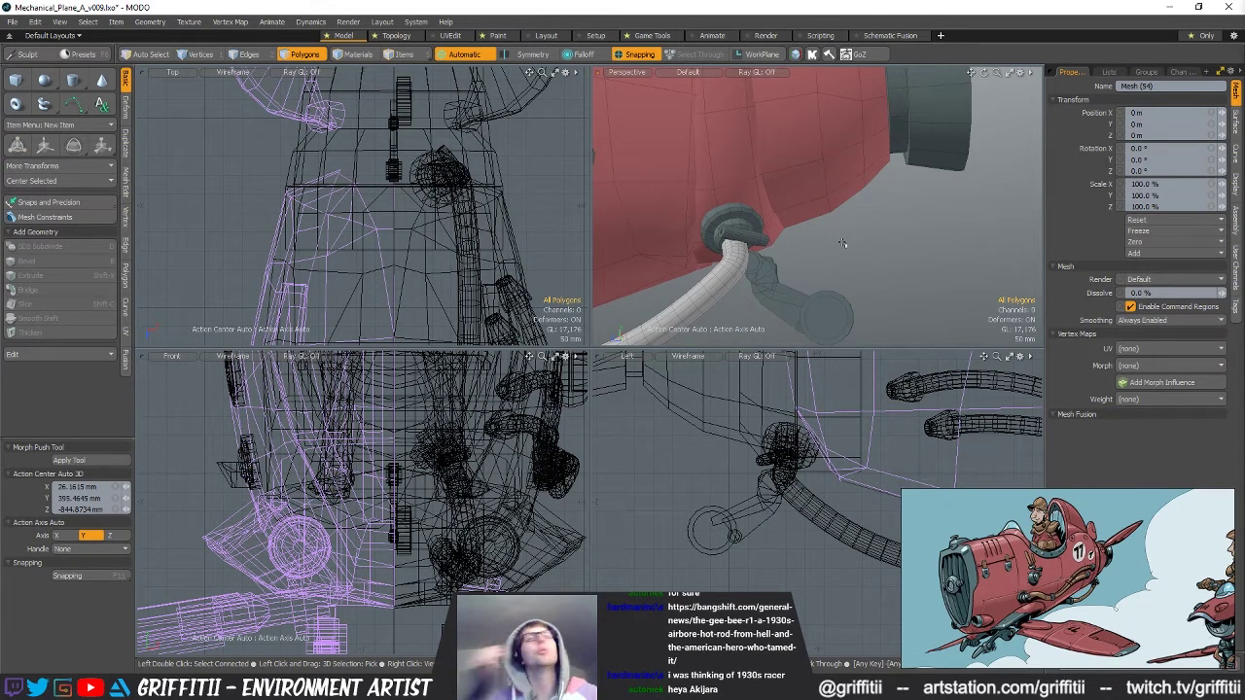
pyautogui.keyDown('alt'); pyautogui.moveTo(845, 227); pyautogui.dragTo(840, 266); pyautogui.keyUp('alt')
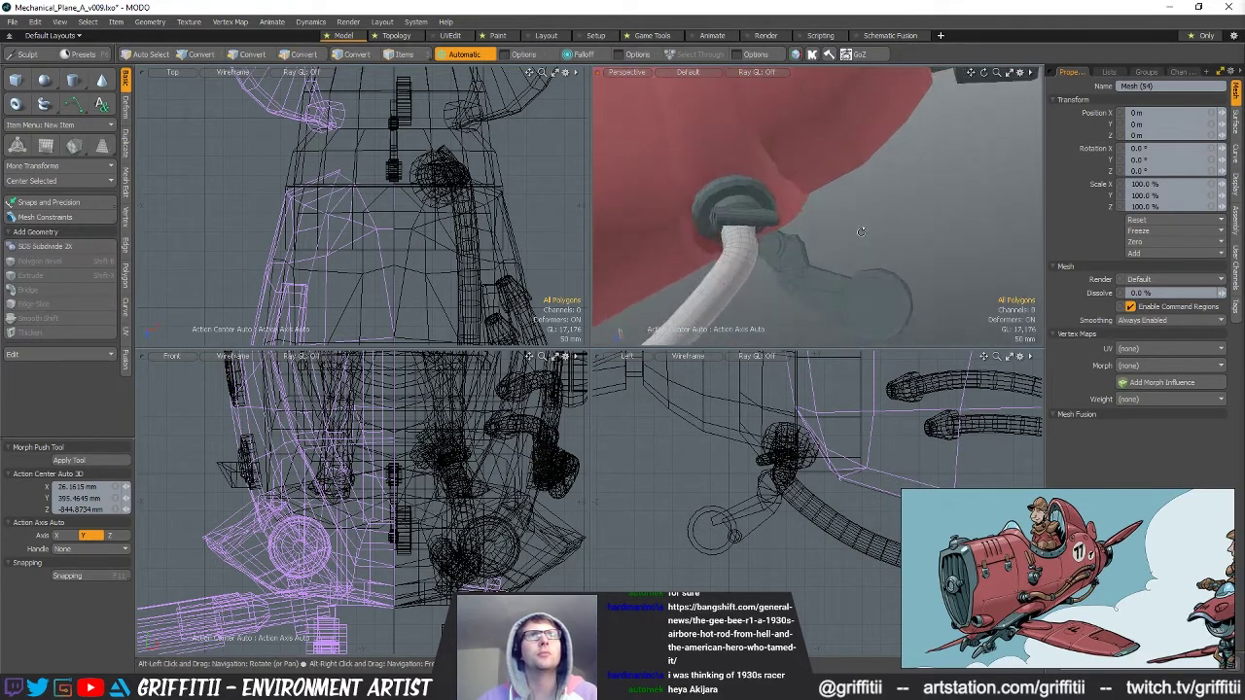
pyautogui.press('5')
pyautogui.click(818, 266)
pyautogui.press('3')
pyautogui.doubleClick(822, 268)
pyautogui.moveTo(822, 268)
pyautogui.keyDown('alt'); pyautogui.mouseDown()
pyautogui.moveTo(798, 271)
pyautogui.moveTo(823, 259)
pyautogui.mouseUp(); pyautogui.keyUp('alt')
pyautogui.keyDown('shift'); pyautogui.doubleClick(849, 279); pyautogui.keyUp('shift')
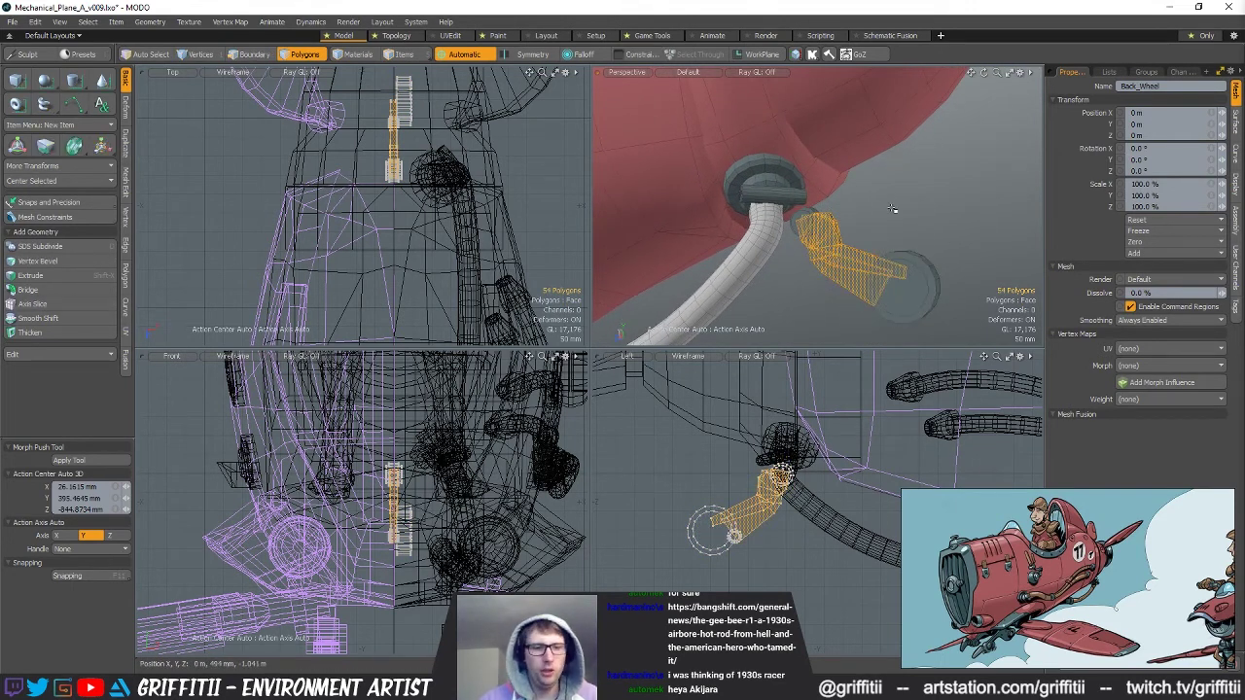
# Duplicate the wheel arm in place and rotate the copy in the side view until it bends downward.
pyautogui.press('x')
pyautogui.press('w')
pyautogui.keyDown('alt'); pyautogui.keyDown('shift'); pyautogui.moveTo(659, 472); pyautogui.dragTo(639, 486); pyautogui.keyUp('shift'); pyautogui.keyUp('alt')
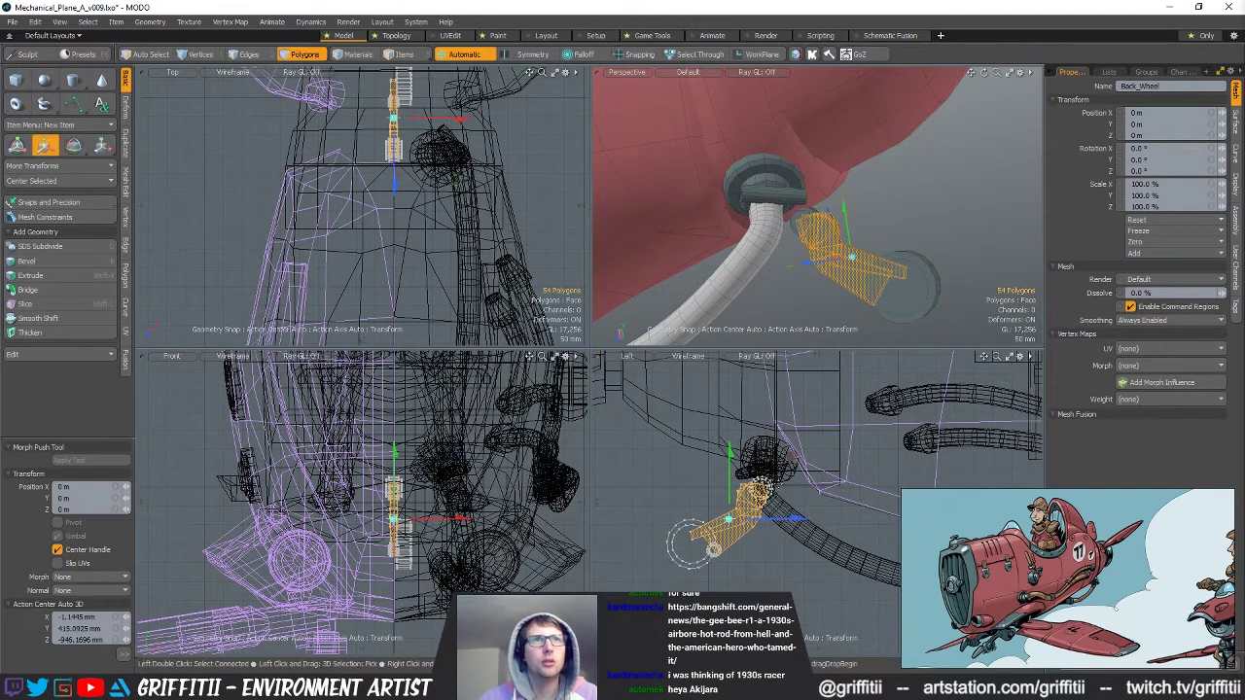
pyautogui.press('x')
pyautogui.press('e')
pyautogui.keyDown('ctrl'); pyautogui.moveTo(759, 449); pyautogui.dragTo(750, 587); pyautogui.keyUp('ctrl')
pyautogui.press('w')
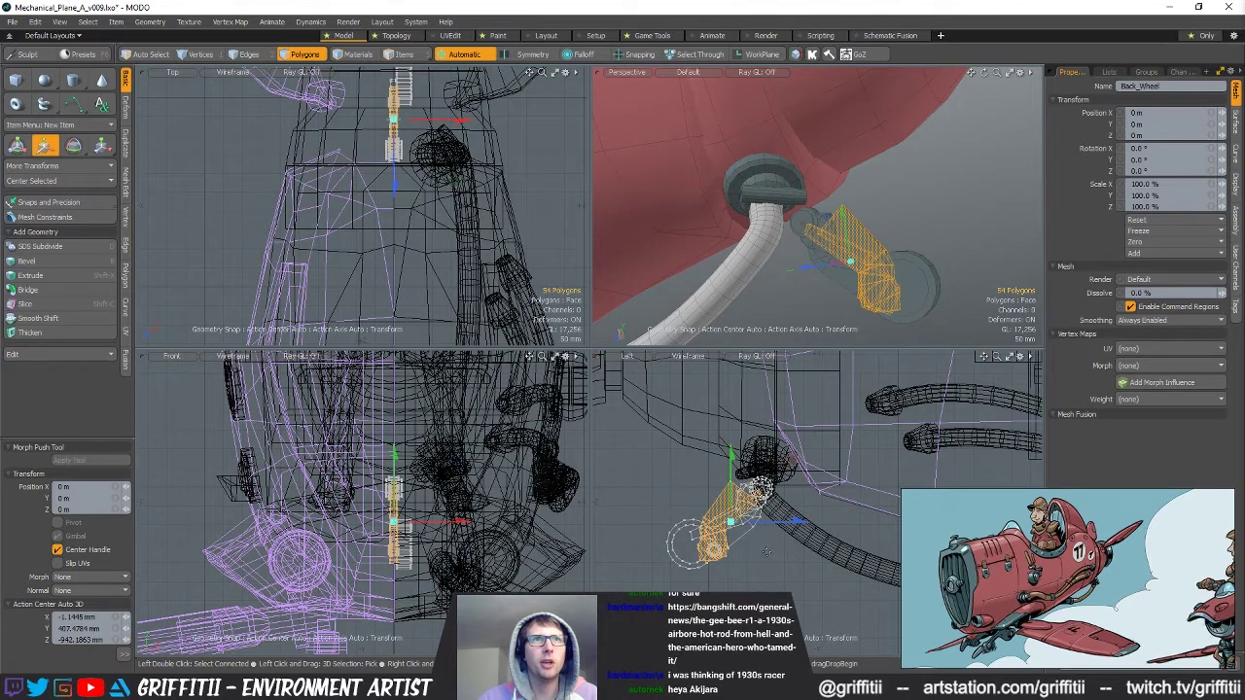
# Move the arm copy 178 mm in Y and 148 mm in Z, above the original arm's joint.
pyautogui.press('x')
pyautogui.hotkey('alt', 'a')
pyautogui.hotkey('alt', 'a')
pyautogui.hotkey('alt', 'a')
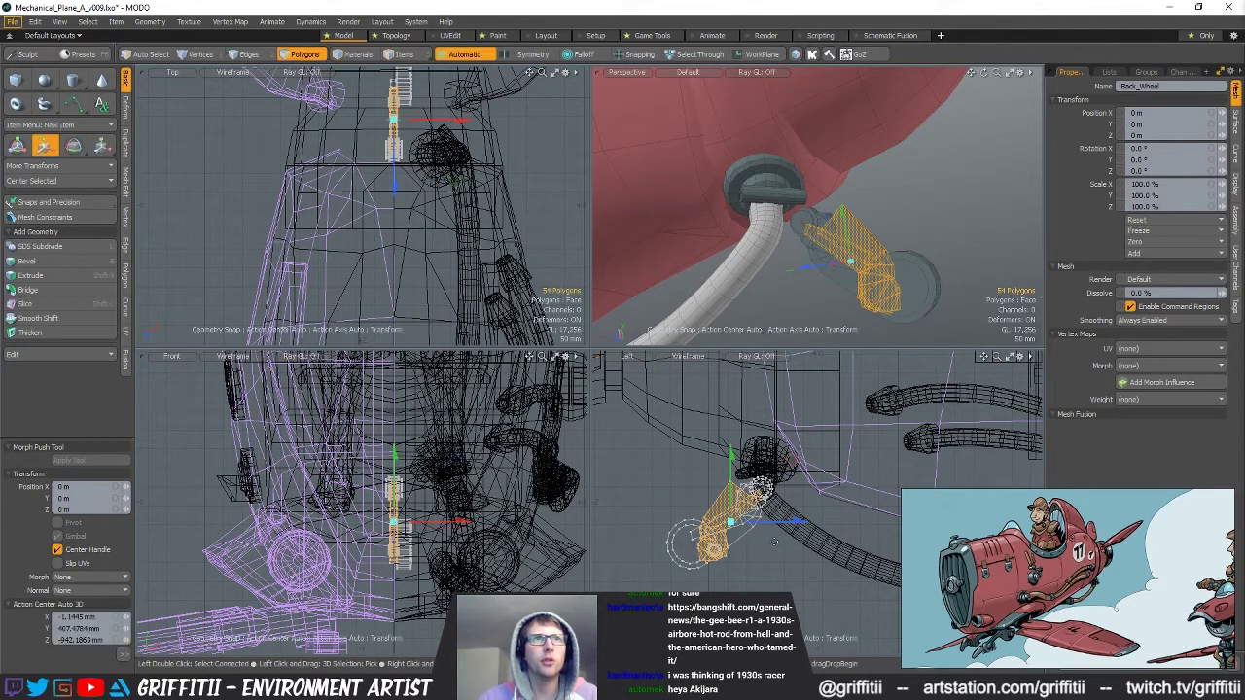
pyautogui.press('q')
pyautogui.press('w')
pyautogui.moveTo(768, 568); pyautogui.dragTo(824, 501)
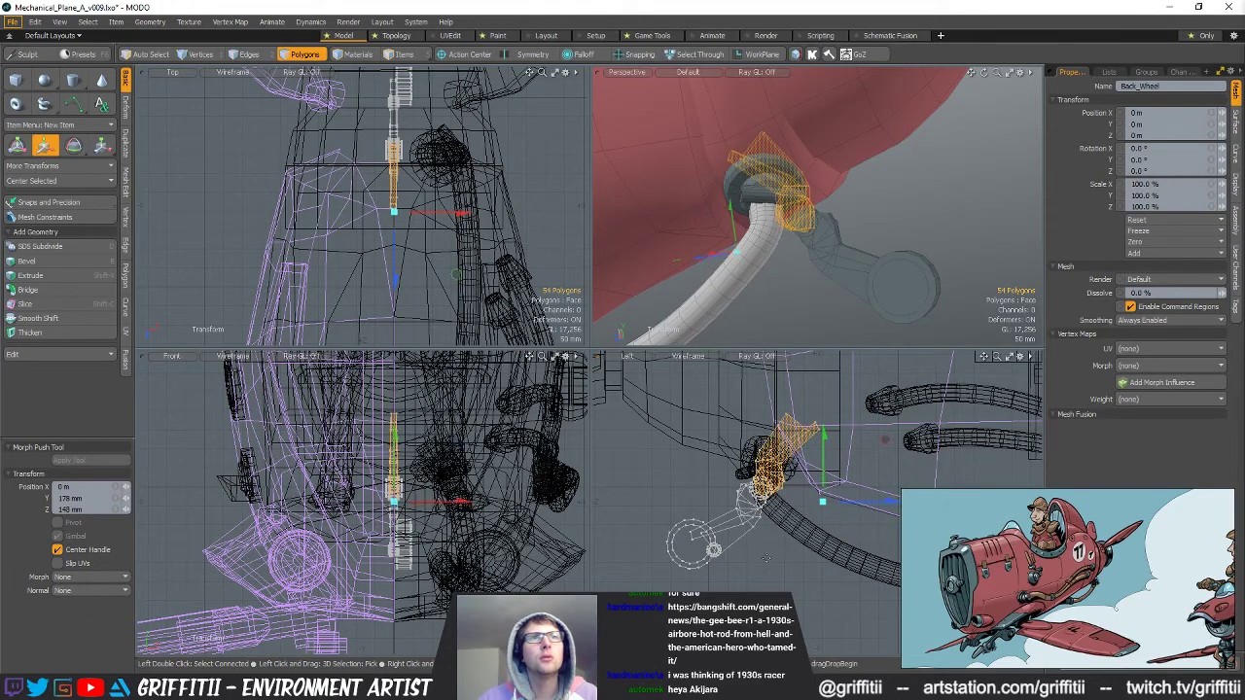
# Rotate the arm copy about the joint so it stands nearly upright inside the rear fuselage.
pyautogui.press('e')
pyautogui.click(764, 485)
pyautogui.moveTo(781, 417); pyautogui.dragTo(737, 421)
pyautogui.press('space')
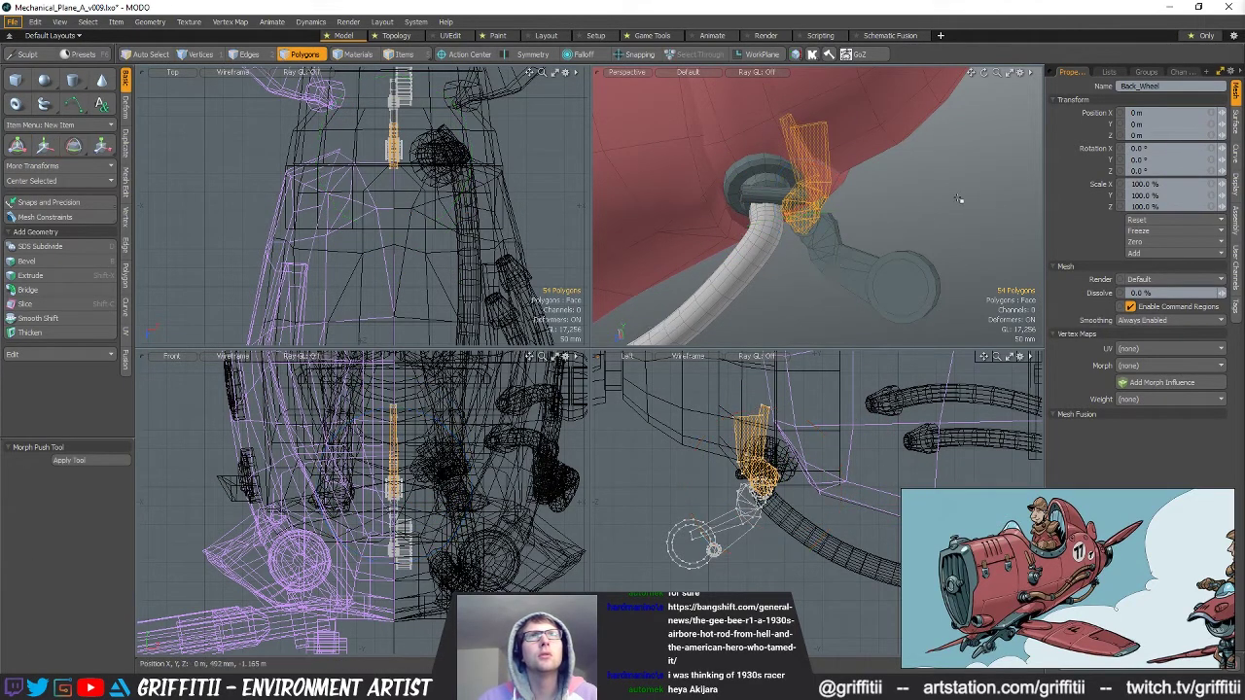
# Inspect the upper arm copy's vertices, edges and polygons around the joint under the fuselage.
pyautogui.hotkey('alt', '1')
pyautogui.keyDown('alt'); pyautogui.moveTo(809, 183); pyautogui.dragTo(752, 210); pyautogui.keyUp('alt')
pyautogui.press('w')
pyautogui.press('space')
pyautogui.press('w')
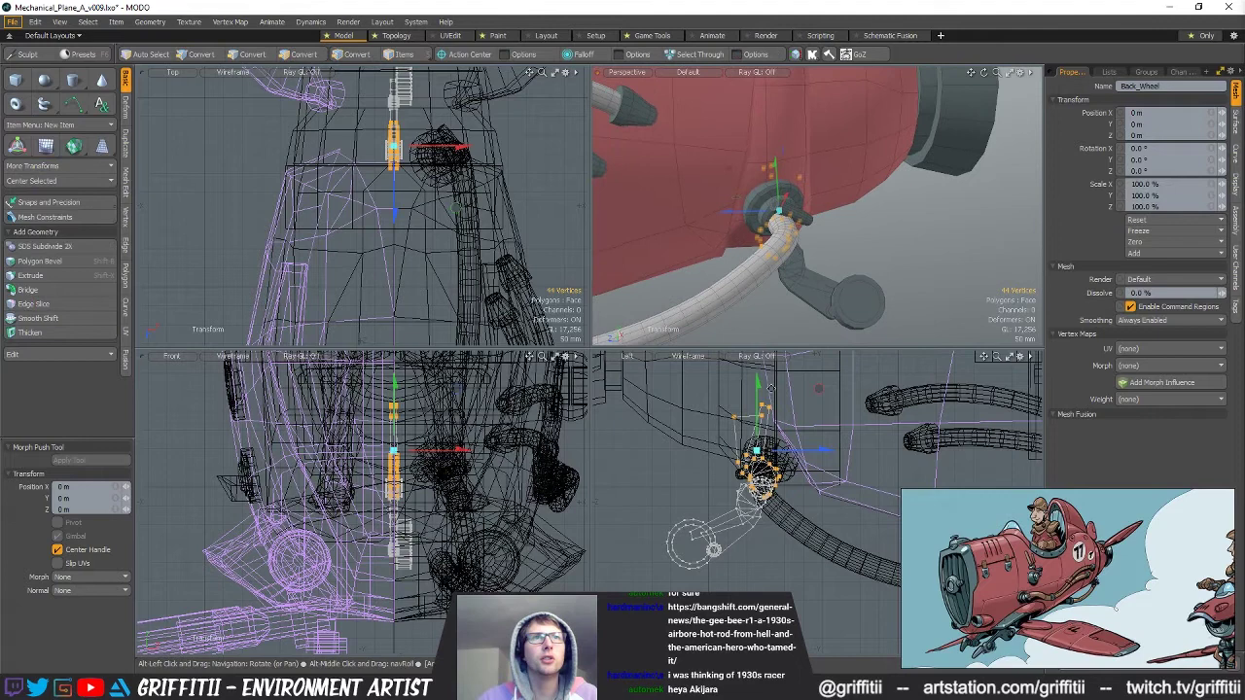
pyautogui.press('space')
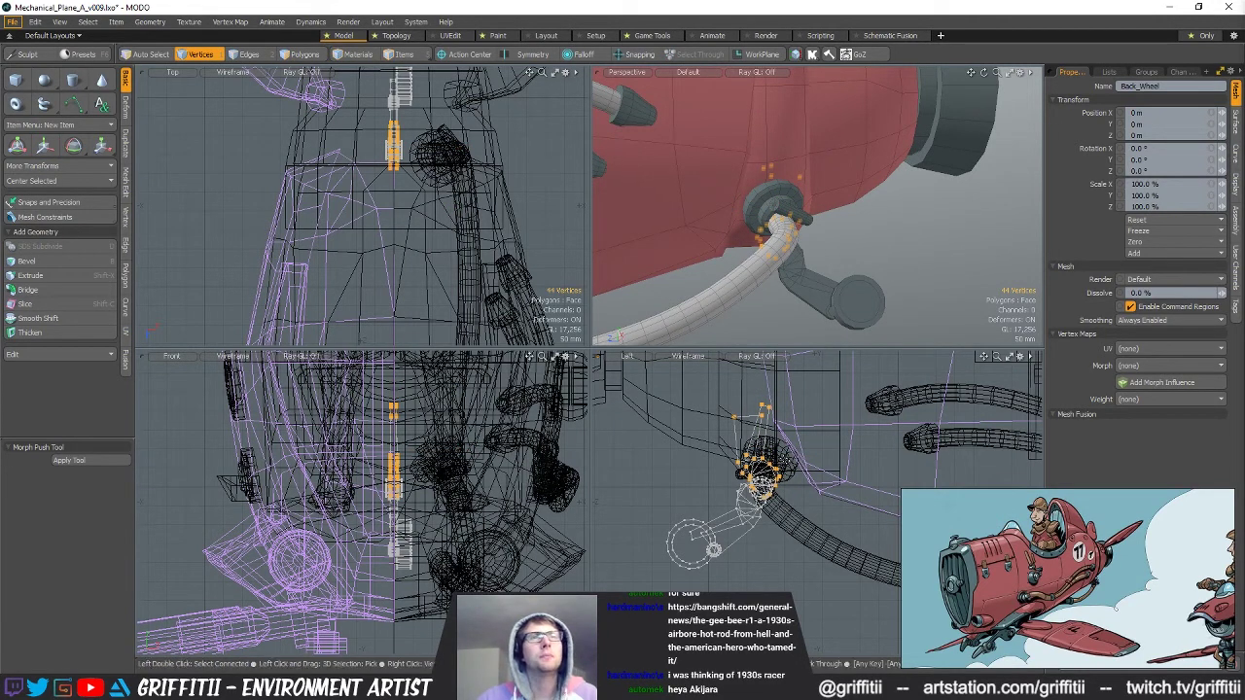
pyautogui.press('2')
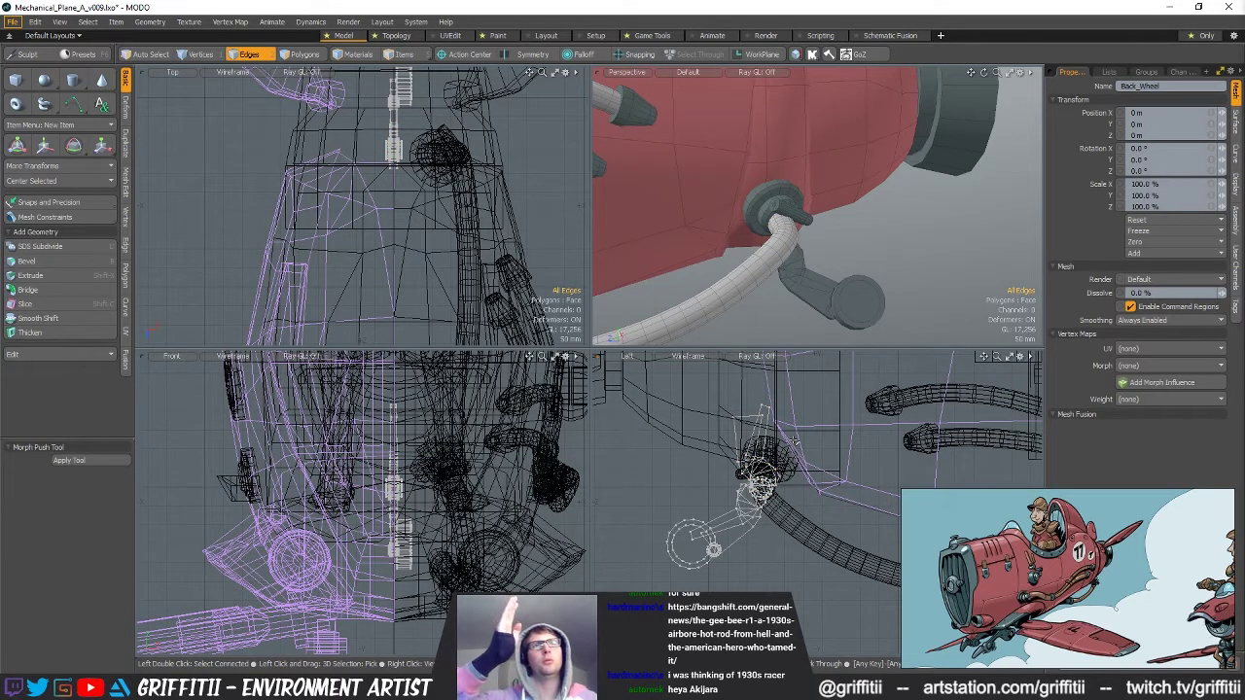
pyautogui.keyDown('alt'); pyautogui.keyDown('shift'); pyautogui.moveTo(799, 451); pyautogui.dragTo(768, 457); pyautogui.keyUp('shift'); pyautogui.keyUp('alt')
pyautogui.scroll(2, 768, 457)
pyautogui.press('1')
pyautogui.press('3')
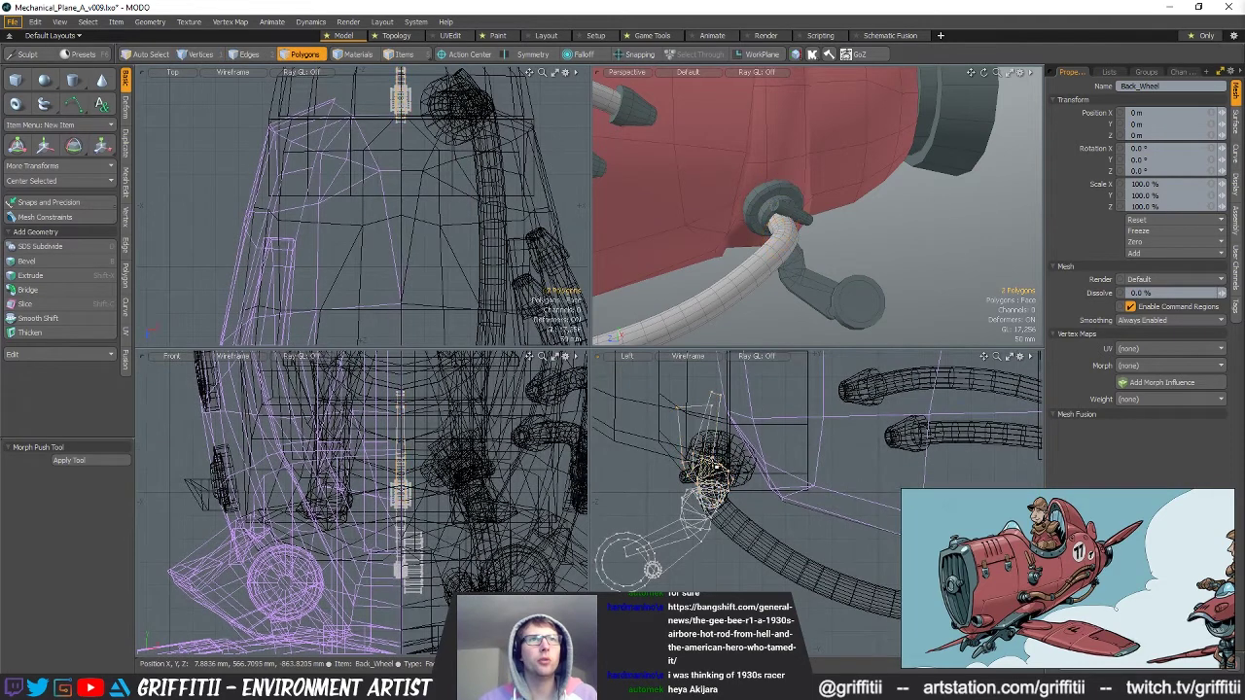
# Nudge the whole back wheel assembly slightly forward and up toward the underside of the fuselage.
pyautogui.keyDown('alt'); pyautogui.moveTo(844, 285); pyautogui.dragTo(895, 216); pyautogui.keyUp('alt')
pyautogui.click(895, 214)
pyautogui.press('w')
pyautogui.moveTo(770, 444); pyautogui.dragTo(783, 436)
pyautogui.moveTo(812, 255)
pyautogui.keyDown('alt'); pyautogui.mouseDown()
pyautogui.moveTo(799, 218)
pyautogui.moveTo(833, 184)
pyautogui.moveTo(829, 267)
pyautogui.mouseUp(); pyautogui.keyUp('alt')
pyautogui.moveTo(760, 450); pyautogui.dragTo(761, 448)
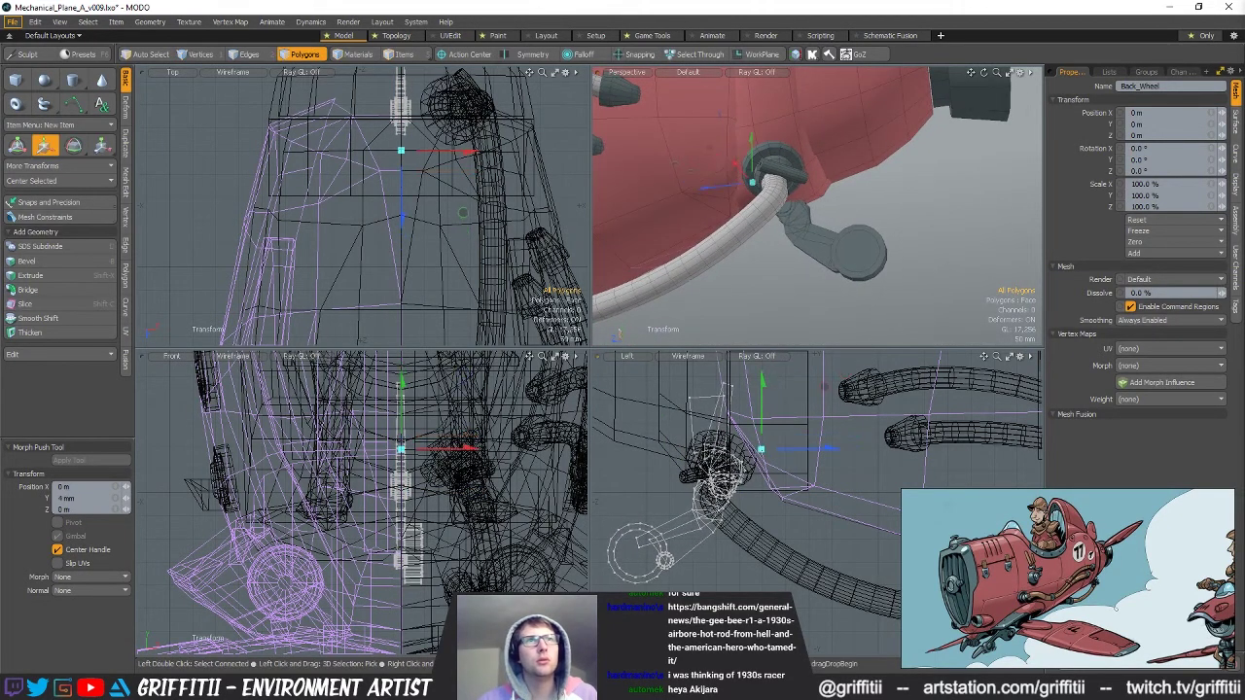
# Scale the round joint of the wheel arm to 152% in Y and Z, and move it -8 mm in Y and 12 mm in Z.
pyautogui.press('q')
pyautogui.keyDown('alt'); pyautogui.moveTo(802, 231); pyautogui.dragTo(784, 211); pyautogui.keyUp('alt')
pyautogui.scroll(3, 783, 210)
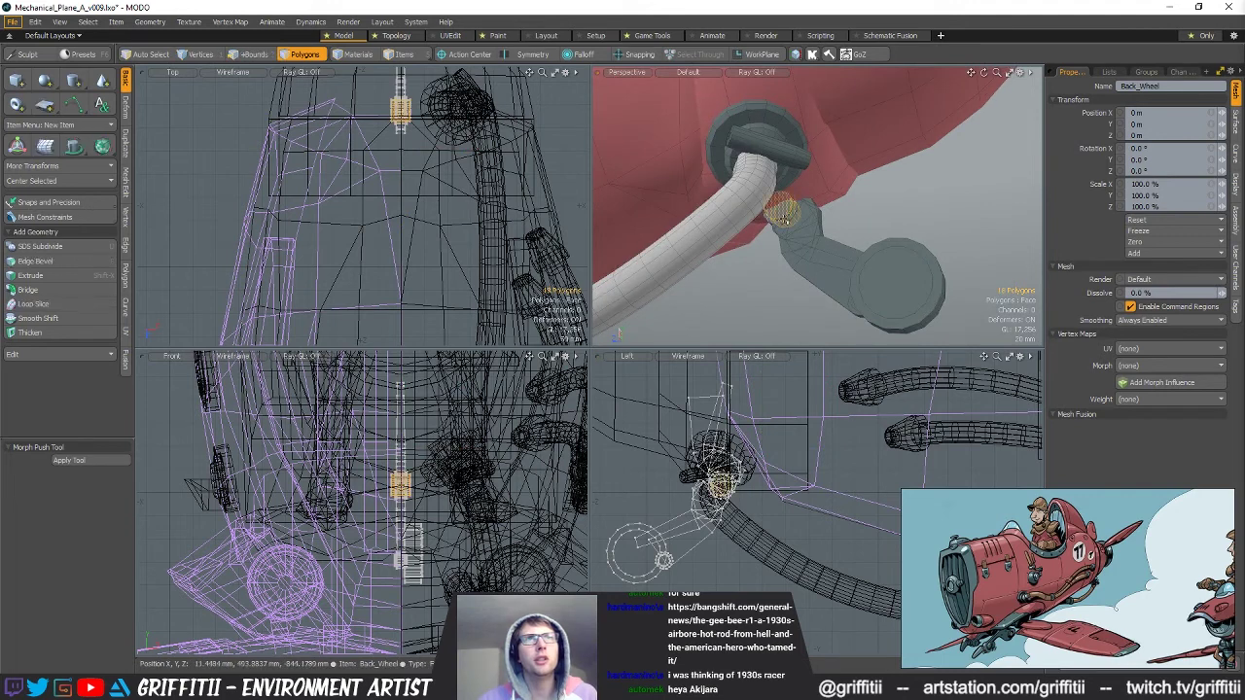
pyautogui.press('r')
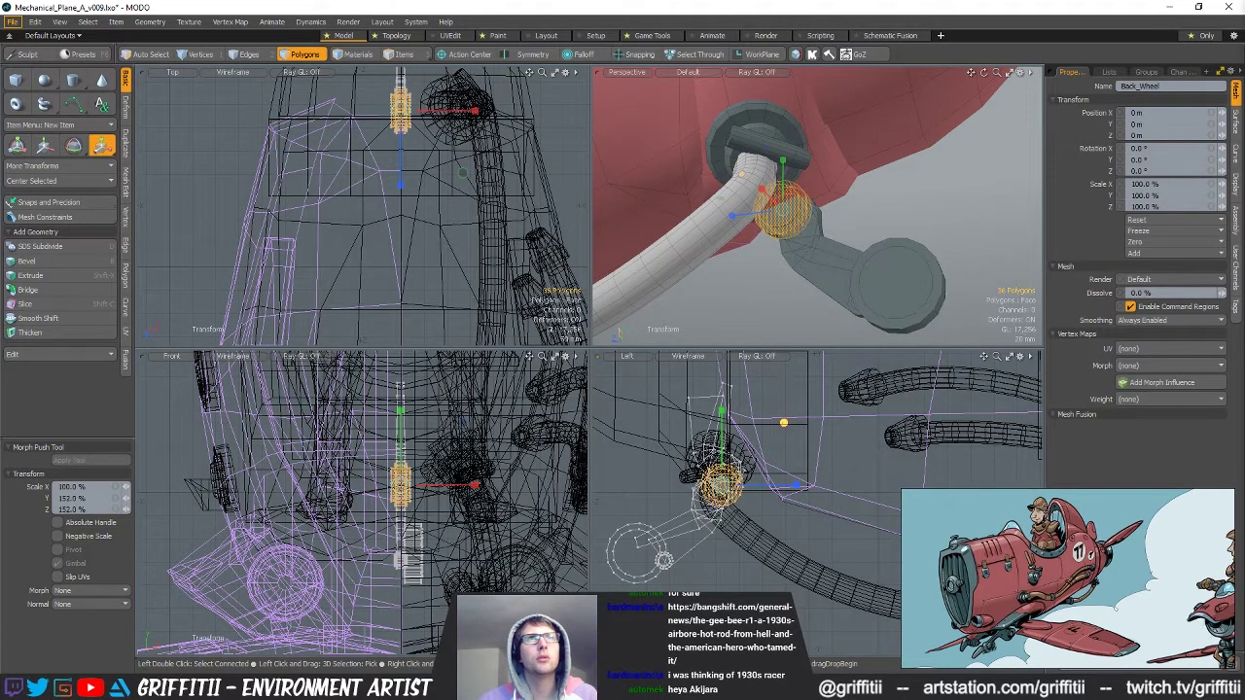
pyautogui.press('w')
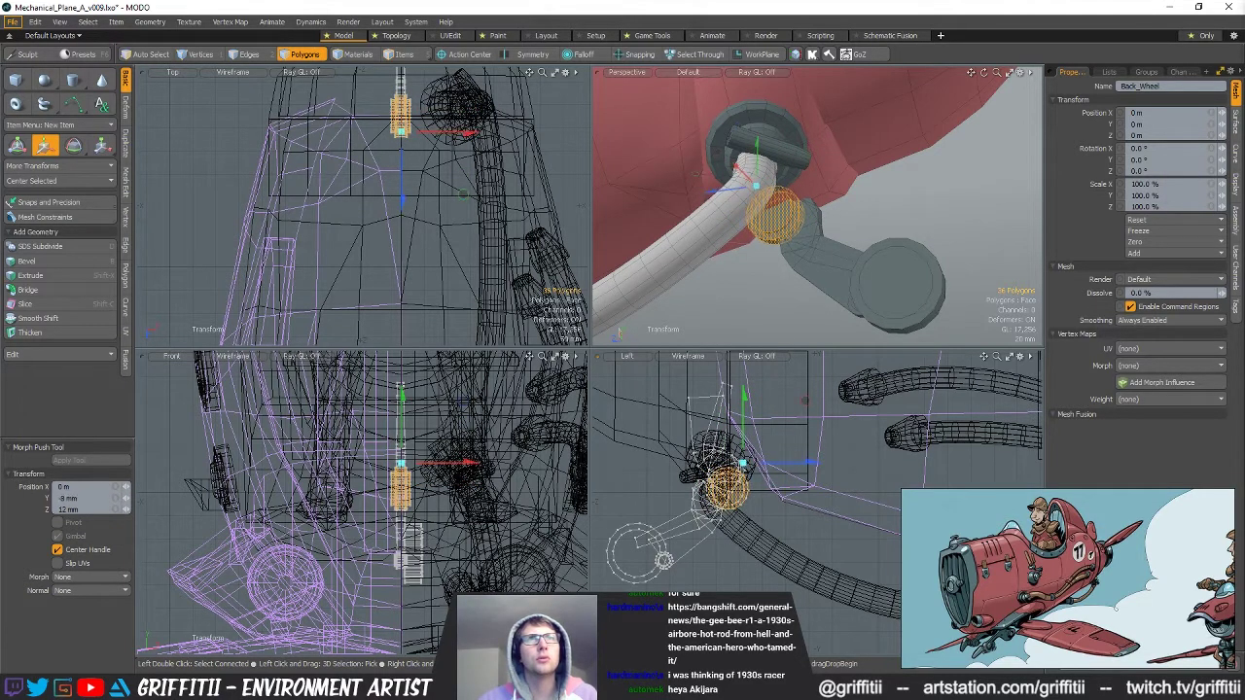
pyautogui.press('space')
pyautogui.click(939, 216)
# Move the round joint of the wheel arm 20 mm in Y and -72 mm in Z, toward the tail.
pyautogui.scroll(-4, 939, 216)
pyautogui.keyDown('alt'); pyautogui.moveTo(938, 216); pyautogui.dragTo(907, 210); pyautogui.keyUp('alt')
pyautogui.doubleClick(806, 209)
pyautogui.press('w')
pyautogui.moveTo(791, 435); pyautogui.dragTo(750, 418)
pyautogui.moveTo(946, 185)
pyautogui.keyDown('alt'); pyautogui.mouseDown()
pyautogui.moveTo(904, 195)
pyautogui.moveTo(948, 189)
pyautogui.mouseUp(); pyautogui.keyUp('alt')
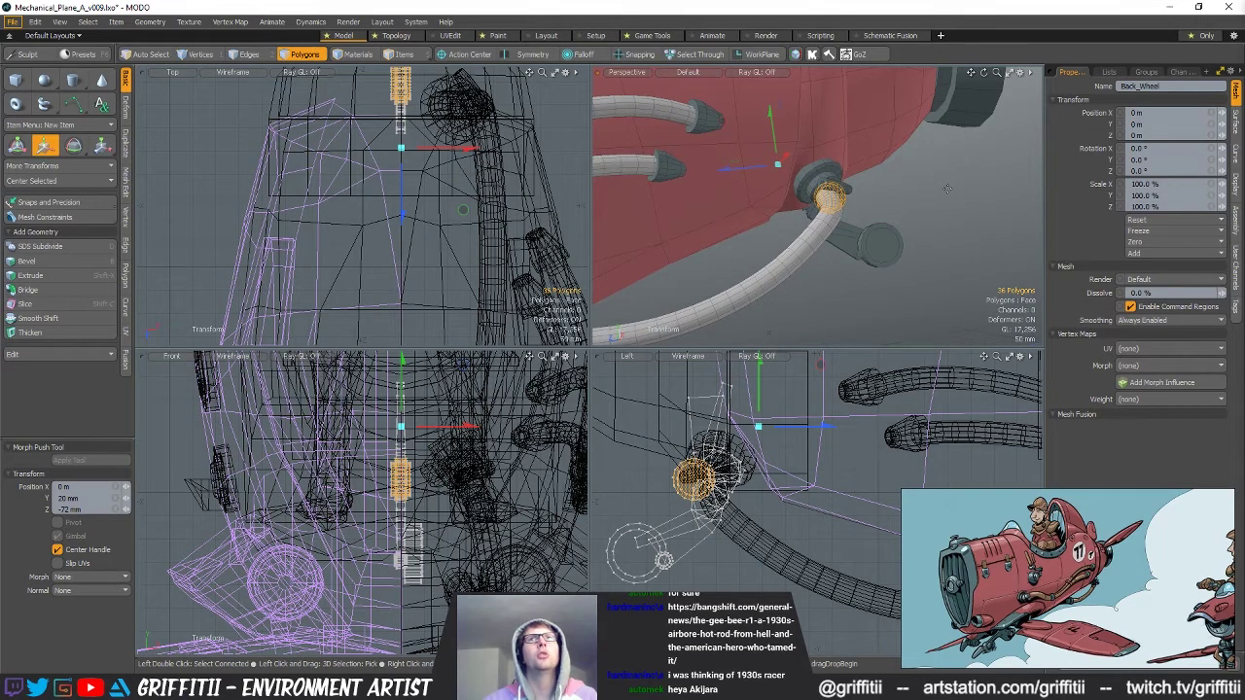
# Fine-tune the round joint's position by -2 mm in Y and 14 mm in Z, and clear the selection.
pyautogui.scroll(3, 874, 226)
pyautogui.keyDown('alt'); pyautogui.moveTo(874, 226); pyautogui.dragTo(783, 226); pyautogui.keyUp('alt')
pyautogui.press('q')
pyautogui.press('w')
pyautogui.moveTo(756, 417); pyautogui.dragTo(785, 388)
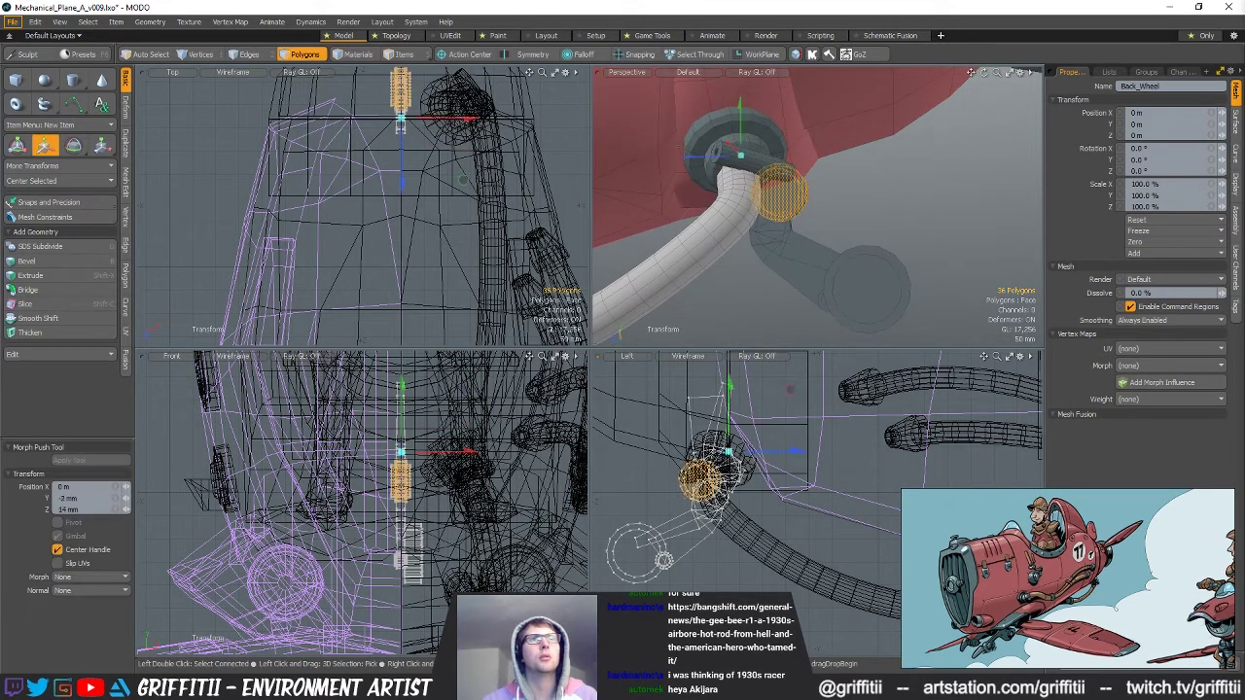
pyautogui.press('q')
pyautogui.click(853, 210)
pyautogui.keyDown('alt'); pyautogui.moveTo(855, 211); pyautogui.dragTo(898, 229); pyautogui.keyUp('alt')
pyautogui.scroll(-3, 905, 220)
# Switch to the Chrome browser, search Google Images for "ww2 plane back wheel" and examine the tail wheel references.
pyautogui.moveTo(360, 687)
pyautogui.click(418, 632)
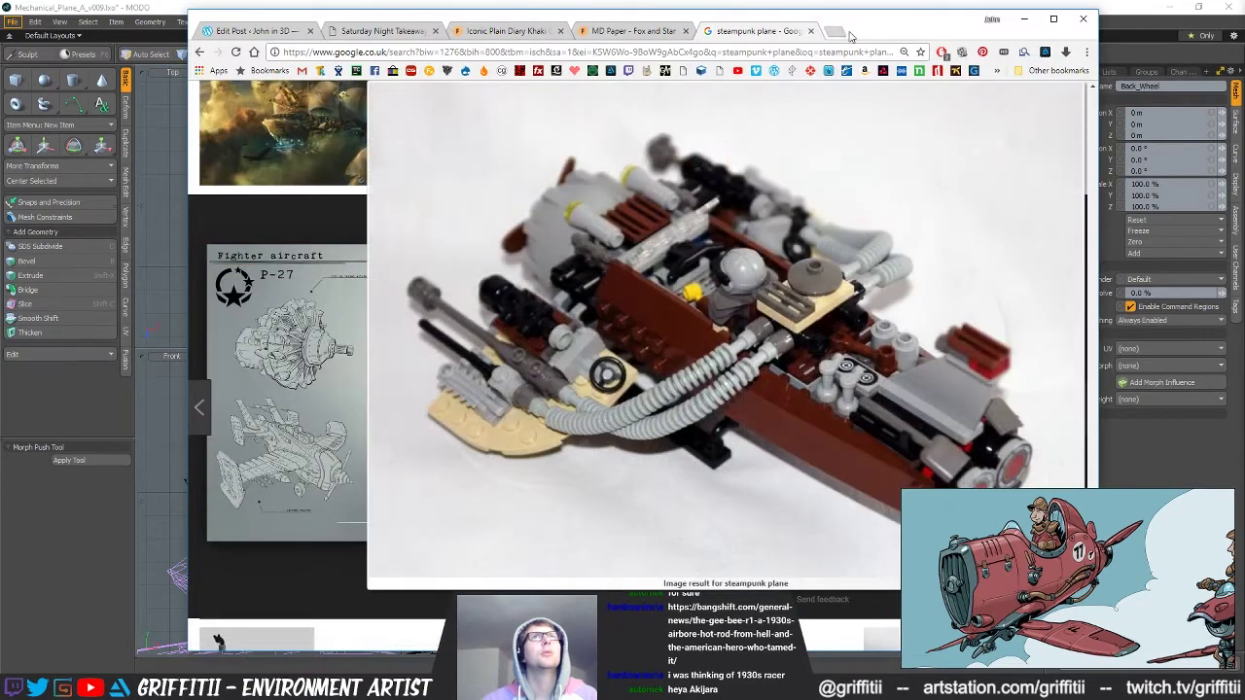
pyautogui.click(842, 35)
pyautogui.write('ww')
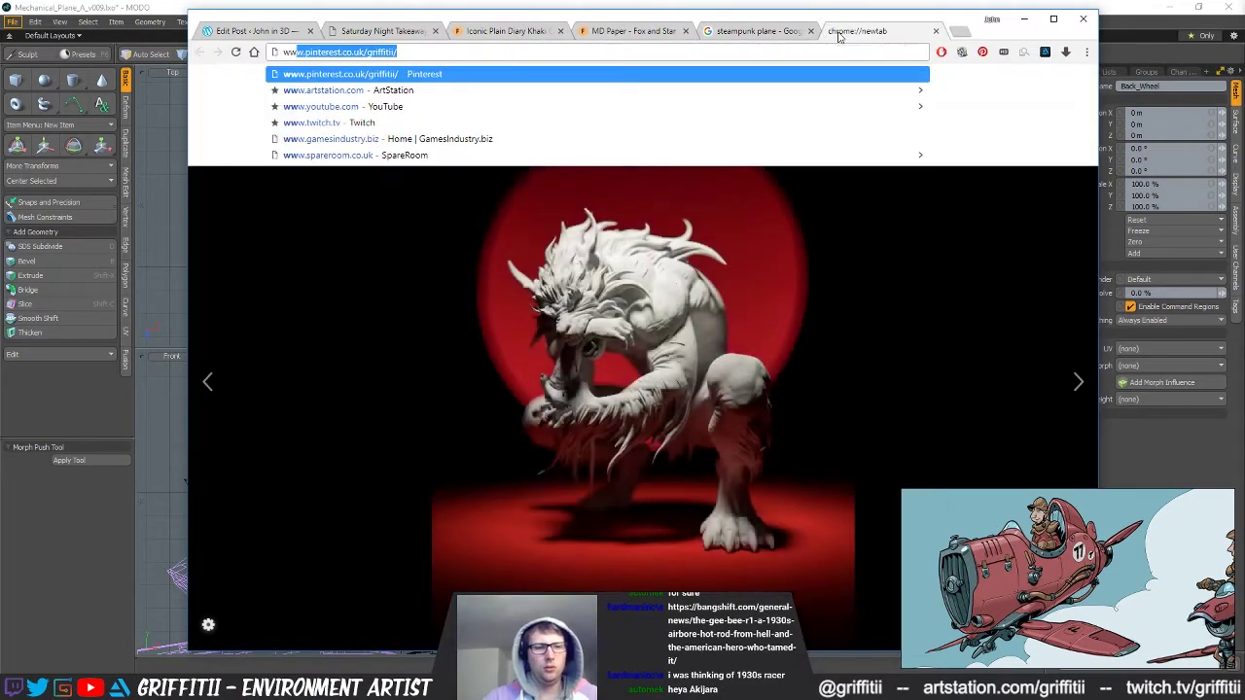
pyautogui.write('2 plane')
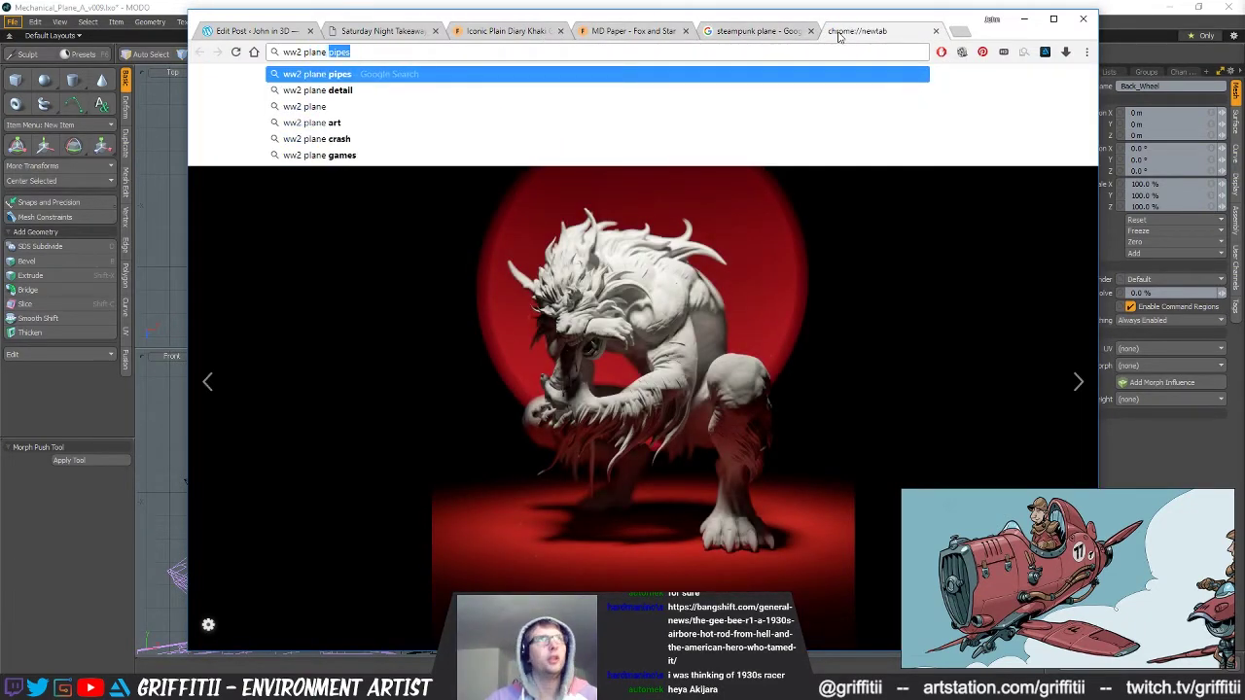
pyautogui.write(' back wheel')
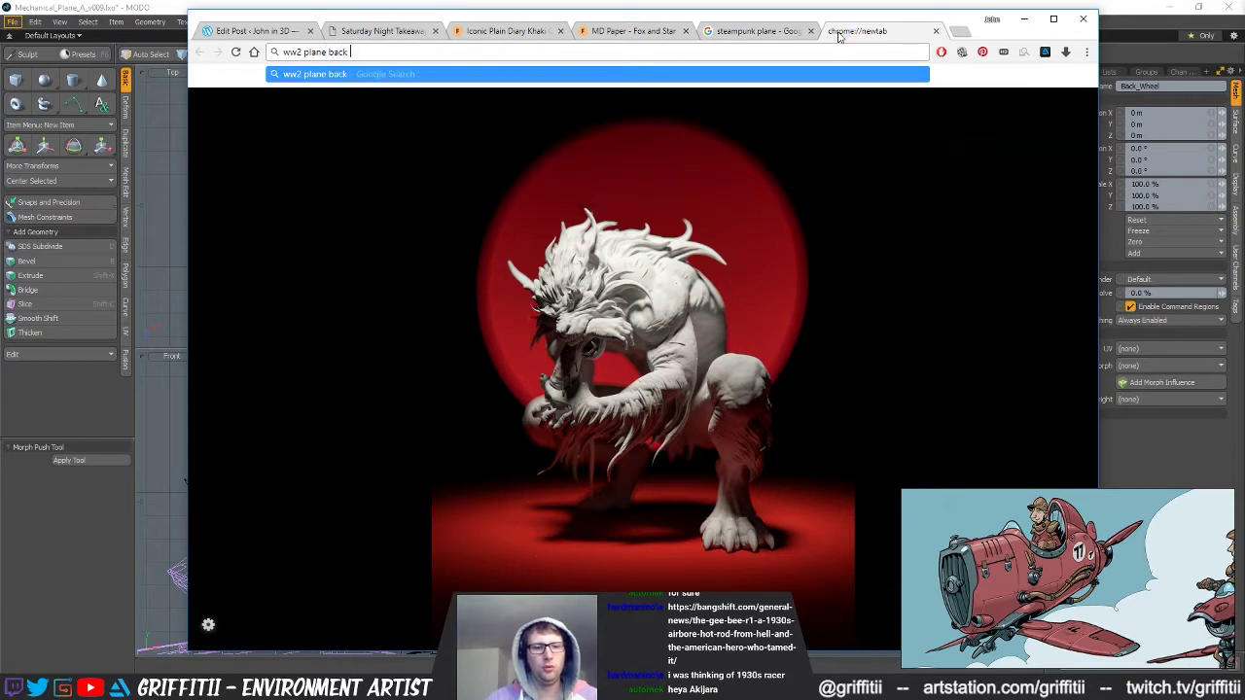
pyautogui.press('Return')
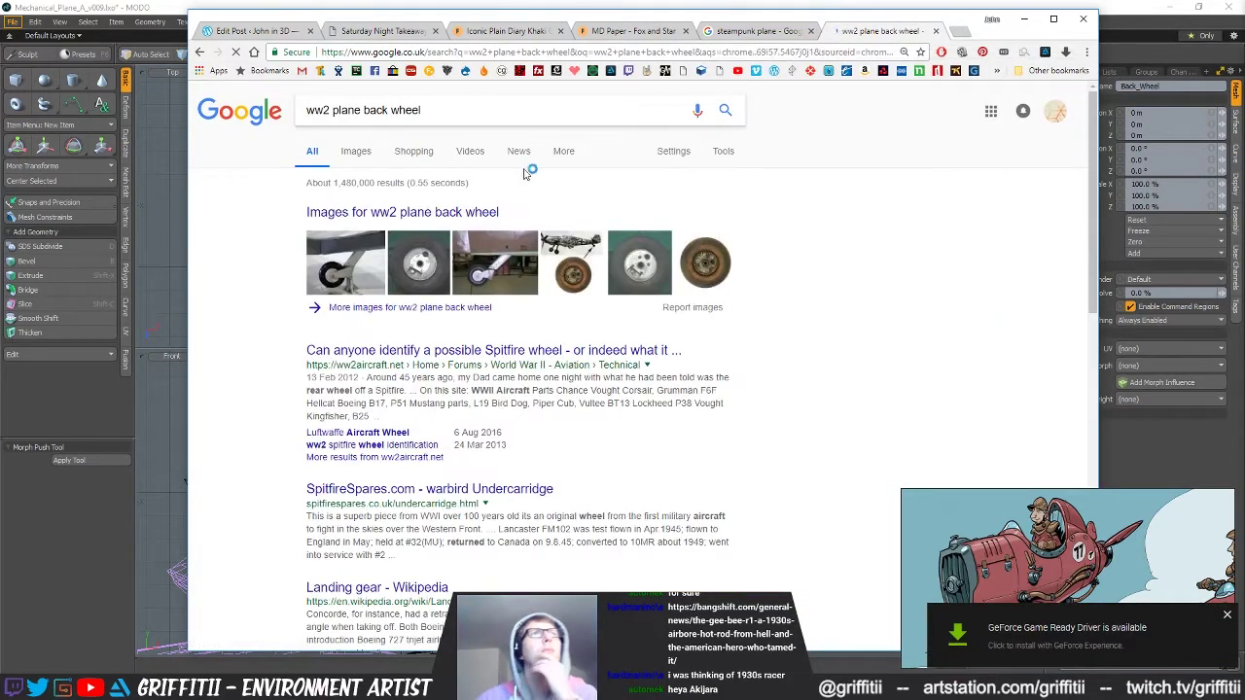
pyautogui.click(384, 158)
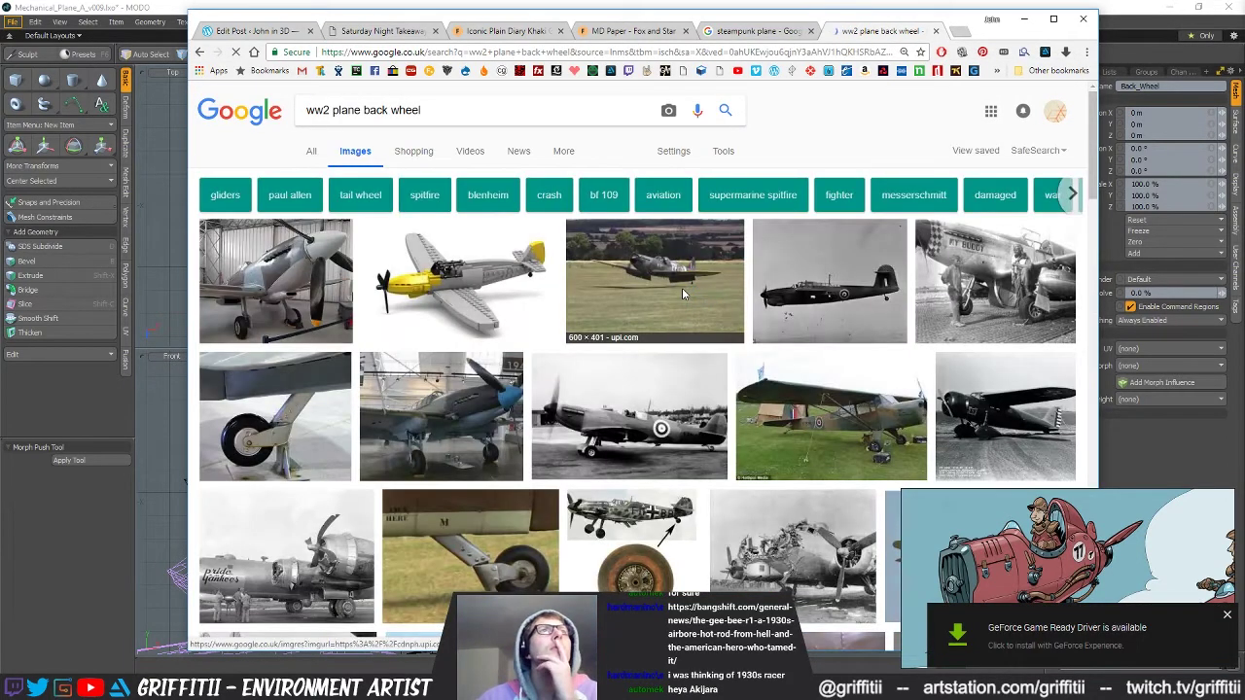
pyautogui.moveTo(870, 279)
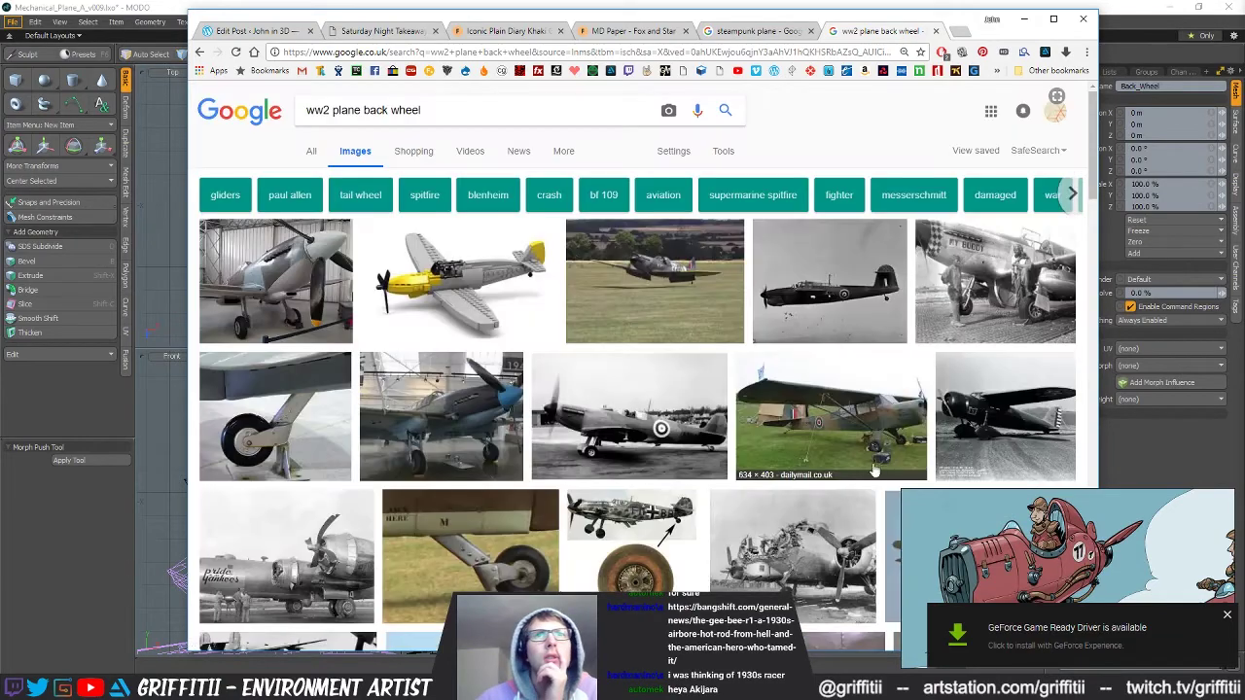
pyautogui.moveTo(730, 17); pyautogui.dragTo(581, 11)
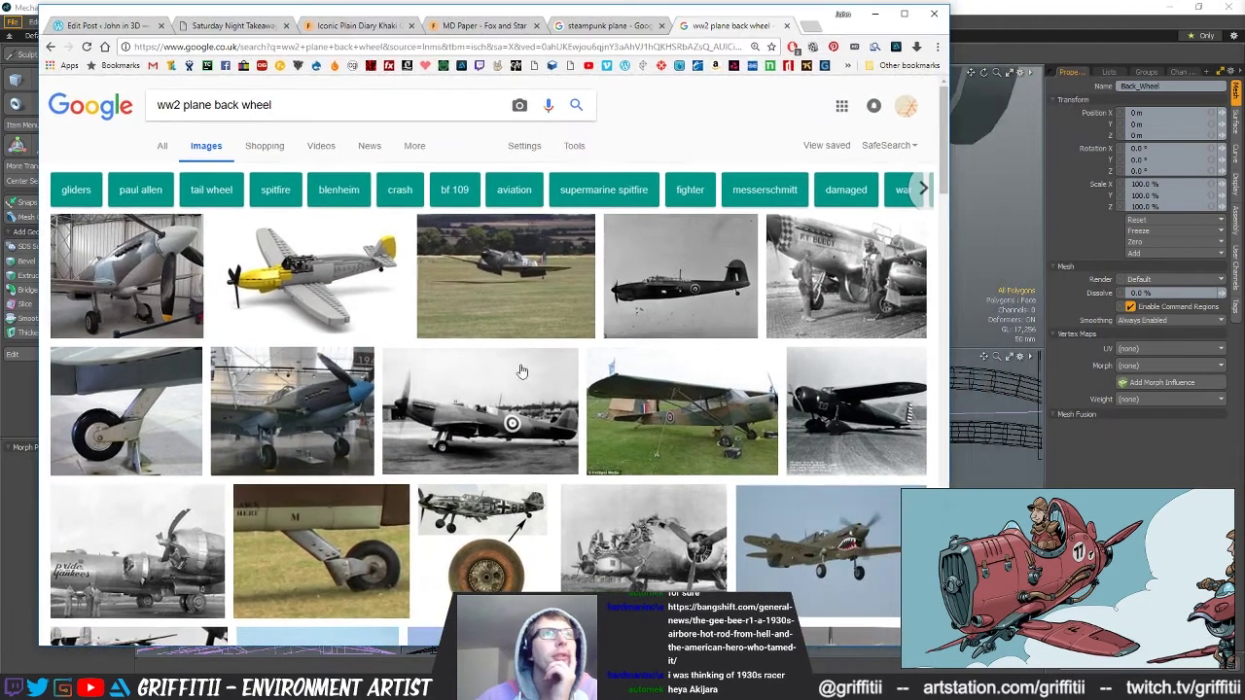
pyautogui.moveTo(512, 401)
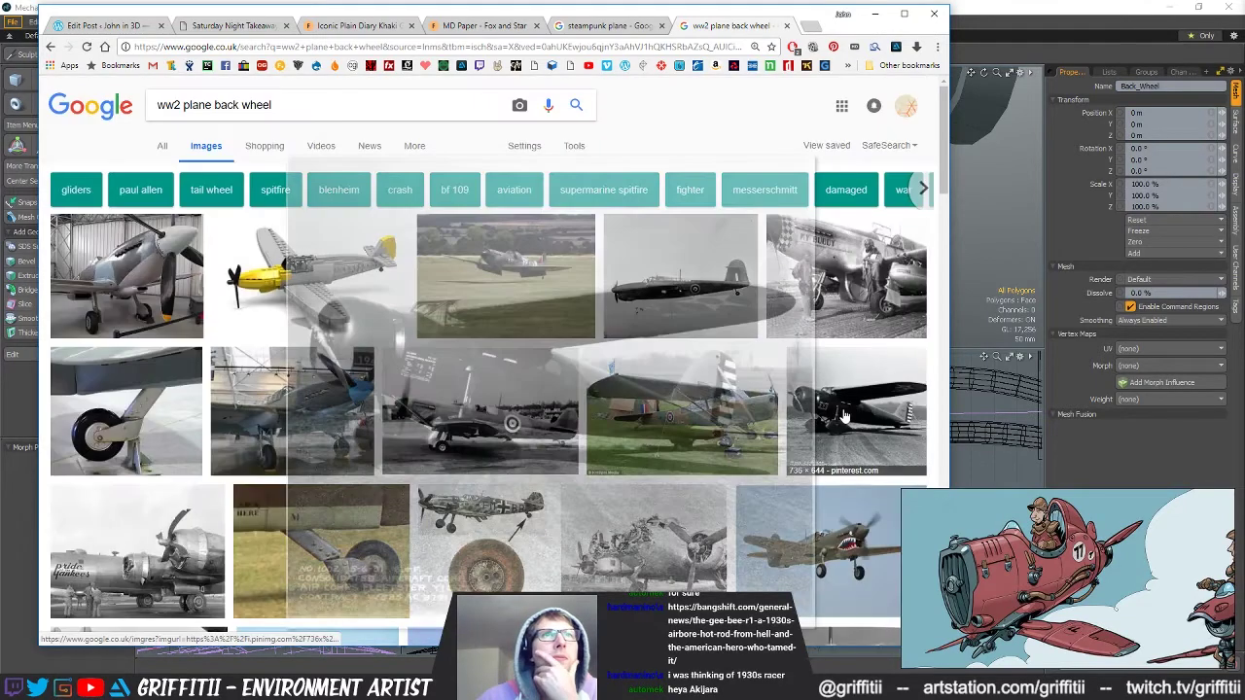
# Examine the enlarged tail wheel strut photos in the image results, comparing how the struts attach to the fuselage.
pyautogui.moveTo(692, 416)
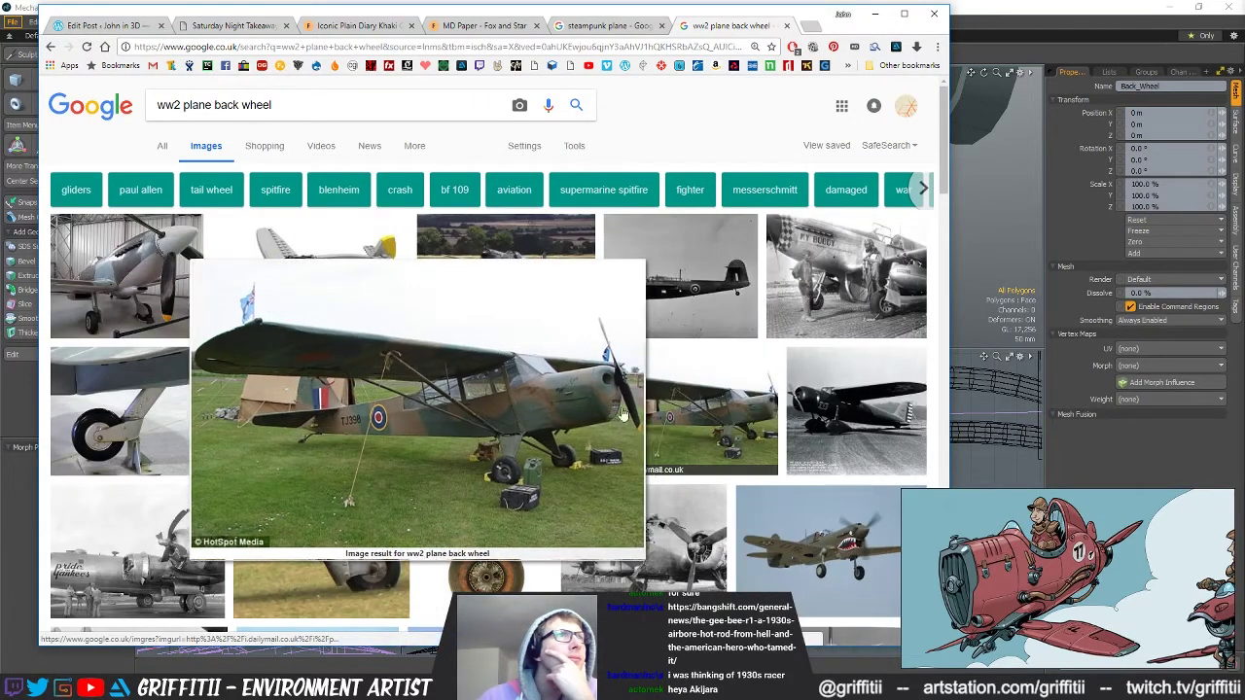
pyautogui.scroll(-2, 173, 446)
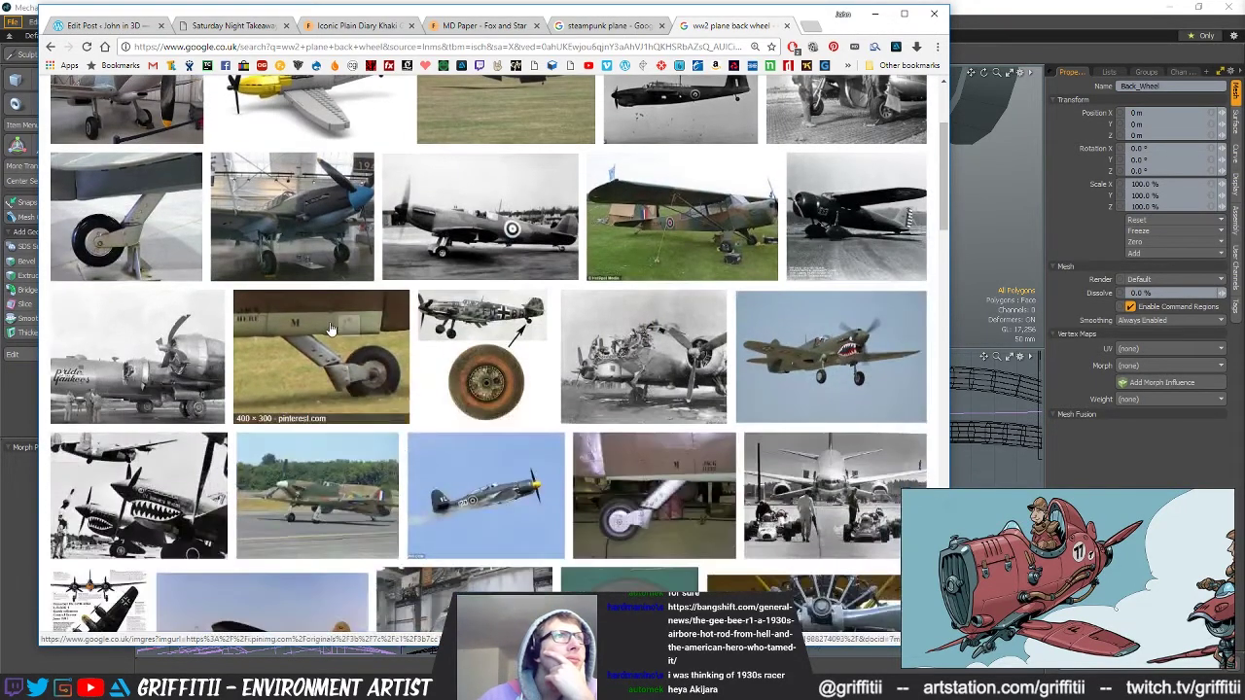
pyautogui.moveTo(330, 331)
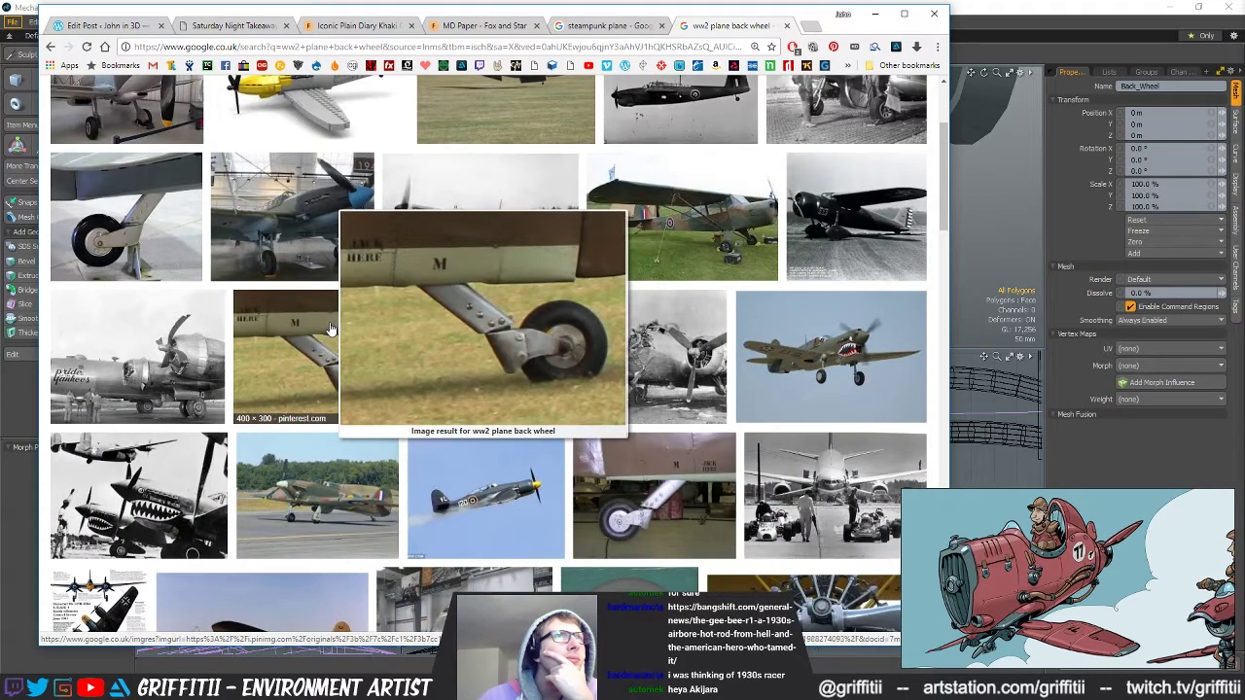
pyautogui.moveTo(638, 515)
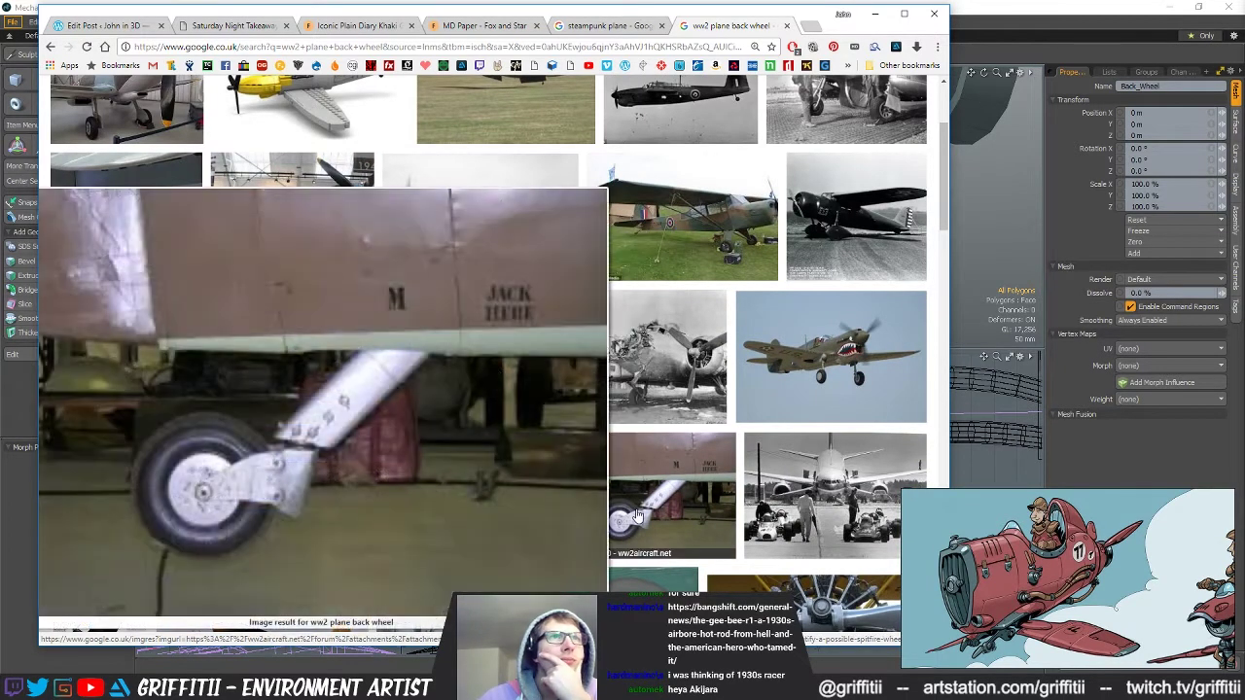
pyautogui.scroll(-2, 521, 460)
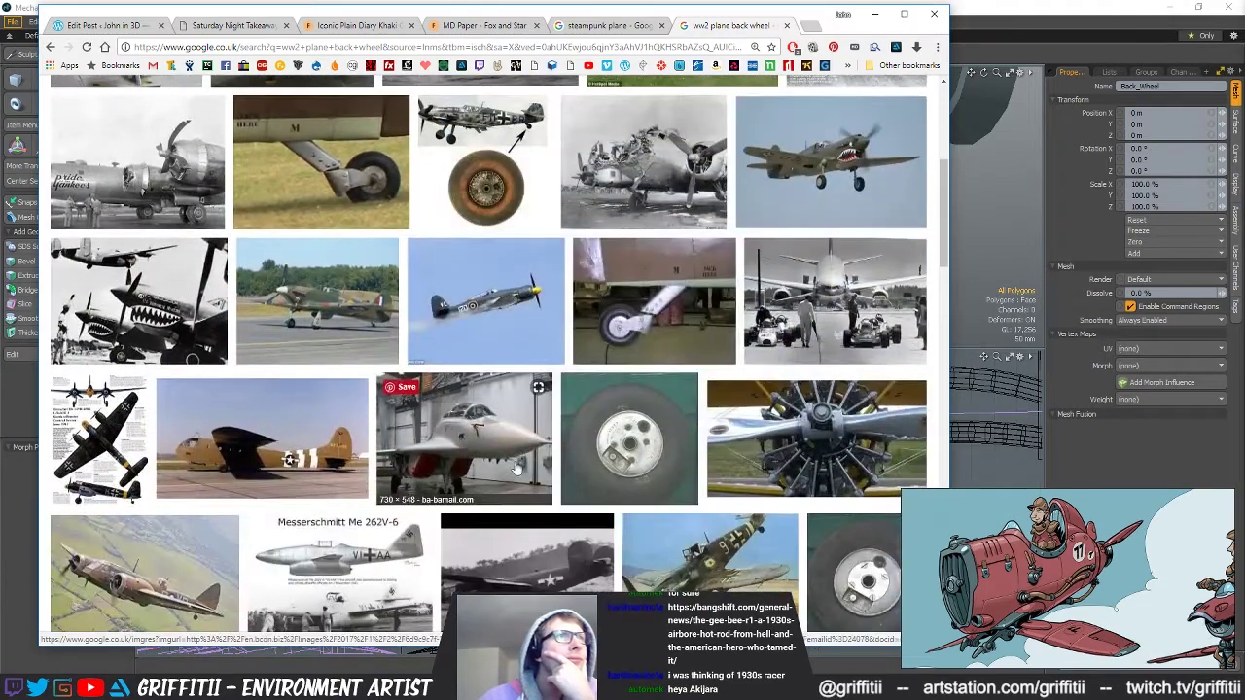
pyautogui.scroll(-2, 334, 481)
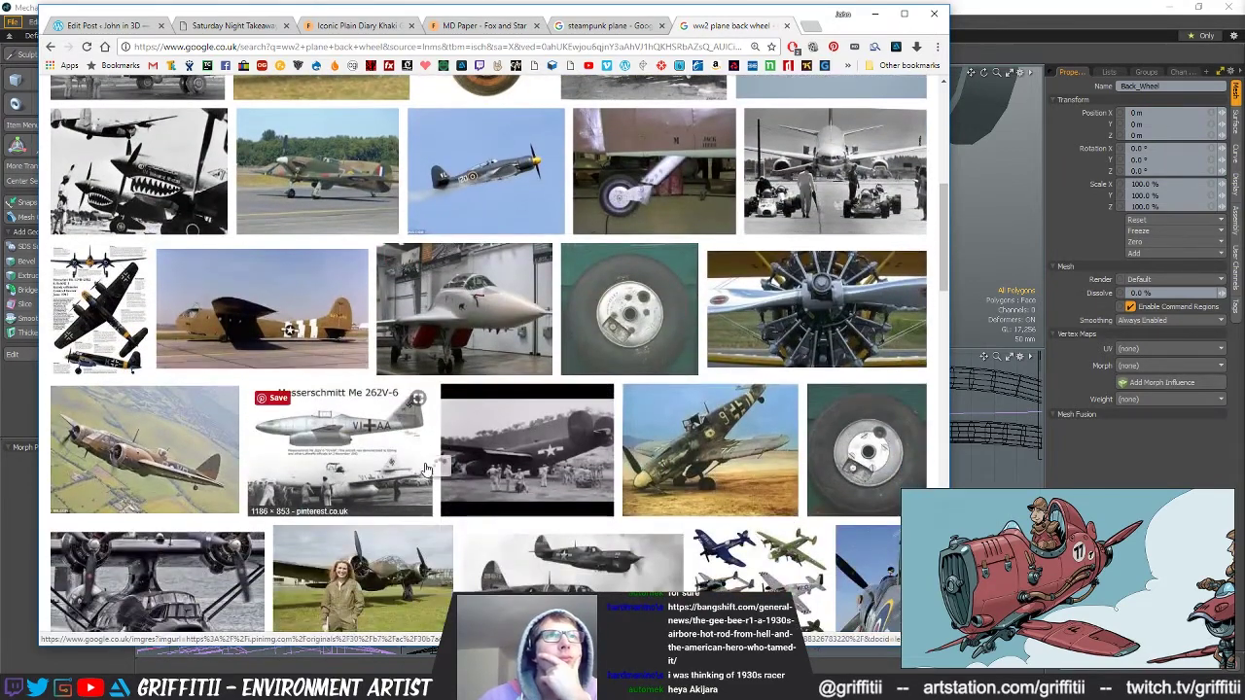
pyautogui.scroll(-2, 421, 470)
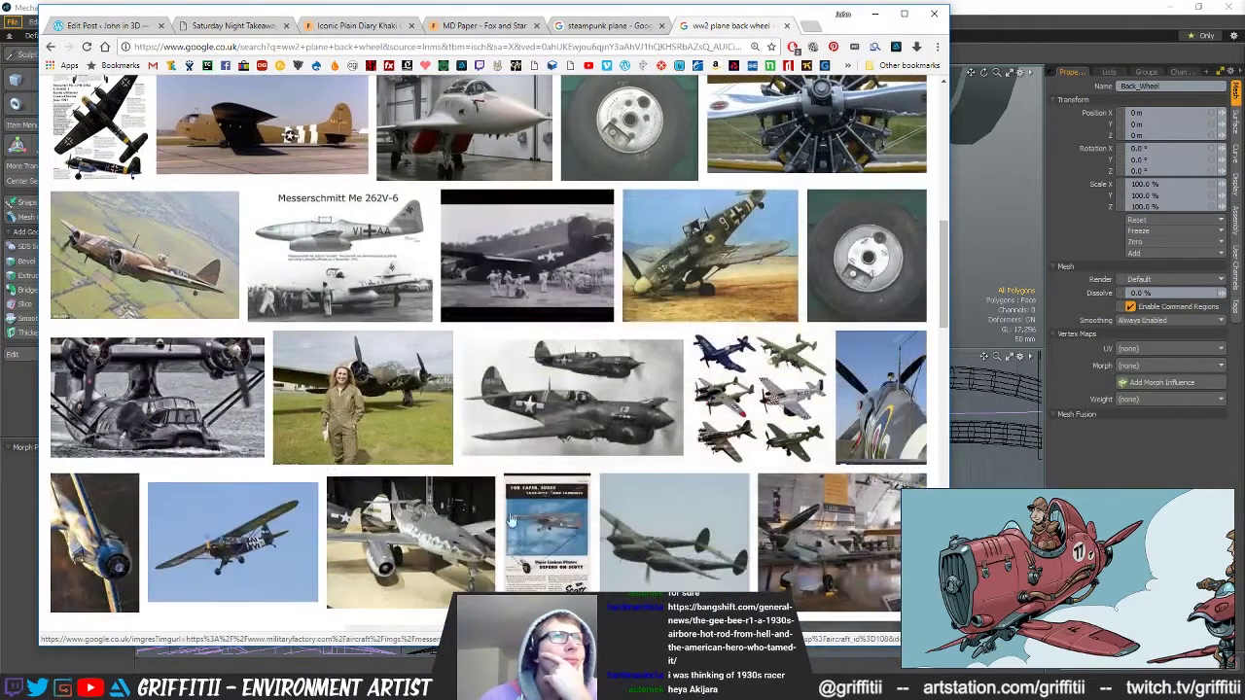
pyautogui.scroll(-3, 523, 553)
pyautogui.scroll(15, 685, 566)
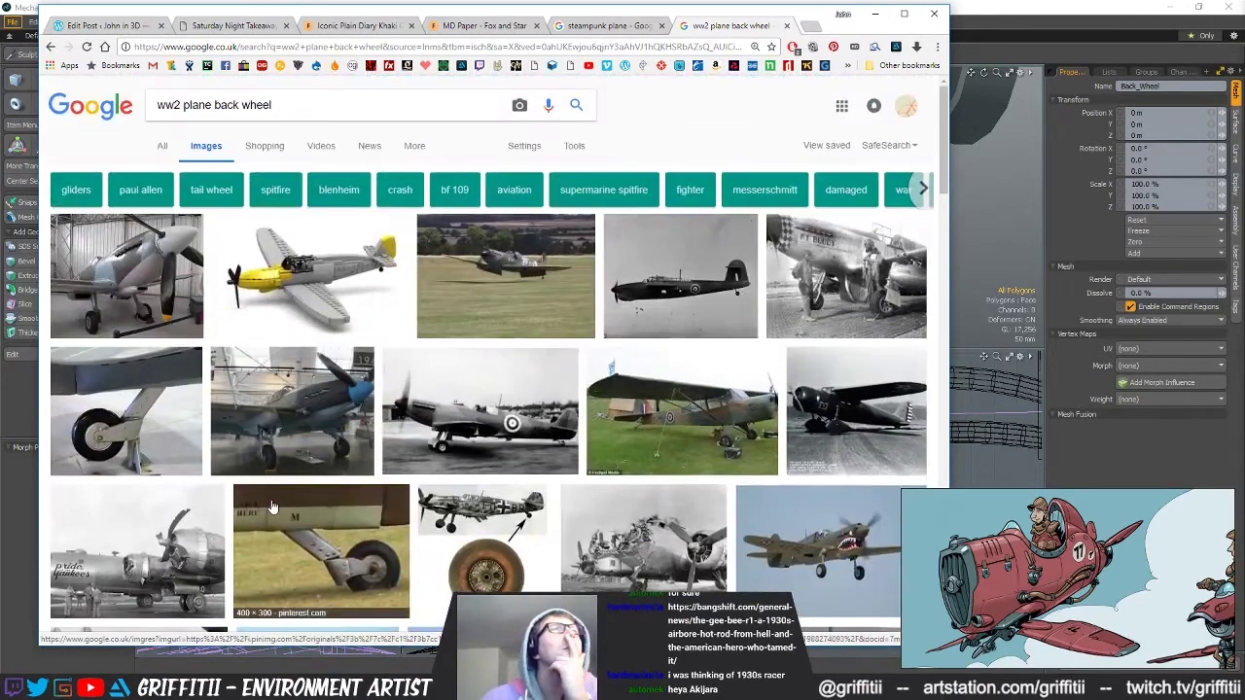
pyautogui.moveTo(273, 507)
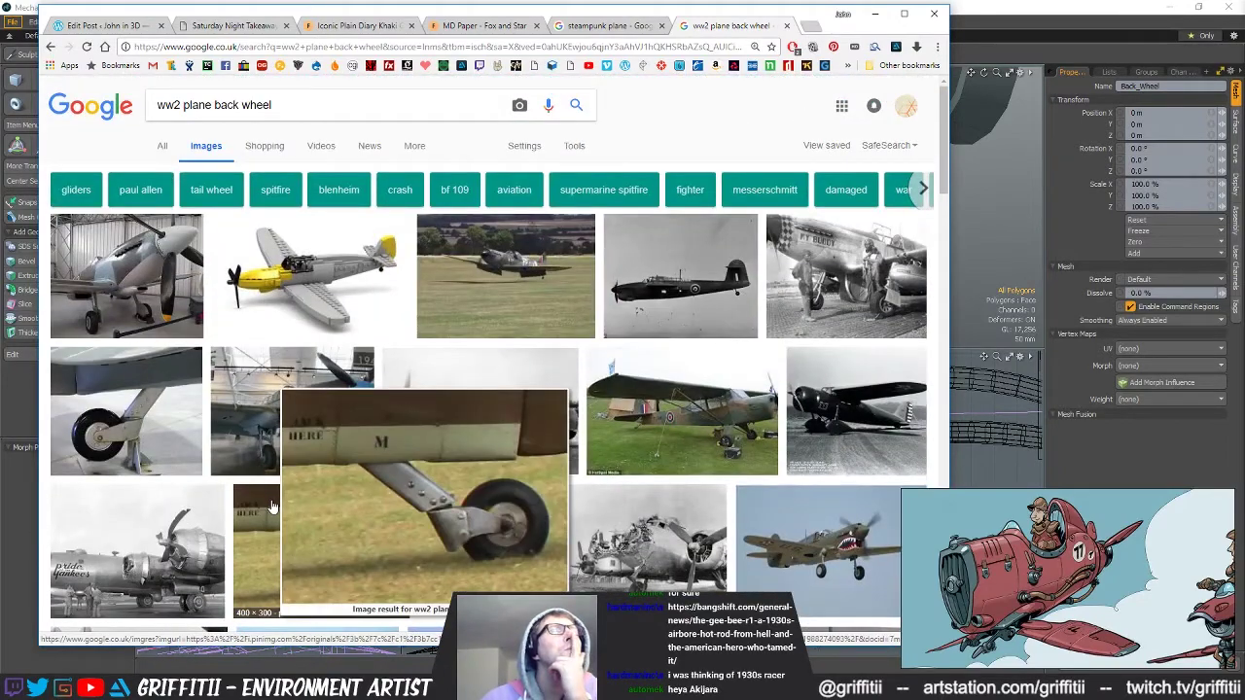
# Switch back to MODO, move the wheel arm's round joint -20 mm in Y and 72 mm in Z, and clear the selection.
pyautogui.click(1073, 6)
pyautogui.moveTo(856, 220)
pyautogui.keyDown('alt'); pyautogui.mouseDown()
pyautogui.moveTo(838, 174)
pyautogui.moveTo(854, 214)
pyautogui.moveTo(833, 209)
pyautogui.mouseUp(); pyautogui.keyUp('alt')
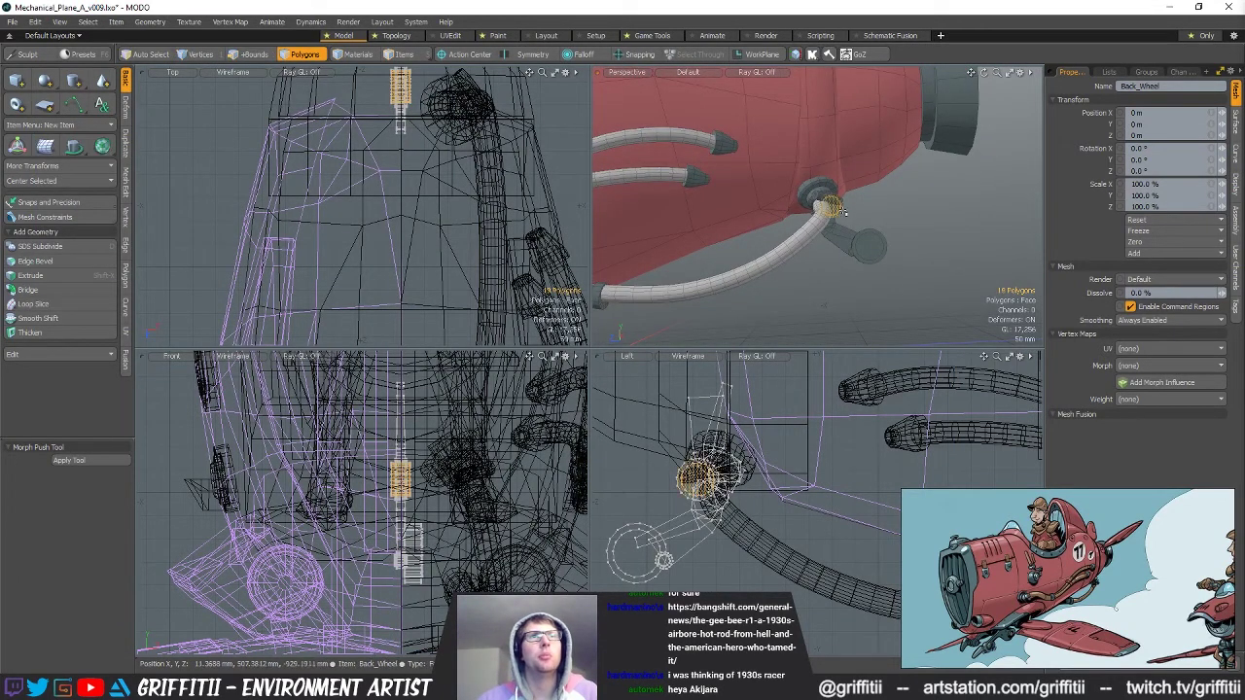
pyautogui.press('w')
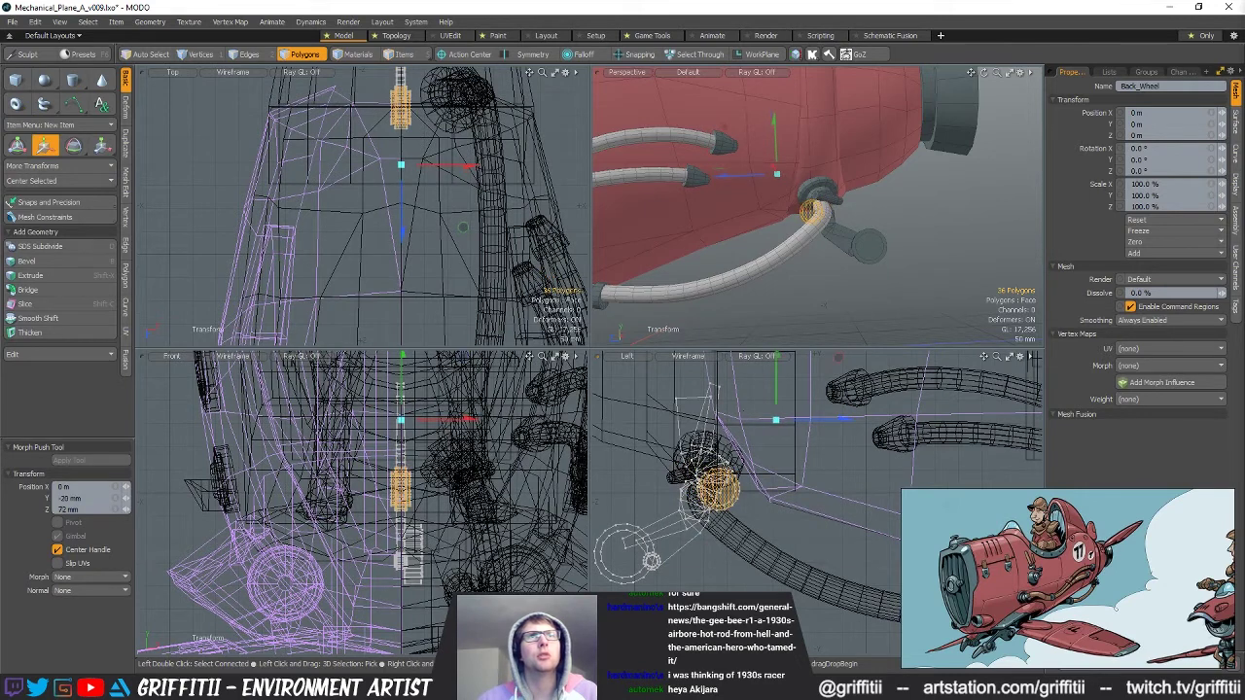
pyautogui.keyDown('alt'); pyautogui.moveTo(954, 134); pyautogui.dragTo(853, 166); pyautogui.keyUp('alt')
pyautogui.scroll(2, 673, 463)
pyautogui.press('Escape')
pyautogui.press('Escape')
pyautogui.scroll(-2, 872, 236)
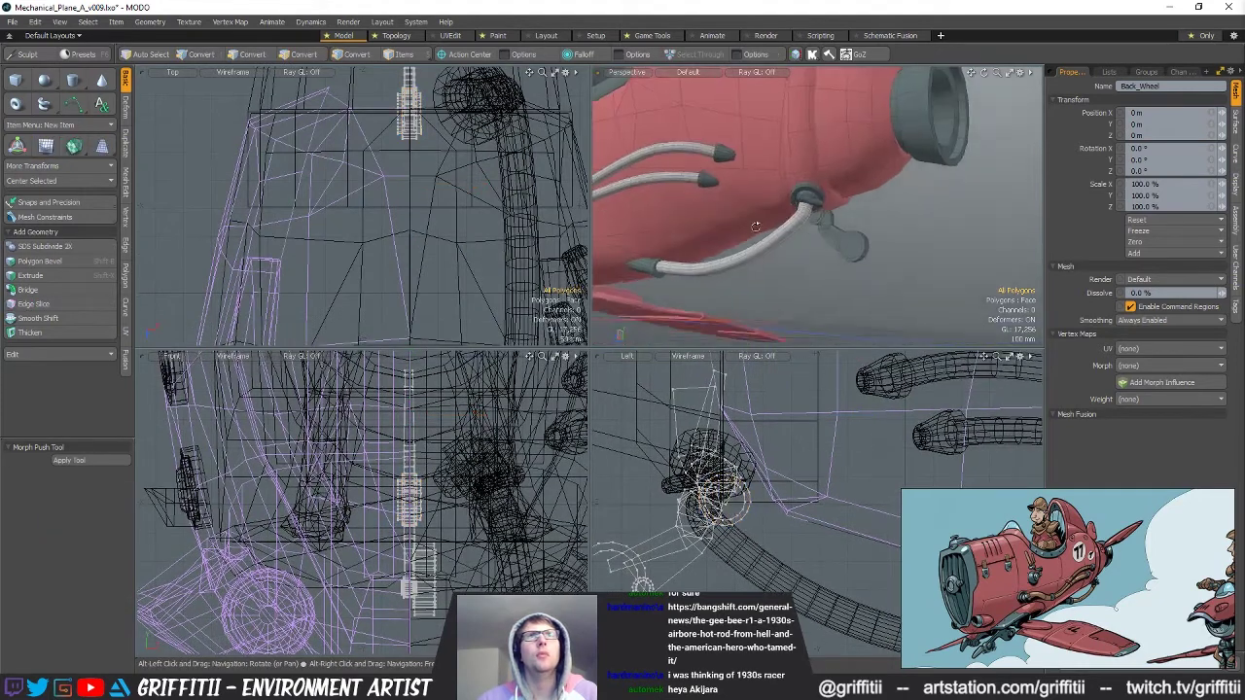
# Create a new mesh containing a unit cube and scale the cube down.
pyautogui.keyDown('alt'); pyautogui.moveTo(872, 236); pyautogui.dragTo(823, 201); pyautogui.keyUp('alt')
pyautogui.scroll(4, 903, 249)
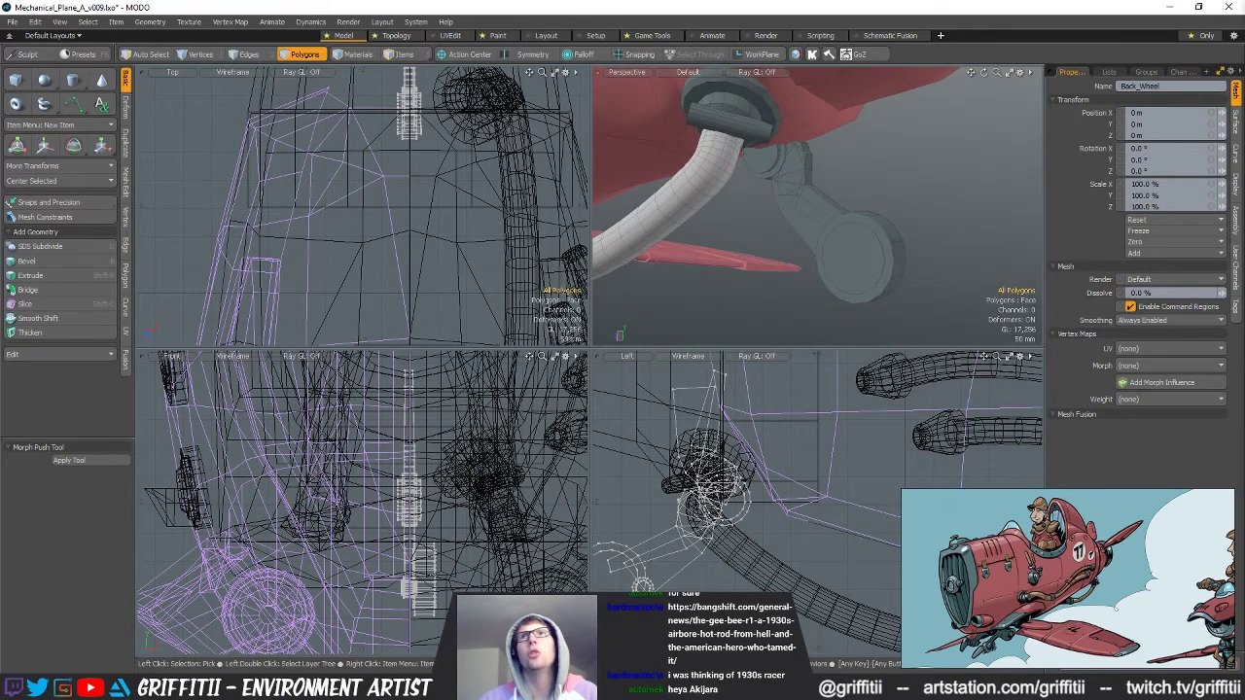
pyautogui.press('n')
pyautogui.keyDown('alt'); pyautogui.moveTo(967, 218); pyautogui.dragTo(842, 195); pyautogui.keyUp('alt')
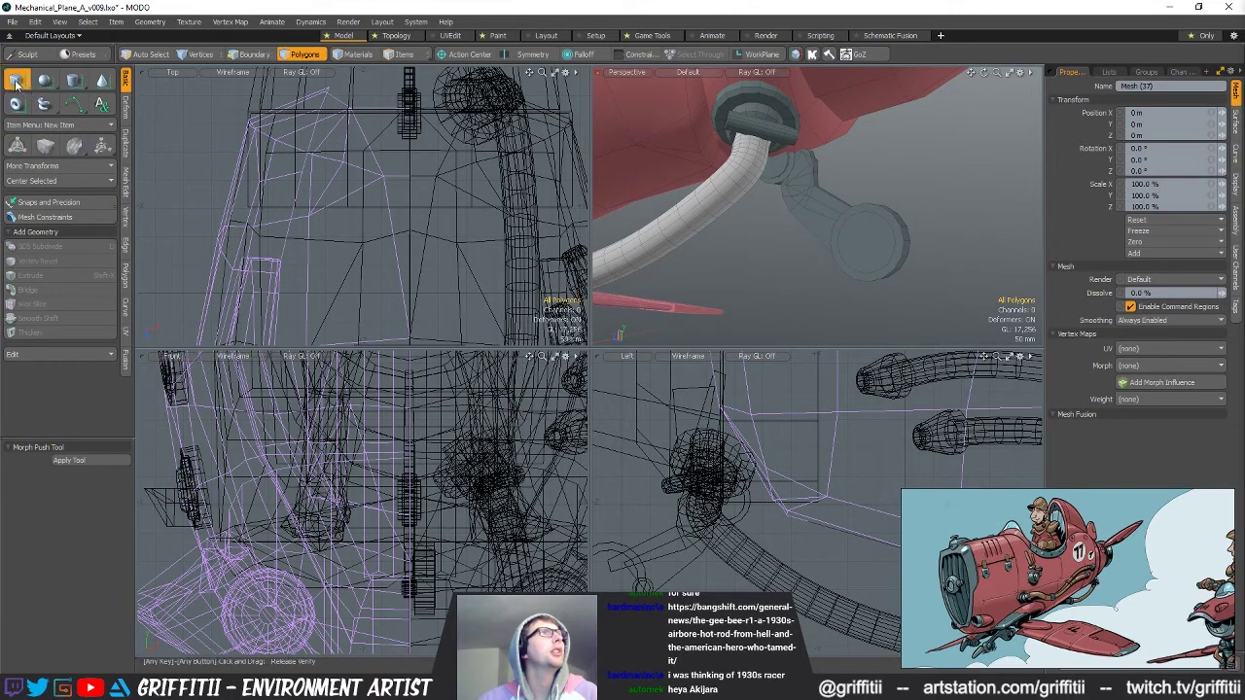
pyautogui.keyDown('shift'); pyautogui.click(16, 85); pyautogui.keyUp('shift')
pyautogui.scroll(-5, 447, 277)
pyautogui.press('r')
pyautogui.scroll(-5, 454, 282)
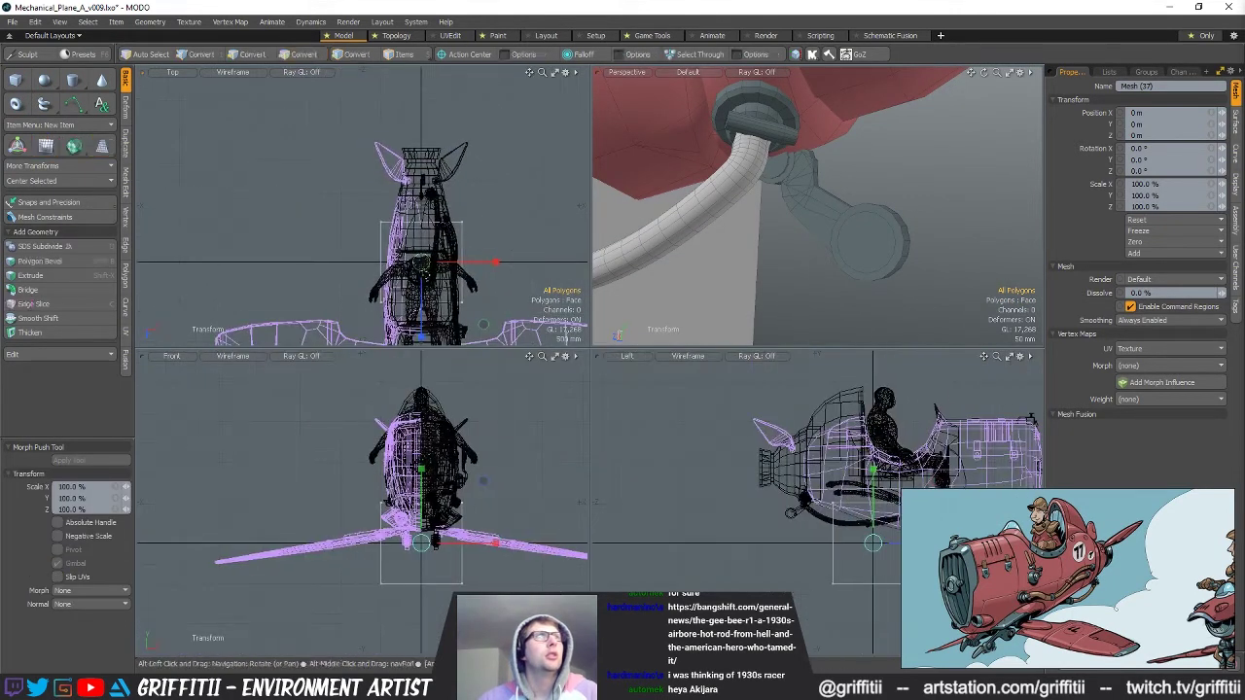
pyautogui.moveTo(421, 260); pyautogui.dragTo(399, 261)
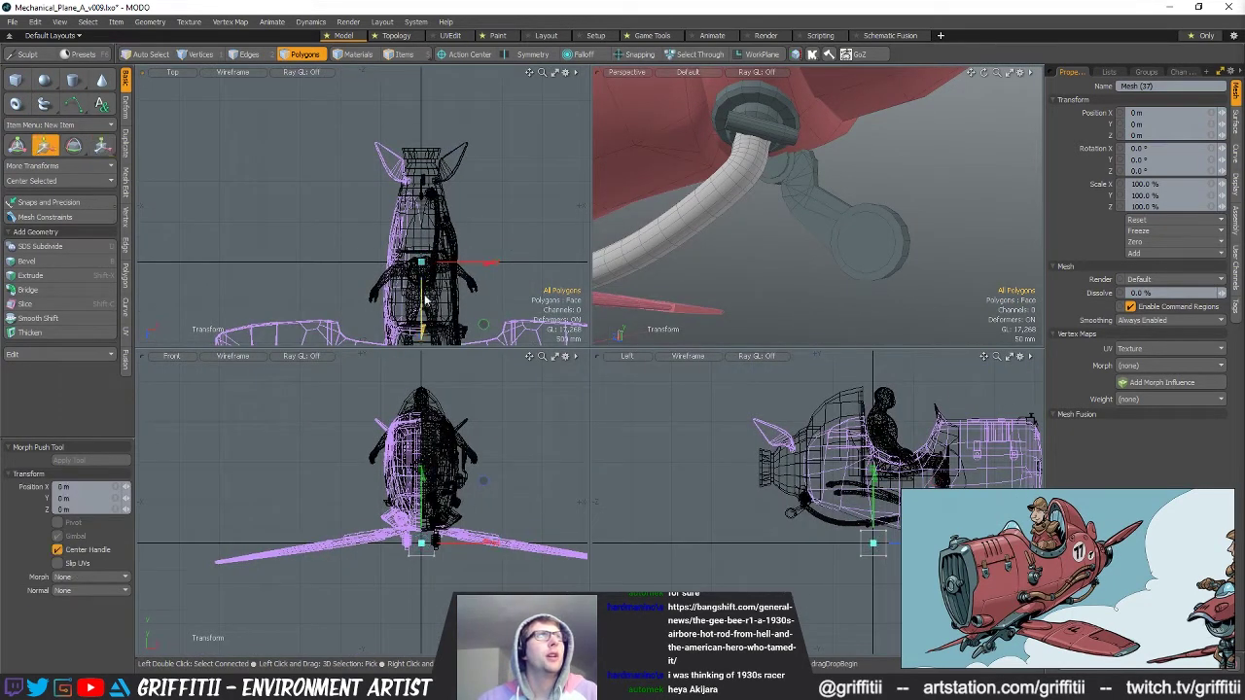
# Move the cube -890 mm in Z to the tail and narrow it to 24.5% in X.
pyautogui.hotkey('shift', 'a')
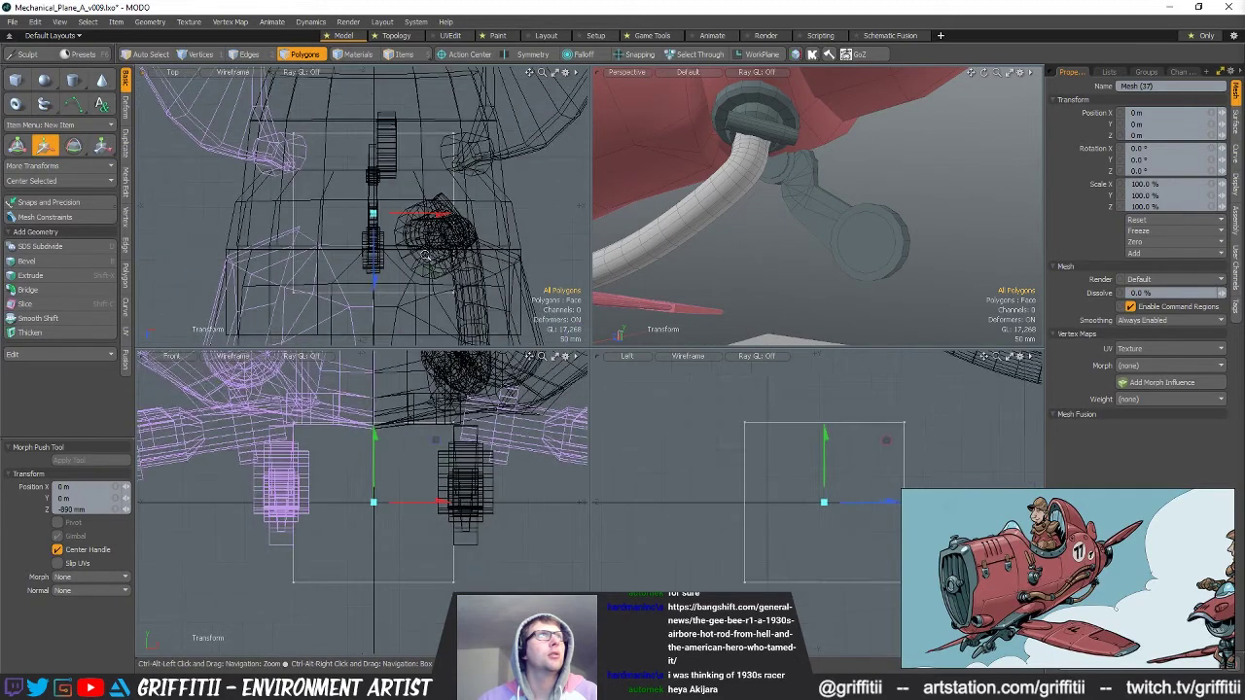
pyautogui.press('r')
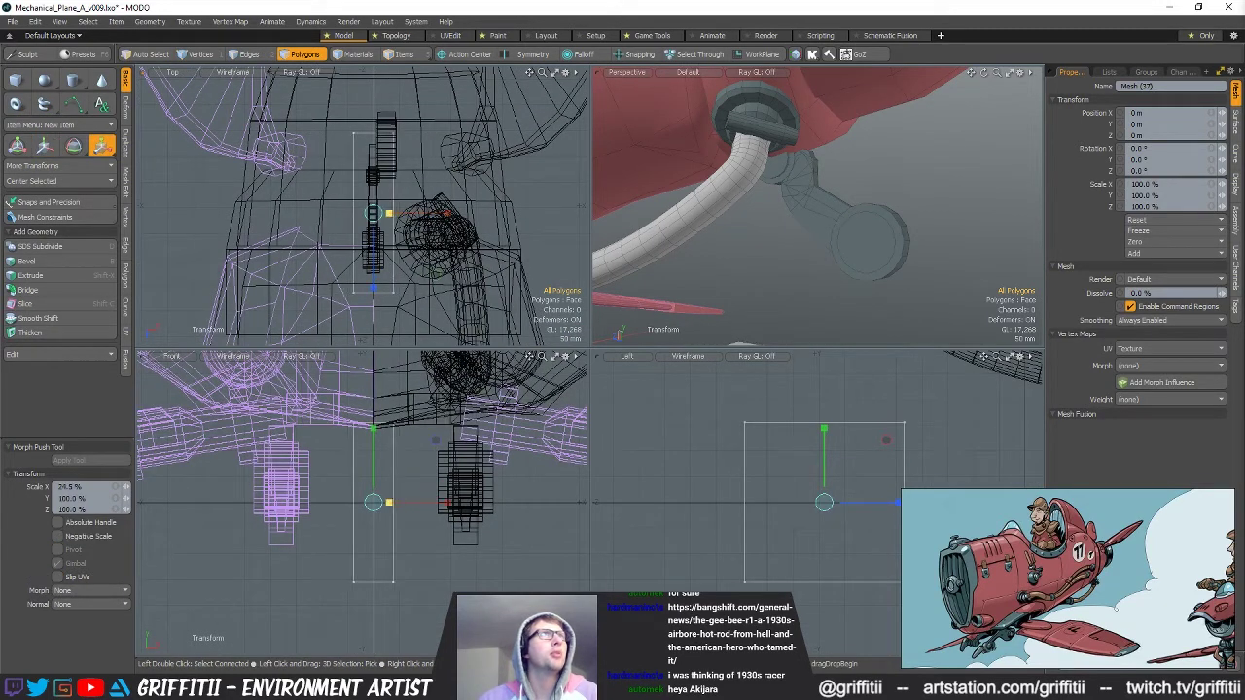
pyautogui.moveTo(752, 220)
pyautogui.keyDown('alt'); pyautogui.mouseDown()
pyautogui.moveTo(793, 230)
pyautogui.moveTo(750, 212)
pyautogui.moveTo(729, 229)
pyautogui.mouseUp(); pyautogui.keyUp('alt')
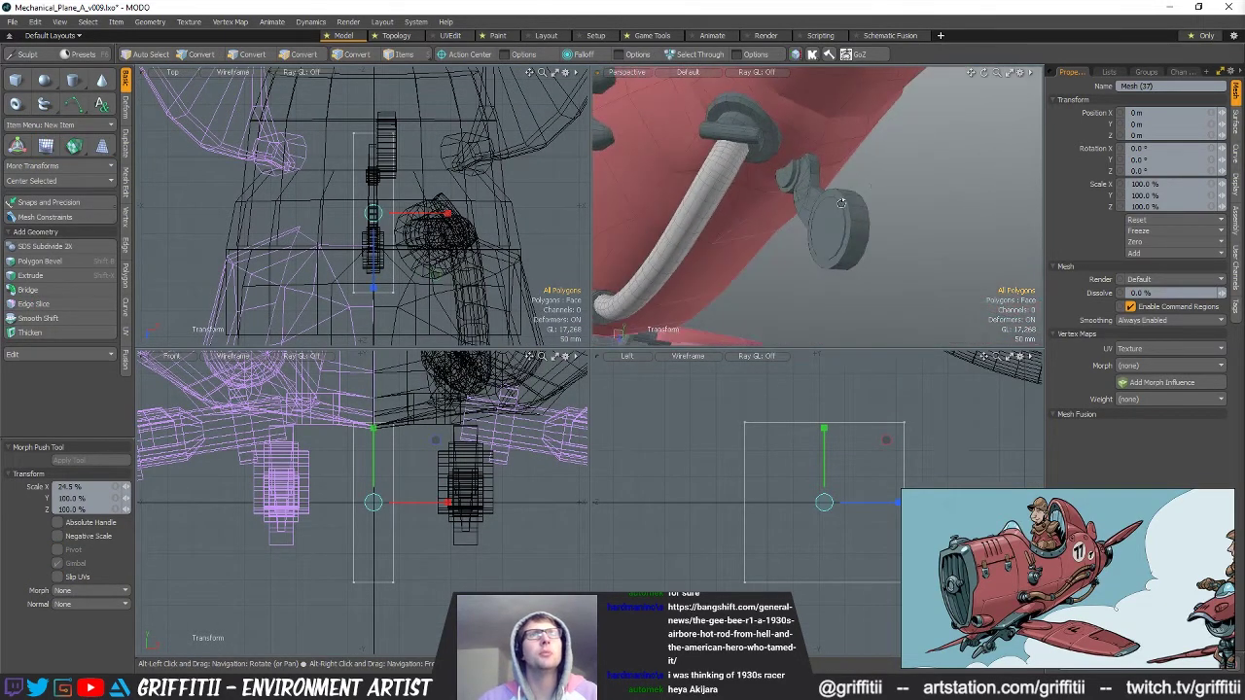
# Raise the narrow box in Y into the underside of the tail above the back wheel.
pyautogui.keyDown('ctrl'); pyautogui.keyDown('alt'); pyautogui.moveTo(778, 458); pyautogui.dragTo(708, 458); pyautogui.keyUp('alt'); pyautogui.keyUp('ctrl')
pyautogui.keyDown('alt'); pyautogui.keyDown('shift'); pyautogui.moveTo(809, 440); pyautogui.dragTo(722, 480); pyautogui.keyUp('shift'); pyautogui.keyUp('alt')
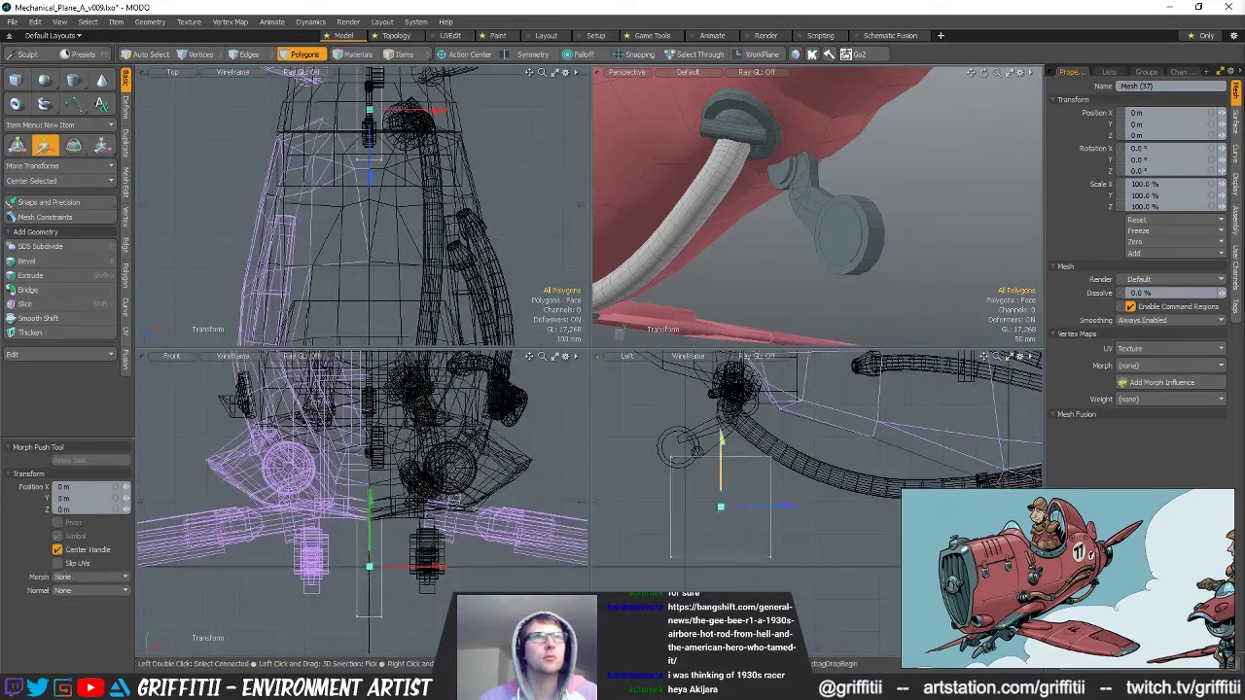
pyautogui.keyDown('alt'); pyautogui.keyDown('shift'); pyautogui.moveTo(774, 180); pyautogui.dragTo(772, 321); pyautogui.keyUp('shift'); pyautogui.keyUp('alt')
pyautogui.keyDown('alt'); pyautogui.keyDown('shift'); pyautogui.moveTo(747, 374); pyautogui.dragTo(785, 461); pyautogui.keyUp('shift'); pyautogui.keyUp('alt')
pyautogui.press('q')
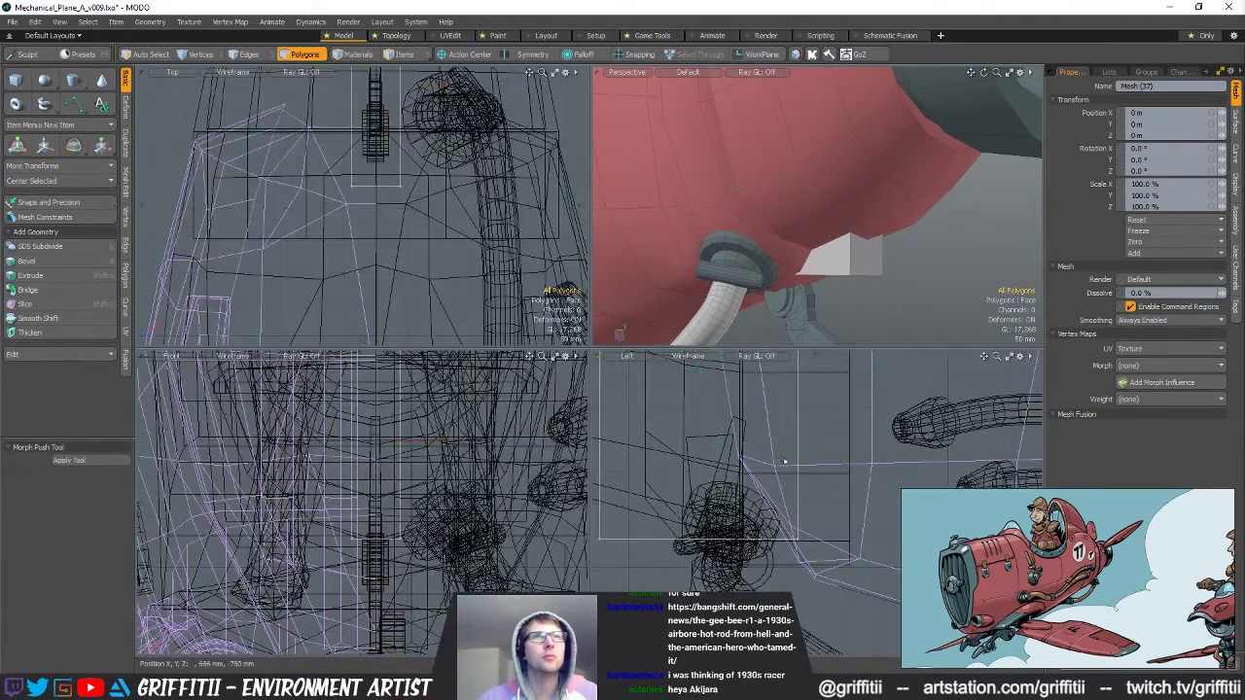
# Lower the front end of the box along the fuselage slope and move its front vertical edges -29 mm in Z.
pyautogui.press('w')
pyautogui.moveTo(744, 214)
pyautogui.keyDown('alt'); pyautogui.mouseDown()
pyautogui.moveTo(775, 190)
pyautogui.moveTo(751, 164)
pyautogui.moveTo(730, 180)
pyautogui.moveTo(735, 194)
pyautogui.mouseUp(); pyautogui.keyUp('alt')
pyautogui.press('q')
pyautogui.press('w')
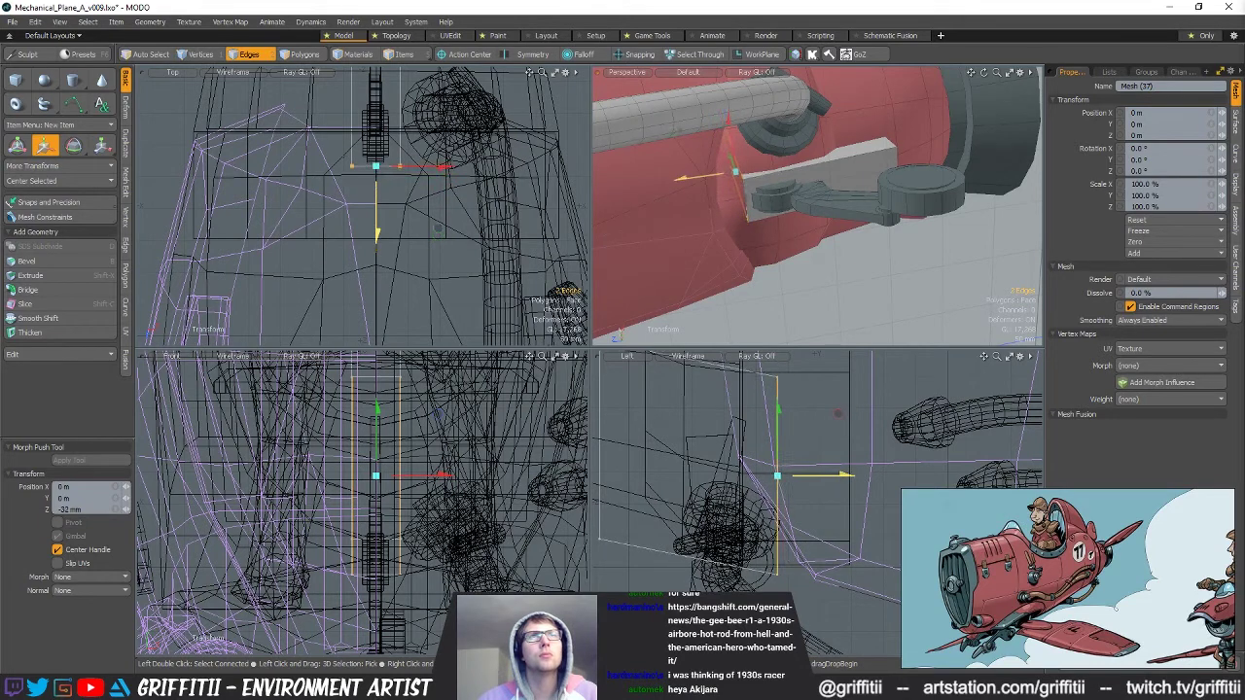
pyautogui.keyDown('alt'); pyautogui.moveTo(812, 185); pyautogui.dragTo(724, 192); pyautogui.keyUp('alt')
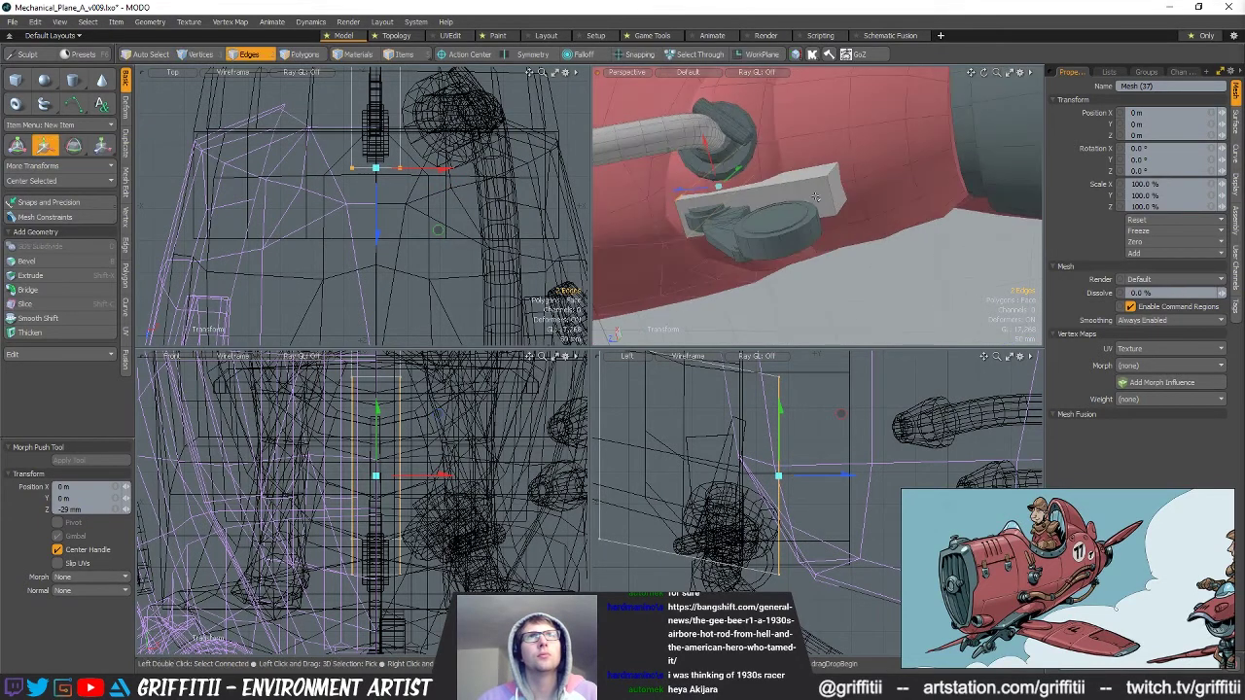
# Move the rear face of the box 50 mm in Y and -24 mm in Z to follow the tail.
pyautogui.press('q')
pyautogui.press('3')
pyautogui.click(834, 185)
pyautogui.scroll(-3, 856, 450)
pyautogui.press('w')
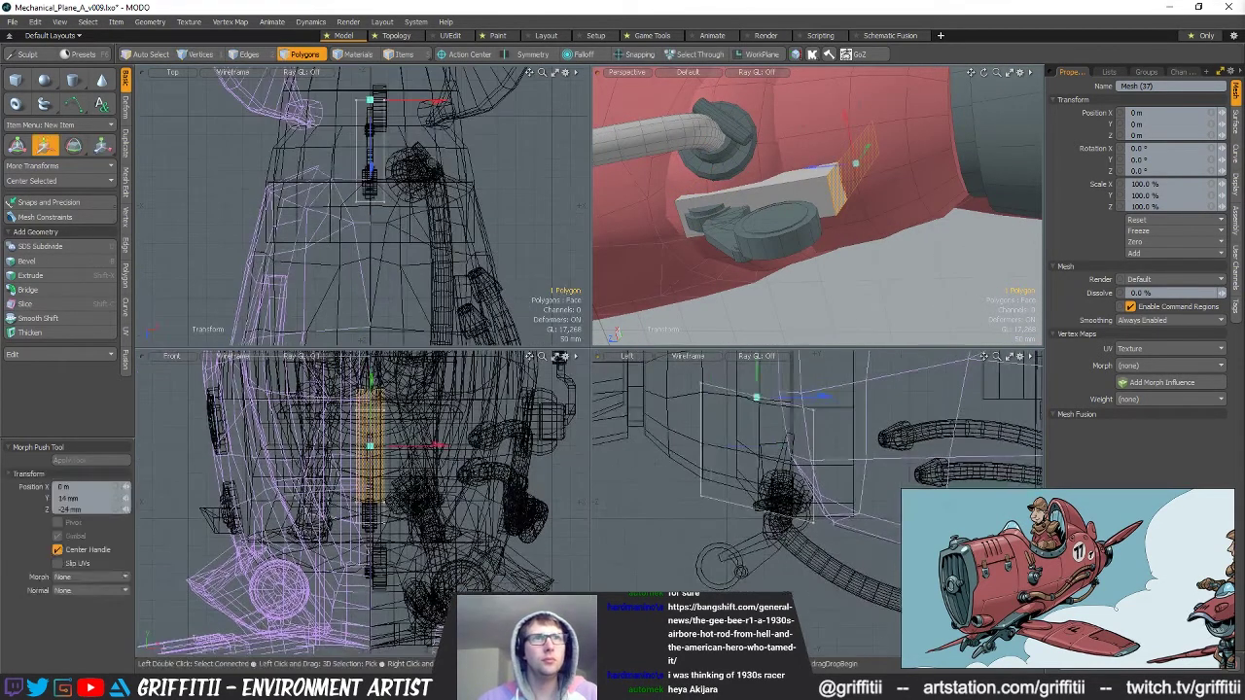
pyautogui.moveTo(766, 403); pyautogui.dragTo(753, 388)
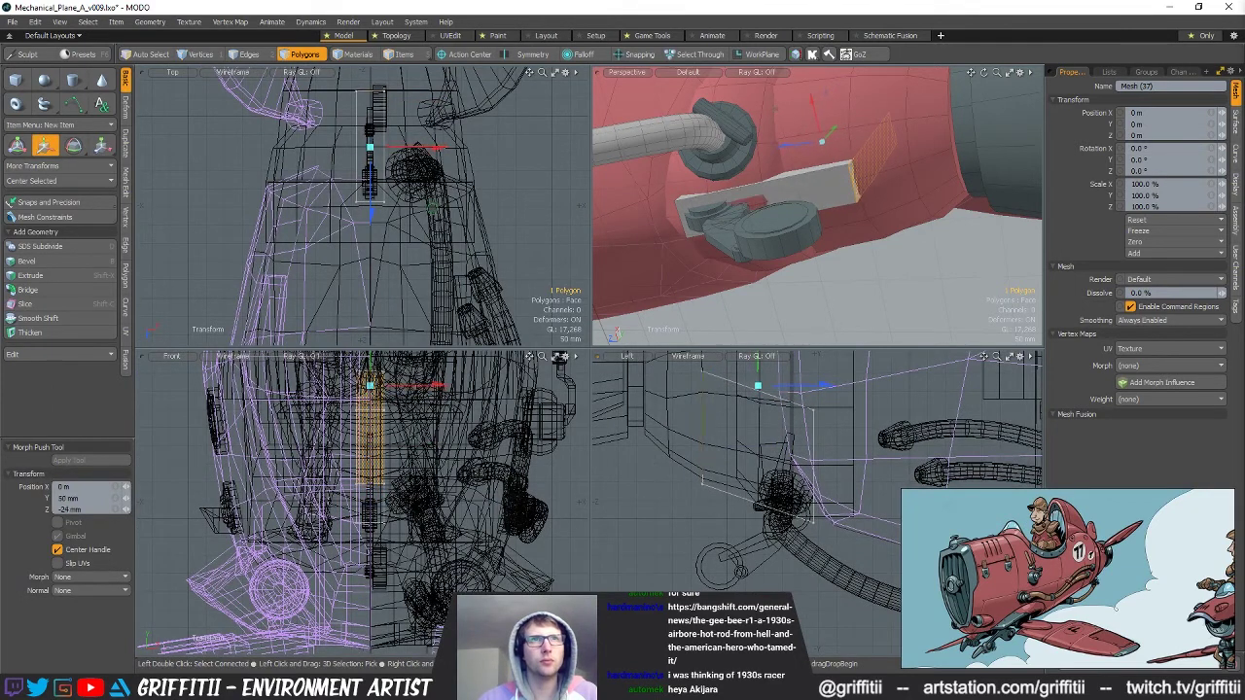
# Flatten the two long upper edges of the box to one height and lower them toward its bottom face.
pyautogui.press('q')
pyautogui.press('2')
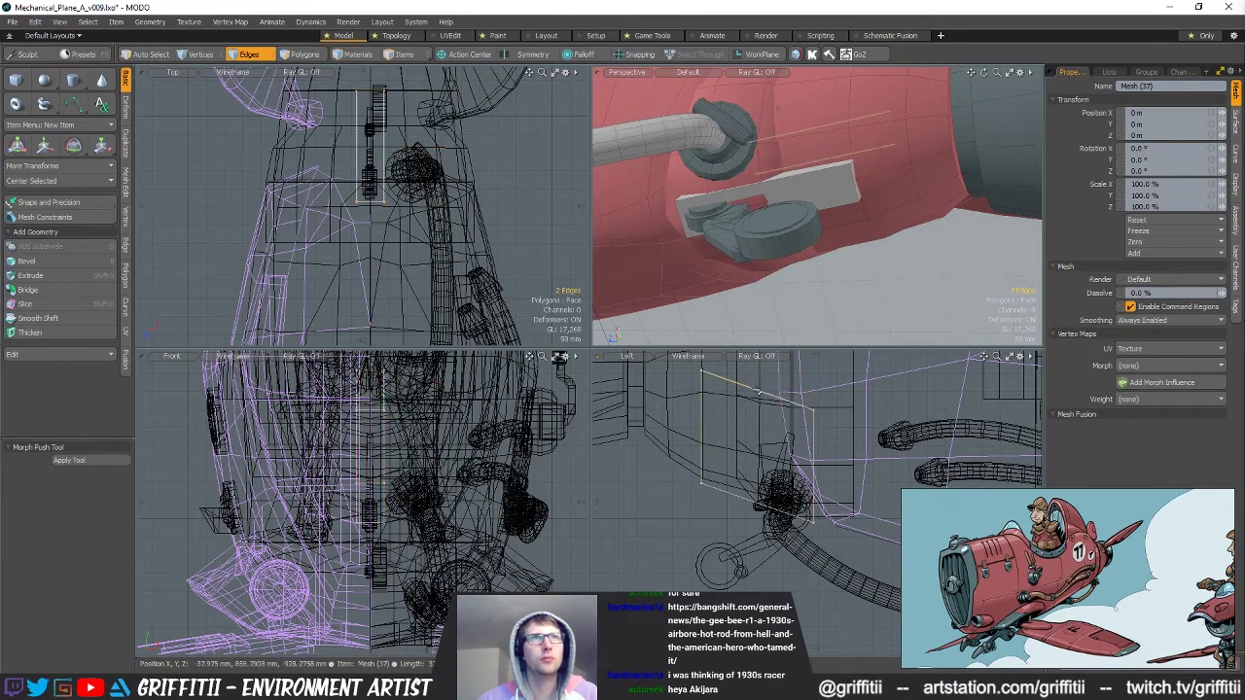
pyautogui.press('r')
pyautogui.press('w')
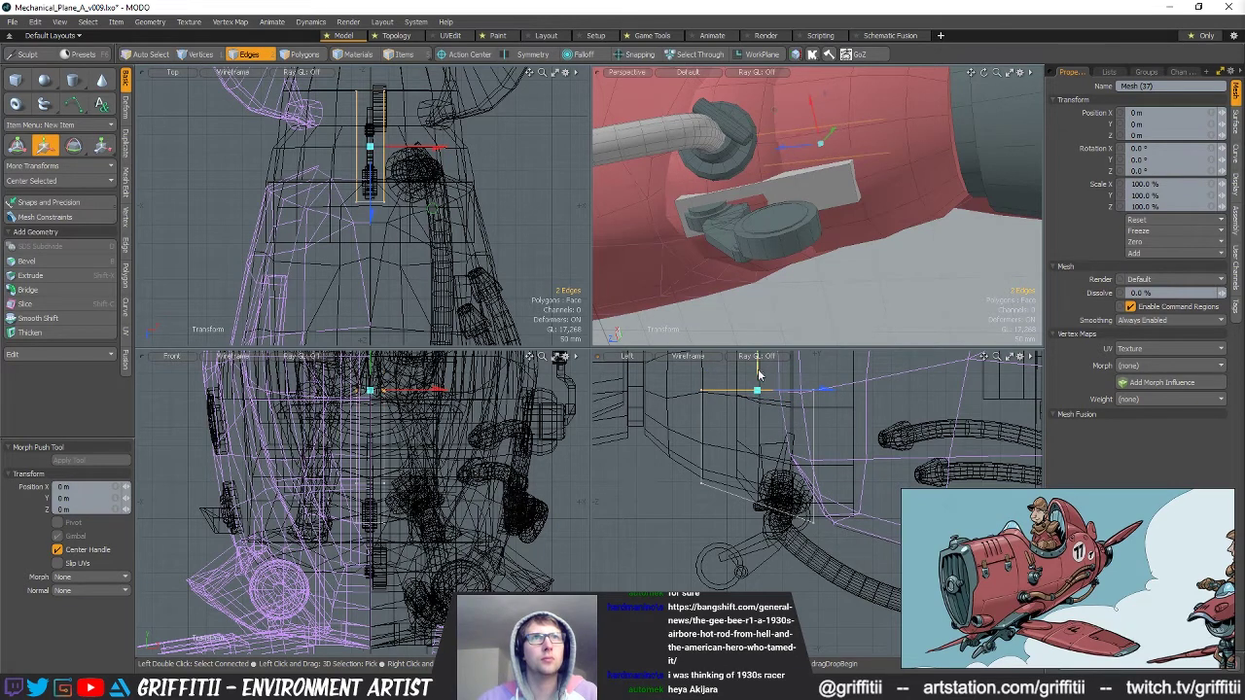
pyautogui.press('q')
# Assign the fuselage's existing red material to all polygons of the tapered box.
pyautogui.keyDown('alt'); pyautogui.moveTo(833, 300); pyautogui.dragTo(800, 185); pyautogui.keyUp('alt')
pyautogui.press('1')
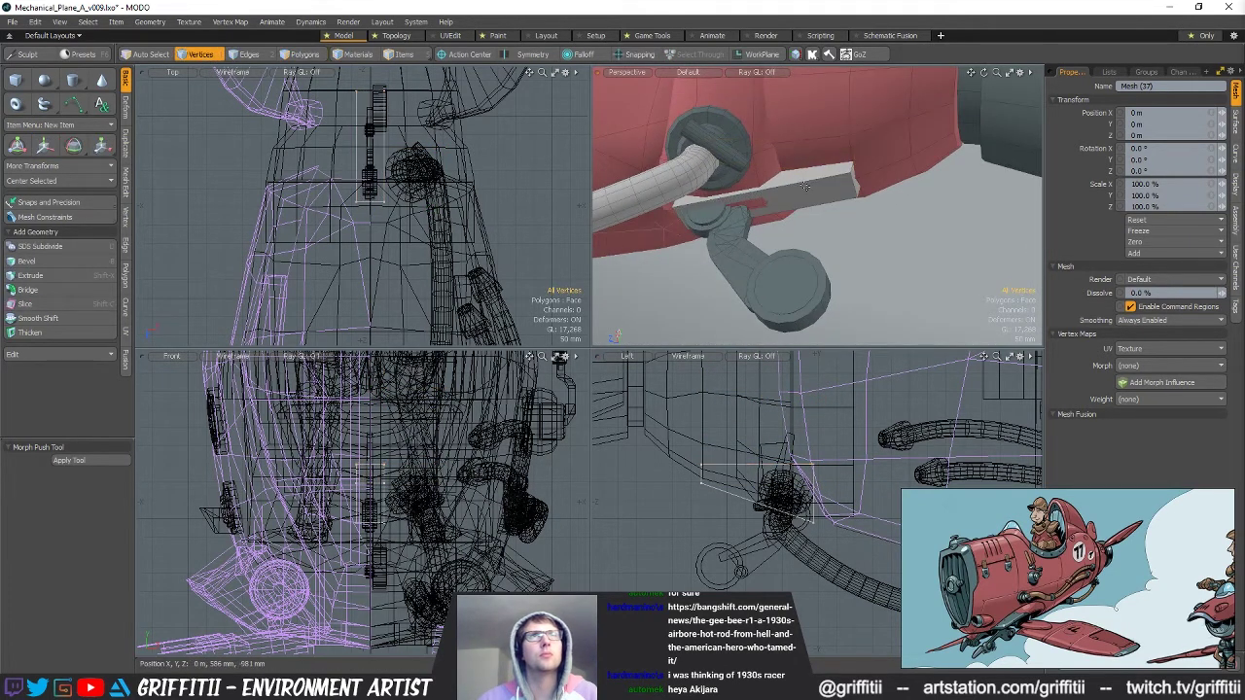
pyautogui.press('space')
pyautogui.doubleClick(796, 179)
pyautogui.press('m')
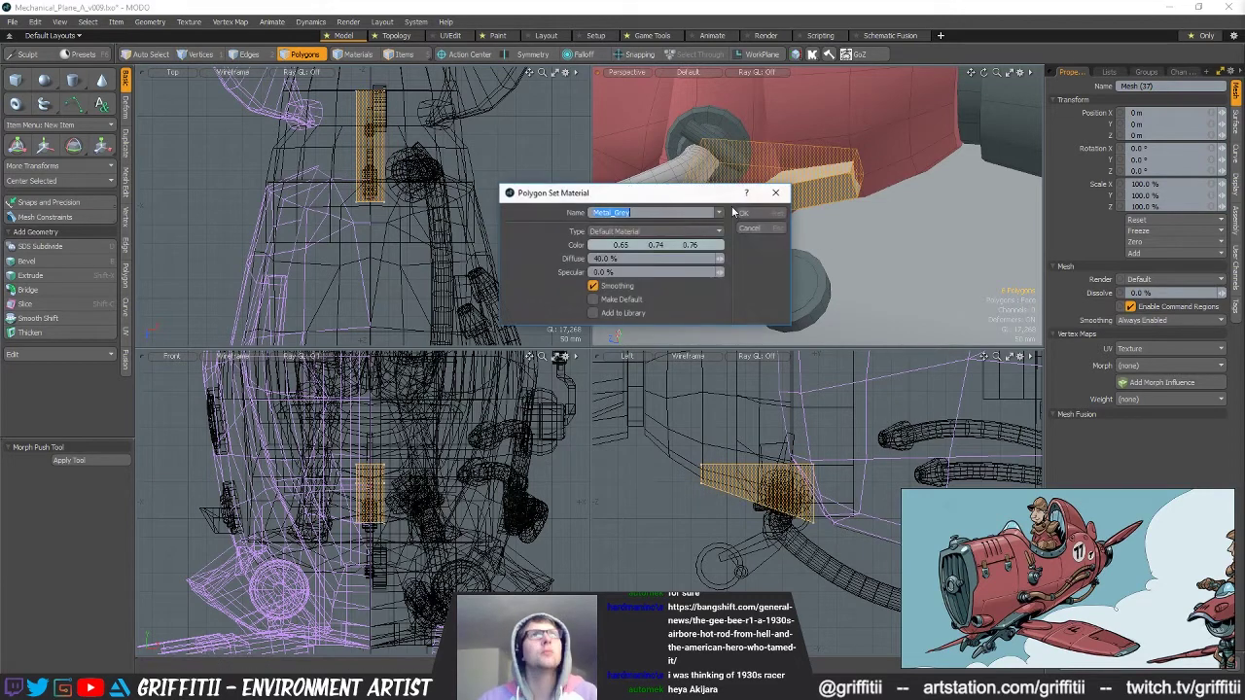
pyautogui.click(718, 214)
pyautogui.click(721, 222)
pyautogui.click(757, 213)
# Fine-tune the red box's height under the tail in small Y moves and clear the selection.
pyautogui.keyDown('alt'); pyautogui.moveTo(777, 255); pyautogui.dragTo(780, 229); pyautogui.keyUp('alt')
pyautogui.press('w')
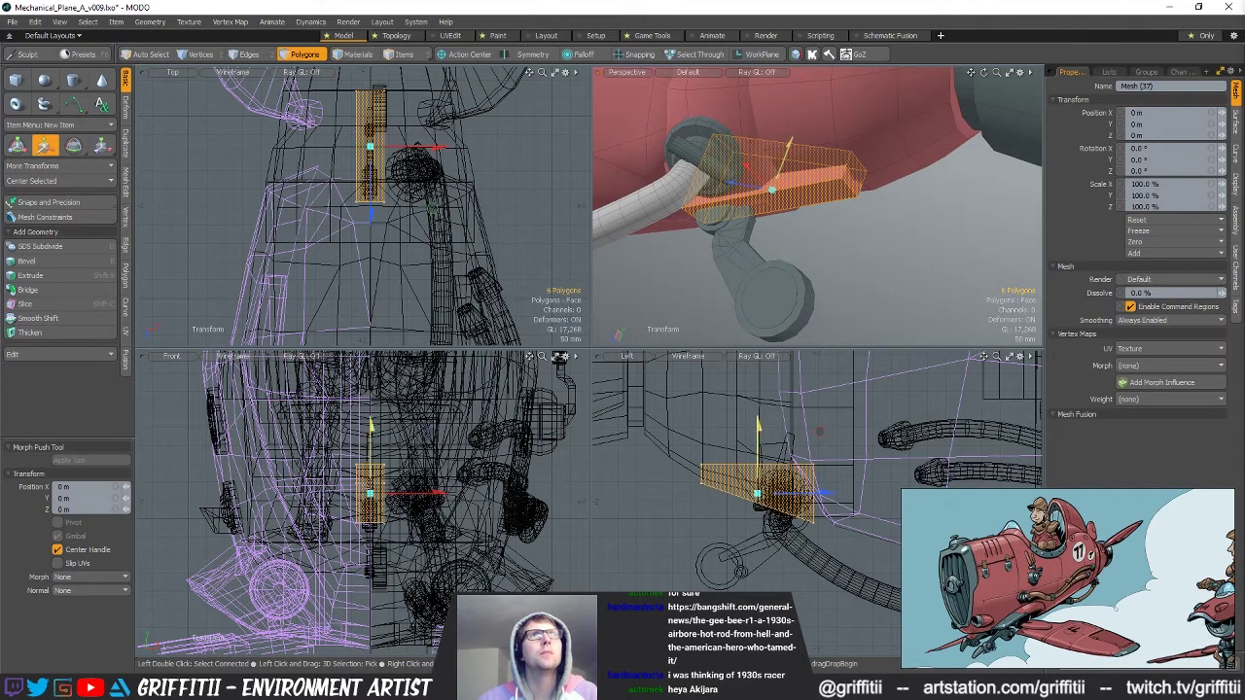
pyautogui.moveTo(819, 431); pyautogui.dragTo(819, 434)
pyautogui.press('q')
pyautogui.click(893, 276)
pyautogui.keyDown('alt'); pyautogui.moveTo(893, 276); pyautogui.dragTo(827, 190); pyautogui.keyUp('alt')
pyautogui.doubleClick(704, 212)
pyautogui.keyDown('alt'); pyautogui.moveTo(705, 212); pyautogui.dragTo(718, 195); pyautogui.keyUp('alt')
pyautogui.press('w')
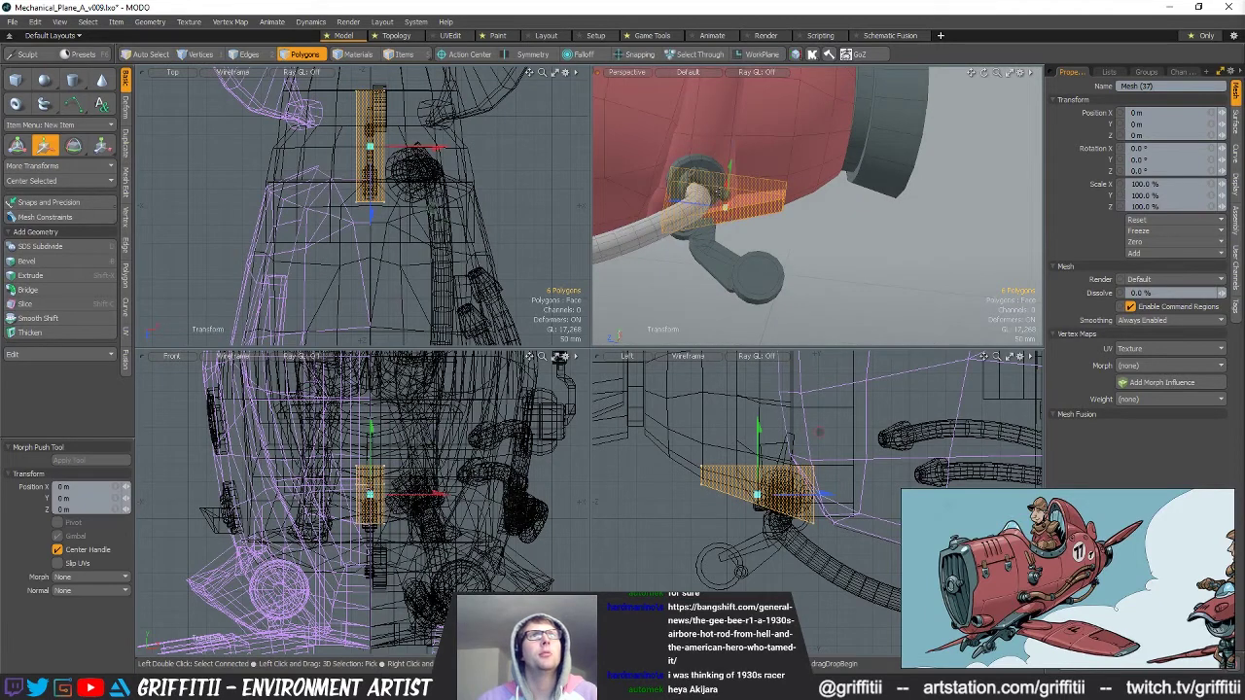
pyautogui.keyDown('ctrl'); pyautogui.keyDown('alt'); pyautogui.moveTo(768, 185); pyautogui.dragTo(807, 209); pyautogui.keyUp('alt'); pyautogui.keyUp('ctrl')
pyautogui.press('q')
pyautogui.click(833, 249)
# Review the whole plane from several angles to judge the back wheel mount against the overall shape.
pyautogui.moveTo(834, 249)
pyautogui.keyDown('alt'); pyautogui.mouseDown()
pyautogui.moveTo(872, 260)
pyautogui.moveTo(823, 255)
pyautogui.mouseUp(); pyautogui.keyUp('alt')
pyautogui.keyDown('ctrl'); pyautogui.keyDown('alt'); pyautogui.moveTo(896, 243); pyautogui.dragTo(846, 239); pyautogui.keyUp('alt'); pyautogui.keyUp('ctrl')
pyautogui.keyDown('alt'); pyautogui.moveTo(847, 240); pyautogui.dragTo(827, 212); pyautogui.keyUp('alt')
pyautogui.keyDown('ctrl'); pyautogui.keyDown('alt'); pyautogui.moveTo(827, 212); pyautogui.dragTo(778, 206); pyautogui.keyUp('alt'); pyautogui.keyUp('ctrl')
pyautogui.keyDown('alt'); pyautogui.moveTo(778, 206); pyautogui.dragTo(837, 187); pyautogui.keyUp('alt')
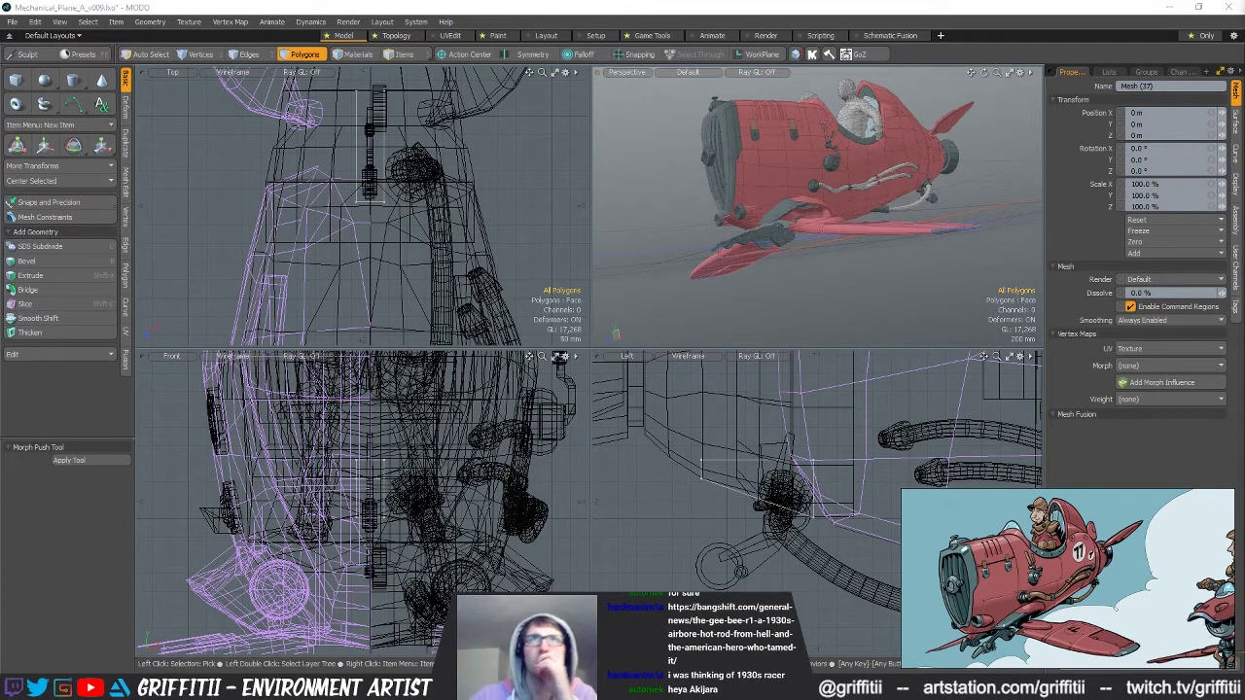
pyautogui.click(741, 572)
pyautogui.click(215, 520)
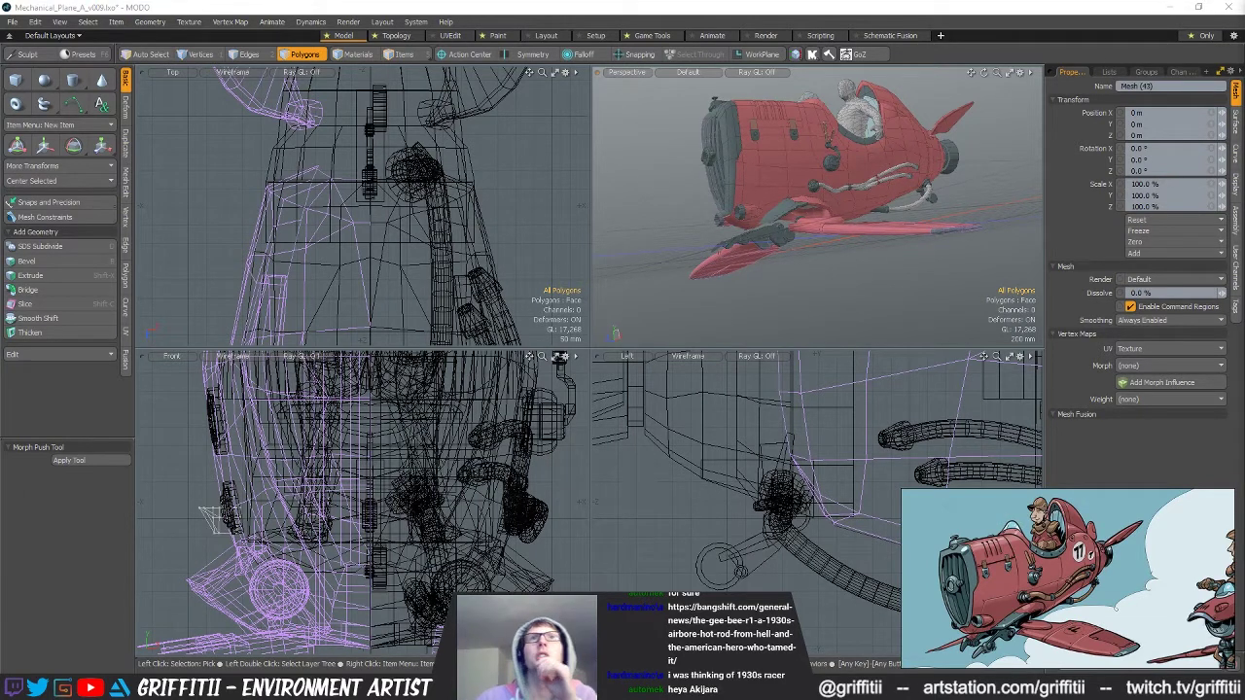
# Assign the Metal_Grey material to the inner panel visible through the opening under the fuselage.
pyautogui.scroll(5, 886, 194)
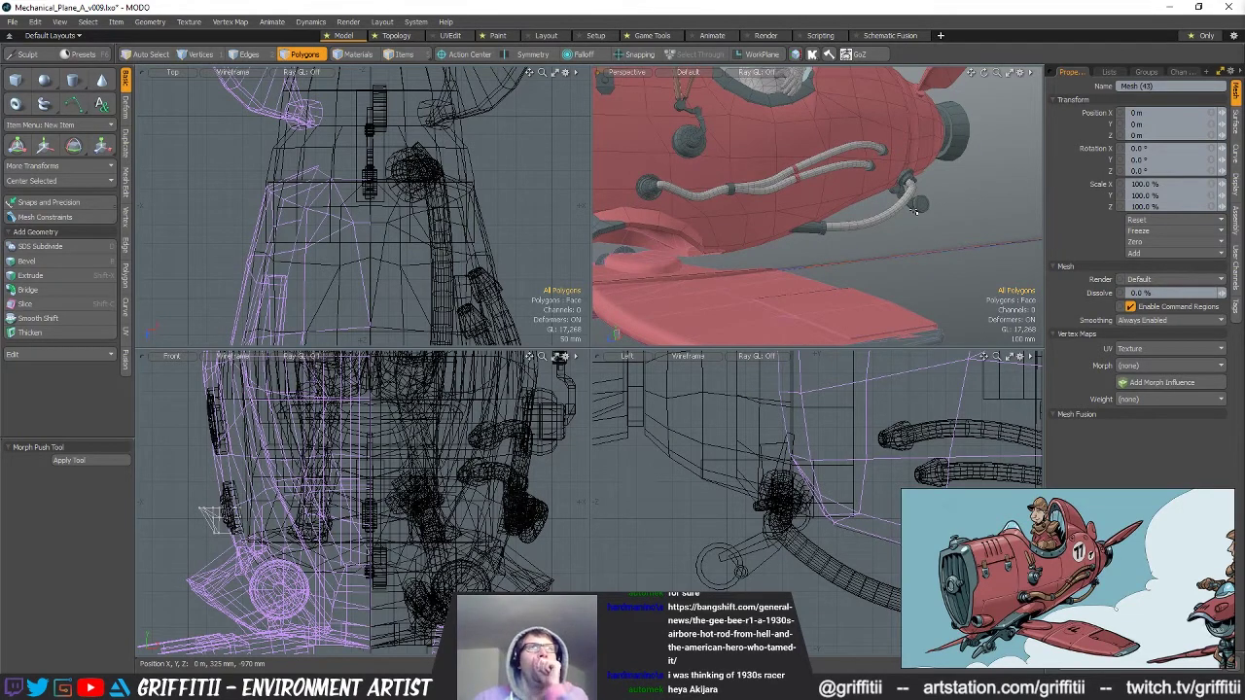
pyautogui.keyDown('alt'); pyautogui.moveTo(850, 203); pyautogui.dragTo(869, 186); pyautogui.keyUp('alt')
pyautogui.doubleClick(845, 176)
pyautogui.doubleClick(846, 176)
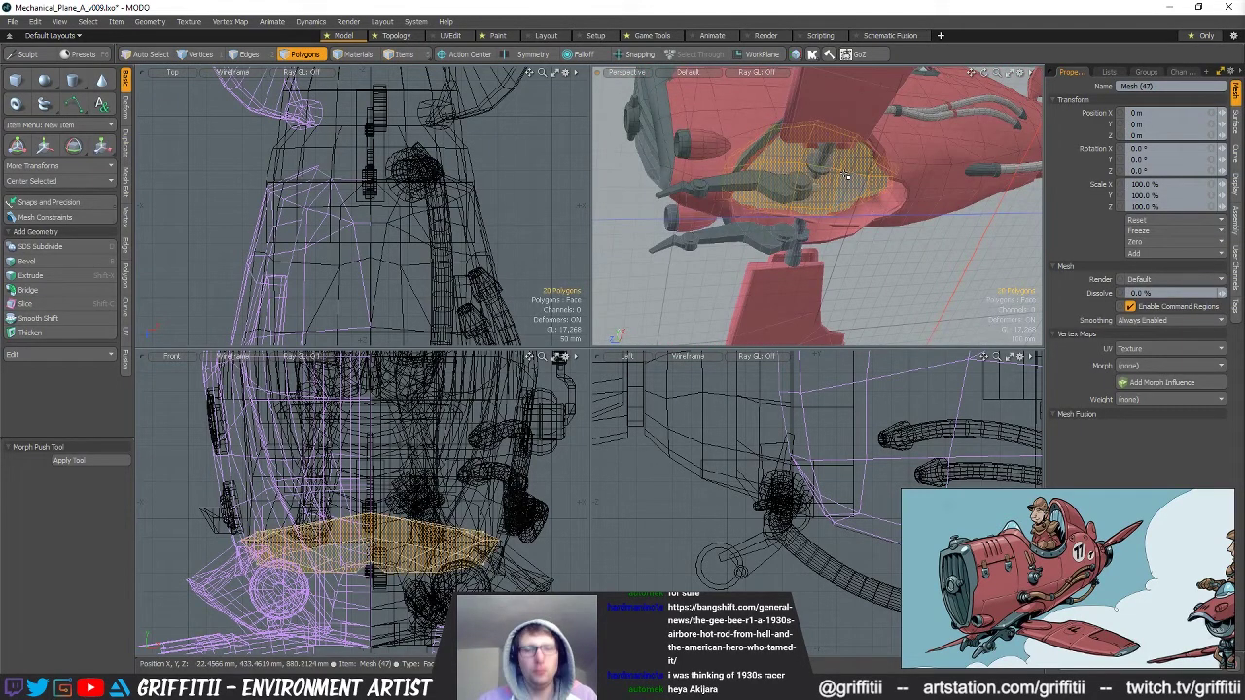
pyautogui.press('m')
pyautogui.click(721, 213)
pyautogui.click(726, 209)
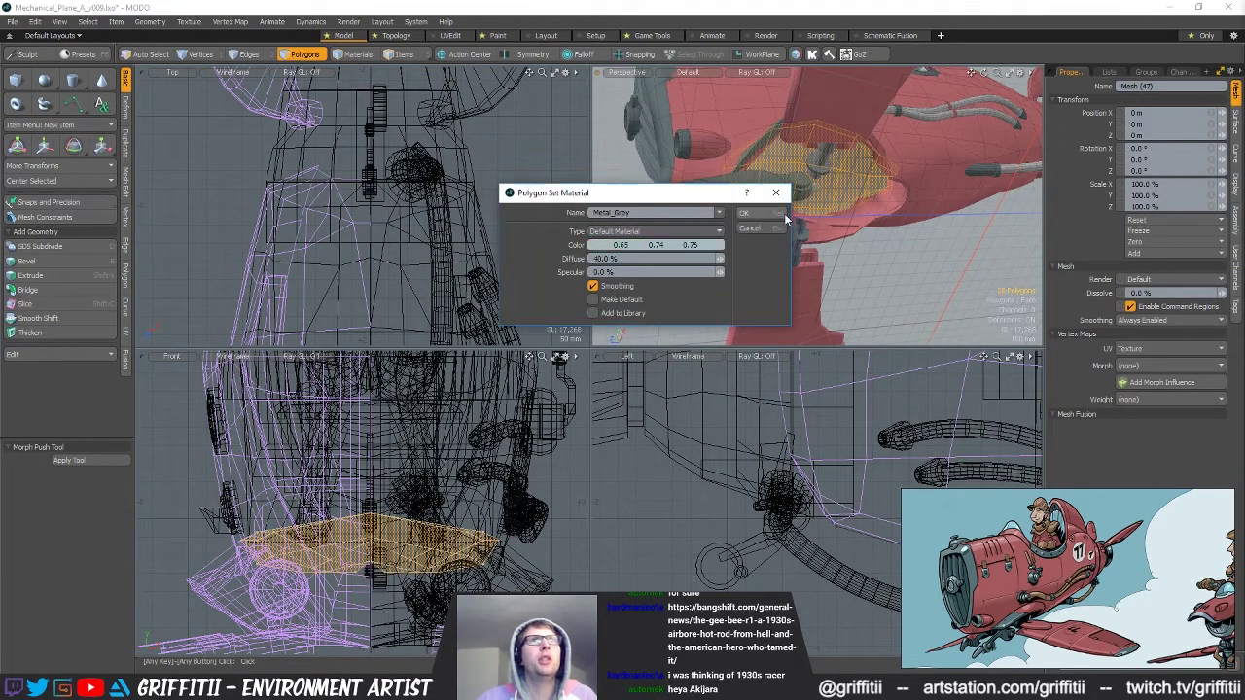
pyautogui.click(778, 213)
pyautogui.click(949, 263)
# Try to mirror the fuselage's hose mesh onto the opposite side of the plane.
pyautogui.keyDown('alt'); pyautogui.moveTo(945, 255); pyautogui.dragTo(837, 243); pyautogui.keyUp('alt')
pyautogui.scroll(-3, 817, 228)
pyautogui.keyDown('ctrl'); pyautogui.keyDown('alt'); pyautogui.moveTo(836, 244); pyautogui.dragTo(824, 160); pyautogui.keyUp('alt'); pyautogui.keyUp('ctrl')
pyautogui.press('5')
pyautogui.click(794, 207)
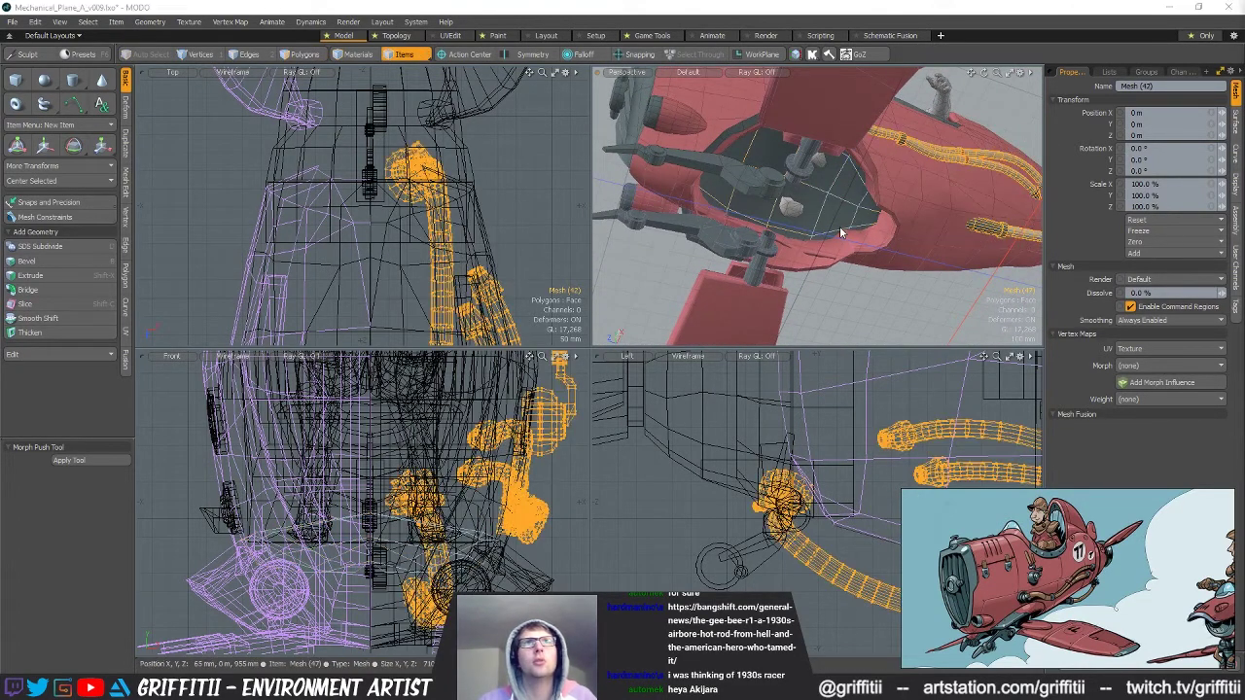
pyautogui.press('3')
pyautogui.hotkey('shift', 'v')
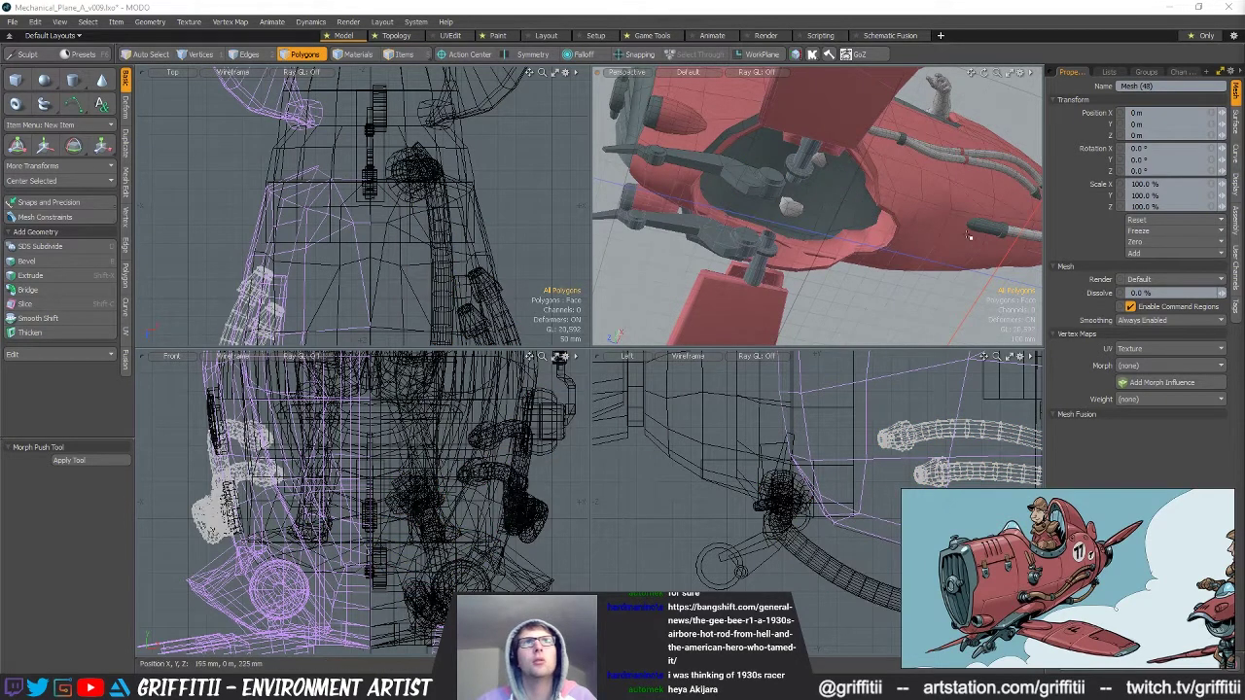
pyautogui.keyDown('alt'); pyautogui.moveTo(976, 239); pyautogui.dragTo(900, 239); pyautogui.keyUp('alt')
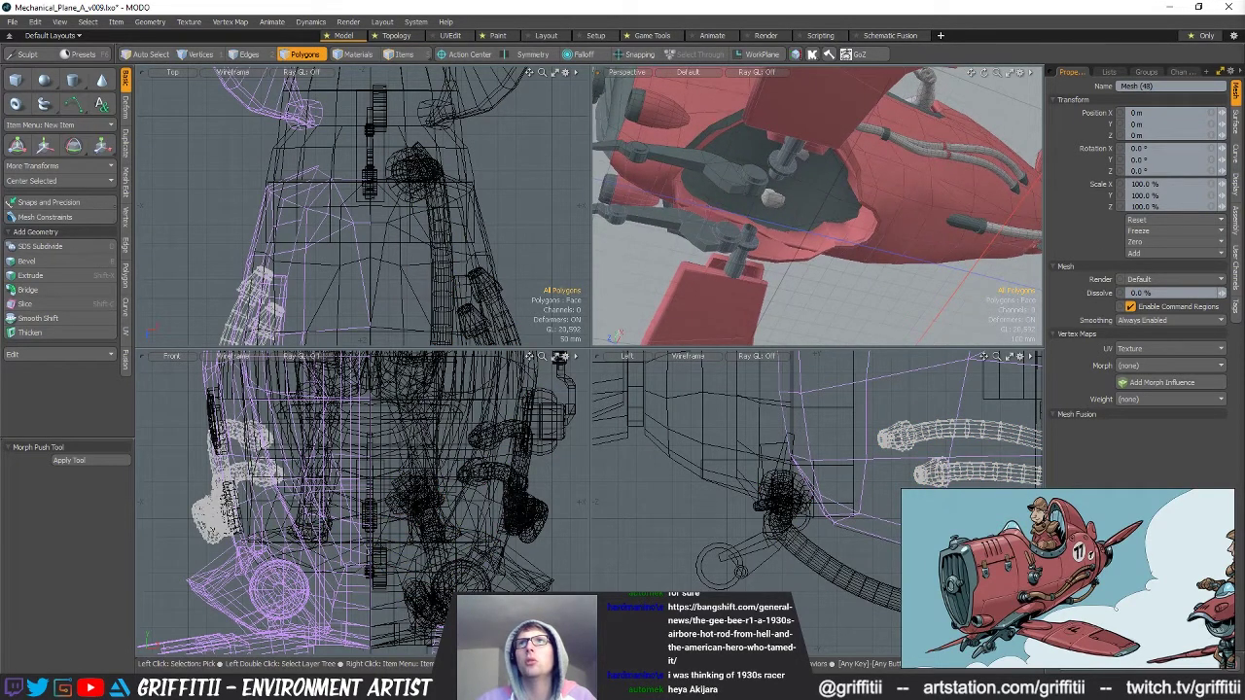
pyautogui.click(825, 121)
pyautogui.keyDown('alt'); pyautogui.moveTo(825, 121); pyautogui.dragTo(873, 298); pyautogui.keyUp('alt')
pyautogui.scroll(-4, 874, 298)
# Copy the detached spare wing's polygons into a new mesh.
pyautogui.keyDown('alt'); pyautogui.moveTo(856, 255); pyautogui.dragTo(977, 209); pyautogui.keyUp('alt')
pyautogui.scroll(4, 856, 216)
pyautogui.scroll(-4, 934, 161)
pyautogui.scroll(-4, 881, 163)
pyautogui.press('5')
pyautogui.click(1008, 213)
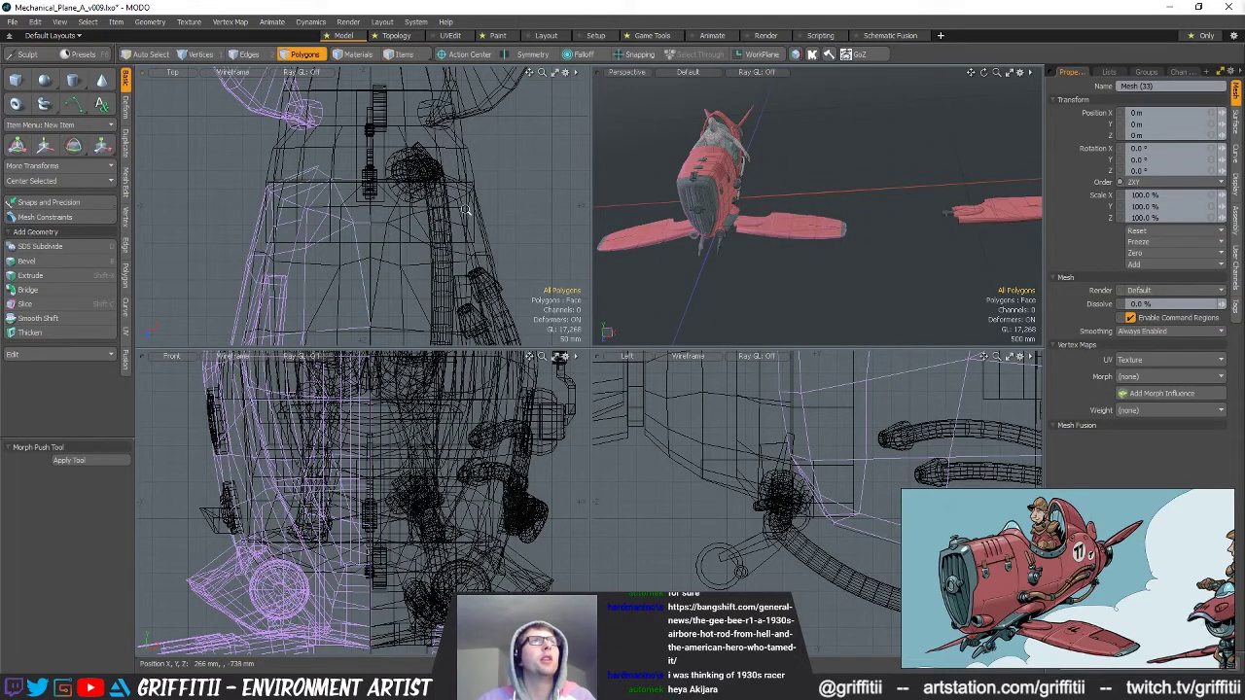
pyautogui.scroll(-5, 467, 211)
pyautogui.keyDown('alt'); pyautogui.moveTo(467, 211); pyautogui.dragTo(398, 162); pyautogui.keyUp('alt')
pyautogui.scroll(-2, 418, 214)
pyautogui.keyDown('alt'); pyautogui.moveTo(418, 214); pyautogui.dragTo(360, 180); pyautogui.keyUp('alt')
pyautogui.scroll(-1, 360, 180)
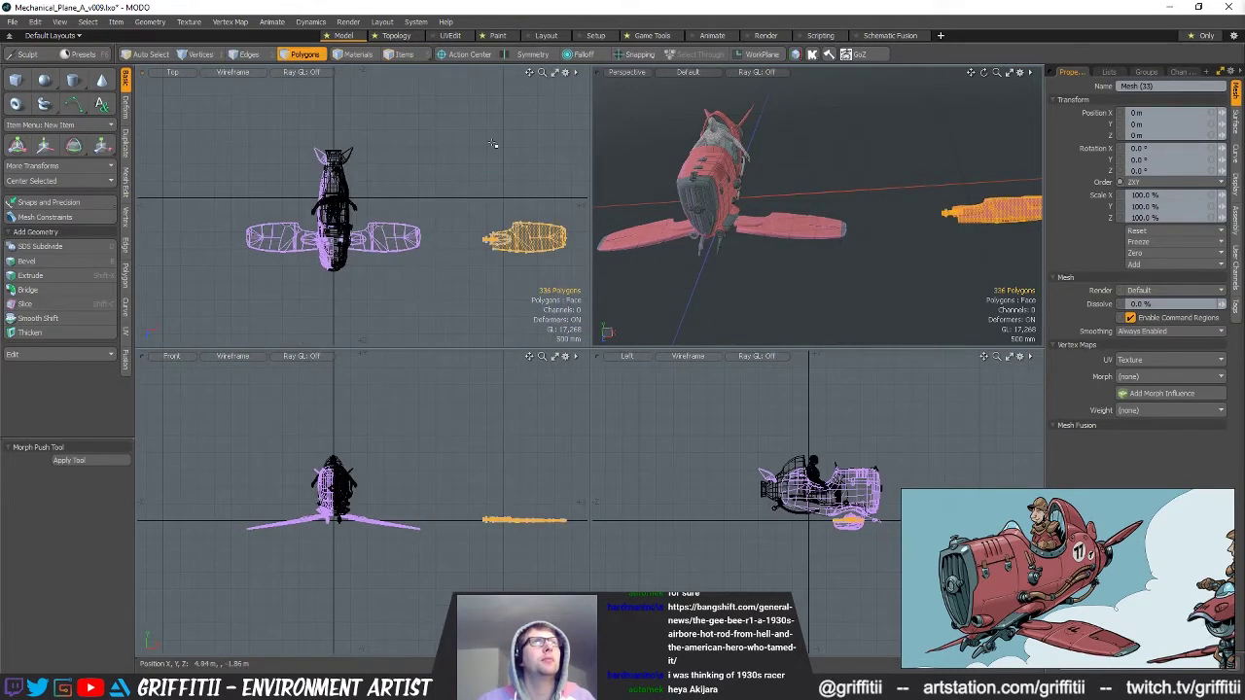
pyautogui.hotkey('ctrl', 'c')
pyautogui.press('n')
pyautogui.hotkey('ctrl', 'v')
pyautogui.press('w')
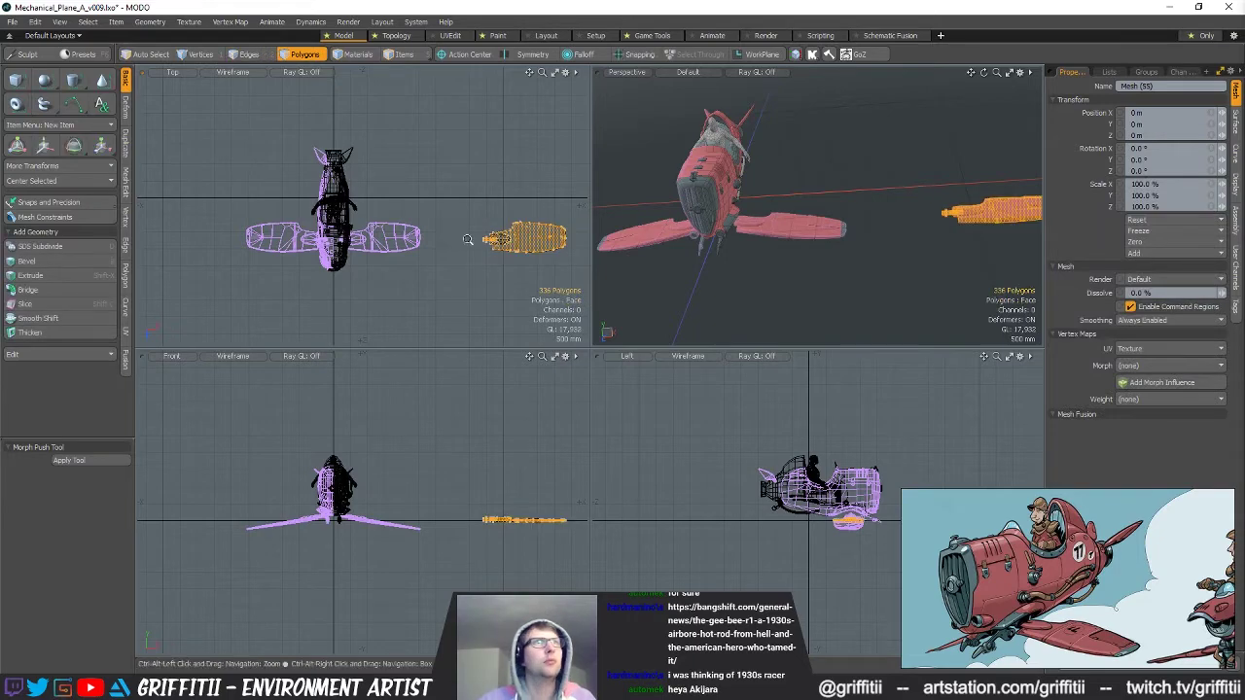
# Move the wing copy along X to the fuselage, lining its root up with the mounted wing.
pyautogui.scroll(2, 468, 240)
pyautogui.moveTo(568, 245); pyautogui.dragTo(463, 237)
pyautogui.scroll(8, 309, 239)
pyautogui.click(410, 234)
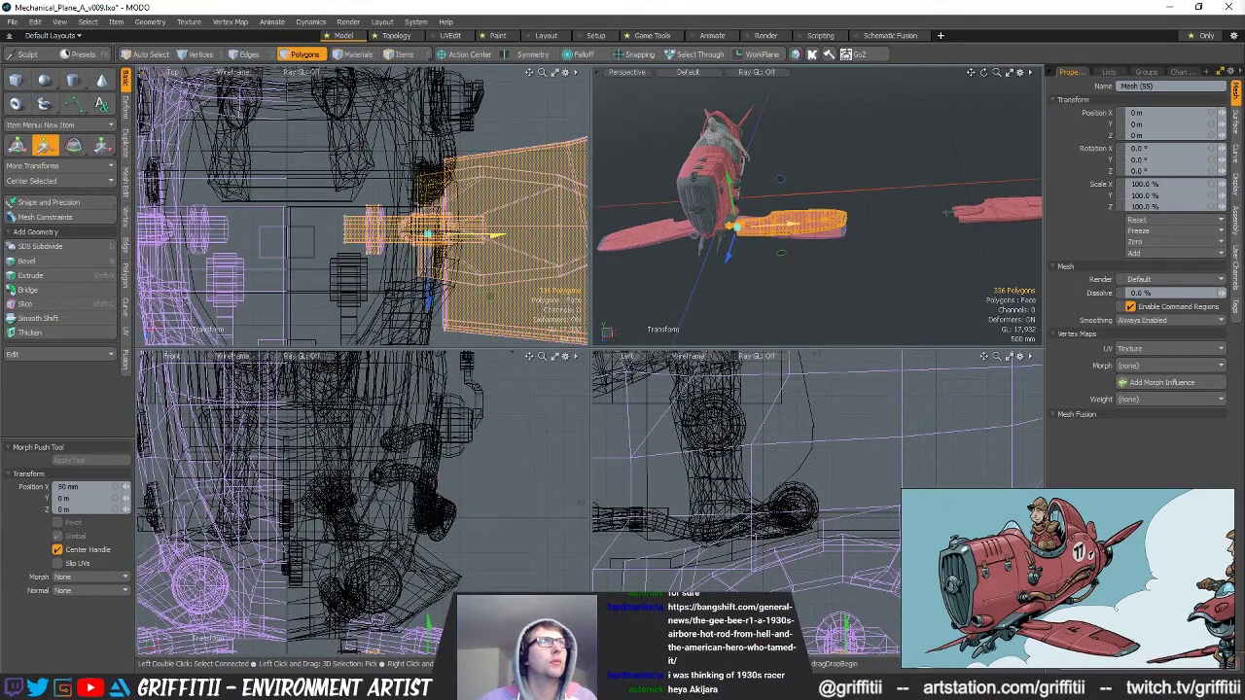
pyautogui.hotkey('shift', 'g')
pyautogui.keyDown('alt'); pyautogui.moveTo(828, 211); pyautogui.dragTo(812, 264); pyautogui.keyUp('alt')
pyautogui.scroll(3, 812, 264)
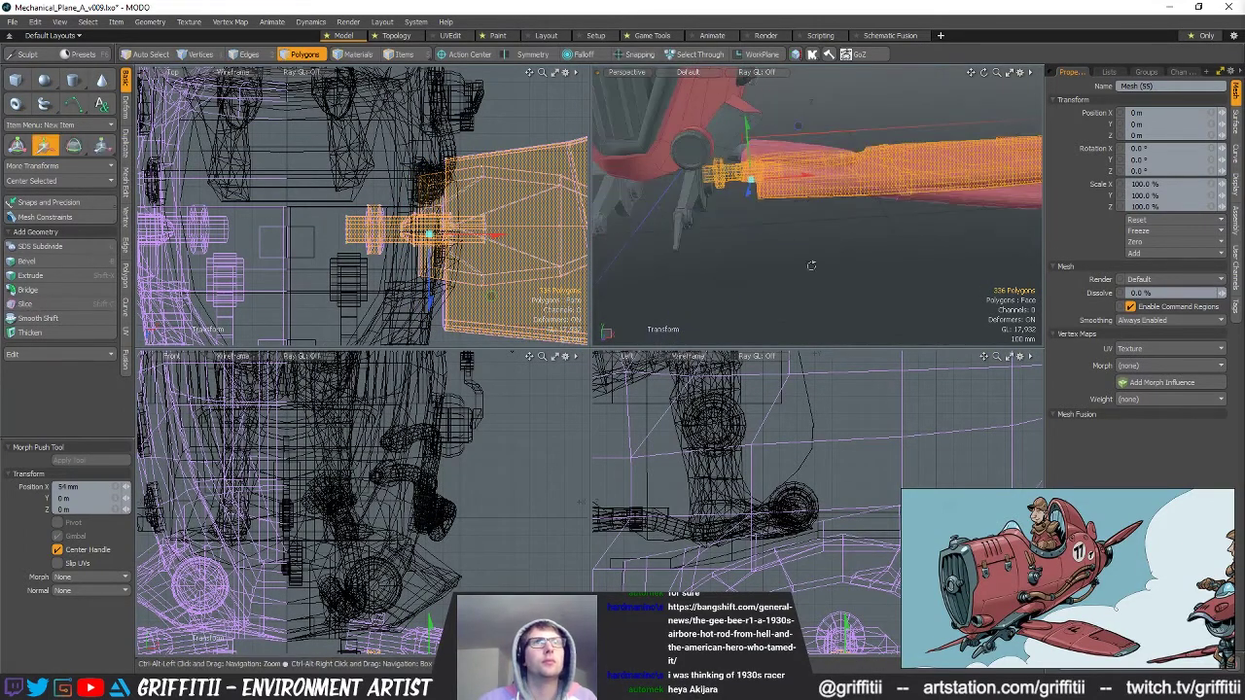
pyautogui.hotkey('shift', 'g')
pyautogui.keyDown('alt'); pyautogui.moveTo(573, 543); pyautogui.dragTo(574, 538); pyautogui.keyUp('alt')
# Try to tilt the wing copy about Z around its root.
pyautogui.press('e')
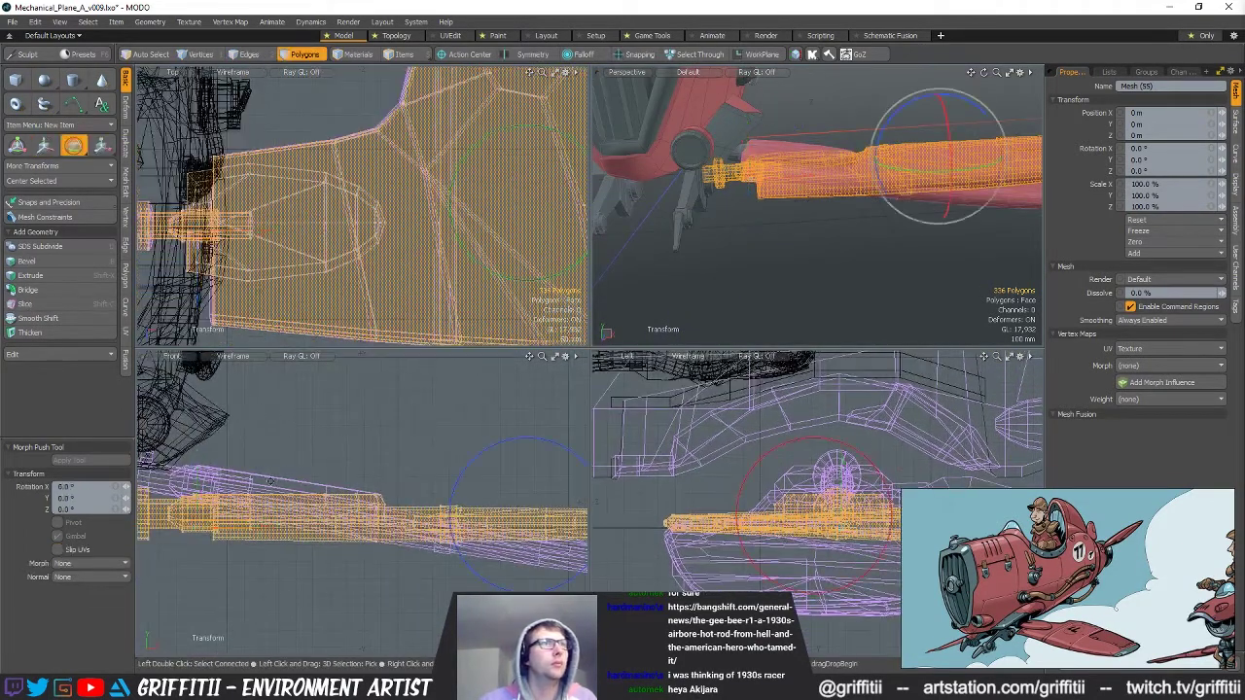
pyautogui.keyDown('alt'); pyautogui.moveTo(434, 535); pyautogui.dragTo(596, 545); pyautogui.keyUp('alt')
pyautogui.click(321, 511)
pyautogui.moveTo(399, 514); pyautogui.dragTo(398, 525)
pyautogui.hotkey('ctrl', 'z')
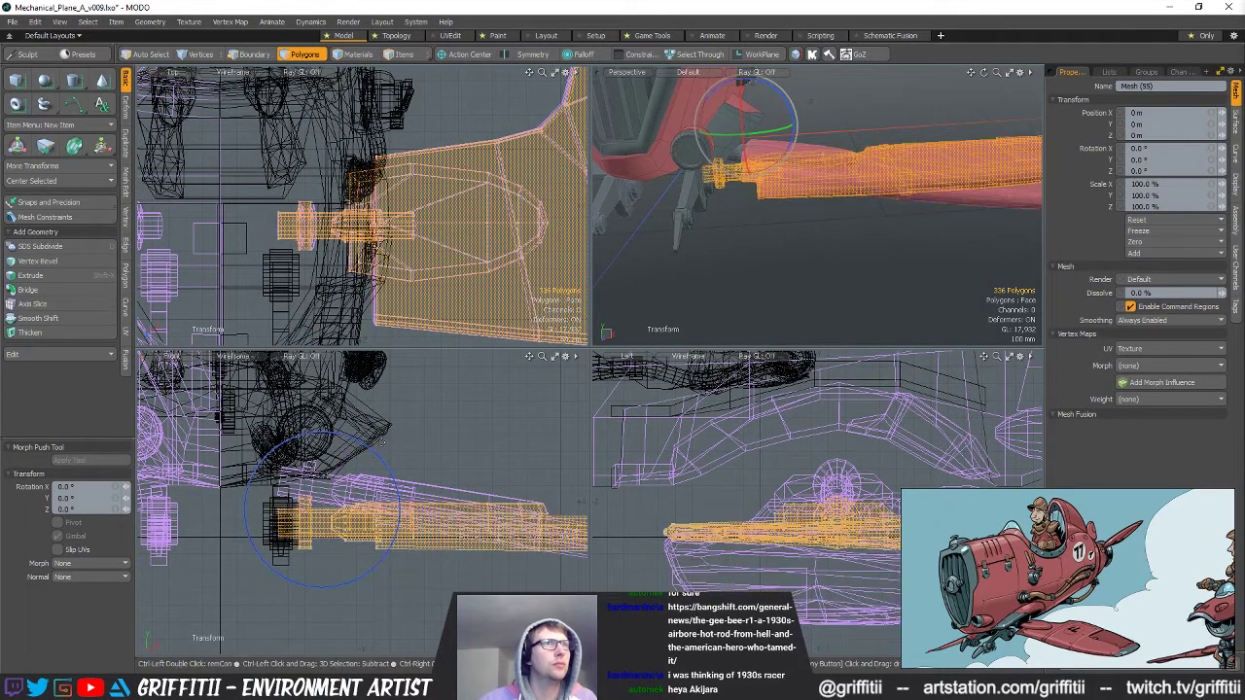
# Check the mounted instance wing's rotation, and rotate the wing copy's polygons about its root to -9.0° in Z.
pyautogui.press('5')
pyautogui.click(438, 488)
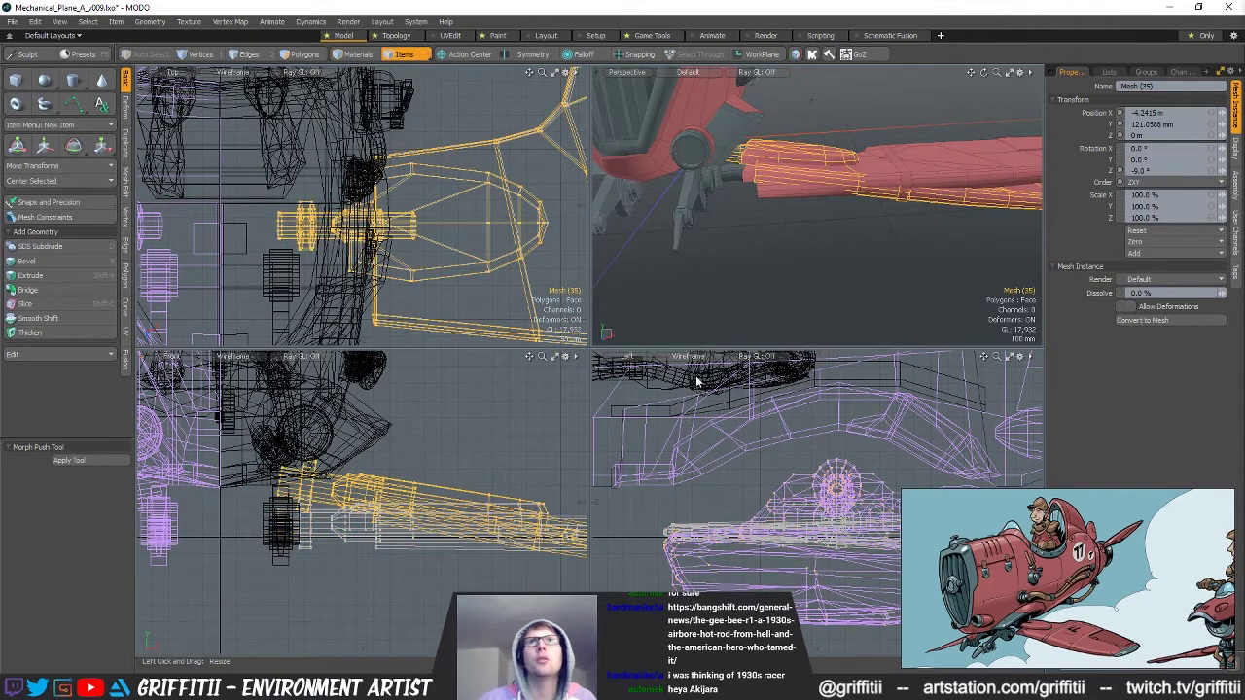
pyautogui.click(380, 543)
pyautogui.press('3')
pyautogui.press('e')
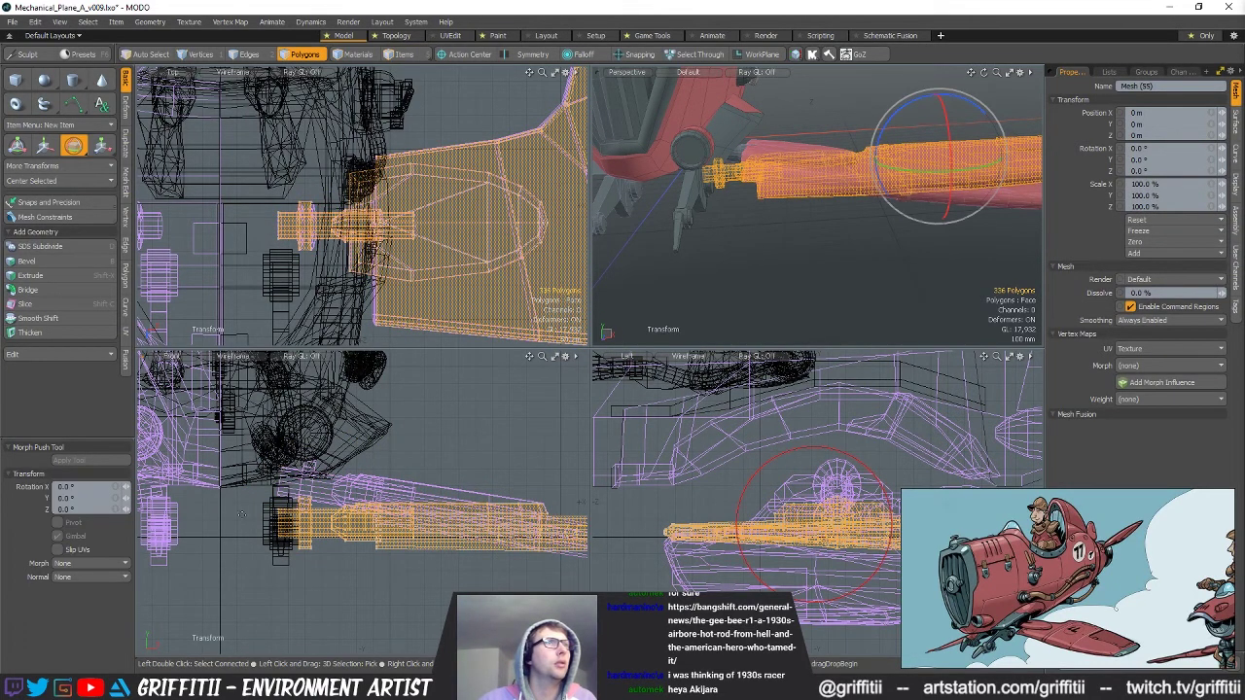
pyautogui.moveTo(312, 453); pyautogui.dragTo(321, 457)
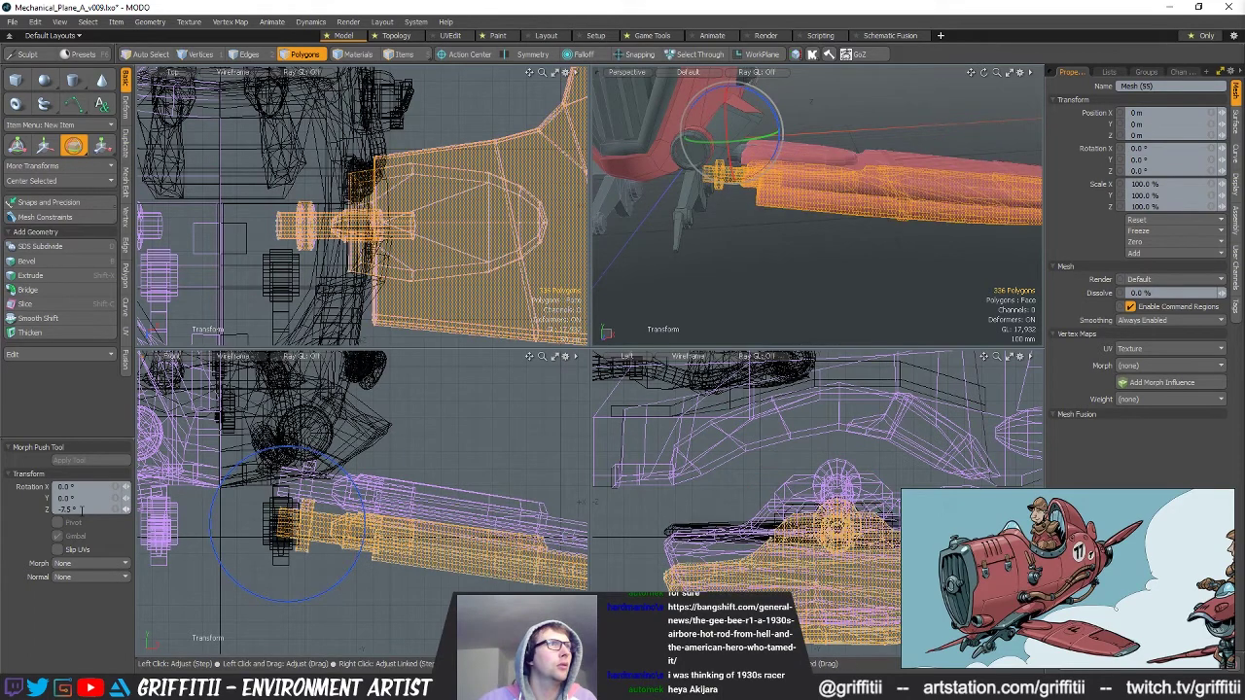
pyautogui.press('Return')
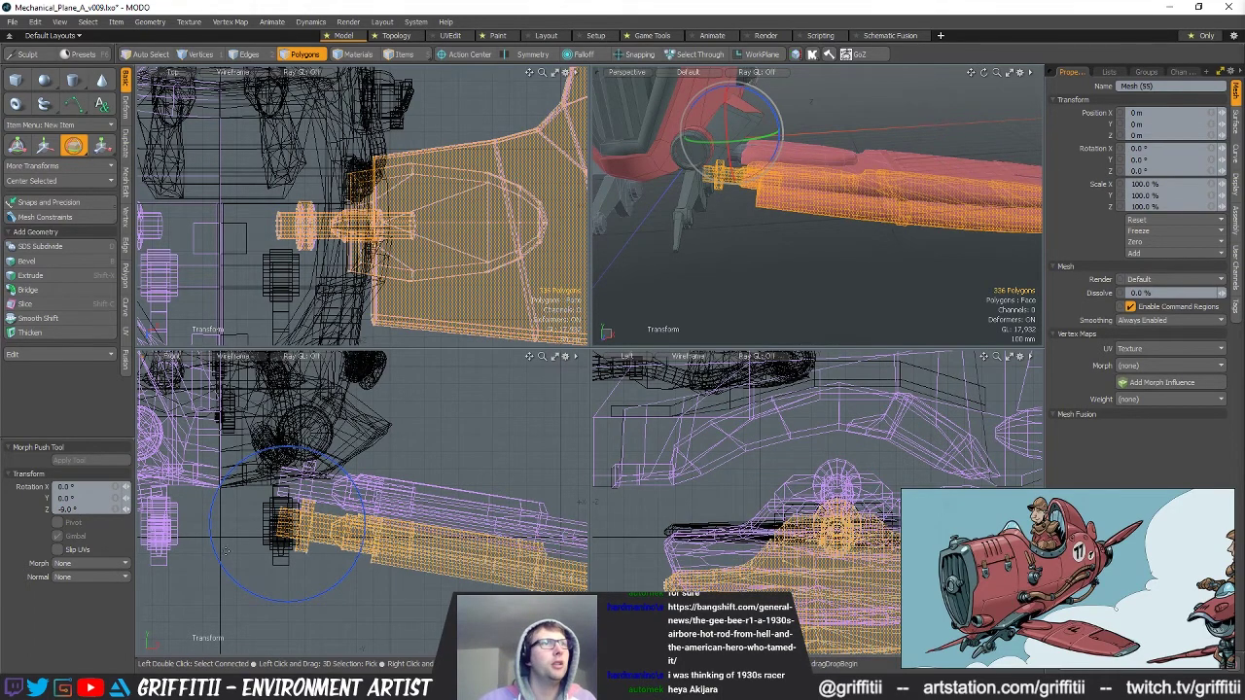
# Raise the wing copy about 114 mm in Y and snap its root geometry onto the mounted instance wing.
pyautogui.scroll(3, 288, 474)
pyautogui.press('w')
pyautogui.moveTo(407, 545); pyautogui.dragTo(411, 478)
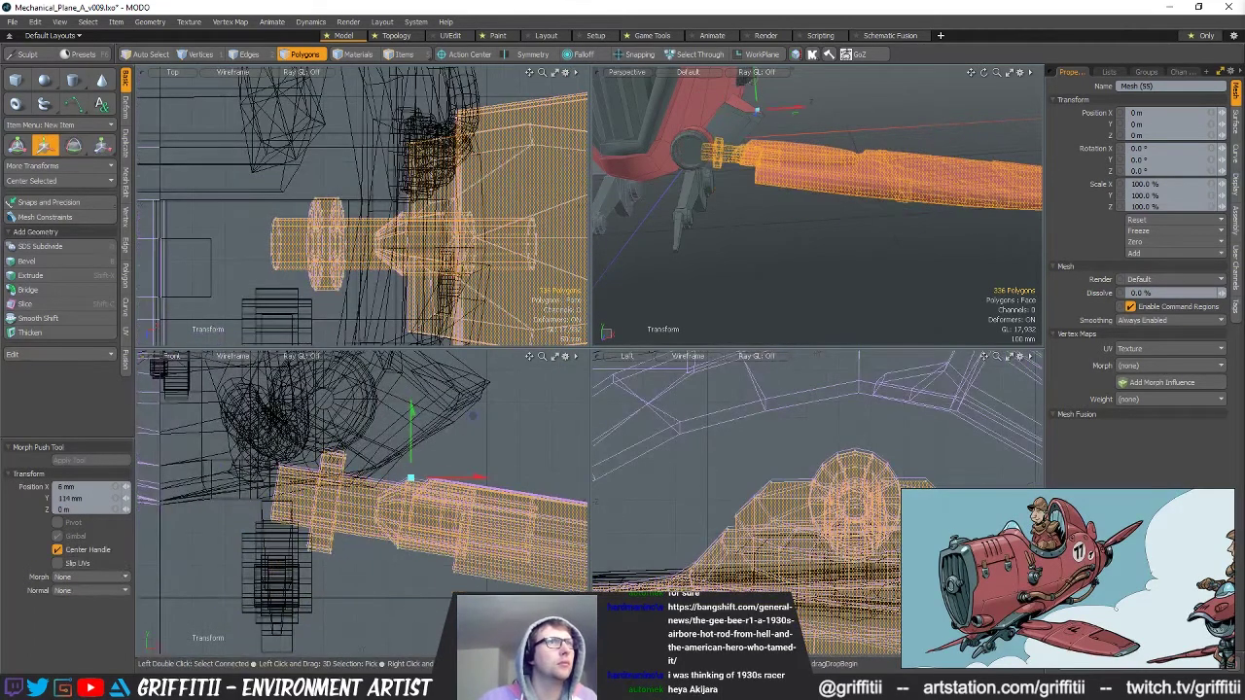
pyautogui.scroll(2, 279, 465)
pyautogui.scroll(2, 271, 257)
pyautogui.press('x')
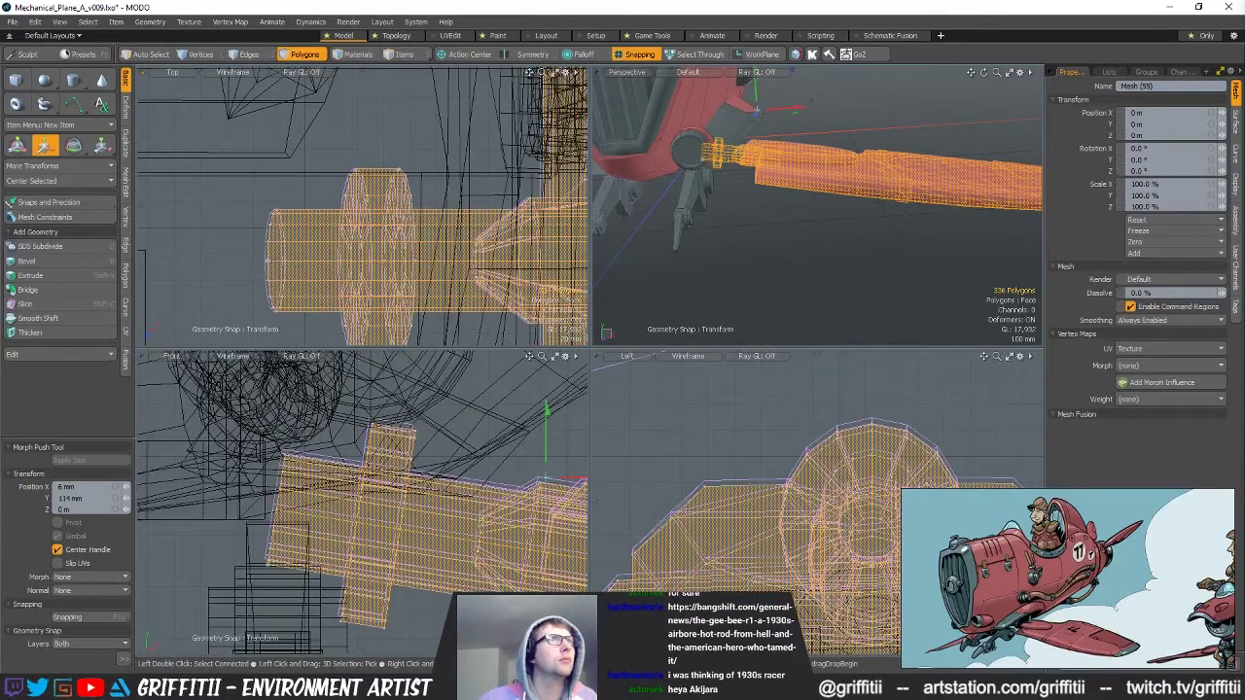
pyautogui.moveTo(270, 563); pyautogui.dragTo(264, 554)
pyautogui.scroll(-5, 374, 520)
pyautogui.keyDown('alt'); pyautogui.keyDown('shift'); pyautogui.moveTo(520, 542); pyautogui.dragTo(361, 503); pyautogui.keyUp('shift'); pyautogui.keyUp('alt')
pyautogui.press('space')
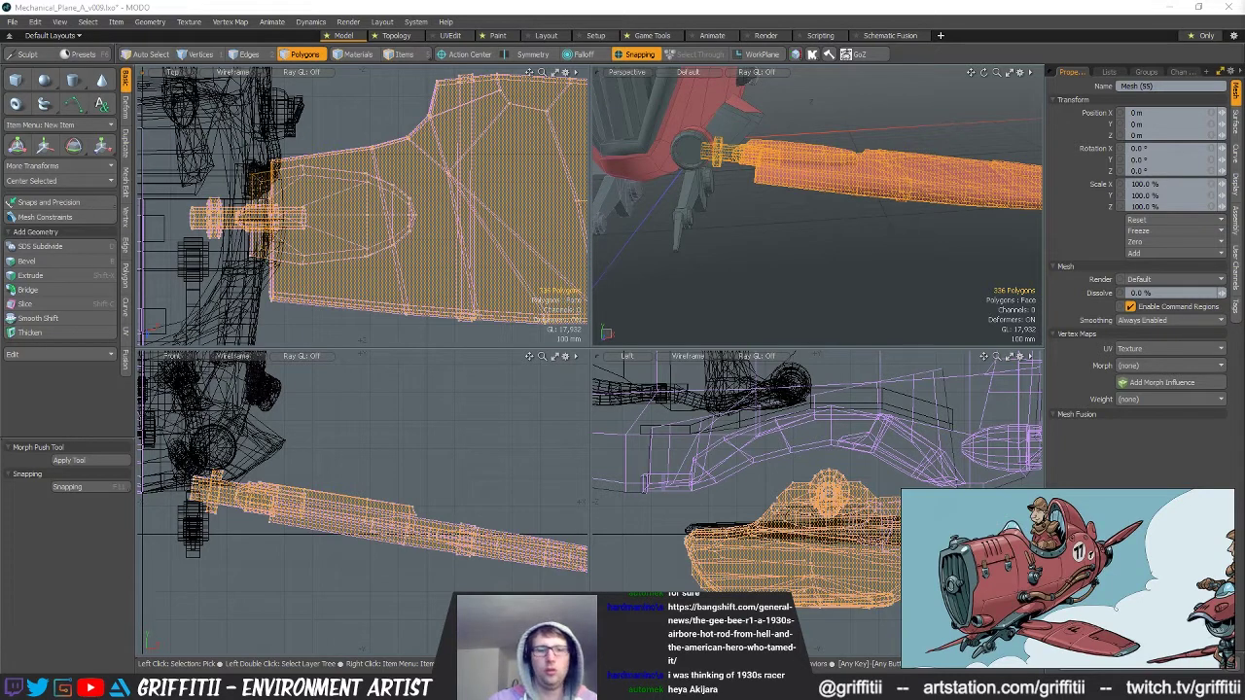
# Rename the wing copy Wing_Mesh and add a locator near the wing root in the top view.
pyautogui.keyDown('alt'); pyautogui.moveTo(799, 195); pyautogui.dragTo(815, 235); pyautogui.keyUp('alt')
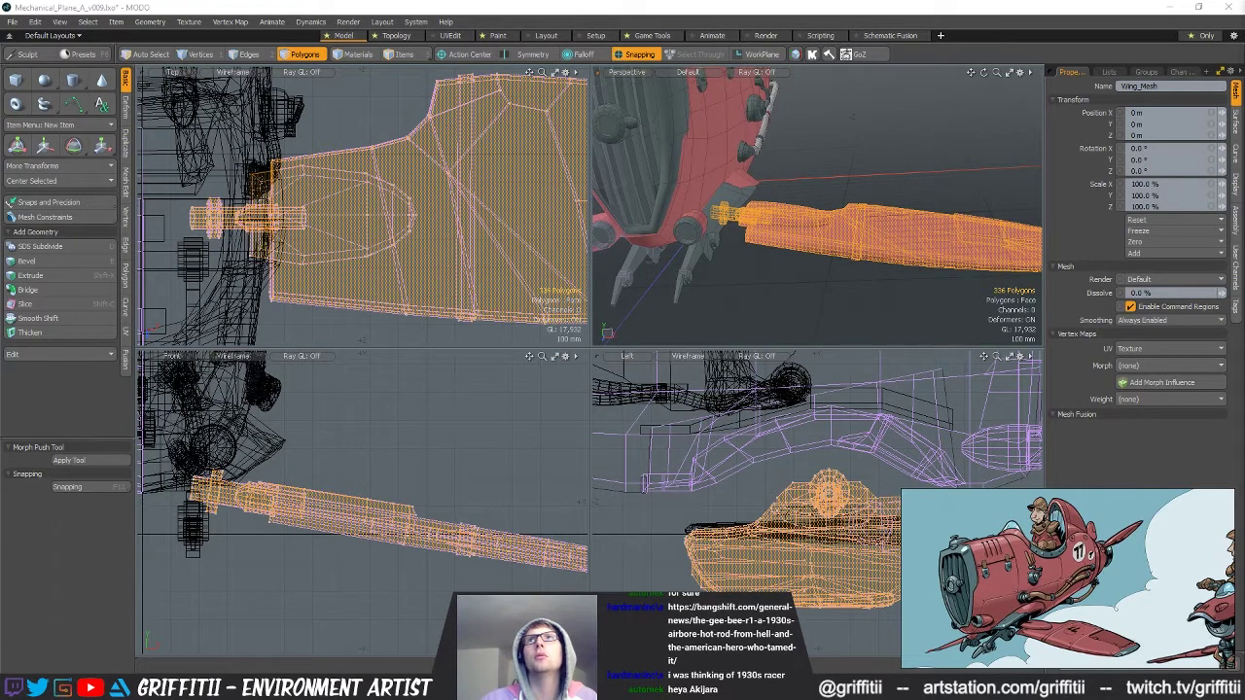
pyautogui.press('5')
pyautogui.press('w')
pyautogui.keyDown('alt'); pyautogui.moveTo(792, 218); pyautogui.dragTo(734, 259); pyautogui.keyUp('alt')
pyautogui.scroll(-5, 285, 273)
pyautogui.keyDown('alt'); pyautogui.keyDown('shift'); pyautogui.moveTo(348, 139); pyautogui.dragTo(367, 170); pyautogui.keyUp('shift'); pyautogui.keyUp('alt')
pyautogui.moveTo(396, 282); pyautogui.dragTo(409, 308)
pyautogui.scroll(6, 410, 309)
pyautogui.keyDown('alt'); pyautogui.keyDown('shift'); pyautogui.moveTo(336, 248); pyautogui.dragTo(410, 302); pyautogui.keyUp('shift'); pyautogui.keyUp('alt')
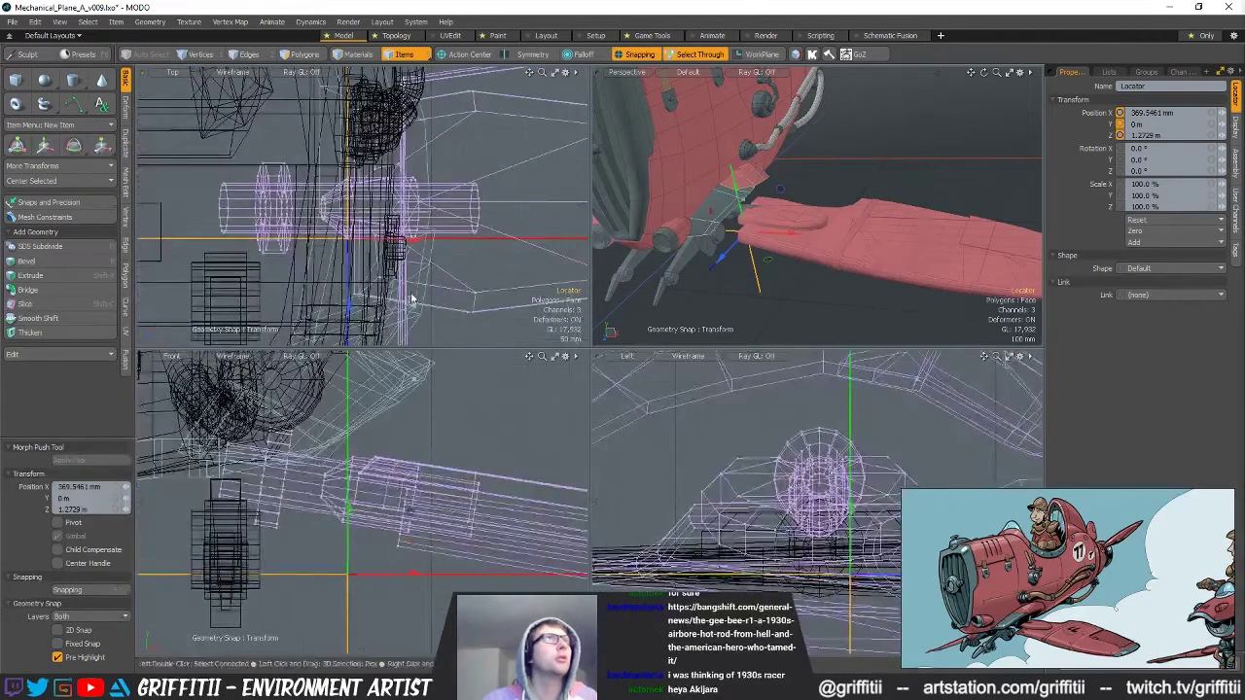
# Snap the locator to the inner end of the wing's root shaft at X 175.7174 mm, Y 163.7482 mm, Z 1.2249 m.
pyautogui.click(242, 226)
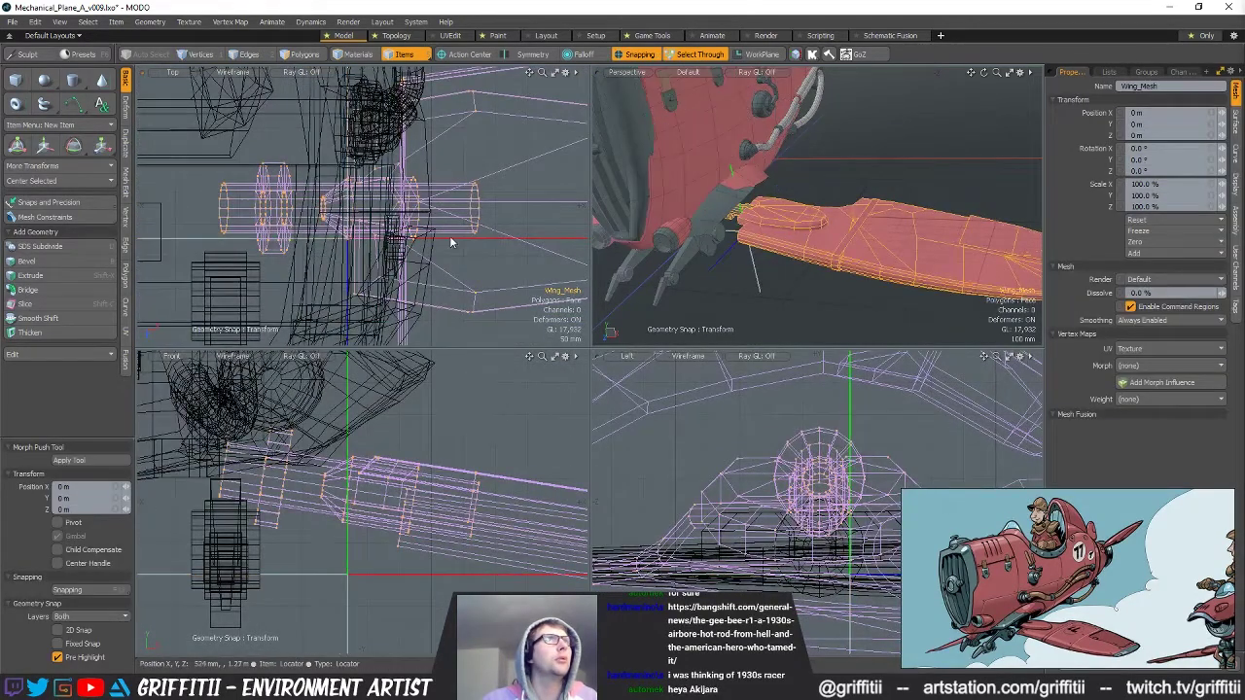
pyautogui.click(494, 258)
pyautogui.press('q')
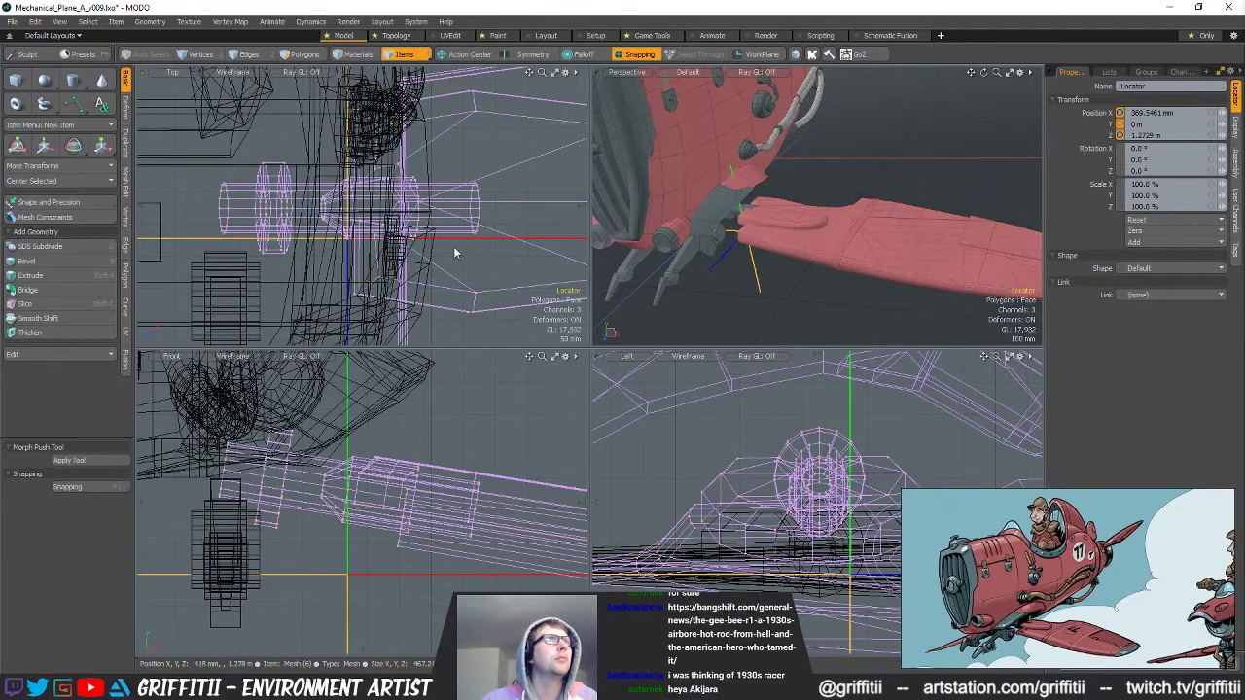
pyautogui.scroll(-5, 526, 239)
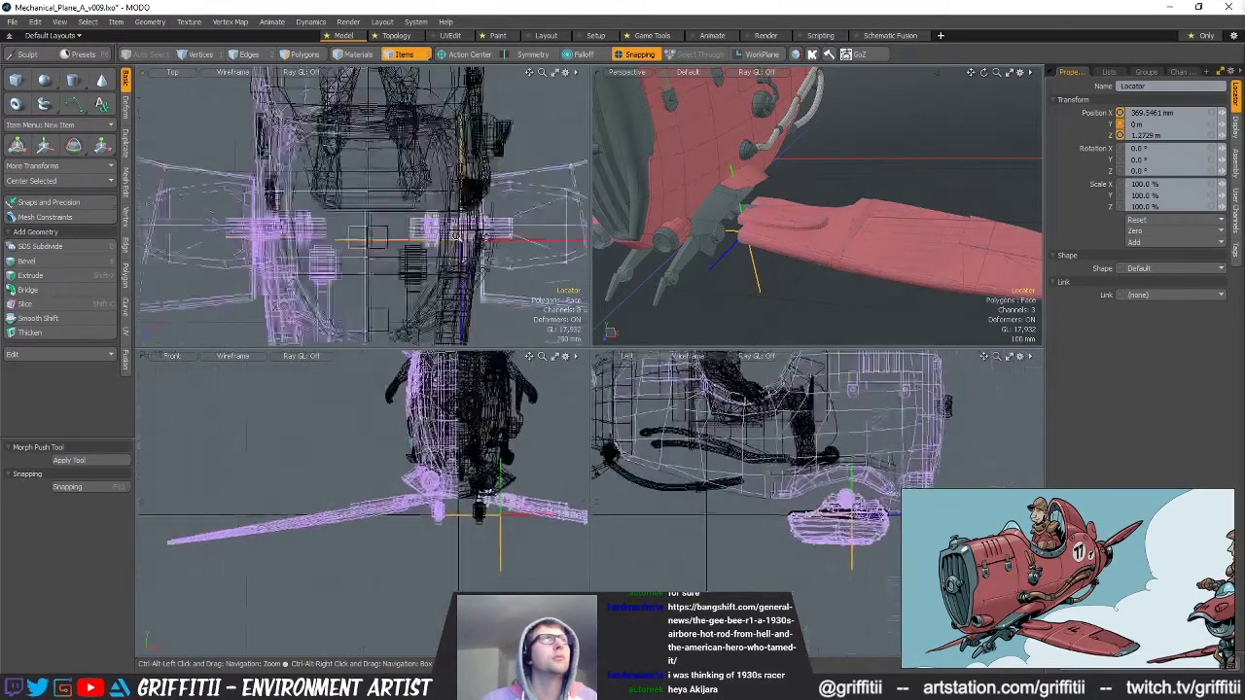
pyautogui.scroll(2, 526, 240)
pyautogui.press('w')
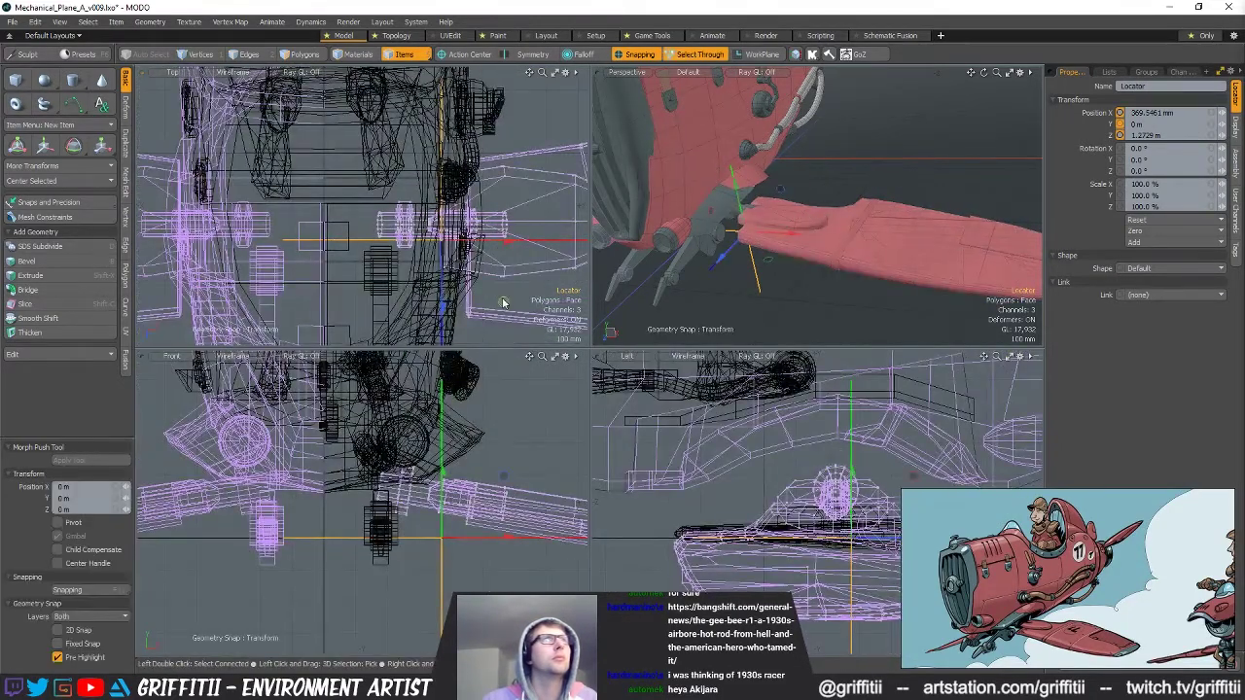
pyautogui.keyDown('ctrl'); pyautogui.keyDown('alt'); pyautogui.moveTo(454, 253); pyautogui.dragTo(329, 184); pyautogui.keyUp('alt'); pyautogui.keyUp('ctrl')
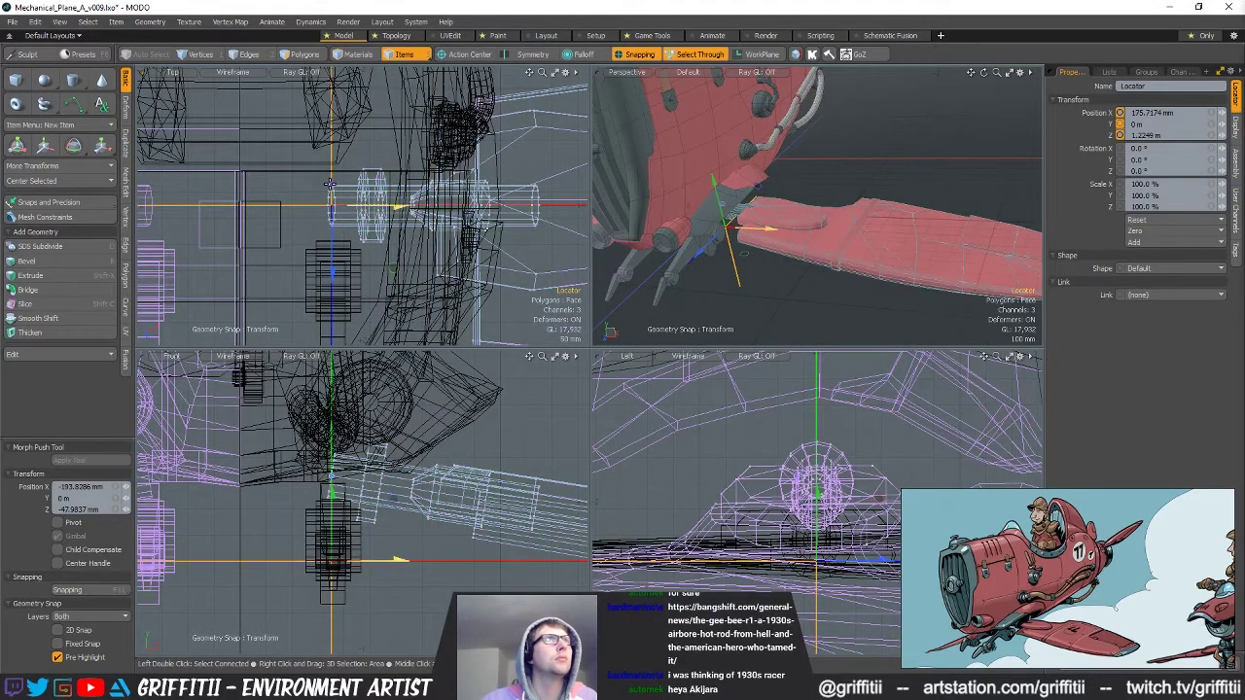
pyautogui.moveTo(333, 499); pyautogui.dragTo(334, 478)
pyautogui.keyDown('alt'); pyautogui.moveTo(447, 455); pyautogui.dragTo(465, 469); pyautogui.keyUp('alt')
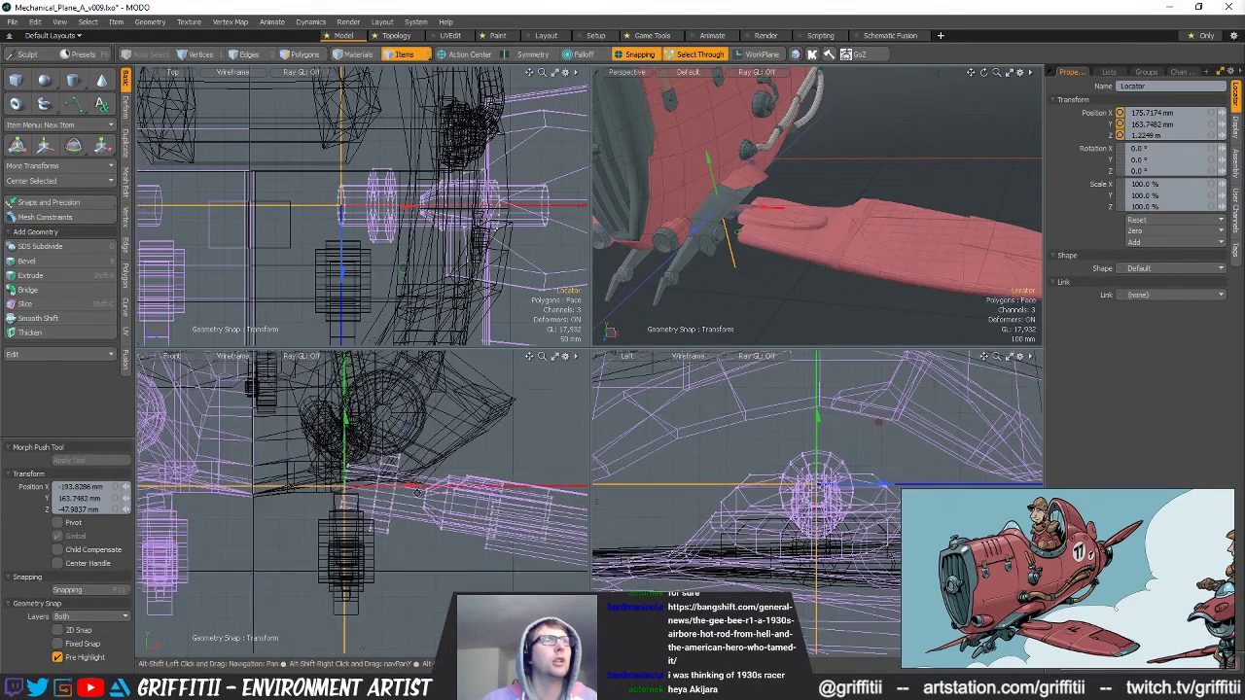
# Rotate the locator to -9.0° in Z so its axis follows the wing's tilt.
pyautogui.scroll(3, 465, 469)
pyautogui.press('e')
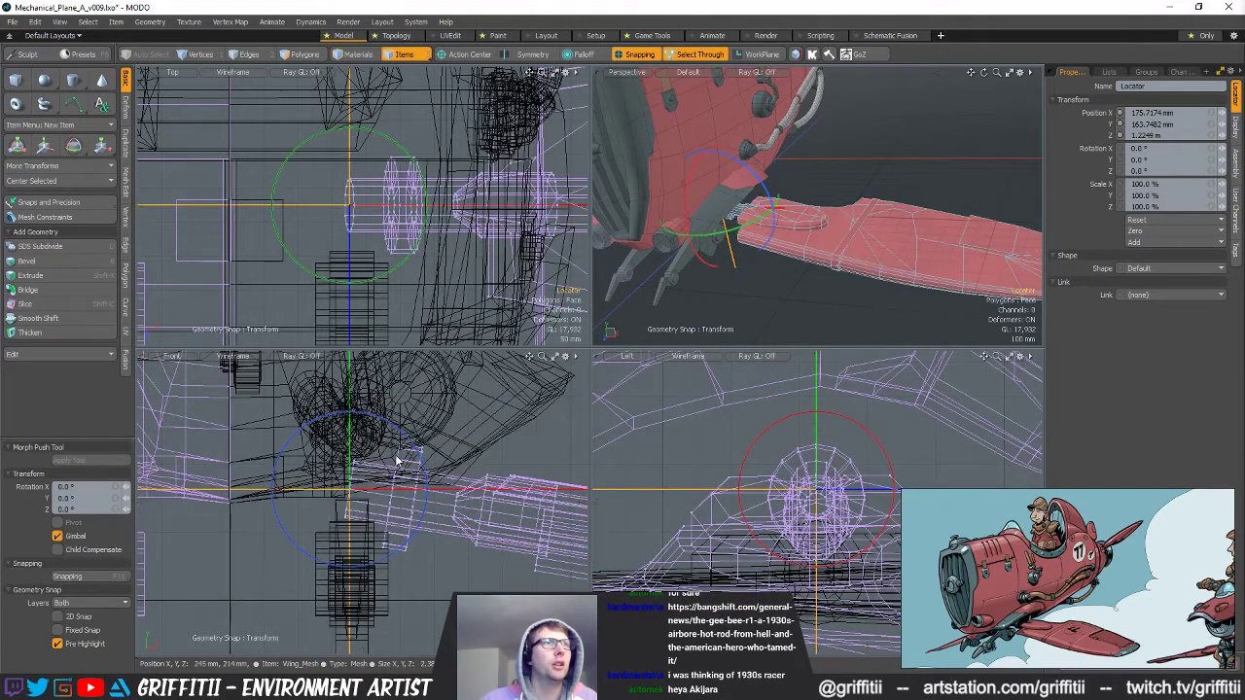
pyautogui.click(398, 427)
pyautogui.keyDown('shift'); pyautogui.click(349, 491); pyautogui.keyUp('shift')
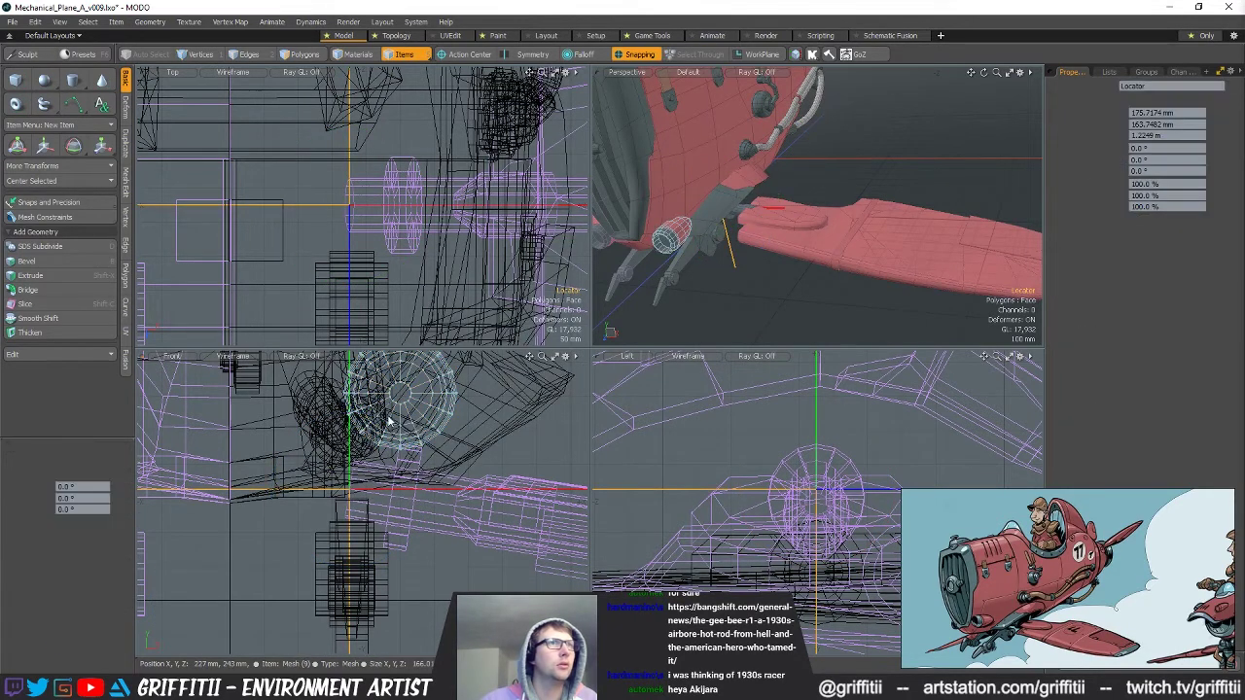
pyautogui.moveTo(385, 421); pyautogui.dragTo(364, 493)
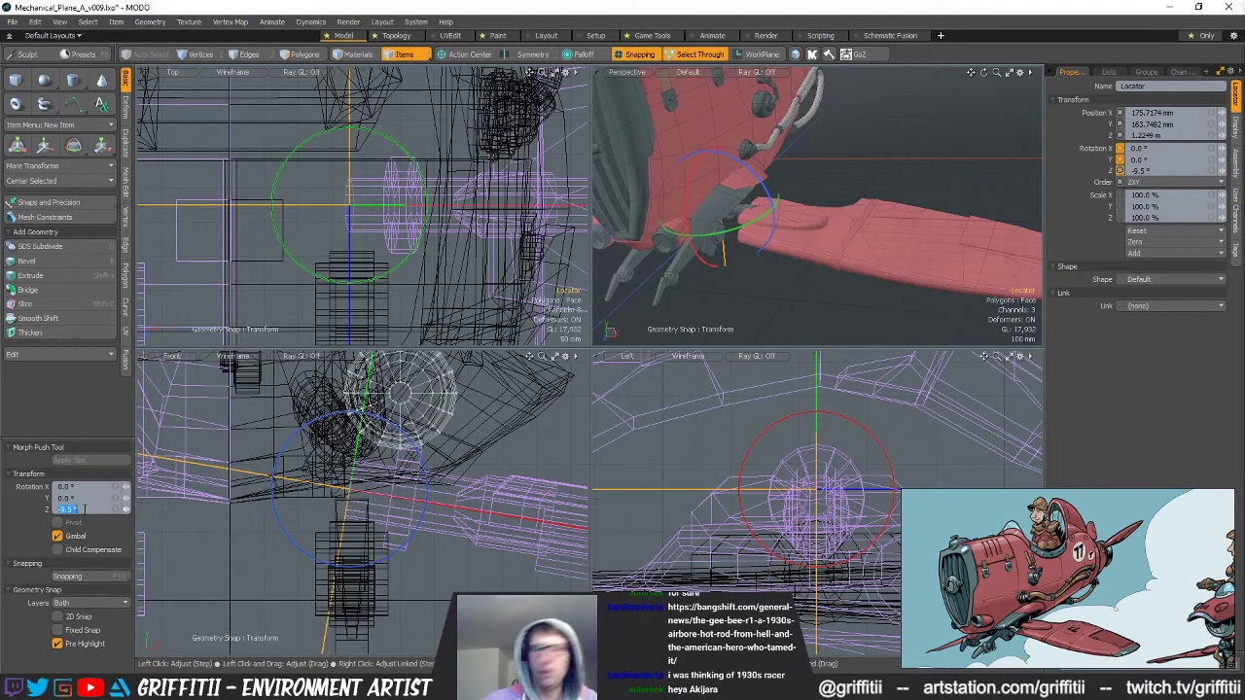
pyautogui.keyDown('alt'); pyautogui.moveTo(807, 200); pyautogui.dragTo(859, 187); pyautogui.keyUp('alt')
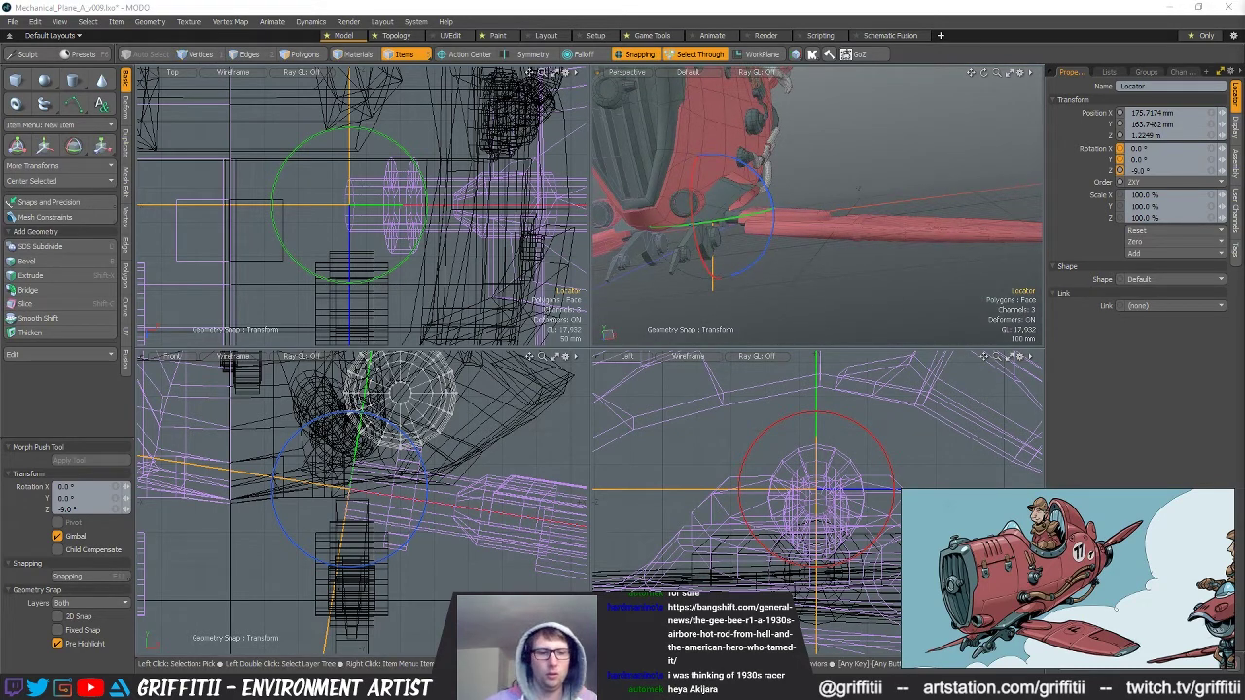
pyautogui.press('Return')
# Rename the locator Wing_ROT and duplicate it together with its wing mesh.
pyautogui.keyDown('alt'); pyautogui.moveTo(886, 158); pyautogui.dragTo(847, 217); pyautogui.keyUp('alt')
pyautogui.click(908, 223)
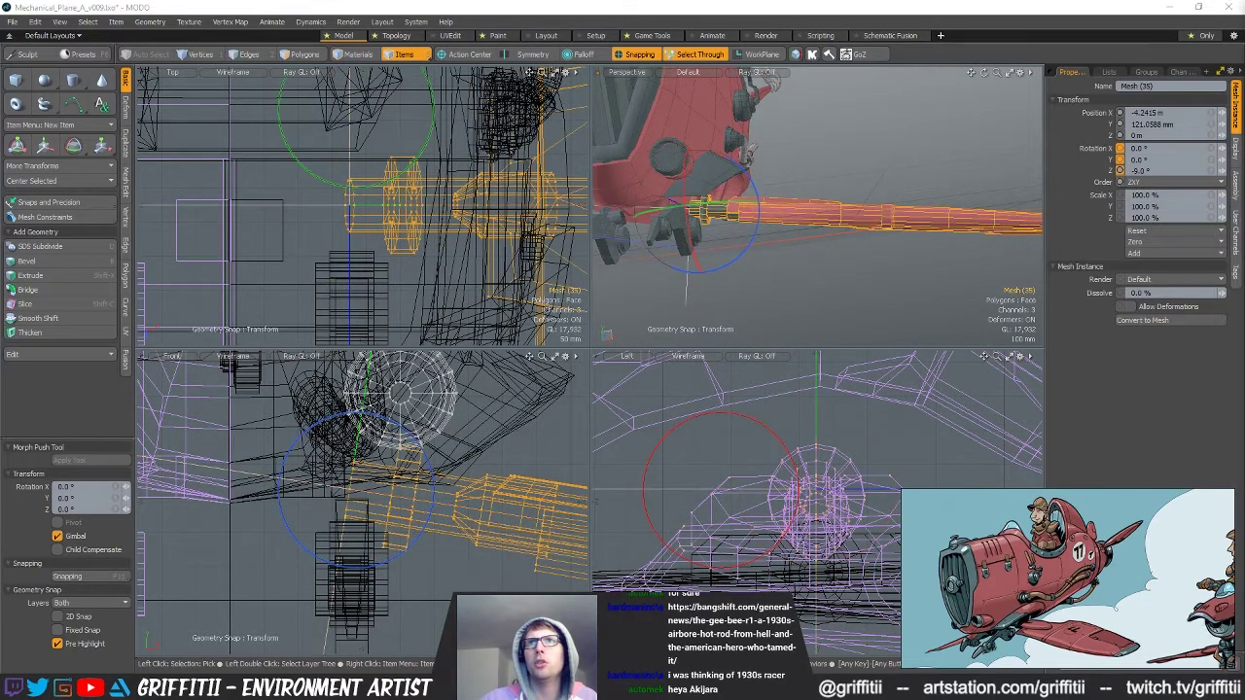
pyautogui.keyDown('alt'); pyautogui.moveTo(883, 223); pyautogui.dragTo(855, 203); pyautogui.keyUp('alt')
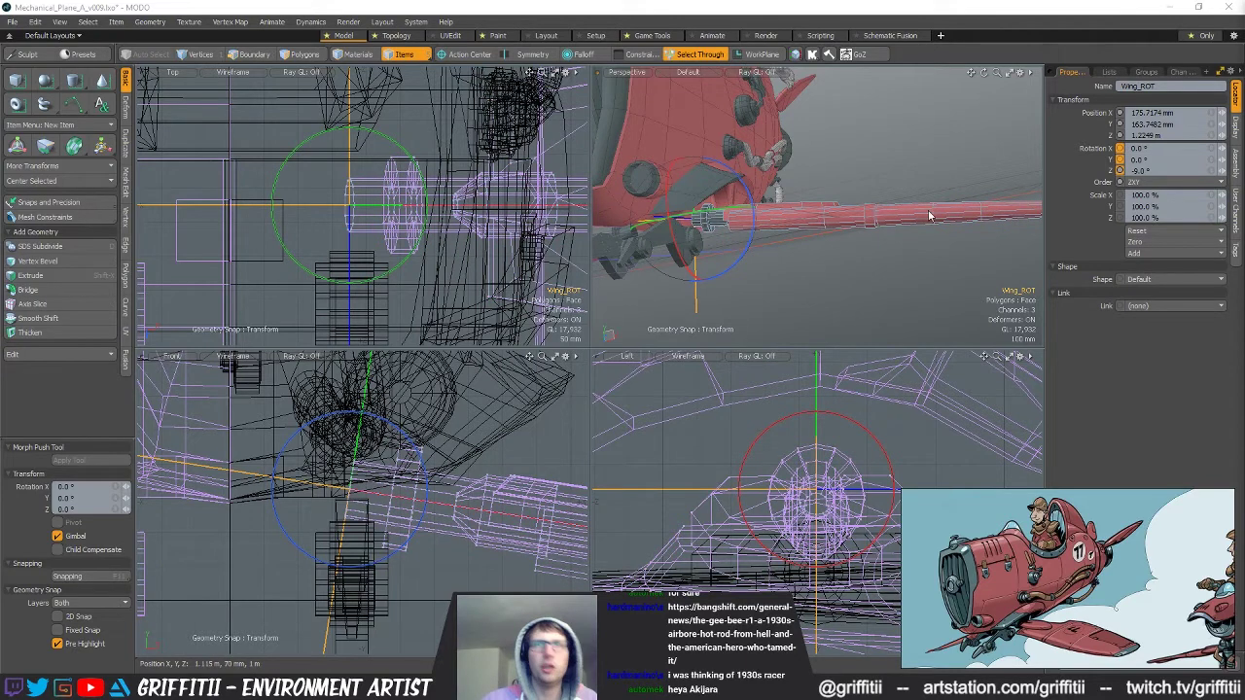
pyautogui.hotkey('ctrl', 'd')
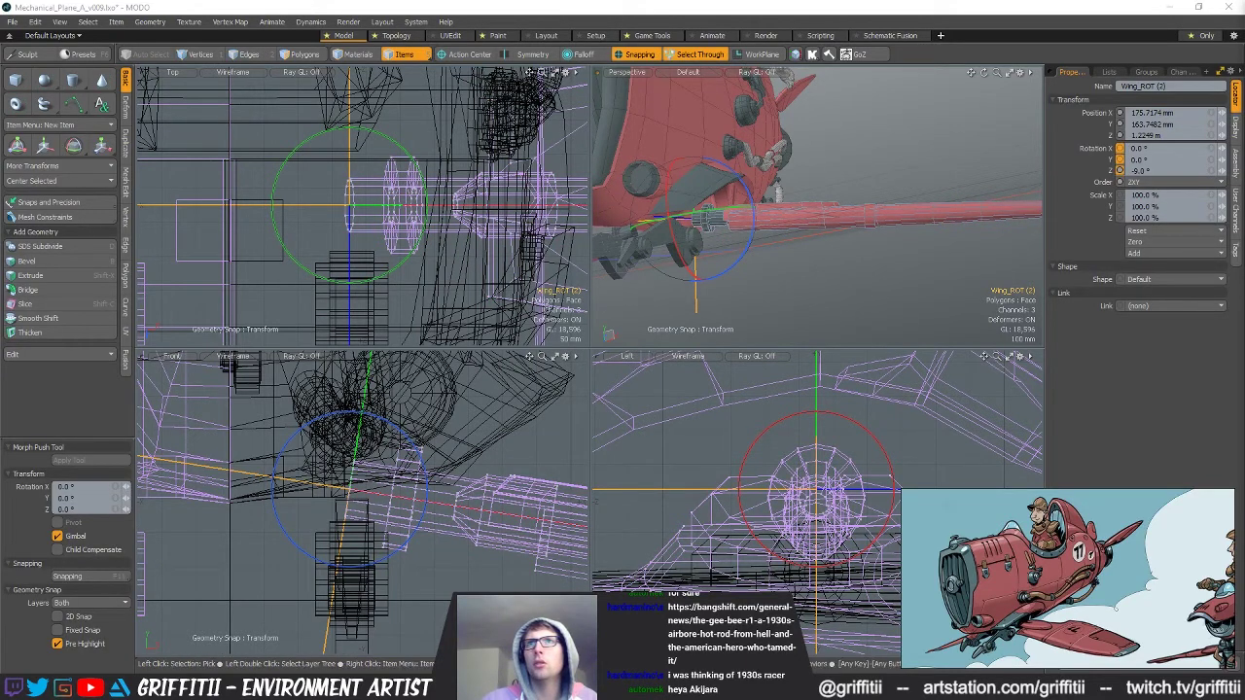
# Delete the duplicated wing mesh and nest the locator copy Wing_ROT (2) under Wing_ROT at zero position and rotation.
pyautogui.press('Delete')
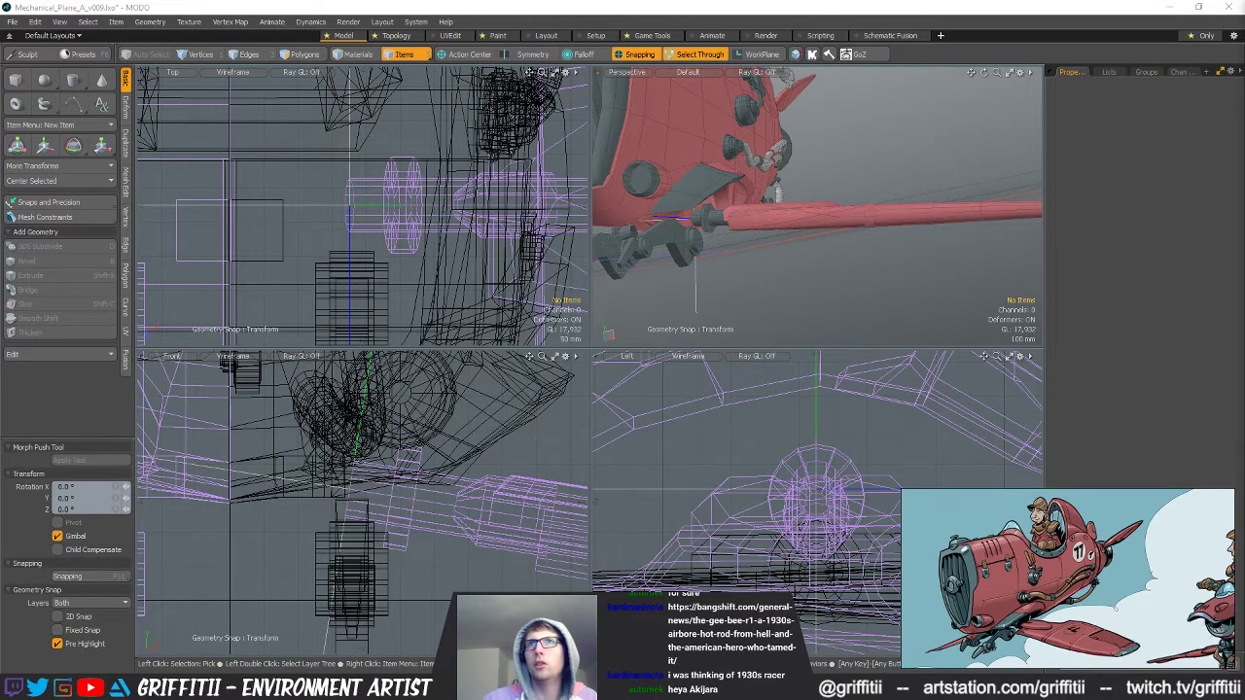
pyautogui.hotkey('ctrl', 'z')
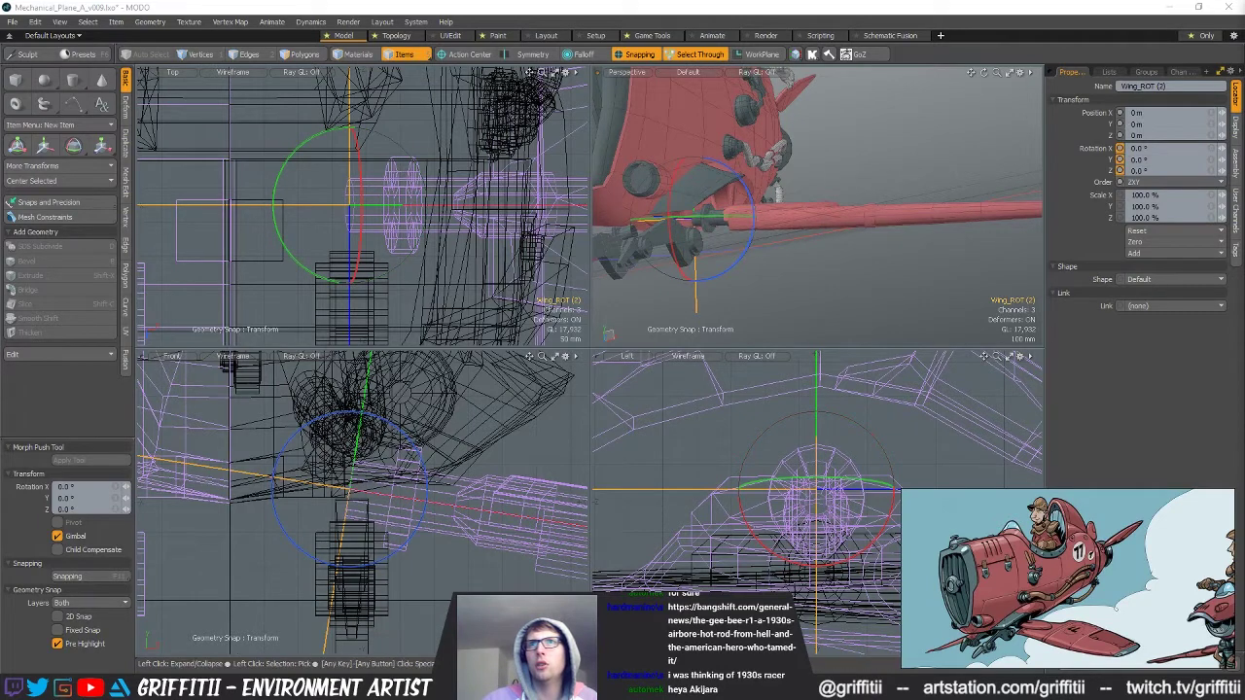
pyautogui.press('w')
pyautogui.keyDown('alt'); pyautogui.moveTo(847, 212); pyautogui.dragTo(750, 224); pyautogui.keyUp('alt')
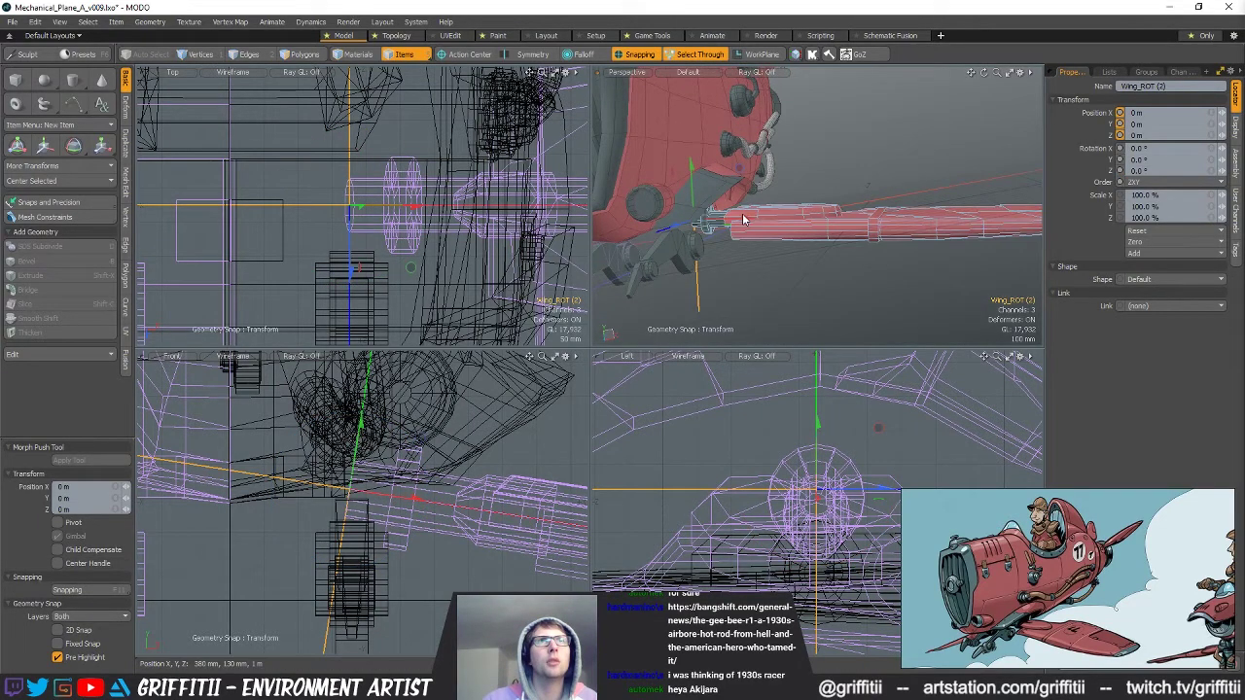
pyautogui.click(743, 219)
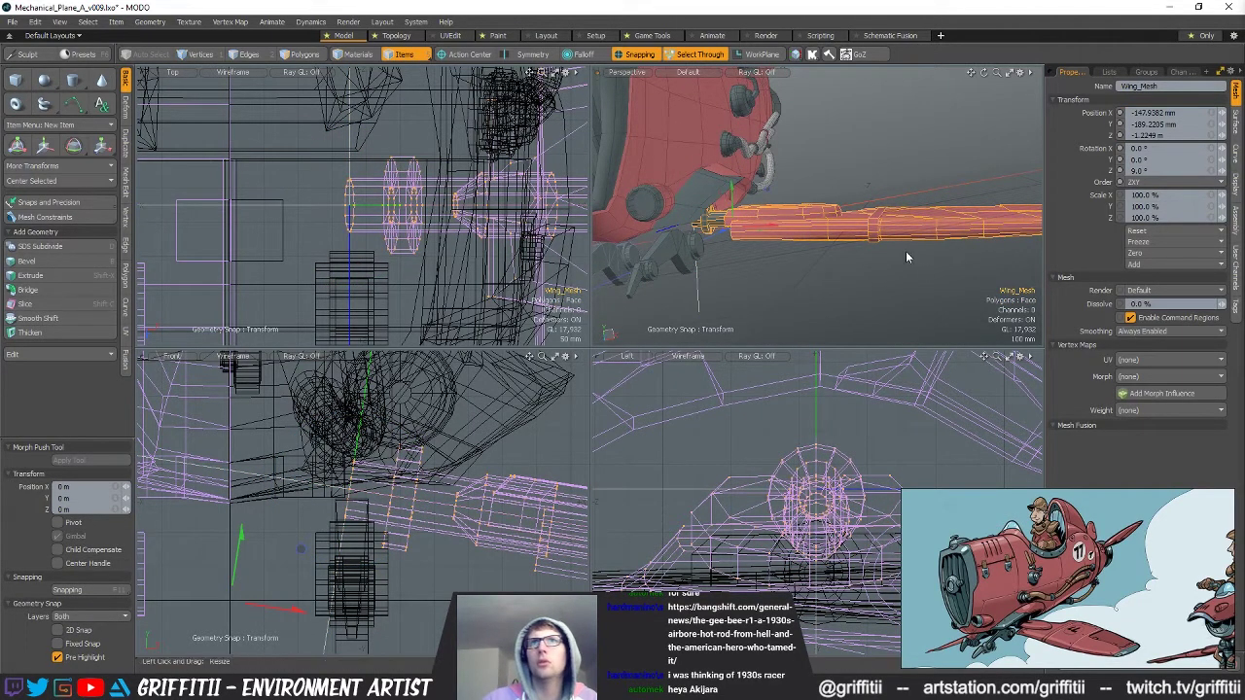
pyautogui.moveTo(768, 229); pyautogui.dragTo(824, 233)
pyautogui.hotkey('ctrl', 'z')
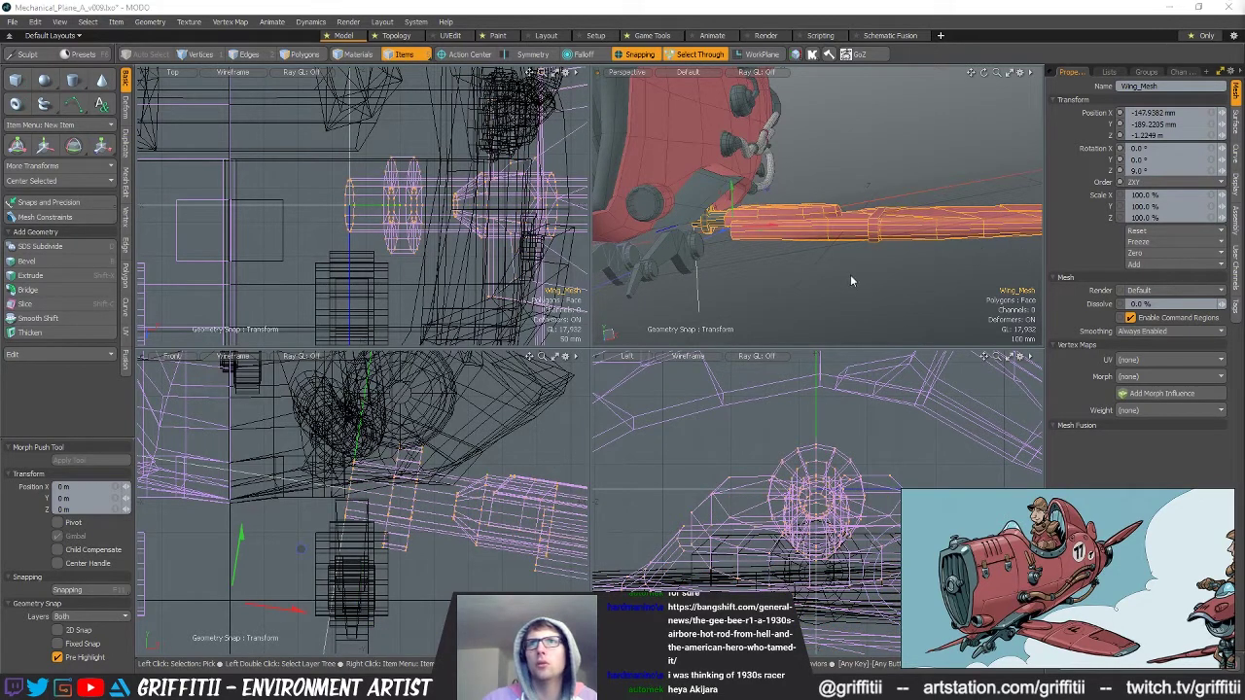
pyautogui.hotkey('ctrl', 'z')
# Unhide the hidden parts and move Wing_ROT (2) outward along the wing to X 1 m.
pyautogui.press('x')
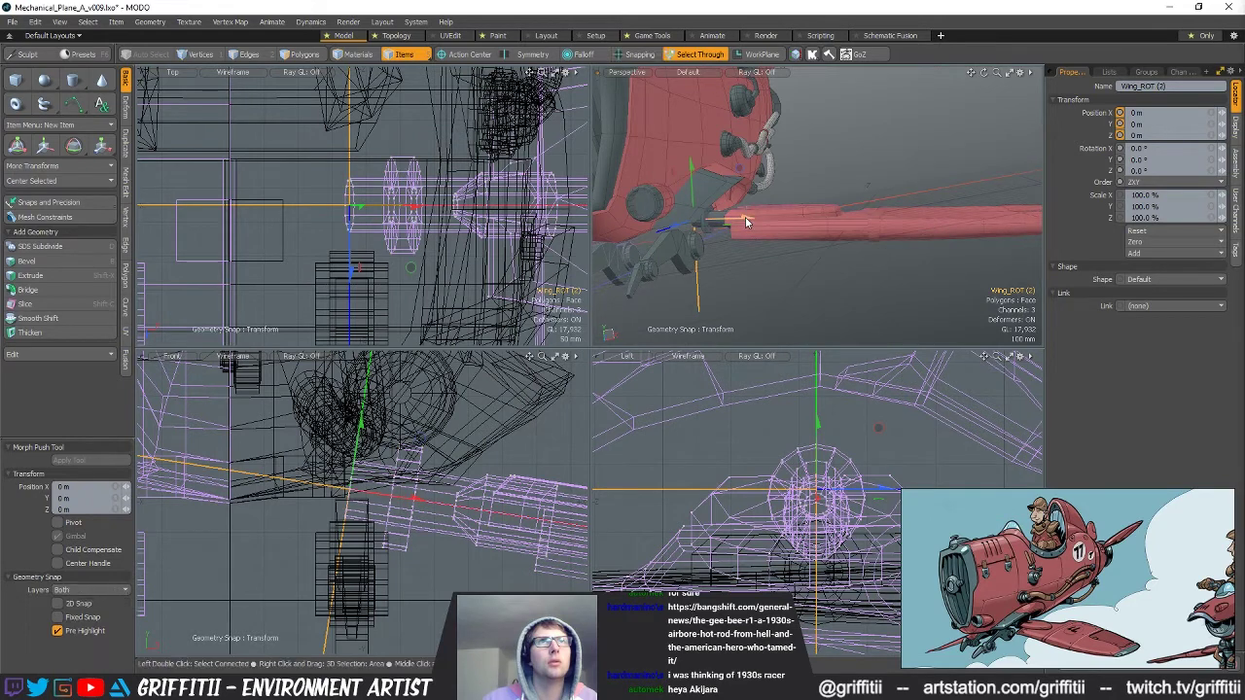
pyautogui.moveTo(754, 217); pyautogui.dragTo(847, 216)
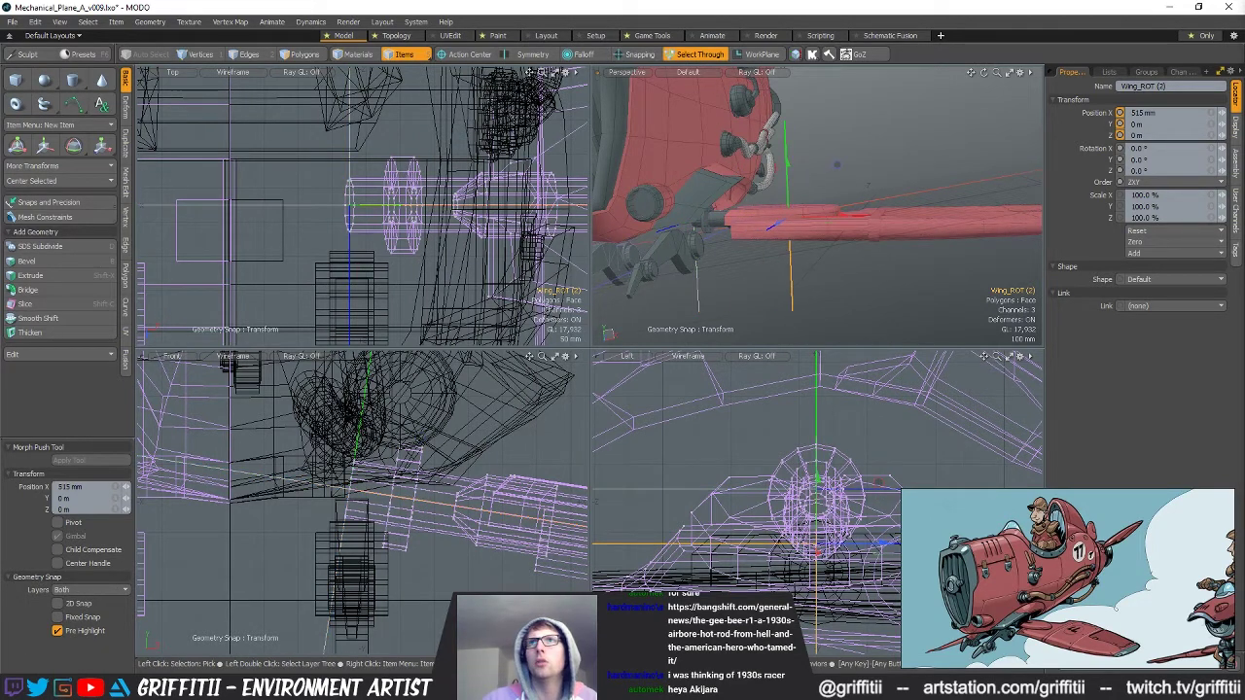
pyautogui.press('u')
pyautogui.keyDown('alt'); pyautogui.moveTo(822, 166); pyautogui.dragTo(847, 244); pyautogui.keyUp('alt')
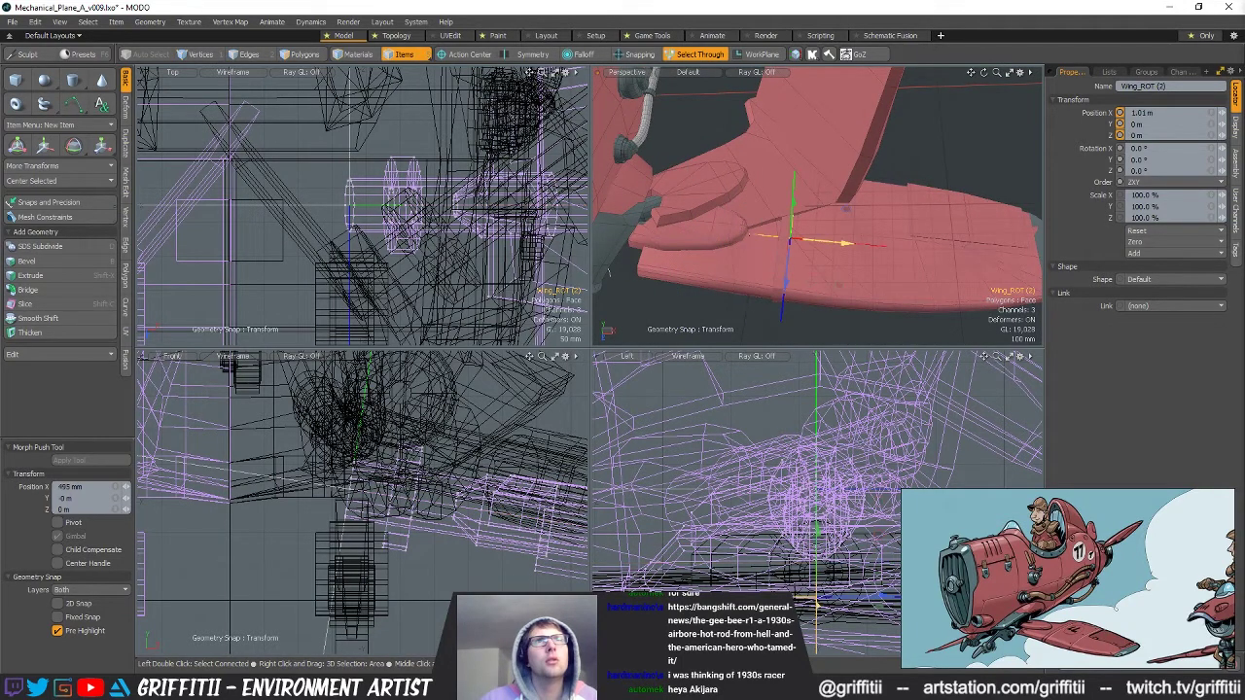
pyautogui.moveTo(845, 248)
pyautogui.keyDown('alt'); pyautogui.mouseDown()
pyautogui.moveTo(823, 266)
pyautogui.moveTo(847, 228)
pyautogui.moveTo(860, 264)
pyautogui.mouseUp(); pyautogui.keyUp('alt')
pyautogui.press('c')
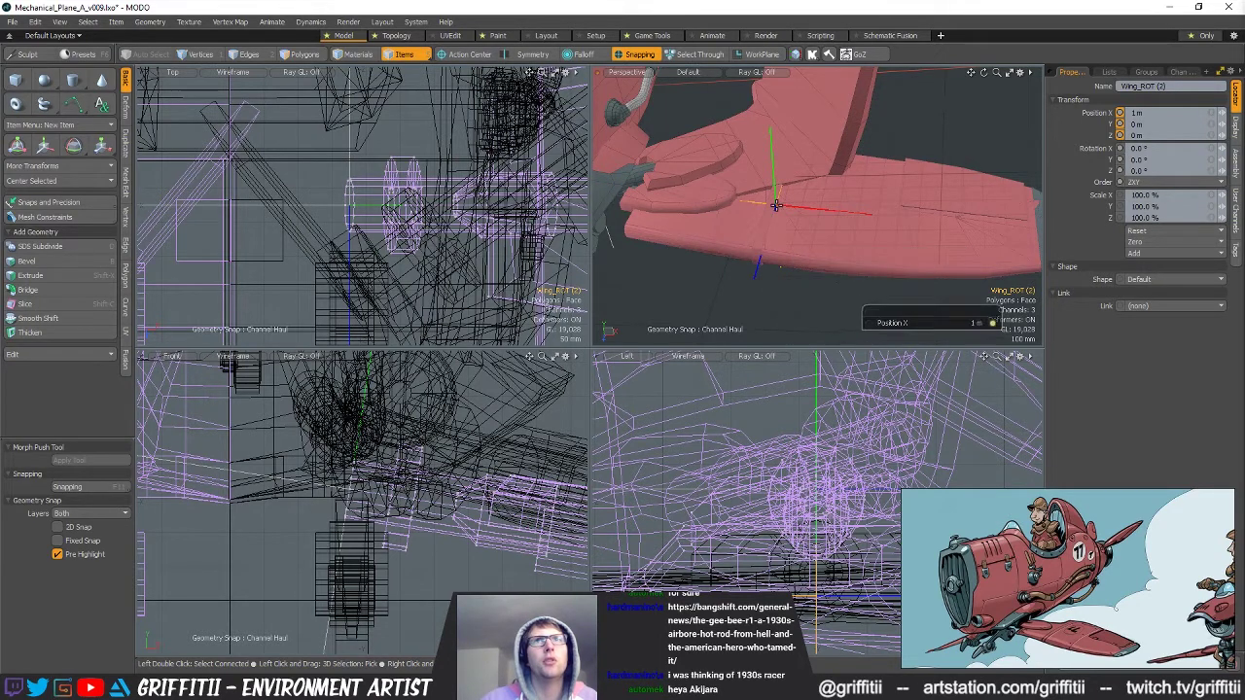
# Snap Wing_ROT (2) to the wing's crosswise seam at X 999.3186 mm and lower it to Y -34.725 mm.
pyautogui.keyDown('alt'); pyautogui.moveTo(786, 283); pyautogui.dragTo(769, 256); pyautogui.keyUp('alt')
pyautogui.keyDown('ctrl'); pyautogui.keyDown('alt'); pyautogui.moveTo(769, 257); pyautogui.dragTo(792, 244); pyautogui.keyUp('alt'); pyautogui.keyUp('ctrl')
pyautogui.press('space')
pyautogui.press('w')
pyautogui.keyDown('alt'); pyautogui.moveTo(791, 182); pyautogui.dragTo(793, 191); pyautogui.keyUp('alt')
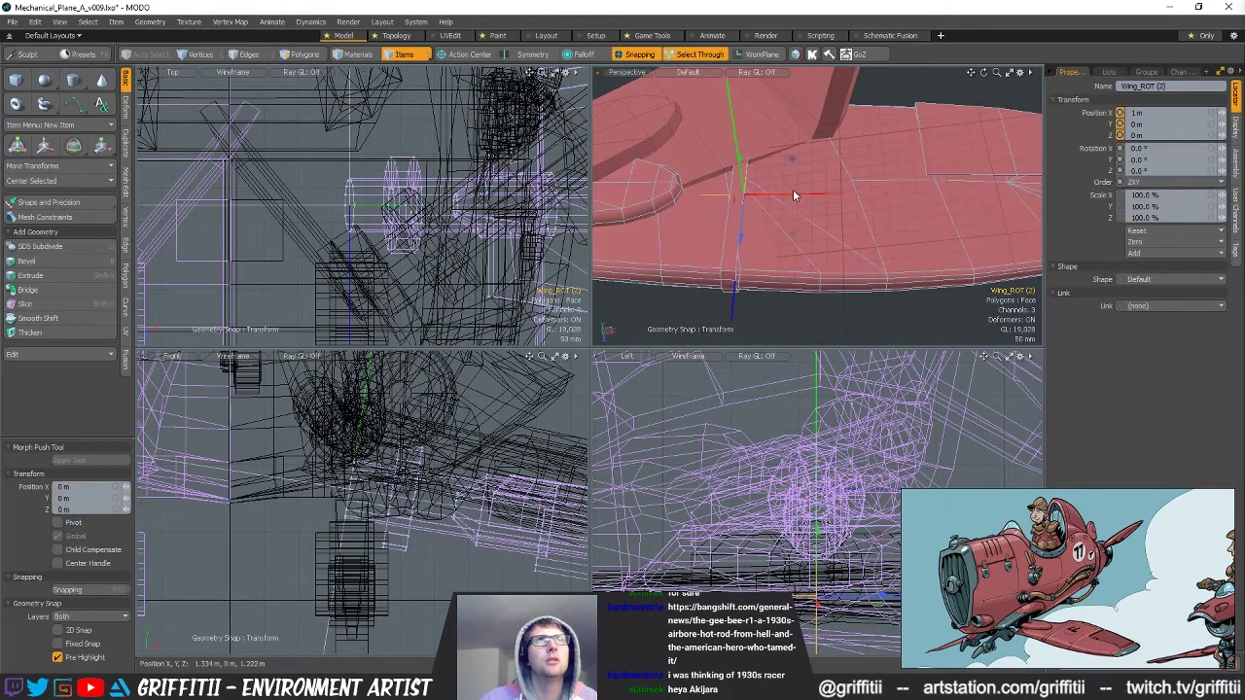
pyautogui.press('x')
pyautogui.press('x')
pyautogui.press('space')
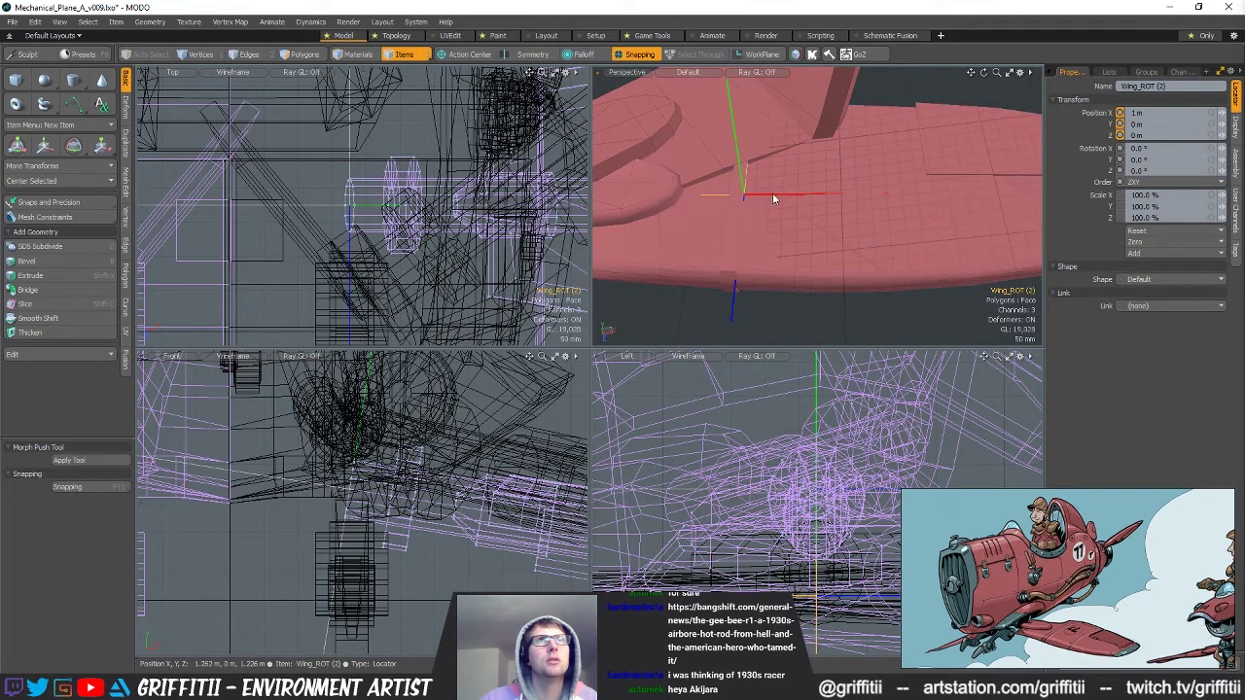
pyautogui.press('w')
pyautogui.moveTo(781, 196); pyautogui.dragTo(743, 275)
pyautogui.scroll(5, 389, 195)
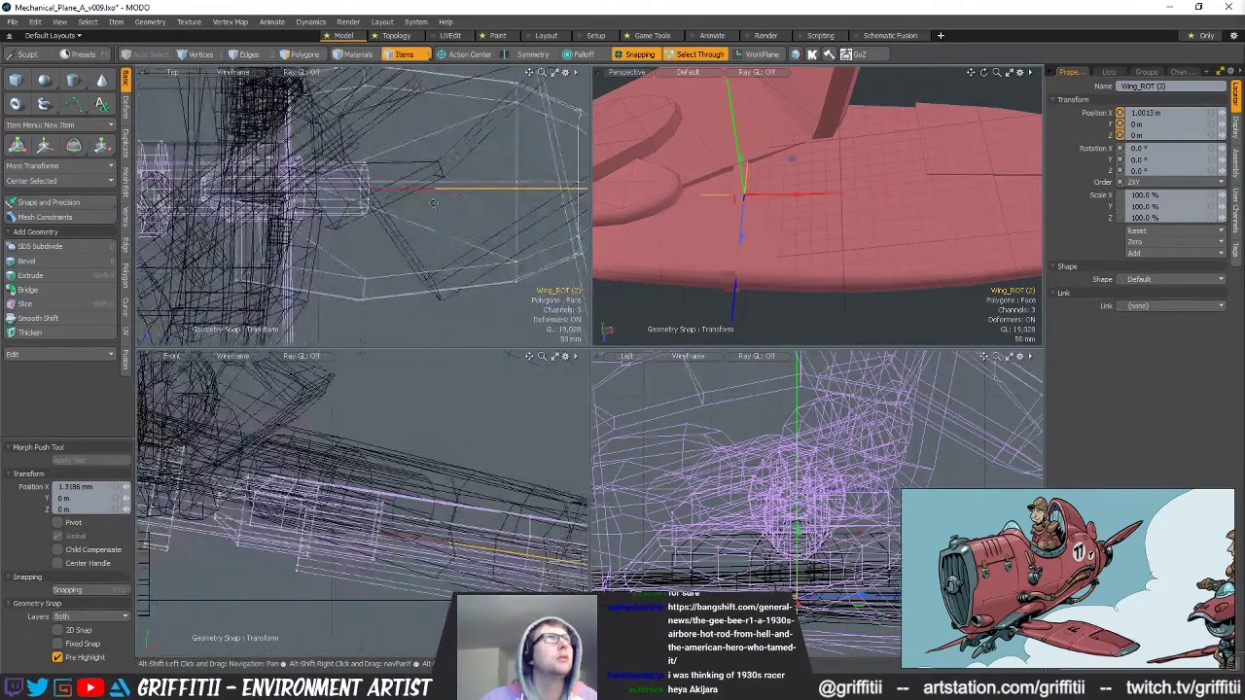
pyautogui.keyDown('alt'); pyautogui.keyDown('shift'); pyautogui.moveTo(530, 200); pyautogui.dragTo(255, 194); pyautogui.keyUp('shift'); pyautogui.keyUp('alt')
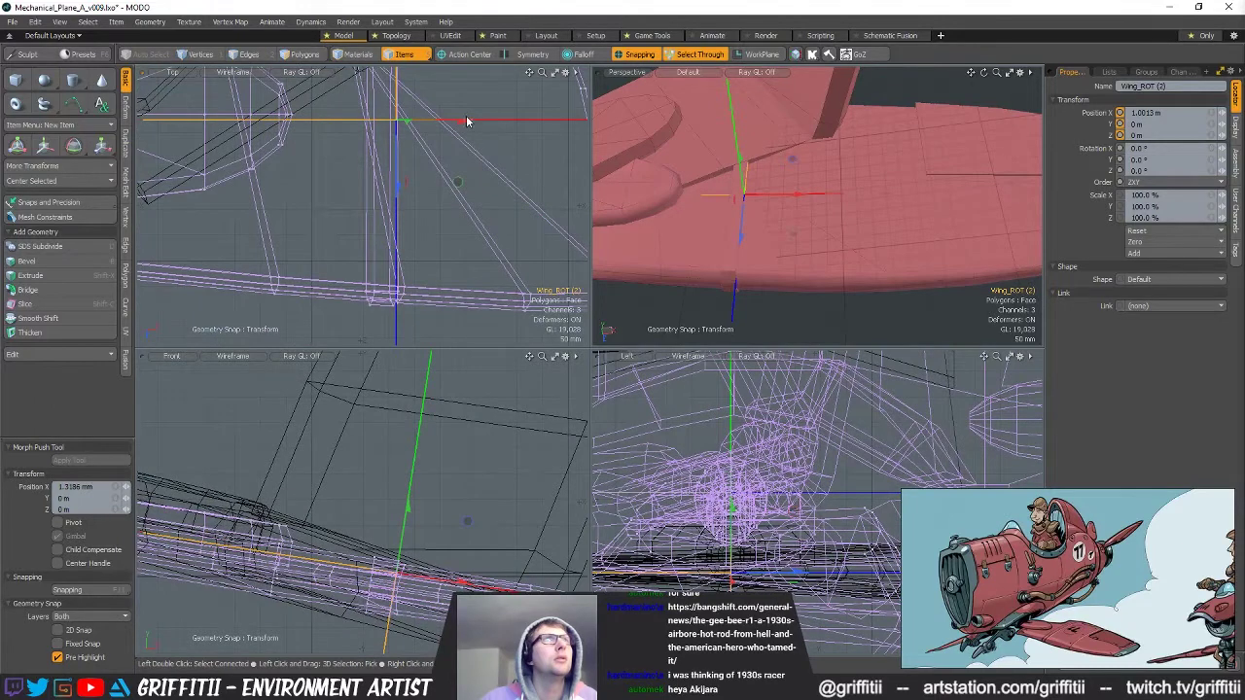
pyautogui.moveTo(387, 183); pyautogui.dragTo(396, 290)
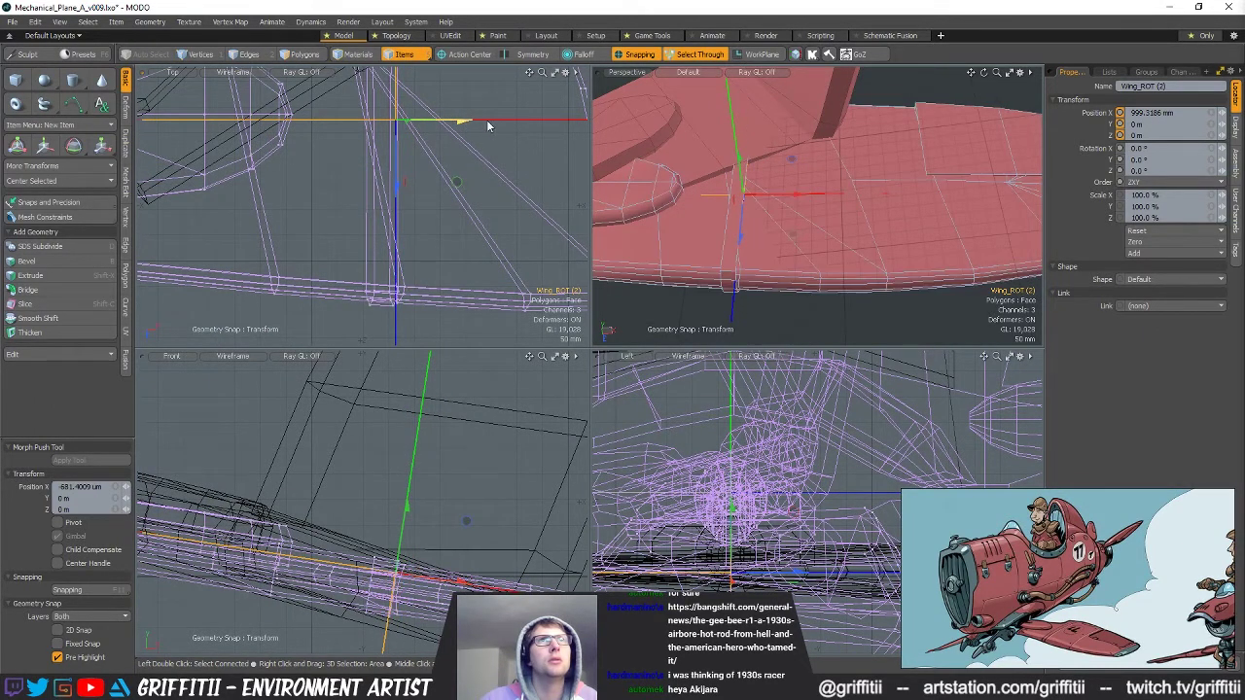
pyautogui.keyDown('alt'); pyautogui.moveTo(848, 185); pyautogui.dragTo(753, 161); pyautogui.keyUp('alt')
pyautogui.moveTo(725, 208); pyautogui.dragTo(790, 269)
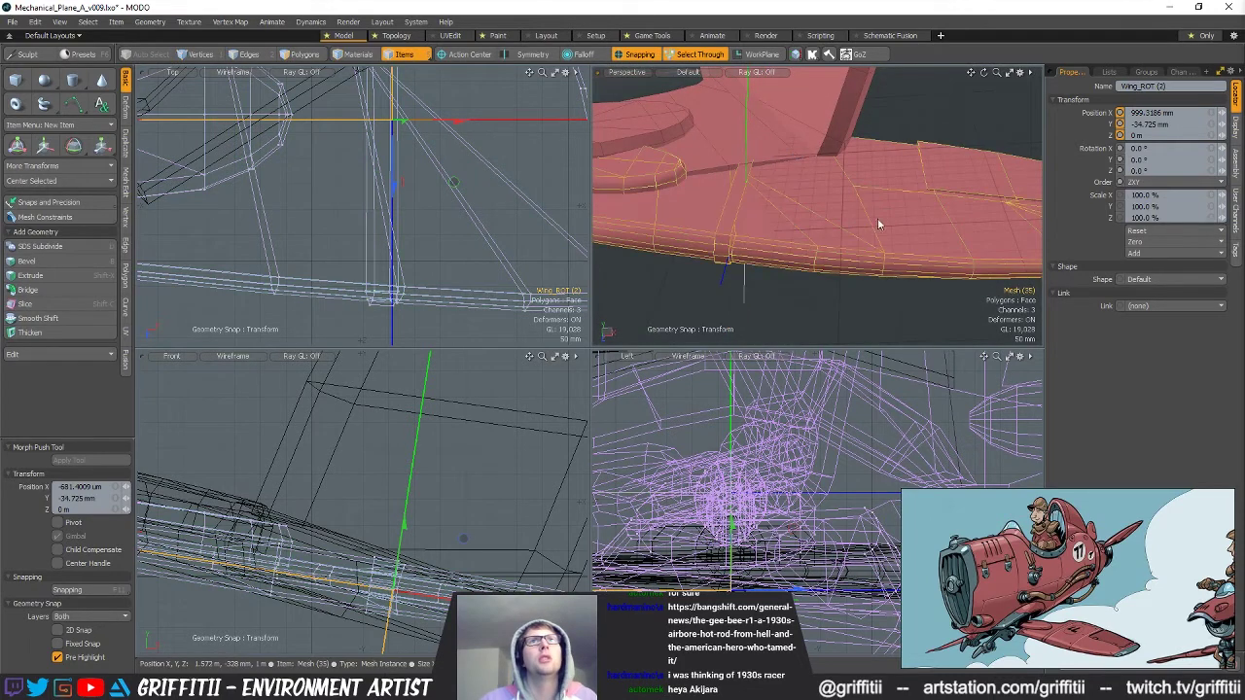
# Select the main shell polygons of Wing_Mesh and slice them crosswise through the wing's thickness at the second locator, parallel to its tilted vertical axis.
pyautogui.click(871, 221)
pyautogui.press('3')
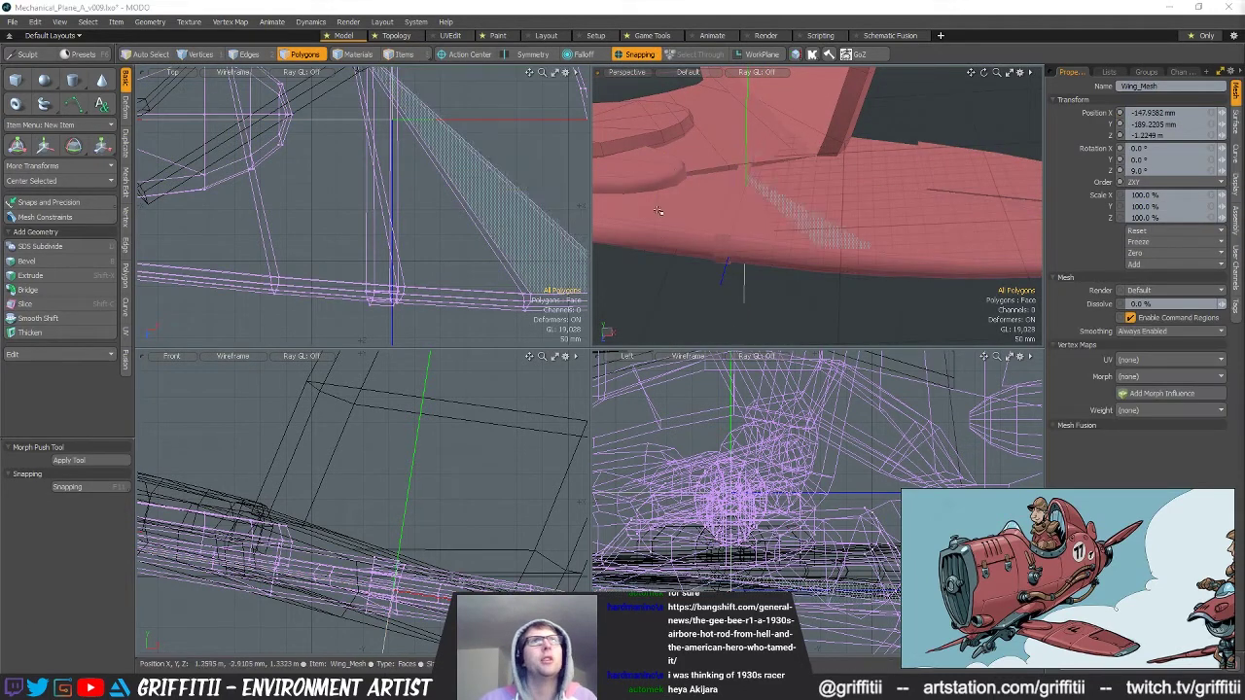
pyautogui.scroll(-3, 428, 175)
pyautogui.keyDown('alt'); pyautogui.keyDown('shift'); pyautogui.moveTo(428, 171); pyautogui.dragTo(401, 212); pyautogui.keyUp('shift'); pyautogui.keyUp('alt')
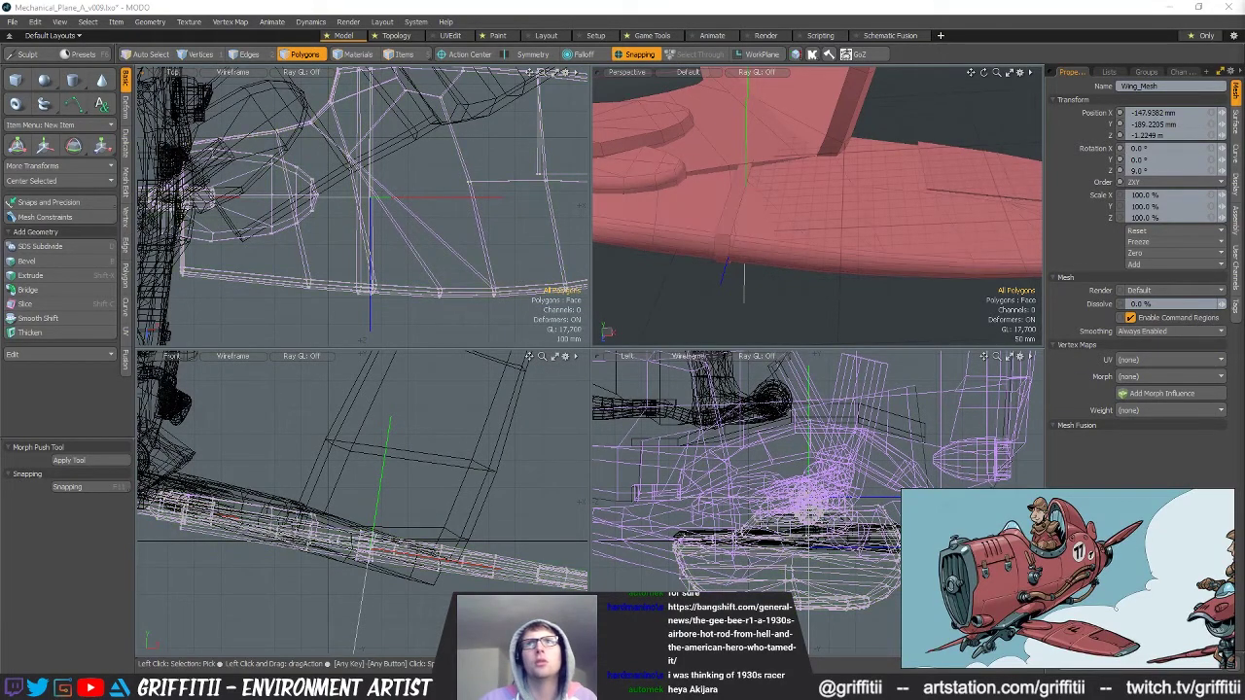
pyautogui.scroll(-3, 361, 251)
pyautogui.scroll(3, 368, 152)
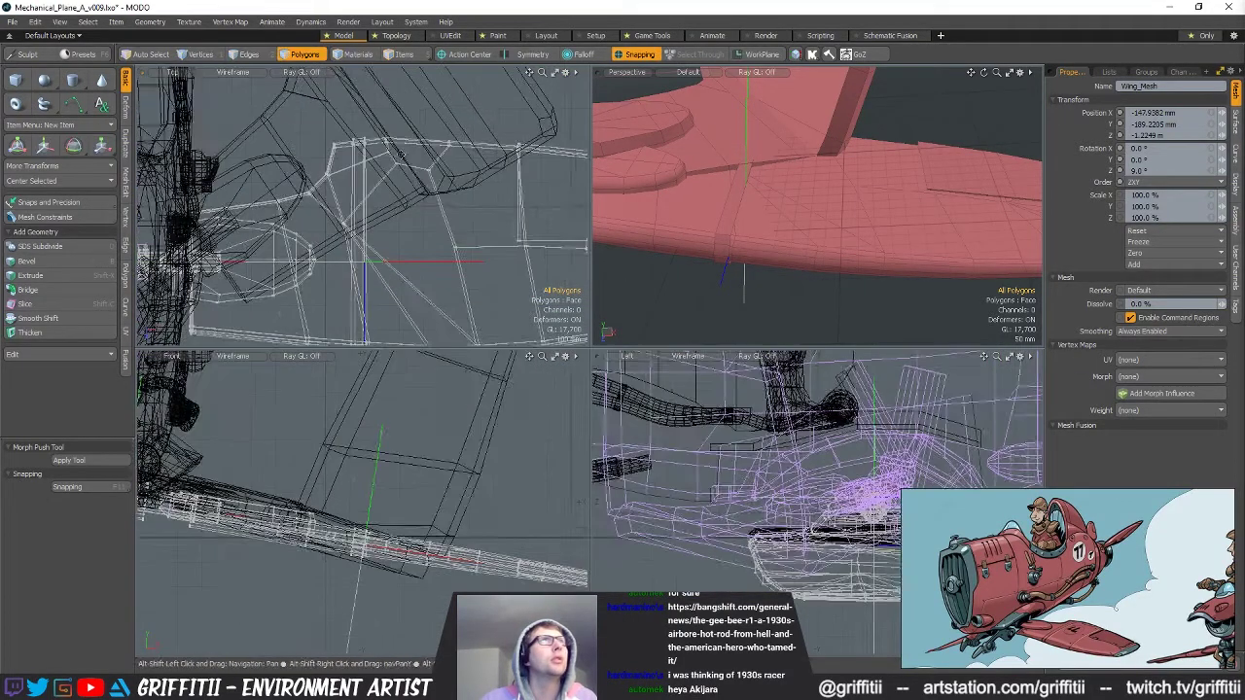
pyautogui.keyDown('alt'); pyautogui.keyDown('shift'); pyautogui.moveTo(429, 184); pyautogui.dragTo(397, 162); pyautogui.keyUp('shift'); pyautogui.keyUp('alt')
pyautogui.doubleClick(424, 164)
pyautogui.keyDown('alt'); pyautogui.keyDown('shift'); pyautogui.moveTo(469, 210); pyautogui.dragTo(508, 217); pyautogui.keyUp('shift'); pyautogui.keyUp('alt')
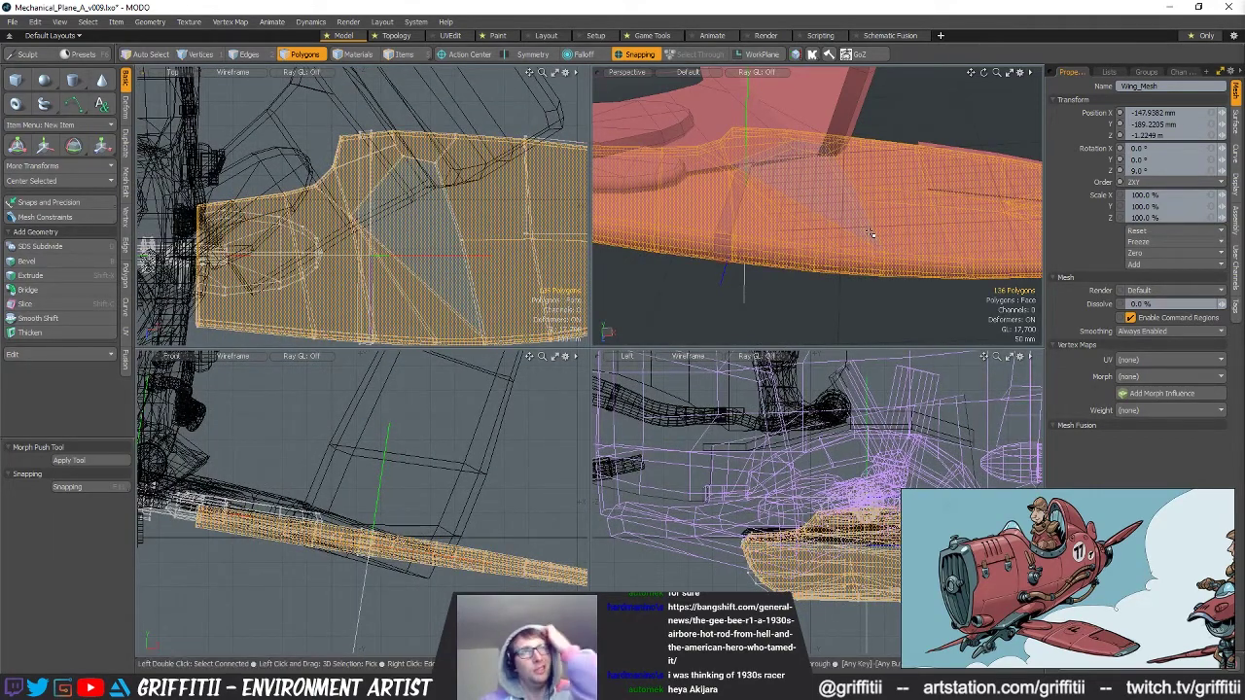
pyautogui.keyDown('ctrl'); pyautogui.keyDown('alt'); pyautogui.moveTo(344, 549); pyautogui.dragTo(400, 518); pyautogui.keyUp('alt'); pyautogui.keyUp('ctrl')
pyautogui.hotkey('shift', 'c')
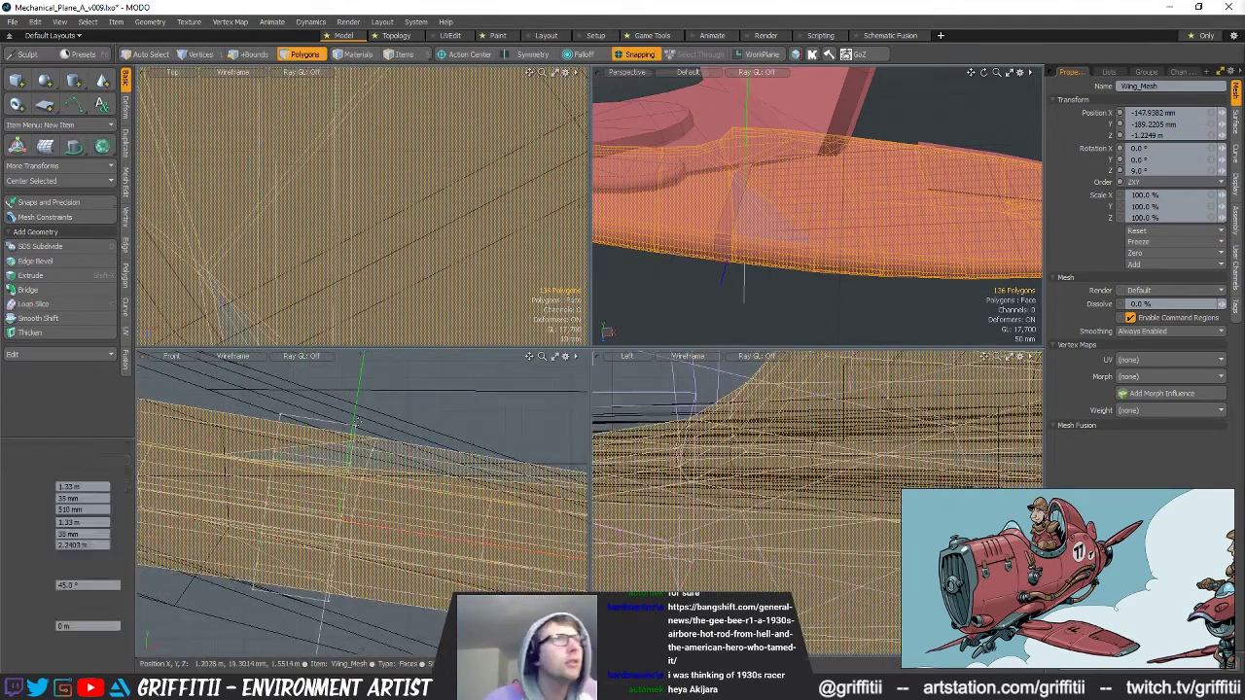
pyautogui.moveTo(326, 637); pyautogui.dragTo(327, 600)
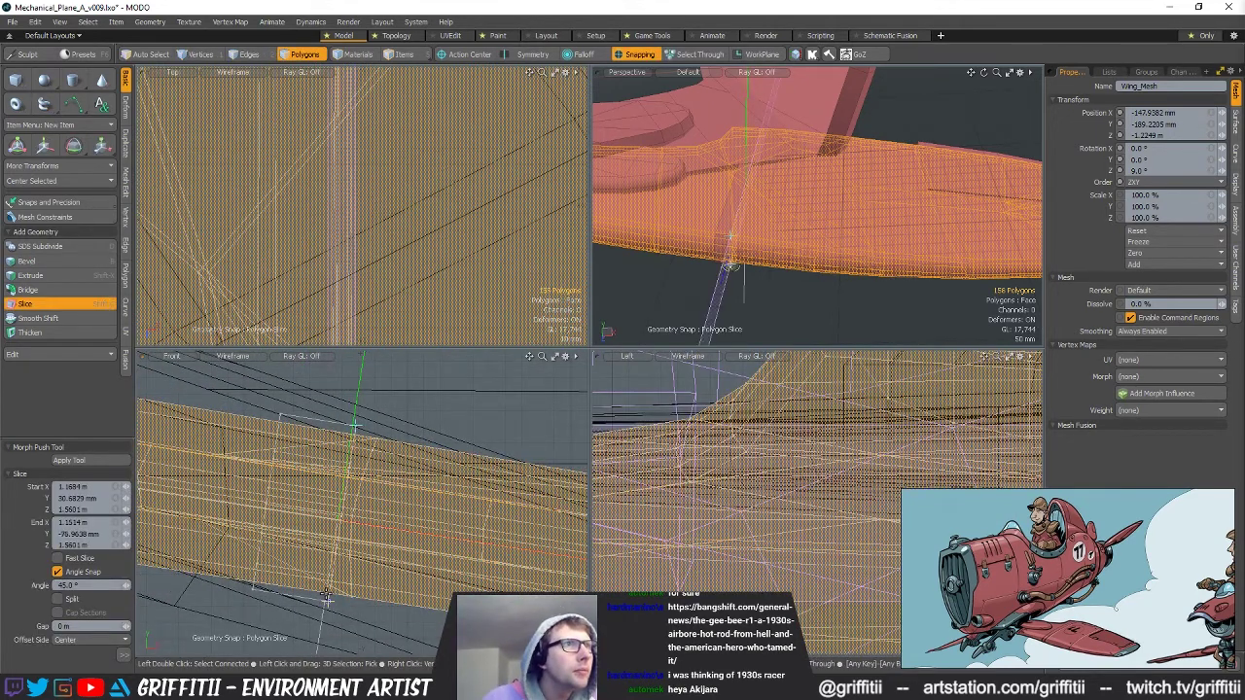
pyautogui.press('q')
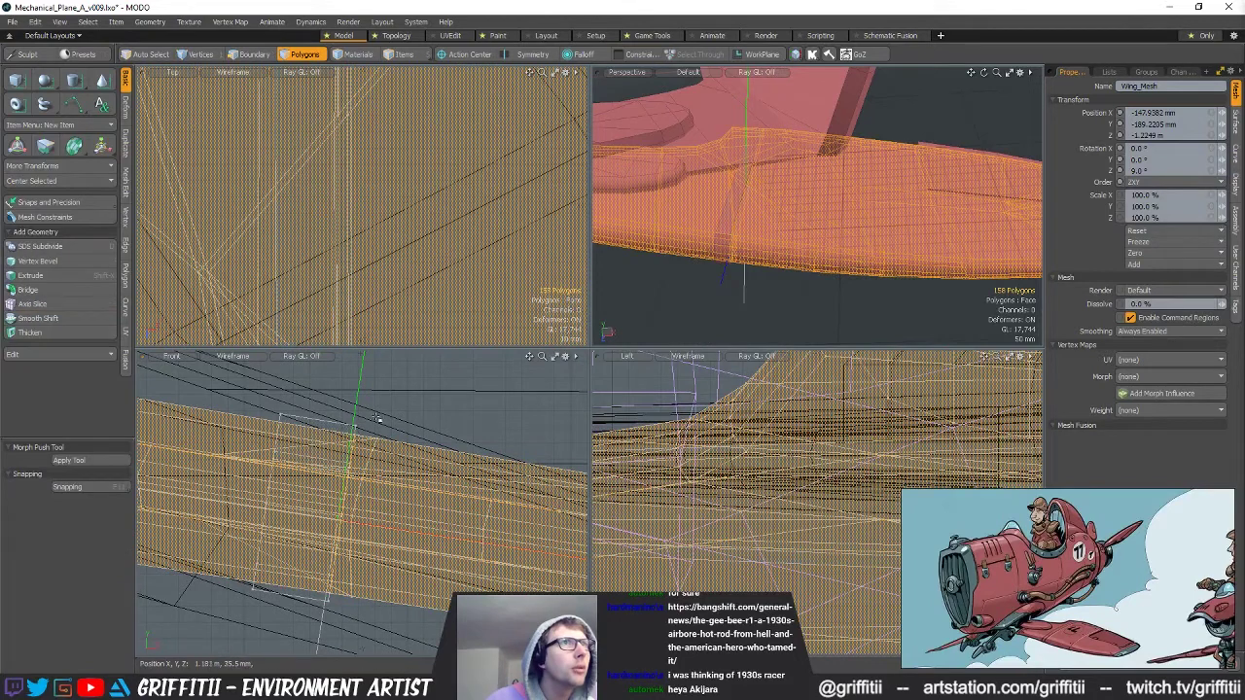
# Deselect the shell polygons inboard of the slice so that only the outer wing section stays selected.
pyautogui.keyDown('ctrl'); pyautogui.moveTo(189, 667); pyautogui.dragTo(401, 299, button='right'); pyautogui.keyUp('ctrl')
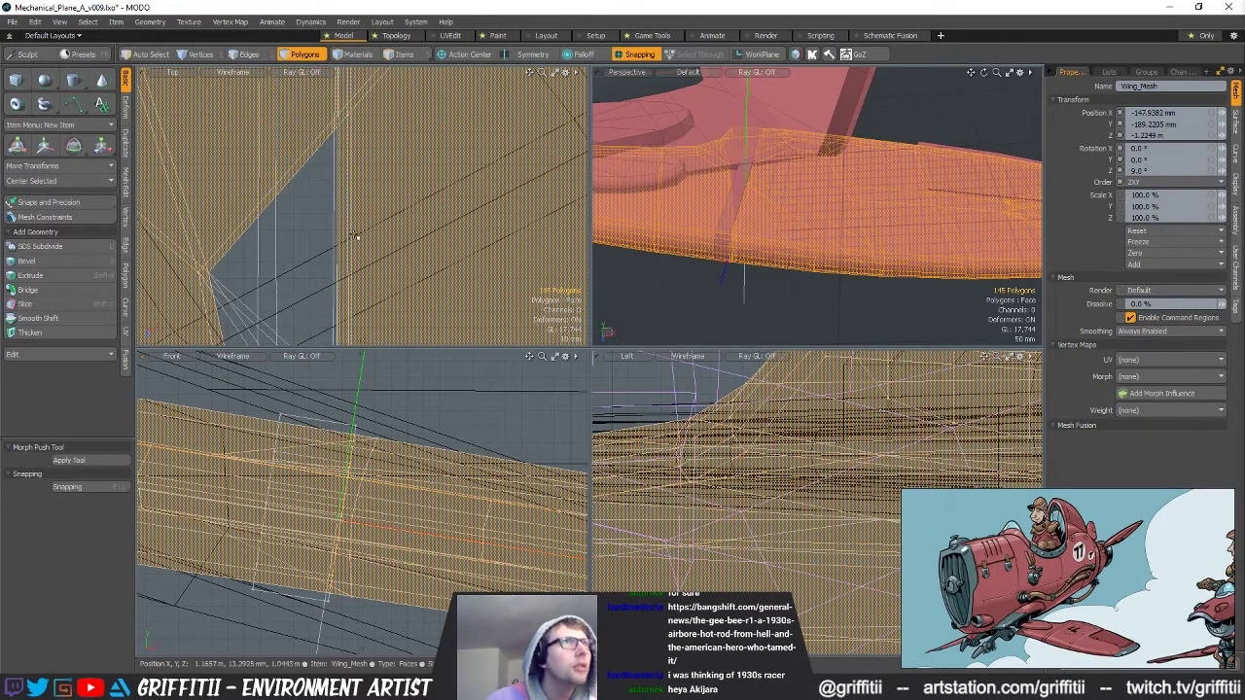
pyautogui.scroll(-6, 341, 189)
pyautogui.keyDown('ctrl'); pyautogui.moveTo(325, 194); pyautogui.dragTo(309, 112); pyautogui.keyUp('ctrl')
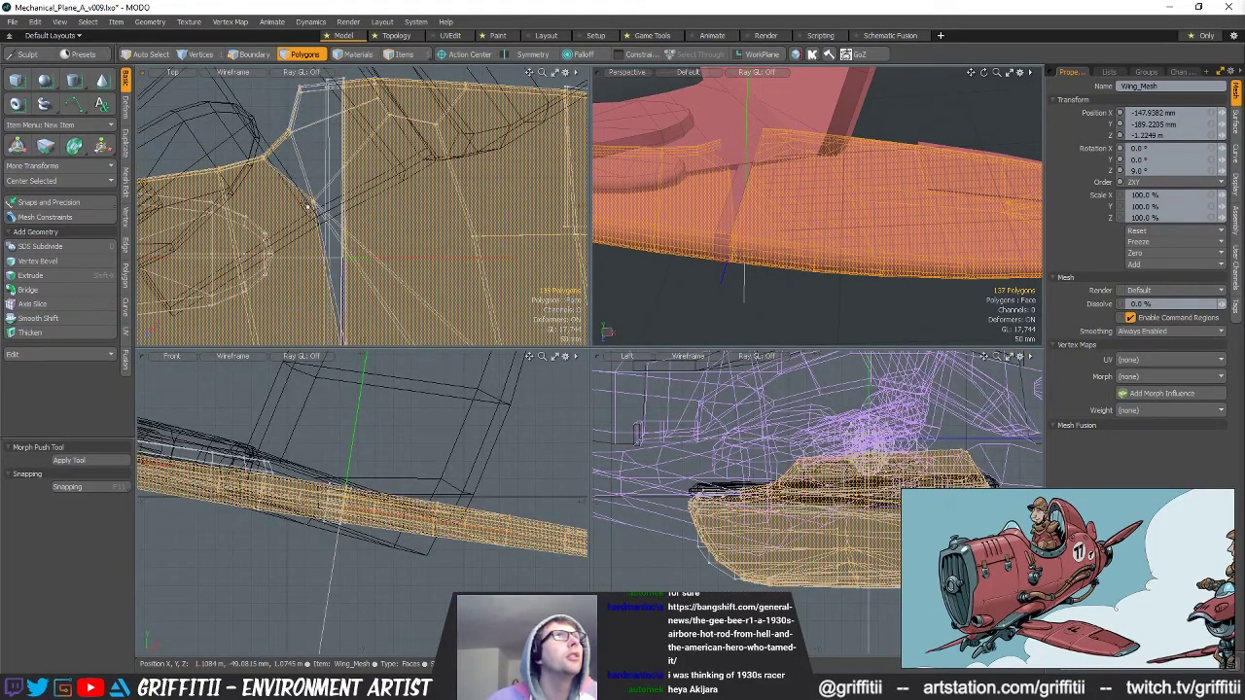
pyautogui.keyDown('ctrl'); pyautogui.moveTo(300, 177); pyautogui.dragTo(273, 143); pyautogui.keyUp('ctrl')
pyautogui.keyDown('alt'); pyautogui.keyDown('shift'); pyautogui.moveTo(301, 227); pyautogui.dragTo(285, 85); pyautogui.keyUp('shift'); pyautogui.keyUp('alt')
pyautogui.moveTo(289, 185)
pyautogui.keyDown('ctrl'); pyautogui.mouseDown()
pyautogui.moveTo(318, 253)
pyautogui.moveTo(342, 261)
pyautogui.mouseUp(); pyautogui.keyUp('ctrl')
pyautogui.scroll(-4, 342, 261)
pyautogui.moveTo(337, 142)
pyautogui.keyDown('ctrl'); pyautogui.mouseDown(button='right')
pyautogui.moveTo(185, 131)
pyautogui.moveTo(321, 336)
pyautogui.mouseUp(button='right'); pyautogui.keyUp('ctrl')
pyautogui.scroll(6, 368, 256)
pyautogui.scroll(4, 397, 286)
pyautogui.keyDown('alt'); pyautogui.moveTo(837, 234); pyautogui.dragTo(805, 94); pyautogui.keyUp('alt')
pyautogui.scroll(3, 842, 182)
pyautogui.keyDown('shift'); pyautogui.click(708, 214); pyautogui.keyUp('shift')
pyautogui.keyDown('alt'); pyautogui.moveTo(740, 272); pyautogui.dragTo(897, 265); pyautogui.keyUp('alt')
pyautogui.scroll(-5, 870, 181)
# Cut the outer wing section out of Wing_Mesh and paste it into a new mesh item.
pyautogui.press('Delete')
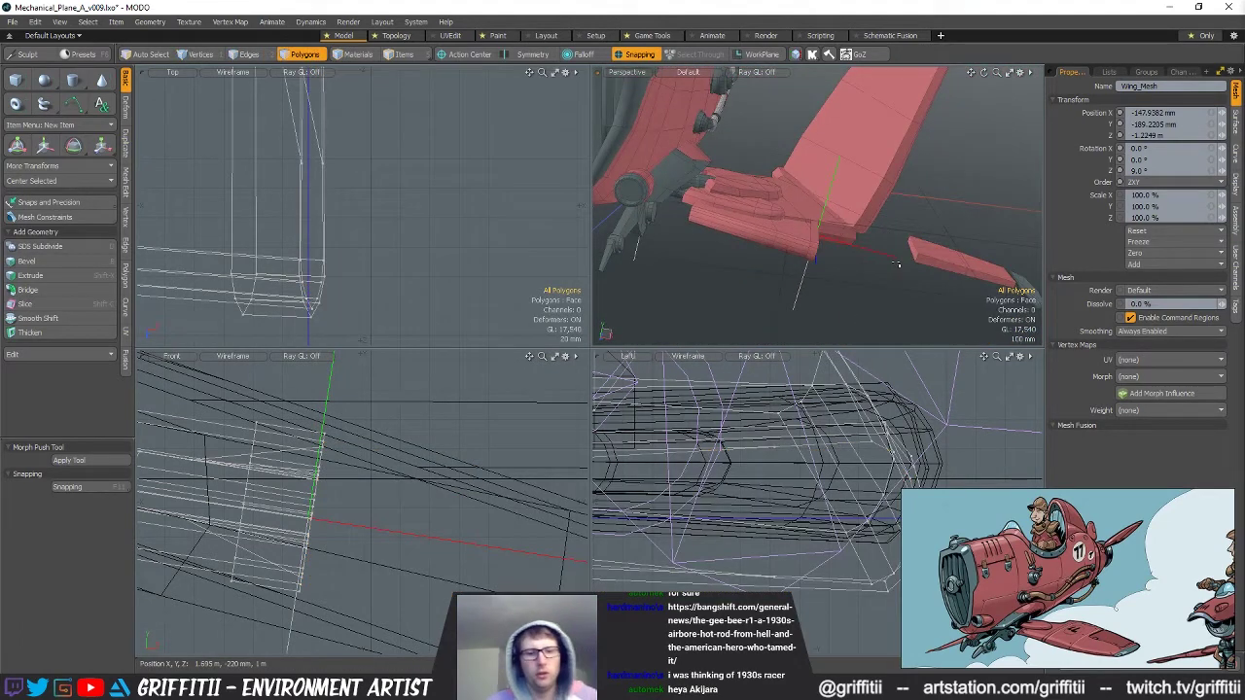
pyautogui.press('n')
pyautogui.hotkey('ctrl', 'v')
pyautogui.scroll(3, 768, 254)
pyautogui.keyDown('alt'); pyautogui.keyDown('shift'); pyautogui.moveTo(897, 265); pyautogui.dragTo(681, 251); pyautogui.keyUp('shift'); pyautogui.keyUp('alt')
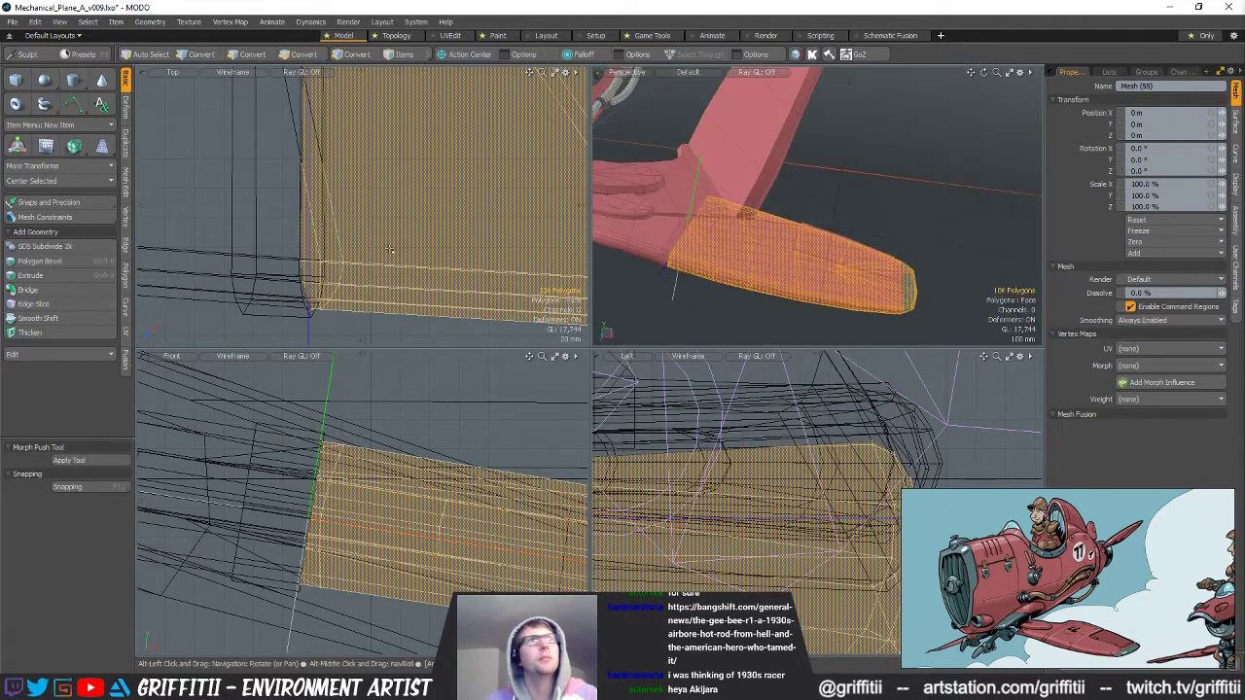
# Cut the aileron and wing-tip polygons from Wing_Mesh and paste them into the new outer wing mesh.
pyautogui.scroll(-8, 391, 249)
pyautogui.keyDown('alt'); pyautogui.moveTo(424, 242); pyautogui.dragTo(334, 278); pyautogui.keyUp('alt')
pyautogui.press('5')
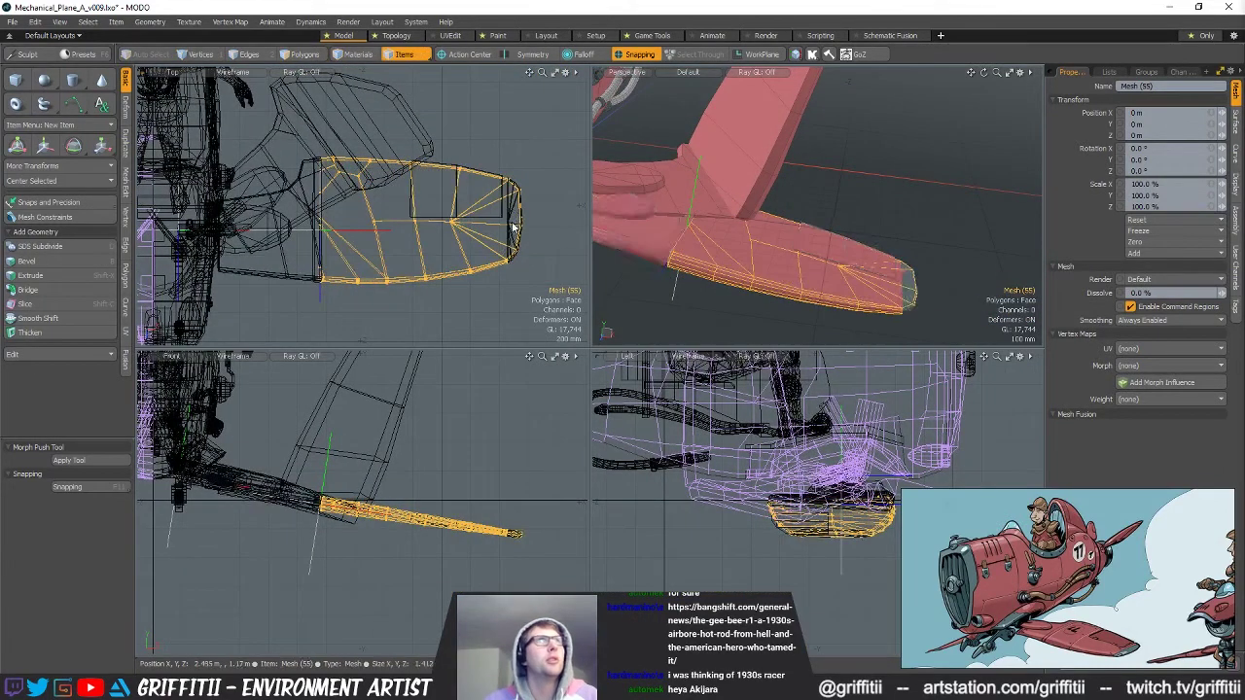
pyautogui.click(515, 215)
pyautogui.press('3')
pyautogui.moveTo(390, 185)
pyautogui.mouseDown(button='right')
pyautogui.moveTo(575, 112)
pyautogui.moveTo(530, 255)
pyautogui.mouseUp(button='right')
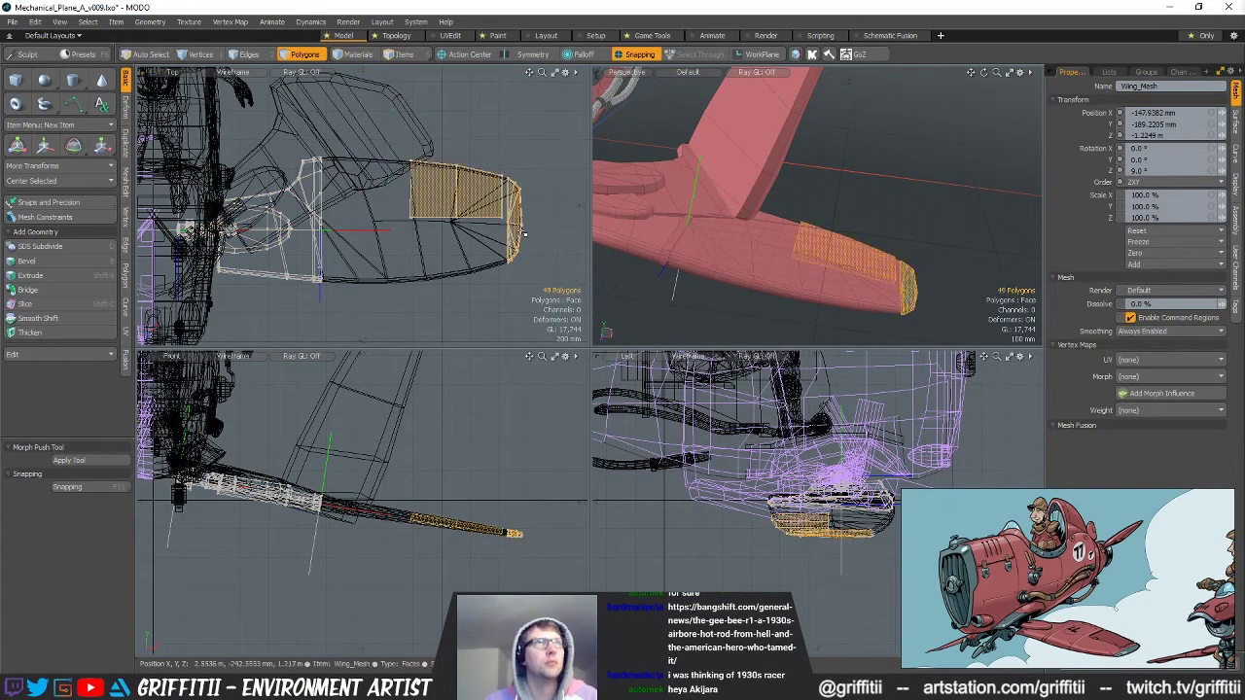
pyautogui.hotkey('ctrl', 'x')
pyautogui.press('5')
pyautogui.click(511, 261)
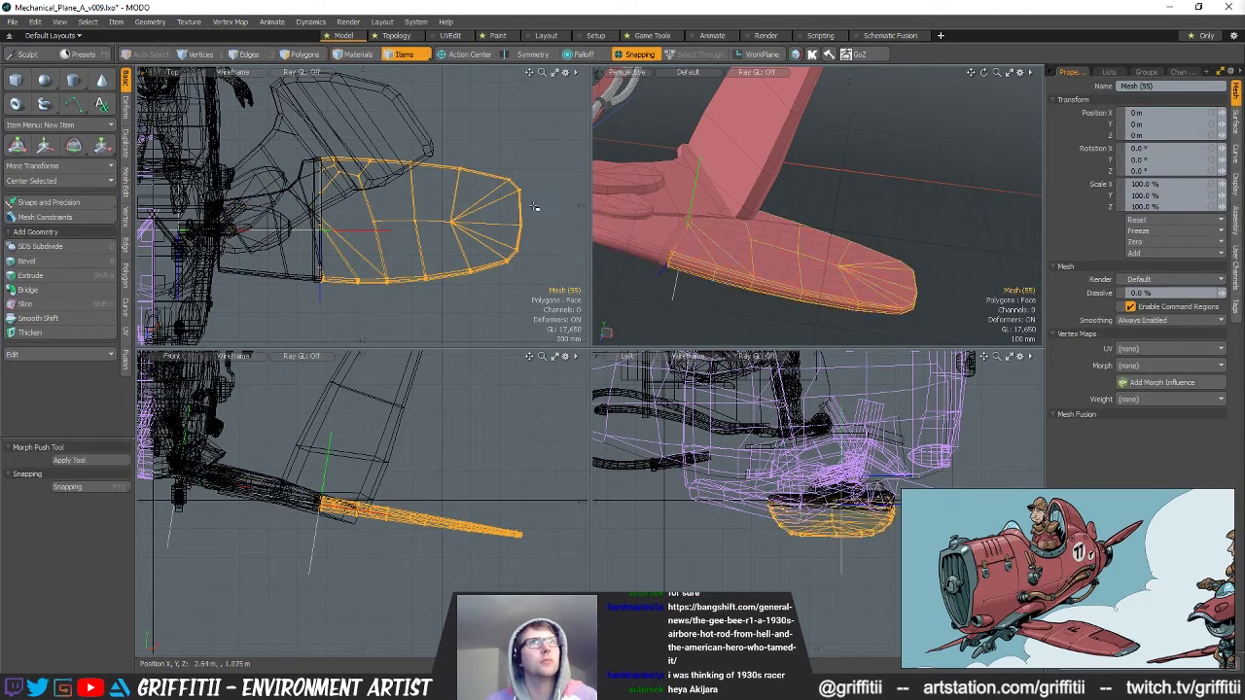
pyautogui.press('3')
pyautogui.hotkey('ctrl', 'v')
# Parent the outer wing mesh to the second locator and try rotating that locator to test the wing's fold.
pyautogui.click(917, 228)
pyautogui.keyDown('alt'); pyautogui.moveTo(917, 228); pyautogui.dragTo(807, 234); pyautogui.keyUp('alt')
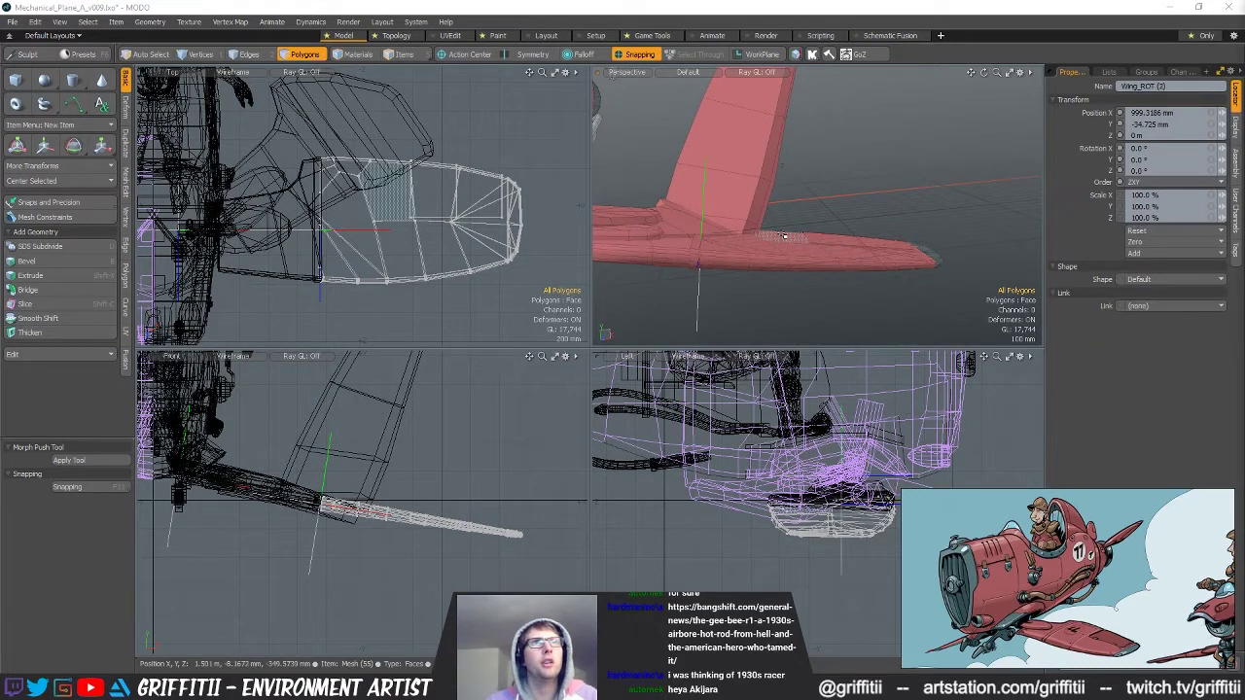
pyautogui.press('e')
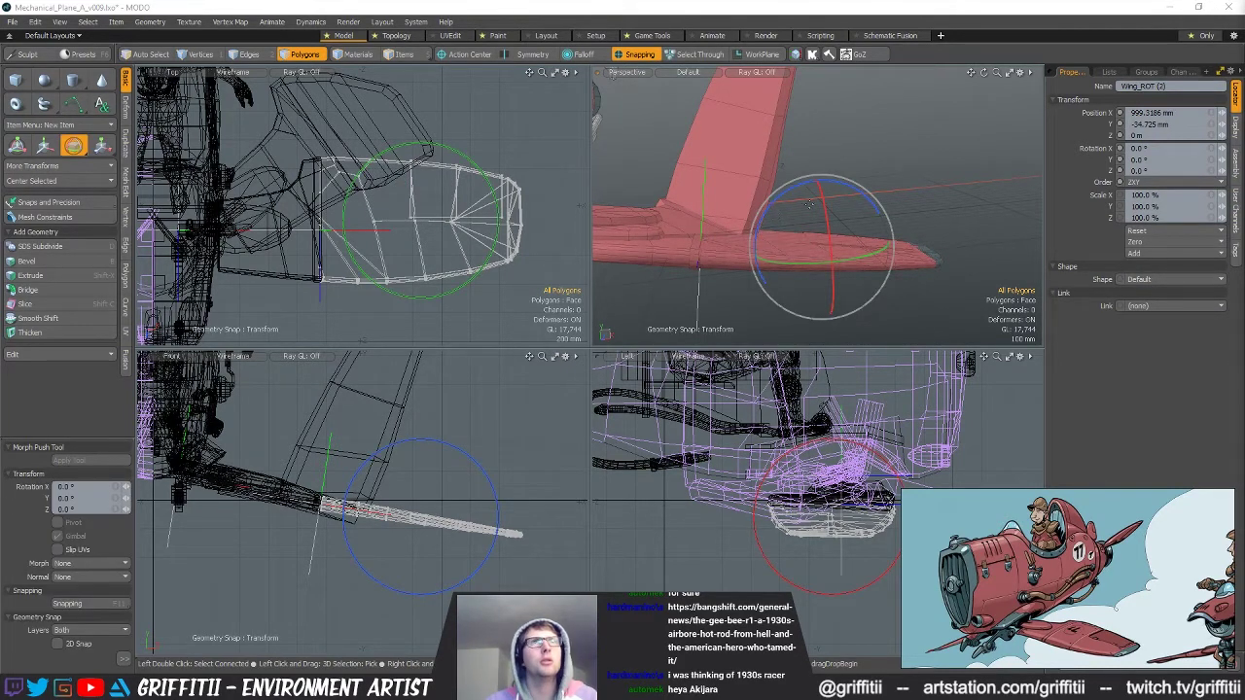
pyautogui.press('5')
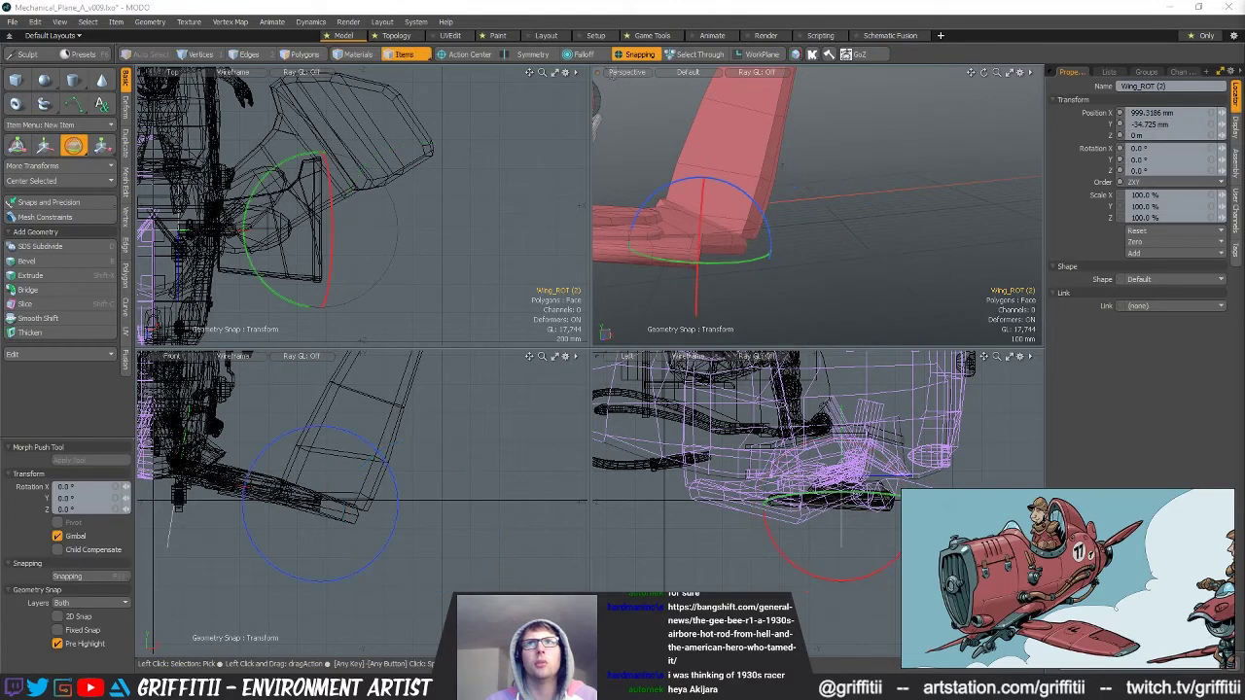
pyautogui.moveTo(732, 190); pyautogui.dragTo(597, 251)
pyautogui.scroll(-4, 876, 262)
pyautogui.keyDown('alt'); pyautogui.moveTo(929, 262); pyautogui.dragTo(880, 205); pyautogui.keyUp('alt')
pyautogui.hotkey('ctrl', 'z')
# Rename the outer wing mesh Wing_End and the inner wing mesh Wing_Base.
pyautogui.scroll(2, 838, 243)
pyautogui.press('space')
pyautogui.click(963, 231)
pyautogui.keyDown('alt'); pyautogui.moveTo(963, 232); pyautogui.dragTo(900, 240); pyautogui.keyUp('alt')
pyautogui.click(905, 255)
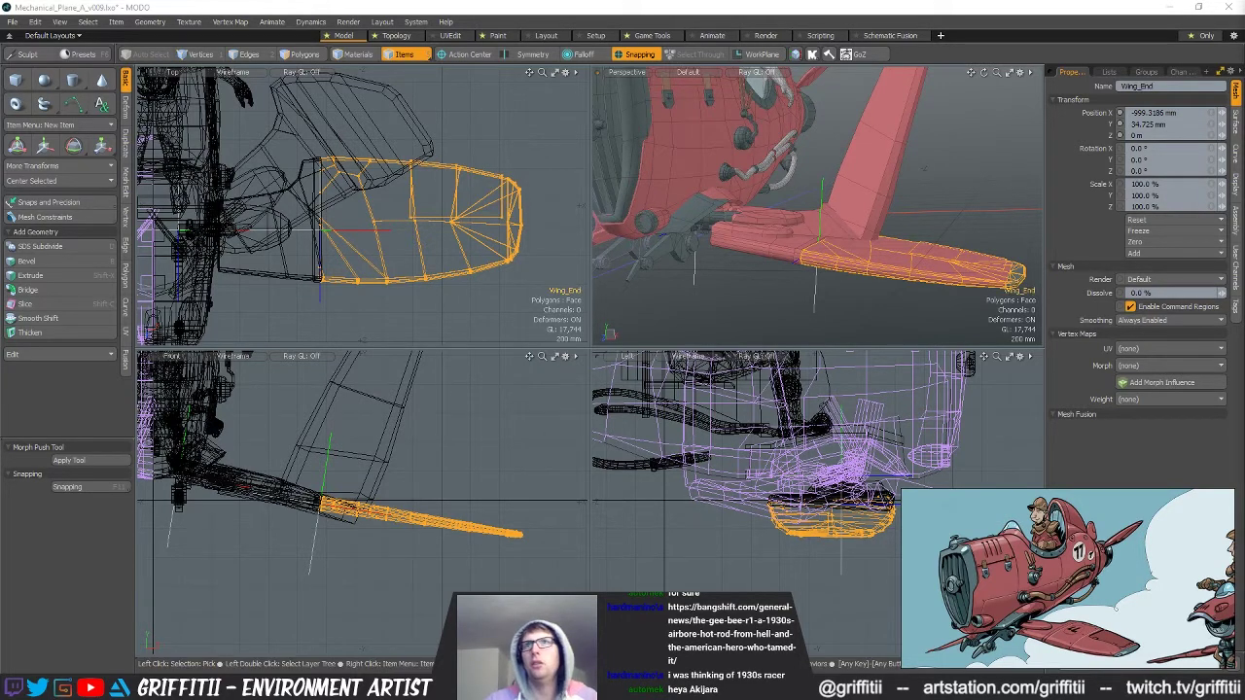
pyautogui.click(763, 242)
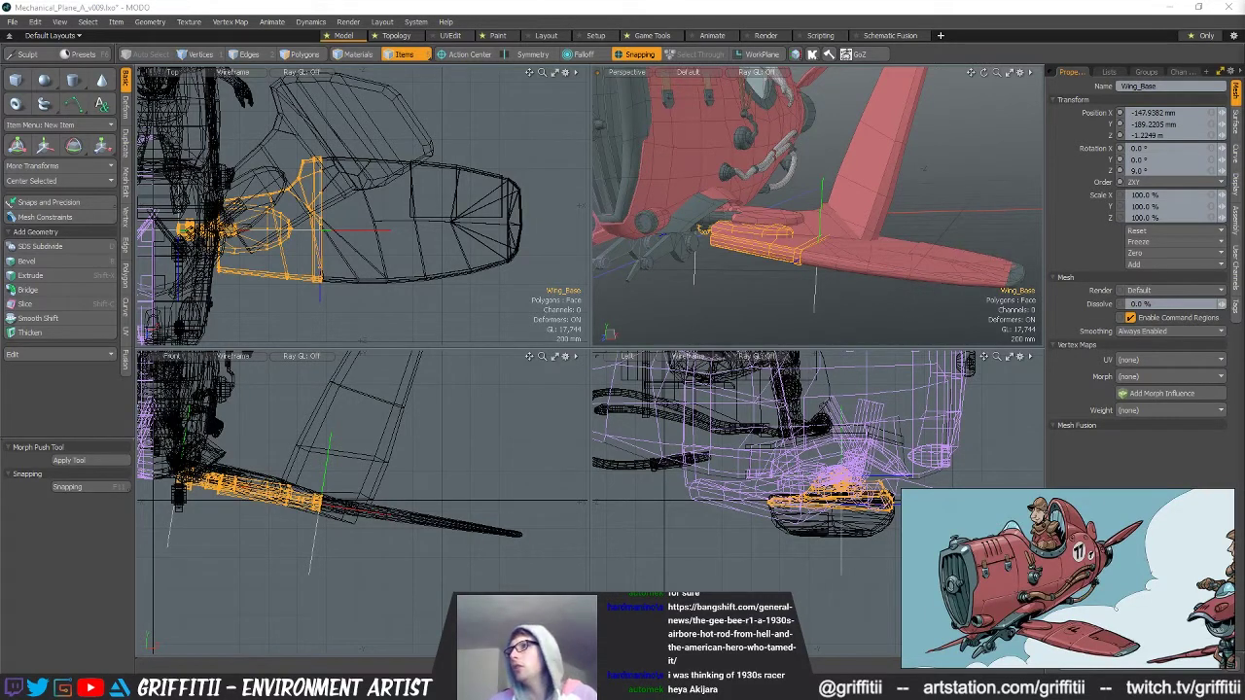
pyautogui.keyDown('alt'); pyautogui.moveTo(708, 249); pyautogui.dragTo(869, 204); pyautogui.keyUp('alt')
pyautogui.scroll(5, 837, 297)
pyautogui.scroll(-5, 731, 227)
pyautogui.scroll(3, 851, 208)
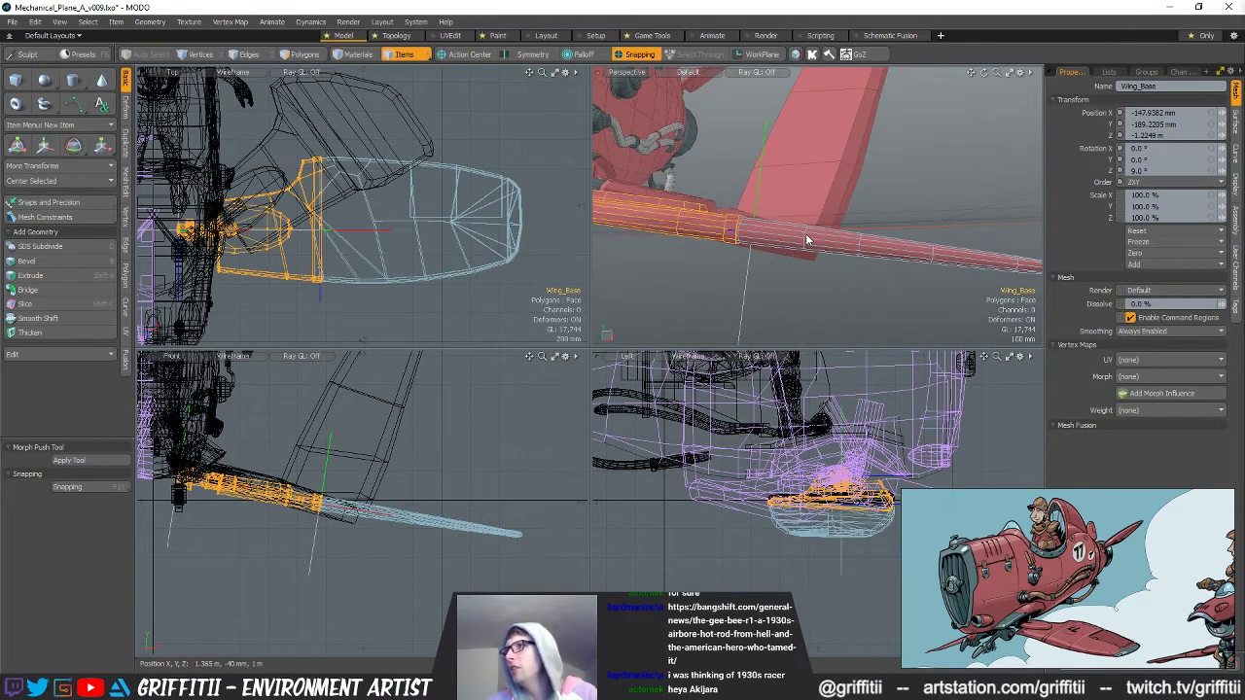
# Examine the joint between Wing_Base and Wing_End against the folded reference wing, selecting Wing_End on the way.
pyautogui.keyDown('alt'); pyautogui.moveTo(806, 234); pyautogui.dragTo(827, 267); pyautogui.keyUp('alt')
pyautogui.scroll(5, 843, 226)
pyautogui.scroll(-5, 744, 231)
pyautogui.click(914, 232)
pyautogui.keyDown('alt'); pyautogui.moveTo(923, 276); pyautogui.dragTo(852, 237); pyautogui.keyUp('alt')
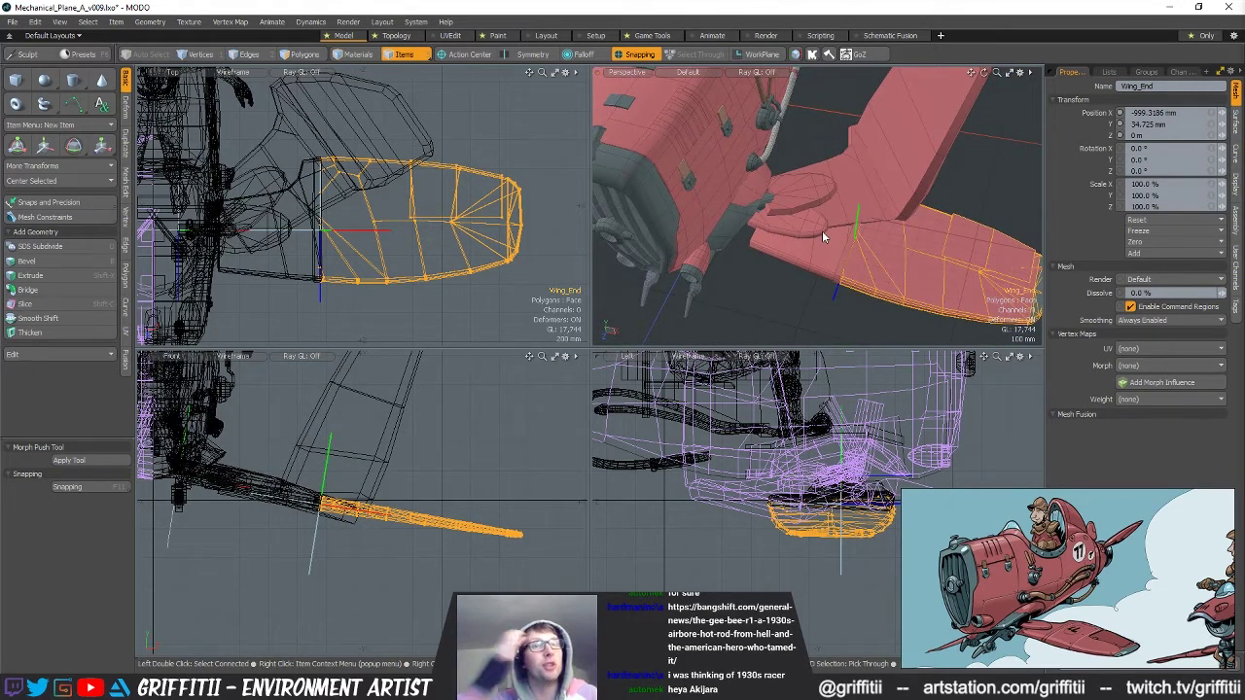
pyautogui.keyDown('alt'); pyautogui.moveTo(825, 234); pyautogui.dragTo(883, 194); pyautogui.keyUp('alt')
pyautogui.keyDown('ctrl'); pyautogui.keyDown('alt'); pyautogui.moveTo(378, 482); pyautogui.dragTo(425, 408); pyautogui.keyUp('alt'); pyautogui.keyUp('ctrl')
pyautogui.keyDown('alt'); pyautogui.moveTo(815, 284); pyautogui.dragTo(871, 227); pyautogui.keyUp('alt')
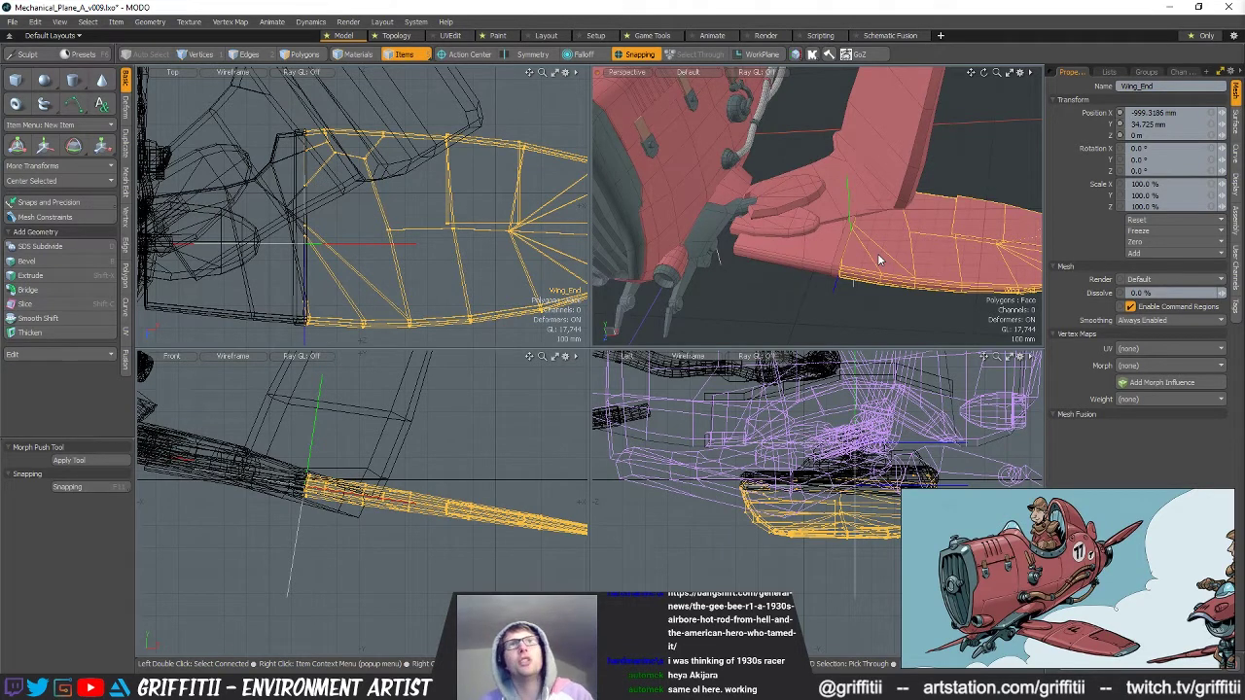
pyautogui.moveTo(848, 279)
pyautogui.keyDown('alt'); pyautogui.mouseDown()
pyautogui.moveTo(920, 281)
pyautogui.moveTo(852, 278)
pyautogui.mouseUp(); pyautogui.keyUp('alt')
pyautogui.keyDown('alt'); pyautogui.moveTo(851, 277); pyautogui.dragTo(832, 248); pyautogui.keyUp('alt')
# Select the Wing_ROT locator and open a new floating window showing the Time viewport.
pyautogui.click(744, 303)
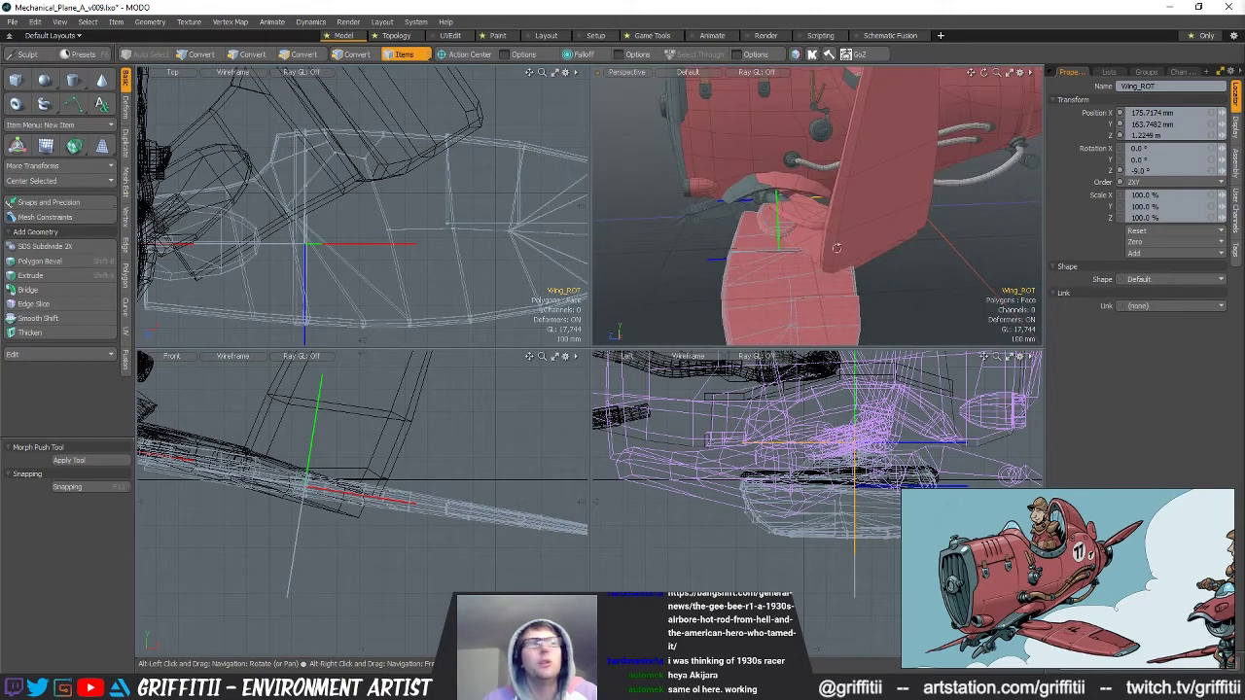
pyautogui.click(411, 26)
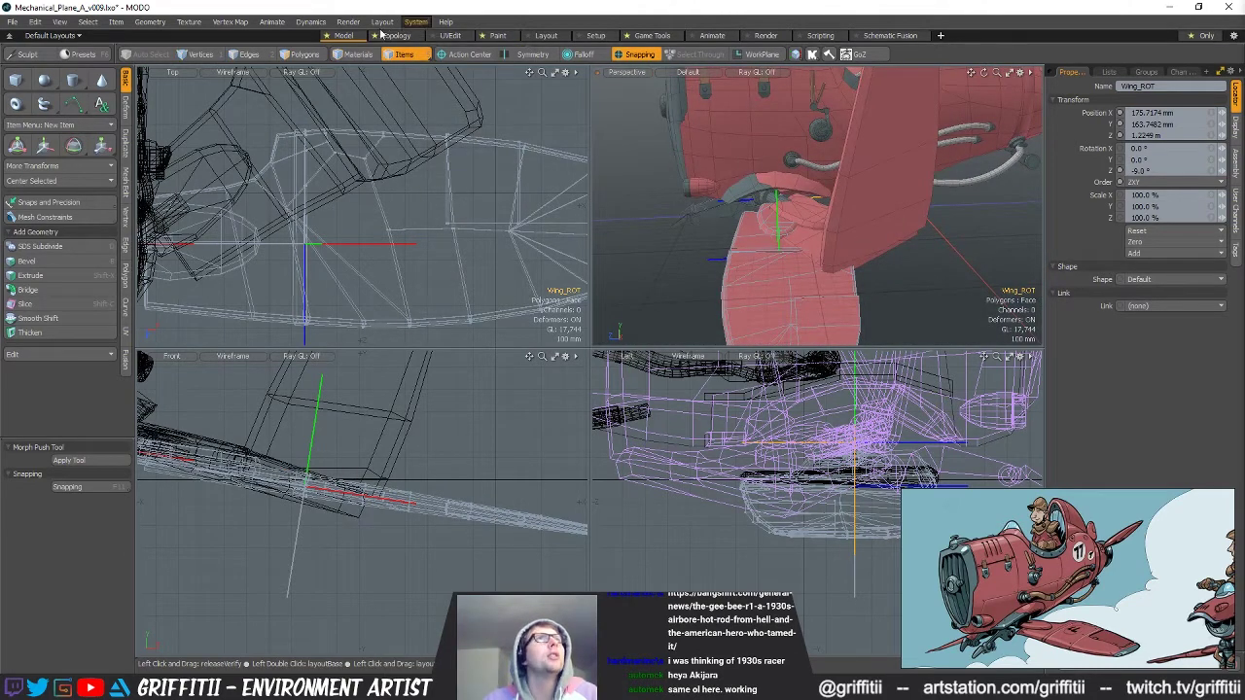
pyautogui.moveTo(337, 27)
pyautogui.moveTo(381, 27)
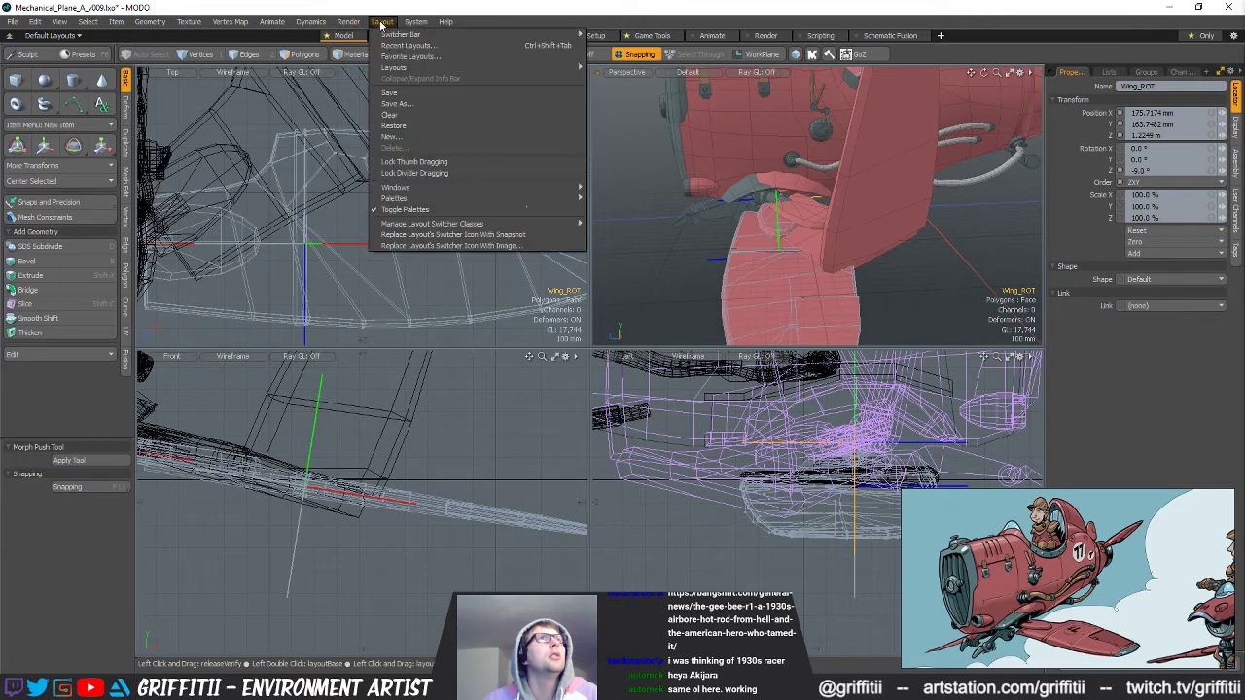
pyautogui.moveTo(582, 186)
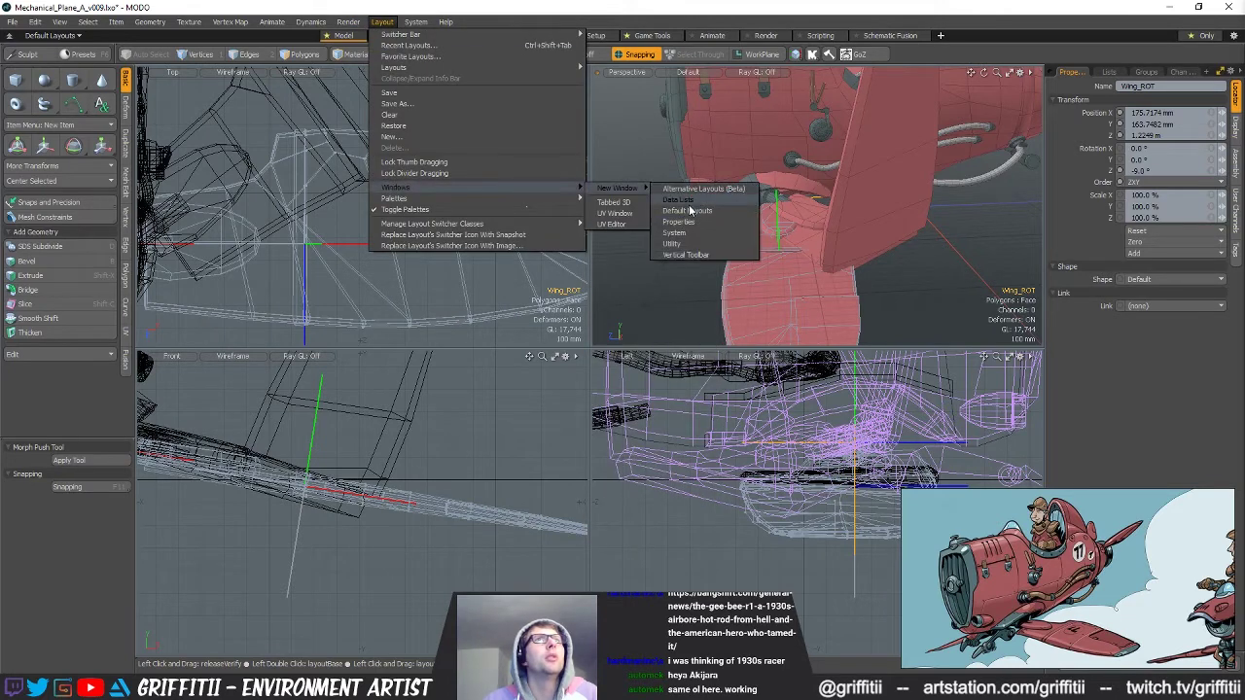
pyautogui.click(688, 199)
pyautogui.click(804, 218)
pyautogui.moveTo(825, 463)
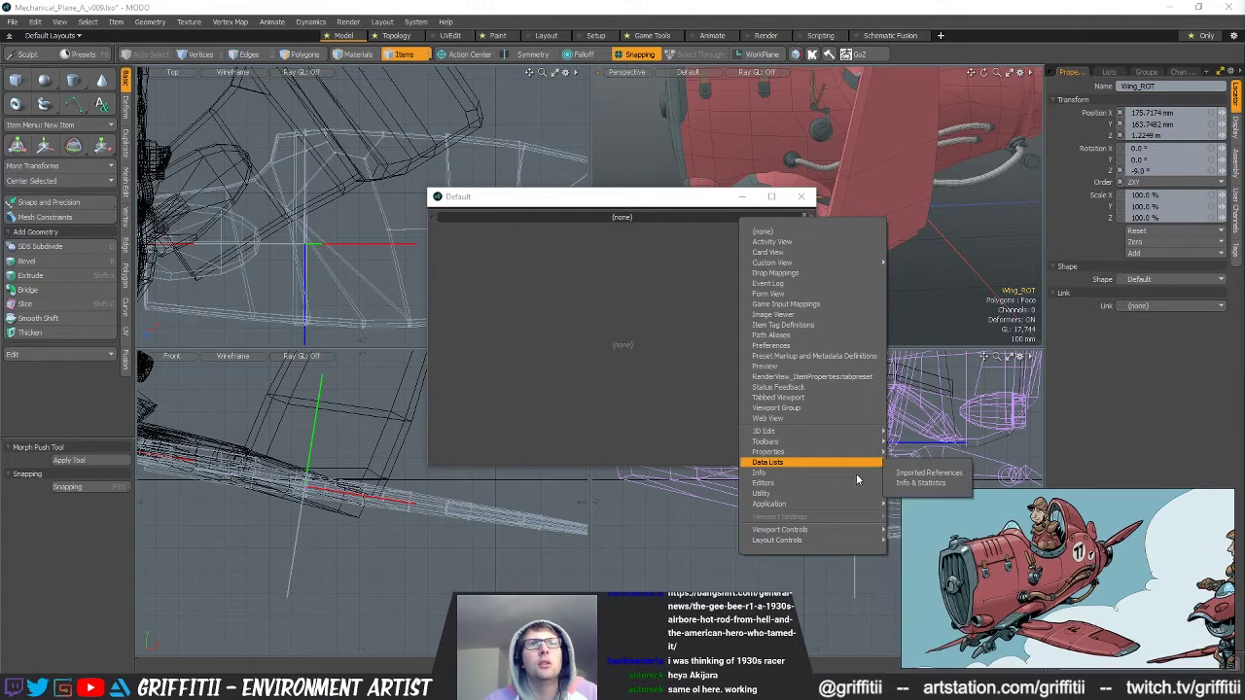
pyautogui.moveTo(864, 451)
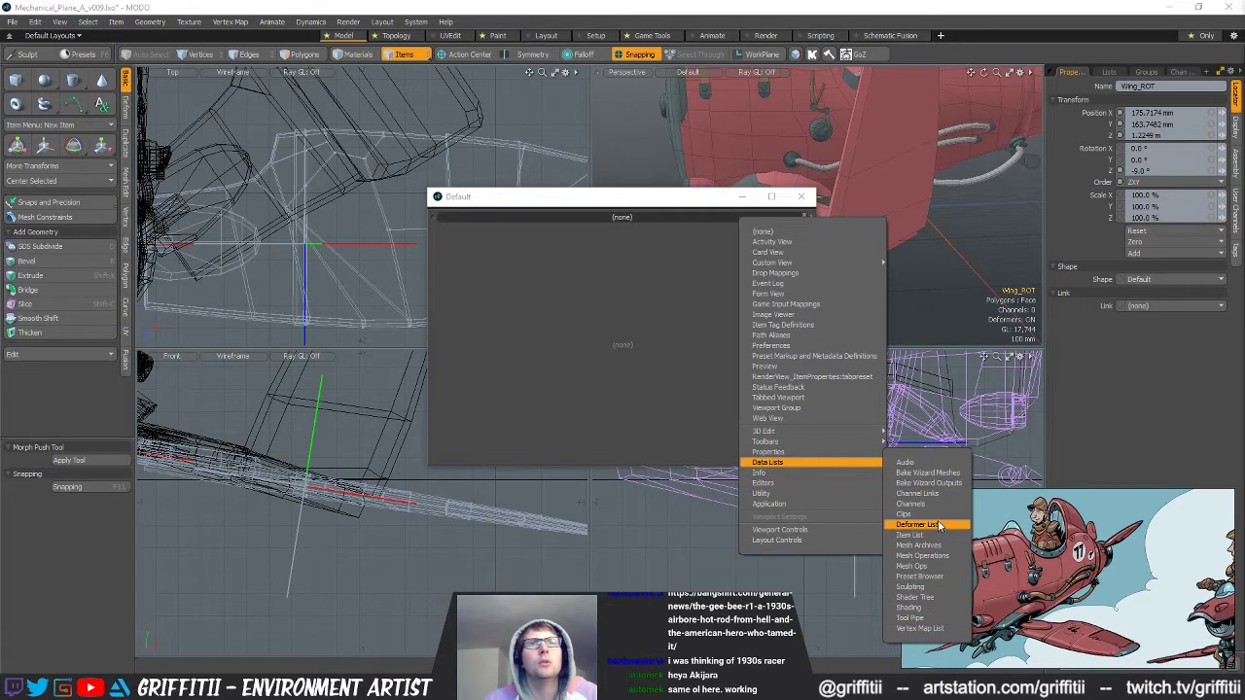
pyautogui.moveTo(858, 504)
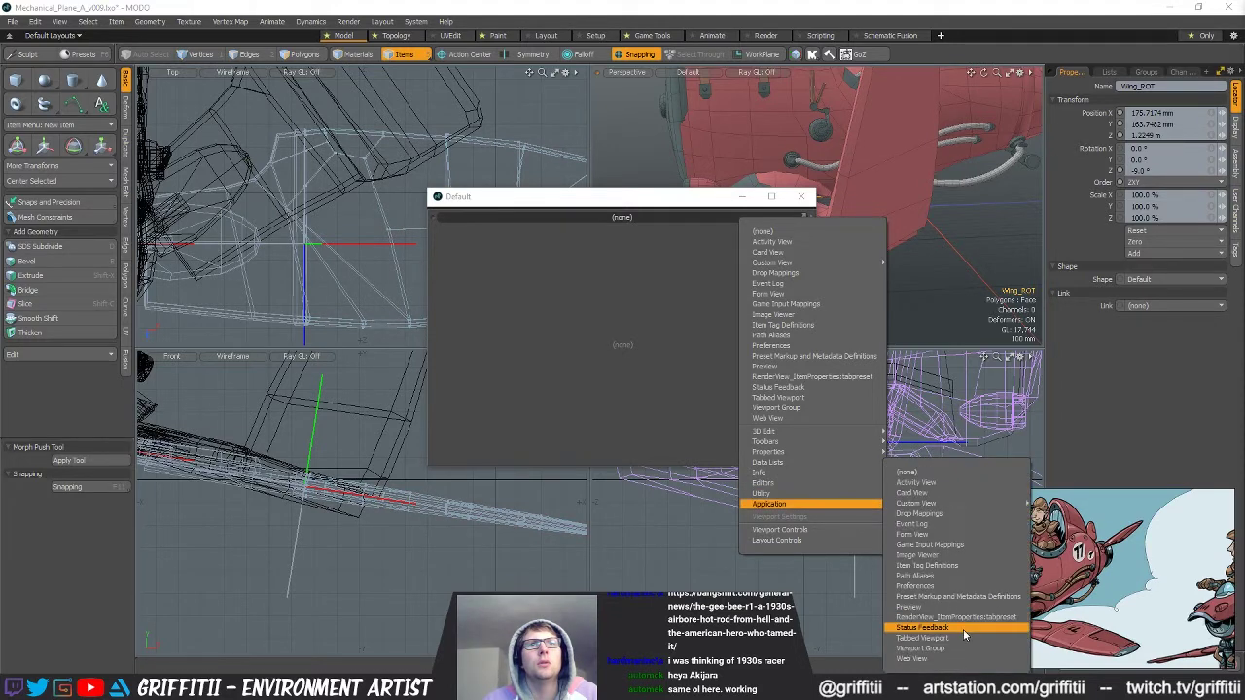
pyautogui.moveTo(804, 494)
pyautogui.click(932, 597)
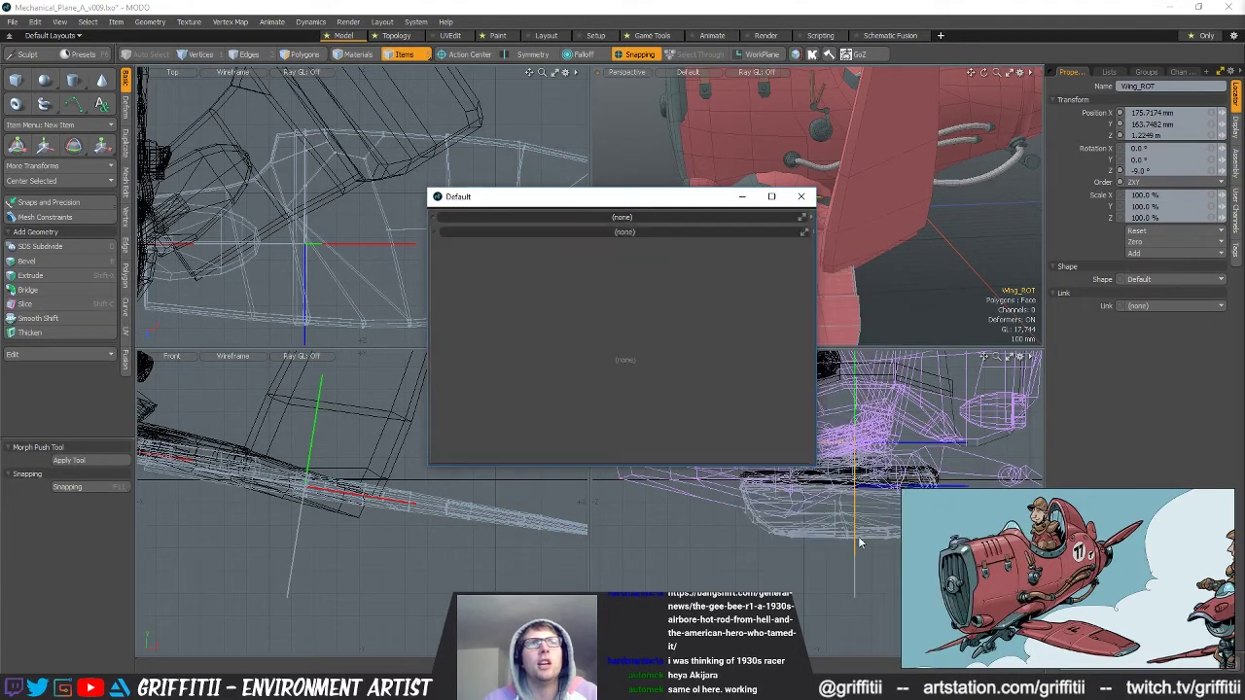
# Widen the floating Time window, shrink it to a thin timeline strip and place it below the model views.
pyautogui.moveTo(634, 201); pyautogui.dragTo(420, 222)
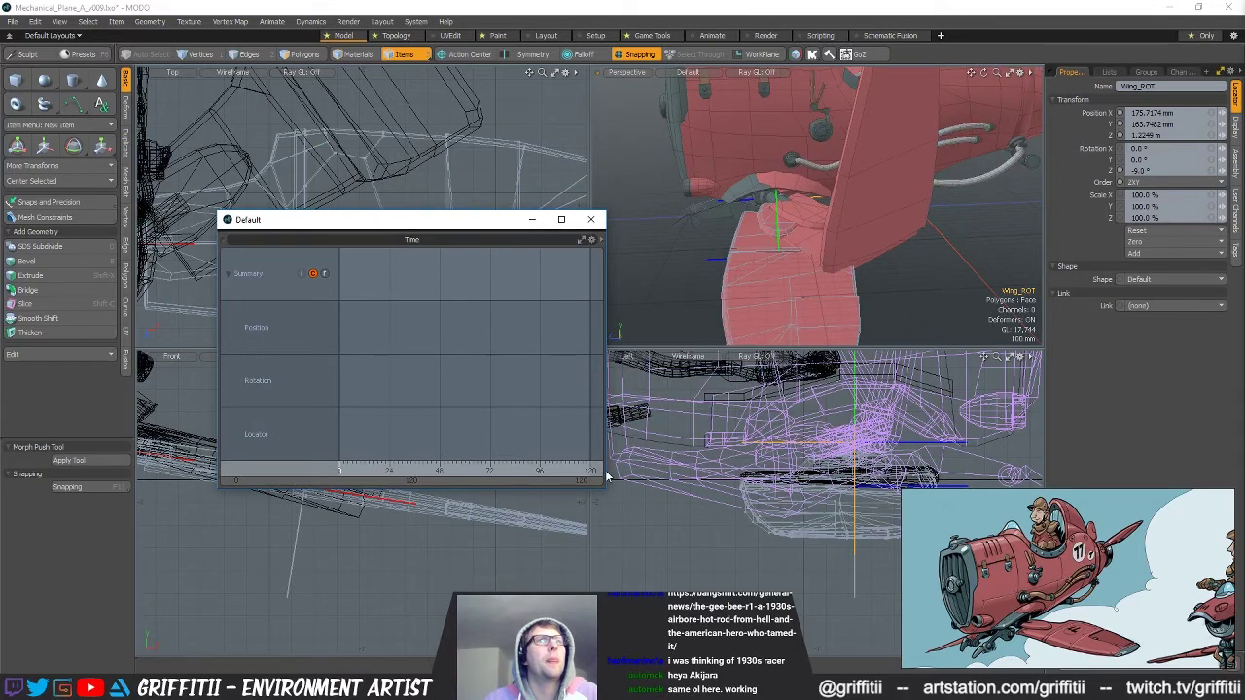
pyautogui.moveTo(734, 463); pyautogui.dragTo(854, 464)
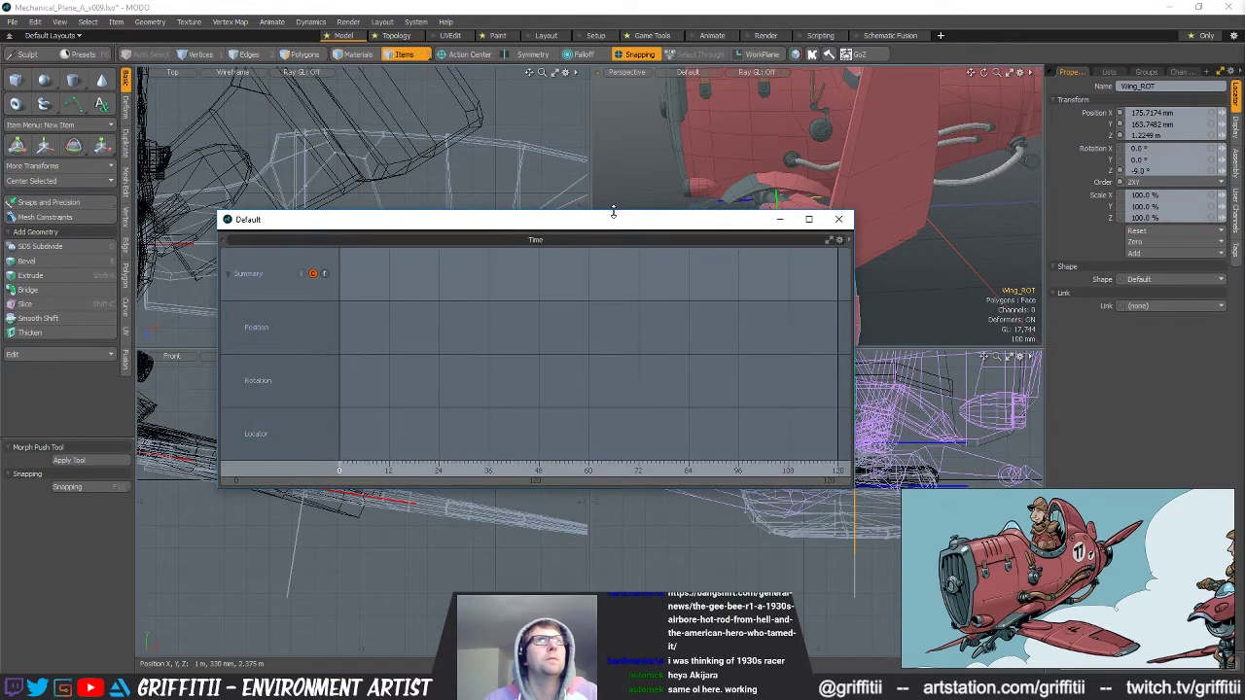
pyautogui.moveTo(613, 212); pyautogui.dragTo(621, 416)
pyautogui.moveTo(530, 418); pyautogui.dragTo(453, 599)
pyautogui.keyDown('alt'); pyautogui.moveTo(814, 320); pyautogui.dragTo(905, 253); pyautogui.keyUp('alt')
pyautogui.moveTo(456, 595); pyautogui.dragTo(455, 564)
# Key the position and rotation of both wing locators, Wing_ROT (2) and Wing_ROT, at frame 0.
pyautogui.keyDown('alt'); pyautogui.moveTo(738, 239); pyautogui.dragTo(815, 195); pyautogui.keyUp('alt')
pyautogui.click(831, 280)
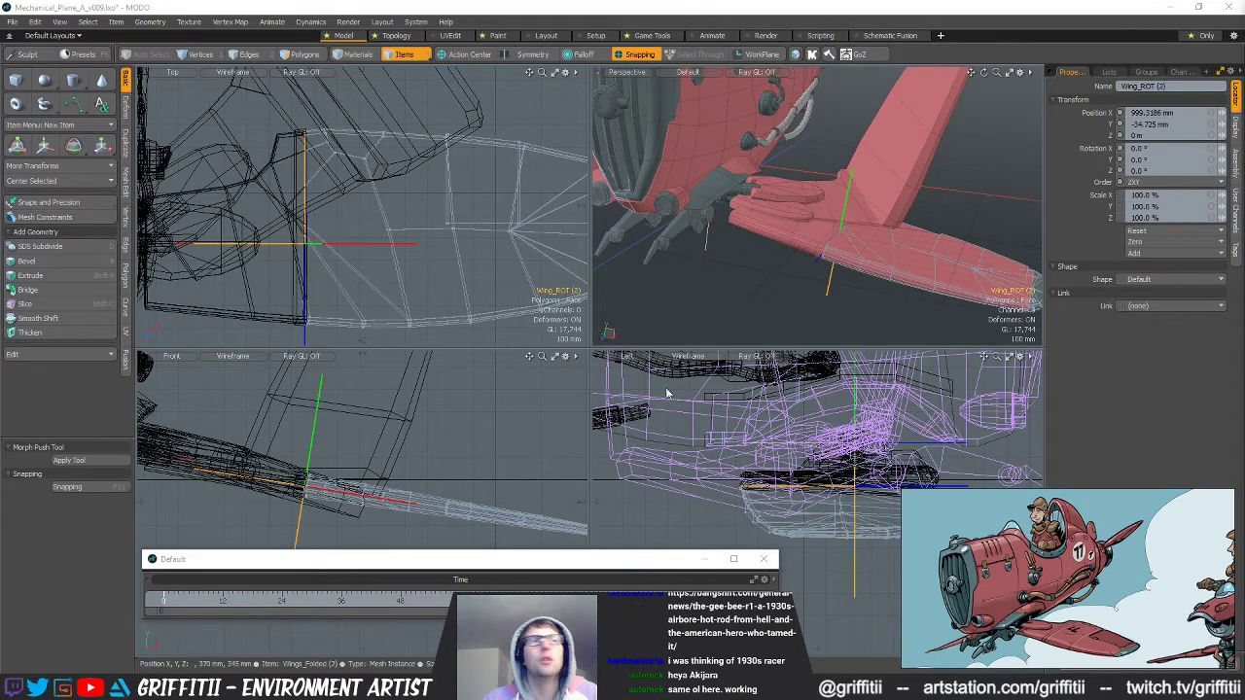
pyautogui.keyDown('alt'); pyautogui.moveTo(840, 230); pyautogui.dragTo(813, 232); pyautogui.keyUp('alt')
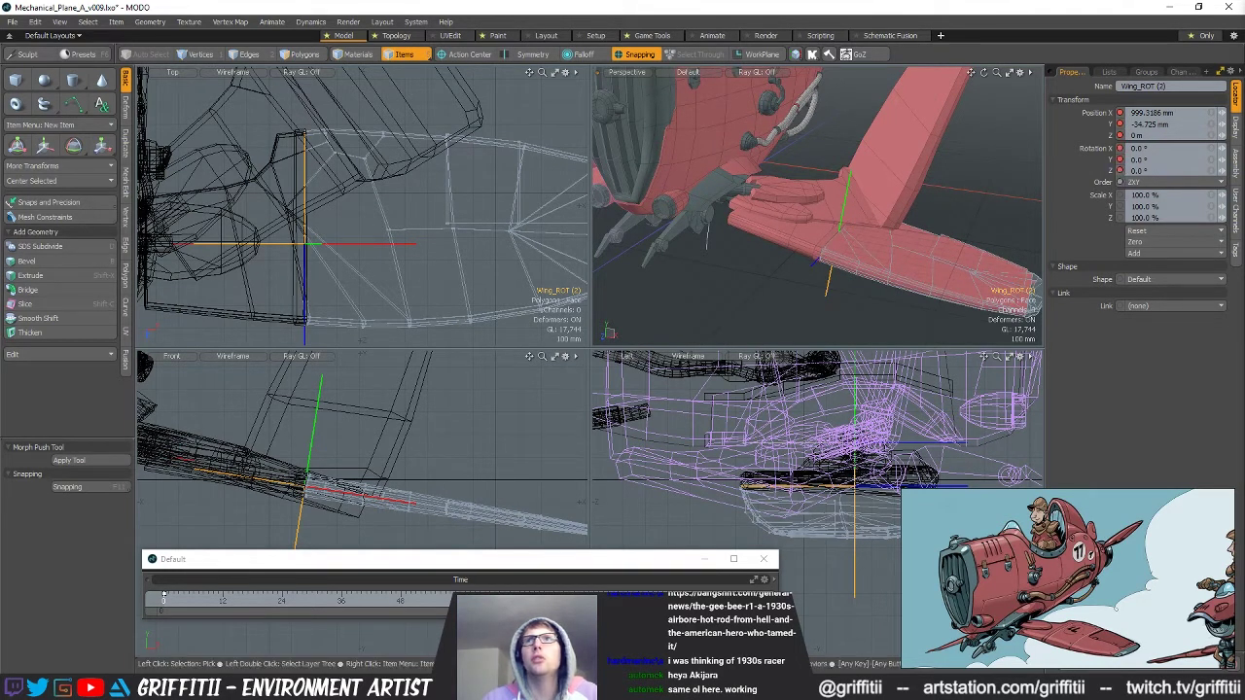
pyautogui.click(707, 237)
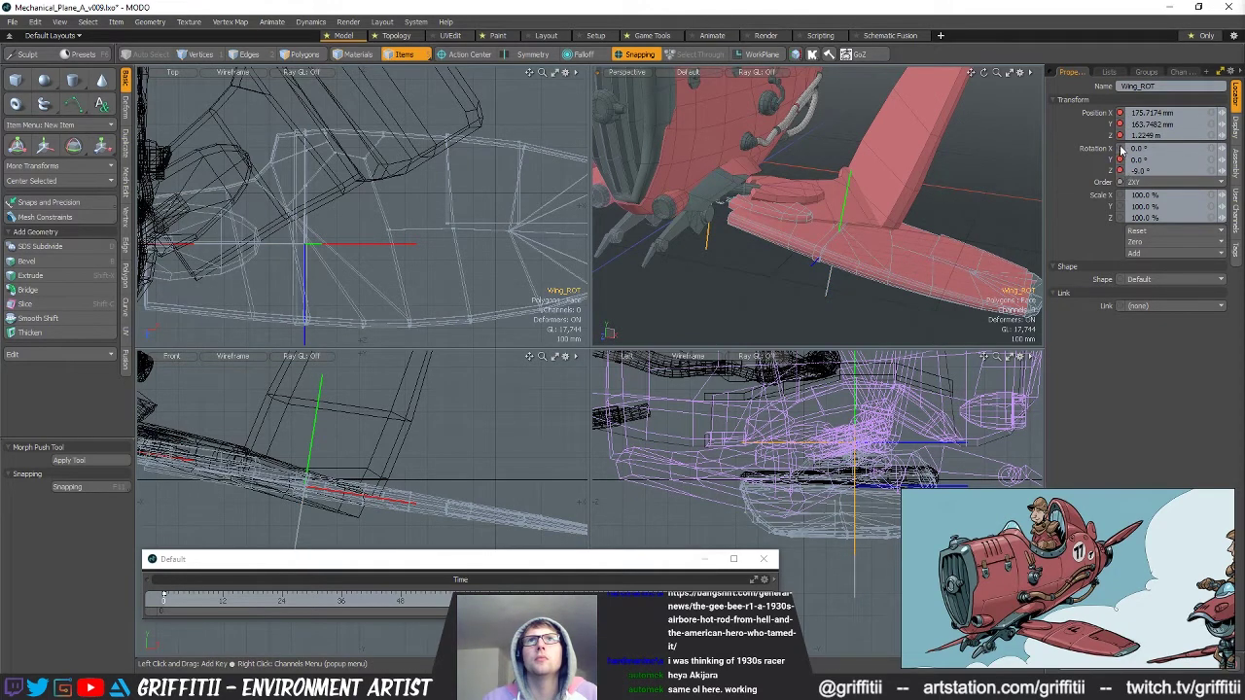
pyautogui.keyDown('alt'); pyautogui.moveTo(856, 229); pyautogui.dragTo(763, 245); pyautogui.keyUp('alt')
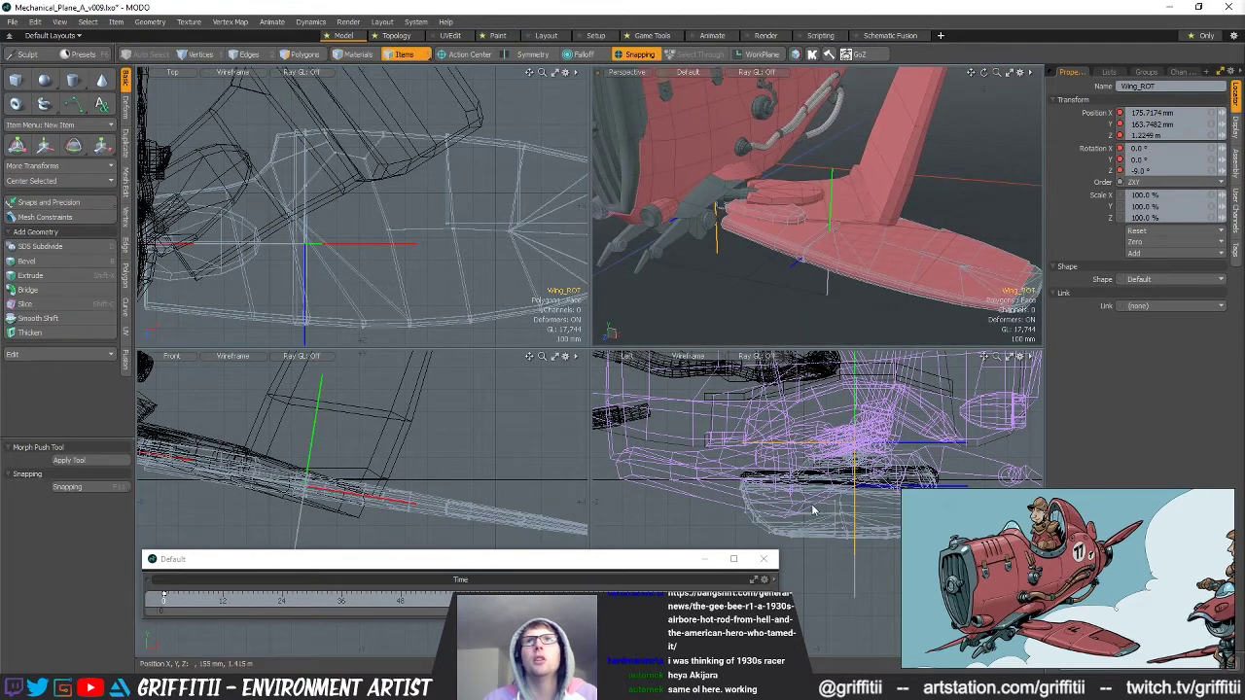
# At a second frame on the timeline, swing Wing_ROT to a Y rotation of 37°.
pyautogui.keyDown('alt'); pyautogui.moveTo(818, 255); pyautogui.dragTo(906, 192); pyautogui.keyUp('alt')
pyautogui.keyDown('alt'); pyautogui.moveTo(209, 256); pyautogui.dragTo(402, 245); pyautogui.keyUp('alt')
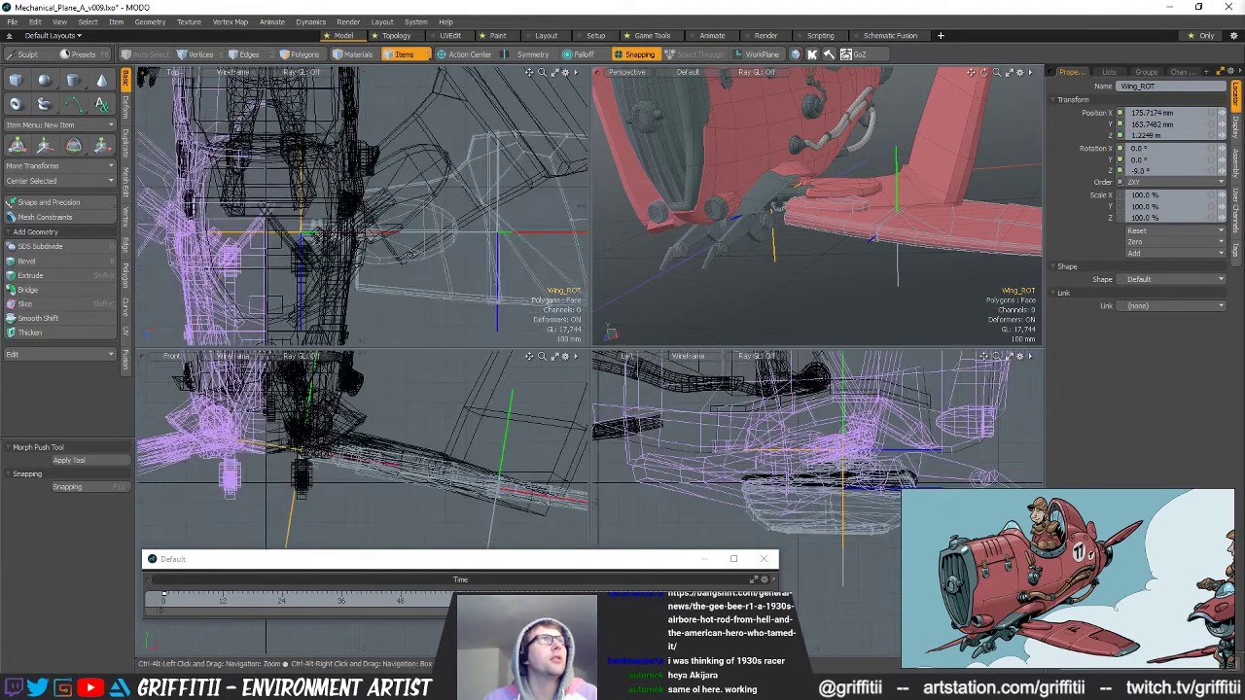
pyautogui.press('e')
pyautogui.moveTo(331, 167); pyautogui.dragTo(251, 231)
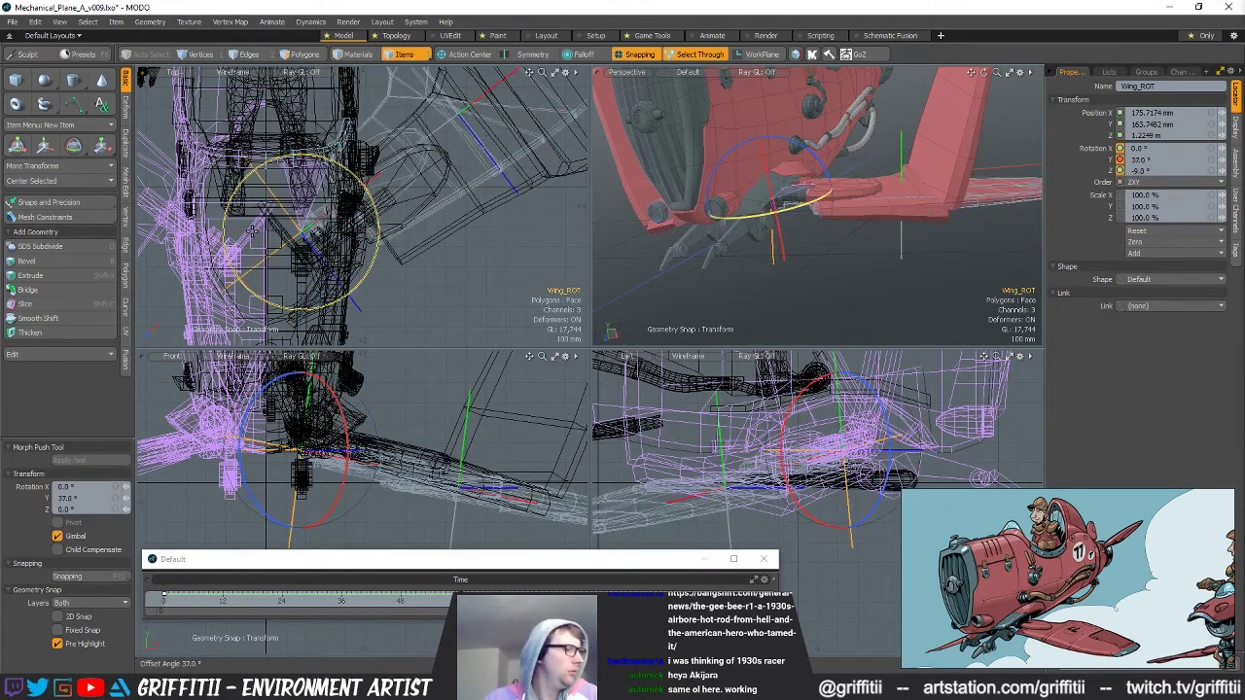
# Move Wing_ROT by about 56 mm in X, 60 mm in Y and 84 mm in Z towards the fuselage joint.
pyautogui.scroll(3, 361, 203)
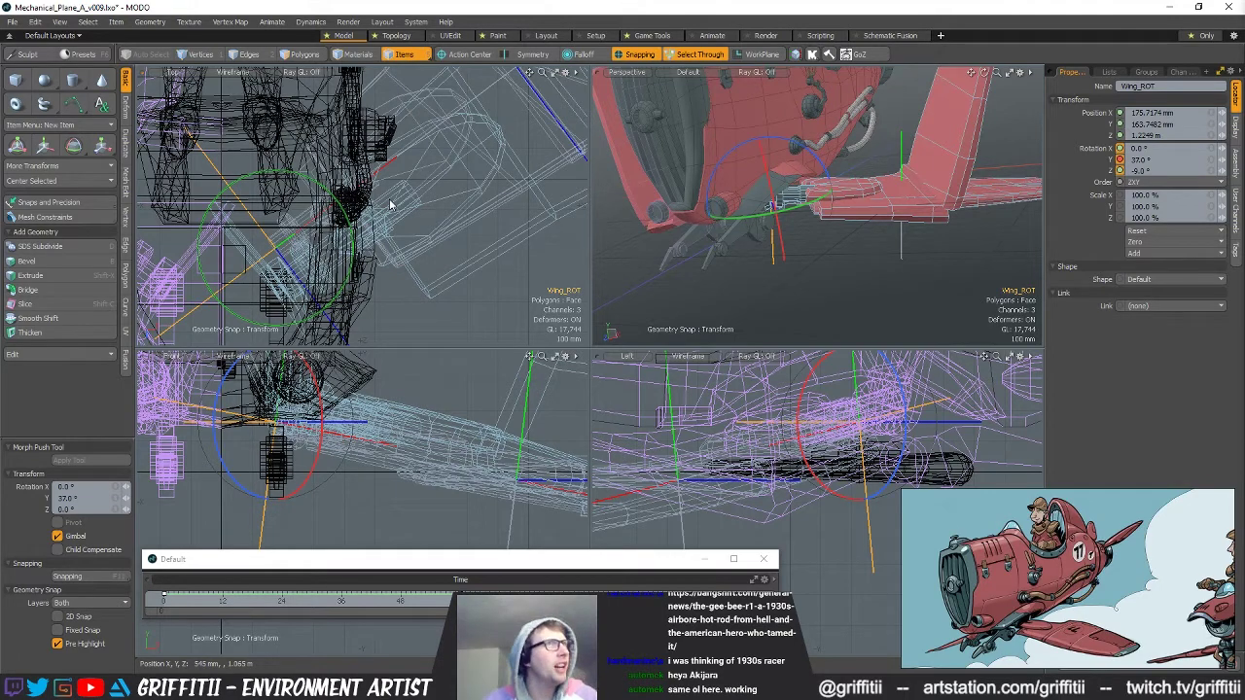
pyautogui.scroll(3, 377, 255)
pyautogui.keyDown('alt'); pyautogui.moveTo(303, 250); pyautogui.dragTo(367, 236); pyautogui.keyUp('alt')
pyautogui.press('w')
pyautogui.scroll(5, 812, 200)
pyautogui.keyDown('alt'); pyautogui.moveTo(819, 200); pyautogui.dragTo(661, 198); pyautogui.keyUp('alt')
pyautogui.scroll(4, 715, 175)
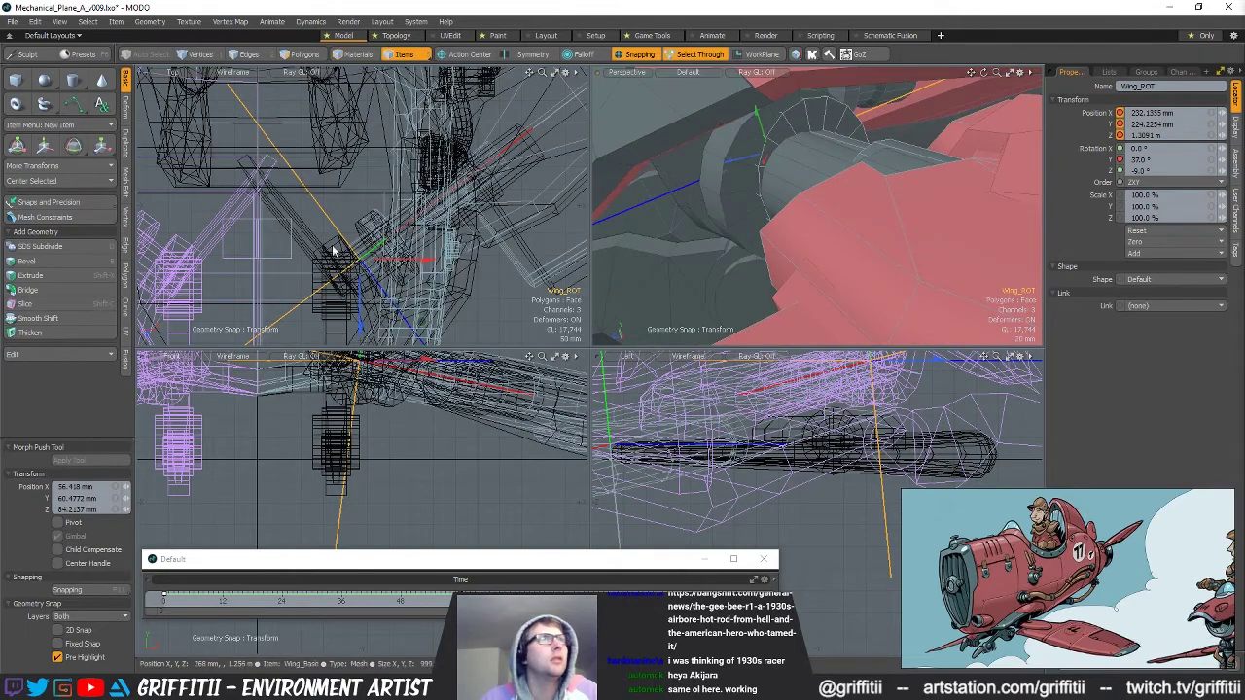
# Shift Wing_ROT with snapping off and the action center set to Selection, sliding it 78 mm along its own X axis.
pyautogui.scroll(3, 336, 253)
pyautogui.keyDown('alt'); pyautogui.keyDown('shift'); pyautogui.moveTo(369, 263); pyautogui.dragTo(381, 191); pyautogui.keyUp('shift'); pyautogui.keyUp('alt')
pyautogui.scroll(3, 382, 191)
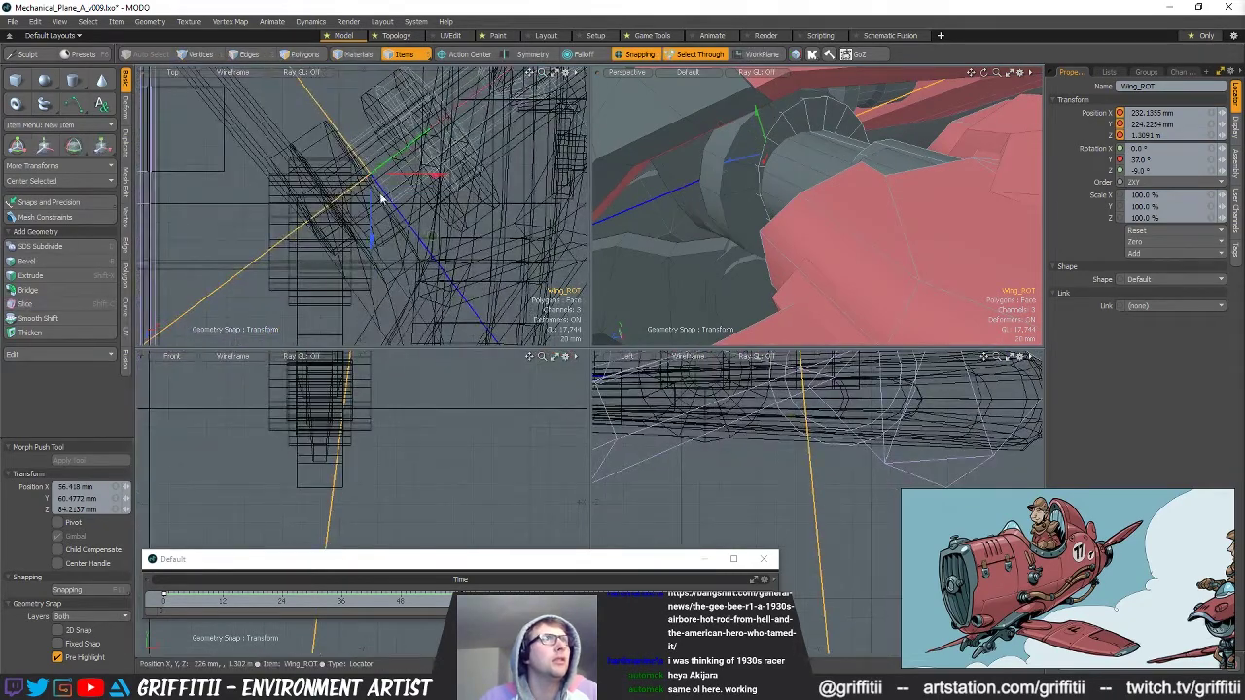
pyautogui.moveTo(431, 235); pyautogui.dragTo(423, 284)
pyautogui.scroll(3, 349, 203)
pyautogui.press('F11')
pyautogui.scroll(-3, 658, 222)
pyautogui.keyDown('alt'); pyautogui.moveTo(658, 222); pyautogui.dragTo(795, 216); pyautogui.keyUp('alt')
pyautogui.hotkey('alt', 's')
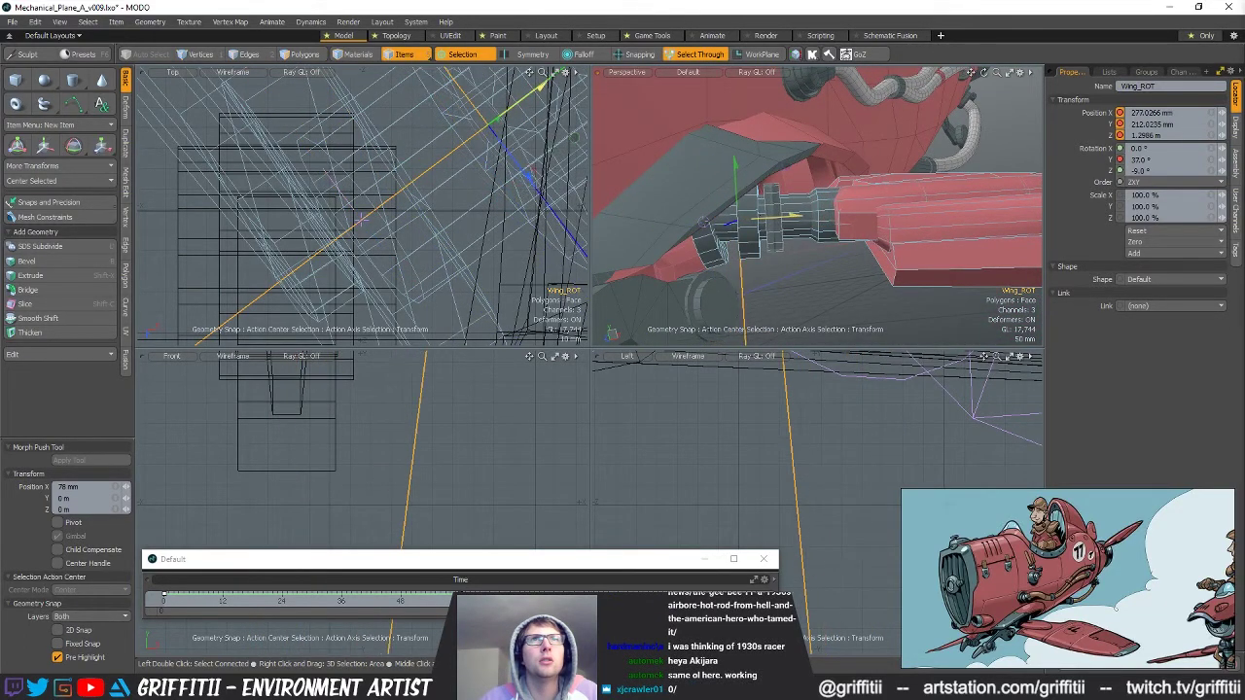
pyautogui.keyDown('alt'); pyautogui.moveTo(797, 216); pyautogui.dragTo(797, 171); pyautogui.keyUp('alt')
# Tilt Wing_ROT by 10° so the wing root lines up with the folded reference wing.
pyautogui.press('e')
pyautogui.moveTo(709, 138); pyautogui.dragTo(704, 149)
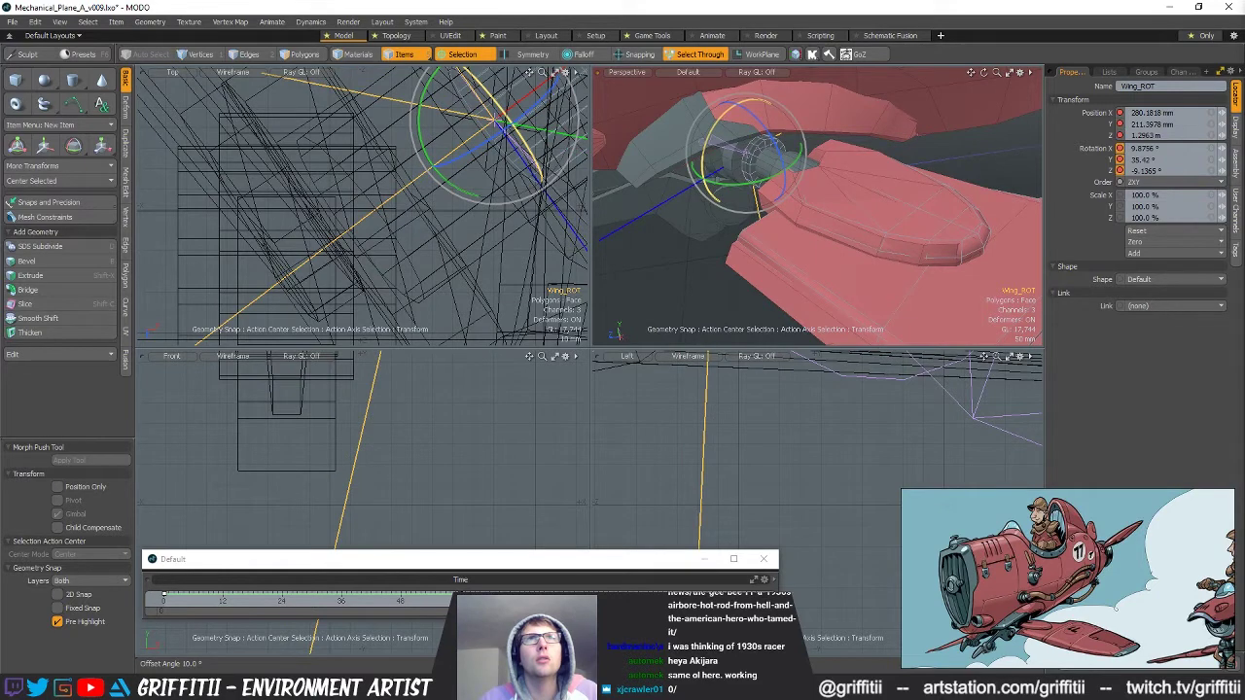
pyautogui.keyDown('alt'); pyautogui.moveTo(804, 212); pyautogui.dragTo(742, 146); pyautogui.keyUp('alt')
pyautogui.press('q')
# Trim Wing_ROT's Z rotation to about -9.6° and nudge it to about 282 mm, 210 mm, 1.308 m.
pyautogui.press('e')
pyautogui.moveTo(744, 149); pyautogui.dragTo(829, 178)
pyautogui.press('w')
pyautogui.moveTo(770, 142); pyautogui.dragTo(836, 182)
# Fine-tune Wing_ROT's tilt and round its rotation to X 11°, Y 35° and Z -10°.
pyautogui.press('e')
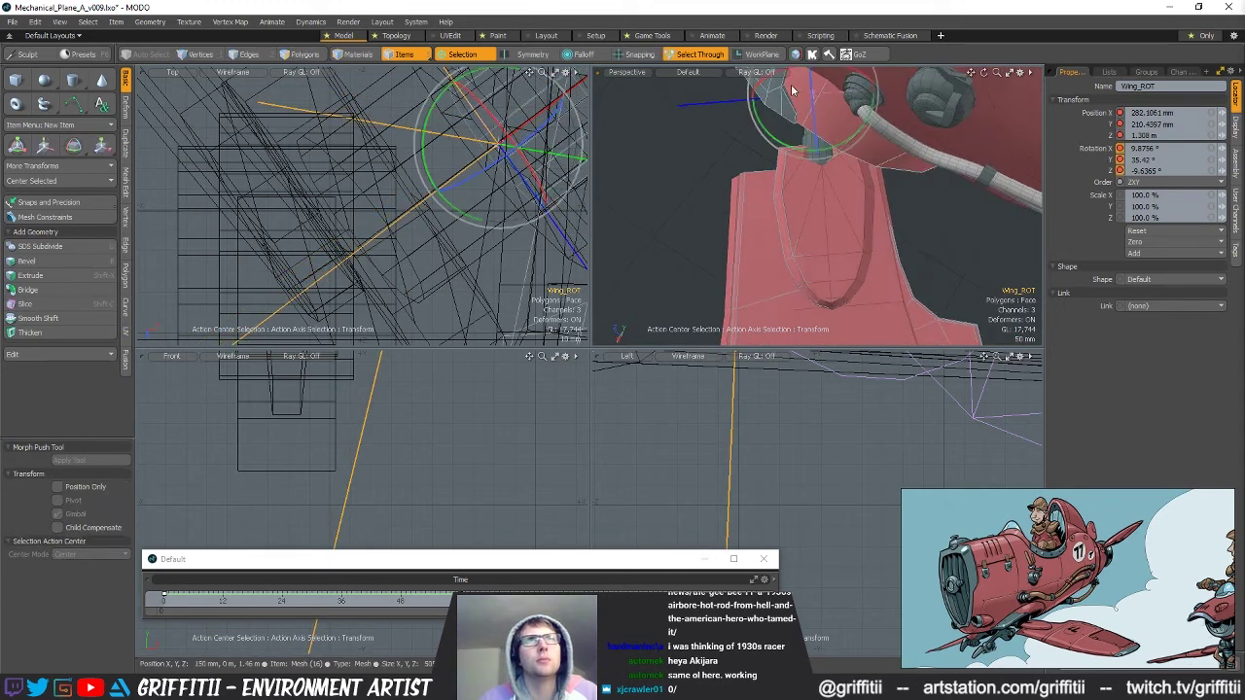
pyautogui.moveTo(758, 89); pyautogui.dragTo(756, 92)
pyautogui.moveTo(856, 79); pyautogui.dragTo(854, 78)
pyautogui.keyDown('alt'); pyautogui.moveTo(924, 229); pyautogui.dragTo(839, 206); pyautogui.keyUp('alt')
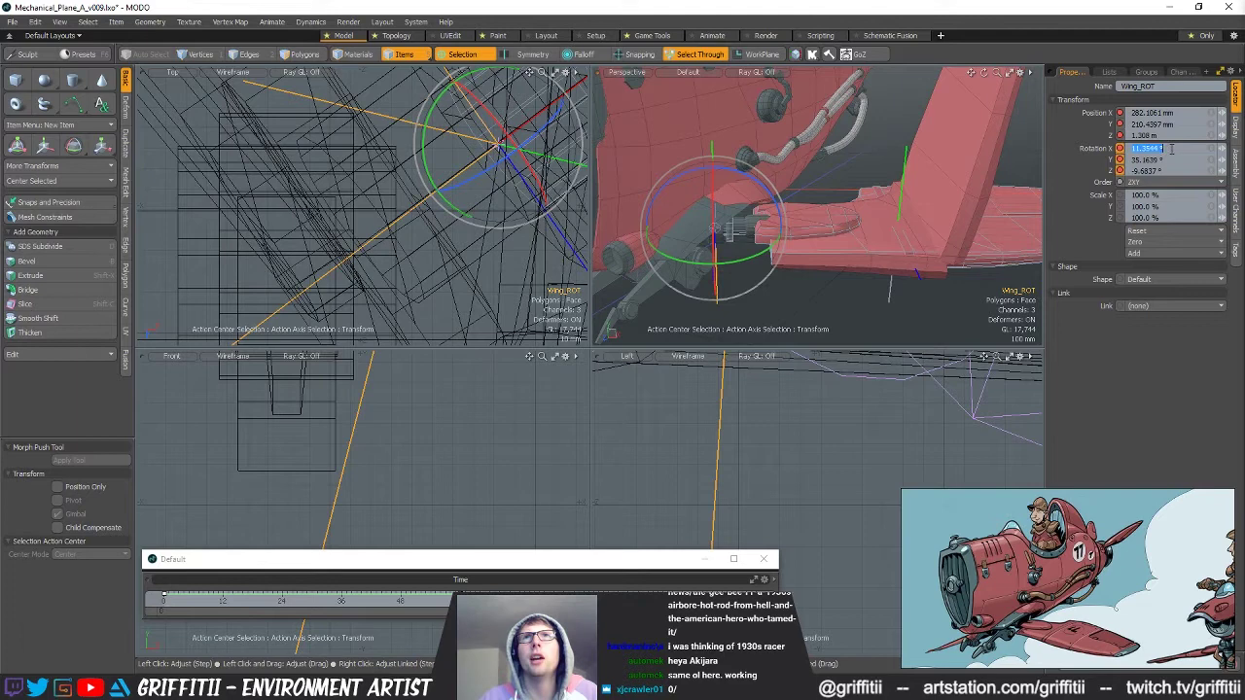
pyautogui.press('Tab')
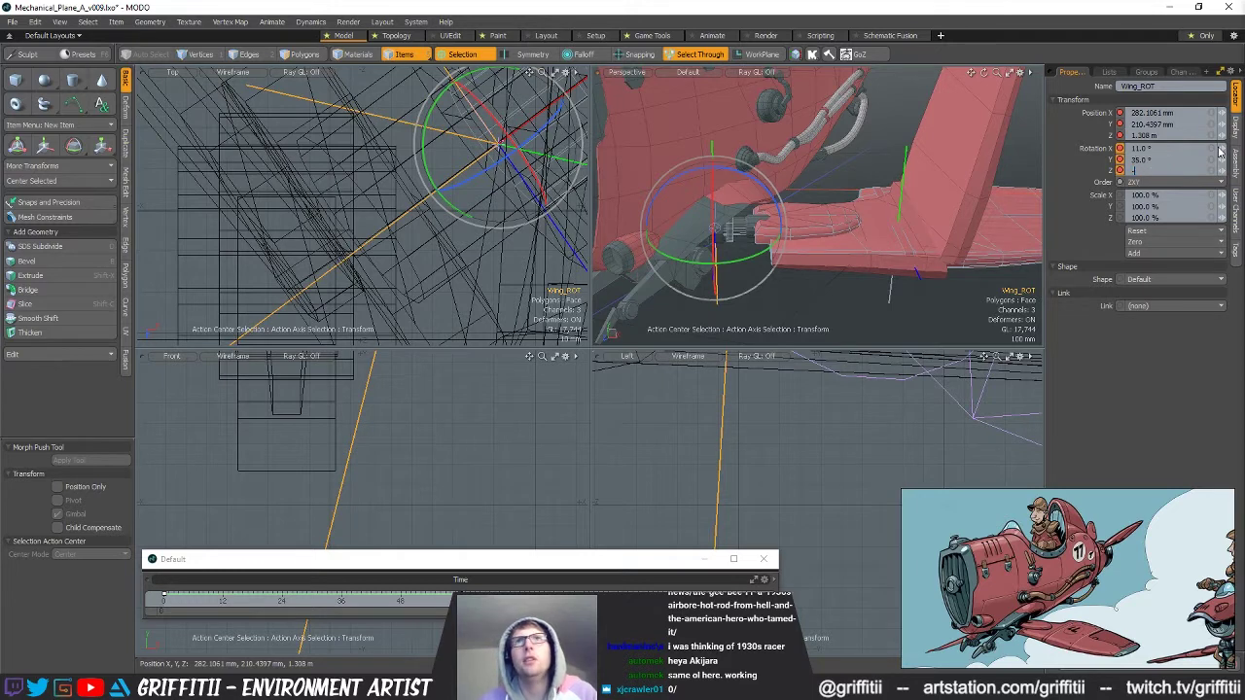
pyautogui.press('Return')
# Rotate Wing_ROT (2) to 80° about Z, folding Wing_End up along the folded reference wing.
pyautogui.keyDown('alt'); pyautogui.moveTo(735, 230); pyautogui.dragTo(919, 240); pyautogui.keyUp('alt')
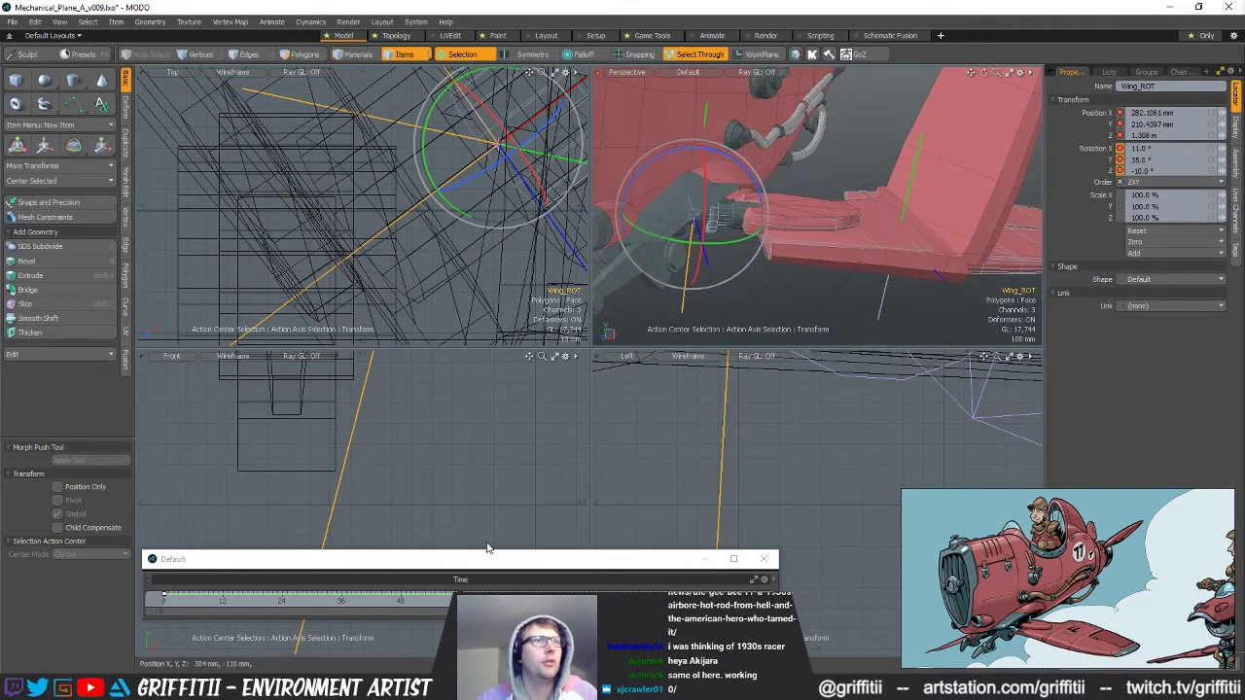
pyautogui.keyDown('alt'); pyautogui.moveTo(936, 281); pyautogui.dragTo(875, 292); pyautogui.keyUp('alt')
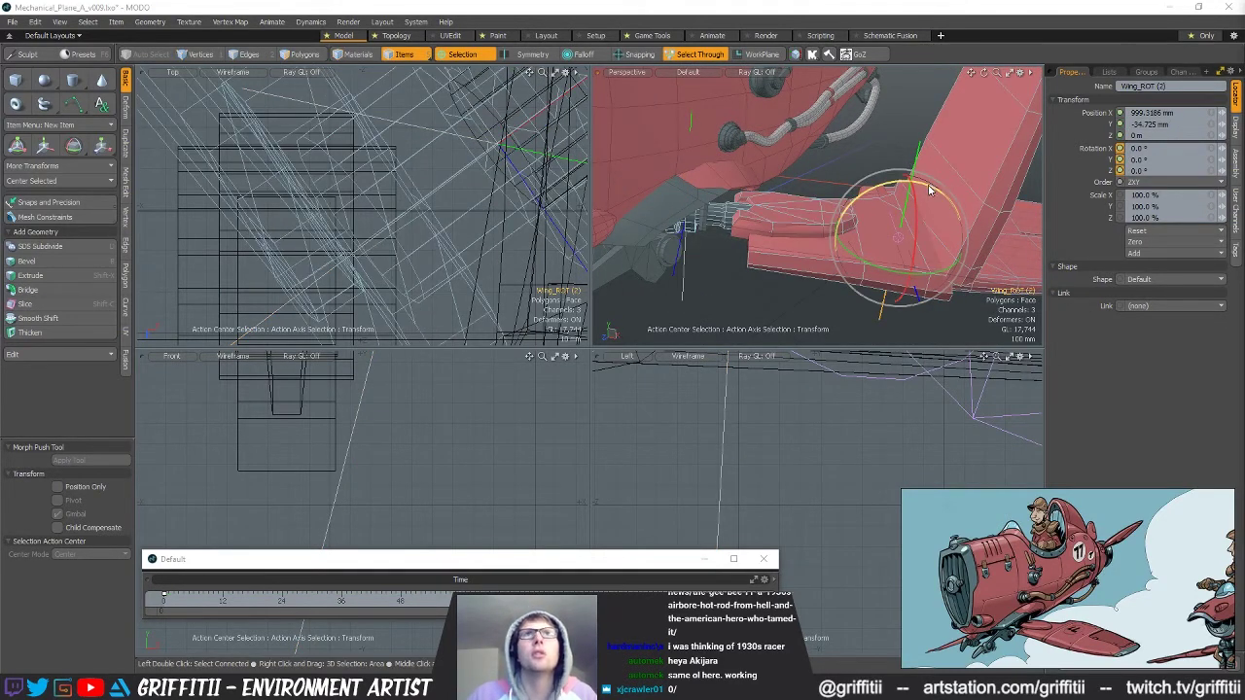
pyautogui.moveTo(930, 188); pyautogui.dragTo(856, 207)
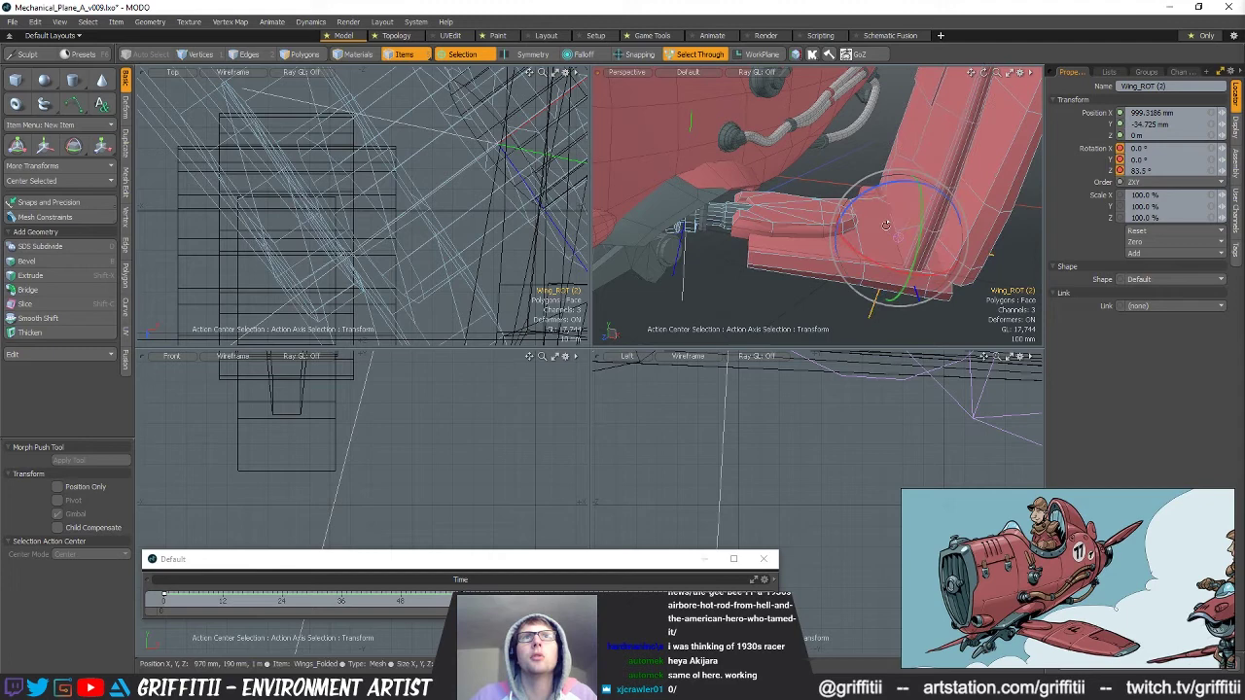
pyautogui.scroll(-4, 996, 267)
pyautogui.keyDown('alt'); pyautogui.moveTo(996, 267); pyautogui.dragTo(868, 204); pyautogui.keyUp('alt')
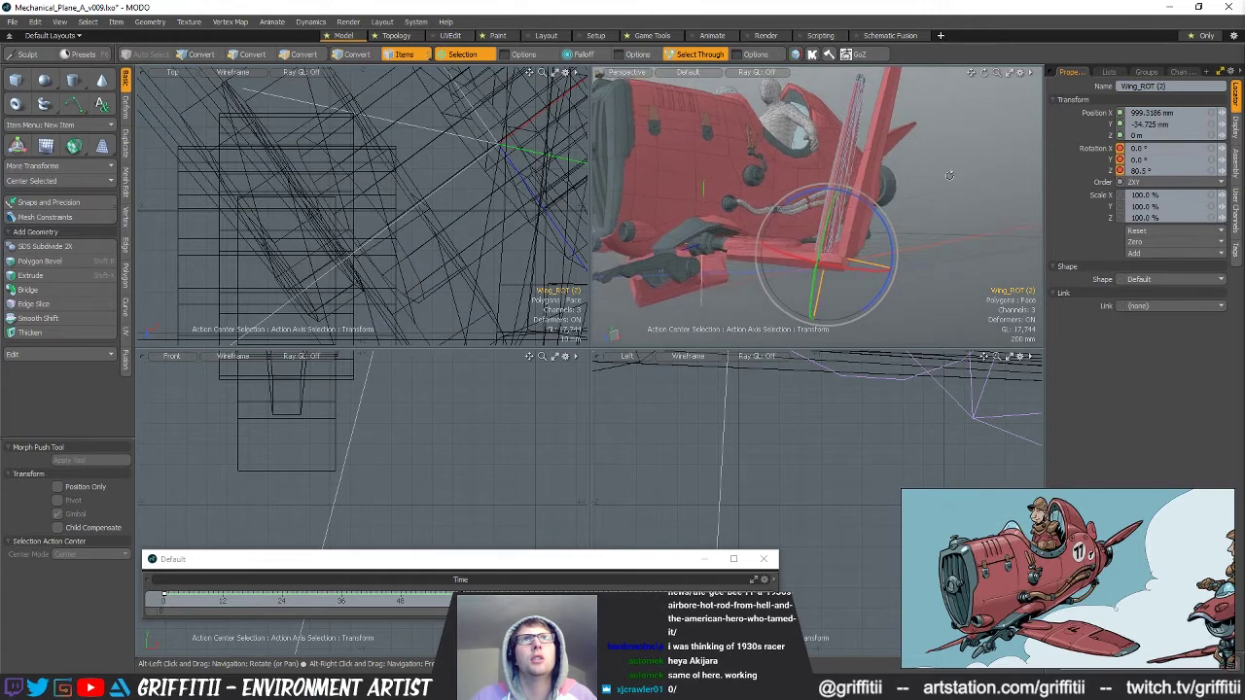
pyautogui.moveTo(854, 197); pyautogui.dragTo(857, 198)
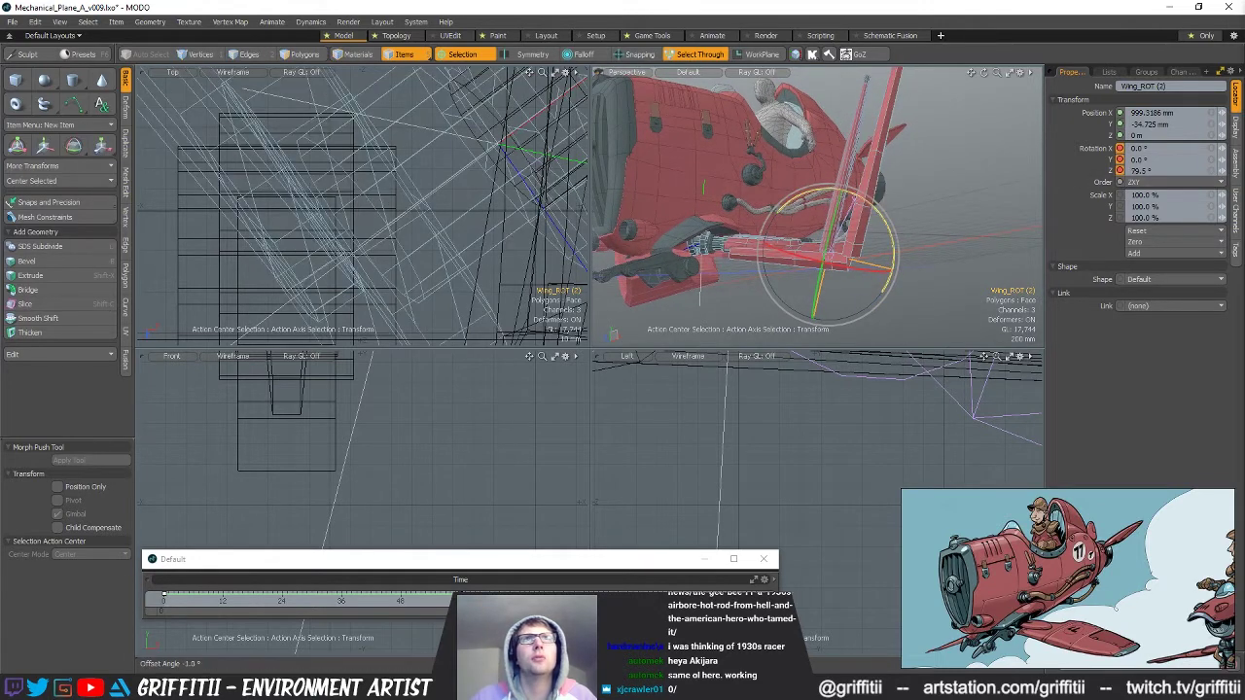
pyautogui.keyDown('alt'); pyautogui.moveTo(936, 194); pyautogui.dragTo(901, 205); pyautogui.keyUp('alt')
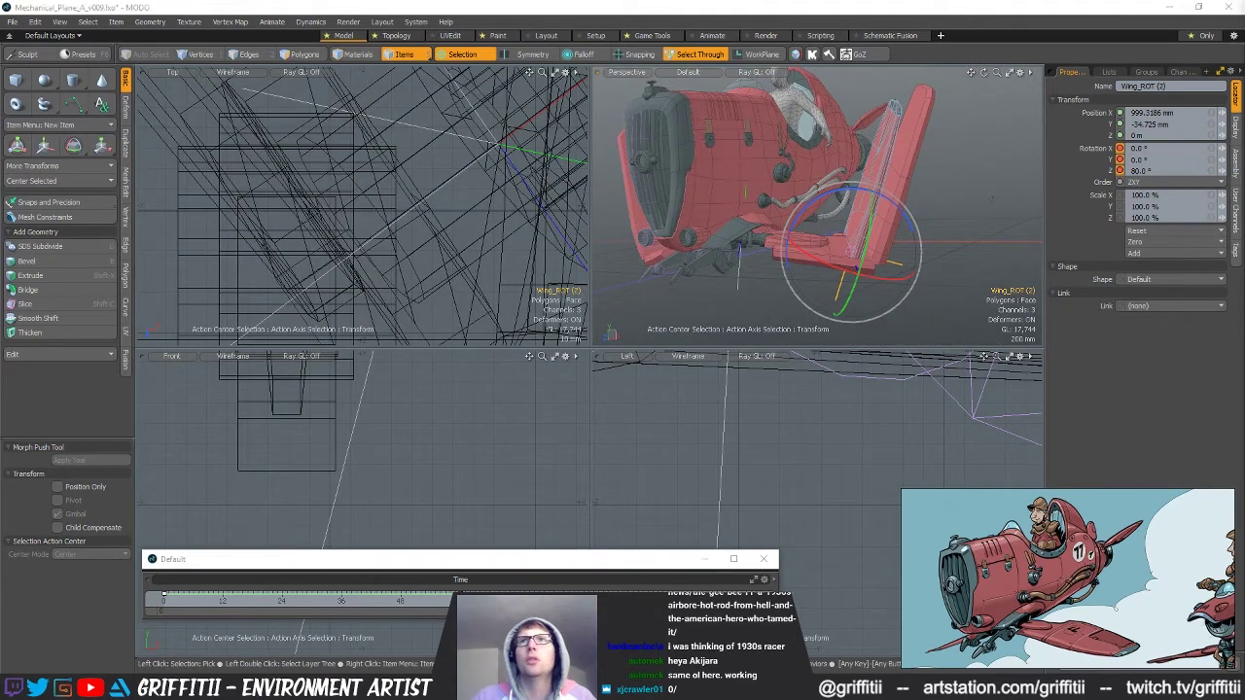
# Select Wing_ROT, scrub the timeline to check the wing fold, and clear the item selection by switching to vertex mode.
pyautogui.click(739, 261)
pyautogui.keyDown('alt'); pyautogui.moveTo(744, 263); pyautogui.dragTo(877, 335); pyautogui.keyUp('alt')
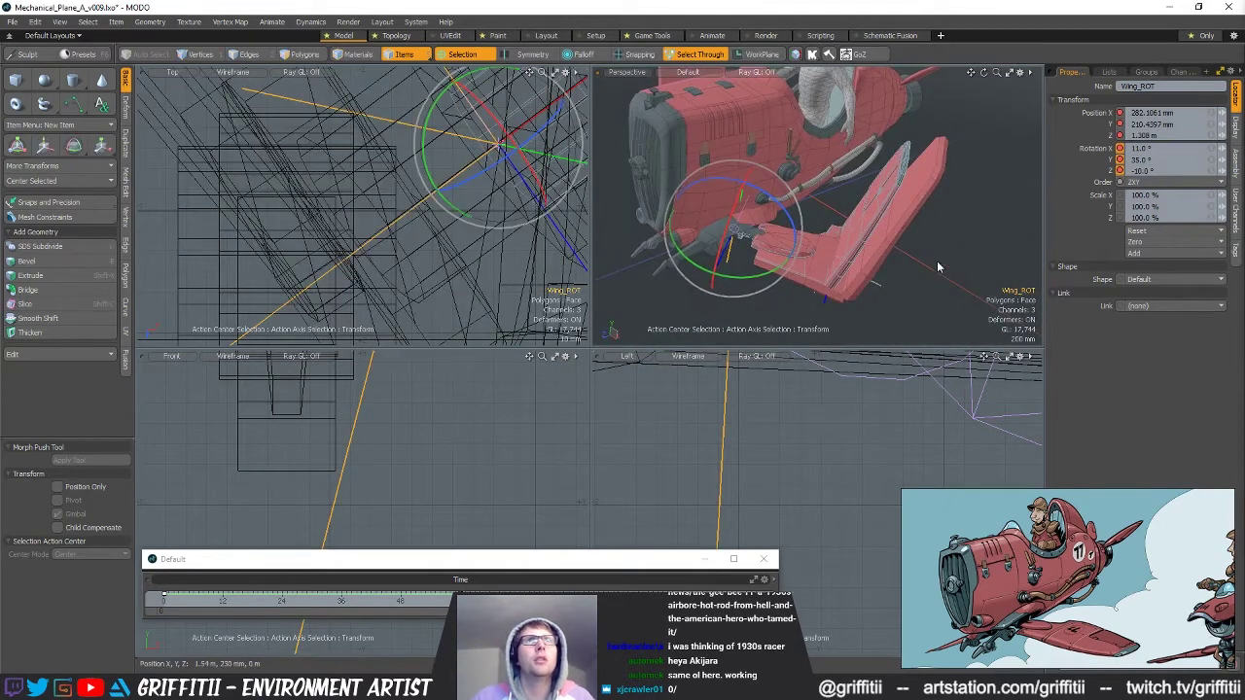
pyautogui.keyDown('alt'); pyautogui.moveTo(937, 261); pyautogui.dragTo(932, 248); pyautogui.keyUp('alt')
pyautogui.press('1')
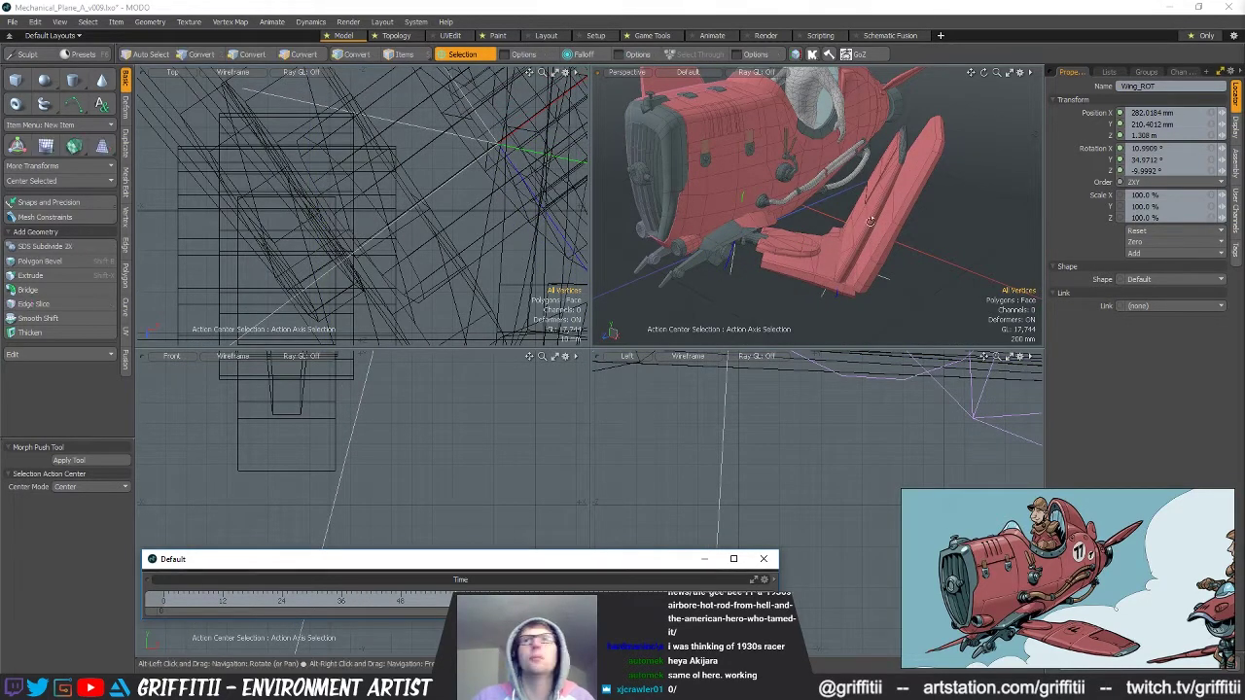
pyautogui.moveTo(814, 243)
pyautogui.keyDown('alt'); pyautogui.mouseDown()
pyautogui.moveTo(852, 181)
pyautogui.moveTo(827, 153)
pyautogui.moveTo(786, 179)
pyautogui.moveTo(808, 233)
pyautogui.mouseUp(); pyautogui.keyUp('alt')
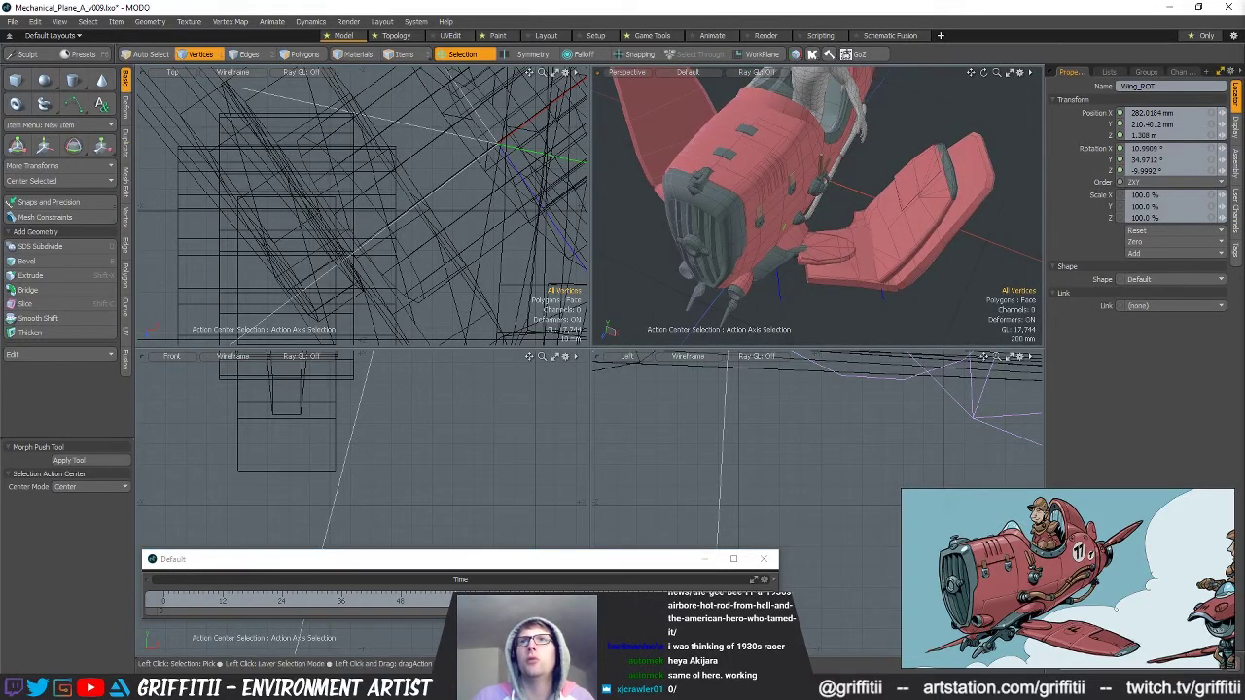
# Delete the folded reference wing, leaving the locator-driven wing in place.
pyautogui.press('5')
pyautogui.click(974, 206)
pyautogui.press('Delete')
# Select Wing_ROT, try to key its transform at frame 60, and undo the last change.
pyautogui.keyDown('alt'); pyautogui.moveTo(1006, 263); pyautogui.dragTo(872, 232); pyautogui.keyUp('alt')
pyautogui.keyDown('ctrl'); pyautogui.keyDown('alt'); pyautogui.moveTo(872, 232); pyautogui.dragTo(808, 240); pyautogui.keyUp('alt'); pyautogui.keyUp('ctrl')
pyautogui.keyDown('alt'); pyautogui.keyDown('shift'); pyautogui.moveTo(807, 239); pyautogui.dragTo(936, 243); pyautogui.keyUp('shift'); pyautogui.keyUp('alt')
pyautogui.keyDown('alt'); pyautogui.moveTo(936, 244); pyautogui.dragTo(861, 303); pyautogui.keyUp('alt')
pyautogui.click(776, 255)
pyautogui.press('e')
pyautogui.click(462, 586)
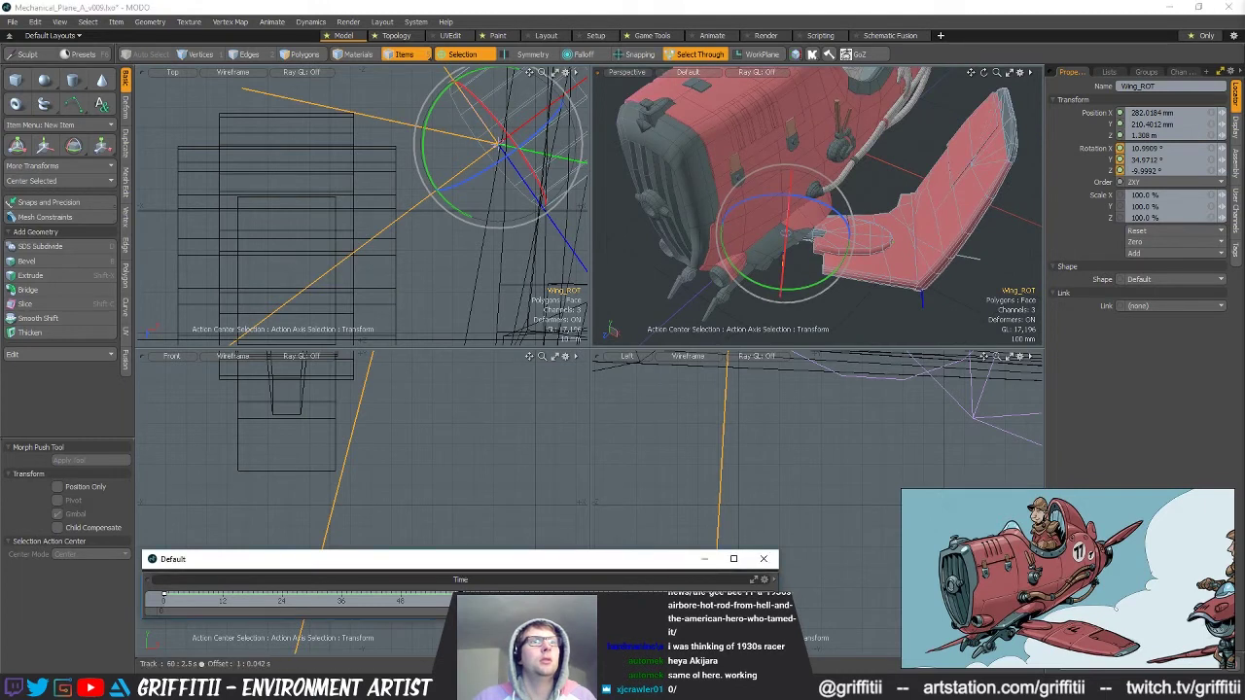
pyautogui.press('e')
pyautogui.press('s')
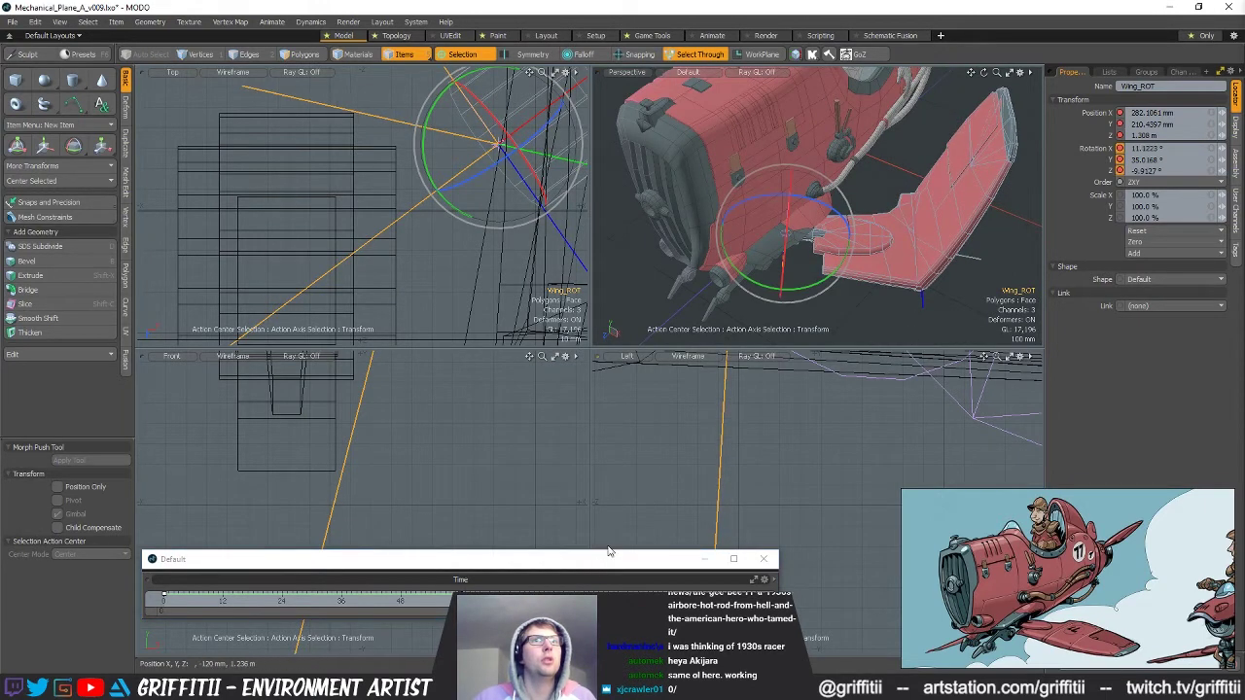
pyautogui.hotkey('ctrl', 'z')
# Enlarge the timeline to expose Wing_ROT's rotation keys and try Linear and Flat interpolation on them.
pyautogui.moveTo(628, 551); pyautogui.dragTo(638, 319)
pyautogui.moveTo(584, 360); pyautogui.dragTo(255, 564)
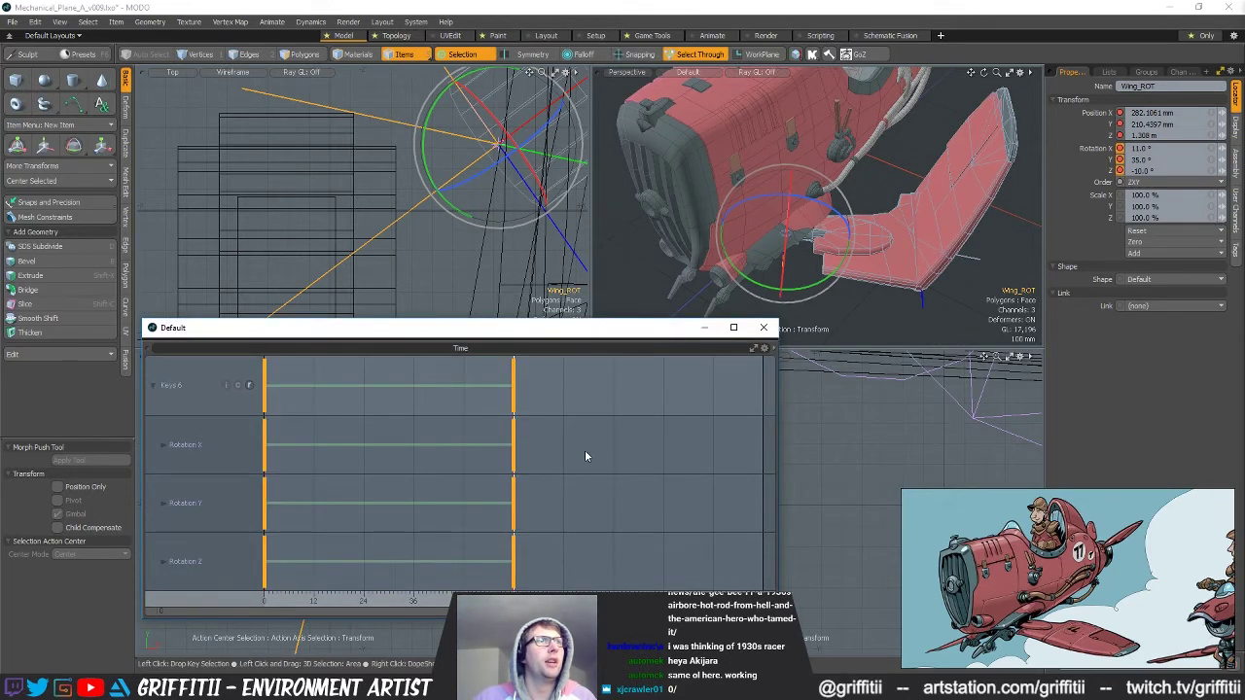
pyautogui.rightClick(516, 400)
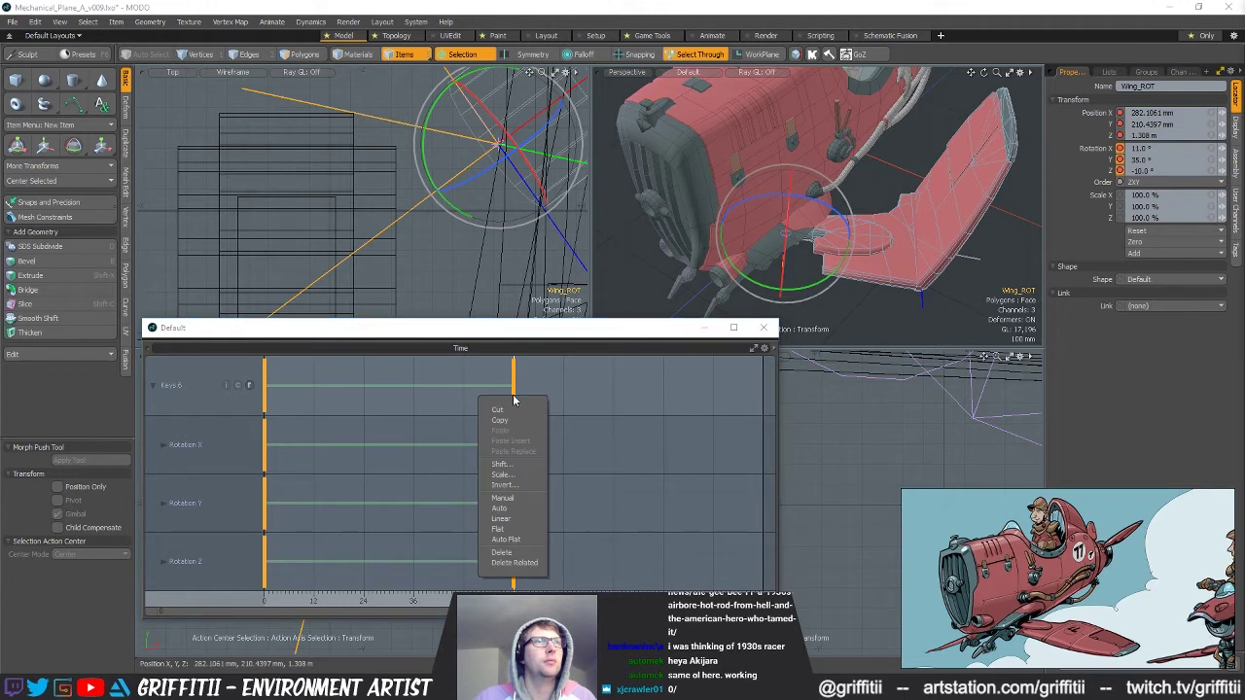
pyautogui.click(515, 522)
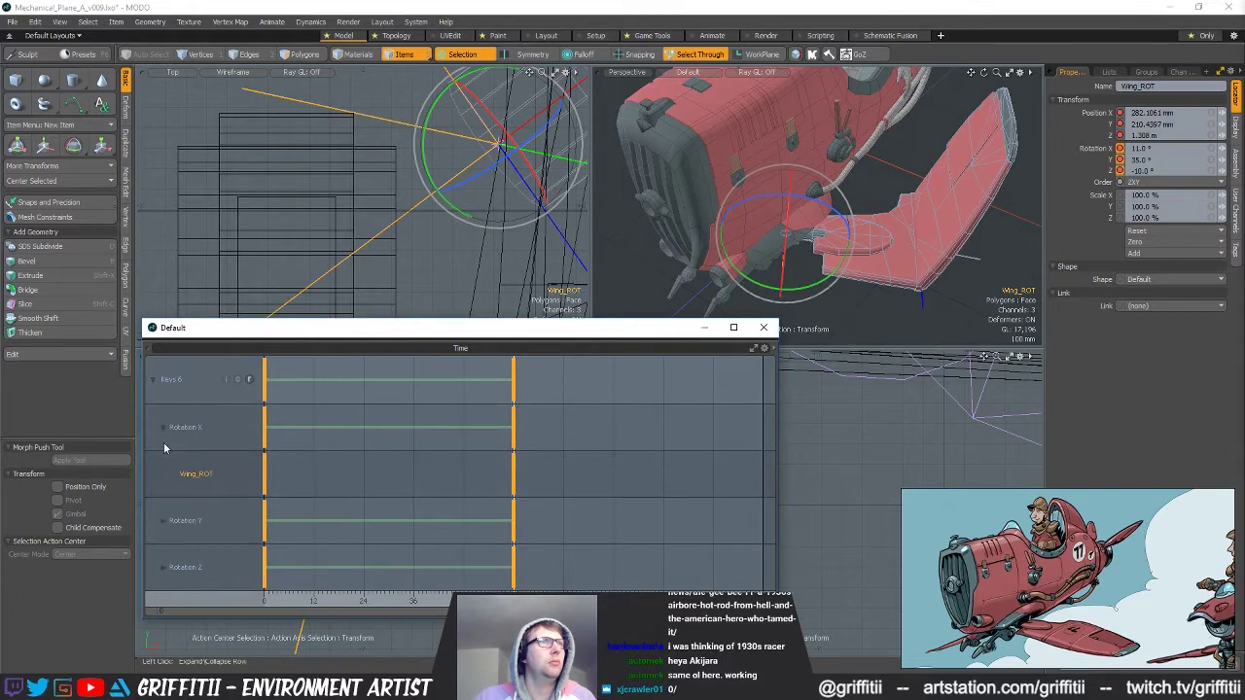
pyautogui.moveTo(416, 683); pyautogui.dragTo(583, 683)
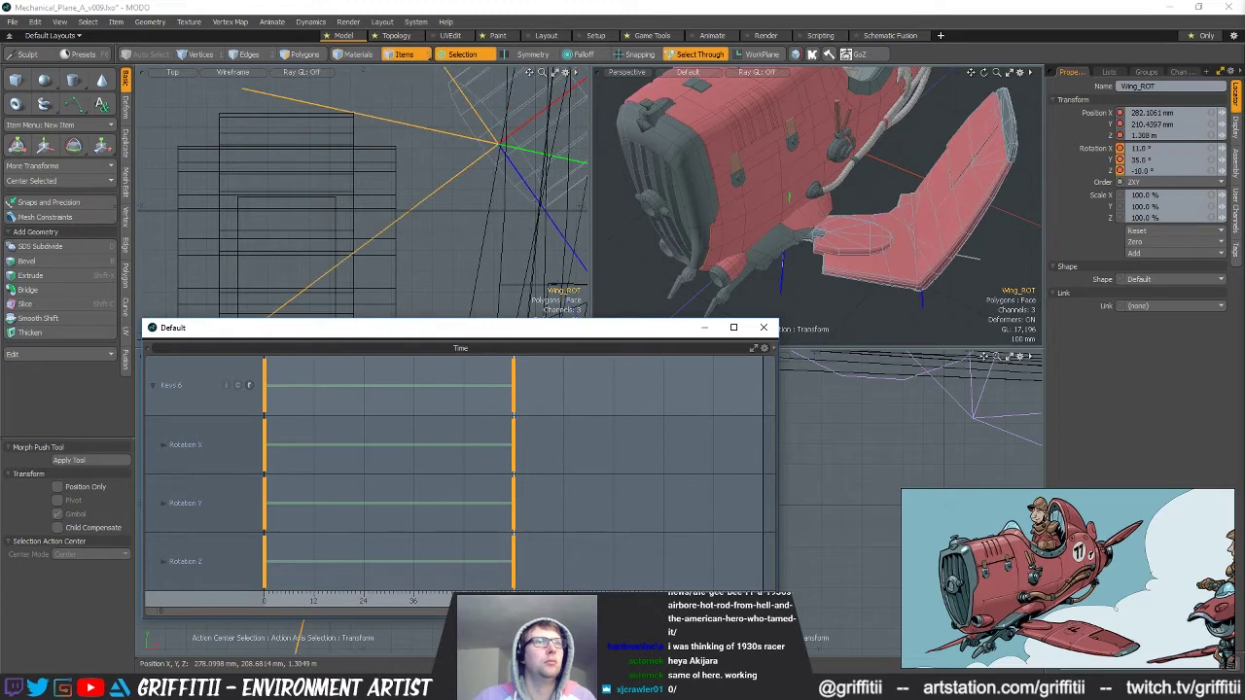
pyautogui.rightClick(515, 477)
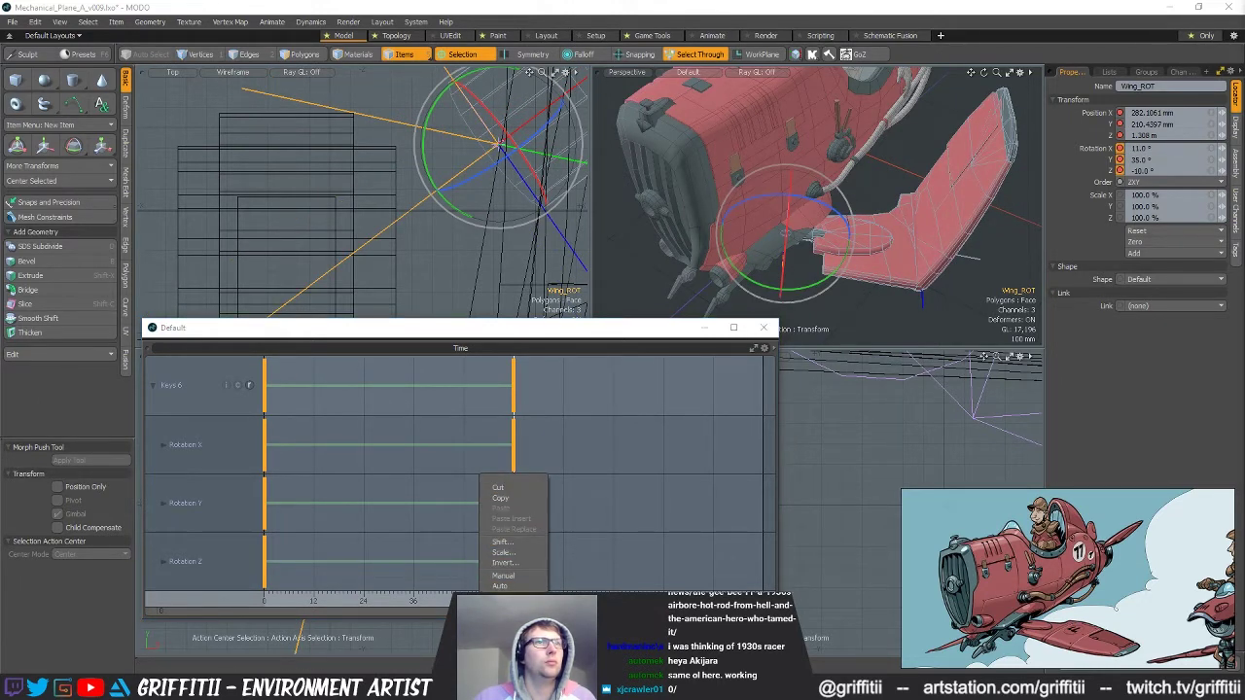
pyautogui.click(524, 607)
pyautogui.moveTo(514, 601)
pyautogui.mouseDown()
pyautogui.moveTo(455, 600)
pyautogui.moveTo(517, 600)
pyautogui.mouseUp()
pyautogui.press('e')
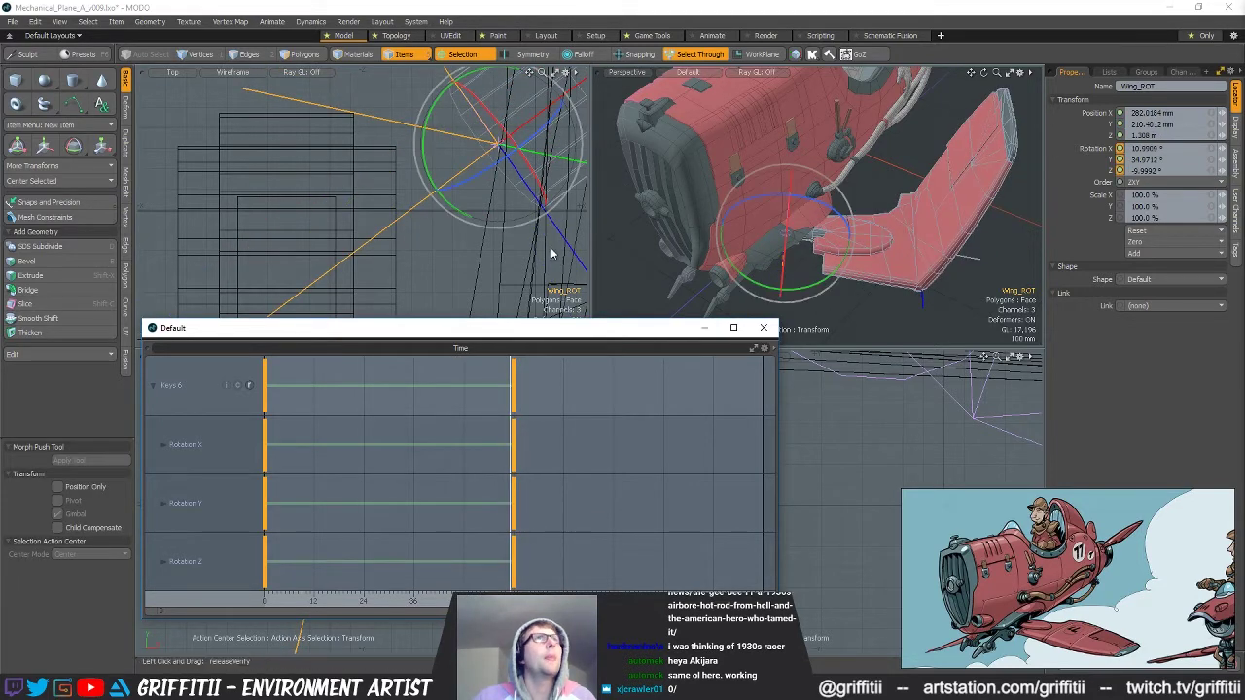
pyautogui.click(715, 37)
pyautogui.moveTo(585, 332); pyautogui.dragTo(544, 112)
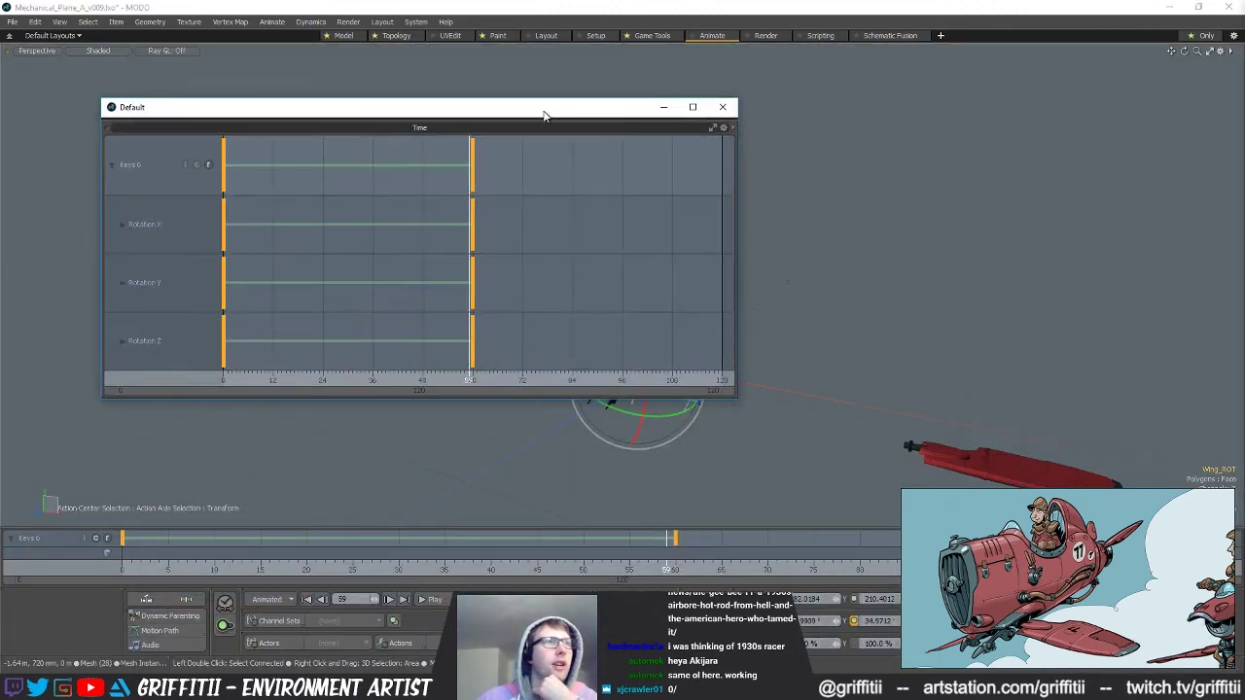
pyautogui.click(345, 36)
# Open a new floating window, make it a plain Graph Editor, and widen it to inspect Wing_ROT's rotation curves.
pyautogui.click(382, 22)
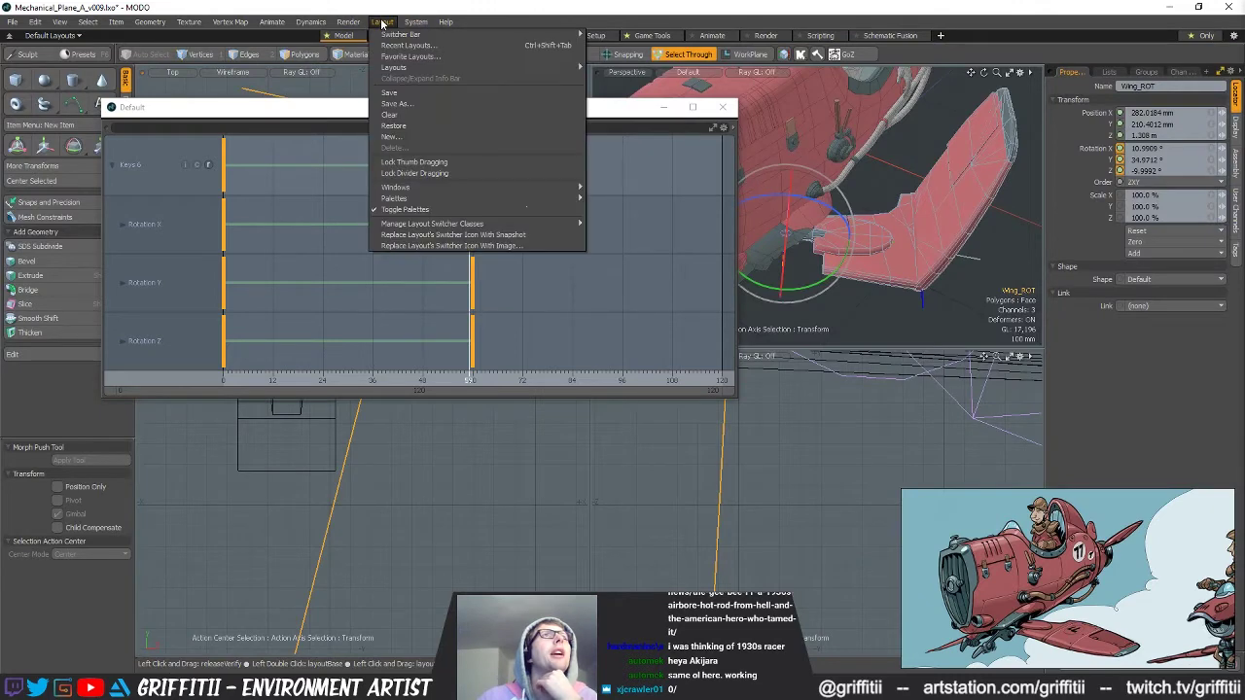
pyautogui.moveTo(508, 189)
pyautogui.moveTo(609, 193)
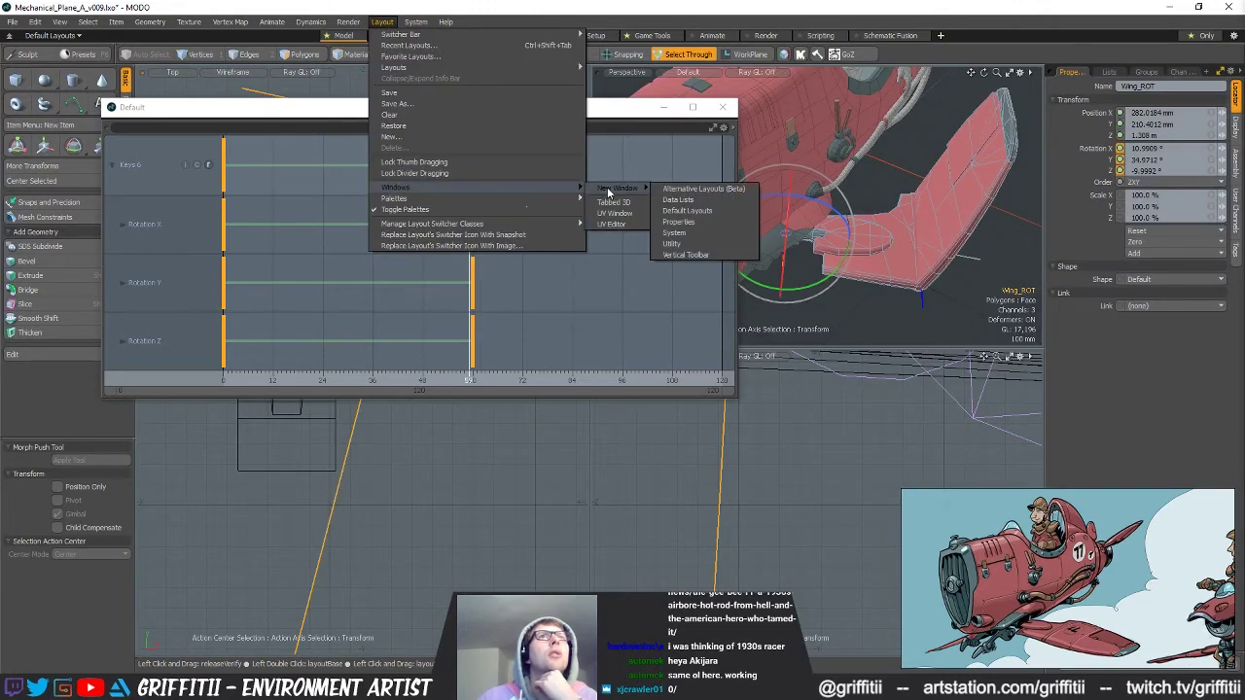
pyautogui.click(687, 211)
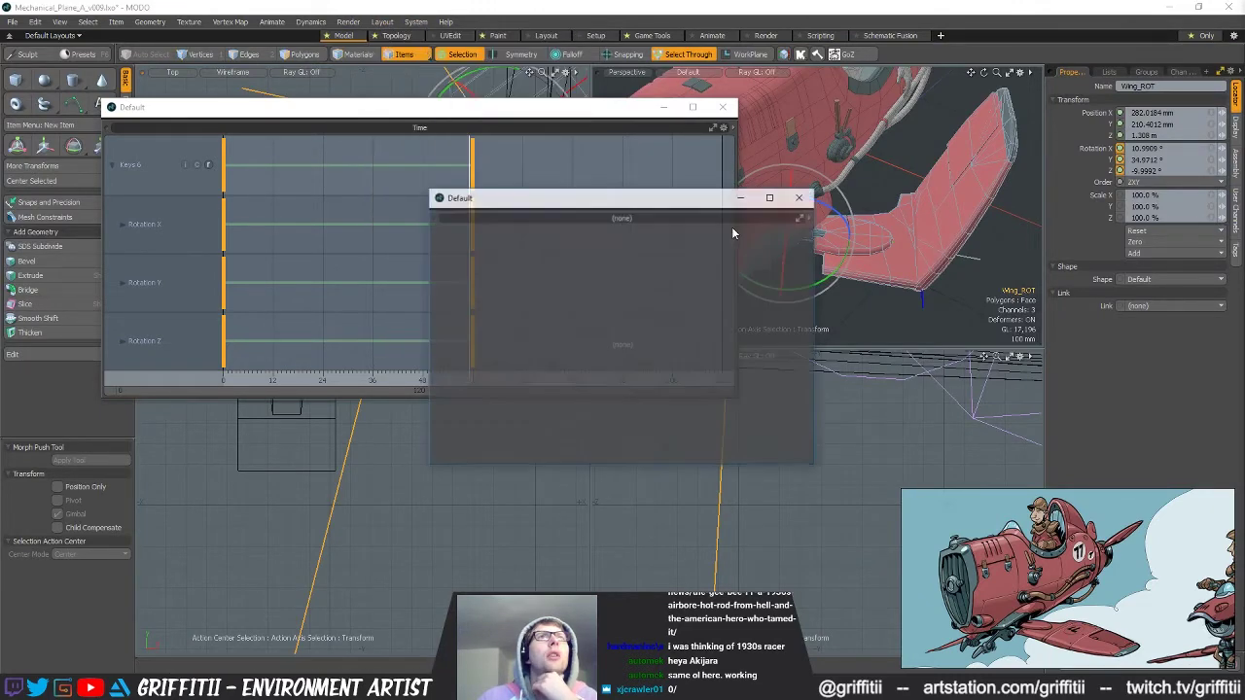
pyautogui.click(811, 219)
pyautogui.moveTo(830, 450)
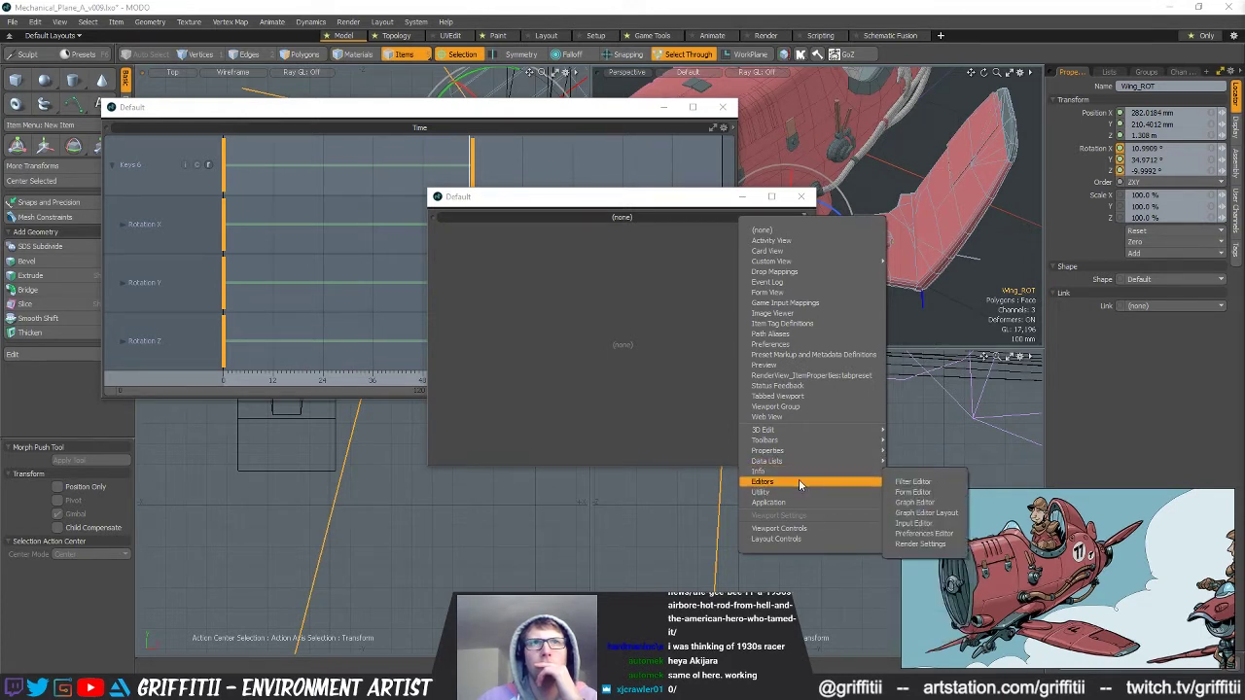
pyautogui.click(924, 503)
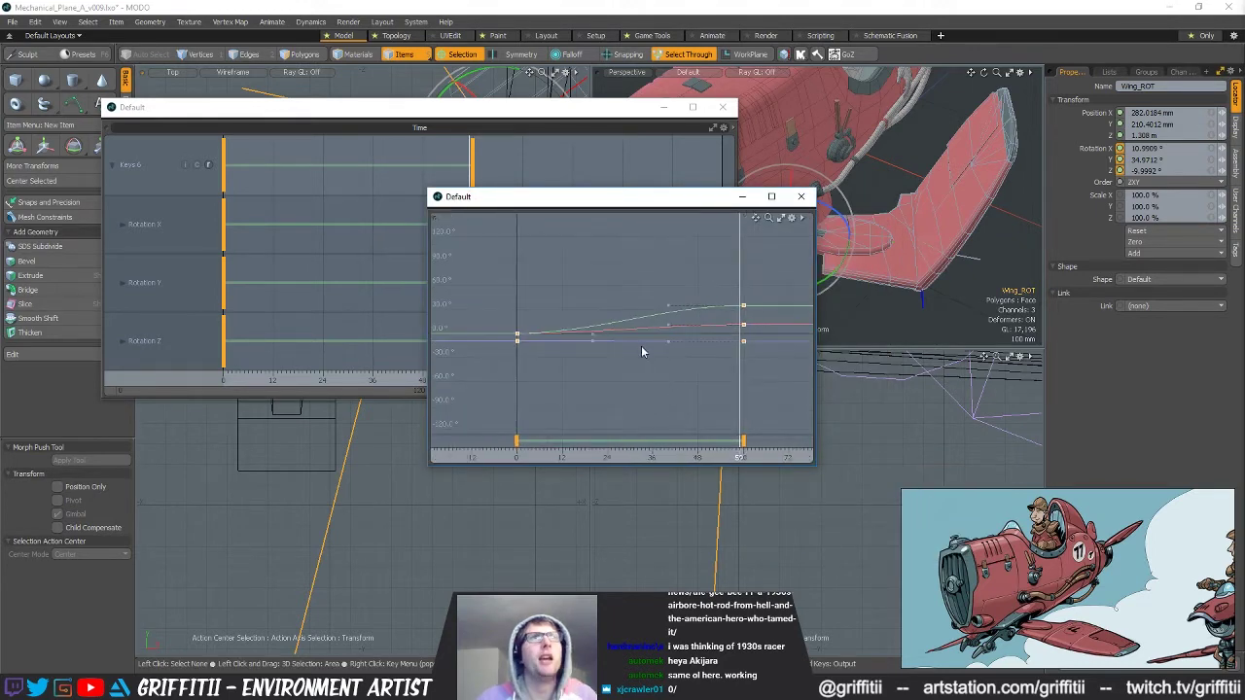
pyautogui.moveTo(681, 199); pyautogui.dragTo(646, 219)
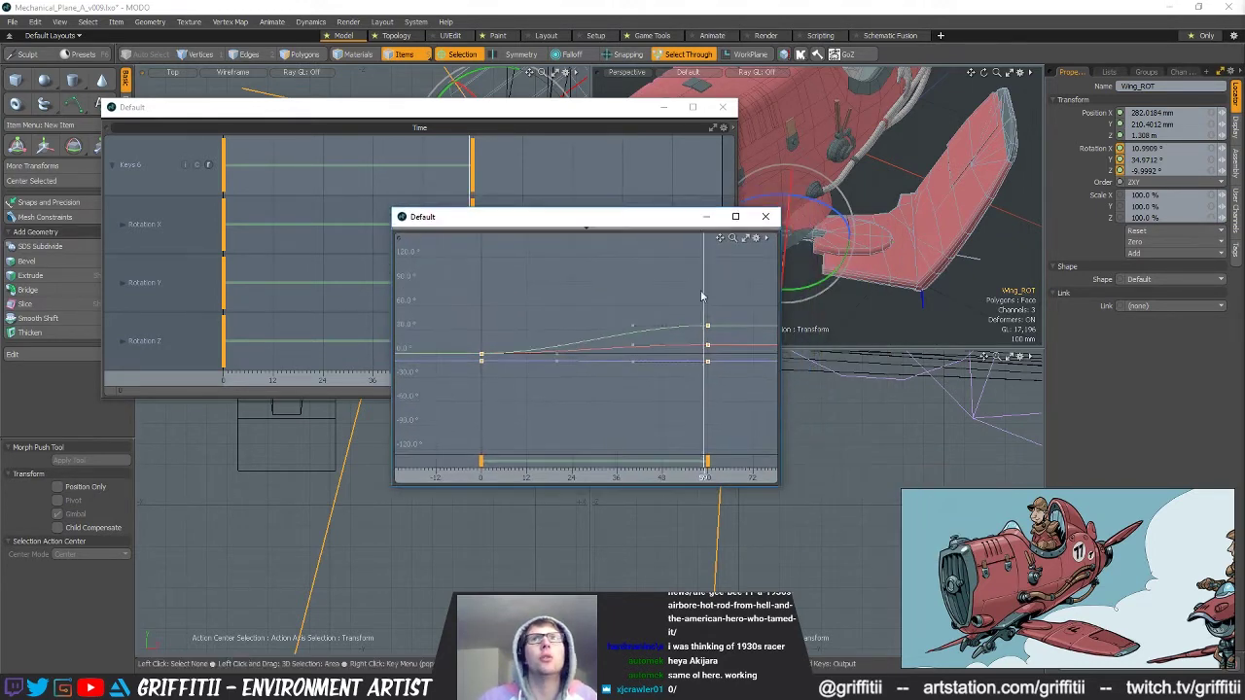
pyautogui.moveTo(782, 484); pyautogui.dragTo(864, 484)
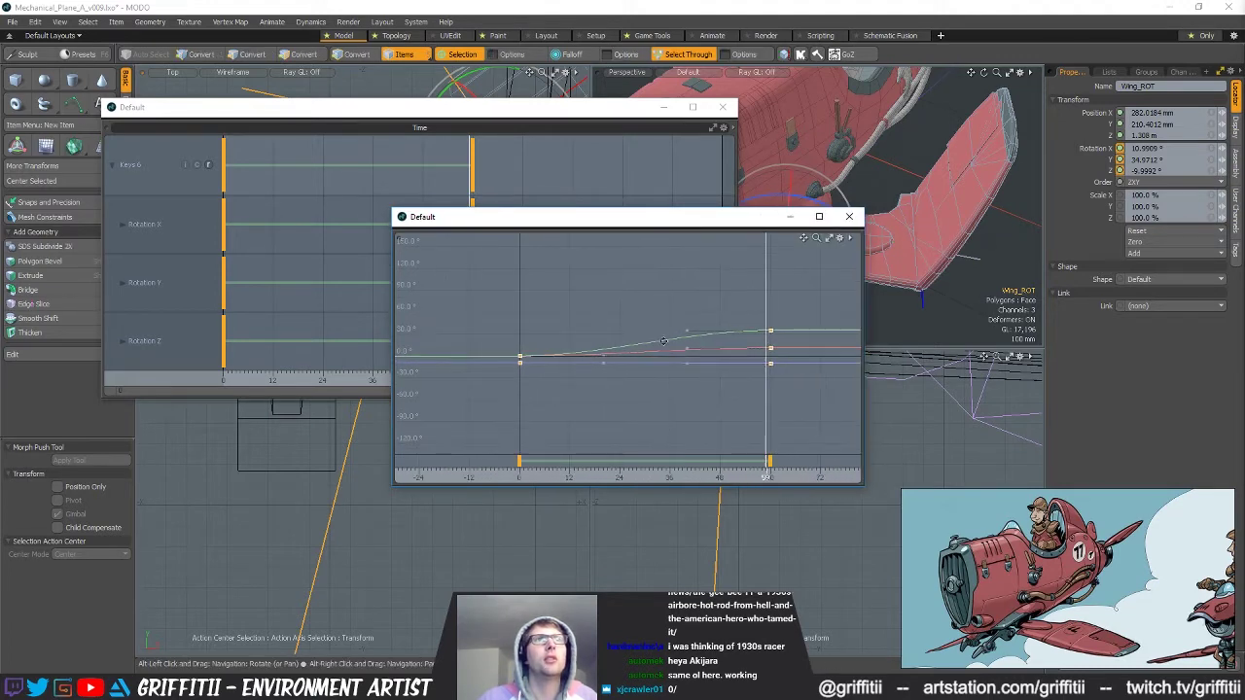
# Open another floating window with the Graph Editor Layout, close the plain Graph Editor, and enlarge the new window.
pyautogui.click(347, 22)
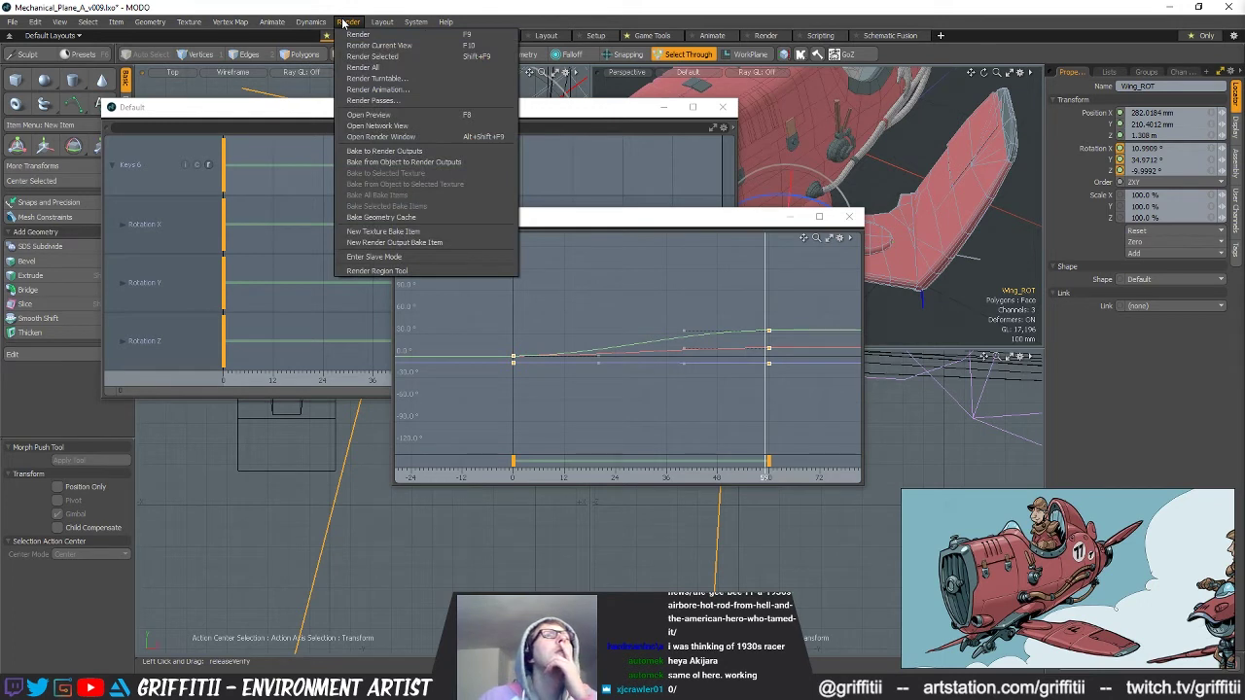
pyautogui.moveTo(374, 22)
pyautogui.moveTo(405, 192)
pyautogui.moveTo(632, 190)
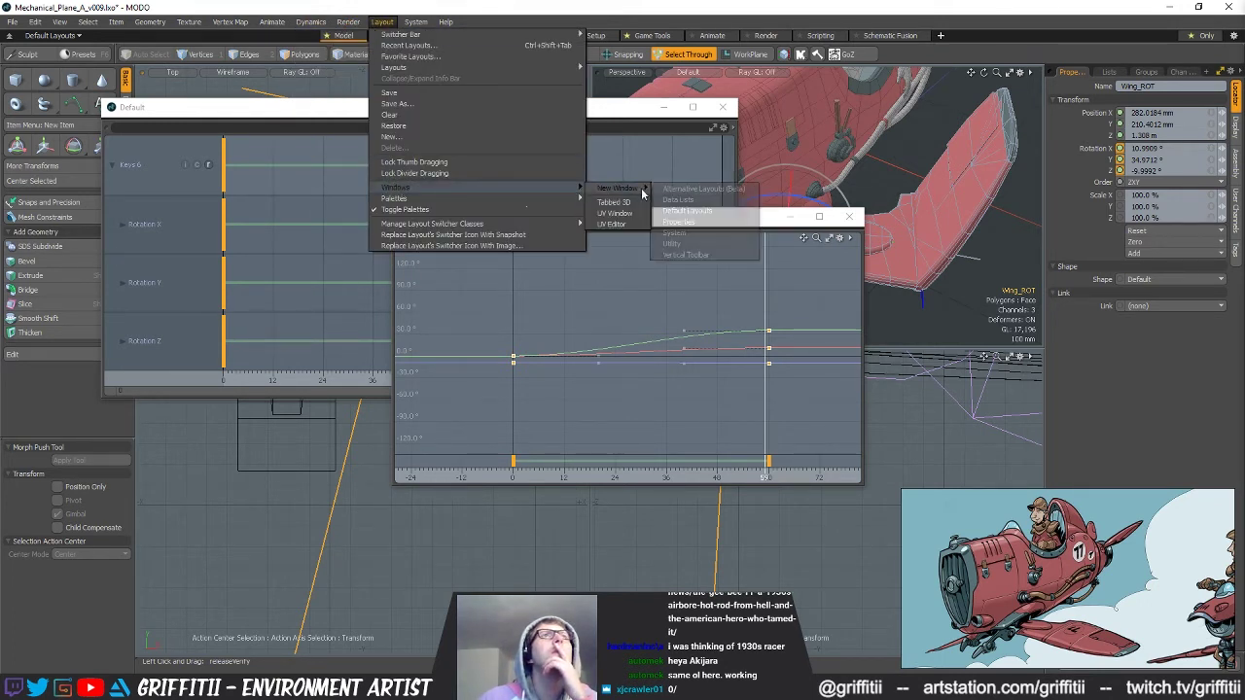
pyautogui.click(692, 201)
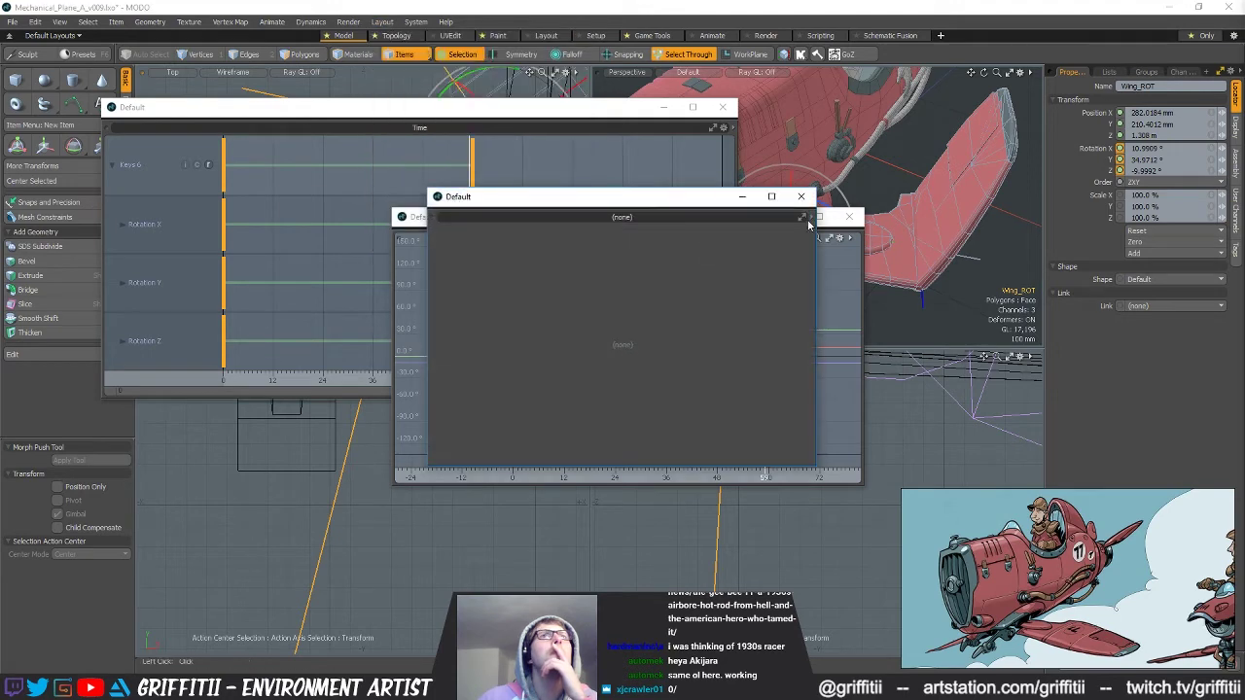
pyautogui.click(812, 218)
pyautogui.moveTo(833, 481)
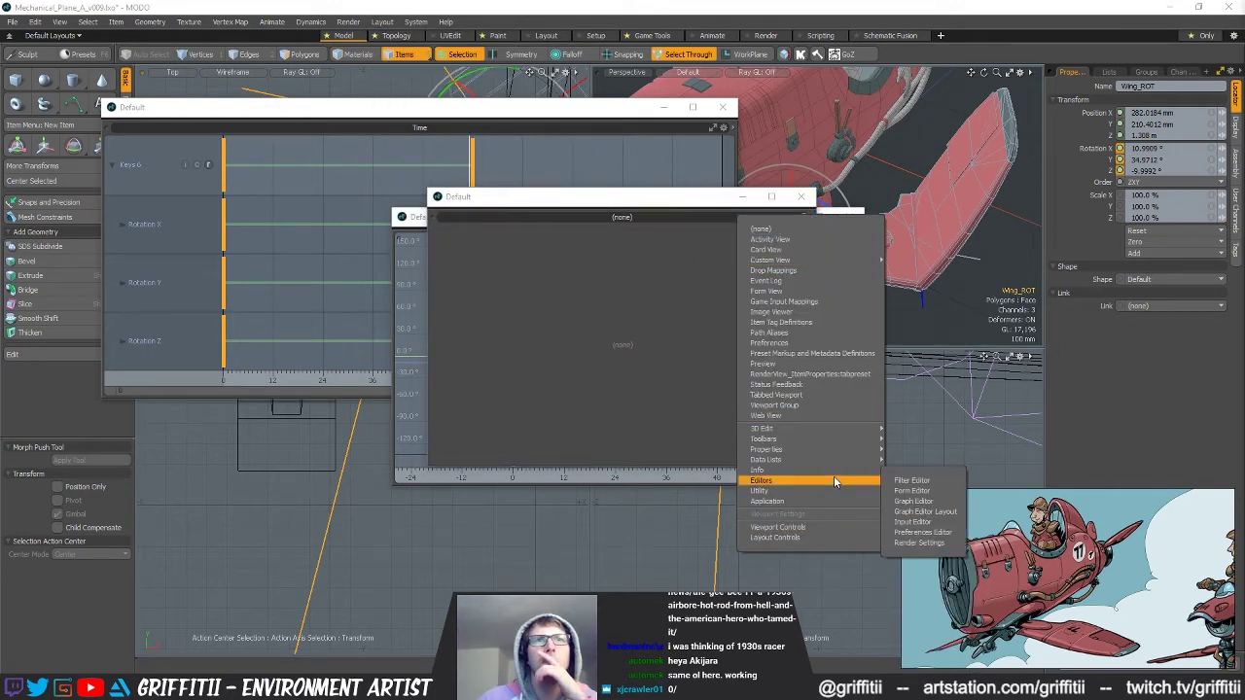
pyautogui.click(926, 512)
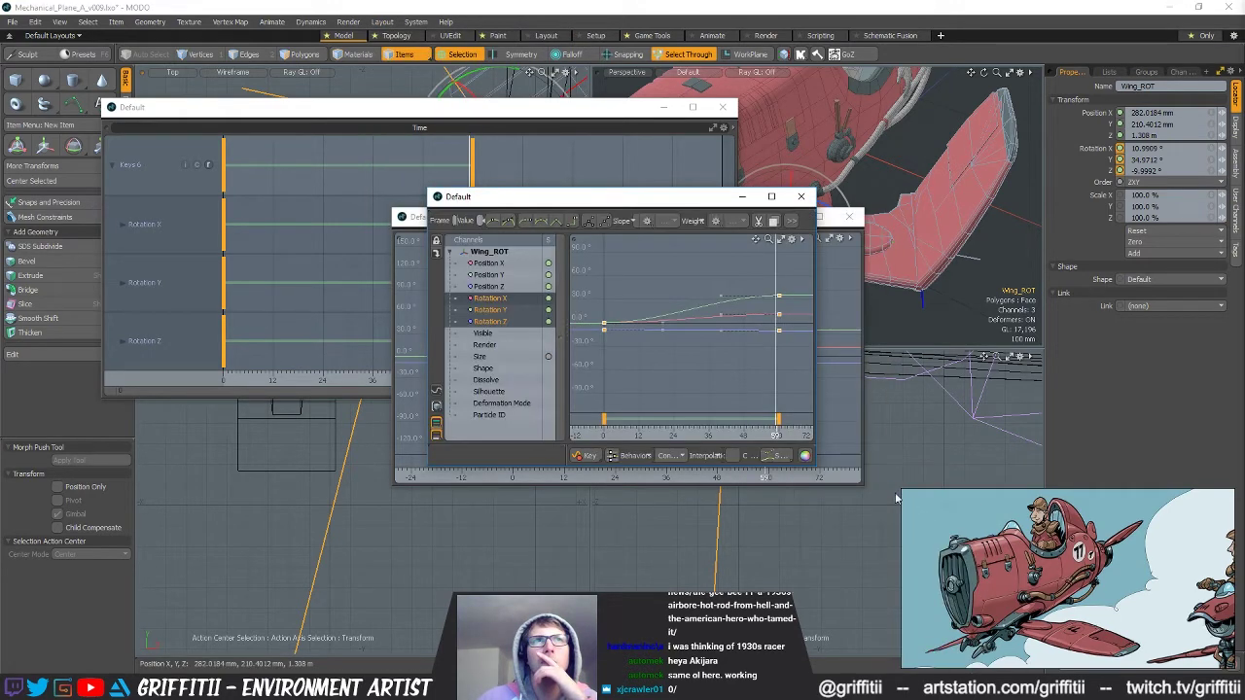
pyautogui.click(853, 221)
pyautogui.moveTo(704, 200); pyautogui.dragTo(560, 214)
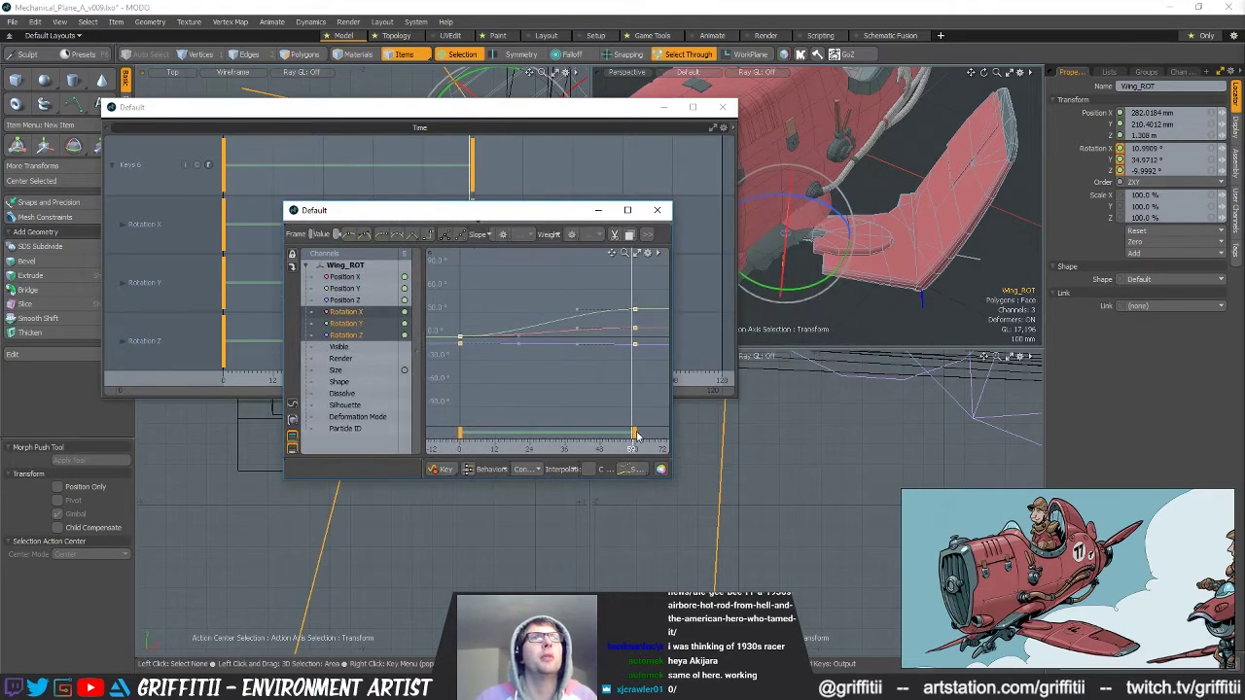
pyautogui.moveTo(672, 479); pyautogui.dragTo(858, 517)
pyautogui.scroll(-3, 608, 414)
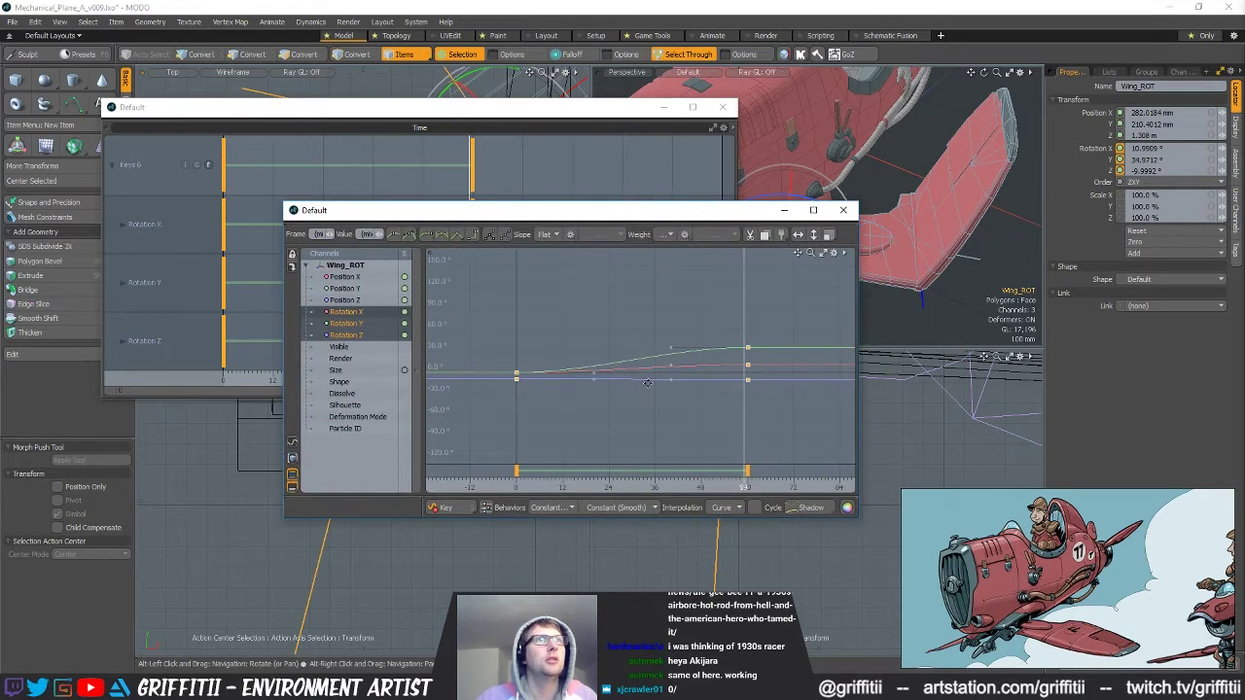
# Set all of Wing_ROT's rotation keys and position keys to a stepped slope.
pyautogui.moveTo(485, 313); pyautogui.dragTo(759, 419)
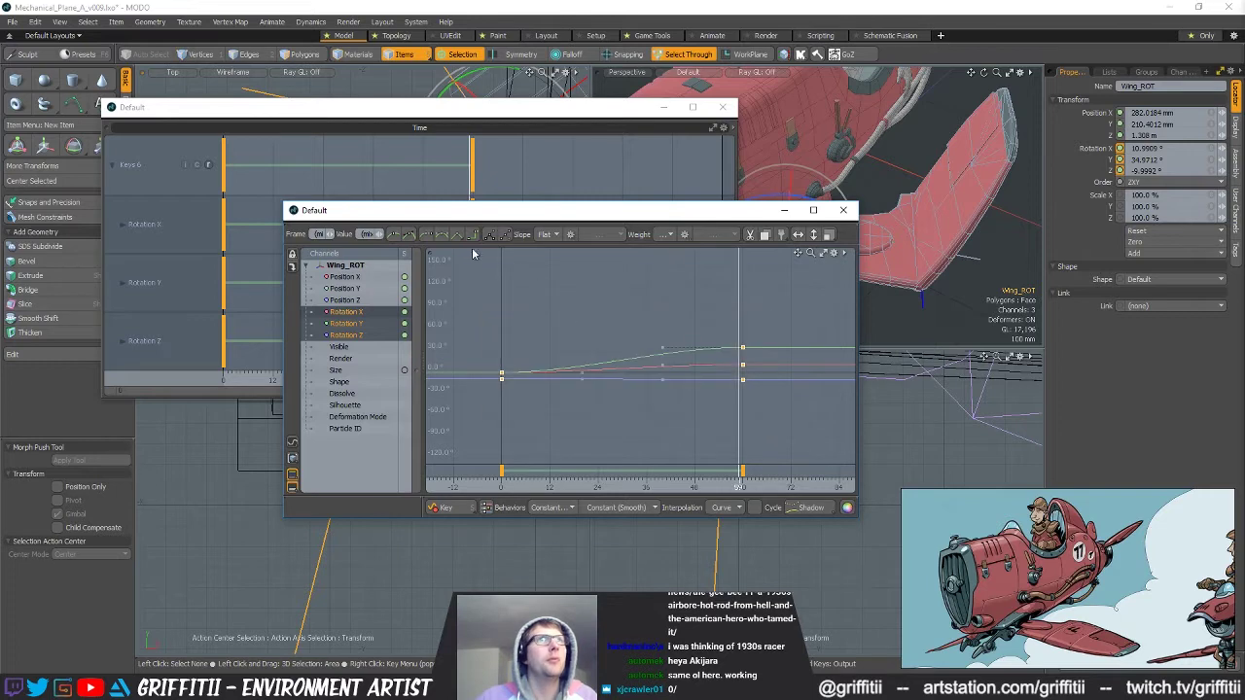
pyautogui.click(472, 236)
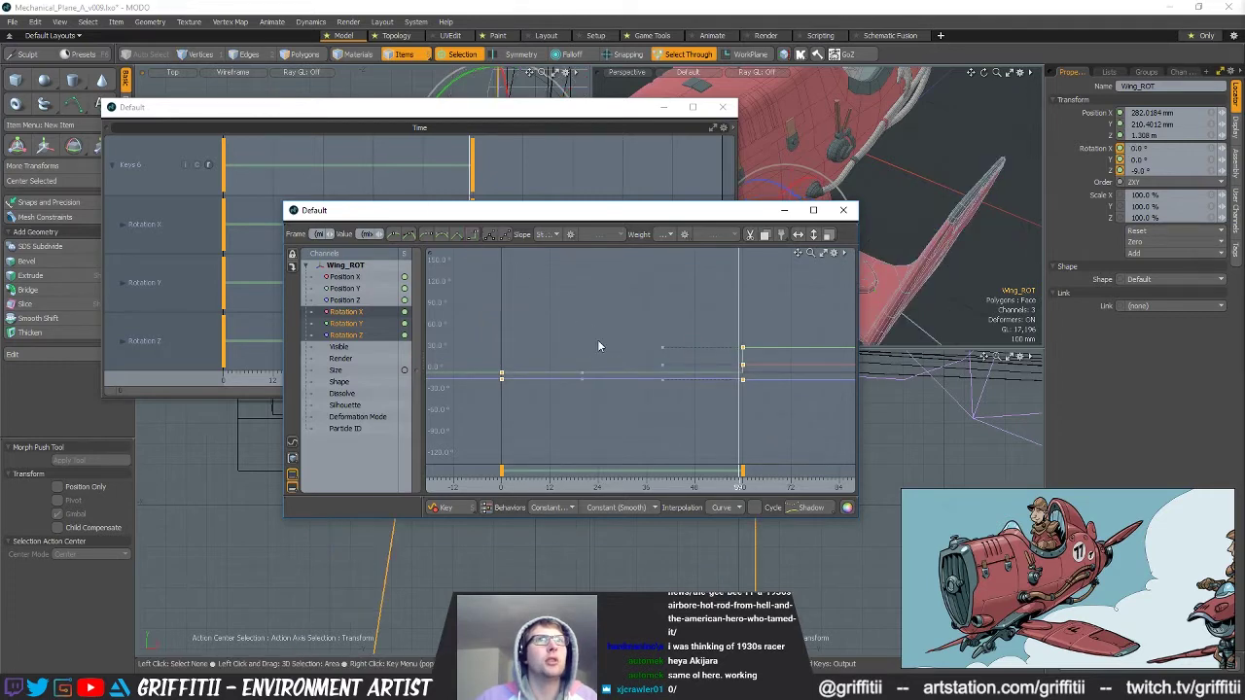
pyautogui.click(346, 277)
pyautogui.keyDown('shift'); pyautogui.click(344, 300); pyautogui.keyUp('shift')
pyautogui.scroll(-2, 603, 396)
pyautogui.moveTo(476, 283); pyautogui.dragTo(757, 471)
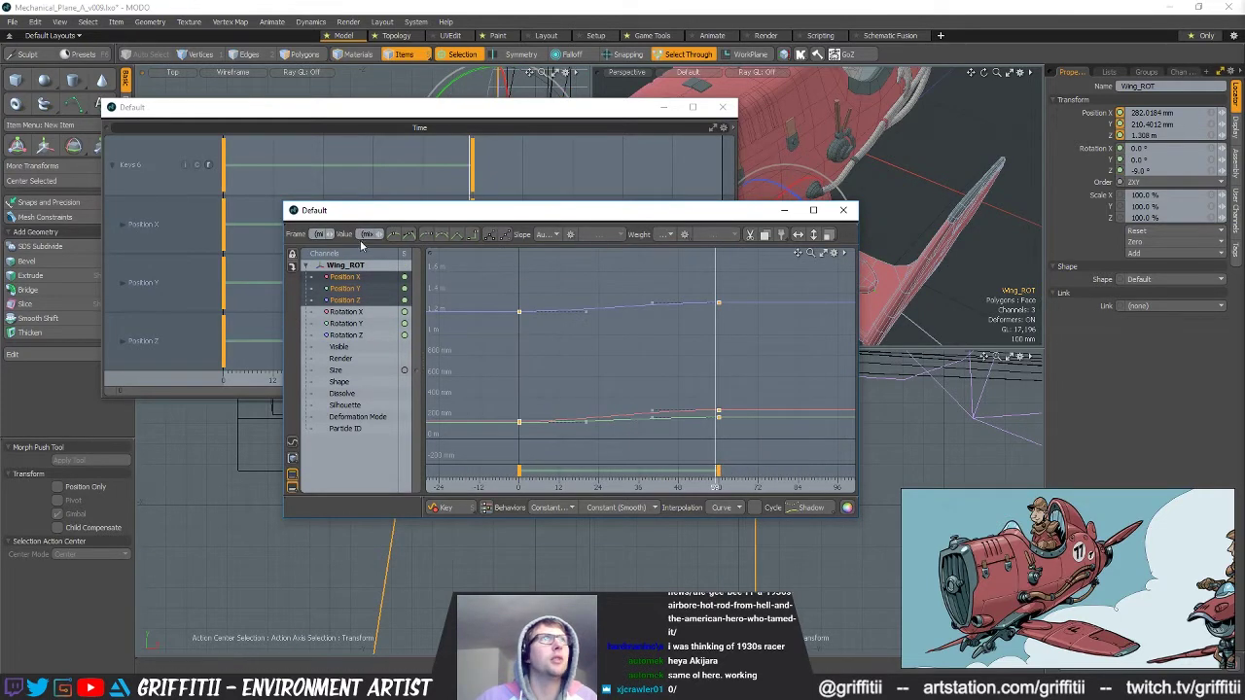
pyautogui.click(473, 236)
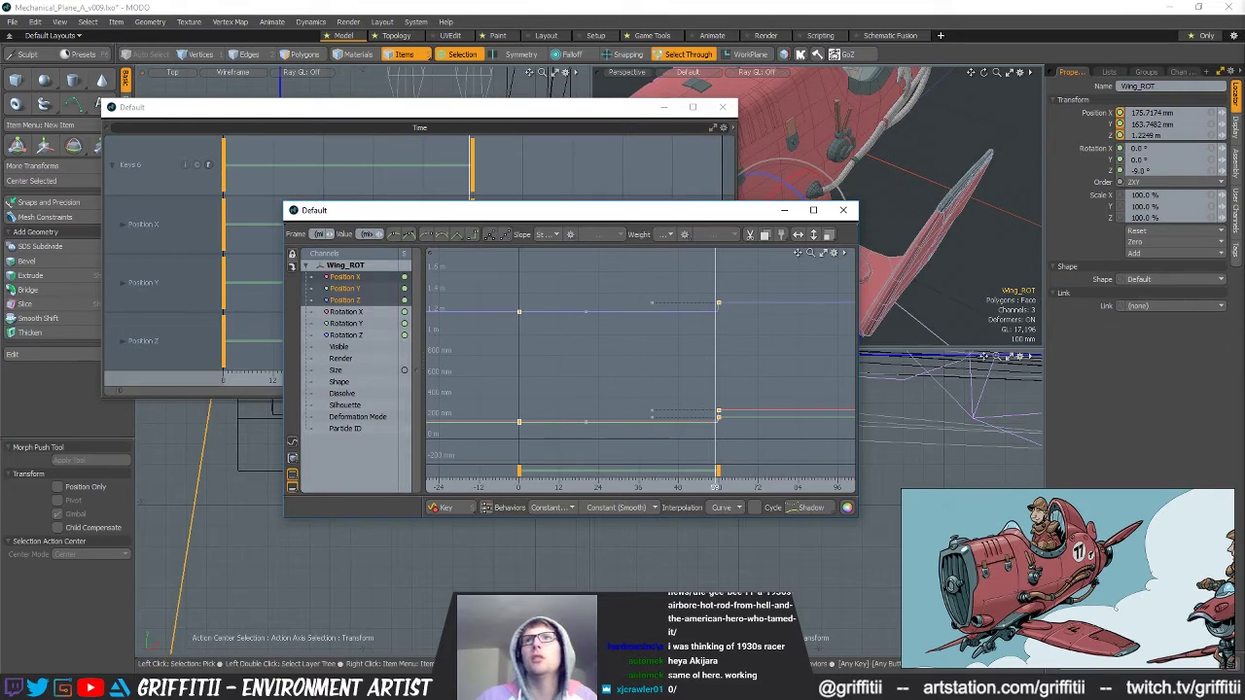
# Set Wing_ROT (2)'s rotation keys to a stepped slope and select the keys of its three position channels.
pyautogui.click(916, 322)
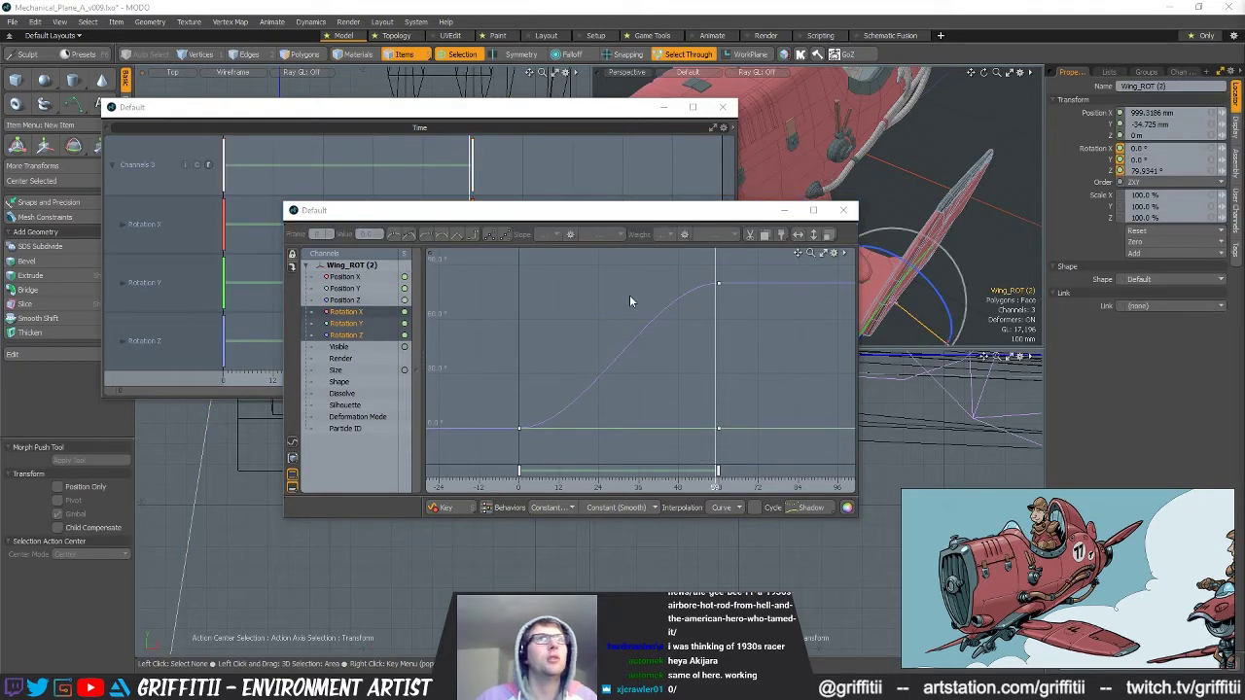
pyautogui.moveTo(472, 255); pyautogui.dragTo(835, 504)
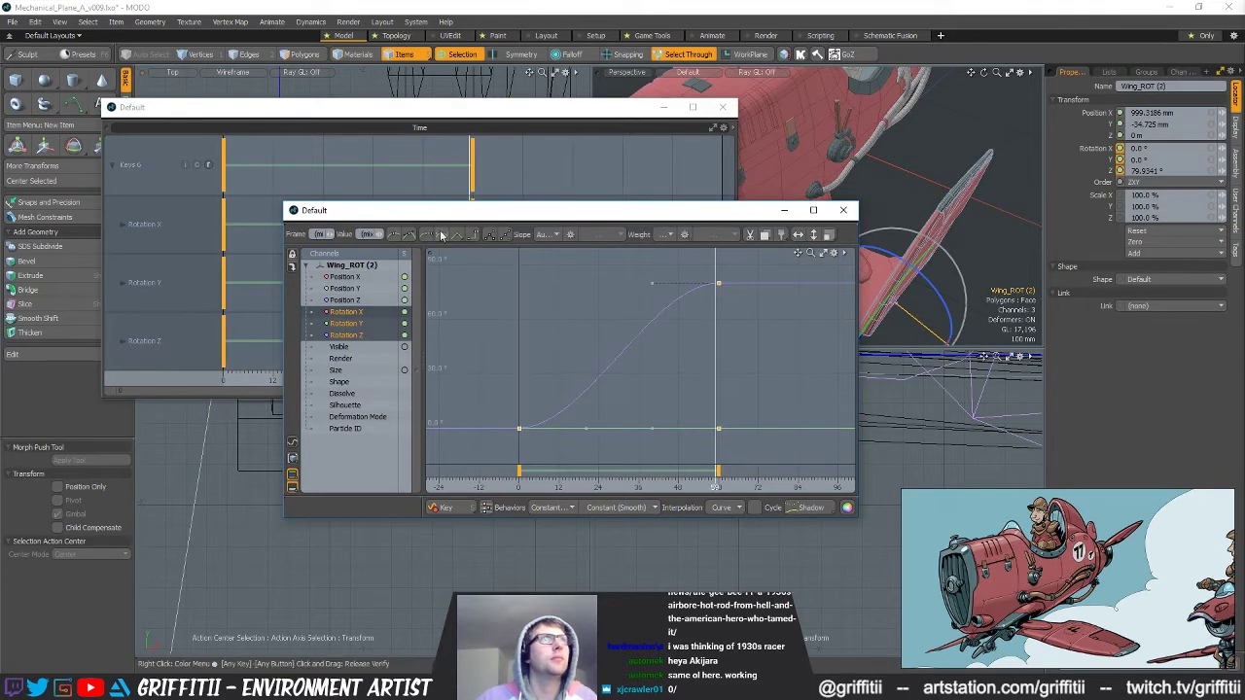
pyautogui.click(471, 236)
pyautogui.click(357, 278)
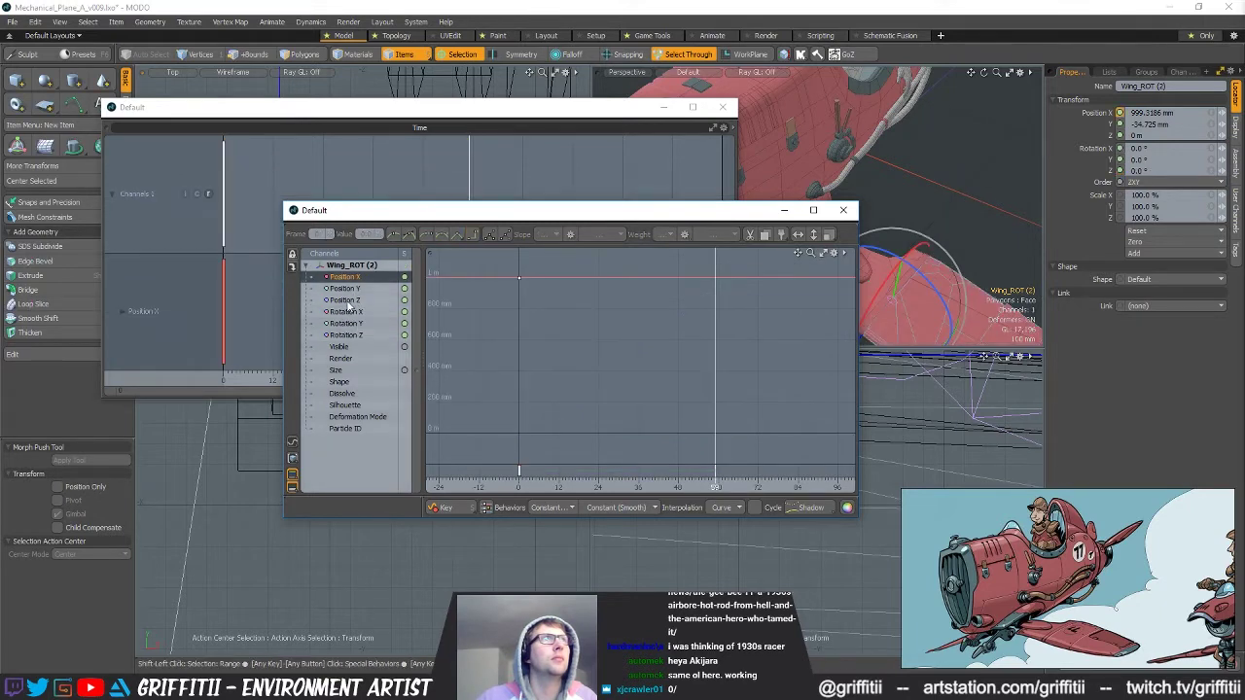
pyautogui.keyDown('shift'); pyautogui.click(348, 299); pyautogui.keyUp('shift')
pyautogui.moveTo(481, 259); pyautogui.dragTo(771, 493)
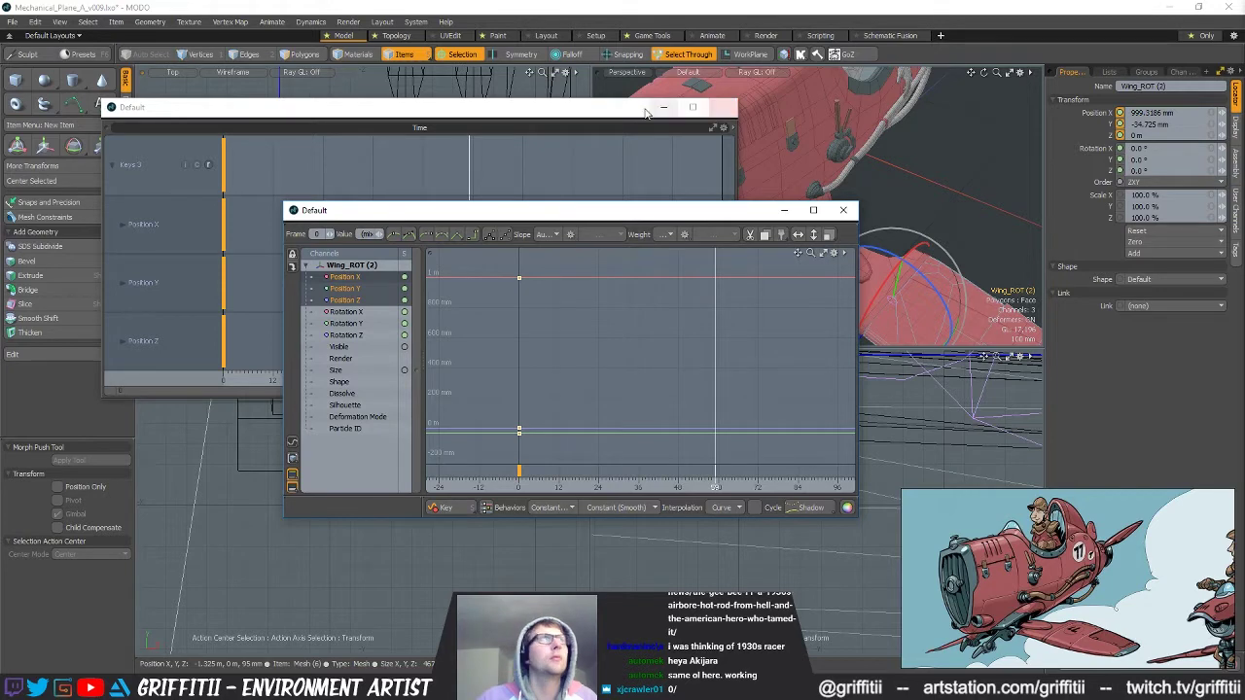
# Collapse the timeline window to its time ruler, move the graph editor away, and scrub to check the stepped wing poses.
pyautogui.moveTo(567, 100); pyautogui.dragTo(569, 331)
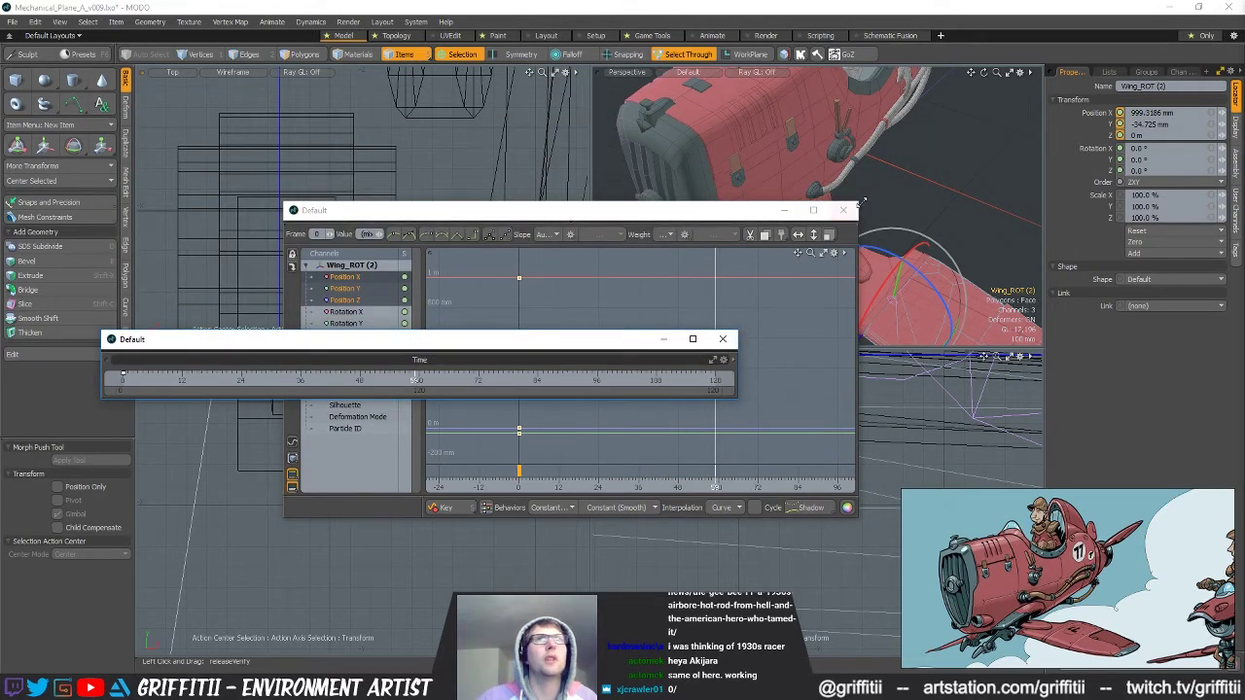
pyautogui.moveTo(666, 215); pyautogui.dragTo(1244, 222)
pyautogui.keyDown('alt'); pyautogui.moveTo(782, 258); pyautogui.dragTo(689, 271); pyautogui.keyUp('alt')
pyautogui.scroll(-5, 689, 271)
pyautogui.moveTo(374, 382); pyautogui.dragTo(241, 379)
pyautogui.press('q')
pyautogui.moveTo(420, 381); pyautogui.dragTo(526, 381)
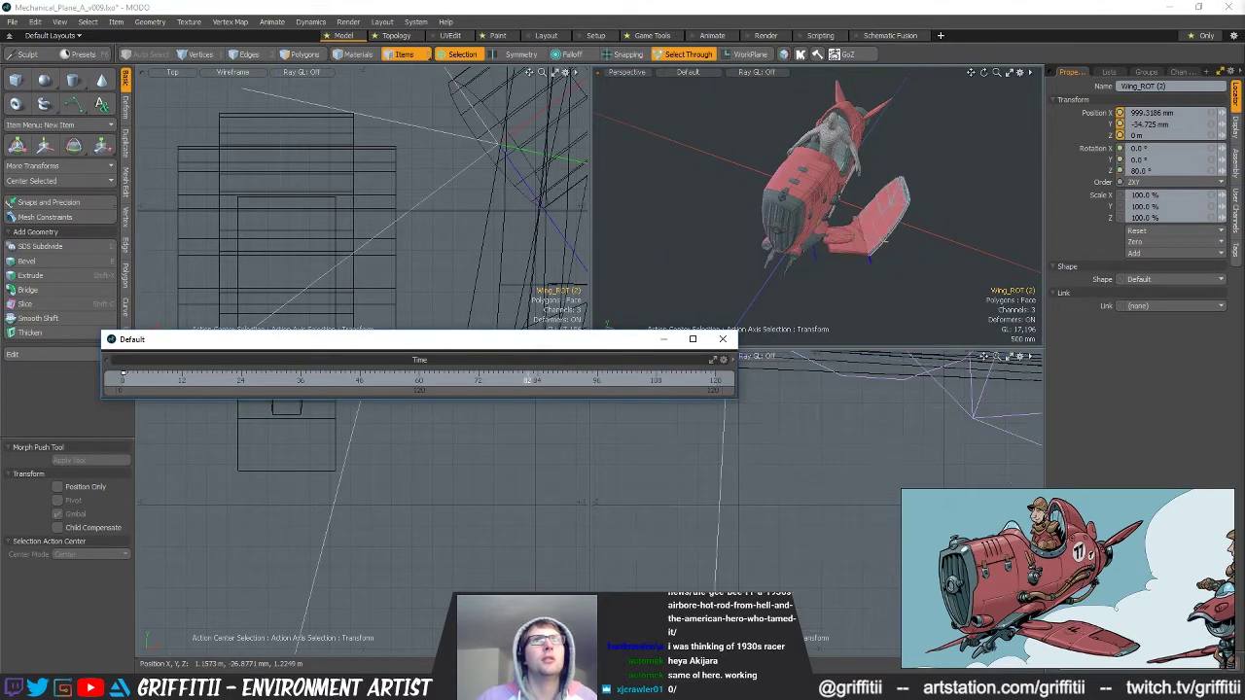
pyautogui.moveTo(325, 379); pyautogui.dragTo(124, 377)
pyautogui.moveTo(443, 379); pyautogui.dragTo(542, 379)
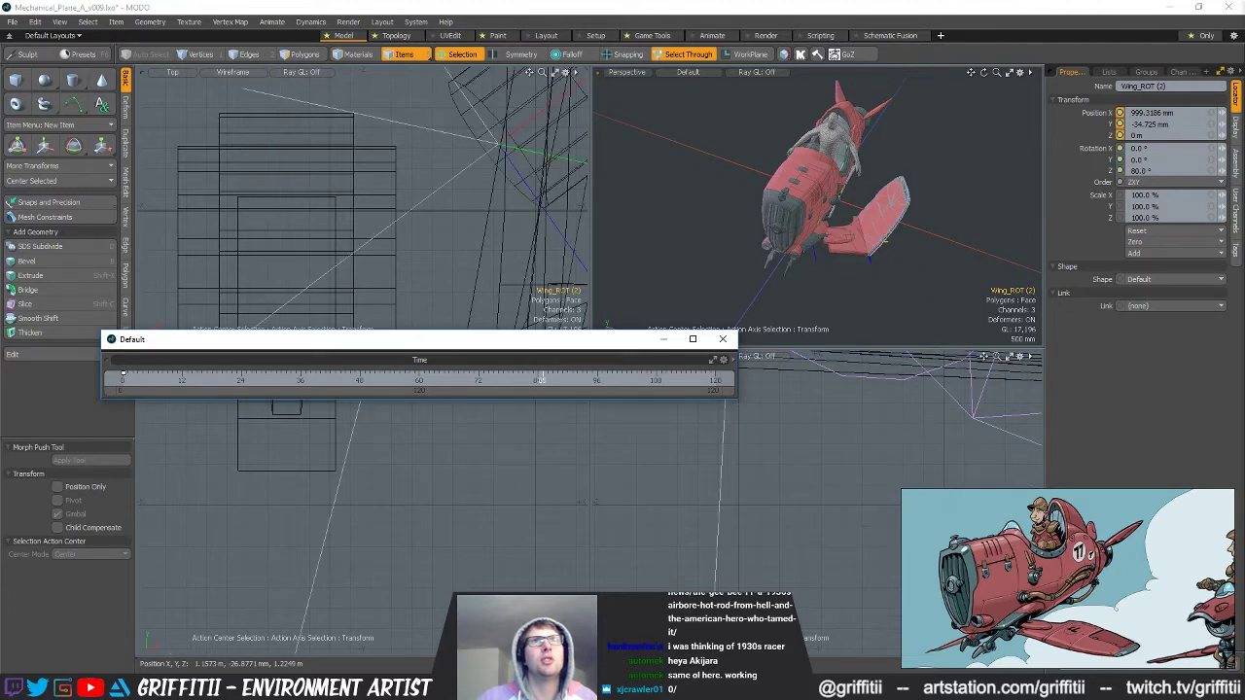
pyautogui.keyDown('alt'); pyautogui.moveTo(897, 240); pyautogui.dragTo(811, 205); pyautogui.keyUp('alt')
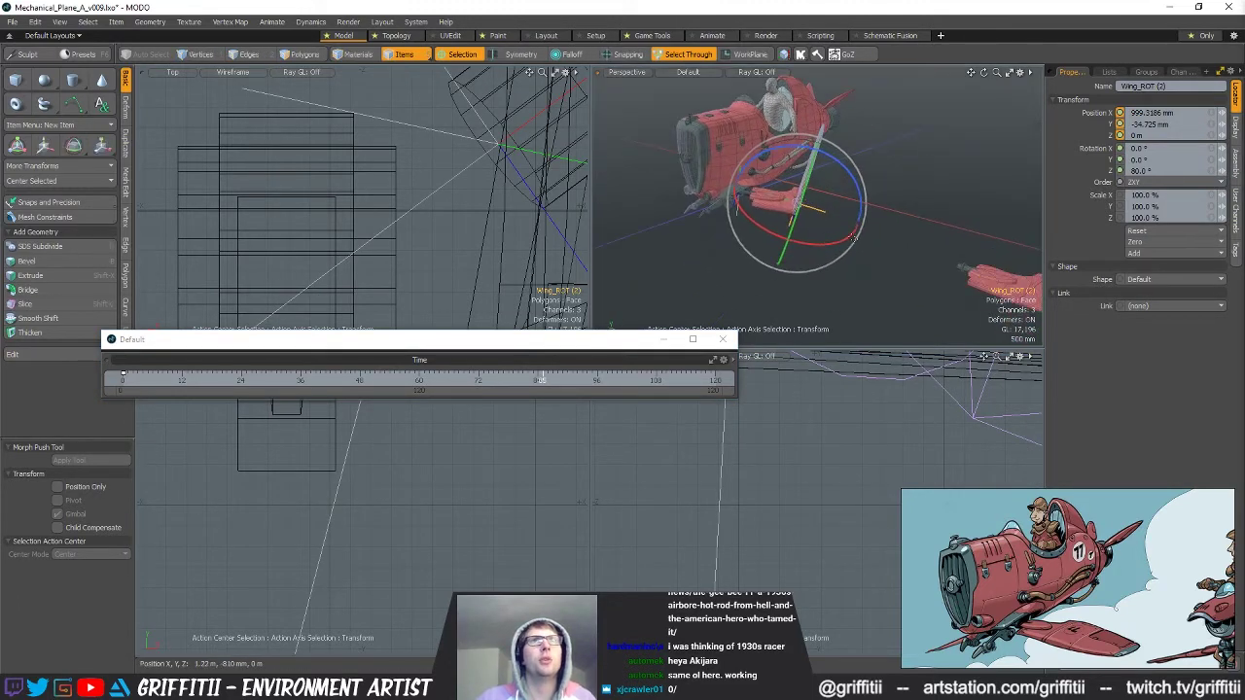
# Leave item selection for vertex mode and examine the folded wing's pose beside the fuselage from several angles.
pyautogui.press('space')
pyautogui.press('space')
pyautogui.keyDown('alt'); pyautogui.moveTo(903, 273); pyautogui.dragTo(884, 119); pyautogui.keyUp('alt')
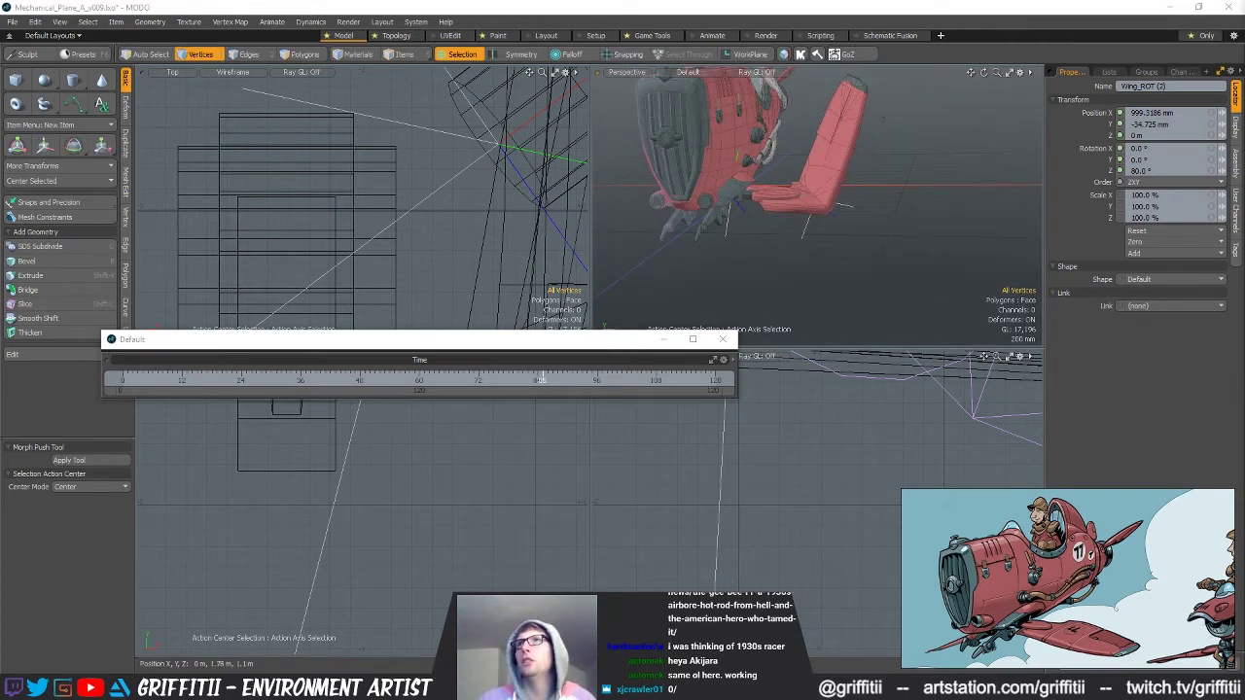
pyautogui.hotkey('ctrl', 'z')
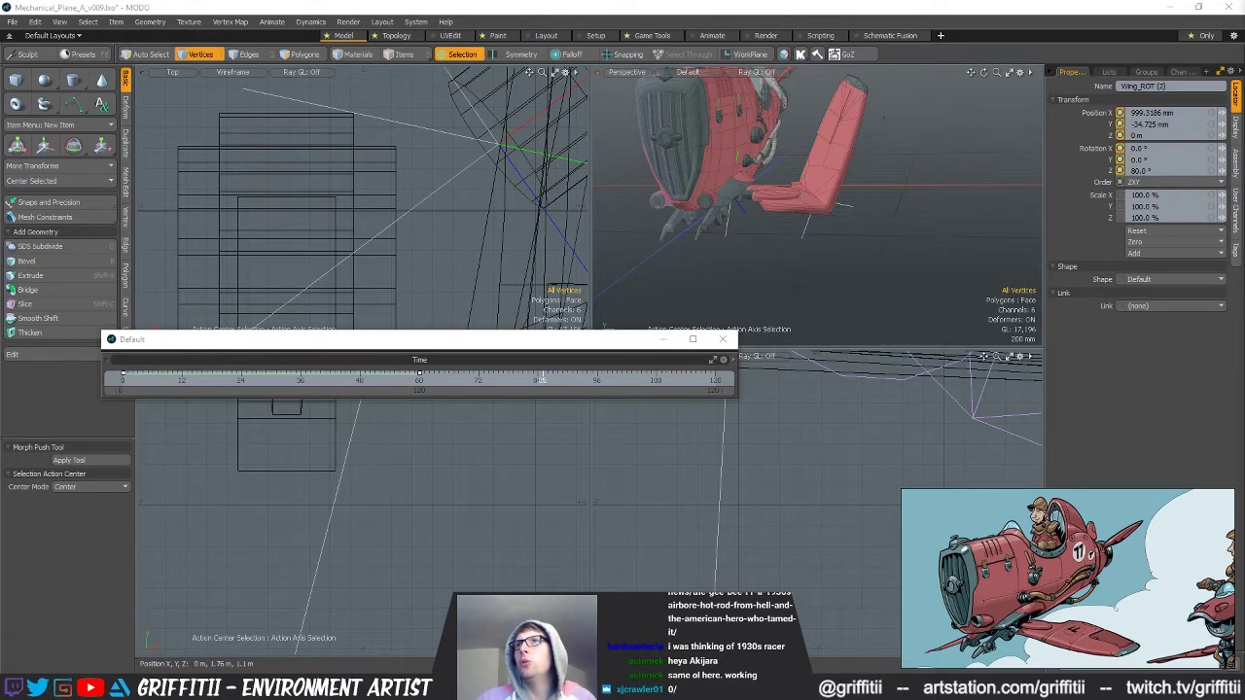
pyautogui.click(796, 8)
pyautogui.keyDown('alt'); pyautogui.moveTo(957, 158); pyautogui.dragTo(923, 173); pyautogui.keyUp('alt')
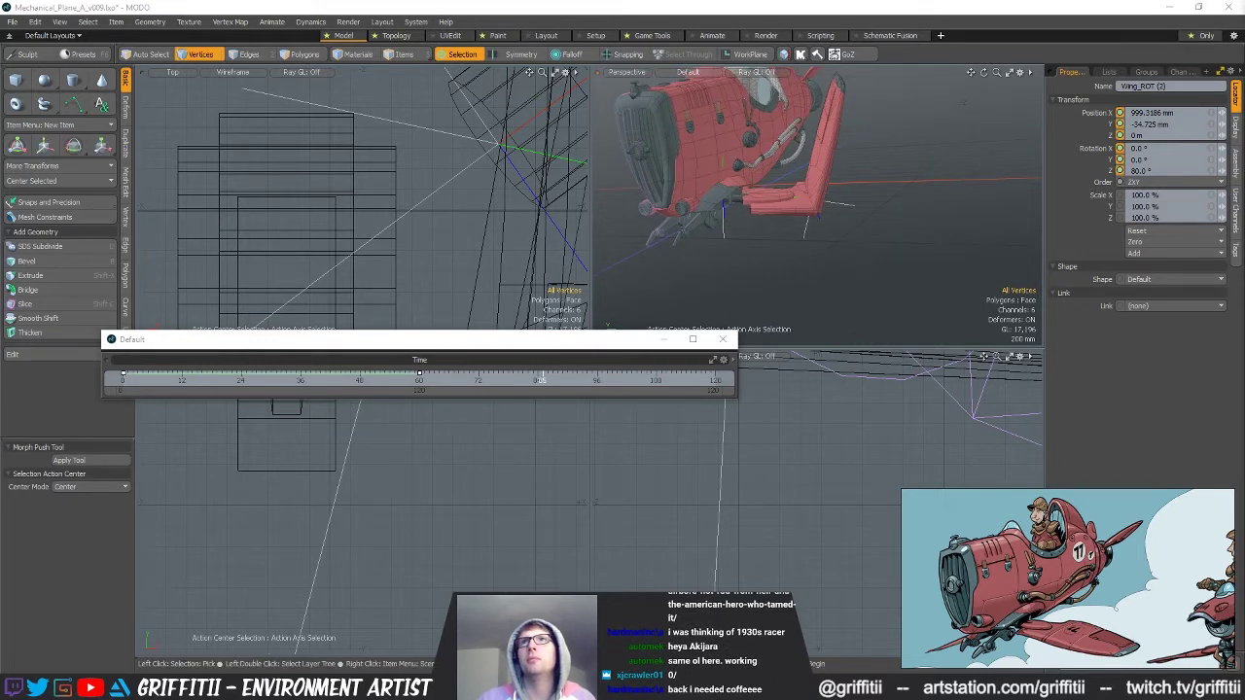
pyautogui.keyDown('alt'); pyautogui.moveTo(875, 175); pyautogui.dragTo(907, 207); pyautogui.keyUp('alt')
# Move the timeline window clear of the views and examine the whole plane with its folded wing.
pyautogui.moveTo(527, 352); pyautogui.dragTo(566, 608)
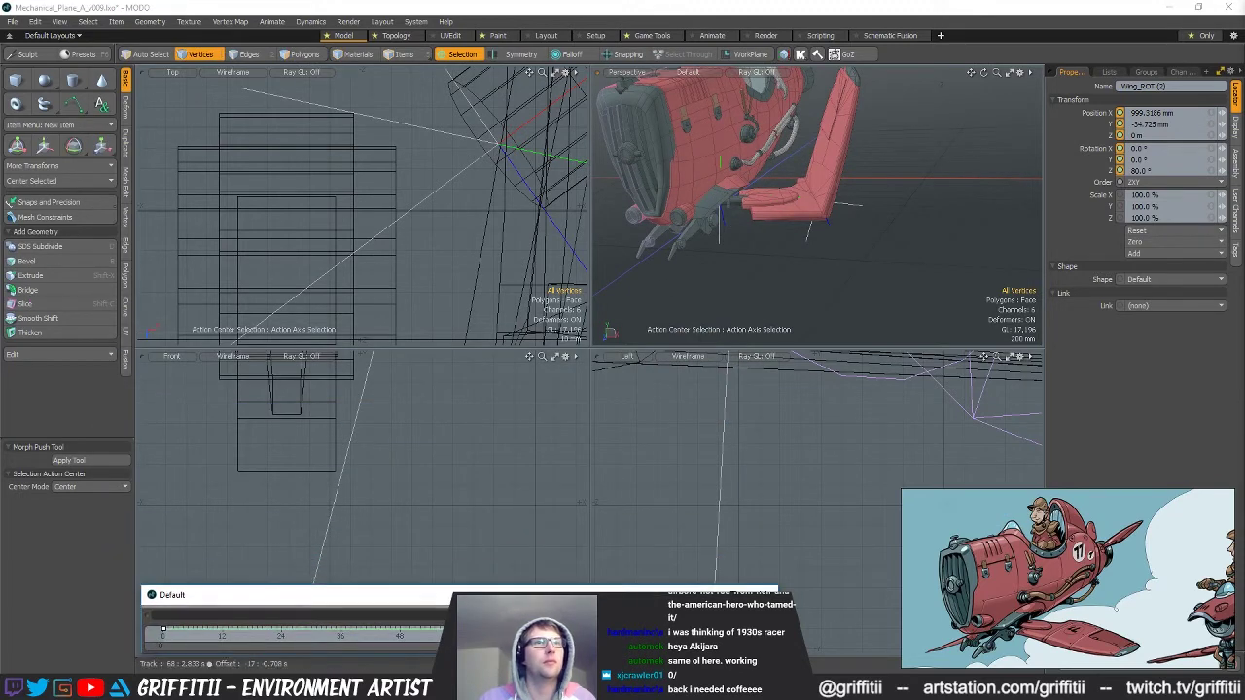
pyautogui.moveTo(480, 634)
pyautogui.mouseDown()
pyautogui.moveTo(170, 634)
pyautogui.moveTo(477, 634)
pyautogui.mouseUp()
pyautogui.moveTo(812, 259)
pyautogui.keyDown('alt'); pyautogui.mouseDown()
pyautogui.moveTo(876, 276)
pyautogui.moveTo(832, 244)
pyautogui.mouseUp(); pyautogui.keyUp('alt')
pyautogui.scroll(-4, 845, 278)
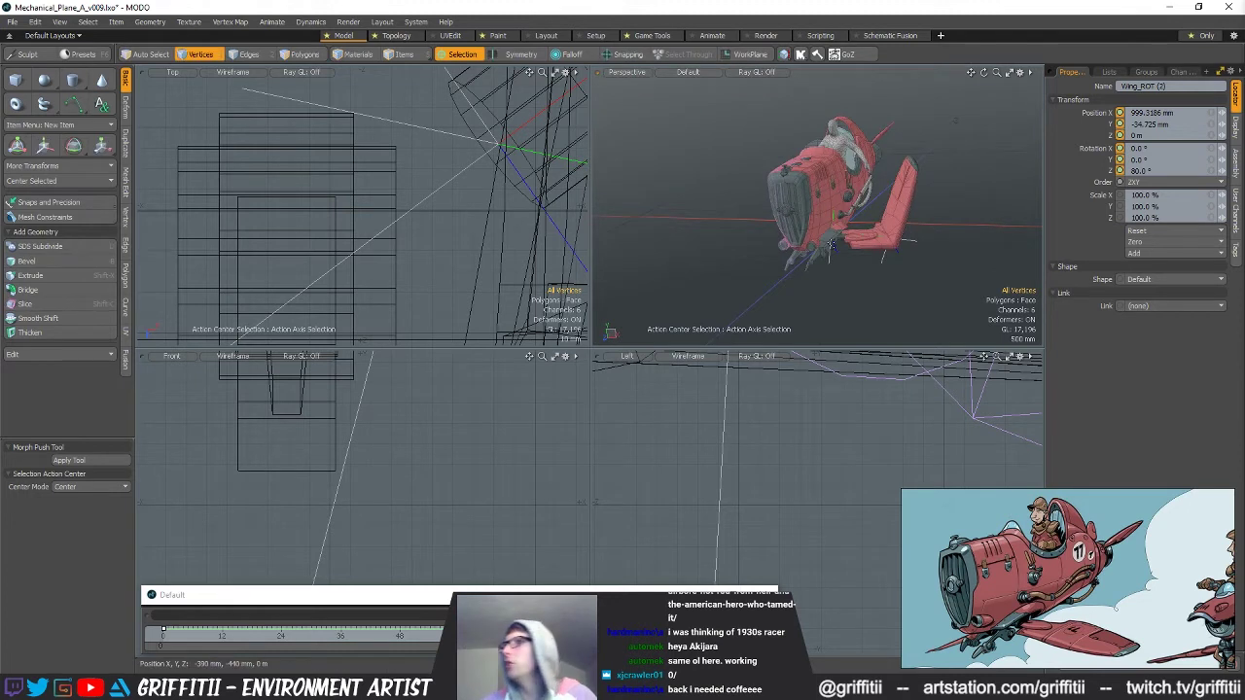
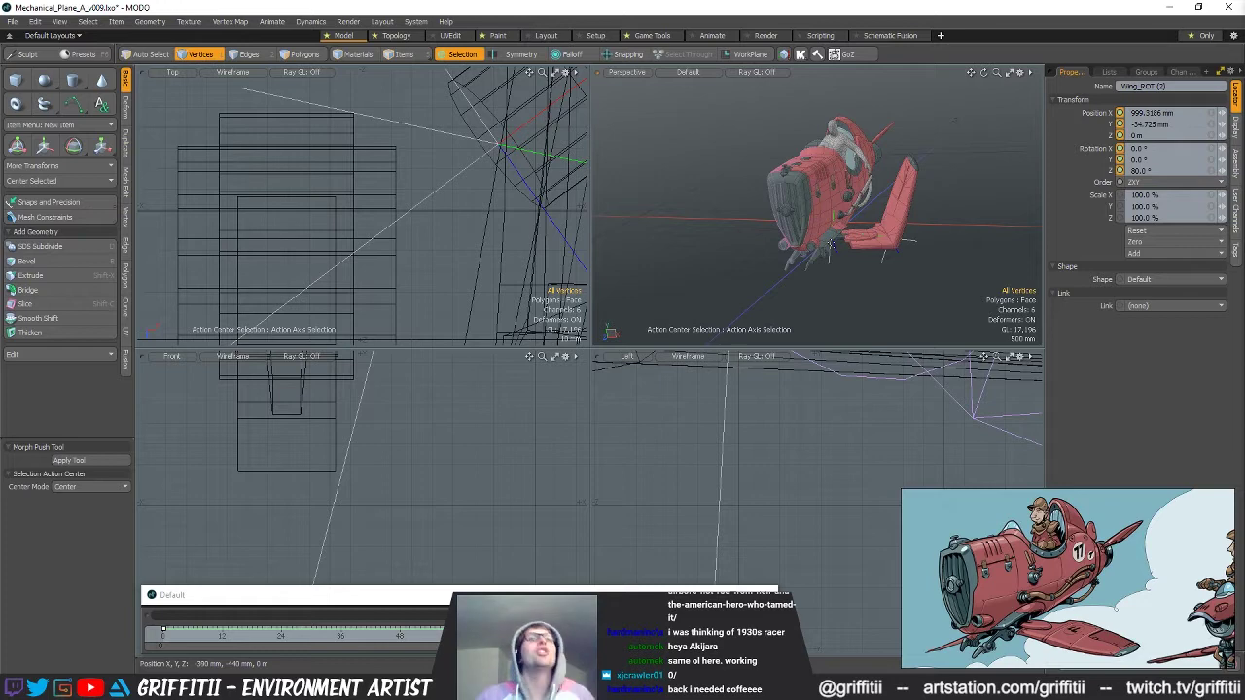
pyautogui.keyDown('alt'); pyautogui.moveTo(955, 121); pyautogui.dragTo(437, 249); pyautogui.keyUp('alt')
pyautogui.scroll(-6, 437, 249)
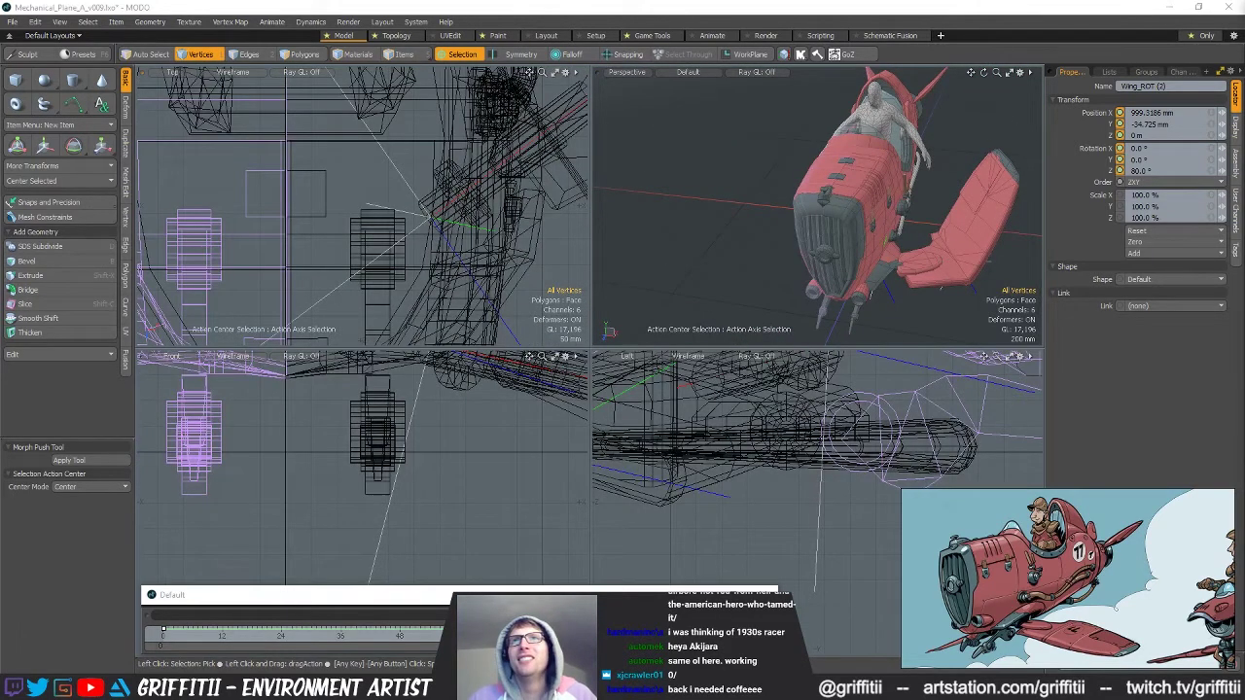
# Try to duplicate the Wing_ROT locator together with its attached wing parts.
pyautogui.press('5')
pyautogui.keyDown('alt'); pyautogui.moveTo(830, 264); pyautogui.dragTo(905, 275); pyautogui.keyUp('alt')
pyautogui.keyDown('ctrl'); pyautogui.keyDown('alt'); pyautogui.moveTo(905, 274); pyautogui.dragTo(823, 255); pyautogui.keyUp('alt'); pyautogui.keyUp('ctrl')
pyautogui.scroll(-5, 452, 274)
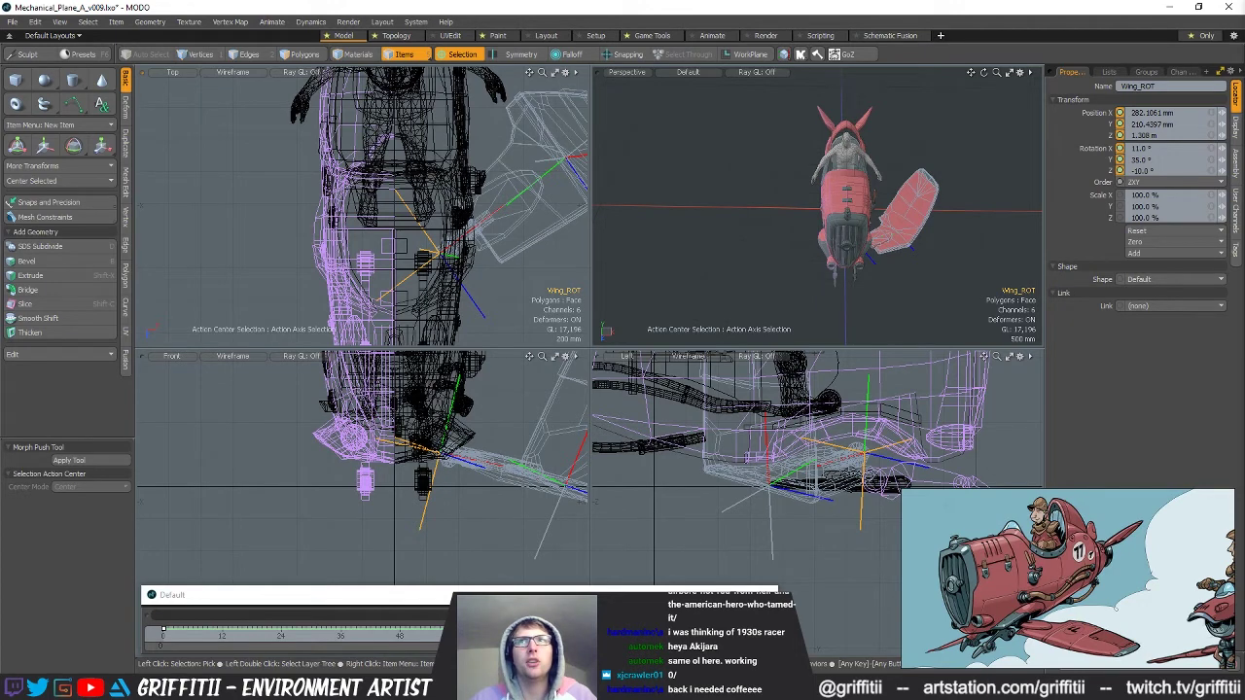
pyautogui.hotkey('ctrl', 'd')
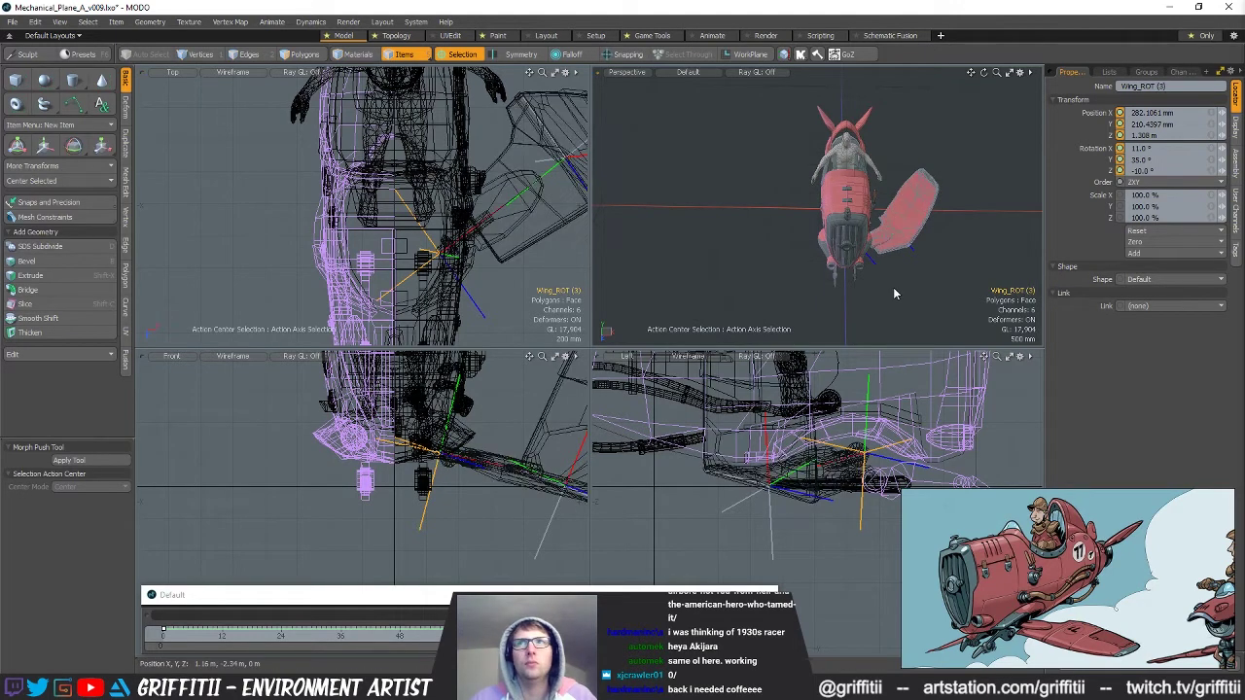
pyautogui.keyDown('alt'); pyautogui.moveTo(724, 264); pyautogui.dragTo(699, 271); pyautogui.keyUp('alt')
pyautogui.scroll(-2, 469, 229)
pyautogui.keyDown('alt'); pyautogui.moveTo(778, 438); pyautogui.dragTo(767, 447); pyautogui.keyUp('alt')
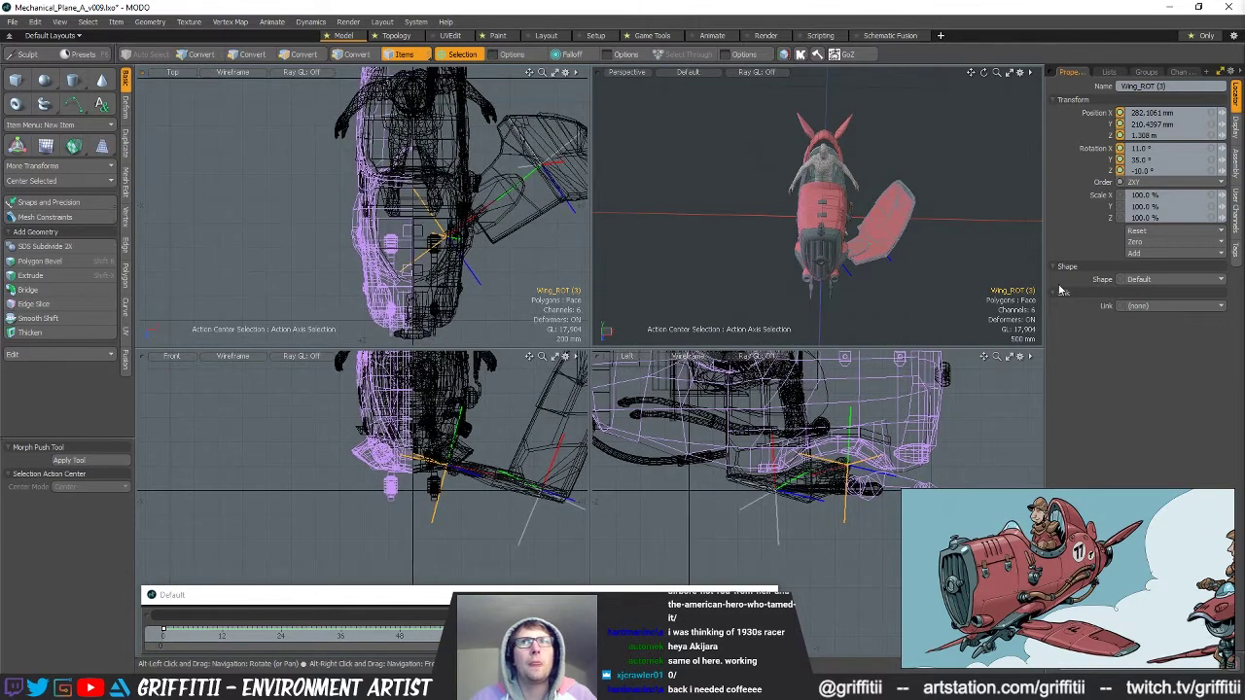
# Delete the duplicated Wing_ROT (3) locator and its copied wing parts.
pyautogui.press('Delete')
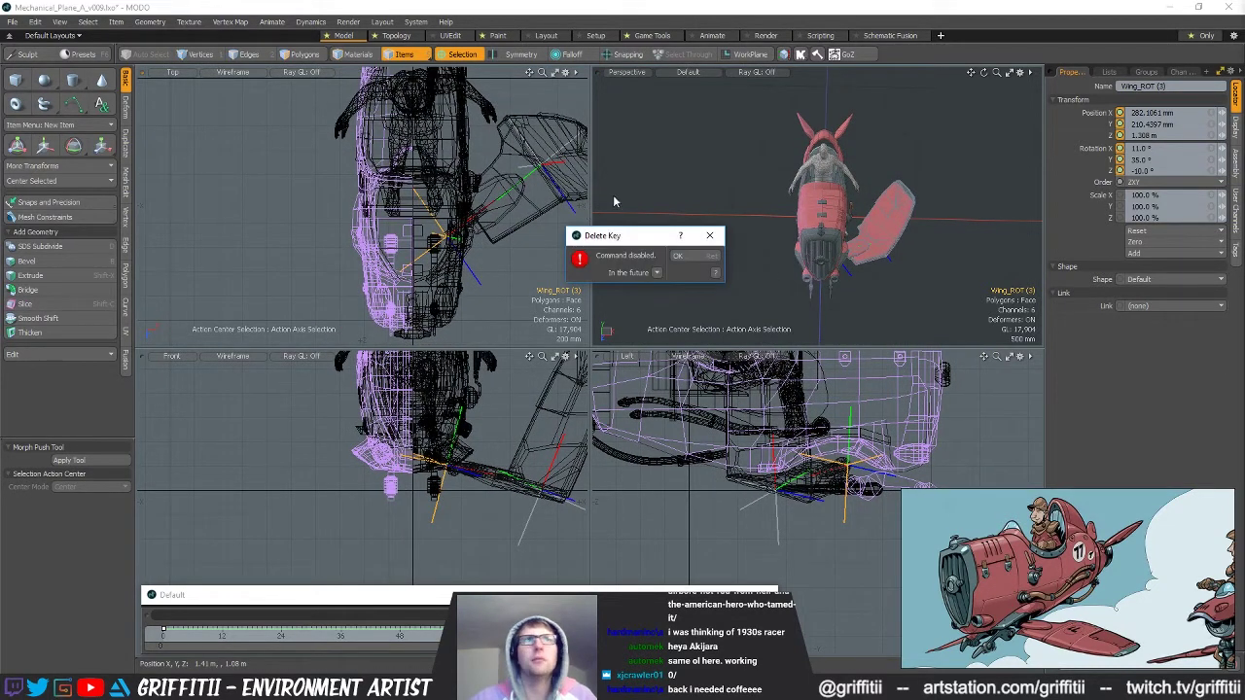
pyautogui.click(693, 258)
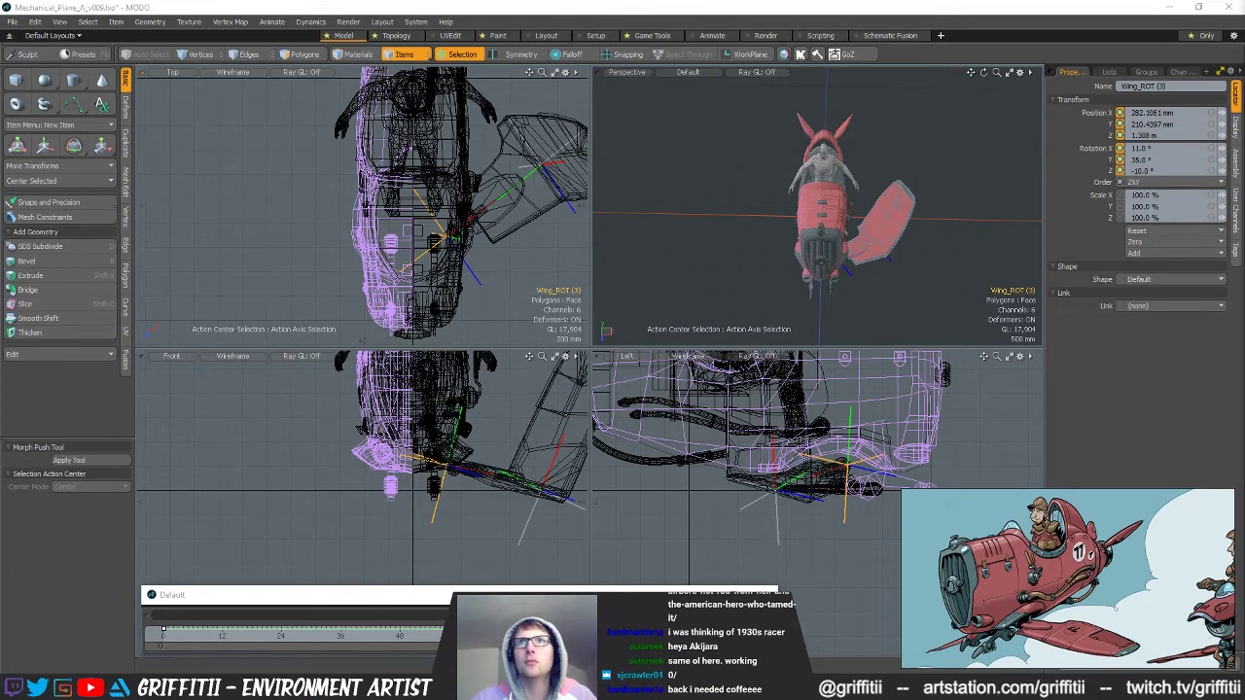
pyautogui.press('Delete')
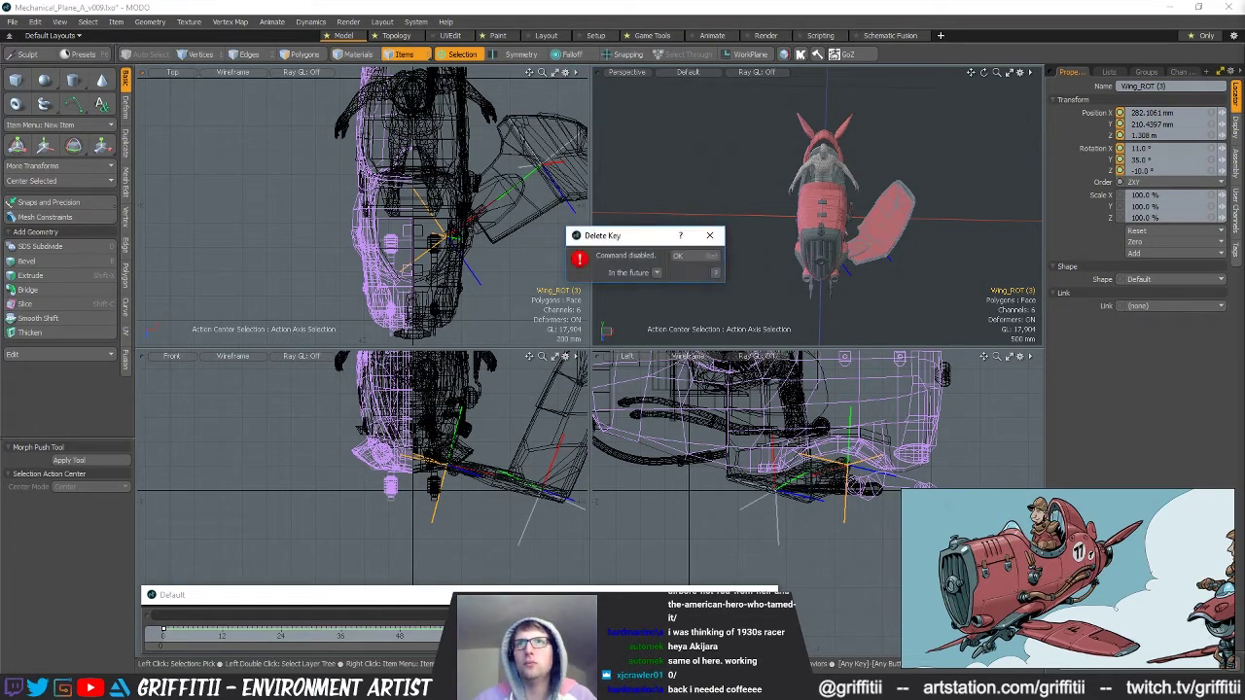
pyautogui.click(695, 258)
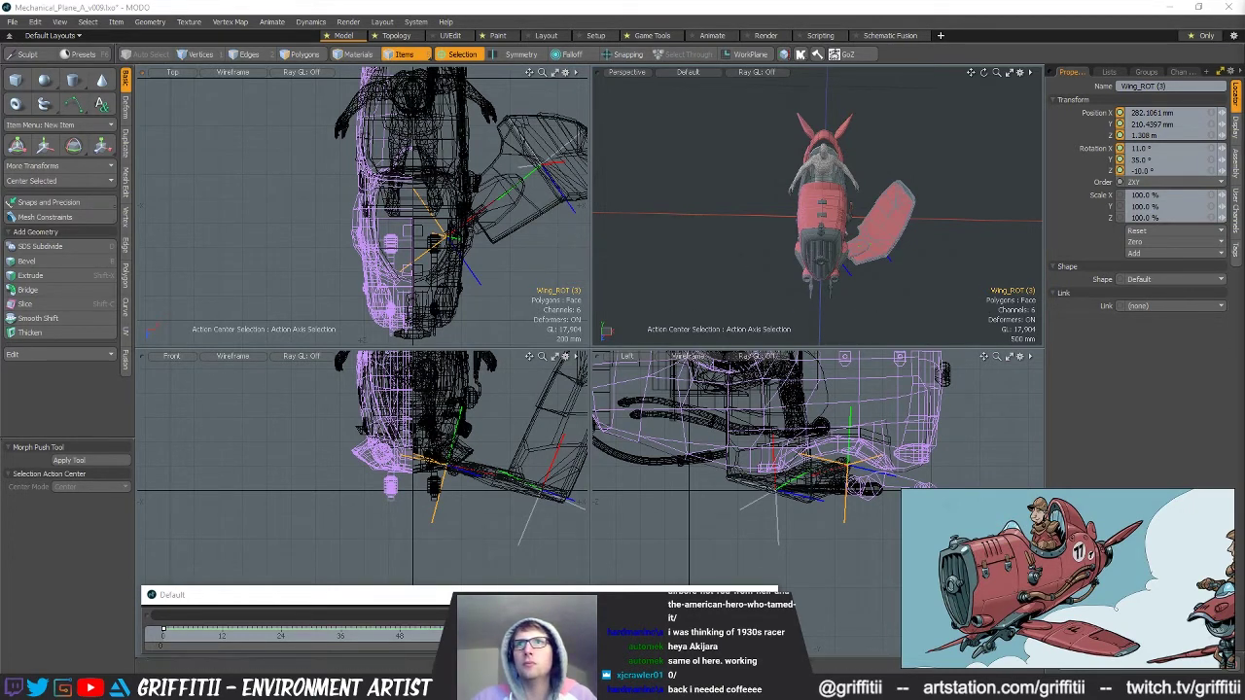
pyautogui.press('Delete')
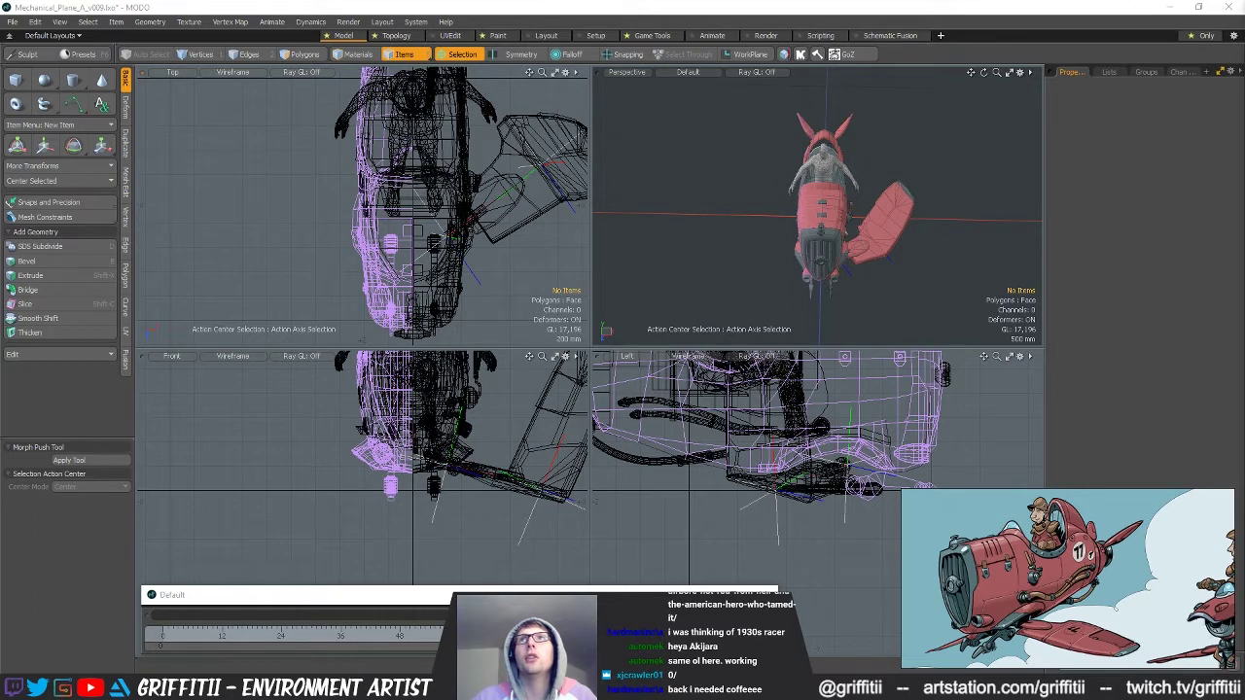
# Add a locator on the plane's centreline and move it to about Y 240 mm, Z 1.2 m.
pyautogui.press('w')
pyautogui.keyDown('alt'); pyautogui.moveTo(934, 278); pyautogui.dragTo(878, 262); pyautogui.keyUp('alt')
pyautogui.keyDown('alt'); pyautogui.moveTo(741, 515); pyautogui.dragTo(835, 408); pyautogui.keyUp('alt')
pyautogui.scroll(-2, 763, 506)
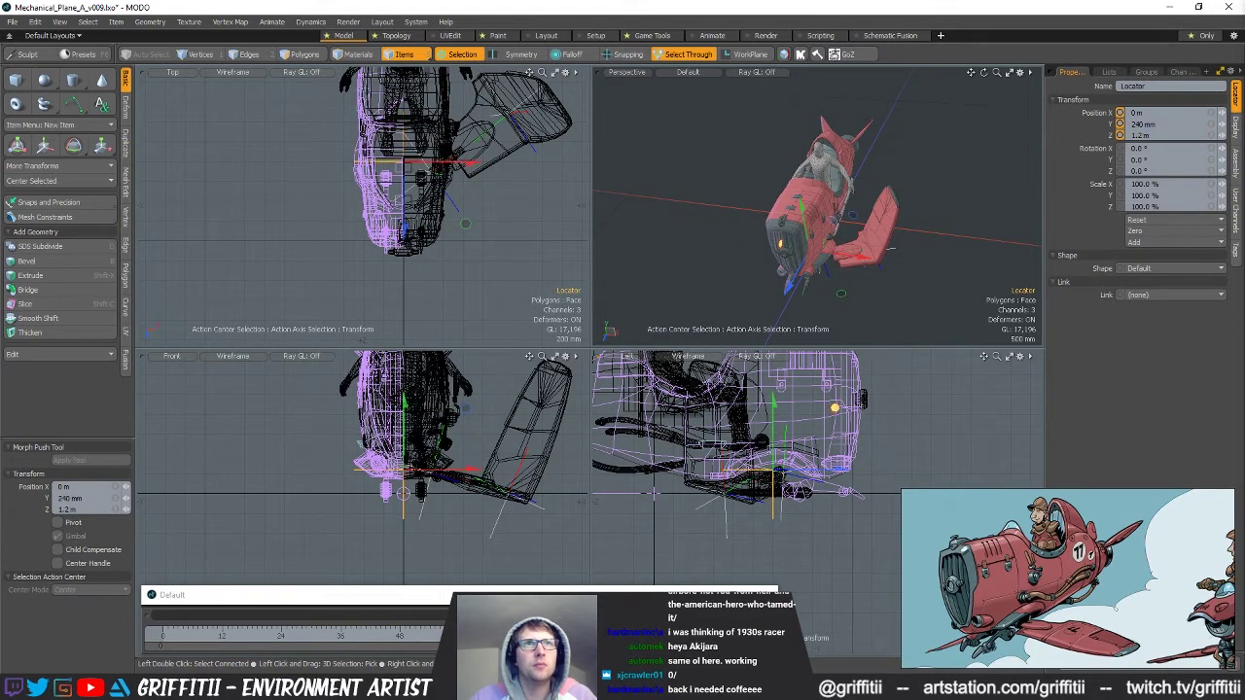
# Reposition the new locator to about Y 615 mm, Z 1.205 m inside the fuselage and name it Wing_ROOT.
pyautogui.keyDown('alt'); pyautogui.moveTo(869, 257); pyautogui.dragTo(835, 249); pyautogui.keyUp('alt')
pyautogui.scroll(4, 834, 249)
pyautogui.keyDown('alt'); pyautogui.moveTo(907, 260); pyautogui.dragTo(863, 304); pyautogui.keyUp('alt')
pyautogui.scroll(3, 816, 250)
pyautogui.keyDown('alt'); pyautogui.moveTo(816, 250); pyautogui.dragTo(889, 230); pyautogui.keyUp('alt')
pyautogui.moveTo(763, 236); pyautogui.dragTo(889, 222)
pyautogui.moveTo(818, 185); pyautogui.dragTo(868, 237)
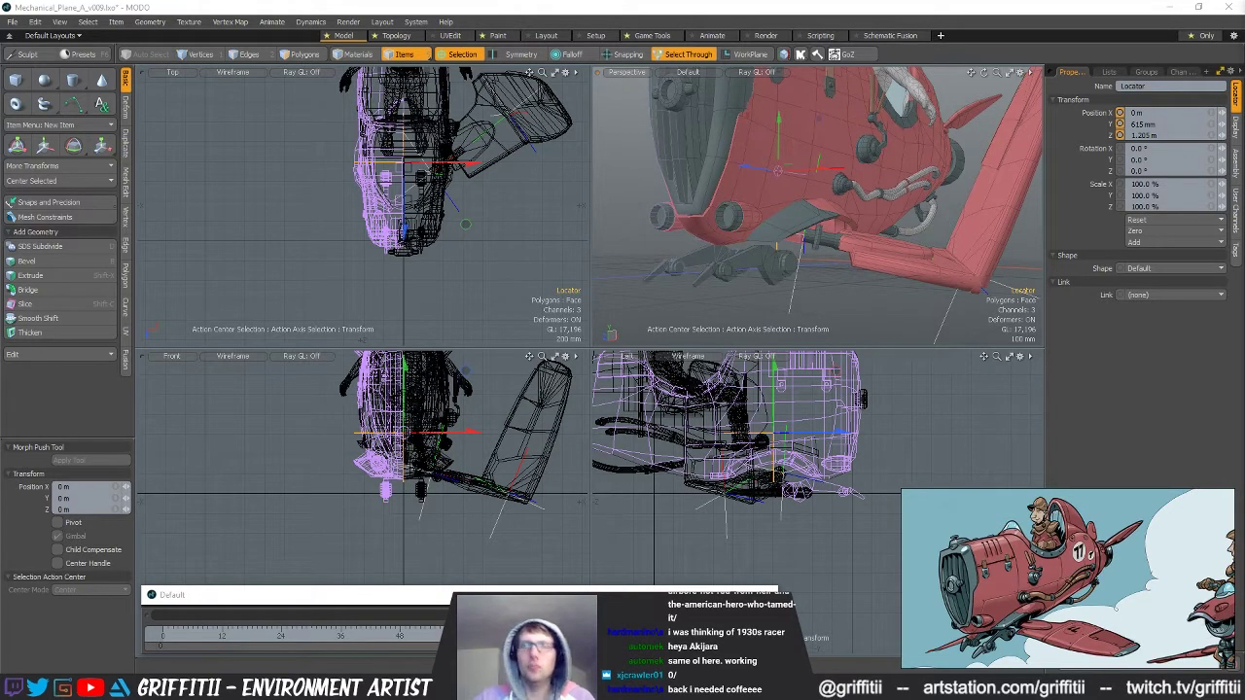
pyautogui.press('Return')
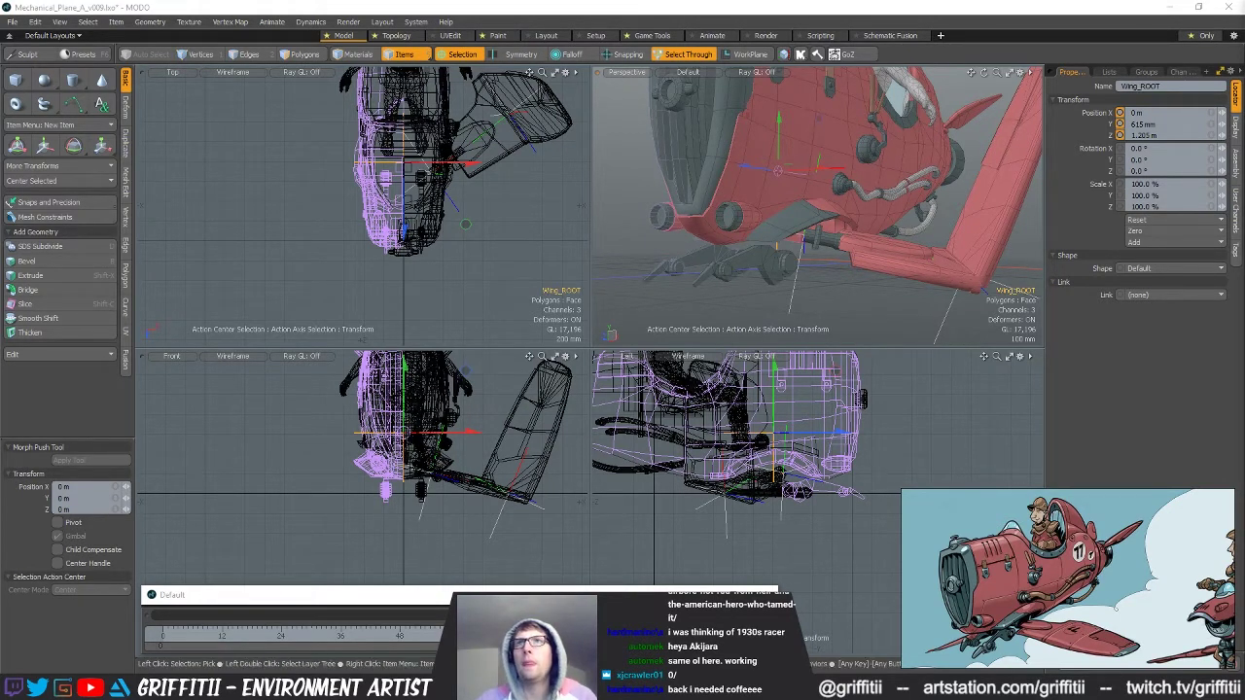
# Rename the inner Wing_ROT locator as Wing_Base_ROT and give the outer Wing_ROT (2) locator a new name.
pyautogui.click(796, 281)
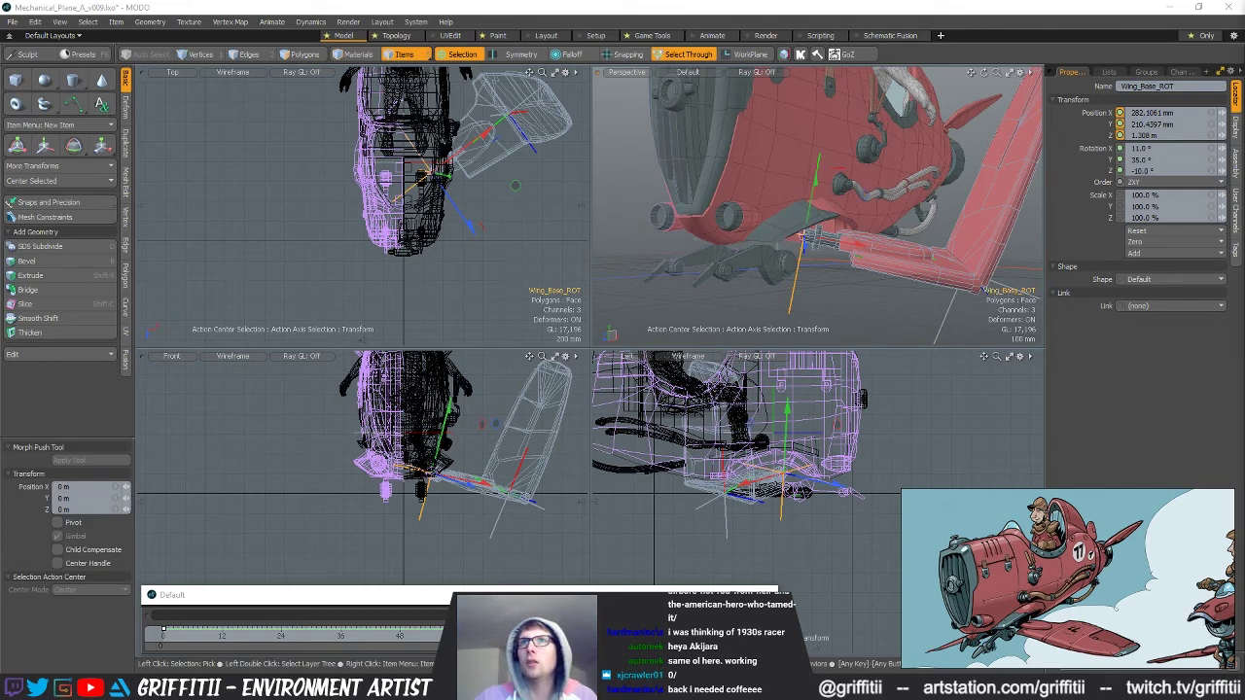
pyautogui.click(949, 315)
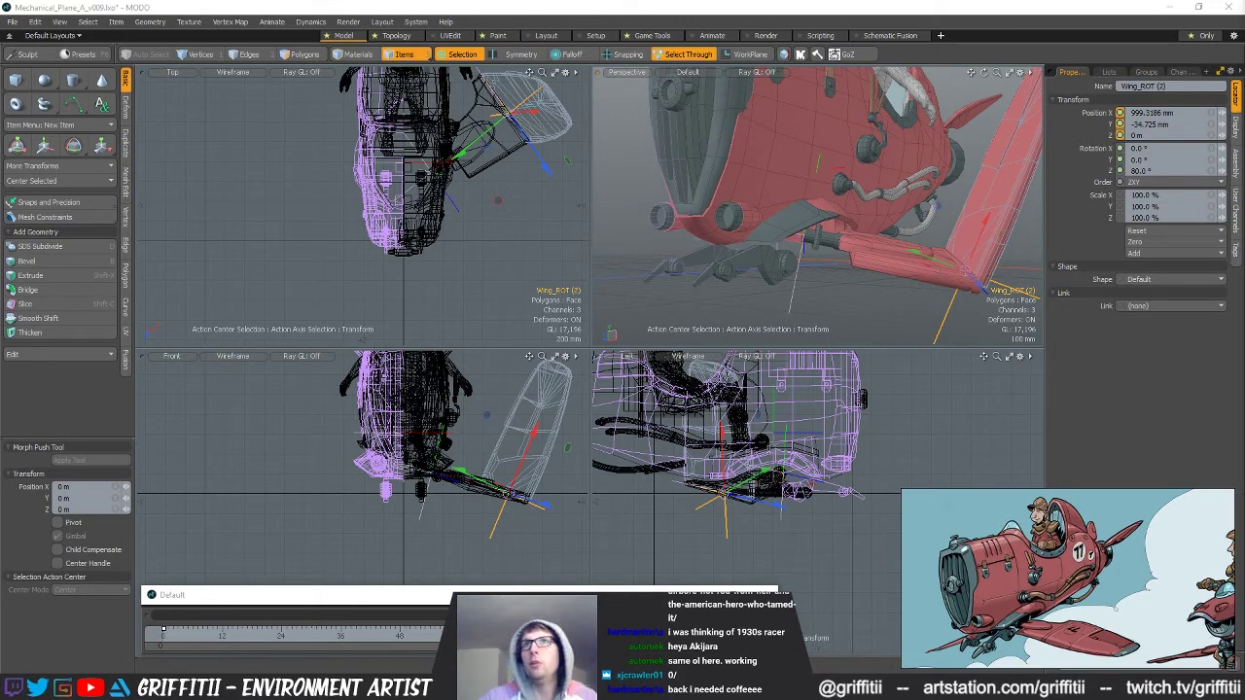
pyautogui.press('Return')
# Try to parent the Wing_Base_ROT locator in place under Wing_ROOT.
pyautogui.click(797, 273)
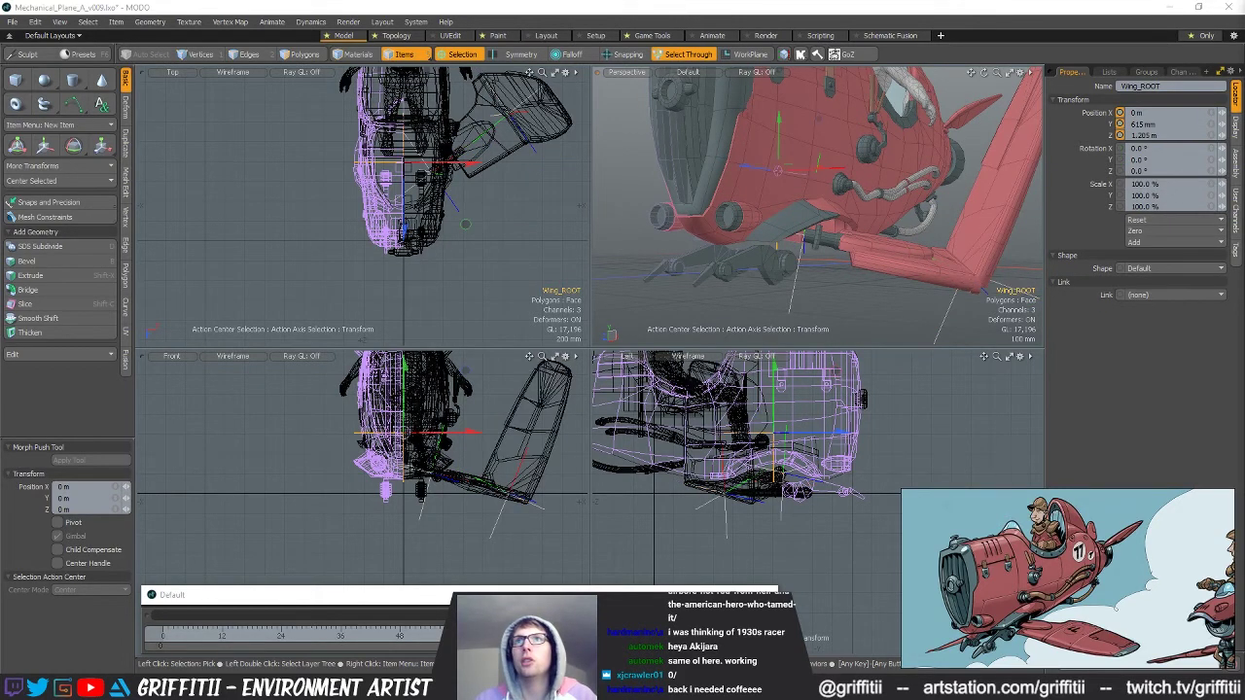
pyautogui.click(794, 292)
pyautogui.press('p')
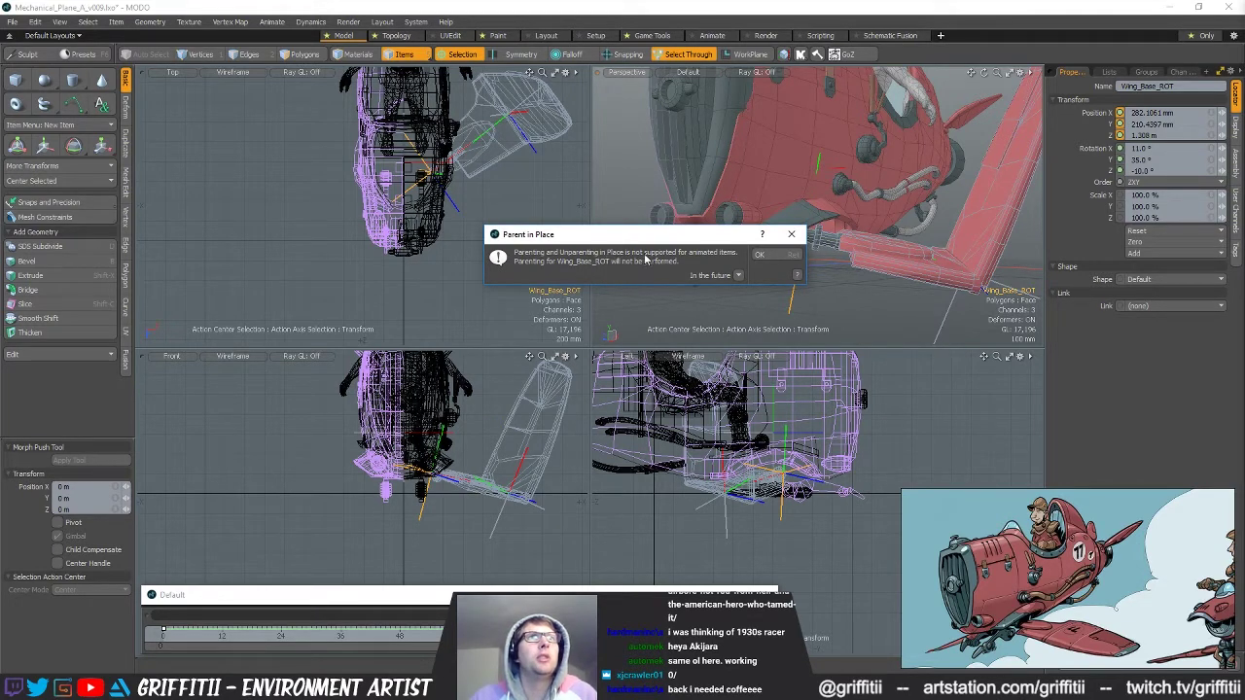
pyautogui.click(759, 255)
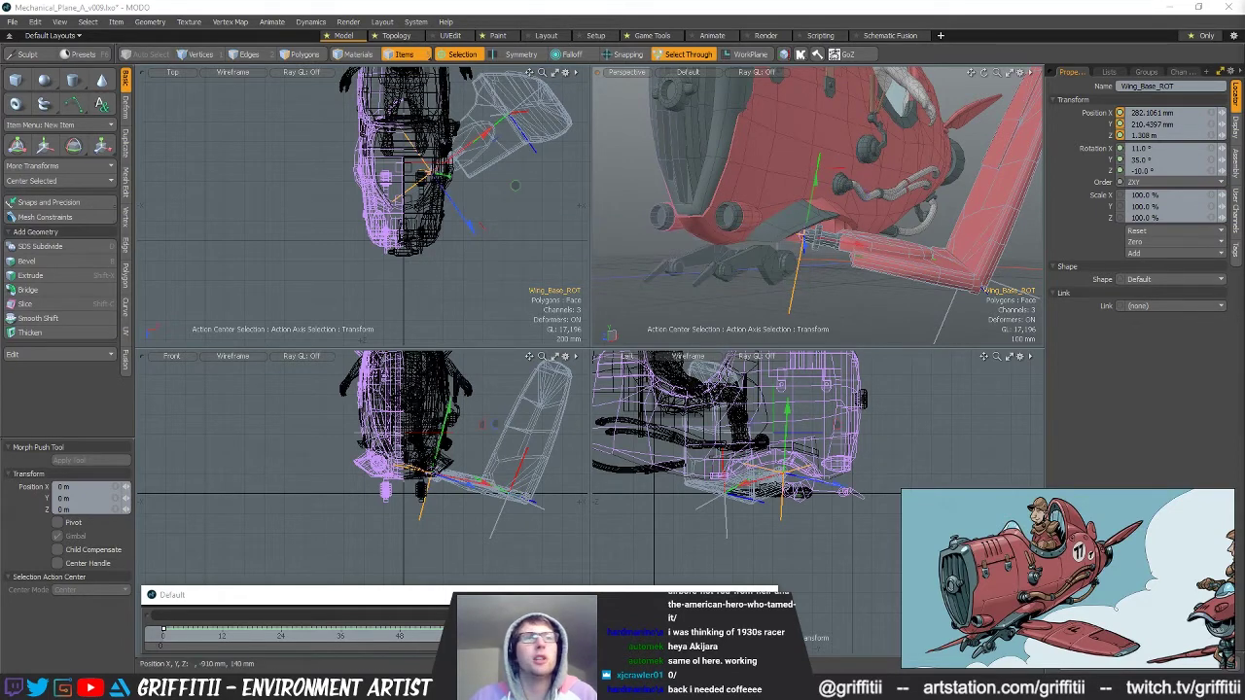
# Bring the timeline window back into view, expand it to show the position channels, and go to frame 0.
pyautogui.moveTo(627, 596); pyautogui.dragTo(654, 333)
pyautogui.keyDown('alt'); pyautogui.moveTo(903, 272); pyautogui.dragTo(820, 236); pyautogui.keyUp('alt')
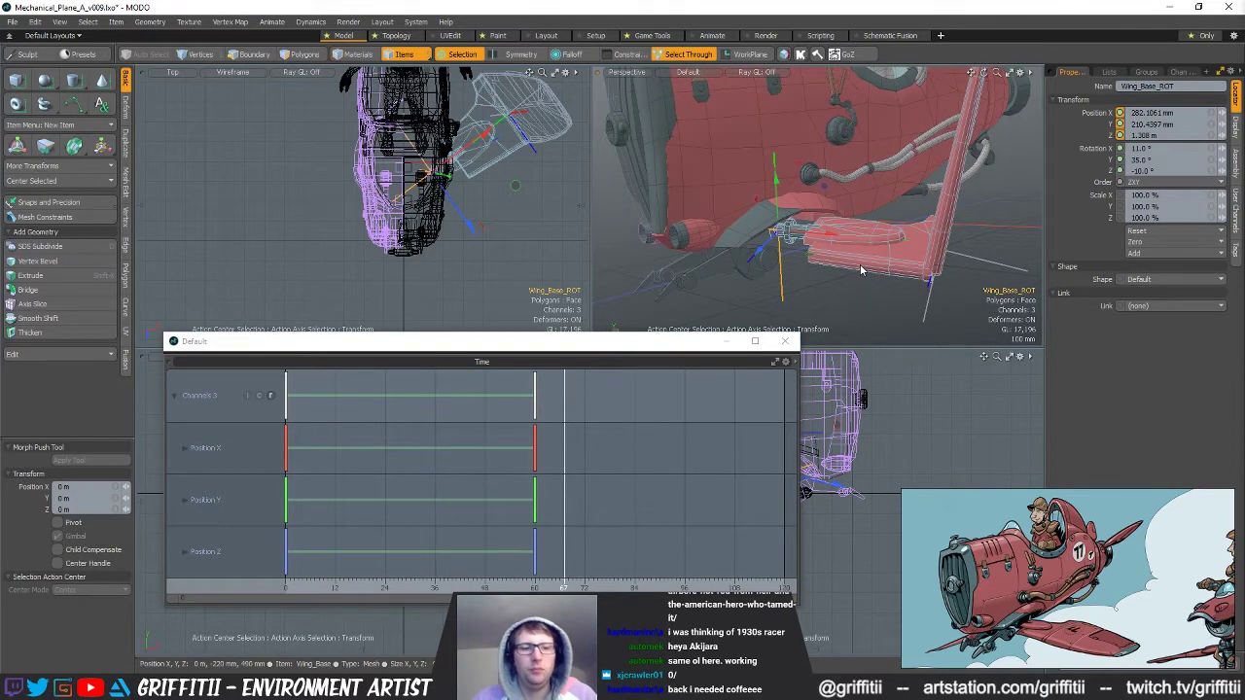
pyautogui.click(288, 587)
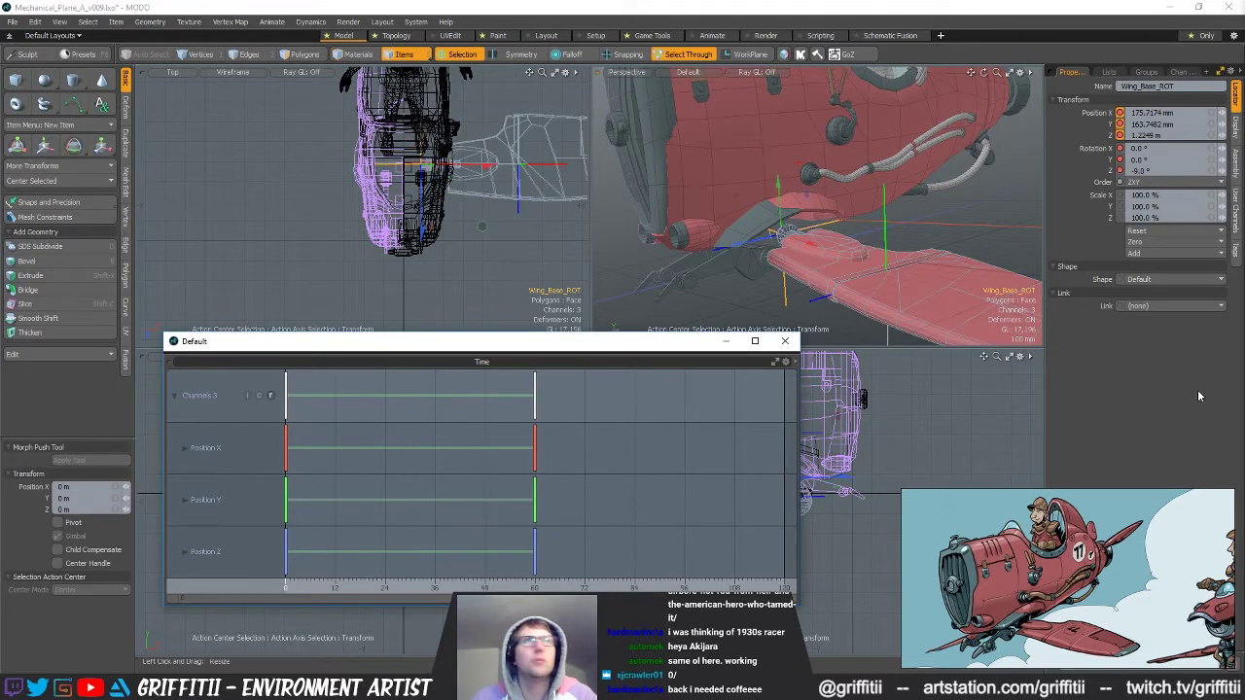
# Duplicate the Wing_Base_ROT locator with its wing parts in the extended pose at frame 0.
pyautogui.click(782, 260)
pyautogui.keyDown('alt'); pyautogui.moveTo(955, 293); pyautogui.dragTo(906, 305); pyautogui.keyUp('alt')
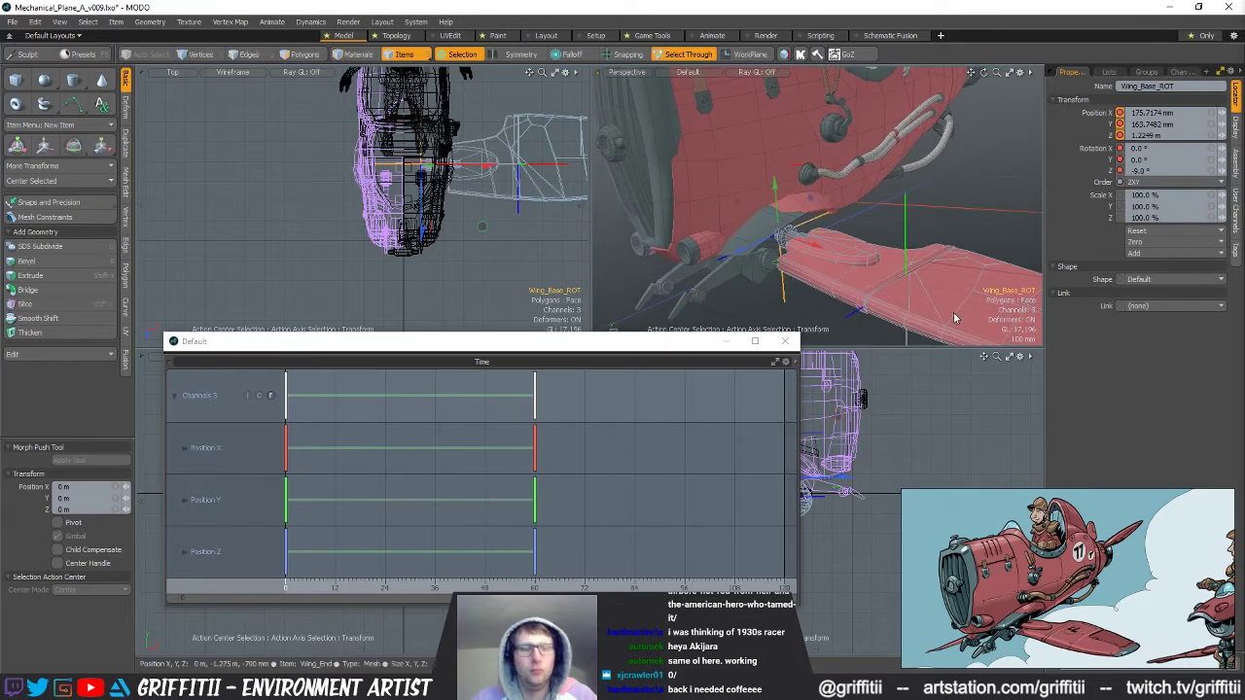
pyautogui.hotkey('ctrl', 'd')
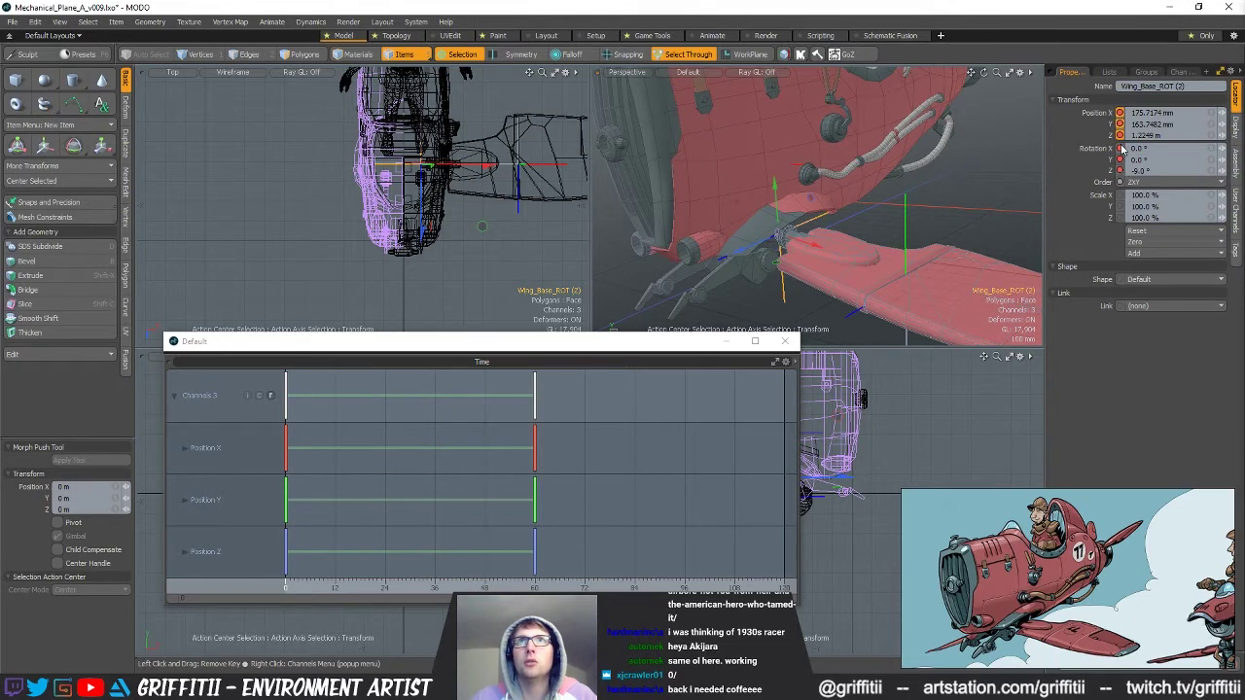
# Try to remove the position and rotation keys of Wing_Base_ROT (2) at frames 0 and 60.
pyautogui.rightClick(1120, 123)
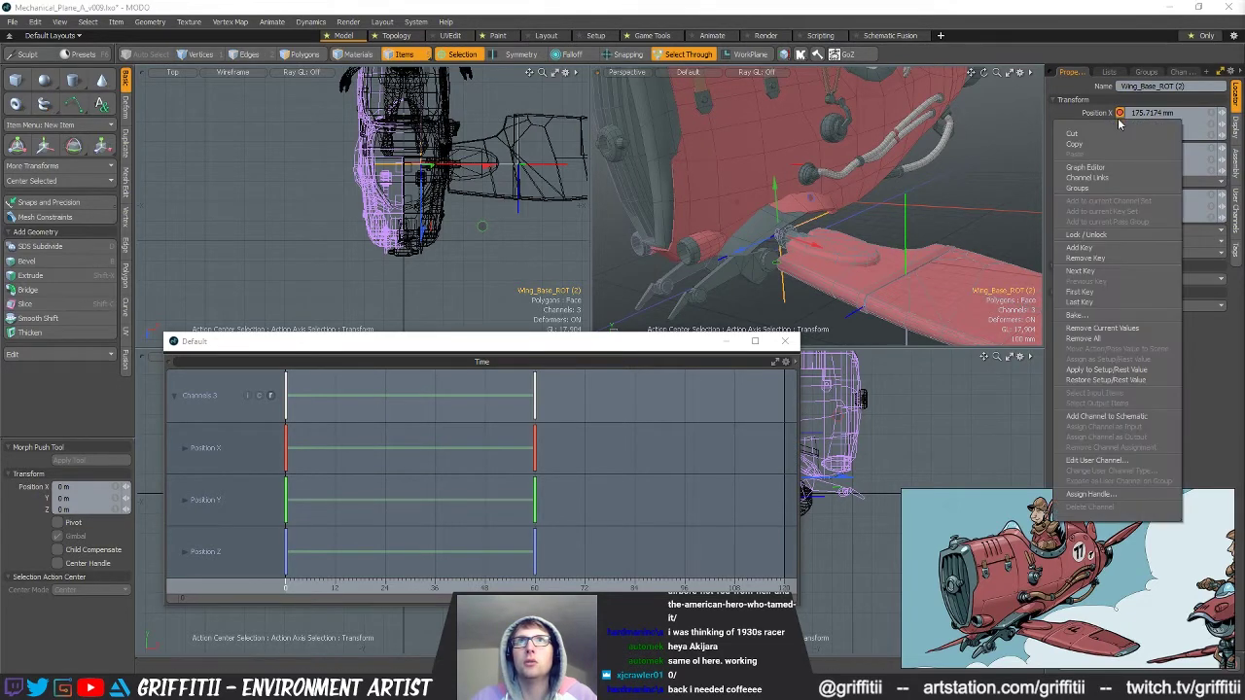
pyautogui.click(1100, 257)
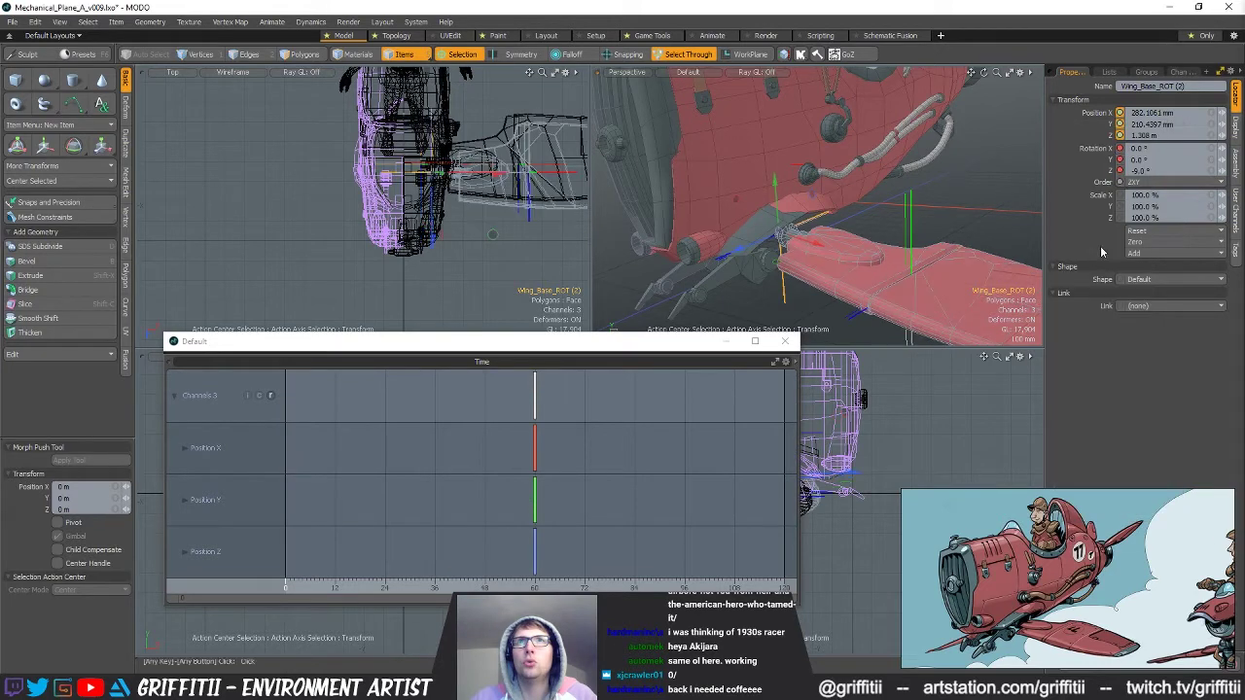
pyautogui.keyDown('ctrl'); pyautogui.moveTo(1119, 152); pyautogui.dragTo(1119, 173); pyautogui.keyUp('ctrl')
pyautogui.keyDown('shift'); pyautogui.click(1121, 161); pyautogui.keyUp('shift')
pyautogui.keyDown('shift'); pyautogui.click(1120, 171); pyautogui.keyUp('shift')
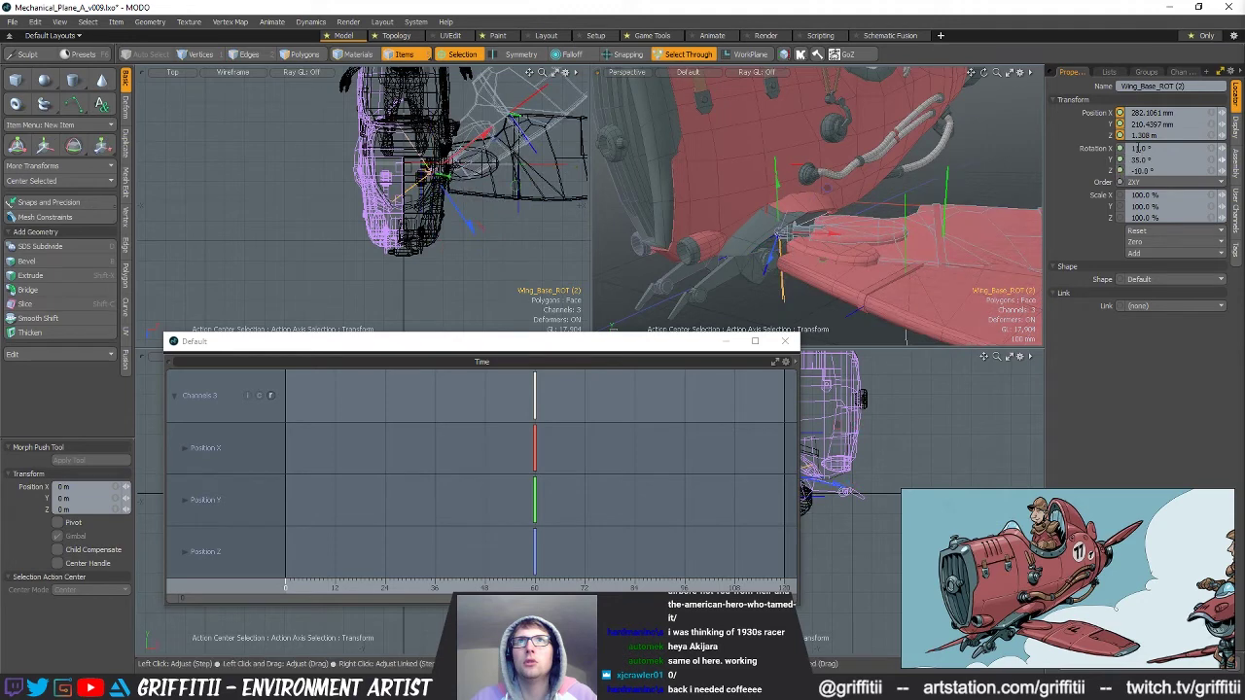
pyautogui.click(534, 589)
pyautogui.click(1120, 171)
pyautogui.moveTo(1118, 154); pyautogui.dragTo(1120, 112)
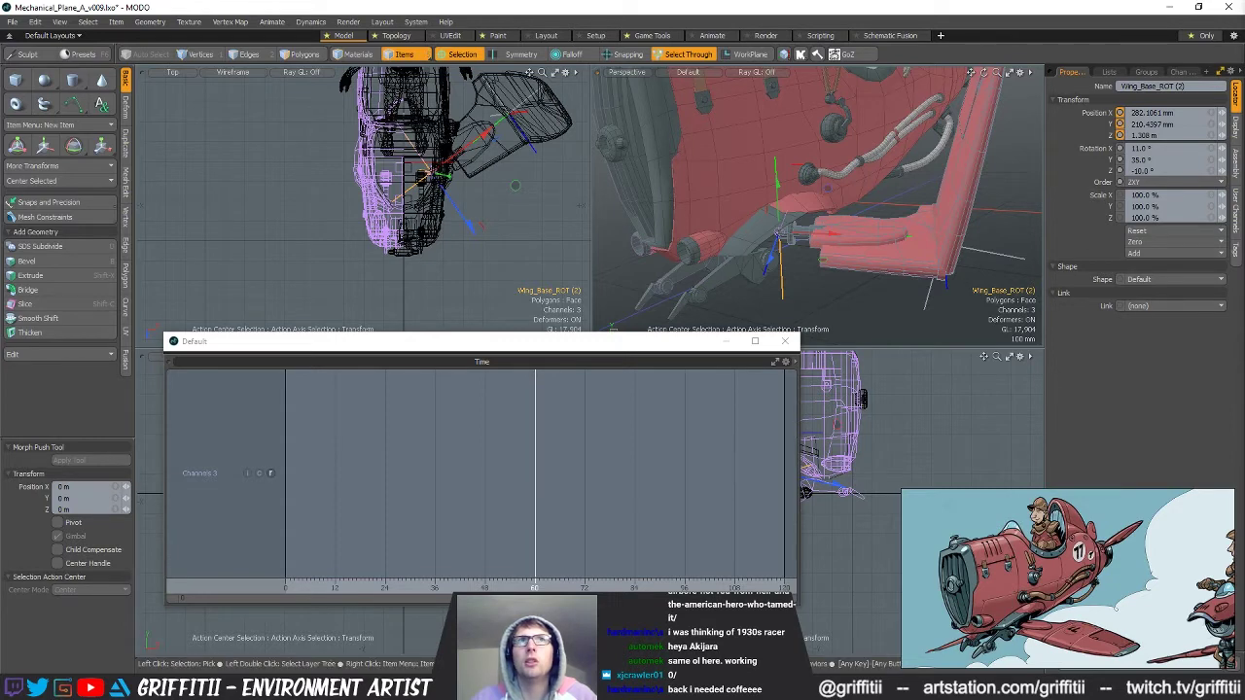
# Undo the key removals on Wing_Base_ROT (2).
pyautogui.hotkey('ctrl', 'z')
pyautogui.hotkey('ctrl', 'z')
pyautogui.hotkey('ctrl', 'z')
pyautogui.hotkey('ctrl', 'z')
pyautogui.hotkey('ctrl', 'z')
pyautogui.hotkey('ctrl', 'z')
pyautogui.hotkey('ctrl', 'z')
pyautogui.hotkey('ctrl', 'z')
pyautogui.hotkey('ctrl', 'z')
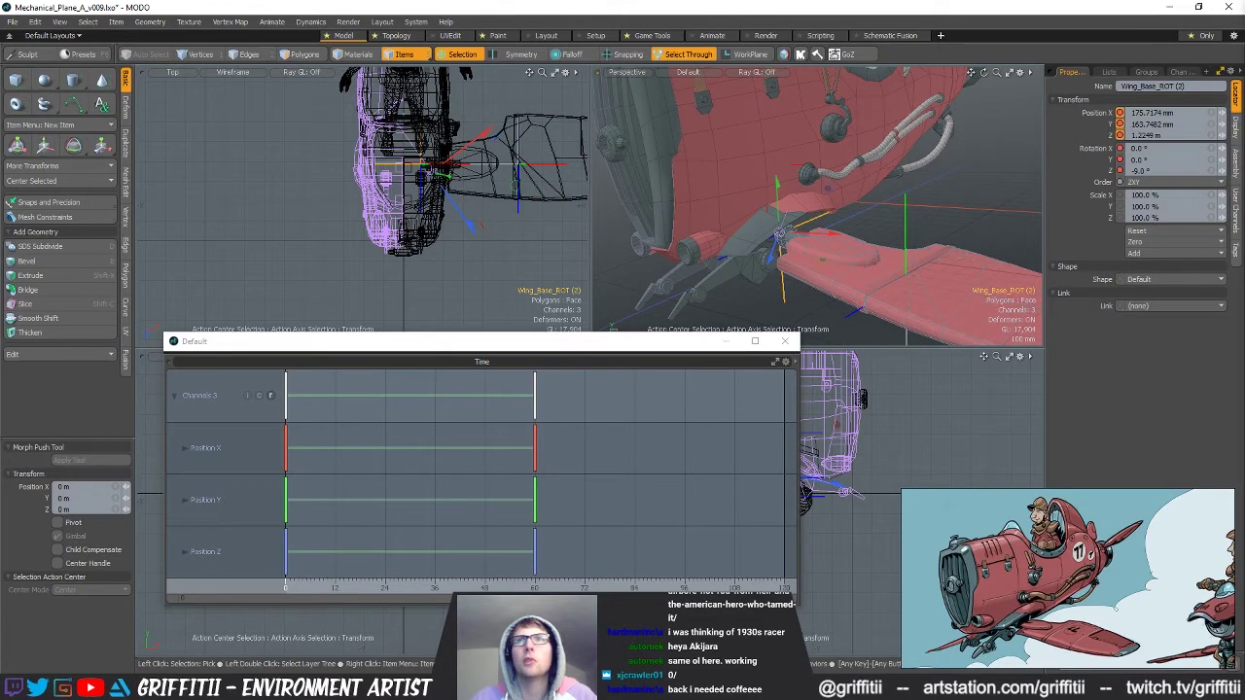
# Remove all position and rotation keys of Wing_Base_ROT (2) at frame 60.
pyautogui.click(535, 588)
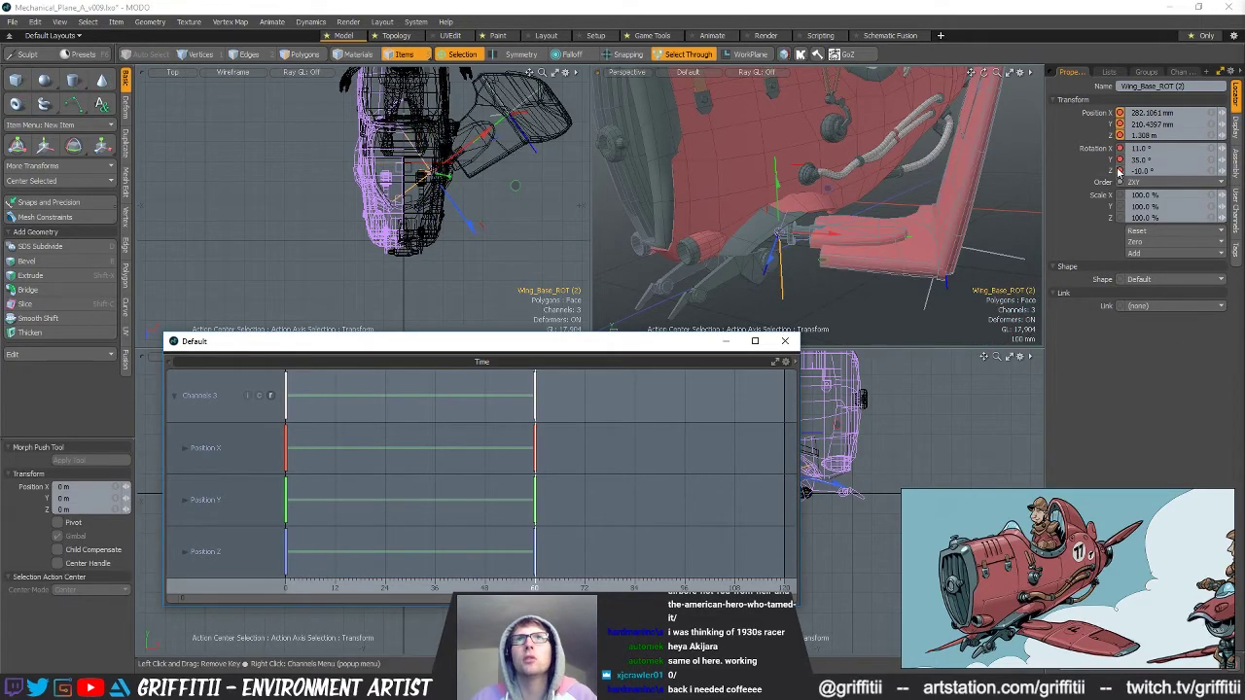
pyautogui.click(1120, 171)
pyautogui.click(1120, 159)
pyautogui.click(1120, 149)
pyautogui.click(1120, 135)
pyautogui.click(1121, 125)
pyautogui.click(1121, 113)
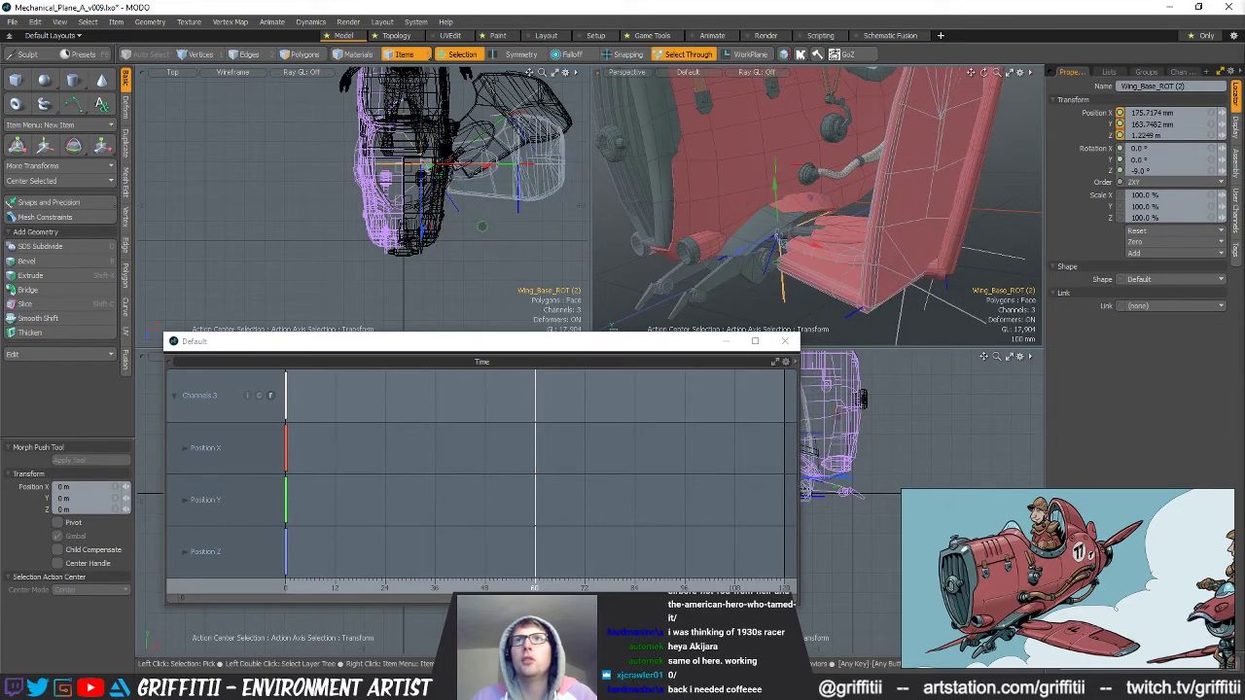
# Remove the X, Y and Z rotation keys of Wing_End_ROT (2) at frame 60.
pyautogui.click(958, 309)
pyautogui.click(1120, 149)
pyautogui.click(1120, 159)
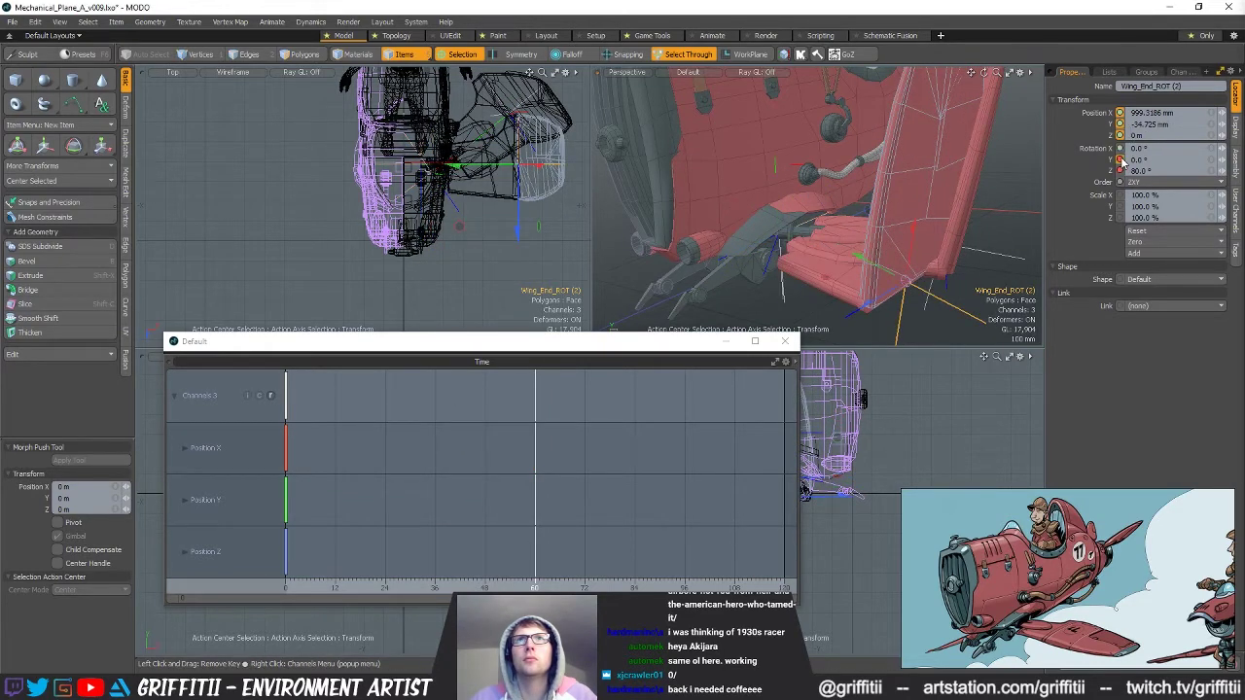
pyautogui.click(1120, 172)
# Remove the transform keys of Wing_End_ROT (2) at frame 0.
pyautogui.click(287, 590)
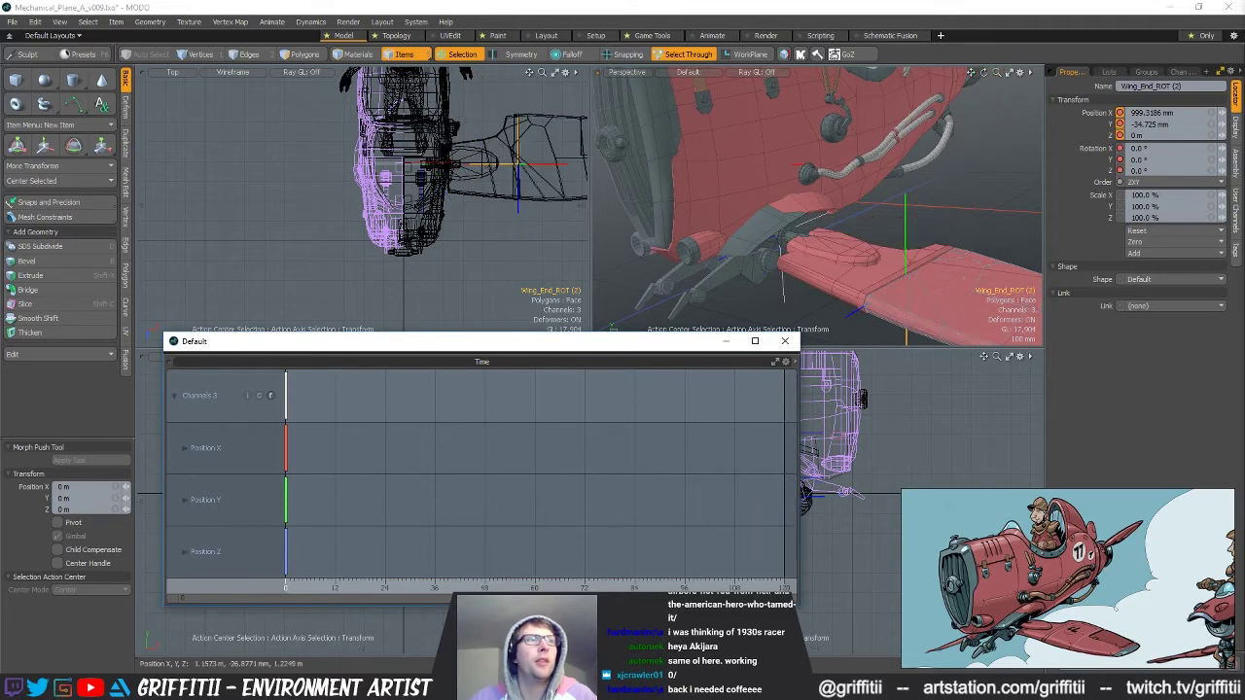
pyautogui.click(1121, 113)
pyautogui.click(1121, 124)
pyautogui.click(1120, 136)
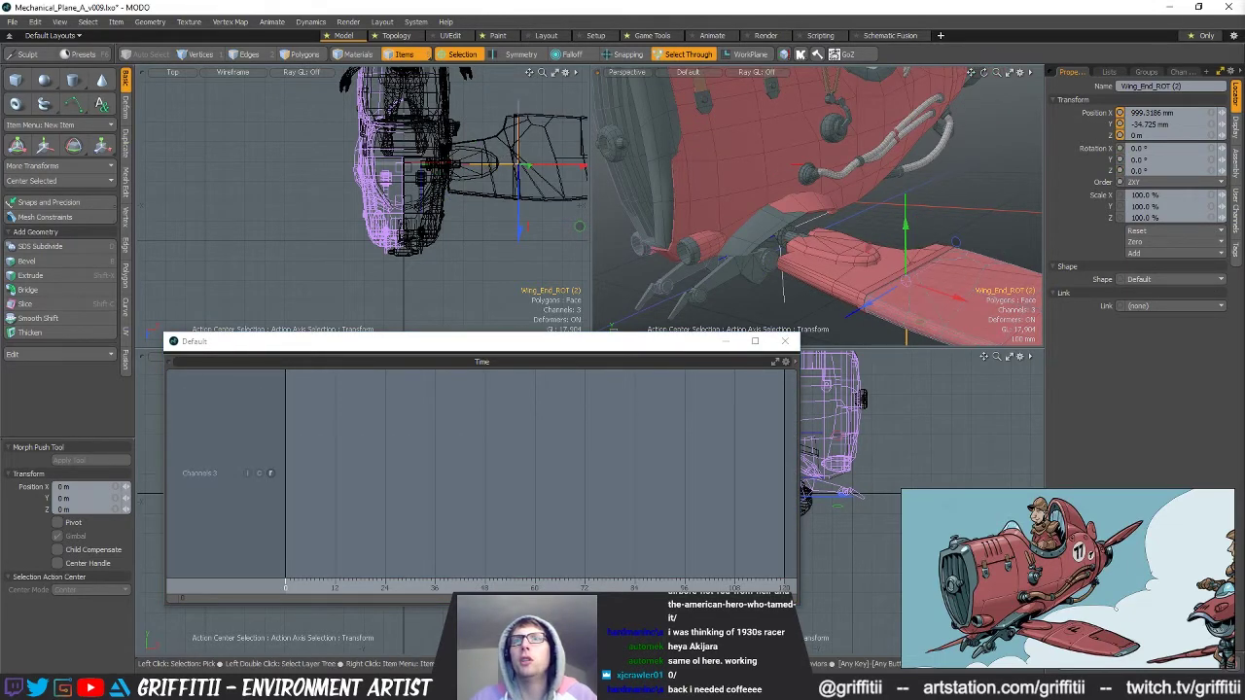
# Remove the transform keys of Wing_Base_ROT (2) at frame 0.
pyautogui.click(781, 237)
pyautogui.click(1121, 112)
pyautogui.click(1120, 125)
pyautogui.click(1121, 136)
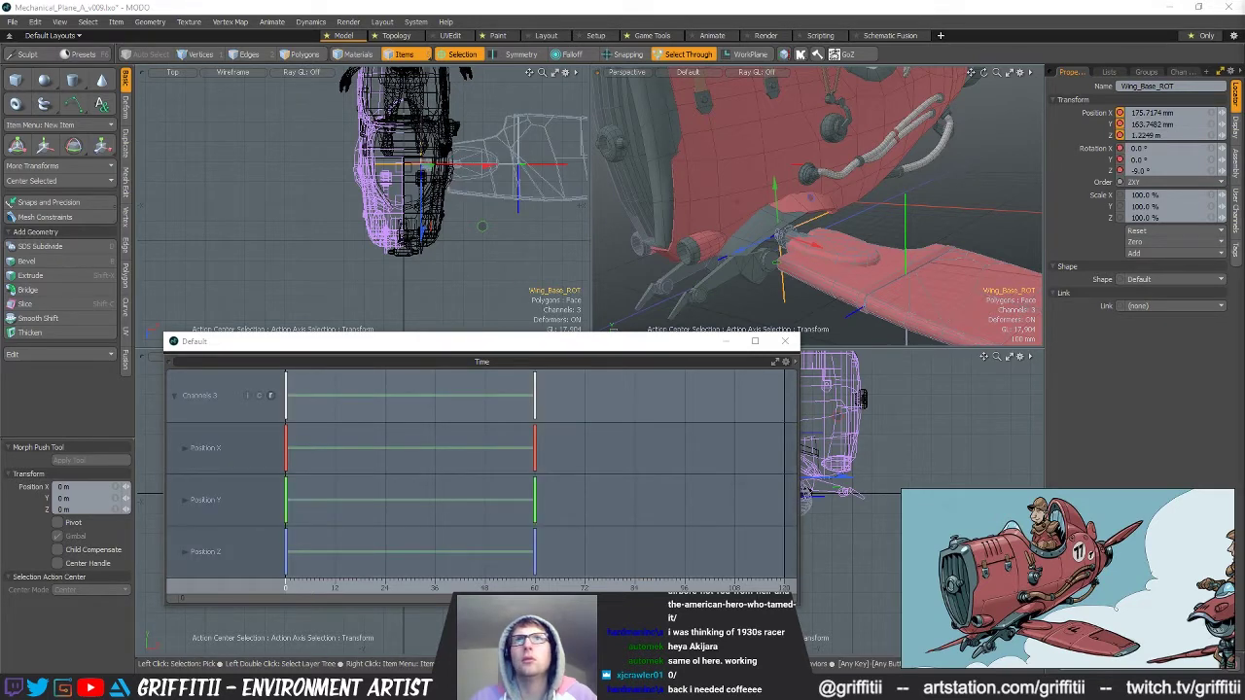
# Add position and rotation keys at frame 0 to Wing_Base_ROT (2) and Wing_End_ROT (2).
pyautogui.click(784, 281)
pyautogui.keyDown('alt'); pyautogui.moveTo(784, 280); pyautogui.dragTo(857, 280); pyautogui.keyUp('alt')
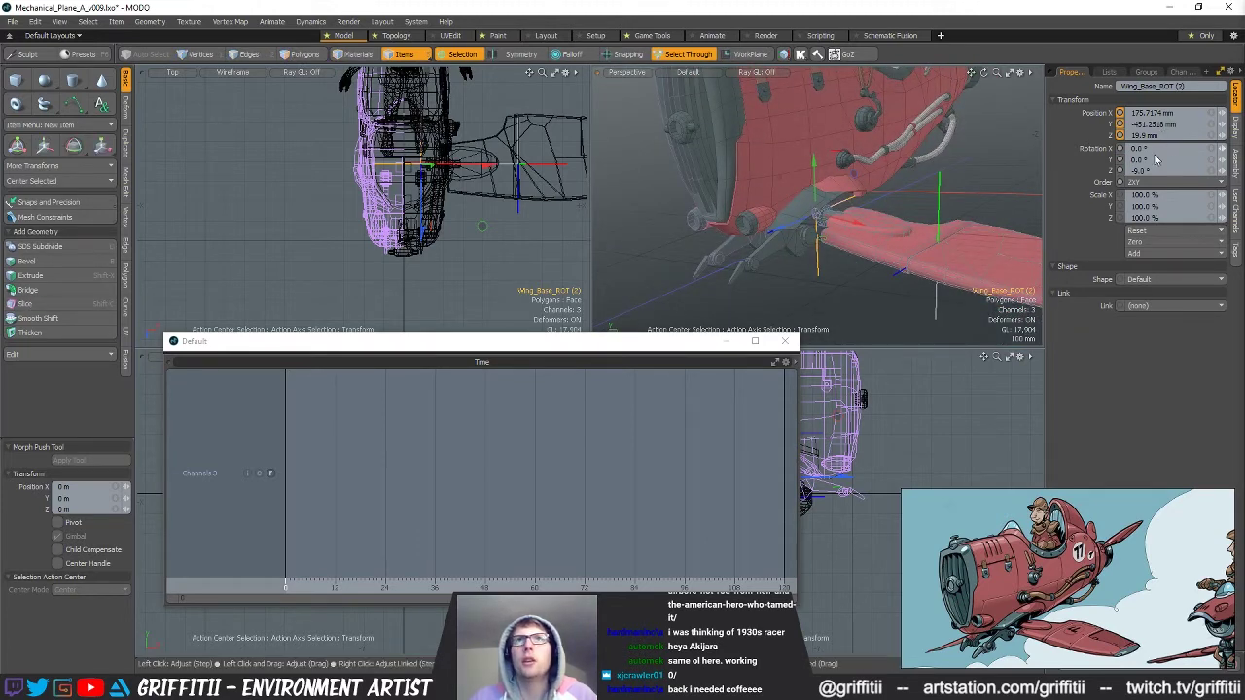
pyautogui.moveTo(1120, 113); pyautogui.dragTo(1120, 135)
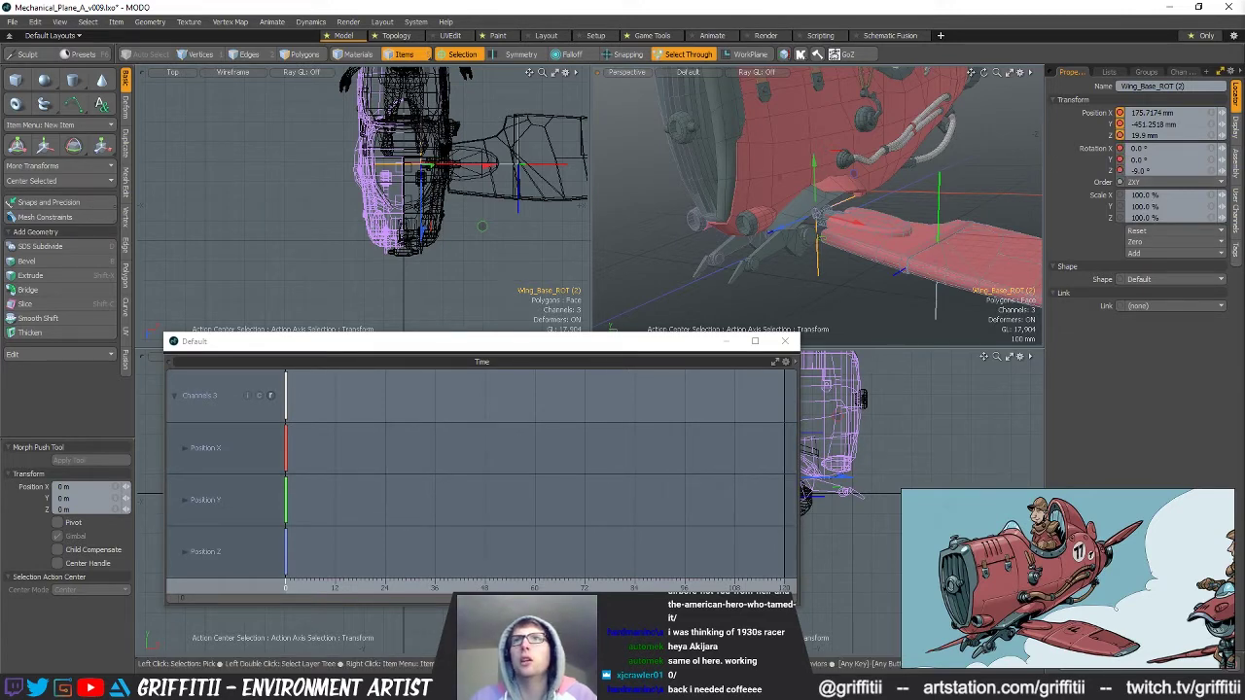
pyautogui.moveTo(1120, 112); pyautogui.dragTo(1120, 136)
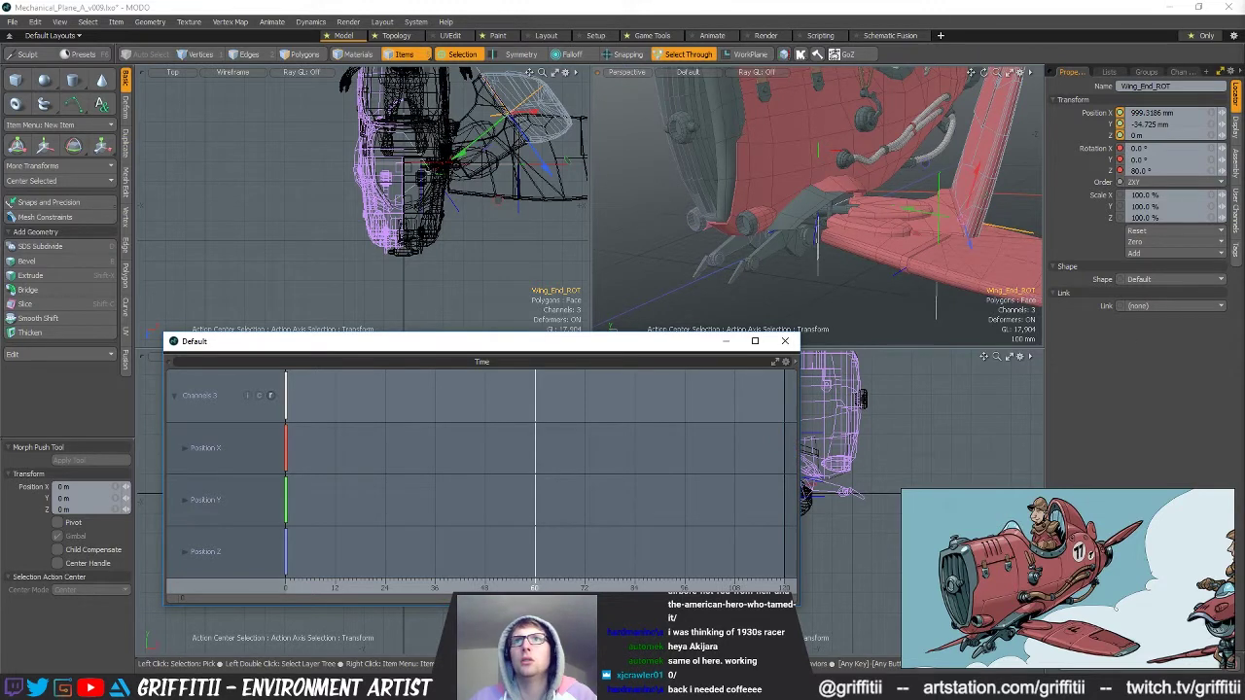
# Key position and rotation of Wing_End_ROT (2) at frame 60, with rotation Z set to 80°.
pyautogui.click(1180, 112)
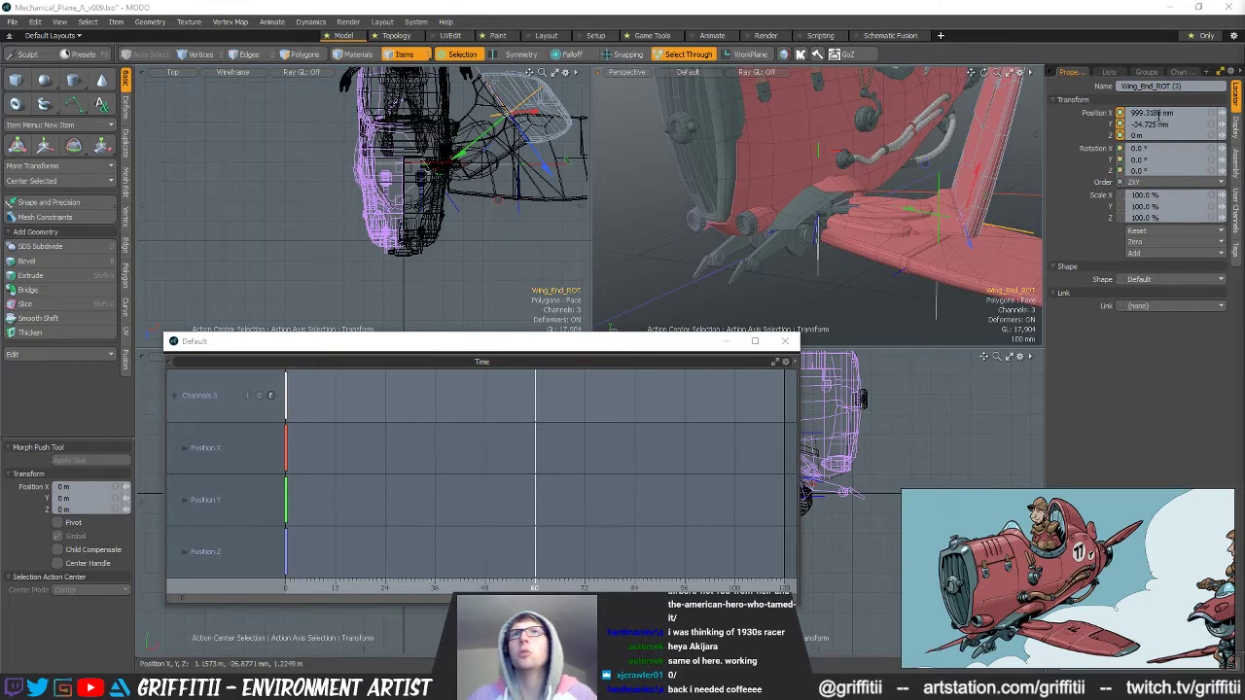
pyautogui.press('Return')
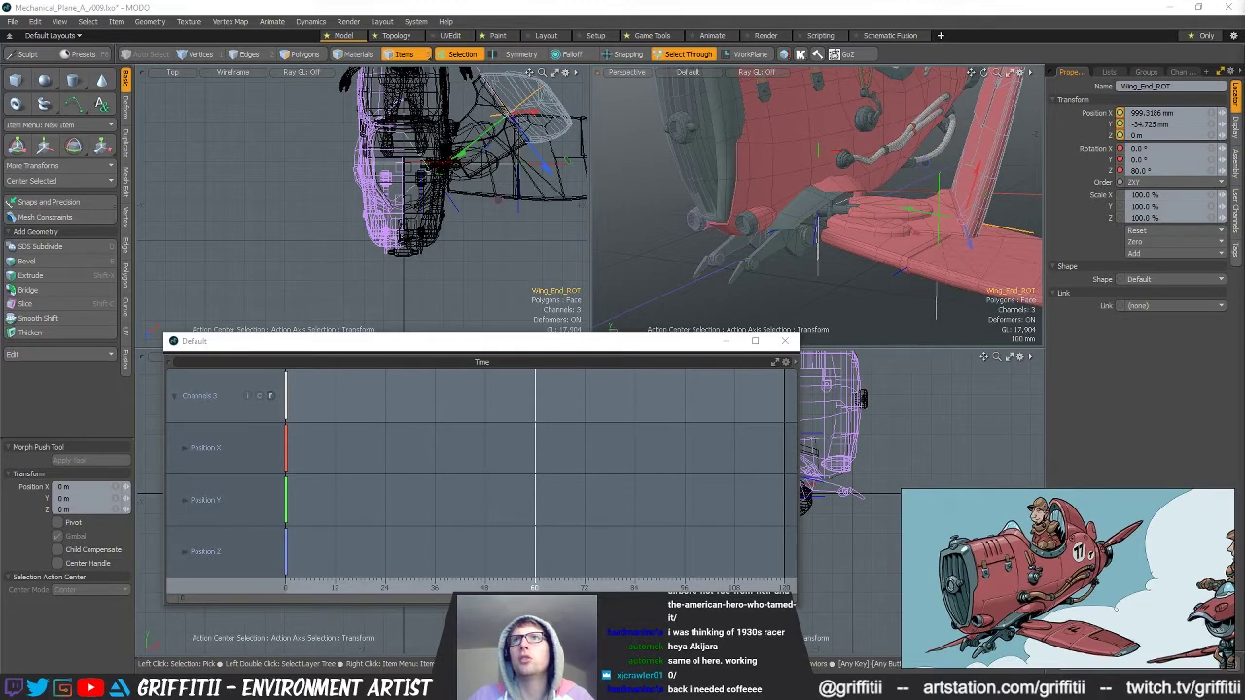
pyautogui.hotkey('ctrl', 'shift', 'z')
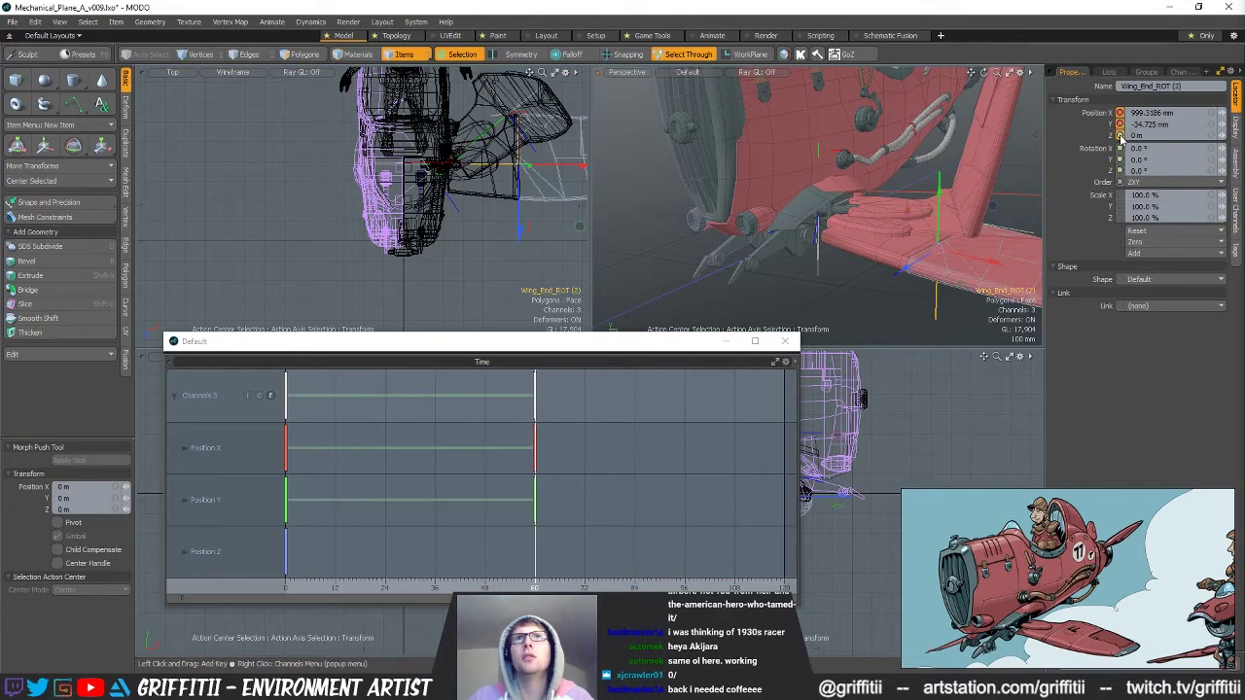
pyautogui.moveTo(1122, 158); pyautogui.dragTo(1123, 164)
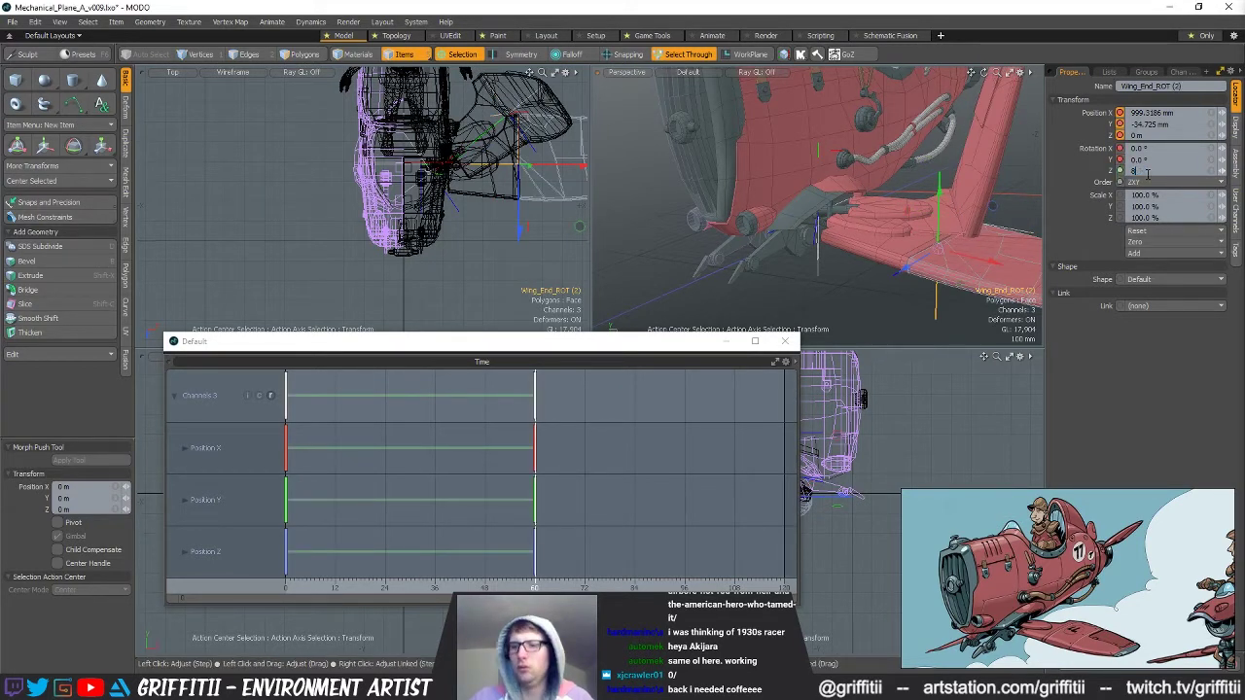
pyautogui.write('80')
pyautogui.press('Return')
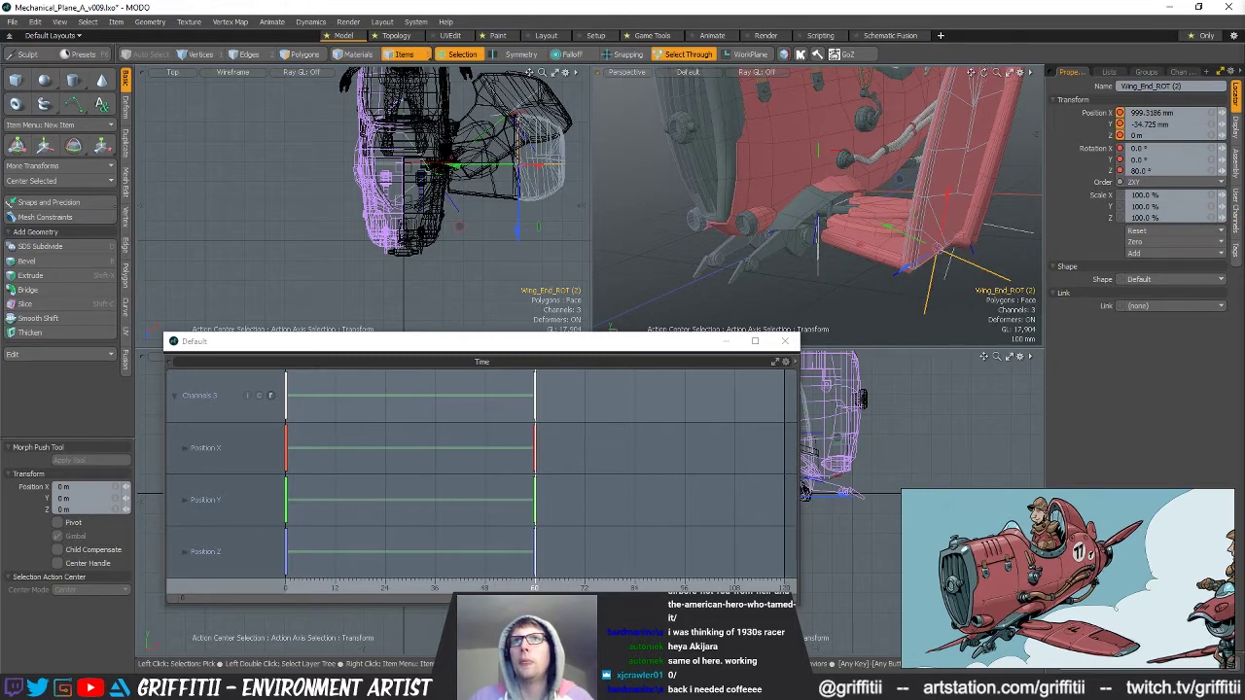
# Copy position X from Wing_Base_ROT to Wing_Base_ROT (2) at frame 60, setting it to 282.1061 mm.
pyautogui.click(819, 255)
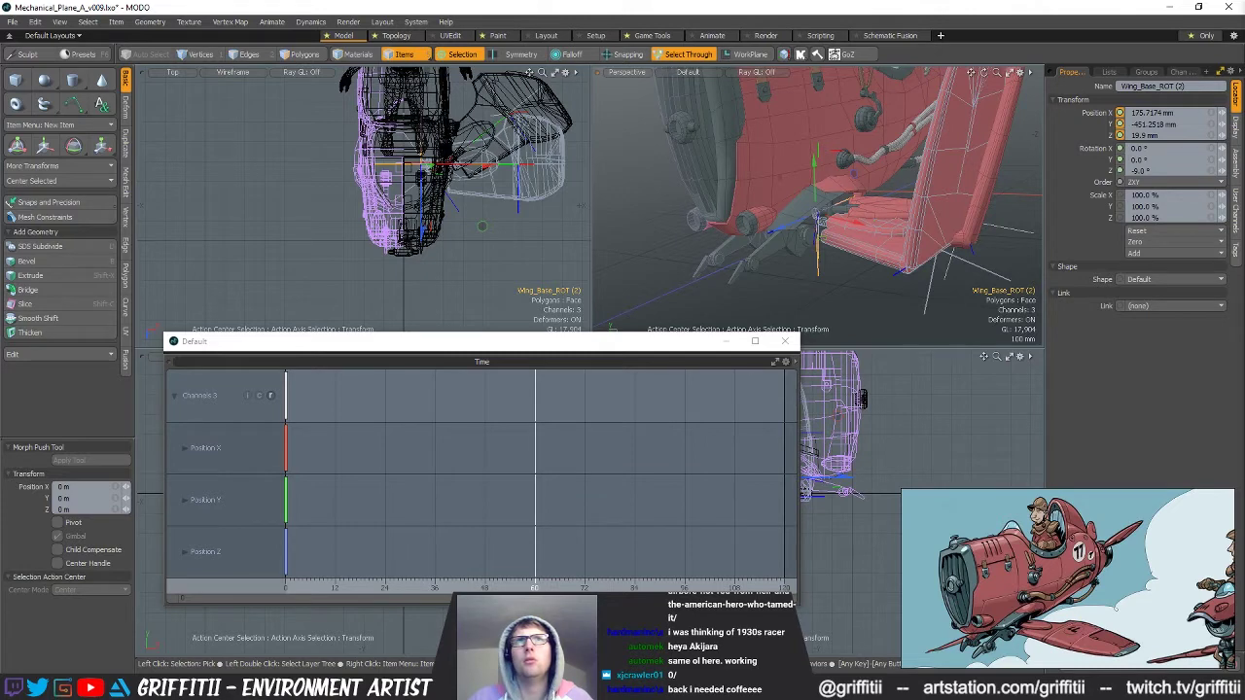
pyautogui.click(977, 212)
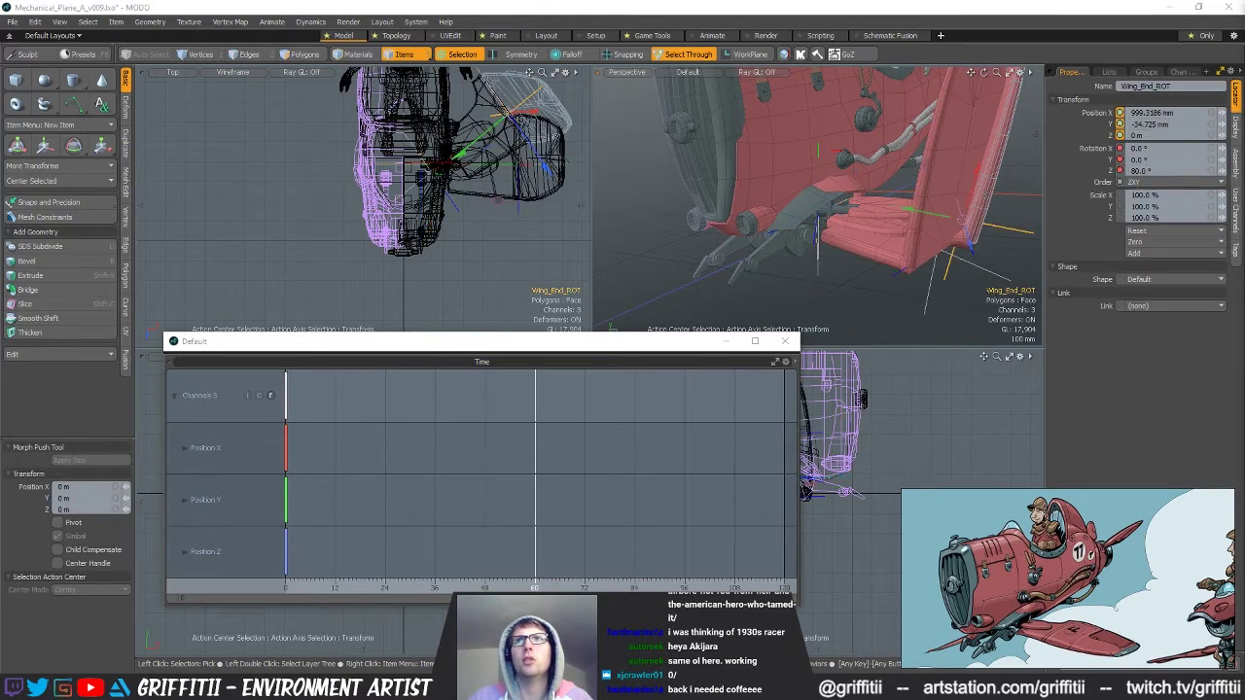
pyautogui.click(864, 206)
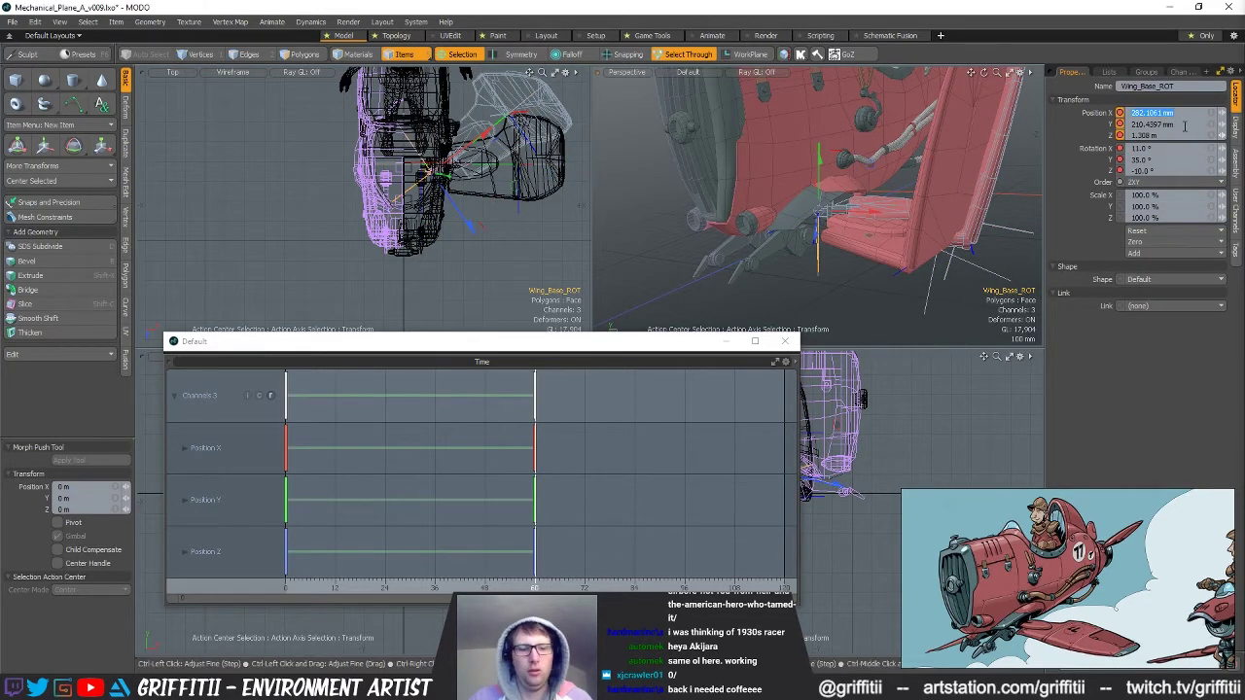
pyautogui.click(885, 240)
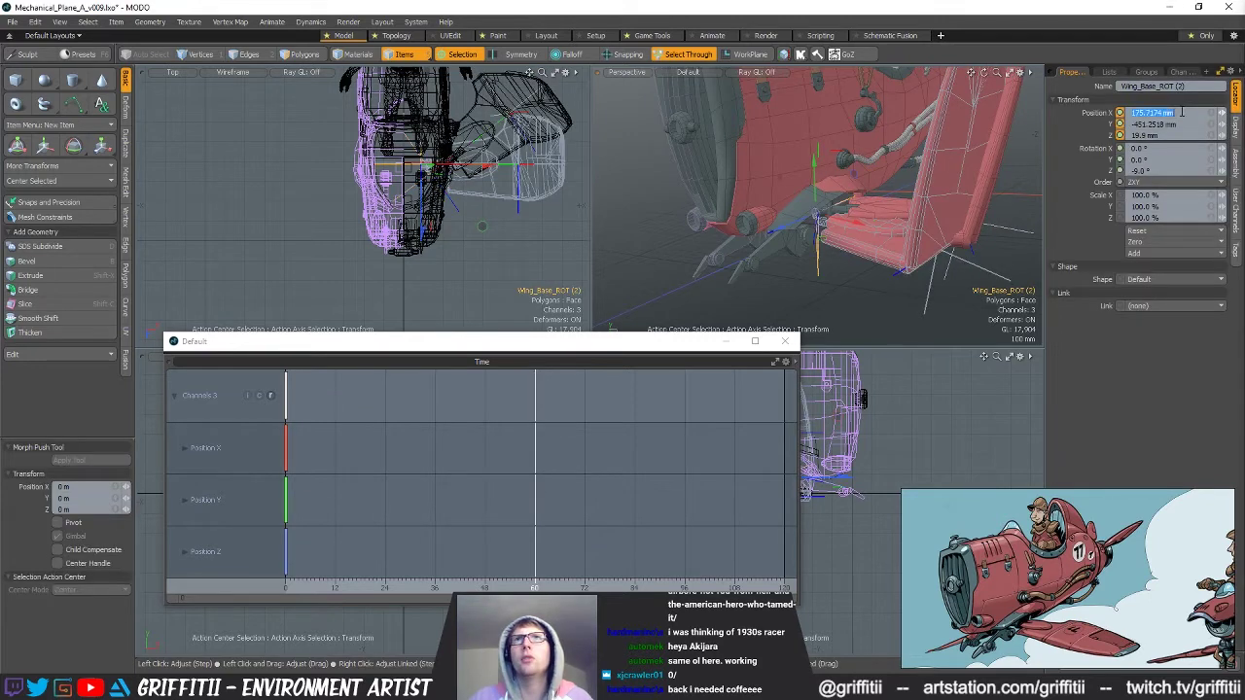
pyautogui.write('282.1061 mm')
pyautogui.press('Return')
# Set position Y of Wing_Base_ROT (2) at frame 60 to 210.4397 mm, matching Wing_Base_ROT.
pyautogui.click(820, 258)
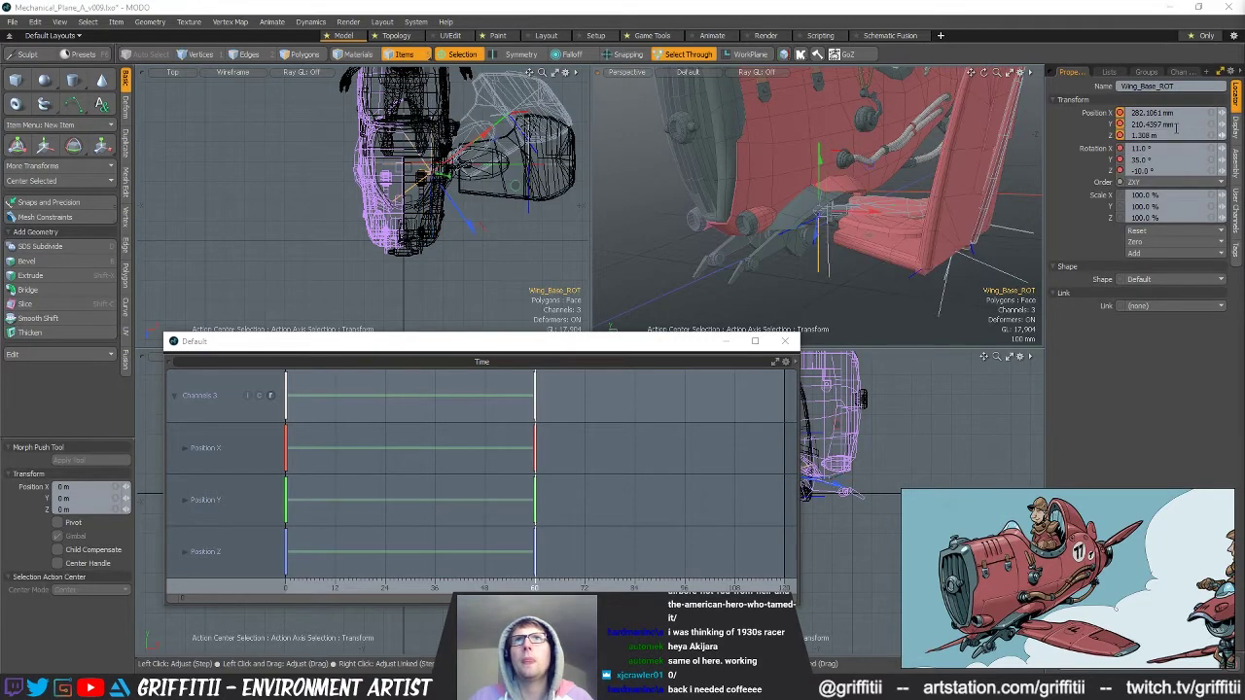
pyautogui.press('Down')
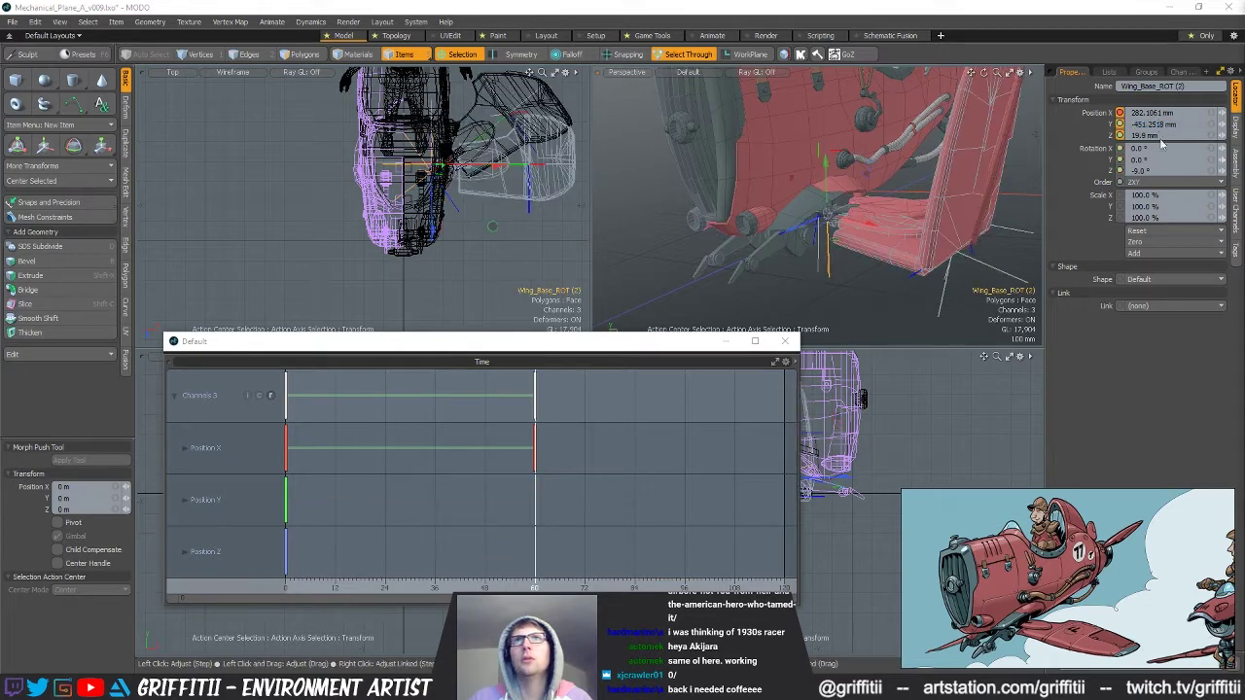
pyautogui.write('210.4397')
pyautogui.press('Return')
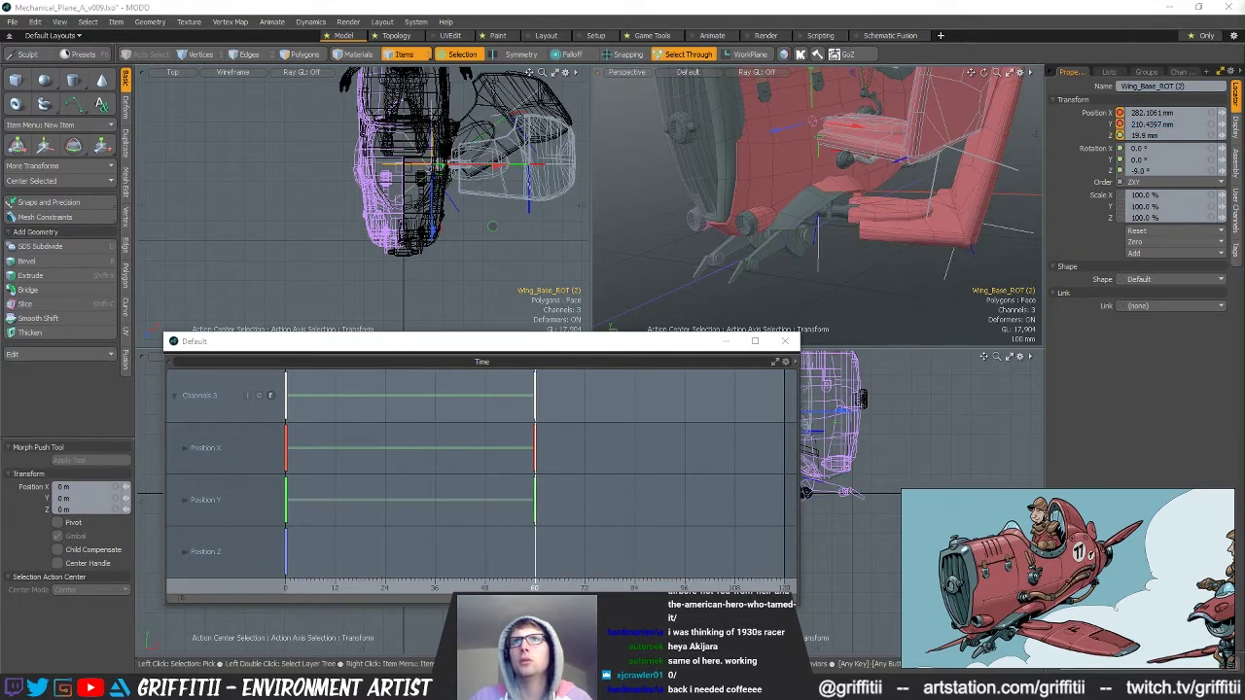
# Copy position Z from Wing_Base_ROT to Wing_Base_ROT (2) at frame 60, setting it to 1.308 m.
pyautogui.click(951, 263)
pyautogui.click(819, 258)
pyautogui.click(1198, 135)
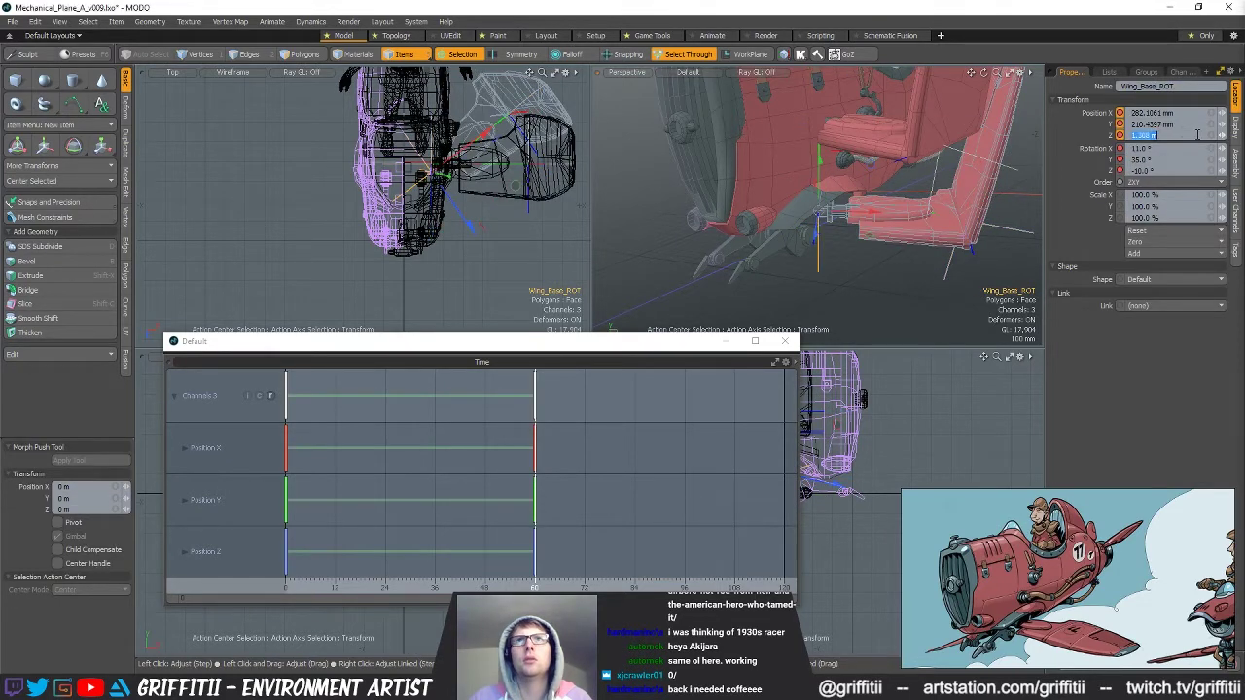
pyautogui.click(815, 105)
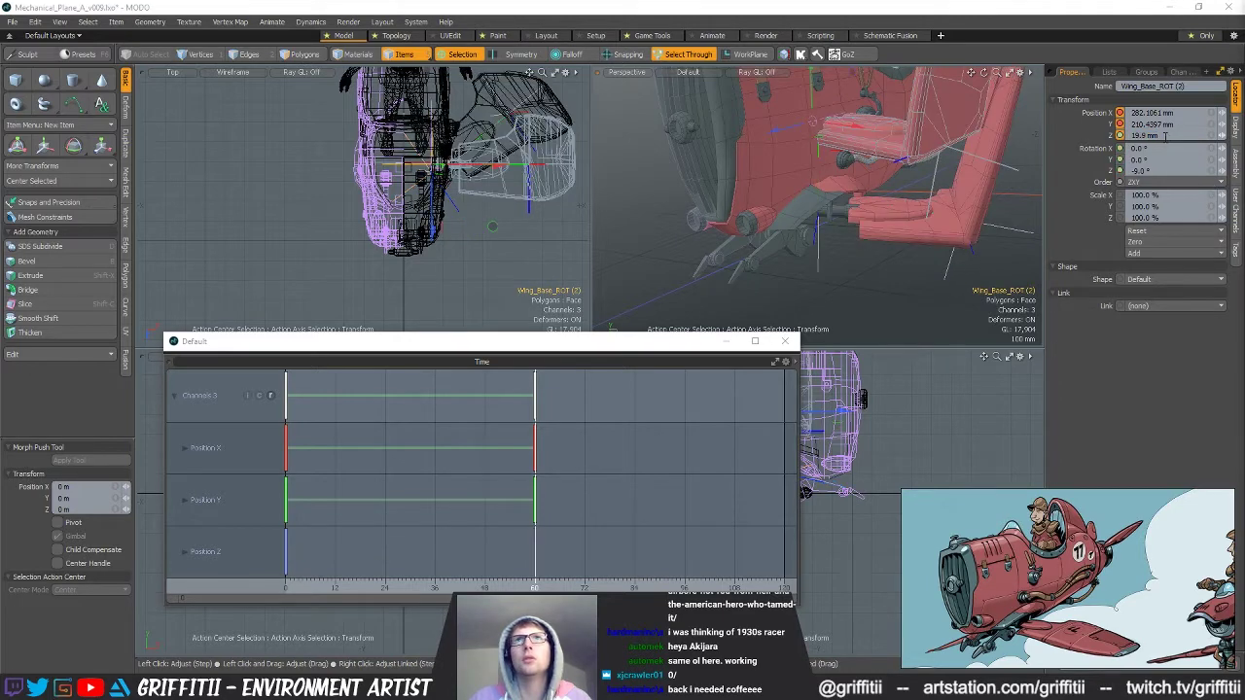
pyautogui.press('Return')
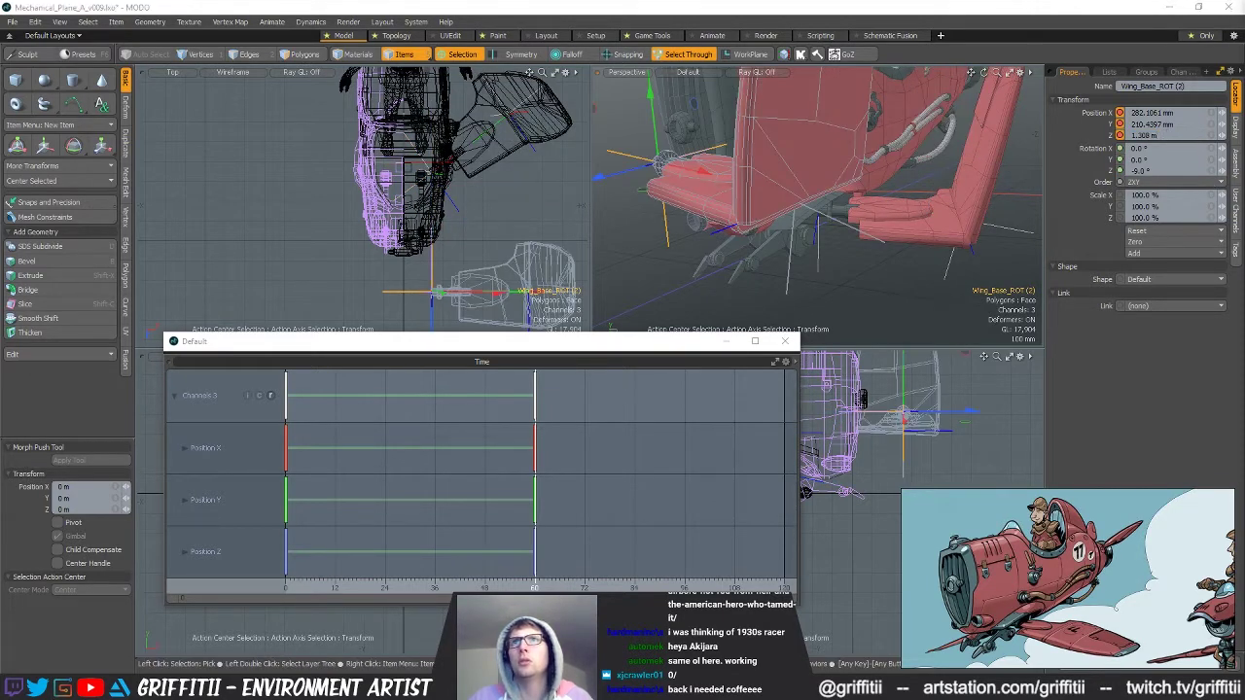
# Set the rotation of Wing_Base_ROT (2) at frame 60 to X 11°, Y 35° and Z -10°, matching Wing_Base_ROT.
pyautogui.click(1000, 229)
pyautogui.click(818, 255)
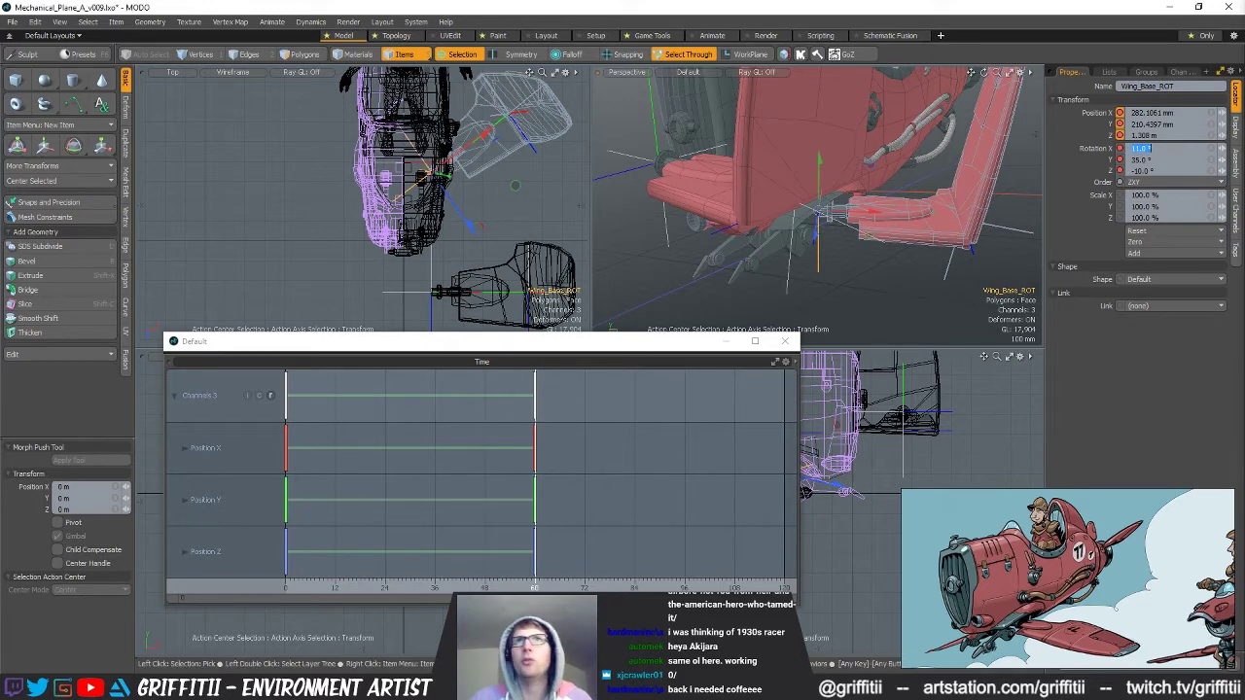
pyautogui.press('Down')
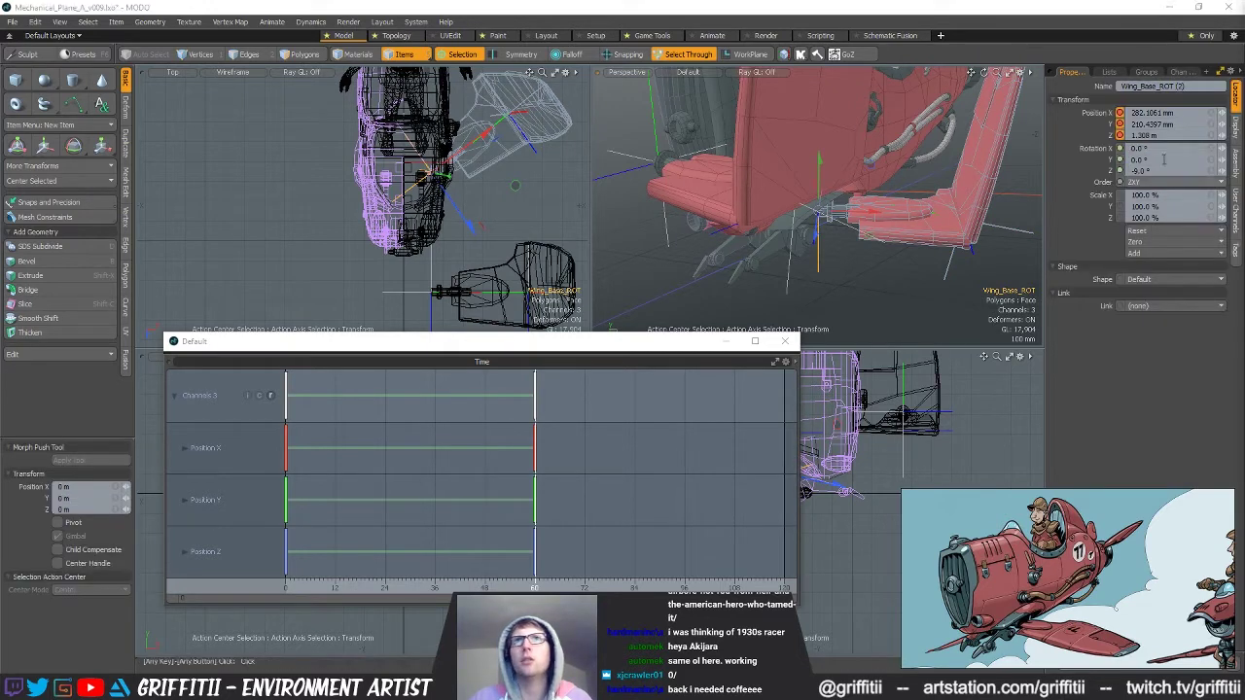
pyautogui.press('Tab')
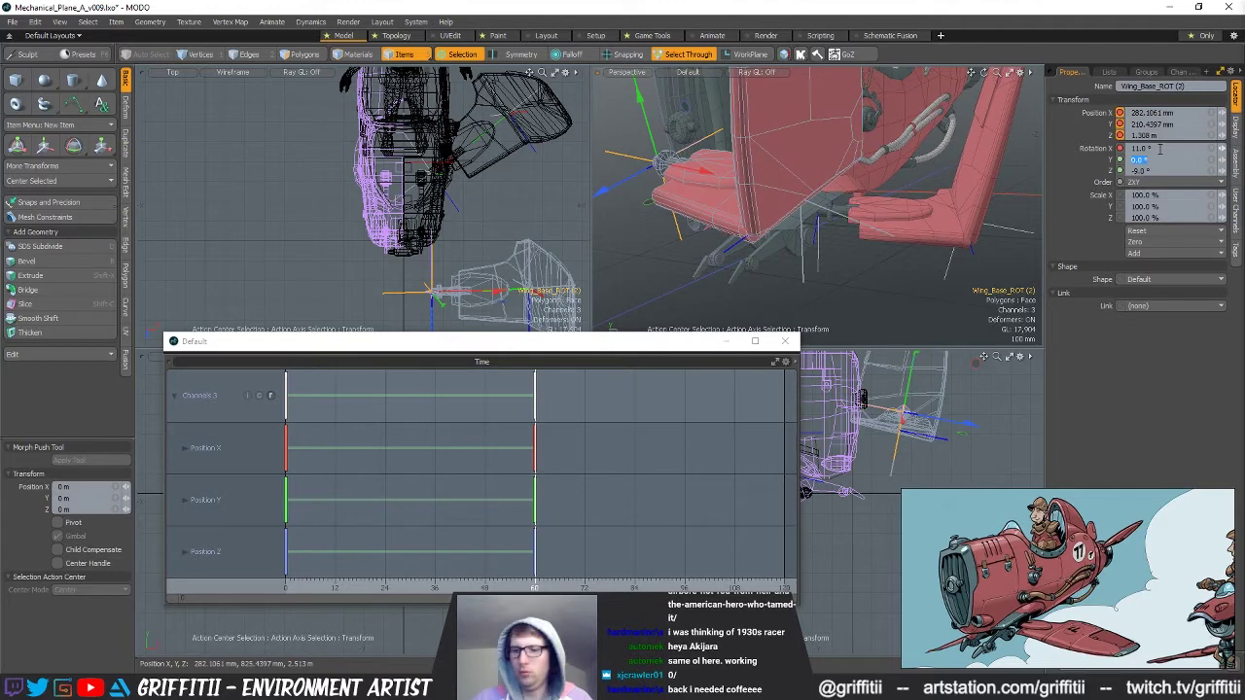
pyautogui.press('Tab')
pyautogui.press('Return')
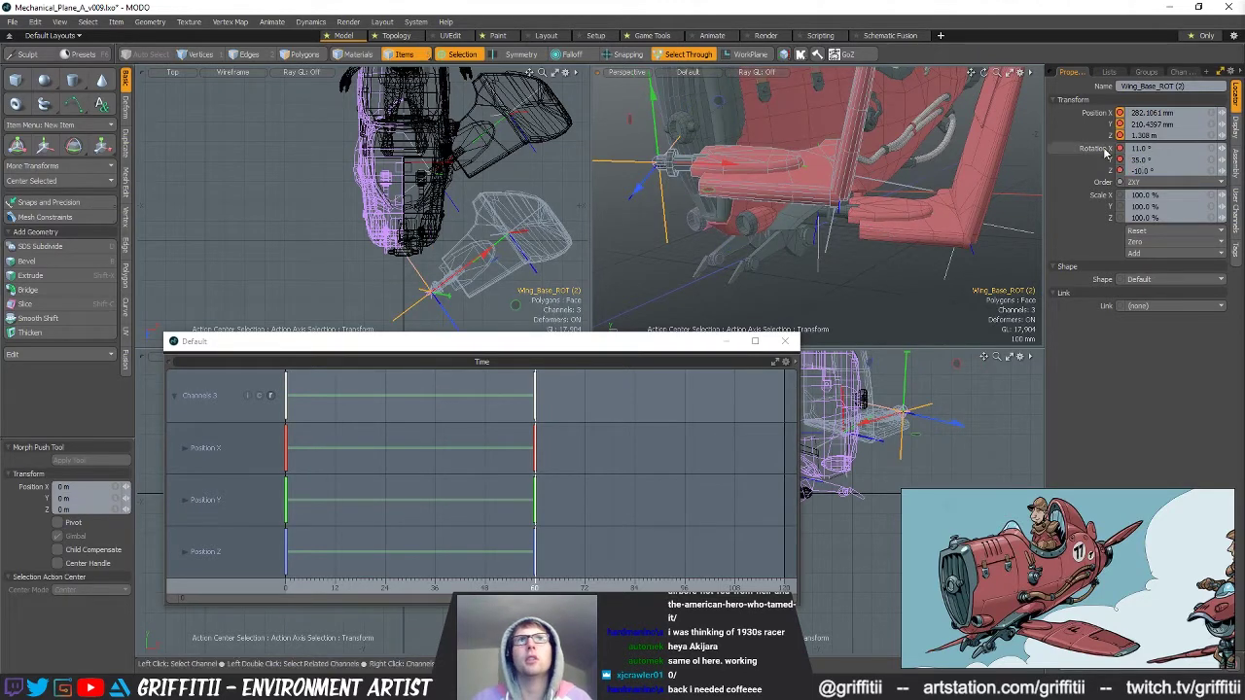
# Enable geometry snapping and move Wing_Base_ROT (2) at frame 60 from the nose to about X 332, Y -411, Z 307 mm.
pyautogui.keyDown('alt'); pyautogui.moveTo(869, 197); pyautogui.dragTo(802, 220); pyautogui.keyUp('alt')
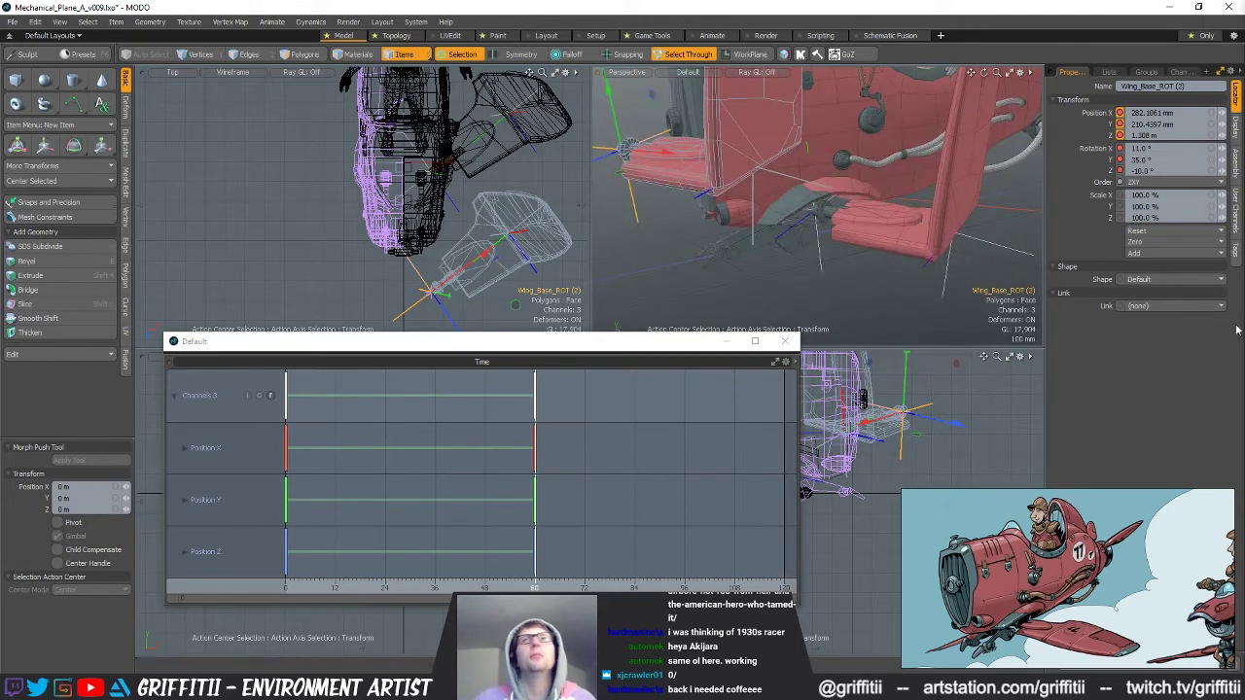
pyautogui.keyDown('alt'); pyautogui.moveTo(786, 204); pyautogui.dragTo(861, 173); pyautogui.keyUp('alt')
pyautogui.press('x')
pyautogui.press('q')
pyautogui.press('w')
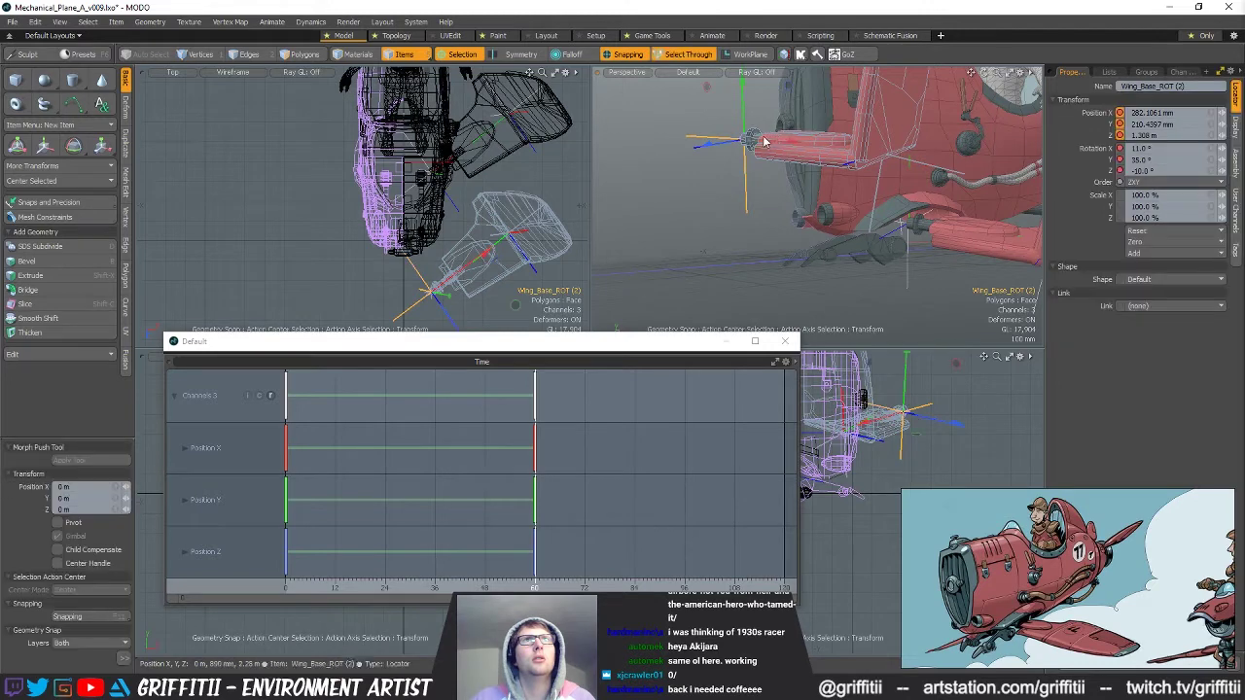
pyautogui.moveTo(706, 86); pyautogui.dragTo(865, 184)
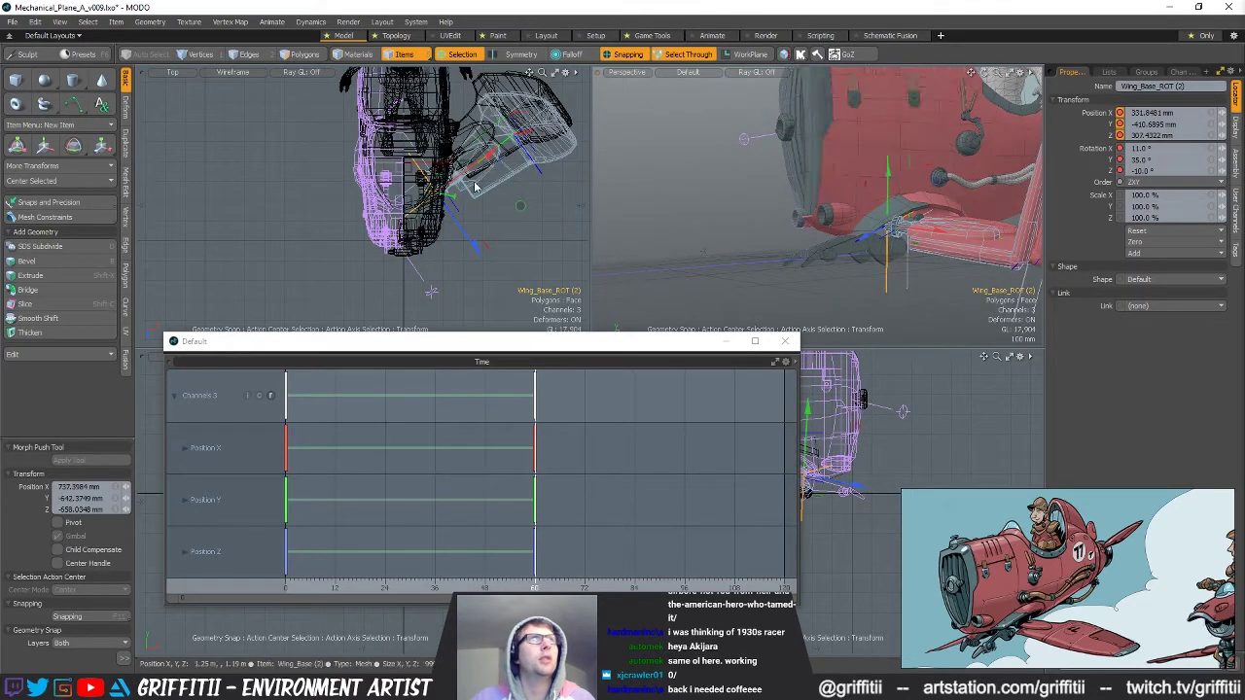
# Refine the placement of Wing_Base_ROT (2) on the fuselage hinge at about X 282.11, Y -404.56, Z 103.02 mm.
pyautogui.scroll(8, 421, 175)
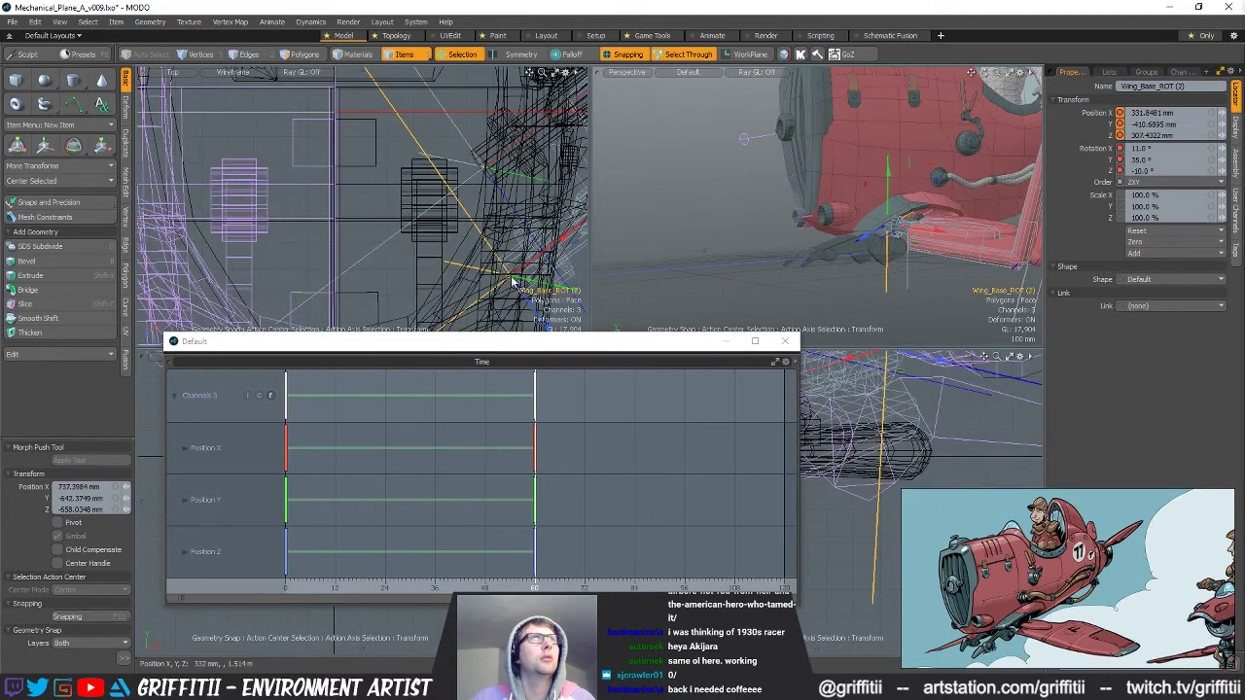
pyautogui.keyDown('alt'); pyautogui.keyDown('shift'); pyautogui.moveTo(514, 279); pyautogui.dragTo(477, 248); pyautogui.keyUp('shift'); pyautogui.keyUp('alt')
pyautogui.moveTo(512, 298); pyautogui.dragTo(460, 290)
pyautogui.scroll(2, 479, 197)
pyautogui.moveTo(426, 202)
pyautogui.mouseDown()
pyautogui.moveTo(394, 197)
pyautogui.moveTo(408, 188)
pyautogui.mouseUp()
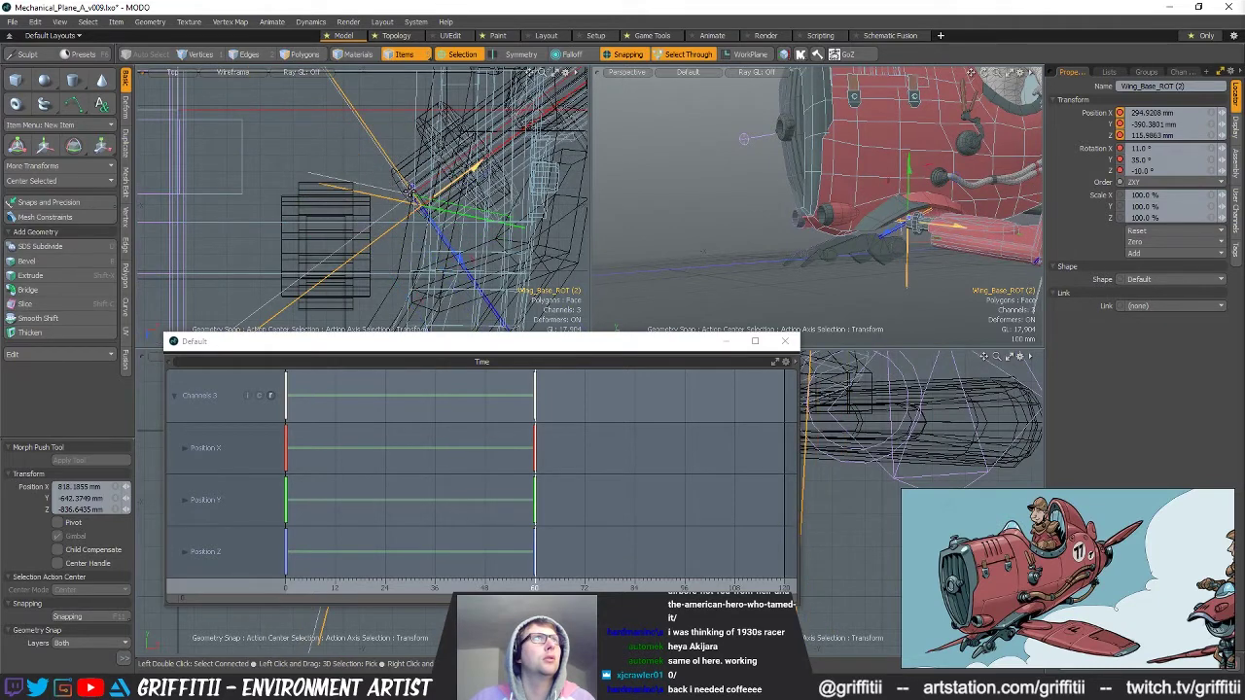
pyautogui.moveTo(456, 255)
pyautogui.mouseDown()
pyautogui.moveTo(408, 189)
pyautogui.moveTo(452, 247)
pyautogui.mouseUp()
# Scrub the animation between frames 0 and 60 and examine the wing's folding motion around the fuselage.
pyautogui.keyDown('alt'); pyautogui.moveTo(878, 276); pyautogui.dragTo(941, 195); pyautogui.keyUp('alt')
pyautogui.keyDown('alt'); pyautogui.moveTo(905, 233); pyautogui.dragTo(836, 233); pyautogui.keyUp('alt')
pyautogui.keyDown('alt'); pyautogui.moveTo(900, 195); pyautogui.dragTo(854, 253); pyautogui.keyUp('alt')
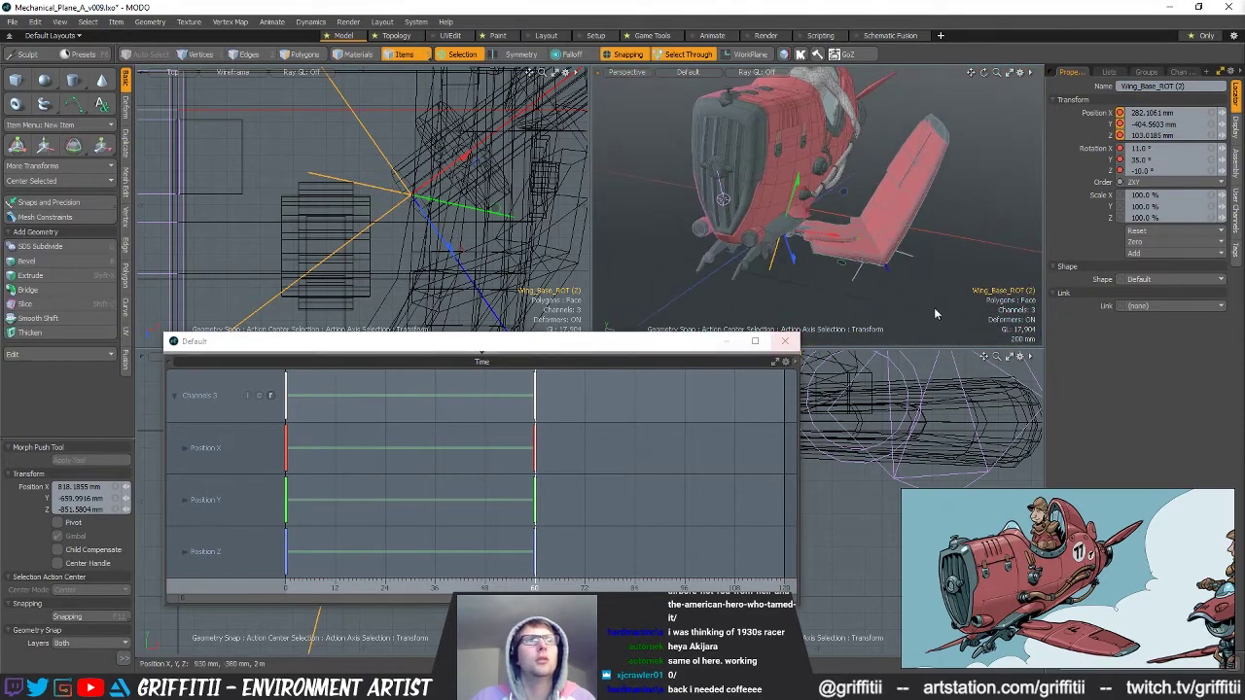
pyautogui.keyDown('alt'); pyautogui.moveTo(953, 241); pyautogui.dragTo(861, 238); pyautogui.keyUp('alt')
pyautogui.click(461, 588)
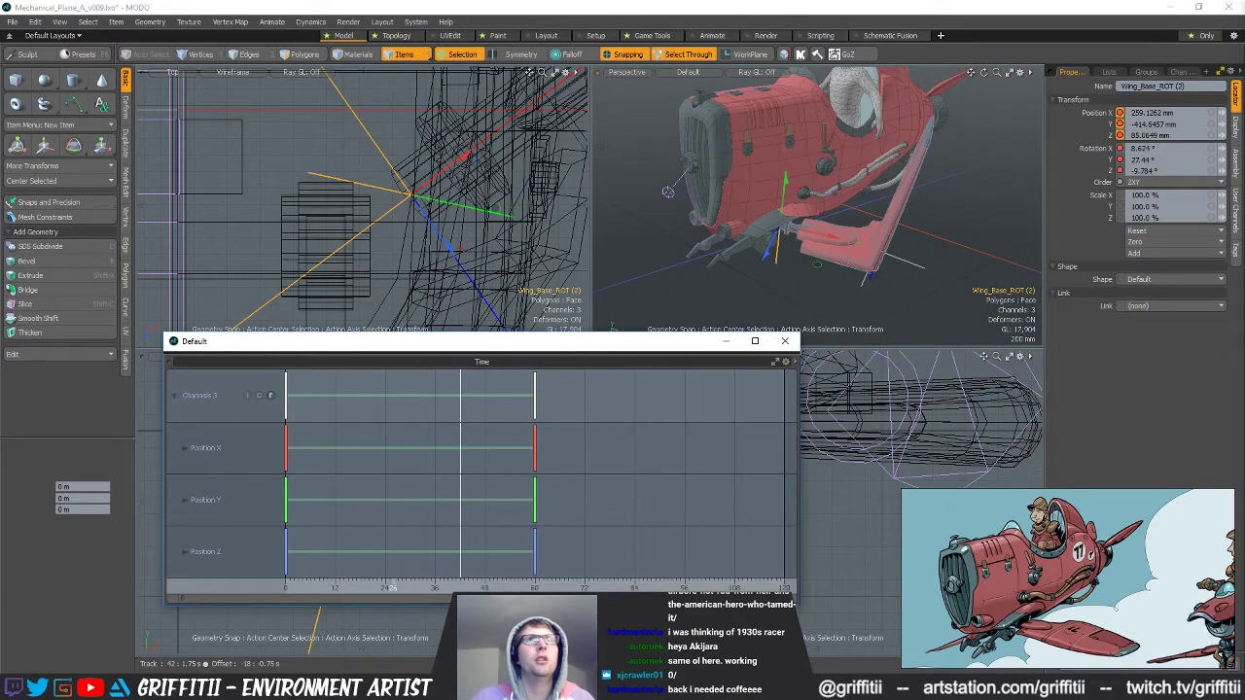
pyautogui.moveTo(410, 587); pyautogui.dragTo(552, 587)
pyautogui.moveTo(314, 588); pyautogui.dragTo(285, 588)
pyautogui.moveTo(443, 588)
pyautogui.mouseDown()
pyautogui.moveTo(560, 587)
pyautogui.moveTo(432, 587)
pyautogui.moveTo(577, 587)
pyautogui.moveTo(500, 588)
pyautogui.moveTo(538, 588)
pyautogui.mouseUp()
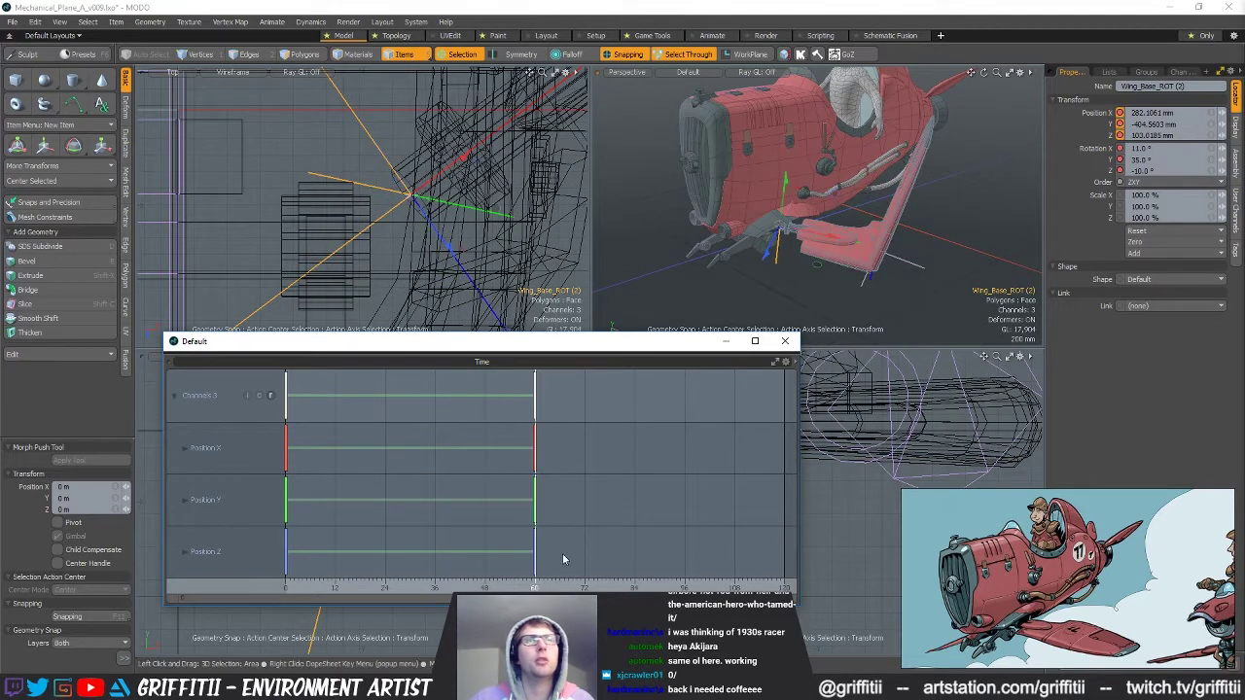
pyautogui.keyDown('alt'); pyautogui.moveTo(961, 178); pyautogui.dragTo(1024, 186); pyautogui.keyUp('alt')
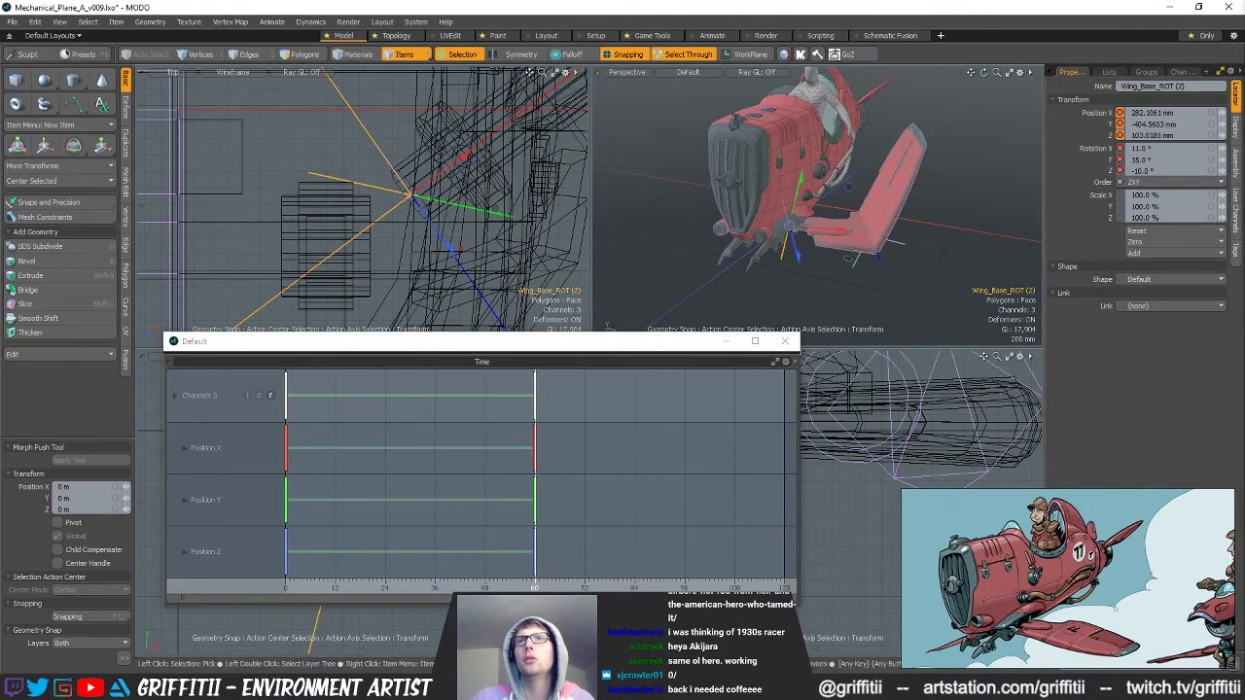
pyautogui.keyDown('alt'); pyautogui.moveTo(831, 262); pyautogui.dragTo(763, 261); pyautogui.keyUp('alt')
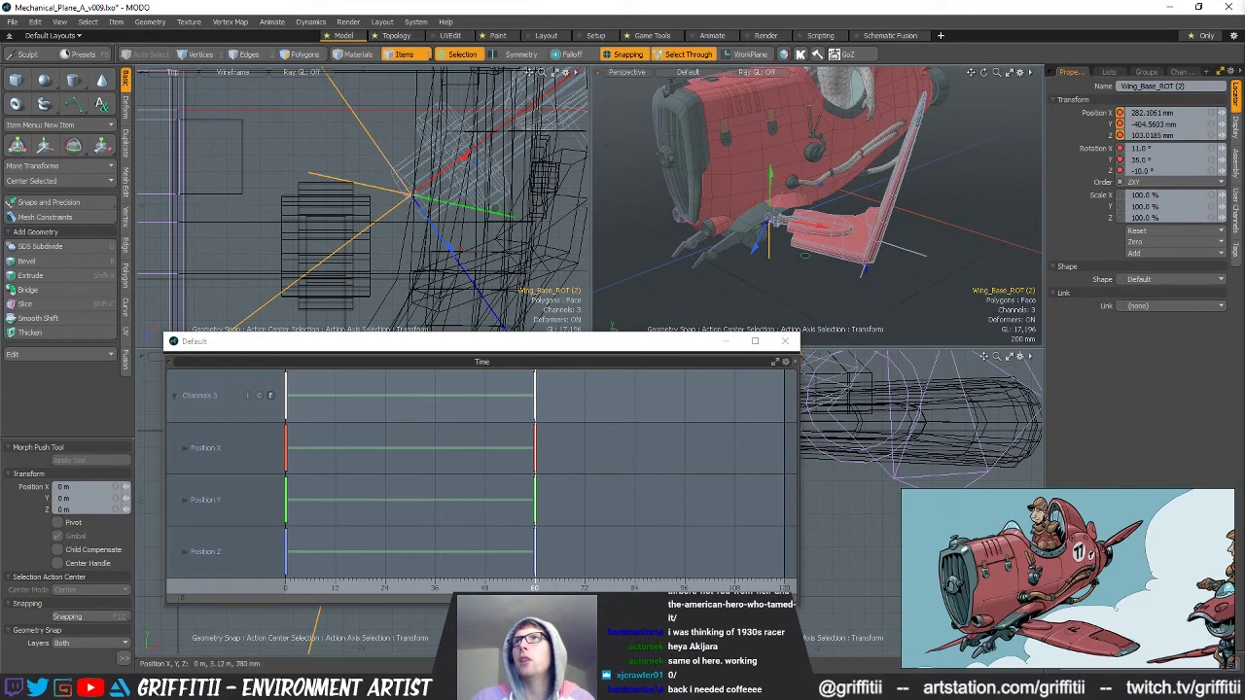
# Show the position curves of Wing_Base_ROT (2) in an enlarged graph editor and select their keys at frames 0 and 60.
pyautogui.moveTo(1244, 124); pyautogui.dragTo(584, 282)
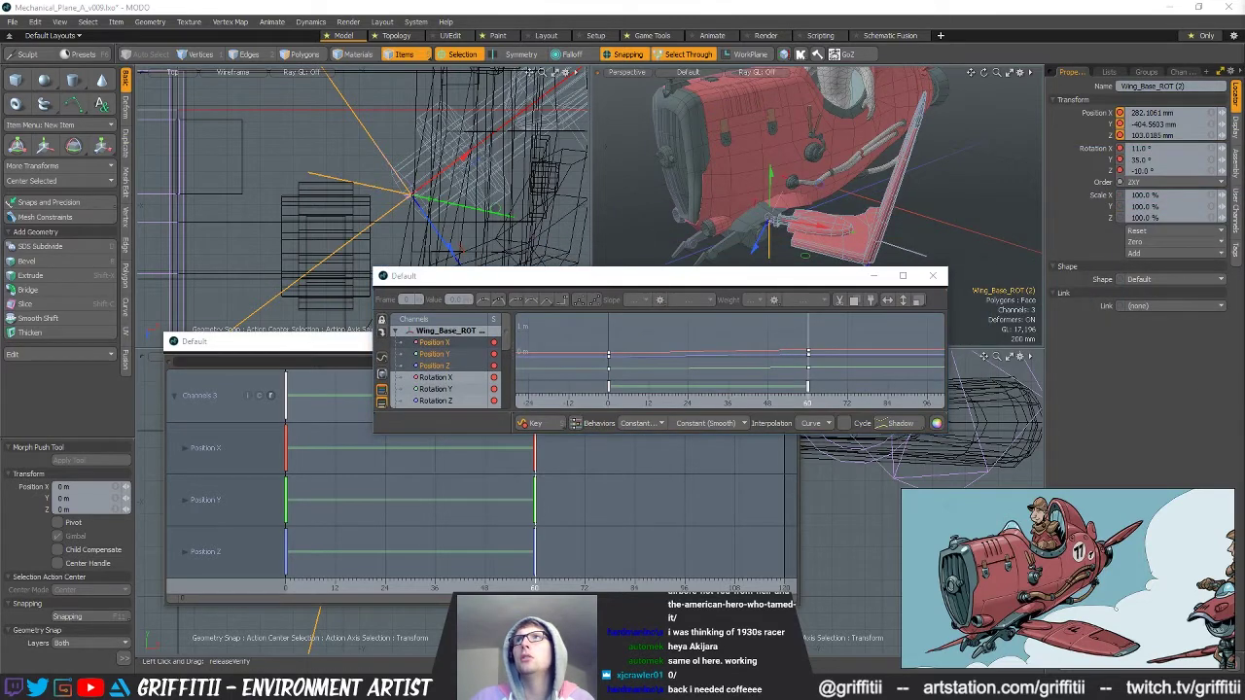
pyautogui.moveTo(692, 267); pyautogui.dragTo(534, 189)
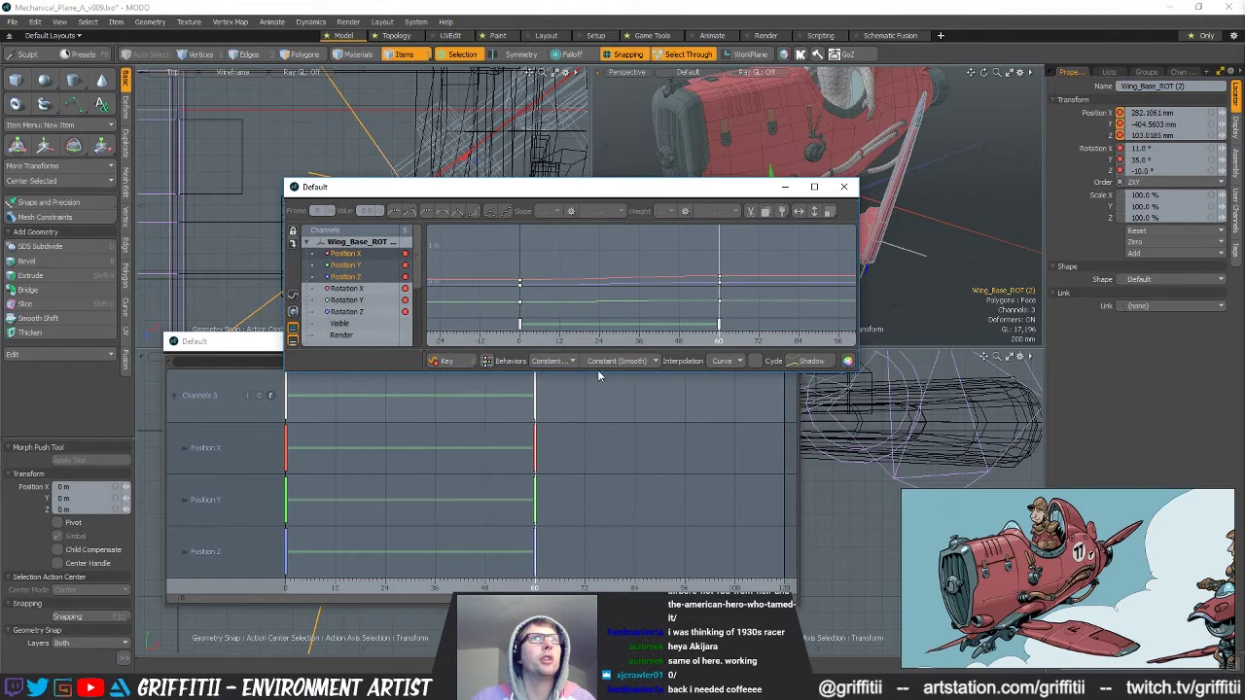
pyautogui.moveTo(609, 374); pyautogui.dragTo(610, 454)
pyautogui.scroll(-2, 628, 334)
pyautogui.scroll(-2, 561, 327)
pyautogui.moveTo(504, 251); pyautogui.dragTo(747, 379)
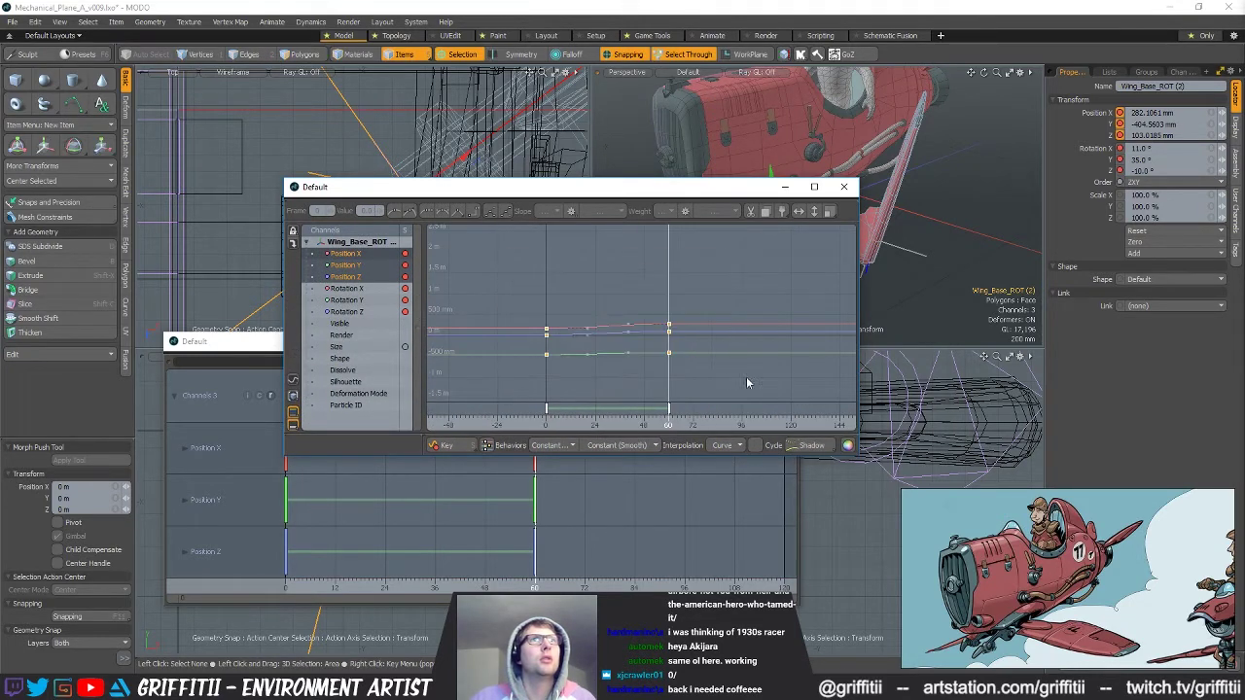
# Set the slope of all Rotation X, Y and Z keys of Wing_Base_ROT (2) to stepped.
pyautogui.click(356, 289)
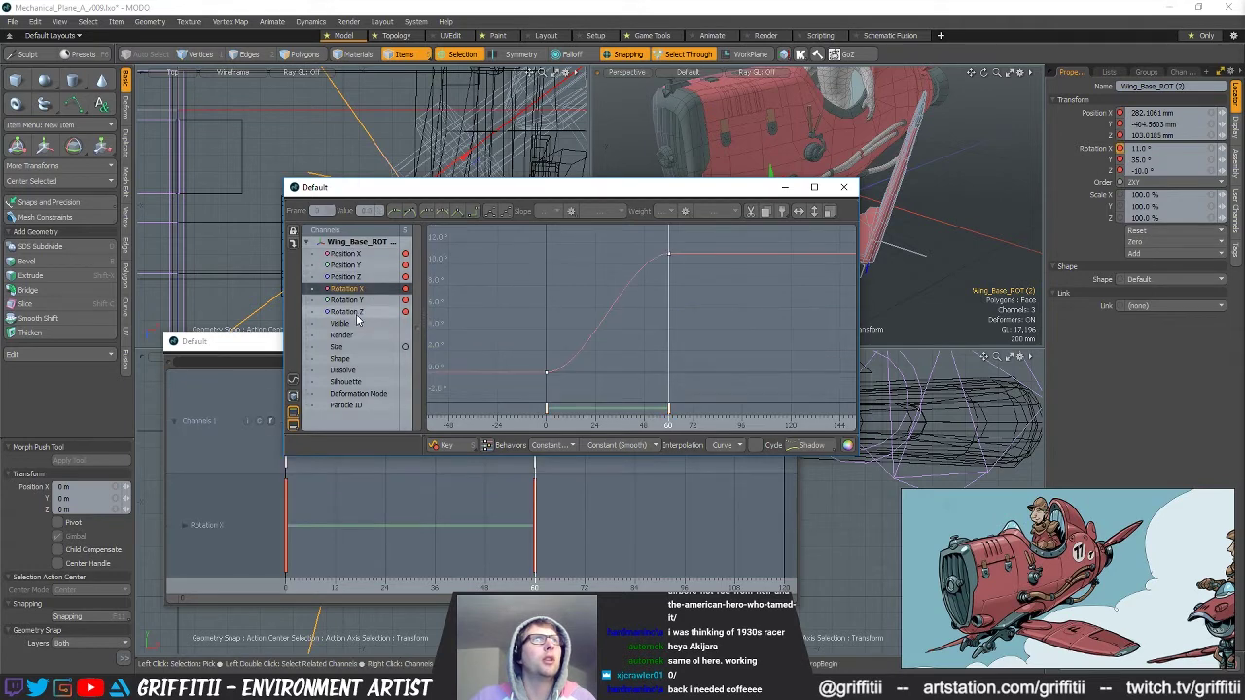
pyautogui.keyDown('shift'); pyautogui.click(356, 312); pyautogui.keyUp('shift')
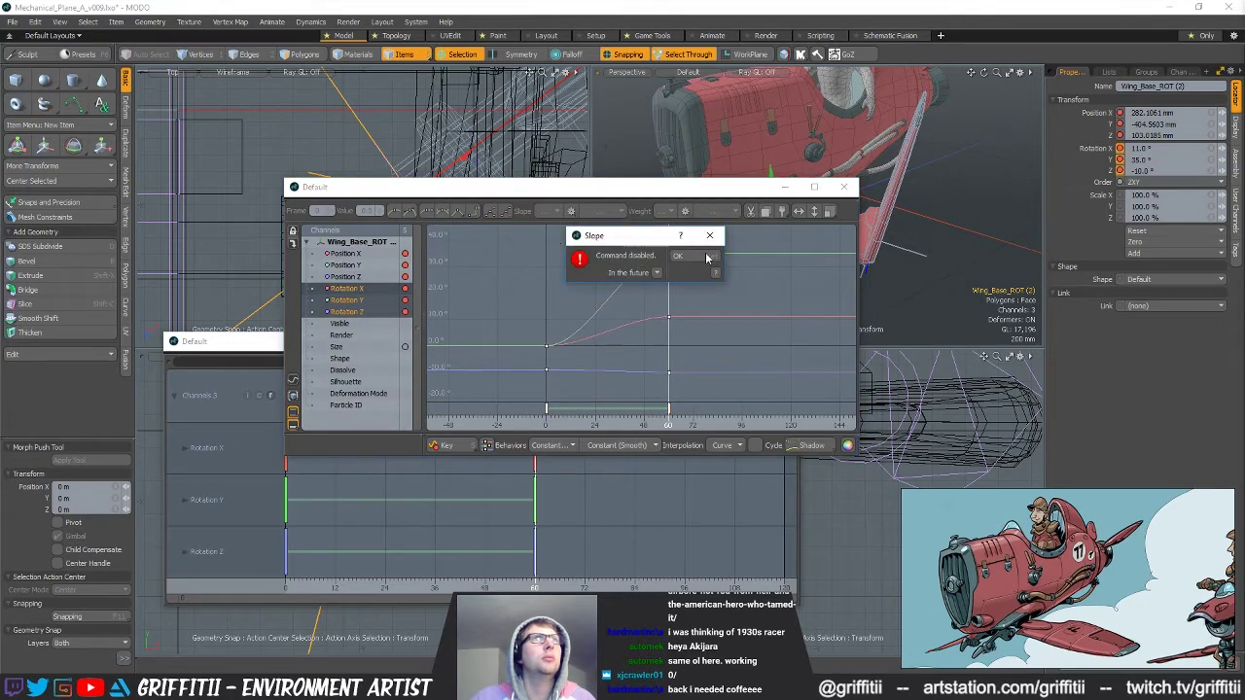
pyautogui.click(706, 256)
pyautogui.moveTo(517, 245); pyautogui.dragTo(721, 415)
pyautogui.click(474, 211)
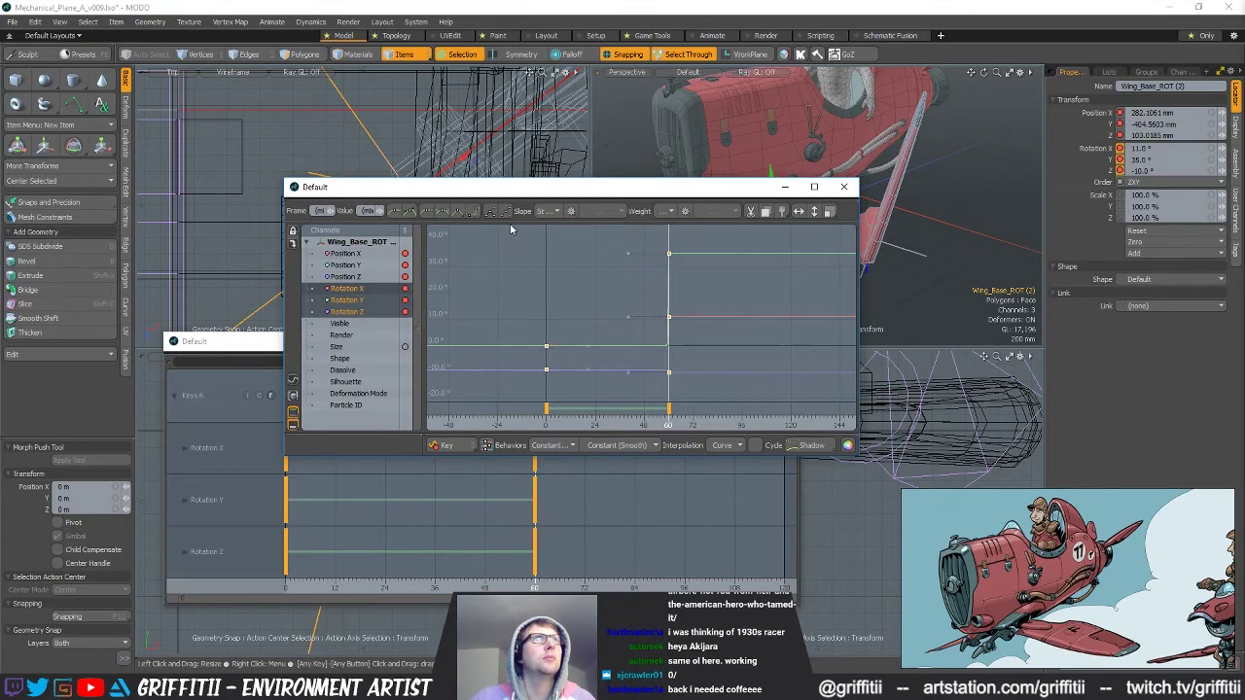
# Set the slope of all position and rotation keys of Wing_End_ROT (2) to stepped and put the graph editor away.
pyautogui.click(915, 252)
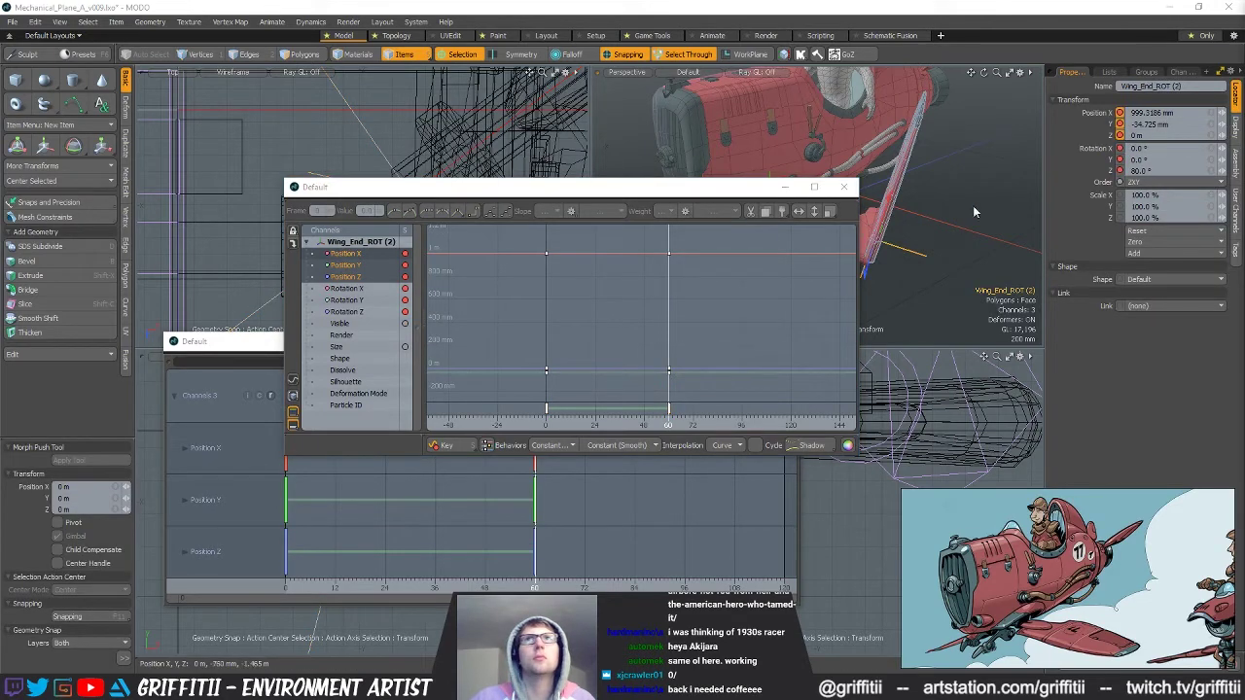
pyautogui.click(355, 312)
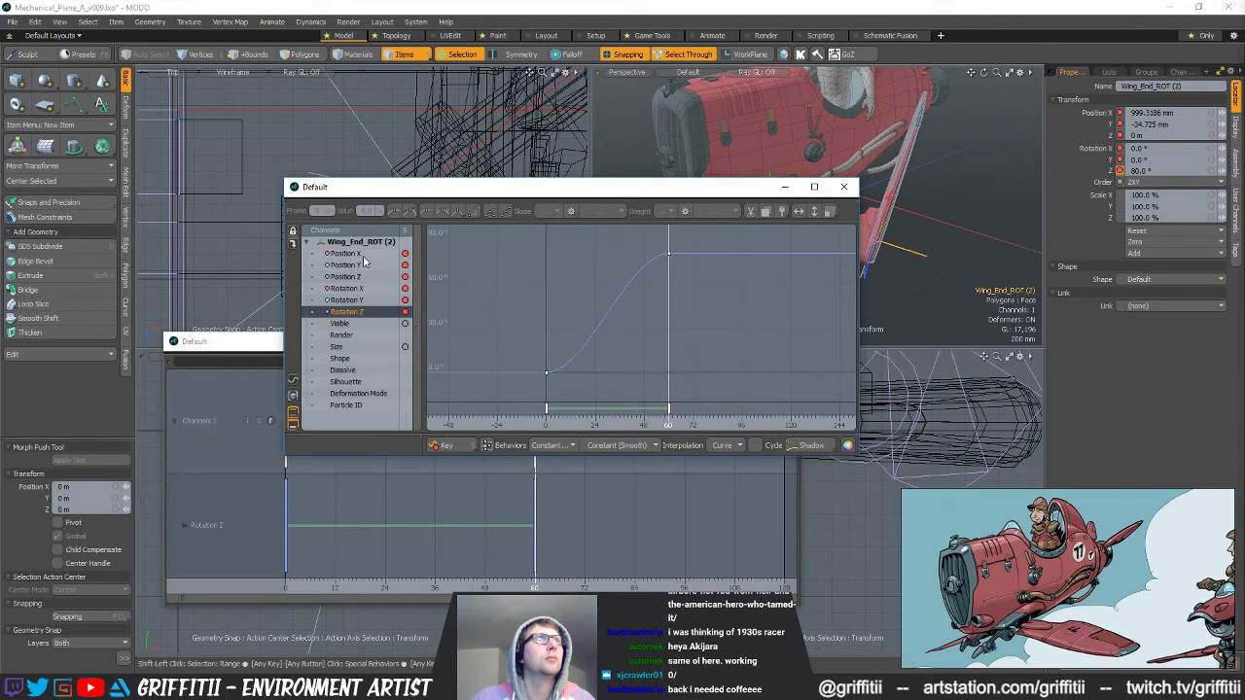
pyautogui.keyDown('shift'); pyautogui.click(362, 255); pyautogui.keyUp('shift')
pyautogui.moveTo(510, 230); pyautogui.dragTo(758, 439)
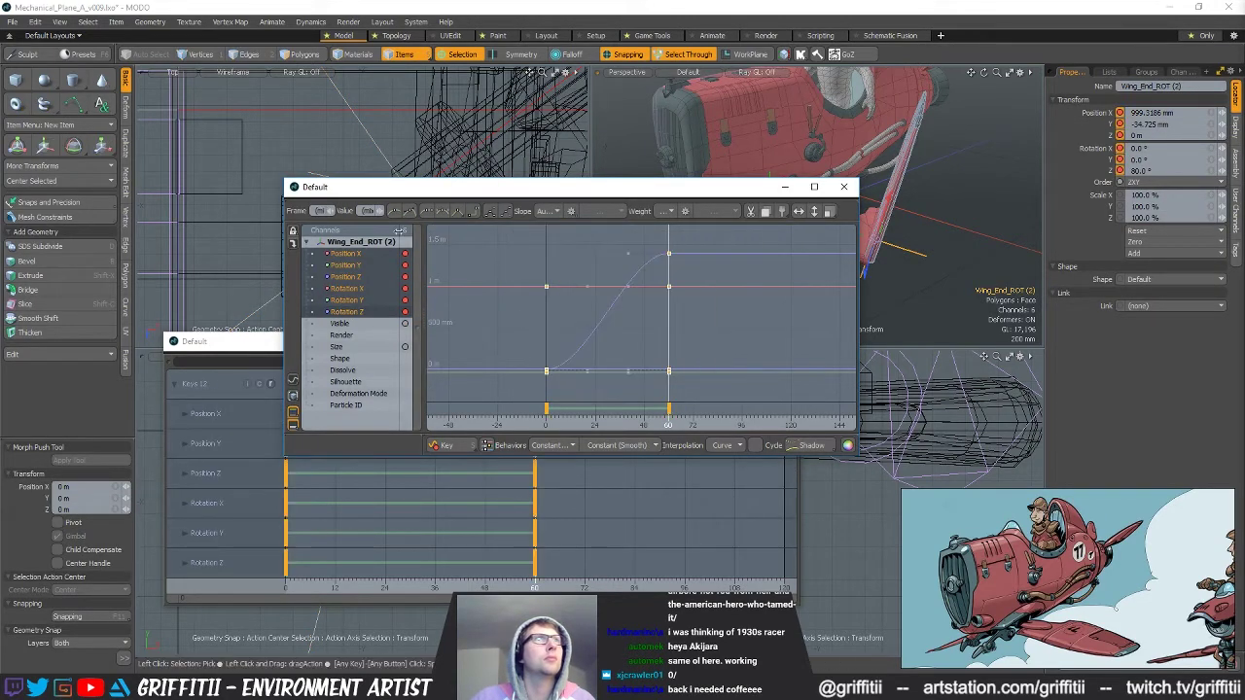
pyautogui.click(474, 212)
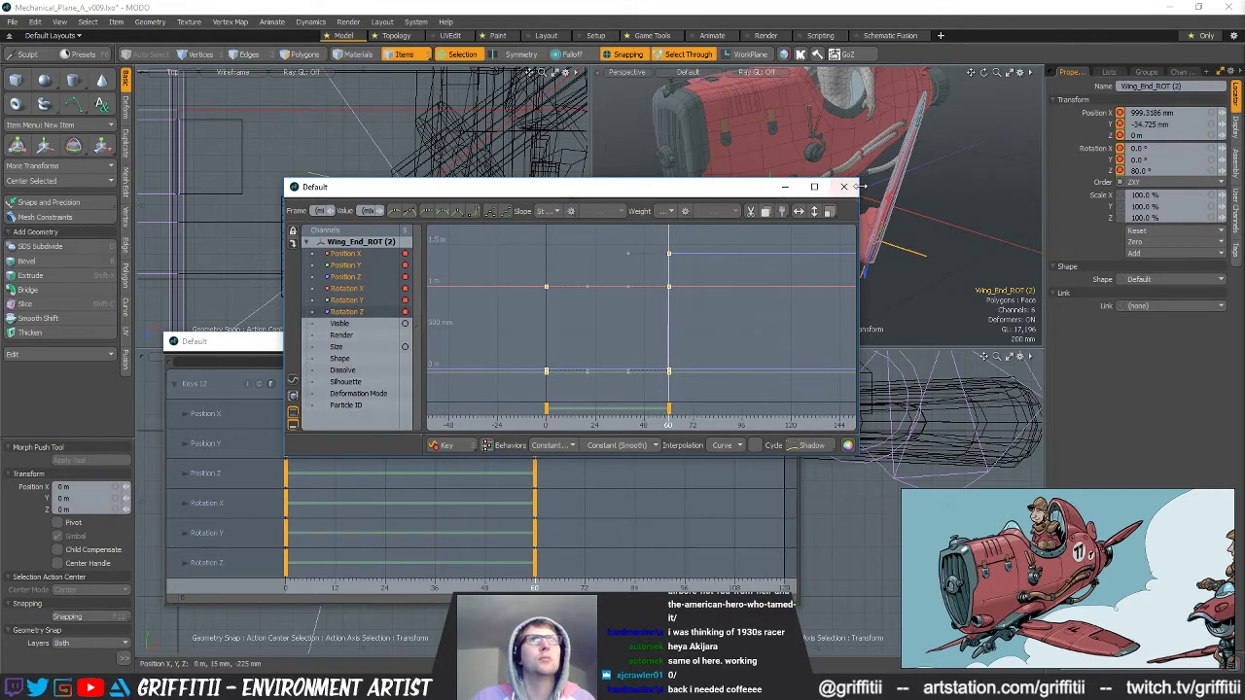
pyautogui.click(785, 187)
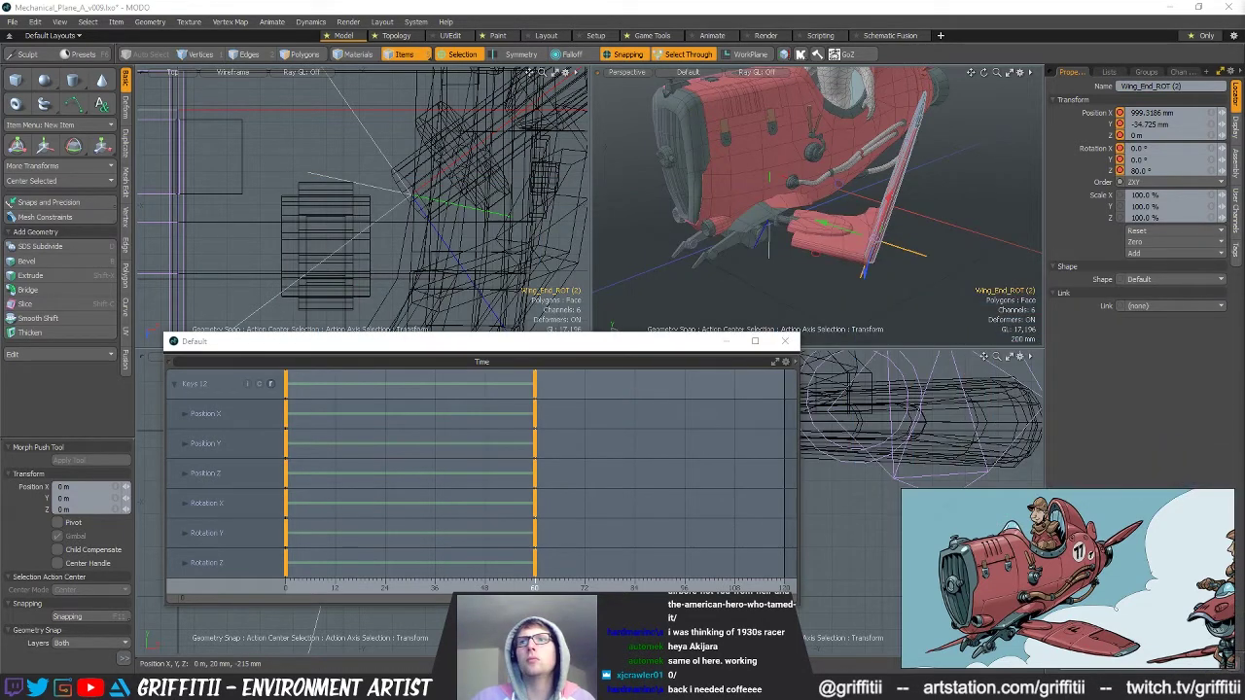
# Clear the timeline window off the viewports, scrub the animation and examine the folded wing against the fuselage from several angles.
pyautogui.moveTo(613, 335); pyautogui.dragTo(622, 575)
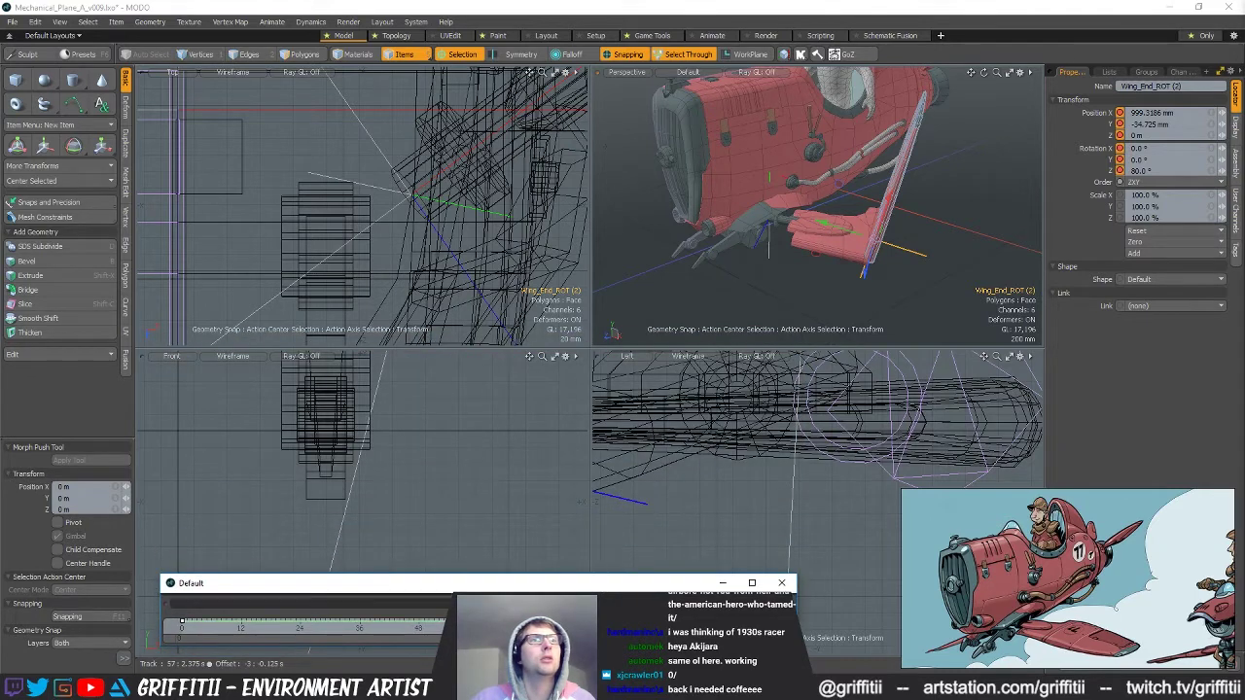
pyautogui.moveTo(463, 629); pyautogui.dragTo(370, 629)
pyautogui.hotkey('ctrl', 'shift', 'z')
pyautogui.hotkey('ctrl', 'z')
pyautogui.hotkey('ctrl', 'shift', 'z')
pyautogui.keyDown('alt'); pyautogui.moveTo(810, 250); pyautogui.dragTo(960, 244); pyautogui.keyUp('alt')
pyautogui.scroll(-3, 959, 244)
pyautogui.moveTo(886, 216)
pyautogui.keyDown('alt'); pyautogui.mouseDown()
pyautogui.moveTo(939, 251)
pyautogui.moveTo(857, 250)
pyautogui.moveTo(869, 217)
pyautogui.moveTo(800, 200)
pyautogui.moveTo(833, 264)
pyautogui.moveTo(783, 270)
pyautogui.moveTo(905, 286)
pyautogui.moveTo(775, 190)
pyautogui.moveTo(886, 235)
pyautogui.mouseUp(); pyautogui.keyUp('alt')
pyautogui.press('space')
pyautogui.press('space')
pyautogui.keyDown('alt'); pyautogui.moveTo(974, 343); pyautogui.dragTo(954, 237); pyautogui.keyUp('alt')
pyautogui.scroll(-2, 876, 297)
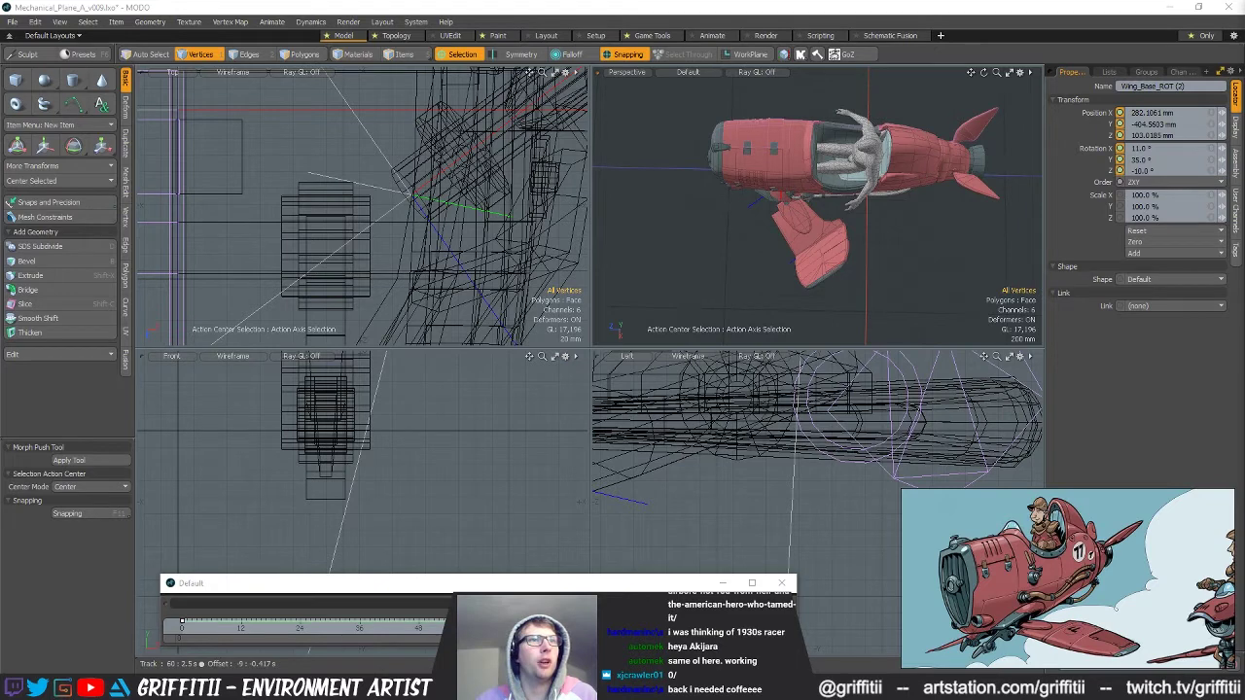
# Adjust Wing_Base_ROT (2) to position 264.9637, -400.5128, 111.7296 mm and rotation 9.0067°, 24.5308°, -11.8238°, and check it along the timeline.
pyautogui.keyDown('alt'); pyautogui.moveTo(803, 311); pyautogui.dragTo(777, 244); pyautogui.keyUp('alt')
pyautogui.press('e')
pyautogui.press('5')
pyautogui.scroll(2, 856, 250)
pyautogui.hotkey('ctrl', 'z')
pyautogui.click(642, 55)
pyautogui.moveTo(102, 8); pyautogui.dragTo(129, 4)
pyautogui.doubleClick(259, 13)
pyautogui.keyDown('alt'); pyautogui.moveTo(815, 193); pyautogui.dragTo(700, 476); pyautogui.keyUp('alt')
pyautogui.press('w')
pyautogui.click(492, 628)
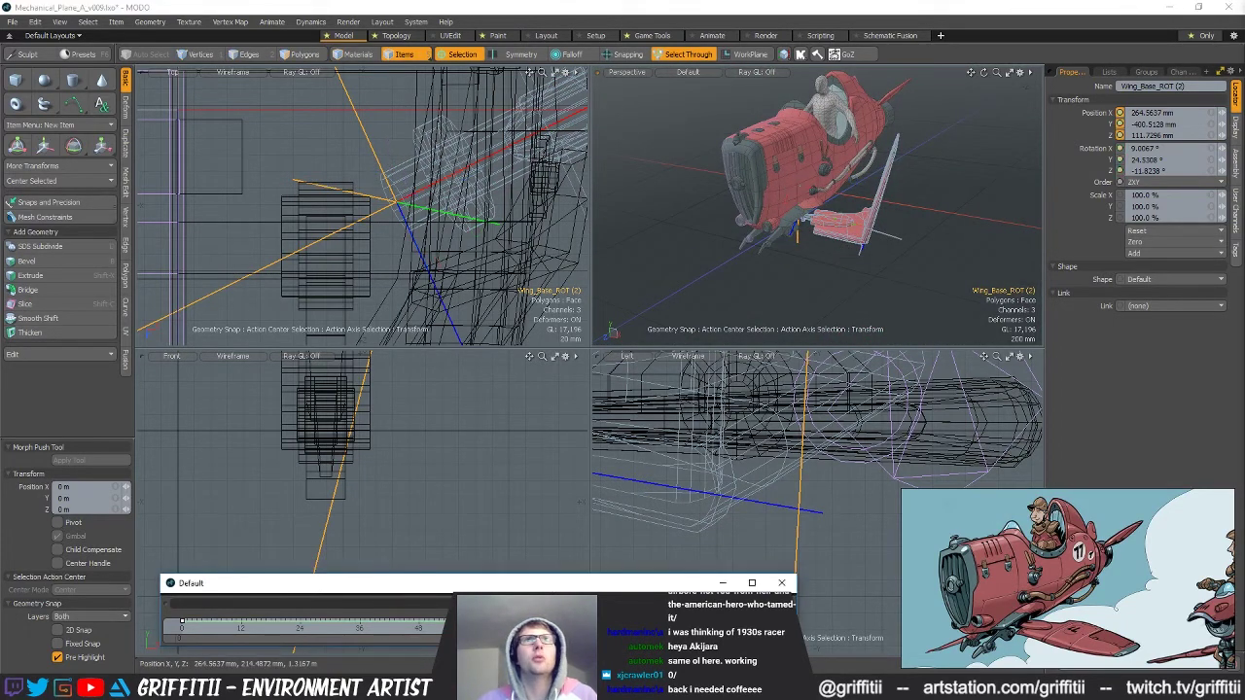
pyautogui.moveTo(403, 627); pyautogui.dragTo(493, 629)
# Duplicate the adjusted Wing_Base_ROT (2) in place.
pyautogui.keyDown('alt'); pyautogui.moveTo(750, 306); pyautogui.dragTo(927, 261); pyautogui.keyUp('alt')
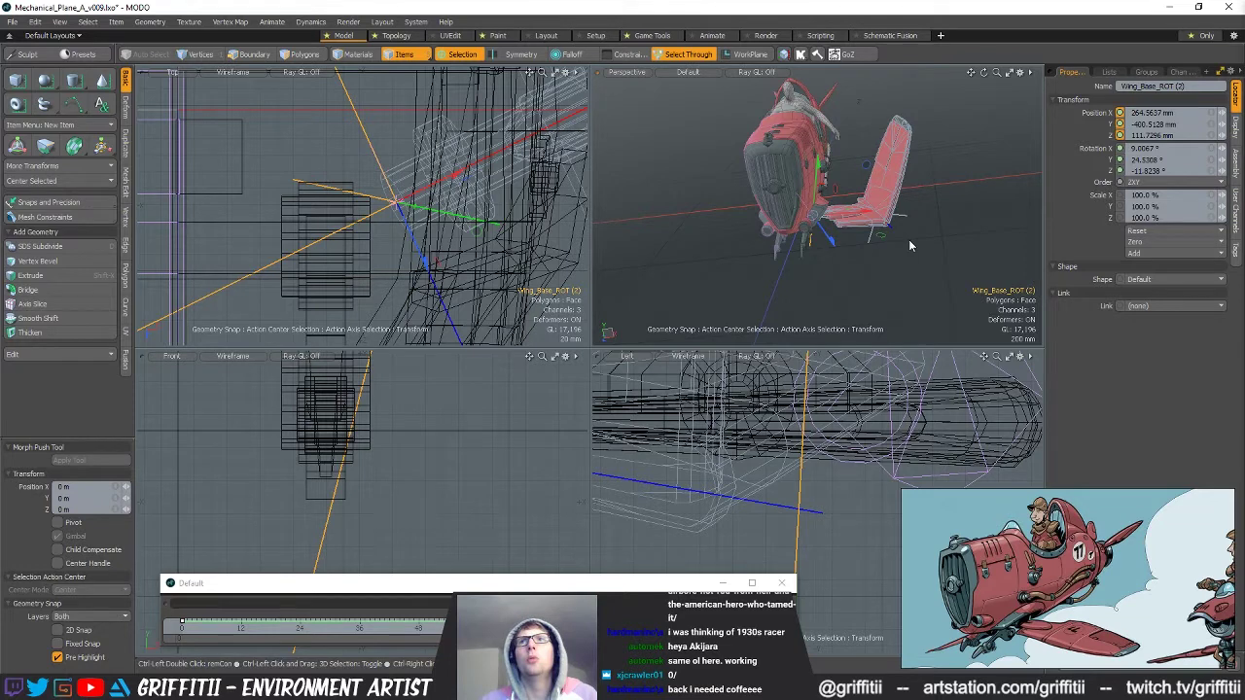
pyautogui.hotkey('ctrl', 'd')
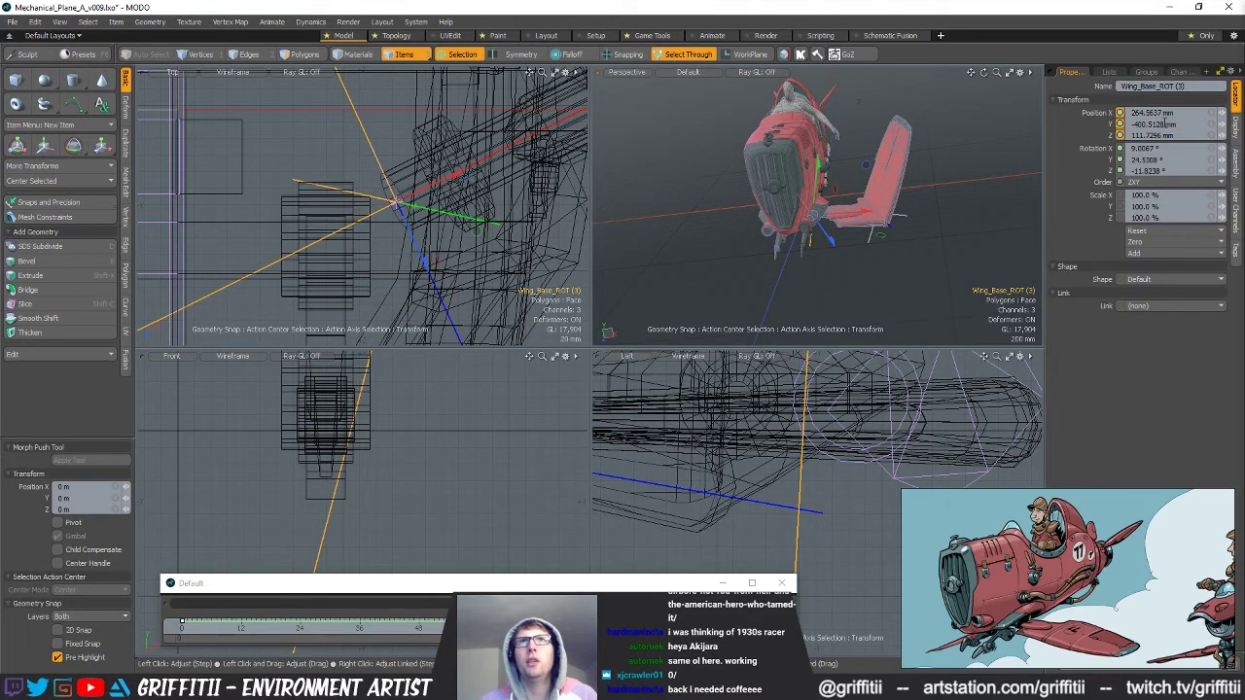
pyautogui.keyDown('alt'); pyautogui.moveTo(829, 186); pyautogui.dragTo(905, 209); pyautogui.keyUp('alt')
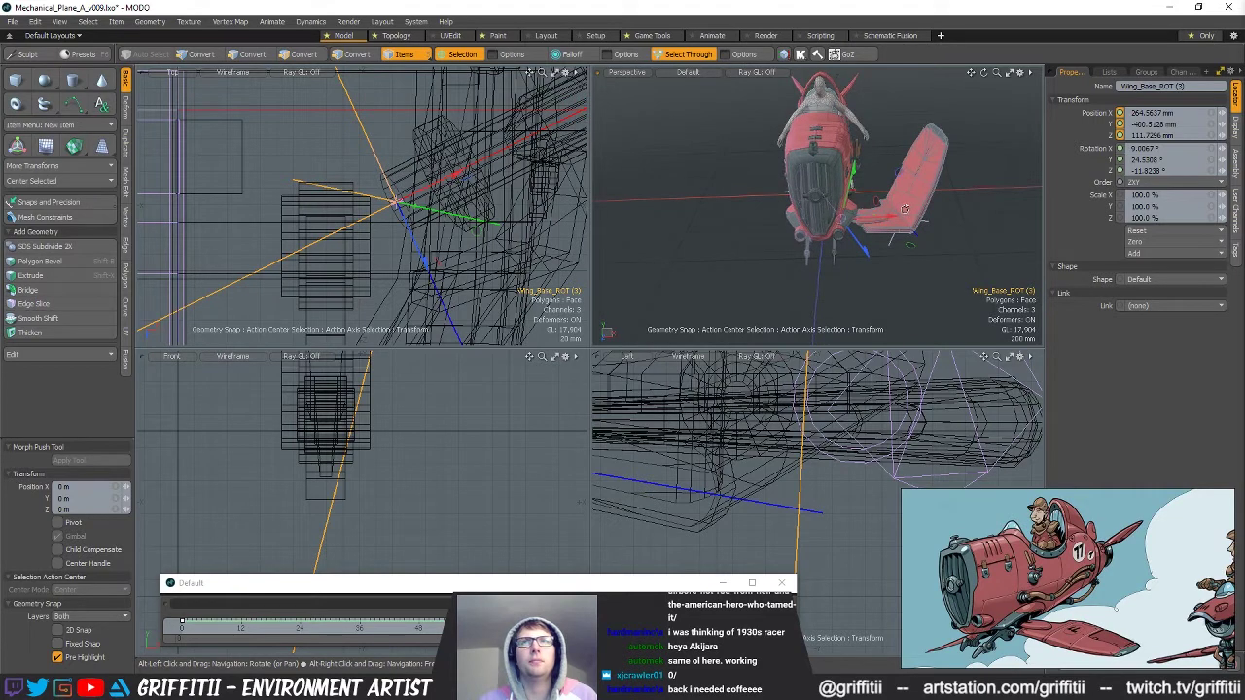
pyautogui.keyDown('alt'); pyautogui.moveTo(905, 209); pyautogui.dragTo(887, 258); pyautogui.keyUp('alt')
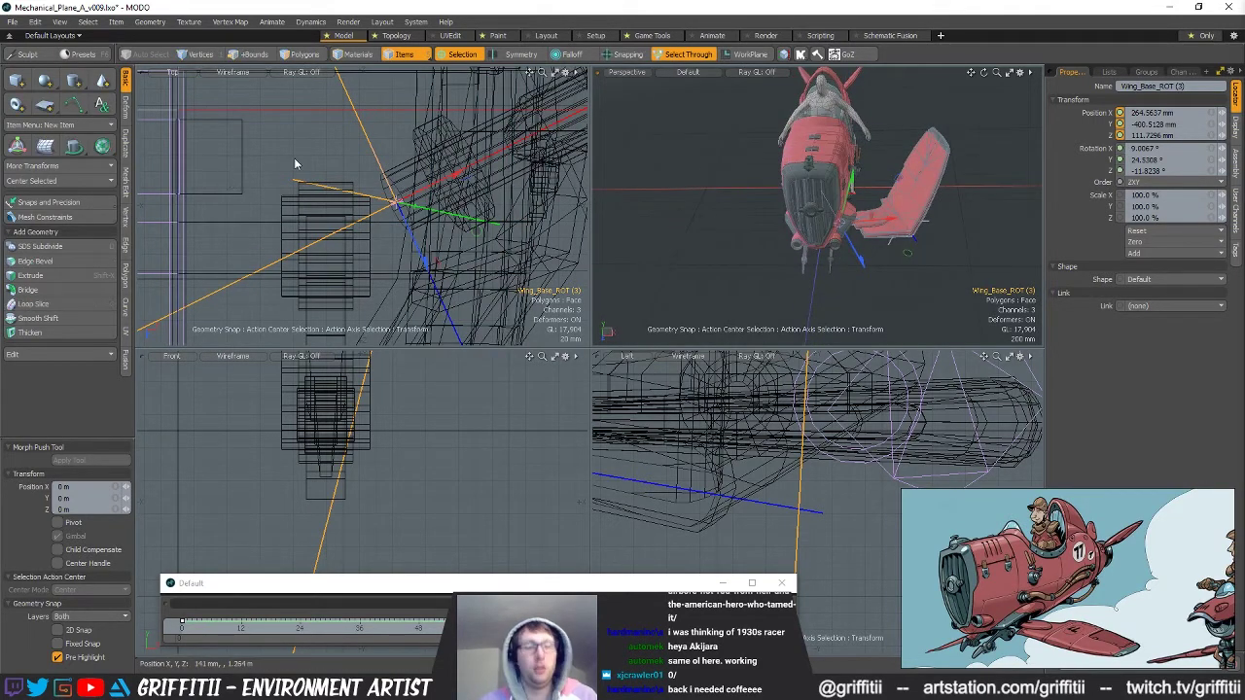
# Try to mirror the duplicated wing base across the X axis with the Mirror tool centred at 0 m.
pyautogui.click(124, 132)
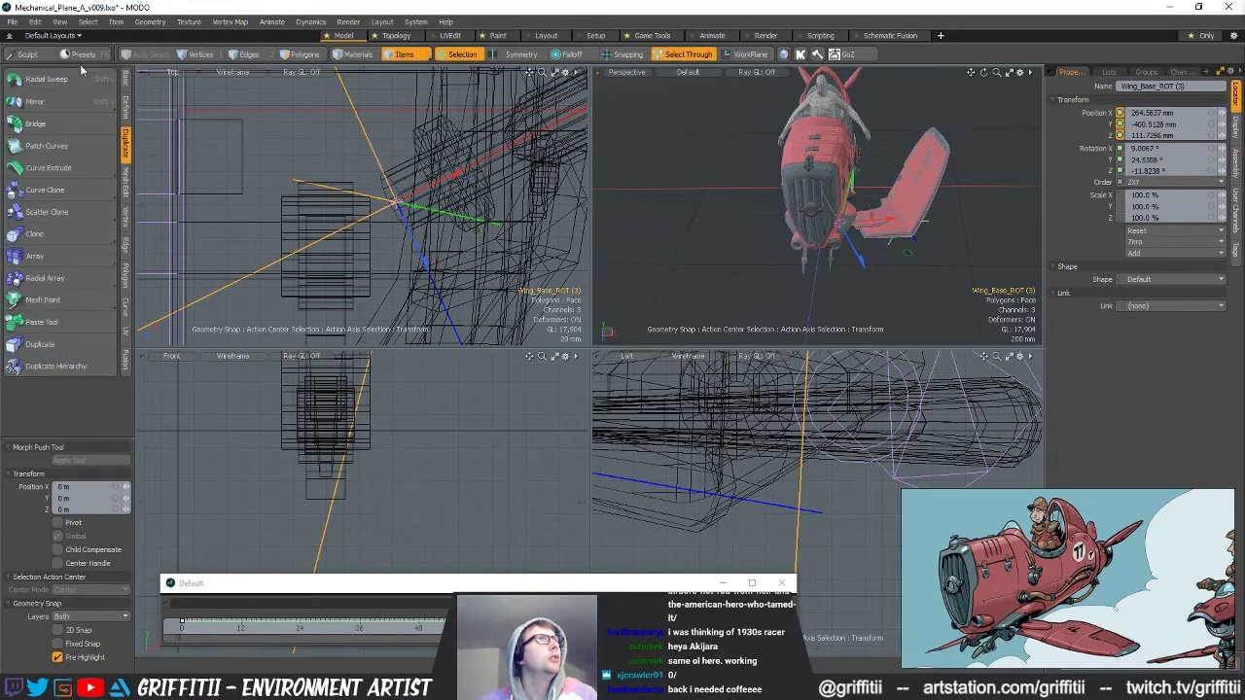
pyautogui.click(62, 102)
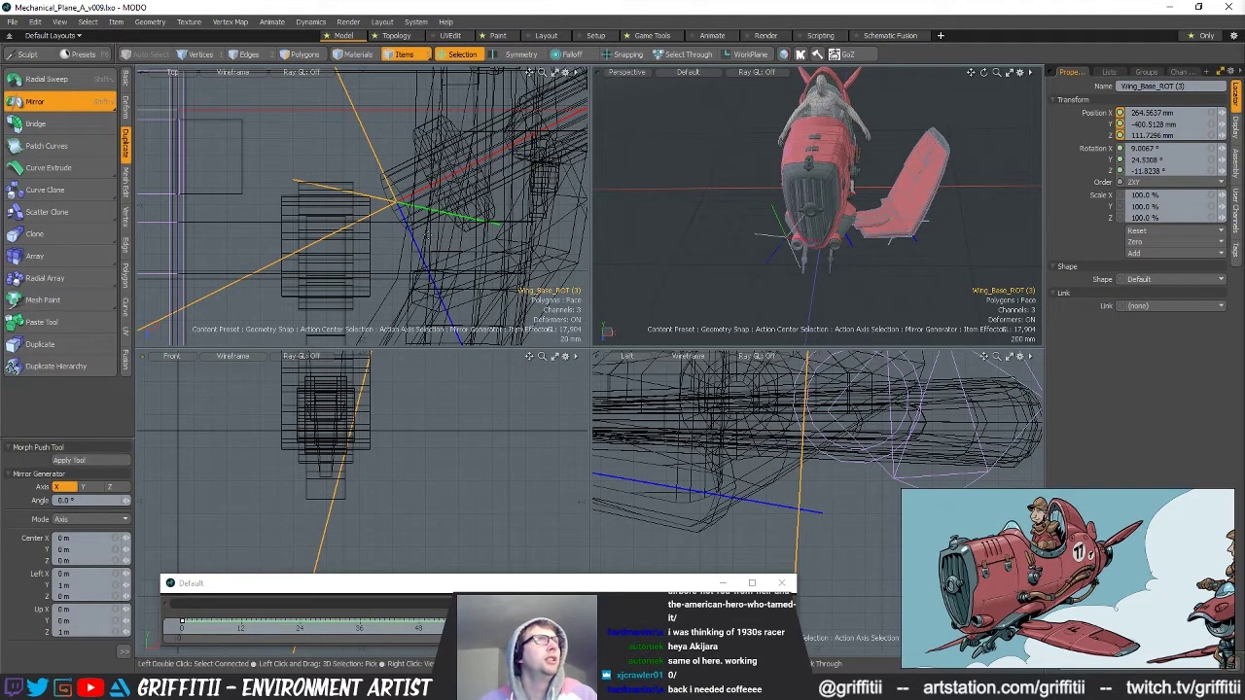
pyautogui.keyDown('alt'); pyautogui.moveTo(899, 246); pyautogui.dragTo(951, 247); pyautogui.keyUp('alt')
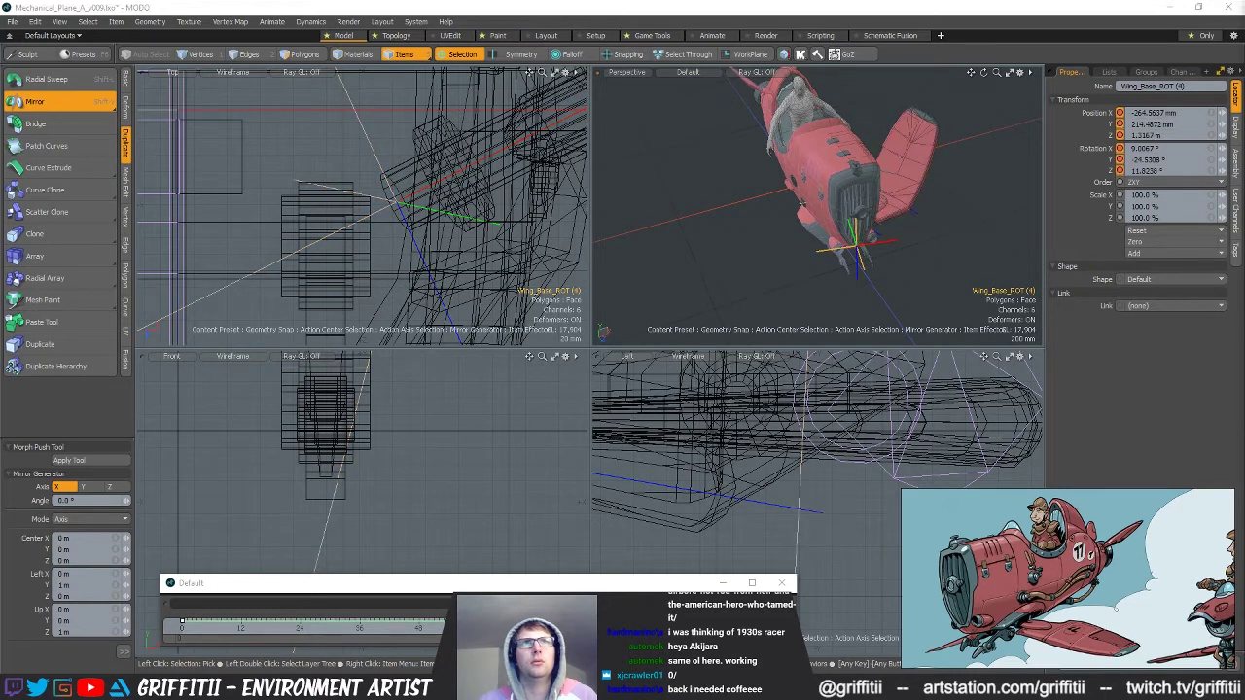
pyautogui.keyDown('alt'); pyautogui.moveTo(803, 204); pyautogui.dragTo(771, 257); pyautogui.keyUp('alt')
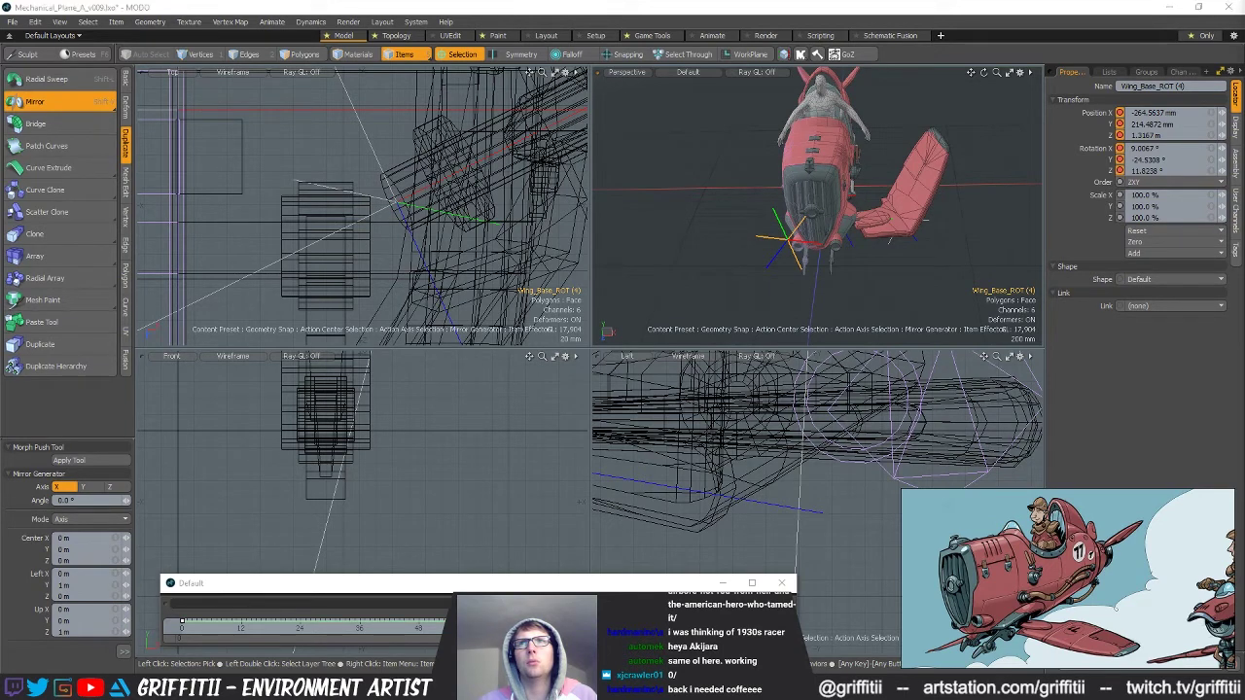
# Delete the mirrored locator Wing_Base_ROT (4) together with the duplicate Wing_Base_ROT (3).
pyautogui.click(848, 241)
pyautogui.keyDown('alt'); pyautogui.moveTo(850, 244); pyautogui.dragTo(779, 277); pyautogui.keyUp('alt')
pyautogui.click(786, 252)
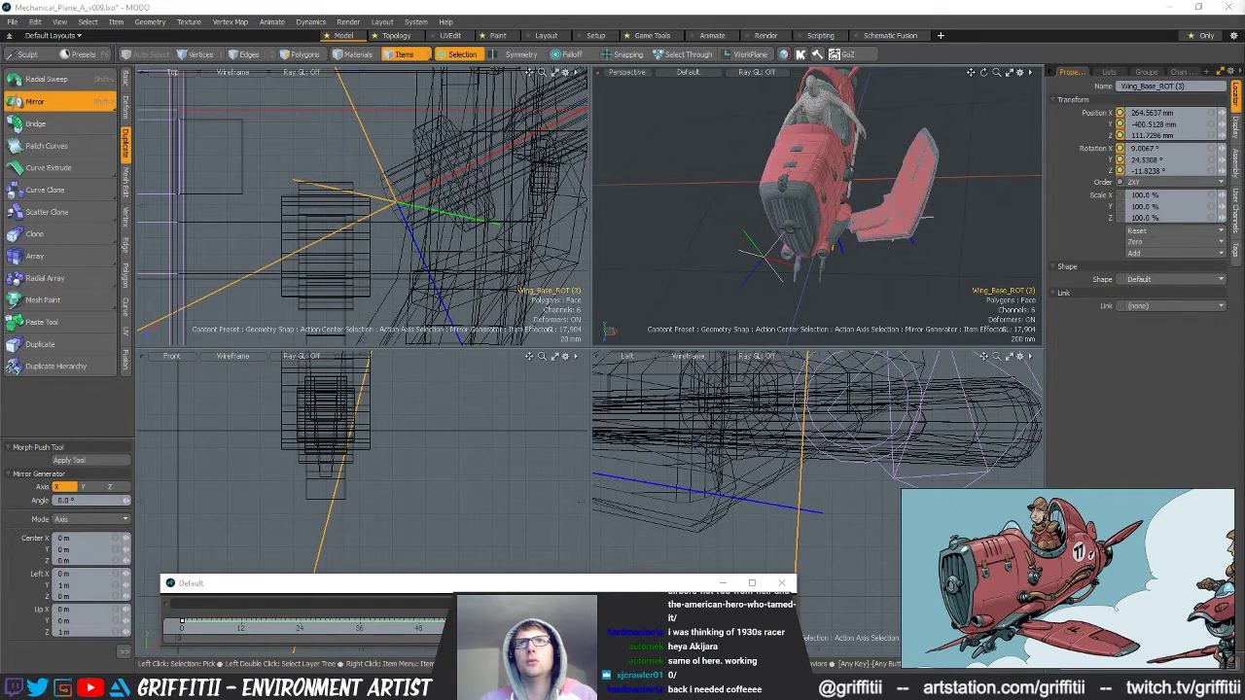
pyautogui.click(764, 257)
pyautogui.keyDown('shift'); pyautogui.click(834, 247); pyautogui.keyUp('shift')
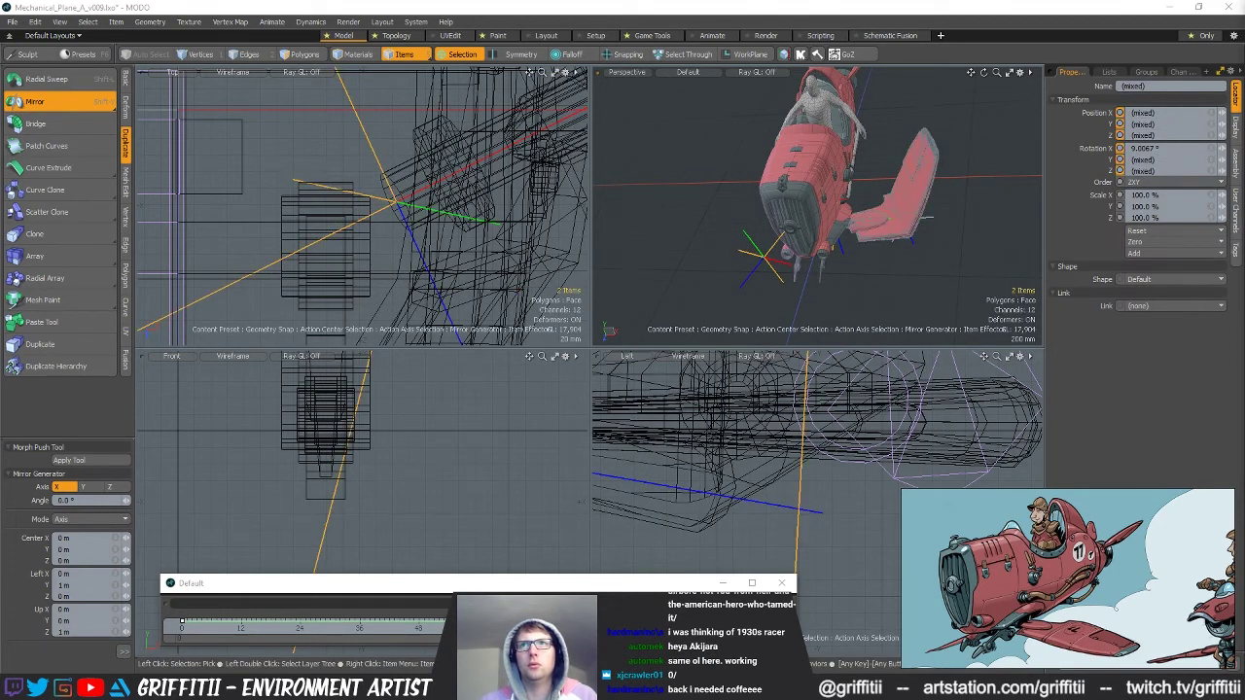
pyautogui.press('Delete')
pyautogui.keyDown('alt'); pyautogui.moveTo(834, 247); pyautogui.dragTo(773, 208); pyautogui.keyUp('alt')
pyautogui.press('q')
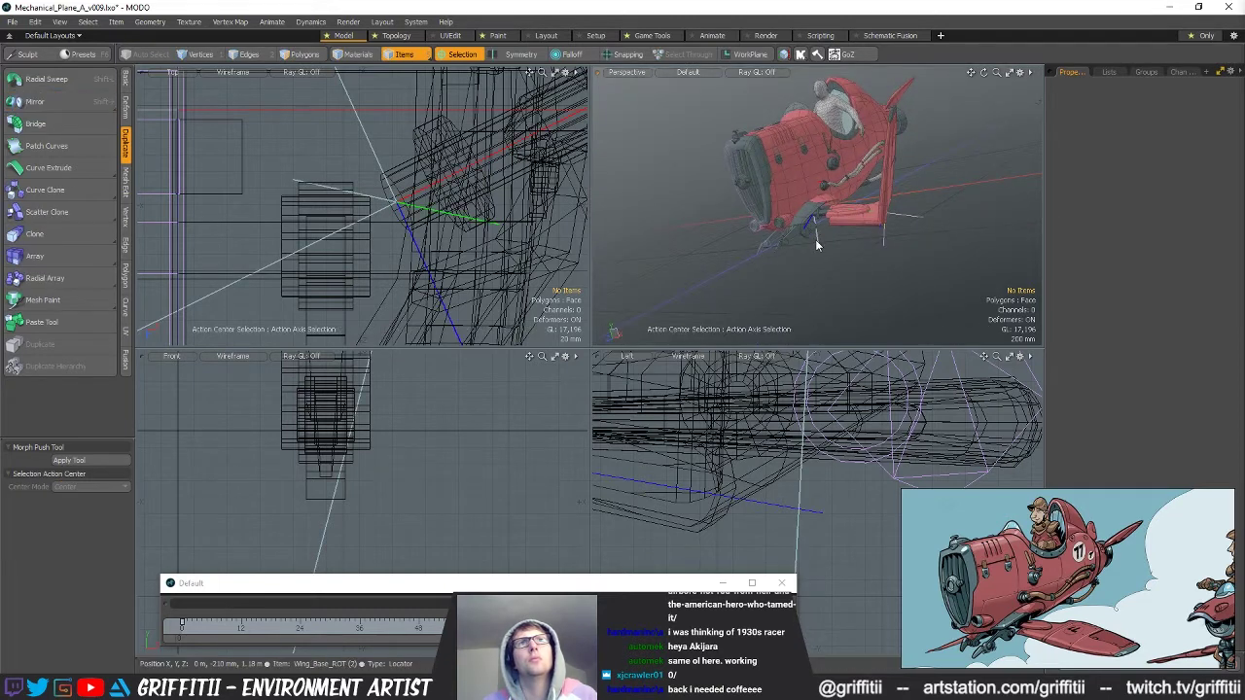
# Duplicate the wing's root locator with its hierarchy in place.
pyautogui.click(816, 240)
pyautogui.keyDown('alt'); pyautogui.moveTo(861, 260); pyautogui.dragTo(764, 115); pyautogui.keyUp('alt')
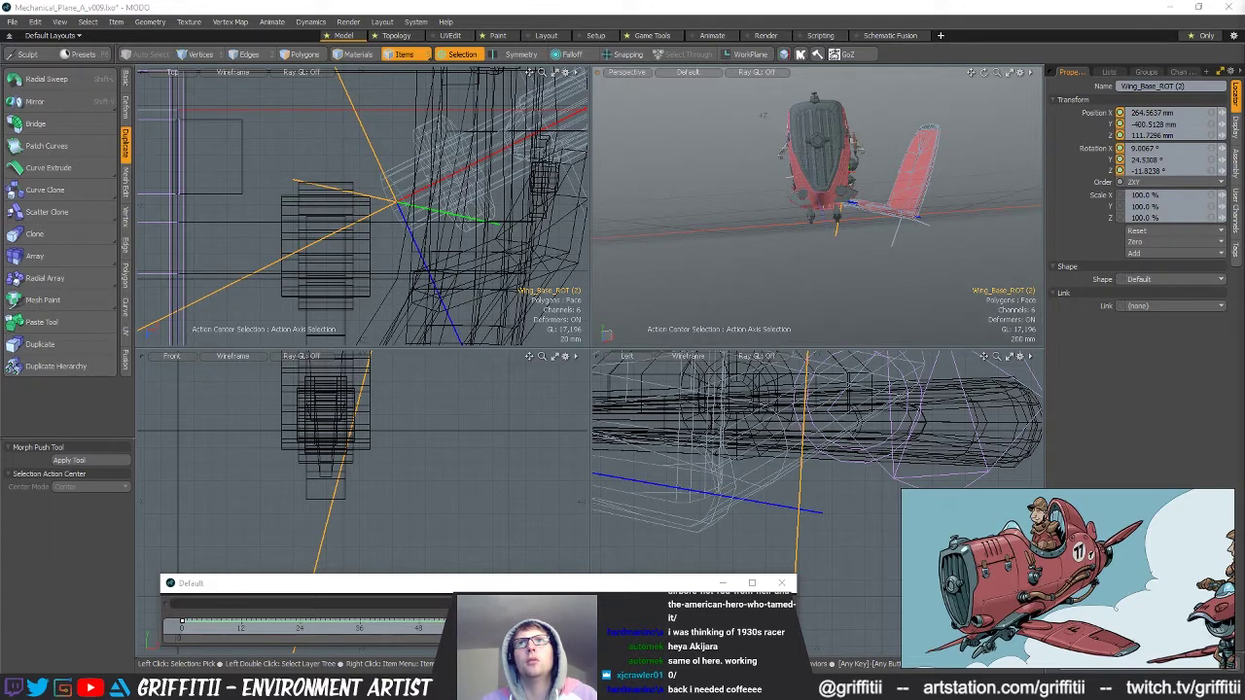
pyautogui.click(824, 206)
pyautogui.keyDown('alt'); pyautogui.moveTo(939, 255); pyautogui.dragTo(886, 263); pyautogui.keyUp('alt')
pyautogui.hotkey('ctrl', 'd')
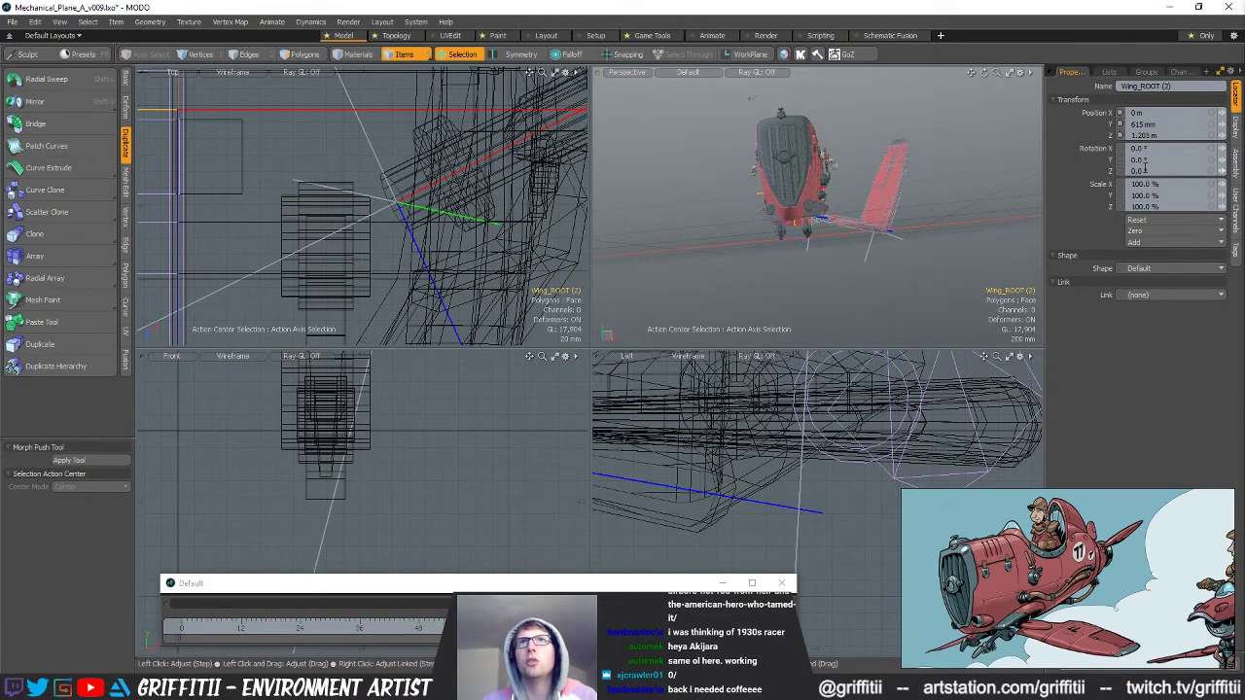
# Set Scale X of the duplicated Wing_ROOT (2) to -100% to mirror the wing to the plane's other side.
pyautogui.keyDown('alt'); pyautogui.moveTo(805, 228); pyautogui.dragTo(827, 235); pyautogui.keyUp('alt')
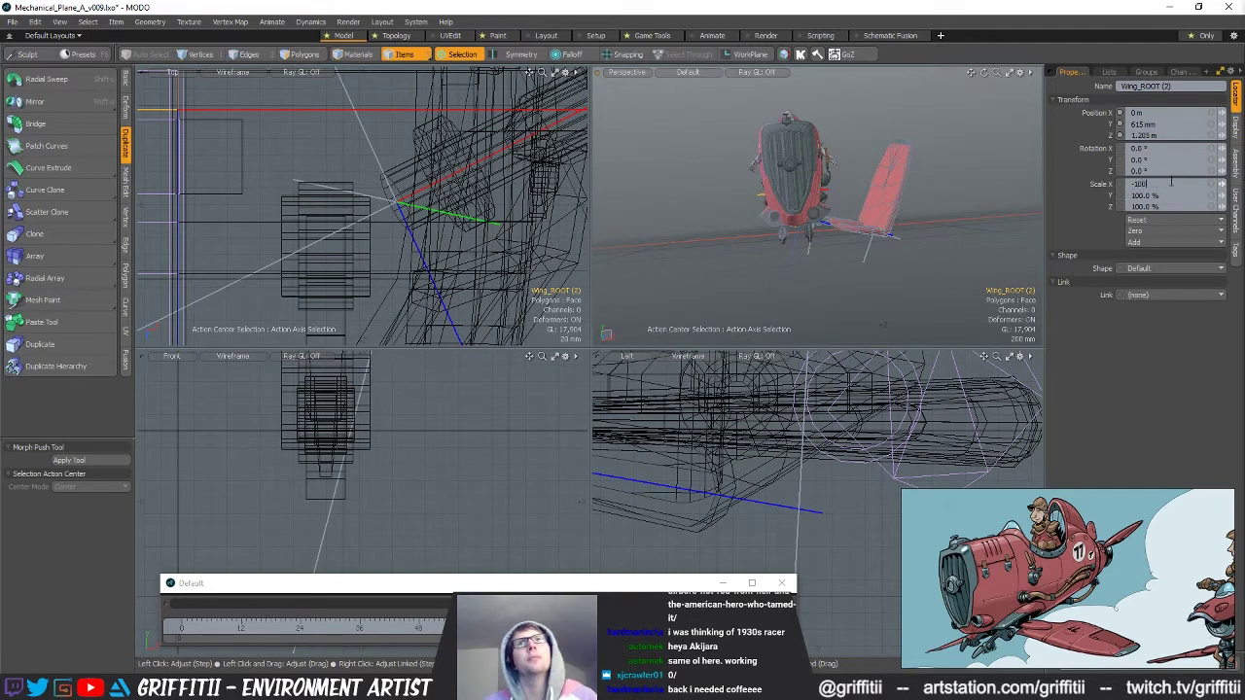
pyautogui.press('Return')
pyautogui.keyDown('alt'); pyautogui.moveTo(783, 175); pyautogui.dragTo(919, 257); pyautogui.keyUp('alt')
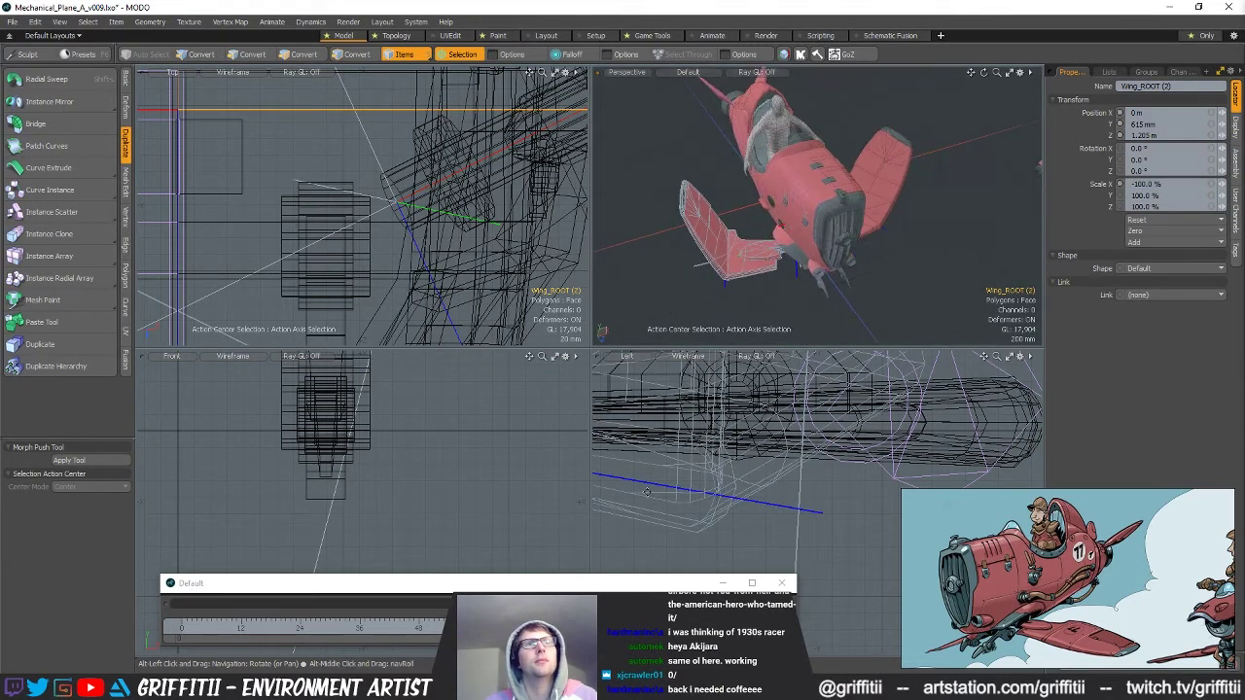
pyautogui.moveTo(428, 628); pyautogui.dragTo(484, 629)
pyautogui.keyDown('alt'); pyautogui.moveTo(959, 278); pyautogui.dragTo(856, 288); pyautogui.keyUp('alt')
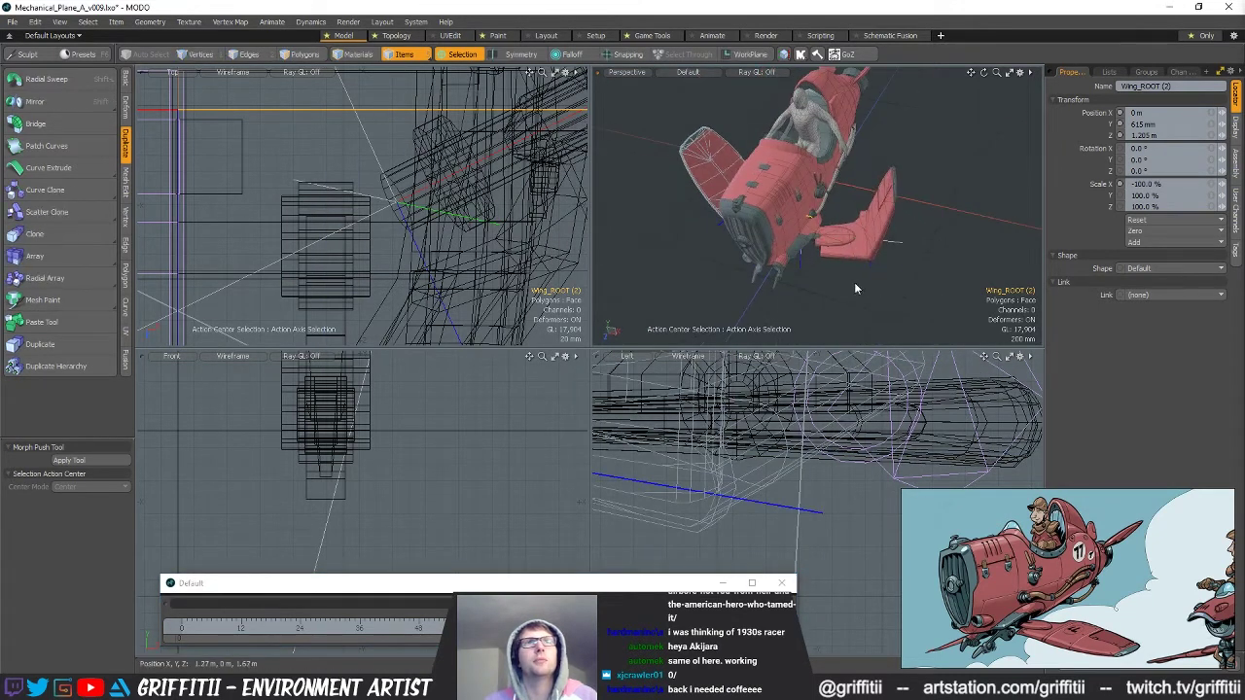
# Examine the plane with both wings folded and extended in the render Preview, orbiting around it at different frames.
pyautogui.press('1')
pyautogui.keyDown('alt'); pyautogui.moveTo(890, 235); pyautogui.dragTo(934, 233); pyautogui.keyUp('alt')
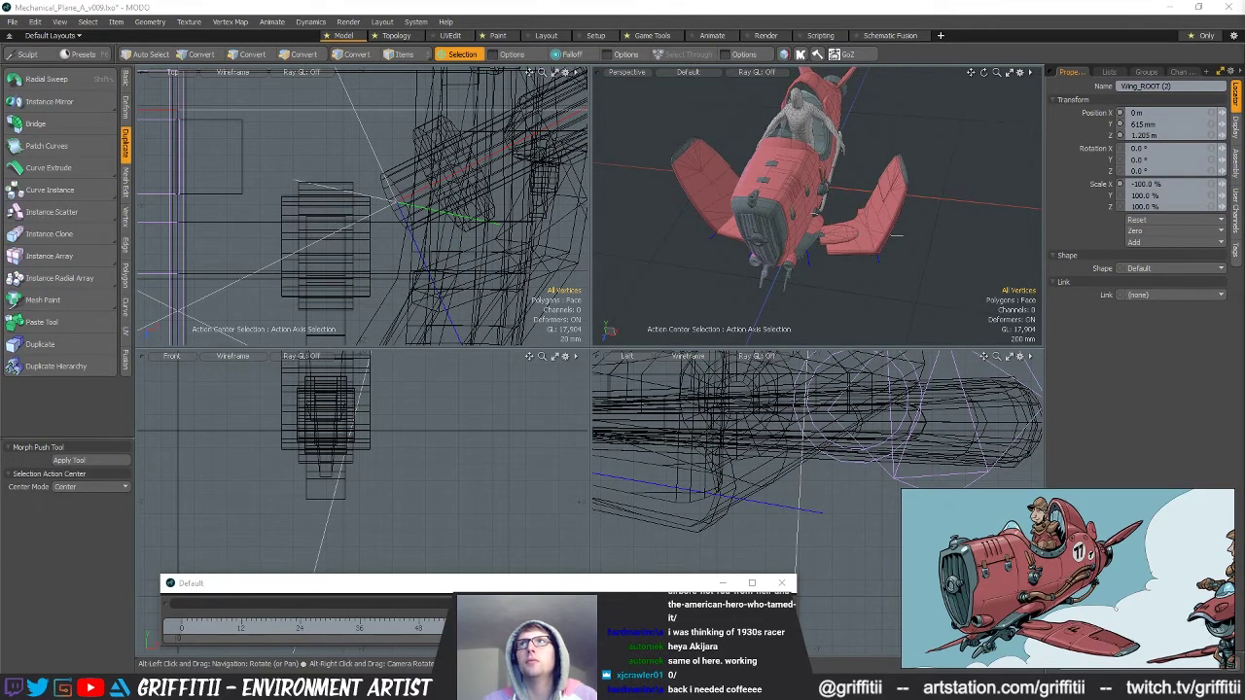
pyautogui.keyDown('alt'); pyautogui.moveTo(923, 250); pyautogui.dragTo(882, 250); pyautogui.keyUp('alt')
pyautogui.press('F8')
pyautogui.click(590, 340)
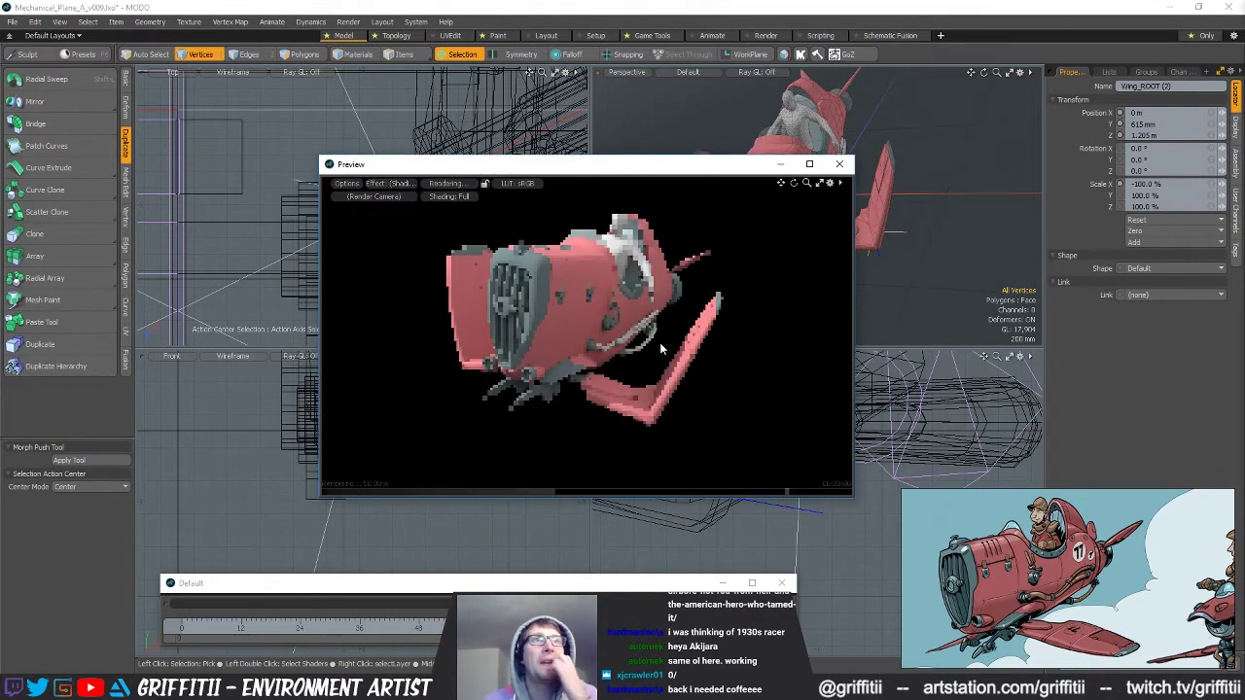
pyautogui.keyDown('alt'); pyautogui.moveTo(661, 376); pyautogui.dragTo(522, 403); pyautogui.keyUp('alt')
pyautogui.click(398, 628)
pyautogui.keyDown('alt'); pyautogui.moveTo(418, 370); pyautogui.dragTo(504, 377); pyautogui.keyUp('alt')
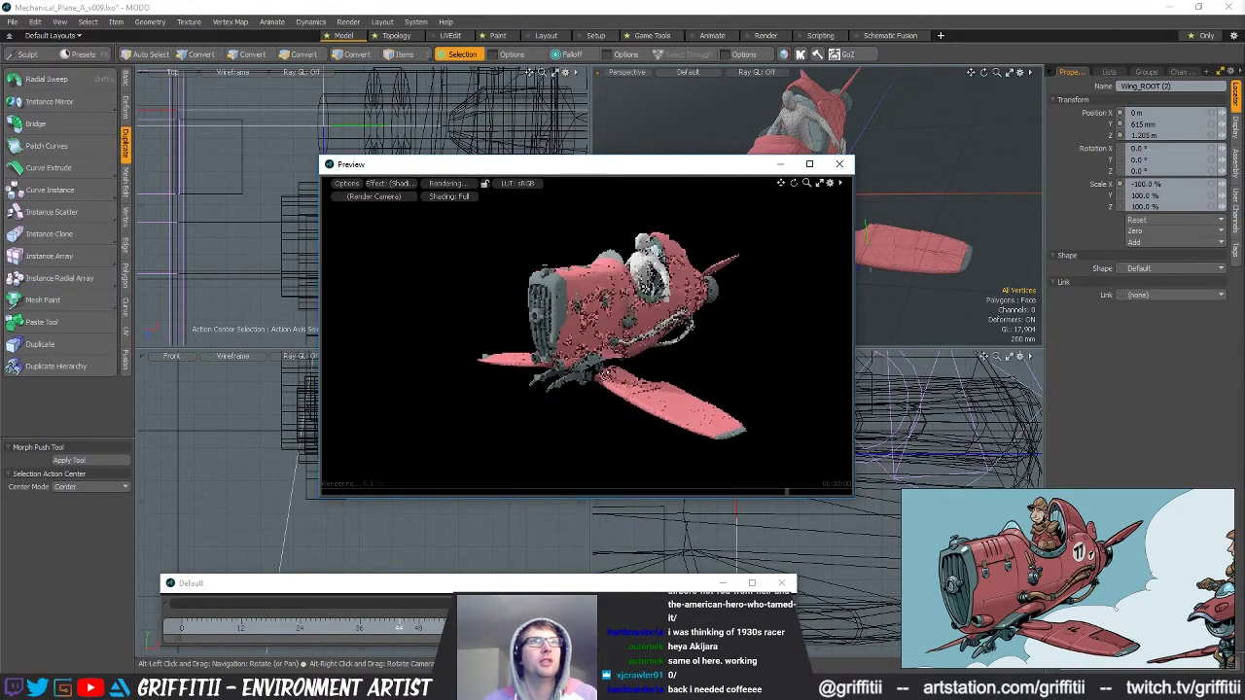
pyautogui.click(654, 629)
pyautogui.keyDown('alt'); pyautogui.moveTo(654, 453); pyautogui.dragTo(621, 394); pyautogui.keyUp('alt')
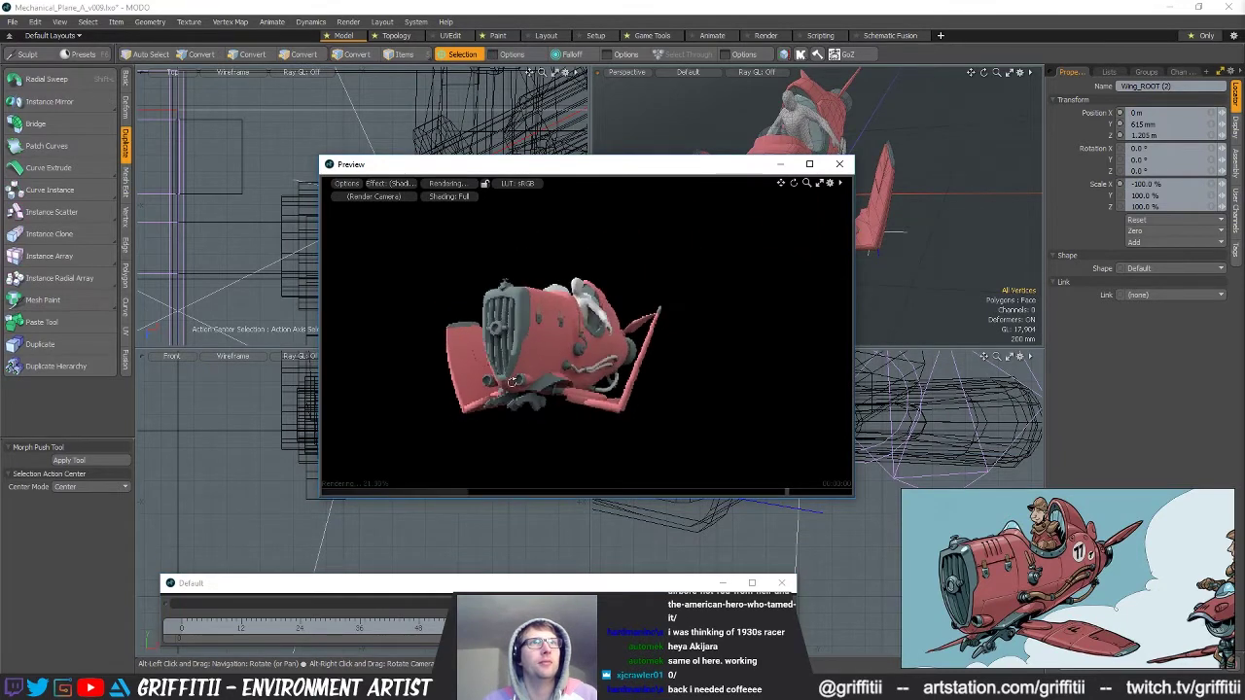
pyautogui.keyDown('alt'); pyautogui.moveTo(460, 353); pyautogui.dragTo(654, 364); pyautogui.keyUp('alt')
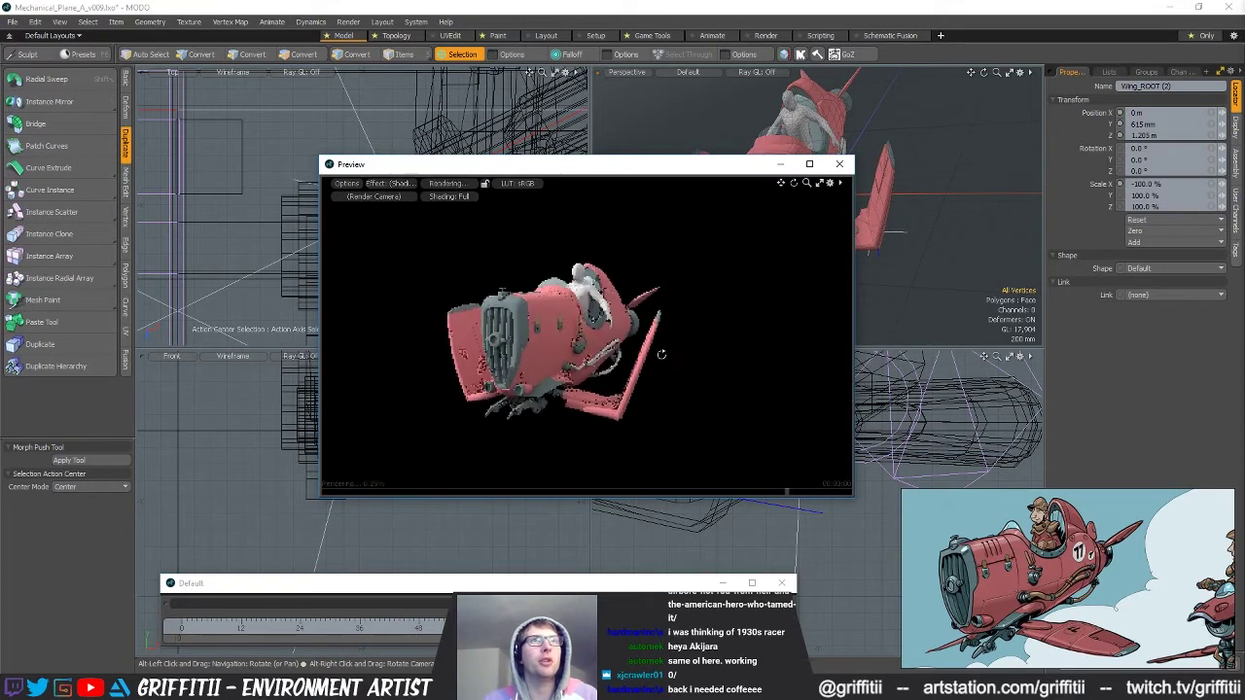
pyautogui.keyDown('alt'); pyautogui.moveTo(684, 304); pyautogui.dragTo(848, 280); pyautogui.keyUp('alt')
pyautogui.click(841, 165)
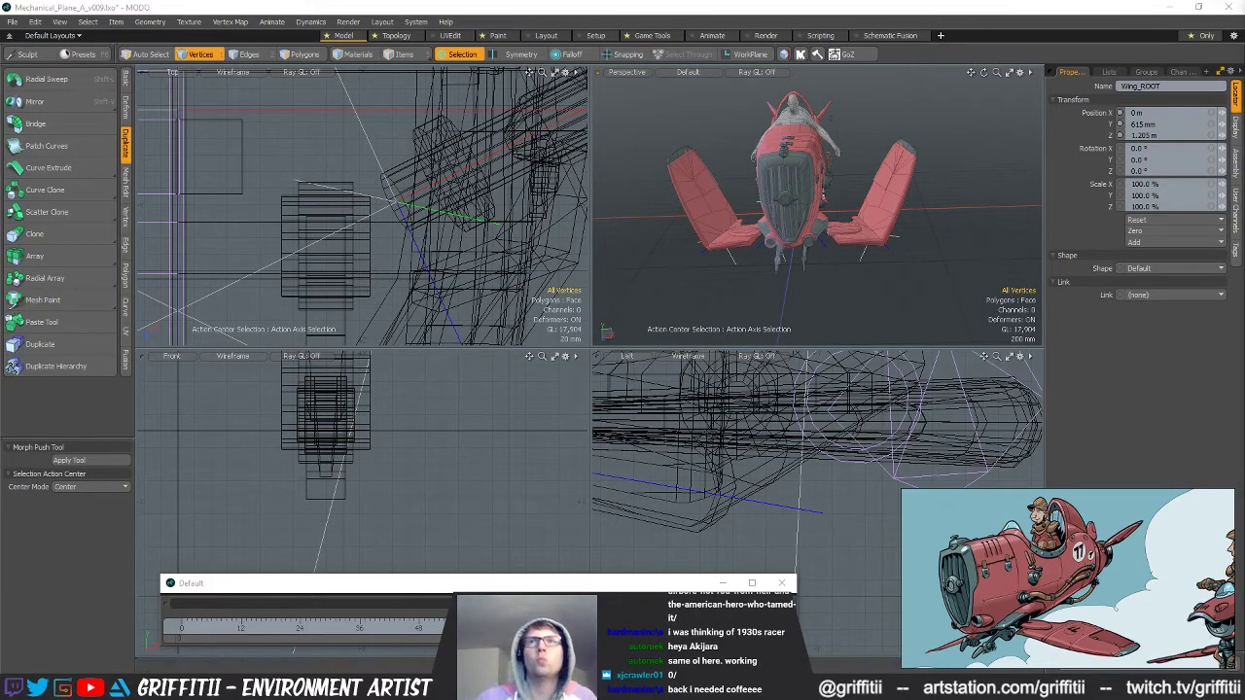
# Rename the original wing root locator as Wing_L_ROOT and the mirrored one as Wing_R_ROOT.
pyautogui.keyDown('alt'); pyautogui.moveTo(985, 267); pyautogui.dragTo(788, 270); pyautogui.keyUp('alt')
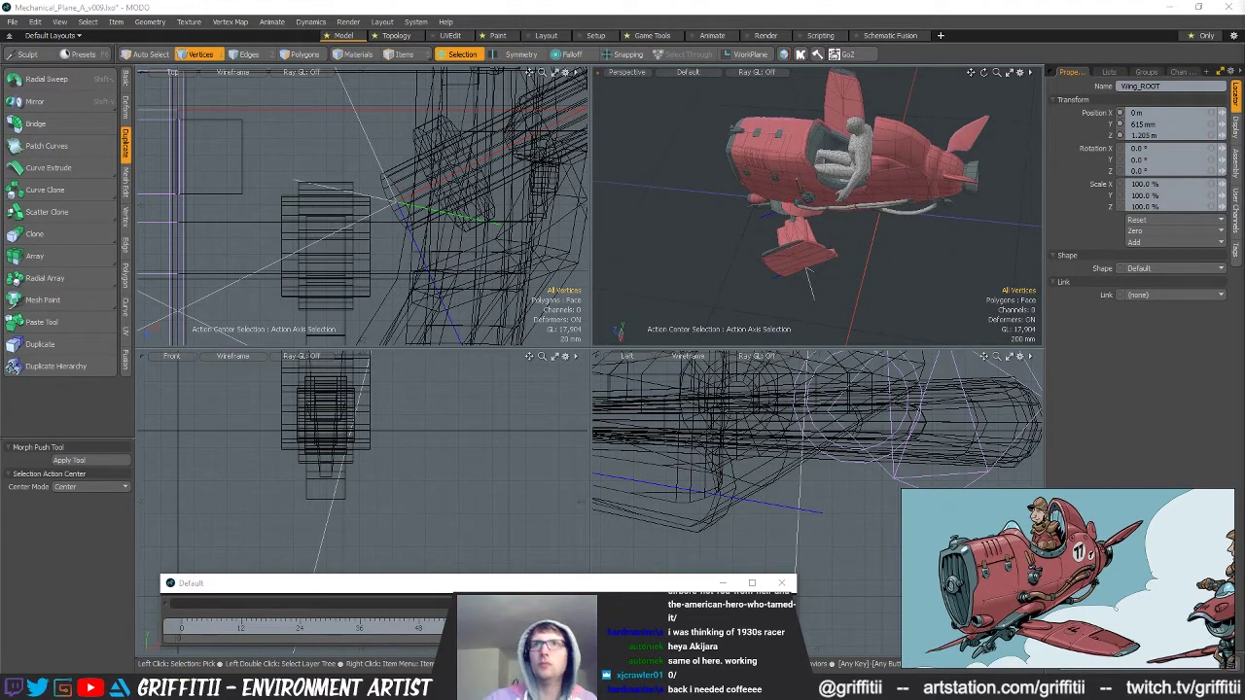
pyautogui.write('L_')
pyautogui.press('Return')
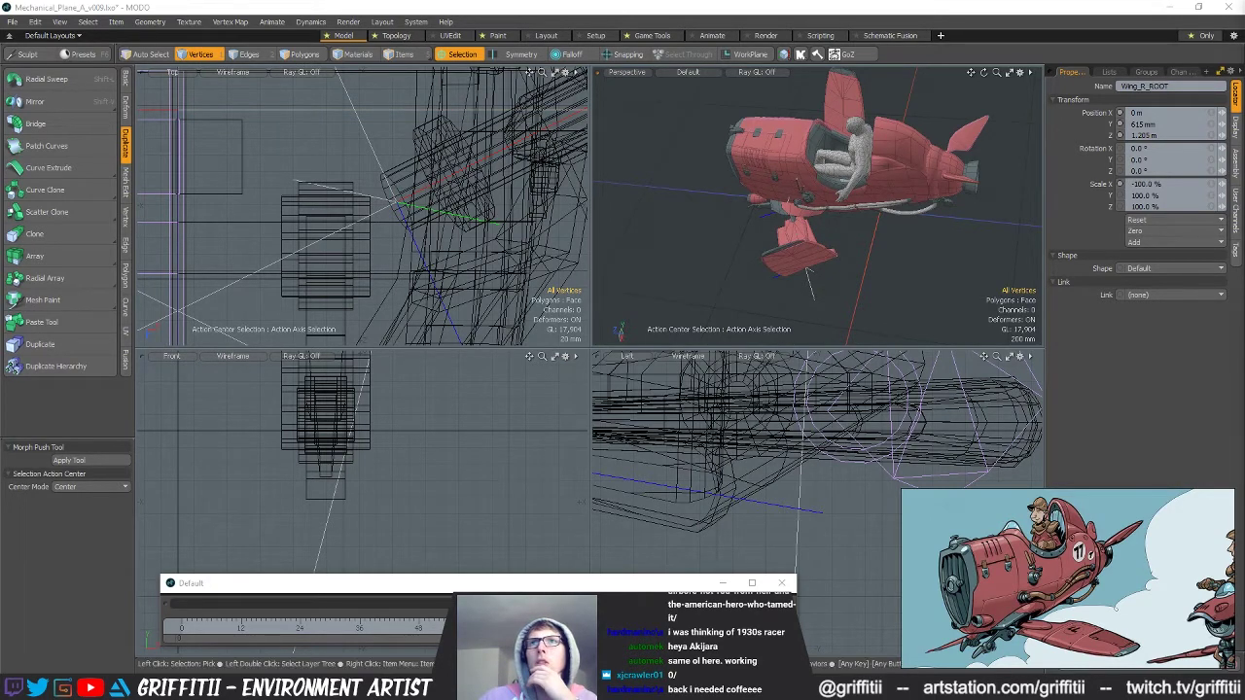
# Check the wing locators and both wings in the folded pose and at frame 50 from several angles.
pyautogui.click(807, 273)
pyautogui.press('5')
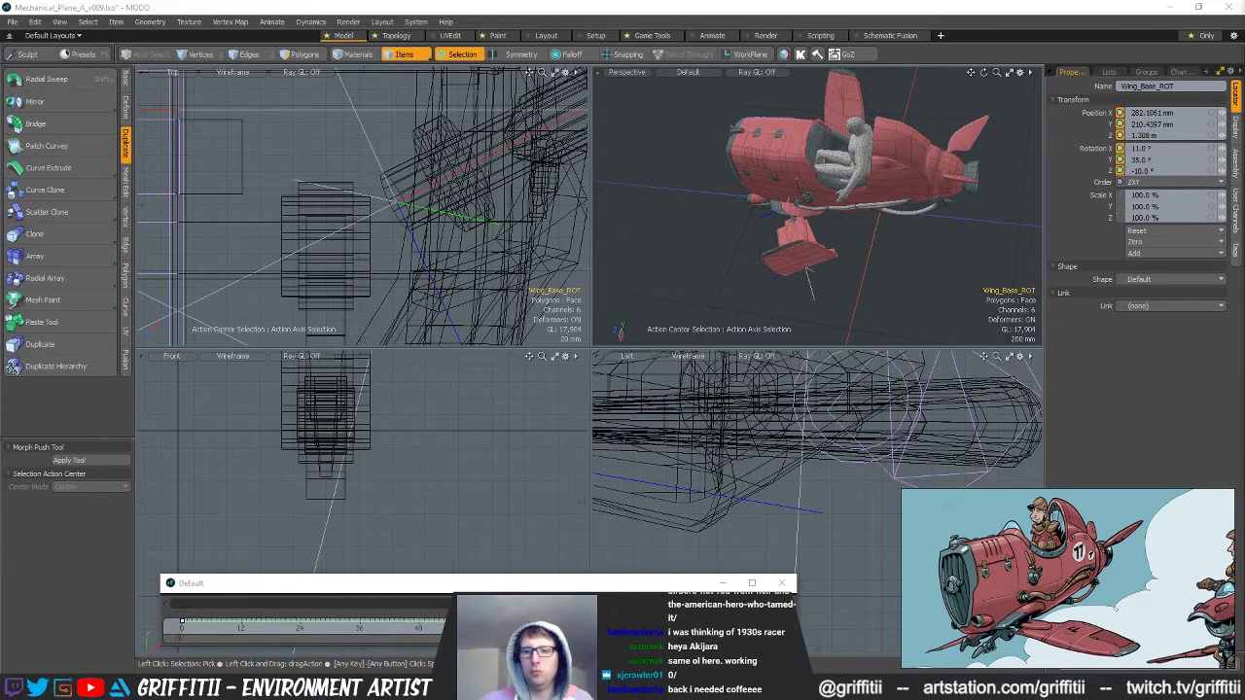
pyautogui.click(870, 256)
pyautogui.keyDown('alt'); pyautogui.moveTo(869, 255); pyautogui.dragTo(932, 231); pyautogui.keyUp('alt')
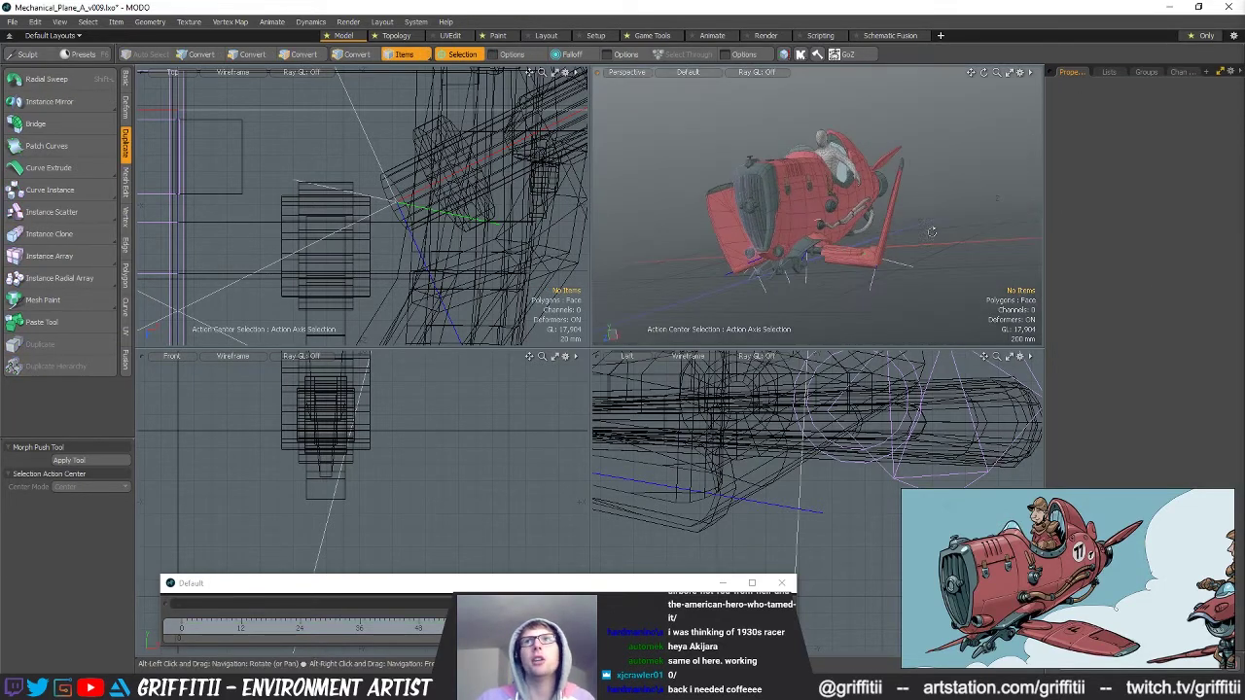
pyautogui.keyDown('alt'); pyautogui.moveTo(815, 212); pyautogui.dragTo(819, 269); pyautogui.keyUp('alt')
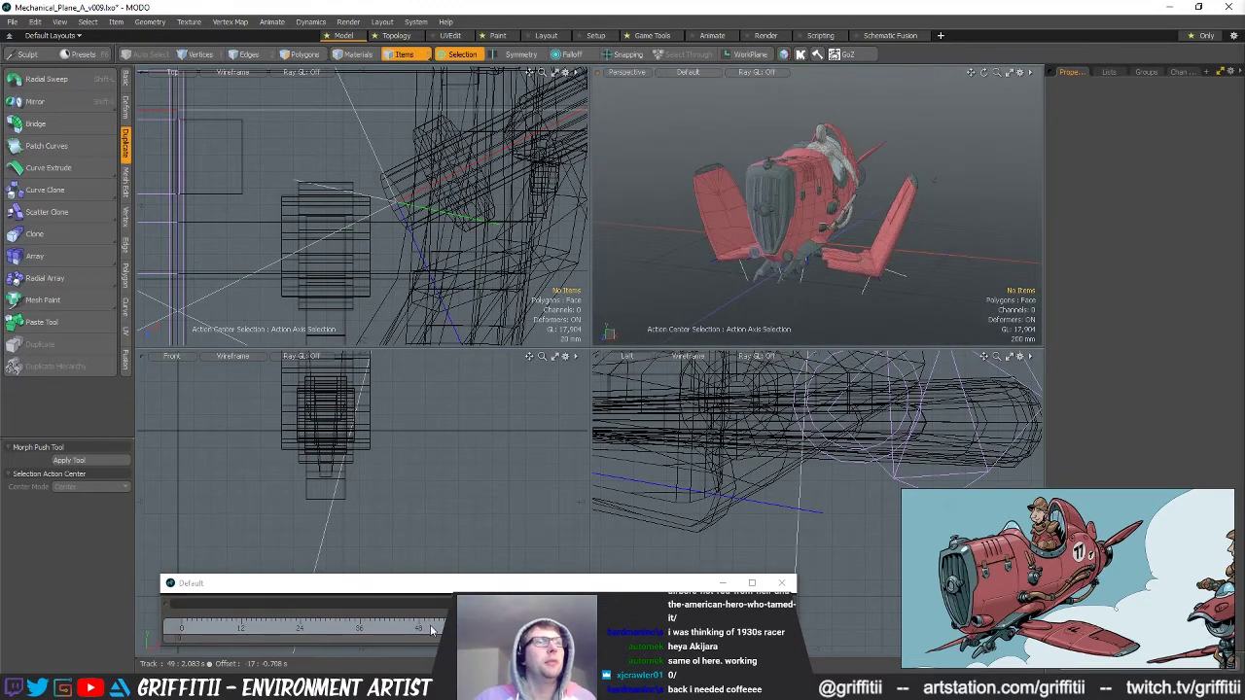
pyautogui.moveTo(431, 629); pyautogui.dragTo(429, 628)
pyautogui.keyDown('alt'); pyautogui.moveTo(804, 232); pyautogui.dragTo(700, 211); pyautogui.keyUp('alt')
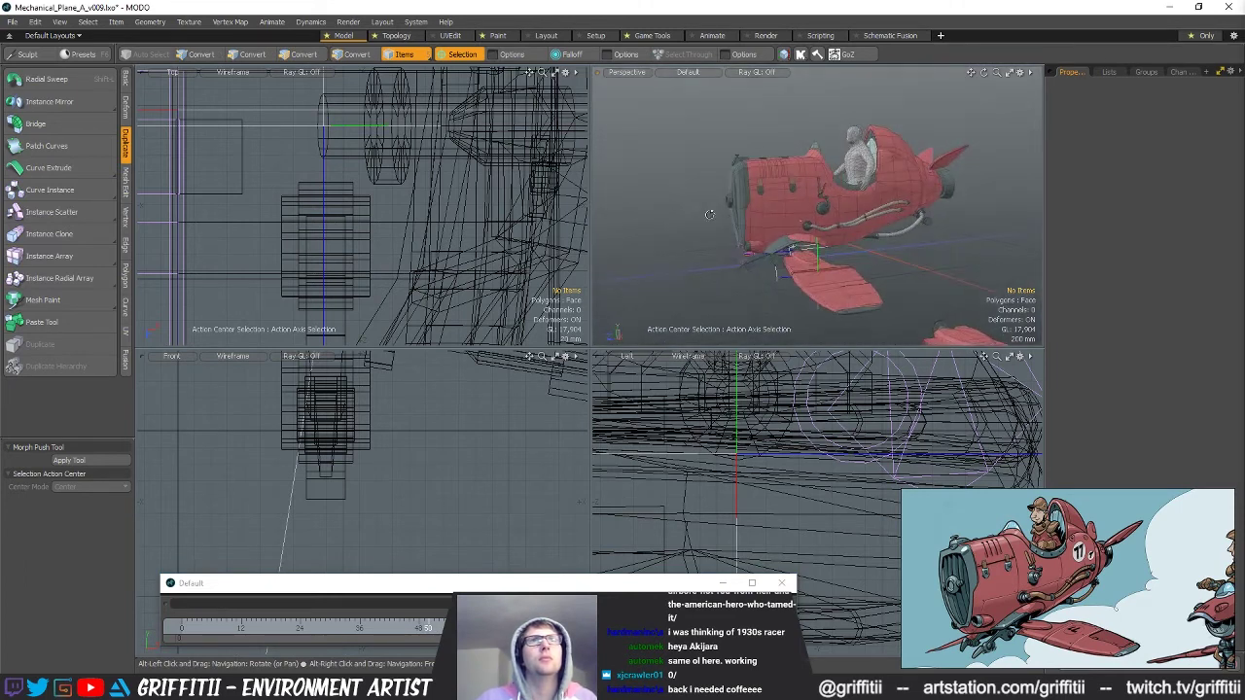
pyautogui.scroll(4, 800, 206)
pyautogui.keyDown('alt'); pyautogui.moveTo(809, 204); pyautogui.dragTo(899, 214); pyautogui.keyUp('alt')
pyautogui.scroll(-6, 836, 263)
pyautogui.keyDown('alt'); pyautogui.moveTo(823, 292); pyautogui.dragTo(778, 306); pyautogui.keyUp('alt')
pyautogui.scroll(-2, 778, 306)
# Rename Mesh (33), the separate wing lying away from the plane, as Wing_Original.
pyautogui.click(975, 305)
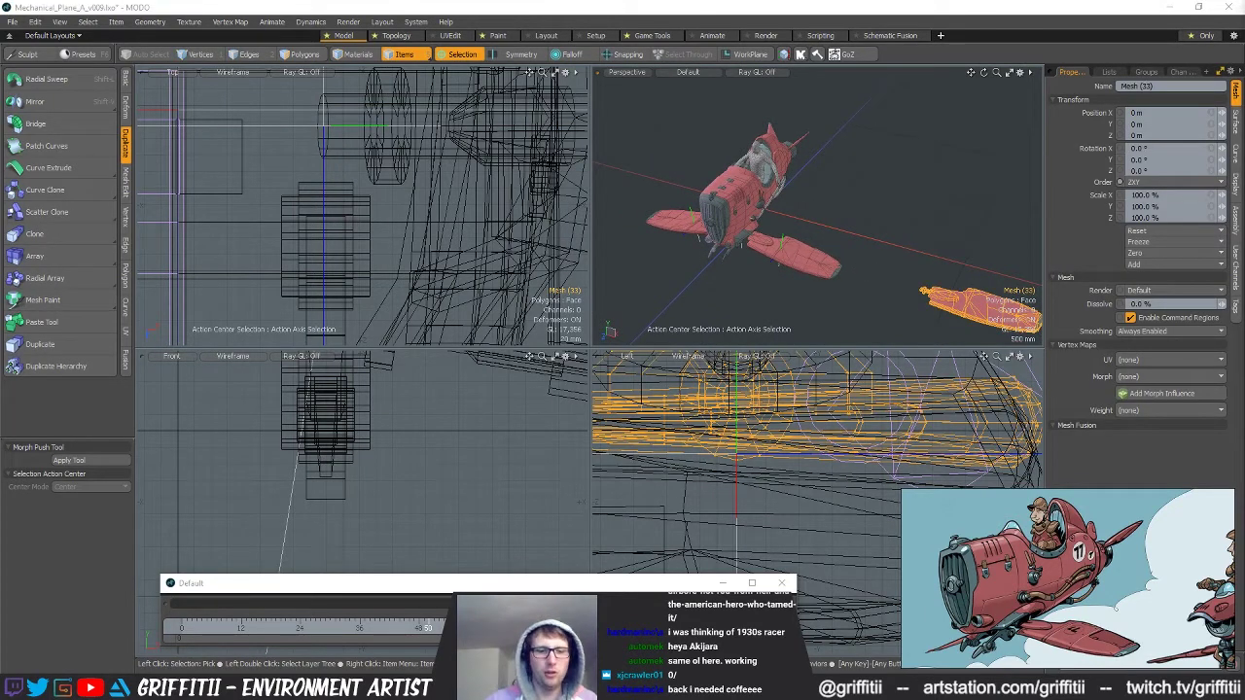
pyautogui.press('Return')
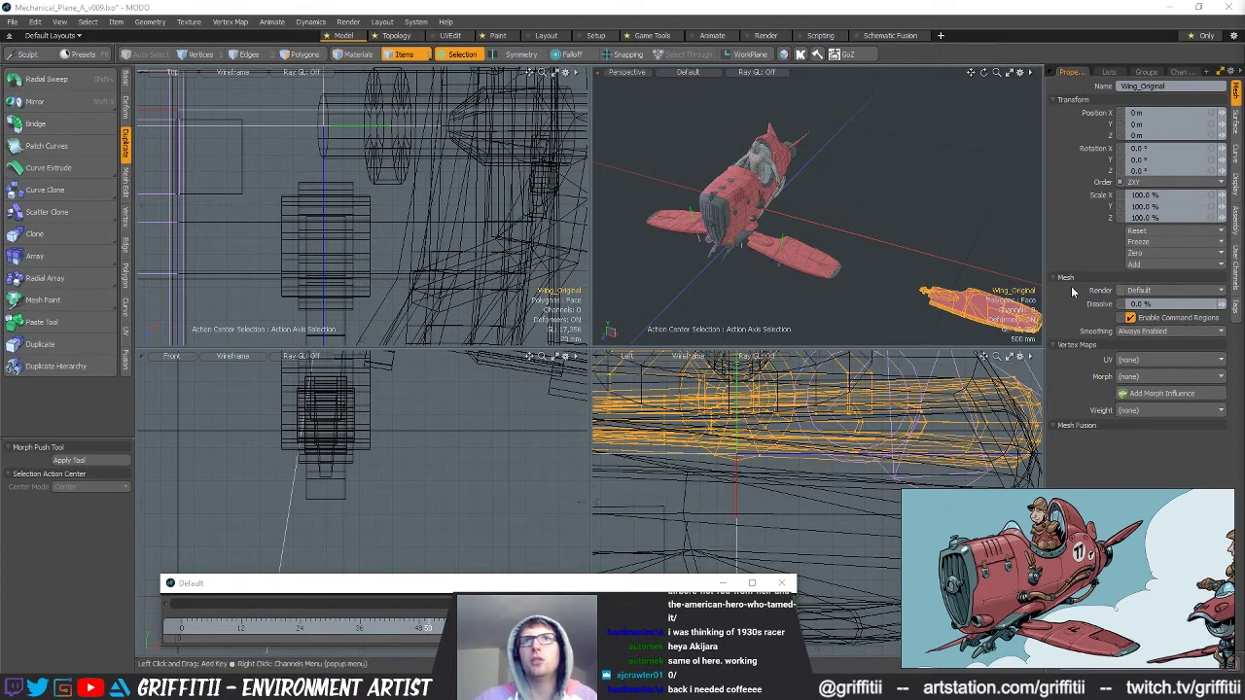
pyautogui.keyDown('alt'); pyautogui.moveTo(854, 255); pyautogui.dragTo(843, 155); pyautogui.keyUp('alt')
pyautogui.scroll(3, 837, 231)
pyautogui.click(1090, 307)
pyautogui.scroll(5, 803, 204)
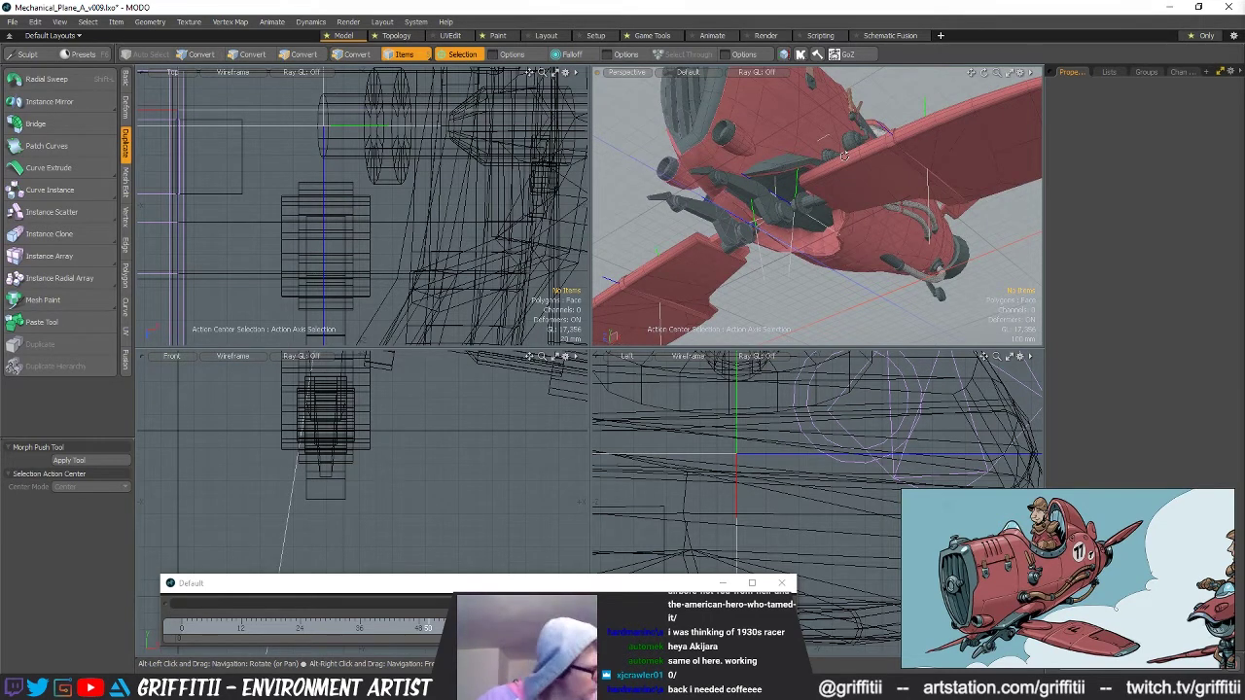
# Delete all polygons of Mesh (24), the leftover wing overlapping the rigged wing.
pyautogui.keyDown('alt'); pyautogui.moveTo(845, 155); pyautogui.dragTo(852, 127); pyautogui.keyUp('alt')
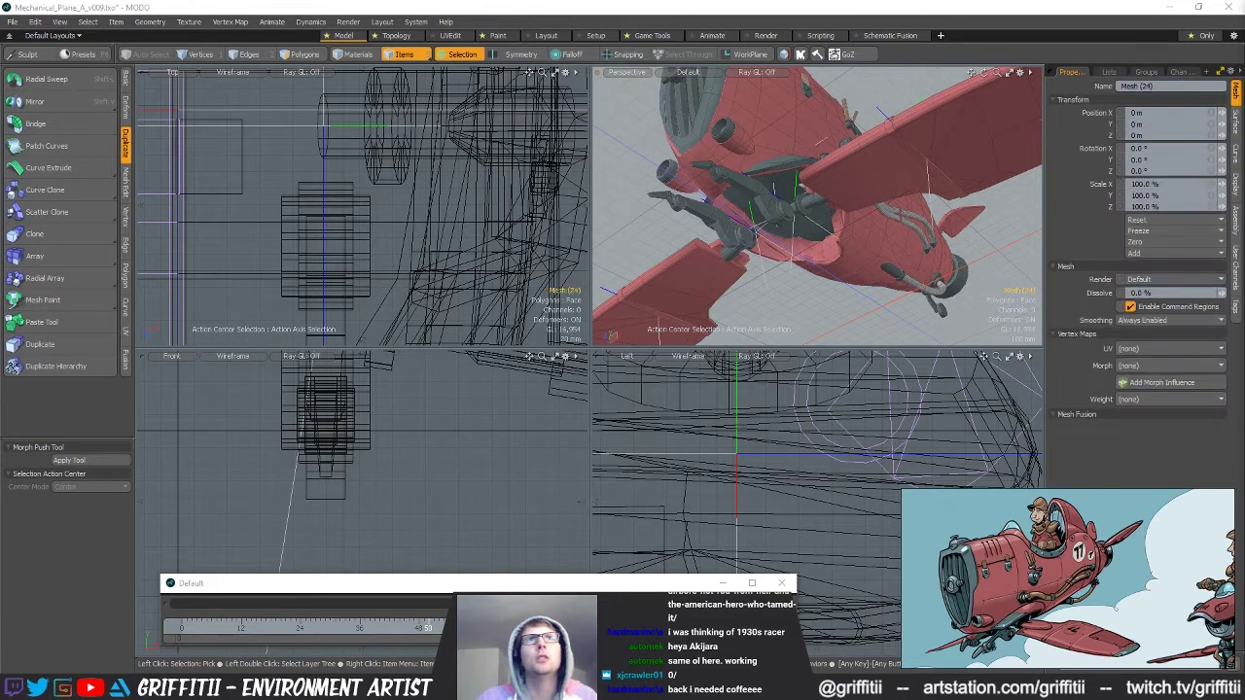
pyautogui.press('3')
pyautogui.doubleClick(901, 173)
pyautogui.keyDown('alt'); pyautogui.moveTo(901, 172); pyautogui.dragTo(876, 258); pyautogui.keyUp('alt')
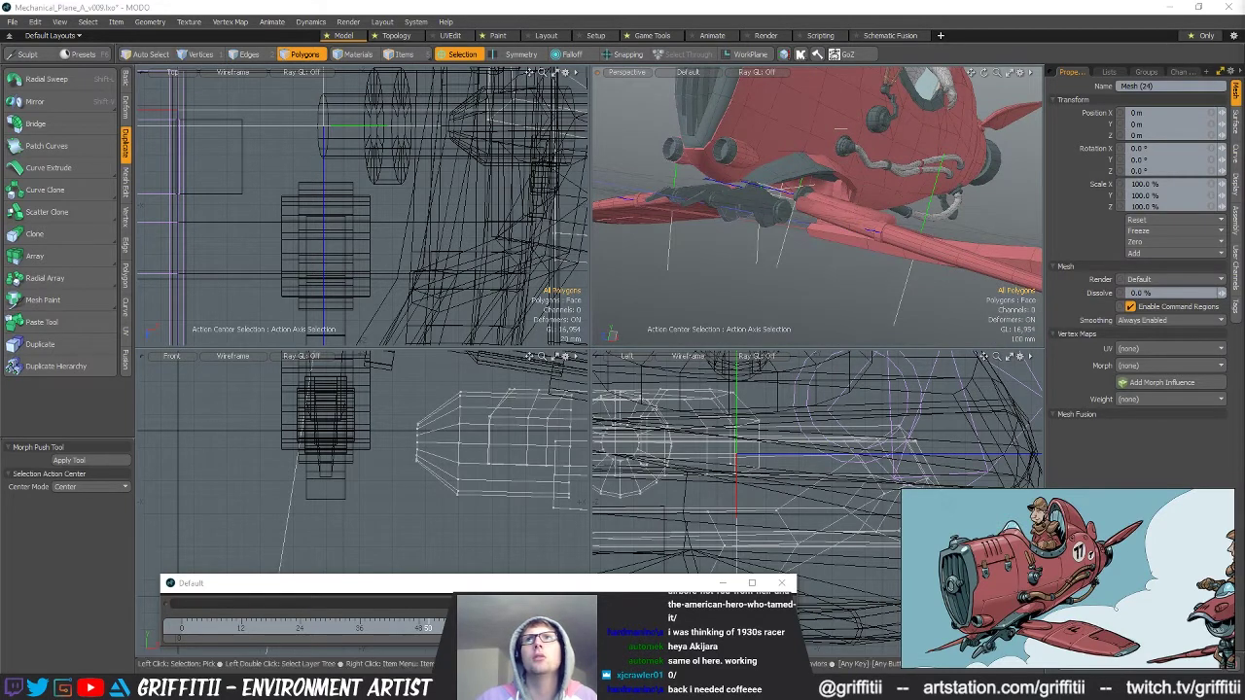
pyautogui.keyDown('ctrl'); pyautogui.keyDown('alt'); pyautogui.moveTo(804, 188); pyautogui.dragTo(1013, 198); pyautogui.keyUp('alt'); pyautogui.keyUp('ctrl')
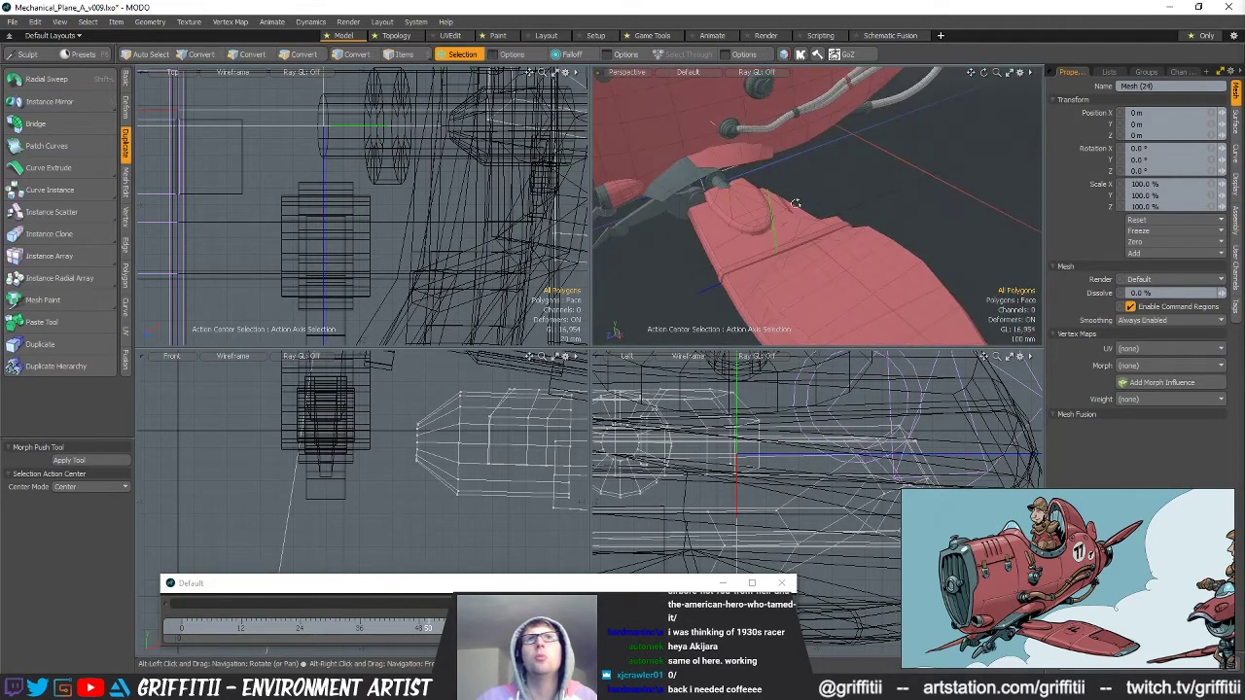
pyautogui.hotkey('shift', 'a')
pyautogui.keyDown('ctrl'); pyautogui.keyDown('alt'); pyautogui.moveTo(761, 207); pyautogui.dragTo(708, 200); pyautogui.keyUp('alt'); pyautogui.keyUp('ctrl')
pyautogui.hotkey('shift', 'a')
pyautogui.keyDown('ctrl'); pyautogui.keyDown('alt'); pyautogui.moveTo(449, 150); pyautogui.dragTo(425, 148); pyautogui.keyUp('alt'); pyautogui.keyUp('ctrl')
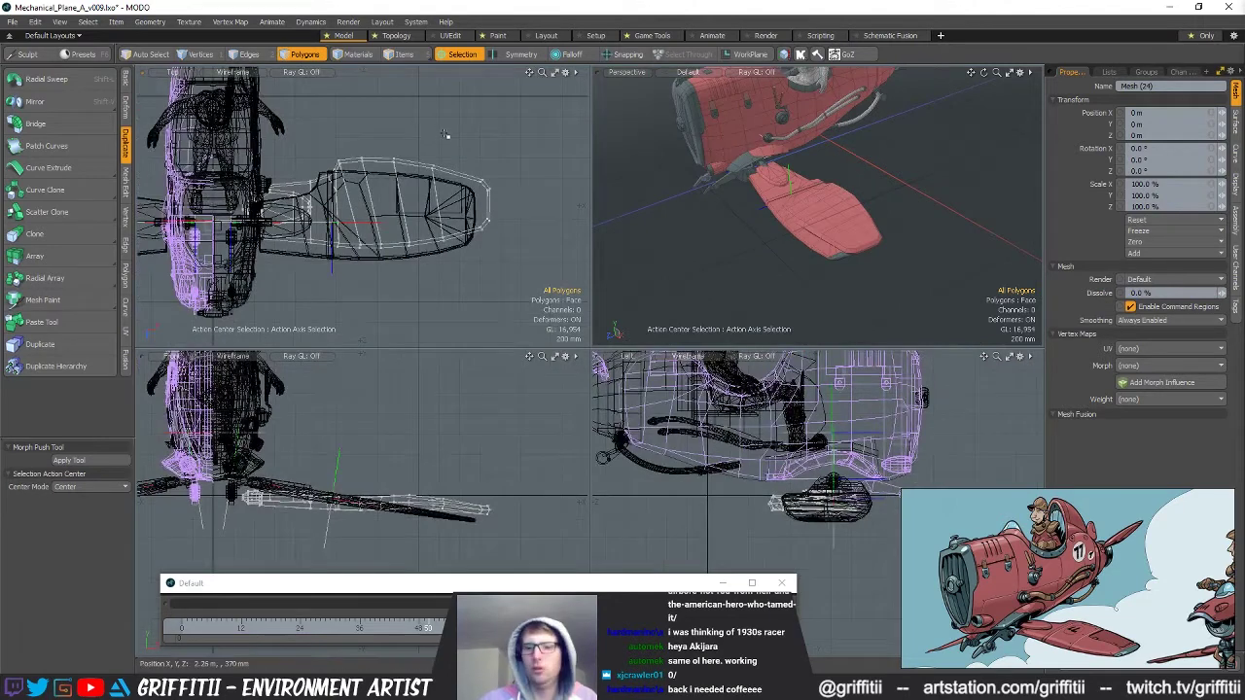
pyautogui.press('Delete')
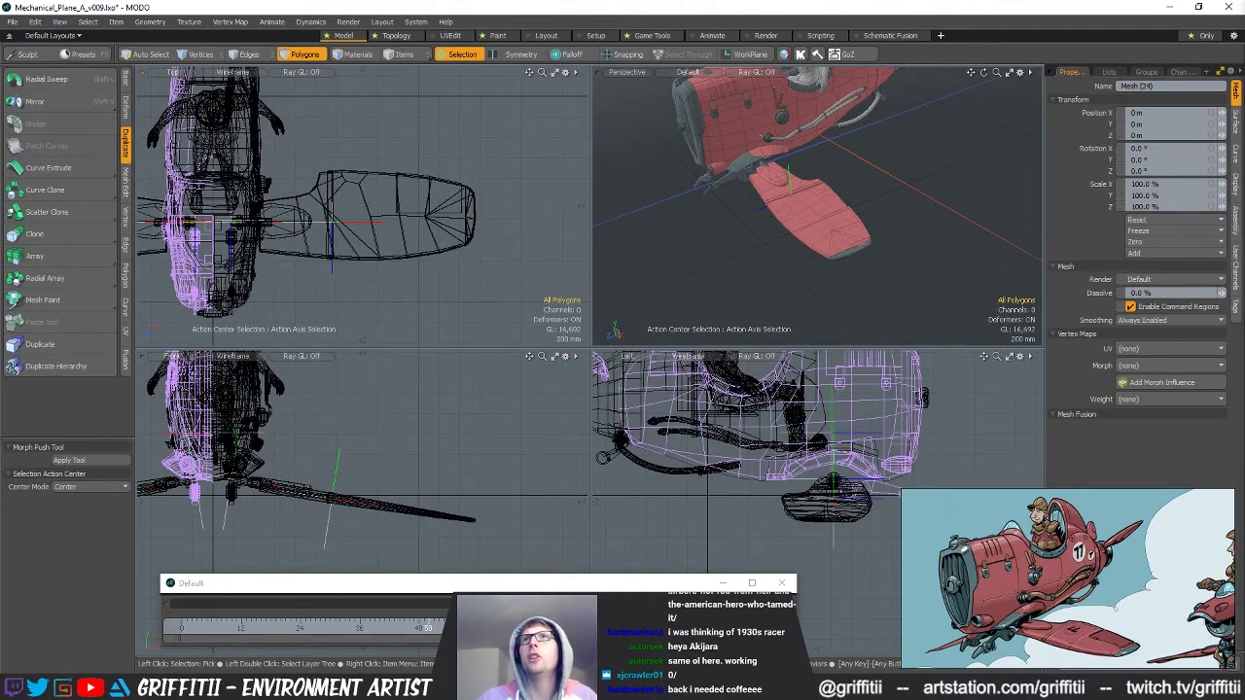
# Inspect Pipes_All and Mesh (47), (48), (52), (26) and (6) individually to identify leftover geometry.
pyautogui.click(860, 114)
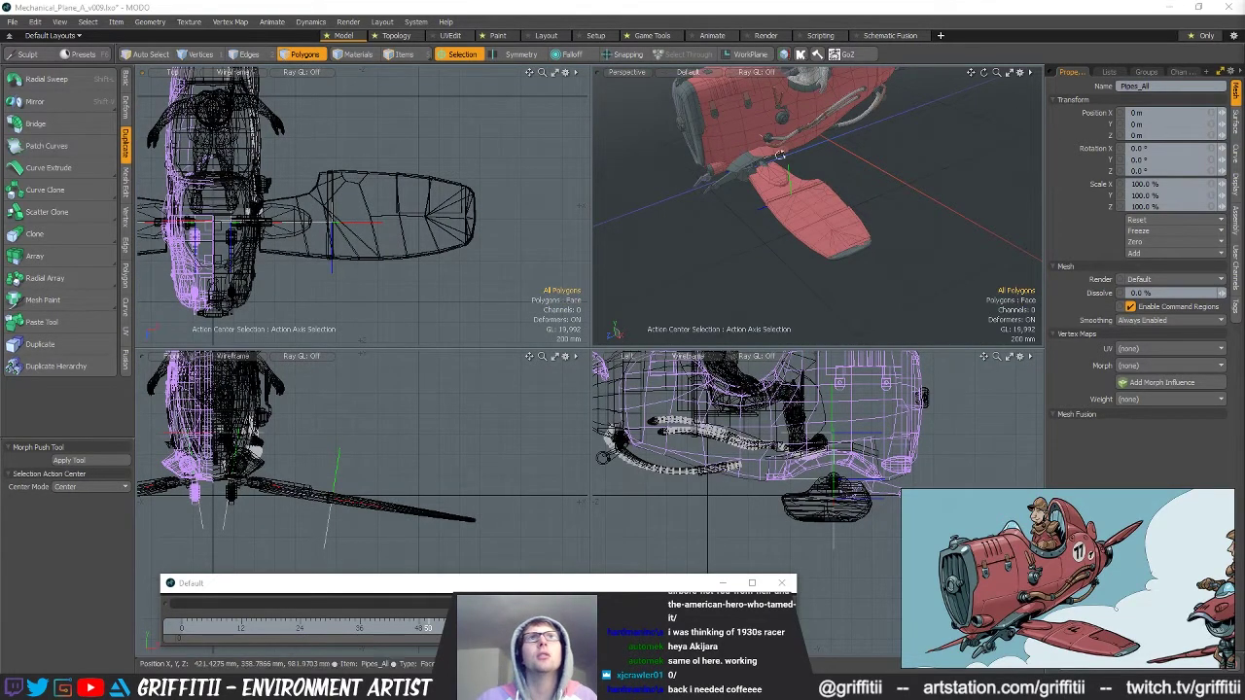
pyautogui.keyDown('alt'); pyautogui.keyDown('shift'); pyautogui.moveTo(860, 114); pyautogui.dragTo(855, 181); pyautogui.keyUp('shift'); pyautogui.keyUp('alt')
pyautogui.press('n')
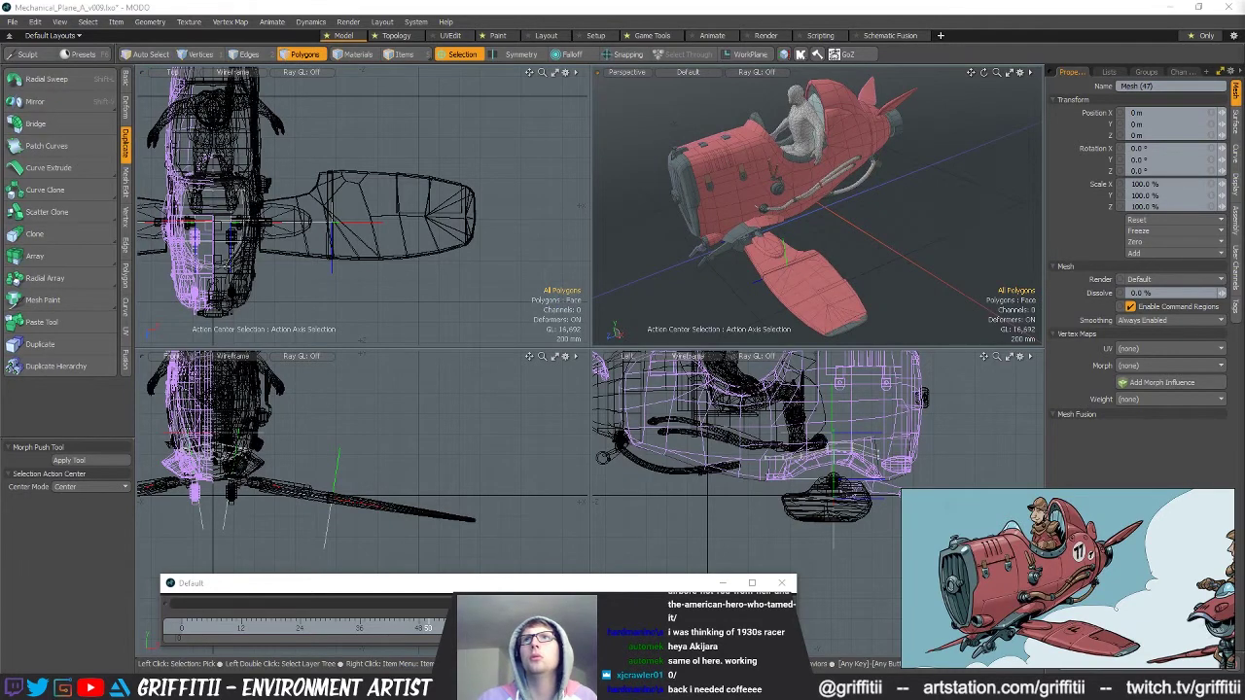
pyautogui.hotkey('ctrl', 'v')
pyautogui.keyDown('alt'); pyautogui.moveTo(872, 267); pyautogui.dragTo(875, 251); pyautogui.keyUp('alt')
pyautogui.keyDown('alt'); pyautogui.moveTo(709, 292); pyautogui.dragTo(813, 302); pyautogui.keyUp('alt')
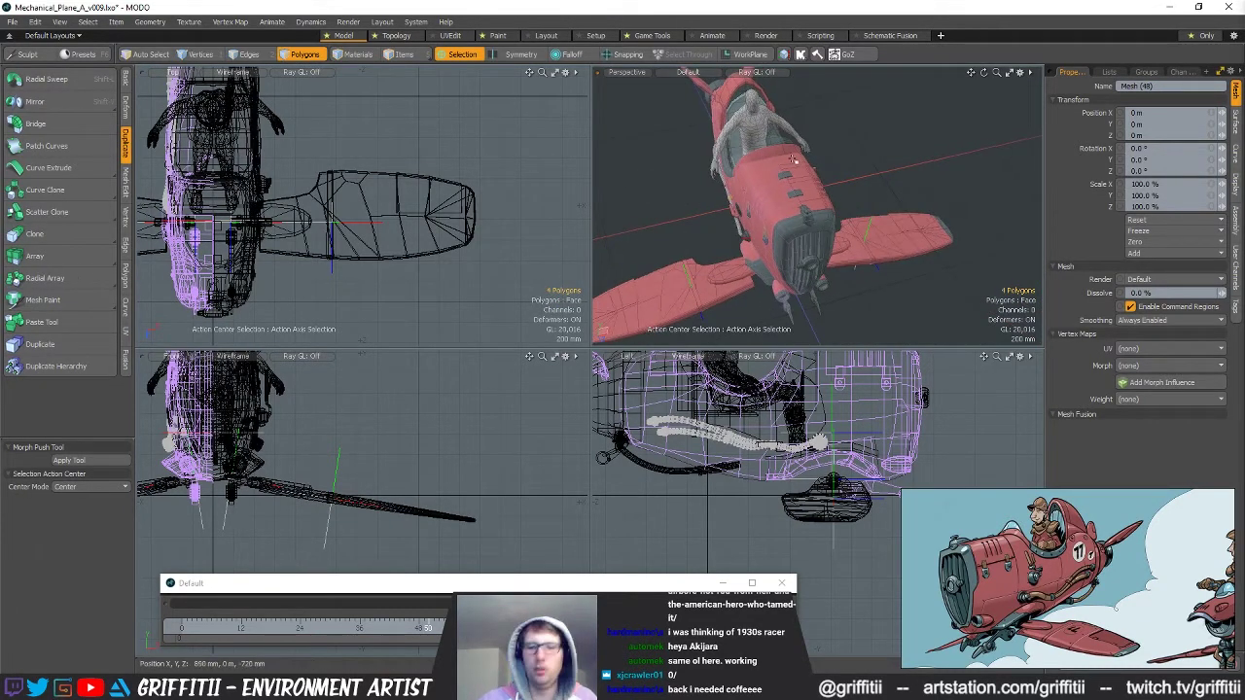
pyautogui.hotkey('ctrl', 'z')
pyautogui.keyDown('alt'); pyautogui.moveTo(885, 161); pyautogui.dragTo(776, 219); pyautogui.keyUp('alt')
pyautogui.keyDown('alt'); pyautogui.moveTo(878, 291); pyautogui.dragTo(852, 315); pyautogui.keyUp('alt')
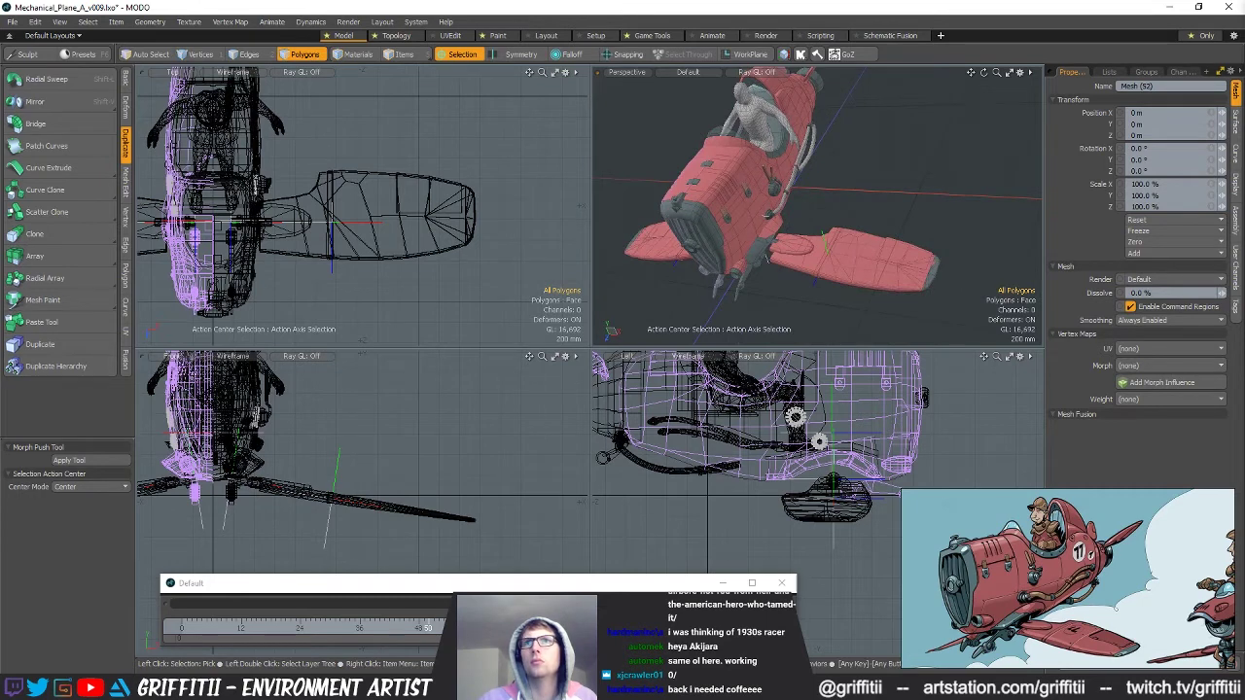
pyautogui.keyDown('alt'); pyautogui.moveTo(769, 314); pyautogui.dragTo(744, 306); pyautogui.keyUp('alt')
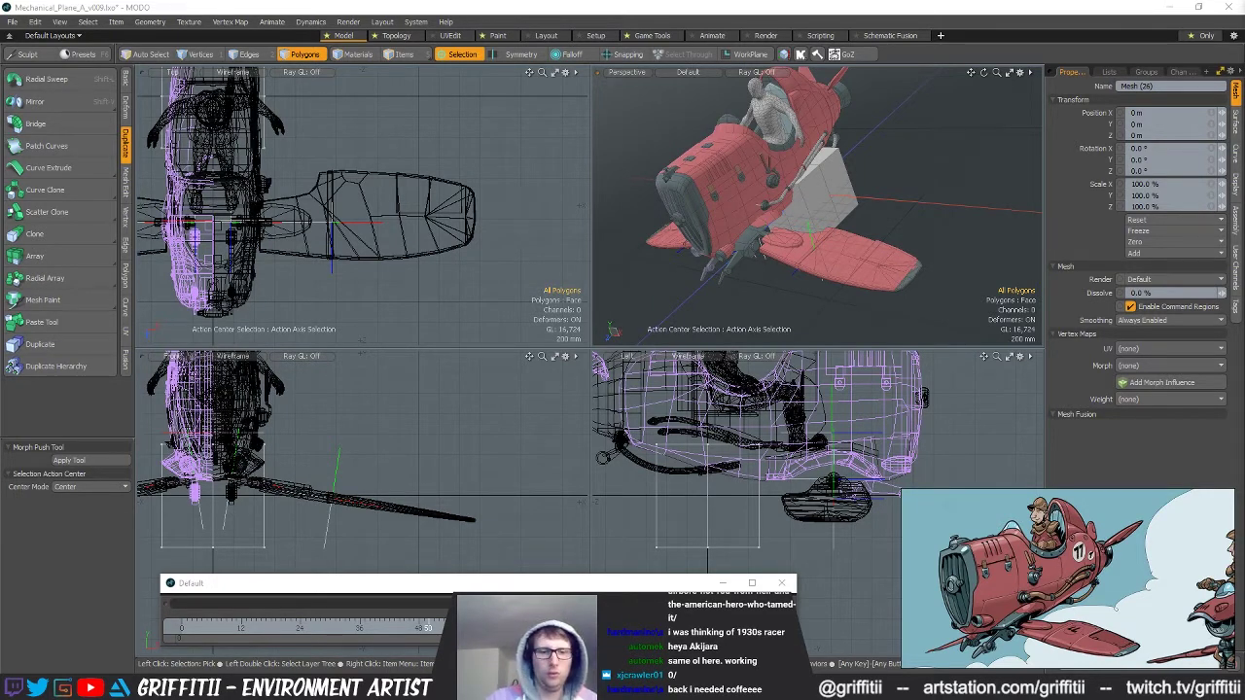
pyautogui.press('Return')
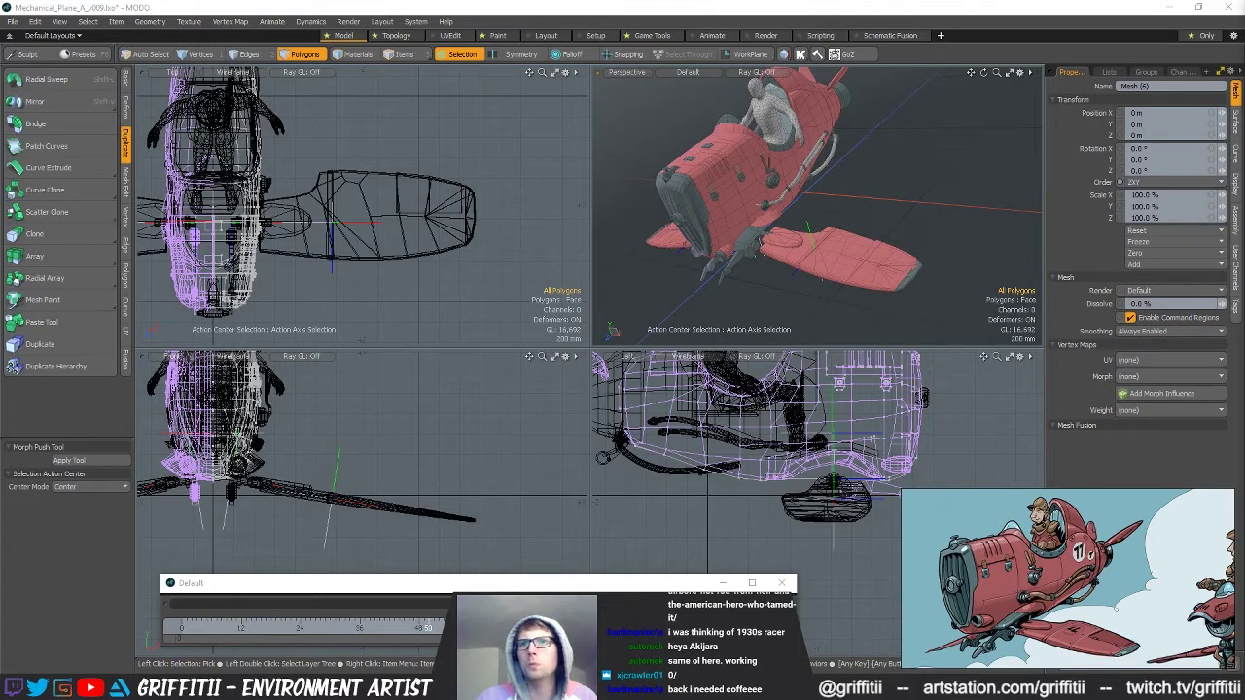
# Delete the unused old meshes together, including the oversized flat wing and the block in front of the nose.
pyautogui.keyDown('alt'); pyautogui.moveTo(763, 253); pyautogui.dragTo(785, 273); pyautogui.keyUp('alt')
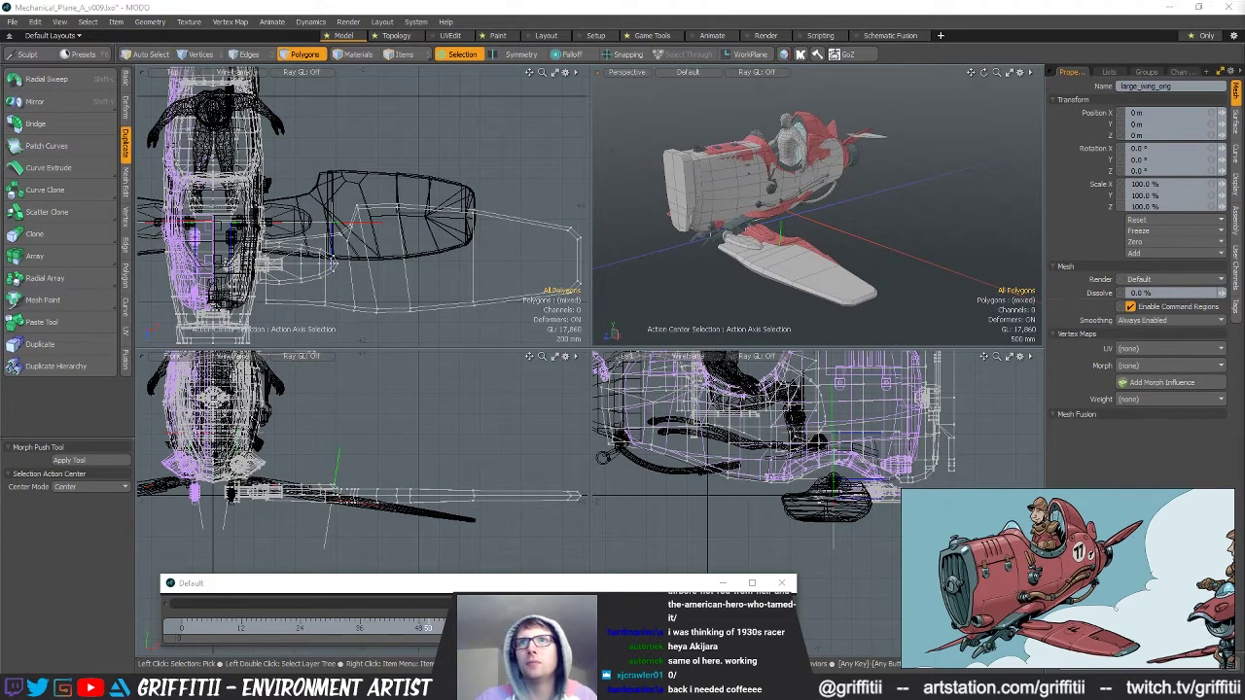
pyautogui.hotkey('ctrl', 'z')
pyautogui.hotkey('ctrl', 'z')
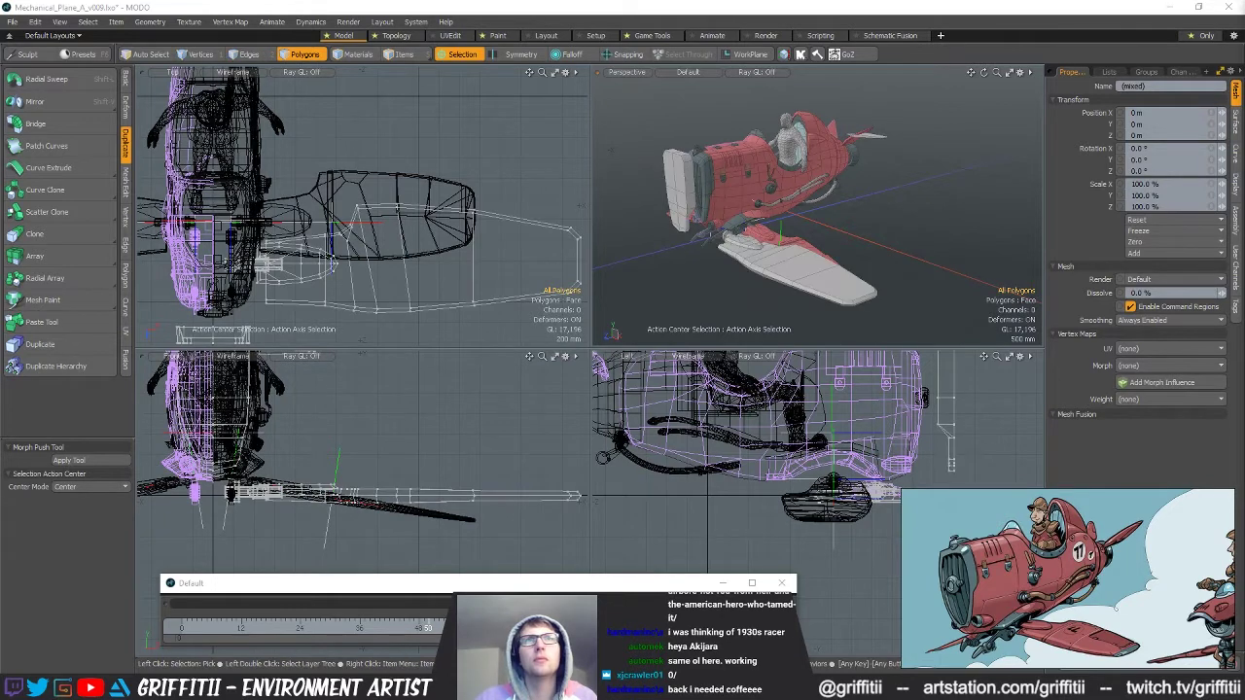
pyautogui.press('Delete')
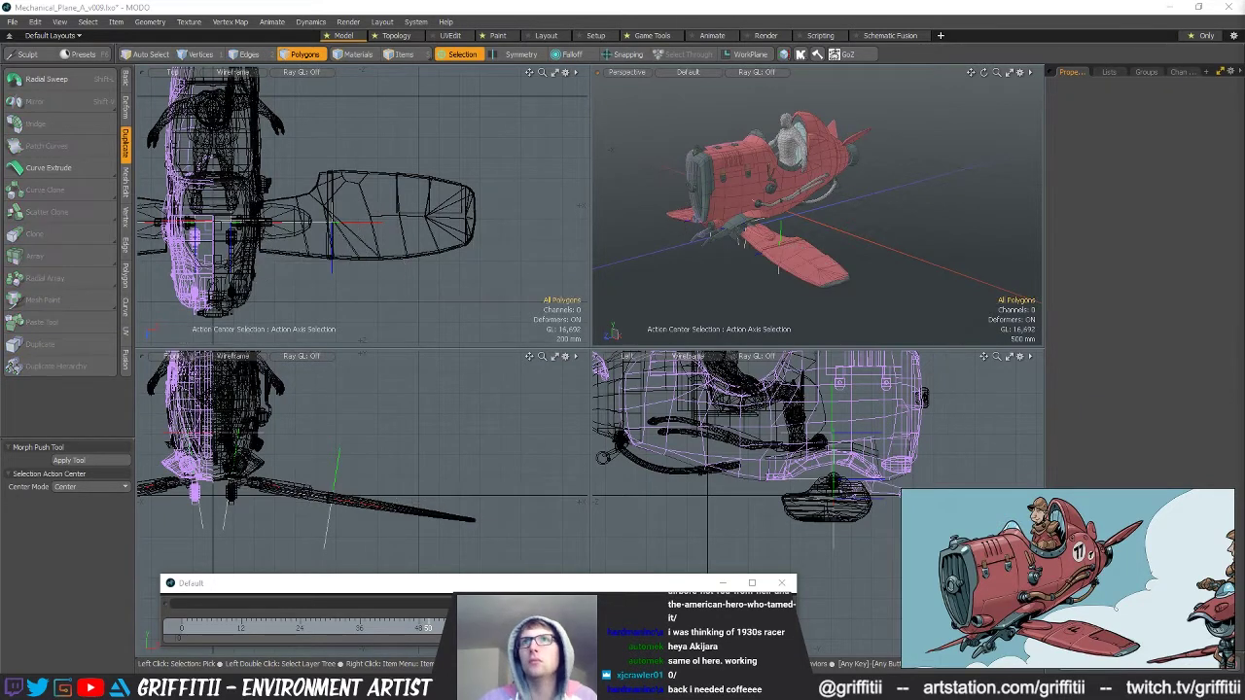
# Delete Mesh (32), the round leftover in front of the nose, along with the remaining unused meshes.
pyautogui.press('n')
pyautogui.hotkey('ctrl', 'v')
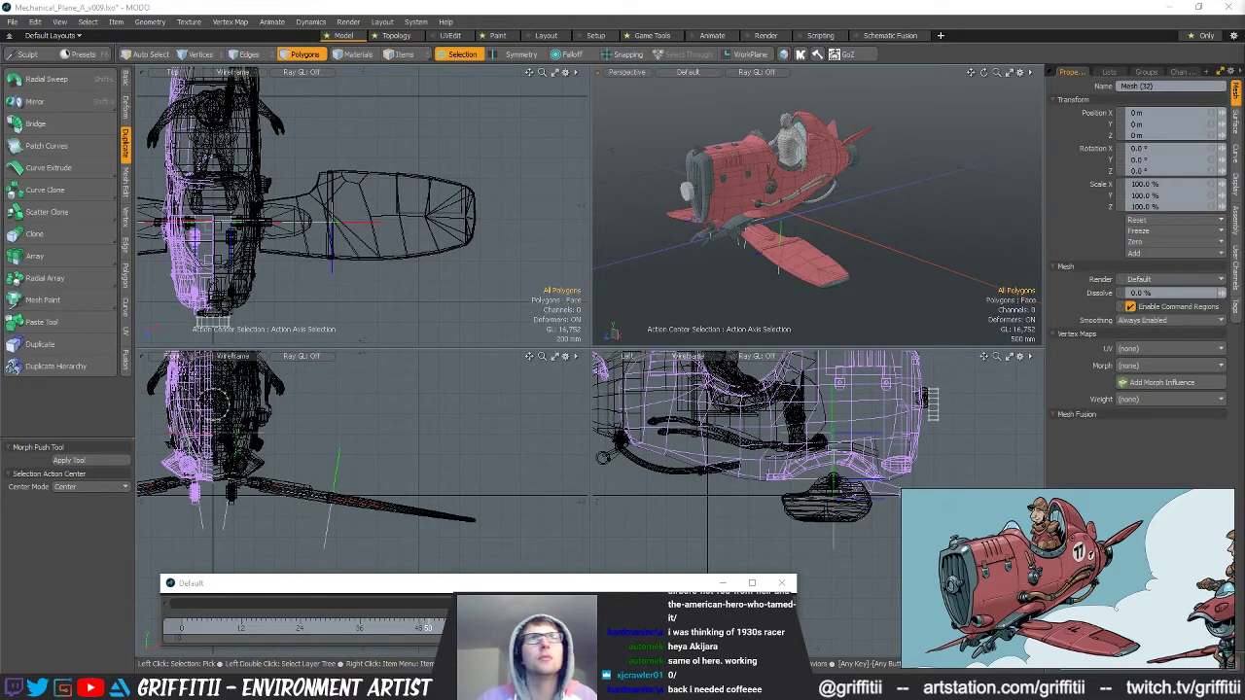
pyautogui.press('Delete')
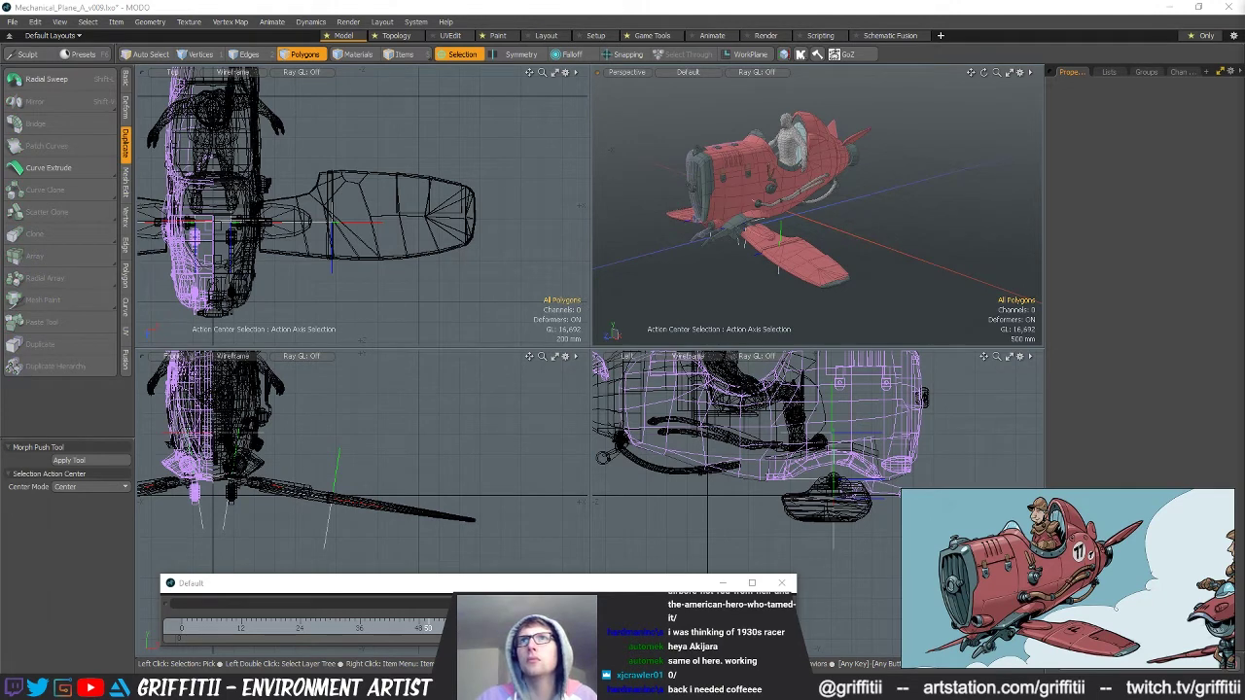
pyautogui.press('n')
pyautogui.press('Delete')
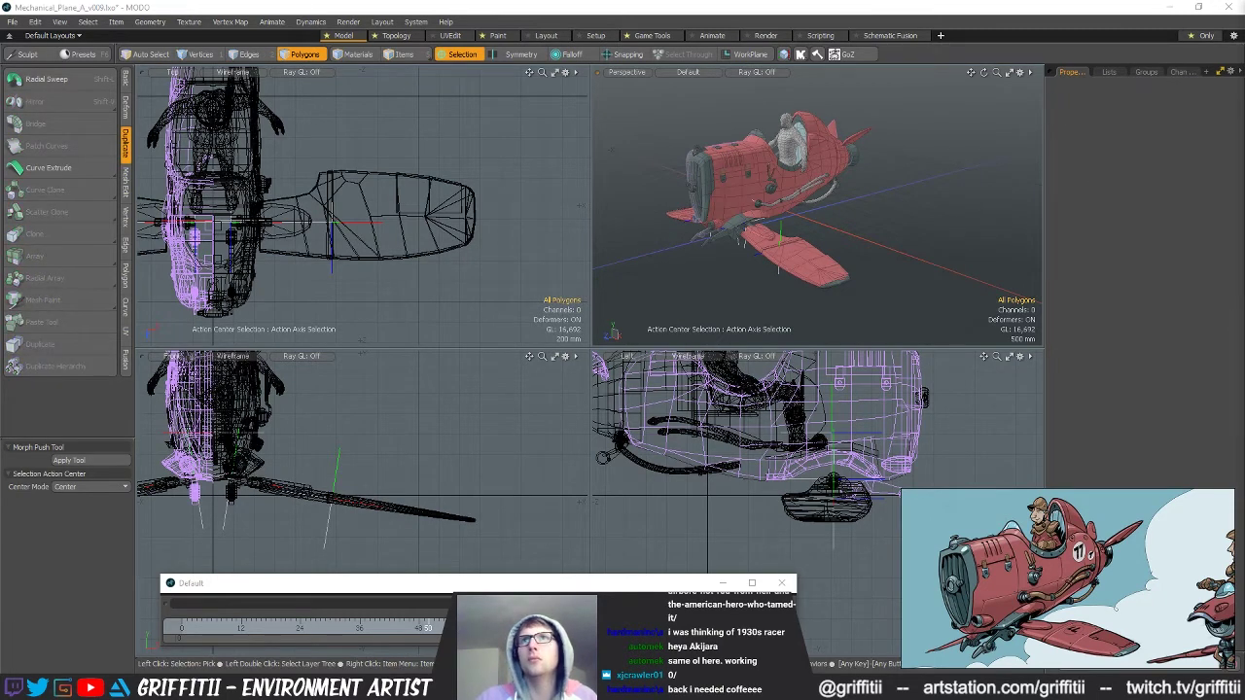
pyautogui.hotkey('ctrl', 'z')
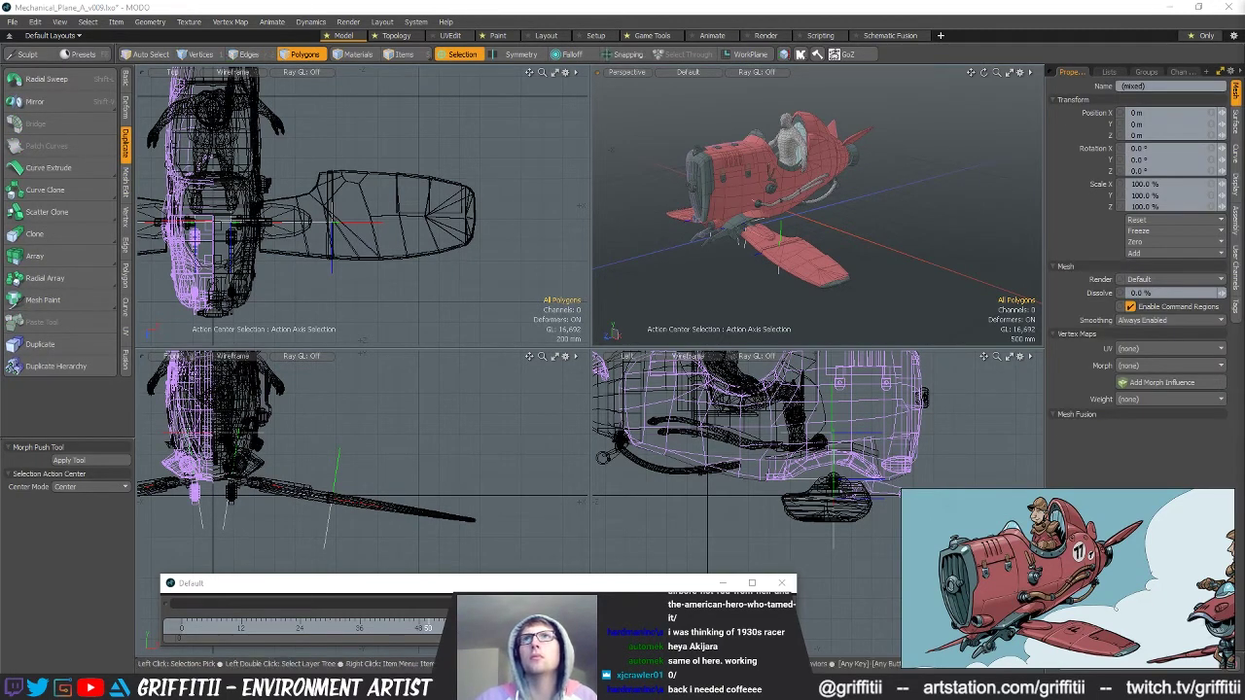
pyautogui.press('Delete')
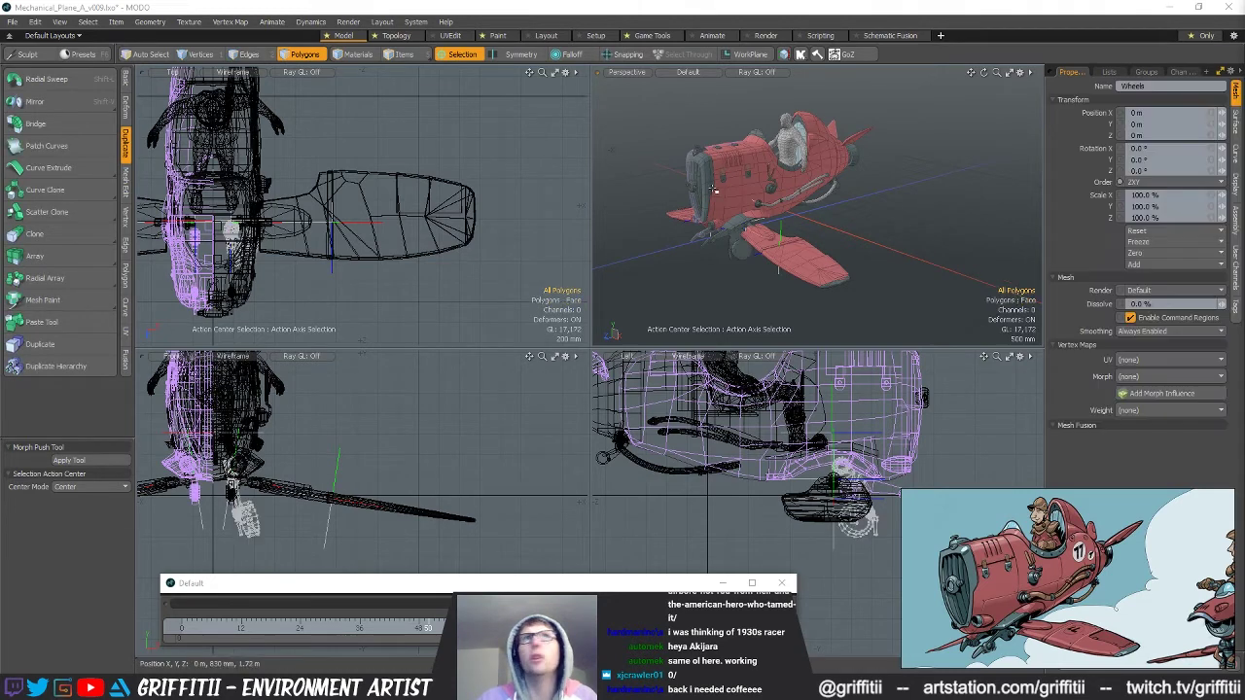
# Make the Wheels mesh and its mirrored instance Wheels (2) visible beneath the nose.
pyautogui.hotkey('shift', 'a')
pyautogui.keyDown('alt'); pyautogui.moveTo(718, 190); pyautogui.dragTo(924, 198); pyautogui.keyUp('alt')
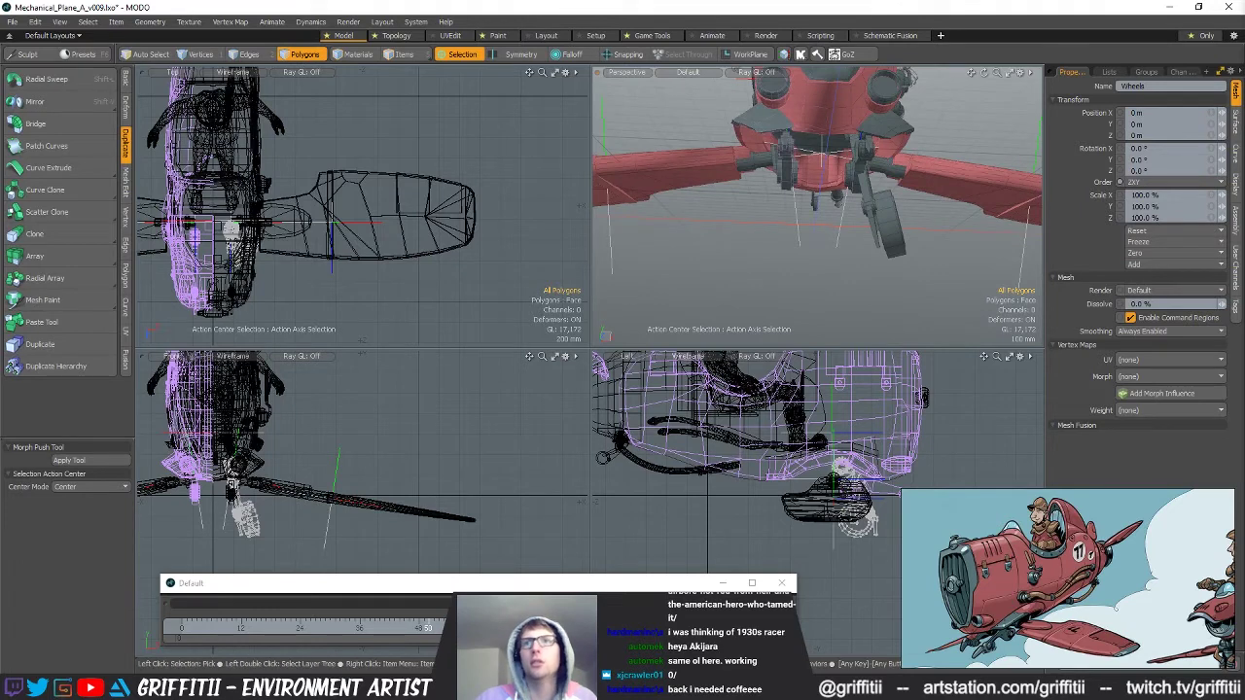
pyautogui.hotkey('ctrl', 'z')
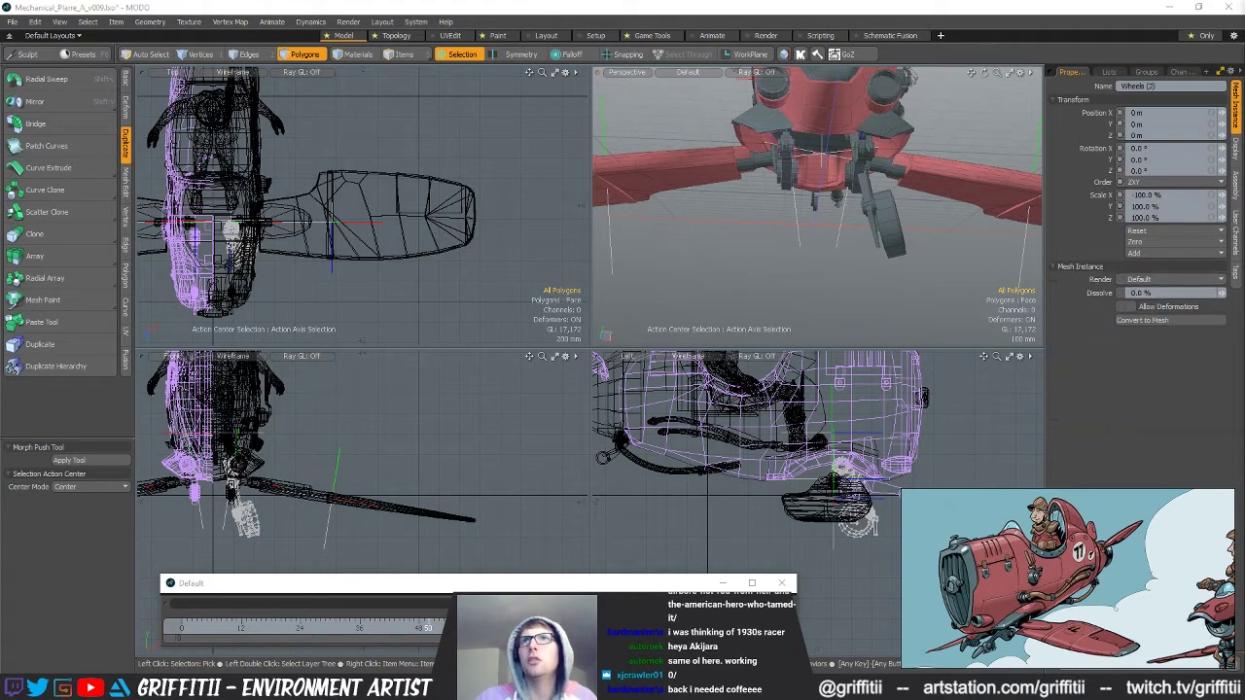
pyautogui.hotkey('ctrl', 'z')
# Shift all polygons of the Claws mesh slightly inward toward the plane's centreline.
pyautogui.keyDown('alt'); pyautogui.moveTo(895, 175); pyautogui.dragTo(942, 190); pyautogui.keyUp('alt')
pyautogui.press('5')
pyautogui.click(836, 179)
pyautogui.press('3')
pyautogui.press('w')
pyautogui.keyDown('alt'); pyautogui.keyDown('shift'); pyautogui.moveTo(296, 272); pyautogui.dragTo(362, 249); pyautogui.keyUp('shift'); pyautogui.keyUp('alt')
pyautogui.hotkey('alt', '3')
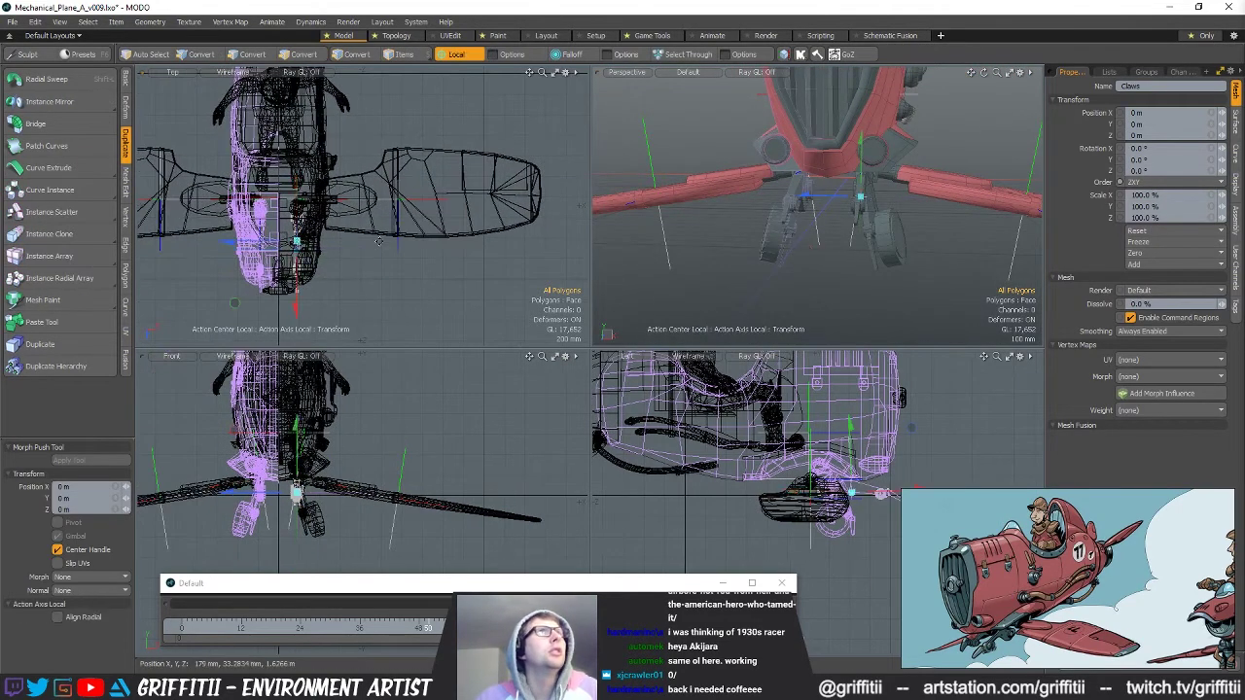
pyautogui.hotkey('alt', '1')
pyautogui.moveTo(364, 251); pyautogui.dragTo(359, 251)
# Rotate the Claws polygons slightly about the vertical axis so they line up beneath the nose.
pyautogui.press('e')
pyautogui.scroll(2, 285, 224)
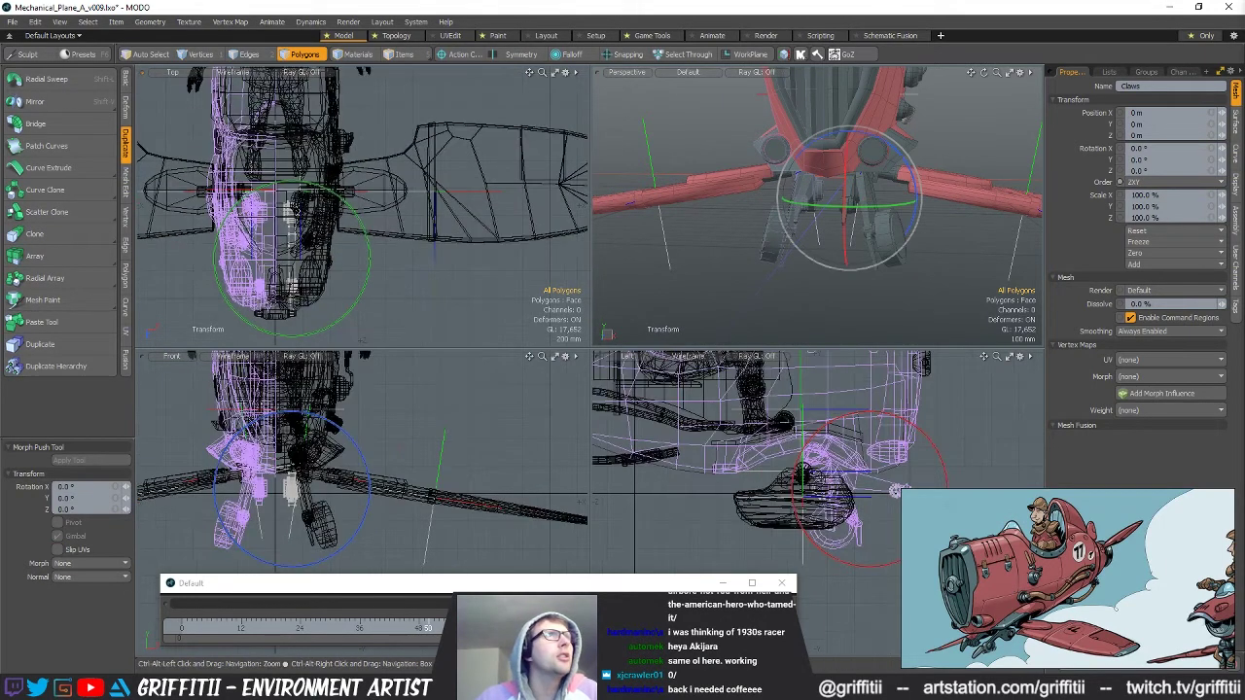
pyautogui.click(325, 282)
pyautogui.moveTo(321, 284); pyautogui.dragTo(313, 287)
pyautogui.keyDown('alt'); pyautogui.moveTo(880, 209); pyautogui.dragTo(769, 229); pyautogui.keyUp('alt')
pyautogui.keyDown('ctrl'); pyautogui.keyDown('alt'); pyautogui.moveTo(769, 229); pyautogui.dragTo(822, 290); pyautogui.keyUp('alt'); pyautogui.keyUp('ctrl')
pyautogui.press('space')
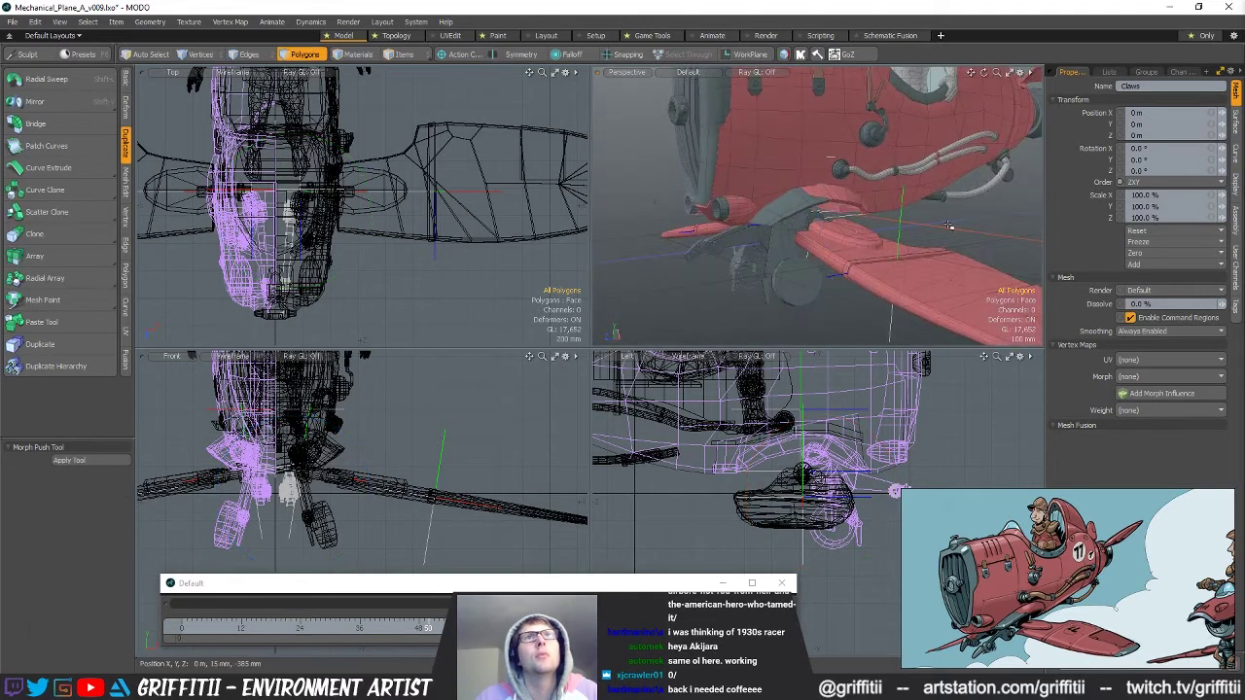
# Play through the wing-folding animation, return to frame 0, and examine the landing gear from several angles.
pyautogui.click(530, 628)
pyautogui.keyDown('alt'); pyautogui.moveTo(845, 232); pyautogui.dragTo(767, 212); pyautogui.keyUp('alt')
pyautogui.moveTo(247, 628); pyautogui.dragTo(182, 628)
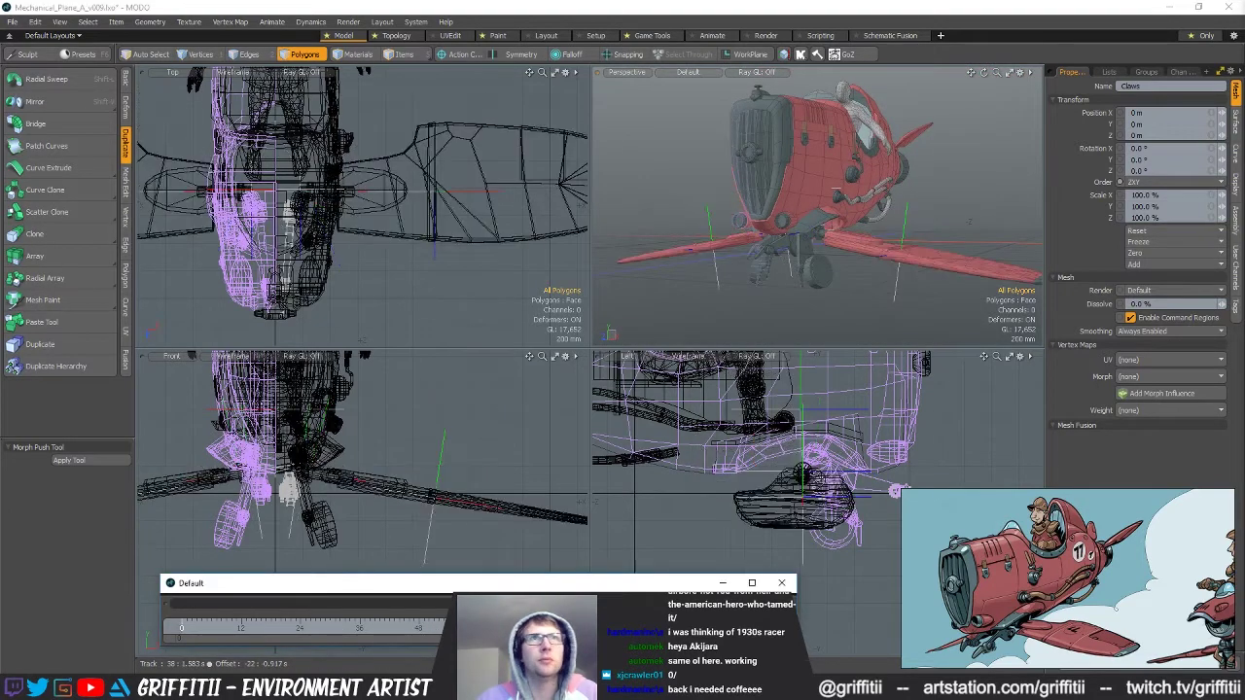
pyautogui.keyDown('alt'); pyautogui.moveTo(793, 329); pyautogui.dragTo(747, 230); pyautogui.keyUp('alt')
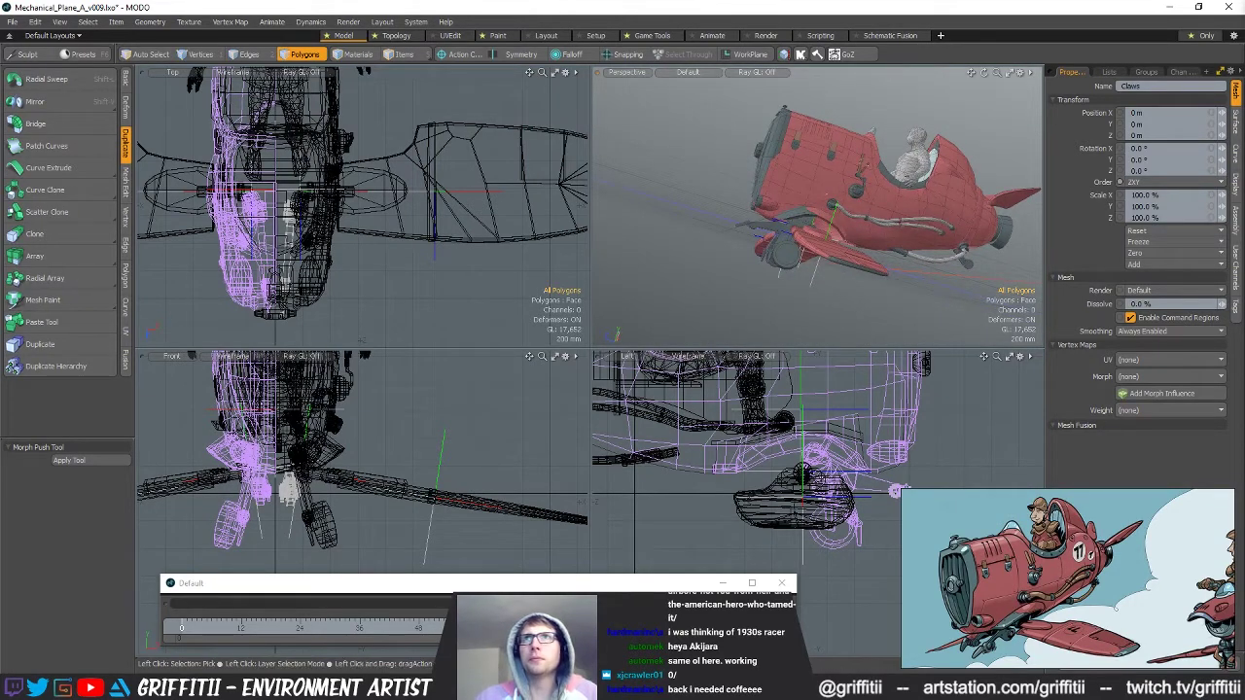
pyautogui.keyDown('alt'); pyautogui.moveTo(815, 173); pyautogui.dragTo(780, 192); pyautogui.keyUp('alt')
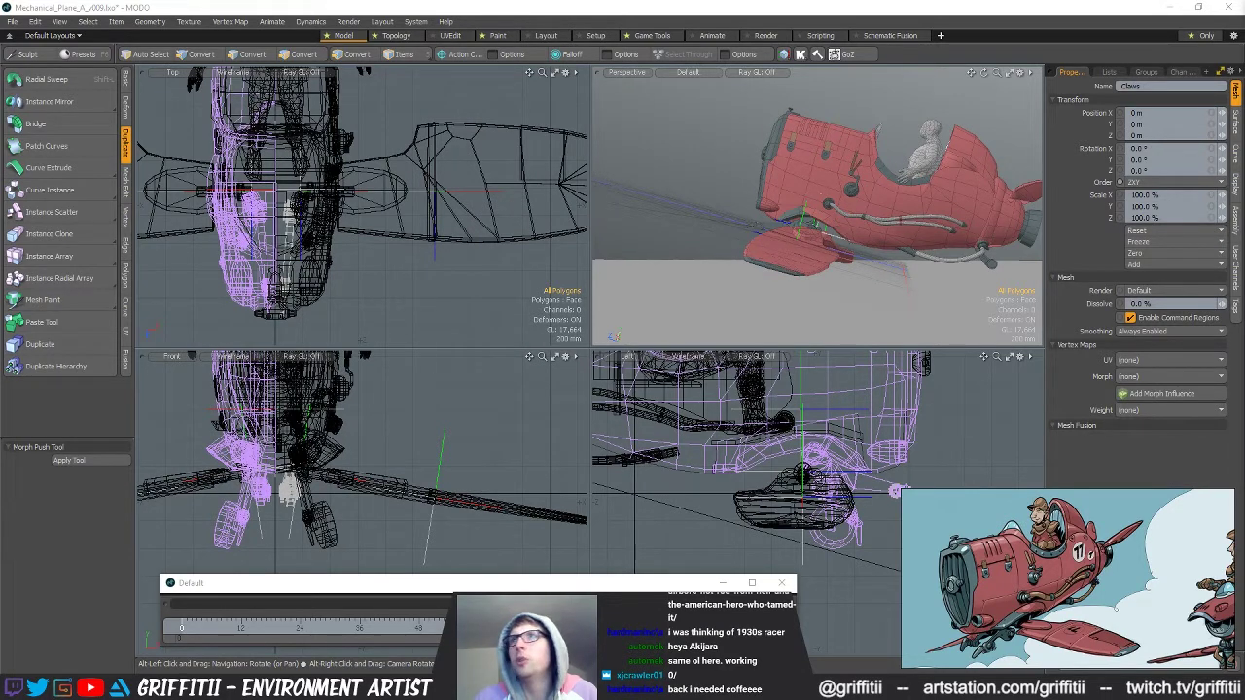
pyautogui.keyDown('ctrl'); pyautogui.keyDown('alt'); pyautogui.moveTo(767, 276); pyautogui.dragTo(724, 273); pyautogui.keyUp('alt'); pyautogui.keyUp('ctrl')
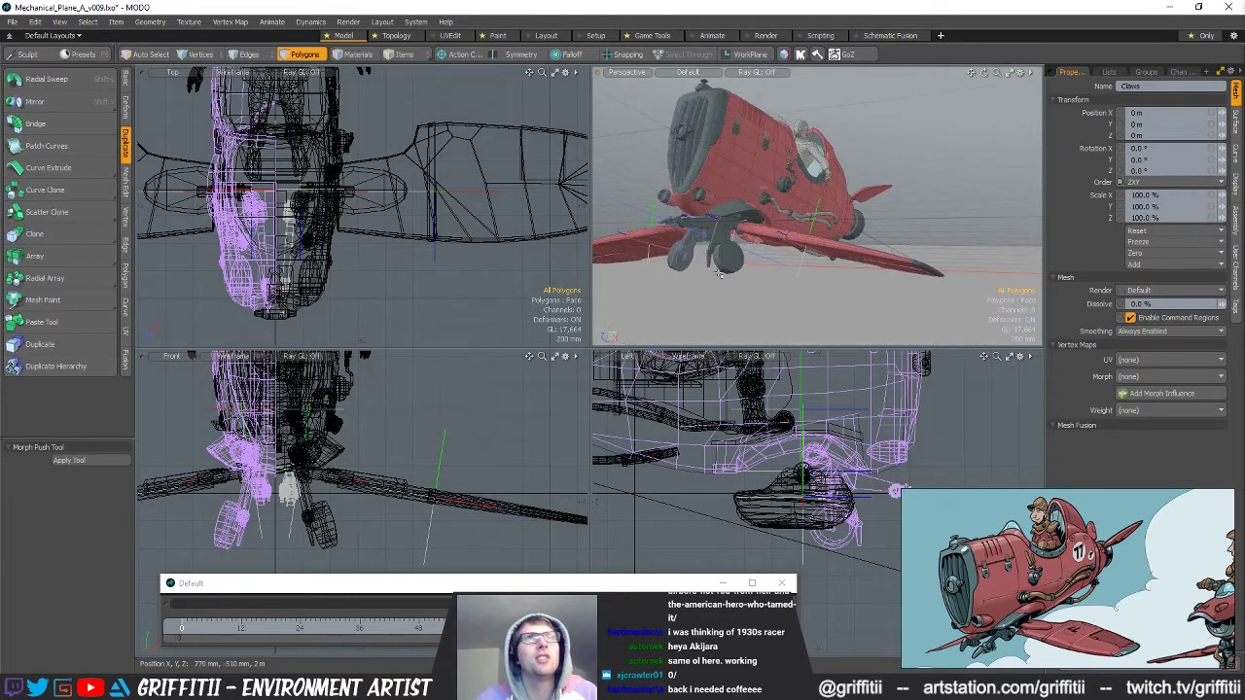
# Move all Wheels polygons by Y -60 mm and Z 25 mm, with a further Z shift of -5 mm.
pyautogui.press('5')
pyautogui.click(724, 258)
pyautogui.press('3')
pyautogui.keyDown('alt'); pyautogui.keyDown('shift'); pyautogui.moveTo(840, 465); pyautogui.dragTo(813, 433); pyautogui.keyUp('shift'); pyautogui.keyUp('alt')
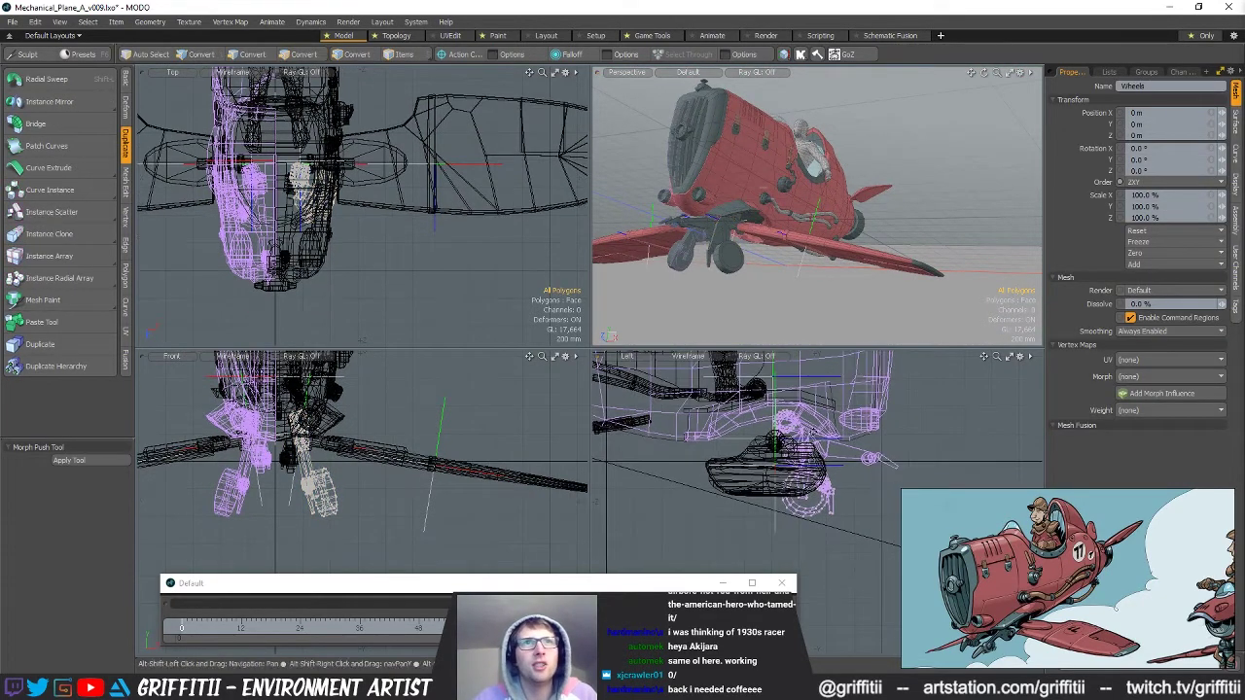
pyautogui.press('w')
pyautogui.moveTo(849, 425); pyautogui.dragTo(853, 435)
pyautogui.moveTo(767, 450)
pyautogui.keyDown('ctrl'); pyautogui.keyDown('alt'); pyautogui.mouseDown()
pyautogui.moveTo(698, 451)
pyautogui.moveTo(763, 471)
pyautogui.mouseUp(); pyautogui.keyUp('alt'); pyautogui.keyUp('ctrl')
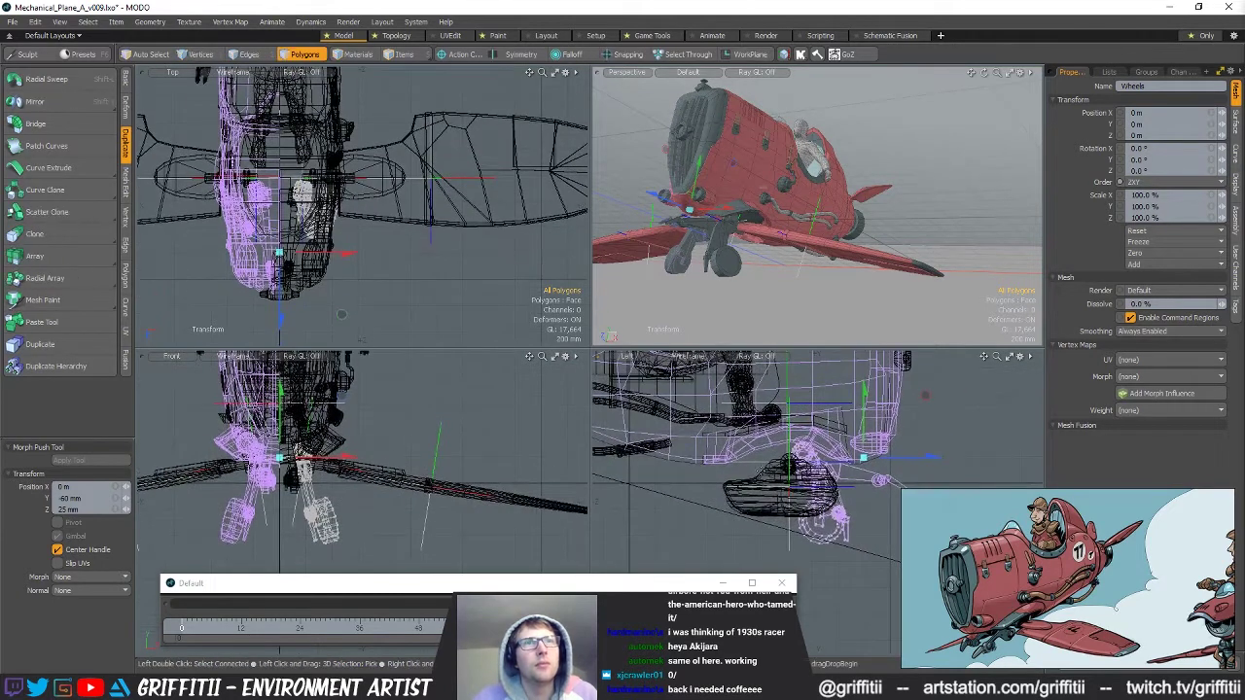
pyautogui.keyDown('alt'); pyautogui.moveTo(880, 247); pyautogui.dragTo(801, 257); pyautogui.keyUp('alt')
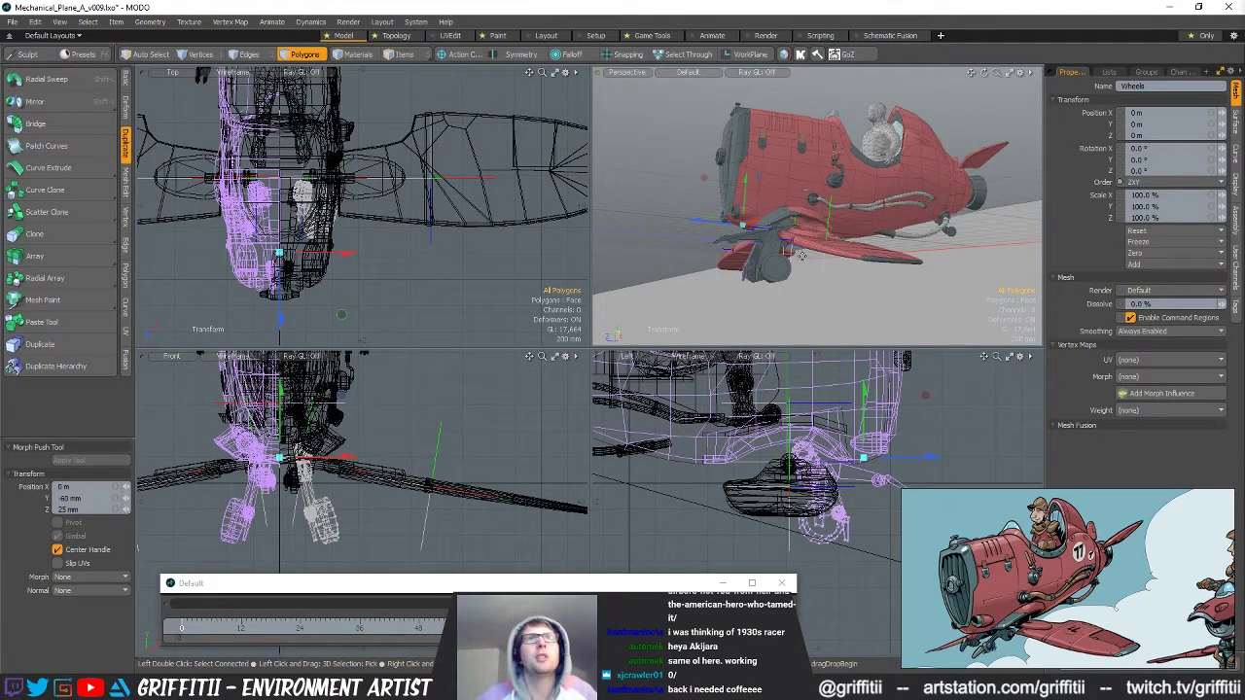
pyautogui.keyDown('ctrl'); pyautogui.keyDown('alt'); pyautogui.moveTo(856, 255); pyautogui.dragTo(842, 205); pyautogui.keyUp('alt'); pyautogui.keyUp('ctrl')
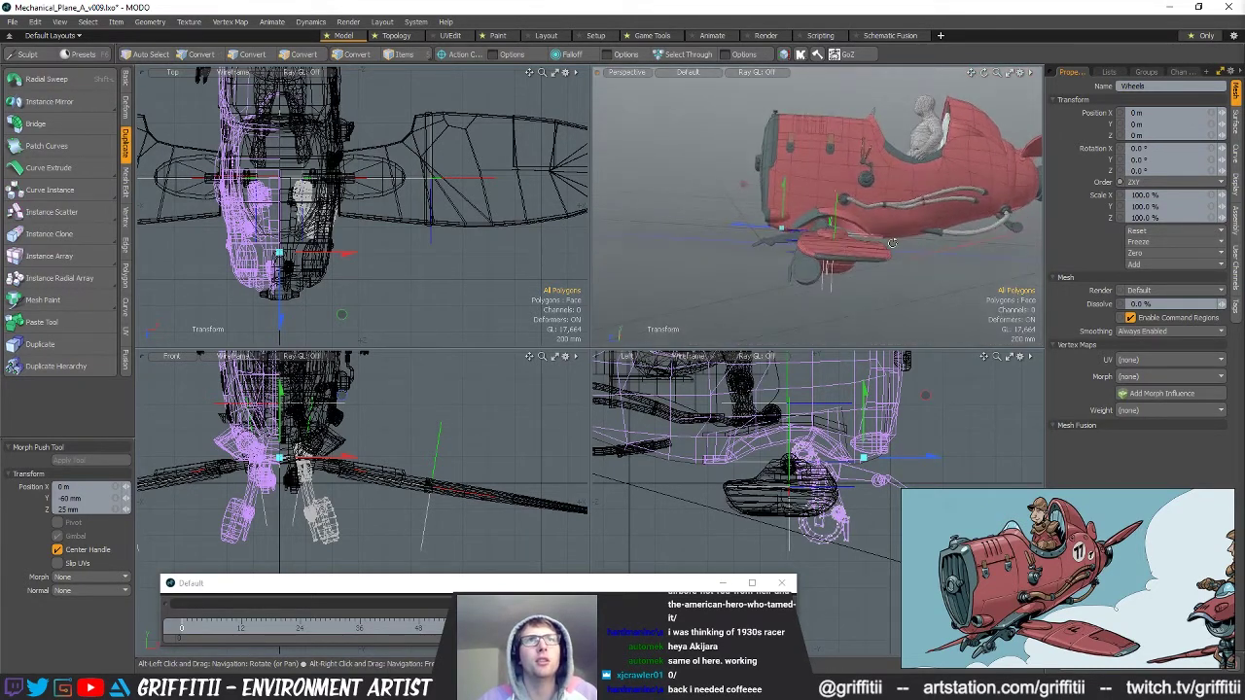
pyautogui.moveTo(843, 478); pyautogui.dragTo(842, 478)
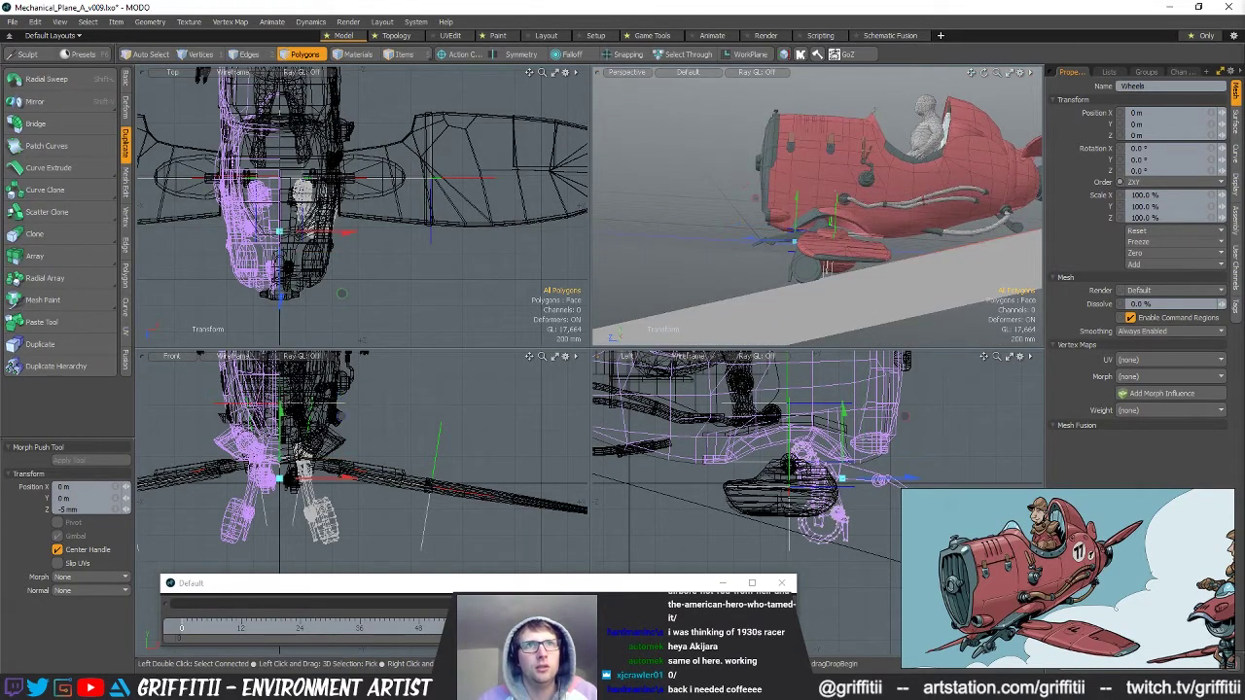
# Select four vertices of the Ground mesh and raise them by about 50 mm.
pyautogui.press('q')
pyautogui.press('5')
pyautogui.click(853, 548)
pyautogui.scroll(-8, 852, 534)
pyautogui.press('1')
pyautogui.keyDown('alt'); pyautogui.keyDown('shift'); pyautogui.moveTo(852, 530); pyautogui.dragTo(835, 493); pyautogui.keyUp('shift'); pyautogui.keyUp('alt')
pyautogui.press('w')
pyautogui.keyDown('ctrl'); pyautogui.keyDown('alt'); pyautogui.moveTo(672, 503); pyautogui.dragTo(903, 459); pyautogui.keyUp('alt'); pyautogui.keyUp('ctrl')
pyautogui.click(775, 403)
pyautogui.keyDown('ctrl'); pyautogui.keyDown('alt'); pyautogui.moveTo(827, 451); pyautogui.dragTo(623, 443); pyautogui.keyUp('alt'); pyautogui.keyUp('ctrl')
pyautogui.press('space')
pyautogui.keyDown('ctrl'); pyautogui.keyDown('alt'); pyautogui.moveTo(778, 439); pyautogui.dragTo(915, 435); pyautogui.keyUp('alt'); pyautogui.keyUp('ctrl')
pyautogui.press('w')
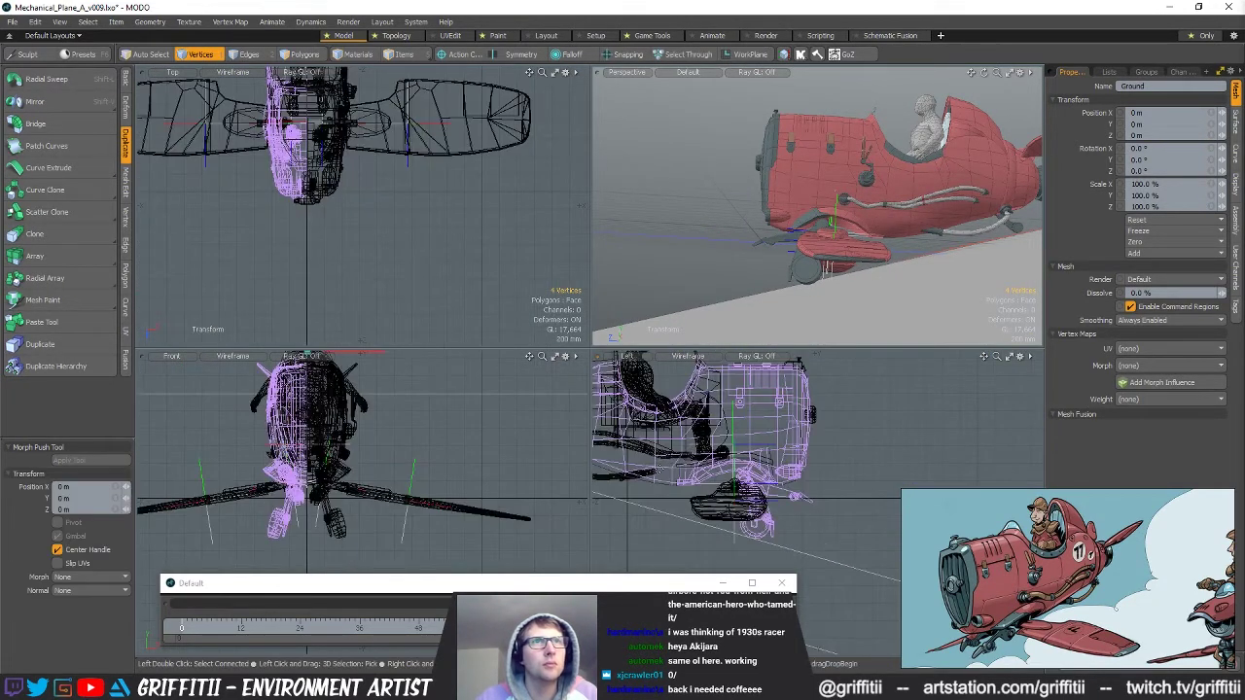
pyautogui.keyDown('alt'); pyautogui.keyDown('shift'); pyautogui.moveTo(640, 458); pyautogui.dragTo(735, 488); pyautogui.keyUp('shift'); pyautogui.keyUp('alt')
pyautogui.moveTo(737, 425); pyautogui.dragTo(736, 420)
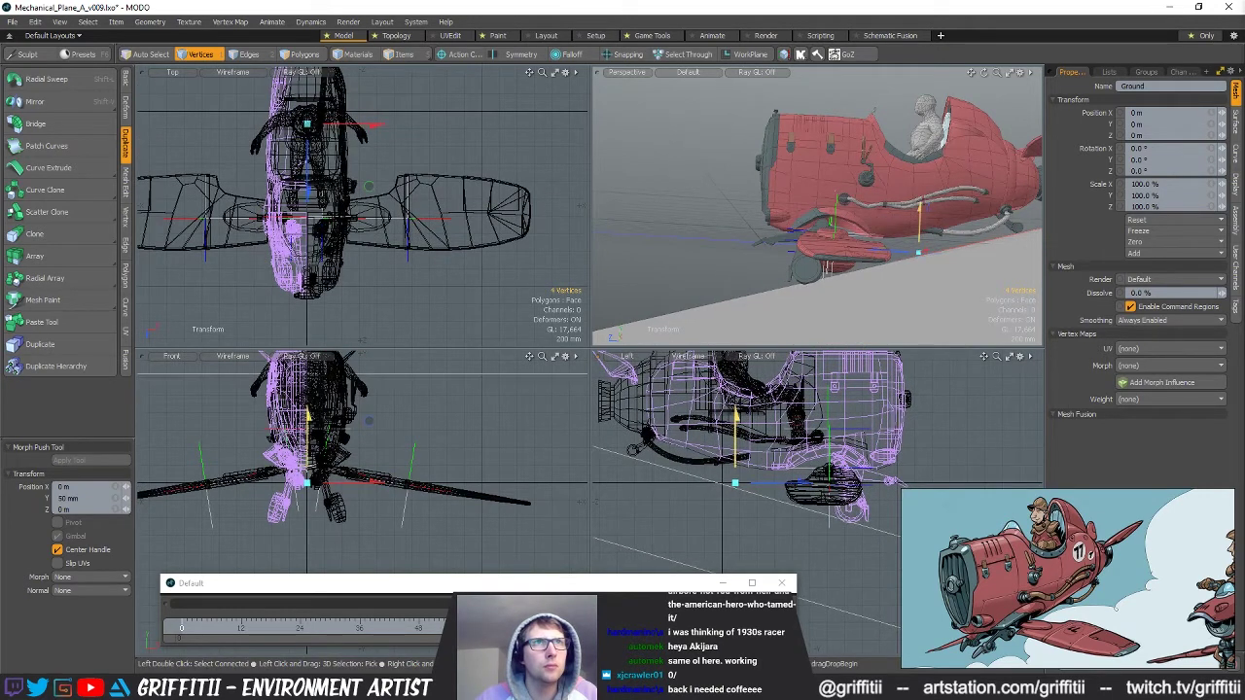
pyautogui.moveTo(736, 416); pyautogui.dragTo(737, 411)
# Clear the vertex selection and move the whole Ground mesh by Y -50 mm.
pyautogui.press('space')
pyautogui.press('Escape')
pyautogui.press('w')
pyautogui.moveTo(749, 372); pyautogui.dragTo(748, 376)
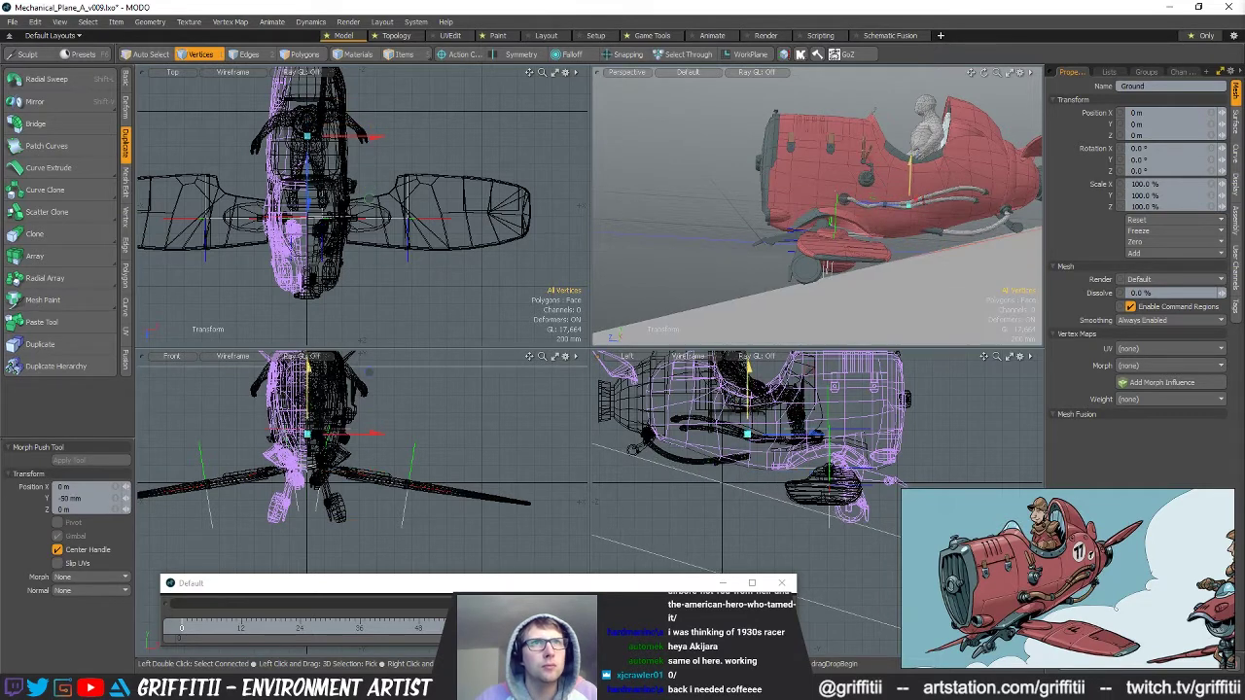
pyautogui.press('space')
# Check the wheels against the ground and the folded wings at different animation frames, ending at frame 0.
pyautogui.keyDown('alt'); pyautogui.moveTo(799, 216); pyautogui.dragTo(726, 247); pyautogui.keyUp('alt')
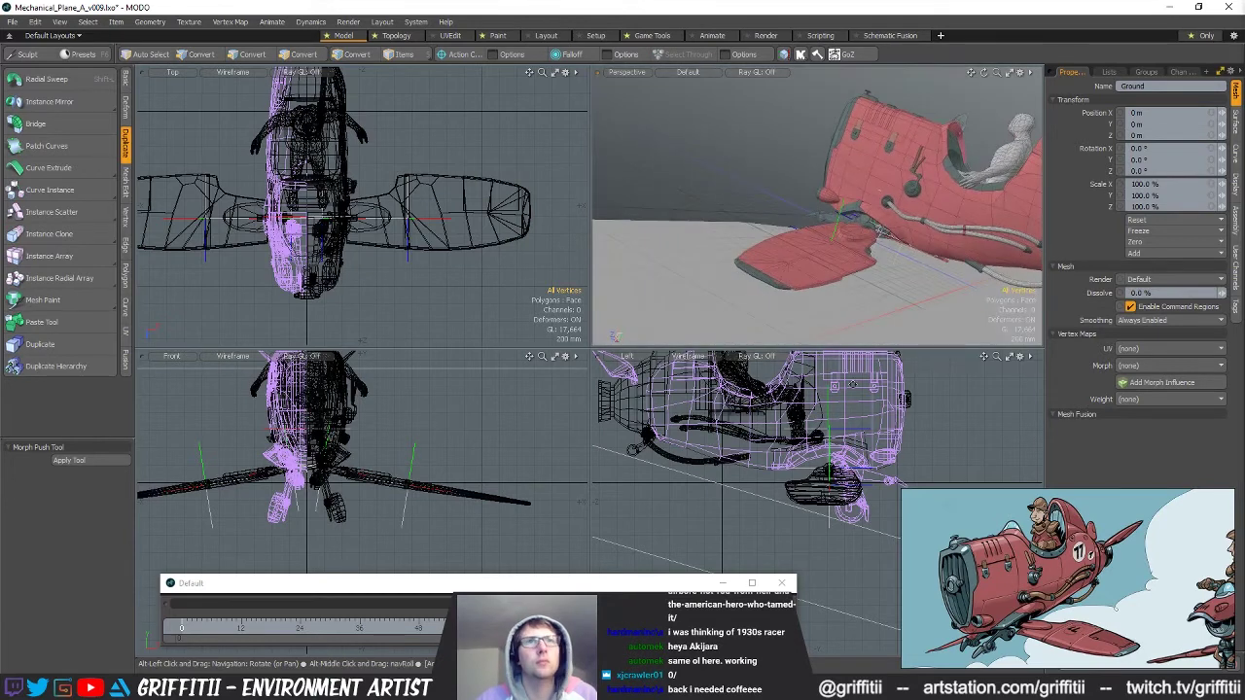
pyautogui.scroll(2, 815, 487)
pyautogui.keyDown('alt'); pyautogui.moveTo(804, 512); pyautogui.dragTo(777, 507); pyautogui.keyUp('alt')
pyautogui.keyDown('alt'); pyautogui.moveTo(674, 226); pyautogui.dragTo(790, 233); pyautogui.keyUp('alt')
pyautogui.keyDown('ctrl'); pyautogui.keyDown('alt'); pyautogui.moveTo(790, 234); pyautogui.dragTo(730, 240); pyautogui.keyUp('alt'); pyautogui.keyUp('ctrl')
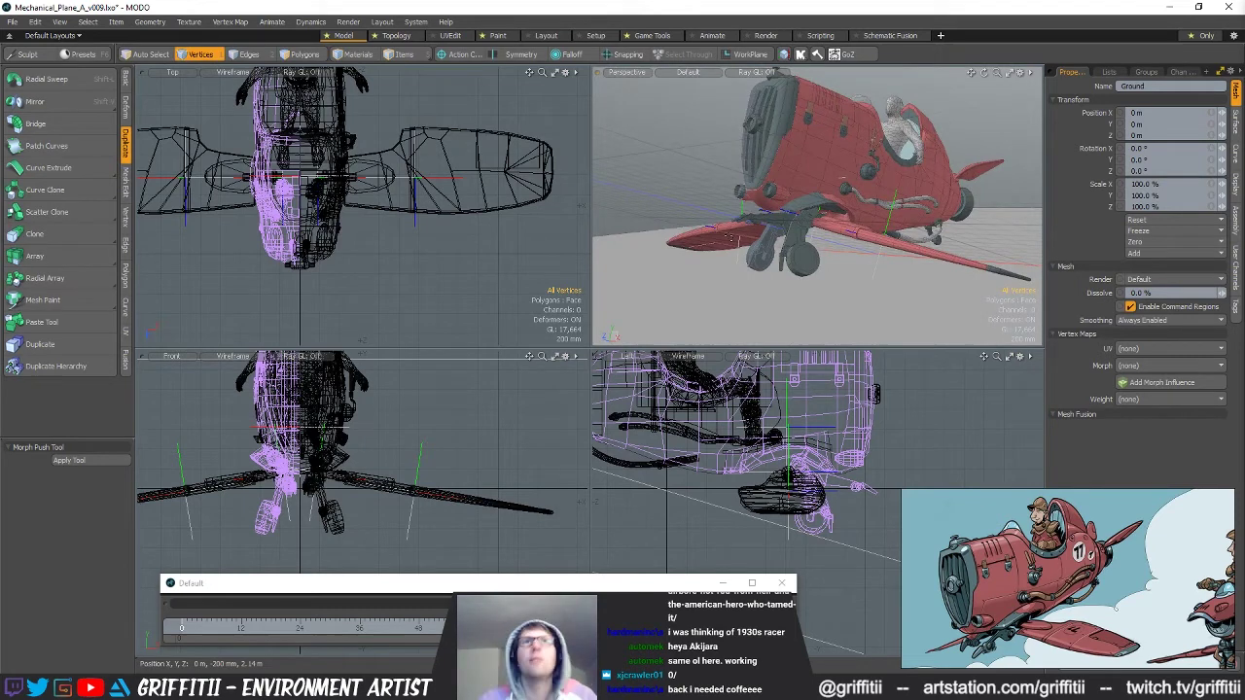
pyautogui.keyDown('alt'); pyautogui.moveTo(728, 237); pyautogui.dragTo(793, 236); pyautogui.keyUp('alt')
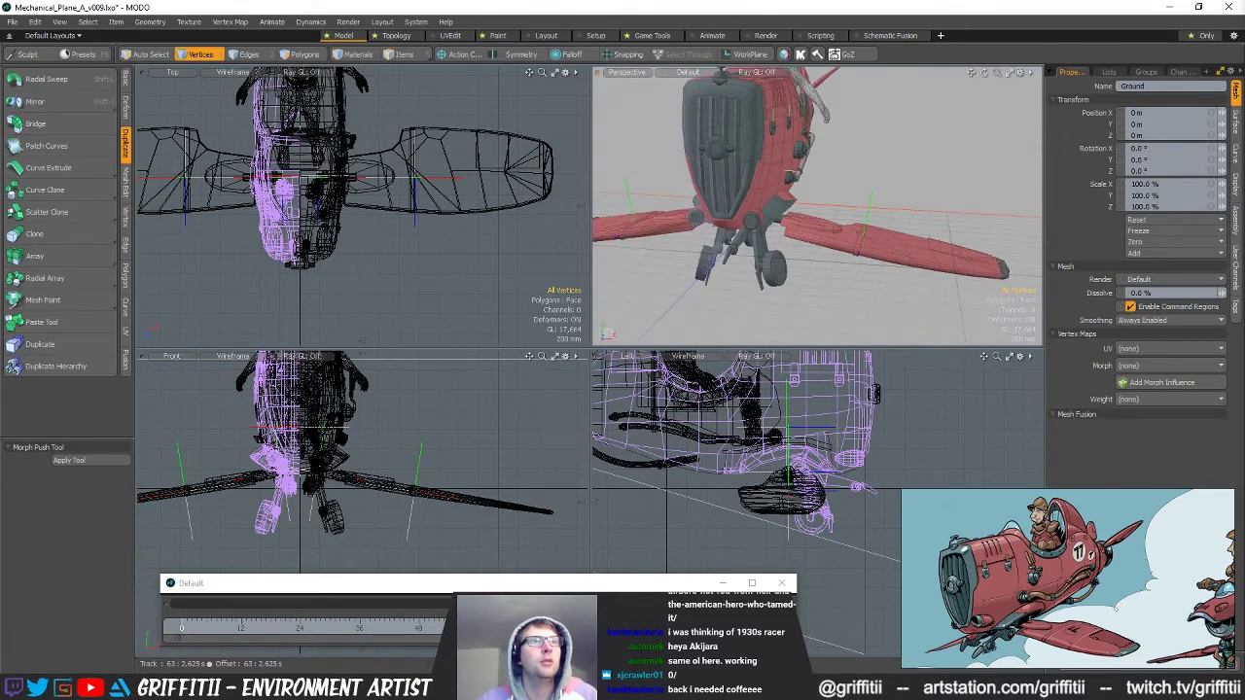
pyautogui.click(492, 627)
pyautogui.keyDown('alt'); pyautogui.moveTo(945, 261); pyautogui.dragTo(843, 248); pyautogui.keyUp('alt')
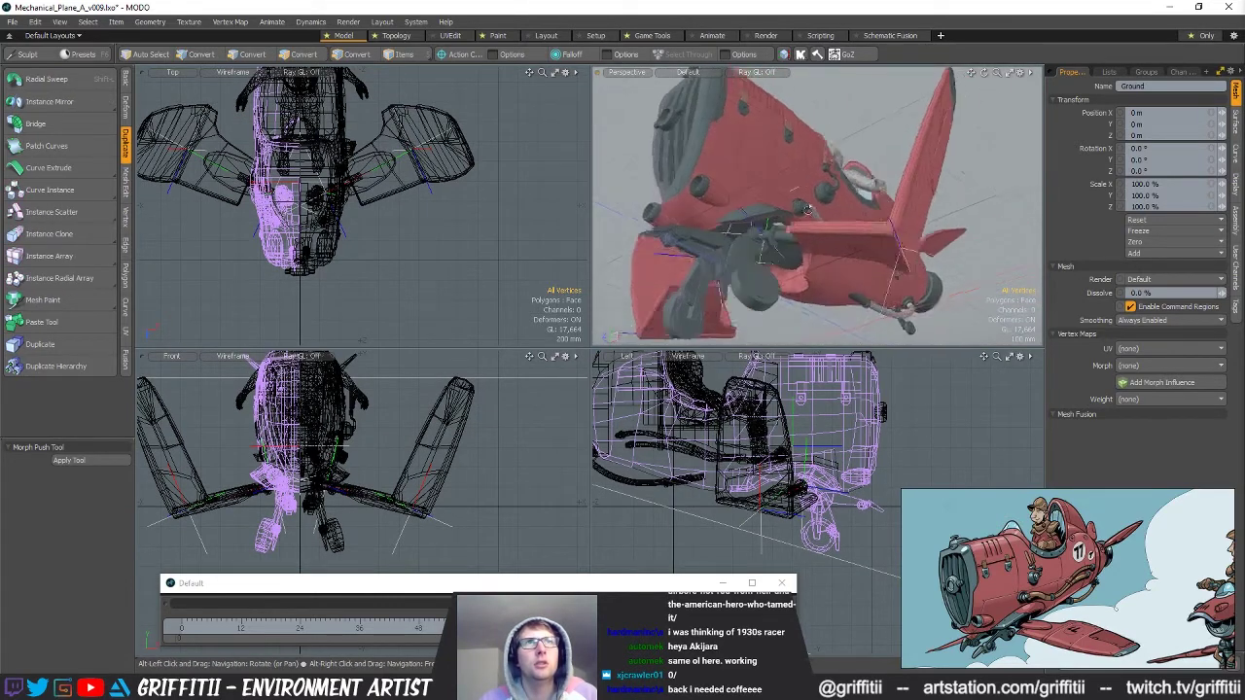
pyautogui.keyDown('alt'); pyautogui.moveTo(808, 209); pyautogui.dragTo(761, 308); pyautogui.keyUp('alt')
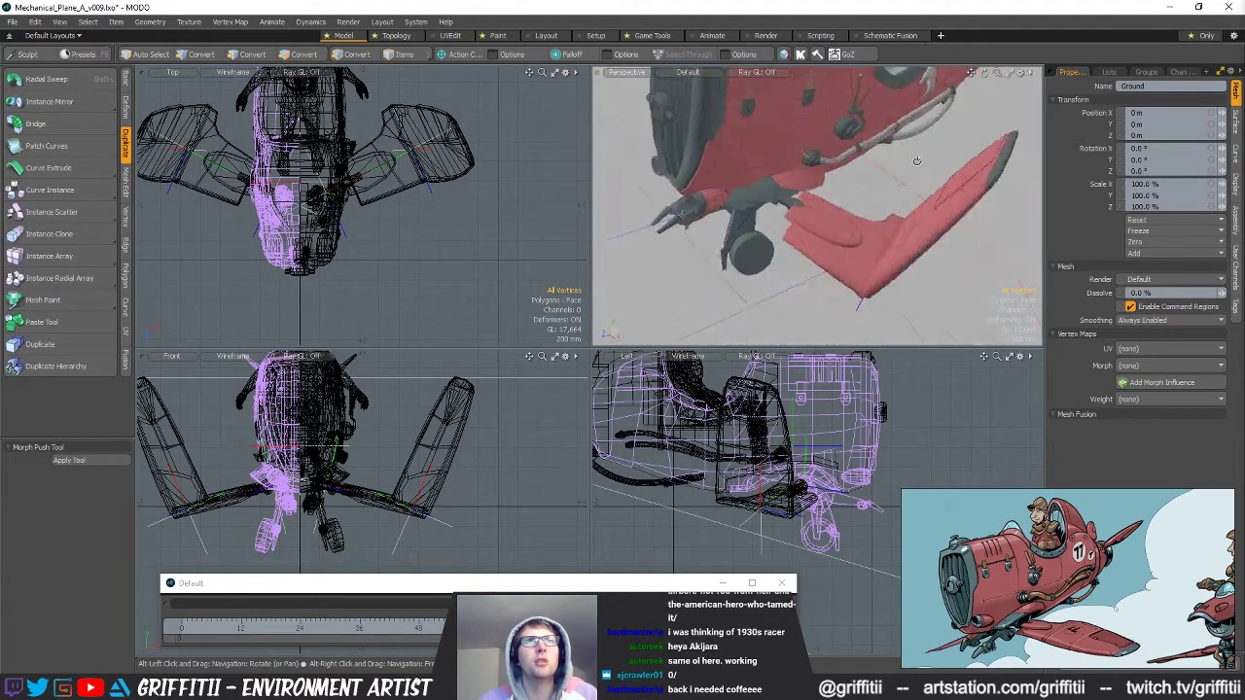
pyautogui.keyDown('ctrl'); pyautogui.keyDown('alt'); pyautogui.moveTo(876, 239); pyautogui.dragTo(754, 191); pyautogui.keyUp('alt'); pyautogui.keyUp('ctrl')
pyautogui.keyDown('alt'); pyautogui.moveTo(754, 191); pyautogui.dragTo(799, 160); pyautogui.keyUp('alt')
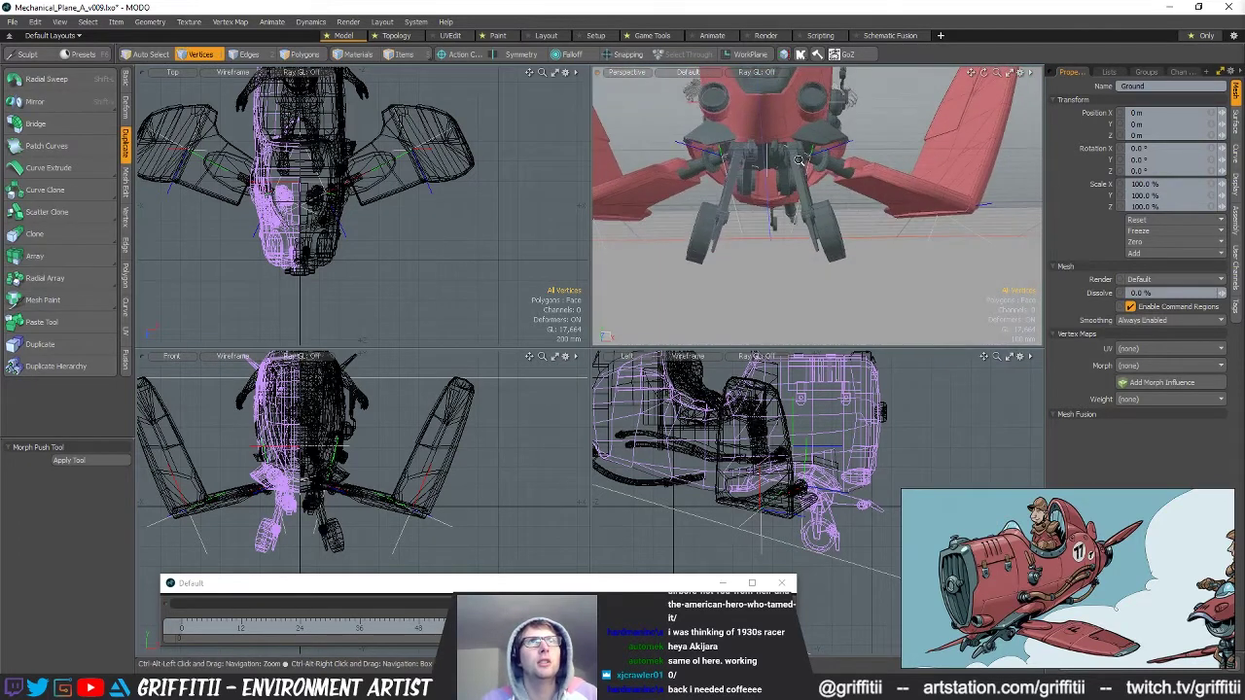
pyautogui.moveTo(299, 629); pyautogui.dragTo(182, 629)
pyautogui.keyDown('alt'); pyautogui.moveTo(803, 282); pyautogui.dragTo(796, 207); pyautogui.keyUp('alt')
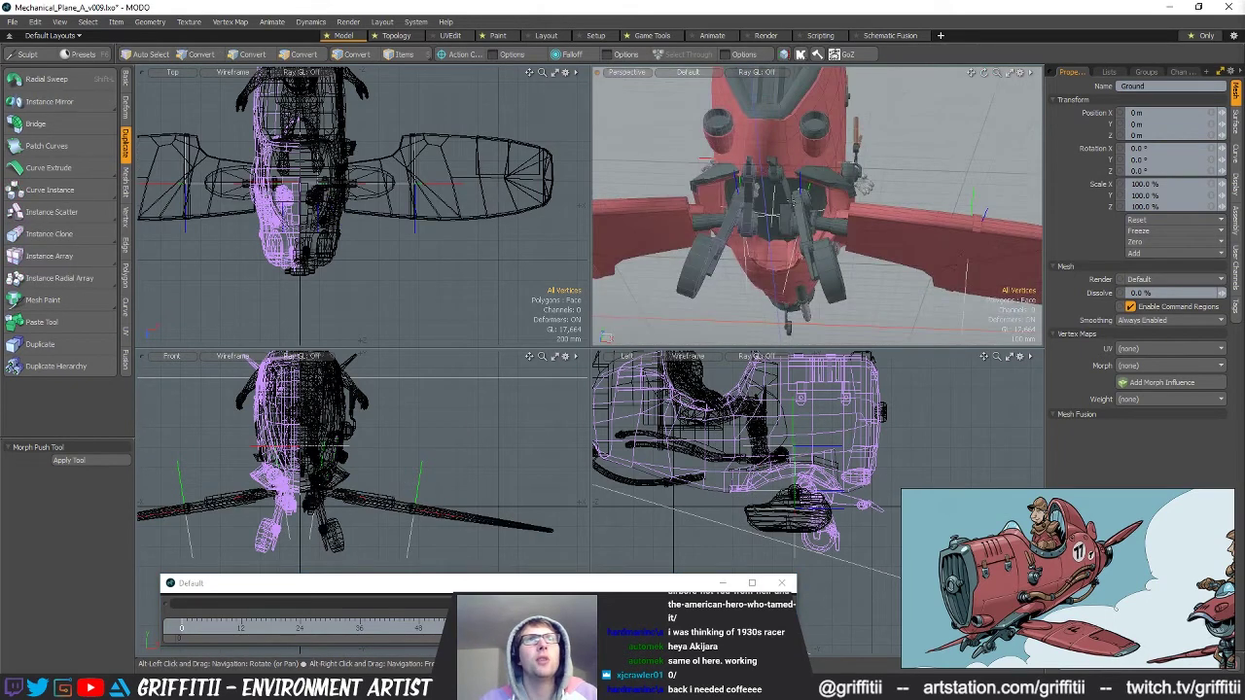
# Select the Claws and make the mirrored instance Claws (2) visible on the opposite side.
pyautogui.press('5')
pyautogui.click(798, 201)
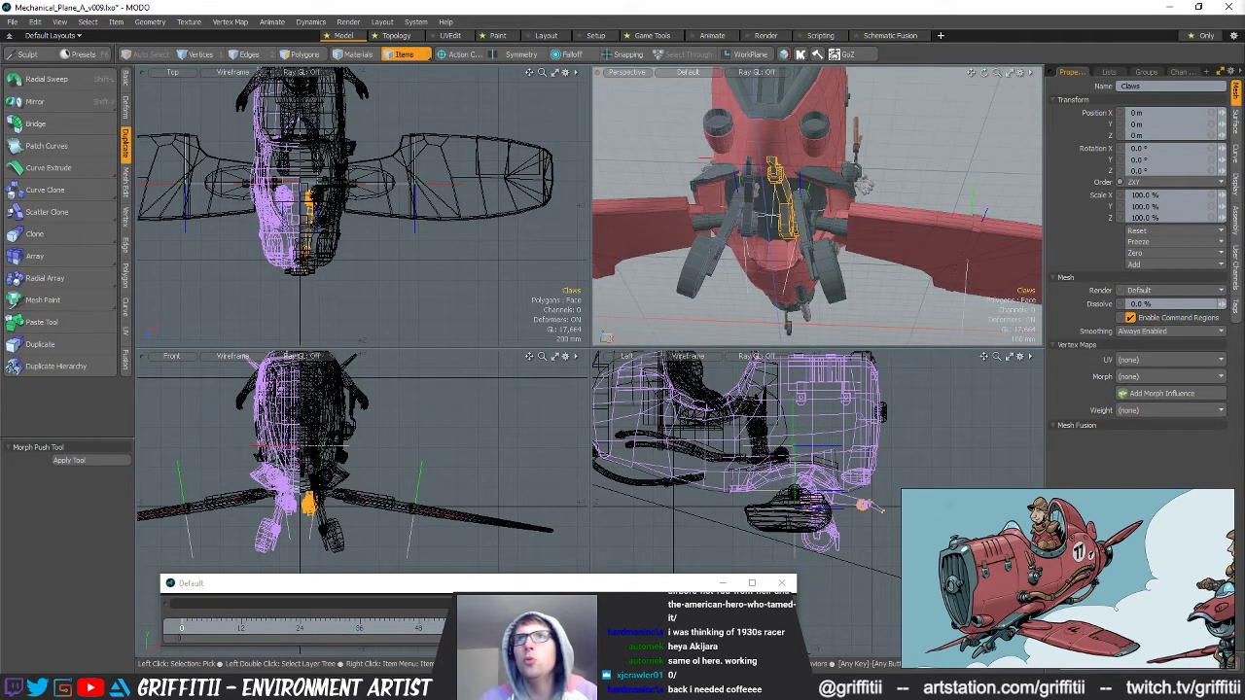
pyautogui.keyDown('alt'); pyautogui.moveTo(797, 279); pyautogui.dragTo(813, 209); pyautogui.keyUp('alt')
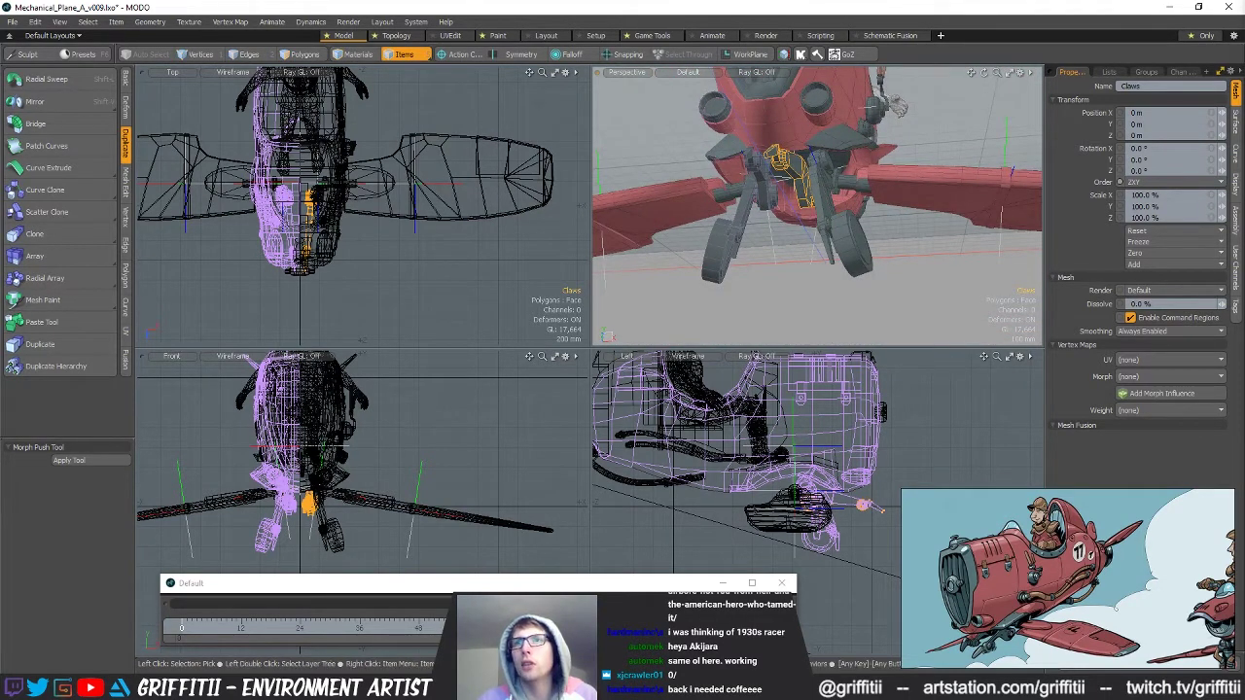
pyautogui.hotkey('shift', 'v')
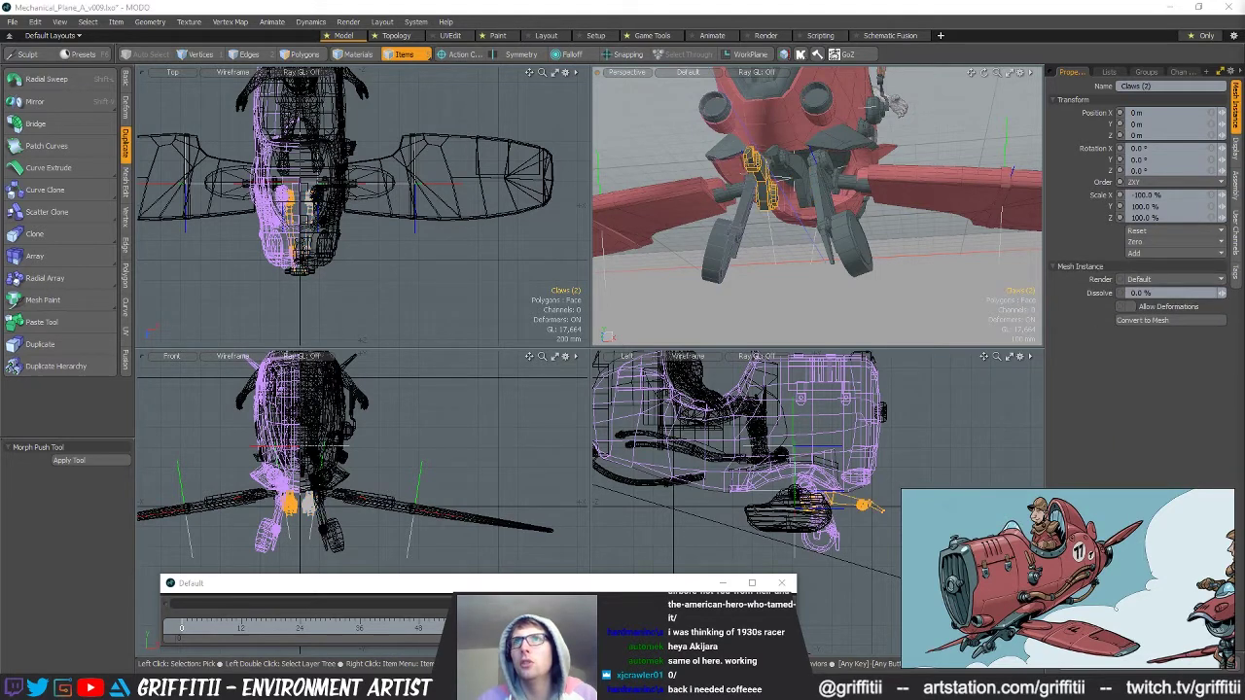
pyautogui.press('h')
# Move the Wheels polygons by about X -16.7 mm and Z 100 mm.
pyautogui.moveTo(897, 183)
pyautogui.keyDown('alt'); pyautogui.mouseDown()
pyautogui.moveTo(820, 204)
pyautogui.moveTo(898, 152)
pyautogui.moveTo(887, 173)
pyautogui.moveTo(914, 189)
pyautogui.moveTo(910, 179)
pyautogui.mouseUp(); pyautogui.keyUp('alt')
pyautogui.click(833, 203)
pyautogui.press('w')
pyautogui.press('3')
pyautogui.press('w')
pyautogui.keyDown('alt'); pyautogui.moveTo(838, 206); pyautogui.dragTo(853, 183); pyautogui.keyUp('alt')
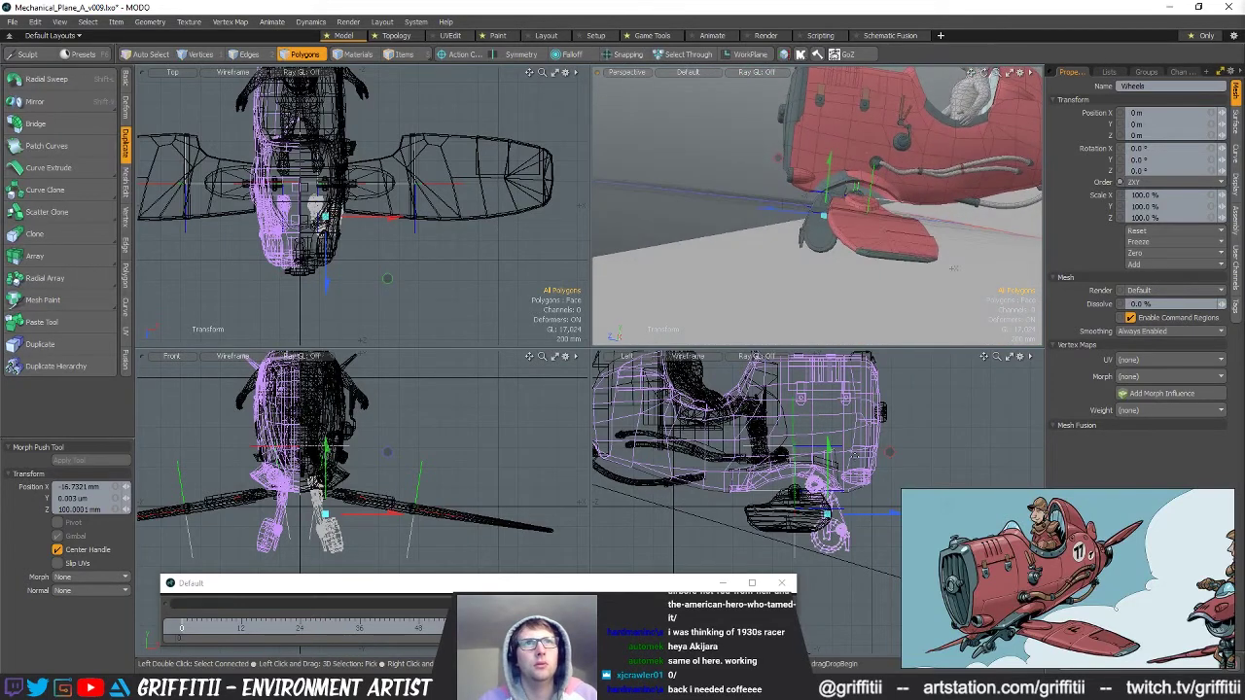
pyautogui.keyDown('alt'); pyautogui.moveTo(835, 222); pyautogui.dragTo(864, 216); pyautogui.keyUp('alt')
# Copy the connected wheel and strut polygons into a new mesh.
pyautogui.press('q')
pyautogui.doubleClick(839, 234)
pyautogui.hotkey('ctrl', 'c')
pyautogui.press('n')
pyautogui.hotkey('ctrl', 'v')
# Rotate the copied wheel and strut polygons about their selection center until they lie straight along the underside of the fuselage.
pyautogui.hotkey('alt', 's')
pyautogui.press('e')
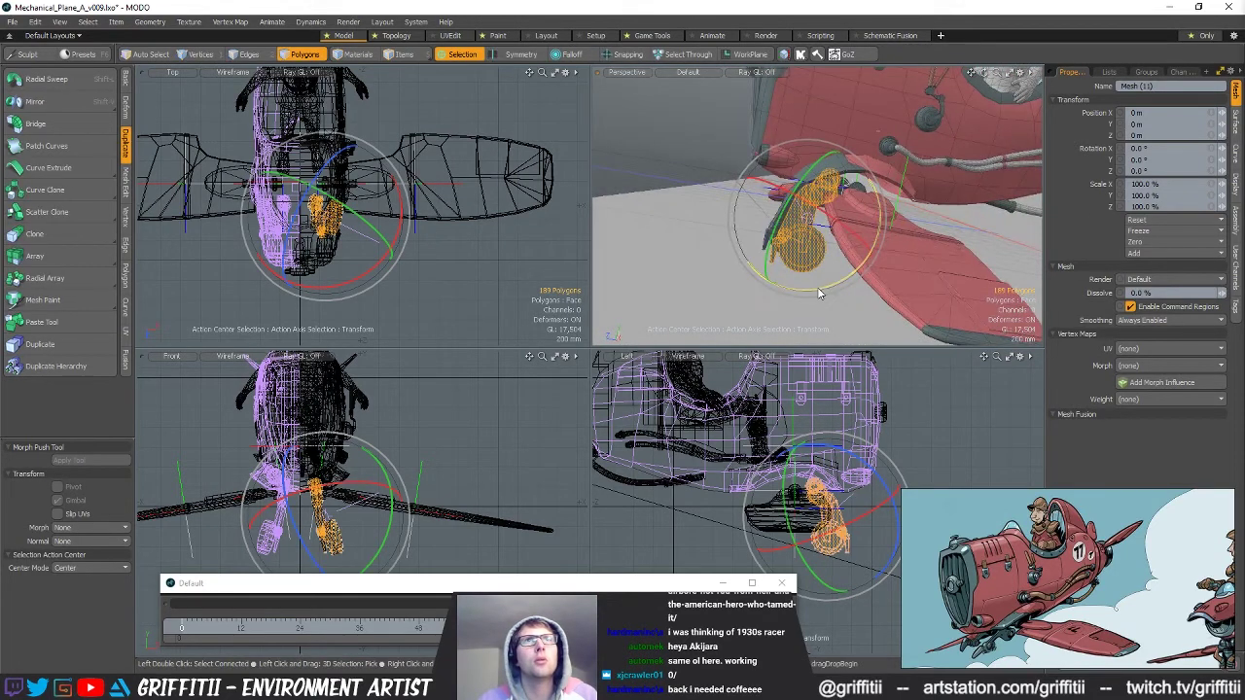
pyautogui.moveTo(824, 286); pyautogui.dragTo(864, 194)
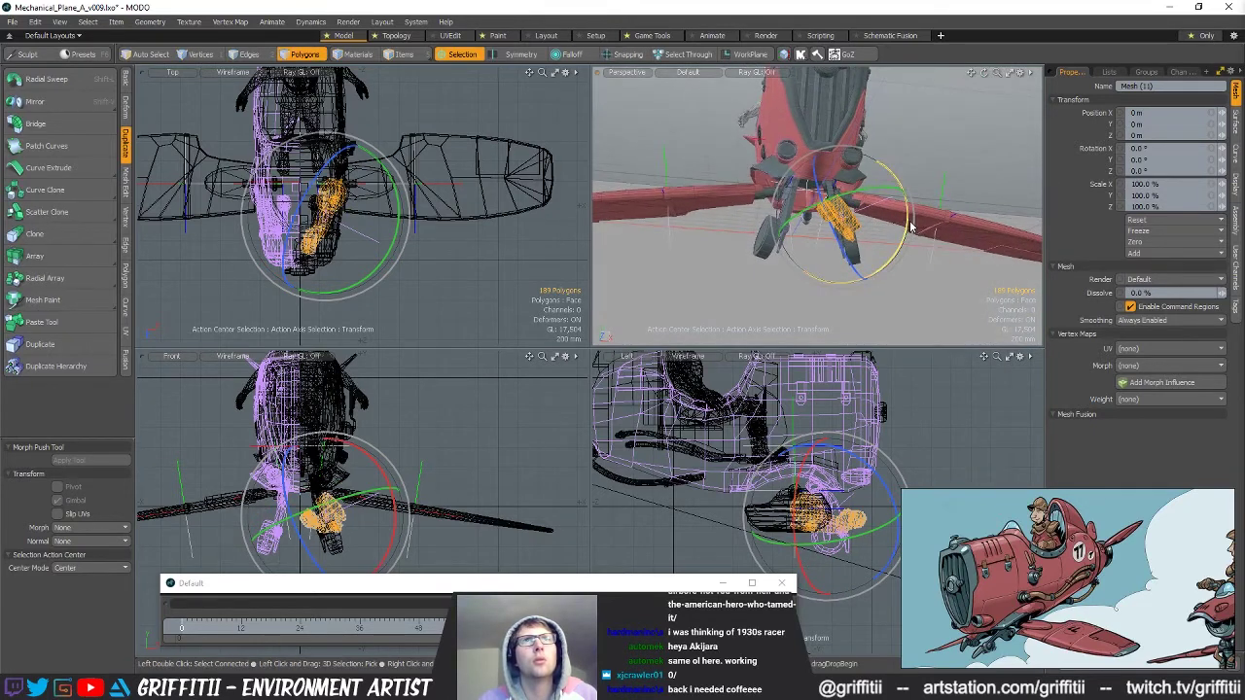
pyautogui.moveTo(900, 246); pyautogui.dragTo(907, 221)
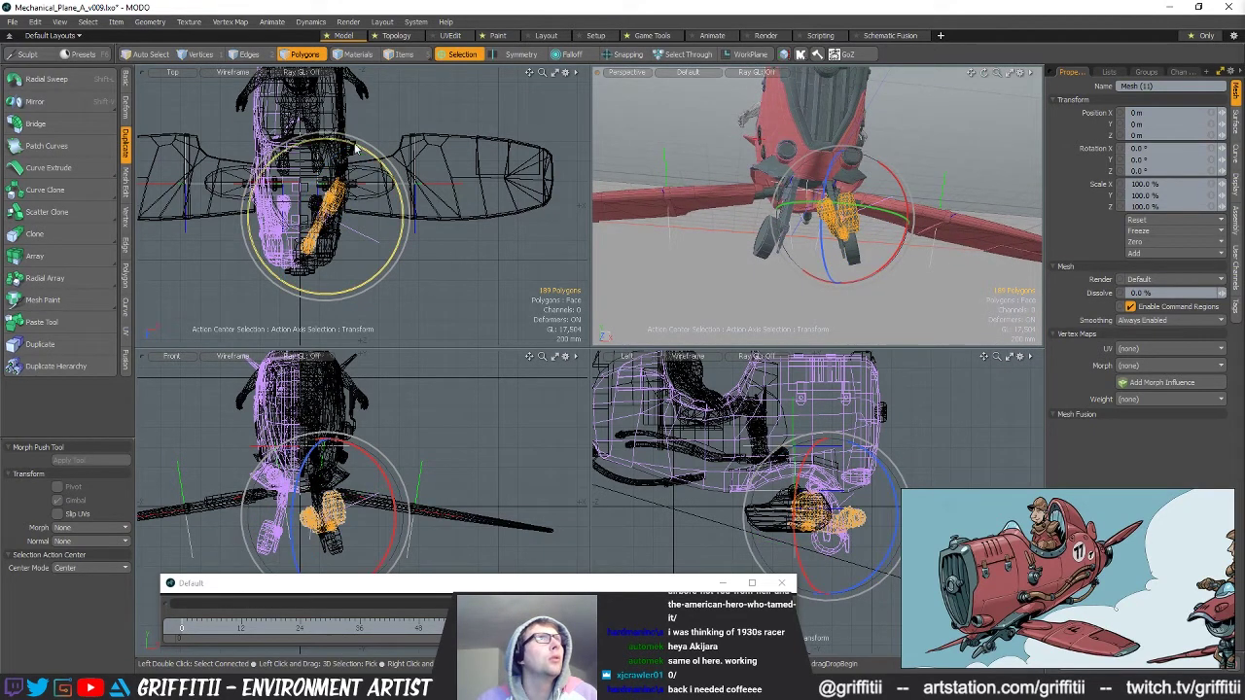
pyautogui.moveTo(356, 148); pyautogui.dragTo(315, 141)
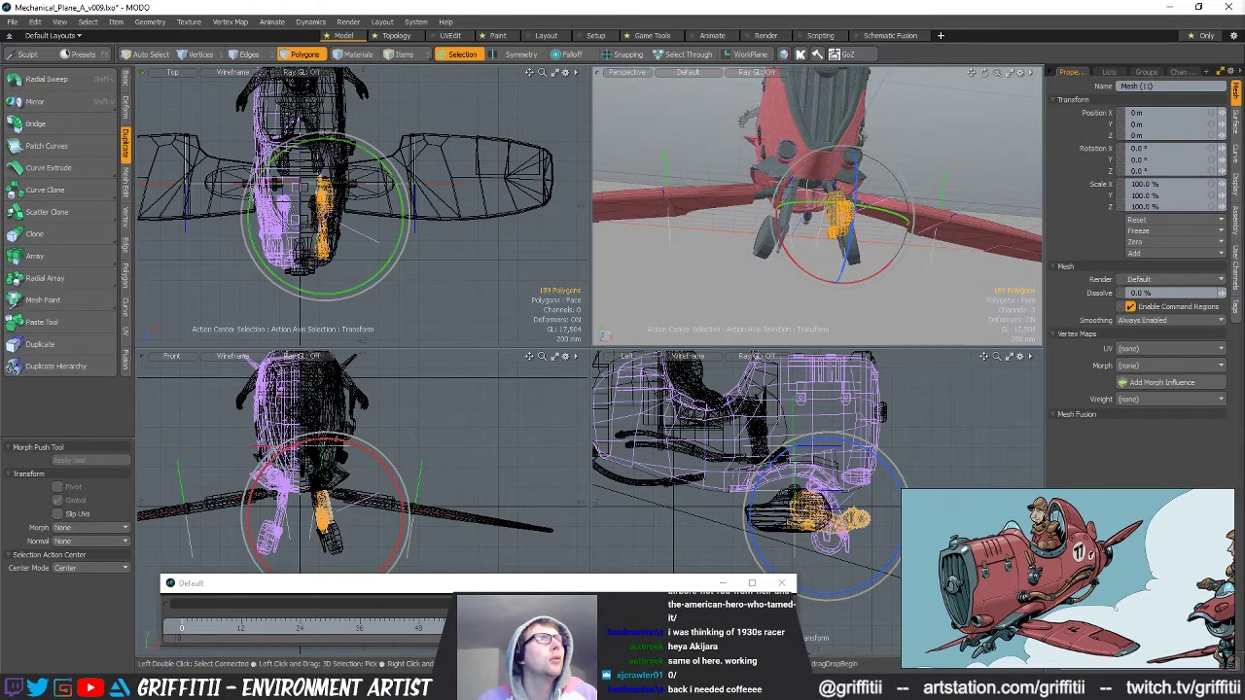
pyautogui.keyDown('ctrl'); pyautogui.keyDown('alt'); pyautogui.moveTo(348, 479); pyautogui.dragTo(391, 443); pyautogui.keyUp('alt'); pyautogui.keyUp('ctrl')
pyautogui.press('e')
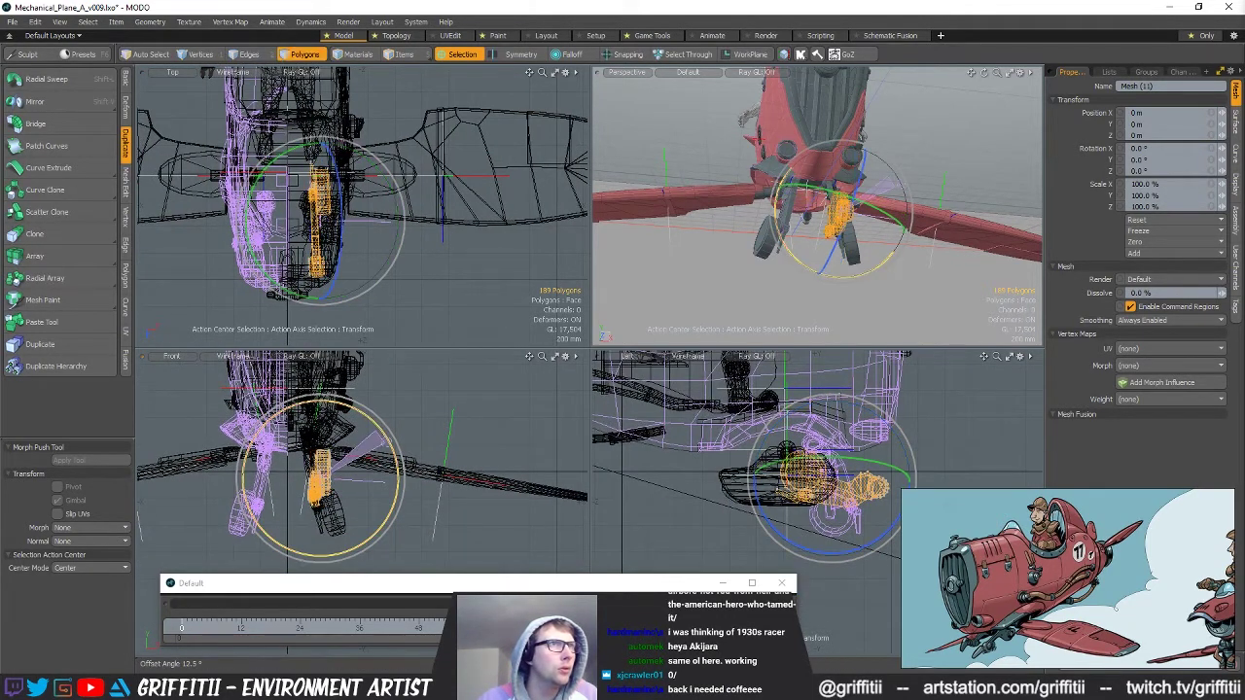
pyautogui.keyDown('ctrl'); pyautogui.keyDown('alt'); pyautogui.moveTo(314, 471); pyautogui.dragTo(384, 437); pyautogui.keyUp('alt'); pyautogui.keyUp('ctrl')
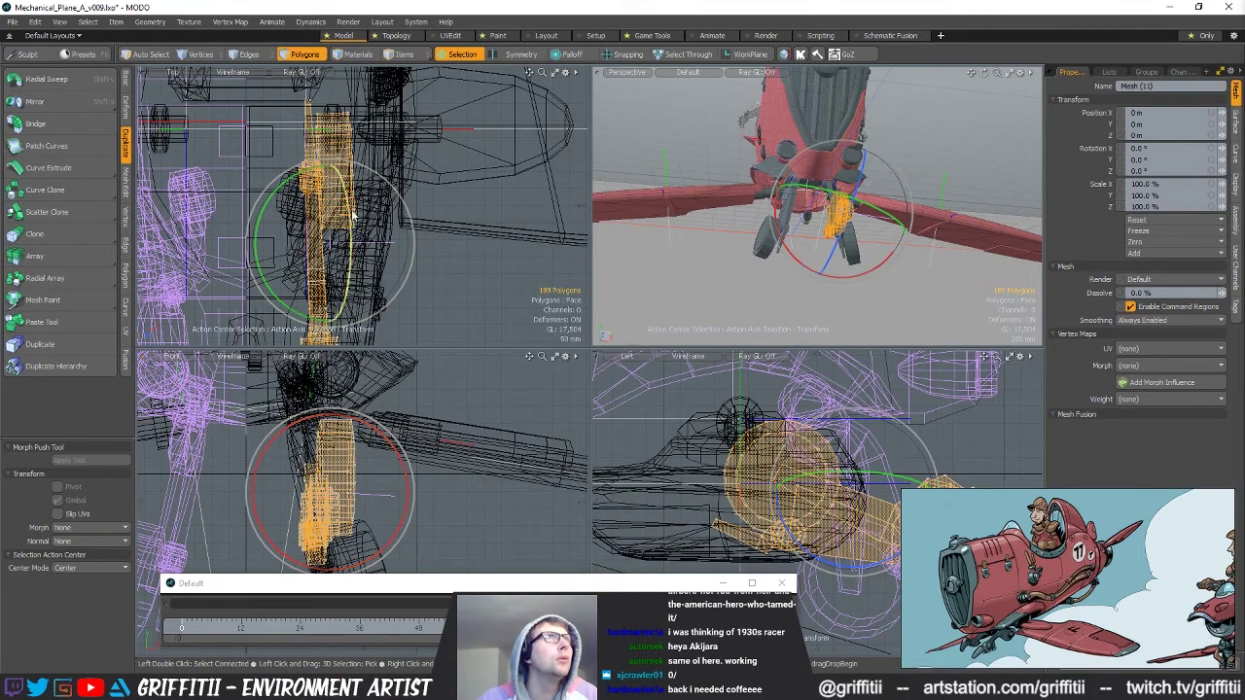
pyautogui.moveTo(286, 175); pyautogui.dragTo(290, 172)
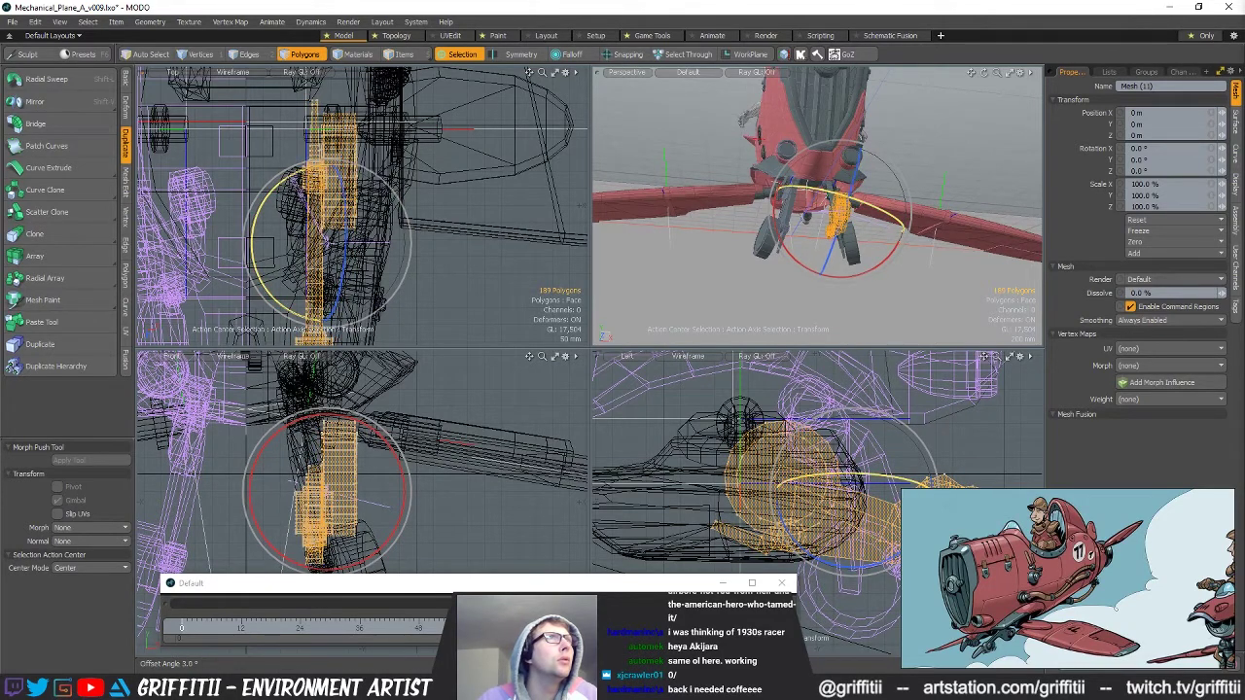
# Move the copied wheel and strut polygons inward and up by X -125 mm and Y 95 mm.
pyautogui.scroll(-2, 331, 209)
pyautogui.keyDown('alt'); pyautogui.keyDown('shift'); pyautogui.moveTo(331, 224); pyautogui.dragTo(343, 180); pyautogui.keyUp('shift'); pyautogui.keyUp('alt')
pyautogui.keyDown('alt'); pyautogui.moveTo(878, 249); pyautogui.dragTo(867, 216); pyautogui.keyUp('alt')
pyautogui.press('w')
pyautogui.hotkey('alt', 'a')
pyautogui.hotkey('alt', 'a')
pyautogui.moveTo(426, 453); pyautogui.dragTo(395, 429)
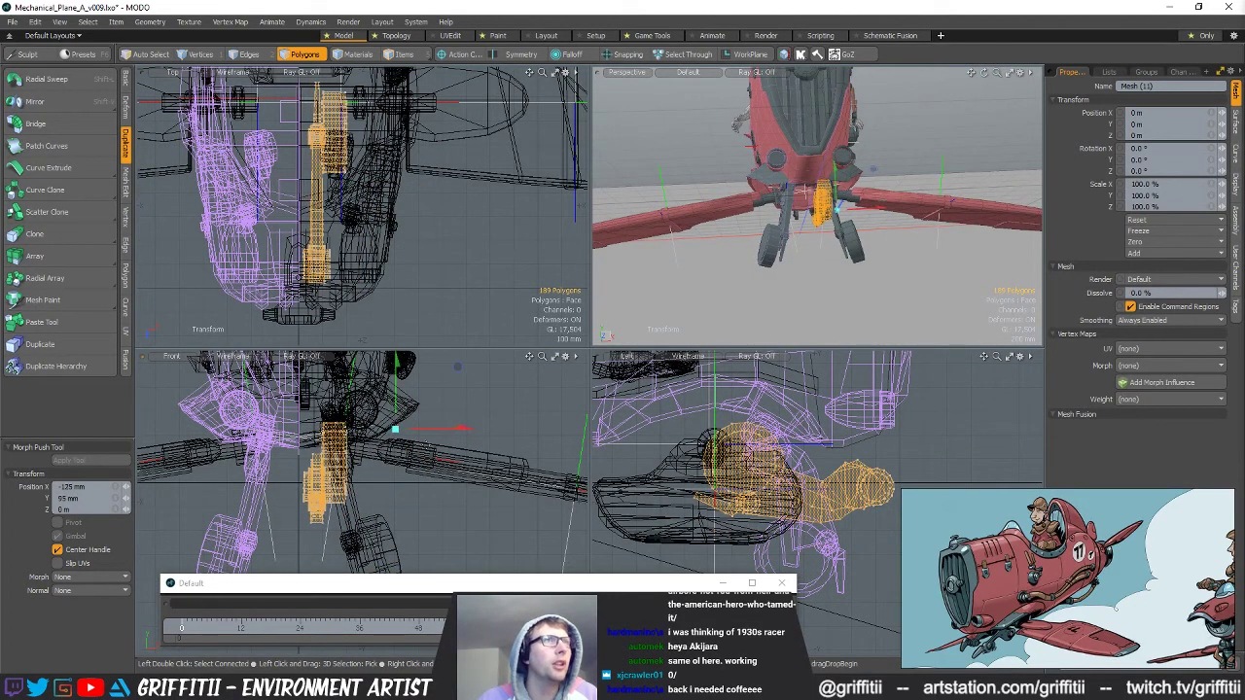
# Raise the copied wheel and strut further and shift them rearward into the belly of the fuselage.
pyautogui.keyDown('alt'); pyautogui.keyDown('shift'); pyautogui.moveTo(382, 227); pyautogui.dragTo(381, 272); pyautogui.keyUp('shift'); pyautogui.keyUp('alt')
pyautogui.click(338, 279)
pyautogui.keyDown('alt'); pyautogui.moveTo(836, 248); pyautogui.dragTo(724, 239); pyautogui.keyUp('alt')
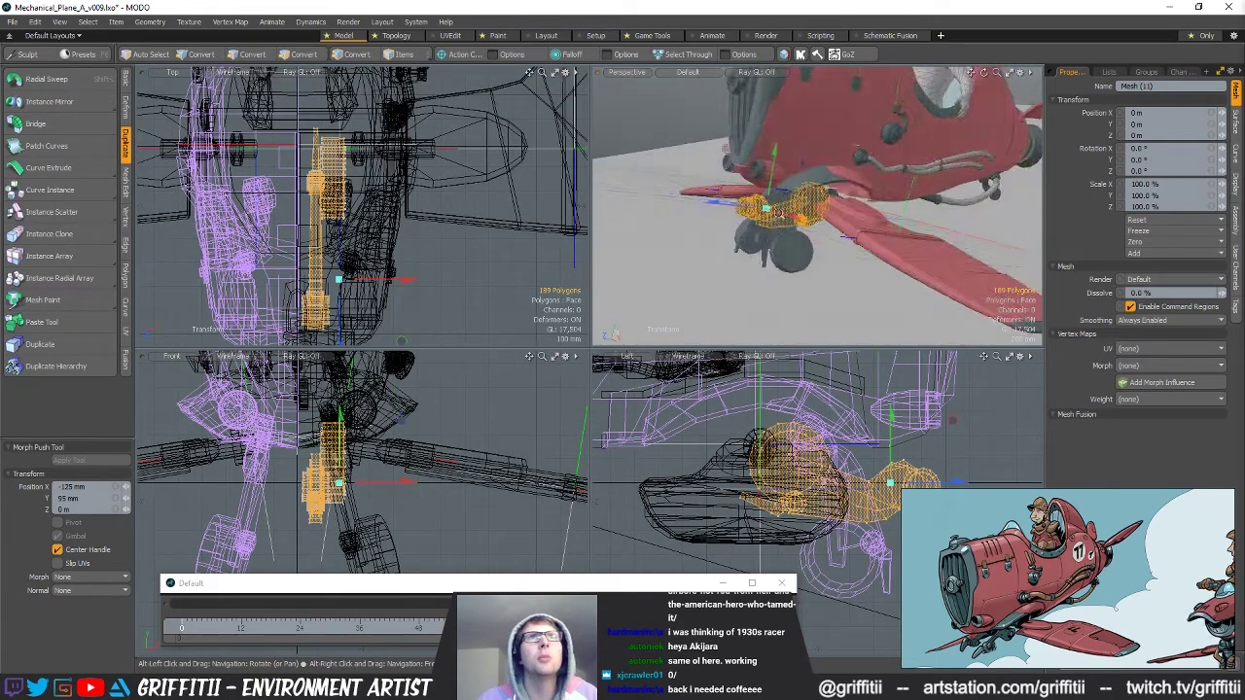
pyautogui.scroll(3, 725, 238)
pyautogui.moveTo(891, 418); pyautogui.dragTo(891, 408)
pyautogui.moveTo(949, 448); pyautogui.dragTo(891, 458)
pyautogui.keyDown('alt'); pyautogui.keyDown('shift'); pyautogui.moveTo(930, 407); pyautogui.dragTo(886, 369); pyautogui.keyUp('shift'); pyautogui.keyUp('alt')
# Tilt the folded wheel and strut copy by -5.5° around X to fit inside the fuselage.
pyautogui.keyDown('alt'); pyautogui.moveTo(846, 224); pyautogui.dragTo(790, 187); pyautogui.keyUp('alt')
pyautogui.scroll(3, 731, 95)
pyautogui.keyDown('alt'); pyautogui.moveTo(731, 95); pyautogui.dragTo(852, 298); pyautogui.keyUp('alt')
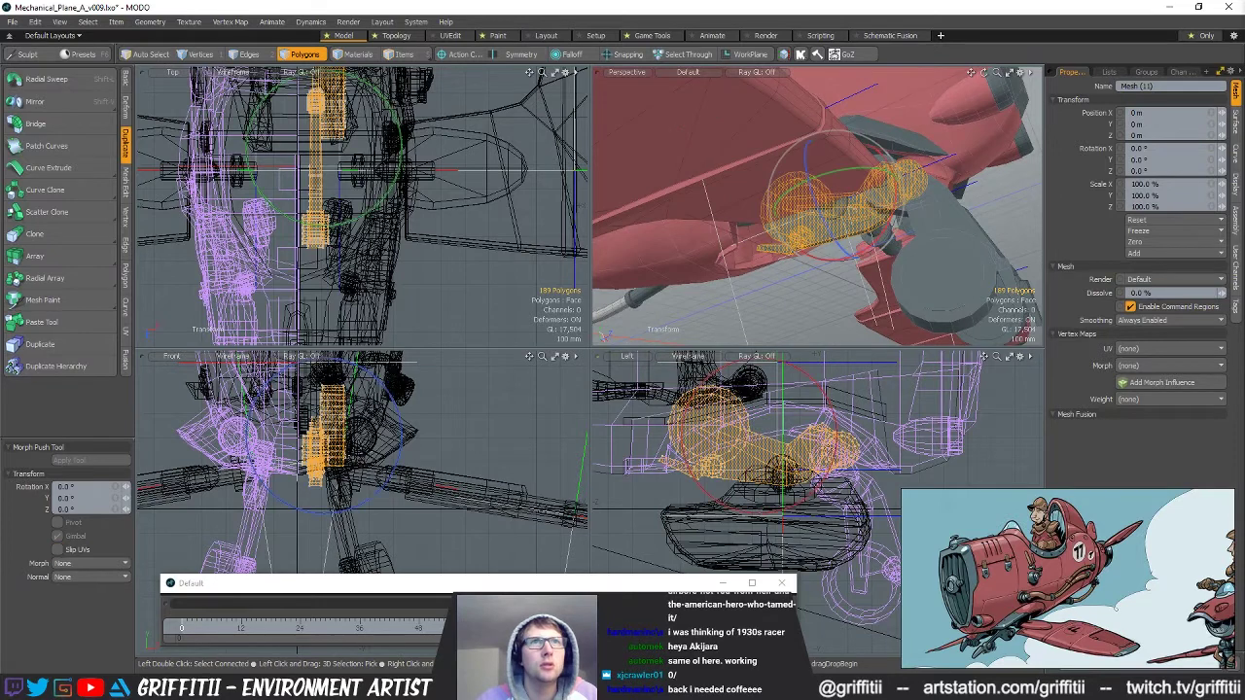
pyautogui.moveTo(855, 378); pyautogui.dragTo(845, 374)
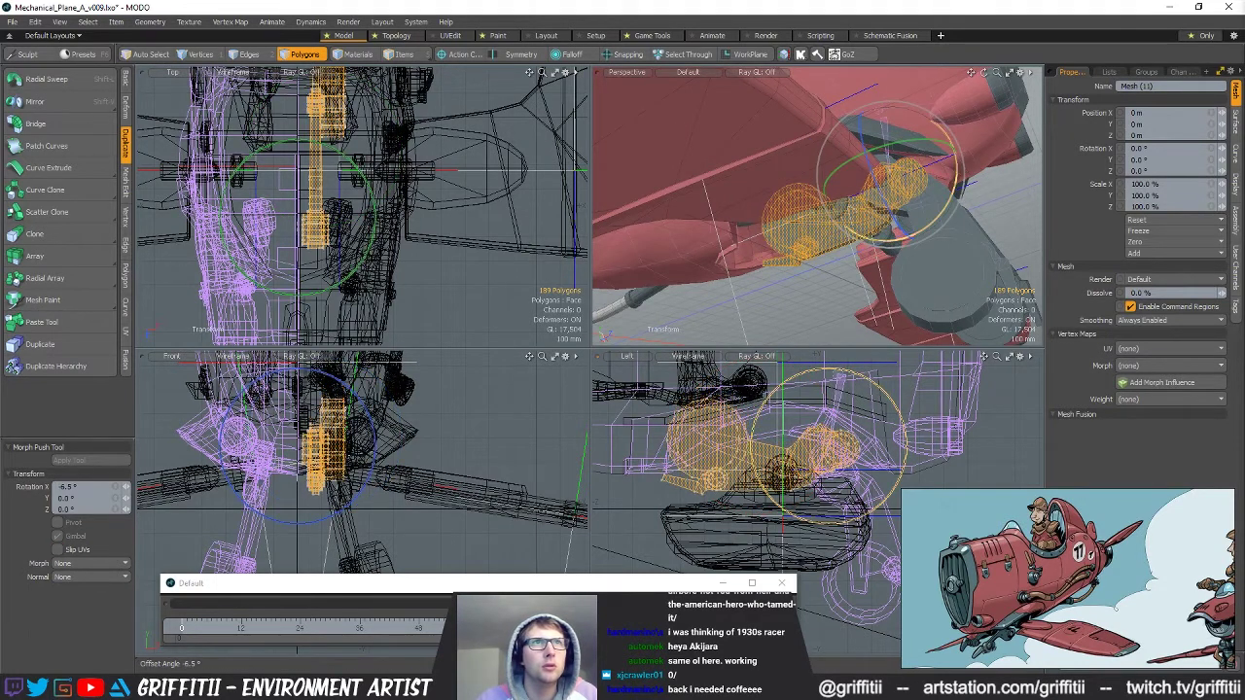
pyautogui.keyDown('alt'); pyautogui.moveTo(768, 161); pyautogui.dragTo(820, 224); pyautogui.keyUp('alt')
pyautogui.keyDown('alt'); pyautogui.keyDown('shift'); pyautogui.moveTo(375, 206); pyautogui.dragTo(419, 234); pyautogui.keyUp('shift'); pyautogui.keyUp('alt')
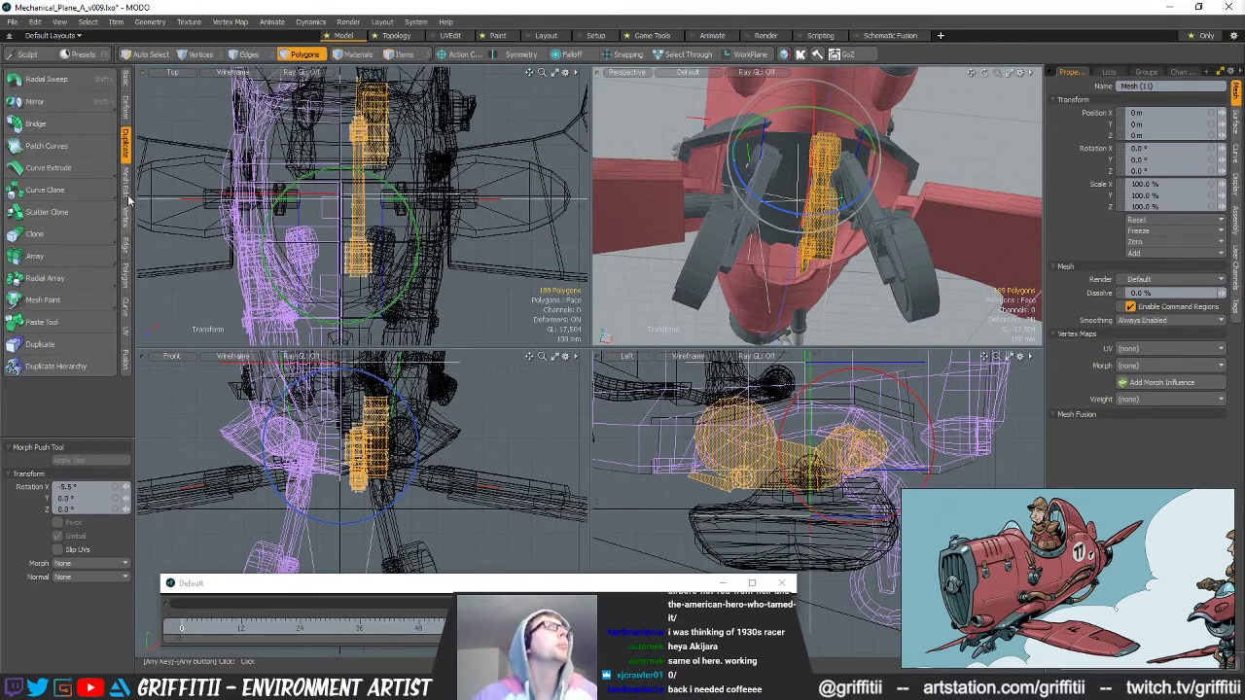
# Instance-mirror the folded wheel and strut mesh across the X axis.
pyautogui.moveTo(71, 109); pyautogui.dragTo(75, 125)
pyautogui.click(69, 460)
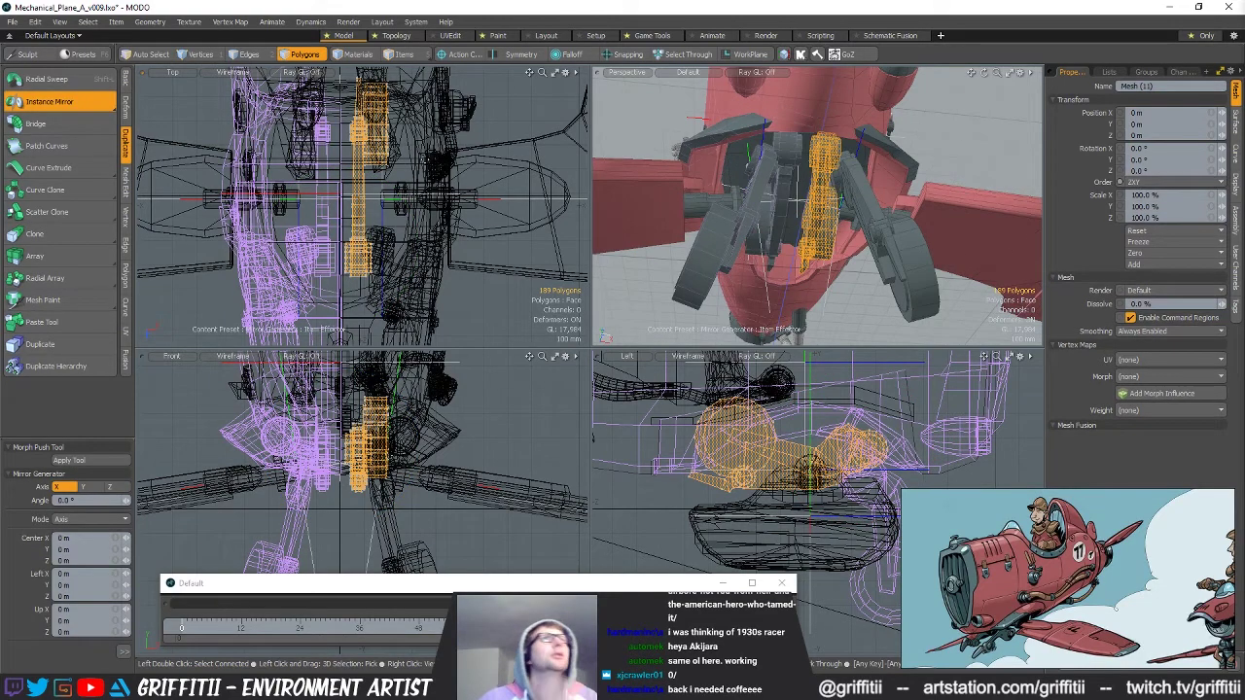
pyautogui.press('q')
# Check the folded wheel mesh in isolation, unhide the rest, and move its polygons by X -2 mm.
pyautogui.keyDown('alt'); pyautogui.moveTo(873, 220); pyautogui.dragTo(900, 116); pyautogui.keyUp('alt')
pyautogui.hotkey('shift', 'h')
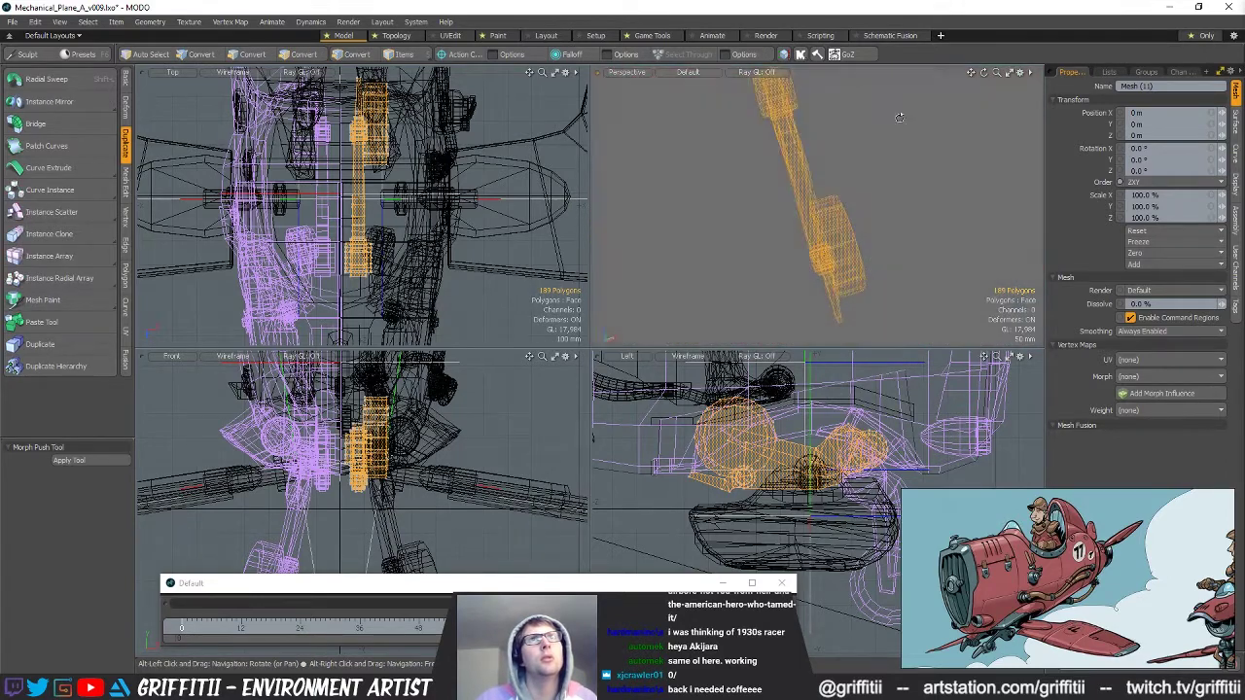
pyautogui.press('u')
pyautogui.keyDown('alt'); pyautogui.moveTo(831, 230); pyautogui.dragTo(820, 153); pyautogui.keyUp('alt')
pyautogui.press('w')
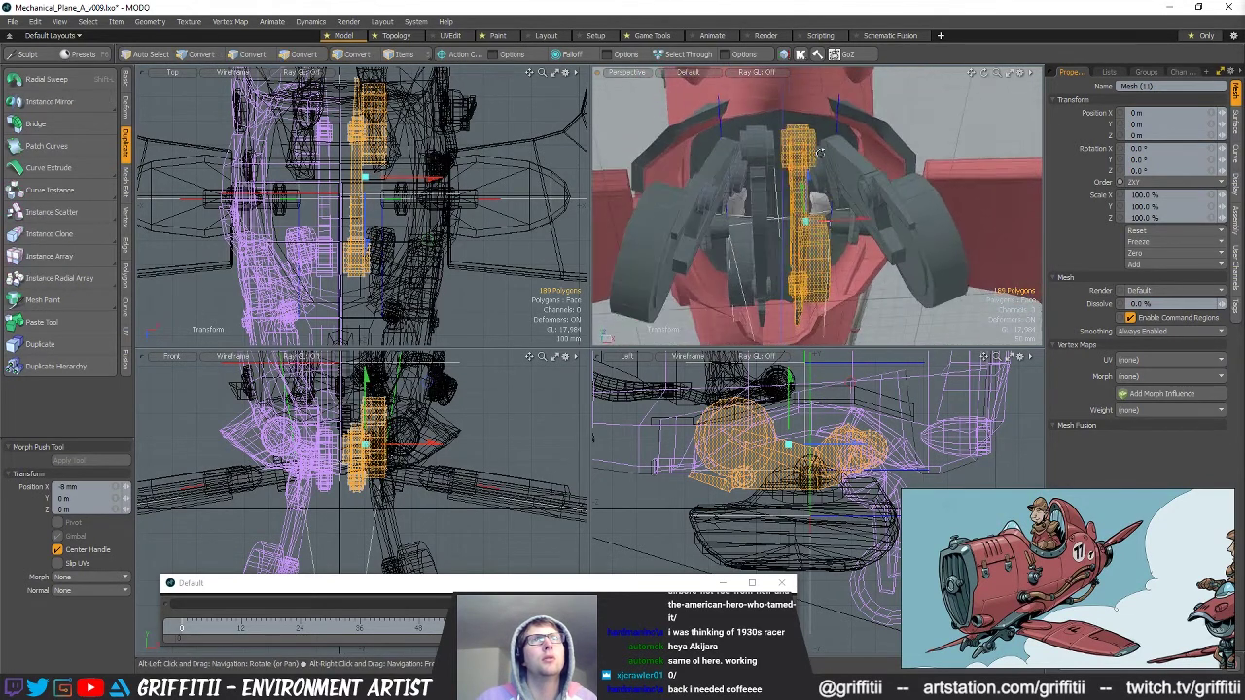
pyautogui.moveTo(843, 220); pyautogui.dragTo(852, 220)
pyautogui.keyDown('alt'); pyautogui.moveTo(826, 179); pyautogui.dragTo(793, 146); pyautogui.keyUp('alt')
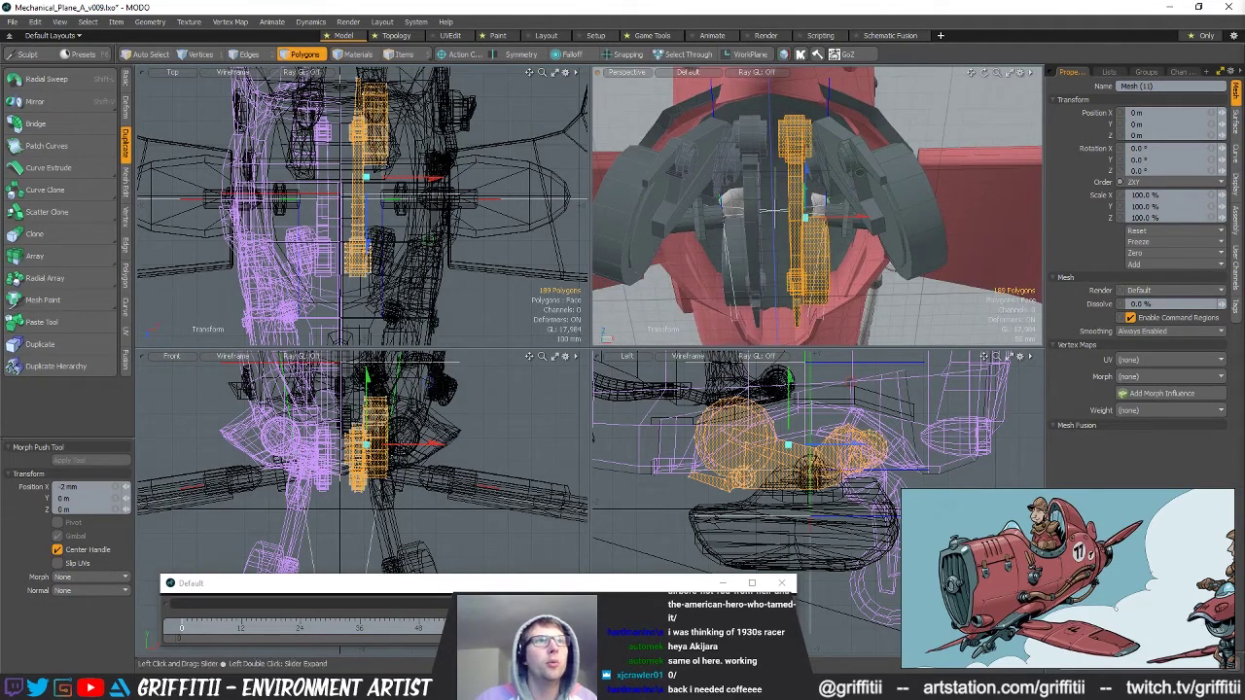
# Clear the polygon selection, scrub to a later frame, and examine how both folded wheels fit between the struts, claws and fuselage.
pyautogui.click(498, 627)
pyautogui.keyDown('alt'); pyautogui.moveTo(864, 167); pyautogui.dragTo(825, 251); pyautogui.keyUp('alt')
pyautogui.press('Escape')
pyautogui.press('Escape')
pyautogui.moveTo(468, 628); pyautogui.dragTo(525, 628)
pyautogui.keyDown('alt'); pyautogui.moveTo(809, 273); pyautogui.dragTo(880, 226); pyautogui.keyUp('alt')
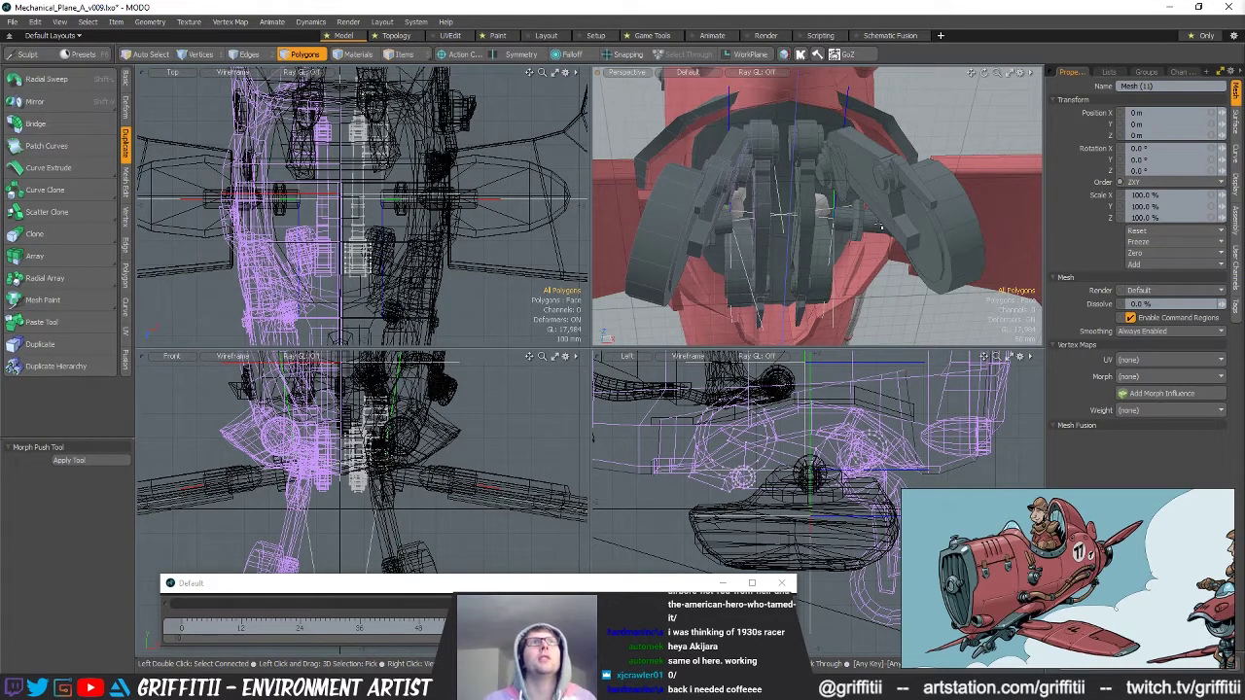
pyautogui.keyDown('alt'); pyautogui.moveTo(781, 185); pyautogui.dragTo(795, 217); pyautogui.keyUp('alt')
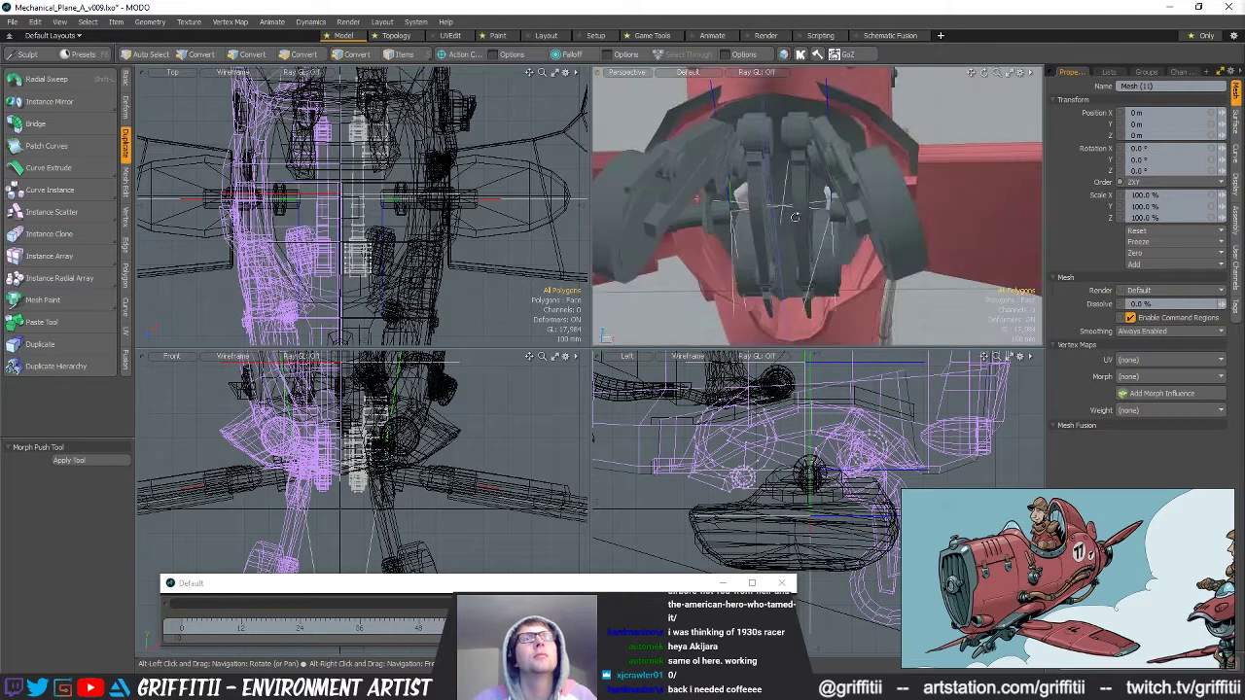
pyautogui.keyDown('alt'); pyautogui.moveTo(835, 290); pyautogui.dragTo(828, 177); pyautogui.keyUp('alt')
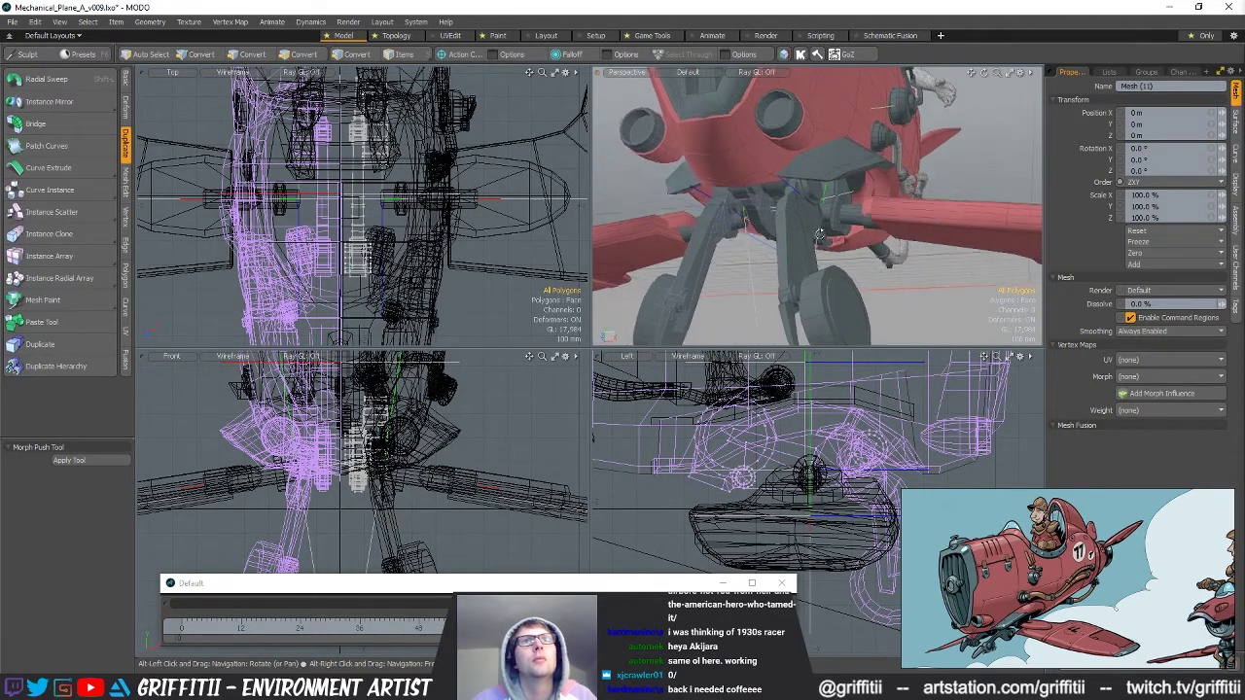
pyautogui.keyDown('alt'); pyautogui.moveTo(809, 196); pyautogui.dragTo(995, 154); pyautogui.keyUp('alt')
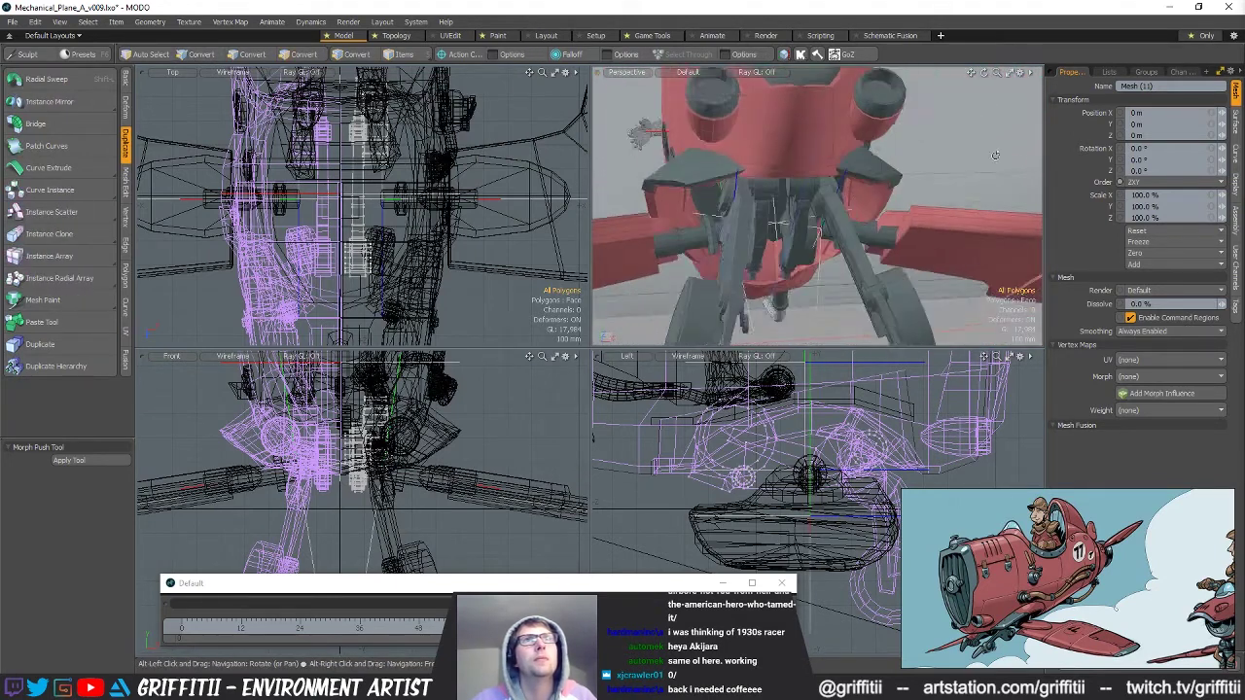
pyautogui.keyDown('alt'); pyautogui.moveTo(836, 144); pyautogui.dragTo(875, 218); pyautogui.keyUp('alt')
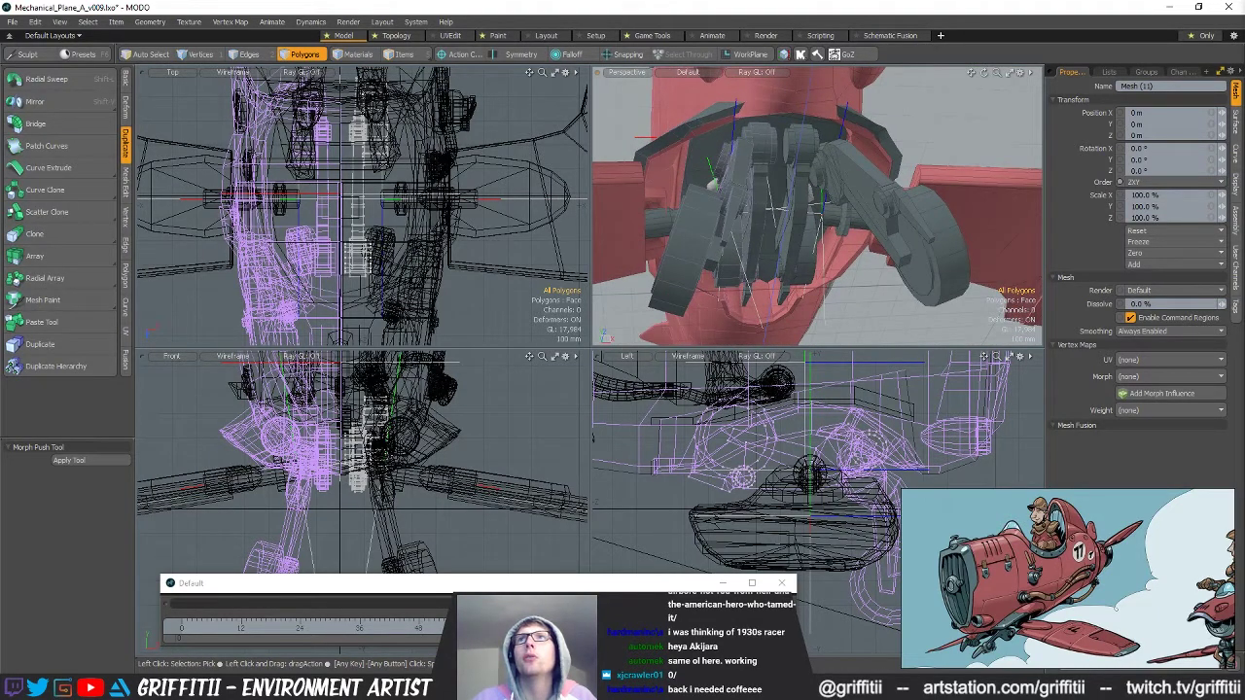
pyautogui.keyDown('alt'); pyautogui.moveTo(903, 242); pyautogui.dragTo(852, 209); pyautogui.keyUp('alt')
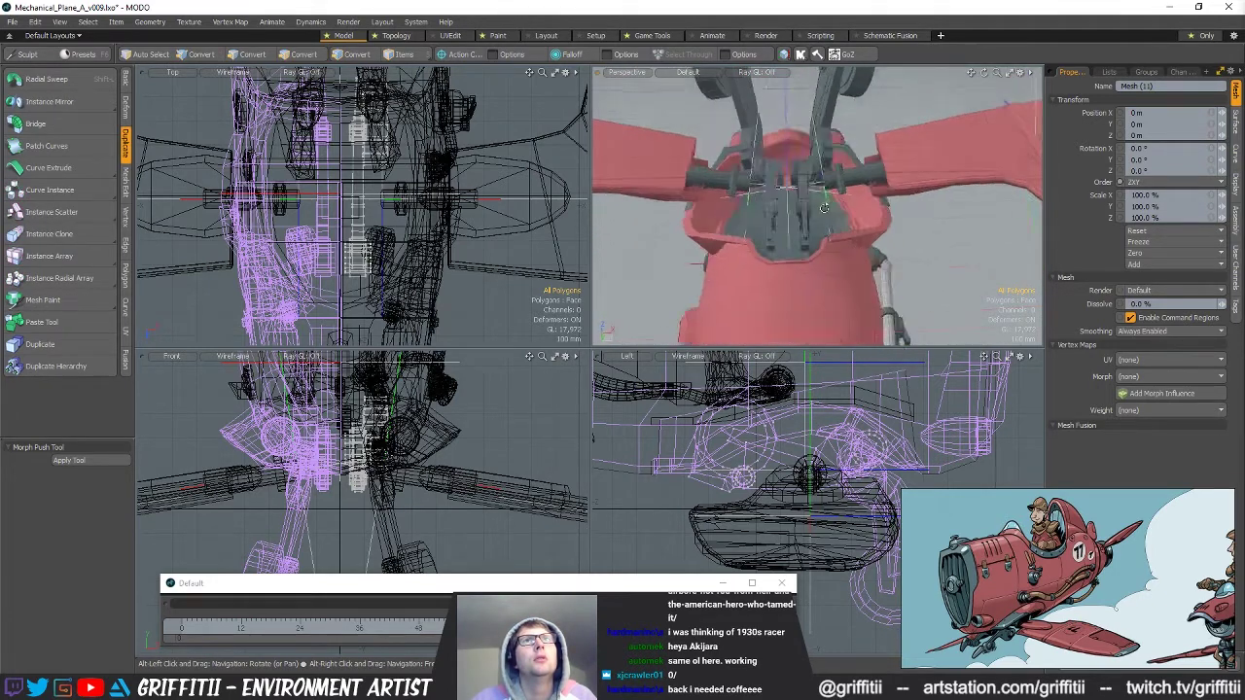
pyautogui.keyDown('alt'); pyautogui.moveTo(819, 167); pyautogui.dragTo(814, 185); pyautogui.keyUp('alt')
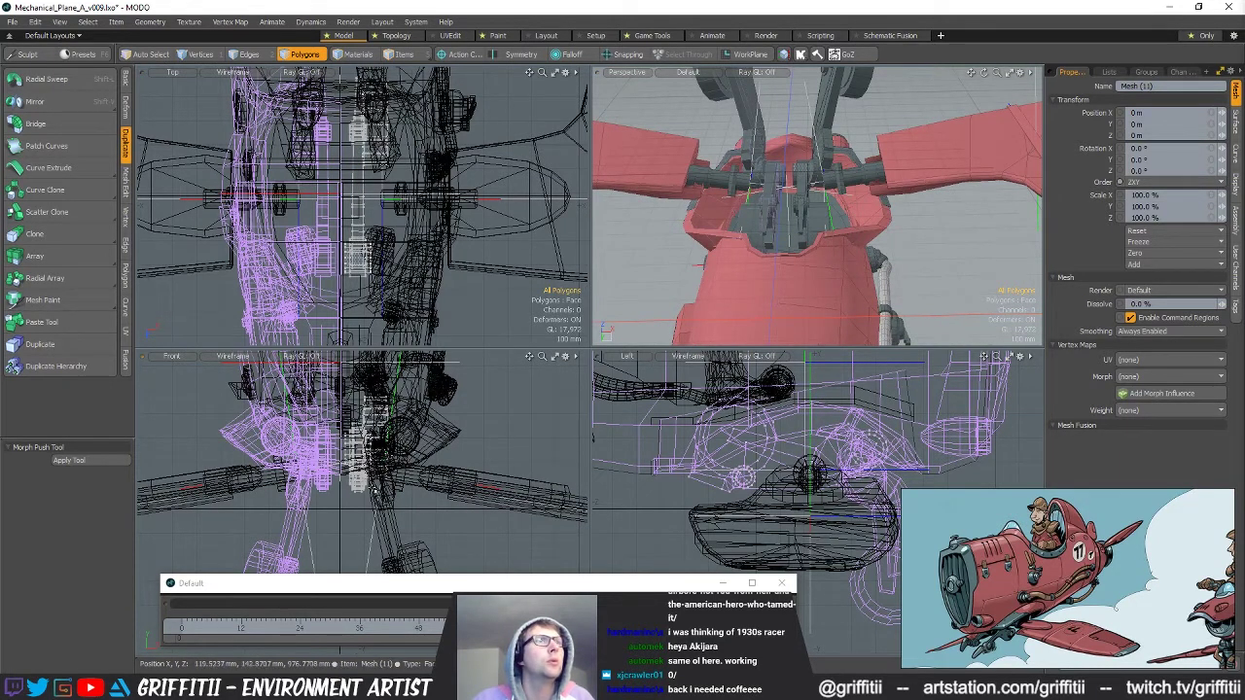
pyautogui.scroll(2, 367, 491)
pyautogui.scroll(6, 800, 190)
pyautogui.keyDown('alt'); pyautogui.moveTo(819, 226); pyautogui.dragTo(861, 237); pyautogui.keyUp('alt')
pyautogui.scroll(-2, 835, 225)
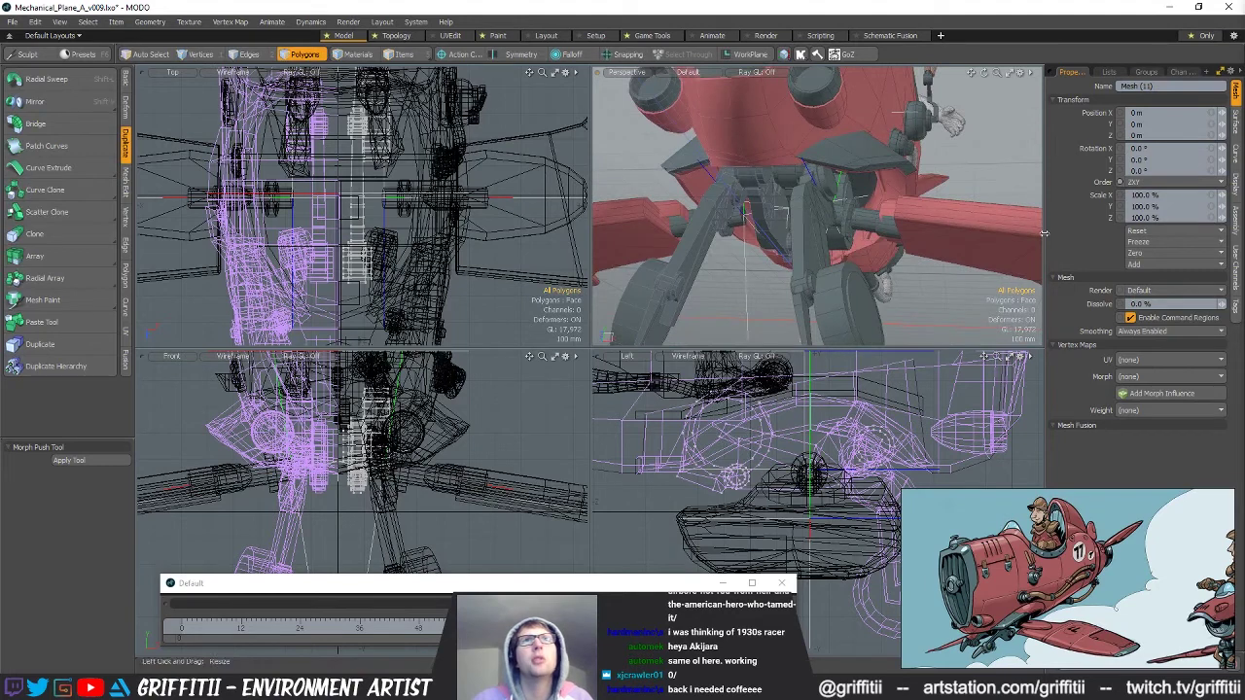
# Add a locator in item mode and move it up and forward to the wing root area.
pyautogui.press('n')
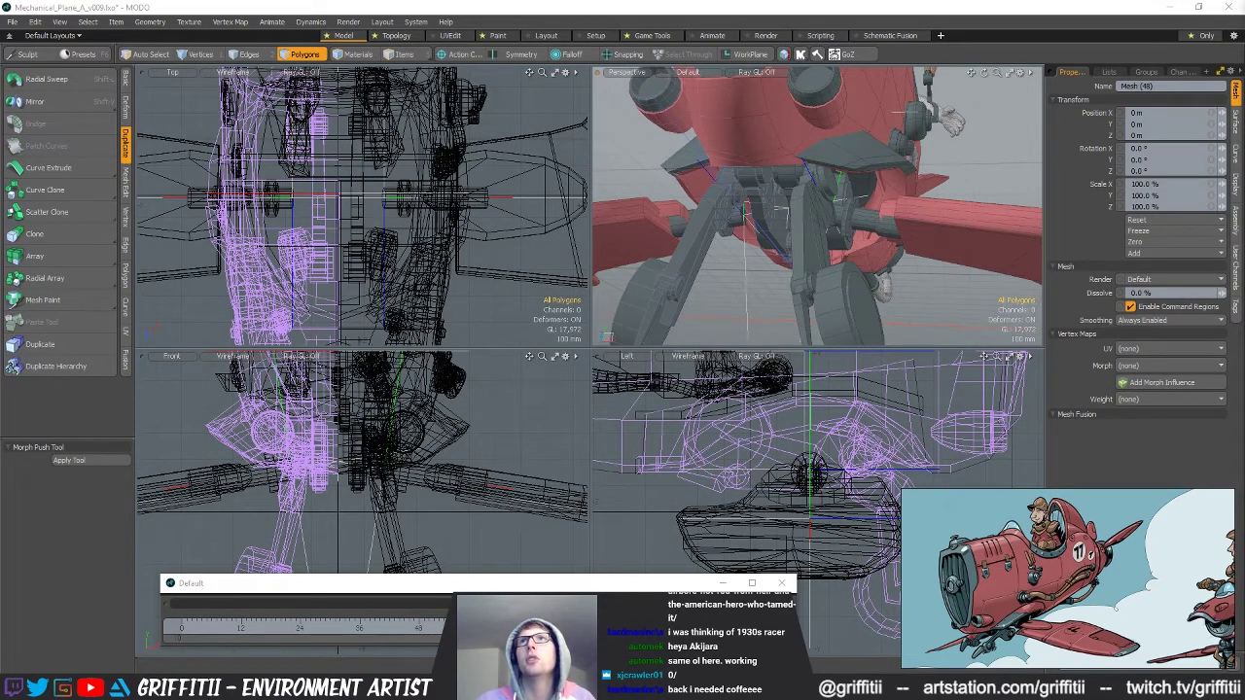
pyautogui.press('5')
pyautogui.keyDown('alt'); pyautogui.moveTo(844, 227); pyautogui.dragTo(815, 256); pyautogui.keyUp('alt')
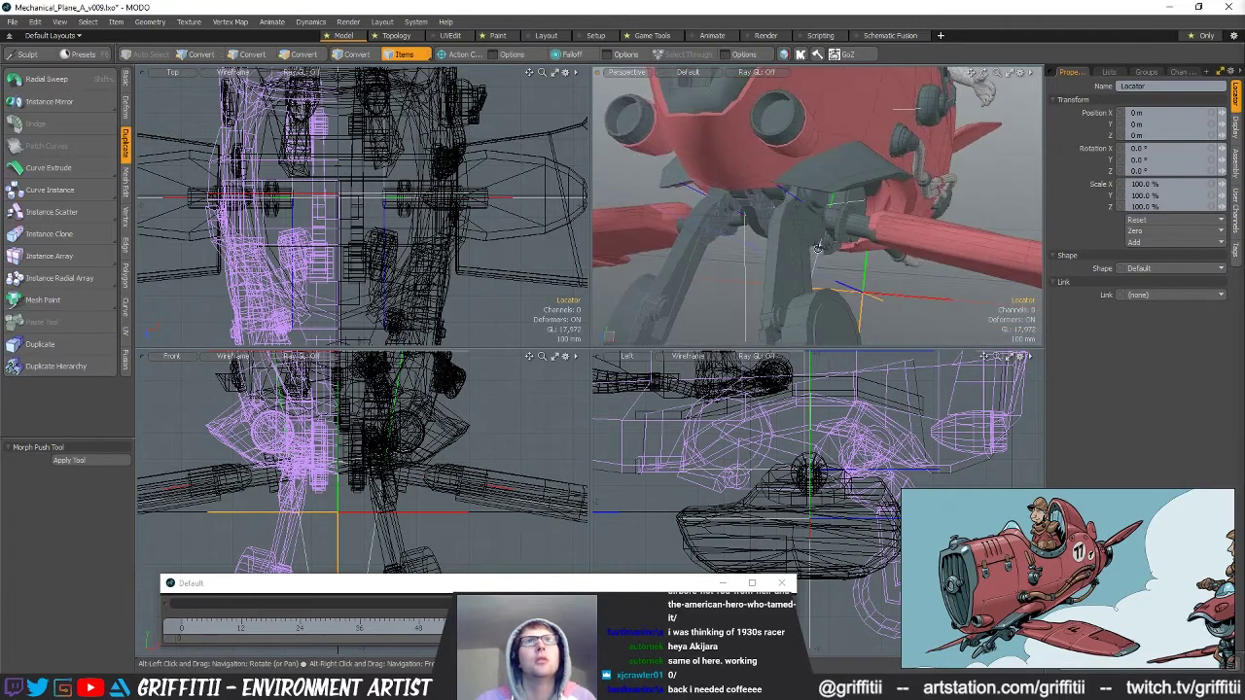
pyautogui.press('w')
pyautogui.keyDown('ctrl'); pyautogui.keyDown('alt'); pyautogui.moveTo(769, 492); pyautogui.dragTo(703, 486); pyautogui.keyUp('alt'); pyautogui.keyUp('ctrl')
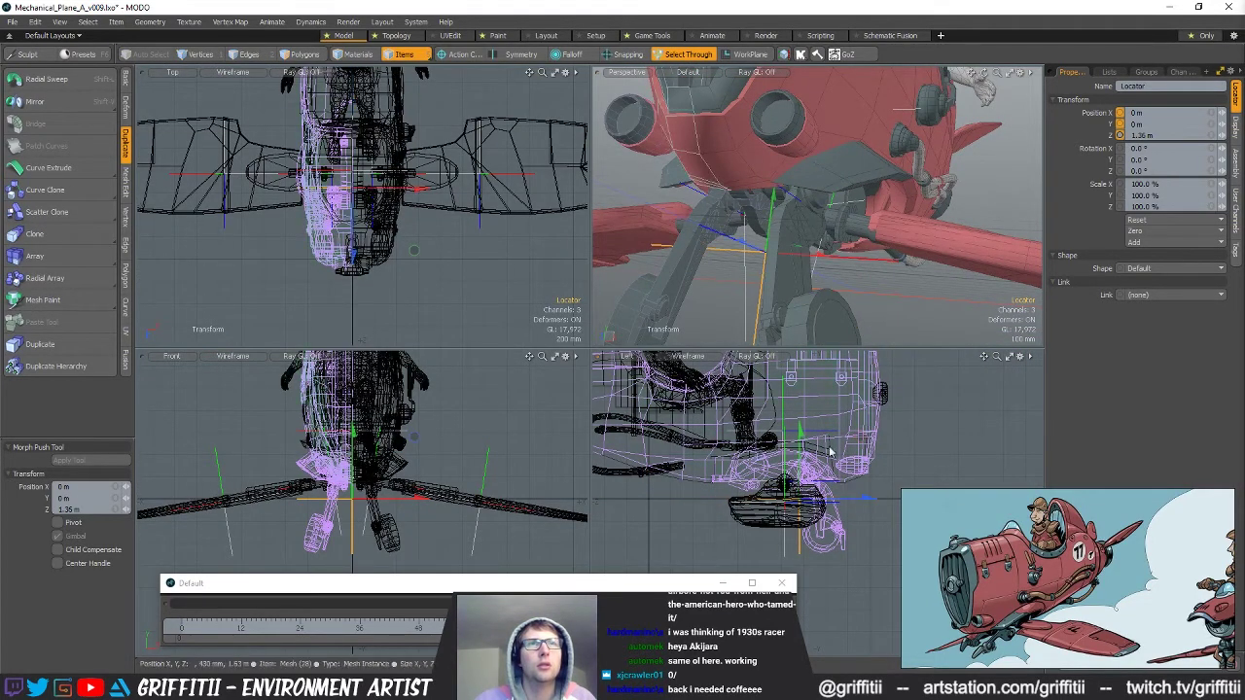
pyautogui.keyDown('ctrl'); pyautogui.keyDown('alt'); pyautogui.moveTo(830, 453); pyautogui.dragTo(815, 465); pyautogui.keyUp('alt'); pyautogui.keyUp('ctrl')
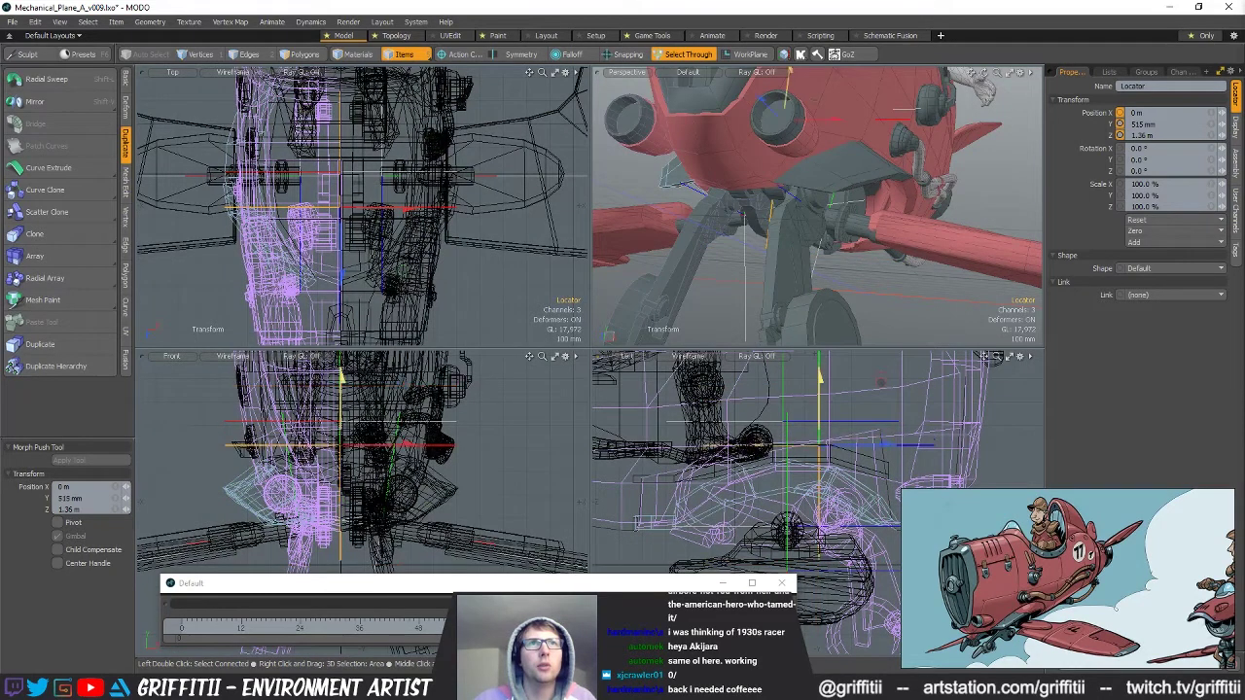
pyautogui.moveTo(847, 426)
pyautogui.mouseDown()
pyautogui.moveTo(784, 424)
pyautogui.moveTo(833, 426)
pyautogui.mouseUp()
pyautogui.scroll(5, 778, 419)
# Match the locator to the Wing_L_ROOT position, with Y at 615 mm and Z at 1.205 m.
pyautogui.press('x')
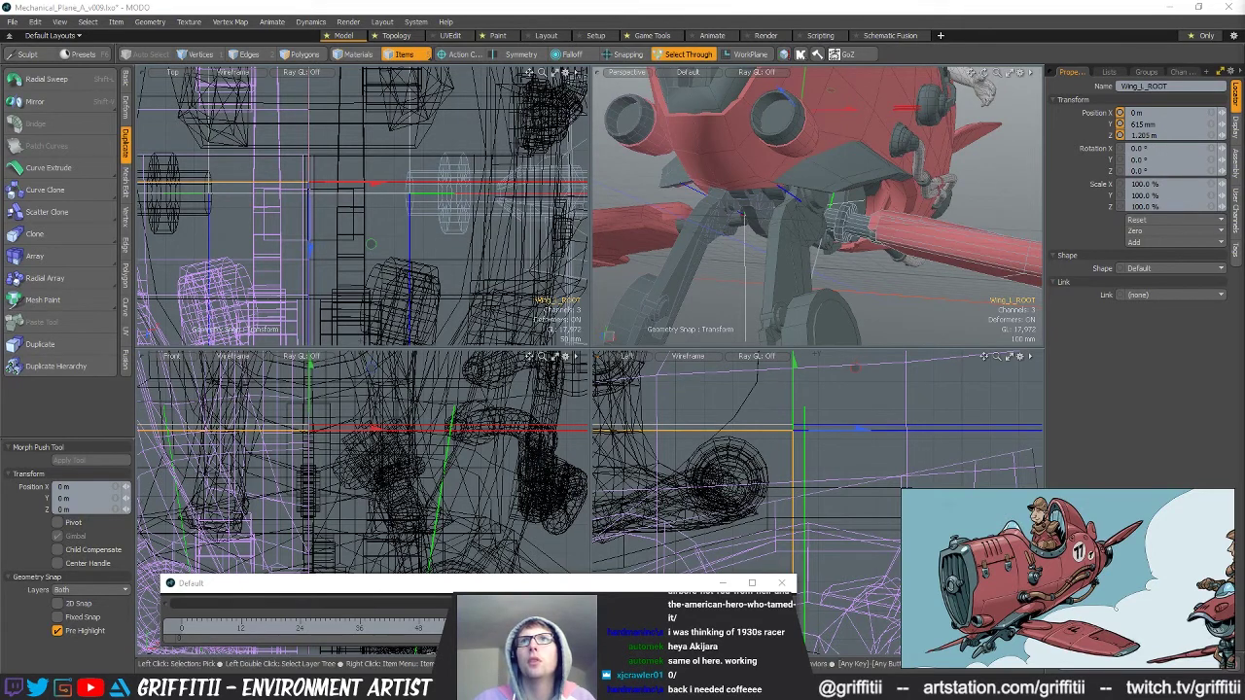
pyautogui.click(1180, 136)
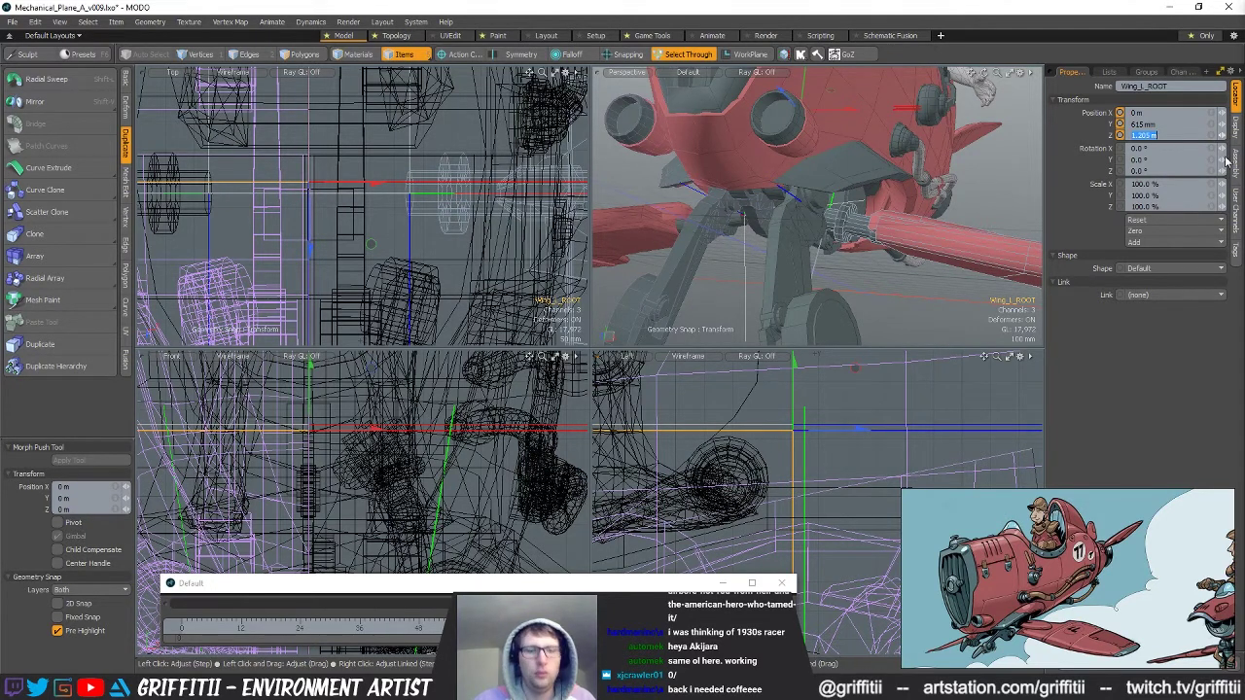
pyautogui.click(1148, 125)
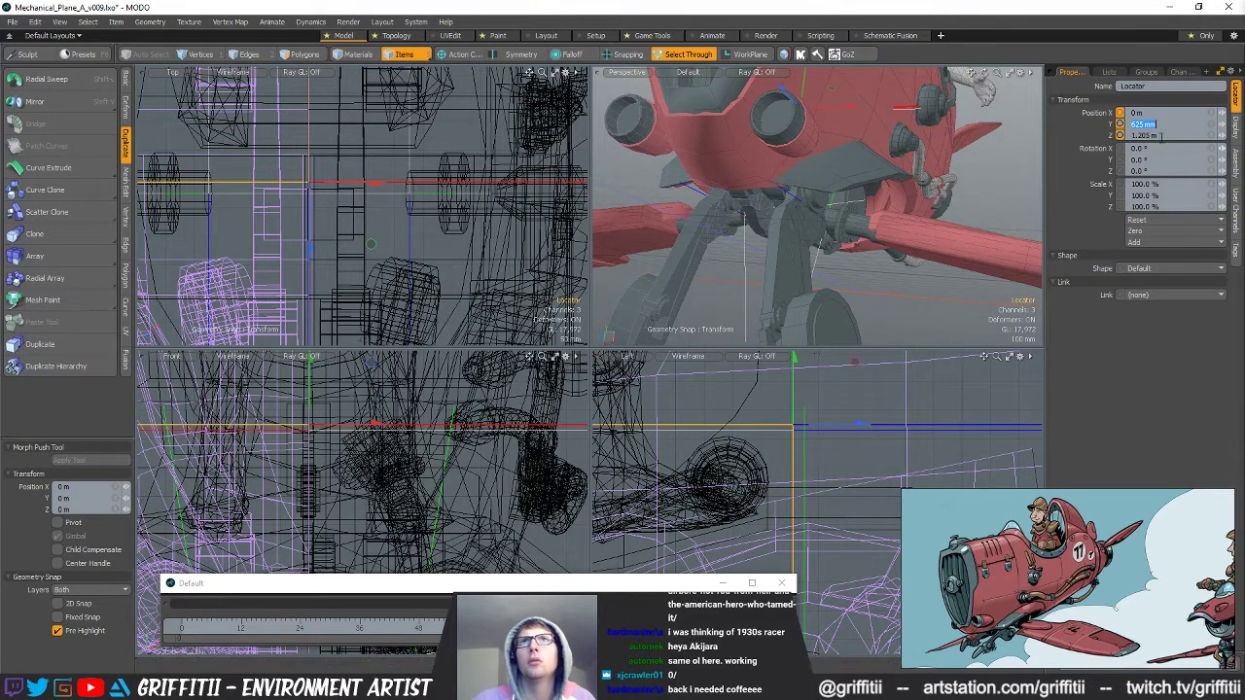
pyautogui.write('615 mm')
pyautogui.press('Return')
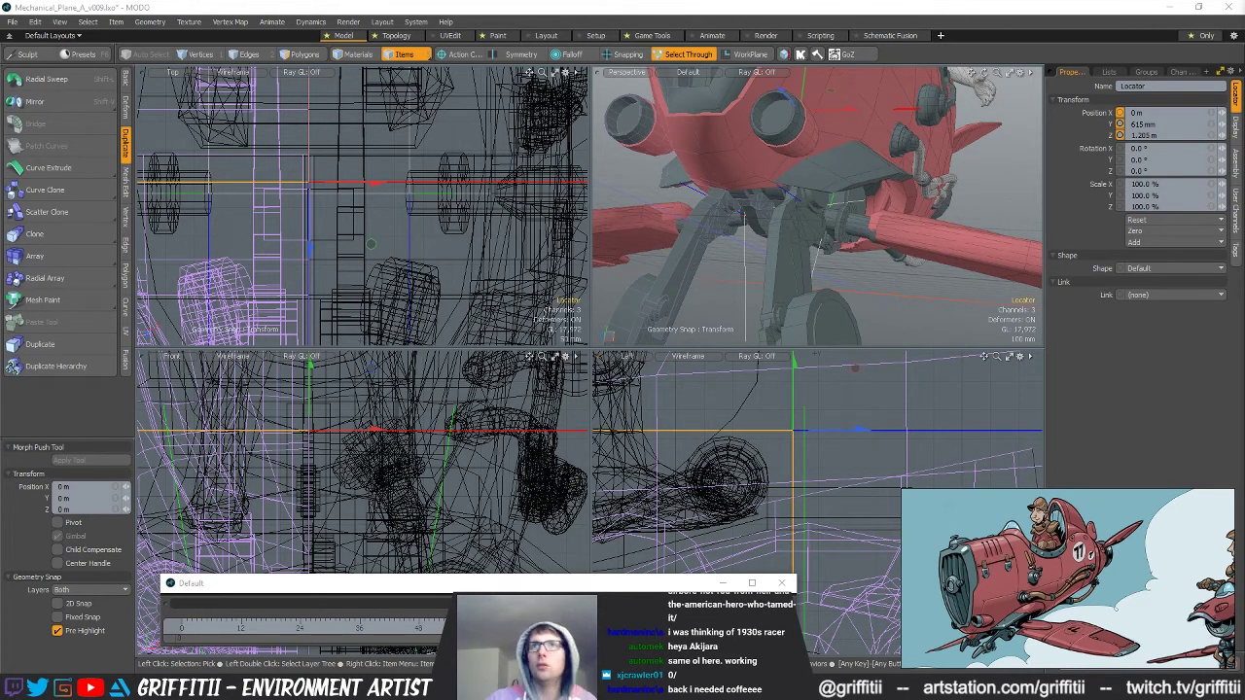
# Rename the locator to Wheel_ROOT and duplicate it in place.
pyautogui.press('Return')
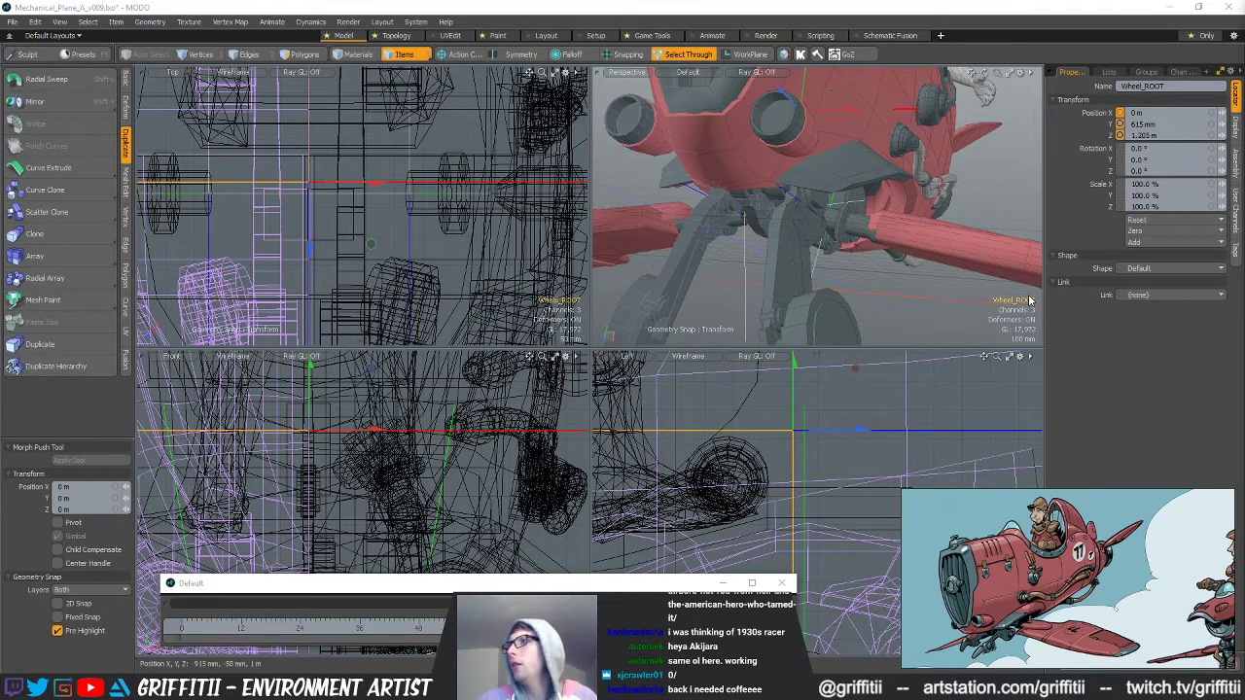
pyautogui.keyDown('alt'); pyautogui.moveTo(721, 260); pyautogui.dragTo(860, 206); pyautogui.keyUp('alt')
pyautogui.hotkey('ctrl', 'd')
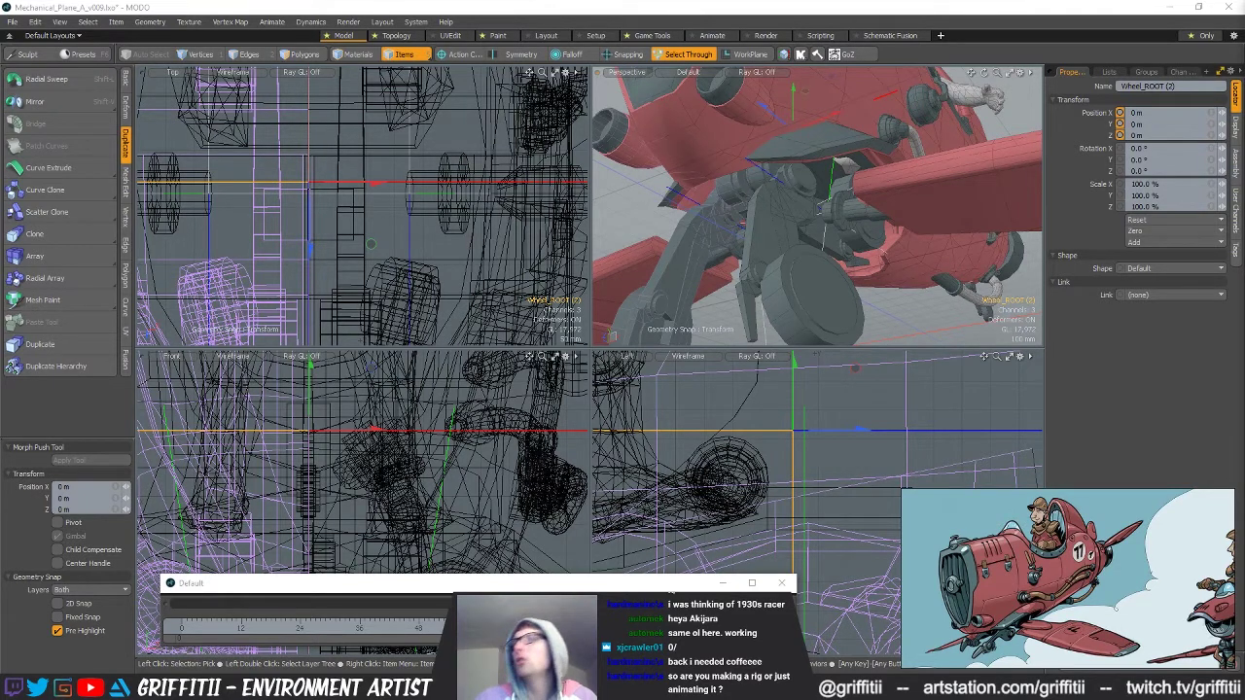
pyautogui.keyDown('alt'); pyautogui.moveTo(790, 223); pyautogui.dragTo(853, 194); pyautogui.keyUp('alt')
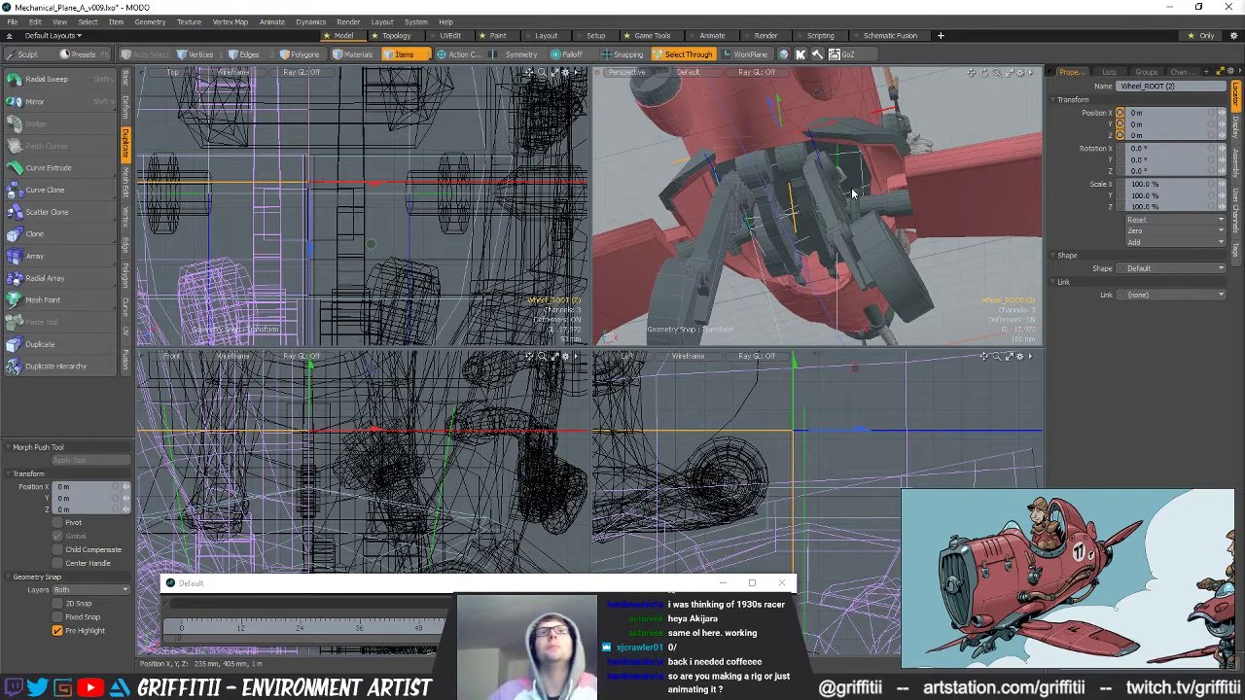
# At frame 0, lower the duplicated wheel locator to Y -236 mm.
pyautogui.keyDown('alt'); pyautogui.moveTo(852, 193); pyautogui.dragTo(871, 171); pyautogui.keyUp('alt')
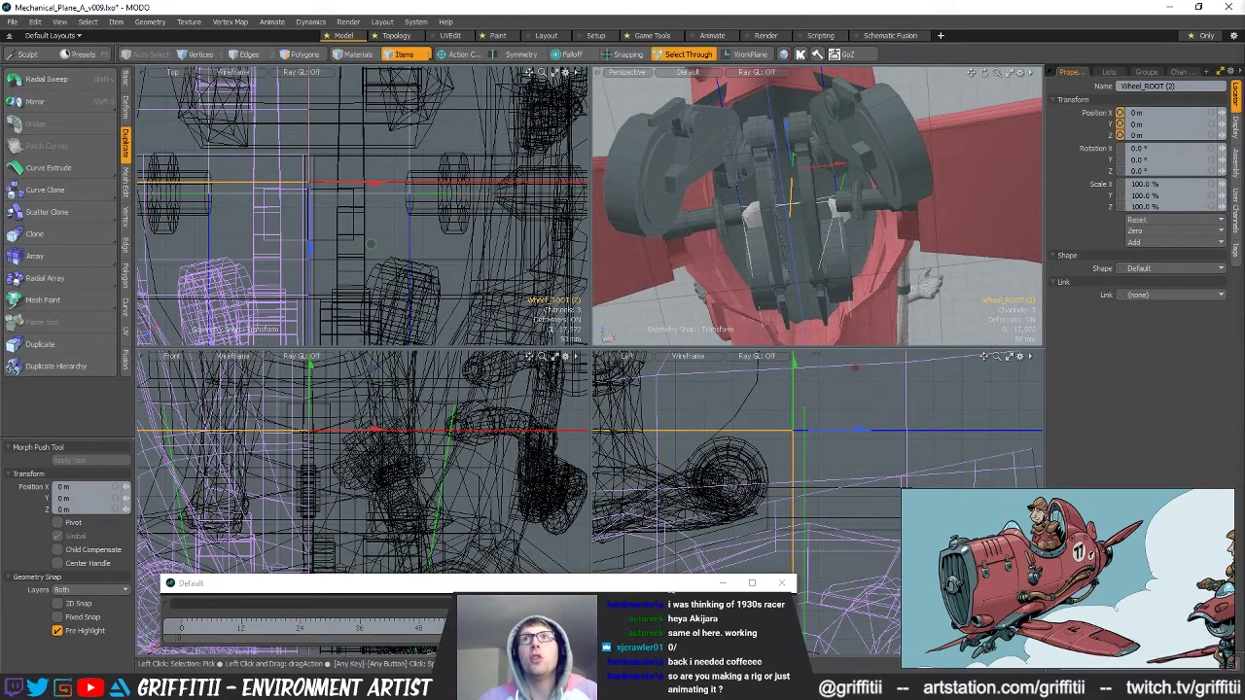
pyautogui.keyDown('alt'); pyautogui.moveTo(860, 216); pyautogui.dragTo(829, 313); pyautogui.keyUp('alt')
pyautogui.keyDown('alt'); pyautogui.moveTo(829, 234); pyautogui.dragTo(786, 272); pyautogui.keyUp('alt')
pyautogui.click(191, 627)
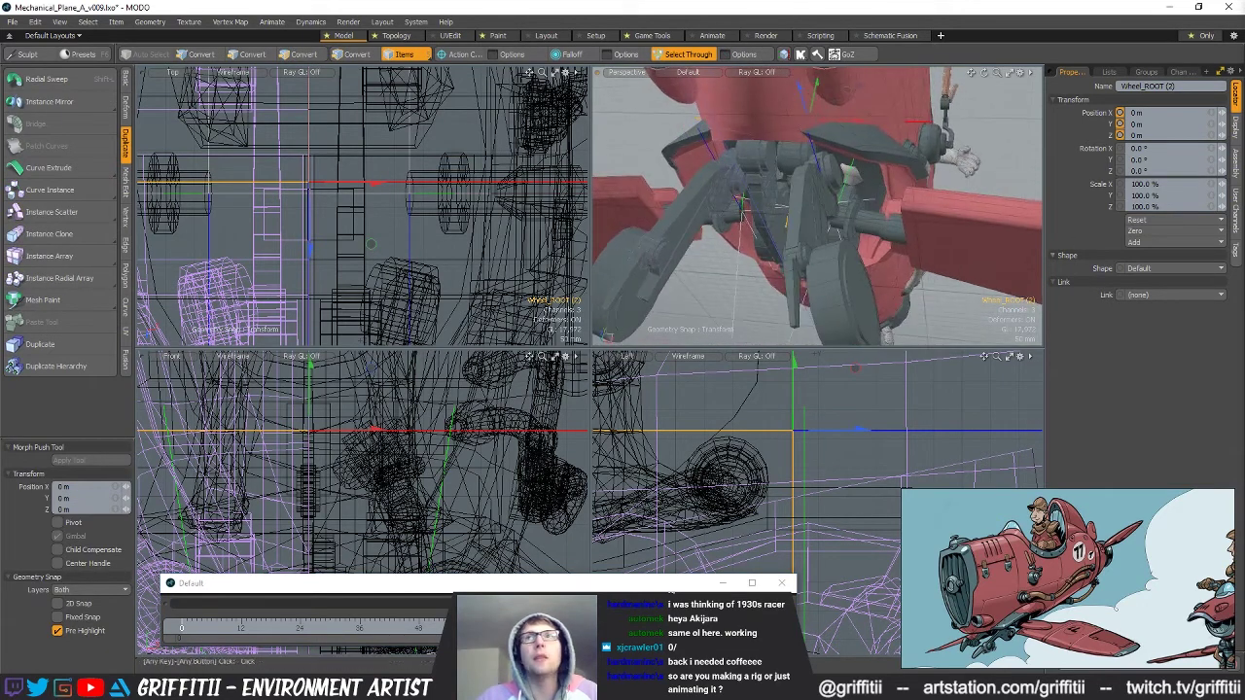
pyautogui.keyDown('alt'); pyautogui.moveTo(815, 187); pyautogui.dragTo(851, 166); pyautogui.keyUp('alt')
pyautogui.press('space')
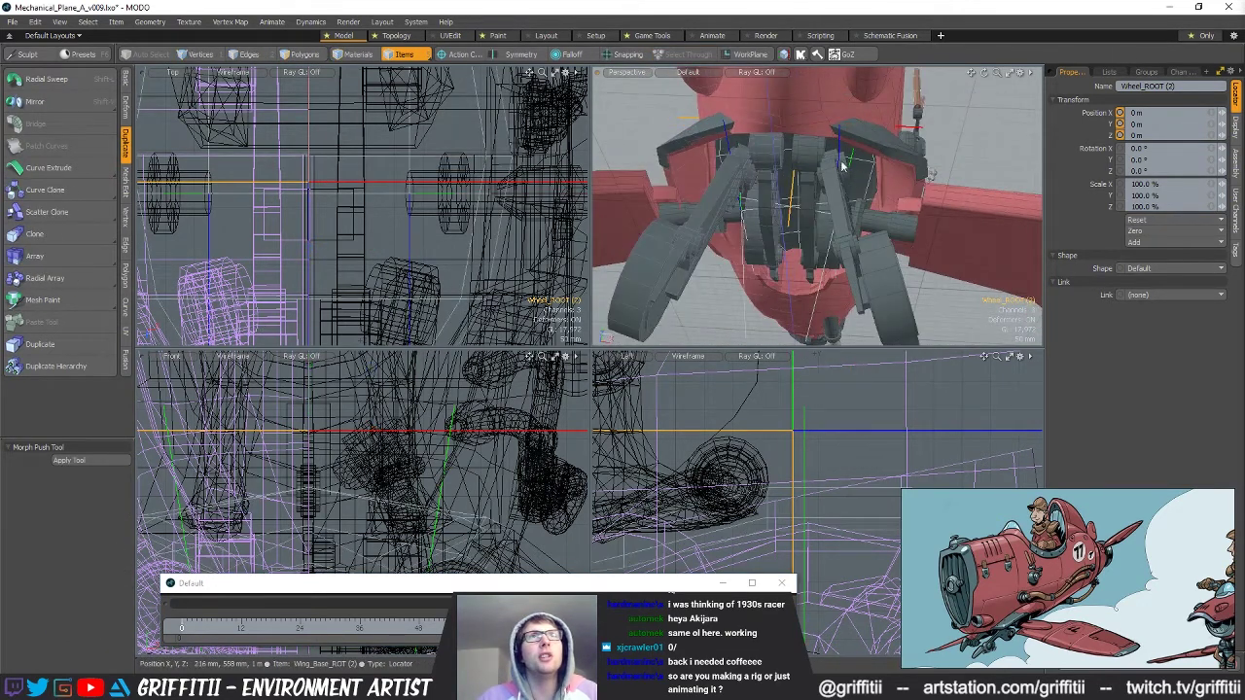
pyautogui.press('w')
pyautogui.keyDown('alt'); pyautogui.moveTo(869, 105); pyautogui.dragTo(800, 130); pyautogui.keyUp('alt')
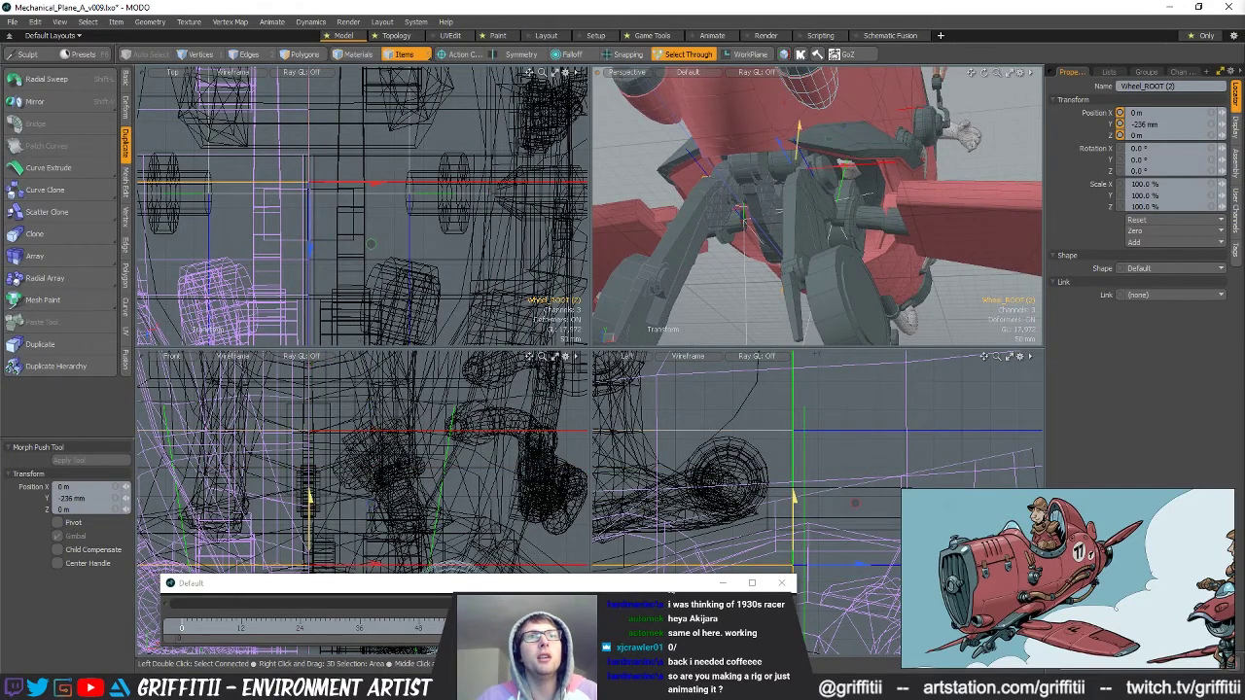
# Snap the duplicated locator to the landing-gear pivot, at about Y -362.15 mm and Z 265.87 mm.
pyautogui.scroll(-5, 813, 457)
pyautogui.keyDown('alt'); pyautogui.moveTo(814, 465); pyautogui.dragTo(813, 409); pyautogui.keyUp('alt')
pyautogui.keyDown('alt'); pyautogui.moveTo(850, 218); pyautogui.dragTo(849, 177); pyautogui.keyUp('alt')
pyautogui.scroll(-5, 754, 240)
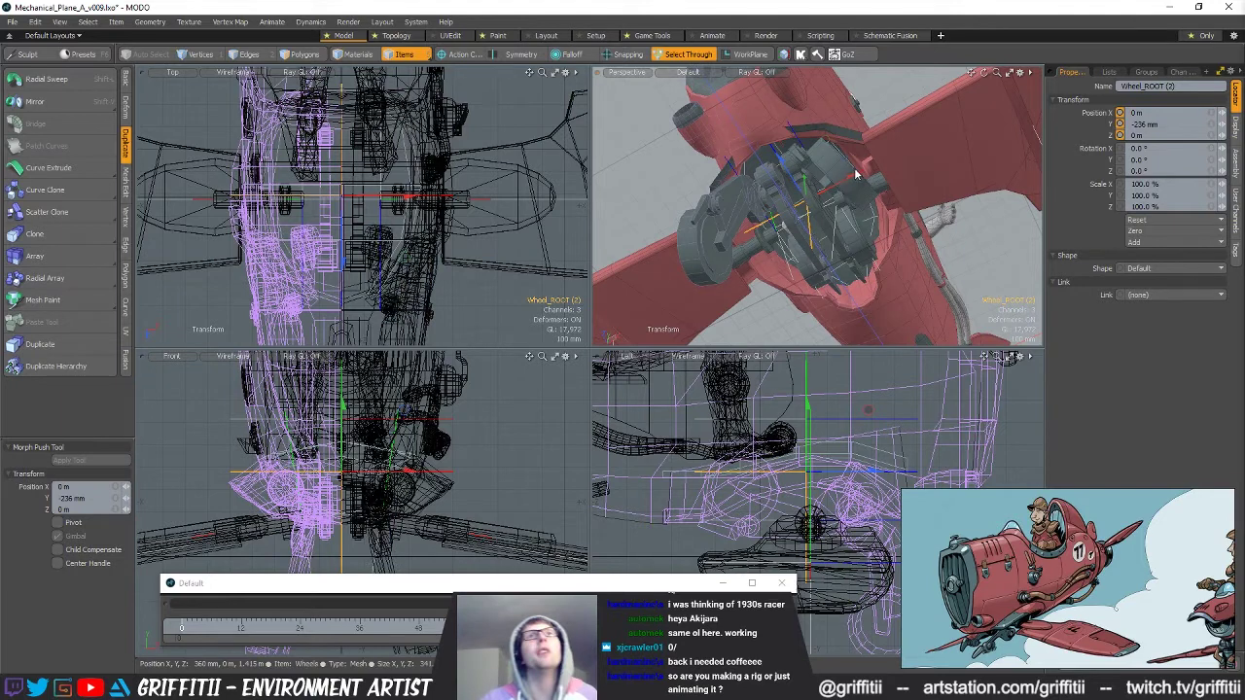
pyautogui.keyDown('alt'); pyautogui.moveTo(850, 194); pyautogui.dragTo(819, 210); pyautogui.keyUp('alt')
pyautogui.scroll(5, 816, 181)
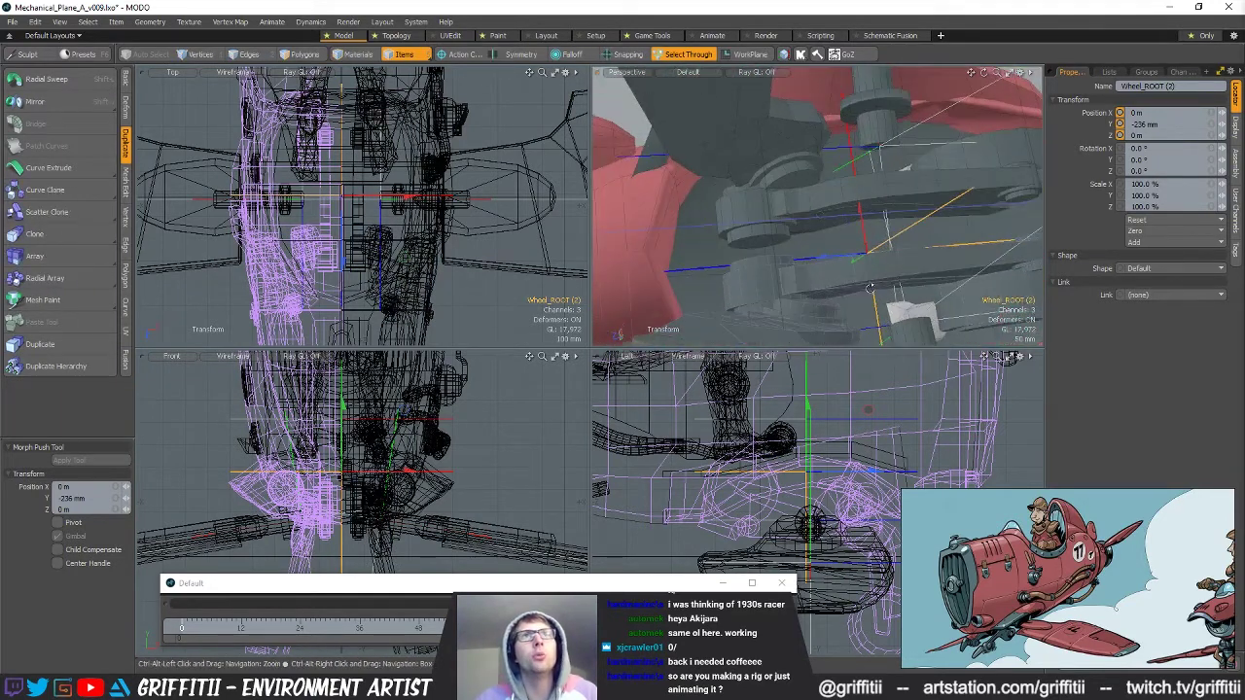
pyautogui.press('x')
pyautogui.moveTo(819, 255); pyautogui.dragTo(734, 276)
pyautogui.keyDown('alt'); pyautogui.moveTo(733, 276); pyautogui.dragTo(853, 230); pyautogui.keyUp('alt')
pyautogui.scroll(5, 764, 262)
pyautogui.scroll(-3, 768, 255)
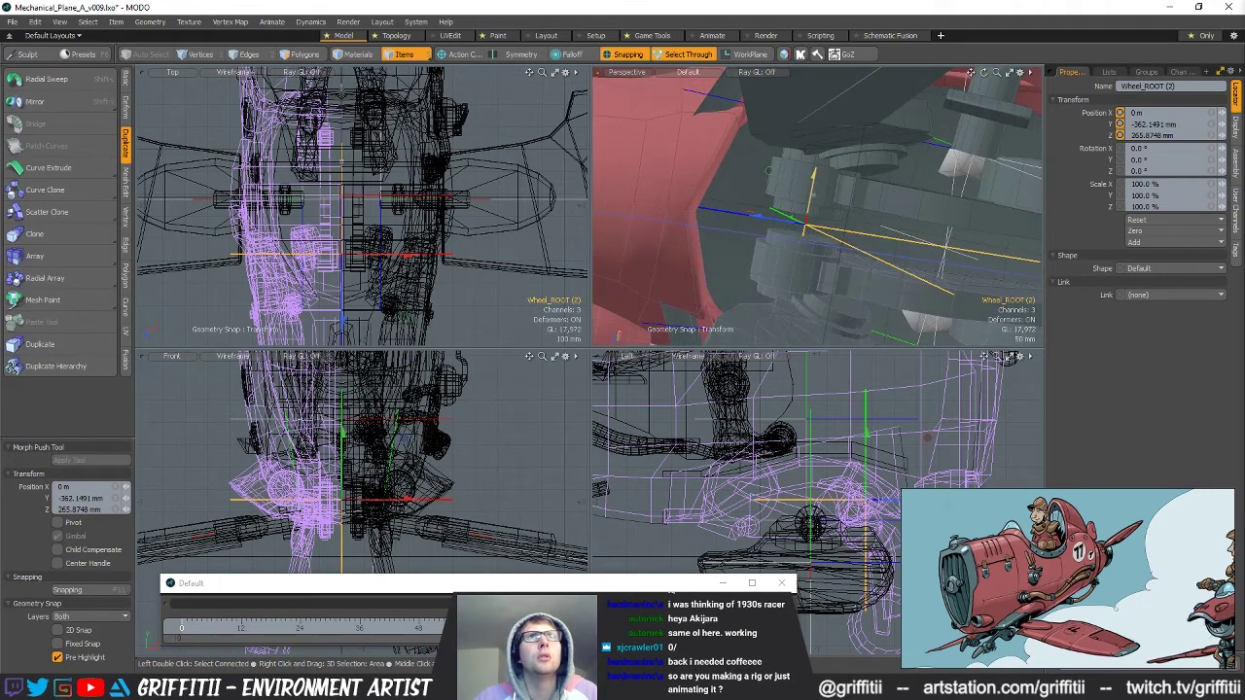
# Offset the locator sideways onto the wheel strut's pivot with snapping, at X 70 mm.
pyautogui.press('c')
pyautogui.press('q')
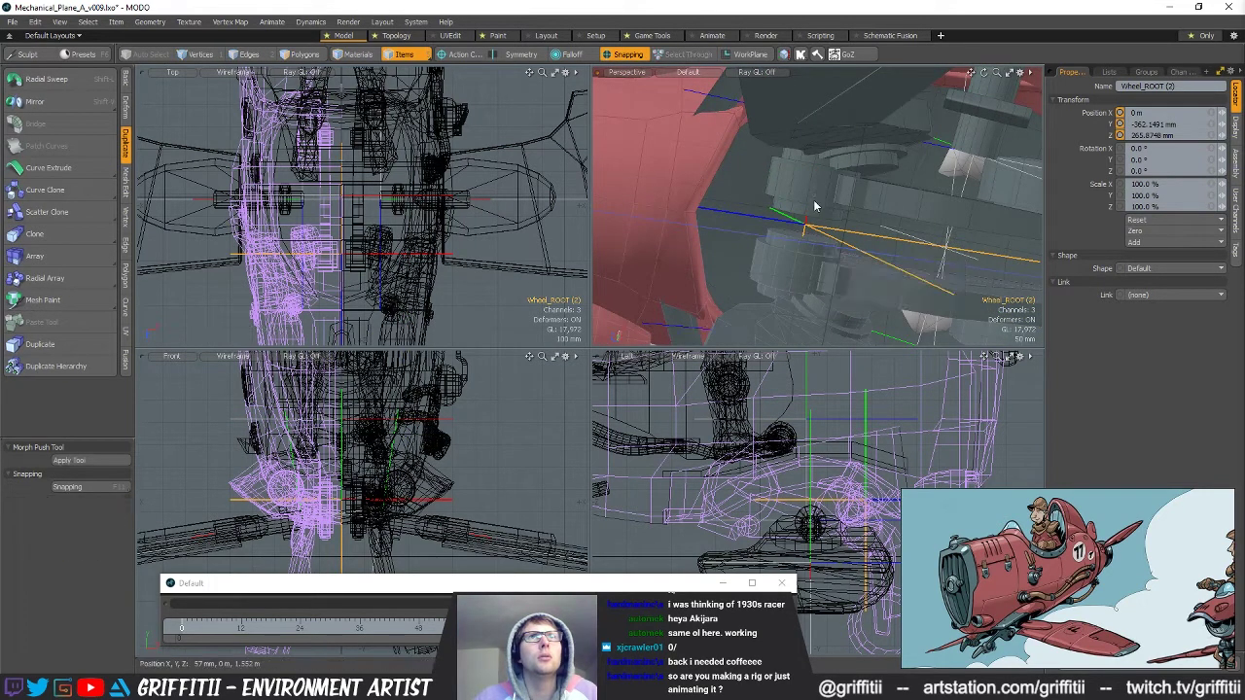
pyautogui.press('w')
pyautogui.press('x')
pyautogui.moveTo(811, 203); pyautogui.dragTo(1137, 269)
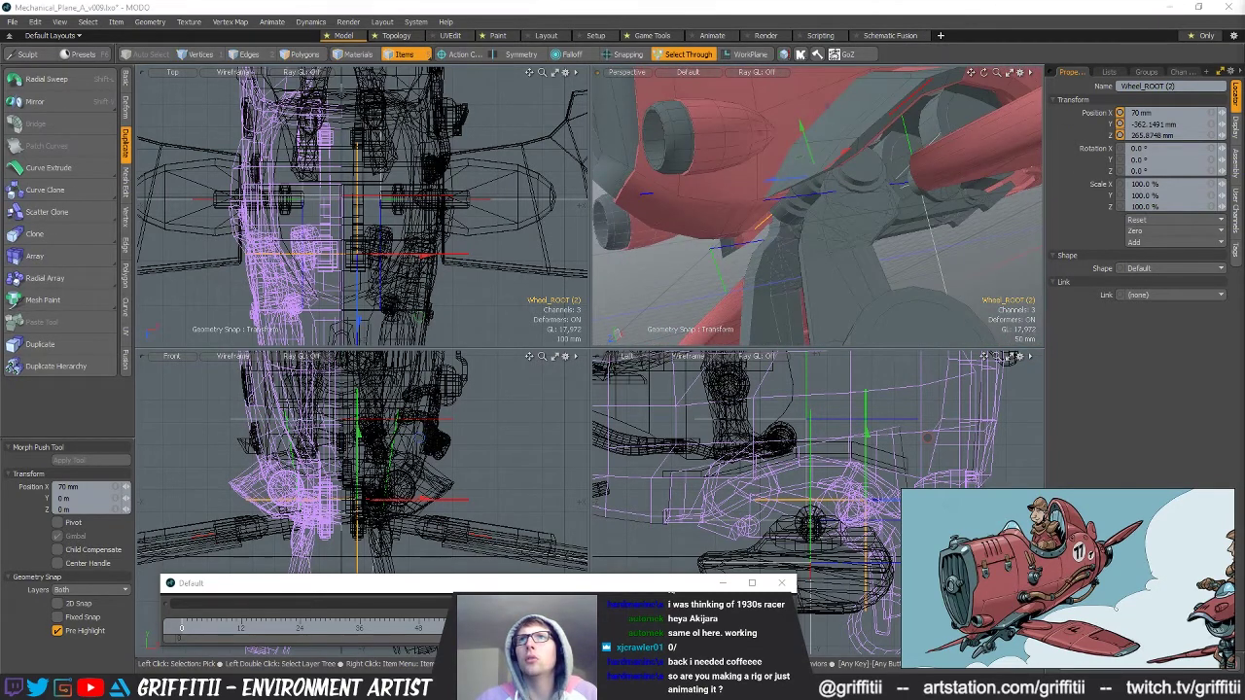
# Rename the locator to Wheel_ROT and key its position and rotation channels at frame 0.
pyautogui.press('Return')
pyautogui.keyDown('alt'); pyautogui.moveTo(951, 186); pyautogui.dragTo(804, 181); pyautogui.keyUp('alt')
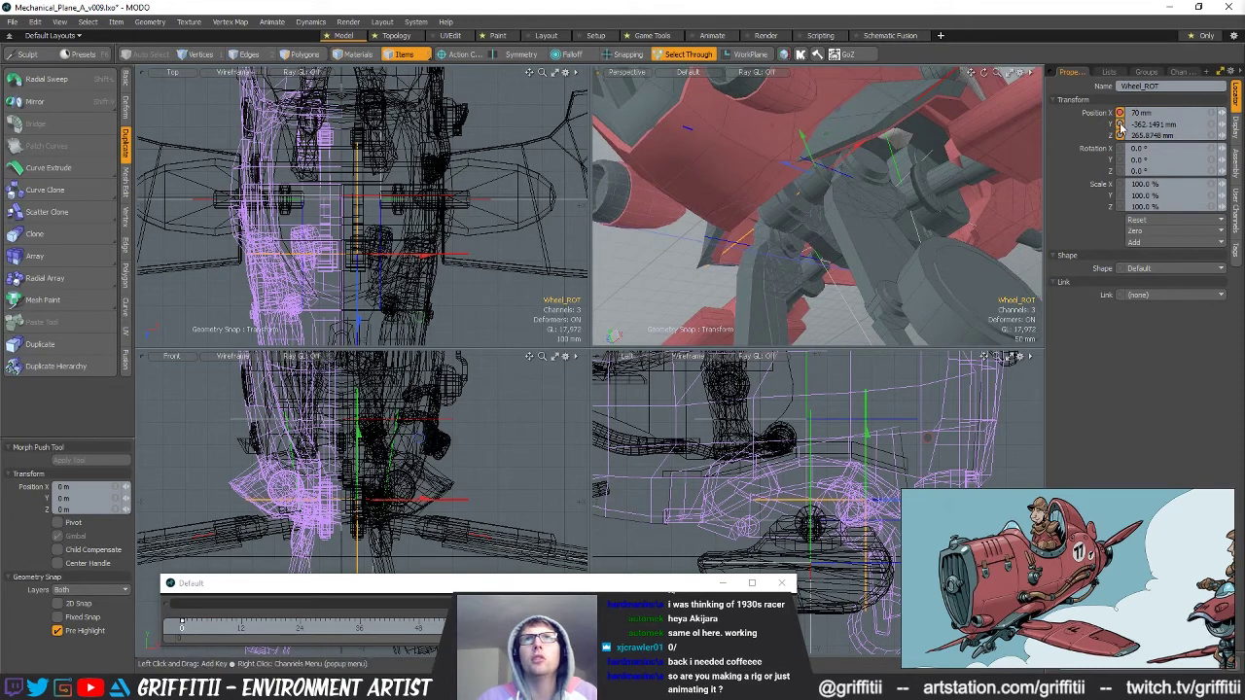
pyautogui.moveTo(1118, 149); pyautogui.dragTo(1119, 172)
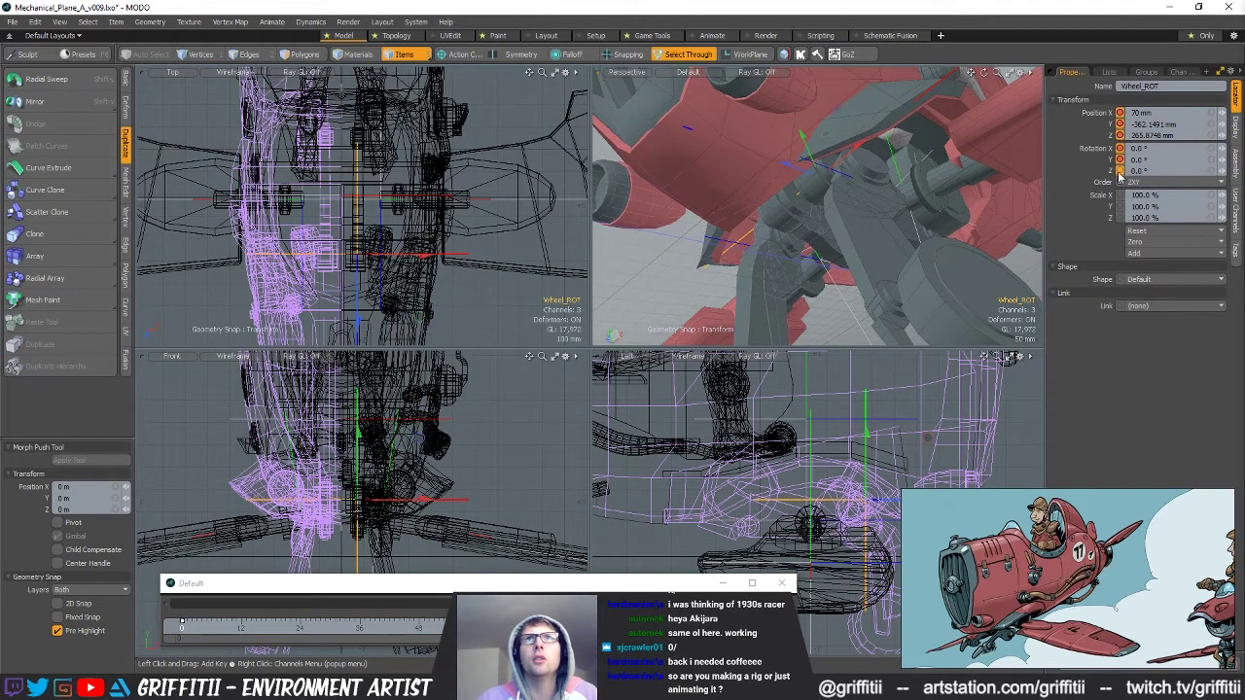
# Cut the connected hinge polygons at the wheel strut's pivot out of their mesh.
pyautogui.keyDown('alt'); pyautogui.moveTo(867, 212); pyautogui.dragTo(809, 229); pyautogui.keyUp('alt')
pyautogui.click(960, 215)
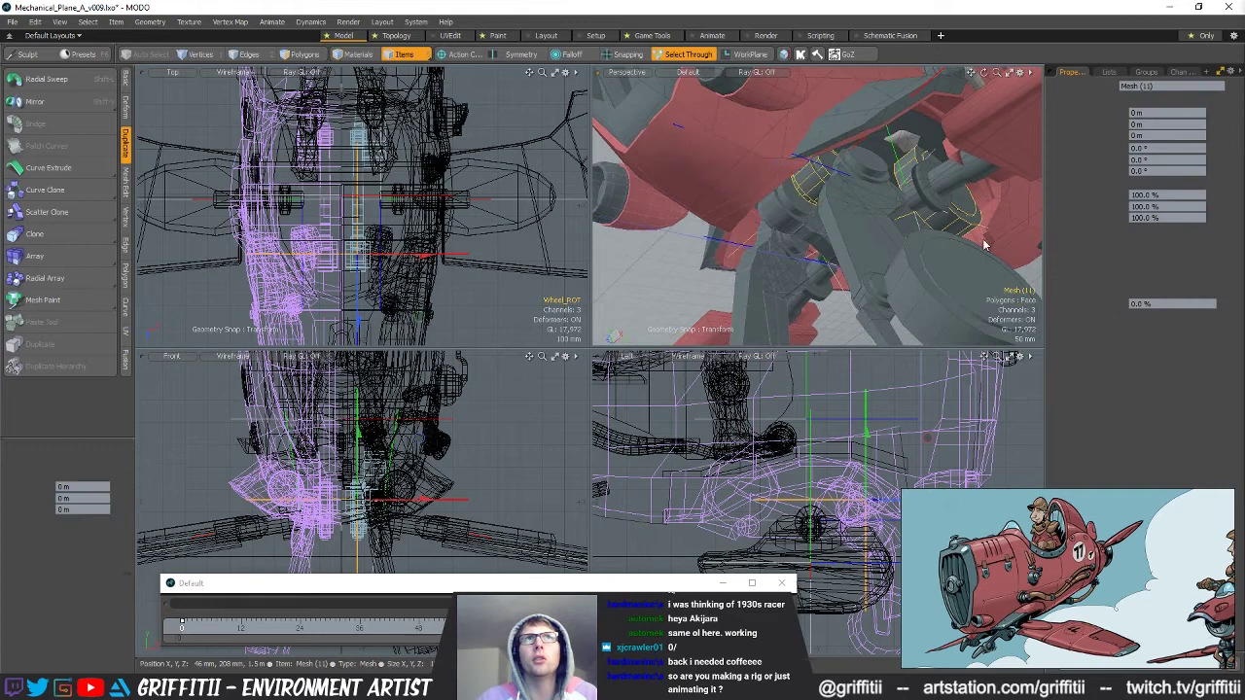
pyautogui.press('3')
pyautogui.doubleClick(822, 179)
pyautogui.hotkey('ctrl', 'x')
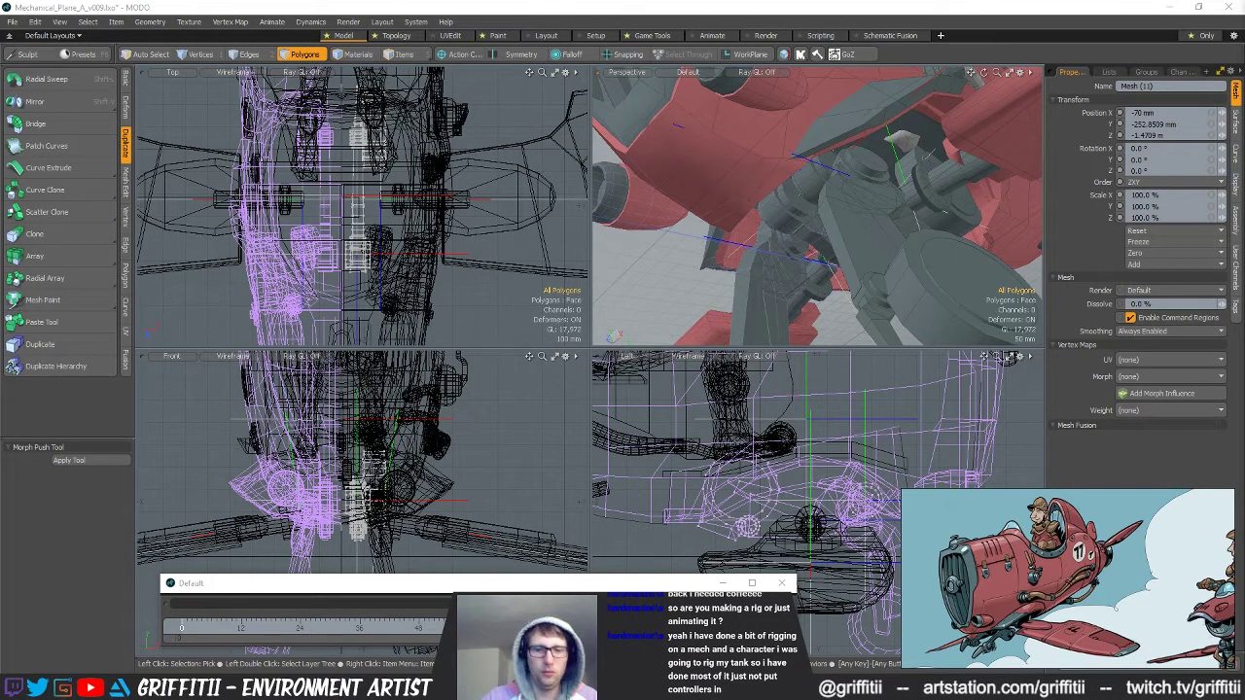
pyautogui.press('Return')
# Scrub to a later frame with the wings folding and rotate Wheel_ROT to about -97.7° on X to swing the wheel down.
pyautogui.keyDown('alt'); pyautogui.moveTo(662, 162); pyautogui.dragTo(840, 181); pyautogui.keyUp('alt')
pyautogui.press('5')
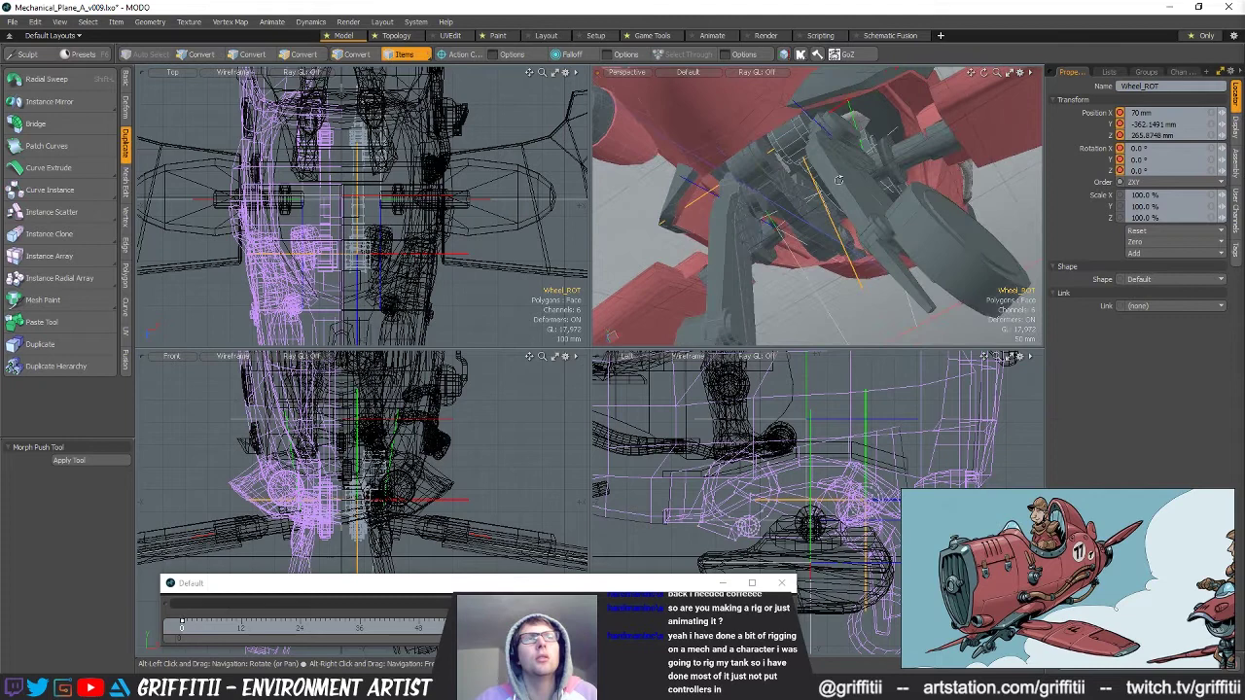
pyautogui.keyDown('alt'); pyautogui.moveTo(904, 230); pyautogui.dragTo(755, 162); pyautogui.keyUp('alt')
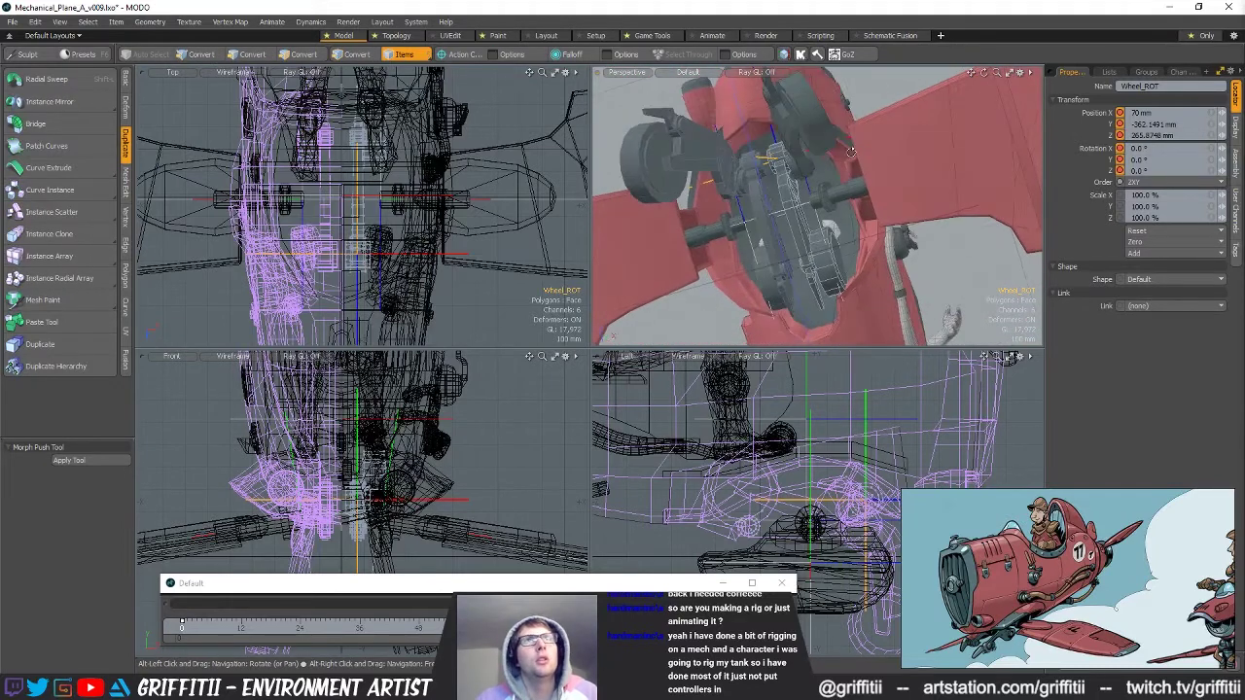
pyautogui.moveTo(477, 628); pyautogui.dragTo(583, 628)
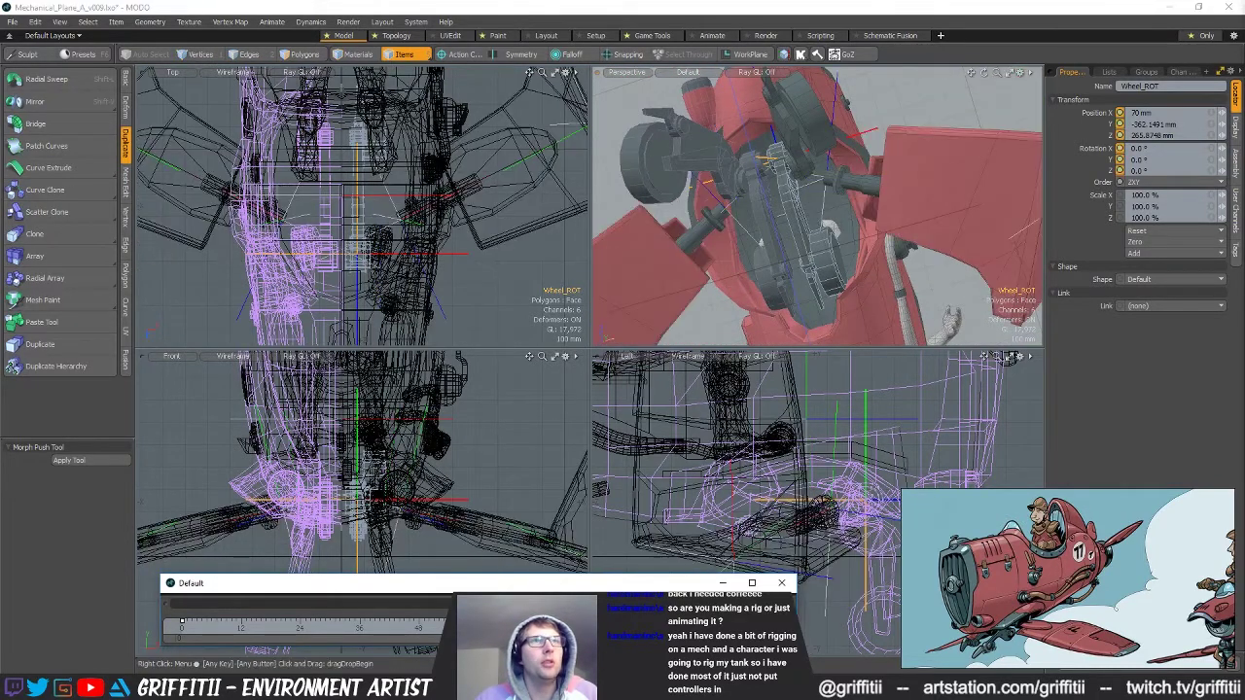
pyautogui.keyDown('alt'); pyautogui.moveTo(803, 117); pyautogui.dragTo(840, 225); pyautogui.keyUp('alt')
pyautogui.press('e')
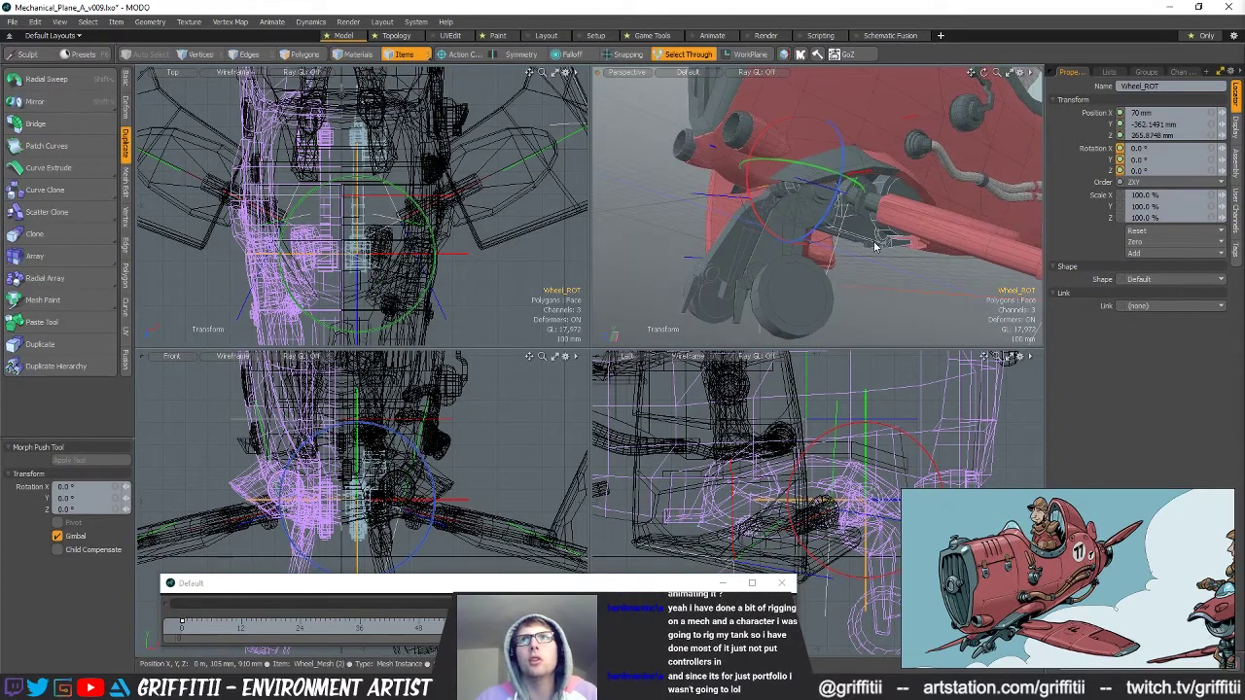
pyautogui.moveTo(768, 236); pyautogui.dragTo(761, 229)
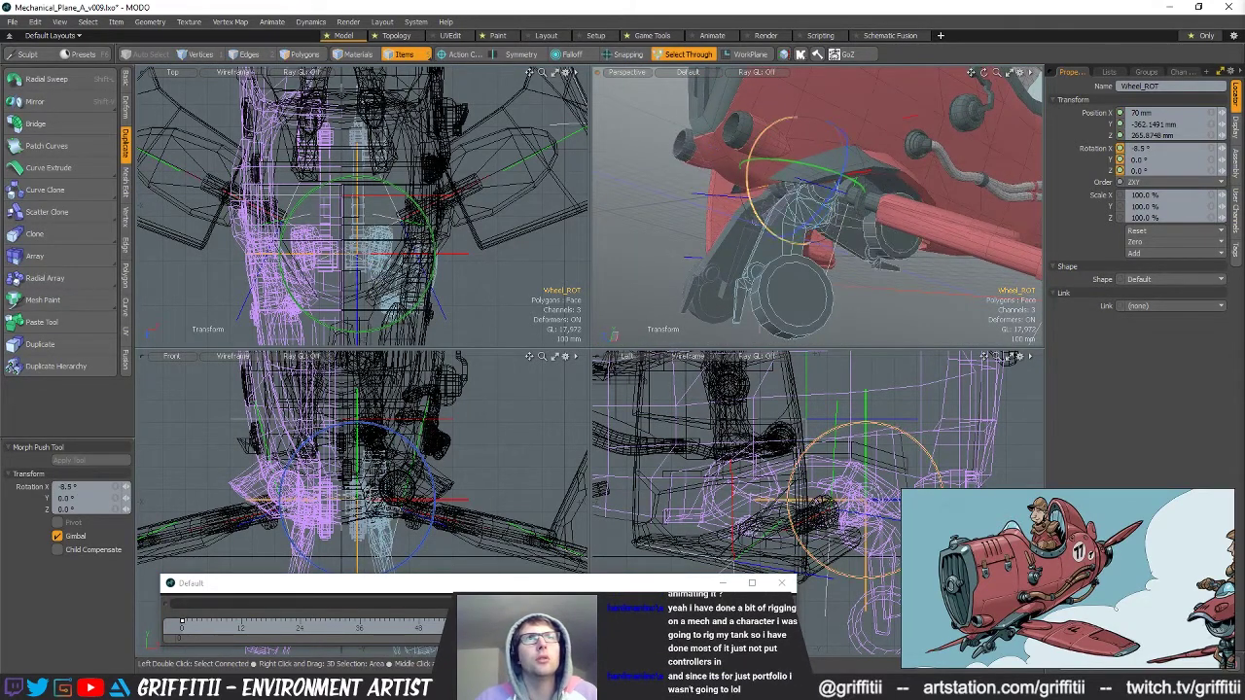
pyautogui.moveTo(748, 183); pyautogui.dragTo(823, 204)
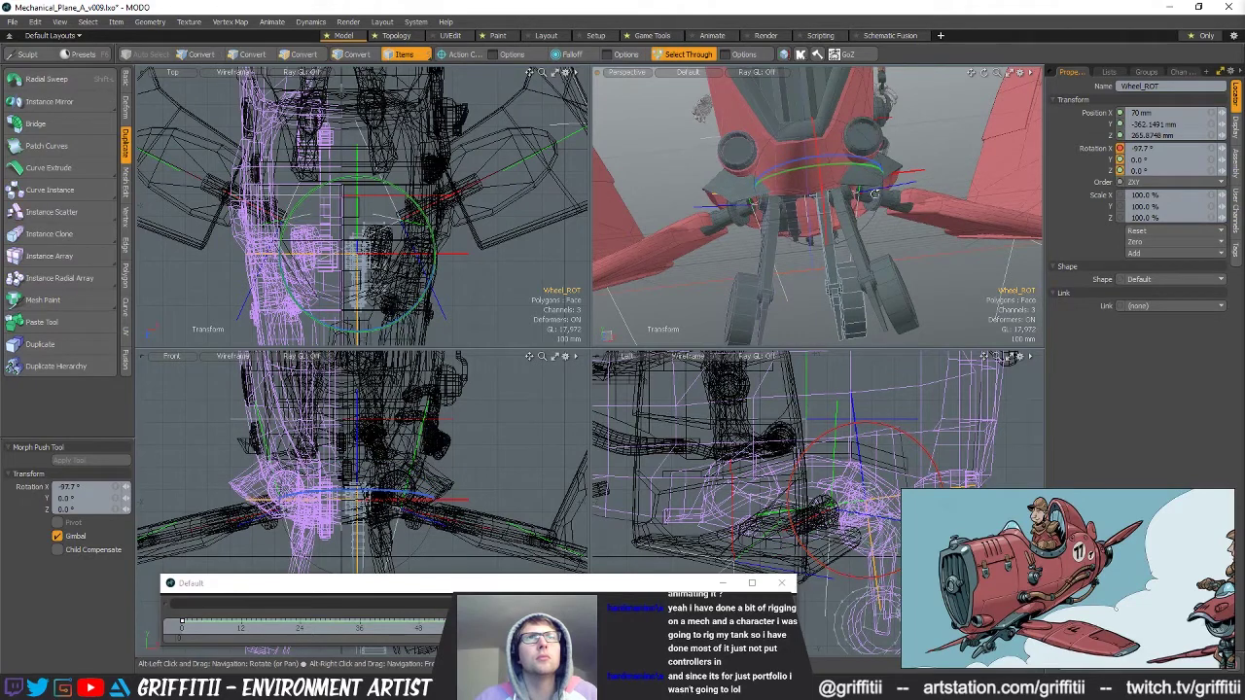
# Rotate Wheel_ROT to about -18.5° on Y to turn the lowered wheel strut.
pyautogui.keyDown('alt'); pyautogui.moveTo(878, 181); pyautogui.dragTo(848, 169); pyautogui.keyUp('alt')
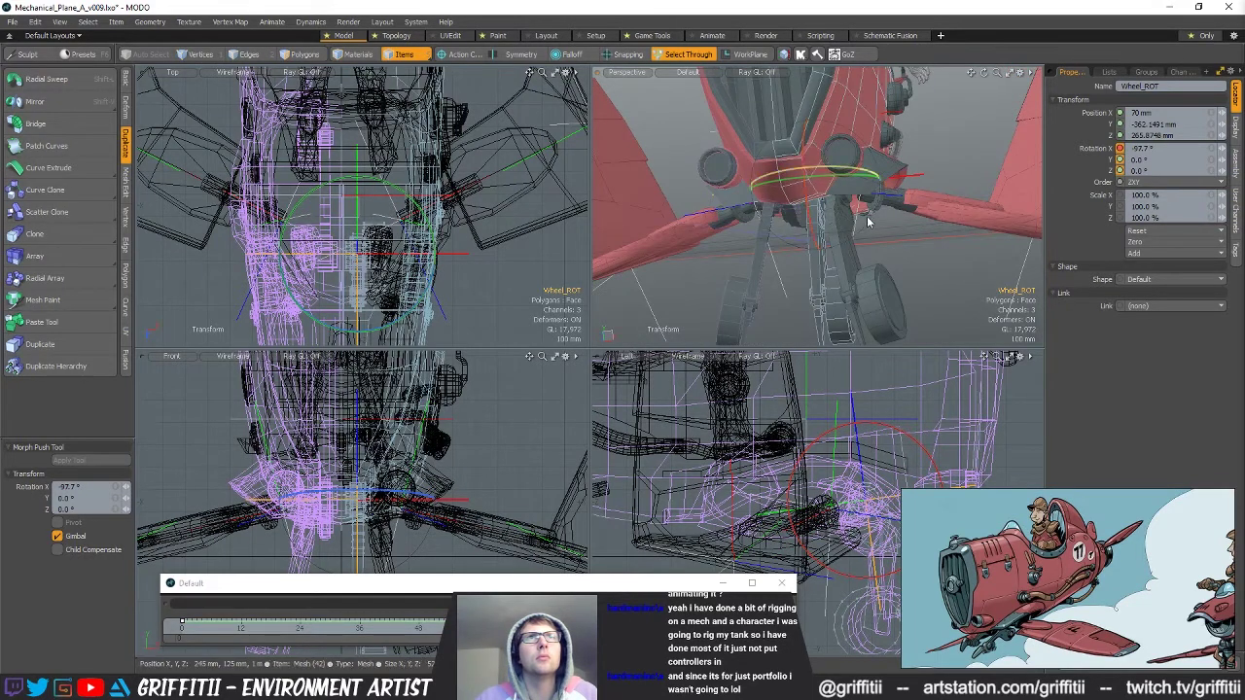
pyautogui.keyDown('alt'); pyautogui.moveTo(869, 222); pyautogui.dragTo(850, 239); pyautogui.keyUp('alt')
pyautogui.hotkey('ctrl', 'z')
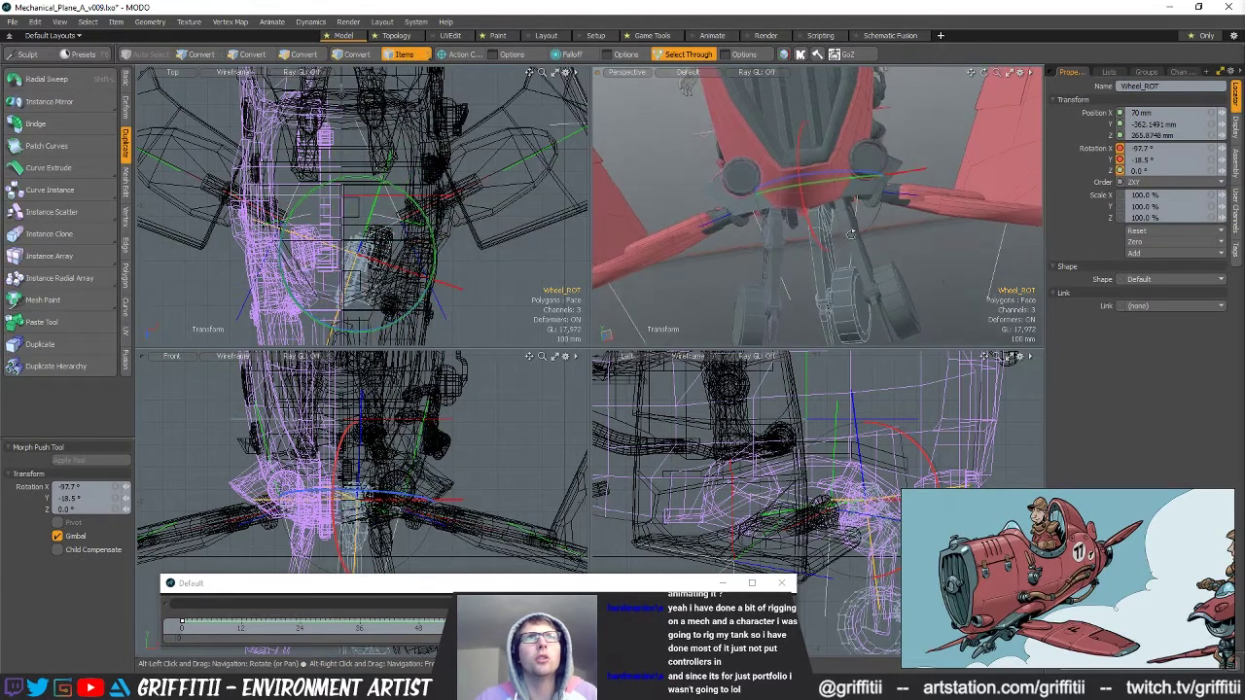
pyautogui.keyDown('alt'); pyautogui.moveTo(838, 169); pyautogui.dragTo(849, 172); pyautogui.keyUp('alt')
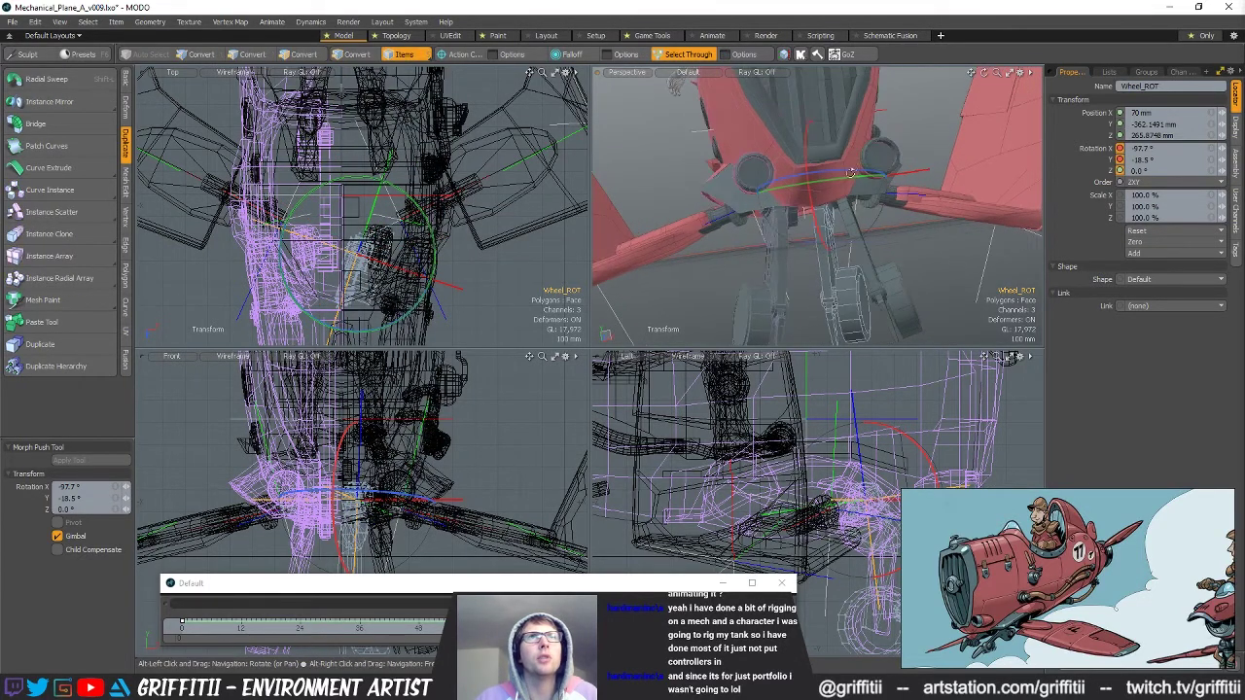
# Set the action center to Selection, then reorient Wheel_ROT and move it to about X 174.4, Y -405.1, Z 229.8 mm.
pyautogui.hotkey('alt', 'a')
pyautogui.moveTo(886, 201); pyautogui.dragTo(681, 234)
pyautogui.press('w')
pyautogui.press('e')
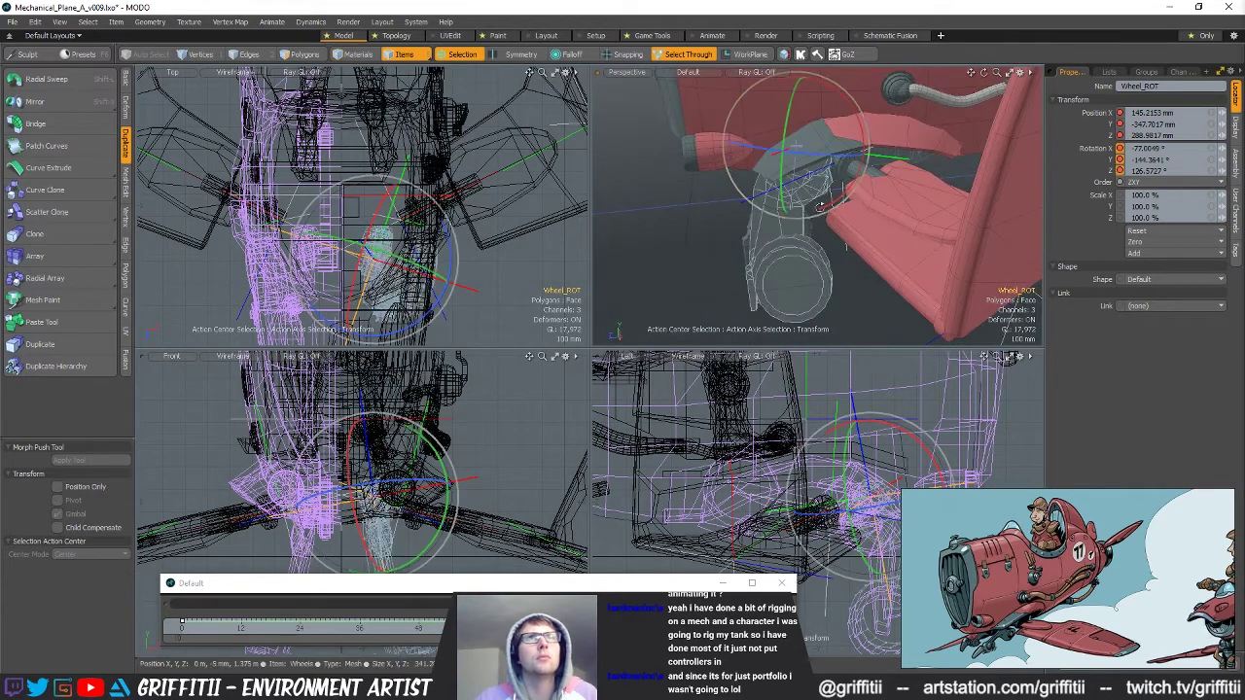
pyautogui.moveTo(830, 200); pyautogui.dragTo(823, 204)
pyautogui.press('w')
pyautogui.moveTo(862, 97); pyautogui.dragTo(877, 107)
pyautogui.keyDown('alt'); pyautogui.moveTo(778, 165); pyautogui.dragTo(902, 209); pyautogui.keyUp('alt')
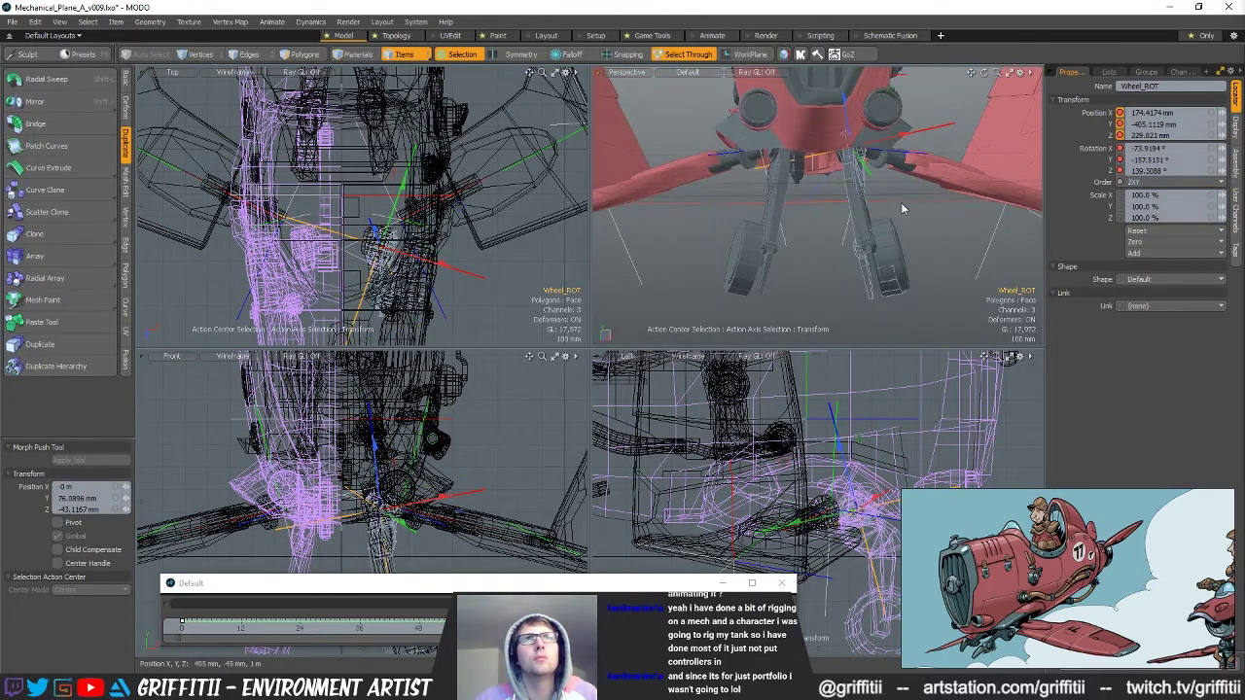
# Rotate Wheel_ROT to about -70.2°, -144.4°, 134.8° and shift it to about X 135.1, Y -395.1, Z 219.5 mm.
pyautogui.press('e')
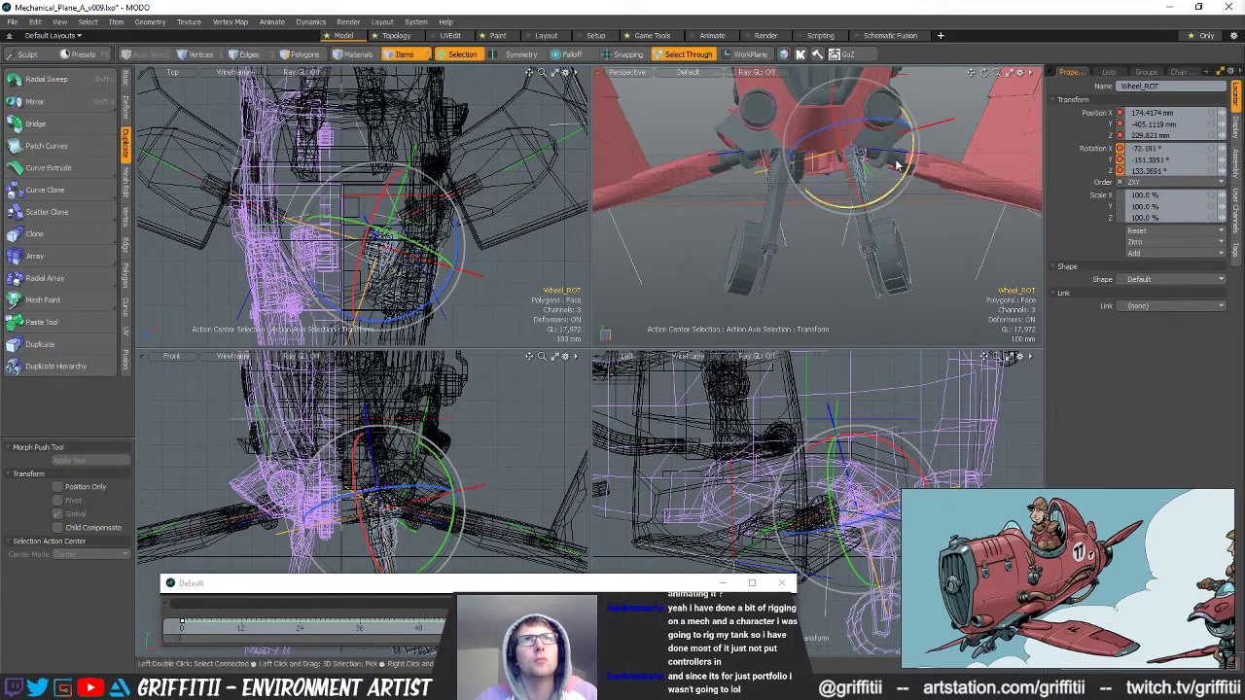
pyautogui.moveTo(867, 123); pyautogui.dragTo(878, 124)
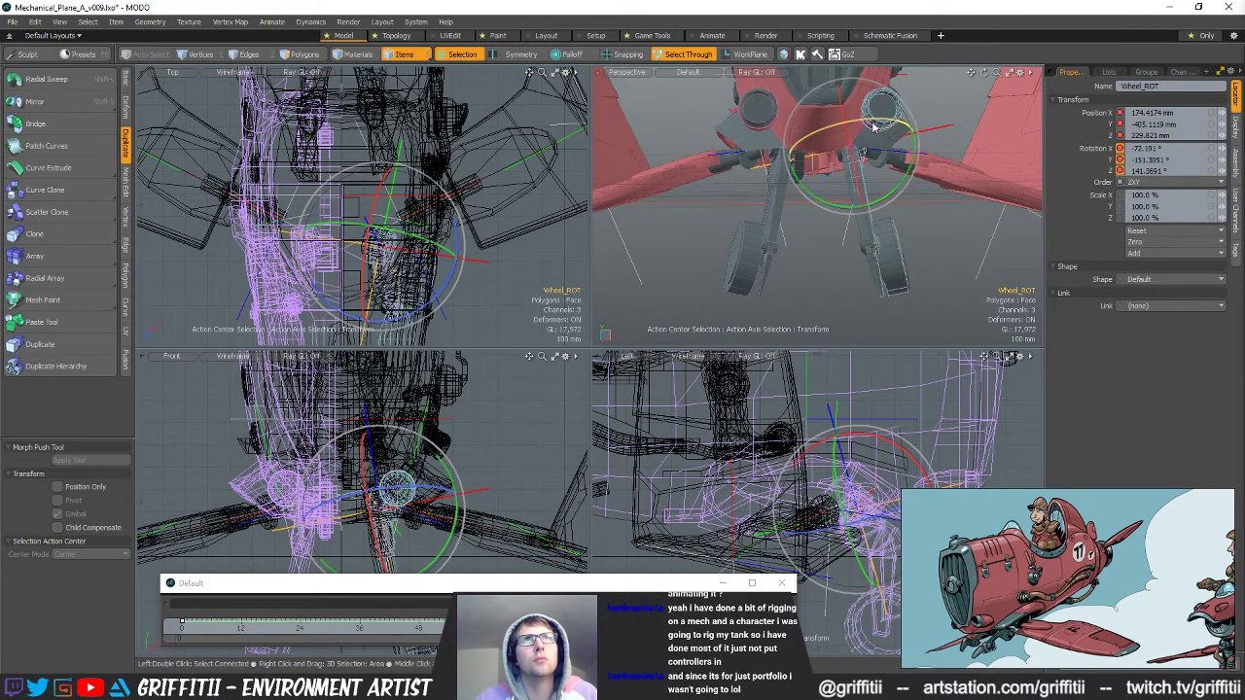
pyautogui.moveTo(886, 197); pyautogui.dragTo(890, 197)
pyautogui.press('w')
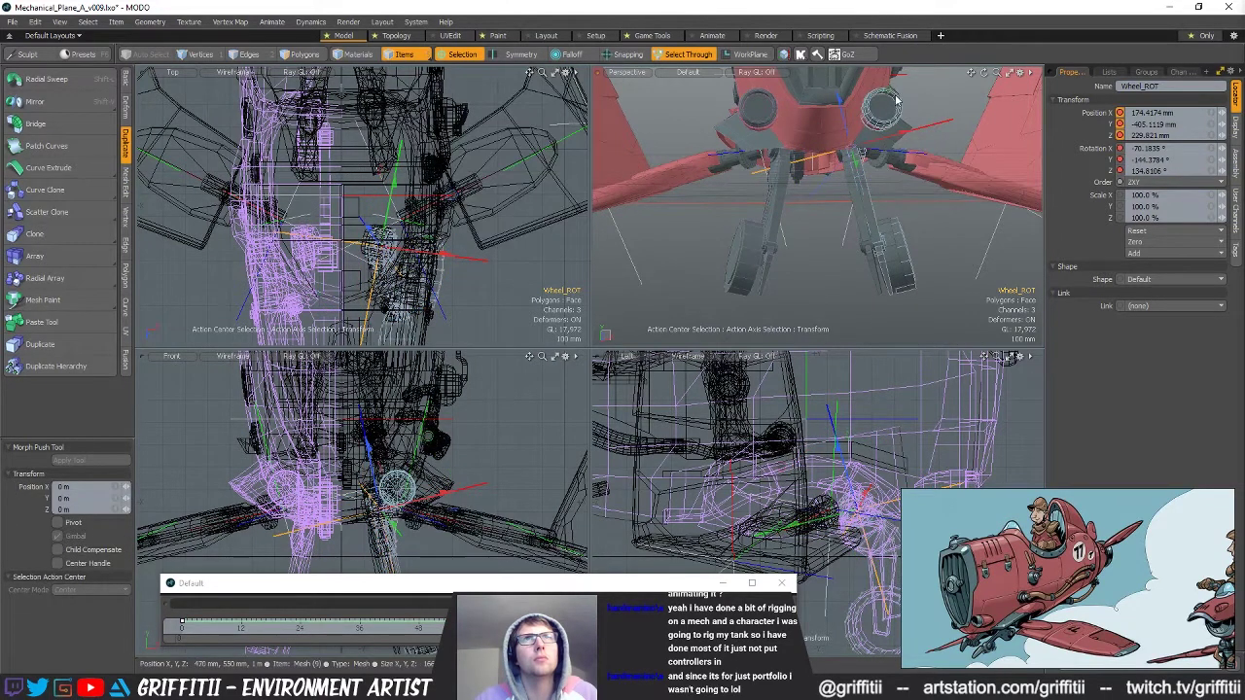
pyautogui.moveTo(886, 90); pyautogui.dragTo(880, 89)
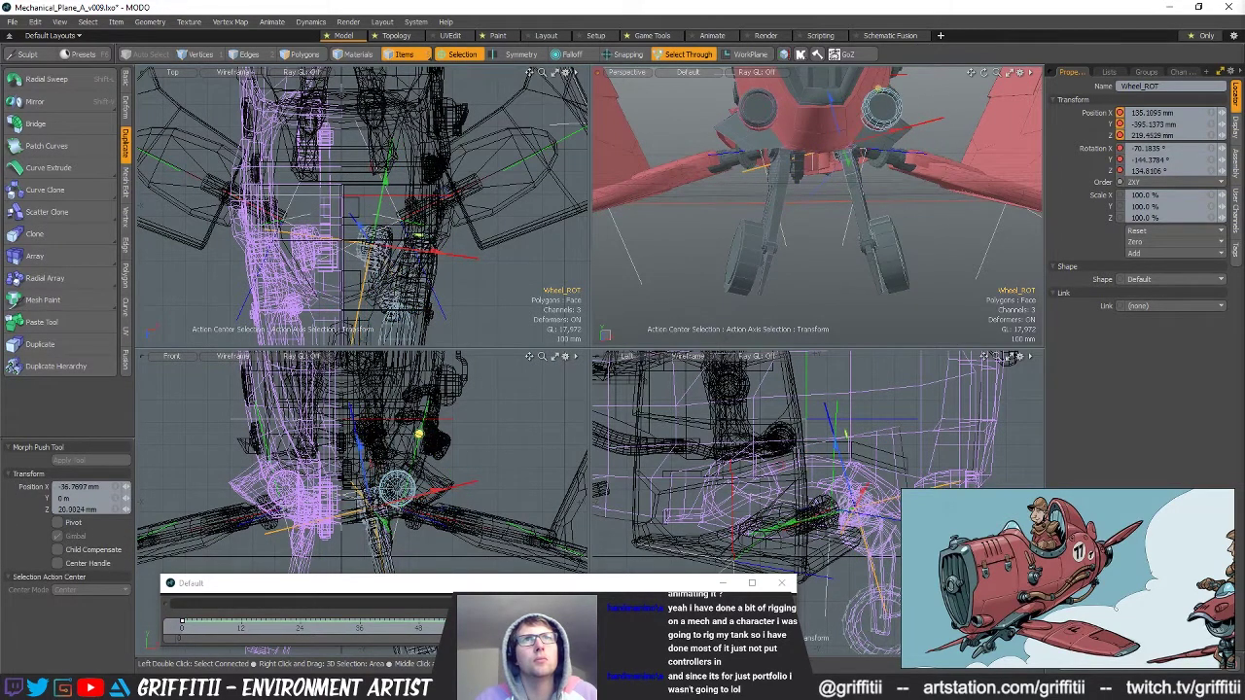
# Refine Wheel_ROT's rotation to about -67.4°, -150.9°, 136.4° and its position to about X 139.5, Y -410.1, Z 214.9 mm.
pyautogui.keyDown('alt'); pyautogui.moveTo(948, 216); pyautogui.dragTo(828, 212); pyautogui.keyUp('alt')
pyautogui.press('e')
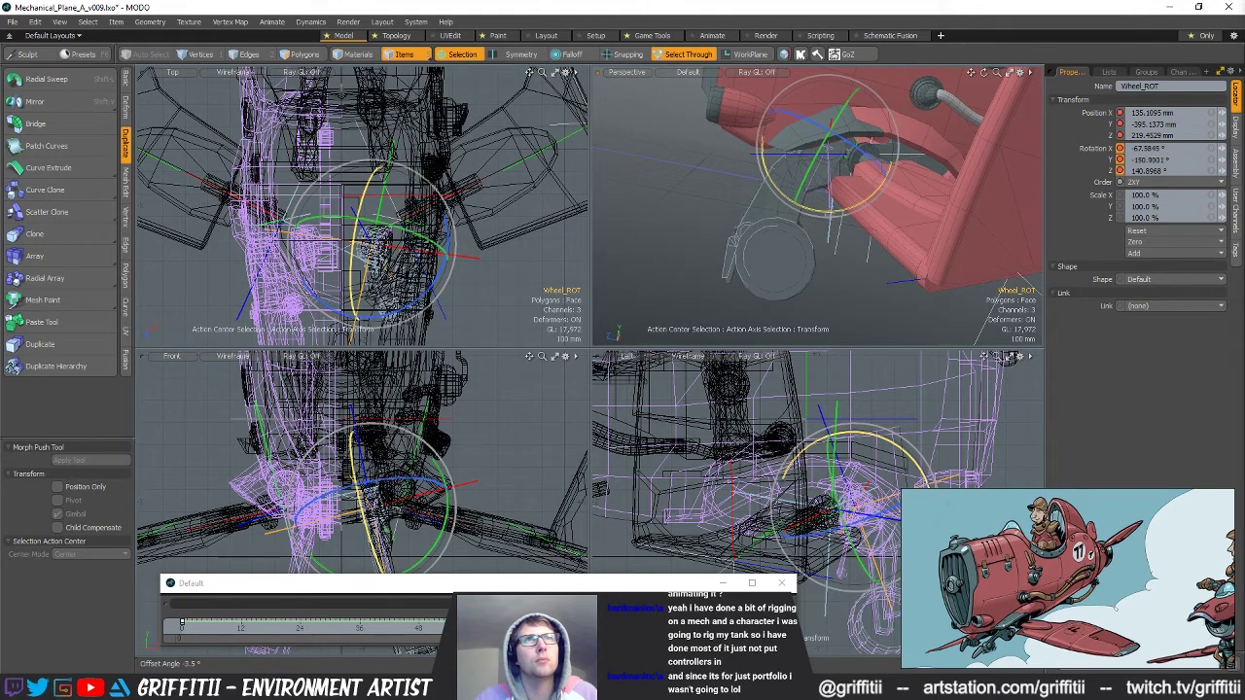
pyautogui.press('w')
pyautogui.moveTo(897, 128); pyautogui.dragTo(846, 100)
pyautogui.press('e')
pyautogui.keyDown('alt'); pyautogui.moveTo(848, 109); pyautogui.dragTo(865, 168); pyautogui.keyUp('alt')
pyautogui.press('w')
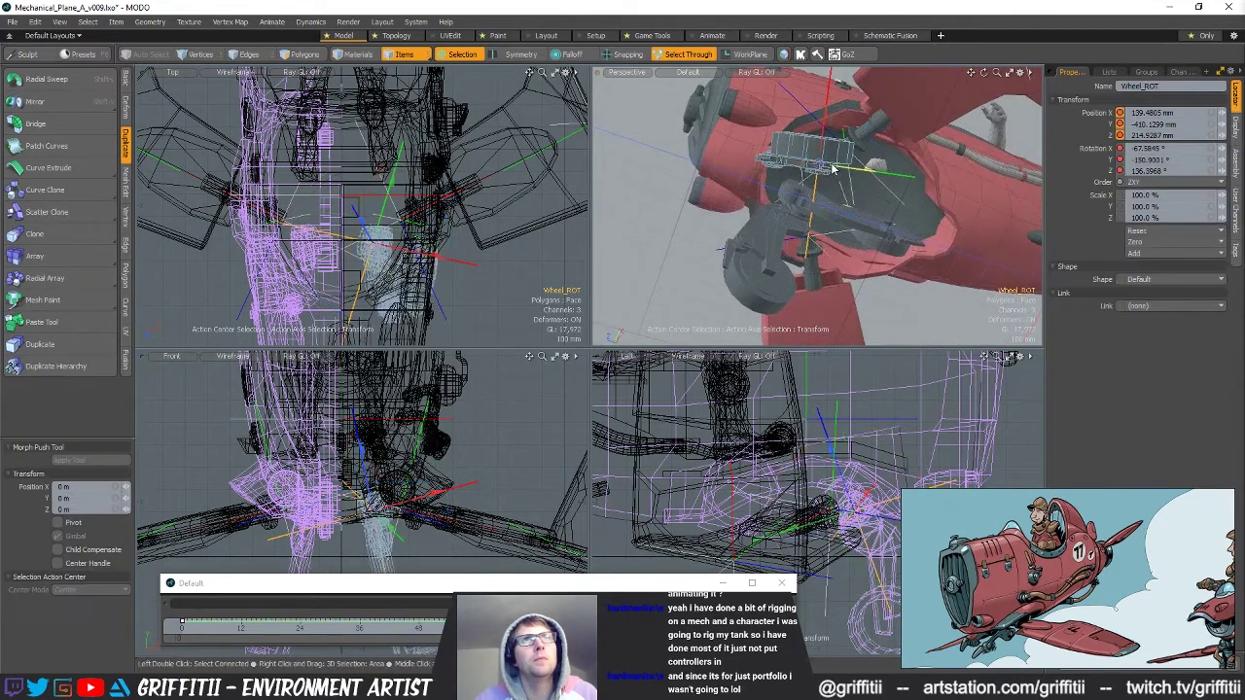
# Move Wheel_ROT to about X 154.9, Y -411.1, Z 203.6 mm and undo the stray rotation and selection changes.
pyautogui.moveTo(872, 169)
pyautogui.mouseDown()
pyautogui.moveTo(967, 275)
pyautogui.moveTo(871, 161)
pyautogui.moveTo(900, 164)
pyautogui.moveTo(861, 164)
pyautogui.moveTo(900, 166)
pyautogui.moveTo(854, 129)
pyautogui.moveTo(888, 163)
pyautogui.moveTo(860, 191)
pyautogui.moveTo(859, 172)
pyautogui.mouseUp()
pyautogui.press('e')
pyautogui.press('w')
pyautogui.press('e')
pyautogui.click(858, 171)
pyautogui.press('q')
pyautogui.hotkey('ctrl', 'z')
pyautogui.hotkey('ctrl', 'z')
pyautogui.keyDown('alt'); pyautogui.moveTo(982, 219); pyautogui.dragTo(861, 192); pyautogui.keyUp('alt')
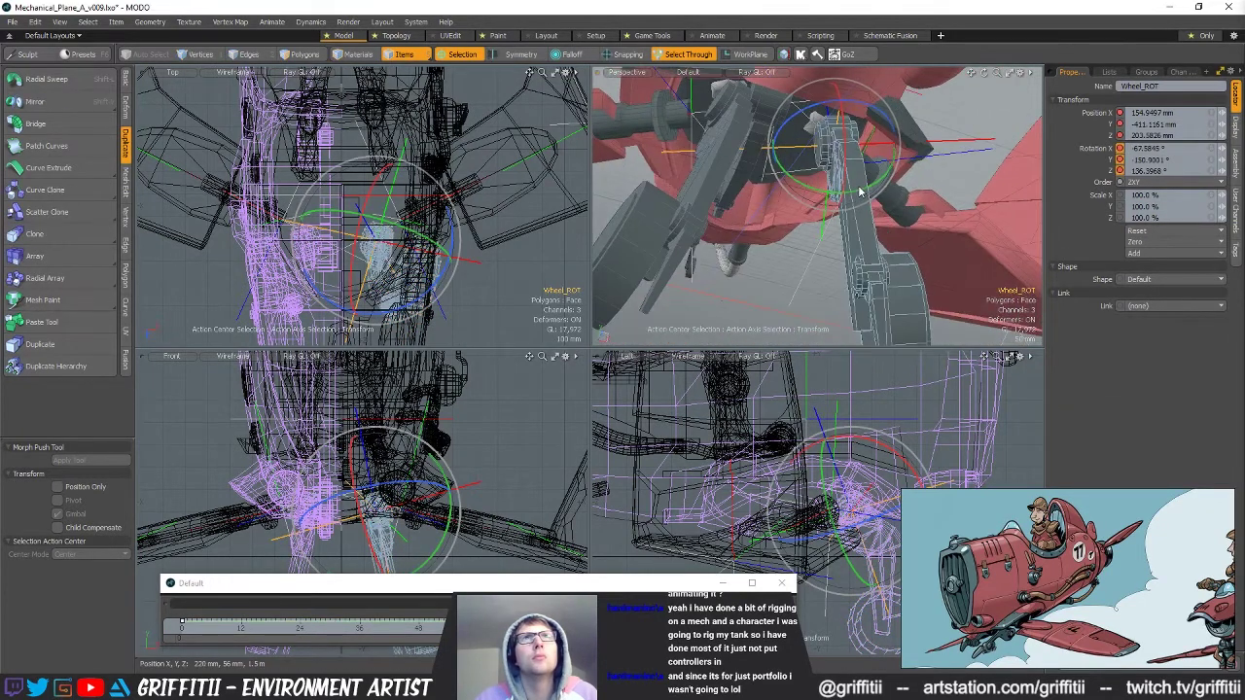
pyautogui.click(860, 192)
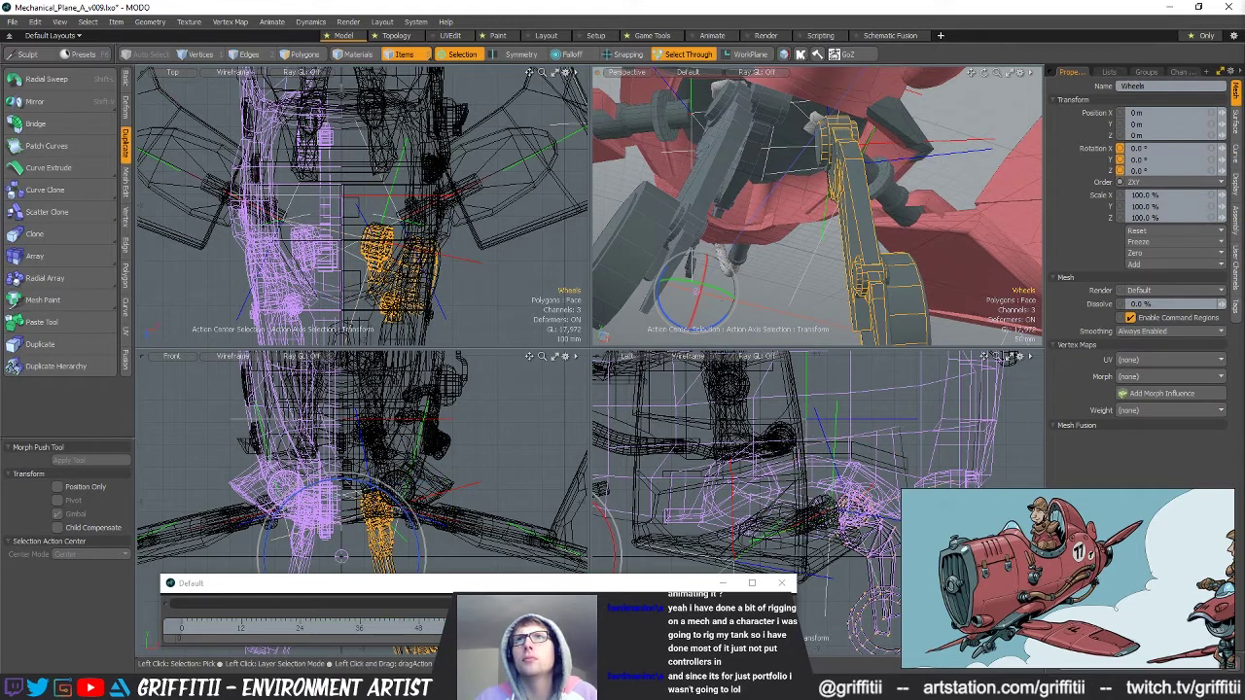
pyautogui.hotkey('ctrl', 'z')
# Rotate Wheel_ROT to about -68.6°, -153.9°, 139.2° and move it to about X 160.9, Y -407.5, Z 210.8 mm.
pyautogui.keyDown('alt'); pyautogui.moveTo(900, 177); pyautogui.dragTo(809, 222); pyautogui.keyUp('alt')
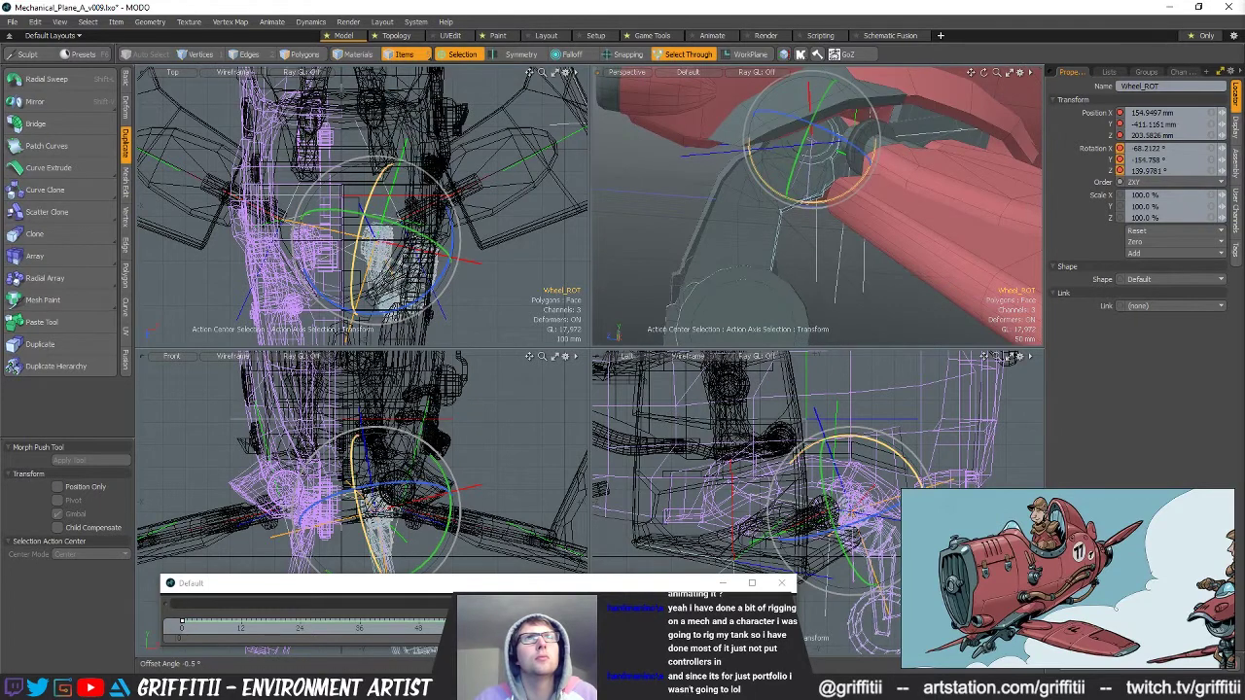
pyautogui.press('w')
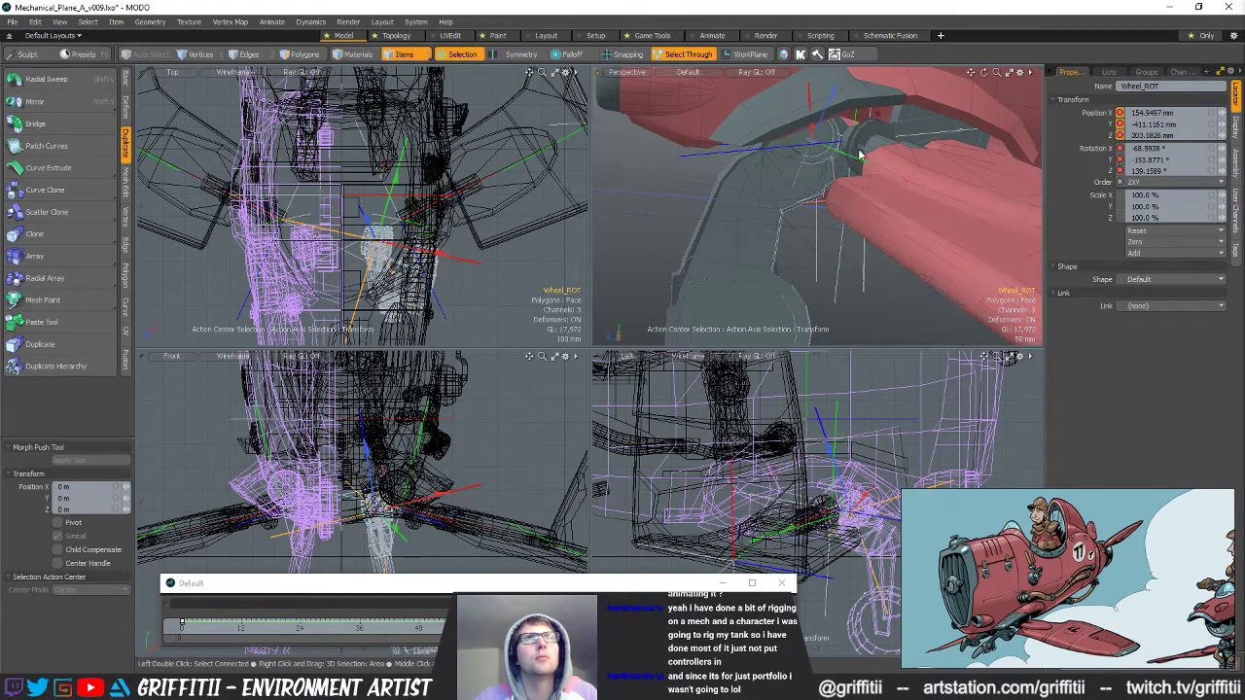
pyautogui.moveTo(861, 166); pyautogui.dragTo(1000, 241)
pyautogui.scroll(-3, 871, 191)
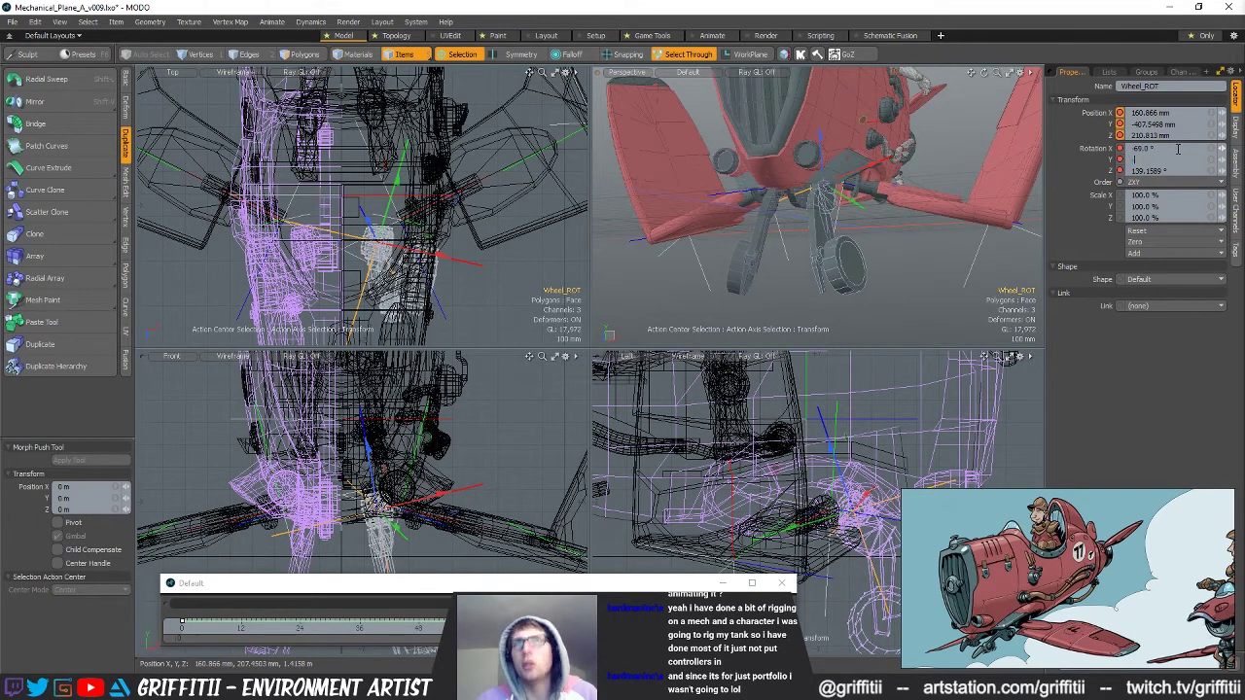
# Set Wheel_ROT's rotation to -70° in X, -150° in Y and 140° in Z.
pyautogui.press('Tab')
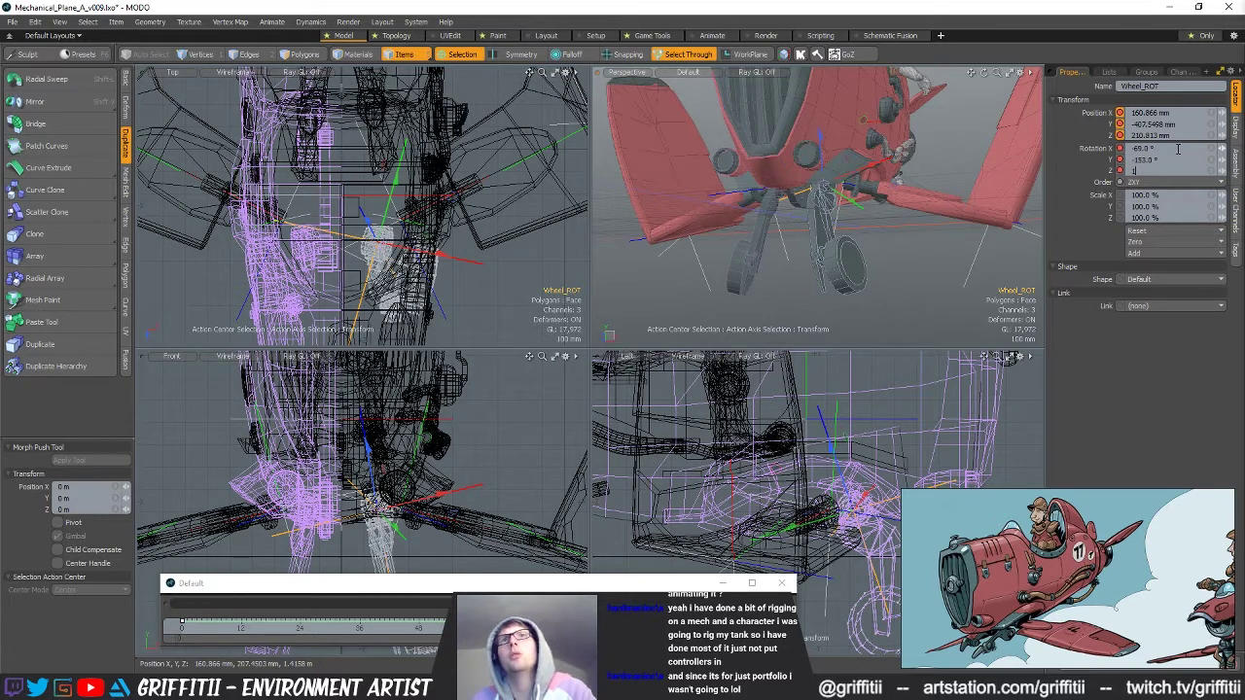
pyautogui.moveTo(914, 282)
pyautogui.keyDown('alt'); pyautogui.mouseDown()
pyautogui.moveTo(861, 292)
pyautogui.moveTo(906, 276)
pyautogui.mouseUp(); pyautogui.keyUp('alt')
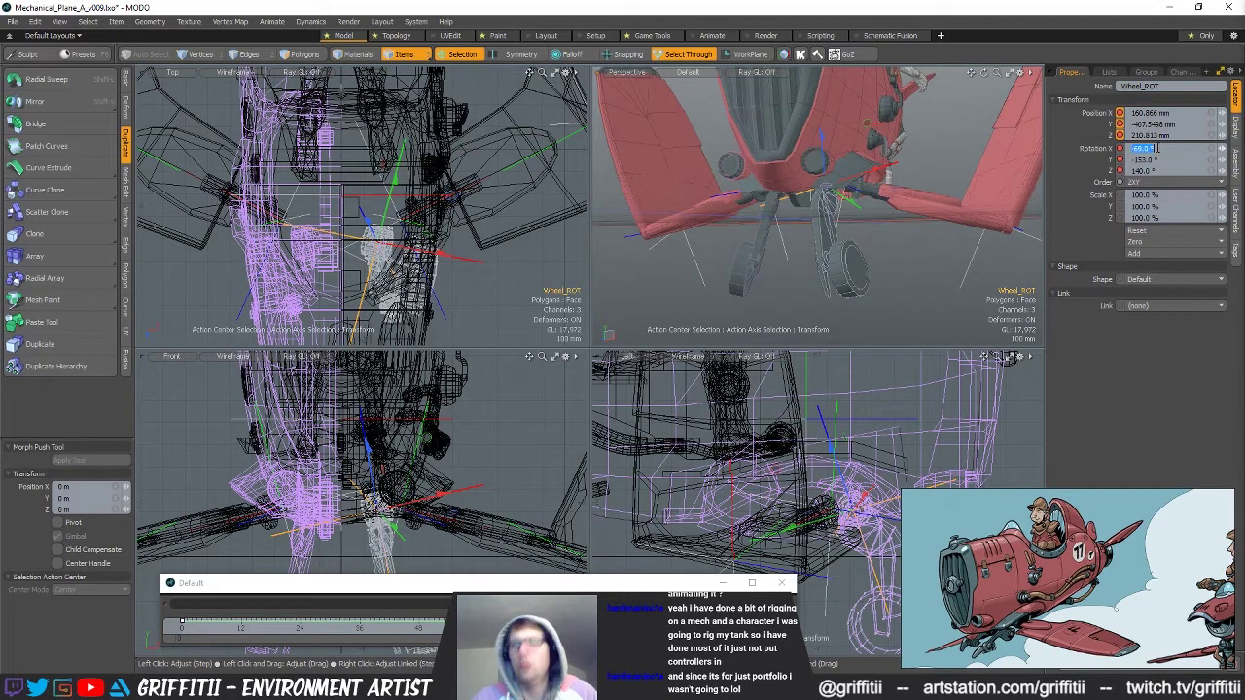
pyautogui.write('-70')
pyautogui.press('Return')
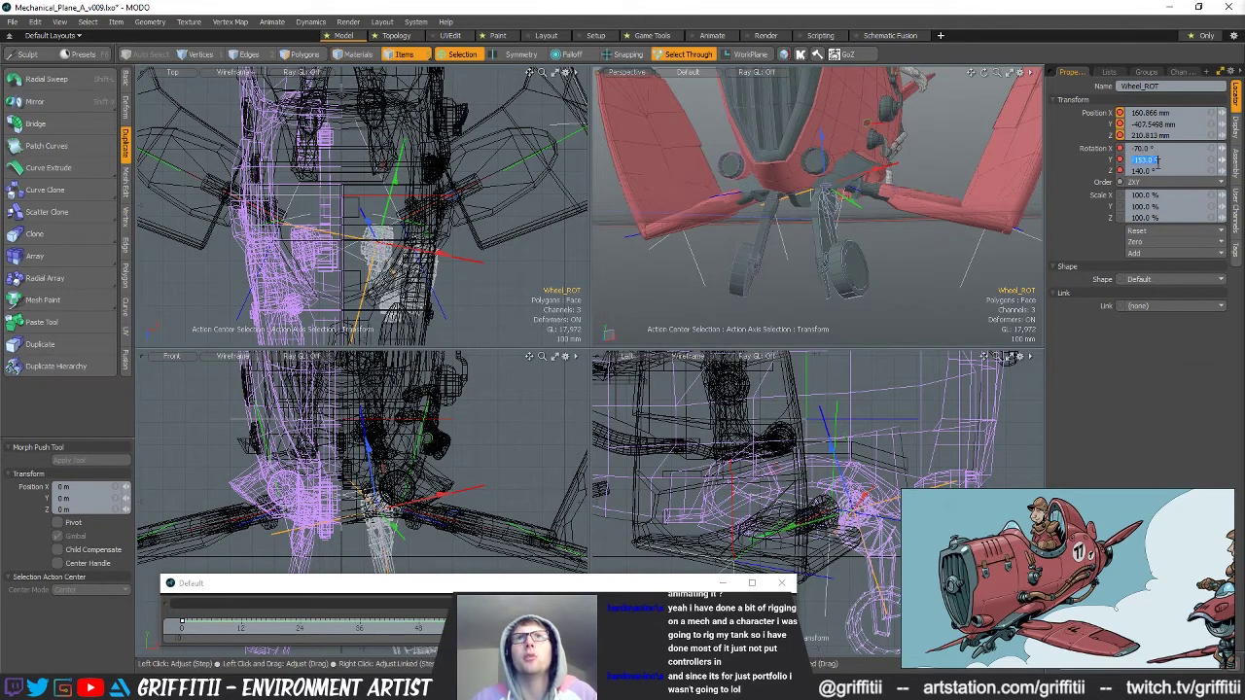
pyautogui.click(1158, 164)
pyautogui.write('-150')
pyautogui.press('Return')
pyautogui.keyDown('alt'); pyautogui.moveTo(862, 254); pyautogui.dragTo(689, 226); pyautogui.keyUp('alt')
# Set Wheel_ROT's Y rotation to -155°.
pyautogui.click(1159, 158)
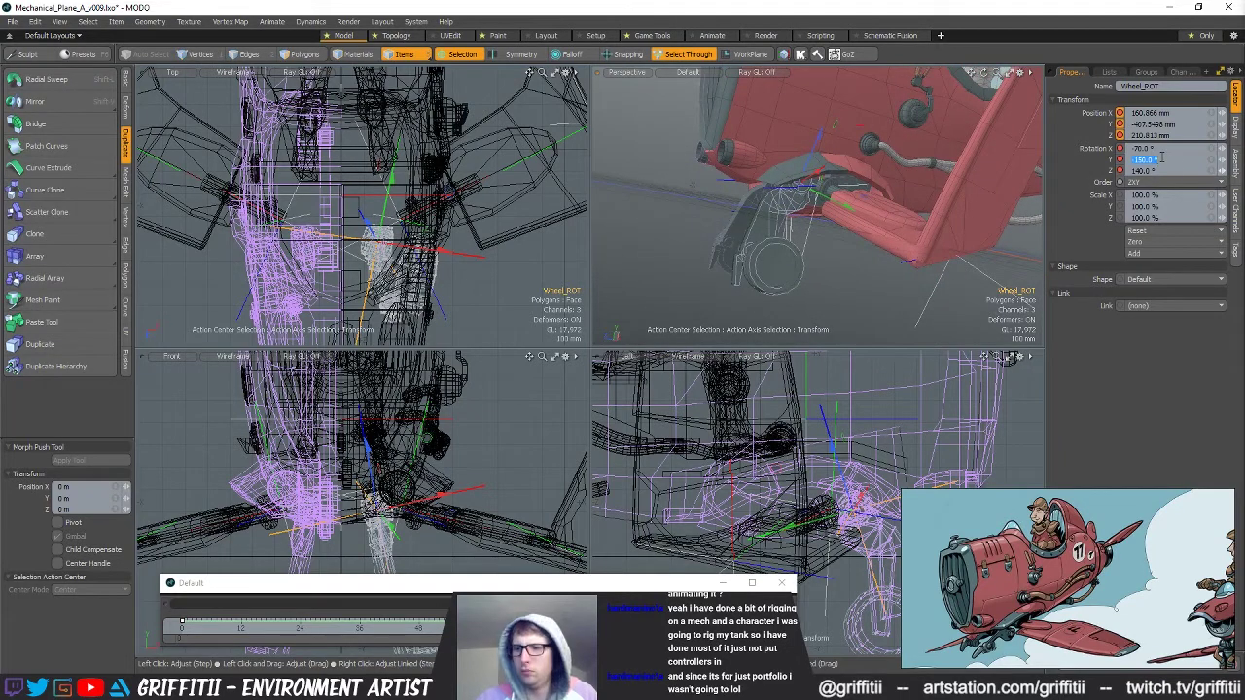
pyautogui.write('-155')
pyautogui.press('Return')
pyautogui.keyDown('alt'); pyautogui.moveTo(754, 252); pyautogui.dragTo(1208, 295); pyautogui.keyUp('alt')
pyautogui.scroll(3, 1033, 283)
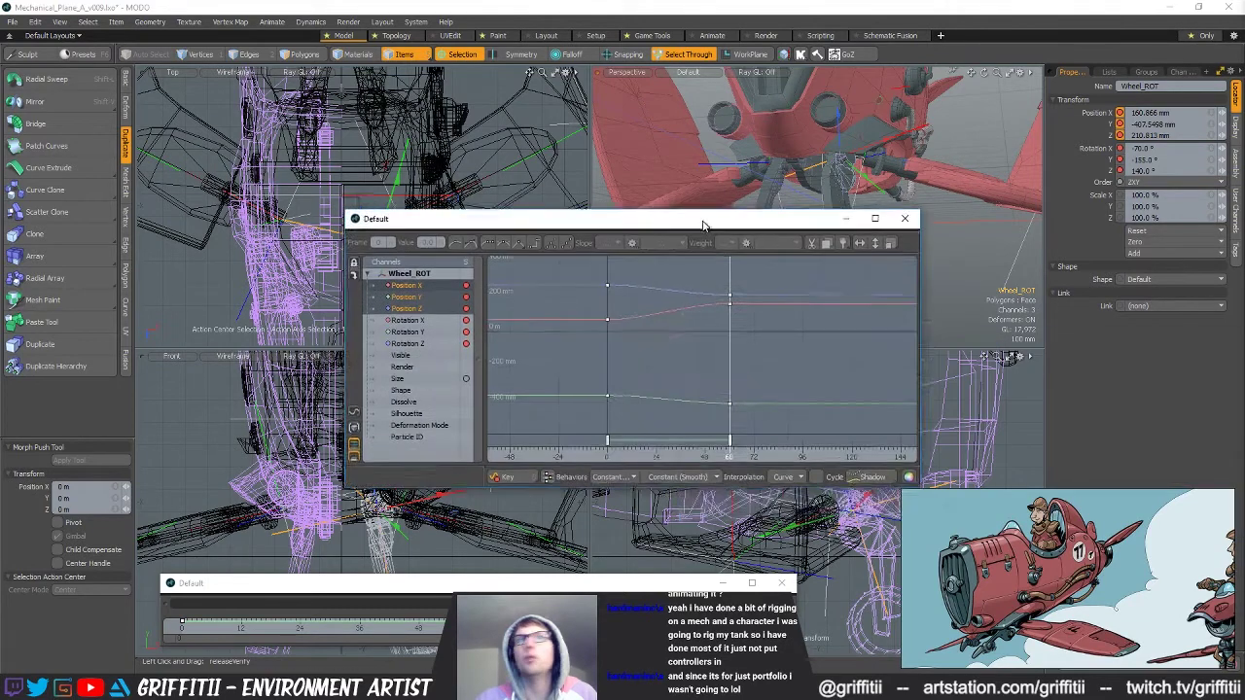
# Make all of Wheel_ROT's position and rotation keys stepped in the graph editor and move that window aside.
pyautogui.moveTo(702, 222); pyautogui.dragTo(627, 289)
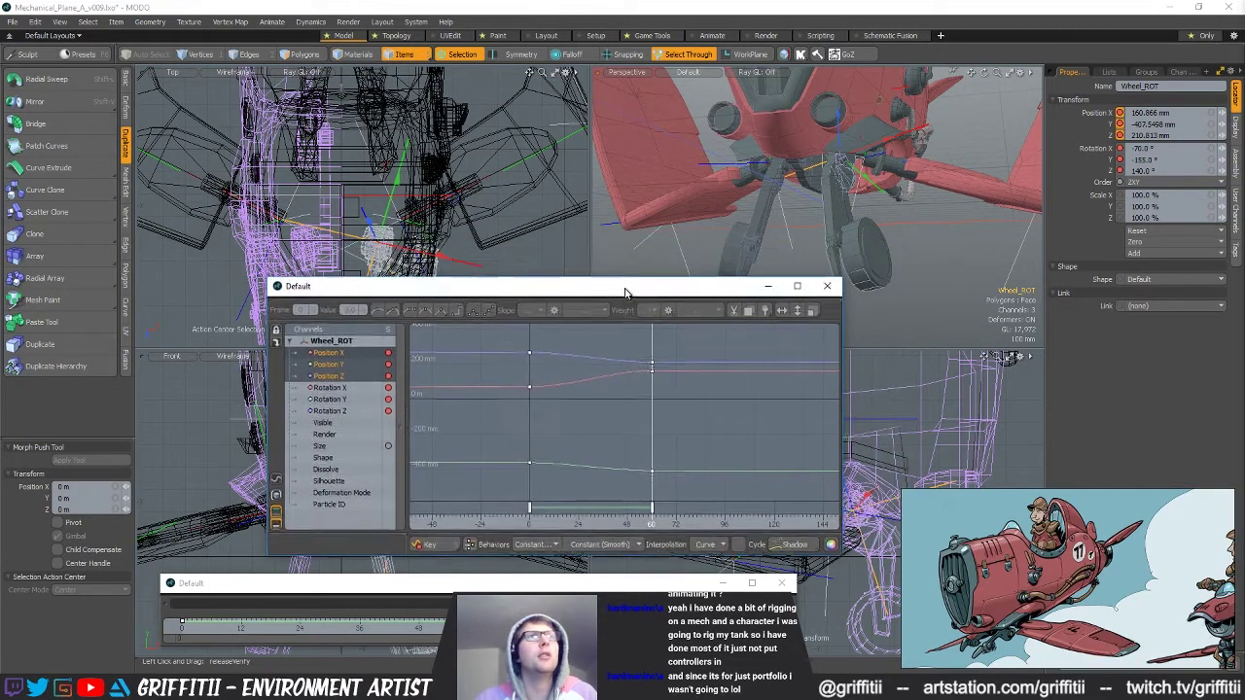
pyautogui.keyDown('shift'); pyautogui.click(334, 413); pyautogui.keyUp('shift')
pyautogui.moveTo(487, 334); pyautogui.dragTo(767, 502)
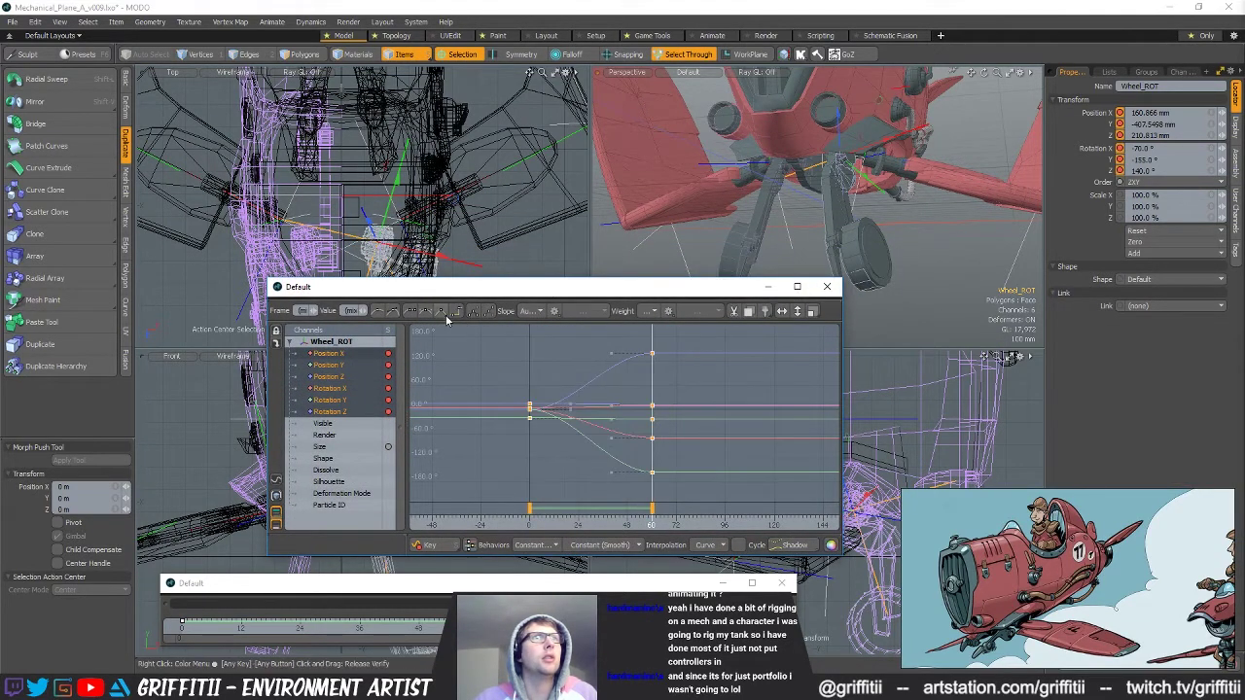
pyautogui.click(456, 312)
pyautogui.click(697, 339)
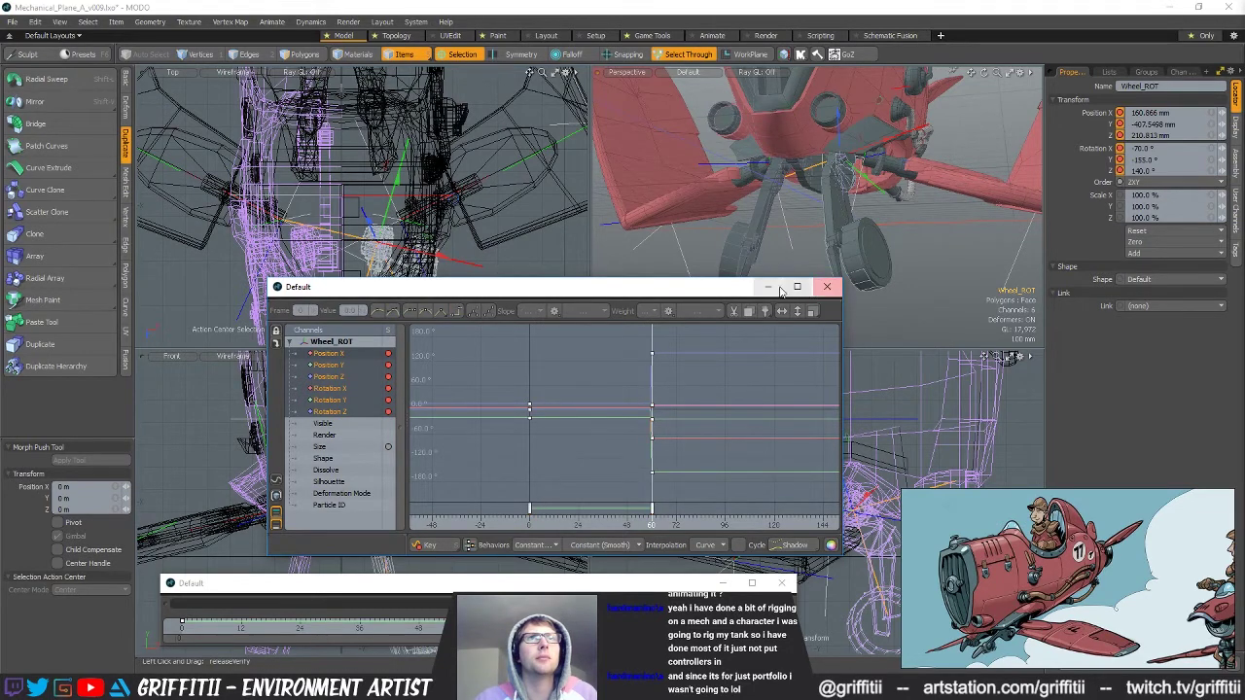
pyautogui.moveTo(686, 290); pyautogui.dragTo(1244, 369)
# Scrub the timeline around Wheel_ROT's second key to check the switch between folded and unfolded wheel poses.
pyautogui.keyDown('alt'); pyautogui.moveTo(987, 280); pyautogui.dragTo(861, 311); pyautogui.keyUp('alt')
pyautogui.moveTo(477, 624); pyautogui.dragTo(467, 625)
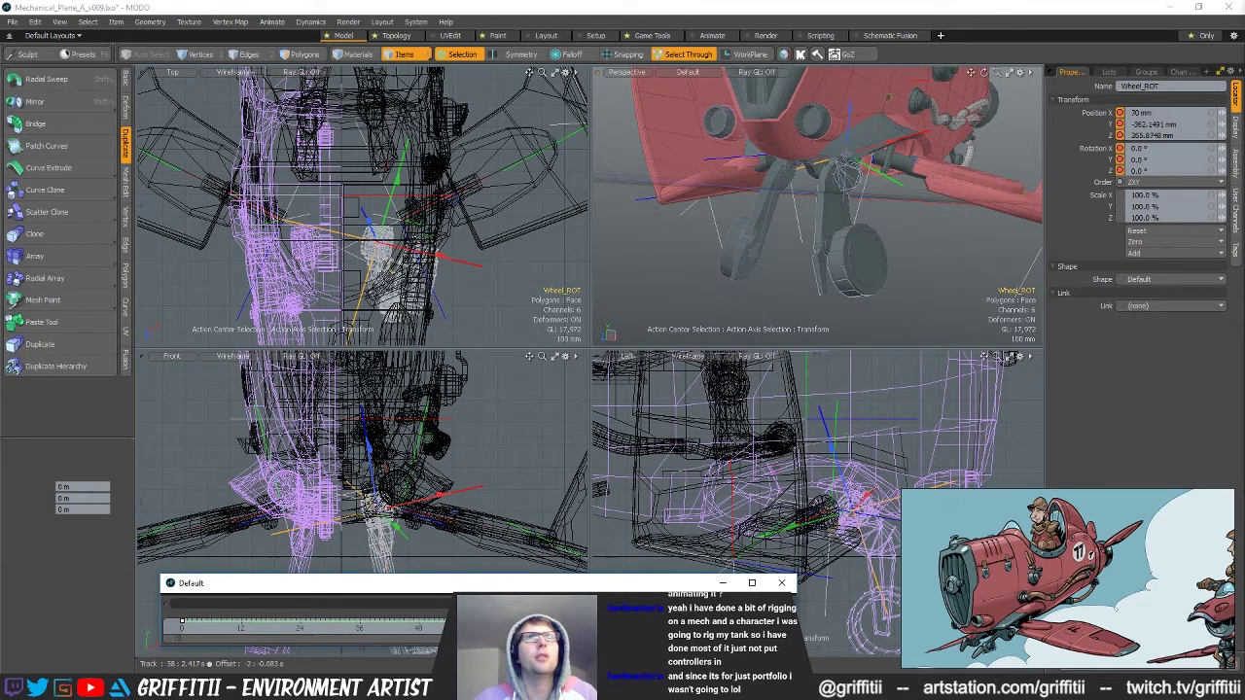
pyautogui.moveTo(344, 624); pyautogui.dragTo(360, 625)
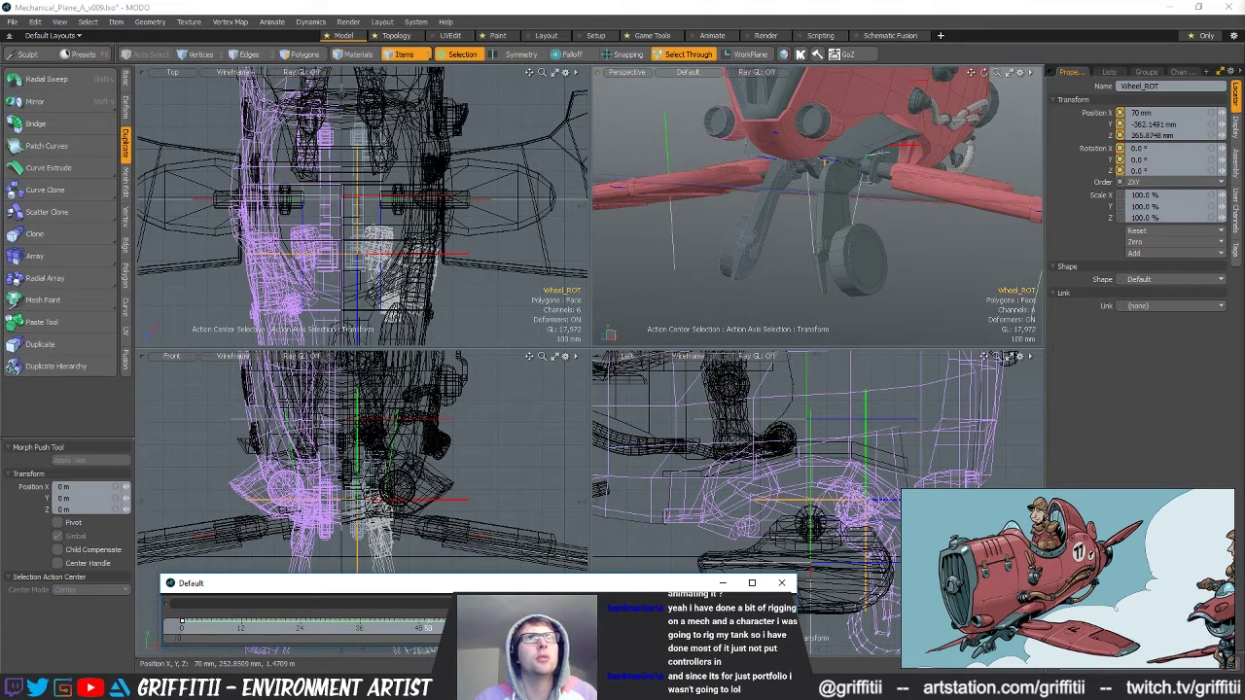
pyautogui.hotkey('ctrl', 'z')
pyautogui.hotkey('ctrl', 'shift', 'z')
pyautogui.hotkey('ctrl', 'z')
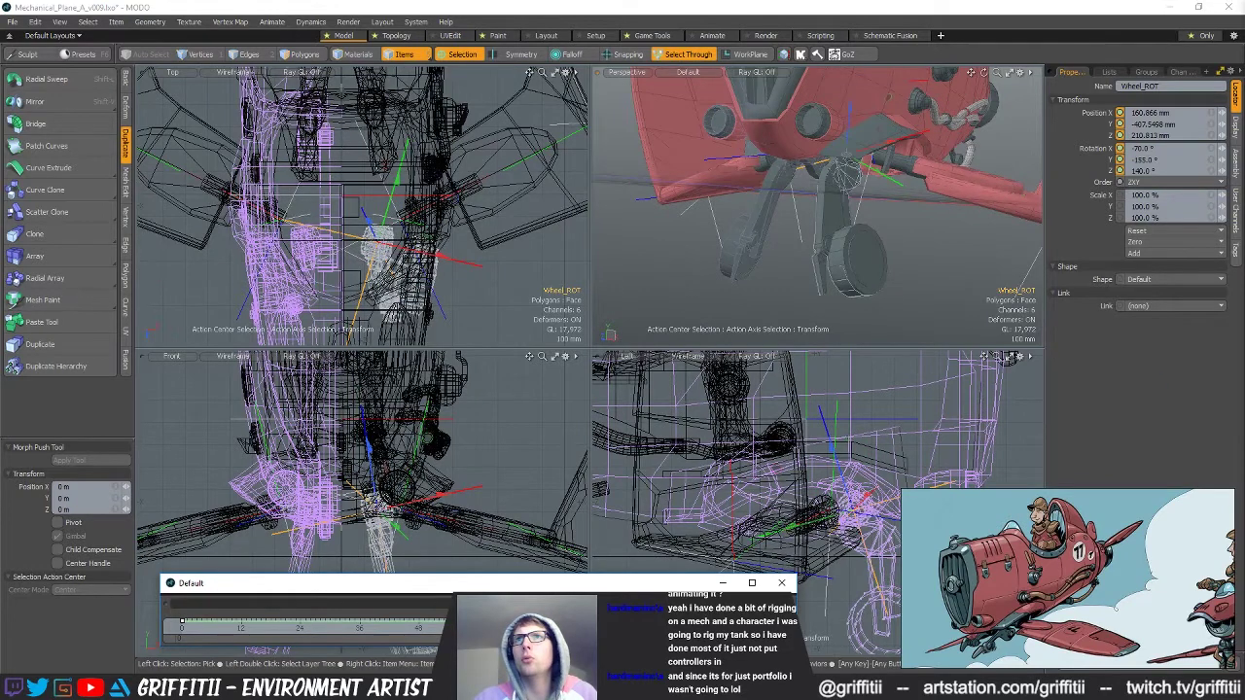
pyautogui.click(448, 625)
pyautogui.keyDown('alt'); pyautogui.moveTo(778, 255); pyautogui.dragTo(852, 274); pyautogui.keyUp('alt')
pyautogui.scroll(-4, 700, 305)
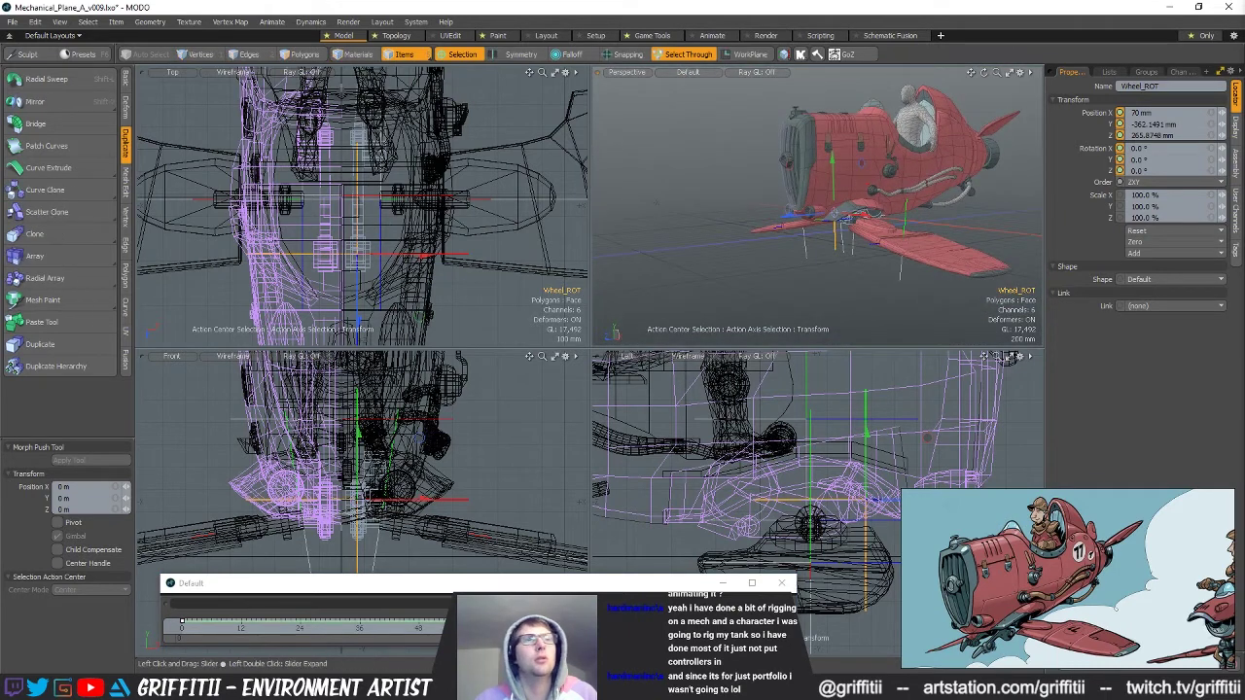
pyautogui.click(513, 625)
# Hide the old mirrored wheel instance Wheel_Mesh (2) on the opposite side of the fuselage.
pyautogui.keyDown('alt'); pyautogui.moveTo(769, 269); pyautogui.dragTo(816, 134); pyautogui.keyUp('alt')
pyautogui.press('space')
pyautogui.press('space')
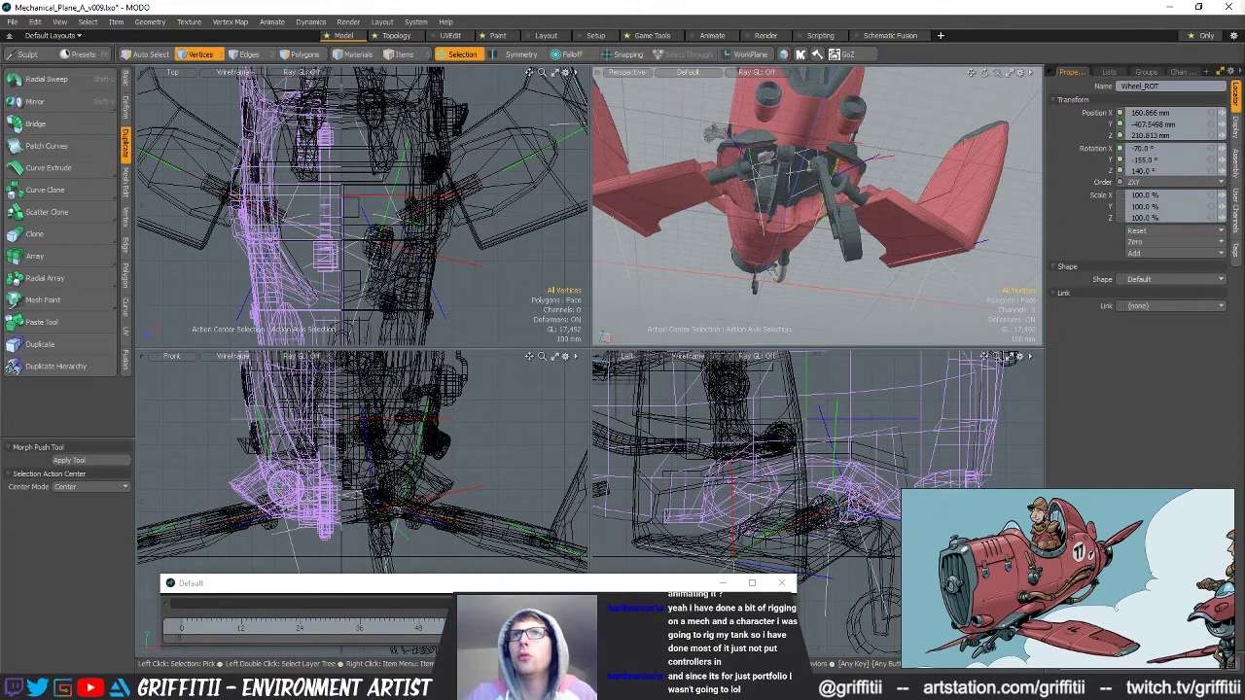
pyautogui.press('5')
pyautogui.click(766, 196)
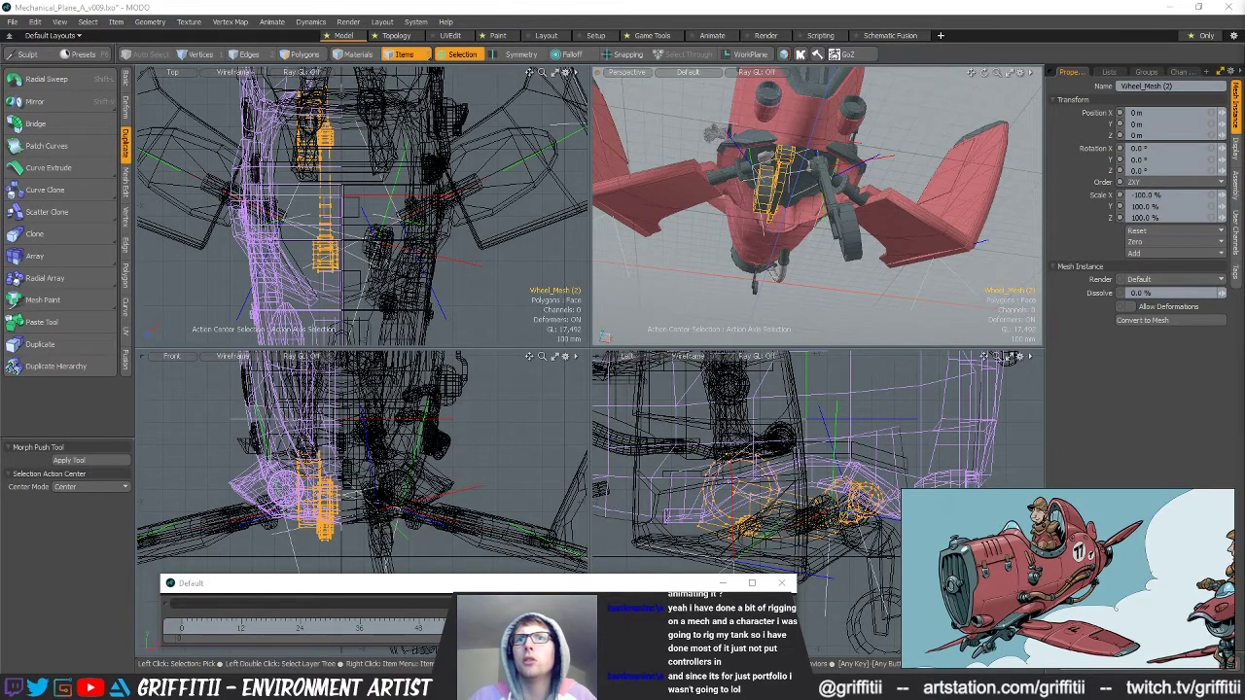
pyautogui.press('h')
# Select the unfolded wheel's parent hierarchy up to Wheel_ROOT and duplicate it.
pyautogui.click(842, 216)
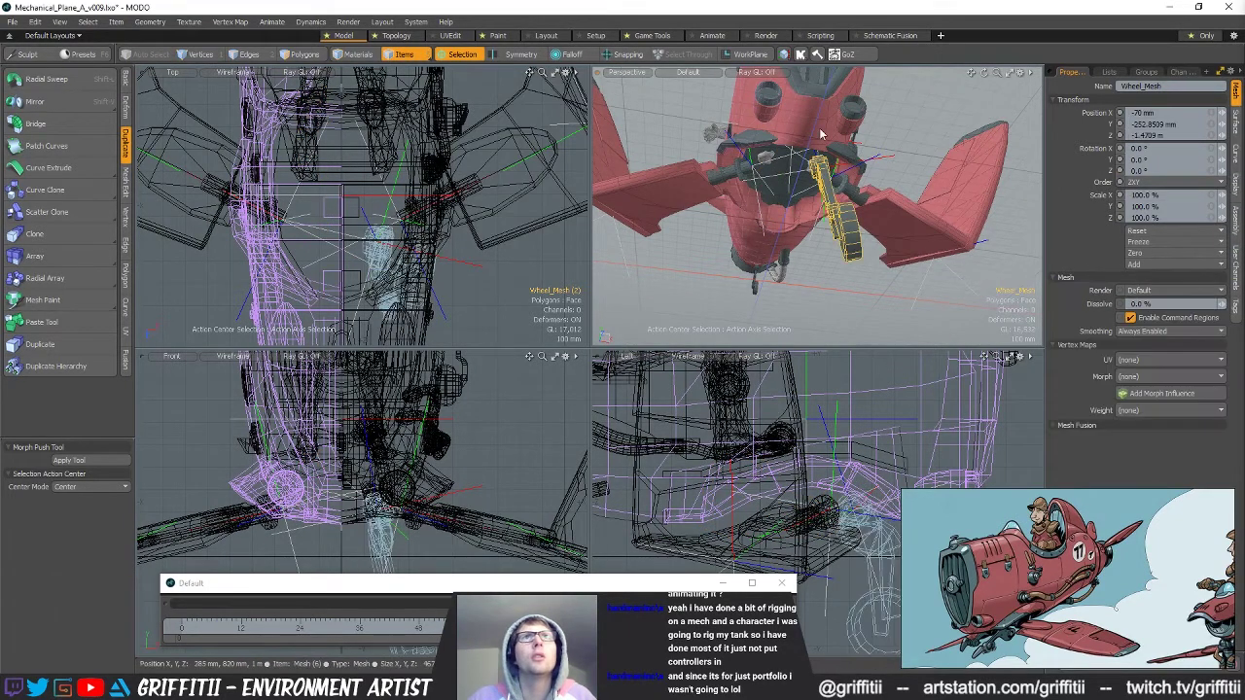
pyautogui.press('Up')
pyautogui.keyDown('alt'); pyautogui.moveTo(844, 220); pyautogui.dragTo(890, 228); pyautogui.keyUp('alt')
pyautogui.hotkey('ctrl', 'd')
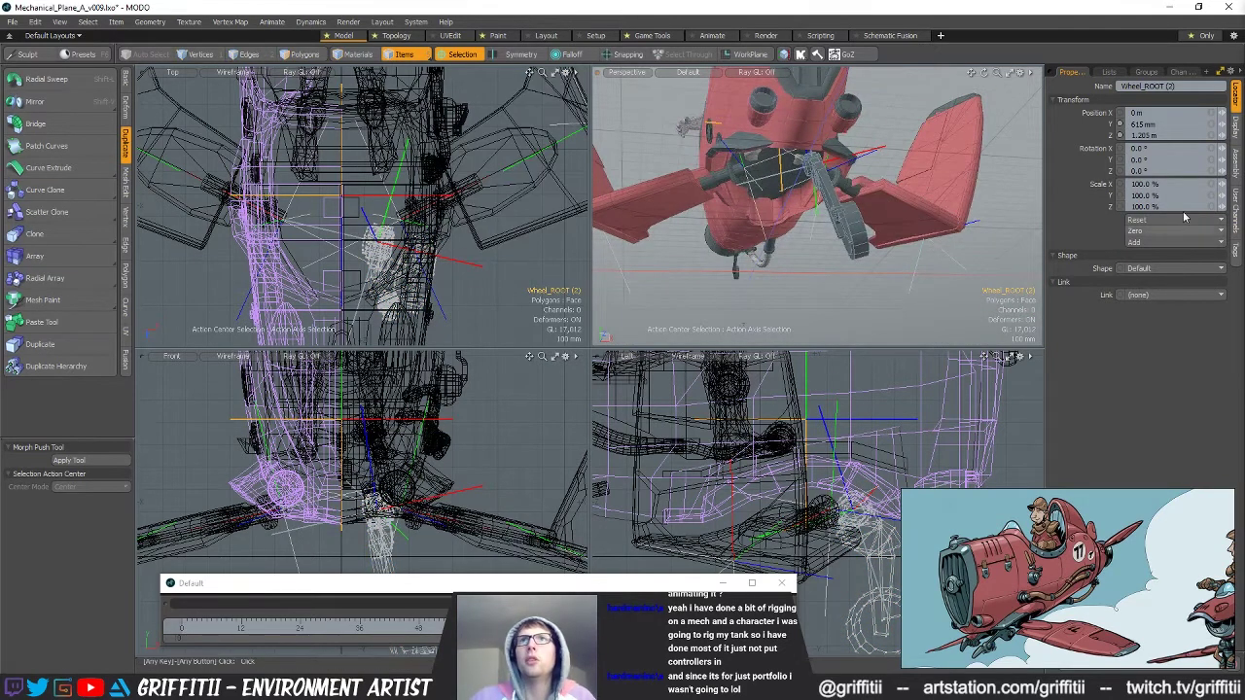
# Mirror the duplicated wheel root to the other side by setting its X scale to -100%.
pyautogui.click(1158, 183)
pyautogui.write('-10')
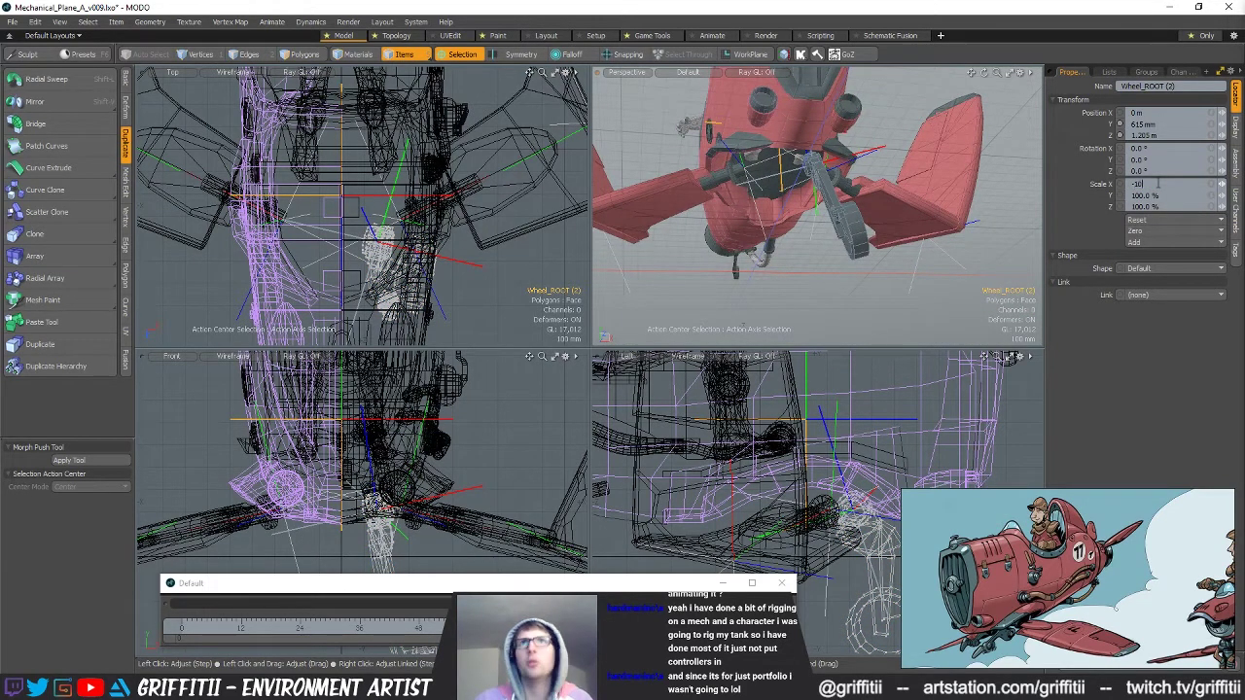
pyautogui.write('0')
pyautogui.press('Return')
pyautogui.keyDown('alt'); pyautogui.moveTo(915, 209); pyautogui.dragTo(832, 202); pyautogui.keyUp('alt')
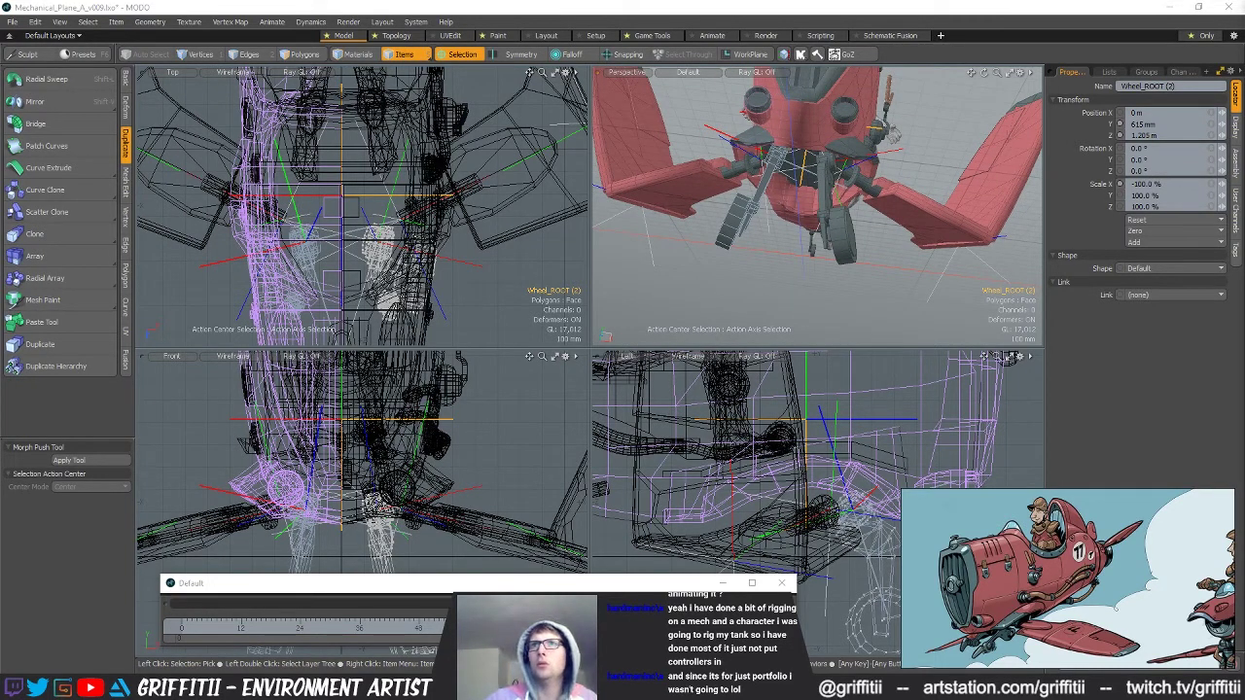
# Rename the two wheel root locators Wheel_R_ROOT and Wheel_L_ROOT and save the scene.
pyautogui.press('Return')
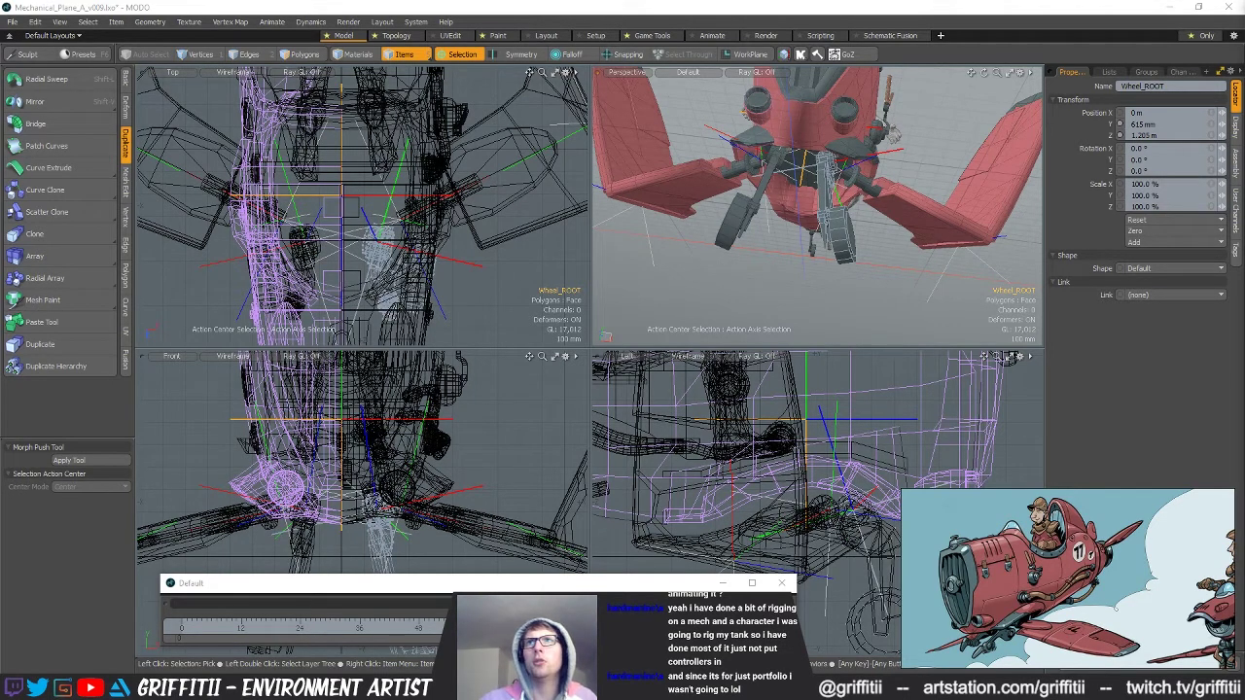
pyautogui.press('Return')
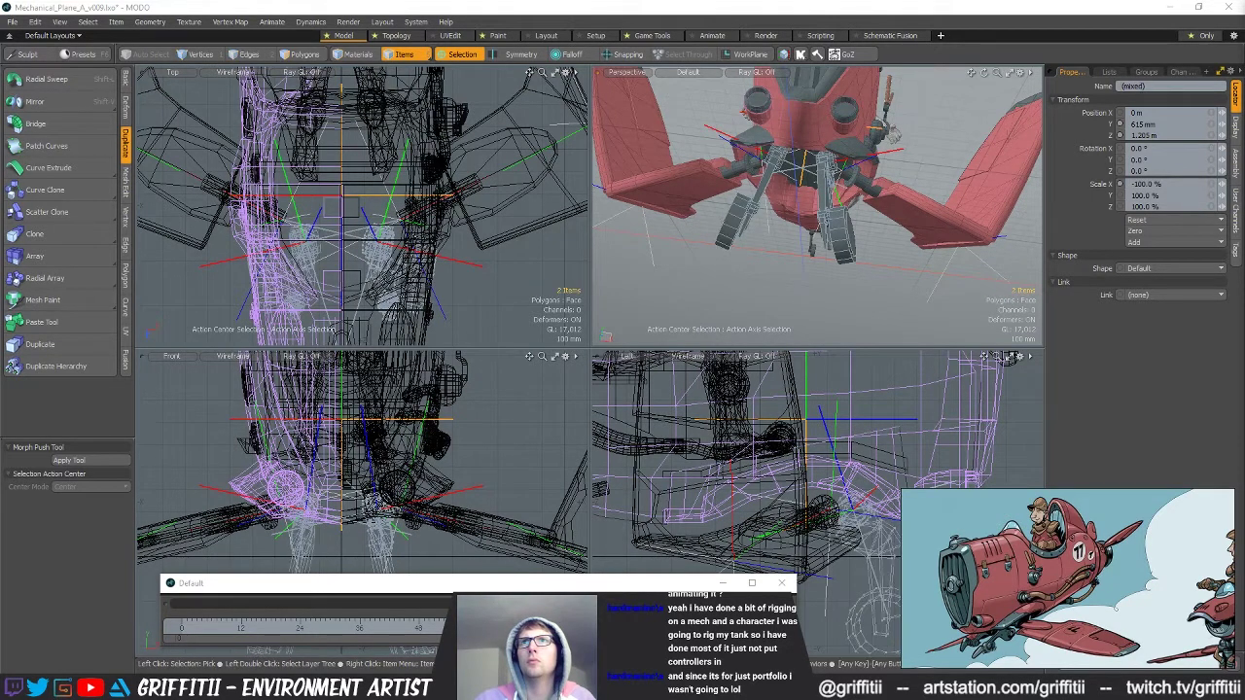
pyautogui.click(926, 272)
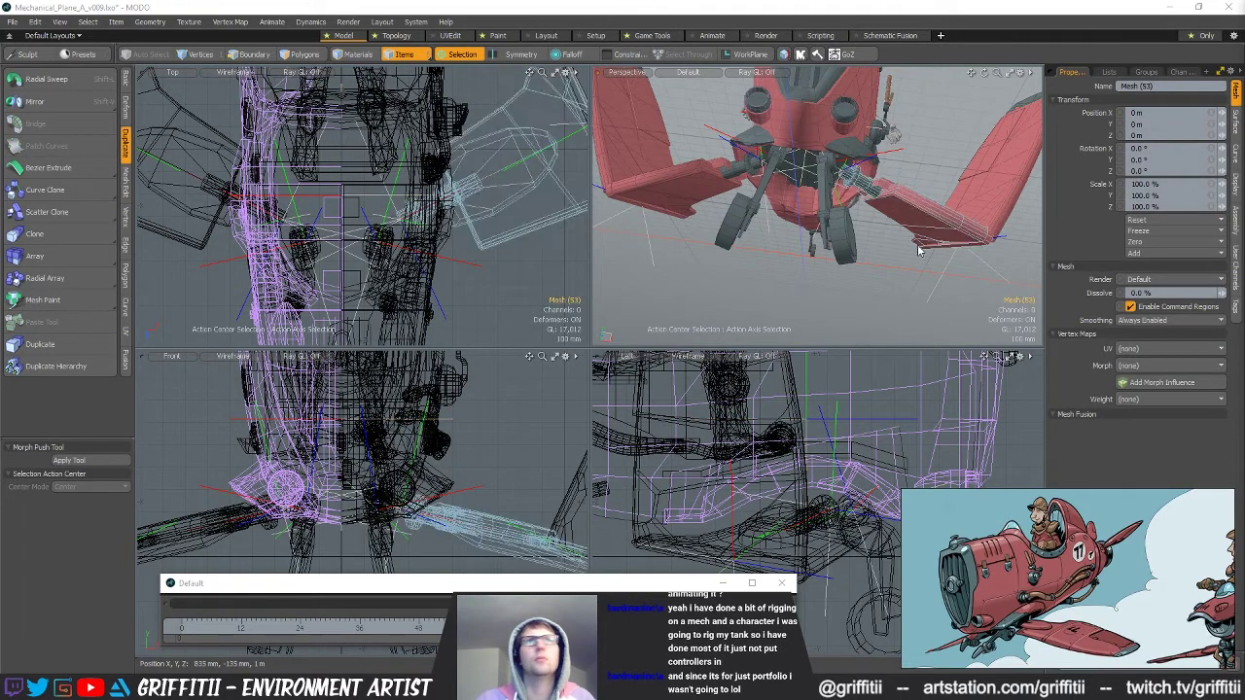
pyautogui.hotkey('ctrl', 's')
# Turn off Show Locators for the perspective viewport.
pyautogui.keyDown('alt'); pyautogui.moveTo(844, 241); pyautogui.dragTo(934, 195); pyautogui.keyUp('alt')
pyautogui.scroll(-5, 790, 239)
pyautogui.click(1020, 73)
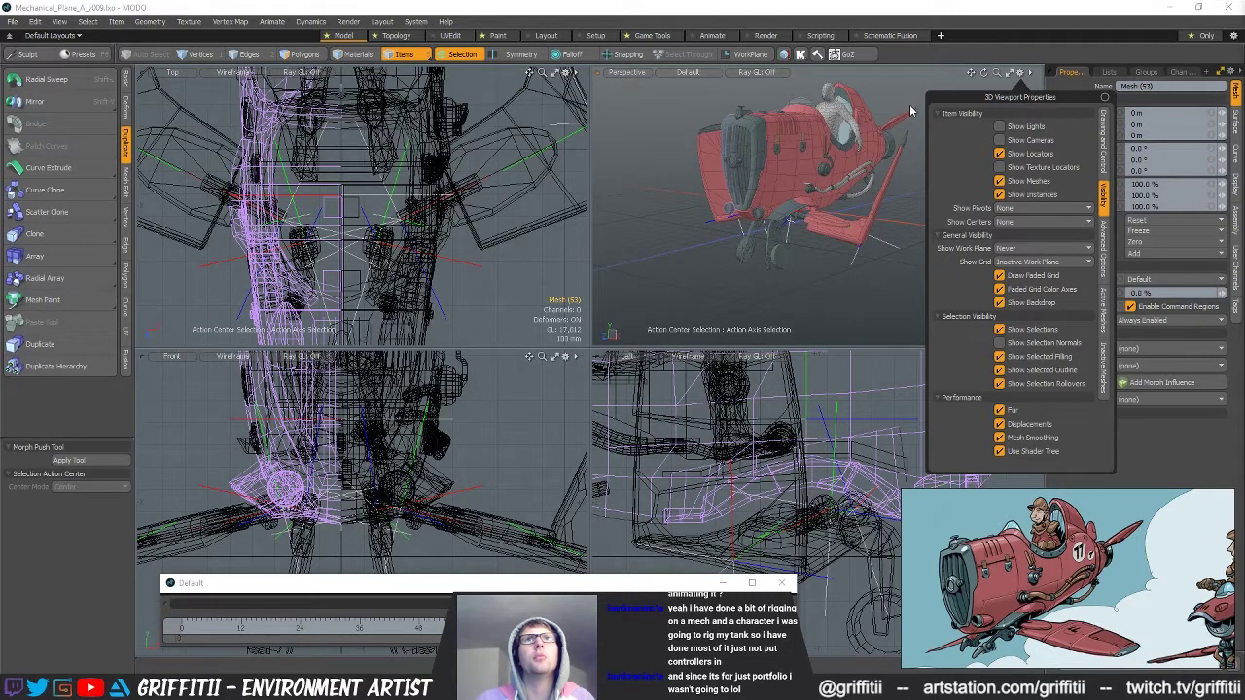
pyautogui.click(1020, 74)
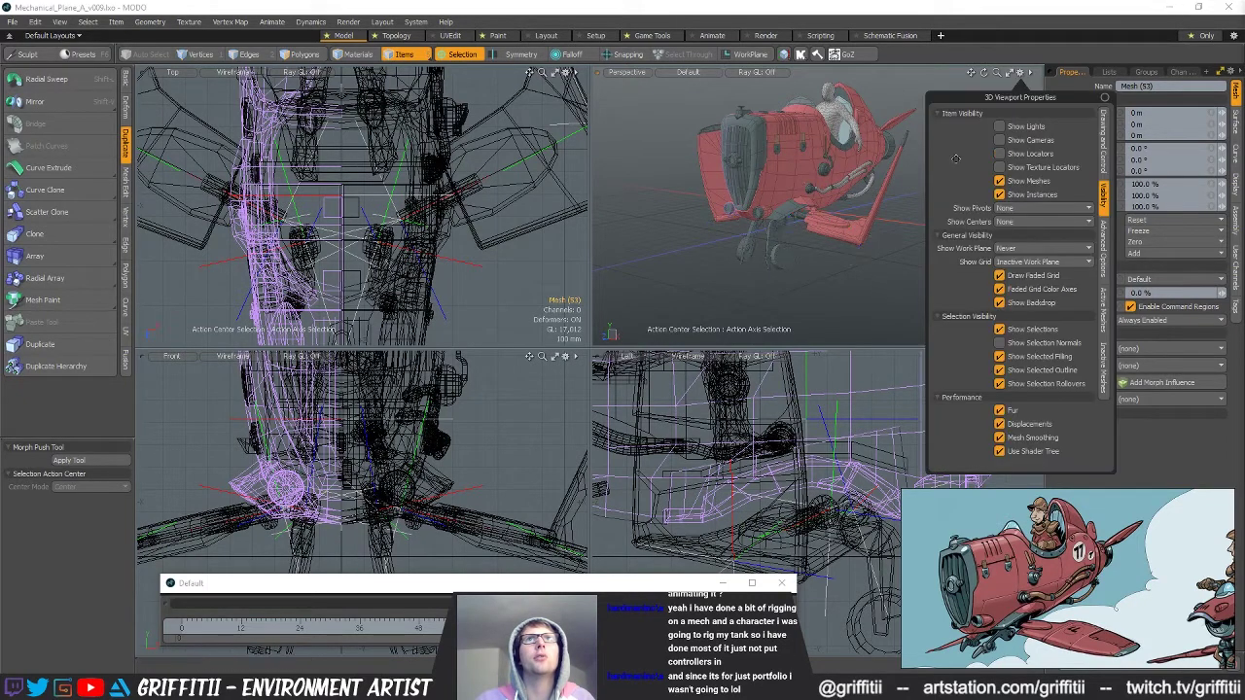
# Scrub the timeline and examine both wheels unfolding together with the wings from several angles.
pyautogui.keyDown('alt'); pyautogui.moveTo(787, 281); pyautogui.dragTo(755, 236); pyautogui.keyUp('alt')
pyautogui.scroll(4, 827, 269)
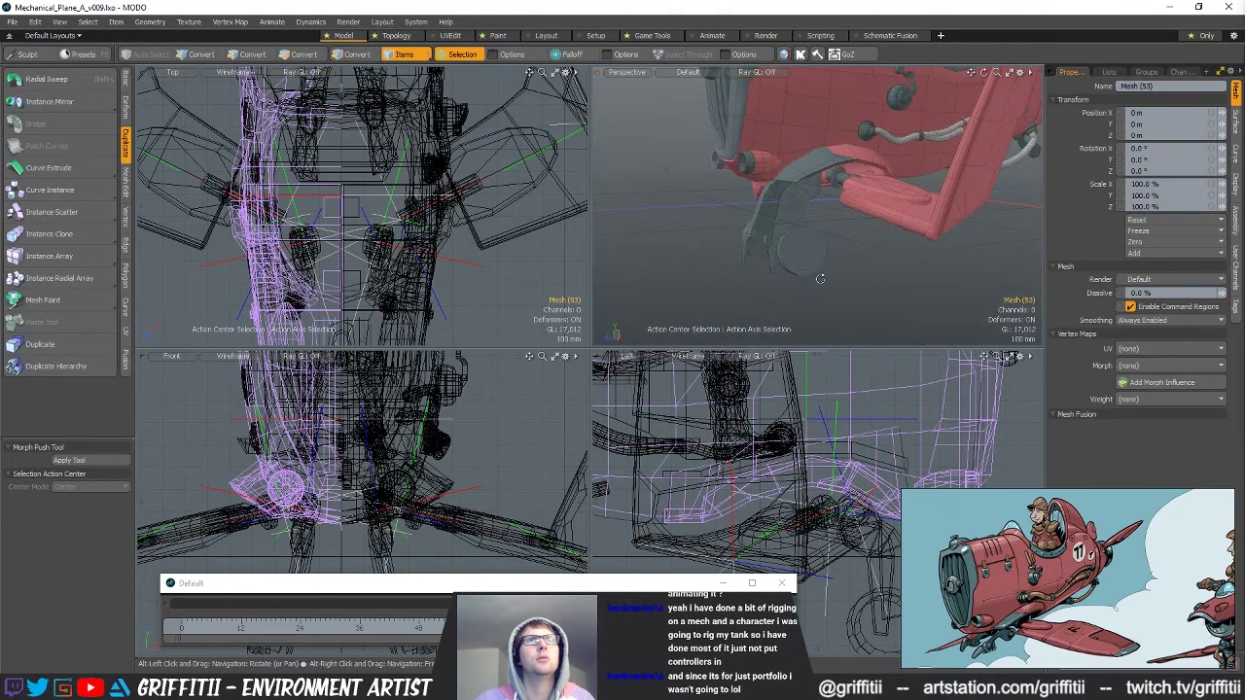
pyautogui.moveTo(469, 628); pyautogui.dragTo(681, 628)
pyautogui.keyDown('alt'); pyautogui.moveTo(869, 255); pyautogui.dragTo(770, 264); pyautogui.keyUp('alt')
pyautogui.moveTo(468, 627); pyautogui.dragTo(418, 627)
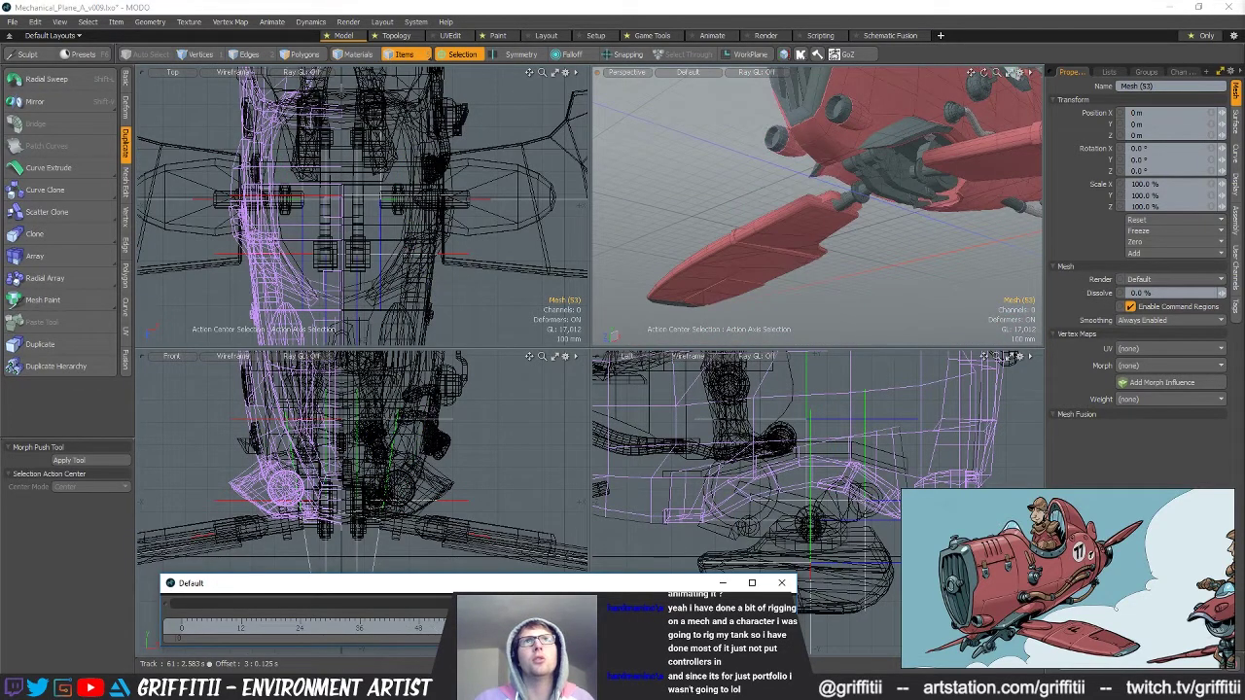
pyautogui.moveTo(498, 627); pyautogui.dragTo(541, 625)
pyautogui.moveTo(813, 233)
pyautogui.keyDown('alt'); pyautogui.mouseDown()
pyautogui.moveTo(887, 247)
pyautogui.moveTo(809, 233)
pyautogui.mouseUp(); pyautogui.keyUp('alt')
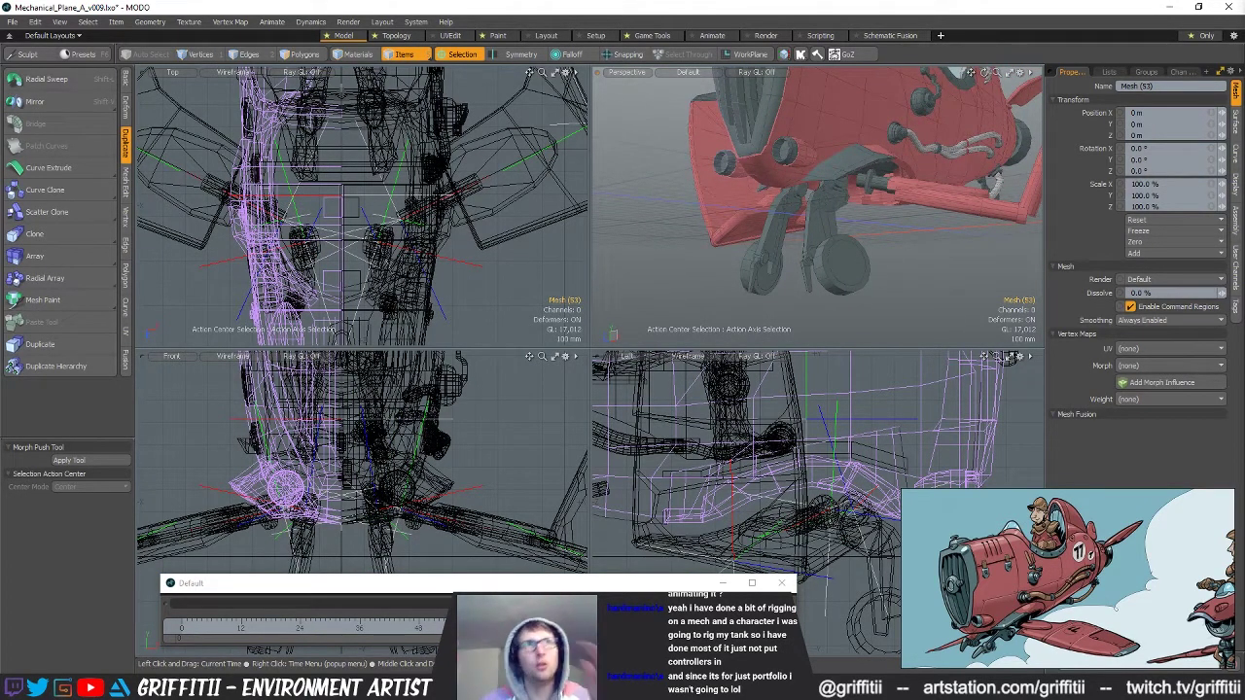
pyautogui.keyDown('alt'); pyautogui.moveTo(1002, 209); pyautogui.dragTo(869, 187); pyautogui.keyUp('alt')
# Bring the graph editor back over the viewports and select the wheel and wing root locators for it.
pyautogui.moveTo(1244, 428); pyautogui.dragTo(370, 243)
pyautogui.click(1244, 321)
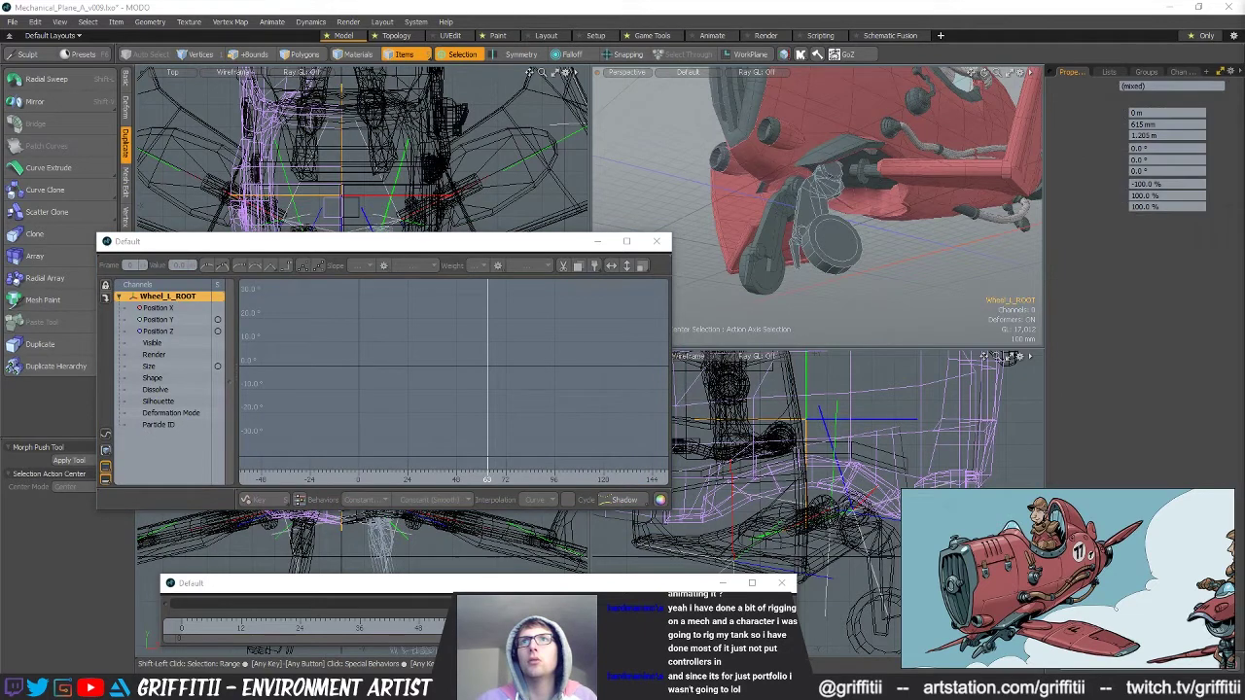
pyautogui.keyDown('shift'); pyautogui.click(1244, 326); pyautogui.keyUp('shift')
# Select the position channels of Wheel_L_ROOT and the position and scale channels of Wheel_R_ROOT.
pyautogui.click(164, 309)
pyautogui.keyDown('ctrl'); pyautogui.click(163, 321); pyautogui.keyUp('ctrl')
pyautogui.keyDown('ctrl'); pyautogui.click(161, 332); pyautogui.keyUp('ctrl')
pyautogui.scroll(-4, 180, 380)
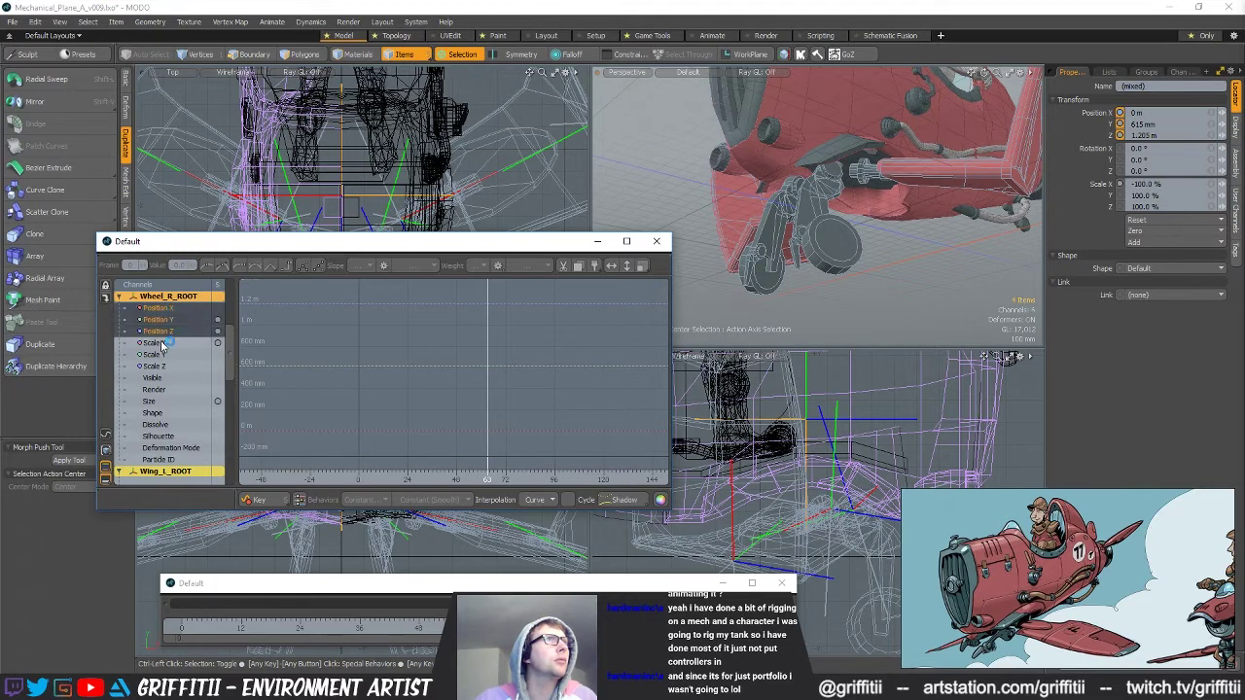
pyautogui.keyDown('ctrl'); pyautogui.click(163, 346); pyautogui.keyUp('ctrl')
pyautogui.keyDown('ctrl'); pyautogui.click(159, 357); pyautogui.keyUp('ctrl')
pyautogui.scroll(-2, 170, 426)
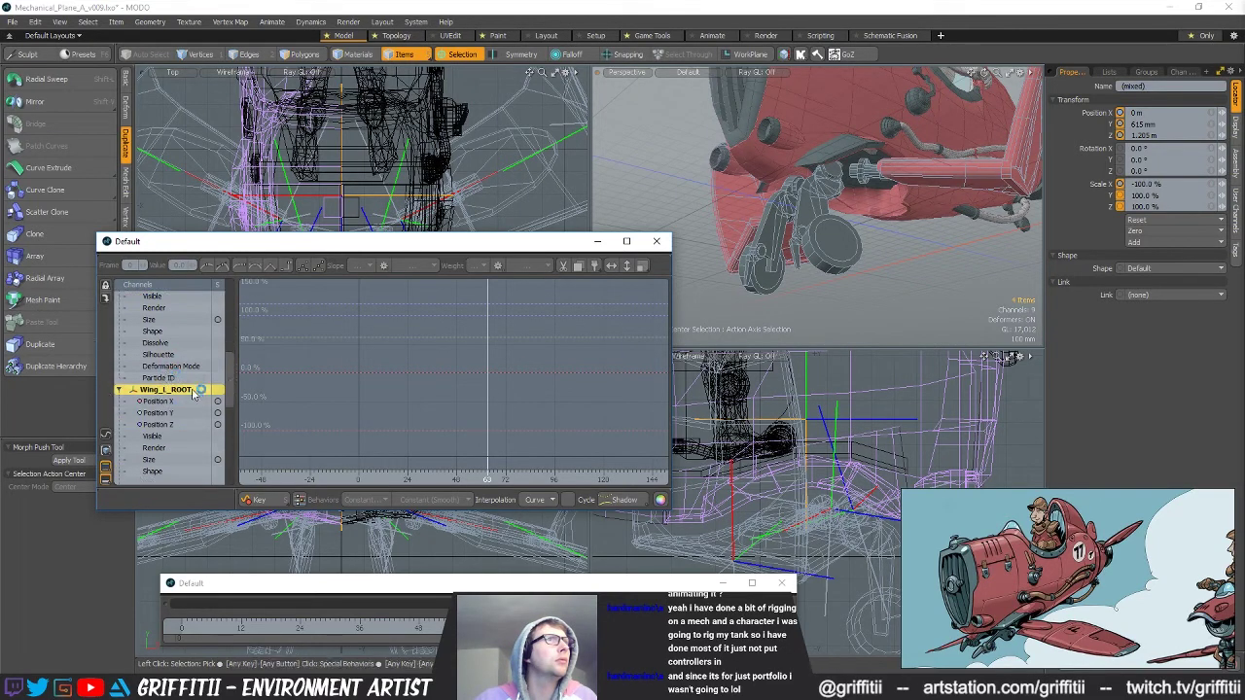
# Step back a few frames to the folded pose and select Wing_L_ROOT's Position X, Y and Z channels.
pyautogui.click(463, 626)
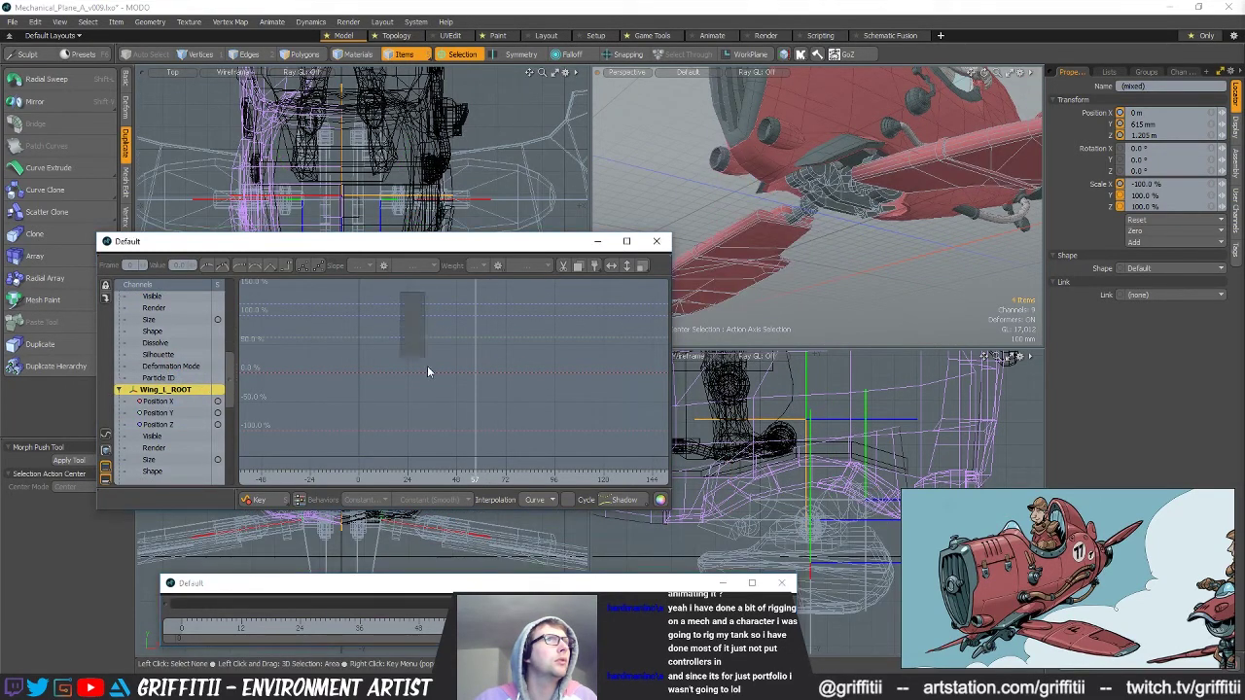
pyautogui.click(163, 402)
pyautogui.keyDown('ctrl'); pyautogui.click(165, 413); pyautogui.keyUp('ctrl')
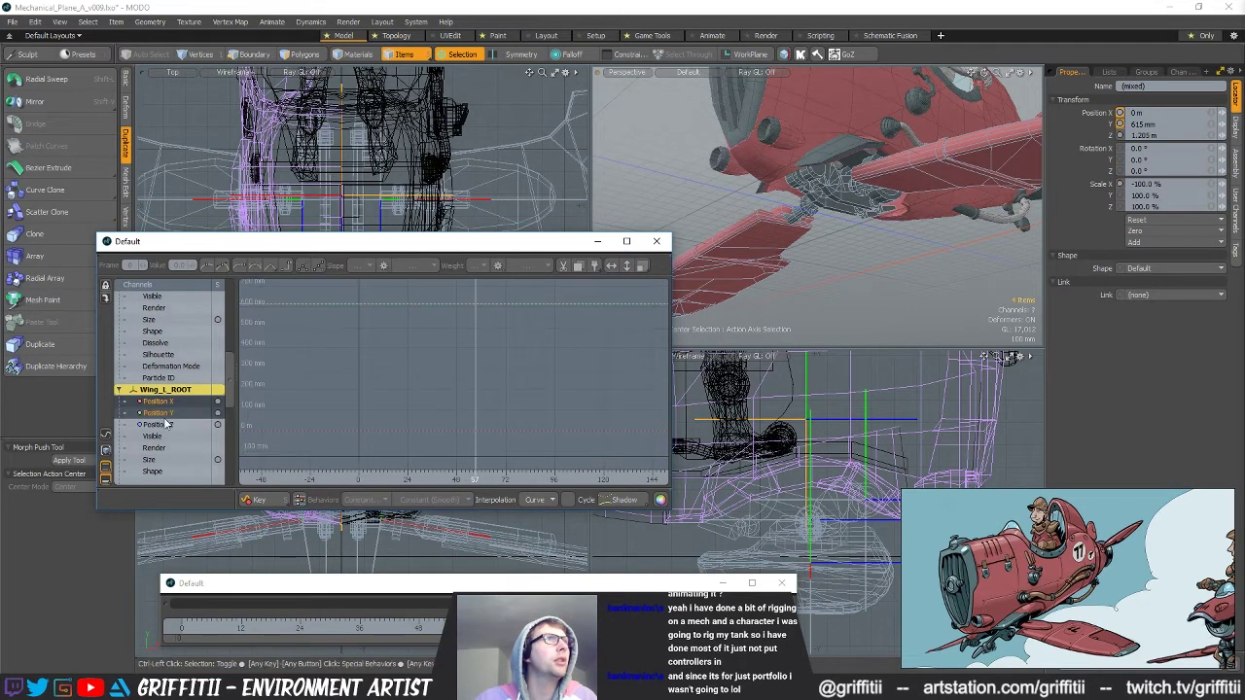
pyautogui.keyDown('ctrl'); pyautogui.click(165, 425); pyautogui.keyUp('ctrl')
# Select only the Wheel_L_ROOT locator and its Position X, Y and Z channels in the graph editor.
pyautogui.click(1203, 325)
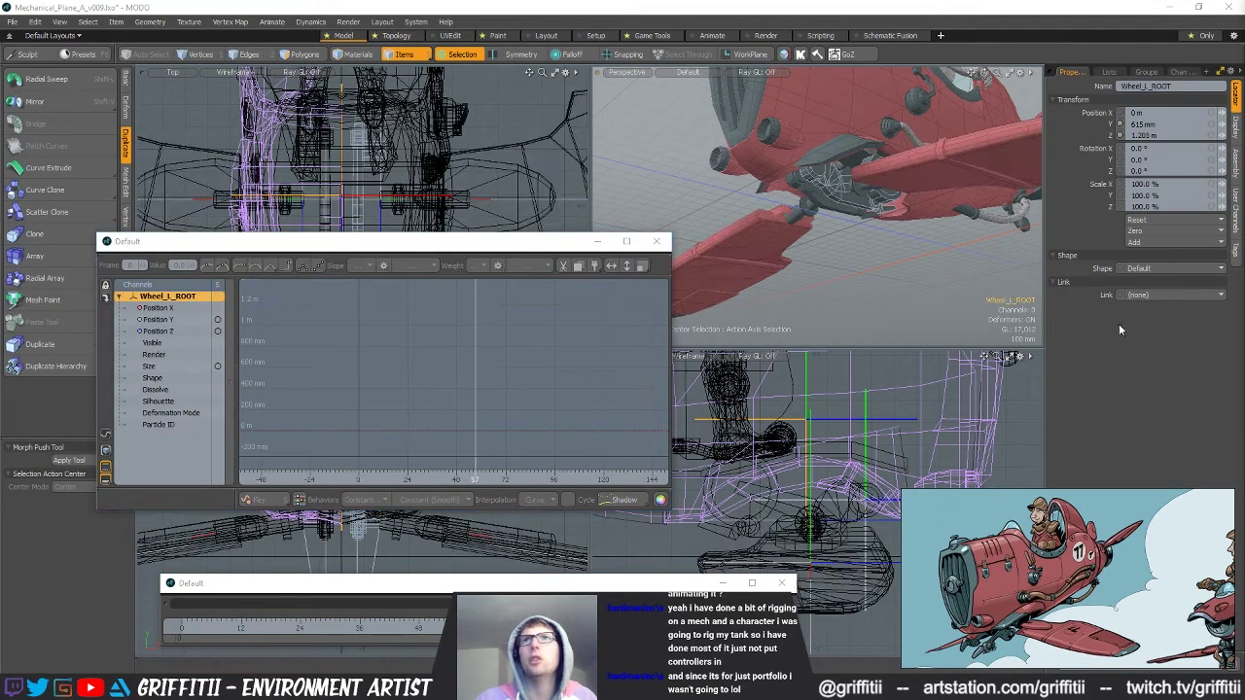
pyautogui.keyDown('alt'); pyautogui.keyDown('shift'); pyautogui.moveTo(361, 341); pyautogui.dragTo(391, 340); pyautogui.keyUp('shift'); pyautogui.keyUp('alt')
pyautogui.click(166, 308)
pyautogui.keyDown('shift'); pyautogui.click(168, 333); pyautogui.keyUp('shift')
pyautogui.press('space')
pyautogui.scroll(-1, 461, 385)
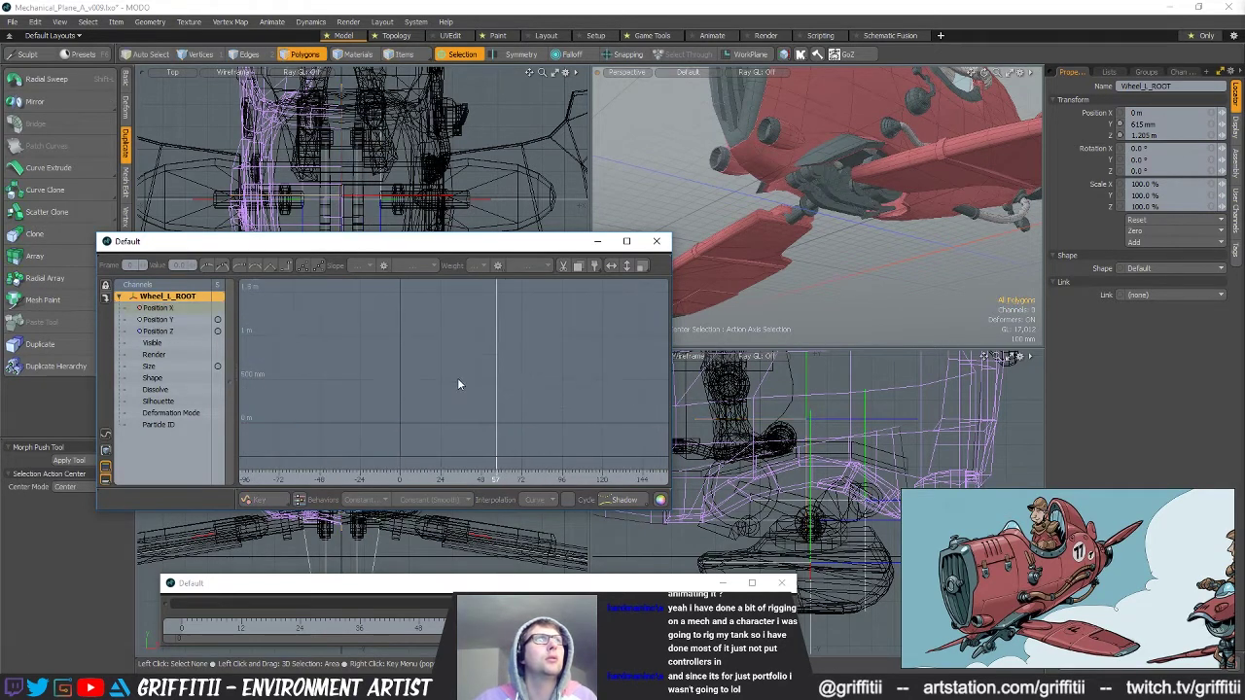
pyautogui.keyDown('alt'); pyautogui.moveTo(856, 227); pyautogui.dragTo(864, 255); pyautogui.keyUp('alt')
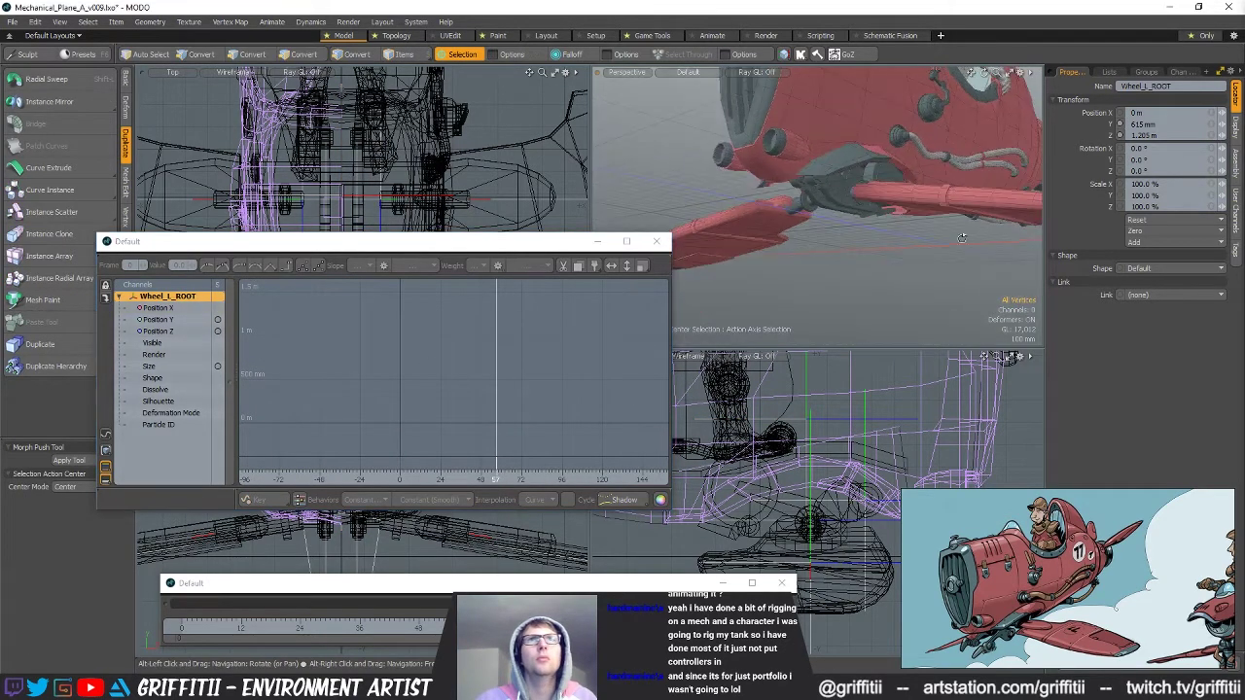
pyautogui.click(158, 309)
pyautogui.keyDown('shift'); pyautogui.click(168, 332); pyautogui.keyUp('shift')
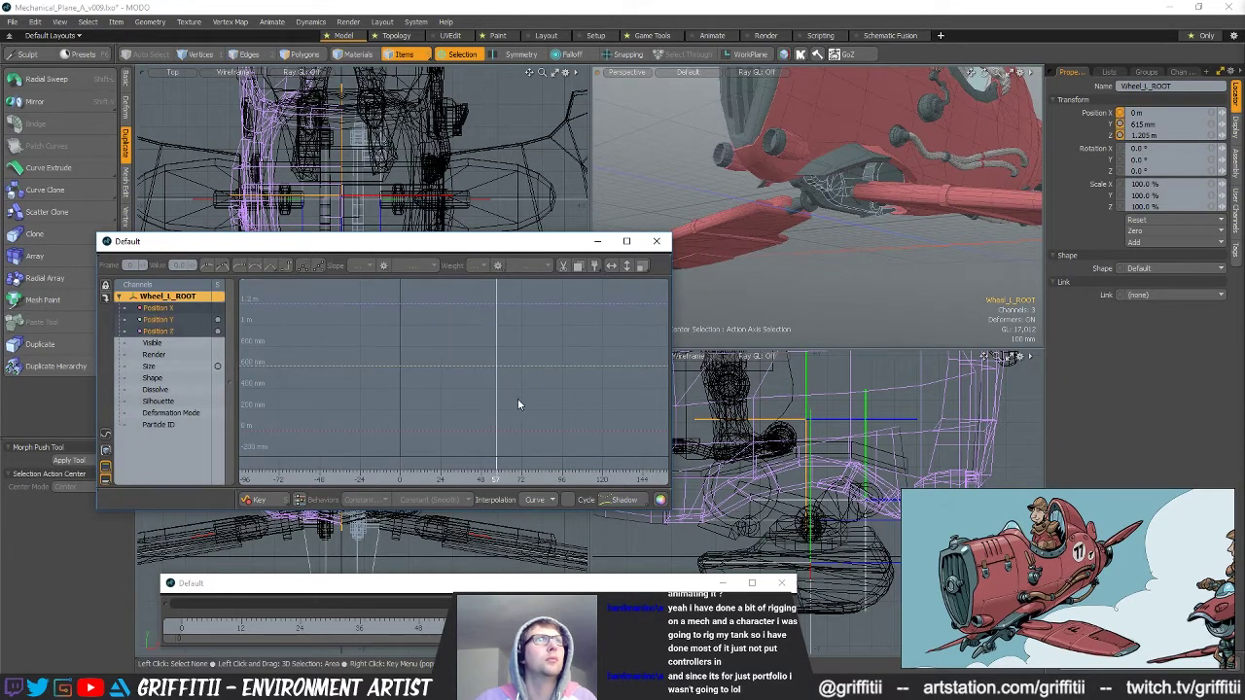
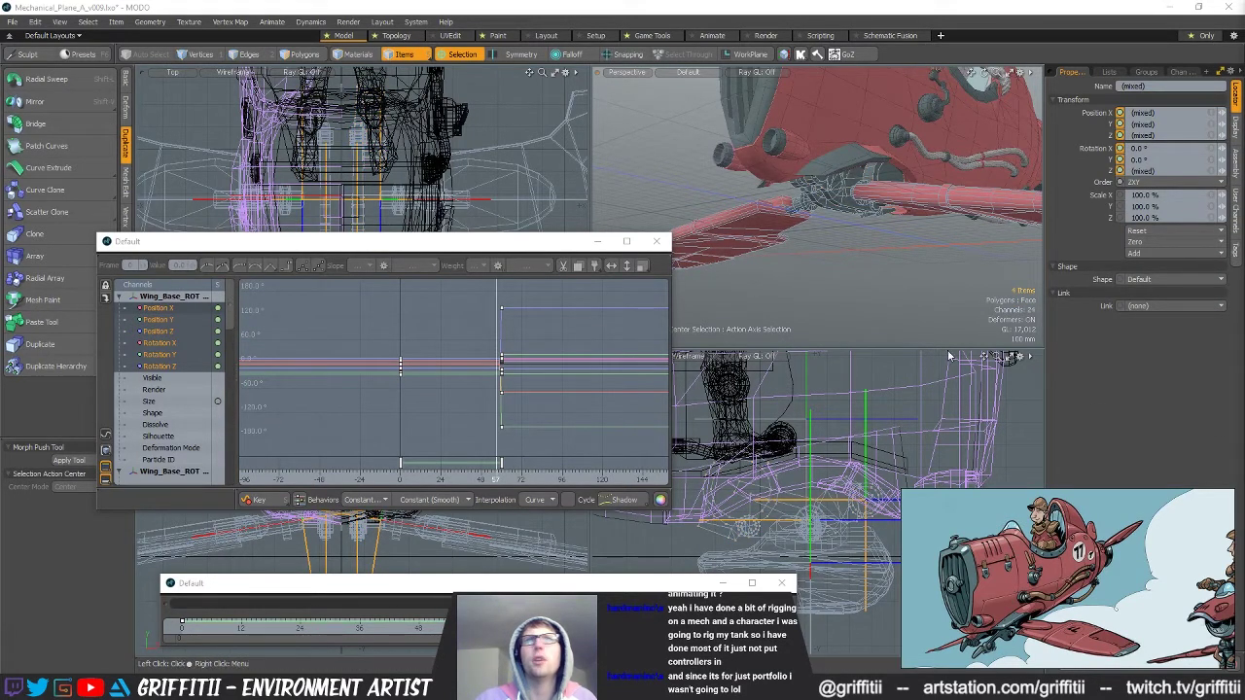
# Give all keys of the selected wing-base and wheel rotation locators auto slopes and scrub through the unfolding motion.
pyautogui.moveTo(378, 292); pyautogui.dragTo(564, 448)
pyautogui.keyDown('ctrl'); pyautogui.keyDown('alt'); pyautogui.moveTo(529, 369); pyautogui.dragTo(541, 368); pyautogui.keyUp('alt'); pyautogui.keyUp('ctrl')
pyautogui.click(208, 266)
pyautogui.keyDown('alt'); pyautogui.moveTo(793, 199); pyautogui.dragTo(850, 124); pyautogui.keyUp('alt')
pyautogui.moveTo(470, 486); pyautogui.dragTo(379, 480)
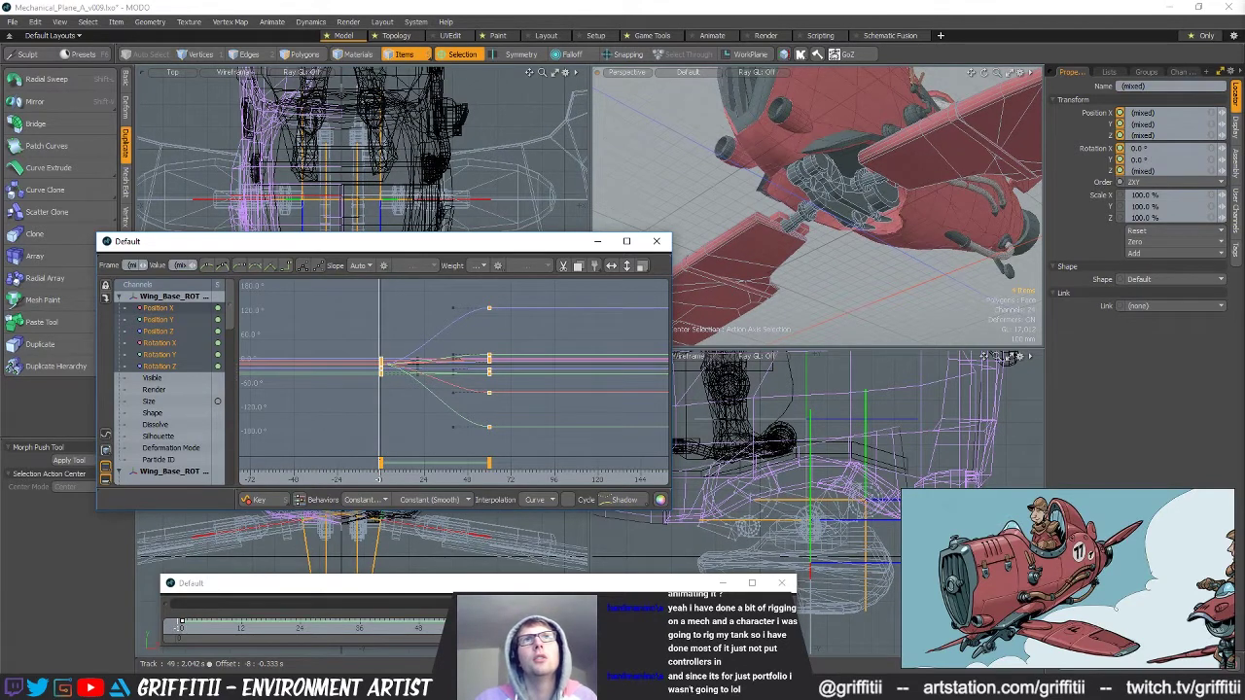
pyautogui.keyDown('alt'); pyautogui.moveTo(771, 228); pyautogui.dragTo(790, 171); pyautogui.keyUp('alt')
pyautogui.scroll(3, 790, 171)
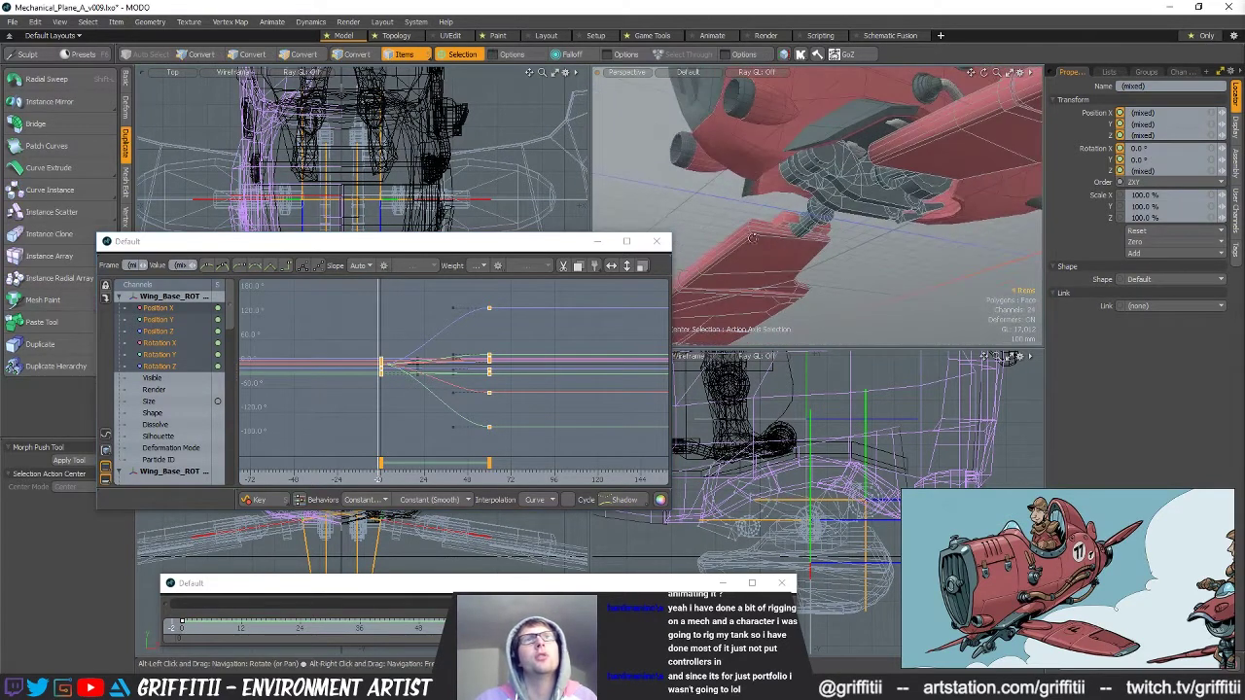
pyautogui.moveTo(463, 481); pyautogui.dragTo(381, 480)
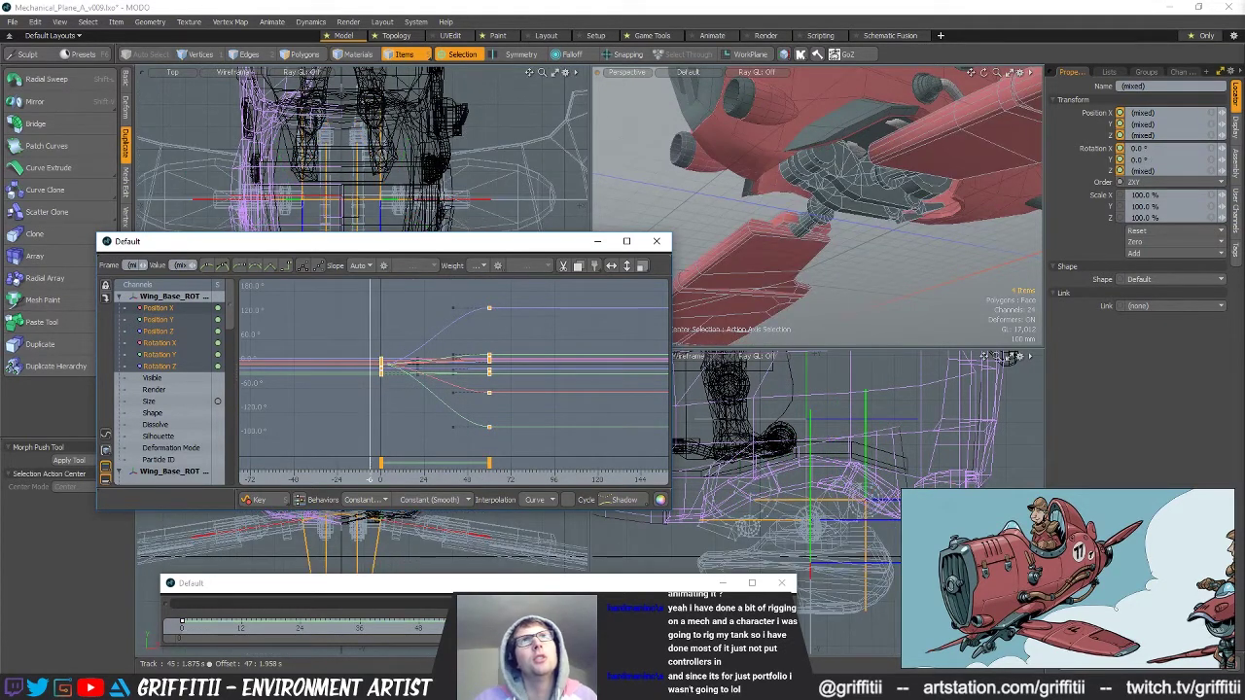
pyautogui.moveTo(491, 480); pyautogui.dragTo(489, 481)
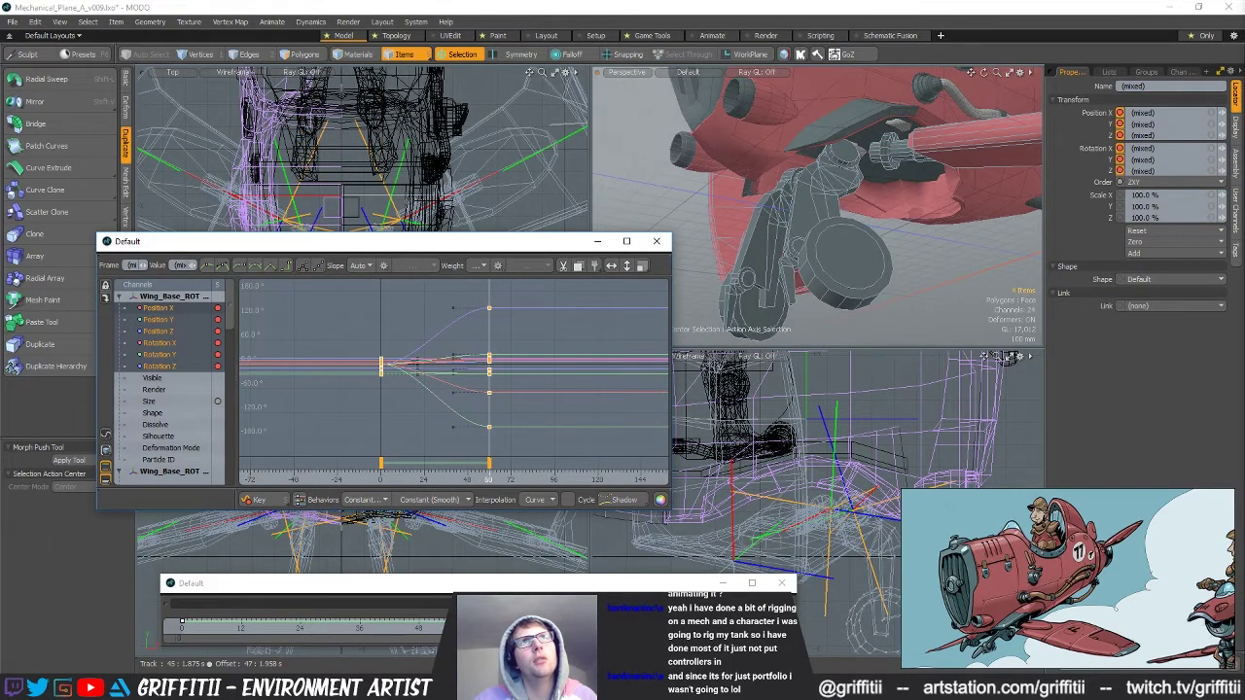
# Select only the two Wheel_ROT locators and move their starting position and rotation keys from frame 0 to frame 42.
pyautogui.click(942, 482)
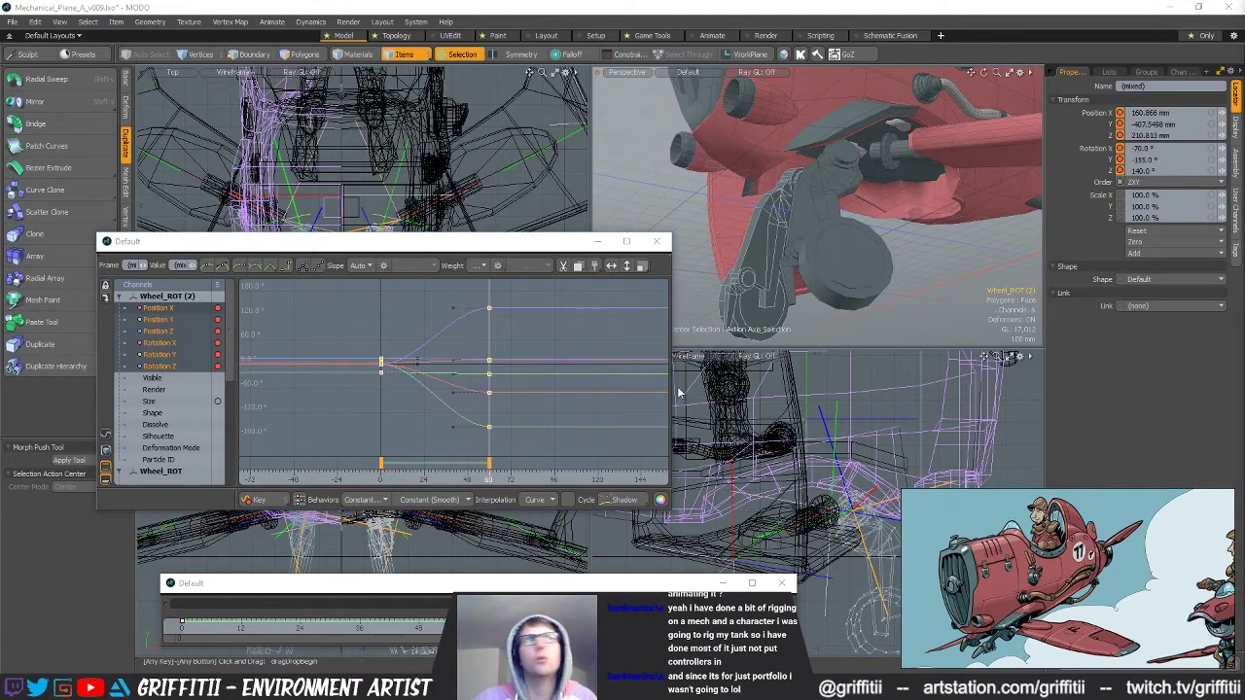
pyautogui.moveTo(413, 337); pyautogui.dragTo(350, 421)
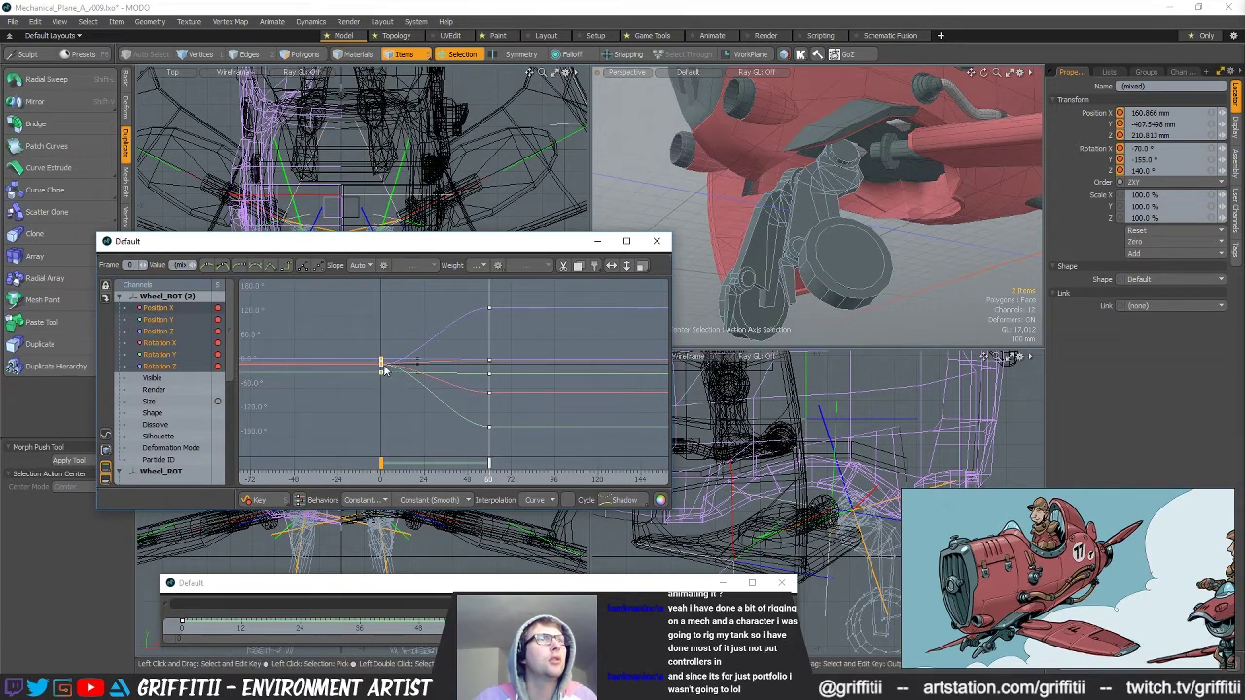
pyautogui.moveTo(380, 368); pyautogui.dragTo(436, 368)
pyautogui.hotkey('ctrl', 'z')
pyautogui.moveTo(351, 333); pyautogui.dragTo(391, 406)
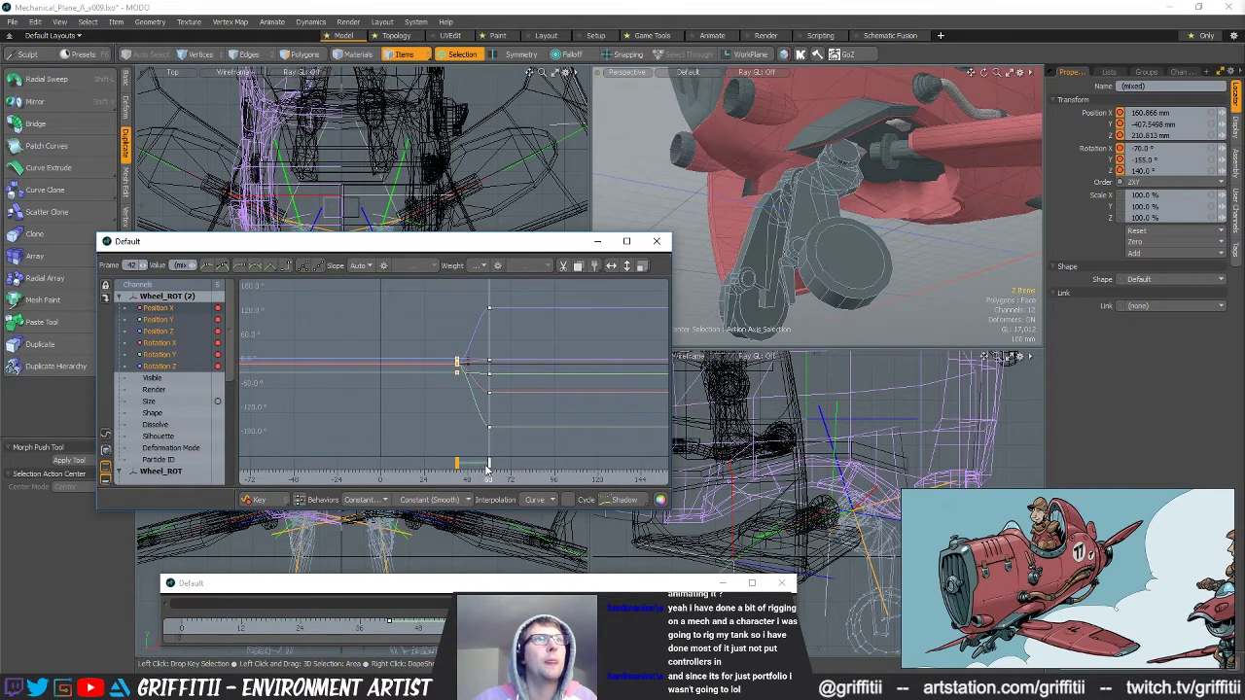
# Key the Wheel_ROT locators' position and rotation at frame 0 and straighten the curves between frames 0 and 42.
pyautogui.moveTo(403, 478); pyautogui.dragTo(383, 477)
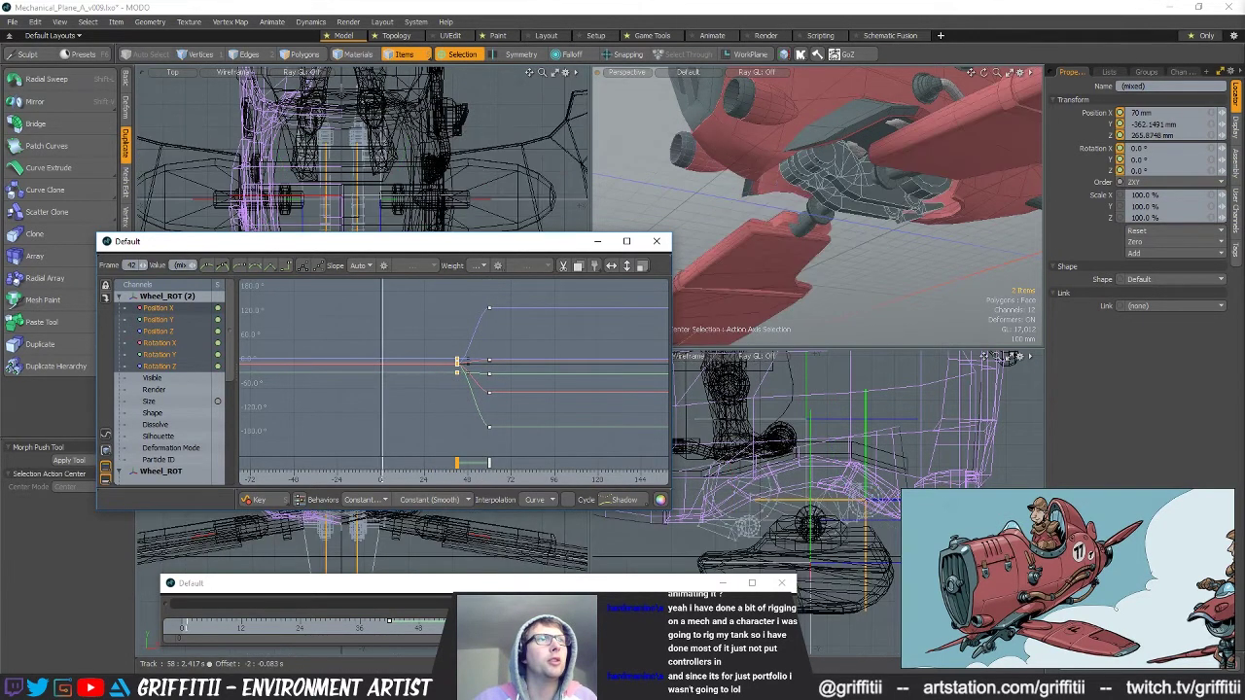
pyautogui.click(1120, 113)
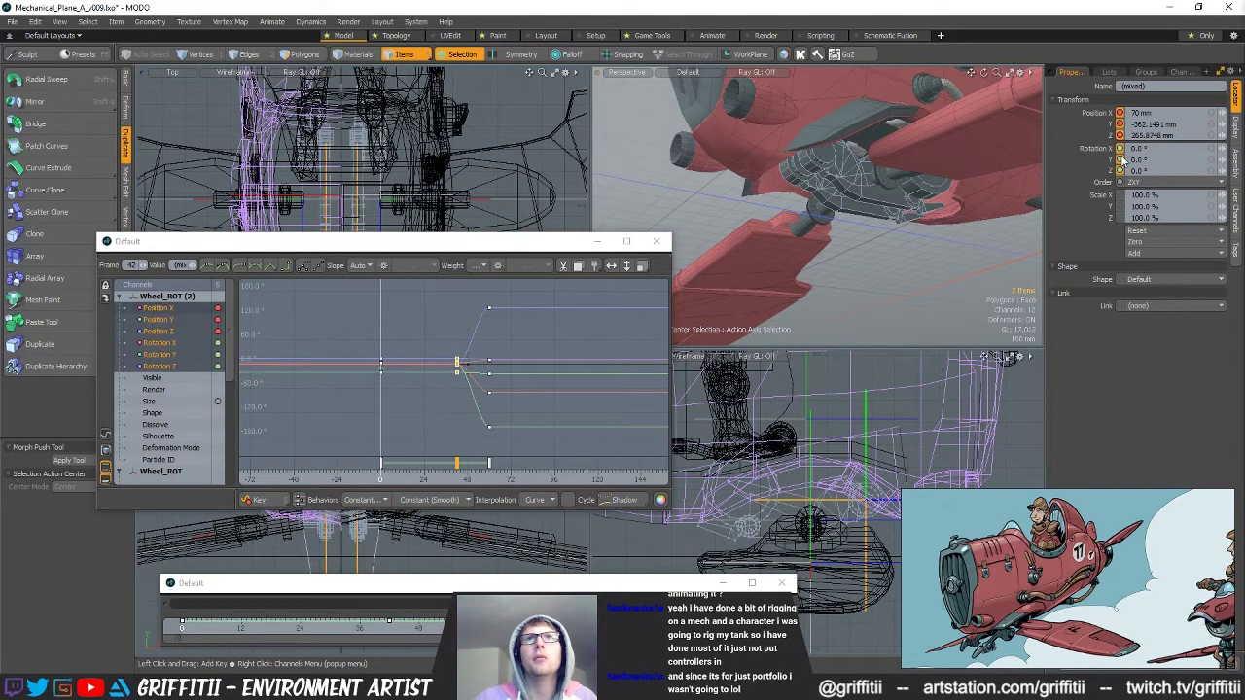
pyautogui.keyDown('alt'); pyautogui.moveTo(881, 199); pyautogui.dragTo(847, 180); pyautogui.keyUp('alt')
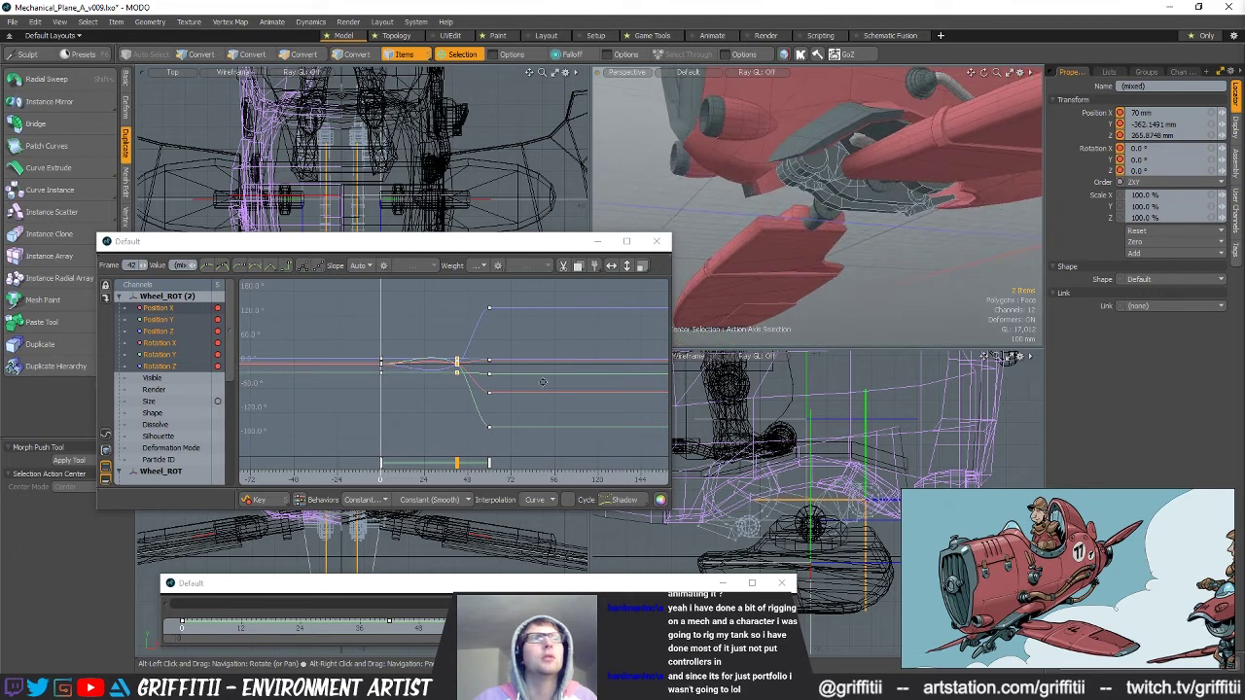
pyautogui.moveTo(346, 329); pyautogui.dragTo(467, 393)
pyautogui.click(270, 266)
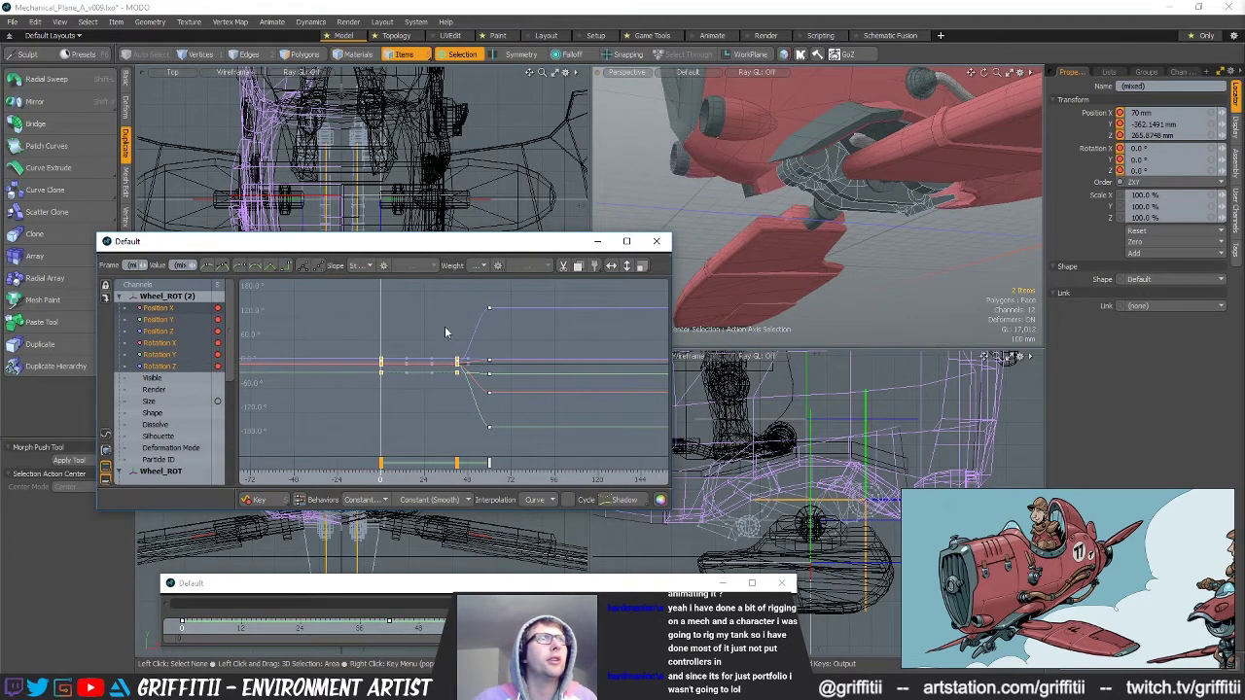
pyautogui.moveTo(470, 409); pyautogui.dragTo(471, 413)
pyautogui.keyDown('alt'); pyautogui.moveTo(778, 253); pyautogui.dragTo(827, 251); pyautogui.keyUp('alt')
# At frame 42, rotate both Wheel_ROT locators to -87.4° on X so the wheels swing out of the fuselage.
pyautogui.moveTo(380, 477); pyautogui.dragTo(457, 469)
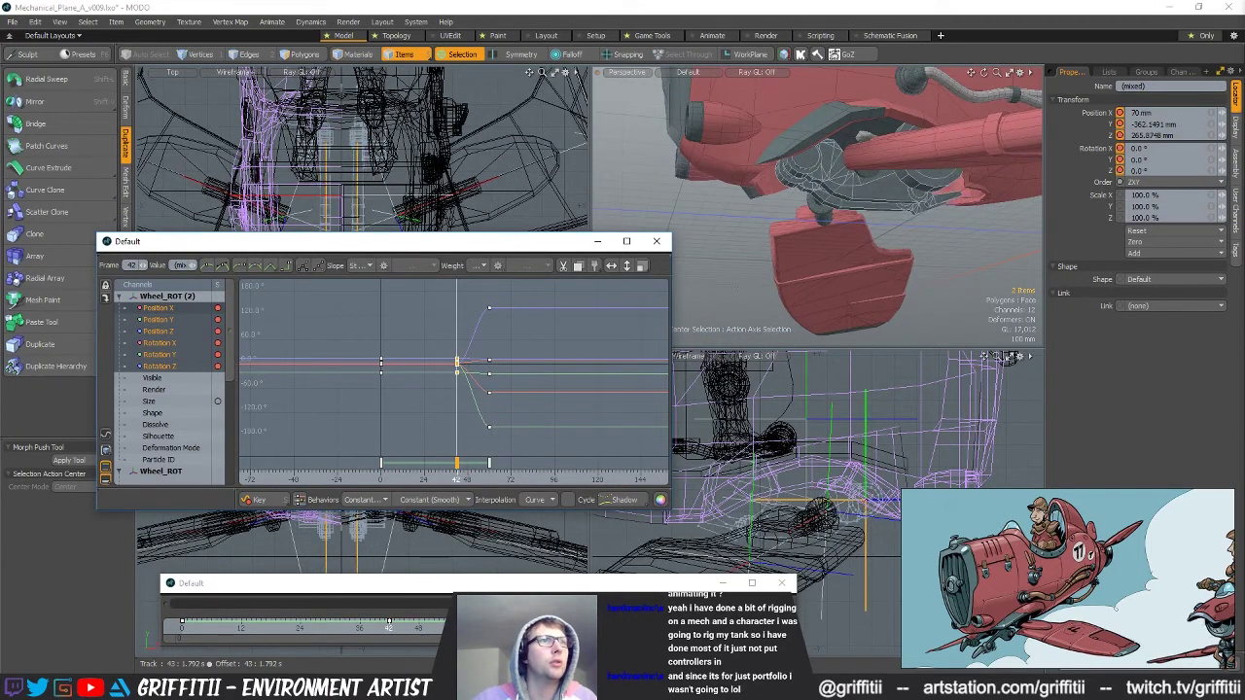
pyautogui.keyDown('alt'); pyautogui.moveTo(863, 253); pyautogui.dragTo(813, 208); pyautogui.keyUp('alt')
pyautogui.press('e')
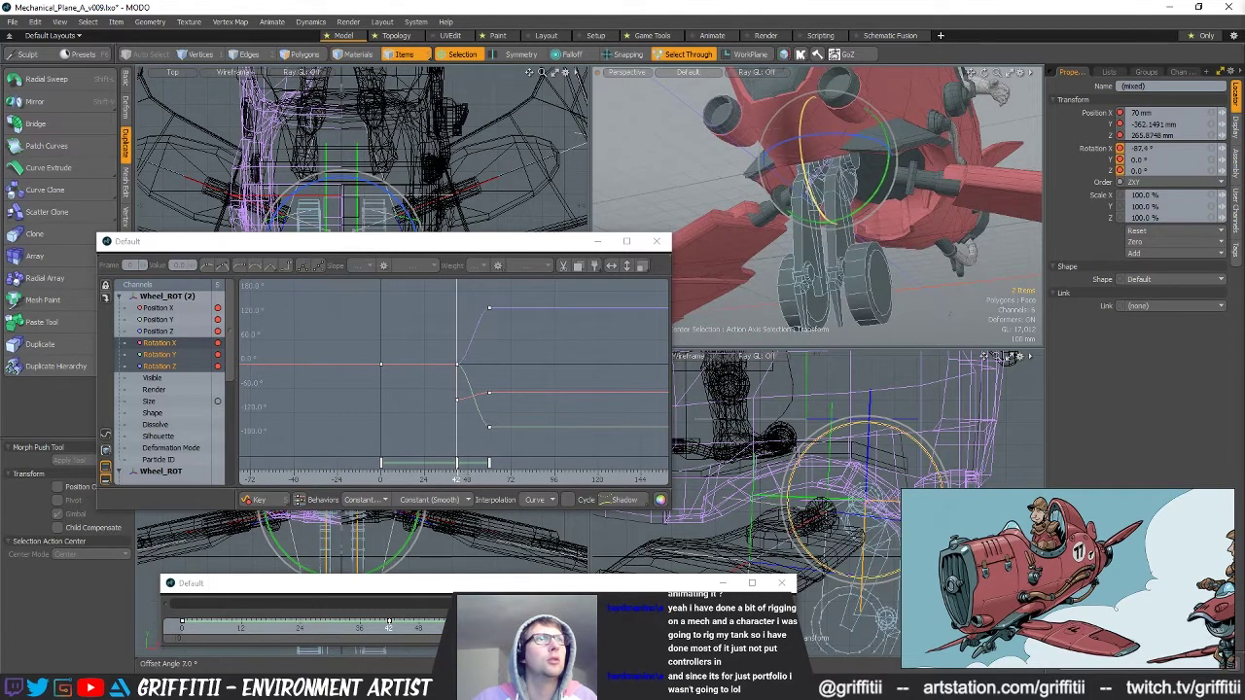
pyautogui.keyDown('alt'); pyautogui.moveTo(899, 195); pyautogui.dragTo(945, 183); pyautogui.keyUp('alt')
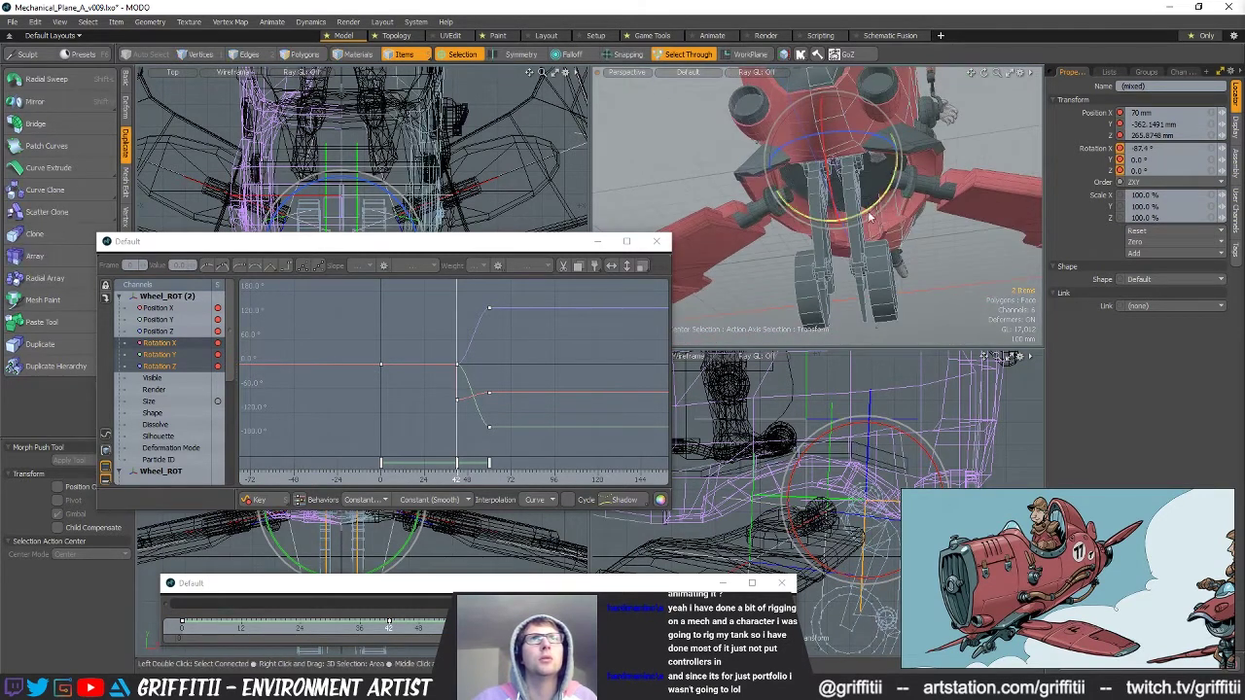
pyautogui.keyDown('alt'); pyautogui.moveTo(897, 218); pyautogui.dragTo(840, 235); pyautogui.keyUp('alt')
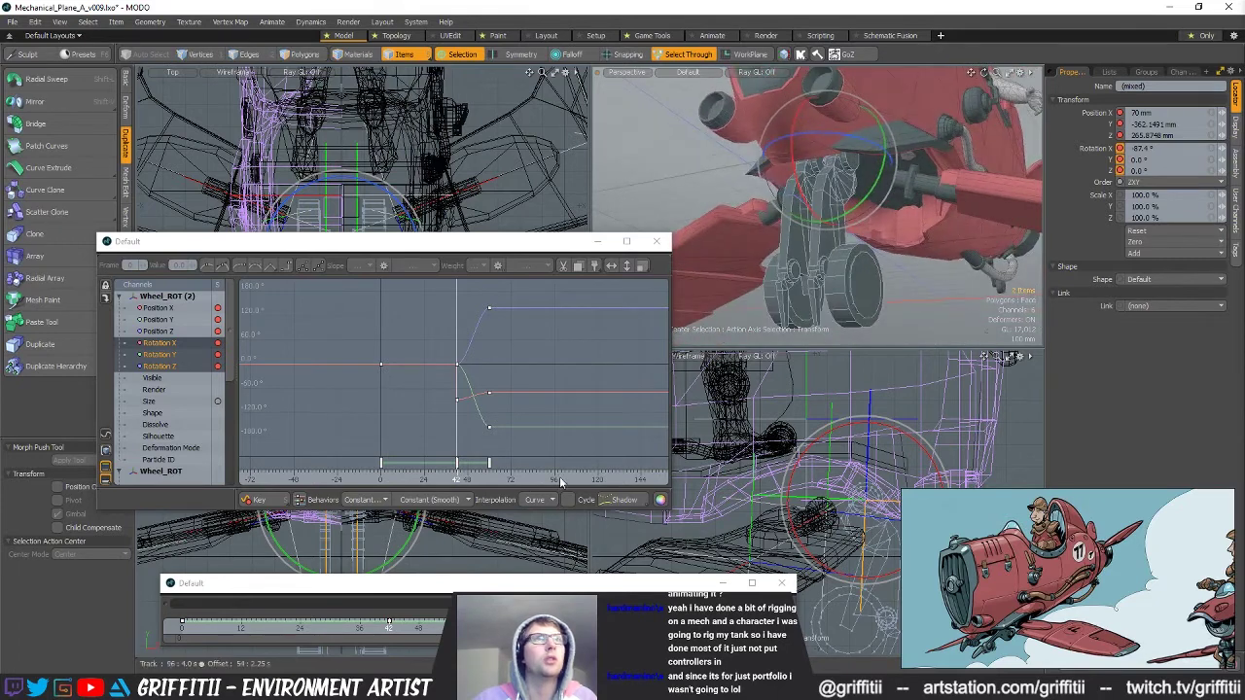
# Smooth the Rotation X curve with auto slopes at frame 42, keep Rotation Y and Z straight, and scrub through the motion.
pyautogui.moveTo(410, 628); pyautogui.dragTo(315, 628)
pyautogui.moveTo(429, 478); pyautogui.dragTo(458, 479)
pyautogui.moveTo(423, 325); pyautogui.dragTo(472, 428)
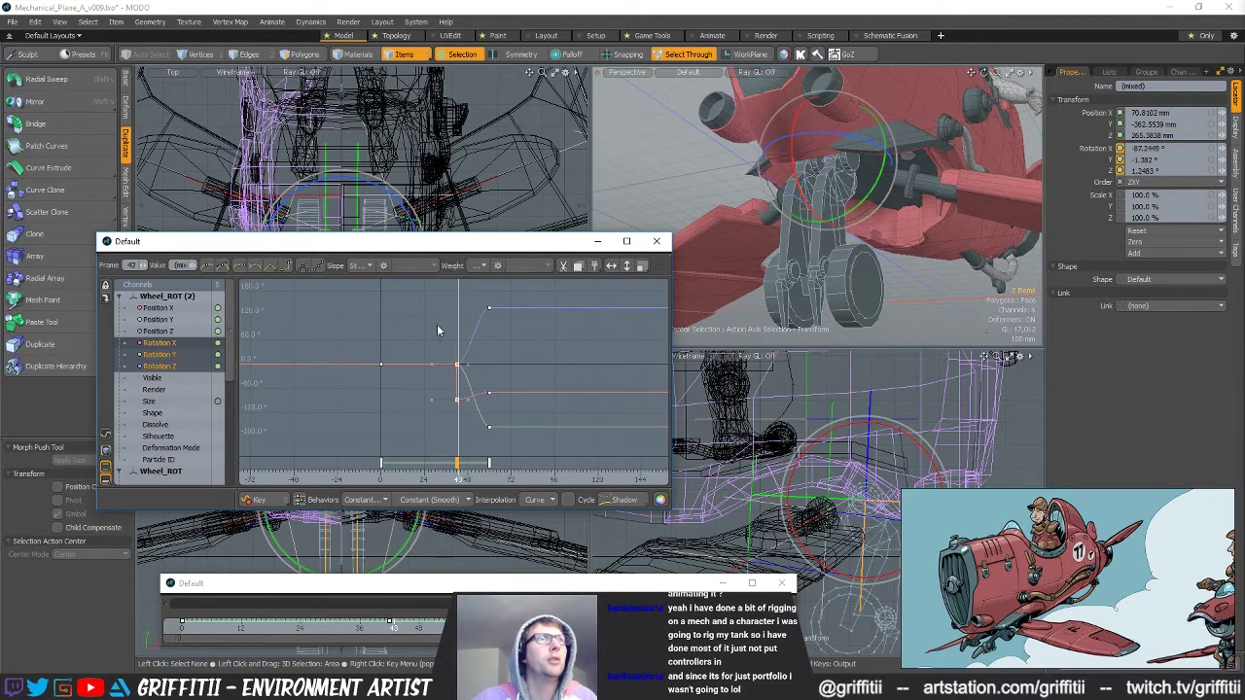
pyautogui.click(207, 266)
pyautogui.moveTo(355, 335); pyautogui.dragTo(483, 437)
pyautogui.click(205, 268)
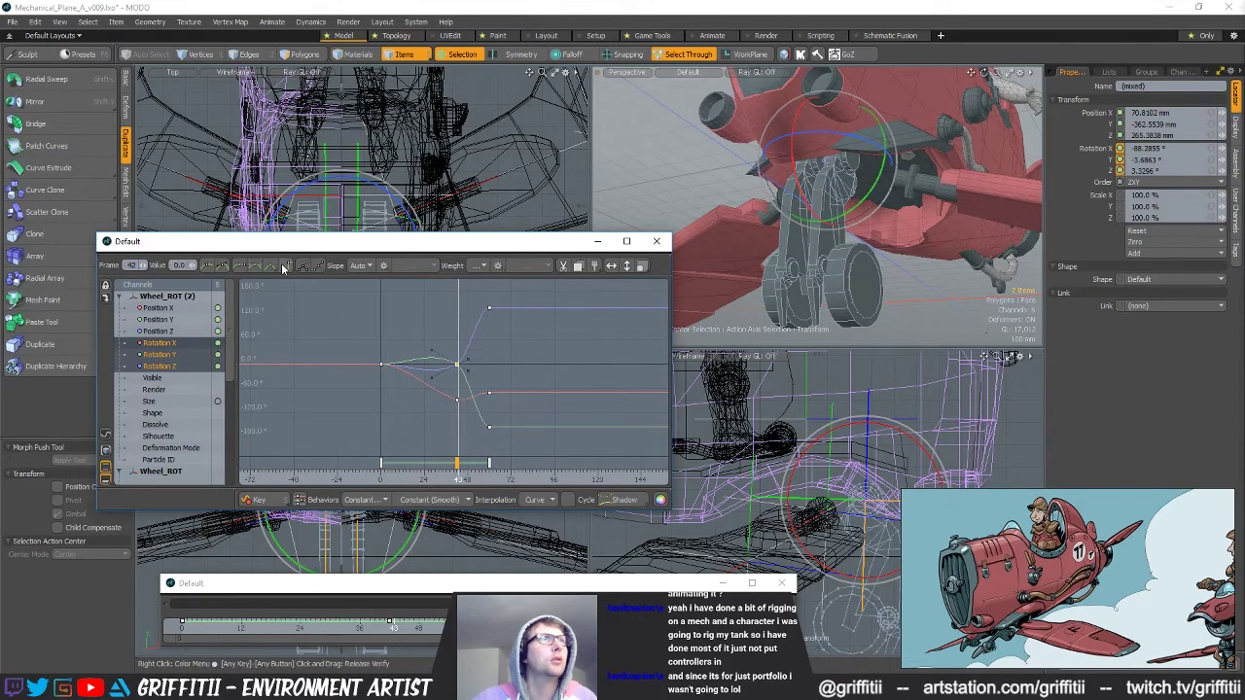
pyautogui.moveTo(383, 486); pyautogui.dragTo(505, 480)
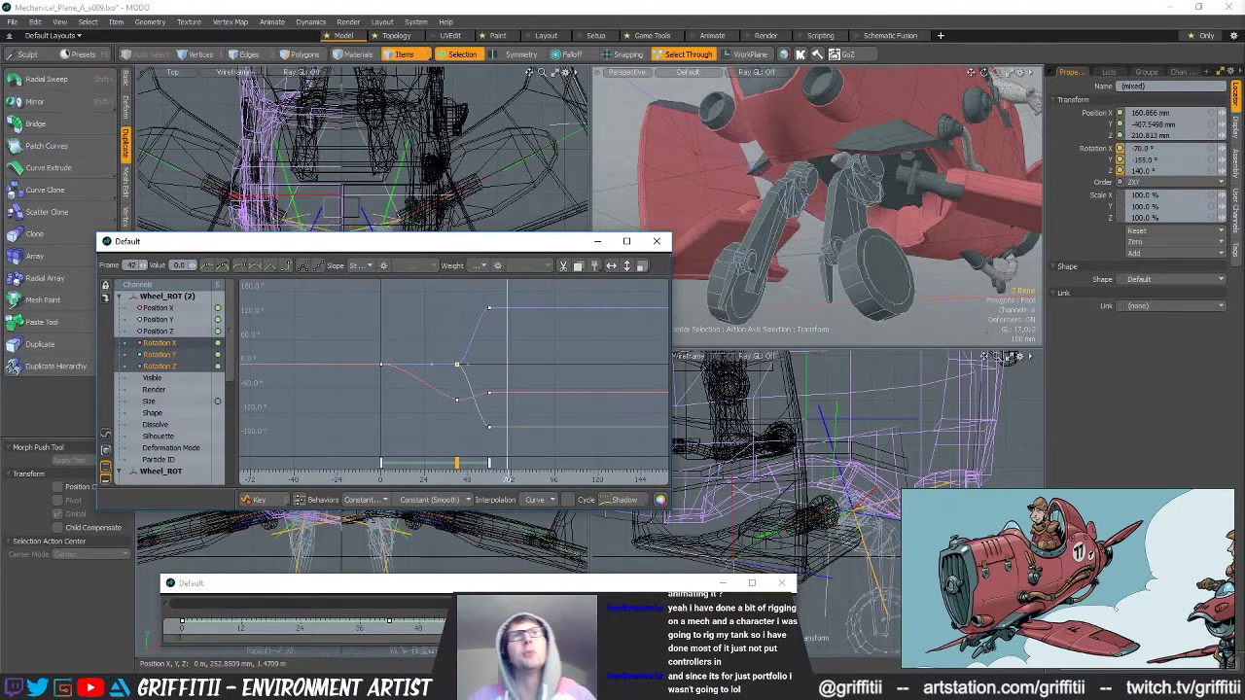
pyautogui.keyDown('alt'); pyautogui.moveTo(958, 176); pyautogui.dragTo(862, 236); pyautogui.keyUp('alt')
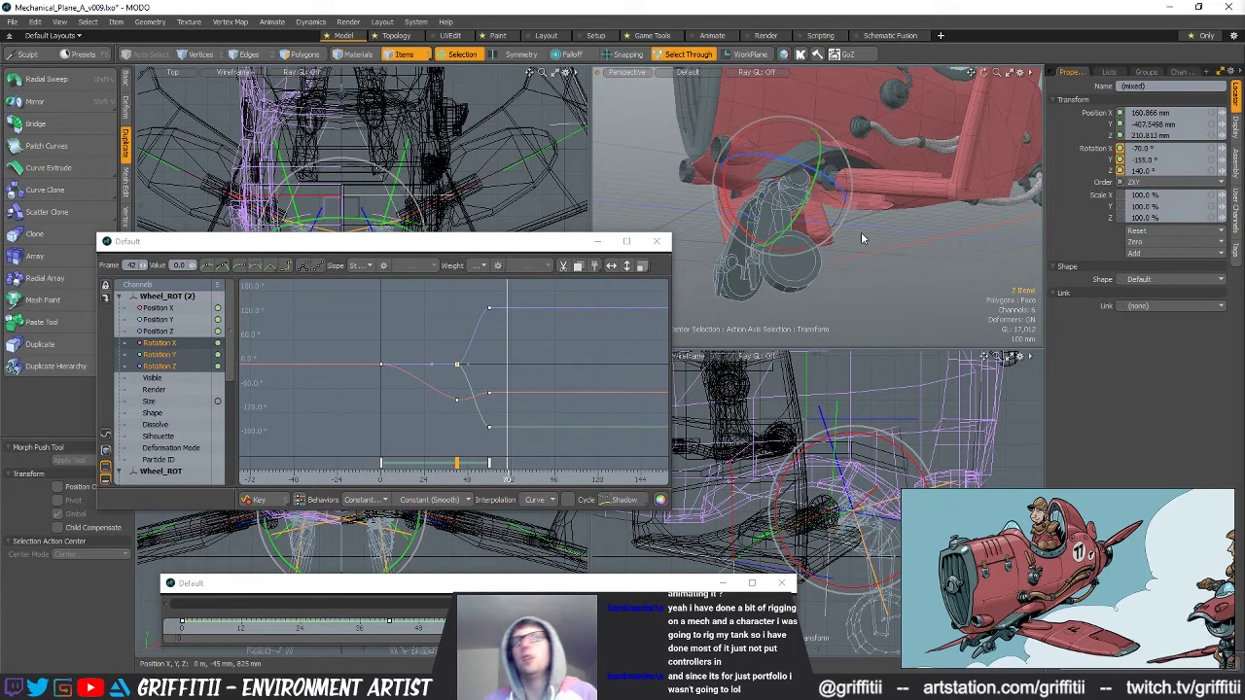
pyautogui.keyDown('alt'); pyautogui.moveTo(773, 250); pyautogui.dragTo(842, 235); pyautogui.keyUp('alt')
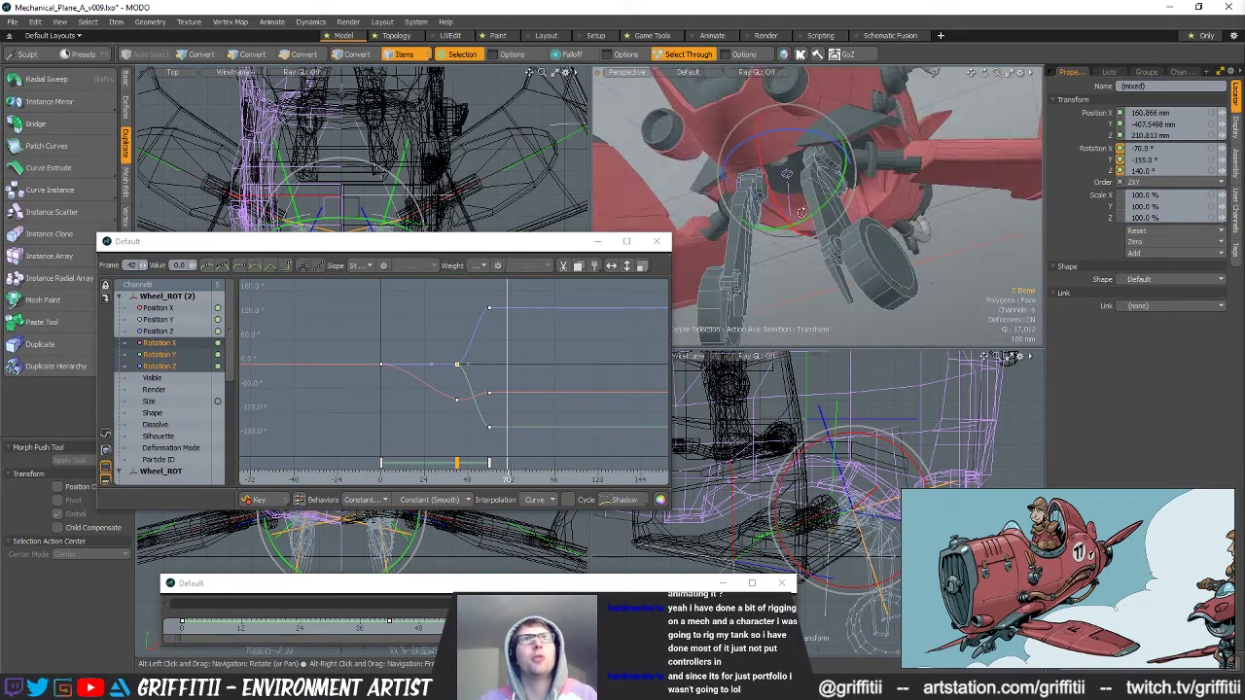
# Move the Wheel_ROT locators' rotation keys from frame 42 to frame 50.
pyautogui.moveTo(507, 479); pyautogui.dragTo(457, 478)
pyautogui.moveTo(440, 331); pyautogui.dragTo(473, 420)
pyautogui.moveTo(457, 465); pyautogui.dragTo(471, 466)
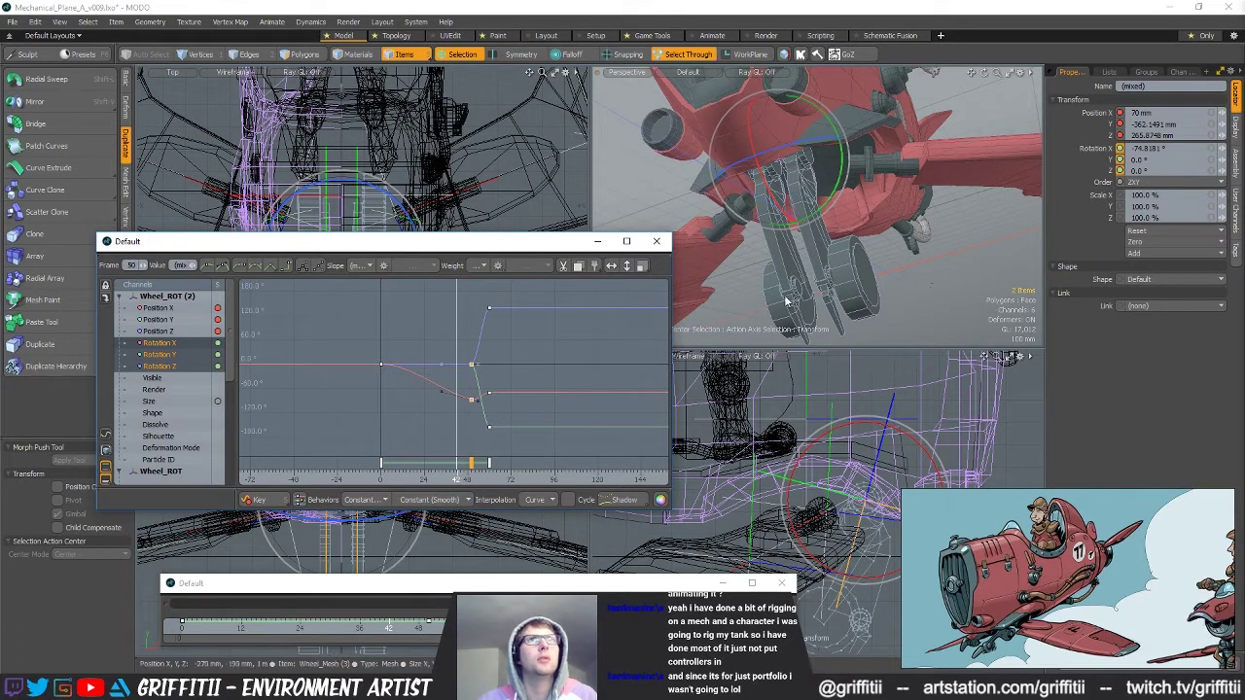
pyautogui.moveTo(479, 413); pyautogui.dragTo(479, 415)
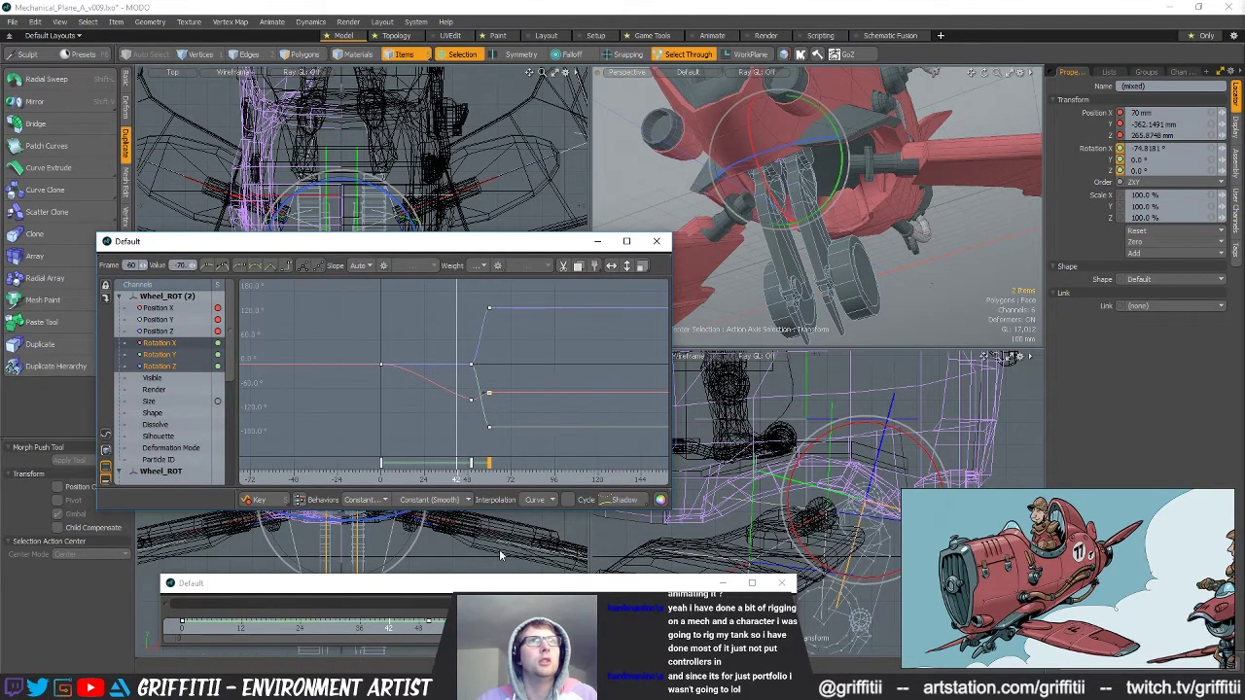
# Adjust the Wheel_ROT locators' Rotation X key at frame 50 to about -39°.
pyautogui.moveTo(477, 479)
pyautogui.mouseDown()
pyautogui.moveTo(493, 478)
pyautogui.moveTo(473, 479)
pyautogui.mouseUp()
pyautogui.press('Right')
pyautogui.press('Right')
pyautogui.press('Right')
pyautogui.press('Right')
pyautogui.press('Right')
pyautogui.press('e')
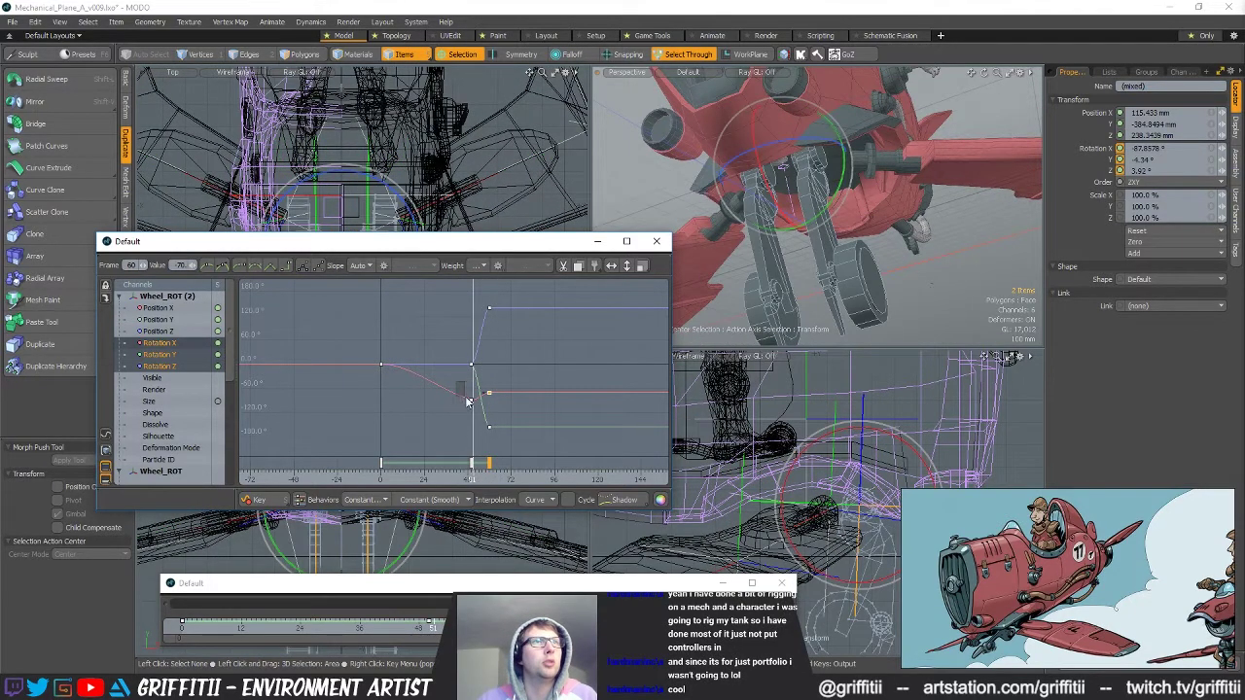
pyautogui.click(471, 400)
pyautogui.moveTo(191, 266); pyautogui.dragTo(225, 266)
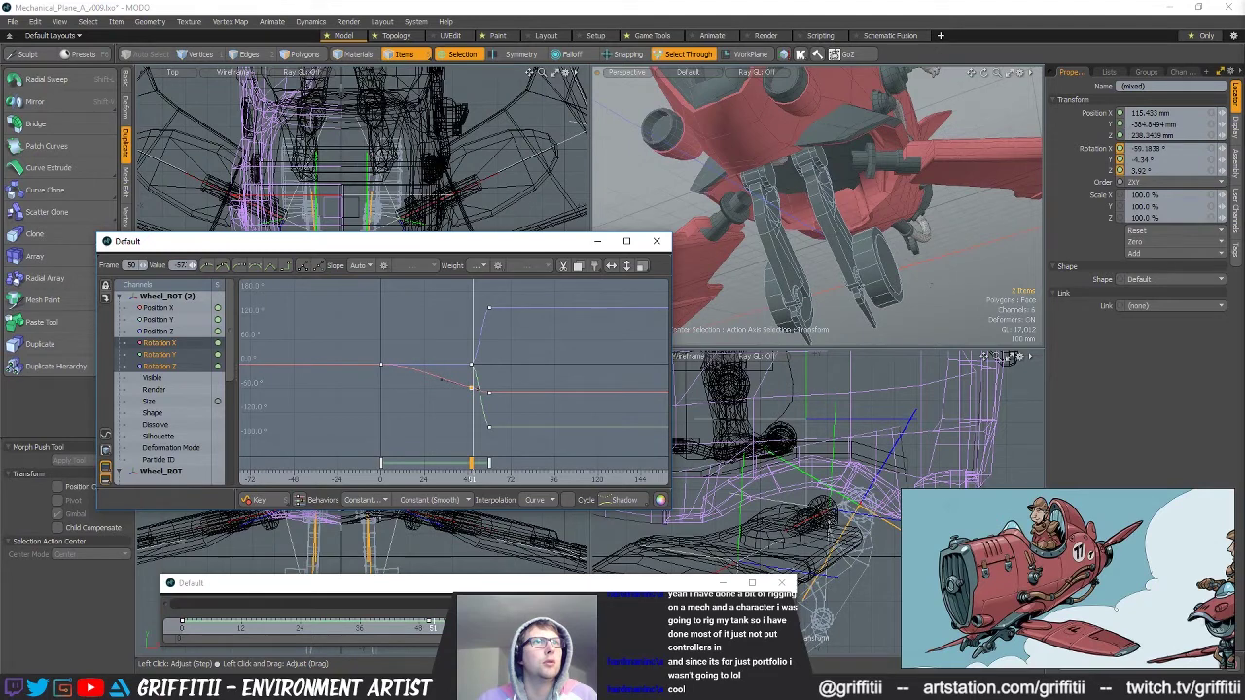
pyautogui.moveTo(472, 483)
pyautogui.mouseDown()
pyautogui.moveTo(424, 481)
pyautogui.moveTo(505, 481)
pyautogui.moveTo(473, 480)
pyautogui.mouseUp()
pyautogui.moveTo(470, 391); pyautogui.dragTo(472, 386)
# Scrub the animation while examining from below how the wheels and wings clear the fuselage opening.
pyautogui.keyDown('alt'); pyautogui.moveTo(745, 255); pyautogui.dragTo(685, 245); pyautogui.keyUp('alt')
pyautogui.moveTo(452, 481)
pyautogui.mouseDown()
pyautogui.moveTo(420, 482)
pyautogui.moveTo(506, 479)
pyautogui.mouseUp()
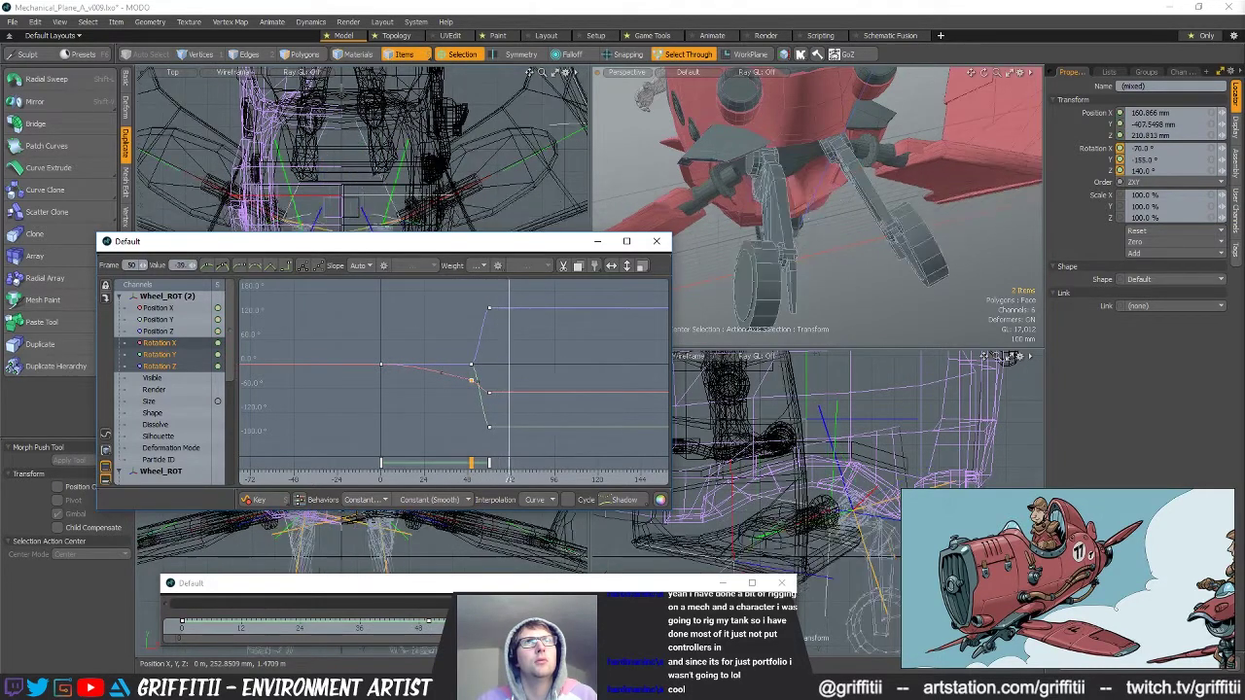
pyautogui.keyDown('alt'); pyautogui.moveTo(737, 283); pyautogui.dragTo(844, 200); pyautogui.keyUp('alt')
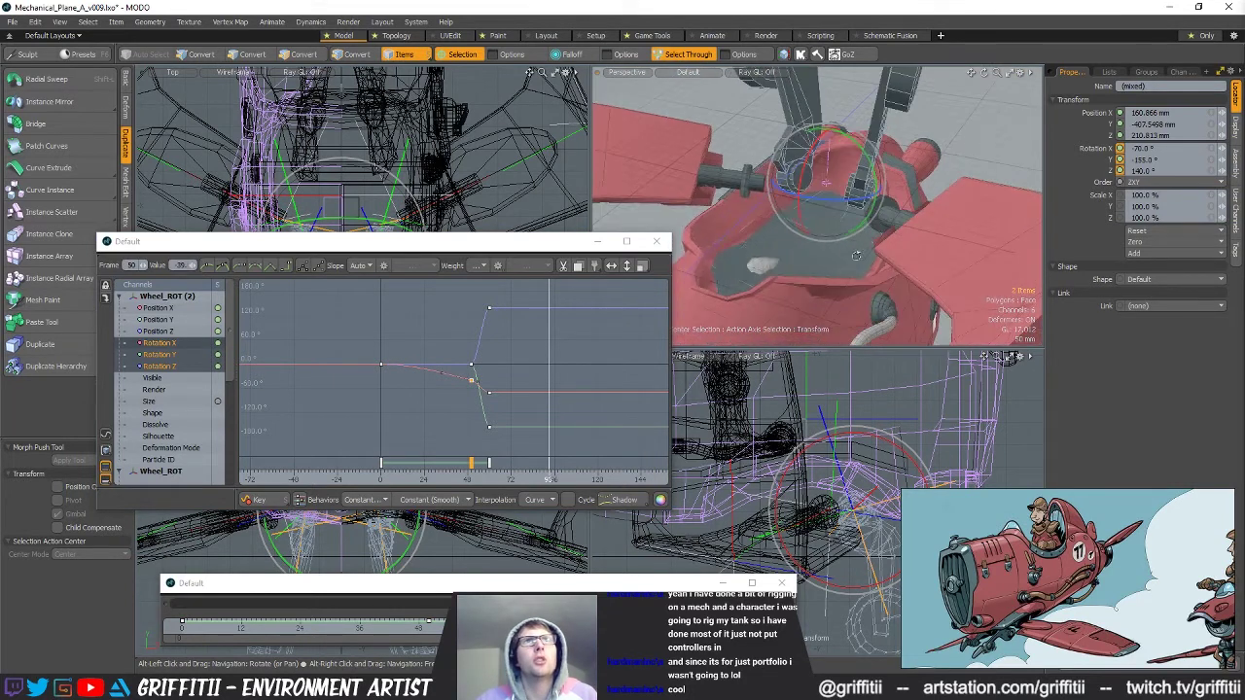
pyautogui.press('1')
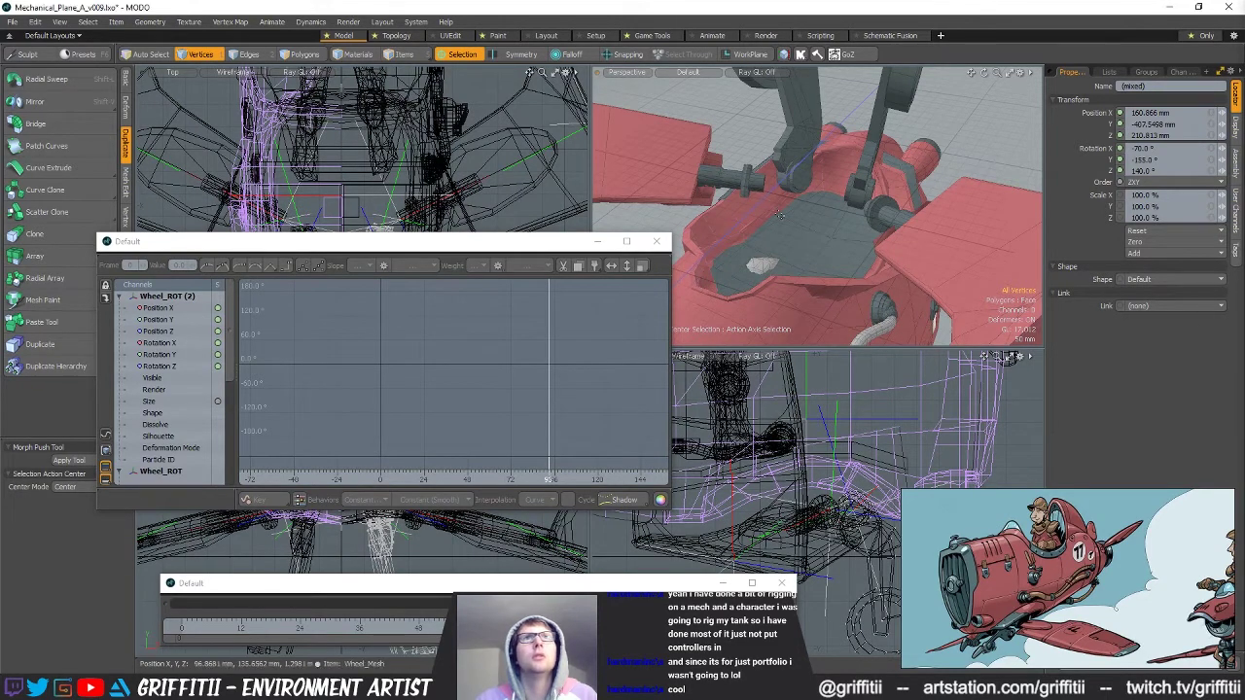
pyautogui.keyDown('alt'); pyautogui.moveTo(786, 194); pyautogui.dragTo(808, 207); pyautogui.keyUp('alt')
pyautogui.moveTo(463, 478)
pyautogui.mouseDown()
pyautogui.moveTo(399, 479)
pyautogui.moveTo(522, 479)
pyautogui.mouseUp()
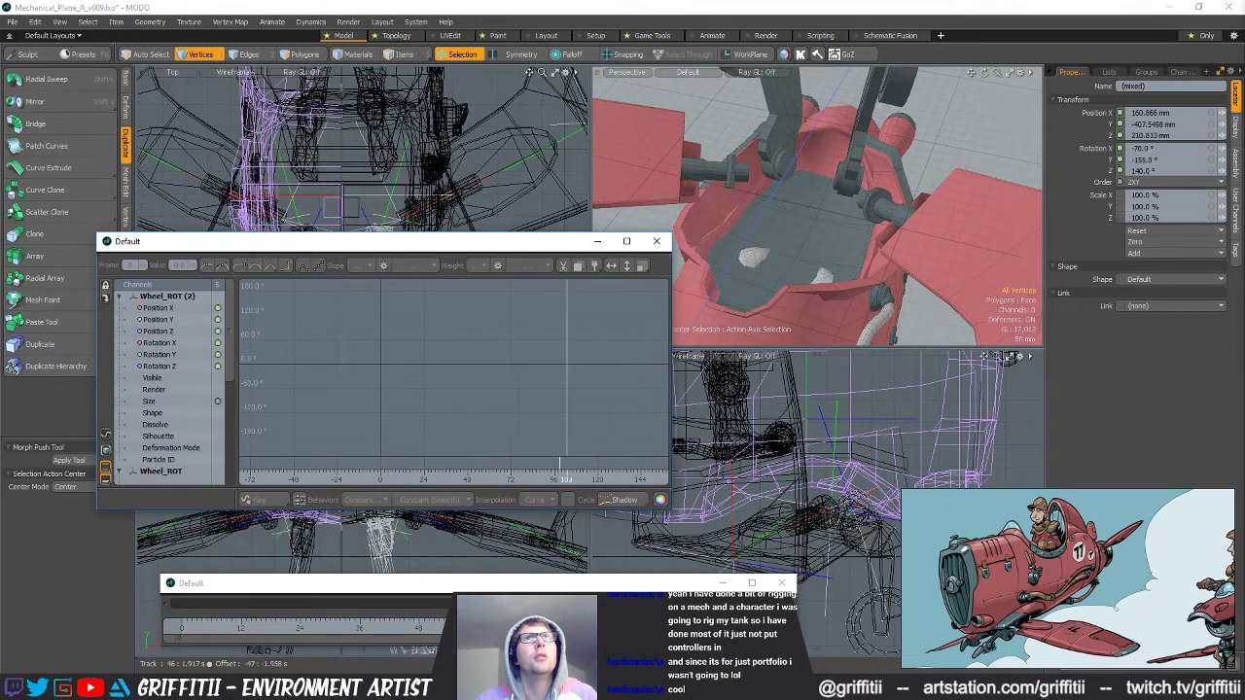
pyautogui.keyDown('alt'); pyautogui.moveTo(755, 293); pyautogui.dragTo(860, 255); pyautogui.keyUp('alt')
pyautogui.scroll(-3, 845, 261)
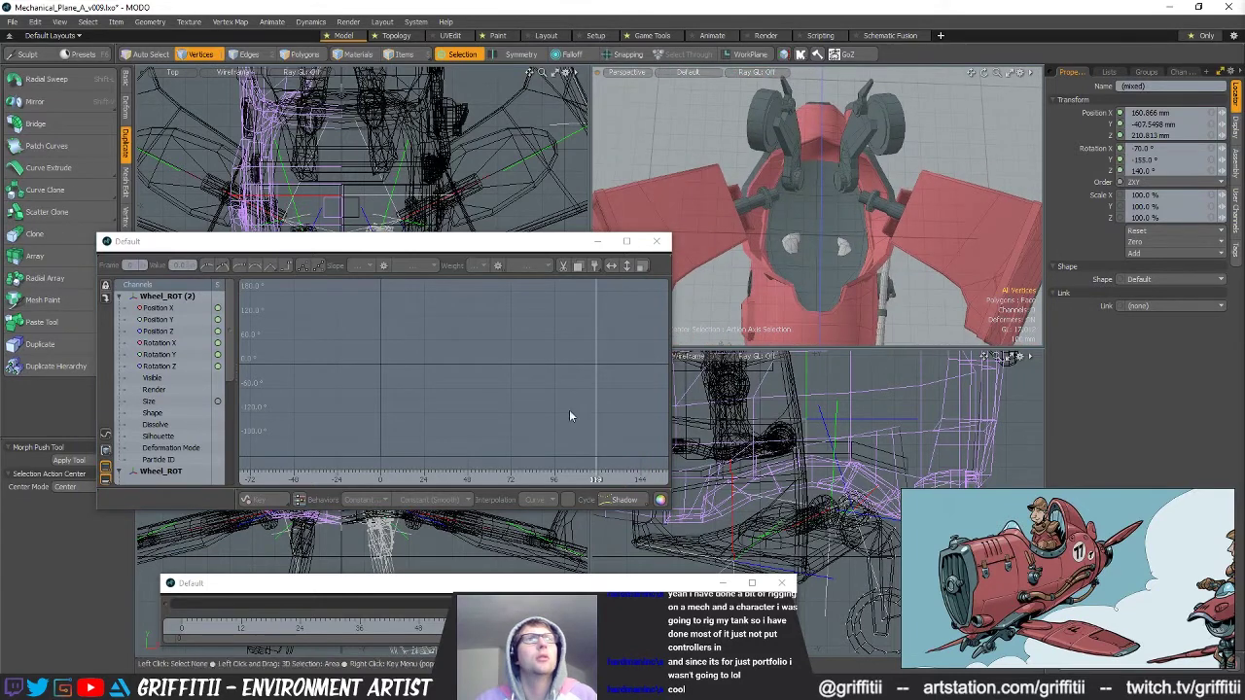
pyautogui.moveTo(563, 479); pyautogui.dragTo(531, 479)
pyautogui.moveTo(344, 479)
pyautogui.mouseDown()
pyautogui.moveTo(420, 479)
pyautogui.moveTo(334, 478)
pyautogui.moveTo(468, 479)
pyautogui.moveTo(431, 479)
pyautogui.mouseUp()
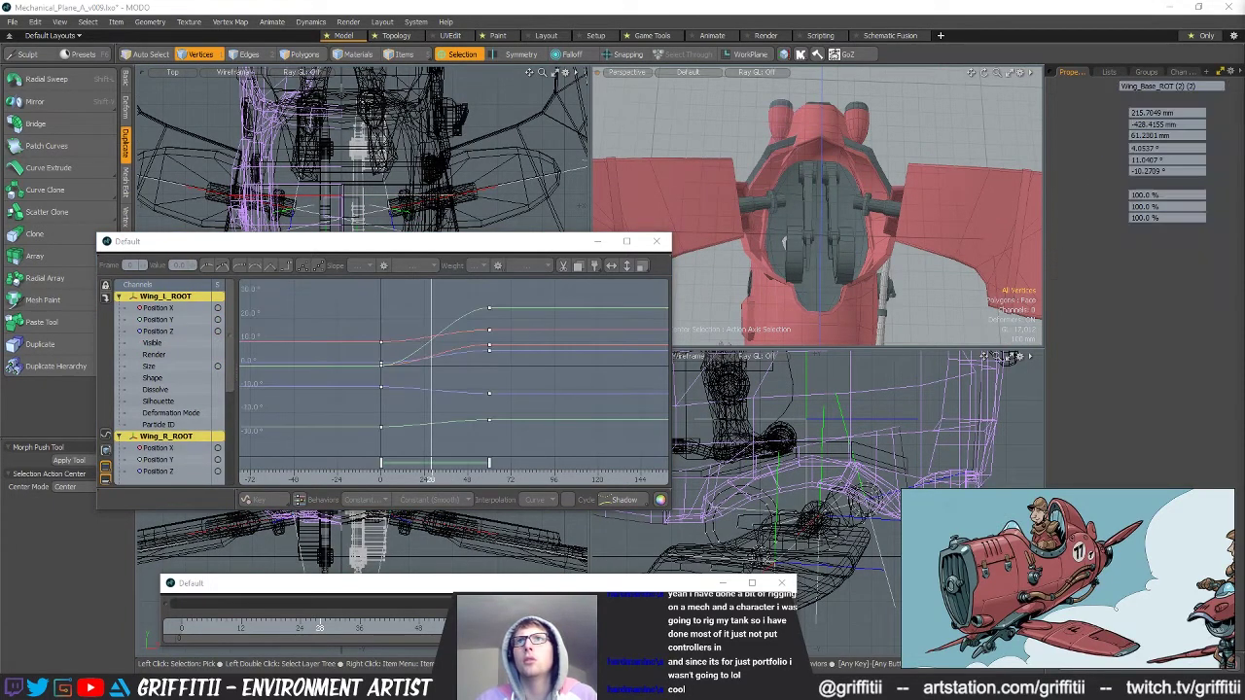
# Set all keys of the two wing-base rotation locators to stepped and scrub the timeline to check the wing motion.
pyautogui.moveTo(341, 296); pyautogui.dragTo(548, 464)
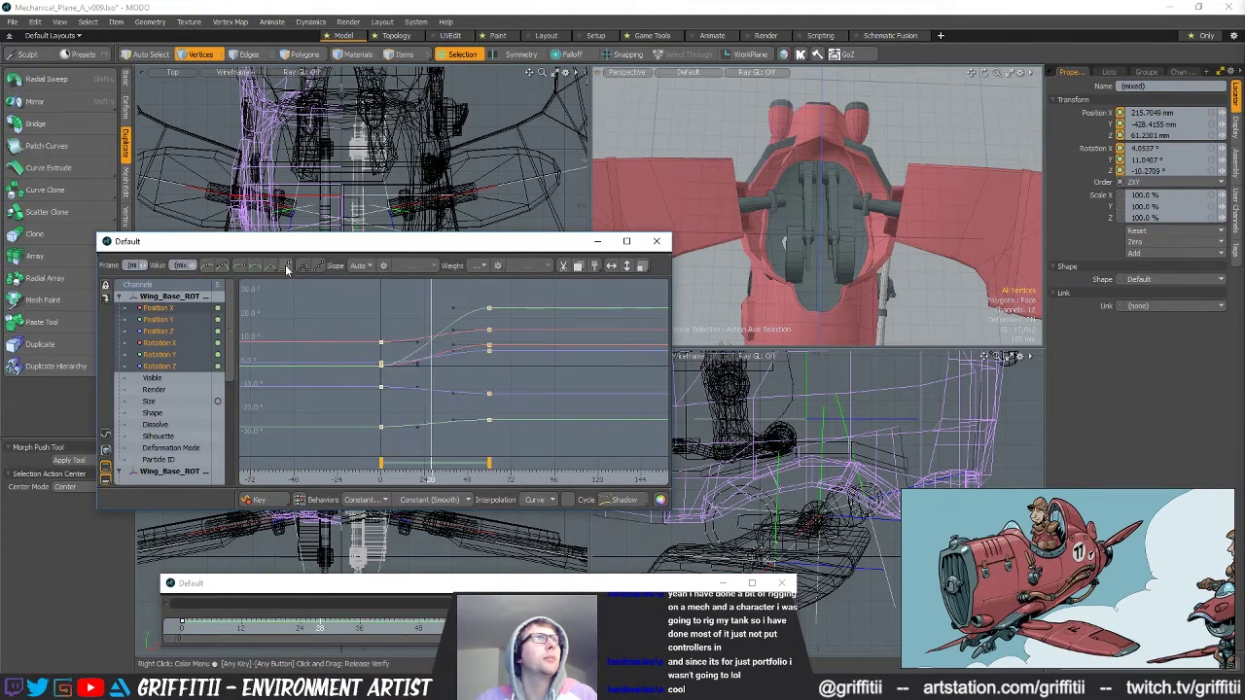
pyautogui.click(287, 268)
pyautogui.click(522, 298)
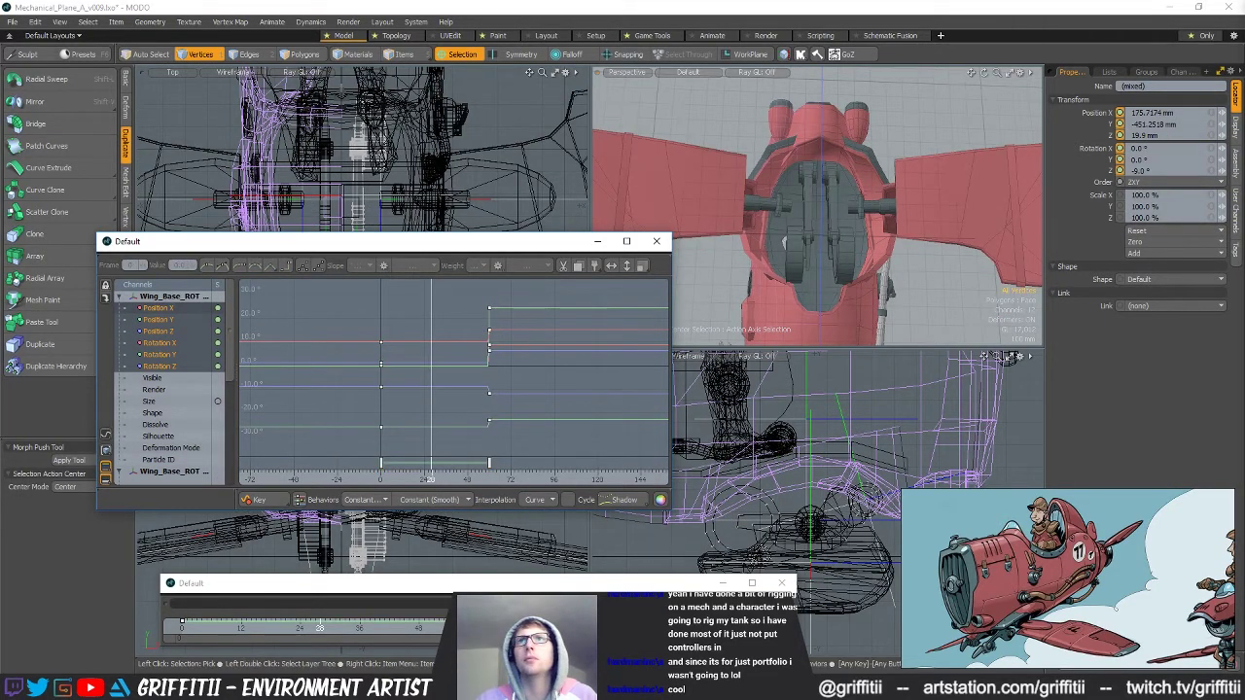
pyautogui.moveTo(320, 629); pyautogui.dragTo(285, 627)
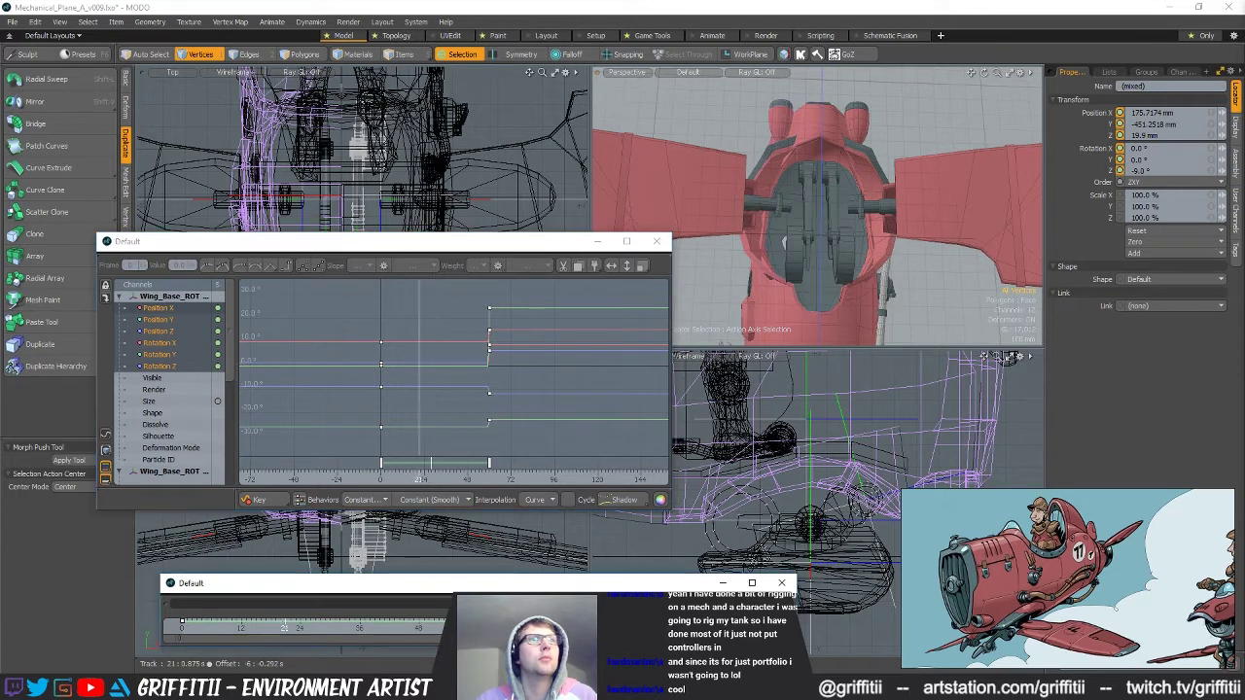
pyautogui.moveTo(182, 628); pyautogui.dragTo(216, 629)
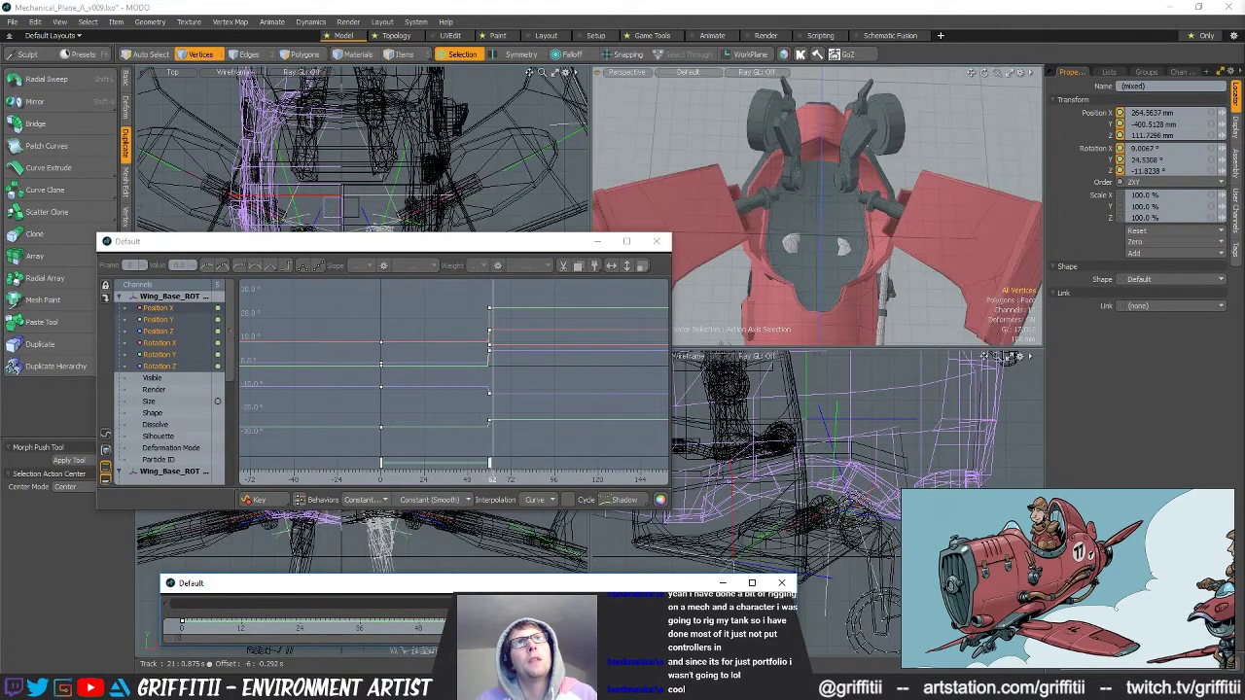
# Scrub the animation back to about frame 3, inspect the folded landing gear from below, and clear the graph editor off the viewports.
pyautogui.keyDown('alt'); pyautogui.moveTo(805, 303); pyautogui.dragTo(705, 303); pyautogui.keyUp('alt')
pyautogui.keyDown('ctrl'); pyautogui.keyDown('alt'); pyautogui.moveTo(825, 257); pyautogui.dragTo(838, 206); pyautogui.keyUp('alt'); pyautogui.keyUp('ctrl')
pyautogui.moveTo(210, 622)
pyautogui.mouseDown()
pyautogui.moveTo(183, 624)
pyautogui.moveTo(197, 625)
pyautogui.mouseUp()
pyautogui.keyDown('alt'); pyautogui.moveTo(845, 216); pyautogui.dragTo(851, 246); pyautogui.keyUp('alt')
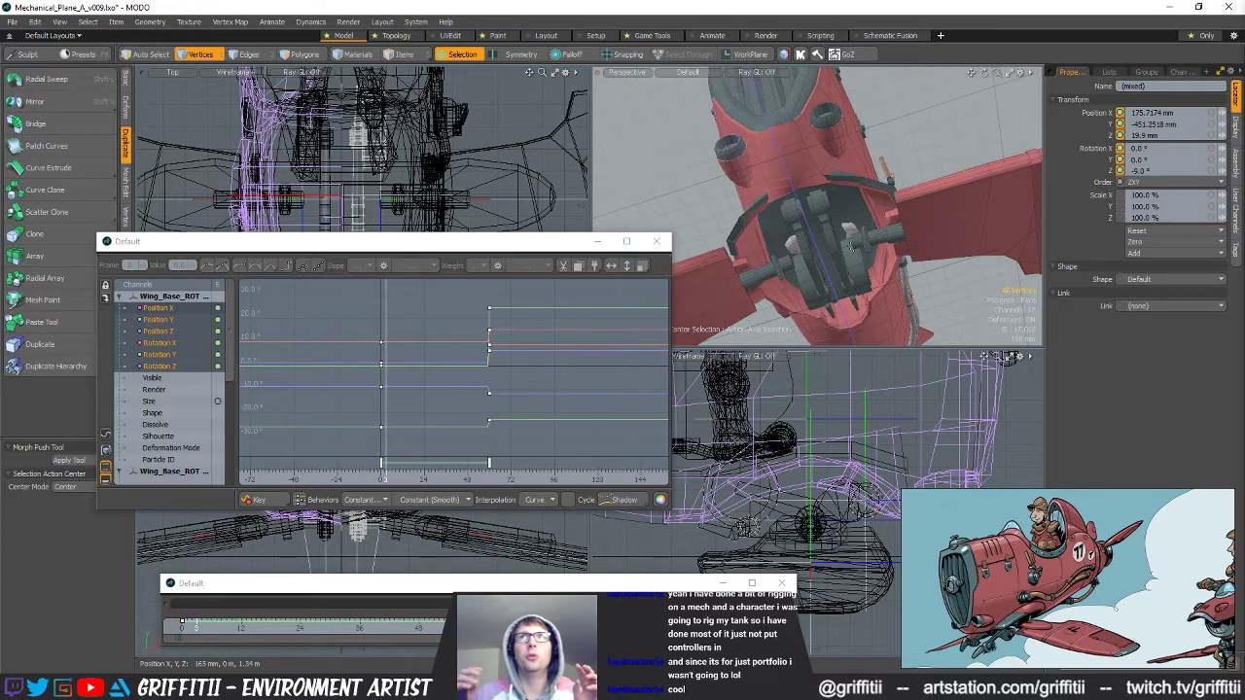
pyautogui.keyDown('alt'); pyautogui.moveTo(818, 278); pyautogui.dragTo(863, 243); pyautogui.keyUp('alt')
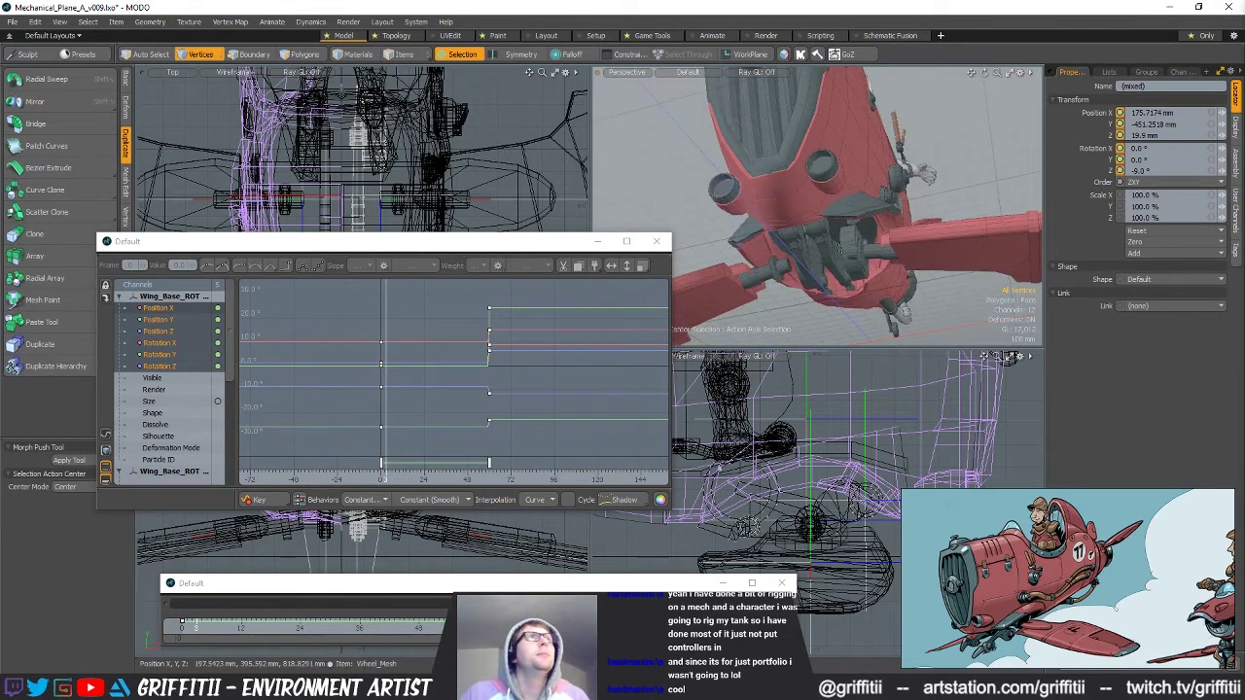
pyautogui.moveTo(429, 243); pyautogui.dragTo(1244, 210)
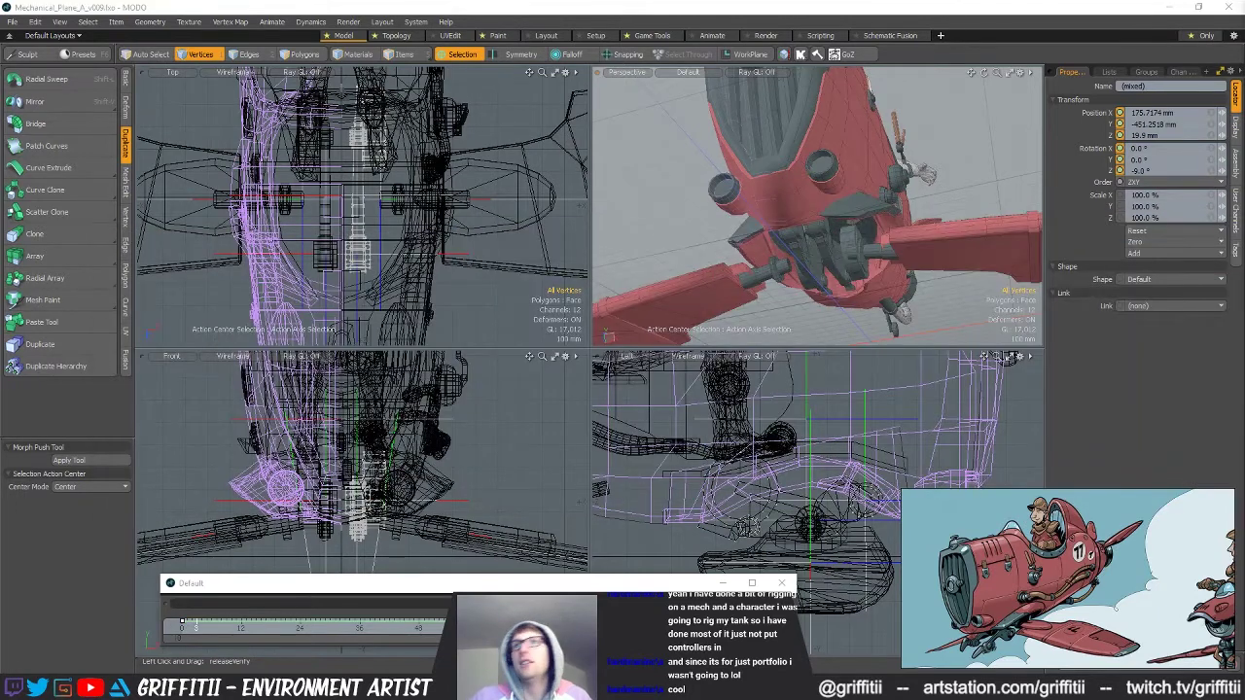
# Create a default Y-axis cylinder with 16 sides and 500 × 750 × 500 mm radii in a new mesh, and select its polygons.
pyautogui.keyDown('alt'); pyautogui.moveTo(863, 298); pyautogui.dragTo(845, 206); pyautogui.keyUp('alt')
pyautogui.keyDown('alt'); pyautogui.moveTo(845, 207); pyautogui.dragTo(867, 234); pyautogui.keyUp('alt')
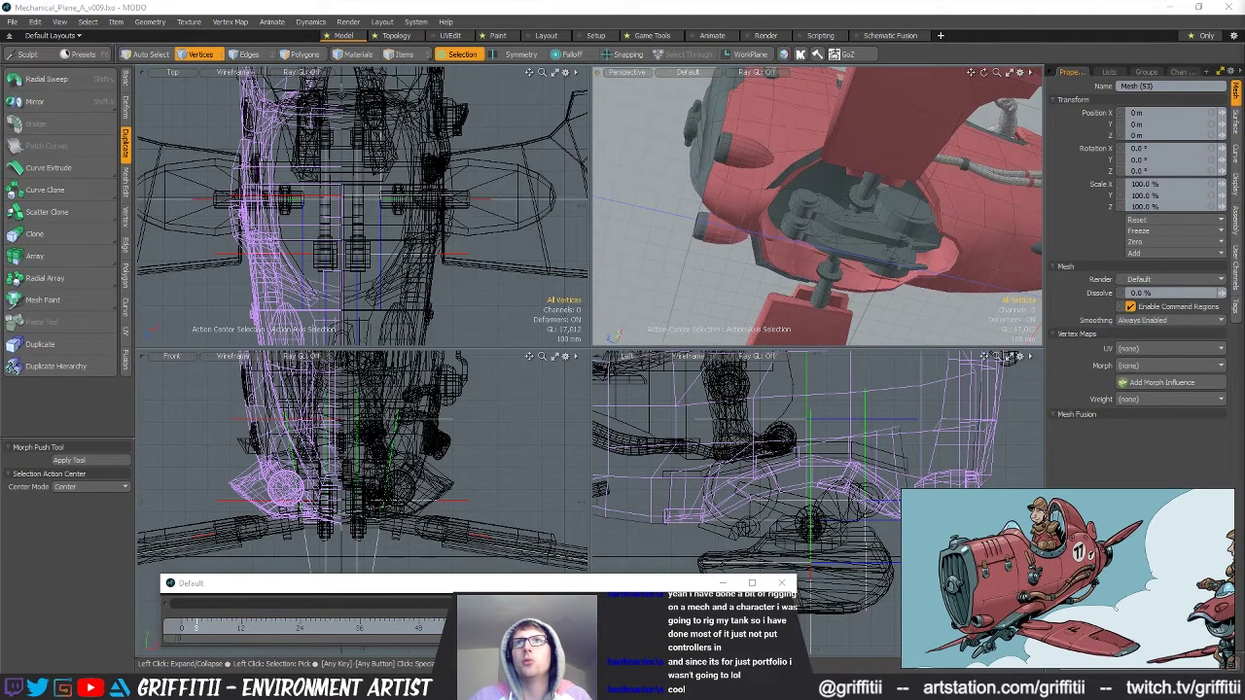
pyautogui.keyDown('alt'); pyautogui.moveTo(791, 219); pyautogui.dragTo(798, 212); pyautogui.keyUp('alt')
pyautogui.keyDown('ctrl'); pyautogui.keyDown('alt'); pyautogui.moveTo(798, 212); pyautogui.dragTo(827, 216); pyautogui.keyUp('alt'); pyautogui.keyUp('ctrl')
pyautogui.click(128, 79)
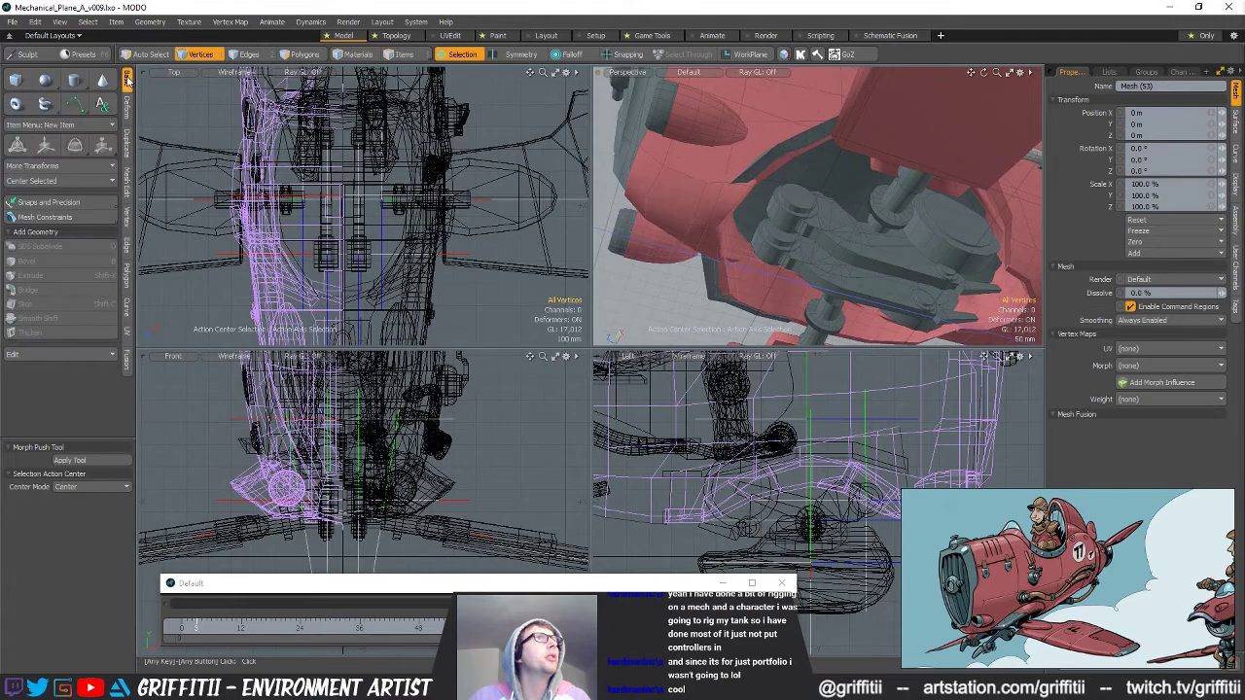
pyautogui.moveTo(133, 89); pyautogui.dragTo(121, 93)
pyautogui.click(67, 81)
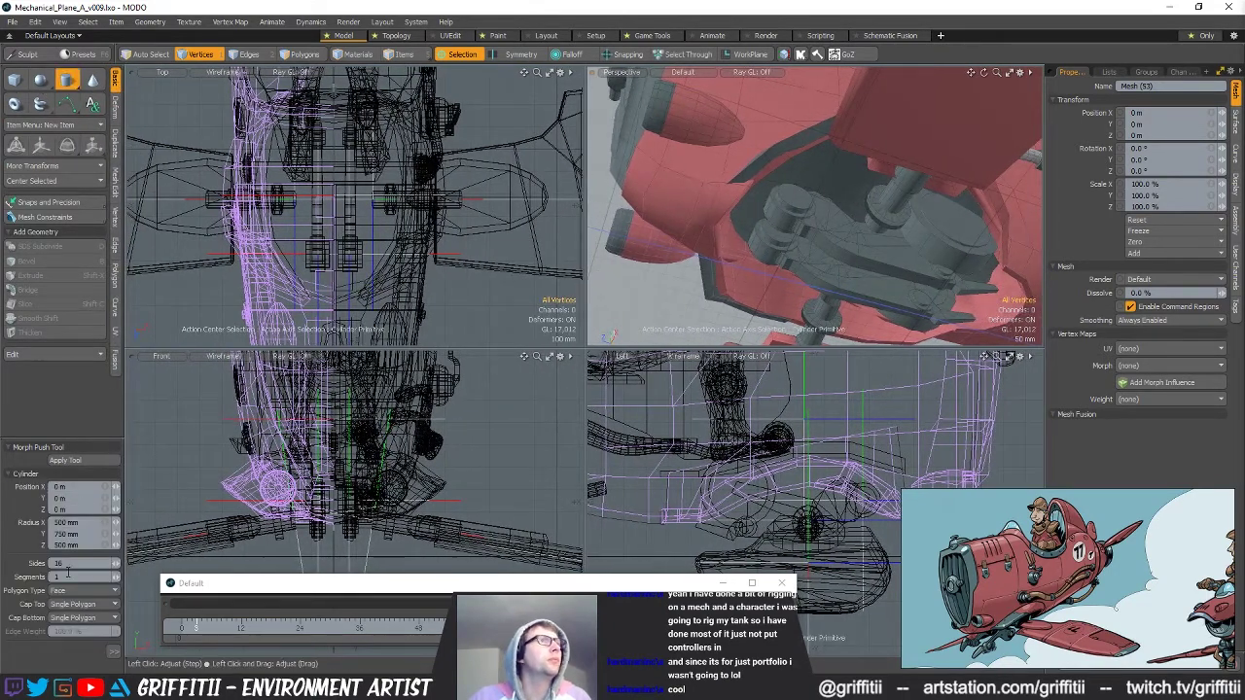
pyautogui.click(113, 654)
pyautogui.click(210, 629)
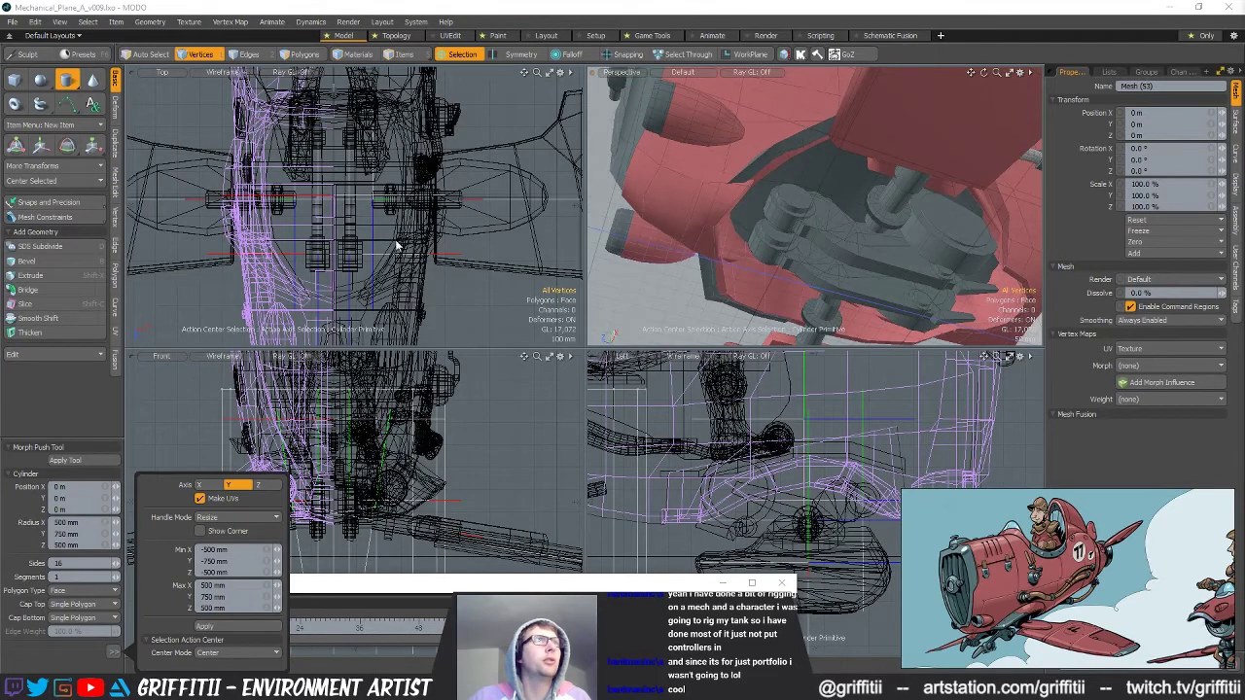
pyautogui.press('space')
pyautogui.press('space')
pyautogui.press('space')
pyautogui.click(447, 445)
pyautogui.doubleClick(447, 444)
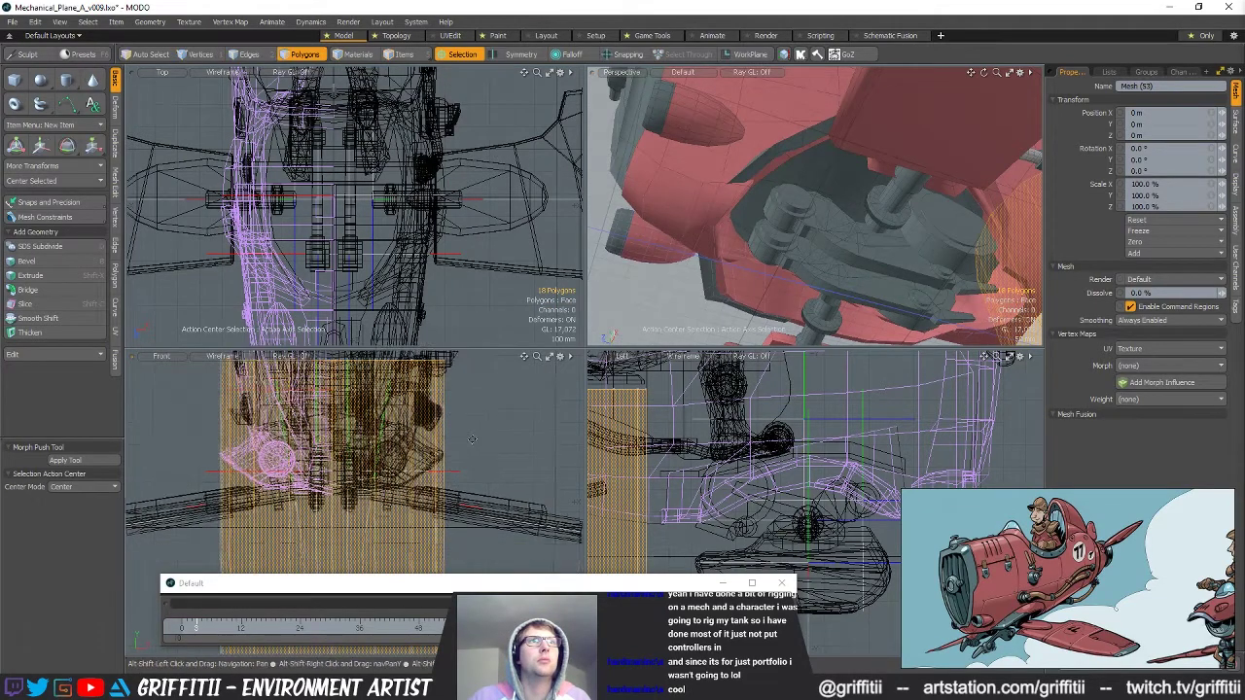
pyautogui.keyDown('alt'); pyautogui.keyDown('shift'); pyautogui.moveTo(446, 444); pyautogui.dragTo(486, 389); pyautogui.keyUp('shift'); pyautogui.keyUp('alt')
pyautogui.scroll(-3, 486, 408)
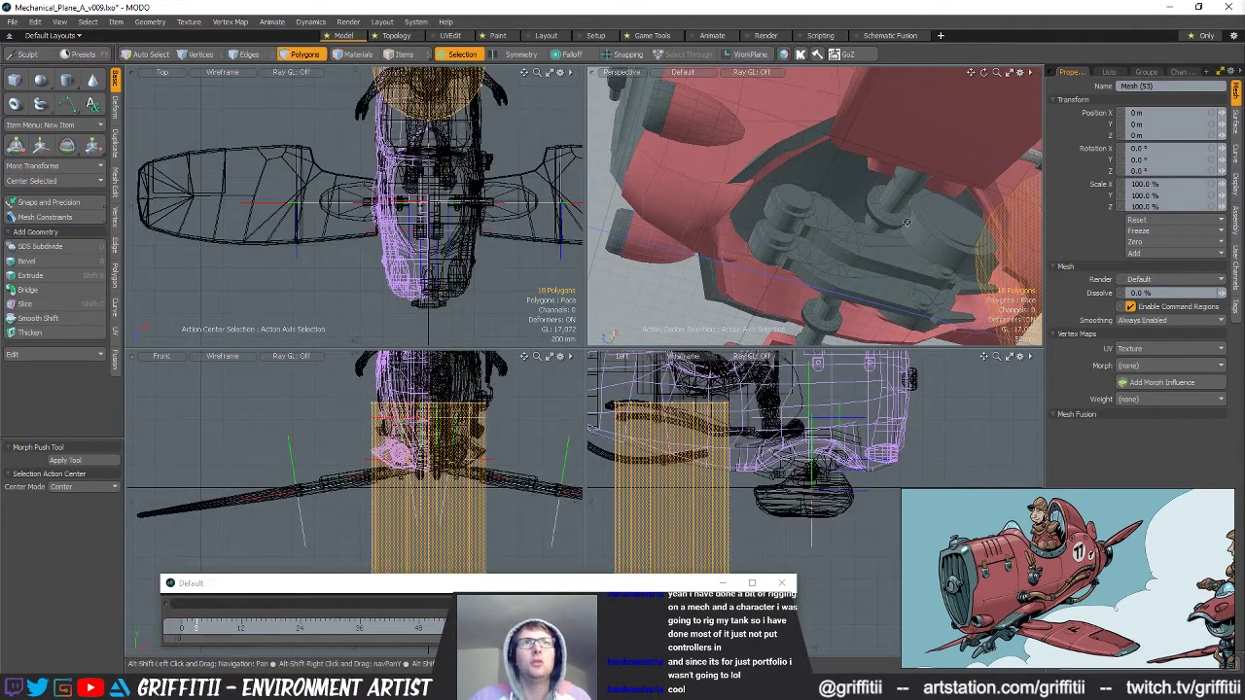
# Hide locators in the Left, Front and Top viewports.
pyautogui.keyDown('alt'); pyautogui.moveTo(942, 193); pyautogui.dragTo(964, 198); pyautogui.keyUp('alt')
pyautogui.click(1021, 359)
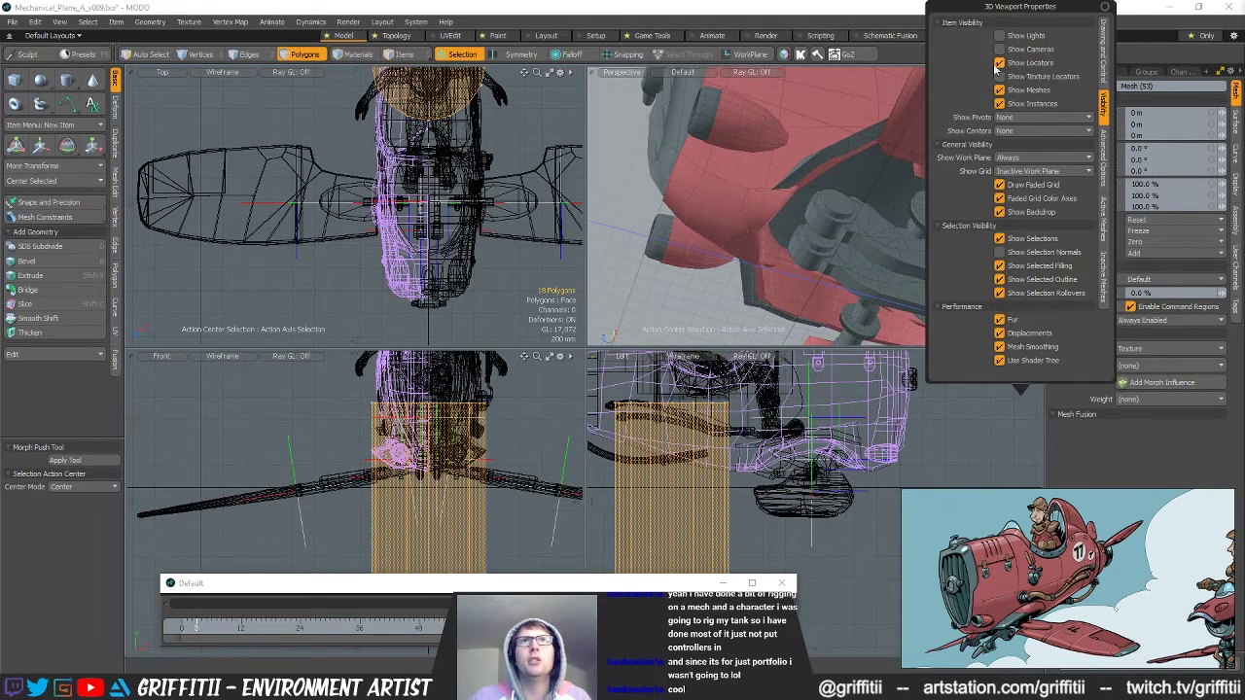
pyautogui.click(562, 360)
pyautogui.click(561, 359)
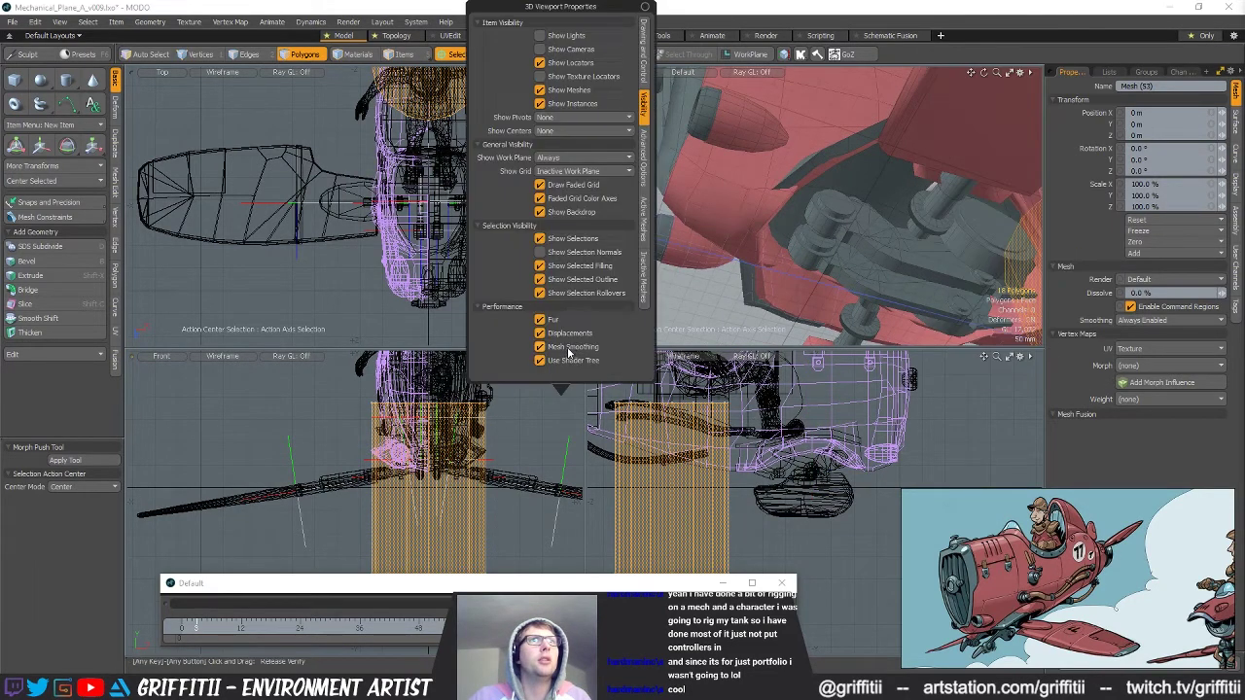
pyautogui.keyDown('alt'); pyautogui.moveTo(420, 168); pyautogui.dragTo(380, 196); pyautogui.keyUp('alt')
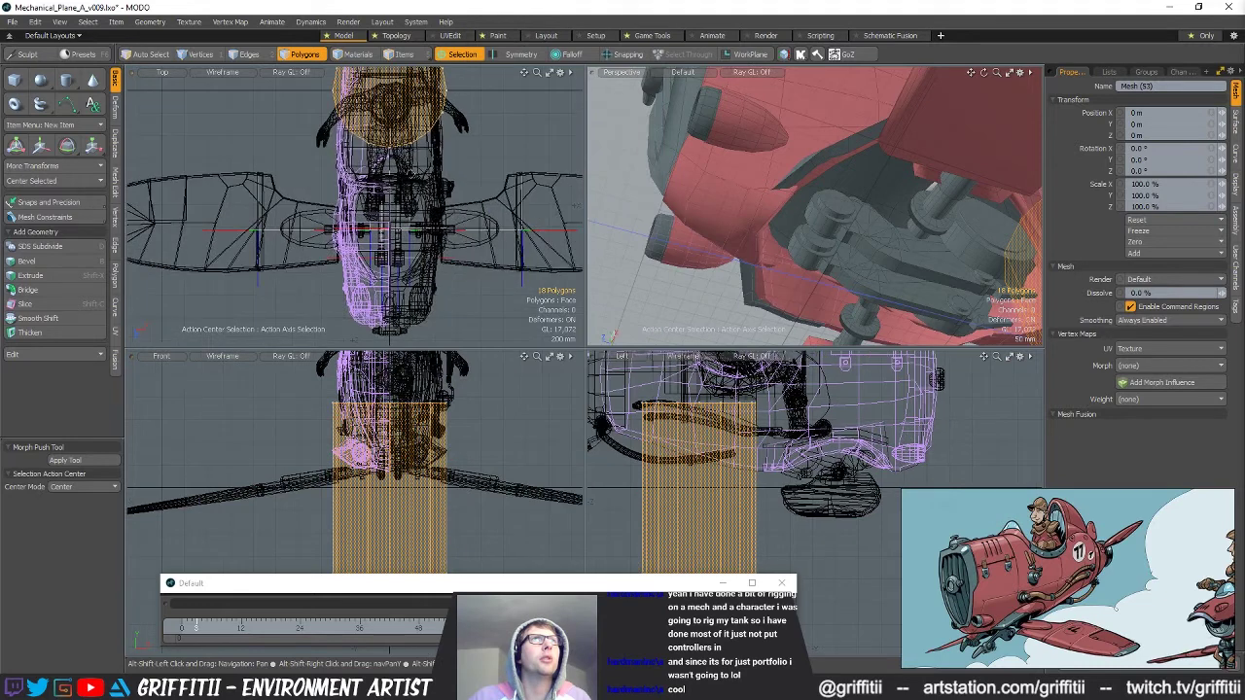
pyautogui.click(561, 73)
pyautogui.keyDown('alt'); pyautogui.moveTo(431, 231); pyautogui.dragTo(388, 246); pyautogui.keyUp('alt')
# Rotate the cylinder to lie along the X axis, and scale it uniformly to 16%.
pyautogui.keyDown('alt'); pyautogui.moveTo(927, 255); pyautogui.dragTo(800, 202); pyautogui.keyUp('alt')
pyautogui.scroll(-2, 797, 438)
pyautogui.press('e')
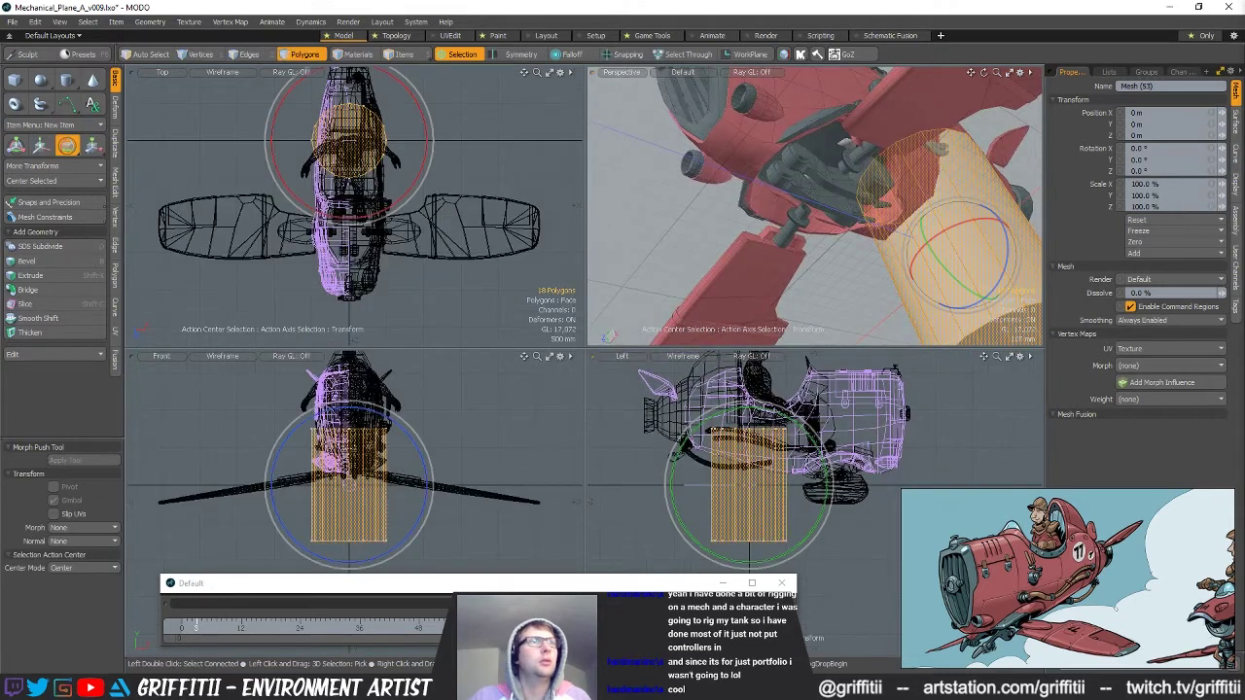
pyautogui.keyDown('ctrl'); pyautogui.moveTo(373, 412); pyautogui.dragTo(424, 508); pyautogui.keyUp('ctrl')
pyautogui.keyDown('alt'); pyautogui.moveTo(844, 498); pyautogui.dragTo(868, 470); pyautogui.keyUp('alt')
pyautogui.press('w')
pyautogui.press('x')
pyautogui.press('r')
pyautogui.moveTo(779, 472); pyautogui.dragTo(719, 471)
pyautogui.scroll(3, 310, 471)
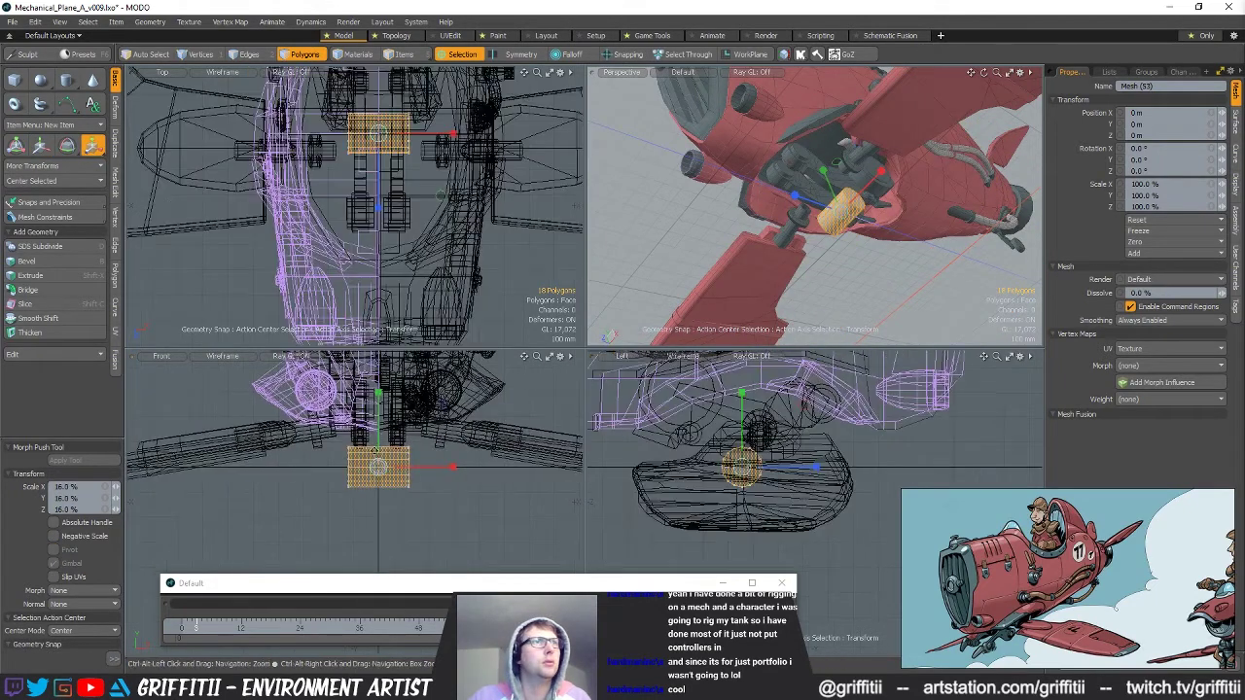
# Move the cylinder onto the pivot end of the folded landing gear arms inside the fuselage opening.
pyautogui.press('w')
pyautogui.moveTo(380, 435); pyautogui.dragTo(379, 372)
pyautogui.hotkey('shift', 'a')
pyautogui.moveTo(850, 224)
pyautogui.keyDown('alt'); pyautogui.mouseDown()
pyautogui.moveTo(973, 231)
pyautogui.moveTo(839, 208)
pyautogui.mouseUp(); pyautogui.keyUp('alt')
pyautogui.scroll(4, 365, 214)
pyautogui.press('r')
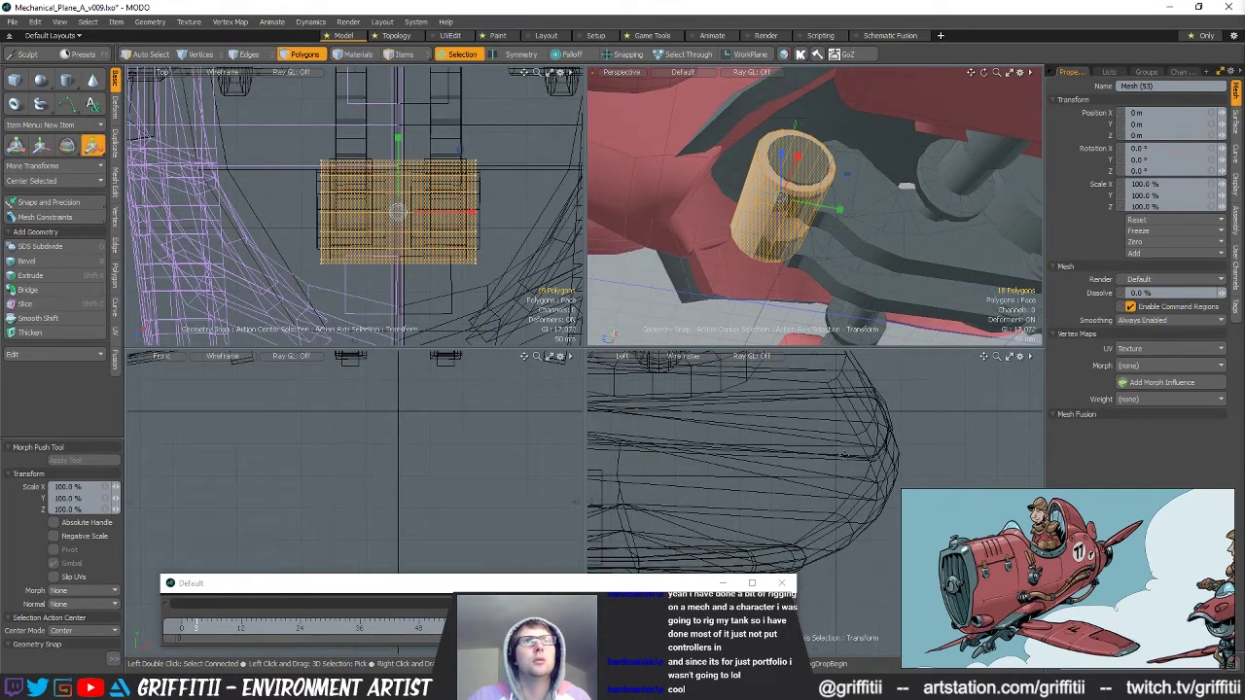
pyautogui.scroll(-6, 355, 263)
pyautogui.press('q')
pyautogui.press('r')
# Scale the cylinder into a thin disc, 5% in X and 123.5% in Y and Z, at the landing gear pivot.
pyautogui.moveTo(438, 422); pyautogui.dragTo(525, 422)
pyautogui.keyDown('alt'); pyautogui.moveTo(838, 178); pyautogui.dragTo(797, 182); pyautogui.keyUp('alt')
pyautogui.hotkey('alt', 'a')
pyautogui.scroll(3, 786, 199)
pyautogui.press('w')
pyautogui.press('x')
pyautogui.press('space')
pyautogui.keyDown('alt'); pyautogui.moveTo(821, 102); pyautogui.dragTo(775, 123); pyautogui.keyUp('alt')
pyautogui.scroll(-3, 786, 124)
pyautogui.press('r')
pyautogui.moveTo(775, 120); pyautogui.dragTo(778, 125)
pyautogui.keyDown('alt'); pyautogui.moveTo(778, 124); pyautogui.dragTo(894, 164); pyautogui.keyUp('alt')
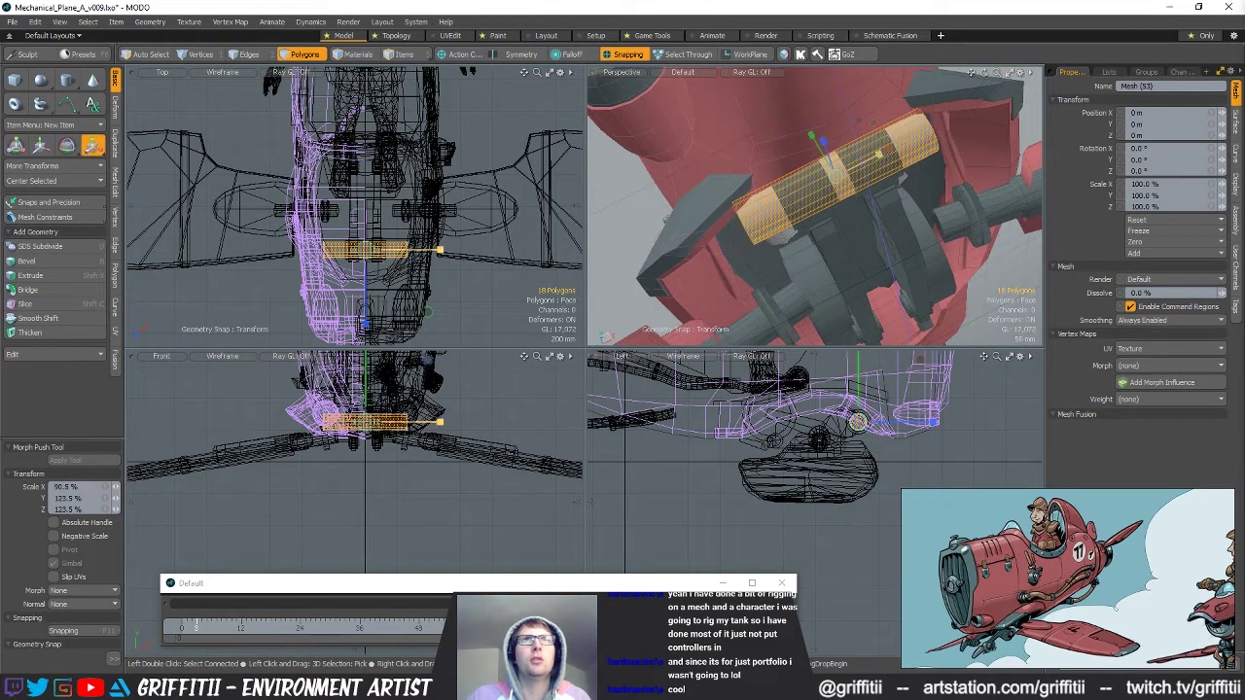
pyautogui.keyDown('alt'); pyautogui.moveTo(827, 167); pyautogui.dragTo(880, 163); pyautogui.keyUp('alt')
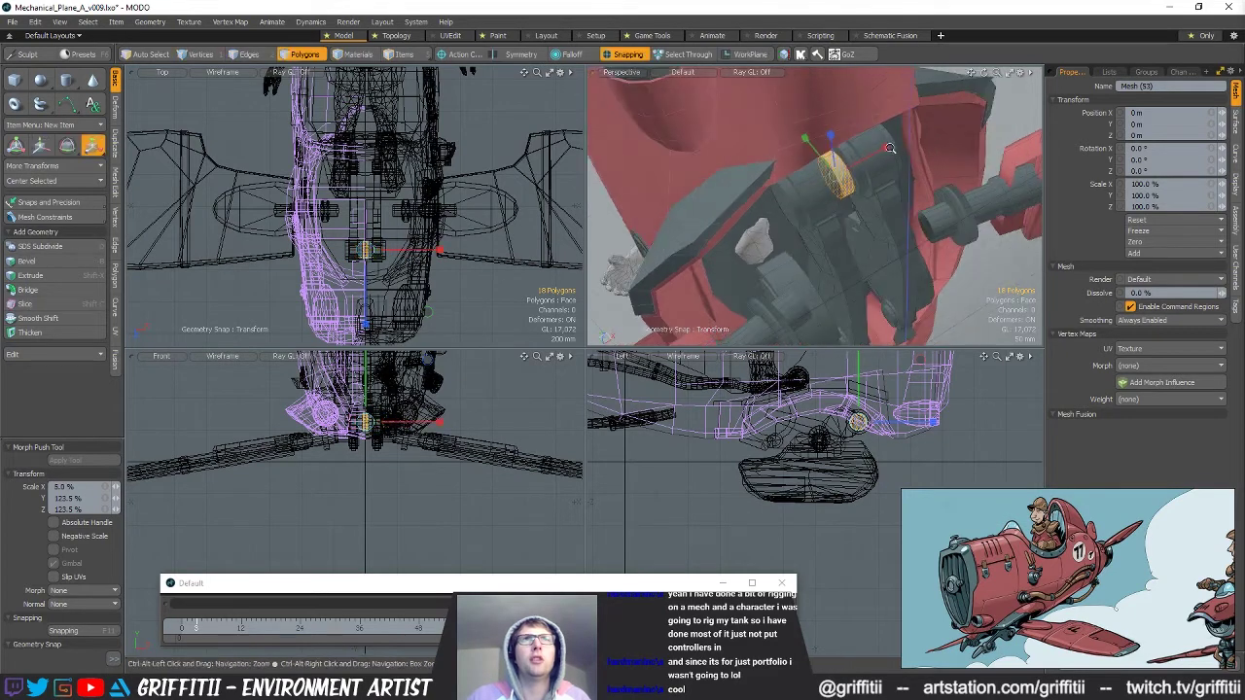
pyautogui.scroll(4, 871, 163)
pyautogui.press('w')
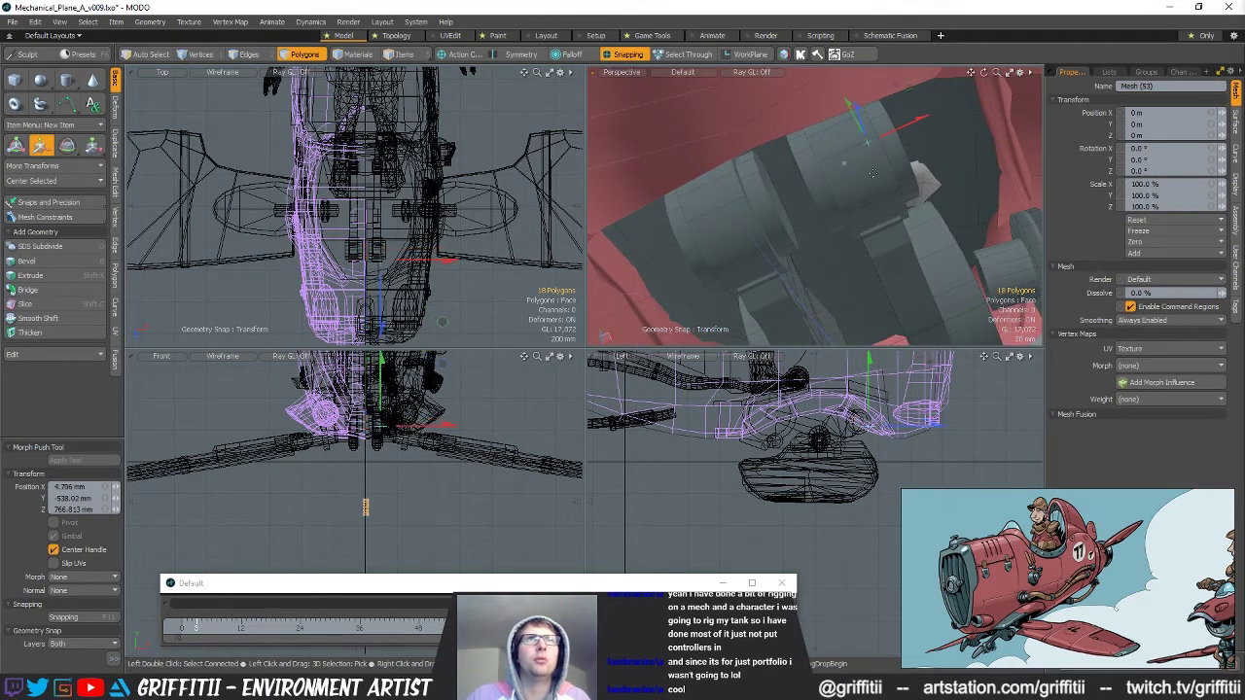
pyautogui.press('x')
pyautogui.keyDown('alt'); pyautogui.moveTo(880, 173); pyautogui.dragTo(830, 183); pyautogui.keyUp('alt')
pyautogui.hotkey('ctrl', 'z')
pyautogui.hotkey('ctrl', 'z')
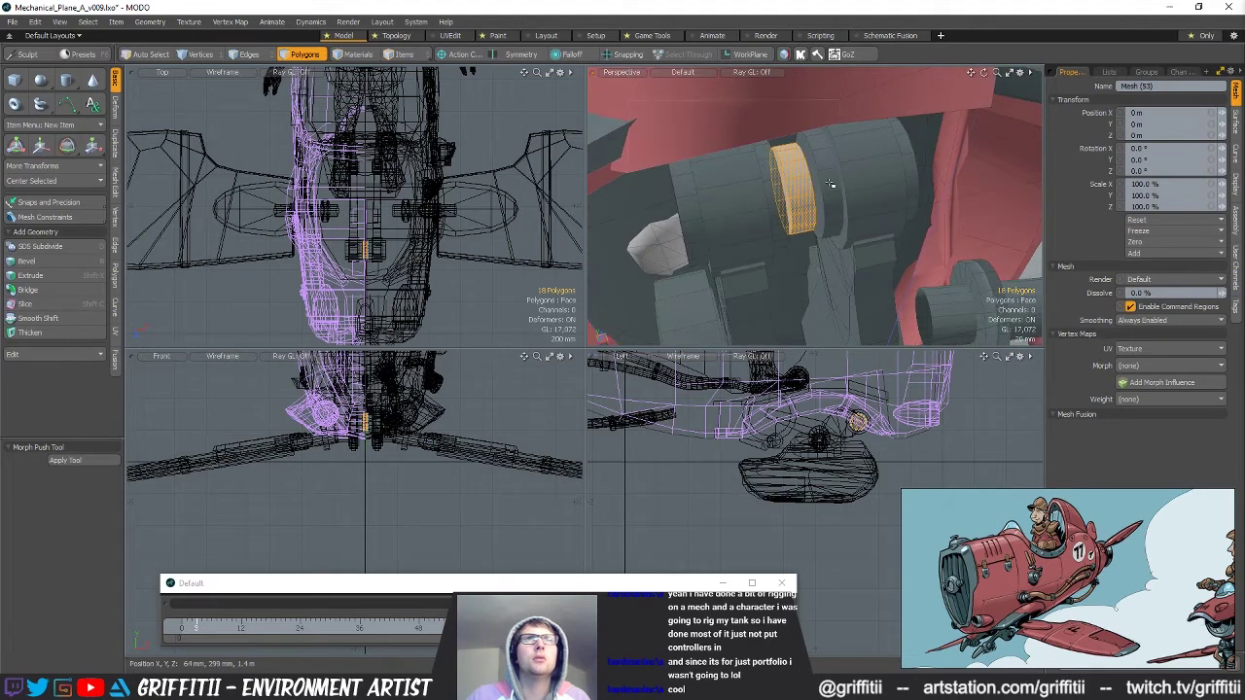
# Move the disc 23 mm in X against the pivot's inner face, and place a copy on the outer face.
pyautogui.press('w')
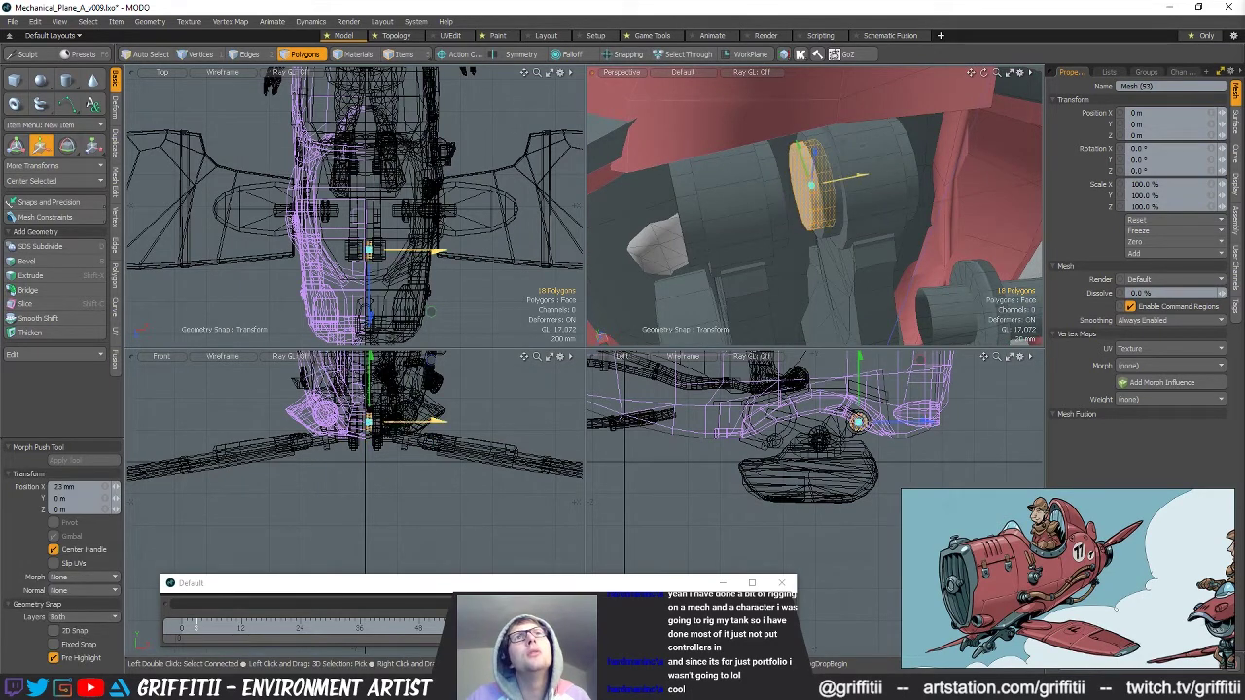
pyautogui.keyDown('alt'); pyautogui.moveTo(891, 207); pyautogui.dragTo(869, 182); pyautogui.keyUp('alt')
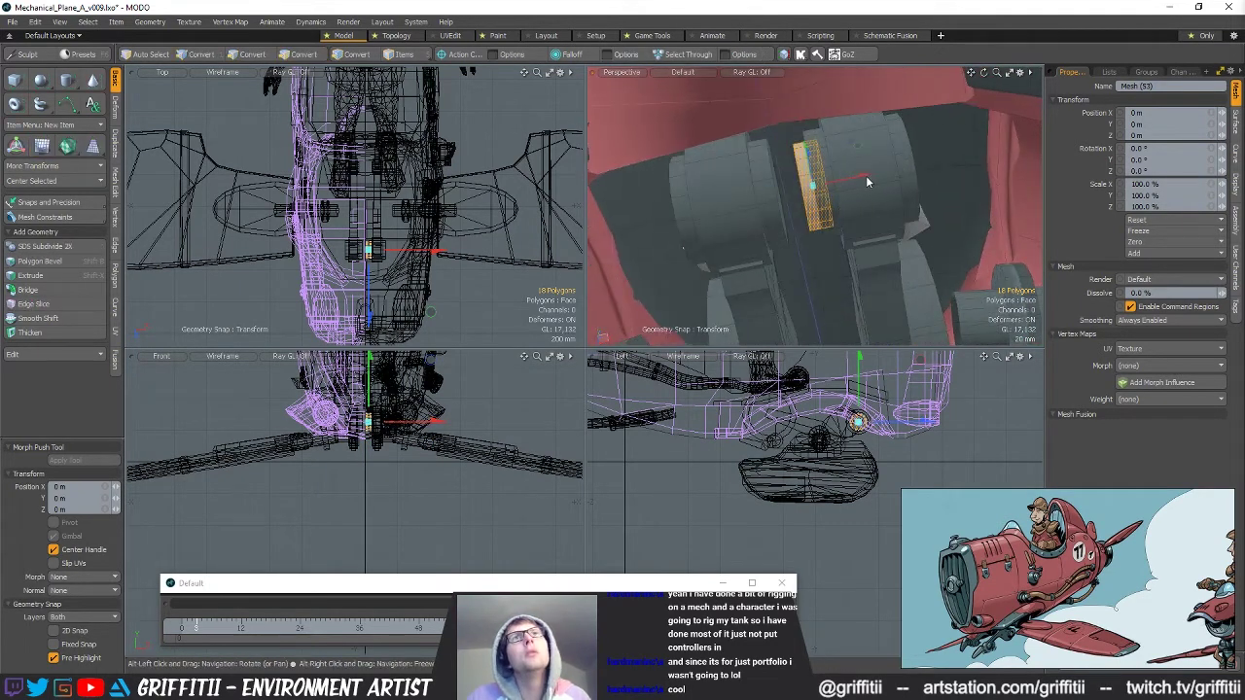
pyautogui.keyDown('alt'); pyautogui.moveTo(949, 160); pyautogui.dragTo(843, 332); pyautogui.keyUp('alt')
pyautogui.scroll(-4, 888, 173)
pyautogui.scroll(5, 887, 198)
# Copy the landing gear arm's polygons from Wheel_Mesh and paste them into a separate mesh.
pyautogui.press('q')
pyautogui.press('5')
pyautogui.click(806, 211)
pyautogui.press('3')
pyautogui.doubleClick(766, 200)
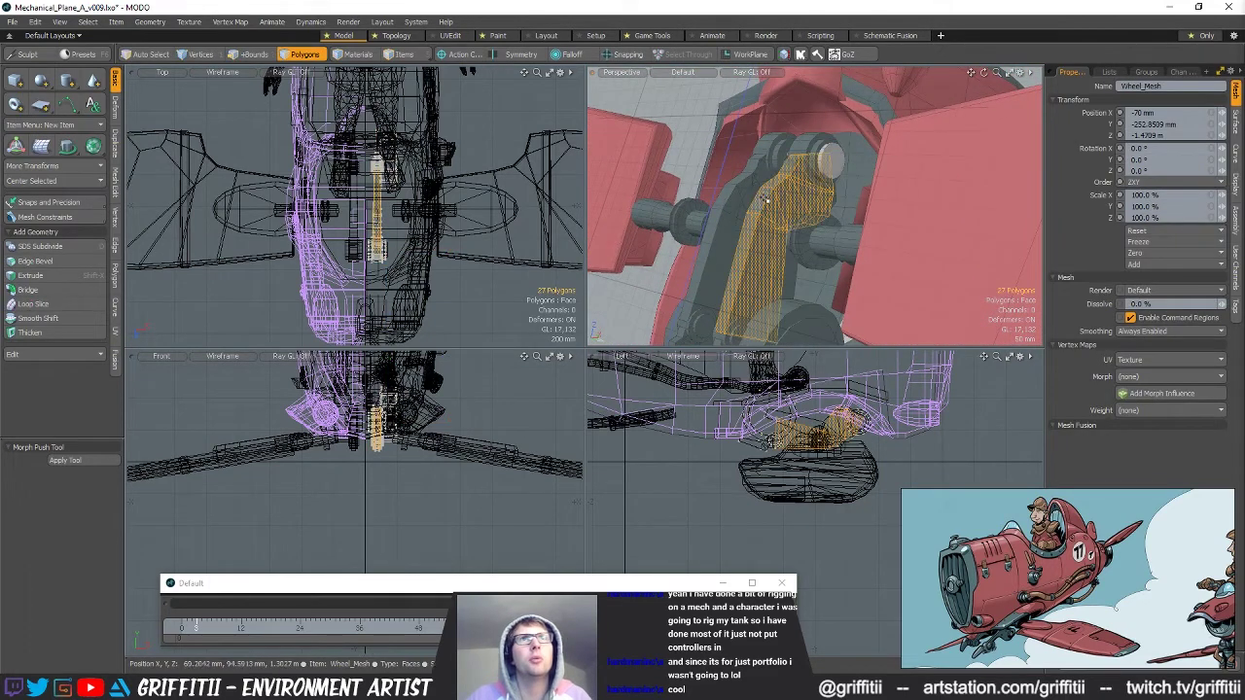
pyautogui.keyDown('alt'); pyautogui.moveTo(791, 219); pyautogui.dragTo(860, 216); pyautogui.keyUp('alt')
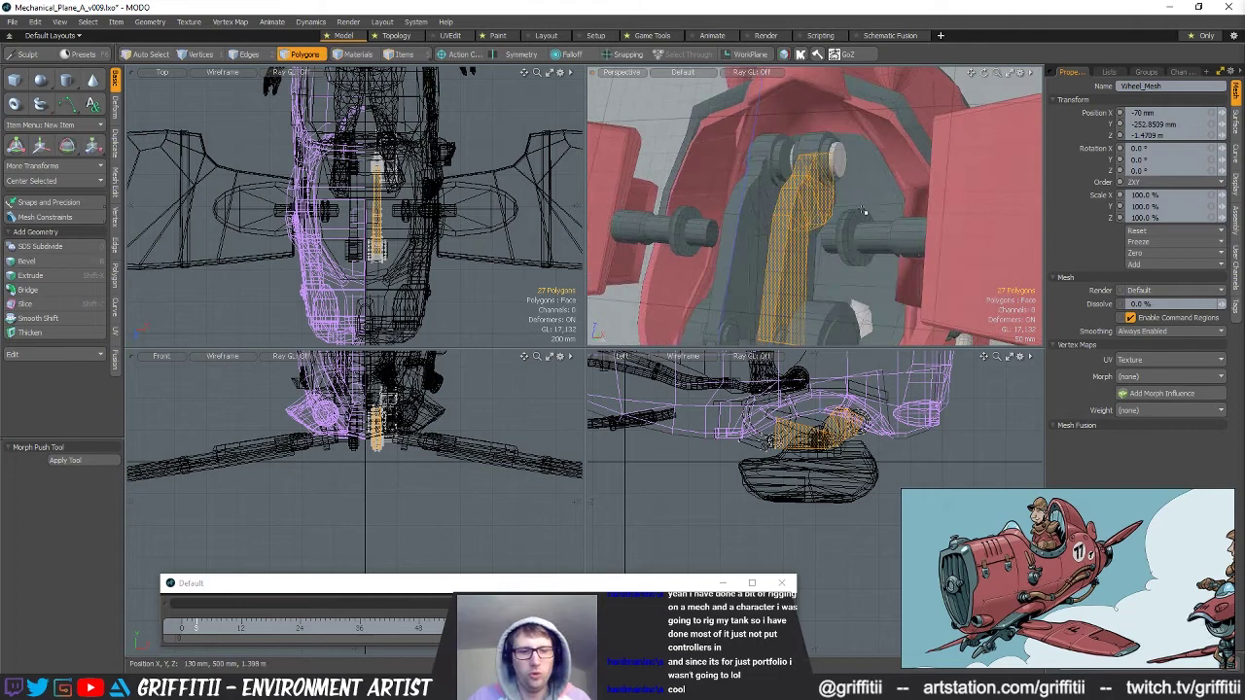
pyautogui.press('n')
pyautogui.hotkey('ctrl', 'v')
pyautogui.hotkey('ctrl', 'z')
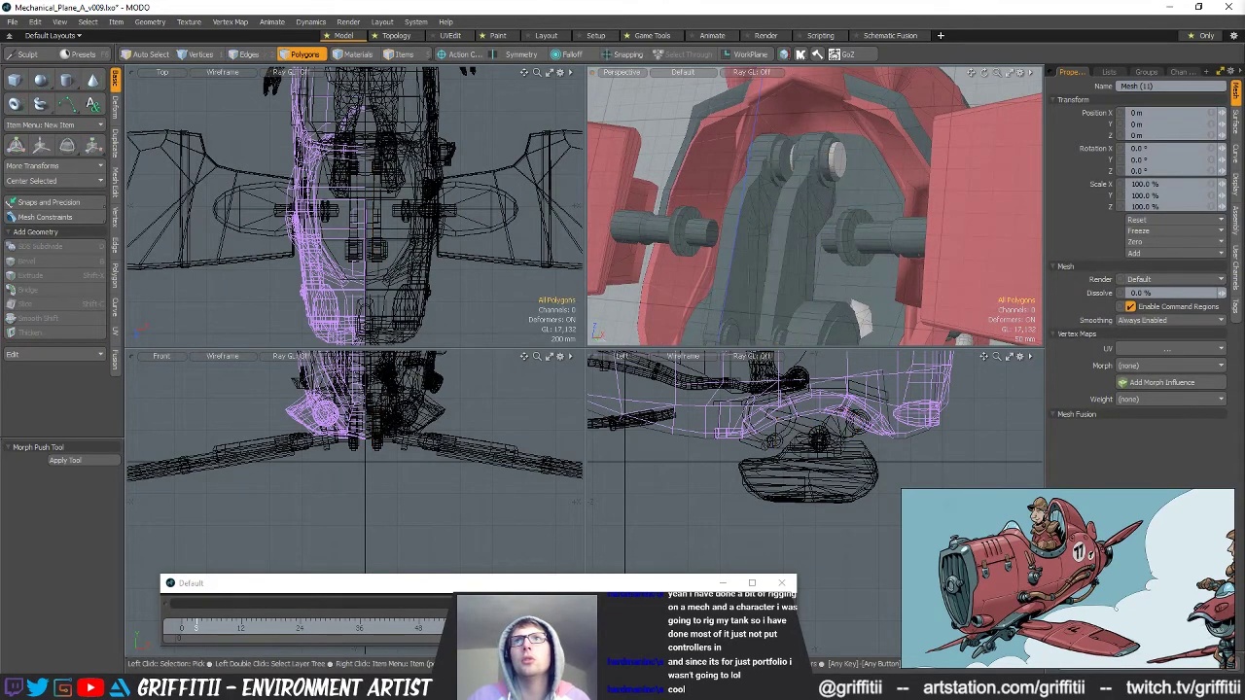
pyautogui.hotkey('ctrl', 'v')
# Rotate the pasted arm in the side view and move it 20 mm in Y and 140 mm in Z, over the pivot.
pyautogui.keyDown('alt'); pyautogui.moveTo(819, 202); pyautogui.dragTo(883, 262); pyautogui.keyUp('alt')
pyautogui.press('w')
pyautogui.keyDown('alt'); pyautogui.moveTo(883, 255); pyautogui.dragTo(901, 91); pyautogui.keyUp('alt')
pyautogui.press('e')
pyautogui.keyDown('alt'); pyautogui.keyDown('shift'); pyautogui.moveTo(844, 438); pyautogui.dragTo(849, 467); pyautogui.keyUp('shift'); pyautogui.keyUp('alt')
pyautogui.keyDown('ctrl'); pyautogui.moveTo(450, 458); pyautogui.dragTo(328, 518); pyautogui.keyUp('ctrl')
pyautogui.keyDown('alt'); pyautogui.moveTo(875, 160); pyautogui.dragTo(838, 281); pyautogui.keyUp('alt')
pyautogui.press('w')
pyautogui.press('e')
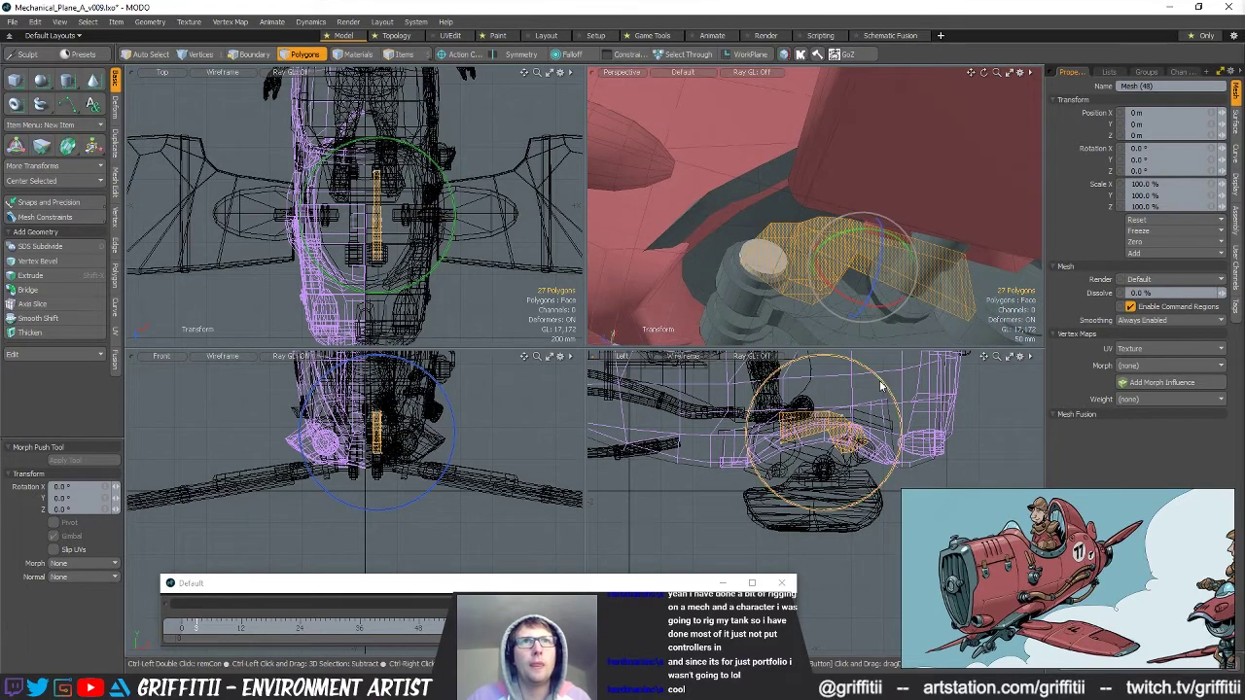
pyautogui.keyDown('ctrl'); pyautogui.moveTo(886, 384); pyautogui.dragTo(932, 388); pyautogui.keyUp('ctrl')
pyautogui.press('w')
pyautogui.scroll(2, 895, 400)
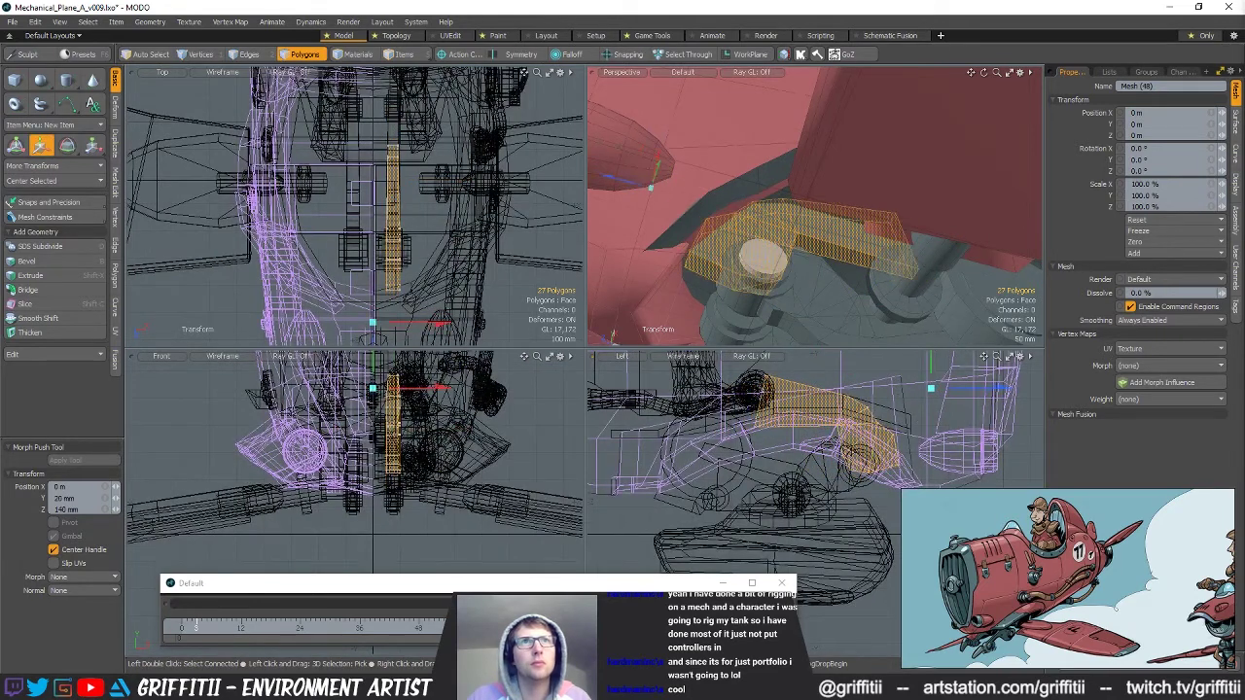
# Narrow the pasted arm into a thin plate and center it between the two landing gear pivots.
pyautogui.keyDown('alt'); pyautogui.moveTo(802, 306); pyautogui.dragTo(766, 206); pyautogui.keyUp('alt')
pyautogui.press('r')
pyautogui.press('w')
pyautogui.scroll(5, 786, 216)
pyautogui.scroll(-5, 786, 216)
pyautogui.scroll(5, 786, 200)
pyautogui.scroll(-5, 870, 217)
# Move the plate's end polygon between the pivots by -25 mm in Y and 3 mm in Z.
pyautogui.press('space')
pyautogui.click(765, 206)
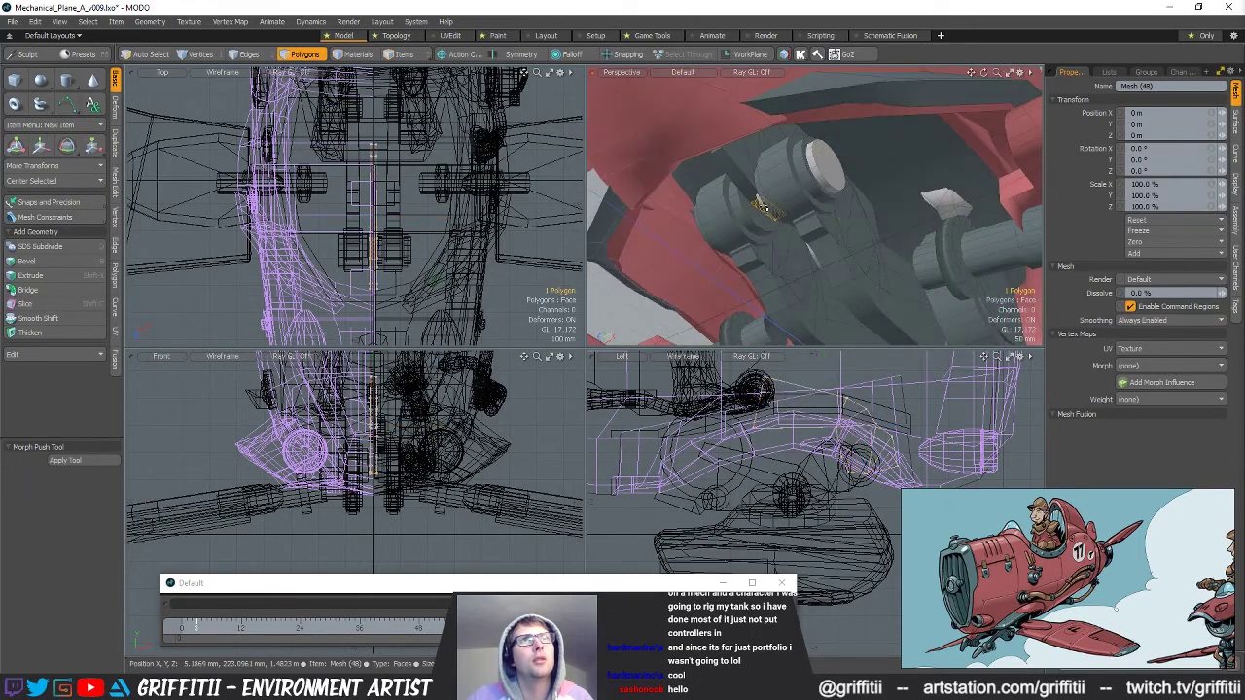
pyautogui.press('w')
pyautogui.scroll(5, 891, 471)
pyautogui.moveTo(828, 423); pyautogui.dragTo(830, 443)
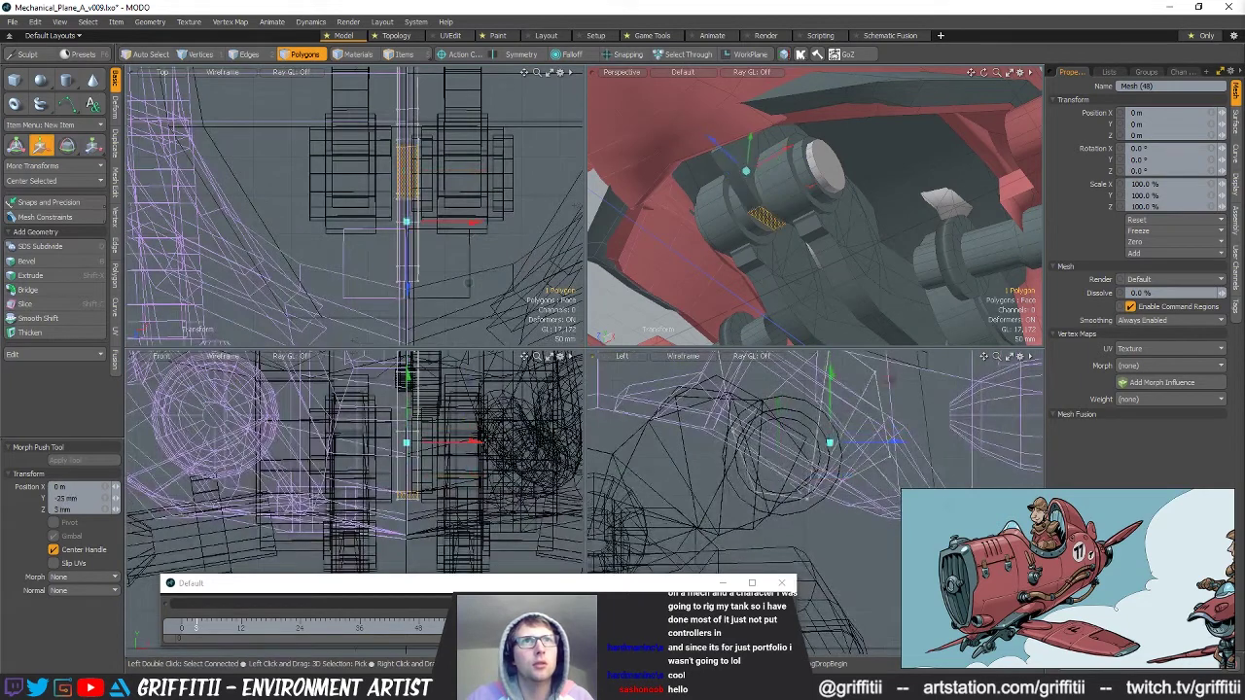
# Select both pivot discs and instance-mirror their mesh across the X axis onto the opposite landing gear pivot.
pyautogui.keyDown('alt'); pyautogui.moveTo(761, 198); pyautogui.dragTo(787, 188); pyautogui.keyUp('alt')
pyautogui.press('q')
pyautogui.press('5')
pyautogui.press('h')
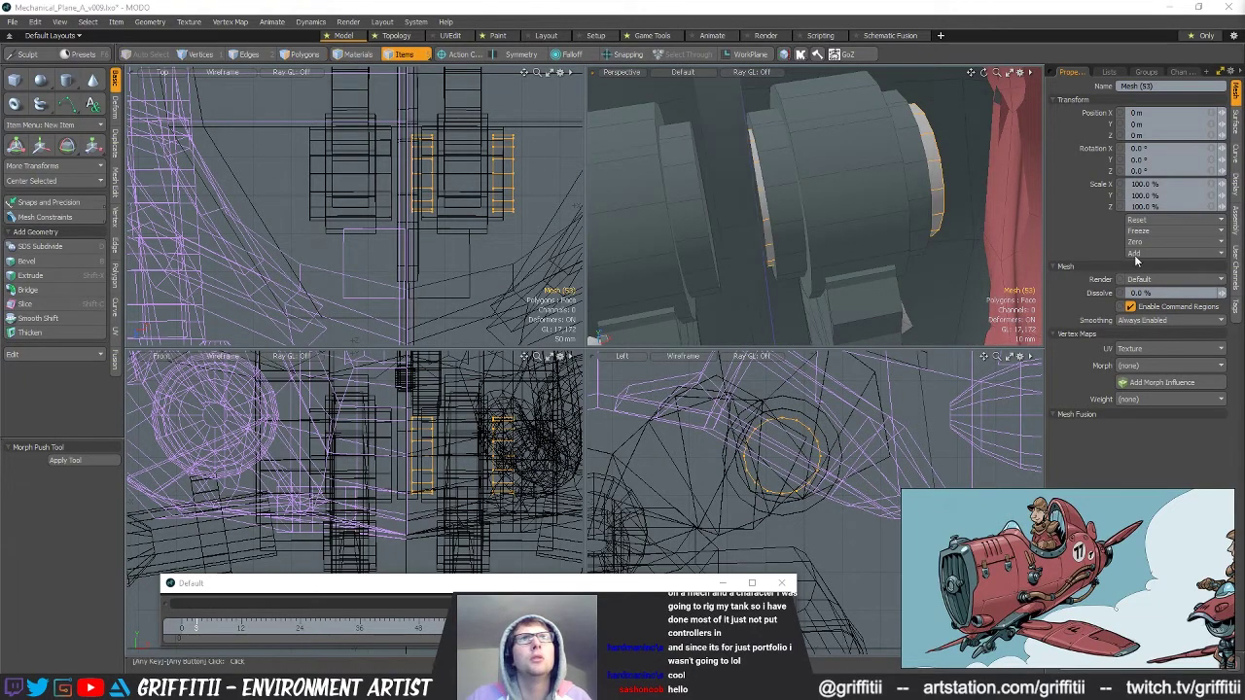
pyautogui.press('3')
pyautogui.doubleClick(767, 211)
pyautogui.keyDown('shift'); pyautogui.doubleClick(941, 193); pyautogui.keyUp('shift')
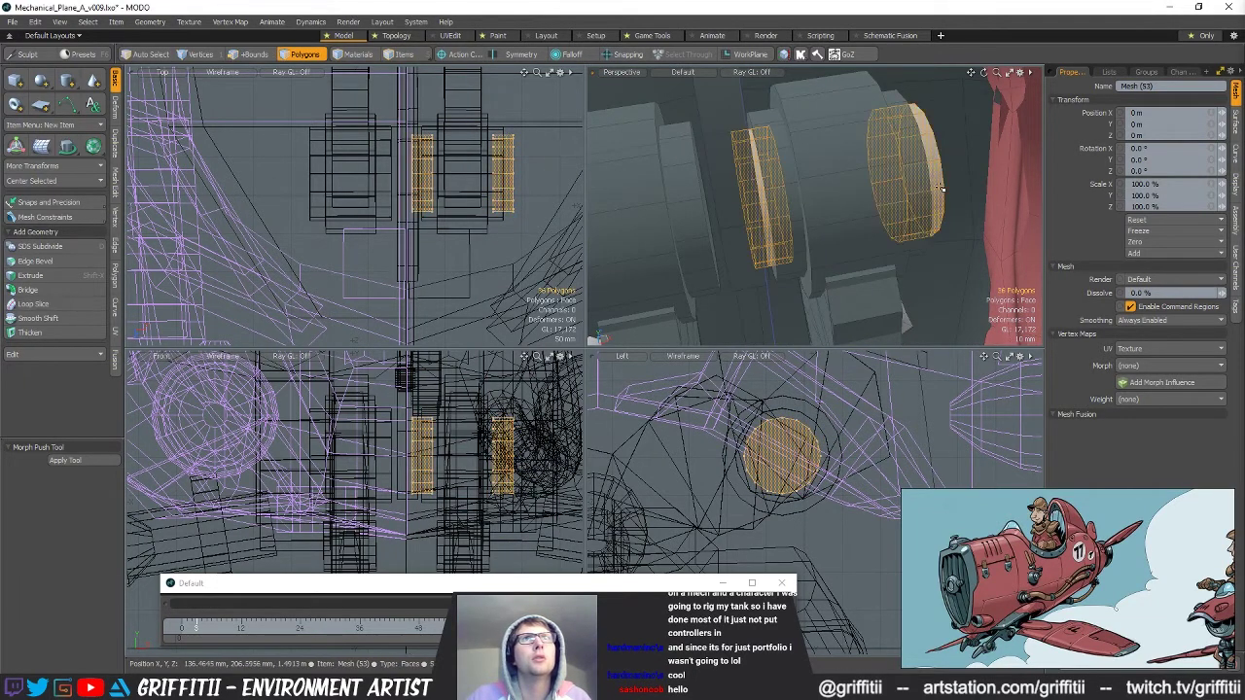
pyautogui.scroll(-4, 941, 194)
pyautogui.keyDown('alt'); pyautogui.moveTo(941, 195); pyautogui.dragTo(962, 227); pyautogui.keyUp('alt')
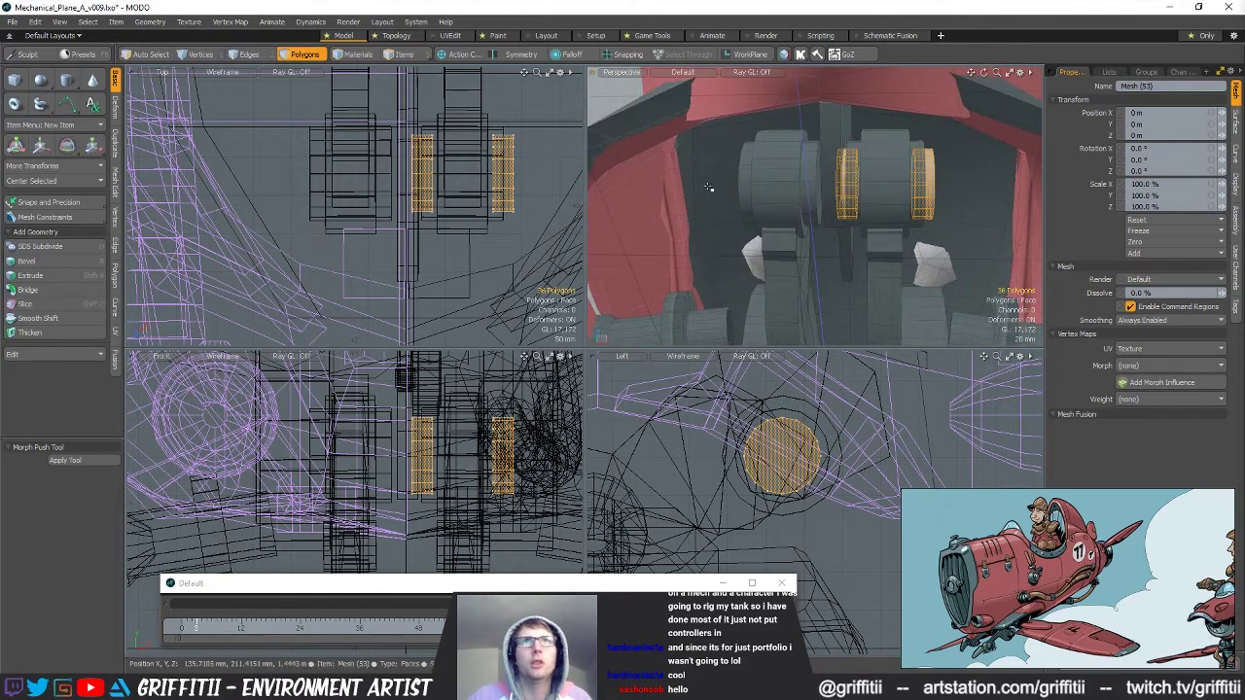
pyautogui.click(114, 144)
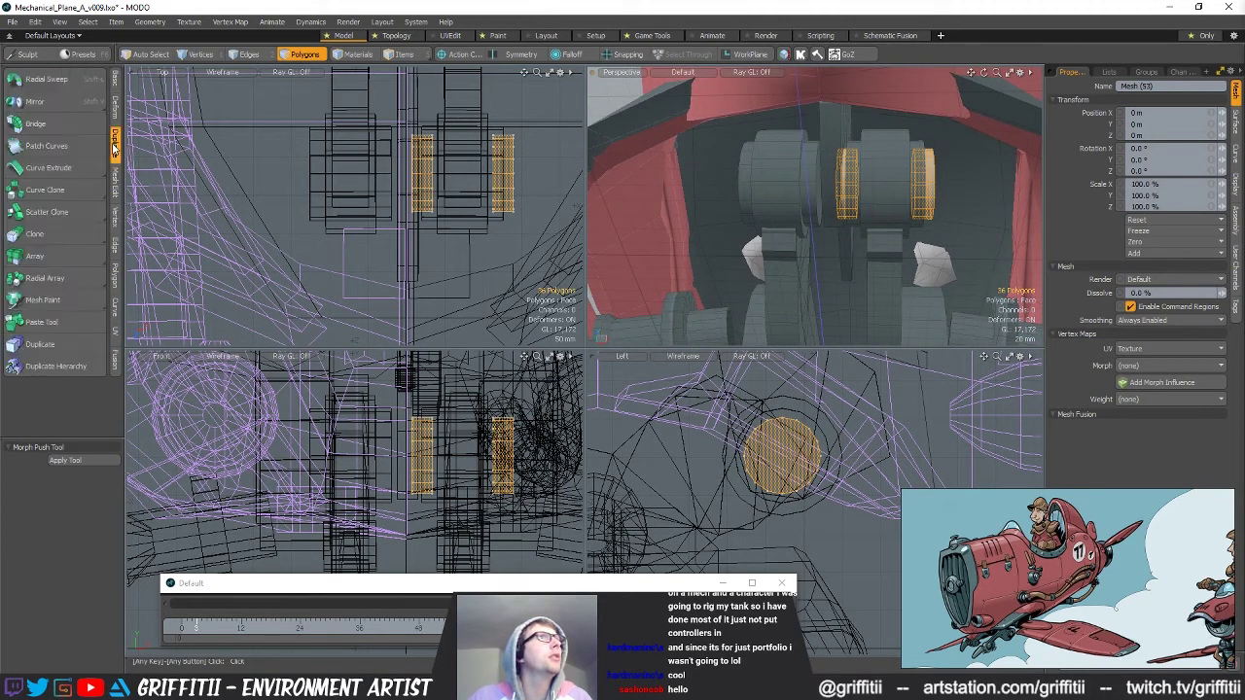
pyautogui.click(58, 122)
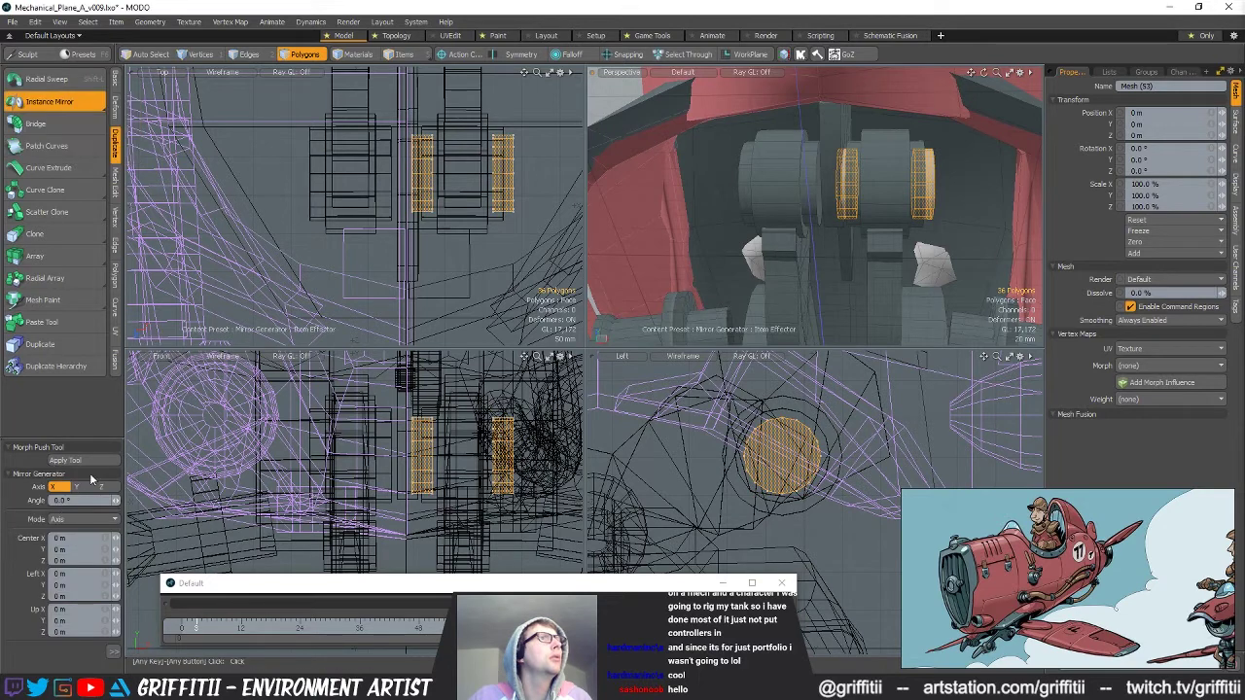
pyautogui.press('Escape')
pyautogui.press('Escape')
# Delete the inner disc between the two pivots.
pyautogui.scroll(3, 875, 243)
pyautogui.keyDown('alt'); pyautogui.moveTo(876, 243); pyautogui.dragTo(835, 167); pyautogui.keyUp('alt')
pyautogui.doubleClick(832, 166)
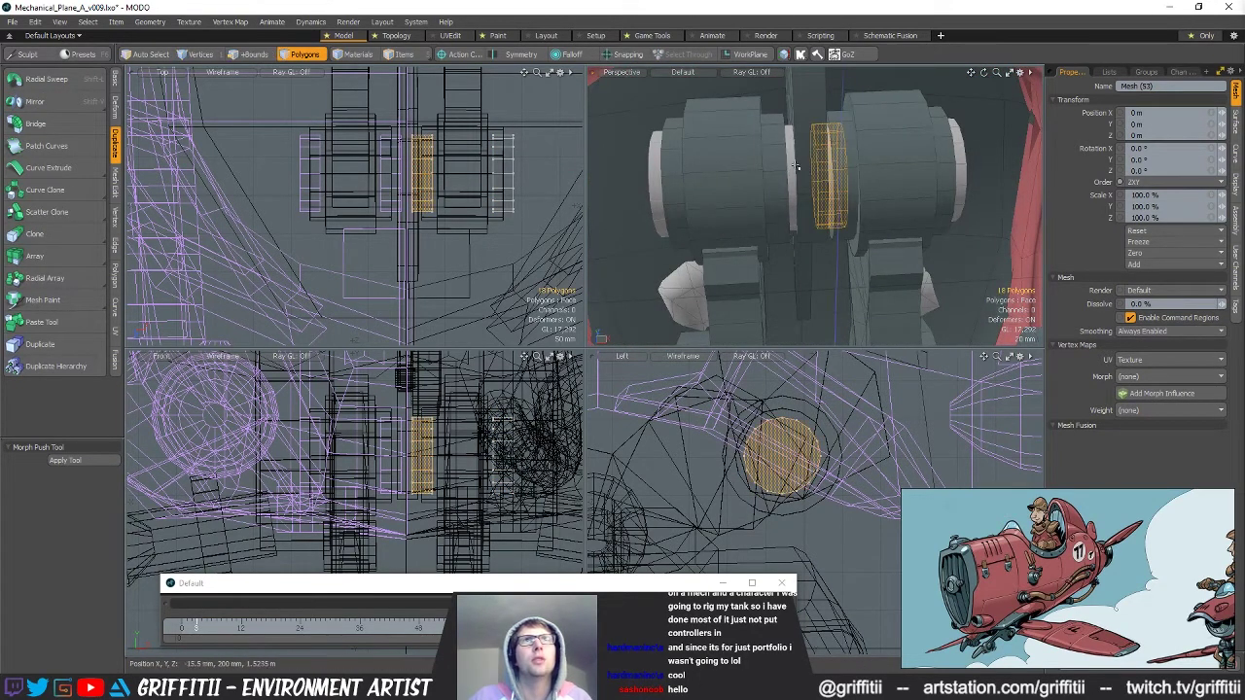
pyautogui.press('Delete')
# Stretch the outer pivot disc inward through the landing gear pivot by moving its inner vertex ring along X.
pyautogui.doubleClick(951, 171)
pyautogui.press('1')
pyautogui.moveTo(483, 101); pyautogui.dragTo(511, 266, button='right')
pyautogui.moveTo(499, 82); pyautogui.dragTo(498, 80, button='right')
pyautogui.press('w')
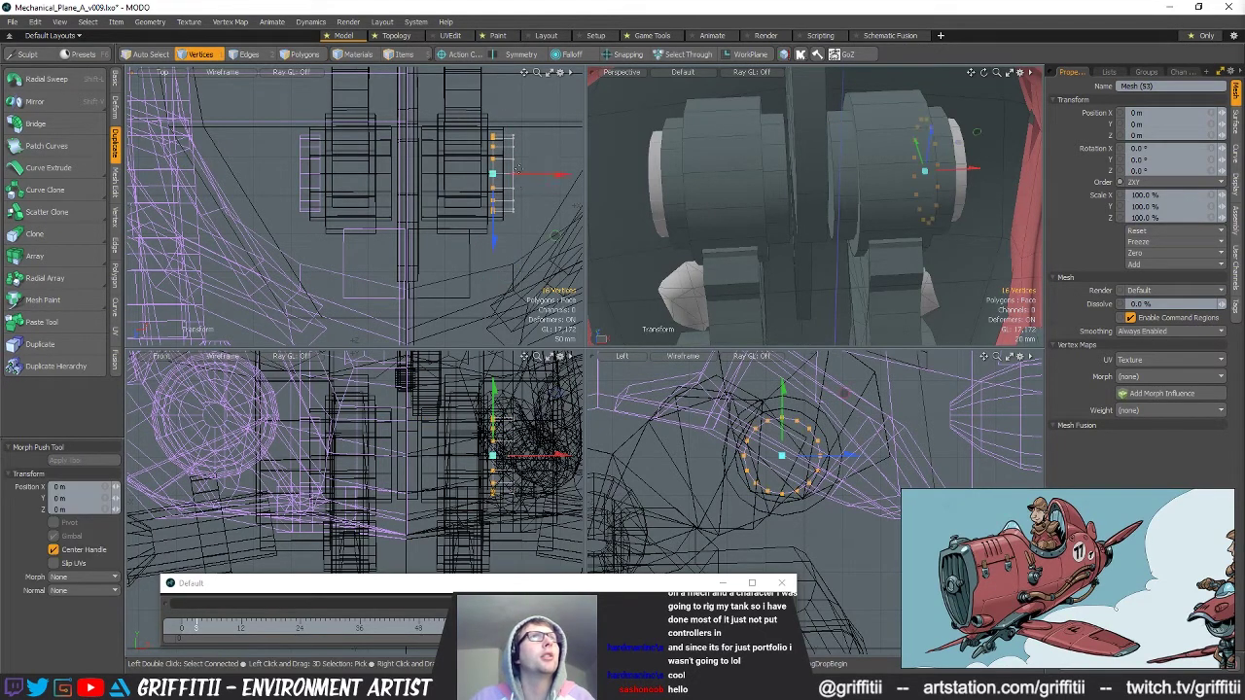
pyautogui.moveTo(529, 175); pyautogui.dragTo(478, 175)
pyautogui.press('q')
# Extrude the center plate's end polygon by 53 mm in Y and 69 mm in Z.
pyautogui.keyDown('alt'); pyautogui.moveTo(856, 199); pyautogui.dragTo(778, 185); pyautogui.keyUp('alt')
pyautogui.press('3')
pyautogui.keyDown('alt'); pyautogui.moveTo(885, 180); pyautogui.dragTo(815, 143); pyautogui.keyUp('alt')
pyautogui.moveTo(816, 143)
pyautogui.keyDown('alt'); pyautogui.mouseDown()
pyautogui.moveTo(842, 99)
pyautogui.moveTo(827, 121)
pyautogui.mouseUp(); pyautogui.keyUp('alt')
pyautogui.press('5')
pyautogui.click(823, 169)
pyautogui.press('3')
pyautogui.keyDown('alt'); pyautogui.keyDown('shift'); pyautogui.moveTo(823, 474); pyautogui.dragTo(729, 513); pyautogui.keyUp('shift'); pyautogui.keyUp('alt')
pyautogui.click(791, 463)
pyautogui.hotkey('ctrl', '1')
pyautogui.click(839, 381)
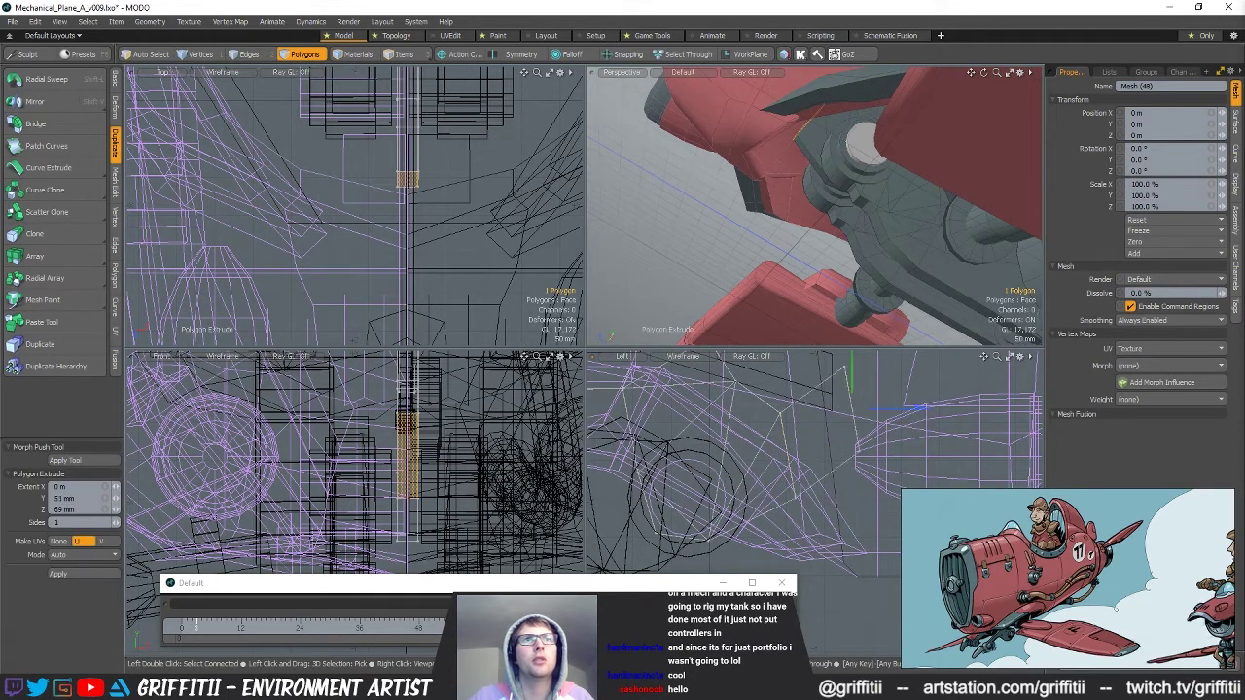
pyautogui.keyDown('alt'); pyautogui.moveTo(862, 255); pyautogui.dragTo(905, 381); pyautogui.keyUp('alt')
pyautogui.press('Escape')
pyautogui.press('Escape')
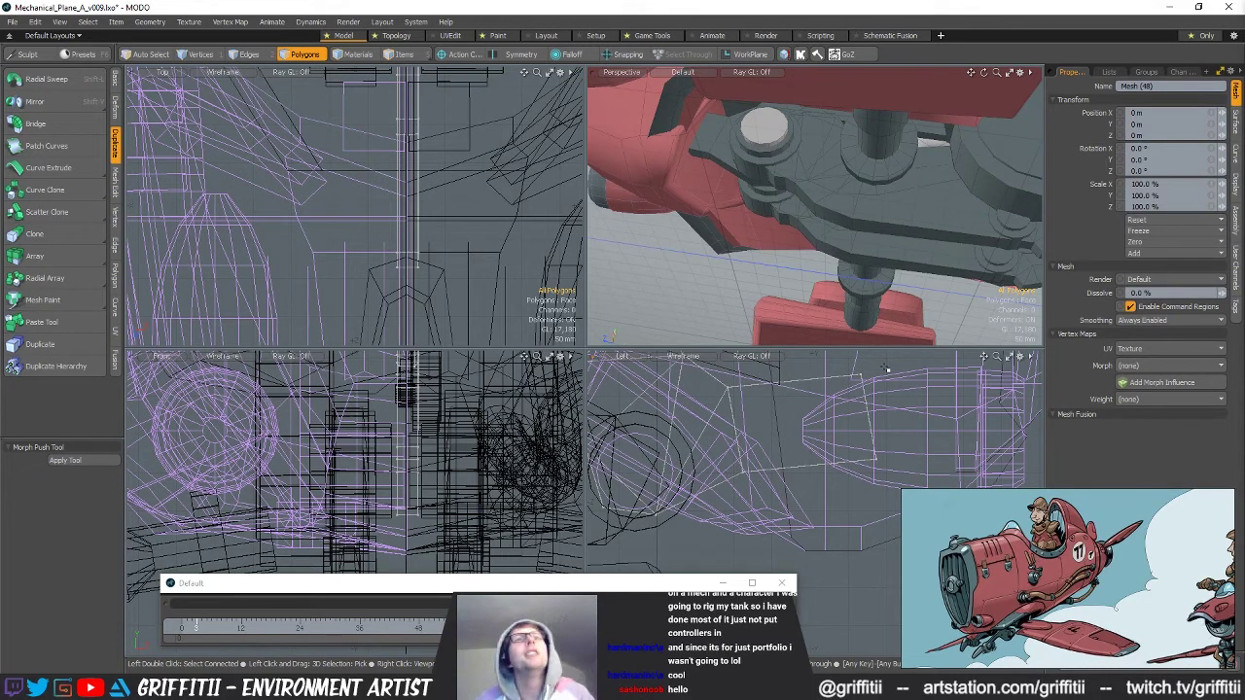
# Examine how the extended center plate sits among the landing gear parts in the fuselage opening.
pyautogui.keyDown('alt'); pyautogui.moveTo(700, 148); pyautogui.dragTo(813, 202); pyautogui.keyUp('alt')
pyautogui.press('5')
pyautogui.click(869, 156)
pyautogui.press('3')
pyautogui.click(868, 155)
pyautogui.moveTo(812, 202)
pyautogui.keyDown('ctrl'); pyautogui.keyDown('alt'); pyautogui.mouseDown()
pyautogui.moveTo(850, 209)
pyautogui.moveTo(797, 248)
pyautogui.moveTo(835, 167)
pyautogui.moveTo(790, 193)
pyautogui.moveTo(827, 185)
pyautogui.mouseUp(); pyautogui.keyUp('alt'); pyautogui.keyUp('ctrl')
pyautogui.keyDown('alt'); pyautogui.moveTo(827, 185); pyautogui.dragTo(754, 207); pyautogui.keyUp('alt')
pyautogui.press('5')
pyautogui.click(812, 193)
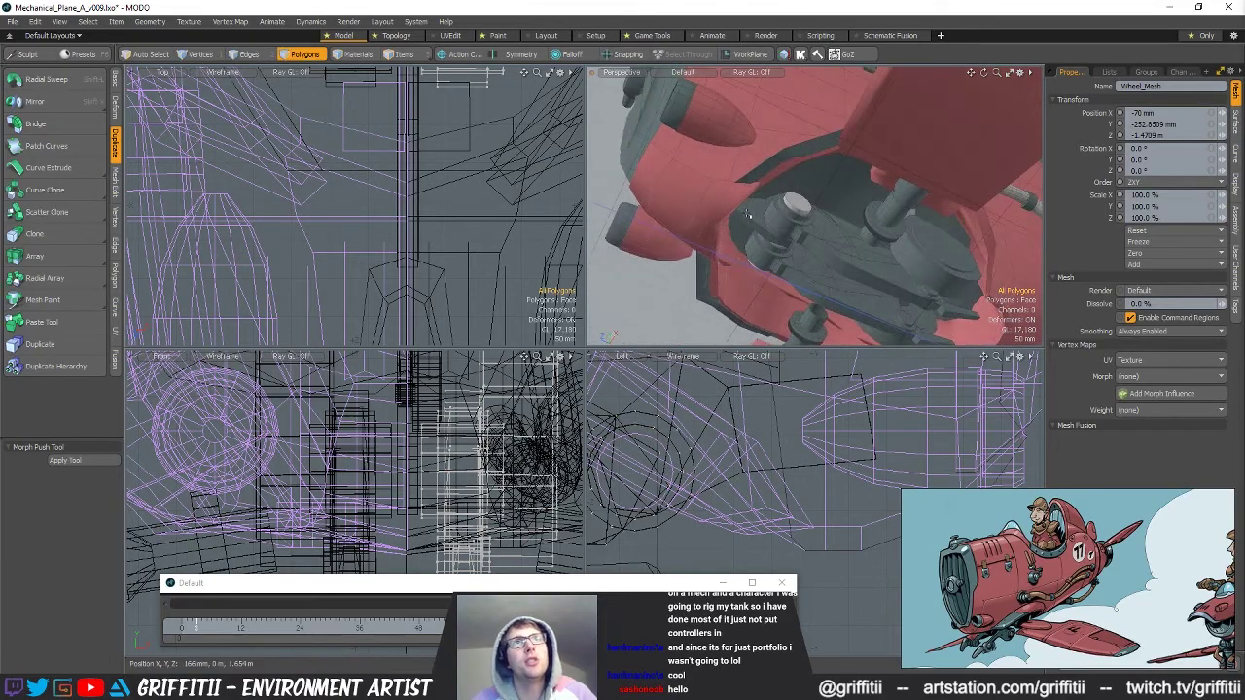
# Duplicate the whole center plate and move the copy about 140 mm in X to the outer side of the landing gear pivot.
pyautogui.press('5')
pyautogui.click(750, 214)
pyautogui.press('3')
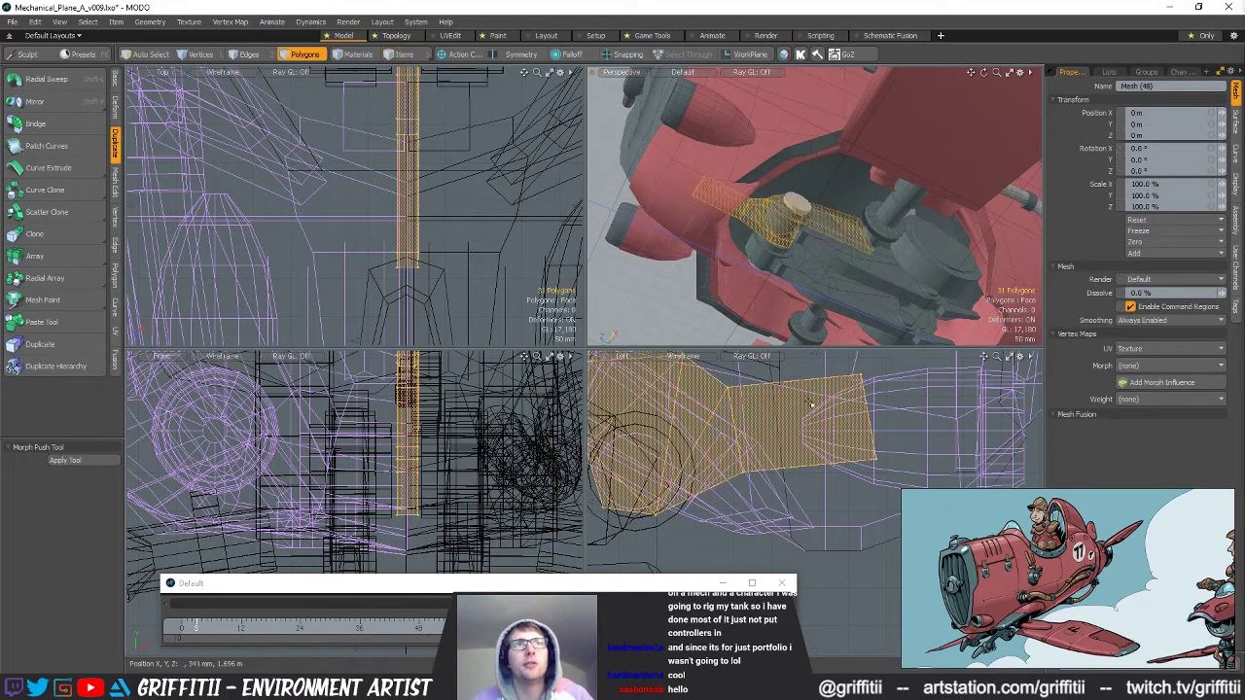
pyautogui.scroll(-5, 820, 424)
pyautogui.keyDown('alt'); pyautogui.moveTo(955, 289); pyautogui.dragTo(830, 180); pyautogui.keyUp('alt')
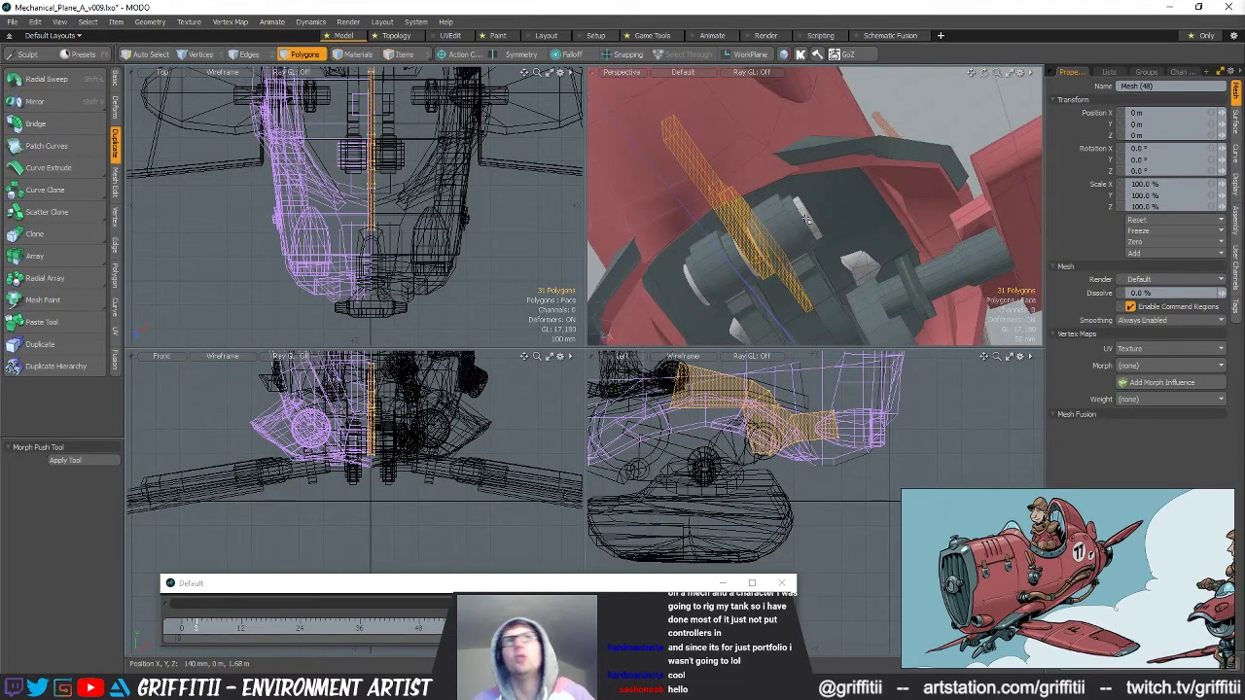
pyautogui.press('w')
pyautogui.scroll(3, 767, 217)
pyautogui.moveTo(784, 206); pyautogui.dragTo(860, 154)
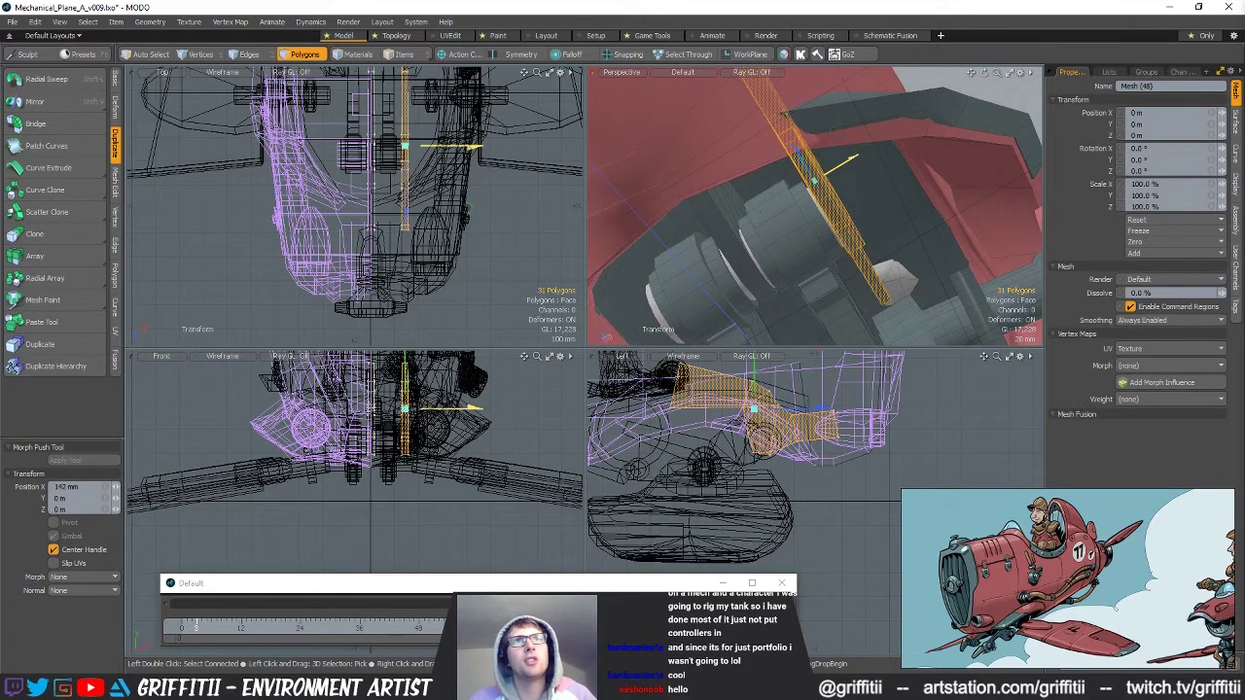
pyautogui.scroll(-3, 856, 185)
pyautogui.keyDown('alt'); pyautogui.moveTo(846, 184); pyautogui.dragTo(920, 155); pyautogui.keyUp('alt')
pyautogui.scroll(2, 902, 244)
pyautogui.press('Escape')
# Bevel the bend edges on both plates with a 59 mm inset and round level 1.
pyautogui.scroll(-4, 902, 245)
pyautogui.keyDown('alt'); pyautogui.moveTo(919, 156); pyautogui.dragTo(910, 122); pyautogui.keyUp('alt')
pyautogui.keyDown('alt'); pyautogui.keyDown('shift'); pyautogui.moveTo(700, 381); pyautogui.dragTo(781, 459); pyautogui.keyUp('shift'); pyautogui.keyUp('alt')
pyautogui.keyDown('ctrl'); pyautogui.keyDown('alt'); pyautogui.moveTo(782, 459); pyautogui.dragTo(822, 447); pyautogui.keyUp('alt'); pyautogui.keyUp('ctrl')
pyautogui.click(894, 468)
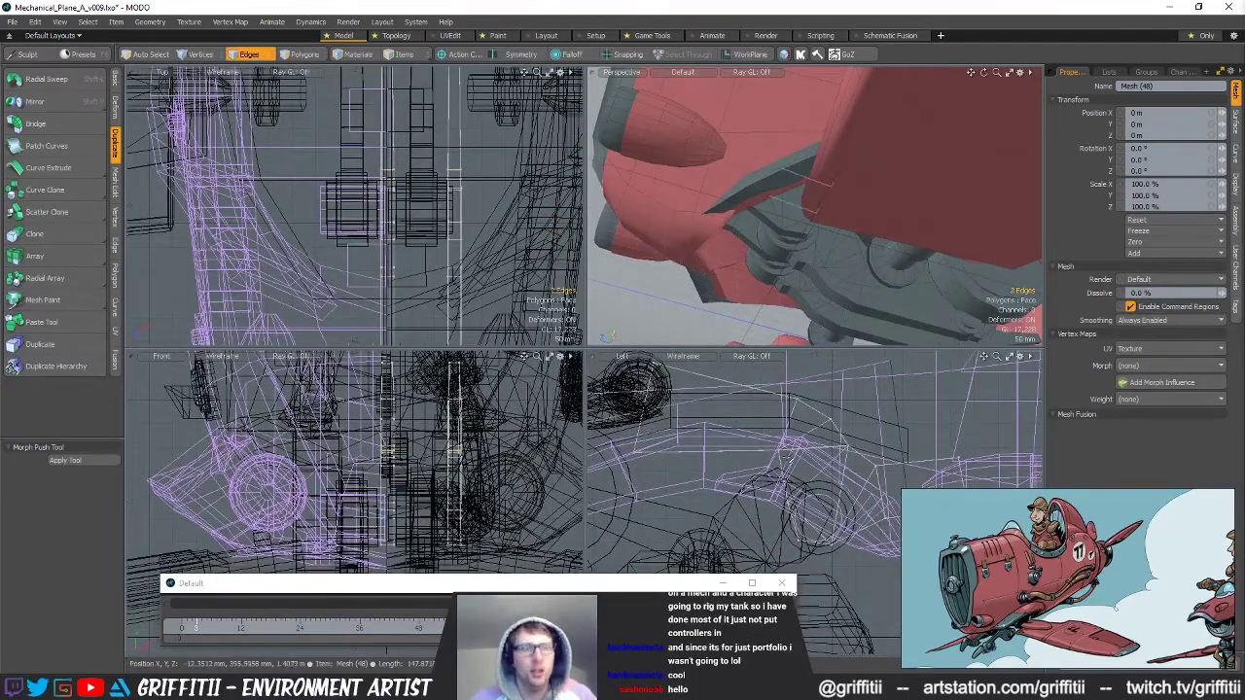
pyautogui.press('b')
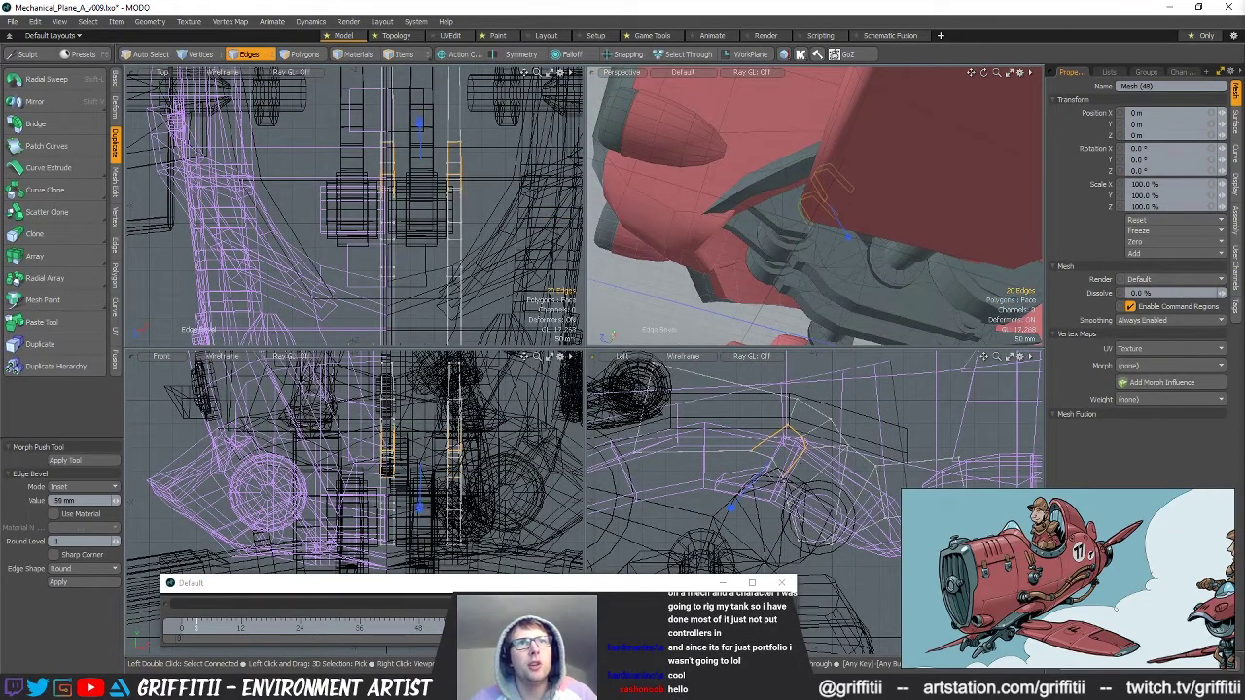
pyautogui.press('q')
# Extrude the upper end polygons of both plates to lengthen them along the fuselage.
pyautogui.keyDown('alt'); pyautogui.moveTo(825, 255); pyautogui.dragTo(875, 209); pyautogui.keyUp('alt')
pyautogui.press('3')
pyautogui.click(805, 222)
pyautogui.click(817, 285)
pyautogui.keyDown('alt'); pyautogui.moveTo(703, 439); pyautogui.dragTo(864, 469); pyautogui.keyUp('alt')
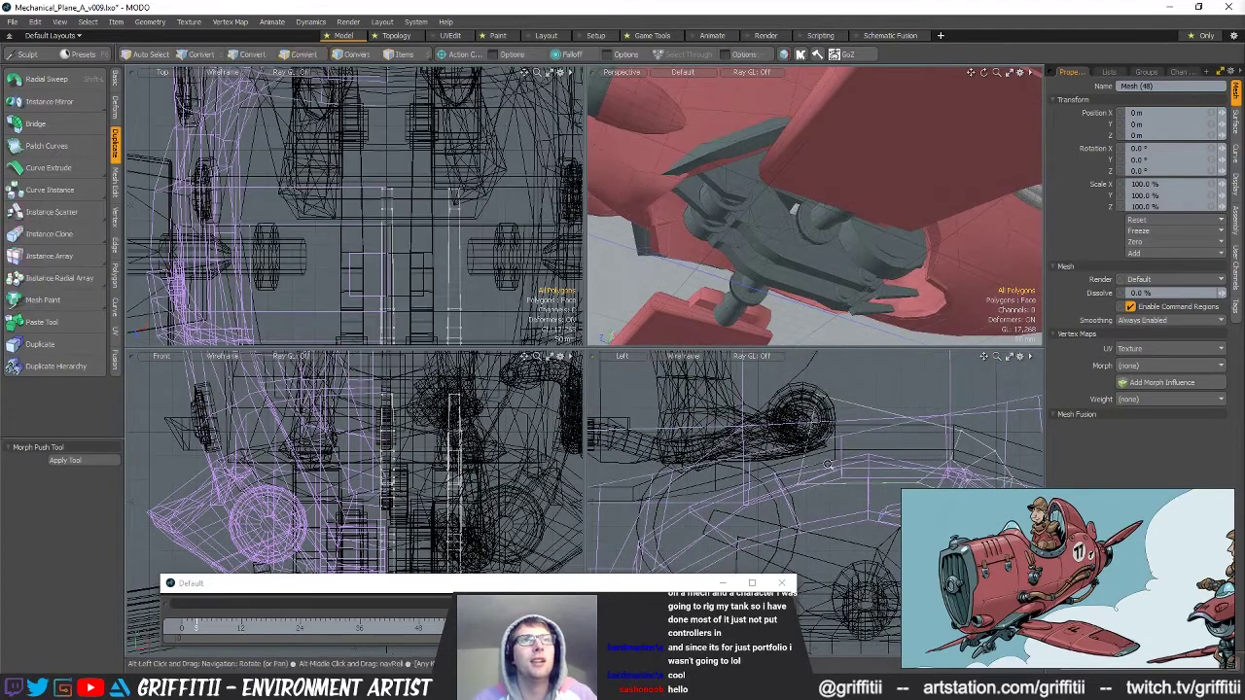
pyautogui.moveTo(774, 443); pyautogui.dragTo(747, 433, button='right')
pyautogui.press('z')
pyautogui.click(806, 328)
pyautogui.click(809, 428)
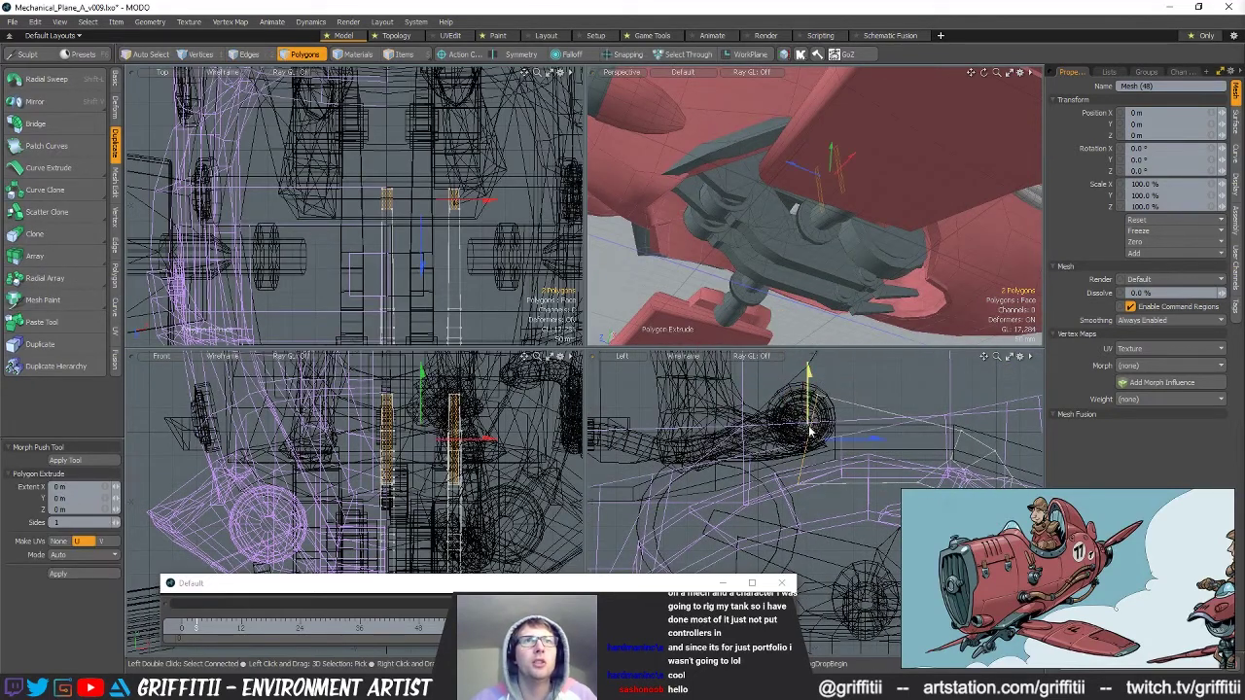
pyautogui.keyDown('alt'); pyautogui.moveTo(856, 243); pyautogui.dragTo(924, 260); pyautogui.keyUp('alt')
pyautogui.keyDown('alt'); pyautogui.moveTo(856, 317); pyautogui.dragTo(939, 199); pyautogui.keyUp('alt')
pyautogui.scroll(3, 842, 255)
pyautogui.scroll(-5, 924, 229)
pyautogui.press('q')
# Move the vertices around the bend of both plates by -34 mm in Z.
pyautogui.click(973, 126)
pyautogui.keyDown('alt'); pyautogui.moveTo(973, 126); pyautogui.dragTo(827, 263); pyautogui.keyUp('alt')
pyautogui.keyDown('ctrl'); pyautogui.keyDown('alt'); pyautogui.moveTo(827, 263); pyautogui.dragTo(784, 263); pyautogui.keyUp('alt'); pyautogui.keyUp('ctrl')
pyautogui.keyDown('alt'); pyautogui.moveTo(783, 262); pyautogui.dragTo(769, 200); pyautogui.keyUp('alt')
pyautogui.keyDown('ctrl'); pyautogui.keyDown('alt'); pyautogui.moveTo(769, 199); pyautogui.dragTo(790, 201); pyautogui.keyUp('alt'); pyautogui.keyUp('ctrl')
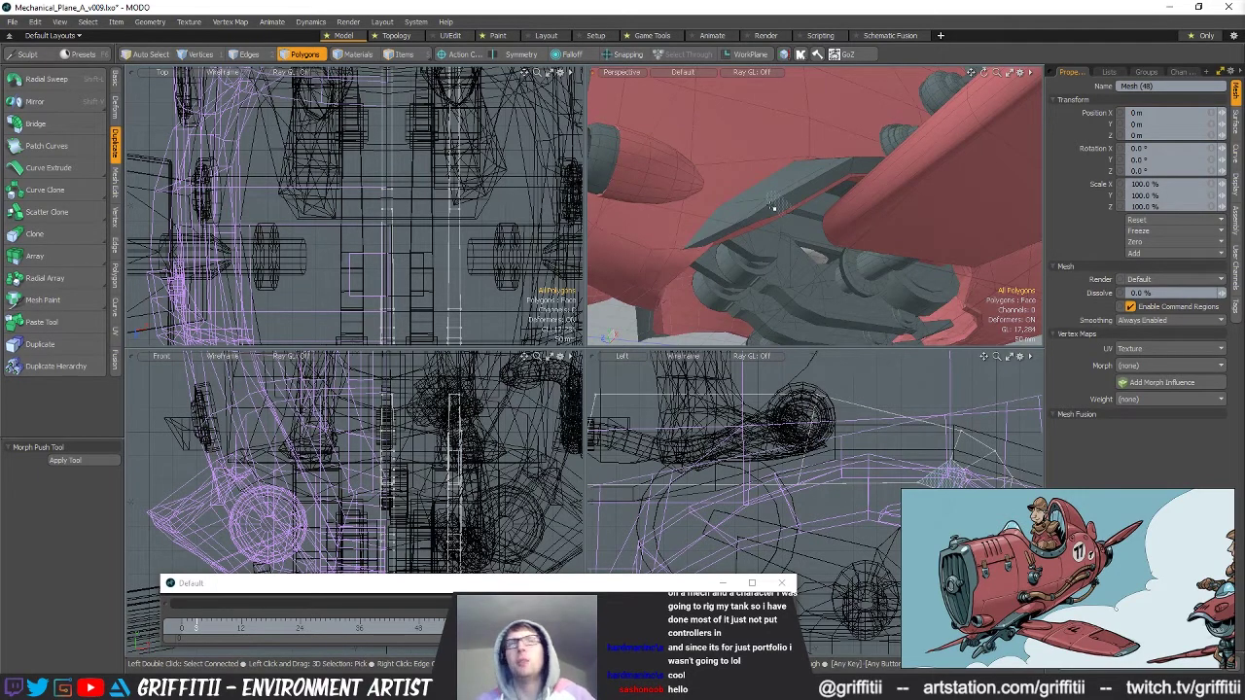
pyautogui.keyDown('alt'); pyautogui.moveTo(767, 216); pyautogui.dragTo(857, 214); pyautogui.keyUp('alt')
pyautogui.keyDown('ctrl'); pyautogui.keyDown('alt'); pyautogui.moveTo(857, 213); pyautogui.dragTo(906, 194); pyautogui.keyUp('alt'); pyautogui.keyUp('ctrl')
pyautogui.keyDown('alt'); pyautogui.moveTo(895, 520); pyautogui.dragTo(761, 467); pyautogui.keyUp('alt')
pyautogui.keyDown('ctrl'); pyautogui.keyDown('alt'); pyautogui.moveTo(761, 467); pyautogui.dragTo(800, 451); pyautogui.keyUp('alt'); pyautogui.keyUp('ctrl')
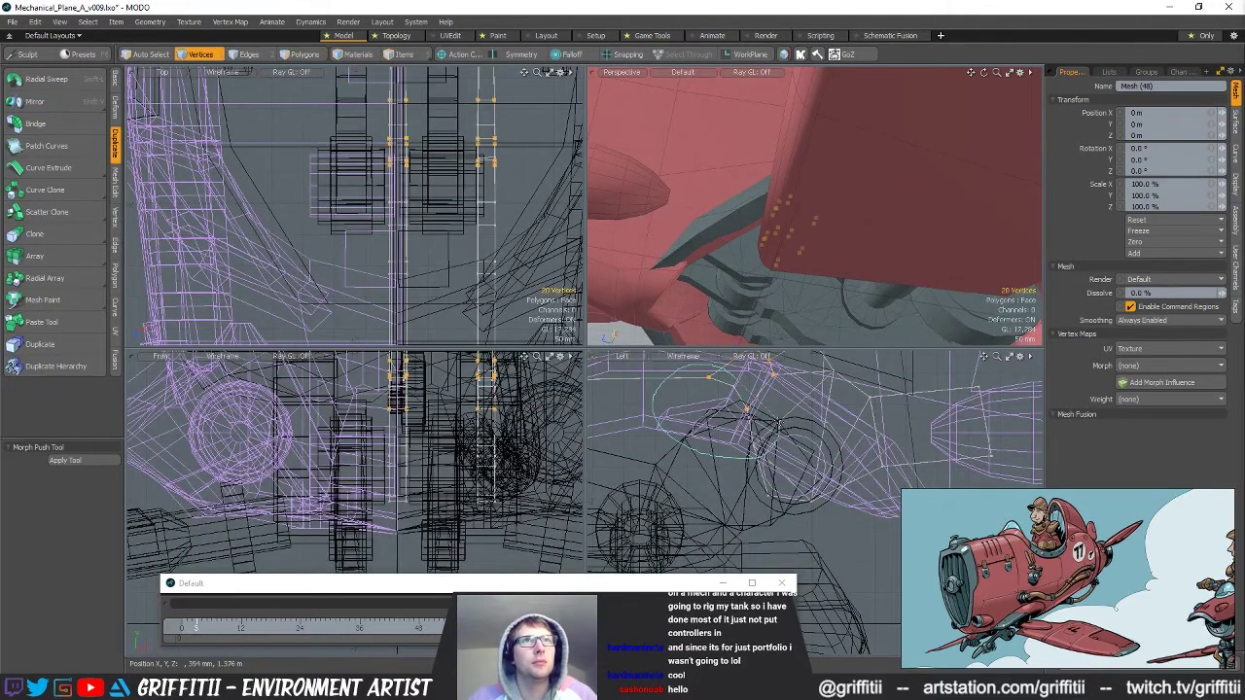
pyautogui.moveTo(778, 421); pyautogui.dragTo(764, 414, button='right')
pyautogui.keyDown('alt'); pyautogui.moveTo(761, 419); pyautogui.dragTo(808, 477); pyautogui.keyUp('alt')
pyautogui.press('w')
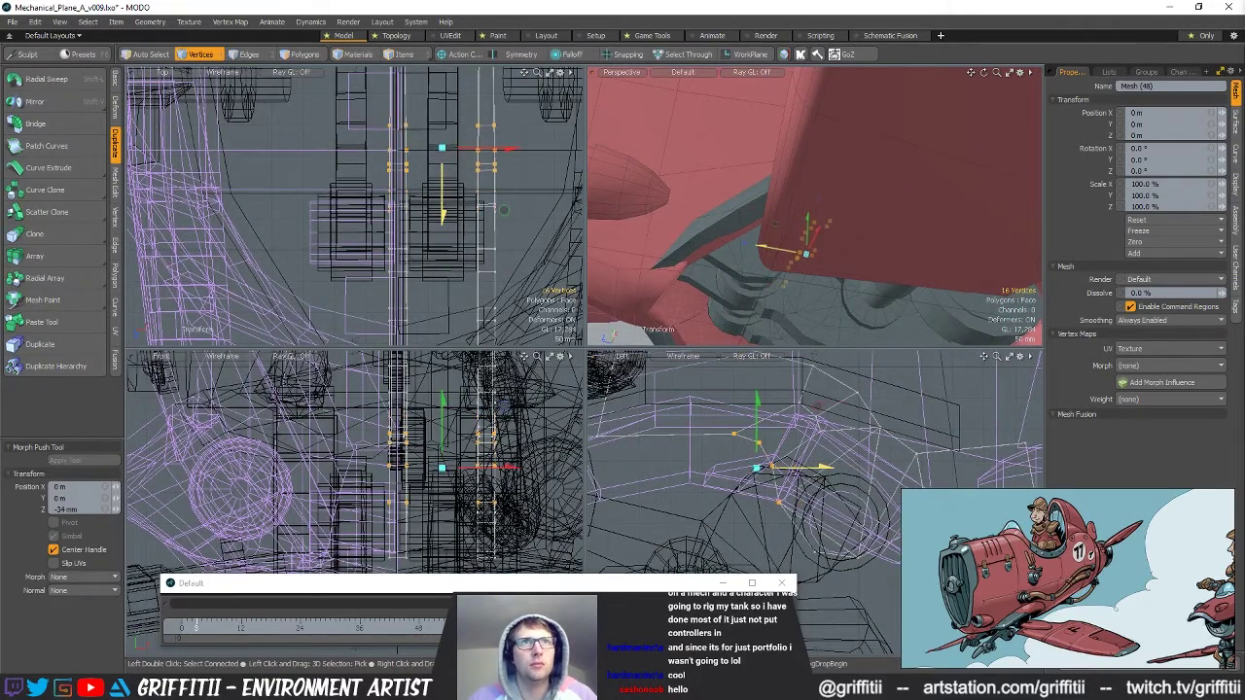
pyautogui.press('q')
# Reposition the four lower corner vertices of the two plates beside the pivot.
pyautogui.keyDown('ctrl'); pyautogui.moveTo(779, 500); pyautogui.dragTo(797, 522, button='right'); pyautogui.keyUp('ctrl')
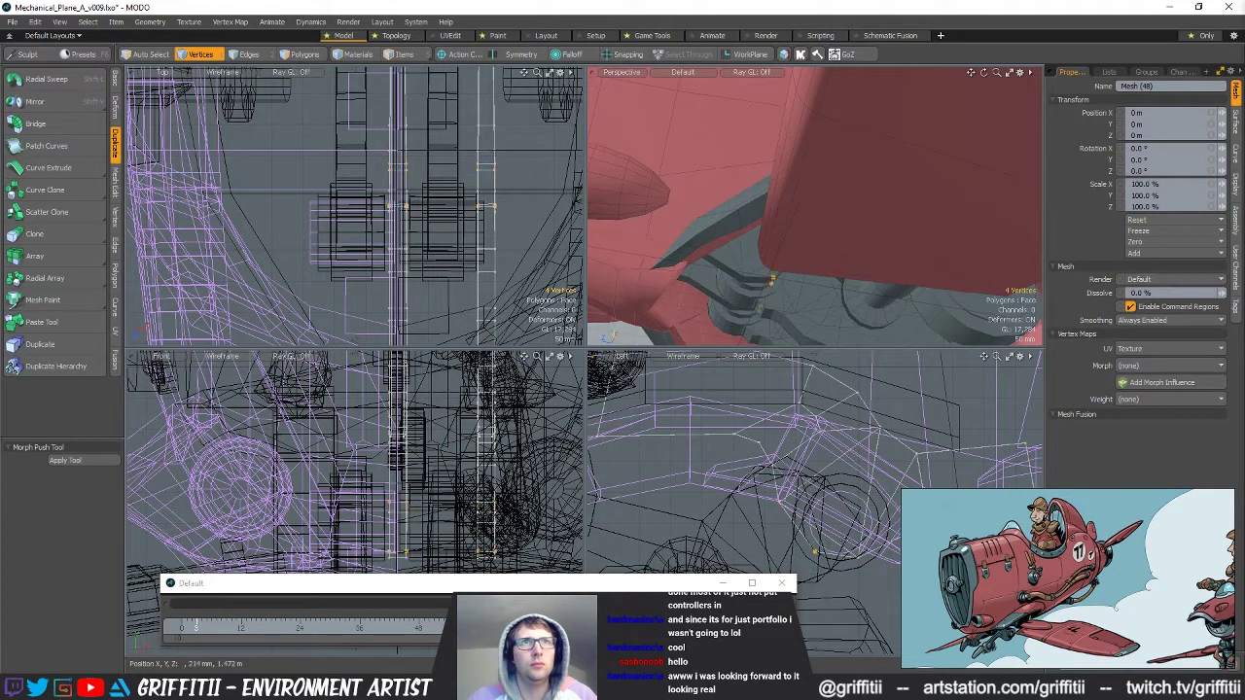
pyautogui.press('w')
pyautogui.press('q')
pyautogui.click(818, 268)
# Cut the outer plate from its mesh and paste it into the mirrored pivot disc mesh.
pyautogui.keyDown('alt'); pyautogui.moveTo(817, 268); pyautogui.dragTo(834, 200); pyautogui.keyUp('alt')
pyautogui.scroll(4, 789, 141)
pyautogui.scroll(-4, 818, 184)
pyautogui.press('2')
pyautogui.doubleClick(813, 206)
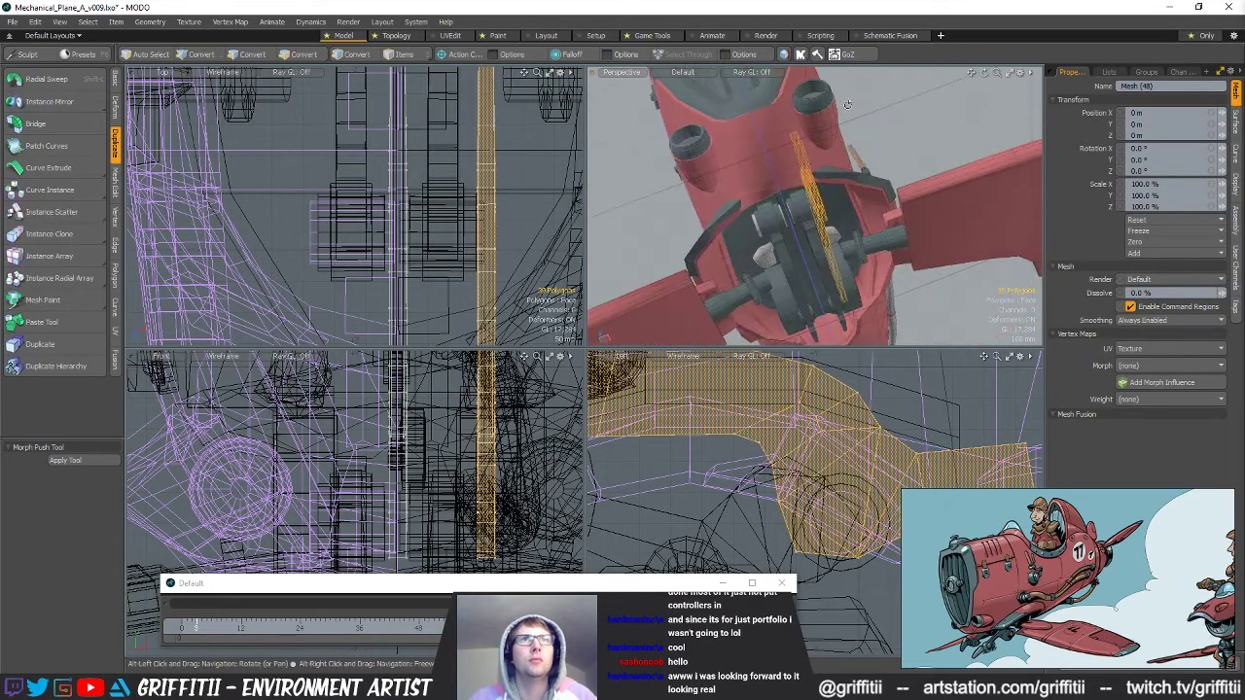
pyautogui.press('Delete')
pyautogui.scroll(4, 834, 199)
pyautogui.press('5')
pyautogui.click(824, 198)
pyautogui.press('3')
pyautogui.scroll(-2, 854, 211)
# Select the outer plate's upper section and slice it crosswise with the Slice tool.
pyautogui.click(856, 206)
pyautogui.keyDown('alt'); pyautogui.moveTo(856, 206); pyautogui.dragTo(823, 172); pyautogui.keyUp('alt')
pyautogui.scroll(-3, 827, 226)
pyautogui.scroll(3, 794, 254)
pyautogui.keyDown('shift'); pyautogui.moveTo(825, 178); pyautogui.dragTo(856, 197); pyautogui.keyUp('shift')
pyautogui.keyDown('alt'); pyautogui.moveTo(456, 86); pyautogui.dragTo(415, 196); pyautogui.keyUp('alt')
pyautogui.scroll(-2, 415, 196)
pyautogui.hotkey('alt', 'c')
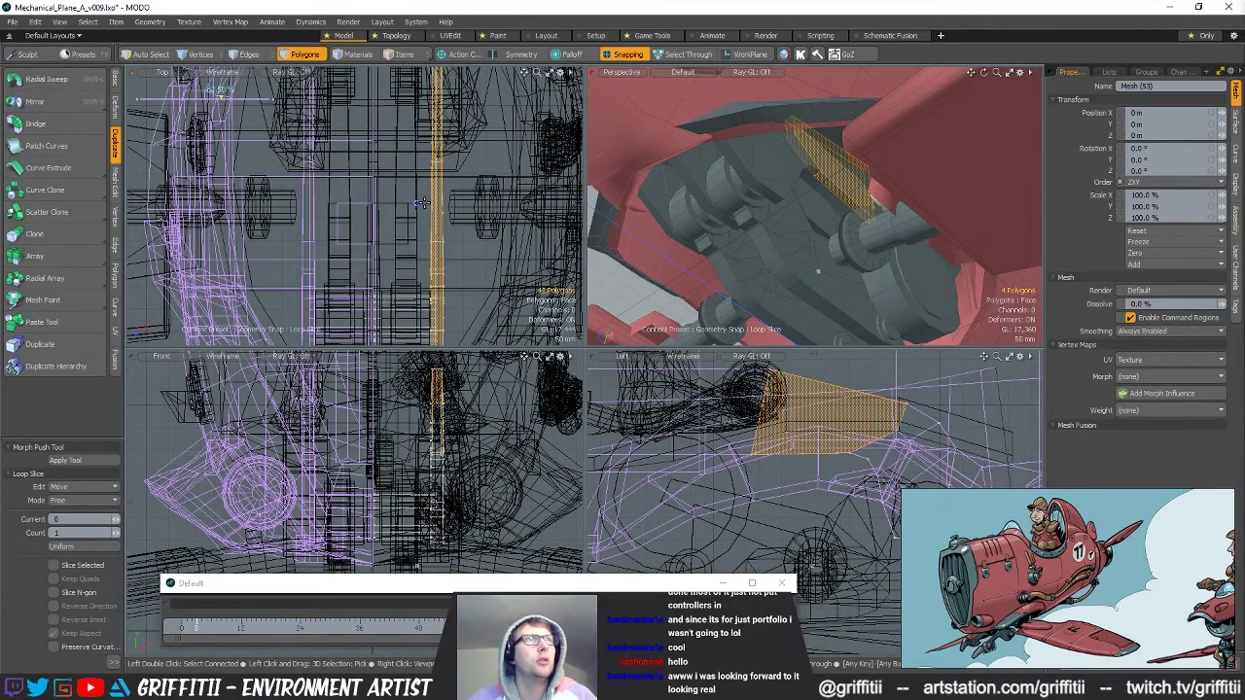
pyautogui.hotkey('ctrl', 'z')
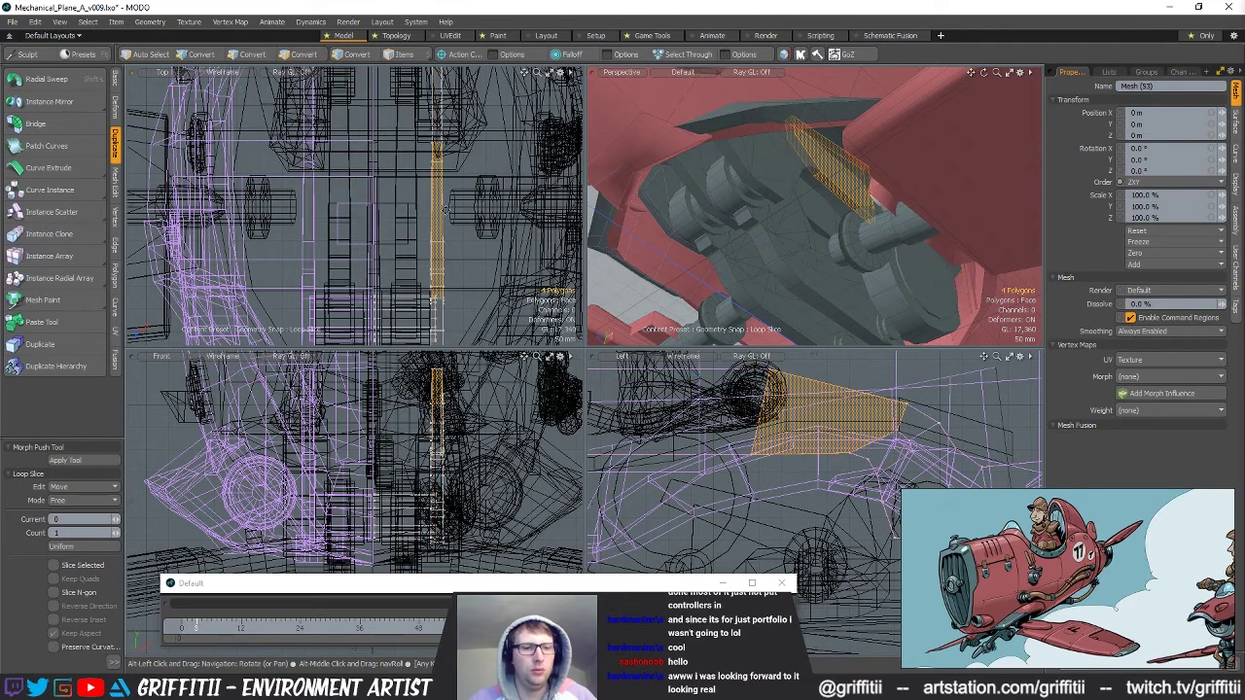
pyautogui.press('c')
pyautogui.moveTo(416, 203); pyautogui.dragTo(522, 224)
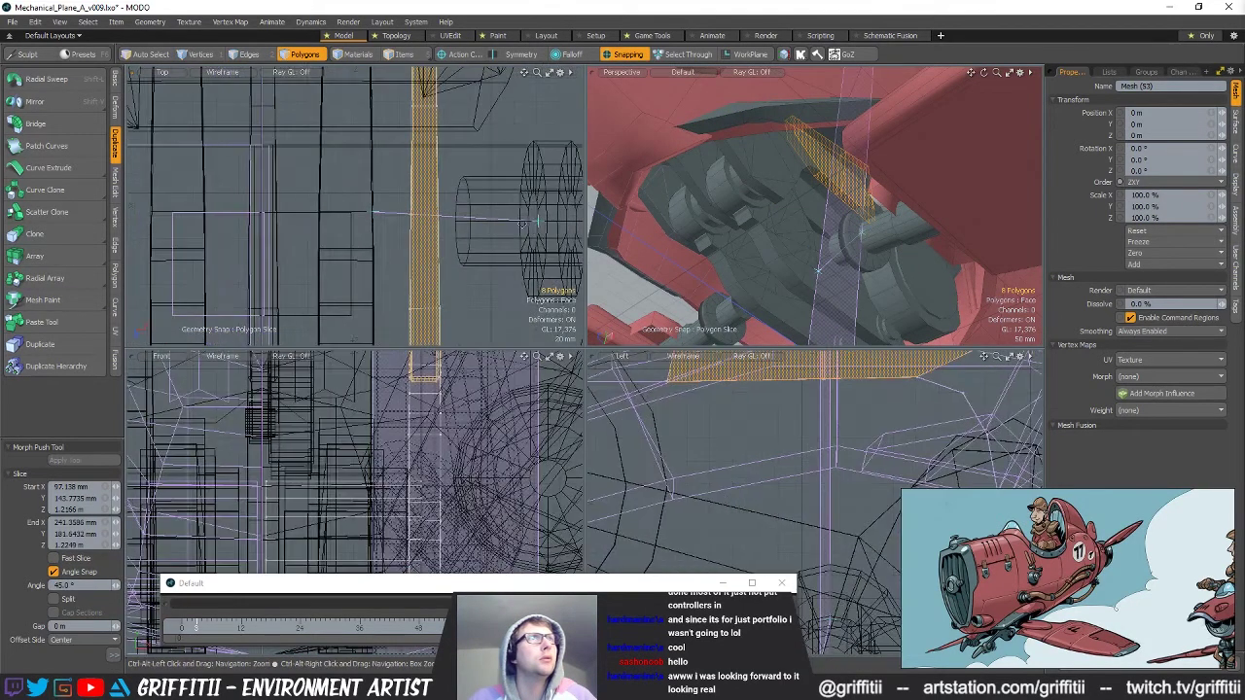
pyautogui.moveTo(368, 209); pyautogui.dragTo(352, 204)
pyautogui.moveTo(518, 222); pyautogui.dragTo(498, 212)
pyautogui.press('space')
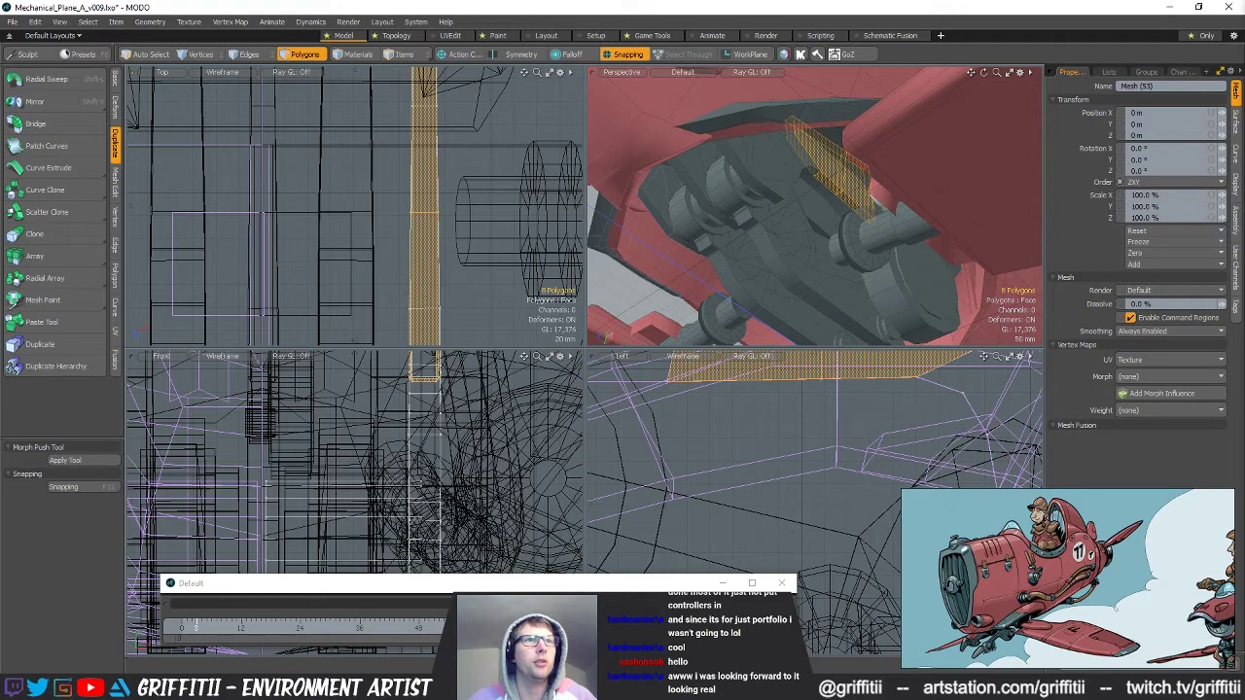
pyautogui.hotkey('alt', 'Tab')
pyautogui.hotkey('alt', 'Tab')
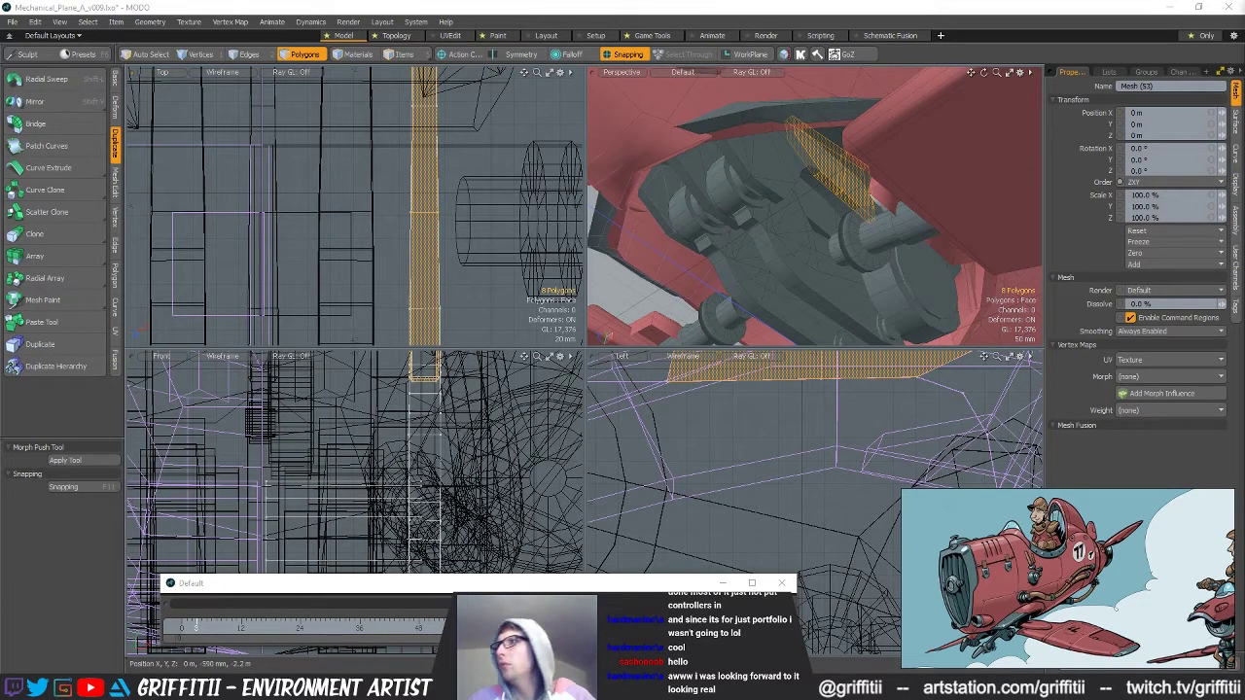
# Select the 12 vertices of the outer plate's upper section and move them outward by 91 mm in X.
pyautogui.keyDown('alt'); pyautogui.moveTo(654, 263); pyautogui.dragTo(701, 199); pyautogui.keyUp('alt')
pyautogui.press('1')
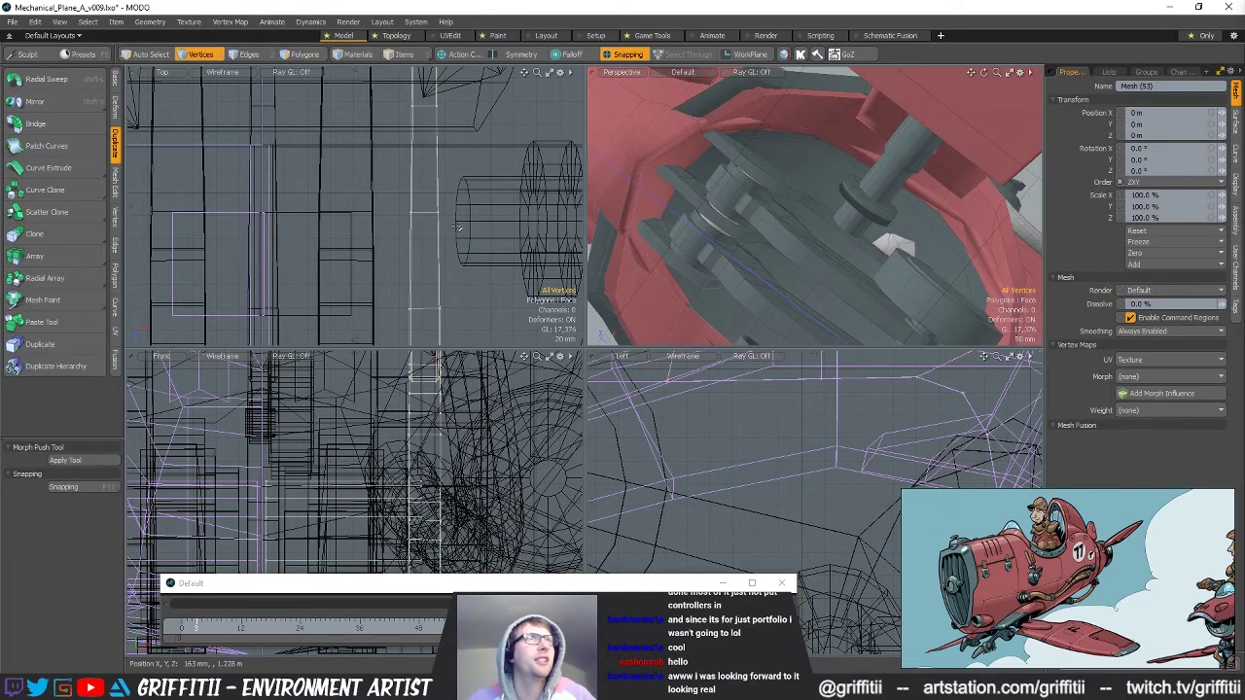
pyautogui.press('2')
pyautogui.keyDown('ctrl'); pyautogui.keyDown('alt'); pyautogui.moveTo(501, 233); pyautogui.dragTo(468, 228); pyautogui.keyUp('alt'); pyautogui.keyUp('ctrl')
pyautogui.press('1')
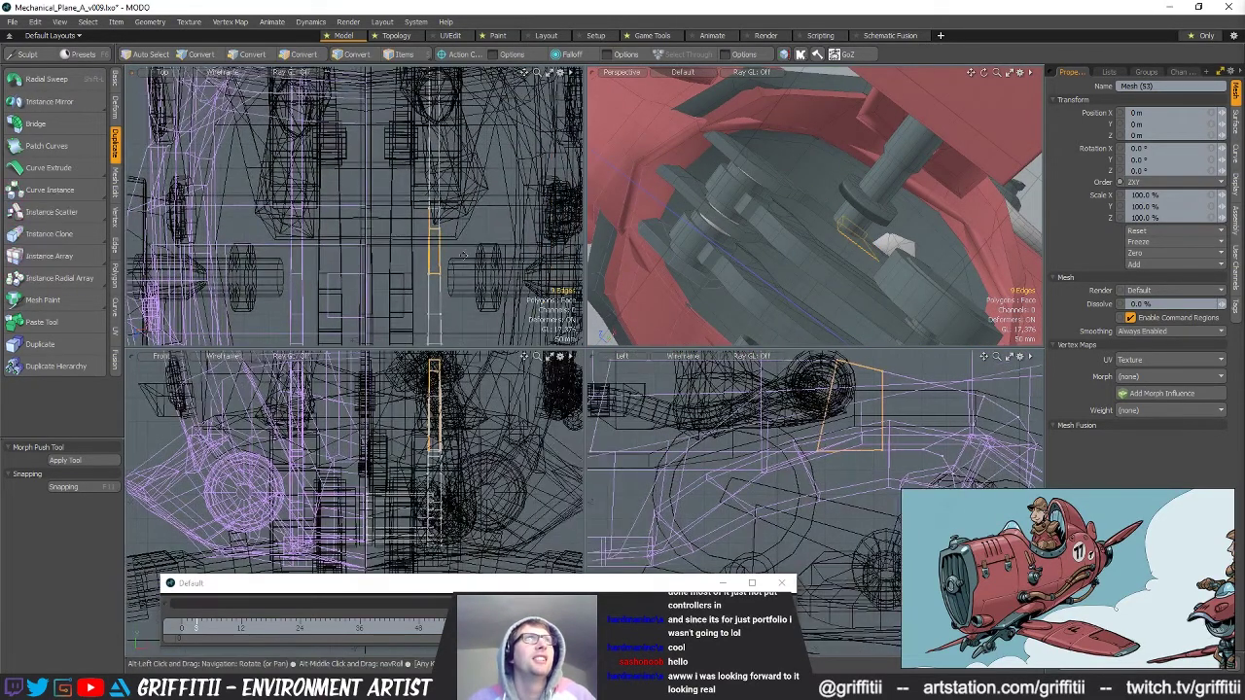
pyautogui.keyDown('ctrl'); pyautogui.keyDown('alt'); pyautogui.moveTo(526, 166); pyautogui.dragTo(478, 167); pyautogui.keyUp('alt'); pyautogui.keyUp('ctrl')
pyautogui.keyDown('alt'); pyautogui.keyDown('shift'); pyautogui.moveTo(479, 167); pyautogui.dragTo(551, 180); pyautogui.keyUp('shift'); pyautogui.keyUp('alt')
pyautogui.keyDown('alt'); pyautogui.moveTo(828, 188); pyautogui.dragTo(794, 170); pyautogui.keyUp('alt')
pyautogui.press('w')
pyautogui.scroll(-5, 802, 208)
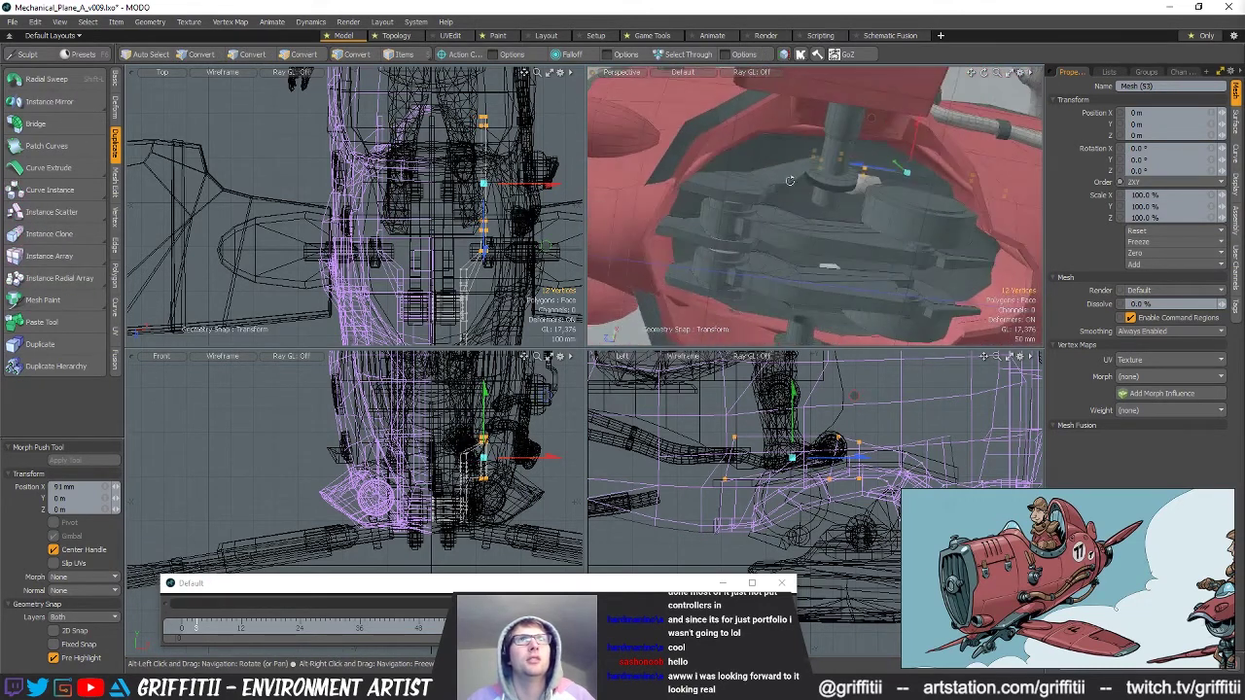
pyautogui.press('q')
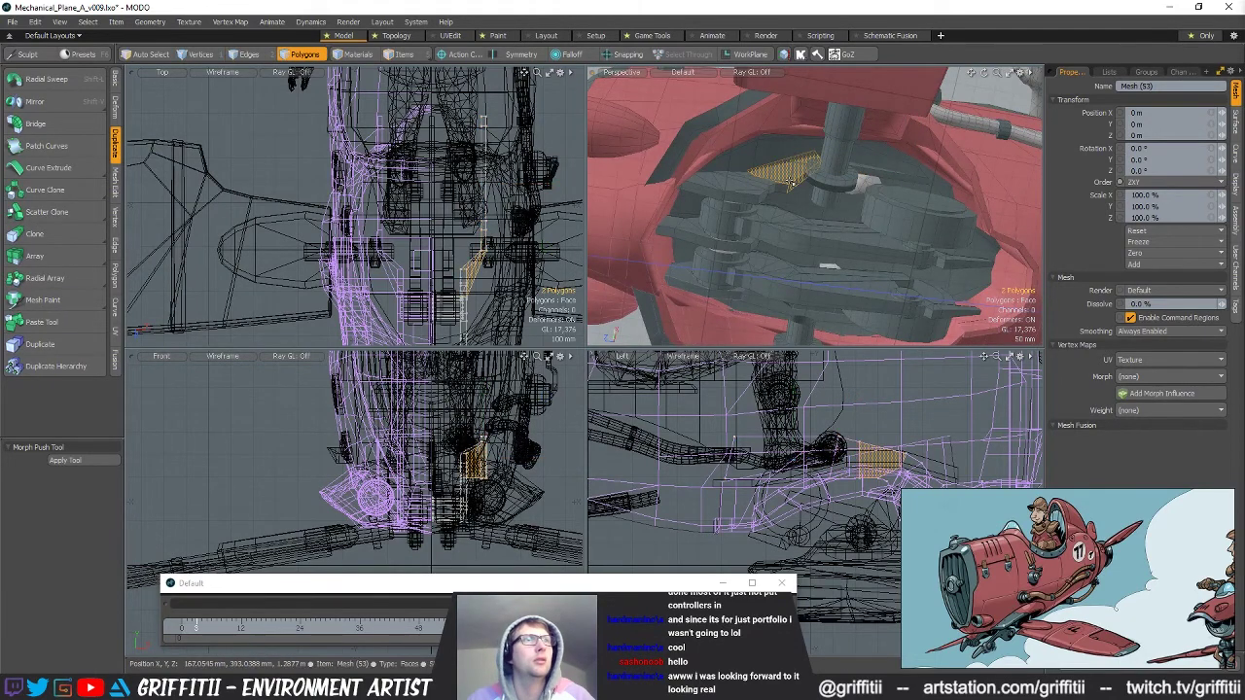
# Examine the outer plate's angled section and its clearance to the surrounding landing gear parts from several angles.
pyautogui.keyDown('ctrl'); pyautogui.keyDown('alt'); pyautogui.moveTo(464, 268); pyautogui.dragTo(515, 270); pyautogui.keyUp('alt'); pyautogui.keyUp('ctrl')
pyautogui.keyDown('alt'); pyautogui.keyDown('shift'); pyautogui.moveTo(516, 270); pyautogui.dragTo(484, 240); pyautogui.keyUp('shift'); pyautogui.keyUp('alt')
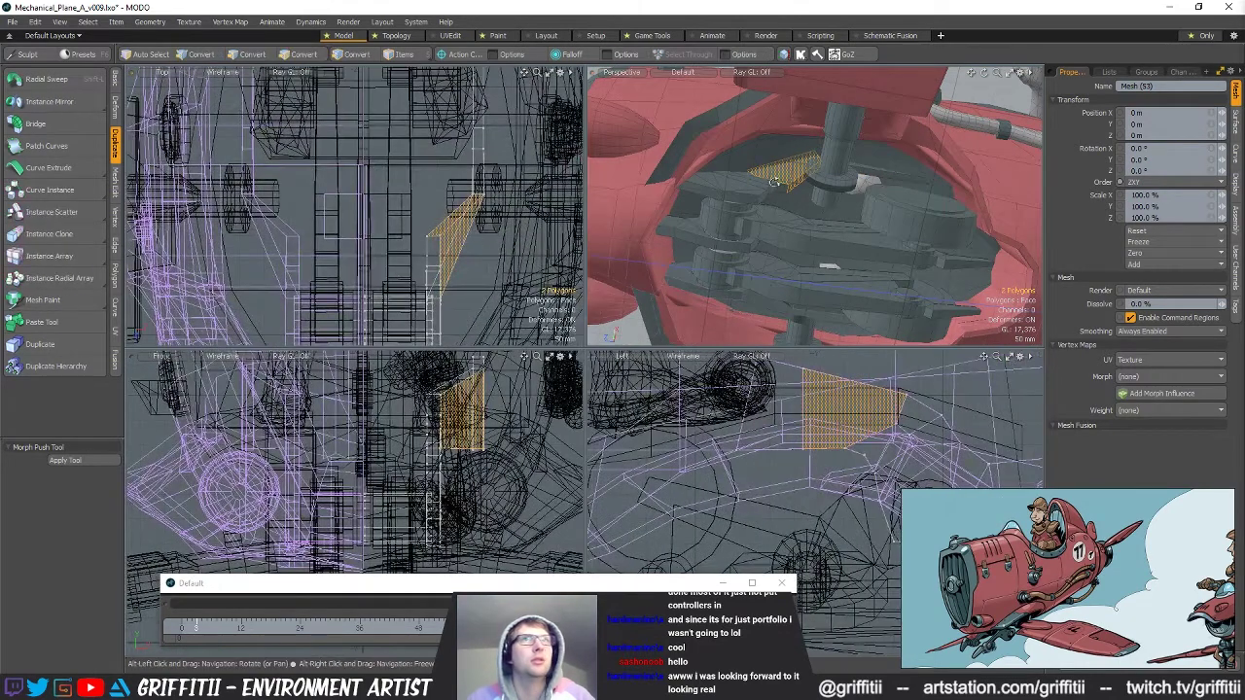
pyautogui.keyDown('ctrl'); pyautogui.keyDown('alt'); pyautogui.moveTo(733, 160); pyautogui.dragTo(790, 166); pyautogui.keyUp('alt'); pyautogui.keyUp('ctrl')
pyautogui.keyDown('alt'); pyautogui.moveTo(790, 166); pyautogui.dragTo(756, 185); pyautogui.keyUp('alt')
pyautogui.keyDown('ctrl'); pyautogui.click(816, 170); pyautogui.keyUp('ctrl')
pyautogui.keyDown('shift'); pyautogui.click(822, 163); pyautogui.keyUp('shift')
pyautogui.press('1')
pyautogui.keyDown('alt'); pyautogui.moveTo(834, 216); pyautogui.dragTo(841, 185); pyautogui.keyUp('alt')
pyautogui.click(849, 203)
pyautogui.keyDown('alt'); pyautogui.moveTo(840, 185); pyautogui.dragTo(812, 173); pyautogui.keyUp('alt')
pyautogui.keyDown('alt'); pyautogui.moveTo(876, 196); pyautogui.dragTo(790, 202); pyautogui.keyUp('alt')
pyautogui.click(848, 200)
pyautogui.keyDown('alt'); pyautogui.moveTo(790, 203); pyautogui.dragTo(833, 168); pyautogui.keyUp('alt')
pyautogui.keyDown('ctrl'); pyautogui.keyDown('alt'); pyautogui.moveTo(833, 168); pyautogui.dragTo(860, 199); pyautogui.keyUp('alt'); pyautogui.keyUp('ctrl')
# Copy the 18-polygon round disc from Wheel_Mesh and paste it into a separate mesh.
pyautogui.scroll(3, 812, 168)
pyautogui.press('5')
pyautogui.click(849, 199)
pyautogui.press('3')
pyautogui.click(833, 212)
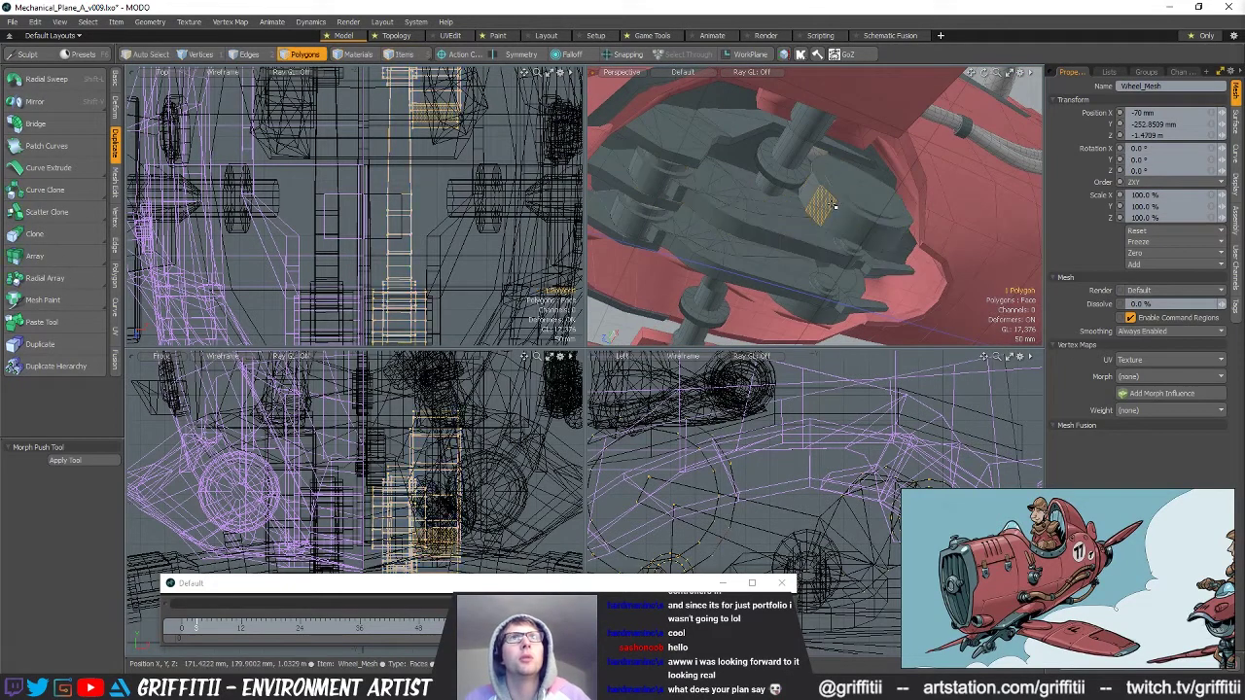
pyautogui.click(860, 200)
pyautogui.doubleClick(833, 212)
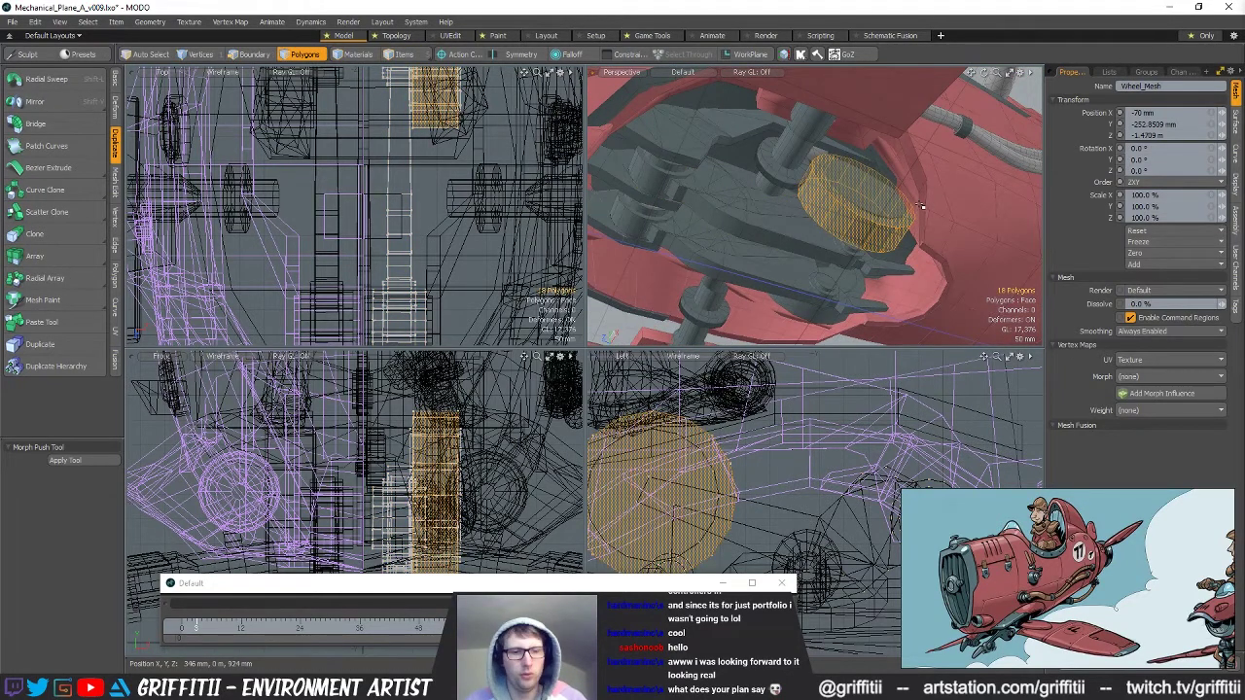
pyautogui.press('n')
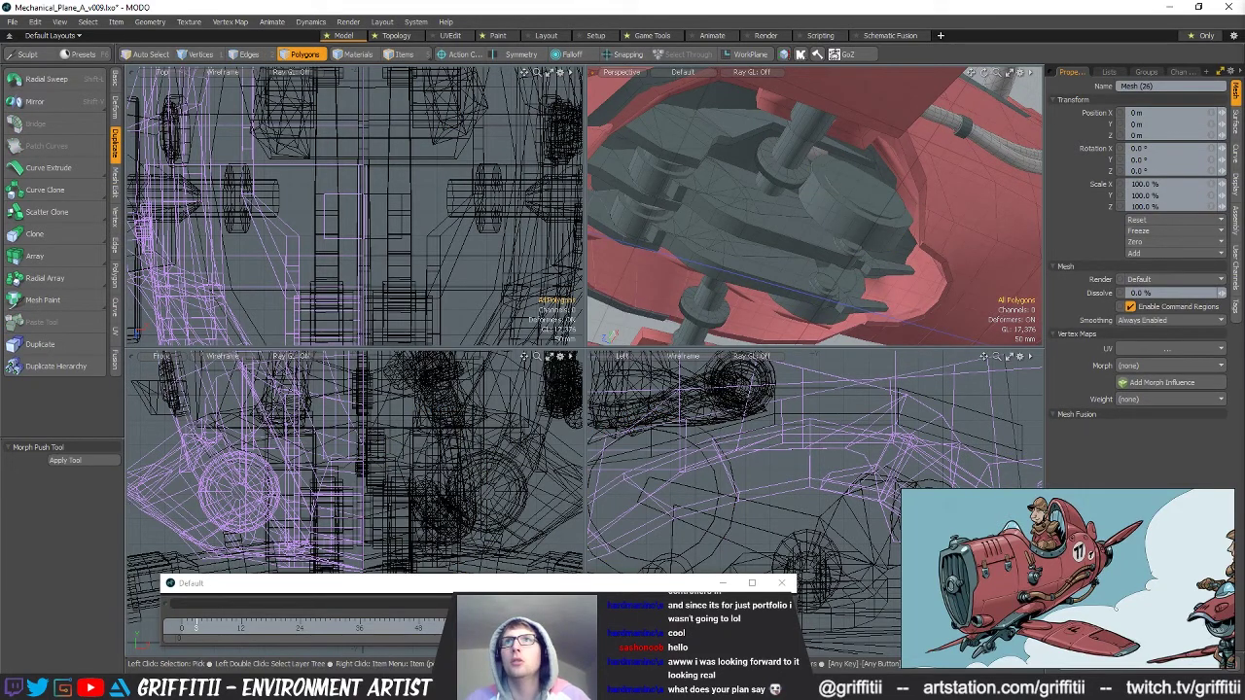
pyautogui.hotkey('ctrl', 'v')
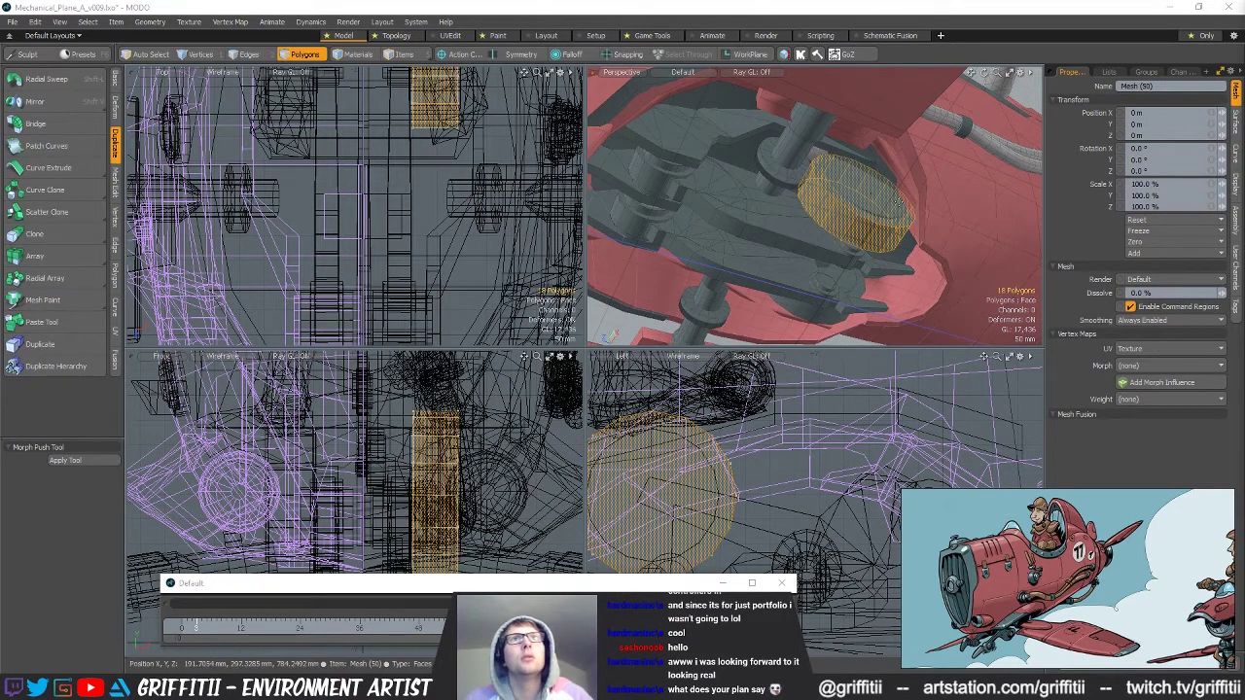
# Scale the pasted disc thinner and slightly smaller, and offset it outward by 24 mm in X.
pyautogui.press('w')
pyautogui.moveTo(869, 182)
pyautogui.mouseDown()
pyautogui.moveTo(881, 164)
pyautogui.moveTo(874, 174)
pyautogui.moveTo(821, 156)
pyautogui.moveTo(861, 183)
pyautogui.mouseUp()
pyautogui.press('r')
pyautogui.keyDown('ctrl'); pyautogui.keyDown('alt'); pyautogui.moveTo(861, 183); pyautogui.dragTo(895, 189); pyautogui.keyUp('alt'); pyautogui.keyUp('ctrl')
pyautogui.press('w')
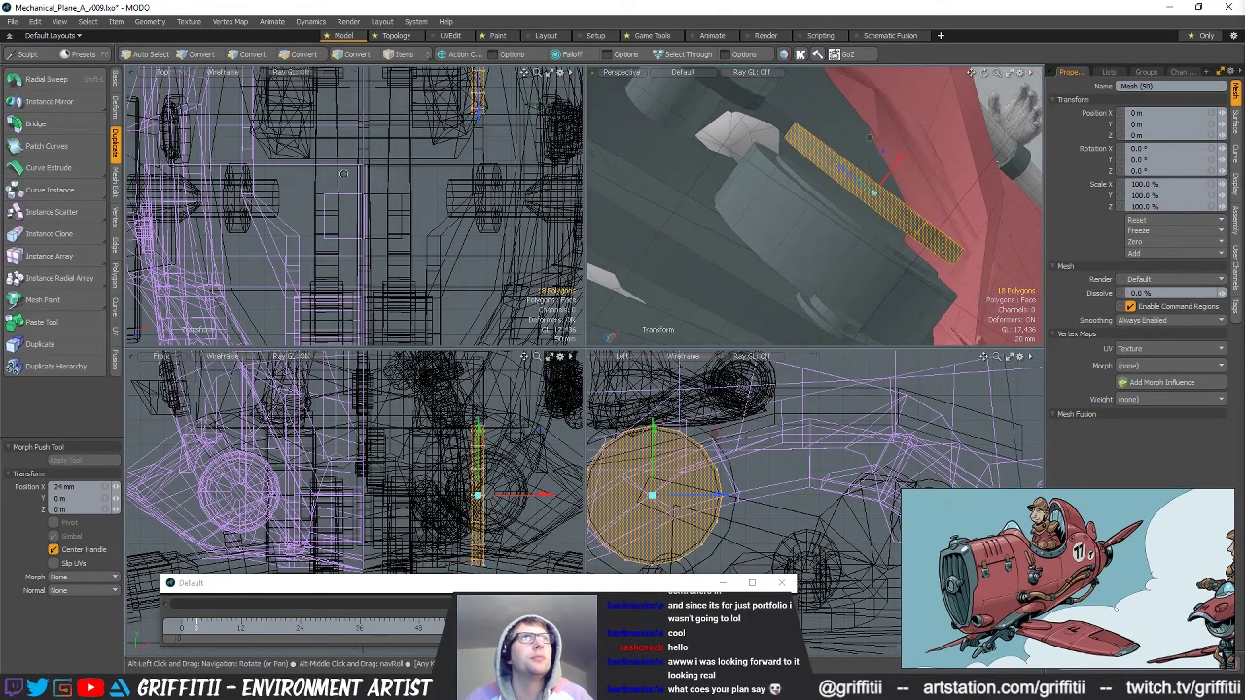
pyautogui.press('g')
pyautogui.moveTo(716, 263)
pyautogui.keyDown('alt'); pyautogui.mouseDown()
pyautogui.moveTo(772, 243)
pyautogui.moveTo(725, 243)
pyautogui.mouseUp(); pyautogui.keyUp('alt')
pyautogui.keyDown('alt'); pyautogui.moveTo(725, 244); pyautogui.dragTo(841, 209); pyautogui.keyUp('alt')
pyautogui.keyDown('alt'); pyautogui.keyDown('shift'); pyautogui.moveTo(934, 189); pyautogui.dragTo(900, 199); pyautogui.keyUp('shift'); pyautogui.keyUp('alt')
pyautogui.keyDown('ctrl'); pyautogui.keyDown('alt'); pyautogui.moveTo(900, 200); pyautogui.dragTo(813, 267); pyautogui.keyUp('alt'); pyautogui.keyUp('ctrl')
pyautogui.keyDown('ctrl'); pyautogui.keyDown('alt'); pyautogui.moveTo(812, 267); pyautogui.dragTo(861, 267); pyautogui.keyUp('alt'); pyautogui.keyUp('ctrl')
pyautogui.press('q')
# Extrude eight rim polygons on one side of the disc and flatten them into a straight end.
pyautogui.keyDown('alt'); pyautogui.keyDown('shift'); pyautogui.moveTo(722, 472); pyautogui.dragTo(742, 453); pyautogui.keyUp('shift'); pyautogui.keyUp('alt')
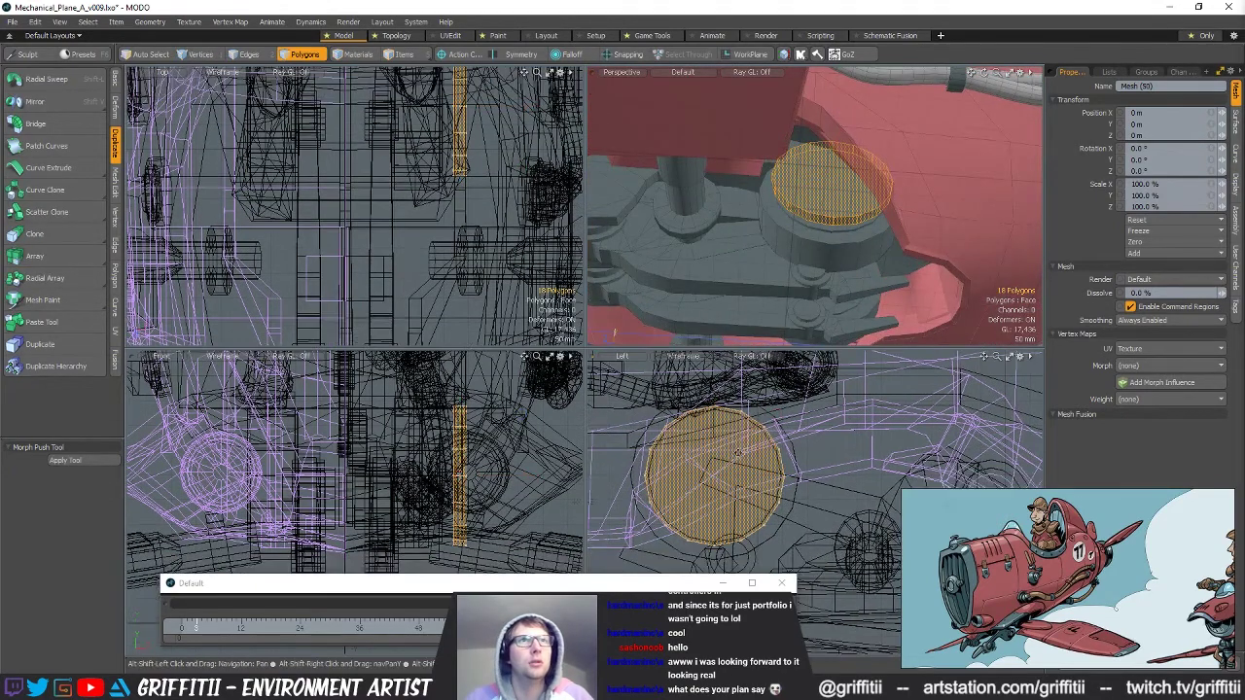
pyautogui.keyDown('ctrl'); pyautogui.moveTo(806, 625); pyautogui.dragTo(744, 622, button='right'); pyautogui.keyUp('ctrl')
pyautogui.moveTo(778, 506)
pyautogui.keyDown('ctrl'); pyautogui.keyDown('alt'); pyautogui.mouseDown()
pyautogui.moveTo(724, 486)
pyautogui.moveTo(720, 513)
pyautogui.moveTo(686, 506)
pyautogui.moveTo(718, 512)
pyautogui.mouseUp(); pyautogui.keyUp('alt'); pyautogui.keyUp('ctrl')
pyautogui.keyDown('ctrl'); pyautogui.keyDown('alt'); pyautogui.moveTo(718, 512); pyautogui.dragTo(744, 425); pyautogui.keyUp('alt'); pyautogui.keyUp('ctrl')
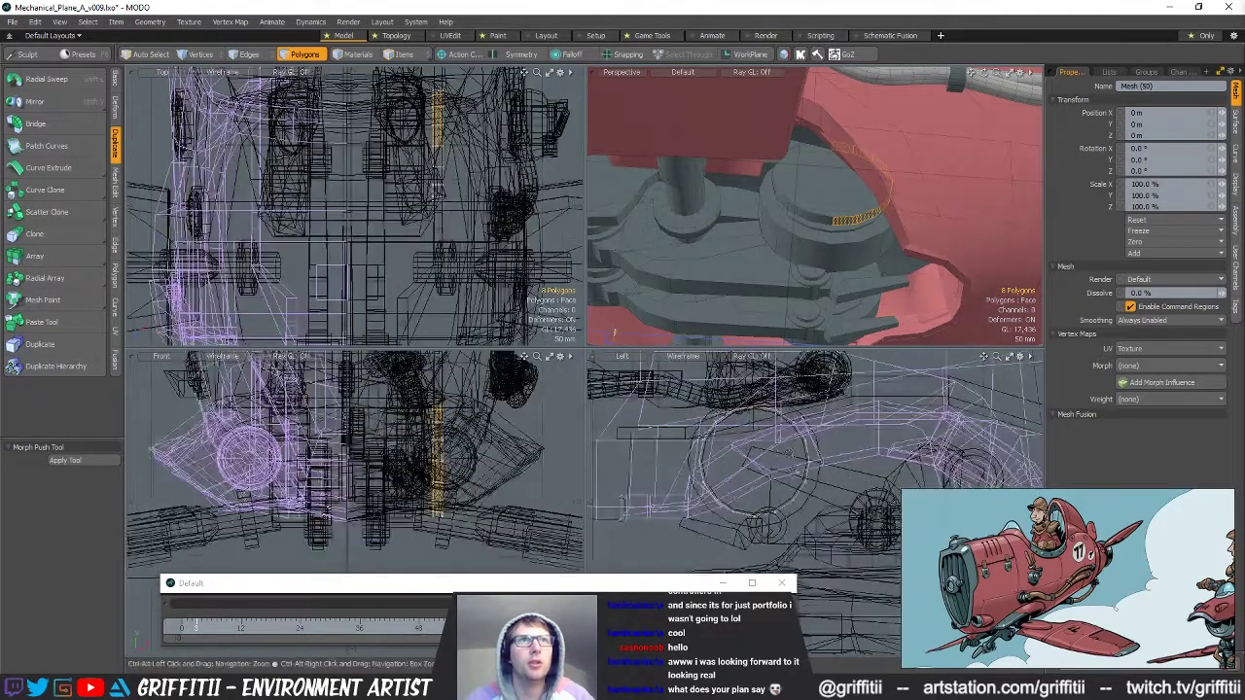
pyautogui.hotkey('ctrl', '2')
pyautogui.click(748, 347)
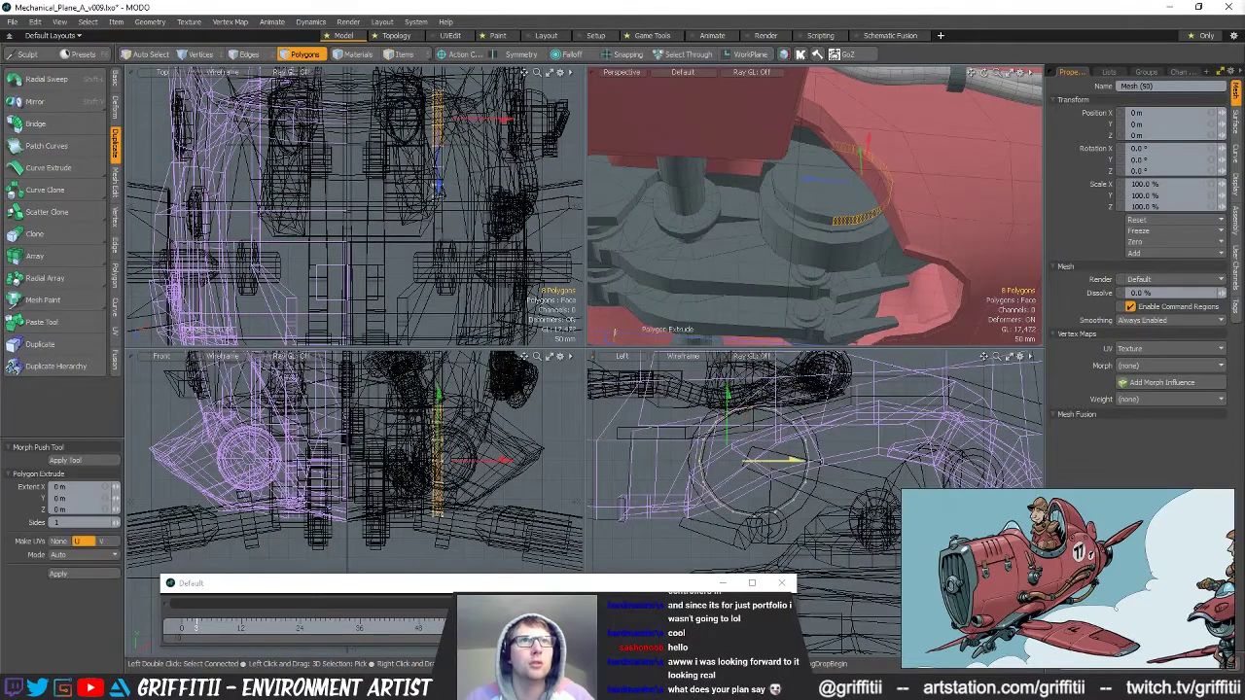
pyautogui.press('r')
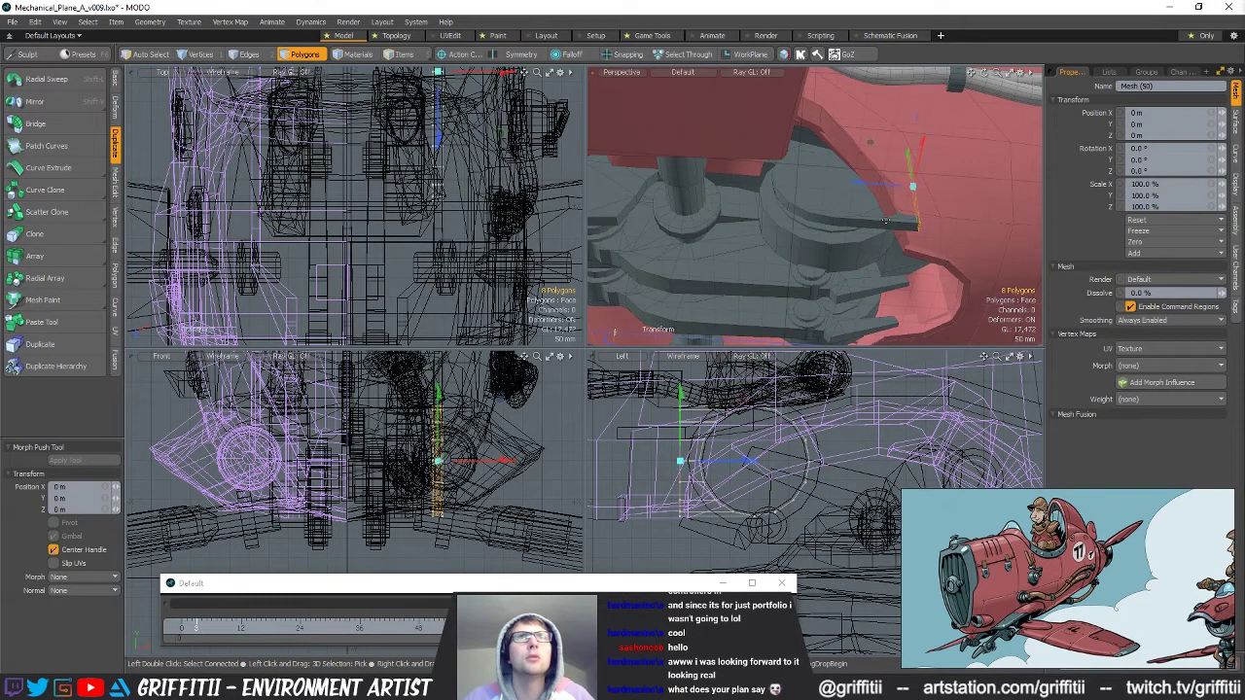
pyautogui.moveTo(873, 183); pyautogui.dragTo(817, 224)
# Select all 36 polygons of the extended disc and rotate them 10° in X around the round part's center.
pyautogui.press('space')
pyautogui.press('space')
pyautogui.press('space')
pyautogui.press('space')
pyautogui.doubleClick(820, 223)
pyautogui.press('e')
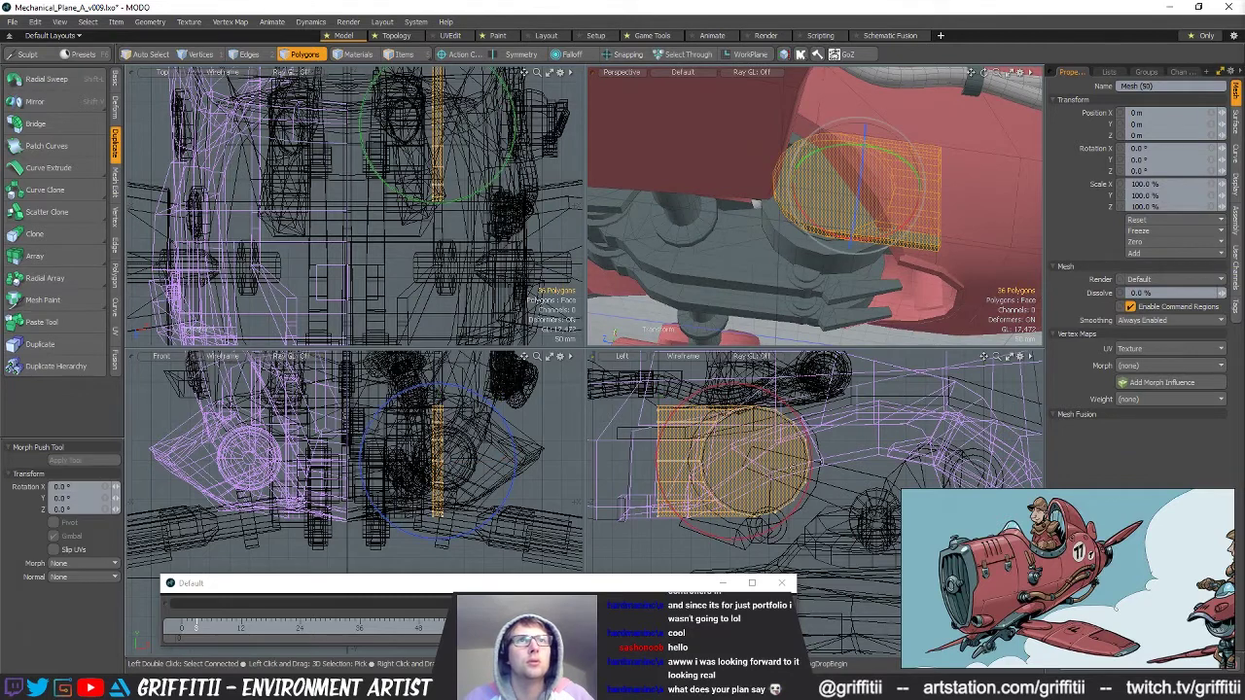
pyautogui.press('x')
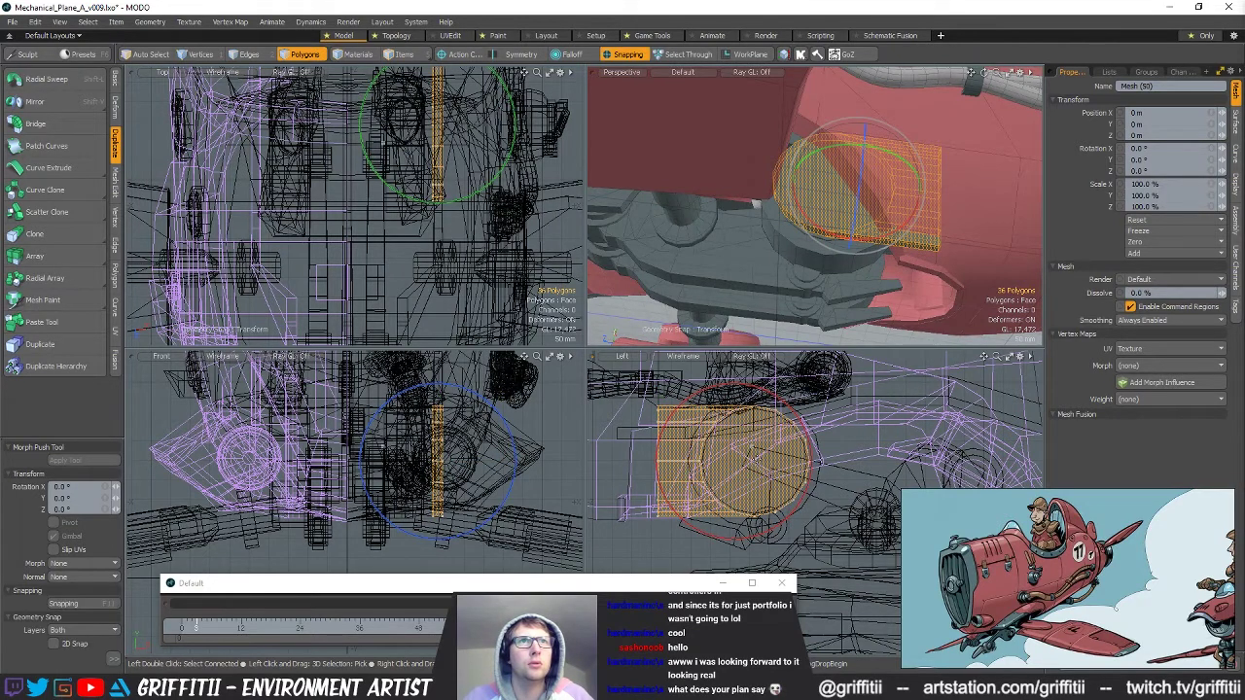
pyautogui.press('x')
pyautogui.click(826, 234)
pyautogui.moveTo(777, 387); pyautogui.dragTo(789, 390)
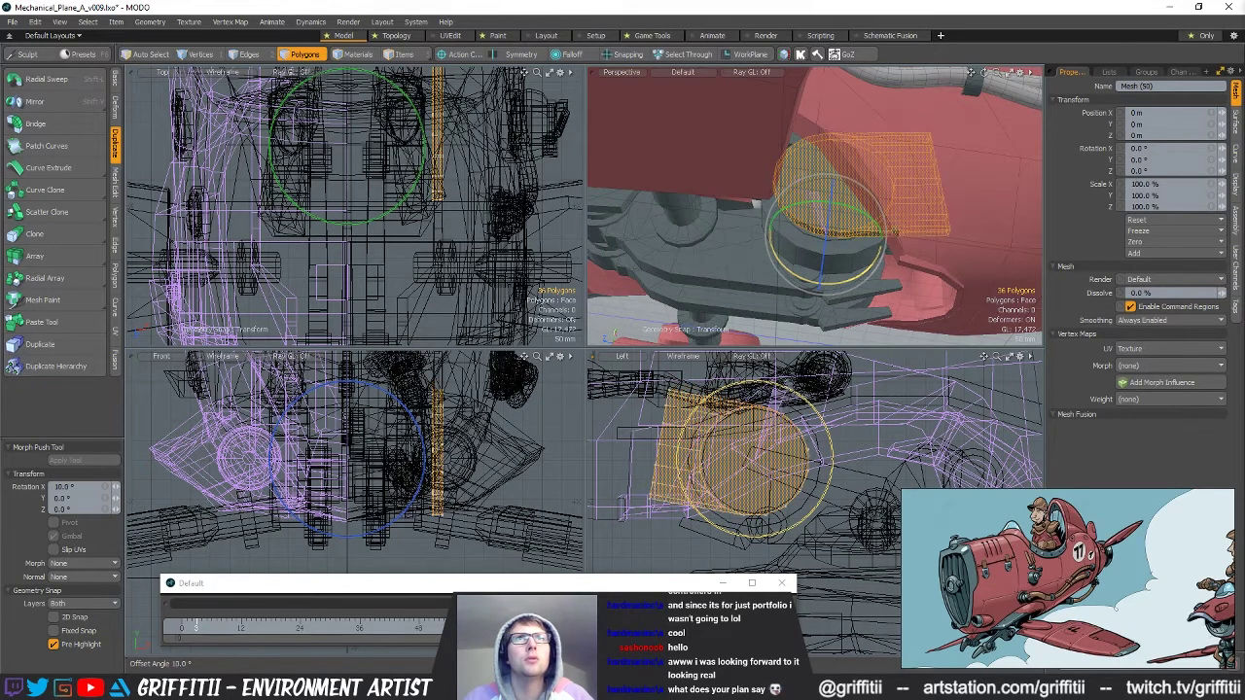
# Continue rotating the extended disc to 23.5° in X, checking its angle against the surrounding hull.
pyautogui.keyDown('alt'); pyautogui.moveTo(813, 282); pyautogui.dragTo(1027, 317); pyautogui.keyUp('alt')
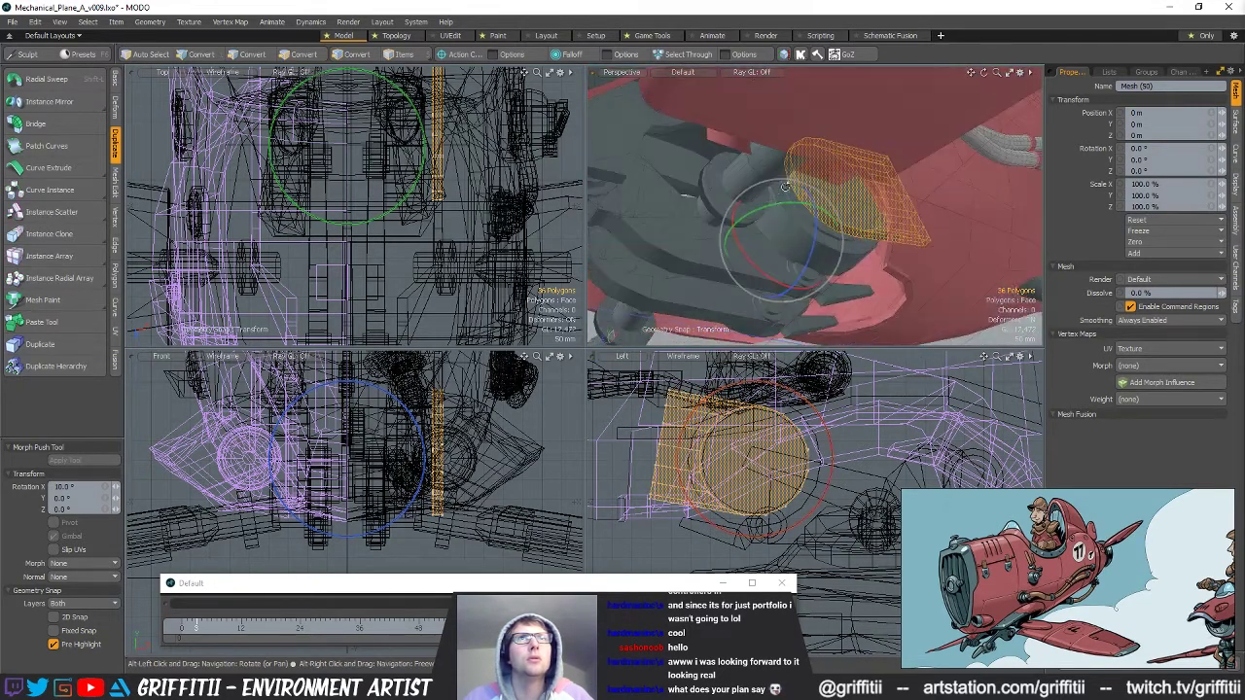
pyautogui.moveTo(773, 384); pyautogui.dragTo(782, 387)
pyautogui.keyDown('alt'); pyautogui.moveTo(900, 220); pyautogui.dragTo(781, 325); pyautogui.keyUp('alt')
pyautogui.moveTo(792, 394); pyautogui.dragTo(786, 389)
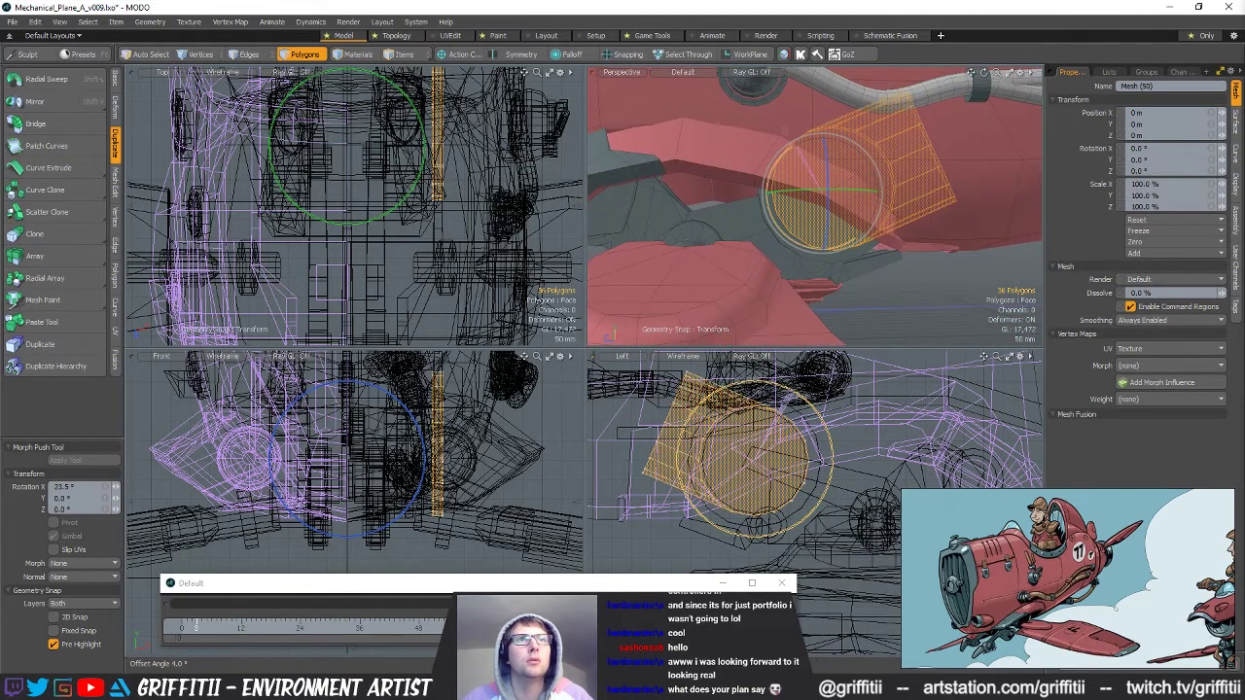
pyautogui.keyDown('alt'); pyautogui.moveTo(812, 248); pyautogui.dragTo(842, 205); pyautogui.keyUp('alt')
pyautogui.press('Escape')
# Add a small block in Mesh (30) beside the rotated disc as the base of a connecting bracket.
pyautogui.click(815, 148)
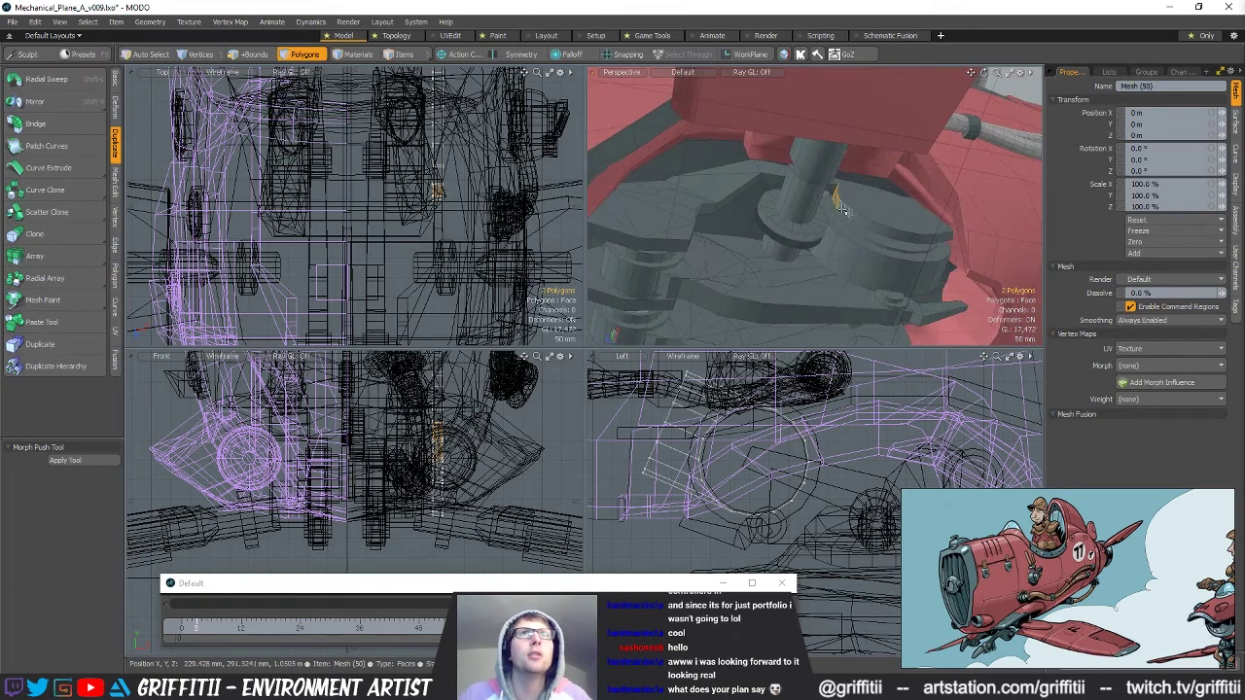
pyautogui.hotkey('ctrl', 'z')
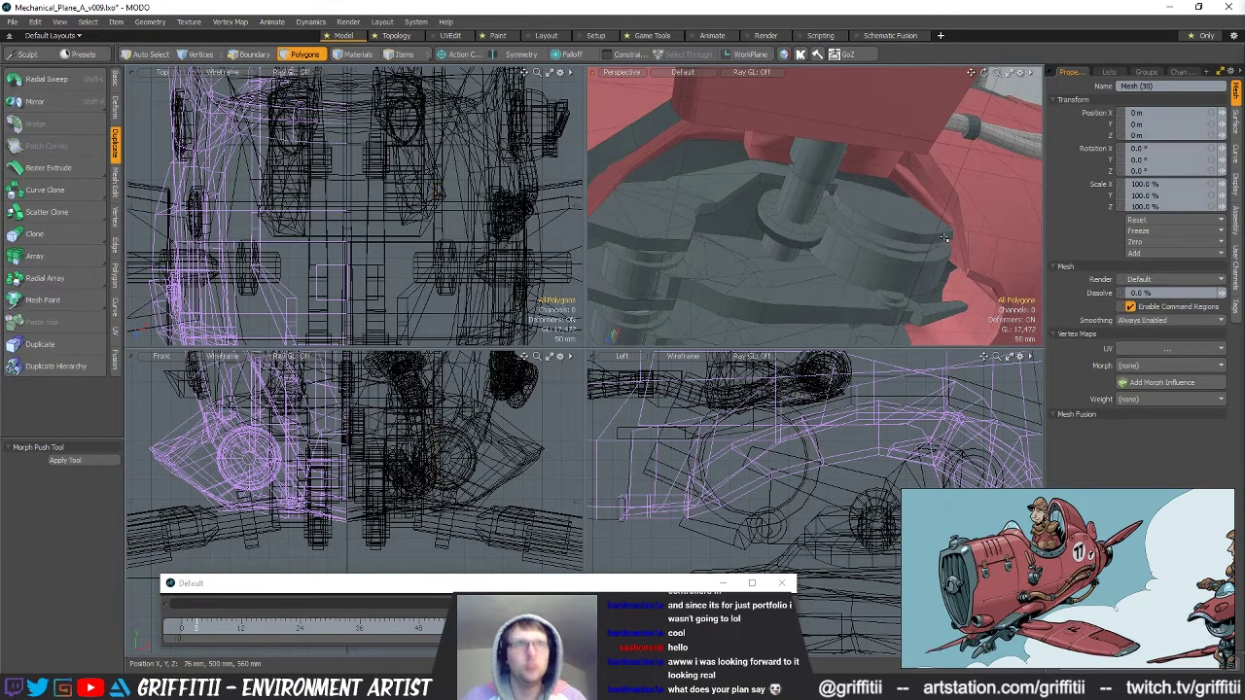
pyautogui.keyDown('alt'); pyautogui.moveTo(736, 535); pyautogui.dragTo(675, 537); pyautogui.keyUp('alt')
pyautogui.scroll(1, 766, 488)
pyautogui.click(766, 488)
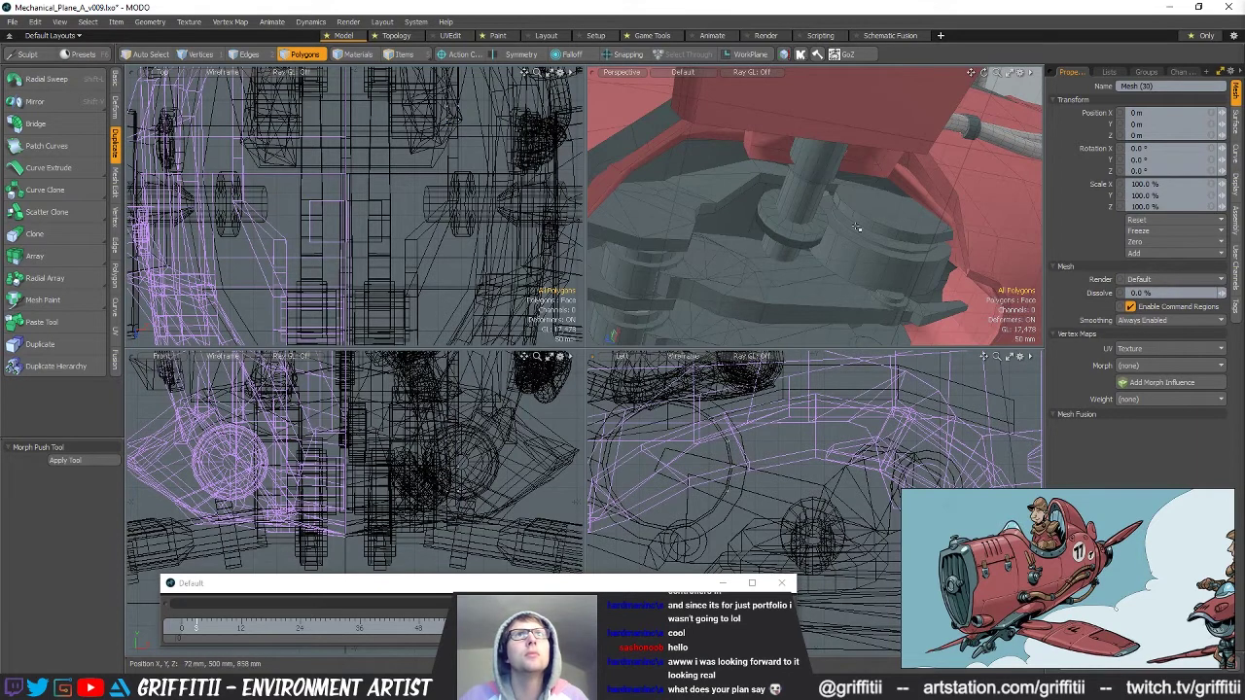
# Reposition the bracket block's vertex pairs in the side view to rough out a profile beside the disc.
pyautogui.keyDown('ctrl'); pyautogui.keyDown('alt'); pyautogui.moveTo(783, 462); pyautogui.dragTo(719, 506); pyautogui.keyUp('alt'); pyautogui.keyUp('ctrl')
pyautogui.press('w')
pyautogui.press('space')
pyautogui.press('w')
pyautogui.press('space')
pyautogui.moveTo(765, 437); pyautogui.dragTo(794, 424)
pyautogui.click(737, 441)
pyautogui.press('w')
pyautogui.press('space')
pyautogui.click(774, 447)
pyautogui.press('w')
pyautogui.click(802, 407)
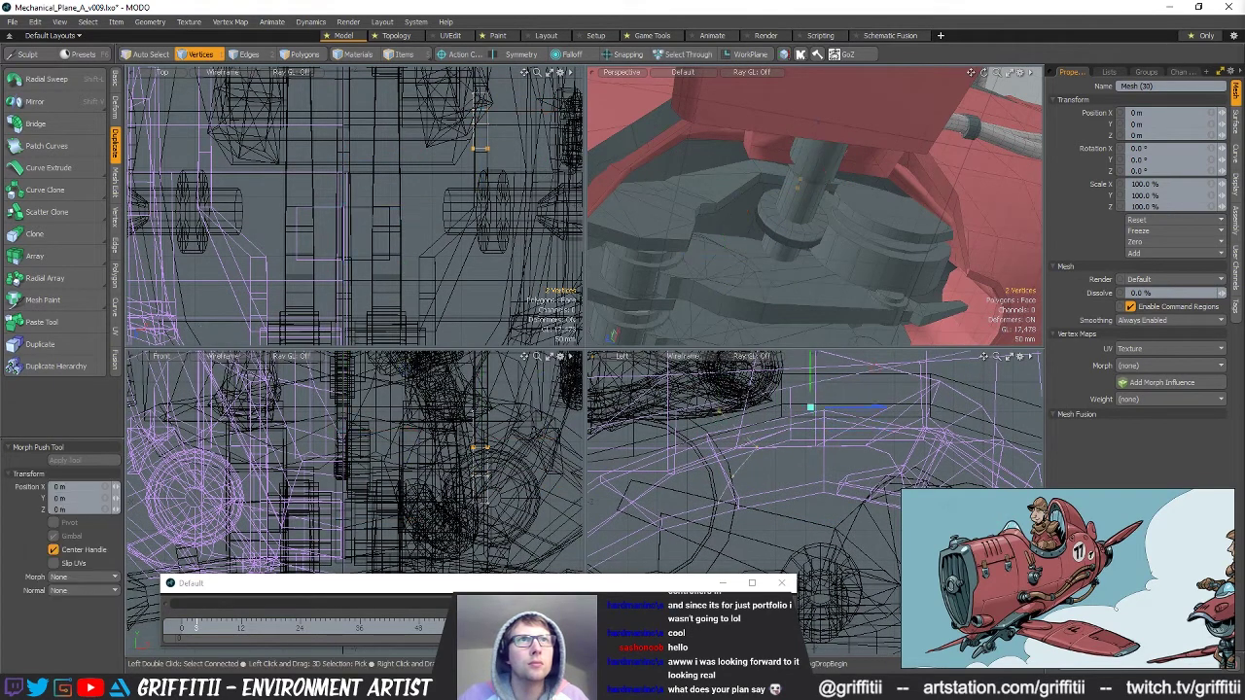
# Move one vertex pair of the bracket by -24 mm in Y, and another by -8 mm in Y and 28 mm in Z.
pyautogui.keyDown('alt'); pyautogui.moveTo(745, 279); pyautogui.dragTo(784, 185); pyautogui.keyUp('alt')
pyautogui.scroll(5, 759, 161)
pyautogui.keyDown('alt'); pyautogui.moveTo(734, 147); pyautogui.dragTo(799, 220); pyautogui.keyUp('alt')
pyautogui.press('space')
pyautogui.press('w')
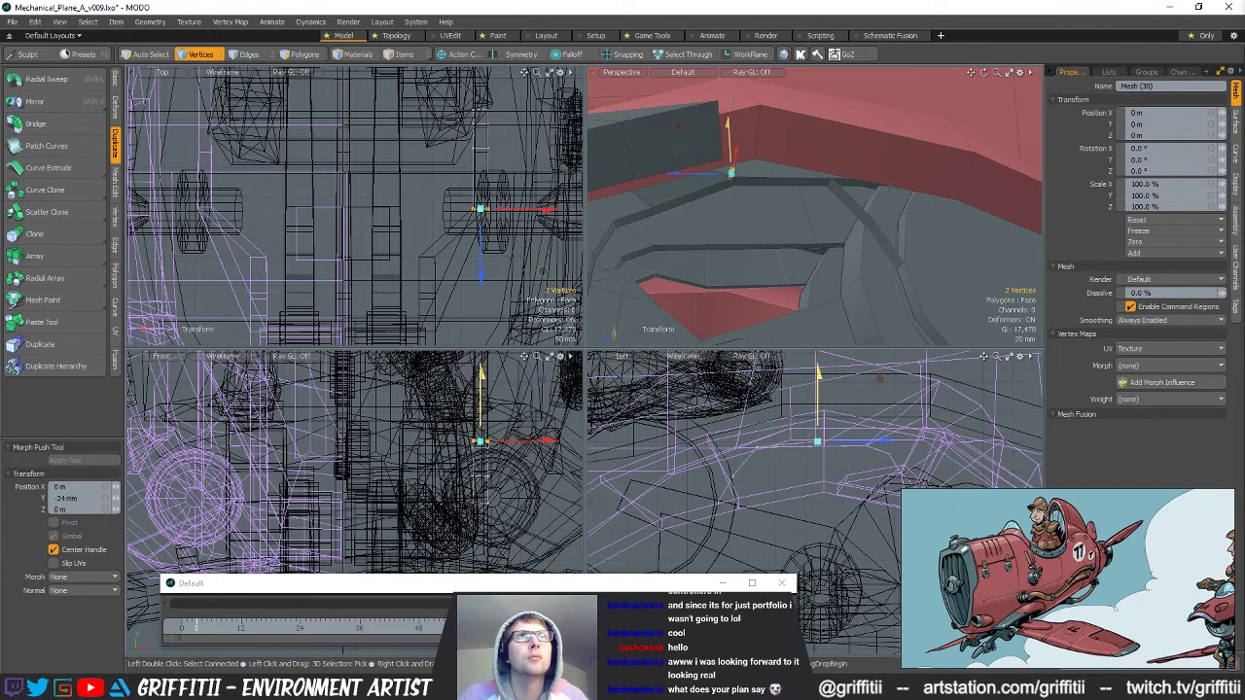
pyautogui.press('space')
pyautogui.moveTo(830, 179); pyautogui.dragTo(826, 188)
pyautogui.press('w')
pyautogui.moveTo(742, 176); pyautogui.dragTo(717, 180)
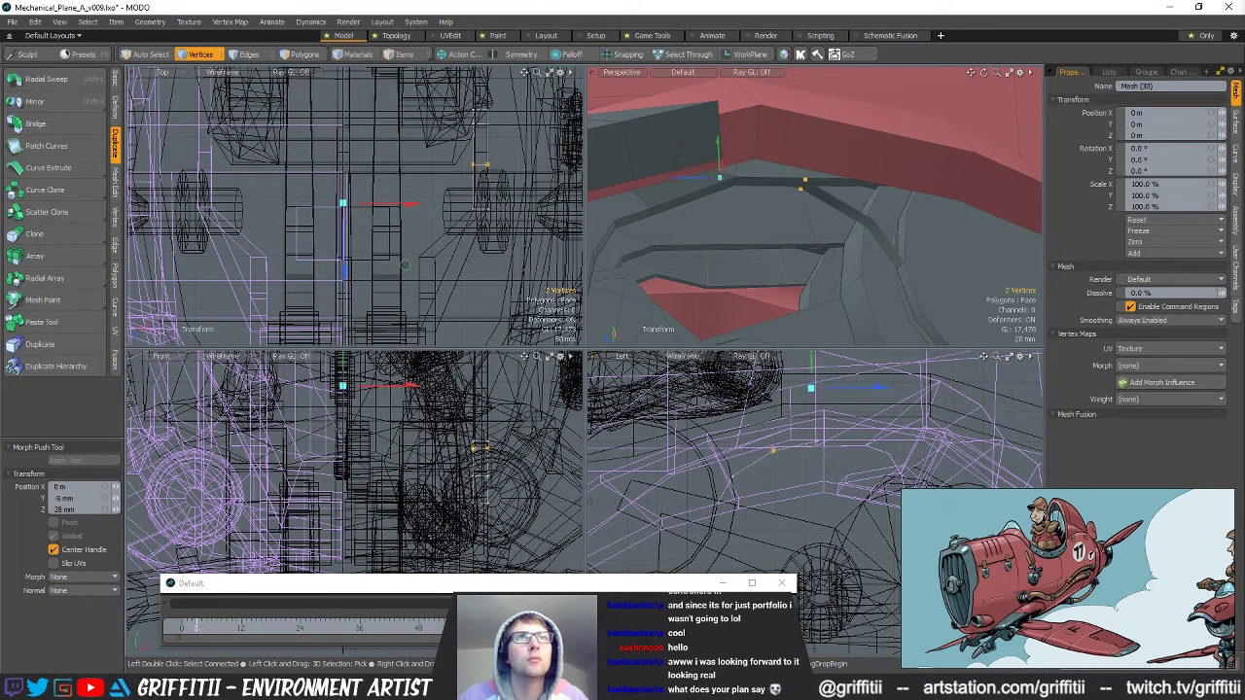
# Fine-tune the bracket's lower vertex pairs, shifting the one nearest the disc by 4 mm in Y and 10 mm in Z.
pyautogui.press('space')
pyautogui.moveTo(809, 438)
pyautogui.mouseDown(button='right')
pyautogui.moveTo(840, 434)
pyautogui.moveTo(819, 451)
pyautogui.mouseUp(button='right')
pyautogui.press('w')
pyautogui.moveTo(866, 424); pyautogui.dragTo(867, 431)
pyautogui.press('space')
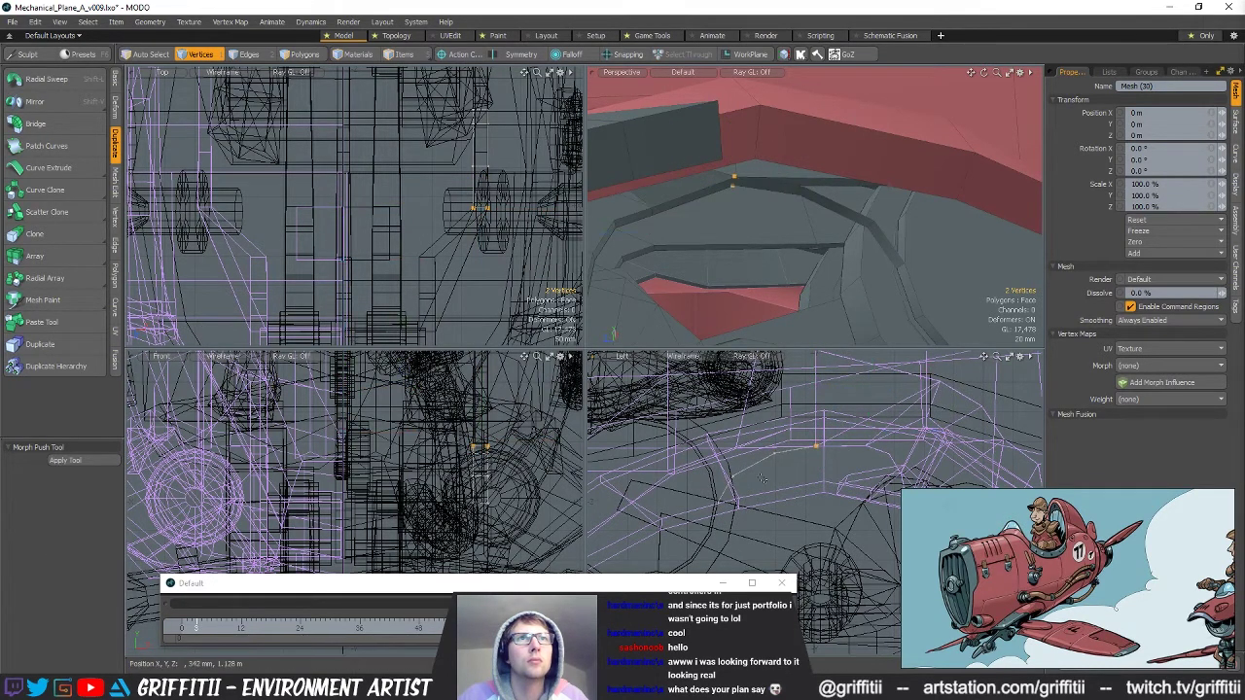
pyautogui.press('w')
pyautogui.moveTo(784, 415); pyautogui.dragTo(800, 413)
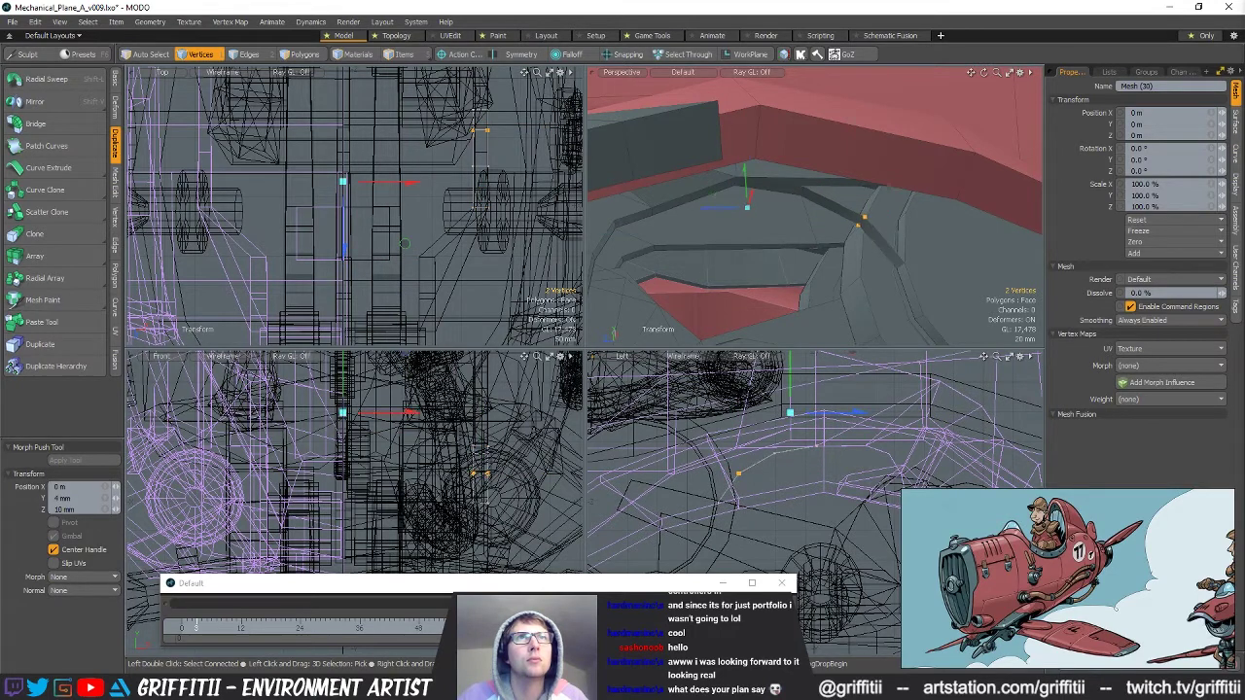
# Extend the bracket's end toward the disc and reposition its outer edge to continue the curved profile.
pyautogui.press('space')
pyautogui.press('z')
pyautogui.moveTo(767, 475); pyautogui.dragTo(738, 446)
pyautogui.keyDown('alt'); pyautogui.moveTo(842, 231); pyautogui.dragTo(962, 177); pyautogui.keyUp('alt')
pyautogui.press('space')
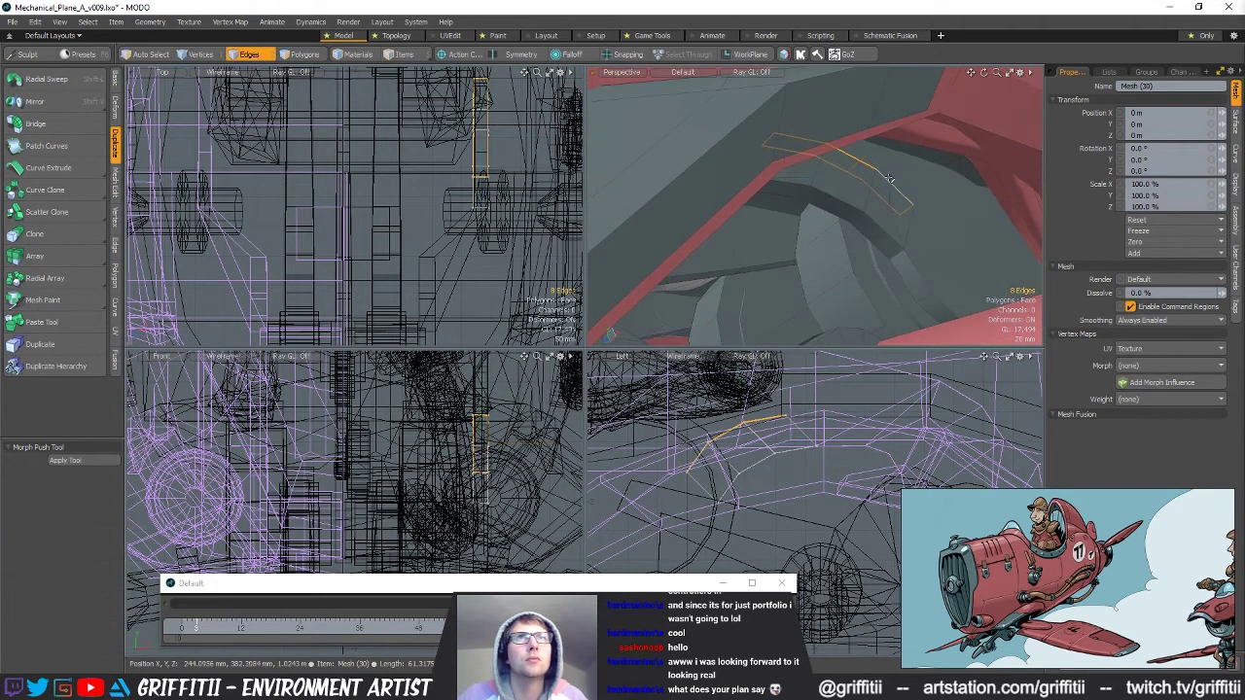
pyautogui.click(699, 454)
pyautogui.press('w')
pyautogui.moveTo(730, 418); pyautogui.dragTo(712, 409)
pyautogui.press('space')
pyautogui.press('3')
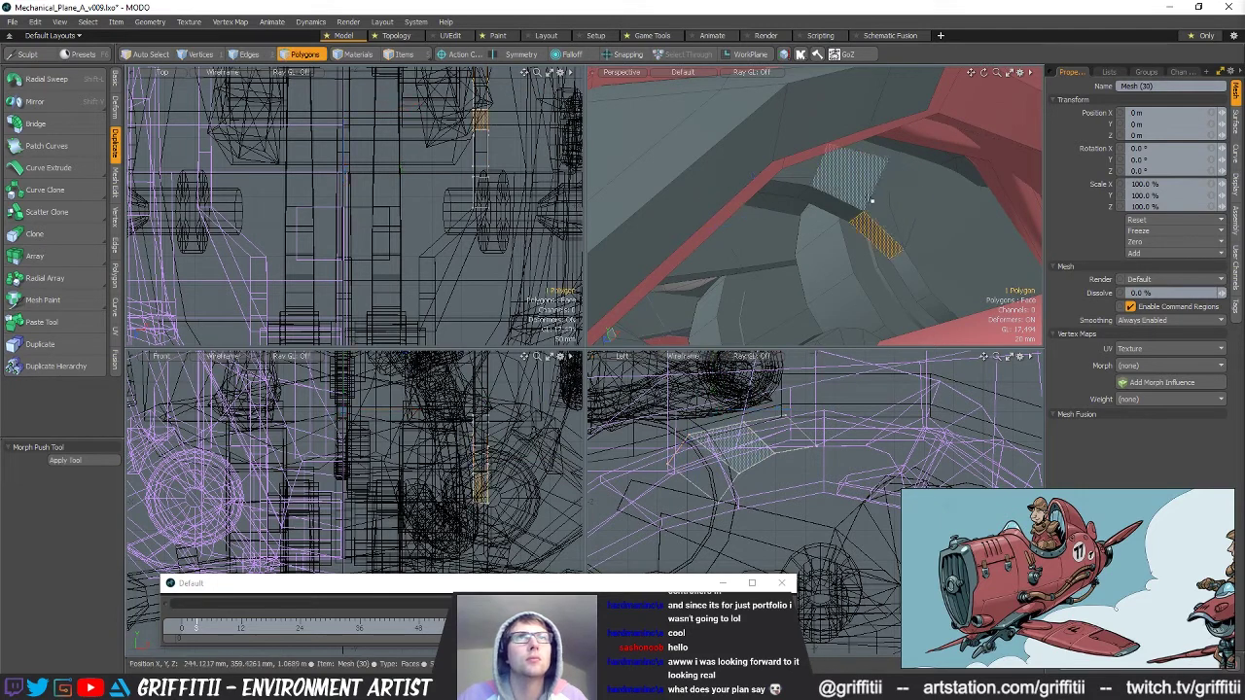
# Cut the bracket's polygons out of Mesh (30) and paste them into the disc's mesh, Mesh (50).
pyautogui.doubleClick(870, 201)
pyautogui.hotkey('ctrl', 'x')
pyautogui.press('5')
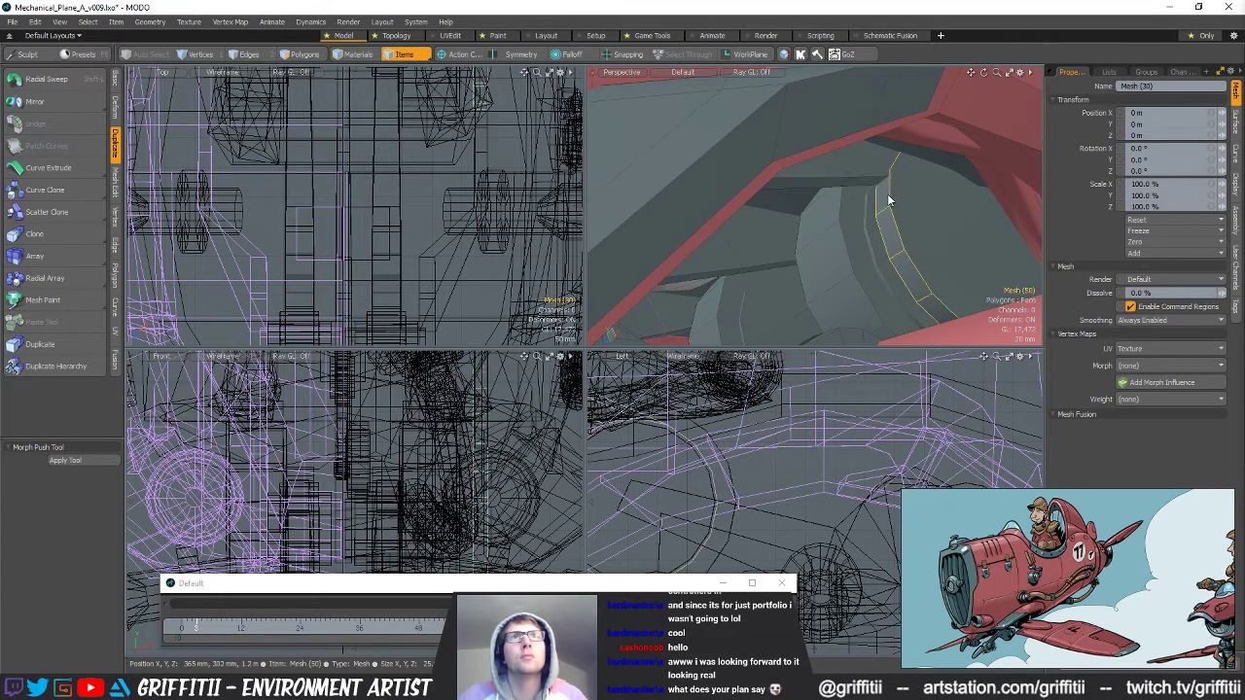
pyautogui.click(886, 199)
pyautogui.press('3')
pyautogui.hotkey('ctrl', 'v')
# Select the disc together with the bracket, 47 polygons, and move them into the mounting plate's mesh, Mesh (53).
pyautogui.keyDown('shift'); pyautogui.doubleClick(928, 237); pyautogui.keyUp('shift')
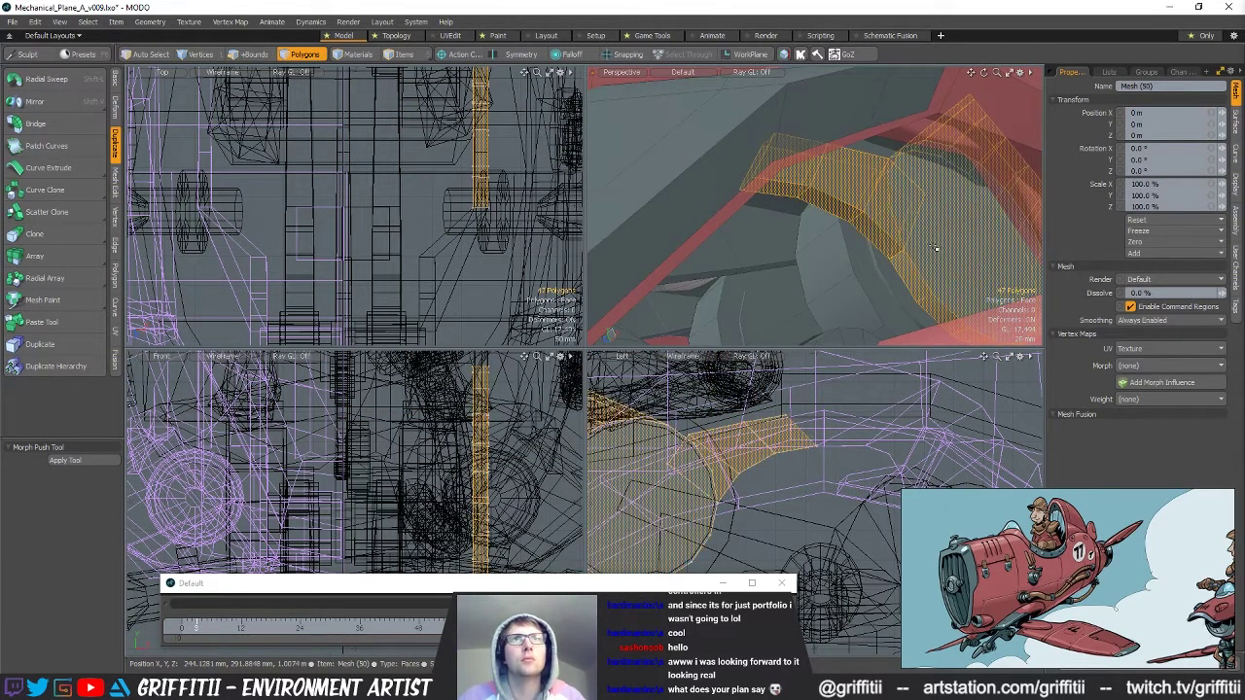
pyautogui.hotkey('ctrl', 'x')
pyautogui.press('5')
pyautogui.click(880, 166)
pyautogui.press('3')
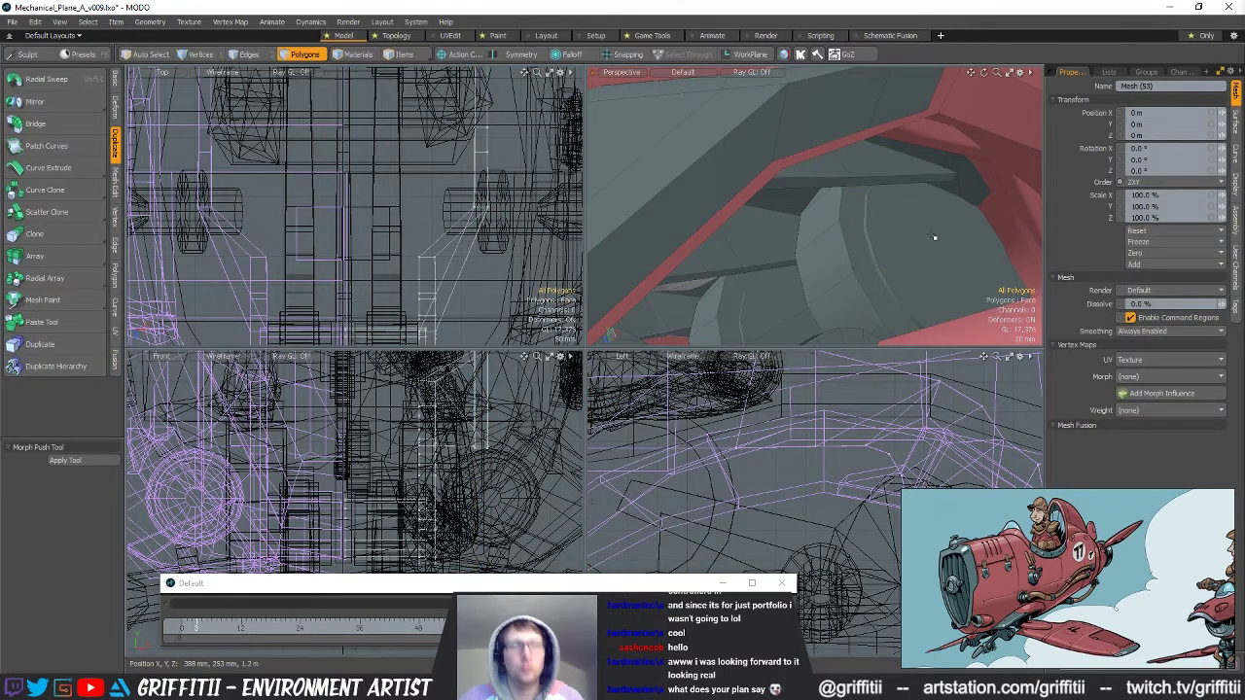
pyautogui.hotkey('ctrl', 'v')
# Examine the mounting plates and wheel assemblies inside the landing gear bay from below.
pyautogui.scroll(-5, 924, 219)
pyautogui.click(844, 173)
pyautogui.scroll(-5, 856, 160)
pyautogui.keyDown('alt'); pyautogui.moveTo(848, 171); pyautogui.dragTo(803, 291); pyautogui.keyUp('alt')
pyautogui.click(942, 279)
pyautogui.scroll(5, 866, 199)
pyautogui.press('5')
pyautogui.click(847, 232)
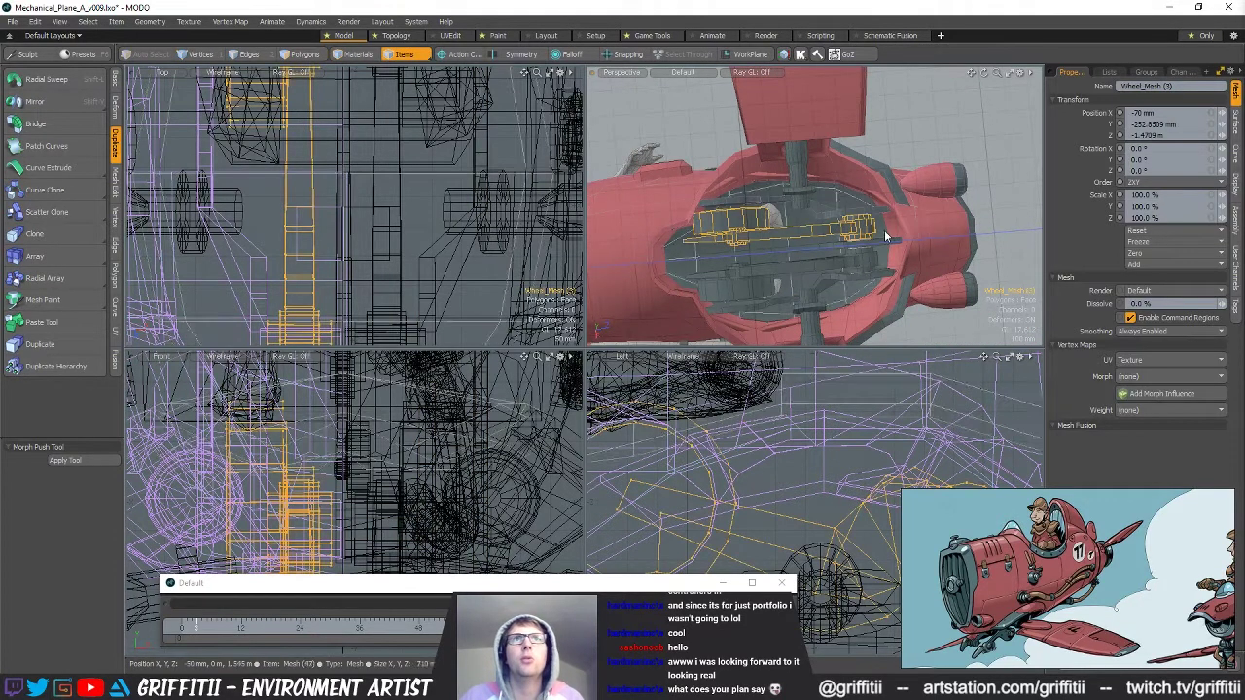
pyautogui.keyDown('alt'); pyautogui.keyDown('shift'); pyautogui.moveTo(940, 273); pyautogui.dragTo(922, 282); pyautogui.keyUp('shift'); pyautogui.keyUp('alt')
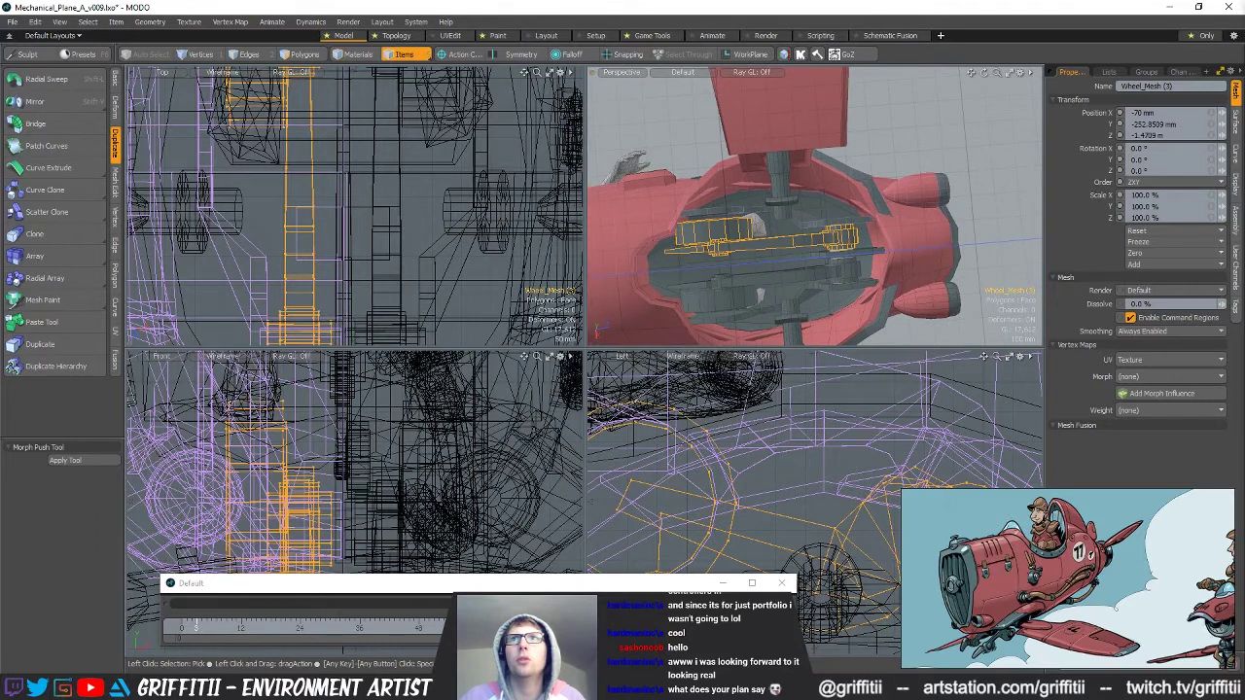
# Move the two mirrored wheel assembly items along Z to 210.8748 mm at frame 0.
pyautogui.click(1231, 413)
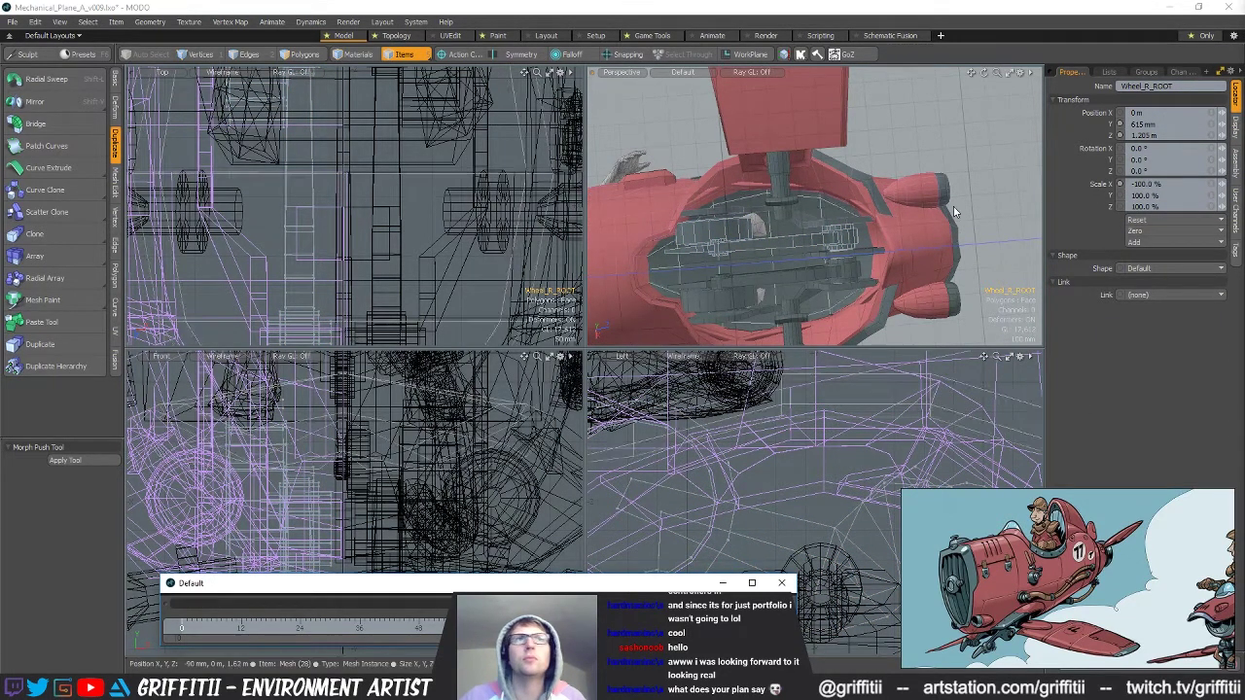
pyautogui.press('w')
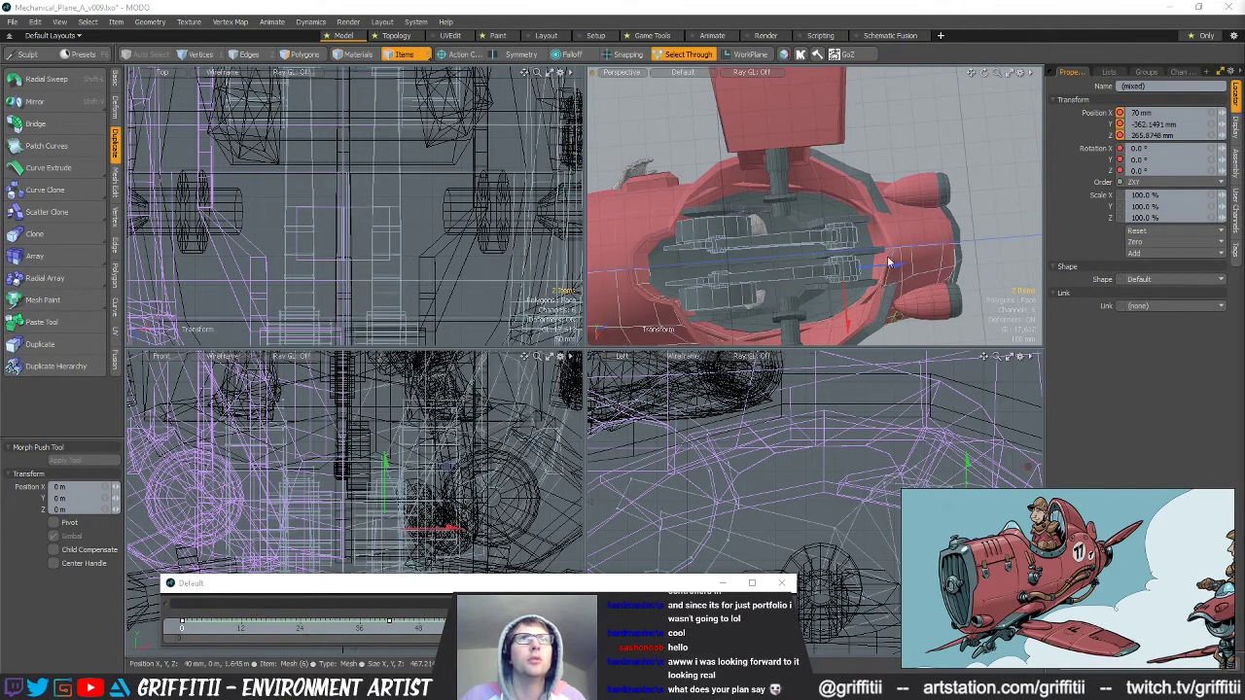
pyautogui.keyDown('alt'); pyautogui.moveTo(889, 264); pyautogui.dragTo(887, 264); pyautogui.keyUp('alt')
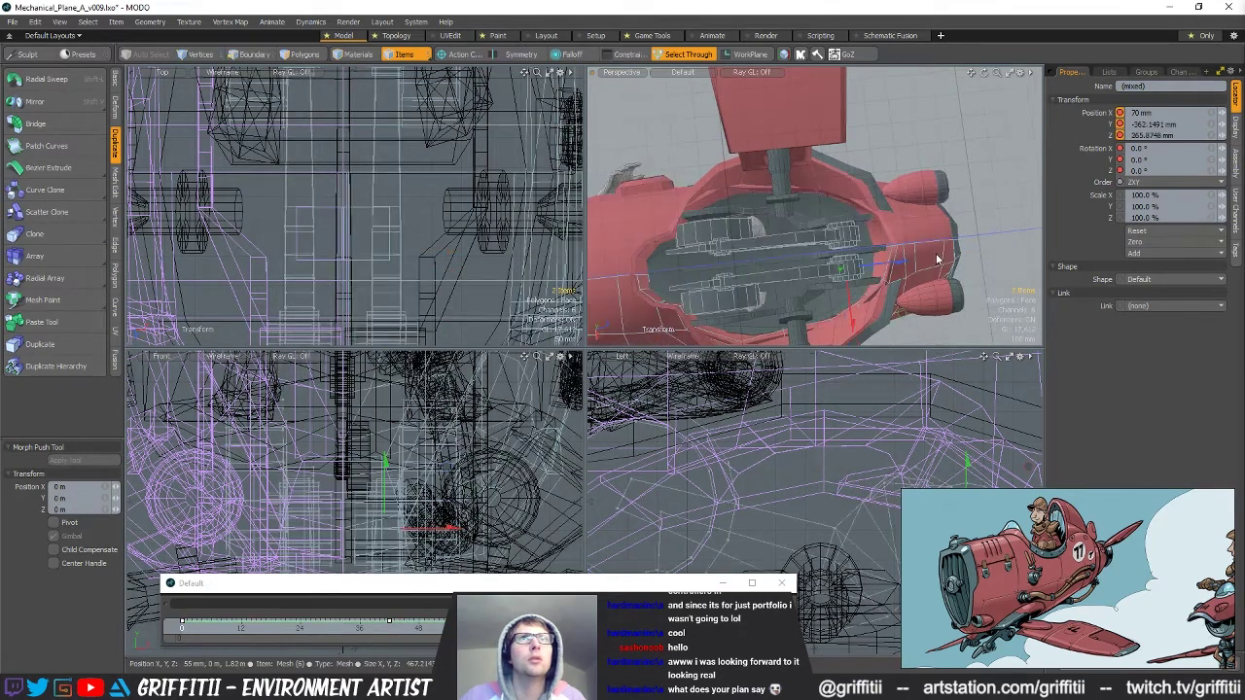
pyautogui.moveTo(905, 263); pyautogui.dragTo(742, 438)
pyautogui.scroll(2, 752, 491)
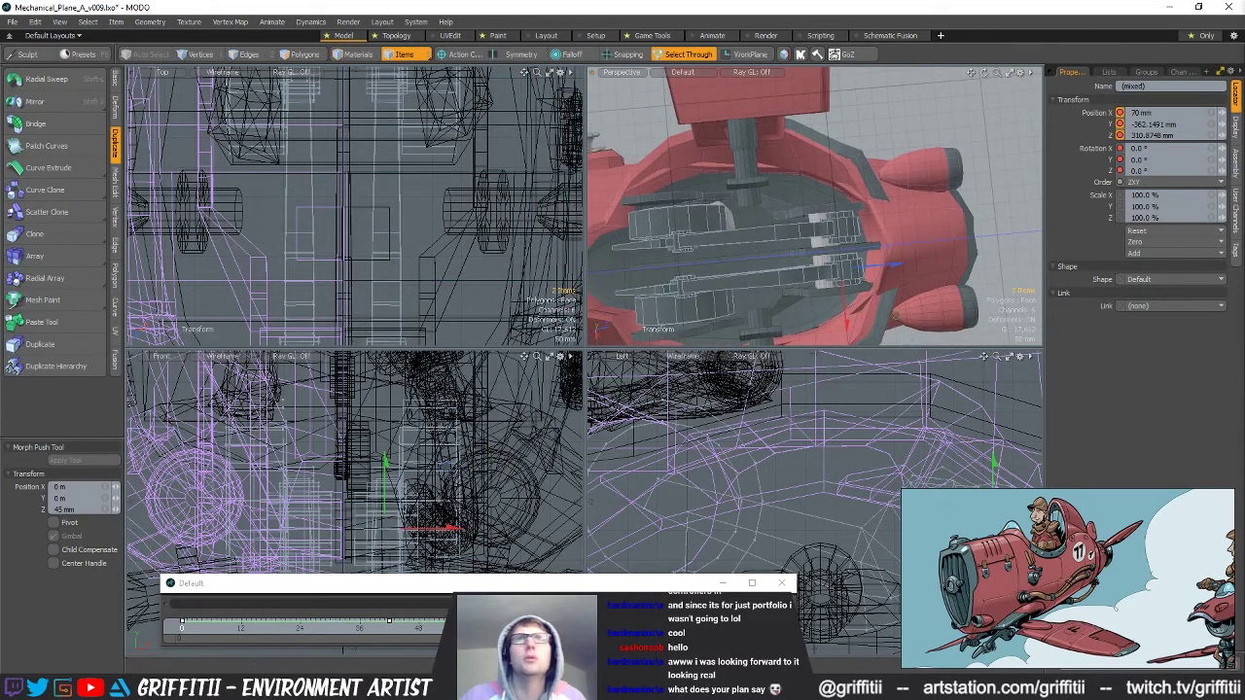
# Scrub the timeline between frame 0 and the deployed pose to check the landing gear's motion.
pyautogui.click(391, 630)
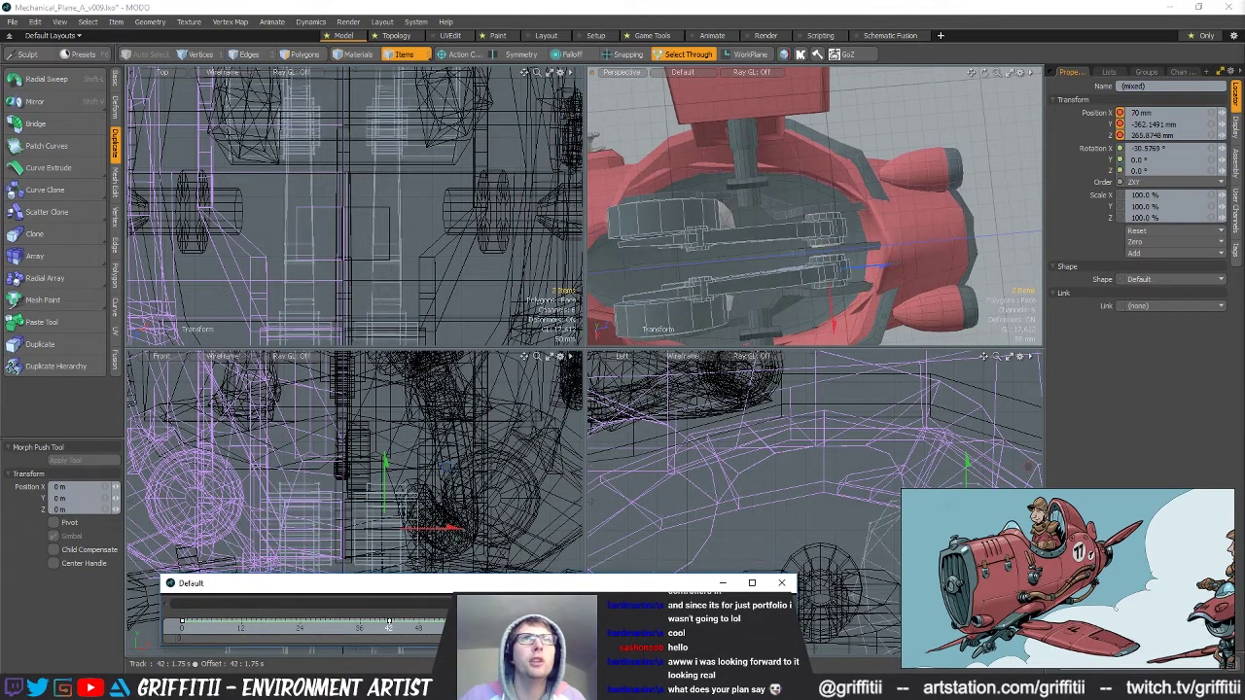
pyautogui.moveTo(391, 629); pyautogui.dragTo(526, 629)
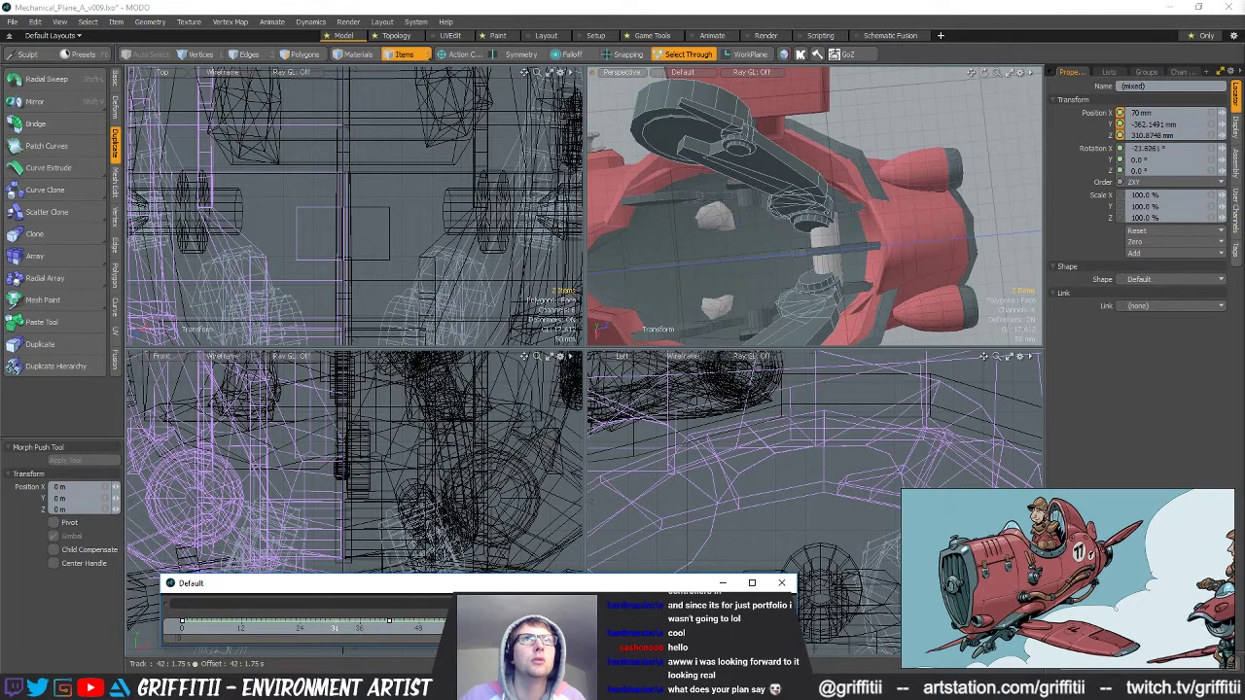
pyautogui.moveTo(196, 630); pyautogui.dragTo(182, 630)
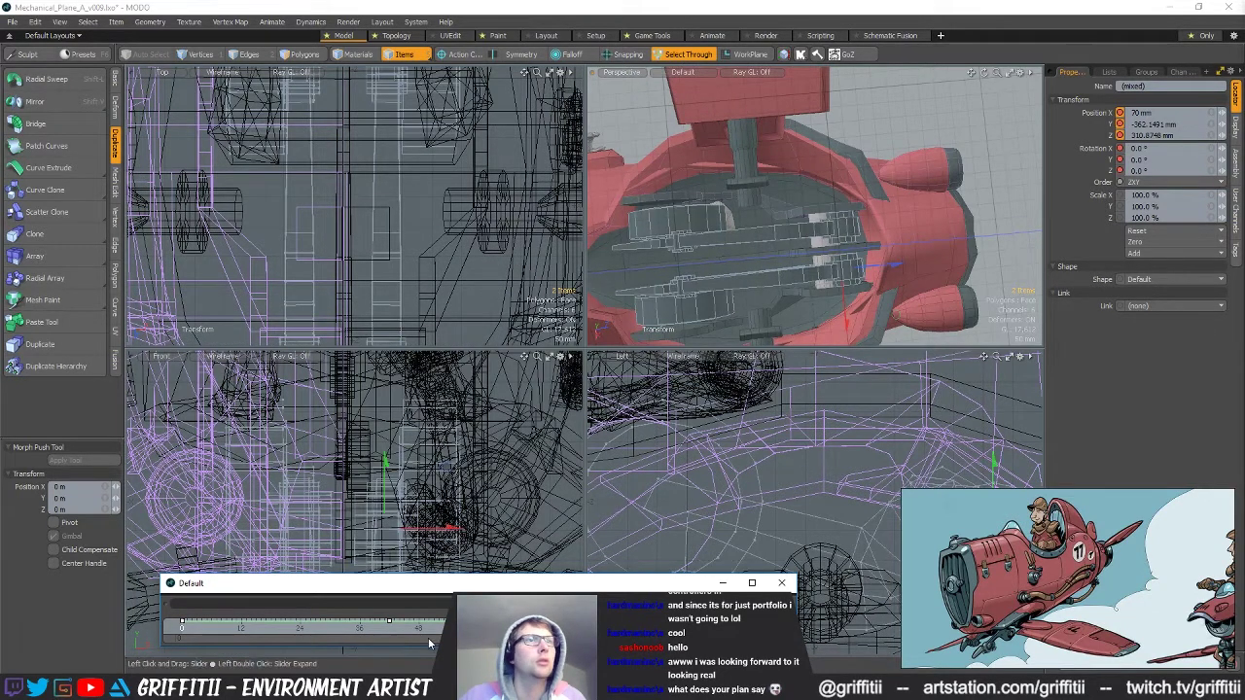
pyautogui.click(453, 629)
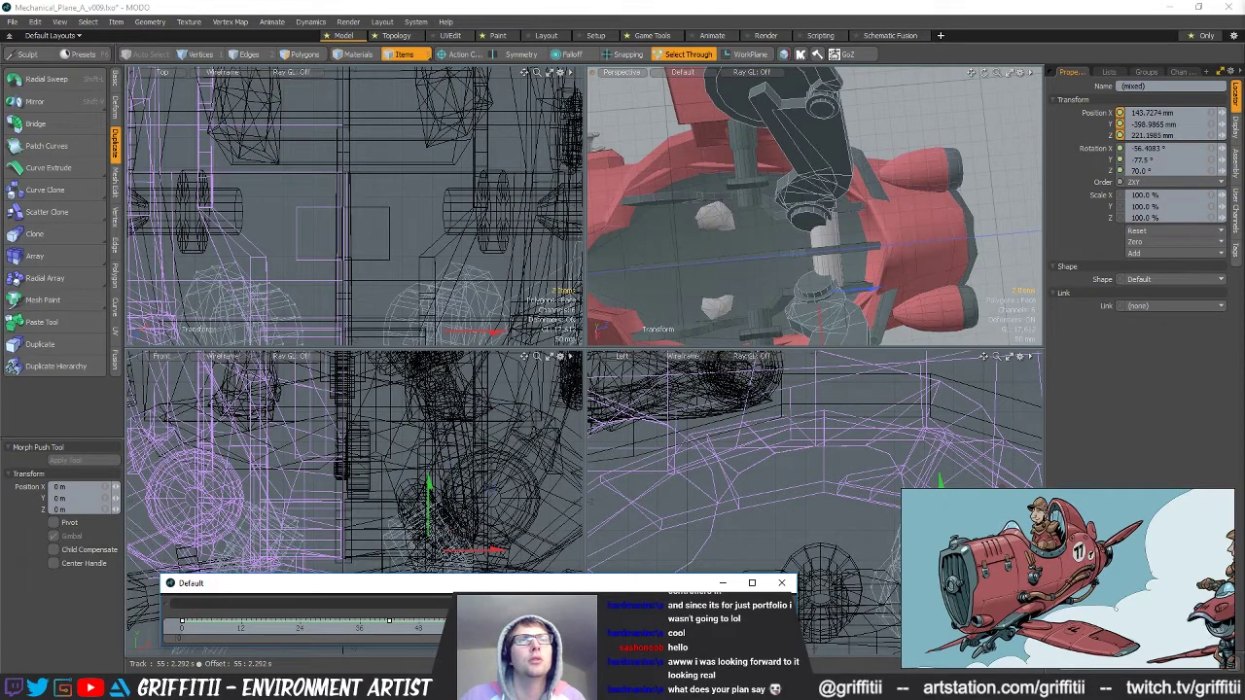
# Examine how the wheel arms' pivot ends meet the center and outer mounting plates from close range.
pyautogui.keyDown('alt'); pyautogui.moveTo(924, 234); pyautogui.dragTo(851, 229); pyautogui.keyUp('alt')
pyautogui.press('q')
pyautogui.click(827, 224)
pyautogui.press('3')
pyautogui.scroll(5, 827, 224)
pyautogui.press('1')
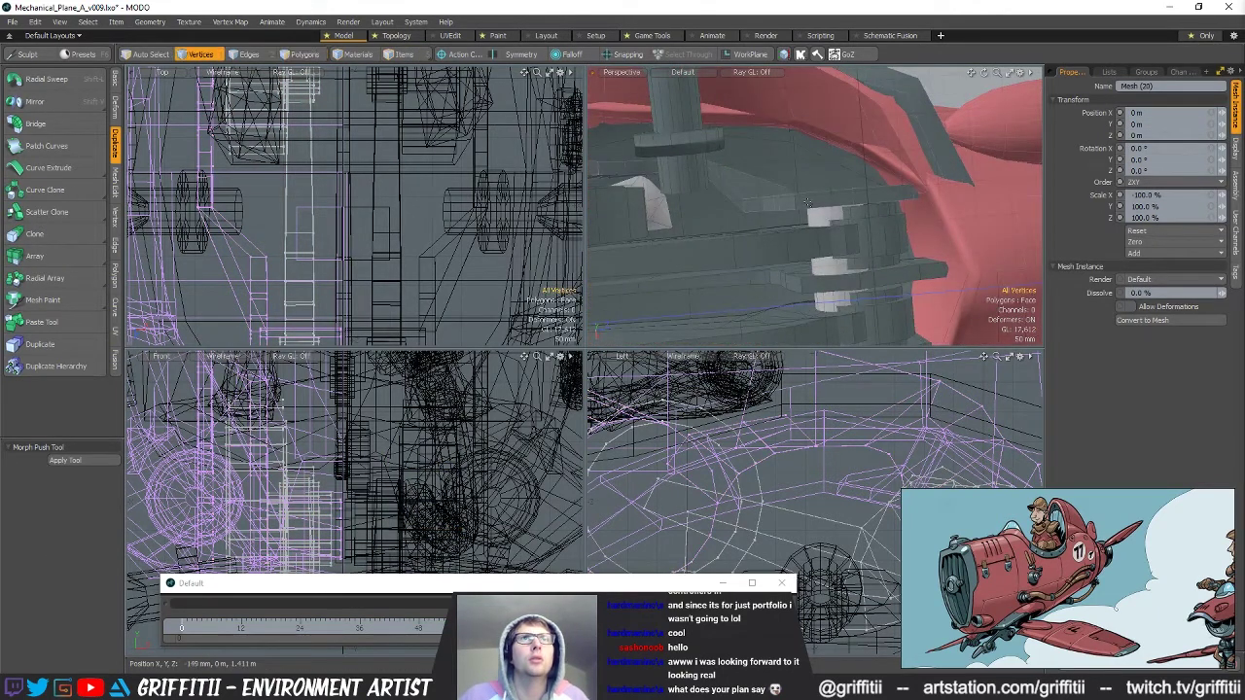
pyautogui.keyDown('alt'); pyautogui.moveTo(864, 305); pyautogui.dragTo(820, 227); pyautogui.keyUp('alt')
pyautogui.press('4')
pyautogui.press('5')
pyautogui.click(848, 289)
pyautogui.press('3')
pyautogui.press('w')
pyautogui.keyDown('alt'); pyautogui.moveTo(756, 279); pyautogui.dragTo(771, 278); pyautogui.keyUp('alt')
pyautogui.keyDown('alt'); pyautogui.moveTo(810, 240); pyautogui.dragTo(846, 251); pyautogui.keyUp('alt')
# Select two lower vertices of the center plate, Mesh (48), and move them by -19 mm in Y and 43 mm in Z.
pyautogui.keyDown('alt'); pyautogui.keyDown('shift'); pyautogui.moveTo(812, 524); pyautogui.dragTo(827, 436); pyautogui.keyUp('shift'); pyautogui.keyUp('alt')
pyautogui.press('5')
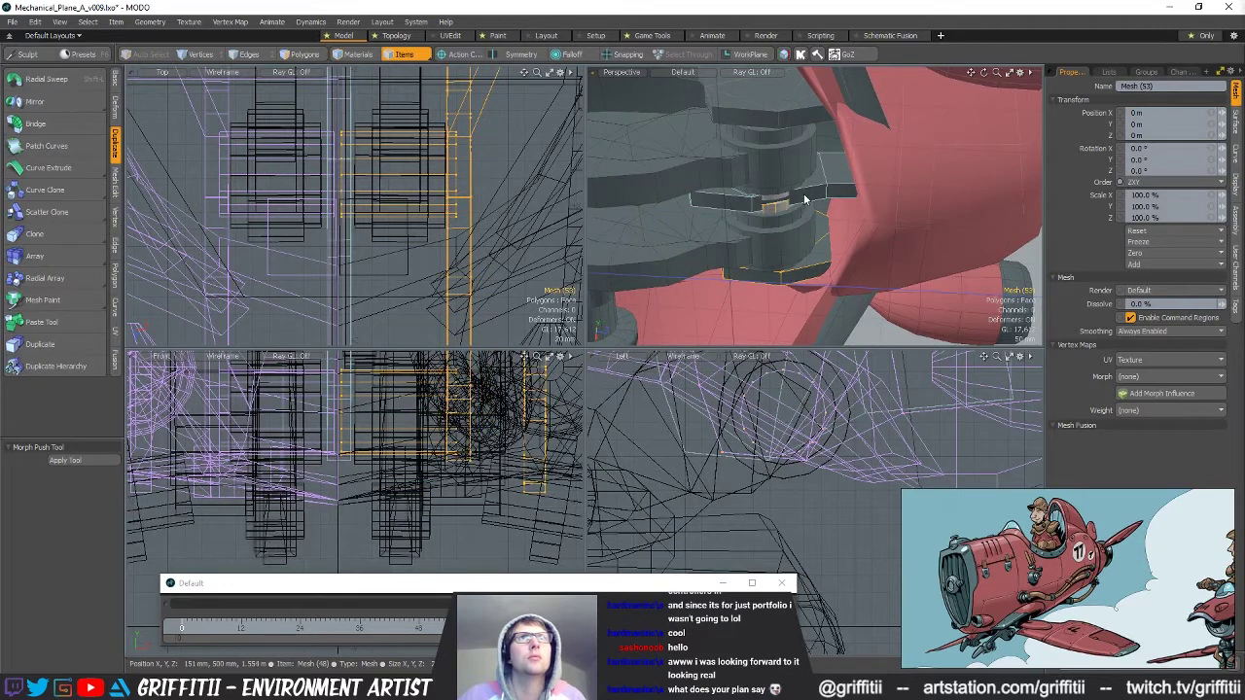
pyautogui.click(807, 197)
pyautogui.press('1')
pyautogui.moveTo(761, 443); pyautogui.dragTo(784, 487, button='right')
pyautogui.press('w')
pyautogui.moveTo(826, 413); pyautogui.dragTo(864, 428)
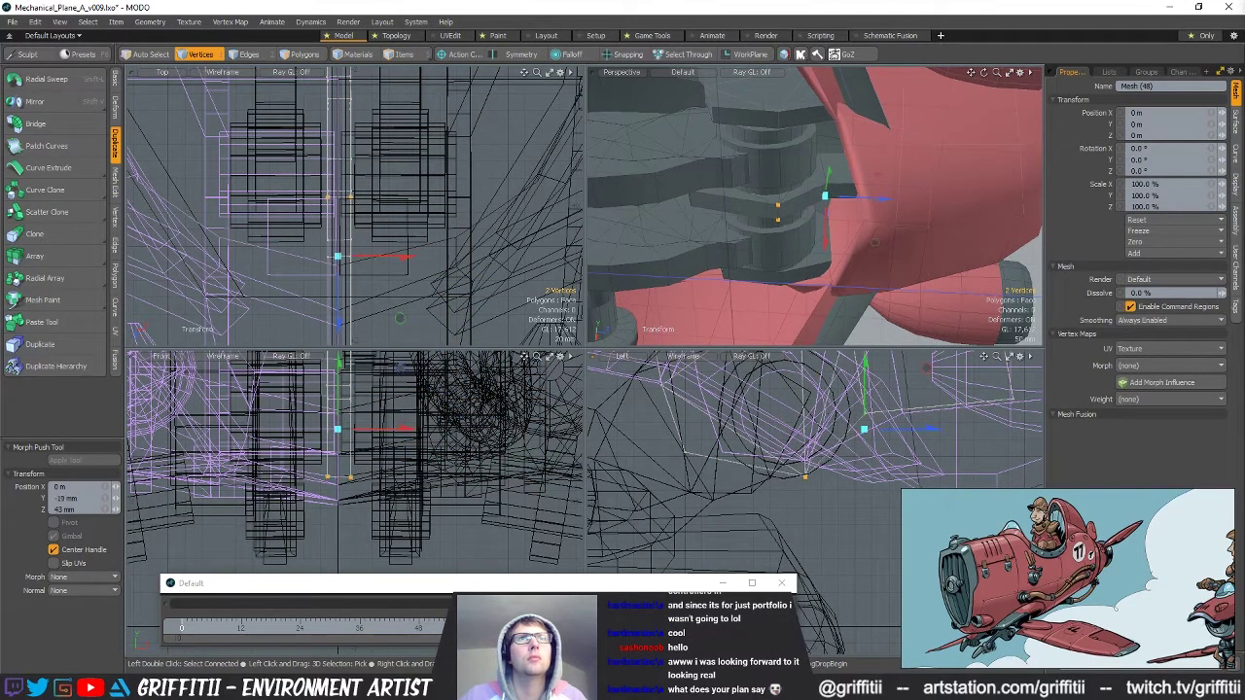
# Examine the whole plane and the underside wheel bay with the landing gear at frame 0.
pyautogui.press('space')
pyautogui.click(787, 485)
pyautogui.keyDown('alt'); pyautogui.moveTo(784, 255); pyautogui.dragTo(833, 265); pyautogui.keyUp('alt')
pyautogui.keyDown('alt'); pyautogui.moveTo(765, 287); pyautogui.dragTo(792, 98); pyautogui.keyUp('alt')
pyautogui.keyDown('alt'); pyautogui.moveTo(901, 162); pyautogui.dragTo(825, 282); pyautogui.keyUp('alt')
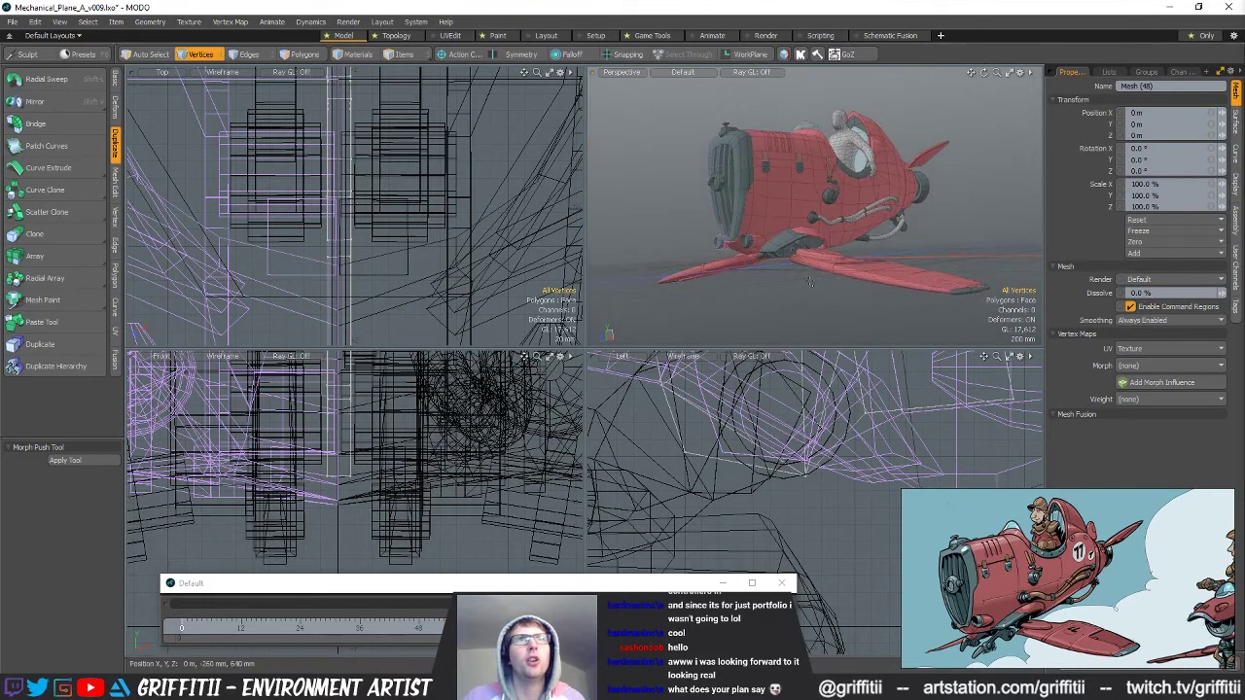
pyautogui.keyDown('alt'); pyautogui.moveTo(913, 243); pyautogui.dragTo(786, 229); pyautogui.keyUp('alt')
pyautogui.moveTo(786, 230)
pyautogui.keyDown('alt'); pyautogui.mouseDown()
pyautogui.moveTo(814, 243)
pyautogui.moveTo(876, 240)
pyautogui.moveTo(852, 220)
pyautogui.moveTo(800, 243)
pyautogui.moveTo(762, 271)
pyautogui.moveTo(820, 298)
pyautogui.moveTo(789, 303)
pyautogui.moveTo(805, 259)
pyautogui.moveTo(769, 255)
pyautogui.moveTo(800, 236)
pyautogui.moveTo(820, 260)
pyautogui.moveTo(808, 234)
pyautogui.mouseUp(); pyautogui.keyUp('alt')
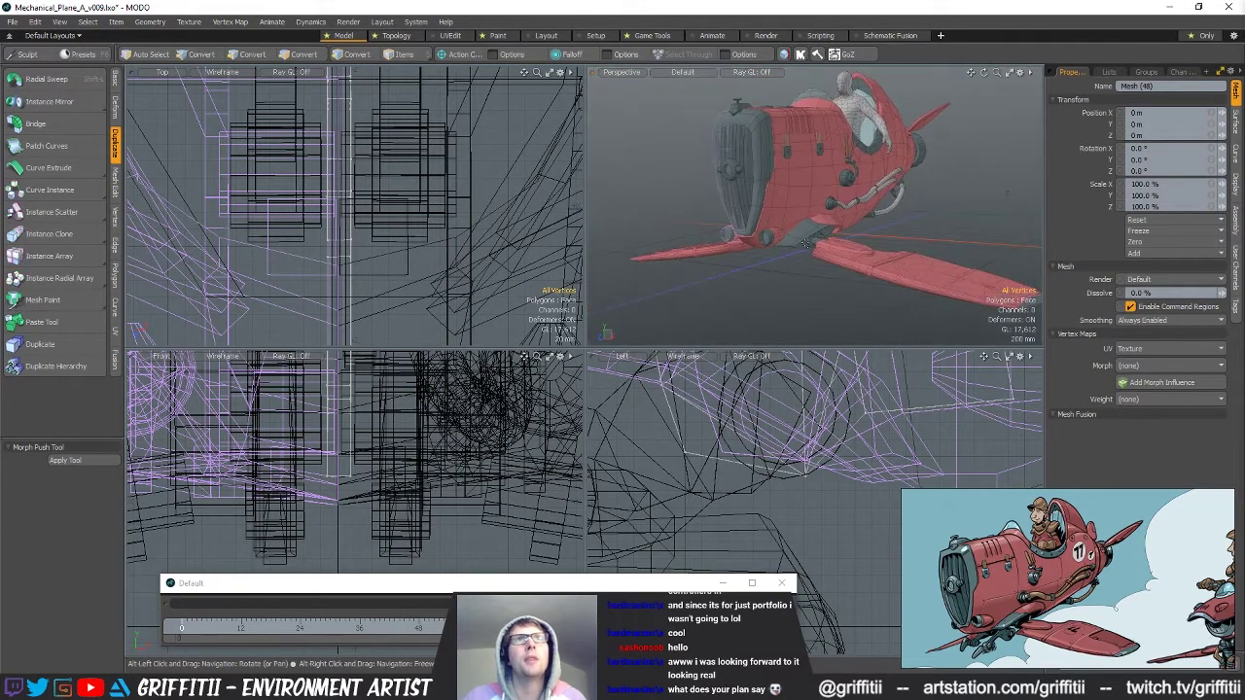
pyautogui.keyDown('alt'); pyautogui.moveTo(805, 285); pyautogui.dragTo(805, 260); pyautogui.keyUp('alt')
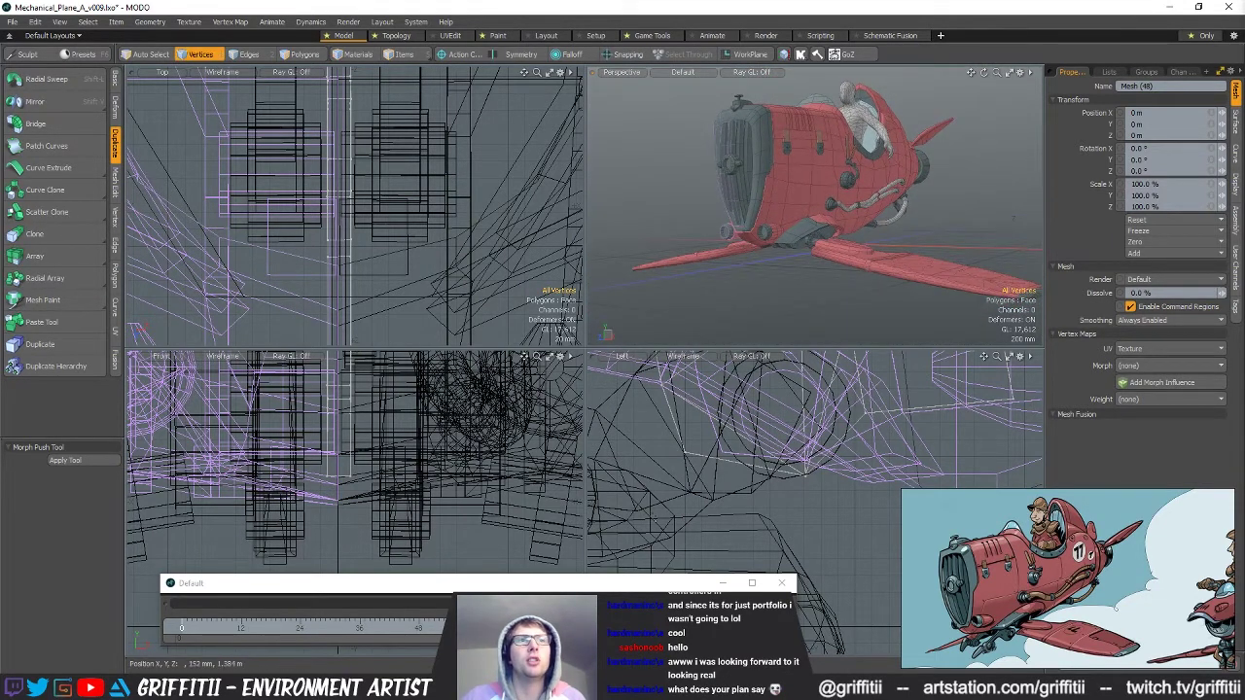
pyautogui.moveTo(823, 218)
pyautogui.keyDown('alt'); pyautogui.mouseDown()
pyautogui.moveTo(813, 168)
pyautogui.moveTo(856, 173)
pyautogui.moveTo(819, 198)
pyautogui.moveTo(777, 189)
pyautogui.moveTo(804, 226)
pyautogui.mouseUp(); pyautogui.keyUp('alt')
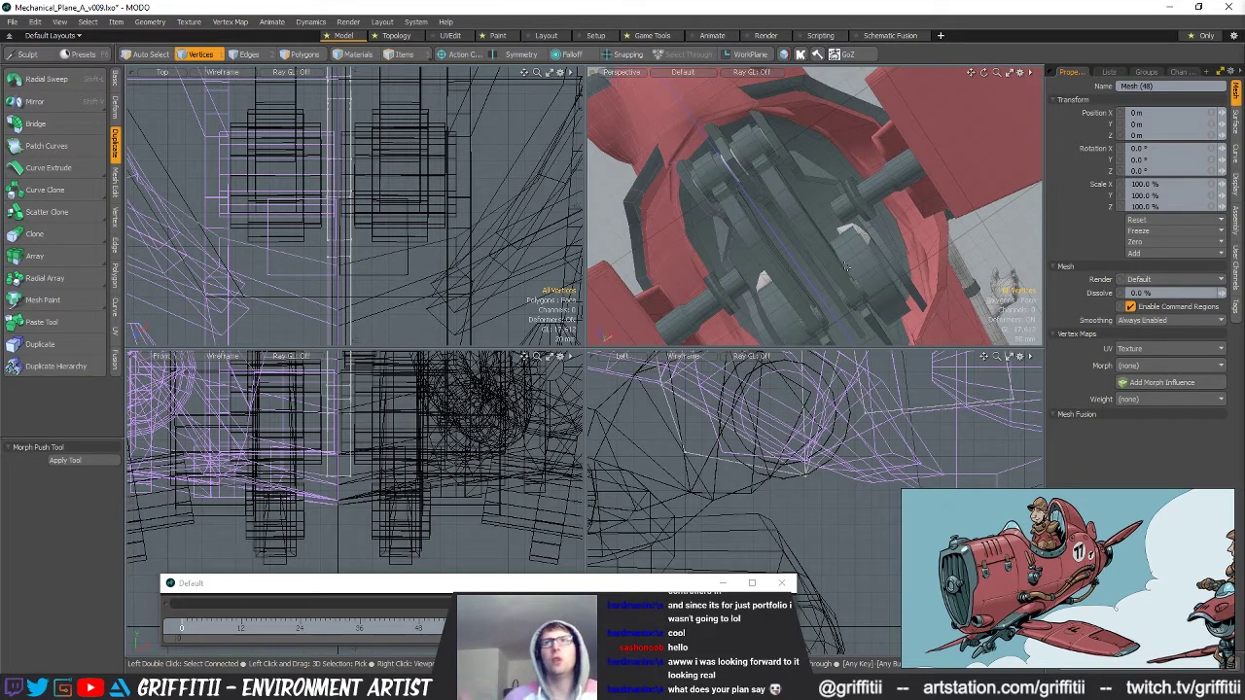
pyautogui.moveTo(846, 268)
pyautogui.keyDown('alt'); pyautogui.mouseDown()
pyautogui.moveTo(822, 265)
pyautogui.moveTo(846, 274)
pyautogui.mouseUp(); pyautogui.keyUp('alt')
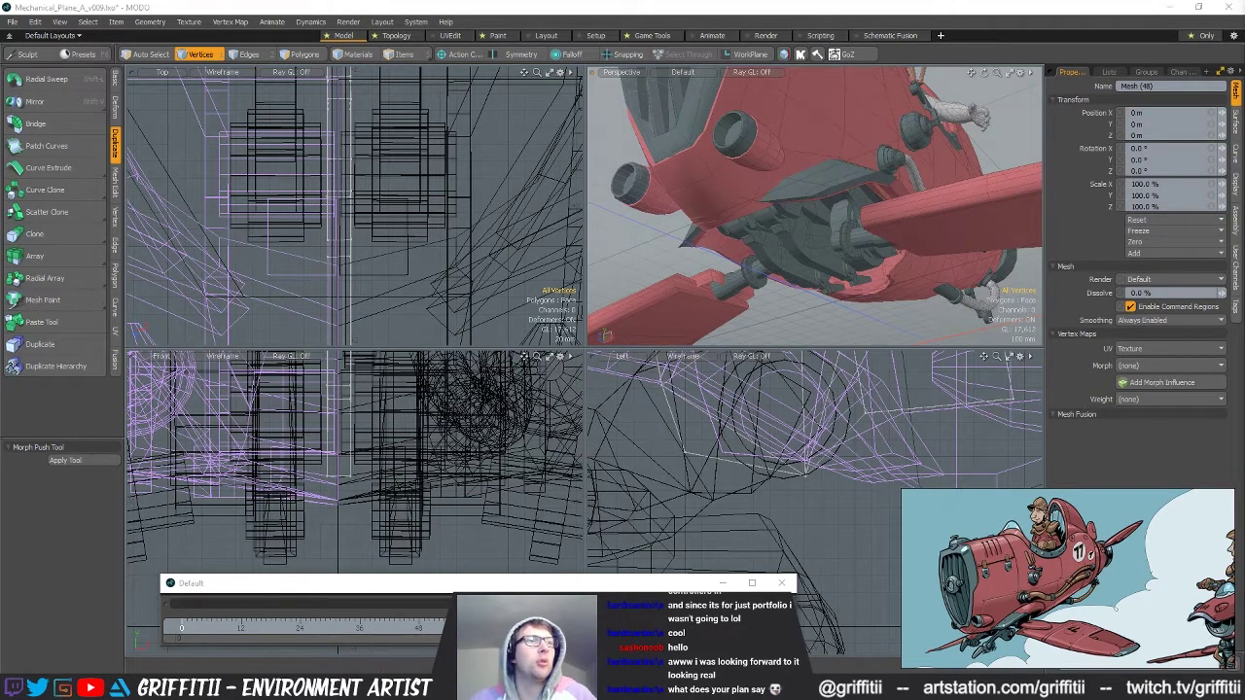
# Switch to File Explorer and view the Mechanical_Plane_Project_Doc JPEG in the Mechanical_Plane folder to review the project schedule.
pyautogui.hotkey('alt', 'Tab')
pyautogui.click(788, 425)
pyautogui.click(751, 242)
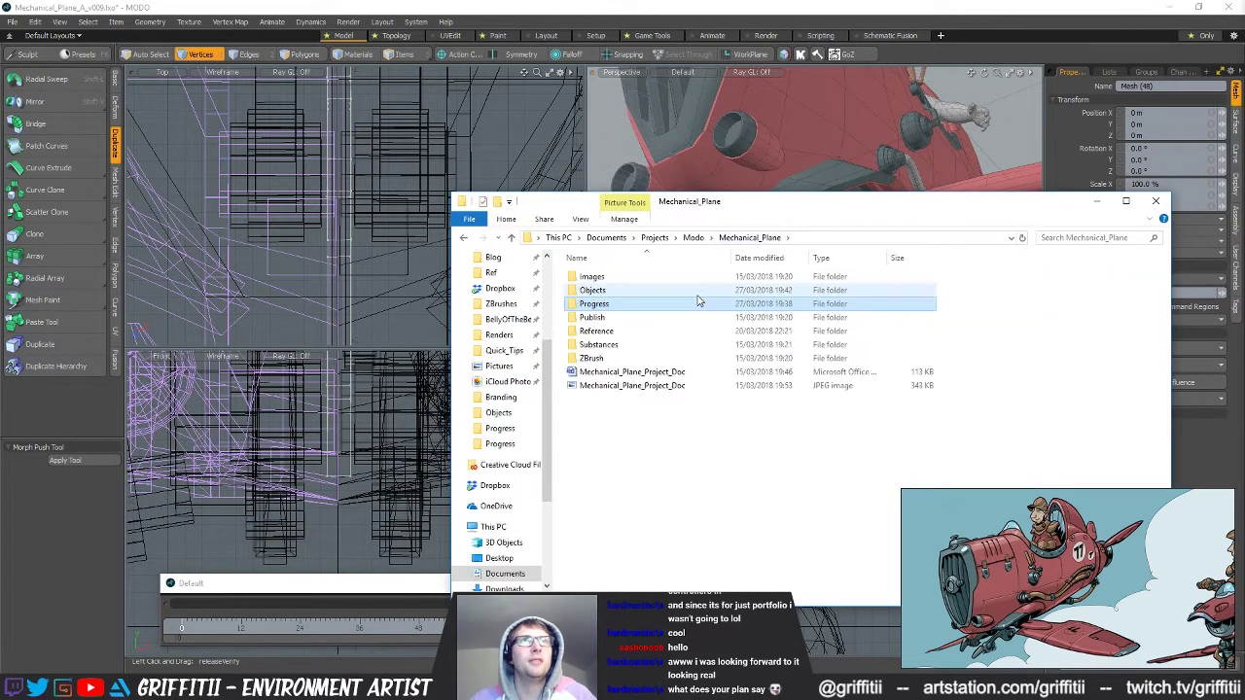
pyautogui.doubleClick(699, 389)
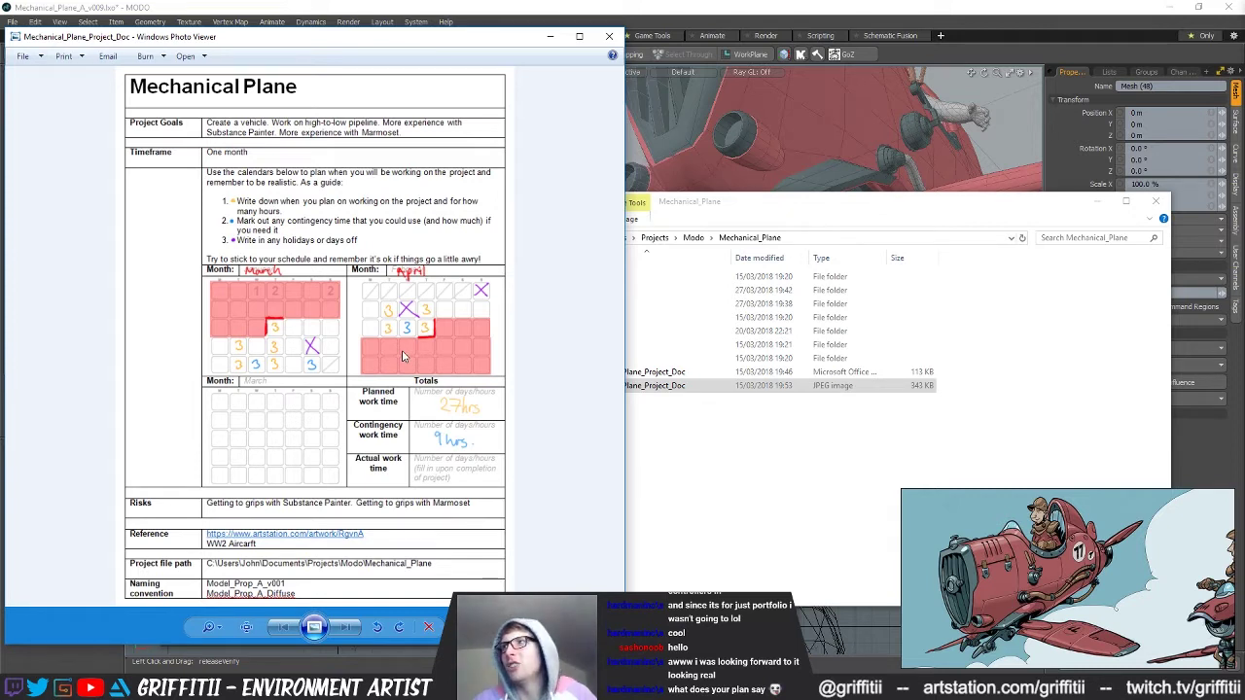
pyautogui.click(610, 38)
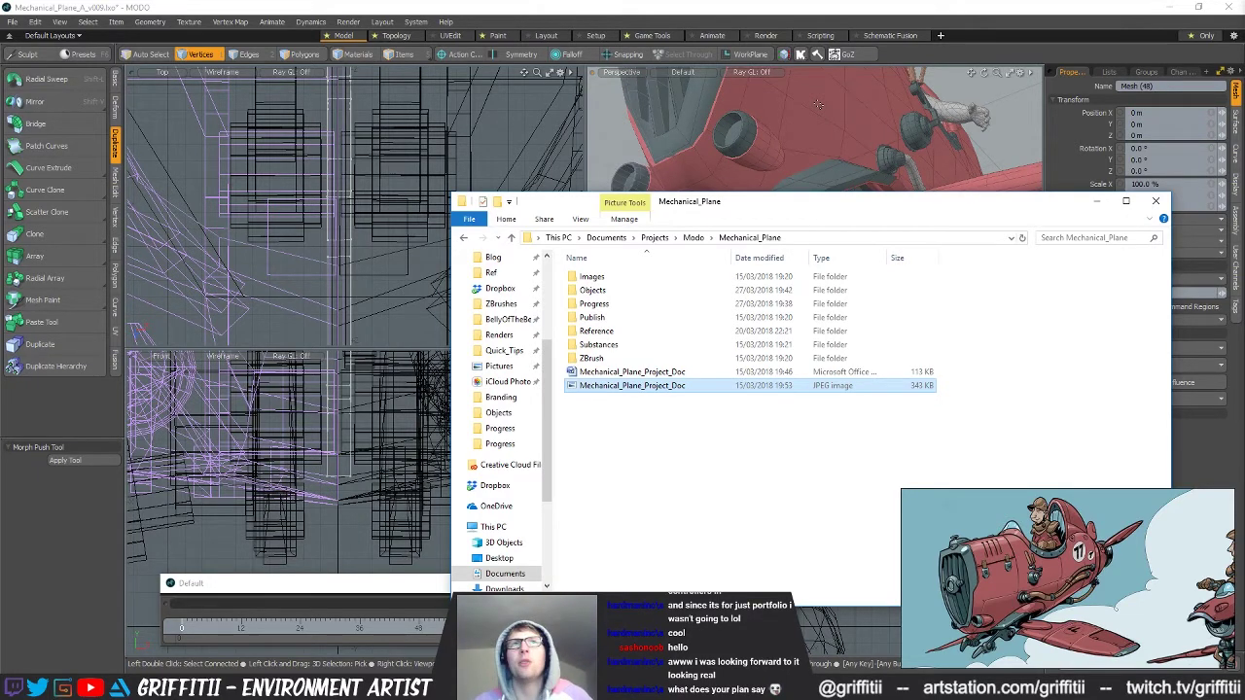
# Return to MODO and scrub the timeline between the folded and deployed poses to inspect the wheel arms inside the bay.
pyautogui.keyDown('alt'); pyautogui.moveTo(818, 104); pyautogui.dragTo(882, 236); pyautogui.keyUp('alt')
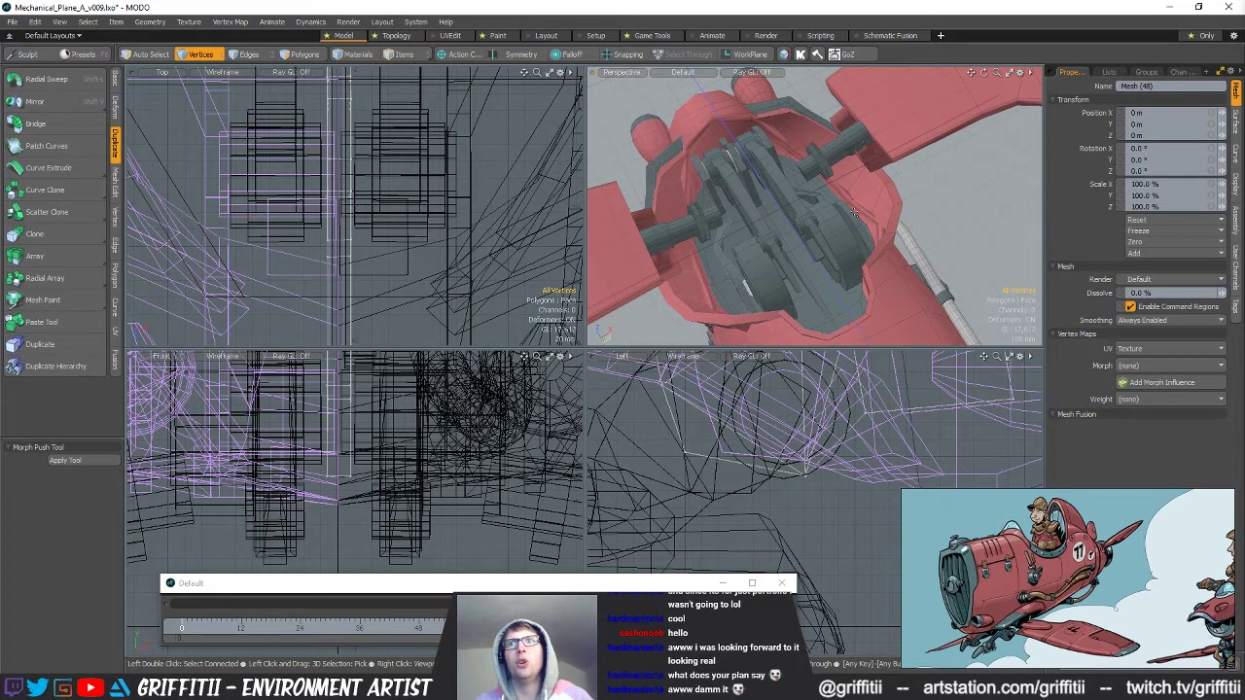
pyautogui.keyDown('alt'); pyautogui.moveTo(854, 212); pyautogui.dragTo(848, 139); pyautogui.keyUp('alt')
pyautogui.scroll(3, 802, 185)
pyautogui.keyDown('alt'); pyautogui.moveTo(848, 139); pyautogui.dragTo(844, 175); pyautogui.keyUp('alt')
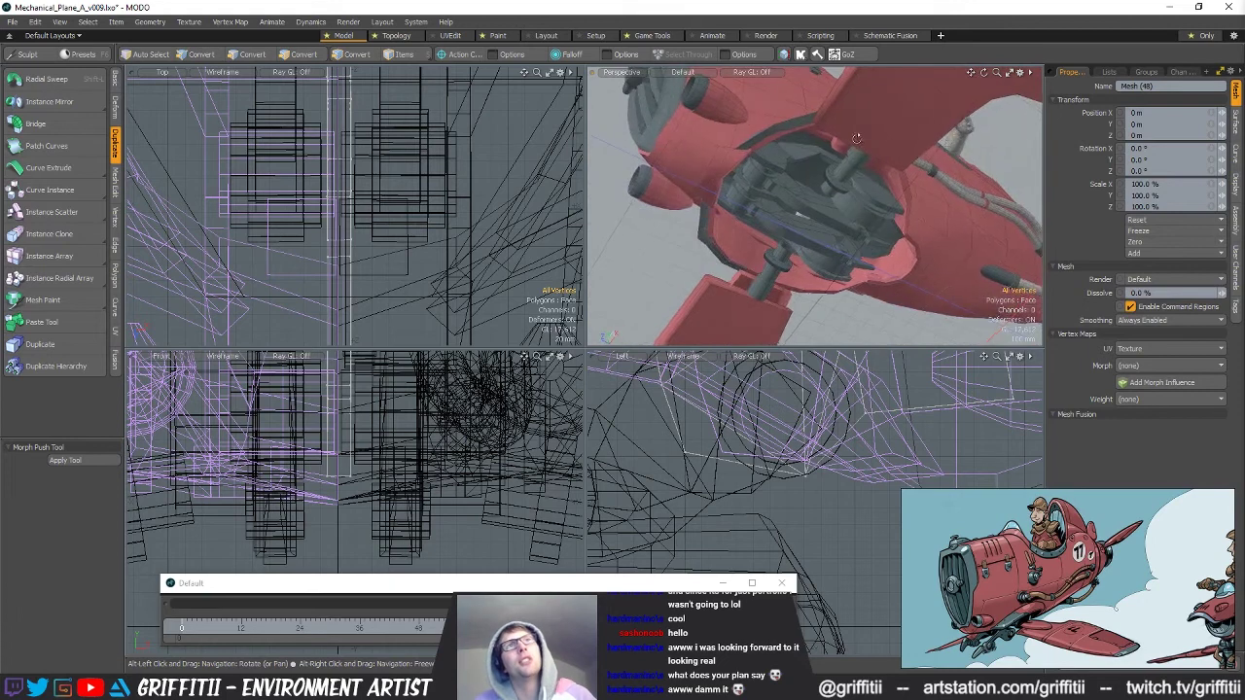
pyautogui.click(482, 629)
pyautogui.keyDown('alt'); pyautogui.moveTo(764, 234); pyautogui.dragTo(850, 217); pyautogui.keyUp('alt')
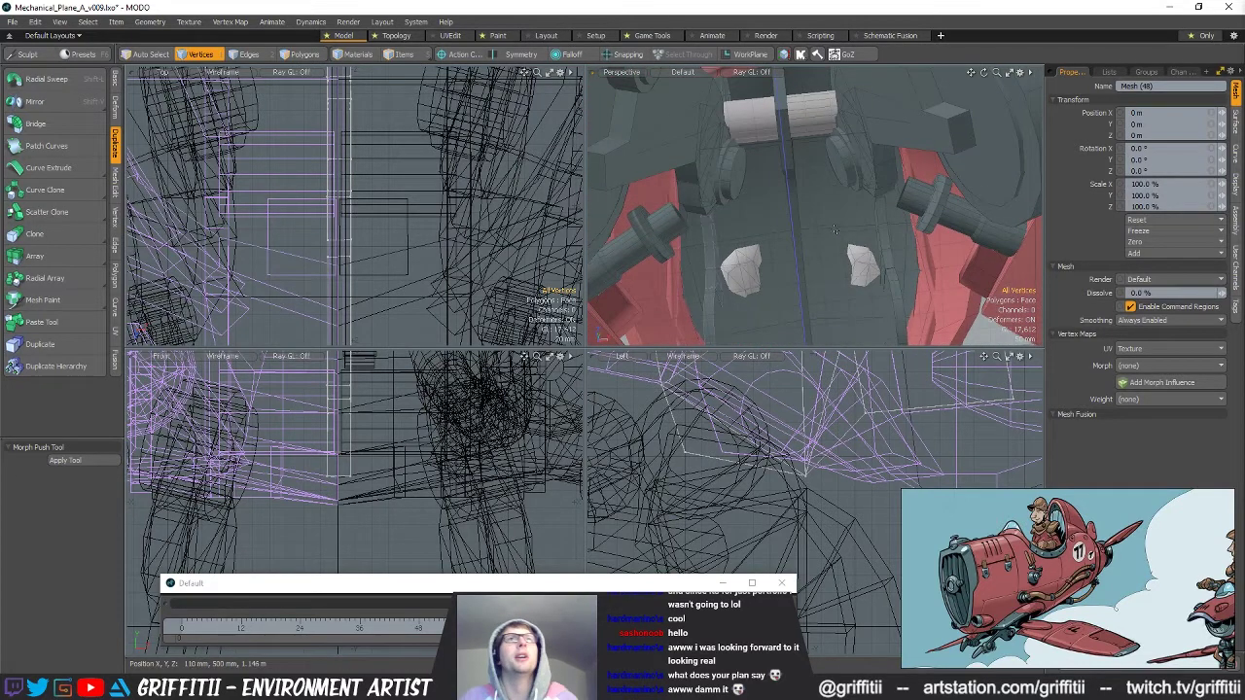
pyautogui.keyDown('alt'); pyautogui.moveTo(850, 168); pyautogui.dragTo(804, 265); pyautogui.keyUp('alt')
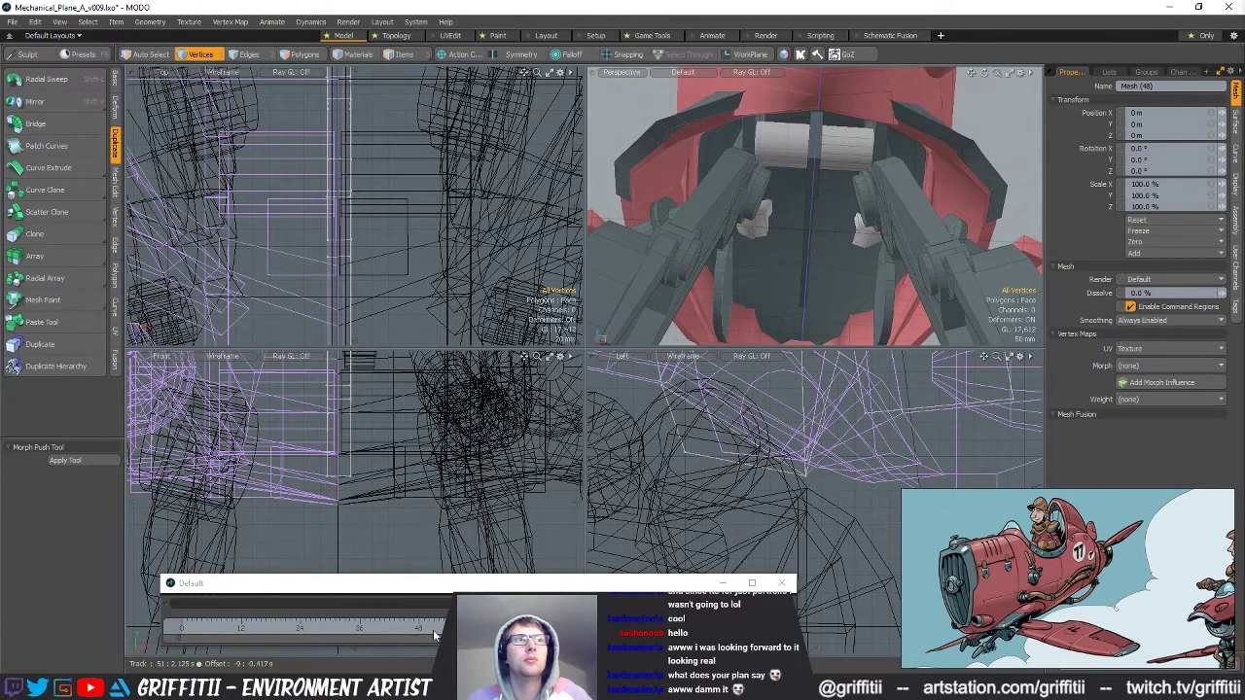
pyautogui.click(435, 635)
pyautogui.moveTo(434, 630)
pyautogui.mouseDown()
pyautogui.moveTo(375, 630)
pyautogui.moveTo(451, 631)
pyautogui.moveTo(429, 631)
pyautogui.mouseUp()
pyautogui.moveTo(280, 631); pyautogui.dragTo(266, 630)
pyautogui.moveTo(420, 631); pyautogui.dragTo(486, 630)
# Copy the Wheel_Mesh pivot cylinder in its deployed pose into a new mesh and return the timeline to frame 0.
pyautogui.keyDown('alt'); pyautogui.moveTo(815, 255); pyautogui.dragTo(843, 215); pyautogui.keyUp('alt')
pyautogui.click(842, 216)
pyautogui.press('3')
pyautogui.doubleClick(879, 229)
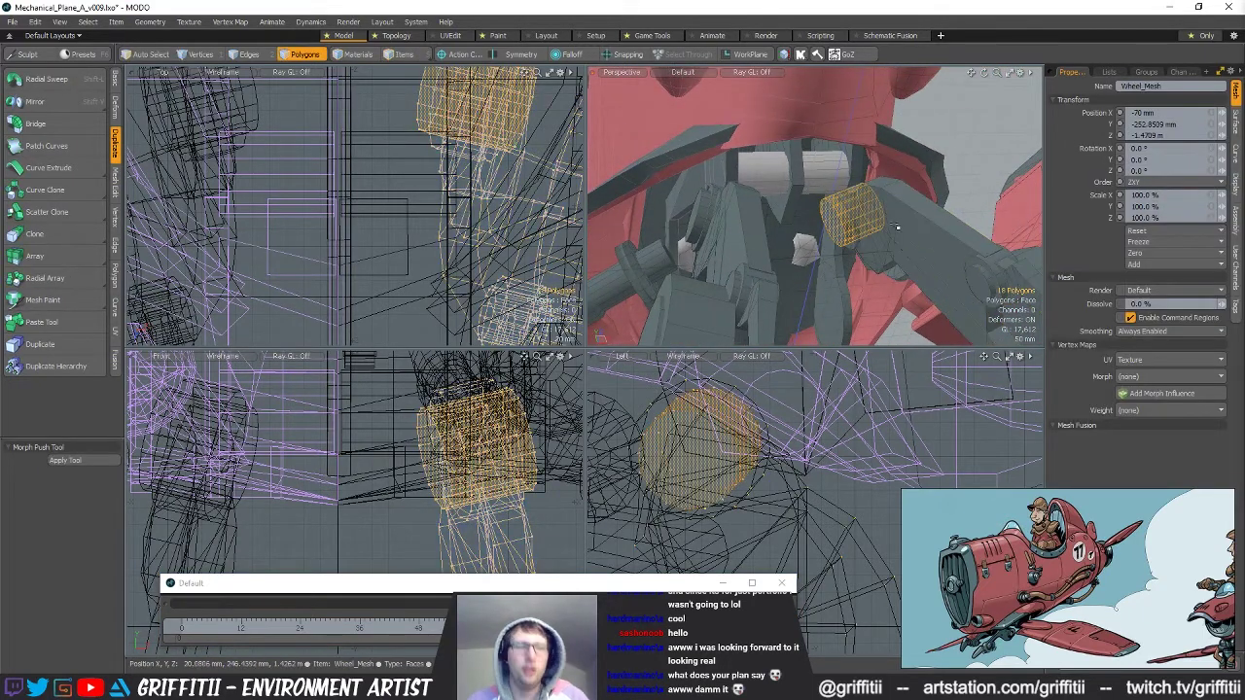
pyautogui.hotkey('ctrl', 'c')
pyautogui.press('n')
pyautogui.hotkey('ctrl', 'v')
pyautogui.moveTo(853, 236)
pyautogui.keyDown('alt'); pyautogui.mouseDown()
pyautogui.moveTo(873, 232)
pyautogui.moveTo(866, 239)
pyautogui.mouseUp(); pyautogui.keyUp('alt')
pyautogui.click(182, 631)
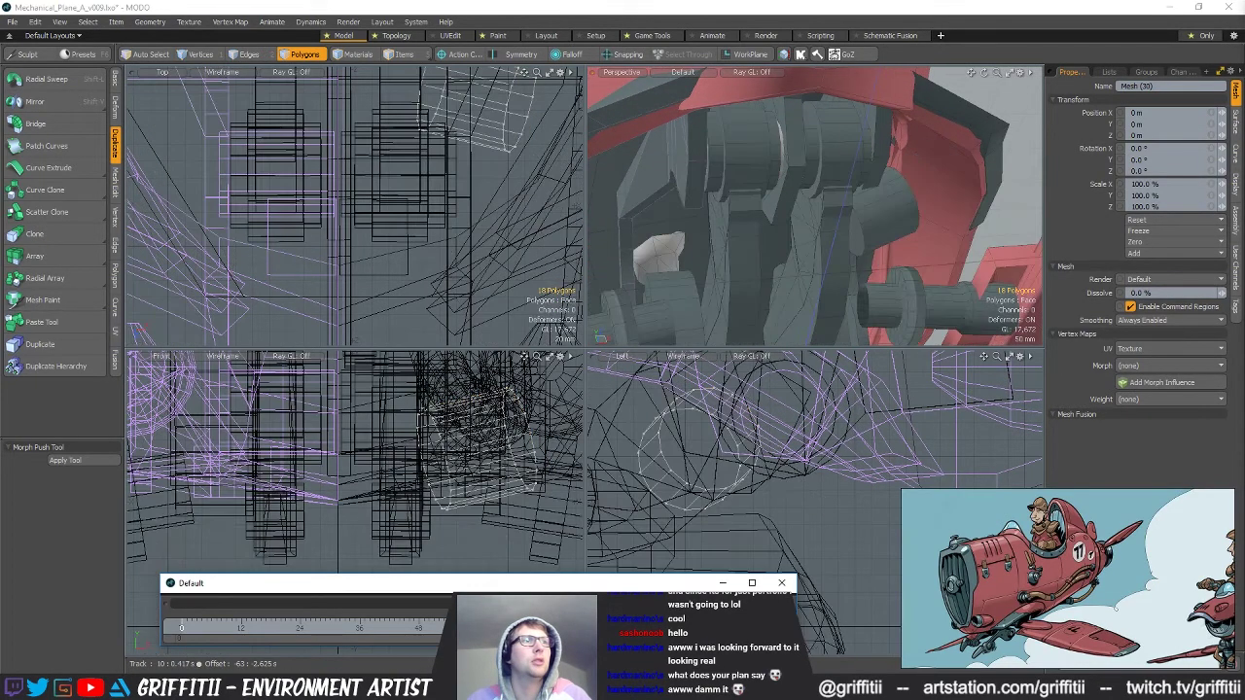
# Copy the Wheel_Mesh pivot cylinder at frame 0 and paste it into Mesh (30) beside the deployed-pose copy.
pyautogui.press('5')
pyautogui.click(813, 156)
pyautogui.press('3')
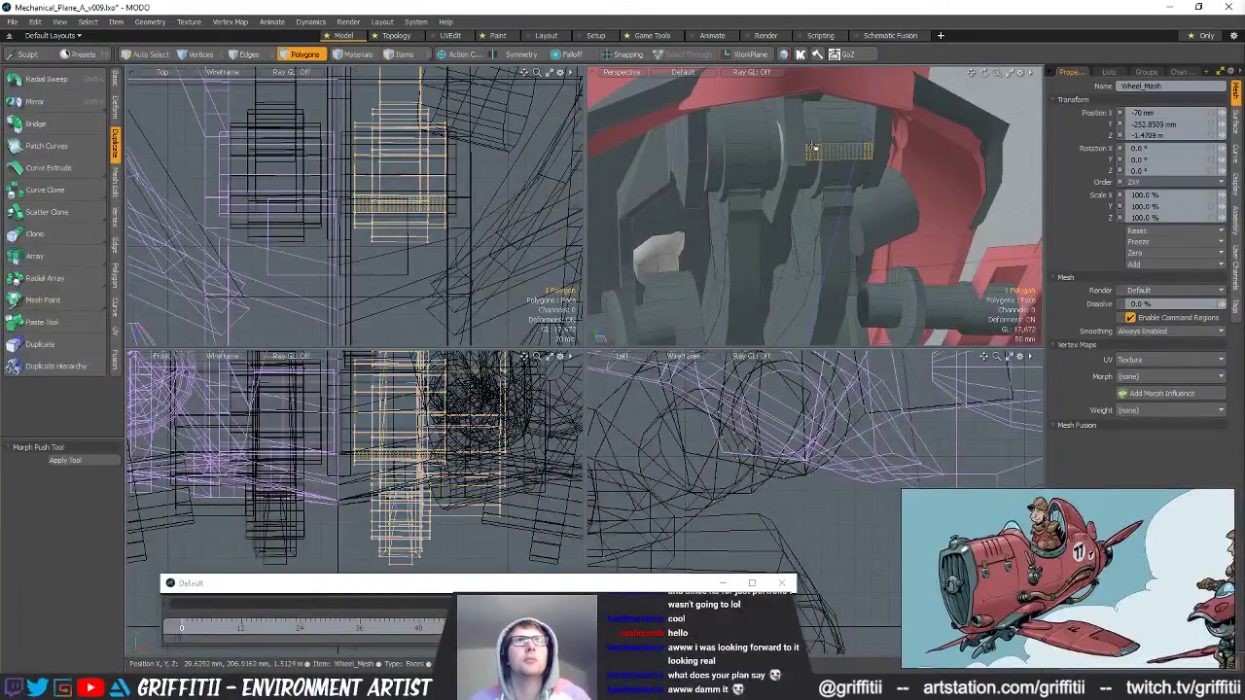
pyautogui.doubleClick(827, 155)
pyautogui.hotkey('ctrl', 'c')
pyautogui.press('5')
pyautogui.click(901, 202)
pyautogui.press('3')
pyautogui.hotkey('ctrl', 'v')
pyautogui.click(1019, 151)
pyautogui.keyDown('alt'); pyautogui.moveTo(1012, 156); pyautogui.dragTo(895, 183); pyautogui.keyUp('alt')
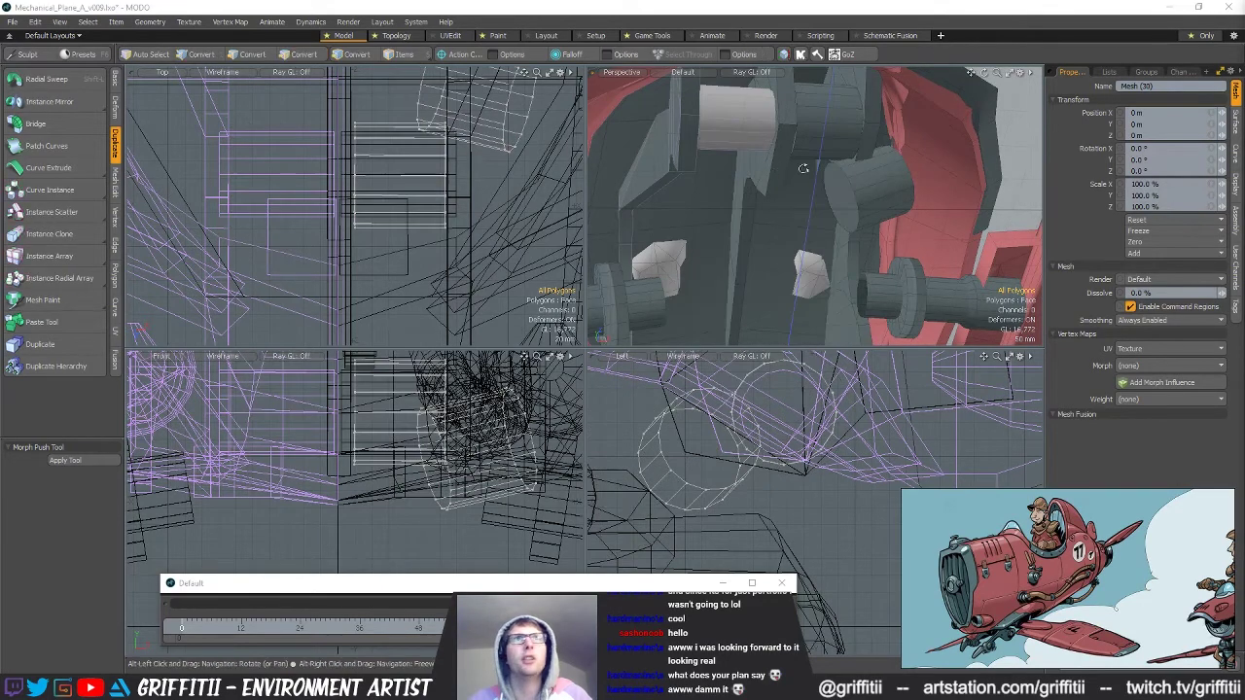
# Select both pivot cylinder copies in Mesh (30) and frame them in the viewports.
pyautogui.keyDown('alt'); pyautogui.moveTo(804, 169); pyautogui.dragTo(782, 194); pyautogui.keyUp('alt')
pyautogui.click(811, 138)
pyautogui.keyDown('shift'); pyautogui.click(849, 206); pyautogui.keyUp('shift')
pyautogui.press(']')
pyautogui.hotkey('shift', 'a')
pyautogui.keyDown('alt'); pyautogui.moveTo(1016, 120); pyautogui.dragTo(725, 173); pyautogui.keyUp('alt')
pyautogui.keyDown('alt'); pyautogui.keyDown('shift'); pyautogui.moveTo(725, 173); pyautogui.dragTo(854, 292); pyautogui.keyUp('shift'); pyautogui.keyUp('alt')
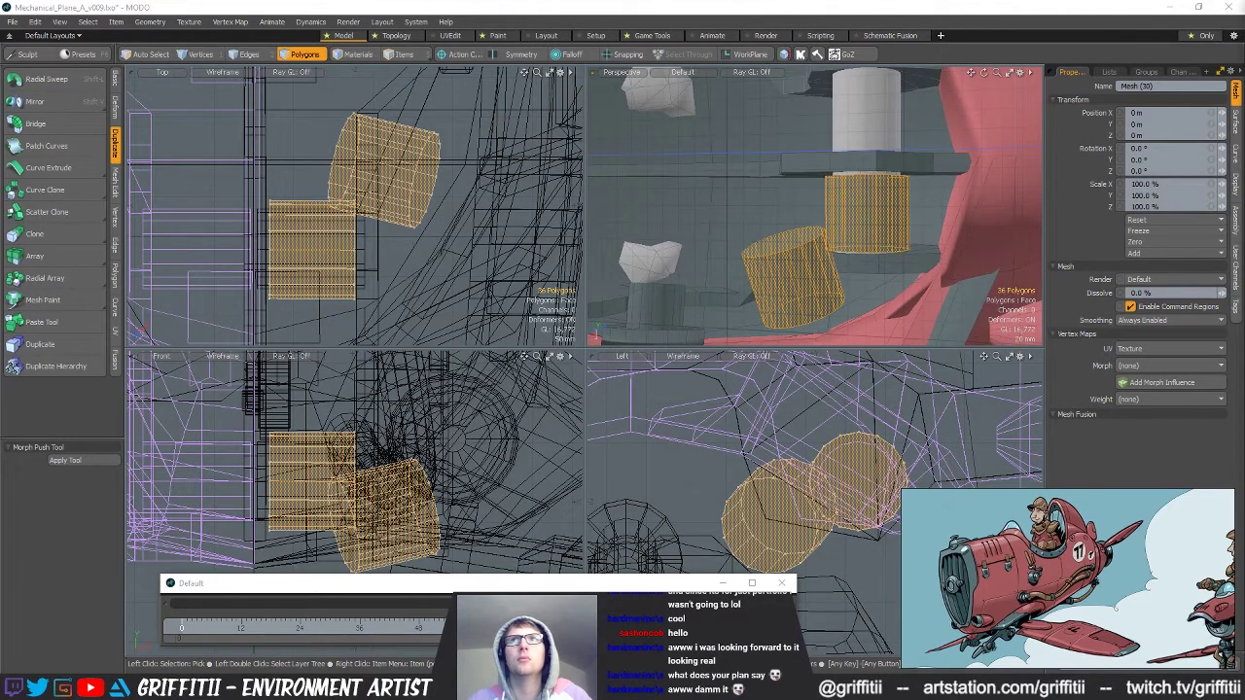
# Clear the polygon selection and examine how the two pivot cylinder copies sit relative to each other and the mounting plates.
pyautogui.click(854, 292)
pyautogui.keyDown('alt'); pyautogui.moveTo(855, 292); pyautogui.dragTo(837, 288); pyautogui.keyUp('alt')
pyautogui.moveTo(837, 222)
pyautogui.keyDown('alt'); pyautogui.mouseDown()
pyautogui.moveTo(854, 244)
pyautogui.moveTo(856, 226)
pyautogui.mouseUp(); pyautogui.keyUp('alt')
pyautogui.press('5')
pyautogui.click(853, 229)
pyautogui.press('3')
pyautogui.scroll(3, 388, 294)
pyautogui.keyDown('alt'); pyautogui.moveTo(388, 294); pyautogui.dragTo(441, 231); pyautogui.keyUp('alt')
pyautogui.moveTo(866, 226)
pyautogui.keyDown('alt'); pyautogui.mouseDown()
pyautogui.moveTo(897, 206)
pyautogui.moveTo(869, 226)
pyautogui.moveTo(856, 208)
pyautogui.mouseUp(); pyautogui.keyUp('alt')
pyautogui.click(848, 249)
pyautogui.click(713, 206)
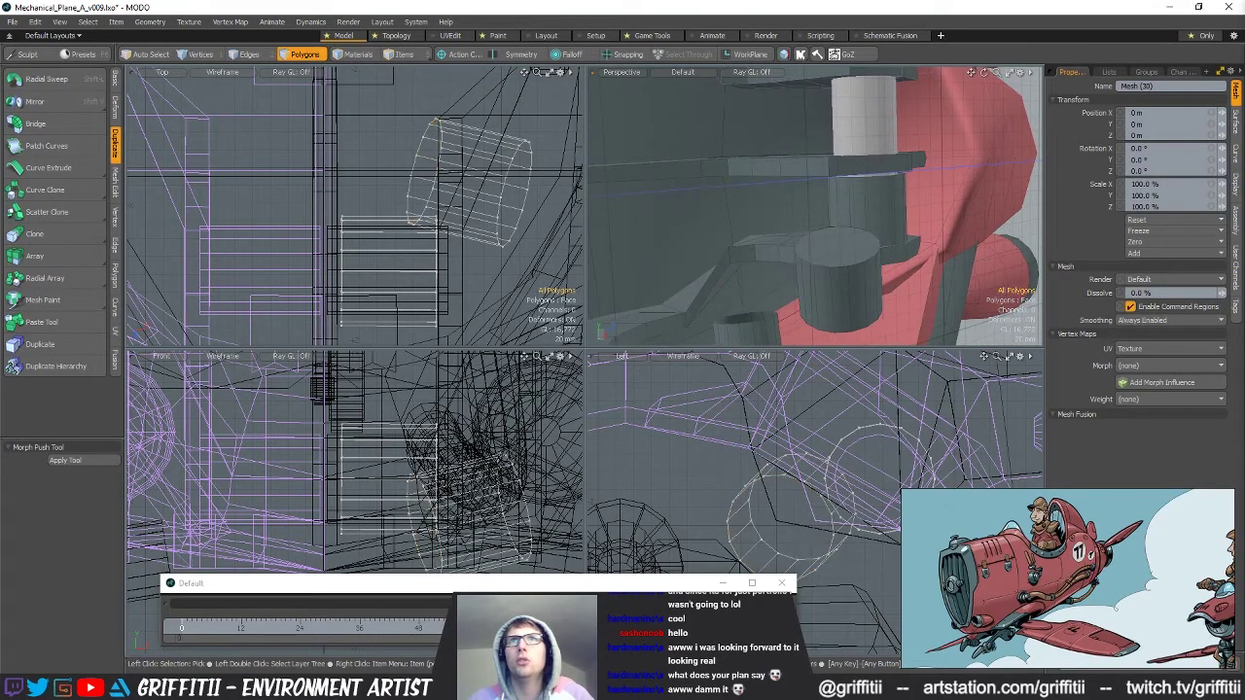
pyautogui.scroll(4, 815, 234)
pyautogui.keyDown('alt'); pyautogui.moveTo(809, 270); pyautogui.dragTo(853, 232); pyautogui.keyUp('alt')
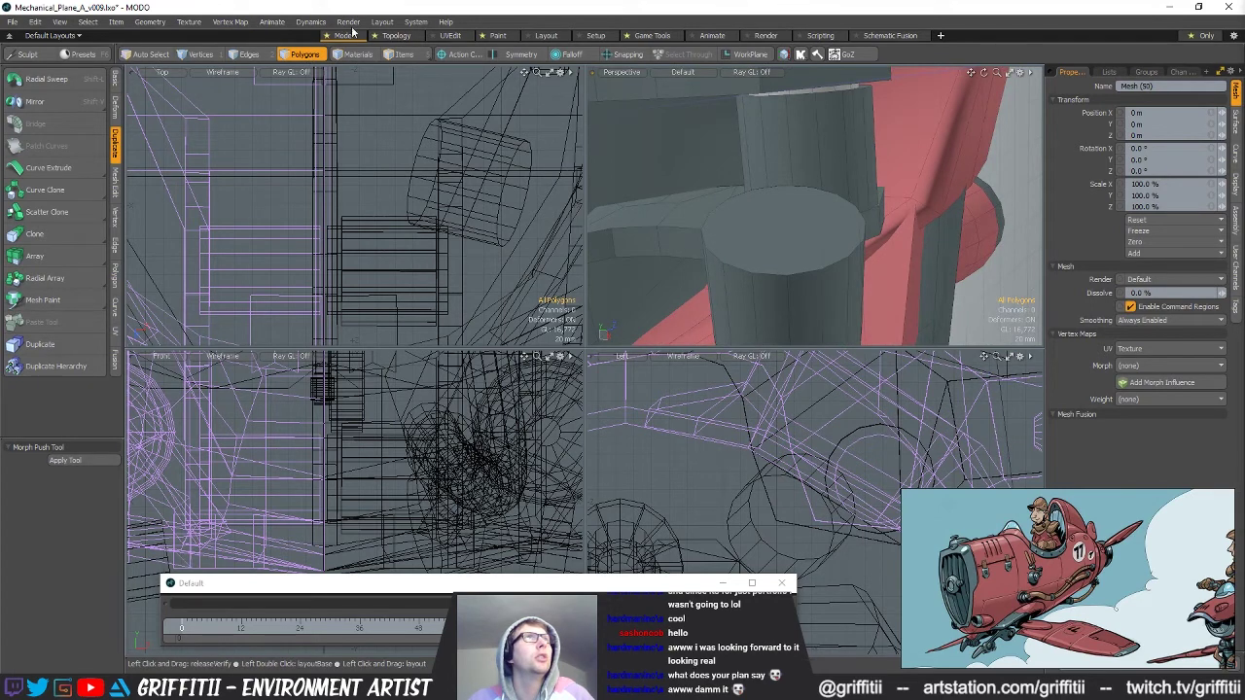
pyautogui.click(395, 35)
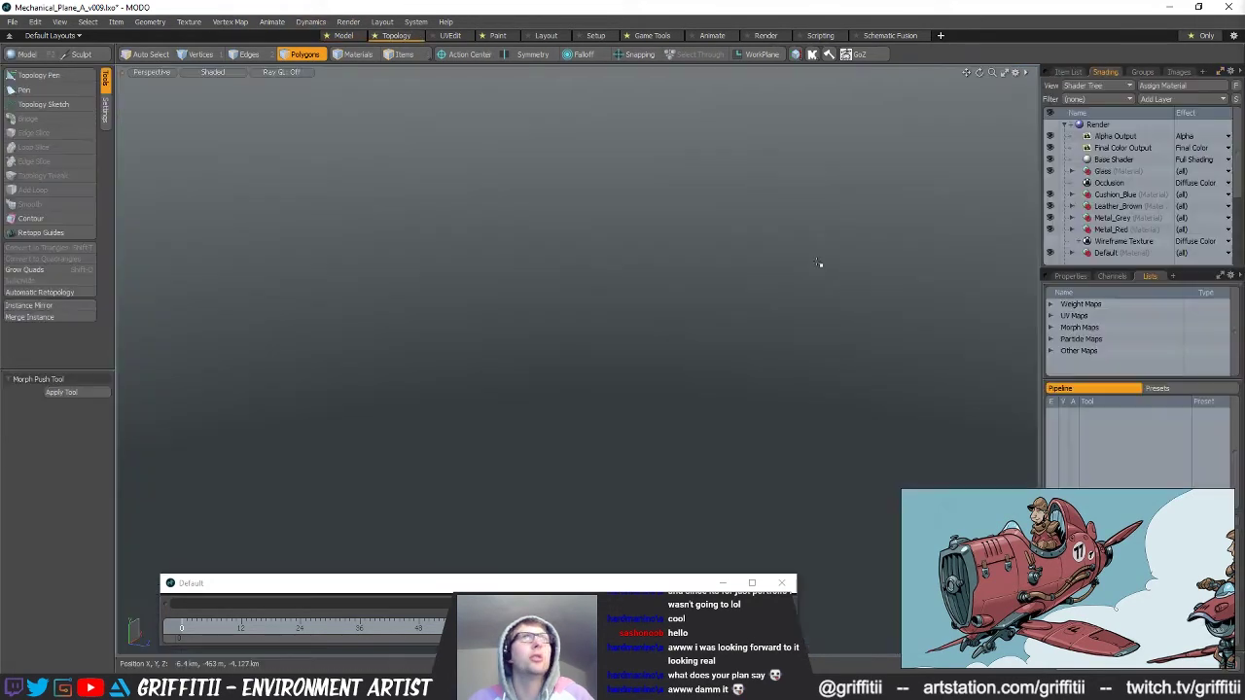
pyautogui.keyDown('alt'); pyautogui.moveTo(752, 302); pyautogui.dragTo(692, 331); pyautogui.keyUp('alt')
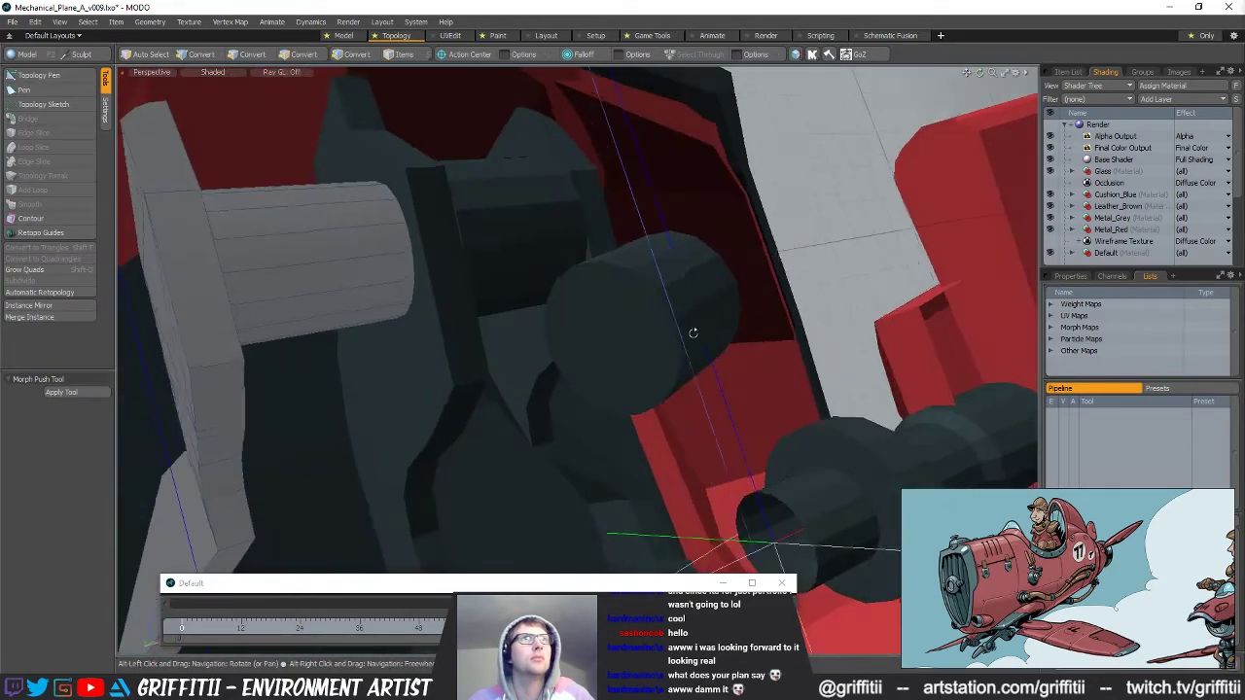
pyautogui.click(24, 89)
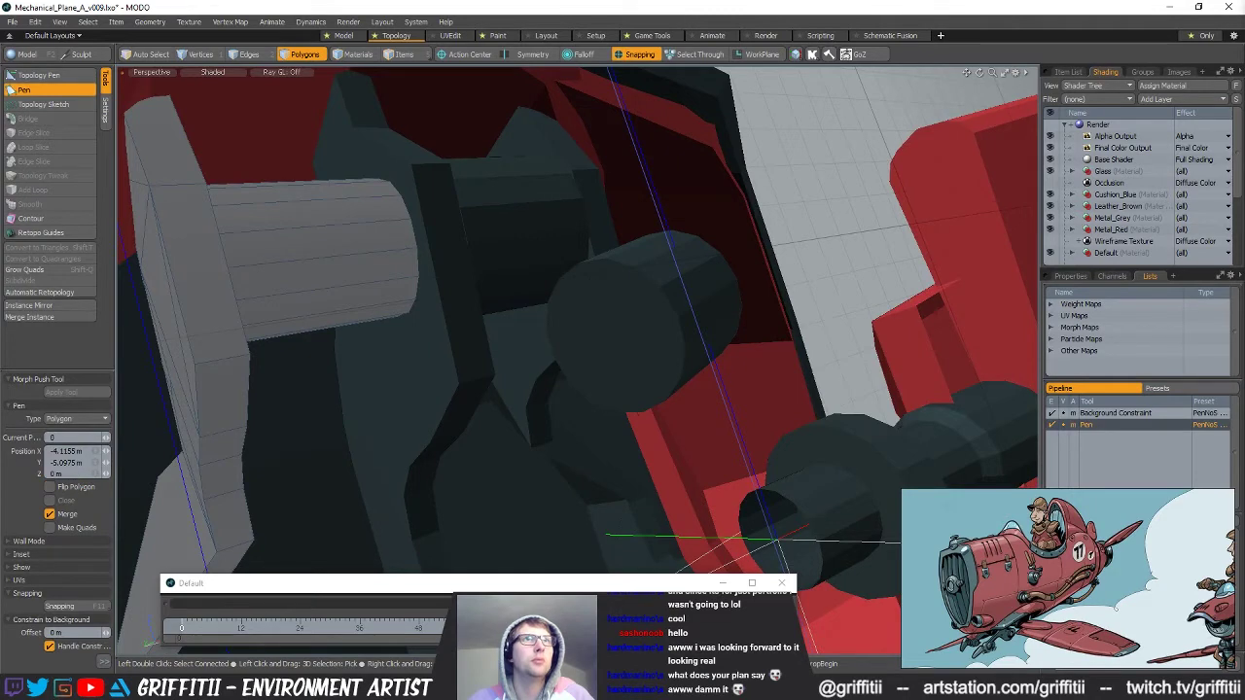
pyautogui.press('space')
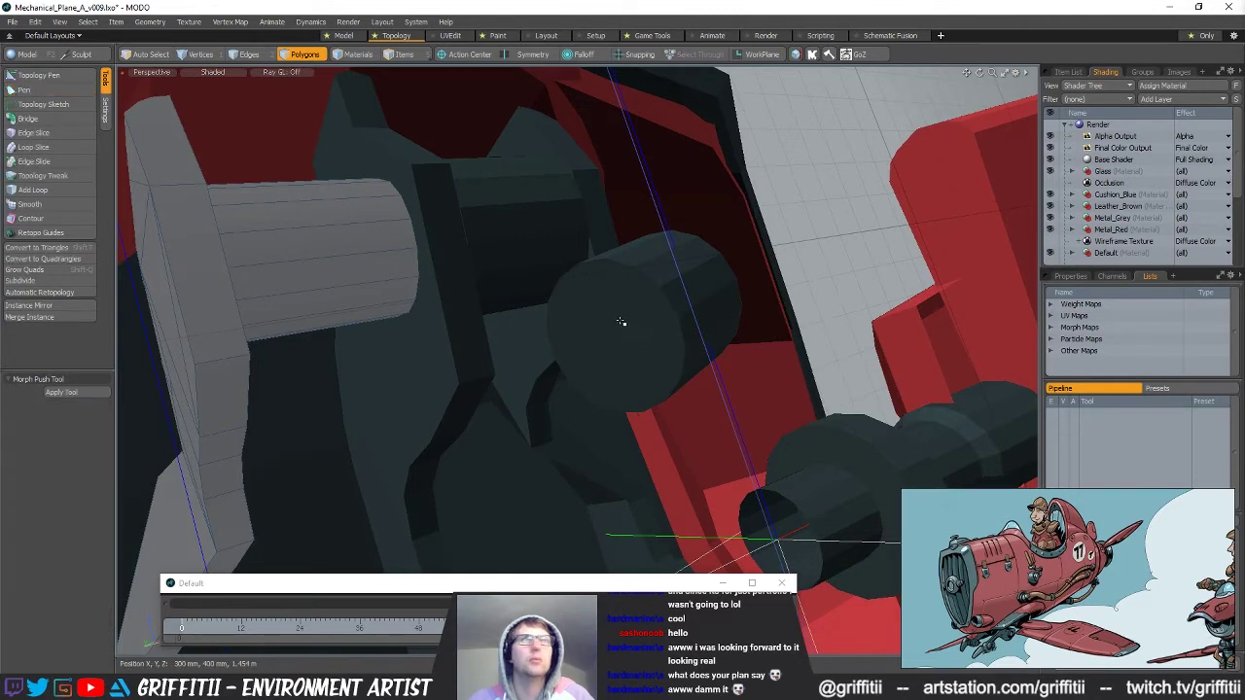
pyautogui.moveTo(528, 297)
pyautogui.keyDown('alt'); pyautogui.mouseDown()
pyautogui.moveTo(561, 301)
pyautogui.moveTo(542, 291)
pyautogui.mouseUp(); pyautogui.keyUp('alt')
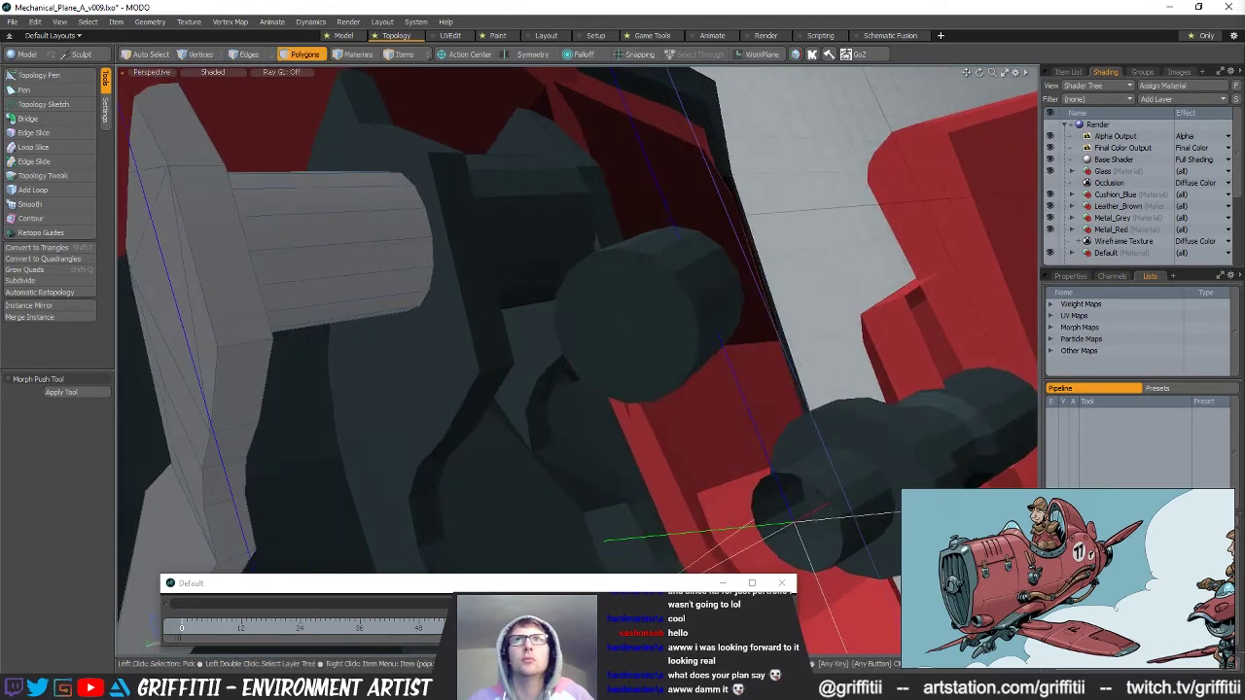
pyautogui.keyDown('alt'); pyautogui.moveTo(576, 279); pyautogui.dragTo(604, 293); pyautogui.keyUp('alt')
pyautogui.press('5')
pyautogui.click(621, 285)
pyautogui.press('3')
pyautogui.click(192, 151)
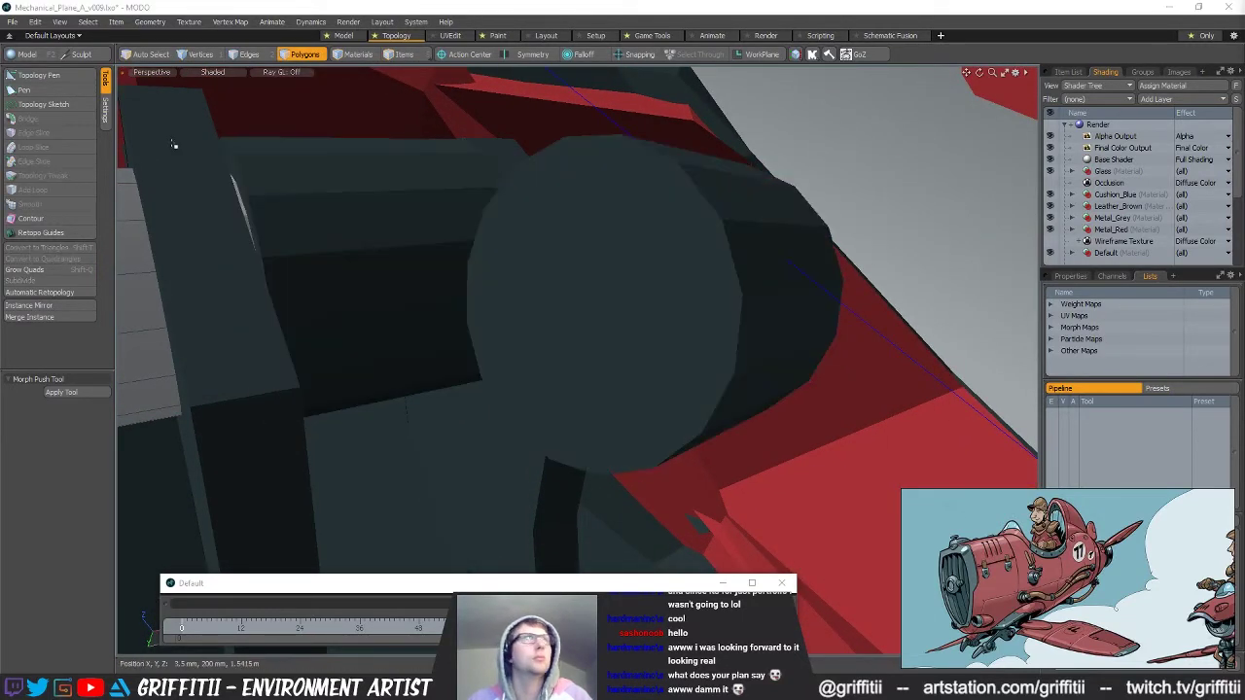
pyautogui.click(23, 91)
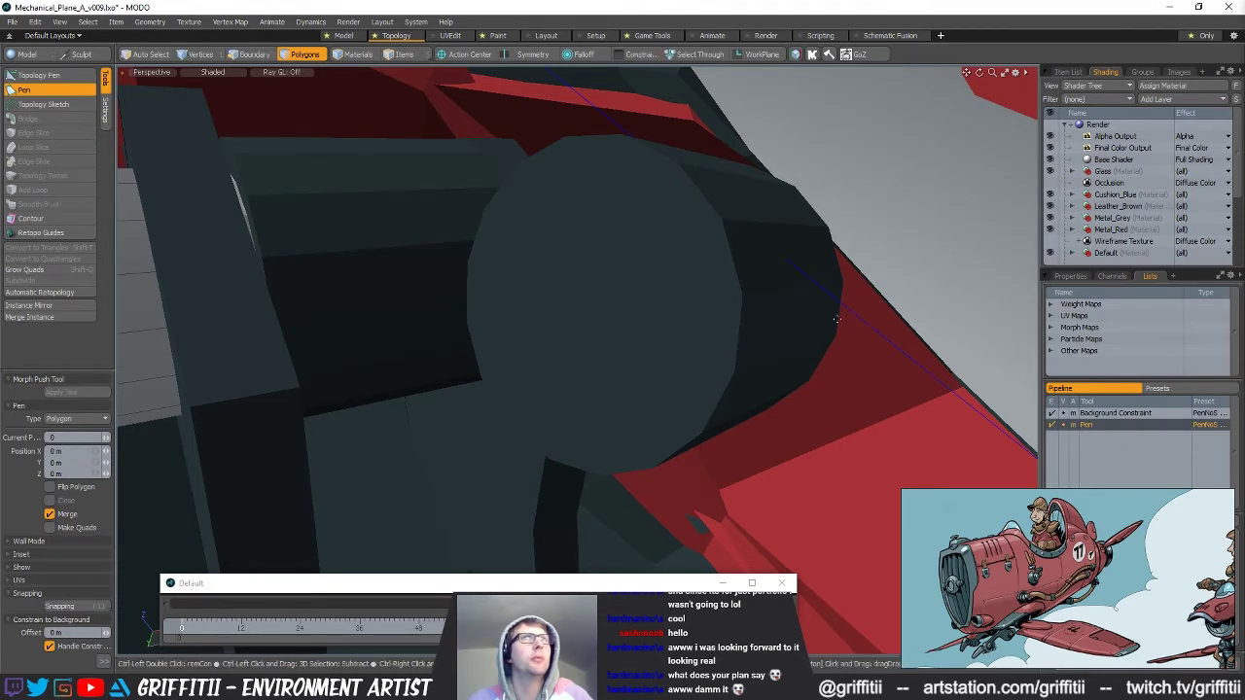
pyautogui.press('q')
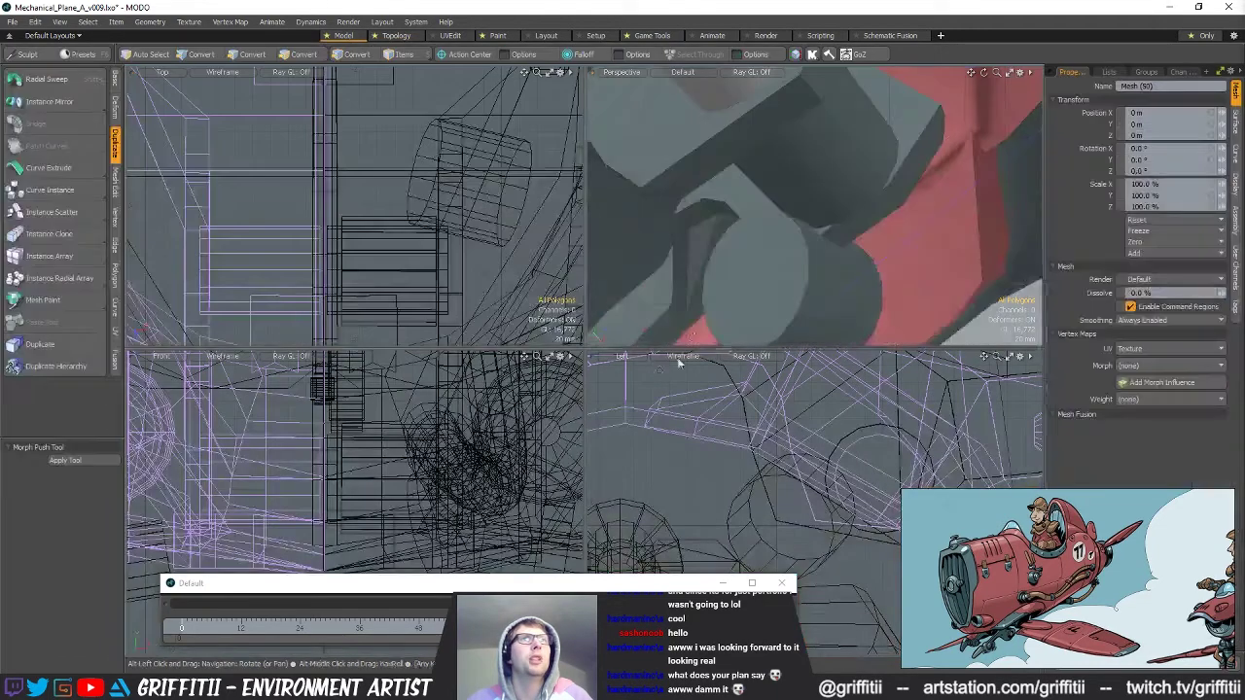
# Create a unit cube and move it near the cylinders, to about 45.5 mm in X and 1.52 m in Z.
pyautogui.keyDown('alt'); pyautogui.moveTo(696, 307); pyautogui.dragTo(985, 267); pyautogui.keyUp('alt')
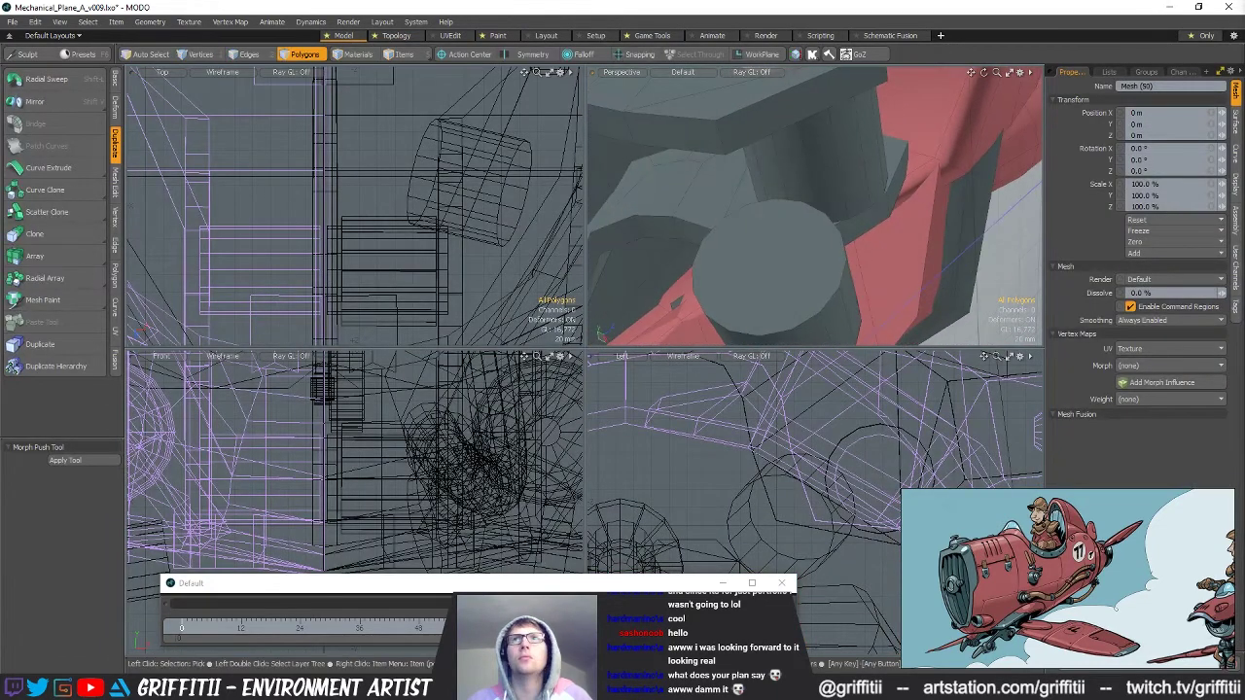
pyautogui.click(115, 81)
pyautogui.keyDown('shift'); pyautogui.click(15, 81); pyautogui.keyUp('shift')
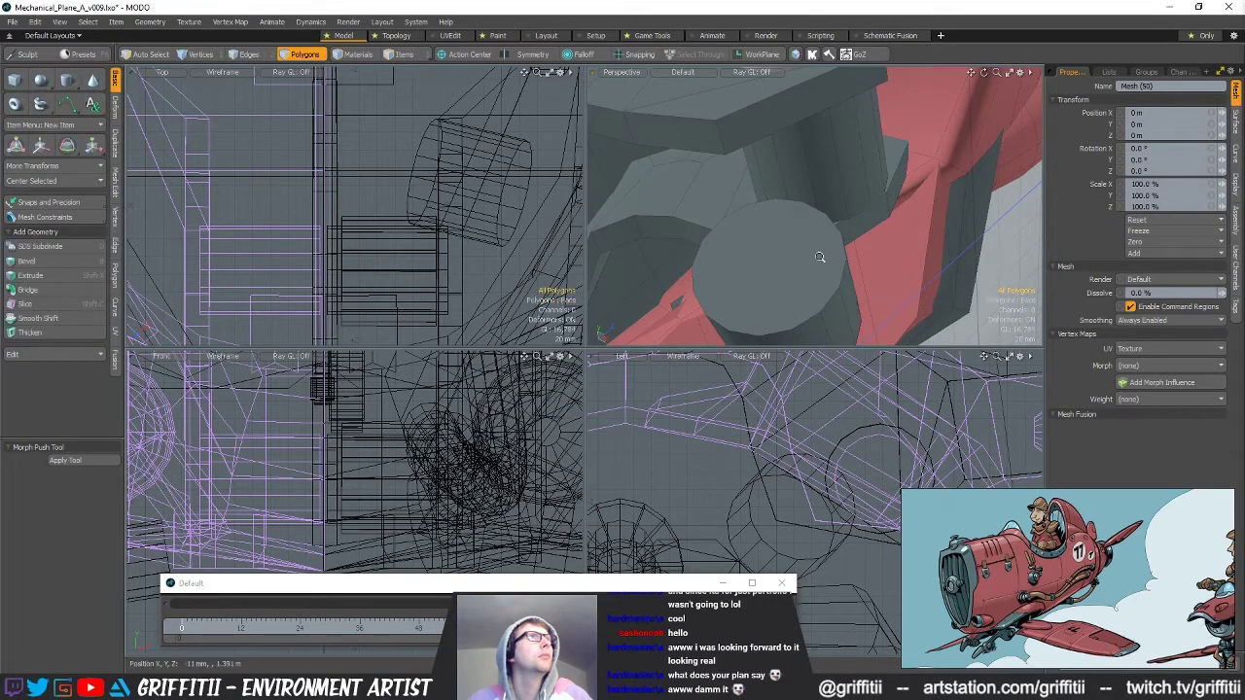
pyautogui.keyDown('alt'); pyautogui.moveTo(822, 258); pyautogui.dragTo(806, 196); pyautogui.keyUp('alt')
pyautogui.keyDown('ctrl'); pyautogui.keyDown('alt'); pyautogui.moveTo(342, 261); pyautogui.dragTo(319, 193); pyautogui.keyUp('alt'); pyautogui.keyUp('ctrl')
pyautogui.press('r')
pyautogui.press('w')
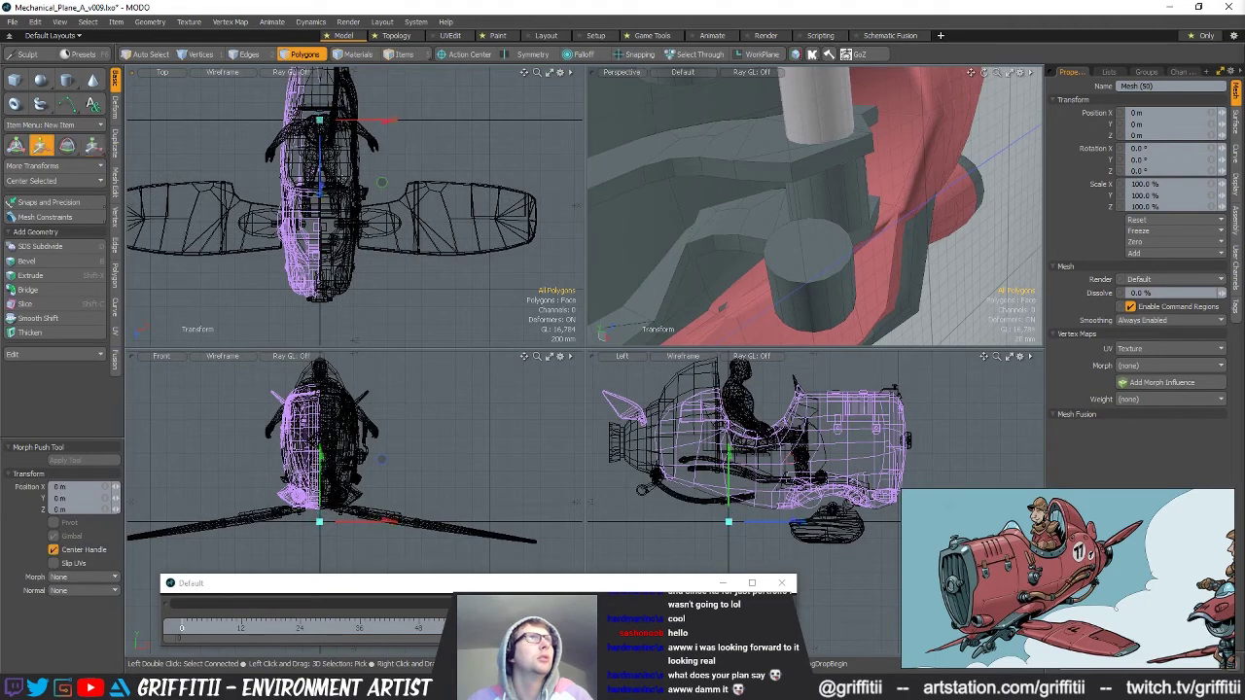
pyautogui.moveTo(320, 304); pyautogui.dragTo(320, 315)
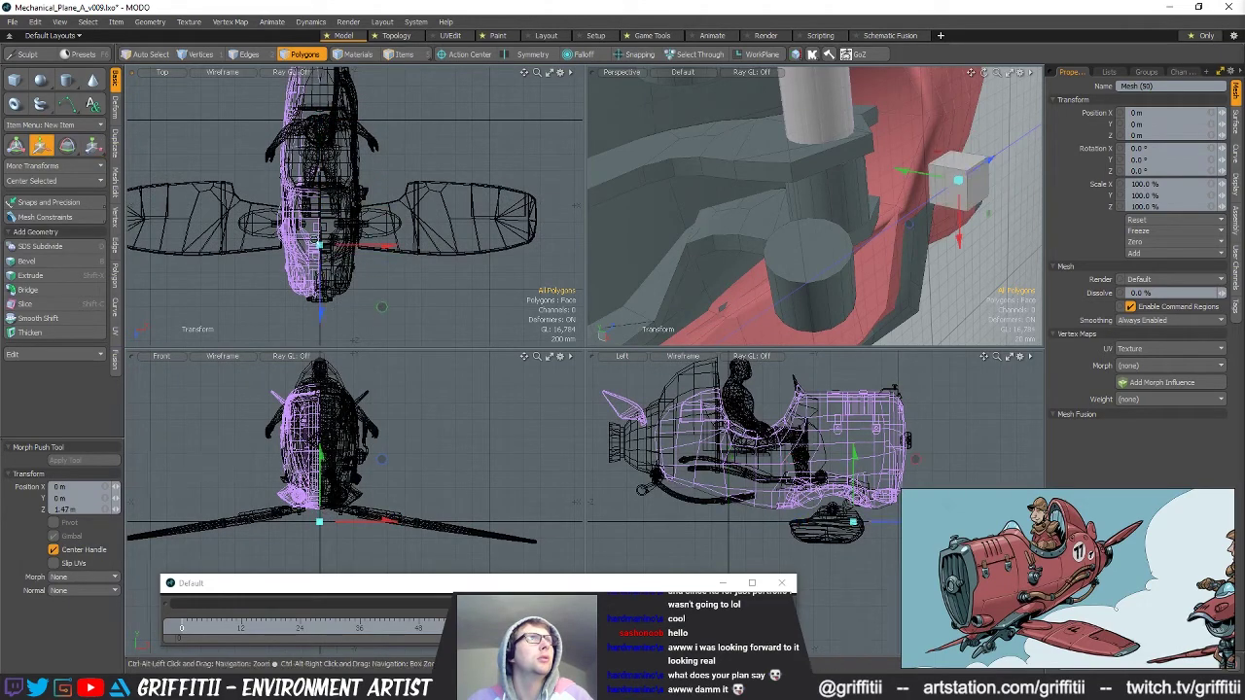
pyautogui.scroll(12, 315, 241)
pyautogui.keyDown('alt'); pyautogui.keyDown('shift'); pyautogui.moveTo(396, 307); pyautogui.dragTo(335, 204); pyautogui.keyUp('shift'); pyautogui.keyUp('alt')
pyautogui.moveTo(384, 251); pyautogui.dragTo(451, 329)
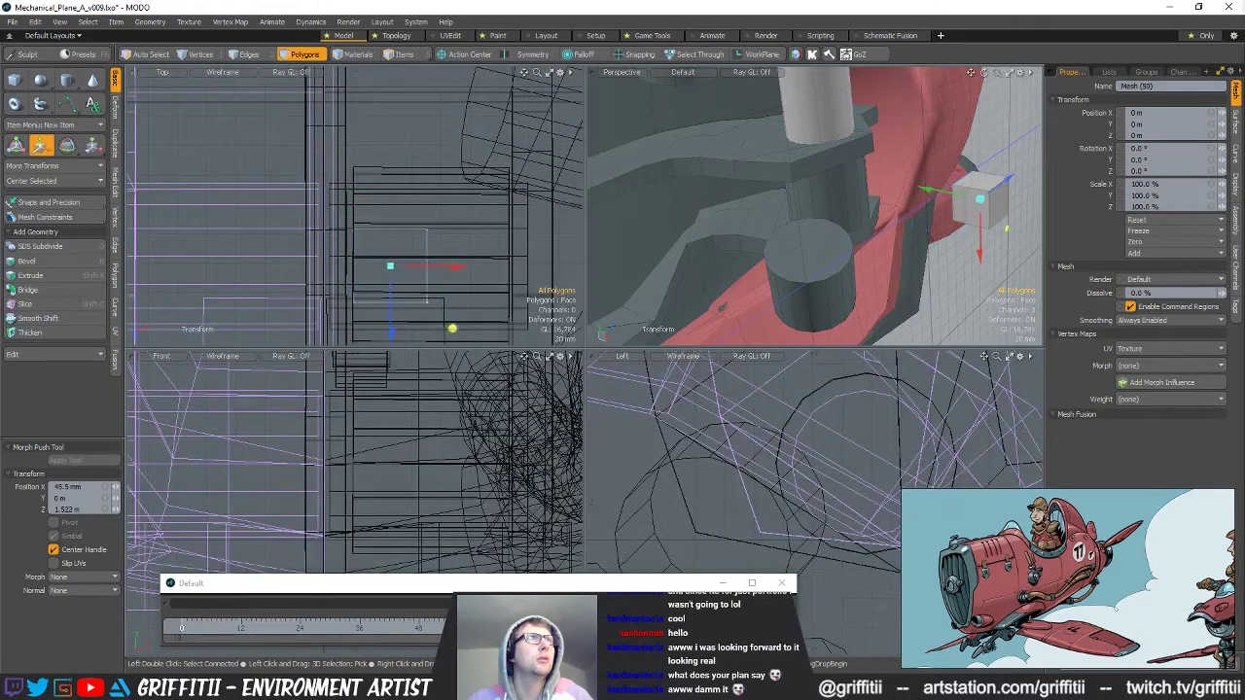
# Scale the cube uniformly to fit within the cylinder's outline, then shift it about 9.5 mm in X and 2 mm in Z.
pyautogui.press('r')
pyautogui.moveTo(403, 252); pyautogui.dragTo(462, 235)
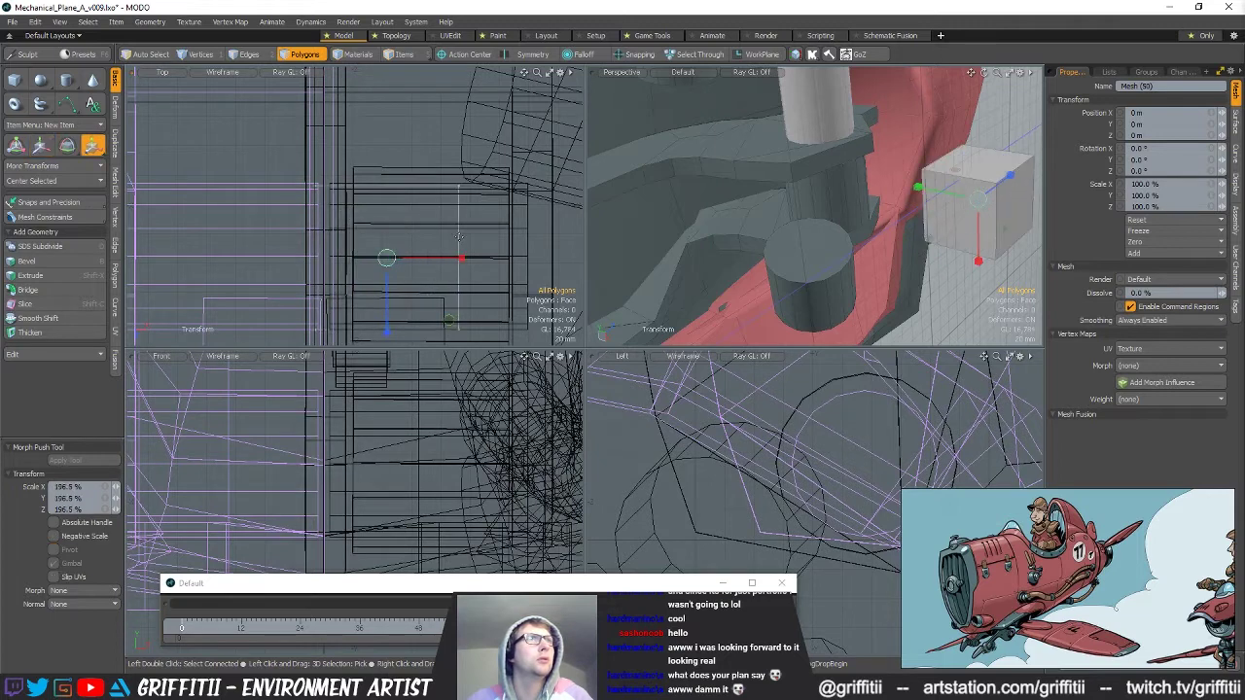
pyautogui.moveTo(386, 262); pyautogui.dragTo(346, 264)
pyautogui.press('w')
pyautogui.moveTo(403, 244); pyautogui.dragTo(416, 247)
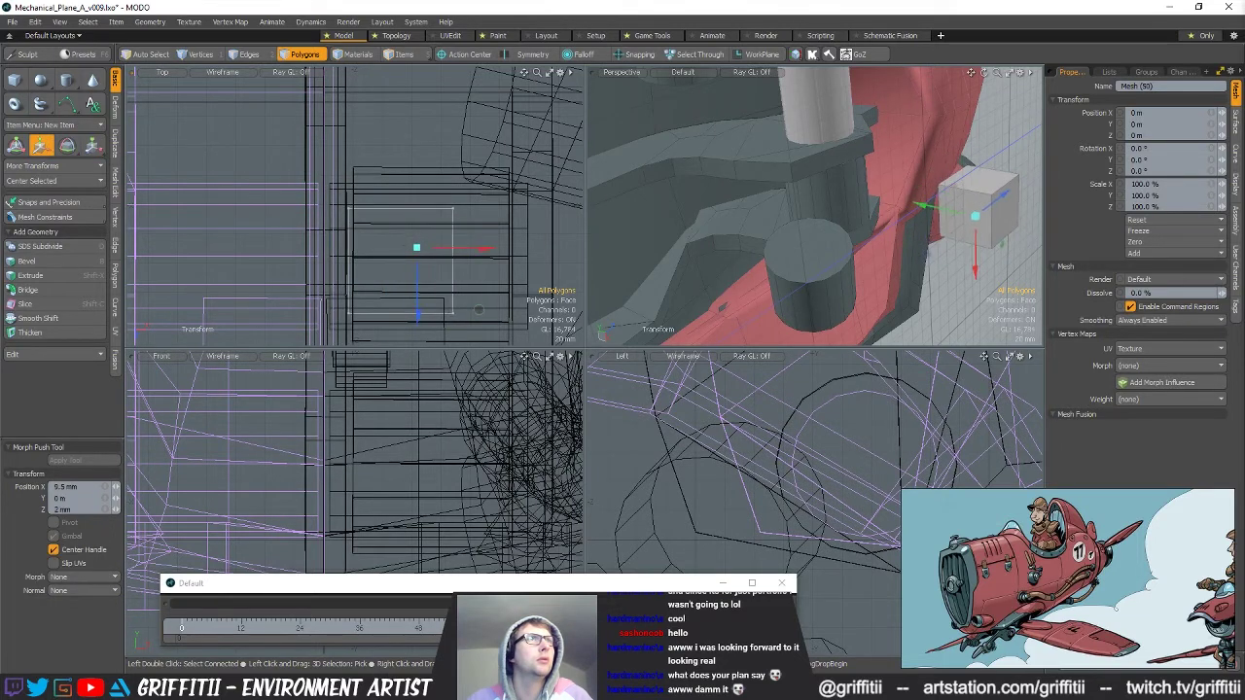
# Delete all of the cube's faces except the one parallel to the cylinder's end cap.
pyautogui.press('q')
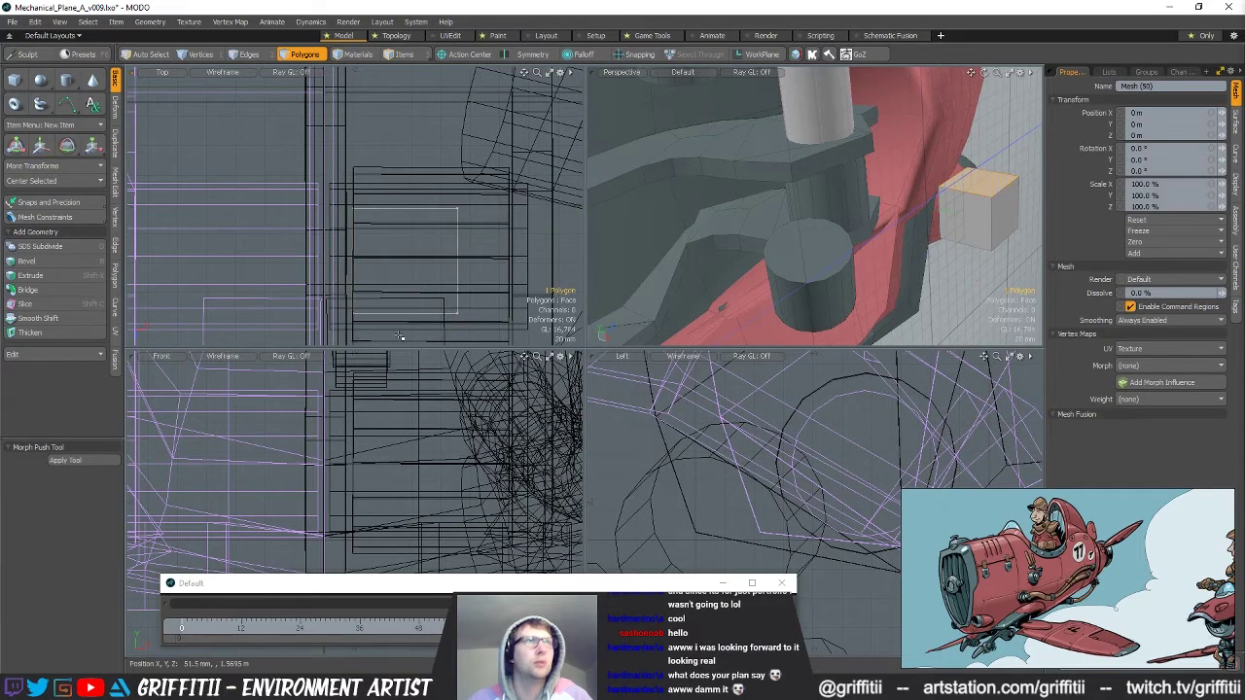
pyautogui.press('[')
pyautogui.press('Delete')
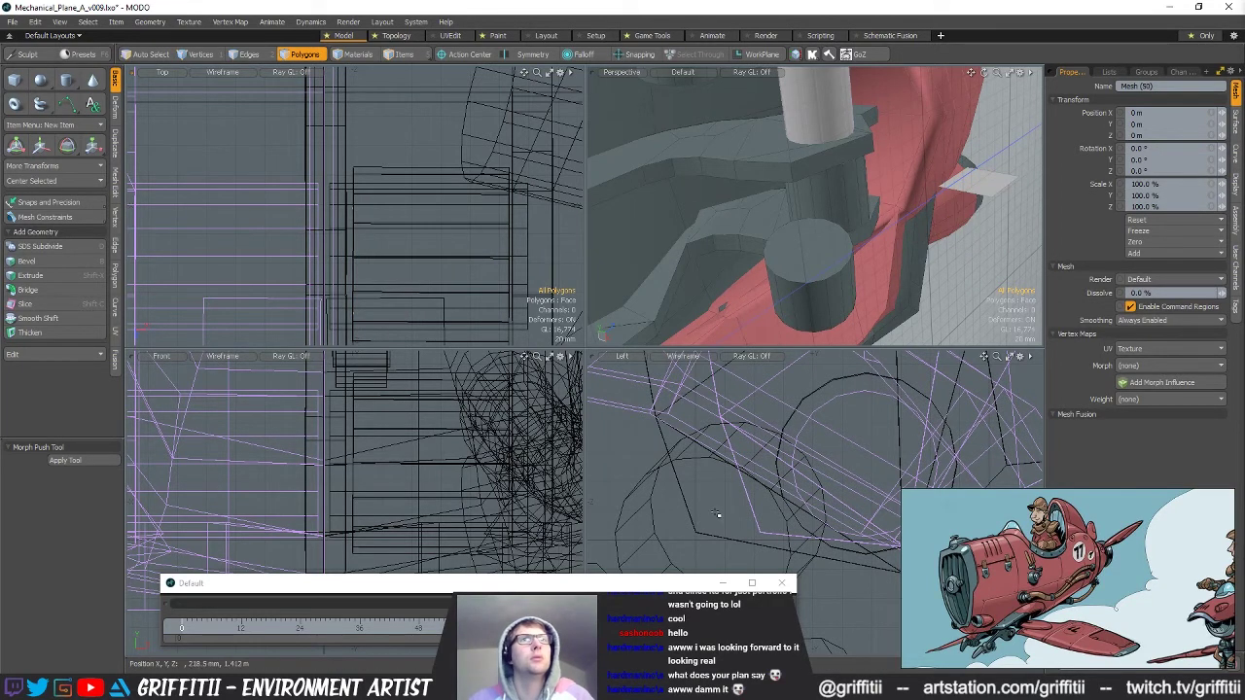
# Raise the remaining square face along Y to the height of the straight cylinder's end cap.
pyautogui.scroll(-8, 709, 510)
pyautogui.scroll(1, 748, 479)
pyautogui.press('w')
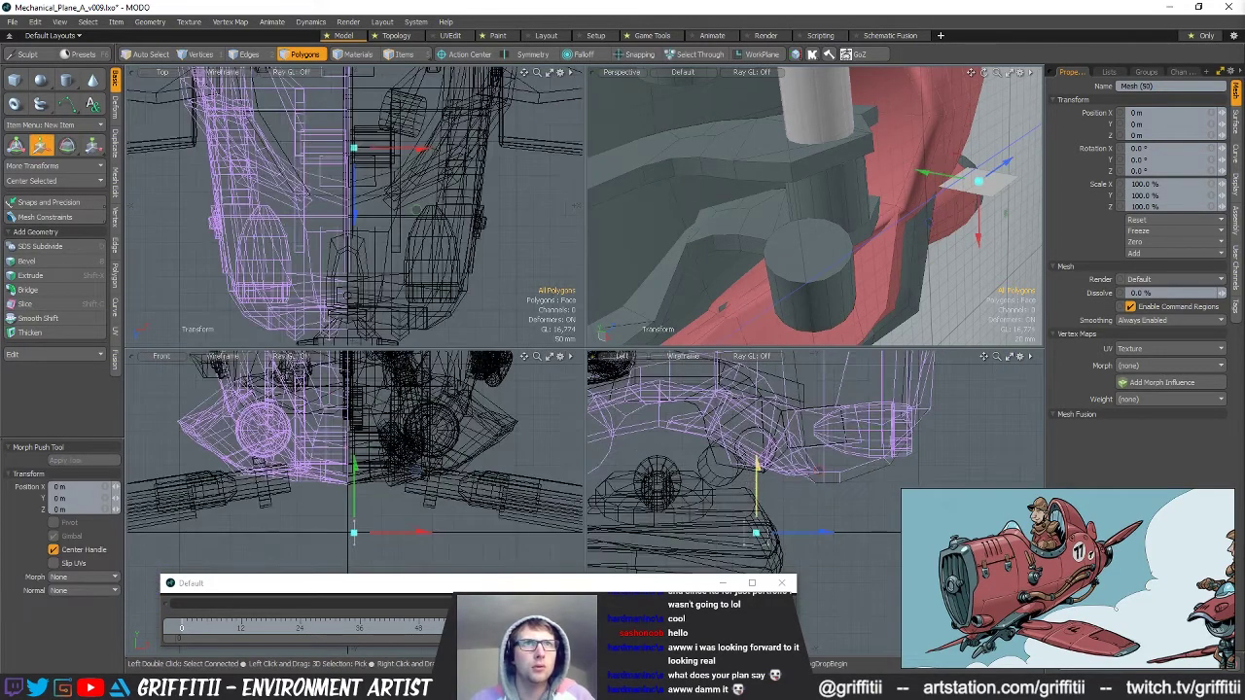
pyautogui.moveTo(758, 372); pyautogui.dragTo(758, 386)
pyautogui.press('space')
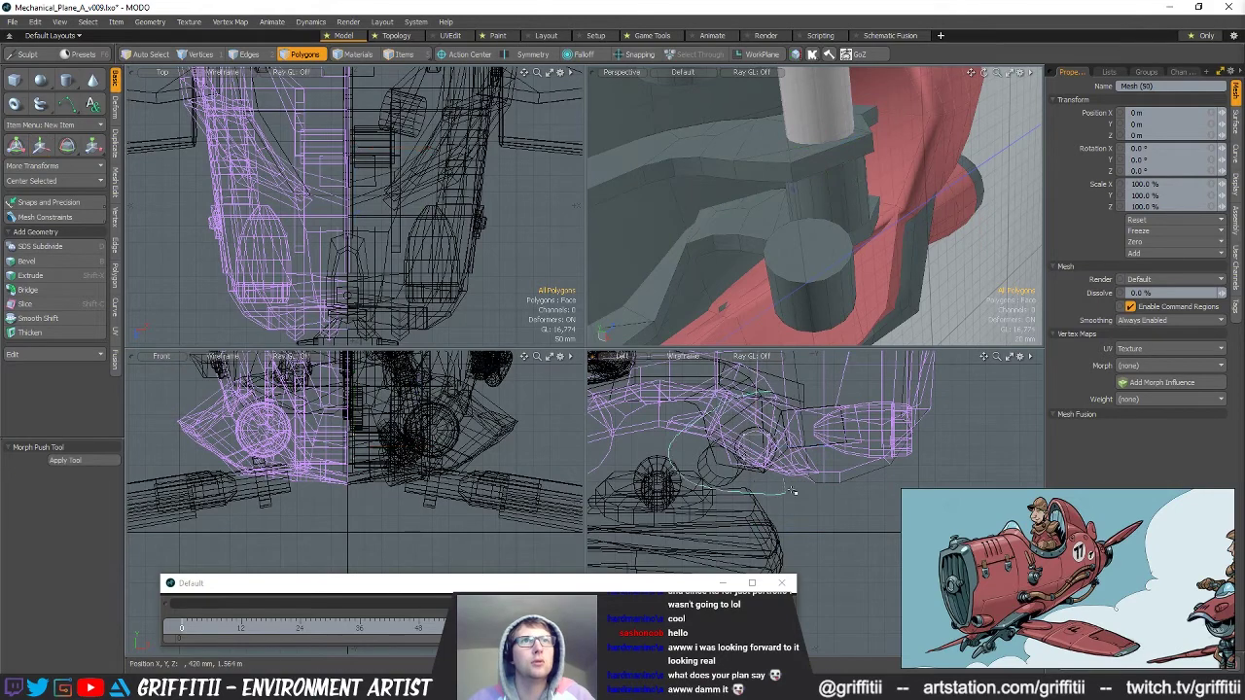
# Duplicate the square face toward the angled cylinder, offset about 18 mm in X and -133 mm in Z, and rotate it -15° about Y.
pyautogui.keyDown('alt'); pyautogui.keyDown('shift'); pyautogui.moveTo(505, 210); pyautogui.dragTo(506, 252); pyautogui.keyUp('shift'); pyautogui.keyUp('alt')
pyautogui.scroll(4, 438, 175)
pyautogui.keyDown('alt'); pyautogui.keyDown('shift'); pyautogui.moveTo(435, 119); pyautogui.dragTo(435, 224); pyautogui.keyUp('shift'); pyautogui.keyUp('alt')
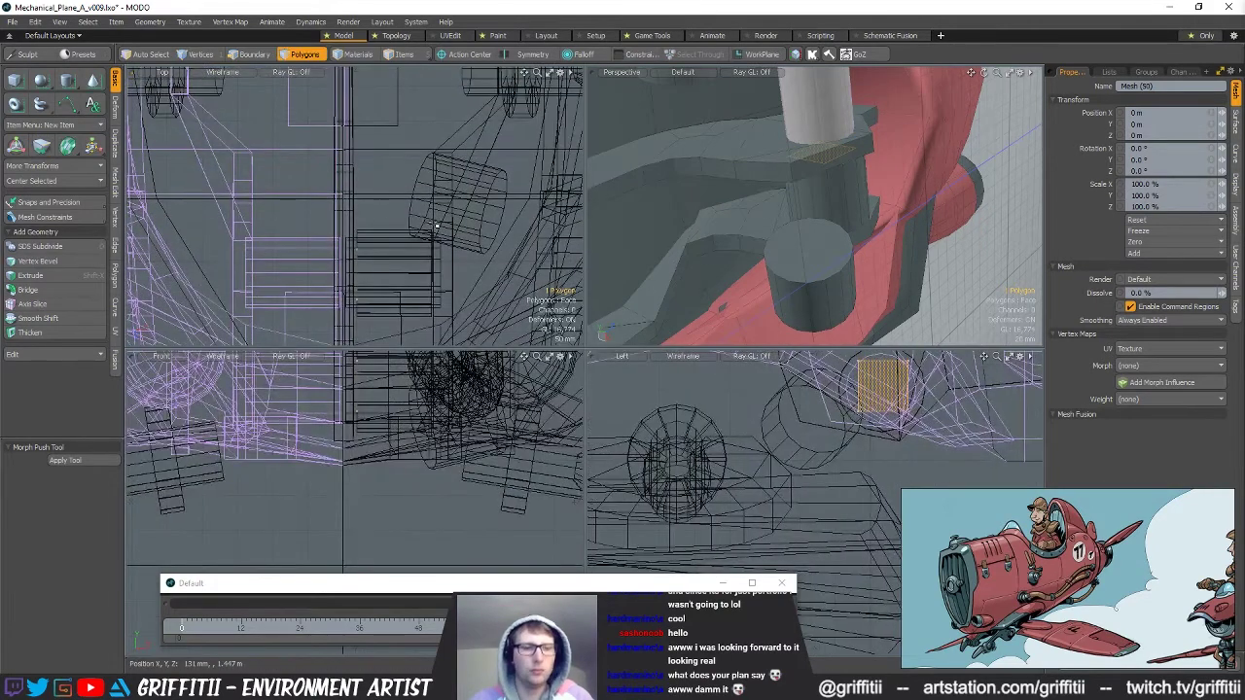
pyautogui.press('w')
pyautogui.moveTo(456, 286); pyautogui.dragTo(470, 192)
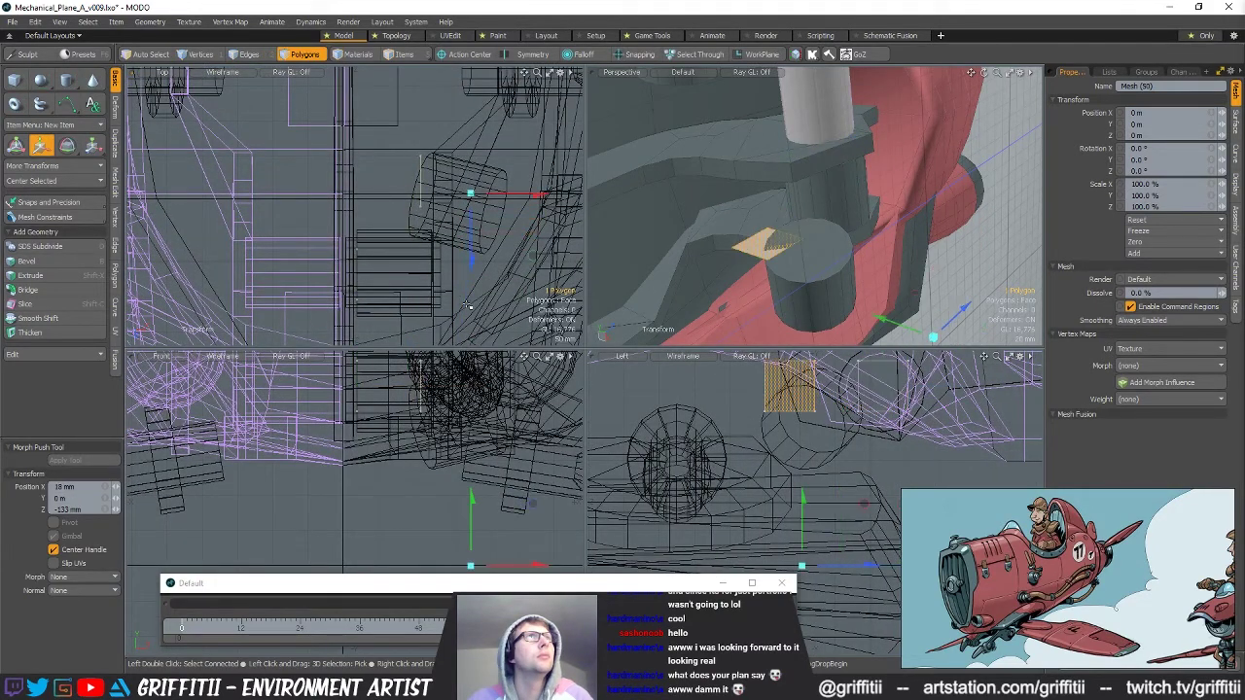
pyautogui.press('e')
pyautogui.keyDown('ctrl'); pyautogui.moveTo(457, 111); pyautogui.dragTo(473, 121); pyautogui.keyUp('ctrl')
pyautogui.scroll(3, 416, 161)
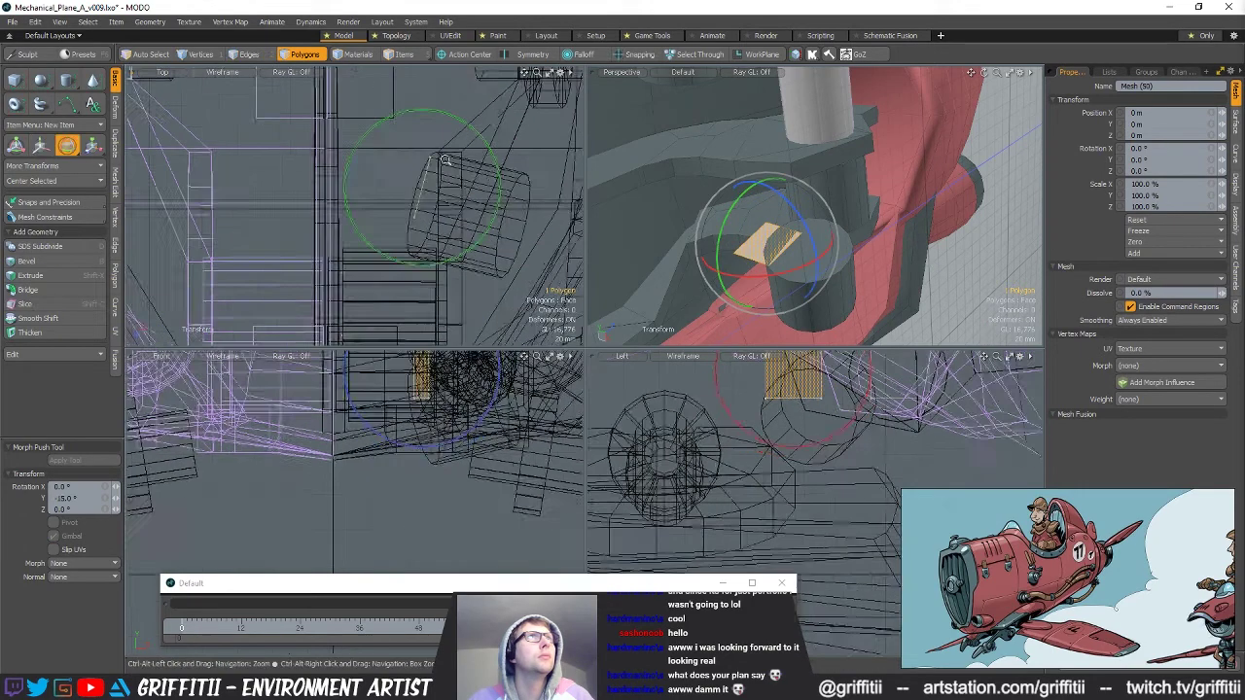
# Lower the copied face along Y to the height of the angled cylinder's end cap.
pyautogui.press('w')
pyautogui.keyDown('alt'); pyautogui.keyDown('shift'); pyautogui.moveTo(499, 503); pyautogui.dragTo(469, 483); pyautogui.keyUp('shift'); pyautogui.keyUp('alt')
pyautogui.moveTo(488, 529); pyautogui.dragTo(470, 387)
pyautogui.scroll(-3, 480, 536)
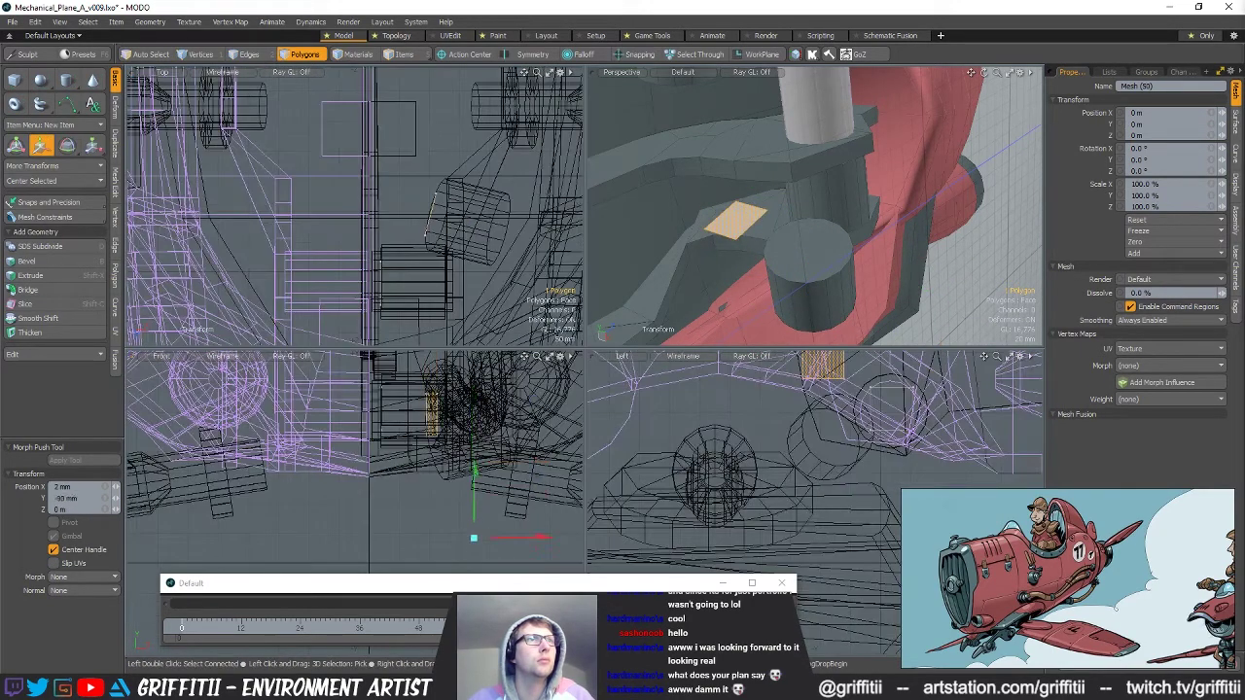
pyautogui.moveTo(473, 537); pyautogui.dragTo(478, 565)
# Set the action center to Local and rotate the copied face to match the angled cylinder's end cap.
pyautogui.keyDown('alt'); pyautogui.keyDown('shift'); pyautogui.moveTo(810, 435); pyautogui.dragTo(750, 455); pyautogui.keyUp('shift'); pyautogui.keyUp('alt')
pyautogui.keyDown('alt'); pyautogui.moveTo(796, 274); pyautogui.dragTo(838, 207); pyautogui.keyUp('alt')
pyautogui.hotkey('alt', 'a')
pyautogui.press('e')
pyautogui.moveTo(845, 166); pyautogui.dragTo(857, 172)
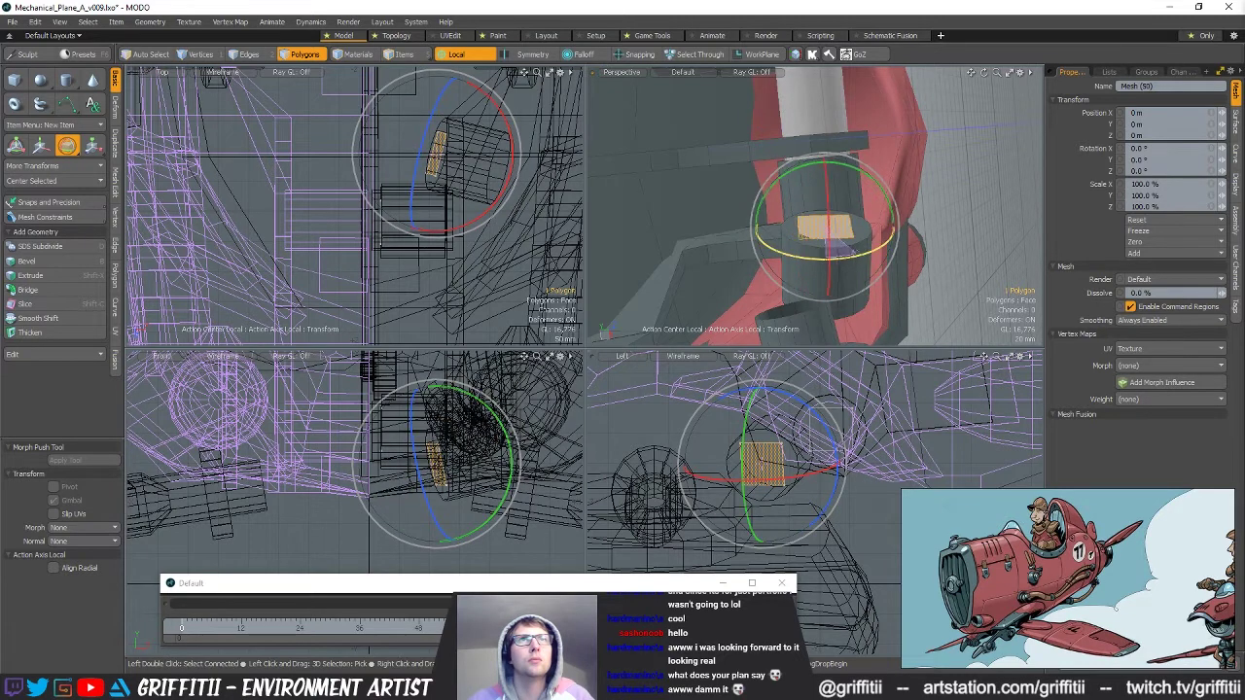
pyautogui.moveTo(855, 254); pyautogui.dragTo(873, 206)
# Rotate the original square face in its own plane to turn its edge toward the copied face.
pyautogui.press('q')
pyautogui.click(382, 229)
pyautogui.press('e')
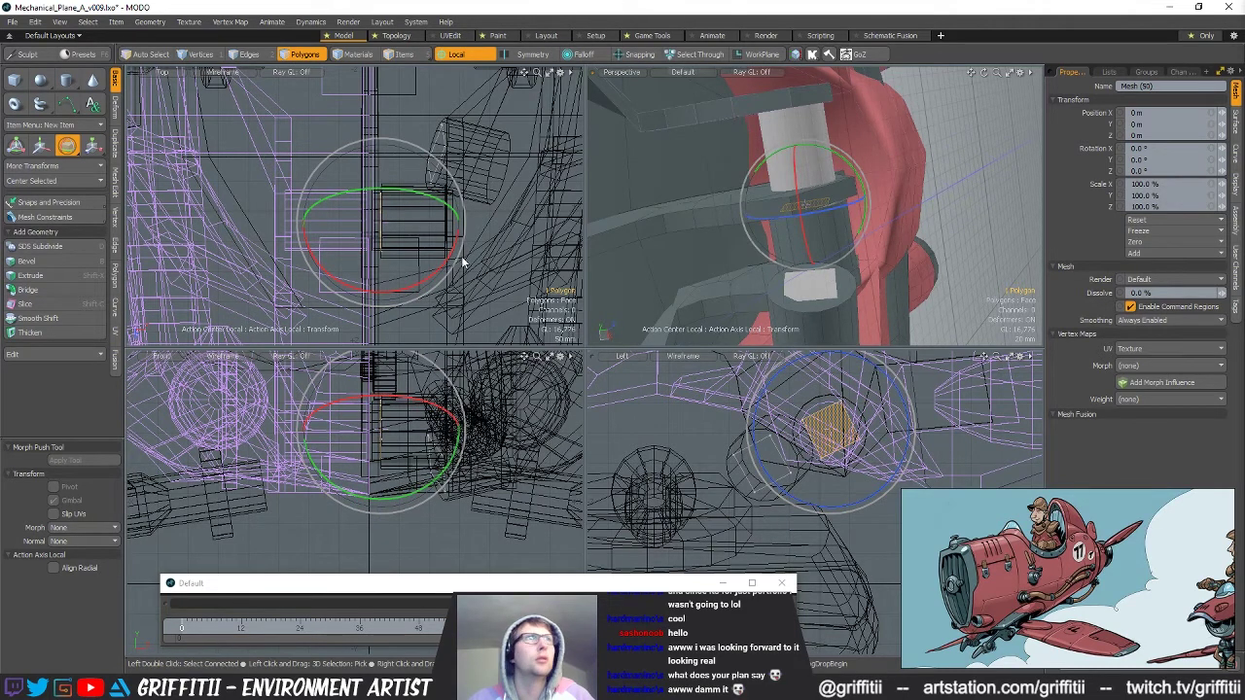
pyautogui.press('space')
# Bridge the facing edges of the two square faces with 3 segments in Curve mode.
pyautogui.press('1')
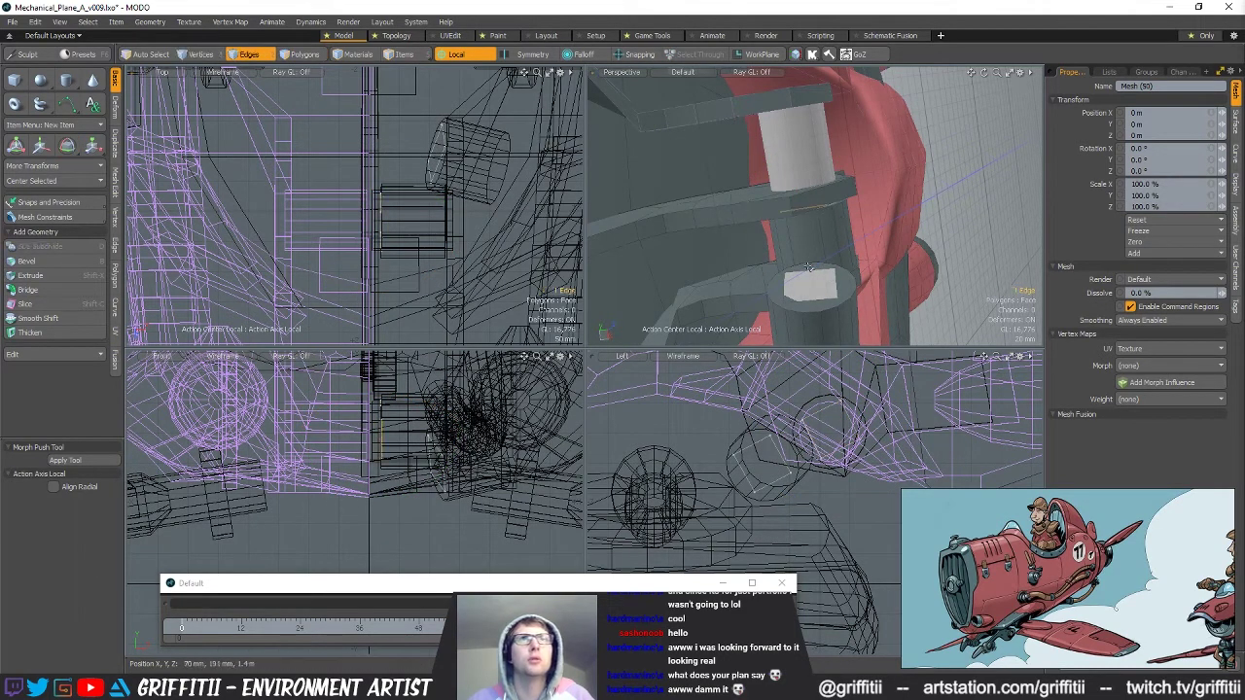
pyautogui.press('2')
pyautogui.click(44, 292)
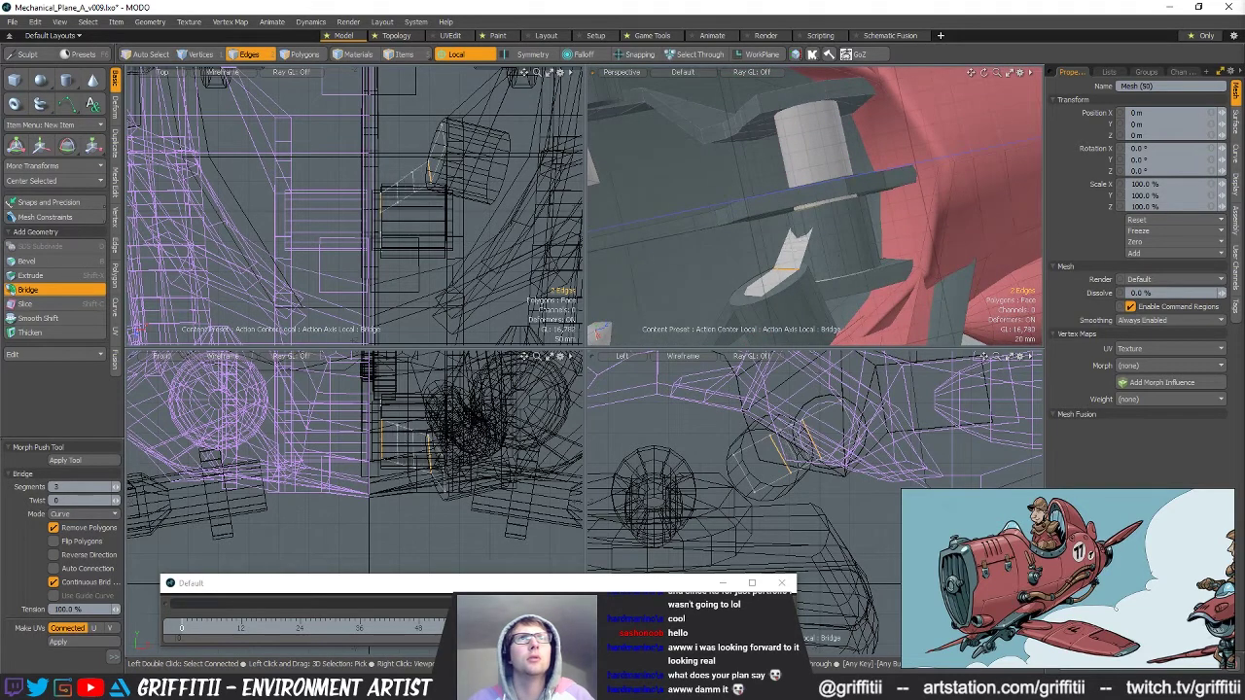
pyautogui.keyDown('alt'); pyautogui.moveTo(813, 243); pyautogui.dragTo(760, 270); pyautogui.keyUp('alt')
pyautogui.scroll(3, 778, 261)
pyautogui.press('space')
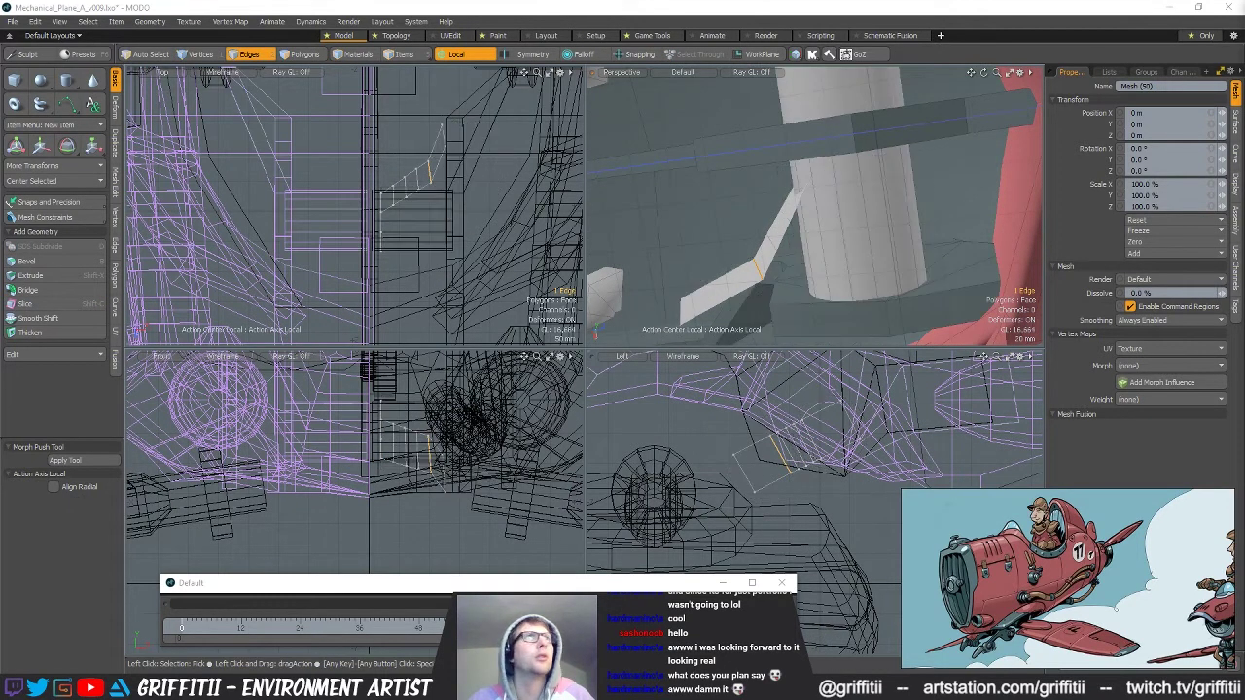
# Slide the strip's bend edge at the copied face toward that face's outer end to smooth the curve.
pyautogui.keyDown('alt'); pyautogui.moveTo(817, 235); pyautogui.dragTo(813, 242); pyautogui.keyUp('alt')
pyautogui.press('w')
pyautogui.press('q')
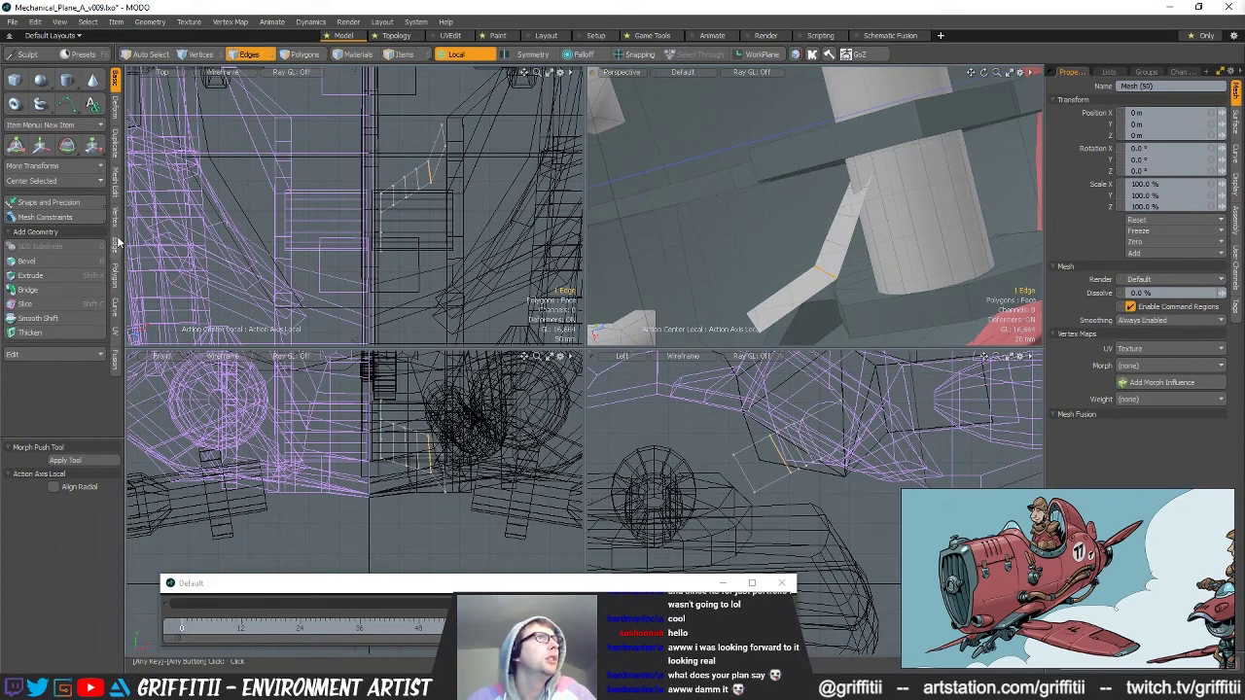
pyautogui.click(115, 245)
pyautogui.click(39, 168)
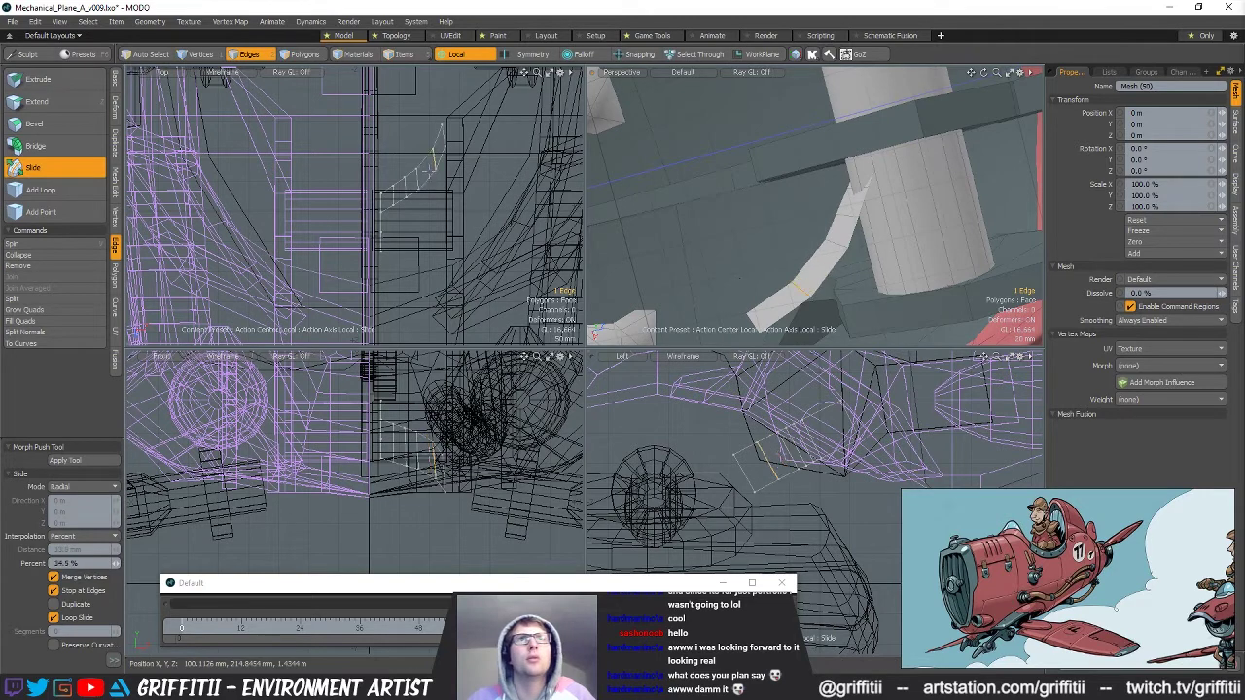
pyautogui.press('q')
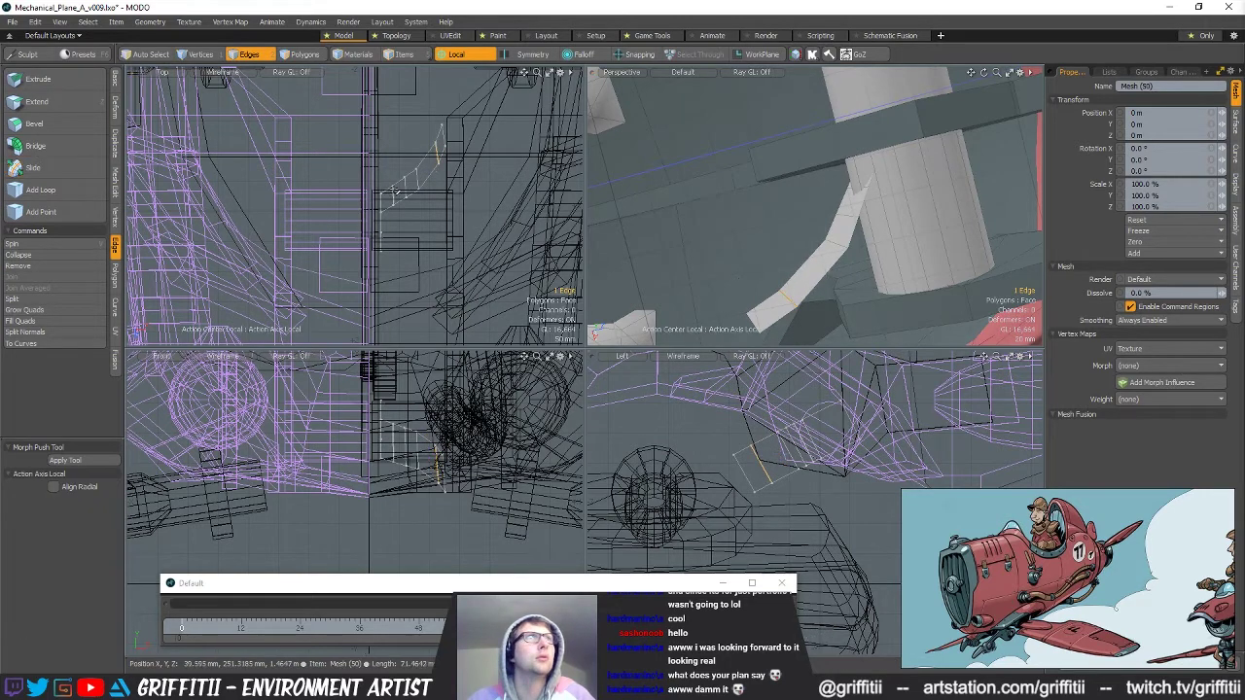
# Slide the bend edge where the strip meets the original square face toward that face's outer end.
pyautogui.keyDown('alt'); pyautogui.moveTo(900, 202); pyautogui.dragTo(868, 198); pyautogui.keyUp('alt')
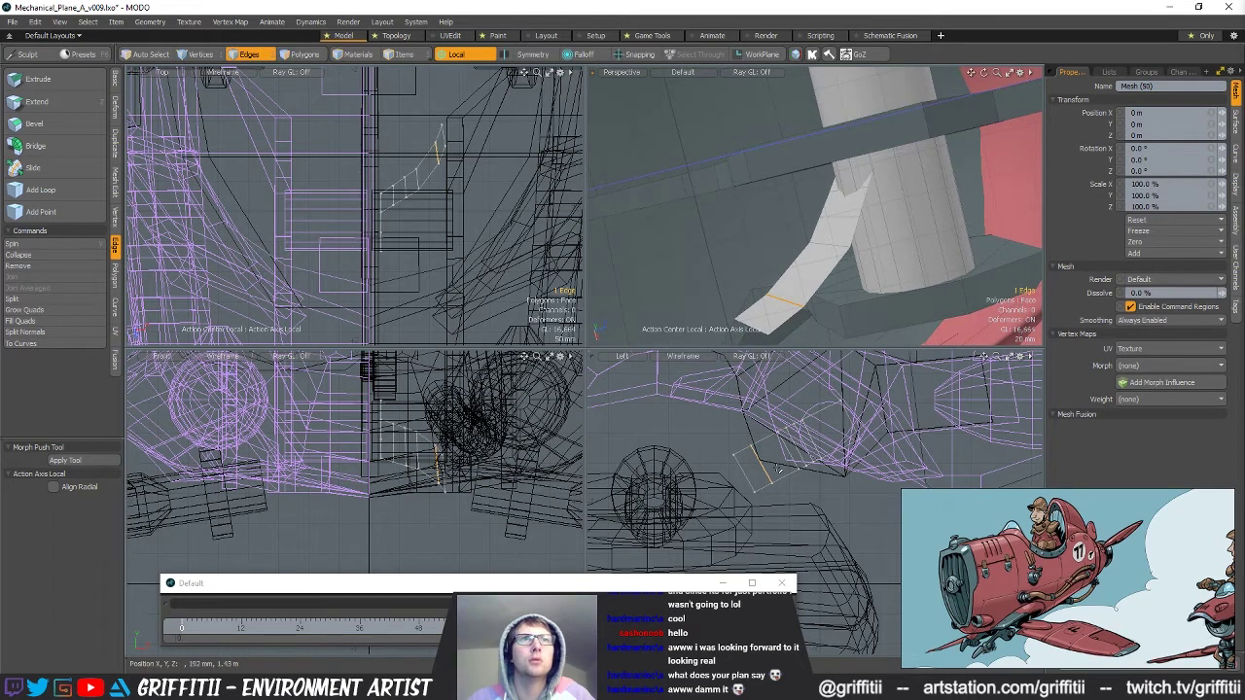
pyautogui.click(37, 169)
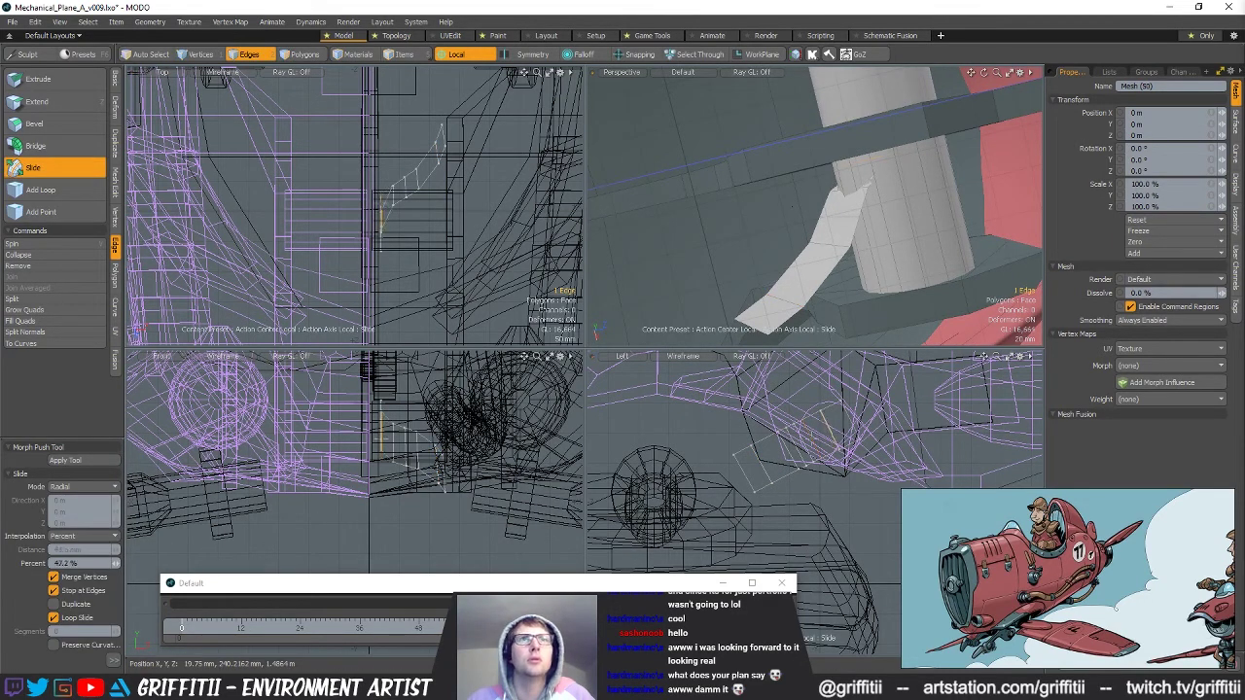
pyautogui.press('space')
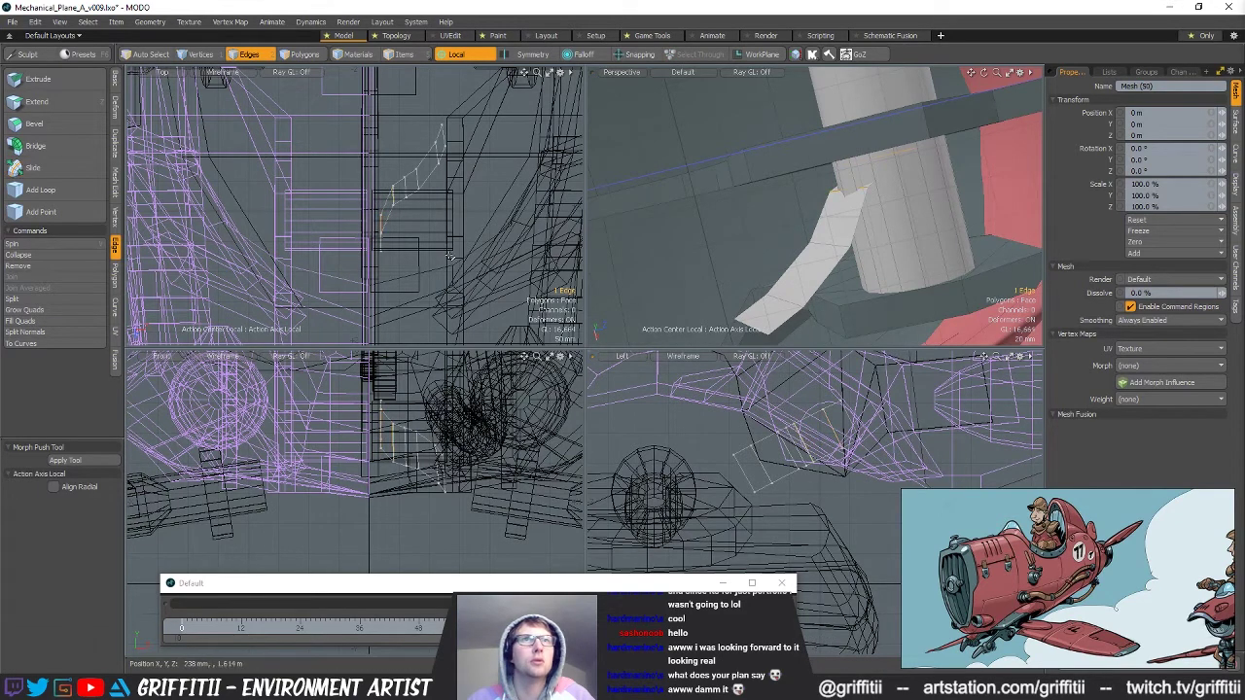
# Slide the strip's two middle cross edges along its length to even out the curve.
pyautogui.click(48, 170)
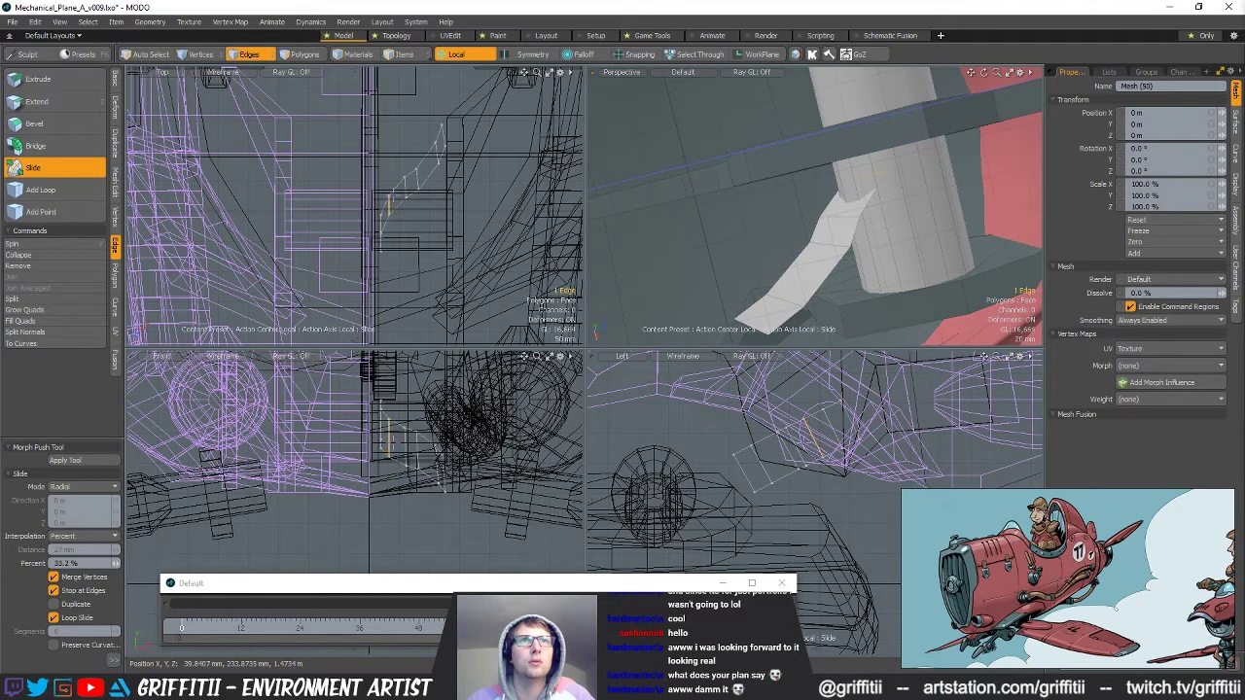
pyautogui.press('space')
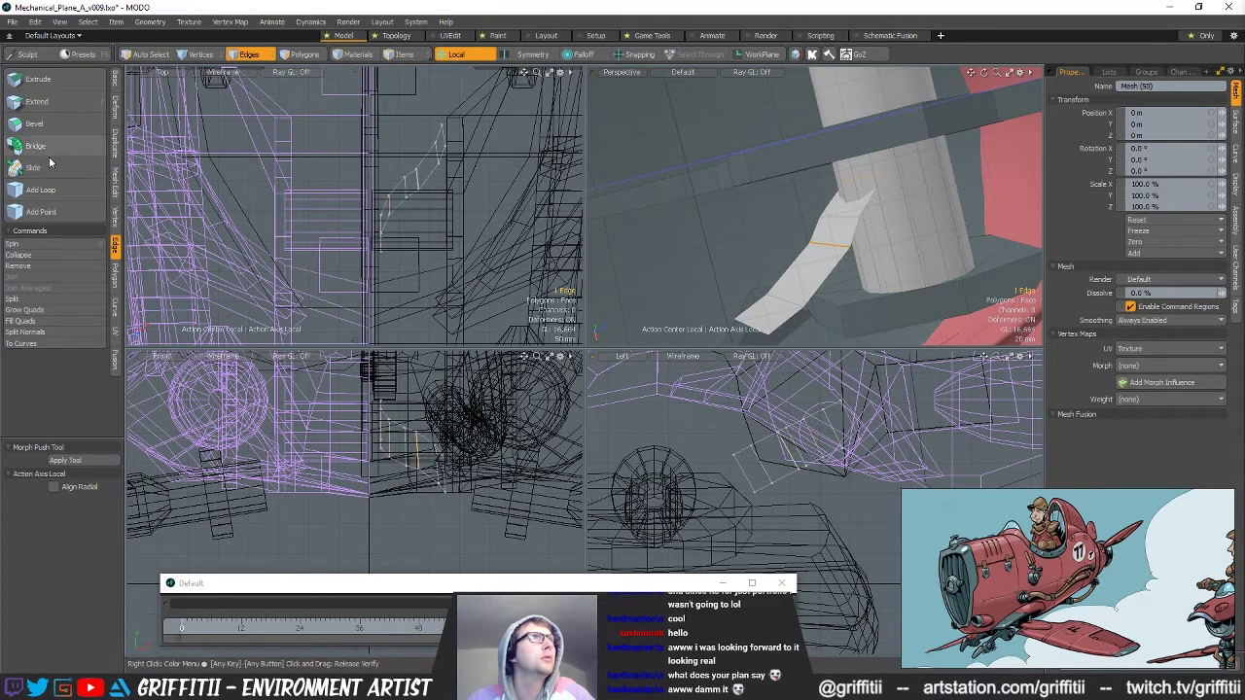
pyautogui.click(60, 167)
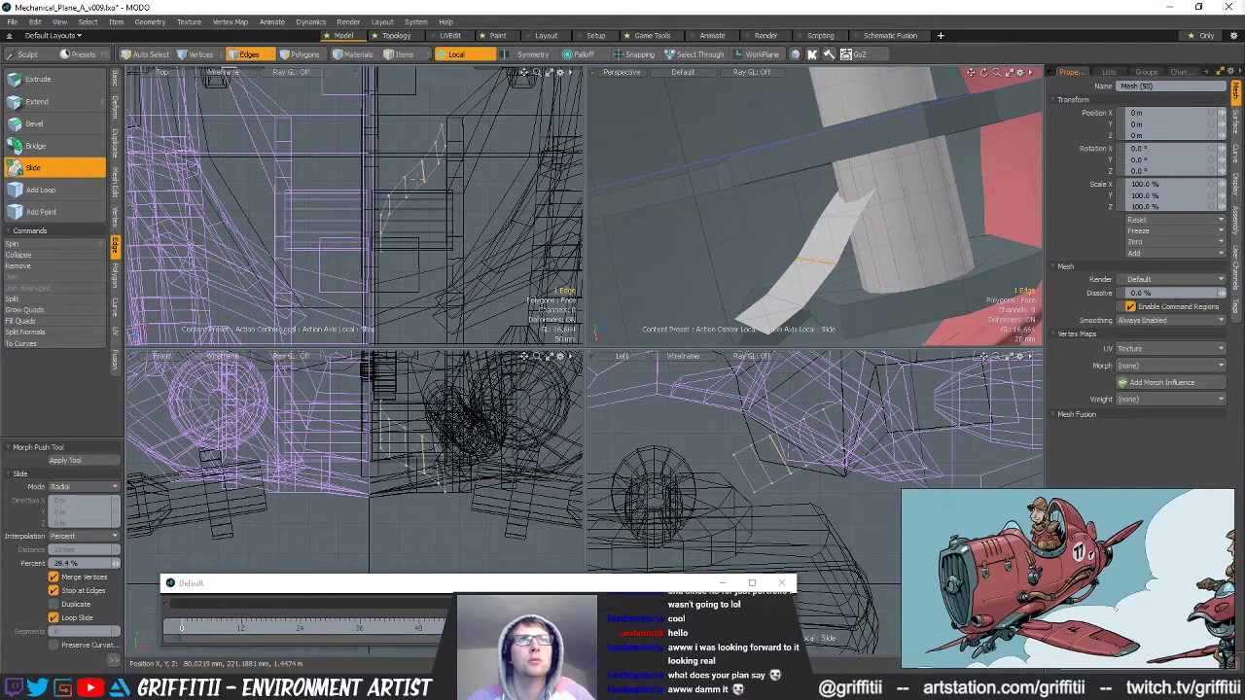
pyautogui.press('space')
# Extend the strip's end edge at the light-coloured cylinder and scale the new edge to 47.3% in Y to taper that end.
pyautogui.click(876, 214)
pyautogui.keyDown('alt'); pyautogui.moveTo(875, 214); pyautogui.dragTo(840, 114); pyautogui.keyUp('alt')
pyautogui.doubleClick(878, 202)
pyautogui.press('space')
pyautogui.press('space')
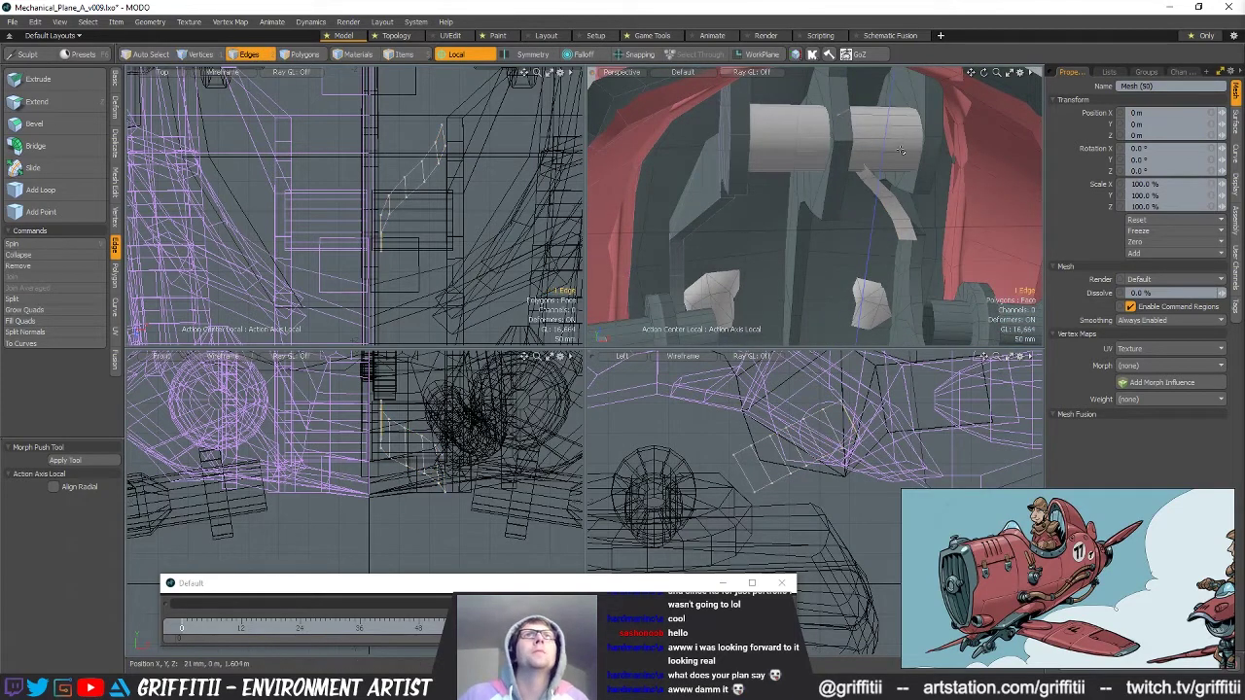
pyautogui.keyDown('alt'); pyautogui.moveTo(901, 150); pyautogui.dragTo(828, 126); pyautogui.keyUp('alt')
pyautogui.hotkey('ctrl', '2')
pyautogui.click(921, 134)
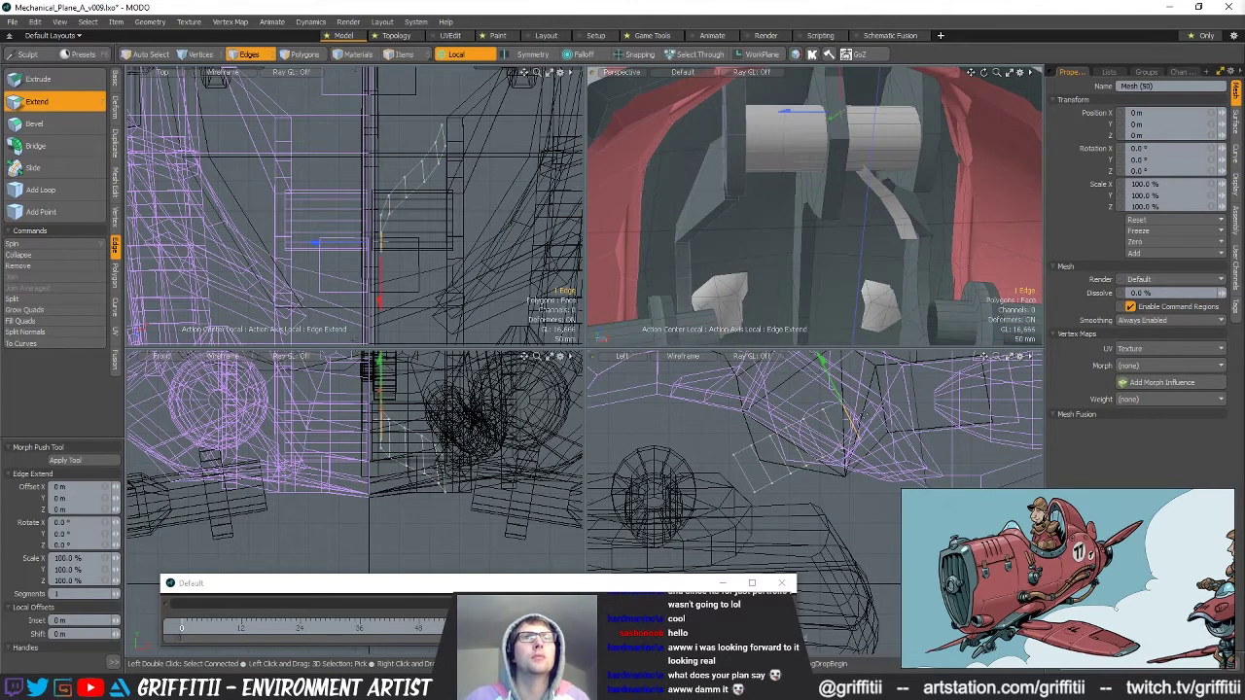
pyautogui.keyDown('alt'); pyautogui.moveTo(859, 118); pyautogui.dragTo(781, 185); pyautogui.keyUp('alt')
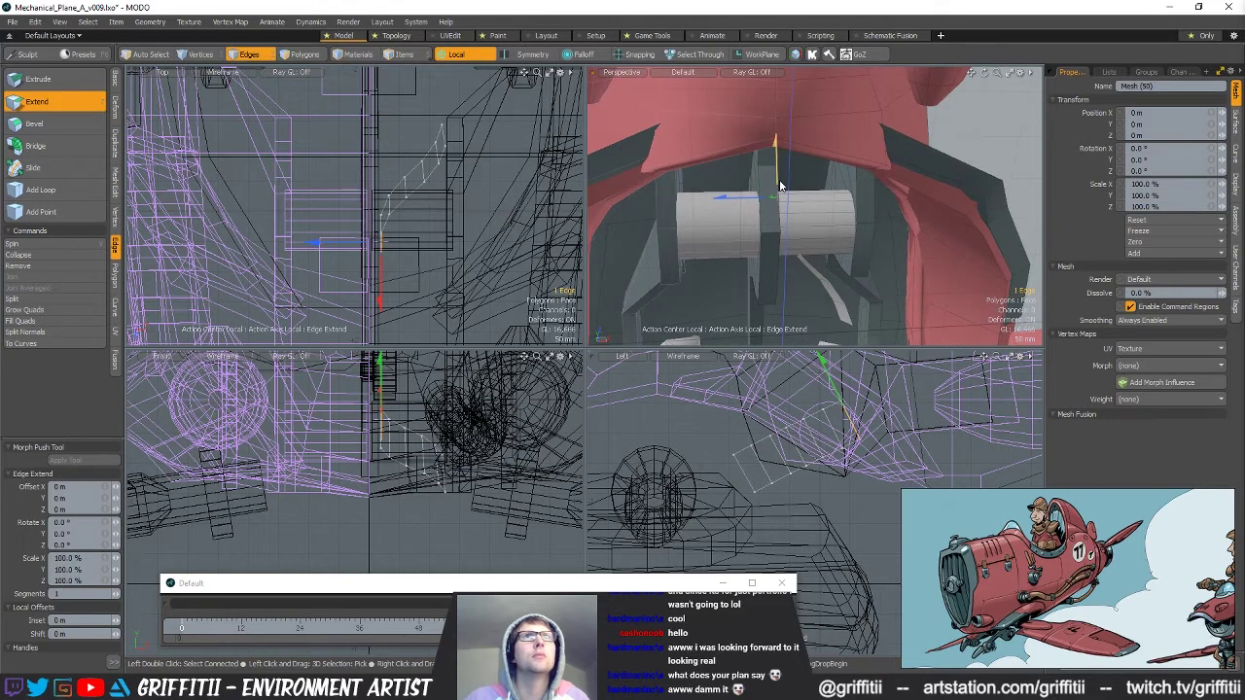
pyautogui.keyDown('alt'); pyautogui.moveTo(856, 166); pyautogui.dragTo(757, 146); pyautogui.keyUp('alt')
pyautogui.press('r')
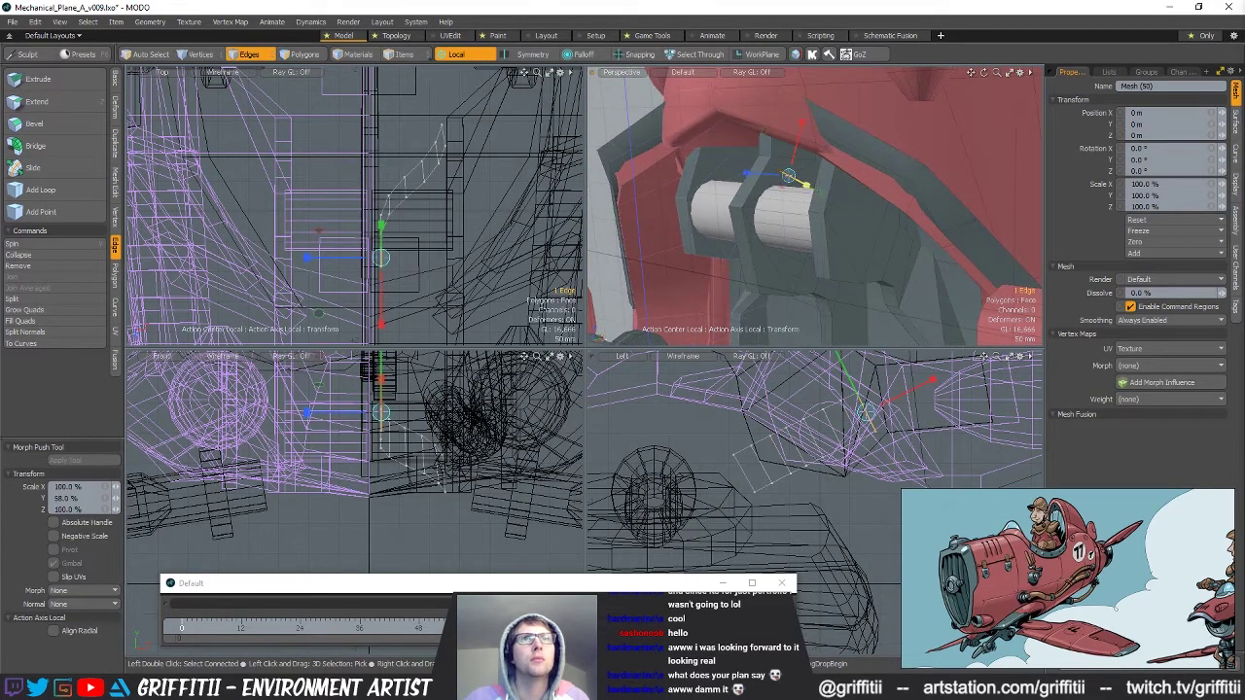
pyautogui.keyDown('alt'); pyautogui.moveTo(804, 184); pyautogui.dragTo(895, 203); pyautogui.keyUp('alt')
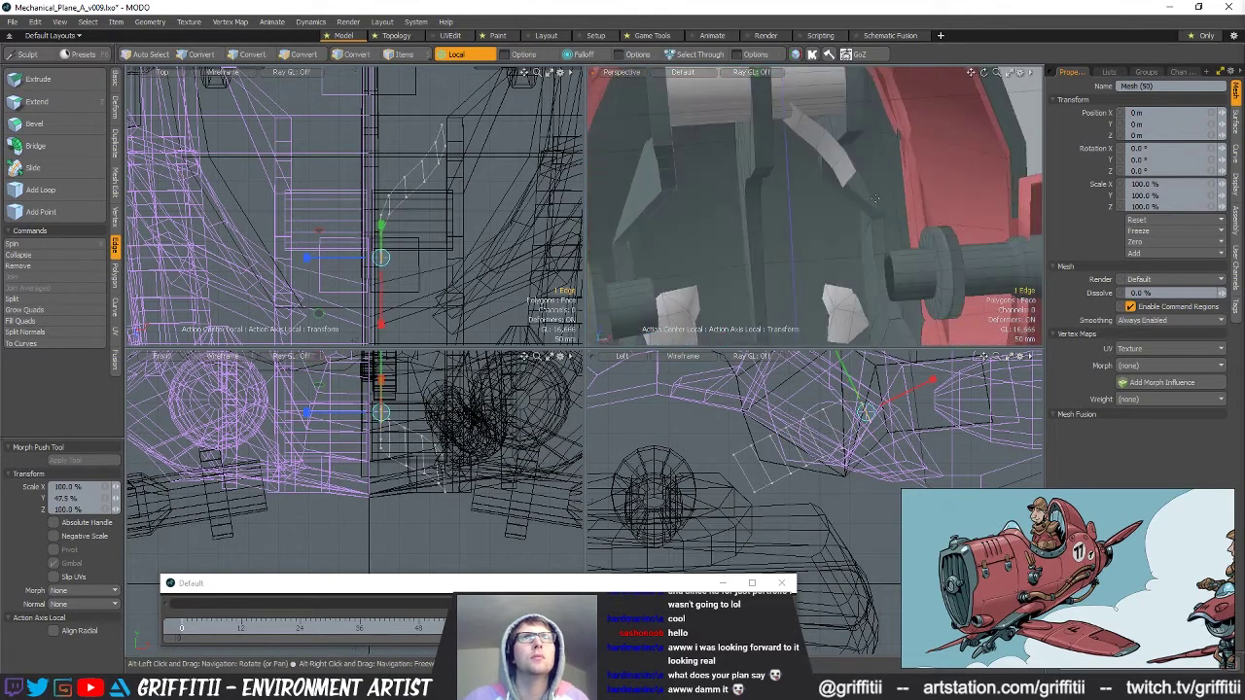
pyautogui.press('space')
# Extend the strip's opposite end edge outward and scale the new edge narrower to form a matching taper.
pyautogui.click(858, 185)
pyautogui.hotkey('ctrl', '2')
pyautogui.click(892, 193)
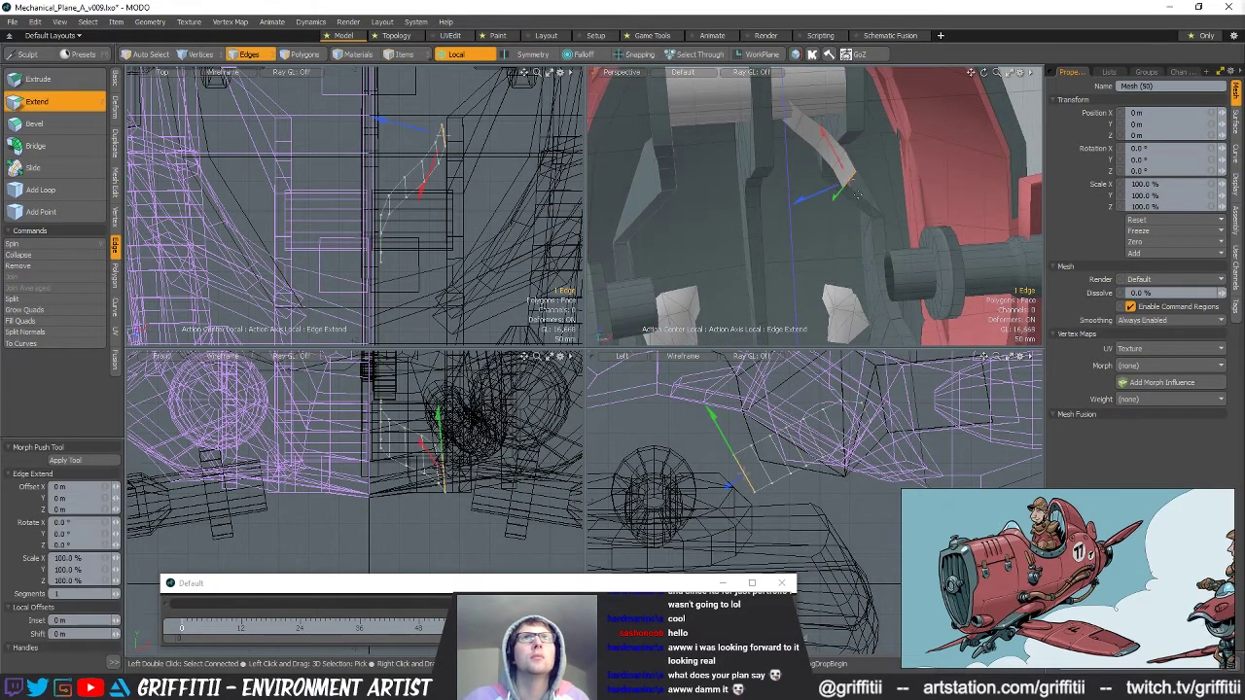
pyautogui.press('r')
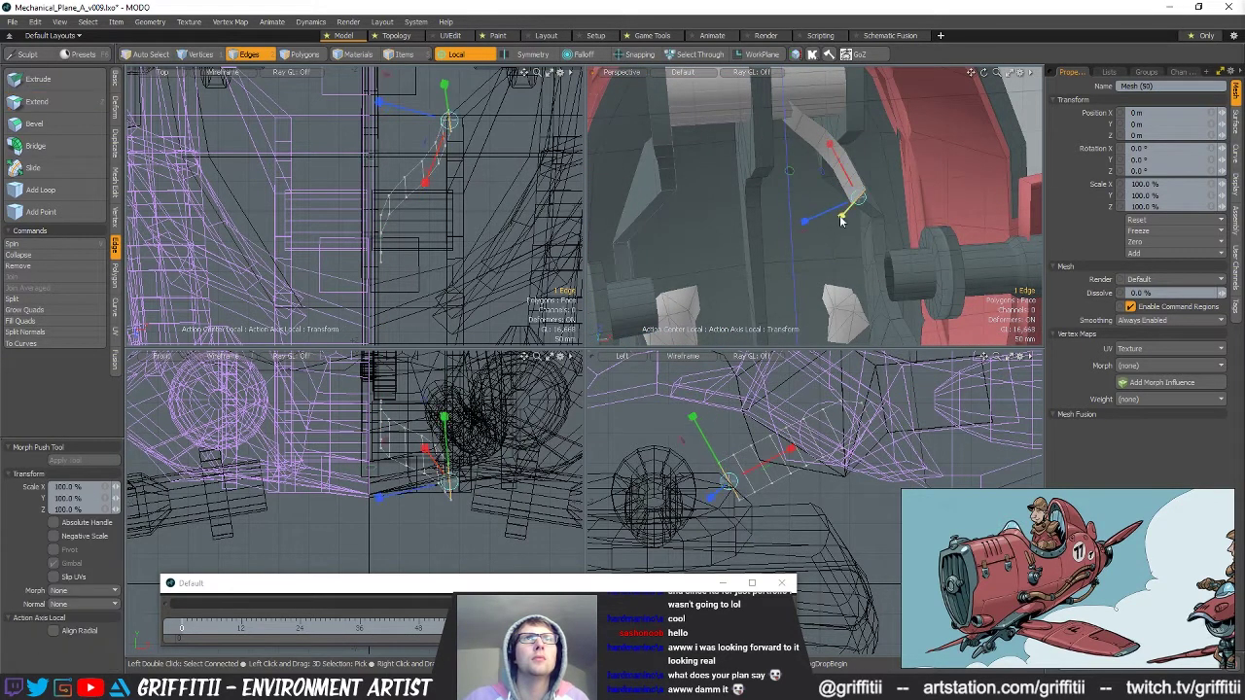
pyautogui.moveTo(851, 206); pyautogui.dragTo(855, 202)
pyautogui.keyDown('alt'); pyautogui.moveTo(848, 251); pyautogui.dragTo(831, 185); pyautogui.keyUp('alt')
pyautogui.press('space')
pyautogui.press('r')
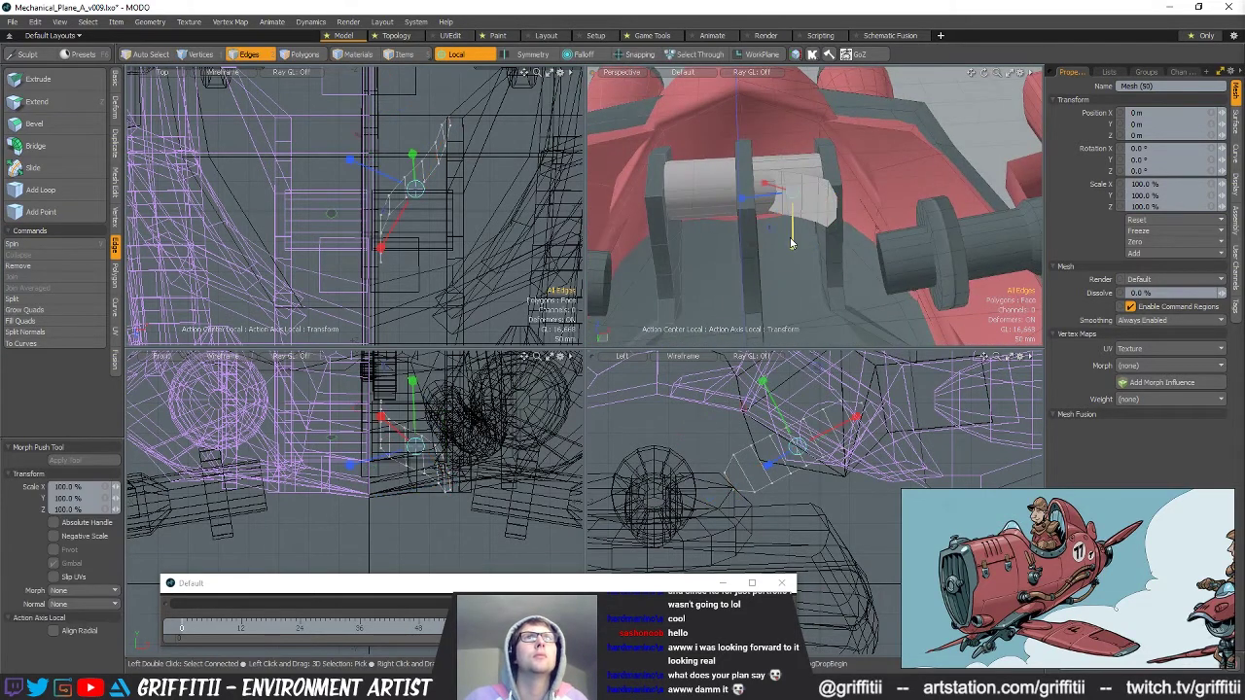
pyautogui.press('space')
# Select all polygons of the tapered strip and thicken them into a solid bar.
pyautogui.keyDown('alt'); pyautogui.moveTo(799, 212); pyautogui.dragTo(787, 169); pyautogui.keyUp('alt')
pyautogui.scroll(3, 793, 190)
pyautogui.press('space')
pyautogui.press('space')
pyautogui.press('space')
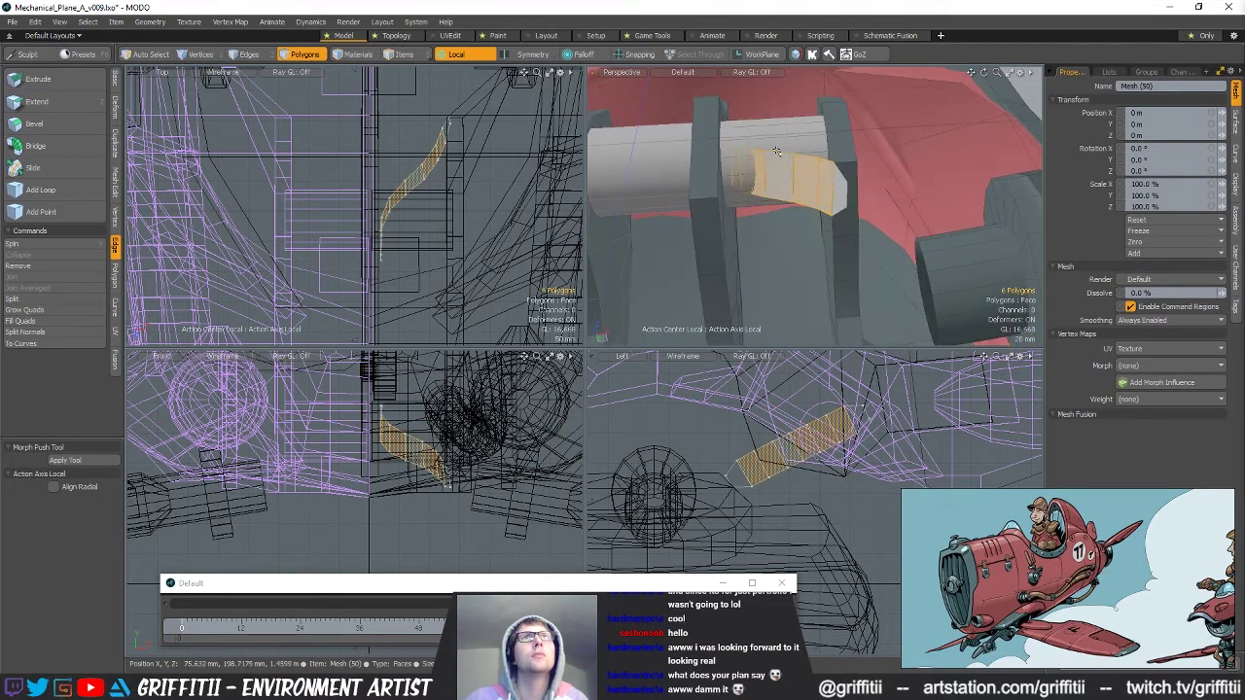
pyautogui.doubleClick(808, 158)
pyautogui.keyDown('ctrl'); pyautogui.rightClick(808, 169); pyautogui.keyUp('ctrl')
pyautogui.press('z')
pyautogui.keyDown('alt'); pyautogui.moveTo(819, 164); pyautogui.dragTo(800, 218); pyautogui.keyUp('alt')
pyautogui.scroll(-3, 846, 224)
# Select the whole thickened strip and move it slightly toward the plane's centreline.
pyautogui.press('space')
pyautogui.click(875, 222)
pyautogui.press('space')
pyautogui.press('space')
pyautogui.press('space')
pyautogui.press('space')
pyautogui.doubleClick(812, 223)
pyautogui.keyDown('alt'); pyautogui.moveTo(812, 223); pyautogui.dragTo(818, 199); pyautogui.keyUp('alt')
pyautogui.press('w')
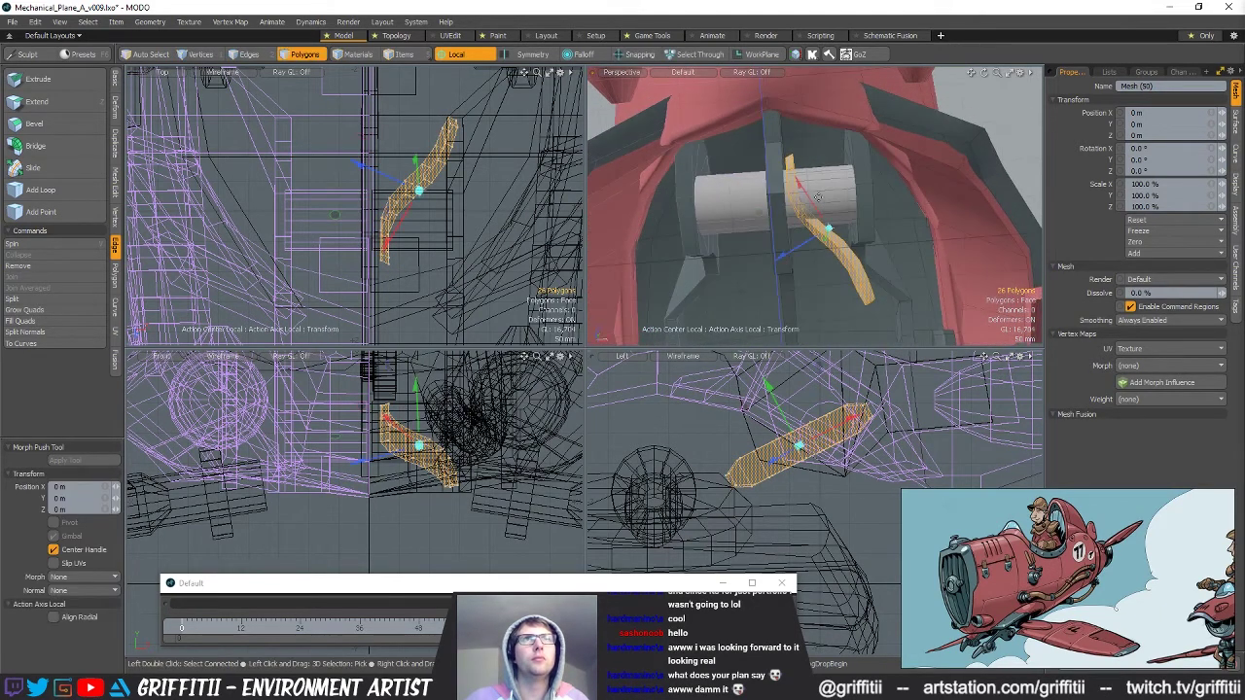
pyautogui.moveTo(807, 243)
pyautogui.mouseDown()
pyautogui.moveTo(845, 233)
pyautogui.moveTo(819, 222)
pyautogui.moveTo(818, 252)
pyautogui.mouseUp()
pyautogui.press('q')
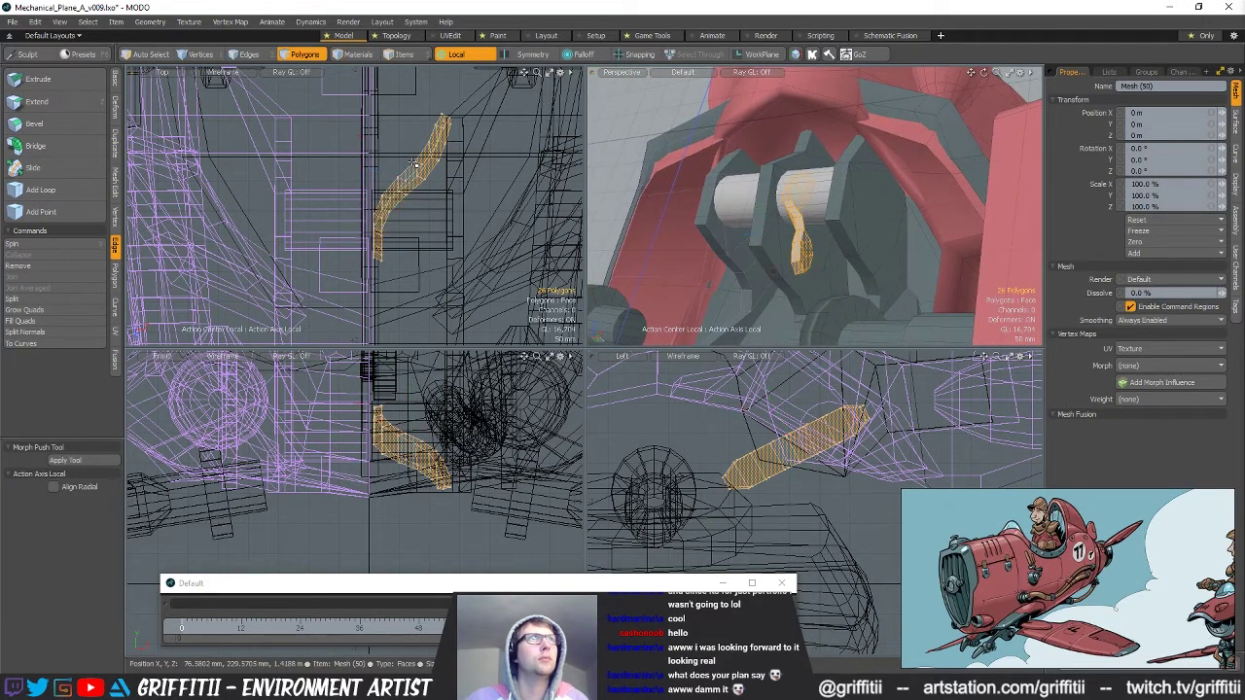
# Paste a copy of the thickened strip and move it outward beside the original.
pyautogui.hotkey('ctrl', 'v')
pyautogui.press('w')
pyautogui.keyDown('alt'); pyautogui.moveTo(703, 231); pyautogui.dragTo(822, 220); pyautogui.keyUp('alt')
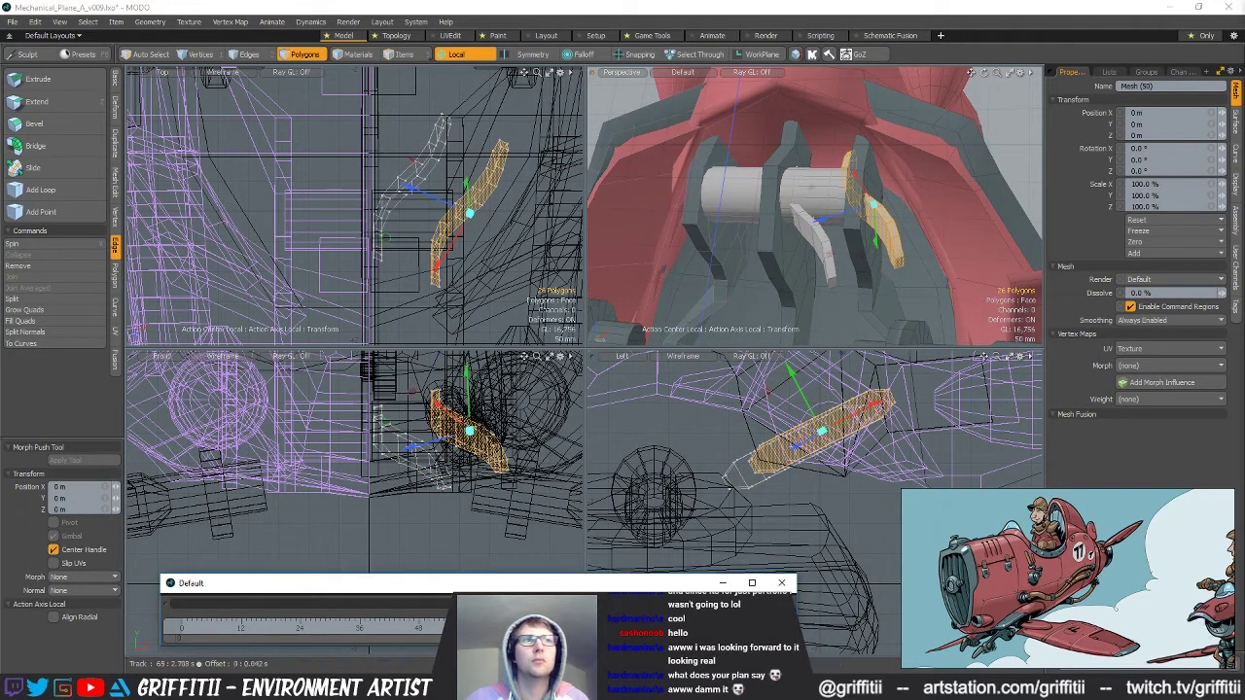
# Scrub the animation timeline to bring the landing gear into its lowered pose.
pyautogui.moveTo(498, 628); pyautogui.dragTo(681, 628)
pyautogui.moveTo(912, 208)
pyautogui.keyDown('alt'); pyautogui.mouseDown()
pyautogui.moveTo(821, 218)
pyautogui.moveTo(852, 250)
pyautogui.moveTo(886, 240)
pyautogui.moveTo(836, 286)
pyautogui.moveTo(869, 247)
pyautogui.moveTo(829, 255)
pyautogui.moveTo(800, 233)
pyautogui.moveTo(888, 207)
pyautogui.mouseUp(); pyautogui.keyUp('alt')
pyautogui.scroll(2, 825, 251)
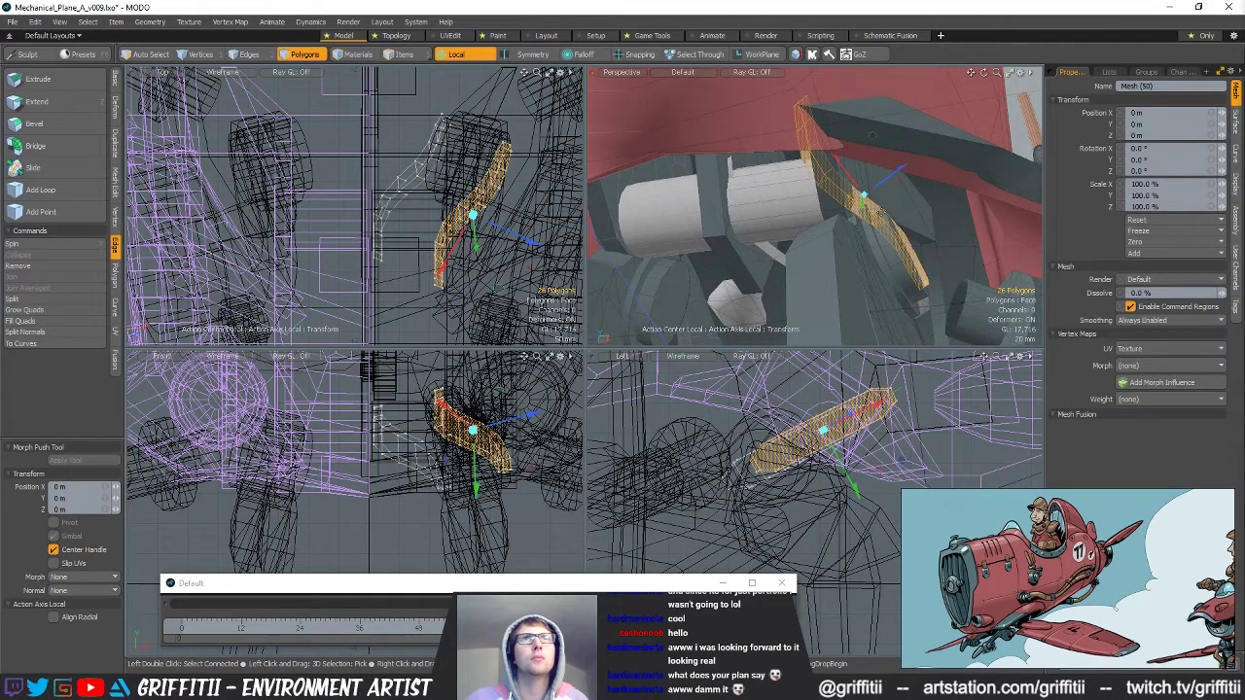
# Reduce the copied strip to its flat outer side and extend that side's border edges inward to rebuild its thickness.
pyautogui.press('space')
pyautogui.click(852, 199)
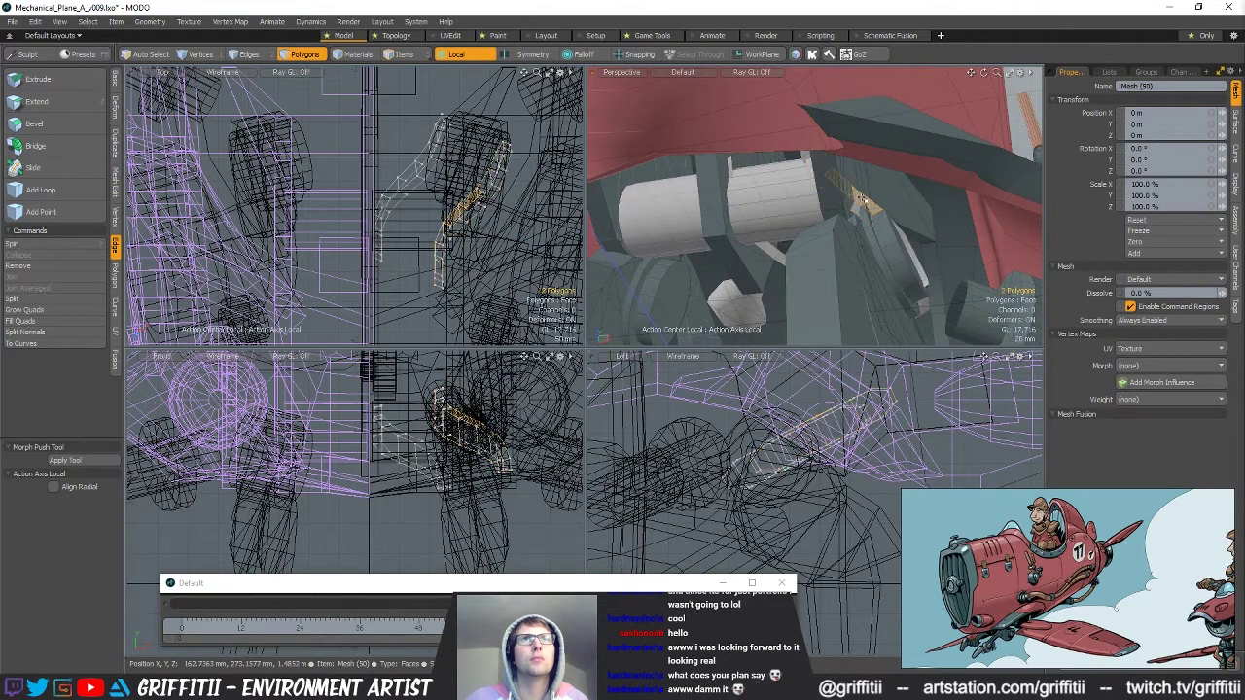
pyautogui.press('1')
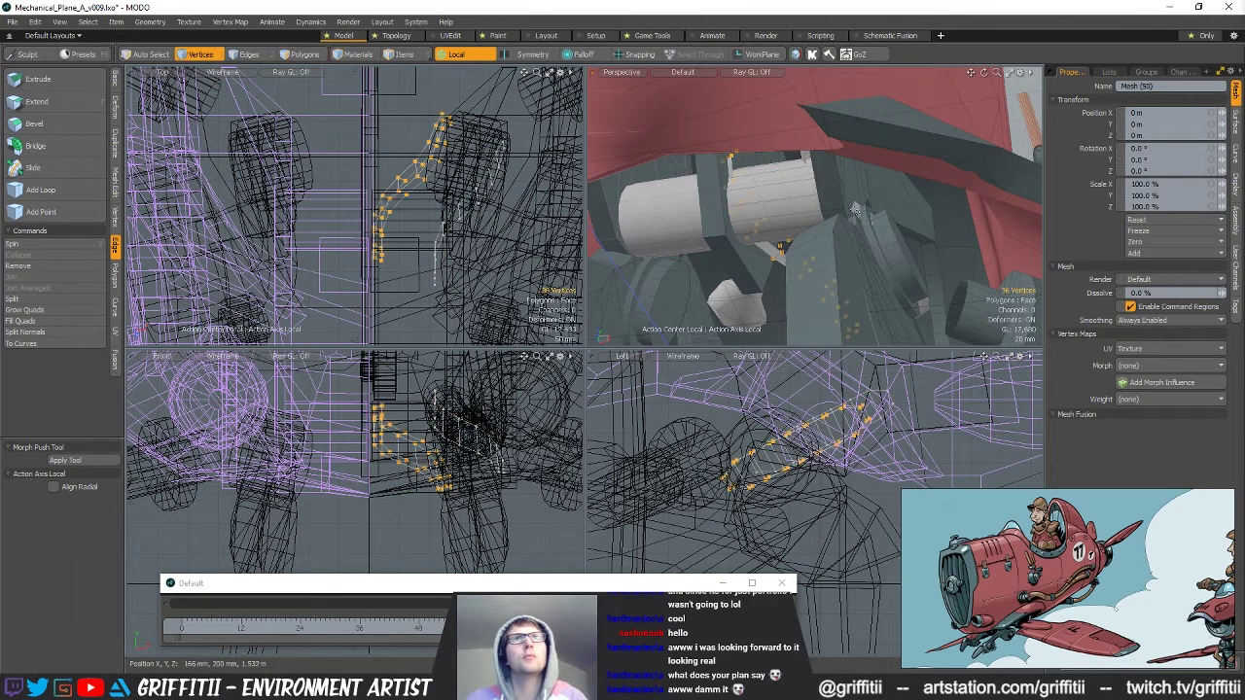
pyautogui.doubleClick(854, 214)
pyautogui.hotkey('ctrl', 'space')
pyautogui.click(958, 214)
pyautogui.click(856, 209)
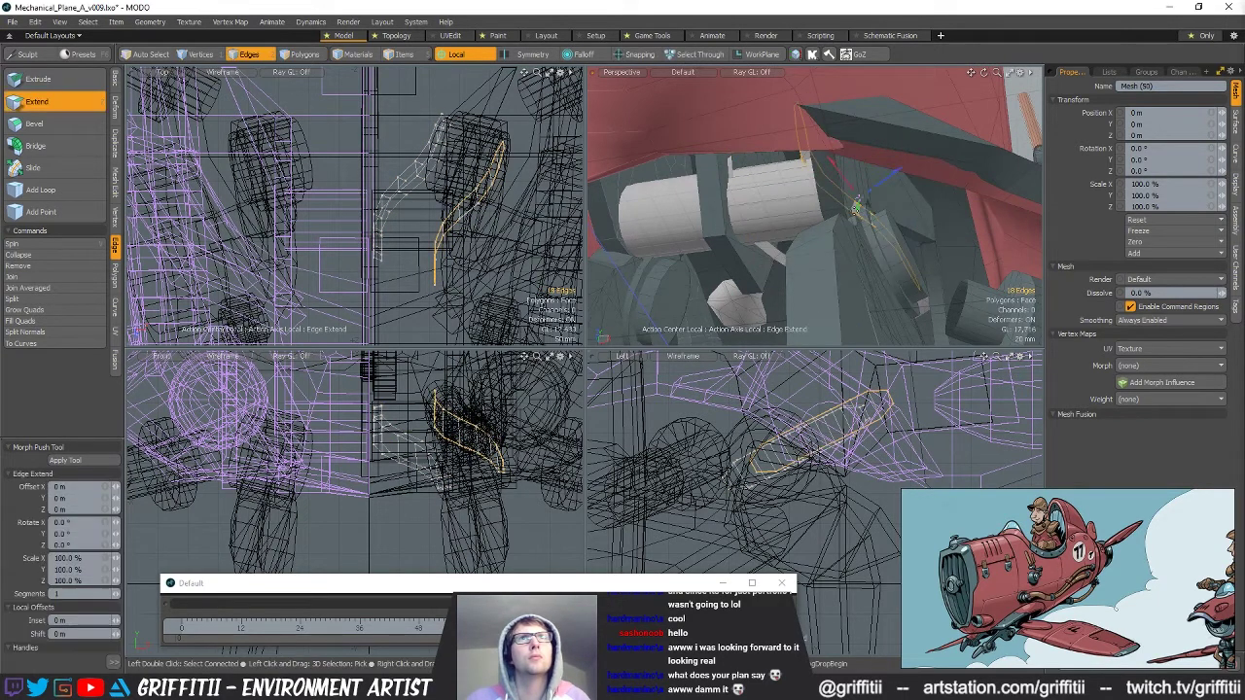
pyautogui.moveTo(896, 173); pyautogui.dragTo(882, 225)
pyautogui.press('space')
pyautogui.press('space')
pyautogui.doubleClick(865, 224)
# Move the rebuilt strip copy sideways toward the original strip.
pyautogui.press('w')
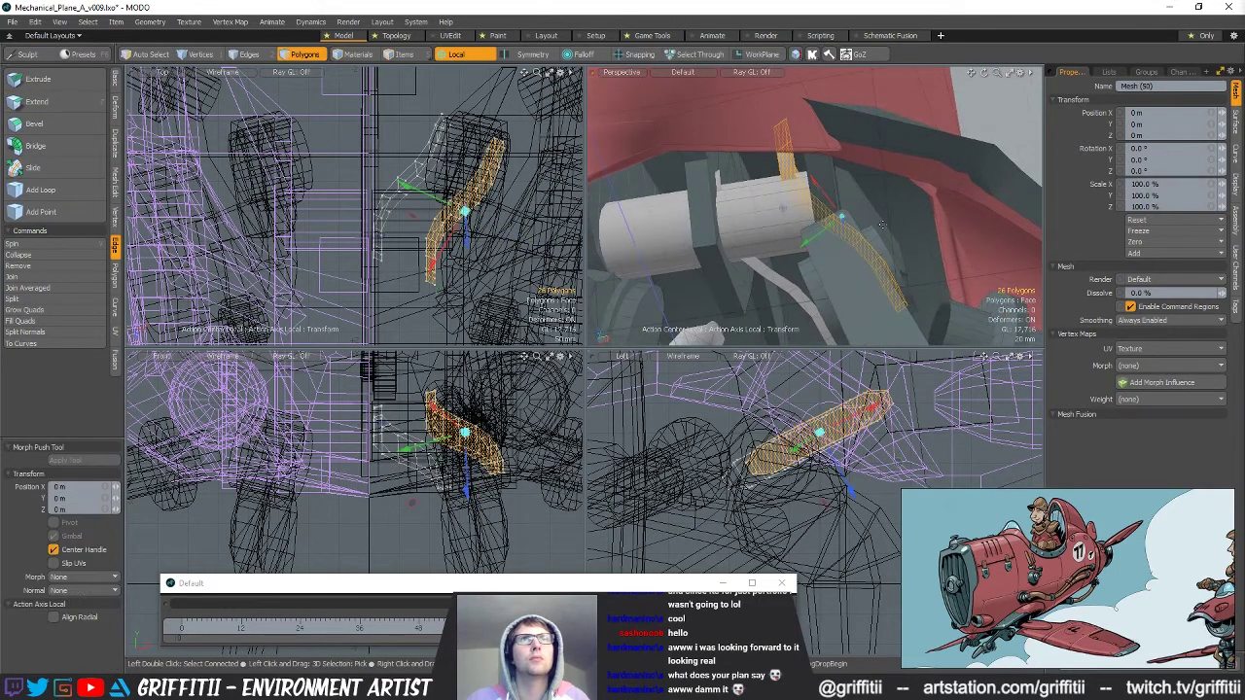
pyautogui.moveTo(802, 252); pyautogui.dragTo(817, 304)
pyautogui.scroll(-3, 869, 243)
pyautogui.press('space')
pyautogui.doubleClick(858, 283)
pyautogui.scroll(-3, 803, 310)
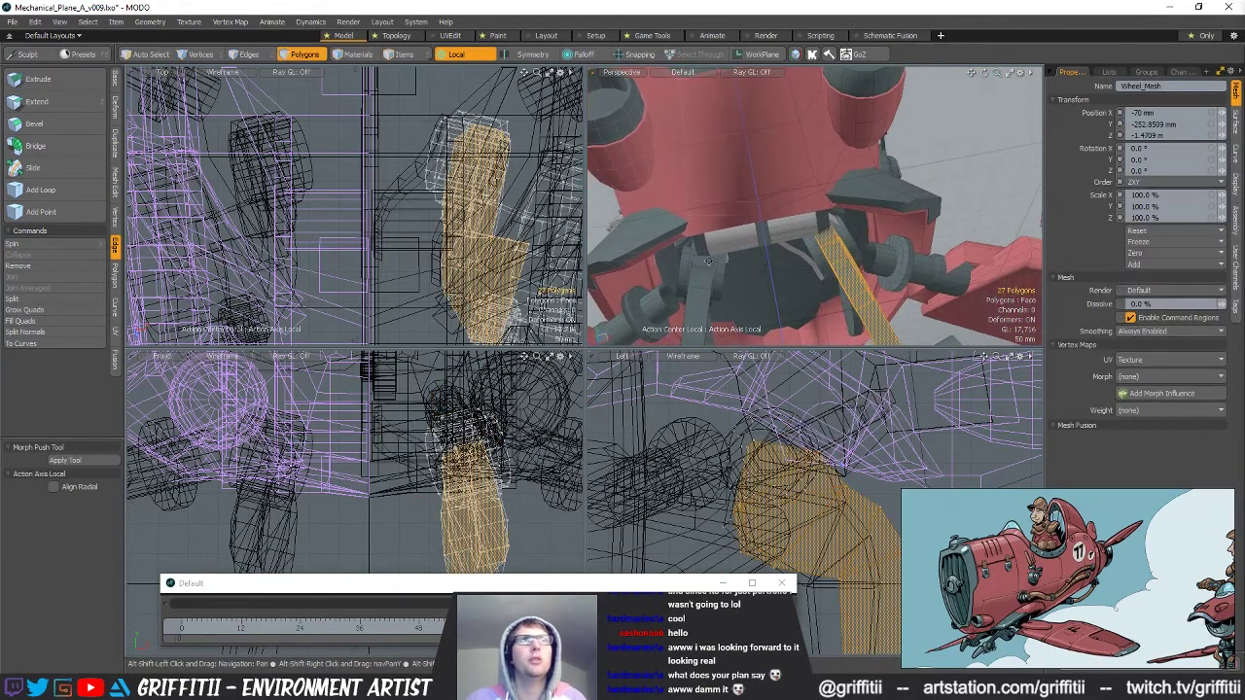
pyautogui.click(378, 158)
pyautogui.scroll(-4, 375, 159)
pyautogui.press('1')
pyautogui.moveTo(440, 117); pyautogui.dragTo(598, 148, button='right')
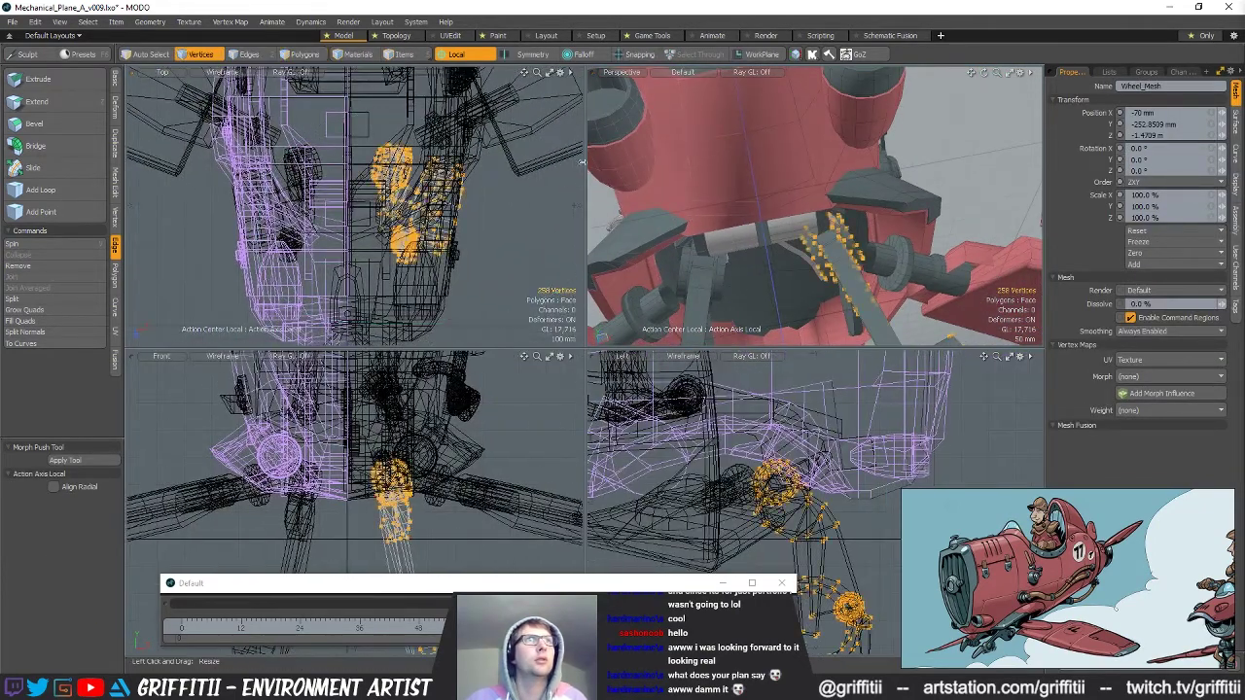
pyautogui.keyDown('alt'); pyautogui.moveTo(886, 277); pyautogui.dragTo(835, 248); pyautogui.keyUp('alt')
pyautogui.hotkey('alt', 's')
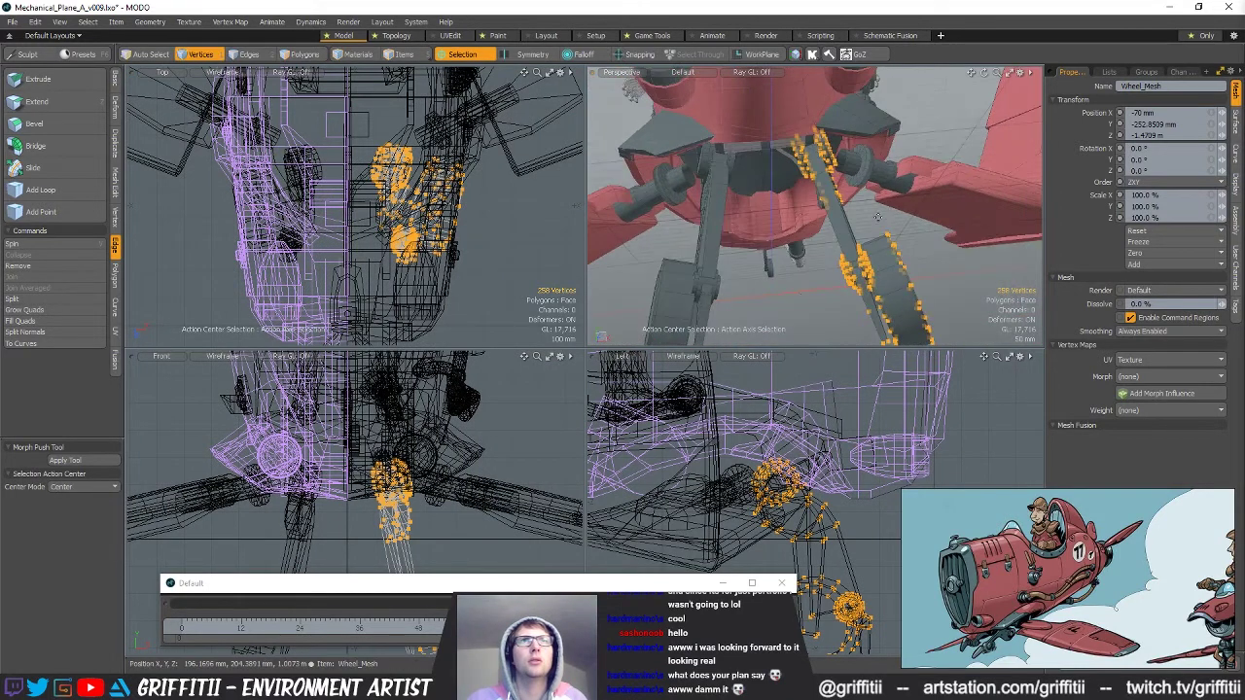
pyautogui.press('r')
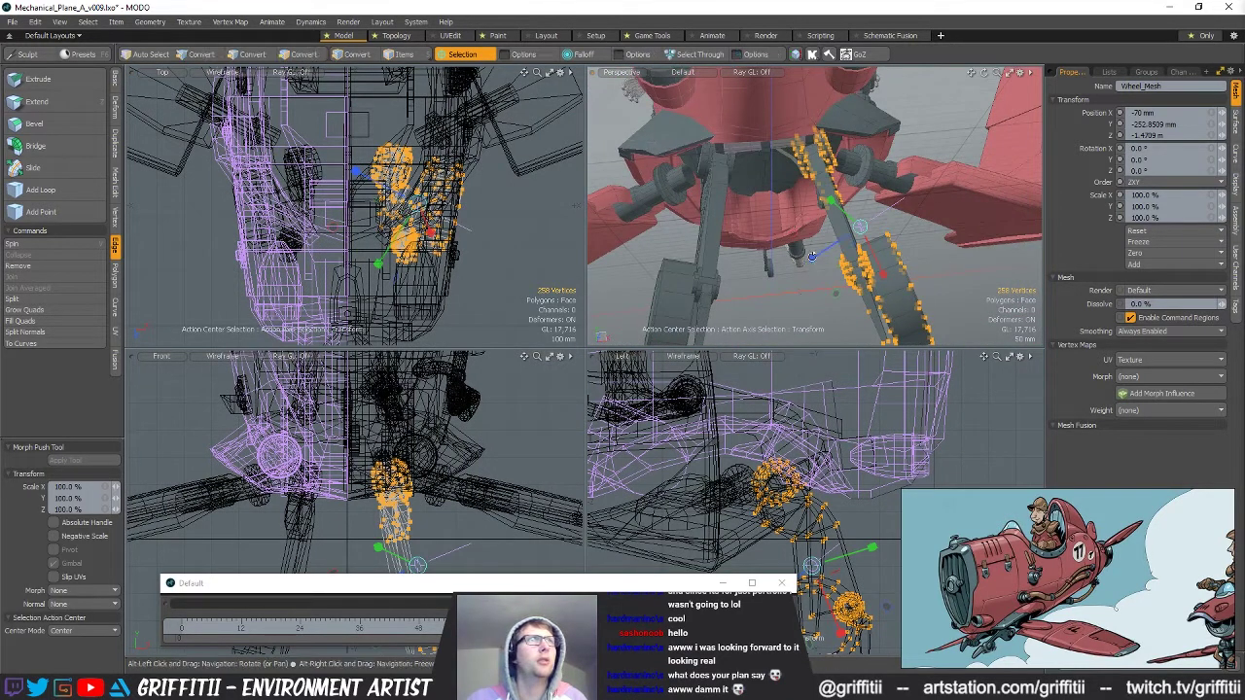
pyautogui.hotkey('alt', 's')
pyautogui.press('2')
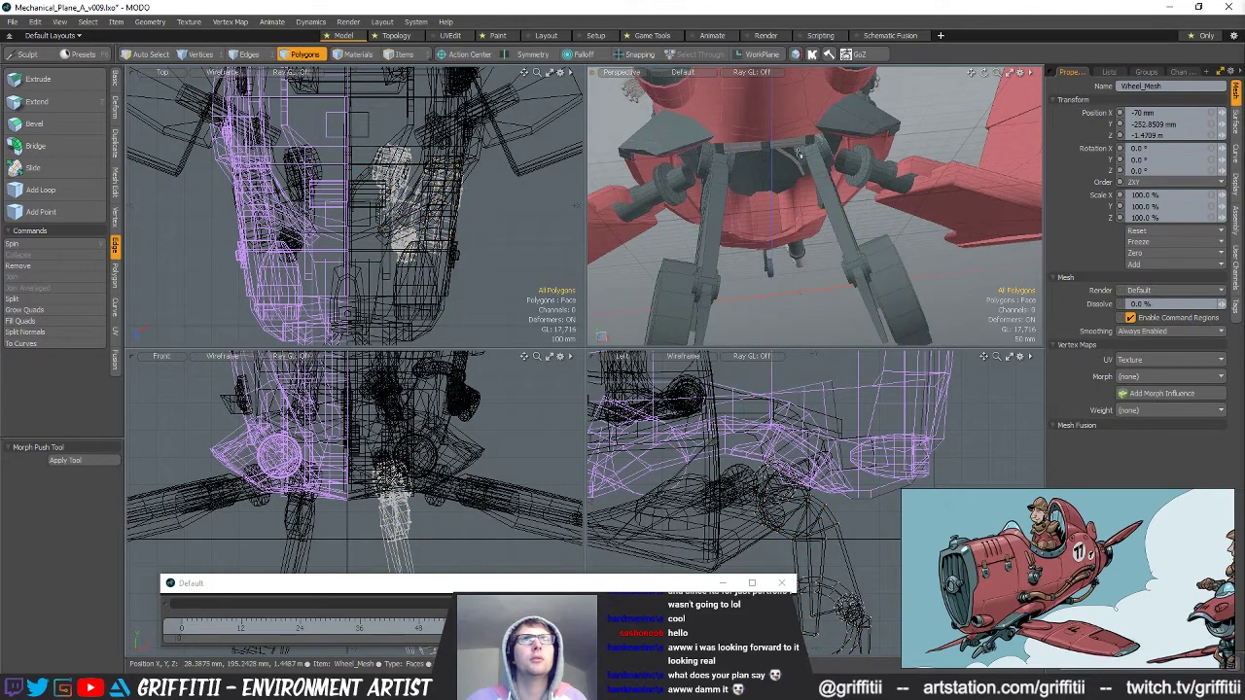
# Select the connected parts of the landing-gear leg and wheel and scale them slightly about the selection centre.
pyautogui.doubleClick(813, 152)
pyautogui.hotkey('shift', 'a')
pyautogui.keyDown('alt'); pyautogui.moveTo(815, 165); pyautogui.dragTo(845, 270); pyautogui.keyUp('alt')
pyautogui.keyDown('shift'); pyautogui.doubleClick(884, 282); pyautogui.keyUp('shift')
pyautogui.press('r')
pyautogui.hotkey('alt', 's')
pyautogui.moveTo(327, 554); pyautogui.dragTo(345, 552)
pyautogui.keyDown('alt'); pyautogui.moveTo(845, 254); pyautogui.dragTo(780, 178); pyautogui.keyUp('alt')
pyautogui.press('q')
pyautogui.click(858, 200)
pyautogui.keyDown('ctrl'); pyautogui.keyDown('alt'); pyautogui.moveTo(780, 177); pyautogui.dragTo(874, 185); pyautogui.keyUp('alt'); pyautogui.keyUp('ctrl')
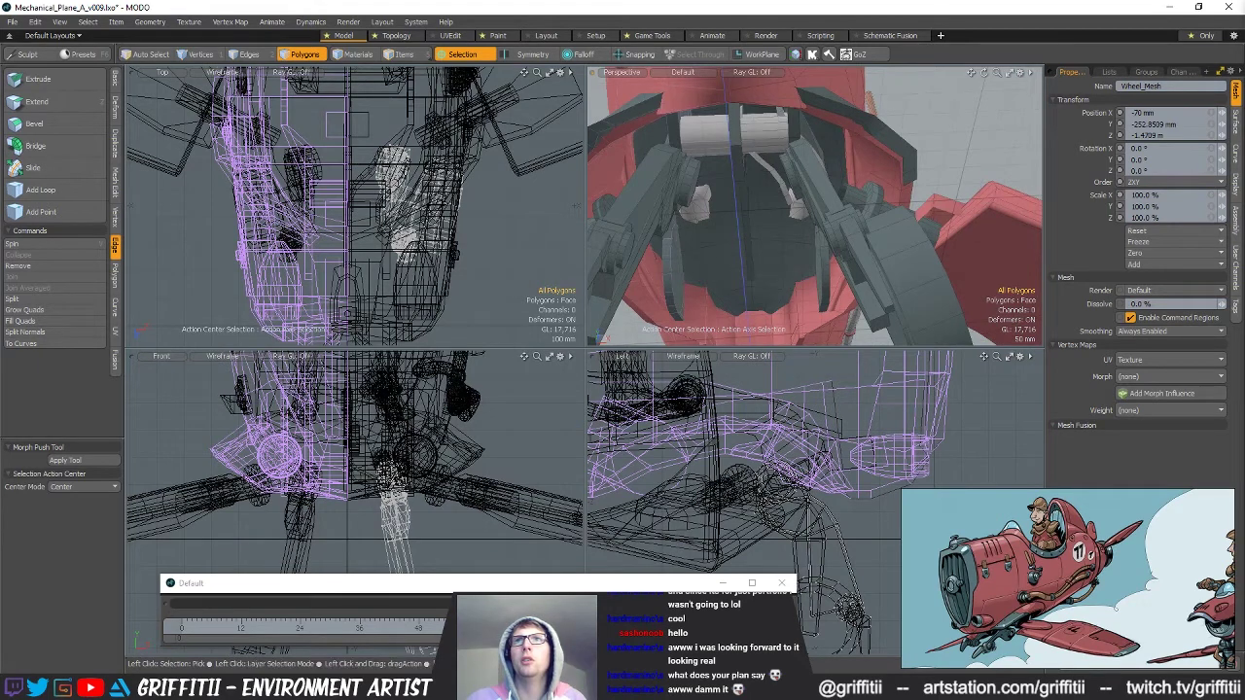
# Try to move both landing-gear wheel assemblies together along their local X axis.
pyautogui.press('5')
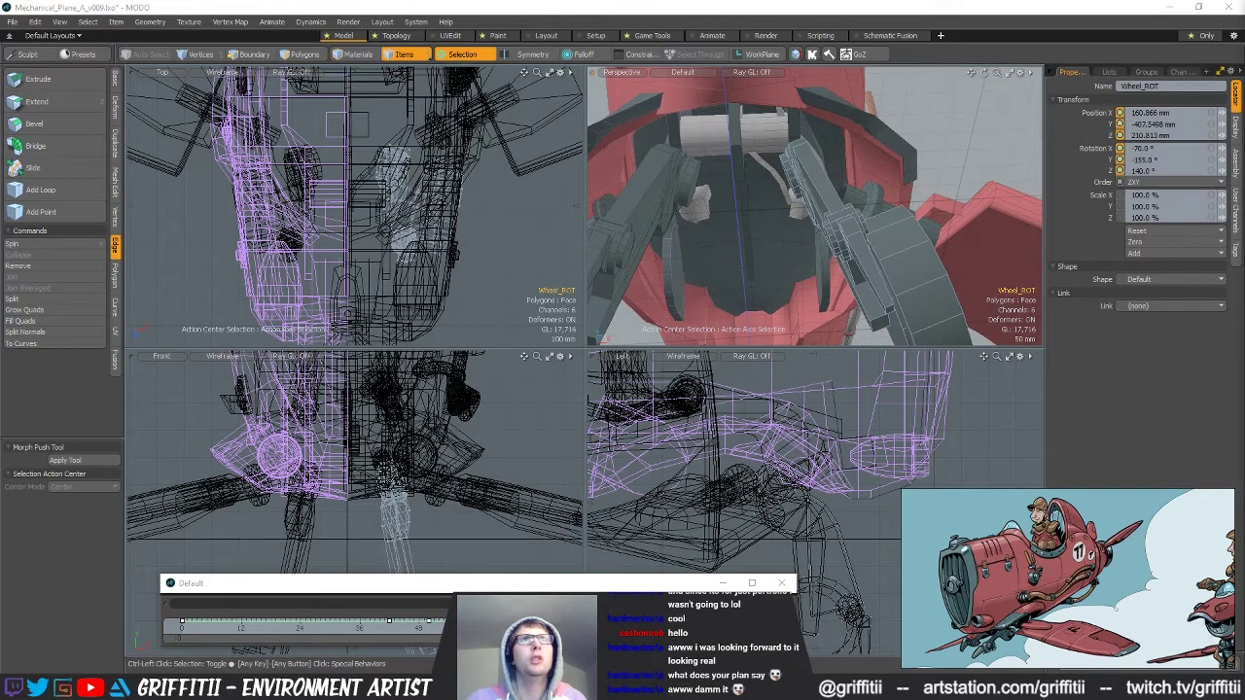
pyautogui.keyDown('shift'); pyautogui.click(650, 199); pyautogui.keyUp('shift')
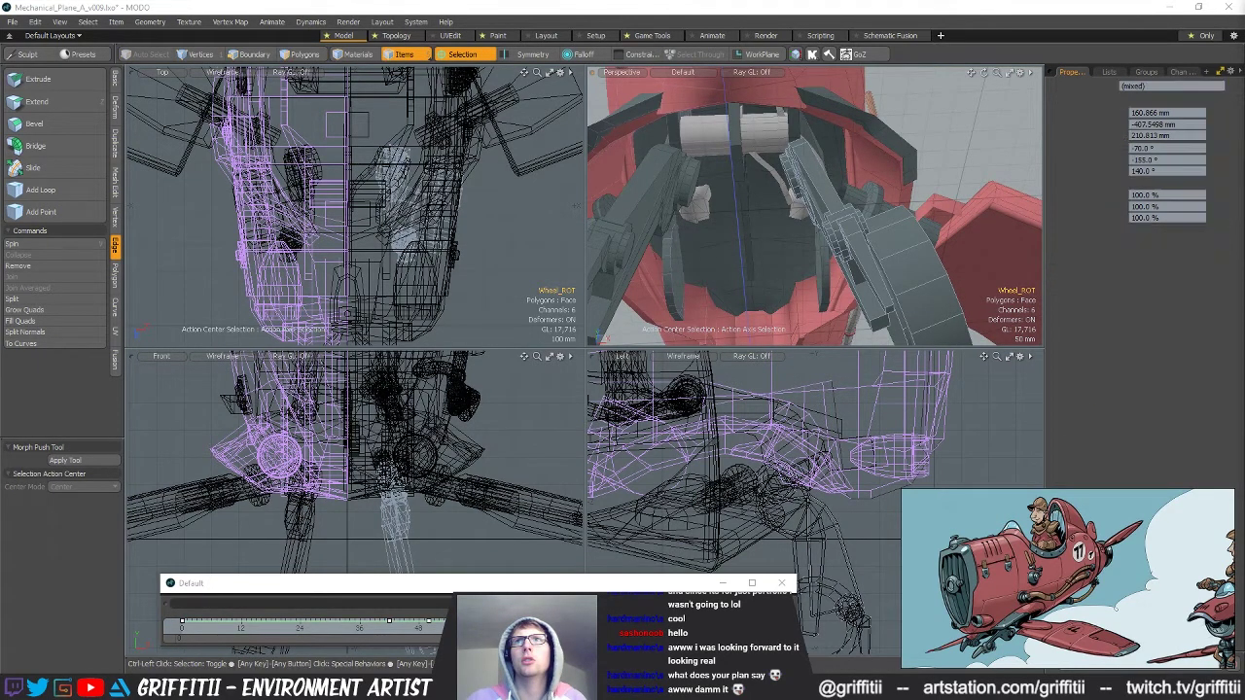
pyautogui.press('w')
pyautogui.hotkey('alt', 'a')
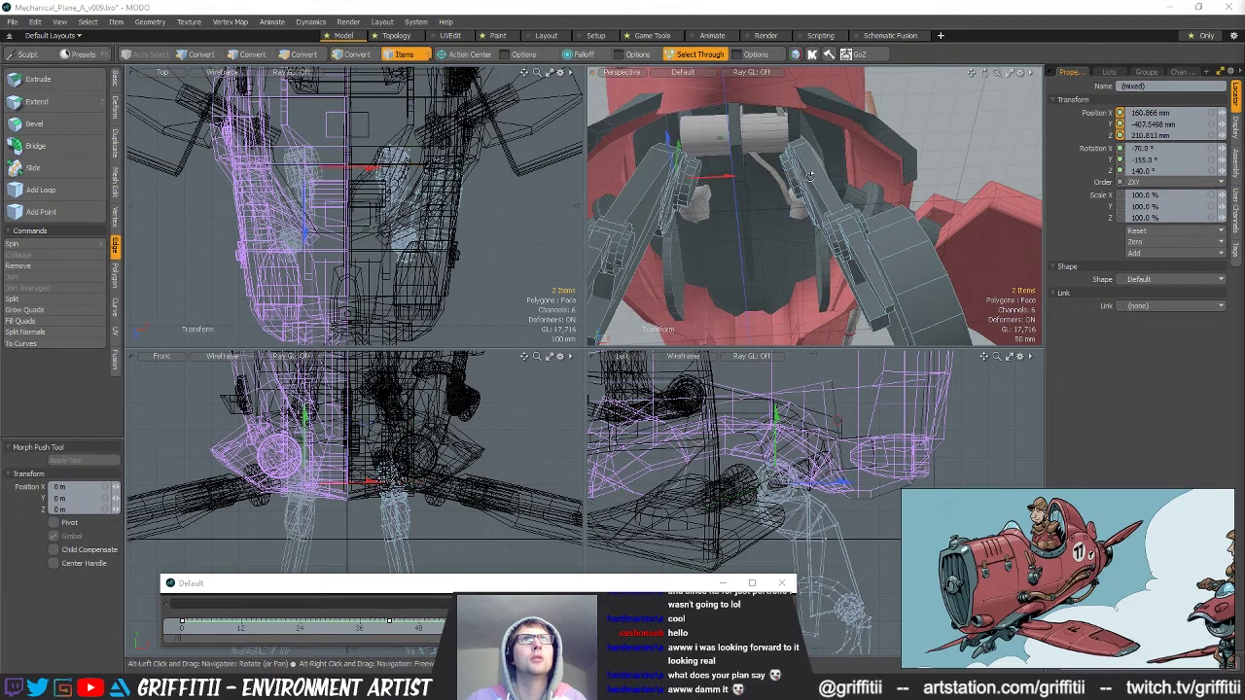
pyautogui.hotkey('alt', 'a')
pyautogui.moveTo(729, 193); pyautogui.dragTo(726, 192)
pyautogui.hotkey('ctrl', 'z')
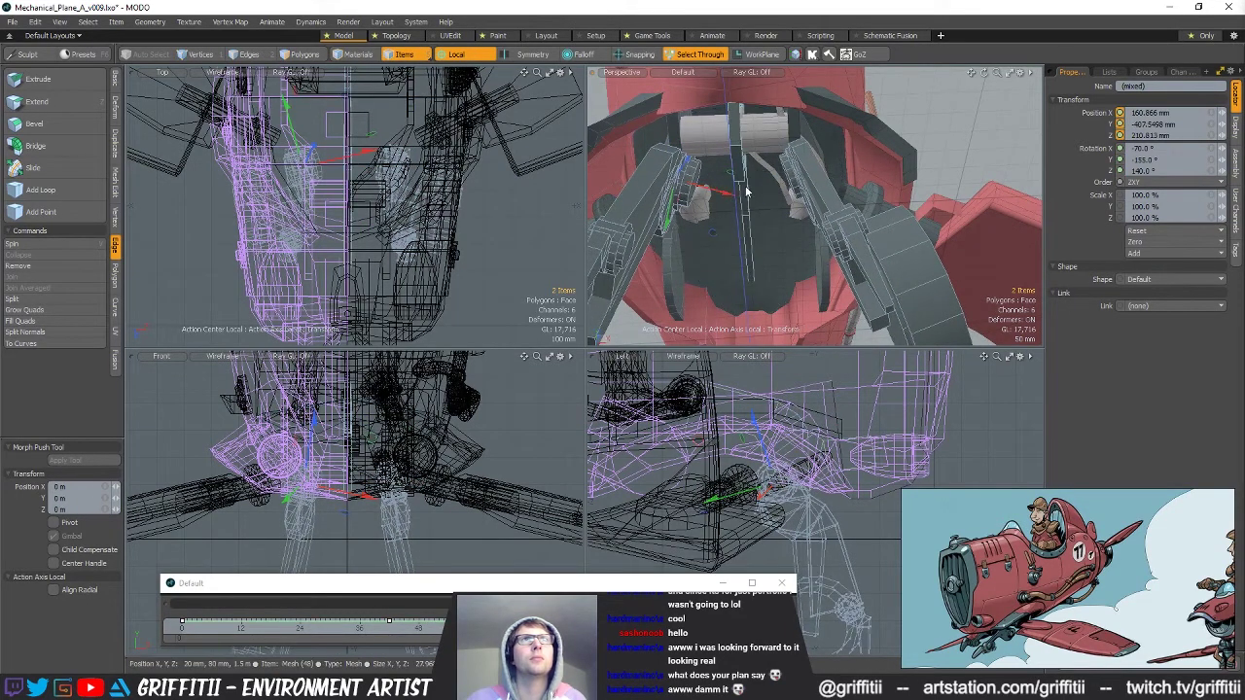
# Move only the Wheel_ROT assembly on the strip's side by -8 mm along its local X and 22 mm along its local Y.
pyautogui.keyDown('alt'); pyautogui.moveTo(793, 199); pyautogui.dragTo(824, 202); pyautogui.keyUp('alt')
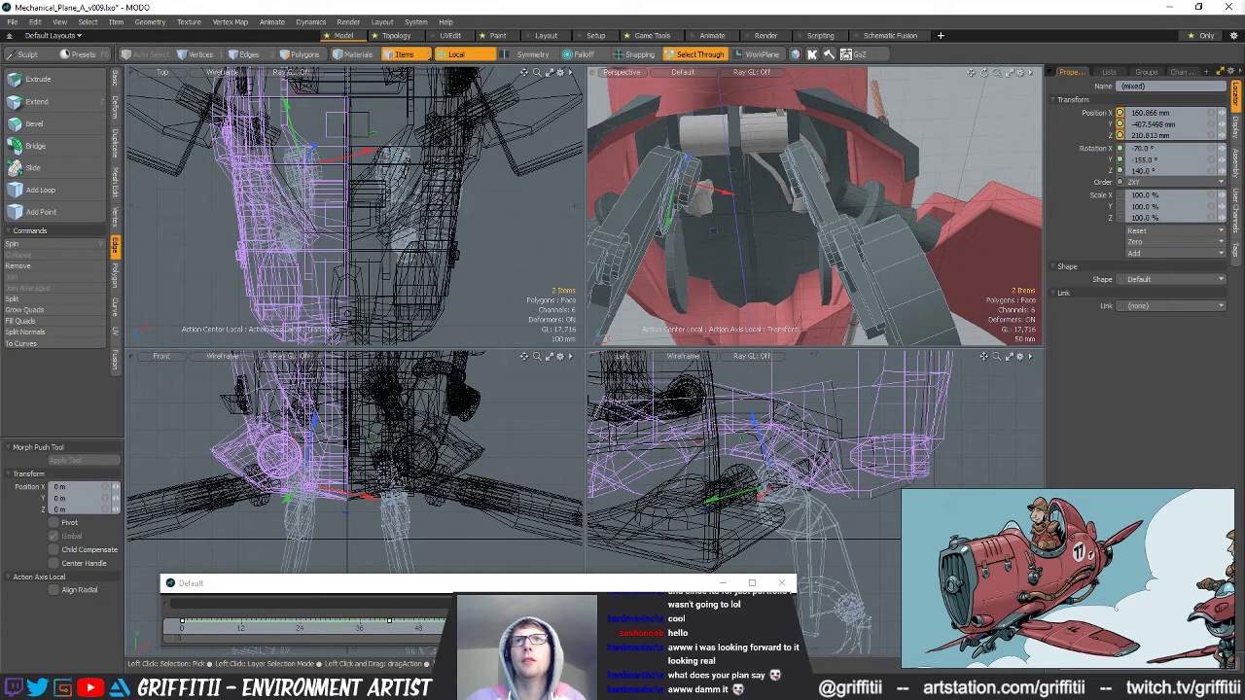
pyautogui.click(821, 201)
pyautogui.moveTo(854, 154); pyautogui.dragTo(849, 154)
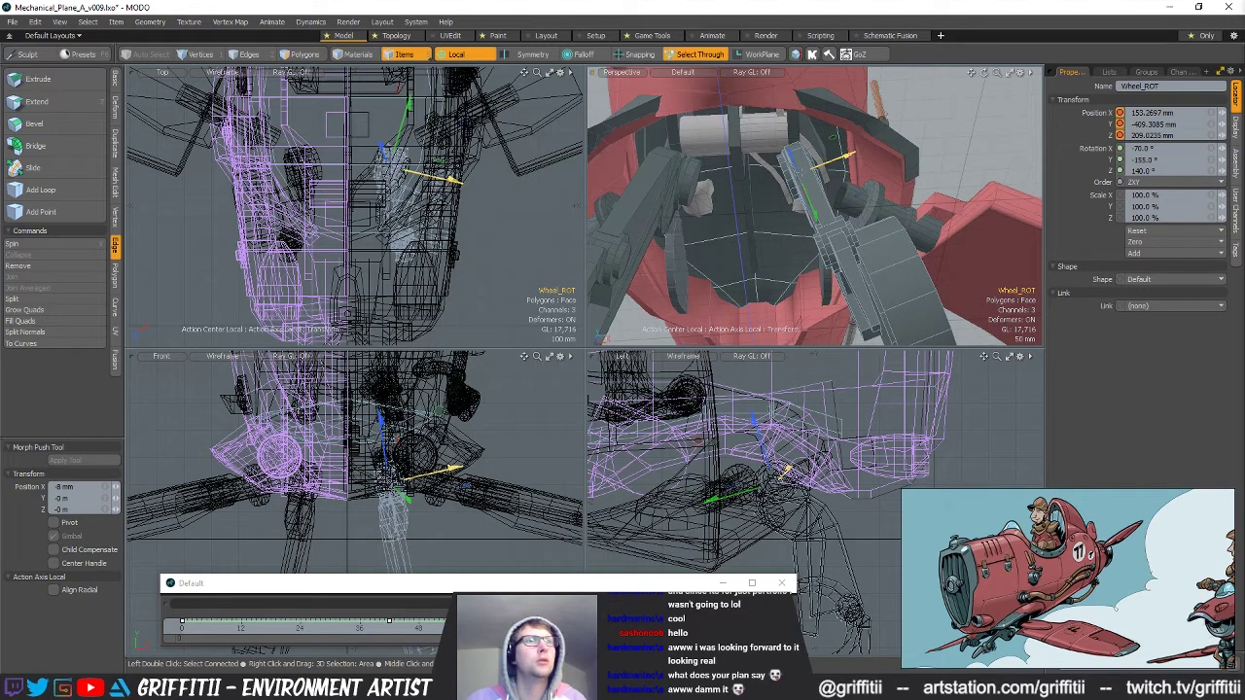
pyautogui.hotkey('ctrl', 'z')
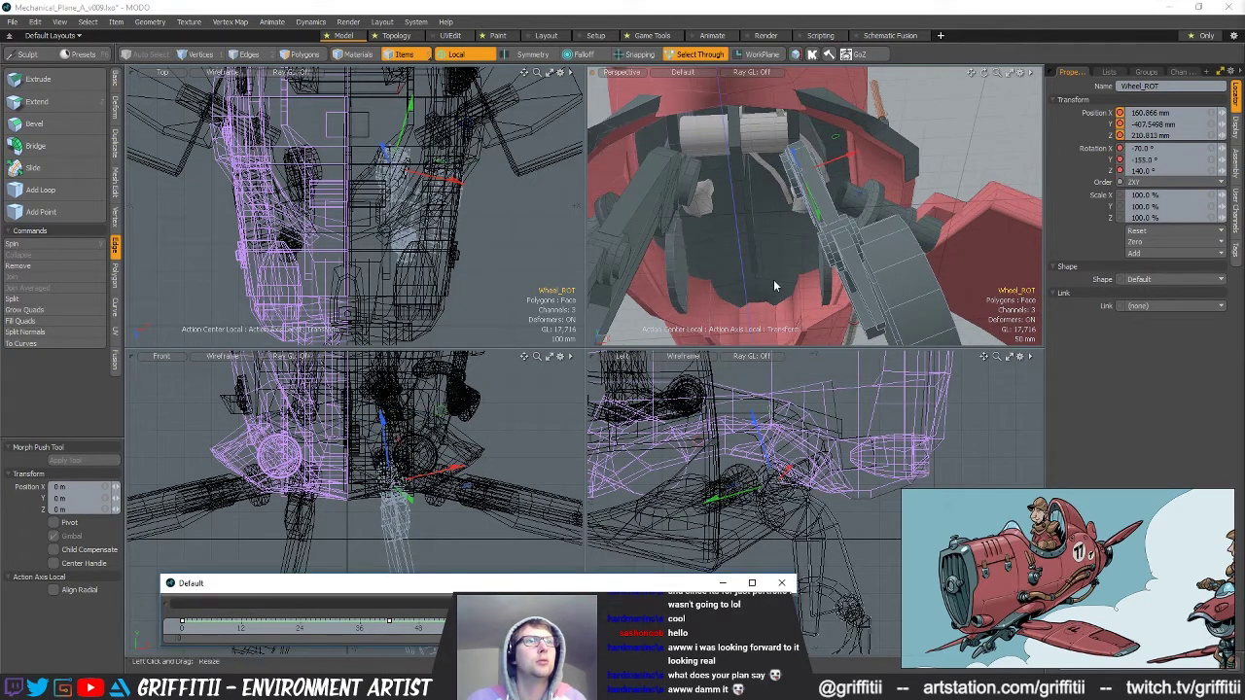
pyautogui.moveTo(853, 155); pyautogui.dragTo(749, 141)
pyautogui.scroll(3, 754, 138)
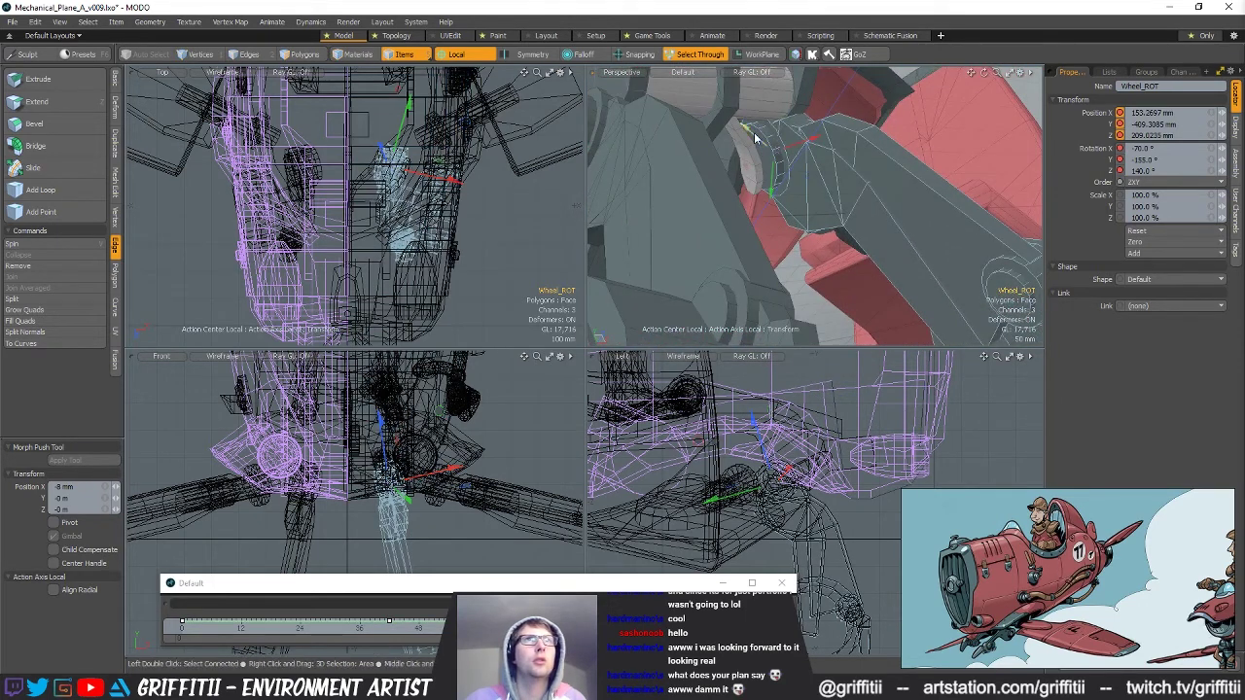
pyautogui.moveTo(773, 188); pyautogui.dragTo(831, 243)
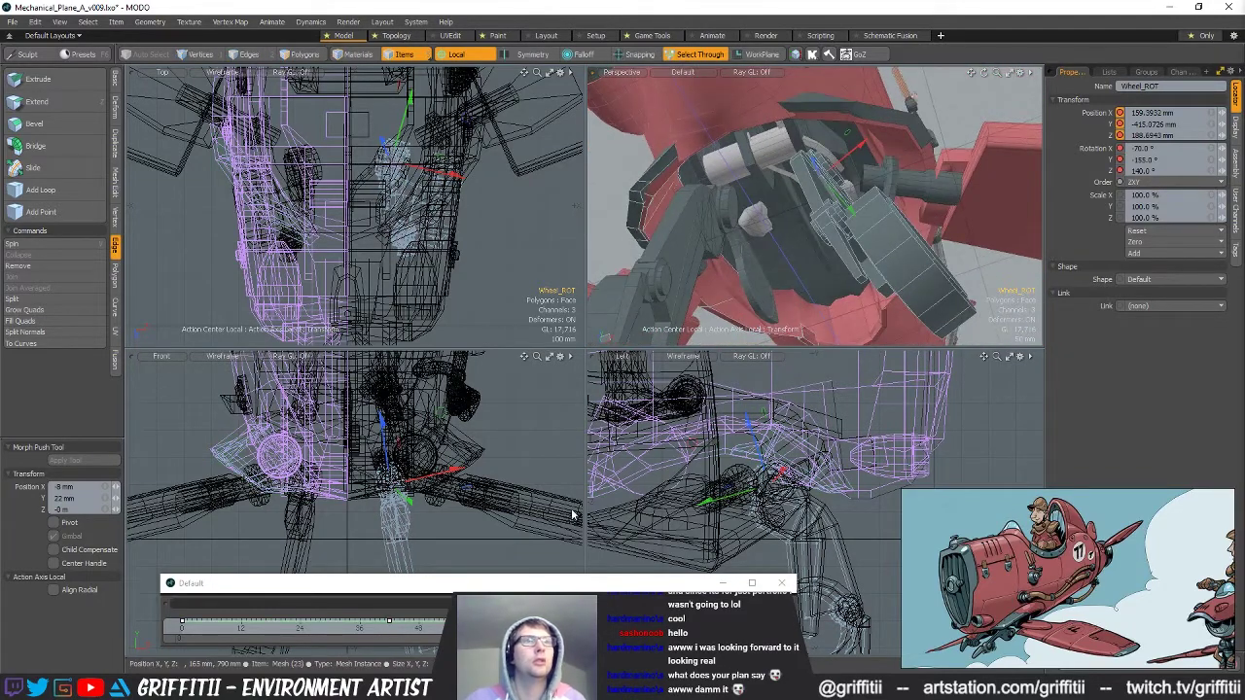
# Scrub the landing-gear animation to check the shifted wheel assembly in motion, and return to the lowered position.
pyautogui.moveTo(405, 632)
pyautogui.mouseDown()
pyautogui.moveTo(389, 631)
pyautogui.moveTo(525, 631)
pyautogui.mouseUp()
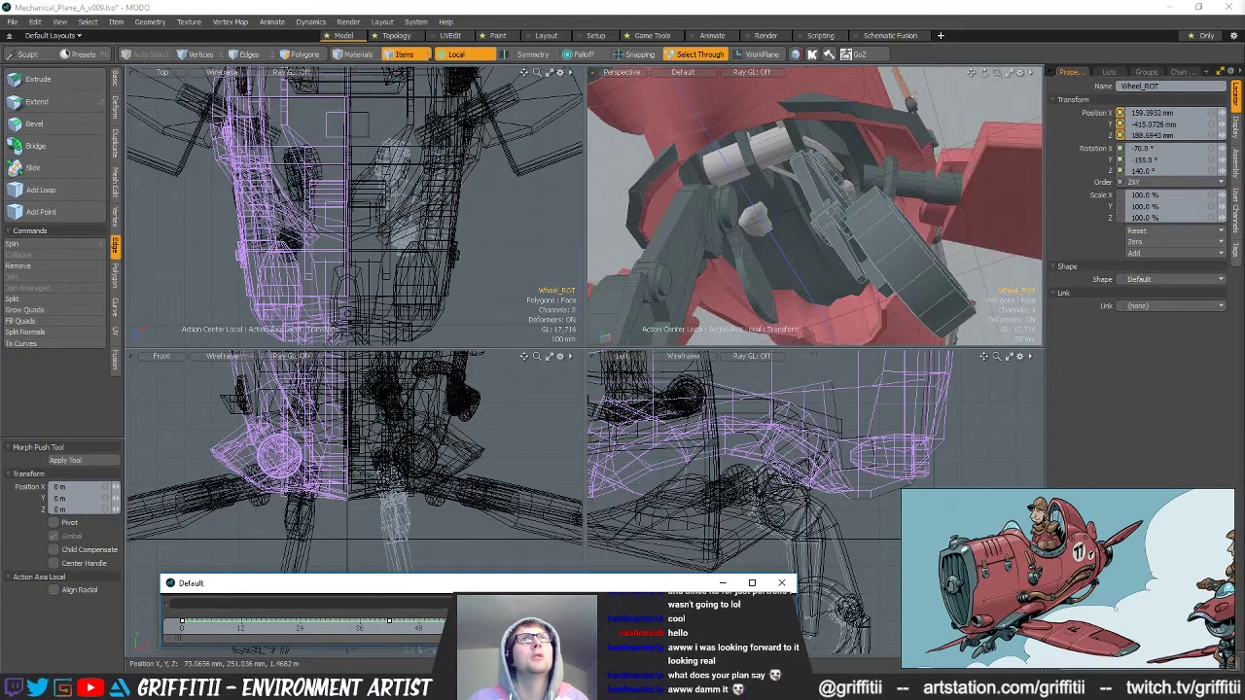
pyautogui.moveTo(375, 631); pyautogui.dragTo(518, 631)
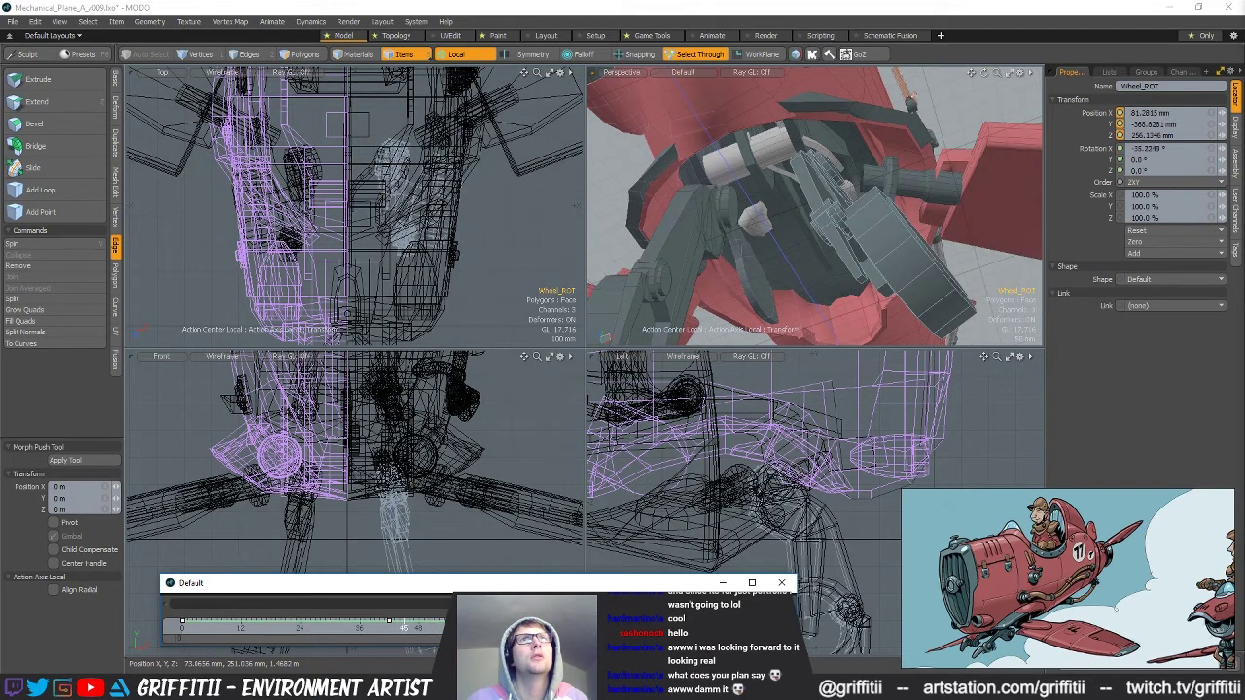
pyautogui.hotkey('ctrl', 'z')
pyautogui.hotkey('ctrl', 'z')
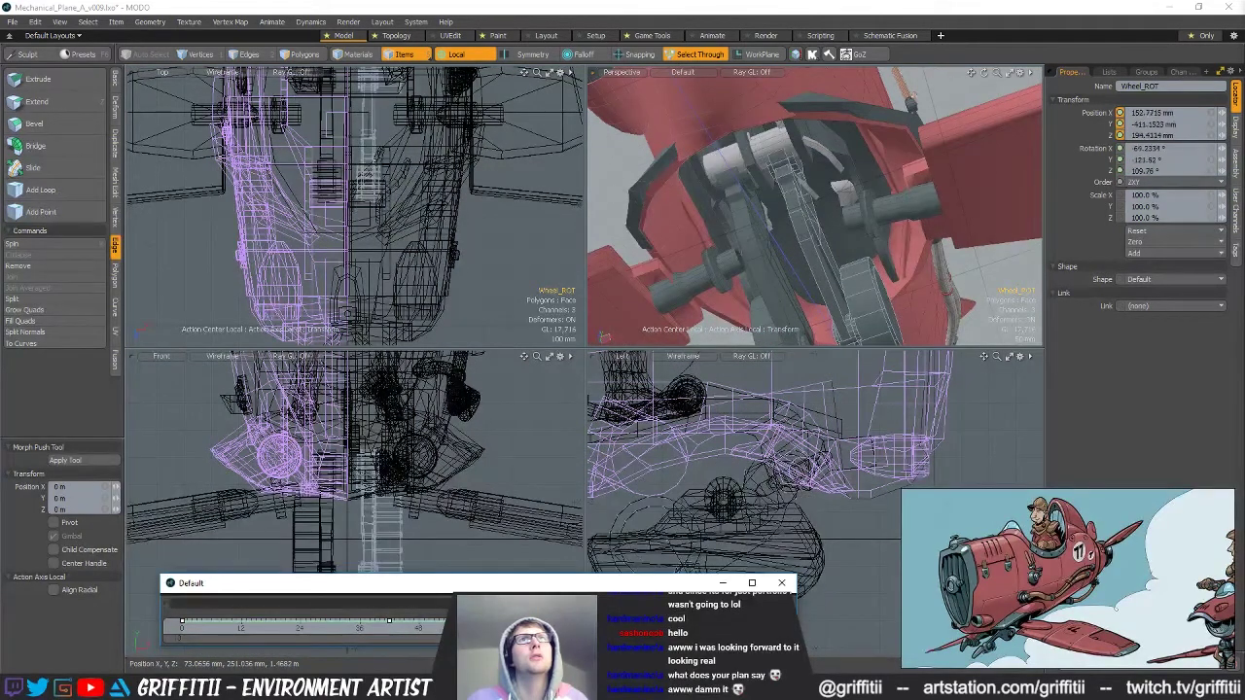
pyautogui.hotkey('ctrl', 'z')
pyautogui.hotkey('ctrl', 'z')
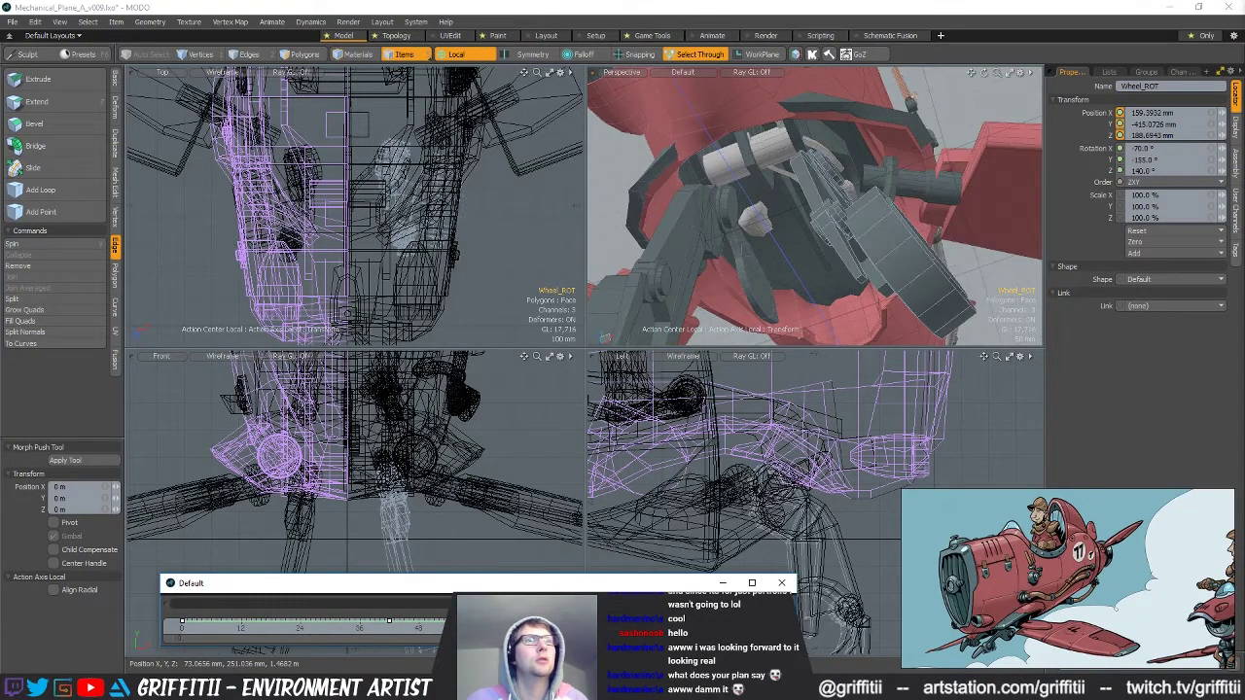
# Delete the connected mesh piece beside the lowered landing-gear leg under the fuselage.
pyautogui.press('w')
pyautogui.keyDown('alt'); pyautogui.moveTo(812, 199); pyautogui.dragTo(770, 204); pyautogui.keyUp('alt')
pyautogui.press('q')
pyautogui.click(781, 173)
pyautogui.press('3')
pyautogui.doubleClick(781, 179)
pyautogui.press('Delete')
# Extrude 16 lengthwise faces of the two curved connecting strips by about -5.9, 284.7 and -149.0 mm in X, Y and Z.
pyautogui.keyDown('alt'); pyautogui.moveTo(779, 188); pyautogui.dragTo(799, 201); pyautogui.keyUp('alt')
pyautogui.press('5')
pyautogui.click(800, 202)
pyautogui.press('3')
pyautogui.doubleClick(800, 202)
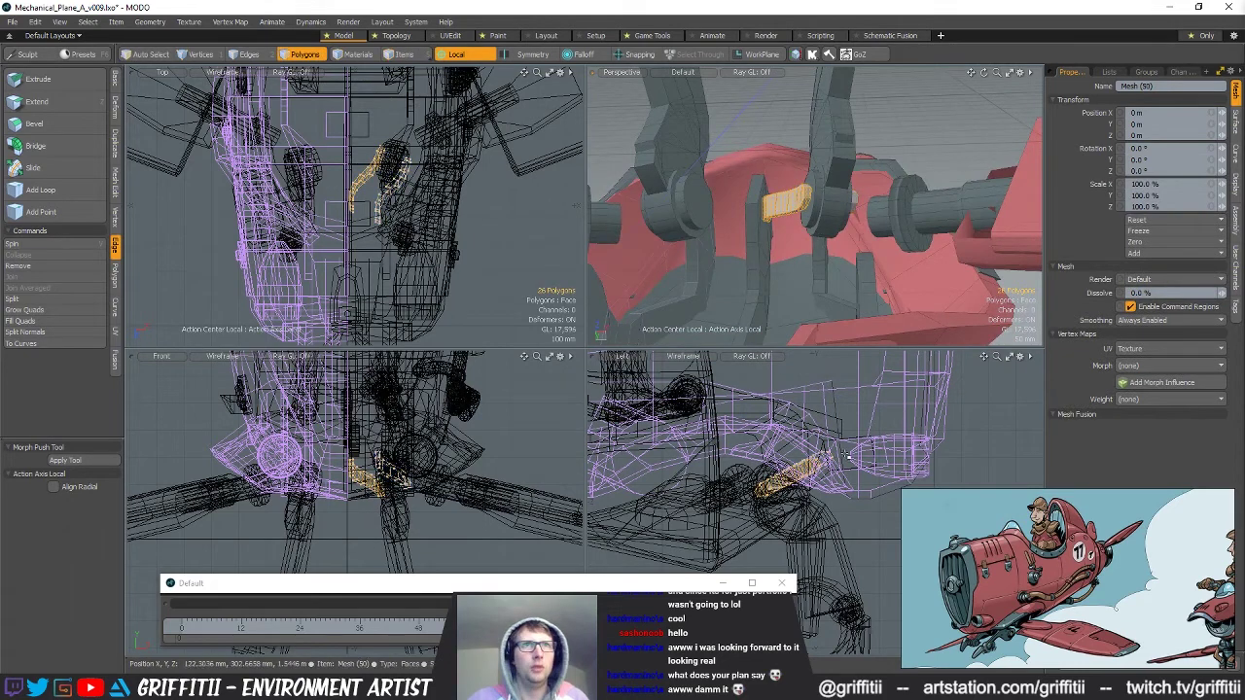
pyautogui.keyDown('alt'); pyautogui.moveTo(810, 255); pyautogui.dragTo(853, 270); pyautogui.keyUp('alt')
pyautogui.keyDown('ctrl'); pyautogui.keyDown('alt'); pyautogui.moveTo(788, 491); pyautogui.dragTo(838, 490); pyautogui.keyUp('alt'); pyautogui.keyUp('ctrl')
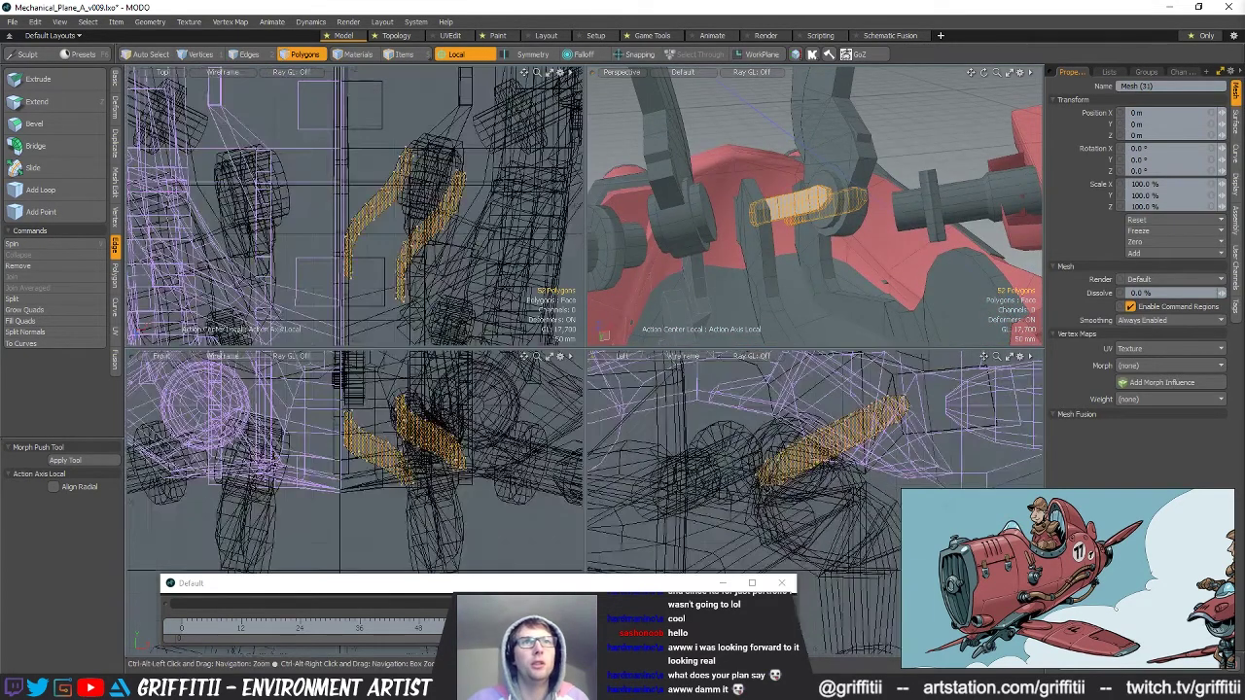
pyautogui.keyDown('ctrl'); pyautogui.moveTo(991, 377); pyautogui.dragTo(982, 358, button='right'); pyautogui.keyUp('ctrl')
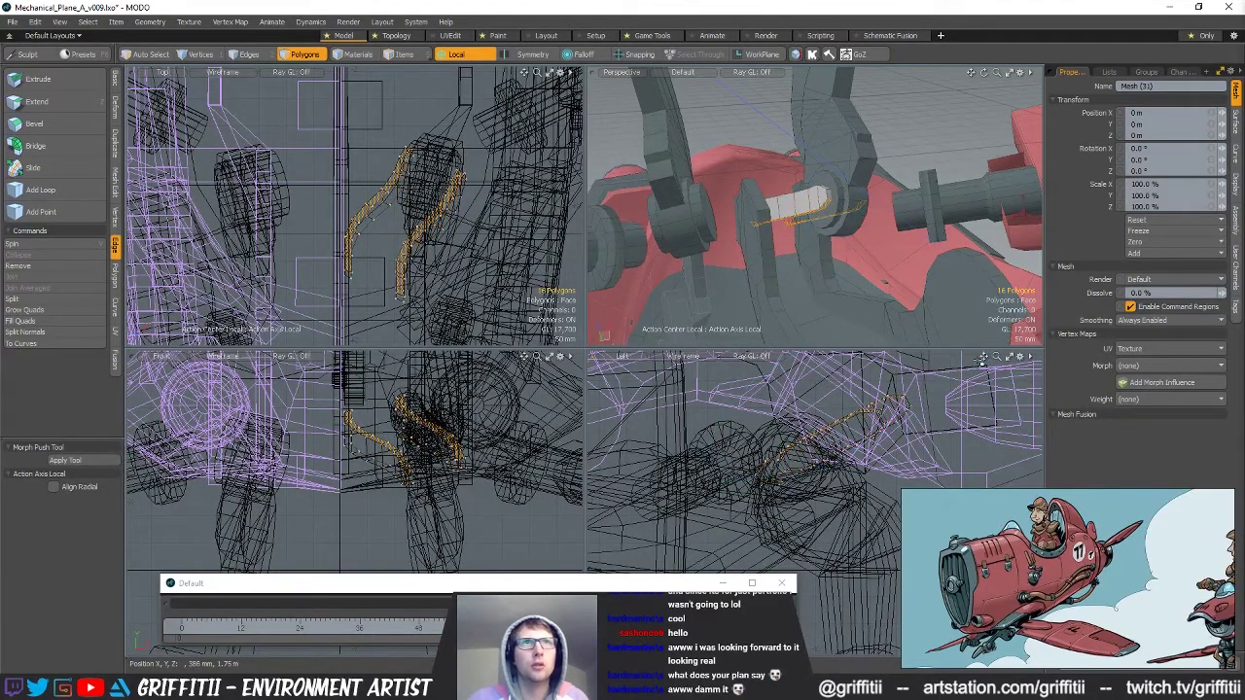
pyautogui.keyDown('alt'); pyautogui.moveTo(882, 216); pyautogui.dragTo(883, 257); pyautogui.keyUp('alt')
pyautogui.hotkey('ctrl', '1')
pyautogui.click(855, 156)
pyautogui.keyDown('alt'); pyautogui.moveTo(809, 276); pyautogui.dragTo(829, 233); pyautogui.keyUp('alt')
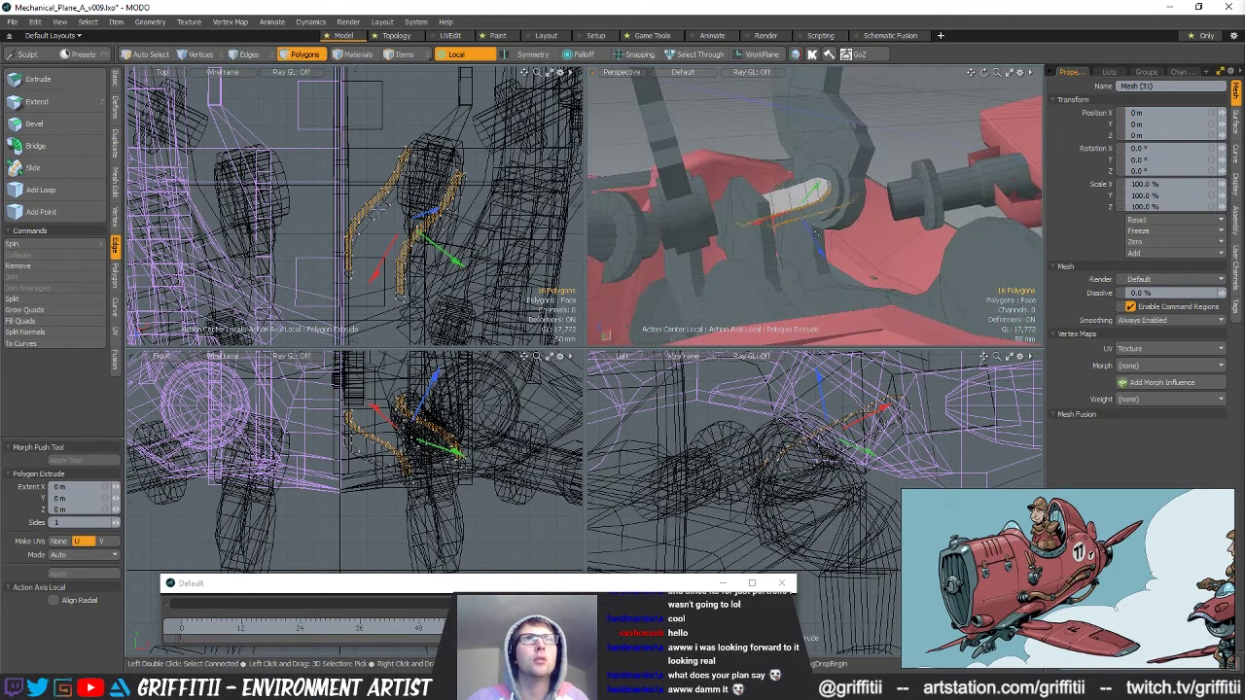
pyautogui.moveTo(866, 330); pyautogui.dragTo(831, 259)
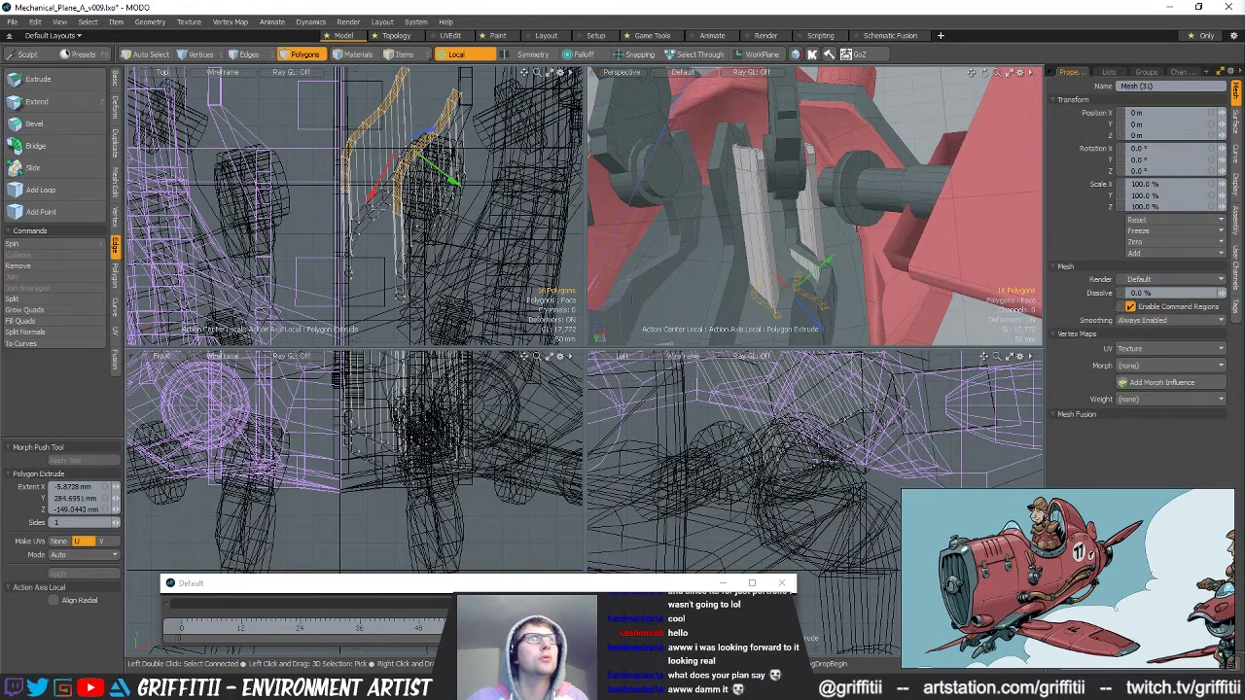
# Select 12 vertices of the curved side plate in the wheel bay and move them -16 mm along their local Z axis.
pyautogui.keyDown('alt'); pyautogui.moveTo(768, 199); pyautogui.dragTo(801, 237); pyautogui.keyUp('alt')
pyautogui.press('q')
pyautogui.click(826, 177)
pyautogui.press('1')
pyautogui.keyDown('alt'); pyautogui.moveTo(676, 229); pyautogui.dragTo(842, 232); pyautogui.keyUp('alt')
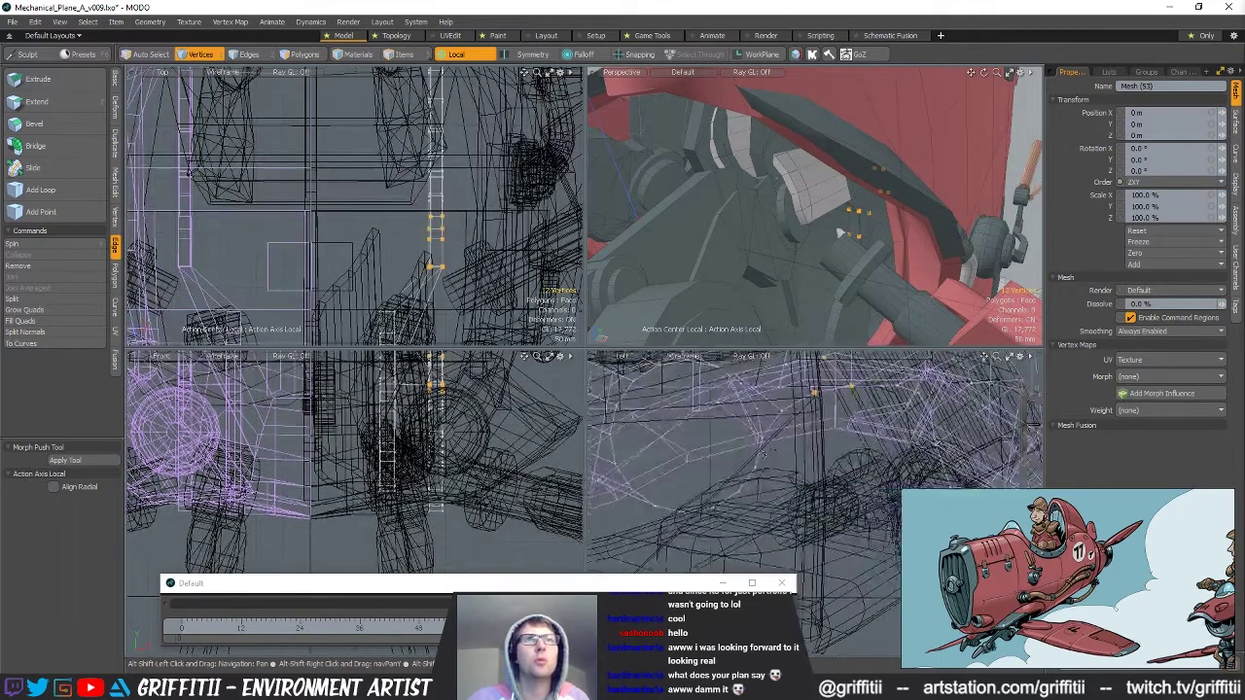
pyautogui.keyDown('alt'); pyautogui.moveTo(898, 197); pyautogui.dragTo(740, 199); pyautogui.keyUp('alt')
pyautogui.press('w')
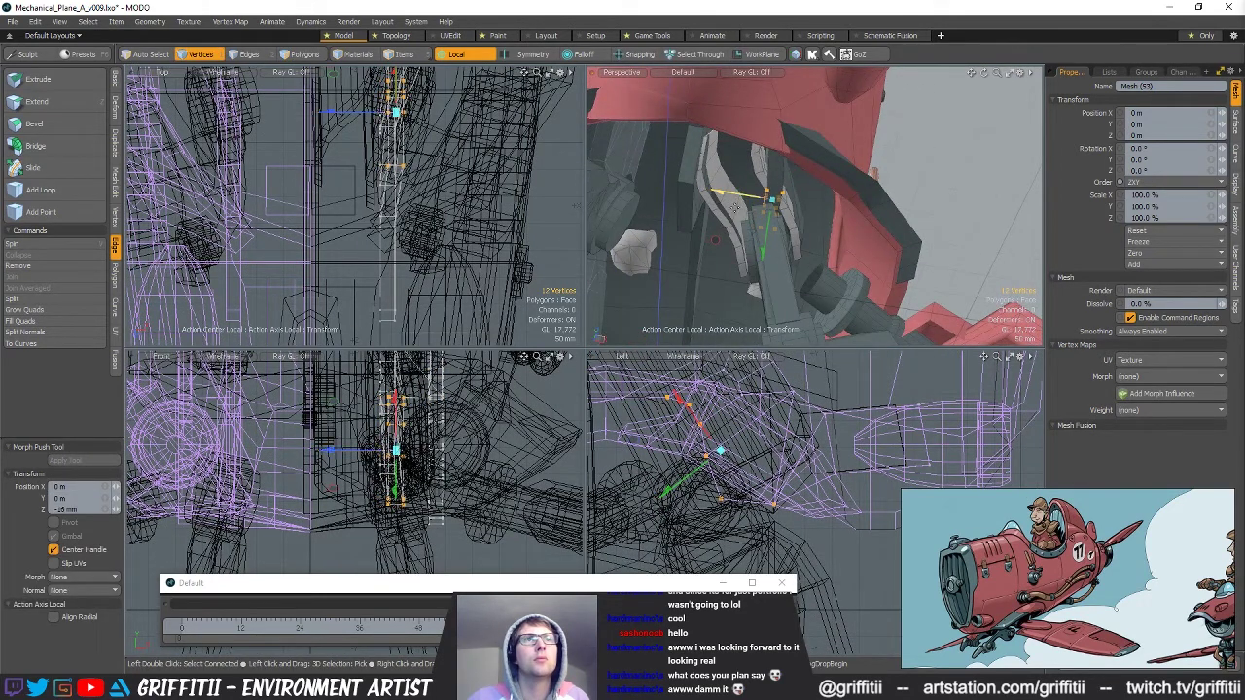
# Rotate the side plate's 10 selected vertices slightly to angle that section, and shift them outward a few millimetres along local Z.
pyautogui.press('space')
pyautogui.keyDown('alt'); pyautogui.moveTo(846, 261); pyautogui.dragTo(847, 199); pyautogui.keyUp('alt')
pyautogui.press('w')
pyautogui.press('e')
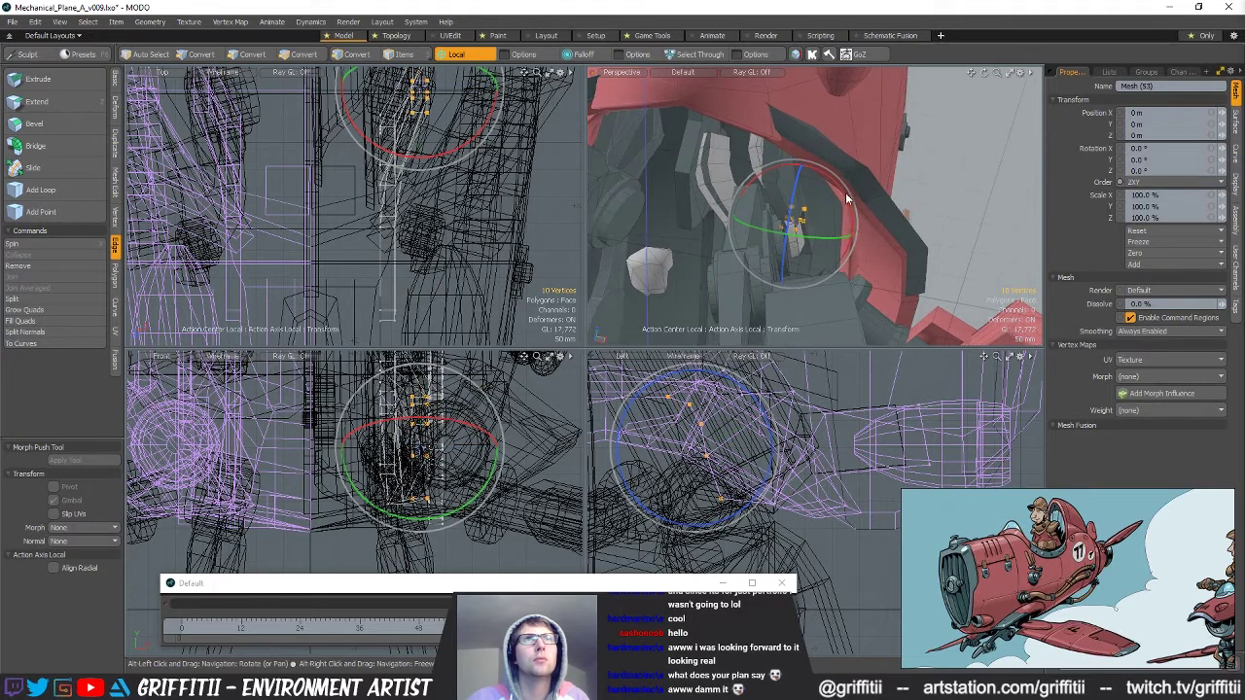
pyautogui.moveTo(575, 205); pyautogui.dragTo(577, 206)
pyautogui.keyDown('alt'); pyautogui.moveTo(842, 204); pyautogui.dragTo(842, 249); pyautogui.keyUp('alt')
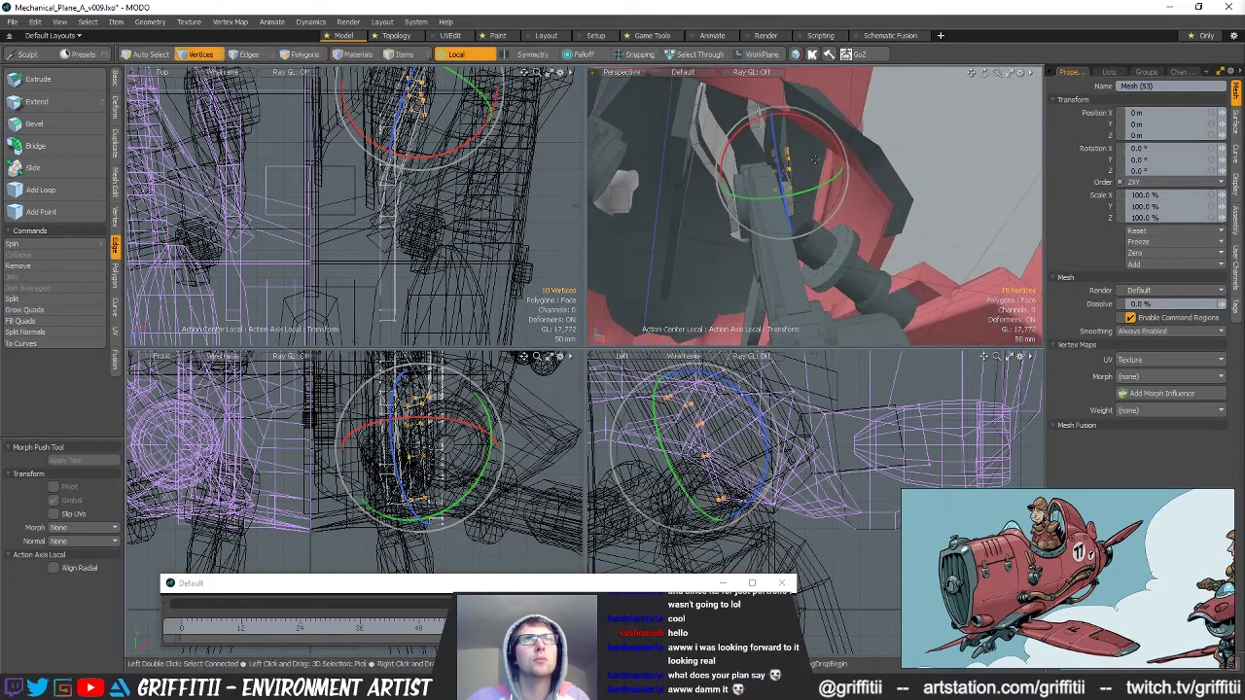
pyautogui.press('w')
pyautogui.moveTo(829, 181); pyautogui.dragTo(839, 184)
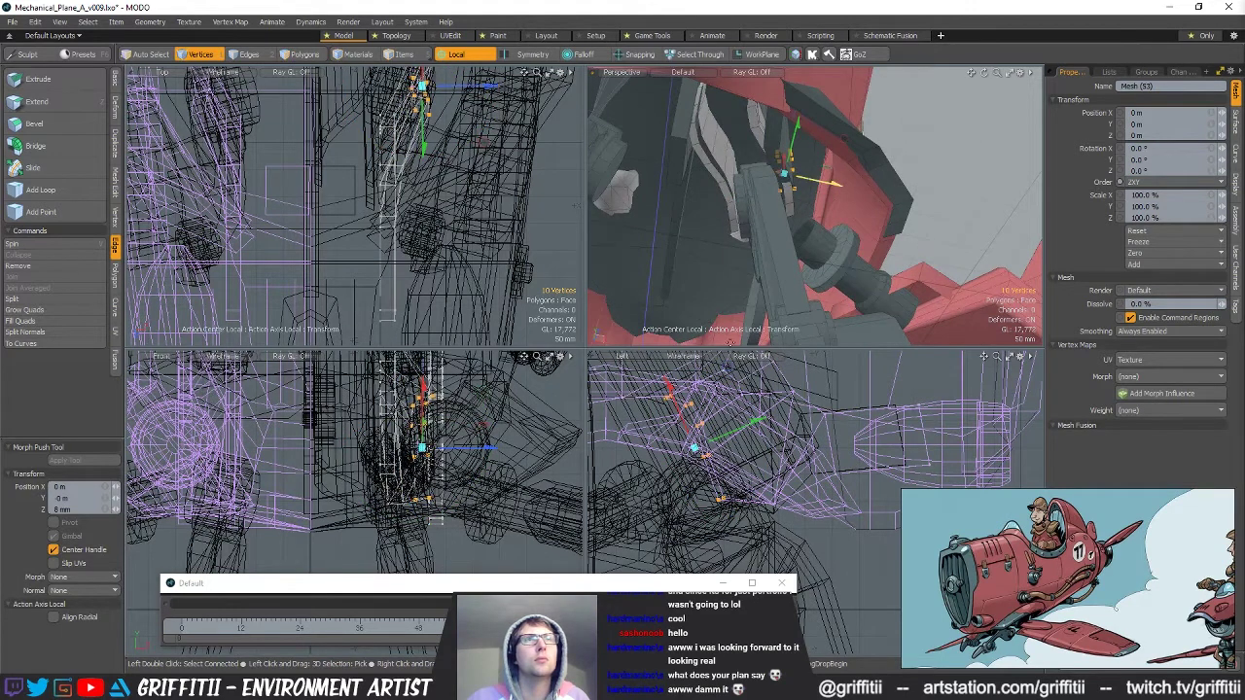
# Move the two corner vertices at the side plate's lower bend slightly outward along their local Y axis.
pyautogui.press('space')
pyautogui.press('w')
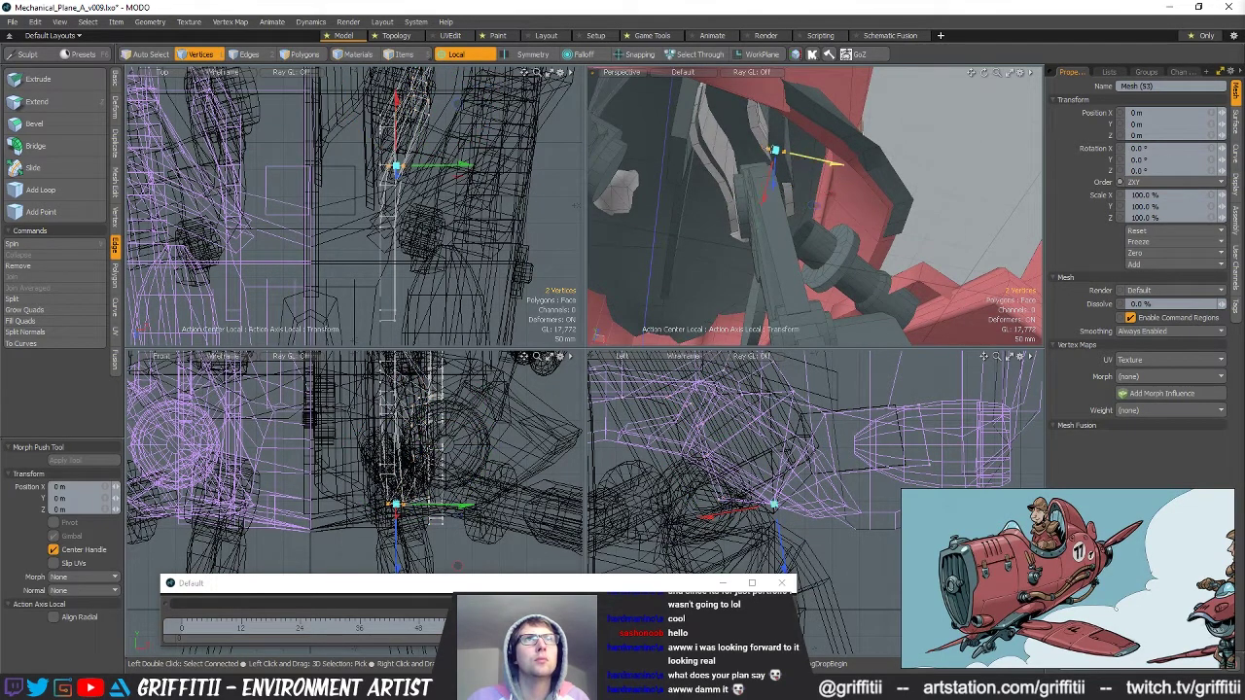
pyautogui.moveTo(833, 163); pyautogui.dragTo(842, 164)
pyautogui.keyDown('alt'); pyautogui.moveTo(855, 217); pyautogui.dragTo(747, 202); pyautogui.keyUp('alt')
pyautogui.press('space')
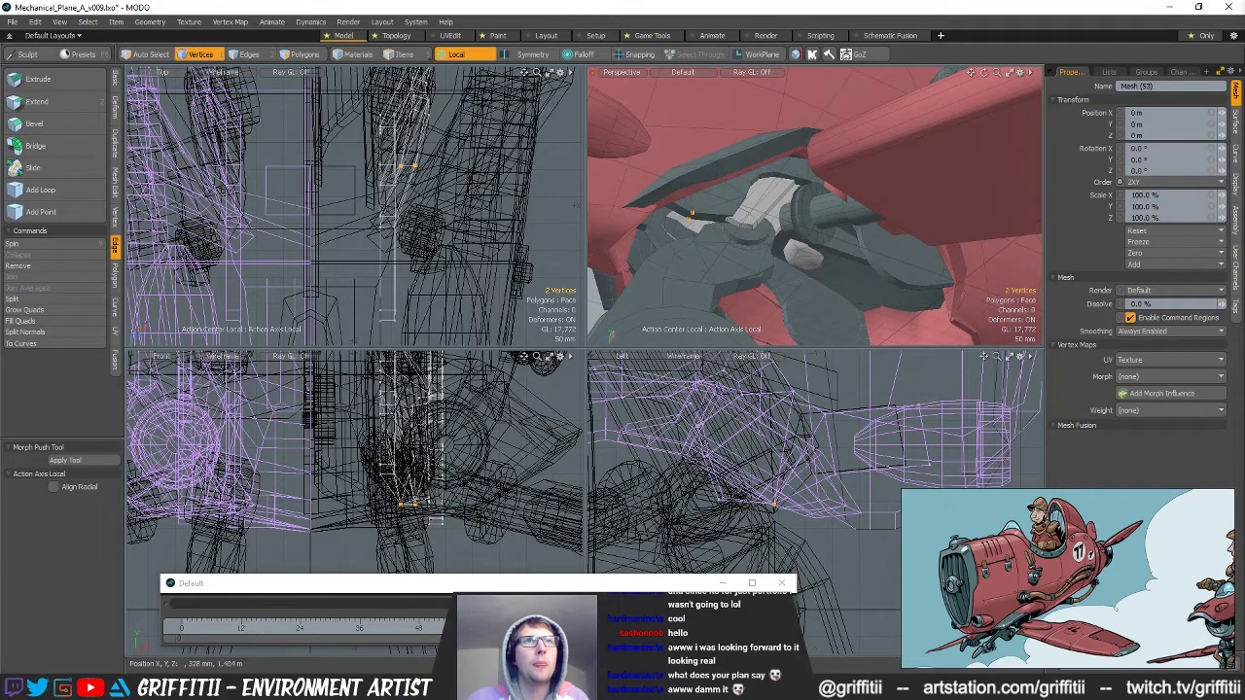
# Move the side plate's 10 selected vertices by 16 mm in X and -58 mm in Z.
pyautogui.keyDown('alt'); pyautogui.moveTo(715, 202); pyautogui.dragTo(695, 206); pyautogui.keyUp('alt')
pyautogui.keyDown('alt'); pyautogui.moveTo(797, 255); pyautogui.dragTo(784, 231); pyautogui.keyUp('alt')
pyautogui.press('w')
pyautogui.moveTo(732, 194); pyautogui.dragTo(796, 243)
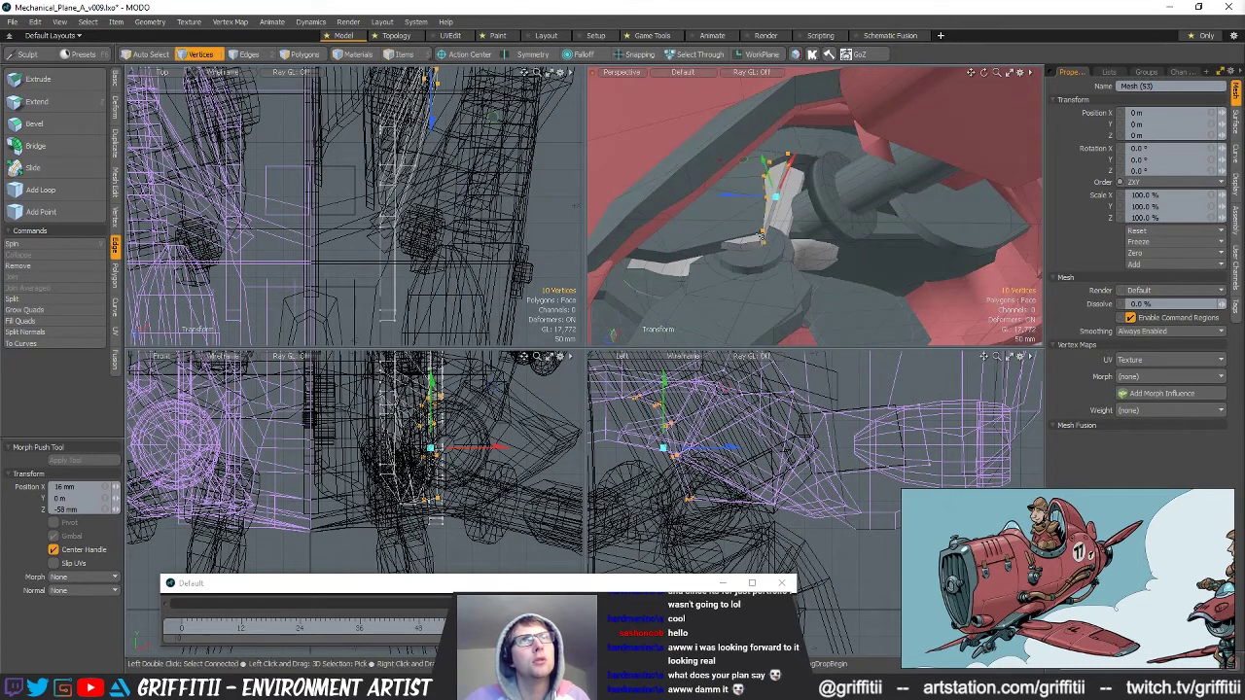
# Bevel the two edges at the side plate's lower corner by 40 mm in Inset mode with round level 1.
pyautogui.press('space')
pyautogui.press('b')
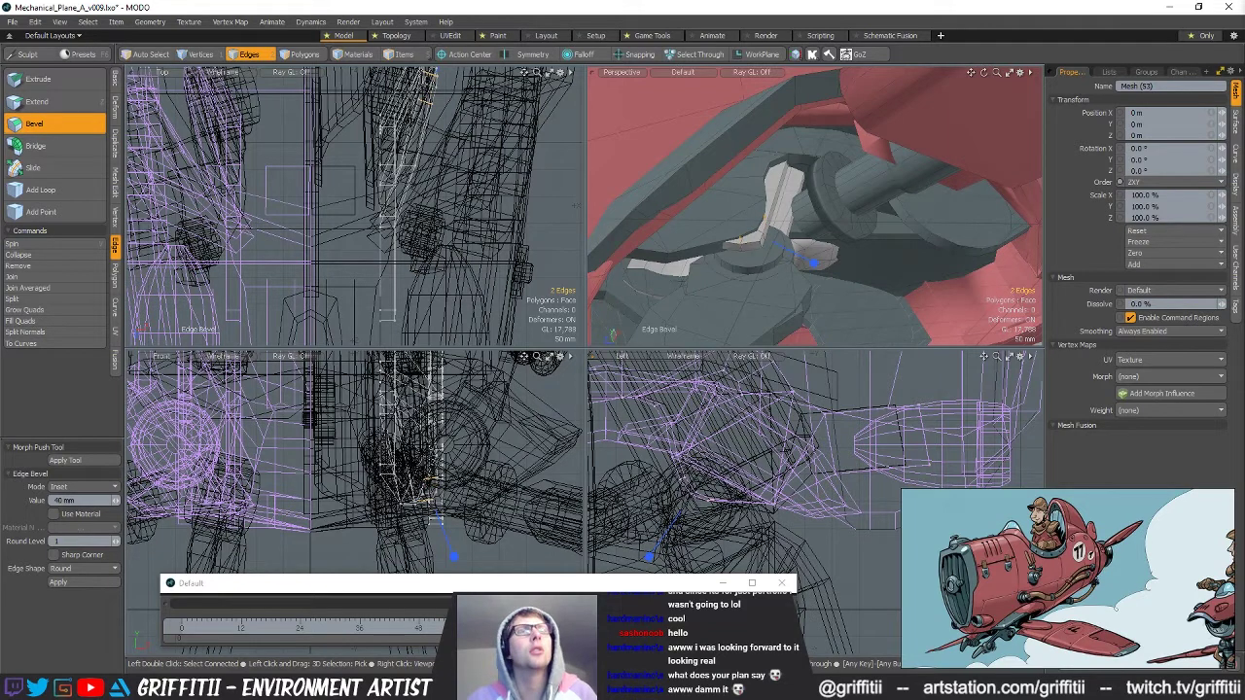
pyautogui.press('space')
# Select the six vertices around the bevelled lower corner and move them 34 mm along their local Z axis.
pyautogui.moveTo(650, 559); pyautogui.dragTo(727, 497, button='right')
pyautogui.press('w')
pyautogui.moveTo(718, 209)
pyautogui.keyDown('alt'); pyautogui.mouseDown()
pyautogui.moveTo(726, 187)
pyautogui.moveTo(727, 214)
pyautogui.mouseUp(); pyautogui.keyUp('alt')
pyautogui.hotkey('ctrl', 'z')
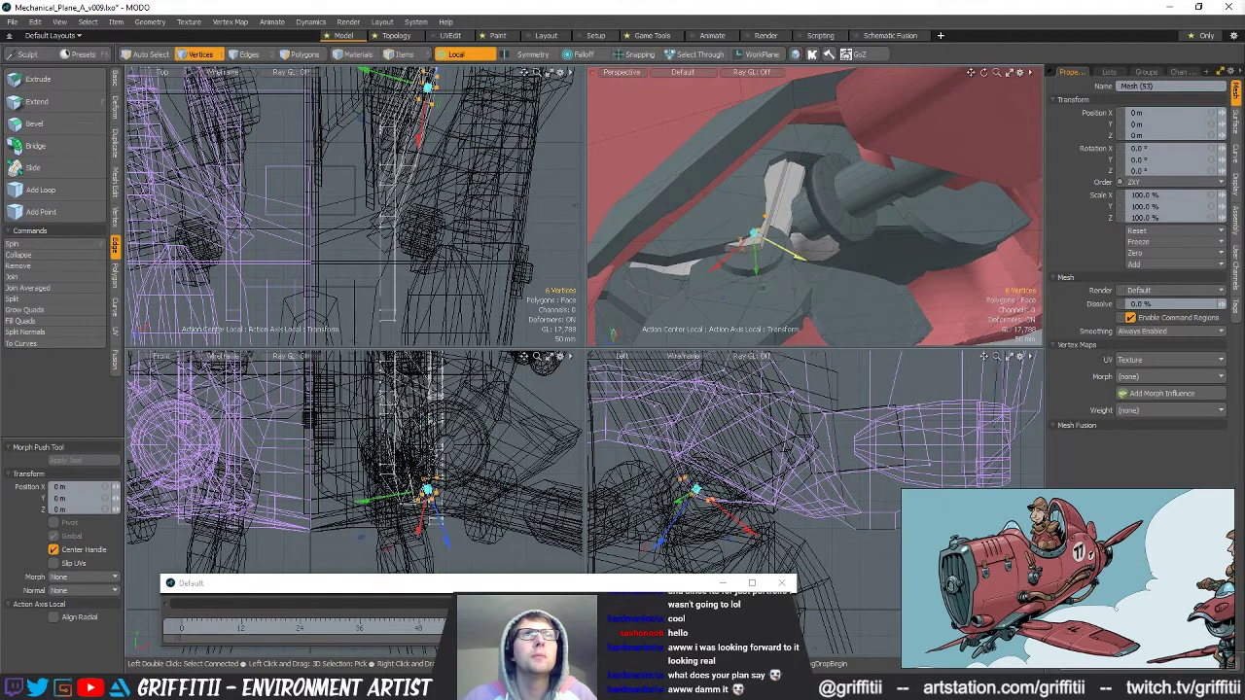
pyautogui.moveTo(800, 257); pyautogui.dragTo(813, 263)
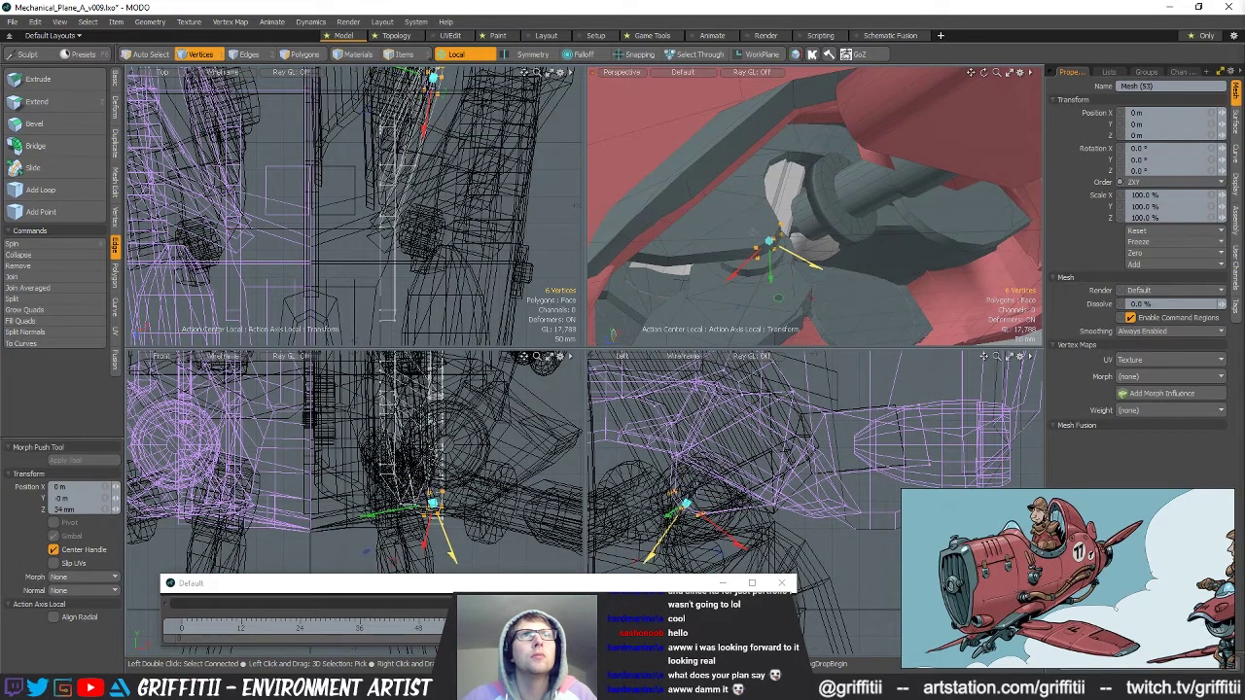
# Select the six vertices at the side plate's far end and move them toward the fuselage centreline.
pyautogui.keyDown('alt'); pyautogui.moveTo(819, 273); pyautogui.dragTo(742, 427); pyautogui.keyUp('alt')
pyautogui.press('space')
pyautogui.keyDown('alt'); pyautogui.keyDown('shift'); pyautogui.moveTo(758, 483); pyautogui.dragTo(661, 476); pyautogui.keyUp('shift'); pyautogui.keyUp('alt')
pyautogui.keyDown('alt'); pyautogui.moveTo(859, 307); pyautogui.dragTo(727, 213); pyautogui.keyUp('alt')
pyautogui.press('w')
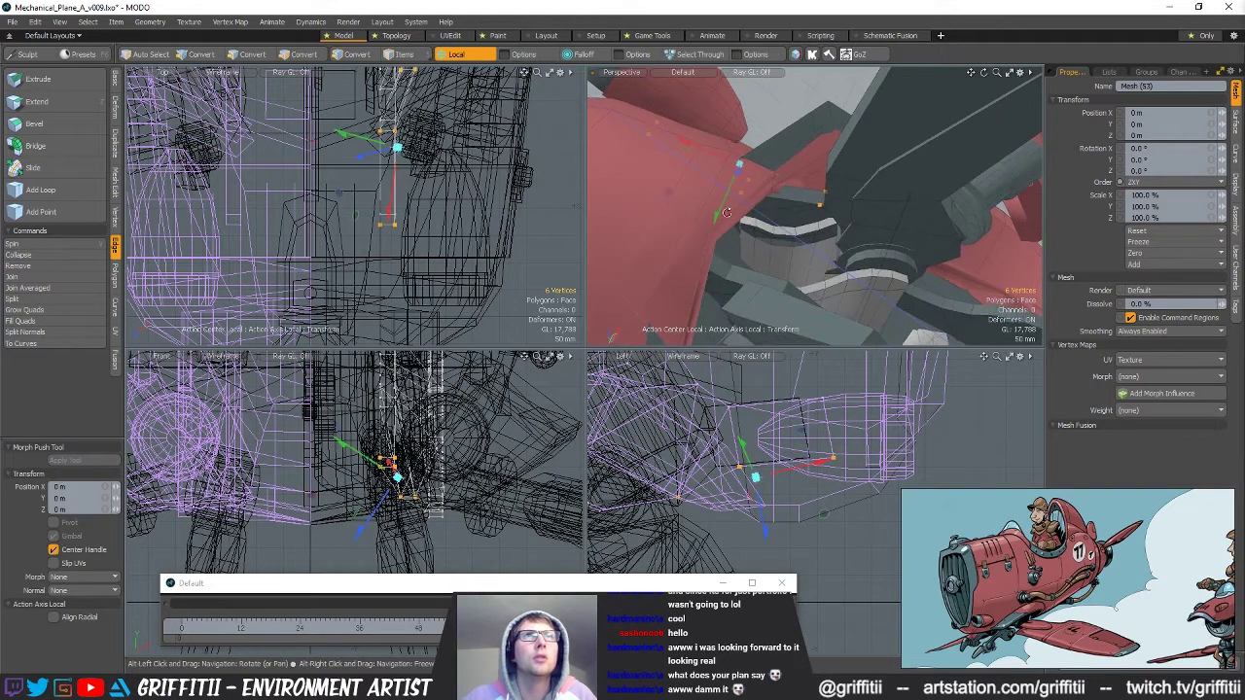
pyautogui.press('Escape')
pyautogui.moveTo(721, 177); pyautogui.dragTo(709, 184)
# Reduce the selection to the plate's four outermost end vertices and shift them sideways away from the centreline.
pyautogui.keyDown('alt'); pyautogui.moveTo(812, 187); pyautogui.dragTo(686, 149); pyautogui.keyUp('alt')
pyautogui.keyDown('alt'); pyautogui.moveTo(744, 177); pyautogui.dragTo(777, 220); pyautogui.keyUp('alt')
pyautogui.press('q')
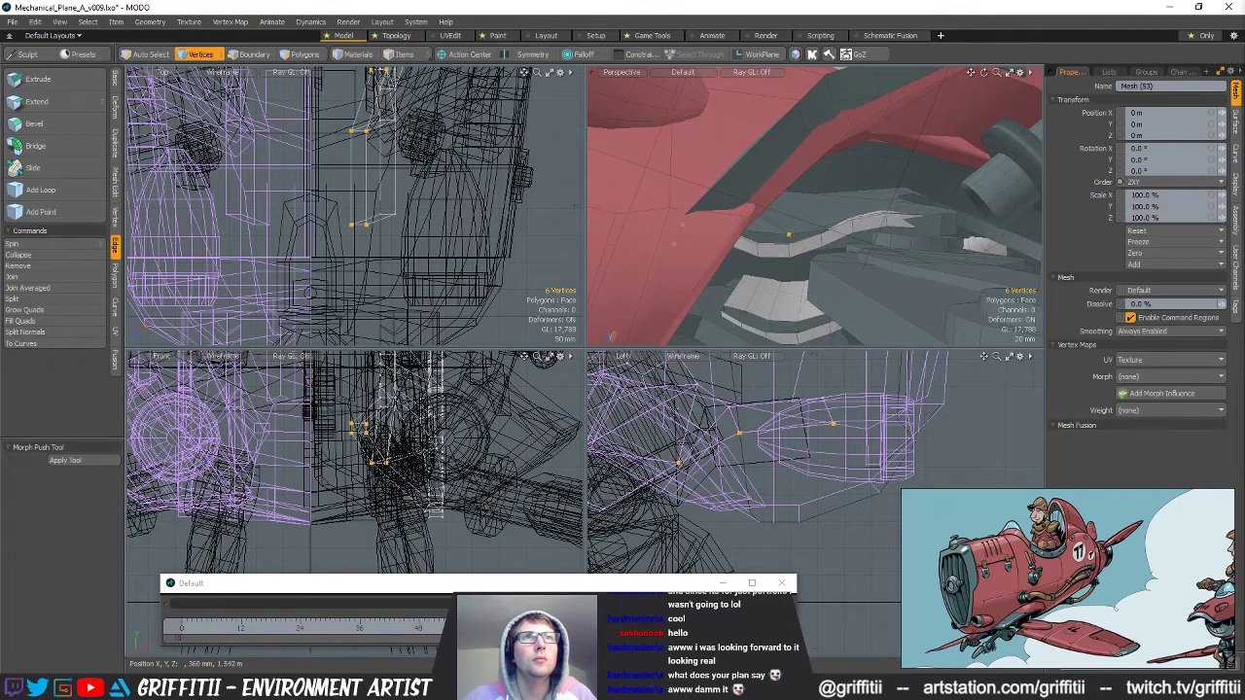
pyautogui.keyDown('alt'); pyautogui.moveTo(764, 221); pyautogui.dragTo(757, 143); pyautogui.keyUp('alt')
pyautogui.press('w')
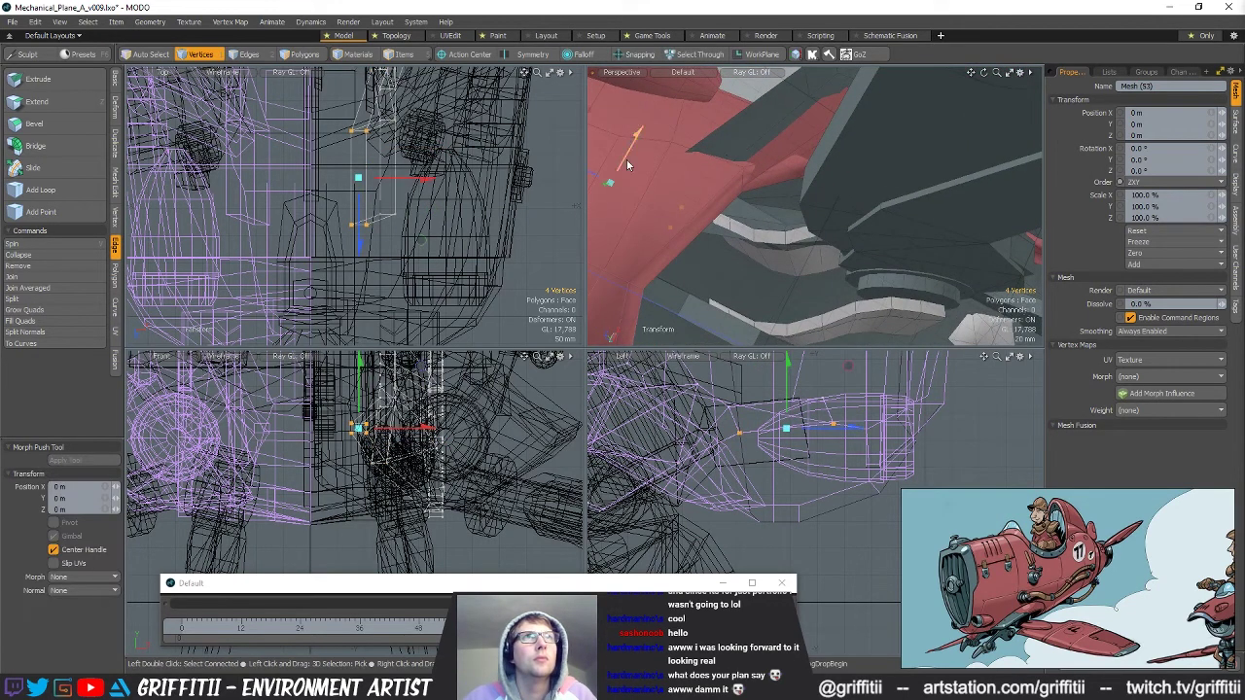
pyautogui.keyDown('alt'); pyautogui.moveTo(778, 170); pyautogui.dragTo(818, 279); pyautogui.keyUp('alt')
# Cut a single loop slice at 60.60 % through the plate's two lower polygons and reposition the resulting vertices.
pyautogui.press('q')
pyautogui.press('2')
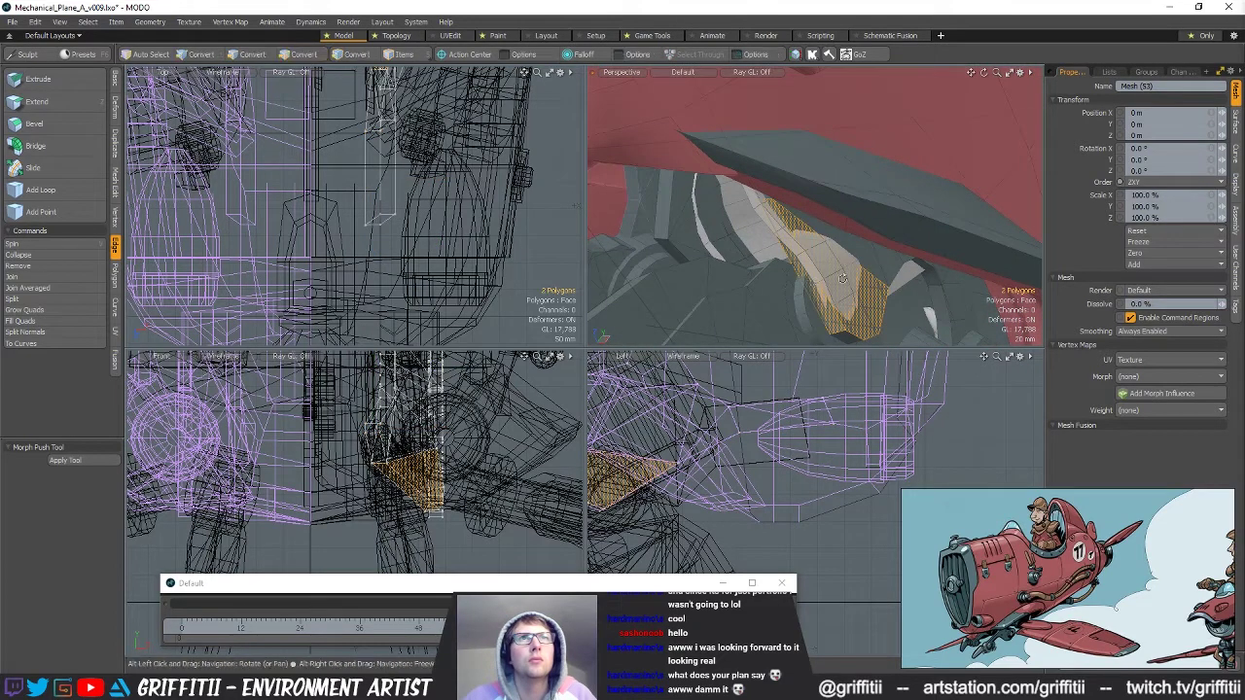
pyautogui.hotkey('alt', 'c')
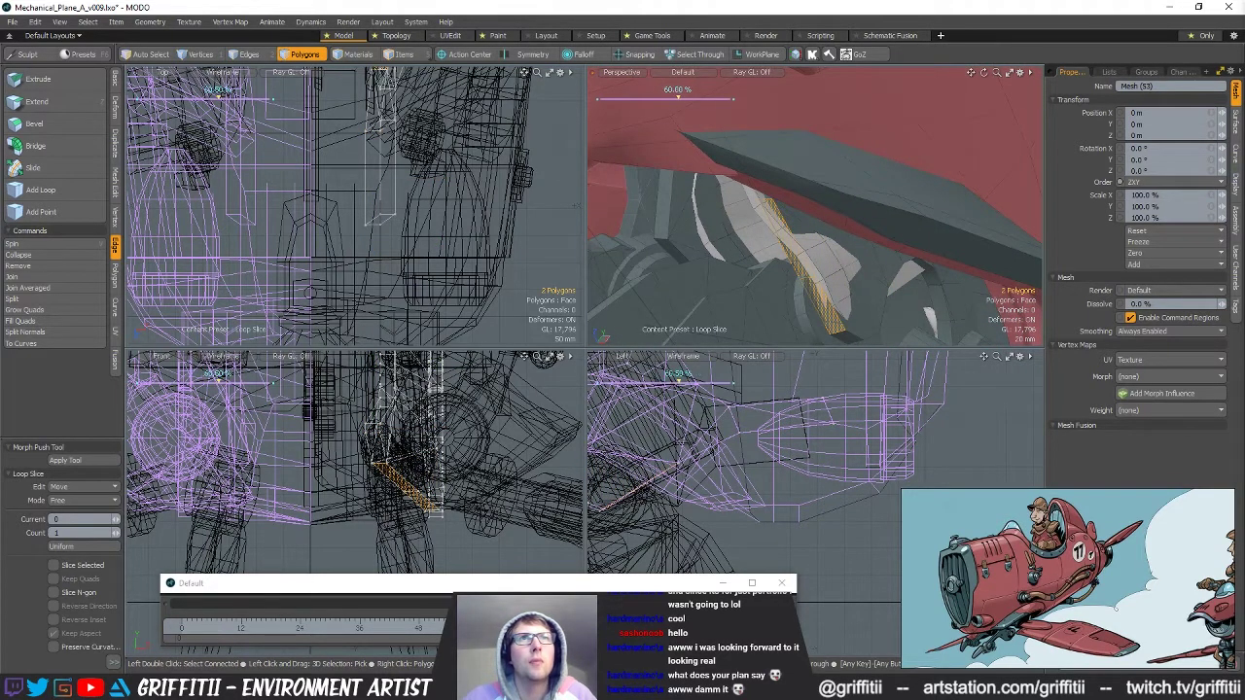
pyautogui.press('1')
pyautogui.press('w')
pyautogui.keyDown('alt'); pyautogui.moveTo(847, 273); pyautogui.dragTo(883, 279); pyautogui.keyUp('alt')
pyautogui.moveTo(847, 283); pyautogui.dragTo(894, 221)
# Duplicate the side plate's 48 connected polygons and move the copy by -110 mm in X, -23 mm in Y and -22 mm in Z.
pyautogui.press('5')
pyautogui.doubleClick(853, 294)
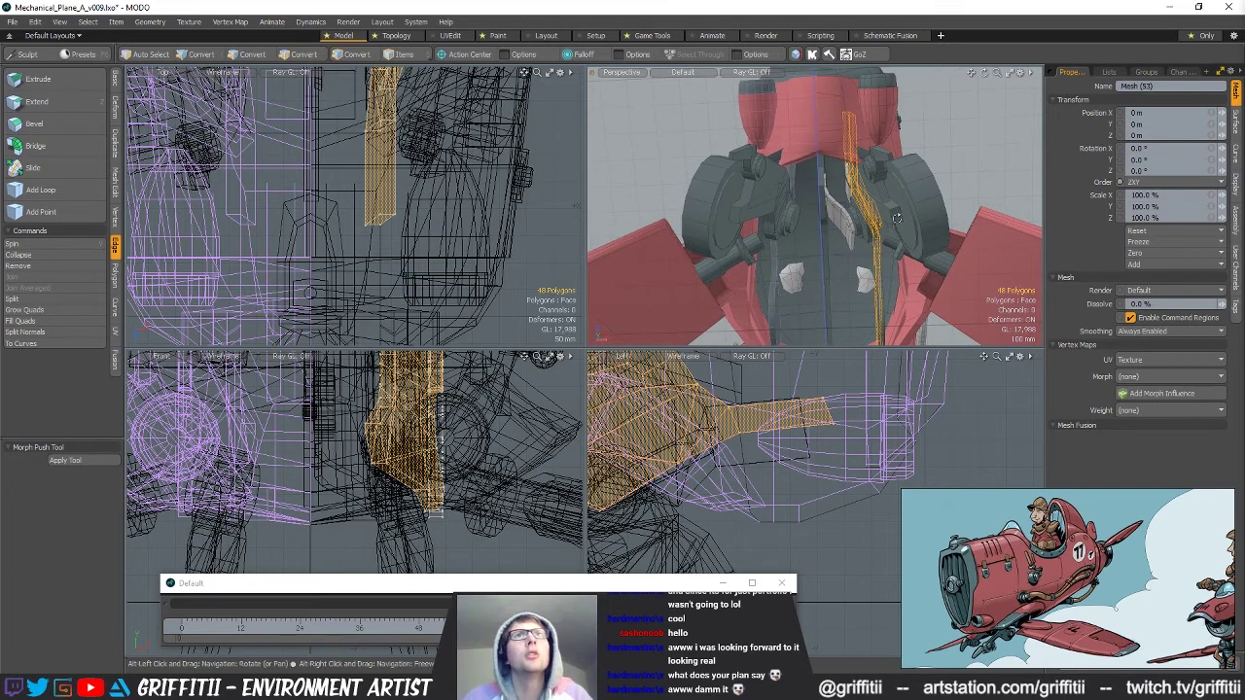
pyautogui.press('w')
pyautogui.moveTo(898, 242); pyautogui.dragTo(890, 203)
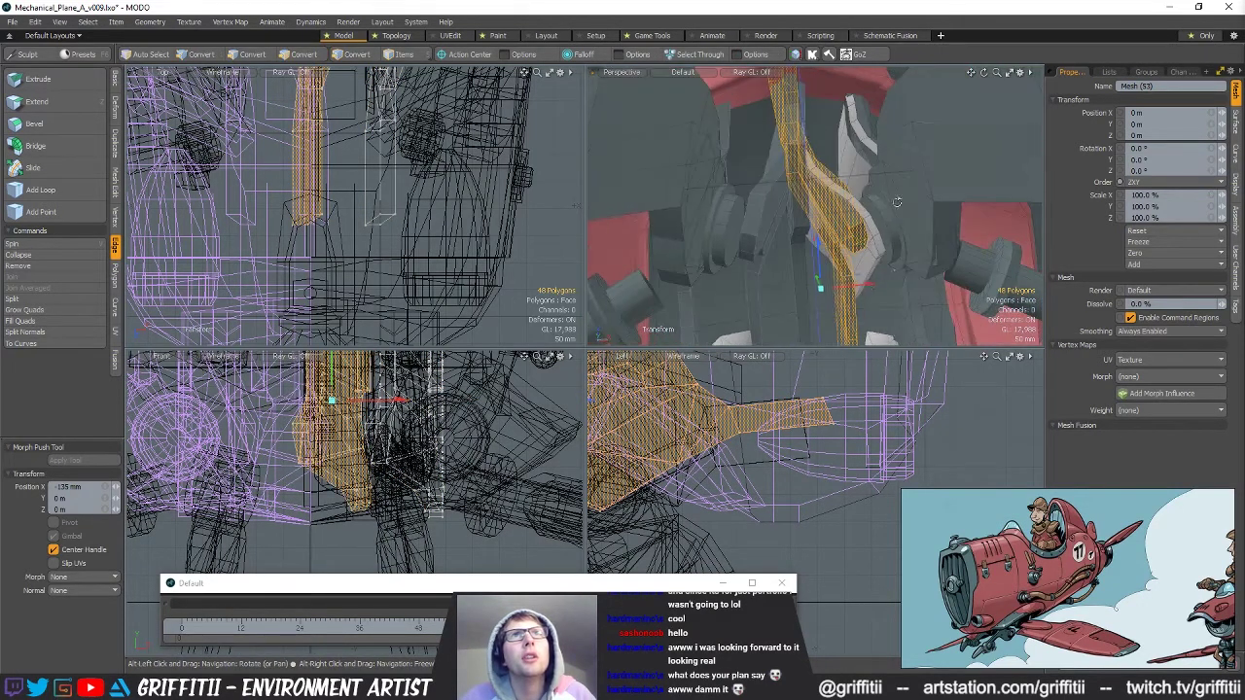
pyautogui.moveTo(867, 288); pyautogui.dragTo(901, 198)
pyautogui.moveTo(931, 320); pyautogui.dragTo(924, 300)
pyautogui.keyDown('alt'); pyautogui.moveTo(923, 300); pyautogui.dragTo(827, 211); pyautogui.keyUp('alt')
pyautogui.press('q')
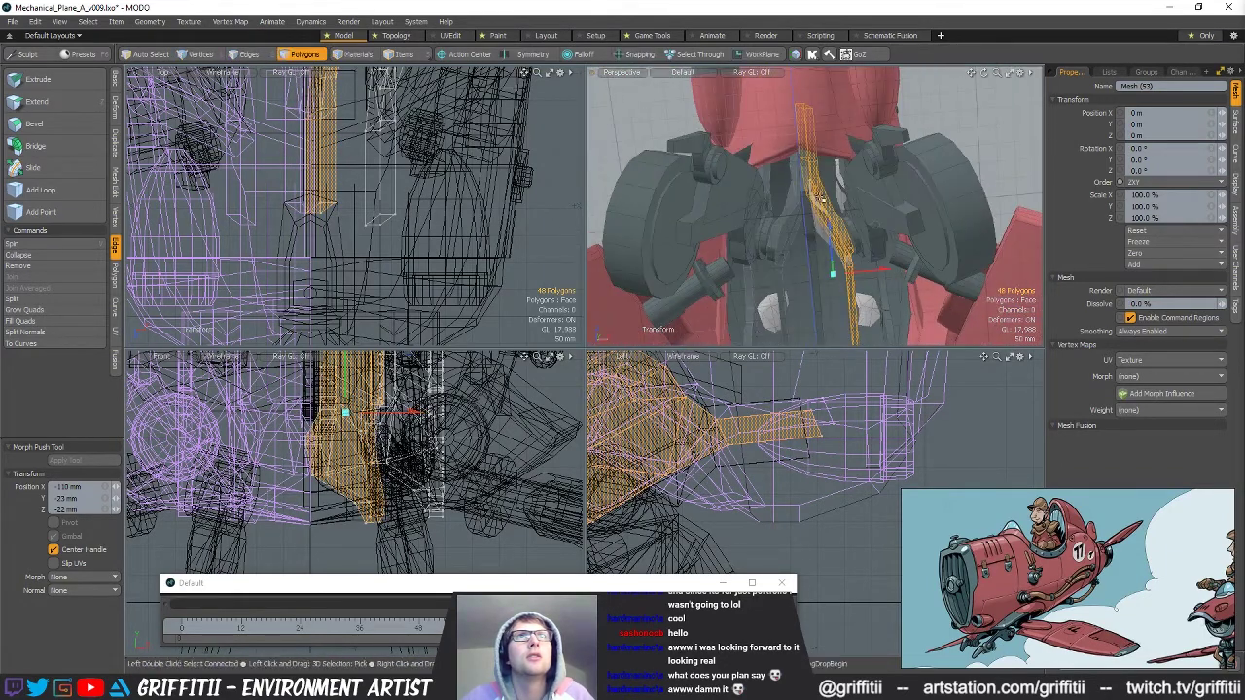
# Cut the two curved connecting strips out of the wheel bay and delete the remaining strip mesh.
pyautogui.click(838, 170)
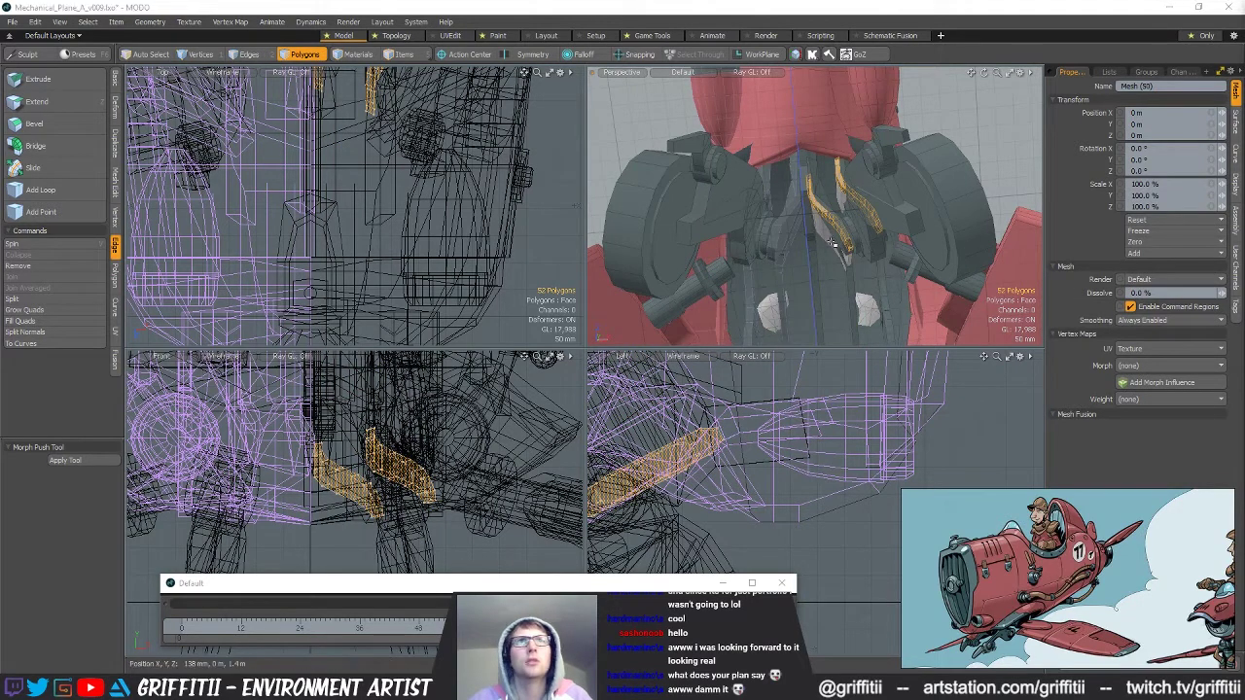
pyautogui.hotkey('ctrl', 'x')
pyautogui.press('Down')
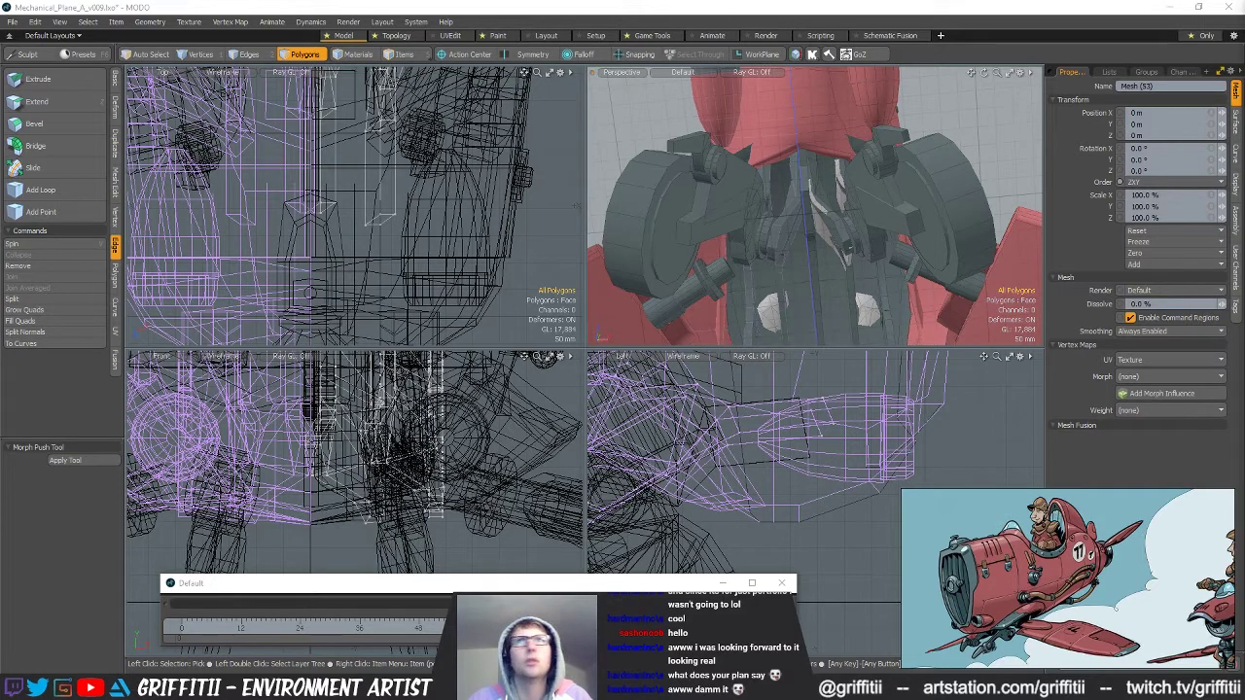
pyautogui.press('Down')
pyautogui.press('Delete')
# Return the landing-gear animation to frame 0 and delete the connected plate copy near the retracted legs.
pyautogui.keyDown('alt'); pyautogui.moveTo(849, 246); pyautogui.dragTo(814, 229); pyautogui.keyUp('alt')
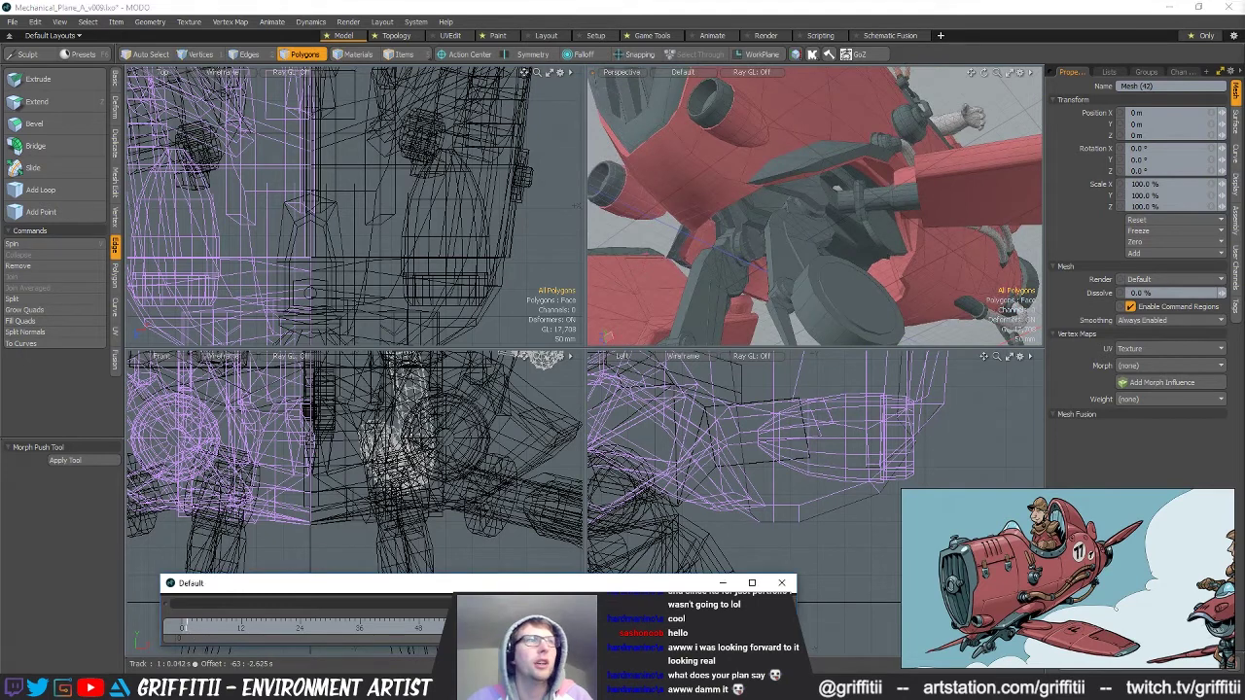
pyautogui.click(183, 629)
pyautogui.keyDown('alt'); pyautogui.moveTo(837, 185); pyautogui.dragTo(786, 212); pyautogui.keyUp('alt')
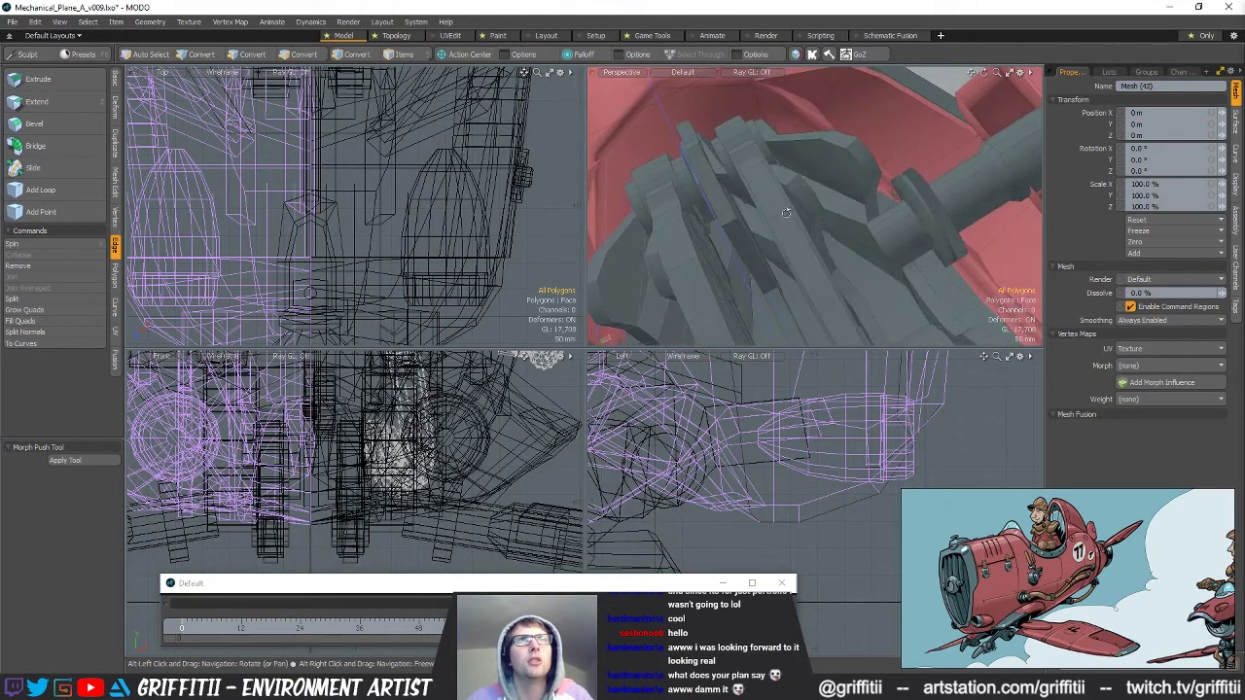
pyautogui.click(799, 188)
pyautogui.keyDown('alt'); pyautogui.moveTo(802, 201); pyautogui.dragTo(821, 265); pyautogui.keyUp('alt')
pyautogui.doubleClick(811, 176)
pyautogui.keyDown('alt'); pyautogui.moveTo(817, 310); pyautogui.dragTo(771, 317); pyautogui.keyUp('alt')
pyautogui.click(877, 155)
pyautogui.keyDown('alt'); pyautogui.moveTo(878, 156); pyautogui.dragTo(779, 255); pyautogui.keyUp('alt')
pyautogui.doubleClick(840, 158)
pyautogui.press('Delete')
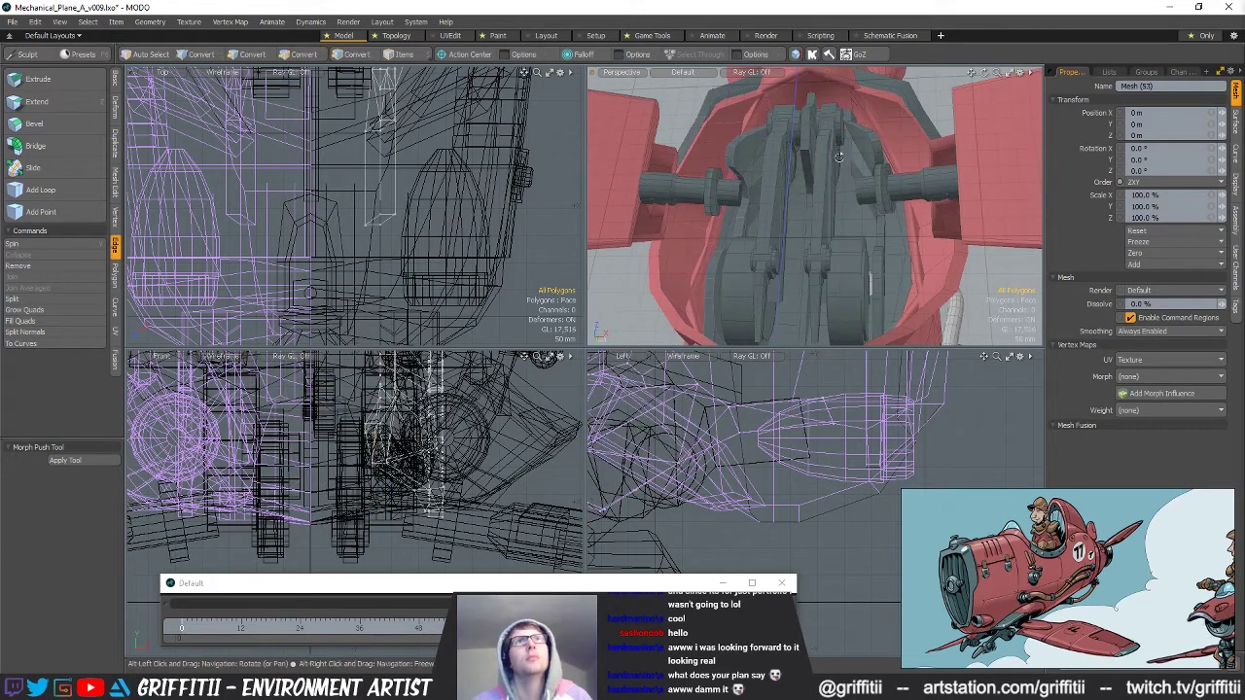
# Duplicate the side plate's 36 connected polygons and move the copy by about -130 mm in X and 520 mm in Z.
pyautogui.keyDown('alt'); pyautogui.moveTo(840, 158); pyautogui.dragTo(876, 156); pyautogui.keyUp('alt')
pyautogui.keyDown('alt'); pyautogui.moveTo(798, 167); pyautogui.dragTo(728, 139); pyautogui.keyUp('alt')
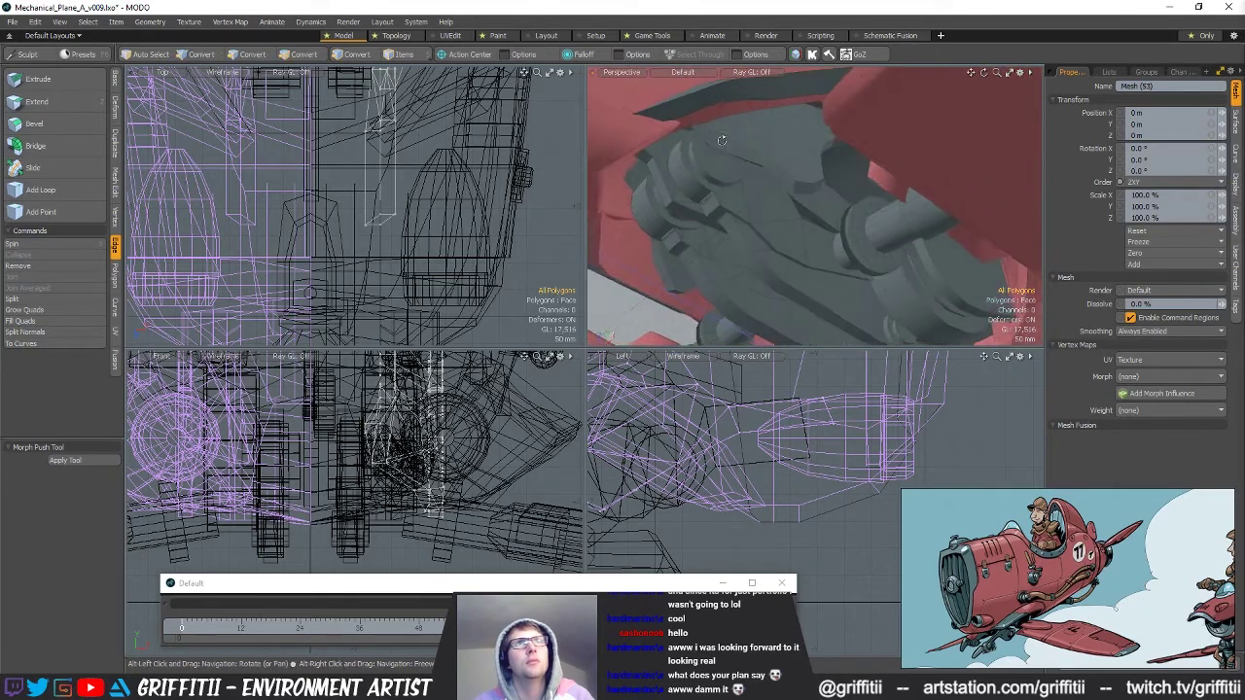
pyautogui.press('5')
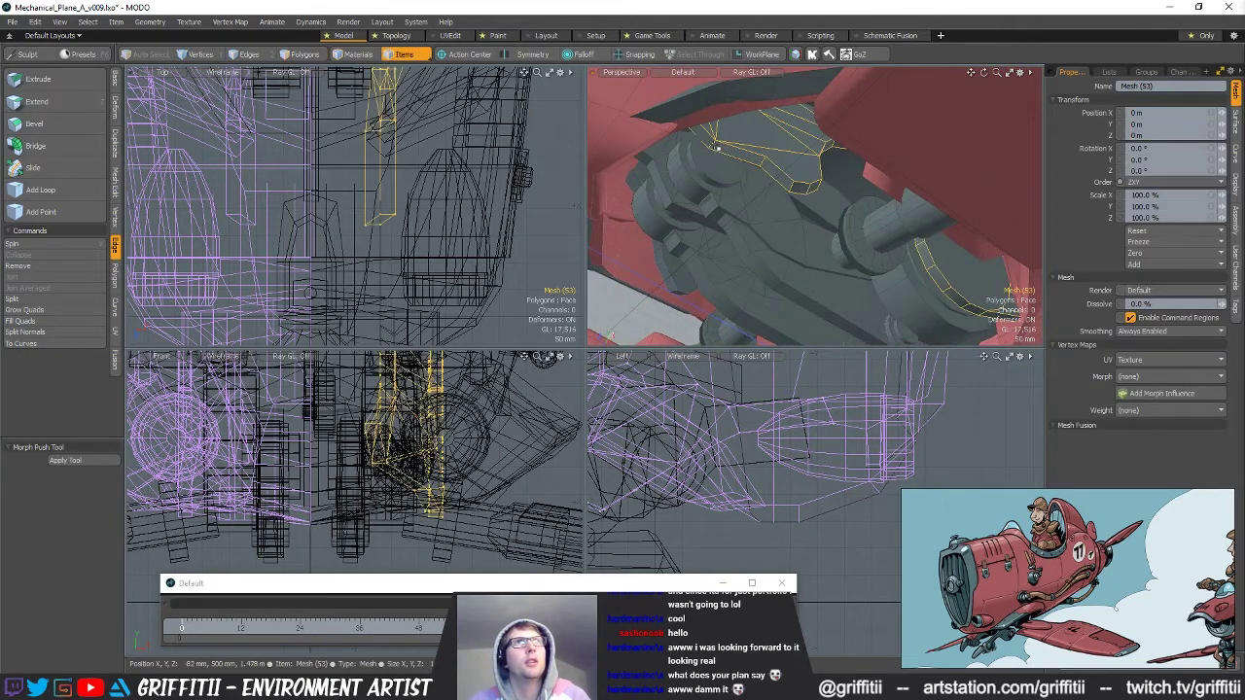
pyautogui.press('3')
pyautogui.doubleClick(940, 266)
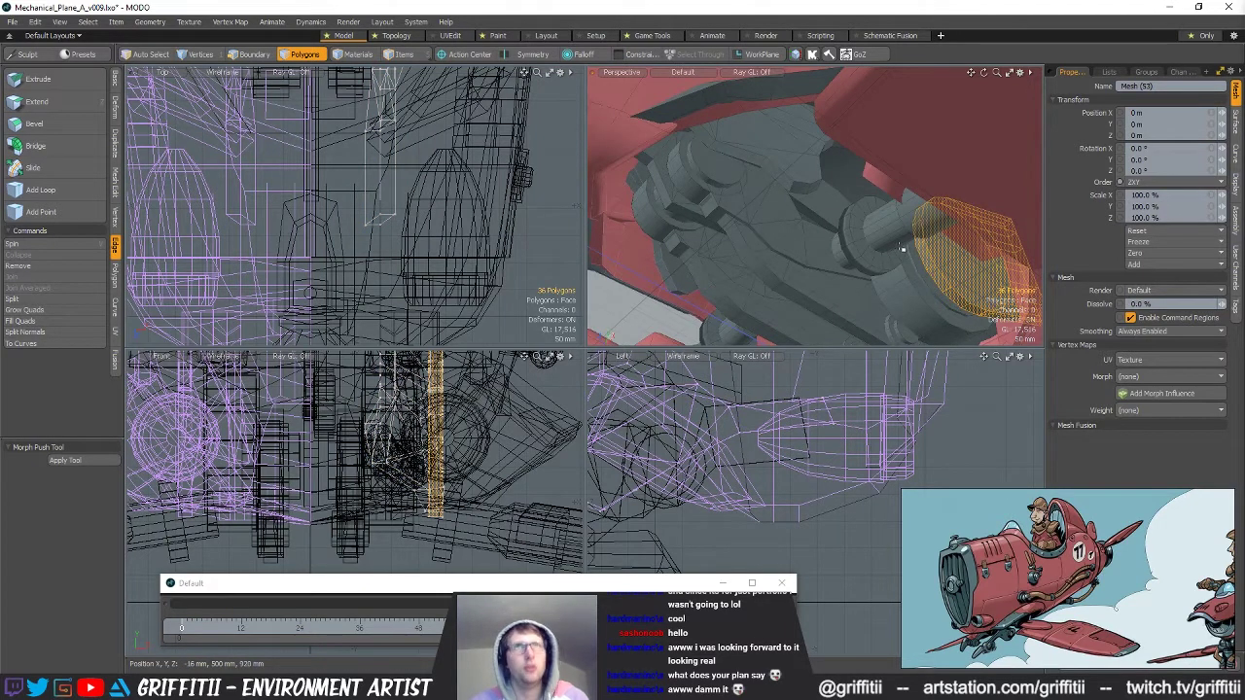
pyautogui.hotkey('ctrl', 'v')
pyautogui.press('w')
pyautogui.keyDown('alt'); pyautogui.moveTo(829, 241); pyautogui.dragTo(825, 256); pyautogui.keyUp('alt')
pyautogui.keyDown('ctrl'); pyautogui.keyDown('alt'); pyautogui.moveTo(377, 187); pyautogui.dragTo(259, 268); pyautogui.keyUp('alt'); pyautogui.keyUp('ctrl')
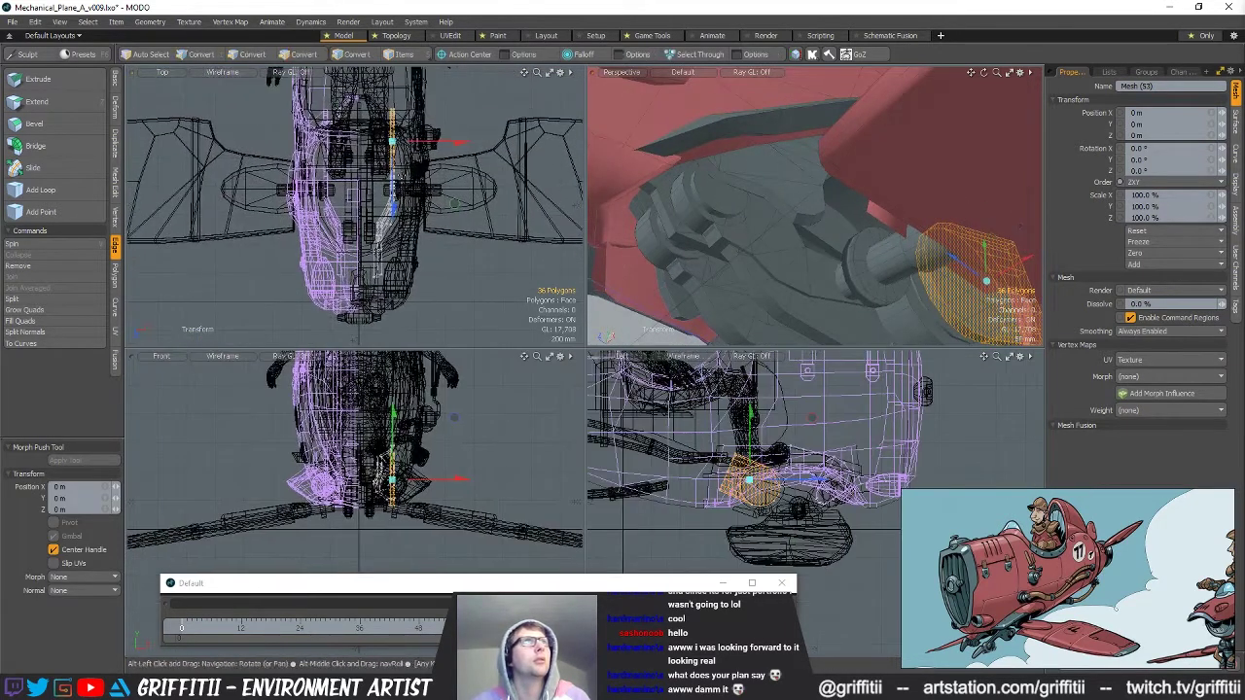
pyautogui.moveTo(393, 384); pyautogui.dragTo(392, 315)
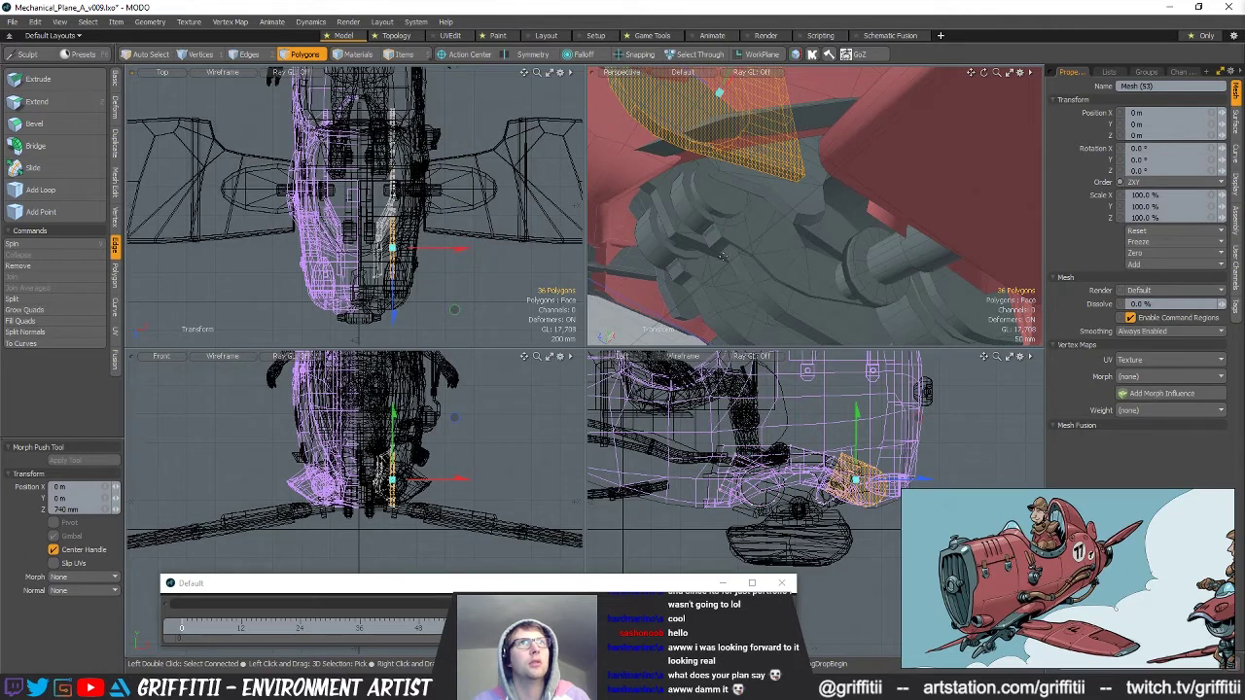
pyautogui.keyDown('alt'); pyautogui.moveTo(748, 204); pyautogui.dragTo(734, 254); pyautogui.keyUp('alt')
pyautogui.moveTo(692, 106); pyautogui.dragTo(746, 227)
pyautogui.moveTo(427, 276); pyautogui.dragTo(435, 278)
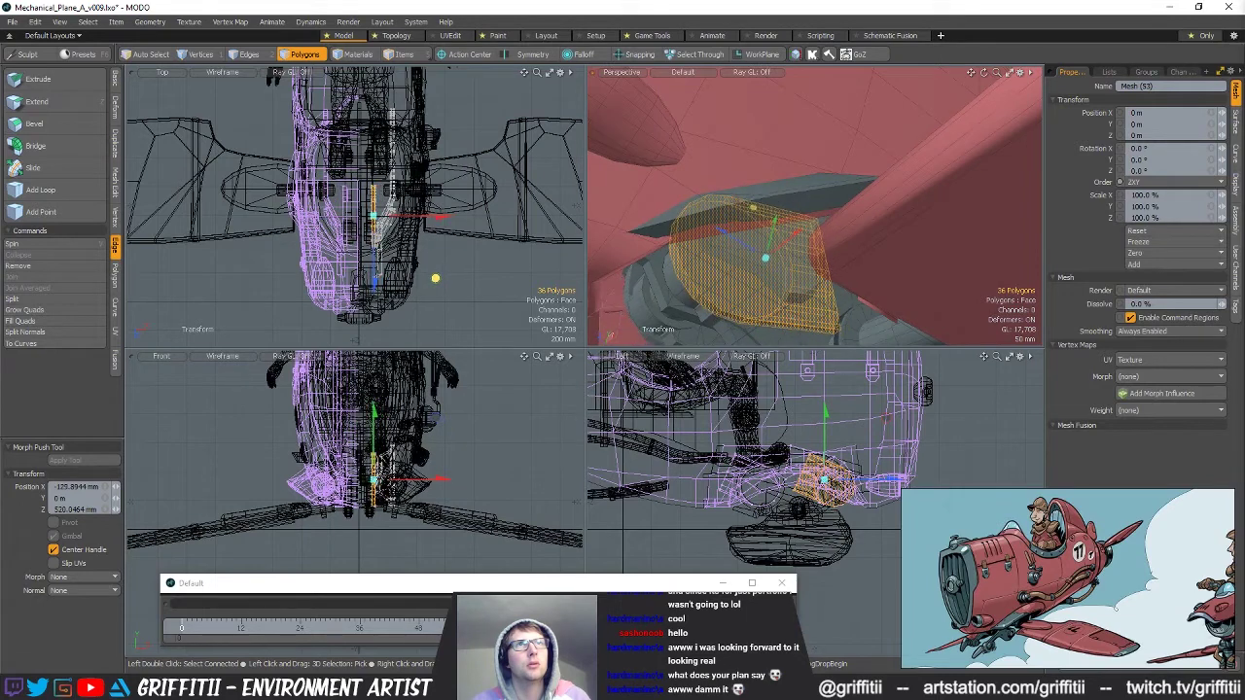
# Rotate the duplicated plate piece in the side view and shift it over the central hinge of the wheel bay.
pyautogui.press('e')
pyautogui.moveTo(875, 421); pyautogui.dragTo(881, 533)
pyautogui.scroll(3, 828, 526)
pyautogui.press('w')
pyautogui.moveTo(840, 494); pyautogui.dragTo(858, 489)
# Move the duplicated plate piece's 50 vertices by 3 mm in X, -75 mm in Y and -5 mm in Z.
pyautogui.keyDown('alt'); pyautogui.moveTo(827, 254); pyautogui.dragTo(733, 158); pyautogui.keyUp('alt')
pyautogui.hotkey('alt', '1')
pyautogui.press('w')
pyautogui.hotkey('ctrl', 'z')
pyautogui.press('r')
pyautogui.hotkey('ctrl', 'z')
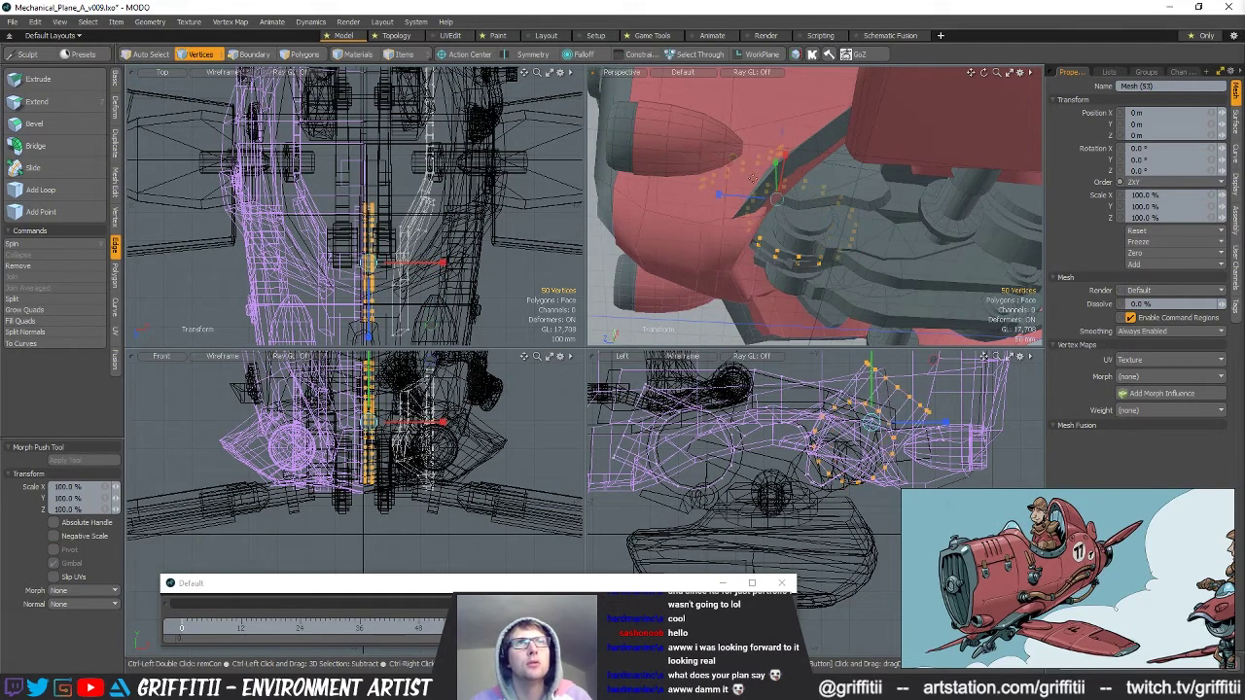
pyautogui.moveTo(733, 160); pyautogui.dragTo(734, 204)
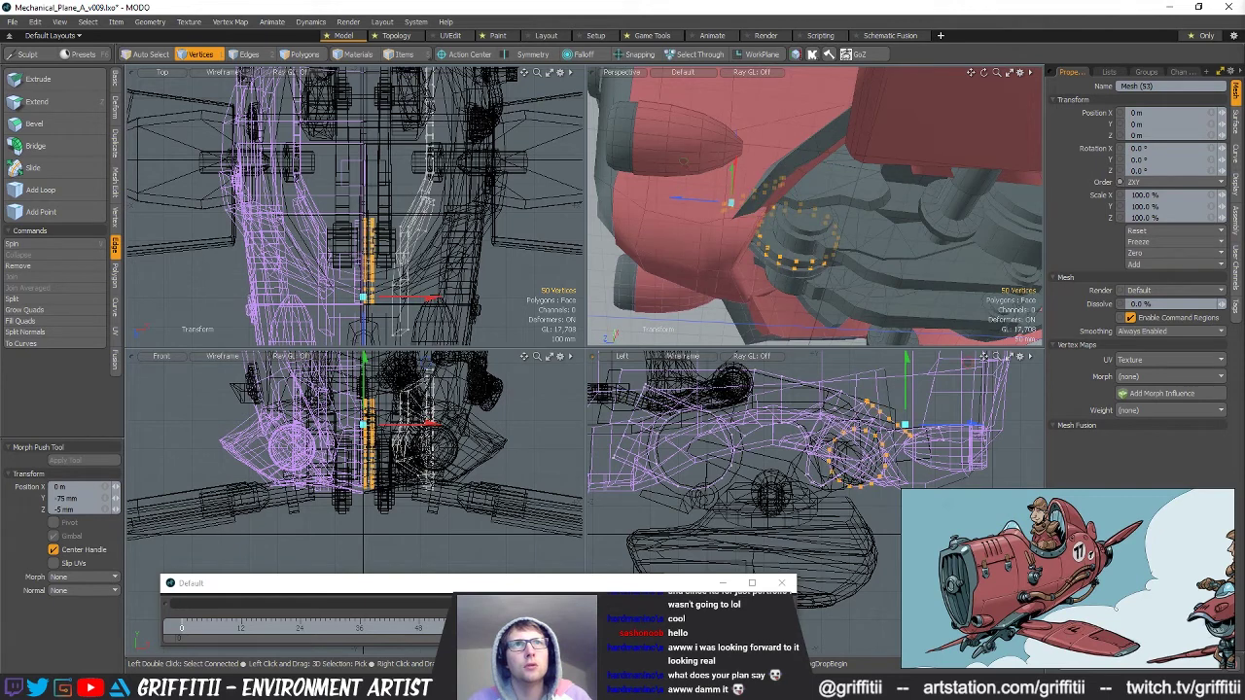
pyautogui.keyDown('alt'); pyautogui.moveTo(837, 228); pyautogui.dragTo(749, 206); pyautogui.keyUp('alt')
pyautogui.scroll(3, 741, 204)
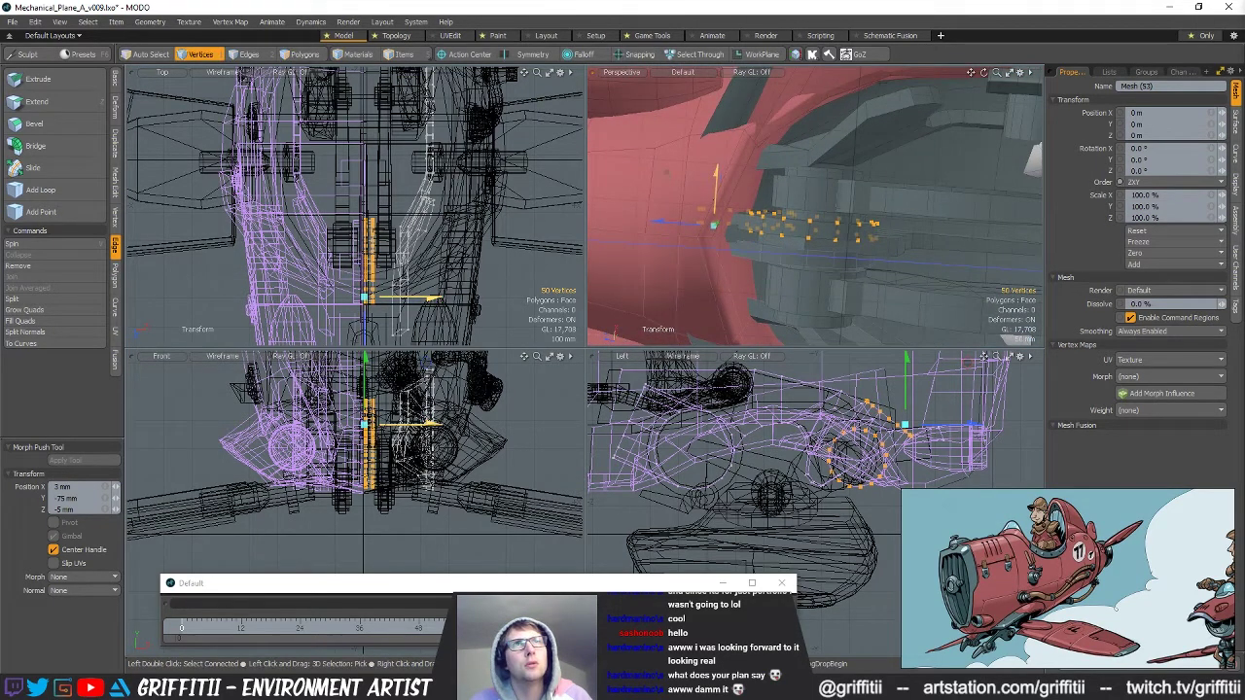
# Duplicate the fitted plate piece again and place the second copy beside it at the wheel-bay hinge.
pyautogui.press('space')
pyautogui.press('space')
pyautogui.press('space')
pyautogui.doubleClick(798, 230)
pyautogui.keyDown('alt'); pyautogui.moveTo(821, 212); pyautogui.dragTo(919, 155); pyautogui.keyUp('alt')
pyautogui.press('w')
pyautogui.scroll(-4, 790, 145)
# Move the angled edge of the side plate beside the round hinge by 17 mm in X.
pyautogui.press('space')
pyautogui.click(749, 173)
pyautogui.keyDown('alt'); pyautogui.moveTo(920, 156); pyautogui.dragTo(824, 216); pyautogui.keyUp('alt')
pyautogui.press('5')
pyautogui.press('3')
pyautogui.press('1')
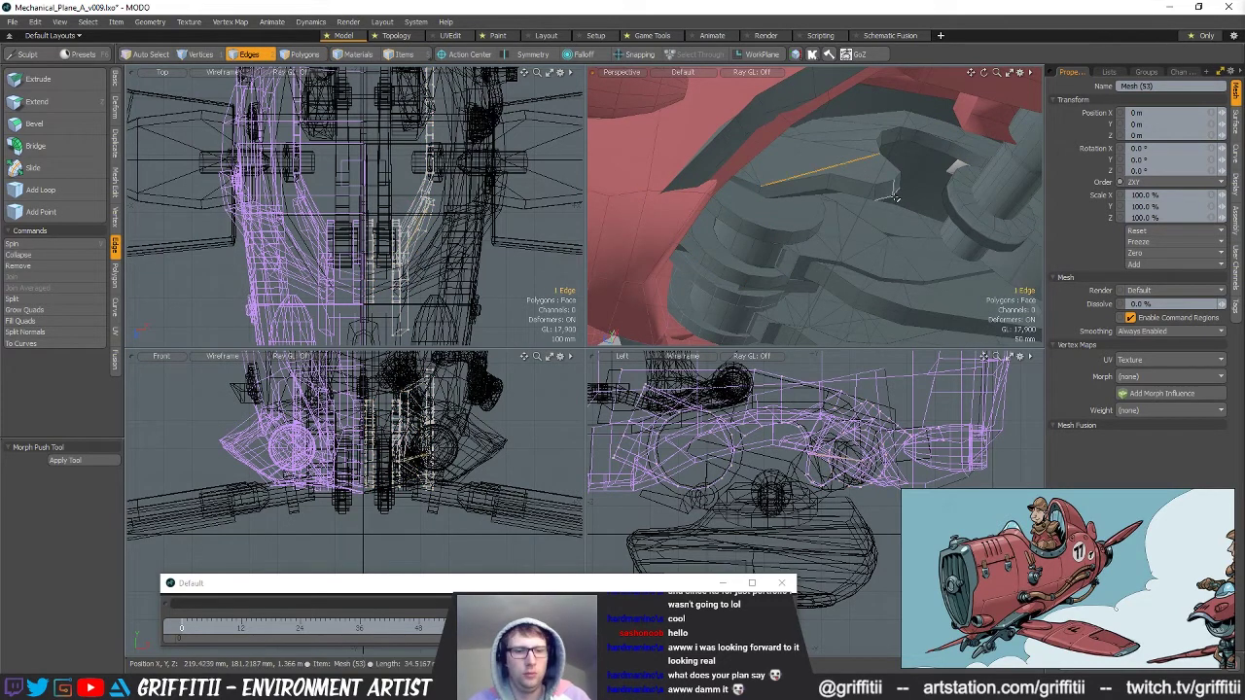
pyautogui.keyDown('alt'); pyautogui.moveTo(859, 193); pyautogui.dragTo(753, 136); pyautogui.keyUp('alt')
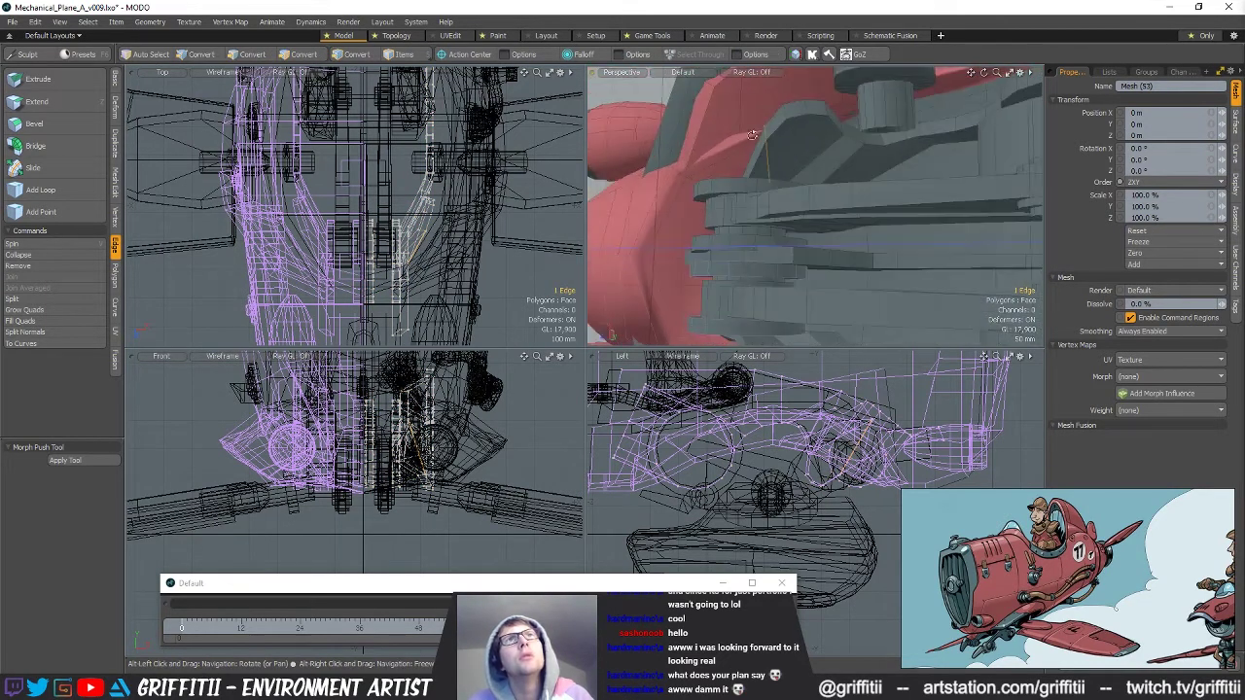
pyautogui.keyDown('alt'); pyautogui.moveTo(873, 146); pyautogui.dragTo(858, 183); pyautogui.keyUp('alt')
pyautogui.press('3')
pyautogui.keyDown('shift'); pyautogui.click(821, 160); pyautogui.keyUp('shift')
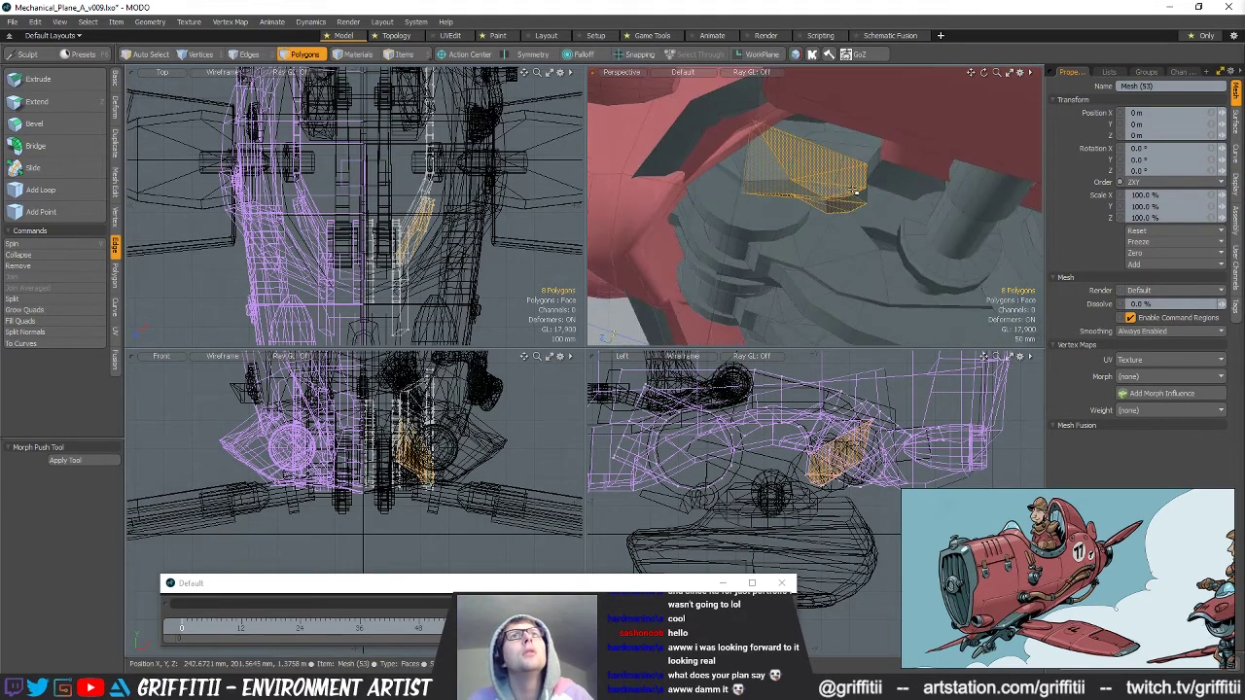
pyautogui.press('2')
pyautogui.click(853, 193)
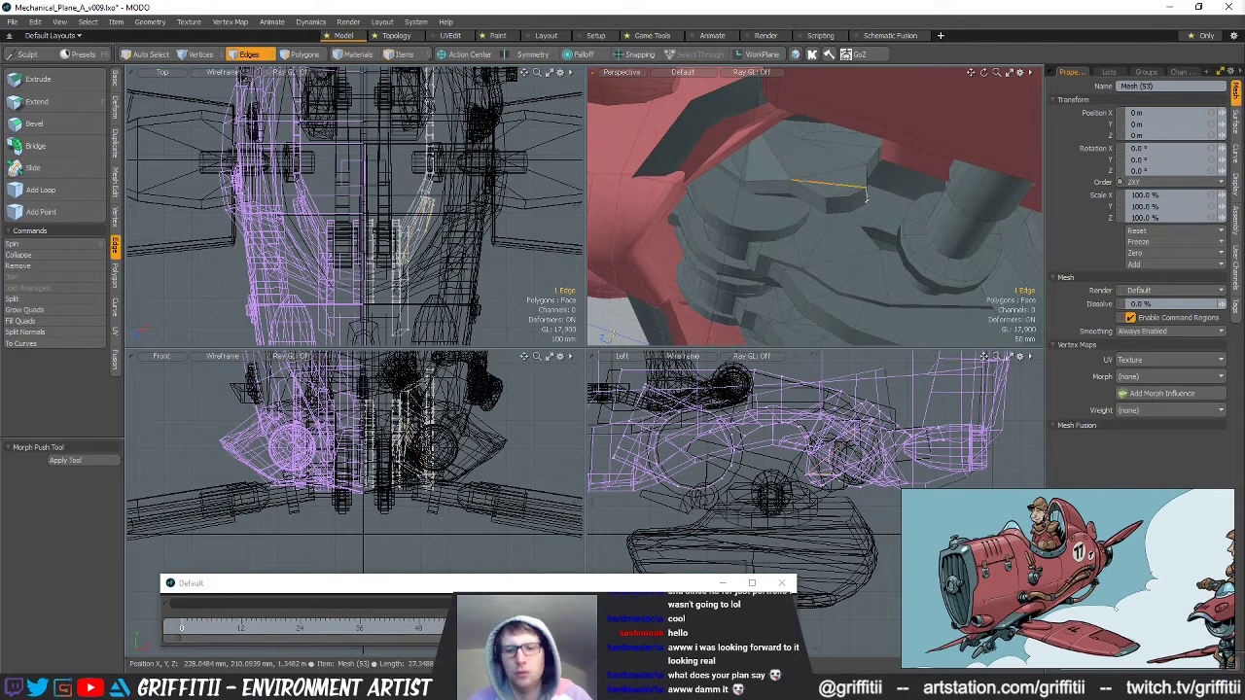
pyautogui.keyDown('alt'); pyautogui.moveTo(852, 193); pyautogui.dragTo(735, 193); pyautogui.keyUp('alt')
pyautogui.press('w')
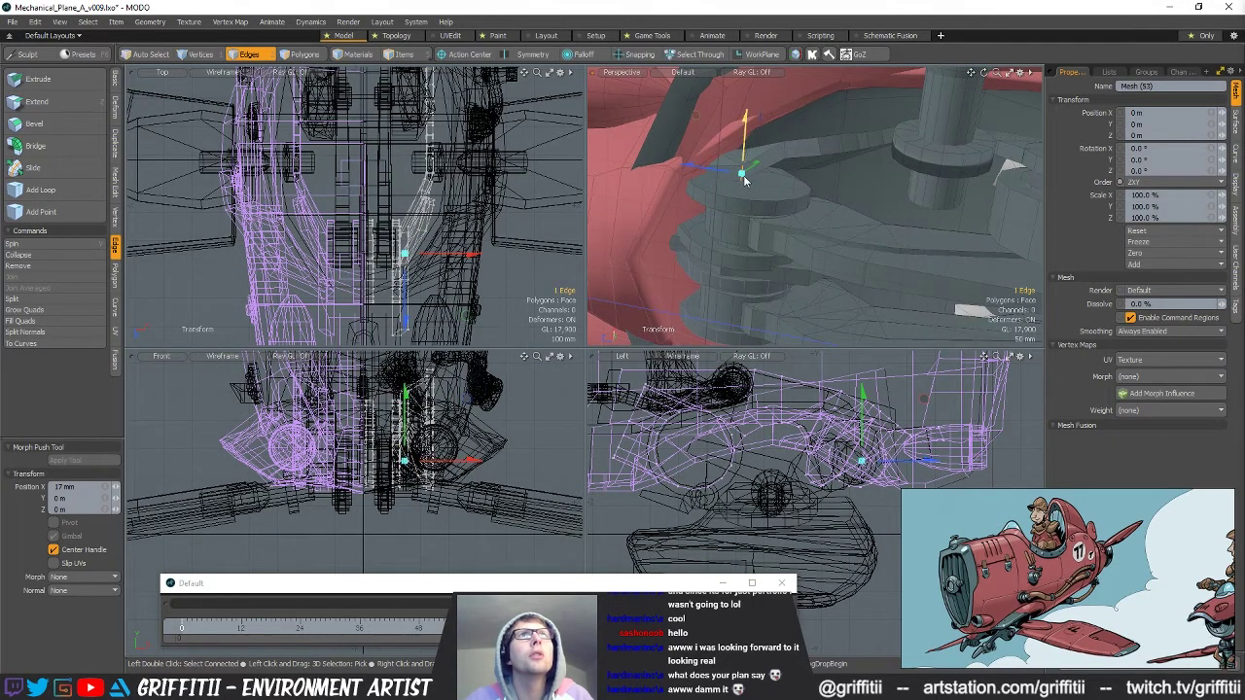
# Move the side plate's polygon beside the round hinge by 18 mm in X and its adjoining edge by 16 mm in X.
pyautogui.press('q')
pyautogui.press('3')
pyautogui.click(721, 176)
pyautogui.press('w')
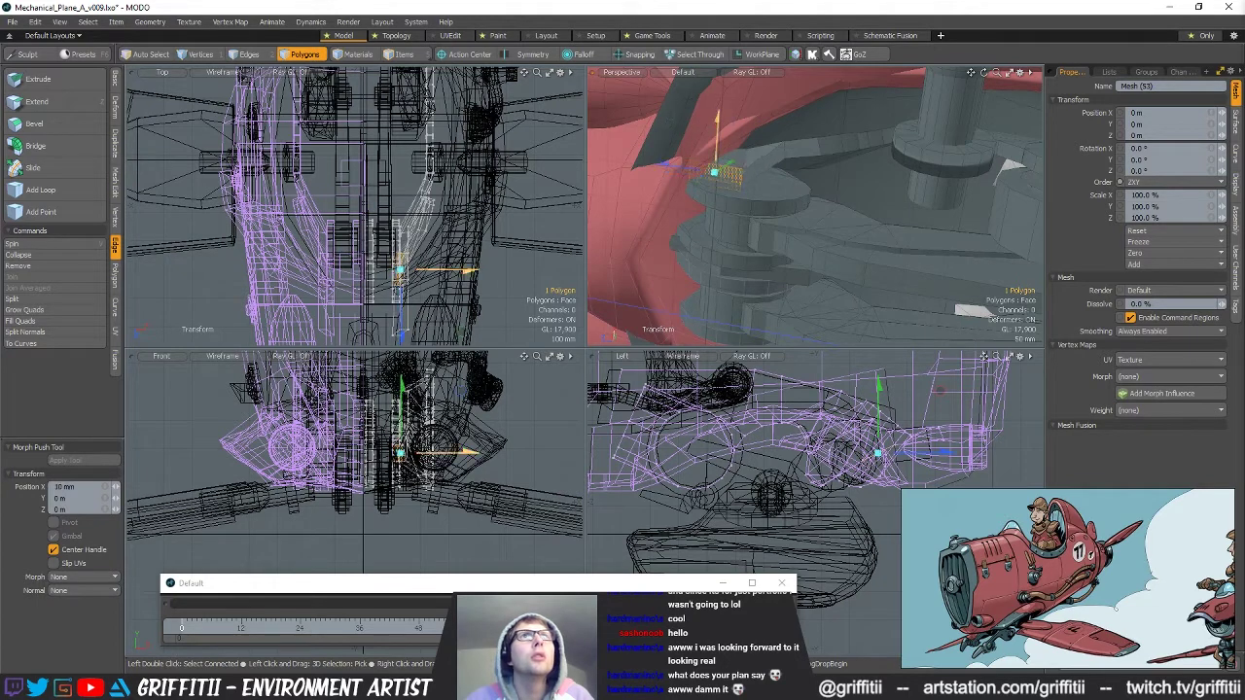
pyautogui.keyDown('alt'); pyautogui.moveTo(720, 121); pyautogui.dragTo(774, 138); pyautogui.keyUp('alt')
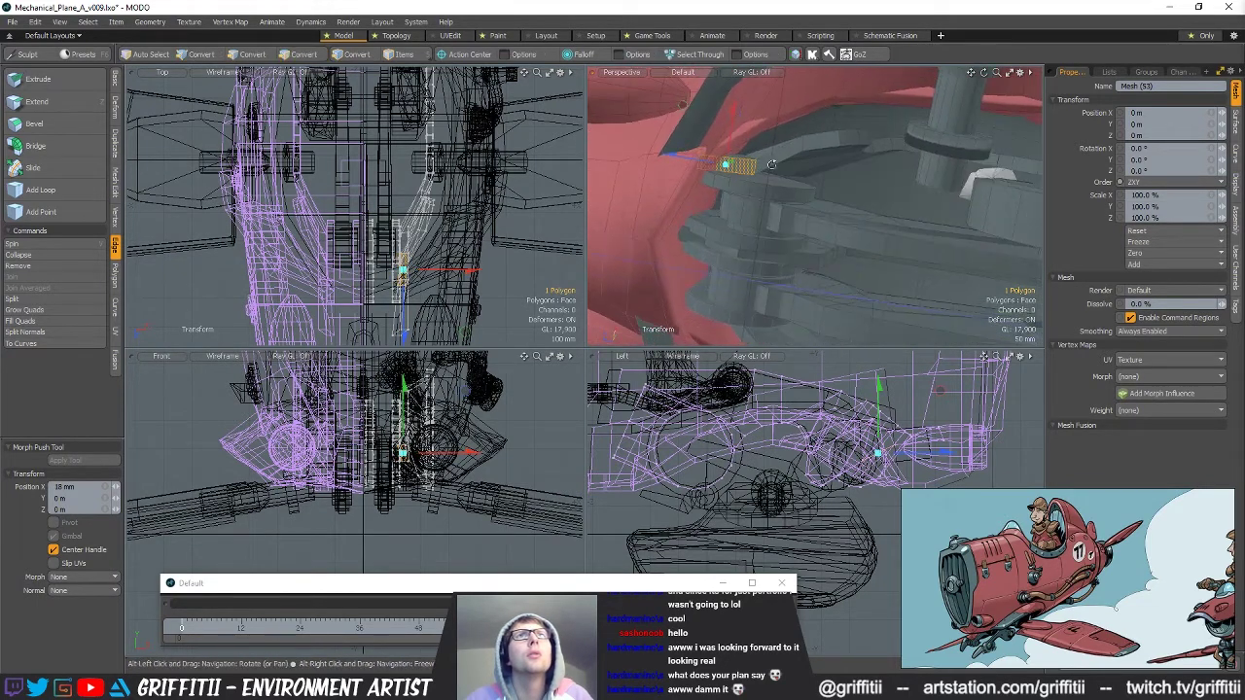
pyautogui.press('q')
pyautogui.press('w')
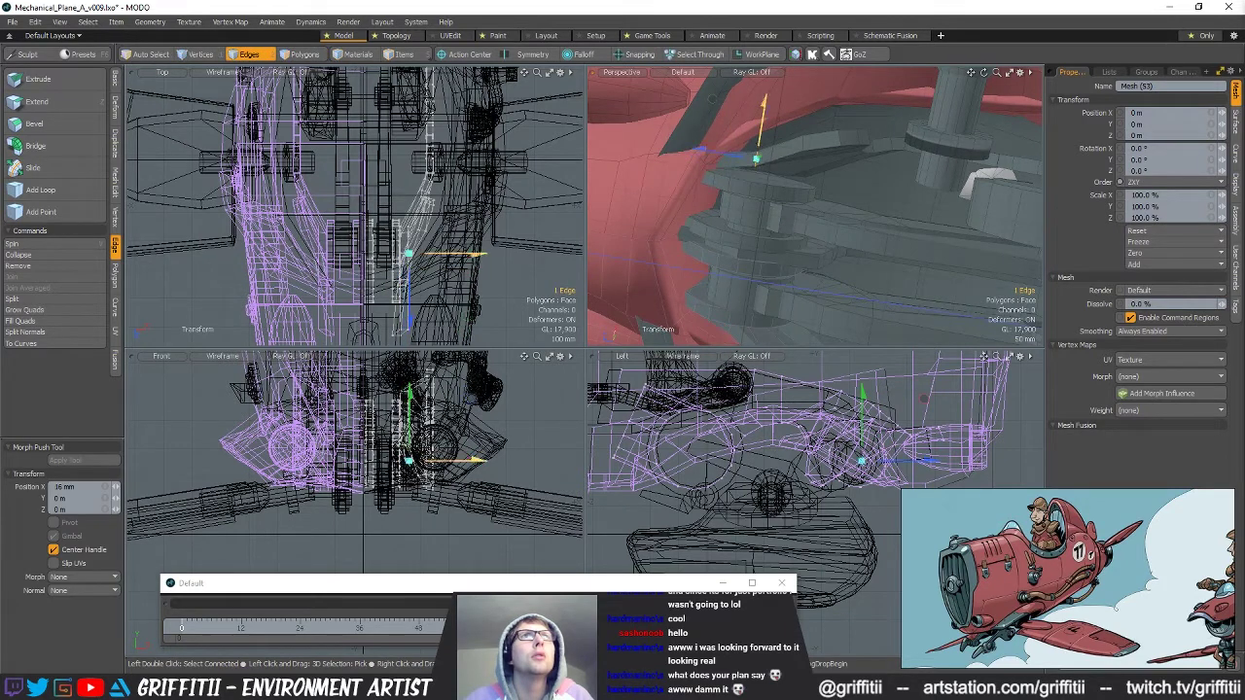
pyautogui.keyDown('alt'); pyautogui.moveTo(761, 139); pyautogui.dragTo(878, 167); pyautogui.keyUp('alt')
# Select the second duplicated plate piece at the round hinge and delete it.
pyautogui.press('q')
pyautogui.press('5')
pyautogui.press('3')
pyautogui.click(780, 185)
pyautogui.doubleClick(780, 185)
pyautogui.scroll(-3, 808, 292)
pyautogui.click(827, 292)
pyautogui.scroll(3, 836, 195)
pyautogui.doubleClick(793, 216)
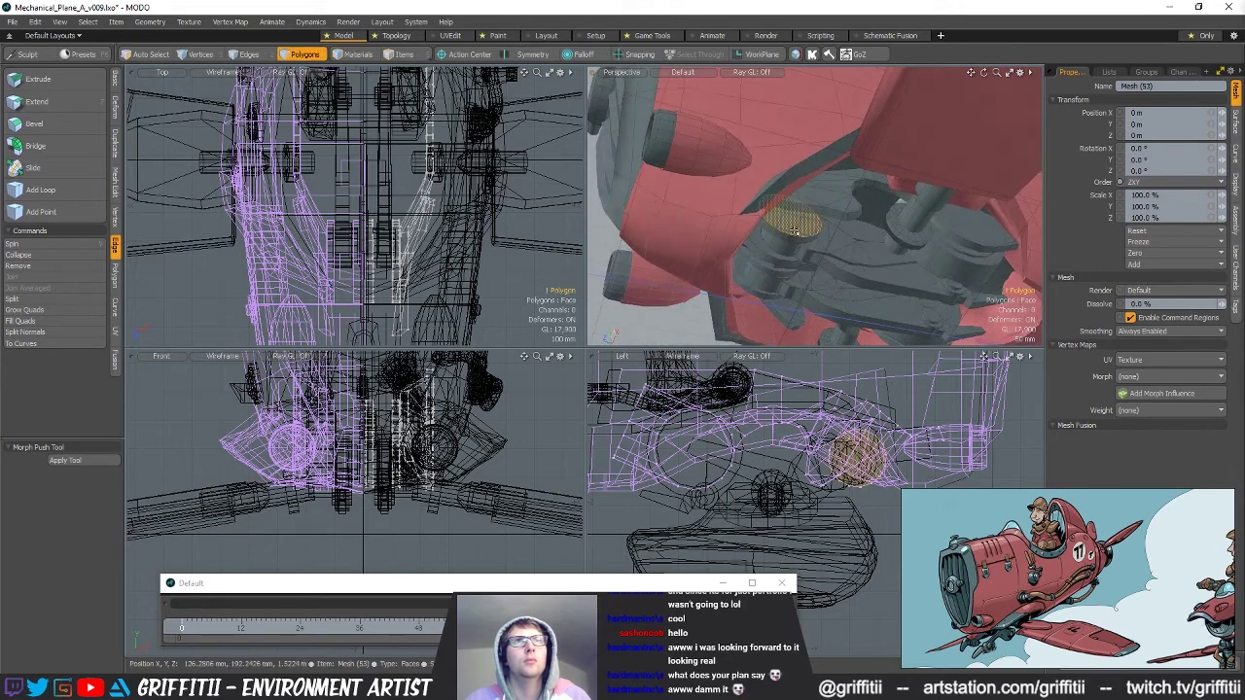
pyautogui.press('w')
pyautogui.moveTo(778, 192); pyautogui.dragTo(856, 269)
pyautogui.press('Escape')
pyautogui.press('Escape')
pyautogui.doubleClick(809, 223)
pyautogui.press('Delete')
# Scrub the landing-gear animation back and forth to check how the legs clear the plates in the wheel bay.
pyautogui.scroll(5, 817, 232)
pyautogui.scroll(-5, 742, 237)
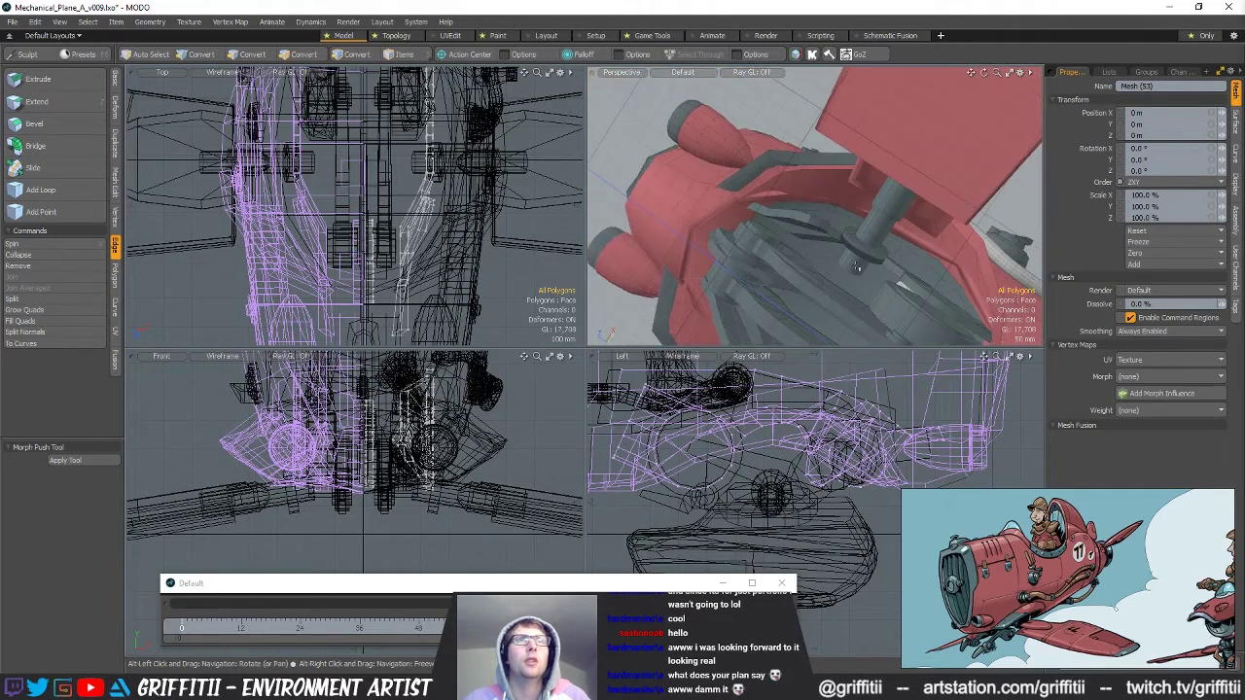
pyautogui.moveTo(434, 631); pyautogui.dragTo(355, 630)
pyautogui.moveTo(433, 631); pyautogui.dragTo(479, 630)
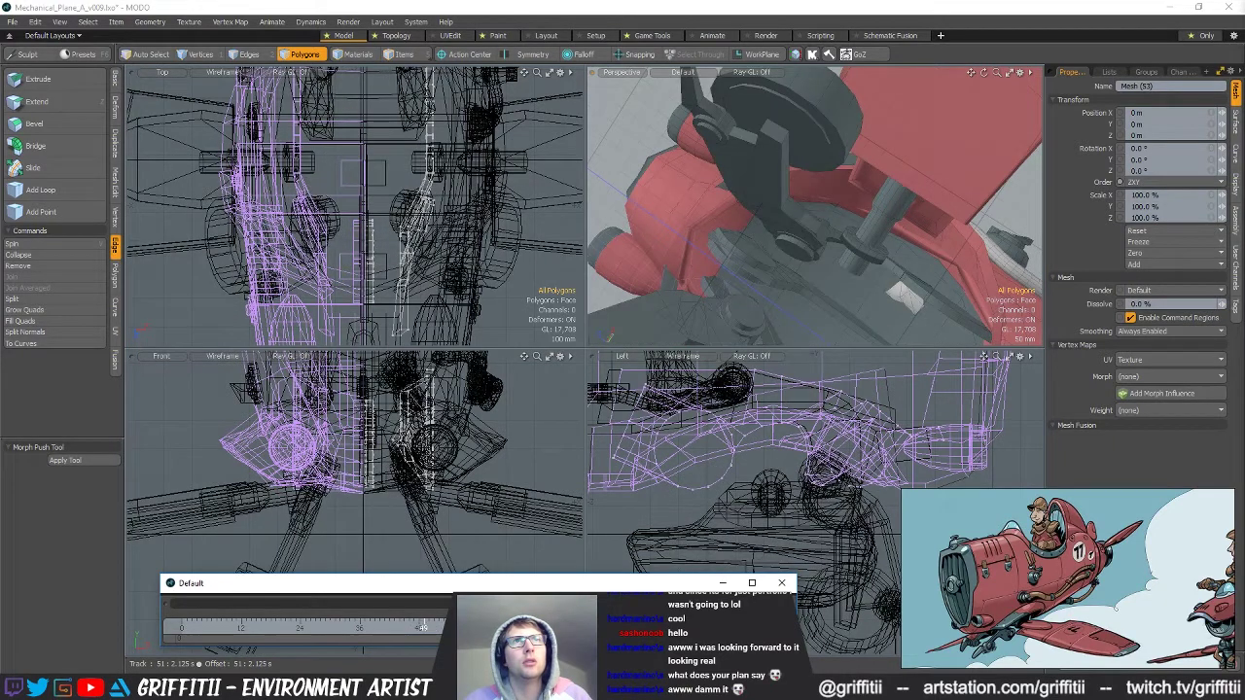
pyautogui.moveTo(363, 629); pyautogui.dragTo(355, 630)
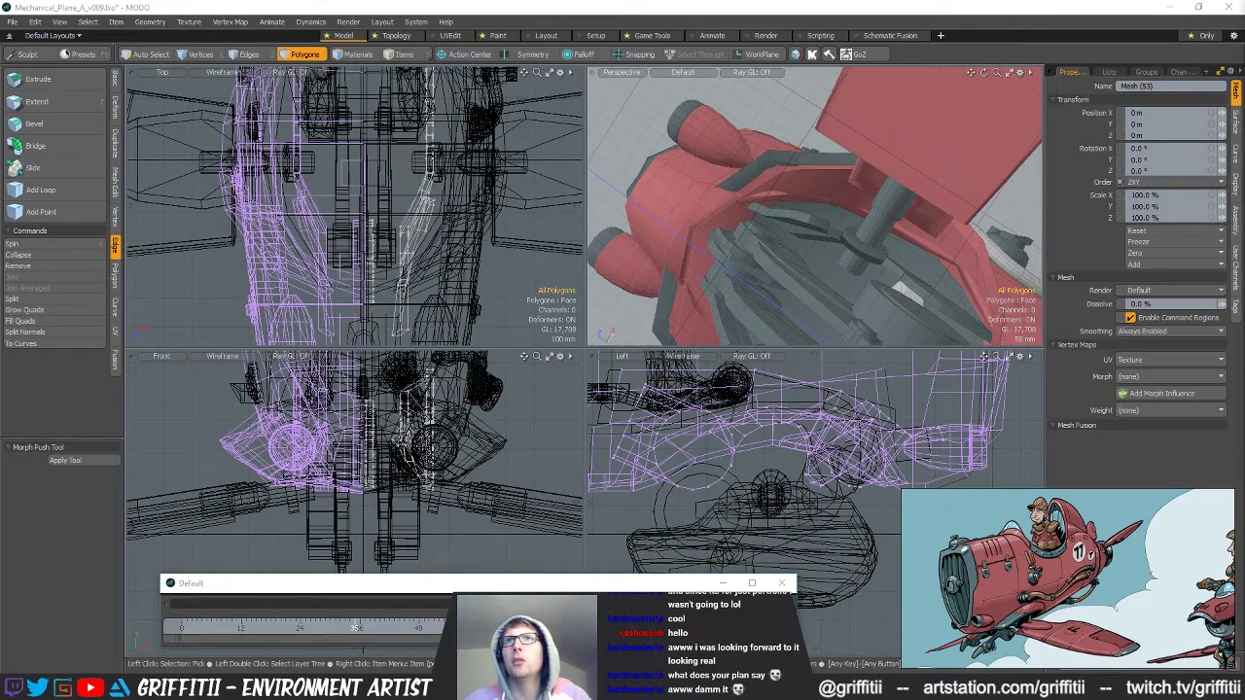
# Bring back the two curved connecting strips and move their 52 polygons into a new mesh.
pyautogui.hotkey('ctrl', 'z')
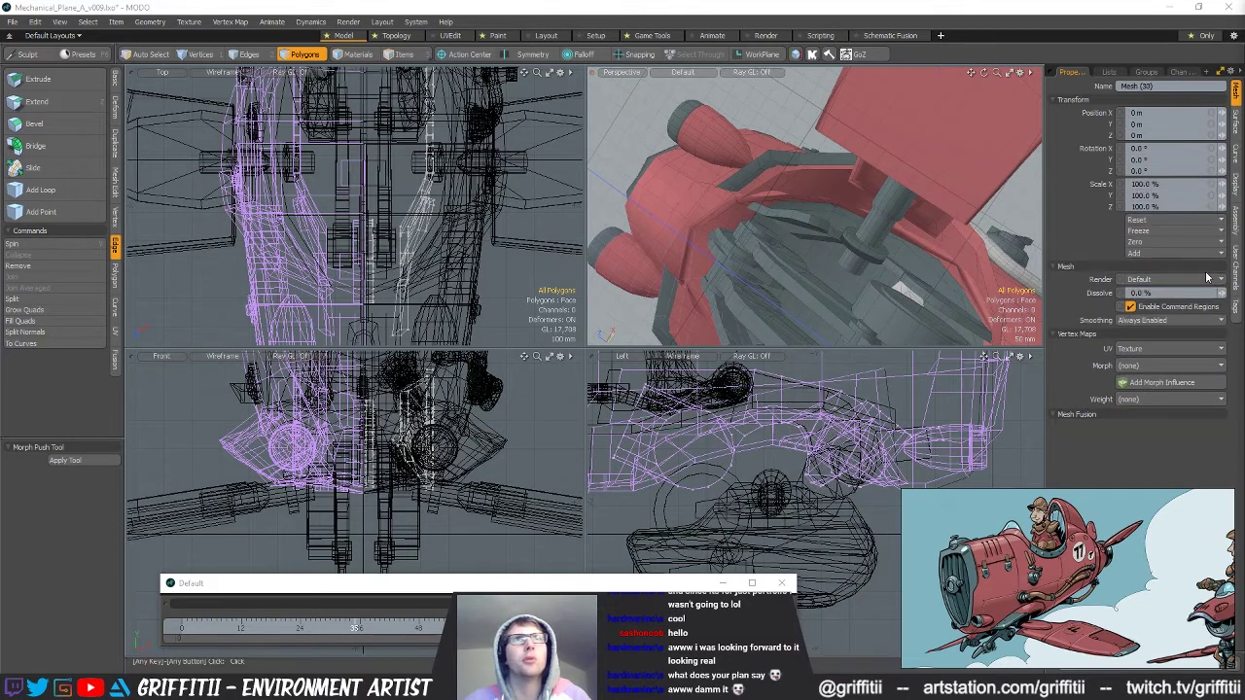
pyautogui.hotkey('ctrl', 'z')
pyautogui.hotkey('ctrl', 'z')
pyautogui.hotkey('ctrl', 'z')
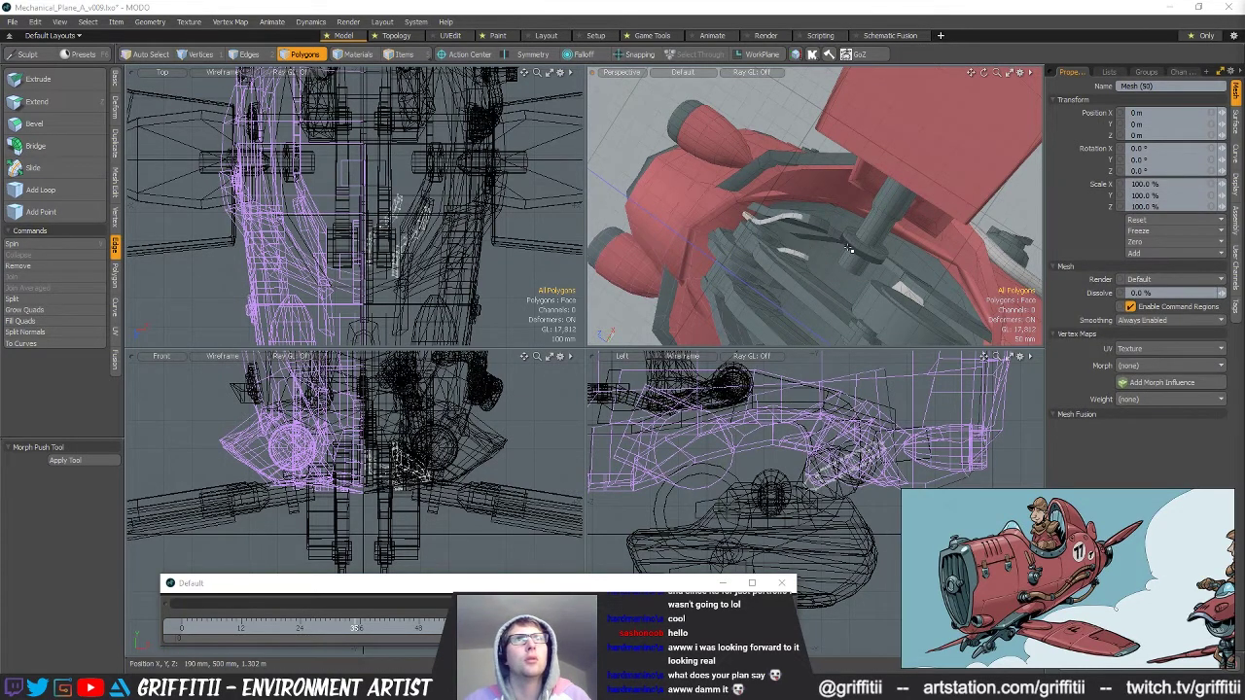
pyautogui.keyDown('alt'); pyautogui.moveTo(850, 248); pyautogui.dragTo(778, 255); pyautogui.keyUp('alt')
pyautogui.moveTo(890, 409); pyautogui.dragTo(844, 401, button='right')
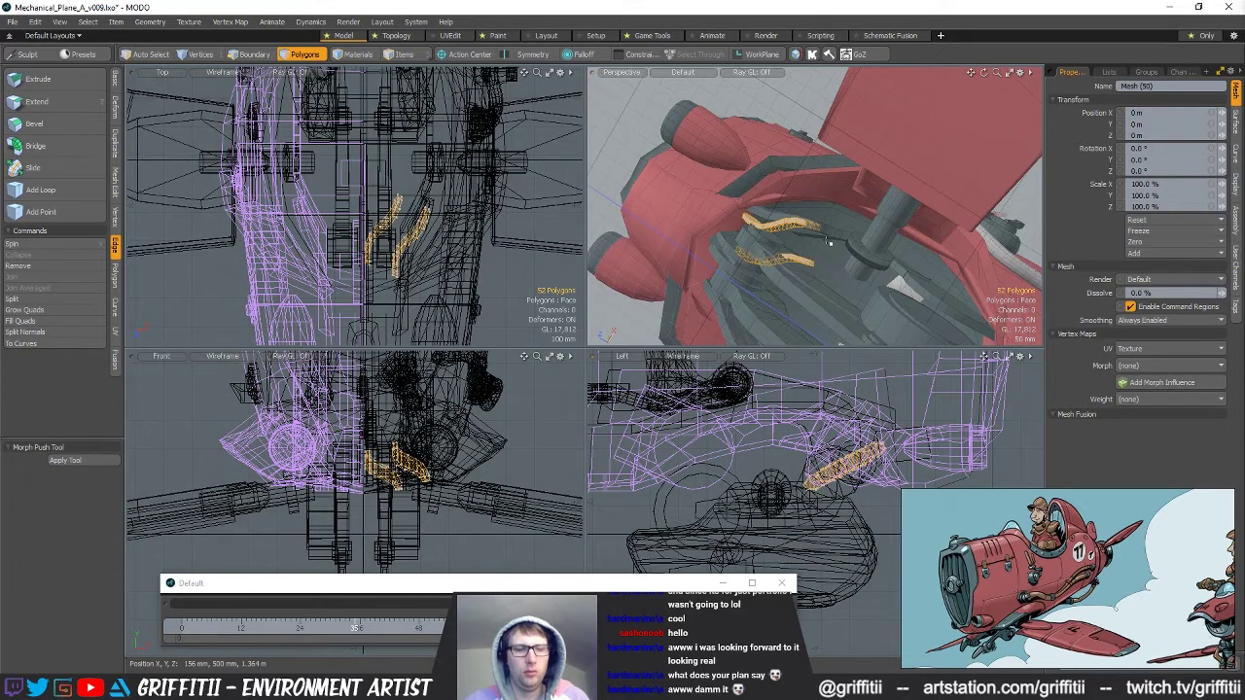
pyautogui.hotkey('ctrl', 'x')
pyautogui.press('n')
pyautogui.hotkey('ctrl', 'v')
pyautogui.keyDown('alt'); pyautogui.moveTo(759, 209); pyautogui.dragTo(770, 282); pyautogui.keyUp('alt')
pyautogui.scroll(3, 797, 233)
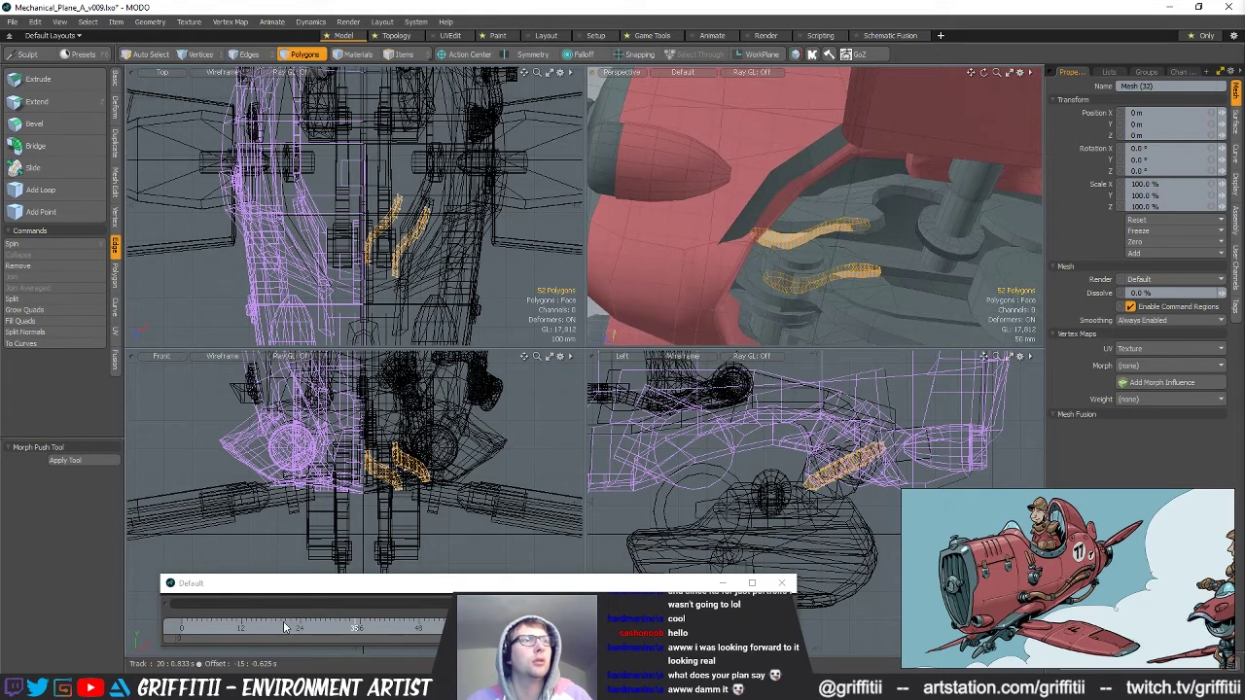
# Scrub the landing-gear animation and examine the curved strips' fit against the moving legs from several angles.
pyautogui.moveTo(182, 628); pyautogui.dragTo(280, 628)
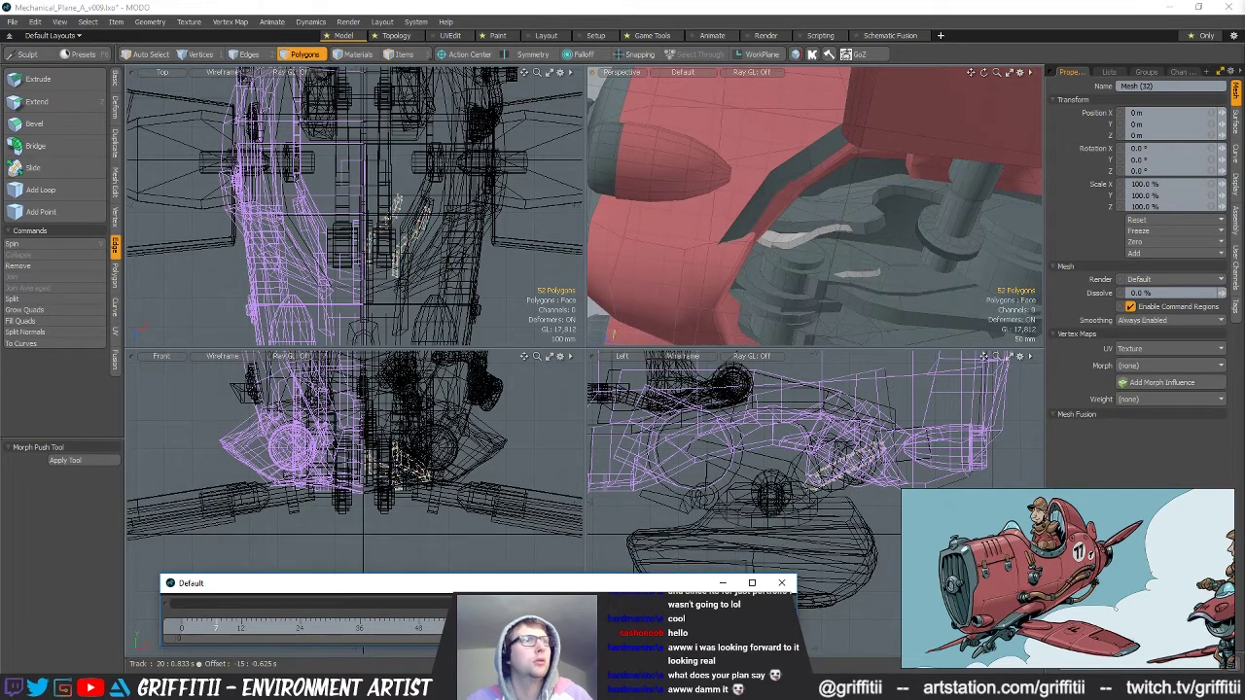
pyautogui.moveTo(197, 628); pyautogui.dragTo(305, 628)
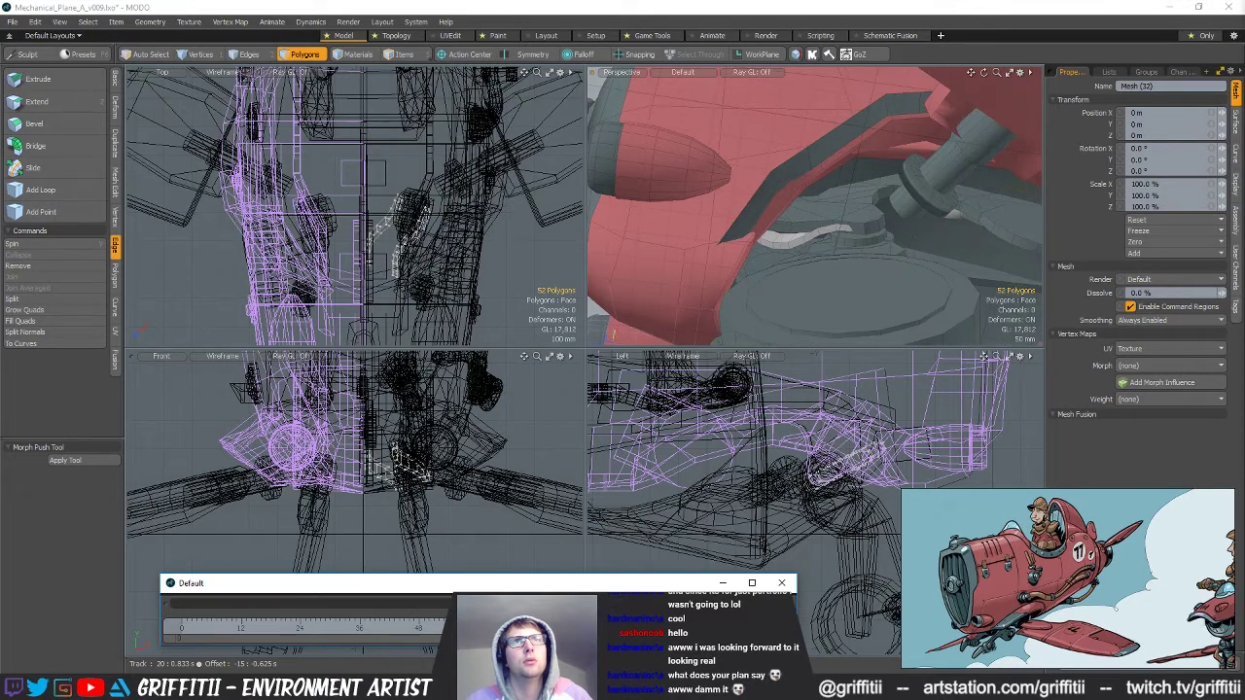
pyautogui.moveTo(399, 627); pyautogui.dragTo(370, 627)
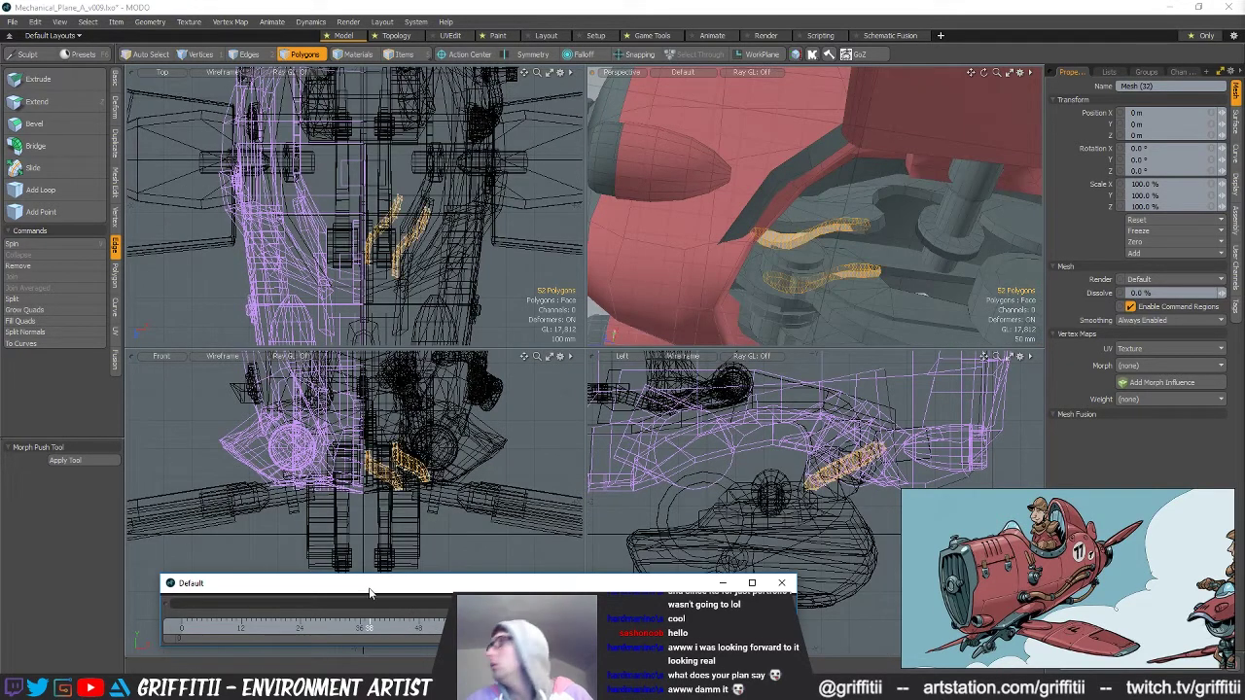
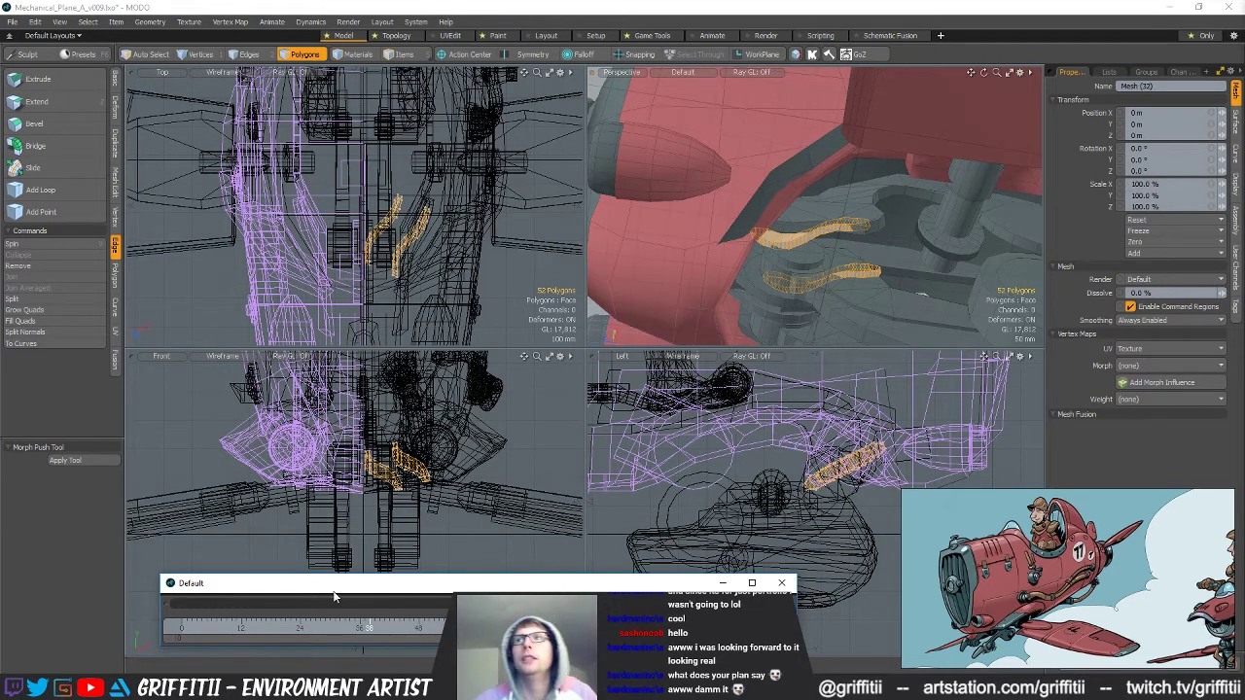
pyautogui.keyDown('alt'); pyautogui.moveTo(848, 287); pyautogui.dragTo(818, 216); pyautogui.keyUp('alt')
pyautogui.keyDown('alt'); pyautogui.moveTo(817, 216); pyautogui.dragTo(765, 262); pyautogui.keyUp('alt')
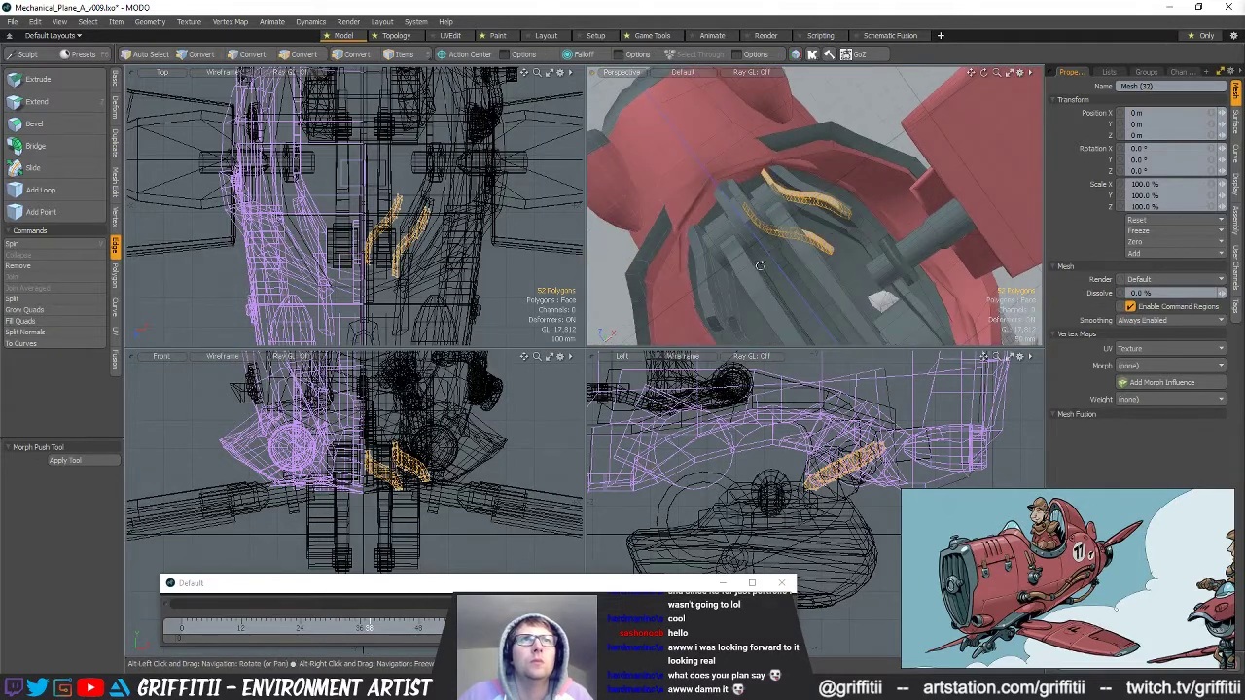
# Save the scene as a new version named Mechanical_Plane_A_v010.
pyautogui.press('1')
pyautogui.hotkey('ctrl', 'shift', 's')
pyautogui.press('Right')
pyautogui.press('BackSpace')
pyautogui.press('BackSpace')
pyautogui.write('10')
pyautogui.press('Return')
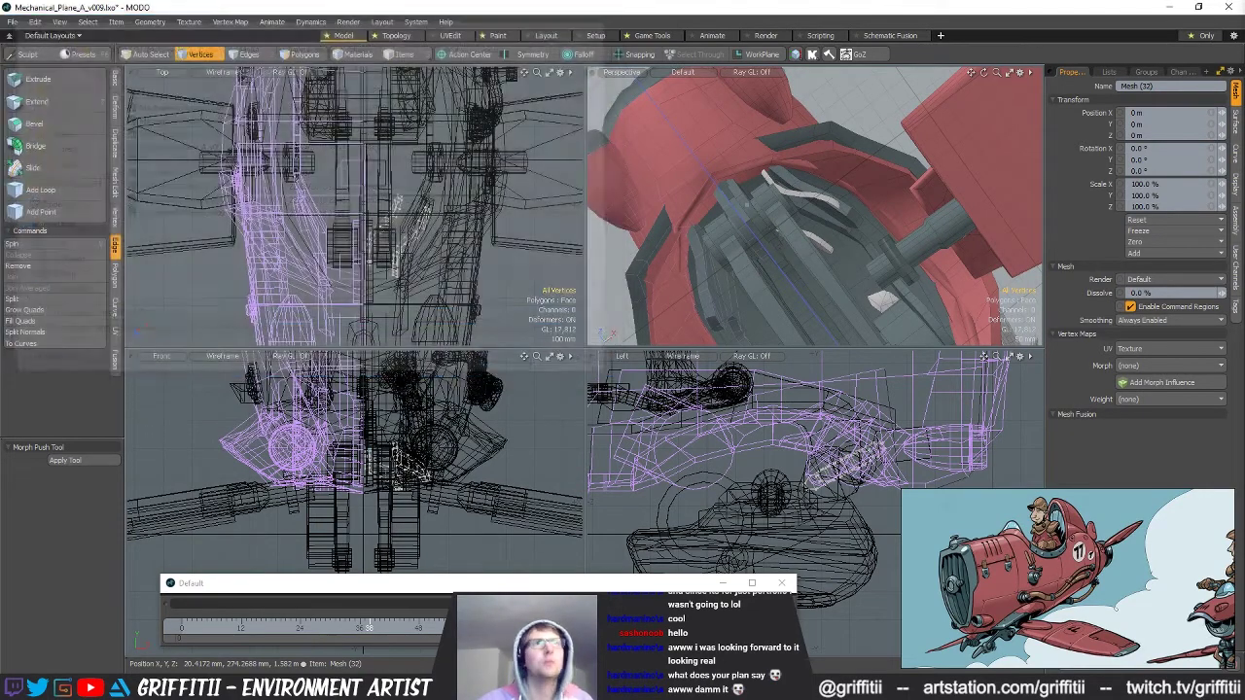
# Copy the long side plate's 53 connected polygons into a new mesh.
pyautogui.keyDown('alt'); pyautogui.moveTo(785, 255); pyautogui.dragTo(881, 121); pyautogui.keyUp('alt')
pyautogui.scroll(-2, 882, 282)
pyautogui.scroll(4, 776, 239)
pyautogui.press('5')
pyautogui.click(801, 232)
pyautogui.press('3')
pyautogui.scroll(-2, 417, 251)
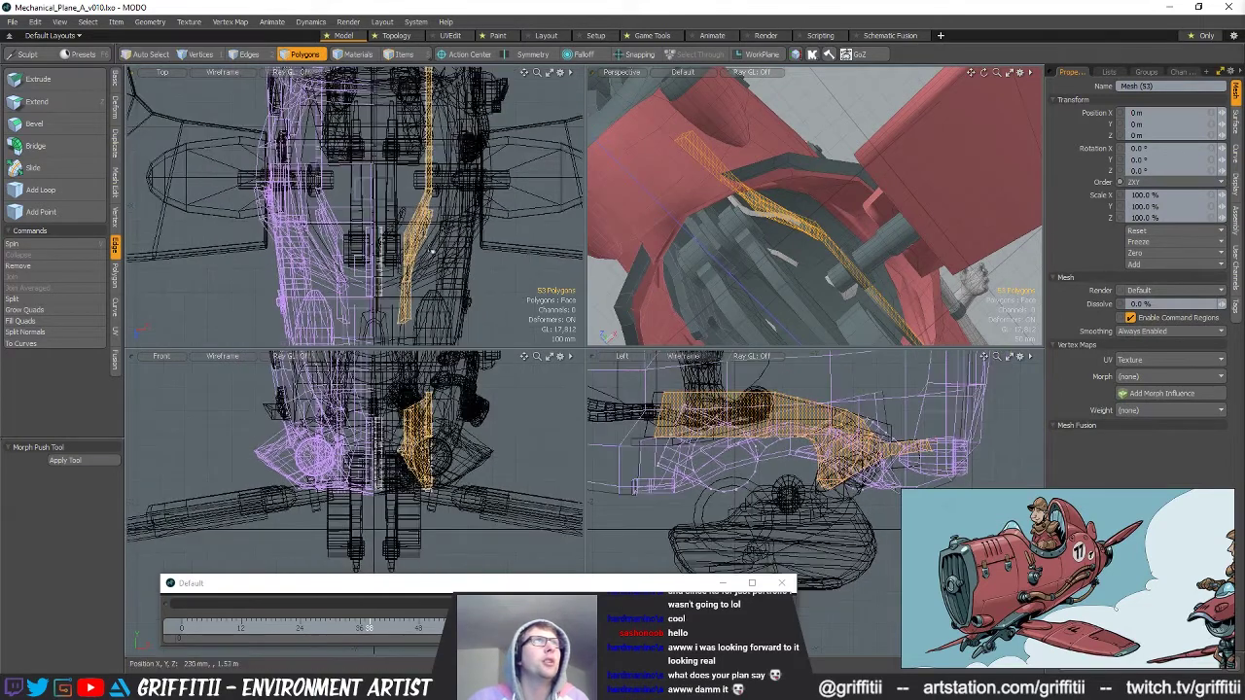
pyautogui.hotkey('ctrl', 'c')
pyautogui.press('n')
pyautogui.hotkey('ctrl', 'v')
# Move the copied side plate's vertices by -80 mm in X.
pyautogui.keyDown('alt'); pyautogui.keyDown('shift'); pyautogui.moveTo(428, 249); pyautogui.dragTo(428, 291); pyautogui.keyUp('shift'); pyautogui.keyUp('alt')
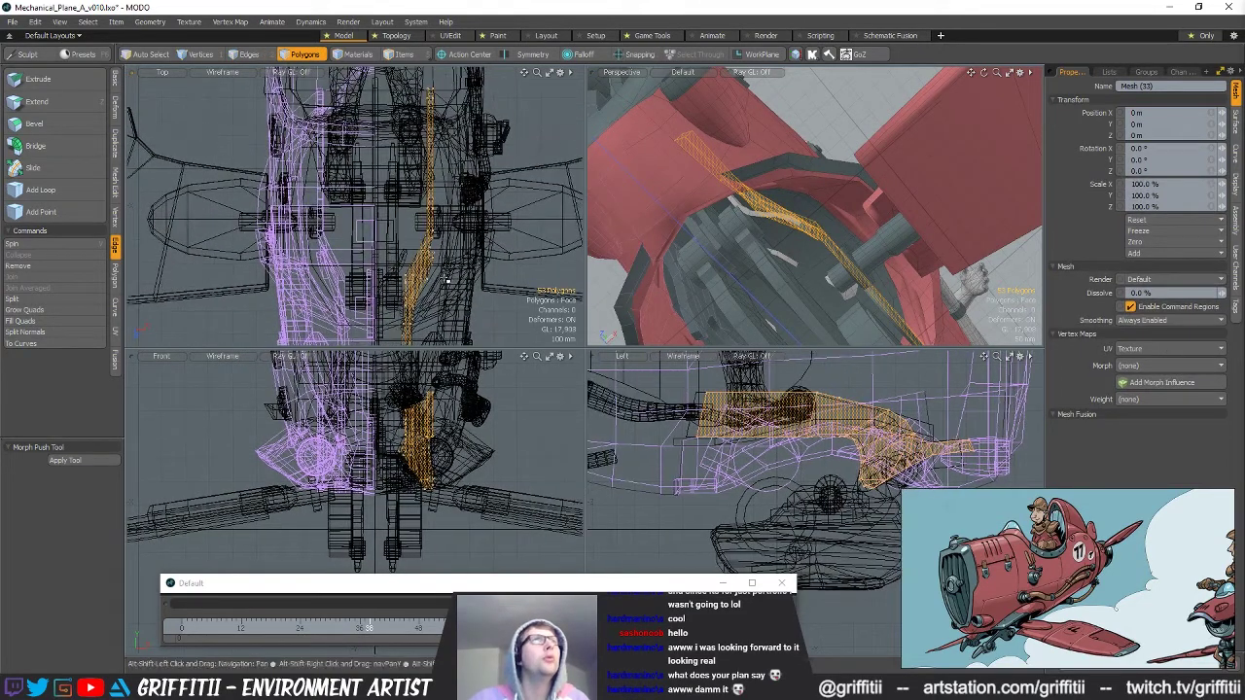
pyautogui.press('1')
pyautogui.press('w')
pyautogui.moveTo(476, 193); pyautogui.dragTo(458, 193)
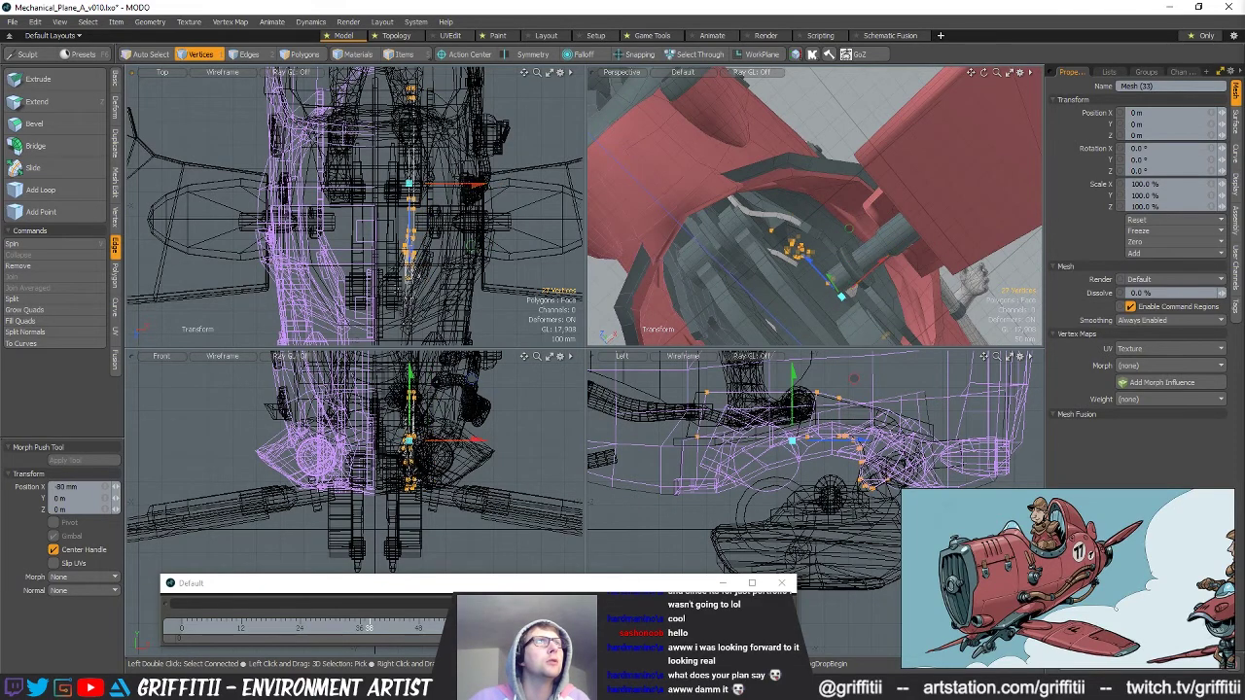
# Move the two lower-end vertices of the copied side plate by -32 mm in X.
pyautogui.scroll(3, 401, 287)
pyautogui.press('q')
pyautogui.click(442, 262)
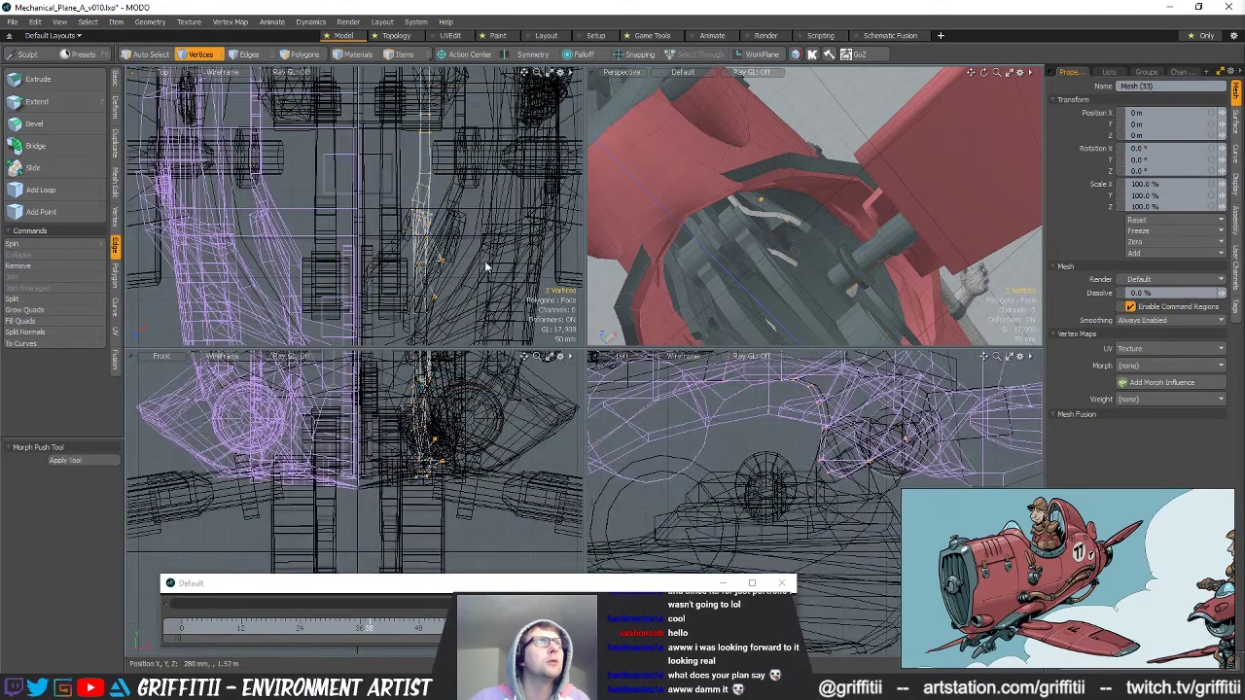
pyautogui.press('w')
pyautogui.moveTo(472, 281); pyautogui.dragTo(453, 280)
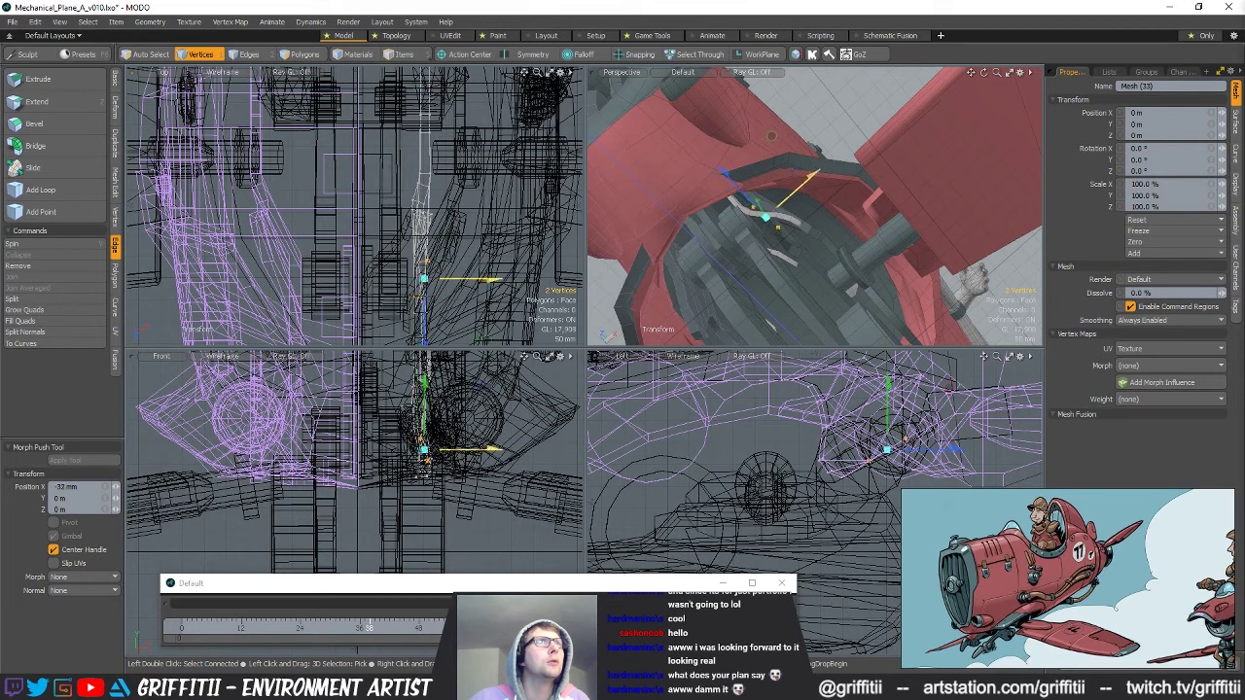
# Select the copied side plate's connected polygons and delete them.
pyautogui.press('space')
pyautogui.click(815, 164)
pyautogui.keyDown('alt'); pyautogui.moveTo(815, 164); pyautogui.dragTo(790, 205); pyautogui.keyUp('alt')
pyautogui.press('space')
pyautogui.press('space')
pyautogui.doubleClick(789, 206)
pyautogui.keyDown('alt'); pyautogui.moveTo(748, 342); pyautogui.dragTo(904, 266); pyautogui.keyUp('alt')
pyautogui.press('Delete')
# Scrub the landing-gear animation to frame 0 and examine the wheel bay from below.
pyautogui.scroll(-3, 854, 253)
pyautogui.press('5')
pyautogui.click(778, 205)
pyautogui.click(804, 209)
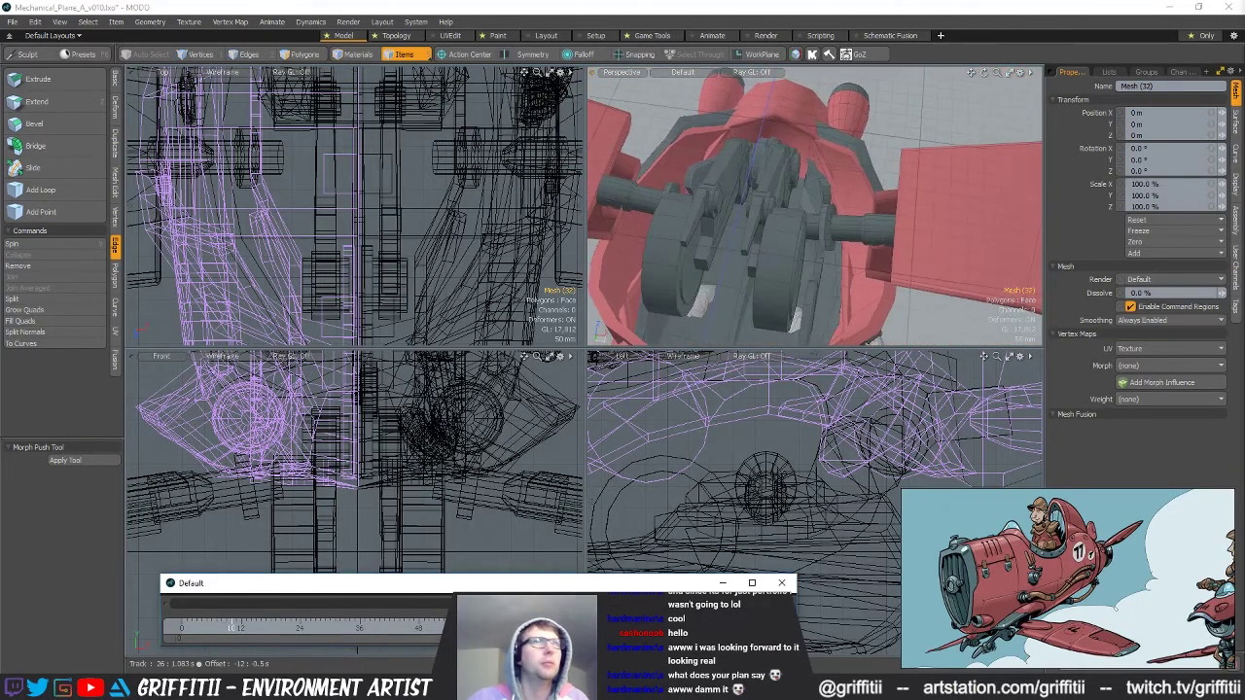
pyautogui.moveTo(260, 628); pyautogui.dragTo(182, 627)
pyautogui.keyDown('alt'); pyautogui.moveTo(753, 249); pyautogui.dragTo(815, 244); pyautogui.keyUp('alt')
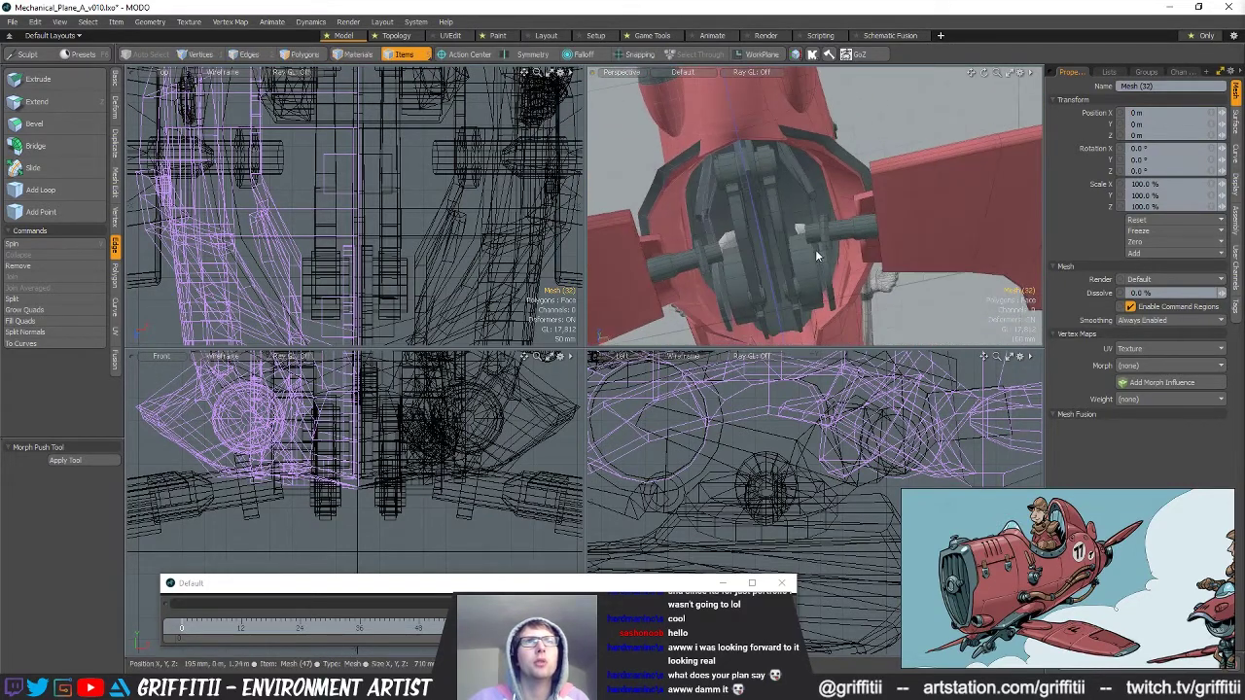
# Copy the 48-polygon collar ring of Wing_Base (2) into a new mesh, with the action centre set to Local.
pyautogui.click(823, 237)
pyautogui.press('1')
pyautogui.moveTo(426, 153); pyautogui.dragTo(449, 133, button='right')
pyautogui.press('w')
pyautogui.hotkey('alt', 'a')
pyautogui.keyDown('alt'); pyautogui.moveTo(722, 243); pyautogui.dragTo(832, 222); pyautogui.keyUp('alt')
pyautogui.press('space')
pyautogui.press('Escape')
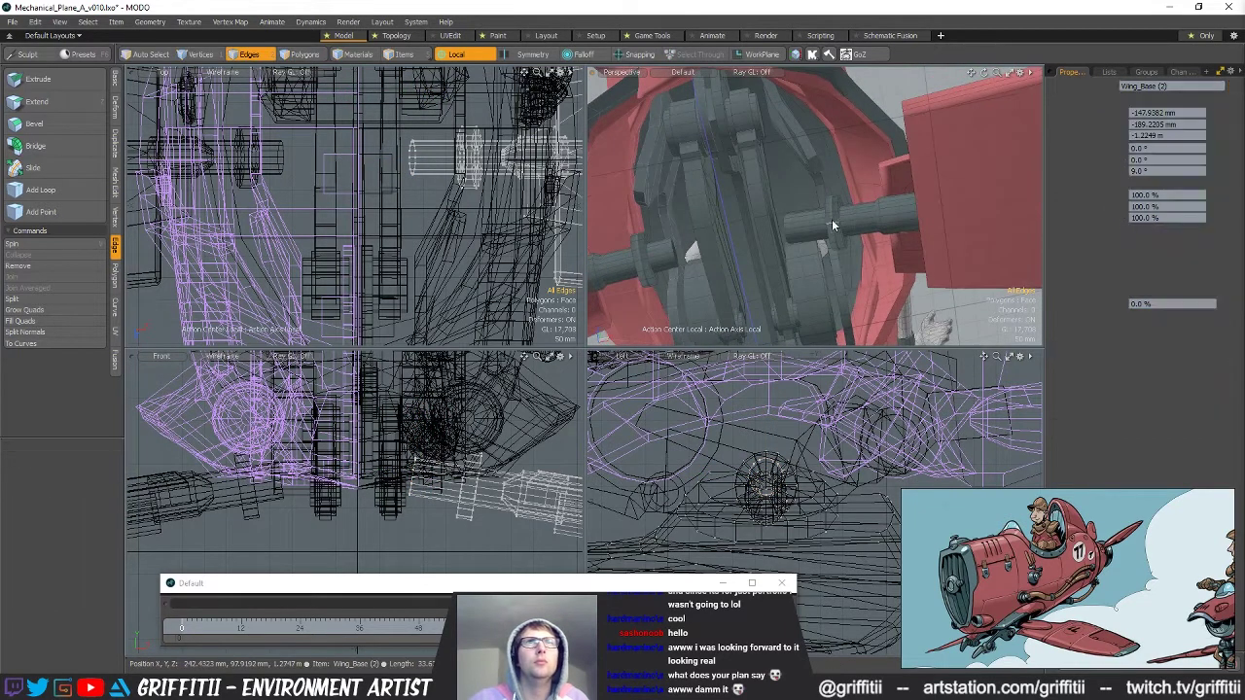
pyautogui.press('3')
pyautogui.doubleClick(833, 223)
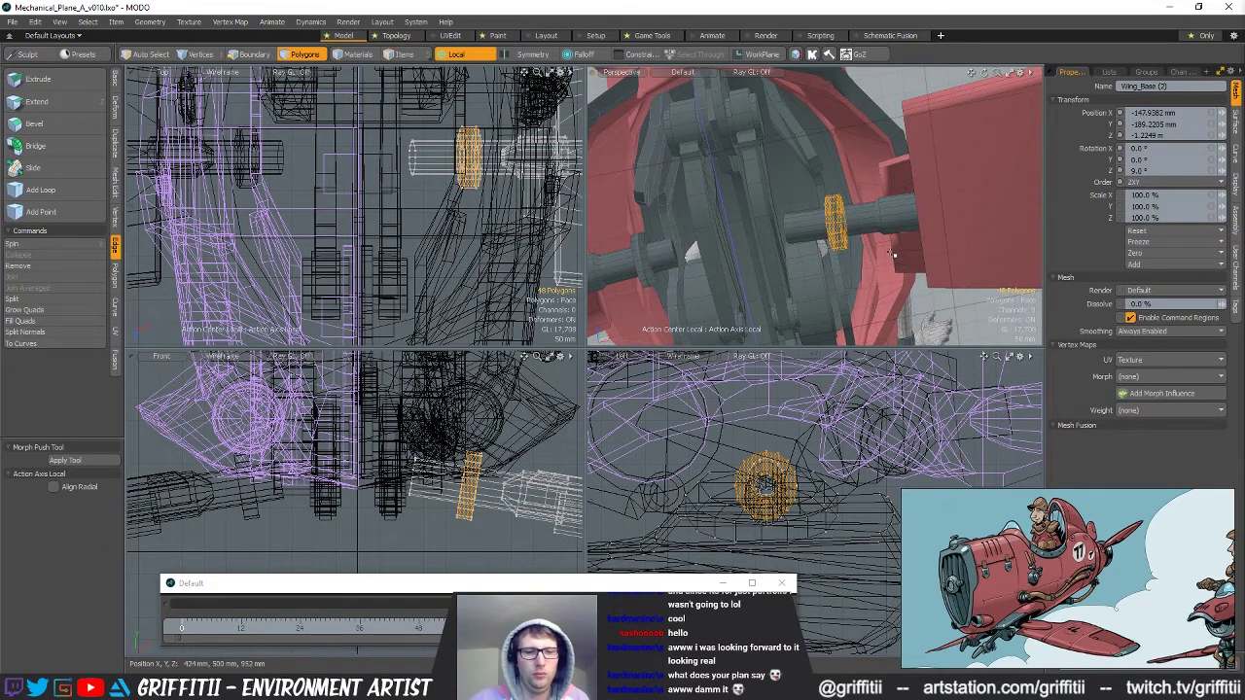
pyautogui.press('n')
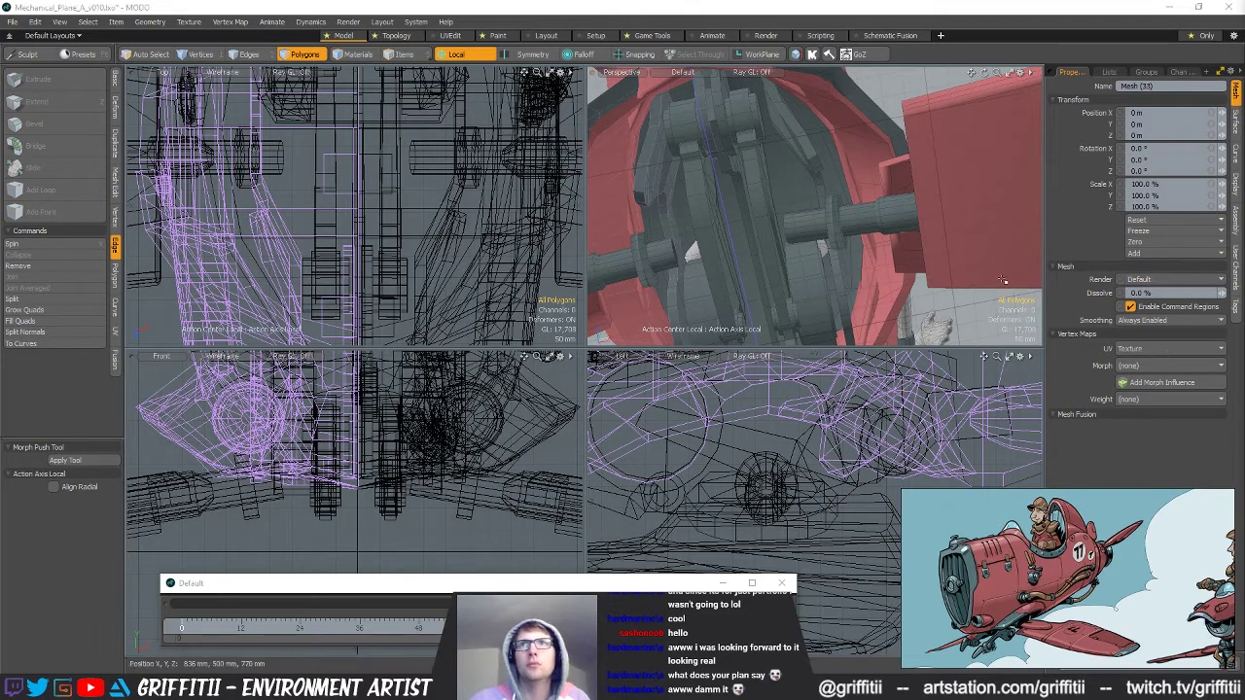
pyautogui.hotkey('ctrl', 'v')
# Move the copied collar ring inboard along the wing shaft and adjust its size, undoing the last scale.
pyautogui.scroll(3, 846, 249)
pyautogui.press('w')
pyautogui.keyDown('alt'); pyautogui.moveTo(856, 238); pyautogui.dragTo(748, 273); pyautogui.keyUp('alt')
pyautogui.press('r')
pyautogui.press('w')
pyautogui.keyDown('ctrl'); pyautogui.keyDown('alt'); pyautogui.moveTo(769, 278); pyautogui.dragTo(782, 236); pyautogui.keyUp('alt'); pyautogui.keyUp('ctrl')
pyautogui.press('r')
pyautogui.hotkey('ctrl', 'z')
# Pull the upper part of the copied ring upward and scale its end into a wide fan-shaped bracket.
pyautogui.press('q')
pyautogui.keyDown('shift'); pyautogui.click(823, 206); pyautogui.keyUp('shift')
pyautogui.hotkey('ctrl', '1')
pyautogui.click(837, 199)
pyautogui.moveTo(767, 392); pyautogui.dragTo(819, 181)
pyautogui.press('r')
pyautogui.moveTo(731, 140); pyautogui.dragTo(704, 140)
pyautogui.keyDown('alt'); pyautogui.moveTo(984, 143); pyautogui.dragTo(930, 101); pyautogui.keyUp('alt')
pyautogui.press('w')
pyautogui.press('q')
# Apply Vertex Normal Toolkit smoothing to all 66 connected polygons of the fan-shaped bracket.
pyautogui.click(924, 92)
pyautogui.click(796, 56)
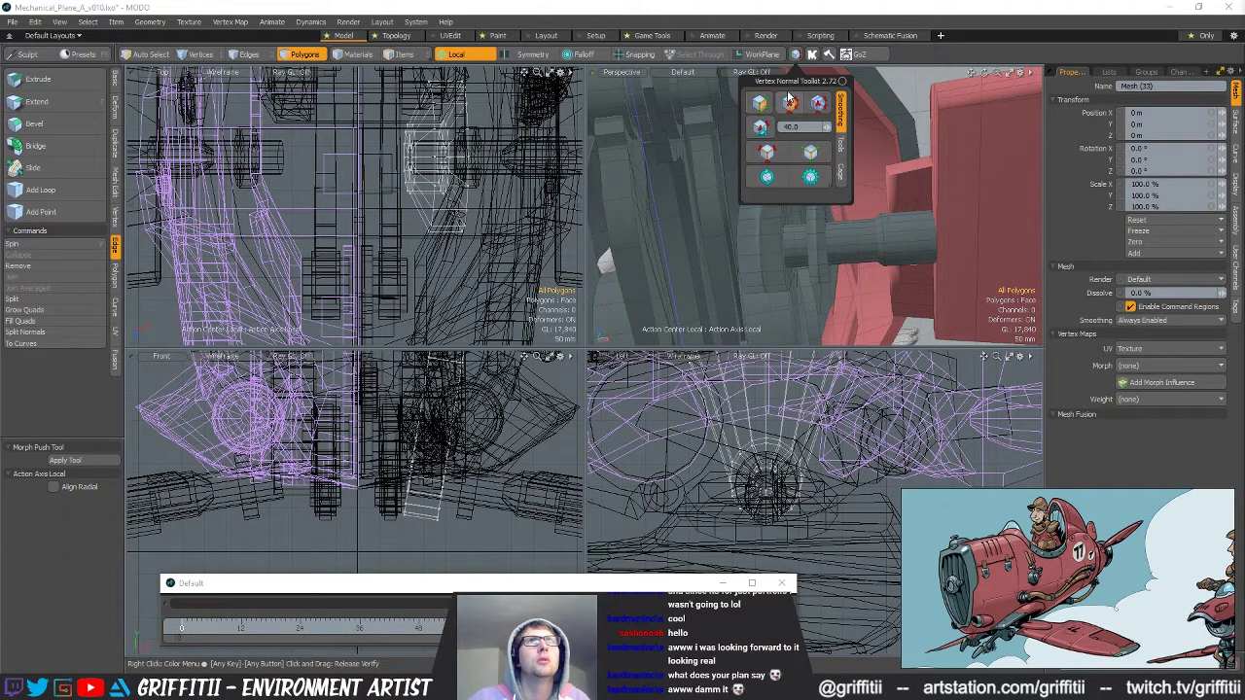
pyautogui.press('space')
pyautogui.press('space')
pyautogui.press('space')
pyautogui.press('space')
pyautogui.press('space')
pyautogui.press('space')
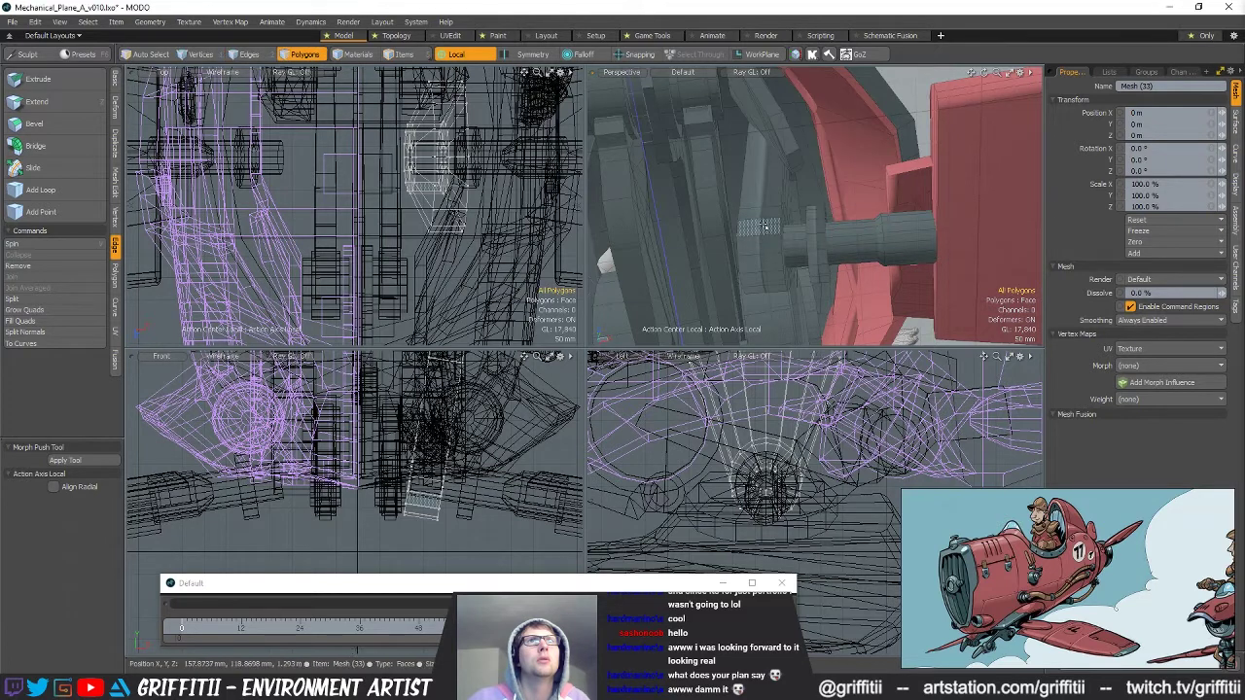
pyautogui.doubleClick(767, 235)
pyautogui.click(799, 54)
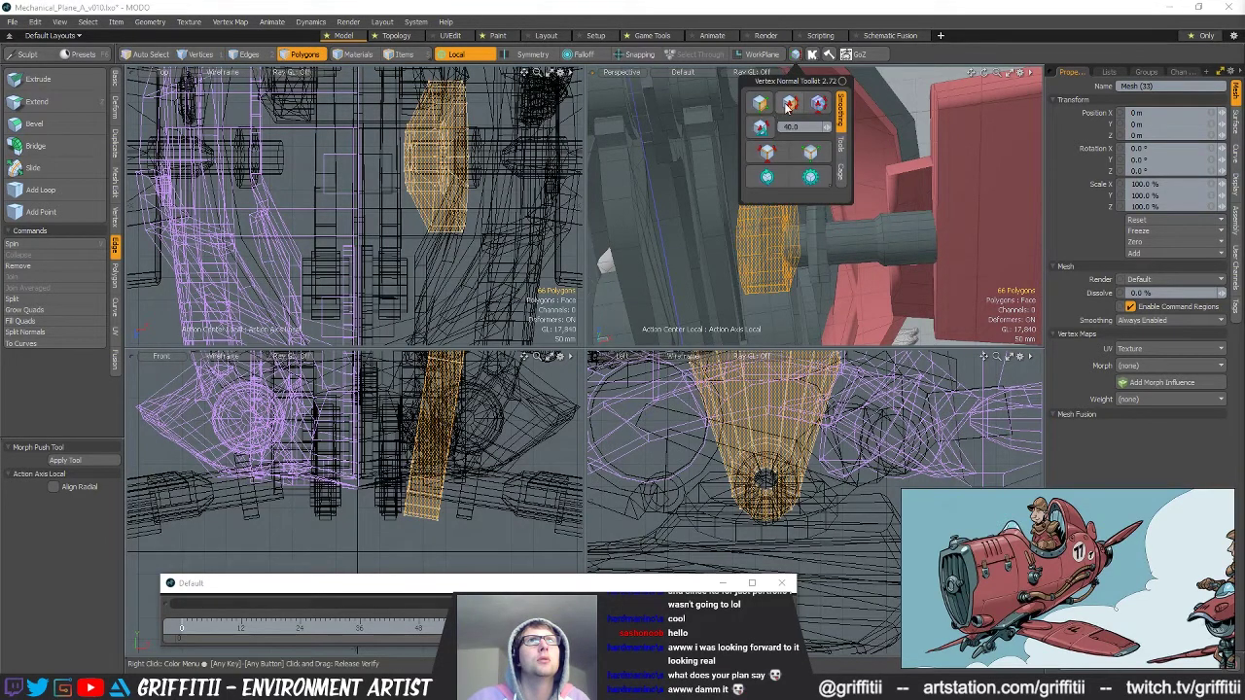
pyautogui.click(763, 179)
pyautogui.moveTo(890, 141)
pyautogui.keyDown('alt'); pyautogui.mouseDown()
pyautogui.moveTo(913, 121)
pyautogui.moveTo(775, 213)
pyautogui.moveTo(820, 214)
pyautogui.moveTo(799, 272)
pyautogui.moveTo(822, 311)
pyautogui.moveTo(800, 187)
pyautogui.mouseUp(); pyautogui.keyUp('alt')
pyautogui.click(912, 117)
# Cut a through opening between the bracket's two arms from the middle polygons on both of its faces.
pyautogui.doubleClick(775, 213)
pyautogui.press('r')
pyautogui.press('q')
pyautogui.click(826, 213)
pyautogui.moveTo(800, 193); pyautogui.dragTo(832, 199)
pyautogui.moveTo(832, 198)
pyautogui.keyDown('alt'); pyautogui.mouseDown()
pyautogui.moveTo(800, 226)
pyautogui.moveTo(829, 216)
pyautogui.moveTo(802, 210)
pyautogui.moveTo(845, 188)
pyautogui.moveTo(783, 128)
pyautogui.moveTo(783, 163)
pyautogui.mouseUp(); pyautogui.keyUp('alt')
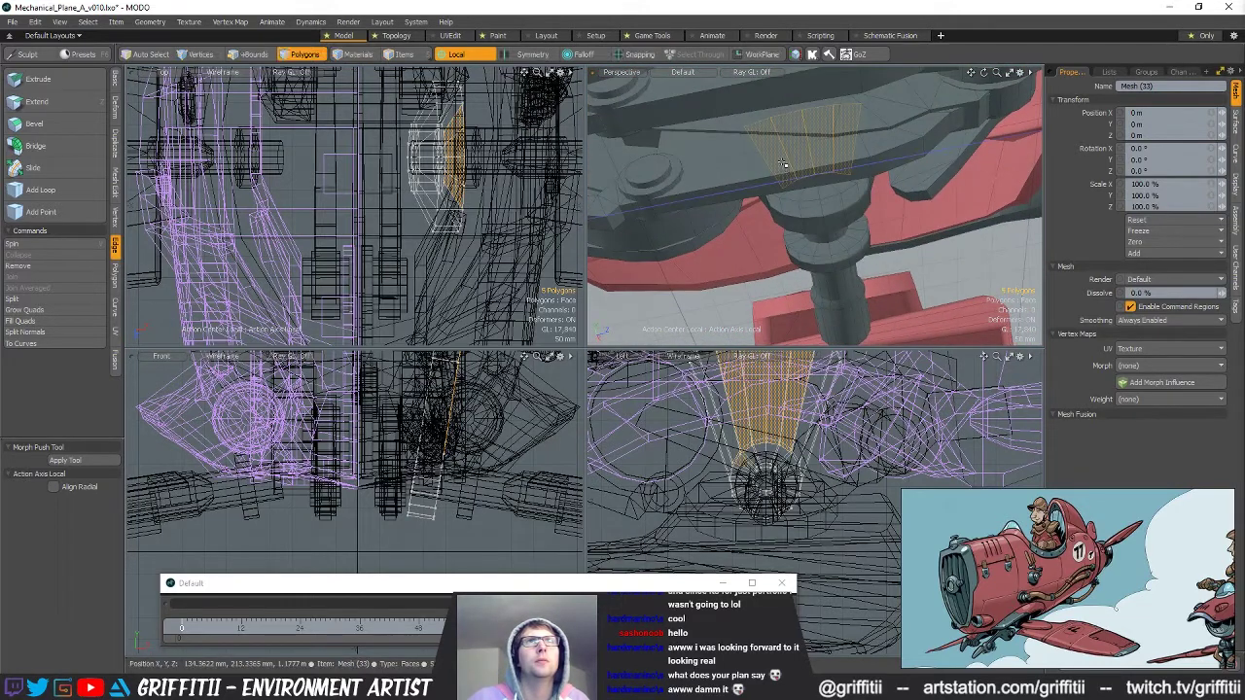
pyautogui.keyDown('alt'); pyautogui.moveTo(796, 195); pyautogui.dragTo(780, 138); pyautogui.keyUp('alt')
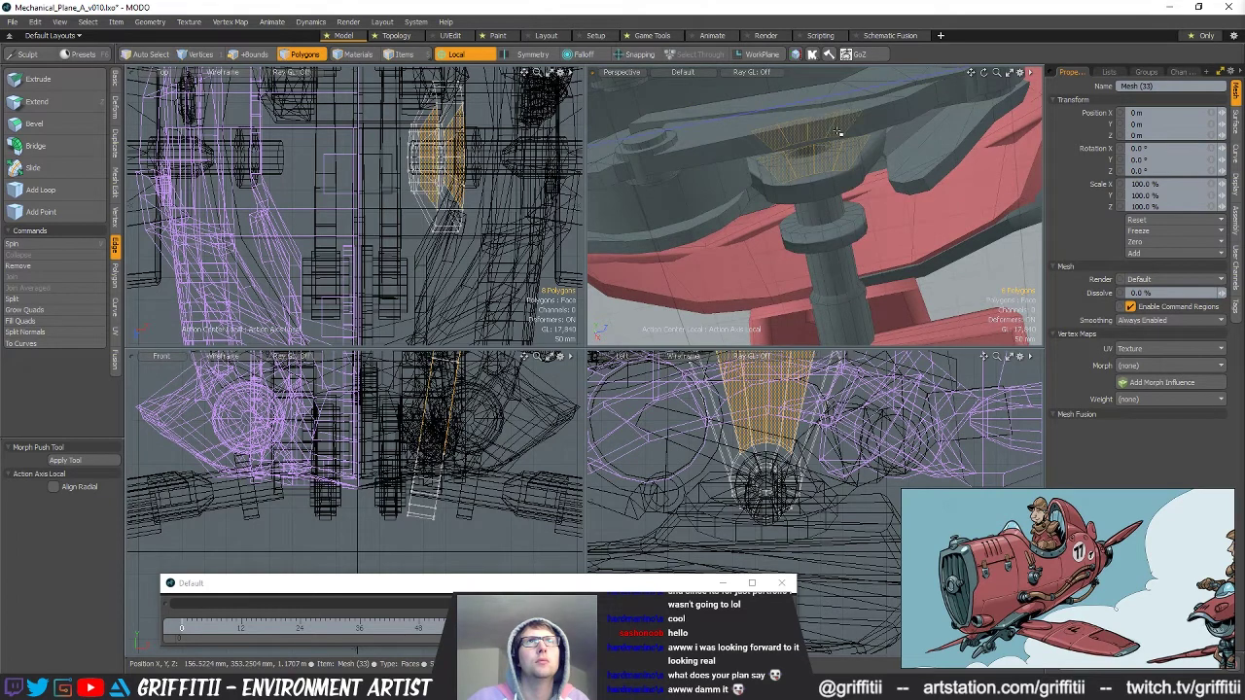
pyautogui.click(722, 187)
pyautogui.keyDown('alt'); pyautogui.moveTo(722, 187); pyautogui.dragTo(856, 161); pyautogui.keyUp('alt')
pyautogui.press('q')
pyautogui.doubleClick(809, 197)
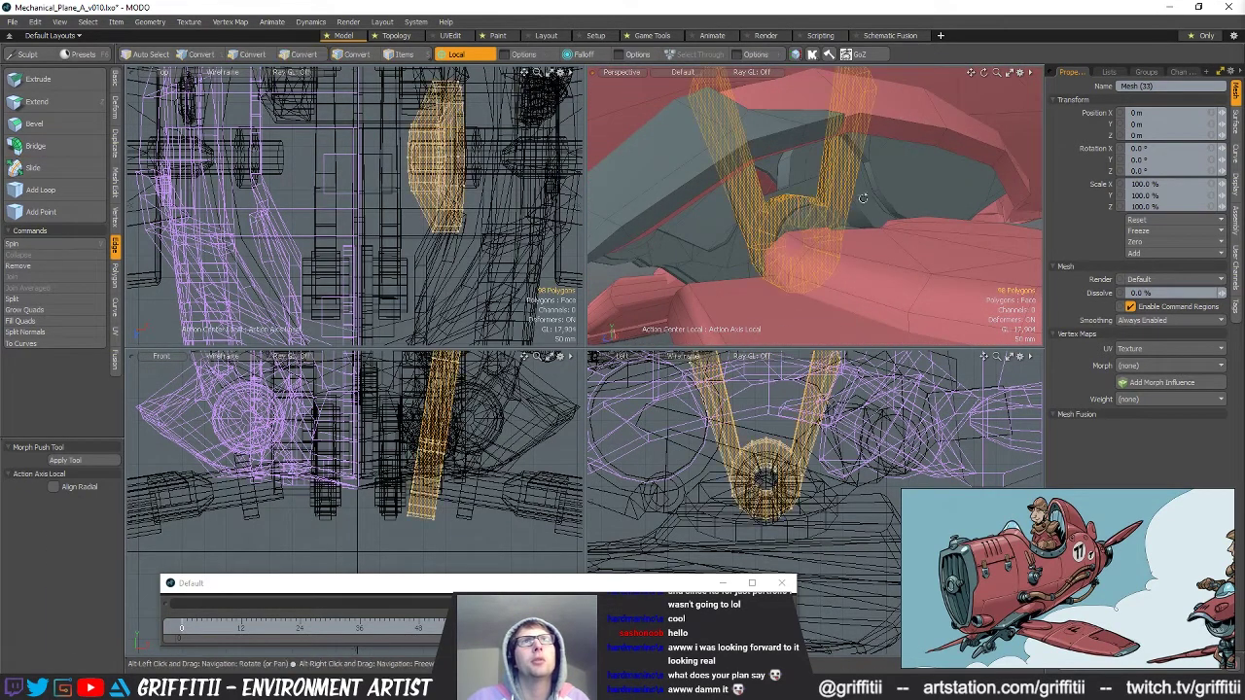
# Remove the surplus geometry around the bracket's new opening.
pyautogui.keyDown('alt'); pyautogui.moveTo(809, 196); pyautogui.dragTo(778, 209); pyautogui.keyUp('alt')
pyautogui.scroll(3, 767, 447)
pyautogui.press('1')
pyautogui.moveTo(723, 415); pyautogui.dragTo(716, 465, button='right')
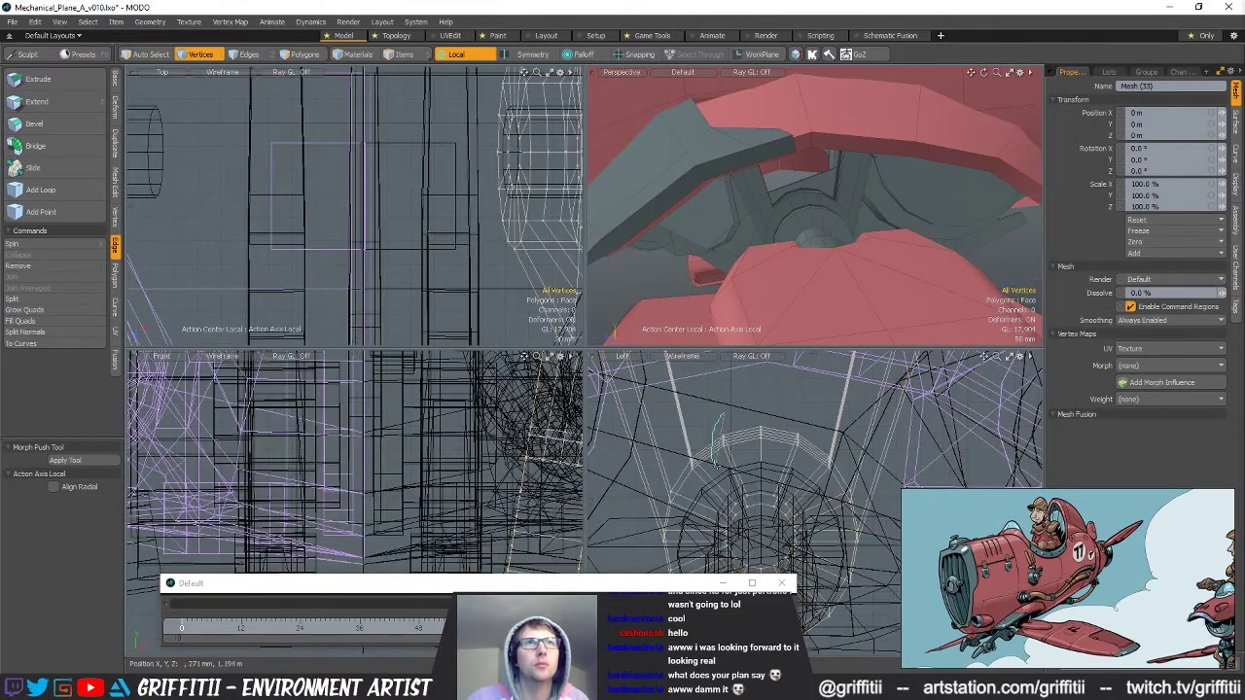
pyautogui.scroll(4, 769, 435)
pyautogui.press('l')
pyautogui.press('BackSpace')
pyautogui.press('space')
pyautogui.press('space')
# Reshape the lower edge of the bracket's opening by moving its vertex pairs in the side view.
pyautogui.moveTo(723, 398); pyautogui.dragTo(582, 474, button='right')
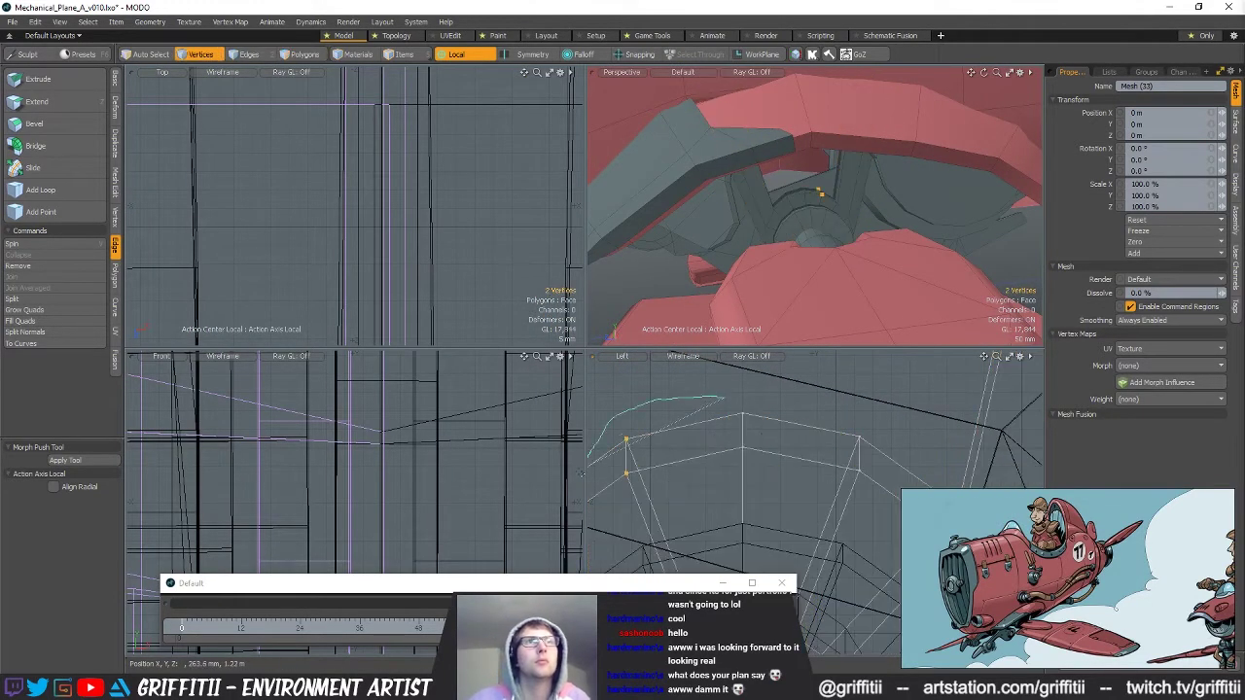
pyautogui.keyDown('alt'); pyautogui.moveTo(858, 435); pyautogui.dragTo(885, 403); pyautogui.keyUp('alt')
pyautogui.press('w')
pyautogui.keyDown('alt'); pyautogui.moveTo(816, 223); pyautogui.dragTo(805, 199); pyautogui.keyUp('alt')
pyautogui.moveTo(773, 496)
pyautogui.mouseDown()
pyautogui.moveTo(772, 440)
pyautogui.moveTo(754, 421)
pyautogui.mouseUp()
pyautogui.press('q')
pyautogui.moveTo(739, 448)
pyautogui.mouseDown(button='right')
pyautogui.moveTo(796, 516)
pyautogui.moveTo(747, 520)
pyautogui.mouseUp(button='right')
pyautogui.press('w')
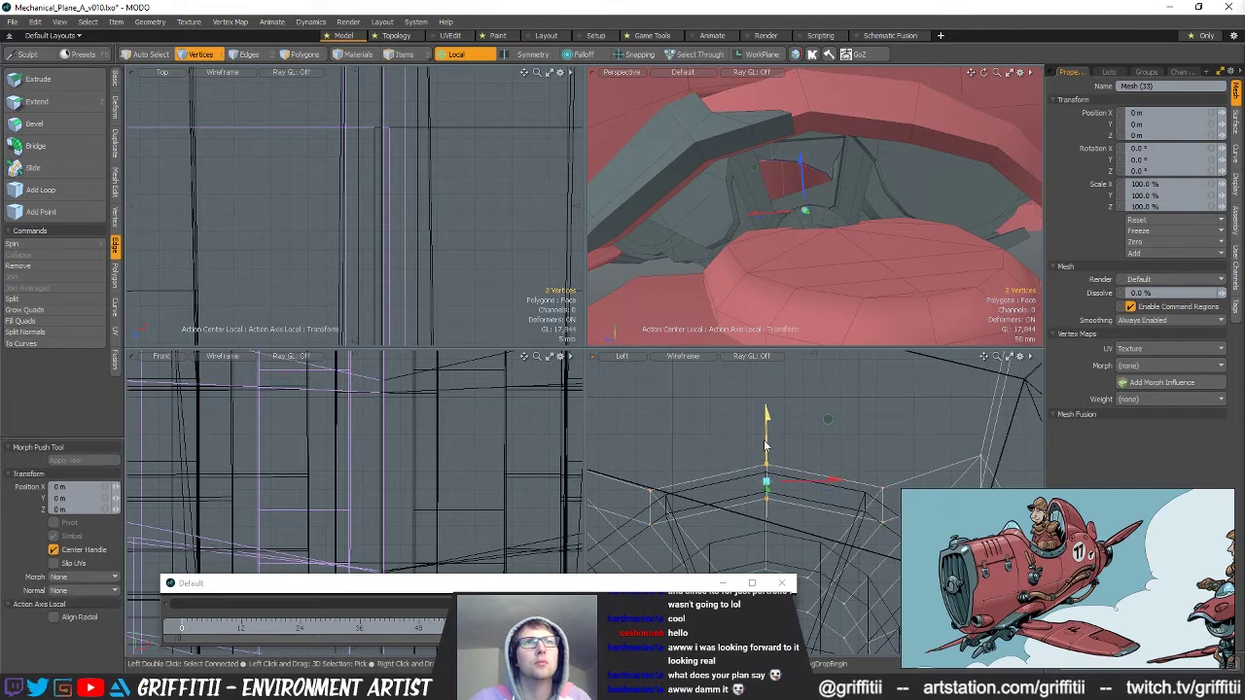
pyautogui.press('space')
pyautogui.press('space')
pyautogui.press('space')
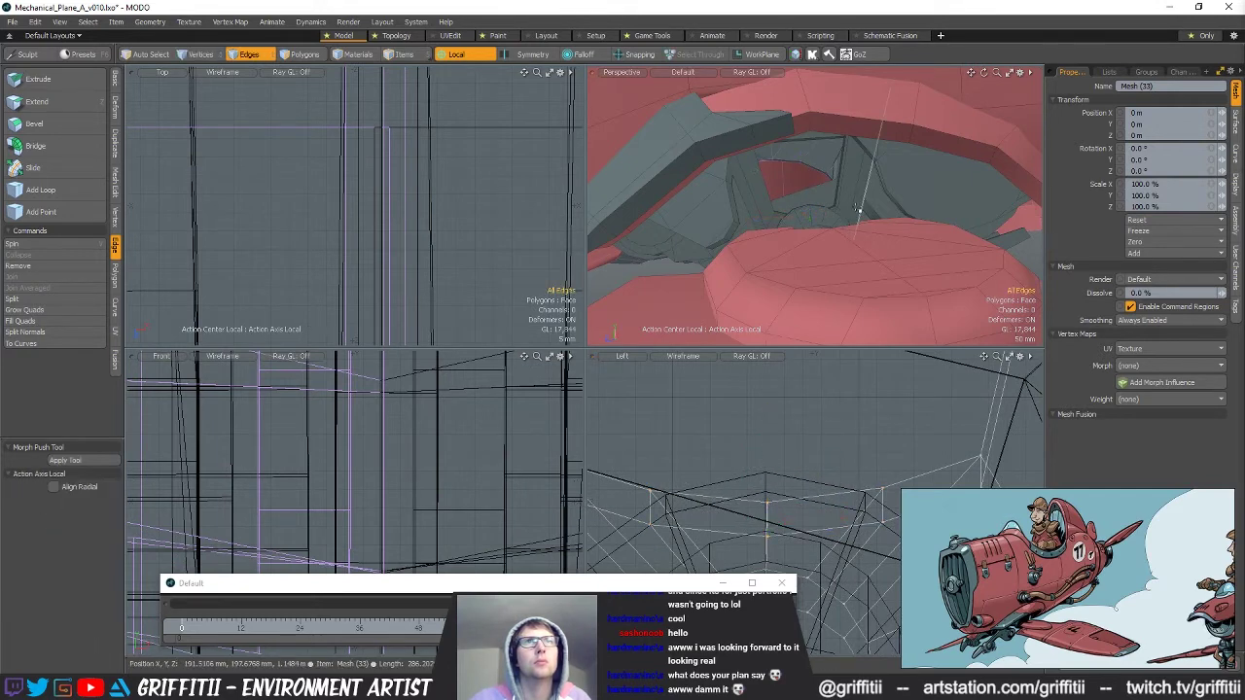
# Cap the bracket ring's open 16-edge shaft hole on both sides.
pyautogui.doubleClick(863, 200)
pyautogui.hotkey('shift', 'a')
pyautogui.press('w')
pyautogui.moveTo(819, 171); pyautogui.dragTo(897, 183)
pyautogui.press('space')
pyautogui.press('space')
pyautogui.press('space')
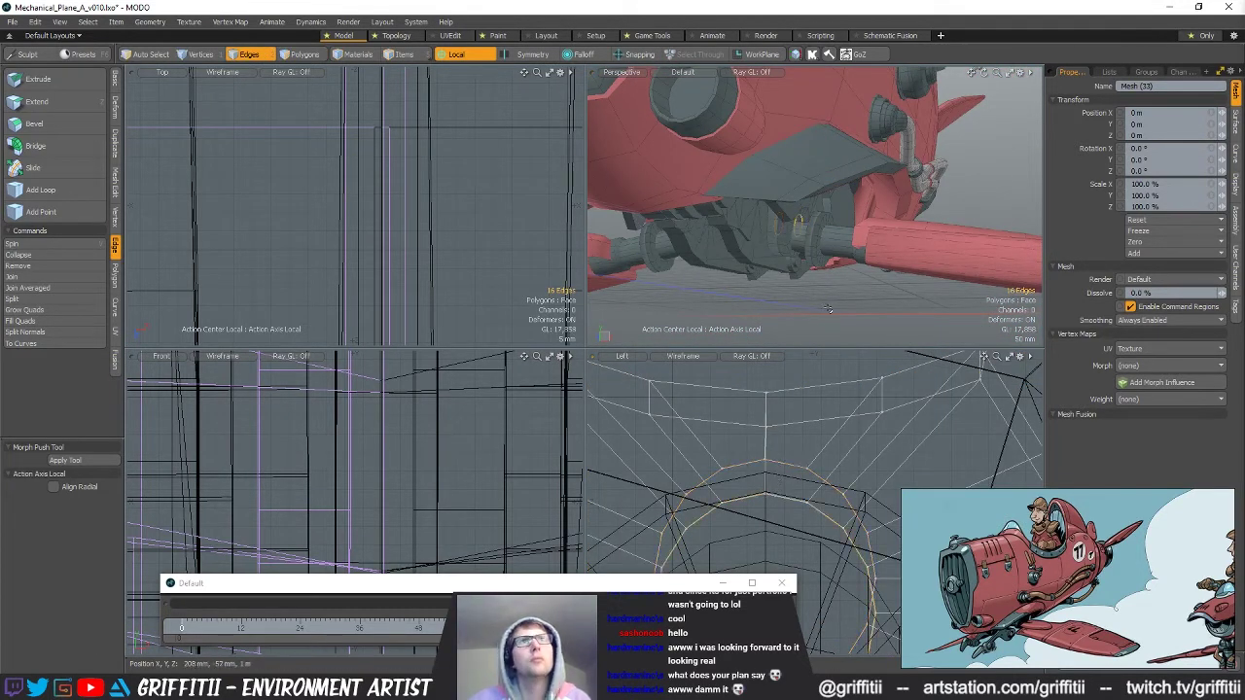
pyautogui.keyDown('alt'); pyautogui.moveTo(867, 280); pyautogui.dragTo(849, 185); pyautogui.keyUp('alt')
pyautogui.scroll(-8, 726, 436)
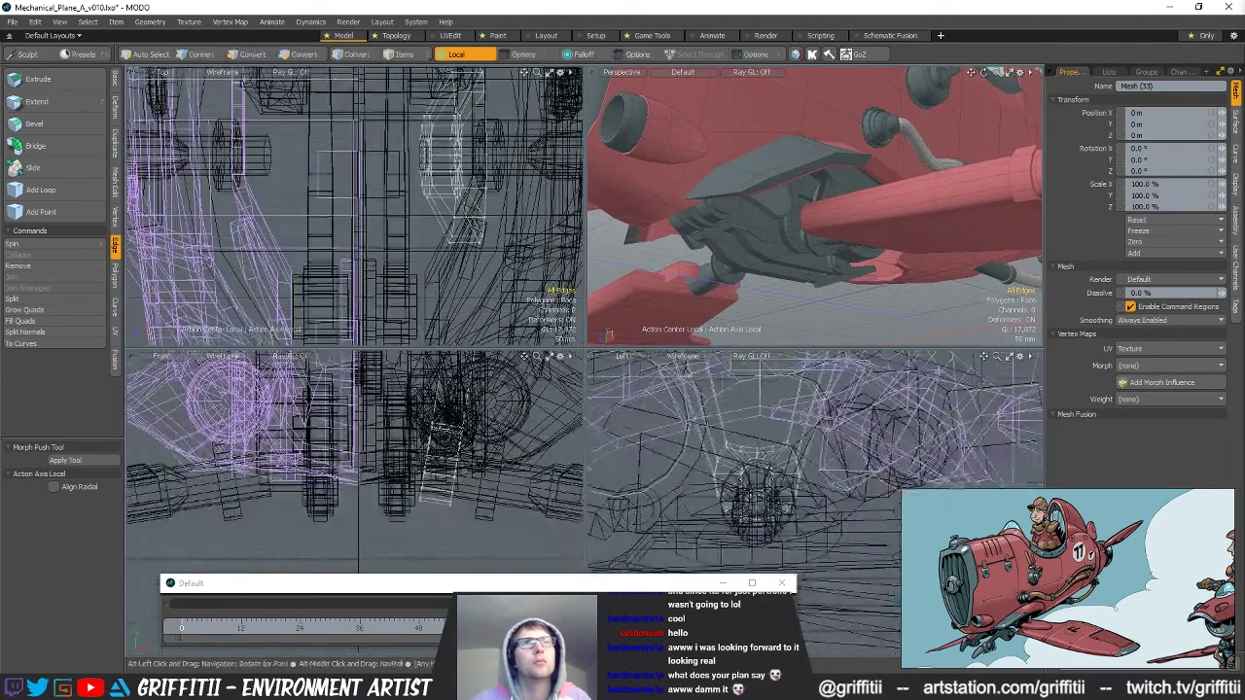
# Select the bracket's unneeded polygons in the side view and delete them.
pyautogui.press('space')
pyautogui.moveTo(1005, 424); pyautogui.dragTo(1003, 423, button='right')
pyautogui.press('Delete')
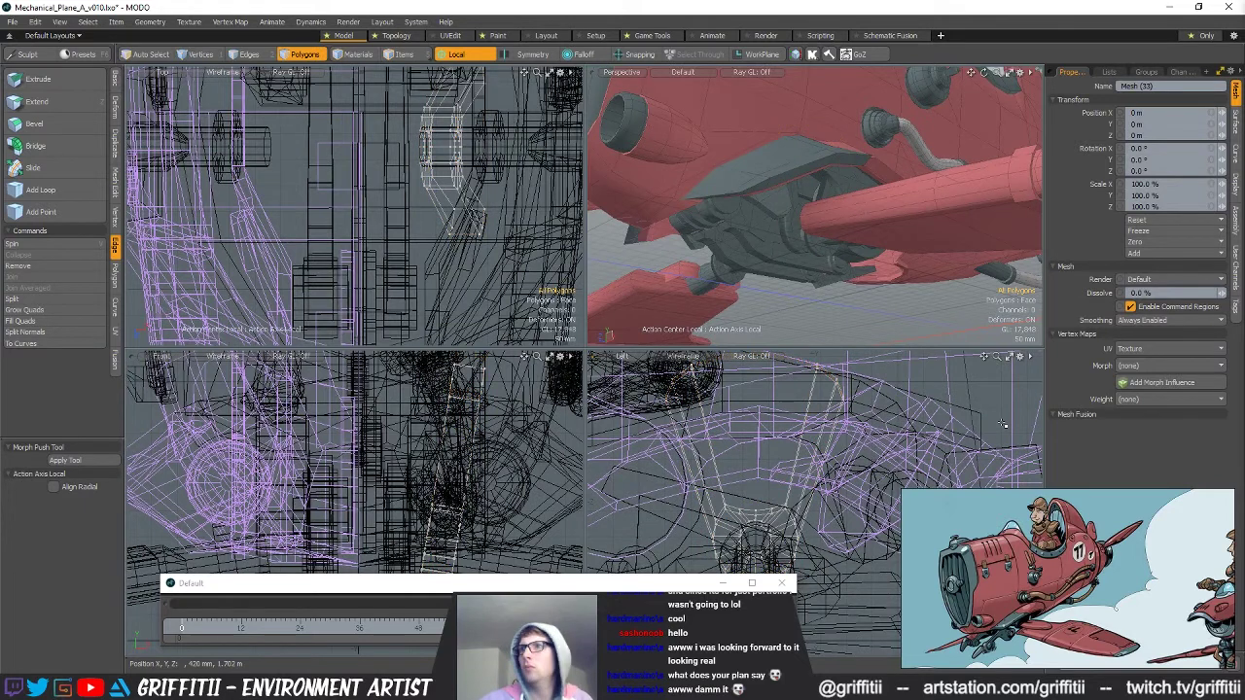
# Scale the four vertices at the bracket opening's lower corners to 84% in X, using the Selection action centre.
pyautogui.keyDown('alt'); pyautogui.moveTo(939, 253); pyautogui.dragTo(790, 200); pyautogui.keyUp('alt')
pyautogui.scroll(5, 866, 200)
pyautogui.click(728, 507)
pyautogui.press('1')
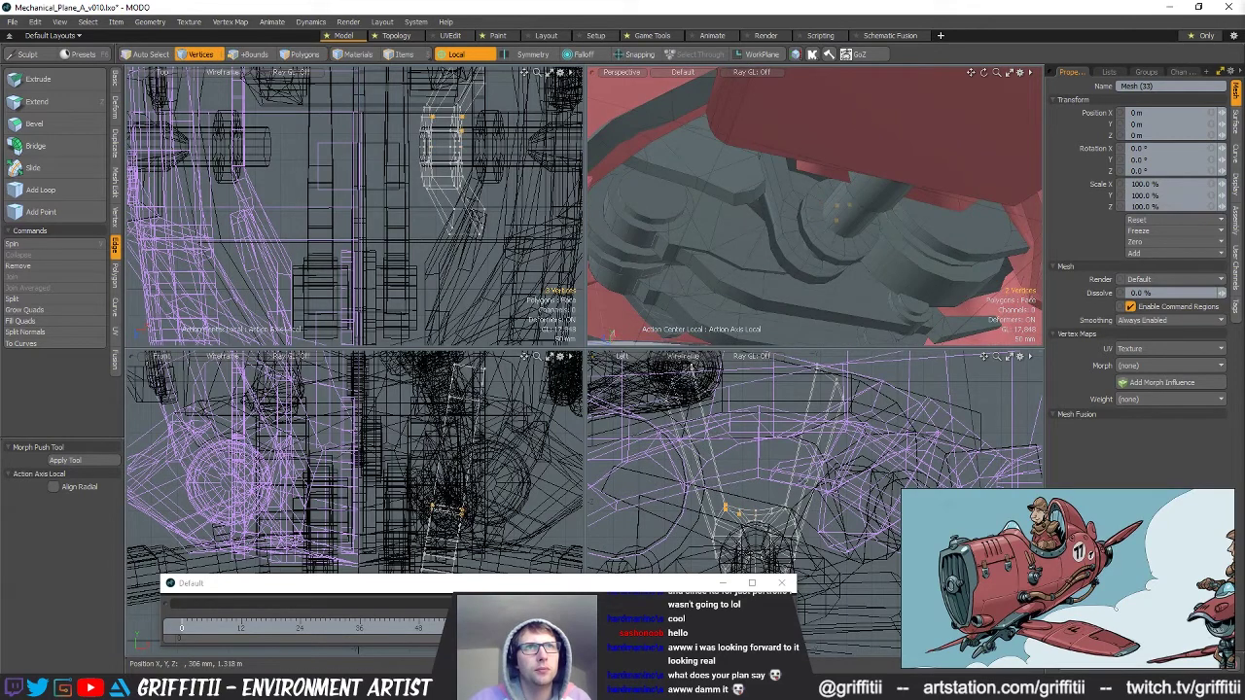
pyautogui.keyDown('ctrl'); pyautogui.click(739, 513); pyautogui.keyUp('ctrl')
pyautogui.press('r')
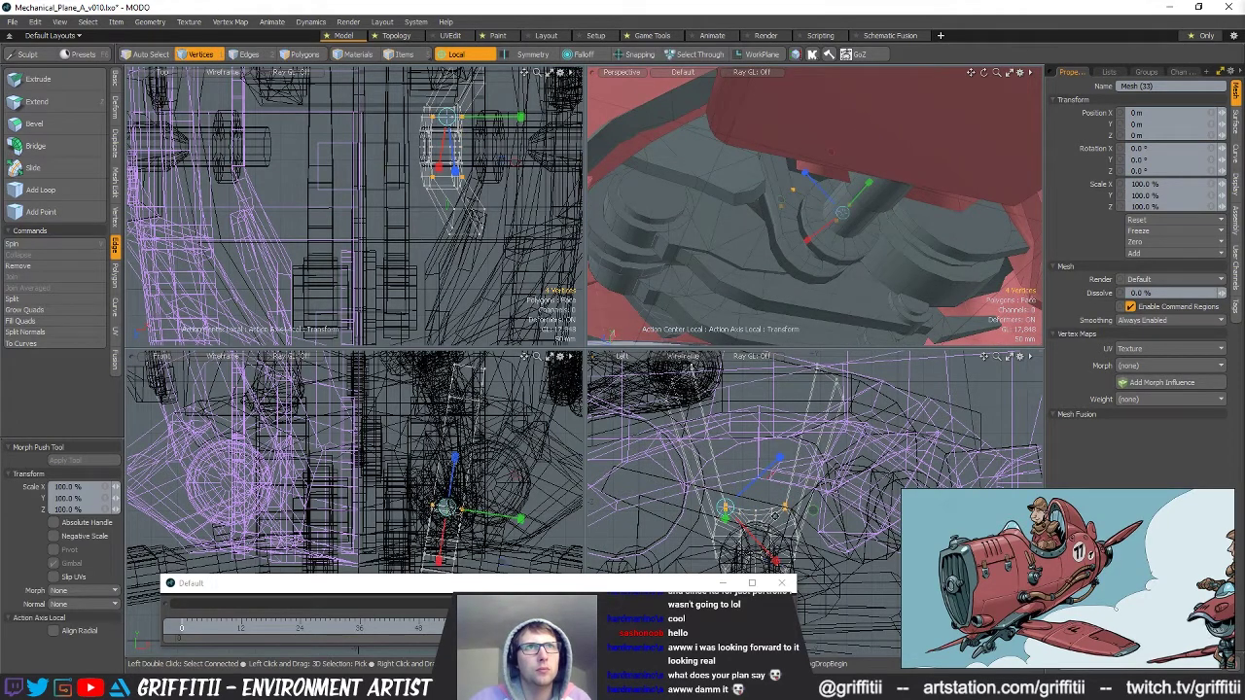
pyautogui.hotkey('alt', 'a')
pyautogui.hotkey('ctrl', 'z')
pyautogui.hotkey('alt', 's')
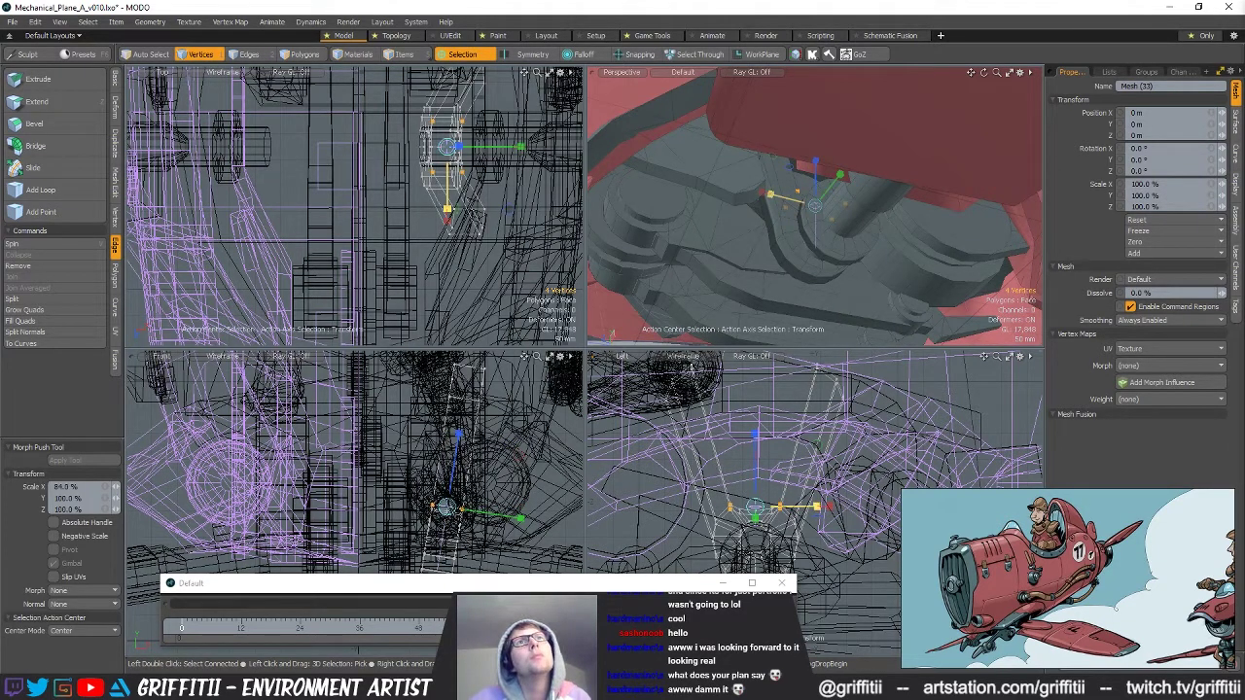
pyautogui.press('q')
# Remove the six surplus edges running along the bracket's arms and ring.
pyautogui.scroll(4, 817, 229)
pyautogui.keyDown('alt'); pyautogui.moveTo(809, 209); pyautogui.dragTo(853, 165); pyautogui.keyUp('alt')
pyautogui.press('2')
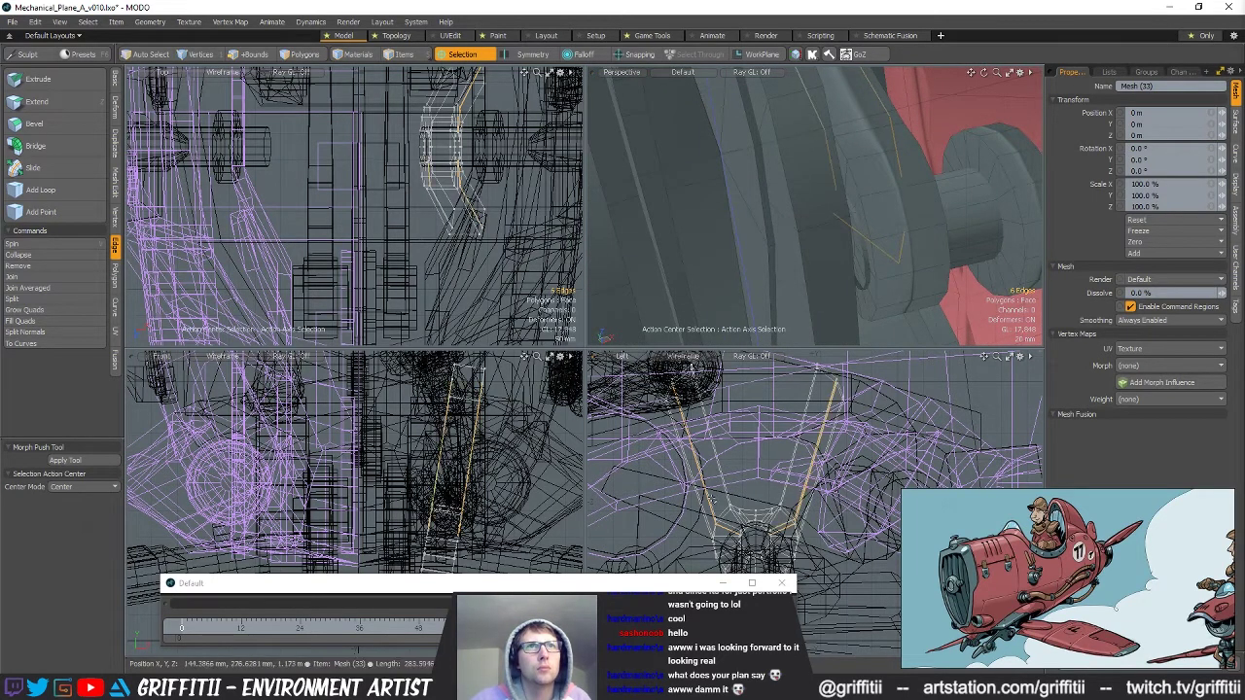
pyautogui.press('BackSpace')
# Scrub the landing-gear animation and examine the new bracket's fit against the legs and wing shafts from several angles.
pyautogui.keyDown('ctrl'); pyautogui.keyDown('alt'); pyautogui.moveTo(834, 209); pyautogui.dragTo(755, 285); pyautogui.keyUp('alt'); pyautogui.keyUp('ctrl')
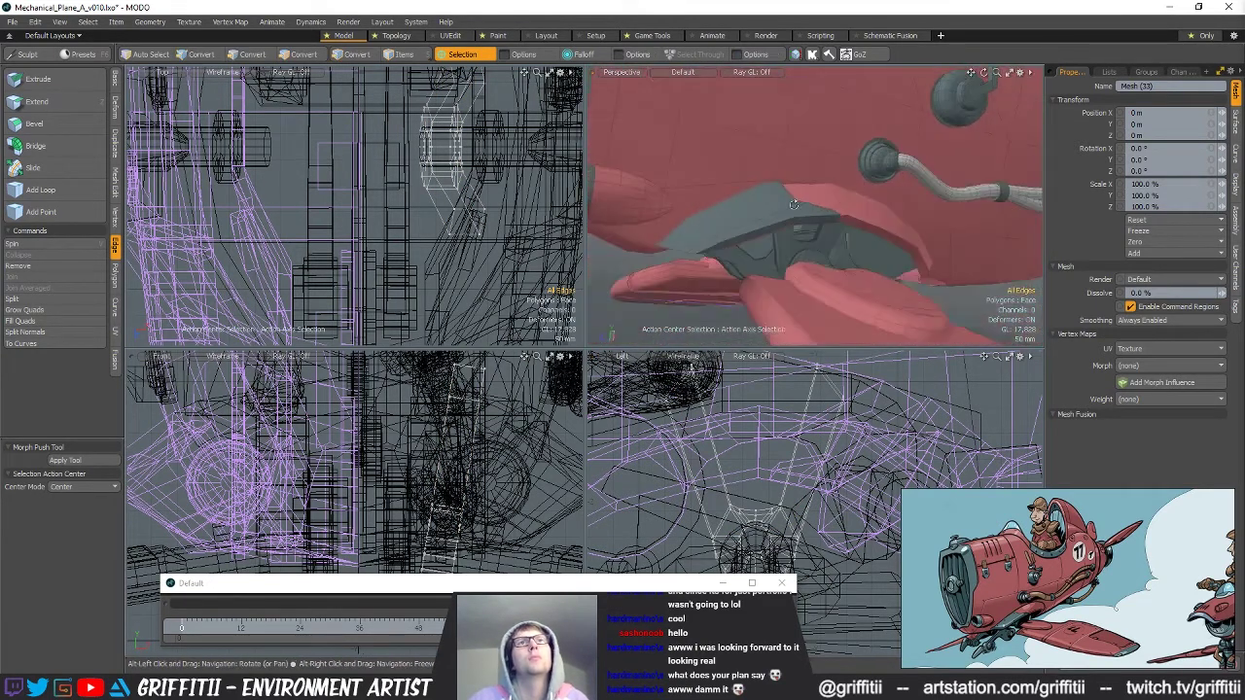
pyautogui.moveTo(893, 195)
pyautogui.keyDown('ctrl'); pyautogui.keyDown('alt'); pyautogui.mouseDown()
pyautogui.moveTo(868, 202)
pyautogui.moveTo(877, 234)
pyautogui.moveTo(893, 205)
pyautogui.mouseUp(); pyautogui.keyUp('alt'); pyautogui.keyUp('ctrl')
pyautogui.keyDown('alt'); pyautogui.moveTo(893, 206); pyautogui.dragTo(843, 230); pyautogui.keyUp('alt')
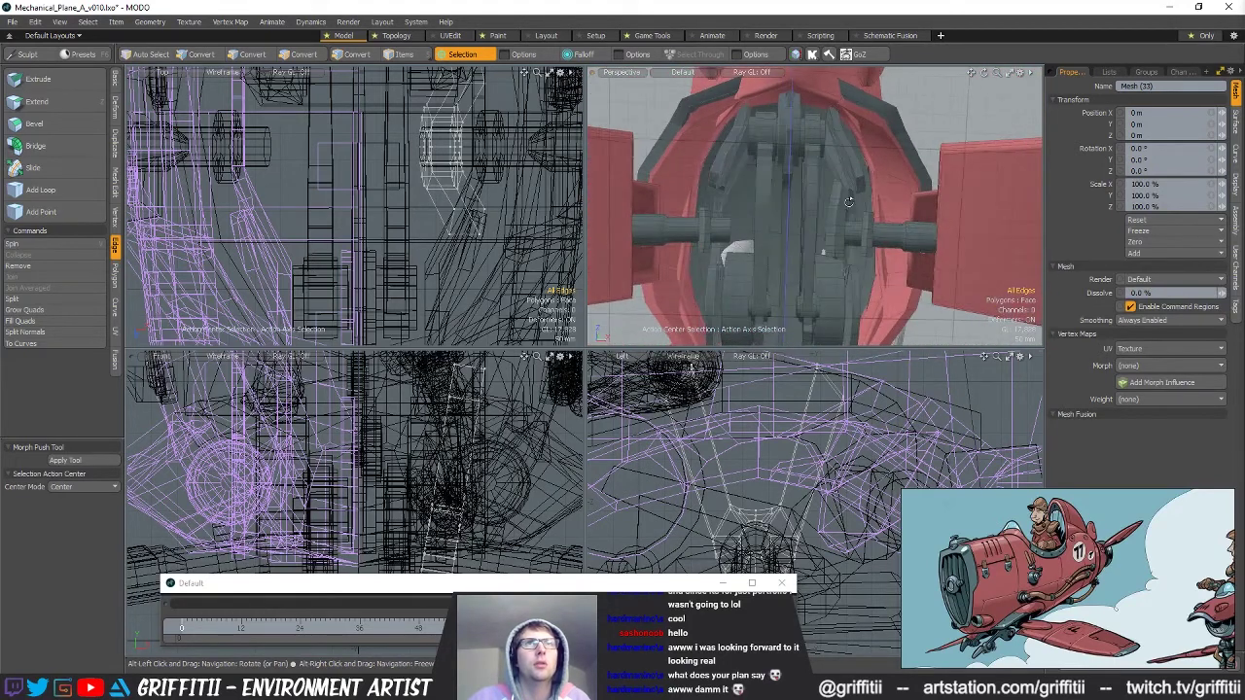
pyautogui.moveTo(477, 631); pyautogui.dragTo(182, 631)
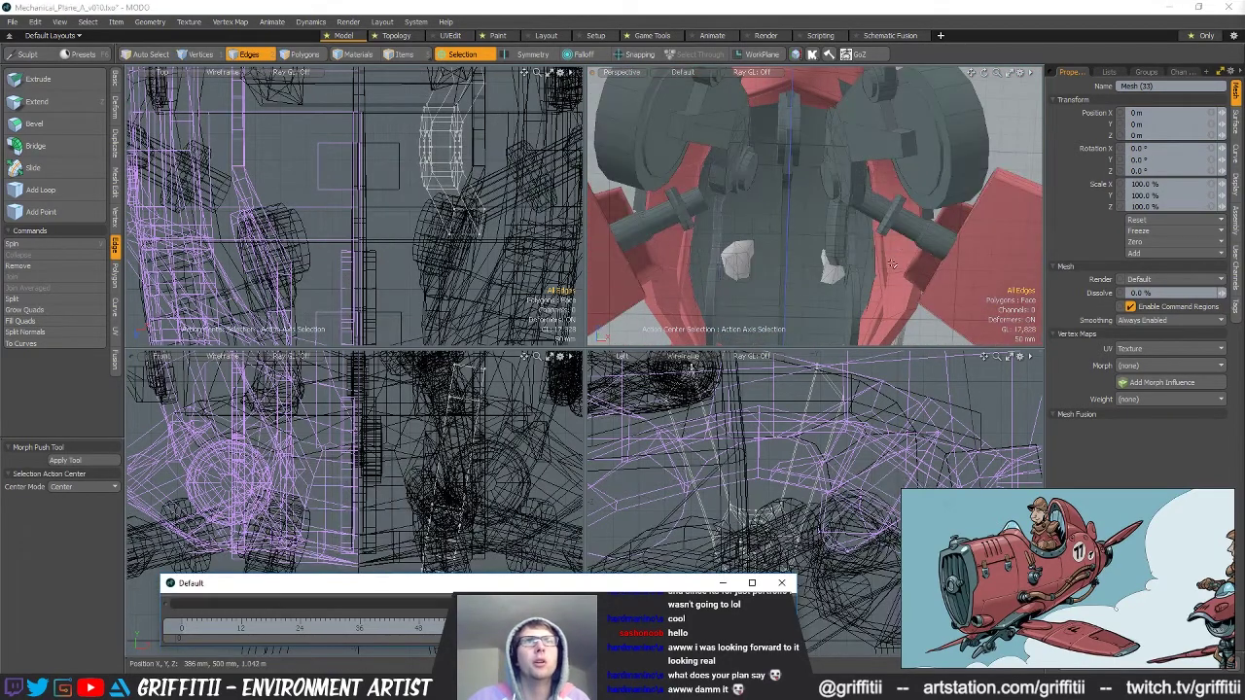
pyautogui.keyDown('alt'); pyautogui.moveTo(875, 148); pyautogui.dragTo(882, 167); pyautogui.keyUp('alt')
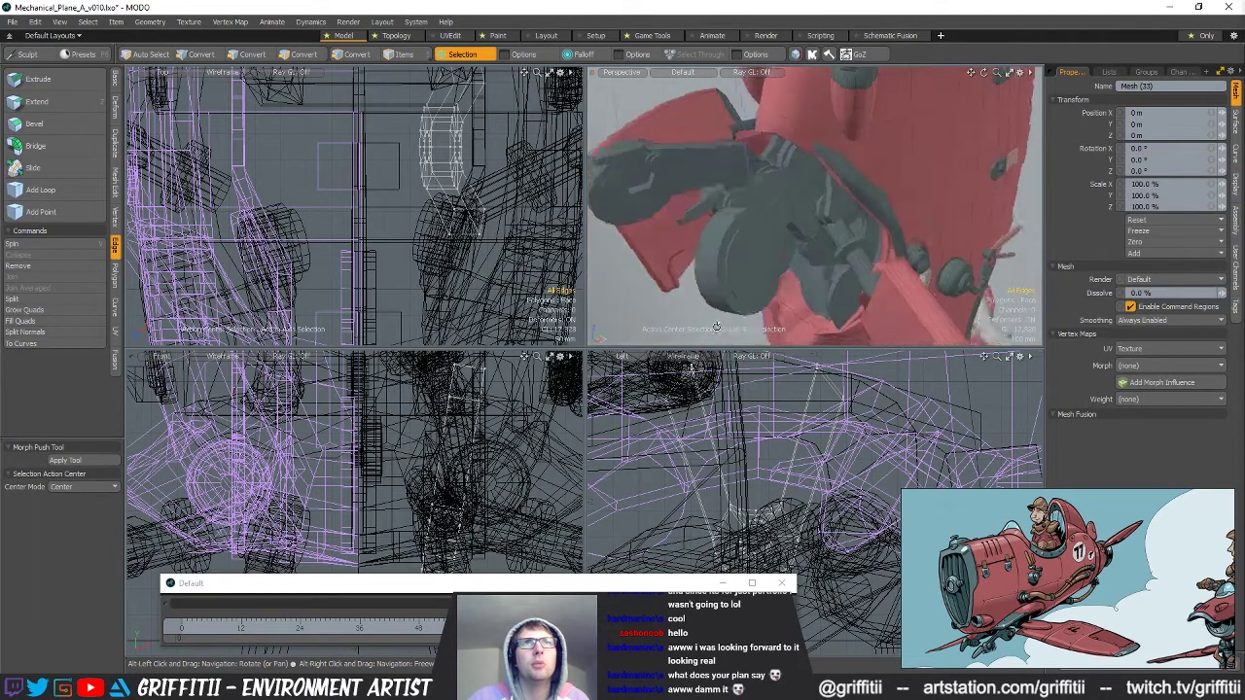
pyautogui.keyDown('ctrl'); pyautogui.keyDown('alt'); pyautogui.moveTo(906, 207); pyautogui.dragTo(843, 209); pyautogui.keyUp('alt'); pyautogui.keyUp('ctrl')
pyautogui.keyDown('alt'); pyautogui.moveTo(843, 210); pyautogui.dragTo(804, 245); pyautogui.keyUp('alt')
pyautogui.keyDown('ctrl'); pyautogui.keyDown('alt'); pyautogui.moveTo(804, 245); pyautogui.dragTo(870, 281); pyautogui.keyUp('alt'); pyautogui.keyUp('ctrl')
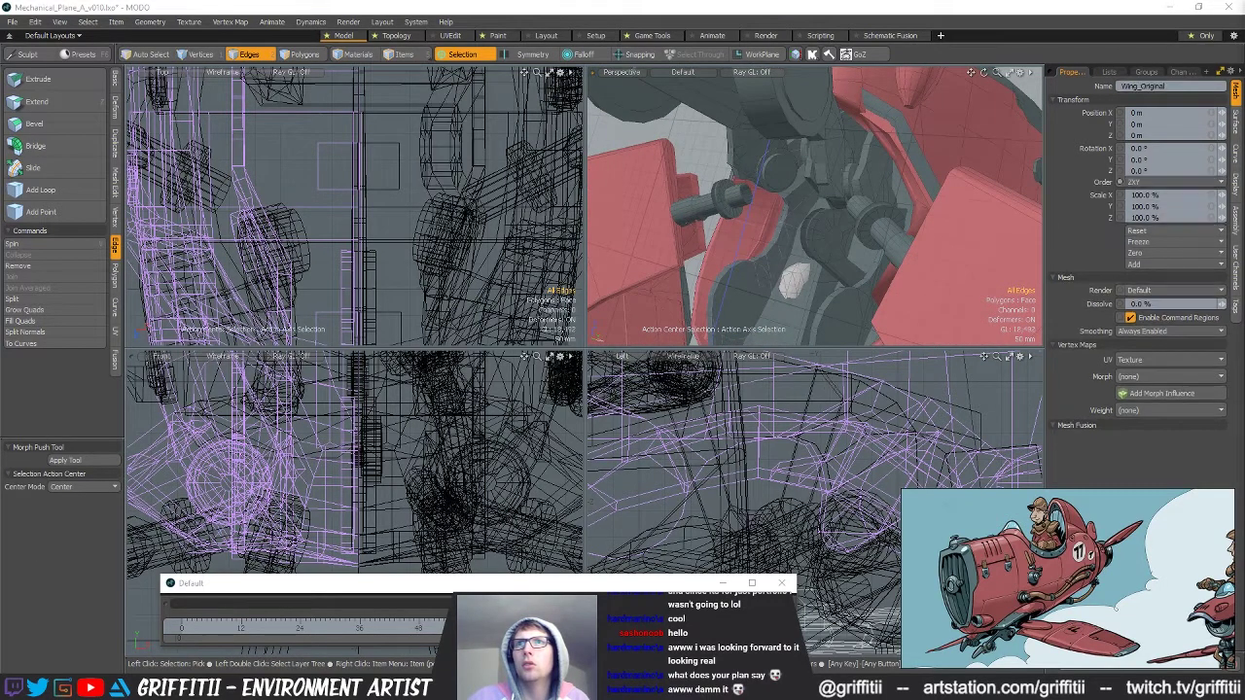
# Select both wing base rotation items and move them together by -102 mm in Z.
pyautogui.press('w')
pyautogui.keyDown('alt'); pyautogui.moveTo(818, 239); pyautogui.dragTo(1121, 389); pyautogui.keyUp('alt')
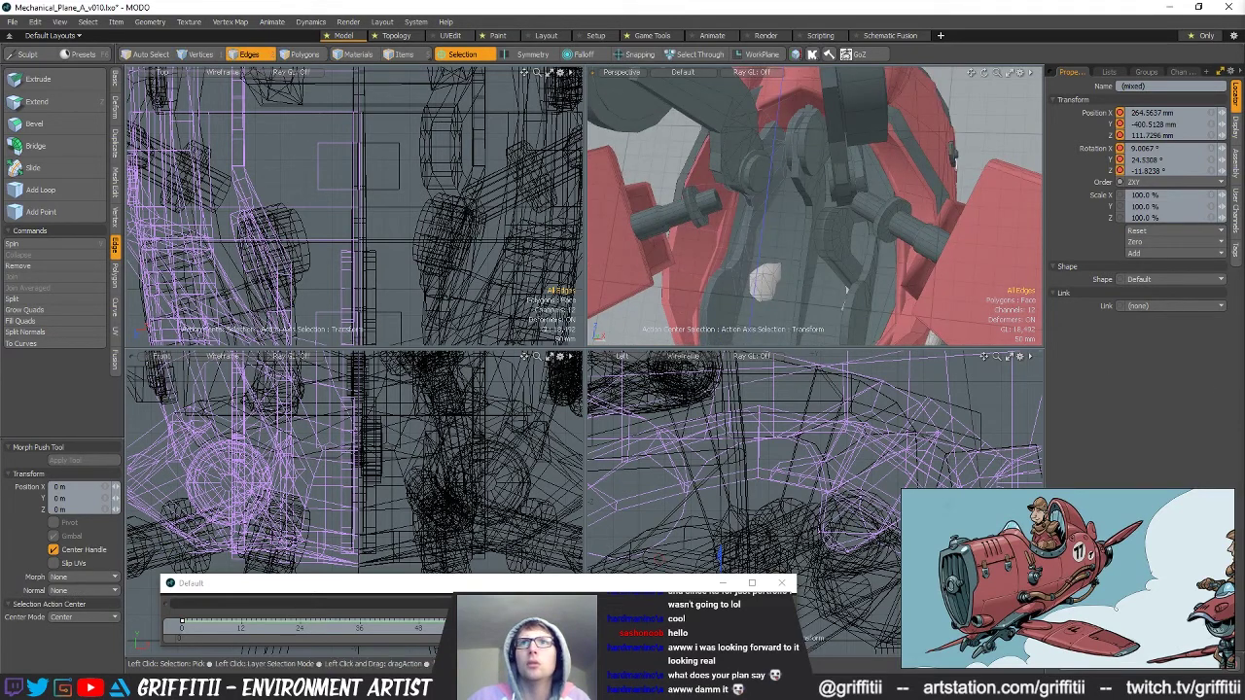
pyautogui.press('5')
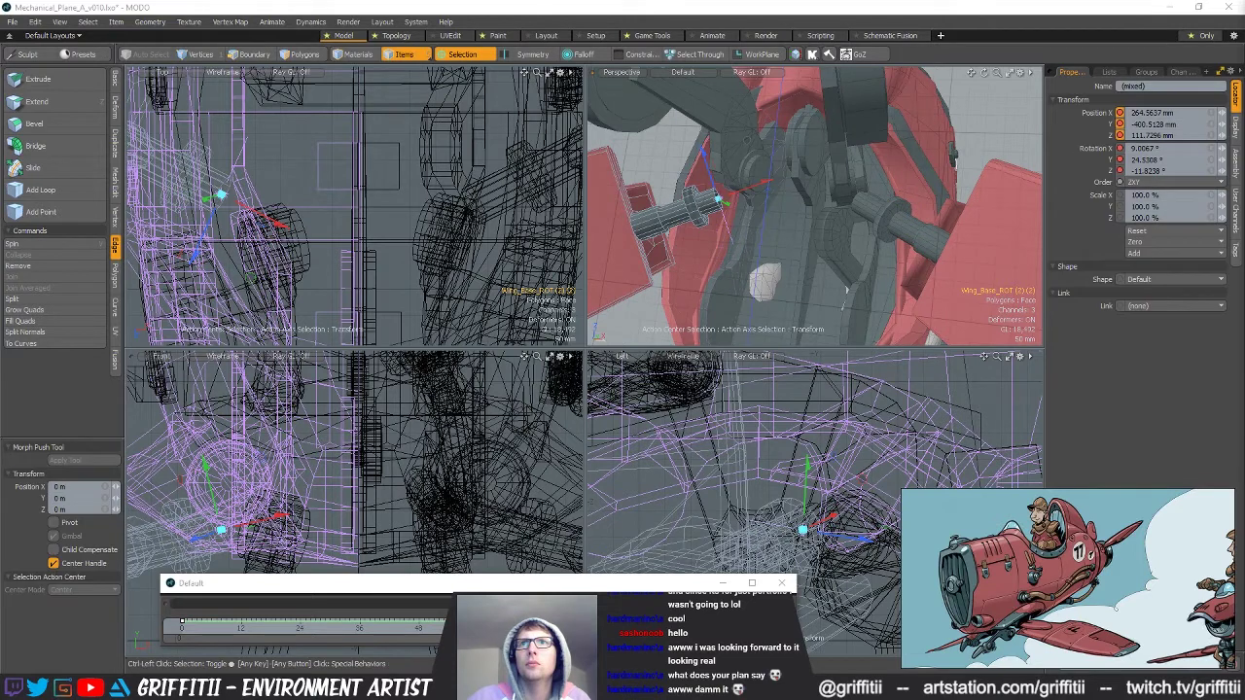
pyautogui.keyDown('ctrl'); pyautogui.click(896, 220); pyautogui.keyUp('ctrl')
pyautogui.keyDown('alt'); pyautogui.moveTo(849, 231); pyautogui.dragTo(870, 246); pyautogui.keyUp('alt')
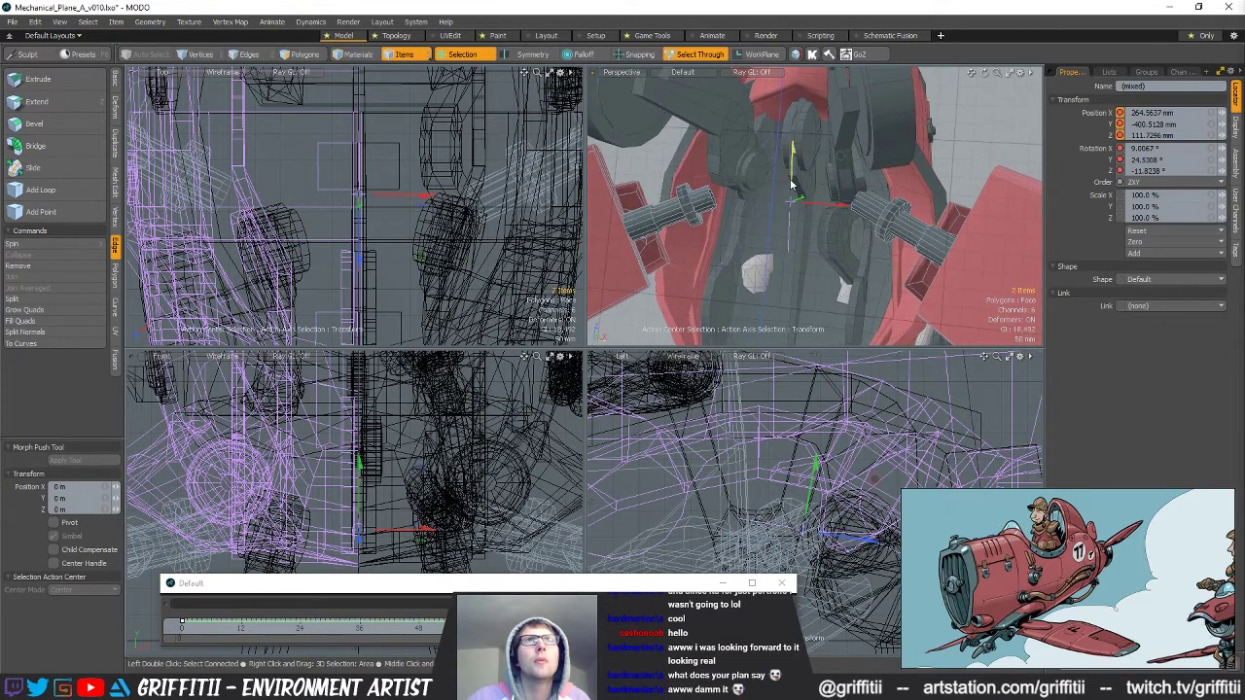
pyautogui.moveTo(793, 173); pyautogui.dragTo(763, 206)
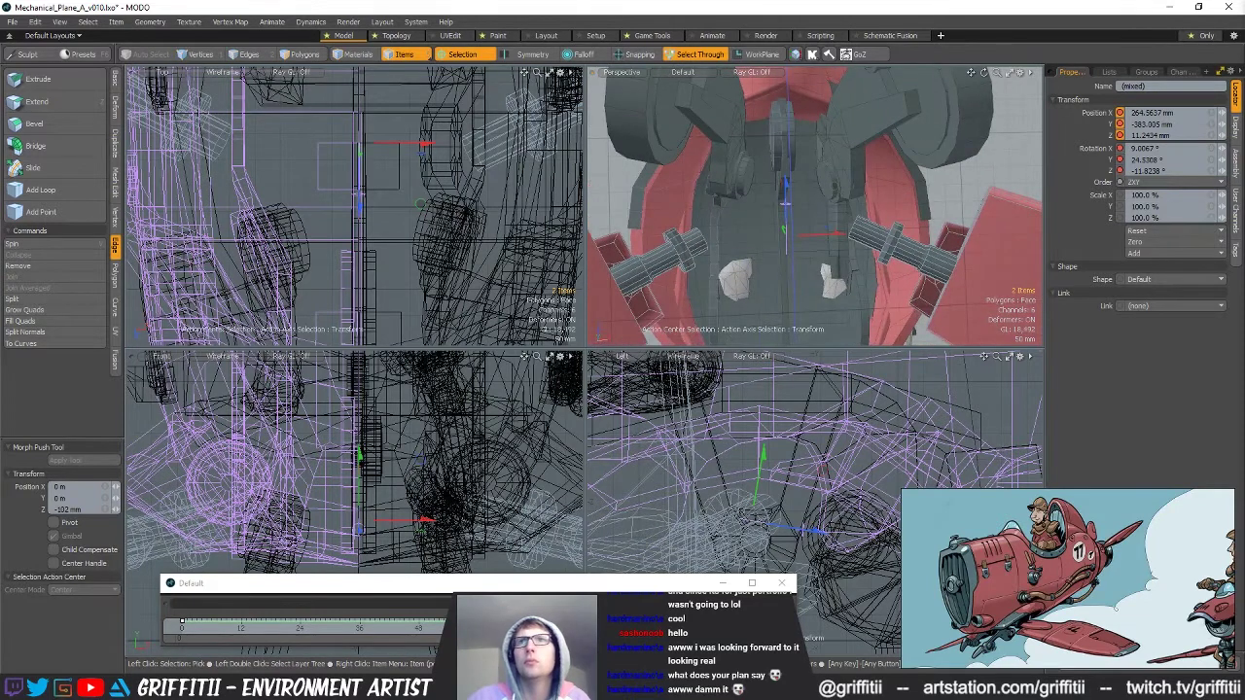
# Move Wing_Base_ROT (2) alone by about -35.3 mm in X and -33 mm in Z toward the new bracket.
pyautogui.click(902, 239)
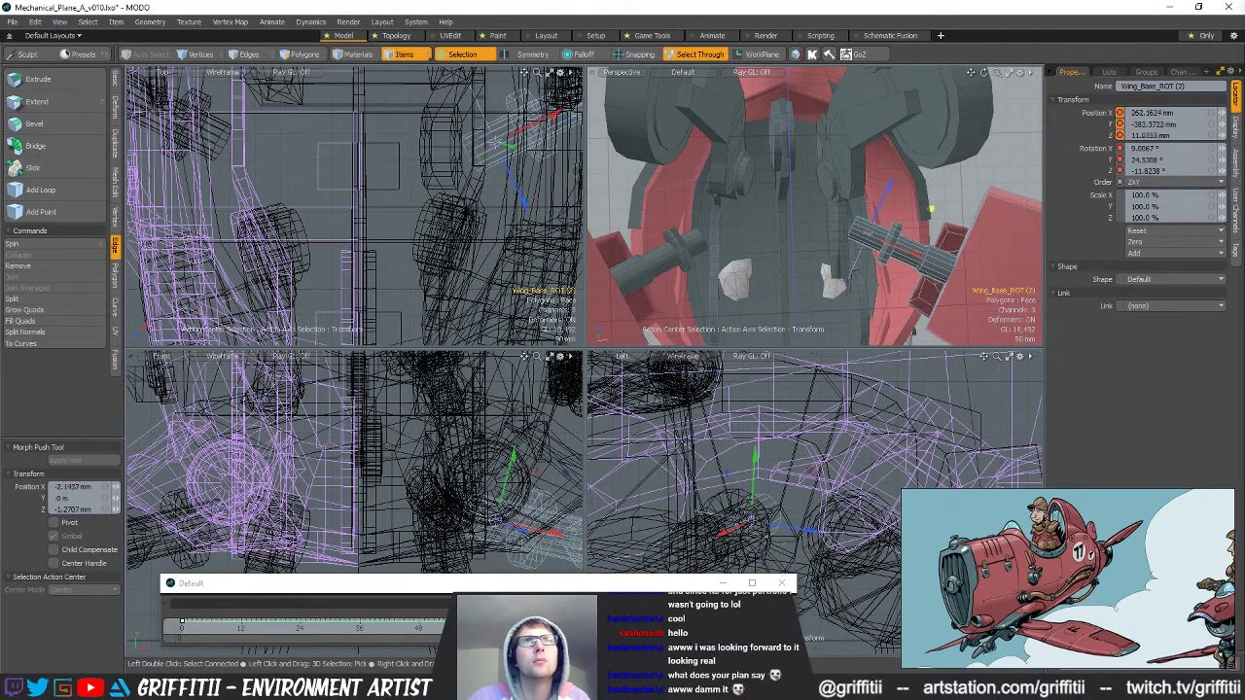
pyautogui.moveTo(923, 212); pyautogui.dragTo(918, 214)
pyautogui.keyDown('alt'); pyautogui.moveTo(918, 214); pyautogui.dragTo(868, 243); pyautogui.keyUp('alt')
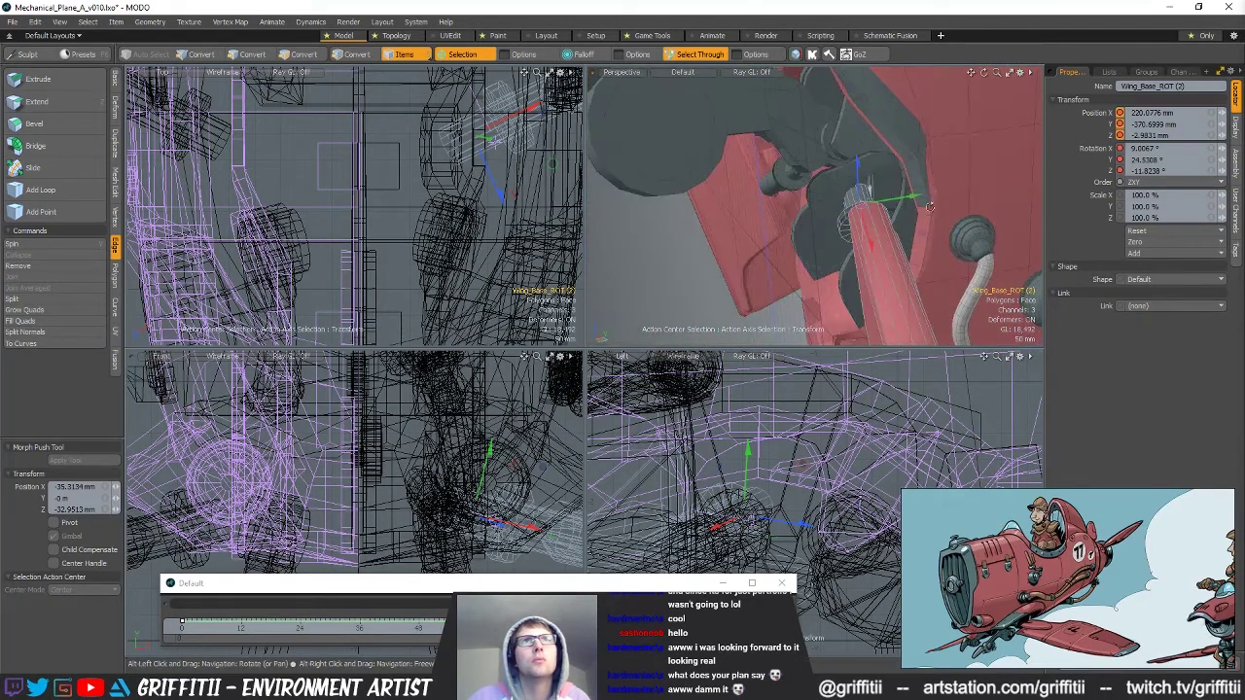
# Move Wing_Base_ROT (2) by -66 mm in Y and bring its Z offset to about -17 mm.
pyautogui.moveTo(912, 200); pyautogui.dragTo(844, 216)
pyautogui.moveTo(821, 175); pyautogui.dragTo(834, 201)
pyautogui.keyDown('ctrl'); pyautogui.keyDown('alt'); pyautogui.moveTo(765, 428); pyautogui.dragTo(681, 467); pyautogui.keyUp('alt'); pyautogui.keyUp('ctrl')
pyautogui.keyDown('alt'); pyautogui.keyDown('shift'); pyautogui.moveTo(681, 526); pyautogui.dragTo(735, 431); pyautogui.keyUp('shift'); pyautogui.keyUp('alt')
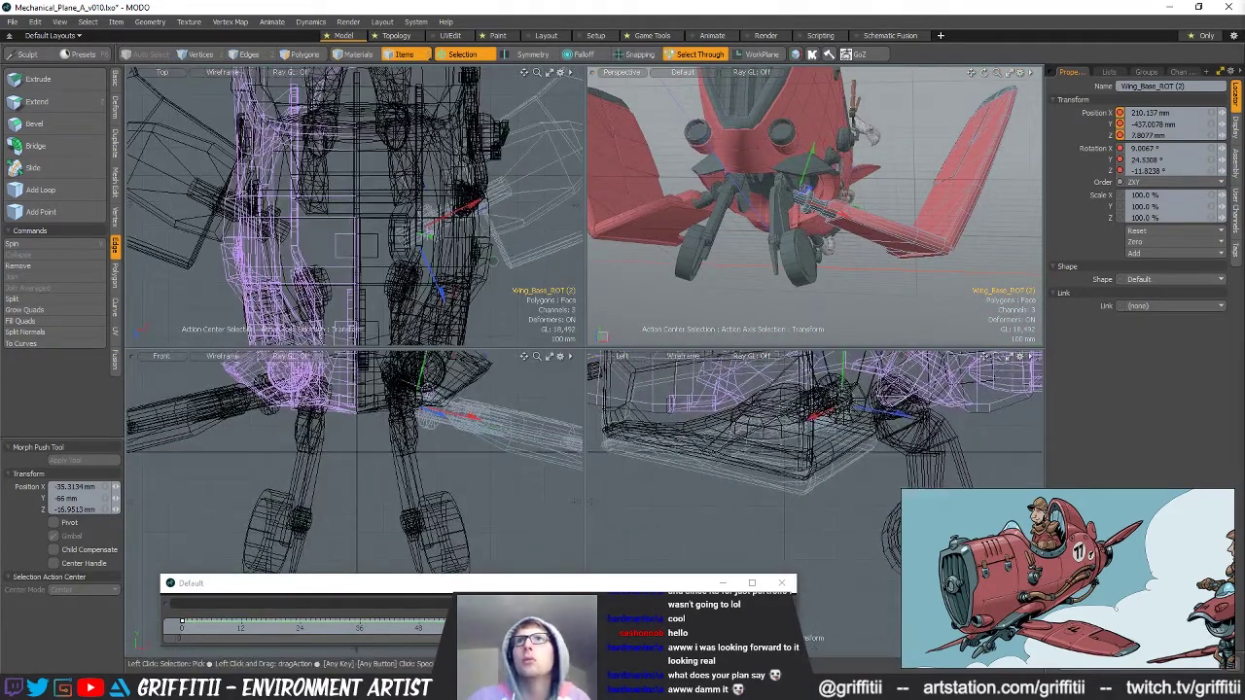
pyautogui.keyDown('alt'); pyautogui.keyDown('shift'); pyautogui.moveTo(817, 421); pyautogui.dragTo(803, 456); pyautogui.keyUp('shift'); pyautogui.keyUp('alt')
pyautogui.moveTo(778, 253)
pyautogui.keyDown('alt'); pyautogui.mouseDown()
pyautogui.moveTo(754, 228)
pyautogui.moveTo(800, 219)
pyautogui.moveTo(817, 170)
pyautogui.moveTo(871, 214)
pyautogui.moveTo(771, 230)
pyautogui.mouseUp(); pyautogui.keyUp('alt')
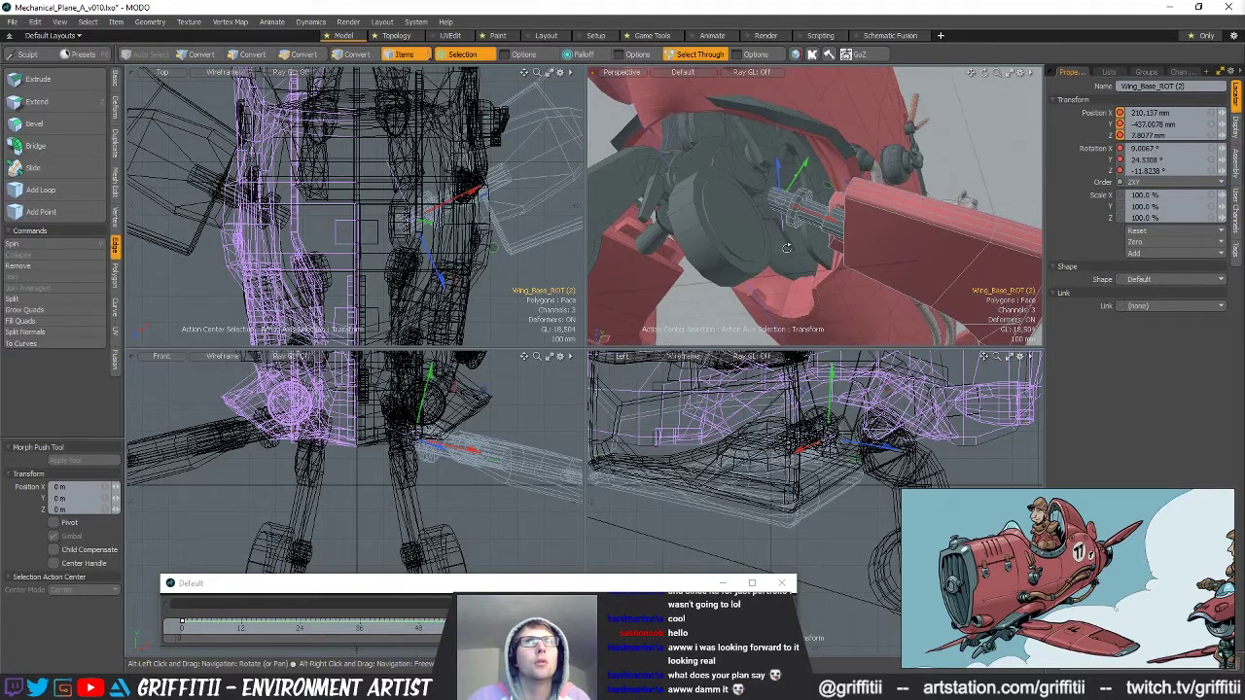
# Delete the frame 60 position keys of Wing_Base_ROT (2) in the graph editor.
pyautogui.click(581, 605)
pyautogui.moveTo(740, 305); pyautogui.dragTo(406, 346)
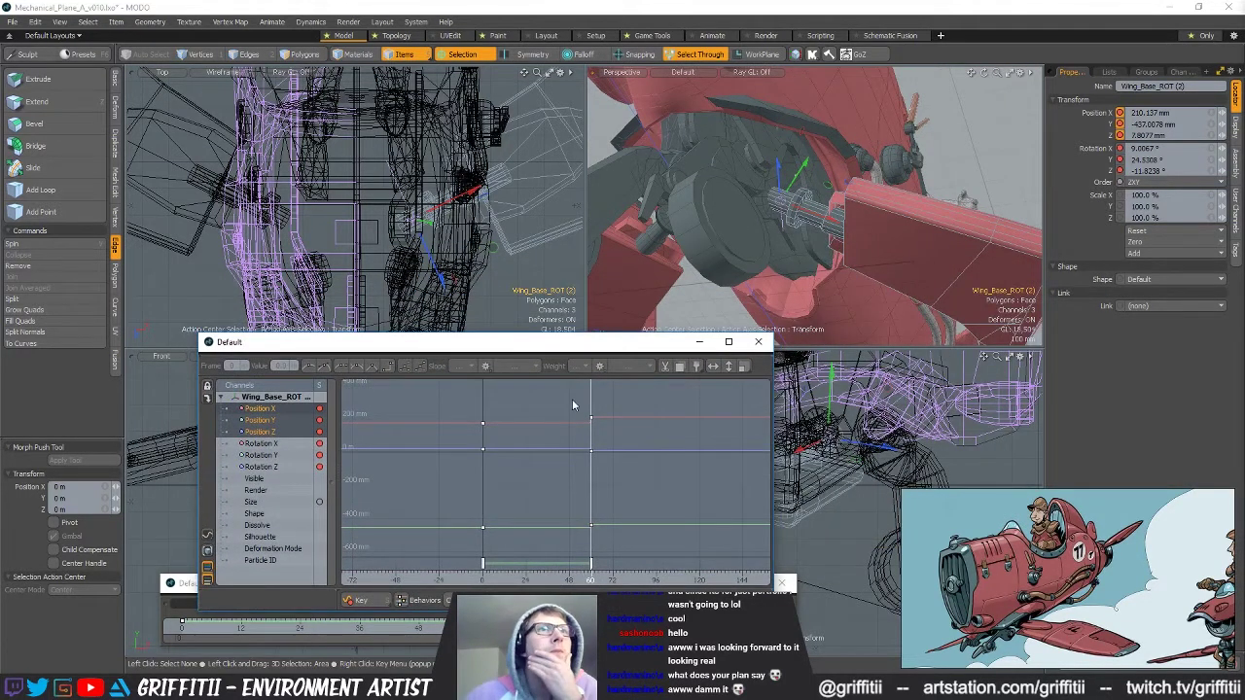
pyautogui.moveTo(611, 512); pyautogui.dragTo(616, 574)
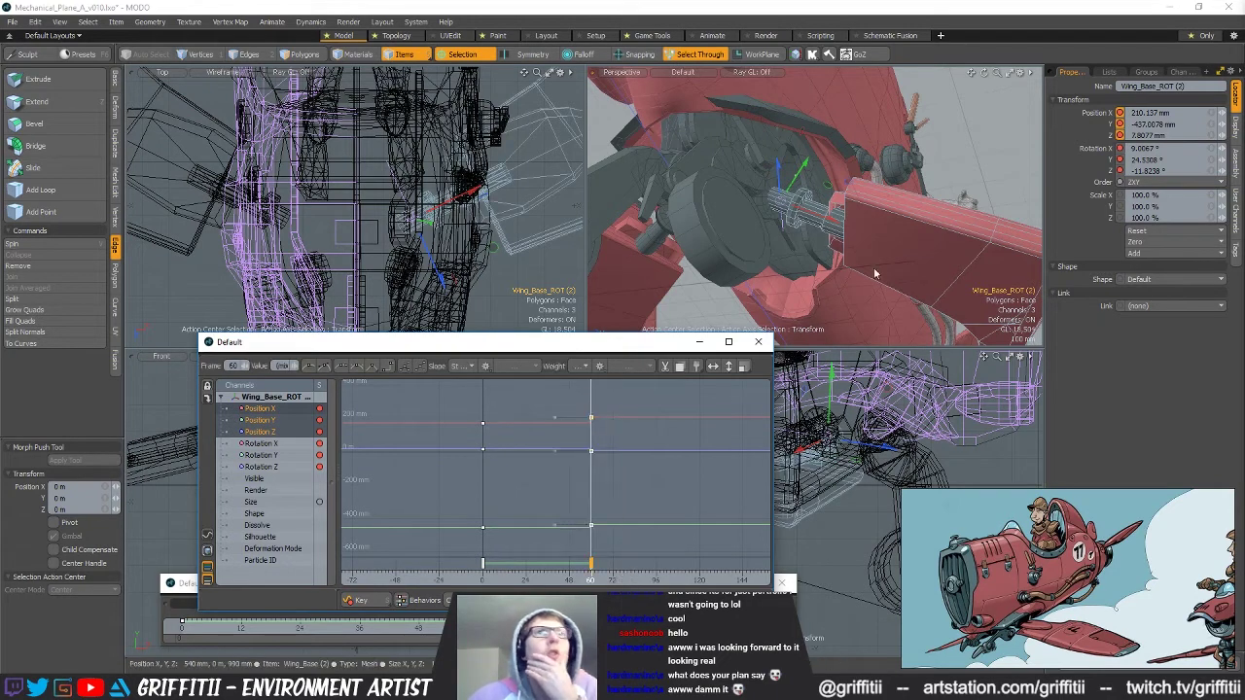
pyautogui.press('Delete')
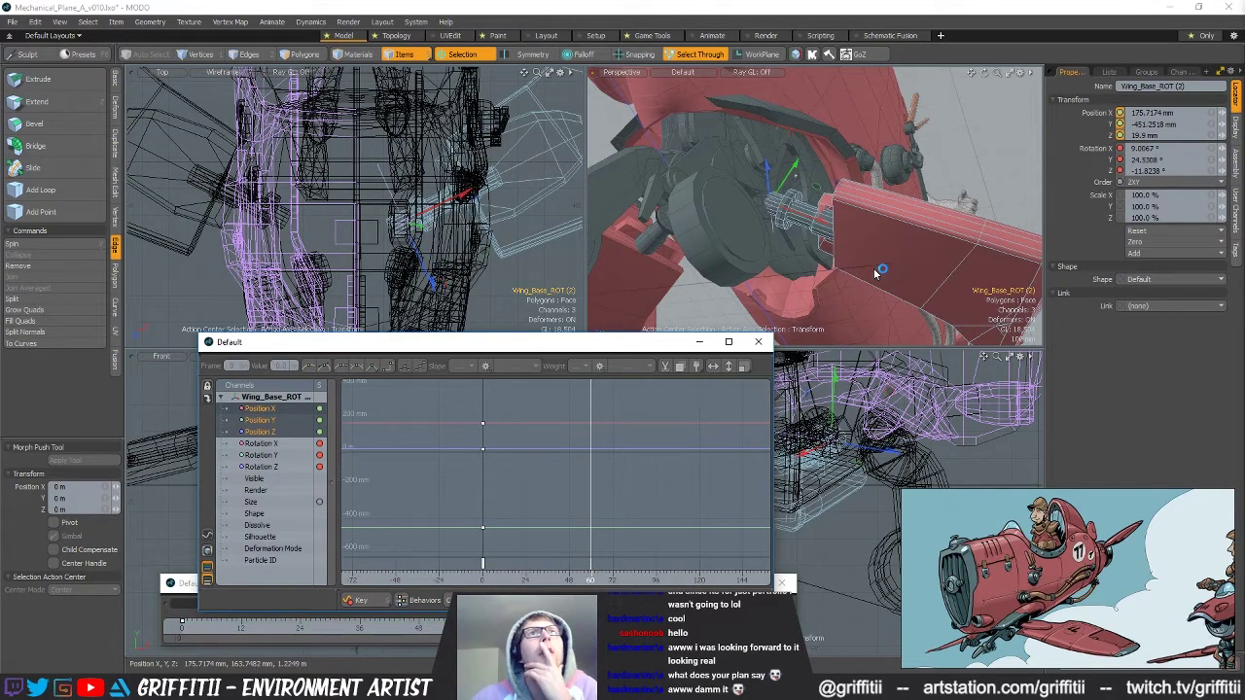
# Raise Wing_Base_ROT (2) by 20 mm in Y and delete its Y position key at frame 0.
pyautogui.moveTo(849, 212)
pyautogui.keyDown('alt'); pyautogui.mouseDown()
pyautogui.moveTo(907, 242)
pyautogui.moveTo(848, 228)
pyautogui.mouseUp(); pyautogui.keyUp('alt')
pyautogui.scroll(4, 900, 239)
pyautogui.moveTo(763, 184); pyautogui.dragTo(763, 169)
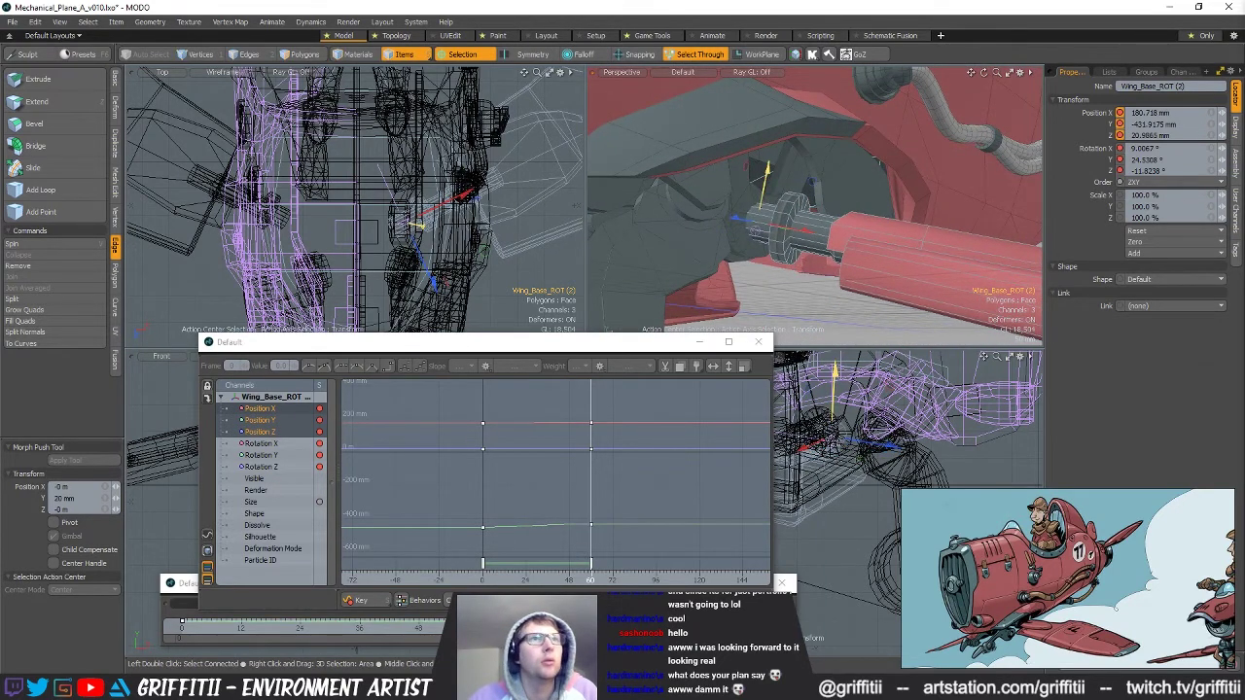
pyautogui.press('Delete')
# Check the wing shaft against the wheel bay, and delete the old Wing_R_ROOT hierarchy.
pyautogui.keyDown('alt'); pyautogui.moveTo(880, 309); pyautogui.dragTo(909, 314); pyautogui.keyUp('alt')
pyautogui.scroll(-5, 886, 265)
pyautogui.keyDown('alt'); pyautogui.moveTo(851, 477); pyautogui.dragTo(1202, 496); pyautogui.keyUp('alt')
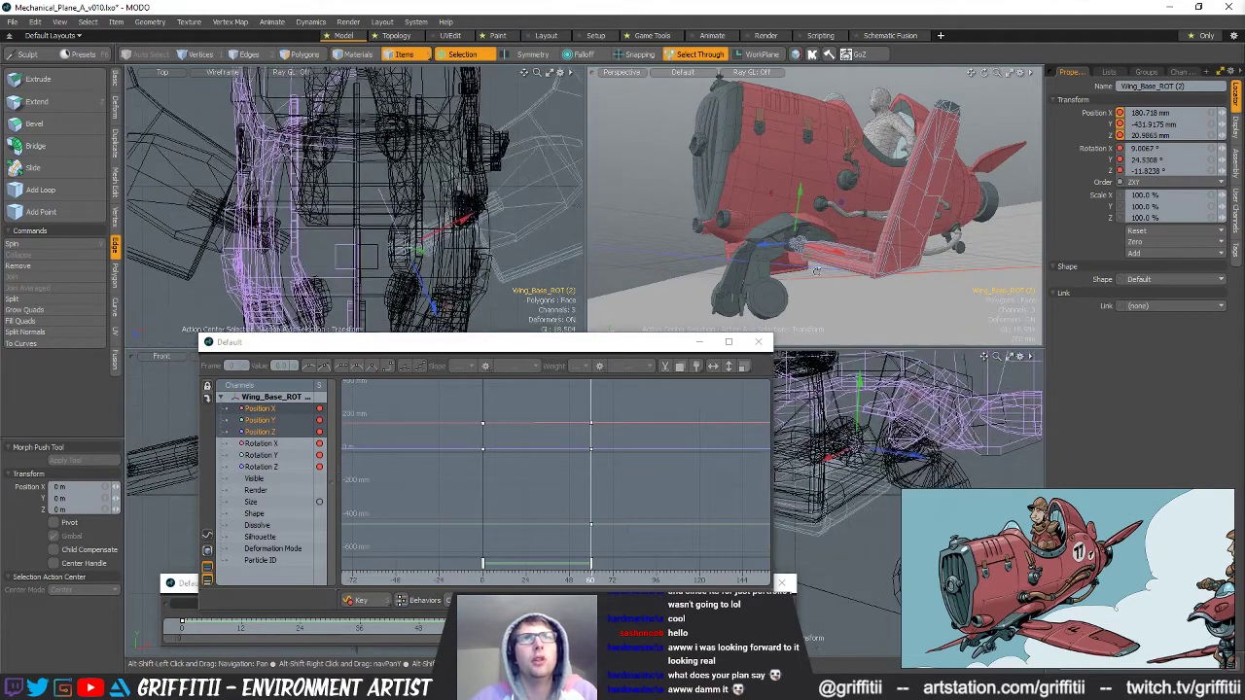
pyautogui.scroll(-5, 866, 228)
pyautogui.keyDown('alt'); pyautogui.moveTo(866, 243); pyautogui.dragTo(738, 220); pyautogui.keyUp('alt')
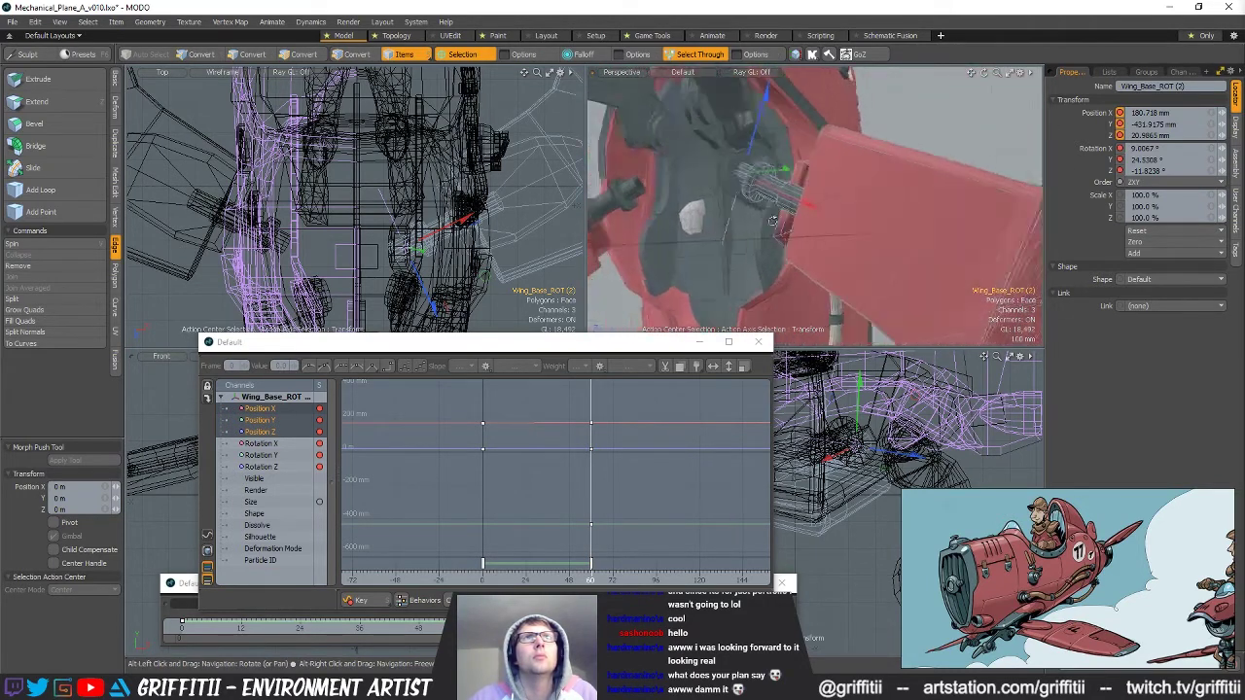
pyautogui.keyDown('alt'); pyautogui.moveTo(737, 220); pyautogui.dragTo(782, 240); pyautogui.keyUp('alt')
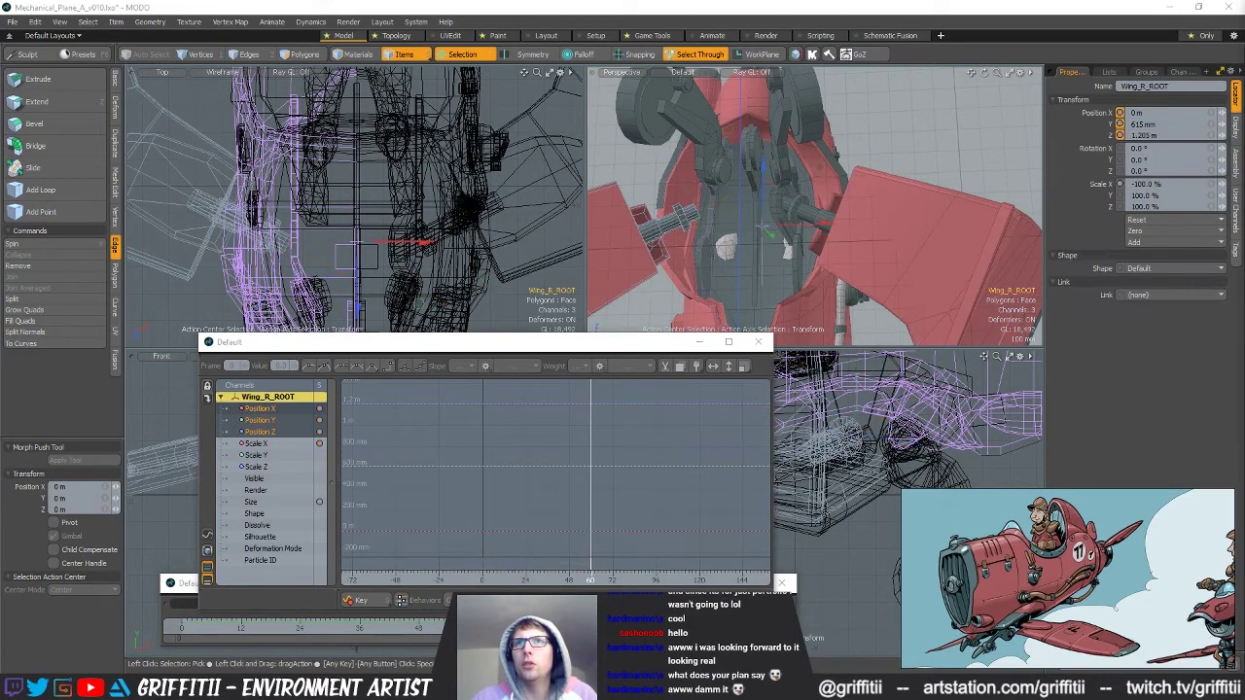
pyautogui.press('Delete')
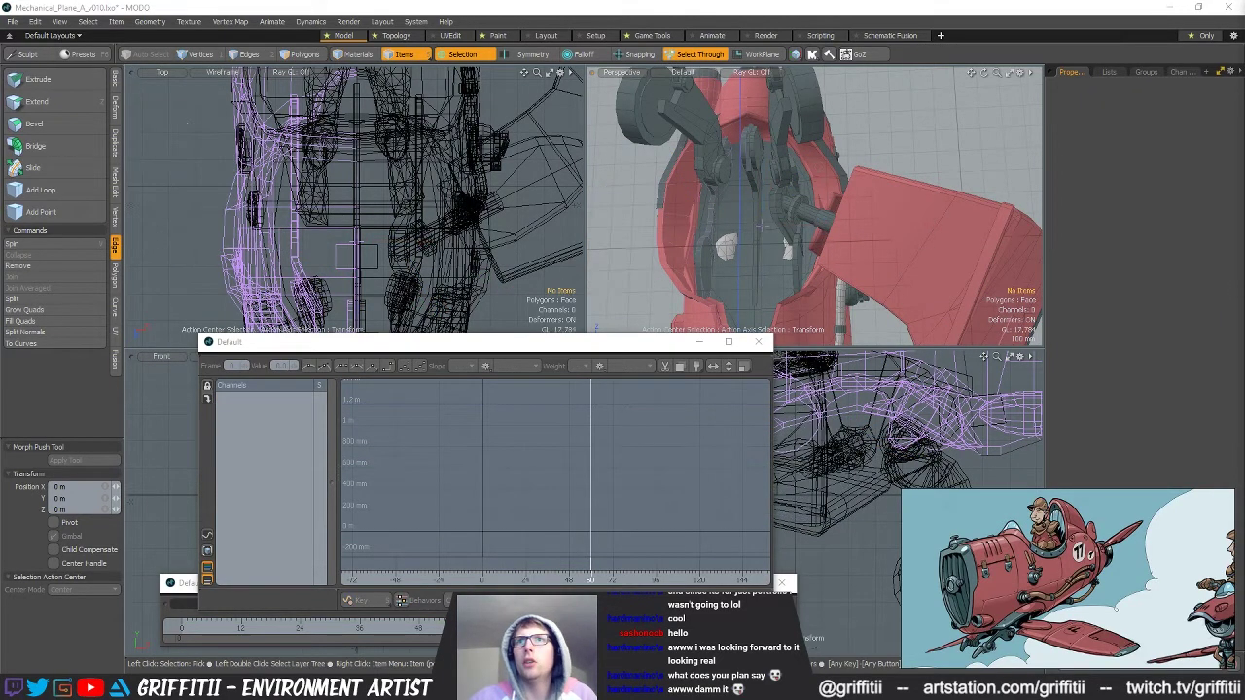
# Delete the frame 0 X and Z position keys of Wing_Base_ROT (2) and scrub the animation to check the wing.
pyautogui.click(761, 226)
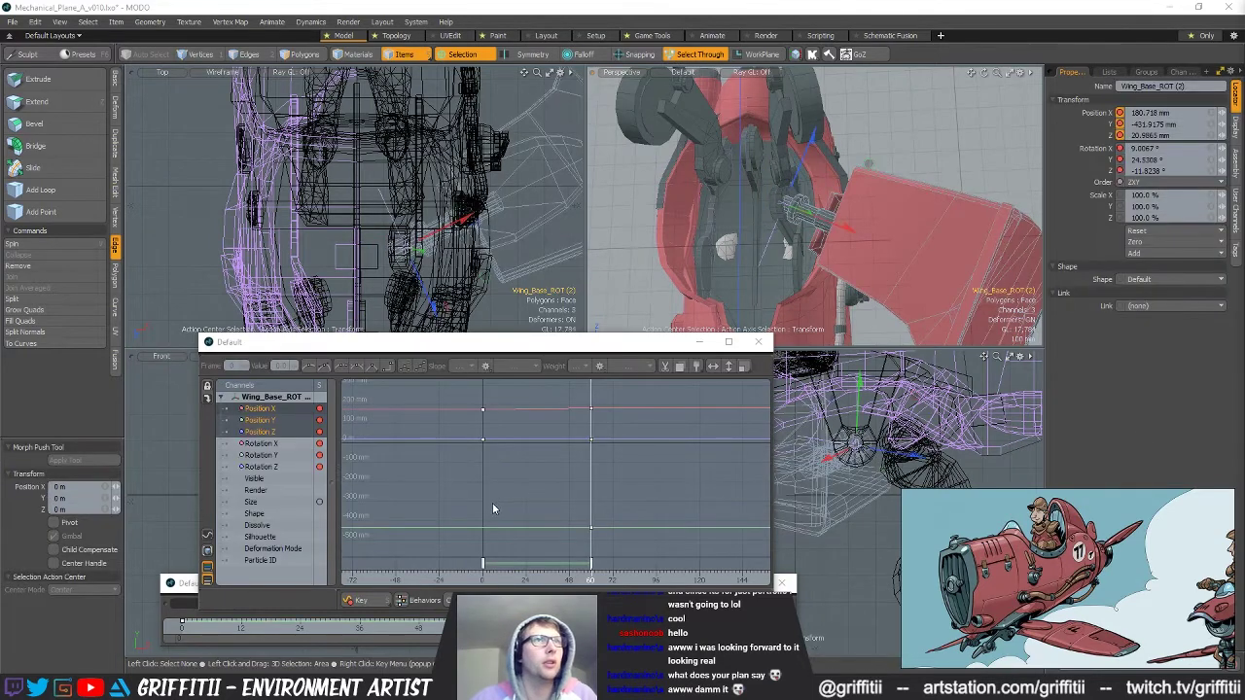
pyautogui.moveTo(455, 426); pyautogui.dragTo(452, 466)
pyautogui.press('Delete')
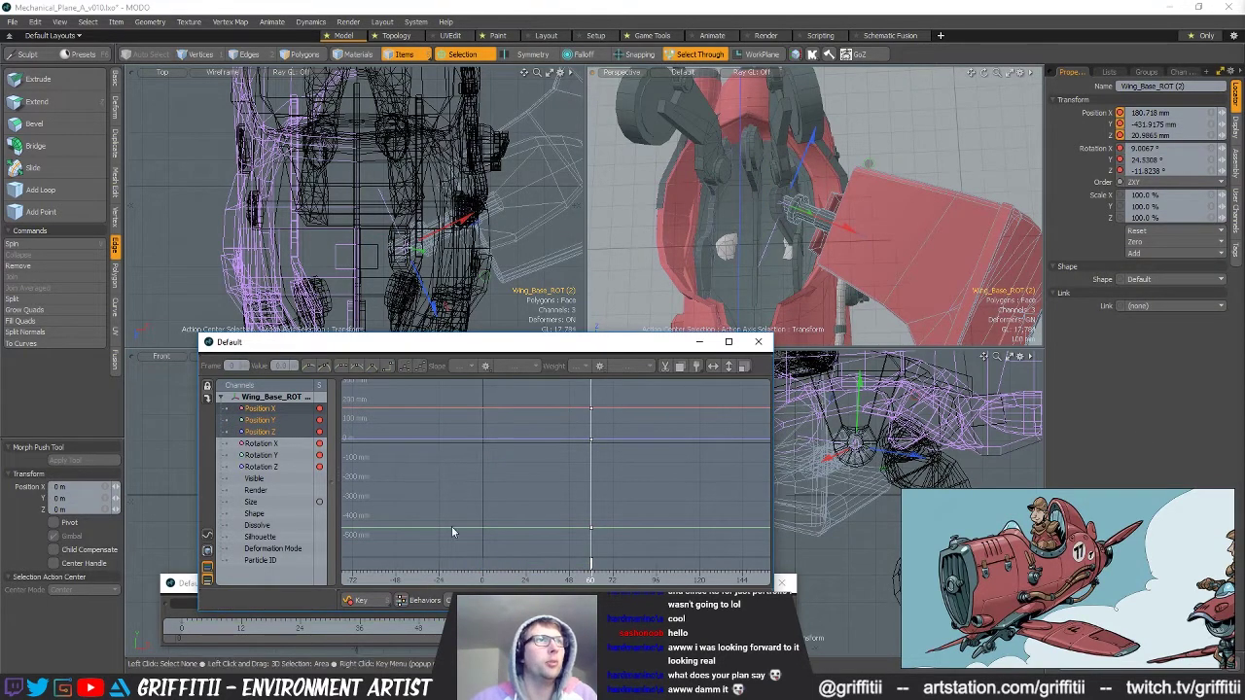
pyautogui.click(485, 582)
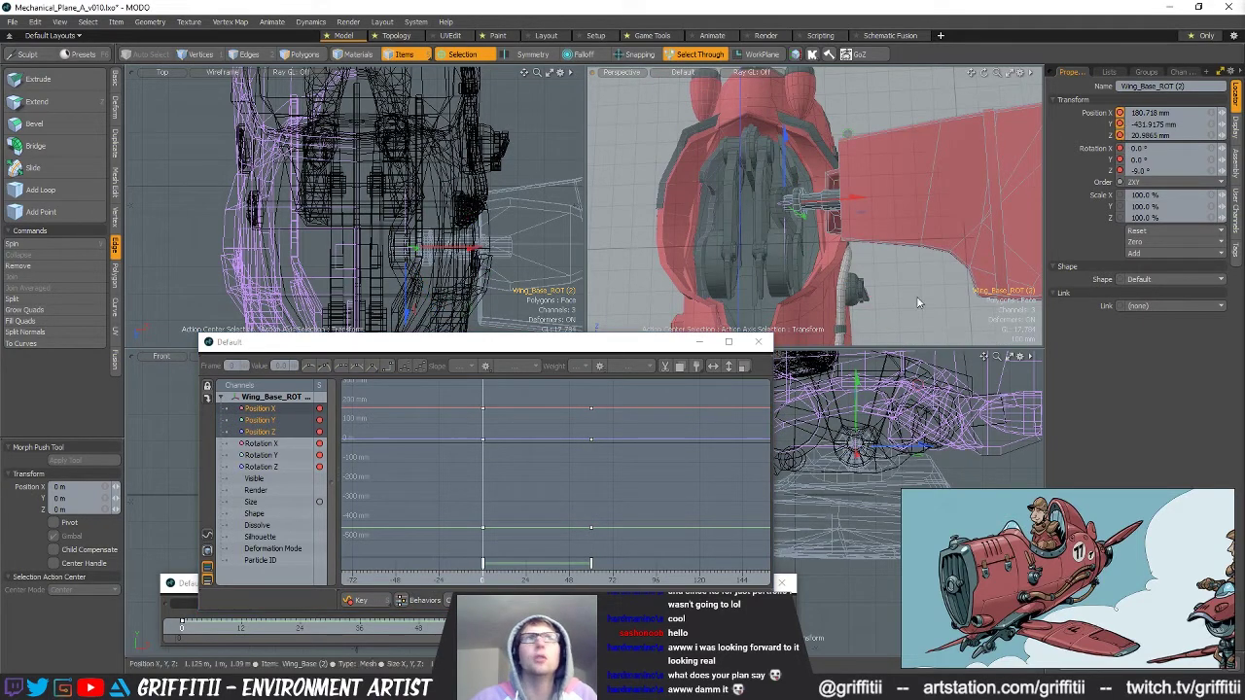
pyautogui.moveTo(508, 583); pyautogui.dragTo(581, 579)
pyautogui.keyDown('alt'); pyautogui.moveTo(829, 269); pyautogui.dragTo(876, 263); pyautogui.keyUp('alt')
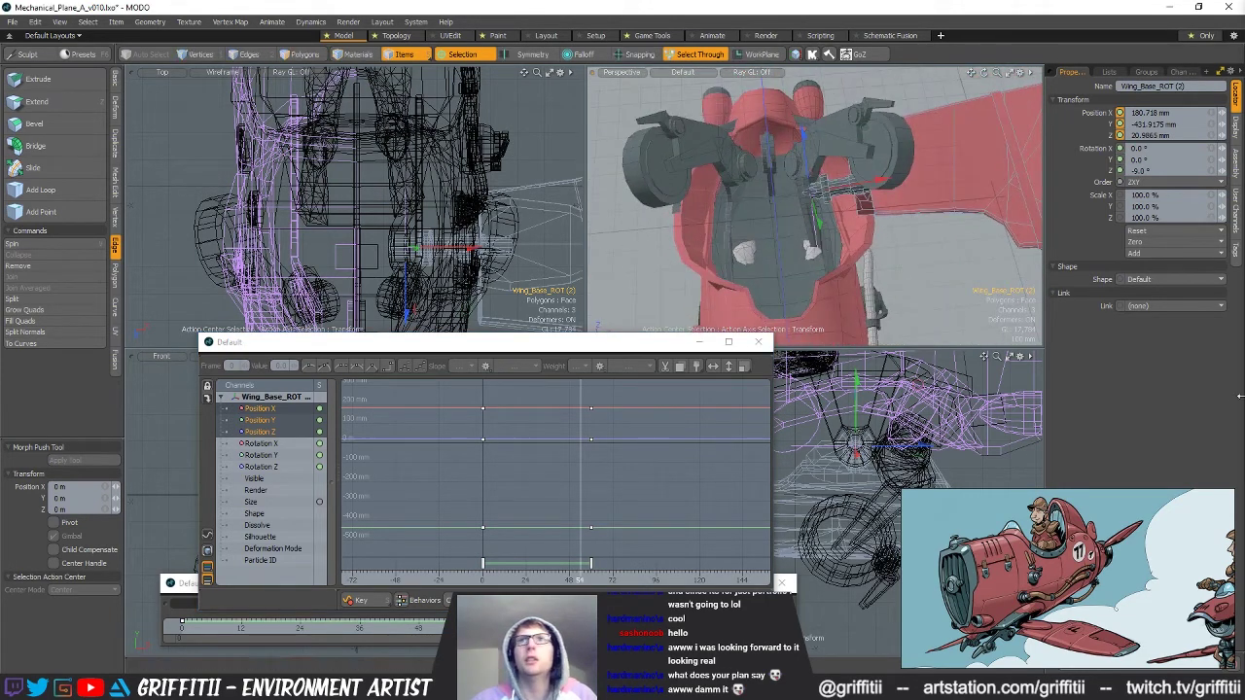
# Duplicate the Wing_L_ROOT hierarchy as Wing_R_ROOT and set its Scale X to -100%.
pyautogui.click(776, 239)
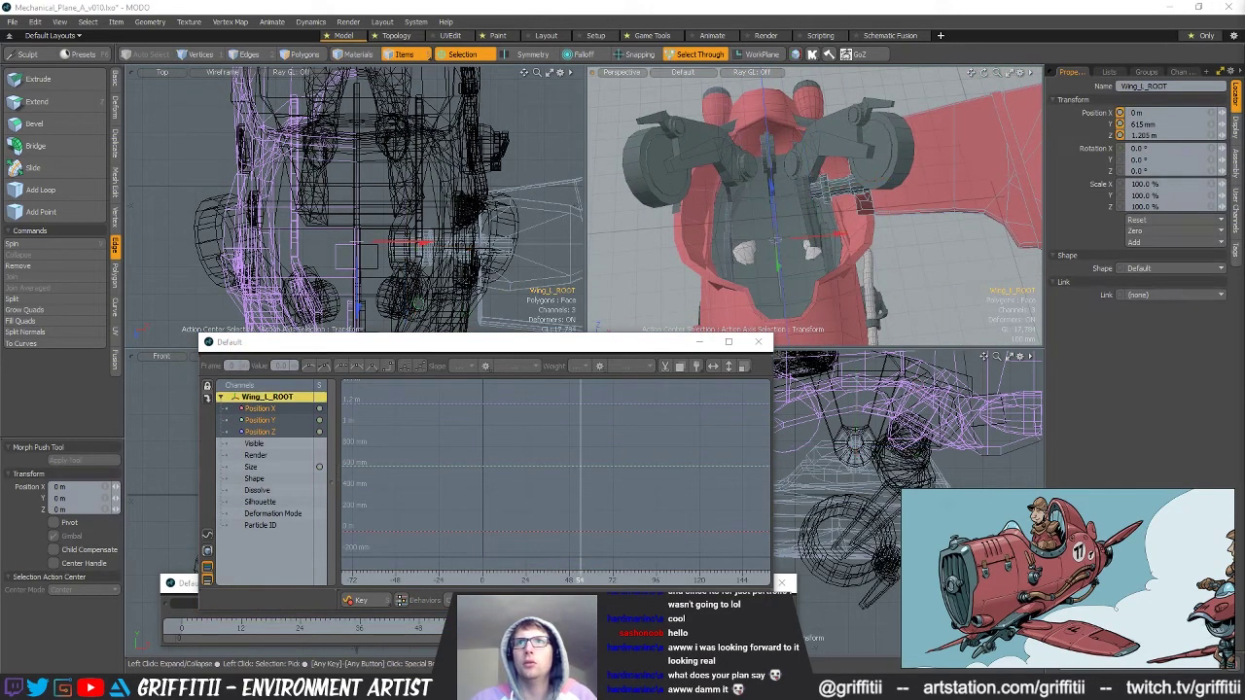
pyautogui.click(776, 239)
pyautogui.click(812, 192)
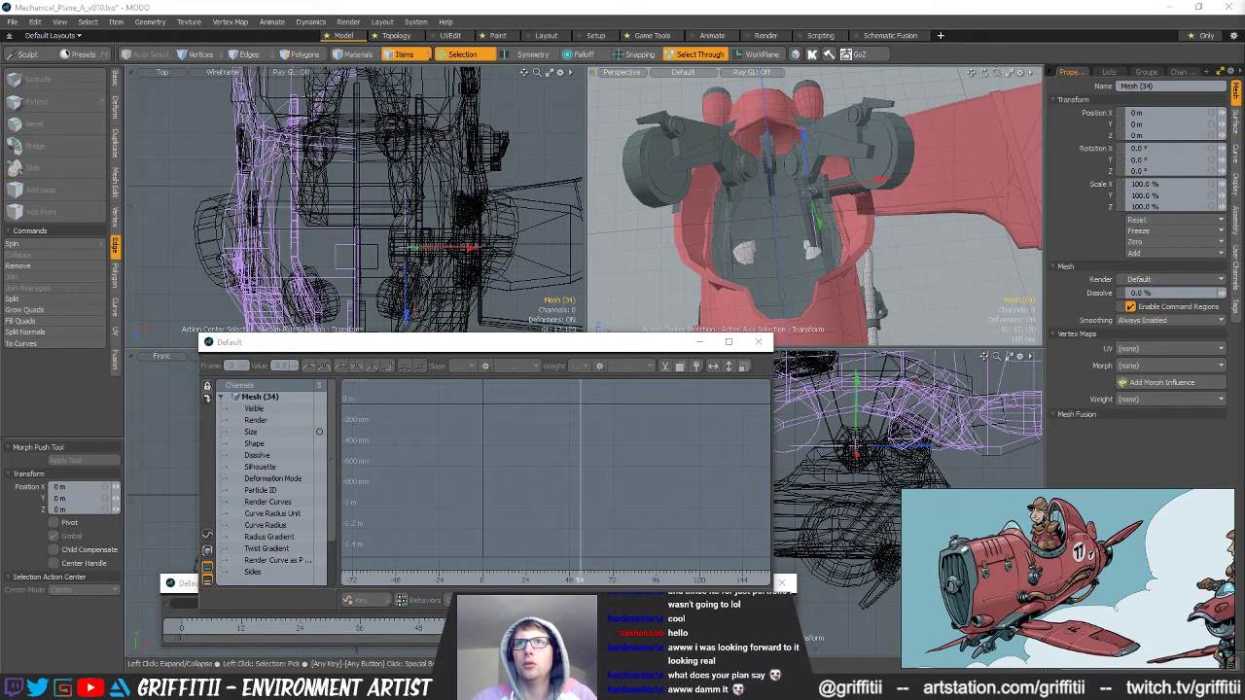
pyautogui.click(939, 263)
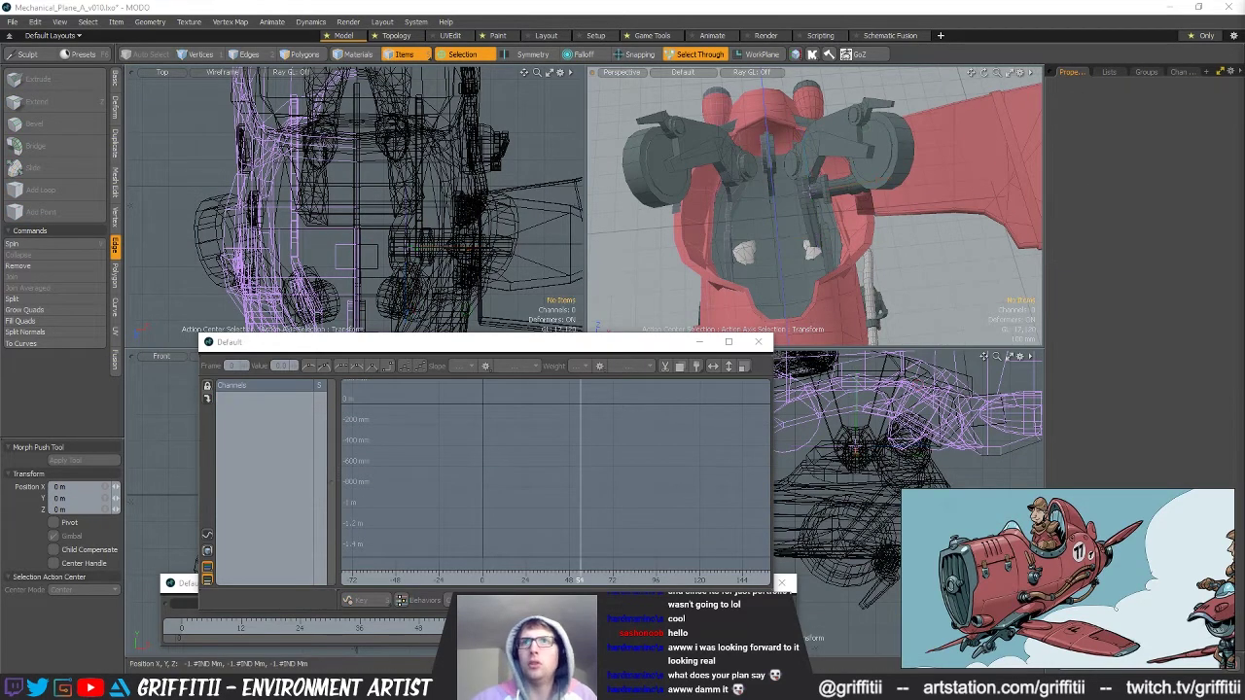
pyautogui.click(777, 239)
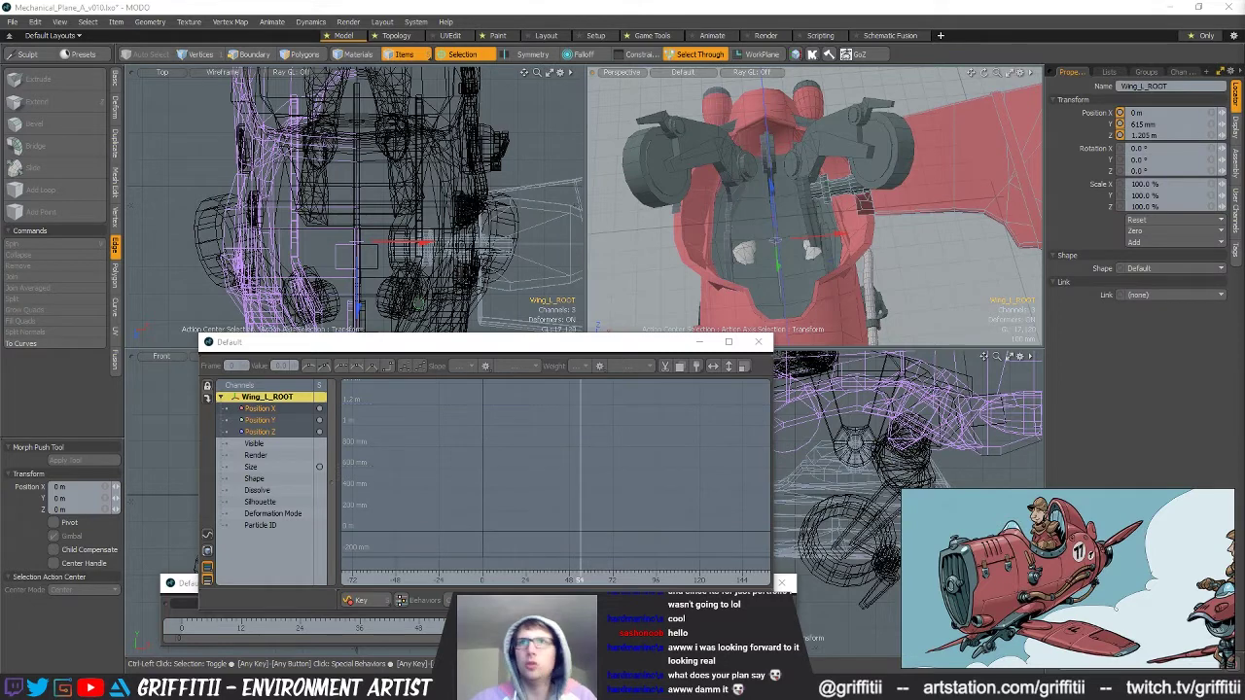
pyautogui.hotkey('ctrl', 'd')
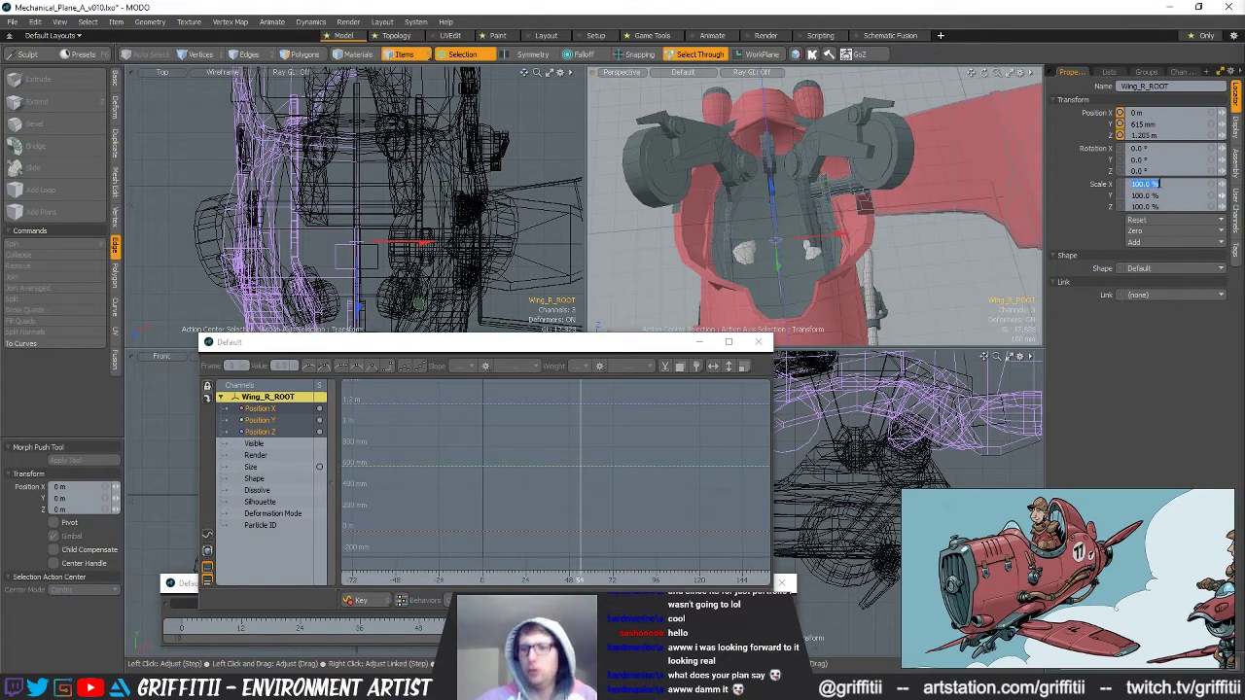
pyautogui.press('Return')
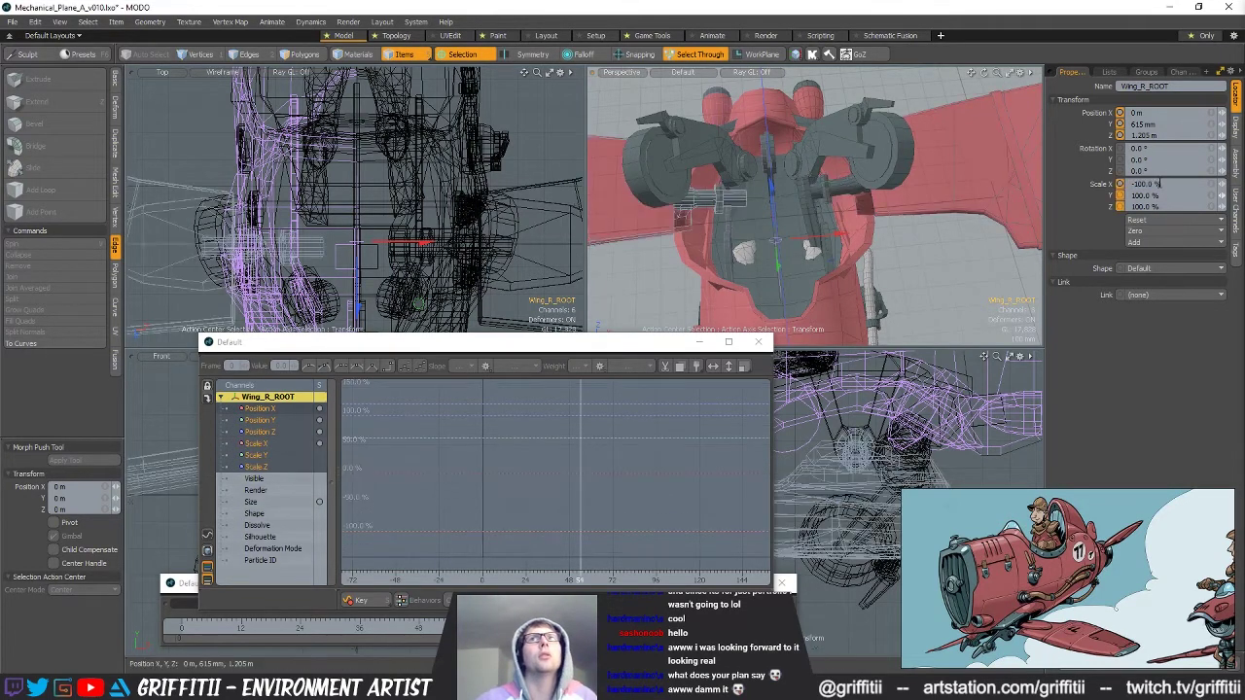
# Mirror the wing-shaft bracket in Mesh (33) across the X axis to the opposite side of the wheel bay.
pyautogui.moveTo(833, 232)
pyautogui.keyDown('alt'); pyautogui.mouseDown()
pyautogui.moveTo(852, 239)
pyautogui.moveTo(830, 242)
pyautogui.mouseUp(); pyautogui.keyUp('alt')
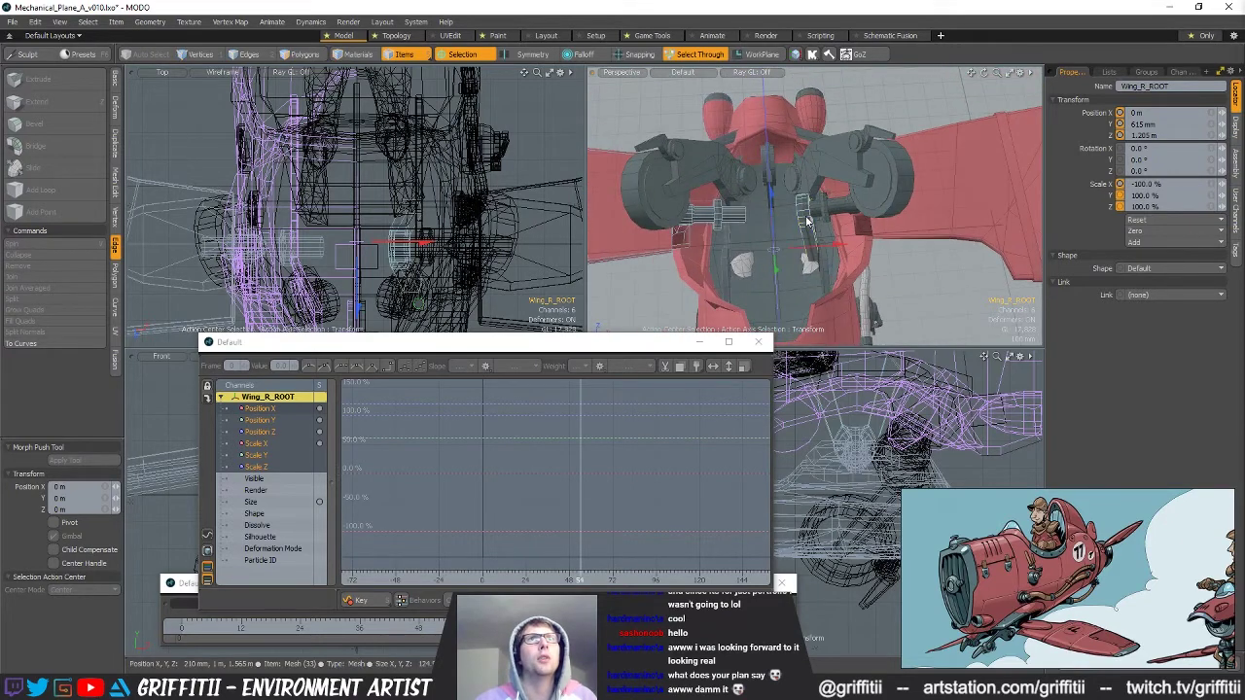
pyautogui.click(809, 224)
pyautogui.press('3')
pyautogui.doubleClick(809, 225)
pyautogui.hotkey('shift', 'v')
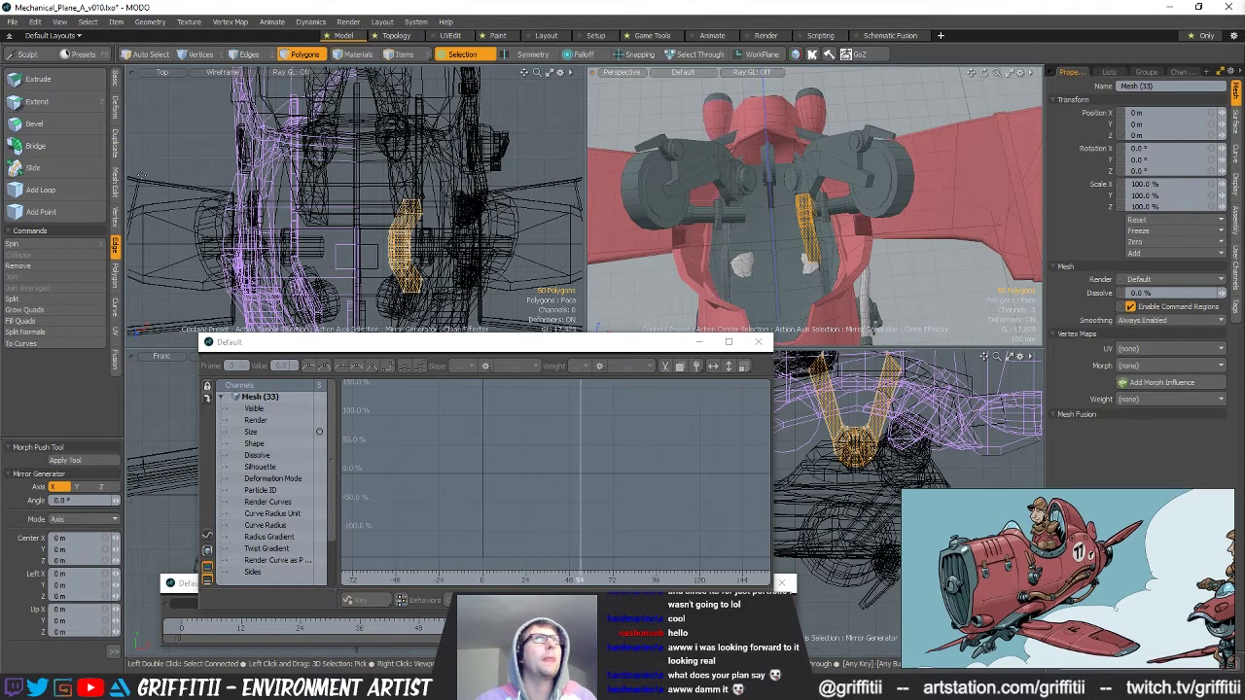
pyautogui.click(116, 126)
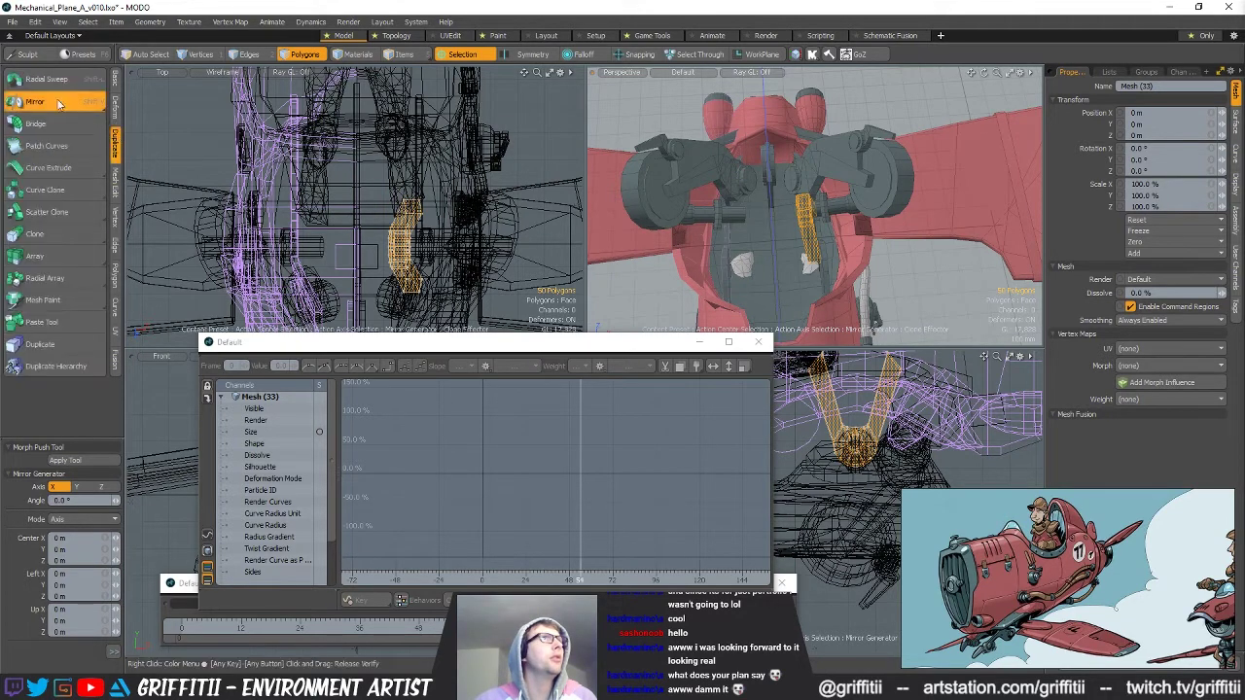
pyautogui.rightClick(51, 108)
pyautogui.click(56, 123)
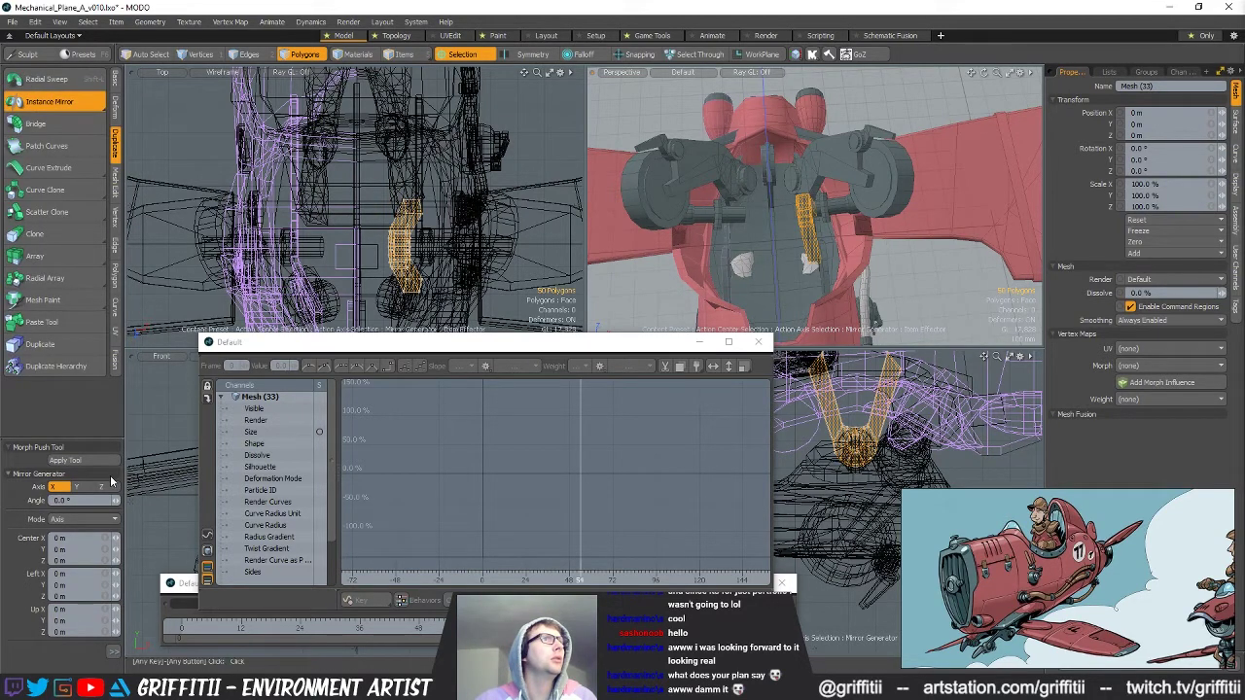
pyautogui.click(90, 462)
pyautogui.press('space')
# Scrub the animation to examine both wings and brackets with the landing gear in motion.
pyautogui.keyDown('alt'); pyautogui.moveTo(868, 293); pyautogui.dragTo(771, 217); pyautogui.keyUp('alt')
pyautogui.scroll(-3, 774, 208)
pyautogui.press('space')
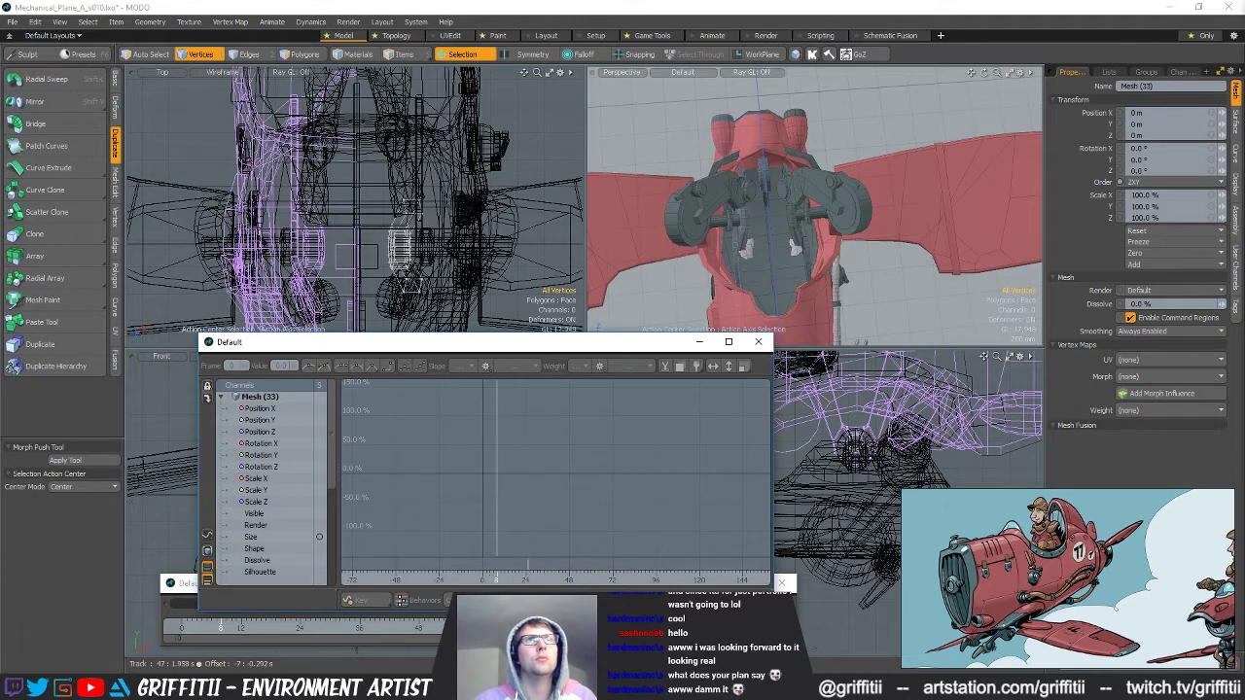
pyautogui.moveTo(505, 580); pyautogui.dragTo(425, 580)
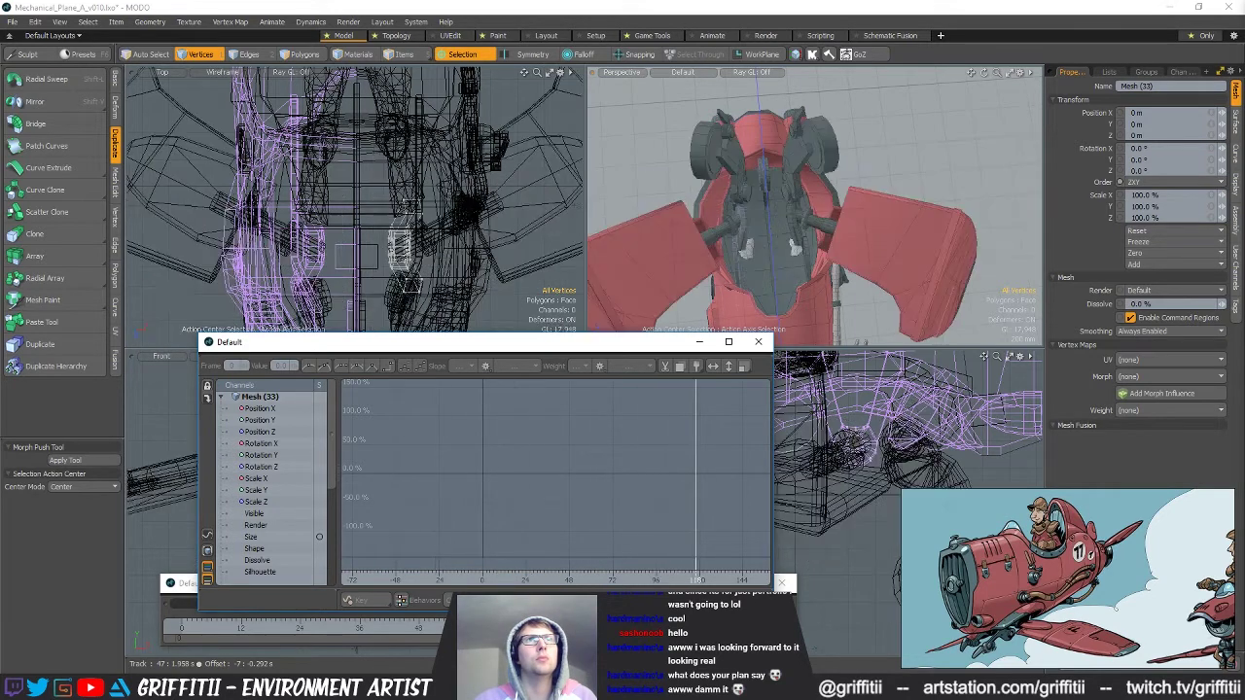
pyautogui.moveTo(512, 580); pyautogui.dragTo(460, 580)
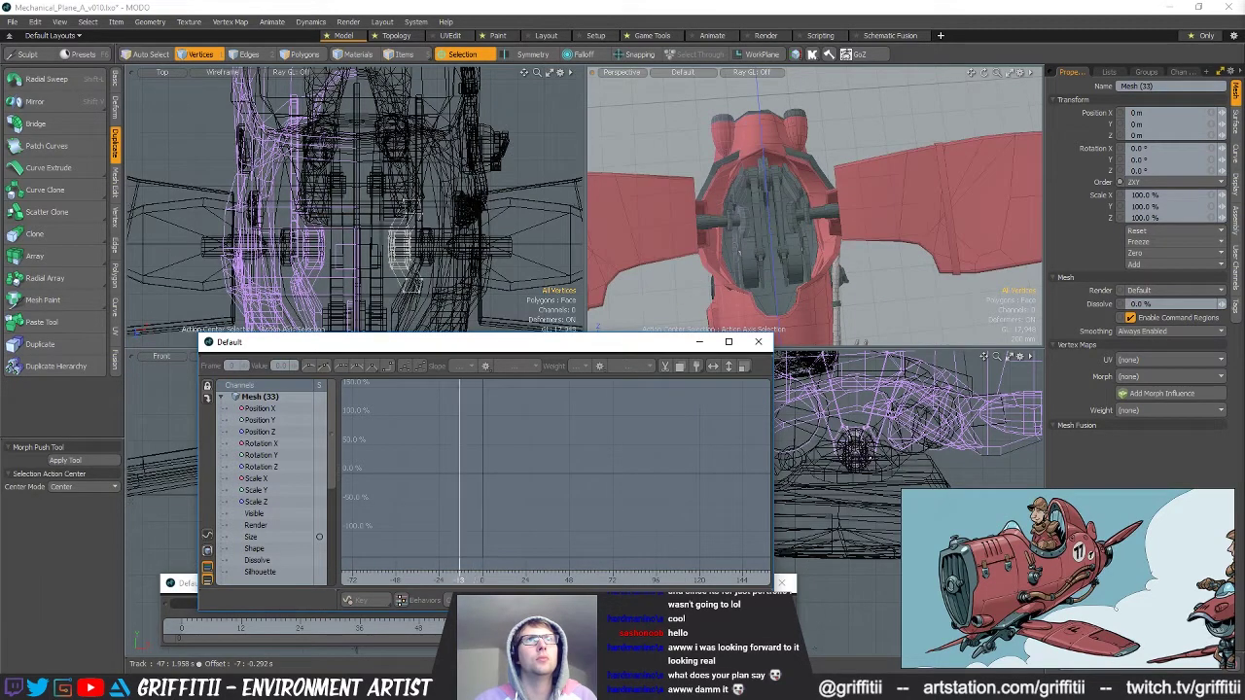
pyautogui.keyDown('alt'); pyautogui.moveTo(710, 241); pyautogui.dragTo(792, 252); pyautogui.keyUp('alt')
pyautogui.scroll(3, 712, 269)
pyautogui.press('5')
pyautogui.click(792, 252)
pyautogui.press('3')
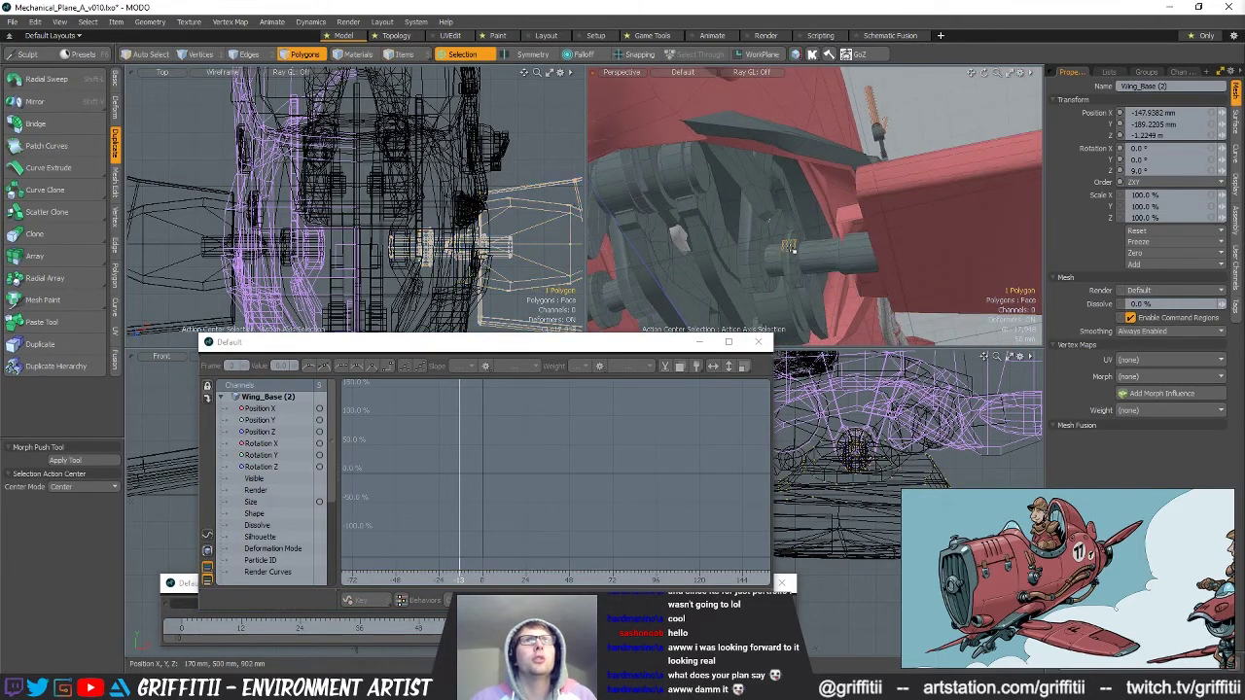
pyautogui.doubleClick(792, 252)
# Copy the 18-polygon cylinder at the end of the landing-gear leg from Wheel_Mesh into a new mesh item.
pyautogui.keyDown('alt'); pyautogui.moveTo(677, 230); pyautogui.dragTo(715, 175); pyautogui.keyUp('alt')
pyautogui.press('5')
pyautogui.click(735, 127)
pyautogui.press('3')
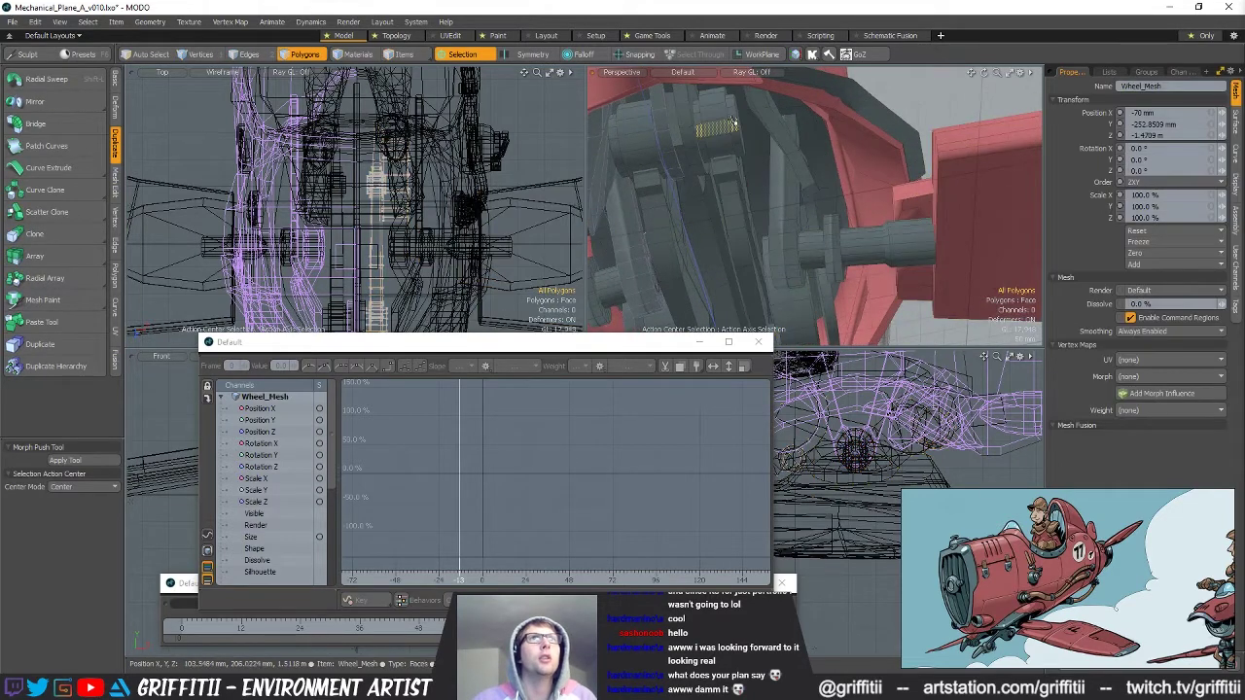
pyautogui.doubleClick(739, 120)
pyautogui.keyDown('alt'); pyautogui.moveTo(764, 169); pyautogui.dragTo(797, 171); pyautogui.keyUp('alt')
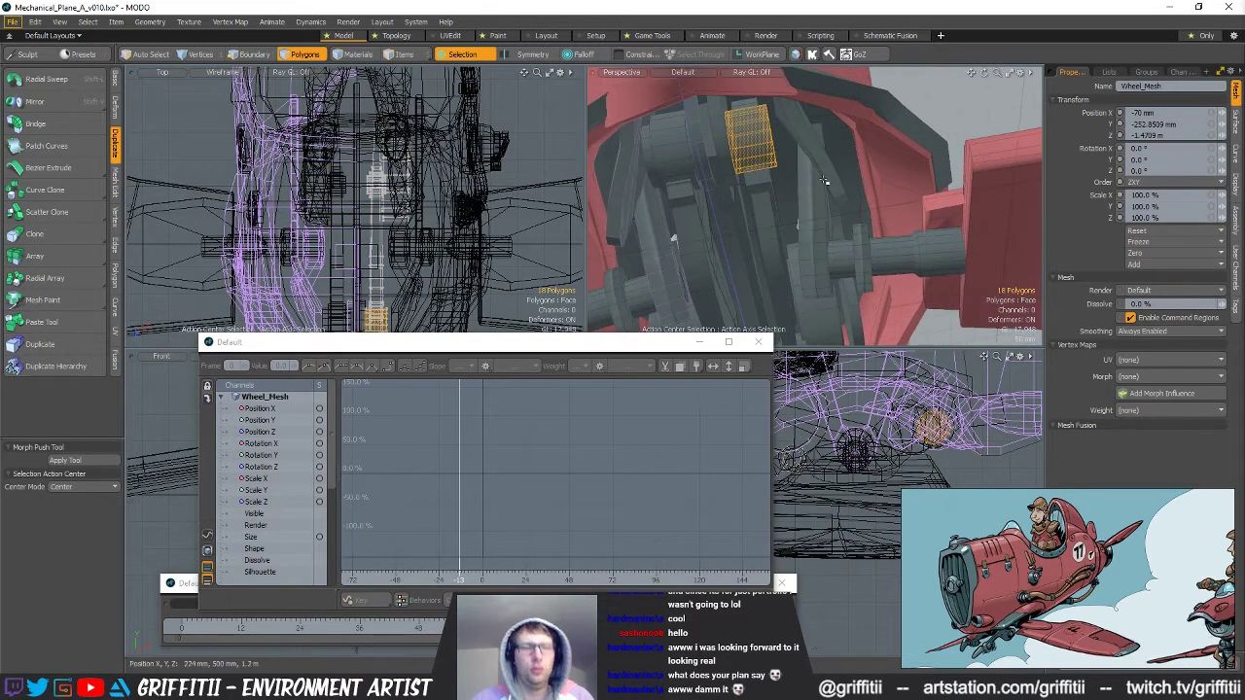
pyautogui.press('n')
pyautogui.hotkey('ctrl', 'v')
# Move the pasted cylinder by -80 mm in Y and -290 mm in Z to line it up with the wing shafts.
pyautogui.keyDown('alt'); pyautogui.moveTo(761, 226); pyautogui.dragTo(770, 203); pyautogui.keyUp('alt')
pyautogui.press('w')
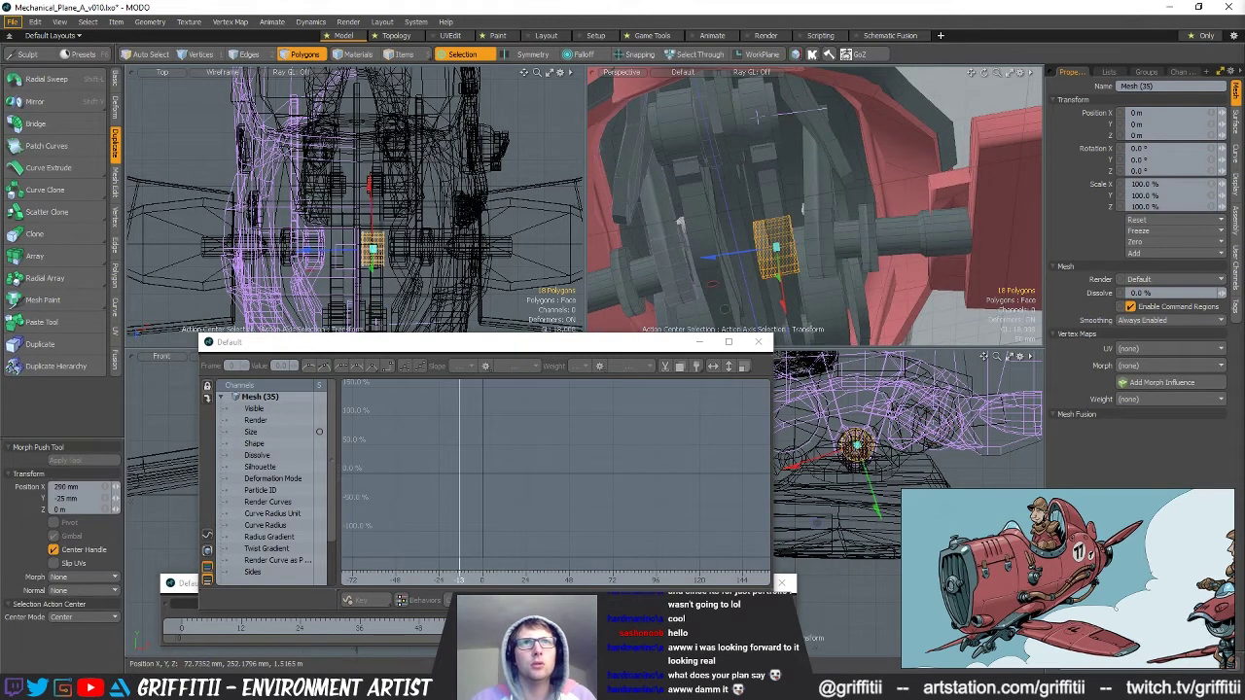
pyautogui.moveTo(967, 409); pyautogui.dragTo(889, 431)
pyautogui.moveTo(615, 346); pyautogui.dragTo(1244, 535)
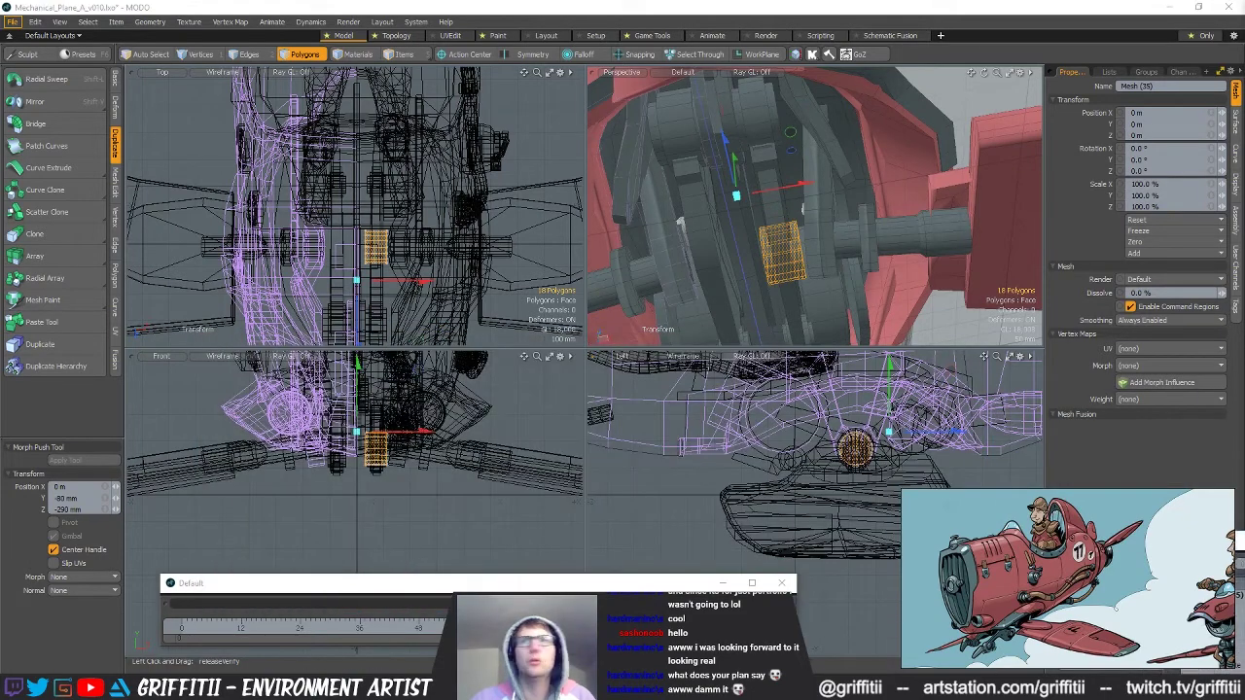
pyautogui.scroll(2, 358, 248)
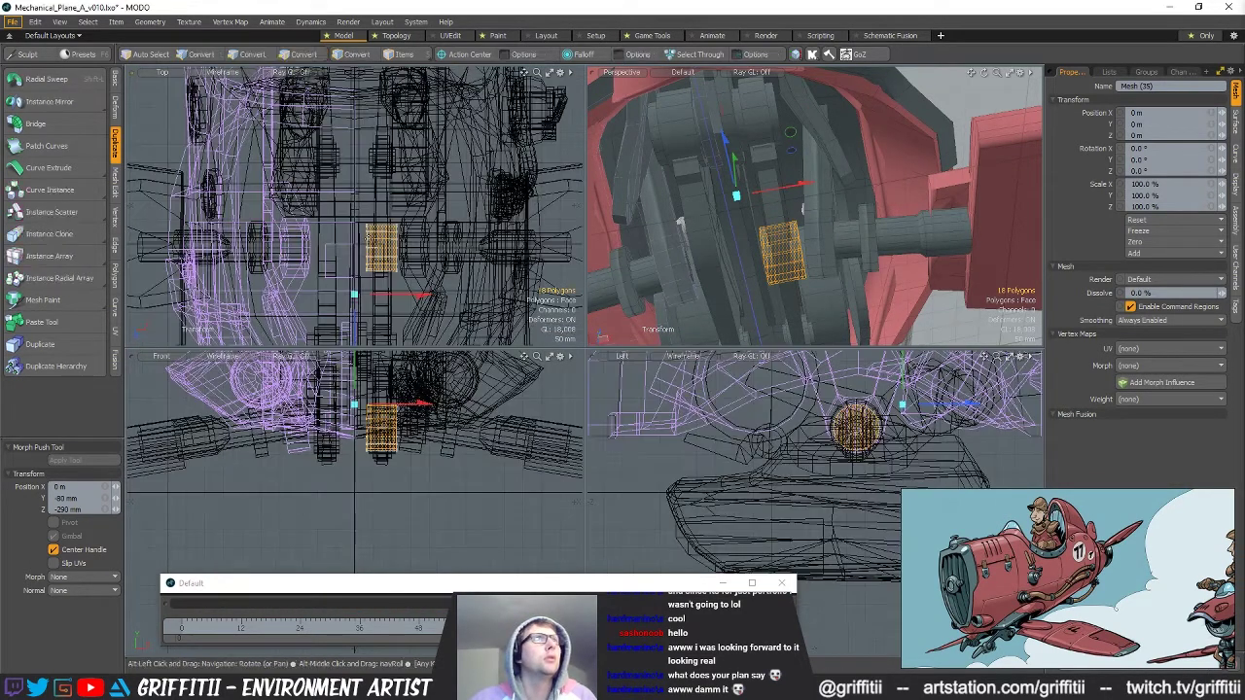
# Stretch the cylinder between the two brackets by moving one end -190 mm in X and shifting the other end outward.
pyautogui.press('1')
pyautogui.press('w')
pyautogui.moveTo(434, 250); pyautogui.dragTo(364, 250)
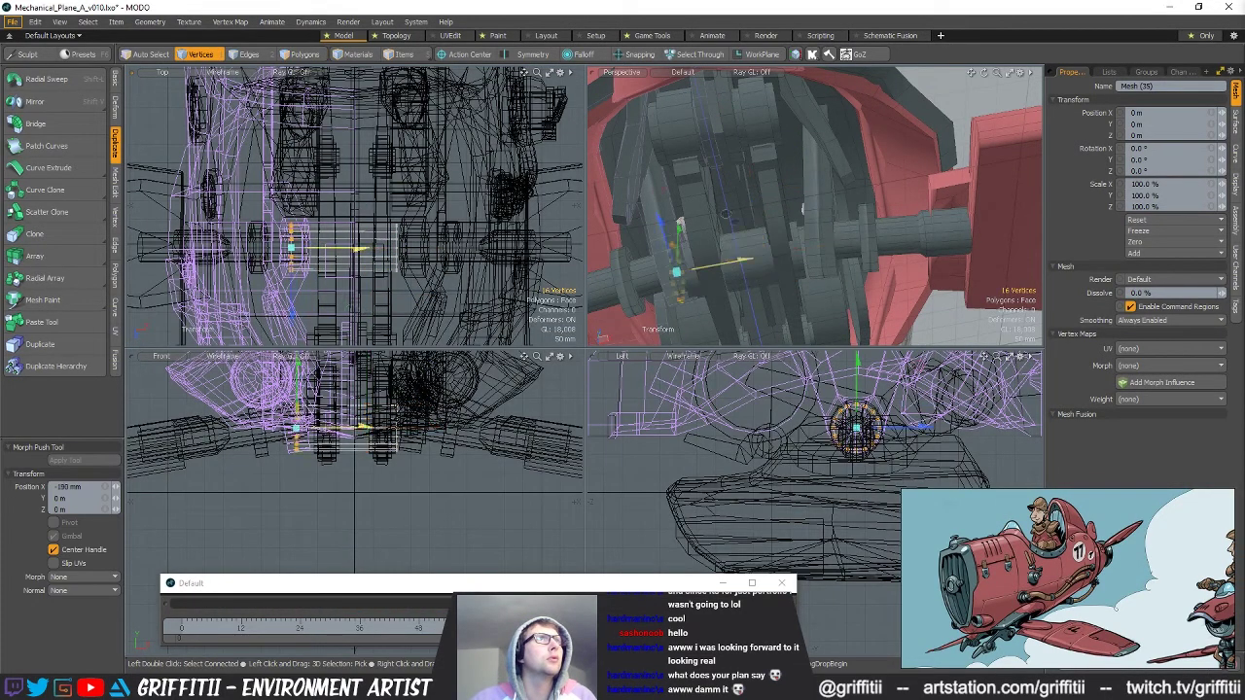
pyautogui.press('space')
pyautogui.moveTo(385, 202); pyautogui.dragTo(415, 283, button='right')
pyautogui.press('w')
pyautogui.moveTo(478, 250); pyautogui.dragTo(482, 250)
# Select the whole connecting cylinder and move it 6 mm in Y between the two brackets.
pyautogui.press('space')
pyautogui.press('3')
pyautogui.keyDown('alt'); pyautogui.moveTo(737, 219); pyautogui.dragTo(755, 282); pyautogui.keyUp('alt')
pyautogui.doubleClick(754, 294)
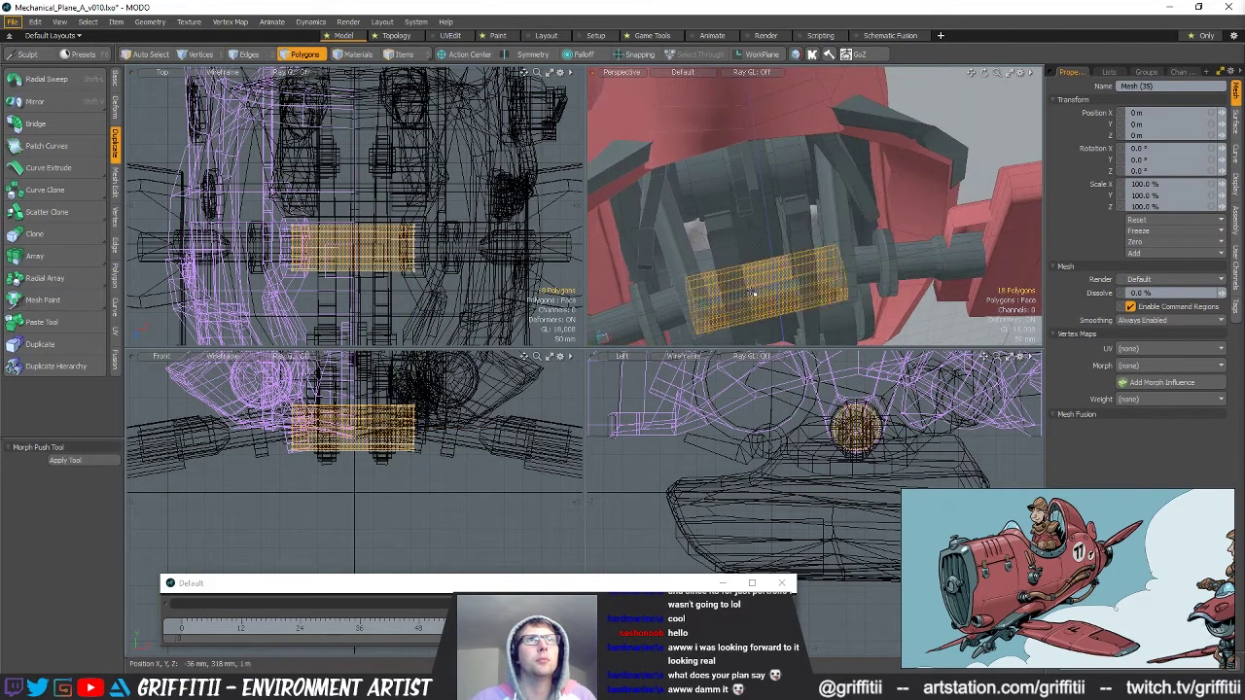
pyautogui.hotkey('shift', 'a')
pyautogui.keyDown('alt'); pyautogui.keyDown('shift'); pyautogui.moveTo(856, 428); pyautogui.dragTo(785, 406); pyautogui.keyUp('shift'); pyautogui.keyUp('alt')
pyautogui.press('r')
pyautogui.moveTo(827, 200)
pyautogui.keyDown('alt'); pyautogui.mouseDown()
pyautogui.moveTo(749, 161)
pyautogui.moveTo(782, 120)
pyautogui.moveTo(822, 122)
pyautogui.moveTo(835, 216)
pyautogui.moveTo(793, 202)
pyautogui.moveTo(769, 222)
pyautogui.moveTo(756, 199)
pyautogui.moveTo(823, 200)
pyautogui.mouseUp(); pyautogui.keyUp('alt')
pyautogui.scroll(3, 748, 162)
pyautogui.press('space')
pyautogui.press('1')
pyautogui.scroll(-3, 834, 216)
pyautogui.press('w')
pyautogui.keyDown('alt'); pyautogui.moveTo(822, 200); pyautogui.dragTo(760, 144); pyautogui.keyUp('alt')
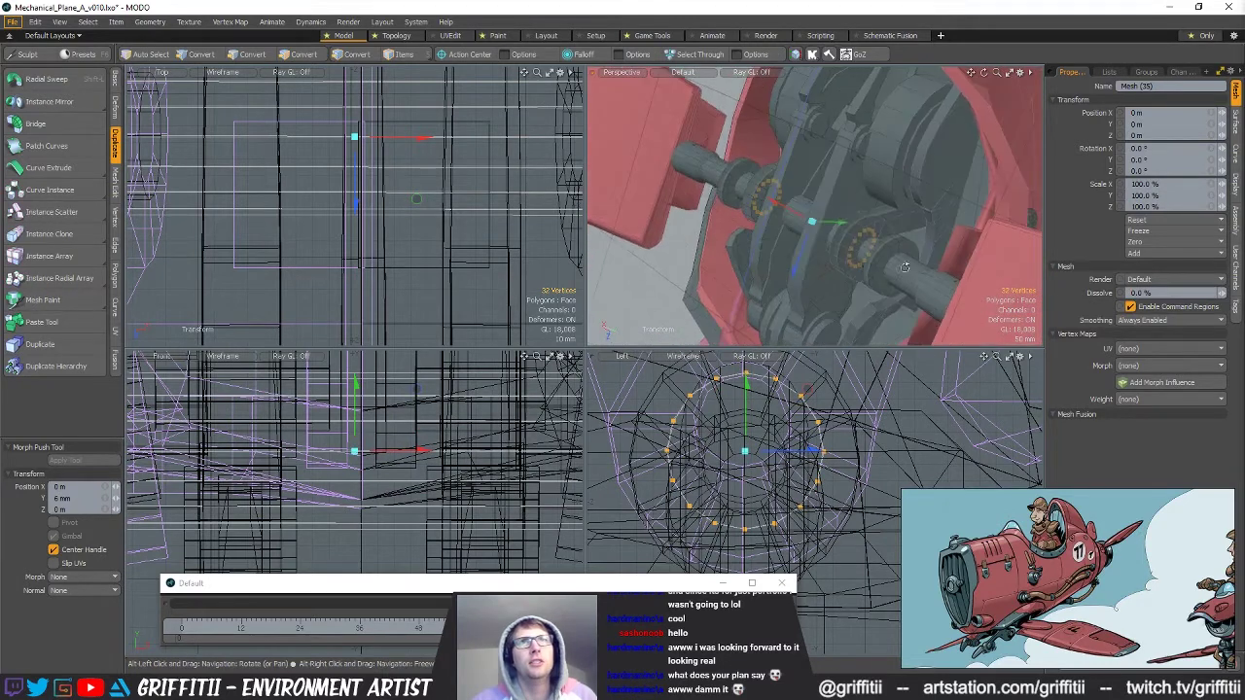
# Shrink the connecting cylinder's cross-section to about half its radius and reposition the resulting thin rod among the landing gear parts.
pyautogui.keyDown('alt'); pyautogui.moveTo(881, 242); pyautogui.dragTo(820, 216); pyautogui.keyUp('alt')
pyautogui.moveTo(822, 270); pyautogui.dragTo(788, 287)
pyautogui.press('w')
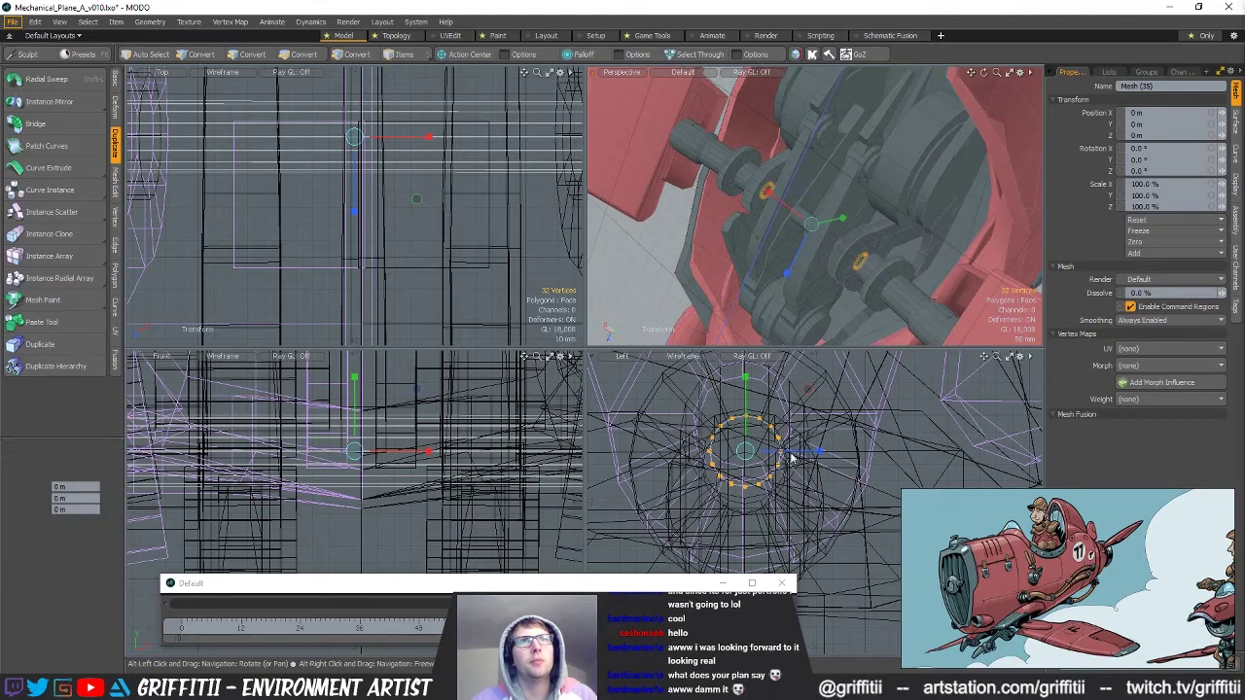
pyautogui.keyDown('alt'); pyautogui.moveTo(792, 457); pyautogui.dragTo(845, 540); pyautogui.keyUp('alt')
pyautogui.scroll(-3, 845, 540)
pyautogui.moveTo(851, 486); pyautogui.dragTo(779, 453)
pyautogui.moveTo(789, 521); pyautogui.dragTo(868, 485)
pyautogui.keyDown('alt'); pyautogui.scroll(-2, 784, 504); pyautogui.keyUp('alt')
# Paste a copy of the thin rod into the same mesh and move it to a second position.
pyautogui.press('space')
pyautogui.press('space')
pyautogui.press('space')
pyautogui.hotkey('ctrl', 'c')
pyautogui.hotkey('ctrl', 'v')
pyautogui.press('w')
pyautogui.press('space')
# Select the wheel cylinders in Wheel_Mesh together with their matching counterparts on the other side, 72 polygons in all.
pyautogui.click(873, 198)
pyautogui.keyDown('alt'); pyautogui.moveTo(873, 198); pyautogui.dragTo(674, 124); pyautogui.keyUp('alt')
pyautogui.scroll(5, 856, 200)
pyautogui.press('5')
pyautogui.click(886, 234)
pyautogui.press('3')
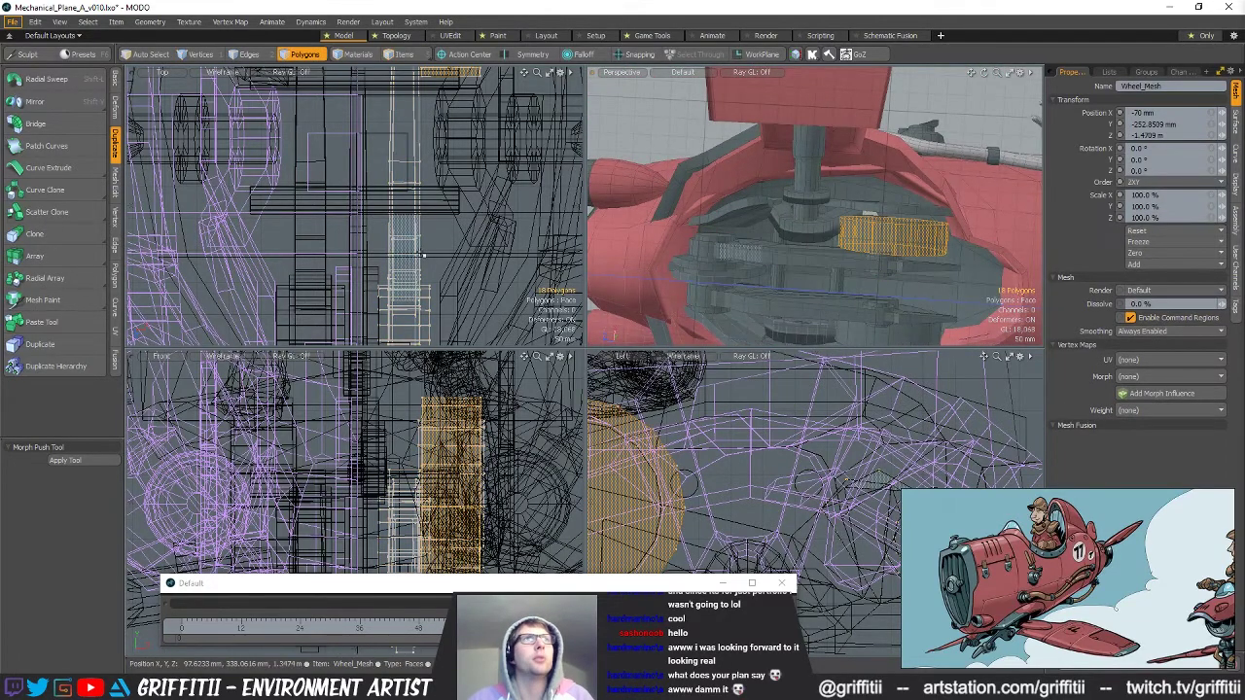
pyautogui.keyDown('alt'); pyautogui.keyDown('shift'); pyautogui.moveTo(424, 255); pyautogui.dragTo(414, 341); pyautogui.keyUp('shift'); pyautogui.keyUp('alt')
pyautogui.scroll(-2, 417, 321)
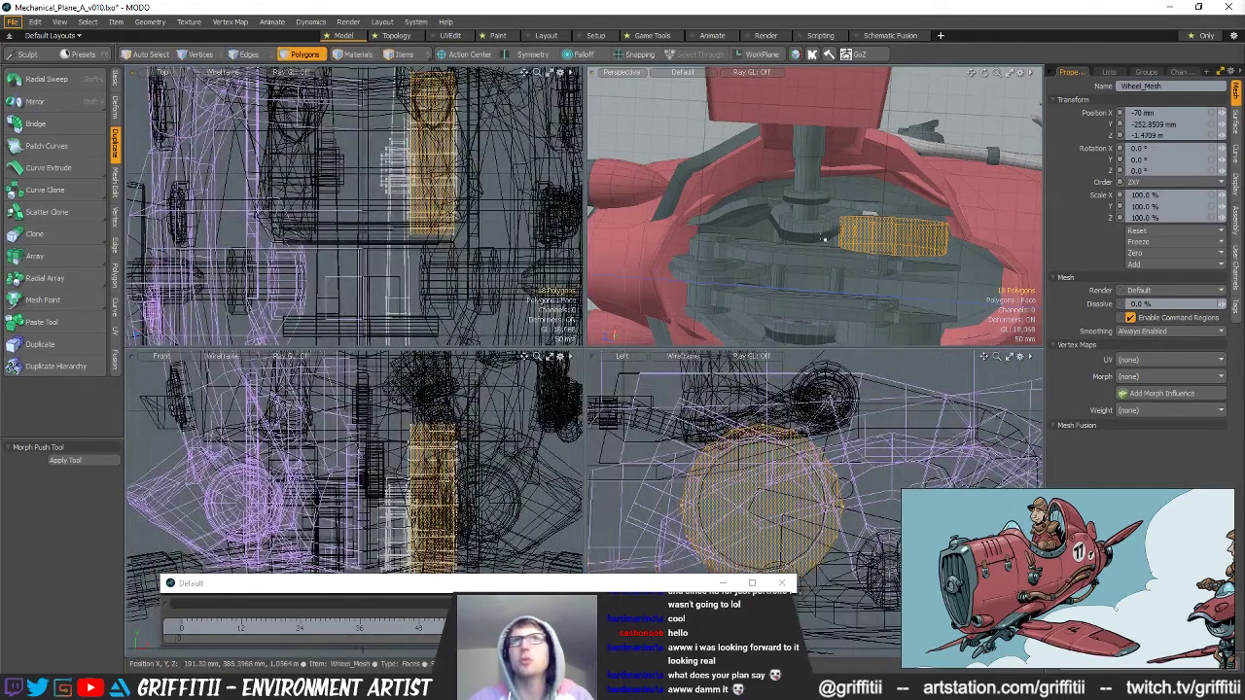
pyautogui.press('5')
pyautogui.keyDown('shift'); pyautogui.click(884, 329); pyautogui.keyUp('shift')
pyautogui.press('3')
pyautogui.doubleClick(882, 234)
pyautogui.keyDown('alt'); pyautogui.moveTo(881, 233); pyautogui.dragTo(833, 316); pyautogui.keyUp('alt')
pyautogui.keyDown('shift'); pyautogui.click(857, 280); pyautogui.keyUp('shift')
pyautogui.keyDown('shift'); pyautogui.doubleClick(890, 261); pyautogui.keyUp('shift')
# Scale the selected wheel cylinders, undo the last adjustment and clear the selection.
pyautogui.press('r')
pyautogui.scroll(3, 861, 244)
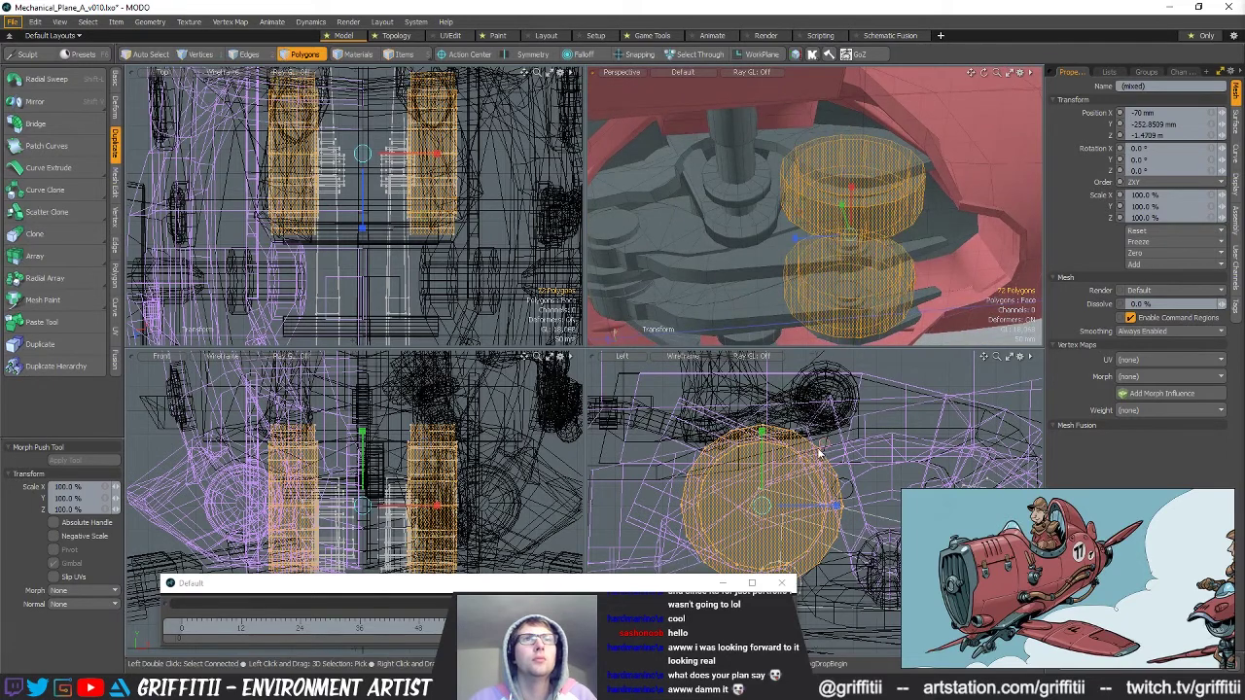
pyautogui.moveTo(824, 446); pyautogui.dragTo(824, 448)
pyautogui.keyDown('alt'); pyautogui.moveTo(839, 262); pyautogui.dragTo(808, 247); pyautogui.keyUp('alt')
pyautogui.press('w')
pyautogui.press('r')
pyautogui.hotkey('ctrl', 'z')
pyautogui.press('q')
pyautogui.press('Escape')
pyautogui.scroll(-3, 814, 206)
pyautogui.keyDown('ctrl'); pyautogui.keyDown('alt'); pyautogui.moveTo(850, 340); pyautogui.dragTo(723, 192); pyautogui.keyUp('alt'); pyautogui.keyUp('ctrl')
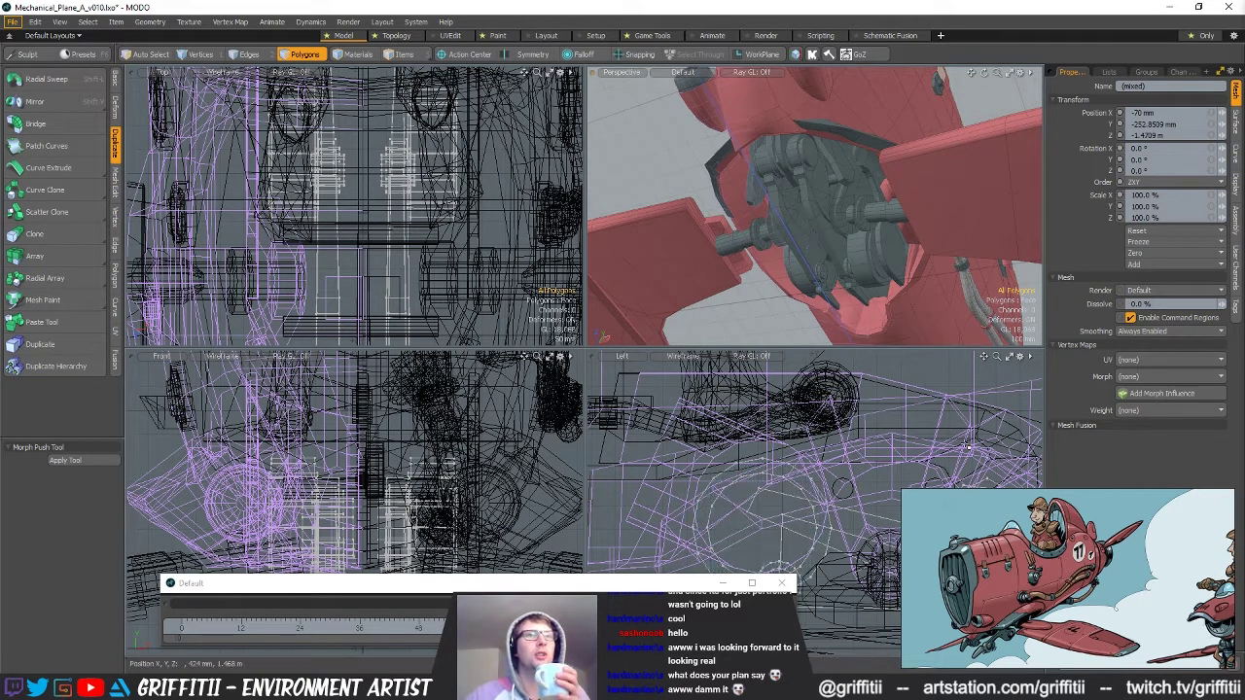
# Open the Mechanical_Plane_Project_Doc image and compare its work schedule with the April 2018 calendar.
pyautogui.click(559, 685)
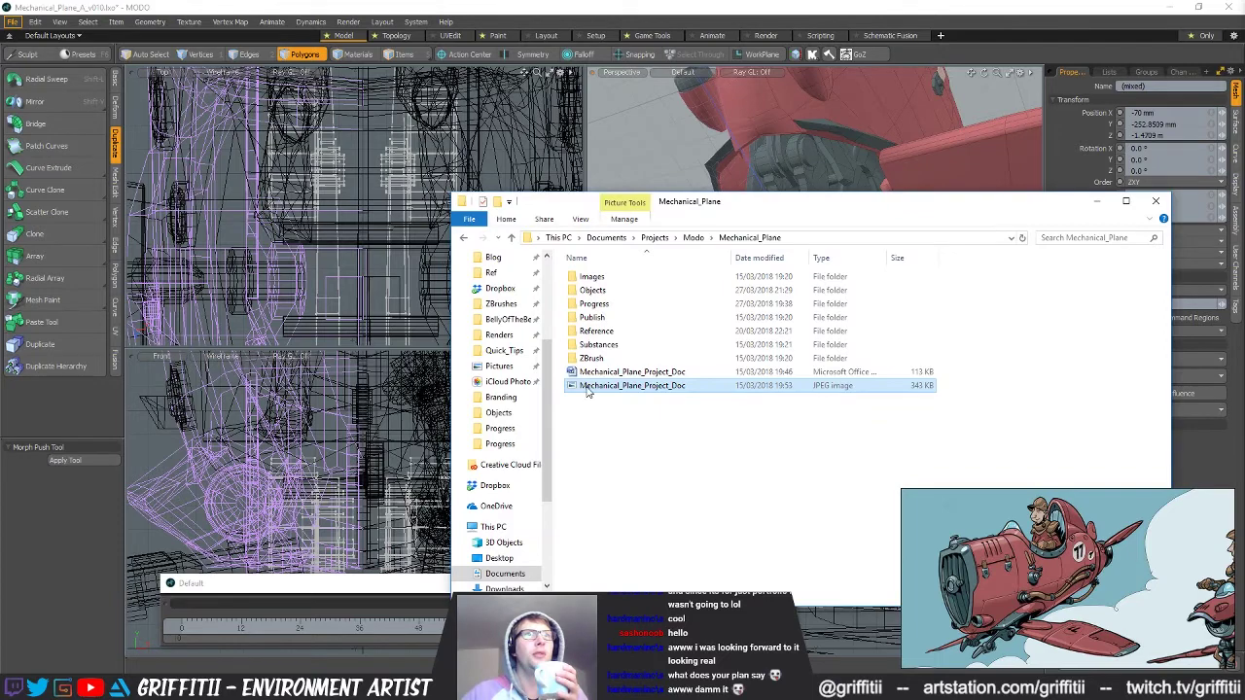
pyautogui.doubleClick(587, 387)
pyautogui.click(1097, 202)
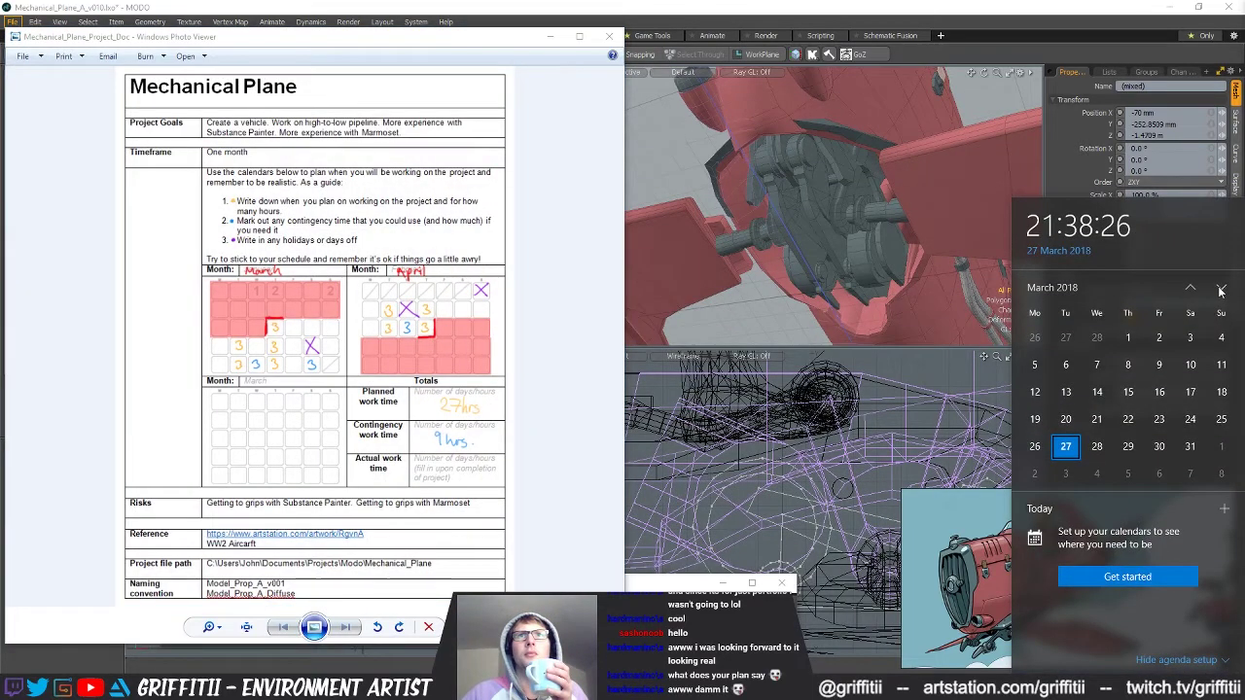
pyautogui.click(1222, 290)
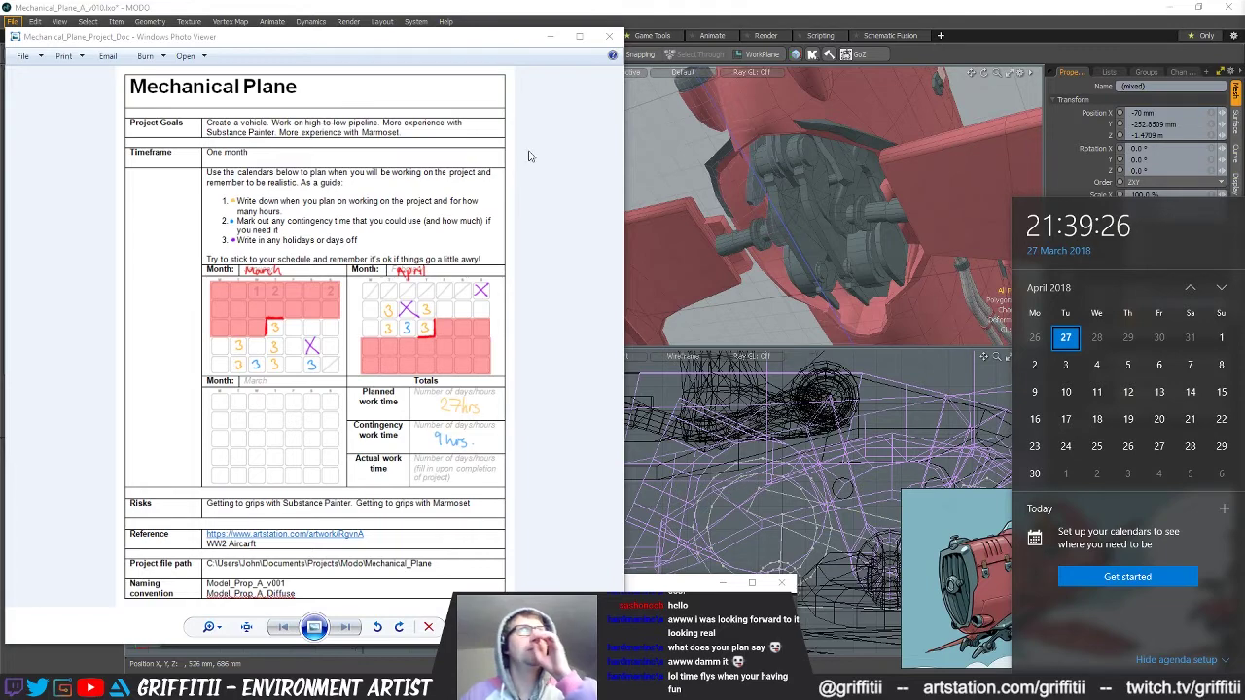
pyautogui.click(609, 36)
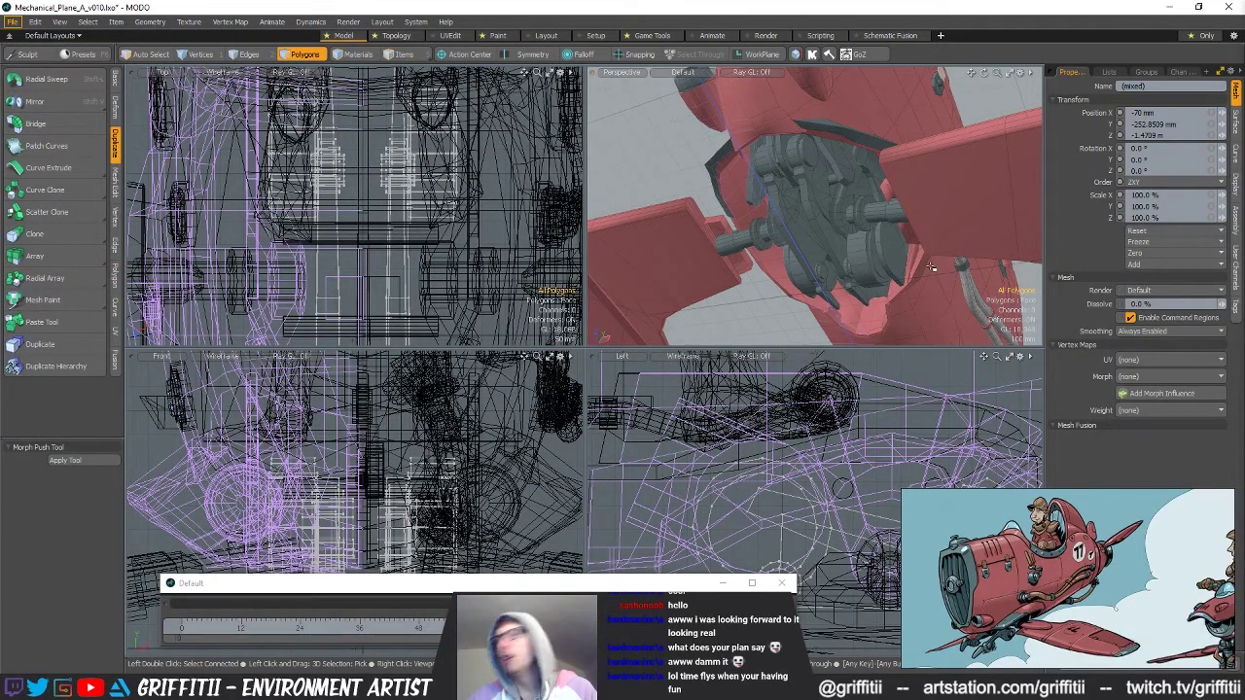
# Examine the side bracket's upper edges where they run behind the plate in the wheel bay.
pyautogui.keyDown('alt'); pyautogui.moveTo(873, 223); pyautogui.dragTo(838, 210); pyautogui.keyUp('alt')
pyautogui.press('5')
pyautogui.click(779, 143)
pyautogui.keyDown('alt'); pyautogui.moveTo(778, 145); pyautogui.dragTo(794, 170); pyautogui.keyUp('alt')
pyautogui.press('1')
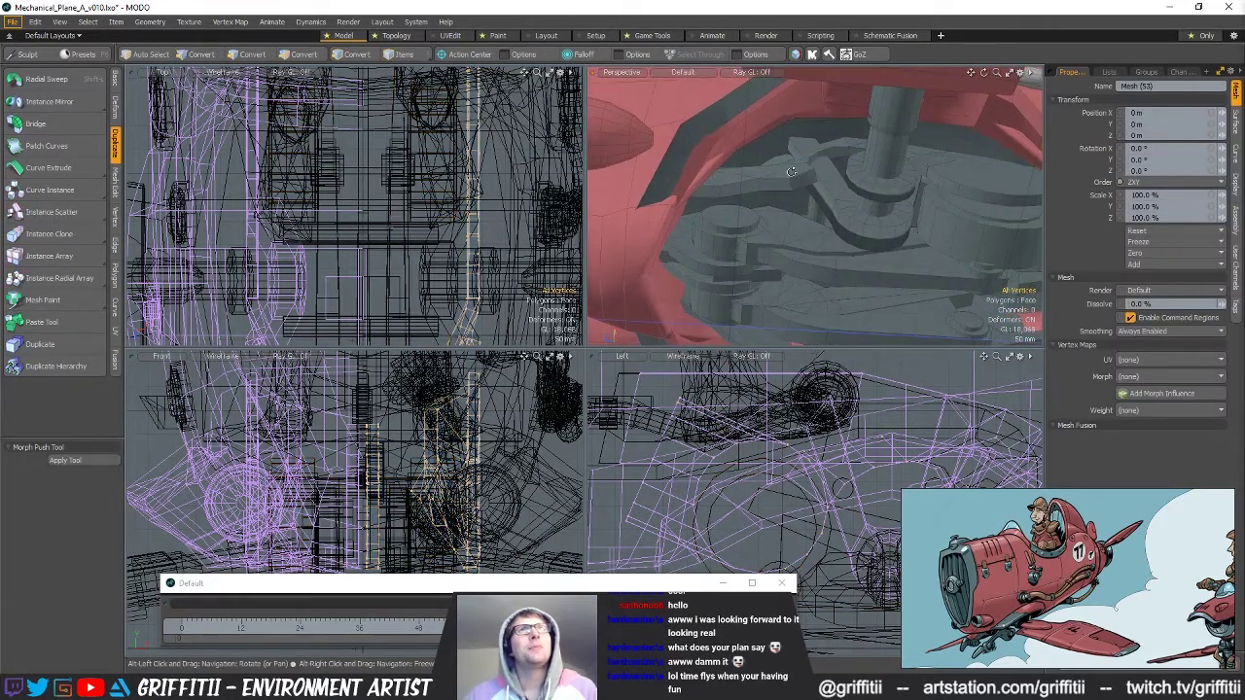
pyautogui.moveTo(486, 367)
pyautogui.mouseDown(button='right')
pyautogui.moveTo(404, 424)
pyautogui.moveTo(485, 415)
pyautogui.mouseUp(button='right')
pyautogui.keyDown('alt'); pyautogui.moveTo(772, 157); pyautogui.dragTo(762, 174); pyautogui.keyUp('alt')
pyautogui.press('2')
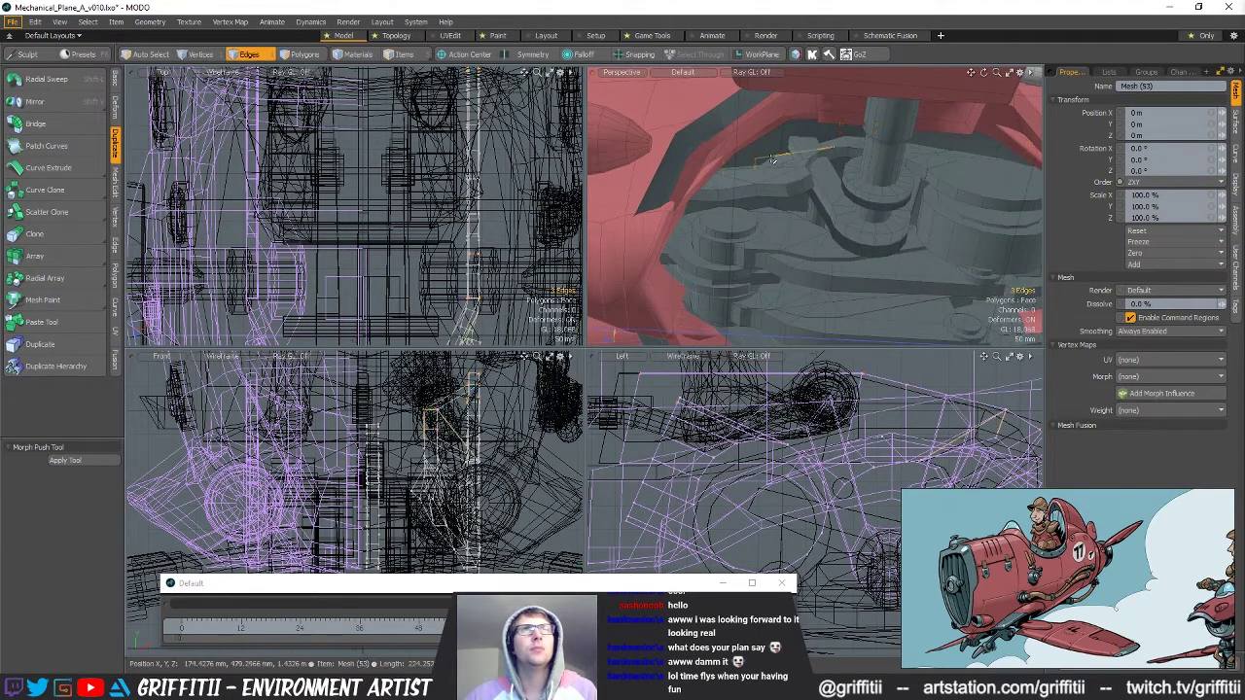
pyautogui.hotkey('shift', 'a')
pyautogui.keyDown('alt'); pyautogui.moveTo(959, 145); pyautogui.dragTo(803, 202); pyautogui.keyUp('alt')
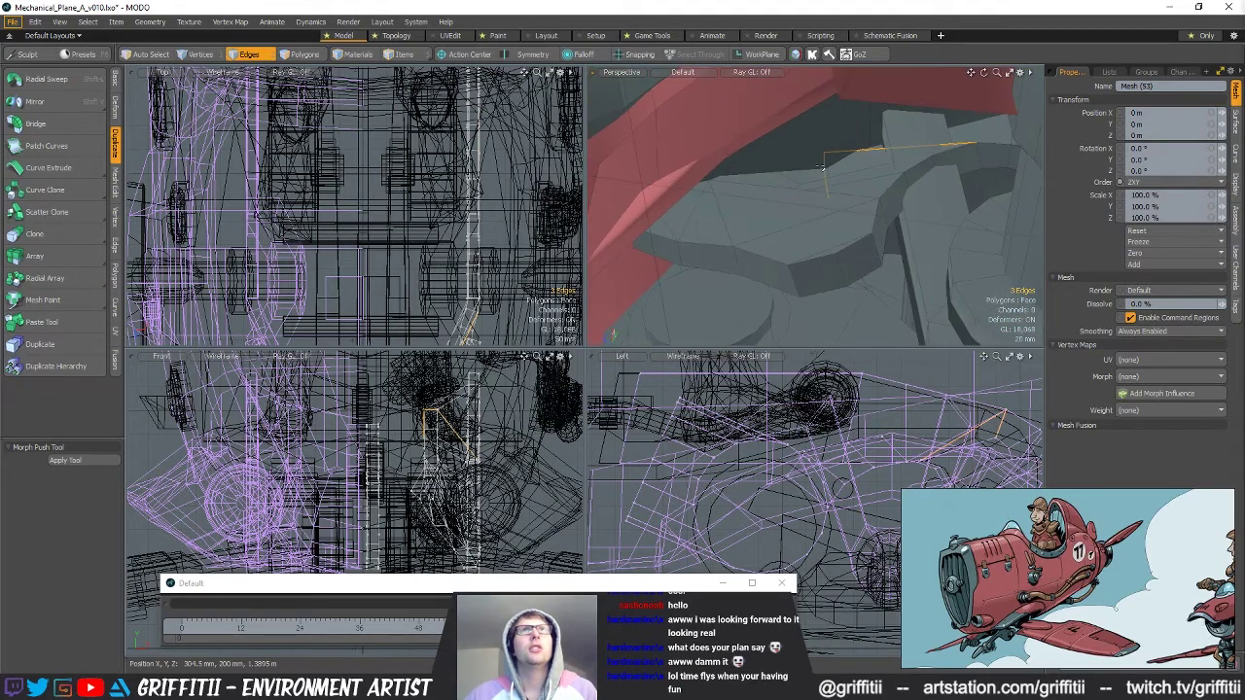
# Rename the plate above the side bracket as Undercarriage_Plate and hide it.
pyautogui.press('5')
pyautogui.click(856, 152)
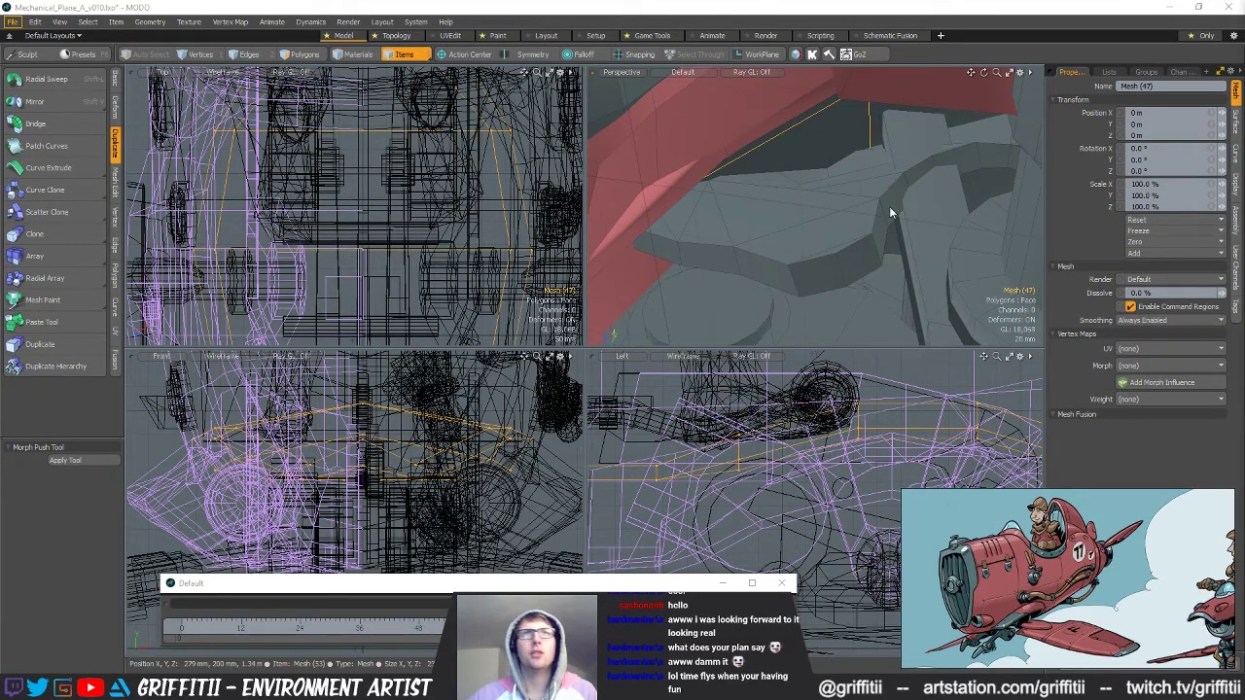
pyautogui.keyDown('alt'); pyautogui.moveTo(872, 203); pyautogui.dragTo(839, 199); pyautogui.keyUp('alt')
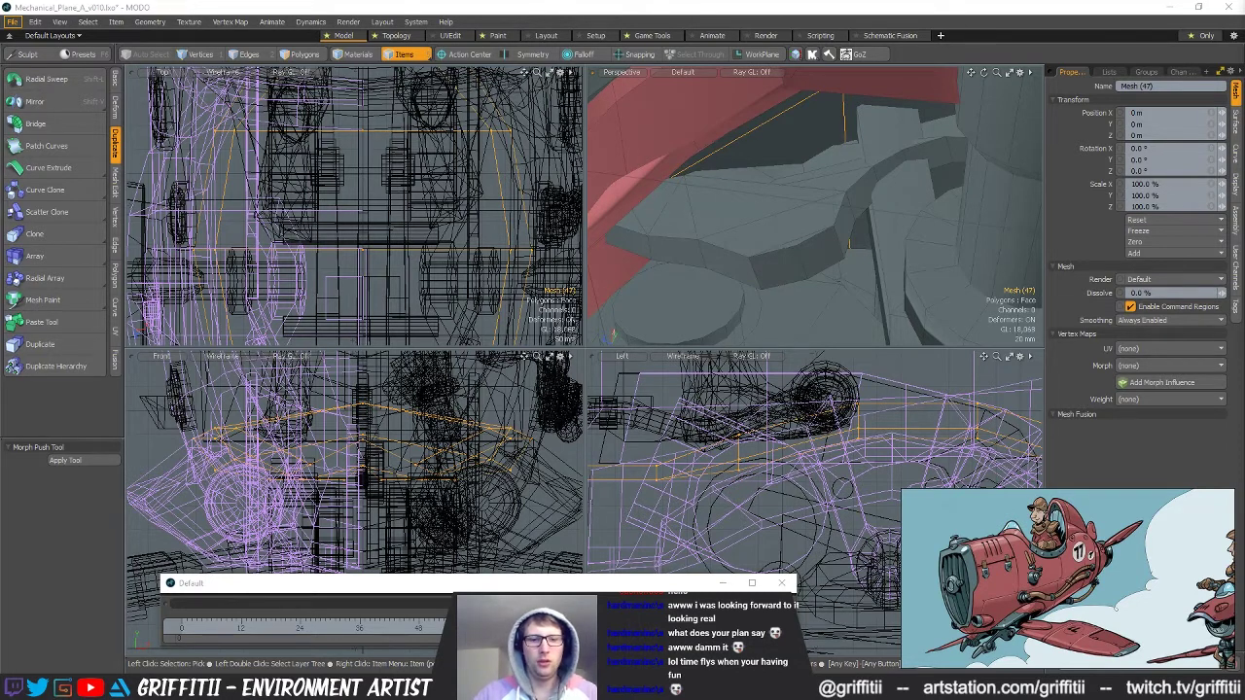
pyautogui.press('Return')
pyautogui.press('h')
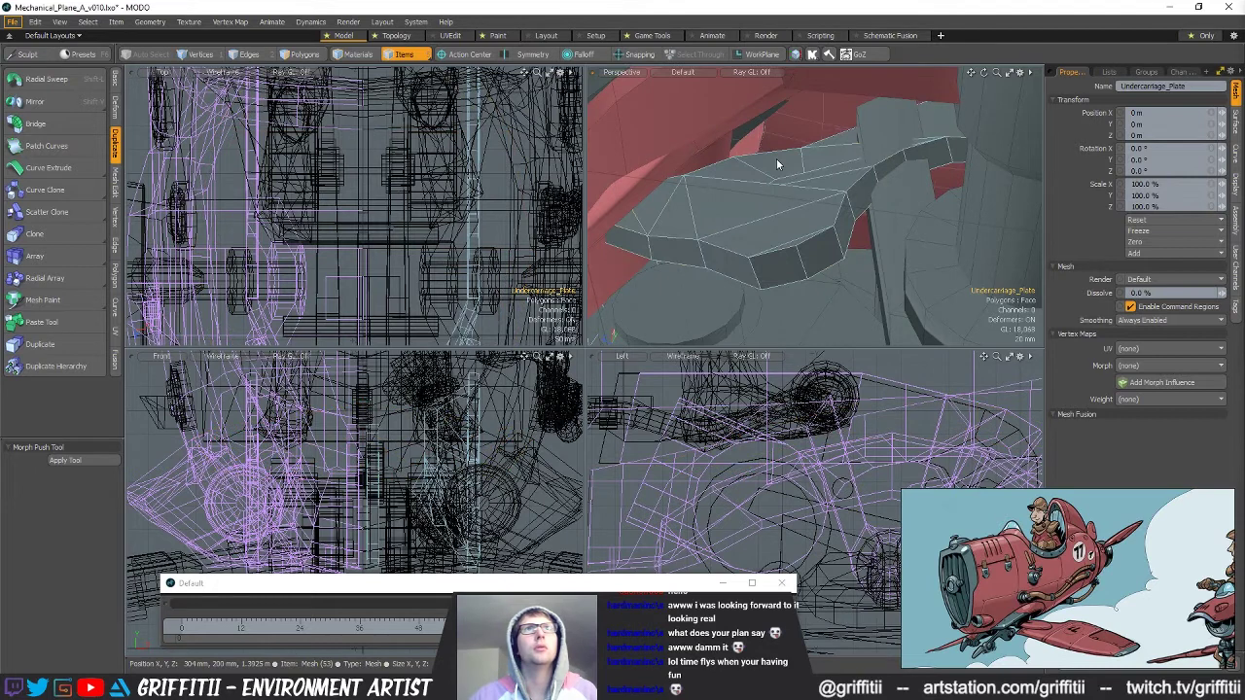
# Select four edges along the side bracket's top, unhide Undercarriage_Plate and shift the edges vertically to fit against it.
pyautogui.click(779, 163)
pyautogui.press('2')
pyautogui.click(771, 152)
pyautogui.keyDown('shift'); pyautogui.click(725, 162); pyautogui.keyUp('shift')
pyautogui.keyDown('shift'); pyautogui.click(822, 143); pyautogui.keyUp('shift')
pyautogui.keyDown('alt'); pyautogui.moveTo(790, 180); pyautogui.dragTo(815, 212); pyautogui.keyUp('alt')
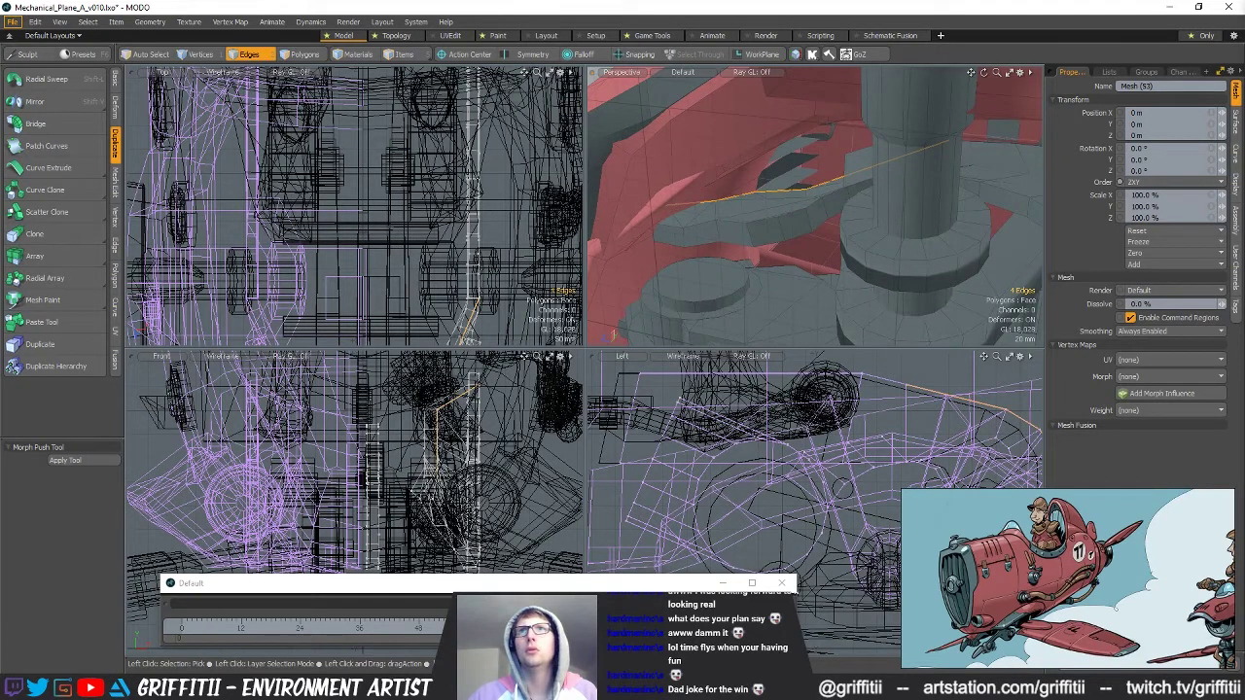
pyautogui.press('u')
pyautogui.press('w')
pyautogui.keyDown('alt'); pyautogui.moveTo(769, 160); pyautogui.dragTo(794, 145); pyautogui.keyUp('alt')
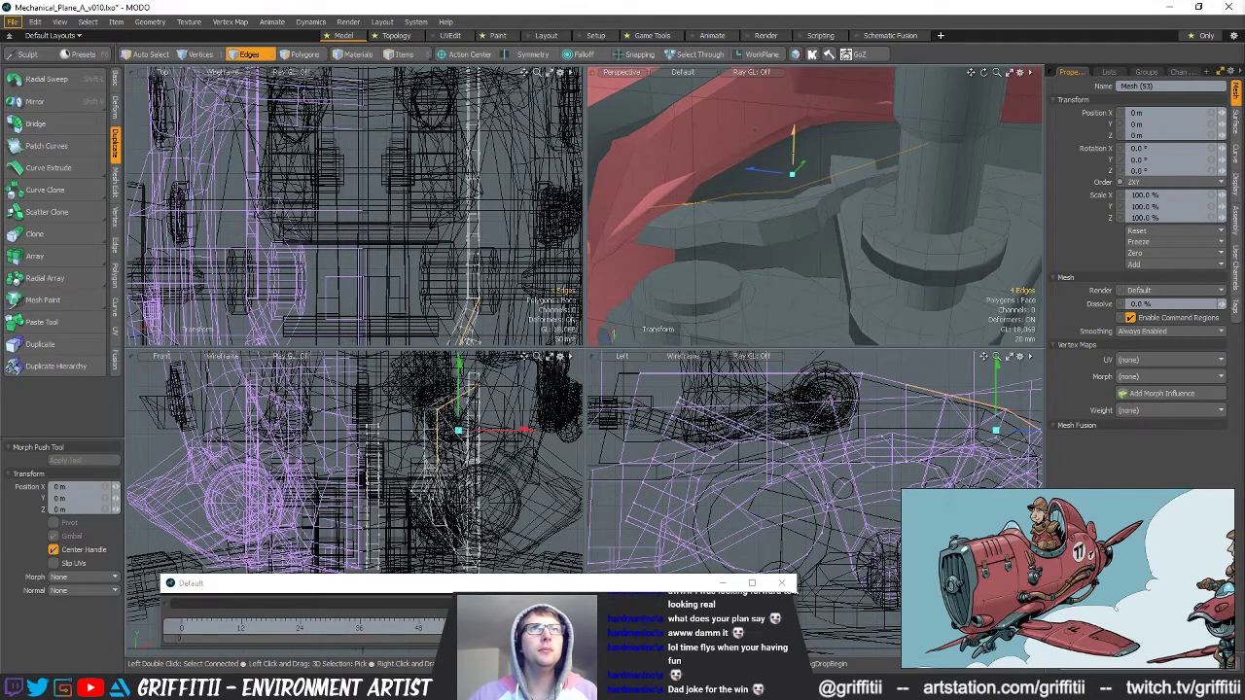
pyautogui.moveTo(795, 95)
pyautogui.mouseDown()
pyautogui.moveTo(797, 144)
pyautogui.moveTo(810, 143)
pyautogui.moveTo(801, 116)
pyautogui.mouseUp()
pyautogui.press('w')
# Remove the two edges at the inner corner of the side bracket.
pyautogui.keyDown('alt'); pyautogui.moveTo(1007, 134); pyautogui.dragTo(832, 236); pyautogui.keyUp('alt')
pyautogui.press('q')
pyautogui.press('3')
pyautogui.doubleClick(832, 247)
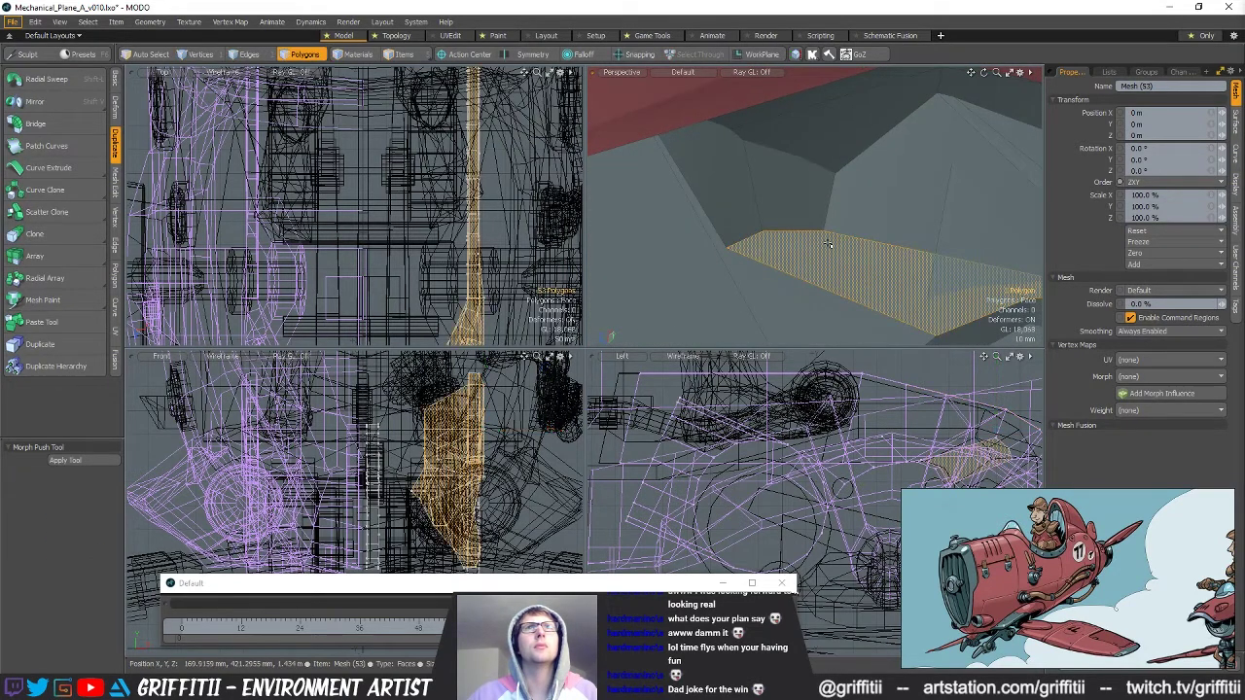
pyautogui.keyDown('alt'); pyautogui.moveTo(947, 220); pyautogui.dragTo(904, 209); pyautogui.keyUp('alt')
pyautogui.scroll(5, 936, 194)
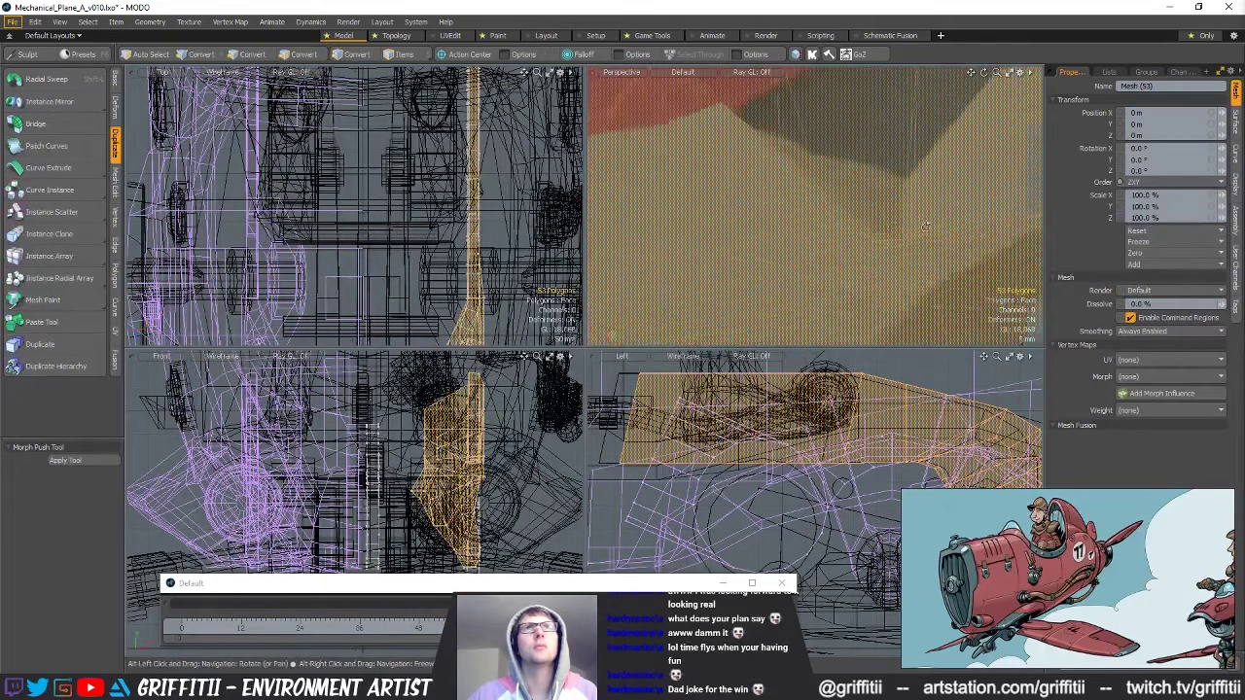
pyautogui.press('1')
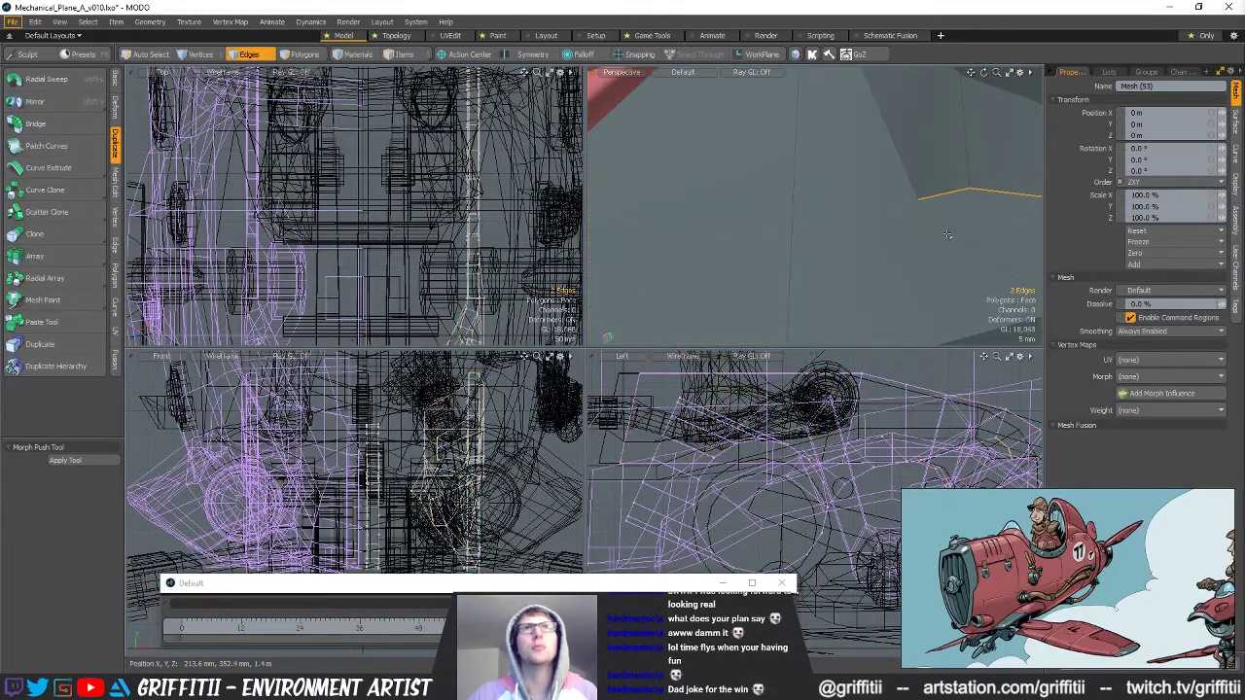
pyautogui.press('BackSpace')
# Select the vertices along the side bracket's notched inner face and move them vertically to reshape it.
pyautogui.scroll(-5, 985, 214)
pyautogui.moveTo(973, 211)
pyautogui.keyDown('alt'); pyautogui.mouseDown()
pyautogui.moveTo(879, 196)
pyautogui.moveTo(902, 162)
pyautogui.moveTo(897, 247)
pyautogui.moveTo(876, 207)
pyautogui.mouseUp(); pyautogui.keyUp('alt')
pyautogui.scroll(-4, 902, 163)
pyautogui.click(862, 223)
pyautogui.press('3')
pyautogui.doubleClick(865, 213)
pyautogui.press('1')
pyautogui.moveTo(837, 231)
pyautogui.mouseDown(button='middle')
pyautogui.moveTo(875, 226)
pyautogui.moveTo(856, 226)
pyautogui.mouseUp(button='middle')
pyautogui.keyDown('alt'); pyautogui.moveTo(876, 223); pyautogui.dragTo(897, 233); pyautogui.keyUp('alt')
pyautogui.press('w')
pyautogui.press('q')
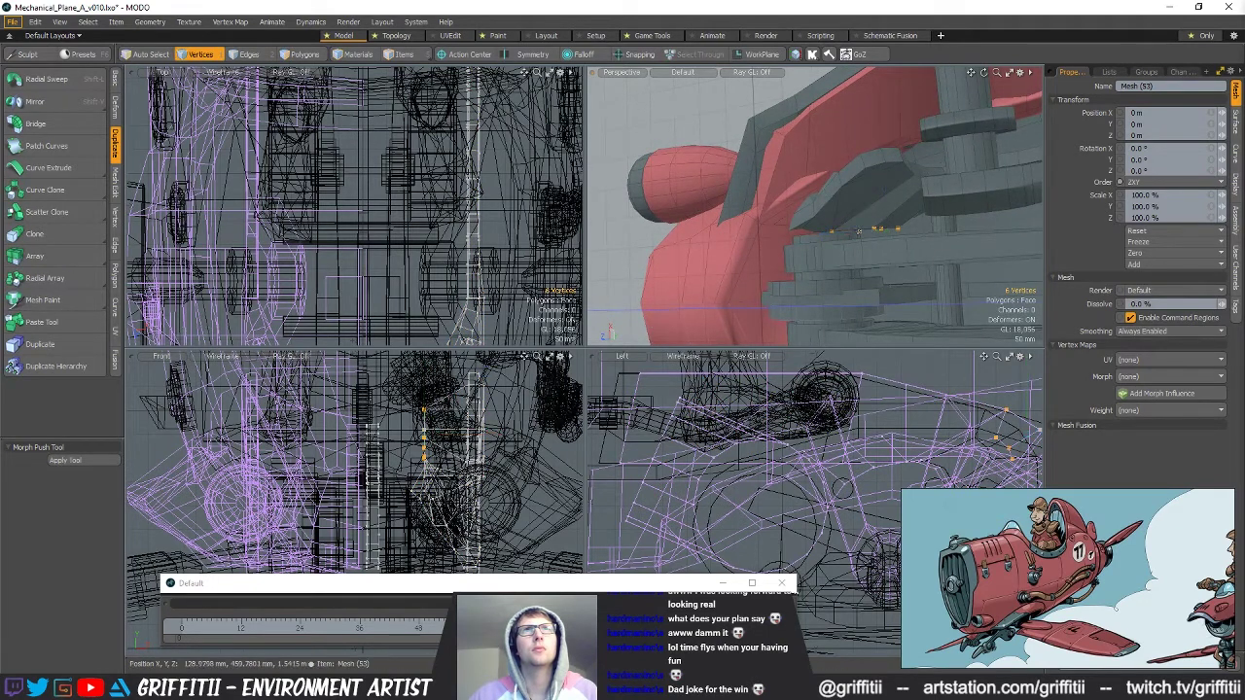
pyautogui.keyDown('alt'); pyautogui.moveTo(864, 233); pyautogui.dragTo(869, 220); pyautogui.keyUp('alt')
pyautogui.press('w')
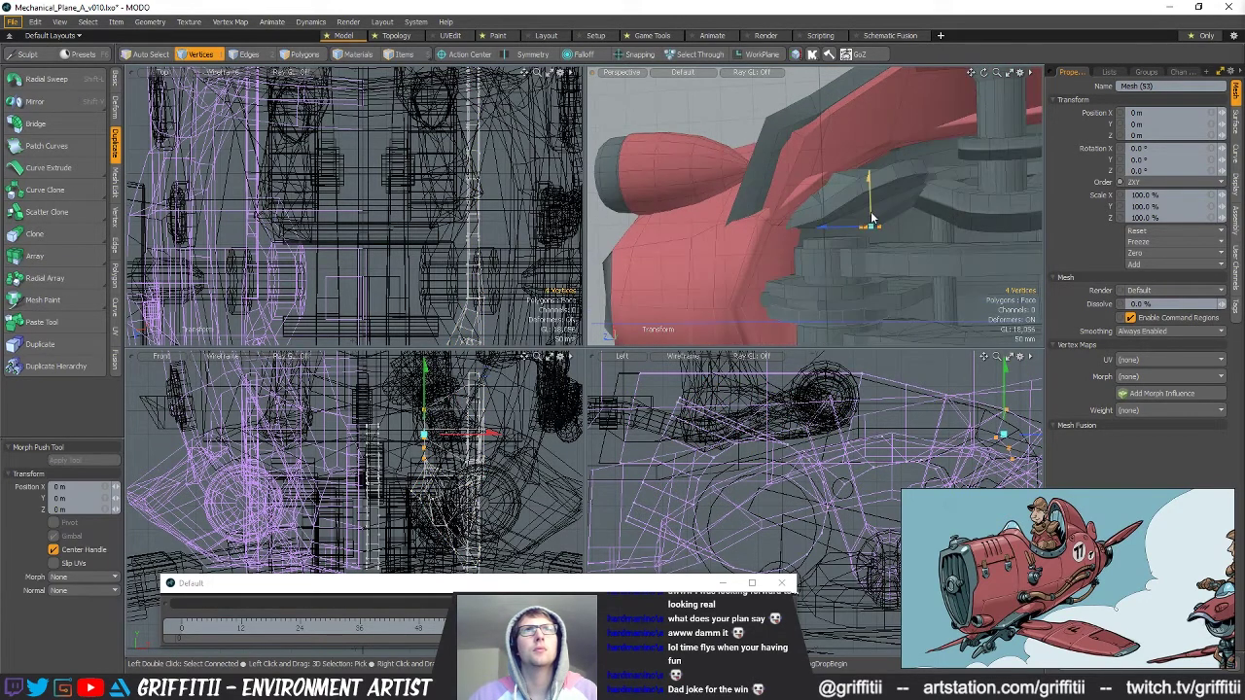
pyautogui.moveTo(868, 164); pyautogui.dragTo(842, 270)
# Move the side bracket's outer edge 21 mm in X, plus a further 4 mm, towards the fuselage wall.
pyautogui.press('q')
pyautogui.press('1')
pyautogui.click(823, 241)
pyautogui.press('w')
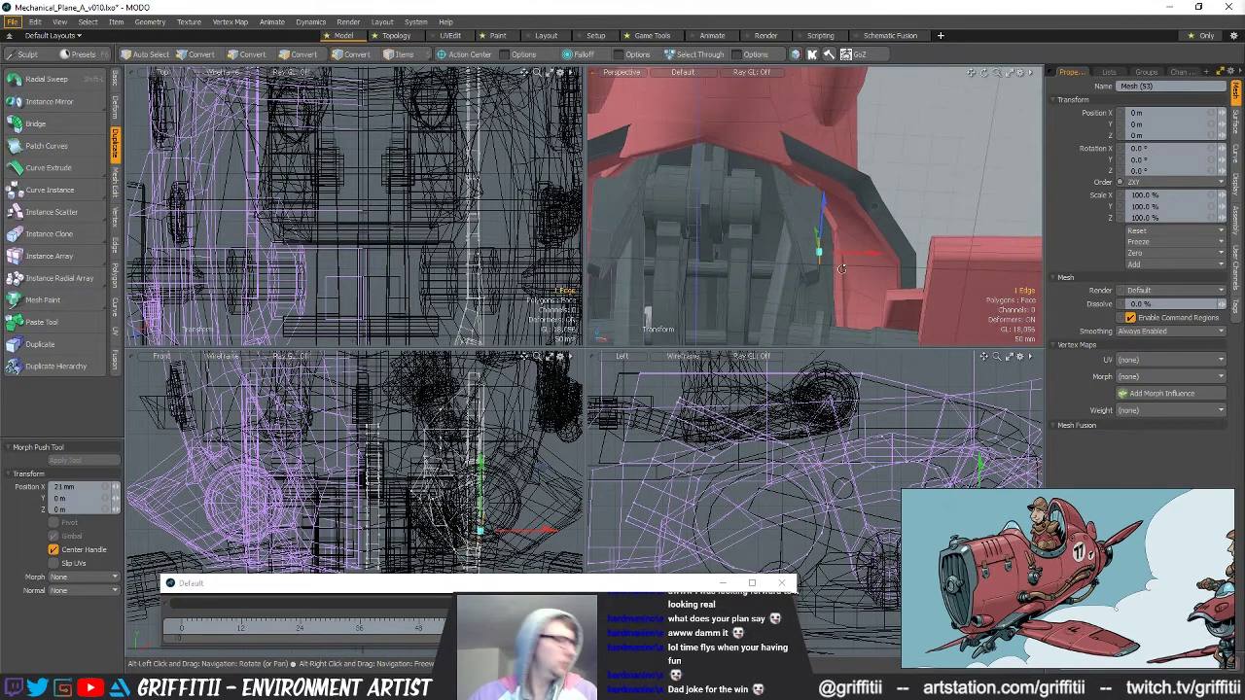
pyautogui.press('q')
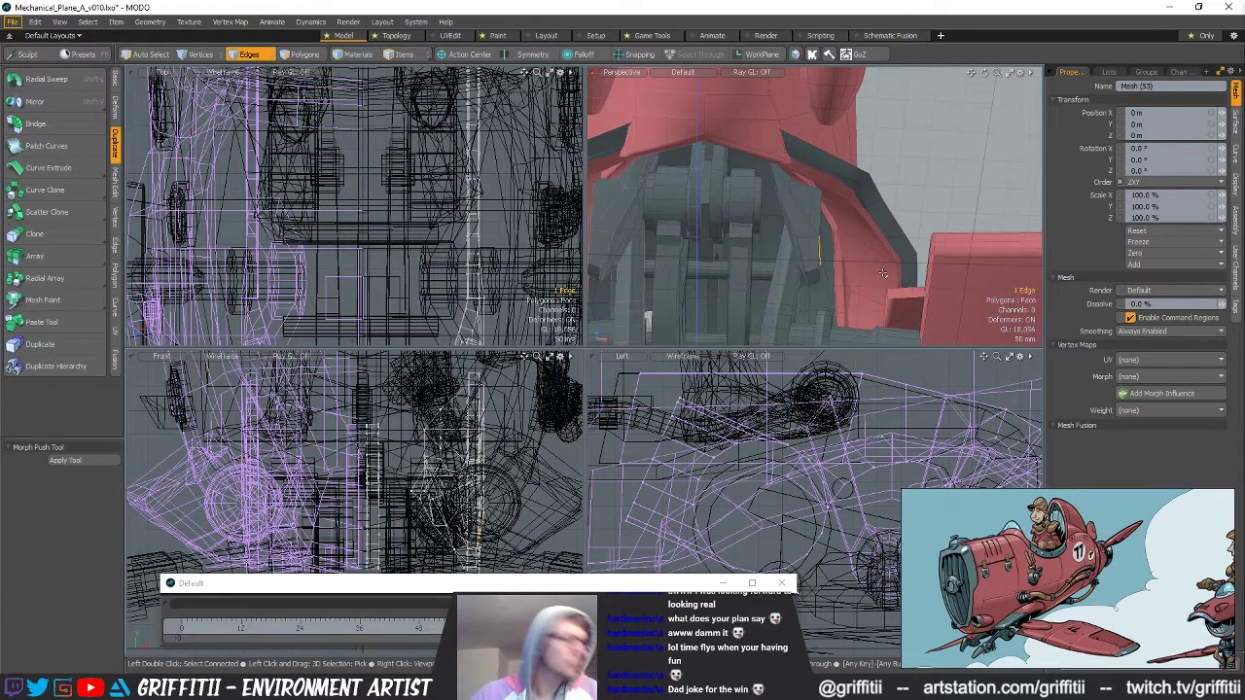
pyautogui.keyDown('alt'); pyautogui.moveTo(882, 275); pyautogui.dragTo(847, 253); pyautogui.keyUp('alt')
pyautogui.press('w')
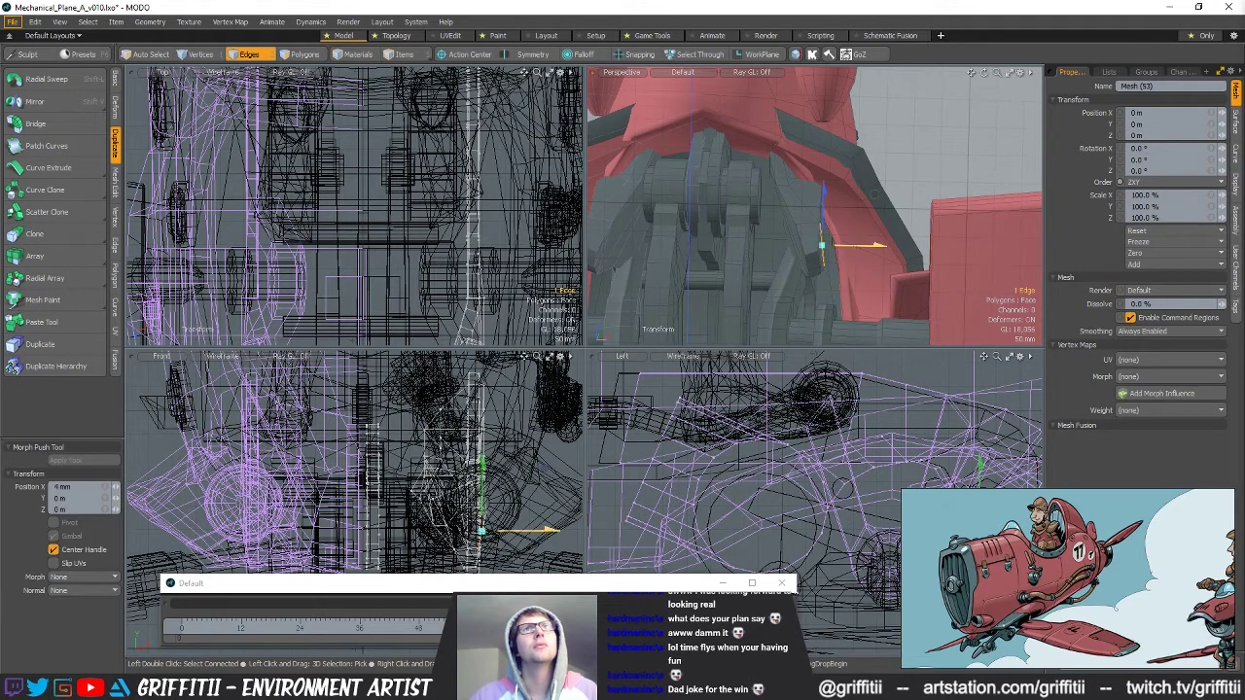
pyautogui.press('space')
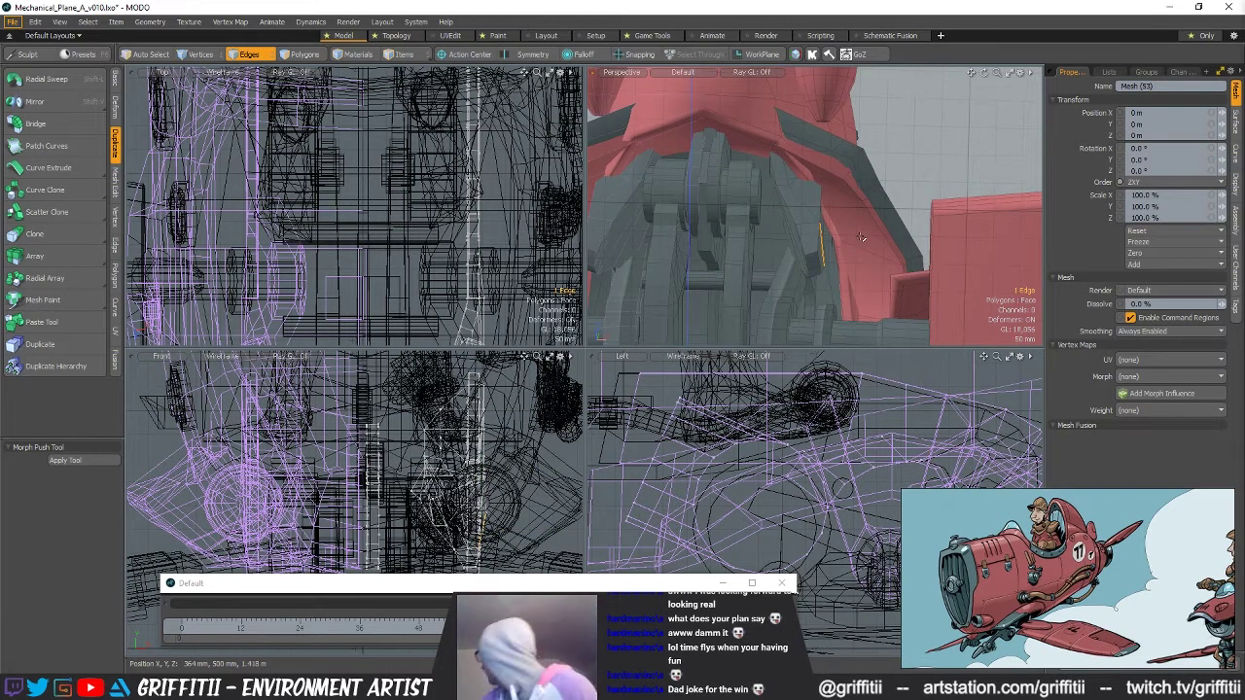
# Select the vertex at the side bracket's pointed corner and move it outward.
pyautogui.keyDown('alt'); pyautogui.moveTo(899, 149); pyautogui.dragTo(861, 318); pyautogui.keyUp('alt')
pyautogui.scroll(3, 813, 244)
pyautogui.scroll(4, 809, 244)
pyautogui.press('3')
pyautogui.doubleClick(809, 244)
pyautogui.press('1')
pyautogui.click(798, 258)
pyautogui.press('w')
pyautogui.scroll(4, 815, 274)
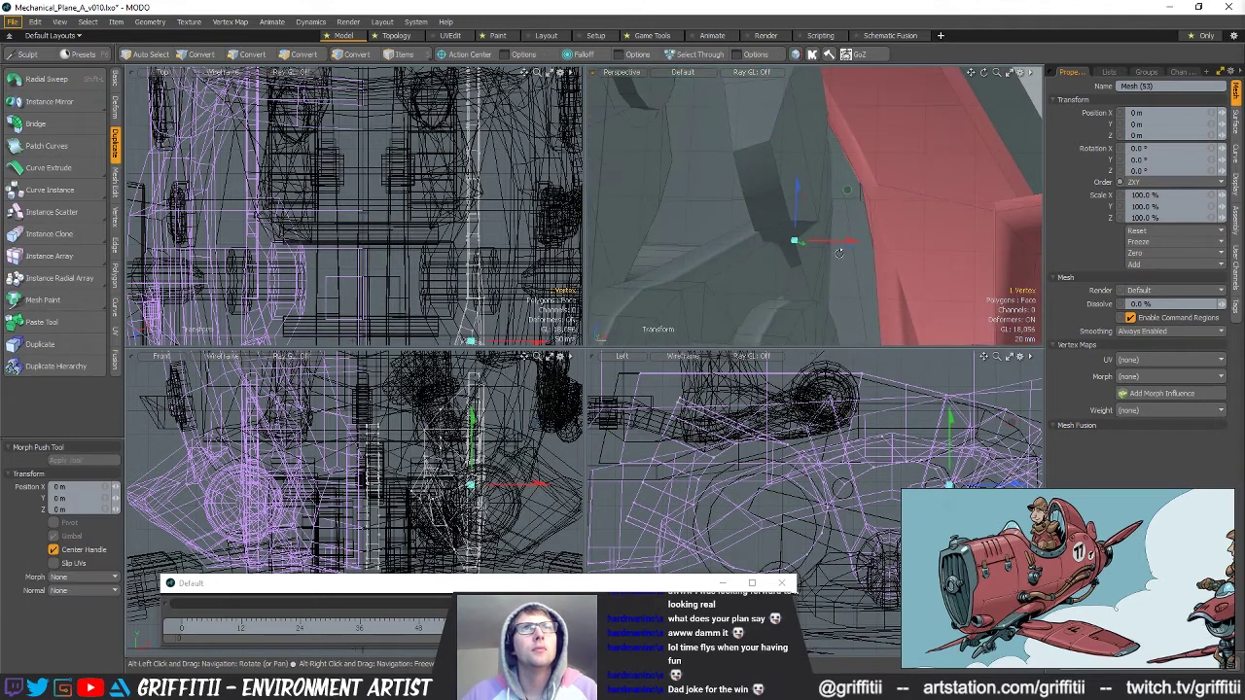
# Move the neighbouring vertex at the side bracket's corner by -15 mm in X.
pyautogui.press('2')
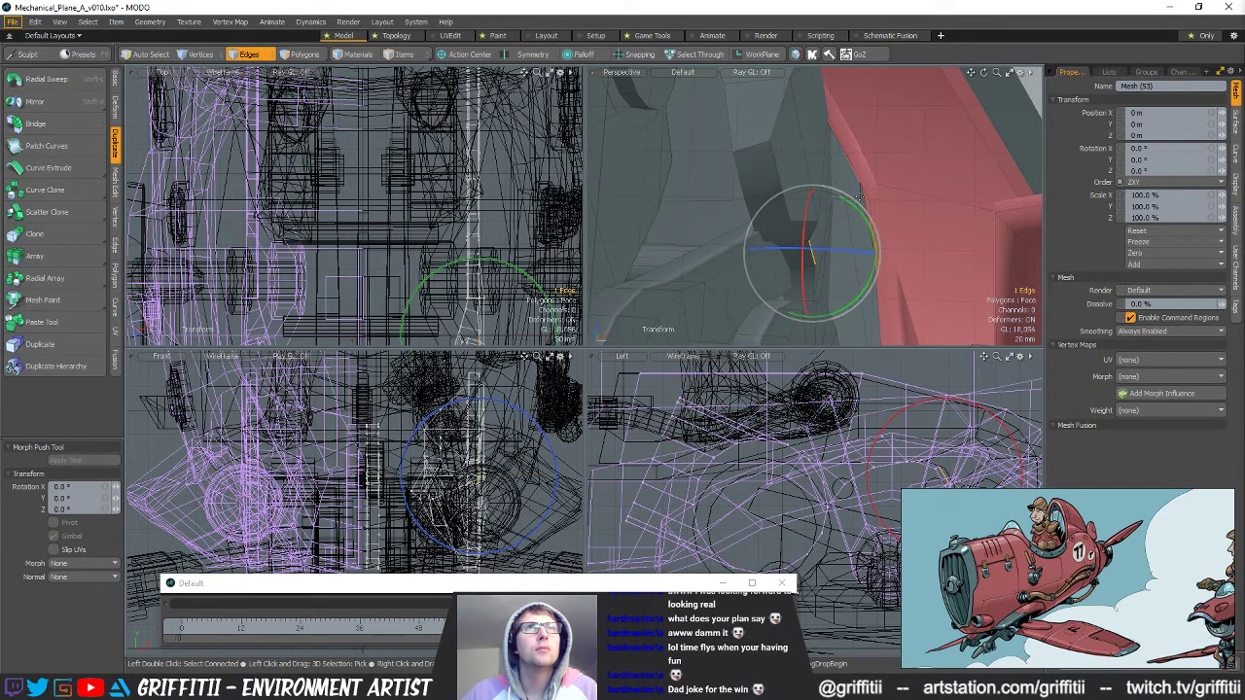
pyautogui.press('space')
pyautogui.press('1')
pyautogui.click(814, 228)
pyautogui.keyDown('alt'); pyautogui.moveTo(814, 230); pyautogui.dragTo(841, 223); pyautogui.keyUp('alt')
pyautogui.press('w')
pyautogui.moveTo(841, 223)
pyautogui.keyDown('alt'); pyautogui.mouseDown()
pyautogui.moveTo(825, 207)
pyautogui.moveTo(822, 218)
pyautogui.mouseUp(); pyautogui.keyUp('alt')
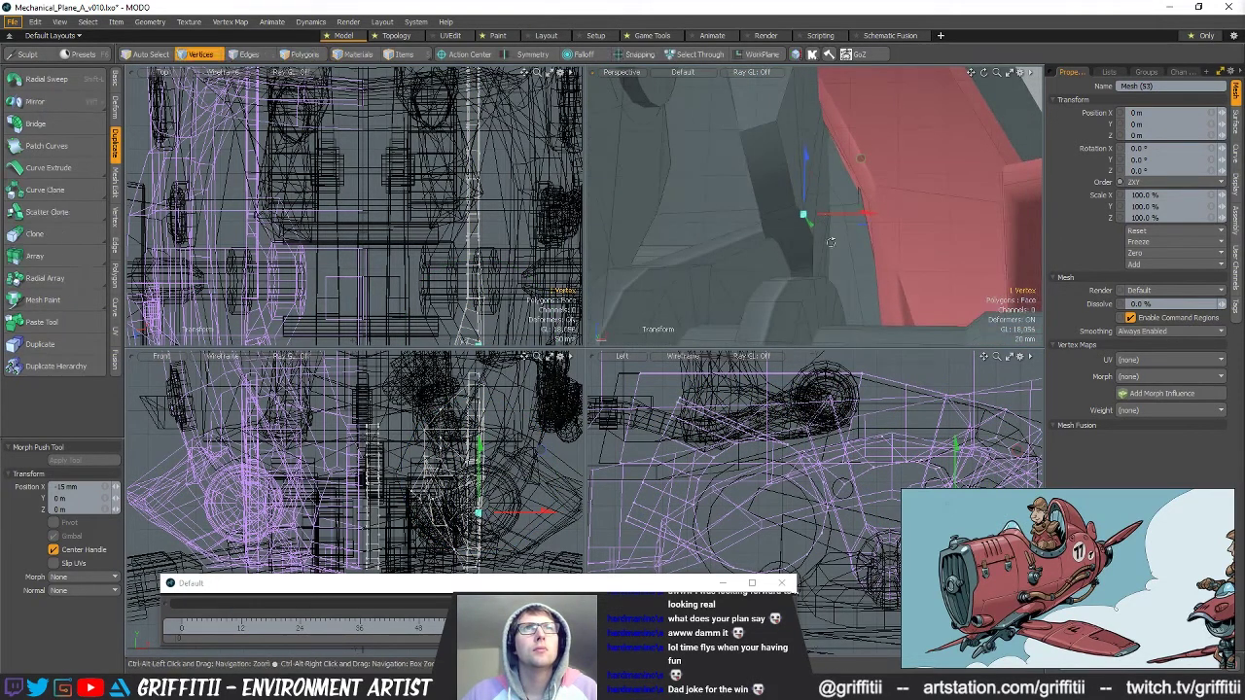
# Shift the side bracket's corner edge by -2 mm in X and fine-tune its angle and position.
pyautogui.press('space')
pyautogui.press('w')
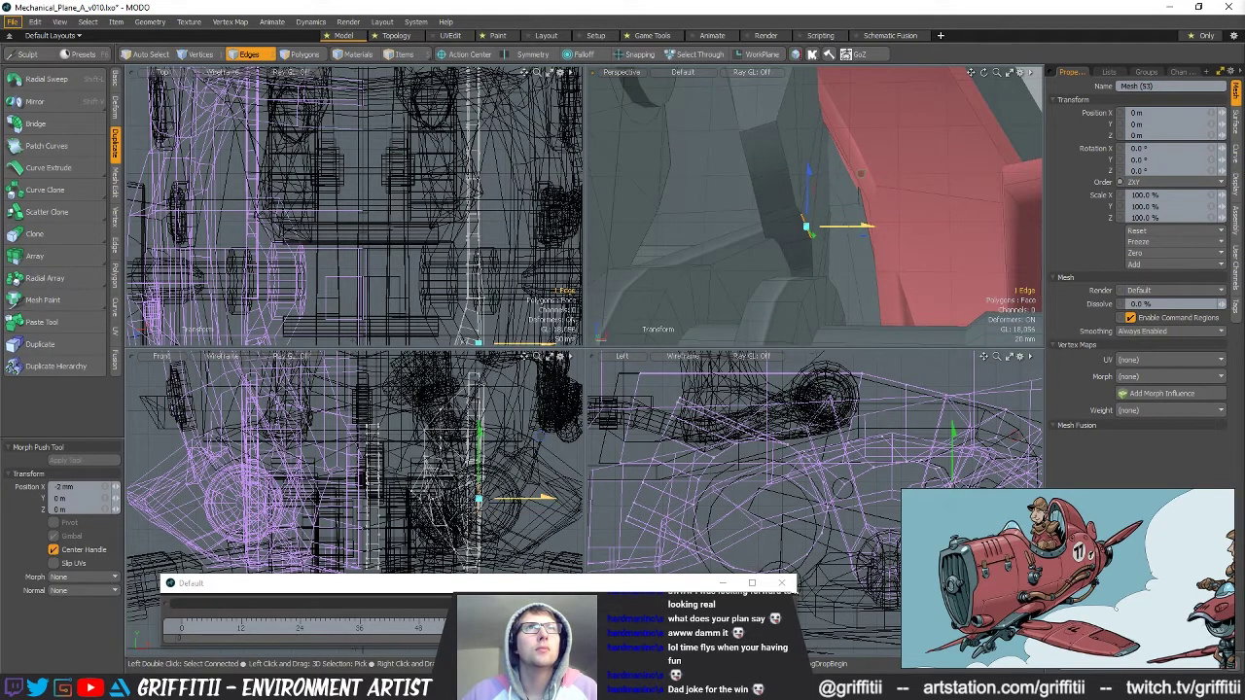
pyautogui.keyDown('alt'); pyautogui.moveTo(863, 233); pyautogui.dragTo(828, 244); pyautogui.keyUp('alt')
pyautogui.press('space')
pyautogui.press('e')
pyautogui.press('space')
pyautogui.press('w')
pyautogui.press('space')
pyautogui.click(840, 297)
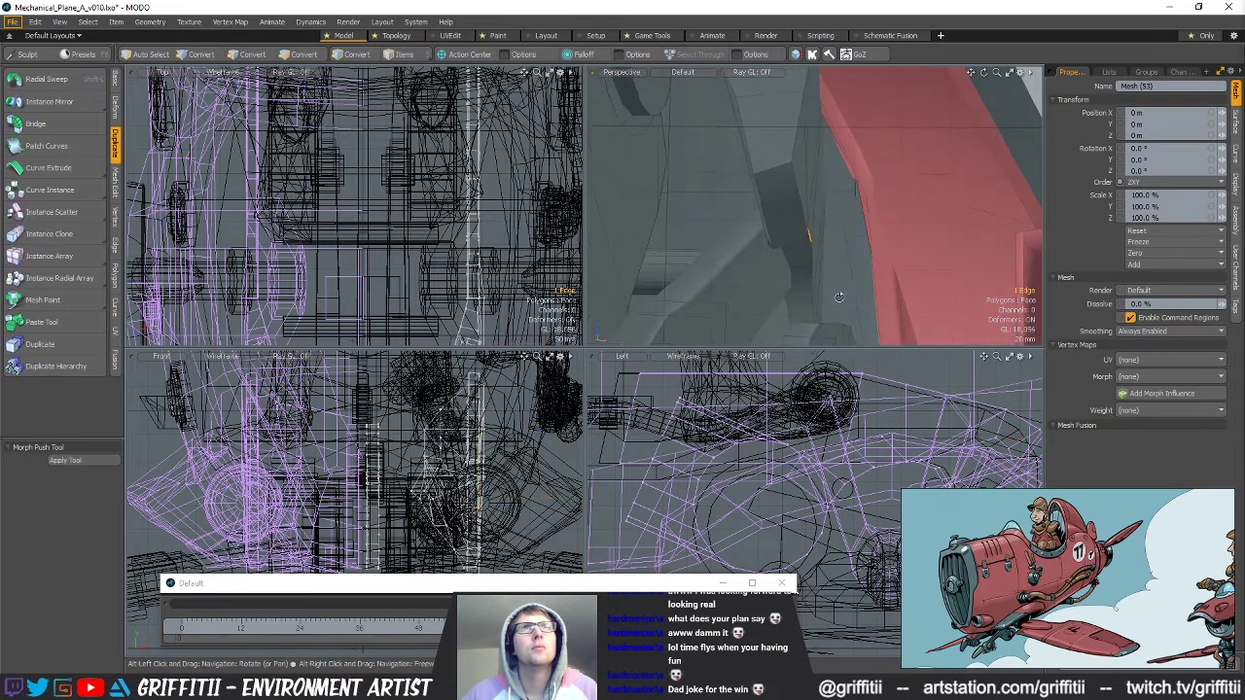
# Select the arm polygons of the bent bracket beside the wing shaft and cut one loop slice across both arms.
pyautogui.scroll(-4, 840, 296)
pyautogui.keyDown('alt'); pyautogui.moveTo(833, 284); pyautogui.dragTo(808, 200); pyautogui.keyUp('alt')
pyautogui.scroll(3, 821, 205)
pyautogui.press('5')
pyautogui.click(803, 216)
pyautogui.press('3')
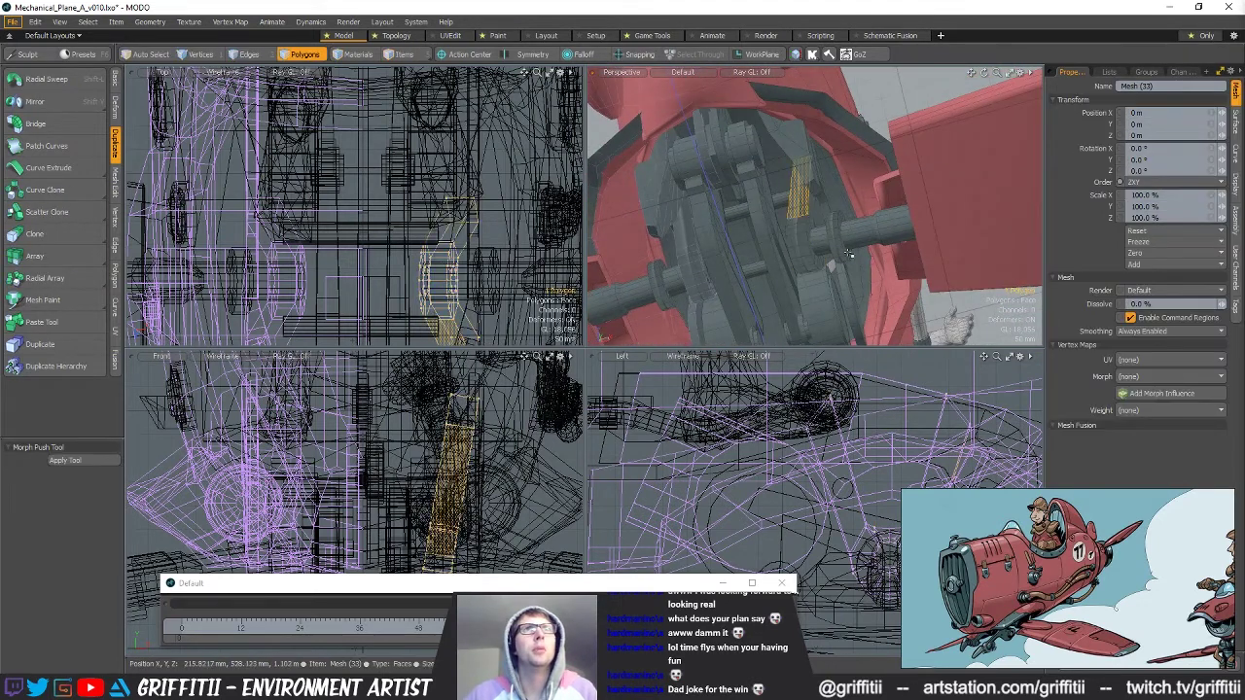
pyautogui.keyDown('alt'); pyautogui.moveTo(511, 455); pyautogui.dragTo(503, 457); pyautogui.keyUp('alt')
pyautogui.moveTo(419, 419); pyautogui.dragTo(503, 456, button='right')
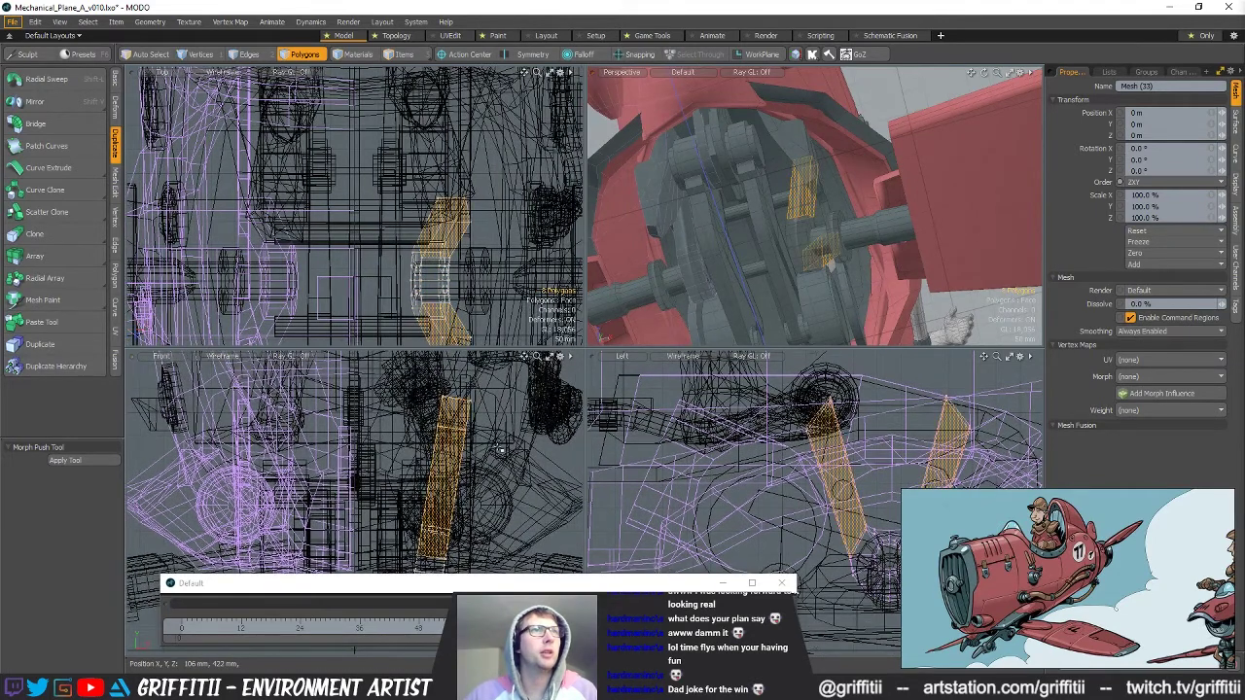
pyautogui.hotkey('alt', 'c')
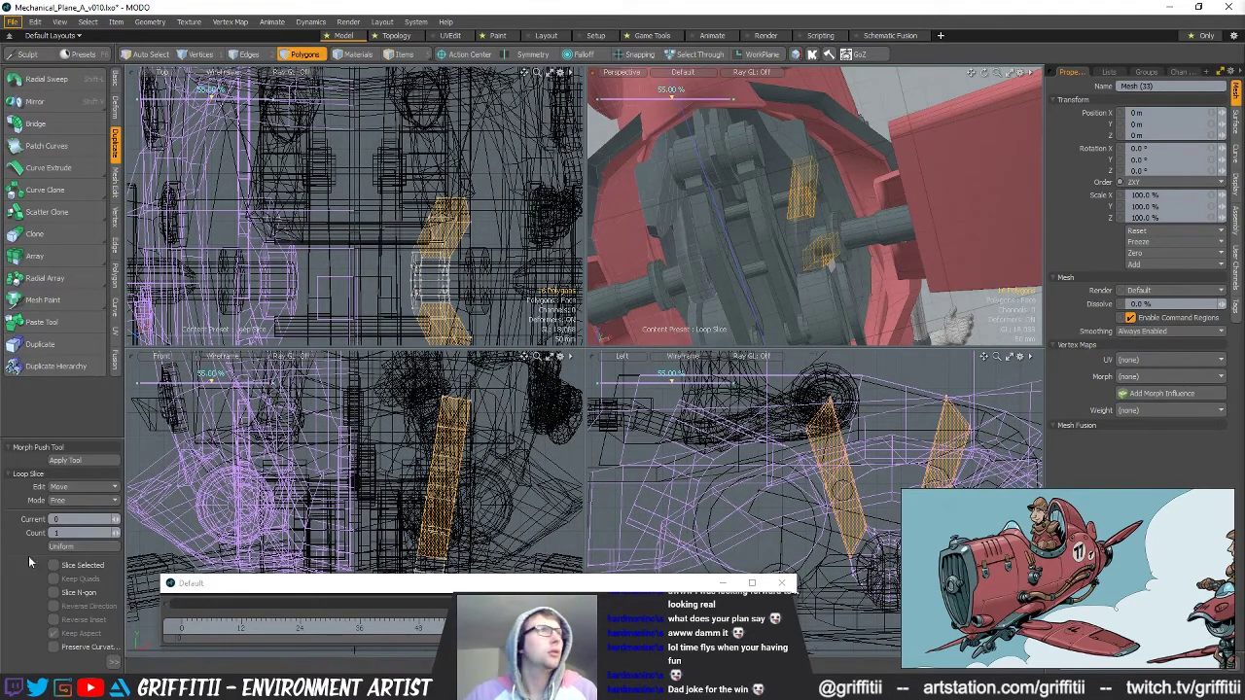
# Select the vertices at the upper ends of the bent bracket's arms and move them -22 mm in X.
pyautogui.press('1')
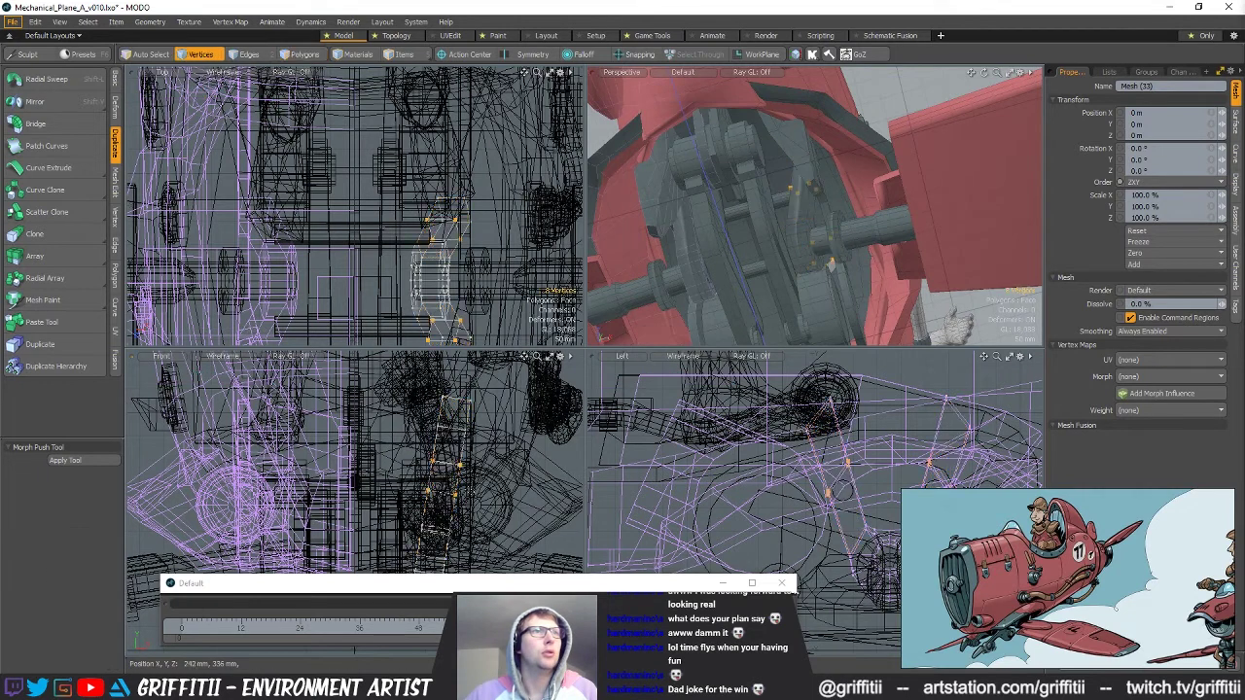
pyautogui.press('w')
pyautogui.keyDown('alt'); pyautogui.moveTo(797, 257); pyautogui.dragTo(841, 208); pyautogui.keyUp('alt')
pyautogui.scroll(3, 839, 220)
pyautogui.hotkey('ctrl', 'z')
pyautogui.press('space')
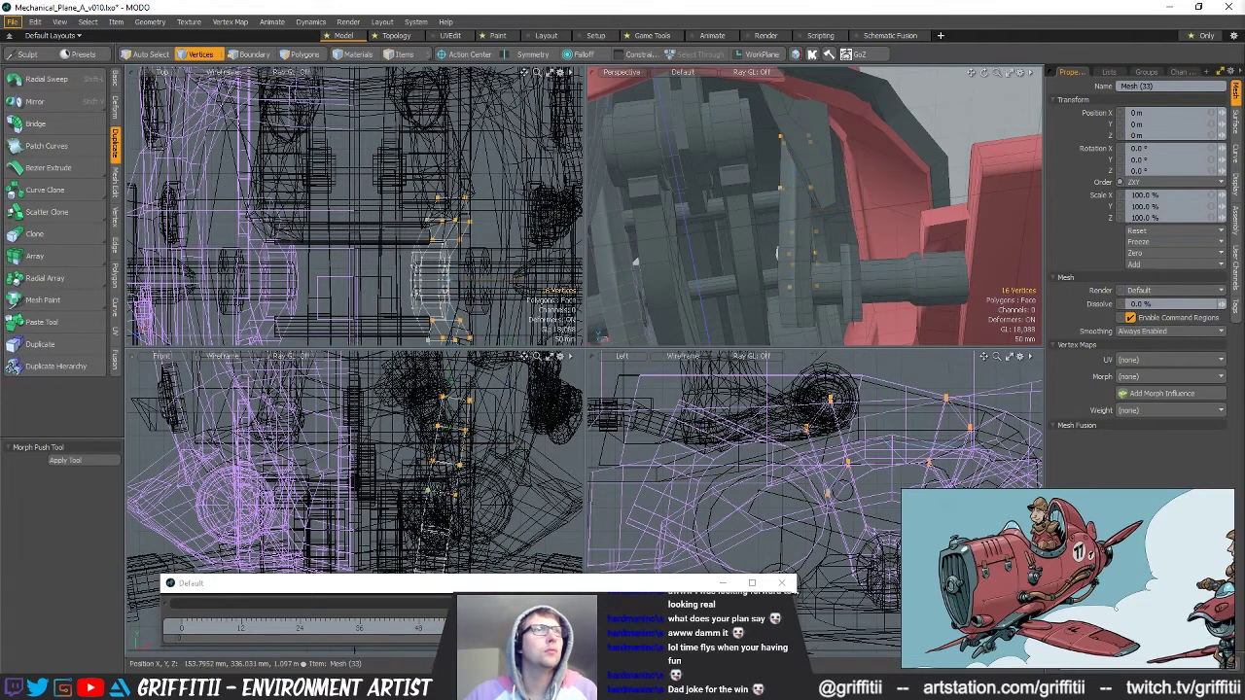
pyautogui.press('w')
pyautogui.moveTo(498, 421); pyautogui.dragTo(485, 420)
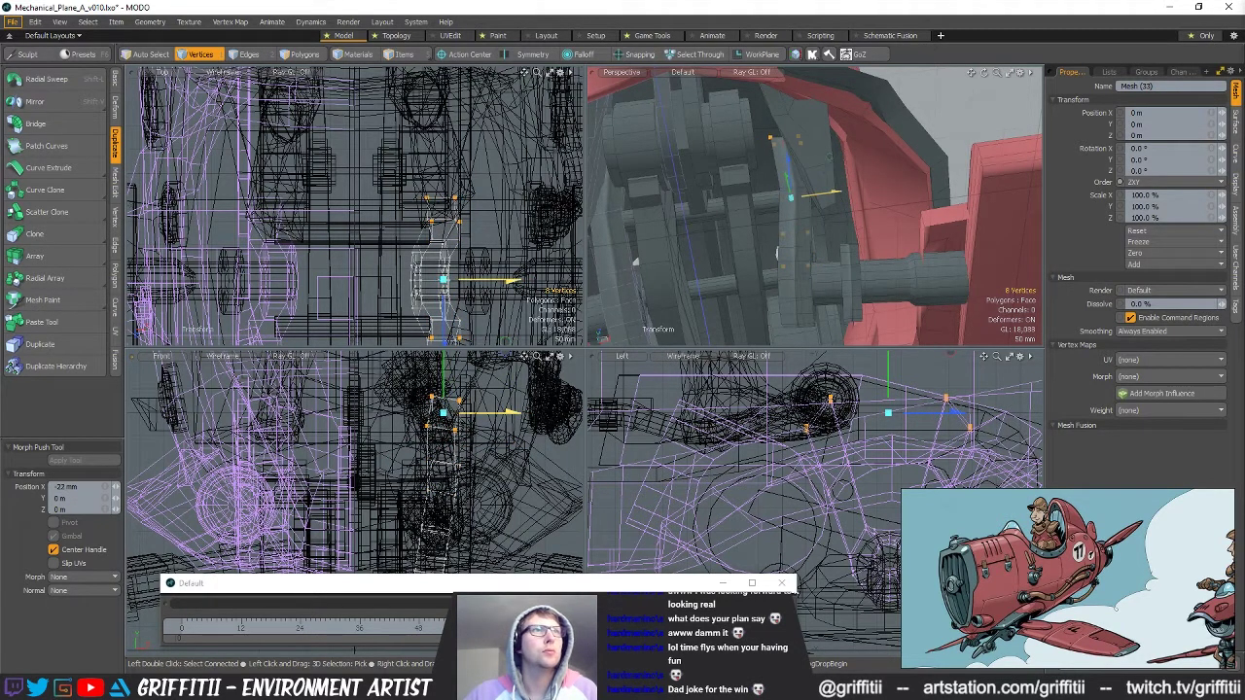
pyautogui.keyDown('alt'); pyautogui.moveTo(723, 247); pyautogui.dragTo(805, 178); pyautogui.keyUp('alt')
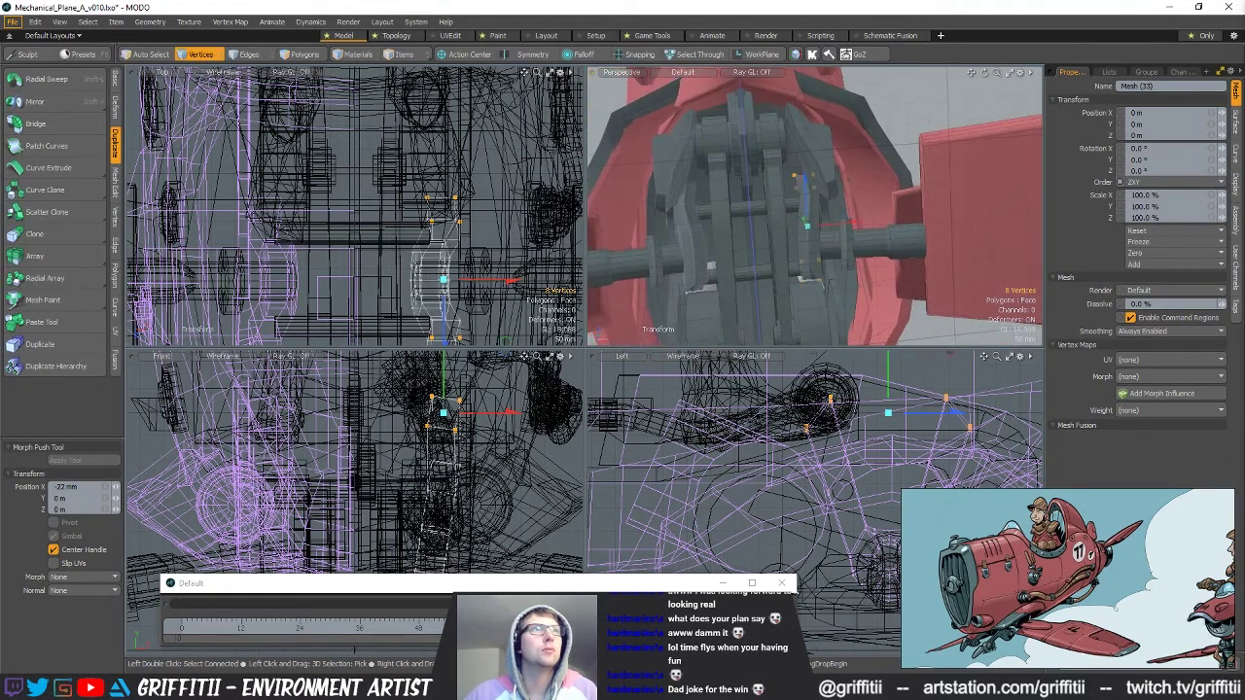
# Try shifting the arm ends along their local axes, undo that, and raise the ends 38 mm in Y.
pyautogui.hotkey('alt', 'a')
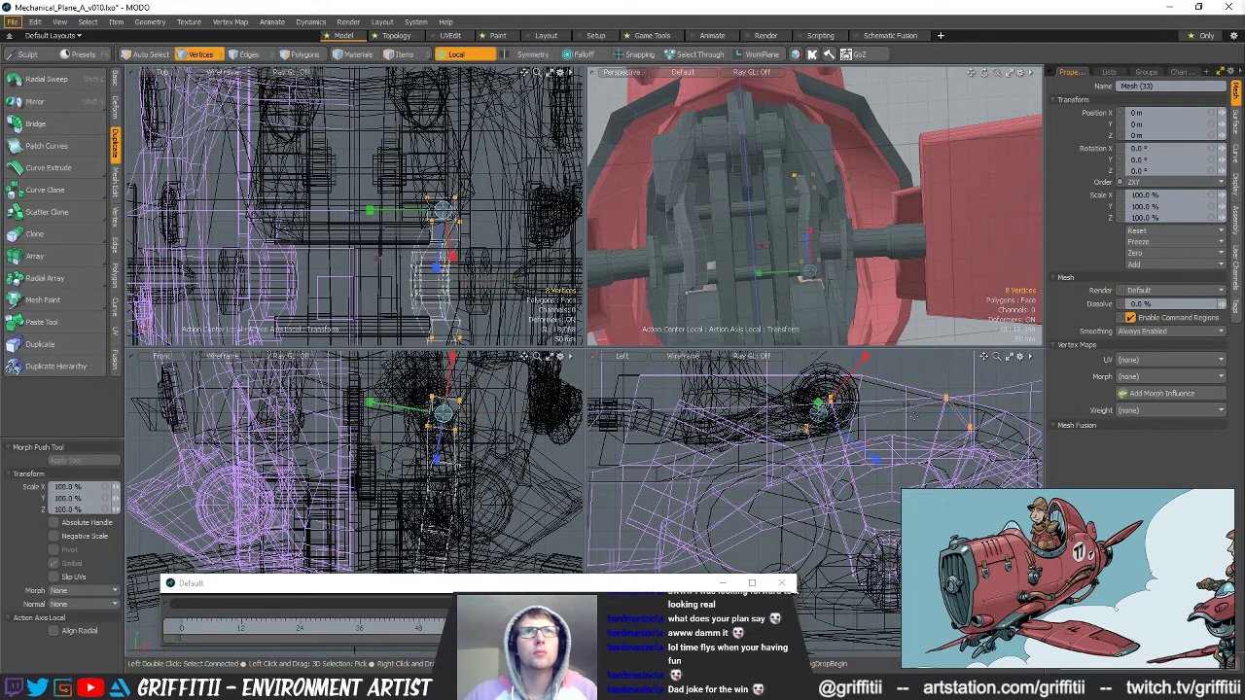
pyautogui.press('w')
pyautogui.moveTo(863, 448); pyautogui.dragTo(853, 440)
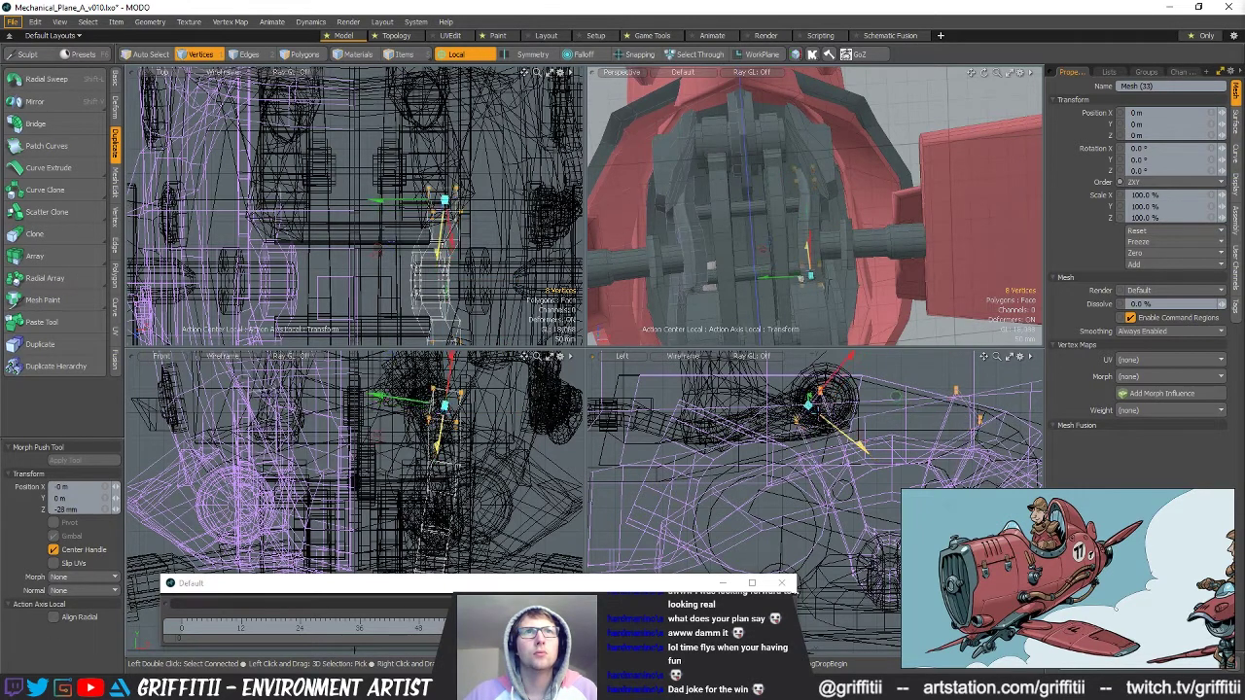
pyautogui.moveTo(849, 358); pyautogui.dragTo(854, 351)
pyautogui.hotkey('ctrl', 'z')
pyautogui.hotkey('ctrl', 'z')
pyautogui.hotkey('ctrl', 'z')
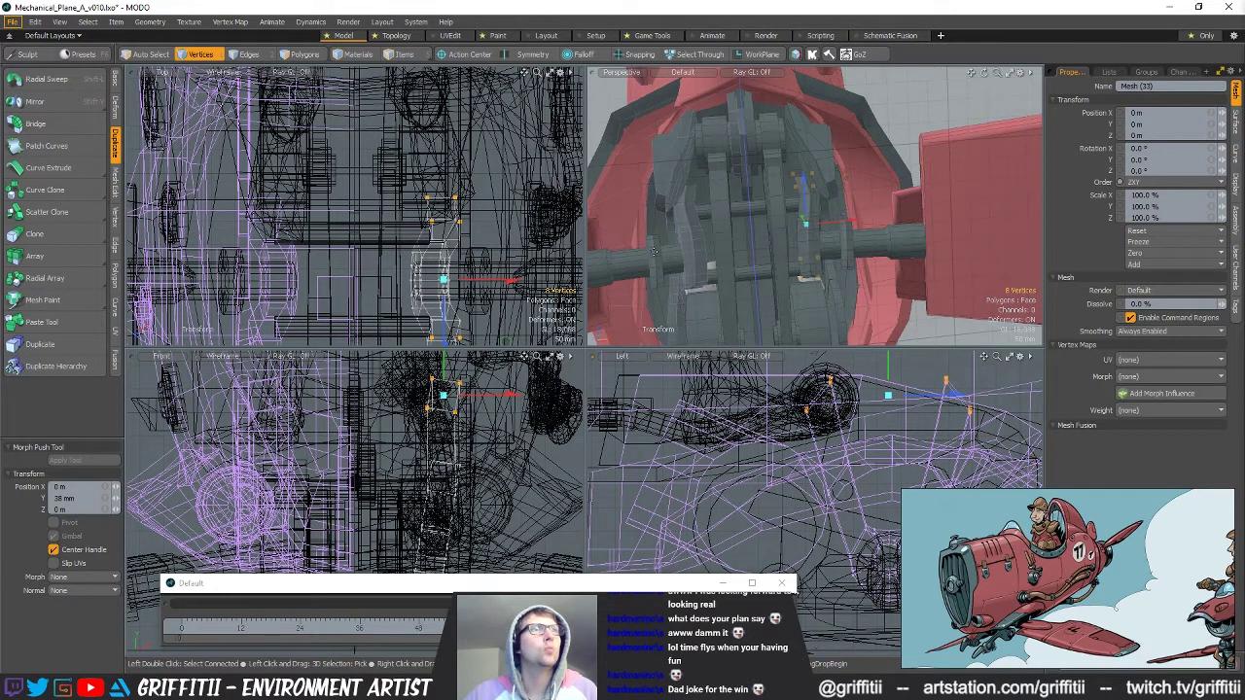
pyautogui.press('q')
# Duplicate the long bracket and move the copy -118.1163 mm in X and -912.9078 mm in Z to the wheel bay's rear end.
pyautogui.keyDown('alt'); pyautogui.moveTo(829, 276); pyautogui.dragTo(843, 303); pyautogui.keyUp('alt')
pyautogui.moveTo(845, 250)
pyautogui.keyDown('alt'); pyautogui.mouseDown()
pyautogui.moveTo(888, 210)
pyautogui.moveTo(750, 297)
pyautogui.moveTo(765, 306)
pyautogui.moveTo(751, 326)
pyautogui.moveTo(802, 177)
pyautogui.moveTo(863, 270)
pyautogui.moveTo(838, 261)
pyautogui.mouseUp(); pyautogui.keyUp('alt')
pyautogui.scroll(5, 751, 326)
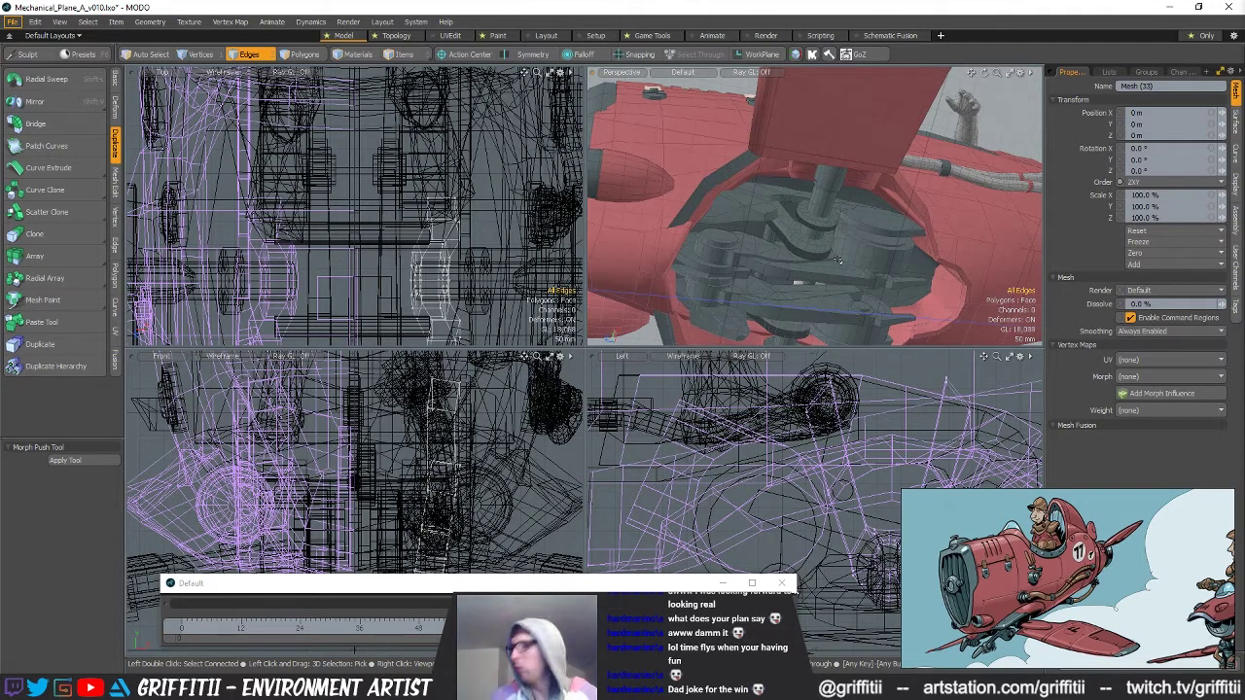
pyautogui.keyDown('alt'); pyautogui.moveTo(796, 162); pyautogui.dragTo(819, 227); pyautogui.keyUp('alt')
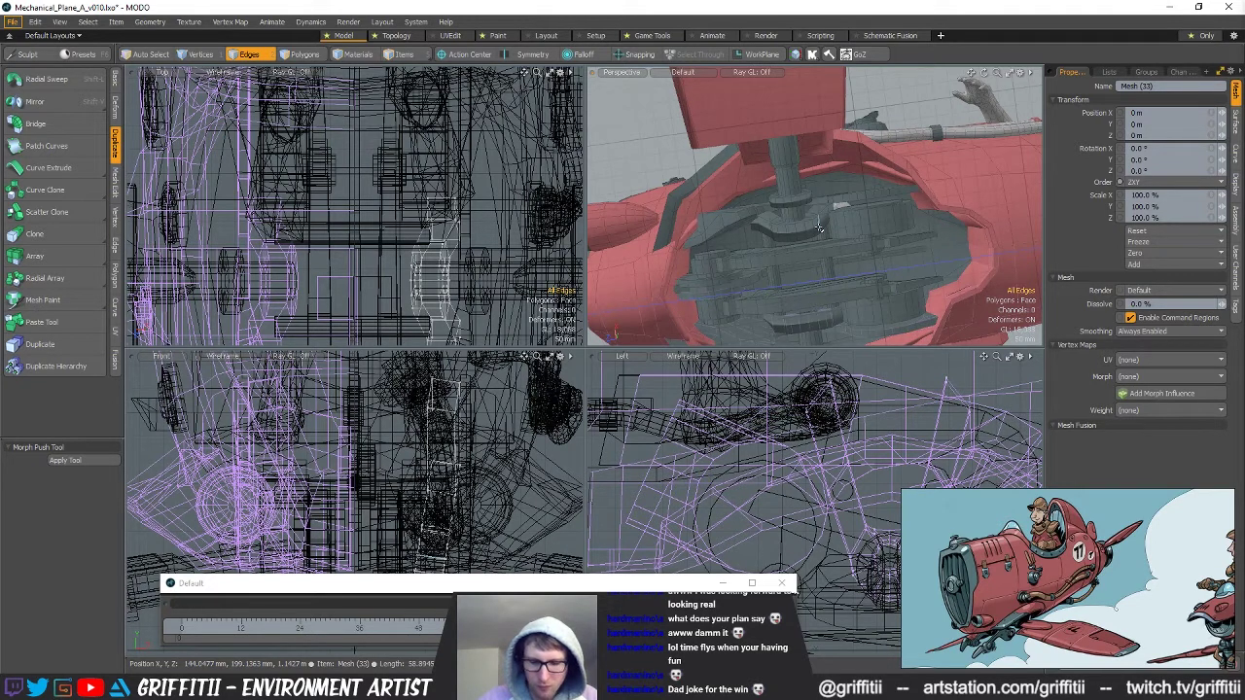
pyautogui.keyDown('alt'); pyautogui.moveTo(842, 203); pyautogui.dragTo(900, 199); pyautogui.keyUp('alt')
pyautogui.press('5')
pyautogui.click(647, 121)
pyautogui.press('3')
pyautogui.doubleClick(647, 120)
pyautogui.press('w')
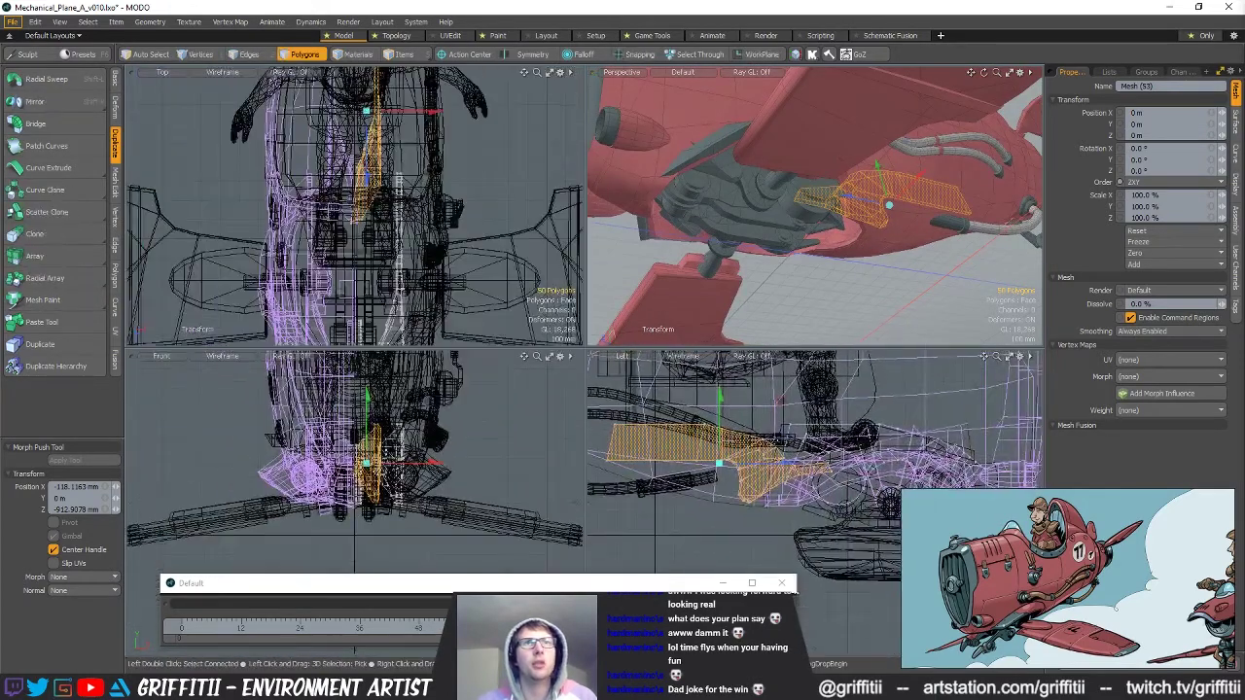
pyautogui.press('space')
# Select the polygons of the copied bracket's long rear part and delete them, keeping the short front piece.
pyautogui.keyDown('alt'); pyautogui.moveTo(890, 238); pyautogui.dragTo(856, 251); pyautogui.keyUp('alt')
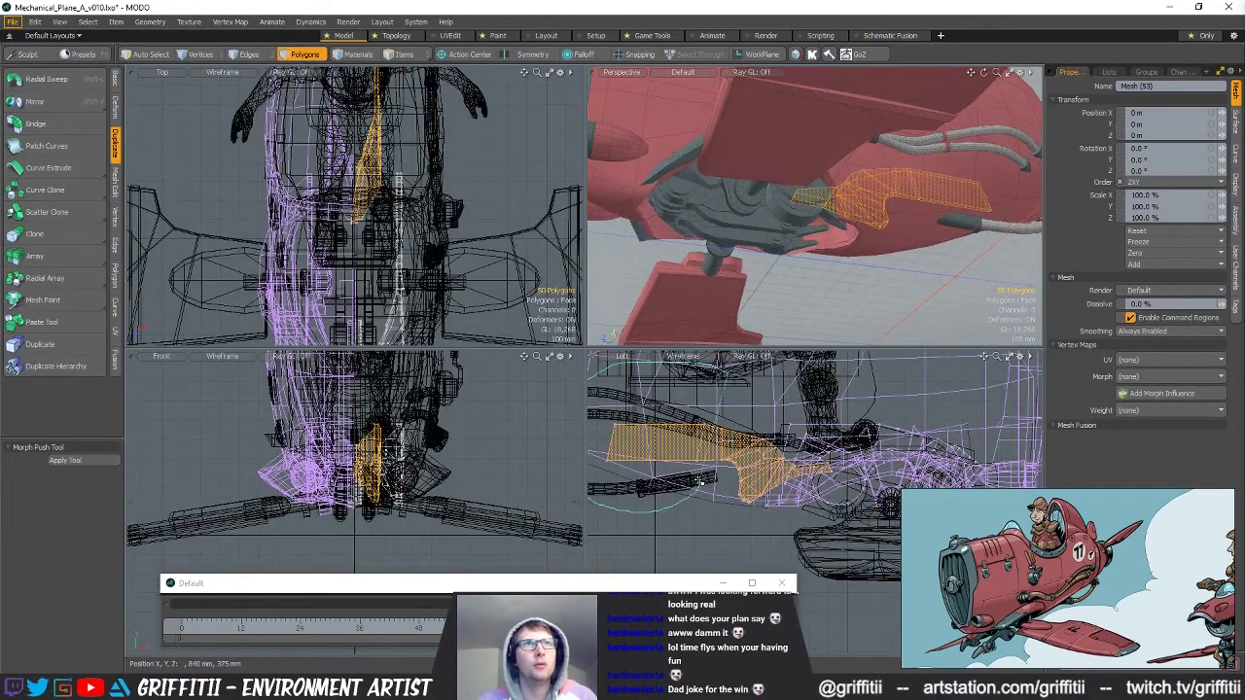
pyautogui.moveTo(790, 468); pyautogui.dragTo(790, 419, button='right')
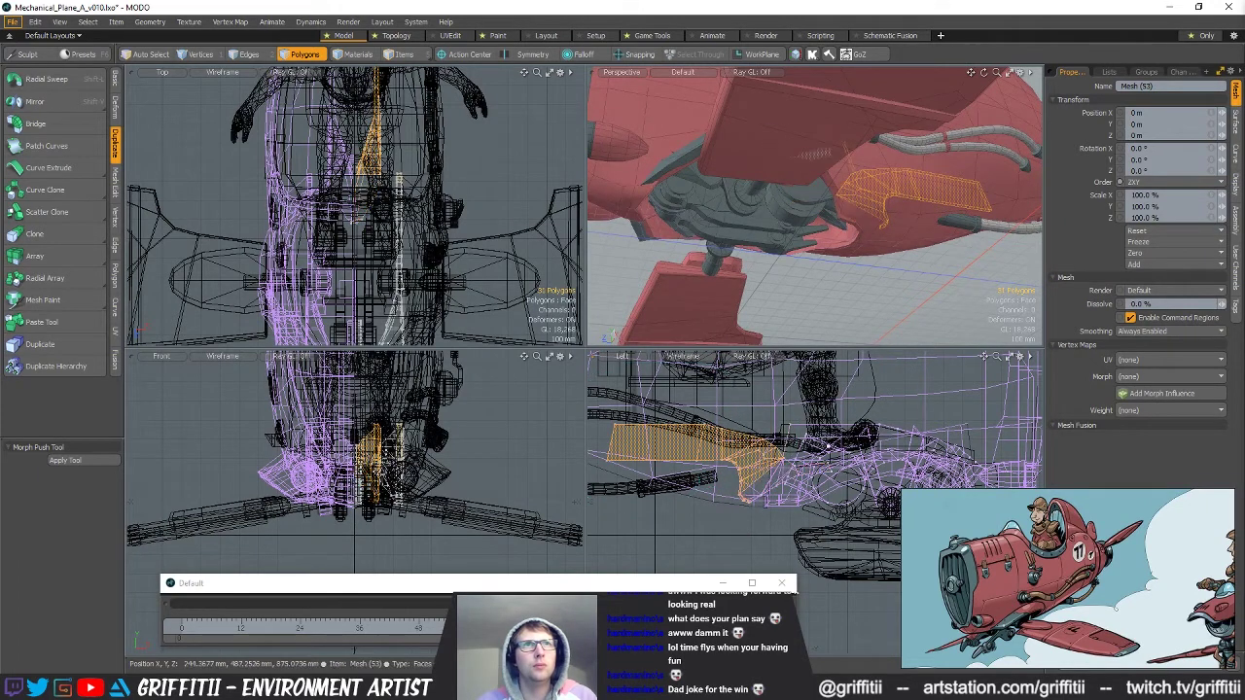
pyautogui.keyDown('alt'); pyautogui.keyDown('shift'); pyautogui.moveTo(790, 428); pyautogui.dragTo(773, 437); pyautogui.keyUp('shift'); pyautogui.keyUp('alt')
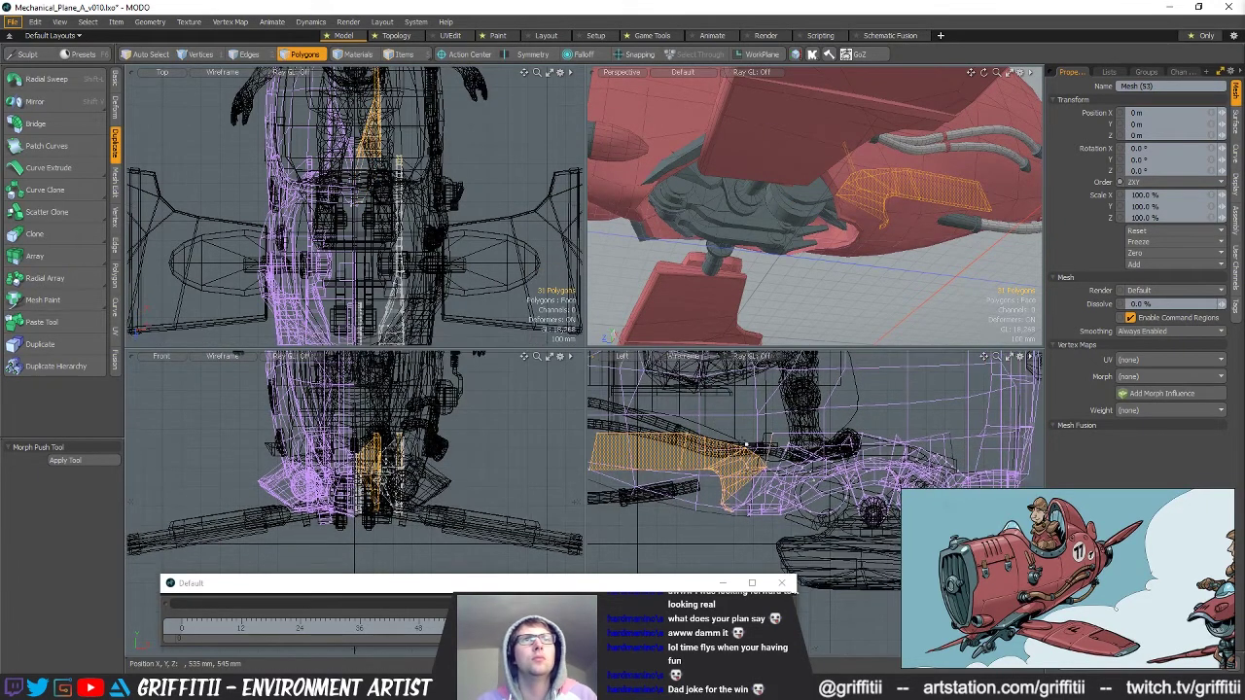
pyautogui.keyDown('alt'); pyautogui.moveTo(908, 221); pyautogui.dragTo(892, 160); pyautogui.keyUp('alt')
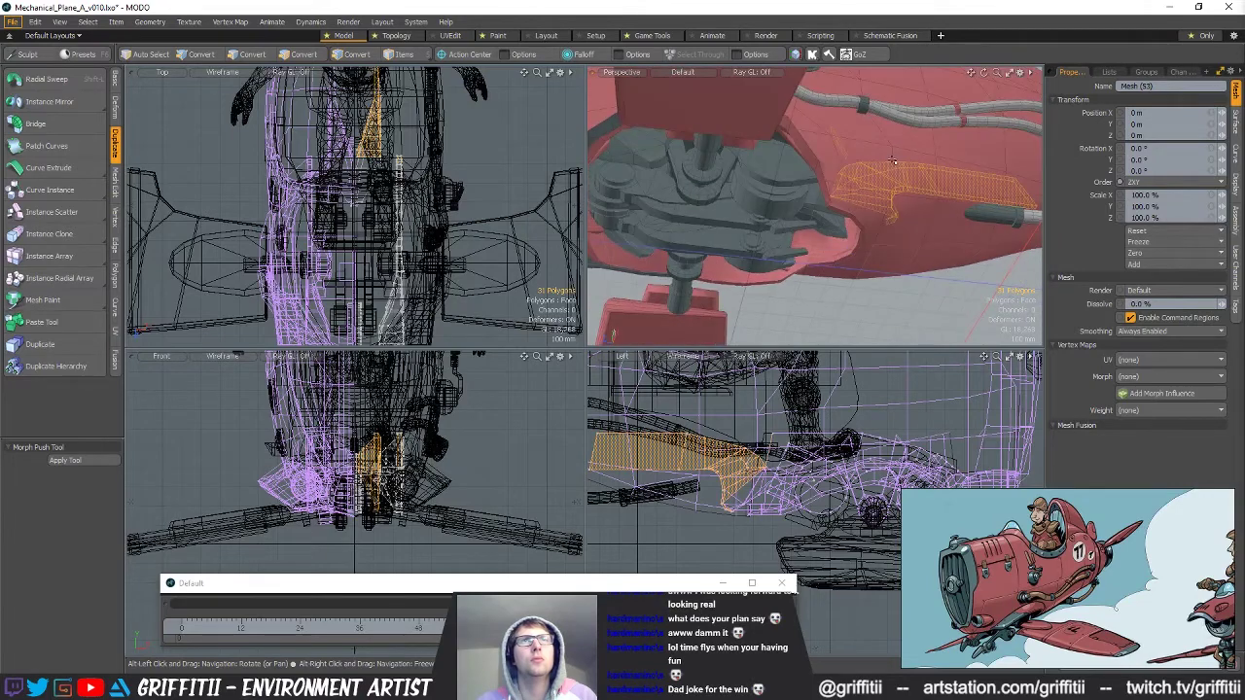
pyautogui.press('Delete')
pyautogui.scroll(1, 753, 489)
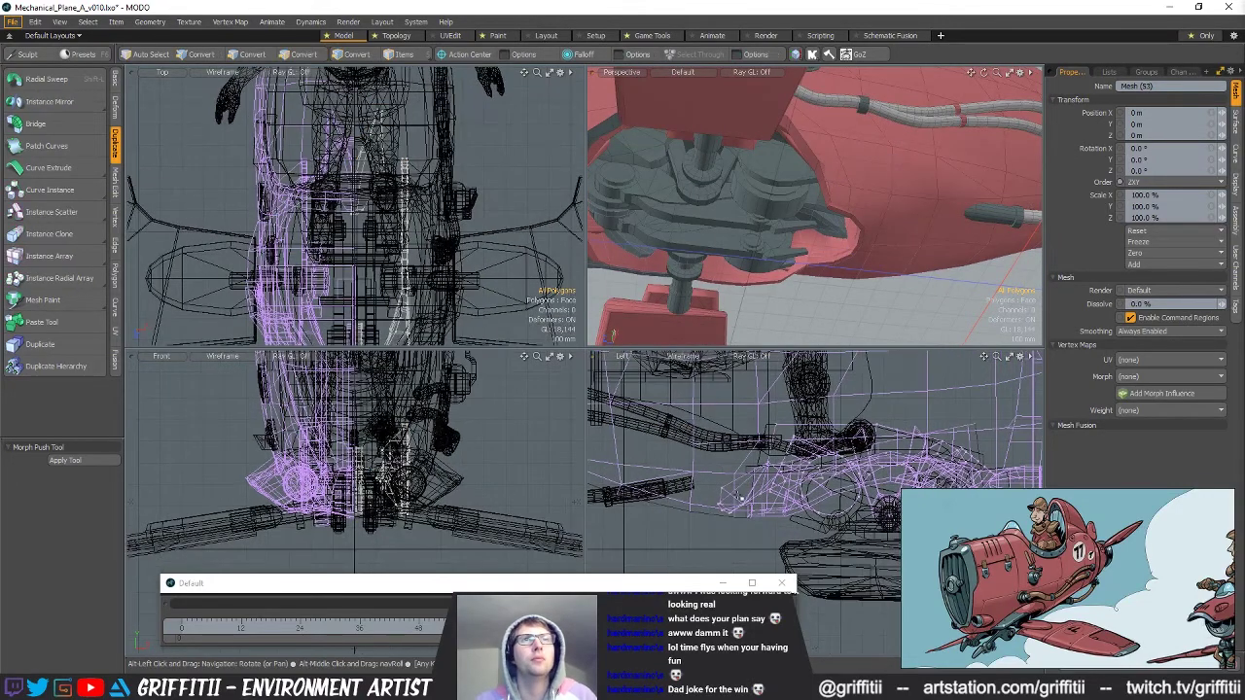
# Flatten the inner side vertices of the remaining bracket piece along X and move them -40 mm in X to the plane's centre line.
pyautogui.doubleClick(747, 489)
pyautogui.keyDown('alt'); pyautogui.moveTo(905, 209); pyautogui.dragTo(881, 190); pyautogui.keyUp('alt')
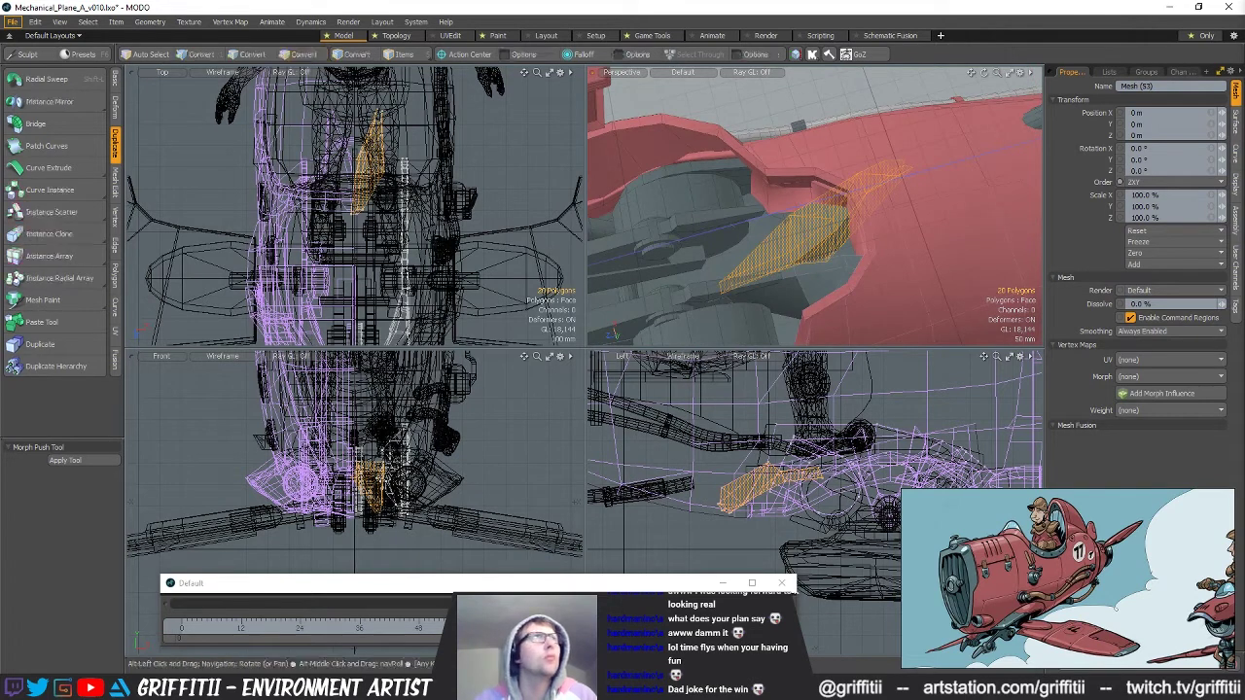
pyautogui.scroll(3, 364, 134)
pyautogui.press('1')
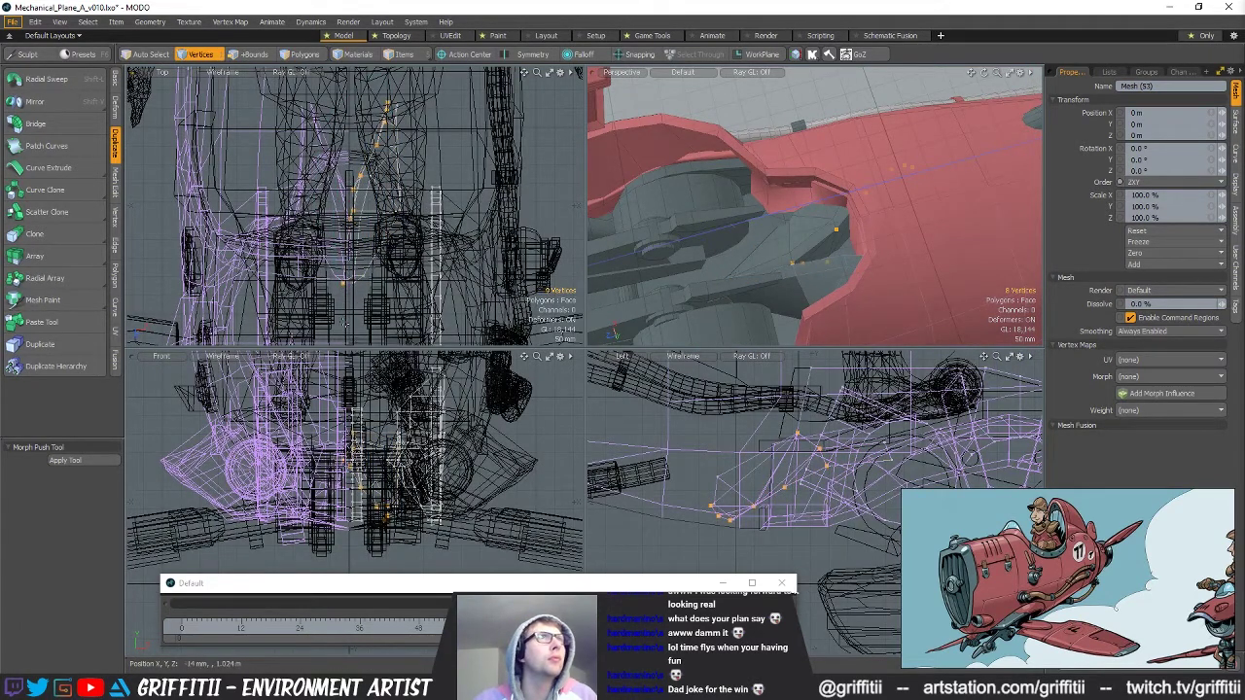
pyautogui.press('r')
pyautogui.moveTo(397, 193)
pyautogui.mouseDown()
pyautogui.moveTo(366, 192)
pyautogui.moveTo(421, 194)
pyautogui.mouseUp()
pyautogui.press('w')
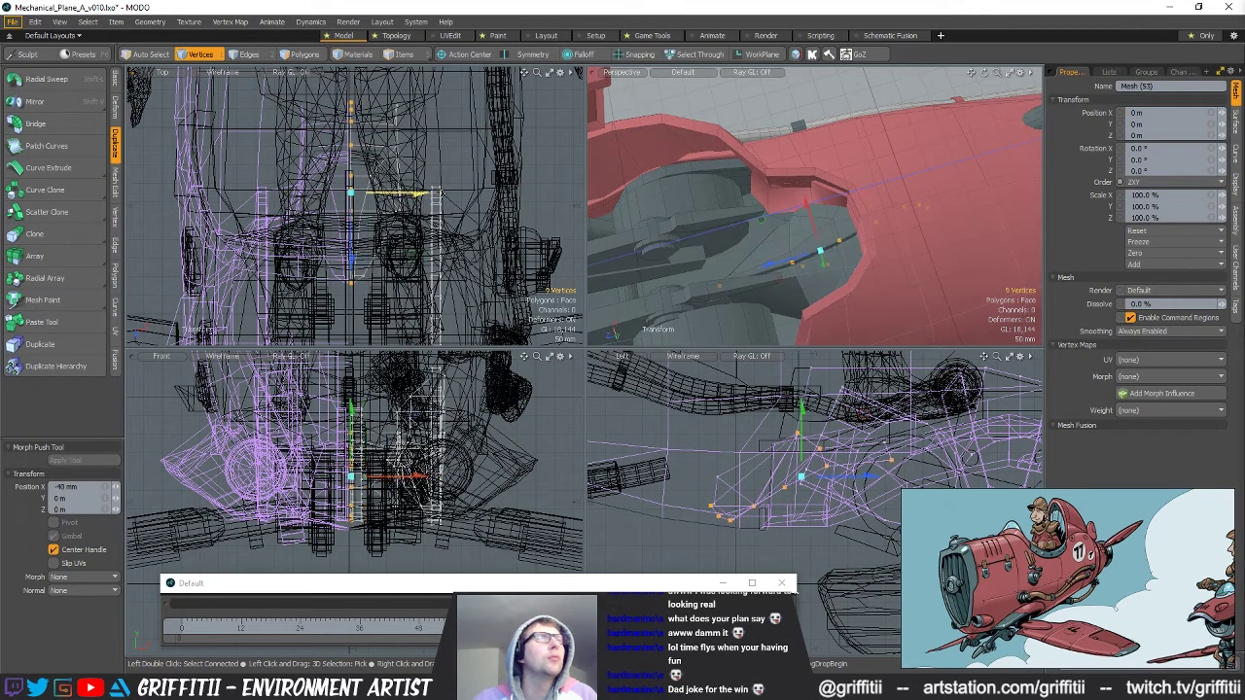
pyautogui.press('space')
# Select the trimmed bracket piece, try to rotate it, and undo the latest edits.
pyautogui.keyDown('alt'); pyautogui.moveTo(895, 214); pyautogui.dragTo(962, 256); pyautogui.keyUp('alt')
pyautogui.click(964, 258)
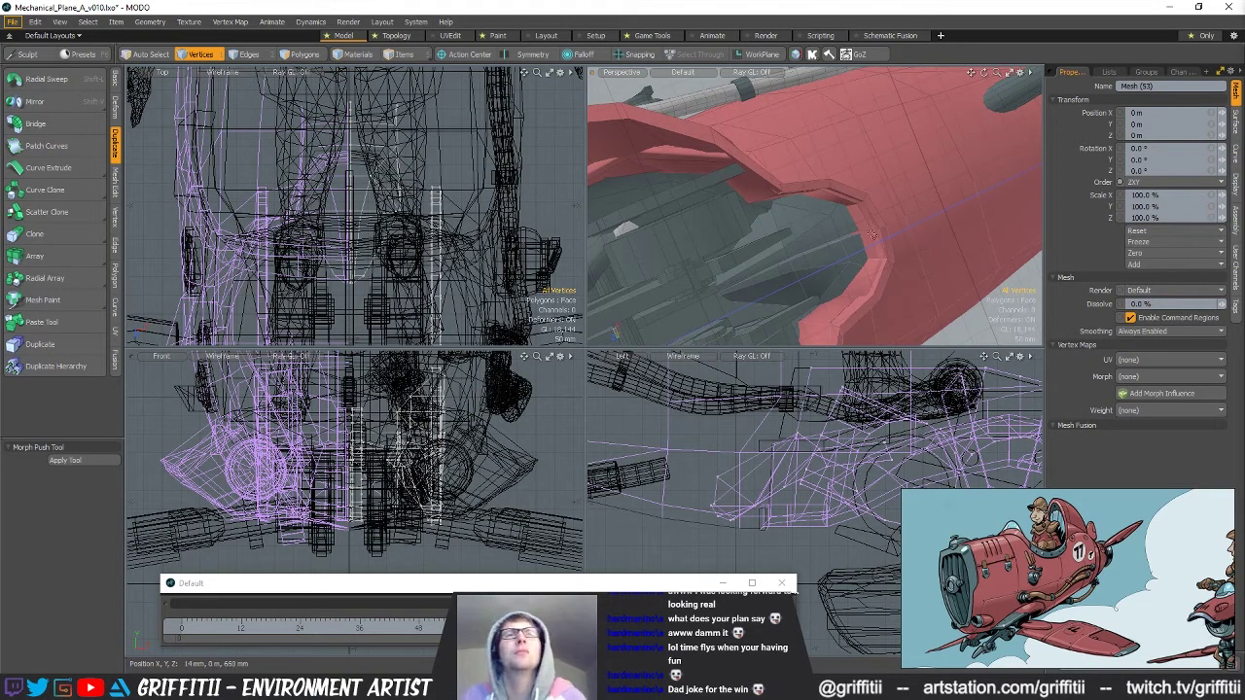
pyautogui.keyDown('alt'); pyautogui.moveTo(876, 240); pyautogui.dragTo(895, 260); pyautogui.keyUp('alt')
pyautogui.press('3')
pyautogui.doubleClick(766, 232)
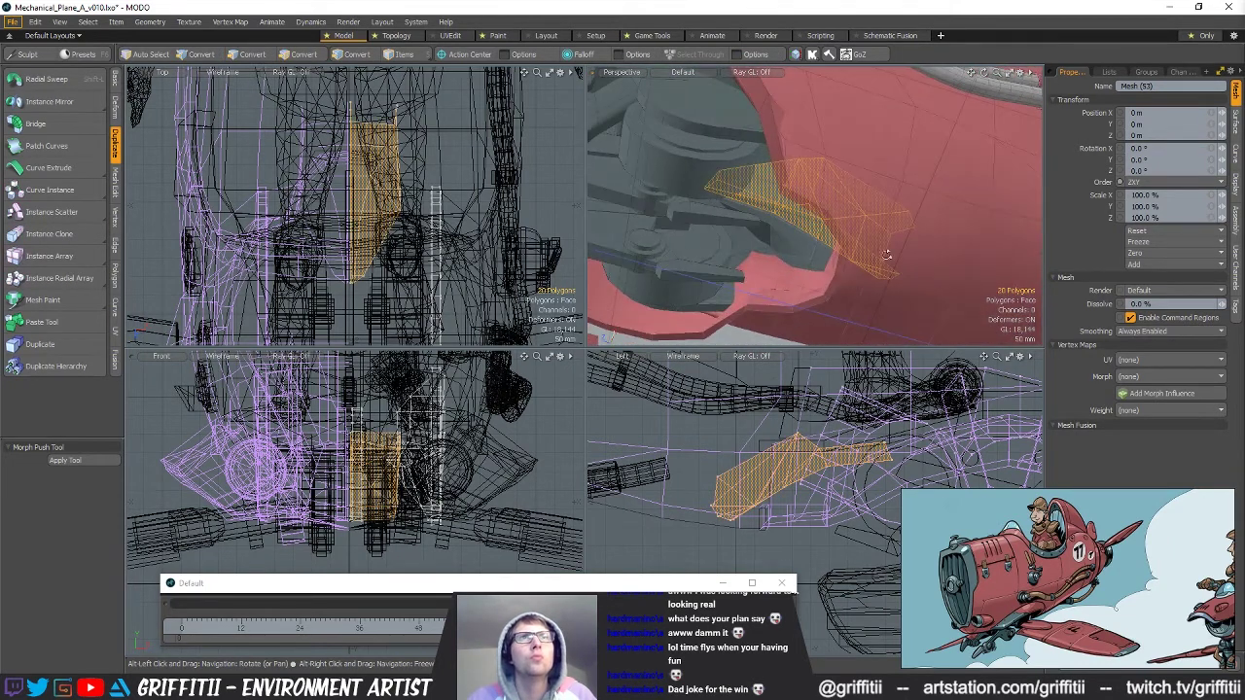
pyautogui.press('e')
pyautogui.hotkey('ctrl', 'z')
pyautogui.hotkey('ctrl', 'z')
pyautogui.hotkey('ctrl', 'z')
pyautogui.hotkey('ctrl', 'z')
pyautogui.hotkey('ctrl', 'z')
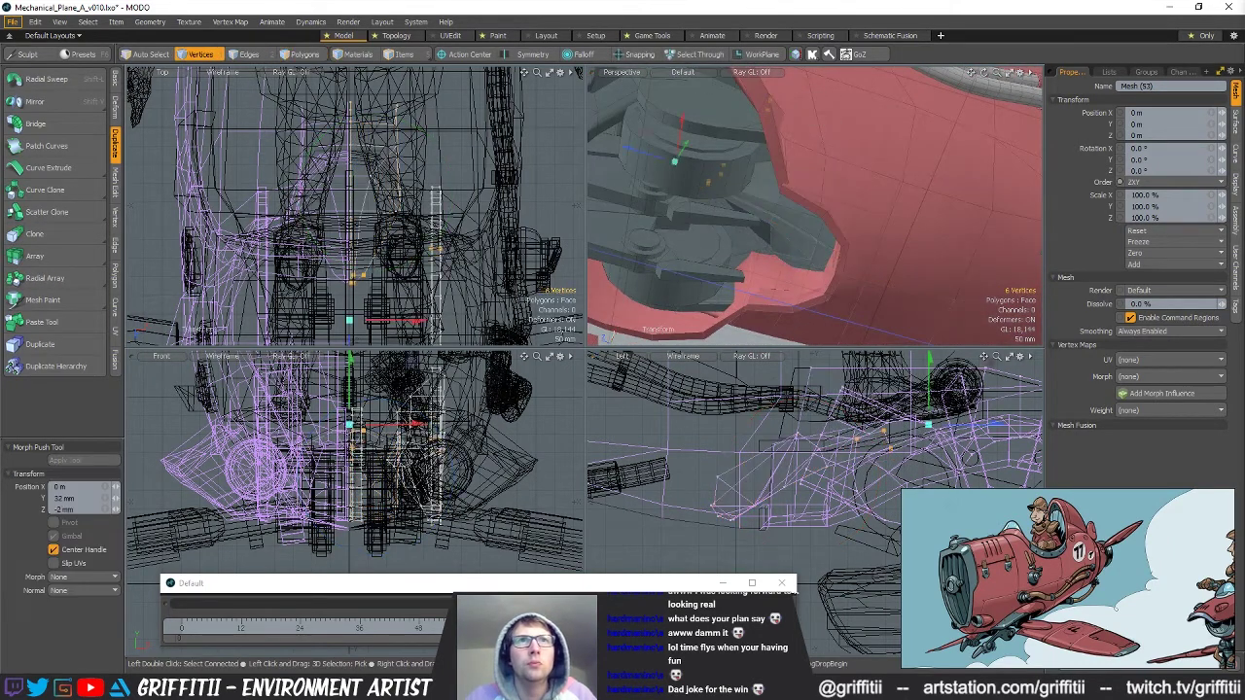
pyautogui.keyDown('alt'); pyautogui.moveTo(844, 245); pyautogui.dragTo(852, 292); pyautogui.keyUp('alt')
pyautogui.hotkey('ctrl', 'z')
pyautogui.hotkey('ctrl', 'z')
# Select one pair of vertices at the trimmed piece's front tip and move it about 124 mm in Y and 88 mm in Z.
pyautogui.press('3')
pyautogui.doubleClick(806, 233)
pyautogui.hotkey('alt', '1')
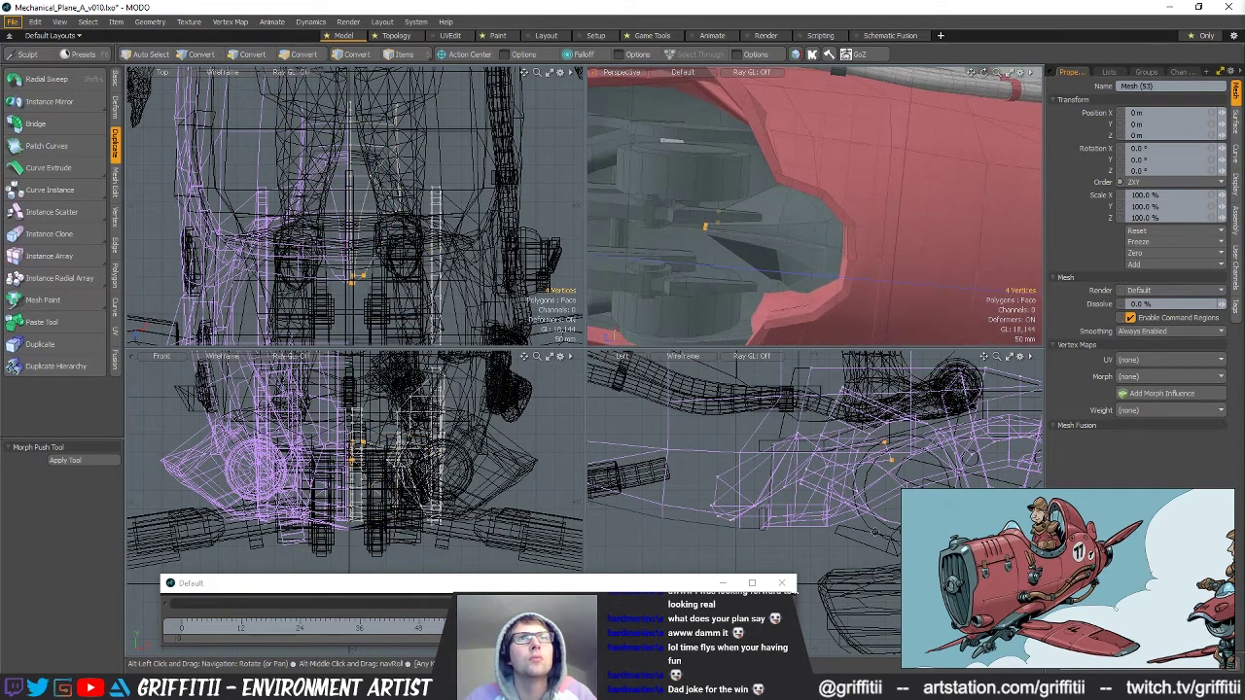
pyautogui.keyDown('ctrl'); pyautogui.click(891, 459); pyautogui.keyUp('ctrl')
pyautogui.press('w')
pyautogui.moveTo(884, 443); pyautogui.dragTo(953, 403)
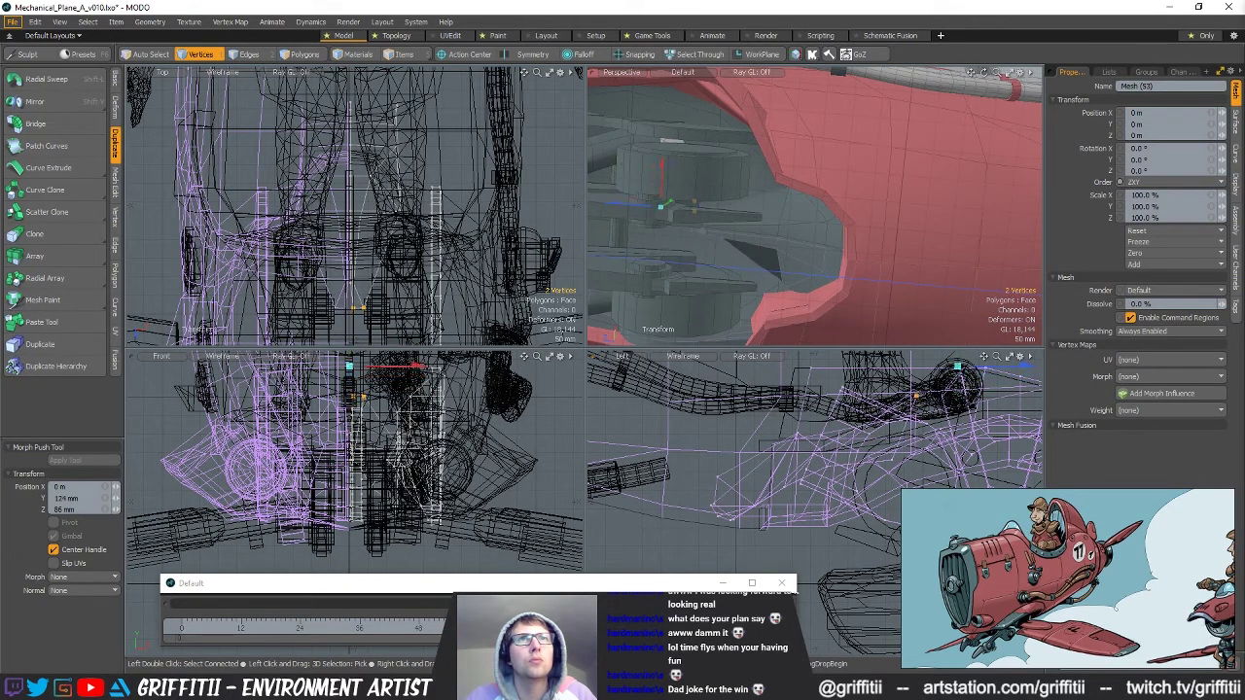
pyautogui.keyDown('alt'); pyautogui.moveTo(845, 216); pyautogui.dragTo(771, 242); pyautogui.keyUp('alt')
pyautogui.press('q')
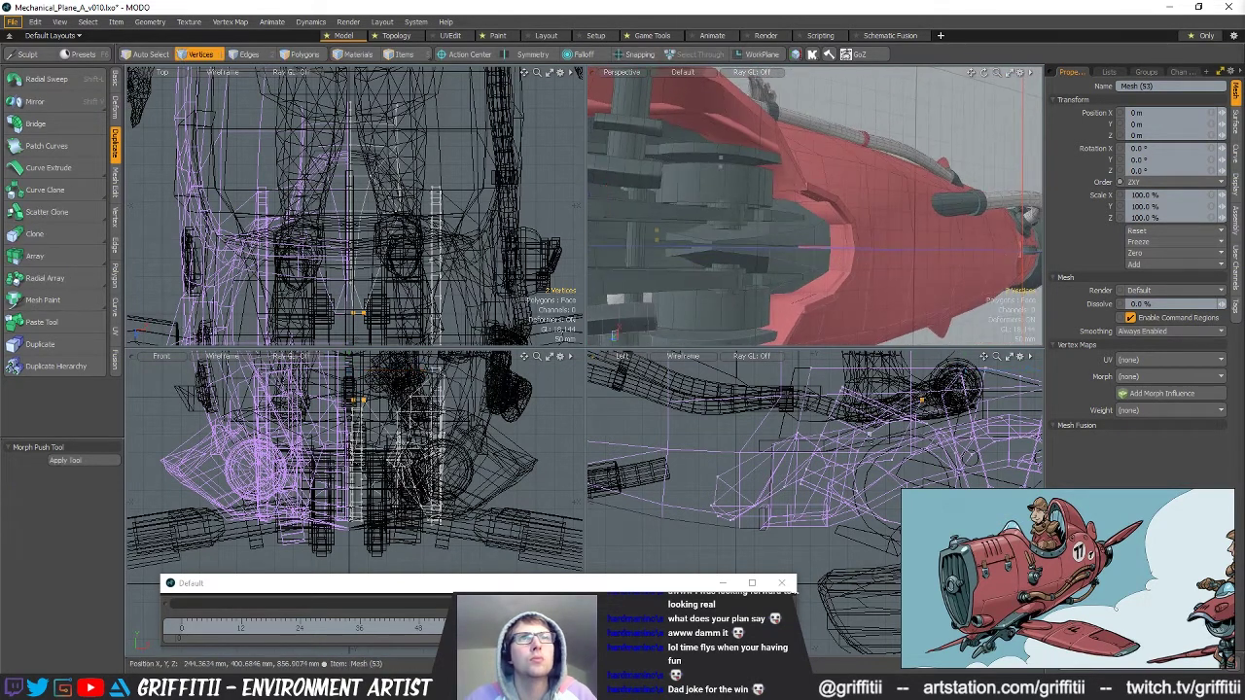
# Reposition the other pair of front tip vertices, ending with a move of 14 mm in Y and 8 mm in Z.
pyautogui.press('w')
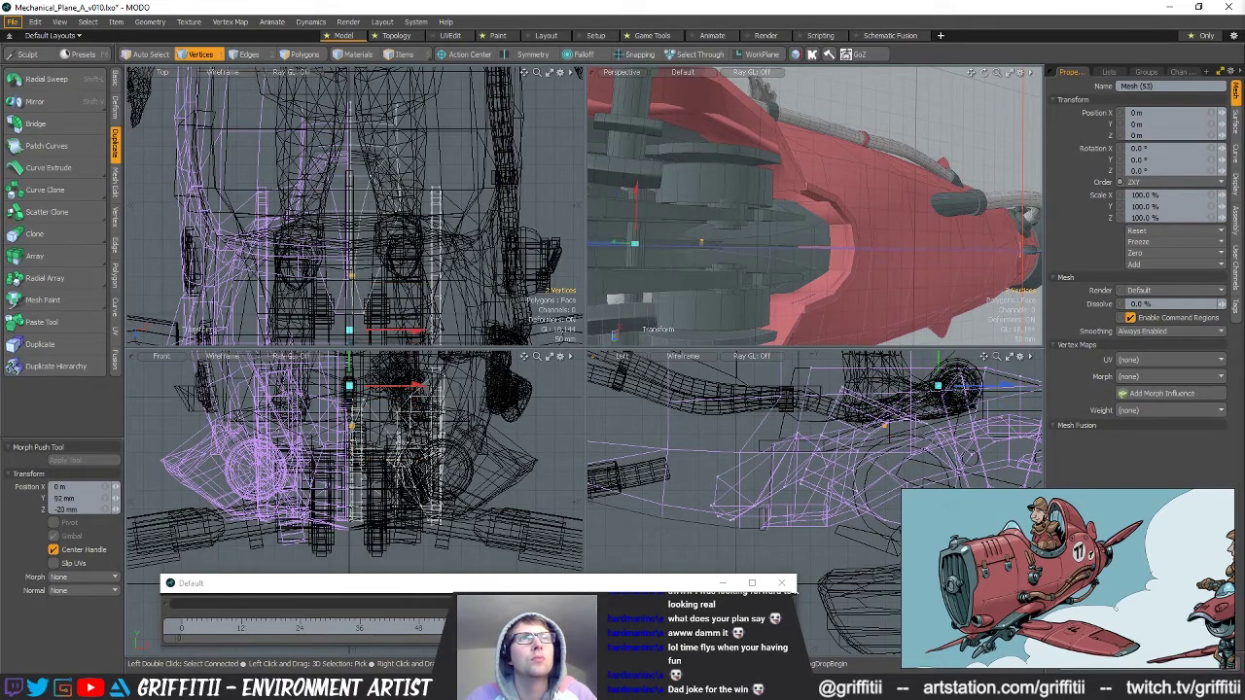
pyautogui.moveTo(915, 391); pyautogui.dragTo(933, 412)
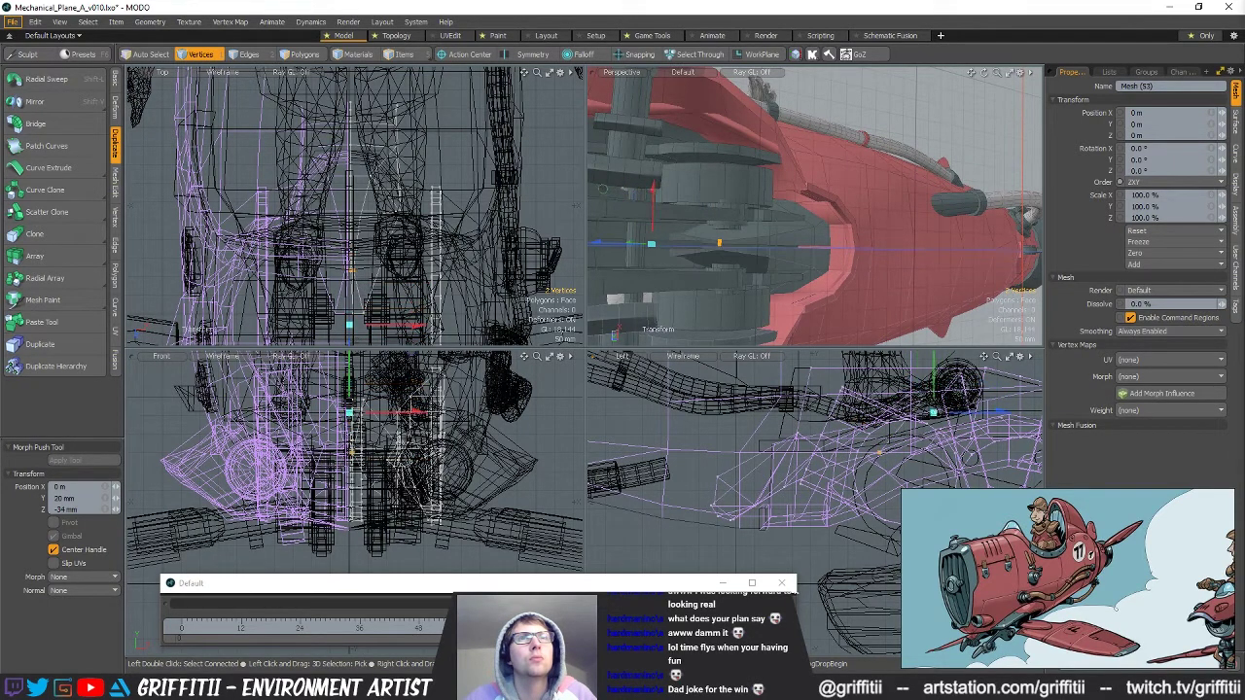
pyautogui.keyDown('alt'); pyautogui.moveTo(827, 255); pyautogui.dragTo(736, 162); pyautogui.keyUp('alt')
pyautogui.scroll(-4, 804, 214)
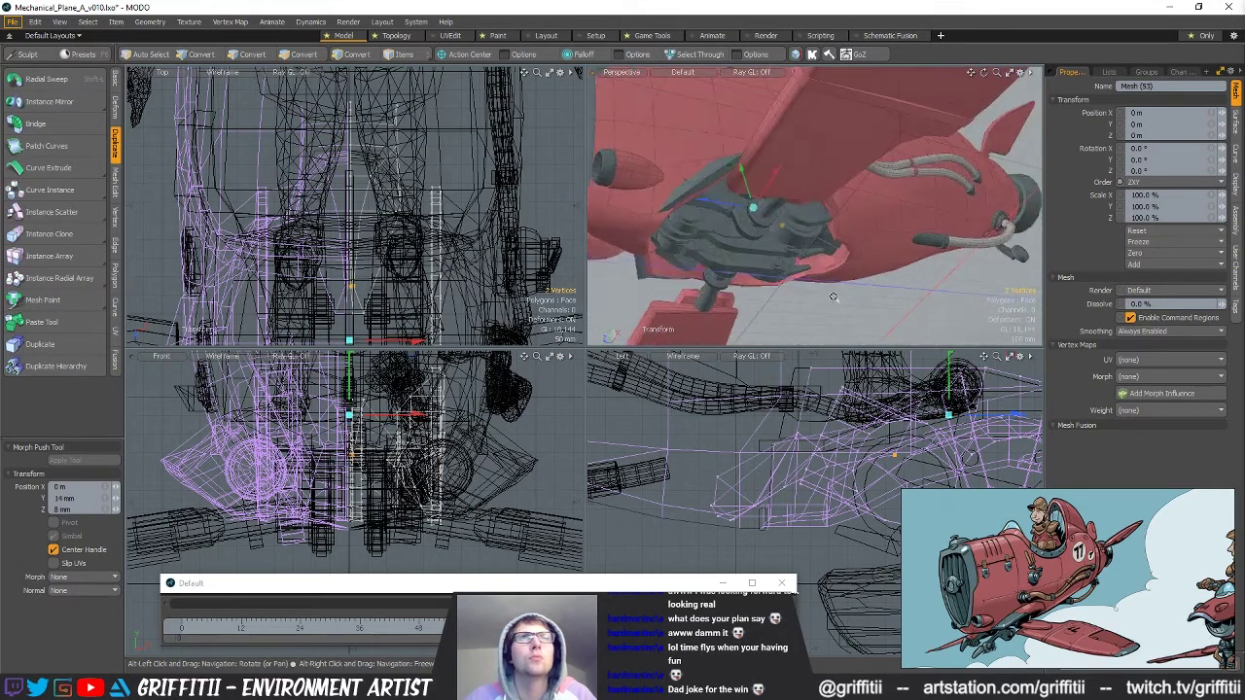
# Select the four vertices at the trimmed piece's lower rear end and nudge them slightly forward and down.
pyautogui.press('q')
pyautogui.moveTo(745, 552); pyautogui.dragTo(771, 504, button='right')
pyautogui.scroll(2, 772, 479)
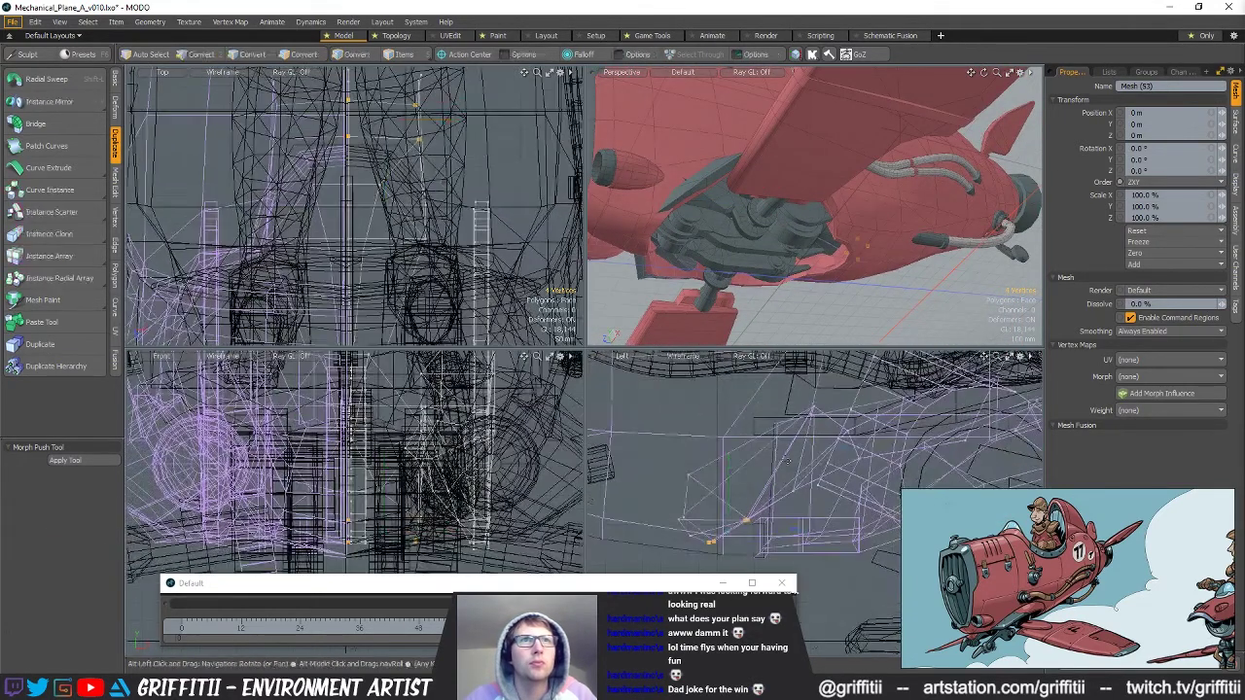
pyautogui.press('w')
pyautogui.moveTo(777, 449); pyautogui.dragTo(787, 449)
pyautogui.keyDown('alt'); pyautogui.moveTo(856, 255); pyautogui.dragTo(826, 304); pyautogui.keyUp('alt')
pyautogui.scroll(4, 842, 260)
pyautogui.press('q')
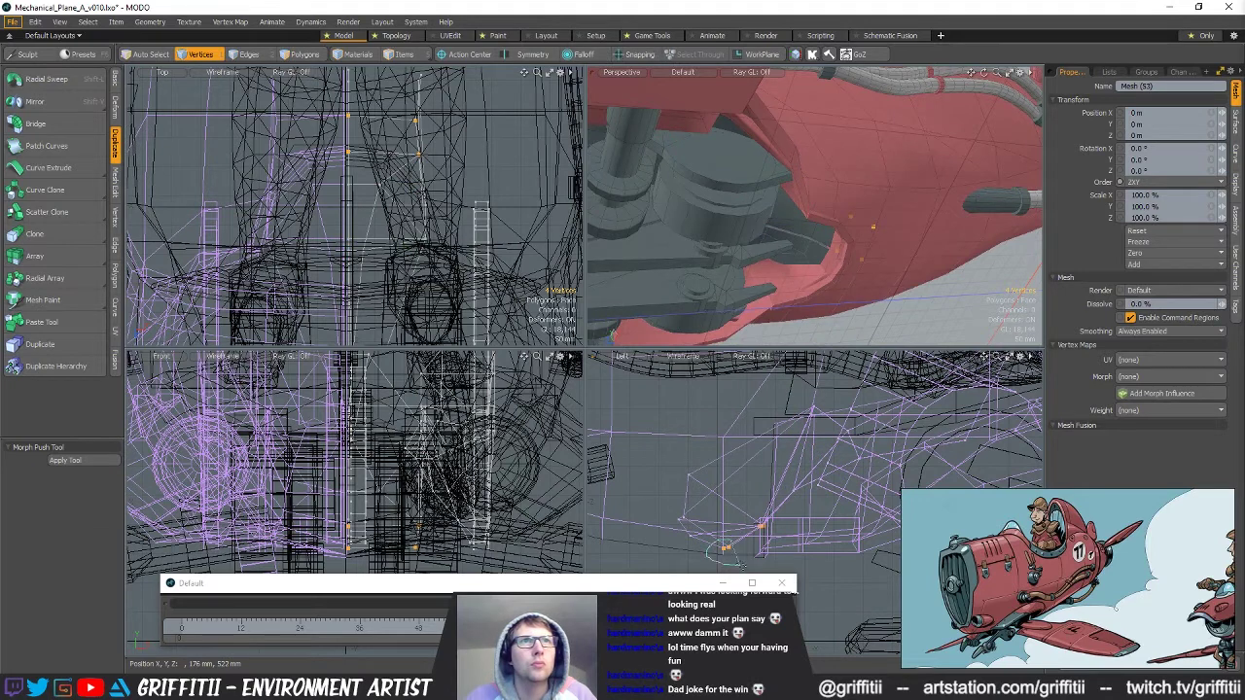
pyautogui.press('w')
pyautogui.press('q')
# Select all connected polygons of the trimmed bracket piece.
pyautogui.keyDown('alt'); pyautogui.moveTo(871, 237); pyautogui.dragTo(803, 227); pyautogui.keyUp('alt')
pyautogui.scroll(-4, 820, 212)
pyautogui.press('2')
pyautogui.press('3')
pyautogui.doubleClick(799, 232)
pyautogui.scroll(4, 800, 232)
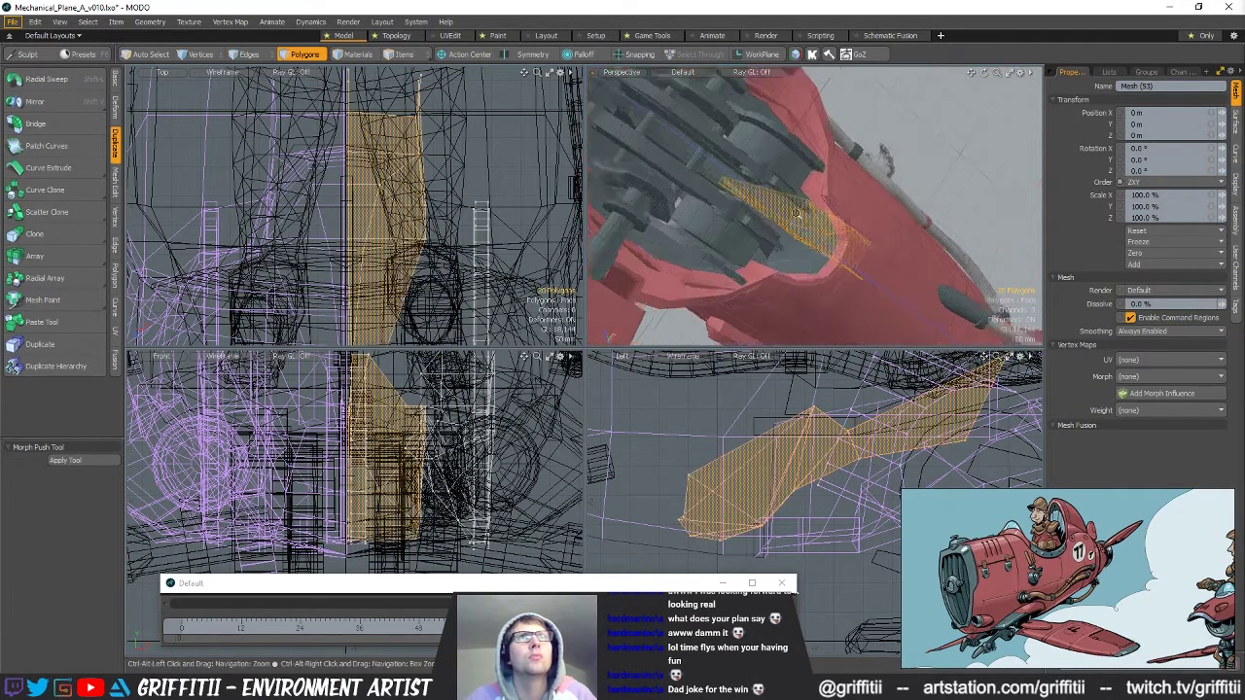
pyautogui.press('w')
pyautogui.moveTo(430, 372); pyautogui.dragTo(455, 445)
pyautogui.moveTo(848, 196); pyautogui.dragTo(847, 200)
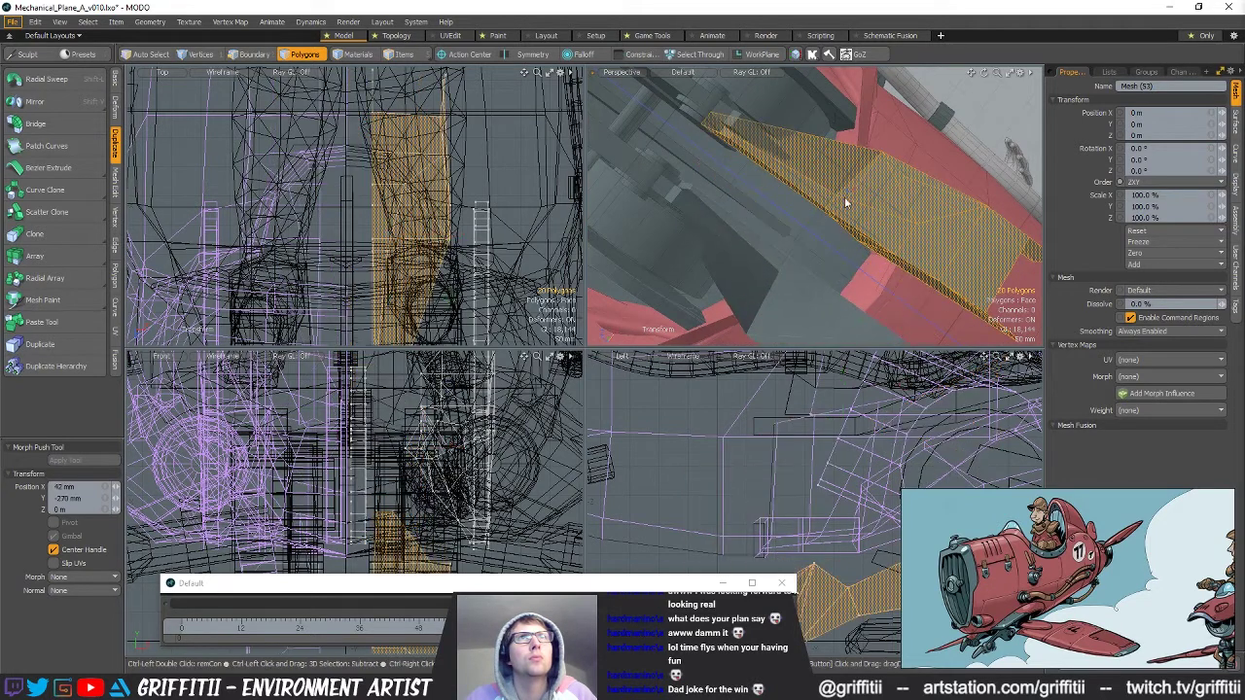
pyautogui.hotkey('ctrl', 'z')
# Move the selected bracket piece 10 mm in X, away from the plane's centre line.
pyautogui.press('q')
pyautogui.press('w')
pyautogui.moveTo(861, 169); pyautogui.dragTo(827, 271)
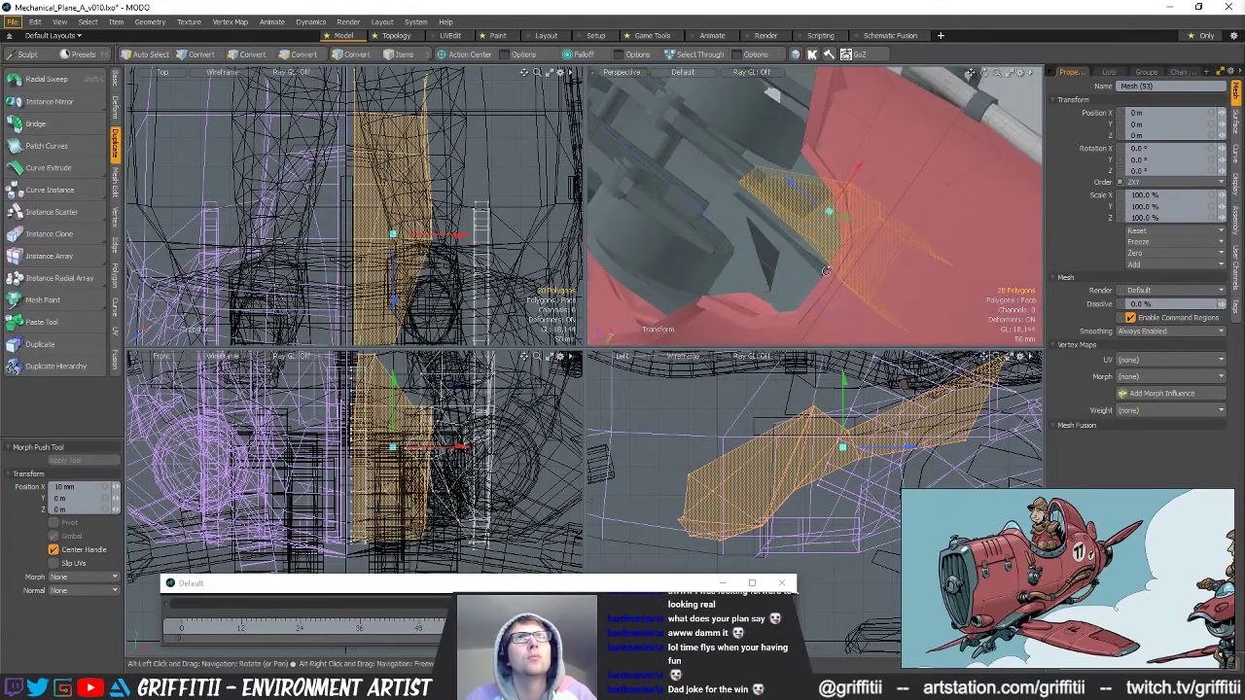
# Inspect the moved bracket piece and its fit around the other parts in the wheel bay.
pyautogui.press('q')
pyautogui.click(787, 190)
pyautogui.keyDown('alt'); pyautogui.moveTo(790, 195); pyautogui.dragTo(810, 255); pyautogui.keyUp('alt')
pyautogui.keyDown('shift'); pyautogui.click(786, 202); pyautogui.keyUp('shift')
pyautogui.keyDown('alt'); pyautogui.moveTo(786, 206); pyautogui.dragTo(876, 222); pyautogui.keyUp('alt')
pyautogui.press('1')
pyautogui.scroll(-5, 795, 246)
pyautogui.scroll(3, 892, 221)
pyautogui.scroll(4, 835, 185)
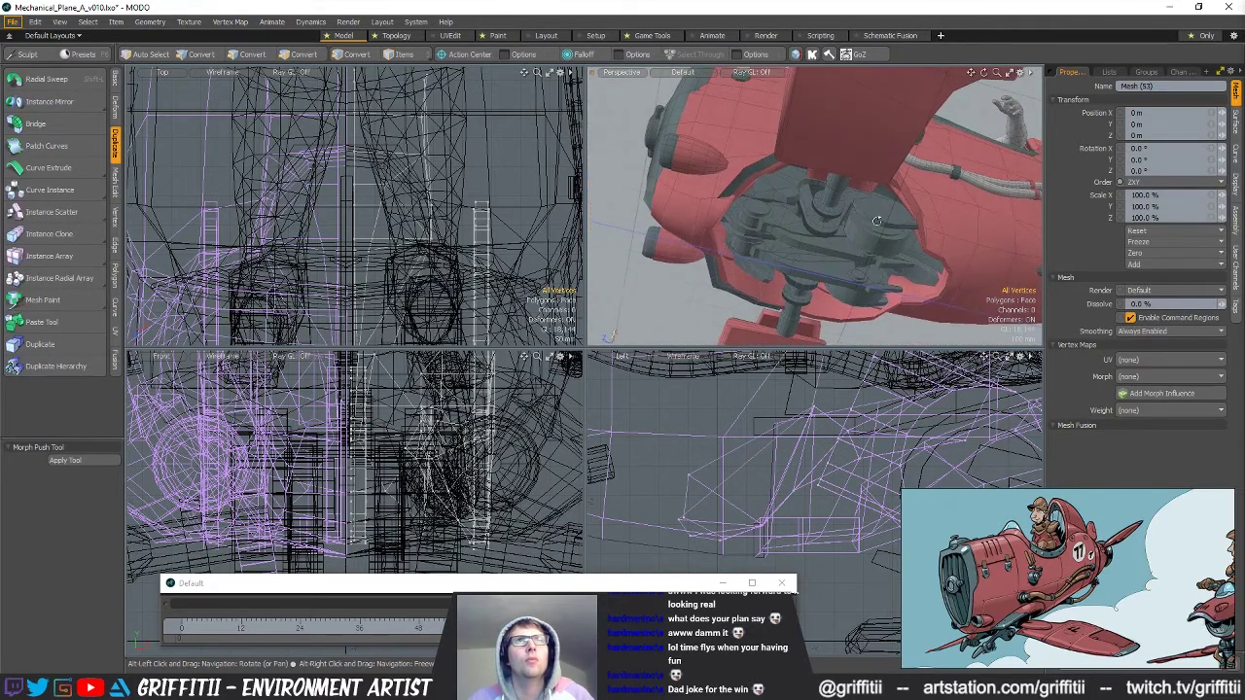
# Select only the outer side polygons of the round-ended plate in the wheel bay.
pyautogui.press('3')
pyautogui.doubleClick(881, 208)
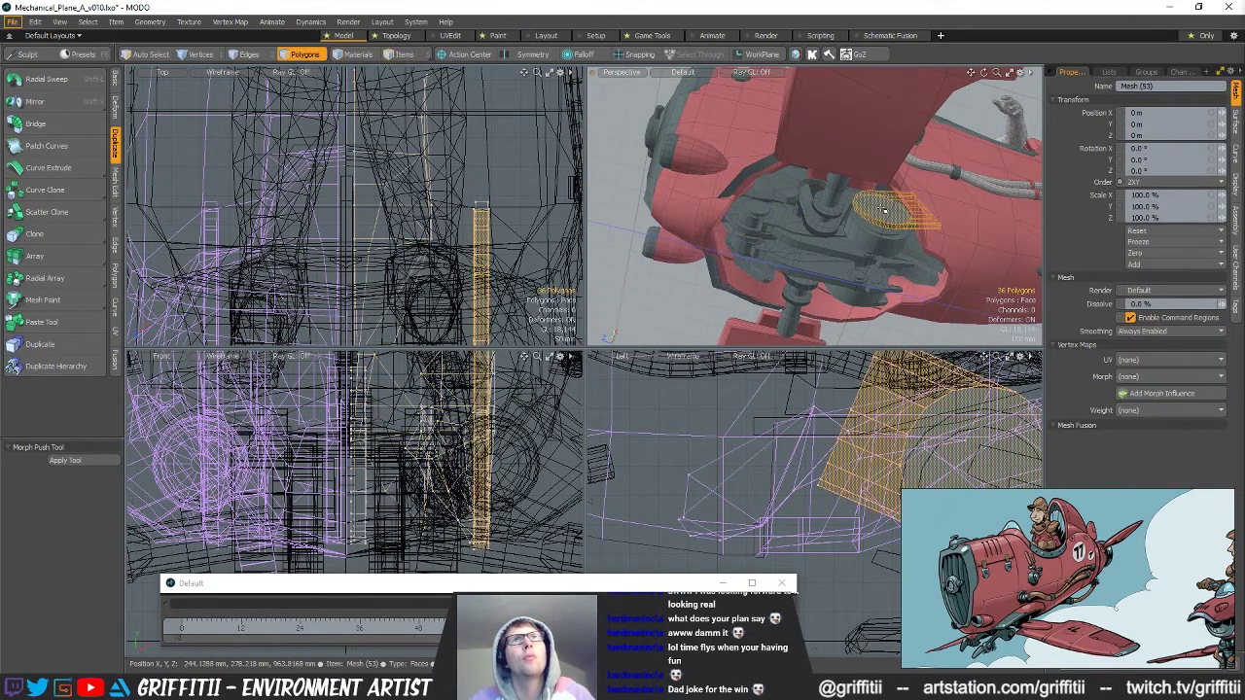
pyautogui.click(894, 218)
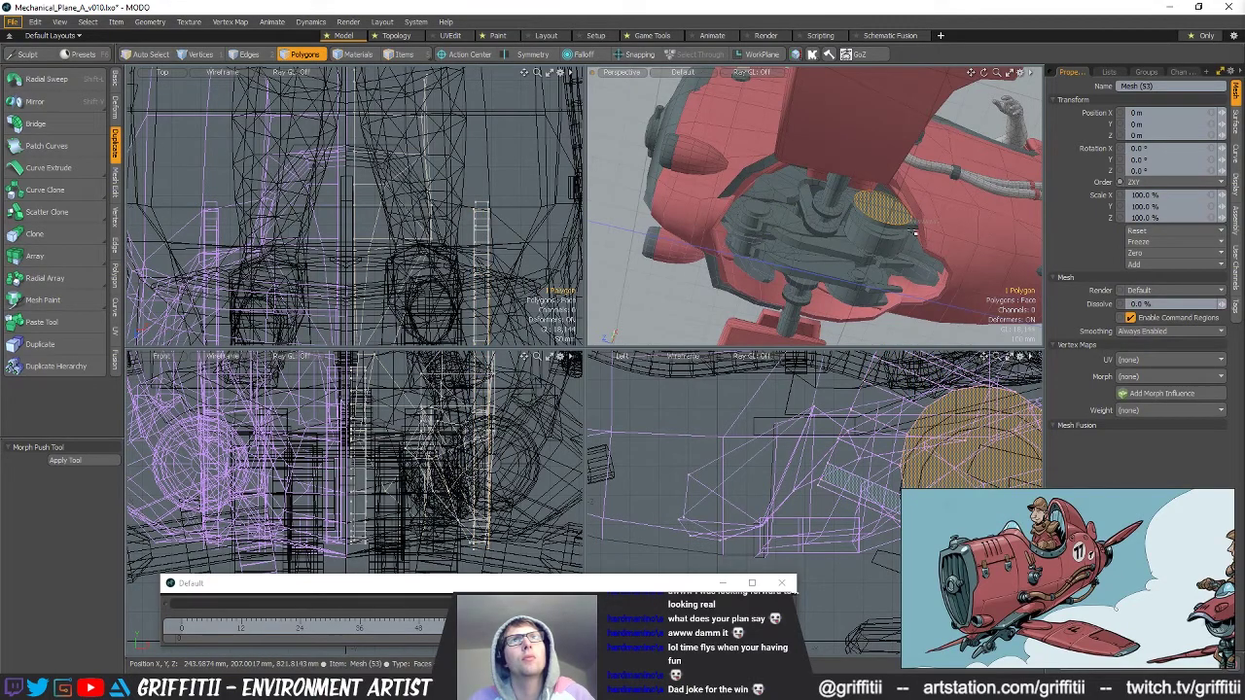
pyautogui.keyDown('alt'); pyautogui.keyDown('shift'); pyautogui.moveTo(433, 318); pyautogui.dragTo(378, 186); pyautogui.keyUp('shift'); pyautogui.keyUp('alt')
pyautogui.scroll(-4, 435, 162)
pyautogui.keyDown('shift'); pyautogui.click(455, 156); pyautogui.keyUp('shift')
pyautogui.keyDown('shift'); pyautogui.doubleClick(455, 155); pyautogui.keyUp('shift')
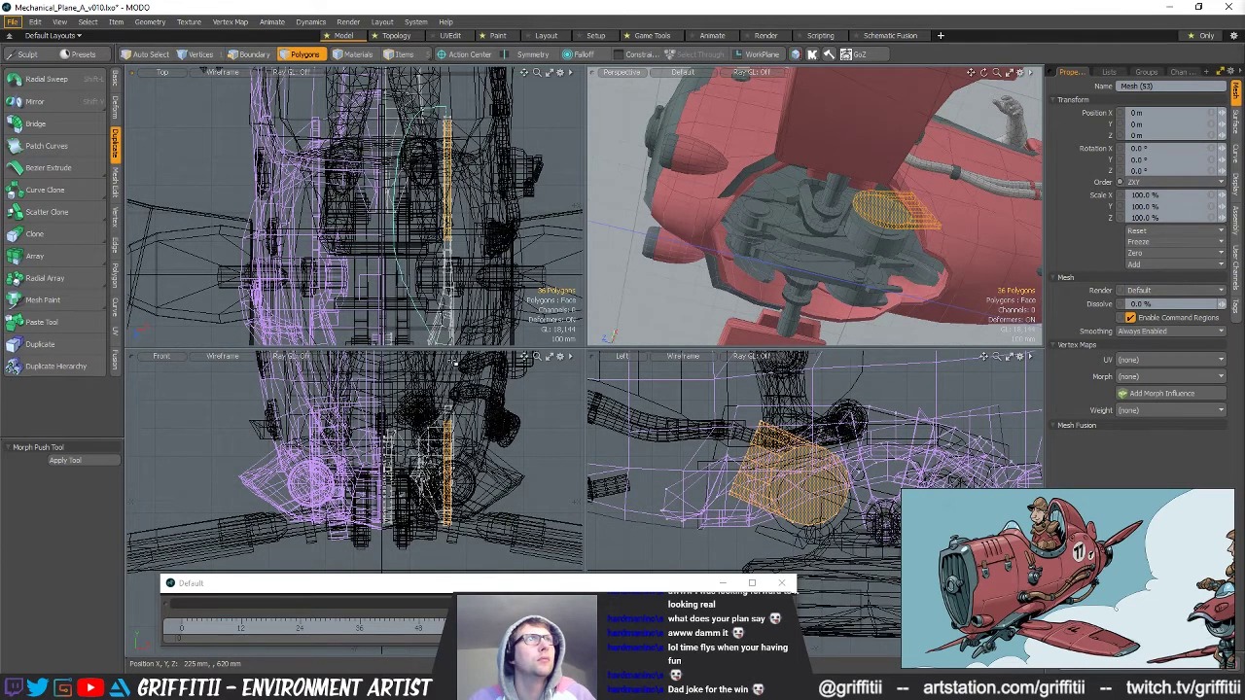
pyautogui.keyDown('ctrl'); pyautogui.moveTo(447, 240); pyautogui.dragTo(446, 222); pyautogui.keyUp('ctrl')
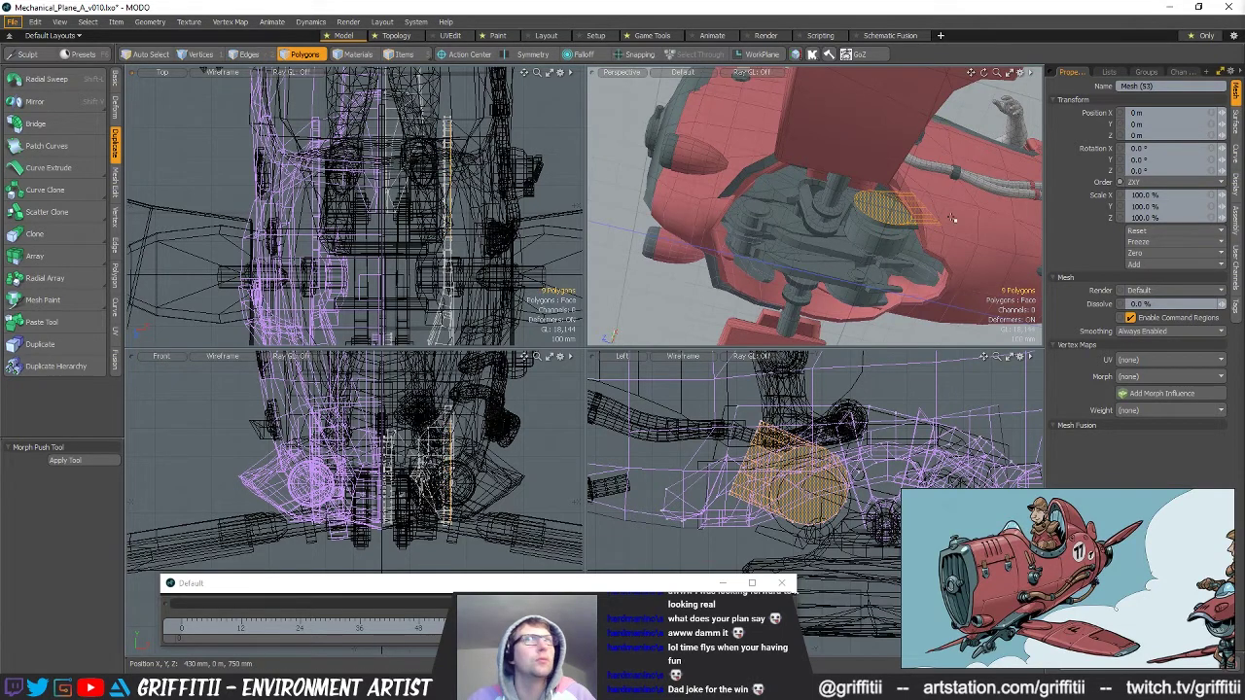
# Thicken the round-ended plate by moving its selected outer side polygons 10 mm in X.
pyautogui.press('w')
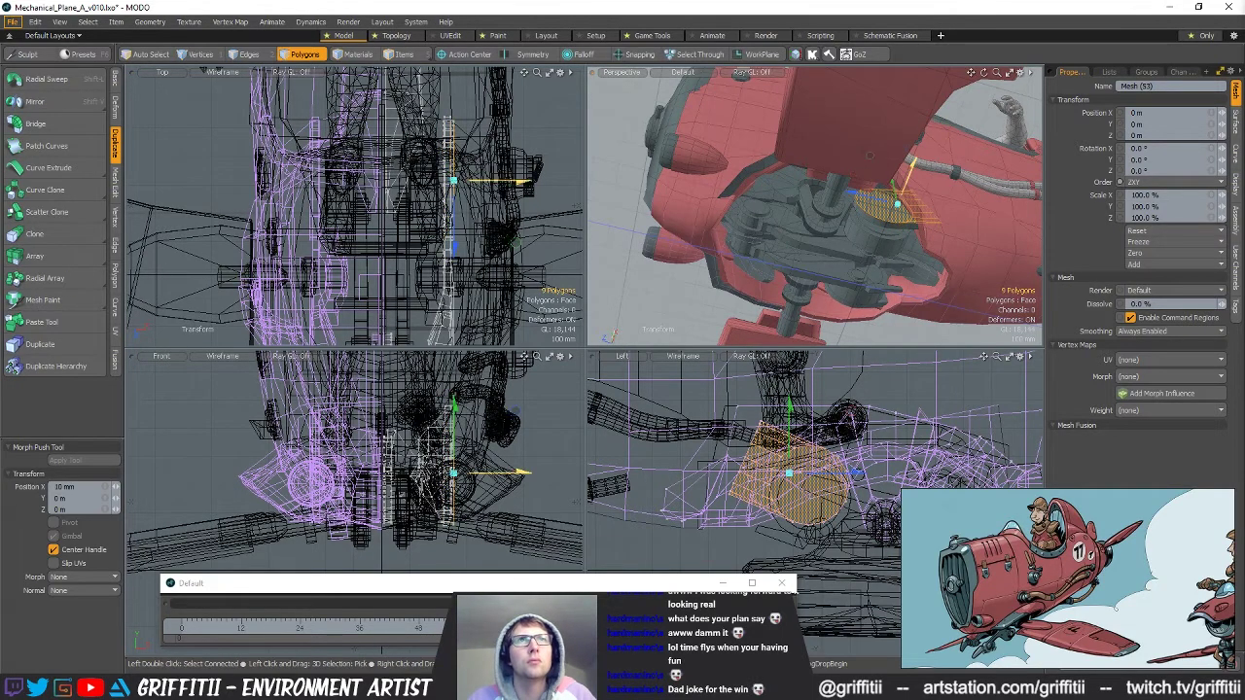
pyautogui.press('space')
pyautogui.keyDown('alt'); pyautogui.moveTo(905, 211); pyautogui.dragTo(861, 243); pyautogui.keyUp('alt')
pyautogui.scroll(4, 836, 272)
pyautogui.keyDown('alt'); pyautogui.moveTo(807, 306); pyautogui.dragTo(817, 268); pyautogui.keyUp('alt')
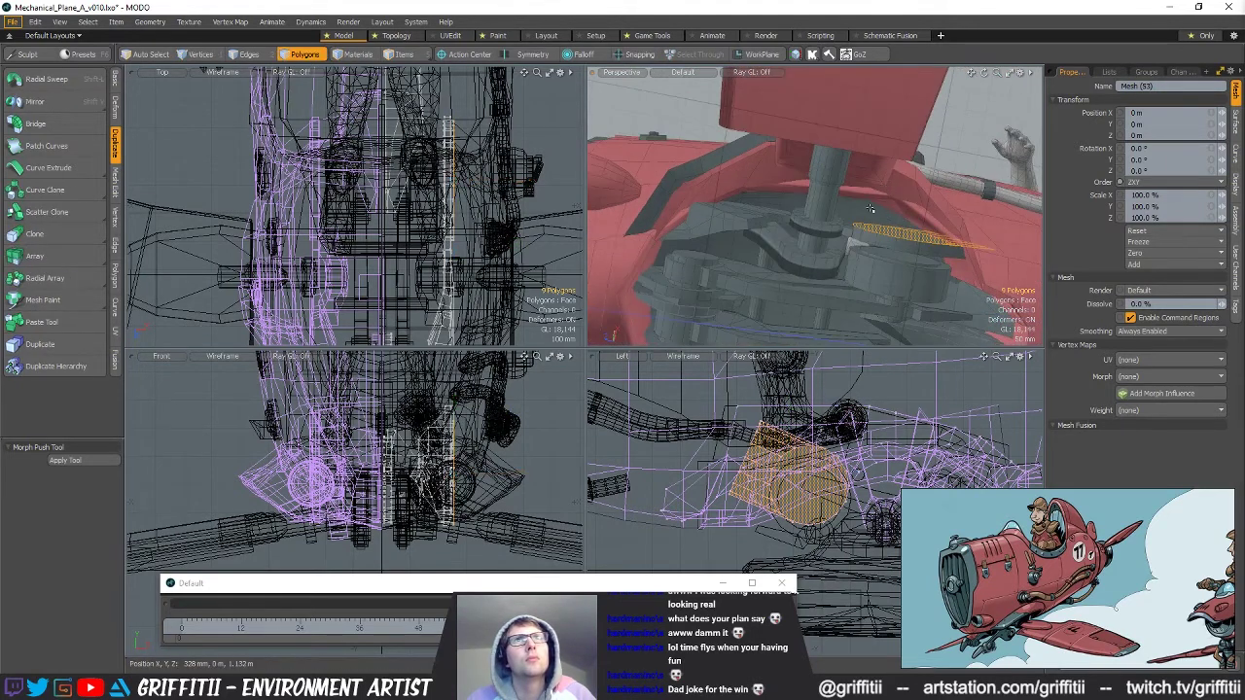
pyautogui.press('Escape')
# Select all connected polygons of the collar ring on the Wing_Base shaft.
pyautogui.keyDown('alt'); pyautogui.moveTo(903, 235); pyautogui.dragTo(747, 209); pyautogui.keyUp('alt')
pyautogui.press('3')
pyautogui.scroll(4, 833, 186)
pyautogui.click(701, 213)
pyautogui.doubleClick(700, 213)
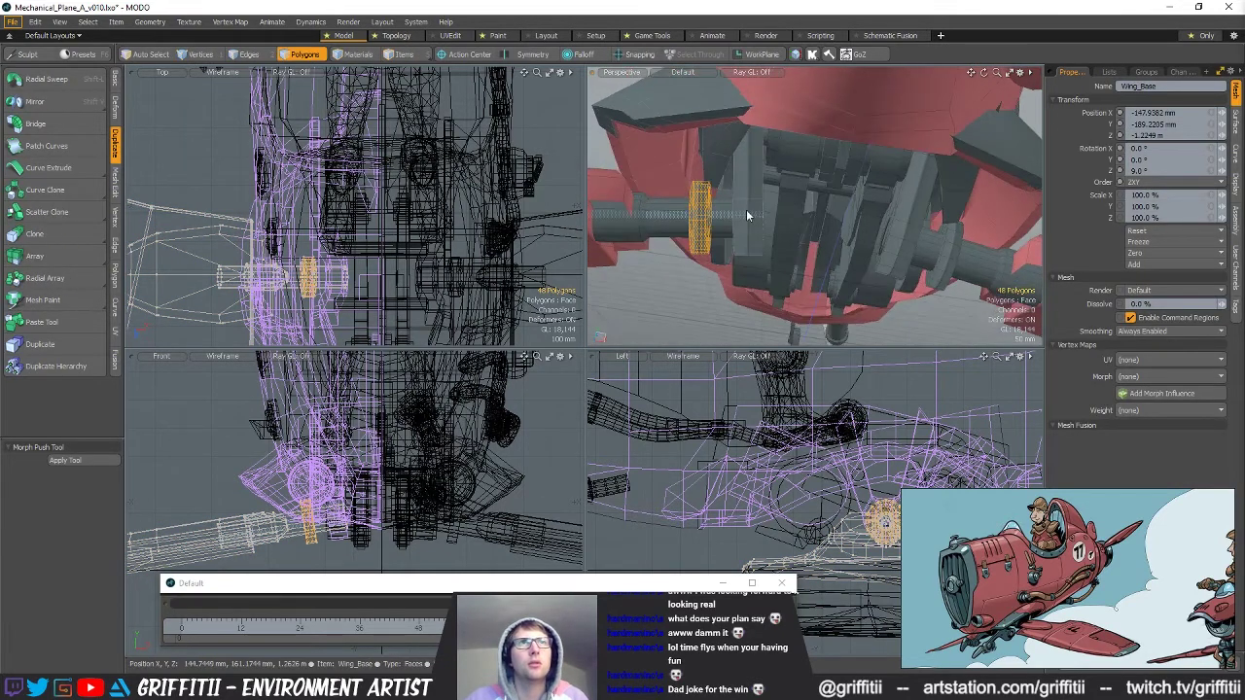
# Copy the round face polygon at the inner end of the opposite wing shaft and paste it into another mesh.
pyautogui.press('5')
pyautogui.click(748, 211)
pyautogui.click(895, 251)
pyautogui.keyDown('alt'); pyautogui.moveTo(896, 251); pyautogui.dragTo(855, 229); pyautogui.keyUp('alt')
pyautogui.press('3')
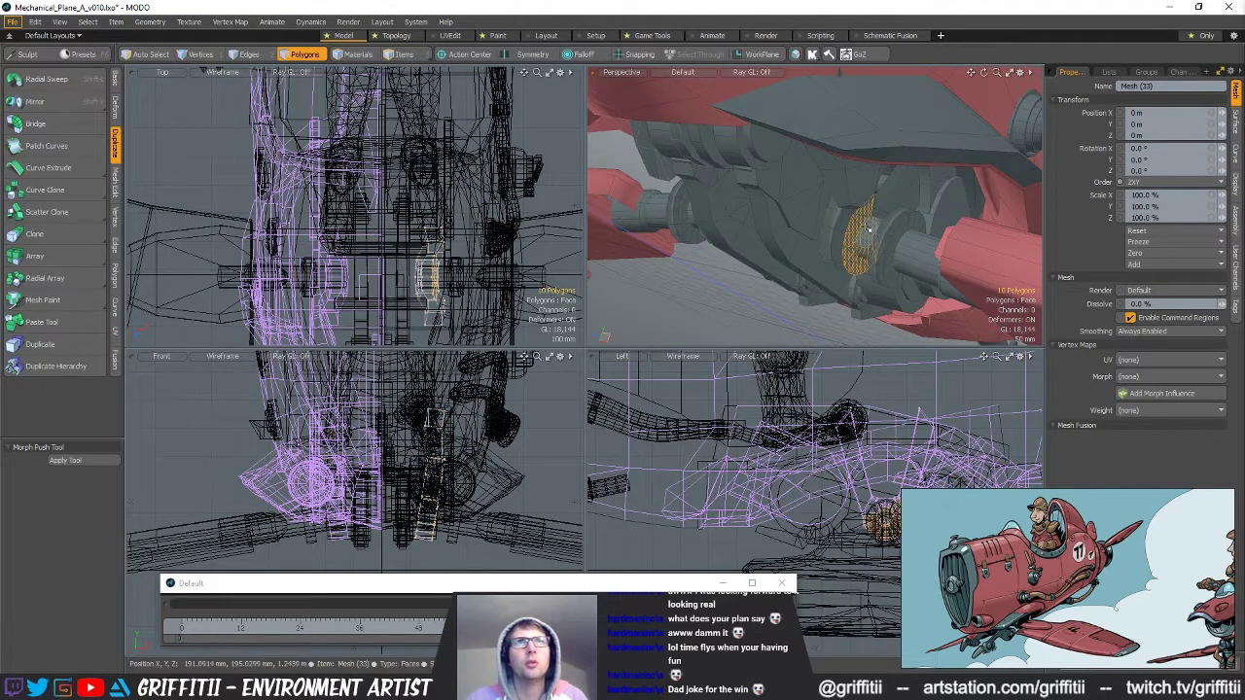
pyautogui.hotkey('ctrl', 'c')
pyautogui.press('n')
pyautogui.hotkey('ctrl', 'v')
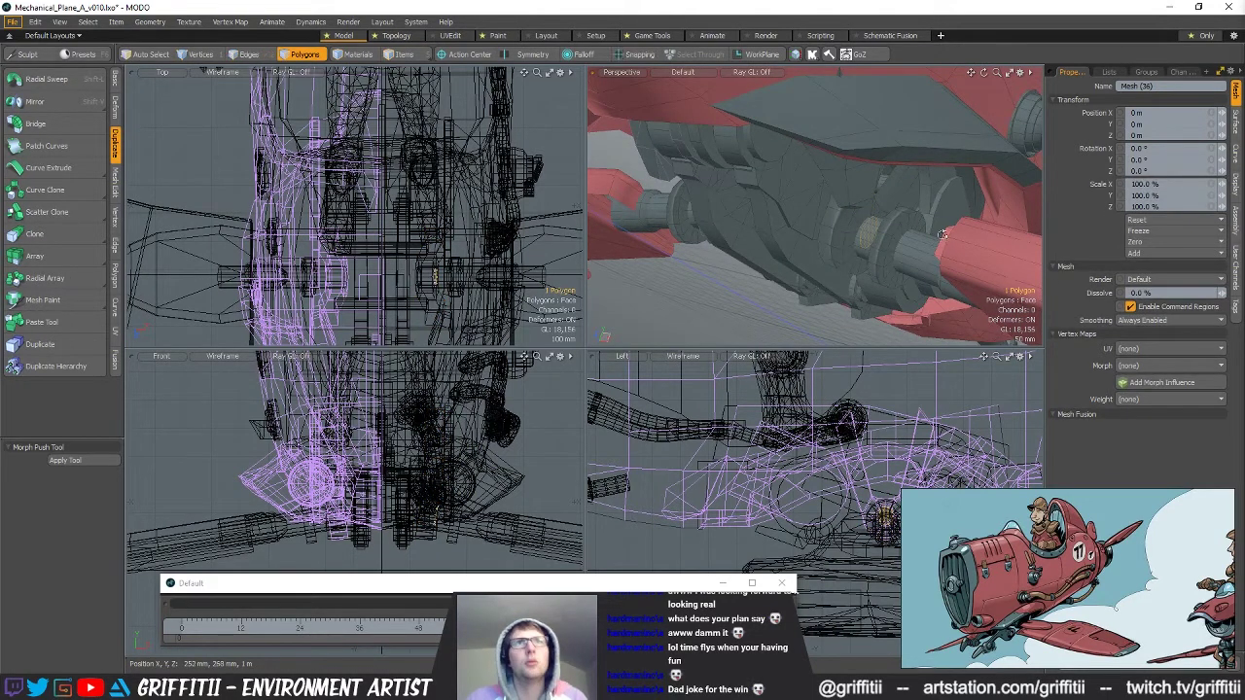
# Extend the pasted face's border edges using the local action center and scale them to 231%.
pyautogui.keyDown('alt'); pyautogui.moveTo(931, 238); pyautogui.dragTo(895, 239); pyautogui.keyUp('alt')
pyautogui.press('w')
pyautogui.hotkey('alt', 'a')
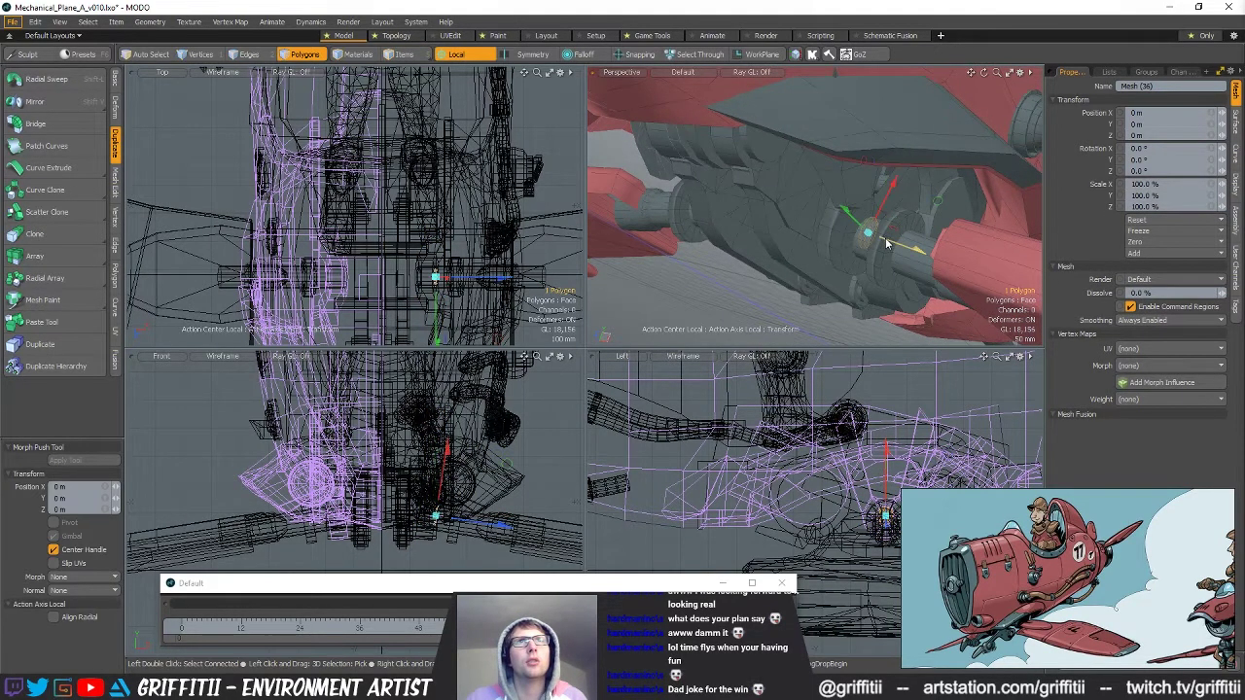
pyautogui.press('q')
pyautogui.press('1')
pyautogui.doubleClick(869, 224)
pyautogui.keyDown('alt'); pyautogui.moveTo(869, 224); pyautogui.dragTo(906, 225); pyautogui.keyUp('alt')
pyautogui.press('z')
pyautogui.click(869, 234)
pyautogui.press('r')
pyautogui.scroll(4, 878, 237)
# Extend the enlarged disc's border edges again with an offset of -20 mm in Z.
pyautogui.press('z')
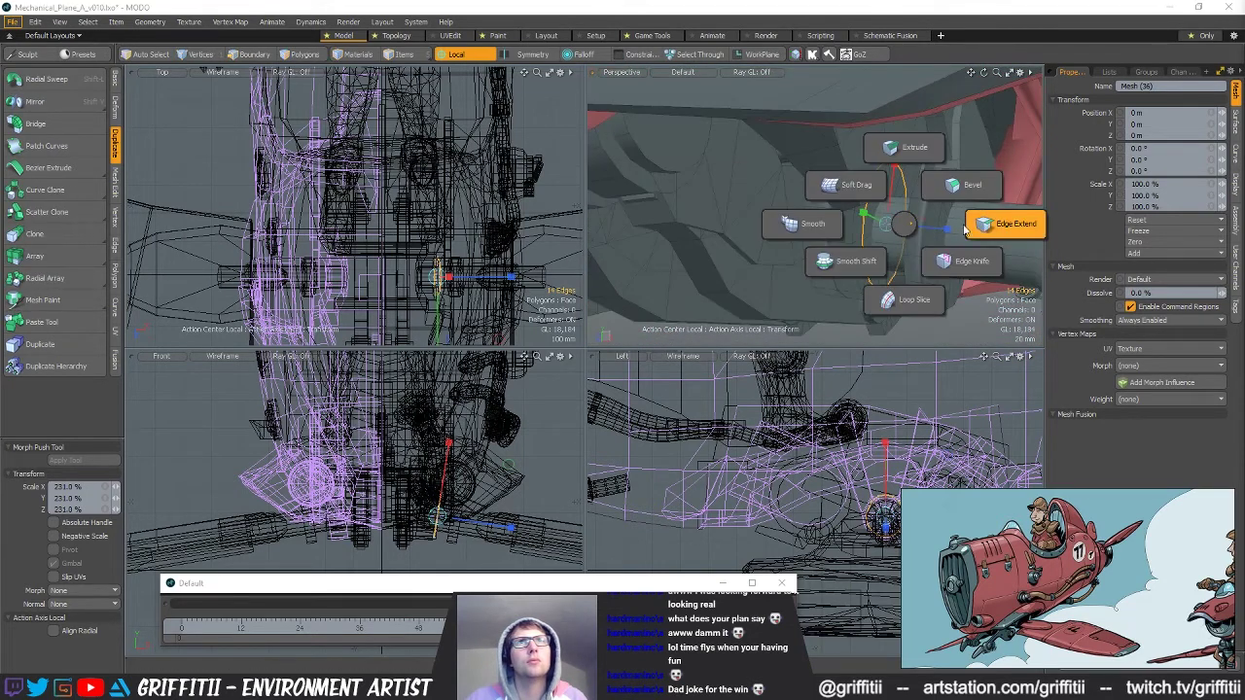
pyautogui.click(982, 231)
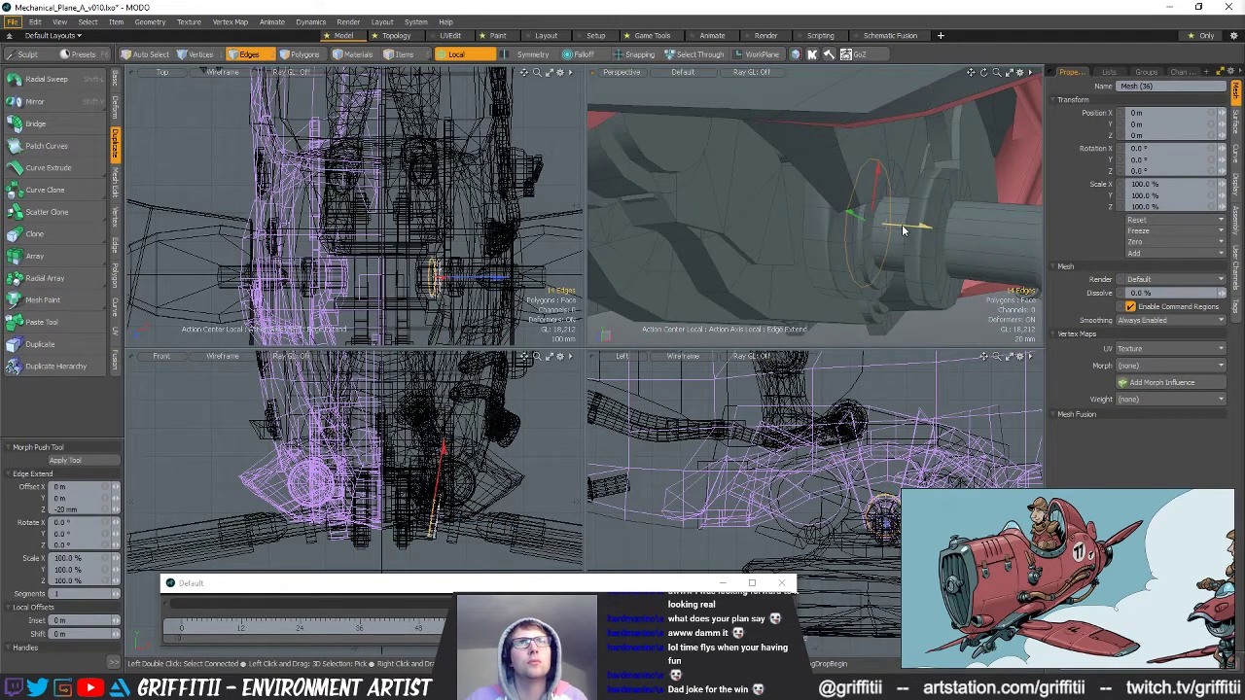
pyautogui.press('space')
pyautogui.press('space')
# Try to move the whole disc inward along the shaft and scale it, and undo the disc edits.
pyautogui.doubleClick(872, 249)
pyautogui.press('w')
pyautogui.moveTo(930, 228); pyautogui.dragTo(883, 231)
pyautogui.press('r')
pyautogui.scroll(-3, 881, 209)
pyautogui.scroll(-2, 881, 208)
pyautogui.hotkey('ctrl', 'z')
pyautogui.hotkey('ctrl', 'z')
pyautogui.hotkey('ctrl', 'z')
pyautogui.hotkey('ctrl', 'z')
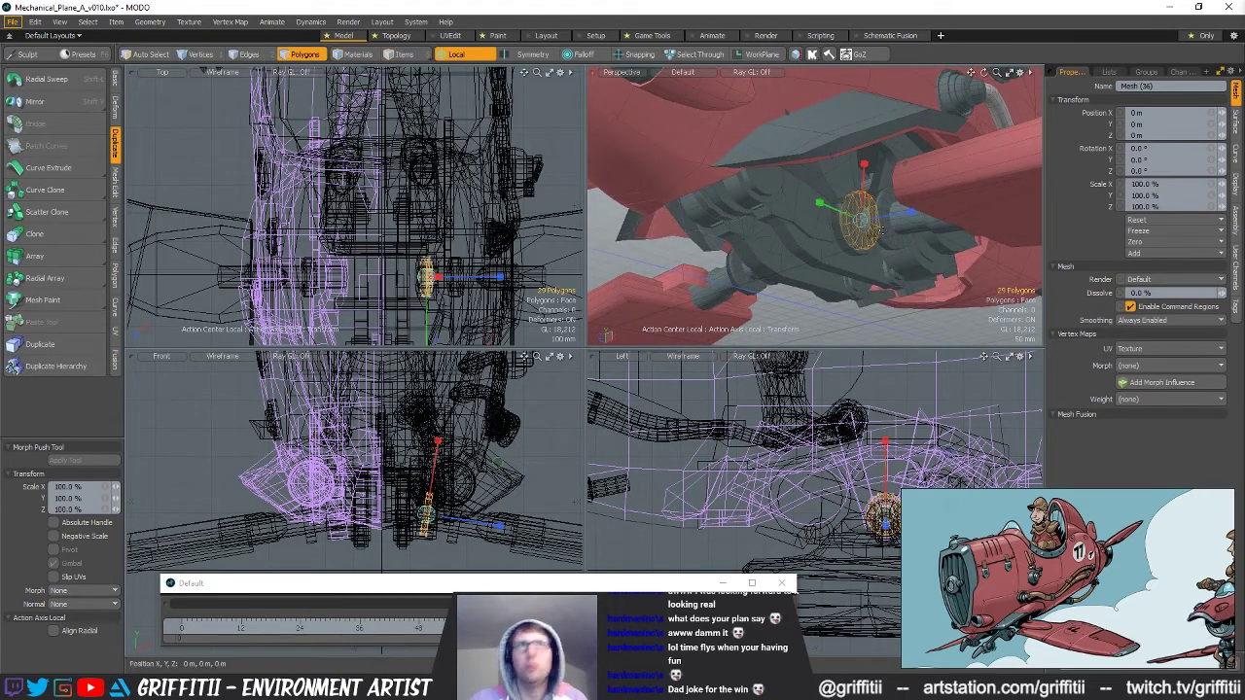
# Scrub the animation to the deployed pose and examine the open wheel bay and the whole plane.
pyautogui.scroll(-3, 883, 284)
pyautogui.keyDown('alt'); pyautogui.moveTo(882, 284); pyautogui.dragTo(827, 180); pyautogui.keyUp('alt')
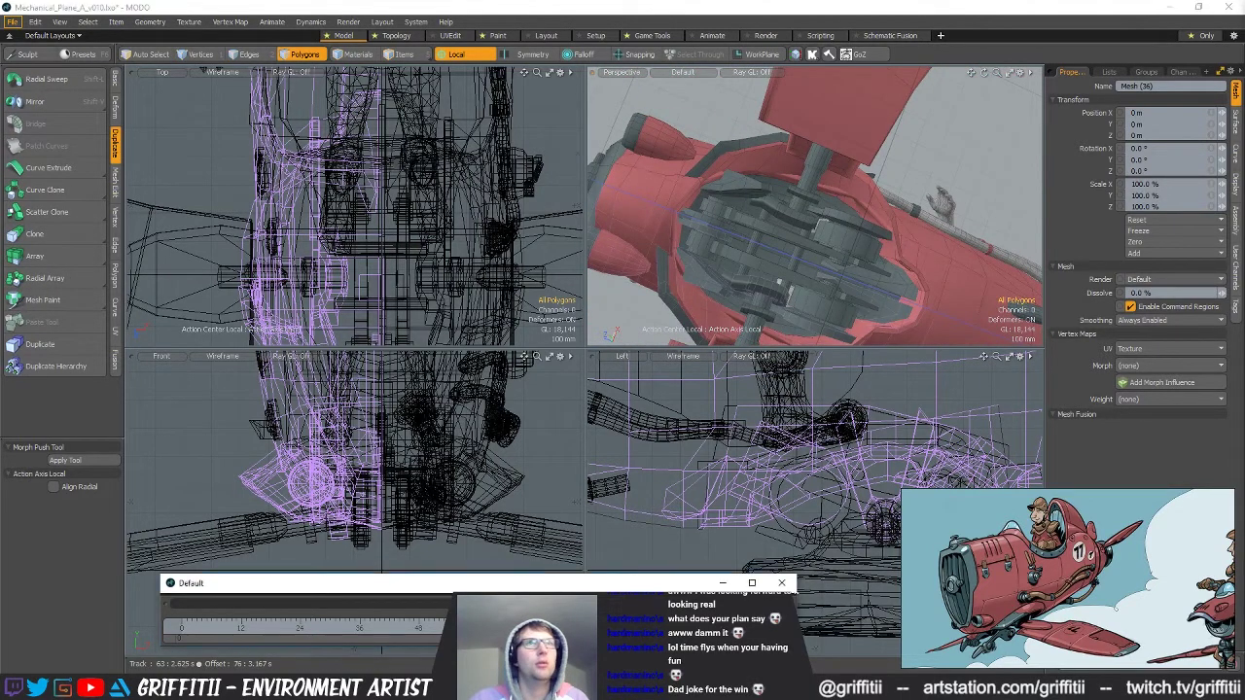
pyautogui.click(493, 629)
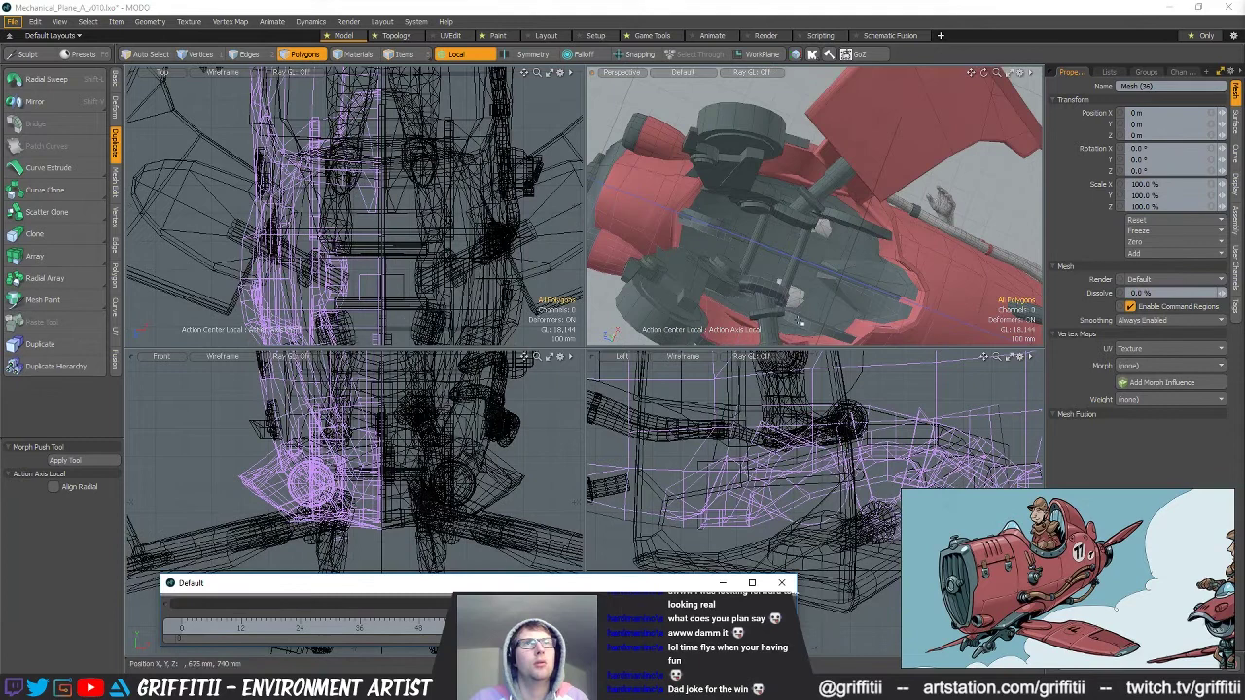
pyautogui.keyDown('alt'); pyautogui.moveTo(797, 320); pyautogui.dragTo(1138, 307); pyautogui.keyUp('alt')
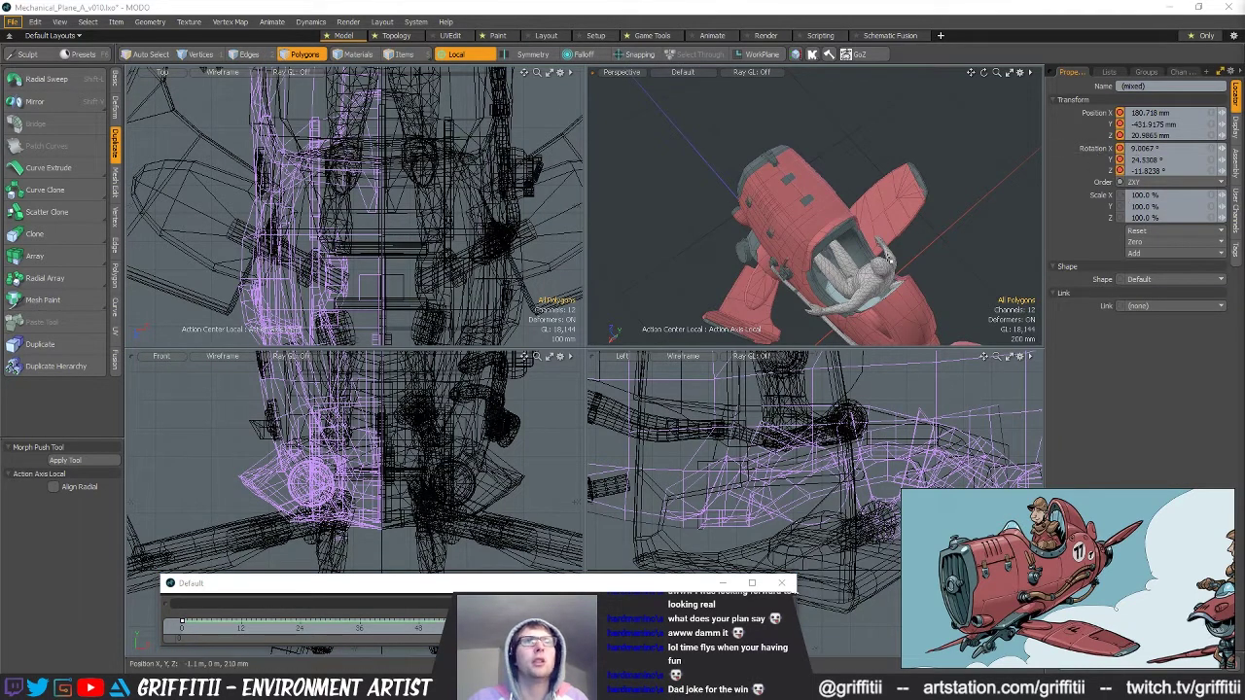
# Select the frame 60 keys of Rotation X, Y and Z on the first wing base locator in the graph editor.
pyautogui.moveTo(587, 179); pyautogui.dragTo(412, 249)
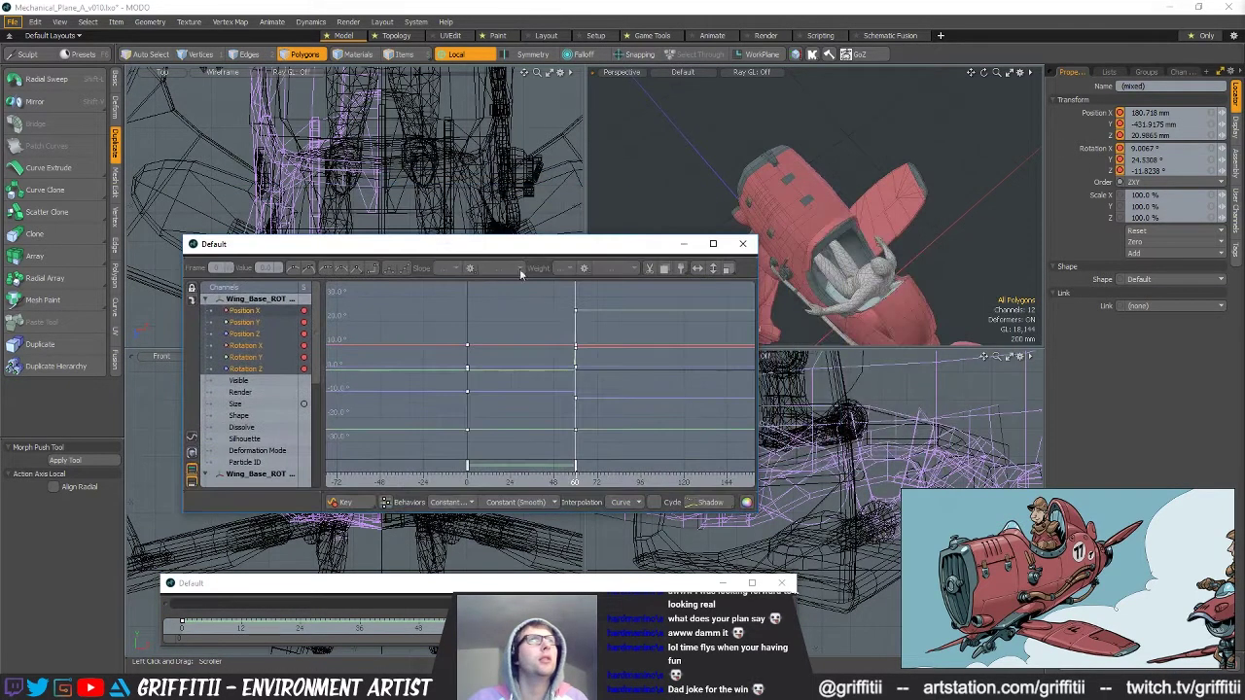
pyautogui.click(245, 346)
pyautogui.keyDown('shift'); pyautogui.click(249, 369); pyautogui.keyUp('shift')
pyautogui.moveTo(528, 286); pyautogui.dragTo(645, 446)
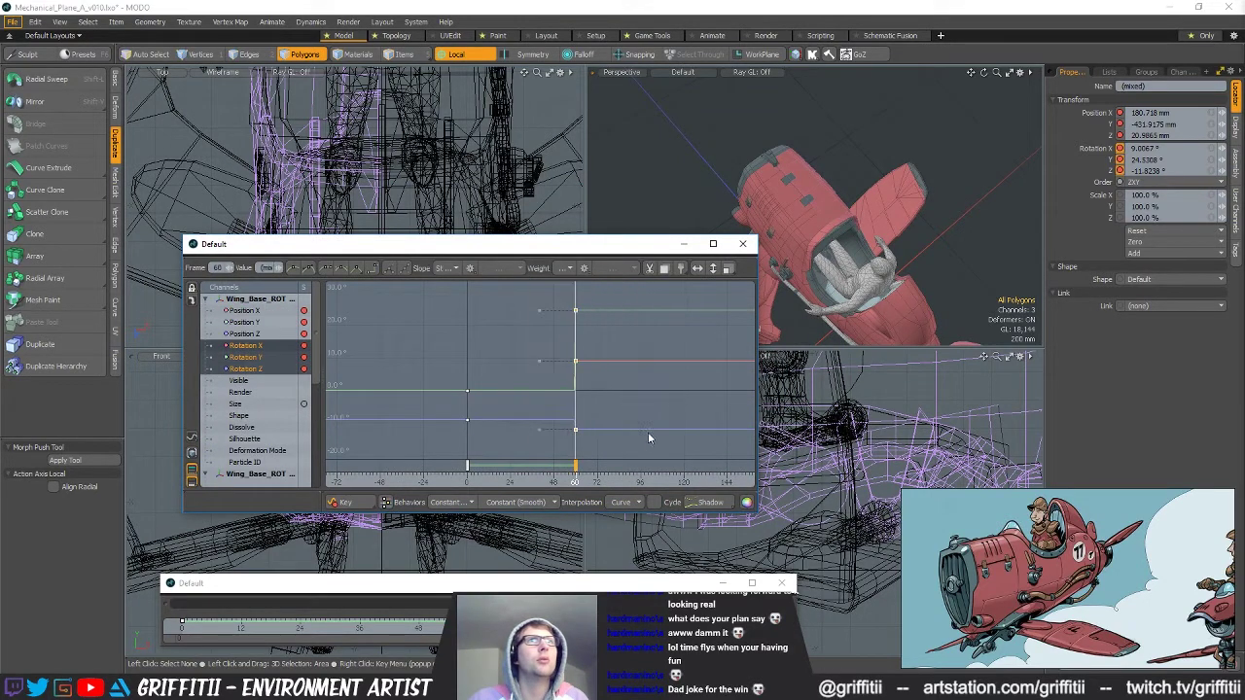
pyautogui.moveTo(594, 243); pyautogui.dragTo(389, 212)
pyautogui.rightClick(370, 331)
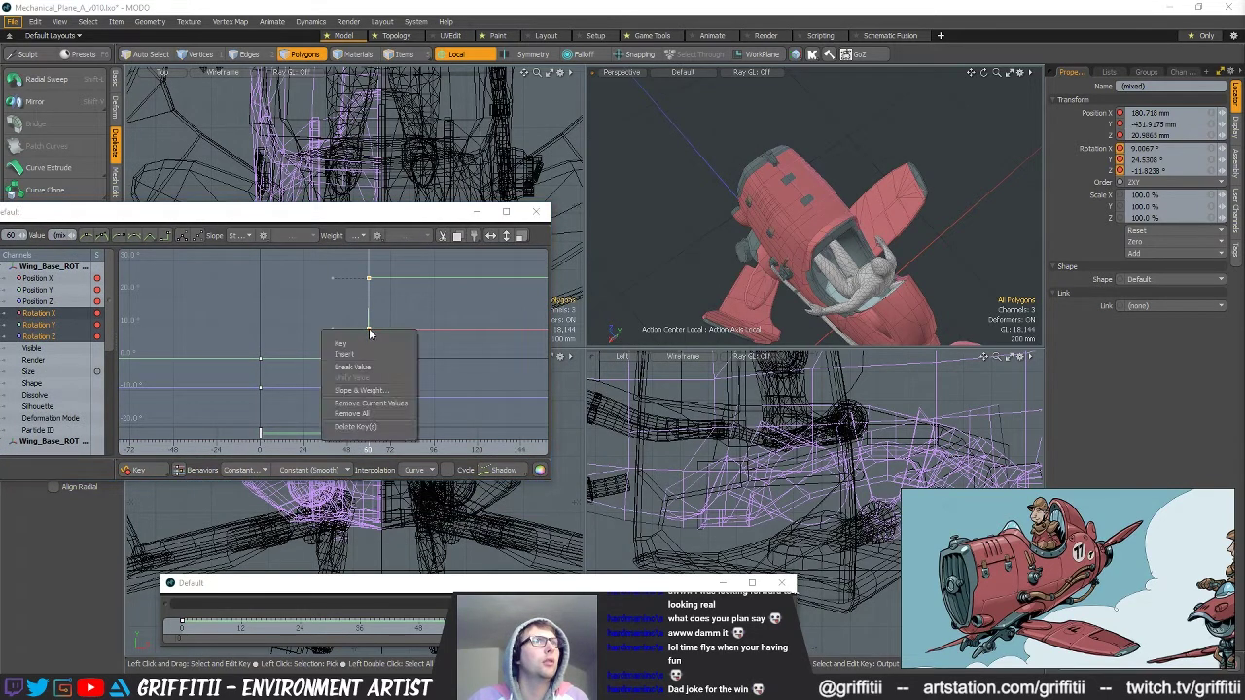
pyautogui.click(354, 215)
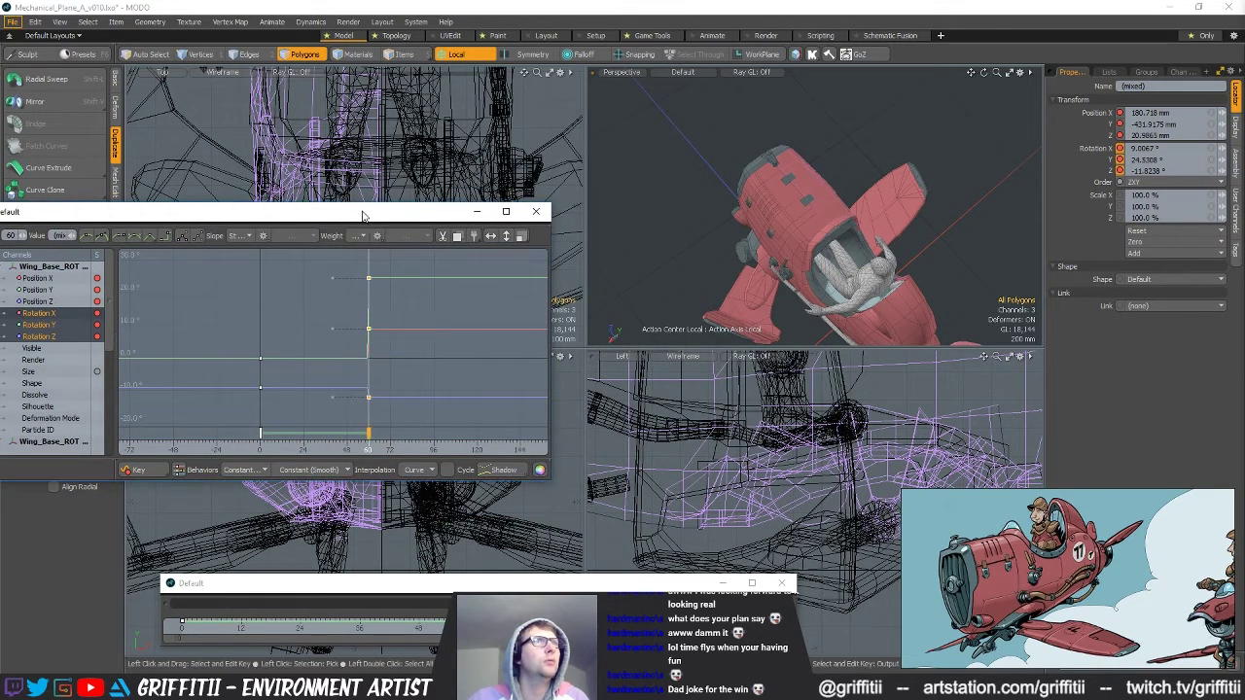
# Try deleting the first wing base locator's frame 60 rotation keys, and undo the deletion.
pyautogui.rightClick(1121, 149)
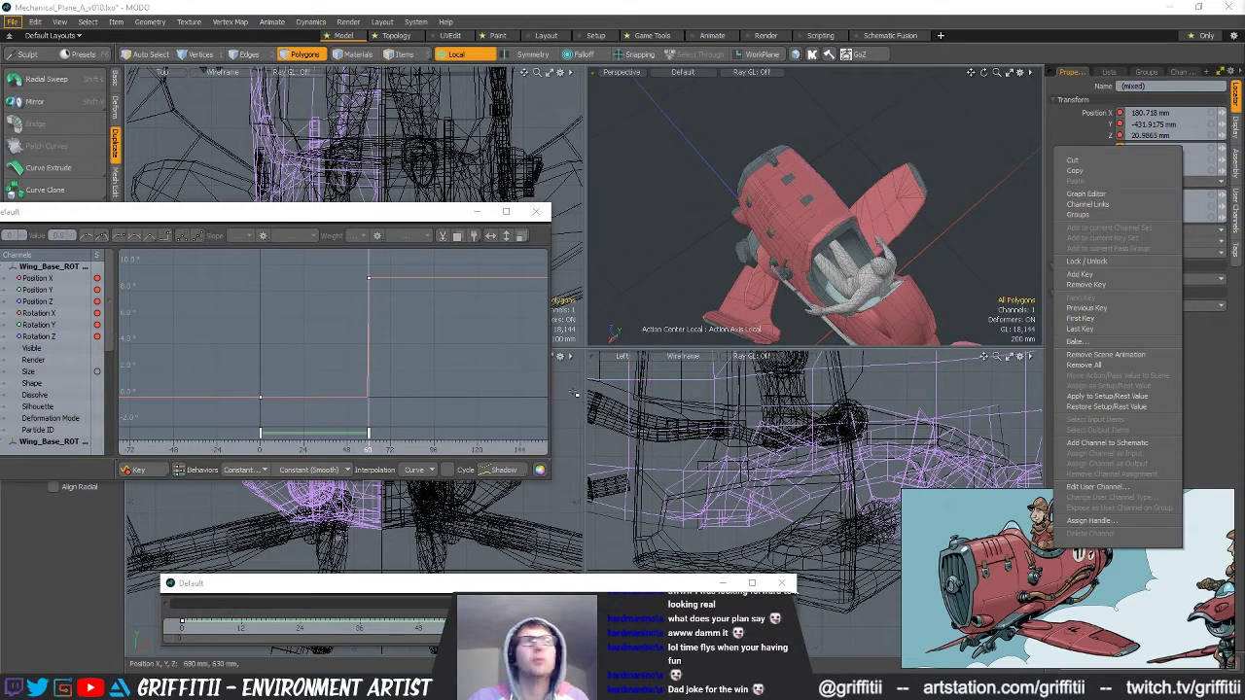
pyautogui.click(428, 380)
pyautogui.scroll(-3, 384, 319)
pyautogui.keyDown('shift'); pyautogui.click(52, 337); pyautogui.keyUp('shift')
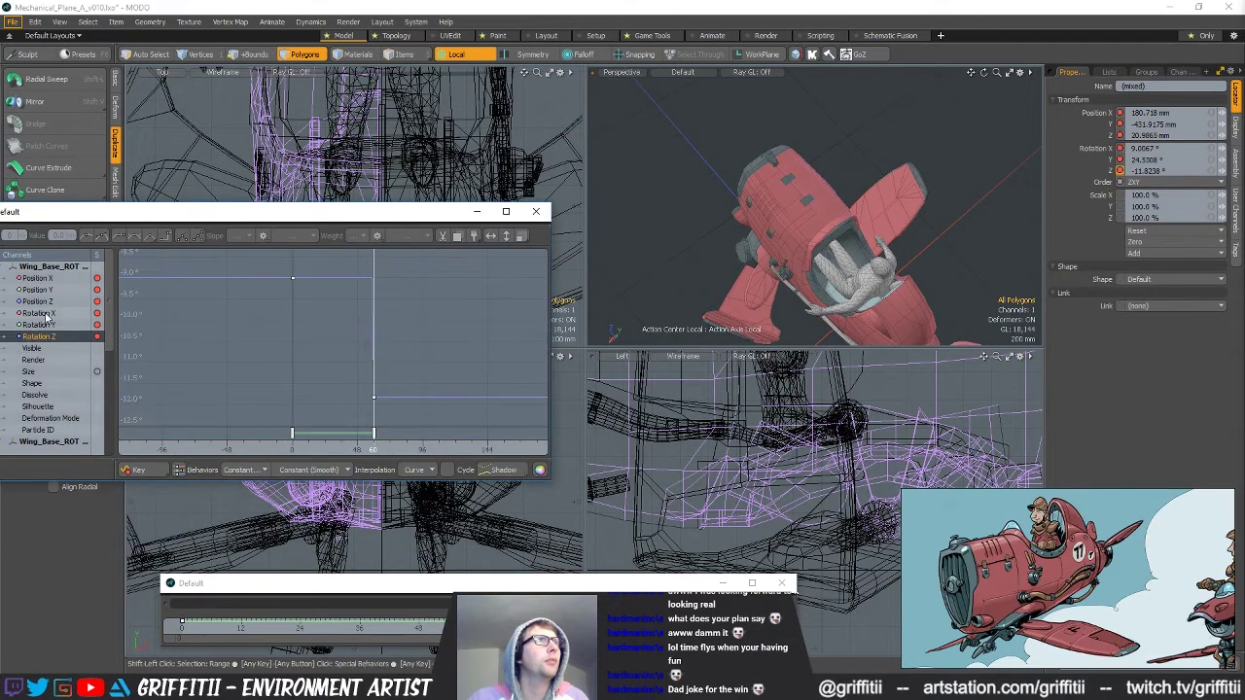
pyautogui.moveTo(392, 358); pyautogui.dragTo(443, 413)
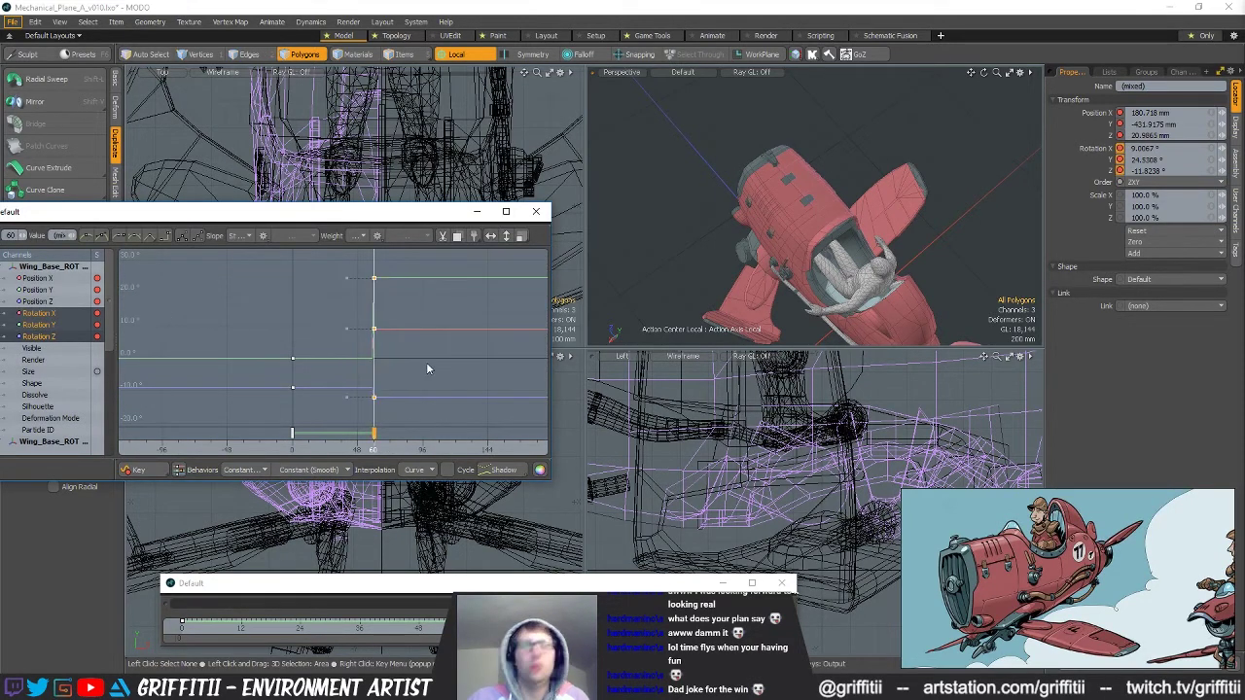
pyautogui.press('Delete')
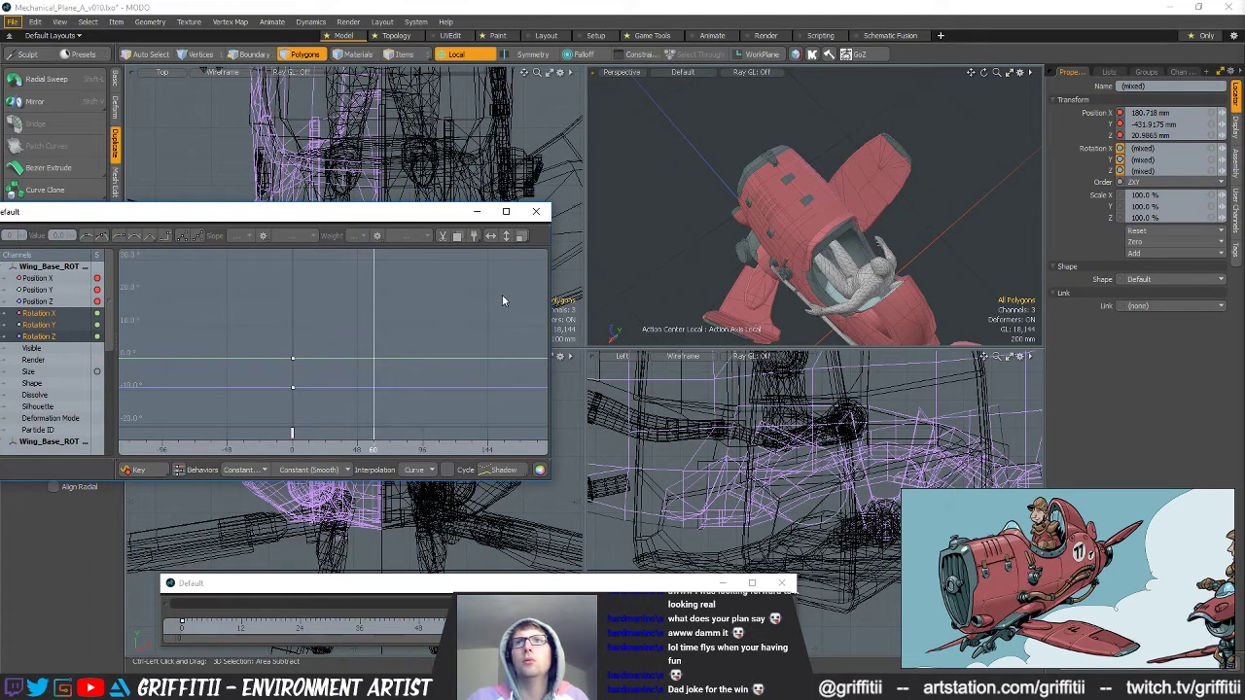
pyautogui.hotkey('ctrl', 'z')
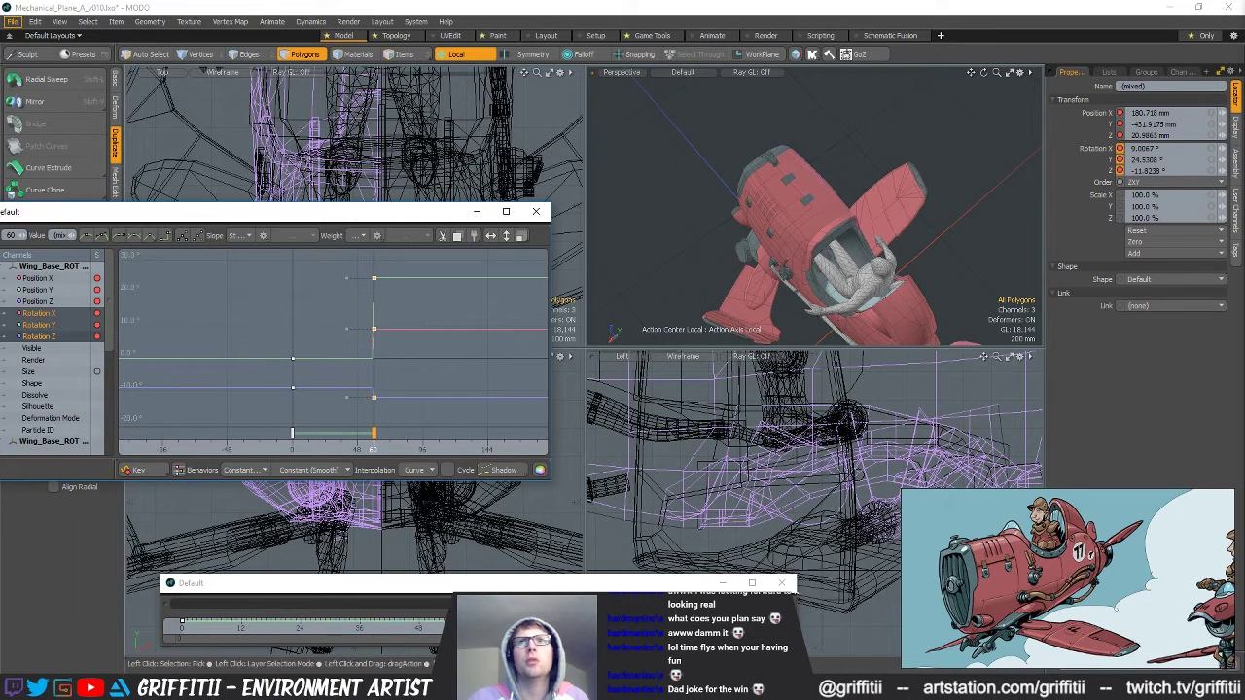
# Delete the frame 60 keys of Rotation X, Y and Z on both wing base locators.
pyautogui.click(405, 54)
pyautogui.scroll(-3, 87, 341)
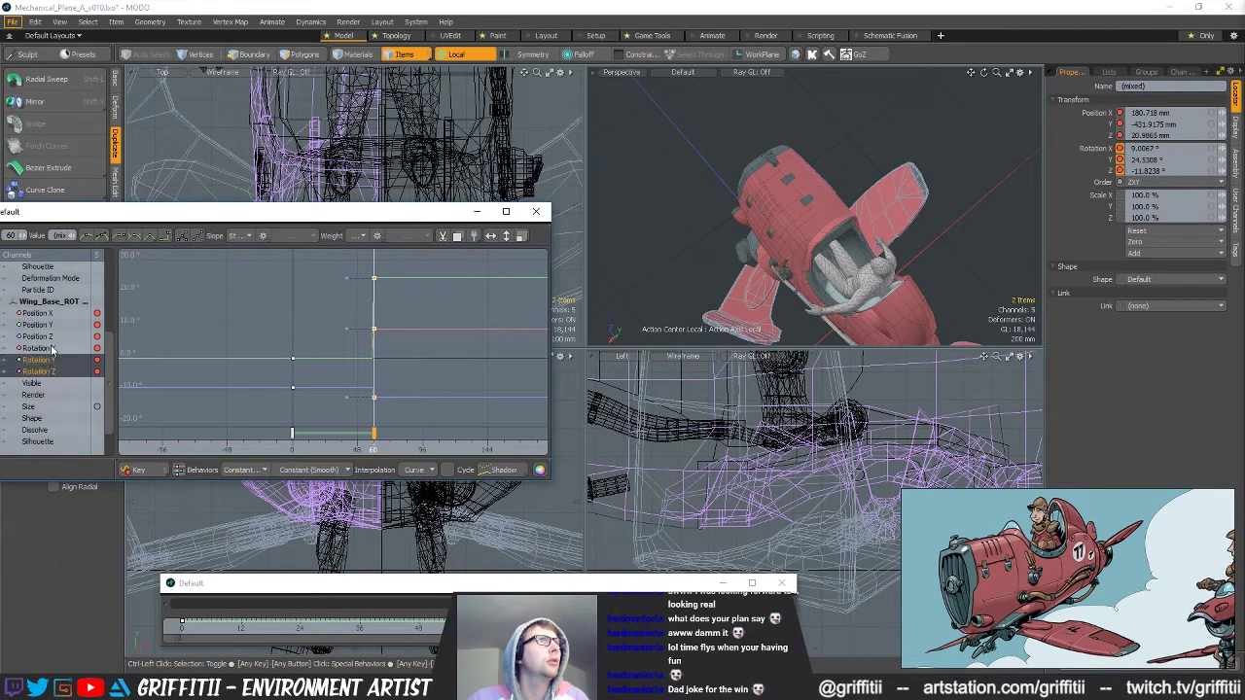
pyautogui.scroll(-1, 42, 348)
pyautogui.moveTo(370, 304); pyautogui.dragTo(471, 448)
pyautogui.scroll(-5, 414, 386)
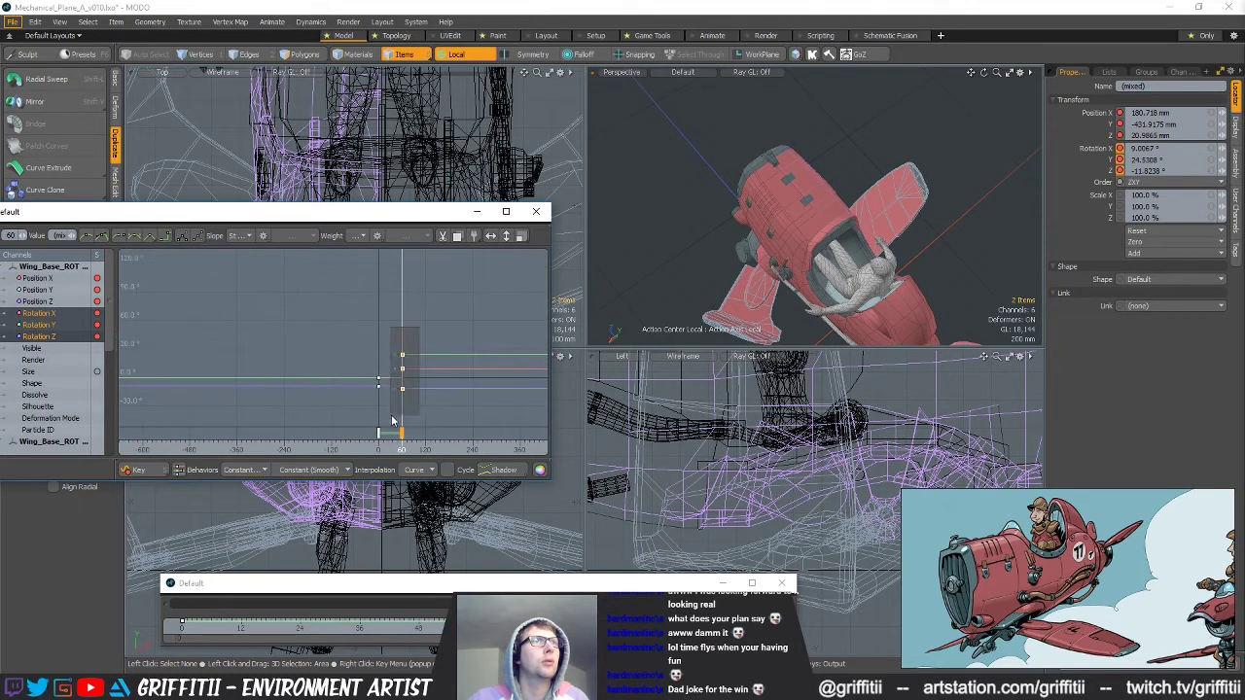
pyautogui.press('Delete')
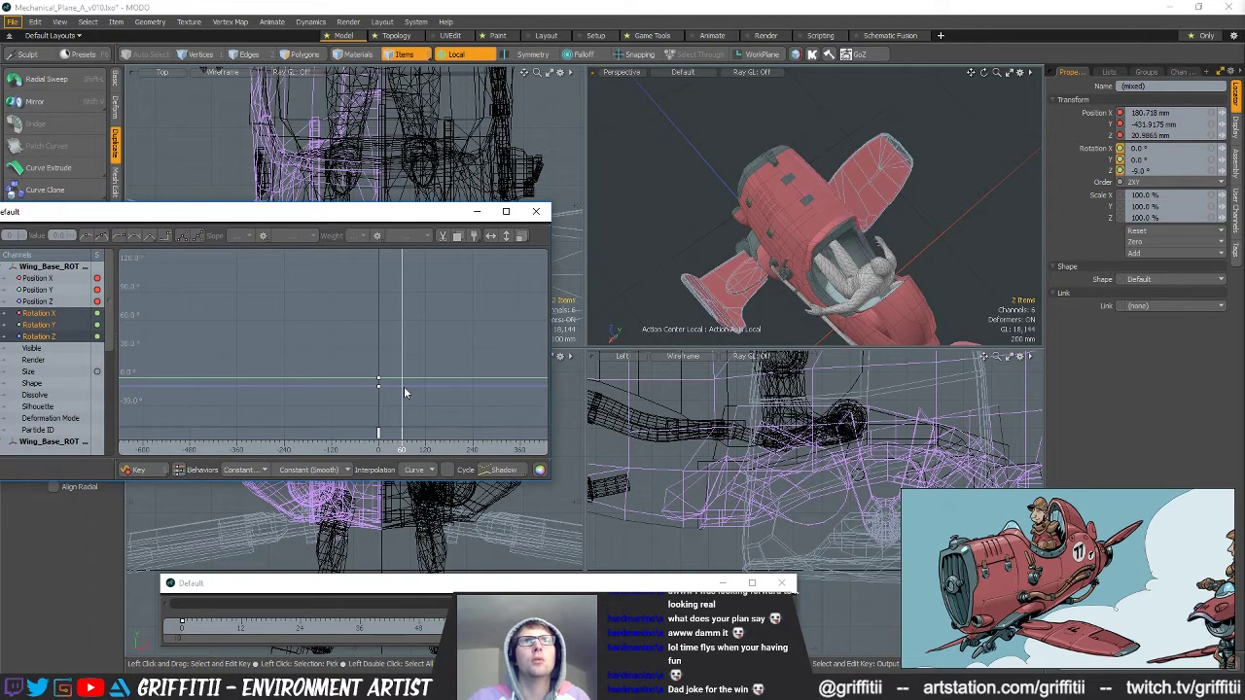
# Check the plane's altered wing pose, undo the rotation key deletion and close the graph editor.
pyautogui.keyDown('alt'); pyautogui.moveTo(763, 236); pyautogui.dragTo(901, 292); pyautogui.keyUp('alt')
pyautogui.hotkey('ctrl', 'z')
pyautogui.hotkey('ctrl', 'z')
pyautogui.hotkey('ctrl', 'shift', 'z')
pyautogui.click(536, 212)
# Select all connected polygons of the tyre in Wheel_Mesh.
pyautogui.click(894, 291)
pyautogui.scroll(-3, 901, 294)
pyautogui.click(909, 300)
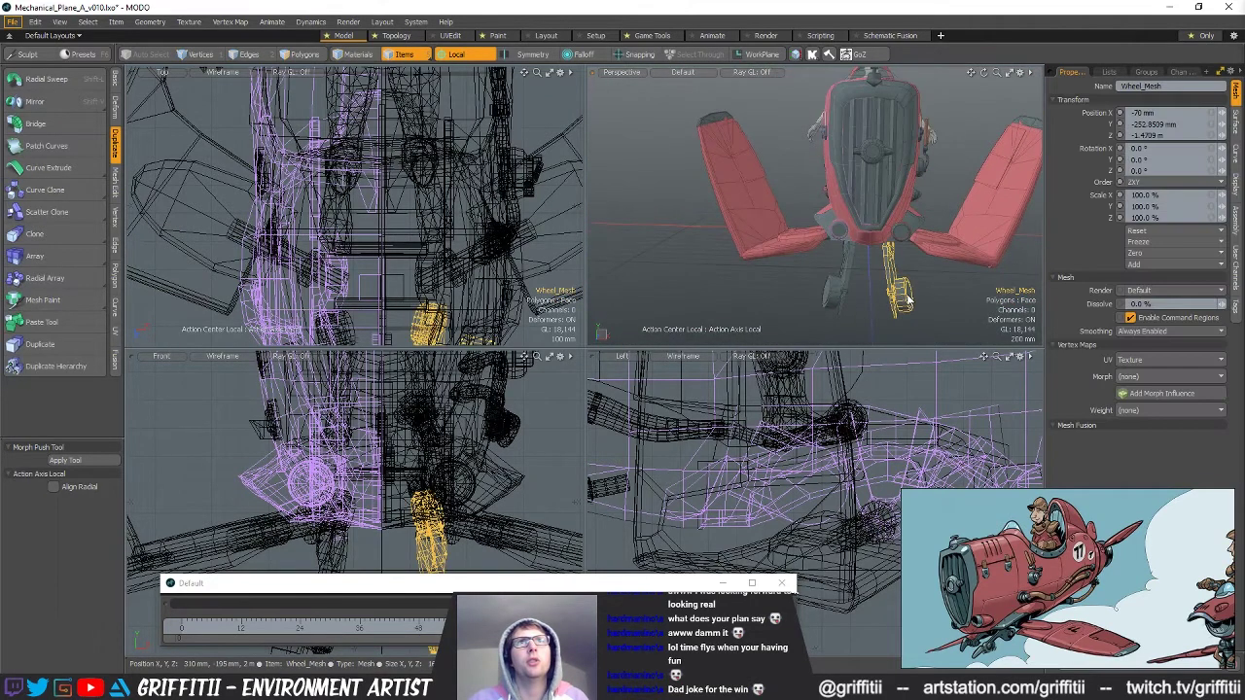
pyautogui.keyDown('ctrl'); pyautogui.keyDown('alt'); pyautogui.moveTo(902, 294); pyautogui.dragTo(905, 310); pyautogui.keyUp('alt'); pyautogui.keyUp('ctrl')
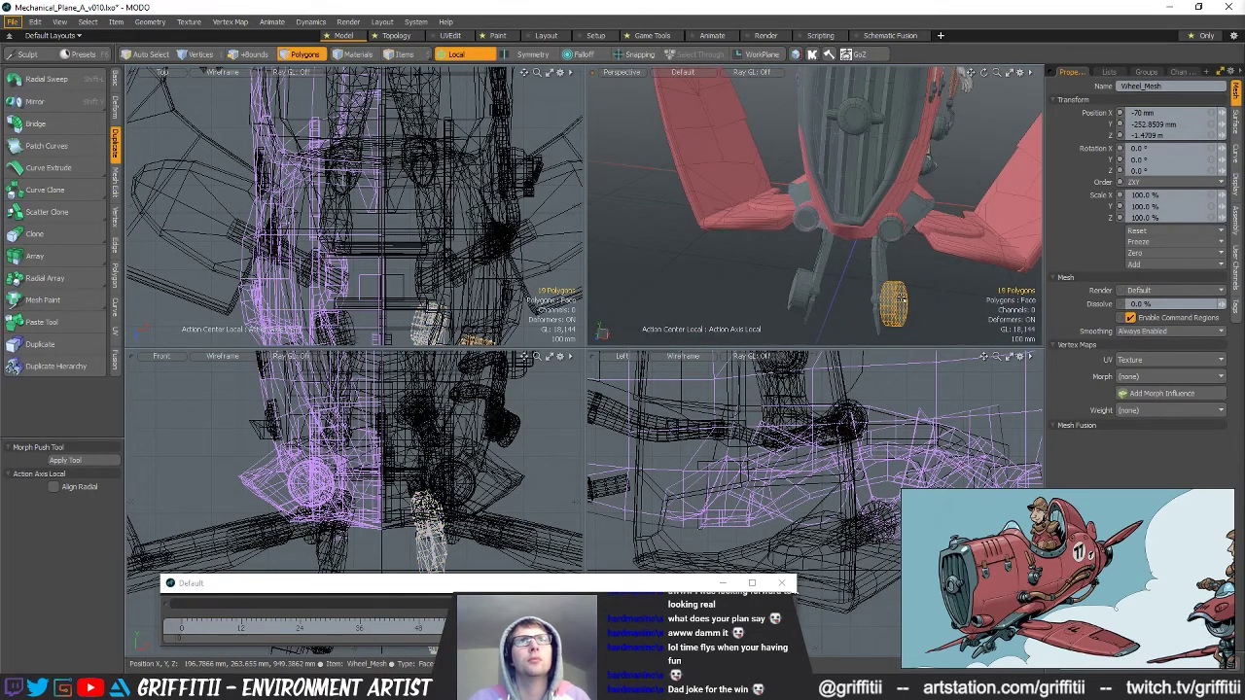
pyautogui.keyDown('alt'); pyautogui.moveTo(498, 313); pyautogui.dragTo(462, 150); pyautogui.keyUp('alt')
# Try rotating the selected tyre 13° about Y, and undo the rotation.
pyautogui.press('e')
pyautogui.press('q')
pyautogui.press('e')
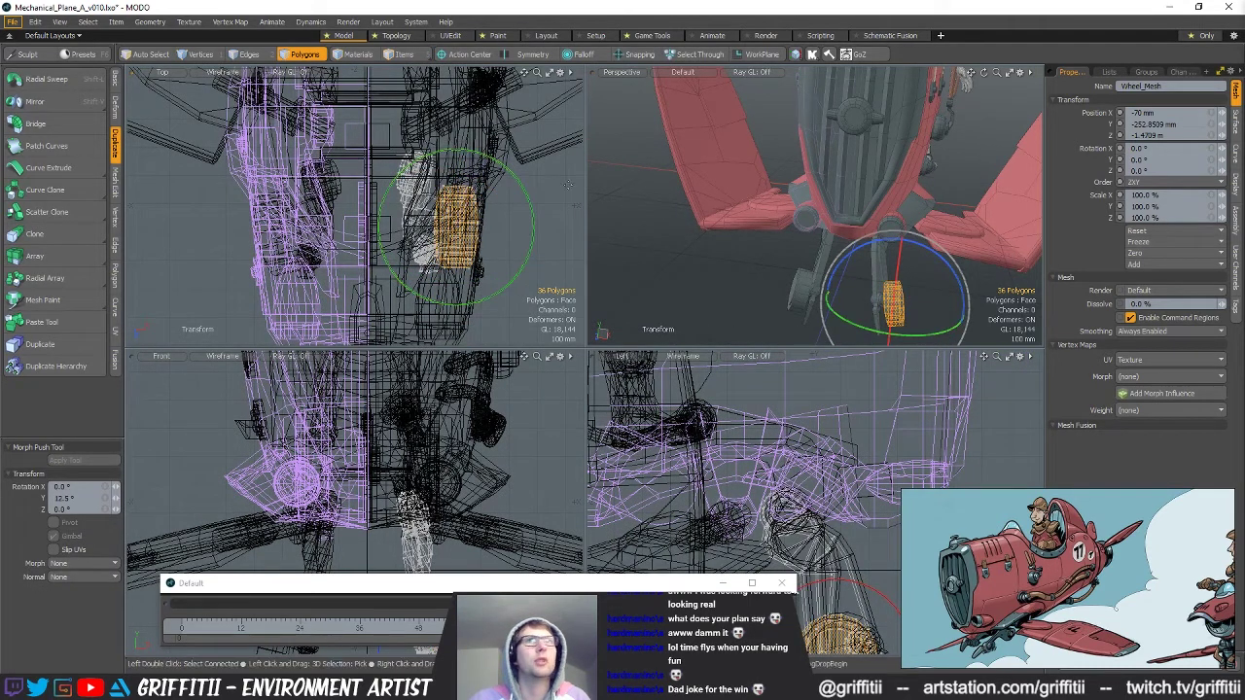
pyautogui.keyDown('alt'); pyautogui.moveTo(778, 248); pyautogui.dragTo(786, 209); pyautogui.keyUp('alt')
pyautogui.keyDown('ctrl'); pyautogui.keyDown('alt'); pyautogui.moveTo(876, 228); pyautogui.dragTo(884, 278); pyautogui.keyUp('alt'); pyautogui.keyUp('ctrl')
pyautogui.press('q')
pyautogui.hotkey('ctrl', 'z')
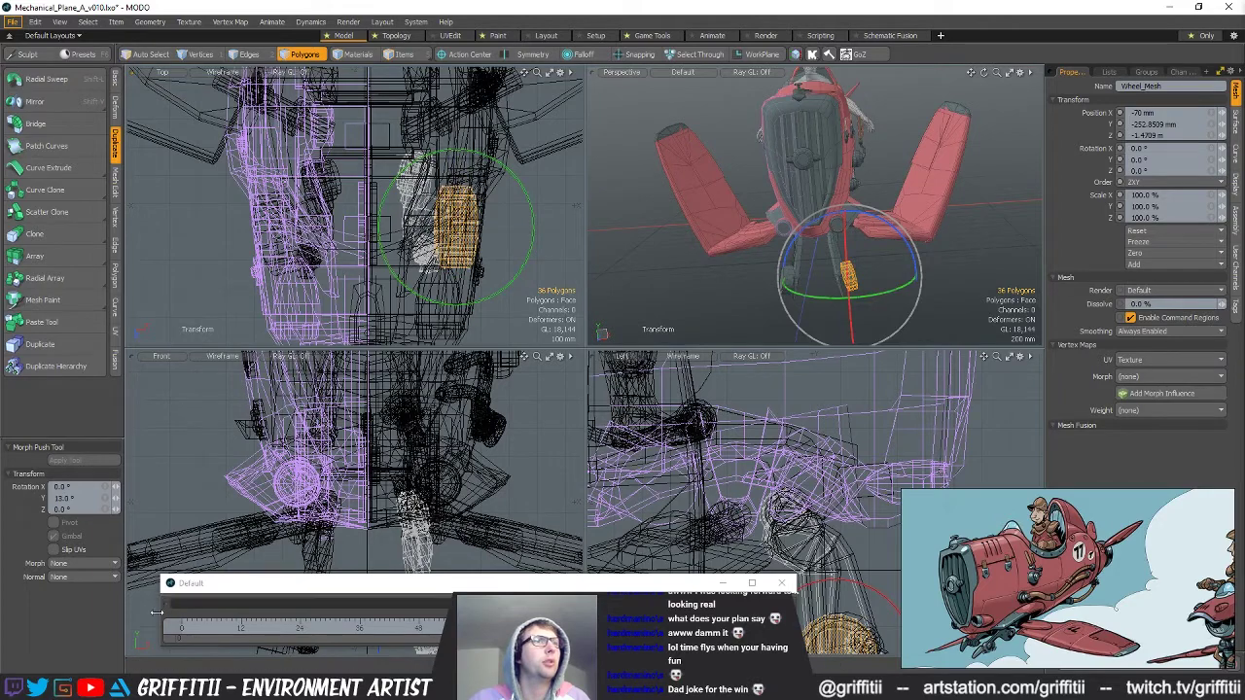
# Rotate the selected tyre in Wheel_Mesh by -13° about Z in the deployed pose.
pyautogui.moveTo(196, 624); pyautogui.dragTo(182, 626)
pyautogui.keyDown('alt'); pyautogui.moveTo(827, 248); pyautogui.dragTo(806, 310); pyautogui.keyUp('alt')
pyautogui.scroll(3, 806, 161)
pyautogui.moveTo(482, 628); pyautogui.dragTo(773, 628)
pyautogui.keyDown('alt'); pyautogui.moveTo(768, 145); pyautogui.dragTo(818, 251); pyautogui.keyUp('alt')
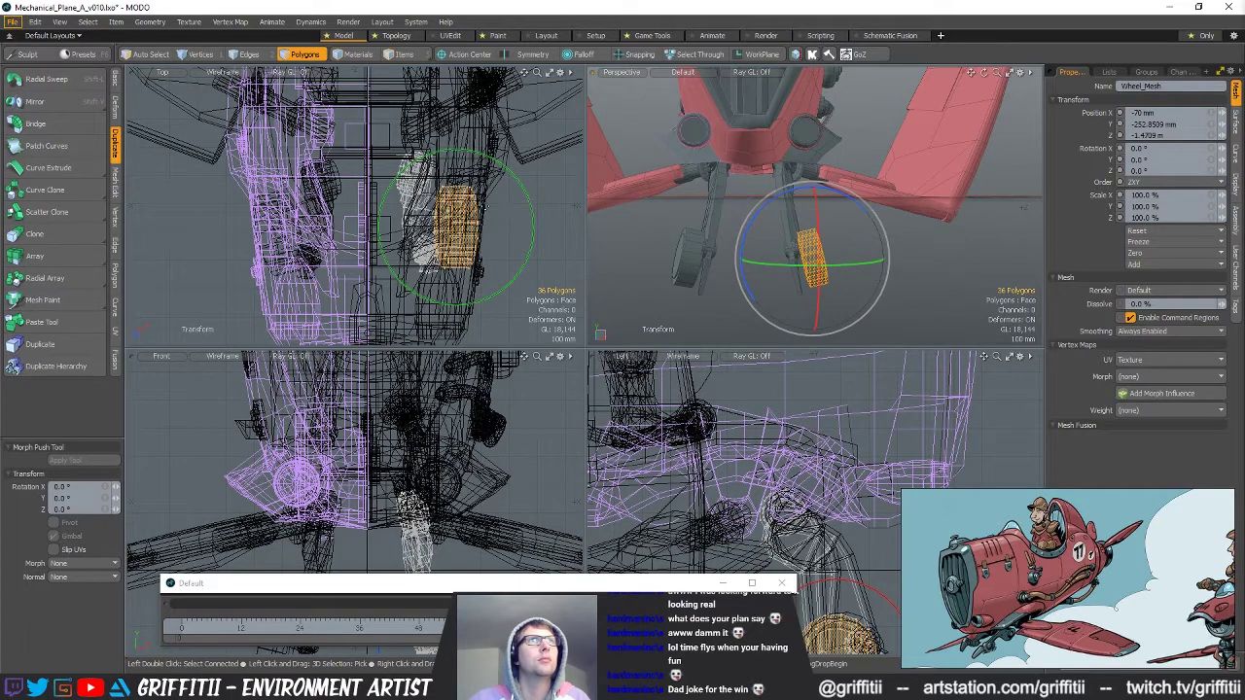
pyautogui.keyDown('alt'); pyautogui.keyDown('shift'); pyautogui.moveTo(490, 564); pyautogui.dragTo(477, 430); pyautogui.keyUp('shift'); pyautogui.keyUp('alt')
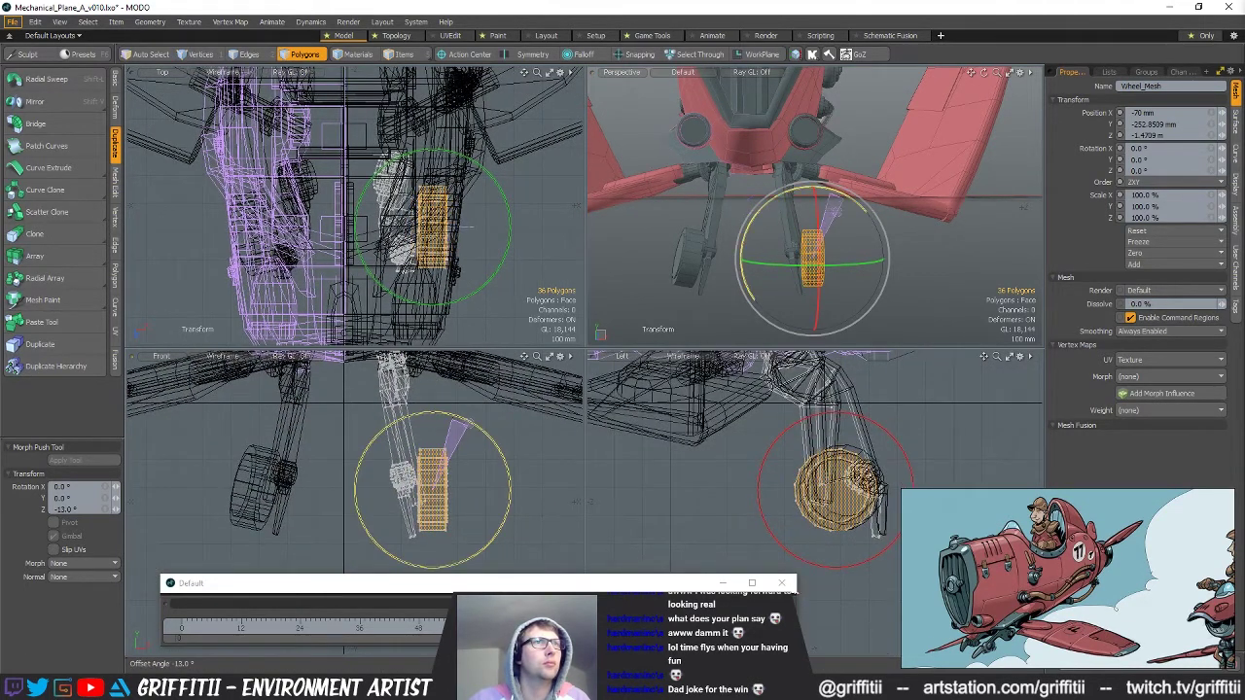
# Scrub the timeline between frames 0 and 60 to check the rotated tyre in the stowed and deployed poses.
pyautogui.moveTo(211, 628); pyautogui.dragTo(182, 629)
pyautogui.keyDown('alt'); pyautogui.moveTo(762, 220); pyautogui.dragTo(749, 263); pyautogui.keyUp('alt')
pyautogui.scroll(5, 844, 250)
pyautogui.scroll(-2, 759, 229)
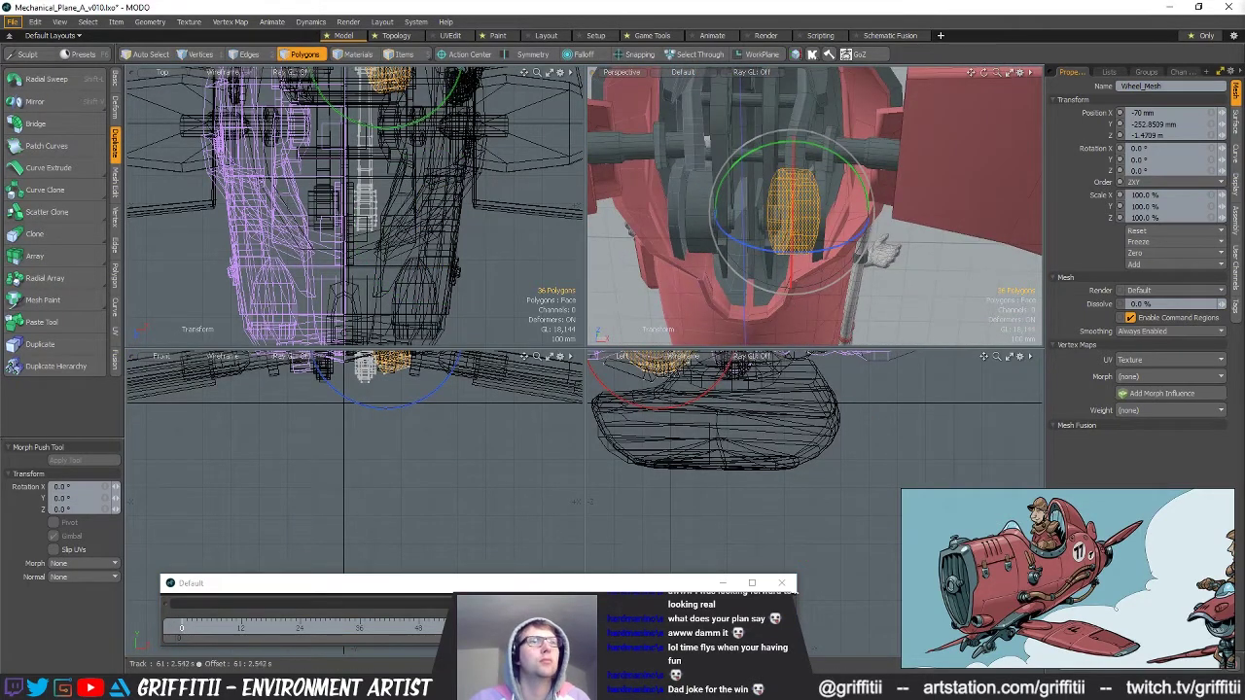
pyautogui.moveTo(182, 628); pyautogui.dragTo(478, 628)
pyautogui.scroll(-4, 793, 175)
pyautogui.keyDown('alt'); pyautogui.moveTo(792, 175); pyautogui.dragTo(782, 298); pyautogui.keyUp('alt')
pyautogui.press('q')
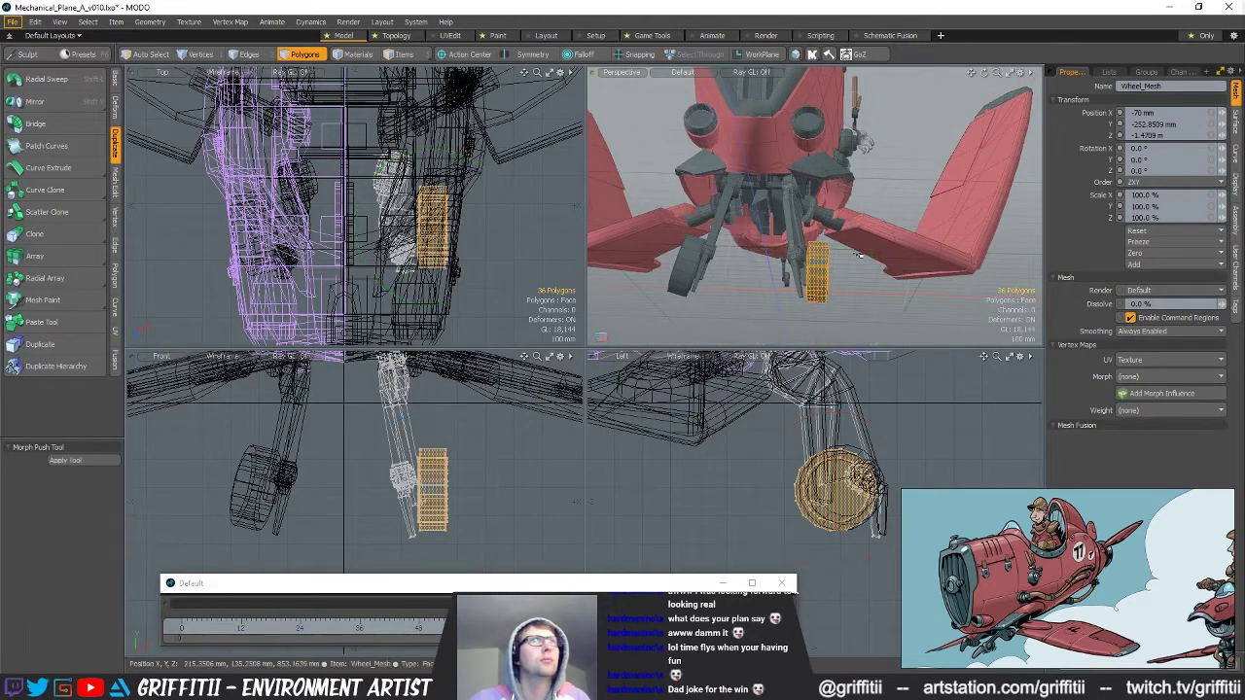
# Select all connected polygons of the opposite tyre in Wheel_Mesh (3).
pyautogui.press('5')
pyautogui.click(687, 260)
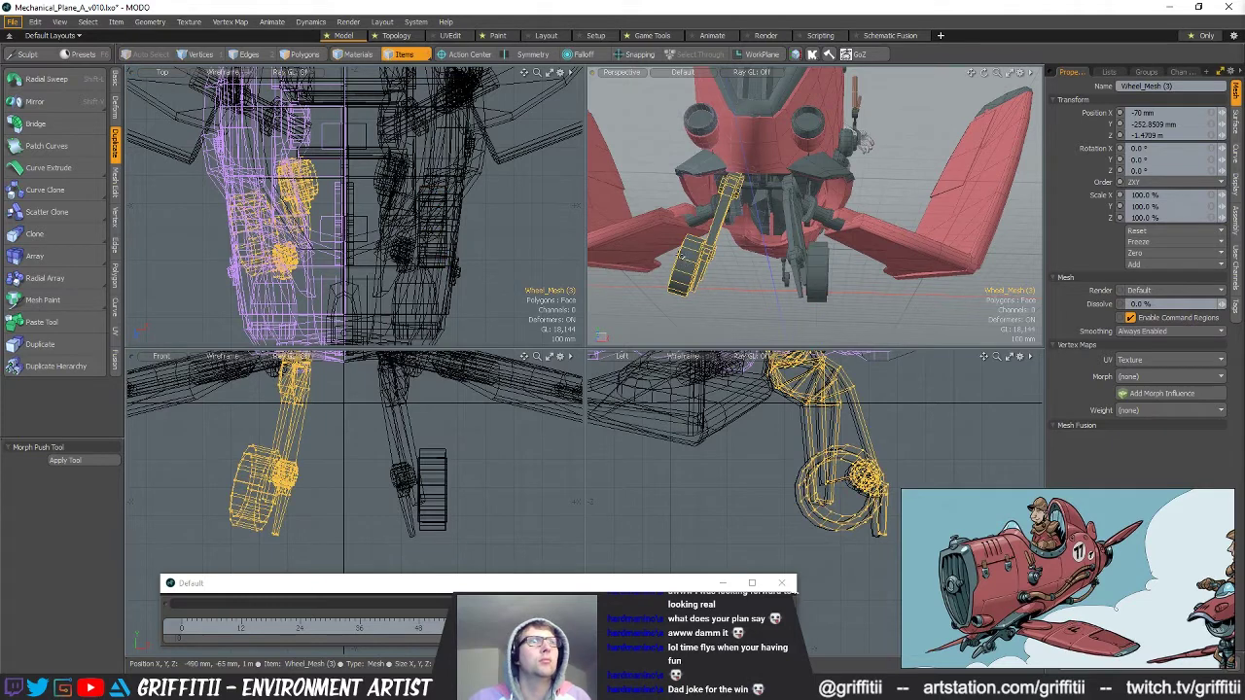
pyautogui.press('2')
pyautogui.keyDown('alt'); pyautogui.moveTo(687, 260); pyautogui.dragTo(747, 282); pyautogui.keyUp('alt')
pyautogui.doubleClick(752, 284)
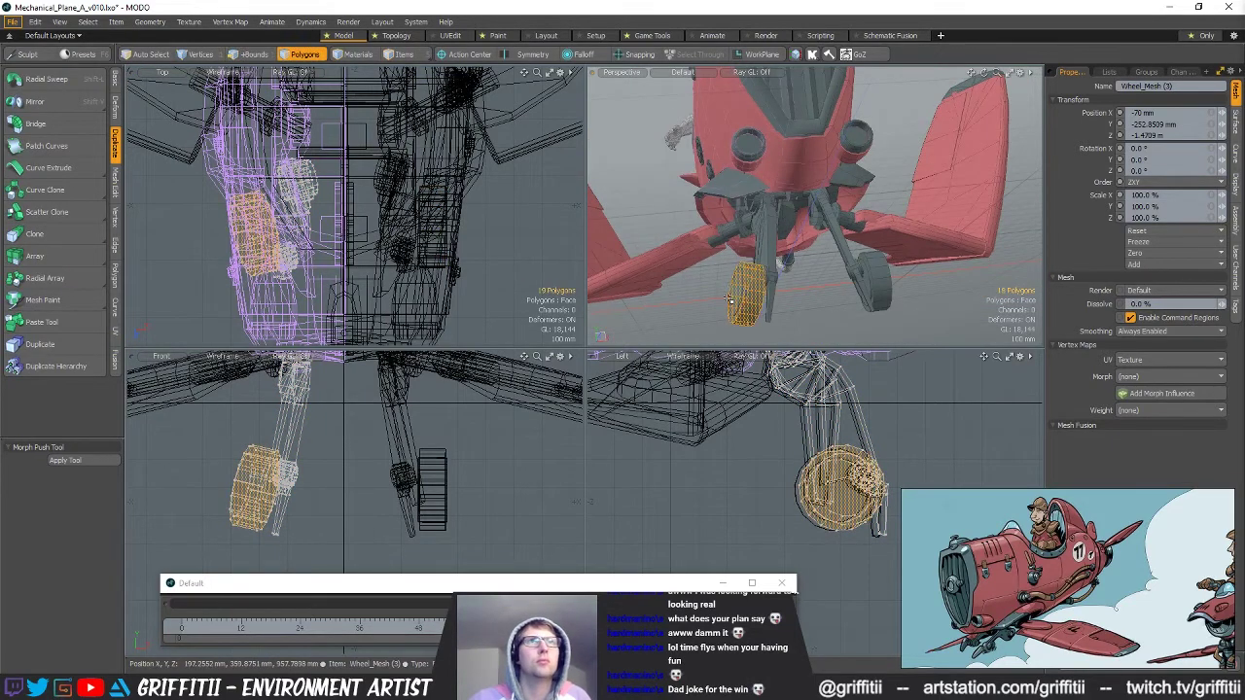
# Rotate the Wheel_Mesh (3) tyre about -14.5° on Y and 14° on Z to stand it upright, and deselect it.
pyautogui.press('e')
pyautogui.moveTo(778, 273); pyautogui.dragTo(766, 274)
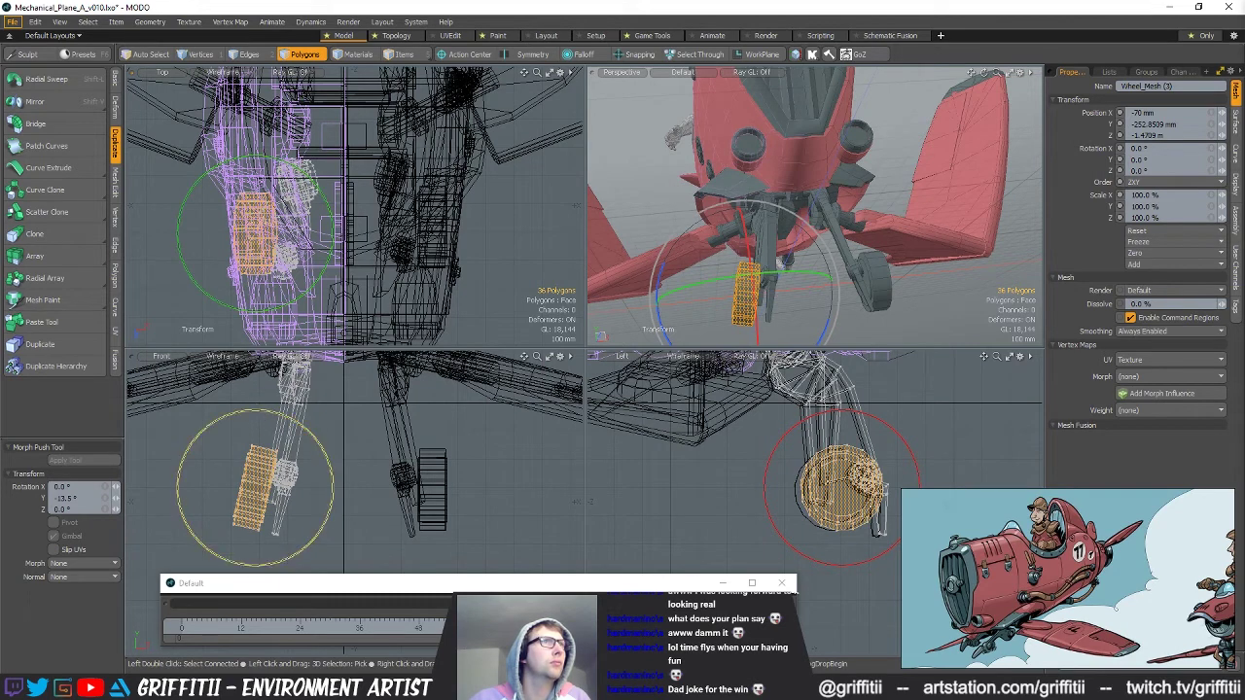
pyautogui.moveTo(260, 415); pyautogui.dragTo(245, 412)
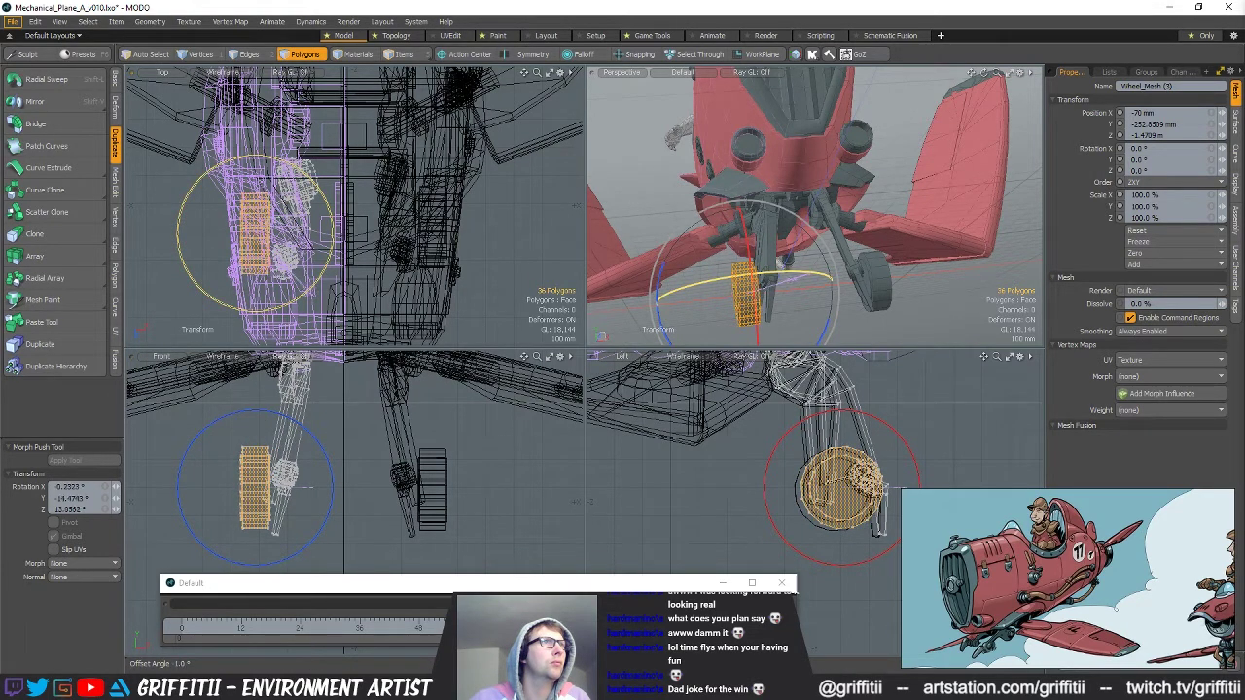
pyautogui.press('q')
pyautogui.click(399, 279)
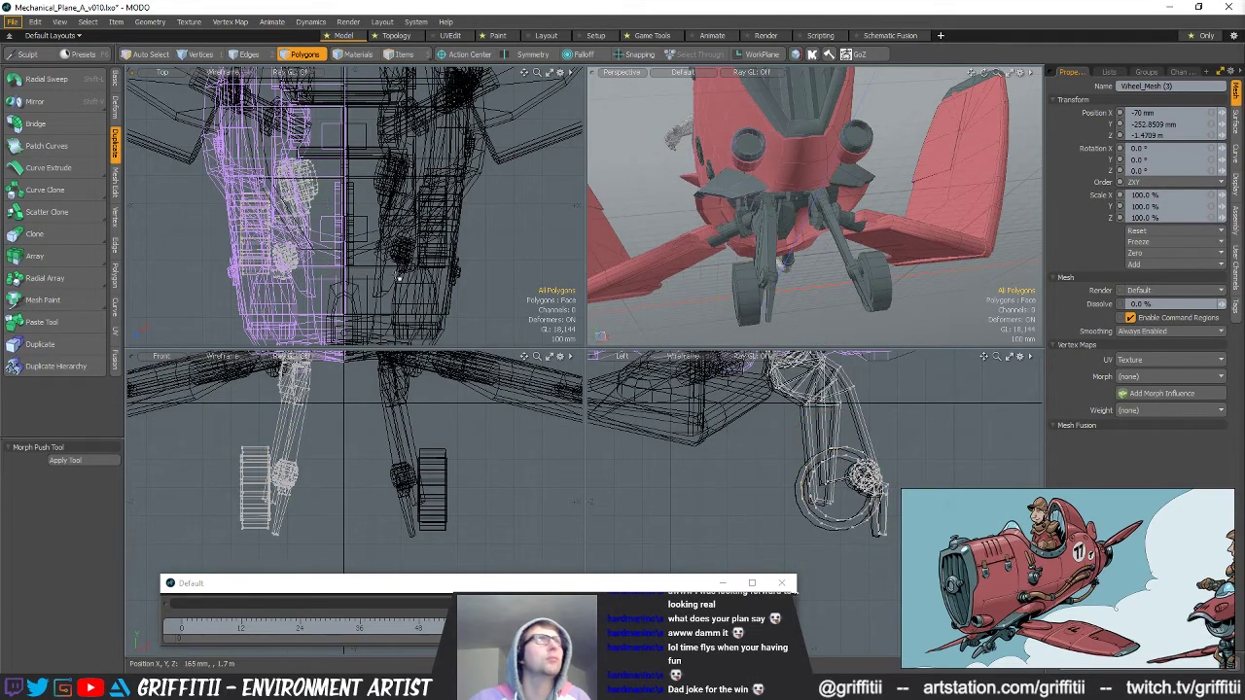
# Return to frame 0 and select the connected polygons of the thin plate beside the stowed wheel in Mesh (53).
pyautogui.scroll(-4, 778, 304)
pyautogui.keyDown('alt'); pyautogui.moveTo(789, 293); pyautogui.dragTo(767, 321); pyautogui.keyUp('alt')
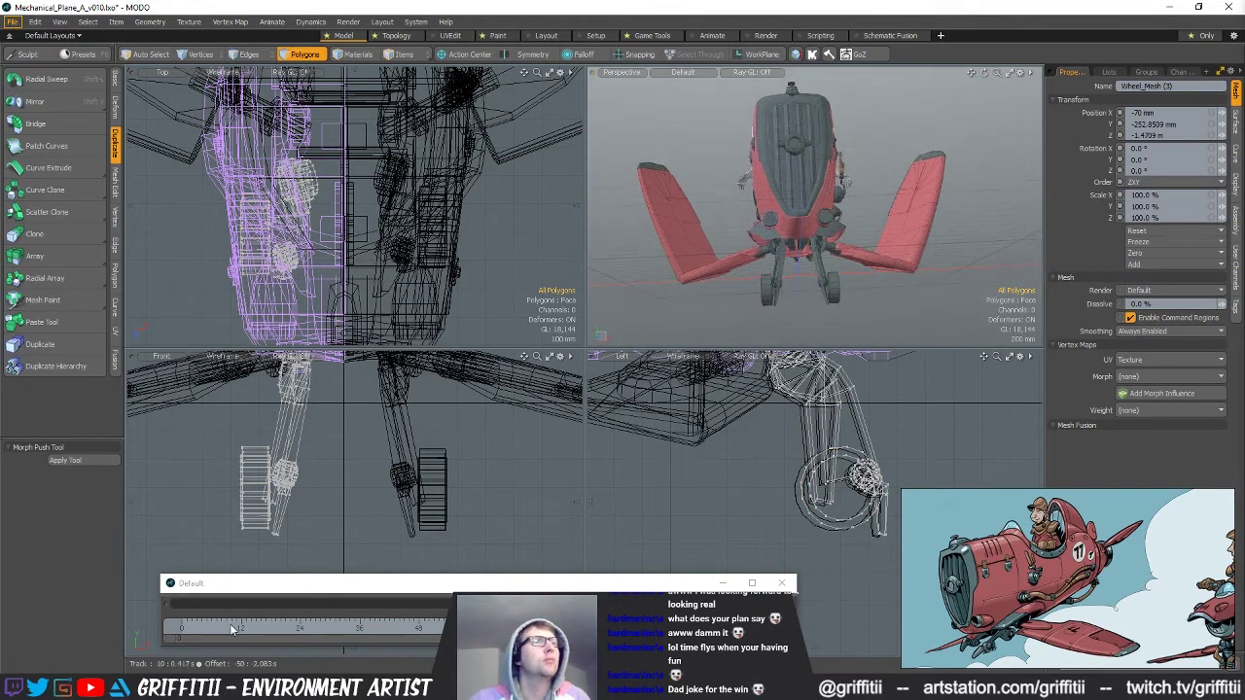
pyautogui.moveTo(233, 631); pyautogui.dragTo(184, 631)
pyautogui.scroll(4, 732, 279)
pyautogui.keyDown('alt'); pyautogui.moveTo(732, 278); pyautogui.dragTo(861, 200); pyautogui.keyUp('alt')
pyautogui.scroll(3, 817, 198)
pyautogui.press('5')
pyautogui.click(879, 234)
pyautogui.press('3')
pyautogui.scroll(3, 848, 245)
pyautogui.doubleClick(841, 254)
# Rotate the selected plate in Mesh (53) by about 10.5° using the Selection action center.
pyautogui.scroll(-4, 893, 245)
pyautogui.press('F2')
pyautogui.press('e')
pyautogui.moveTo(871, 276); pyautogui.dragTo(860, 280)
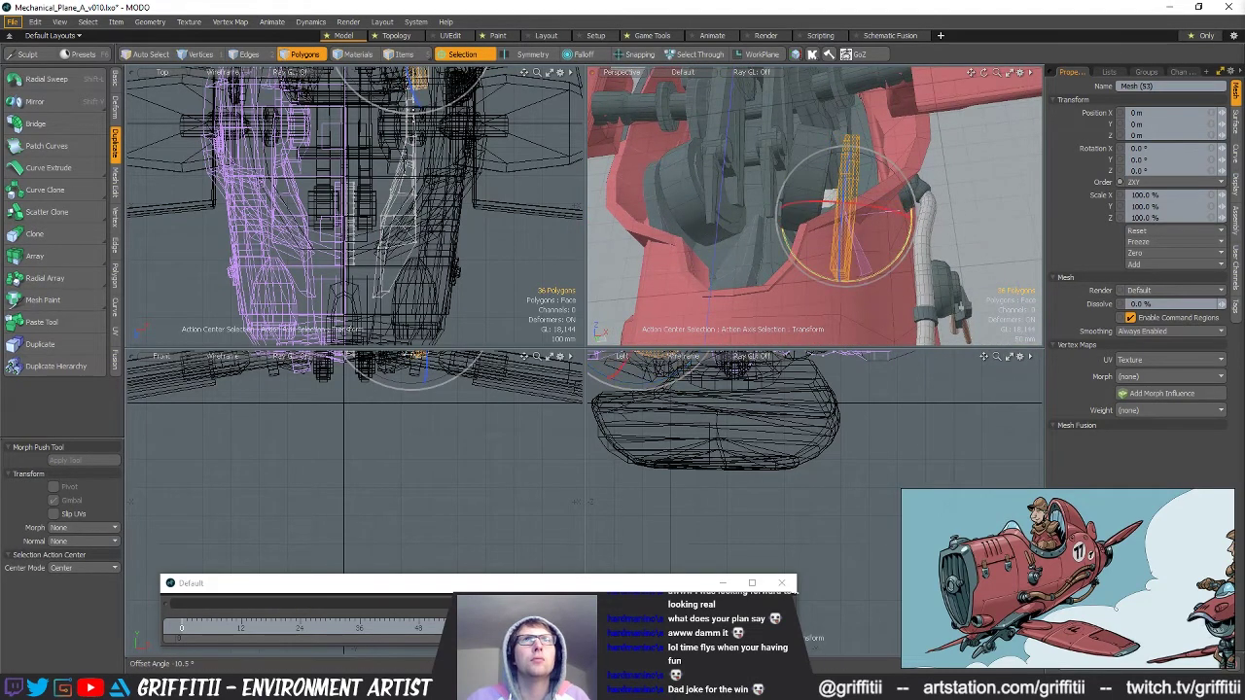
# Move the Mesh (53) plate 8 mm in X and 20 mm in Y, and deselect its polygons.
pyautogui.press('w')
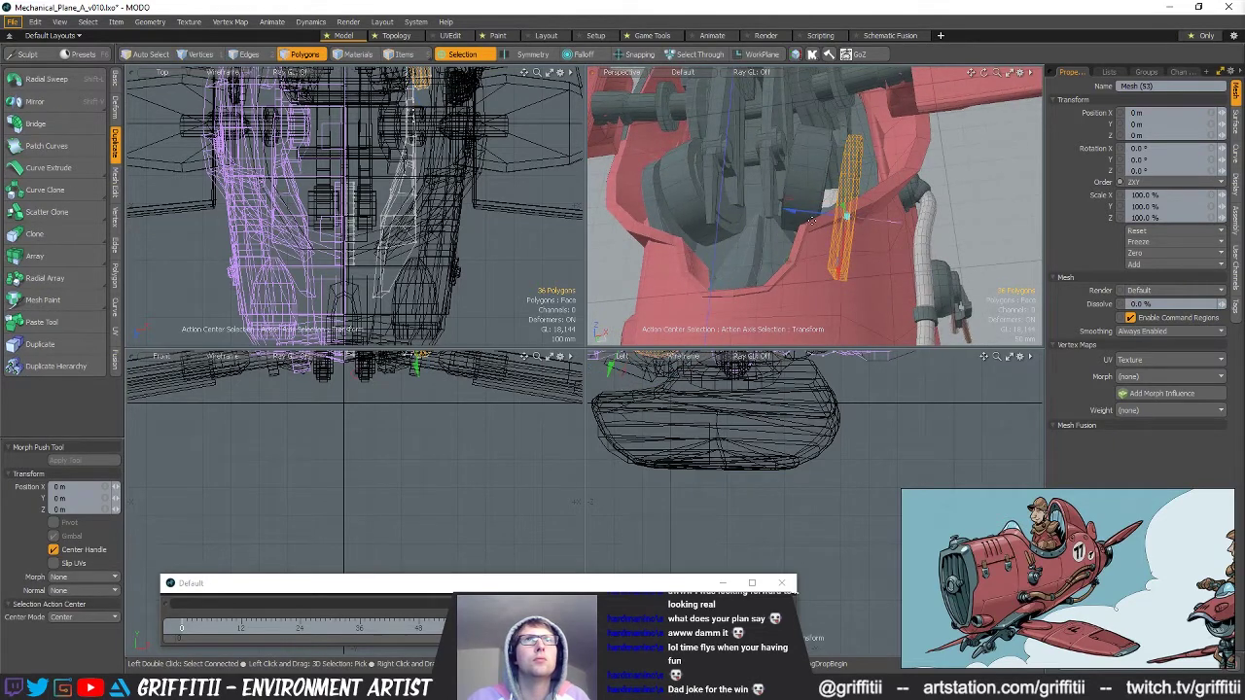
pyautogui.keyDown('alt'); pyautogui.moveTo(806, 212); pyautogui.dragTo(878, 177); pyautogui.keyUp('alt')
pyautogui.press('e')
pyautogui.press('w')
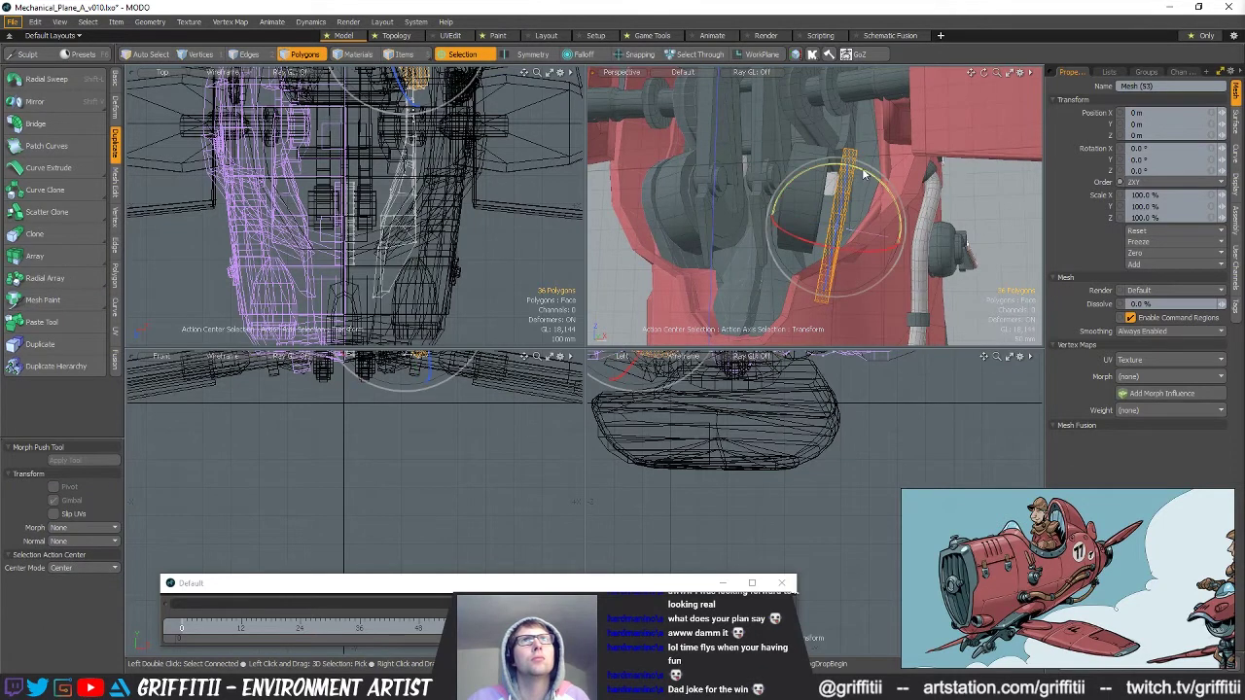
pyautogui.keyDown('alt'); pyautogui.moveTo(860, 173); pyautogui.dragTo(843, 254); pyautogui.keyUp('alt')
pyautogui.press('w')
pyautogui.scroll(-6, 839, 263)
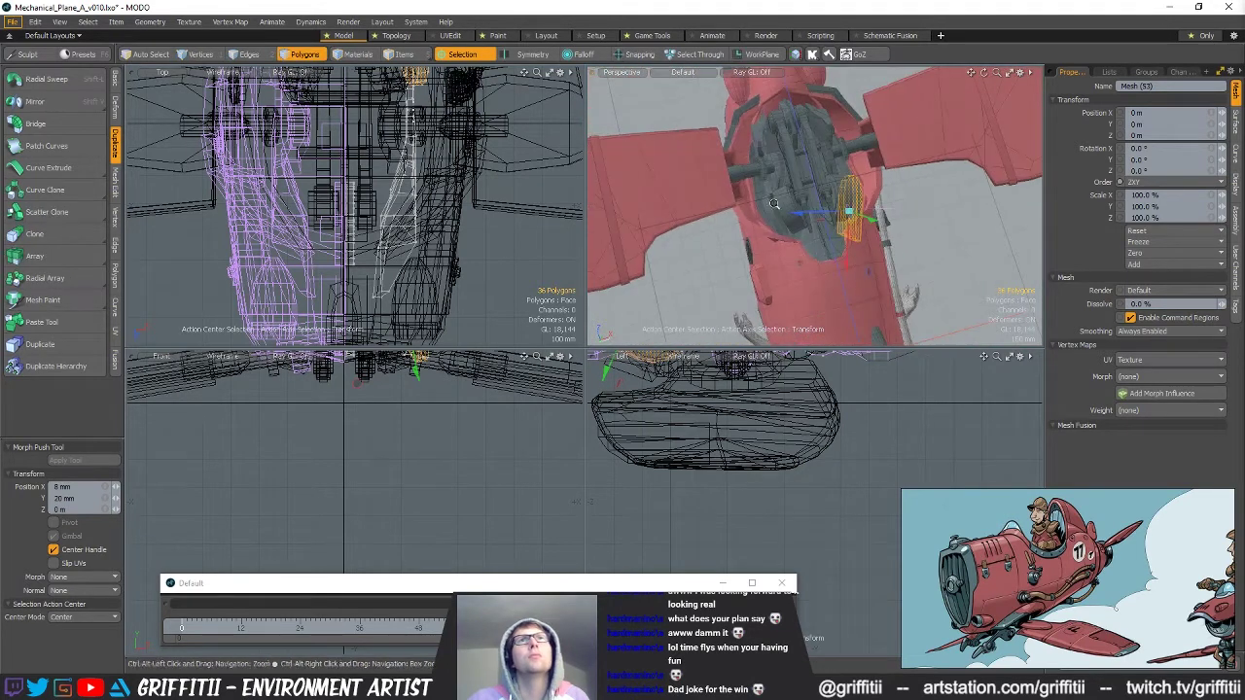
pyautogui.press('q')
pyautogui.click(754, 278)
# Check the wheel bay from below at frame 60 and select the Wheel_ROT locator.
pyautogui.keyDown('alt'); pyautogui.moveTo(754, 277); pyautogui.dragTo(807, 289); pyautogui.keyUp('alt')
pyautogui.scroll(3, 844, 190)
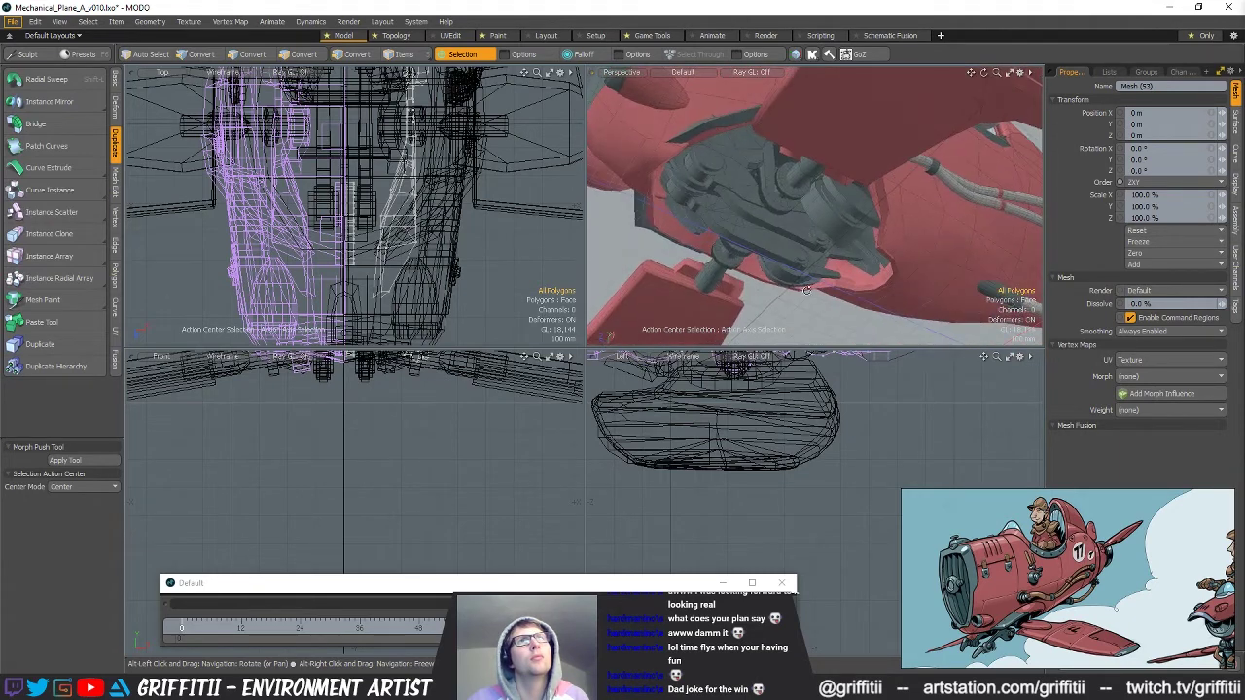
pyautogui.click(478, 628)
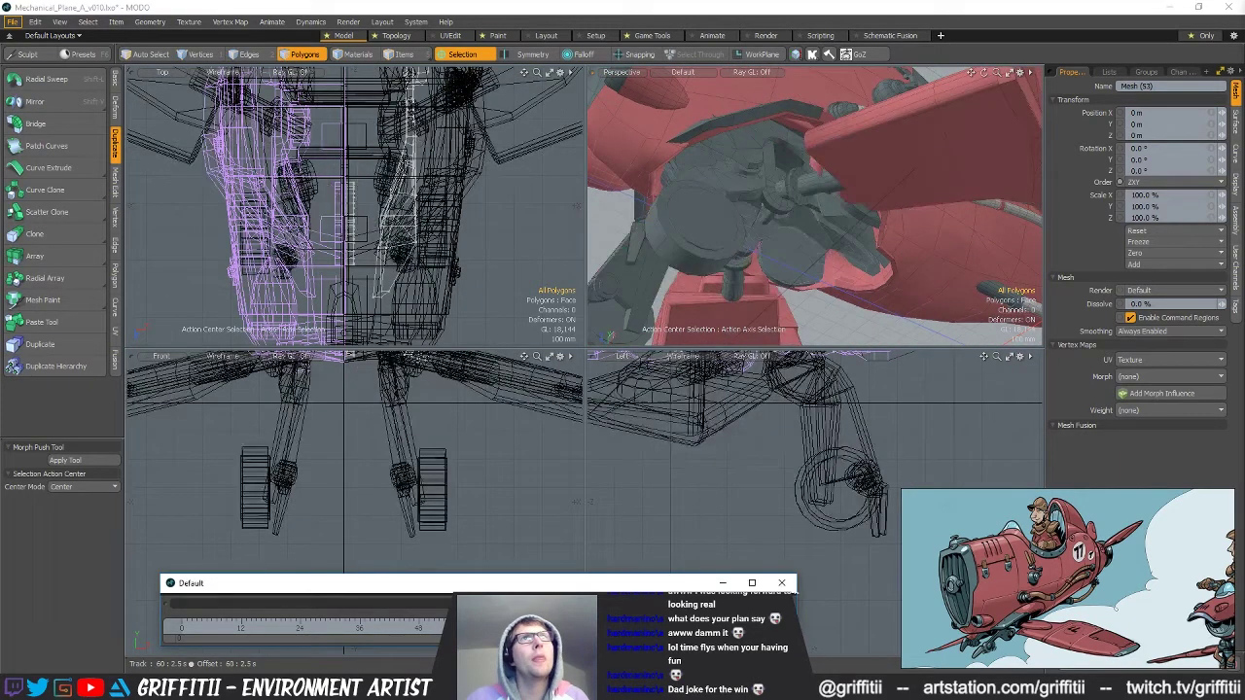
pyautogui.keyDown('alt'); pyautogui.moveTo(848, 171); pyautogui.dragTo(856, 229); pyautogui.keyUp('alt')
pyautogui.scroll(-4, 815, 215)
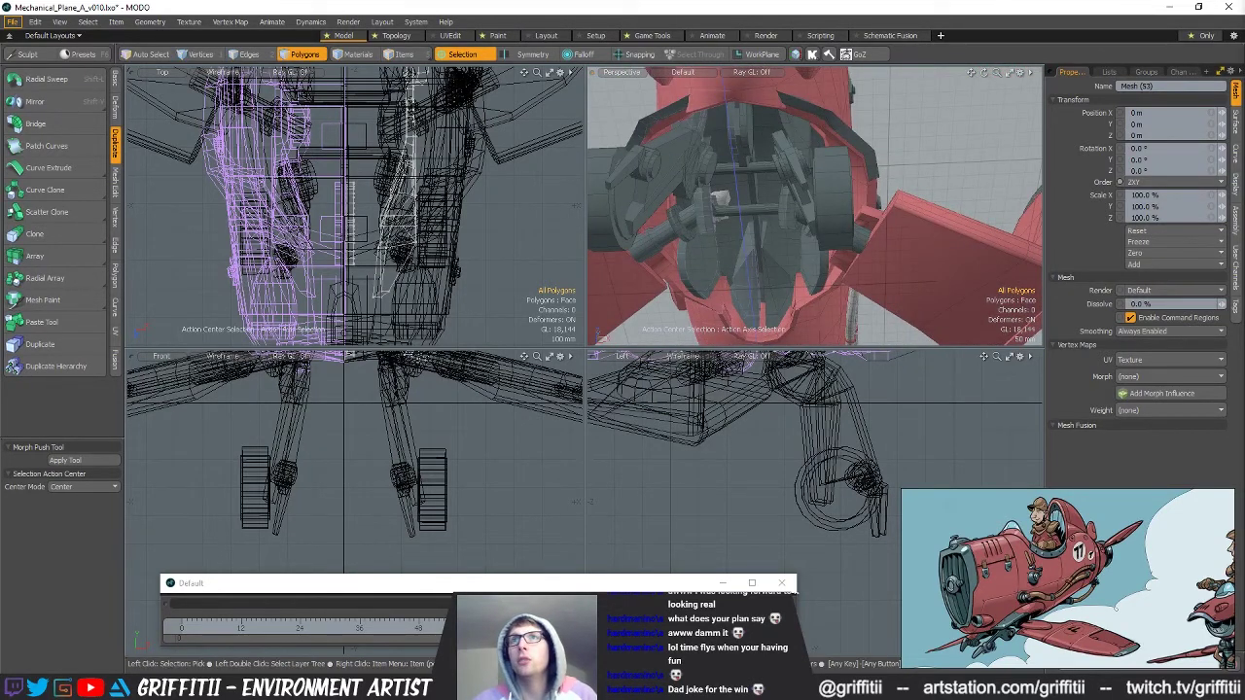
pyautogui.press('5')
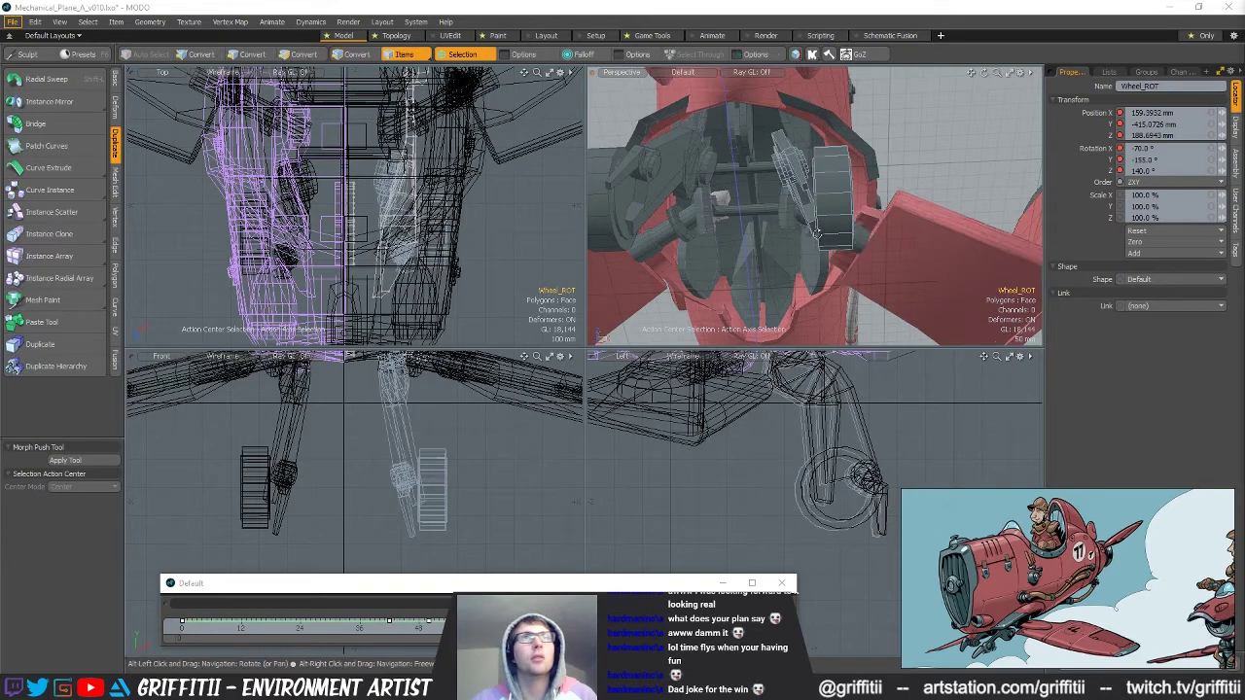
pyautogui.keyDown('alt'); pyautogui.moveTo(829, 234); pyautogui.dragTo(820, 213); pyautogui.keyUp('alt')
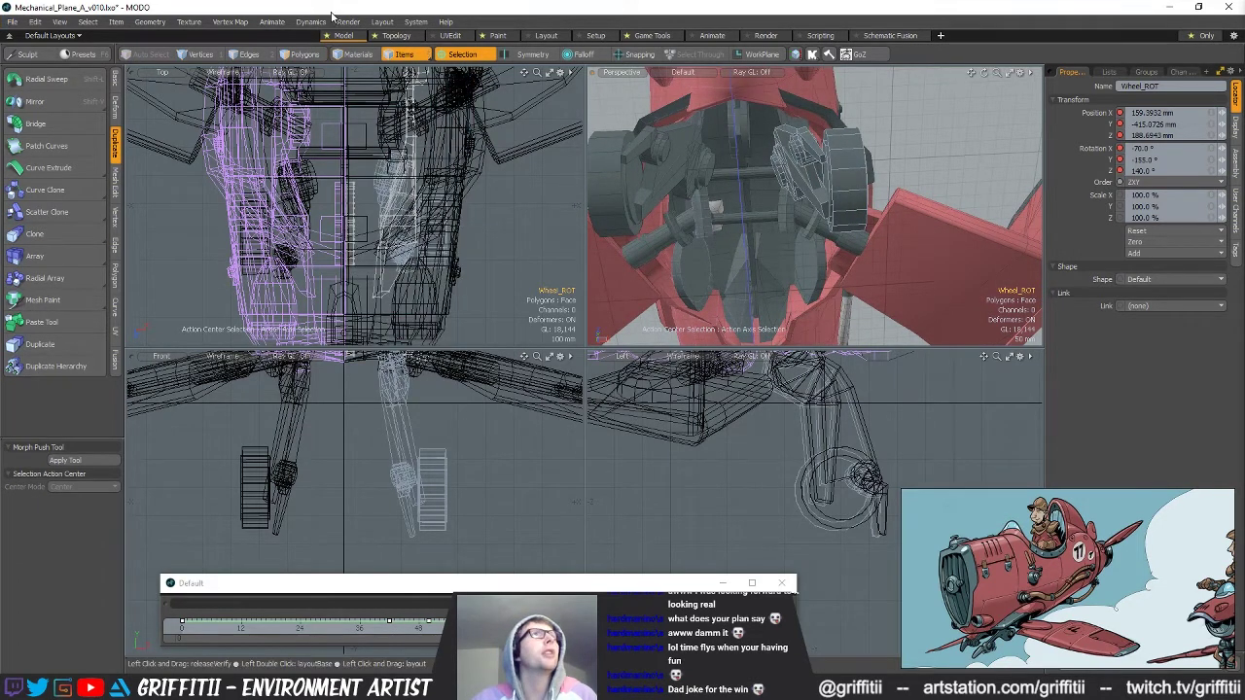
# Open a graph editor in a new window for Wheel_ROT's animation curves, placed clear of the perspective view.
pyautogui.click(381, 21)
pyautogui.moveTo(399, 187)
pyautogui.moveTo(619, 188)
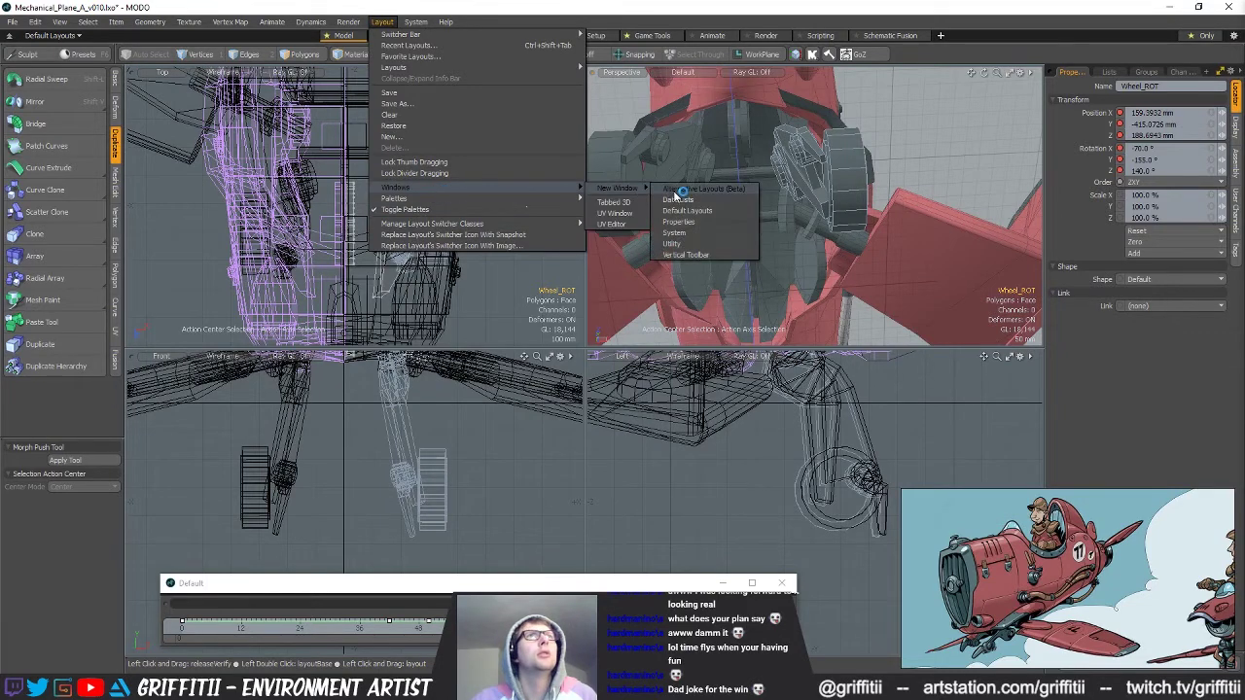
pyautogui.click(681, 199)
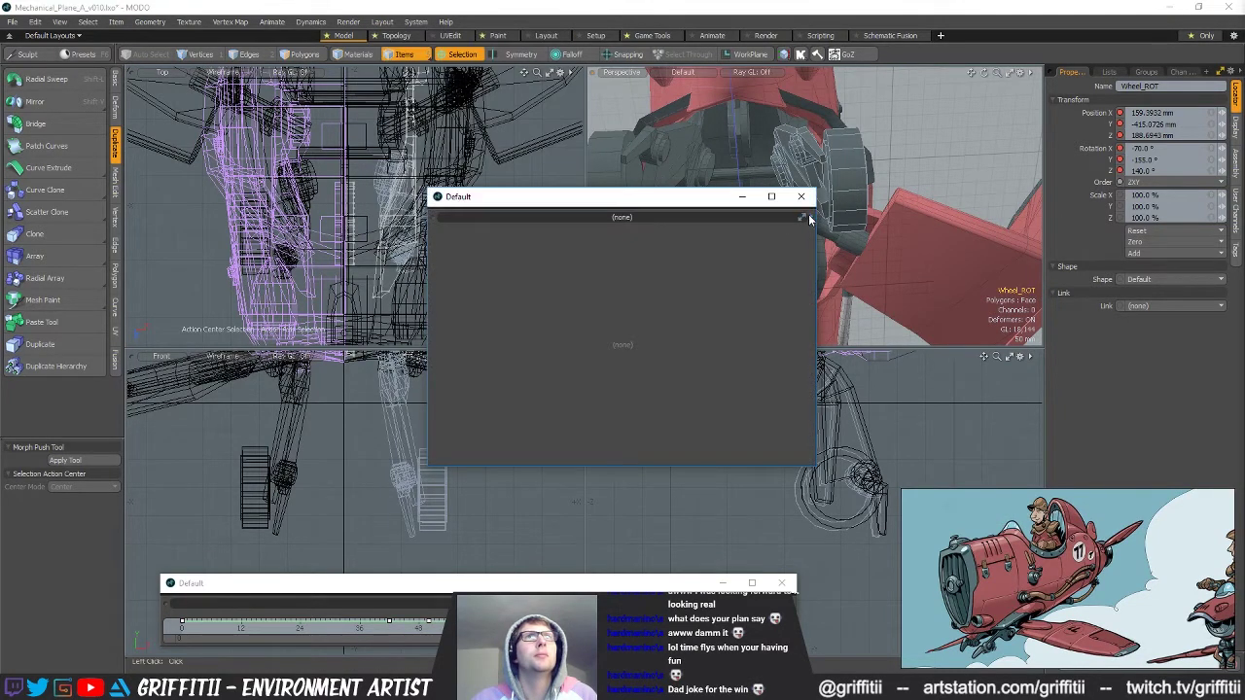
pyautogui.click(813, 220)
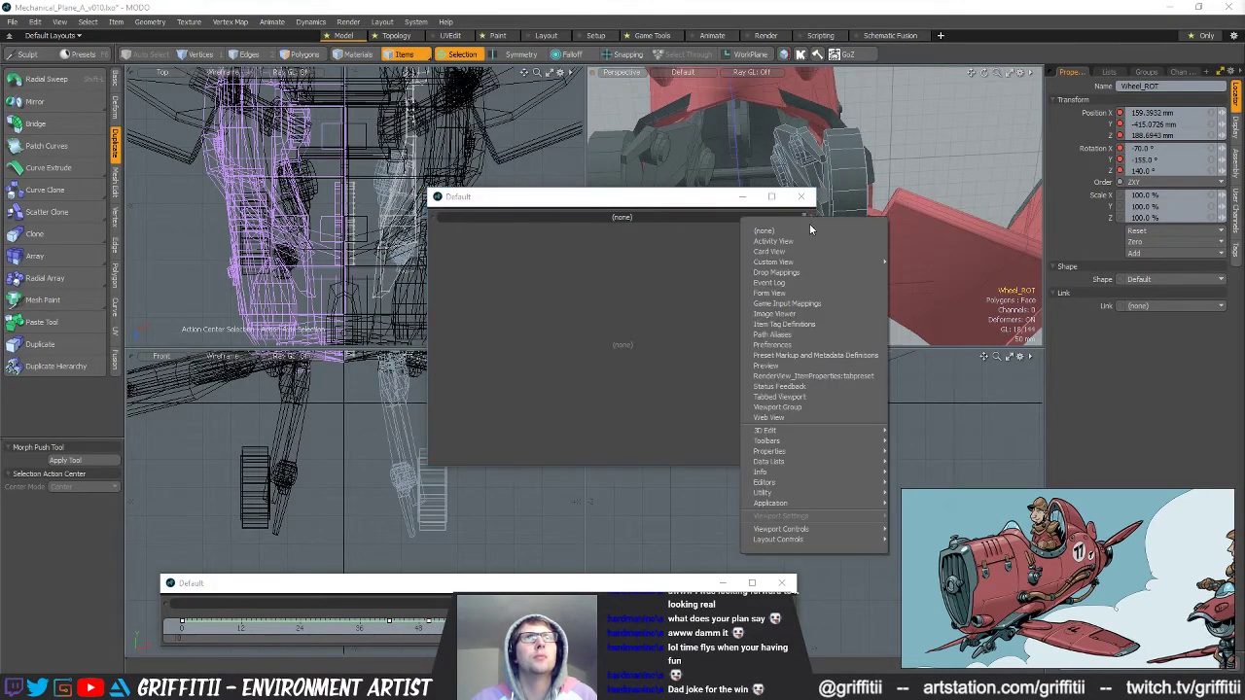
pyautogui.moveTo(875, 483)
pyautogui.click(914, 514)
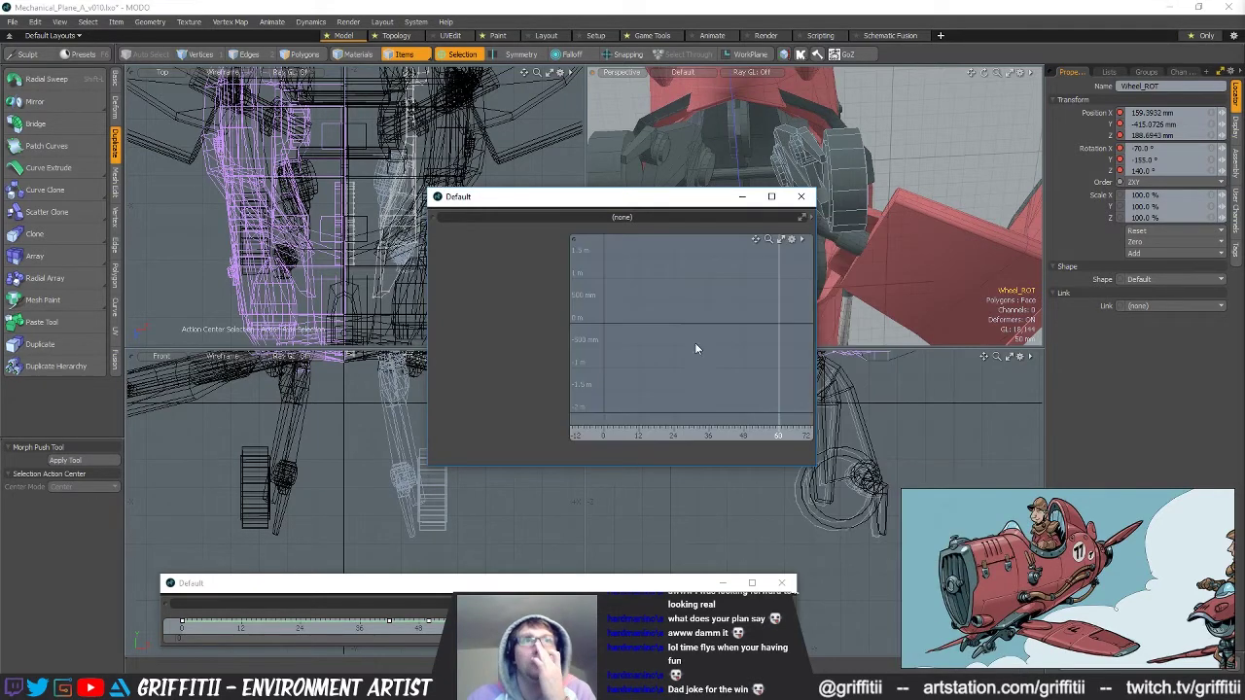
pyautogui.keyDown('alt'); pyautogui.keyDown('shift'); pyautogui.moveTo(650, 365); pyautogui.dragTo(710, 374); pyautogui.keyUp('shift'); pyautogui.keyUp('alt')
pyautogui.scroll(-2, 709, 373)
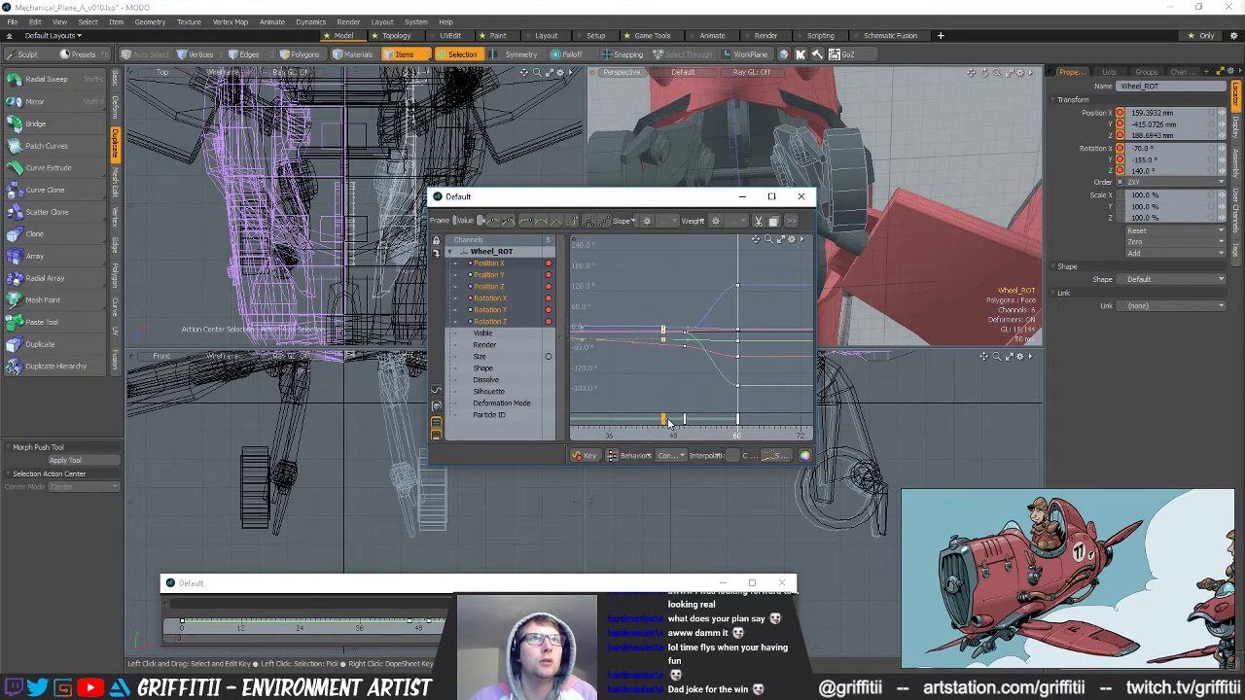
pyautogui.moveTo(687, 204); pyautogui.dragTo(415, 193)
pyautogui.keyDown('alt'); pyautogui.moveTo(778, 226); pyautogui.dragTo(832, 235); pyautogui.keyUp('alt')
pyautogui.moveTo(516, 337)
pyautogui.keyDown('ctrl'); pyautogui.keyDown('alt'); pyautogui.mouseDown()
pyautogui.moveTo(488, 341)
pyautogui.moveTo(507, 338)
pyautogui.mouseUp(); pyautogui.keyUp('alt'); pyautogui.keyUp('ctrl')
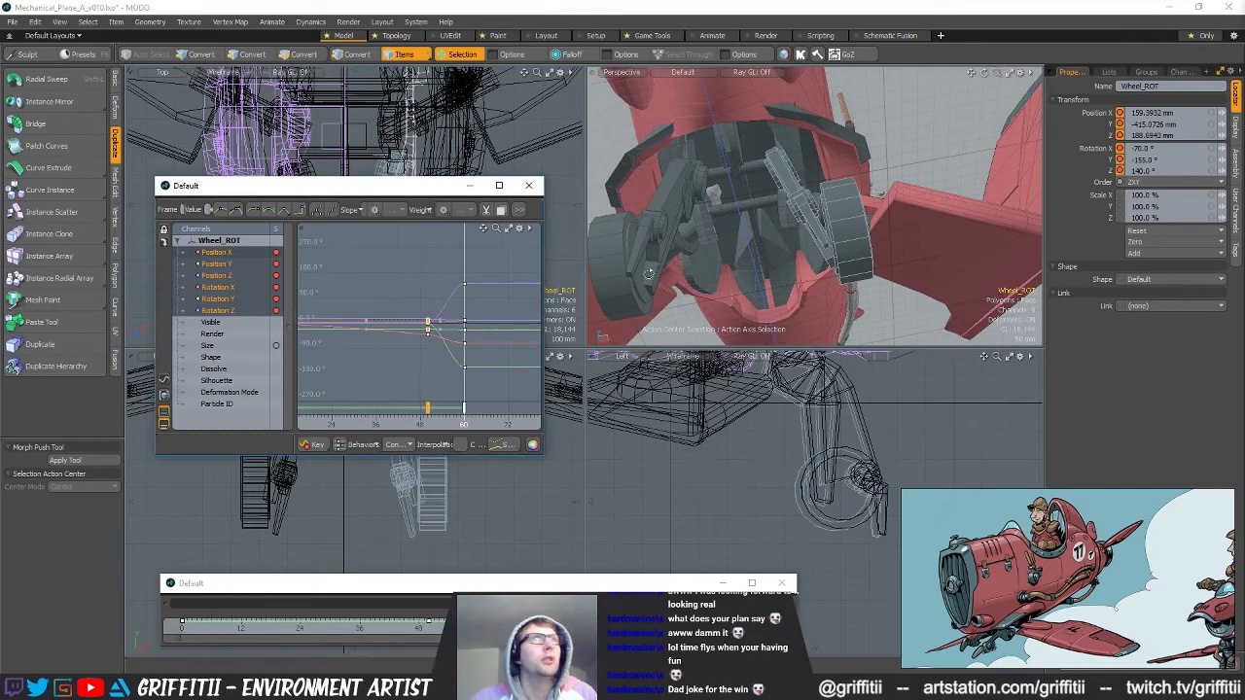
# Try deleting the frame 50 and 60 keys of Position X, Y and Z on Wheel_ROT.
pyautogui.click(218, 287)
pyautogui.keyDown('shift'); pyautogui.click(231, 277); pyautogui.keyUp('shift')
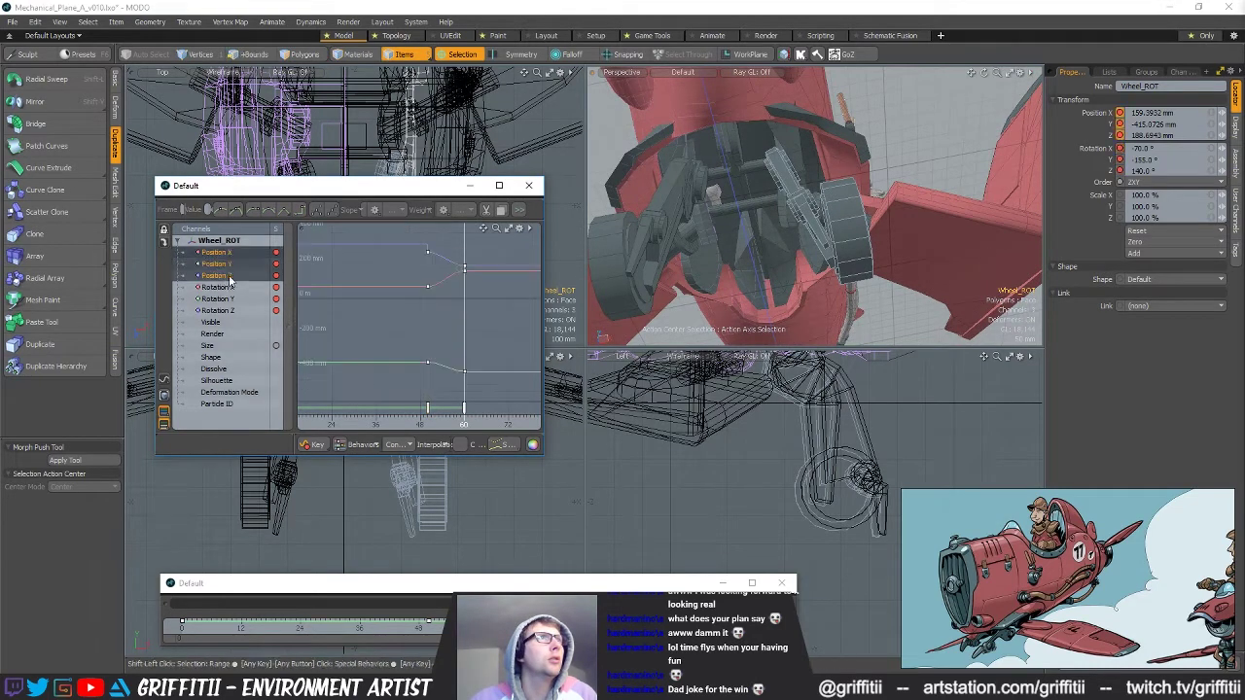
pyautogui.keyDown('ctrl'); pyautogui.keyDown('alt'); pyautogui.moveTo(471, 397); pyautogui.dragTo(444, 398); pyautogui.keyUp('alt'); pyautogui.keyUp('ctrl')
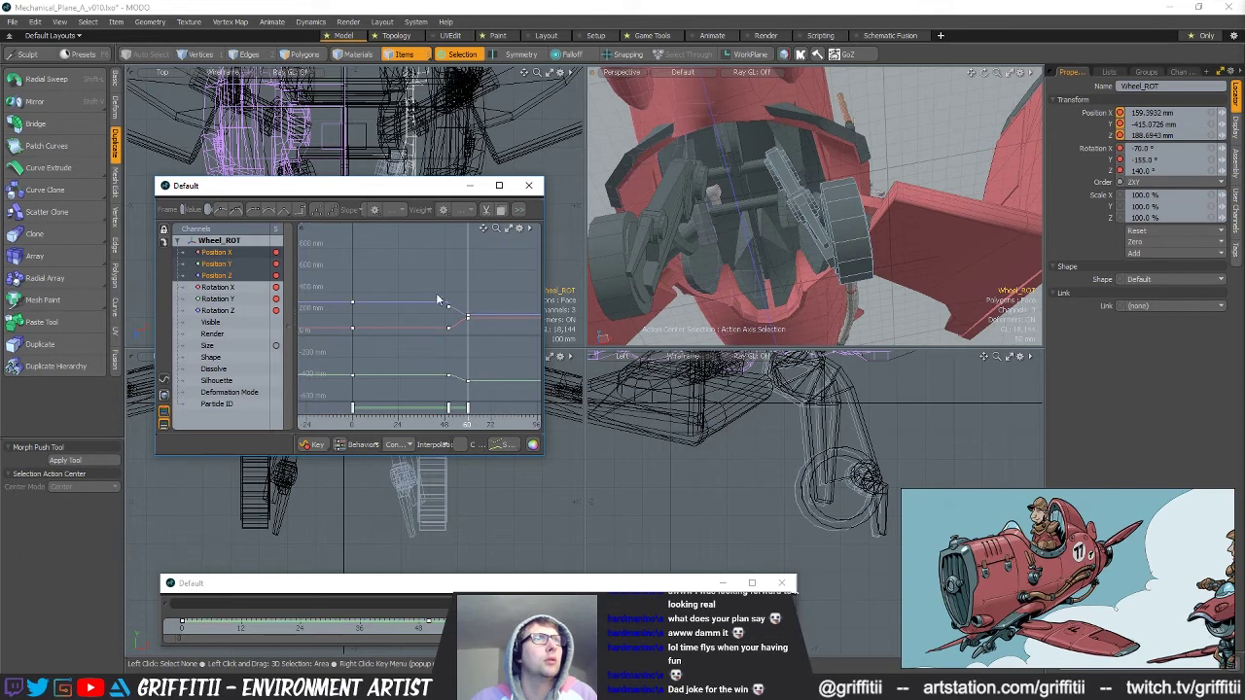
pyautogui.moveTo(420, 280); pyautogui.dragTo(477, 391)
pyautogui.press('Delete')
pyautogui.keyDown('alt'); pyautogui.moveTo(807, 243); pyautogui.dragTo(874, 216); pyautogui.keyUp('alt')
pyautogui.scroll(-5, 875, 237)
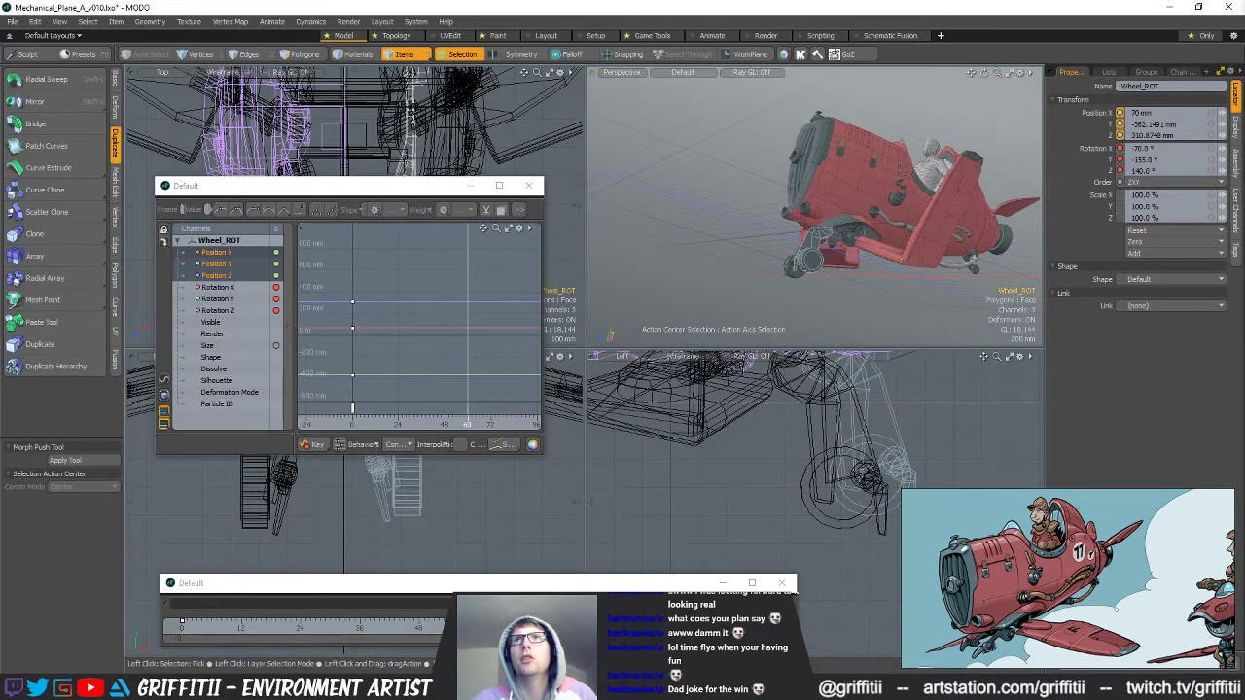
# Undo the deletion of the Wheel_ROT position keys.
pyautogui.press('u')
pyautogui.moveTo(955, 411)
pyautogui.keyDown('alt'); pyautogui.keyDown('shift'); pyautogui.mouseDown()
pyautogui.moveTo(944, 426)
pyautogui.moveTo(954, 404)
pyautogui.moveTo(955, 419)
pyautogui.mouseUp(); pyautogui.keyUp('shift'); pyautogui.keyUp('alt')
pyautogui.hotkey('ctrl', 'z')
pyautogui.keyDown('alt'); pyautogui.moveTo(866, 239); pyautogui.dragTo(839, 263); pyautogui.keyUp('alt')
pyautogui.hotkey('ctrl', 'shift', 'z')
pyautogui.hotkey('ctrl', 'z')
pyautogui.hotkey('ctrl', 'z')
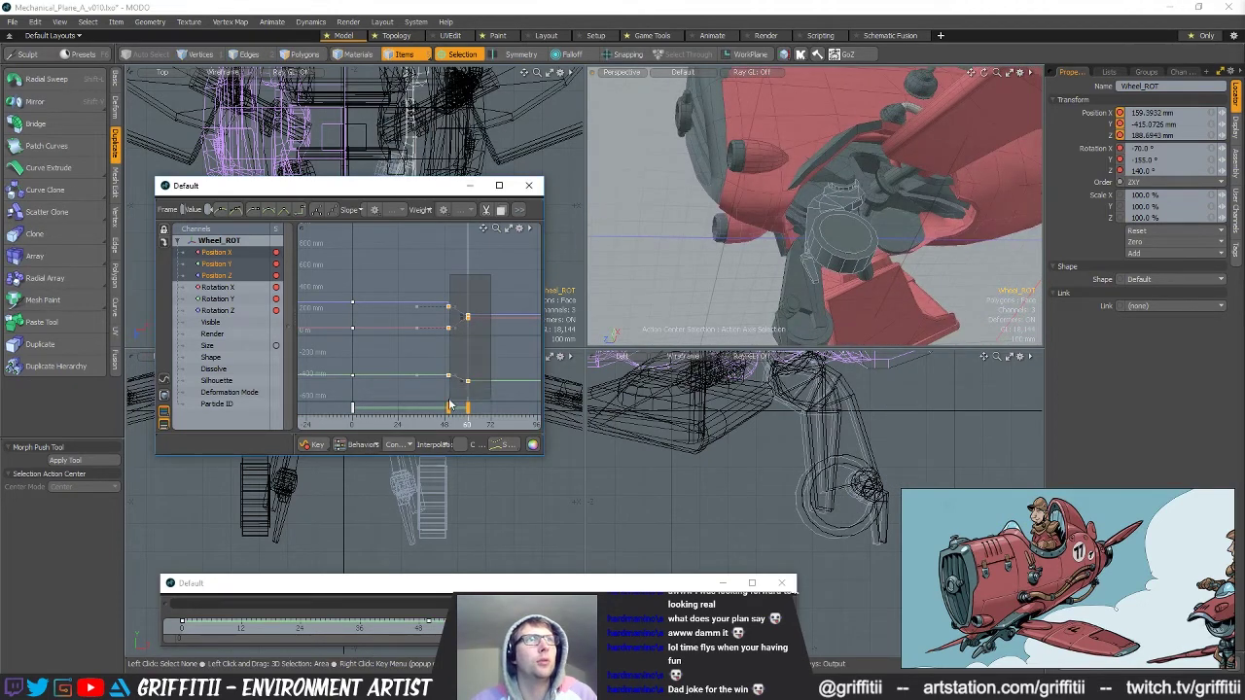
# Delete the frame 0 and frame 60 keys of Position X, Y and Z on Wheel_ROT.
pyautogui.press('Delete')
pyautogui.moveTo(403, 283); pyautogui.dragTo(286, 399)
pyautogui.keyDown('alt'); pyautogui.moveTo(842, 187); pyautogui.dragTo(893, 268); pyautogui.keyUp('alt')
pyautogui.scroll(-4, 897, 472)
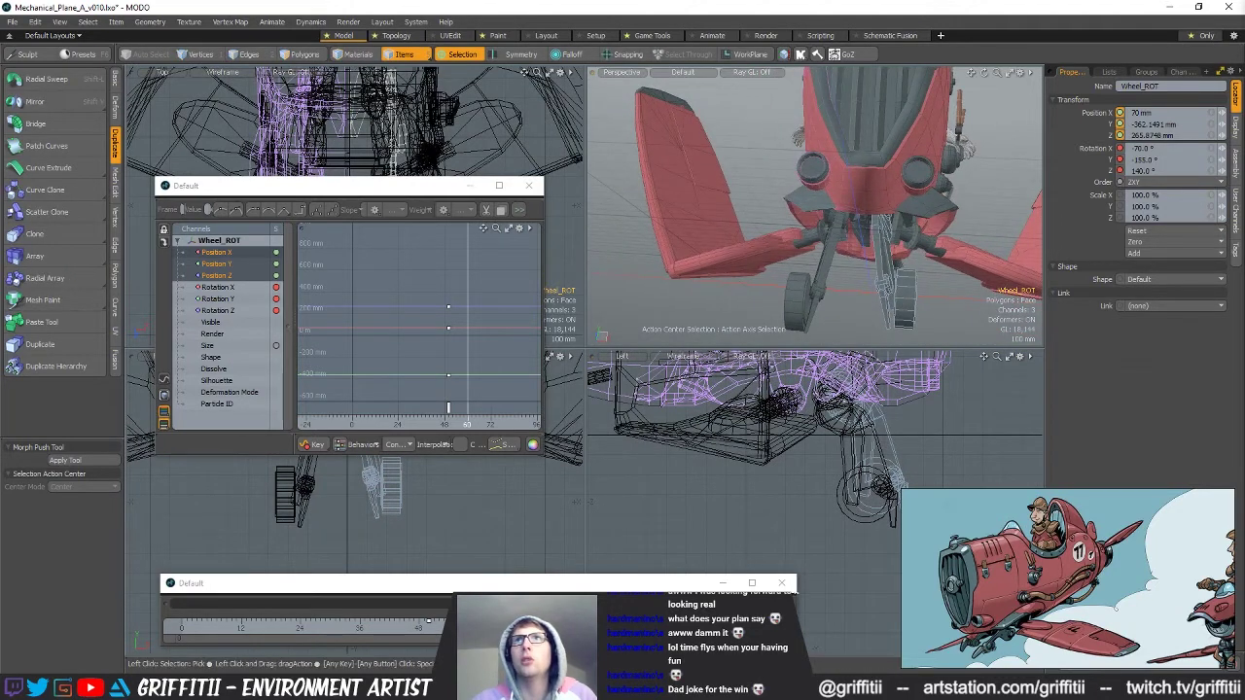
# Try removing the frame 50 position keys from Wheel_ROT as well, and undo the removal.
pyautogui.press('u')
pyautogui.keyDown('alt'); pyautogui.moveTo(906, 221); pyautogui.dragTo(913, 251); pyautogui.keyUp('alt')
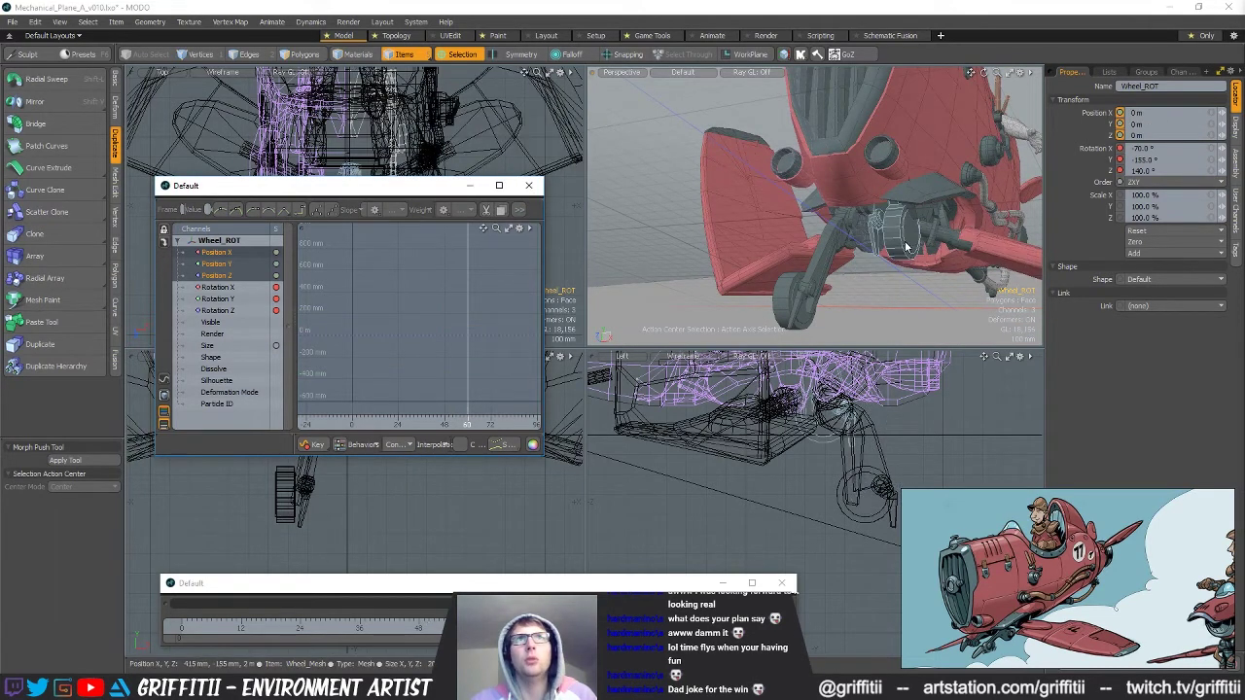
pyautogui.keyDown('alt'); pyautogui.moveTo(910, 259); pyautogui.dragTo(946, 172); pyautogui.keyUp('alt')
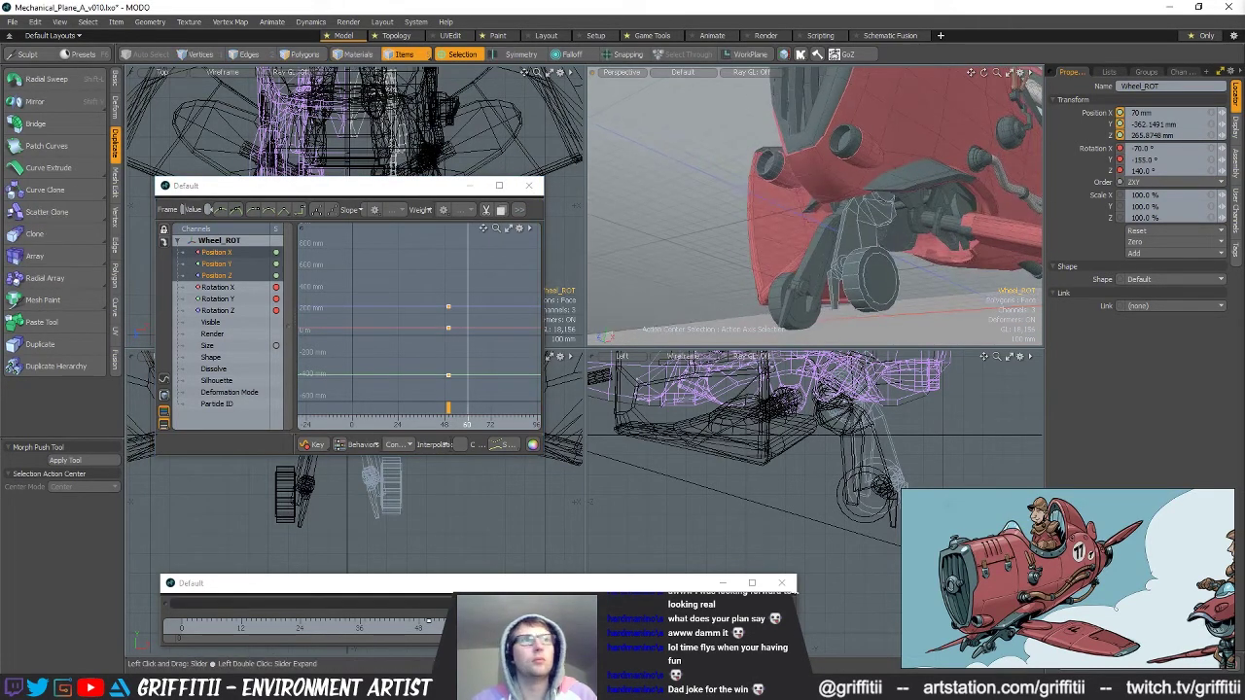
# Go to frame 50 and remove Wheel_ROT's remaining position keys.
pyautogui.click(430, 627)
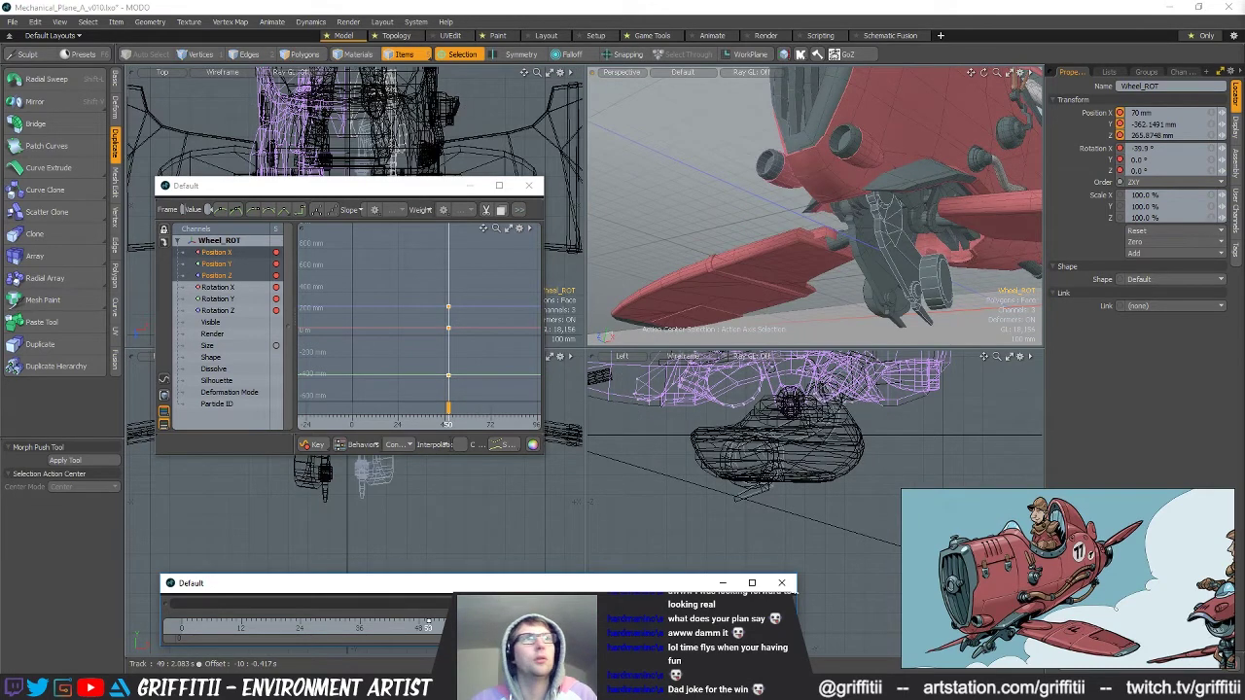
pyautogui.keyDown('alt'); pyautogui.moveTo(890, 258); pyautogui.dragTo(849, 233); pyautogui.keyUp('alt')
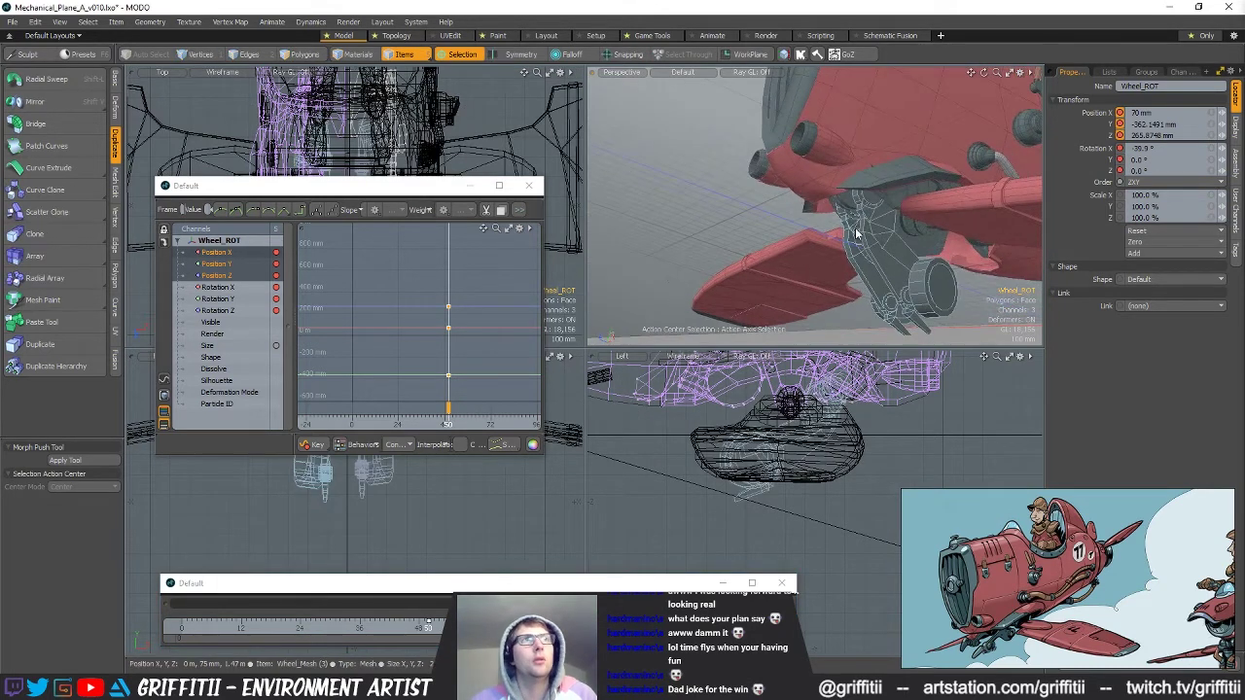
pyautogui.hotkey('ctrl', 'z')
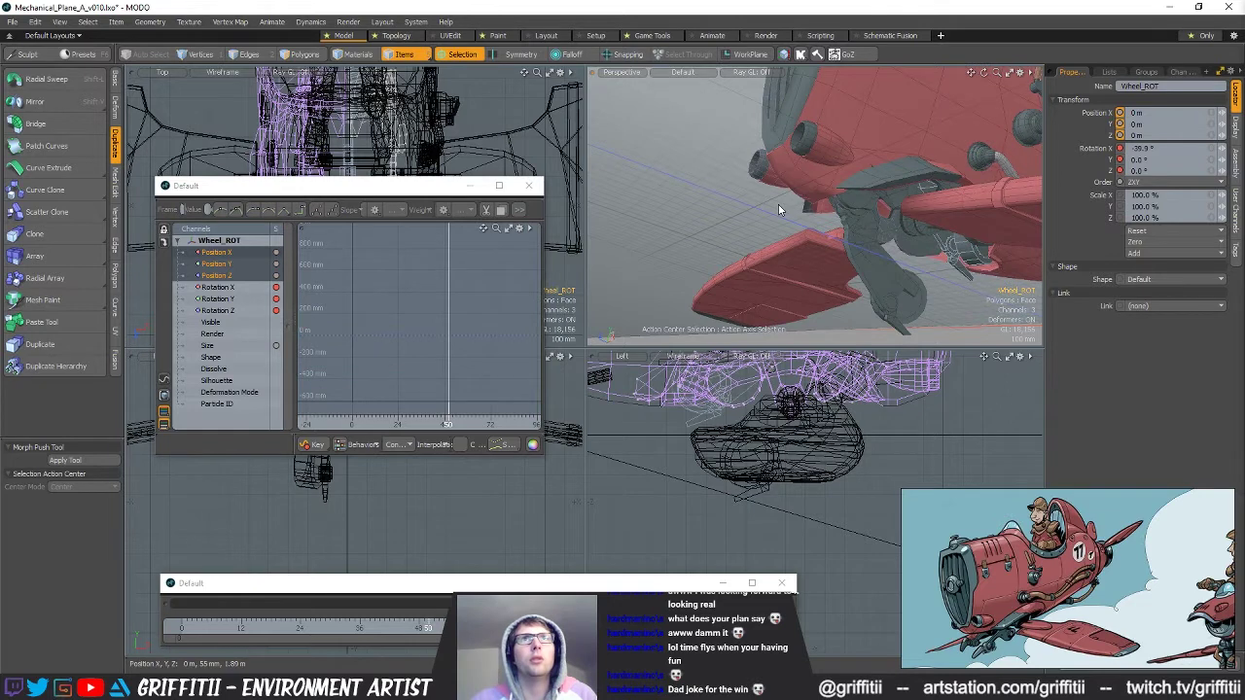
# Undo the removal of Wheel_ROT's frame 50 position keys and offset the wheel by 20 mm in X, -40 mm in Y and -4 mm in Z.
pyautogui.keyDown('alt'); pyautogui.moveTo(835, 211); pyautogui.dragTo(862, 220); pyautogui.keyUp('alt')
pyautogui.hotkey('ctrl', 'z')
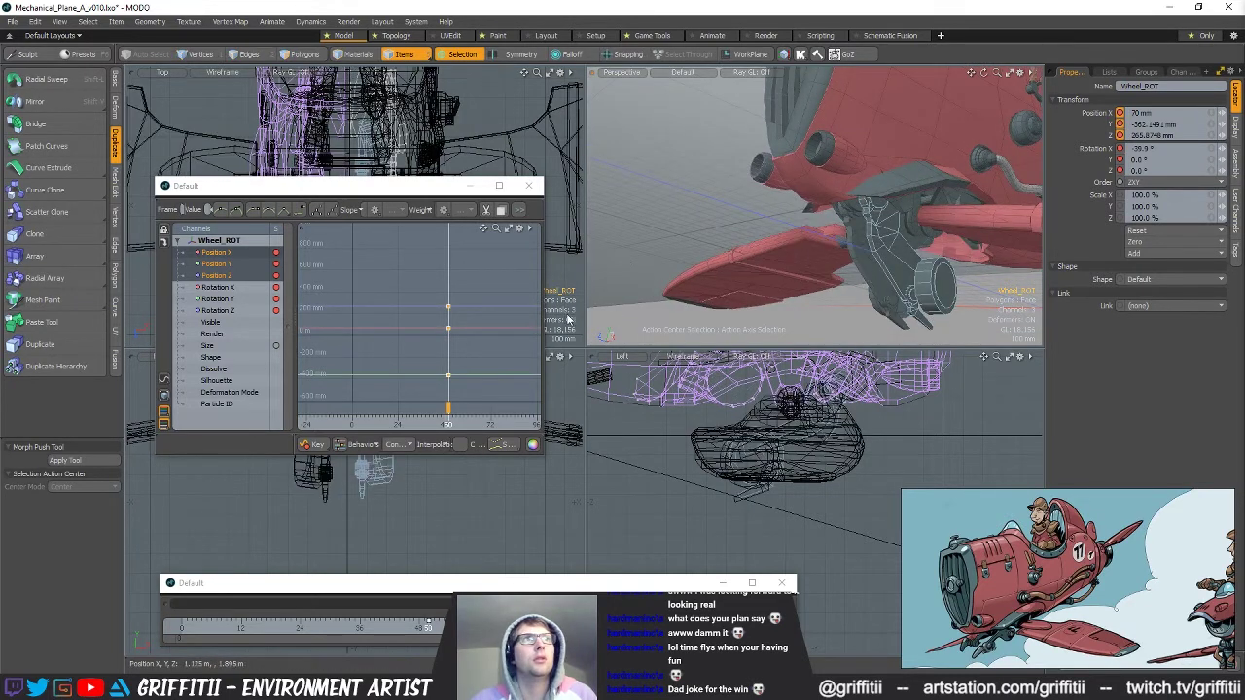
pyautogui.keyDown('alt'); pyautogui.moveTo(900, 228); pyautogui.dragTo(876, 199); pyautogui.keyUp('alt')
pyautogui.press('w')
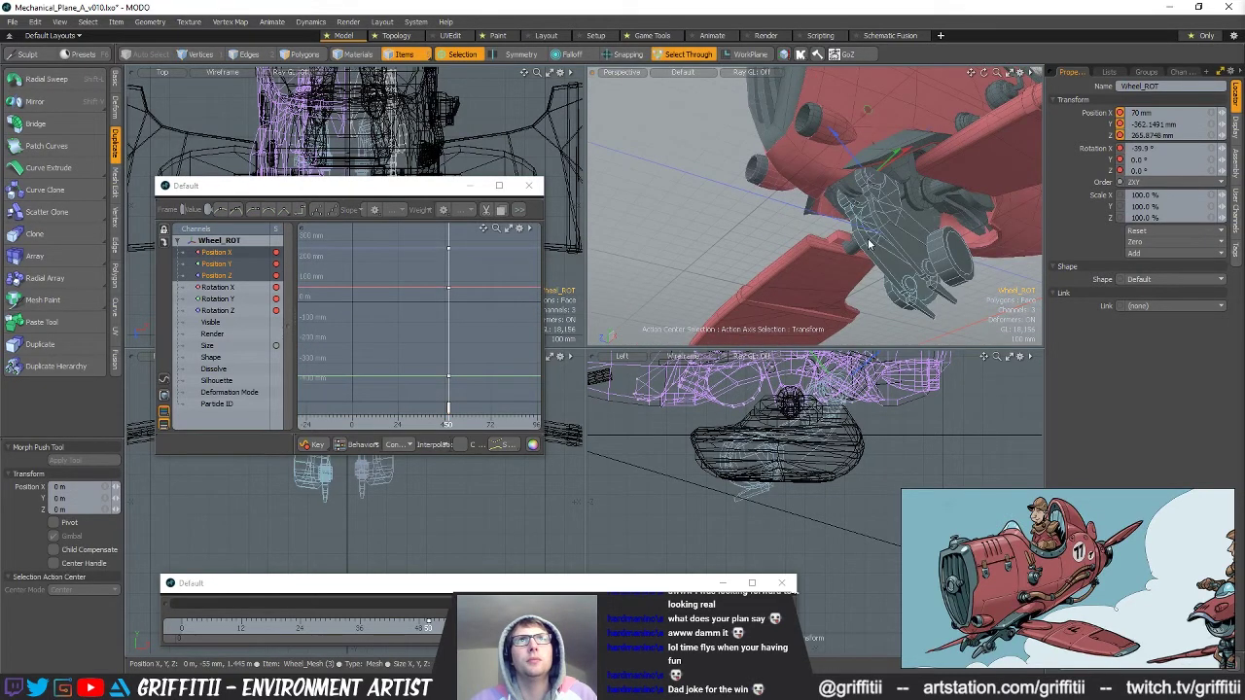
pyautogui.keyDown('alt'); pyautogui.moveTo(899, 147); pyautogui.dragTo(849, 181); pyautogui.keyUp('alt')
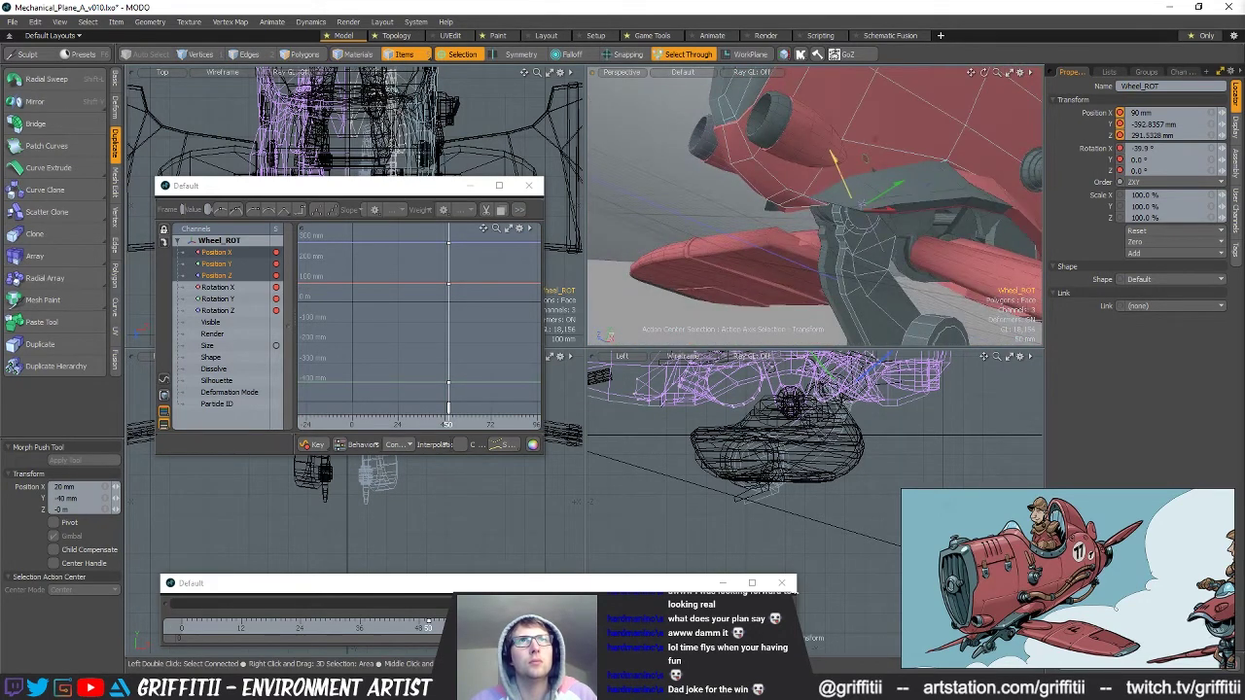
pyautogui.keyDown('alt'); pyautogui.moveTo(854, 227); pyautogui.dragTo(634, 557); pyautogui.keyUp('alt')
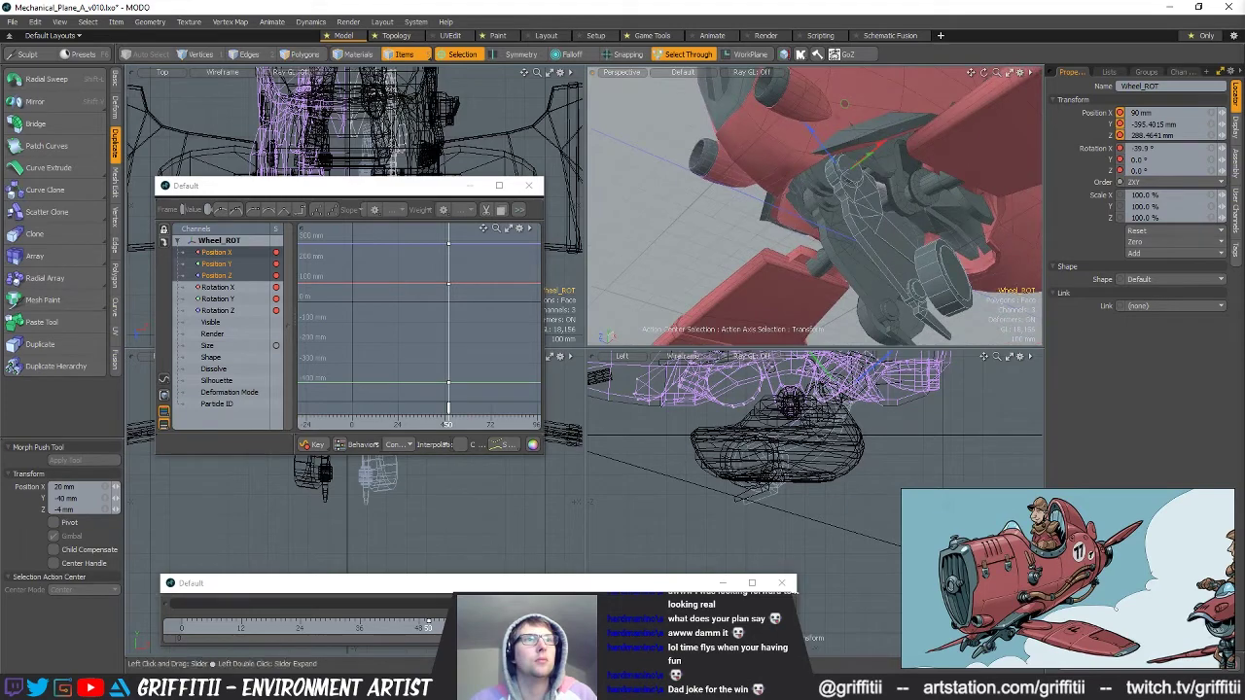
# Go to frame 60 with the gear deployed and select the Ground mesh beneath the plane.
pyautogui.click(477, 623)
pyautogui.keyDown('alt'); pyautogui.moveTo(781, 283); pyautogui.dragTo(800, 226); pyautogui.keyUp('alt')
pyautogui.scroll(-3, 818, 214)
pyautogui.keyDown('alt'); pyautogui.keyDown('shift'); pyautogui.moveTo(745, 539); pyautogui.dragTo(736, 559); pyautogui.keyUp('shift'); pyautogui.keyUp('alt')
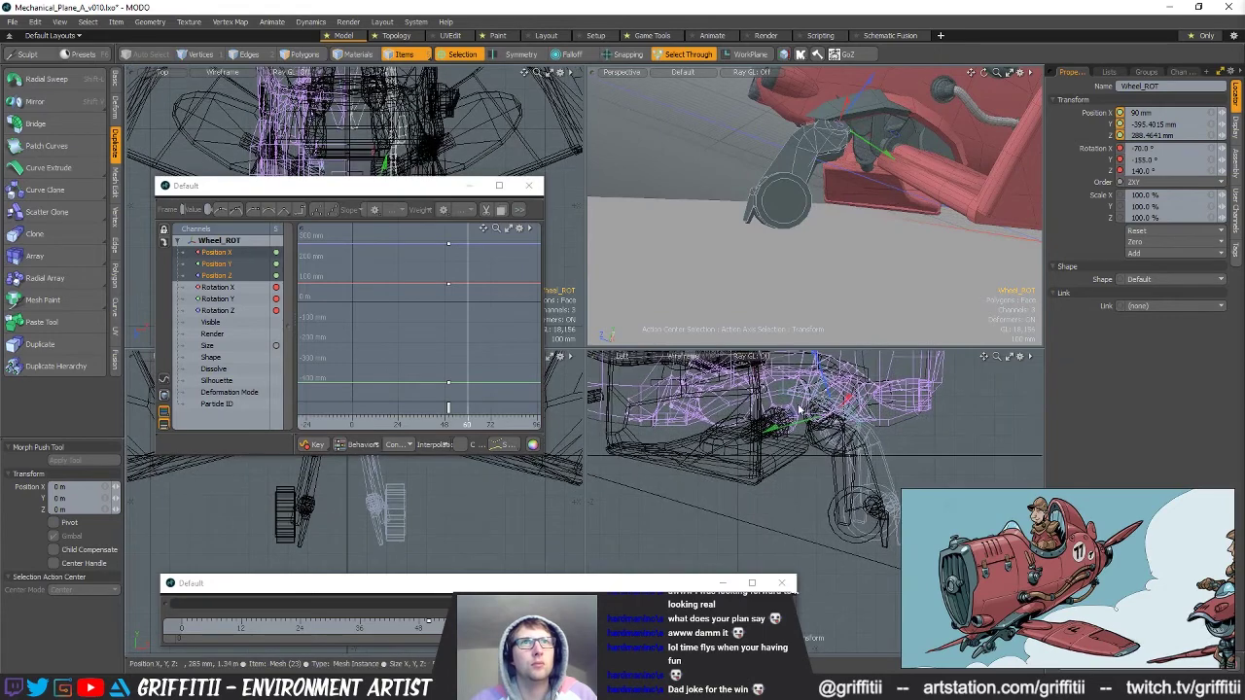
pyautogui.scroll(-4, 806, 407)
pyautogui.keyDown('alt'); pyautogui.keyDown('shift'); pyautogui.moveTo(715, 514); pyautogui.dragTo(778, 537); pyautogui.keyUp('shift'); pyautogui.keyUp('alt')
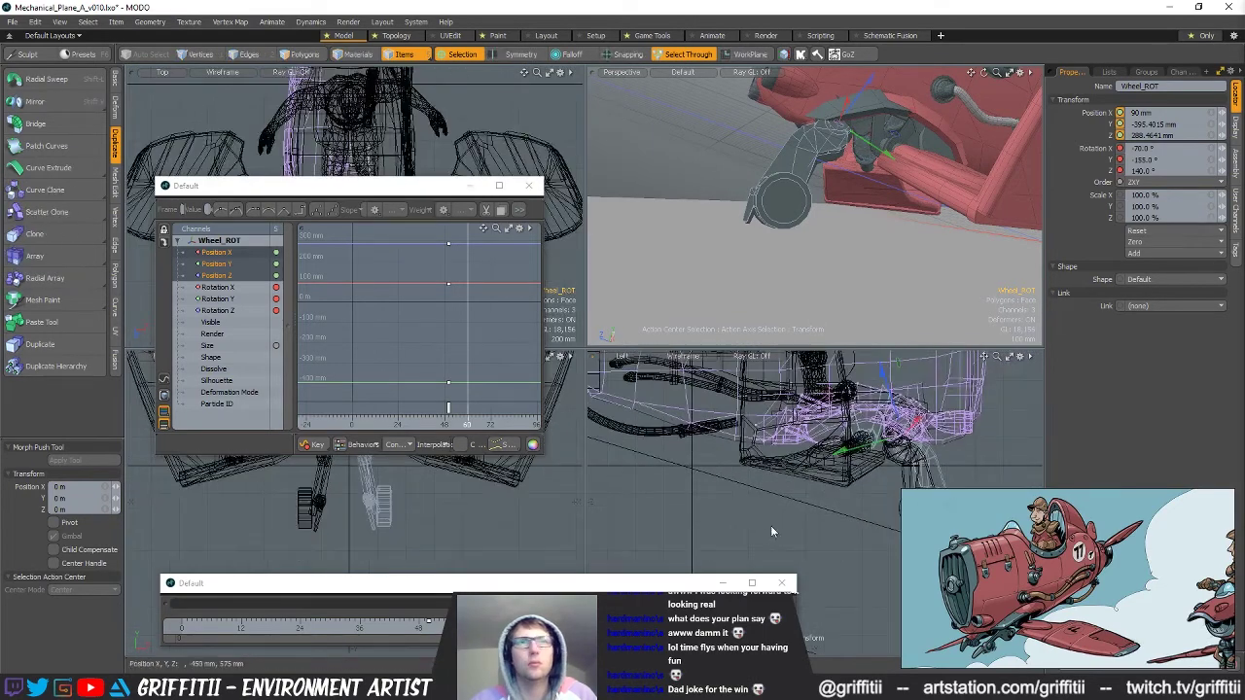
pyautogui.click(784, 496)
pyautogui.scroll(-5, 807, 492)
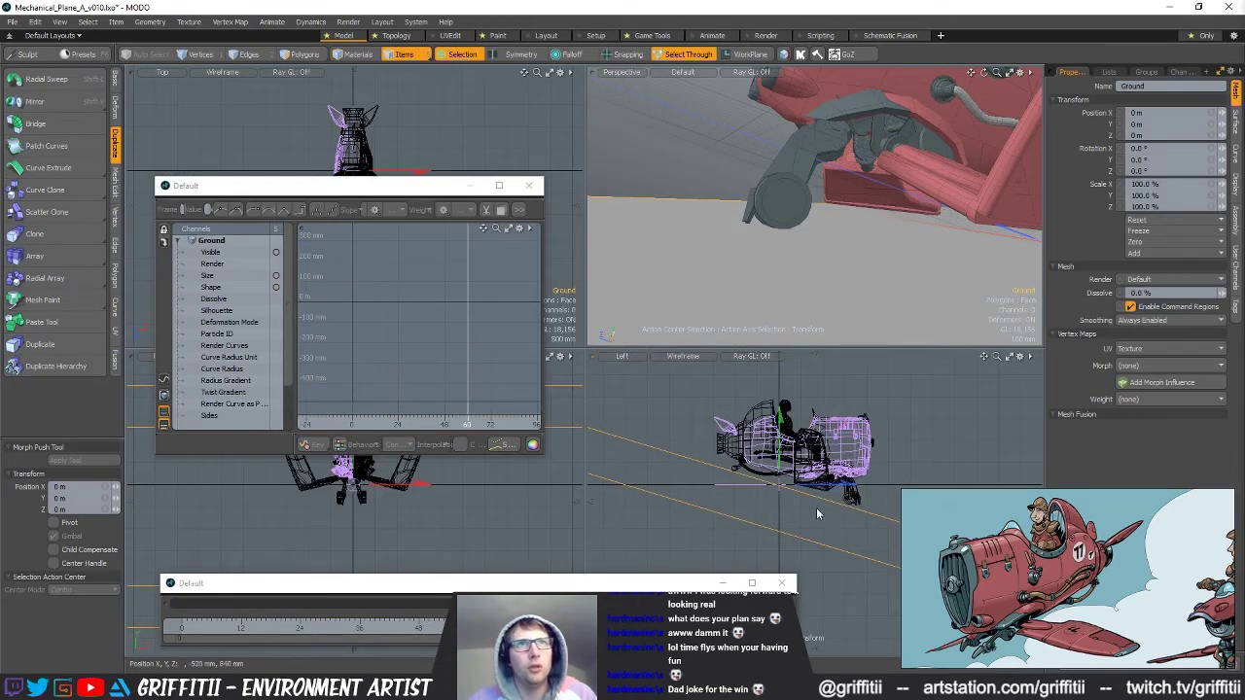
# Lower the vertices at the tail-side end of the Ground mesh by 150 mm in Y.
pyautogui.press('1')
pyautogui.keyDown('alt'); pyautogui.moveTo(891, 491); pyautogui.dragTo(837, 450); pyautogui.keyUp('alt')
pyautogui.scroll(-5, 842, 446)
pyautogui.moveTo(846, 446); pyautogui.dragTo(793, 465, button='right')
pyautogui.scroll(5, 791, 467)
pyautogui.press('w')
pyautogui.moveTo(889, 473)
pyautogui.keyDown('alt'); pyautogui.keyDown('shift'); pyautogui.mouseDown()
pyautogui.moveTo(903, 478)
pyautogui.moveTo(911, 438)
pyautogui.mouseUp(); pyautogui.keyUp('shift'); pyautogui.keyUp('alt')
pyautogui.keyDown('alt'); pyautogui.keyDown('shift'); pyautogui.moveTo(614, 424); pyautogui.dragTo(726, 464); pyautogui.keyUp('shift'); pyautogui.keyUp('alt')
pyautogui.moveTo(726, 463)
pyautogui.keyDown('ctrl'); pyautogui.keyDown('alt'); pyautogui.mouseDown()
pyautogui.moveTo(762, 464)
pyautogui.moveTo(671, 439)
pyautogui.moveTo(710, 462)
pyautogui.mouseUp(); pyautogui.keyUp('alt'); pyautogui.keyUp('ctrl')
pyautogui.press('space')
pyautogui.moveTo(617, 378); pyautogui.dragTo(694, 465, button='right')
pyautogui.press('w')
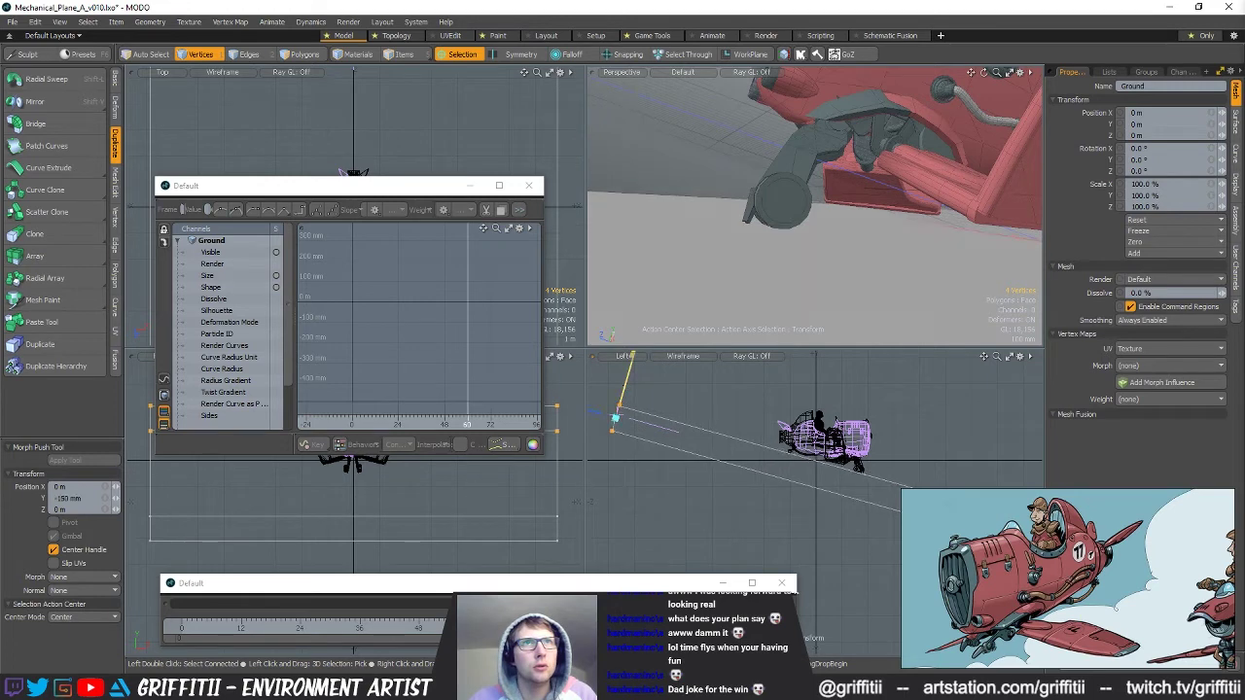
# Select the vertices at the nose-side end of the Ground and adjust their height to suit the deployed wheels.
pyautogui.keyDown('ctrl'); pyautogui.keyDown('alt'); pyautogui.moveTo(865, 497); pyautogui.dragTo(754, 449); pyautogui.keyUp('alt'); pyautogui.keyUp('ctrl')
pyautogui.press('space')
pyautogui.moveTo(922, 448)
pyautogui.mouseDown(button='right')
pyautogui.moveTo(881, 572)
pyautogui.moveTo(934, 506)
pyautogui.mouseUp(button='right')
pyautogui.keyDown('ctrl'); pyautogui.keyDown('alt'); pyautogui.moveTo(919, 484); pyautogui.dragTo(963, 479); pyautogui.keyUp('alt'); pyautogui.keyUp('ctrl')
pyautogui.press('w')
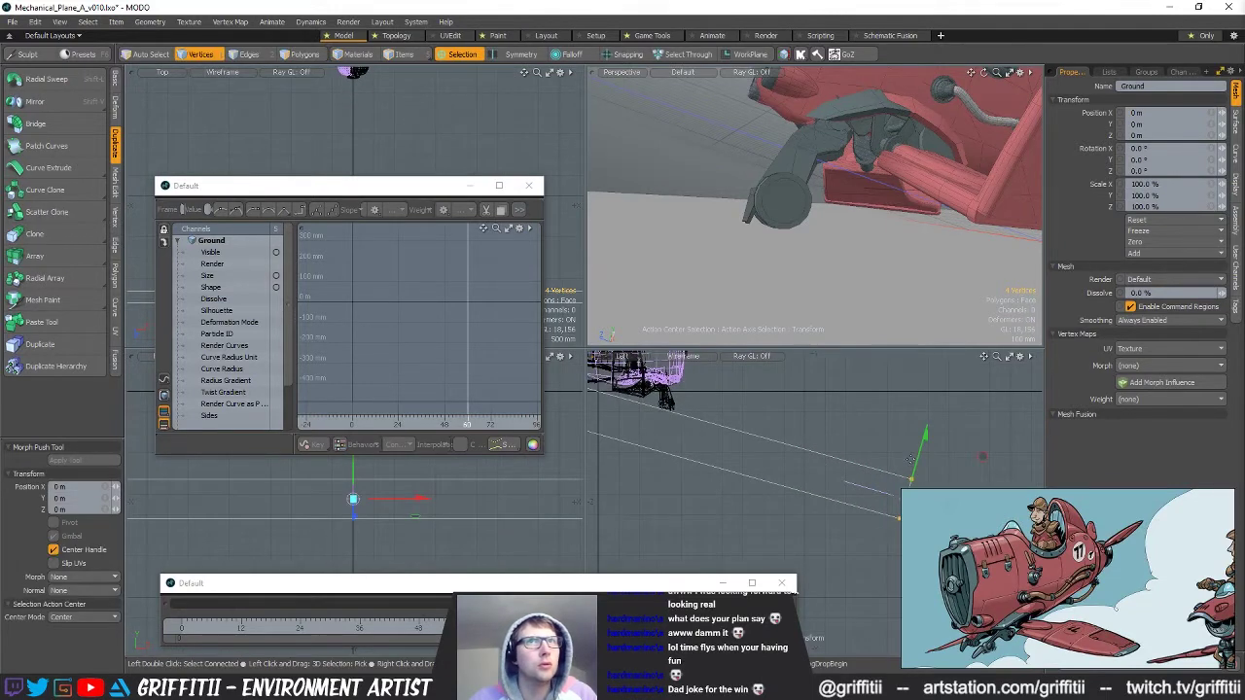
pyautogui.keyDown('alt'); pyautogui.keyDown('shift'); pyautogui.moveTo(663, 428); pyautogui.dragTo(814, 470); pyautogui.keyUp('shift'); pyautogui.keyUp('alt')
pyautogui.keyDown('alt'); pyautogui.keyDown('shift'); pyautogui.moveTo(615, 418); pyautogui.dragTo(706, 486); pyautogui.keyUp('shift'); pyautogui.keyUp('alt')
pyautogui.press('space')
pyautogui.keyDown('alt'); pyautogui.keyDown('shift'); pyautogui.moveTo(780, 496); pyautogui.dragTo(856, 513); pyautogui.keyUp('shift'); pyautogui.keyUp('alt')
pyautogui.press('w')
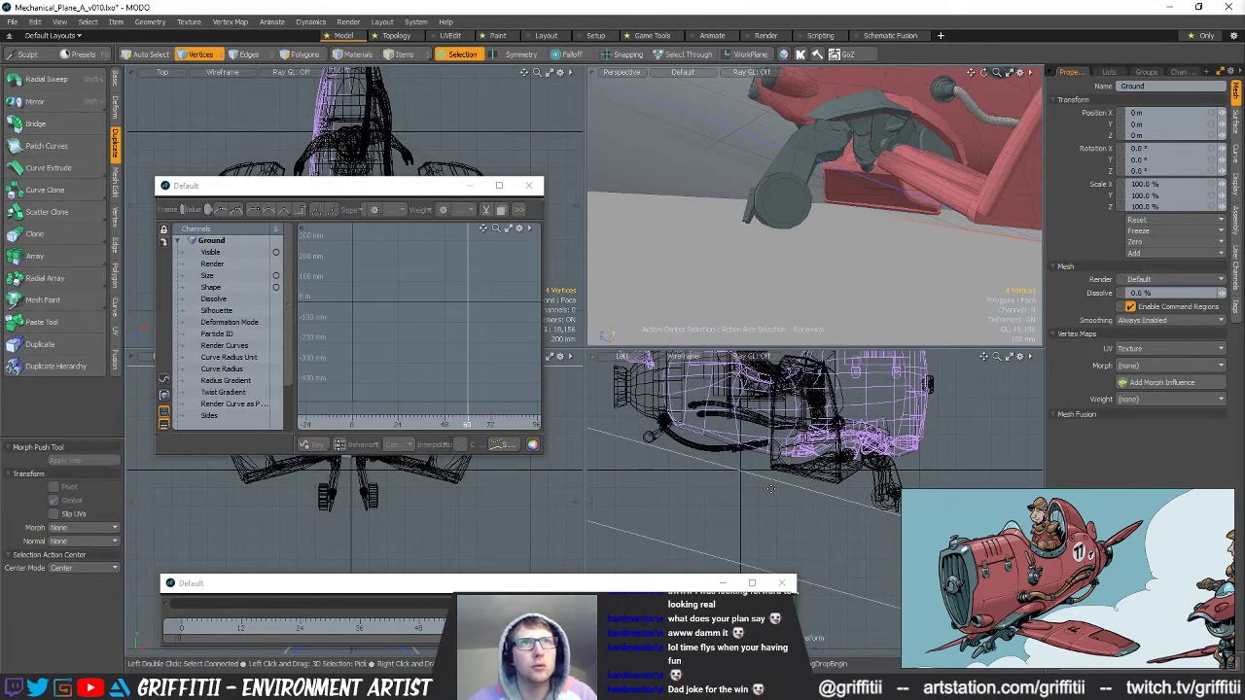
# Try tilting the Ground mesh by -1° about X so its surface meets the front and tail wheels.
pyautogui.press('e')
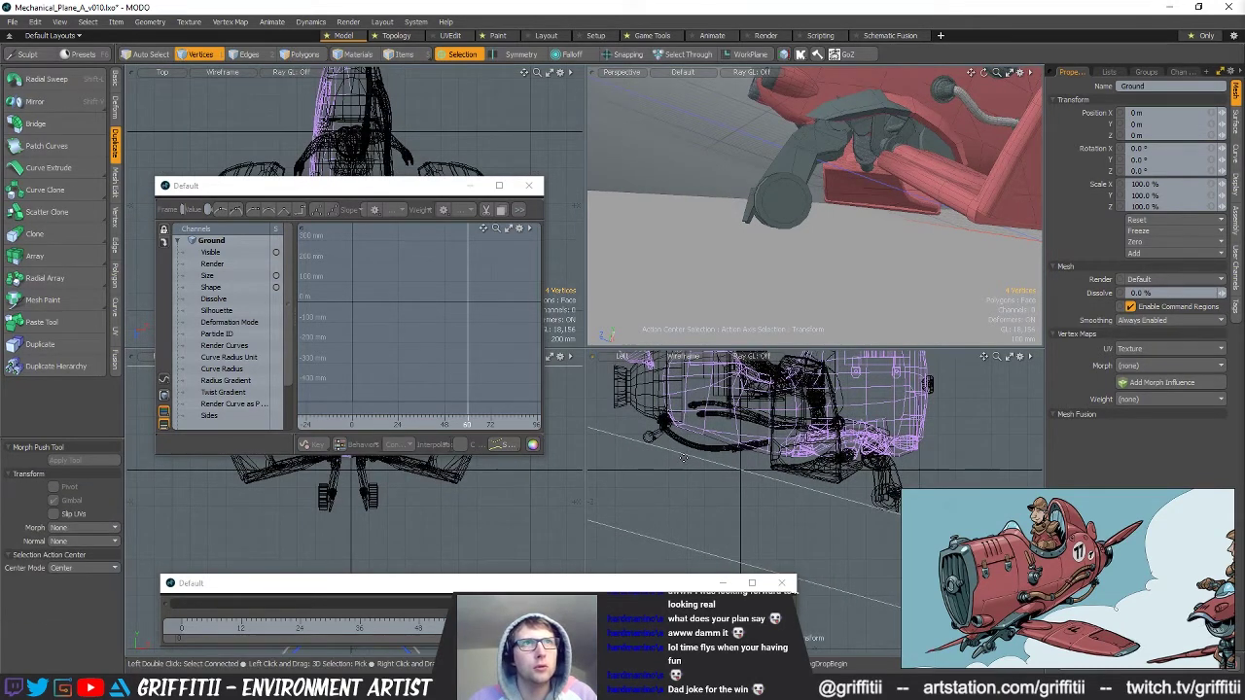
pyautogui.hotkey('ctrl', 'z')
pyautogui.hotkey('ctrl', 'z')
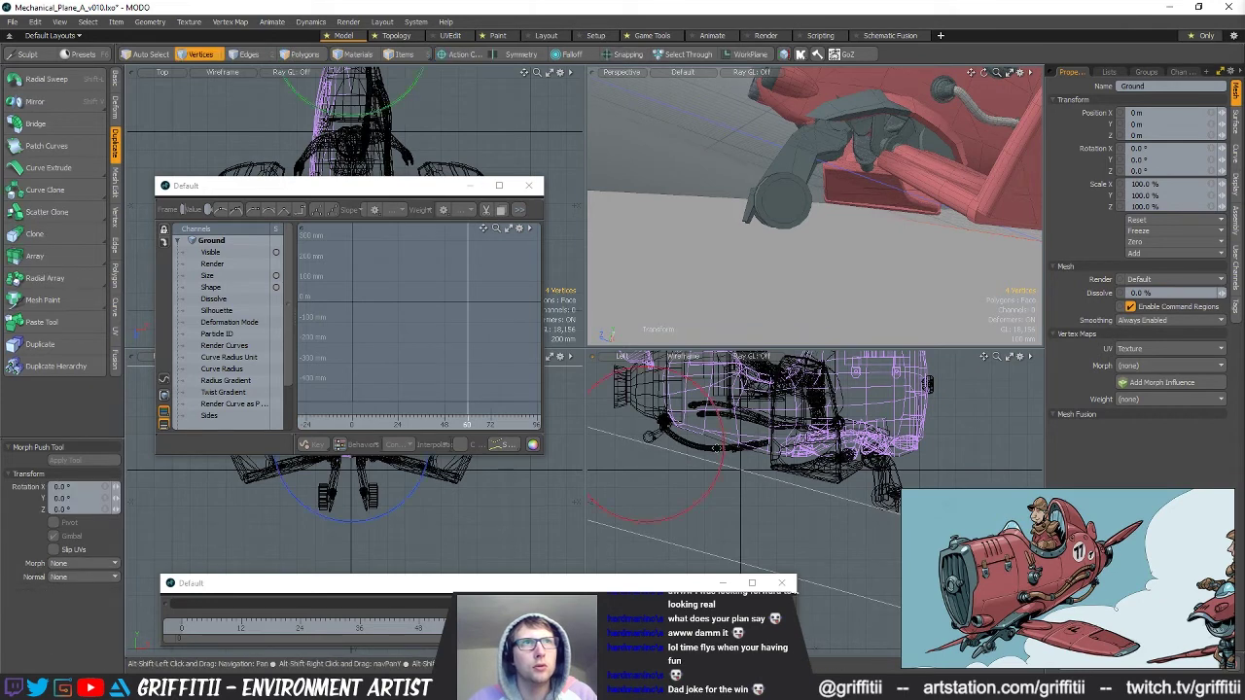
pyautogui.keyDown('alt'); pyautogui.keyDown('shift'); pyautogui.moveTo(720, 449); pyautogui.dragTo(681, 447); pyautogui.keyUp('shift'); pyautogui.keyUp('alt')
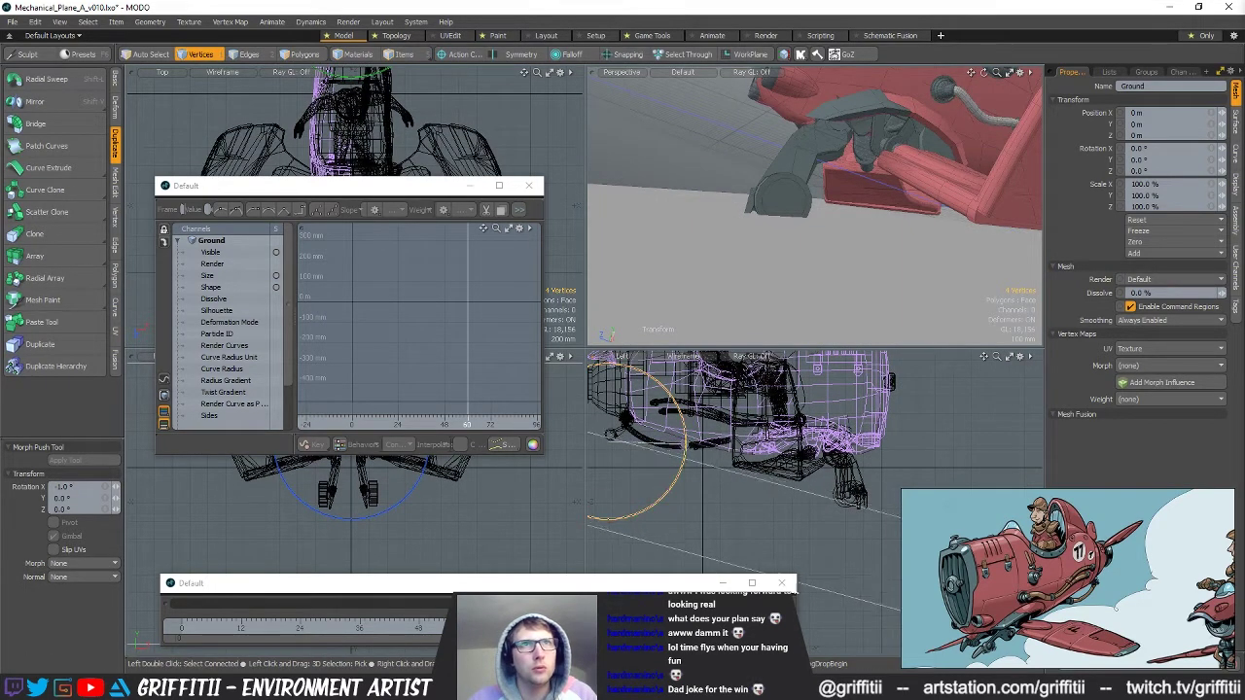
pyautogui.moveTo(686, 445); pyautogui.dragTo(686, 449)
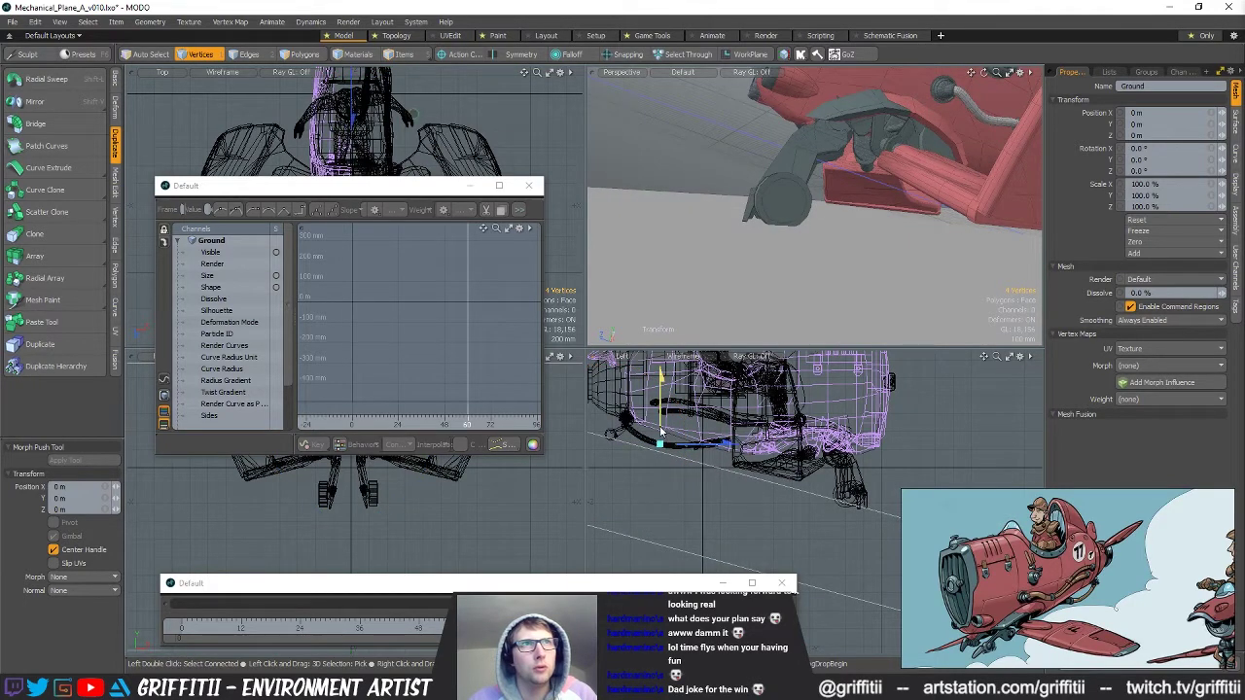
# Examine the whole plane's stance on the adjusted Ground in the perspective view.
pyautogui.keyDown('alt'); pyautogui.moveTo(909, 213); pyautogui.dragTo(798, 182); pyautogui.keyUp('alt')
pyautogui.press('5')
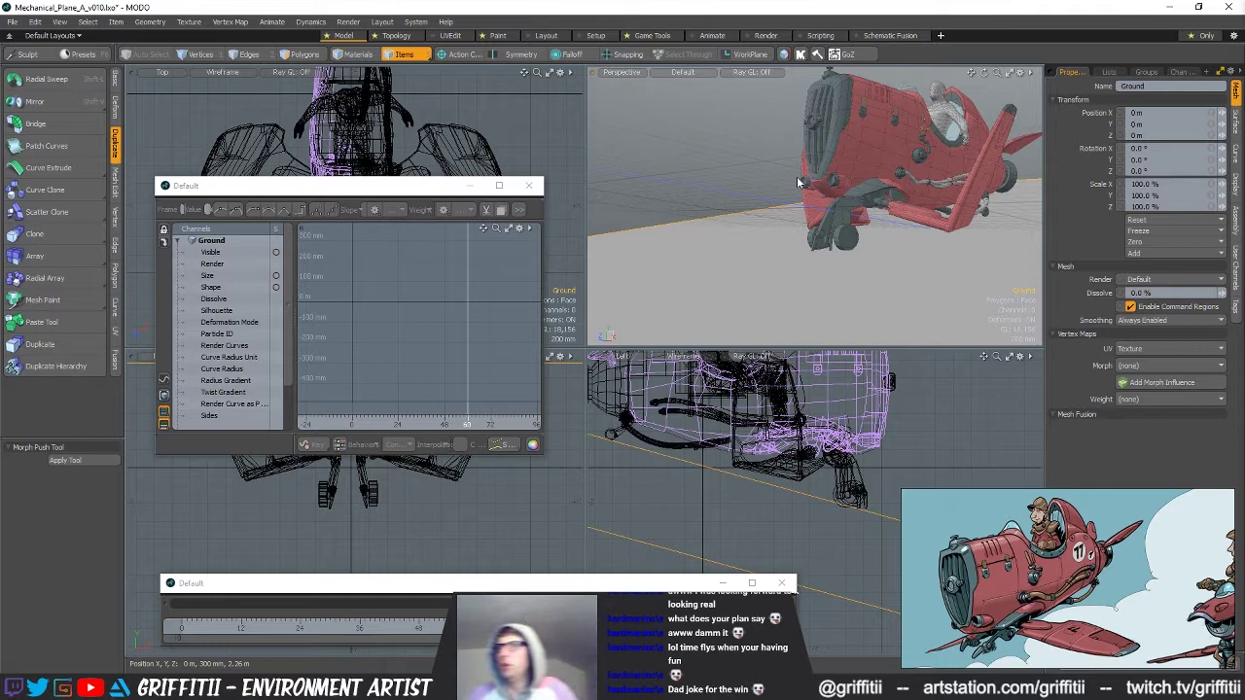
pyautogui.moveTo(853, 251)
pyautogui.keyDown('alt'); pyautogui.mouseDown()
pyautogui.moveTo(899, 234)
pyautogui.moveTo(844, 206)
pyautogui.moveTo(873, 237)
pyautogui.mouseUp(); pyautogui.keyUp('alt')
pyautogui.press('1')
pyautogui.press('e')
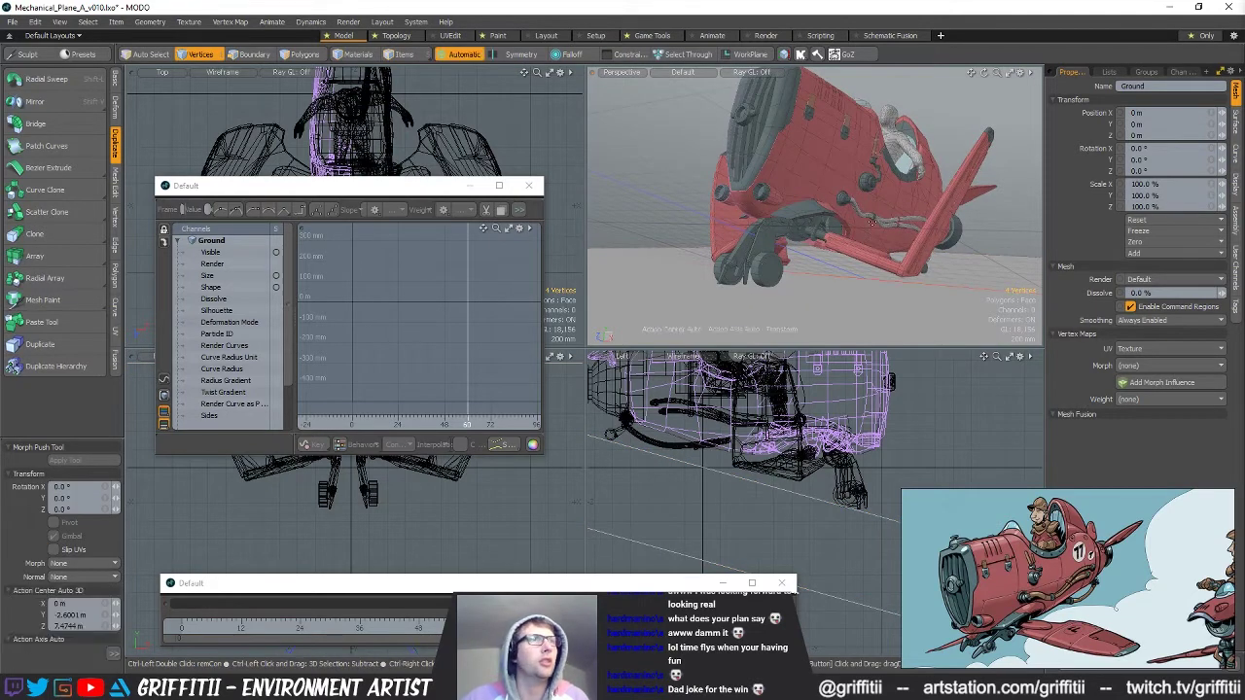
pyautogui.press('e')
pyautogui.press('e')
pyautogui.press('e')
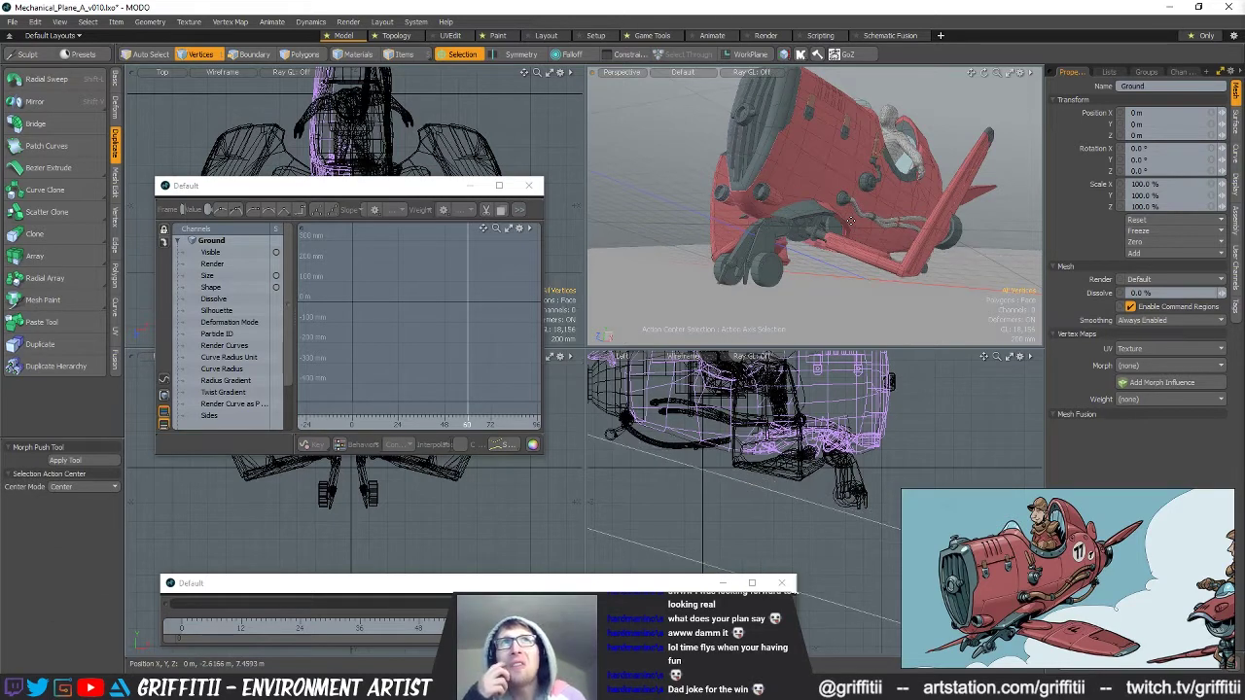
pyautogui.press('5')
pyautogui.press('w')
pyautogui.click(850, 222)
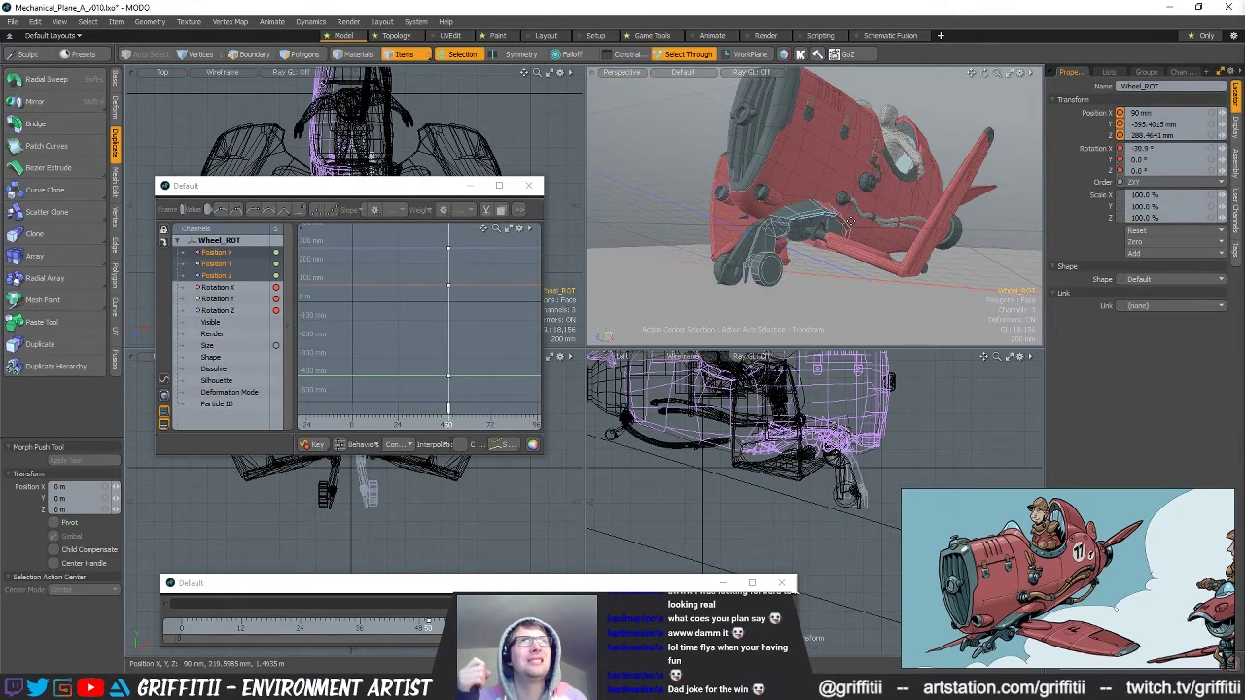
# Undo the Ground and wheel position edits back to Wheel_ROT's full set of keys at frames 0, 50 and 60.
pyautogui.hotkey('ctrl', 'z')
pyautogui.hotkey('ctrl', 'z')
pyautogui.hotkey('ctrl', 'z')
pyautogui.hotkey('ctrl', 'z')
pyautogui.hotkey('ctrl', 'z')
pyautogui.hotkey('ctrl', 'z')
pyautogui.hotkey('ctrl', 'z')
pyautogui.hotkey('ctrl', 'z')
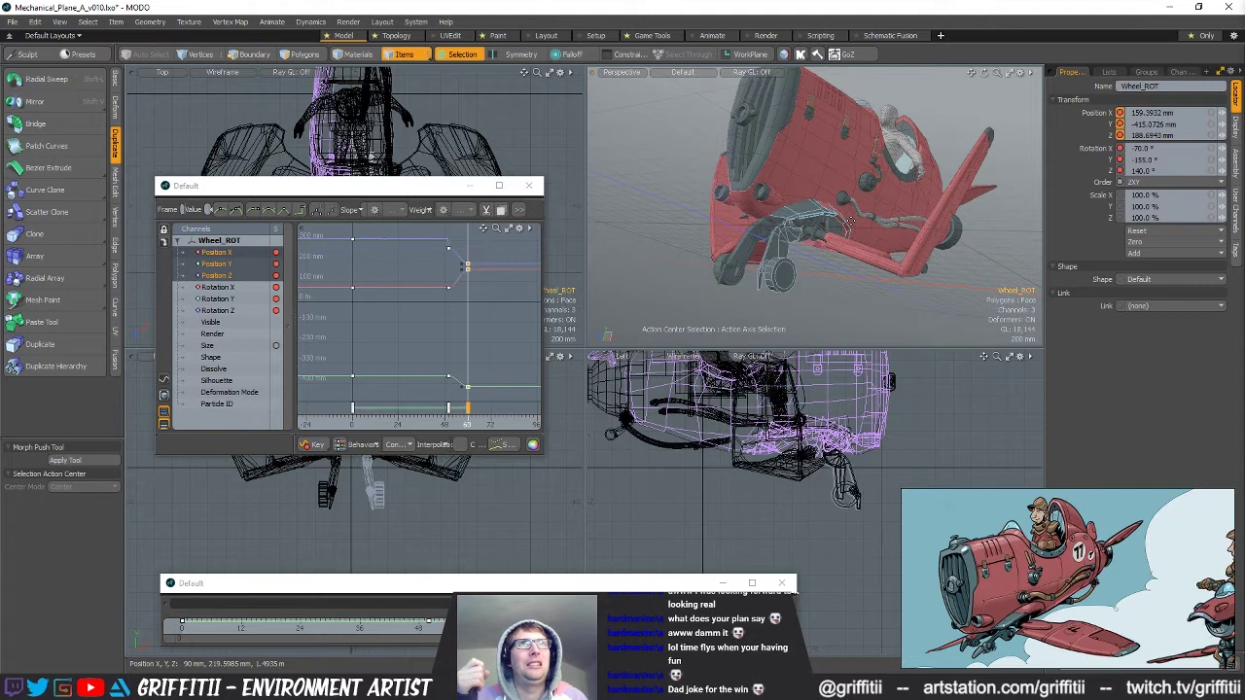
pyautogui.hotkey('ctrl', 'z')
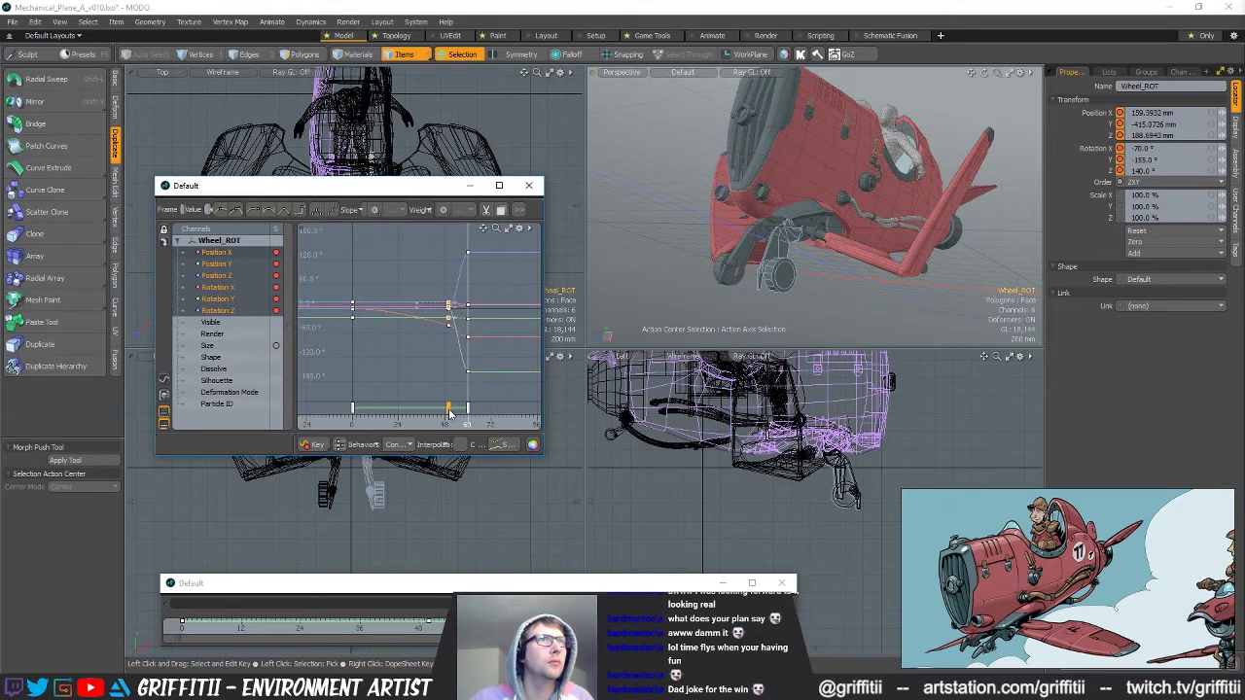
# Compare how the landing gear sits in the wheel bay stowed at frame 0 and fully deployed.
pyautogui.scroll(3, 856, 194)
pyautogui.keyDown('alt'); pyautogui.moveTo(924, 229); pyautogui.dragTo(752, 202); pyautogui.keyUp('alt')
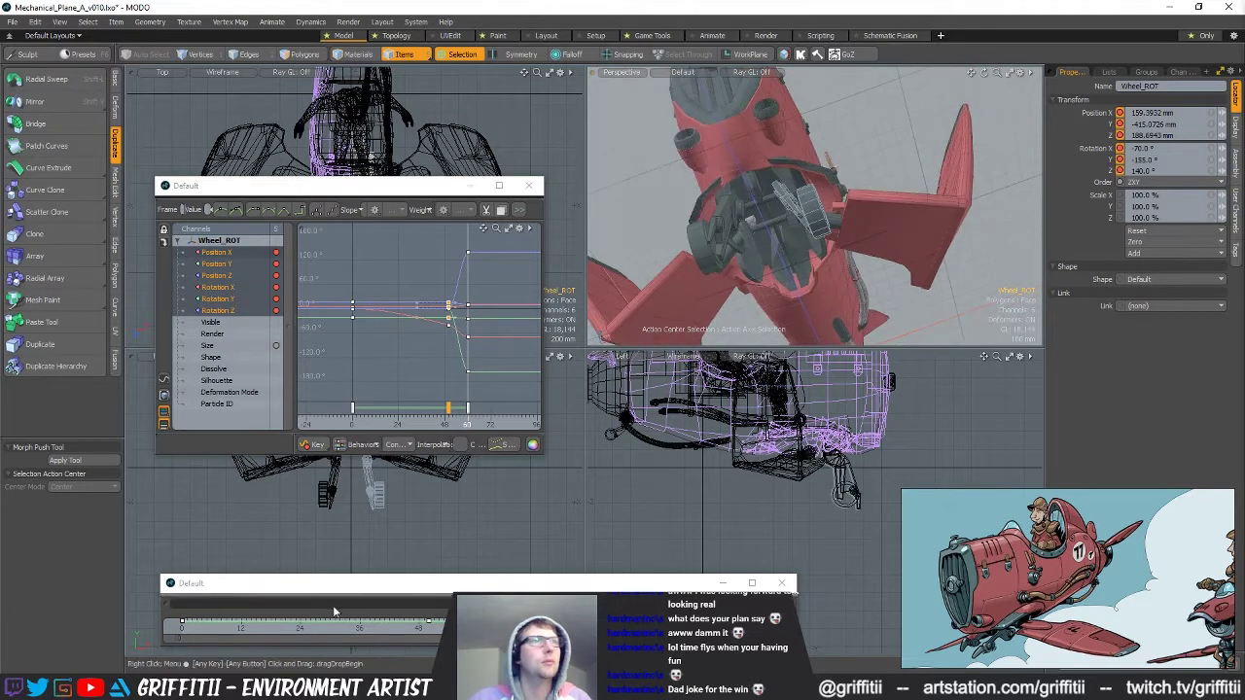
pyautogui.moveTo(222, 634); pyautogui.dragTo(182, 632)
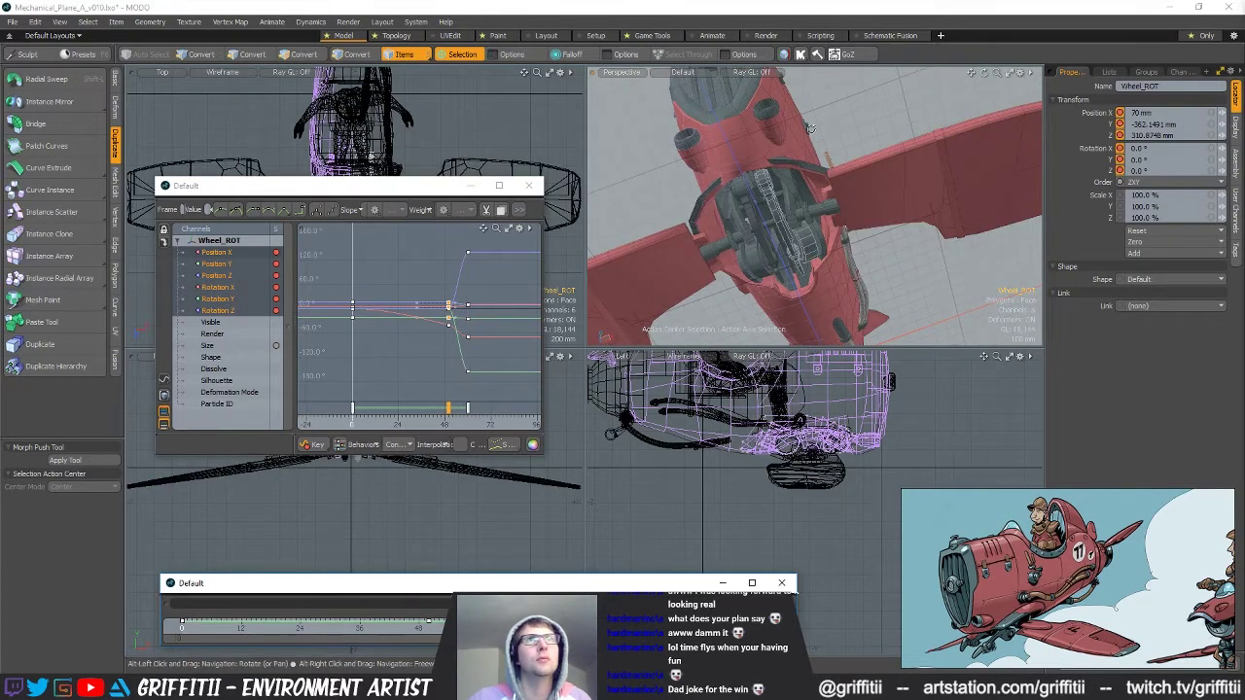
pyautogui.keyDown('alt'); pyautogui.moveTo(810, 128); pyautogui.dragTo(820, 299); pyautogui.keyUp('alt')
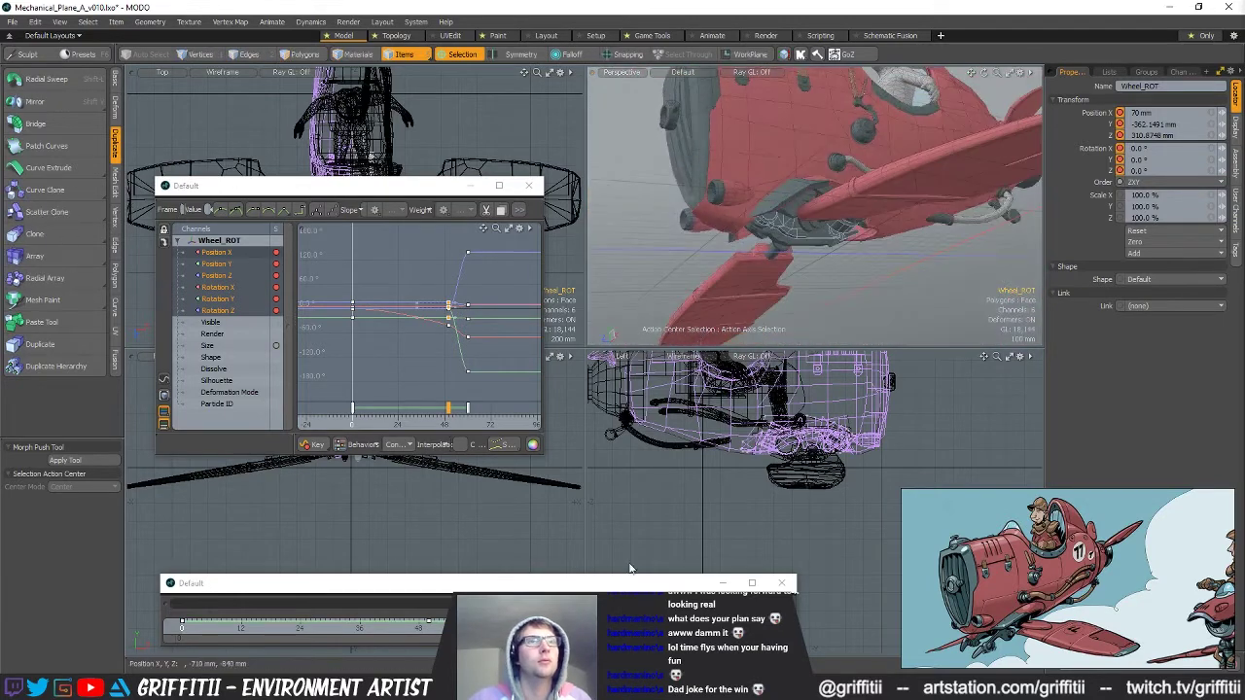
pyautogui.click(591, 628)
pyautogui.keyDown('alt'); pyautogui.moveTo(830, 237); pyautogui.dragTo(822, 112); pyautogui.keyUp('alt')
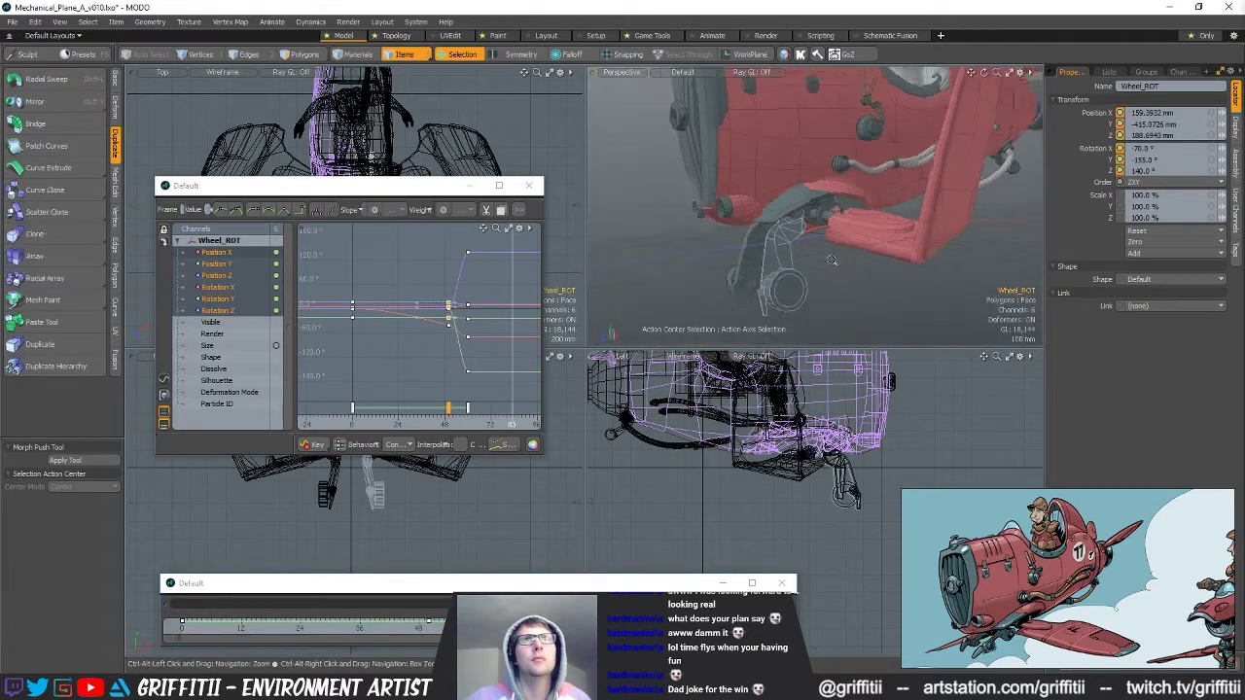
pyautogui.scroll(-3, 823, 294)
pyautogui.scroll(4, 850, 206)
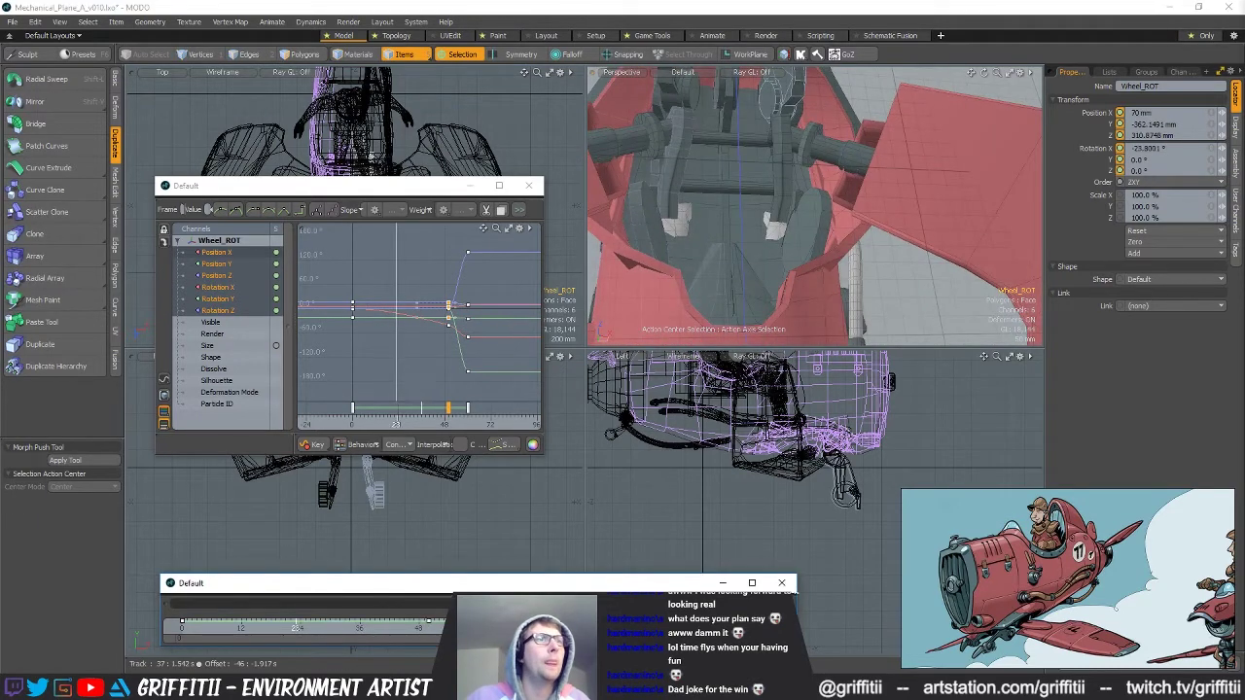
# Go to frame 12 and paste a copy of the curved strip's polygons inside the wheel bay into a new mesh.
pyautogui.moveTo(320, 629); pyautogui.dragTo(242, 630)
pyautogui.keyDown('alt'); pyautogui.moveTo(784, 249); pyautogui.dragTo(900, 262); pyautogui.keyUp('alt')
pyautogui.scroll(5, 793, 259)
pyautogui.click(890, 247)
pyautogui.press('3')
pyautogui.keyDown('alt'); pyautogui.moveTo(900, 263); pyautogui.dragTo(890, 197); pyautogui.keyUp('alt')
pyautogui.press('n')
pyautogui.hotkey('ctrl', 'v')
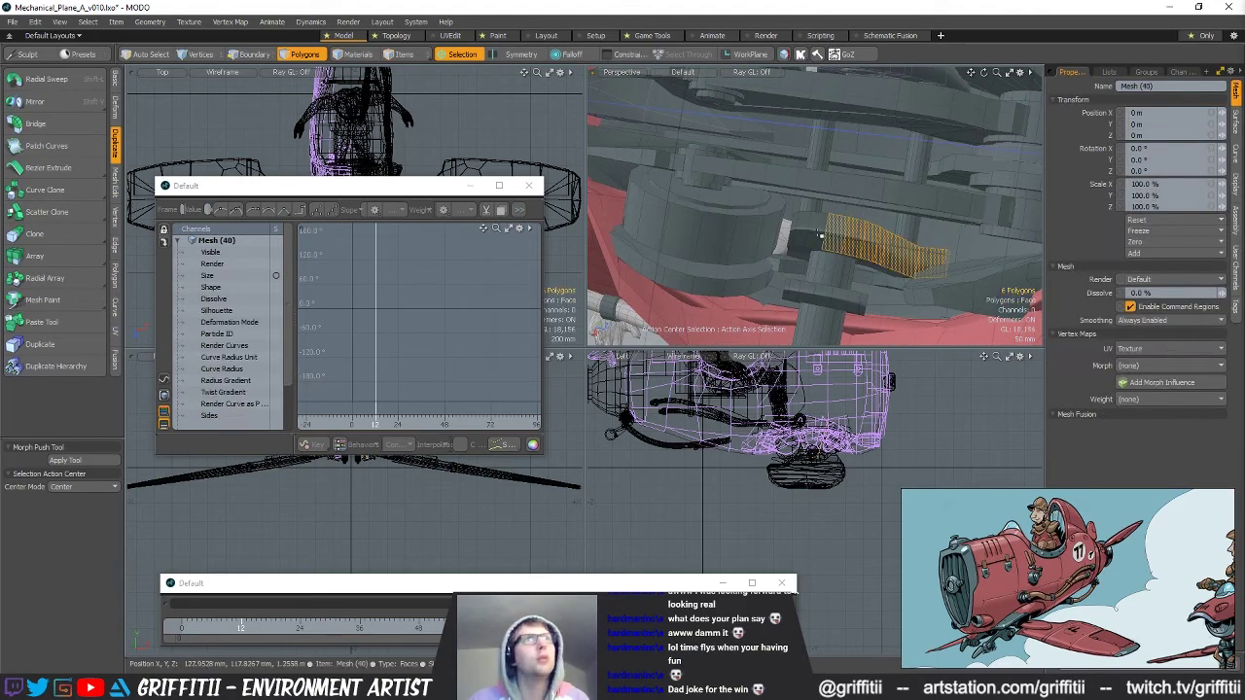
# Clear the graph editor from the viewports, then rotate the pasted strip and move it -100 mm in X and -64 mm in Z.
pyautogui.moveTo(468, 193); pyautogui.dragTo(1244, 375)
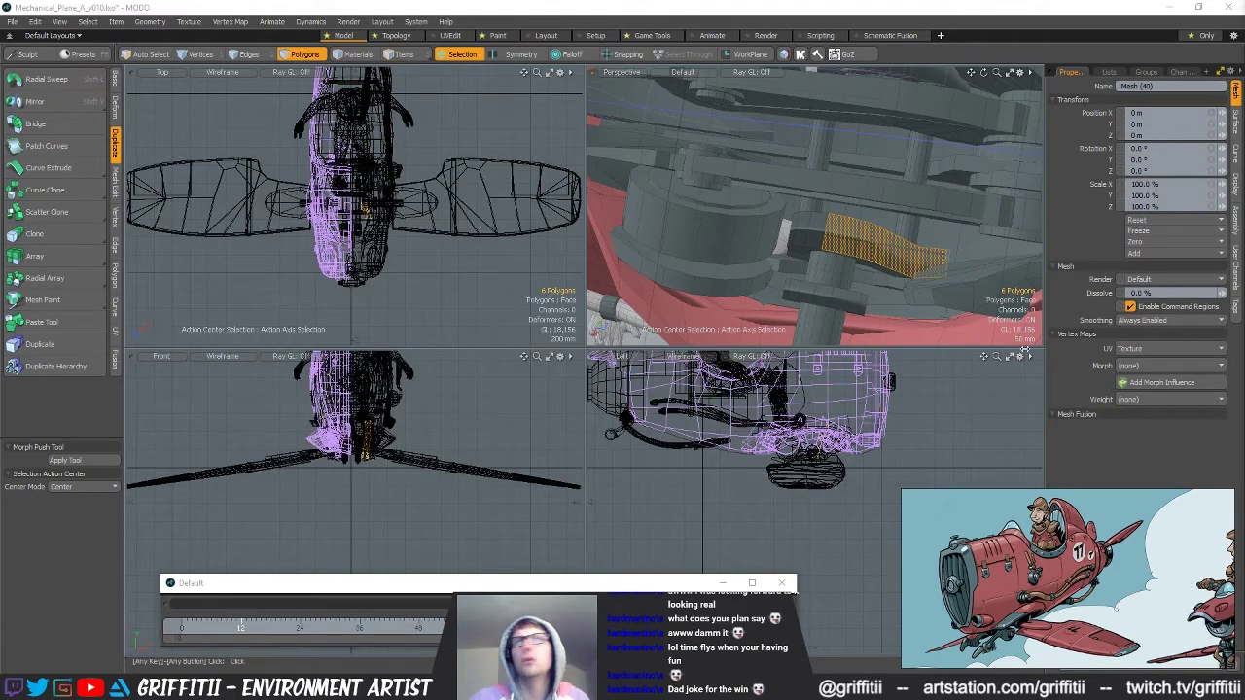
pyautogui.scroll(6, 314, 179)
pyautogui.keyDown('alt'); pyautogui.keyDown('shift'); pyautogui.moveTo(314, 179); pyautogui.dragTo(267, 107); pyautogui.keyUp('shift'); pyautogui.keyUp('alt')
pyautogui.press('Escape')
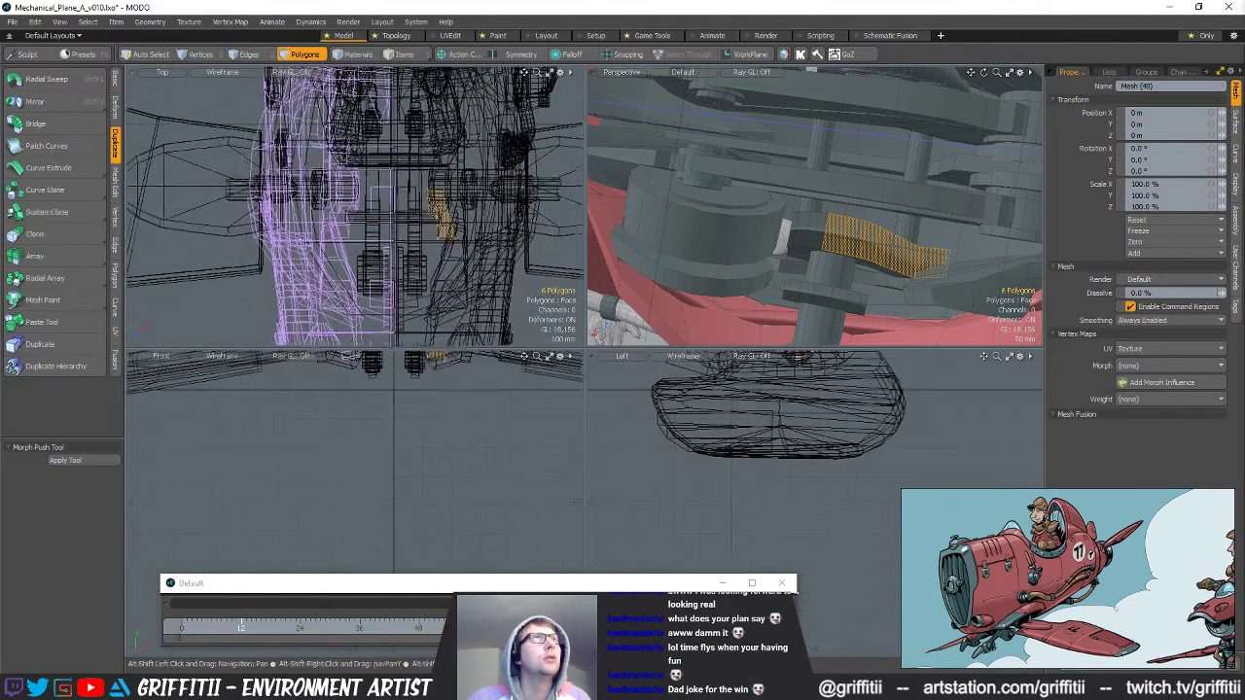
pyautogui.scroll(3, 443, 214)
pyautogui.press('e')
pyautogui.moveTo(512, 187); pyautogui.dragTo(468, 221)
pyautogui.press('w')
pyautogui.keyDown('alt'); pyautogui.moveTo(881, 234); pyautogui.dragTo(702, 256); pyautogui.keyUp('alt')
pyautogui.hotkey('shift', 'a')
pyautogui.hotkey('shift', 'a')
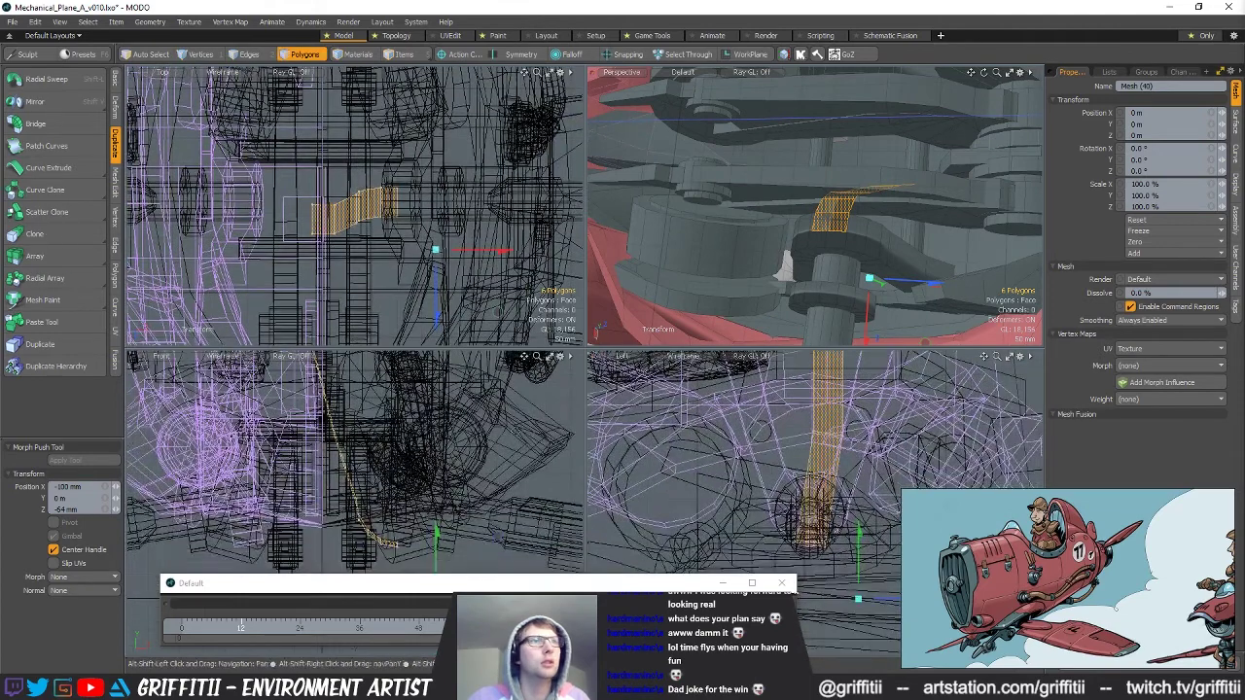
# Rotate the strip in the front view and reposition it between the central wheel bay parts.
pyautogui.press('e')
pyautogui.moveTo(392, 381); pyautogui.dragTo(337, 521)
pyautogui.keyDown('alt'); pyautogui.moveTo(778, 200); pyautogui.dragTo(852, 208); pyautogui.keyUp('alt')
pyautogui.press('w')
pyautogui.press('space')
pyautogui.press('space')
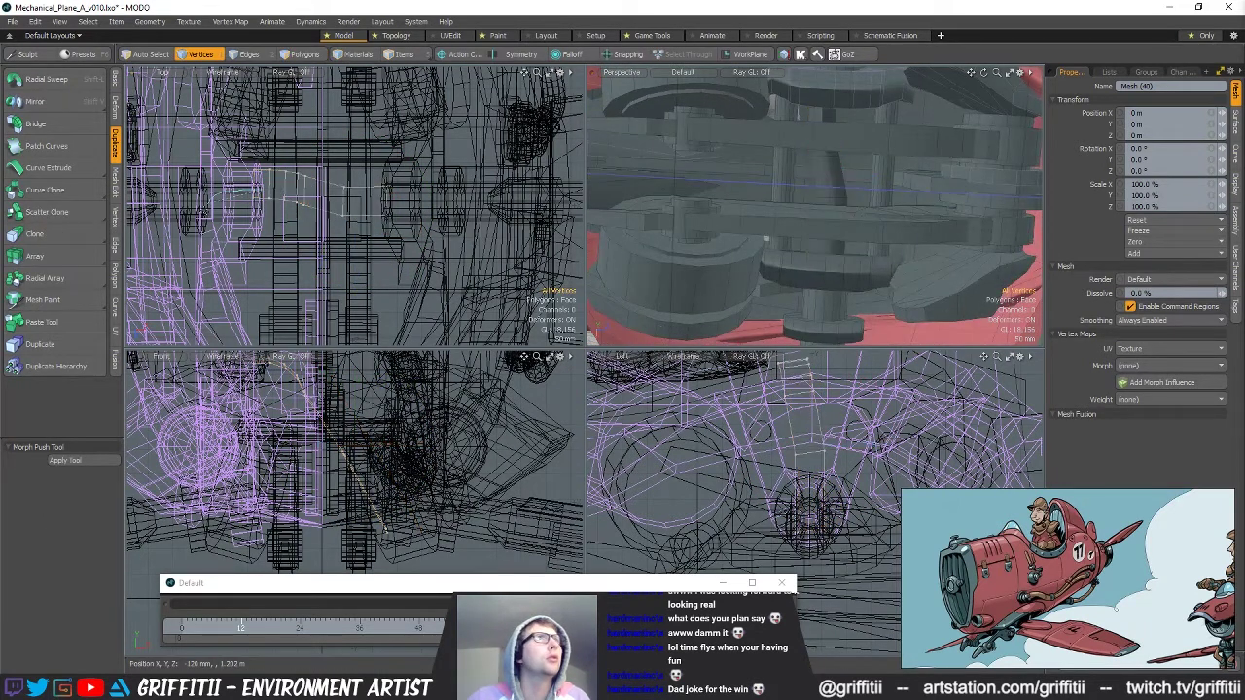
# Straighten the strip's two long vertex rows by scaling each row to 0% in Z.
pyautogui.press('r')
pyautogui.press('space')
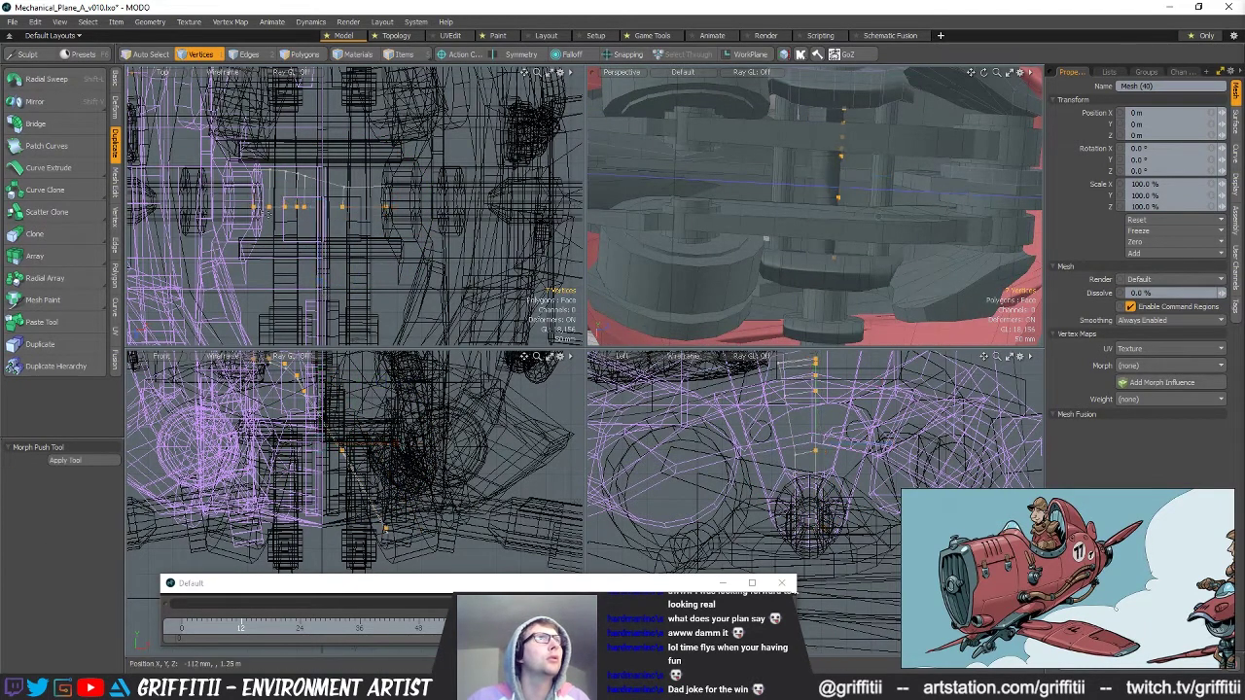
pyautogui.press('r')
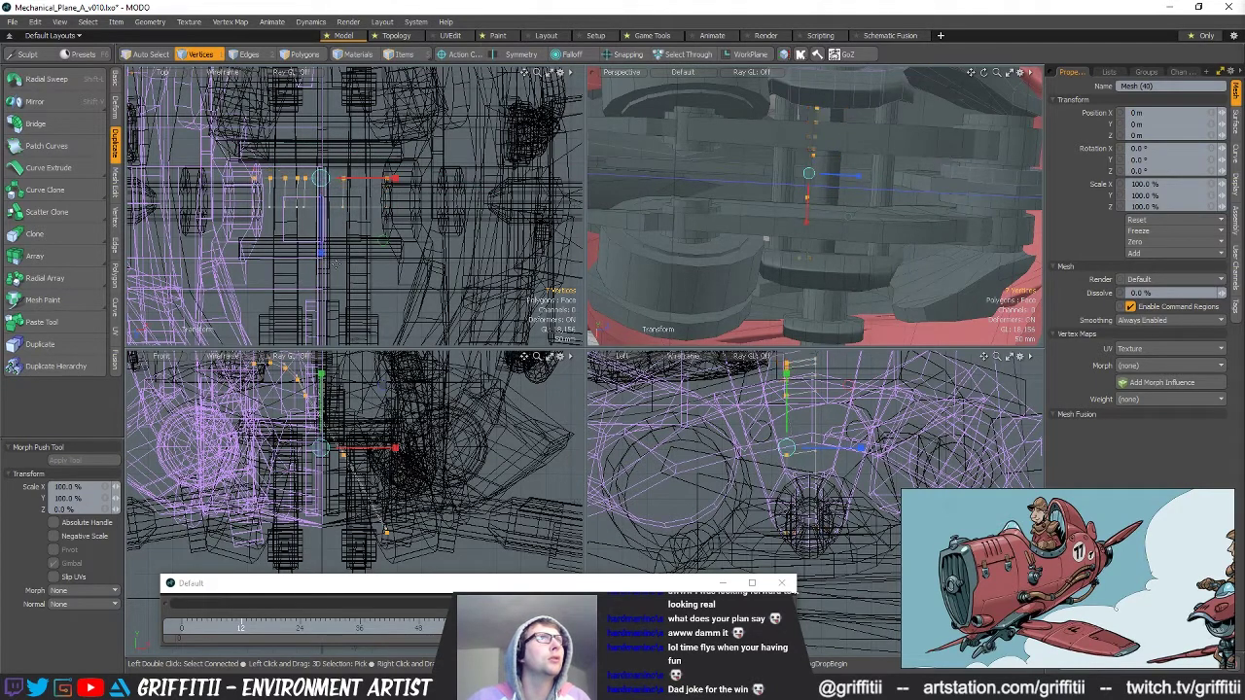
pyautogui.press('space')
pyautogui.keyDown('alt'); pyautogui.keyDown('shift'); pyautogui.moveTo(423, 229); pyautogui.dragTo(430, 243); pyautogui.keyUp('shift'); pyautogui.keyUp('alt')
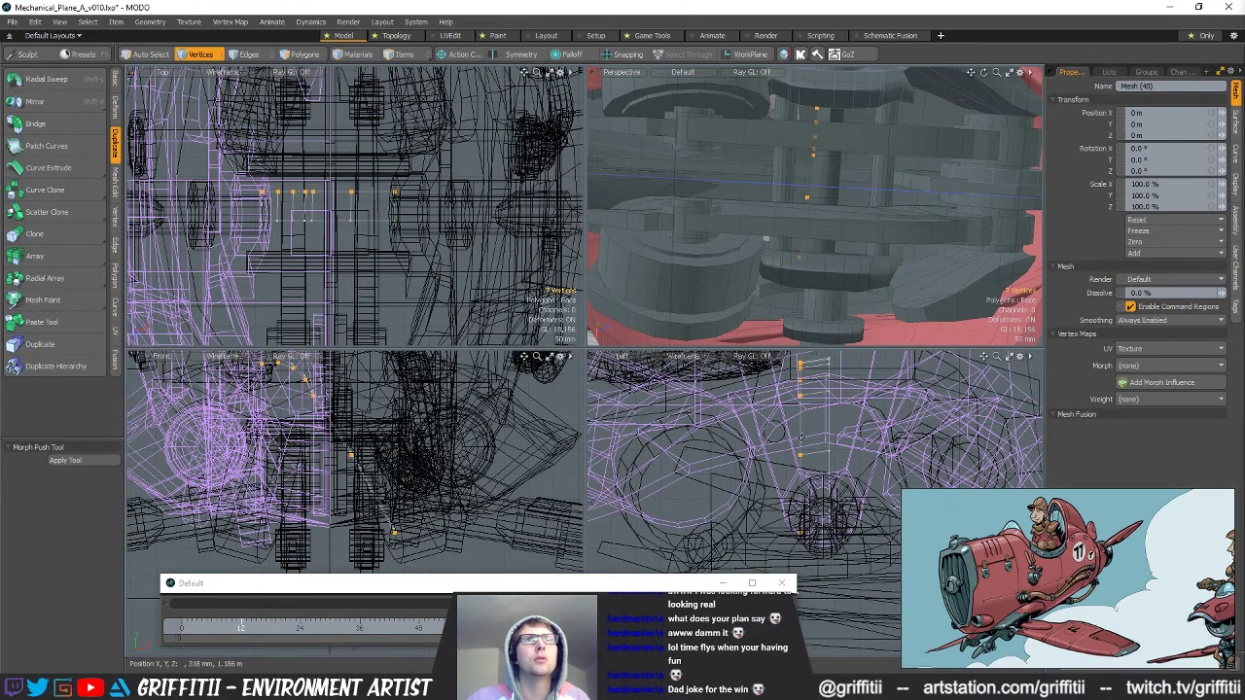
# Level the strip's lower cross edges one at a time by scaling each to 0% in X and Y.
pyautogui.keyDown('alt'); pyautogui.keyDown('shift'); pyautogui.moveTo(805, 440); pyautogui.dragTo(757, 455); pyautogui.keyUp('shift'); pyautogui.keyUp('alt')
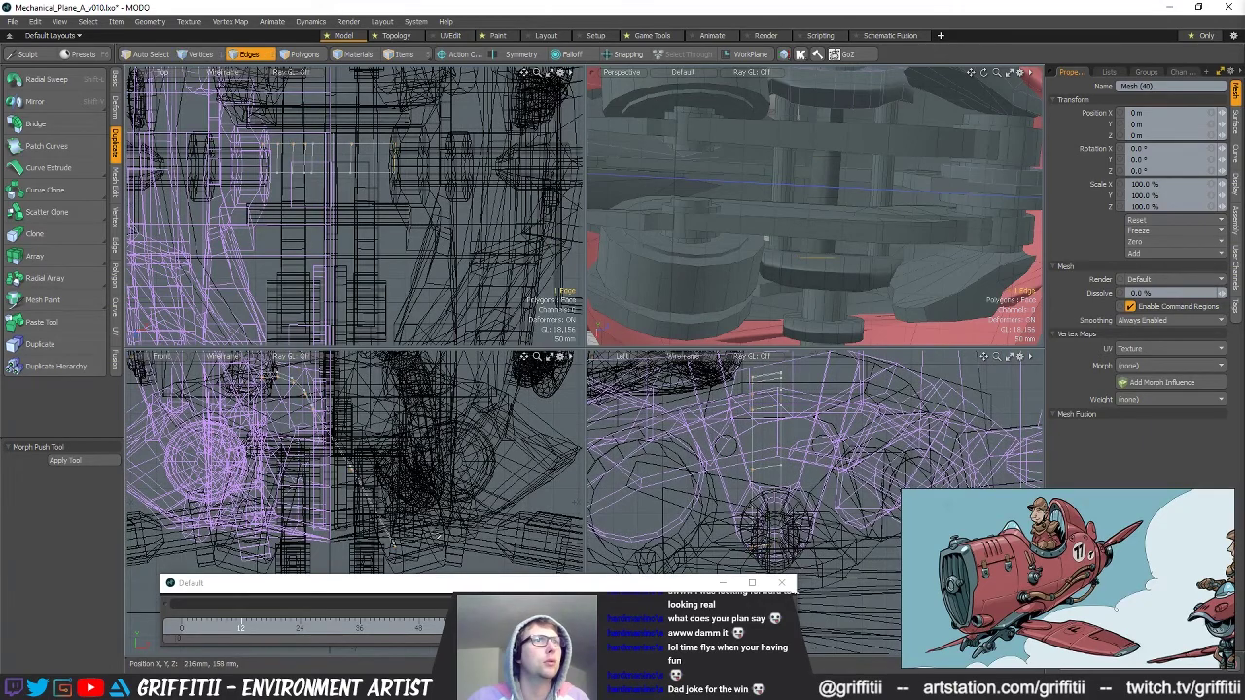
pyautogui.keyDown('alt'); pyautogui.keyDown('shift'); pyautogui.moveTo(441, 533); pyautogui.dragTo(468, 525); pyautogui.keyUp('shift'); pyautogui.keyUp('alt')
pyautogui.press('r')
pyautogui.press('q')
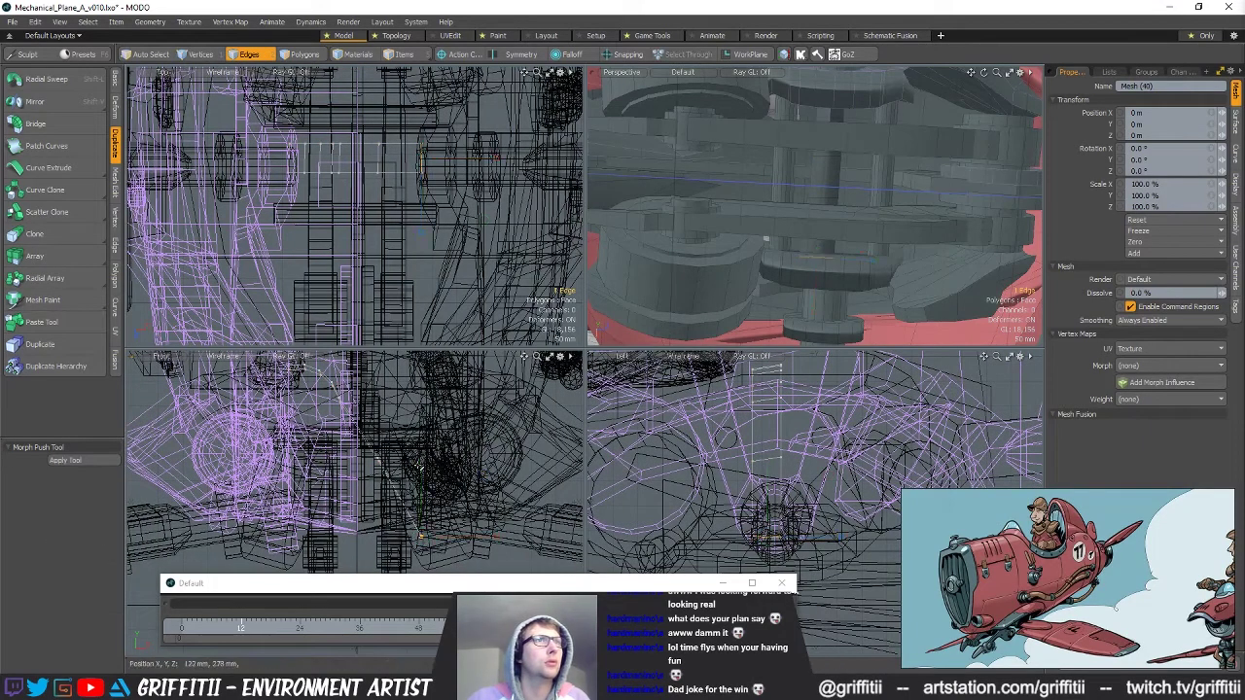
pyautogui.click(380, 459)
pyautogui.press('r')
pyautogui.scroll(2, 249, 379)
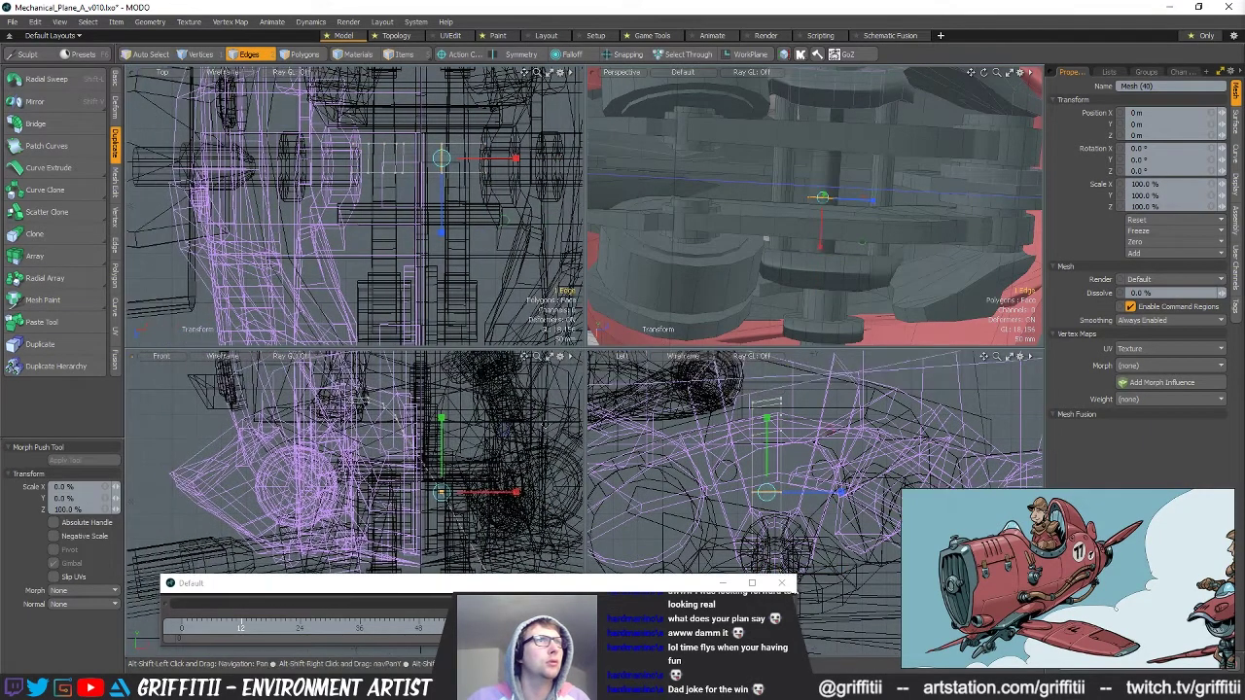
pyautogui.press('q')
pyautogui.scroll(1, 278, 378)
pyautogui.press('r')
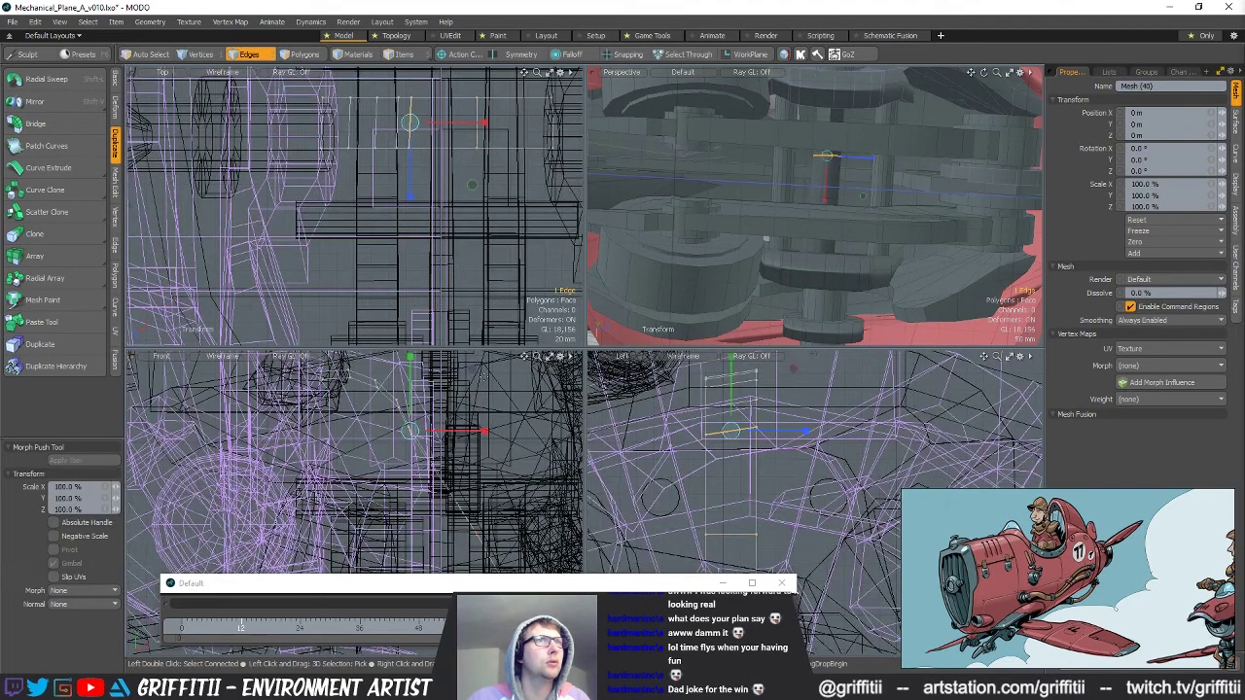
pyautogui.press('space')
pyautogui.press('r')
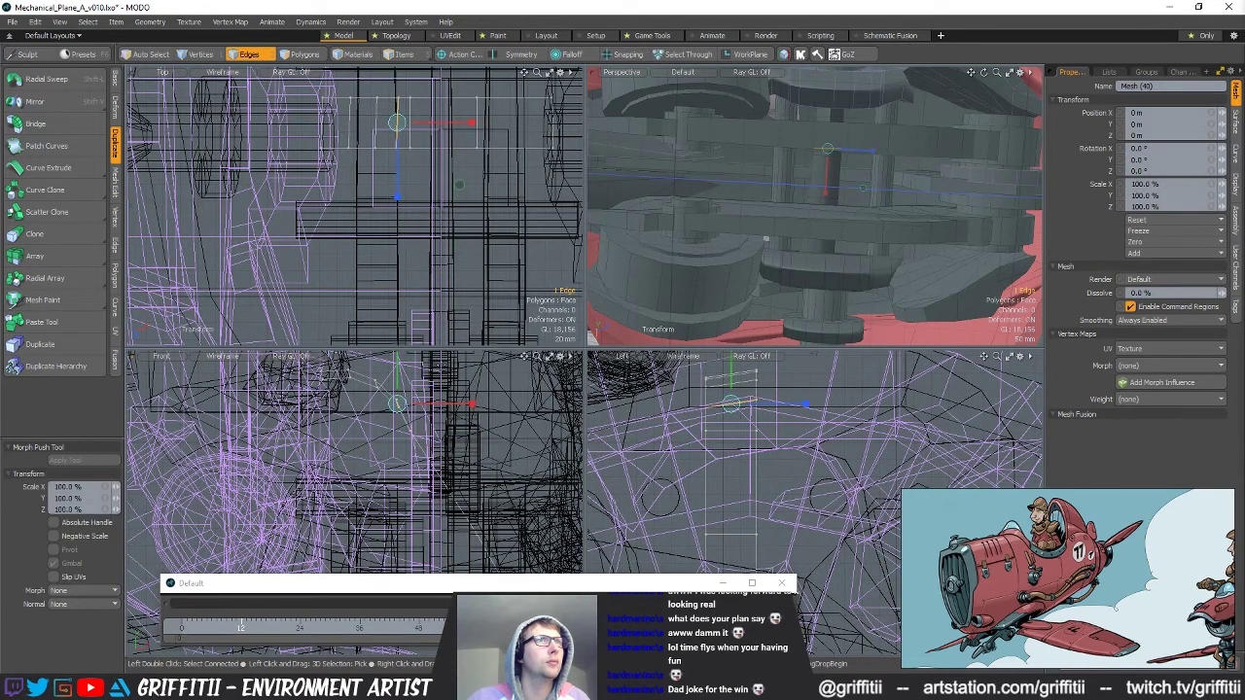
# Level the remaining cross edges near the strip's upper end by scaling each to 0% in X and Y.
pyautogui.keyDown('alt'); pyautogui.moveTo(463, 392); pyautogui.dragTo(505, 433); pyautogui.keyUp('alt')
pyautogui.click(425, 475)
pyautogui.press('r')
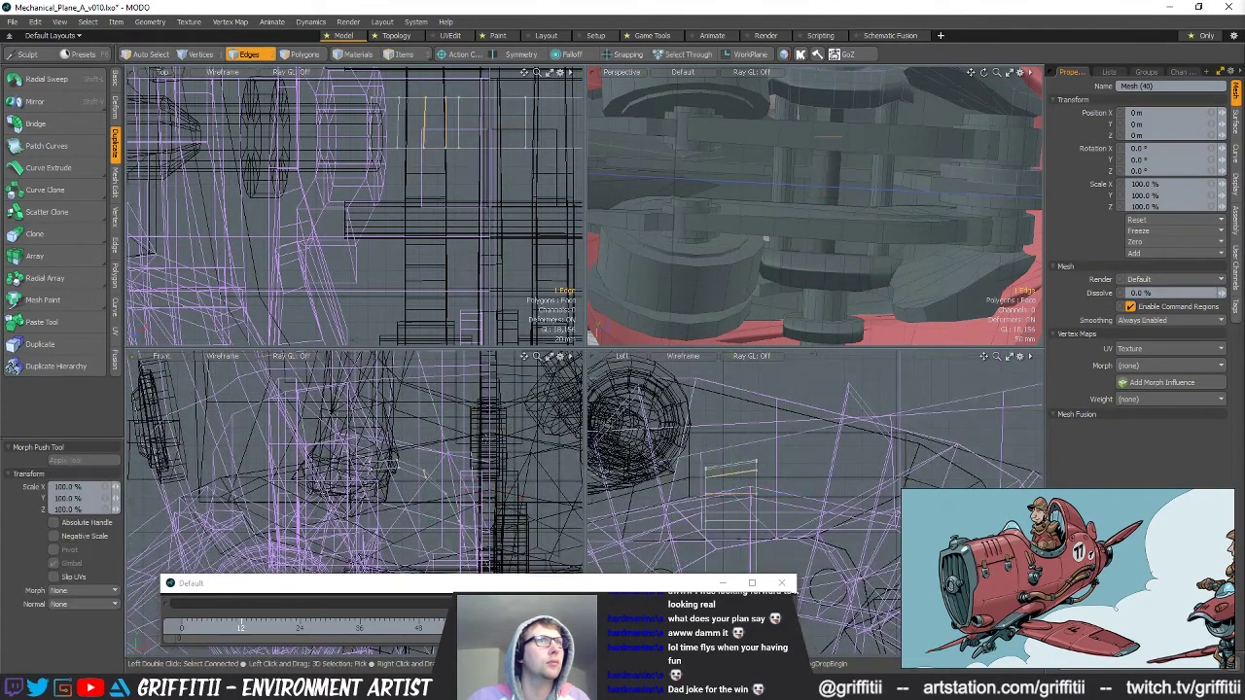
pyautogui.moveTo(487, 411); pyautogui.dragTo(433, 440)
pyautogui.press('q')
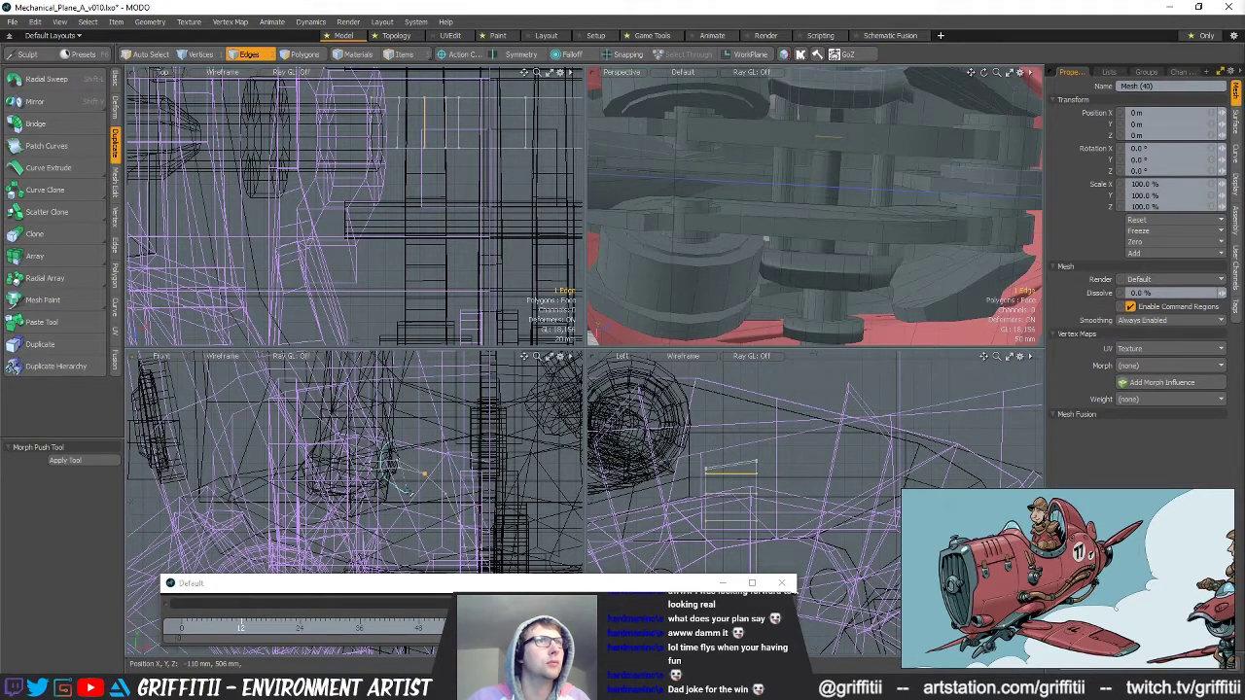
pyautogui.press('r')
pyautogui.press('space')
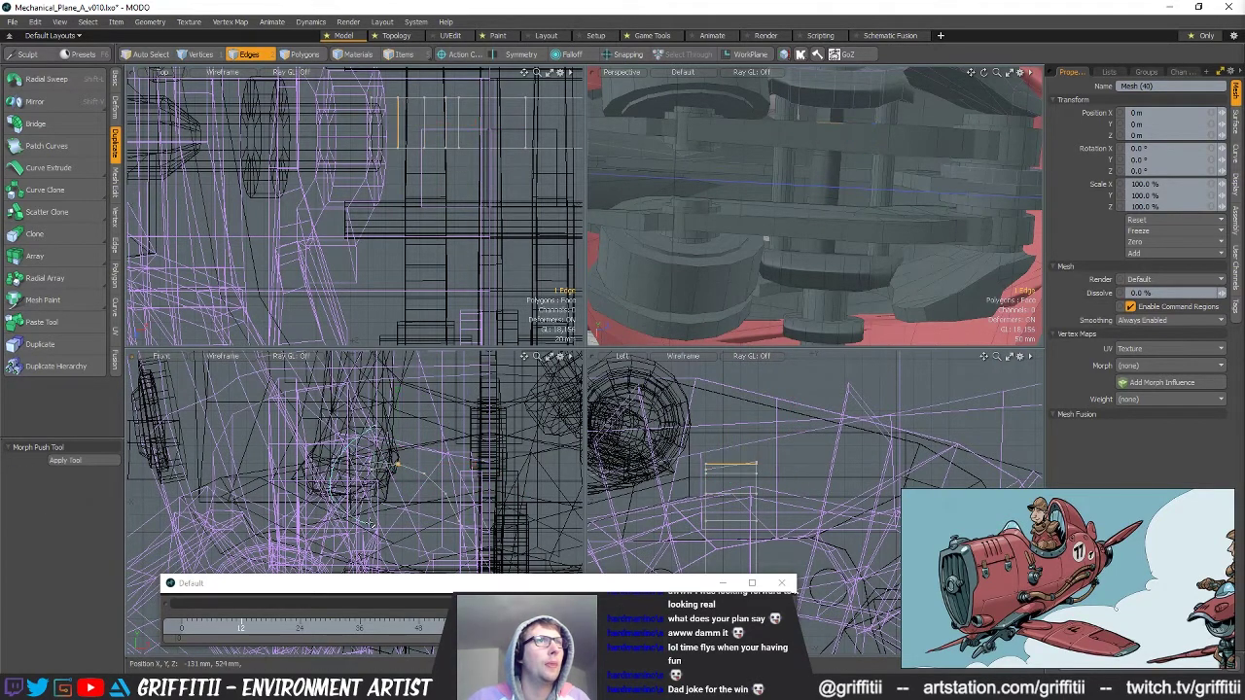
pyautogui.press('r')
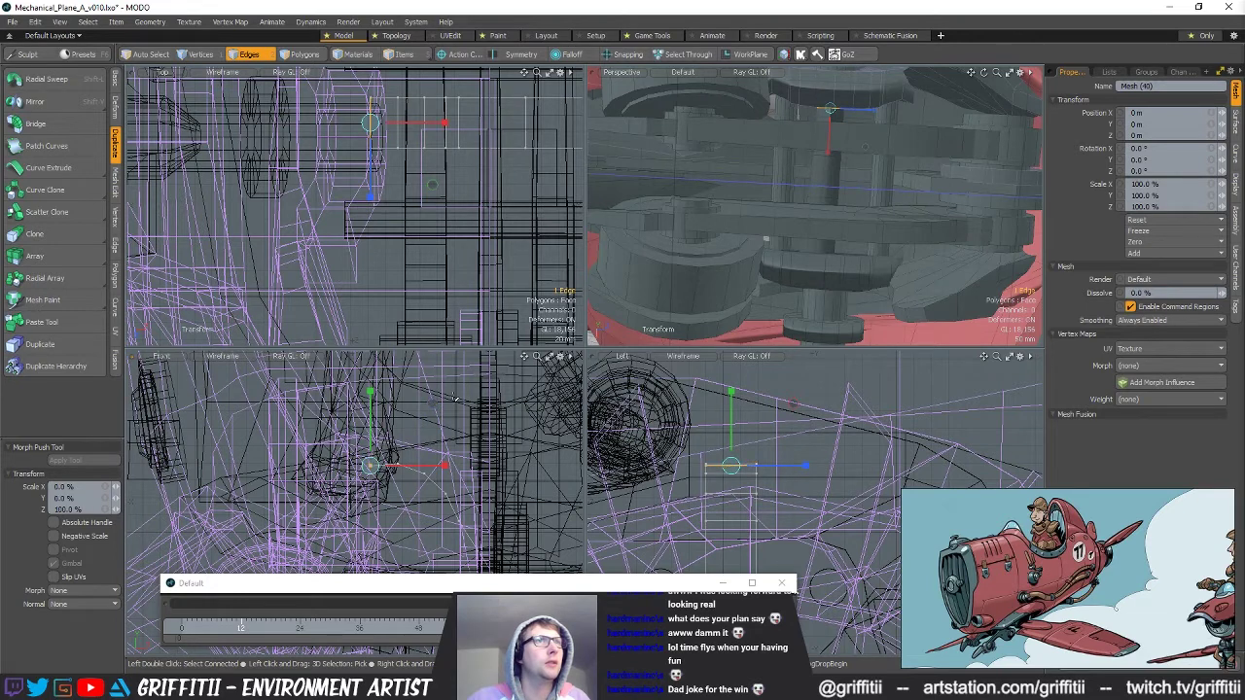
# Turn on snapping and raise the strip's upper end edge slightly in Y.
pyautogui.press('space')
pyautogui.press('space')
pyautogui.press('space')
pyautogui.press('space')
pyautogui.press('w')
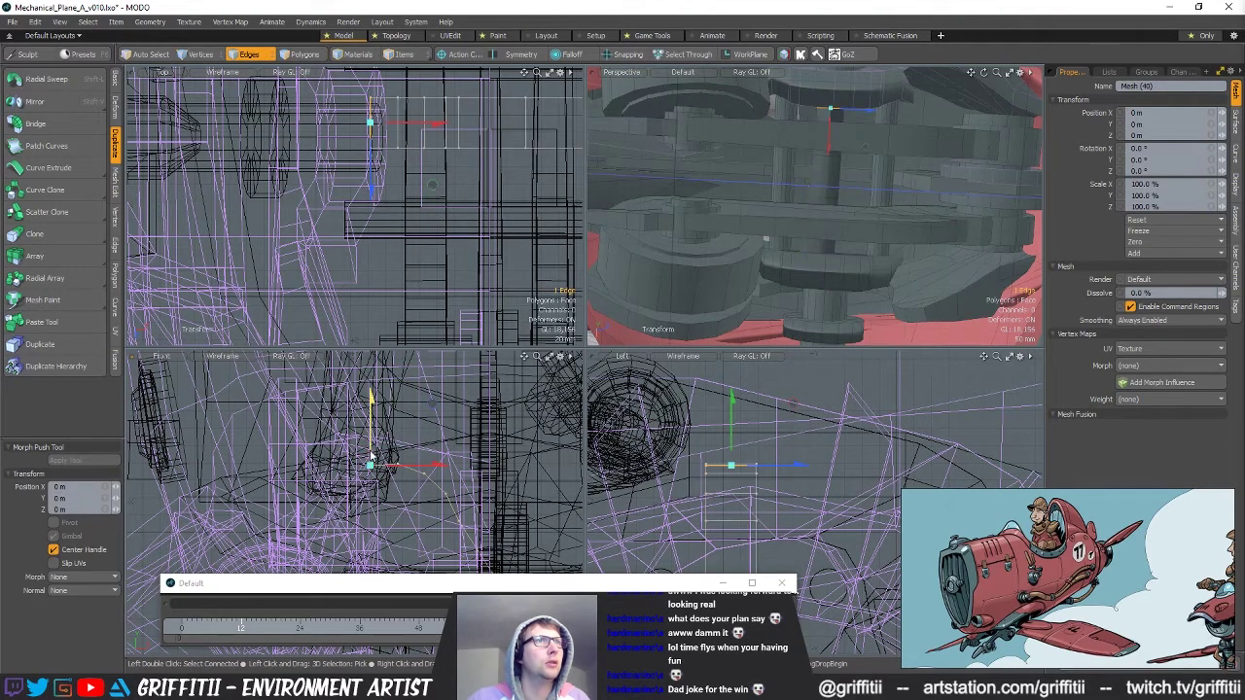
pyautogui.press('x')
pyautogui.moveTo(371, 454); pyautogui.dragTo(371, 446)
pyautogui.press('space')
pyautogui.keyDown('alt'); pyautogui.moveTo(837, 239); pyautogui.dragTo(825, 223); pyautogui.keyUp('alt')
pyautogui.press('space')
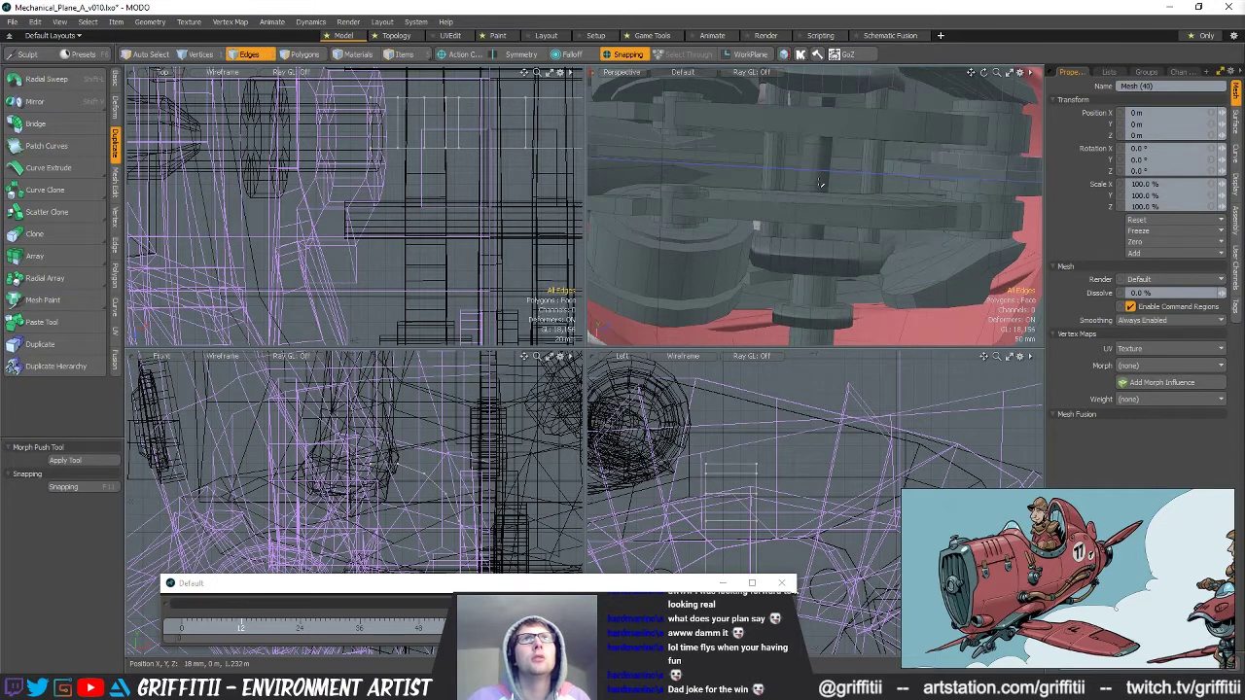
# Select all six polygons of the strip, move them about 12 mm in X and scale the strip narrower in X.
pyautogui.press('5')
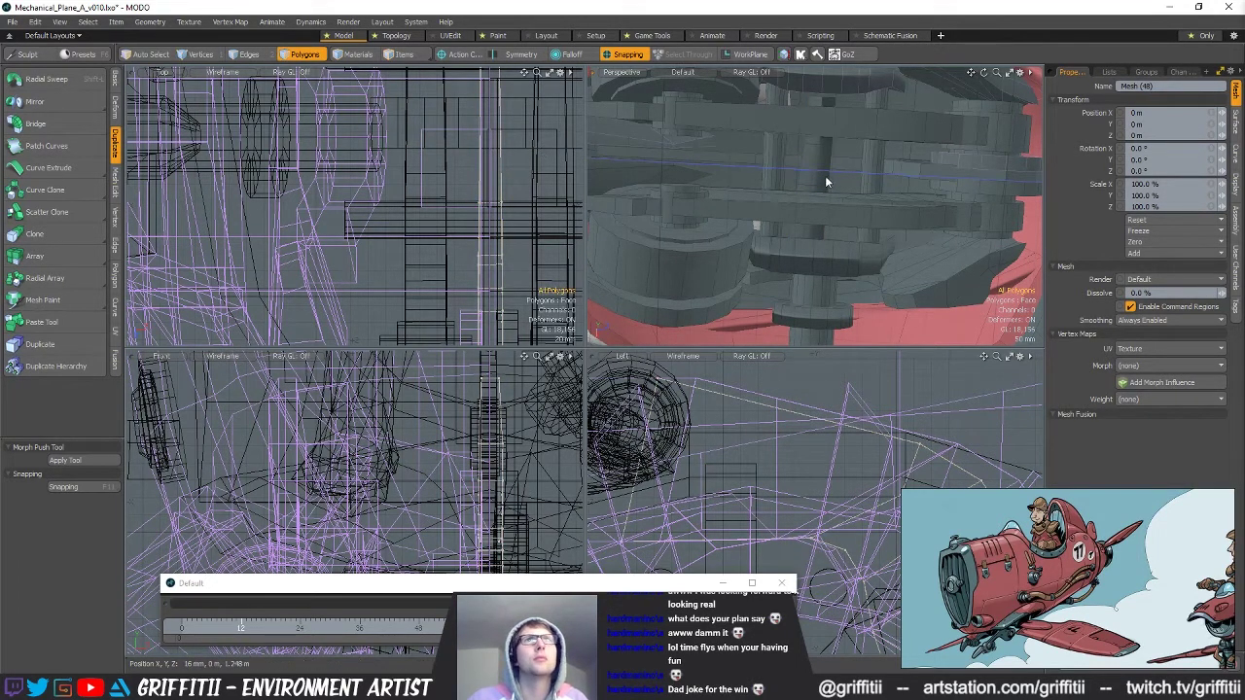
pyautogui.press('5')
pyautogui.click(832, 177)
pyautogui.press('space')
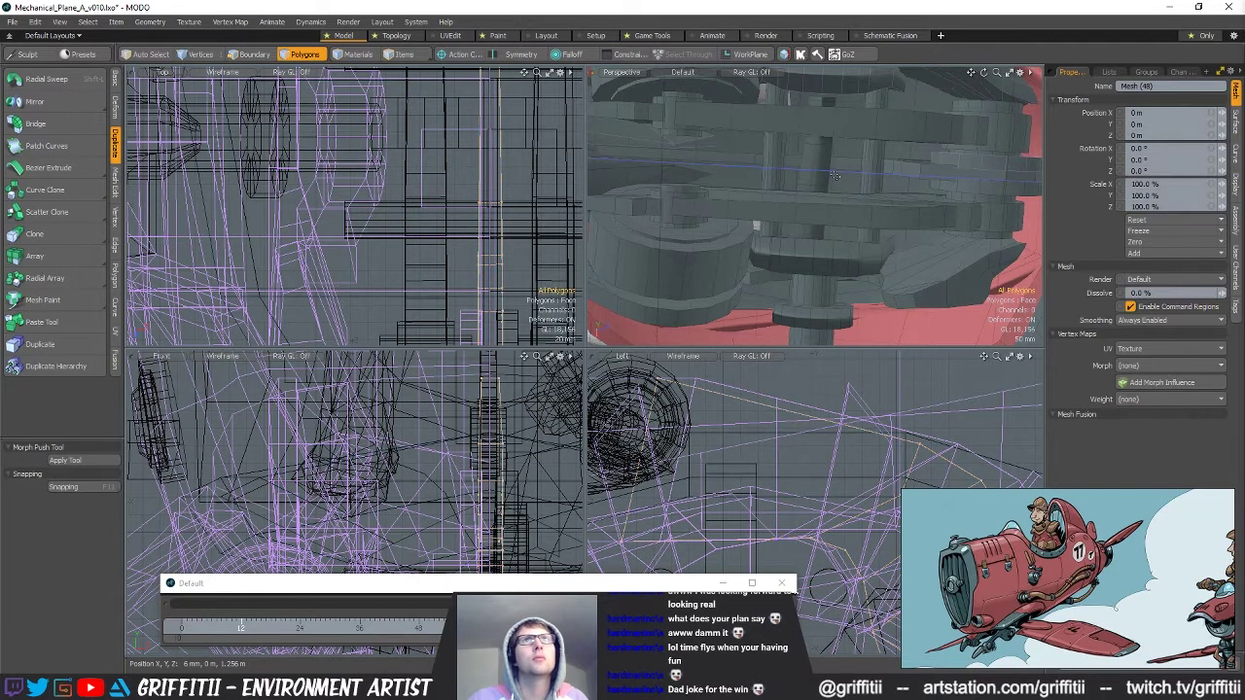
pyautogui.press('space')
pyautogui.doubleClick(821, 185)
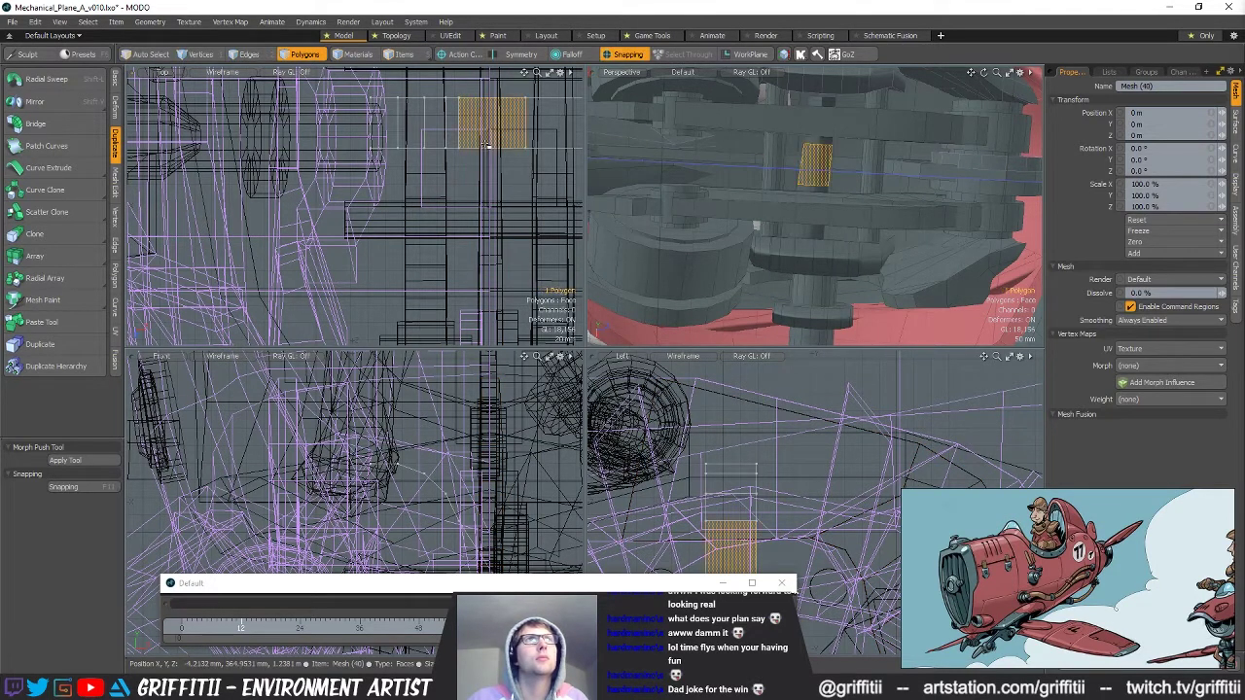
pyautogui.click(814, 164)
pyautogui.scroll(-3, 822, 190)
pyautogui.keyDown('alt'); pyautogui.moveTo(814, 166); pyautogui.dragTo(847, 271); pyautogui.keyUp('alt')
pyautogui.keyDown('alt'); pyautogui.moveTo(523, 178); pyautogui.dragTo(398, 297); pyautogui.keyUp('alt')
pyautogui.scroll(-3, 398, 297)
pyautogui.keyDown('alt'); pyautogui.moveTo(882, 248); pyautogui.dragTo(994, 203); pyautogui.keyUp('alt')
pyautogui.press('w')
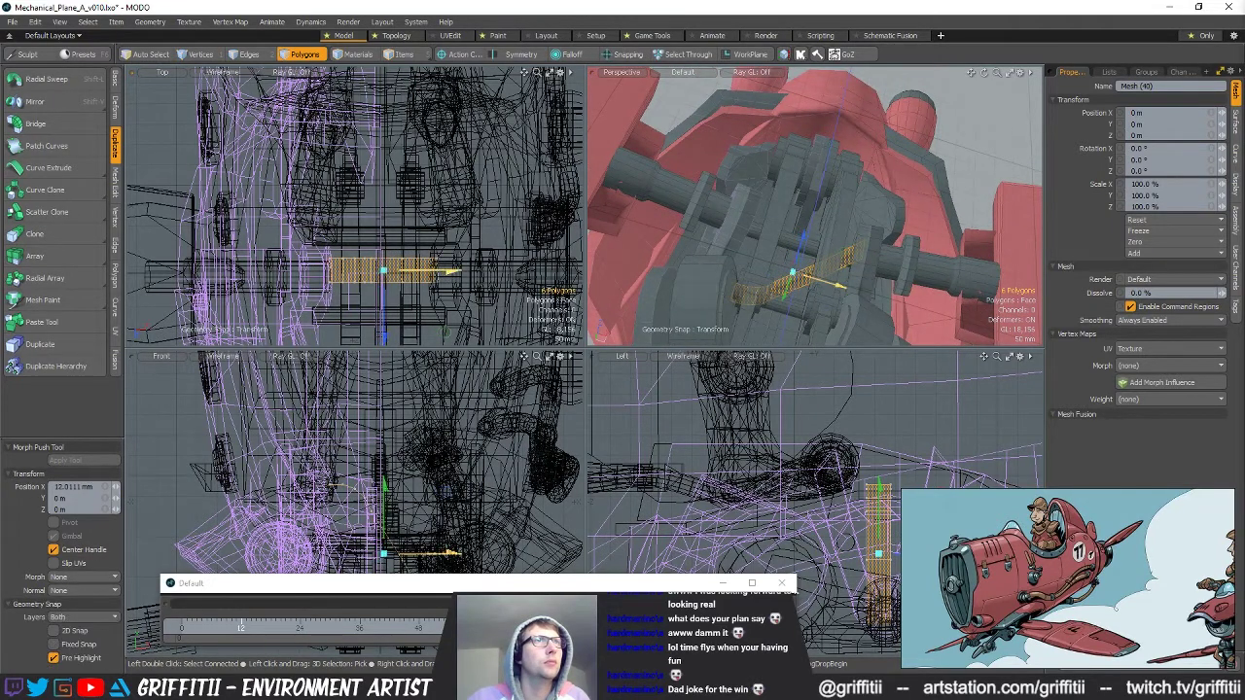
pyautogui.press('r')
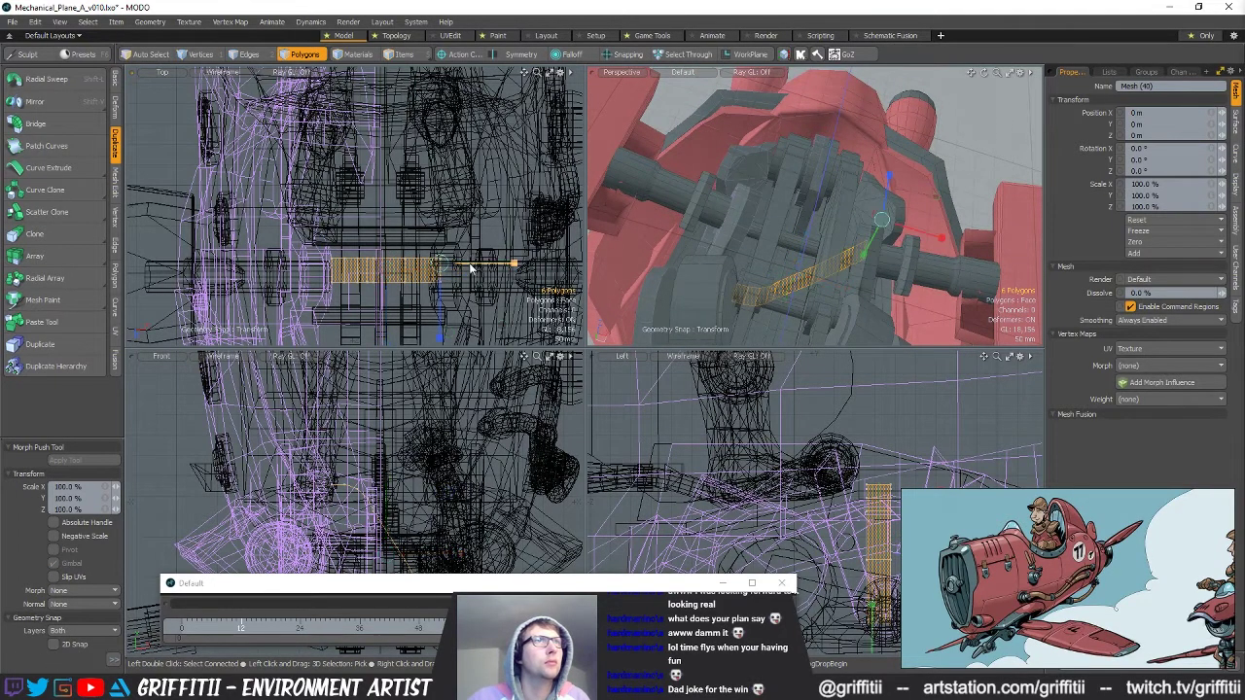
# Select the strip's outer border edges and start an Edge Extend on them.
pyautogui.press('1')
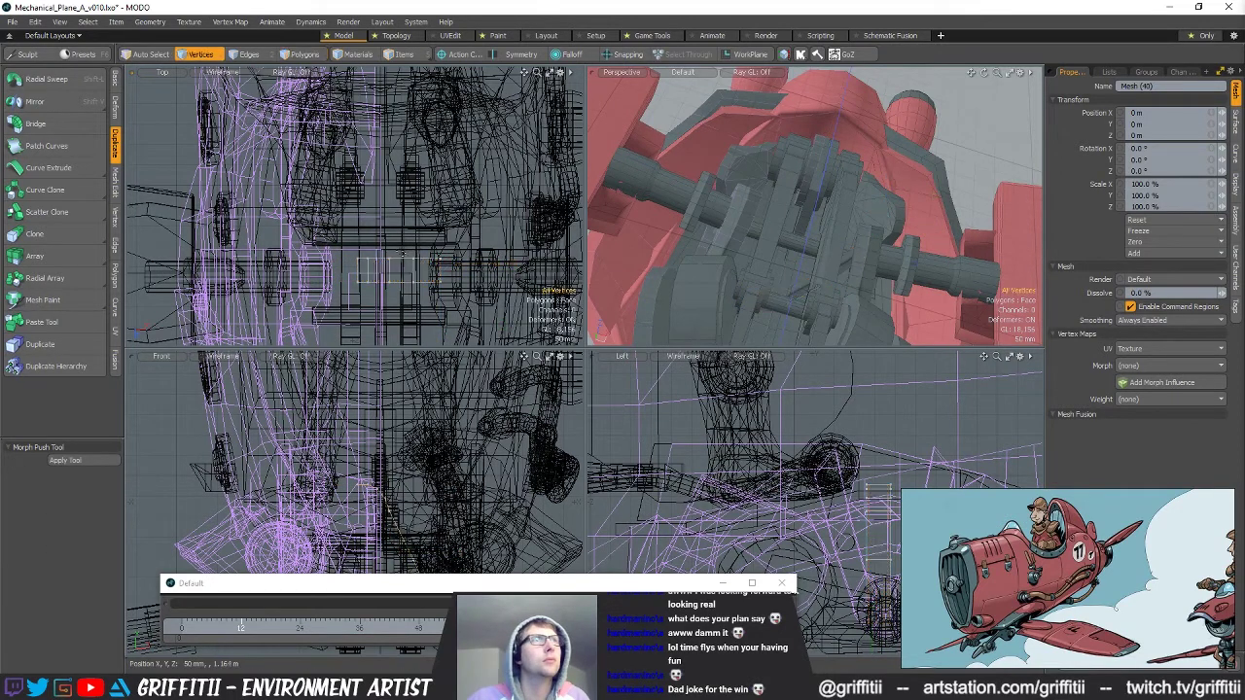
pyautogui.hotkey('ctrl', '2')
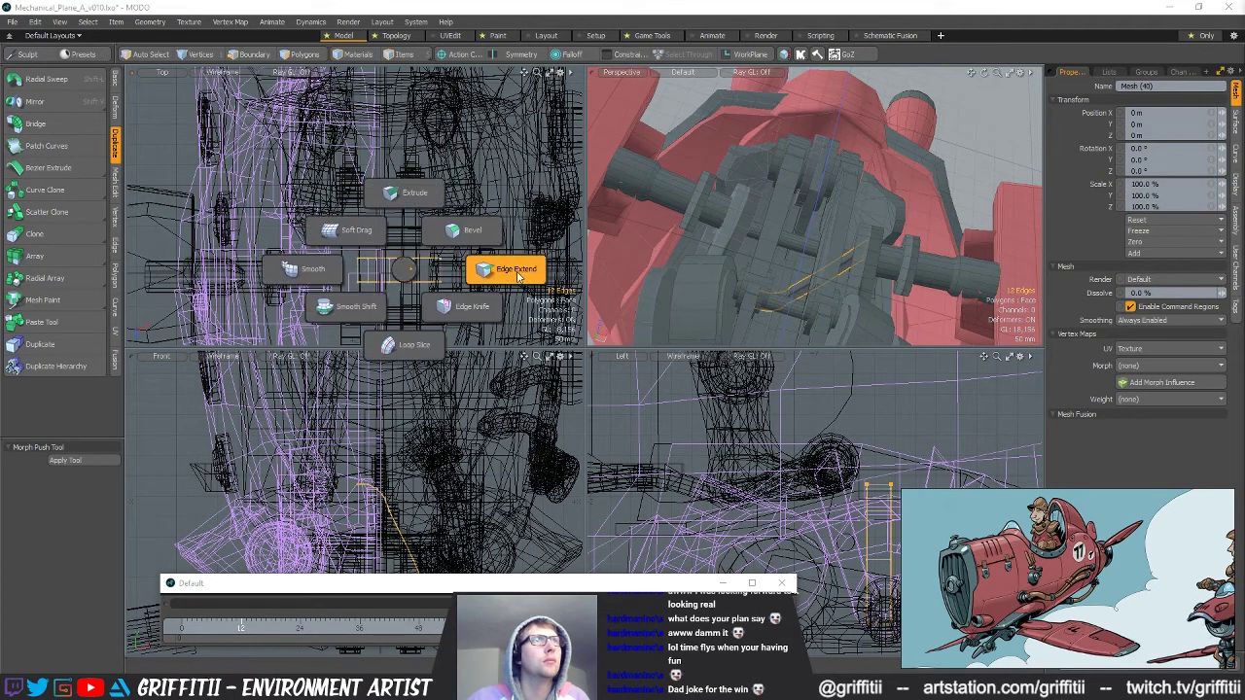
pyautogui.click(506, 270)
pyautogui.click(463, 551)
pyautogui.keyDown('alt'); pyautogui.keyDown('shift'); pyautogui.moveTo(463, 551); pyautogui.dragTo(457, 506); pyautogui.keyUp('shift'); pyautogui.keyUp('alt')
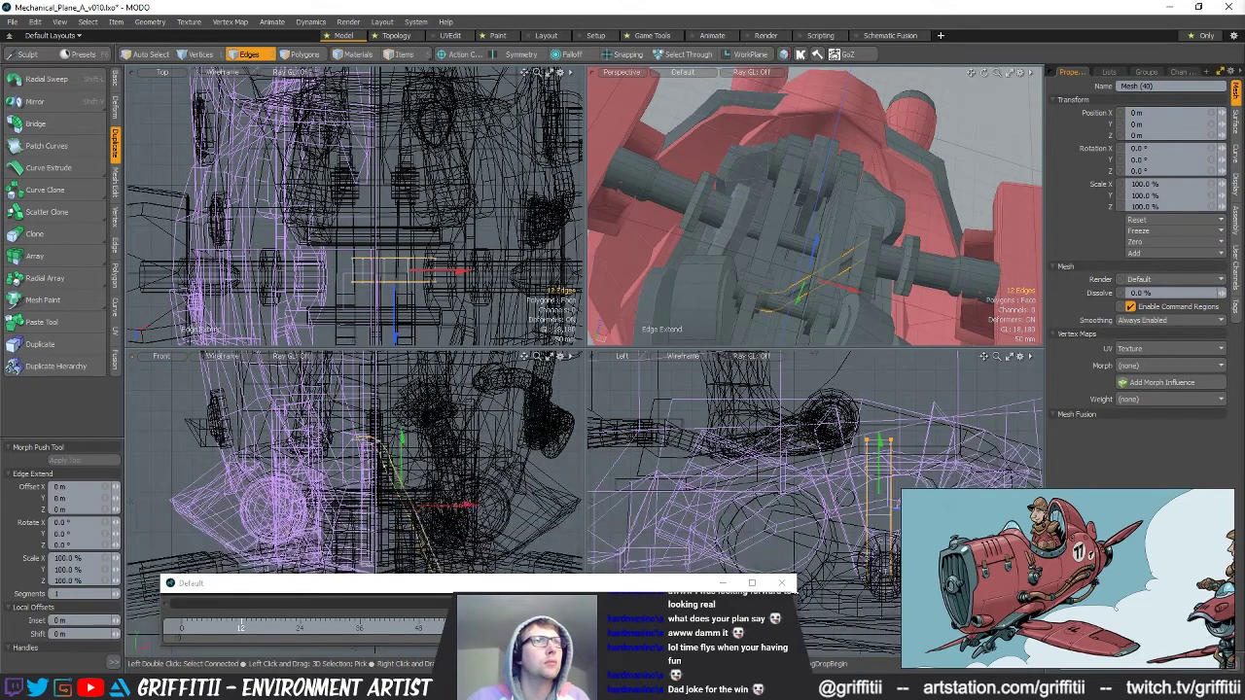
# Reshape the angled strip in the landing-gear bay by moving its vertices in the front view, about -16 mm in X and 24 mm in Y.
pyautogui.moveTo(692, 255)
pyautogui.keyDown('alt'); pyautogui.mouseDown()
pyautogui.moveTo(706, 268)
pyautogui.moveTo(716, 248)
pyautogui.mouseUp(); pyautogui.keyUp('alt')
pyautogui.keyDown('alt'); pyautogui.moveTo(436, 282); pyautogui.dragTo(428, 249); pyautogui.keyUp('alt')
pyautogui.scroll(1, 377, 469)
pyautogui.keyDown('alt'); pyautogui.moveTo(378, 469); pyautogui.dragTo(358, 401); pyautogui.keyUp('alt')
pyautogui.press('3')
pyautogui.click(477, 486)
pyautogui.press('1')
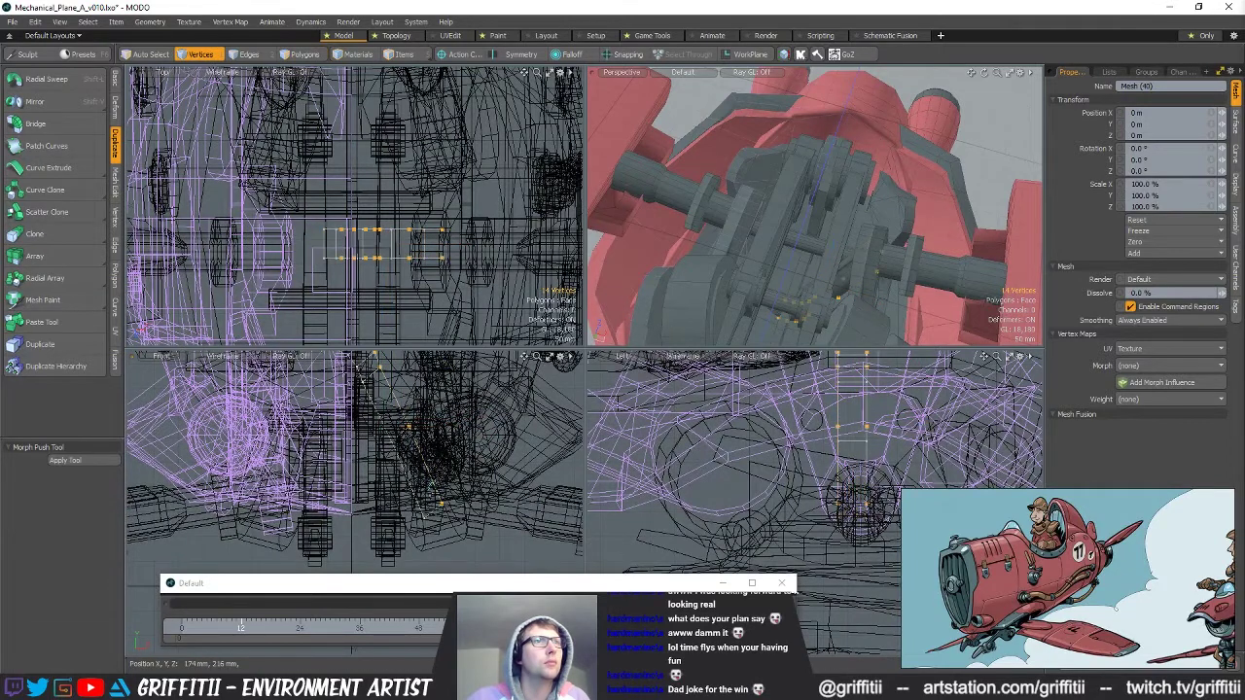
pyautogui.keyDown('alt'); pyautogui.moveTo(400, 420); pyautogui.dragTo(425, 469); pyautogui.keyUp('alt')
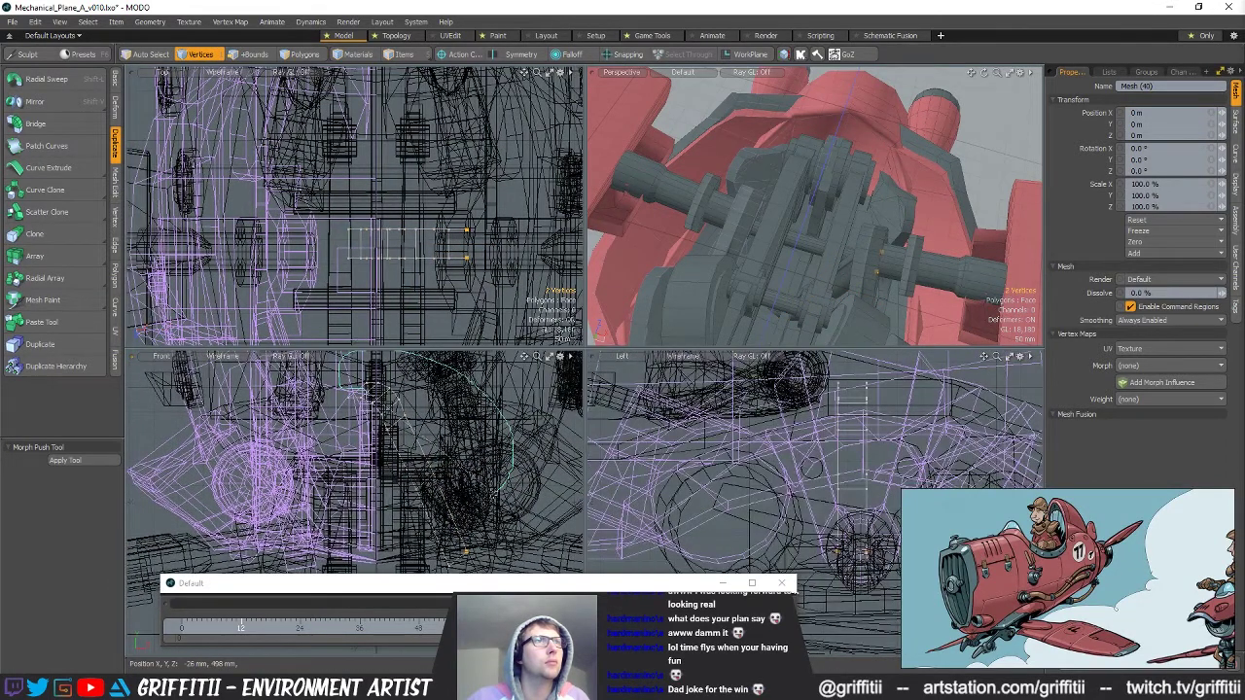
pyautogui.press('w')
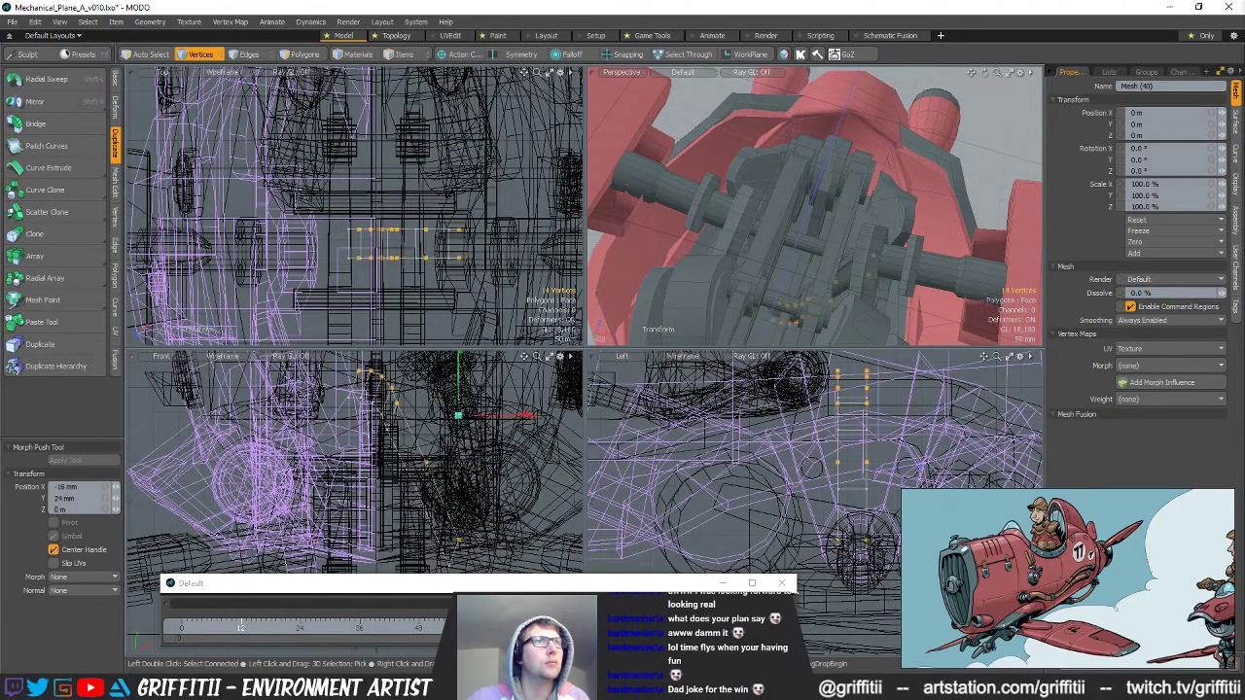
pyautogui.moveTo(829, 274)
pyautogui.keyDown('alt'); pyautogui.mouseDown()
pyautogui.moveTo(813, 305)
pyautogui.moveTo(819, 253)
pyautogui.mouseUp(); pyautogui.keyUp('alt')
pyautogui.press('q')
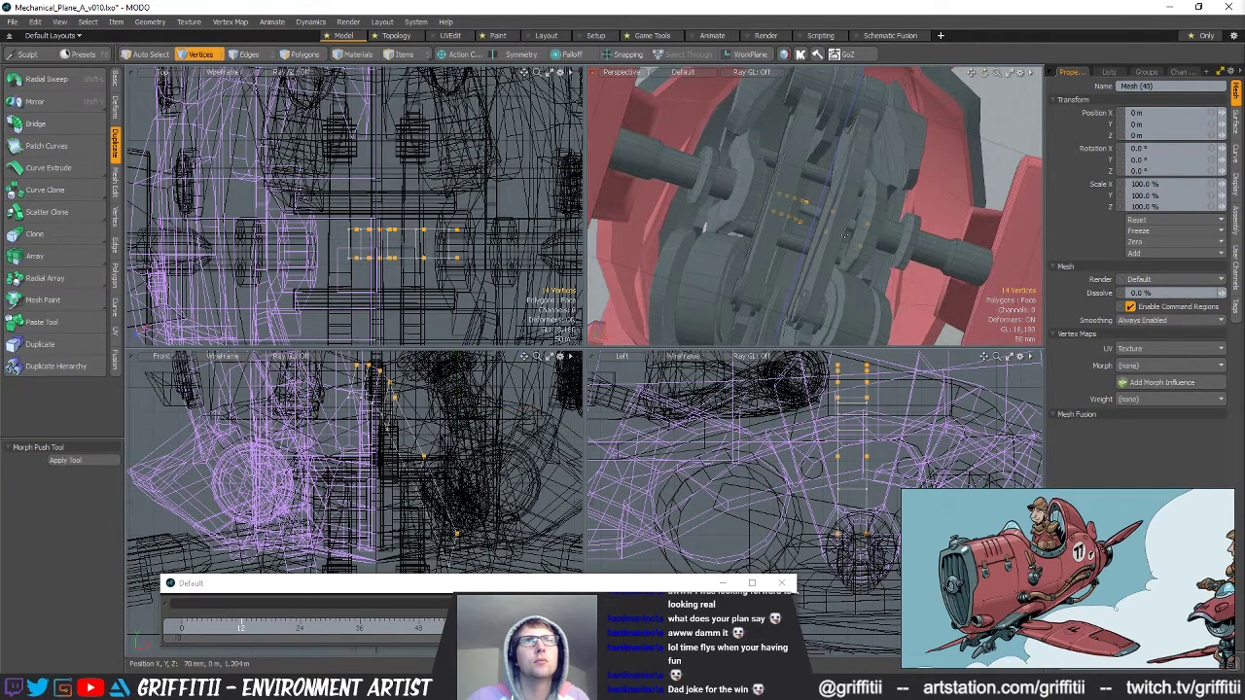
# Duplicate the angled strip, offset the copy 90 mm along Z, and shift the original slightly the opposite way.
pyautogui.press('space')
pyautogui.press('space')
pyautogui.press('w')
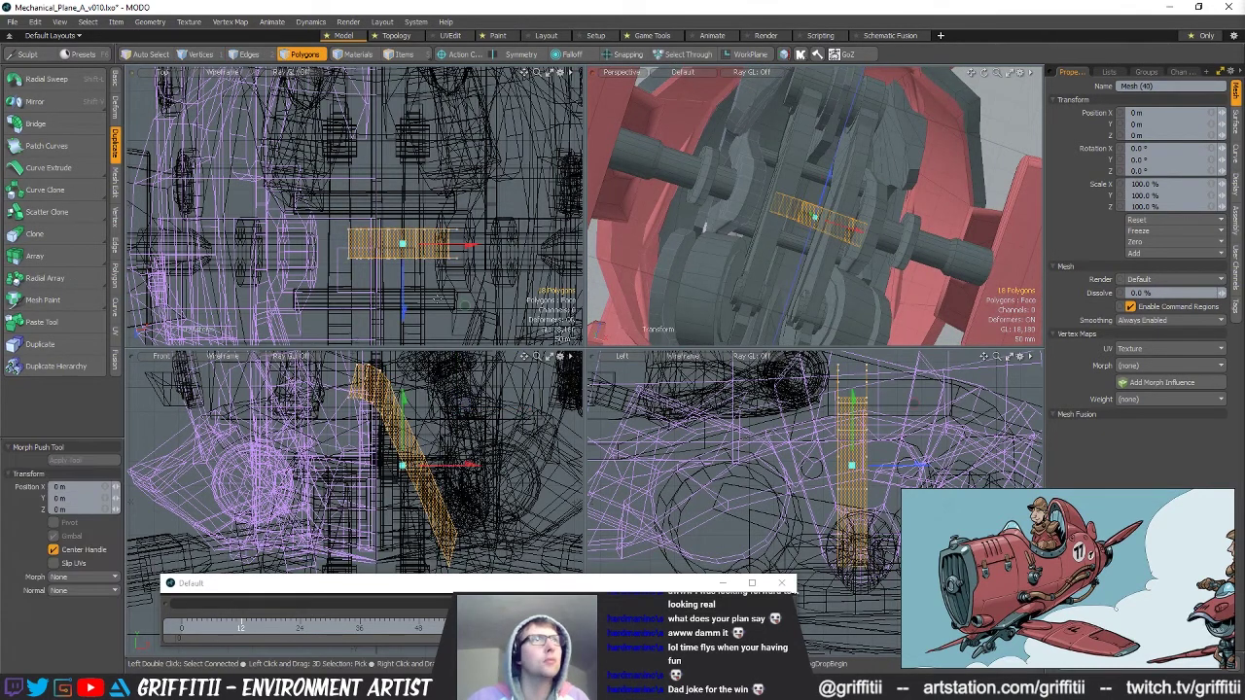
pyautogui.moveTo(405, 307); pyautogui.dragTo(405, 335)
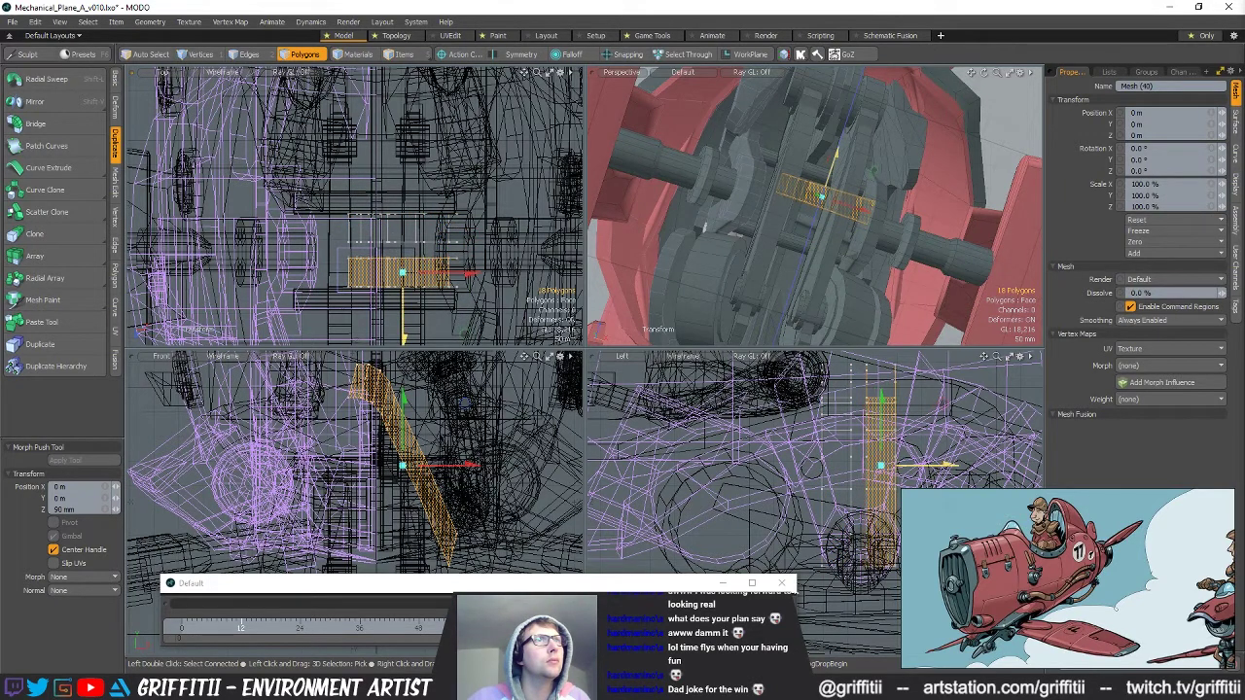
pyautogui.press('q')
pyautogui.keyDown('alt'); pyautogui.moveTo(696, 231); pyautogui.dragTo(863, 200); pyautogui.keyUp('alt')
pyautogui.keyDown('shift'); pyautogui.doubleClick(865, 227); pyautogui.keyUp('shift')
pyautogui.press('1')
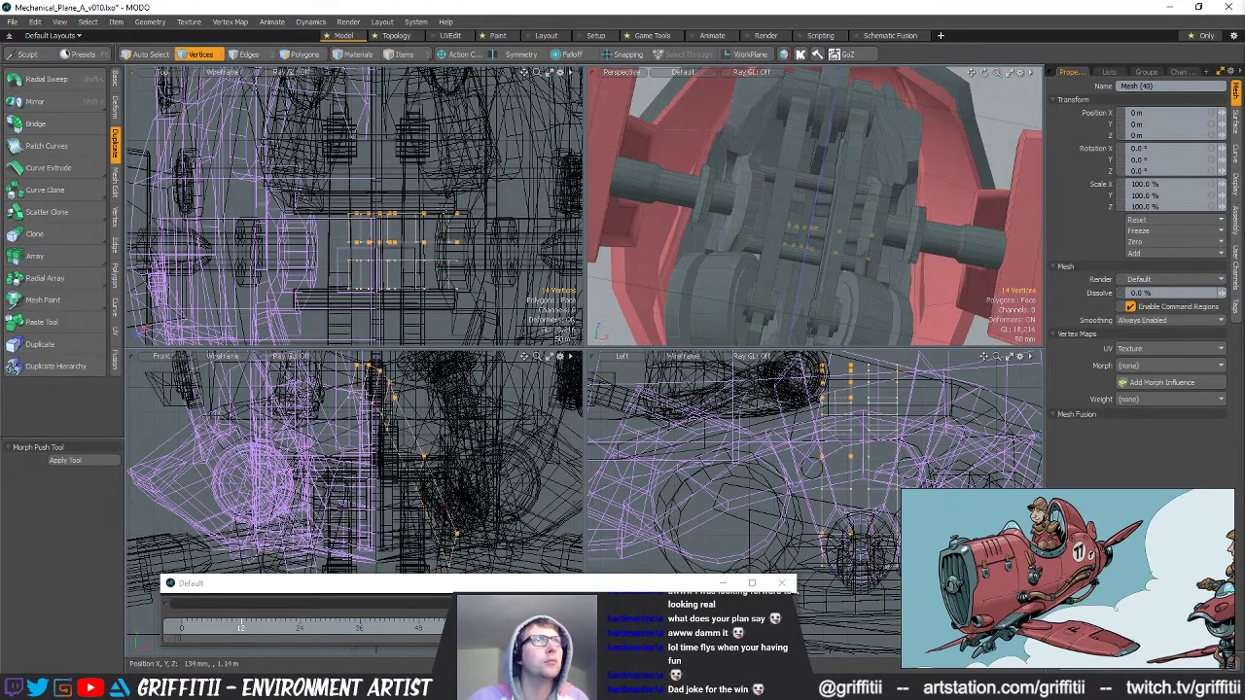
# Taper the lower ends of the two strips by scaling their outer vertices to about 85% in Z.
pyautogui.keyDown('alt'); pyautogui.keyDown('shift'); pyautogui.moveTo(436, 459); pyautogui.dragTo(454, 456); pyautogui.keyUp('shift'); pyautogui.keyUp('alt')
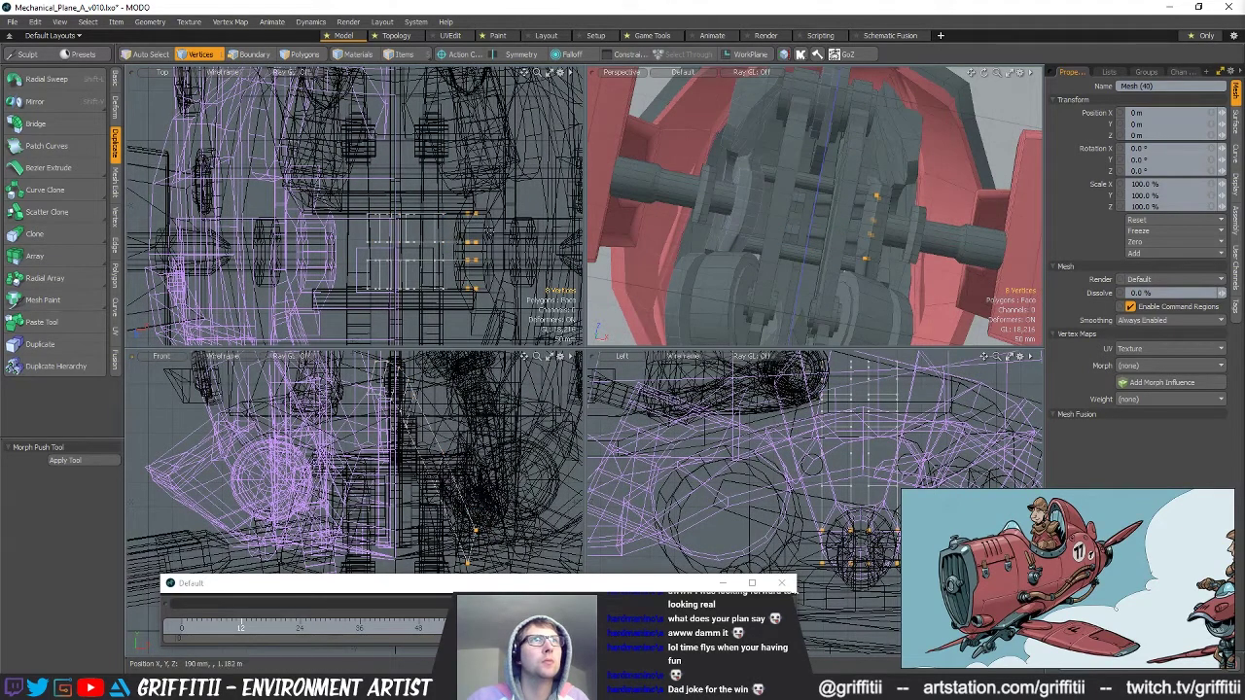
pyautogui.press('r')
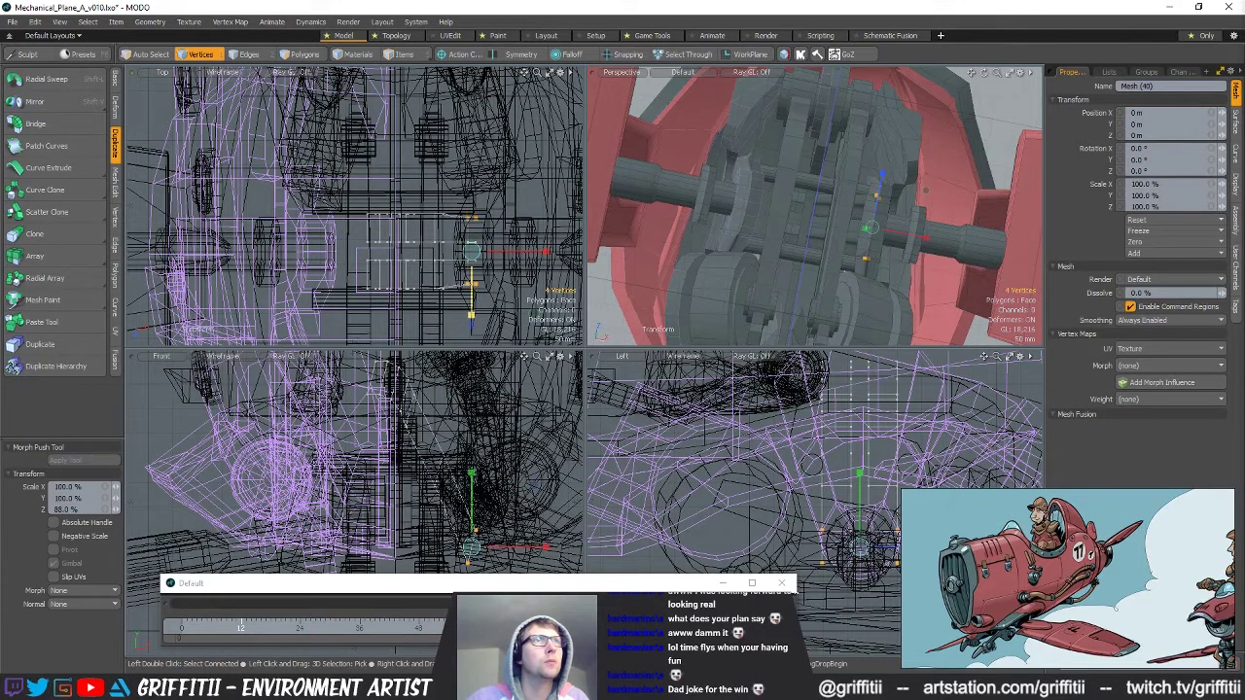
pyautogui.keyDown('alt'); pyautogui.moveTo(849, 229); pyautogui.dragTo(860, 207); pyautogui.keyUp('alt')
pyautogui.press('space')
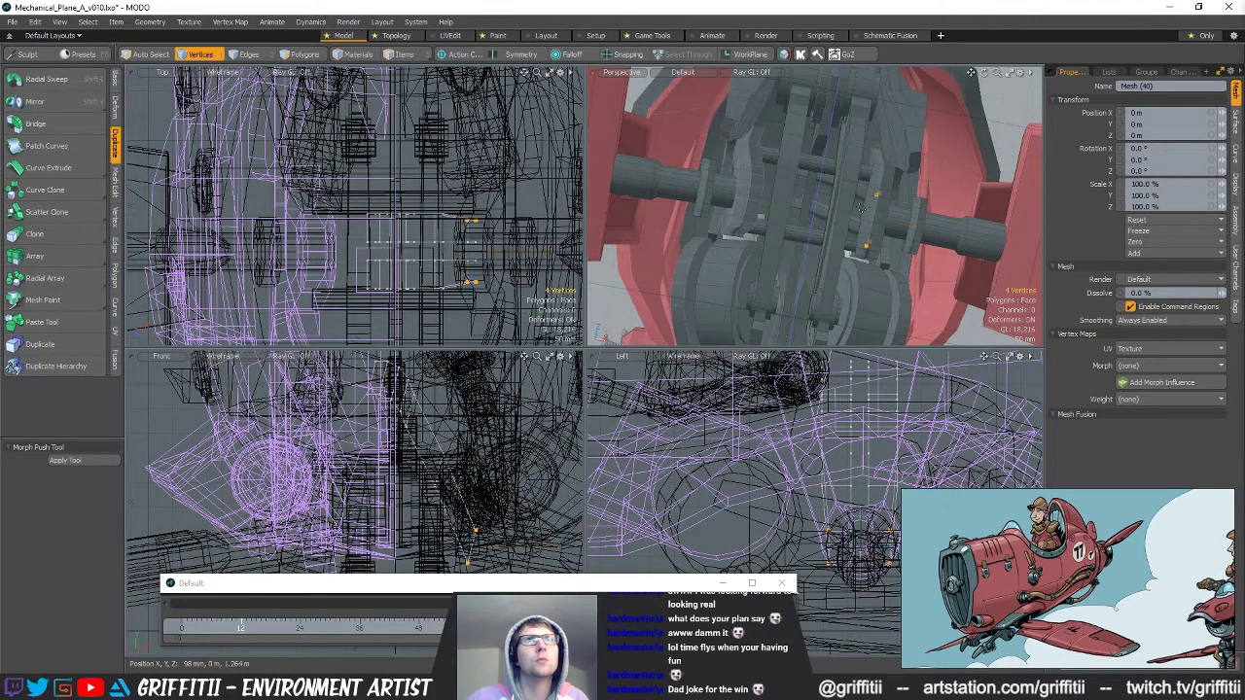
# Cut both strips out of Mesh (40) and paste them into the neighbouring mechanism part, Mesh (53).
pyautogui.press('space')
pyautogui.doubleClick(861, 191)
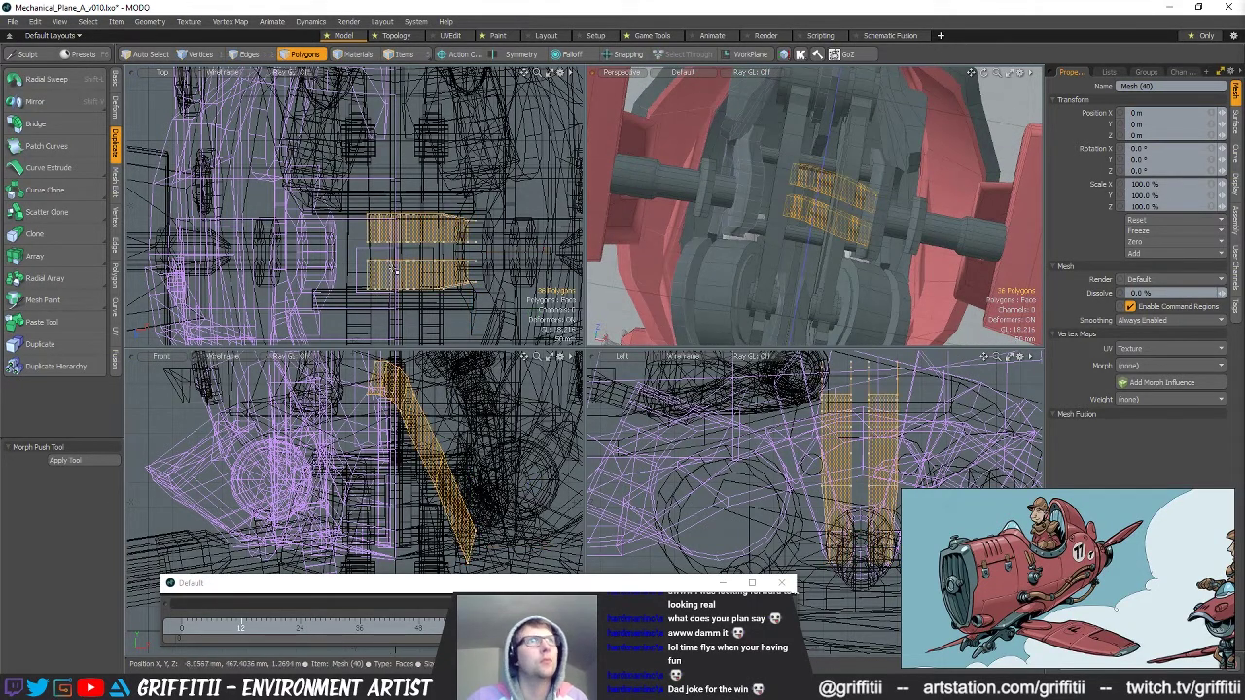
pyautogui.hotkey('ctrl', 'x')
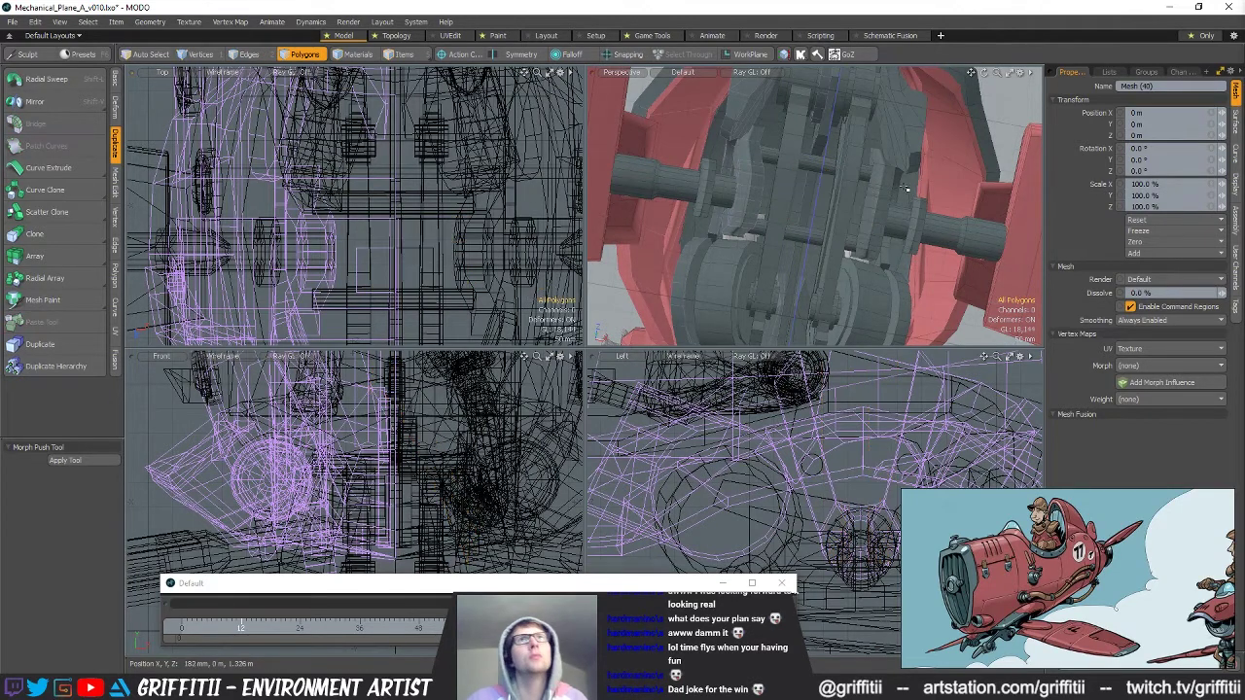
pyautogui.press('5')
pyautogui.click(910, 145)
pyautogui.press('3')
pyautogui.hotkey('ctrl', 'v')
pyautogui.keyDown('alt'); pyautogui.moveTo(896, 171); pyautogui.dragTo(672, 253); pyautogui.keyUp('alt')
pyautogui.scroll(-4, 900, 146)
pyautogui.press('space')
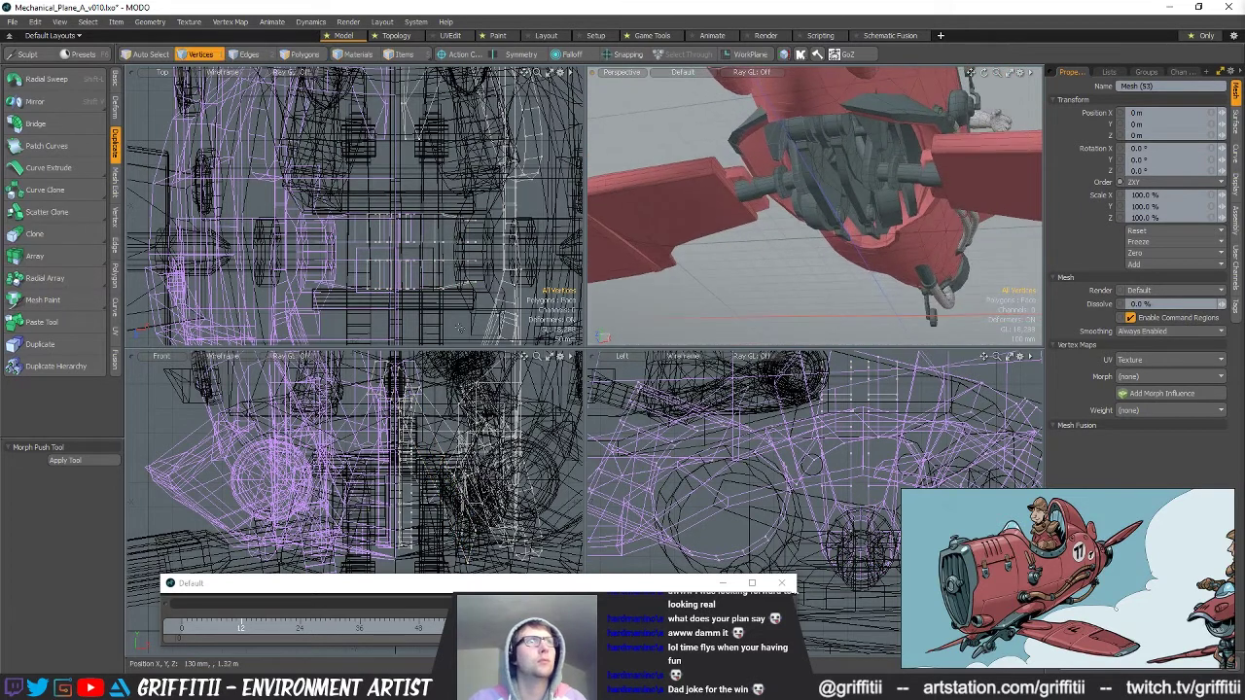
pyautogui.keyDown('alt'); pyautogui.moveTo(872, 194); pyautogui.dragTo(918, 256); pyautogui.keyUp('alt')
pyautogui.scroll(3, 839, 181)
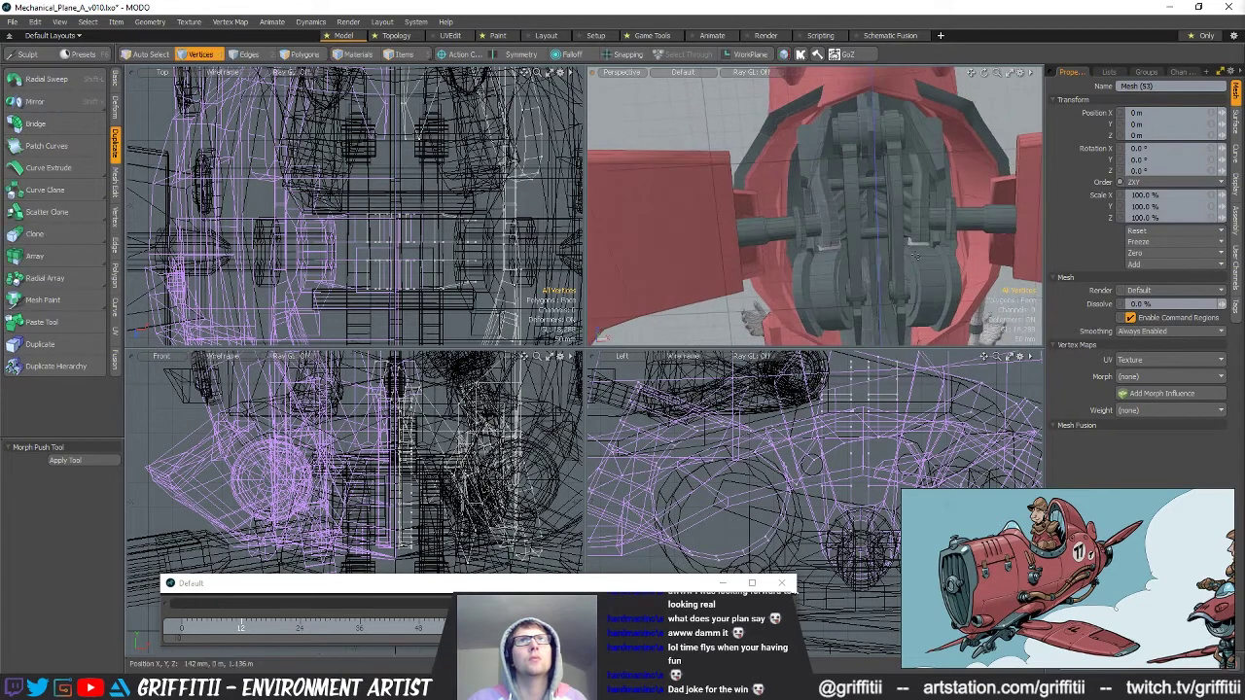
# Delete the Wheel_R_ROOT wheel assembly.
pyautogui.press('5')
pyautogui.click(862, 153)
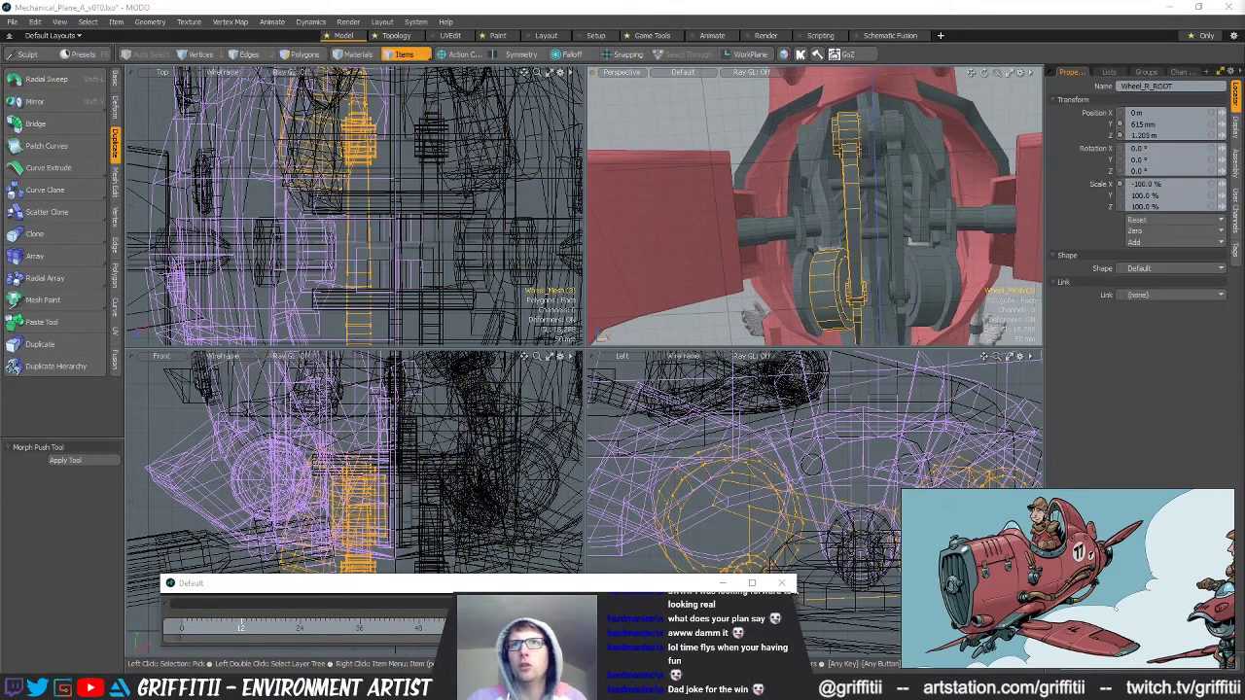
pyautogui.press('Delete')
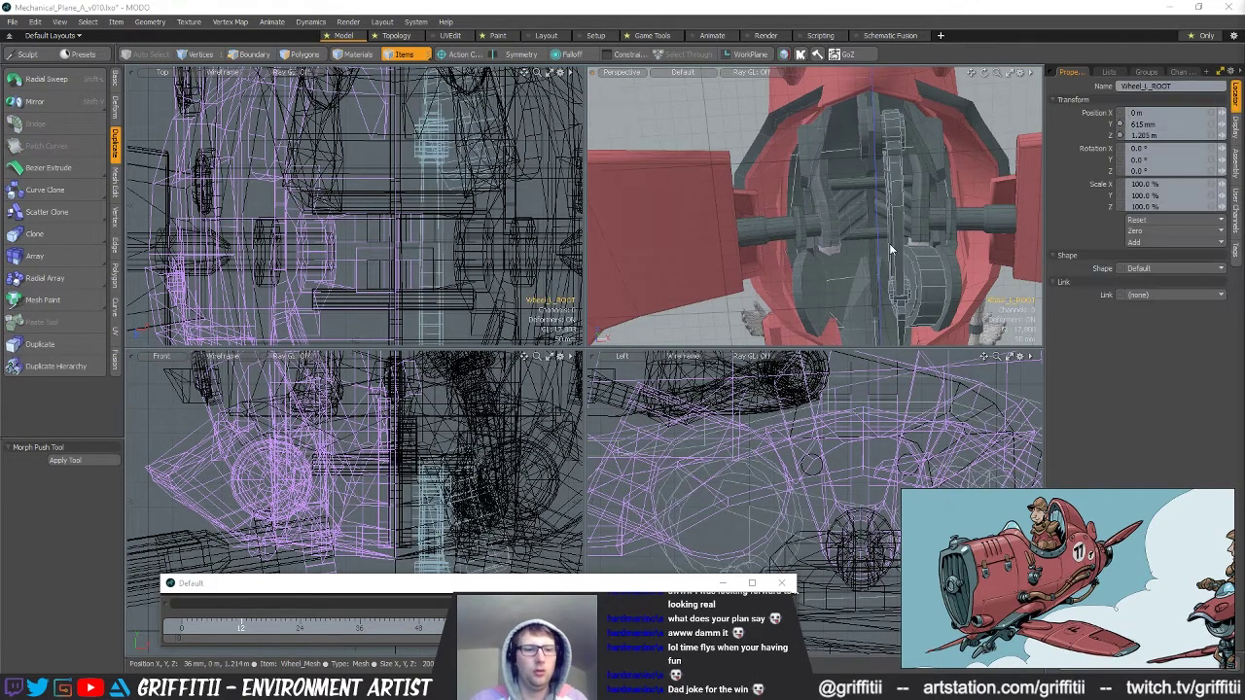
# Duplicate Wheel_L_ROOT, set the copy's X scale to -100%, and rename it Wheel_R_ROOT.
pyautogui.hotkey('ctrl', 'd')
pyautogui.click(1164, 186)
pyautogui.write('-100')
pyautogui.press('Return')
pyautogui.keyDown('alt'); pyautogui.moveTo(890, 216); pyautogui.dragTo(885, 241); pyautogui.keyUp('alt')
pyautogui.scroll(-3, 836, 233)
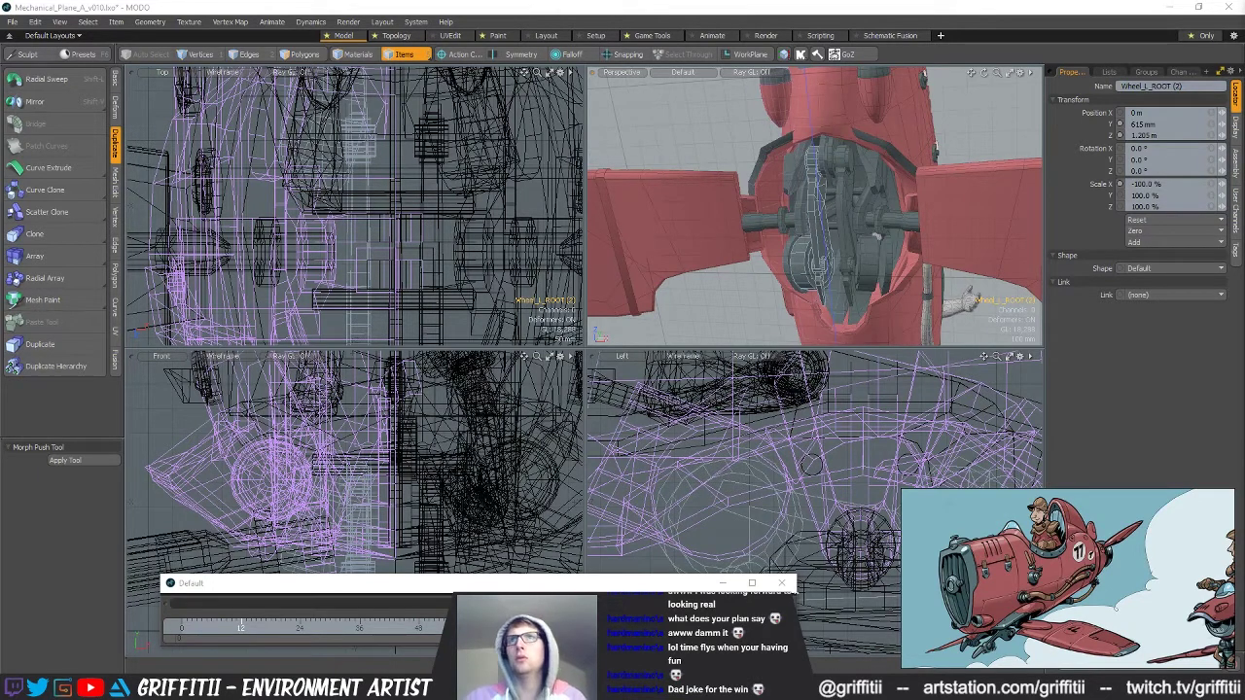
pyautogui.keyDown('alt'); pyautogui.moveTo(862, 232); pyautogui.dragTo(909, 261); pyautogui.keyUp('alt')
pyautogui.keyDown('alt'); pyautogui.moveTo(824, 264); pyautogui.dragTo(861, 234); pyautogui.keyUp('alt')
# Scrub the timeline to about frame 40 and examine the extended landing gear and the open bay.
pyautogui.moveTo(434, 629); pyautogui.dragTo(526, 628)
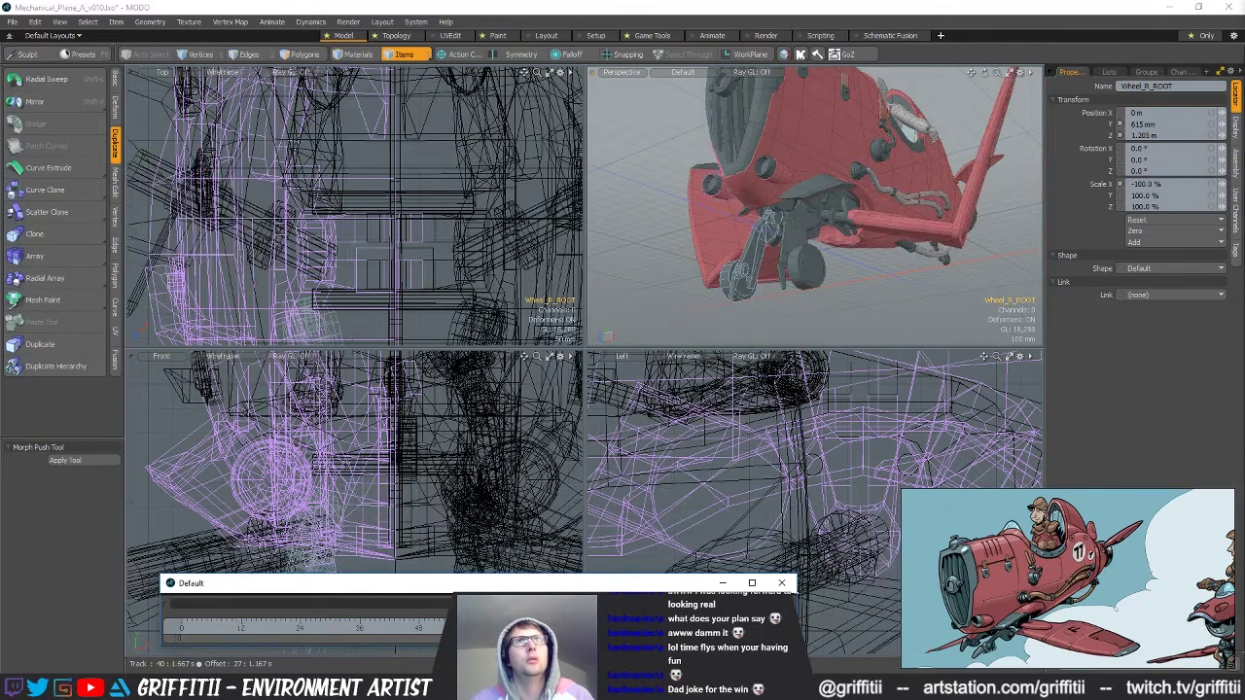
pyautogui.keyDown('alt'); pyautogui.moveTo(823, 255); pyautogui.dragTo(834, 217); pyautogui.keyUp('alt')
pyautogui.scroll(4, 827, 206)
pyautogui.scroll(-4, 893, 207)
pyautogui.scroll(4, 839, 216)
# Select the lower-leg vertices of SCALE_REF_SITTING and shift them slightly upward in the side view.
pyautogui.click(835, 220)
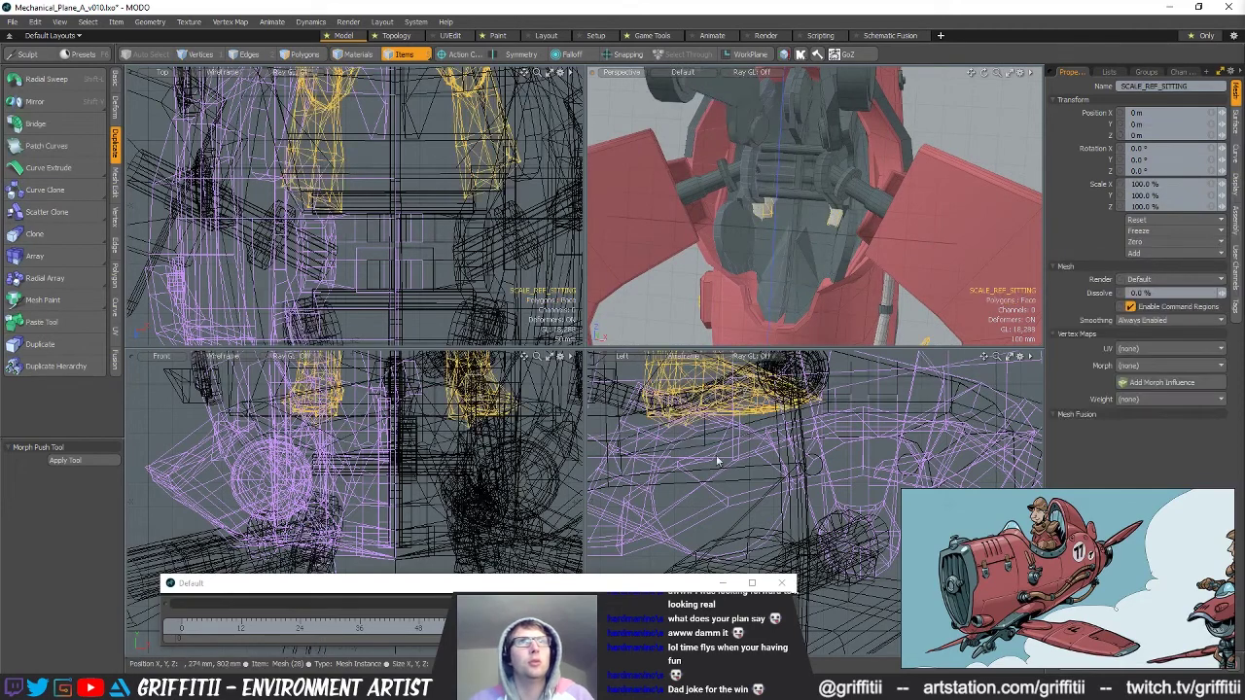
pyautogui.keyDown('alt'); pyautogui.moveTo(750, 408); pyautogui.dragTo(823, 504); pyautogui.keyUp('alt')
pyautogui.scroll(-2, 817, 496)
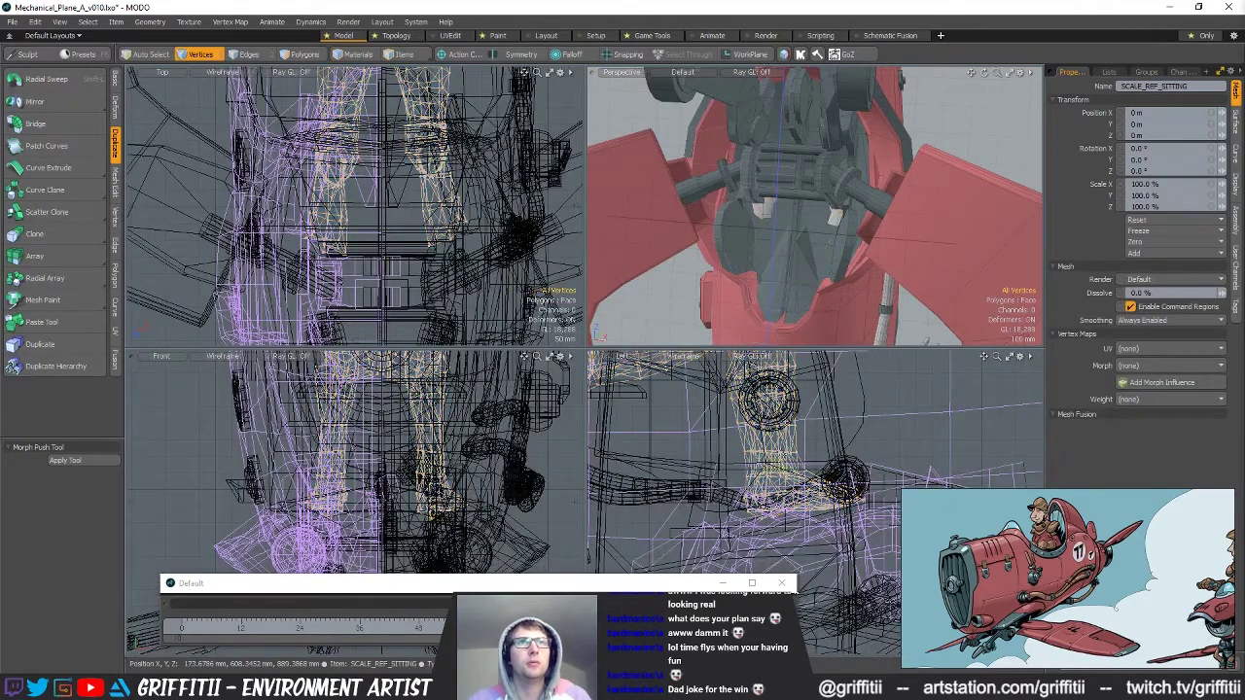
pyautogui.moveTo(953, 471); pyautogui.dragTo(939, 449, button='right')
pyautogui.keyDown('alt'); pyautogui.moveTo(940, 408); pyautogui.dragTo(940, 434); pyautogui.keyUp('alt')
pyautogui.press('space')
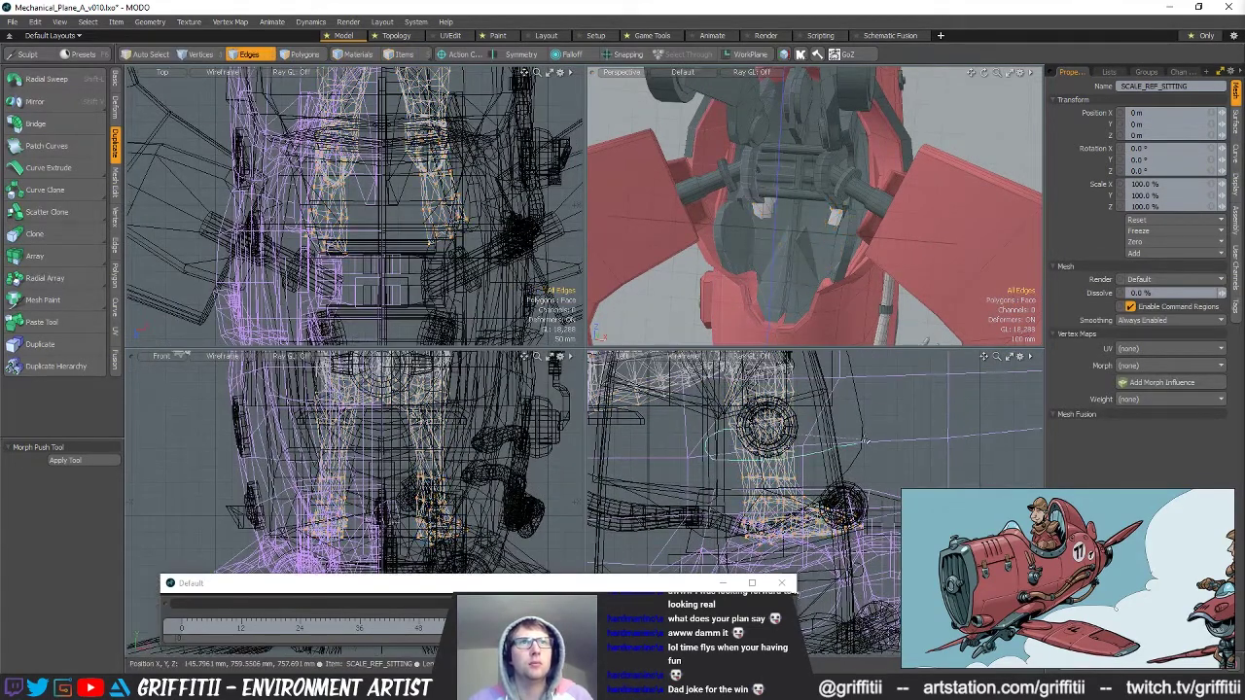
pyautogui.press('1')
pyautogui.press('w')
pyautogui.moveTo(817, 443); pyautogui.dragTo(814, 433)
pyautogui.press('space')
# Raise the reference figure's foot vertices further so the boots clear the landing-gear bay.
pyautogui.keyDown('ctrl'); pyautogui.moveTo(924, 463); pyautogui.dragTo(922, 464, button='right'); pyautogui.keyUp('ctrl')
pyautogui.press('w')
pyautogui.moveTo(887, 435); pyautogui.dragTo(886, 420)
pyautogui.press('space')
pyautogui.click(886, 202)
pyautogui.moveTo(886, 202)
pyautogui.keyDown('alt'); pyautogui.mouseDown()
pyautogui.moveTo(887, 173)
pyautogui.moveTo(844, 185)
pyautogui.moveTo(802, 222)
pyautogui.moveTo(793, 195)
pyautogui.moveTo(727, 174)
pyautogui.moveTo(786, 219)
pyautogui.mouseUp(); pyautogui.keyUp('alt')
pyautogui.scroll(2, 802, 222)
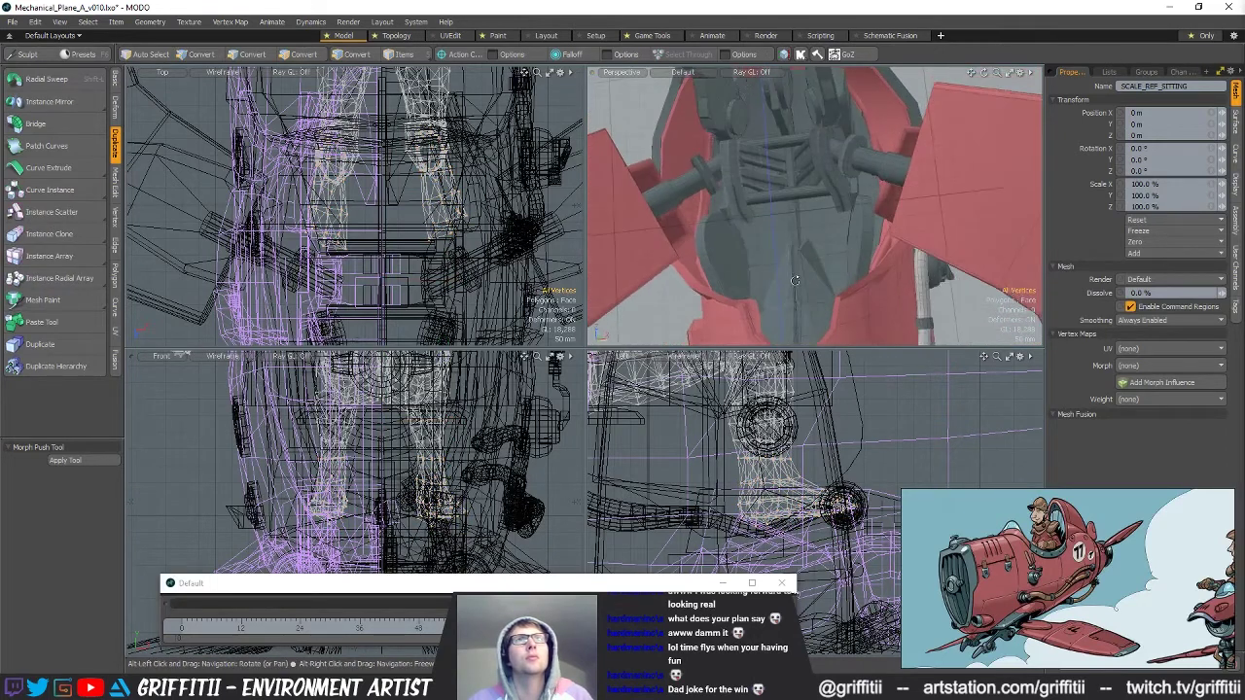
# Duplicate the U-shaped bracket in Mesh (33) and rotate the copy to a new orientation.
pyautogui.press('5')
pyautogui.click(840, 189)
pyautogui.press('3')
pyautogui.click(834, 183)
pyautogui.doubleClick(835, 183)
pyautogui.keyDown('alt'); pyautogui.moveTo(834, 183); pyautogui.dragTo(892, 273); pyautogui.keyUp('alt')
pyautogui.press('e')
pyautogui.keyDown('ctrl'); pyautogui.moveTo(815, 226); pyautogui.dragTo(766, 206); pyautogui.keyUp('ctrl')
pyautogui.keyDown('ctrl'); pyautogui.moveTo(835, 182); pyautogui.dragTo(805, 205); pyautogui.keyUp('ctrl')
# Move the bracket copy toward the empty area of the bay and adjust its rotation.
pyautogui.press('w')
pyautogui.moveTo(803, 101); pyautogui.dragTo(865, 178)
pyautogui.keyDown('alt'); pyautogui.moveTo(861, 209); pyautogui.dragTo(863, 273); pyautogui.keyUp('alt')
pyautogui.press('e')
pyautogui.moveTo(832, 316); pyautogui.dragTo(795, 284)
pyautogui.press('w')
pyautogui.keyDown('alt'); pyautogui.moveTo(849, 242); pyautogui.dragTo(856, 262); pyautogui.keyUp('alt')
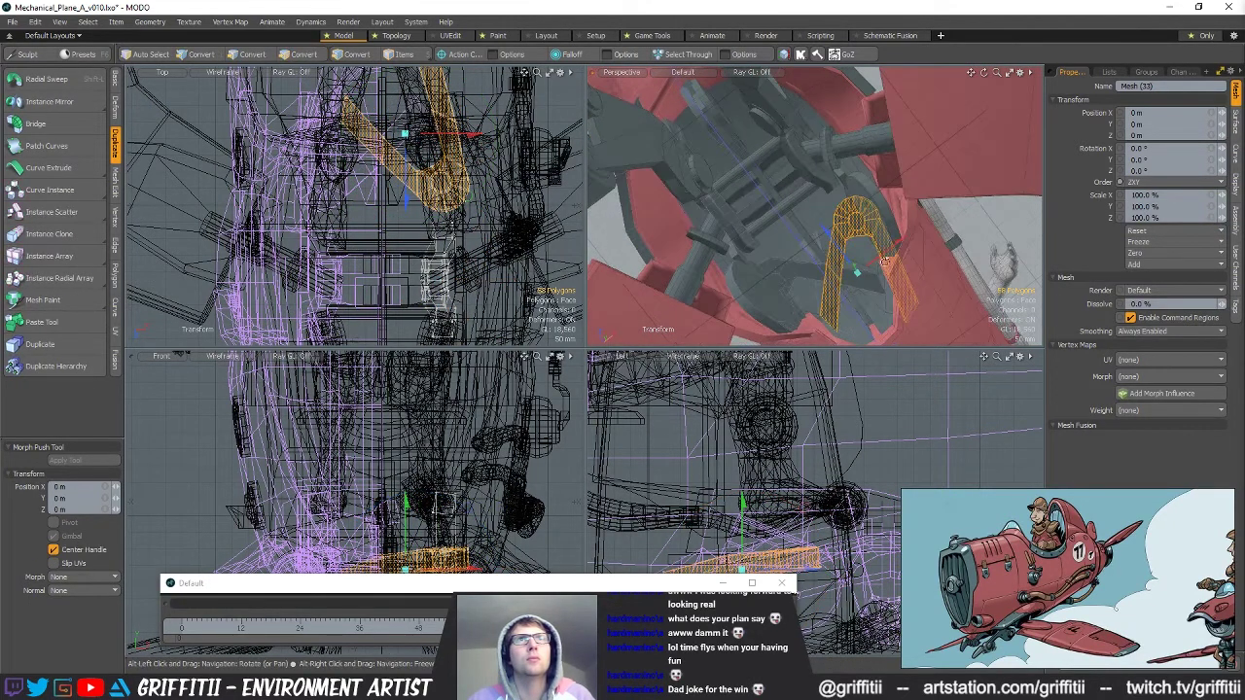
pyautogui.moveTo(870, 211); pyautogui.dragTo(849, 191)
pyautogui.keyDown('alt'); pyautogui.moveTo(834, 260); pyautogui.dragTo(811, 231); pyautogui.keyUp('alt')
# Set the action center to Selection, finish orienting and placing the bracket copy, and clear the selection.
pyautogui.hotkey('alt', '1')
pyautogui.press('e')
pyautogui.hotkey('alt', 's')
pyautogui.press('w')
pyautogui.scroll(-3, 909, 292)
pyautogui.press('q')
pyautogui.click(939, 299)
pyautogui.scroll(-5, 859, 189)
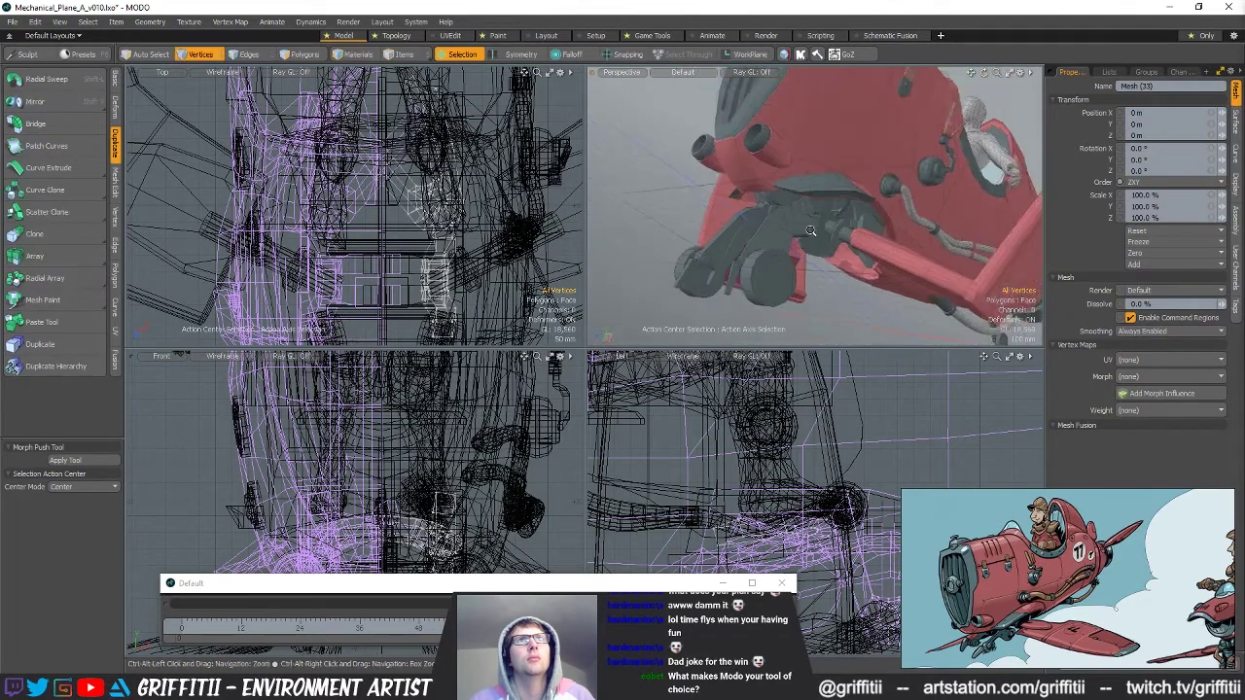
# Scrub the timeline back to frame 0 so the wheels are retracted.
pyautogui.moveTo(871, 261)
pyautogui.keyDown('alt'); pyautogui.mouseDown()
pyautogui.moveTo(834, 243)
pyautogui.moveTo(855, 250)
pyautogui.mouseUp(); pyautogui.keyUp('alt')
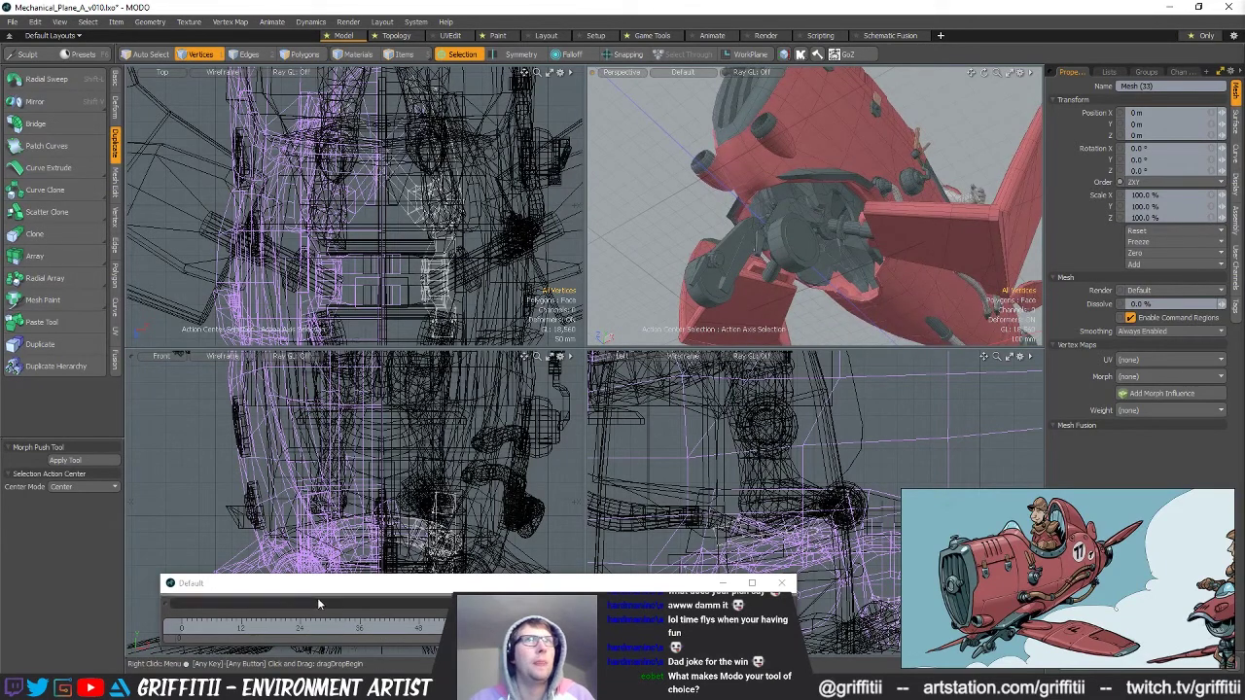
pyautogui.moveTo(235, 629); pyautogui.dragTo(180, 629)
pyautogui.keyDown('alt'); pyautogui.moveTo(744, 194); pyautogui.dragTo(844, 192); pyautogui.keyUp('alt')
# Duplicate the curved red panel of Mesh (41) and rotate the copy 180° in X and -30° in Z.
pyautogui.press('5')
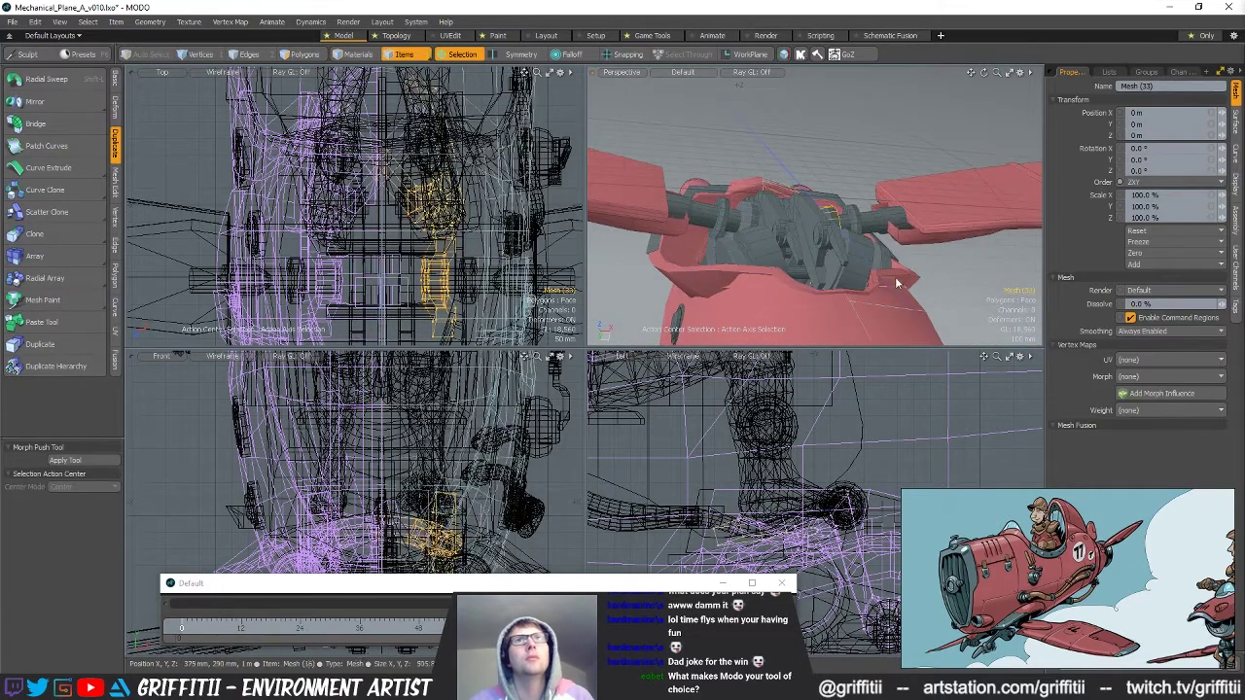
pyautogui.click(905, 276)
pyautogui.press('3')
pyautogui.doubleClick(905, 275)
pyautogui.keyDown('alt'); pyautogui.moveTo(904, 275); pyautogui.dragTo(829, 230); pyautogui.keyUp('alt')
pyautogui.press('y')
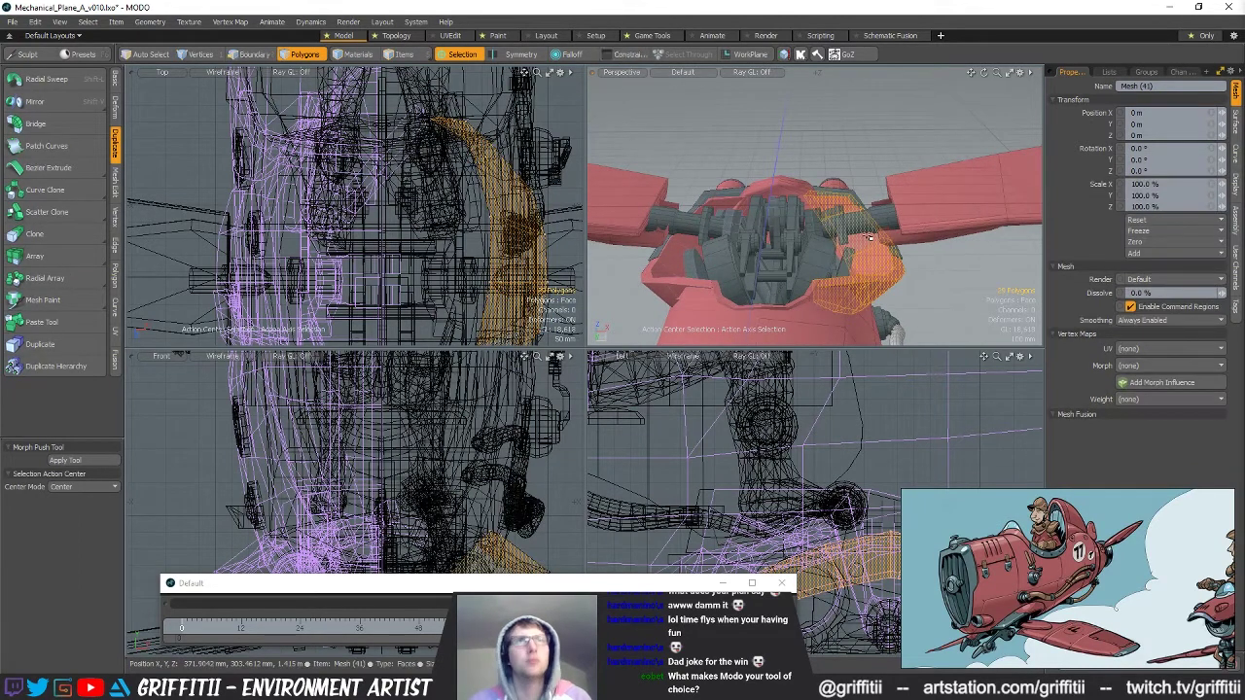
pyautogui.press('e')
pyautogui.keyDown('alt'); pyautogui.moveTo(759, 285); pyautogui.dragTo(904, 214); pyautogui.keyUp('alt')
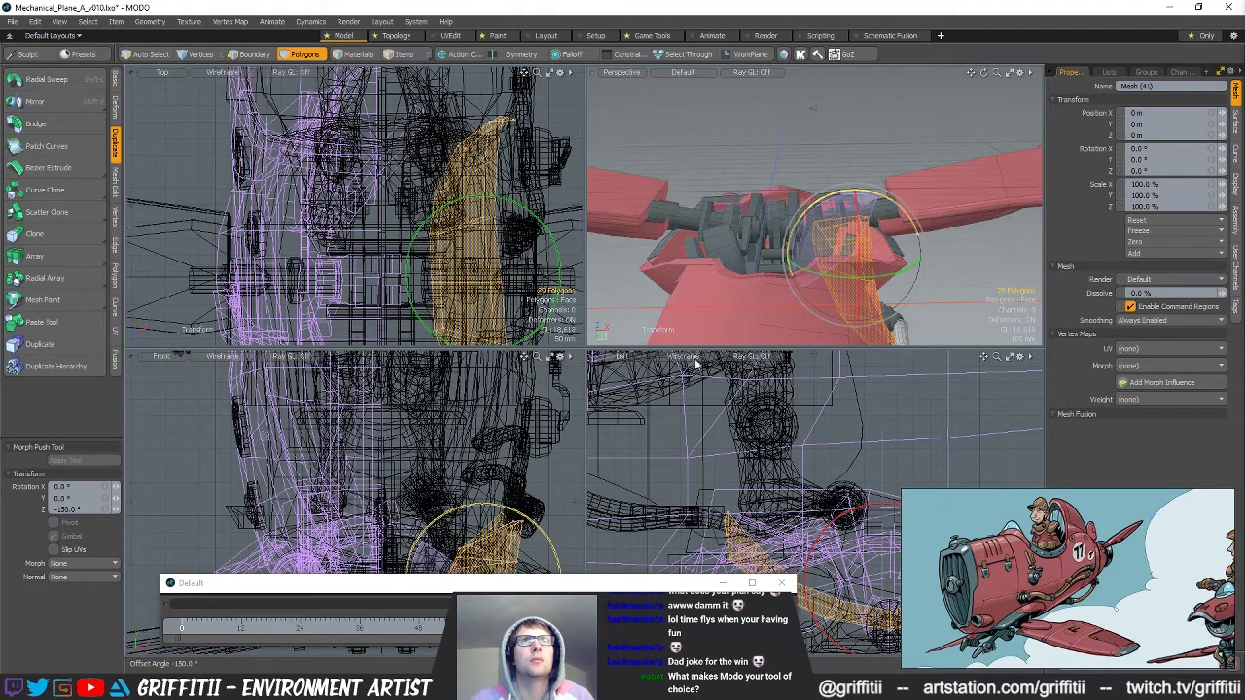
pyautogui.keyDown('ctrl'); pyautogui.moveTo(514, 206); pyautogui.dragTo(457, 340); pyautogui.keyUp('ctrl')
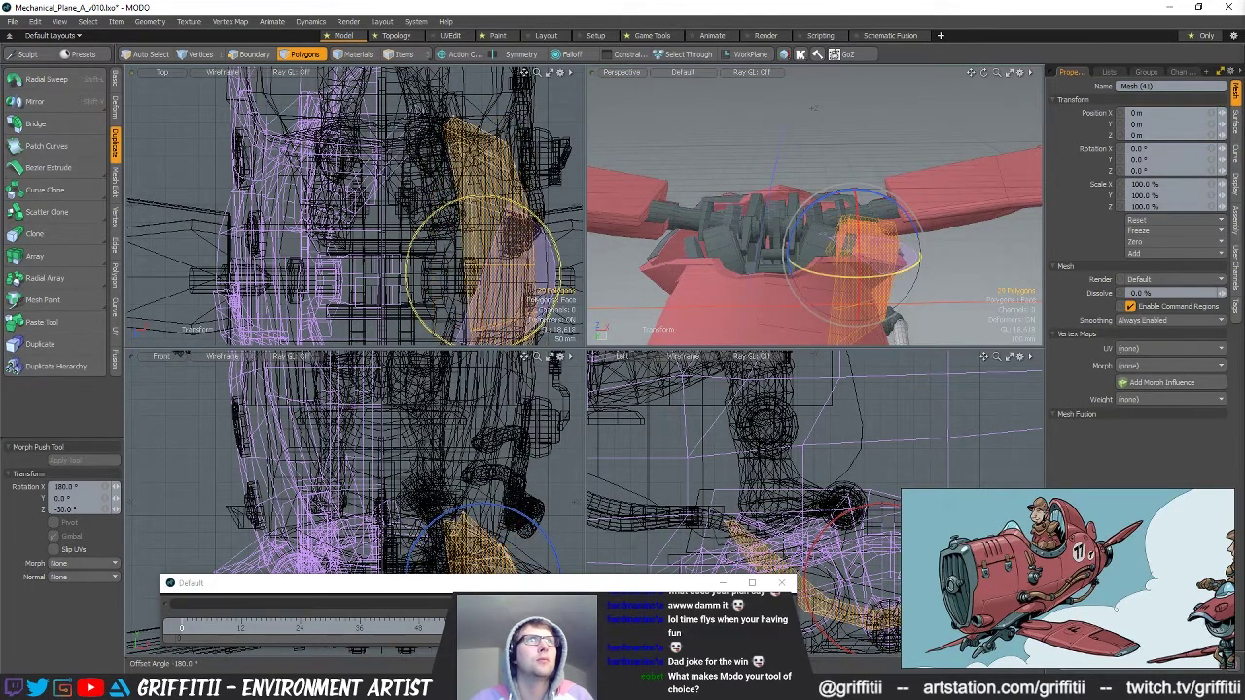
# Move the panel copy inward over the landing-gear bay and stretch it along Z to about 134.5%.
pyautogui.press('w')
pyautogui.moveTo(913, 313); pyautogui.dragTo(786, 220)
pyautogui.press('r')
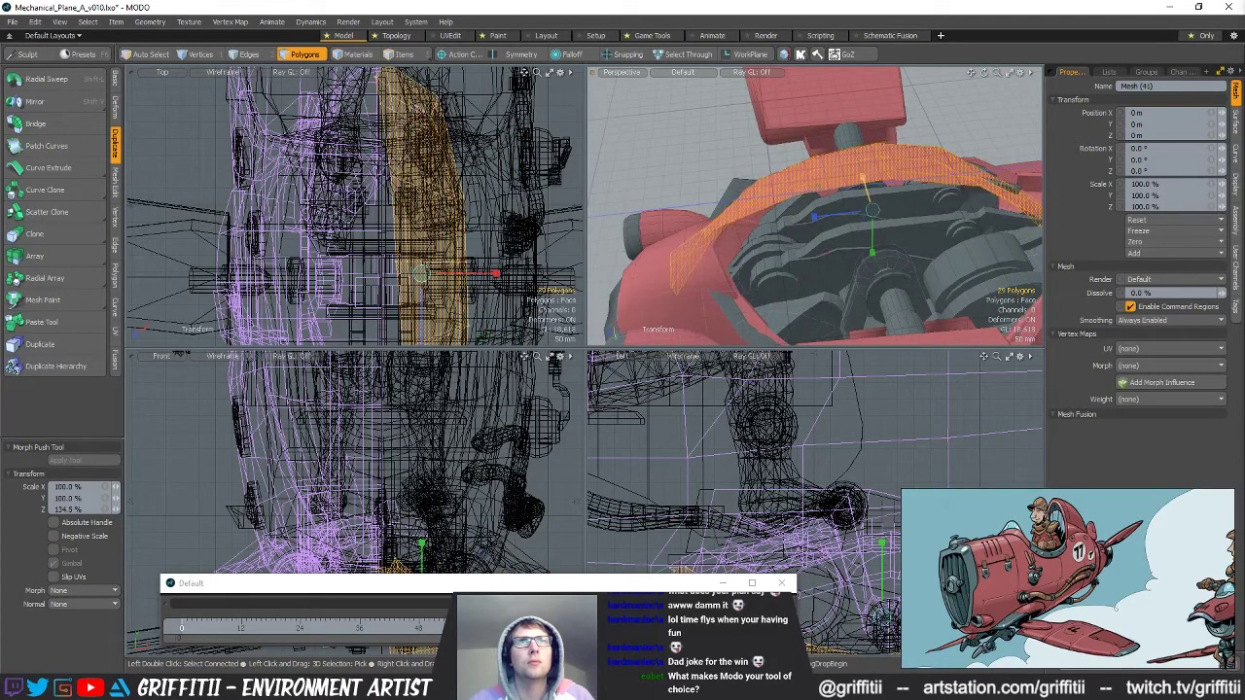
pyautogui.moveTo(862, 176); pyautogui.dragTo(866, 187)
pyautogui.keyDown('alt'); pyautogui.moveTo(693, 216); pyautogui.dragTo(664, 198); pyautogui.keyUp('alt')
pyautogui.hotkey('ctrl', 'z')
pyautogui.press('e')
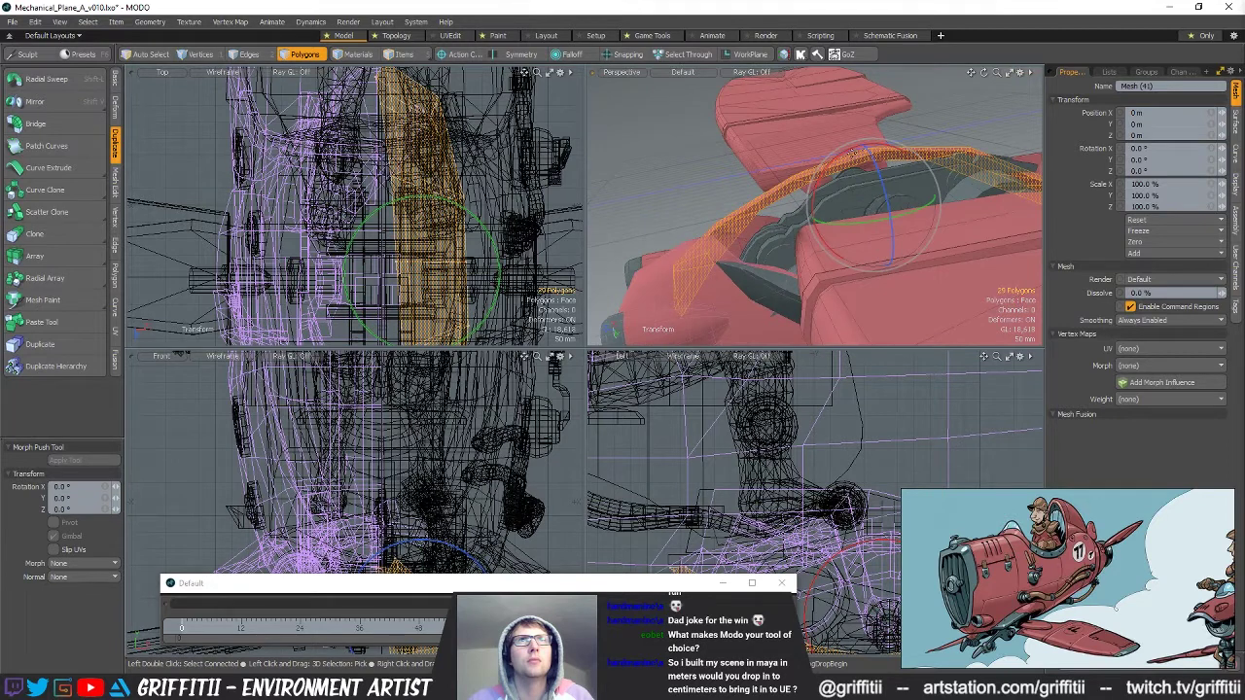
pyautogui.hotkey('ctrl', 'z')
pyautogui.hotkey('ctrl', 'z')
# Rotate and reposition the curved panel copy to sit inside the belly opening, then clear the selection.
pyautogui.press('e')
pyautogui.moveTo(838, 159); pyautogui.dragTo(835, 340)
pyautogui.press('r')
pyautogui.press('w')
pyautogui.keyDown('alt'); pyautogui.moveTo(838, 255); pyautogui.dragTo(845, 304); pyautogui.keyUp('alt')
pyautogui.press('e')
pyautogui.moveTo(867, 158); pyautogui.dragTo(898, 325)
pyautogui.scroll(-3, 909, 315)
pyautogui.scroll(-3, 908, 315)
pyautogui.press('q')
pyautogui.click(898, 326)
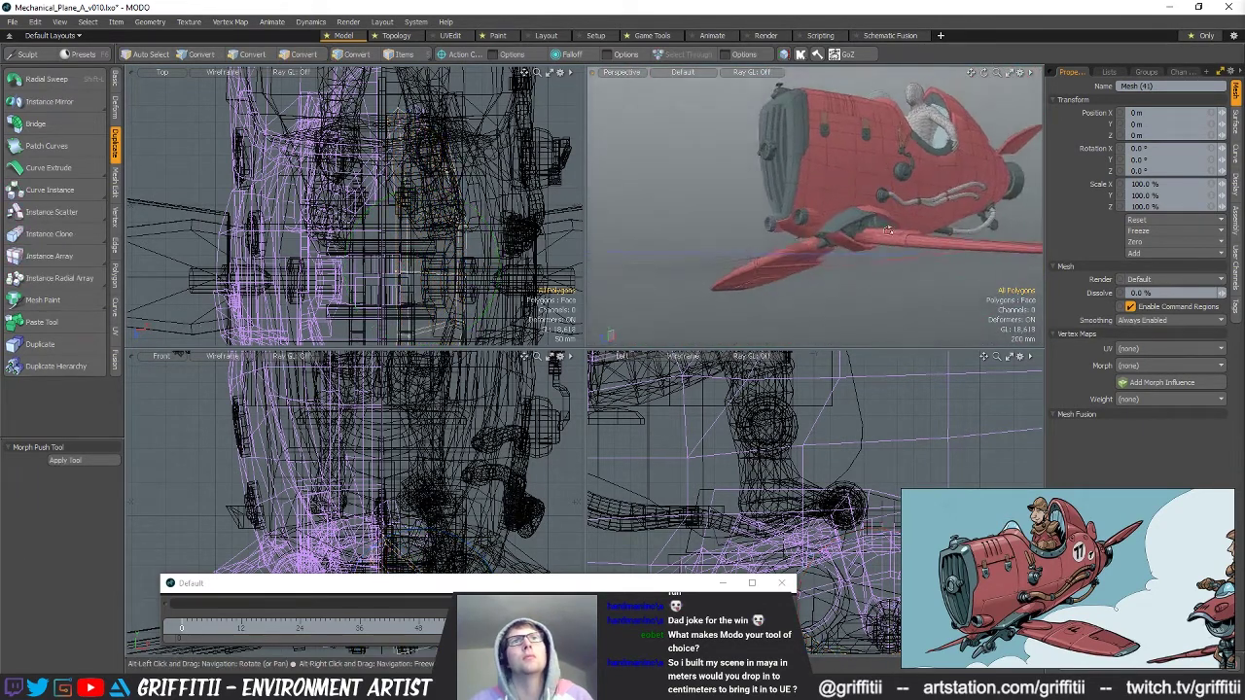
# Select the polygons of one end section of the curved panel copy and delete them.
pyautogui.keyDown('alt'); pyautogui.moveTo(888, 241); pyautogui.dragTo(873, 200); pyautogui.keyUp('alt')
pyautogui.scroll(5, 886, 232)
pyautogui.scroll(2, 874, 200)
pyautogui.doubleClick(874, 199)
pyautogui.keyDown('alt'); pyautogui.moveTo(434, 335); pyautogui.dragTo(424, 210); pyautogui.keyUp('alt')
pyautogui.moveTo(426, 208); pyautogui.dragTo(526, 299, button='right')
pyautogui.keyDown('alt'); pyautogui.moveTo(763, 185); pyautogui.dragTo(842, 159); pyautogui.keyUp('alt')
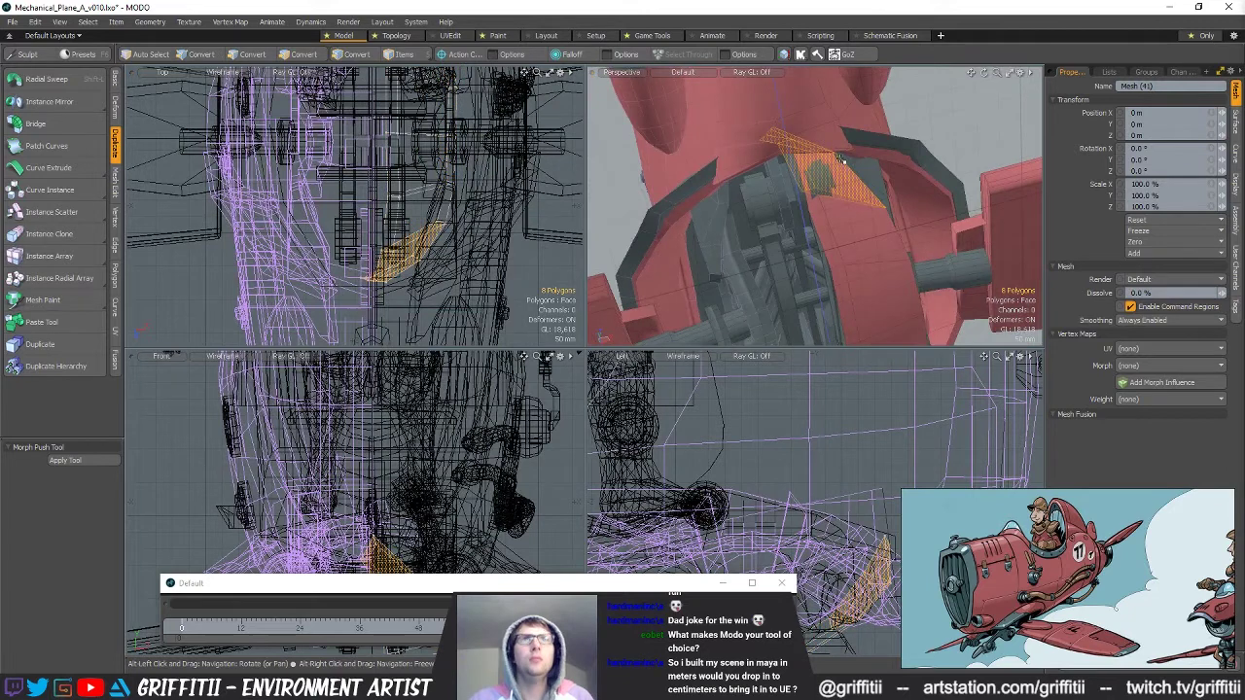
pyautogui.press('Delete')
# Select the open boundary edge loop of the trimmed panel and move it to reshape the panel's end.
pyautogui.press('2')
pyautogui.doubleClick(854, 200)
pyautogui.keyDown('alt'); pyautogui.moveTo(854, 200); pyautogui.dragTo(857, 97); pyautogui.keyUp('alt')
pyautogui.press('w')
pyautogui.moveTo(886, 248); pyautogui.dragTo(1049, 167)
pyautogui.press('q')
pyautogui.press('q')
# Move an edge at the panel's end and cap the four-edge opening with a polygon.
pyautogui.click(800, 185)
pyautogui.press('w')
pyautogui.moveTo(879, 143); pyautogui.dragTo(856, 187)
pyautogui.press('q')
pyautogui.doubleClick(836, 214)
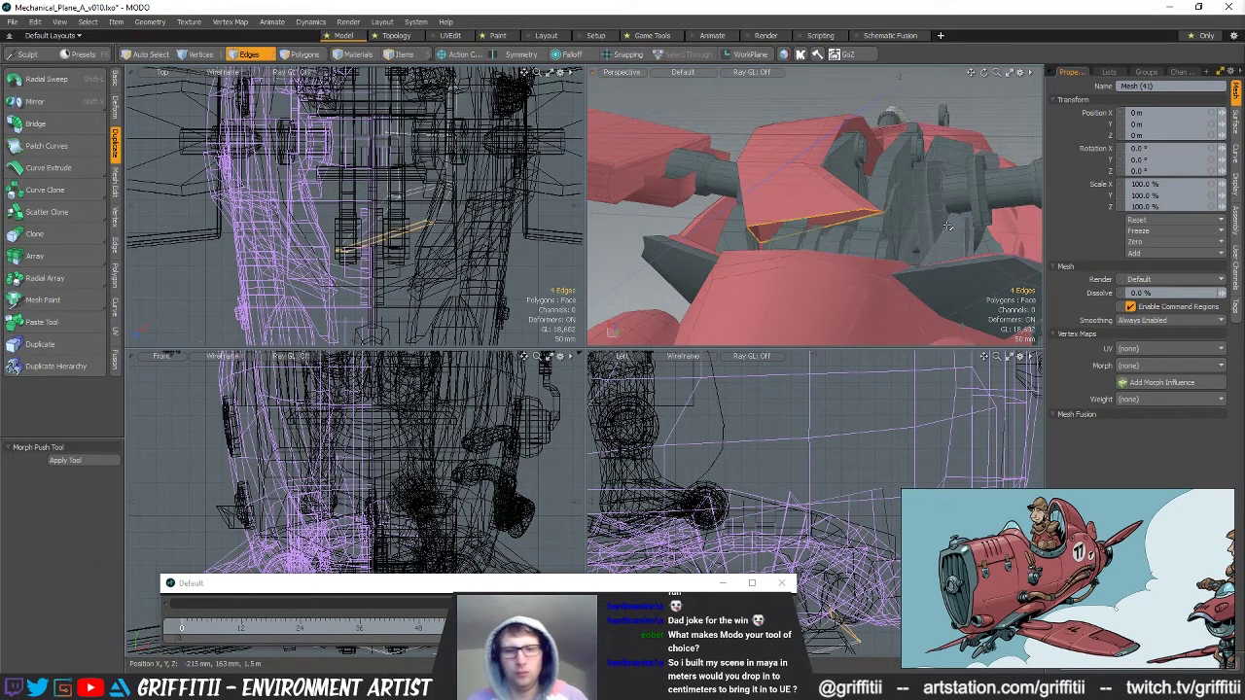
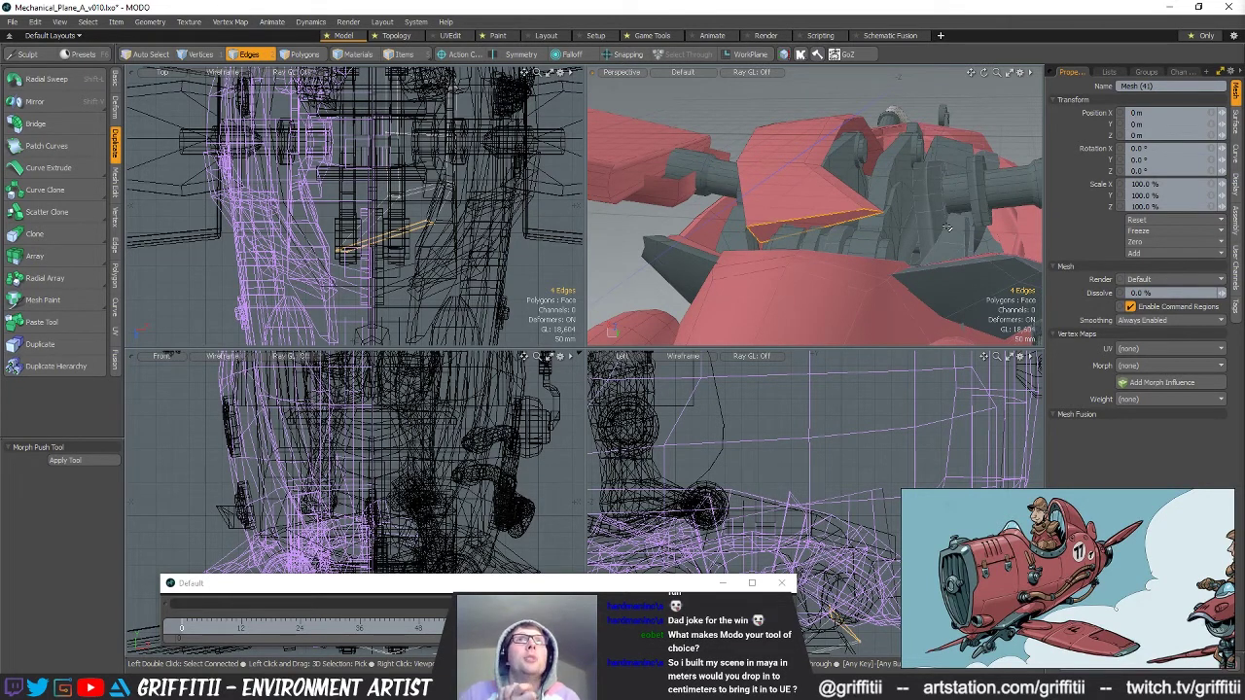
# Move single edges at the trimmed panel's end to refine its tip, shifting the last one about -40 mm in Z.
pyautogui.click(872, 208)
pyautogui.press('w')
pyautogui.keyDown('alt'); pyautogui.moveTo(872, 208); pyautogui.dragTo(790, 251); pyautogui.keyUp('alt')
pyautogui.press('q')
pyautogui.press('w')
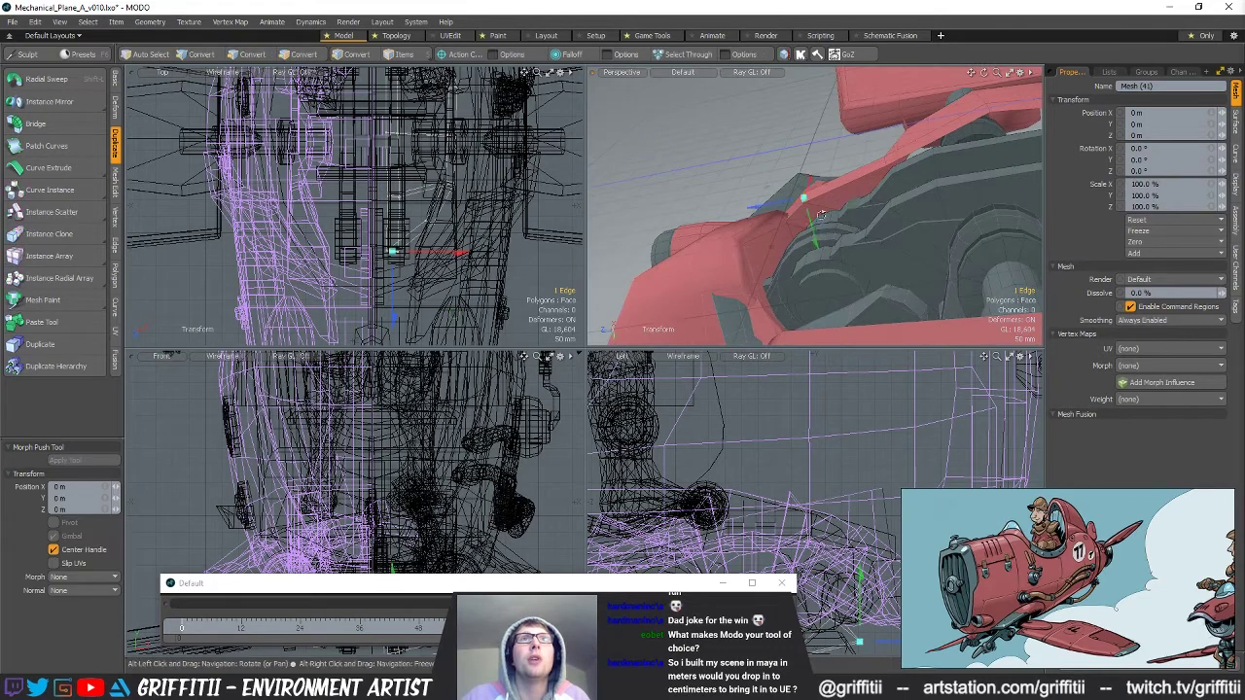
pyautogui.keyDown('alt'); pyautogui.moveTo(819, 202); pyautogui.dragTo(807, 194); pyautogui.keyUp('alt')
pyautogui.moveTo(774, 246); pyautogui.dragTo(835, 109)
pyautogui.hotkey('ctrl', 'z')
pyautogui.keyDown('alt'); pyautogui.moveTo(858, 150); pyautogui.dragTo(813, 233); pyautogui.keyUp('alt')
pyautogui.press('q')
pyautogui.press('w')
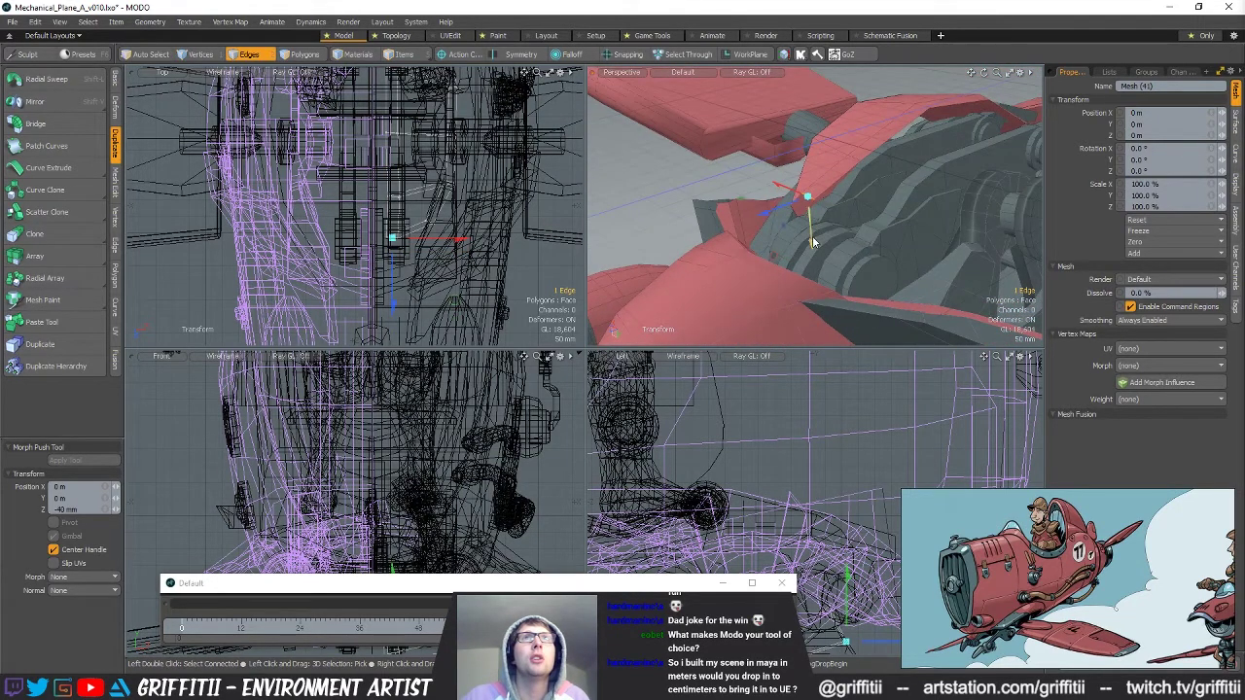
# Select an edge loop across the panel and move it to follow the edge of the belly opening.
pyautogui.keyDown('alt'); pyautogui.moveTo(742, 210); pyautogui.dragTo(798, 185); pyautogui.keyUp('alt')
pyautogui.press('e')
pyautogui.press('q')
pyautogui.doubleClick(773, 120)
pyautogui.keyDown('alt'); pyautogui.moveTo(773, 120); pyautogui.dragTo(751, 215); pyautogui.keyUp('alt')
pyautogui.press('w')
pyautogui.press('q')
# Move a polygon and a neighbouring edge of the panel to refine its end shape.
pyautogui.press('3')
pyautogui.click(774, 182)
pyautogui.press('w')
pyautogui.press('q')
pyautogui.press('1')
pyautogui.press('2')
pyautogui.press('w')
pyautogui.keyDown('alt'); pyautogui.moveTo(827, 190); pyautogui.dragTo(940, 136); pyautogui.keyUp('alt')
pyautogui.moveTo(748, 277); pyautogui.dragTo(877, 255)
# Move a vertex near the panel's tip and clear the selection.
pyautogui.press('3')
pyautogui.press('1')
pyautogui.click(781, 214)
pyautogui.hotkey('shift', 'a')
pyautogui.press('w')
pyautogui.press('q')
pyautogui.click(838, 219)
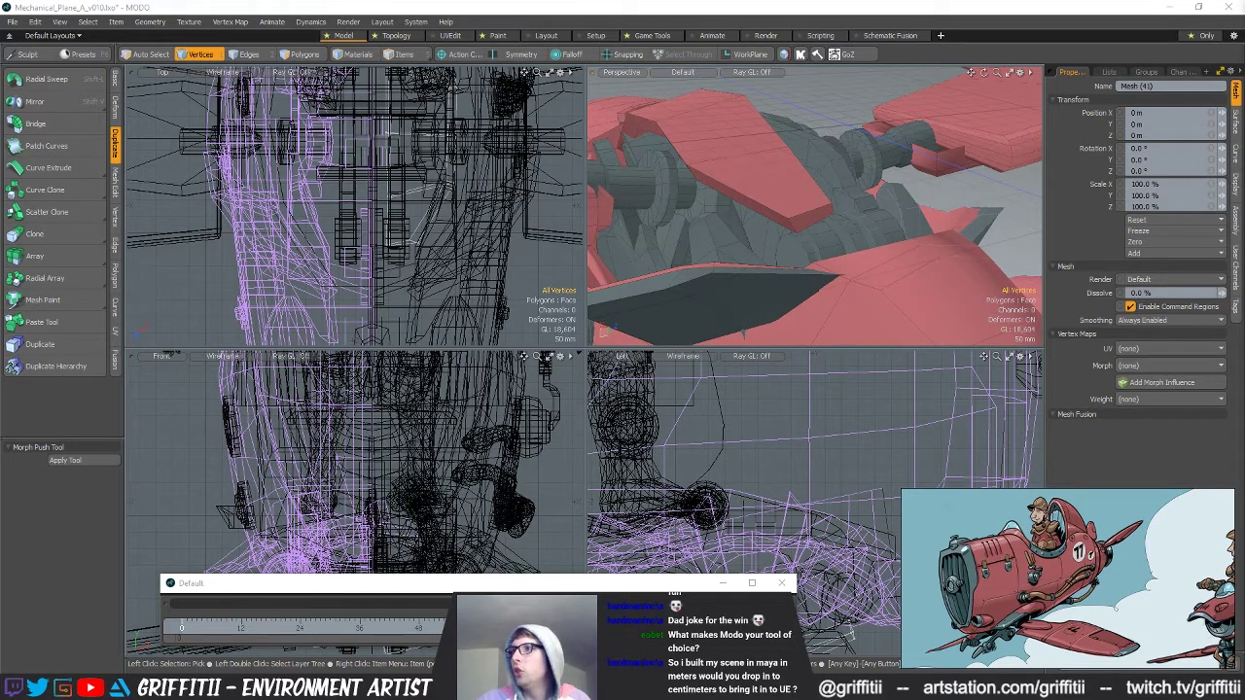
# Select the four-edge loop at the middle of the panel and move it about -2 mm in X and -17 mm in Y.
pyautogui.keyDown('alt'); pyautogui.moveTo(825, 258); pyautogui.dragTo(764, 192); pyautogui.keyUp('alt')
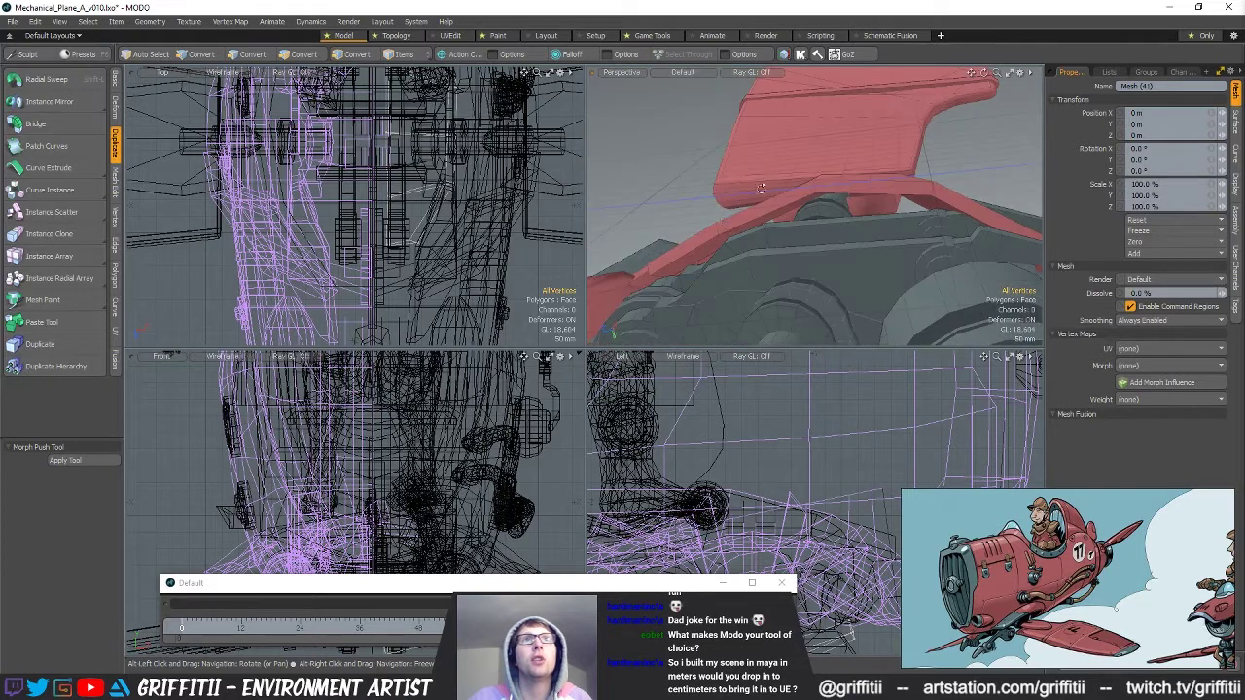
pyautogui.doubleClick(717, 226)
pyautogui.keyDown('alt'); pyautogui.moveTo(719, 226); pyautogui.dragTo(856, 184); pyautogui.keyUp('alt')
pyautogui.press('w')
pyautogui.press('2')
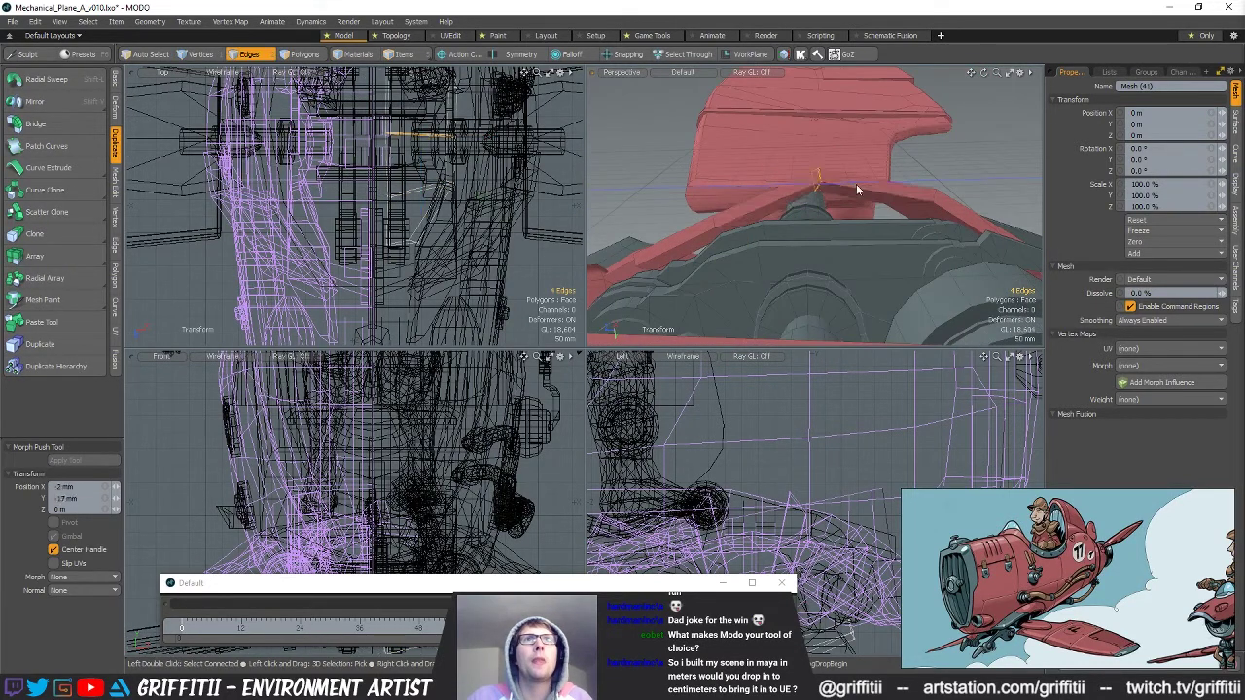
pyautogui.press('w')
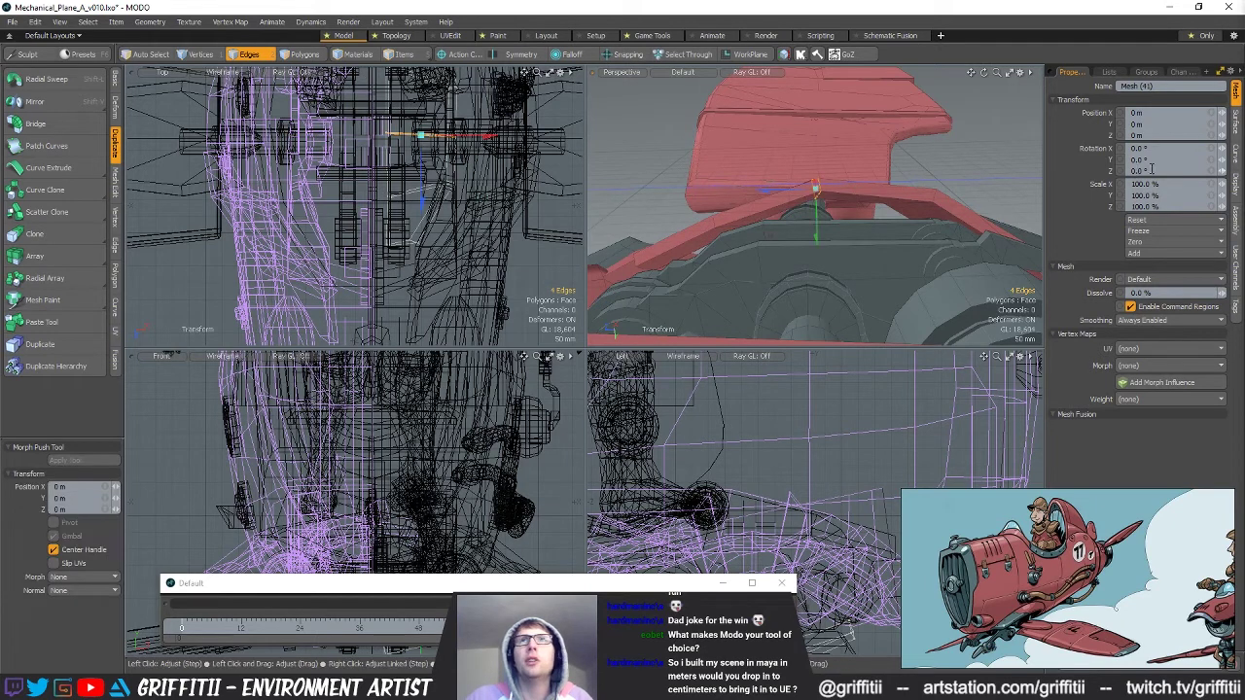
# Show the tool pipeline list and turn off the visibility of the Transform tool.
pyautogui.click(1177, 73)
pyautogui.click(1110, 73)
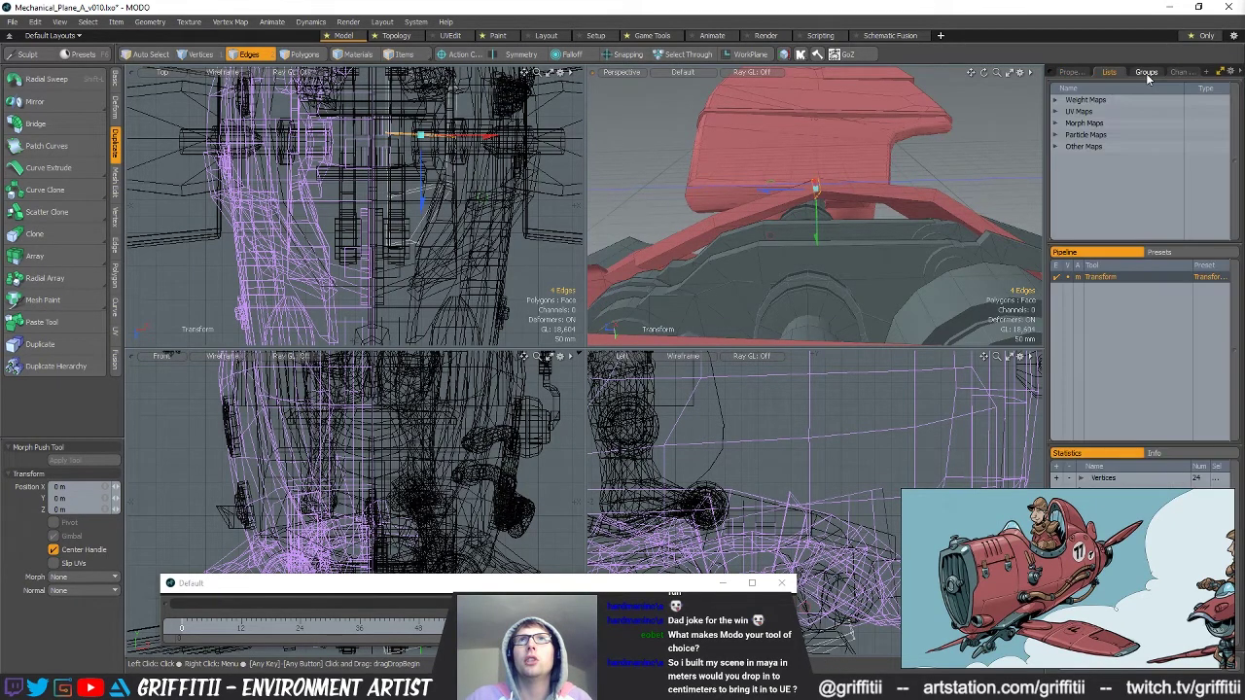
pyautogui.click(1069, 279)
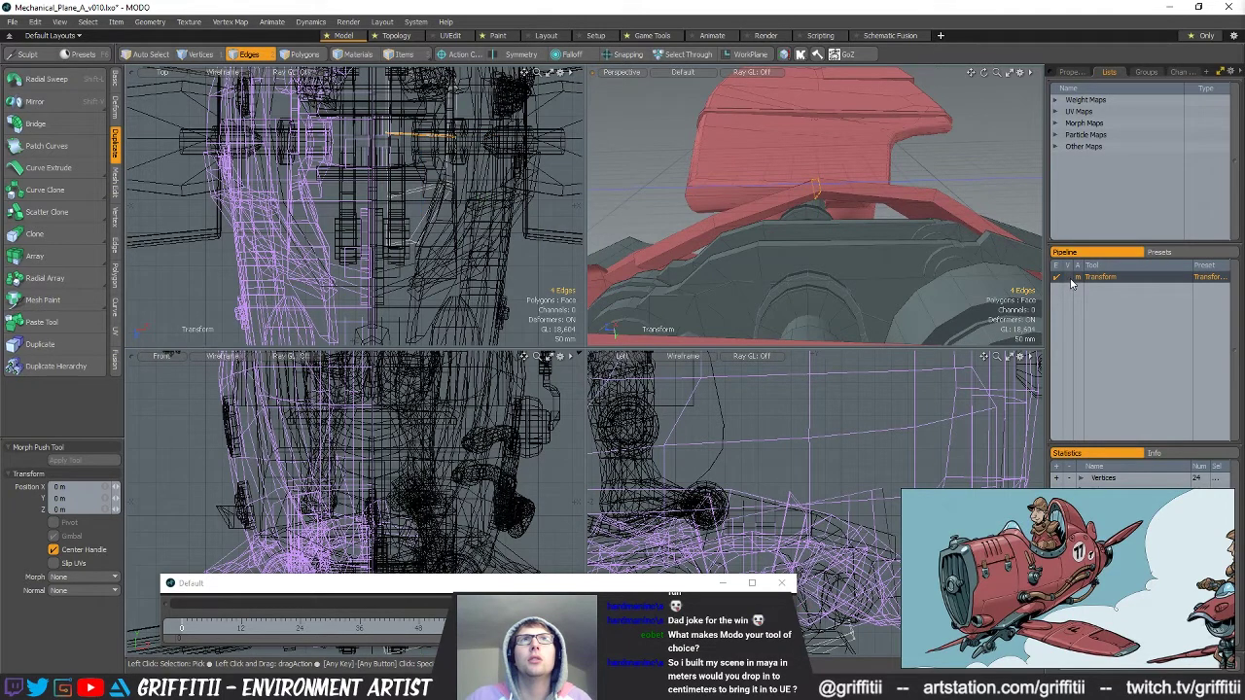
# Adjust the middle edge loop, then select the neighbouring loop and move it vertically to even out the panel's curve.
pyautogui.moveTo(816, 236); pyautogui.dragTo(868, 199)
pyautogui.moveTo(793, 257); pyautogui.dragTo(856, 296)
pyautogui.press('q')
pyautogui.doubleClick(880, 177)
pyautogui.press('w')
pyautogui.moveTo(872, 216); pyautogui.dragTo(873, 235)
pyautogui.keyDown('alt'); pyautogui.moveTo(873, 235); pyautogui.dragTo(781, 181); pyautogui.keyUp('alt')
# Reposition further edges along the panel to follow the belly opening.
pyautogui.press('space')
pyautogui.keyDown('alt'); pyautogui.keyDown('shift'); pyautogui.moveTo(409, 95); pyautogui.dragTo(406, 319); pyautogui.keyUp('shift'); pyautogui.keyUp('alt')
pyautogui.press('space')
pyautogui.press('space')
pyautogui.keyDown('alt'); pyautogui.moveTo(623, 285); pyautogui.dragTo(916, 206); pyautogui.keyUp('alt')
pyautogui.press('w')
pyautogui.keyDown('alt'); pyautogui.moveTo(827, 231); pyautogui.dragTo(832, 423); pyautogui.keyUp('alt')
pyautogui.keyDown('alt'); pyautogui.keyDown('shift'); pyautogui.moveTo(393, 335); pyautogui.dragTo(392, 272); pyautogui.keyUp('shift'); pyautogui.keyUp('alt')
# Select the panel's edges in the top view and nudge them sideways, including the single edge at its pointed end.
pyautogui.press('q')
pyautogui.press('space')
pyautogui.press('space')
pyautogui.moveTo(389, 232)
pyautogui.mouseDown(button='right')
pyautogui.moveTo(578, 243)
pyautogui.moveTo(570, 250)
pyautogui.mouseUp(button='right')
pyautogui.keyDown('alt'); pyautogui.moveTo(847, 210); pyautogui.dragTo(807, 160); pyautogui.keyUp('alt')
pyautogui.press('w')
pyautogui.moveTo(435, 168); pyautogui.dragTo(438, 168)
pyautogui.press('space')
pyautogui.press('space')
pyautogui.press('space')
pyautogui.press('w')
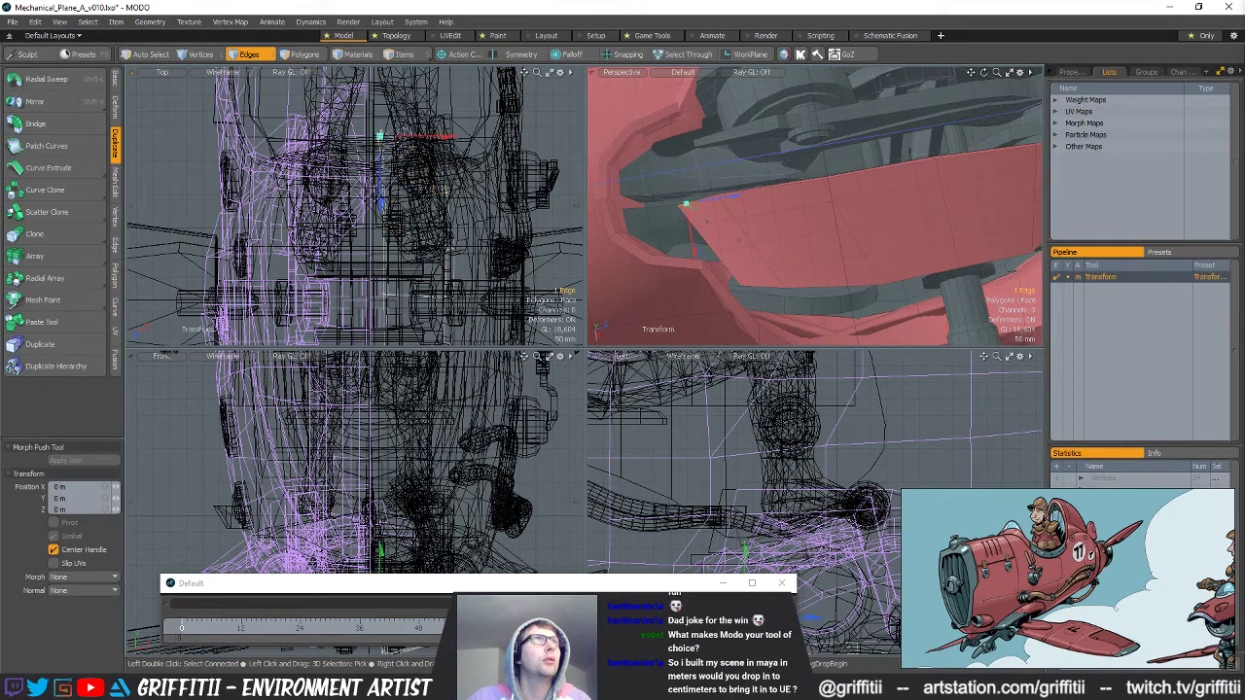
# Select the 16 edges along the panel's inner side and scale them along X to straighten that side.
pyautogui.press('space')
pyautogui.keyDown('alt'); pyautogui.moveTo(837, 209); pyautogui.dragTo(754, 216); pyautogui.keyUp('alt')
pyautogui.press('space')
pyautogui.press('space')
pyautogui.press('space')
pyautogui.moveTo(388, 115); pyautogui.dragTo(389, 354, button='right')
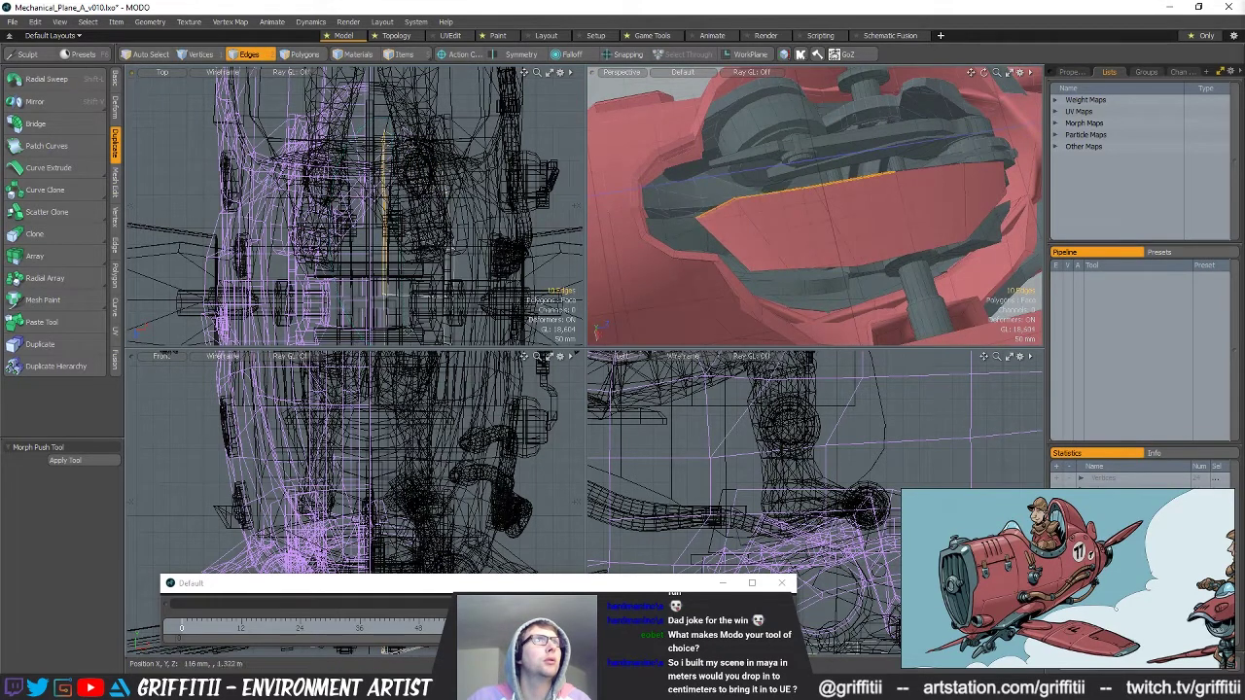
pyautogui.keyDown('alt'); pyautogui.keyDown('shift'); pyautogui.moveTo(384, 278); pyautogui.dragTo(383, 187); pyautogui.keyUp('shift'); pyautogui.keyUp('alt')
pyautogui.moveTo(383, 185)
pyautogui.keyDown('shift'); pyautogui.mouseDown(button='right')
pyautogui.moveTo(396, 390)
pyautogui.moveTo(449, 201)
pyautogui.mouseUp(button='right'); pyautogui.keyUp('shift')
pyautogui.press('r')
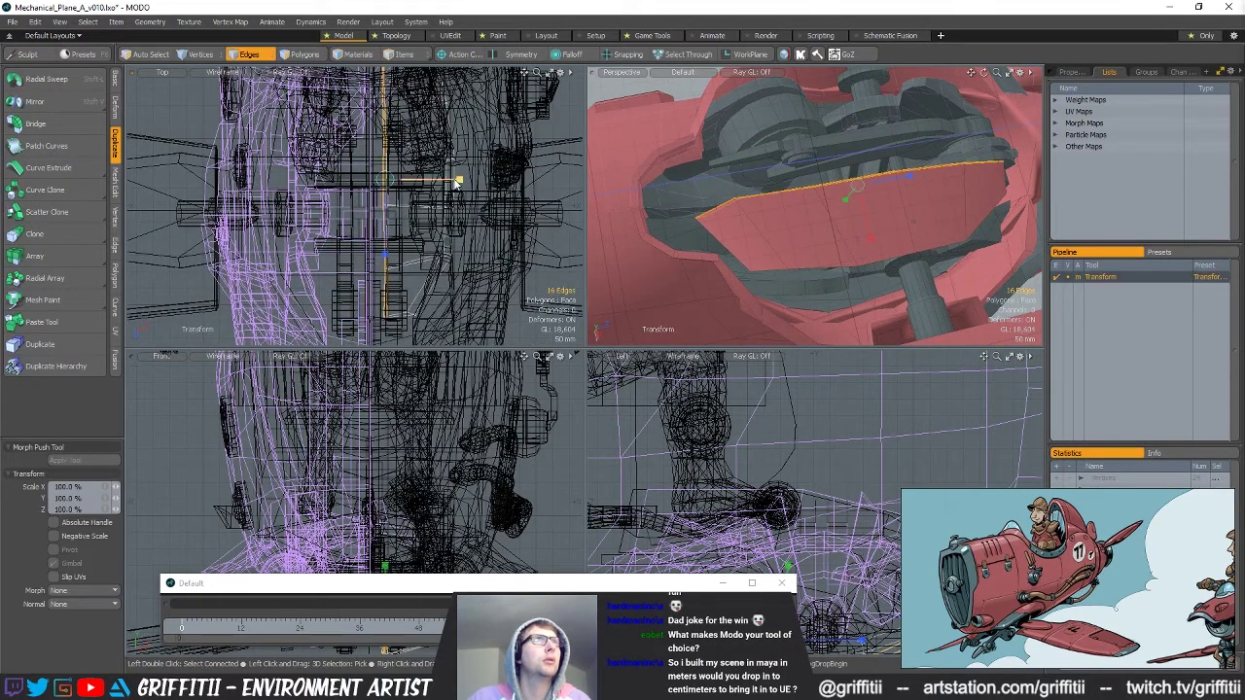
# Move the row of 16 inner-side edges to align the panel's straight side with the bay.
pyautogui.press('w')
pyautogui.keyDown('alt'); pyautogui.moveTo(849, 207); pyautogui.dragTo(846, 175); pyautogui.keyUp('alt')
pyautogui.press('q')
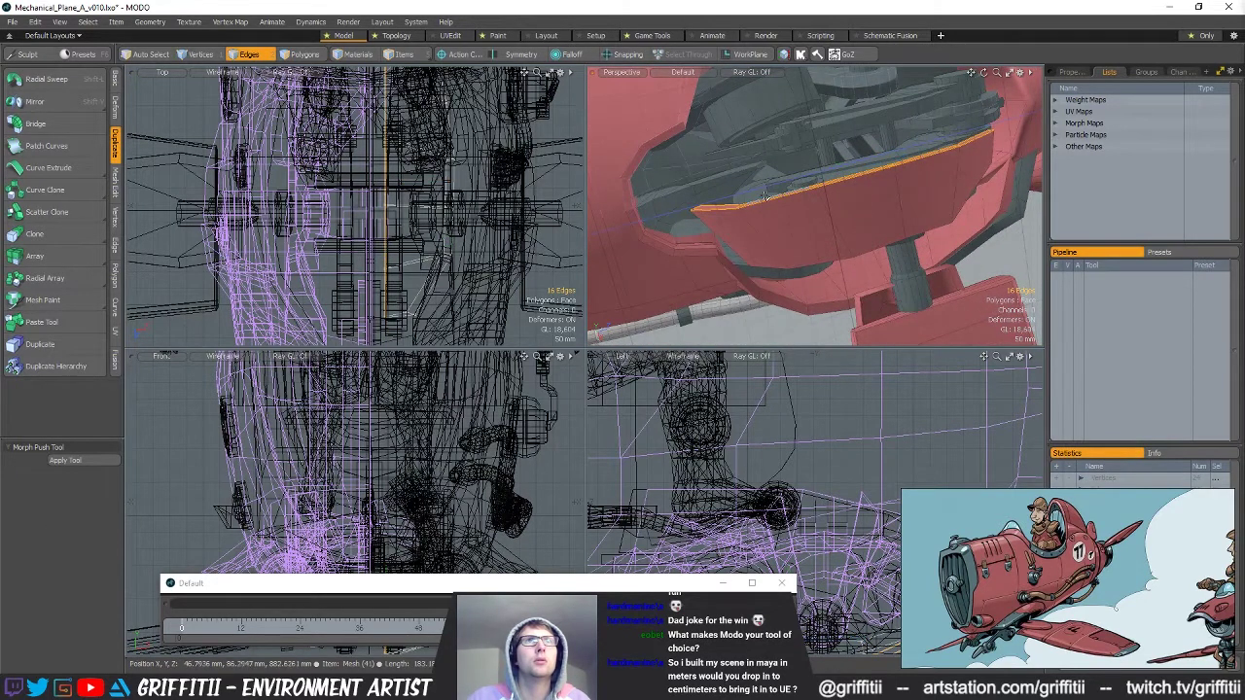
pyautogui.press('w')
pyautogui.moveTo(865, 216); pyautogui.dragTo(816, 209)
pyautogui.press('q')
# Move the vertex pairs along the panel's outer side to even out its outline.
pyautogui.press('1')
pyautogui.press('w')
pyautogui.keyDown('alt'); pyautogui.keyDown('shift'); pyautogui.moveTo(455, 261); pyautogui.dragTo(463, 276); pyautogui.keyUp('shift'); pyautogui.keyUp('alt')
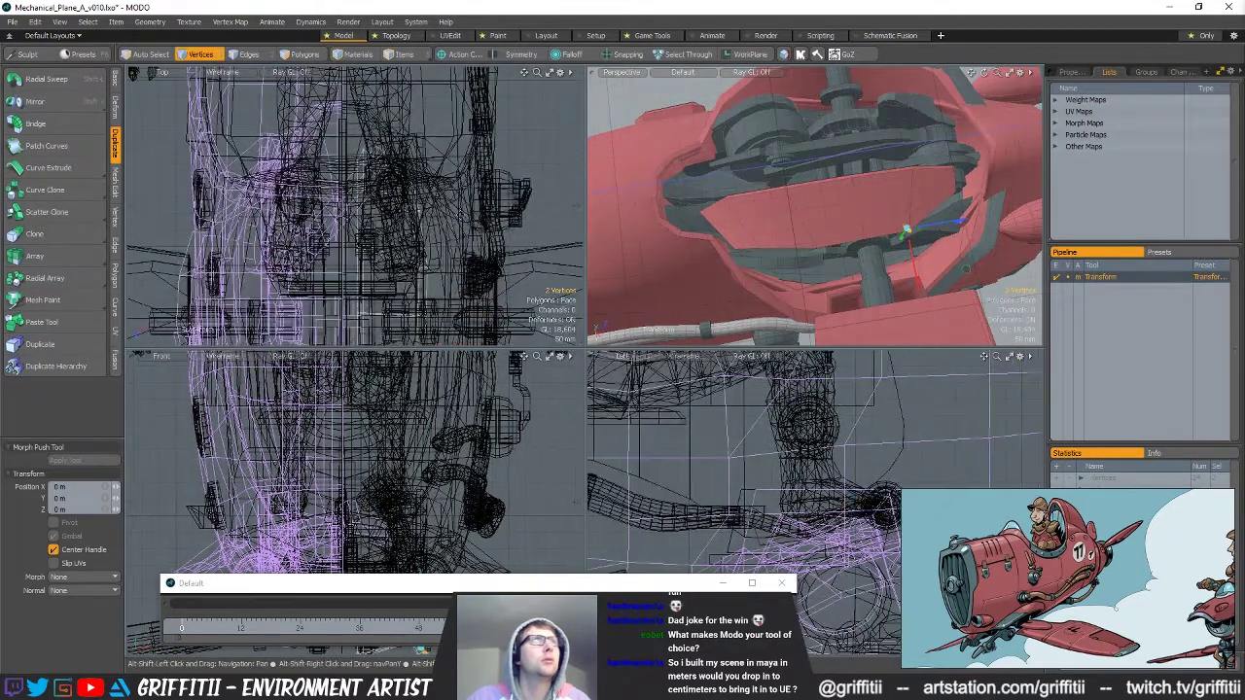
pyautogui.press('space')
pyautogui.keyDown('ctrl'); pyautogui.keyDown('alt'); pyautogui.moveTo(396, 170); pyautogui.dragTo(458, 180); pyautogui.keyUp('alt'); pyautogui.keyUp('ctrl')
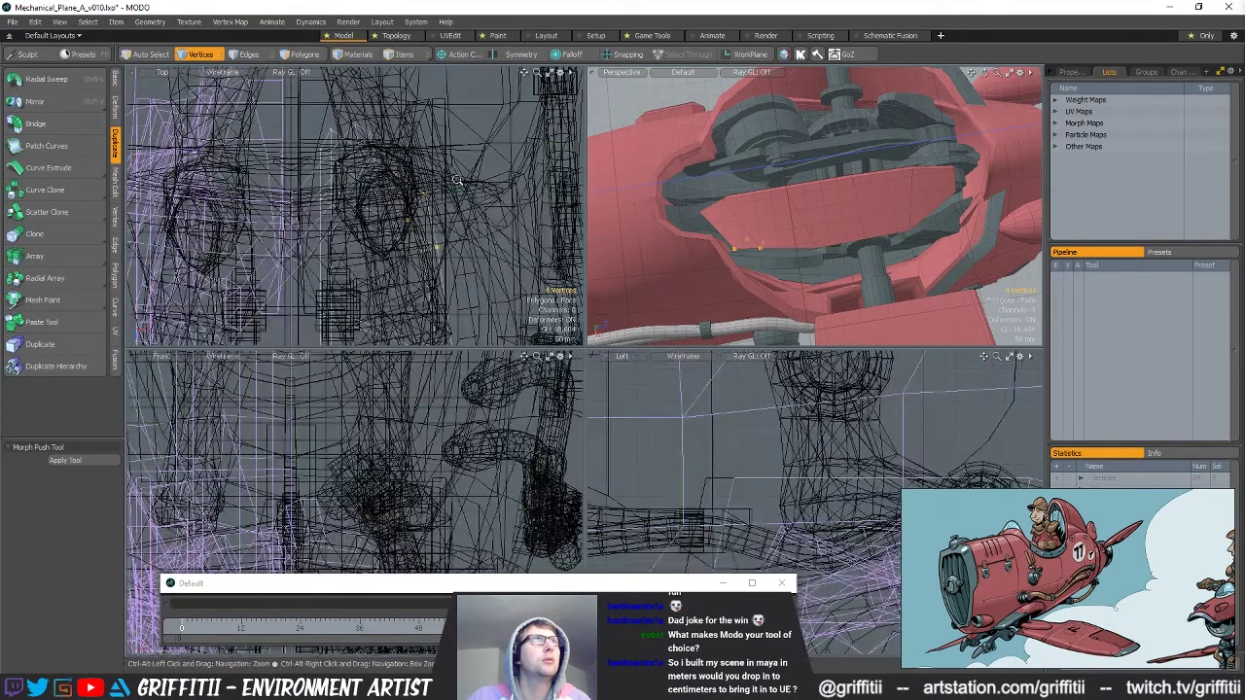
pyautogui.press('w')
pyautogui.moveTo(778, 234)
pyautogui.keyDown('alt'); pyautogui.mouseDown()
pyautogui.moveTo(790, 194)
pyautogui.moveTo(767, 242)
pyautogui.mouseUp(); pyautogui.keyUp('alt')
pyautogui.press('space')
pyautogui.press('w')
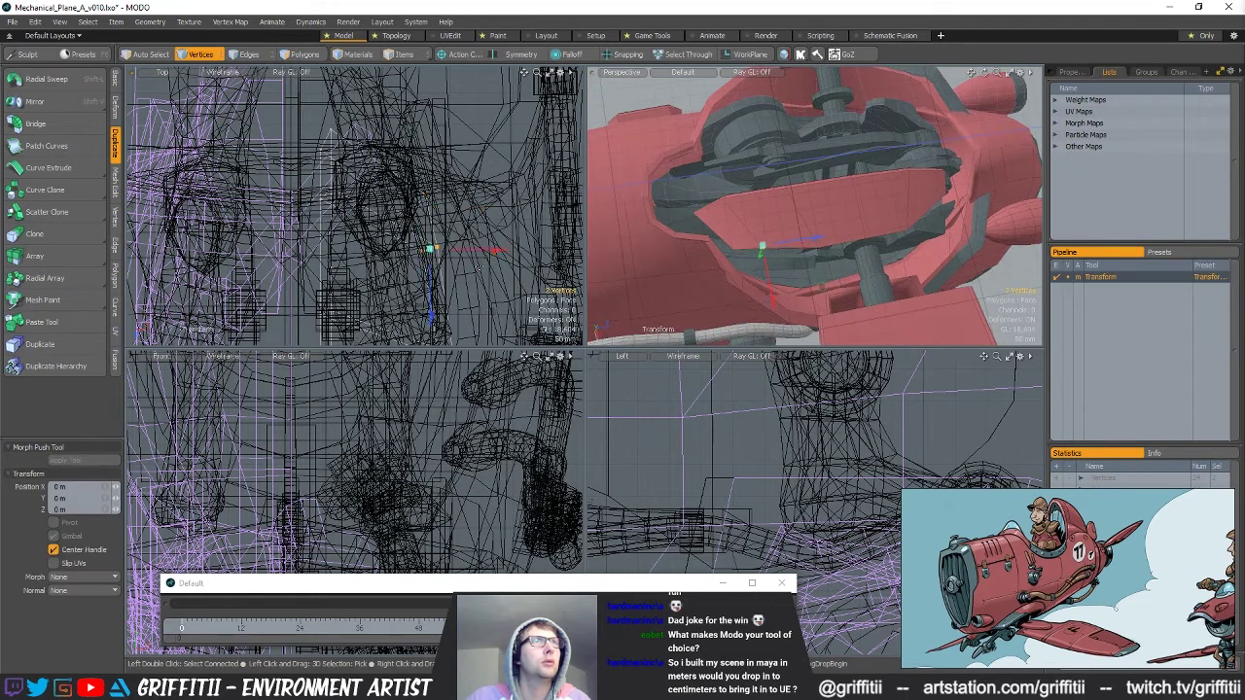
pyautogui.press('space')
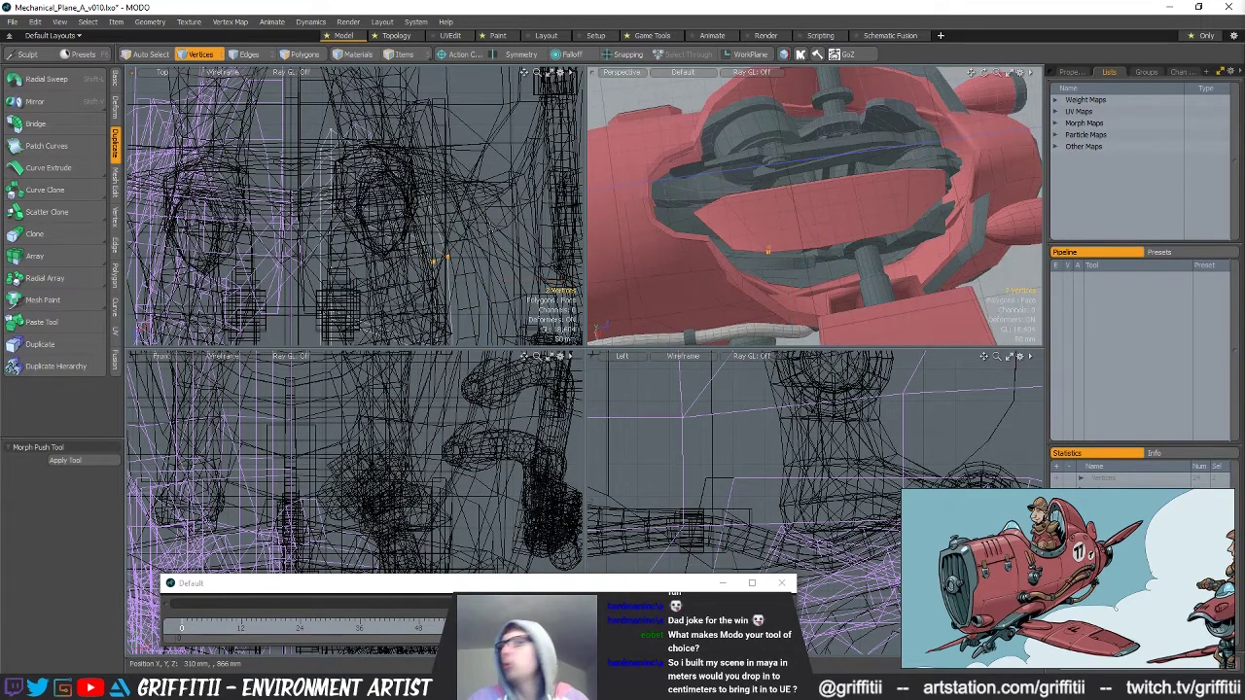
# Move one vertex on the panel's outer side about -14 mm in Z and clear the selection.
pyautogui.keyDown('alt'); pyautogui.moveTo(765, 237); pyautogui.dragTo(788, 142); pyautogui.keyUp('alt')
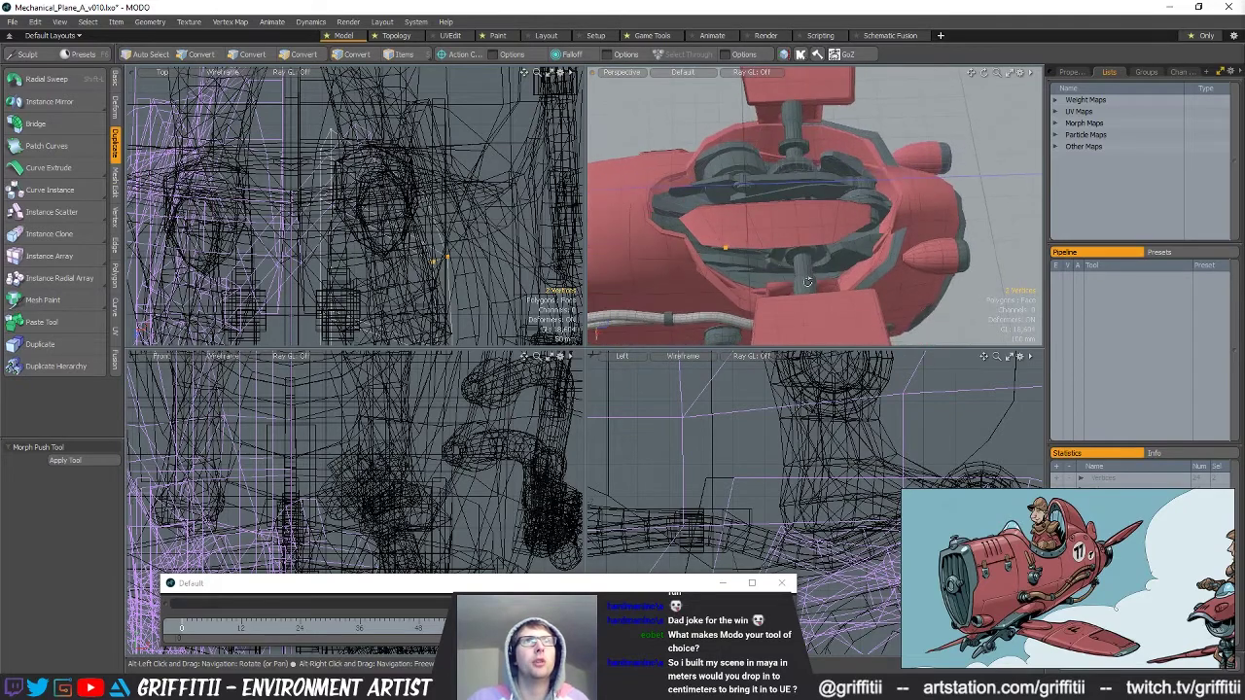
pyautogui.press('w')
pyautogui.press('w')
pyautogui.moveTo(458, 221)
pyautogui.keyDown('ctrl'); pyautogui.keyDown('alt'); pyautogui.mouseDown()
pyautogui.moveTo(428, 230)
pyautogui.moveTo(458, 233)
pyautogui.mouseUp(); pyautogui.keyUp('alt'); pyautogui.keyUp('ctrl')
pyautogui.press('space')
pyautogui.click(432, 226)
pyautogui.press('w')
pyautogui.moveTo(432, 295); pyautogui.dragTo(434, 283)
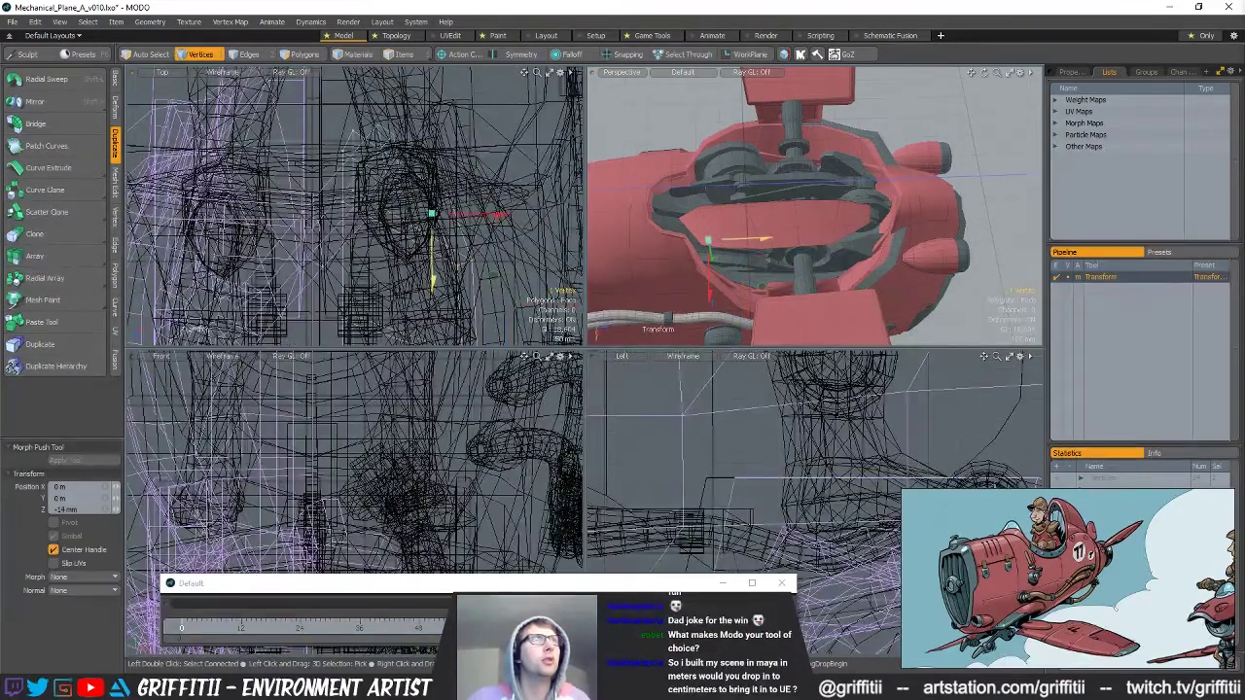
pyautogui.press('space')
# Move a vertex pair on the outer side near the wheel strut about 15 mm in X and 5 mm in Z.
pyautogui.scroll(-4, 430, 225)
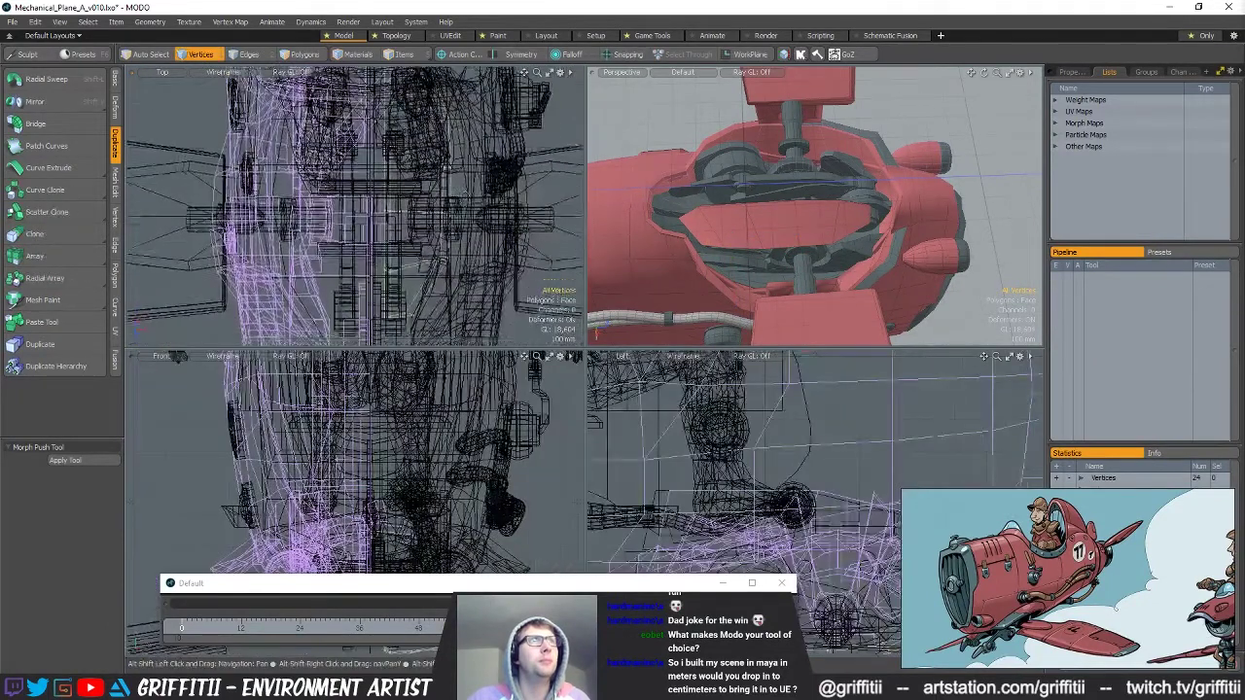
pyautogui.click(442, 225)
pyautogui.press('w')
pyautogui.press('space')
pyautogui.click(443, 183)
pyautogui.press('w')
pyautogui.moveTo(482, 216); pyautogui.dragTo(485, 216)
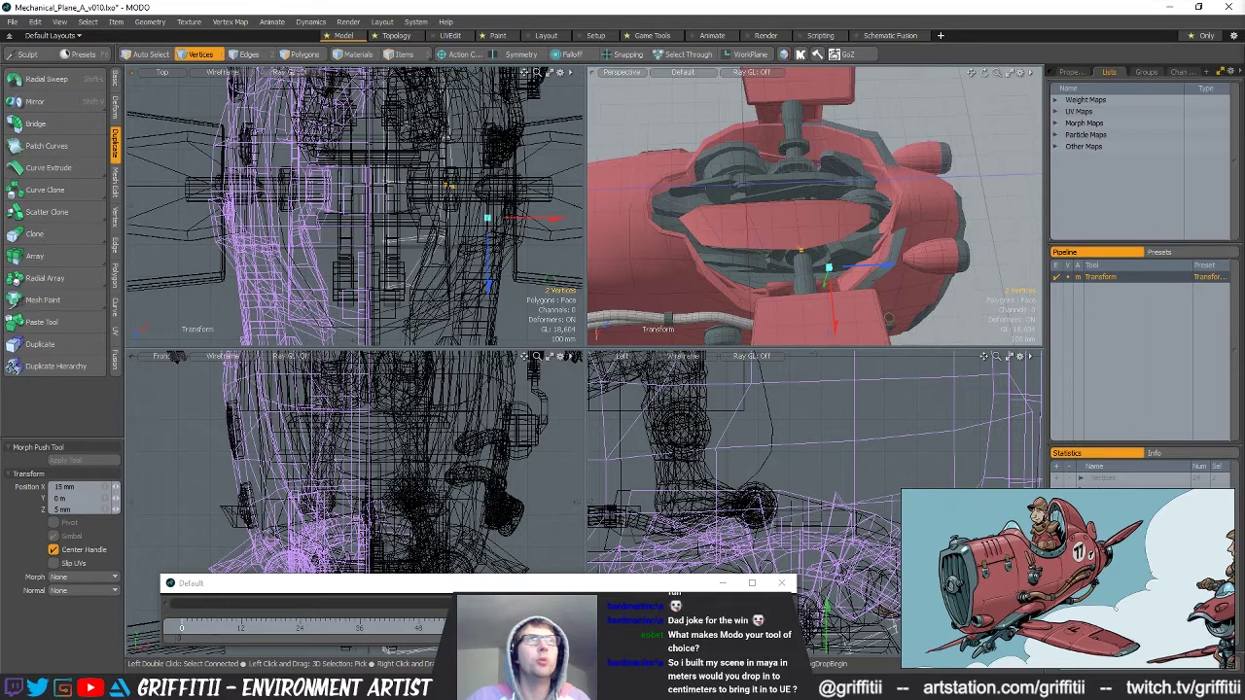
# Select the next vertex pair along the outer side, move it about 5 mm in X and deselect it.
pyautogui.press('space')
pyautogui.moveTo(428, 120)
pyautogui.mouseDown(button='right')
pyautogui.moveTo(461, 146)
pyautogui.moveTo(431, 154)
pyautogui.mouseUp(button='right')
pyautogui.press('w')
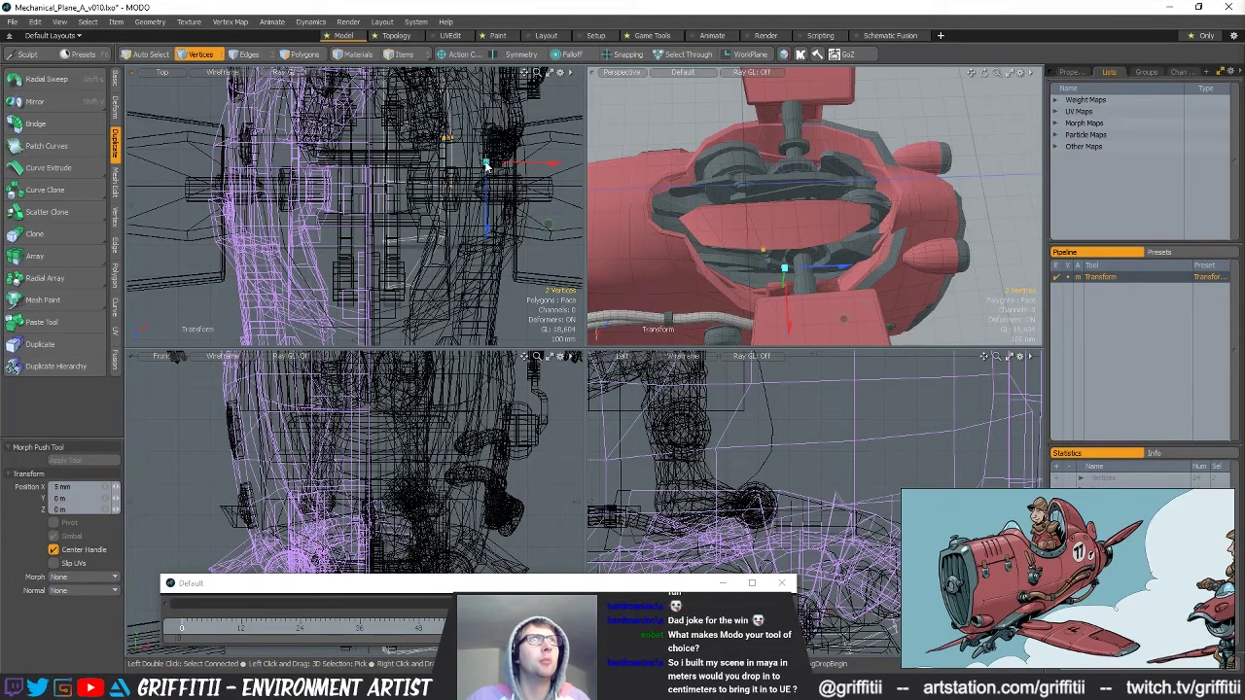
pyautogui.press('space')
pyautogui.click(681, 112)
# Select the four-edge loop near the panel's narrow end and move it to follow the hull's curve.
pyautogui.keyDown('alt'); pyautogui.moveTo(700, 127); pyautogui.dragTo(747, 223); pyautogui.keyUp('alt')
pyautogui.doubleClick(789, 190)
pyautogui.press('w')
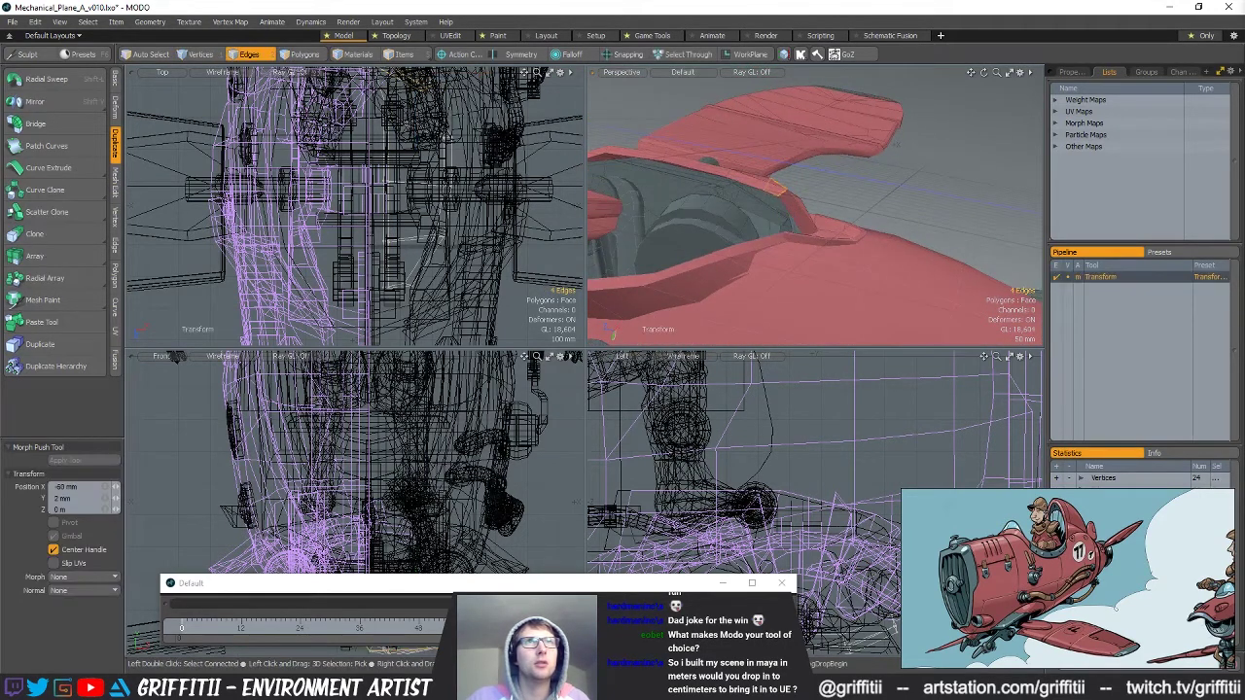
pyautogui.keyDown('alt'); pyautogui.moveTo(881, 226); pyautogui.dragTo(804, 179); pyautogui.keyUp('alt')
pyautogui.press('q')
pyautogui.press('w')
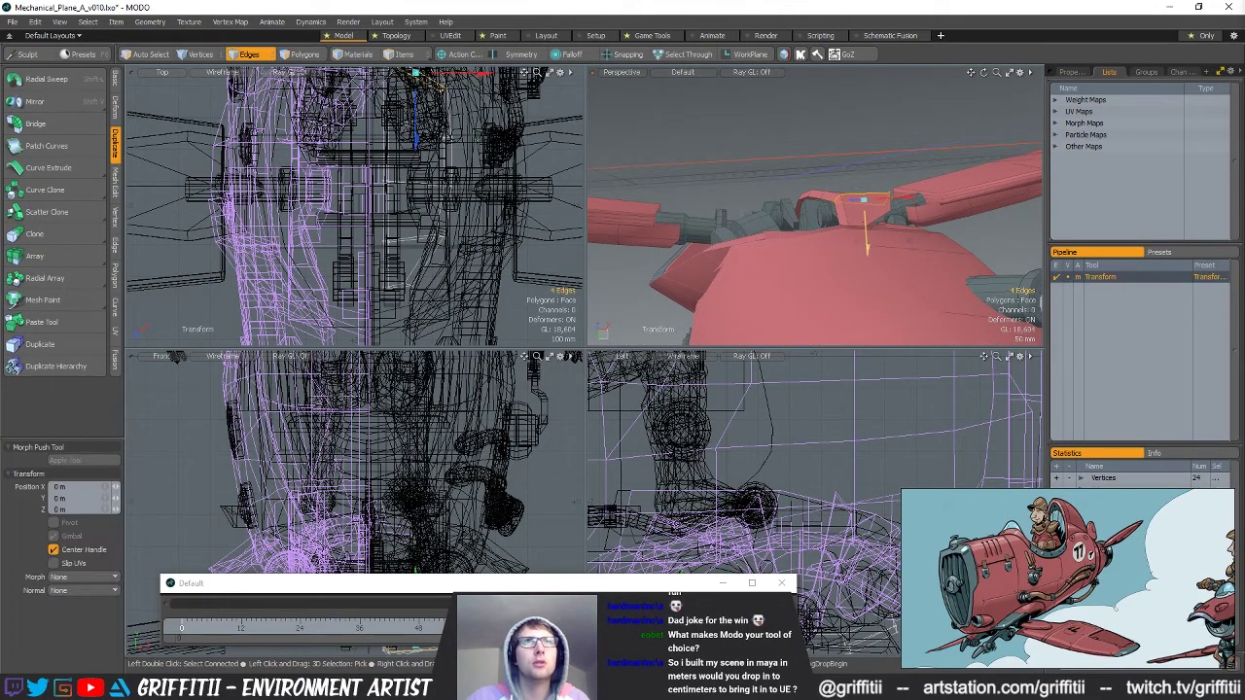
pyautogui.keyDown('alt'); pyautogui.moveTo(867, 251); pyautogui.dragTo(836, 309); pyautogui.keyUp('alt')
pyautogui.keyDown('alt'); pyautogui.moveTo(847, 229); pyautogui.dragTo(885, 205); pyautogui.keyUp('alt')
pyautogui.press('q')
# Select the eight vertices of the panel's end section and move them about 42 mm in Z.
pyautogui.keyDown('alt'); pyautogui.moveTo(461, 180); pyautogui.dragTo(456, 295); pyautogui.keyUp('alt')
pyautogui.press('space')
pyautogui.press('space')
pyautogui.press('w')
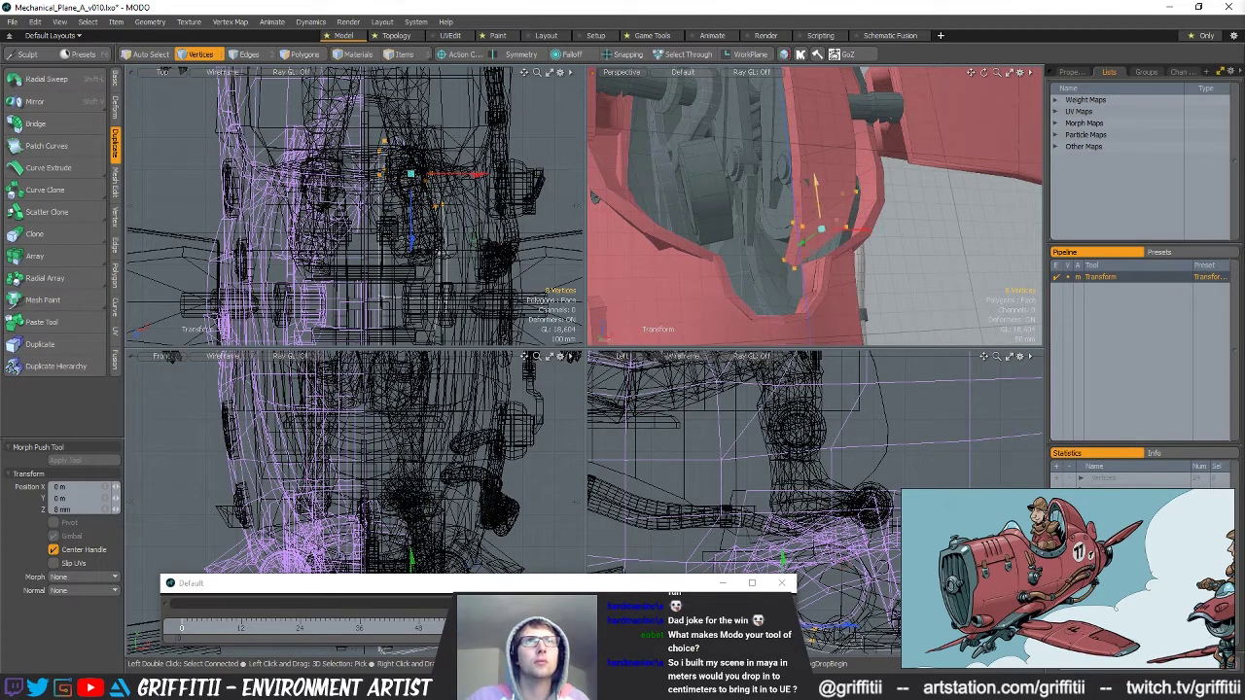
pyautogui.keyDown('alt'); pyautogui.moveTo(817, 205); pyautogui.dragTo(791, 254); pyautogui.keyUp('alt')
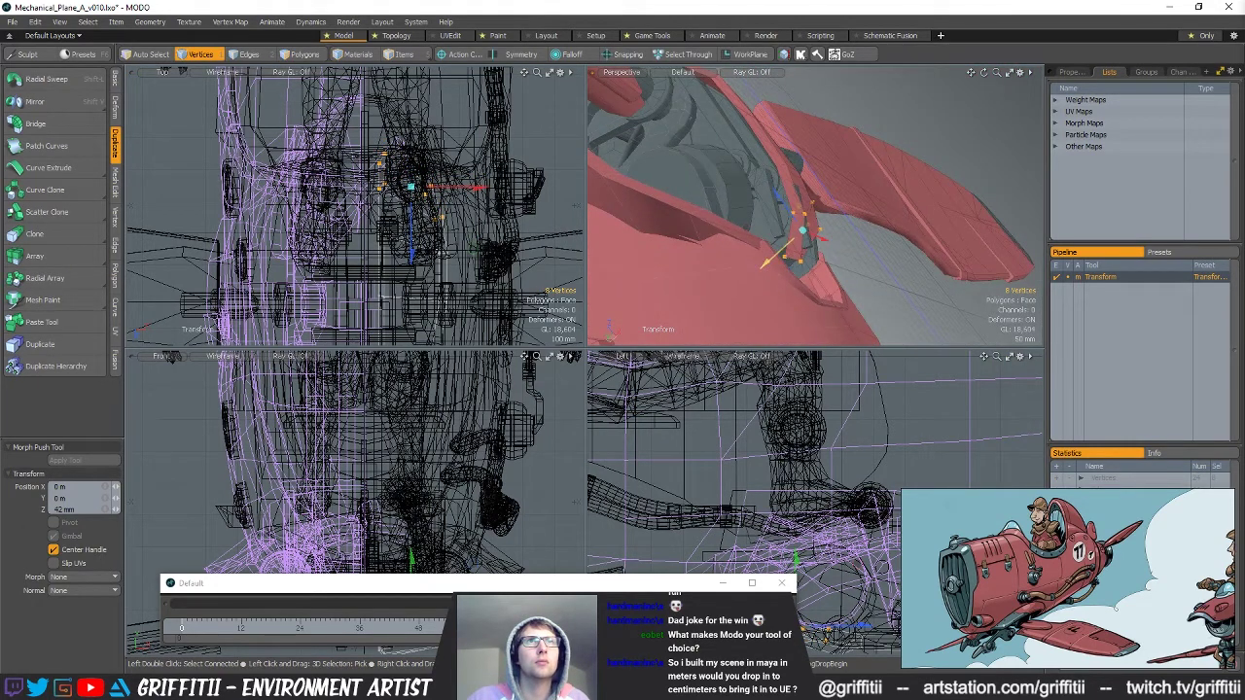
pyautogui.press('space')
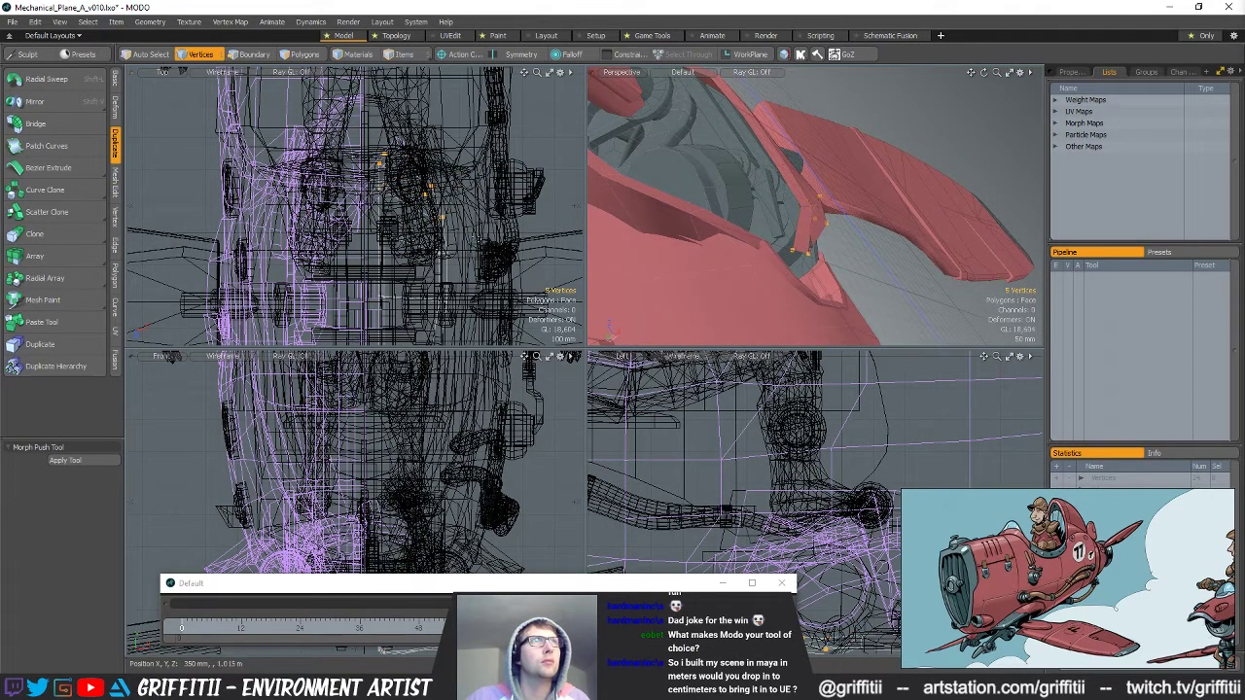
# Reduce the selection to the four outermost end vertices and move them about -18 mm in Y.
pyautogui.keyDown('ctrl'); pyautogui.moveTo(584, 248); pyautogui.dragTo(590, 245, button='right'); pyautogui.keyUp('ctrl')
pyautogui.keyDown('alt'); pyautogui.moveTo(747, 252); pyautogui.dragTo(784, 257); pyautogui.keyUp('alt')
pyautogui.press('w')
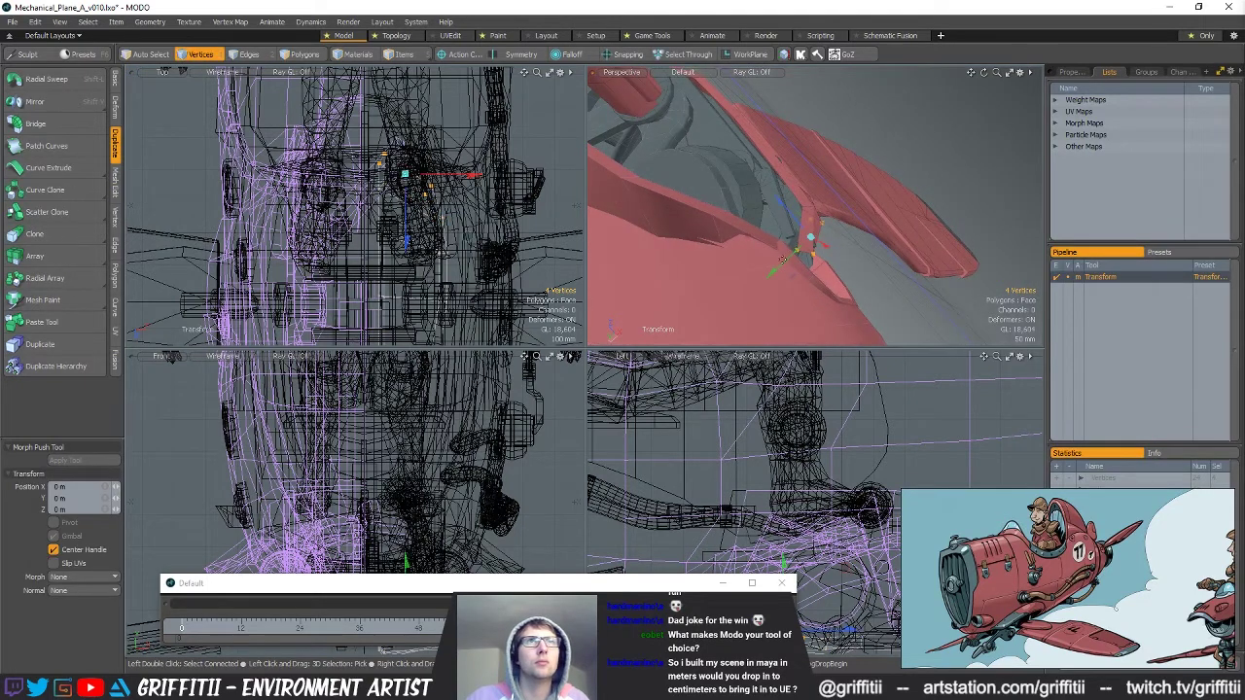
pyautogui.keyDown('alt'); pyautogui.moveTo(837, 226); pyautogui.dragTo(807, 255); pyautogui.keyUp('alt')
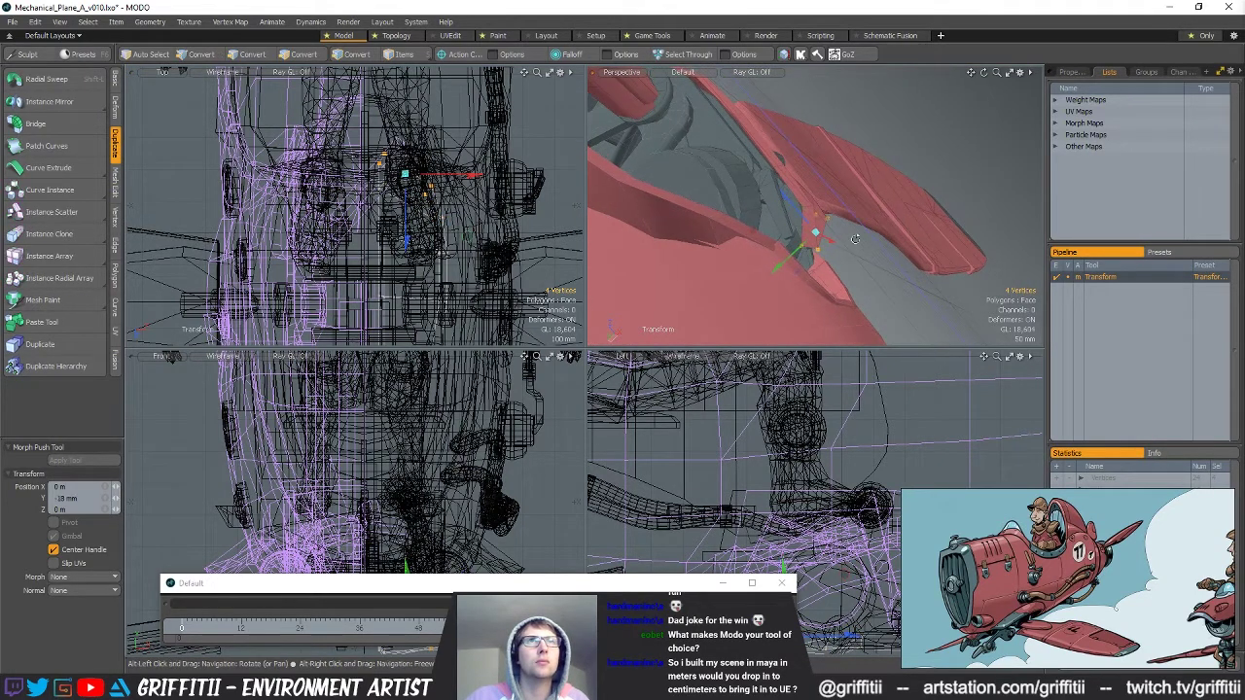
# Move two single edges at the panel's tip to refine the shape of the end section.
pyautogui.press('space')
pyautogui.press('w')
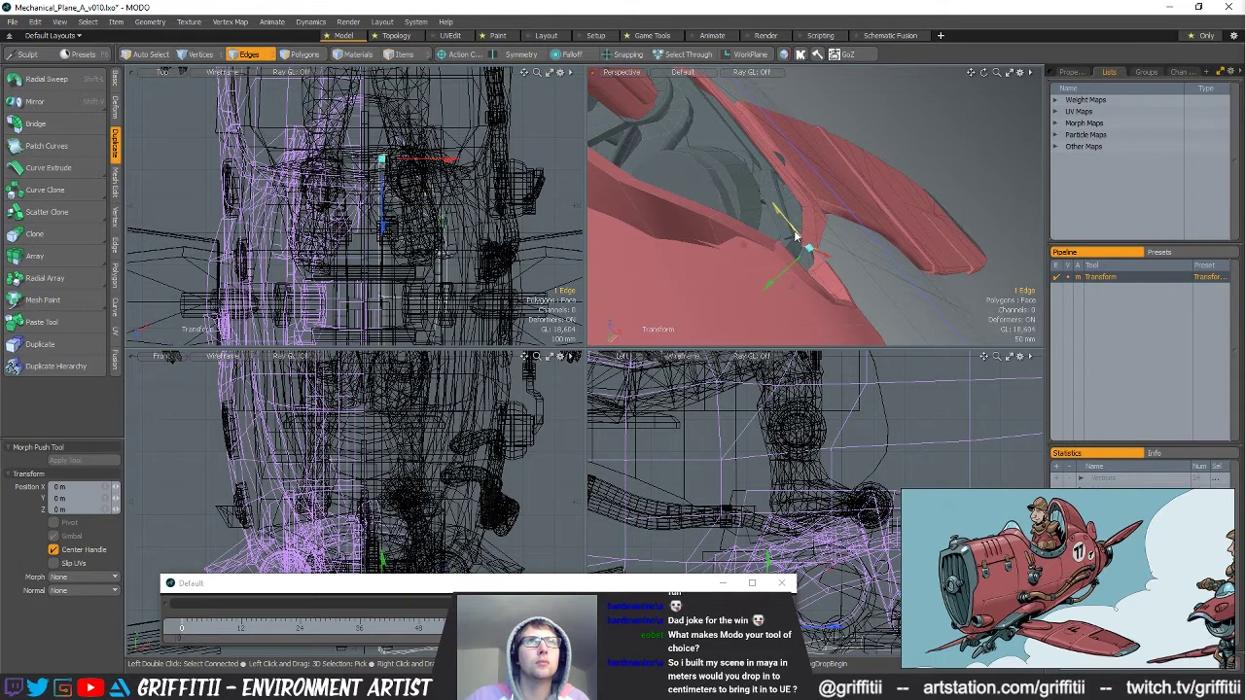
pyautogui.press('space')
pyautogui.click(799, 204)
pyautogui.press('w')
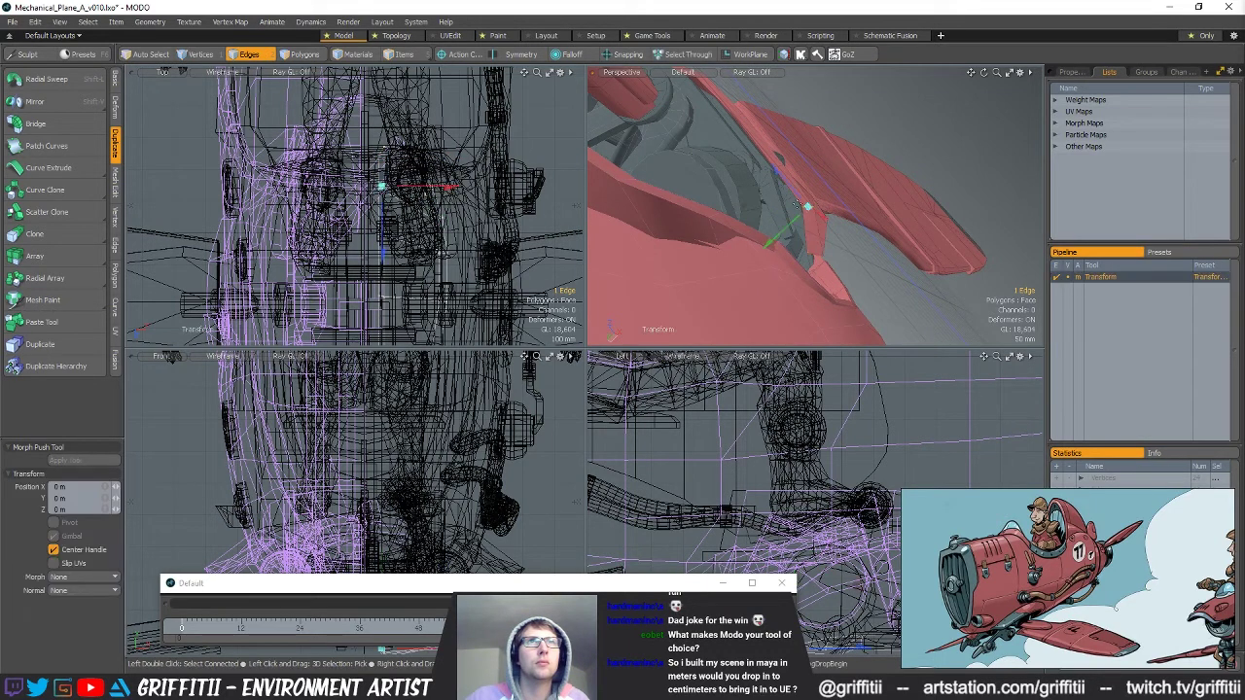
pyautogui.press('space')
# Move the end polygon's vertices and the neighbouring outer edges to smooth the panel's bend.
pyautogui.moveTo(740, 207); pyautogui.dragTo(844, 151)
pyautogui.press('3')
pyautogui.click(837, 208)
pyautogui.hotkey('alt', '1')
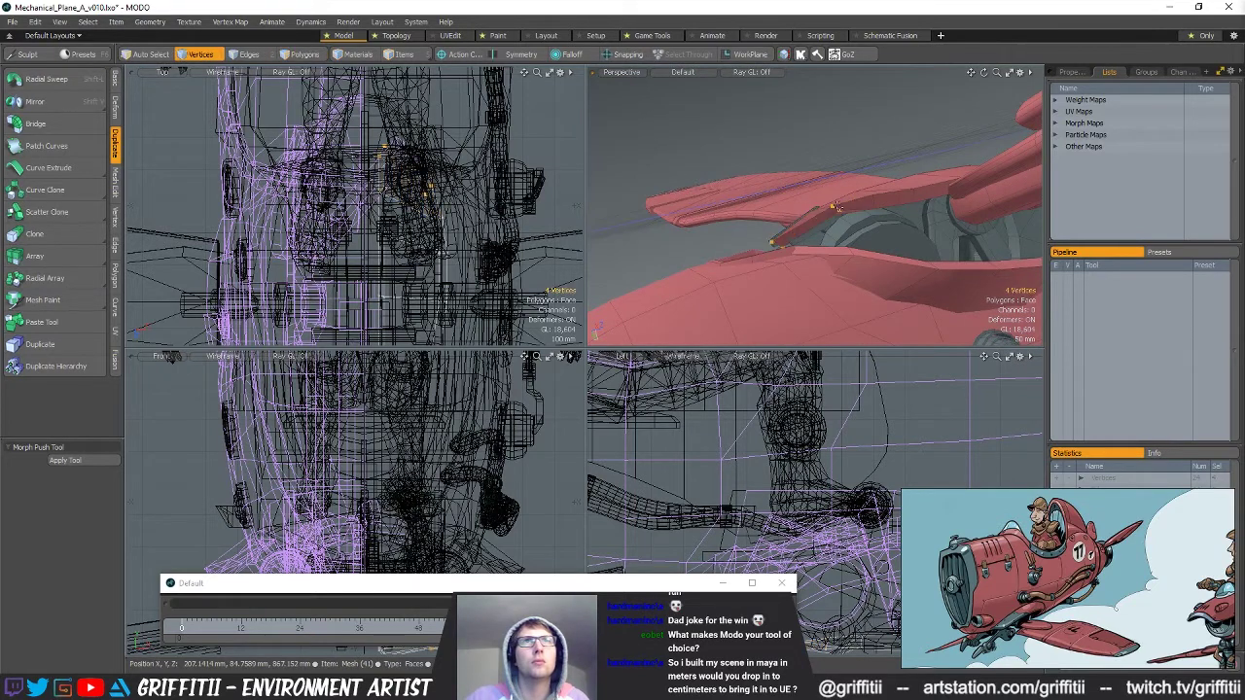
pyautogui.press('w')
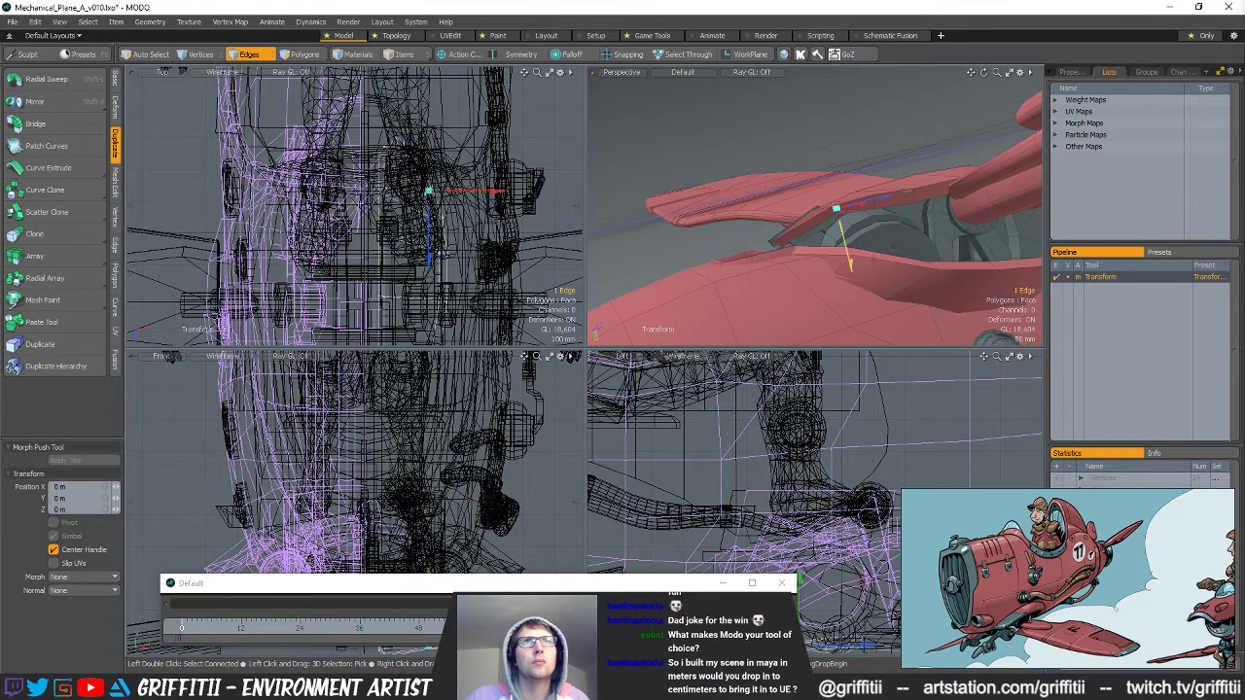
pyautogui.press('space')
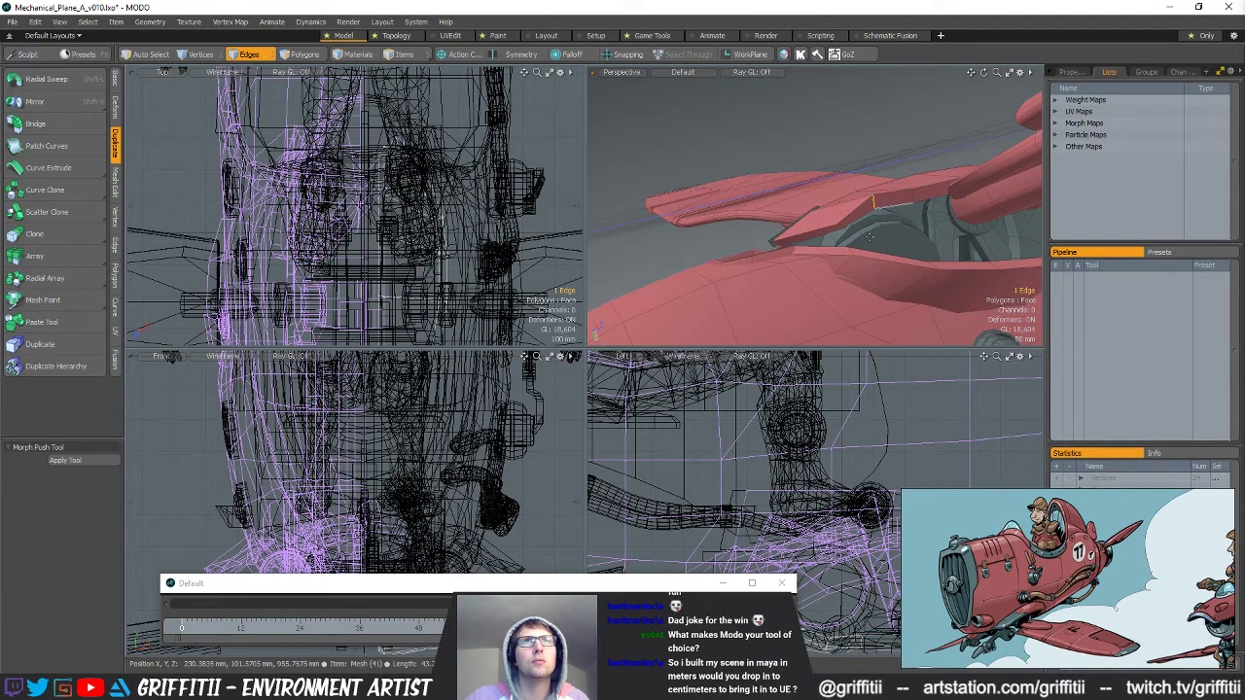
pyautogui.press('w')
pyautogui.moveTo(889, 261); pyautogui.dragTo(889, 256)
pyautogui.keyDown('alt'); pyautogui.moveTo(889, 256); pyautogui.dragTo(832, 165); pyautogui.keyUp('alt')
# Select an edge loop near the panel's end and remove it to simplify the end section.
pyautogui.press('q')
pyautogui.press('3')
pyautogui.press('2')
pyautogui.doubleClick(779, 255)
# Try to adjust the four vertices at the panel's end using the Local action center and axis.
pyautogui.keyDown('alt'); pyautogui.moveTo(715, 278); pyautogui.dragTo(782, 260); pyautogui.keyUp('alt')
pyautogui.press('w')
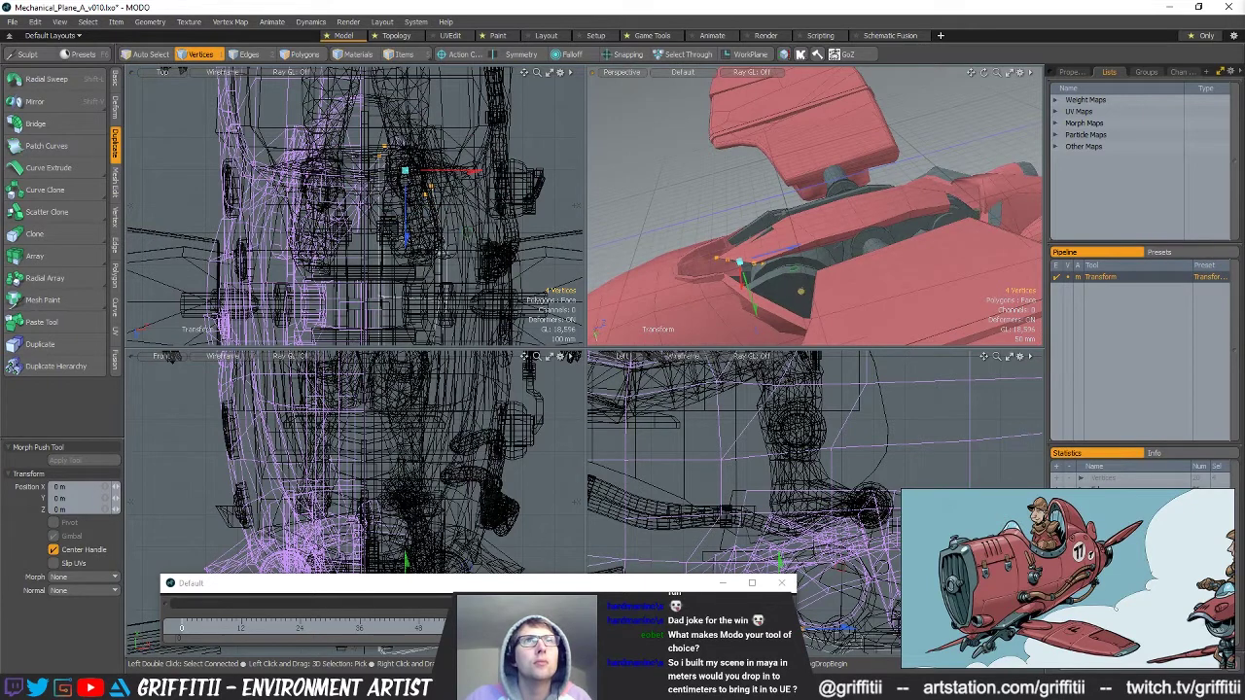
pyautogui.press('e')
pyautogui.hotkey('alt', 'a')
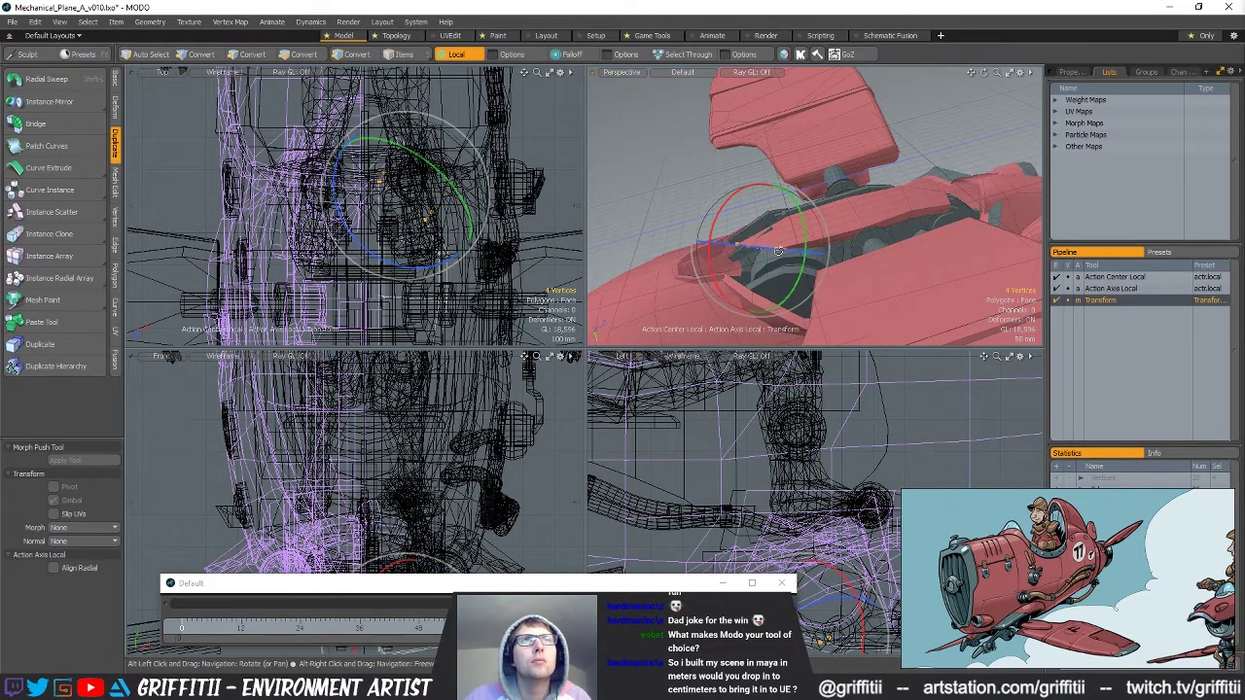
pyautogui.press('w')
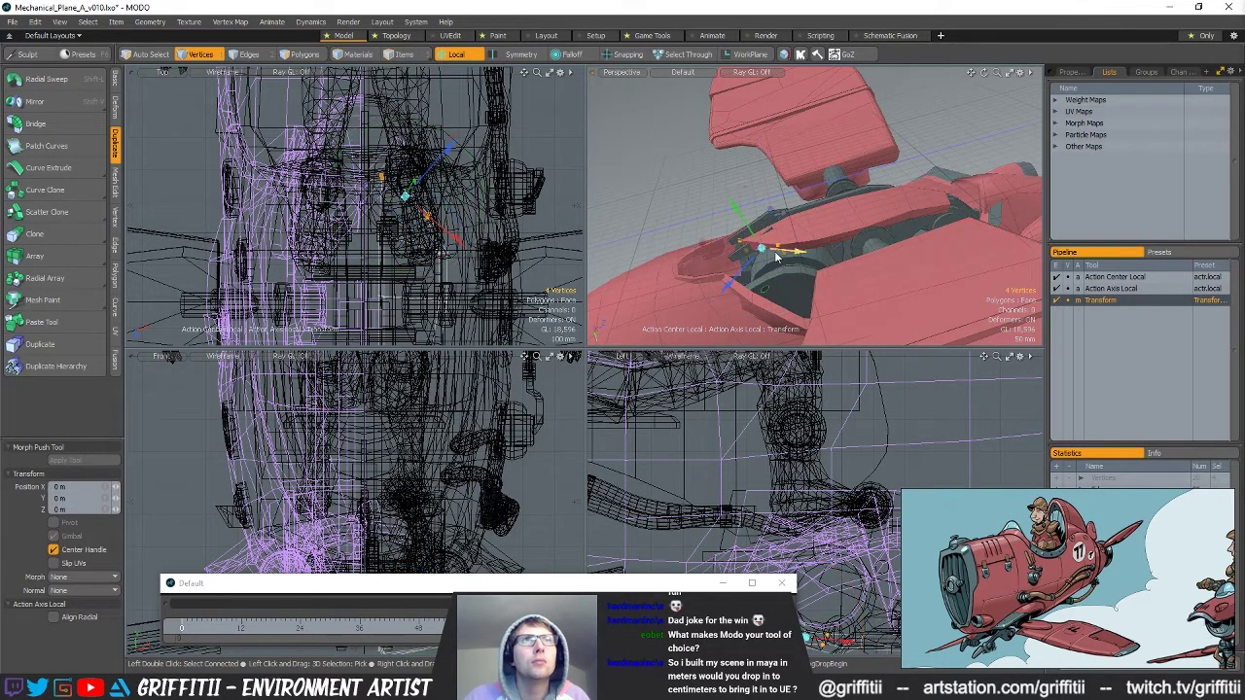
# Select the polygons of the panel's thin end section and delete them.
pyautogui.press('q')
pyautogui.press('2')
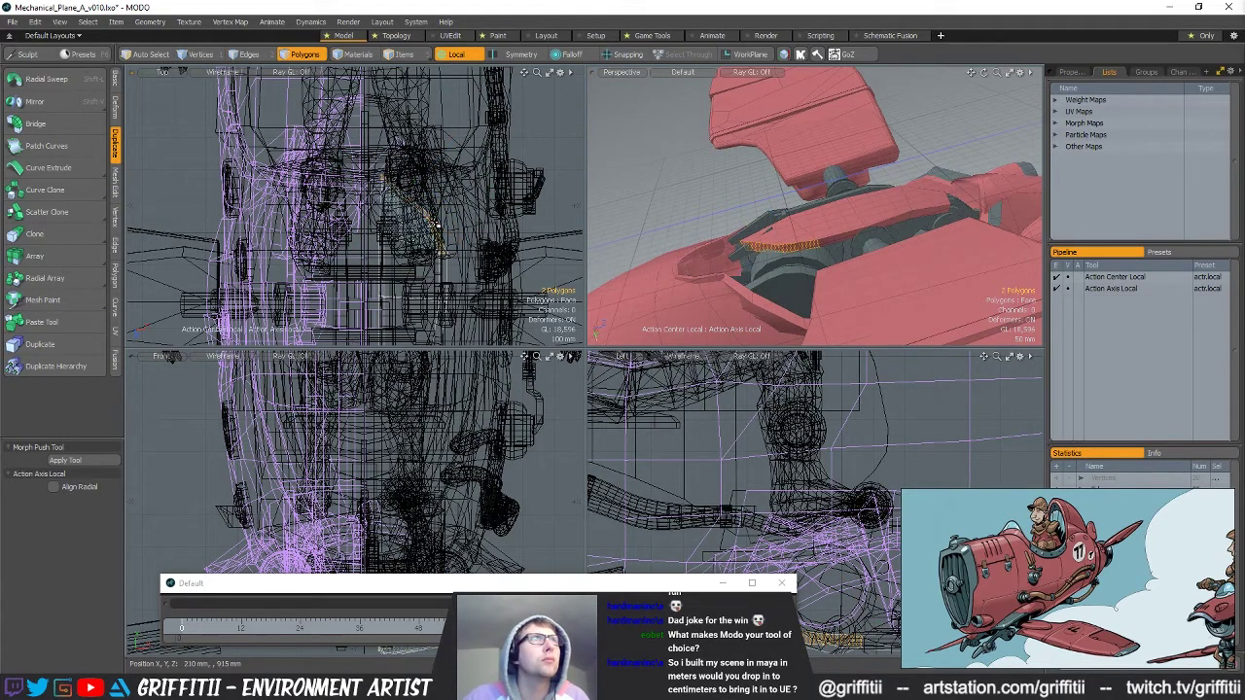
pyautogui.press(']')
pyautogui.press('Delete')
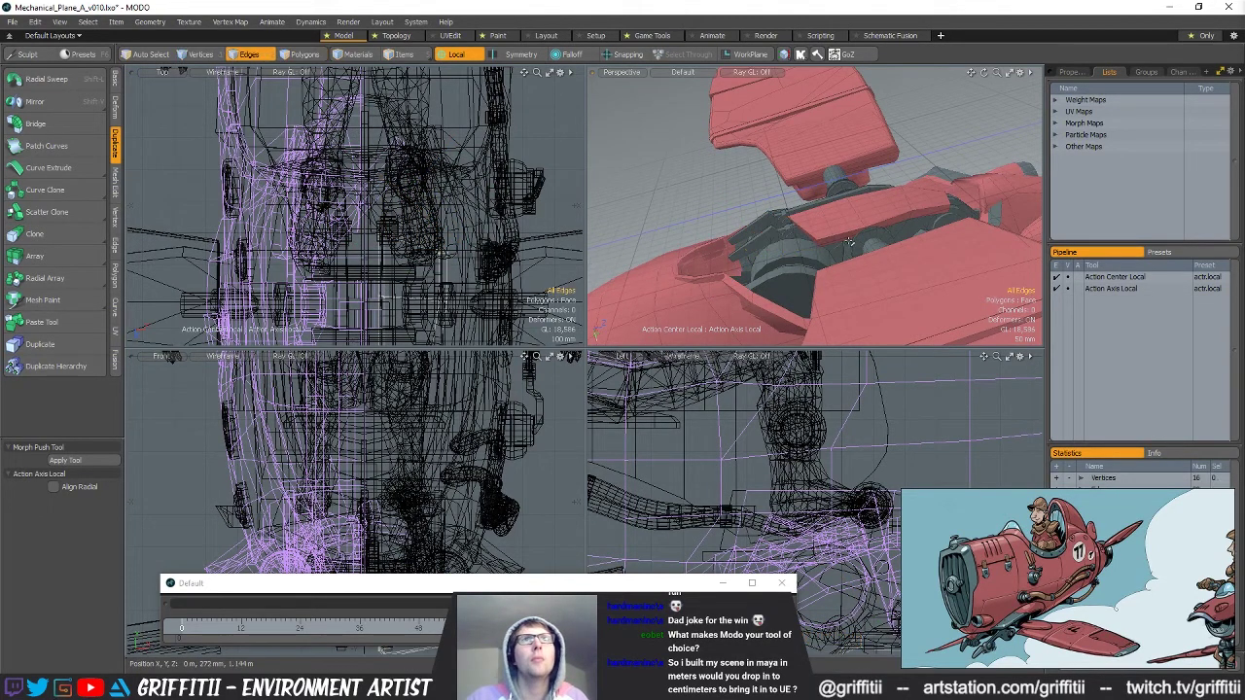
# Cap the panel's open end with a polygon and move the three inner side polygons about 24 mm along local Z.
pyautogui.keyDown('alt'); pyautogui.moveTo(846, 265); pyautogui.dragTo(825, 164); pyautogui.keyUp('alt')
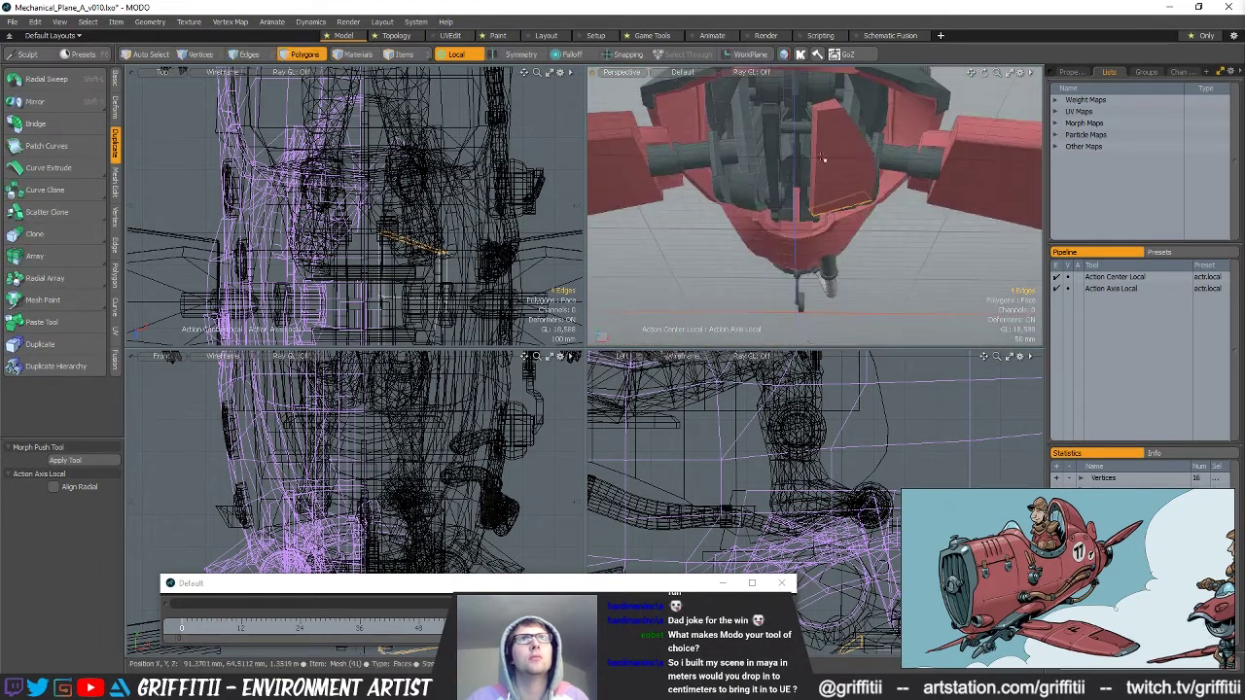
pyautogui.keyDown('shift'); pyautogui.click(813, 181); pyautogui.keyUp('shift')
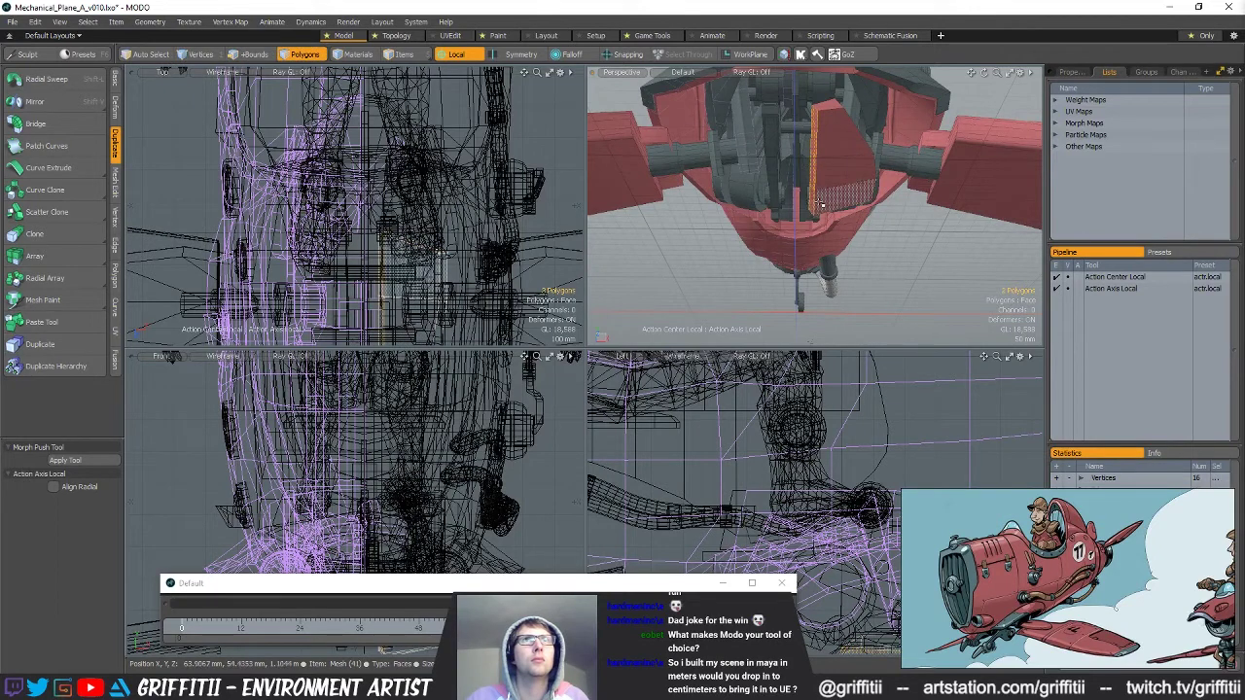
pyautogui.press('w')
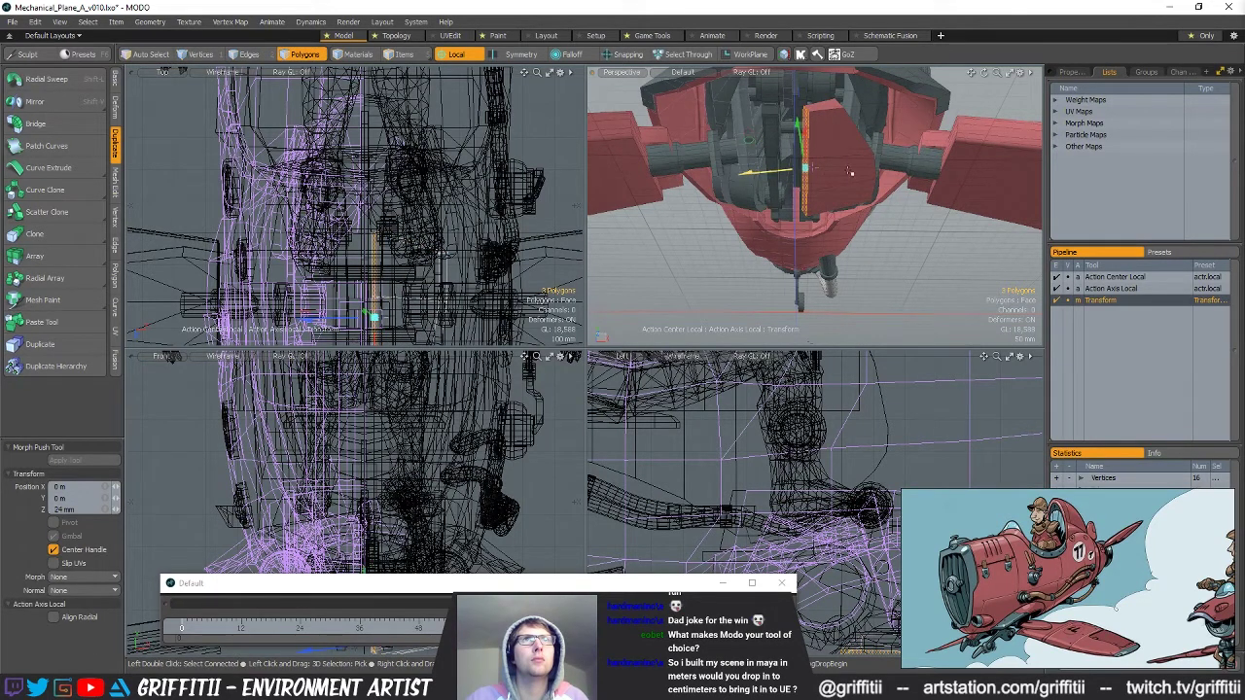
pyautogui.press('space')
pyautogui.press('space')
pyautogui.press('space')
pyautogui.press('space')
# Cut a new lengthwise edge loop through the middle of the panel with Loop Slice.
pyautogui.moveTo(843, 170); pyautogui.dragTo(834, 144)
pyautogui.press('l')
pyautogui.hotkey('alt', 'c')
pyautogui.click(832, 141)
pyautogui.press('space')
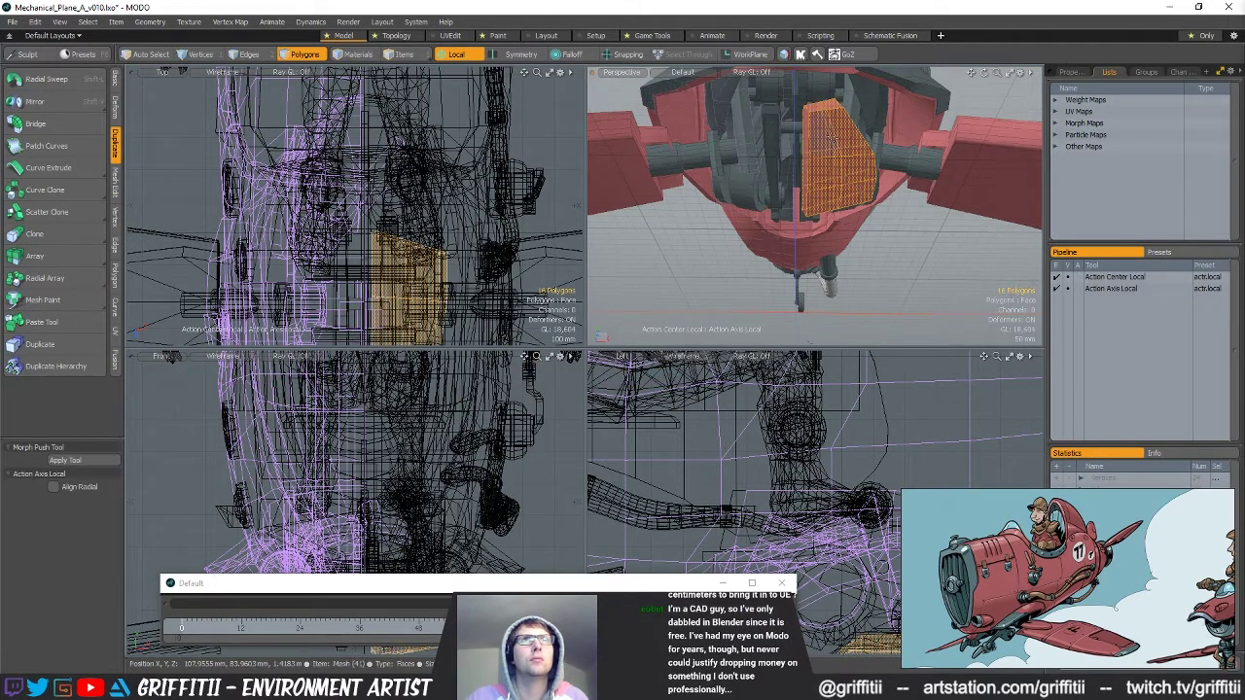
# Slide the lengthwise edge loop across the panel and adjust its position with the Automatic action center.
pyautogui.press('2')
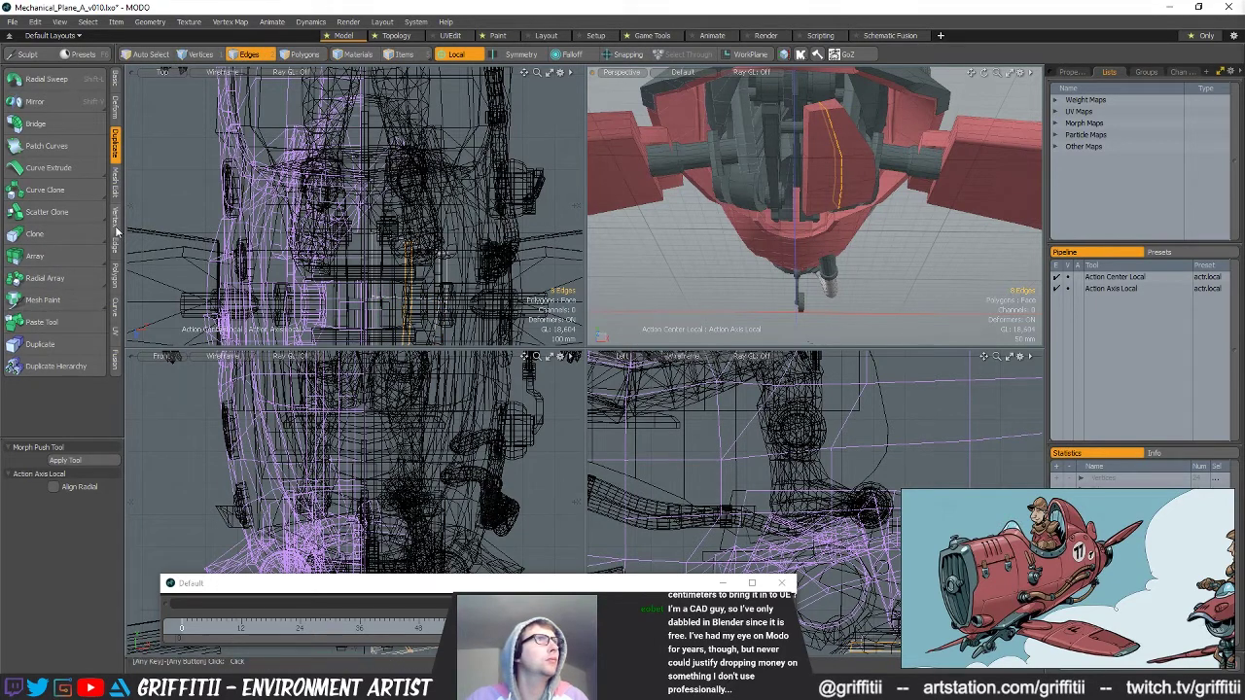
pyautogui.click(115, 244)
pyautogui.click(35, 170)
pyautogui.moveTo(904, 211); pyautogui.dragTo(855, 189)
pyautogui.press('w')
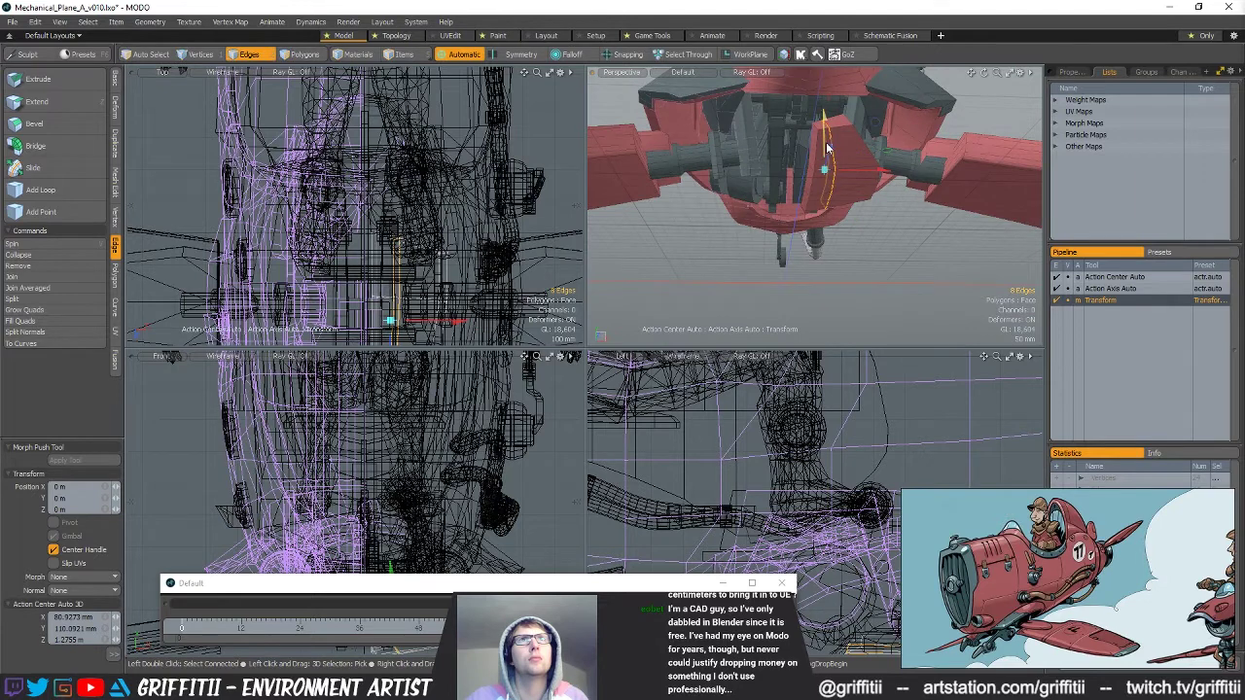
pyautogui.press('q')
pyautogui.click(885, 234)
pyautogui.keyDown('alt'); pyautogui.moveTo(885, 233); pyautogui.dragTo(861, 190); pyautogui.keyUp('alt')
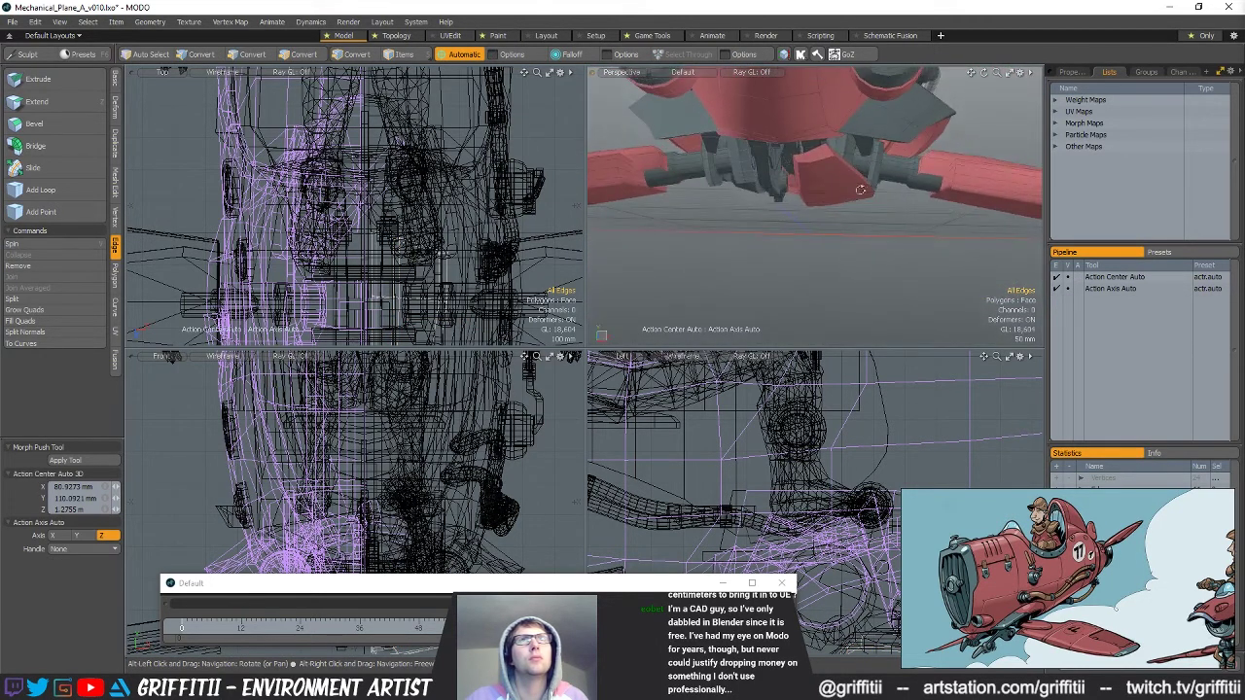
# Select the six vertices on the panel's outer side and move them about -40 mm in X and 5 mm in Y.
pyautogui.keyDown('alt'); pyautogui.keyDown('shift'); pyautogui.moveTo(420, 566); pyautogui.dragTo(398, 419); pyautogui.keyUp('shift'); pyautogui.keyUp('alt')
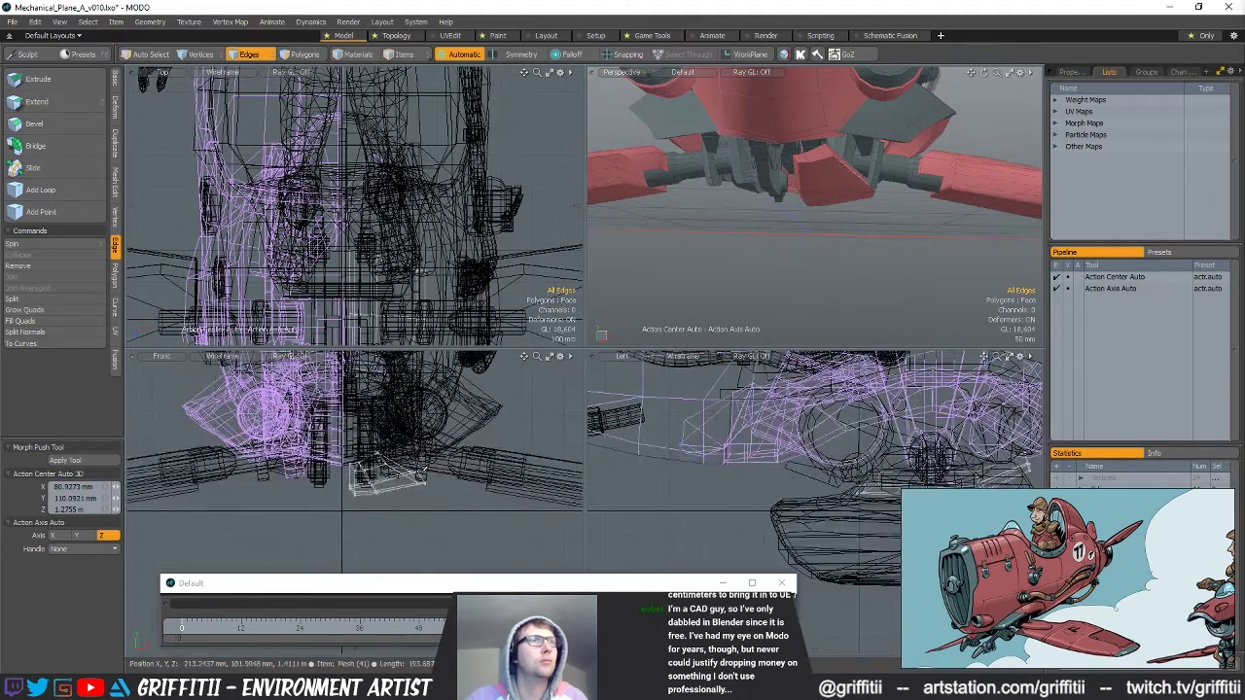
pyautogui.press('1')
pyautogui.moveTo(395, 467)
pyautogui.mouseDown(button='right')
pyautogui.moveTo(482, 500)
pyautogui.moveTo(457, 463)
pyautogui.mouseUp(button='right')
pyautogui.press('w')
pyautogui.moveTo(477, 434); pyautogui.dragTo(476, 436)
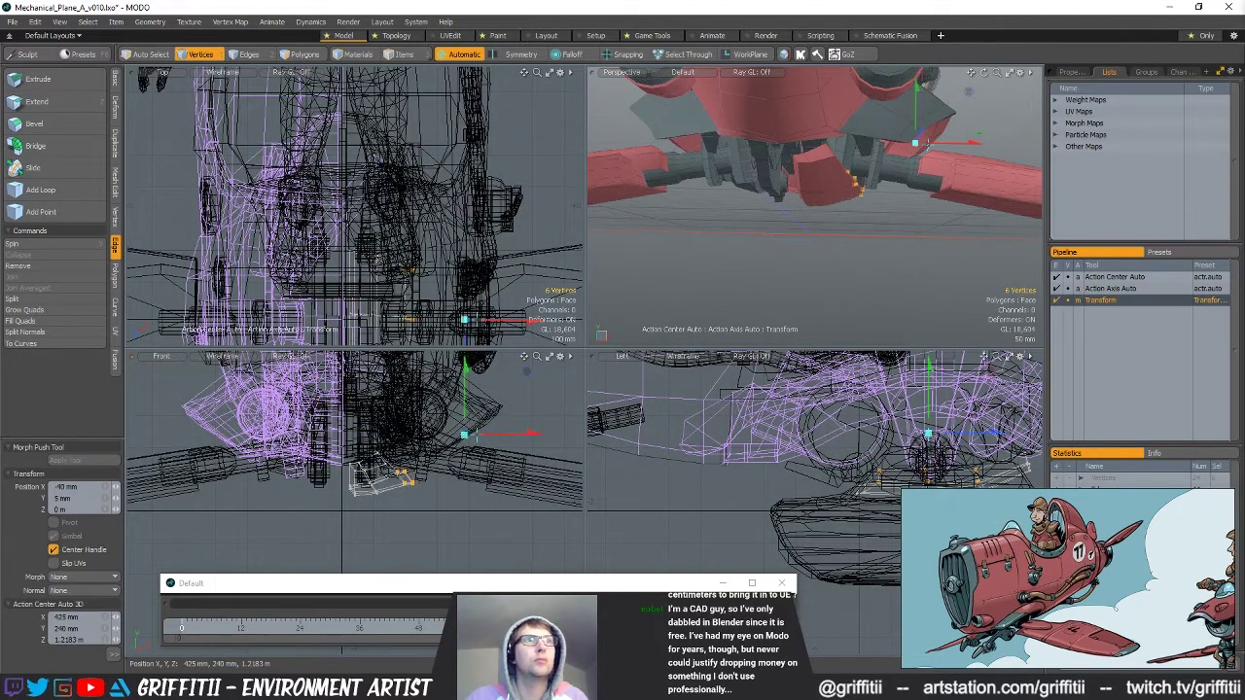
pyautogui.keyDown('alt'); pyautogui.moveTo(926, 143); pyautogui.dragTo(760, 187); pyautogui.keyUp('alt')
pyautogui.press('q')
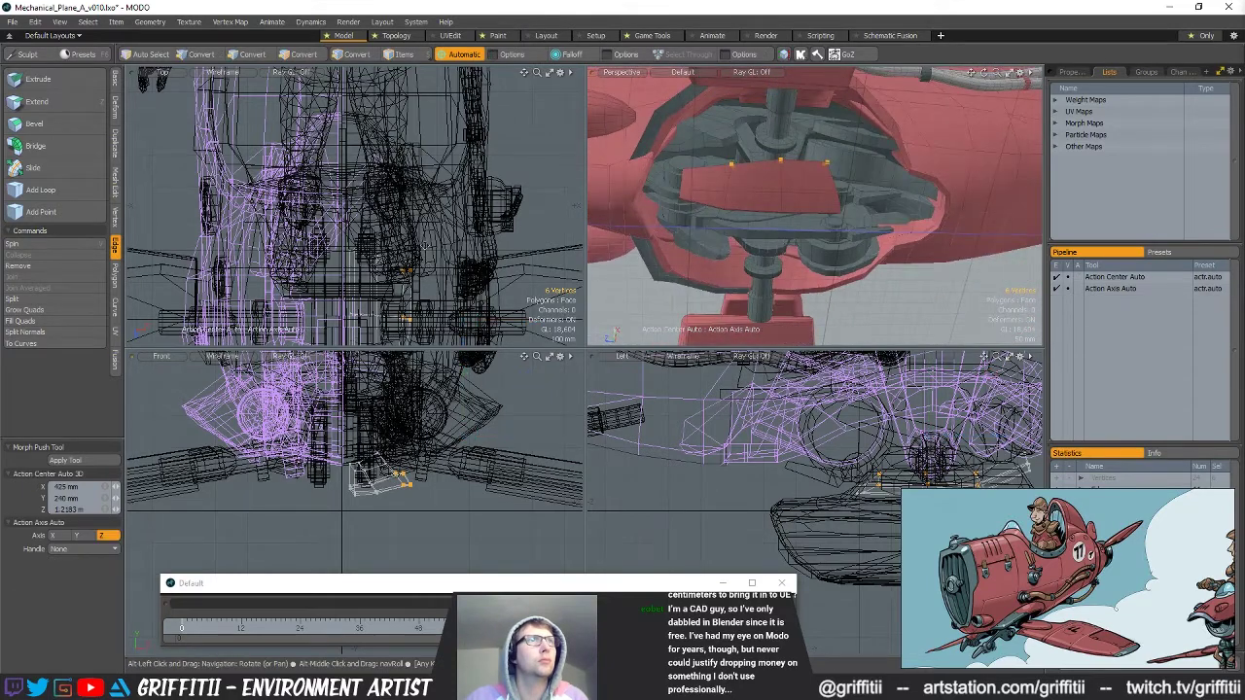
# Select the small polygon at the panel's end and shift it slightly, undoing the first misplaced move.
pyautogui.keyDown('alt'); pyautogui.keyDown('shift'); pyautogui.moveTo(402, 327); pyautogui.dragTo(383, 226); pyautogui.keyUp('shift'); pyautogui.keyUp('alt')
pyautogui.keyDown('alt'); pyautogui.moveTo(839, 211); pyautogui.dragTo(800, 167); pyautogui.keyUp('alt')
pyautogui.scroll(4, 827, 190)
pyautogui.press('space')
pyautogui.press('space')
pyautogui.click(839, 203)
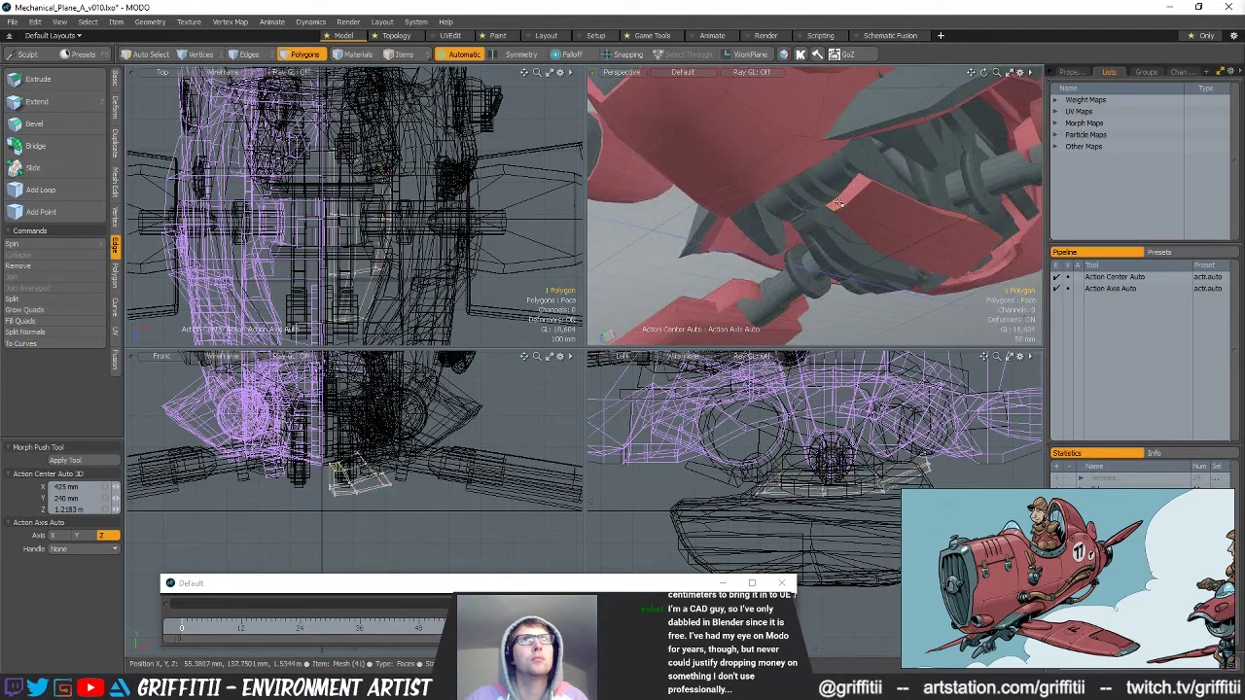
pyautogui.keyDown('alt'); pyautogui.moveTo(838, 203); pyautogui.dragTo(744, 182); pyautogui.keyUp('alt')
pyautogui.press('w')
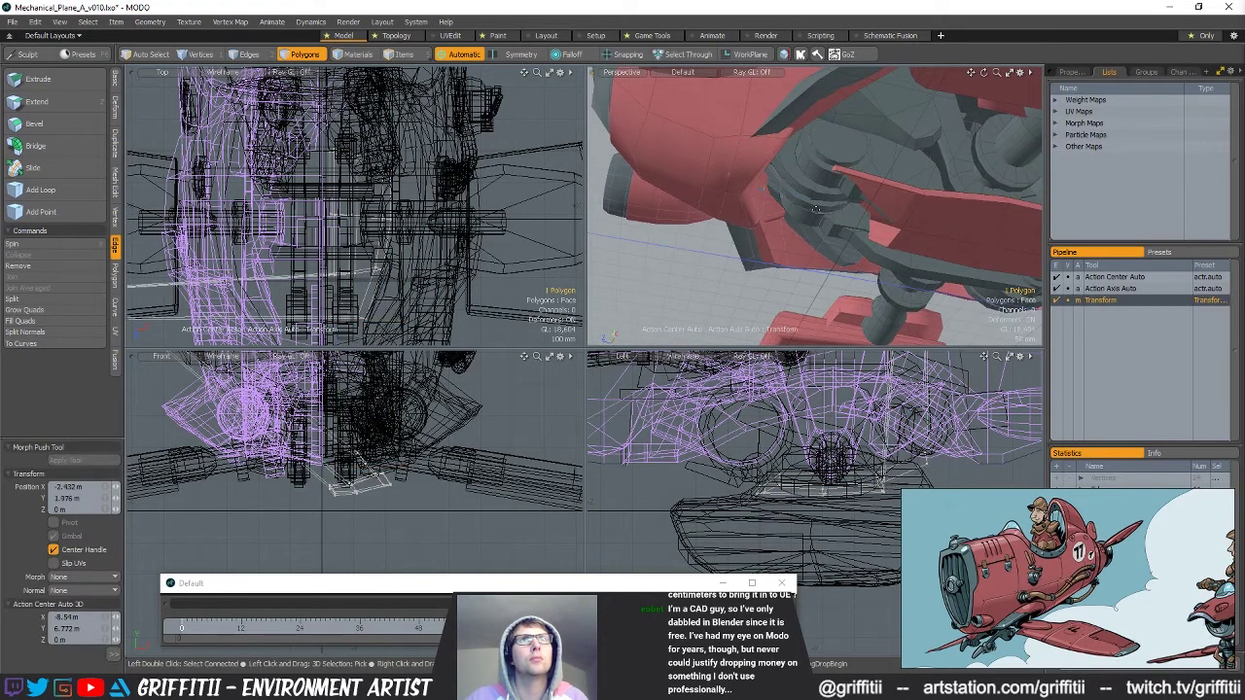
pyautogui.hotkey('ctrl', 'z')
pyautogui.press('space')
pyautogui.press('w')
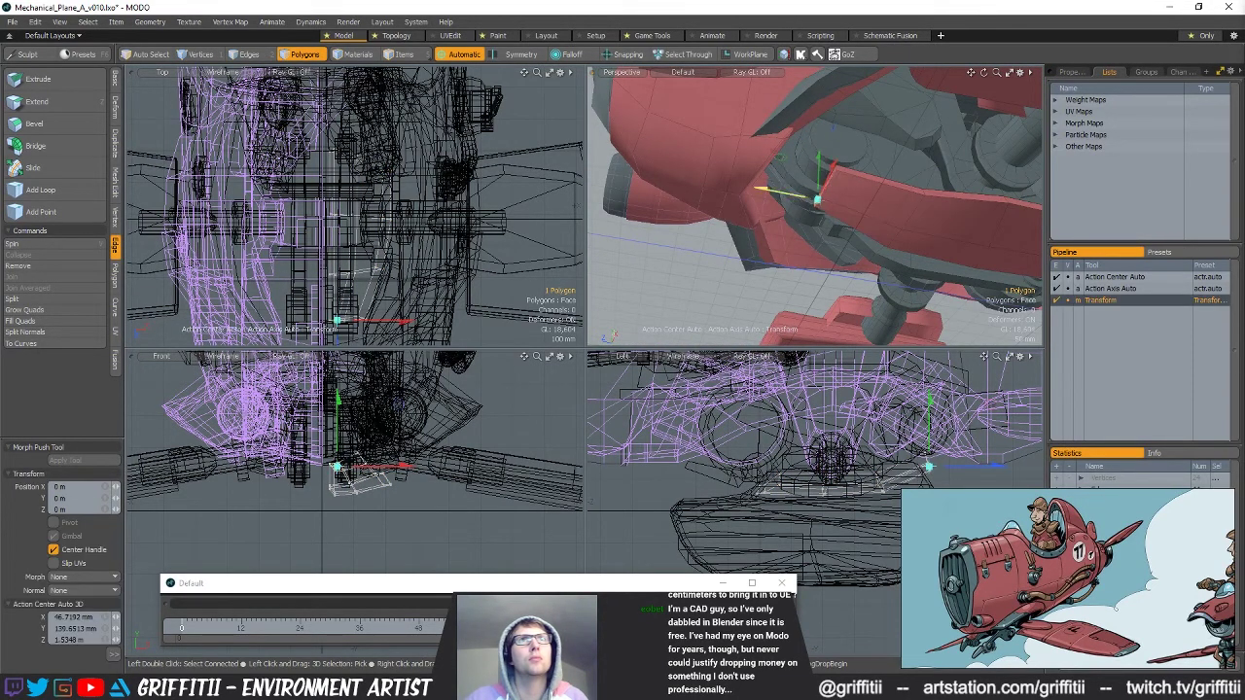
pyautogui.moveTo(820, 200); pyautogui.dragTo(827, 201)
pyautogui.keyDown('alt'); pyautogui.moveTo(849, 208); pyautogui.dragTo(842, 172); pyautogui.keyUp('alt')
# Select the crosswise edge loop near the panel's end and slide it by about -1.6 %.
pyautogui.press('space')
pyautogui.press('2')
pyautogui.doubleClick(747, 216)
pyautogui.keyDown('alt'); pyautogui.moveTo(747, 216); pyautogui.dragTo(732, 259); pyautogui.keyUp('alt')
pyautogui.click(105, 168)
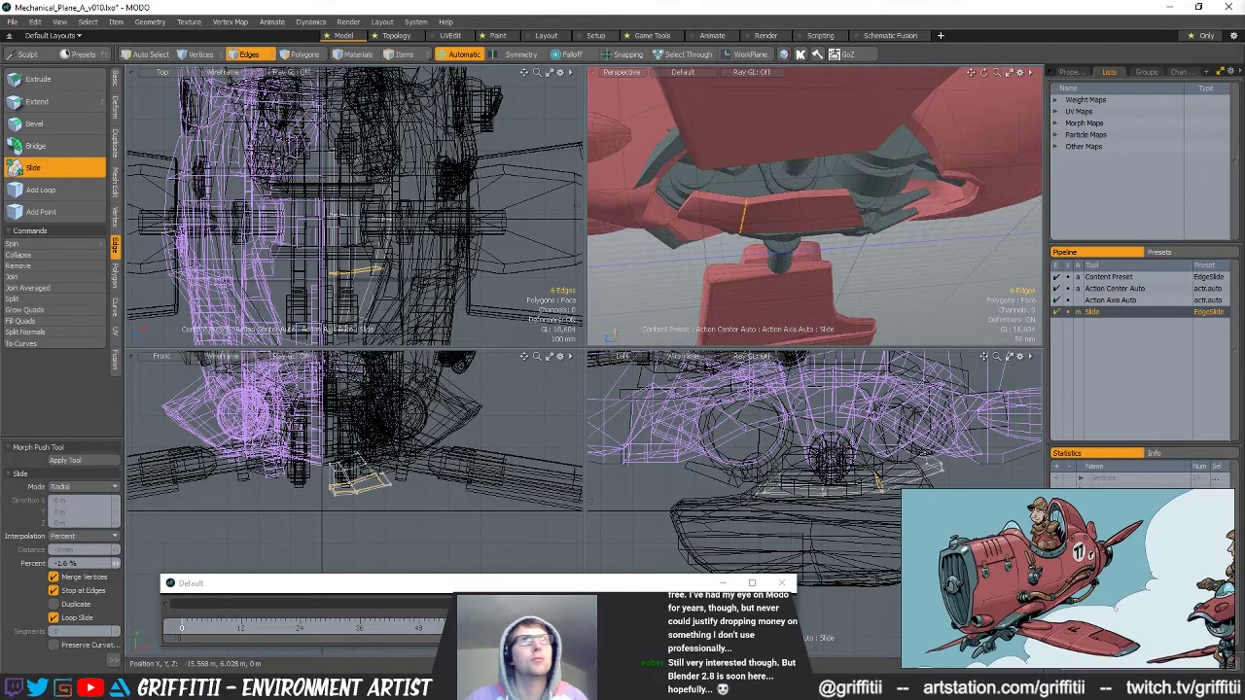
pyautogui.press('space')
# Select the next crosswise edge loop on the panel and adjust its position with the move tool.
pyautogui.doubleClick(800, 210)
pyautogui.keyDown('alt'); pyautogui.moveTo(800, 212); pyautogui.dragTo(884, 210); pyautogui.keyUp('alt')
pyautogui.press('w')
pyautogui.scroll(-3, 800, 155)
pyautogui.scroll(-3, 922, 236)
pyautogui.press('space')
pyautogui.click(833, 255)
# Select all of the panel's polygons and mirror them across the X axis.
pyautogui.press('3')
pyautogui.doubleClick(811, 208)
pyautogui.scroll(4, 825, 172)
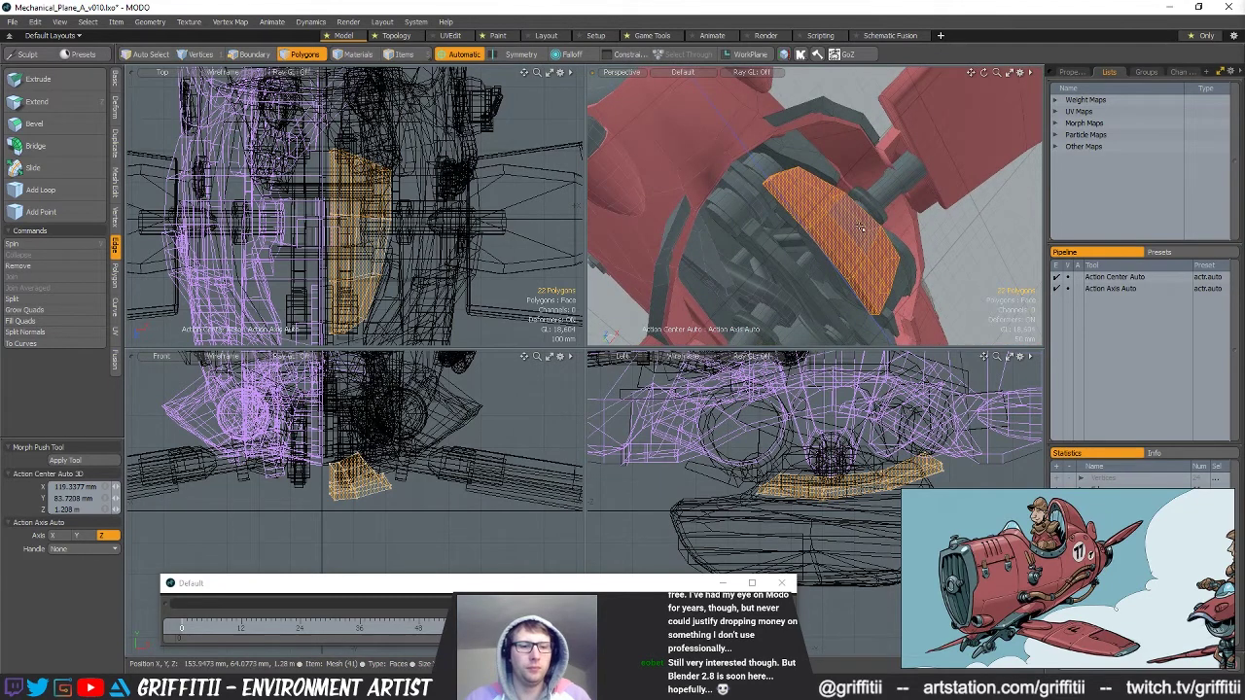
pyautogui.hotkey('shift', 'v')
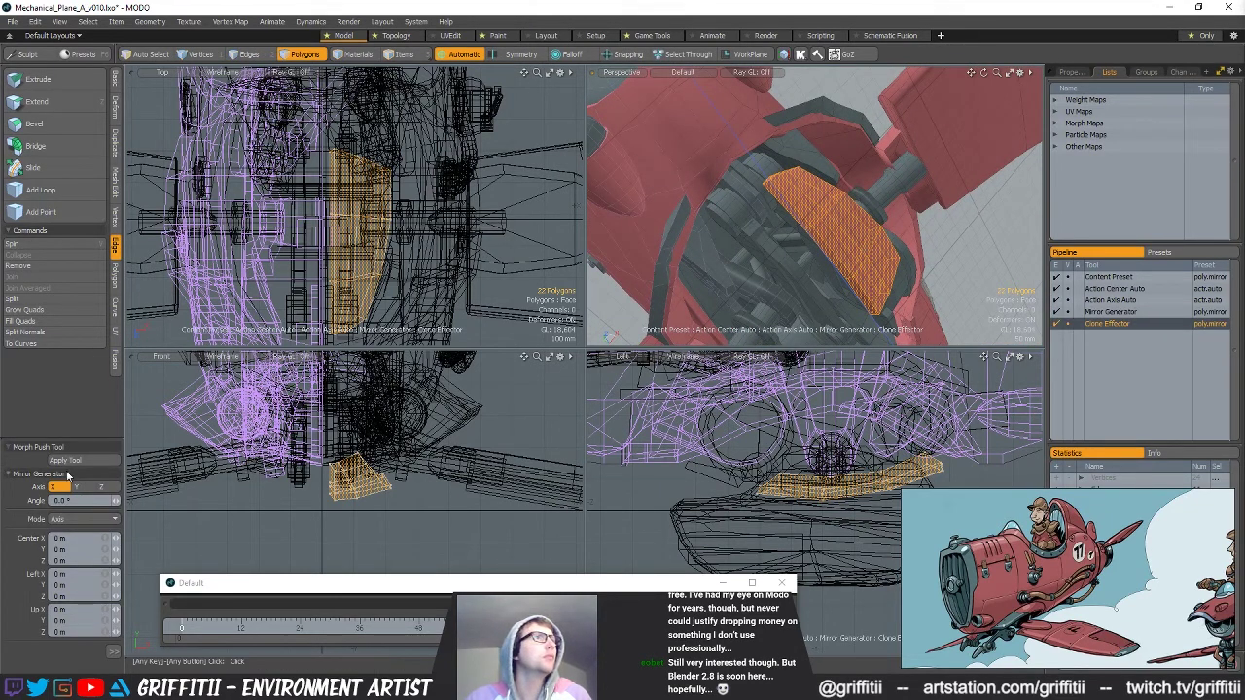
pyautogui.click(76, 464)
pyautogui.press('space')
# Cut the original panel from its mesh and paste it into the wheel mesh on the same side.
pyautogui.hotkey('ctrl', 'x')
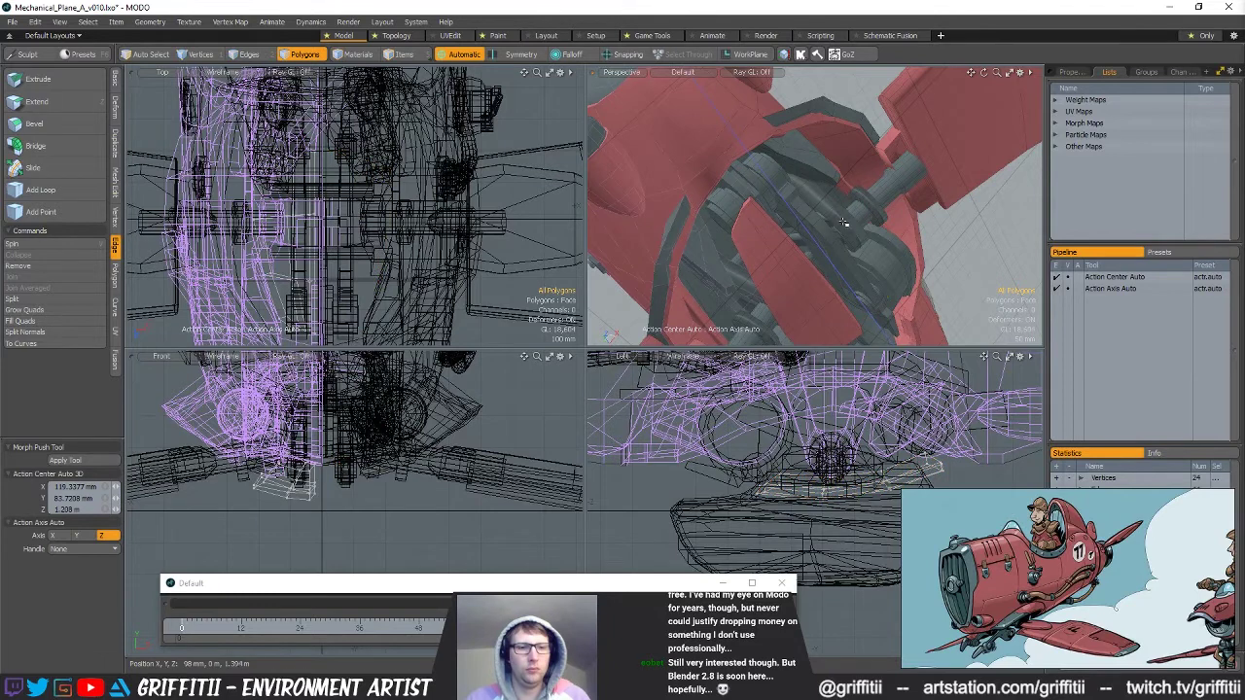
pyautogui.press('5')
pyautogui.click(822, 235)
pyautogui.press('3')
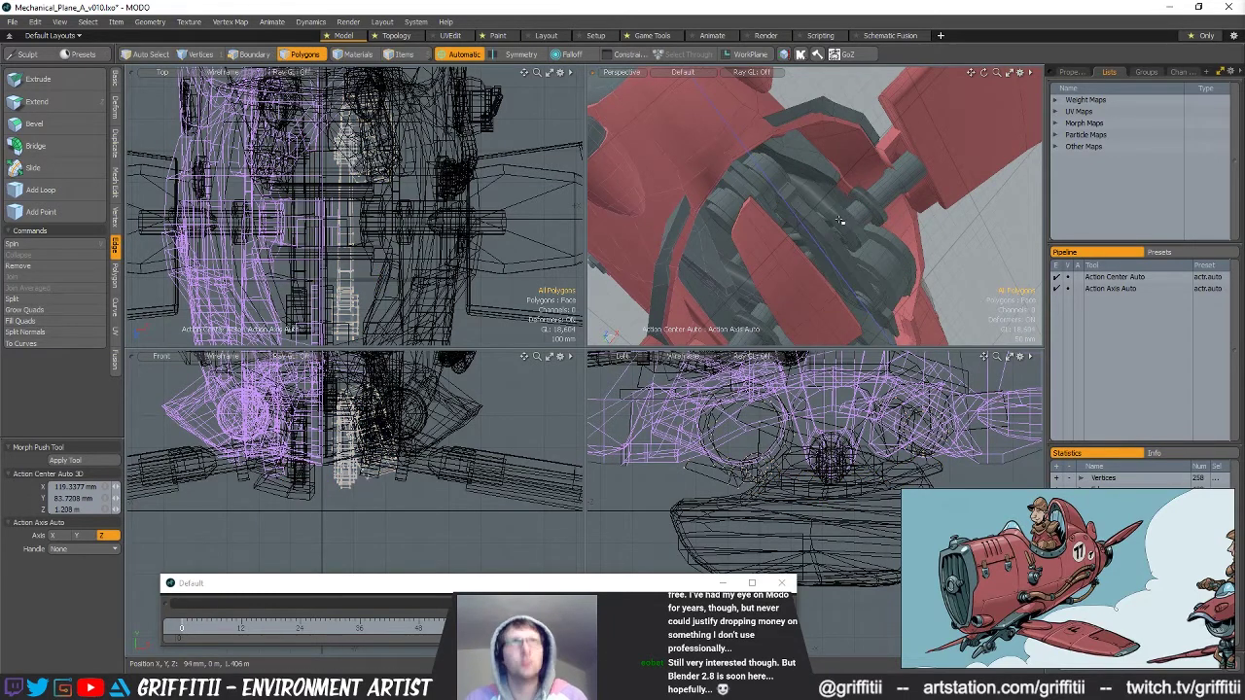
pyautogui.hotkey('ctrl', 'v')
# Cut the mirrored panel from its mesh and paste it into the wheel mesh on the opposite side.
pyautogui.press('5')
pyautogui.click(782, 264)
pyautogui.press('3')
pyautogui.doubleClick(801, 261)
pyautogui.hotkey('ctrl', 'x')
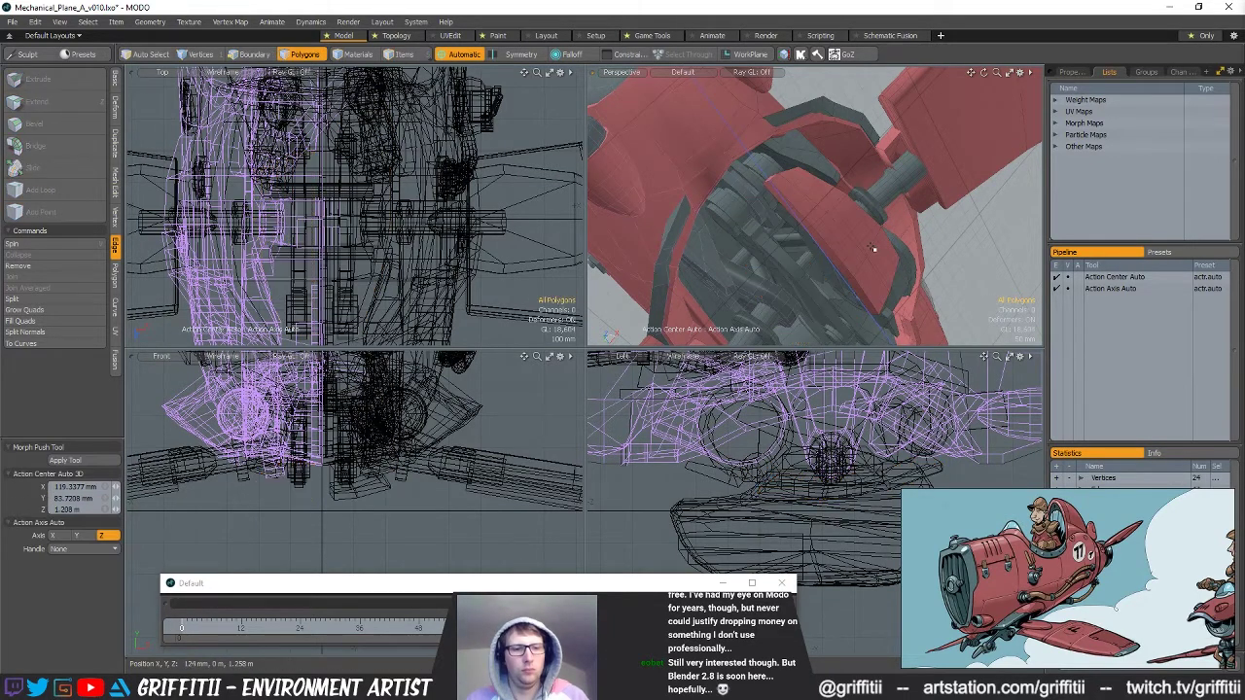
pyautogui.press('5')
pyautogui.click(775, 251)
pyautogui.press('3')
pyautogui.hotkey('ctrl', 'v')
# Scrub the animation forward and examine how the panels travel with the extended landing gear from several angles.
pyautogui.click(939, 264)
pyautogui.keyDown('alt'); pyautogui.moveTo(866, 277); pyautogui.dragTo(766, 234); pyautogui.keyUp('alt')
pyautogui.scroll(-5, 809, 291)
pyautogui.moveTo(502, 629); pyautogui.dragTo(576, 628)
pyautogui.keyDown('alt'); pyautogui.moveTo(751, 255); pyautogui.dragTo(793, 265); pyautogui.keyUp('alt')
pyautogui.keyDown('alt'); pyautogui.keyDown('shift'); pyautogui.moveTo(793, 265); pyautogui.dragTo(757, 320); pyautogui.keyUp('shift'); pyautogui.keyUp('alt')
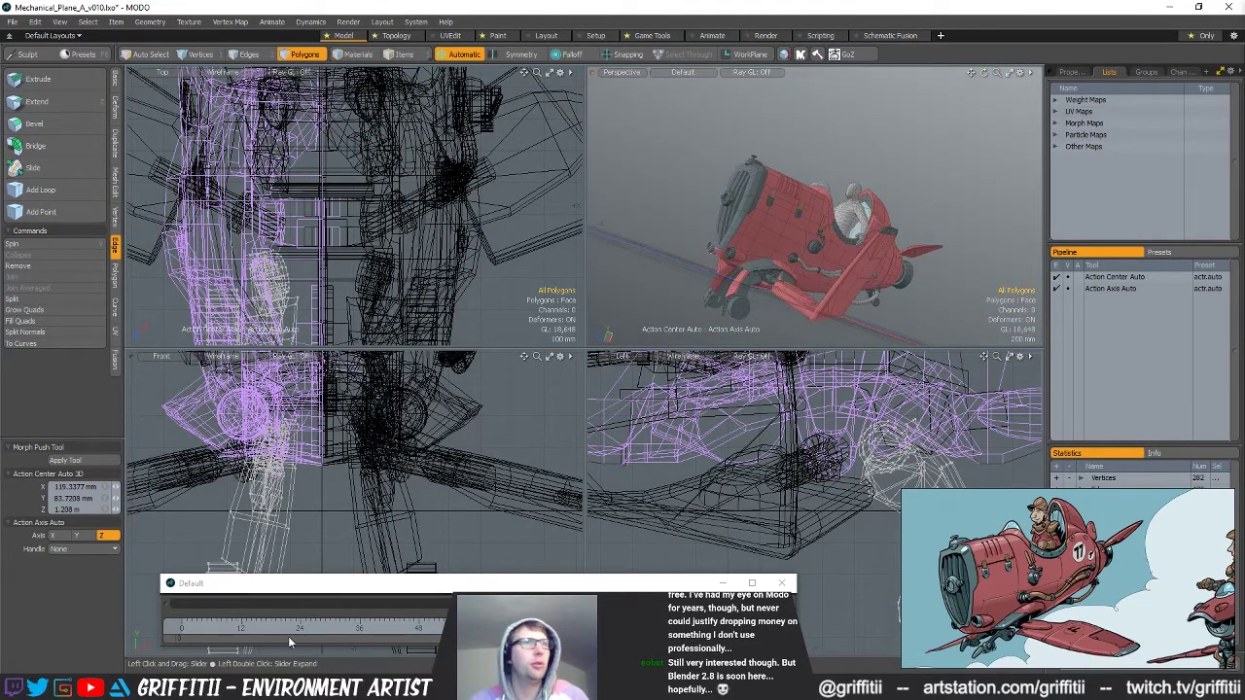
pyautogui.keyDown('alt'); pyautogui.moveTo(848, 234); pyautogui.dragTo(901, 319); pyautogui.keyUp('alt')
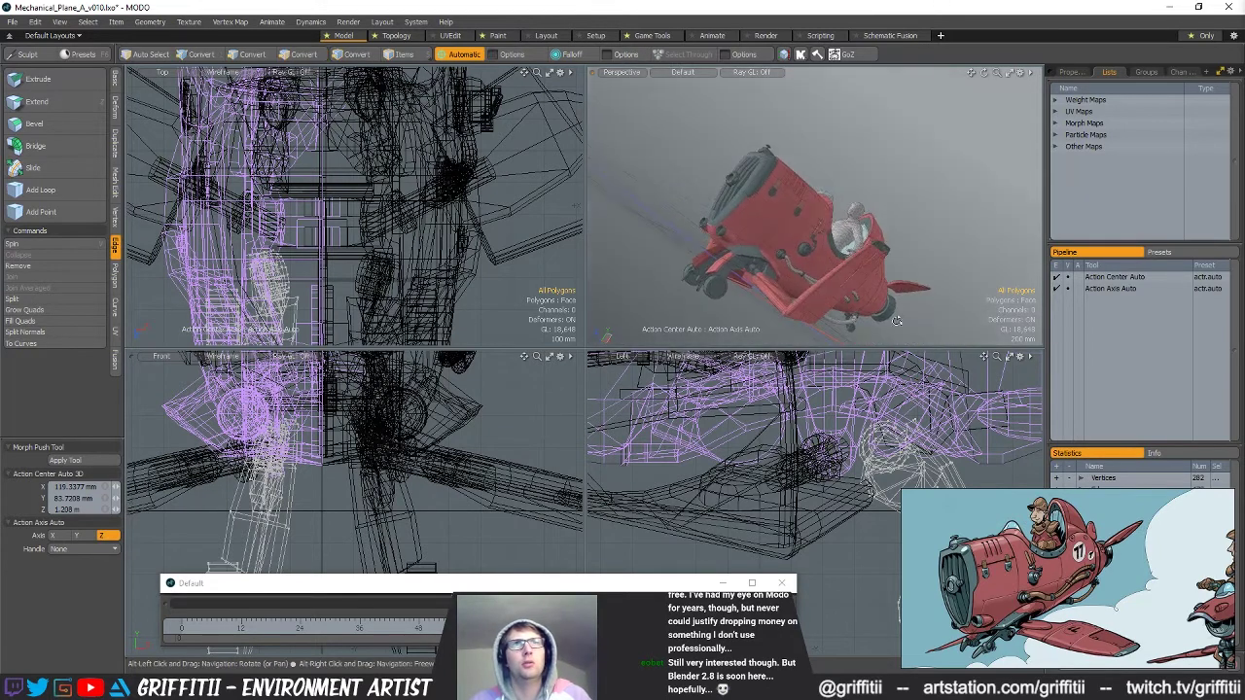
pyautogui.keyDown('alt'); pyautogui.moveTo(734, 279); pyautogui.dragTo(801, 331); pyautogui.keyUp('alt')
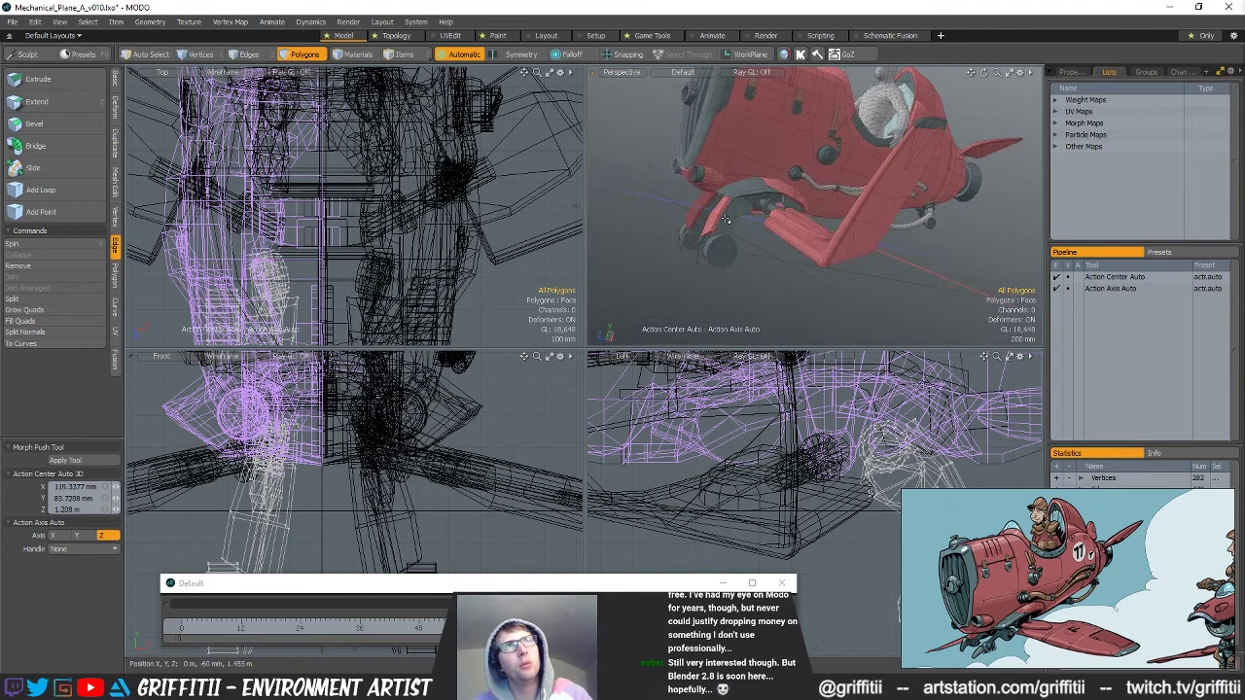
pyautogui.keyDown('alt'); pyautogui.moveTo(871, 267); pyautogui.dragTo(708, 236); pyautogui.keyUp('alt')
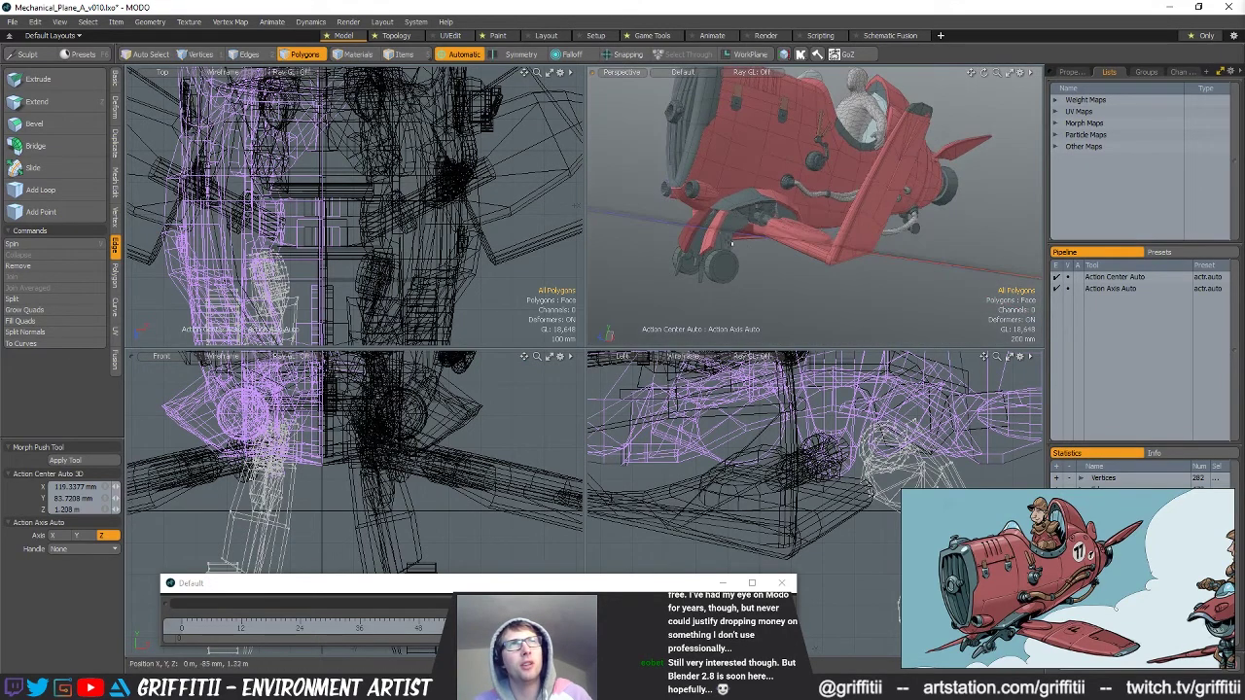
pyautogui.keyDown('alt'); pyautogui.moveTo(790, 288); pyautogui.dragTo(715, 244); pyautogui.keyUp('alt')
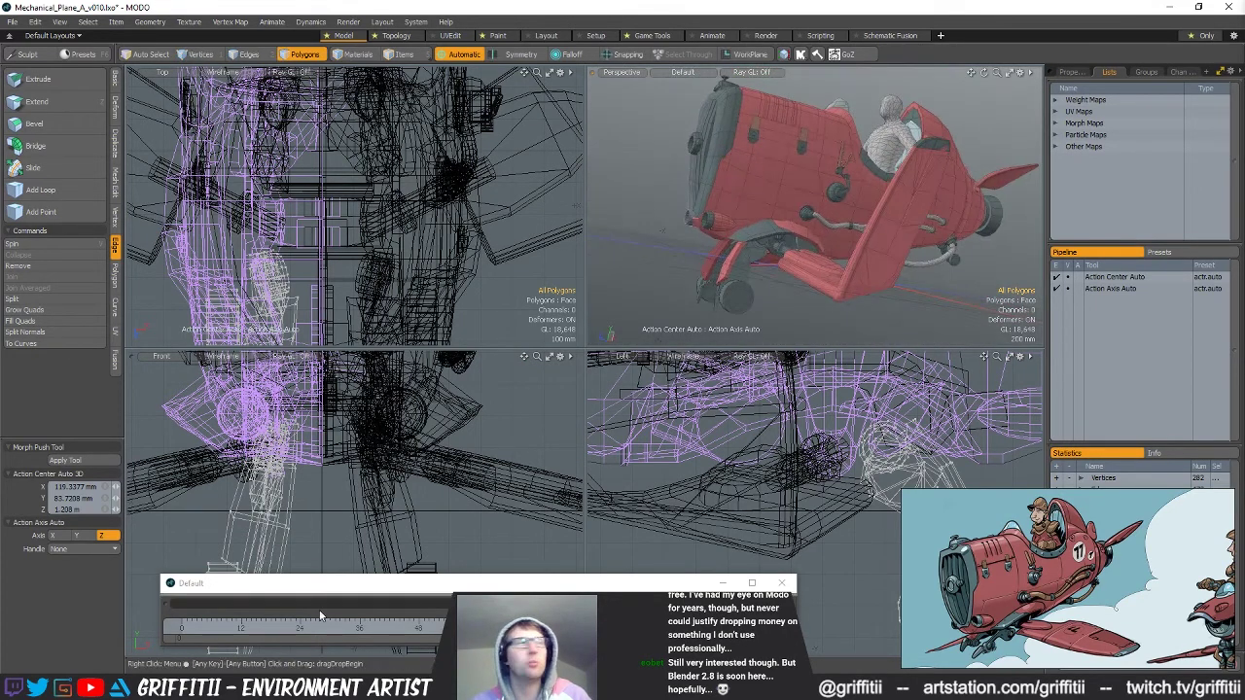
# Return the timeline to frame 0 and inspect the plane and its belly with the gear retracted.
pyautogui.moveTo(243, 627); pyautogui.dragTo(181, 627)
pyautogui.keyDown('alt'); pyautogui.moveTo(662, 274); pyautogui.dragTo(809, 299); pyautogui.keyUp('alt')
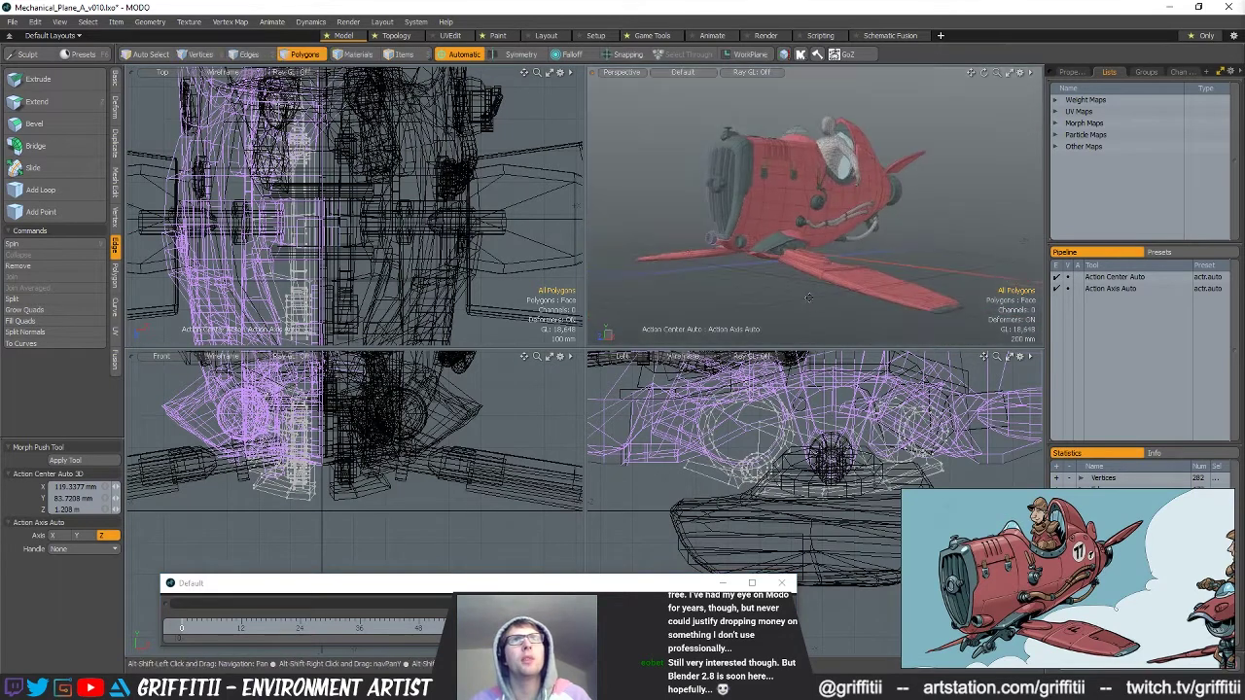
pyautogui.keyDown('alt'); pyautogui.moveTo(739, 275); pyautogui.dragTo(793, 287); pyautogui.keyUp('alt')
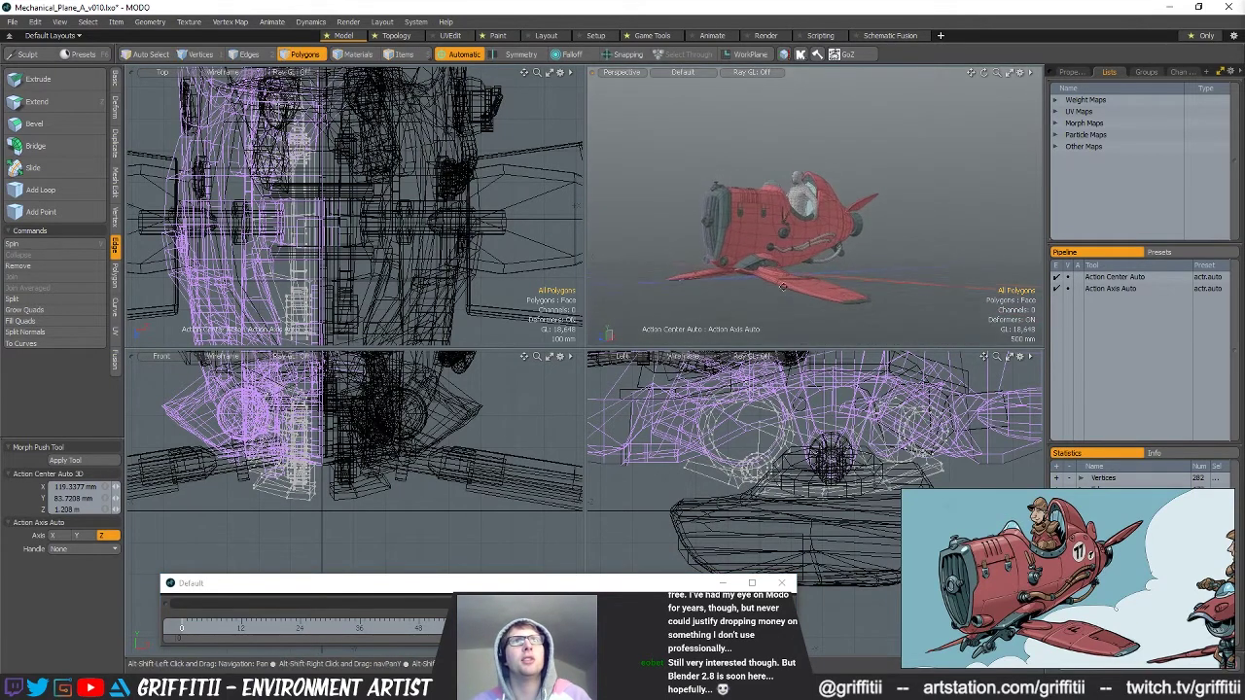
pyautogui.keyDown('ctrl'); pyautogui.keyDown('alt'); pyautogui.moveTo(707, 290); pyautogui.dragTo(793, 288); pyautogui.keyUp('alt'); pyautogui.keyUp('ctrl')
pyautogui.keyDown('alt'); pyautogui.moveTo(793, 288); pyautogui.dragTo(878, 222); pyautogui.keyUp('alt')
pyautogui.keyDown('alt'); pyautogui.moveTo(833, 329); pyautogui.dragTo(823, 157); pyautogui.keyUp('alt')
# Select the polygons of one belly panel and assign them the material "red".
pyautogui.press('3')
pyautogui.doubleClick(804, 247)
pyautogui.keyDown('alt'); pyautogui.moveTo(804, 247); pyautogui.dragTo(783, 305); pyautogui.keyUp('alt')
pyautogui.write('mred')
pyautogui.press('Return')
pyautogui.click(908, 217)
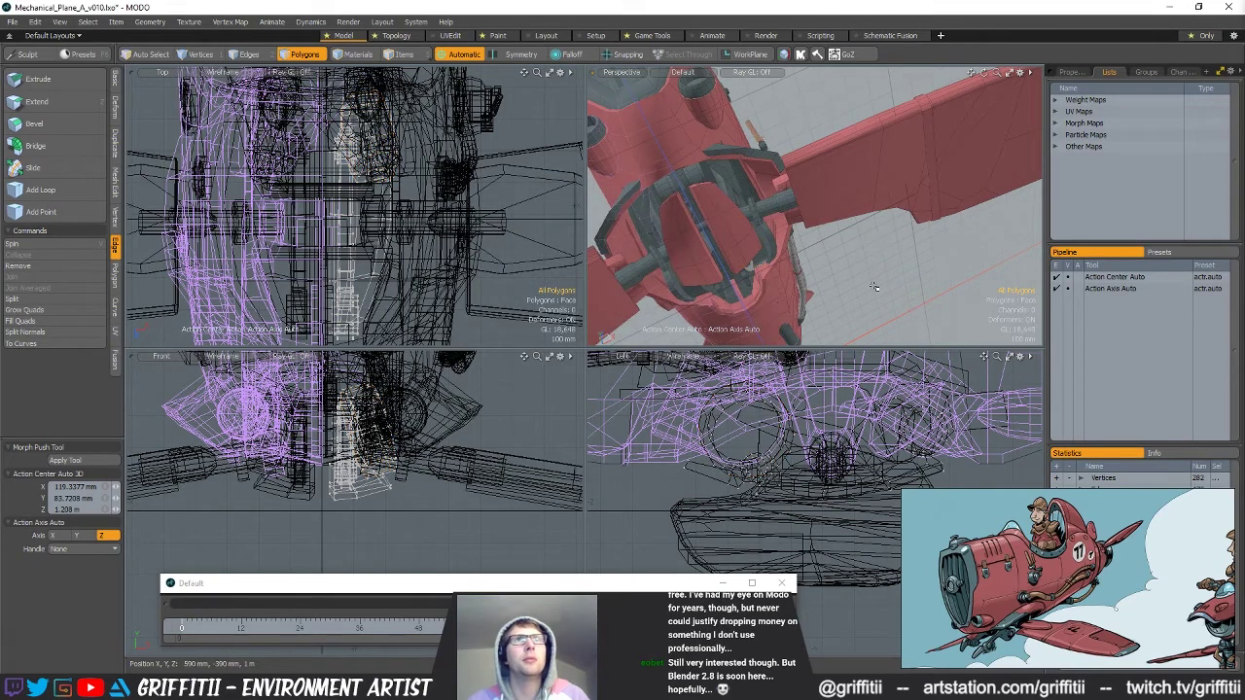
pyautogui.keyDown('alt'); pyautogui.moveTo(908, 217); pyautogui.dragTo(876, 223); pyautogui.keyUp('alt')
# Select the polygons of the opposite belly panel and assign them the same red material.
pyautogui.press('5')
pyautogui.click(689, 279)
pyautogui.press('3')
pyautogui.doubleClick(690, 279)
pyautogui.press('m')
pyautogui.press('Return')
pyautogui.click(884, 315)
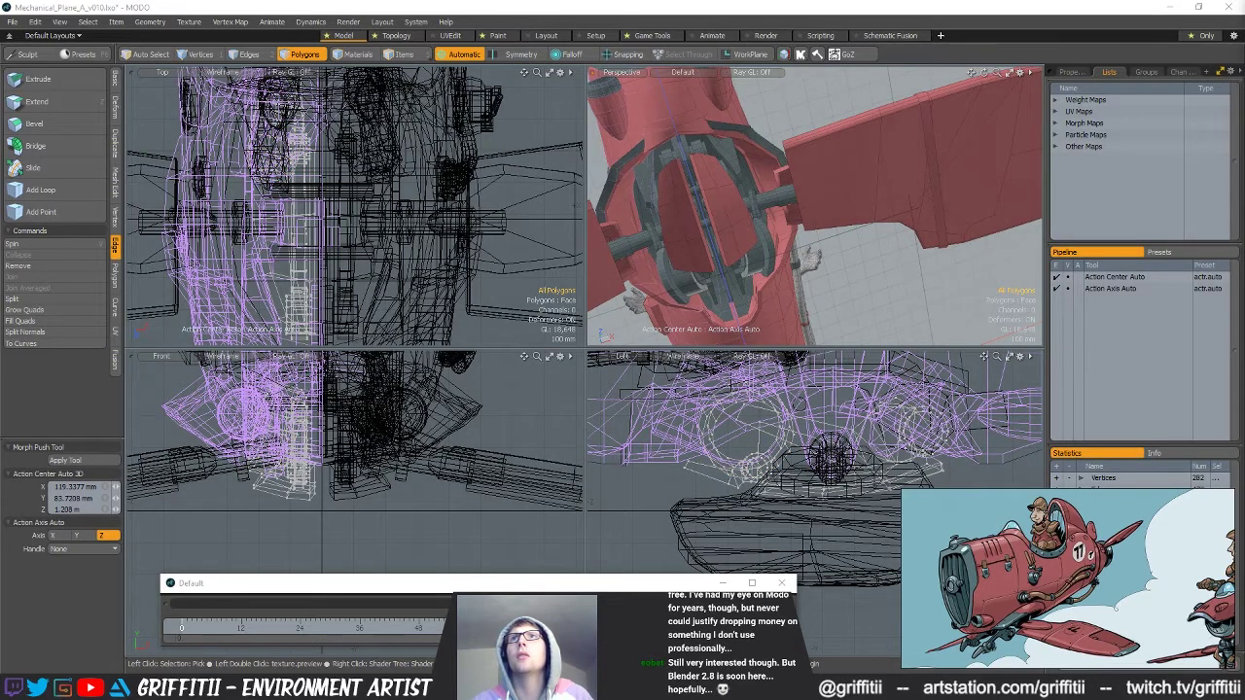
# Set the wheel material's diffuse amount to 10% and its diffuse color to grey 0.33, 0.33, 0.33.
pyautogui.click(1070, 72)
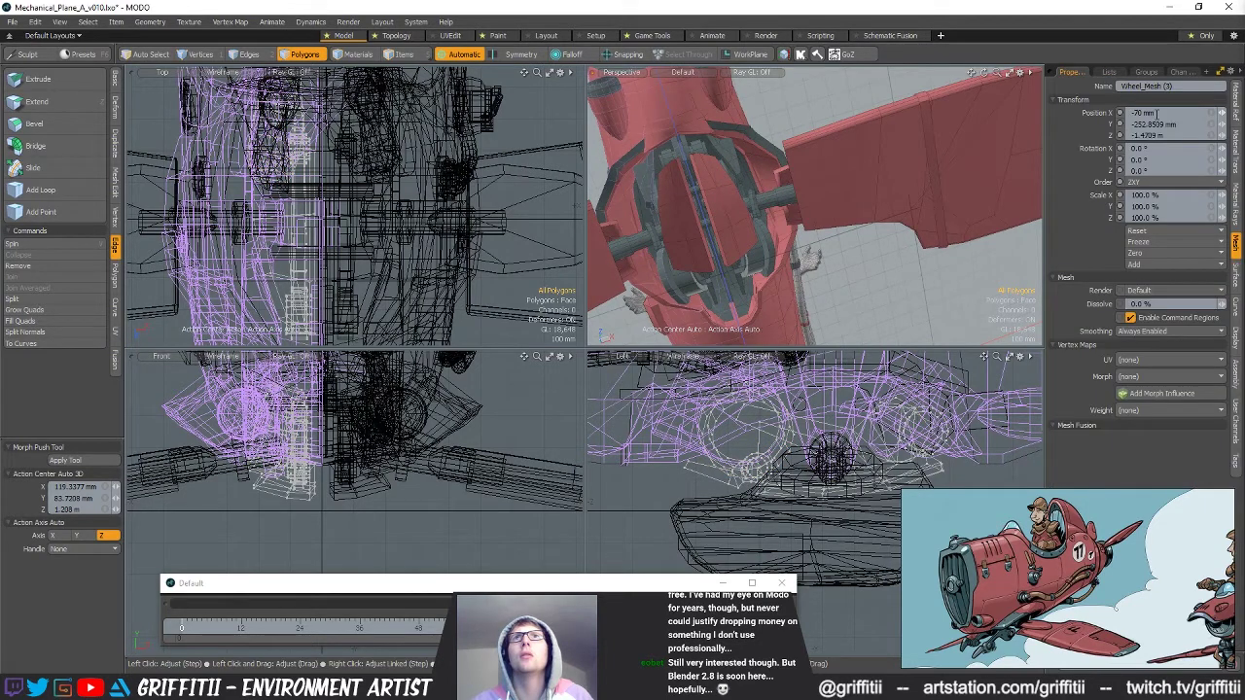
pyautogui.click(1237, 105)
pyautogui.moveTo(1161, 113); pyautogui.dragTo(1096, 114)
pyautogui.write('0')
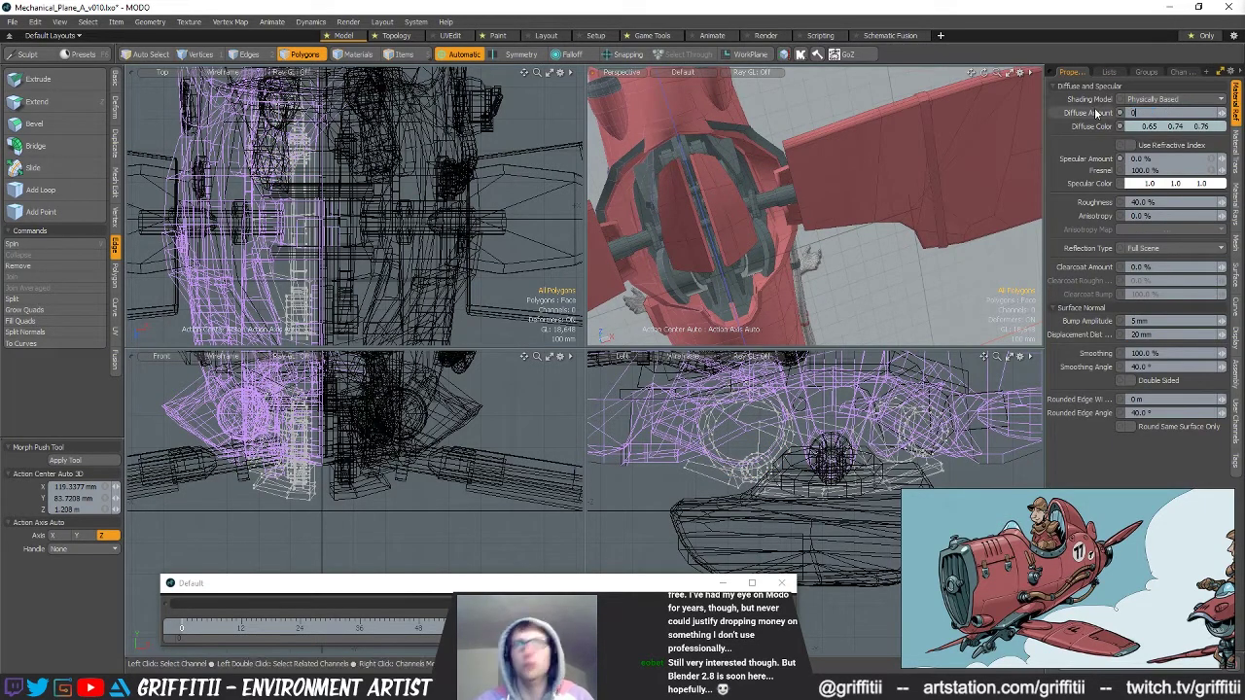
pyautogui.press('Return')
pyautogui.moveTo(1157, 113); pyautogui.dragTo(1084, 113)
pyautogui.write('10')
pyautogui.press('Return')
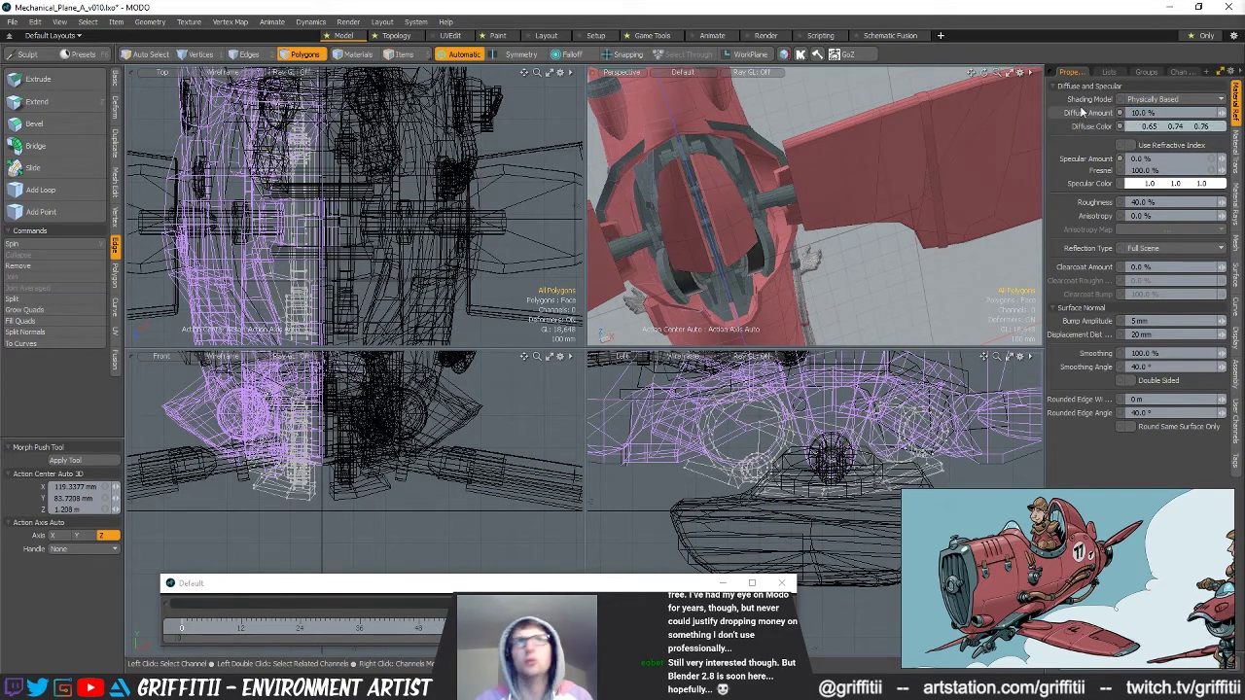
pyautogui.click(1175, 128)
pyautogui.moveTo(814, 219); pyautogui.dragTo(724, 220)
pyautogui.keyDown('alt'); pyautogui.moveTo(715, 282); pyautogui.dragTo(785, 259); pyautogui.keyUp('alt')
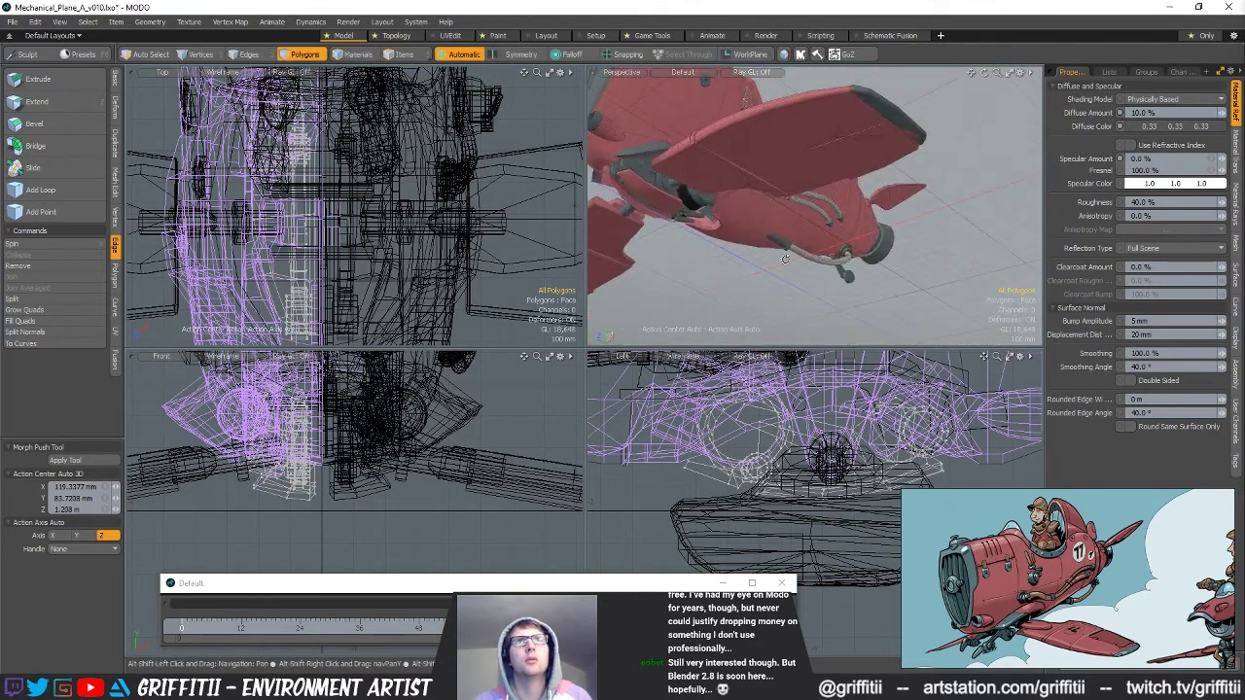
# Select the tyre polygons of the small tail wheel and assign them the dark wheel material.
pyautogui.press('5')
pyautogui.click(846, 274)
pyautogui.press('3')
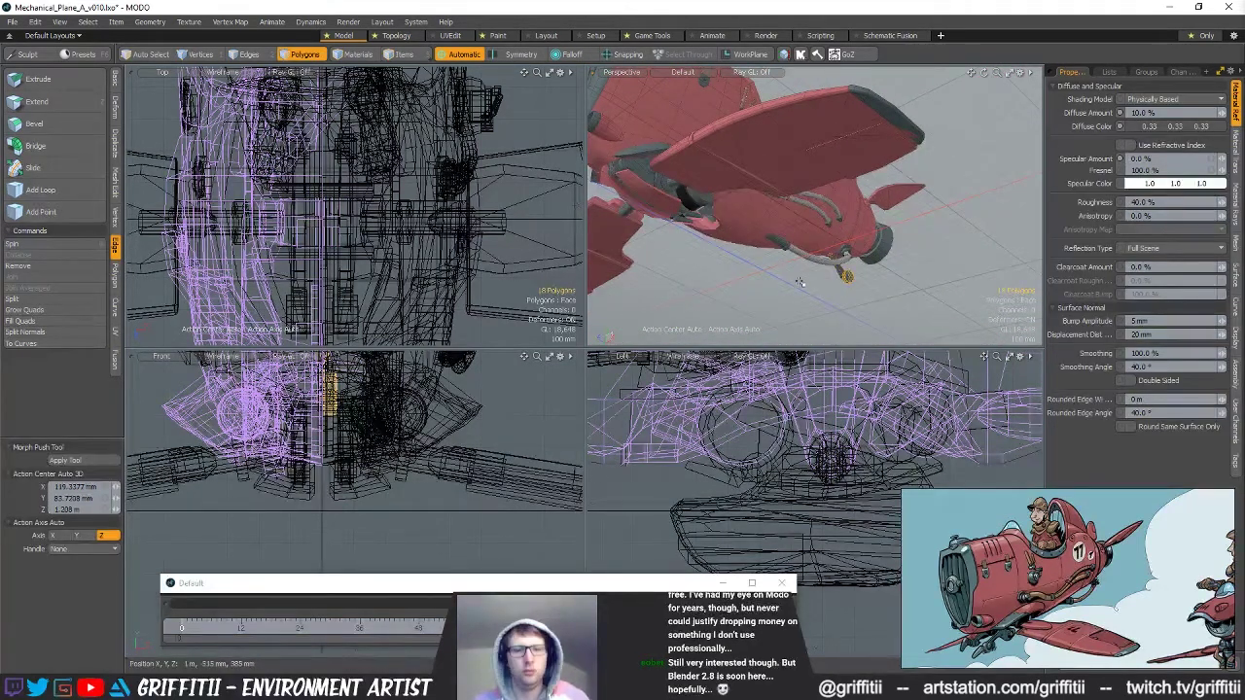
pyautogui.hotkey('shift', 'a')
pyautogui.press('m')
pyautogui.press('Return')
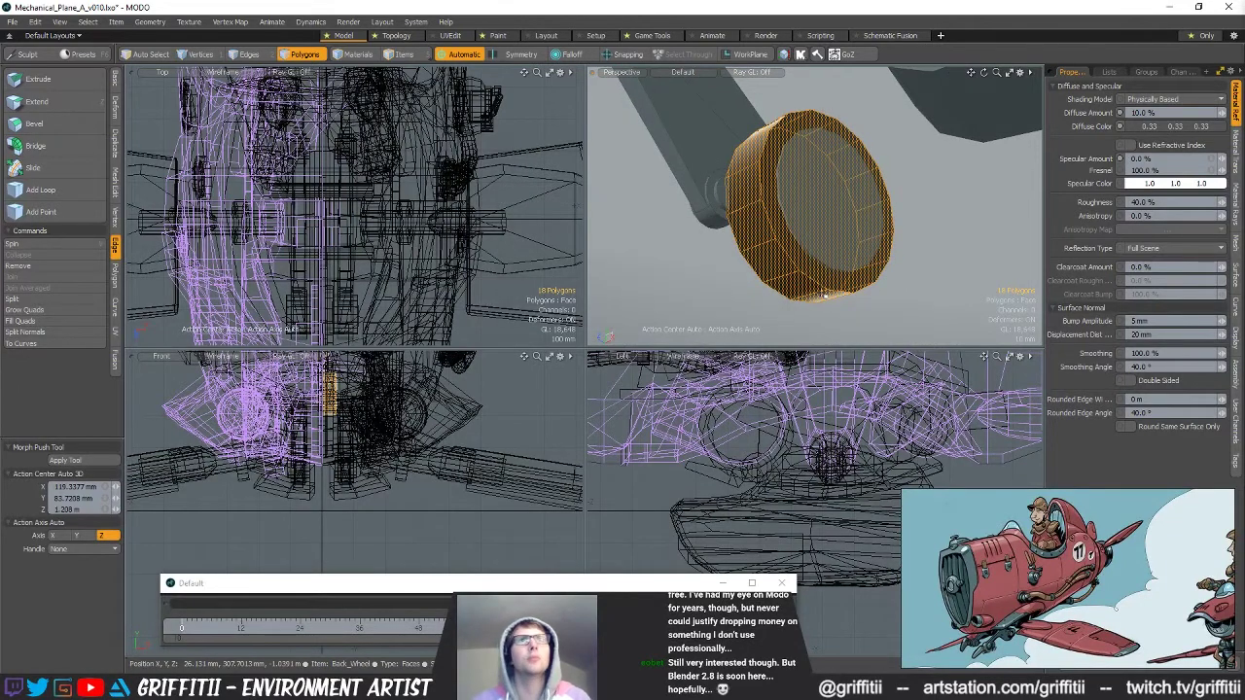
pyautogui.click(936, 310)
# Inspect the plane's underside at a late animation frame and again at frame 0.
pyautogui.scroll(-8, 893, 253)
pyautogui.moveTo(893, 253)
pyautogui.keyDown('alt'); pyautogui.mouseDown()
pyautogui.moveTo(815, 237)
pyautogui.moveTo(835, 272)
pyautogui.moveTo(851, 204)
pyautogui.moveTo(764, 223)
pyautogui.moveTo(901, 264)
pyautogui.mouseUp(); pyautogui.keyUp('alt')
pyautogui.scroll(5, 835, 271)
pyautogui.scroll(-2, 834, 271)
pyautogui.scroll(-4, 834, 233)
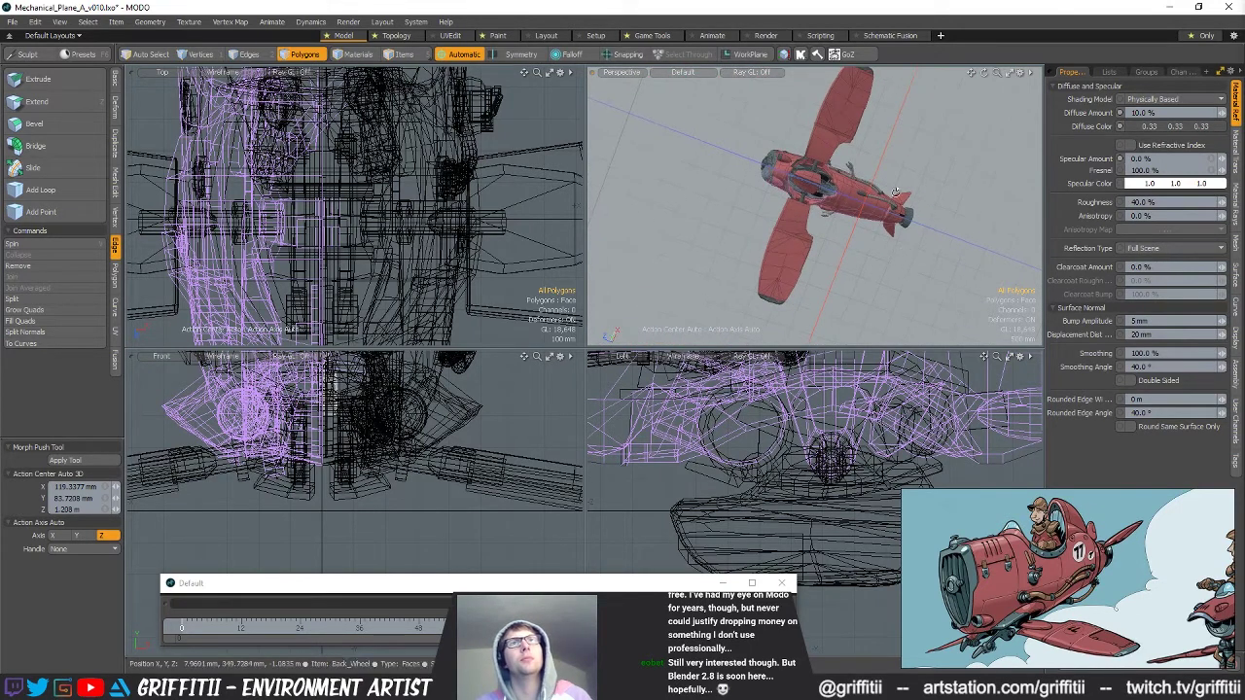
pyautogui.keyDown('alt'); pyautogui.moveTo(896, 192); pyautogui.dragTo(778, 234); pyautogui.keyUp('alt')
pyautogui.click(681, 628)
pyautogui.keyDown('alt'); pyautogui.moveTo(834, 320); pyautogui.dragTo(822, 199); pyautogui.keyUp('alt')
pyautogui.scroll(3, 790, 190)
pyautogui.click(181, 629)
pyautogui.keyDown('alt'); pyautogui.moveTo(851, 237); pyautogui.dragTo(766, 247); pyautogui.keyUp('alt')
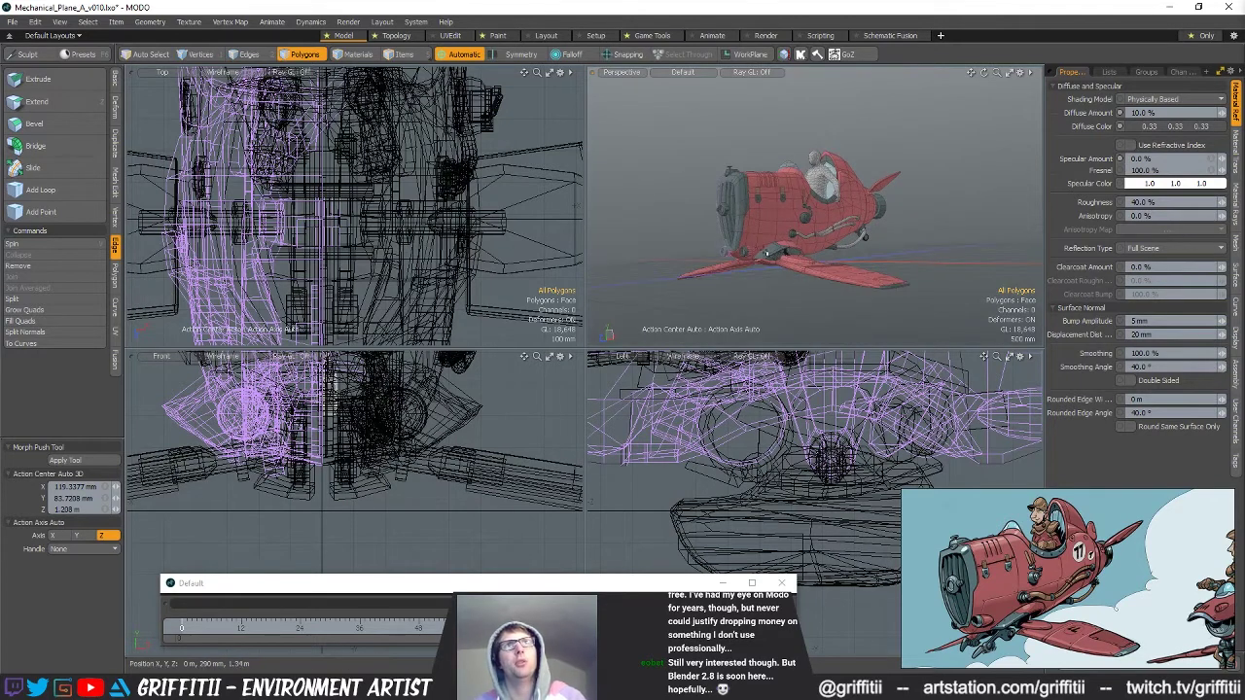
# Examine the whole plane from the front, the side and above, ending at the open cockpit.
pyautogui.keyDown('ctrl'); pyautogui.keyDown('alt'); pyautogui.moveTo(925, 262); pyautogui.dragTo(905, 233); pyautogui.keyUp('alt'); pyautogui.keyUp('ctrl')
pyautogui.keyDown('ctrl'); pyautogui.keyDown('alt'); pyautogui.moveTo(905, 234); pyautogui.dragTo(901, 298); pyautogui.keyUp('alt'); pyautogui.keyUp('ctrl')
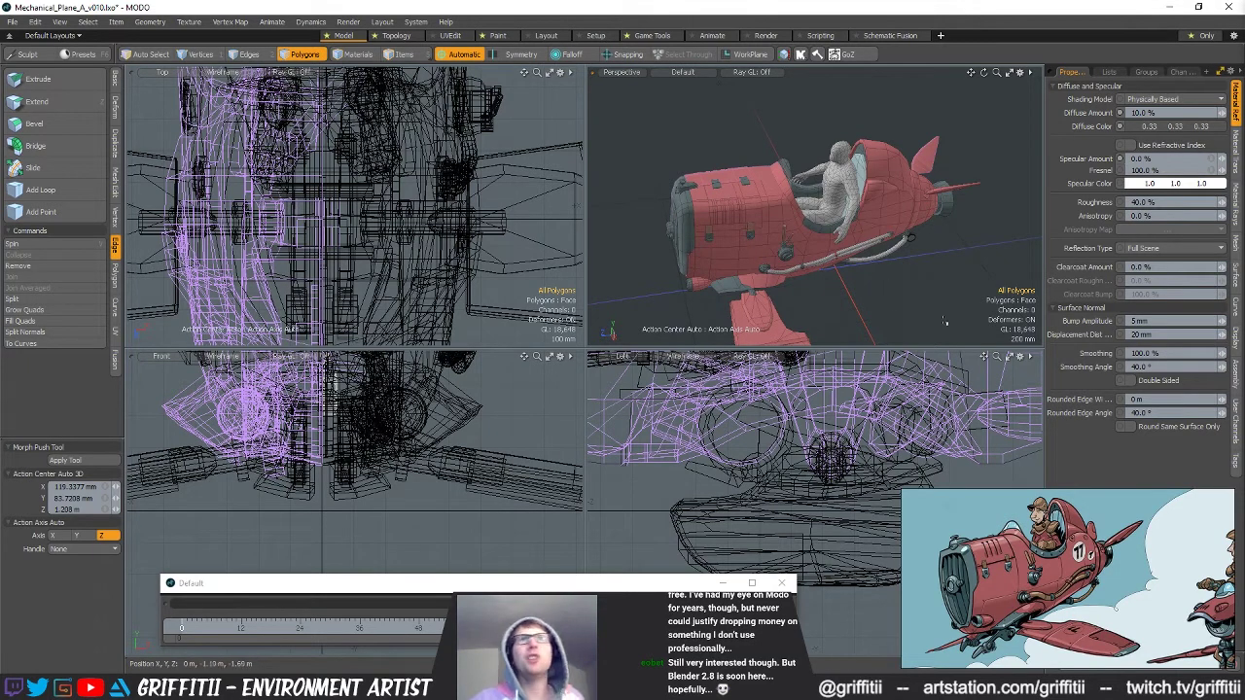
pyautogui.keyDown('alt'); pyautogui.moveTo(863, 274); pyautogui.dragTo(897, 174); pyautogui.keyUp('alt')
pyautogui.keyDown('alt'); pyautogui.moveTo(900, 256); pyautogui.dragTo(750, 263); pyautogui.keyUp('alt')
pyautogui.scroll(-4, 905, 255)
pyautogui.scroll(4, 853, 239)
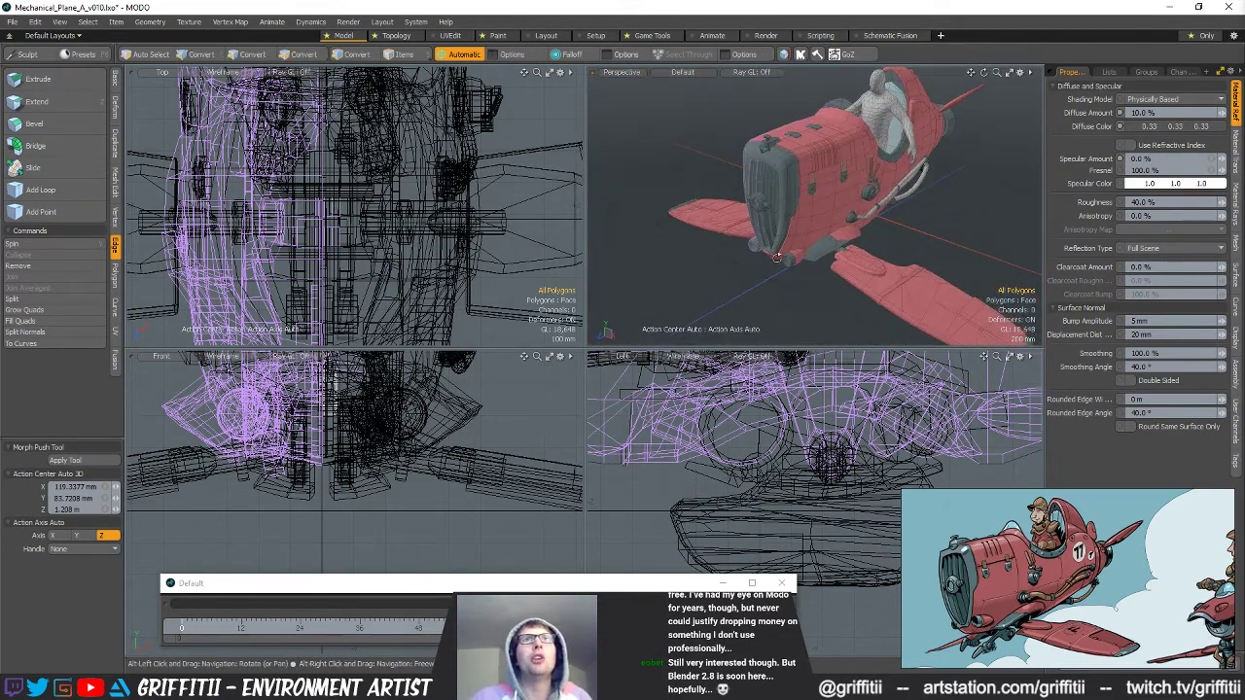
pyautogui.keyDown('alt'); pyautogui.moveTo(866, 175); pyautogui.dragTo(927, 212); pyautogui.keyUp('alt')
pyautogui.scroll(3, 861, 209)
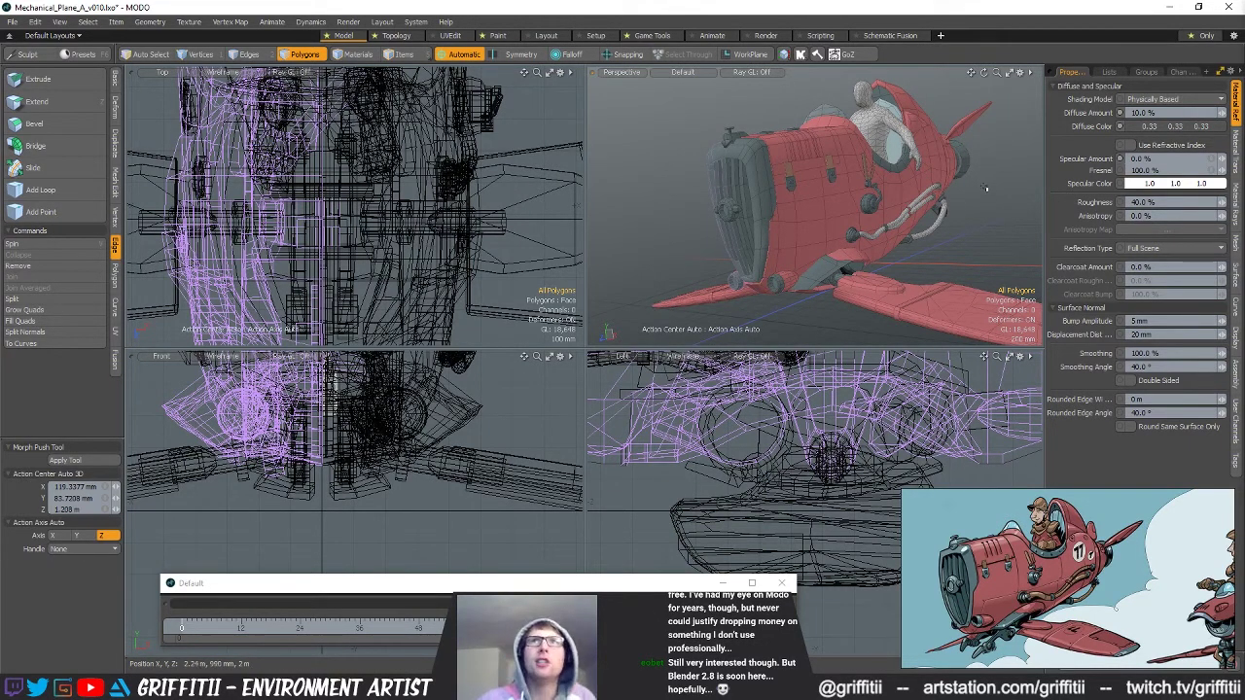
pyautogui.keyDown('alt'); pyautogui.moveTo(984, 187); pyautogui.dragTo(827, 258); pyautogui.keyUp('alt')
pyautogui.keyDown('ctrl'); pyautogui.keyDown('alt'); pyautogui.moveTo(754, 245); pyautogui.dragTo(856, 247); pyautogui.keyUp('alt'); pyautogui.keyUp('ctrl')
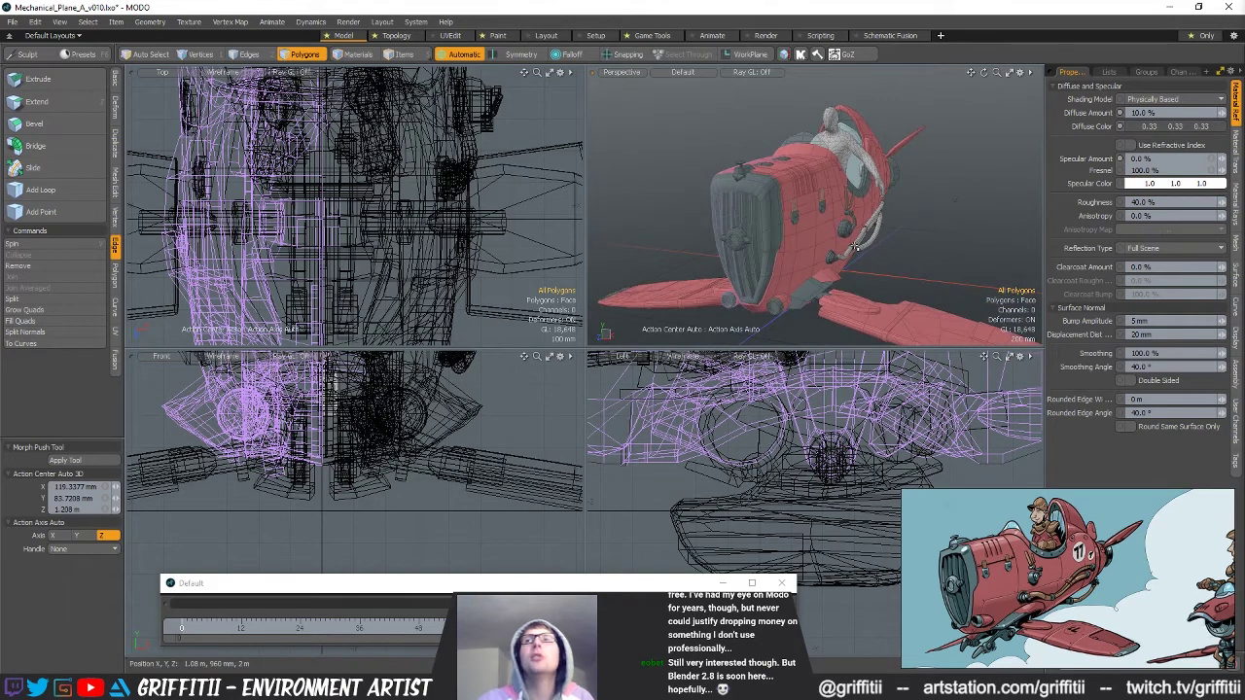
pyautogui.keyDown('alt'); pyautogui.moveTo(861, 241); pyautogui.dragTo(828, 279); pyautogui.keyUp('alt')
pyautogui.keyDown('ctrl'); pyautogui.keyDown('alt'); pyautogui.moveTo(828, 279); pyautogui.dragTo(862, 176); pyautogui.keyUp('alt'); pyautogui.keyUp('ctrl')
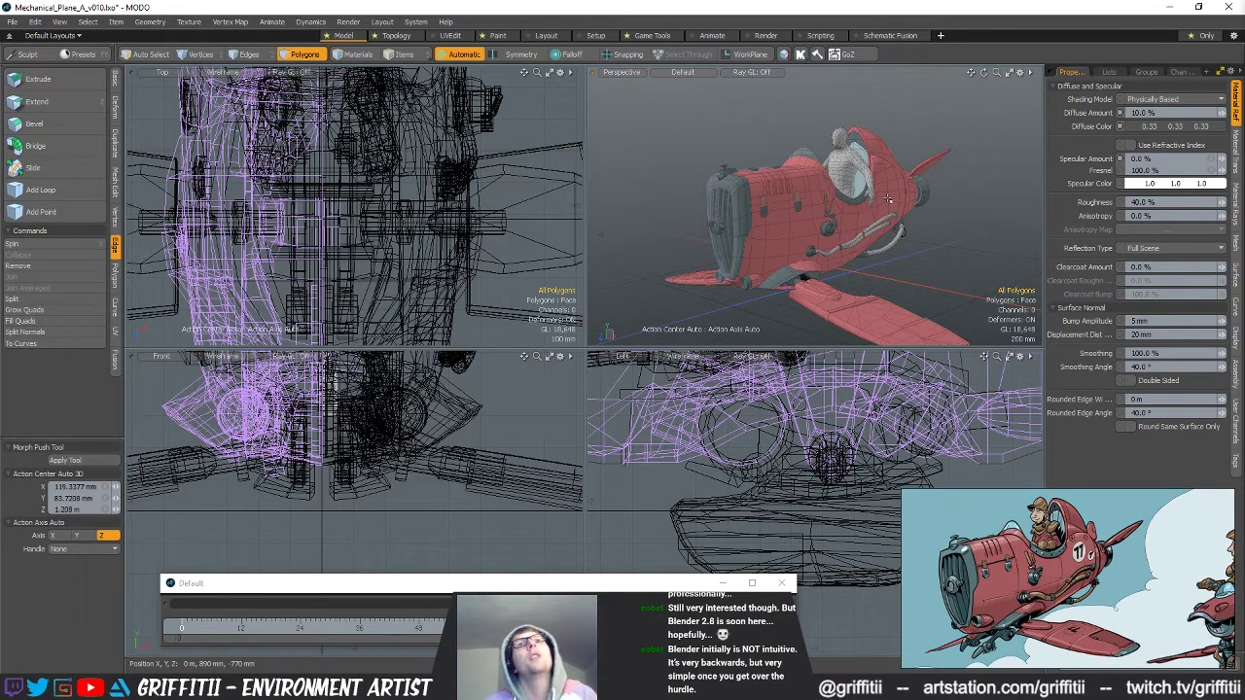
pyautogui.keyDown('alt'); pyautogui.moveTo(925, 204); pyautogui.dragTo(895, 265); pyautogui.keyUp('alt')
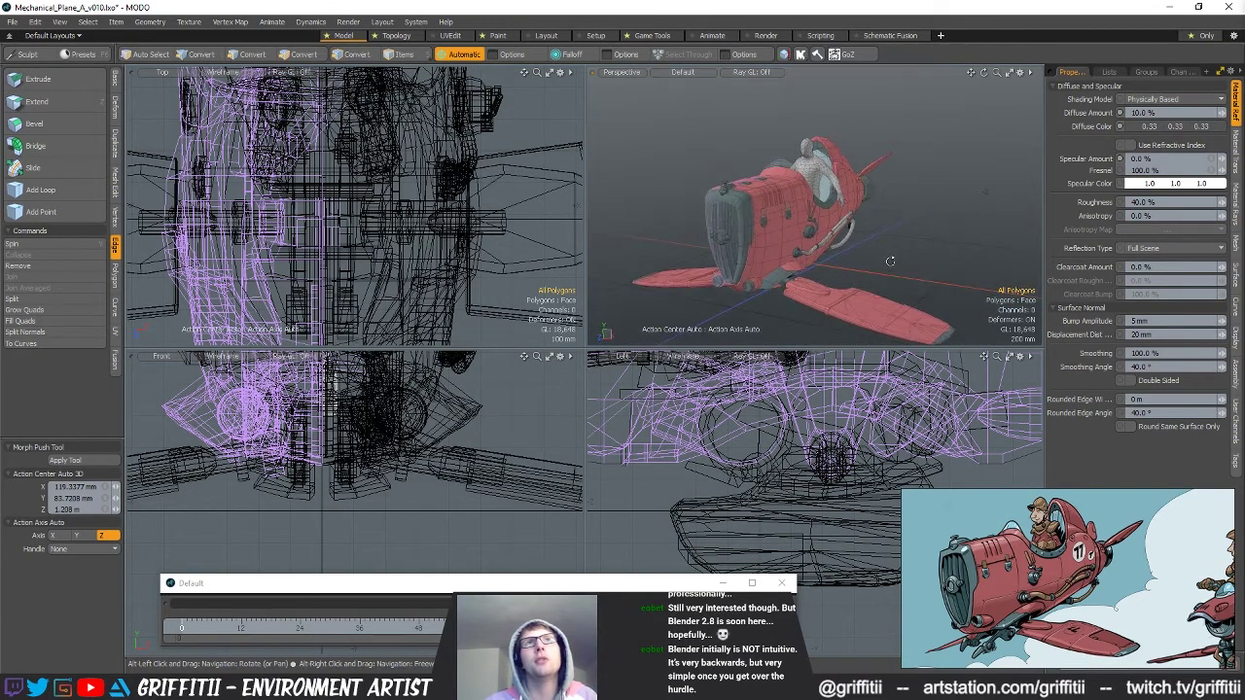
pyautogui.keyDown('alt'); pyautogui.moveTo(877, 256); pyautogui.dragTo(873, 237); pyautogui.keyUp('alt')
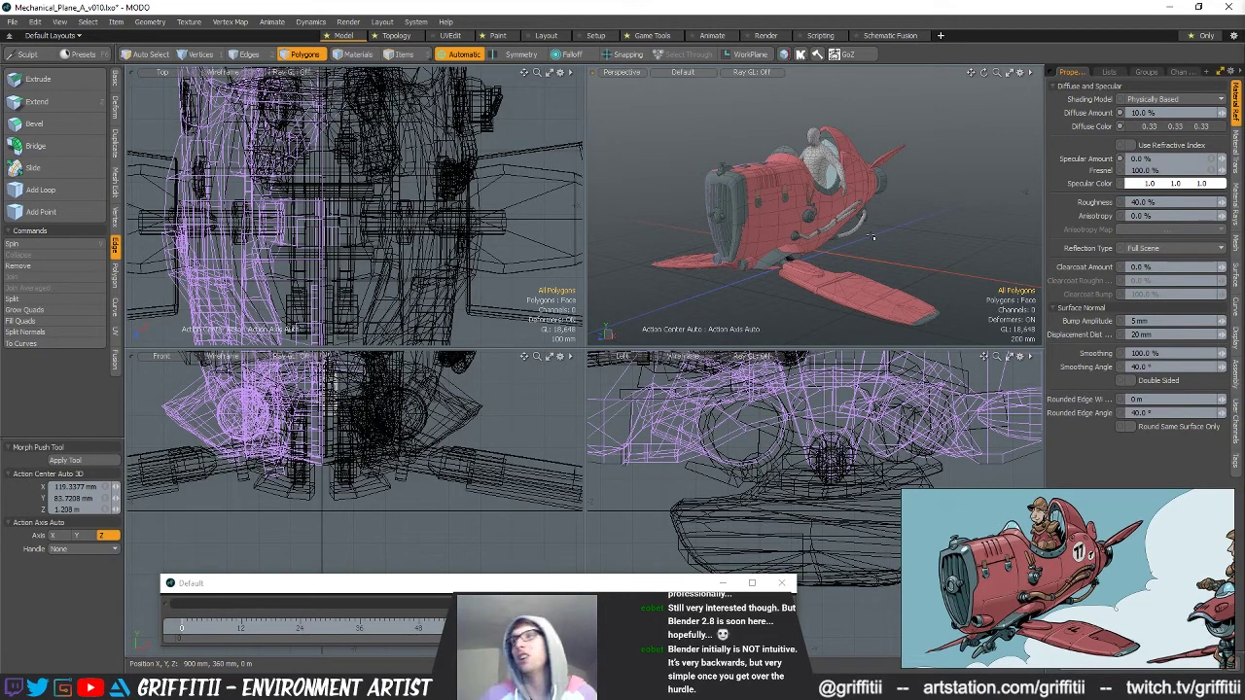
pyautogui.keyDown('alt'); pyautogui.moveTo(874, 235); pyautogui.dragTo(896, 250); pyautogui.keyUp('alt')
pyautogui.scroll(5, 864, 240)
pyautogui.scroll(-4, 864, 247)
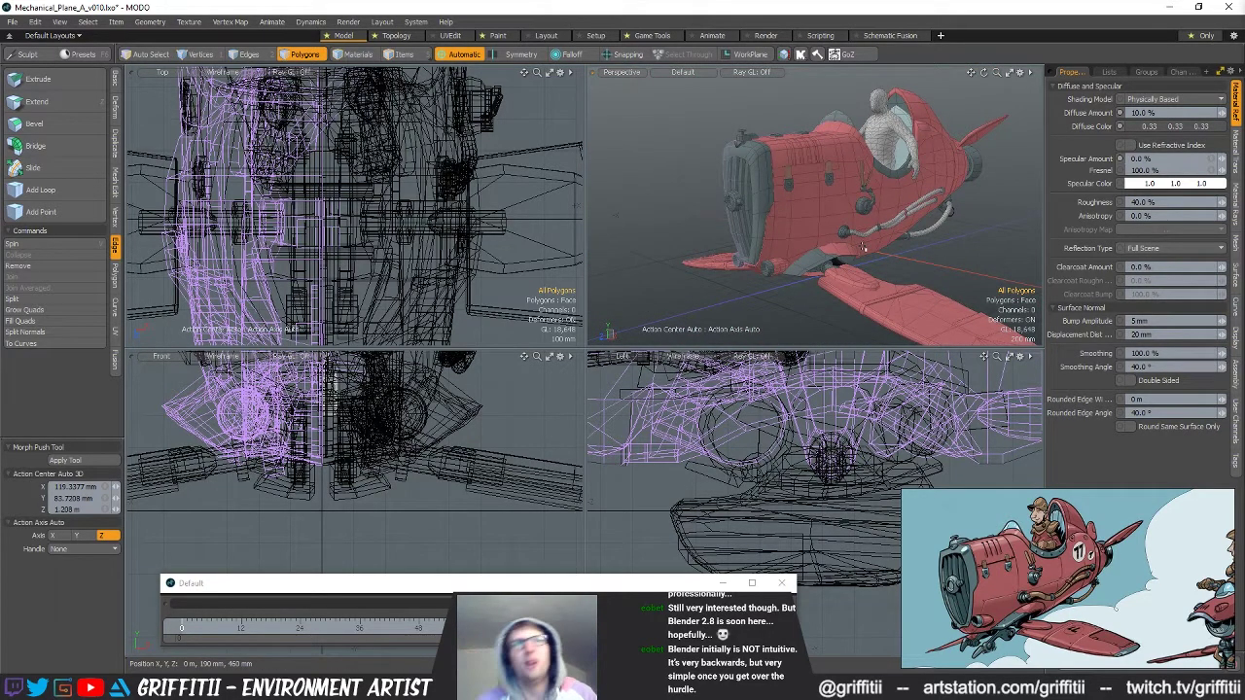
pyautogui.keyDown('alt'); pyautogui.moveTo(869, 185); pyautogui.dragTo(926, 215); pyautogui.keyUp('alt')
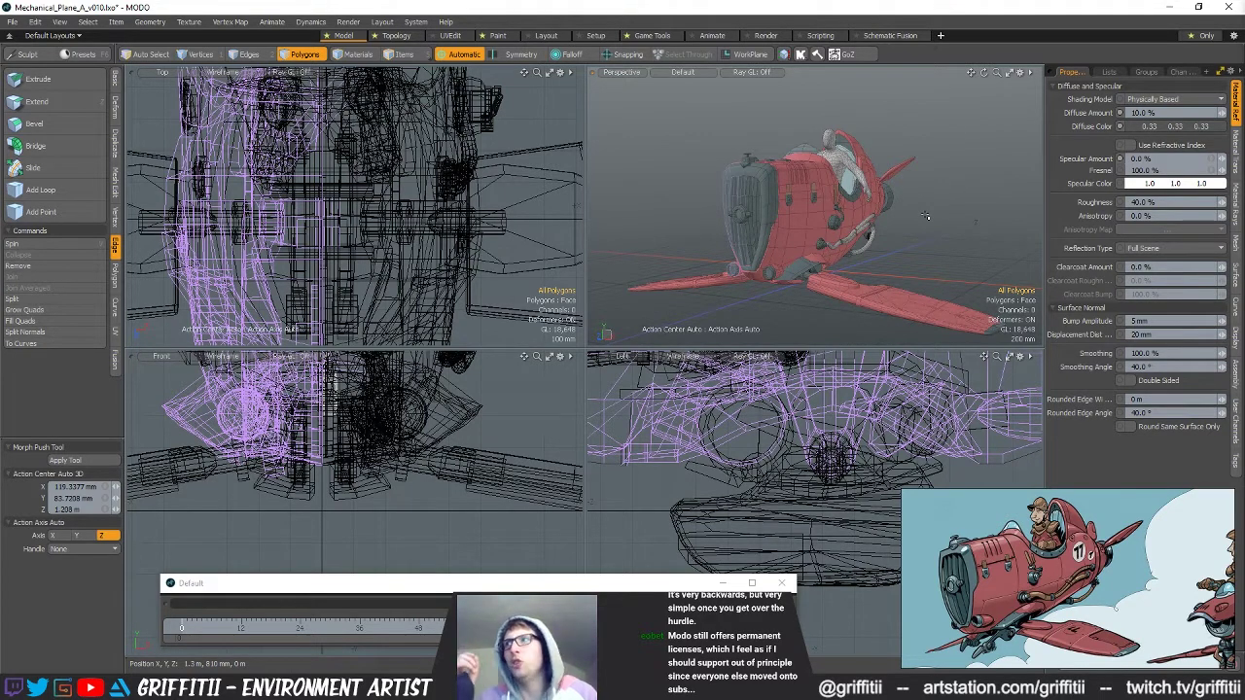
pyautogui.keyDown('alt'); pyautogui.moveTo(925, 215); pyautogui.dragTo(713, 251); pyautogui.keyUp('alt')
# Switch to Chrome and run an image search for "ww2 plane cockpit".
pyautogui.moveTo(416, 688)
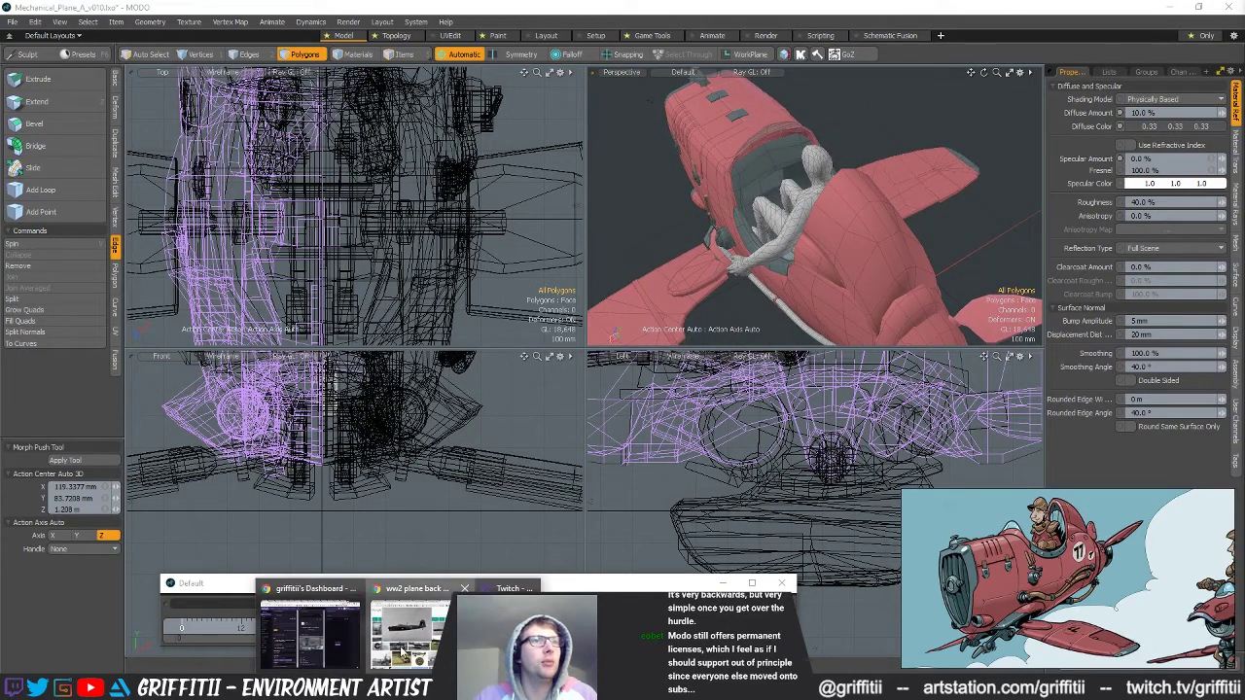
pyautogui.click(404, 650)
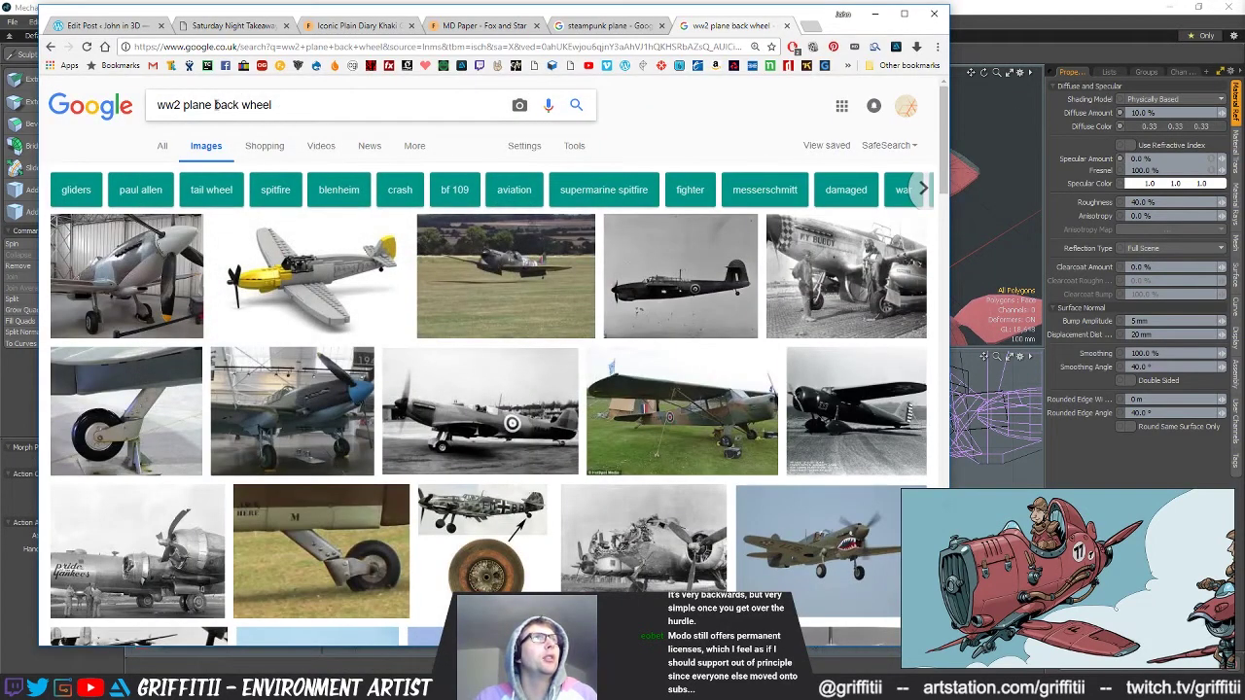
pyautogui.moveTo(215, 104); pyautogui.dragTo(525, 119)
pyautogui.write('cockpit')
pyautogui.press('Return')
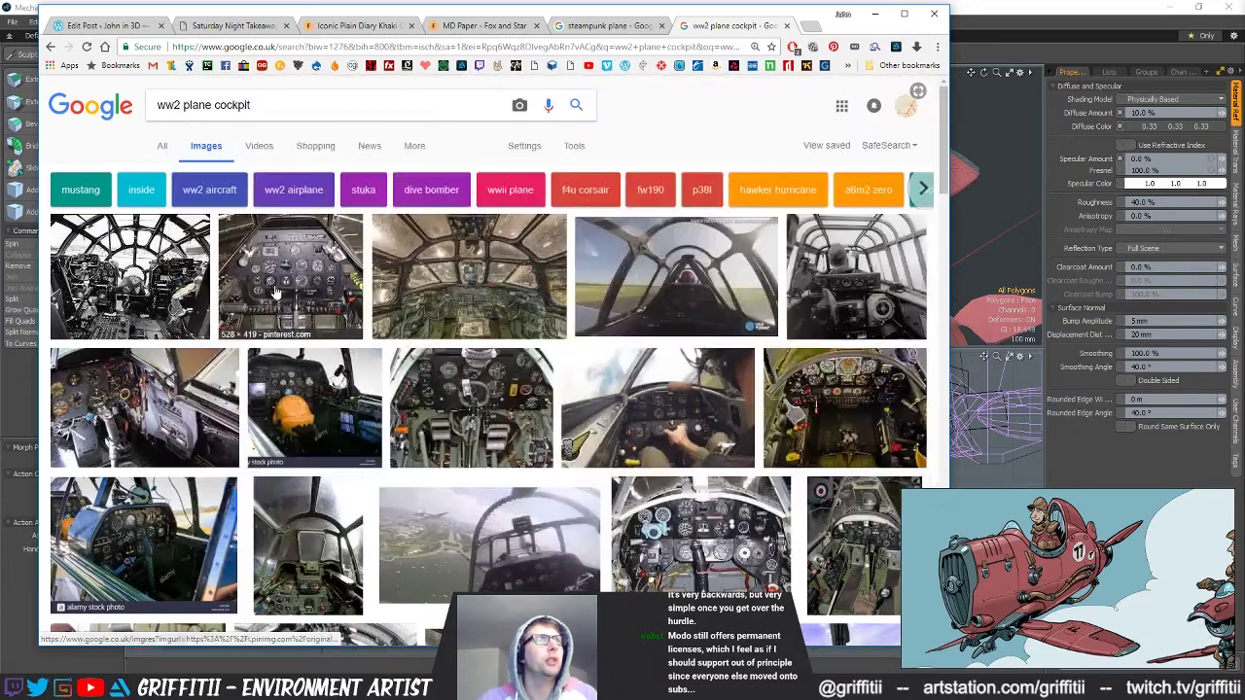
# Preview several cockpit photos and open the WW2 Soviet Yak-3 Fighter Aircraft image.
pyautogui.moveTo(276, 292)
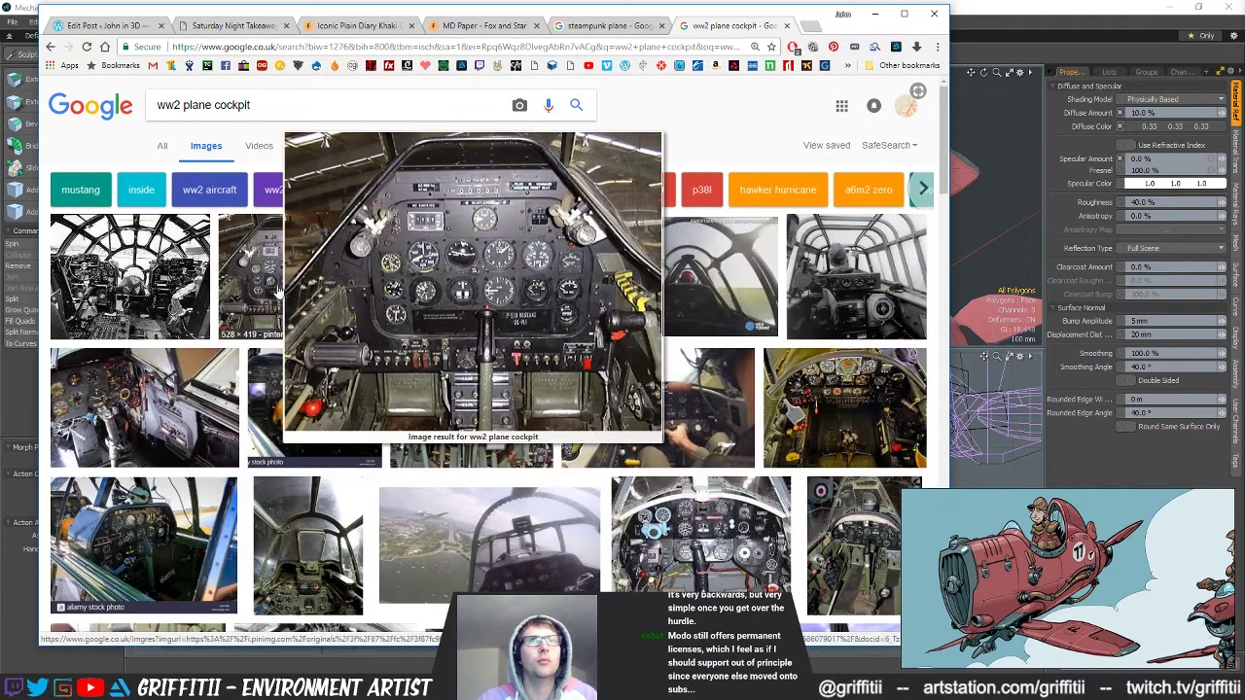
pyautogui.moveTo(721, 418)
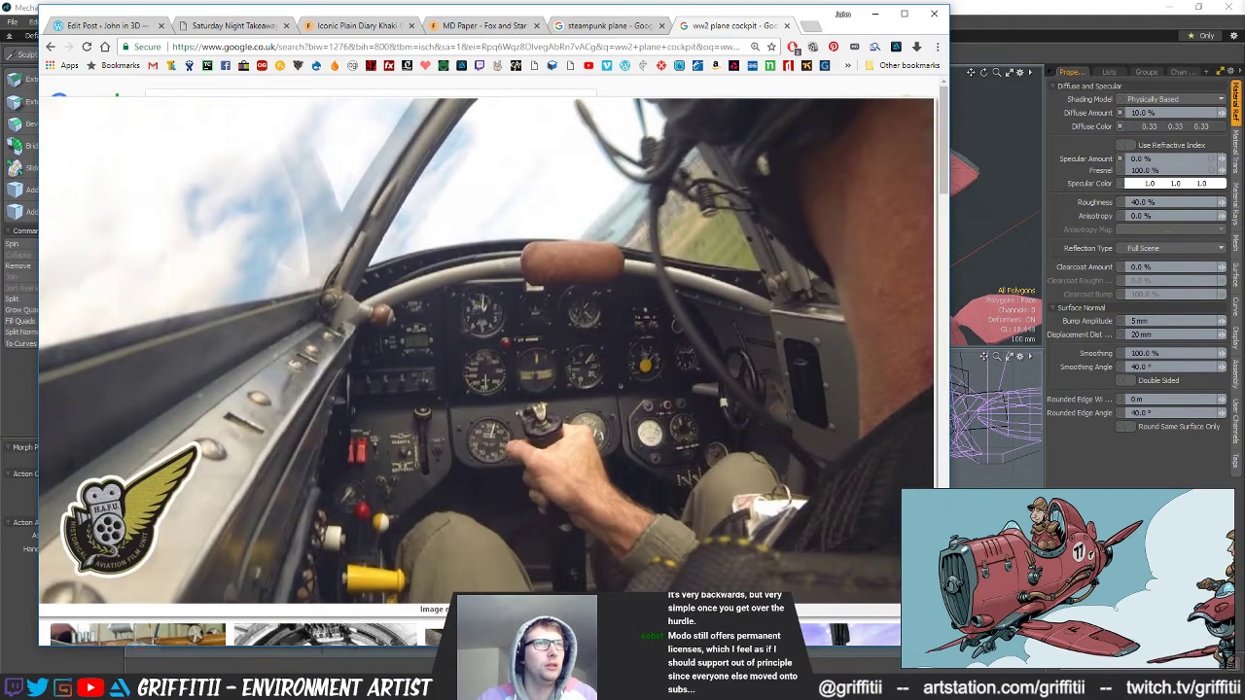
pyautogui.click(728, 395)
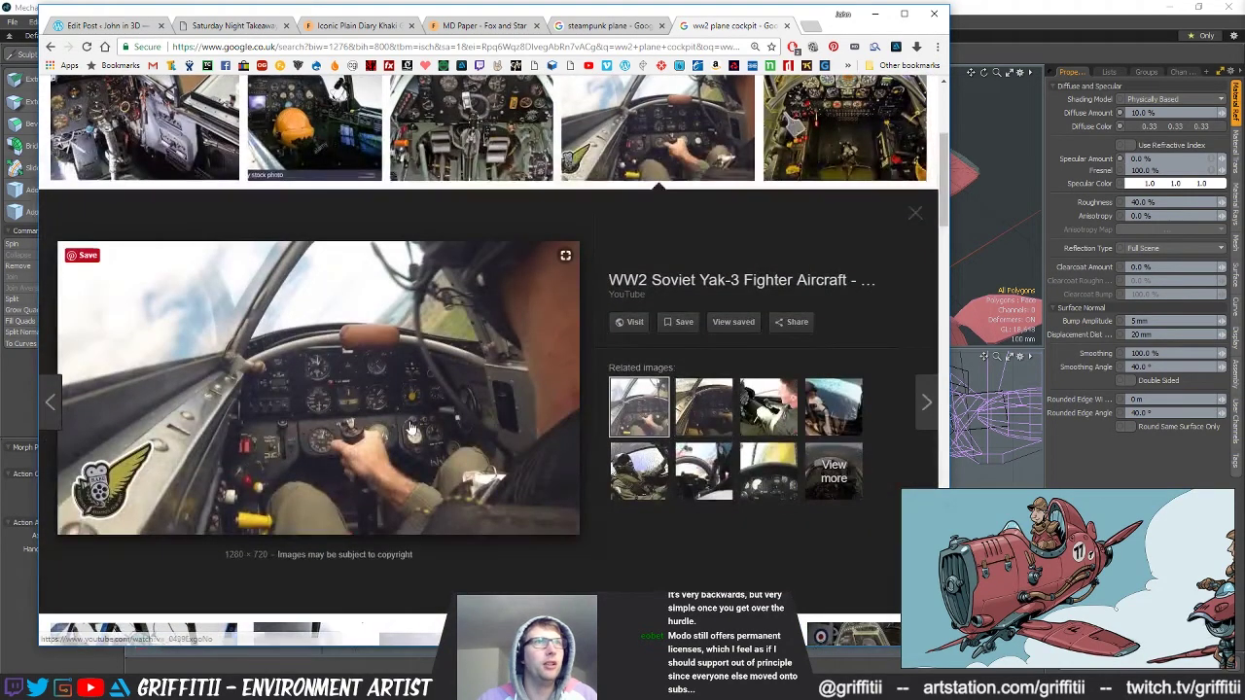
pyautogui.moveTo(626, 463)
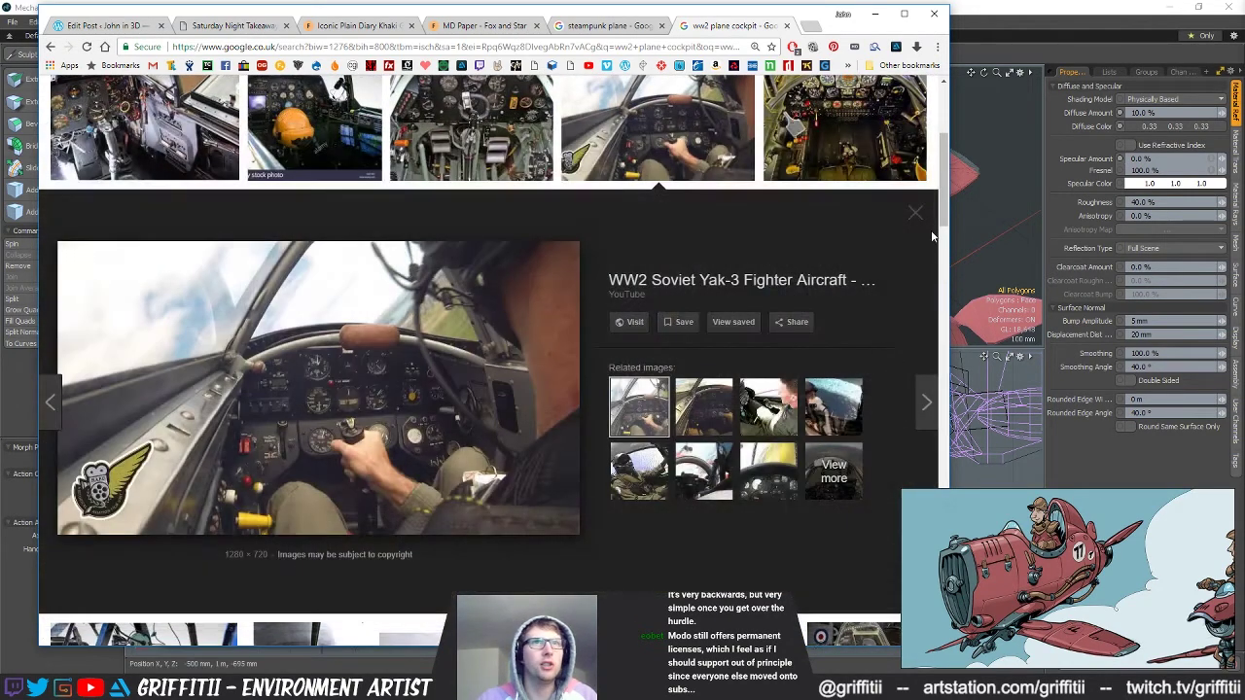
# Return to MODO and save the scene as the incremental version Mechanical_Plane_A_v011.lxo.
pyautogui.click(993, 11)
pyautogui.keyDown('alt'); pyautogui.moveTo(905, 165); pyautogui.dragTo(836, 263); pyautogui.keyUp('alt')
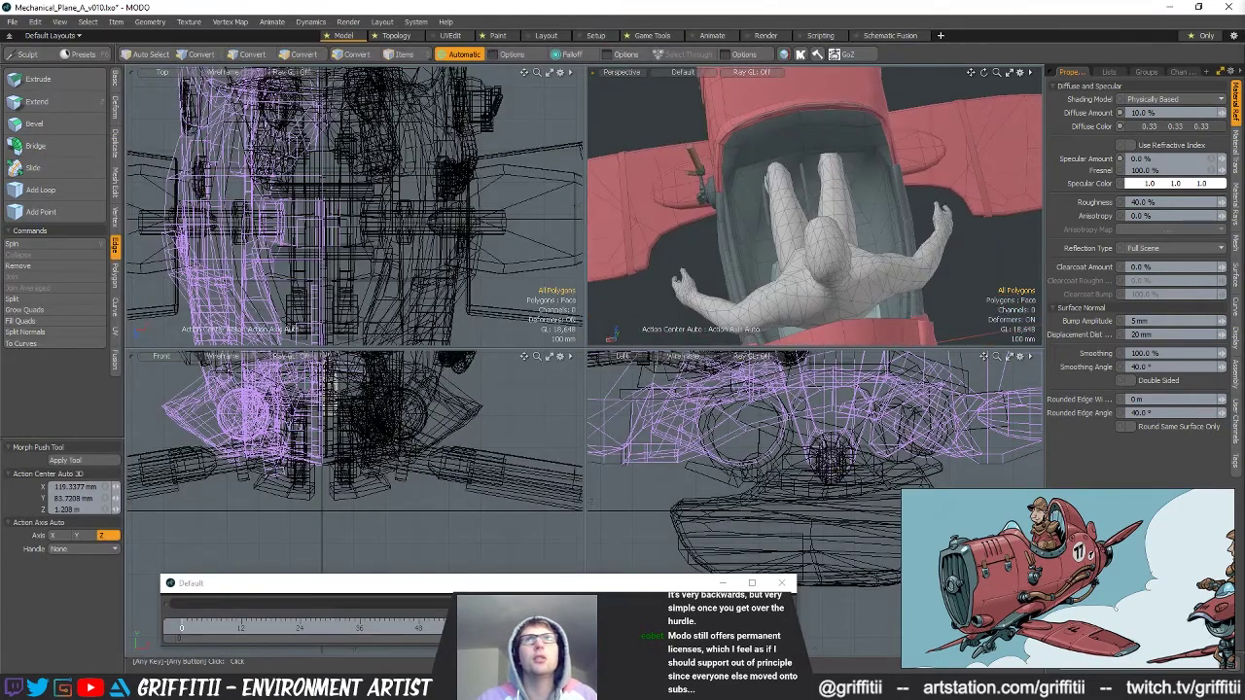
pyautogui.click(976, 176)
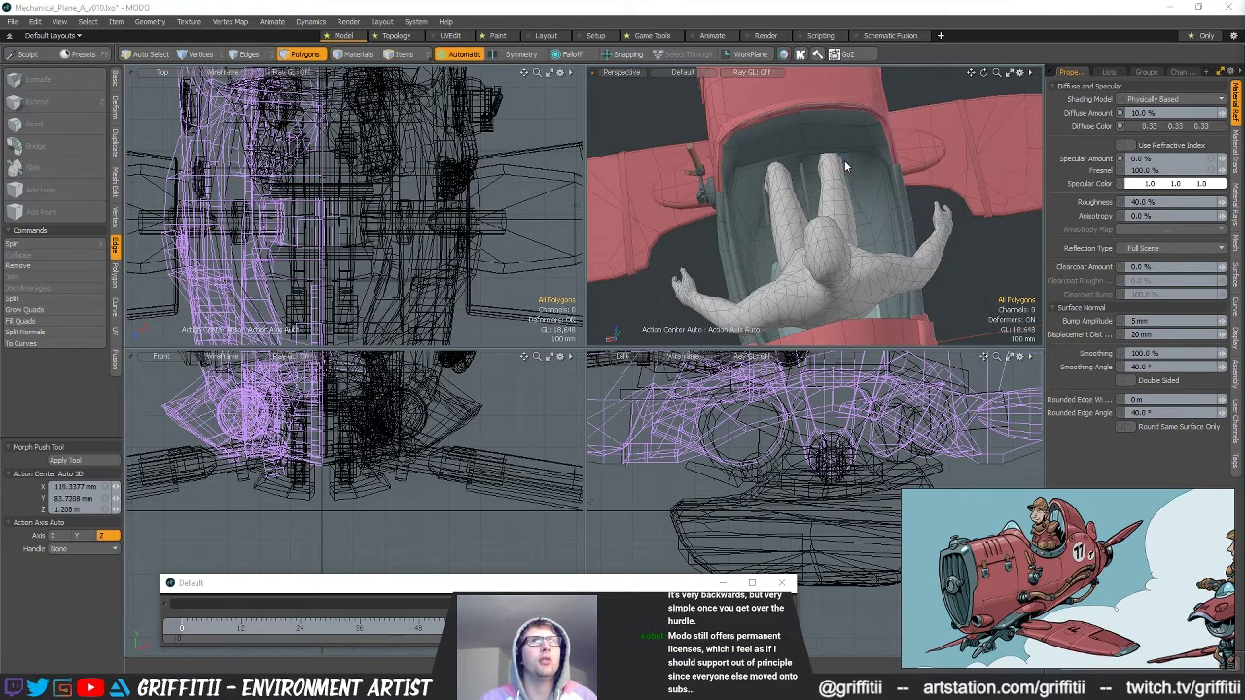
pyautogui.click(12, 22)
pyautogui.click(58, 127)
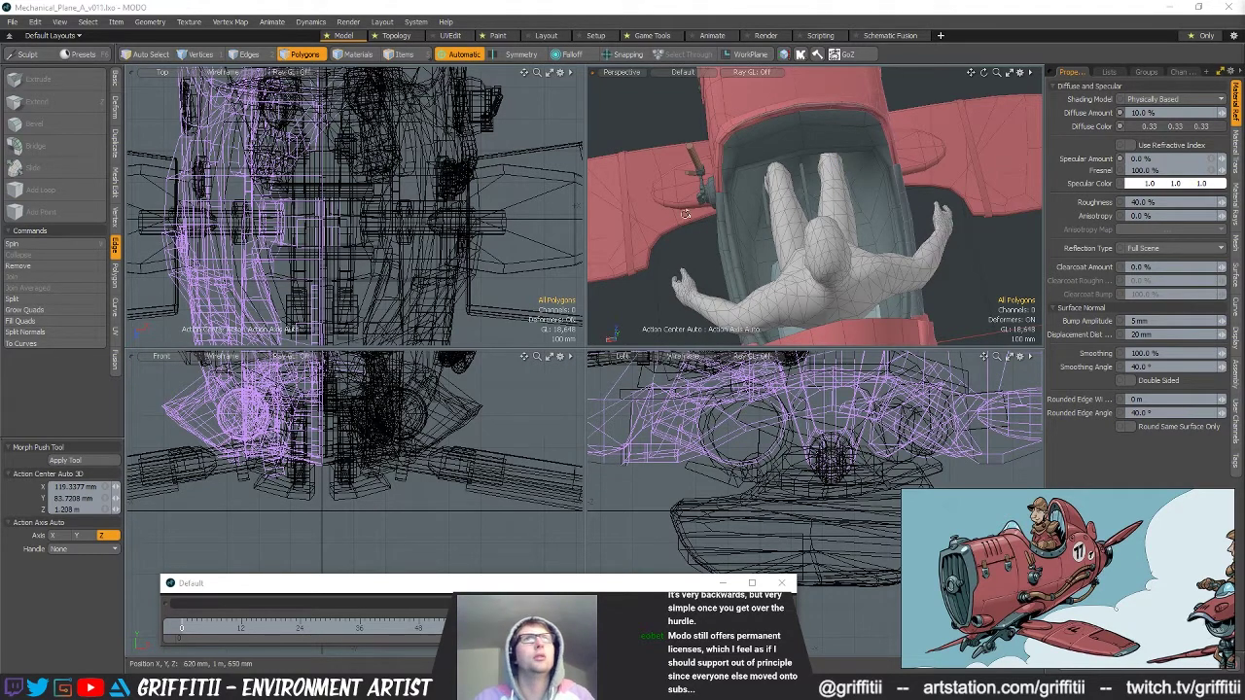
# Add a default 1 m cube primitive to the active mesh.
pyautogui.click(115, 85)
pyautogui.click(15, 81)
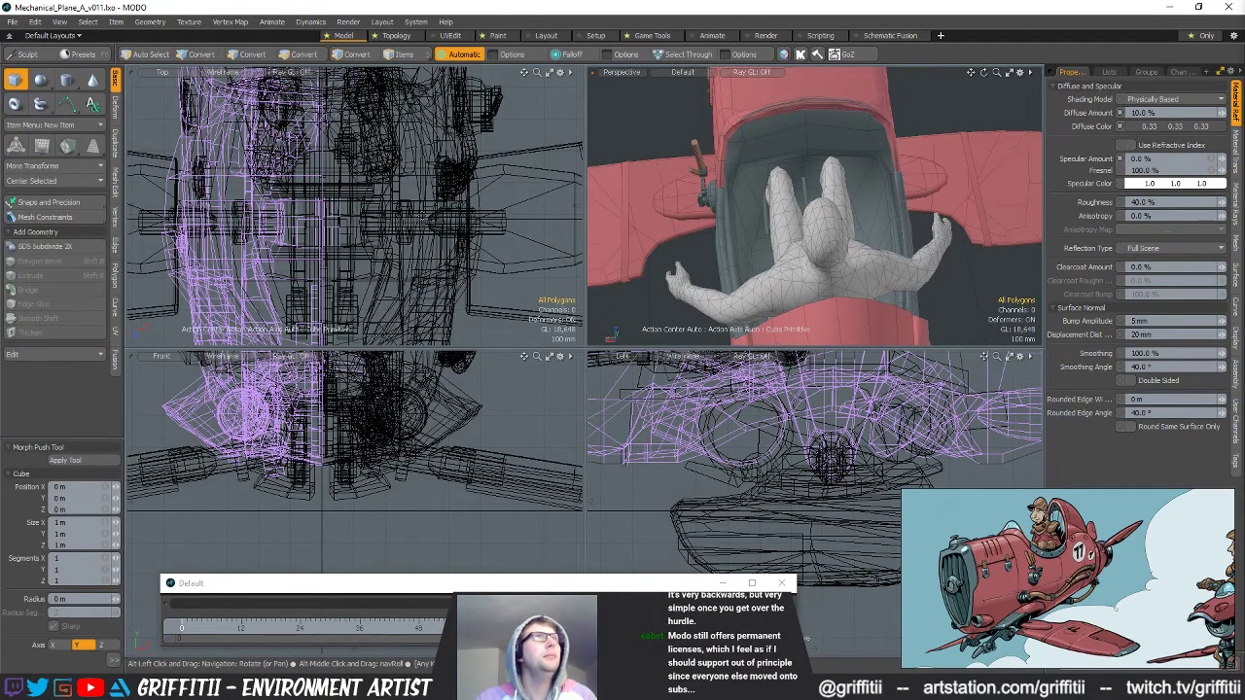
pyautogui.scroll(-5, 430, 229)
pyautogui.press('w')
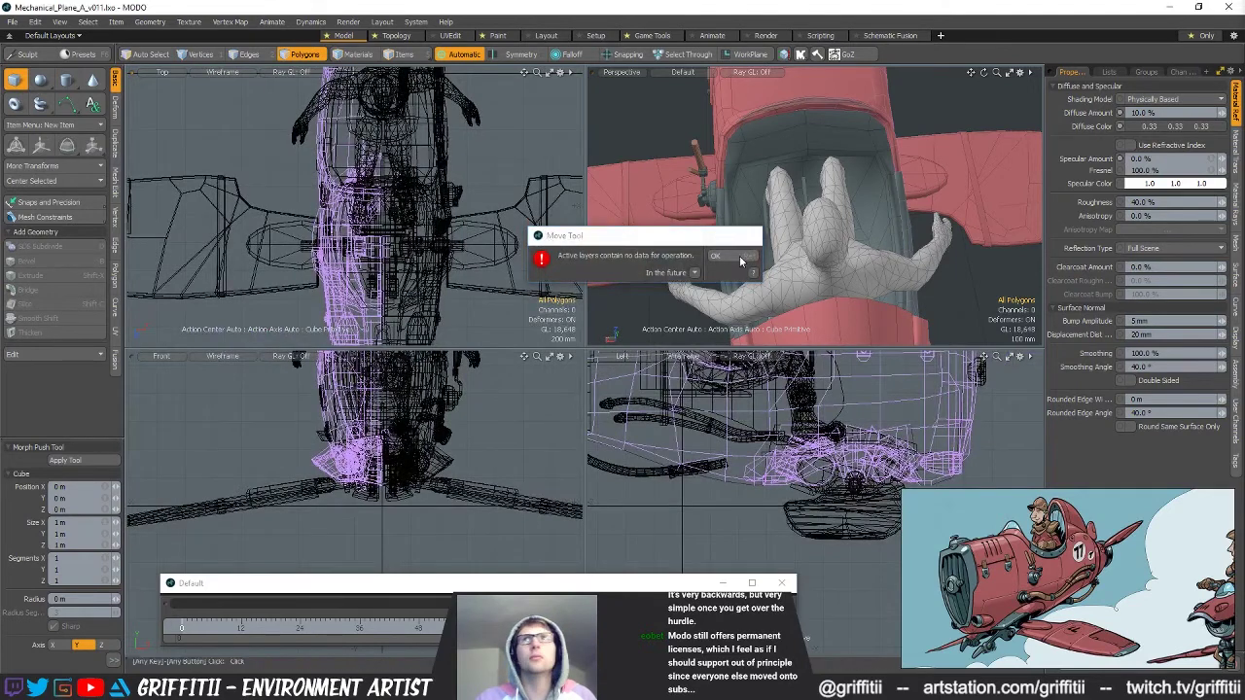
pyautogui.click(742, 258)
pyautogui.keyDown('shift'); pyautogui.click(24, 88); pyautogui.keyUp('shift')
# Move the cube up to the cockpit area and scale it down.
pyautogui.press('w')
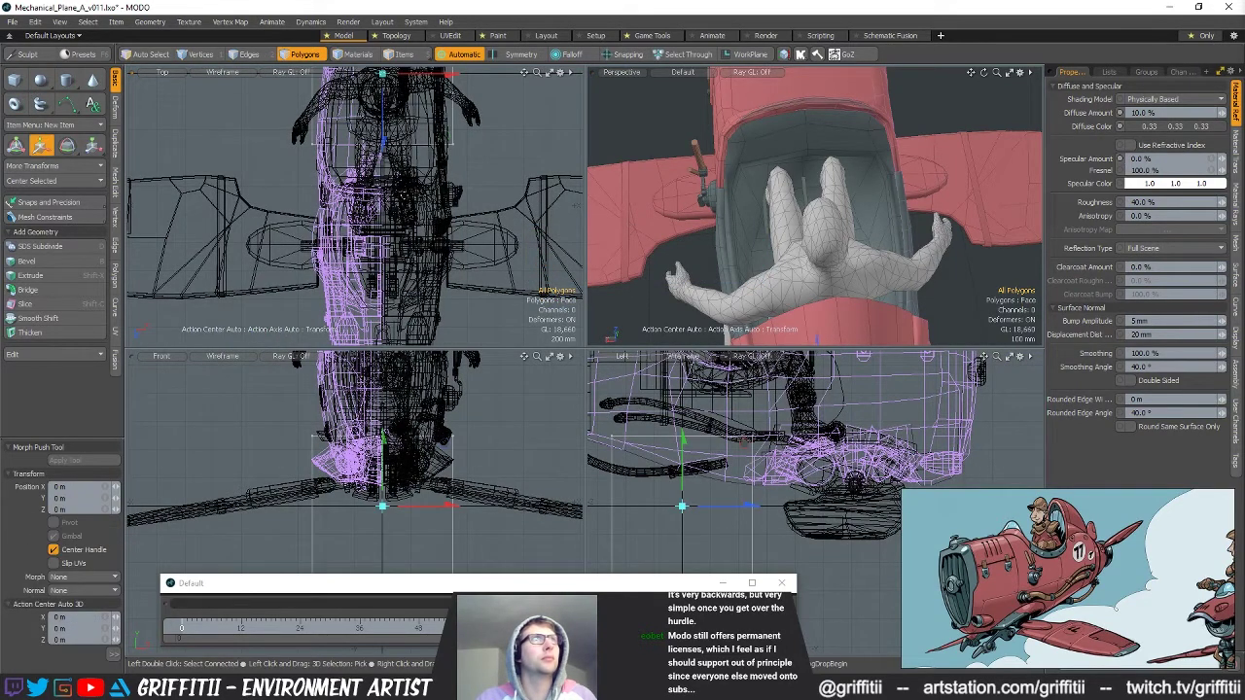
pyautogui.moveTo(383, 255); pyautogui.dragTo(383, 264)
pyautogui.keyDown('alt'); pyautogui.moveTo(778, 246); pyautogui.dragTo(864, 233); pyautogui.keyUp('alt')
pyautogui.moveTo(738, 257); pyautogui.dragTo(762, 161)
pyautogui.moveTo(774, 194)
pyautogui.keyDown('alt'); pyautogui.mouseDown()
pyautogui.moveTo(799, 215)
pyautogui.moveTo(753, 207)
pyautogui.moveTo(774, 187)
pyautogui.mouseUp(); pyautogui.keyUp('alt')
pyautogui.press('r')
pyautogui.keyDown('alt'); pyautogui.moveTo(826, 222); pyautogui.dragTo(832, 238); pyautogui.keyUp('alt')
# Position the block inside the cockpit against the side wall next to the pilot's legs.
pyautogui.scroll(5, 829, 229)
pyautogui.press('w')
pyautogui.moveTo(749, 214); pyautogui.dragTo(870, 236)
pyautogui.moveTo(848, 175); pyautogui.dragTo(629, 232)
pyautogui.keyDown('alt'); pyautogui.moveTo(745, 223); pyautogui.dragTo(762, 255); pyautogui.keyUp('alt')
pyautogui.press('e')
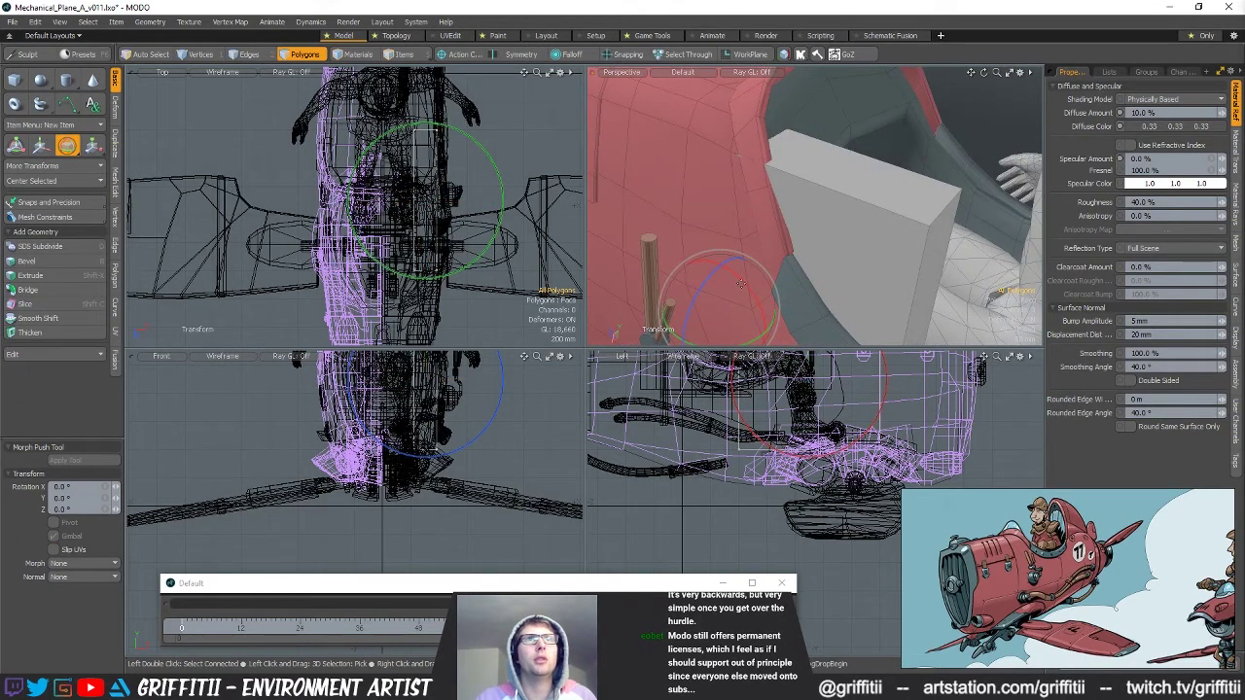
pyautogui.press('q')
# Raise the block's lower edges and lower its rear upper edge in the side view.
pyautogui.keyDown('alt'); pyautogui.keyDown('shift'); pyautogui.moveTo(749, 398); pyautogui.dragTo(721, 471); pyautogui.keyUp('shift'); pyautogui.keyUp('alt')
pyautogui.press('2')
pyautogui.moveTo(716, 467)
pyautogui.mouseDown(button='right')
pyautogui.moveTo(668, 496)
pyautogui.moveTo(866, 555)
pyautogui.mouseUp(button='right')
pyautogui.press('w')
pyautogui.moveTo(799, 473); pyautogui.dragTo(807, 402)
pyautogui.keyDown('alt'); pyautogui.keyDown('shift'); pyautogui.moveTo(807, 402); pyautogui.dragTo(784, 436); pyautogui.keyUp('shift'); pyautogui.keyUp('alt')
pyautogui.press('q')
pyautogui.moveTo(673, 401); pyautogui.dragTo(704, 428, button='right')
pyautogui.press('w')
pyautogui.moveTo(756, 406); pyautogui.dragTo(768, 455)
# Move the block's front edges backward in the side view to give it a slanted profile.
pyautogui.press('q')
pyautogui.moveTo(868, 389); pyautogui.dragTo(853, 448, button='right')
pyautogui.press('w')
pyautogui.moveTo(854, 430); pyautogui.dragTo(767, 433)
pyautogui.press('q')
pyautogui.moveTo(878, 440)
pyautogui.mouseDown(button='right')
pyautogui.moveTo(805, 483)
pyautogui.moveTo(859, 495)
pyautogui.mouseUp(button='right')
pyautogui.press('w')
pyautogui.moveTo(884, 440)
pyautogui.mouseDown()
pyautogui.moveTo(839, 431)
pyautogui.moveTo(798, 384)
pyautogui.mouseUp()
pyautogui.press('q')
# Select the two vertices at the slanted block's upper front end and move them inward toward the cockpit's centre.
pyautogui.keyDown('alt'); pyautogui.moveTo(939, 241); pyautogui.dragTo(755, 244); pyautogui.keyUp('alt')
pyautogui.press('3')
pyautogui.click(825, 265)
pyautogui.press('space')
pyautogui.press('space')
pyautogui.press('space')
pyautogui.press('w')
pyautogui.press('space')
pyautogui.press('space')
pyautogui.keyDown('alt'); pyautogui.keyDown('shift'); pyautogui.moveTo(457, 146); pyautogui.dragTo(447, 232); pyautogui.keyUp('shift'); pyautogui.keyUp('alt')
pyautogui.scroll(3, 447, 231)
pyautogui.moveTo(445, 273); pyautogui.dragTo(445, 233, button='right')
pyautogui.press('w')
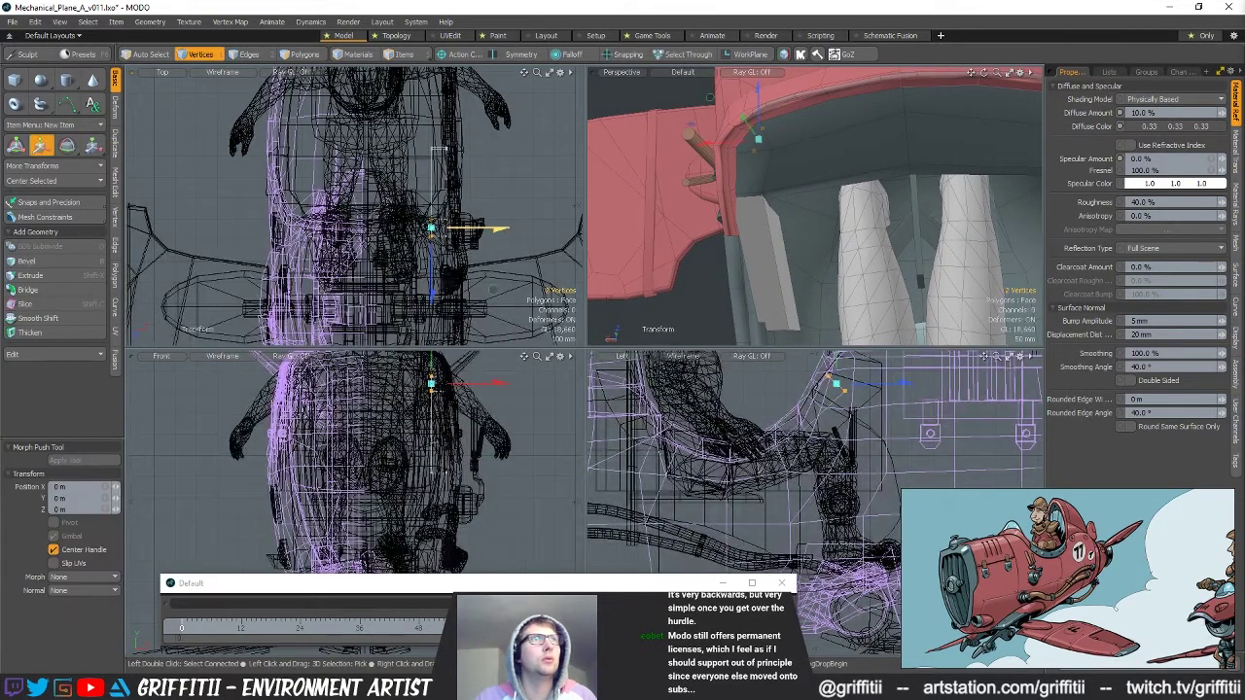
pyautogui.moveTo(498, 230); pyautogui.dragTo(482, 230)
# Select all polygons of the slanted block and loop-slice it once at about 48.5%.
pyautogui.press('space')
pyautogui.press('space')
pyautogui.press('space')
pyautogui.doubleClick(774, 253)
pyautogui.hotkey('alt', 'c')
pyautogui.click(774, 253)
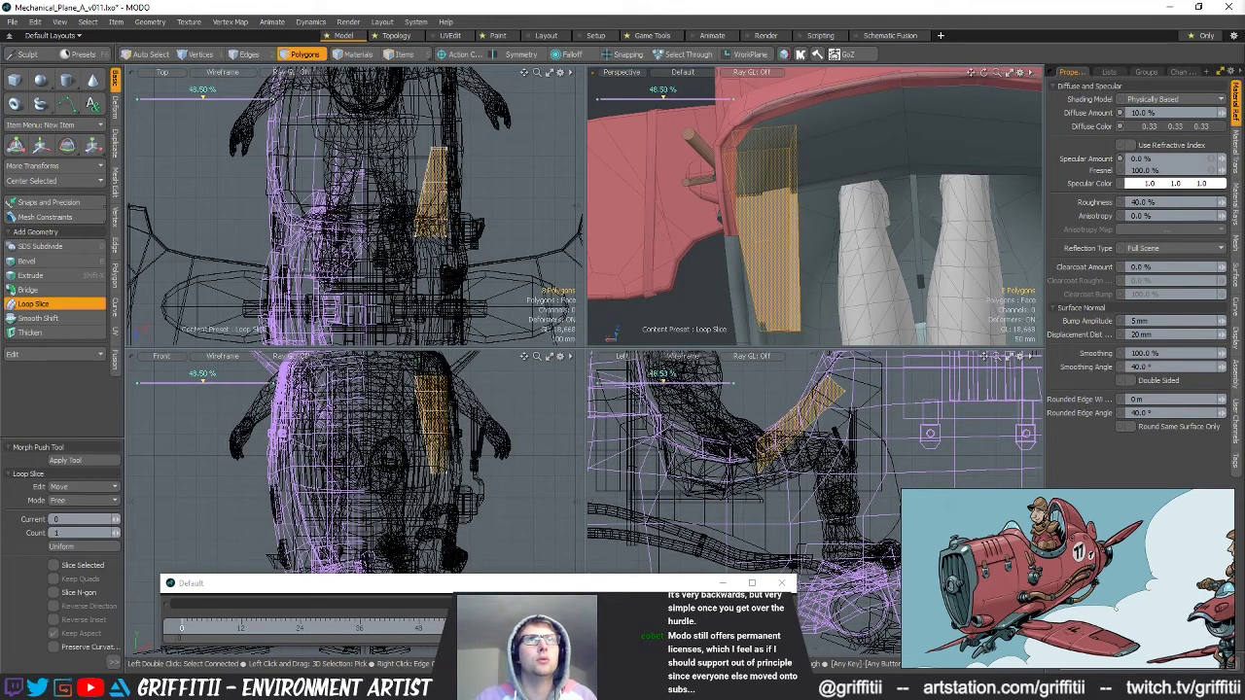
# Select an edge of the sliced block and move it to reshape the block's profile.
pyautogui.press('space')
pyautogui.press('space')
pyautogui.press('space')
pyautogui.click(795, 214)
pyautogui.press('w')
pyautogui.moveTo(764, 222); pyautogui.dragTo(758, 279)
# Select the block's inner side polygon and move it 4 mm along X.
pyautogui.press('space')
pyautogui.press('space')
pyautogui.doubleClick(784, 268)
pyautogui.click(785, 262)
pyautogui.press('w')
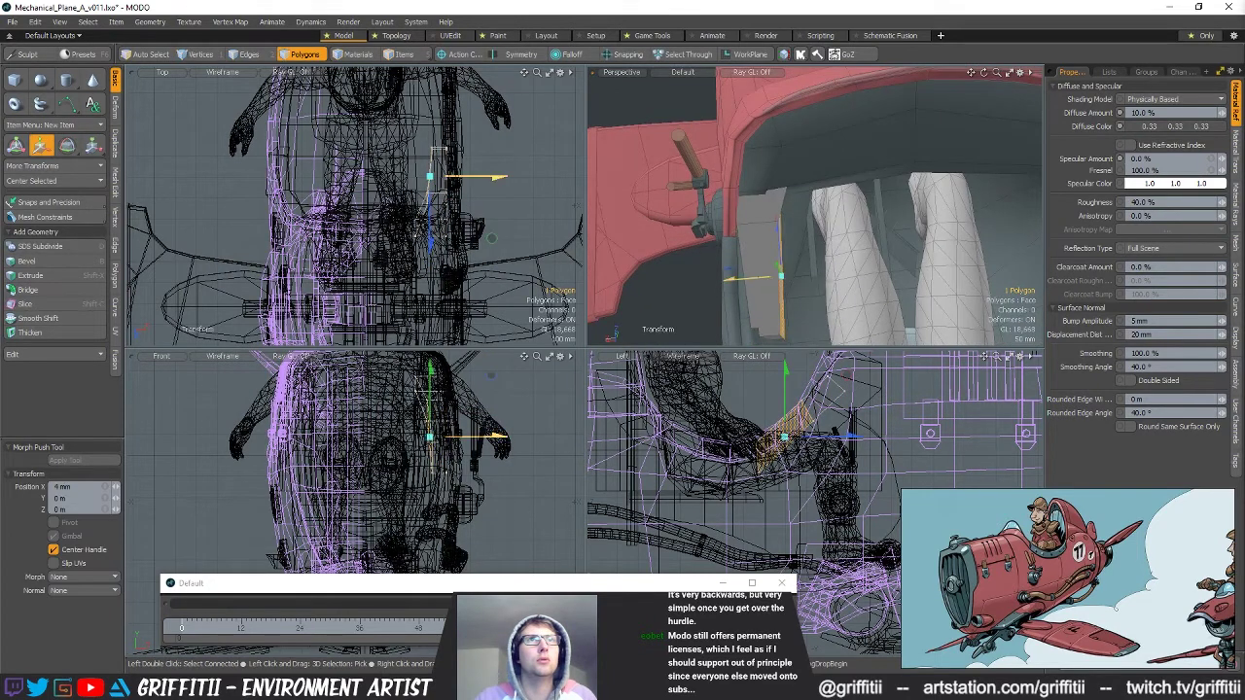
# Select the edge loop around the slanted block's outer side and shift it slightly along X.
pyautogui.press('space')
pyautogui.press('space')
pyautogui.press('space')
pyautogui.doubleClick(744, 261)
pyautogui.press('w')
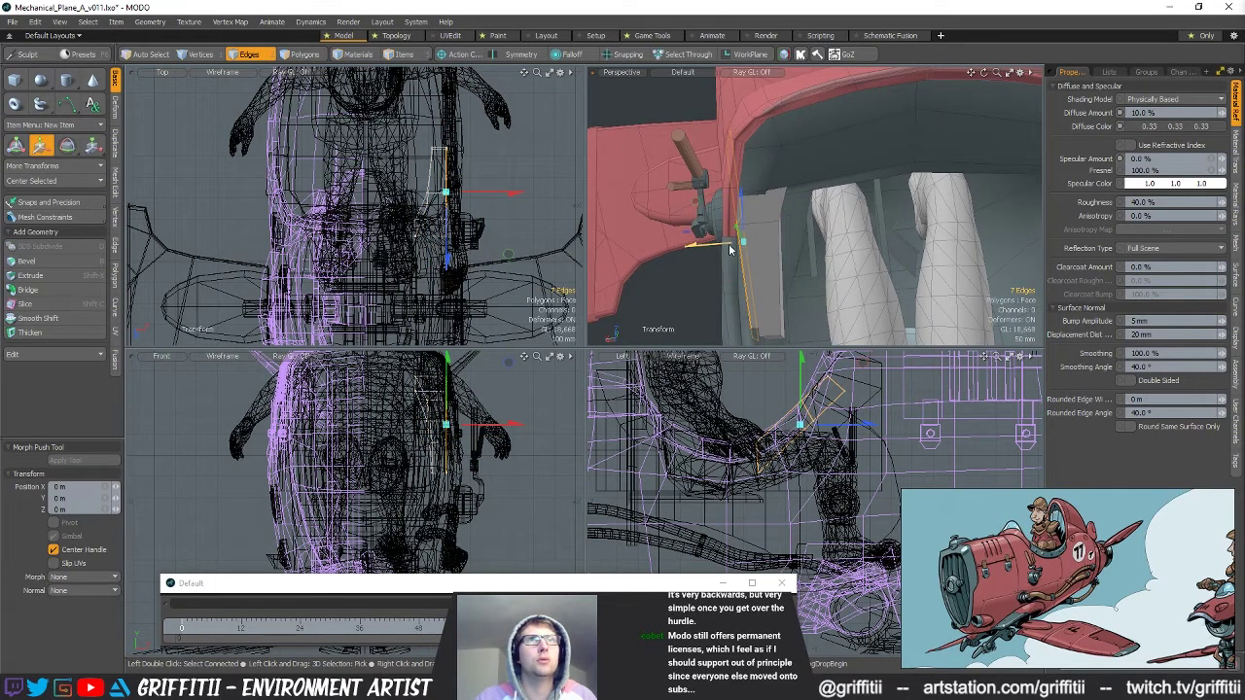
pyautogui.moveTo(718, 247); pyautogui.dragTo(724, 247)
pyautogui.press('space')
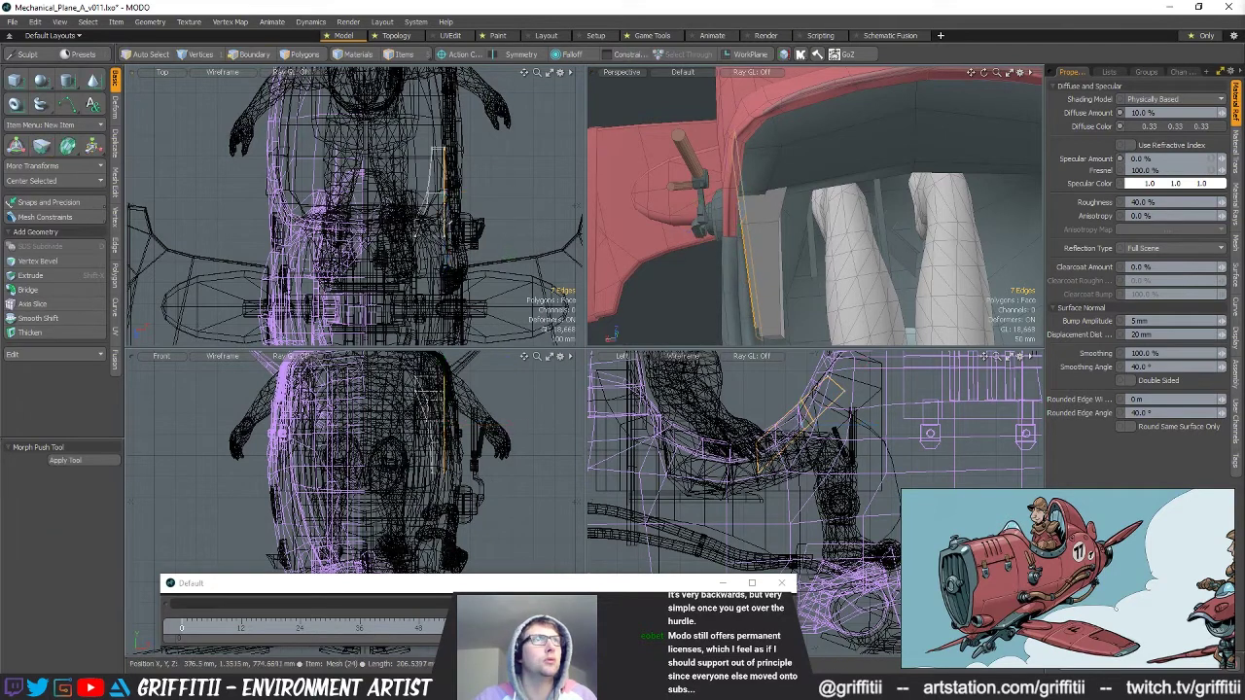
# Narrow the selection to vertices on the block's outer side and move them slightly outward along X.
pyautogui.press('1')
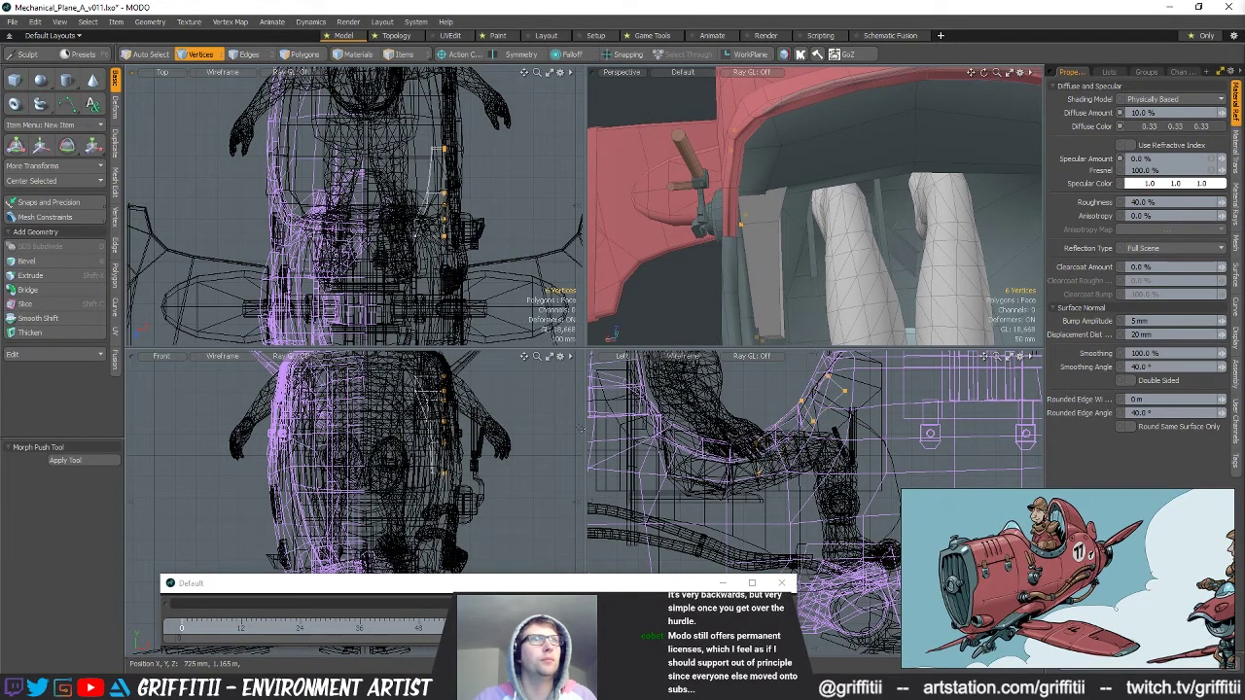
pyautogui.press('w')
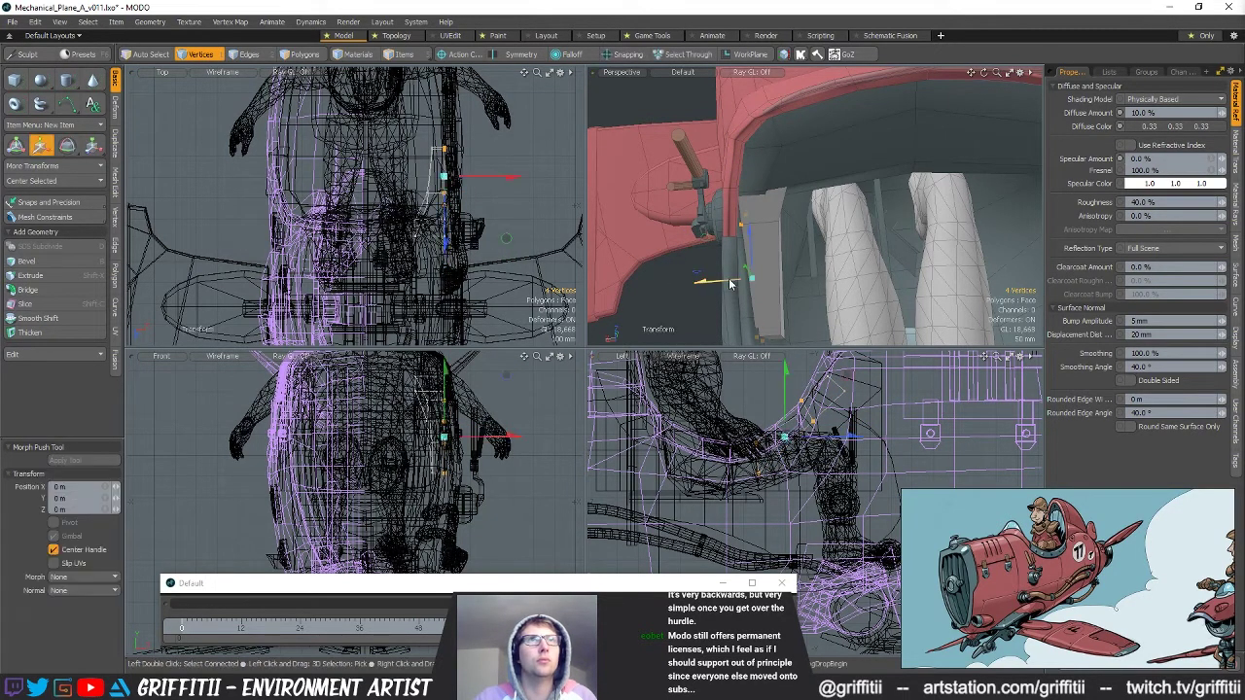
pyautogui.moveTo(702, 281); pyautogui.dragTo(697, 282)
pyautogui.press('space')
pyautogui.keyDown('ctrl'); pyautogui.moveTo(790, 377); pyautogui.dragTo(827, 430, button='right'); pyautogui.keyUp('ctrl')
pyautogui.press('w')
# Select an edge loop on the slanted block and move it to adjust the bend in the block's profile.
pyautogui.keyDown('alt'); pyautogui.moveTo(741, 294); pyautogui.dragTo(690, 312); pyautogui.keyUp('alt')
pyautogui.keyDown('alt'); pyautogui.moveTo(690, 312); pyautogui.dragTo(829, 175); pyautogui.keyUp('alt')
pyautogui.press('space')
pyautogui.press('space')
pyautogui.press('space')
pyautogui.doubleClick(772, 242)
pyautogui.press('w')
pyautogui.press('space')
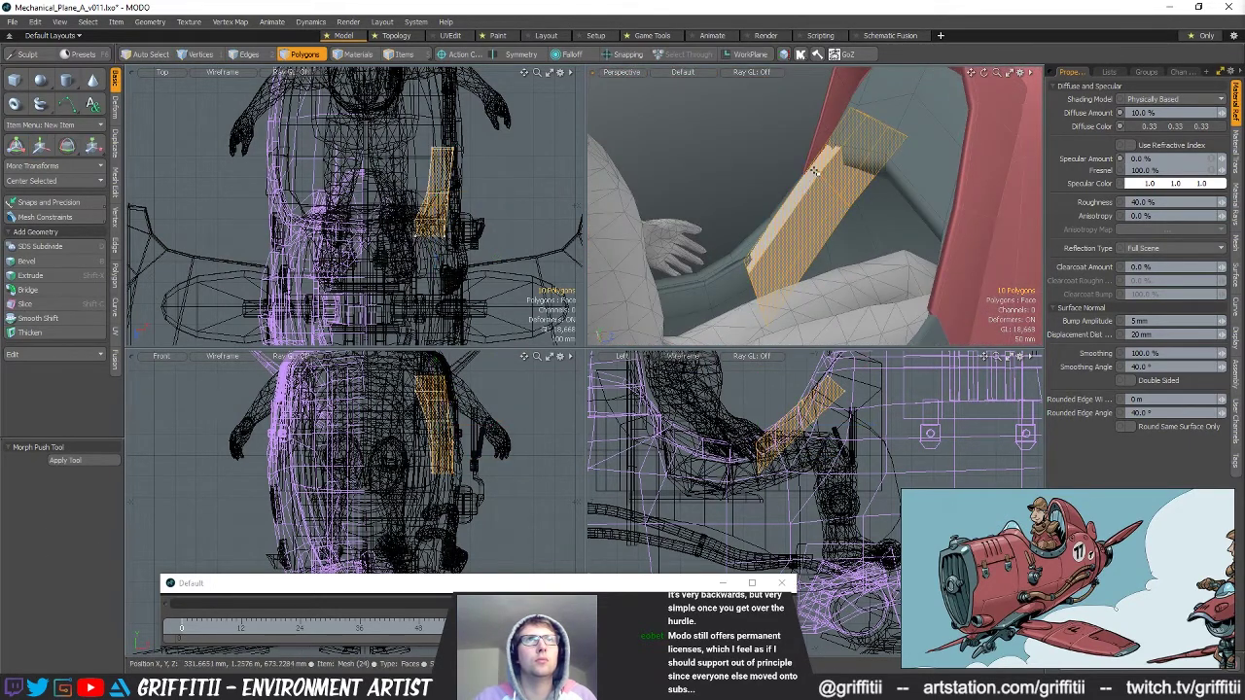
pyautogui.press('space')
pyautogui.press('space')
pyautogui.doubleClick(824, 179)
pyautogui.press('w')
pyautogui.moveTo(823, 161); pyautogui.dragTo(827, 210)
pyautogui.press('space')
# Move the four vertices at the block's upper front end 16 mm in Y and about -32 mm in Z.
pyautogui.press('space')
pyautogui.press('space')
pyautogui.press('w')
pyautogui.moveTo(873, 103); pyautogui.dragTo(857, 100)
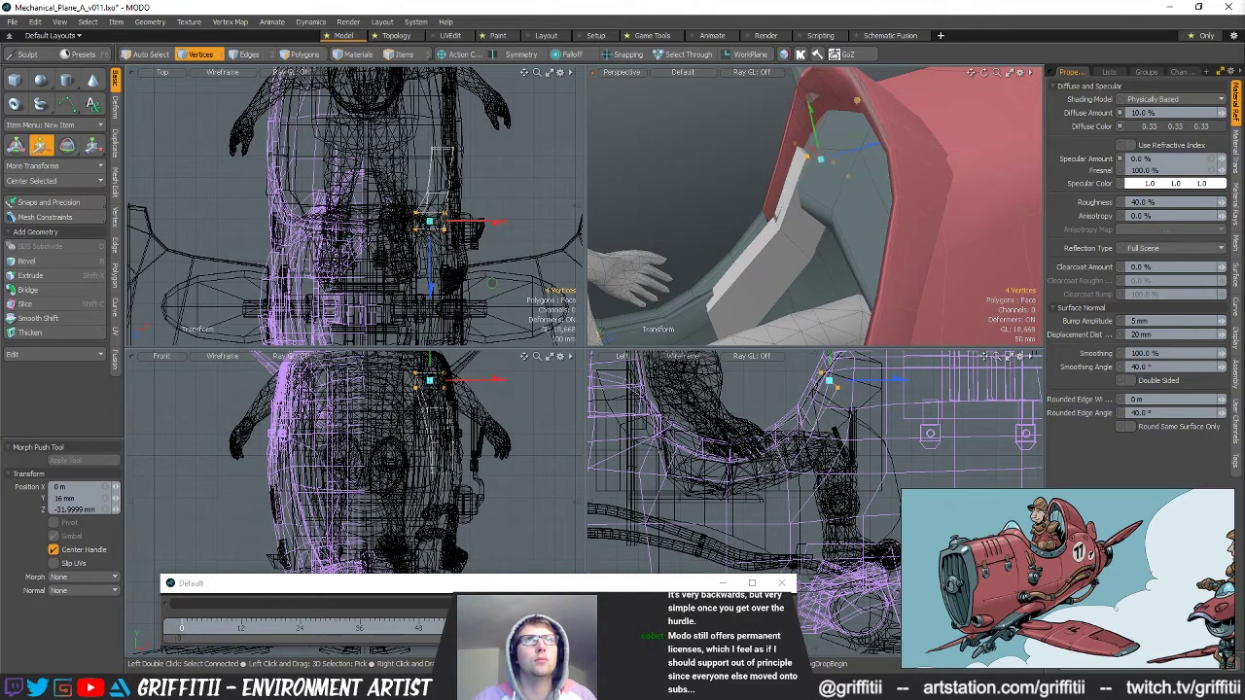
pyautogui.keyDown('alt'); pyautogui.moveTo(767, 179); pyautogui.dragTo(828, 165); pyautogui.keyUp('alt')
# Extrude the block's upper end polygon 90 mm in Y and 90 mm in Z to form a new section.
pyautogui.press('space')
pyautogui.press('space')
pyautogui.press('space')
pyautogui.hotkey('ctrl', '3')
pyautogui.click(859, 378)
pyautogui.keyDown('alt'); pyautogui.moveTo(859, 378); pyautogui.dragTo(823, 419); pyautogui.keyUp('alt')
pyautogui.keyDown('alt'); pyautogui.moveTo(803, 141); pyautogui.dragTo(827, 179); pyautogui.keyUp('alt')
pyautogui.moveTo(819, 418); pyautogui.dragTo(814, 422)
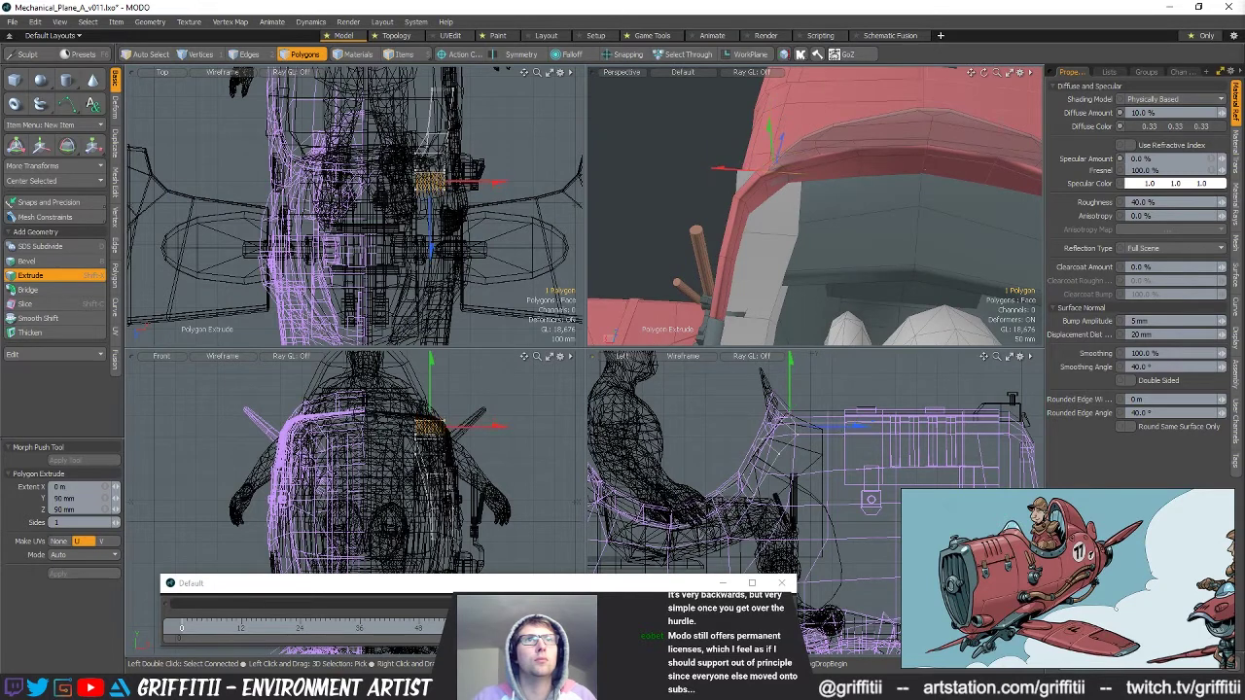
pyautogui.press('space')
# Bevel the edge of the new upper section with an 80 mm inset and round level 0.
pyautogui.press('space')
pyautogui.keyDown('alt'); pyautogui.moveTo(724, 156); pyautogui.dragTo(749, 174); pyautogui.keyUp('alt')
pyautogui.press('space')
pyautogui.click(753, 177)
pyautogui.press('b')
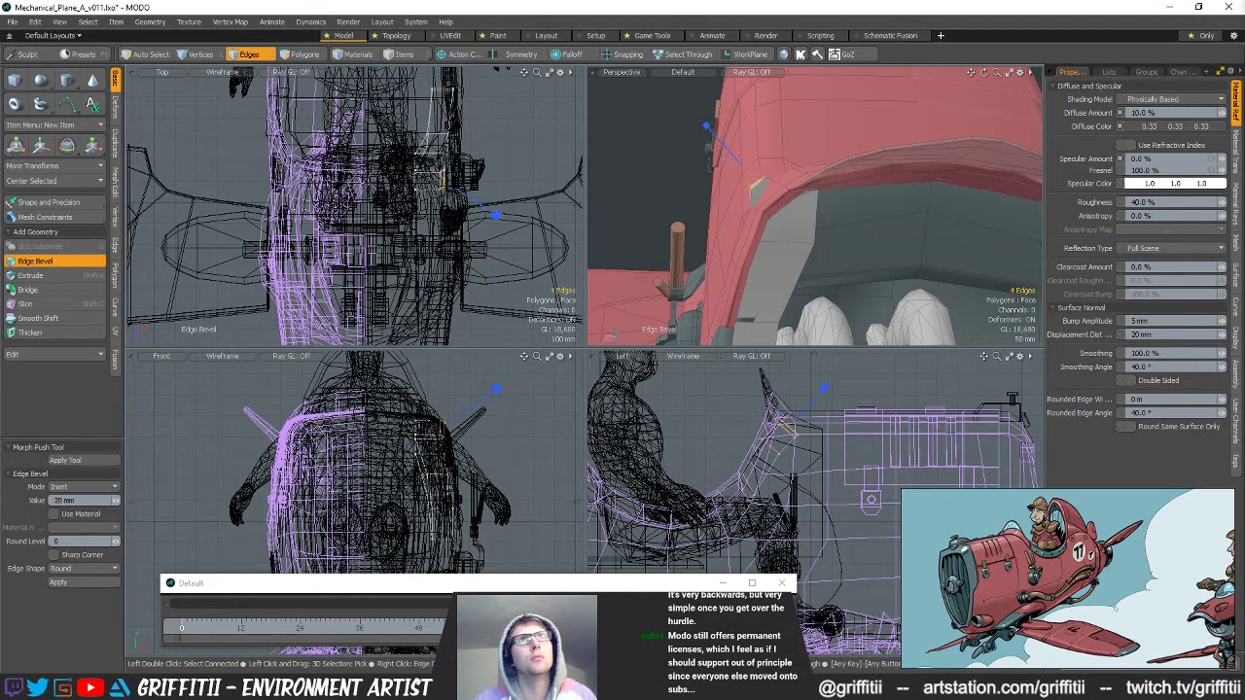
pyautogui.keyDown('alt'); pyautogui.moveTo(725, 255); pyautogui.dragTo(757, 264); pyautogui.keyUp('alt')
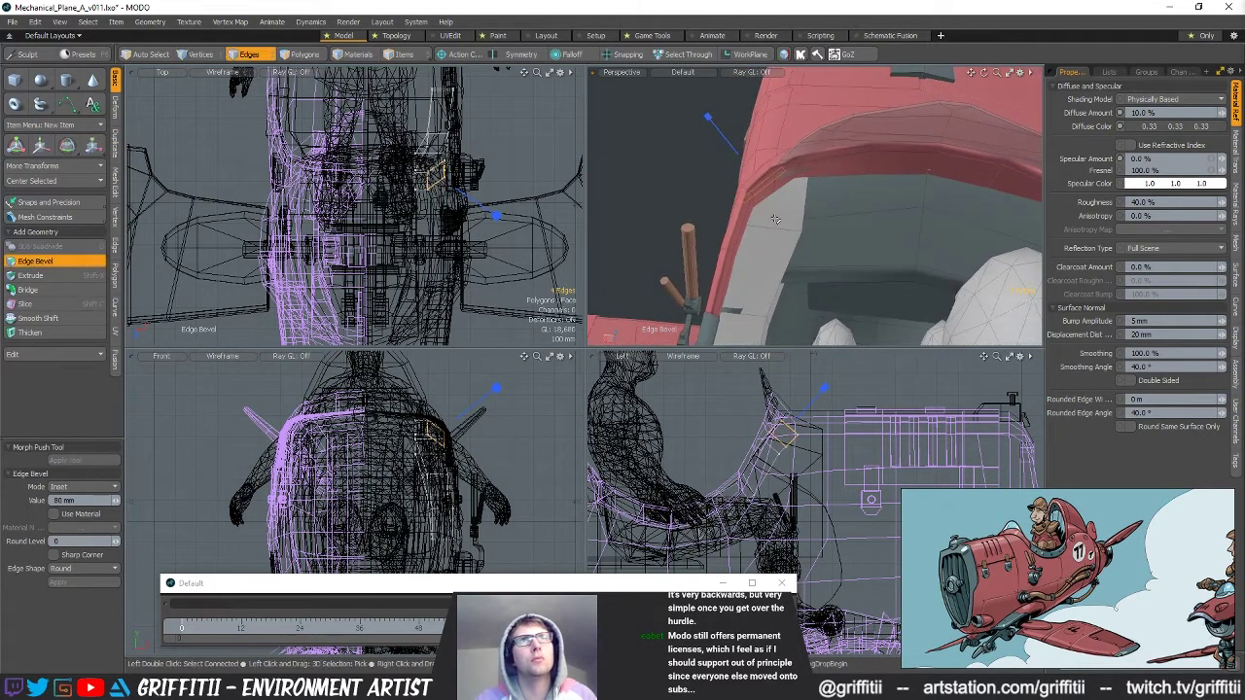
pyautogui.press('space')
# Check the WW2 Yak-3 cockpit photo in the browser and move the upper section's inner side polygon -32 mm along X in MODO.
pyautogui.press('space')
pyautogui.doubleClick(773, 265)
pyautogui.hotkey('alt', 'Tab')
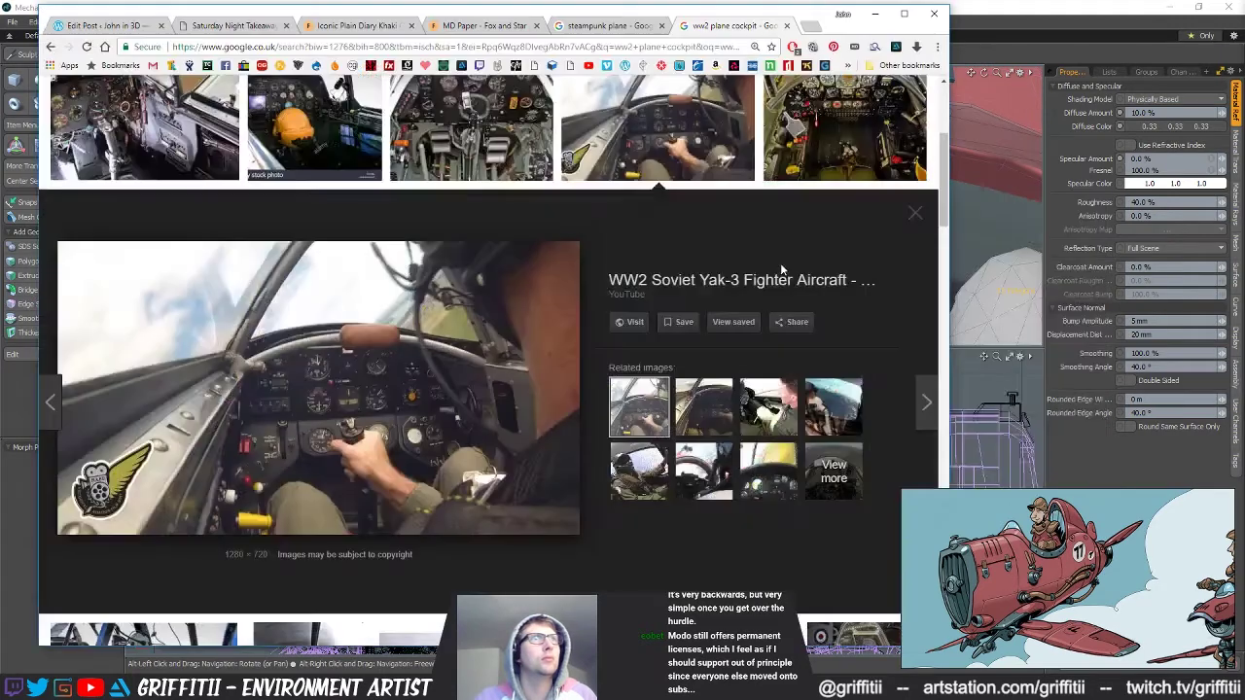
pyautogui.hotkey('alt', 'Tab')
pyautogui.keyDown('alt'); pyautogui.moveTo(781, 270); pyautogui.dragTo(739, 238); pyautogui.keyUp('alt')
pyautogui.click(768, 153)
pyautogui.press('w')
pyautogui.moveTo(738, 146); pyautogui.dragTo(750, 146)
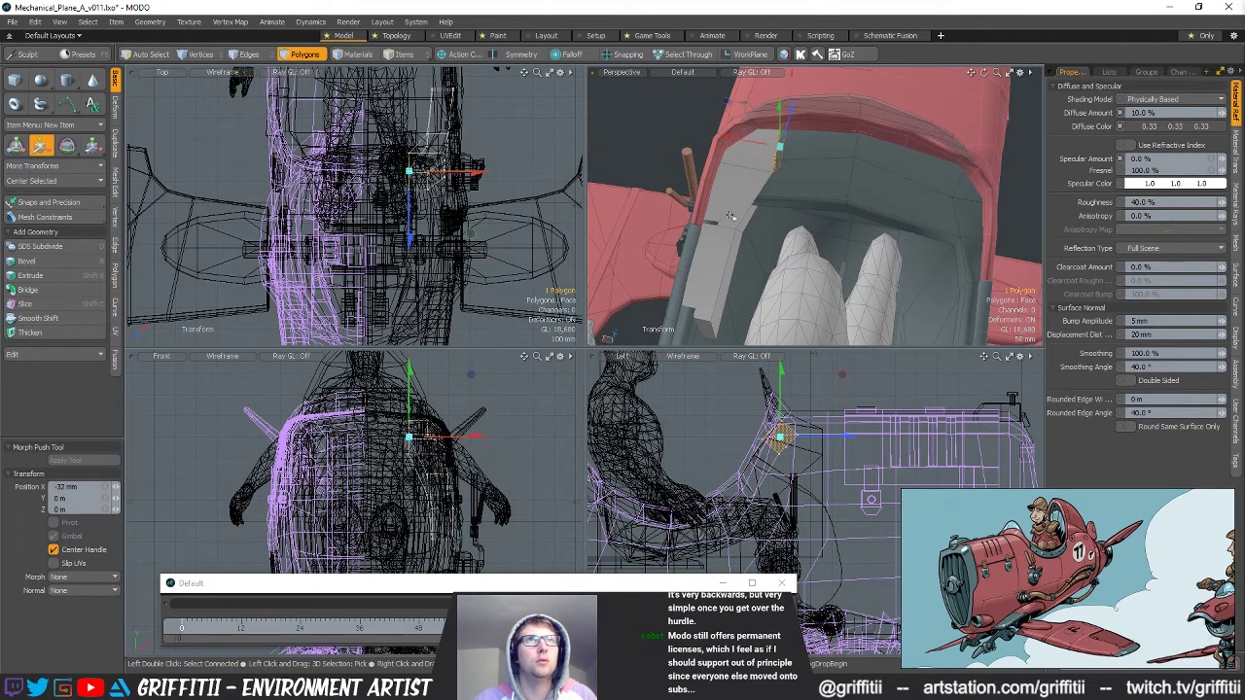
pyautogui.press('q')
# Select the polygon below the upper section on the panel and move it to refine the transition.
pyautogui.click(733, 253)
pyautogui.press('w')
pyautogui.moveTo(700, 278); pyautogui.dragTo(786, 176)
pyautogui.press('q')
# Select edges of the panel's upper section in the side view and move them down and back.
pyautogui.doubleClick(736, 216)
pyautogui.press('2')
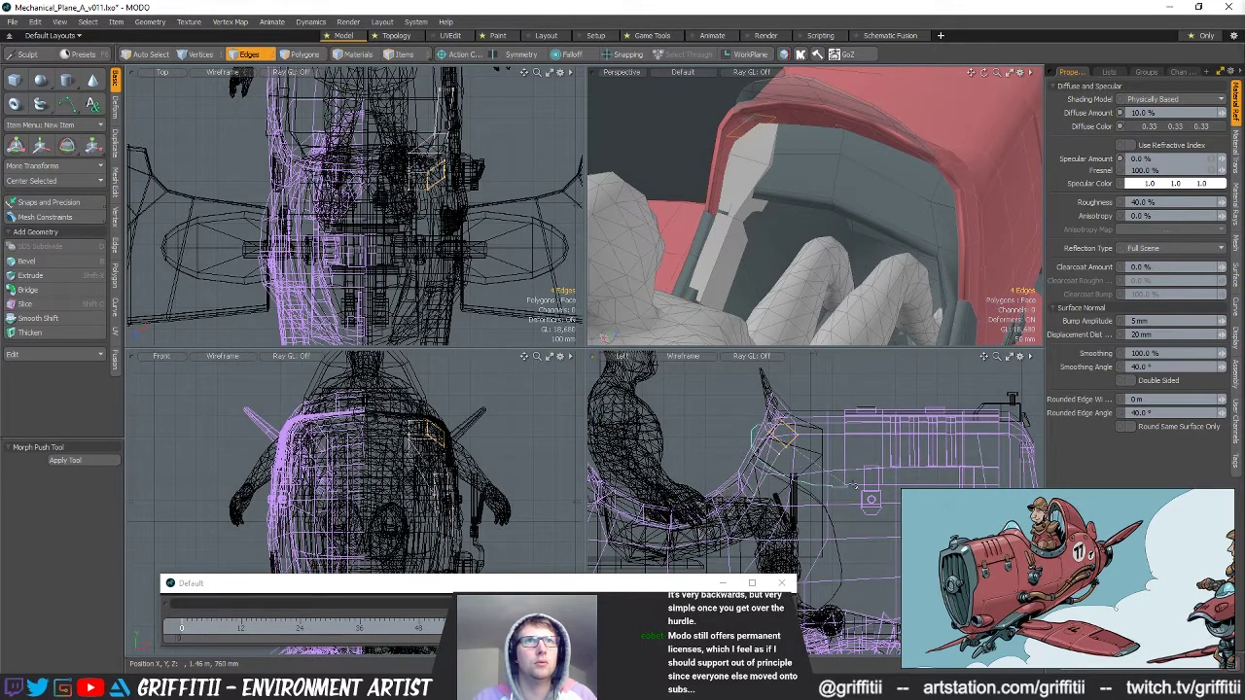
pyautogui.moveTo(853, 486); pyautogui.dragTo(856, 485, button='right')
pyautogui.press('w')
pyautogui.keyDown('alt'); pyautogui.moveTo(747, 160); pyautogui.dragTo(832, 154); pyautogui.keyUp('alt')
pyautogui.moveTo(833, 384); pyautogui.dragTo(826, 398)
# Select the six vertices around the panel's upper section and move them slightly up and back.
pyautogui.press('space')
pyautogui.press('space')
pyautogui.press('space')
pyautogui.press('w')
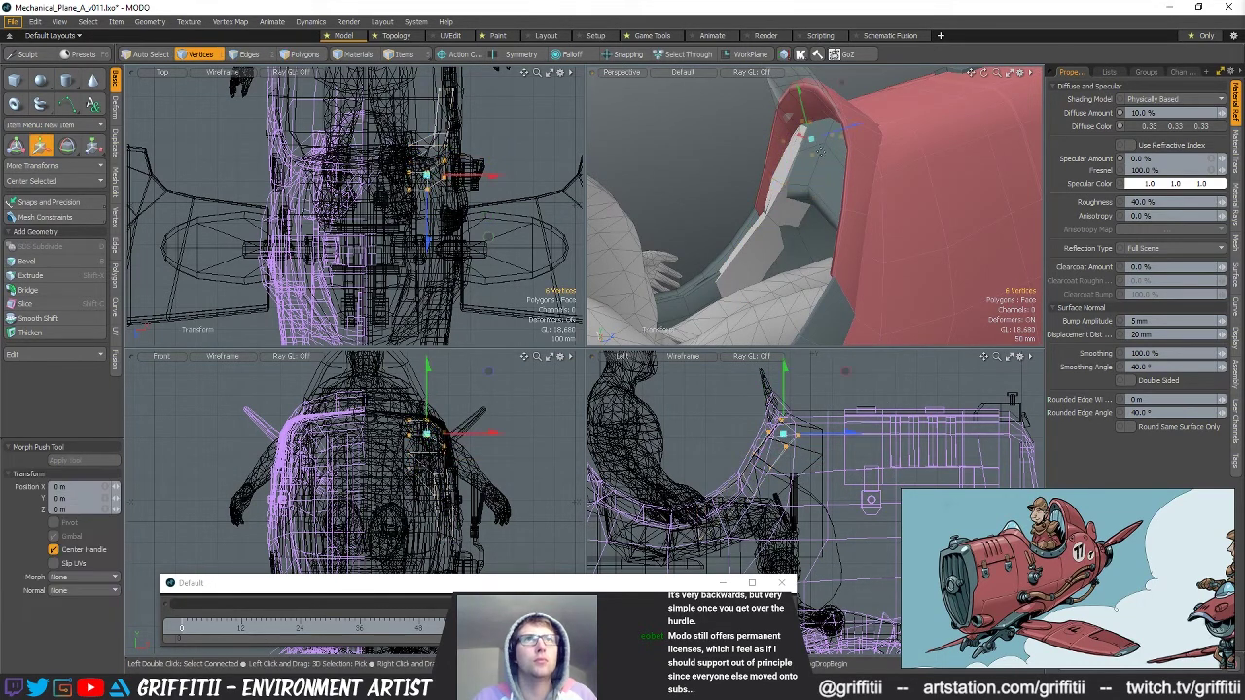
pyautogui.moveTo(846, 373); pyautogui.dragTo(844, 371)
# Select all polygons of the cockpit side panel and assign them a new material named wood.
pyautogui.keyDown('alt'); pyautogui.moveTo(801, 130); pyautogui.dragTo(736, 206); pyautogui.keyUp('alt')
pyautogui.press('space')
pyautogui.press('space')
pyautogui.press('space')
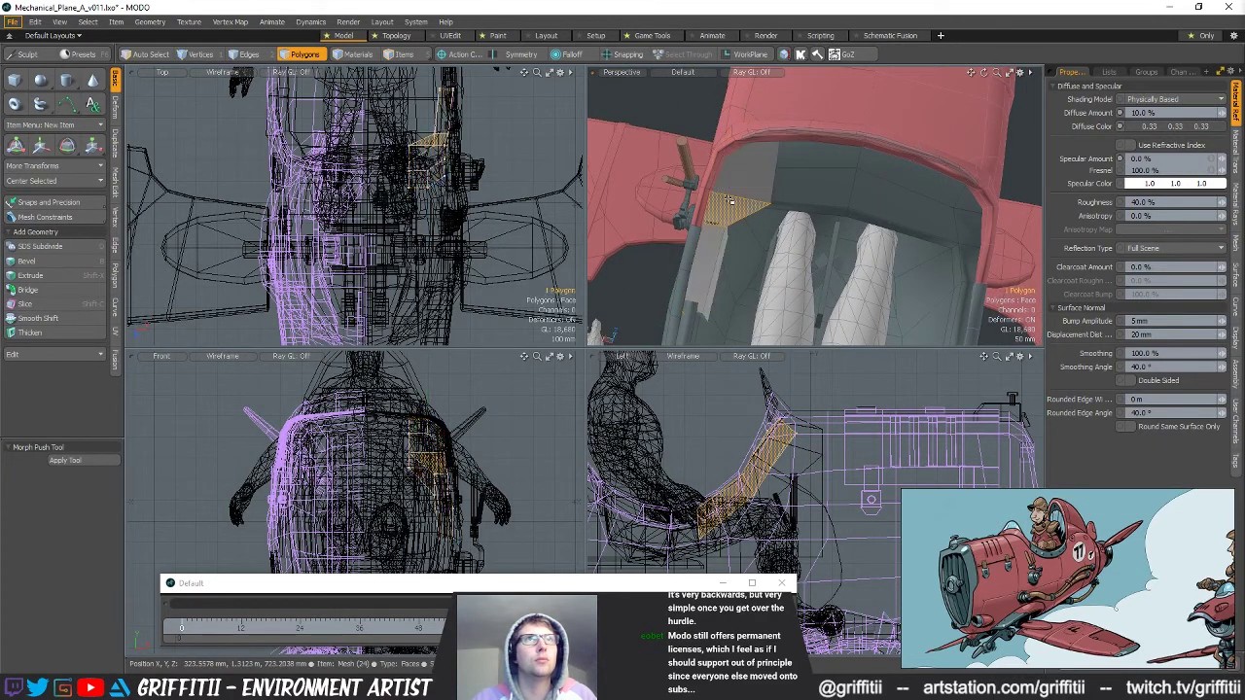
pyautogui.write('mw')
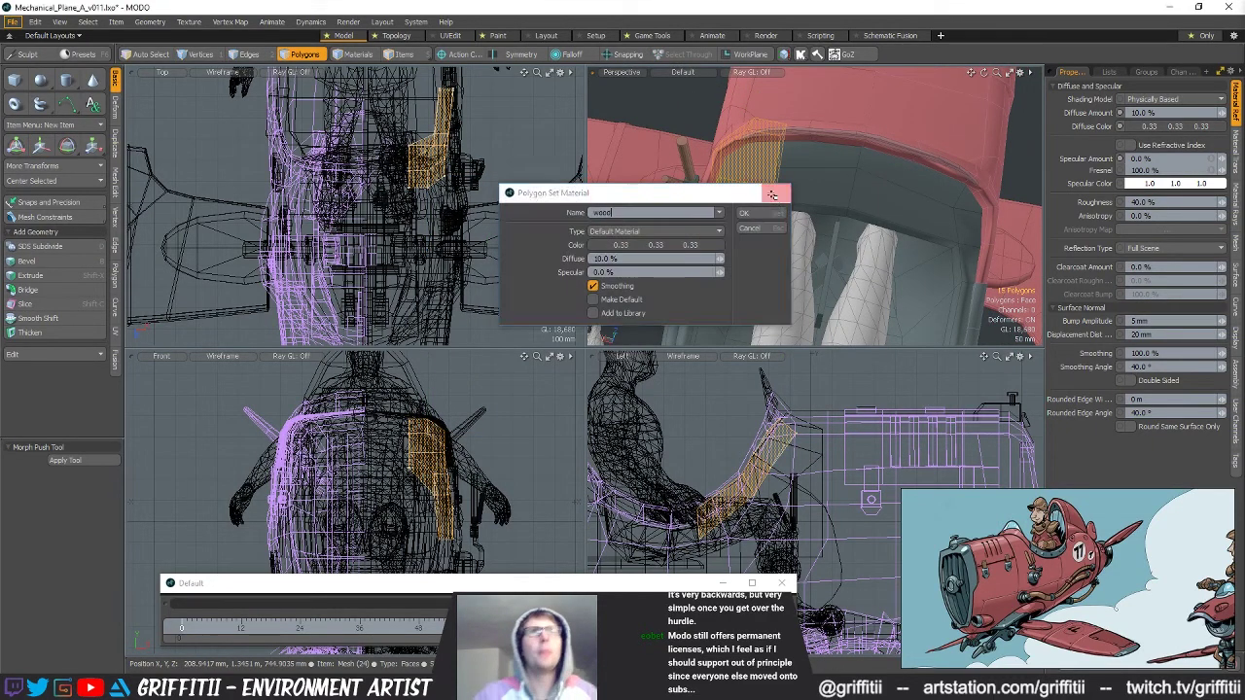
pyautogui.press('Return')
# Set the wood material's diffuse amount to 80% and its diffuse color to an orange-brown of 0.82, 0.52, 0.38.
pyautogui.click(717, 369)
pyautogui.keyDown('alt'); pyautogui.moveTo(837, 212); pyautogui.dragTo(842, 153); pyautogui.keyUp('alt')
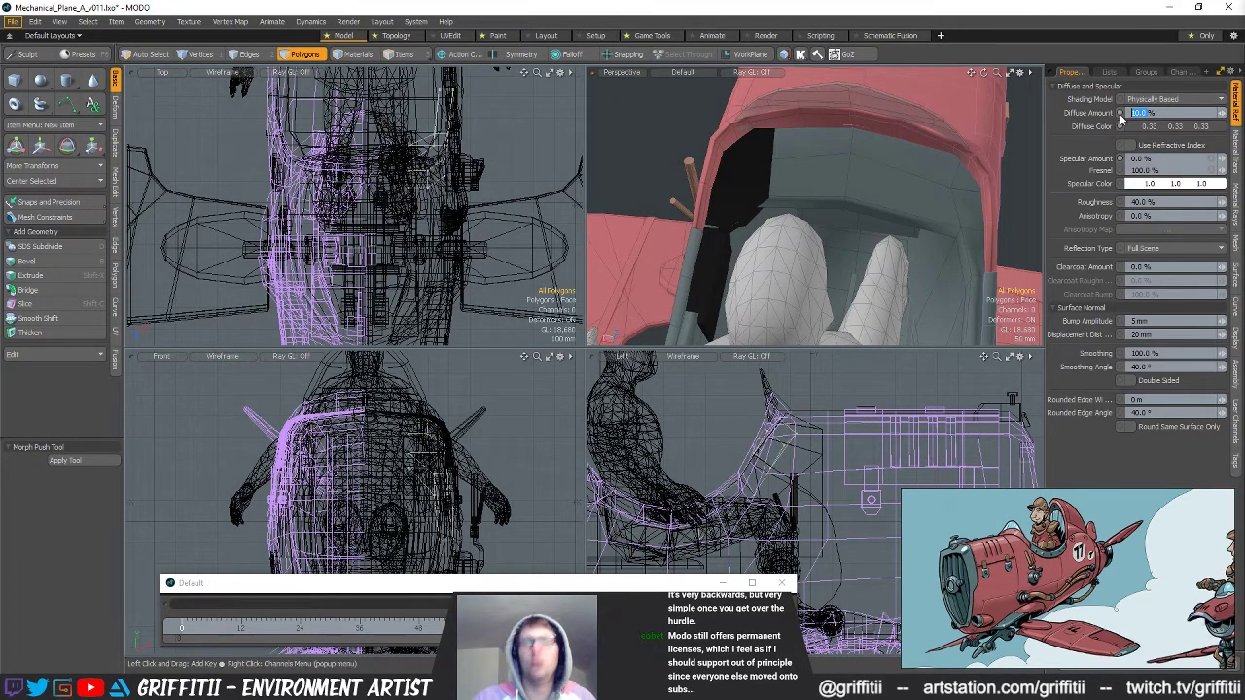
pyautogui.press('Return')
pyautogui.click(1159, 130)
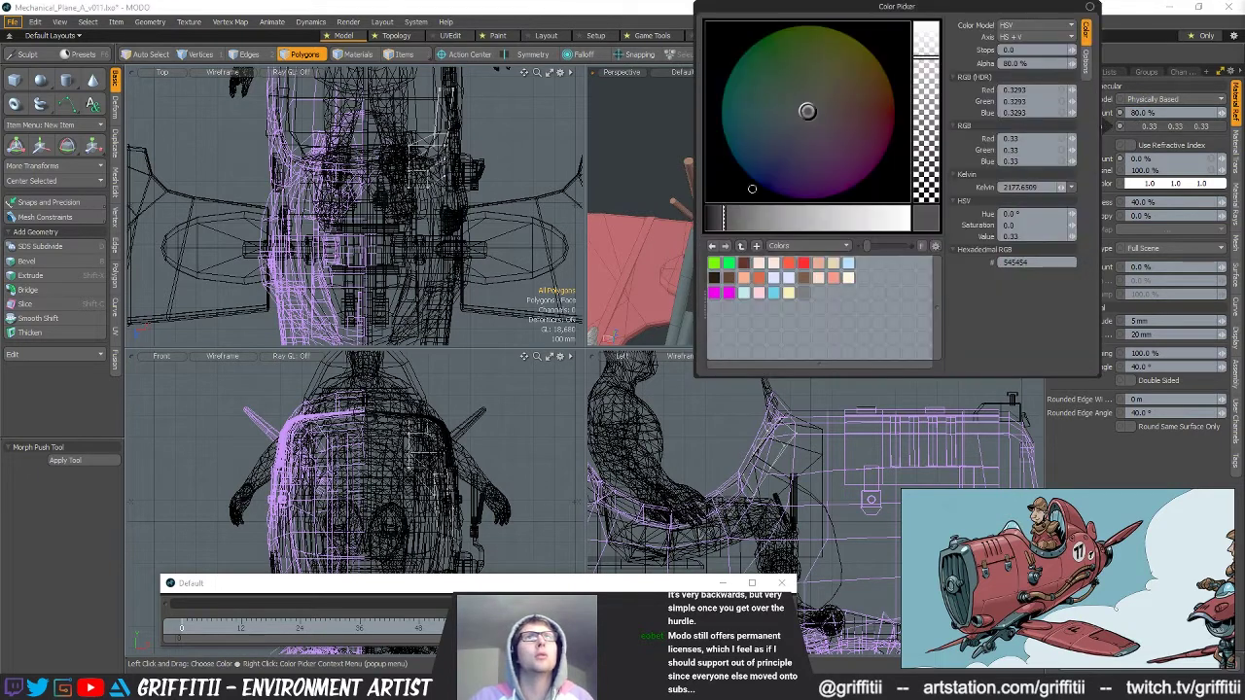
pyautogui.click(866, 105)
pyautogui.click(834, 222)
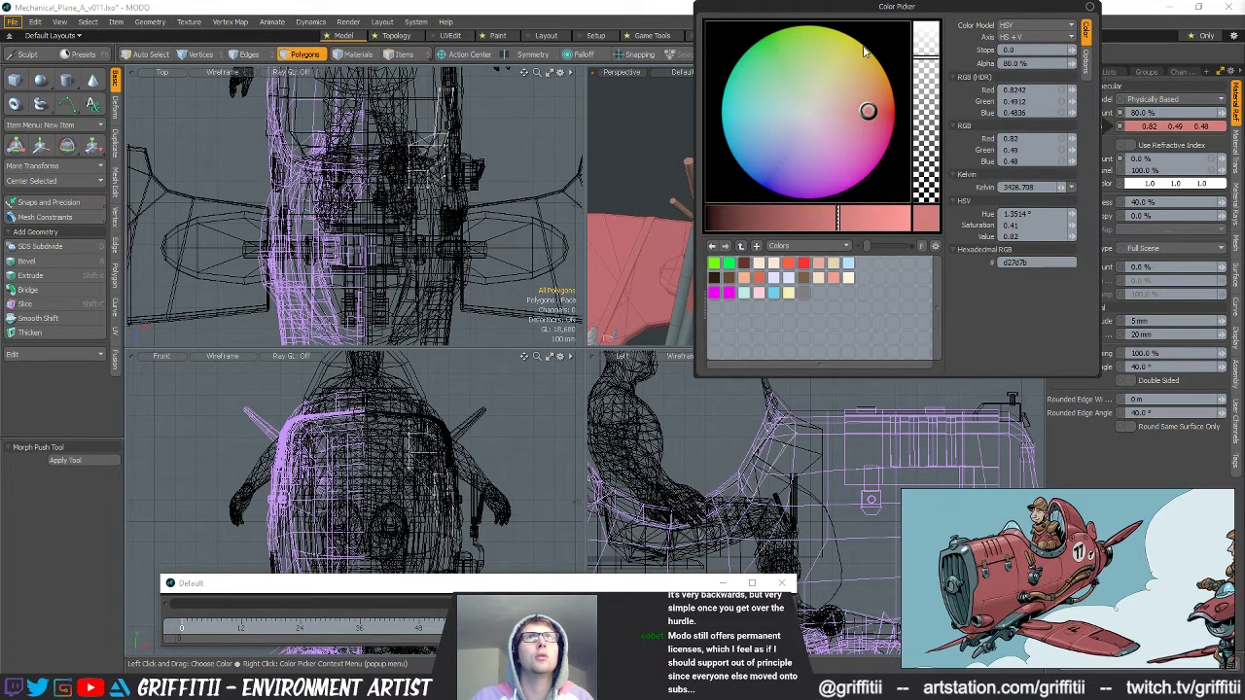
pyautogui.moveTo(849, 8); pyautogui.dragTo(932, 77)
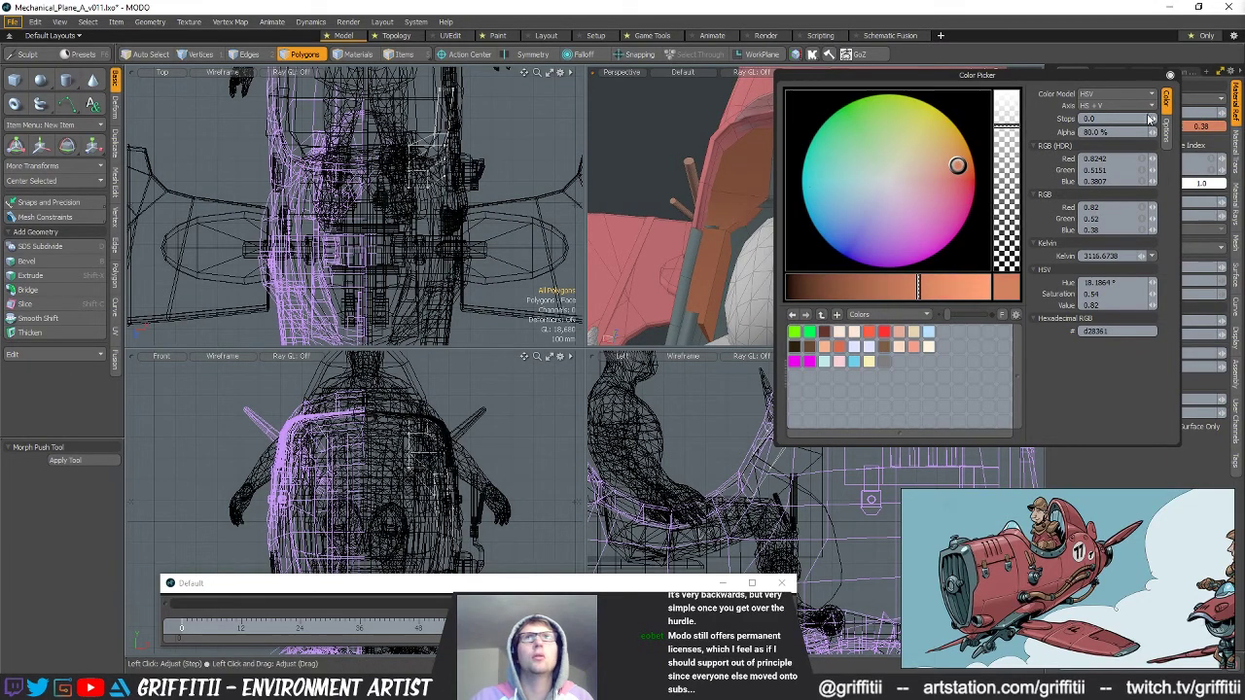
pyautogui.click(1171, 74)
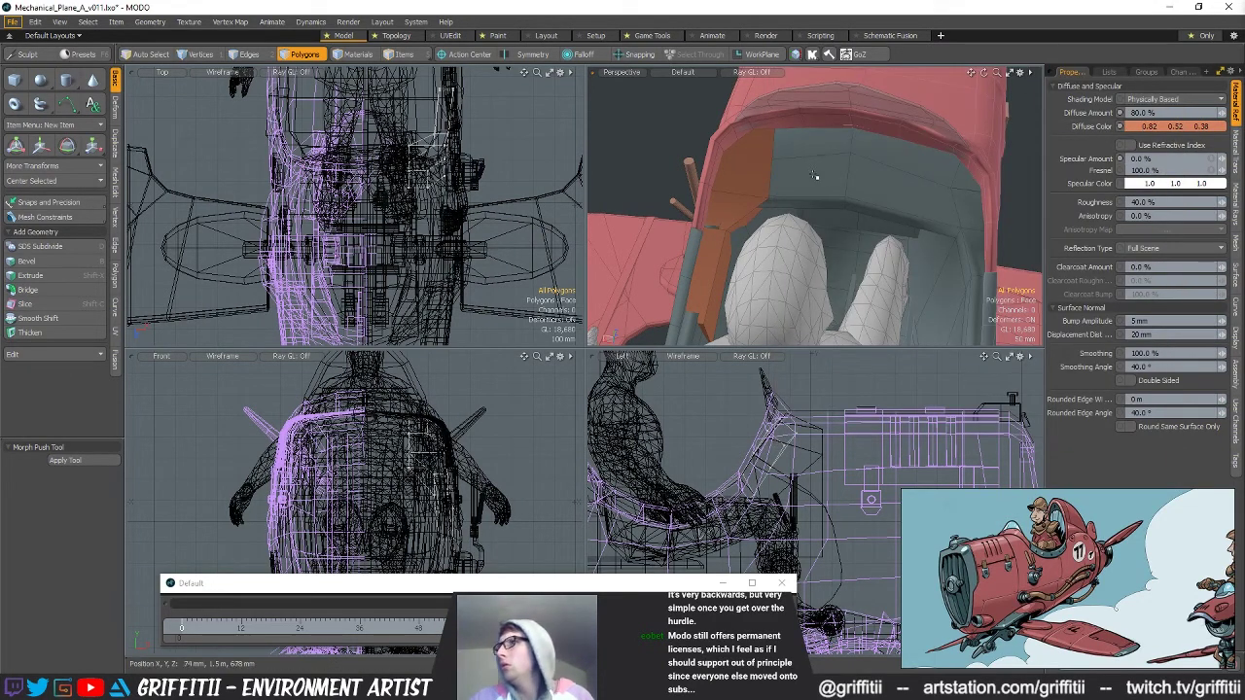
# Select the two inner vertices at the wood panel's lower end and move them 20 mm along X.
pyautogui.keyDown('alt'); pyautogui.moveTo(844, 180); pyautogui.dragTo(710, 302); pyautogui.keyUp('alt')
pyautogui.doubleClick(743, 214)
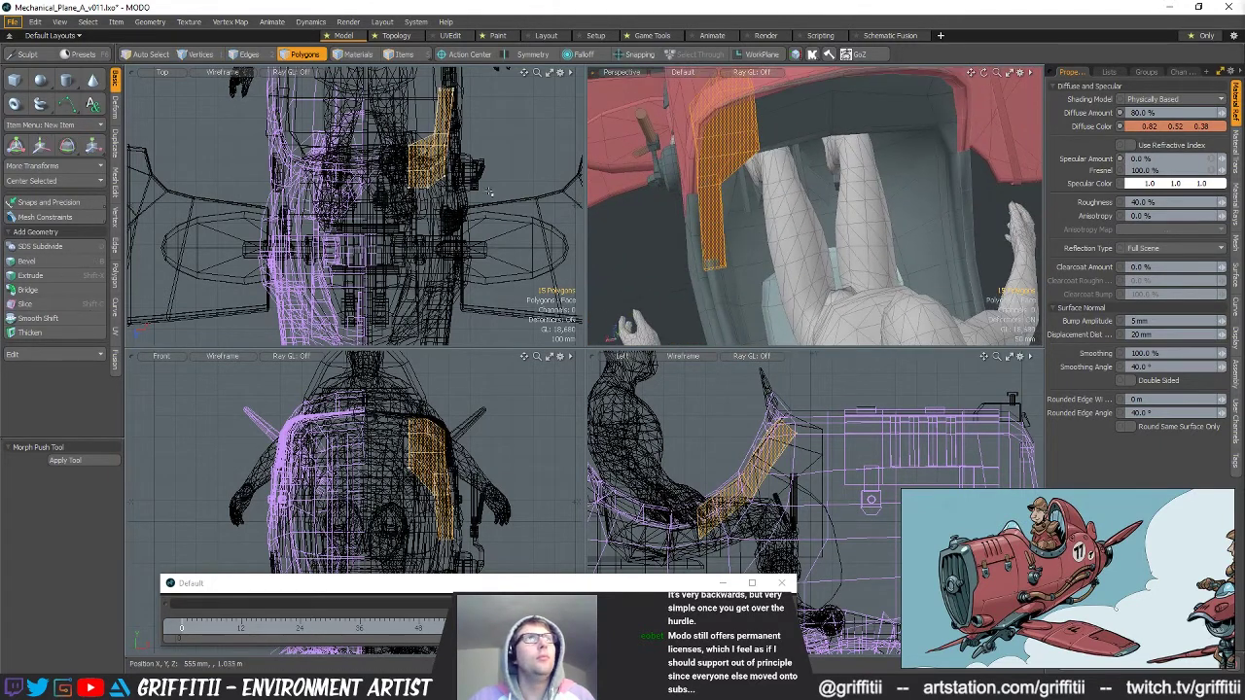
pyautogui.keyDown('alt'); pyautogui.keyDown('shift'); pyautogui.moveTo(490, 193); pyautogui.dragTo(469, 276); pyautogui.keyUp('shift'); pyautogui.keyUp('alt')
pyautogui.press('1')
pyautogui.press('w')
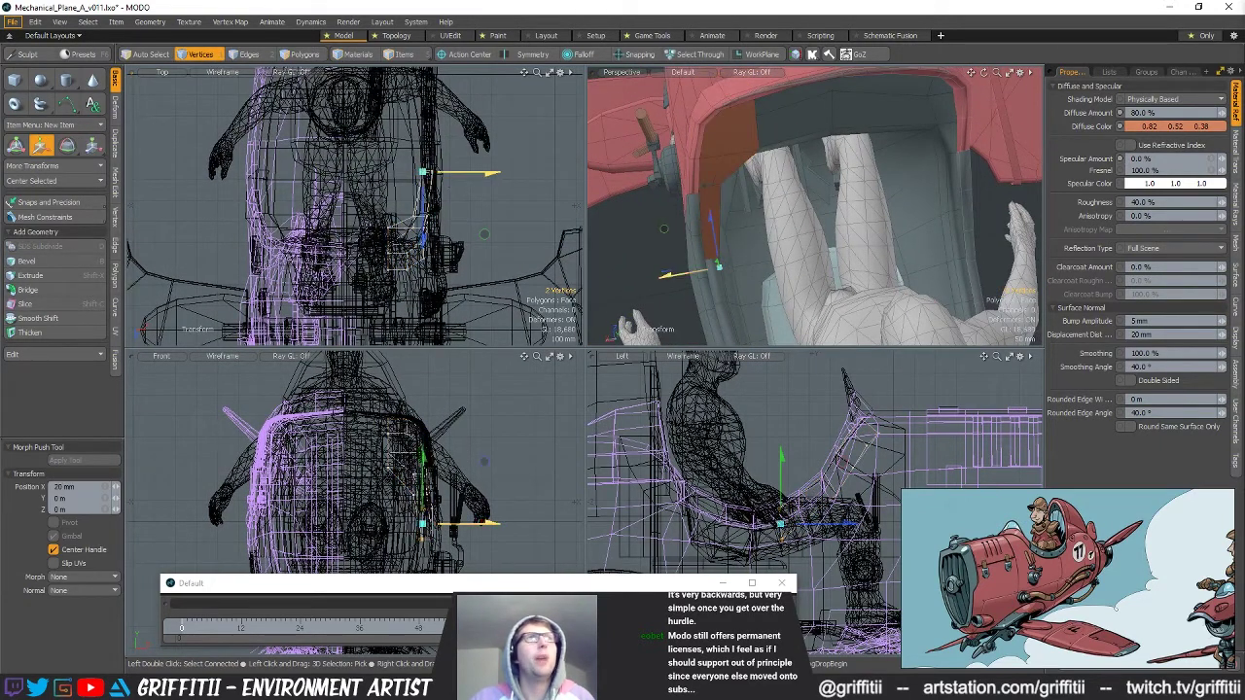
pyautogui.press('space')
# Loop-slice the lower section of the wood panel across its length.
pyautogui.keyDown('alt'); pyautogui.moveTo(671, 274); pyautogui.dragTo(742, 207); pyautogui.keyUp('alt')
pyautogui.press('space')
pyautogui.press('space')
pyautogui.hotkey('alt', 'c')
pyautogui.press('space')
pyautogui.press('space')
pyautogui.press('space')
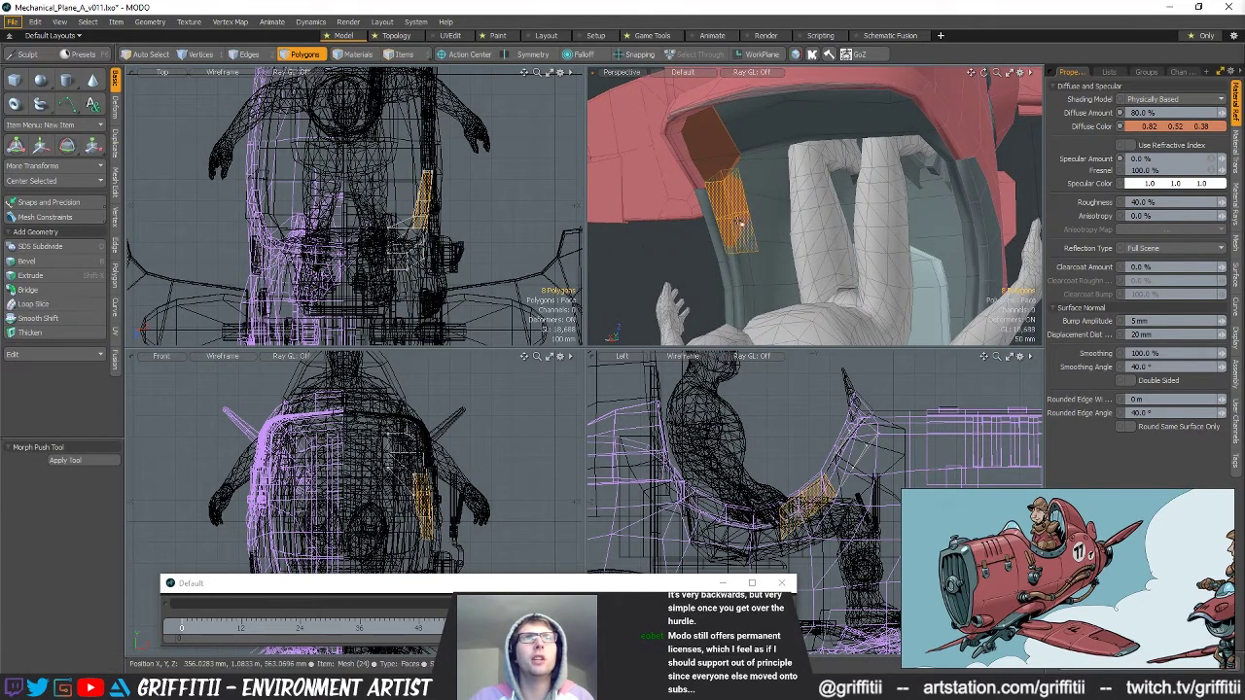
# Select the new edge loop across the panel's lower section and move it -12 mm in X and about 18 mm in Z.
pyautogui.keyDown('alt'); pyautogui.moveTo(751, 224); pyautogui.dragTo(837, 180); pyautogui.keyUp('alt')
pyautogui.press('w')
pyautogui.hotkey('ctrl', 'z')
pyautogui.press('2')
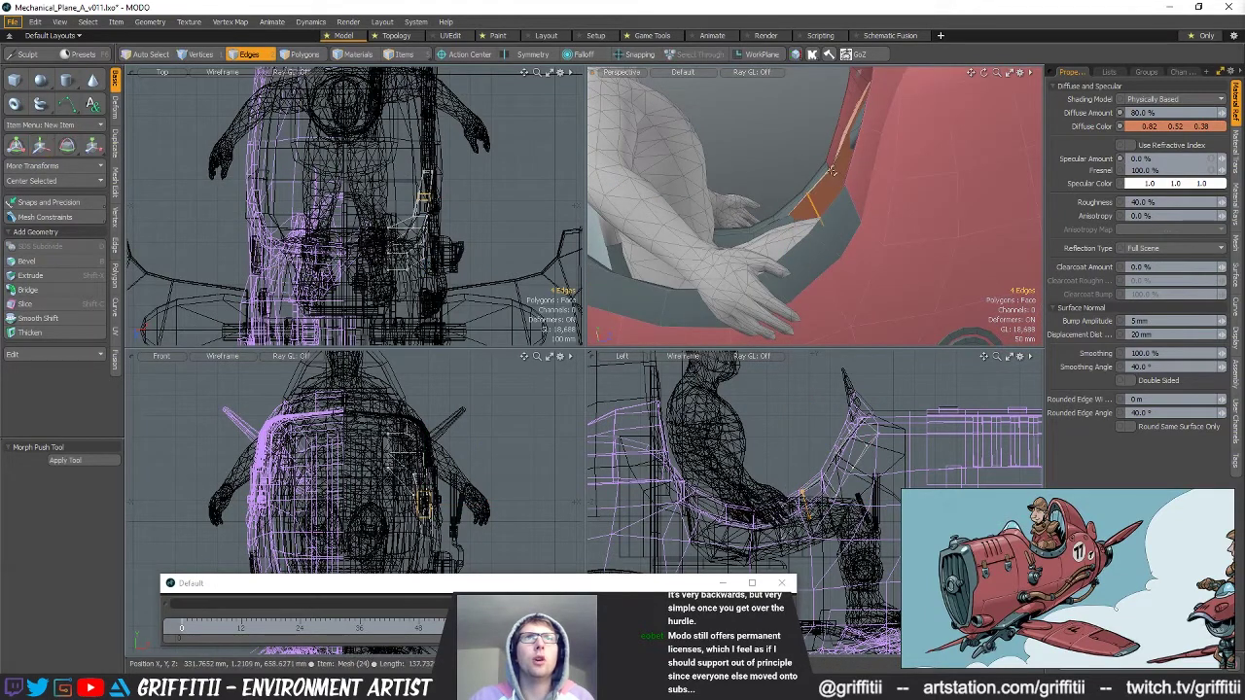
pyautogui.keyDown('alt'); pyautogui.moveTo(825, 162); pyautogui.dragTo(842, 270); pyautogui.keyUp('alt')
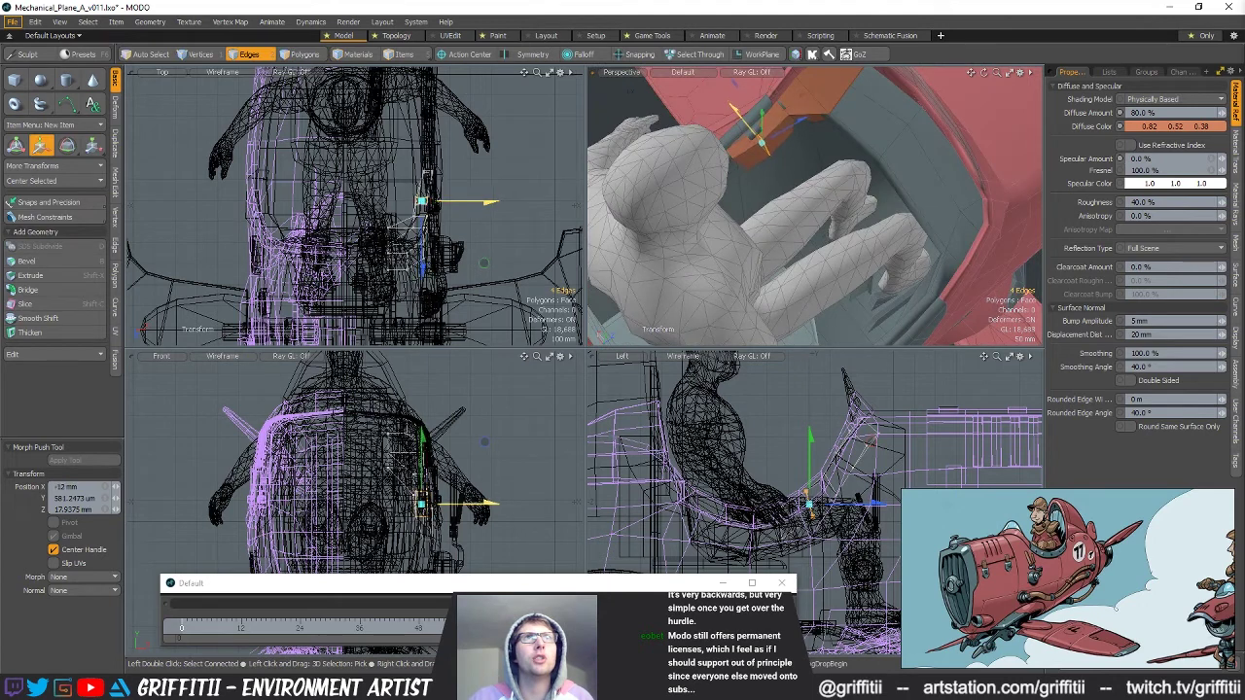
pyautogui.keyDown('alt'); pyautogui.moveTo(751, 136); pyautogui.dragTo(741, 83); pyautogui.keyUp('alt')
# Select the four vertices at the wood panel's lower end and raise them slightly.
pyautogui.press('space')
pyautogui.press('space')
pyautogui.press('space')
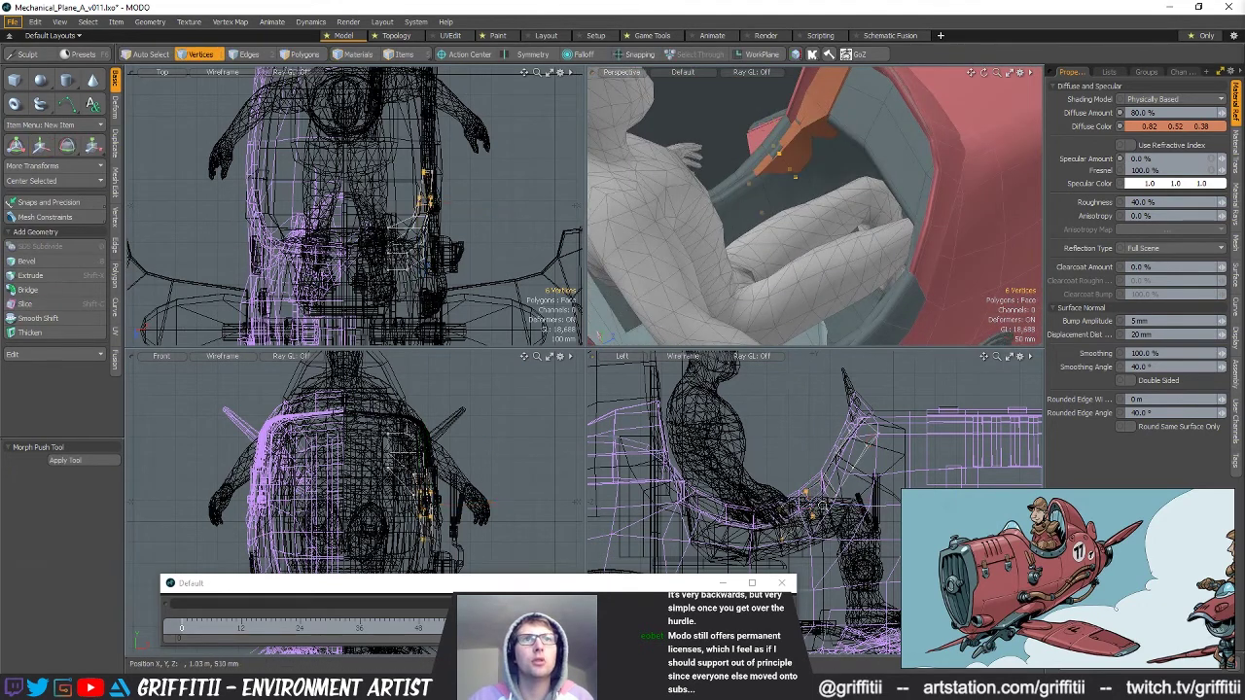
pyautogui.scroll(2, 801, 463)
pyautogui.press('space')
pyautogui.press('1')
pyautogui.press('w')
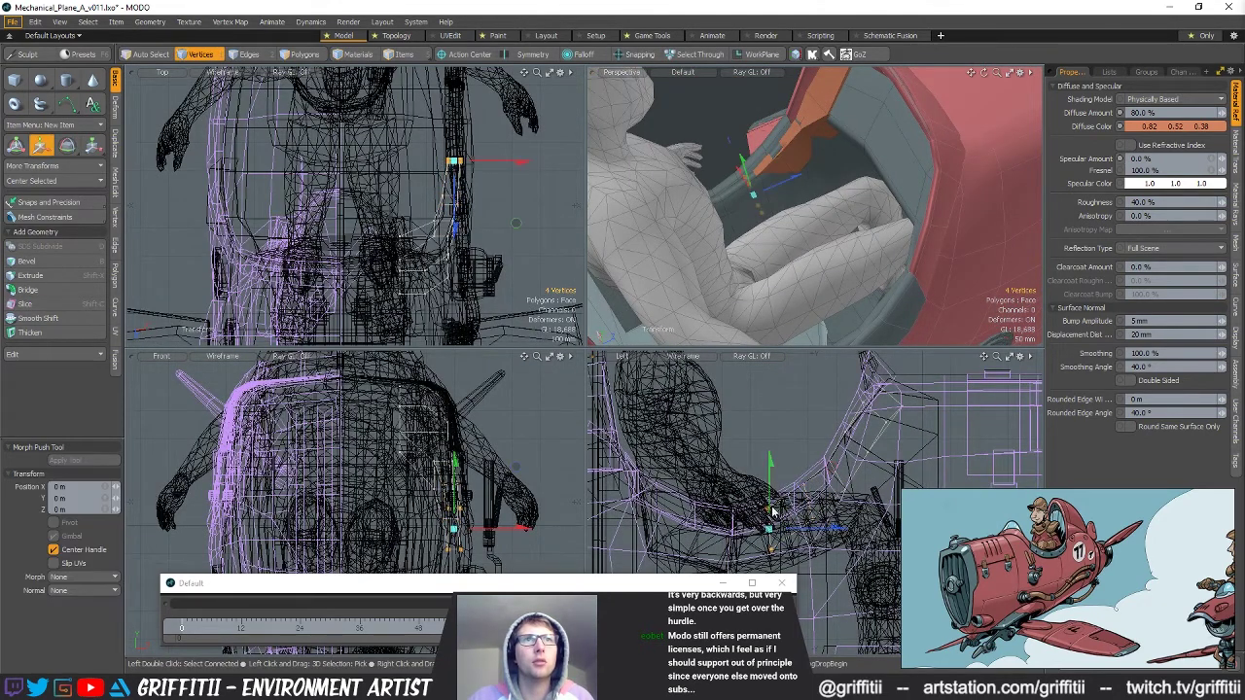
pyautogui.press('space')
# Select all polygons of the wood side panel and bring up the duplication tools.
pyautogui.keyDown('alt'); pyautogui.moveTo(745, 167); pyautogui.dragTo(778, 147); pyautogui.keyUp('alt')
pyautogui.scroll(-3, 827, 209)
pyautogui.press('3')
pyautogui.doubleClick(711, 206)
pyautogui.keyDown('alt'); pyautogui.moveTo(718, 209); pyautogui.dragTo(779, 270); pyautogui.keyUp('alt')
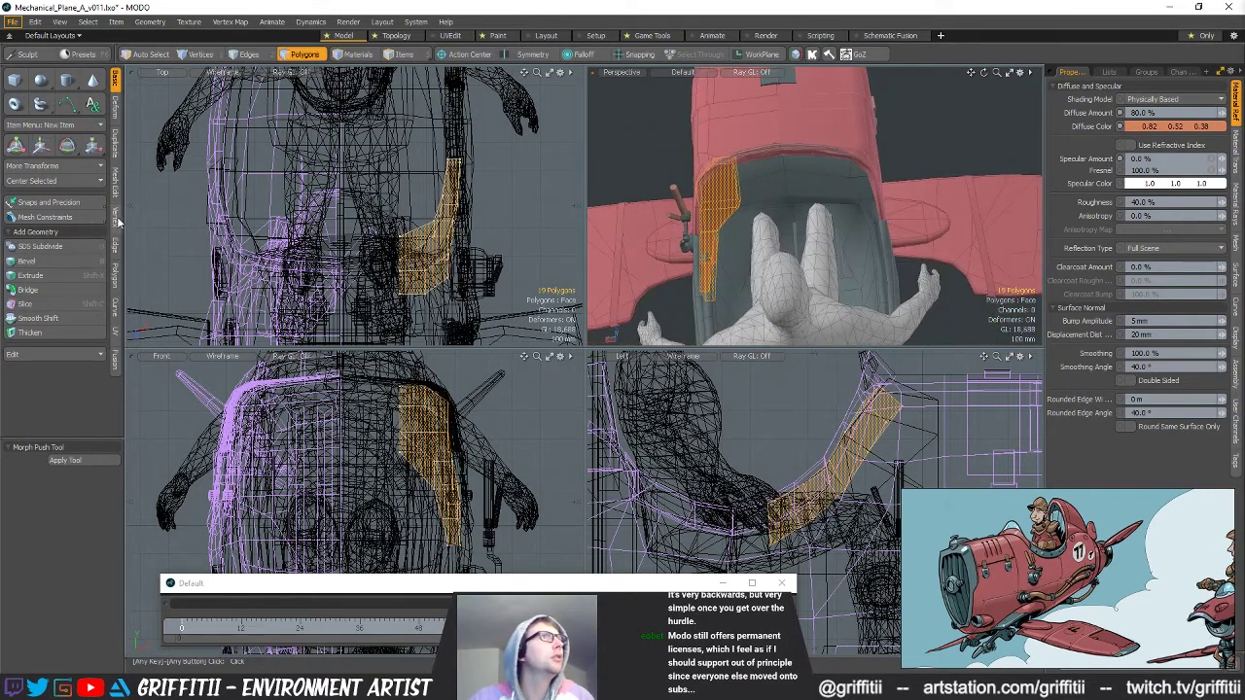
pyautogui.click(115, 141)
# Try to mirror the selected side panel across the X axis as an instance.
pyautogui.moveTo(59, 104); pyautogui.dragTo(61, 126)
pyautogui.press('q')
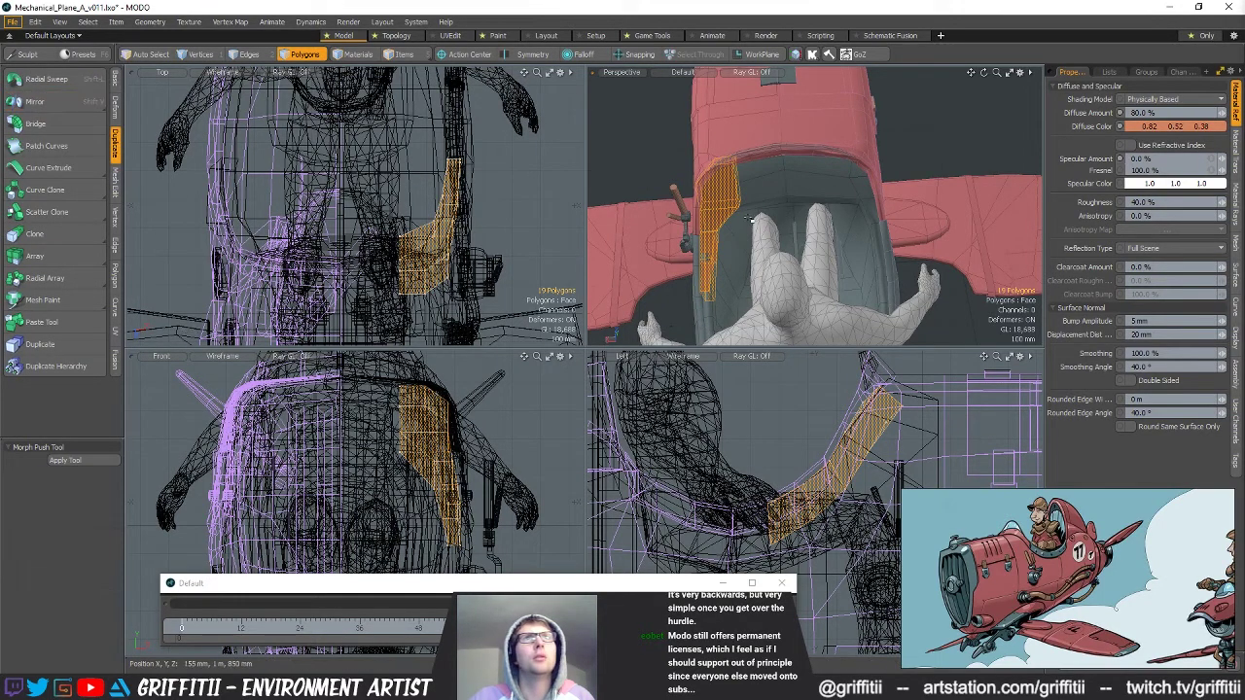
pyautogui.keyDown('ctrl'); pyautogui.click(53, 103); pyautogui.keyUp('ctrl')
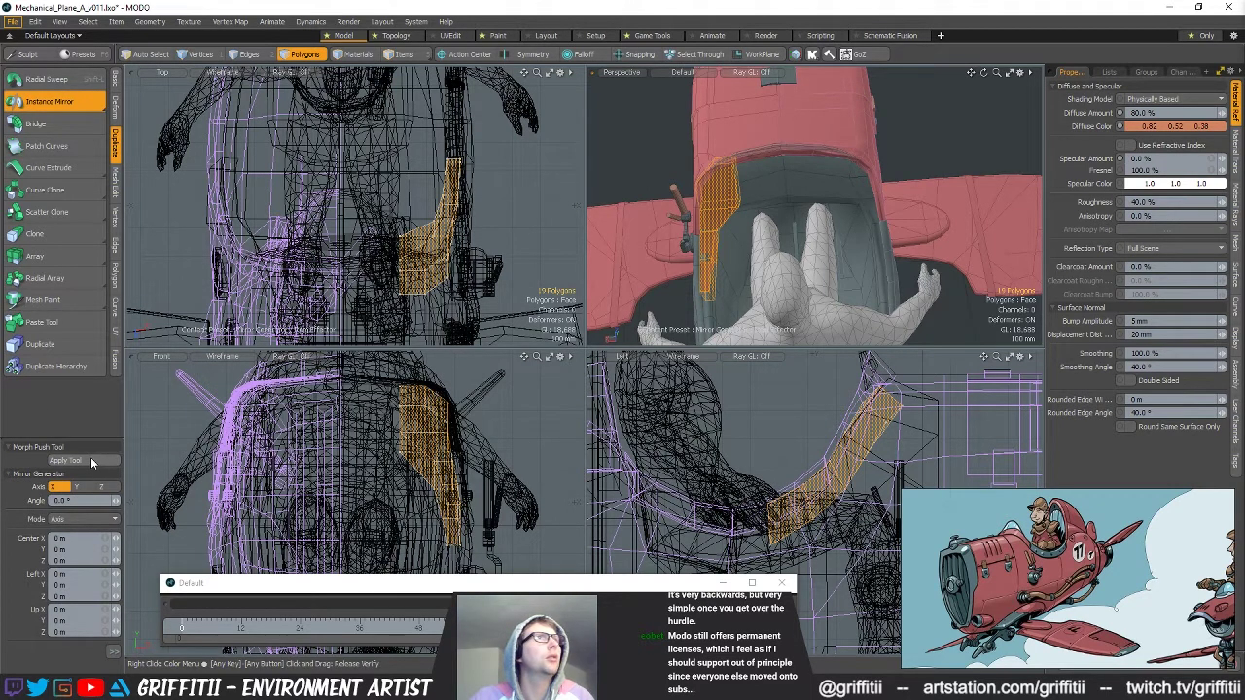
pyautogui.moveTo(798, 243)
pyautogui.keyDown('ctrl'); pyautogui.keyDown('alt'); pyautogui.mouseDown()
pyautogui.moveTo(764, 245)
pyautogui.moveTo(779, 258)
pyautogui.mouseUp(); pyautogui.keyUp('alt'); pyautogui.keyUp('ctrl')
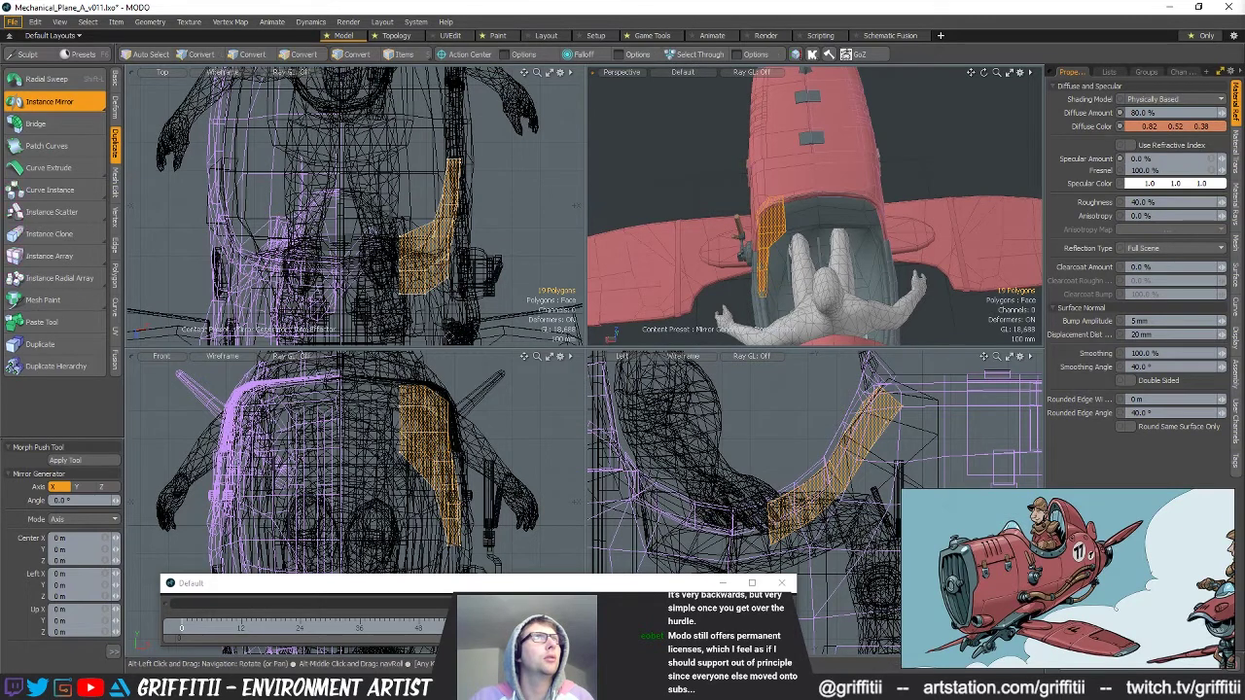
pyautogui.hotkey('ctrl', 'z')
pyautogui.hotkey('ctrl', 'z')
pyautogui.hotkey('ctrl', 'z')
pyautogui.hotkey('ctrl', 'z')
pyautogui.hotkey('ctrl', 'z')
pyautogui.hotkey('ctrl', 'z')
pyautogui.hotkey('ctrl', 'z')
pyautogui.hotkey('ctrl', 'z')
pyautogui.hotkey('ctrl', 'z')
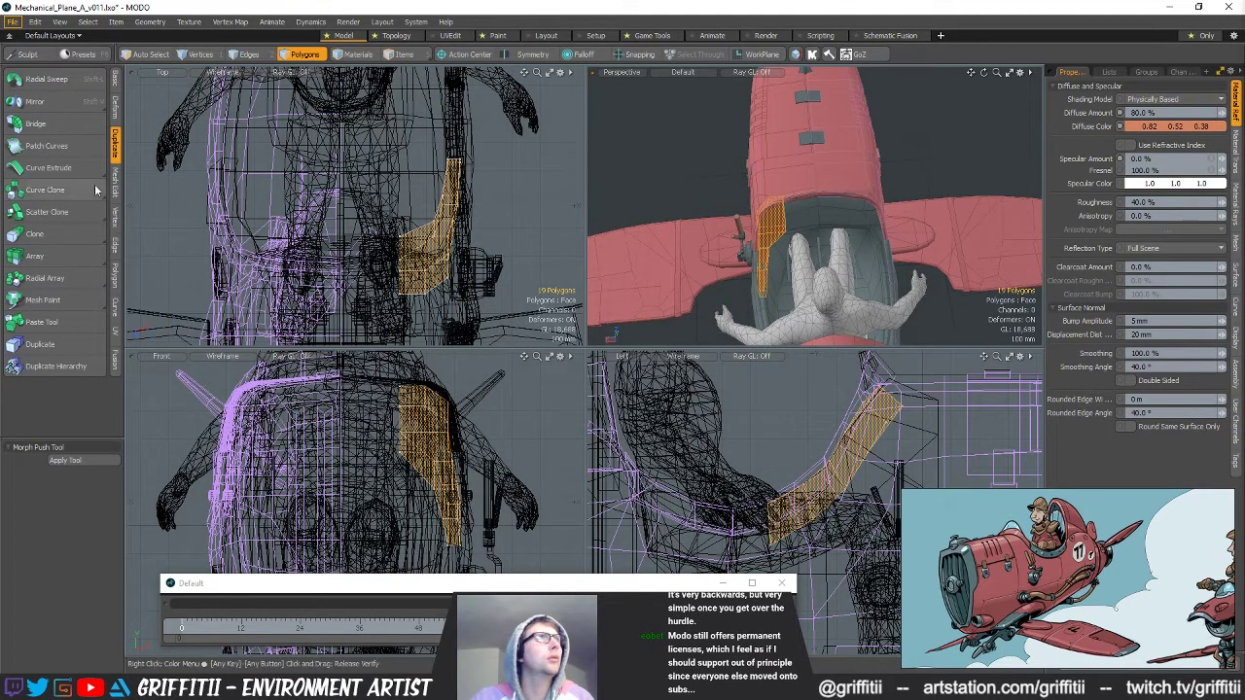
# Mirror the wood side panel across the X axis as an instance on the opposite side of the cockpit.
pyautogui.click(34, 101)
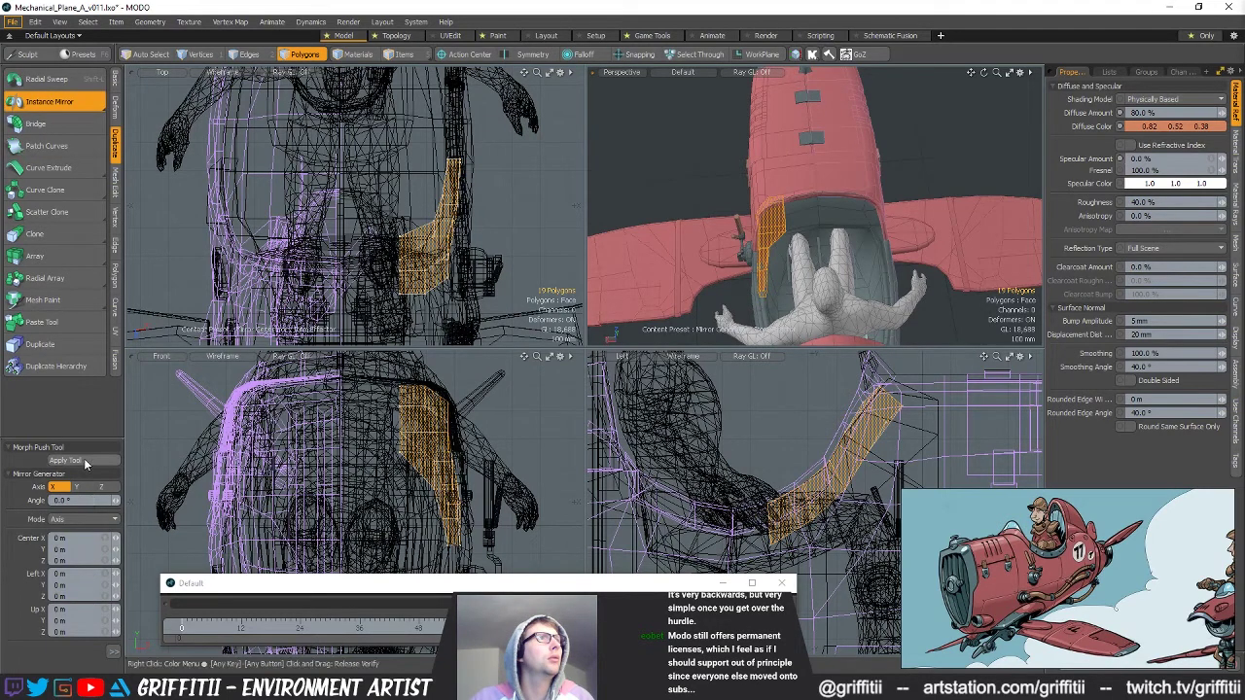
pyautogui.click(112, 652)
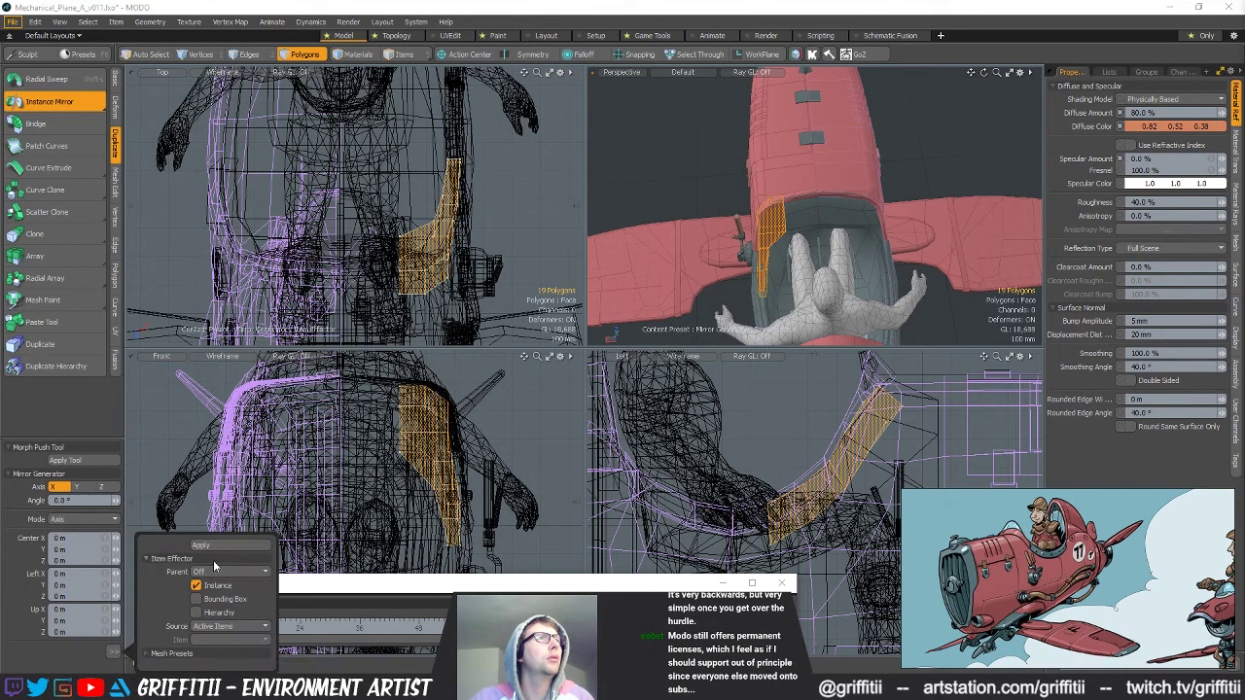
pyautogui.keyDown('alt'); pyautogui.moveTo(796, 218); pyautogui.dragTo(785, 196); pyautogui.keyUp('alt')
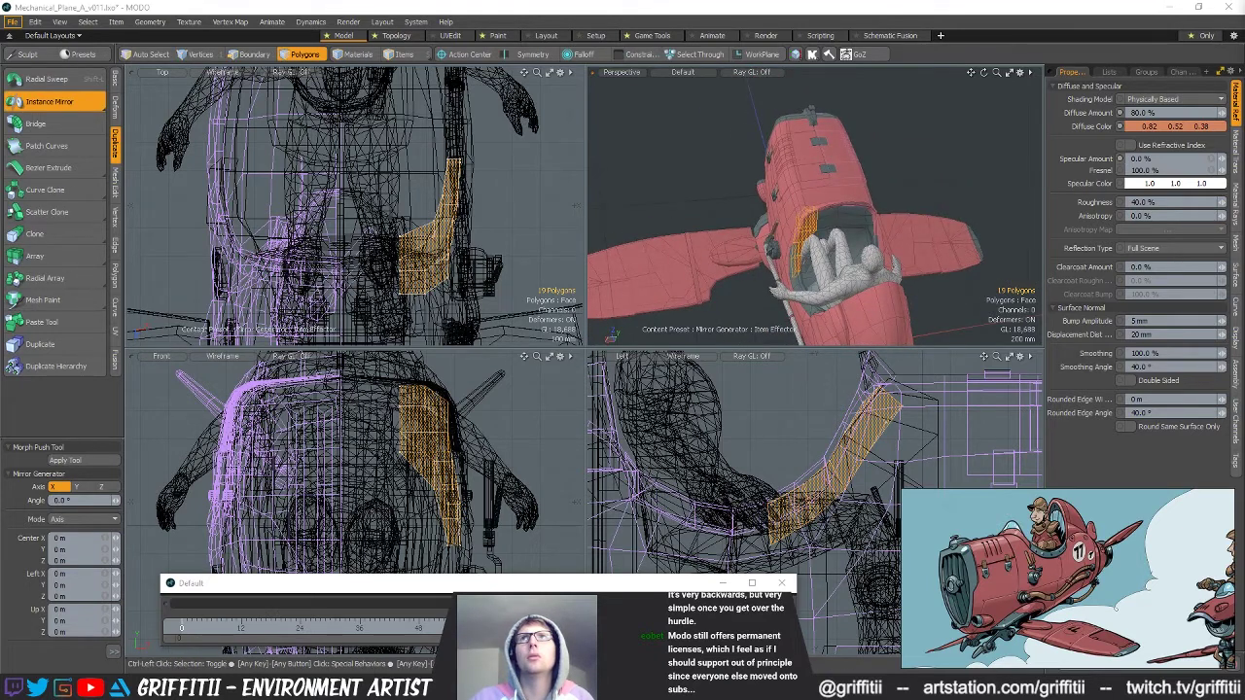
pyautogui.click(815, 206)
pyautogui.scroll(4, 843, 191)
pyautogui.keyDown('alt'); pyautogui.moveTo(816, 206); pyautogui.dragTo(846, 185); pyautogui.keyUp('alt')
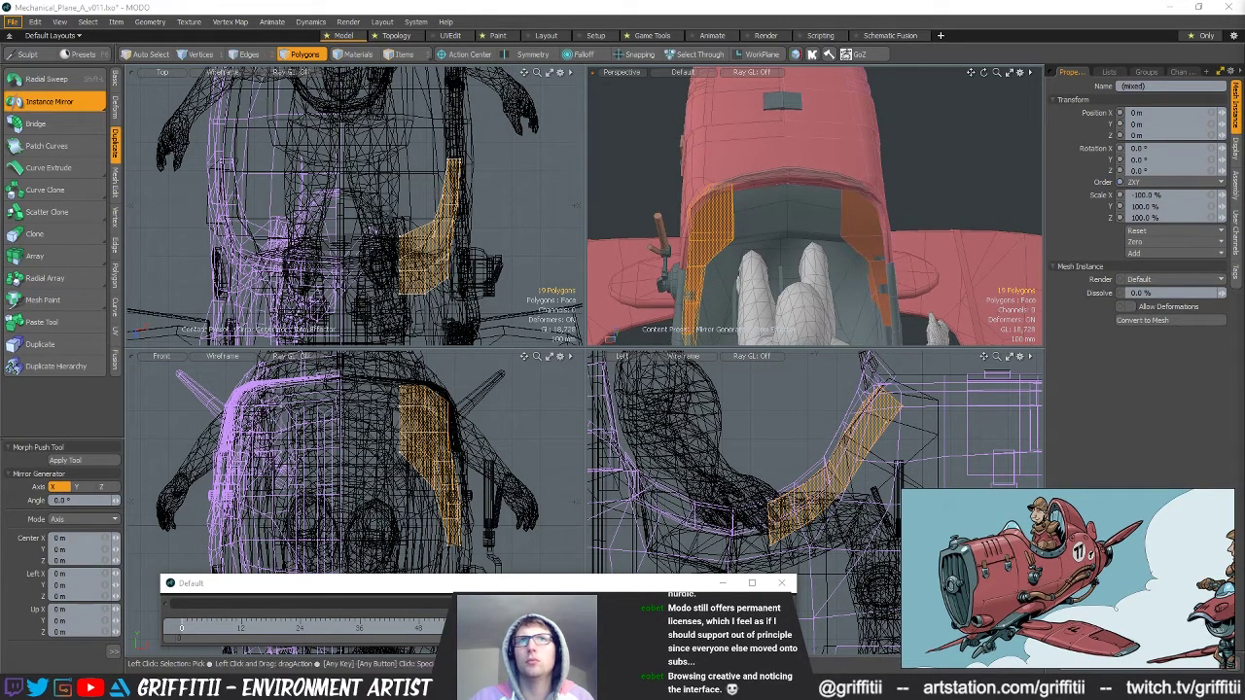
pyautogui.hotkey('ctrl', 'z')
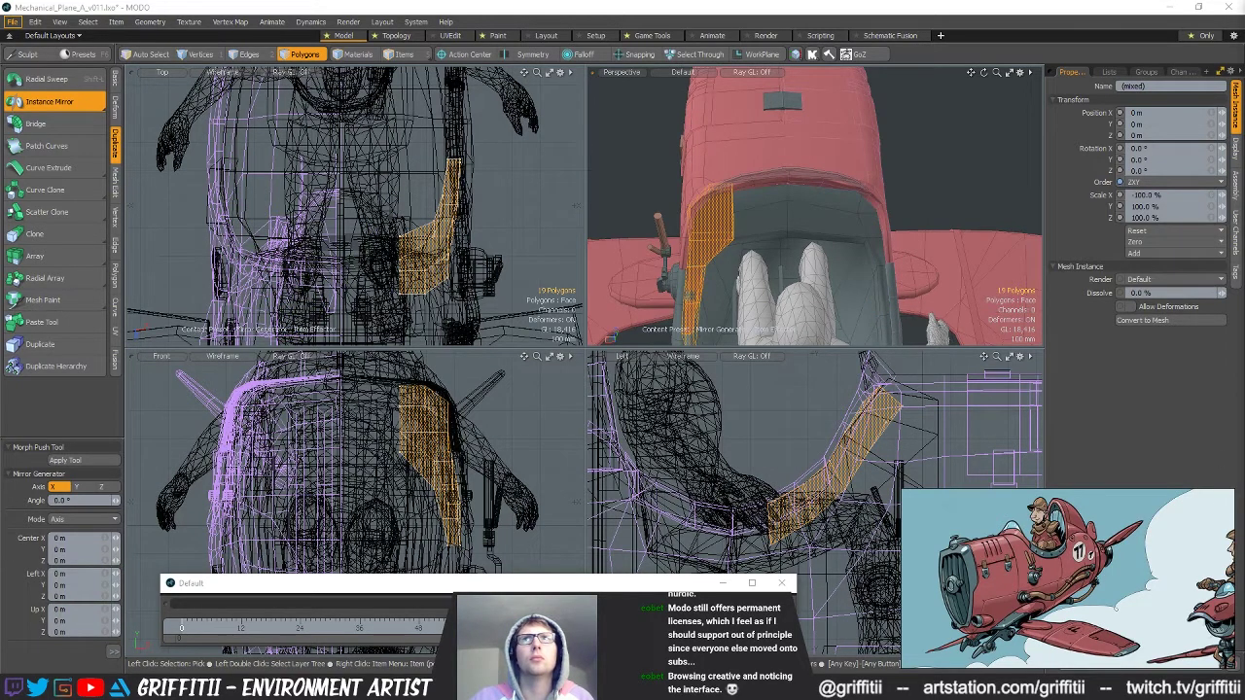
pyautogui.hotkey('ctrl', 'z')
pyautogui.click(76, 463)
# Copy the wood panel's forward inner end face and paste it into a new mesh item.
pyautogui.keyDown('alt'); pyautogui.moveTo(915, 155); pyautogui.dragTo(822, 231); pyautogui.keyUp('alt')
pyautogui.press('q')
pyautogui.click(948, 175)
pyautogui.click(746, 195)
pyautogui.scroll(4, 768, 204)
pyautogui.press('n')
pyautogui.hotkey('ctrl', 'v')
pyautogui.press('w')
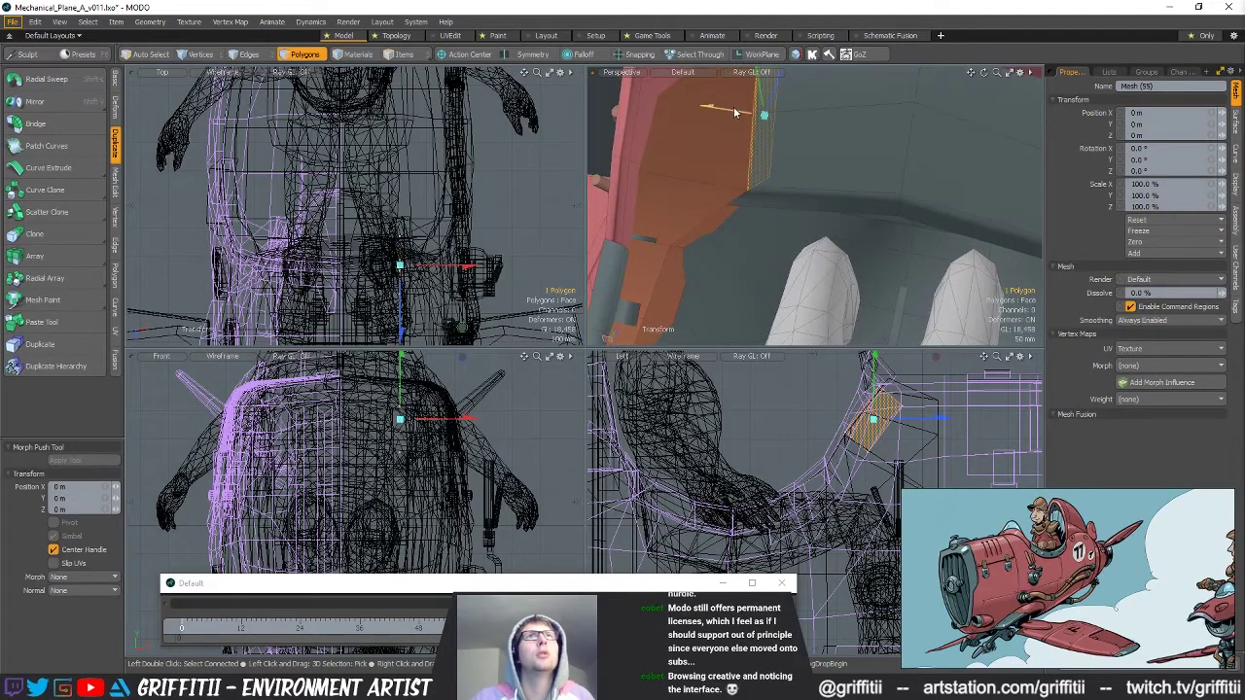
# Extend the pasted face's four edges -219.4982 mm in X, snapping them to the plane's centreline.
pyautogui.press('1')
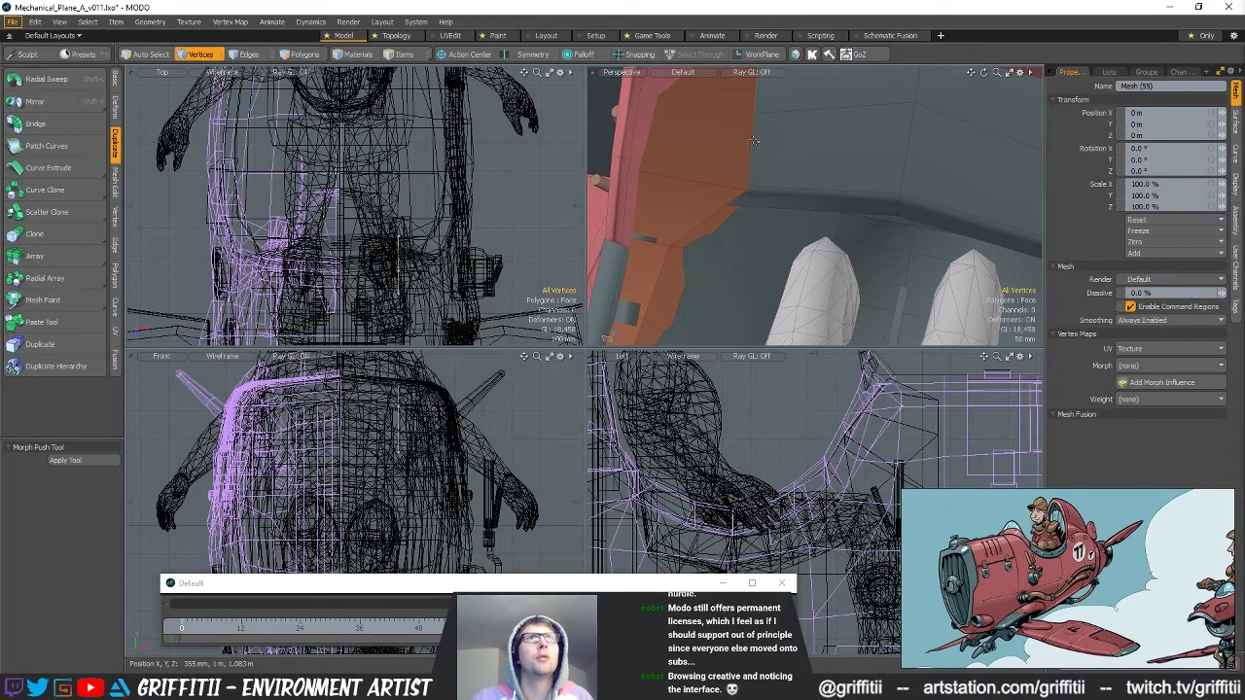
pyautogui.press('z')
pyautogui.click(760, 135)
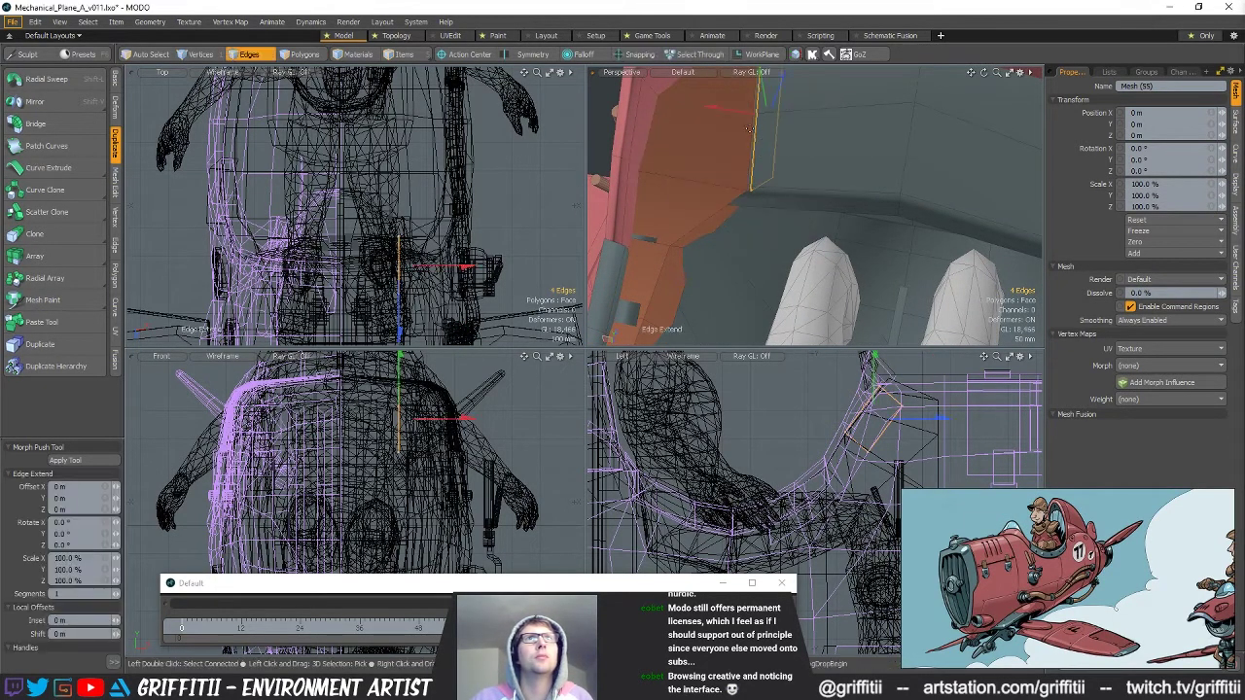
pyautogui.moveTo(715, 108); pyautogui.dragTo(856, 130)
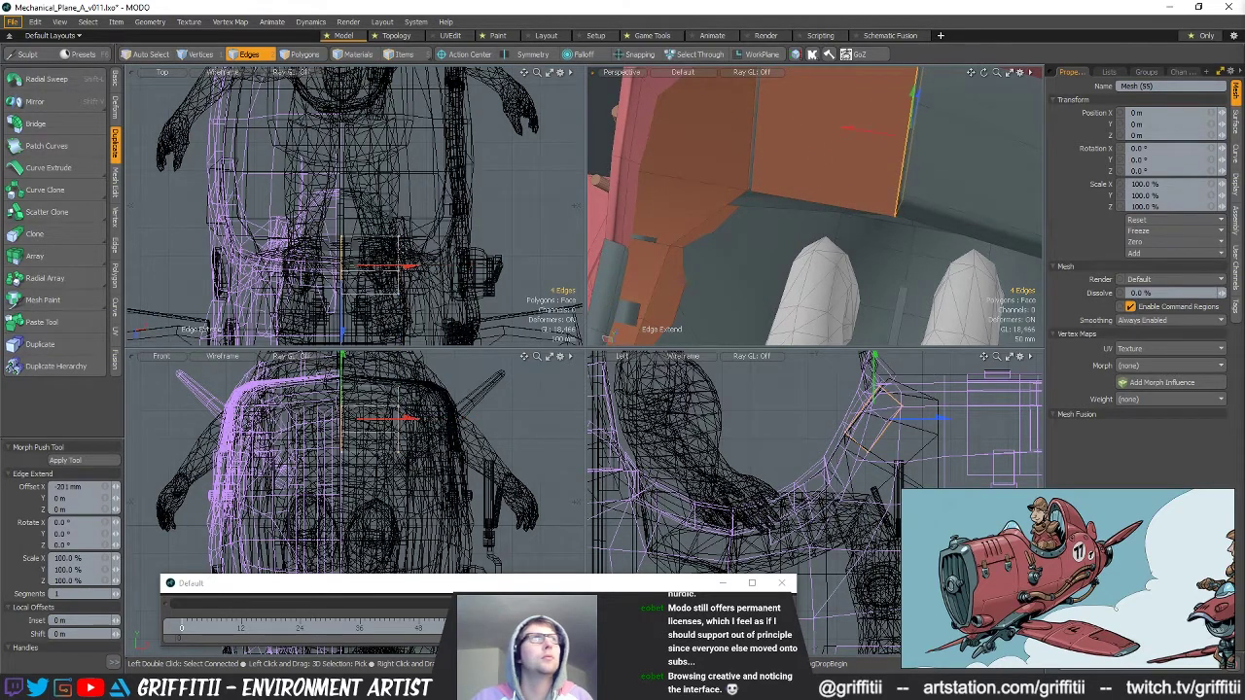
pyautogui.keyDown('alt'); pyautogui.keyDown('shift'); pyautogui.moveTo(419, 204); pyautogui.dragTo(437, 205); pyautogui.keyUp('shift'); pyautogui.keyUp('alt')
pyautogui.moveTo(404, 267); pyautogui.dragTo(425, 267)
pyautogui.moveTo(356, 215); pyautogui.dragTo(360, 203)
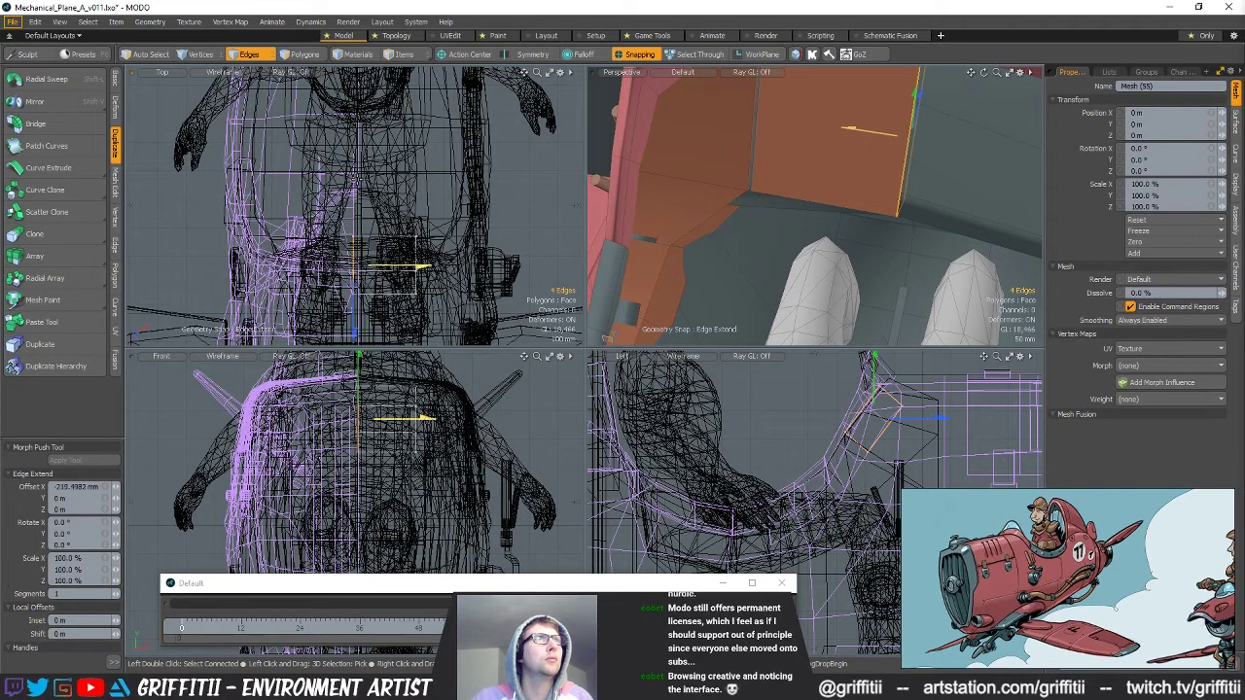
pyautogui.press('space')
# Move the upper centreline edge of the new front panel 48 mm in Z, using the selection as action center.
pyautogui.moveTo(864, 195)
pyautogui.keyDown('alt'); pyautogui.mouseDown()
pyautogui.moveTo(822, 202)
pyautogui.moveTo(856, 215)
pyautogui.moveTo(844, 183)
pyautogui.mouseUp(); pyautogui.keyUp('alt')
pyautogui.press('3')
pyautogui.click(832, 163)
pyautogui.press('w')
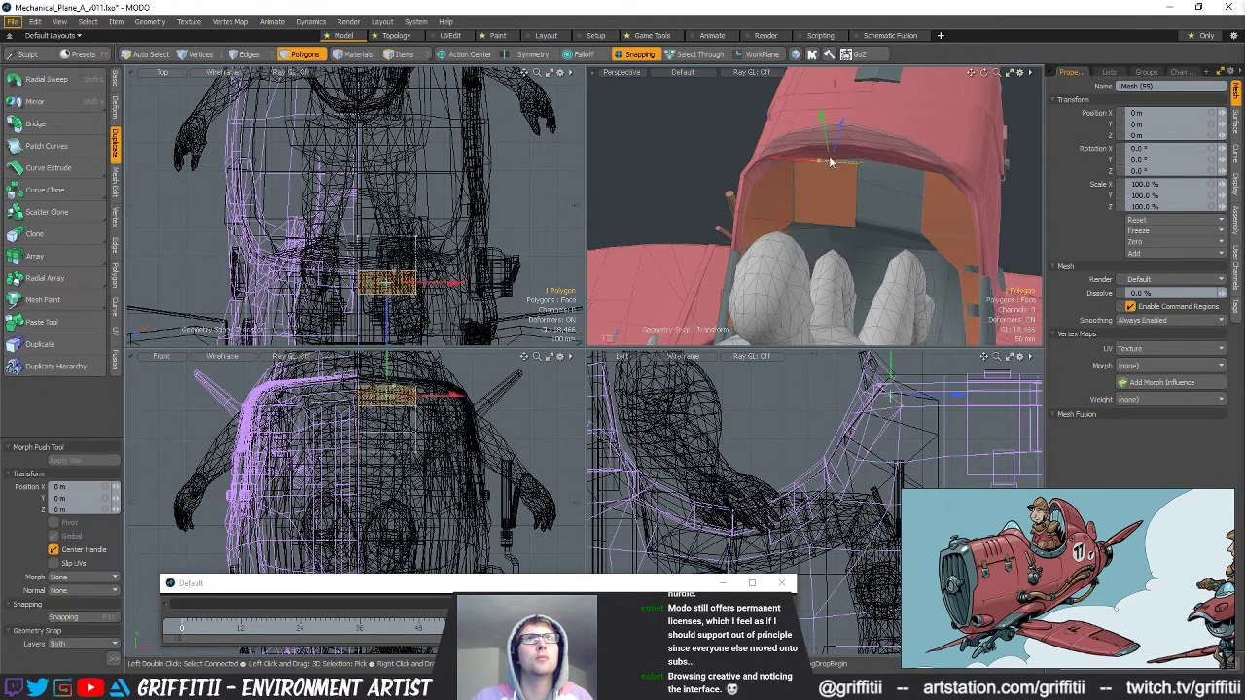
pyautogui.press('space')
pyautogui.press('space')
pyautogui.press('space')
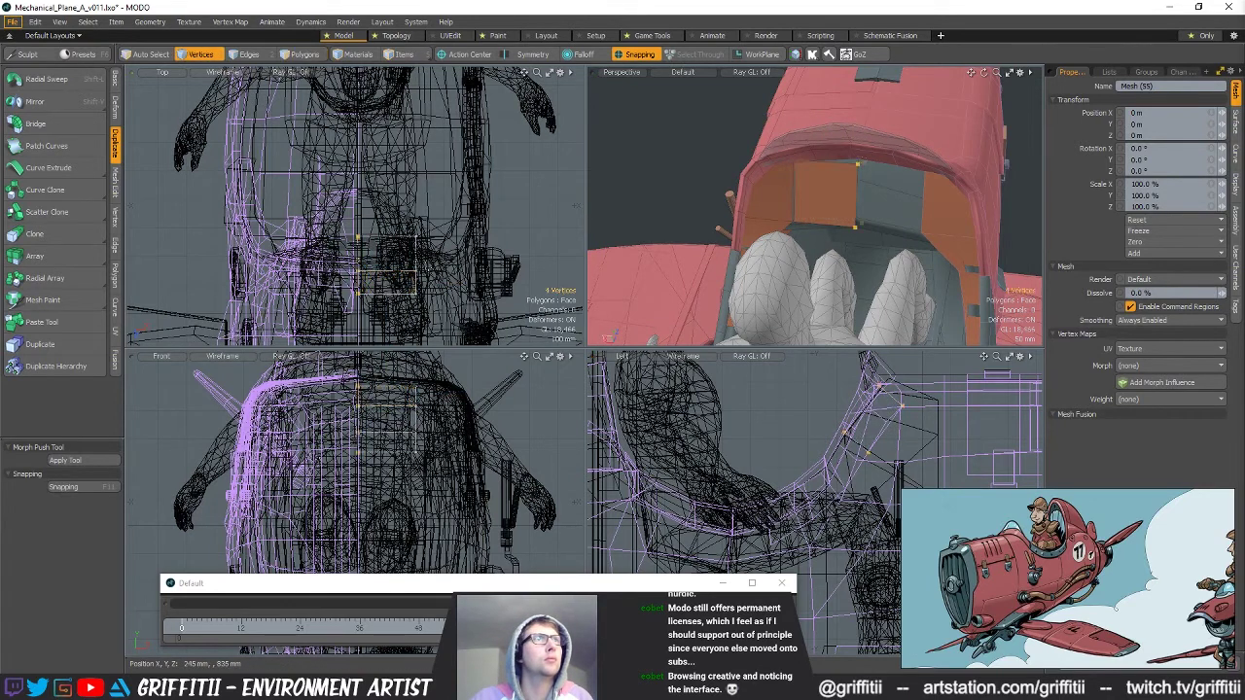
pyautogui.keyDown('alt'); pyautogui.moveTo(851, 198); pyautogui.dragTo(873, 216); pyautogui.keyUp('alt')
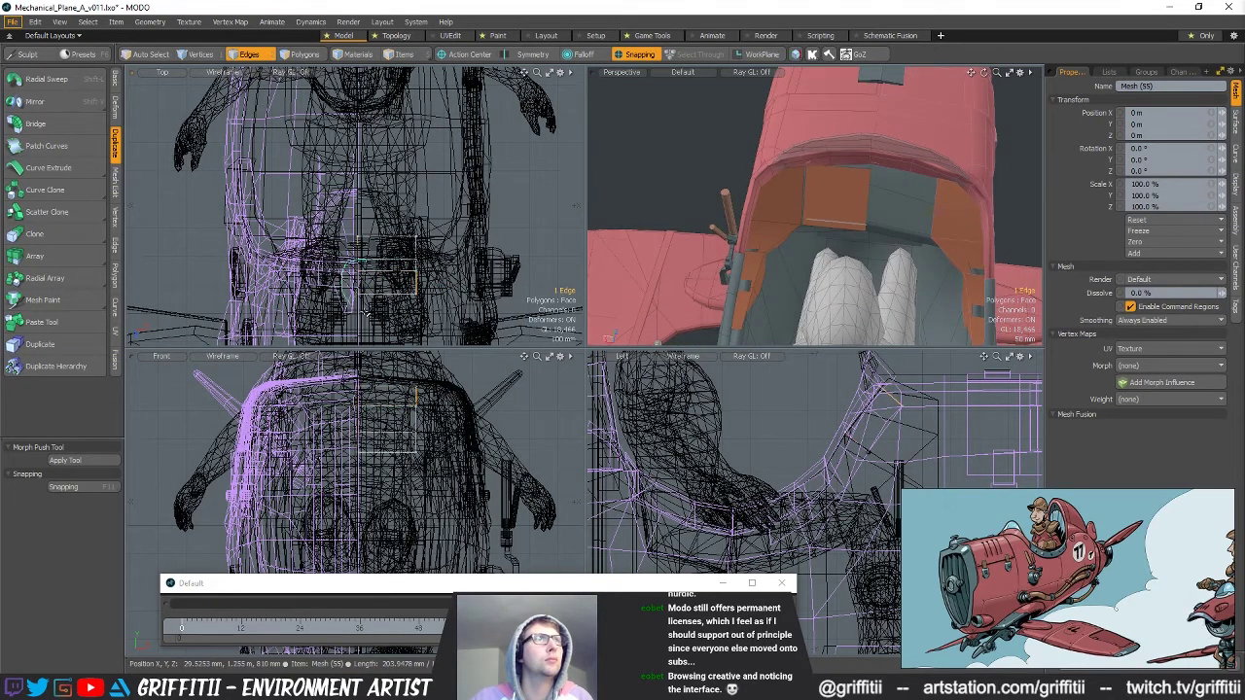
pyautogui.press('w')
pyautogui.press('x')
pyautogui.hotkey('alt', 'a')
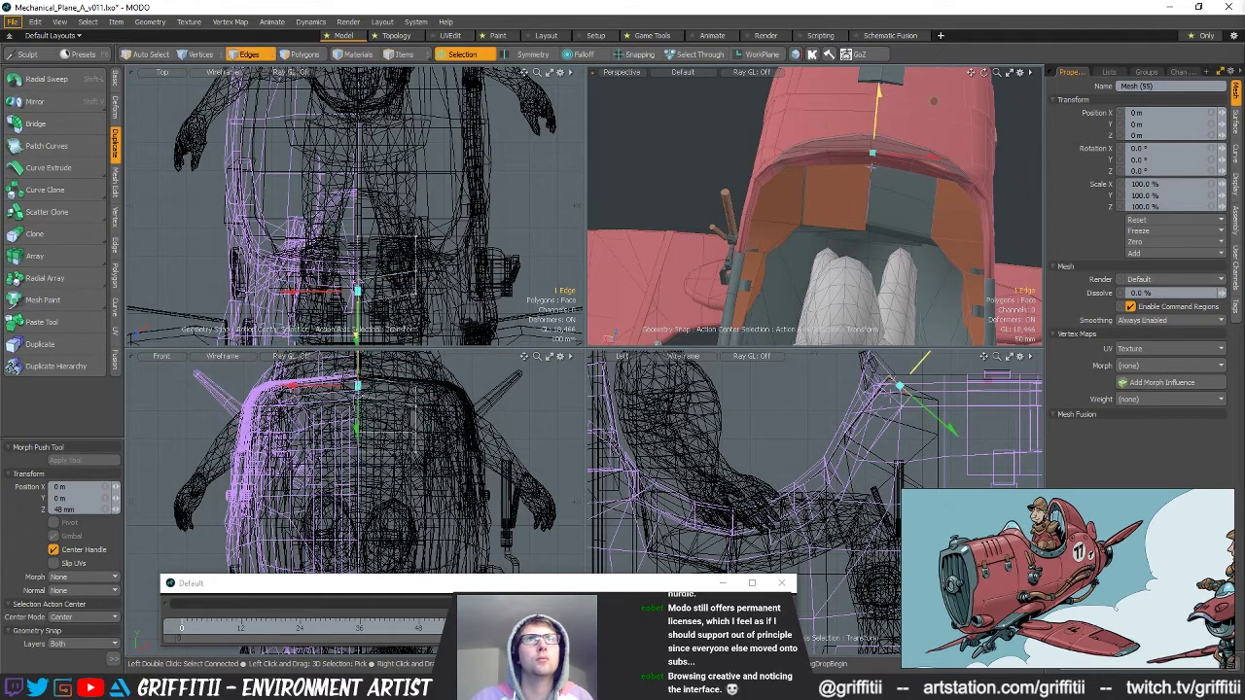
pyautogui.keyDown('alt'); pyautogui.moveTo(782, 188); pyautogui.dragTo(824, 190); pyautogui.keyUp('alt')
pyautogui.press('space')
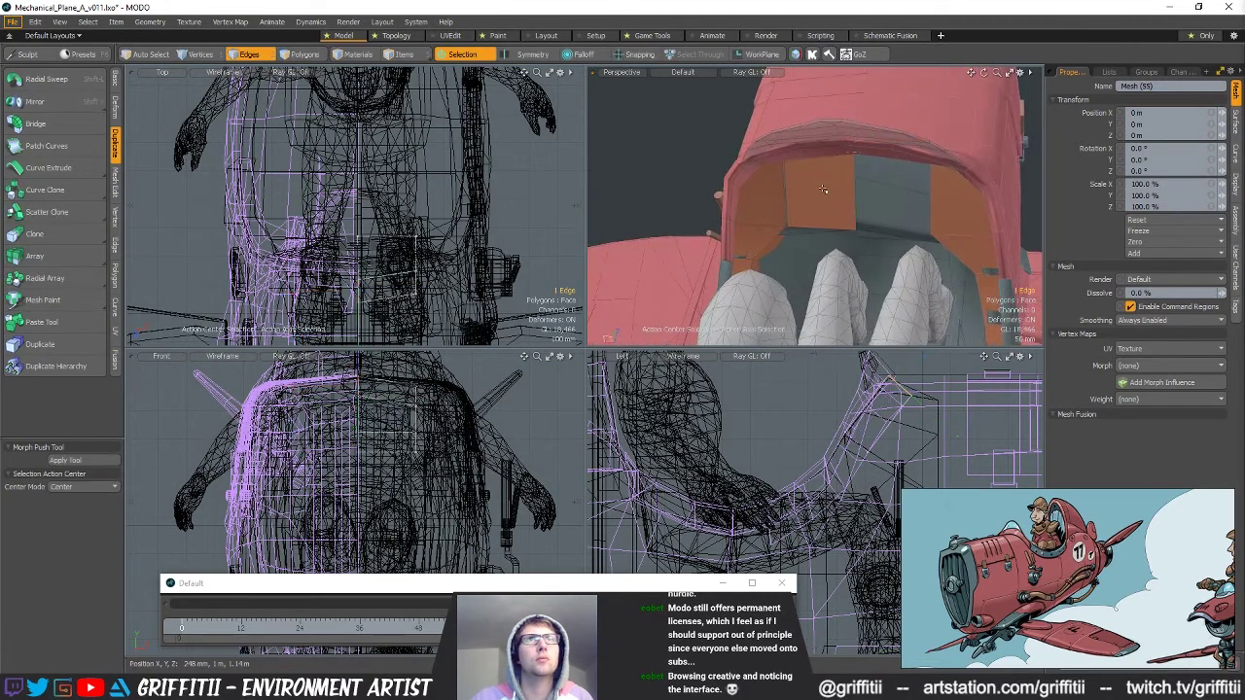
# Cut the front panel's polygons and paste them into the wood side panel's mesh.
pyautogui.press('3')
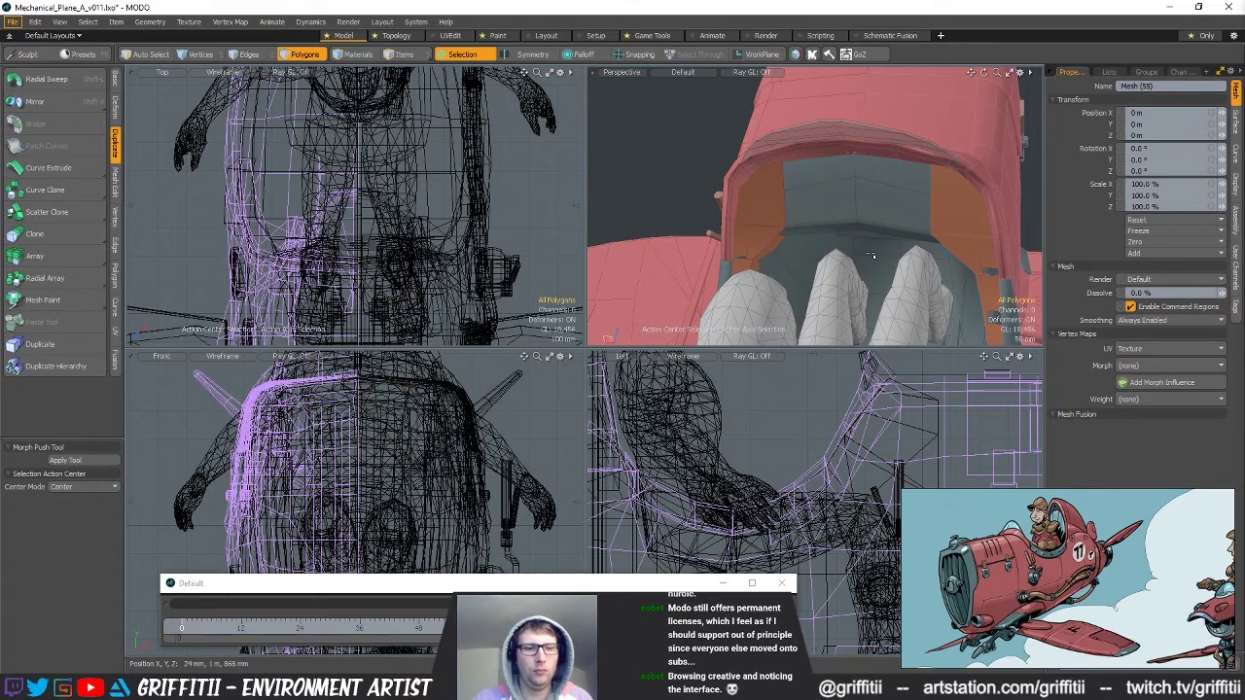
pyautogui.click(785, 232)
pyautogui.hotkey('ctrl', 'v')
# Select the front panel's four vertices at the seam and move them with snapping to meet the side panel.
pyautogui.keyDown('alt'); pyautogui.moveTo(857, 247); pyautogui.dragTo(909, 208); pyautogui.keyUp('alt')
pyautogui.click(1025, 116)
pyautogui.keyDown('alt'); pyautogui.moveTo(1026, 117); pyautogui.dragTo(1070, 136); pyautogui.keyUp('alt')
pyautogui.scroll(-2, 972, 156)
pyautogui.keyDown('alt'); pyautogui.moveTo(914, 175); pyautogui.dragTo(836, 191); pyautogui.keyUp('alt')
pyautogui.doubleClick(884, 175)
pyautogui.hotkey('alt', '1')
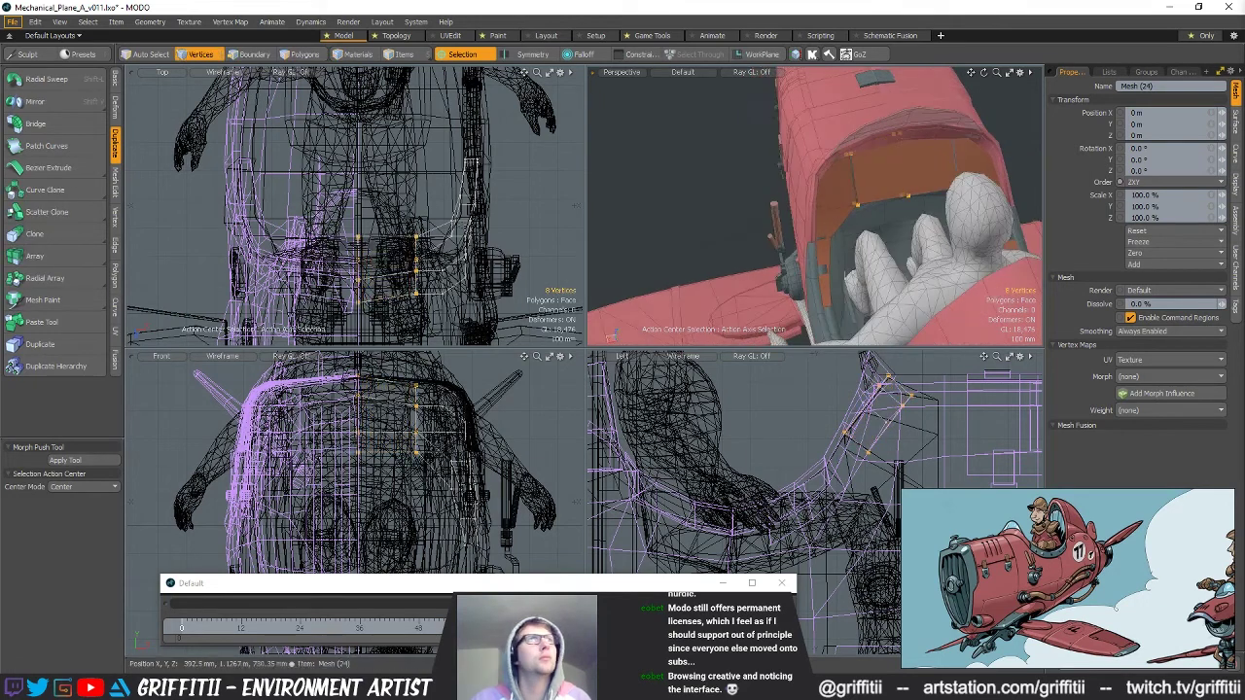
pyautogui.scroll(5, 845, 192)
pyautogui.press('w')
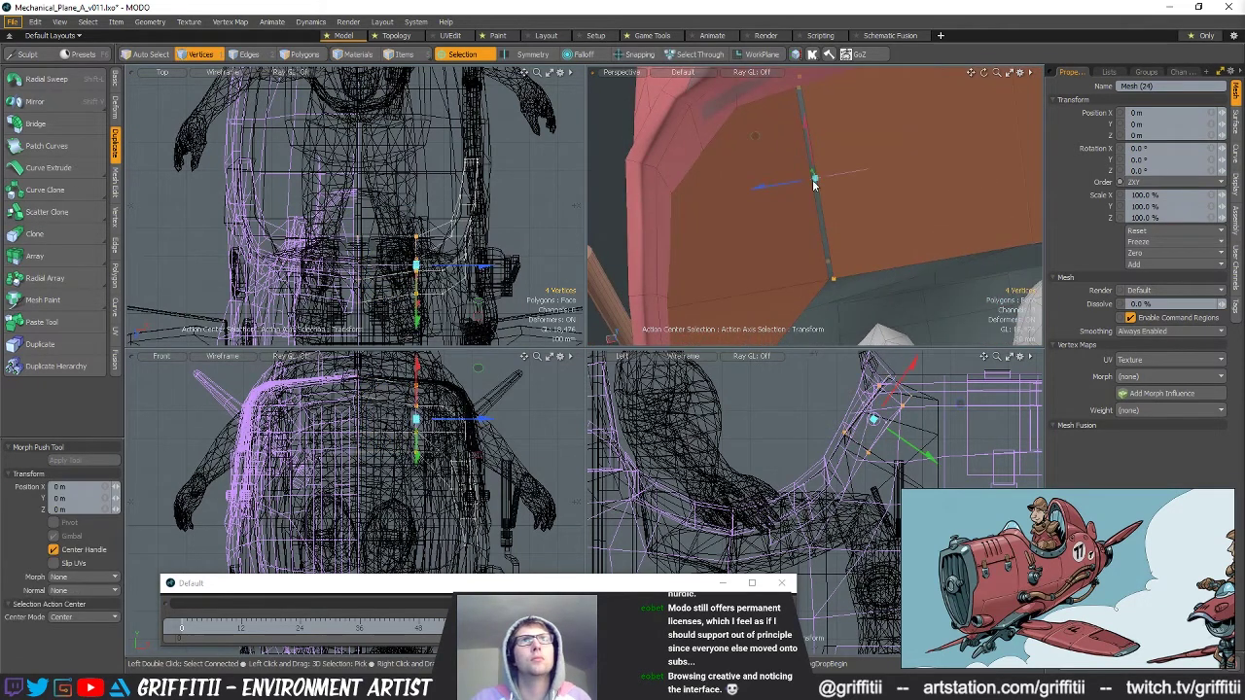
pyautogui.press('x')
pyautogui.moveTo(795, 185); pyautogui.dragTo(766, 189)
pyautogui.press('q')
# Add a loop slice to the grey interior shell below the corner of the wood panels.
pyautogui.keyDown('alt'); pyautogui.moveTo(875, 208); pyautogui.dragTo(791, 242); pyautogui.keyUp('alt')
pyautogui.scroll(-3, 967, 225)
pyautogui.keyDown('alt'); pyautogui.moveTo(811, 308); pyautogui.dragTo(774, 162); pyautogui.keyUp('alt')
pyautogui.press('5')
pyautogui.click(786, 234)
pyautogui.press('3')
pyautogui.doubleClick(773, 234)
pyautogui.click(784, 229)
pyautogui.keyDown('shift'); pyautogui.click(791, 232); pyautogui.keyUp('shift')
pyautogui.hotkey('alt', 'c')
pyautogui.click(790, 232)
pyautogui.press('space')
# Select the shell edge poking through at the wood panels' corner and move it -26 mm in Z.
pyautogui.press('1')
pyautogui.press('2')
pyautogui.click(789, 229)
pyautogui.press('w')
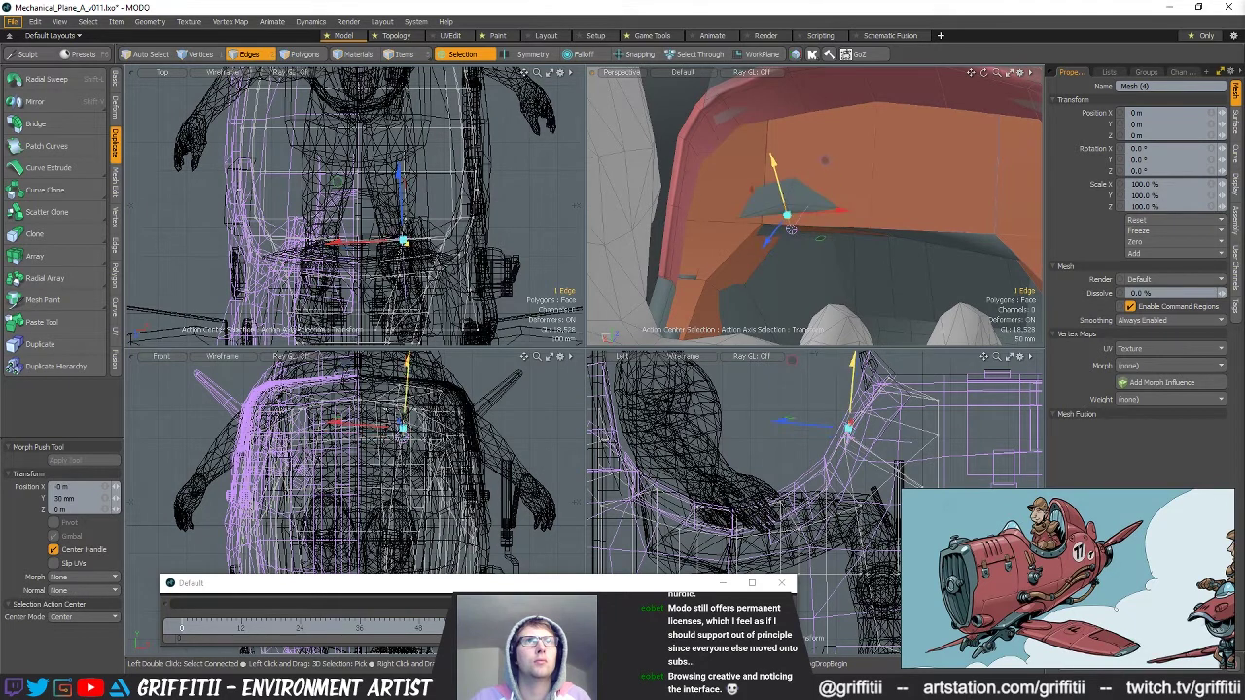
pyautogui.hotkey('ctrl', 'z')
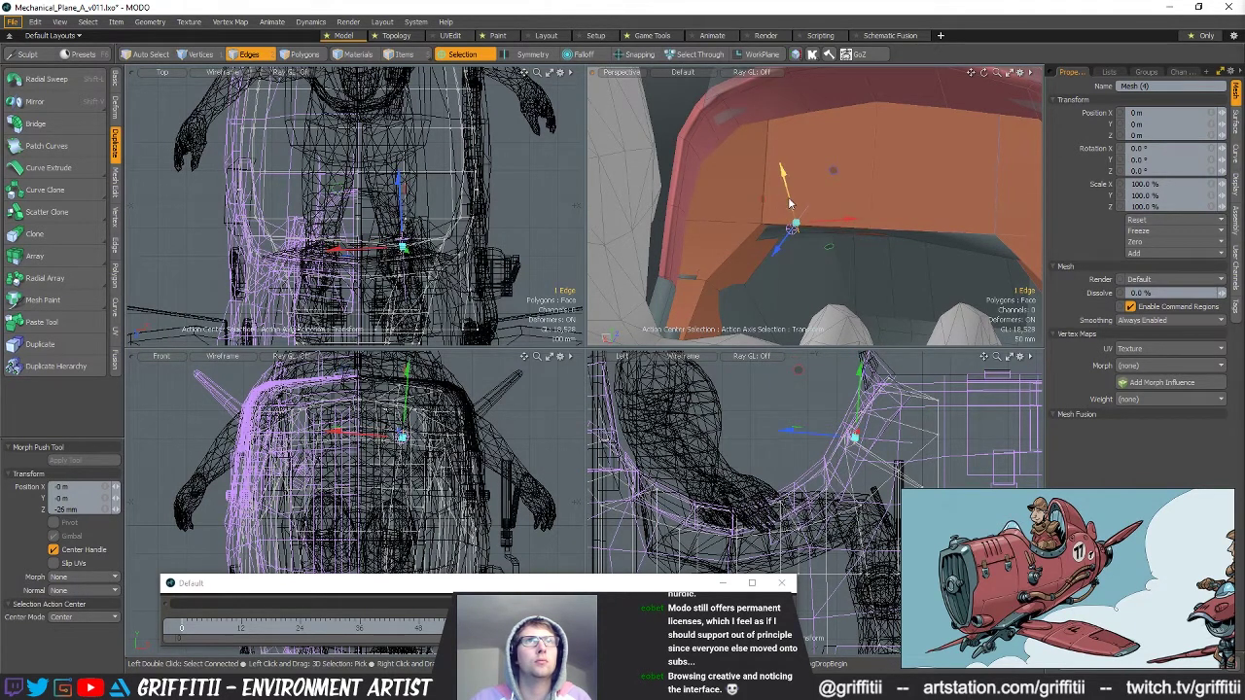
pyautogui.keyDown('alt'); pyautogui.moveTo(779, 165); pyautogui.dragTo(784, 211); pyautogui.keyUp('alt')
# Select the whole cockpit shell, narrow the selection to the half across the centreline and delete it.
pyautogui.press('q')
pyautogui.press('3')
pyautogui.doubleClick(738, 252)
pyautogui.scroll(-6, 737, 252)
pyautogui.moveTo(738, 251)
pyautogui.keyDown('alt'); pyautogui.mouseDown()
pyautogui.moveTo(764, 243)
pyautogui.moveTo(737, 267)
pyautogui.mouseUp(); pyautogui.keyUp('alt')
pyautogui.scroll(-5, 443, 247)
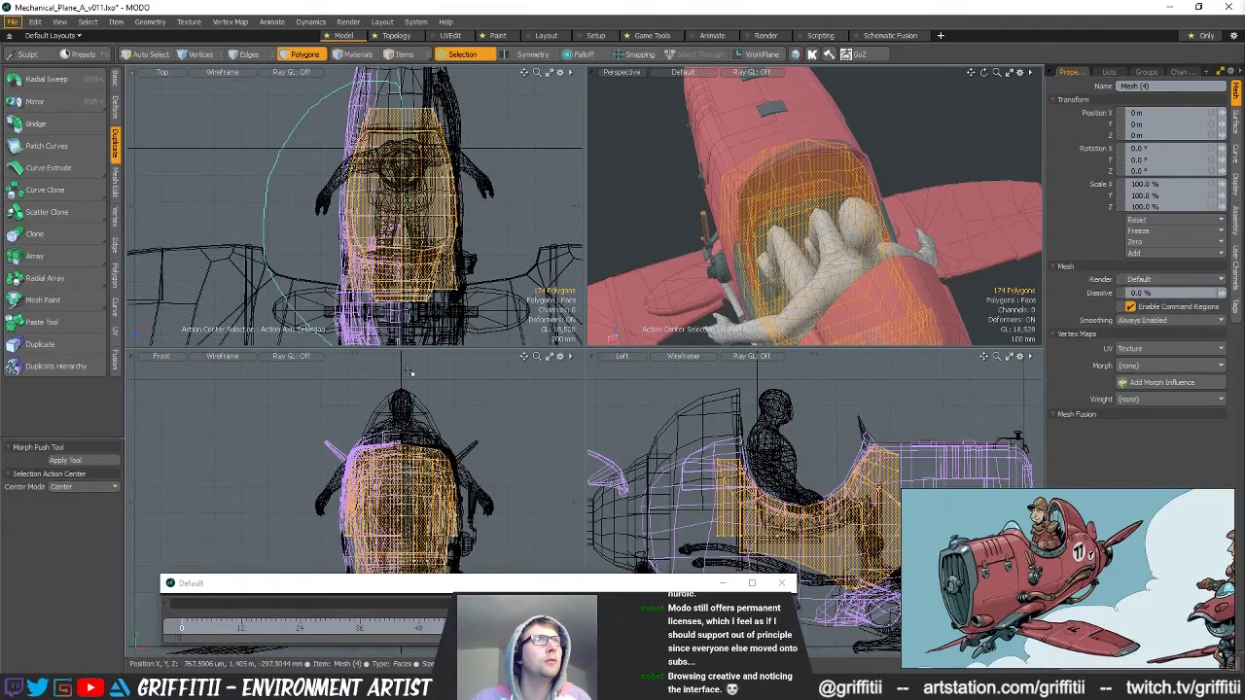
pyautogui.moveTo(409, 372); pyautogui.dragTo(410, 362, button='right')
pyautogui.press('Delete')
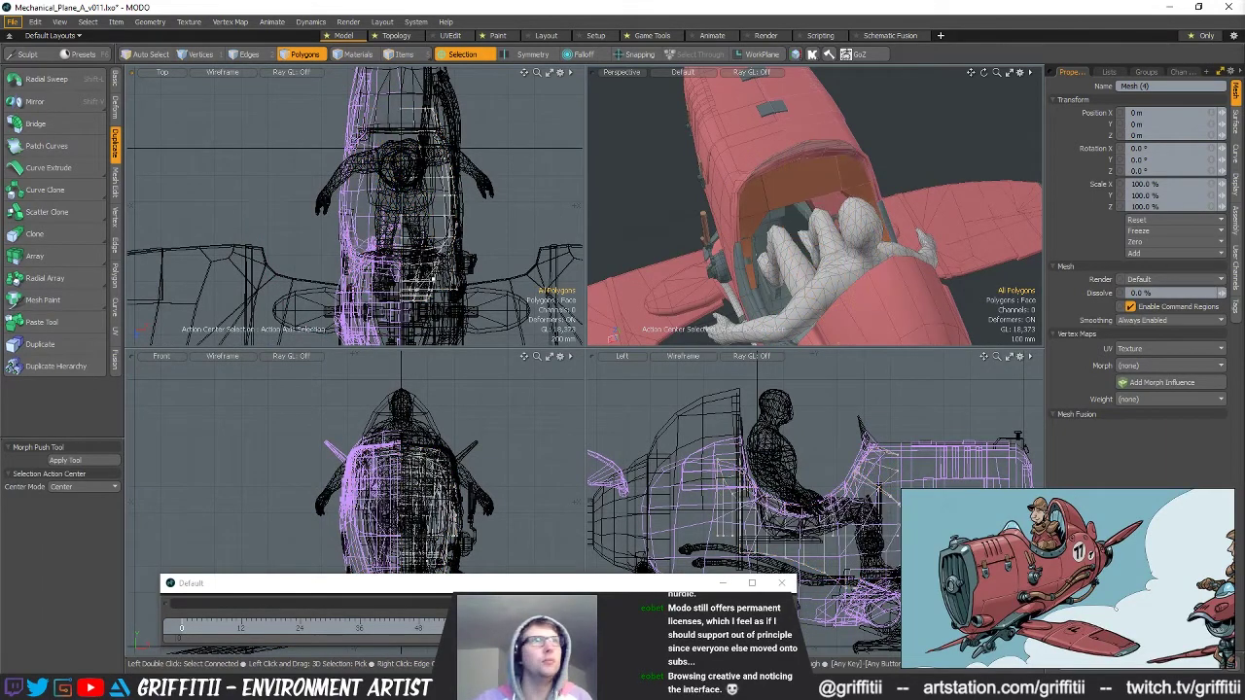
# Mirror the remaining half of the cockpit shell across the X axis as an instance.
pyautogui.click(18, 95)
pyautogui.click(44, 107)
pyautogui.click(84, 463)
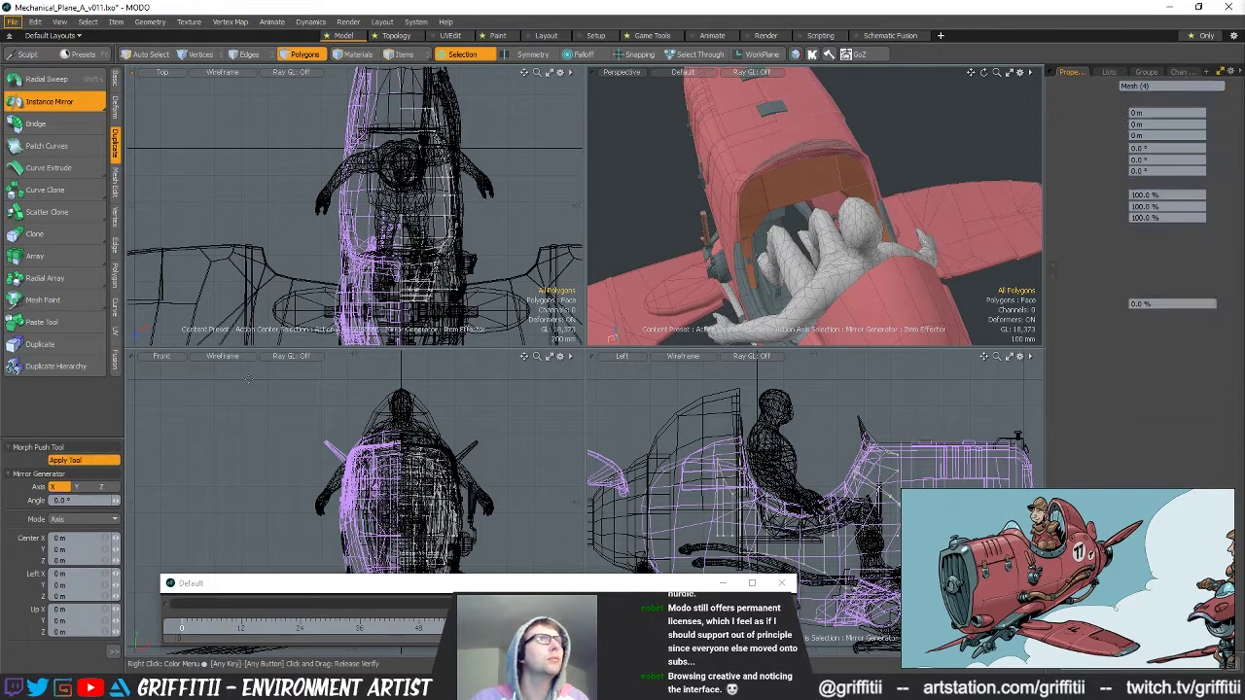
pyautogui.press('5')
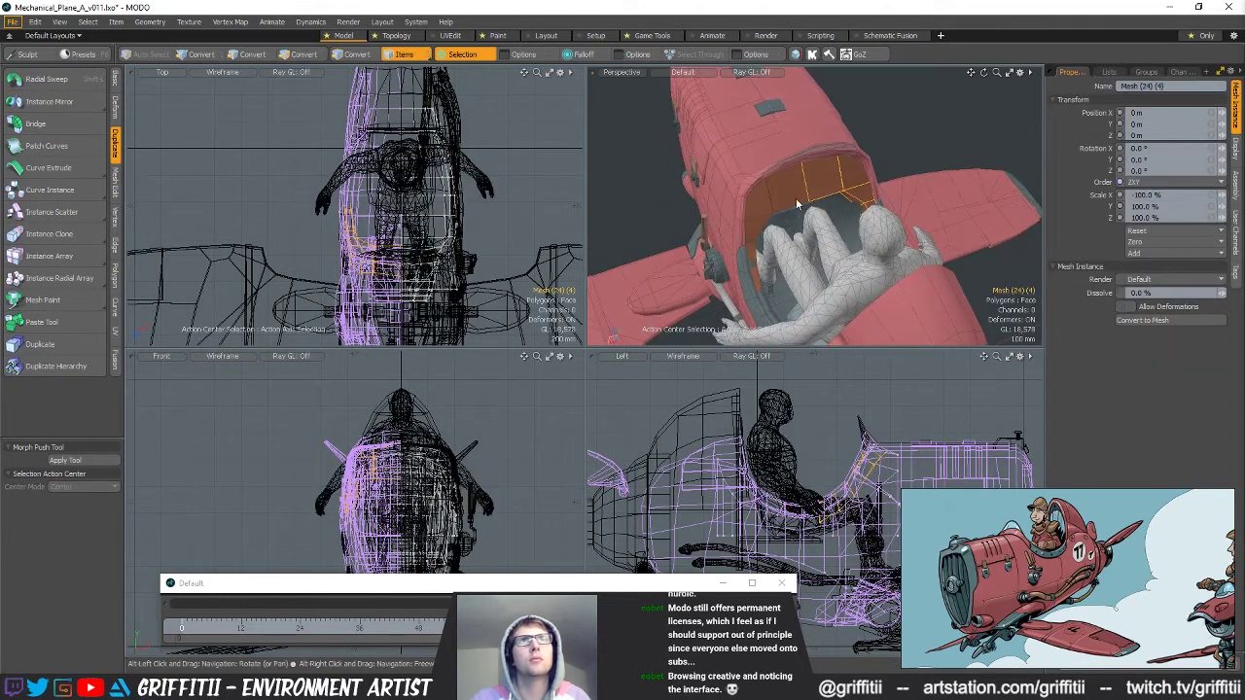
# Select the original half of the interior shell and add a loop slice beside the wood side panel.
pyautogui.click(798, 200)
pyautogui.press('1')
pyautogui.moveTo(848, 219)
pyautogui.keyDown('alt'); pyautogui.mouseDown()
pyautogui.moveTo(939, 223)
pyautogui.moveTo(900, 216)
pyautogui.moveTo(843, 232)
pyautogui.moveTo(828, 214)
pyautogui.mouseUp(); pyautogui.keyUp('alt')
pyautogui.scroll(4, 837, 238)
pyautogui.keyDown('alt'); pyautogui.moveTo(842, 271); pyautogui.dragTo(736, 293); pyautogui.keyUp('alt')
pyautogui.press('5')
pyautogui.click(736, 177)
pyautogui.press('1')
pyautogui.press('3')
pyautogui.hotkey('alt', 'c')
pyautogui.keyDown('alt'); pyautogui.moveTo(750, 171); pyautogui.dragTo(711, 201); pyautogui.keyUp('alt')
pyautogui.press('space')
# Add another loop slice across two adjacent polygons of the shell's side wall.
pyautogui.click(708, 196)
pyautogui.keyDown('shift'); pyautogui.click(686, 219); pyautogui.keyUp('shift')
pyautogui.hotkey('alt', 'c')
pyautogui.keyDown('alt'); pyautogui.moveTo(719, 204); pyautogui.dragTo(750, 244); pyautogui.keyUp('alt')
pyautogui.press('space')
# Slice a new edge across the shell's side wall next to the wood side panel.
pyautogui.press('1')
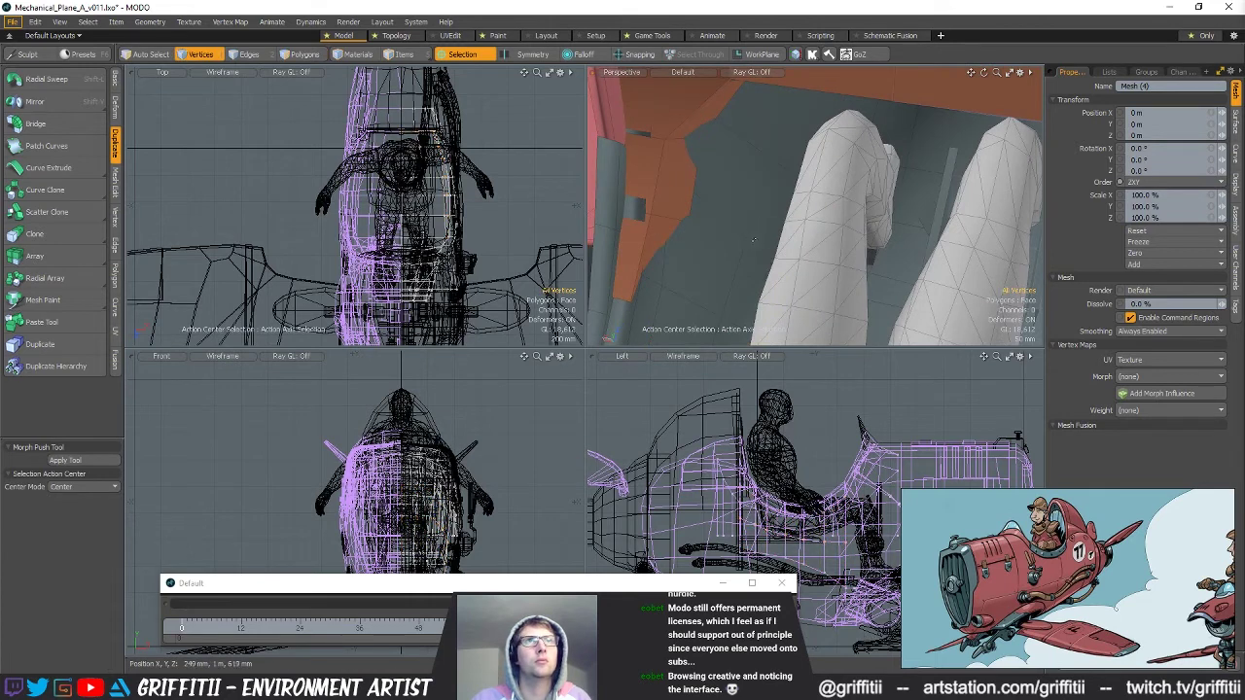
pyautogui.press('c')
pyautogui.click(746, 240)
pyautogui.click(770, 157)
pyautogui.press('space')
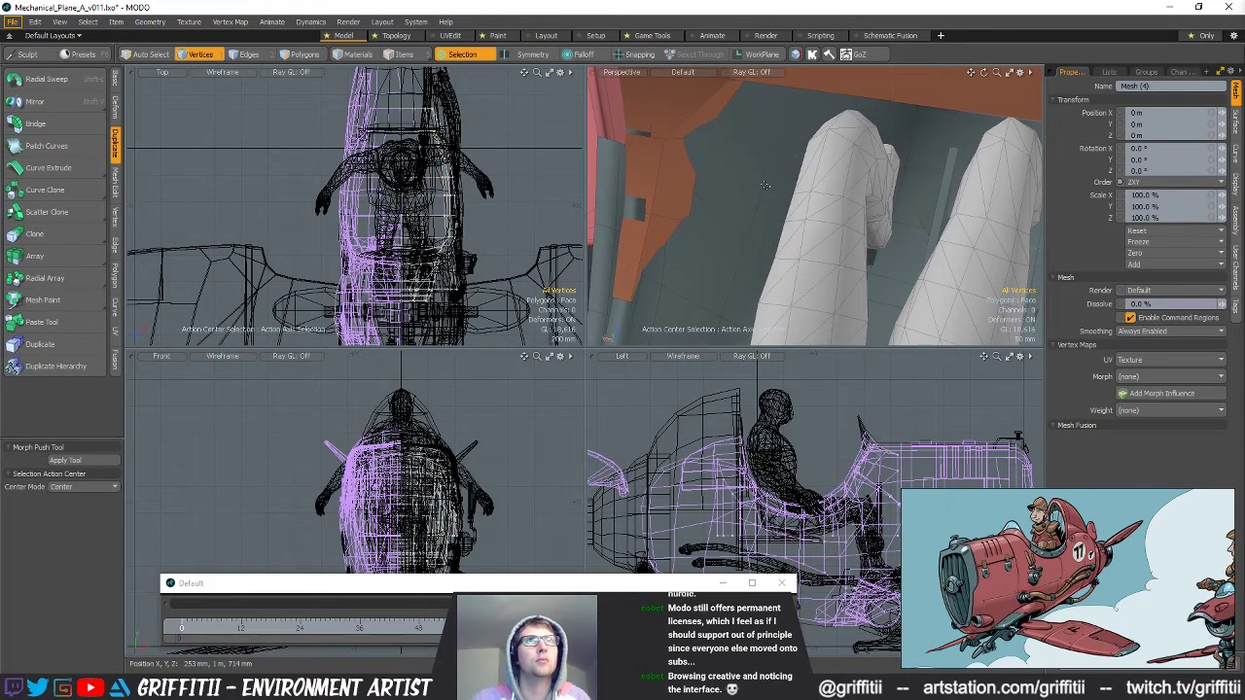
# Move the selected side-wall edge 109 mm in Y and rotate it slightly to follow the wood panel.
pyautogui.press('2')
pyautogui.click(765, 186)
pyautogui.press('w')
pyautogui.hotkey('alt', 'a')
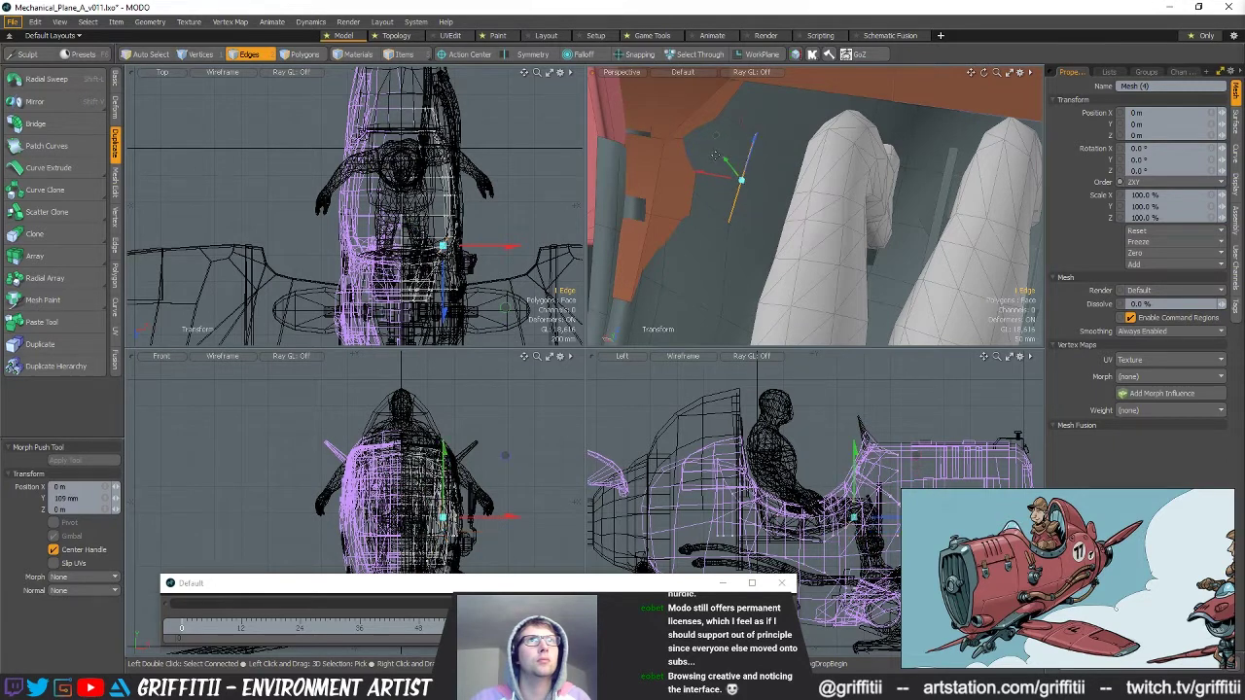
pyautogui.keyDown('alt'); pyautogui.moveTo(750, 282); pyautogui.dragTo(742, 232); pyautogui.keyUp('alt')
pyautogui.press('e')
pyautogui.moveTo(785, 182); pyautogui.dragTo(801, 173)
pyautogui.press('space')
# Select the shell vertex near the wood panel's lower end and move it 14 mm outward in X.
pyautogui.press('space')
pyautogui.press('space')
pyautogui.moveTo(781, 272)
pyautogui.keyDown('alt'); pyautogui.mouseDown()
pyautogui.moveTo(750, 270)
pyautogui.moveTo(765, 264)
pyautogui.mouseUp(); pyautogui.keyUp('alt')
pyautogui.press('w')
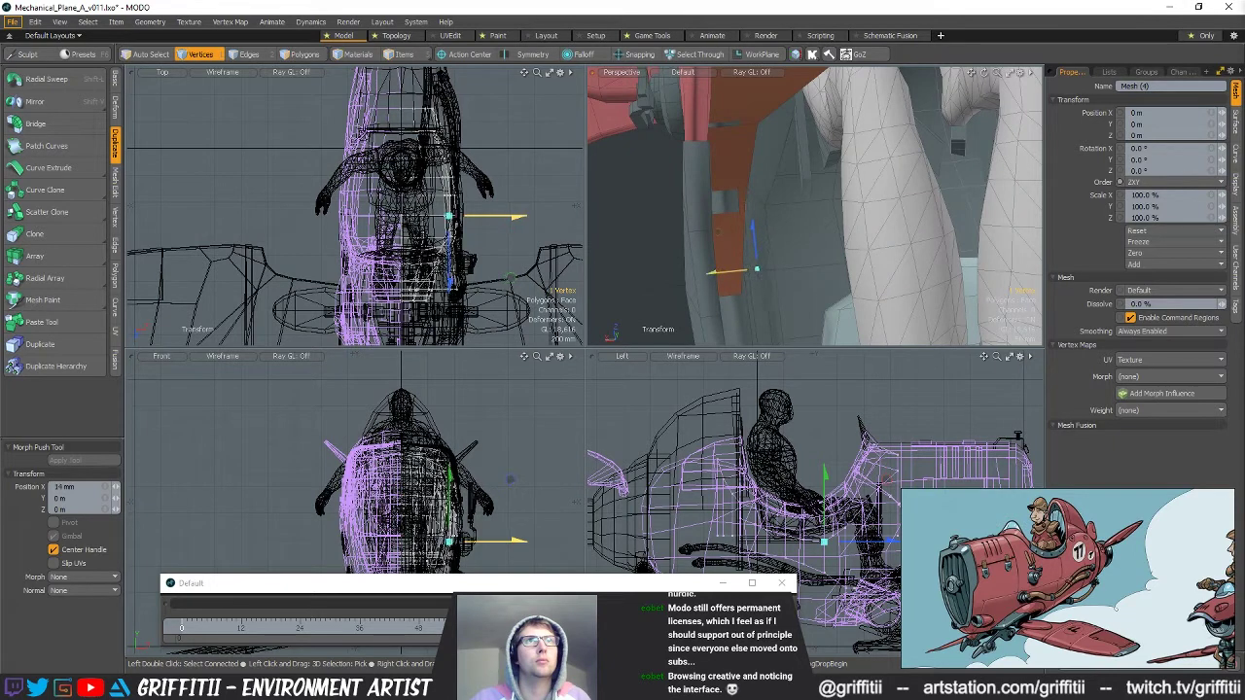
pyautogui.keyDown('alt'); pyautogui.moveTo(745, 278); pyautogui.dragTo(794, 235); pyautogui.keyUp('alt')
pyautogui.press('space')
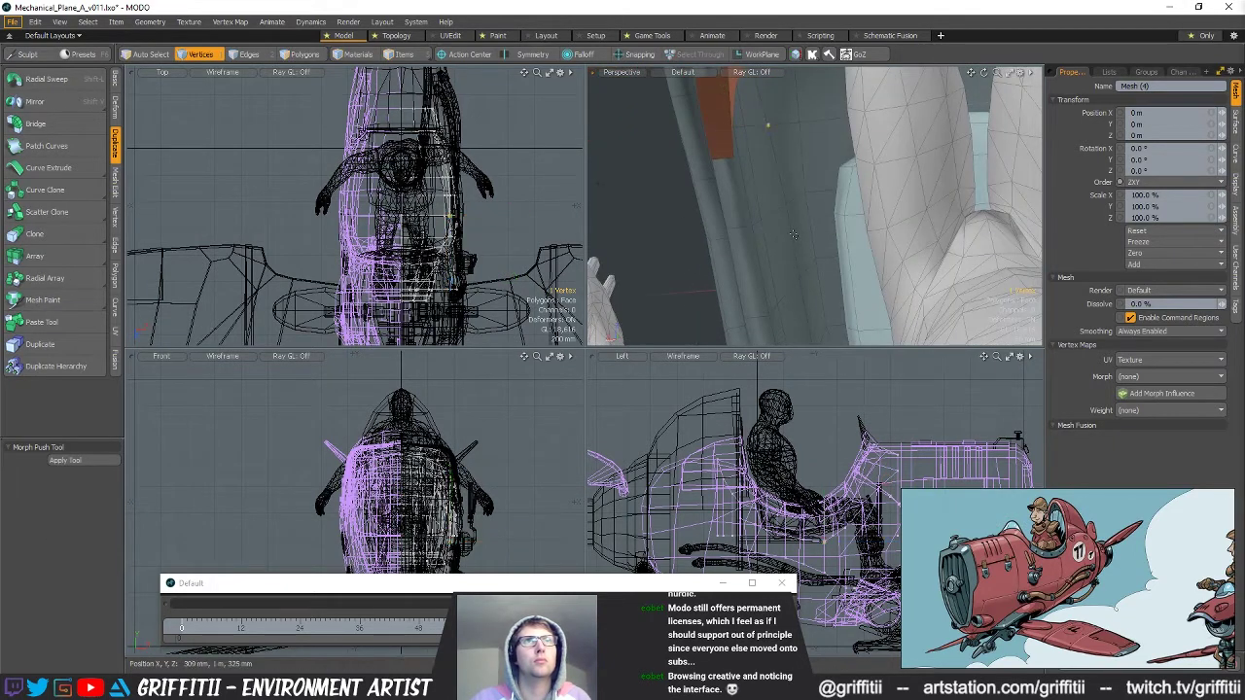
# Select the two shell edges behind the wood panel's lower end and move them 17 mm in X.
pyautogui.press('w')
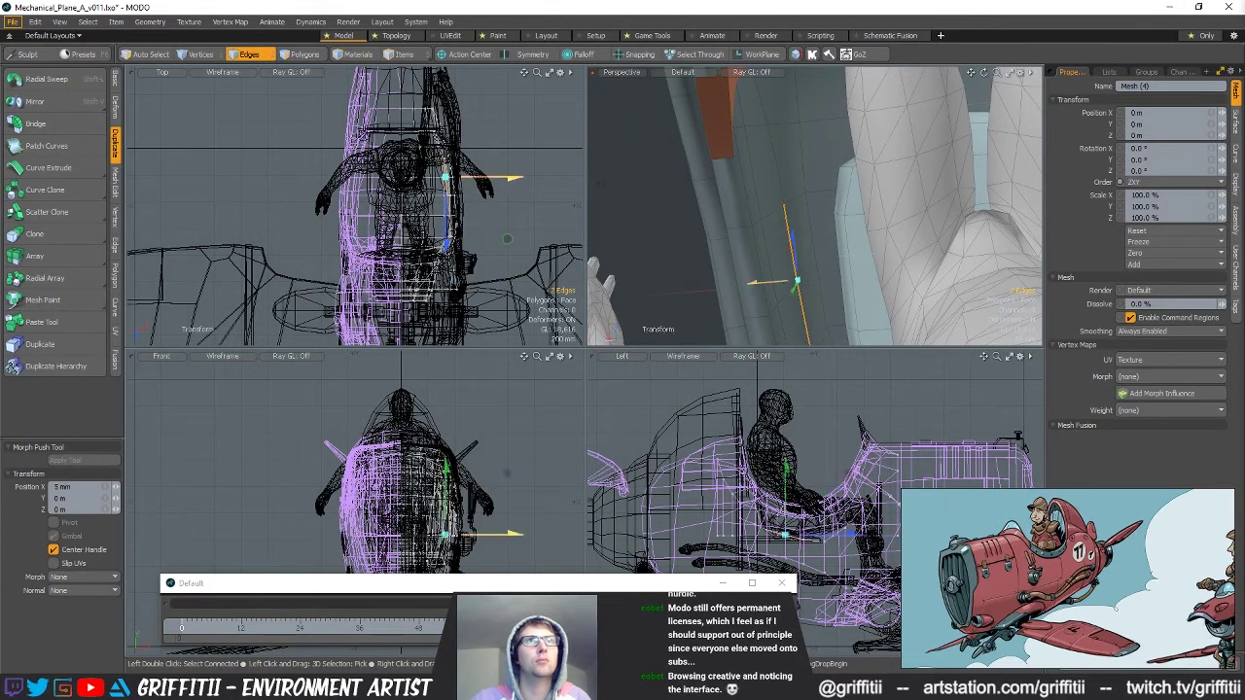
pyautogui.keyDown('alt'); pyautogui.moveTo(764, 171); pyautogui.dragTo(776, 194); pyautogui.keyUp('alt')
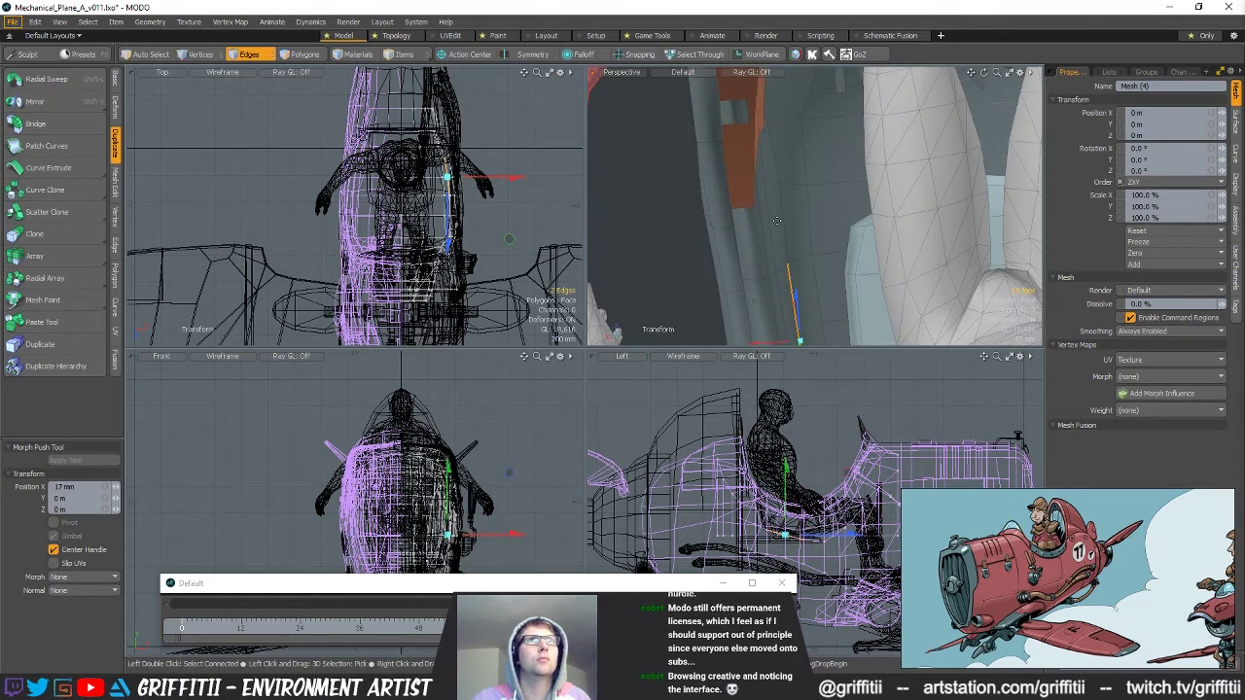
pyautogui.press('space')
# Reselect the shell vertex beside the wood panel's lower end and nudge it along X.
pyautogui.press('space')
pyautogui.press('space')
pyautogui.click(779, 186)
pyautogui.press('w')
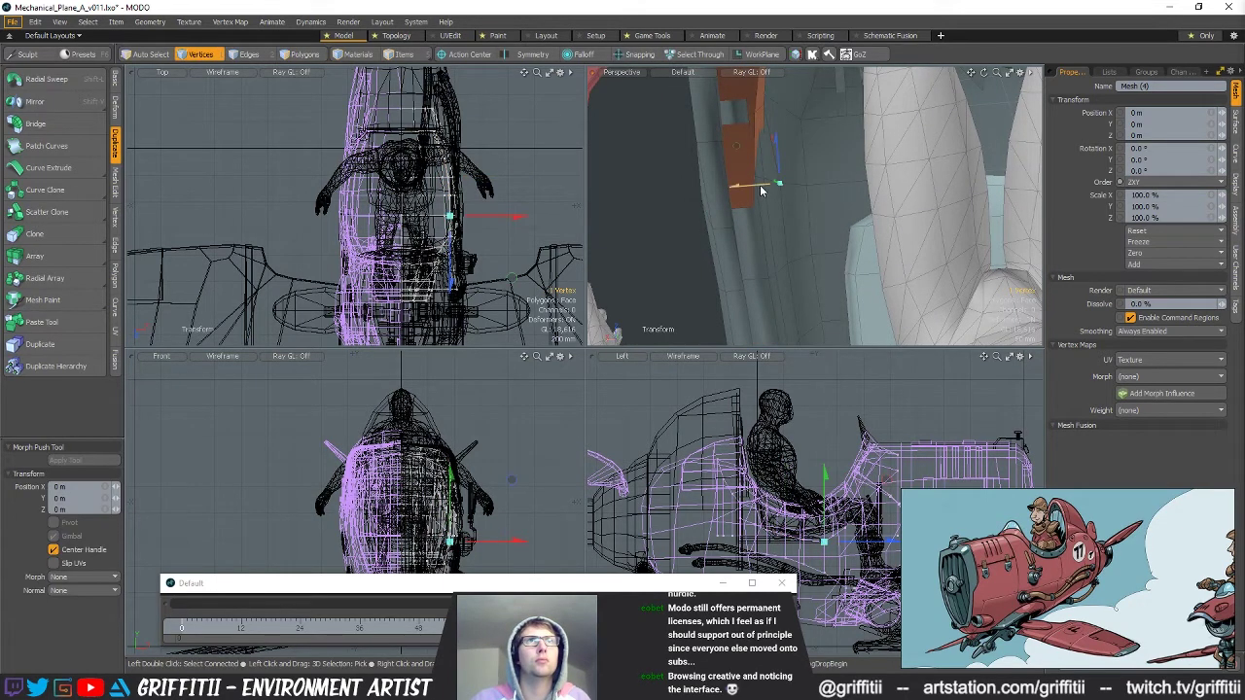
pyautogui.press('space')
# Select the shell edge beside the cockpit rim tube and activate the Move tool on it.
pyautogui.keyDown('alt'); pyautogui.moveTo(835, 146); pyautogui.dragTo(765, 201); pyautogui.keyUp('alt')
pyautogui.scroll(5, 765, 201)
pyautogui.press('space')
pyautogui.press('space')
pyautogui.keyDown('alt'); pyautogui.moveTo(835, 185); pyautogui.dragTo(802, 178); pyautogui.keyUp('alt')
pyautogui.press('space')
pyautogui.press('space')
pyautogui.click(765, 175)
pyautogui.press('w')
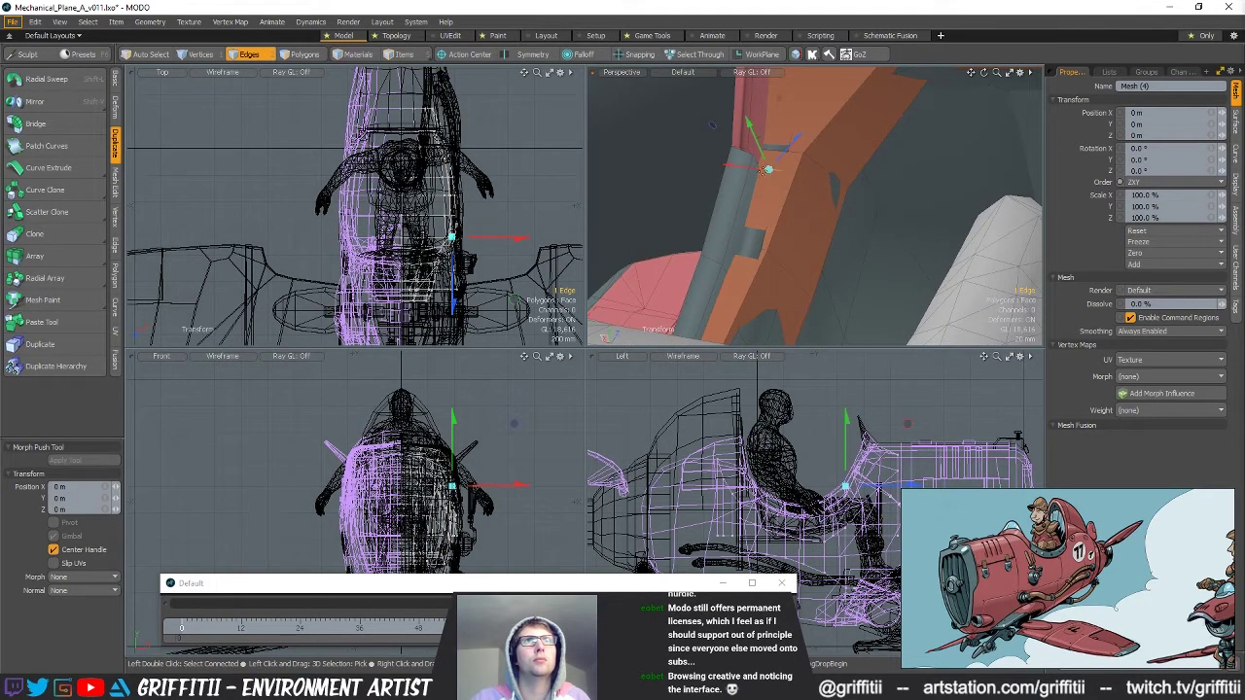
pyautogui.scroll(-3, 845, 226)
pyautogui.keyDown('alt'); pyautogui.moveTo(845, 226); pyautogui.dragTo(869, 213); pyautogui.keyUp('alt')
pyautogui.press('space')
# Select the shell polygon behind the wood panel's lower end and adjust it with the Move tool.
pyautogui.press('5')
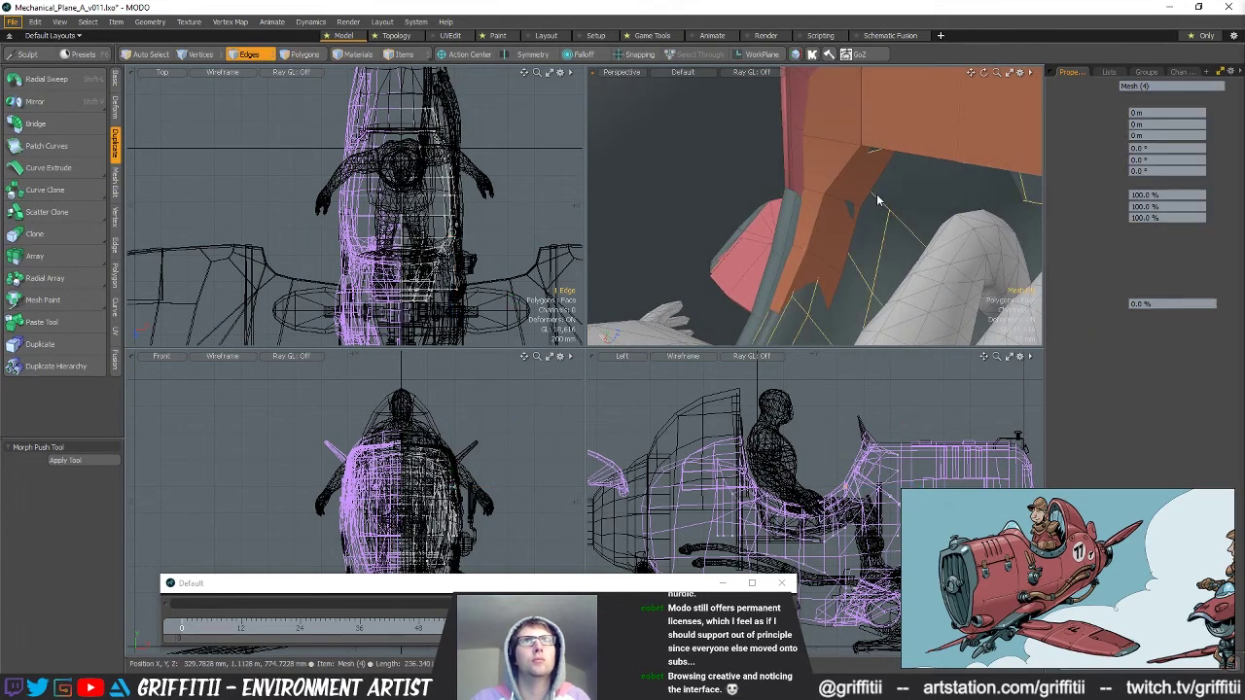
pyautogui.press('space')
pyautogui.keyDown('alt'); pyautogui.moveTo(876, 216); pyautogui.dragTo(843, 218); pyautogui.keyUp('alt')
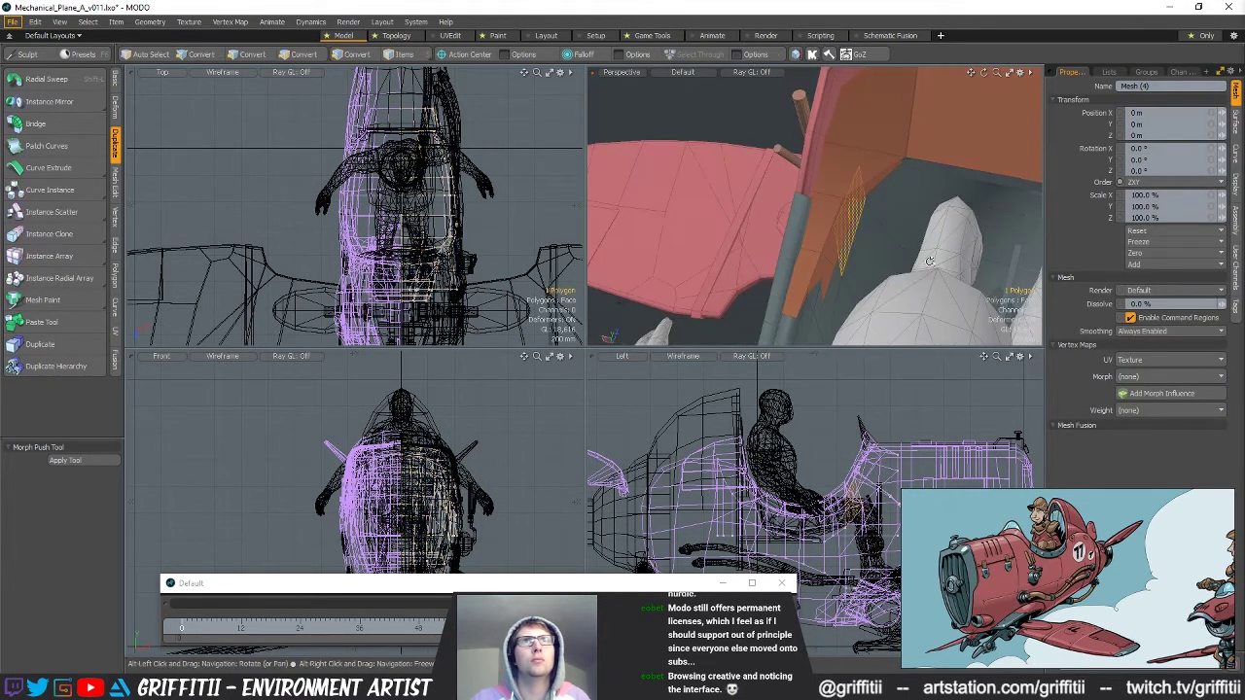
pyautogui.press('w')
pyautogui.press('space')
pyautogui.scroll(-3, 848, 212)
pyautogui.keyDown('alt'); pyautogui.moveTo(848, 212); pyautogui.dragTo(687, 296); pyautogui.keyUp('alt')
pyautogui.press('space')
pyautogui.scroll(3, 865, 181)
# Select four vertices at the wood side panel's lower corner and move them with the action center set to Selection.
pyautogui.press('space')
pyautogui.press('5')
pyautogui.click(783, 191)
pyautogui.press('space')
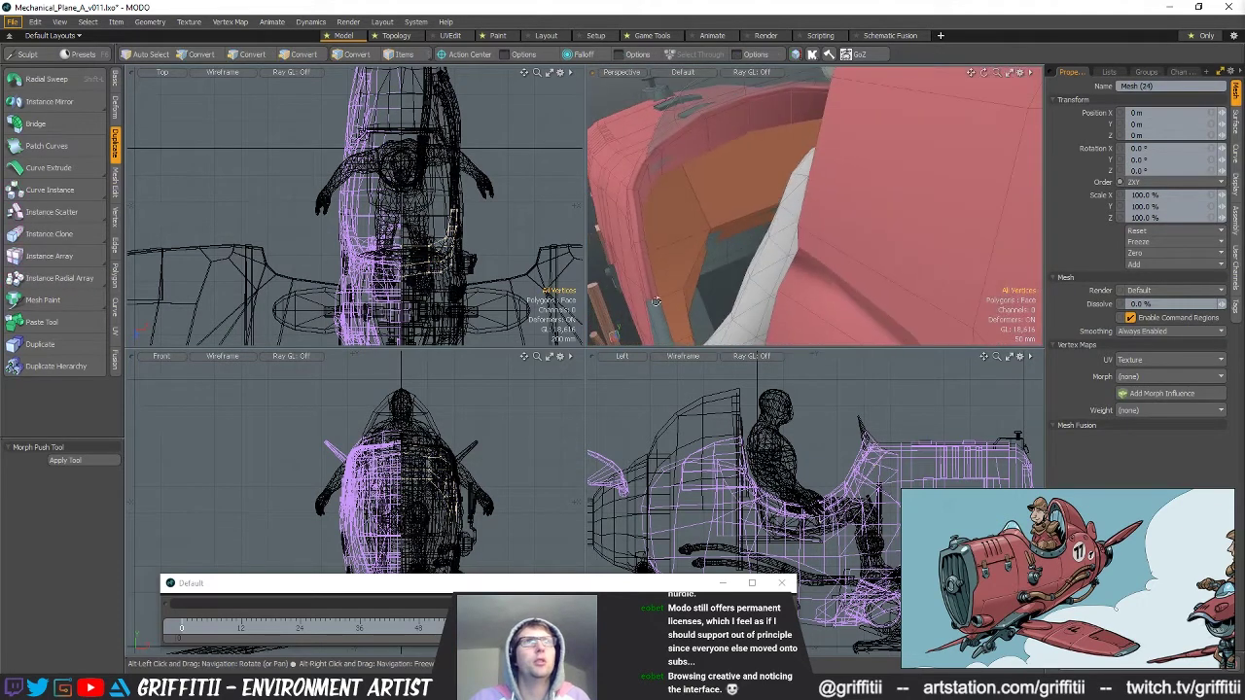
pyautogui.scroll(5, 436, 249)
pyautogui.press('w')
pyautogui.keyDown('alt'); pyautogui.moveTo(804, 225); pyautogui.dragTo(810, 255); pyautogui.keyUp('alt')
pyautogui.hotkey('alt', 's')
pyautogui.press('q')
pyautogui.scroll(-4, 813, 224)
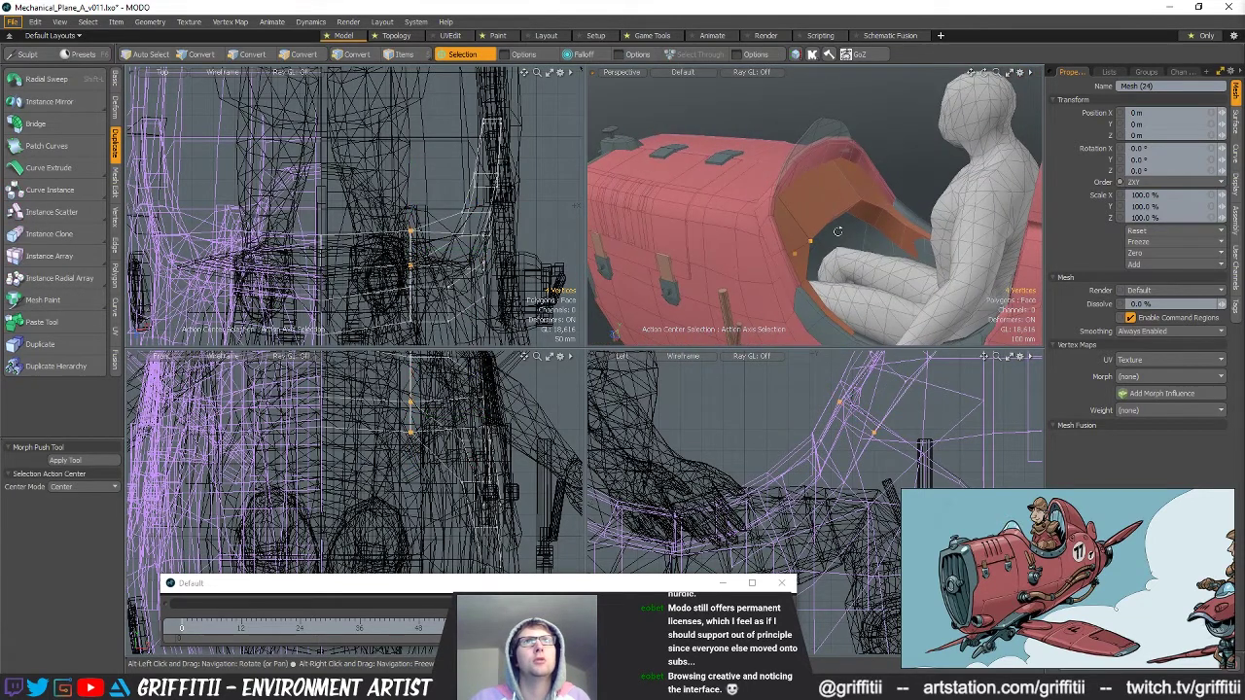
# Create a new mesh containing a default 16-sided cylinder primitive and scale it uniformly to 9%.
pyautogui.press('2')
pyautogui.keyDown('alt'); pyautogui.moveTo(816, 192); pyautogui.dragTo(848, 198); pyautogui.keyUp('alt')
pyautogui.keyDown('ctrl'); pyautogui.keyDown('alt'); pyautogui.moveTo(848, 198); pyautogui.dragTo(827, 234); pyautogui.keyUp('alt'); pyautogui.keyUp('ctrl')
pyautogui.press('n')
pyautogui.click(115, 80)
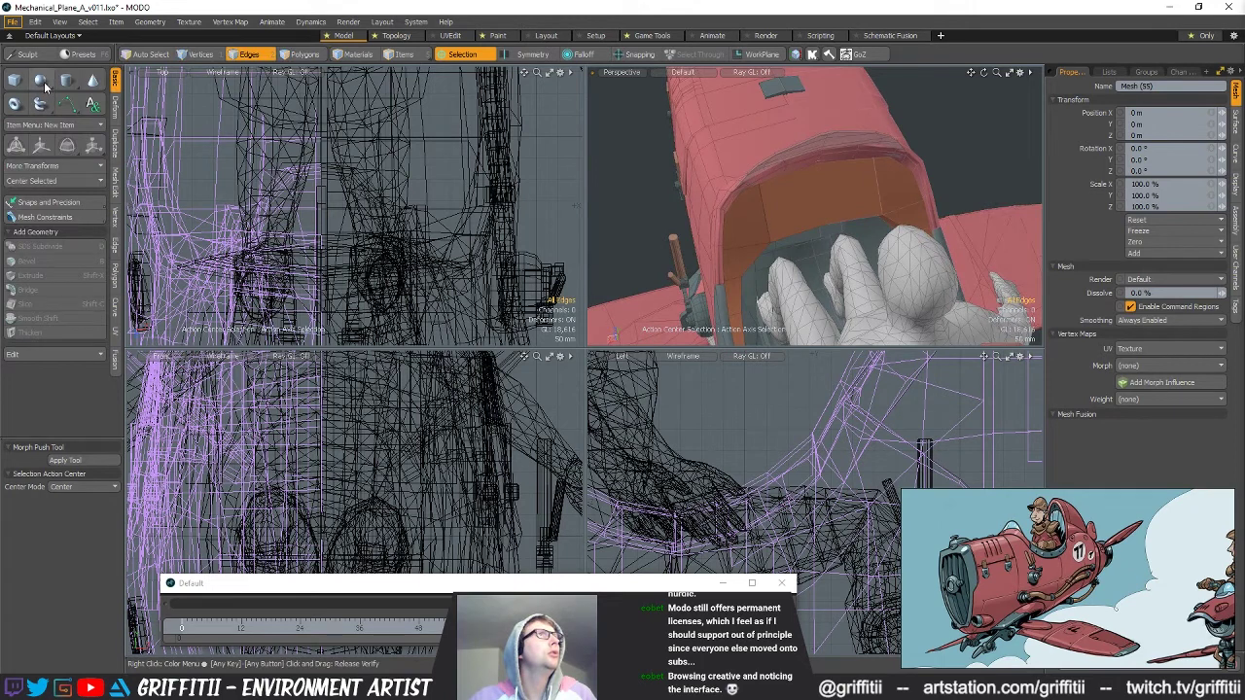
pyautogui.click(65, 82)
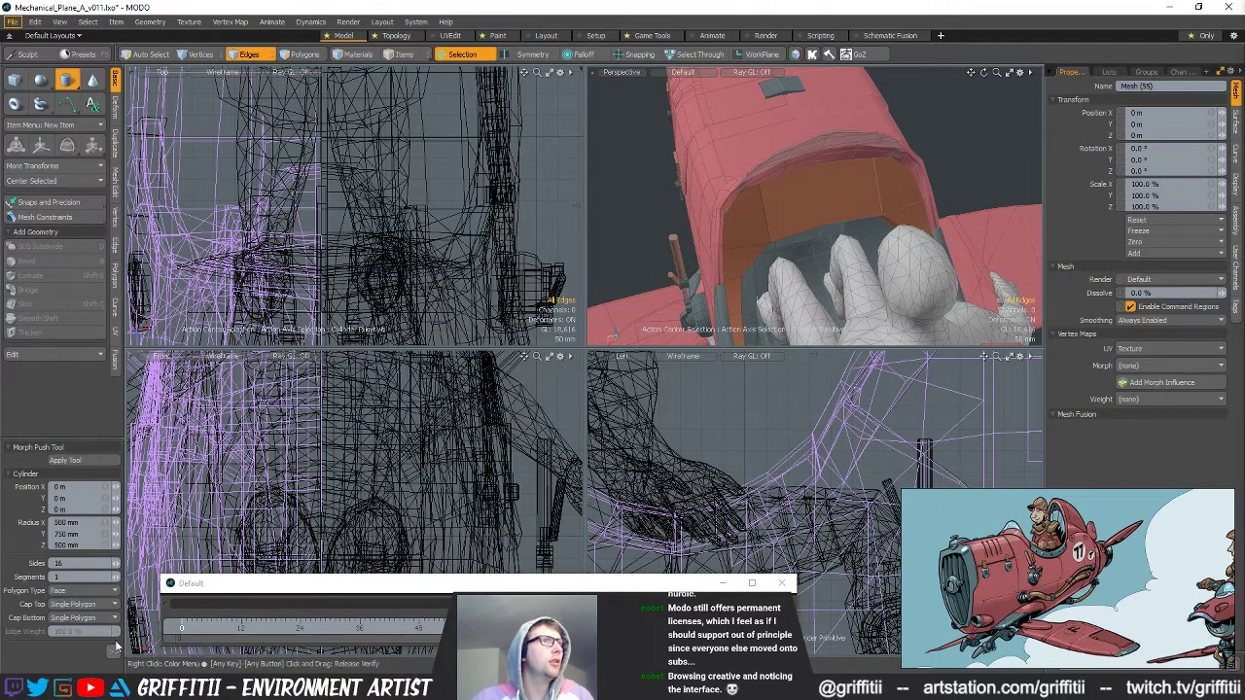
pyautogui.click(88, 463)
pyautogui.scroll(-4, 387, 232)
pyautogui.press('r')
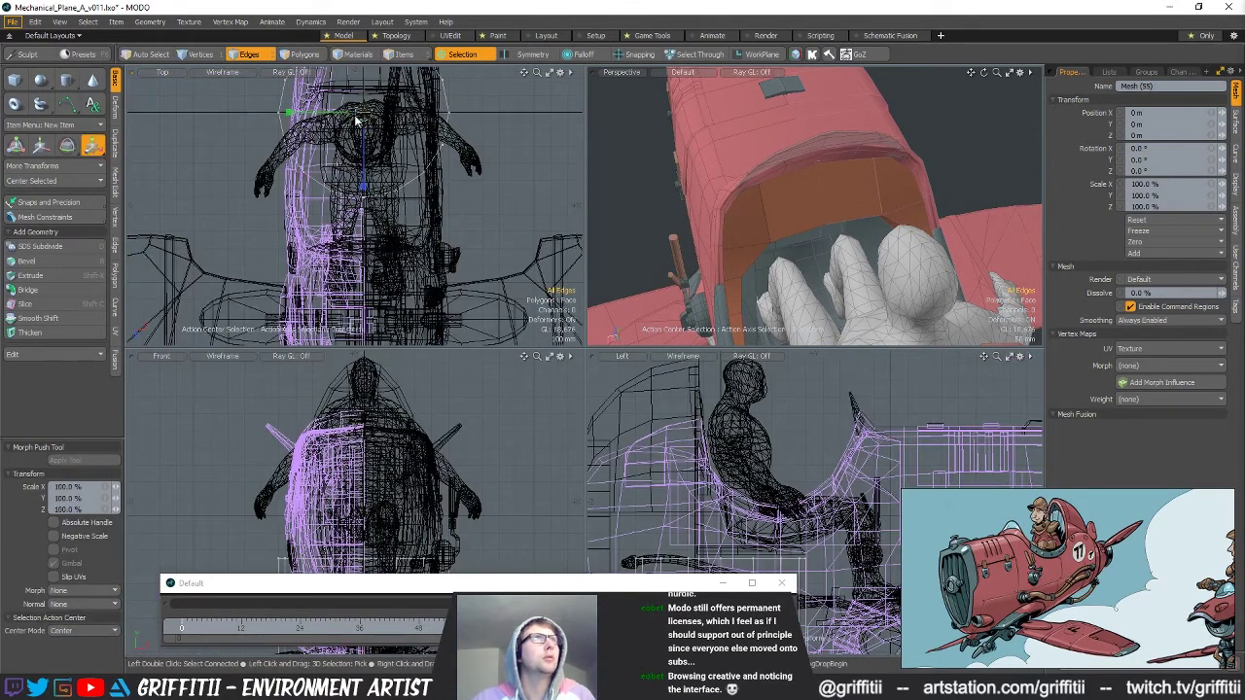
pyautogui.moveTo(366, 116); pyautogui.dragTo(325, 117)
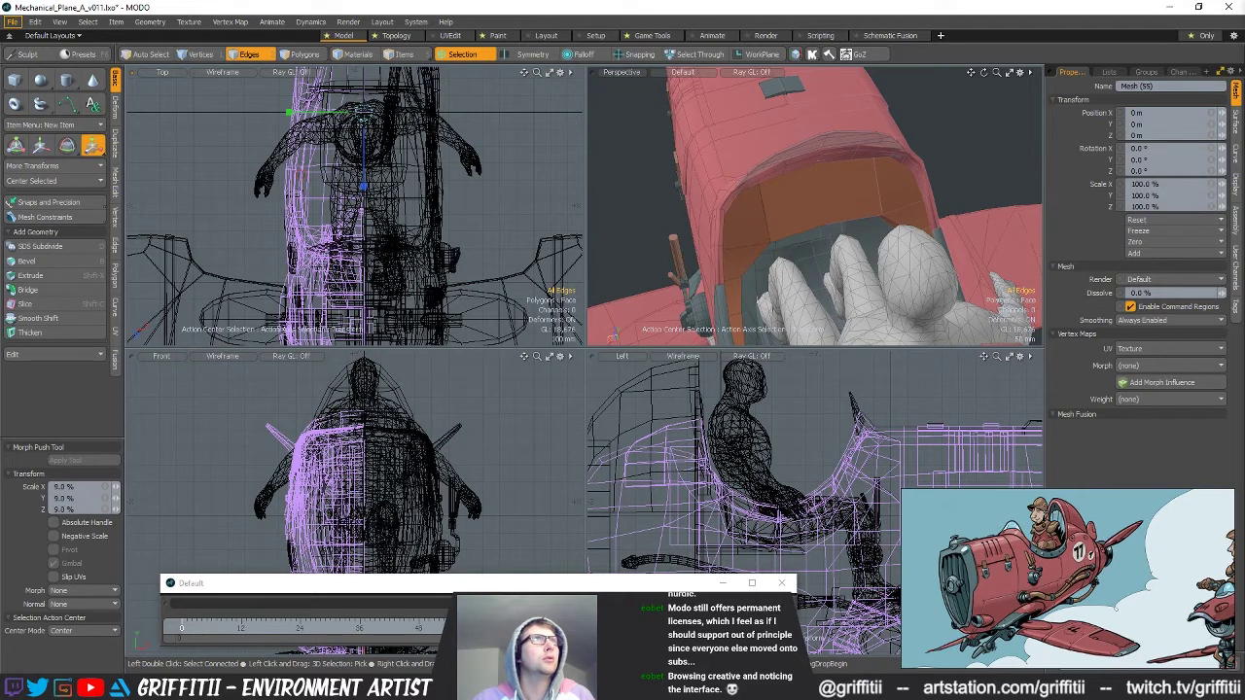
# Move the small cylinder 705 mm in Z and 1.18 m upward into the cockpit.
pyautogui.press('w')
pyautogui.moveTo(362, 181); pyautogui.dragTo(363, 244)
pyautogui.moveTo(364, 300); pyautogui.dragTo(364, 298)
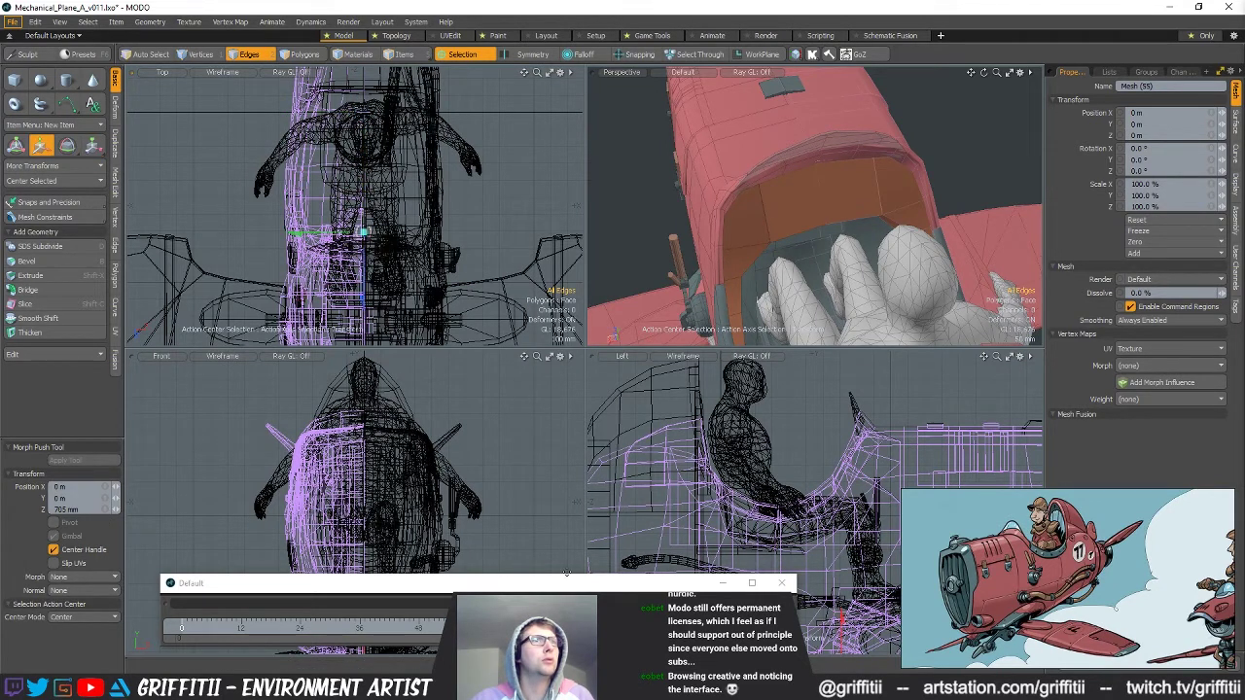
pyautogui.keyDown('alt'); pyautogui.keyDown('shift'); pyautogui.moveTo(774, 530); pyautogui.dragTo(750, 491); pyautogui.keyUp('shift'); pyautogui.keyUp('alt')
pyautogui.moveTo(817, 584); pyautogui.dragTo(817, 382)
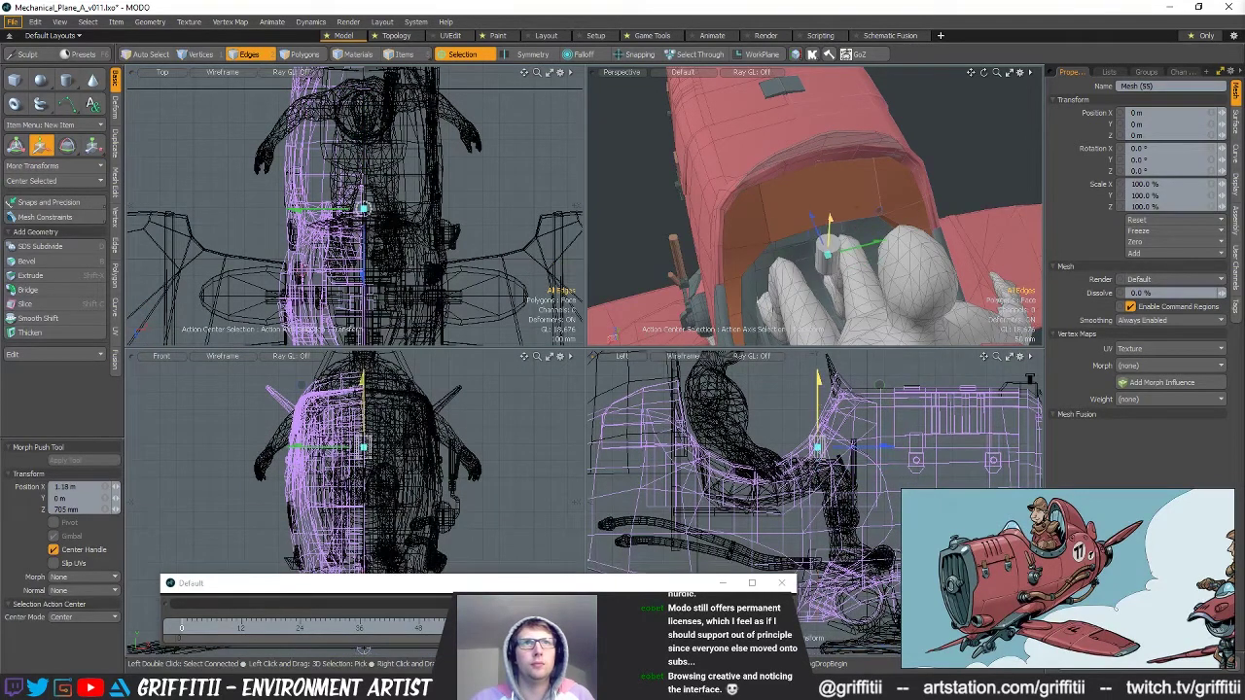
# Stretch the cylinder vertically into a tall control-stick shaft.
pyautogui.press('r')
pyautogui.keyDown('alt'); pyautogui.moveTo(841, 338); pyautogui.dragTo(847, 105); pyautogui.keyUp('alt')
pyautogui.press('space')
pyautogui.keyDown('alt'); pyautogui.keyDown('shift'); pyautogui.moveTo(882, 360); pyautogui.dragTo(887, 340); pyautogui.keyUp('shift'); pyautogui.keyUp('alt')
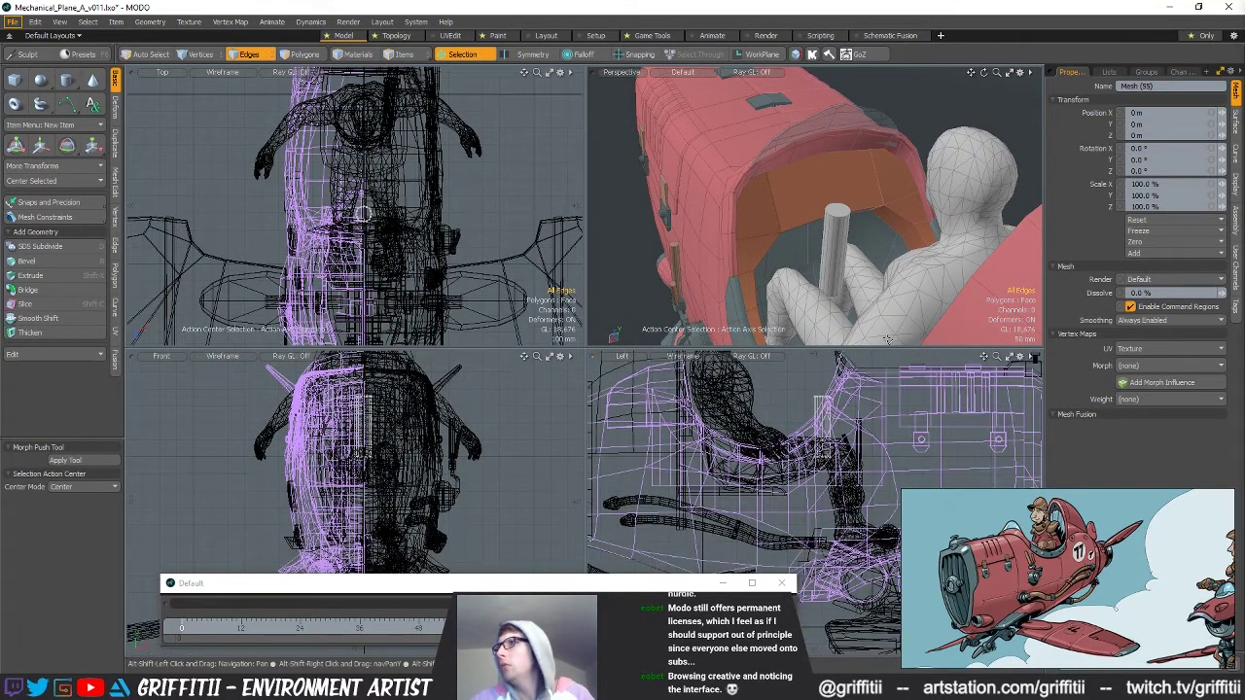
# Lower the control-stick cylinder toward the cockpit floor between the pilot's legs.
pyautogui.press('1')
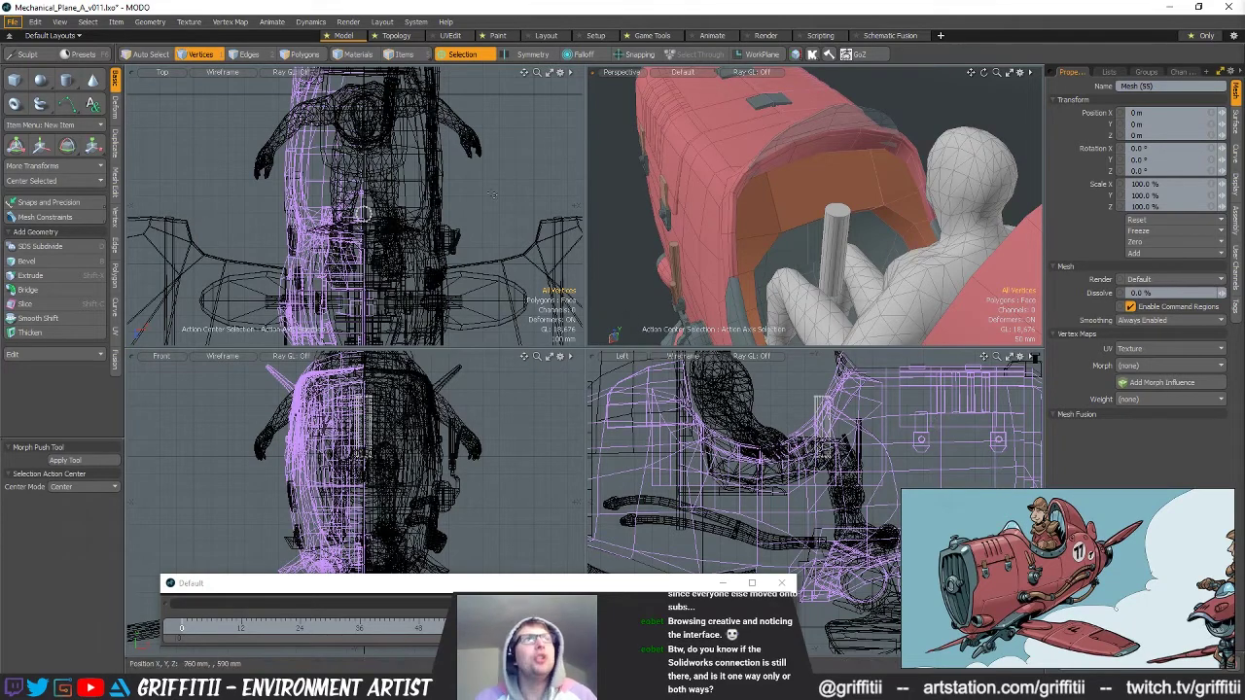
pyautogui.keyDown('alt'); pyautogui.moveTo(720, 200); pyautogui.dragTo(817, 209); pyautogui.keyUp('alt')
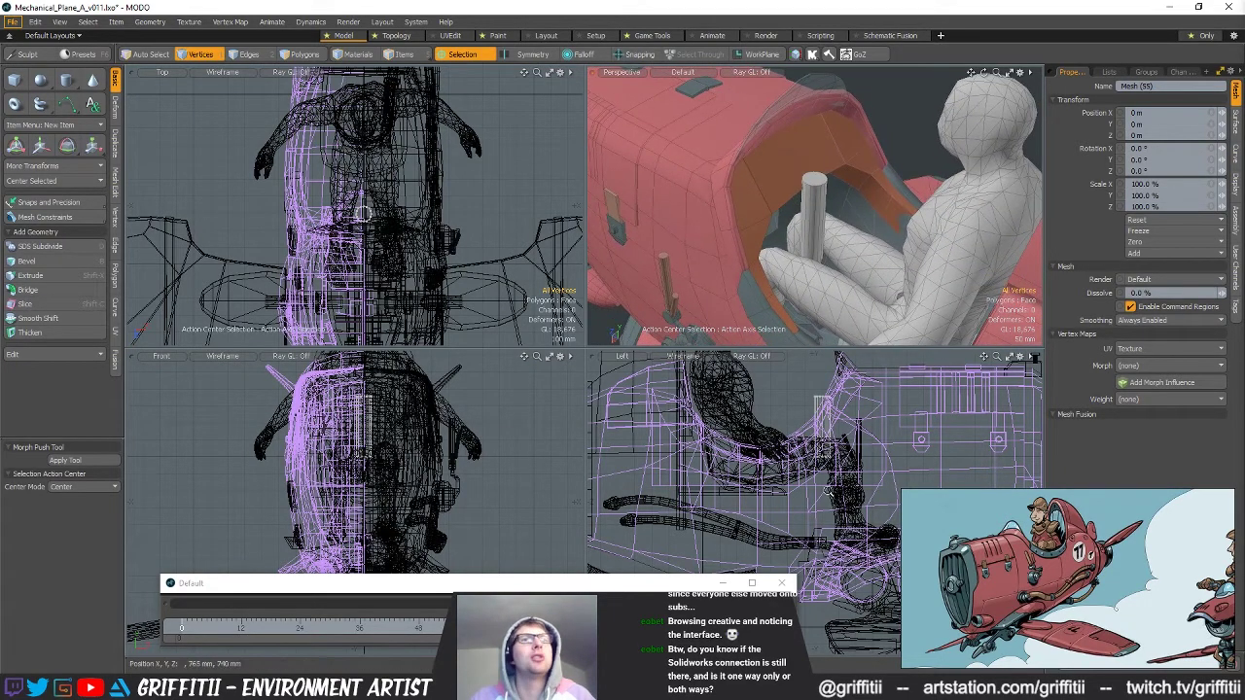
pyautogui.scroll(-2, 819, 467)
pyautogui.keyDown('alt'); pyautogui.keyDown('shift'); pyautogui.moveTo(819, 467); pyautogui.dragTo(775, 450); pyautogui.keyUp('shift'); pyautogui.keyUp('alt')
pyautogui.press('space')
pyautogui.scroll(2, 793, 430)
pyautogui.press('w')
pyautogui.moveTo(769, 389); pyautogui.dragTo(770, 483)
pyautogui.keyDown('alt'); pyautogui.moveTo(815, 243); pyautogui.dragTo(784, 240); pyautogui.keyUp('alt')
# Select two vertices on the floor piece beside the stick's base and move them straight down with the action center set to Automatic.
pyautogui.scroll(3, 827, 253)
pyautogui.scroll(3, 785, 214)
pyautogui.press('q')
pyautogui.press('5')
pyautogui.click(818, 274)
pyautogui.press('1')
pyautogui.hotkey('shift', 'a')
pyautogui.scroll(-5, 749, 423)
pyautogui.keyDown('ctrl'); pyautogui.keyDown('alt'); pyautogui.moveTo(748, 448); pyautogui.dragTo(600, 417); pyautogui.keyUp('alt'); pyautogui.keyUp('ctrl')
pyautogui.press('w')
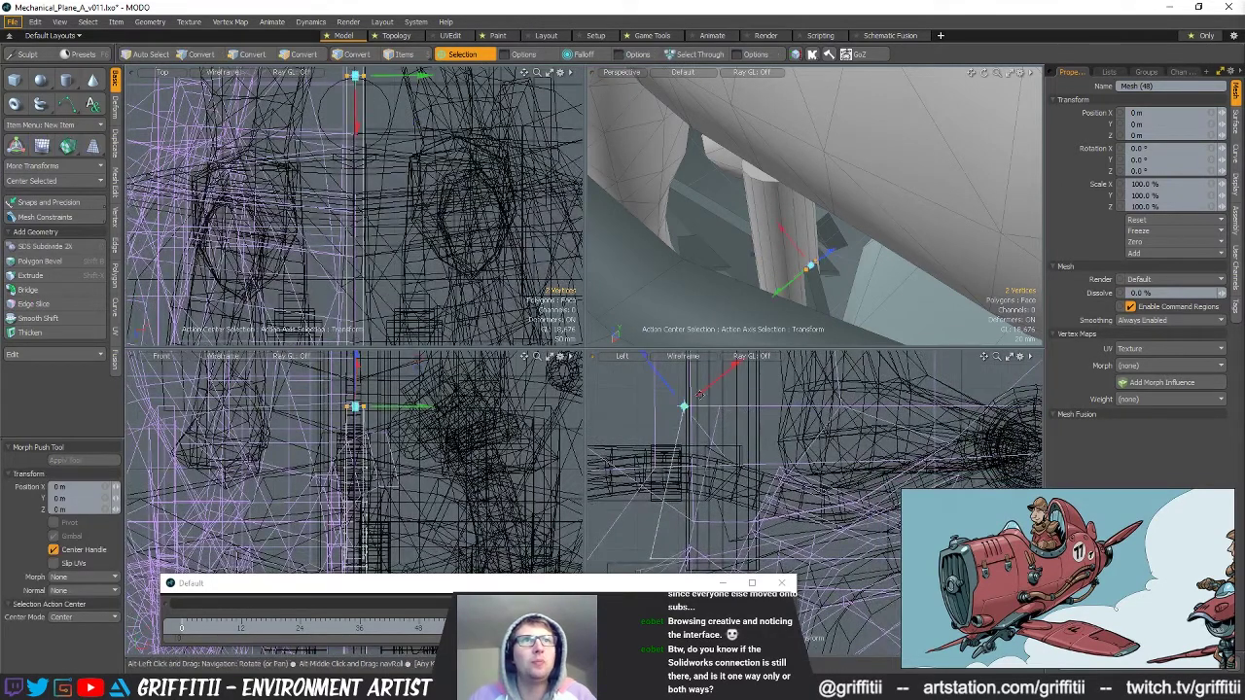
pyautogui.hotkey('alt', 'a')
pyautogui.moveTo(684, 376); pyautogui.dragTo(684, 470)
# Select the edge loop on the brace crossing near the control stick and slide it along the brace away from the stick.
pyautogui.keyDown('alt'); pyautogui.moveTo(790, 146); pyautogui.dragTo(820, 227); pyautogui.keyUp('alt')
pyautogui.moveTo(810, 168)
pyautogui.keyDown('alt'); pyautogui.mouseDown()
pyautogui.moveTo(825, 186)
pyautogui.moveTo(807, 180)
pyautogui.moveTo(825, 165)
pyautogui.moveTo(836, 174)
pyautogui.moveTo(825, 153)
pyautogui.mouseUp(); pyautogui.keyUp('alt')
pyautogui.press('5')
pyautogui.click(825, 187)
pyautogui.press('3')
pyautogui.doubleClick(816, 190)
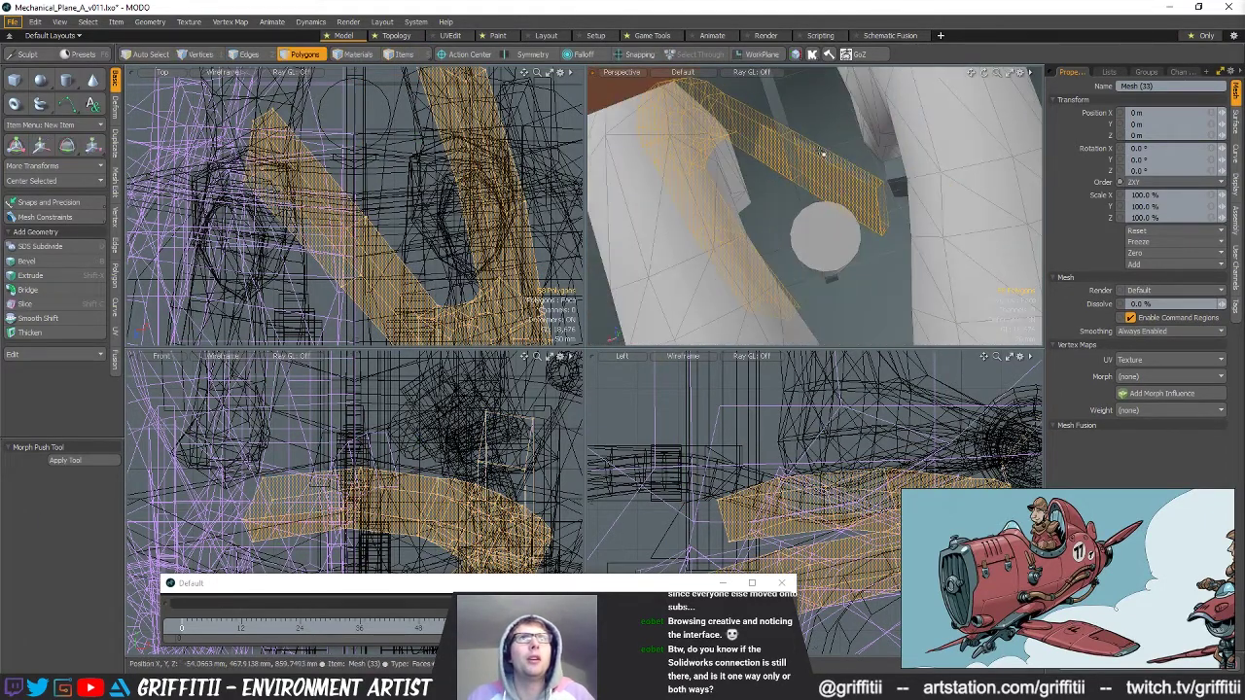
pyautogui.click(819, 168)
pyautogui.press('2')
pyautogui.doubleClick(786, 162)
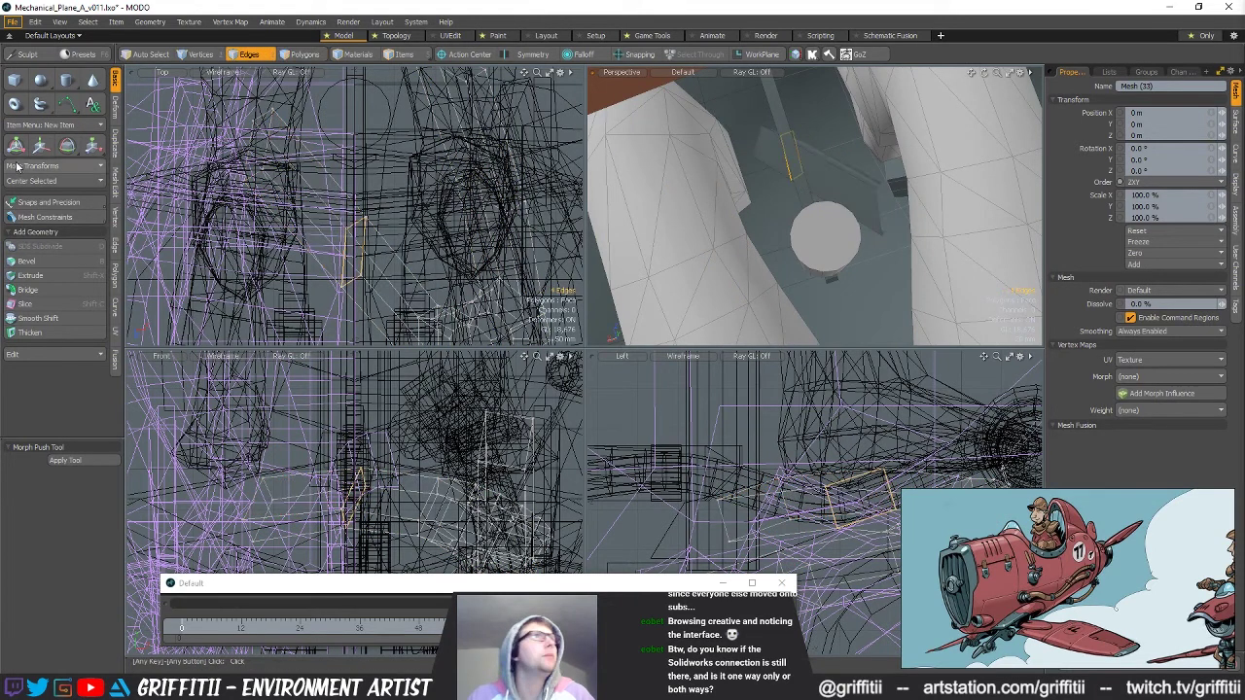
pyautogui.click(114, 247)
pyautogui.click(52, 170)
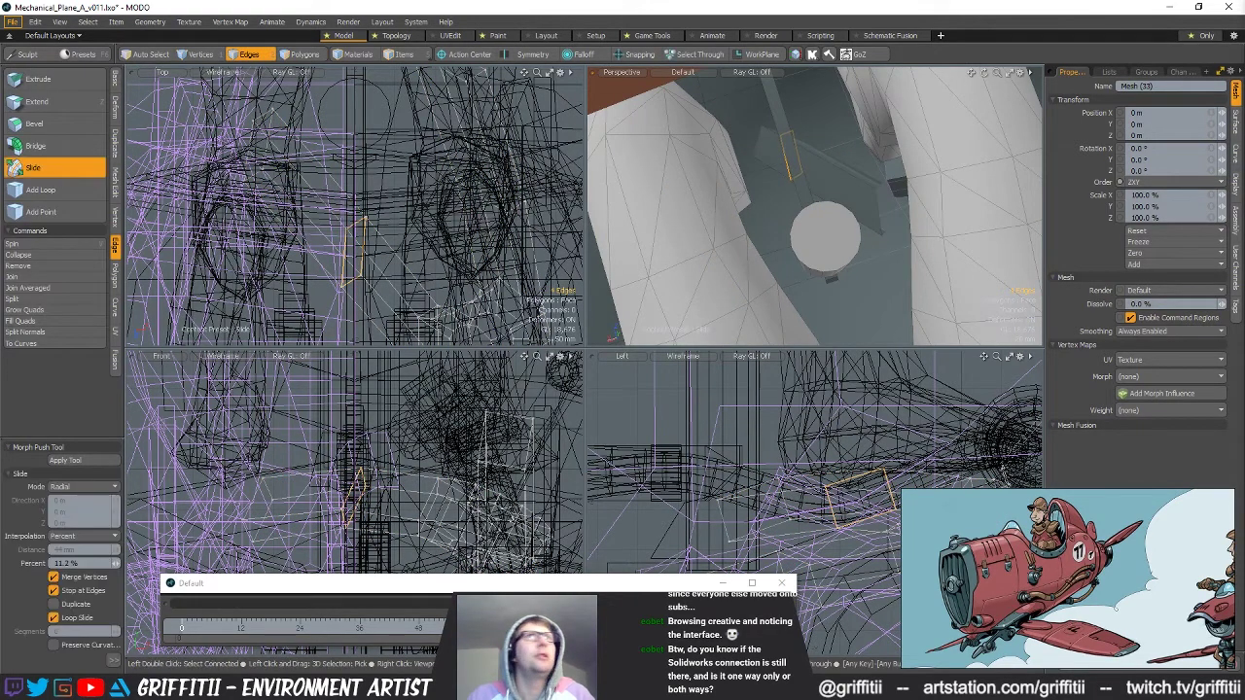
pyautogui.moveTo(755, 154); pyautogui.dragTo(729, 152)
pyautogui.press('q')
# Delete the brace polygons that cross beside the control stick.
pyautogui.press('3')
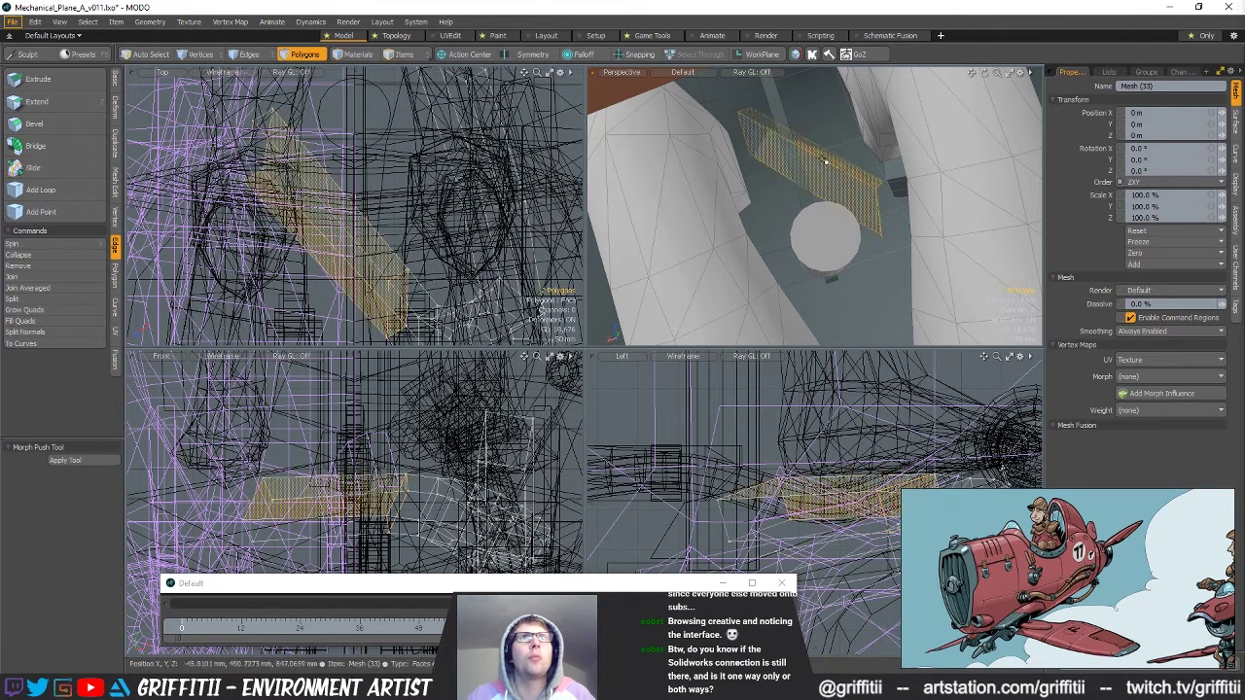
pyautogui.doubleClick(822, 160)
pyautogui.press('Delete')
pyautogui.keyDown('alt'); pyautogui.moveTo(800, 205); pyautogui.dragTo(819, 229); pyautogui.keyUp('alt')
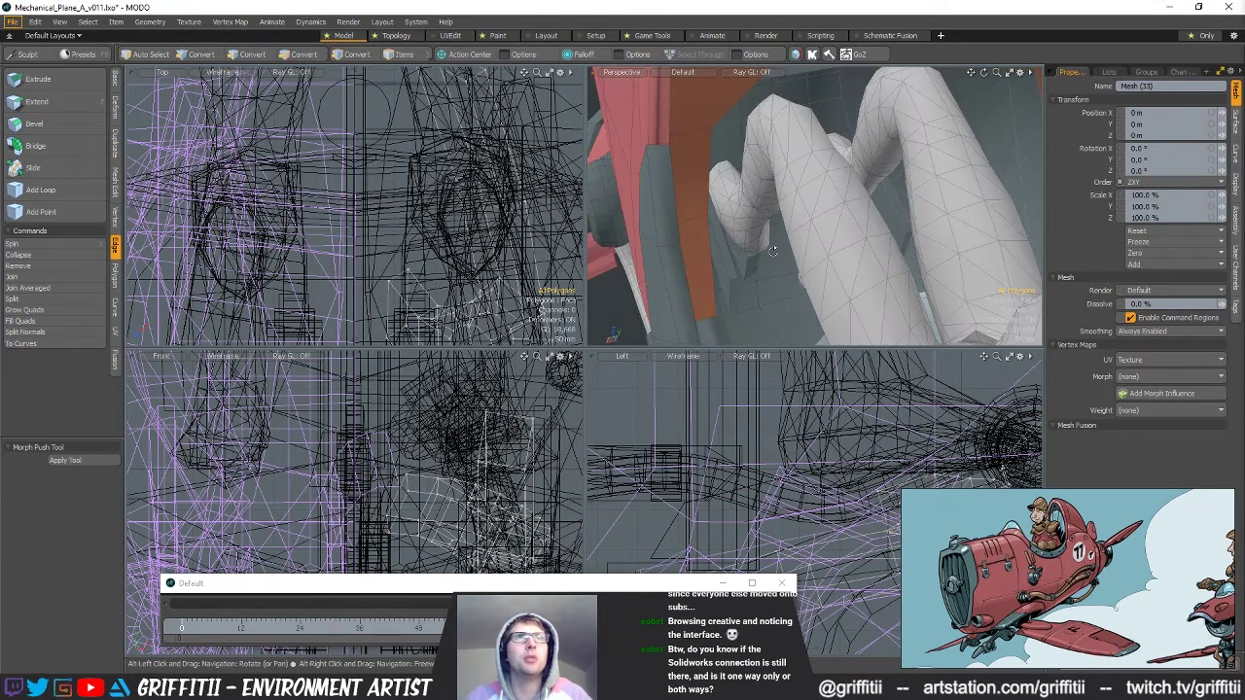
# Select the strut polygons under the pilot's foot, including its end section, and delete them.
pyautogui.press('5')
pyautogui.click(747, 266)
pyautogui.press('3')
pyautogui.moveTo(746, 265); pyautogui.dragTo(771, 270)
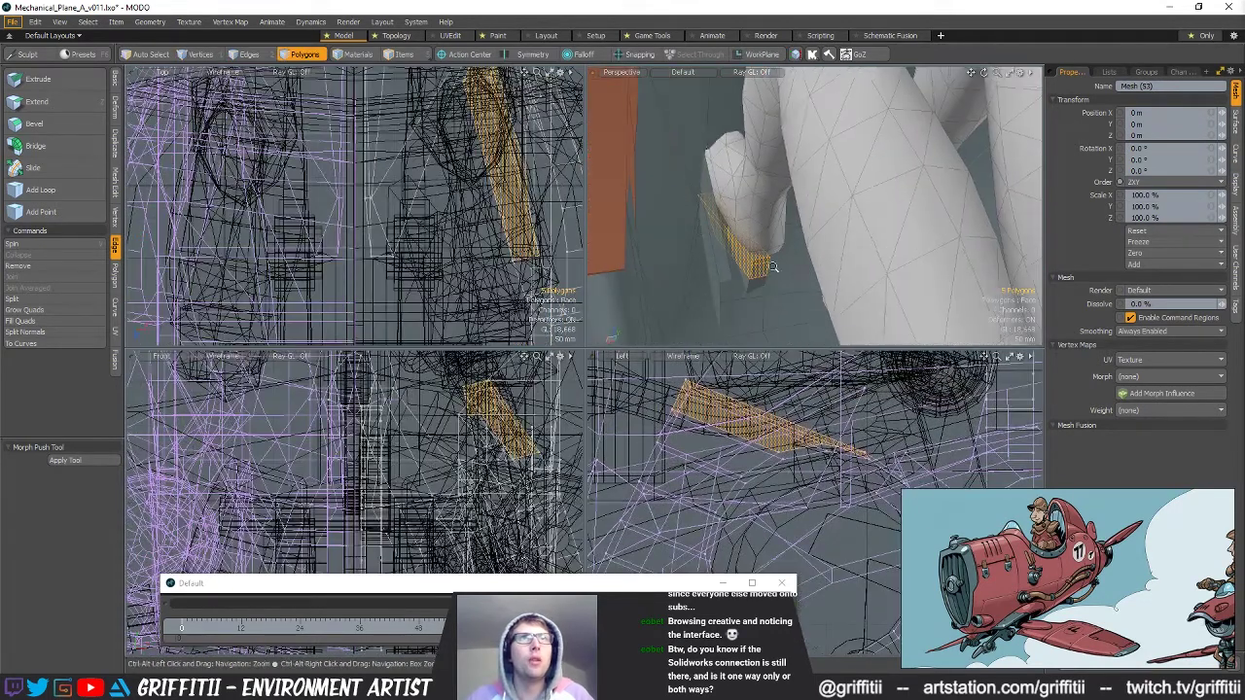
pyautogui.doubleClick(682, 419)
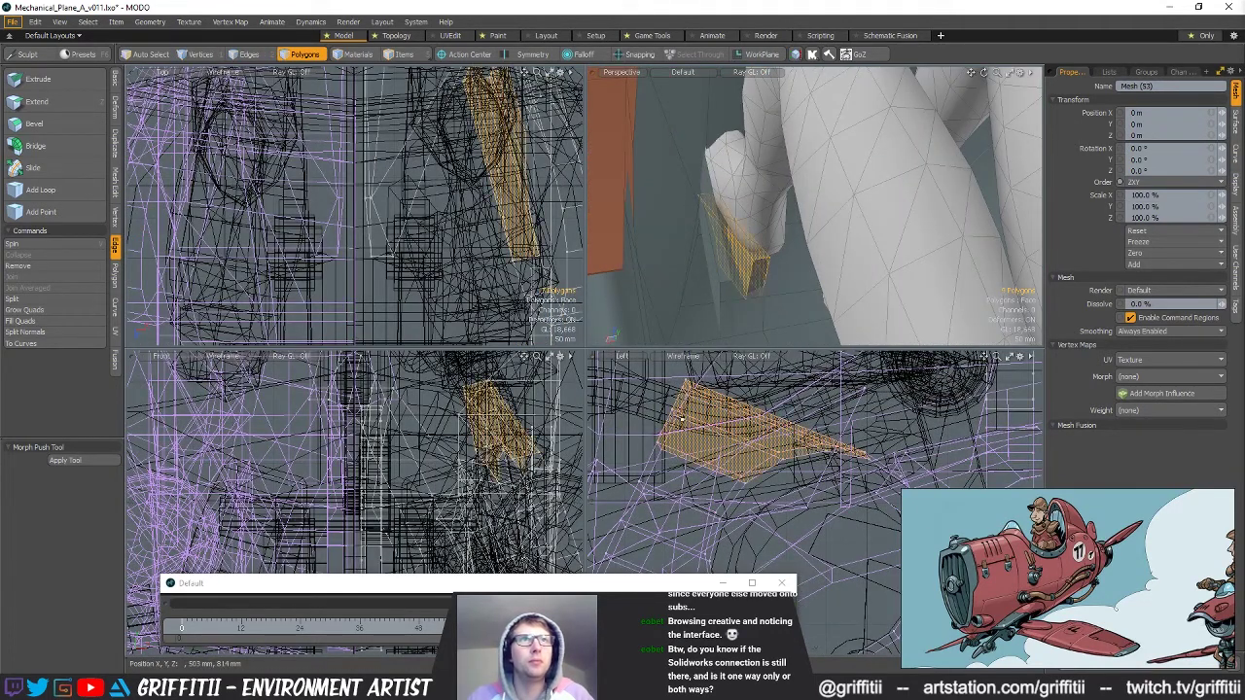
pyautogui.press('Delete')
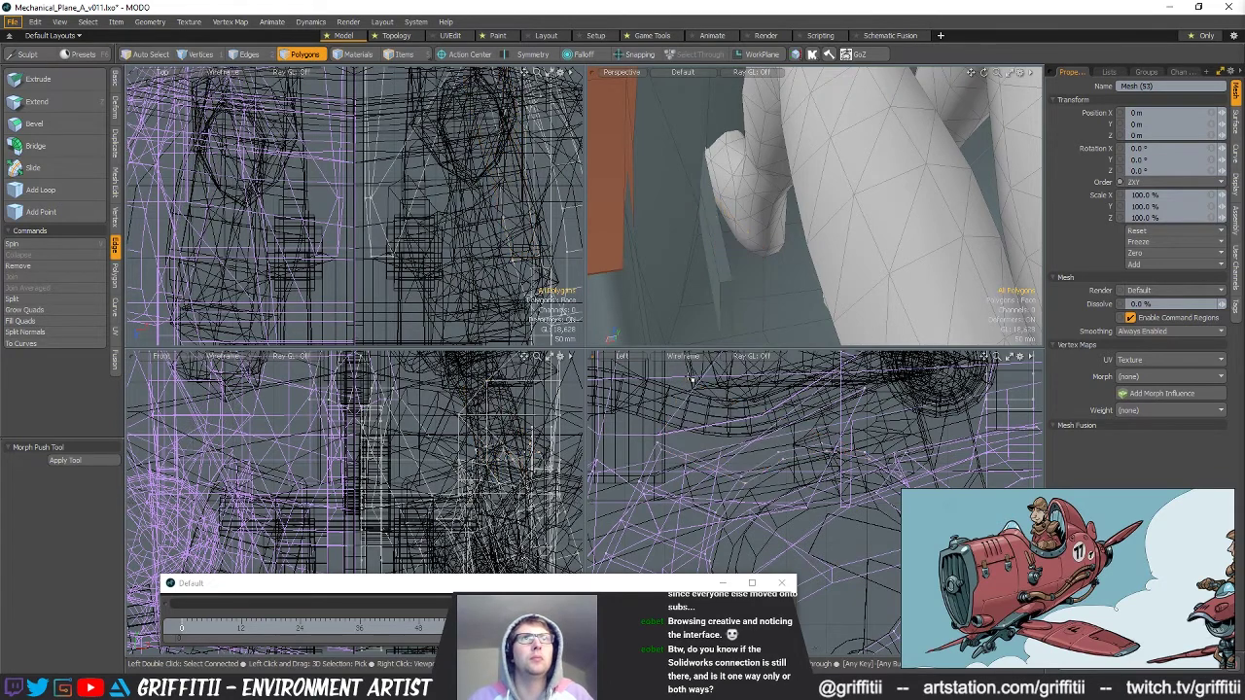
# Select the lower edge of the remaining strut under the pilot's foot and move it 125 mm down.
pyautogui.moveTo(703, 263); pyautogui.dragTo(790, 265)
pyautogui.doubleClick(722, 259)
pyautogui.press('2')
pyautogui.press('w')
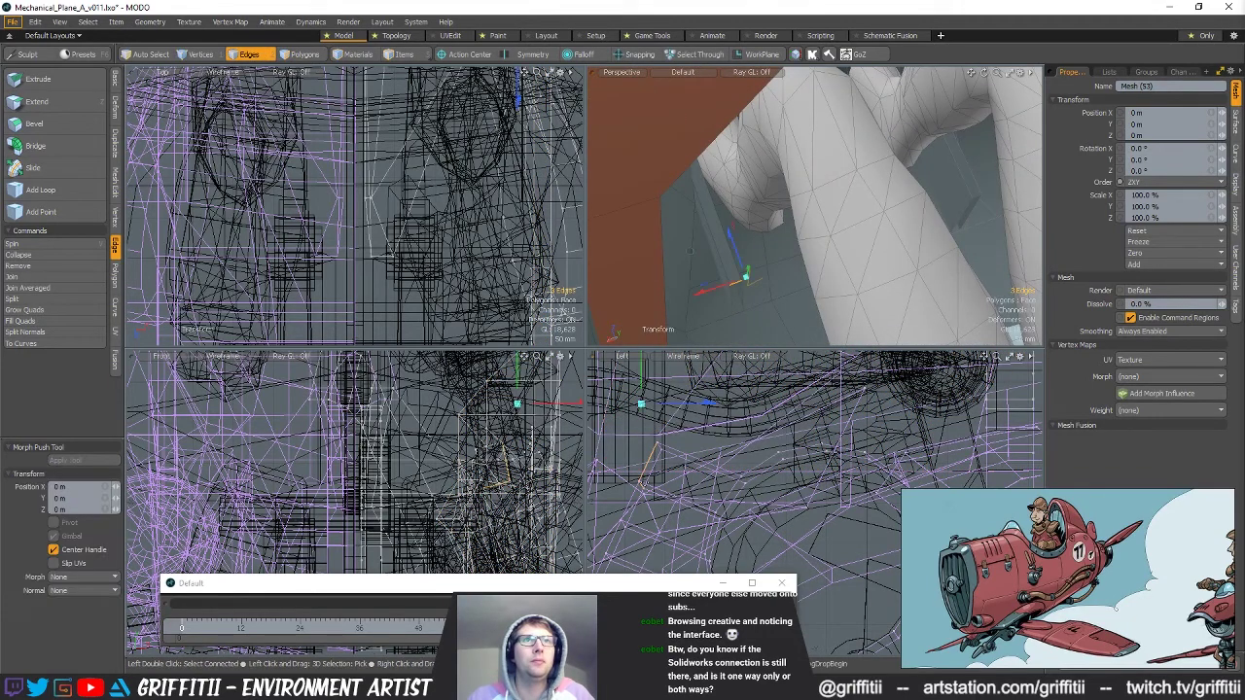
pyautogui.press('q')
pyautogui.click(725, 259)
pyautogui.press('w')
pyautogui.keyDown('ctrl'); pyautogui.keyDown('alt'); pyautogui.moveTo(778, 459); pyautogui.dragTo(736, 449); pyautogui.keyUp('alt'); pyautogui.keyUp('ctrl')
pyautogui.moveTo(785, 385); pyautogui.dragTo(785, 437)
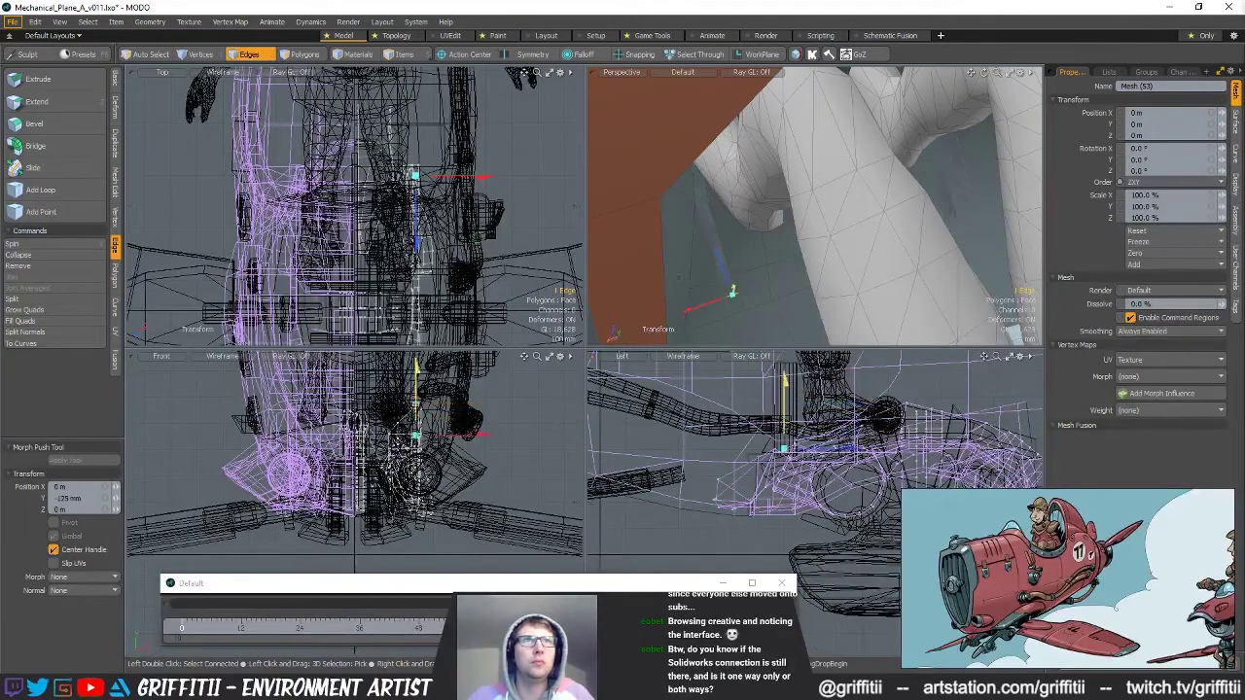
# Select all polygons of the control-stick cylinder and scale them to 77.5% in X and Z.
pyautogui.keyDown('ctrl'); pyautogui.keyDown('alt'); pyautogui.moveTo(827, 292); pyautogui.dragTo(736, 233); pyautogui.keyUp('alt'); pyautogui.keyUp('ctrl')
pyautogui.press('q')
pyautogui.press('5')
pyautogui.click(816, 244)
pyautogui.press('3')
pyautogui.doubleClick(815, 245)
pyautogui.press('r')
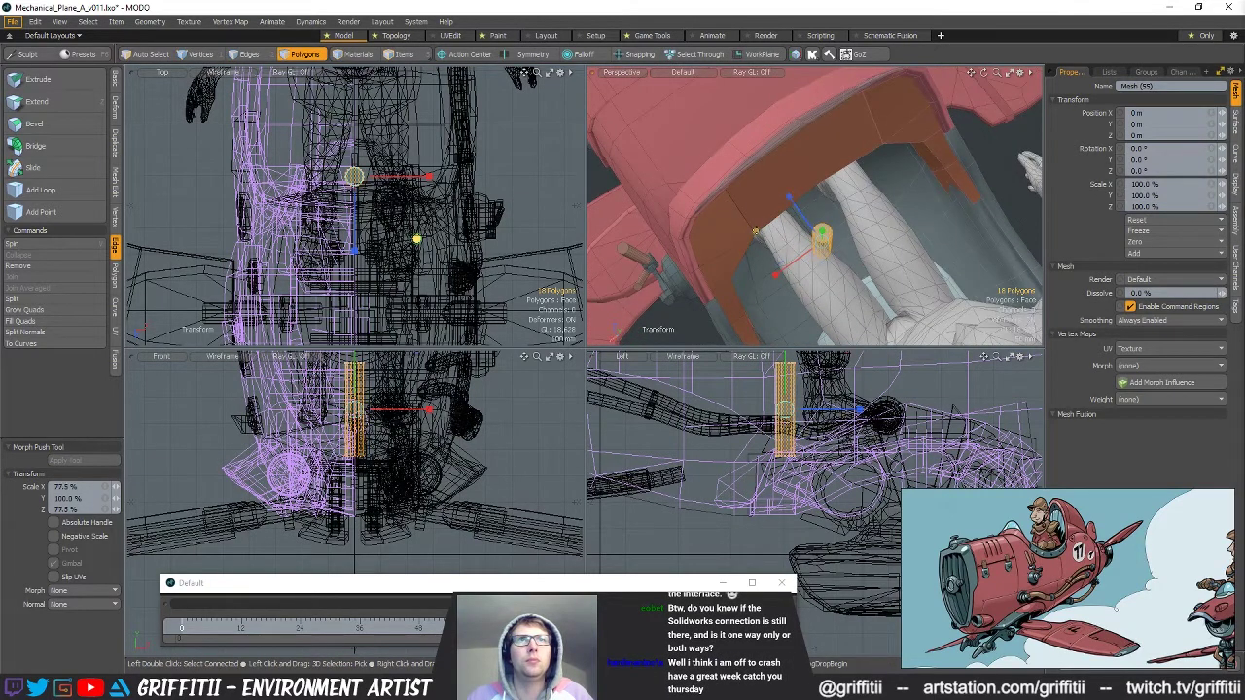
pyautogui.press('space')
# Stack a copy of the cylinder above the original and scale the copy to 69.5% in X and Z.
pyautogui.keyDown('alt'); pyautogui.moveTo(817, 361); pyautogui.dragTo(789, 372); pyautogui.keyUp('alt')
pyautogui.press('w')
pyautogui.press('r')
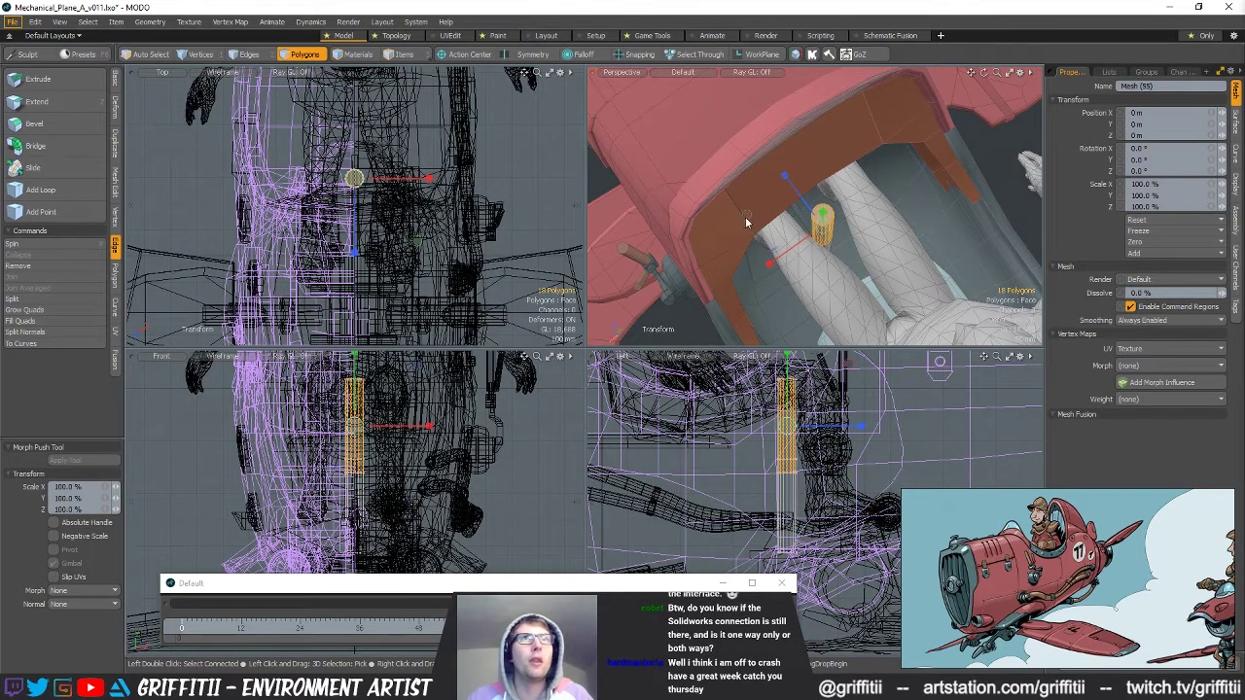
pyautogui.moveTo(741, 215); pyautogui.dragTo(715, 216)
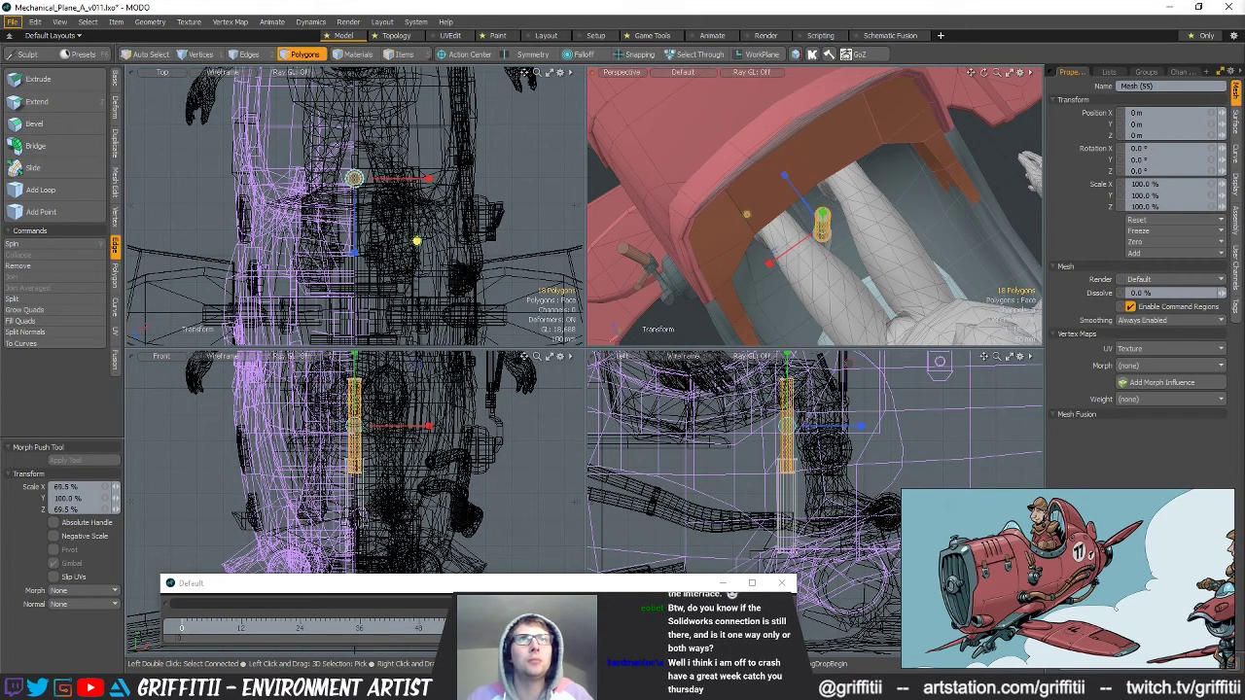
pyautogui.press('space')
# Rotate the whole control stick about its base so it tilts back toward the pilot.
pyautogui.keyDown('alt'); pyautogui.moveTo(796, 377); pyautogui.dragTo(776, 336); pyautogui.keyUp('alt')
pyautogui.press('2')
pyautogui.press('w')
pyautogui.keyDown('alt'); pyautogui.moveTo(826, 456); pyautogui.dragTo(838, 406); pyautogui.keyUp('alt')
pyautogui.press('space')
pyautogui.click(828, 523)
pyautogui.press('e')
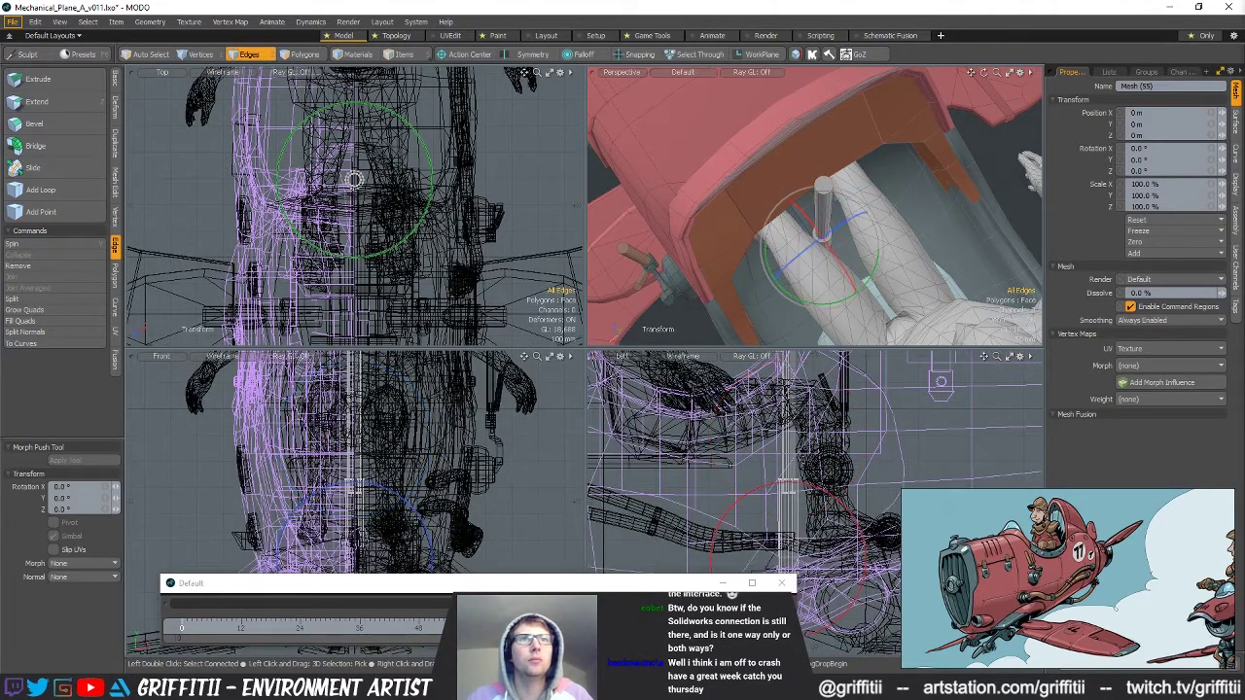
pyautogui.keyDown('ctrl'); pyautogui.moveTo(801, 484); pyautogui.dragTo(792, 484); pyautogui.keyUp('ctrl')
pyautogui.keyDown('alt'); pyautogui.moveTo(878, 276); pyautogui.dragTo(816, 281); pyautogui.keyUp('alt')
# Duplicate the upper shaft's polygons and shorten the copy to 33.5% along its length using the Local action center.
pyautogui.press('space')
pyautogui.press('space')
pyautogui.press('space')
pyautogui.doubleClick(837, 207)
pyautogui.press('r')
pyautogui.press('space')
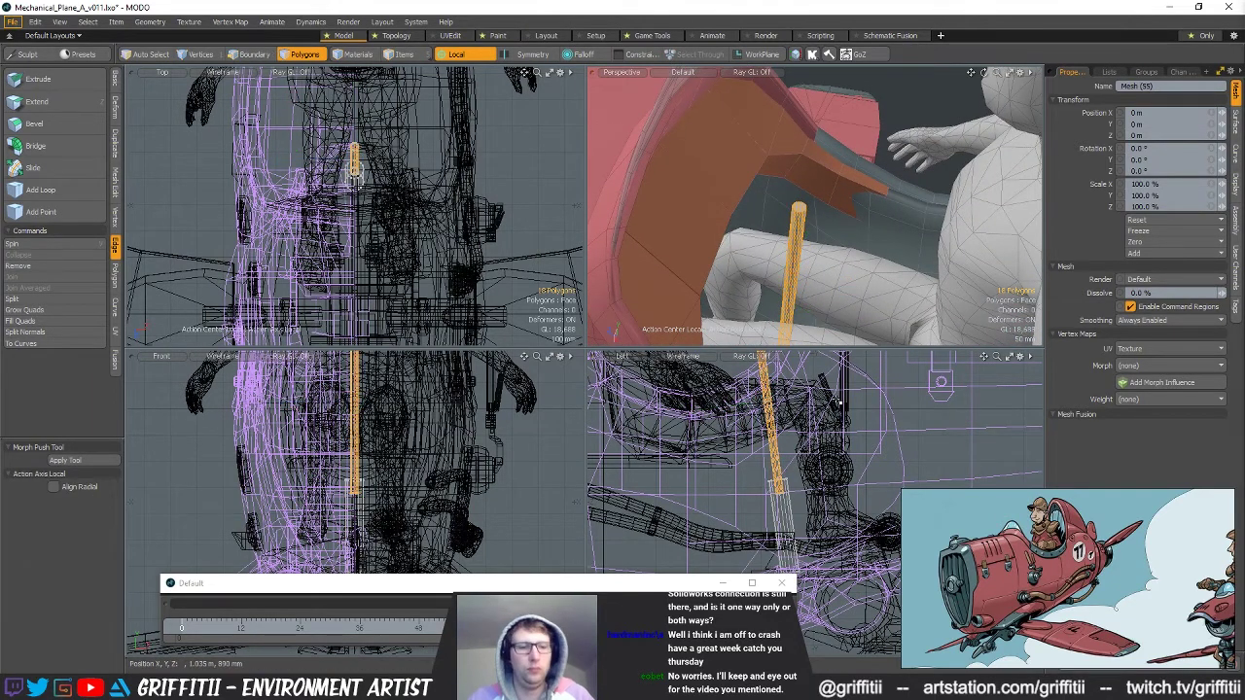
pyautogui.keyDown('alt'); pyautogui.moveTo(788, 417); pyautogui.dragTo(810, 481); pyautogui.keyUp('alt')
pyautogui.press('r')
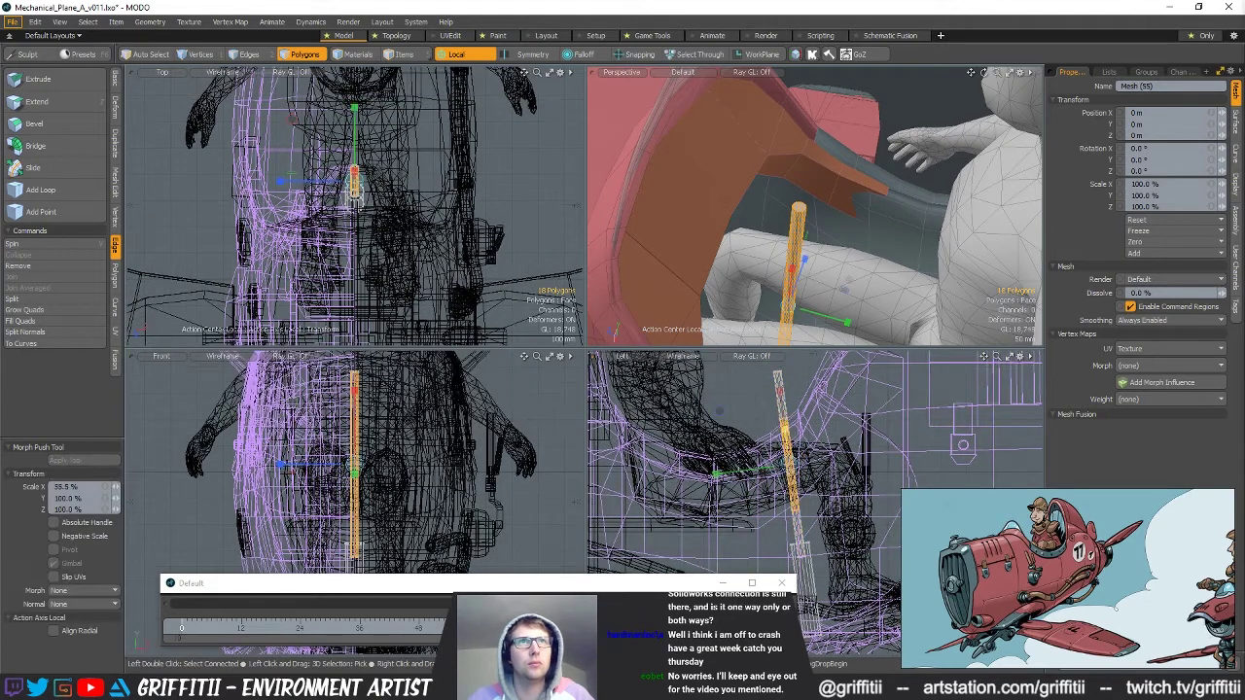
pyautogui.moveTo(785, 423); pyautogui.dragTo(787, 440)
pyautogui.press('space')
# Thicken the short copy into a grip and move it 256 mm along the shaft to its upper end.
pyautogui.press('r')
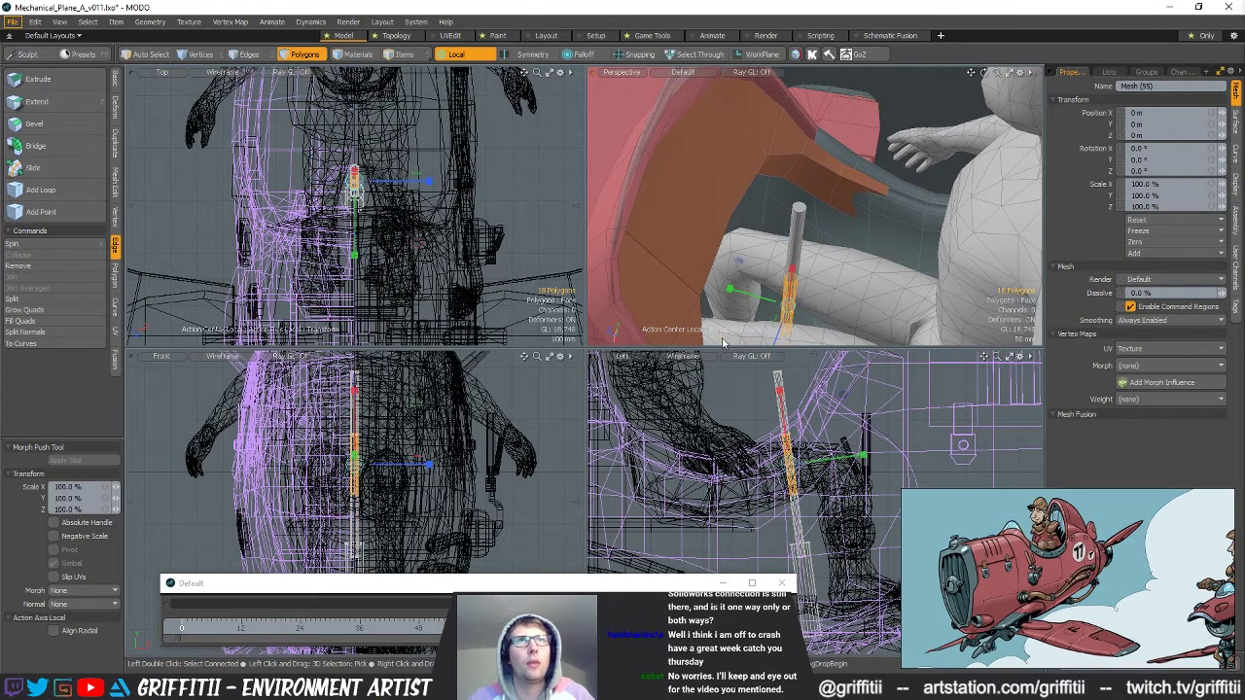
pyautogui.press('w')
pyautogui.moveTo(794, 279); pyautogui.dragTo(842, 169)
pyautogui.keyDown('ctrl'); pyautogui.keyDown('alt'); pyautogui.moveTo(843, 168); pyautogui.dragTo(831, 166); pyautogui.keyUp('alt'); pyautogui.keyUp('ctrl')
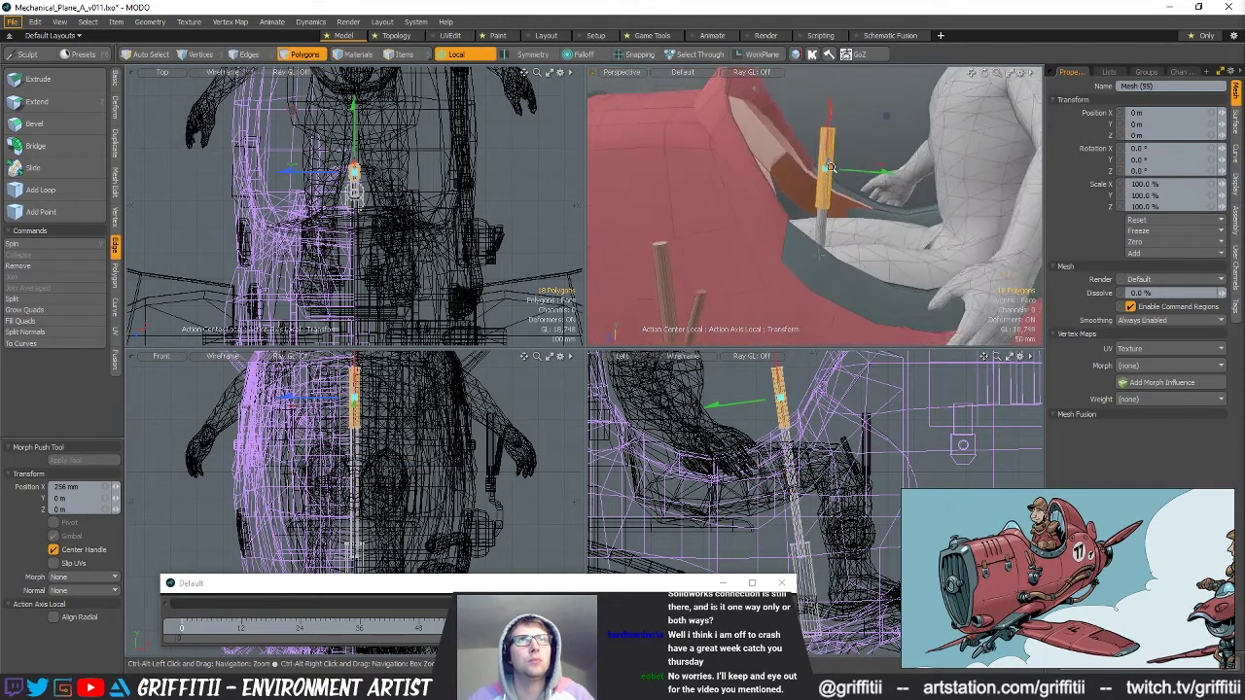
# Scale the grip to 83% along its length and deselect its polygons.
pyautogui.press('space')
pyautogui.press('r')
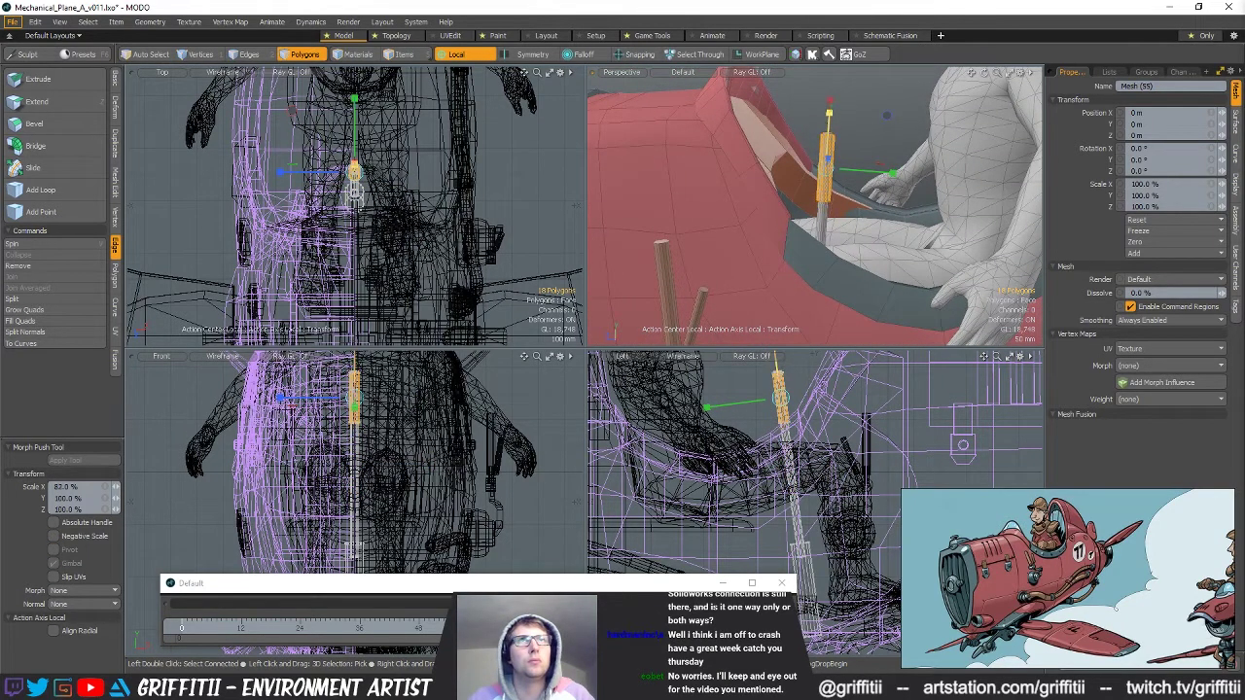
pyautogui.press('space')
pyautogui.click(864, 141)
pyautogui.keyDown('alt'); pyautogui.moveTo(862, 142); pyautogui.dragTo(860, 150); pyautogui.keyUp('alt')
# Nudge the whole control stick slightly within the cockpit in the side view and drop the Move tool.
pyautogui.keyDown('alt'); pyautogui.keyDown('shift'); pyautogui.moveTo(813, 547); pyautogui.dragTo(798, 500); pyautogui.keyUp('shift'); pyautogui.keyUp('alt')
pyautogui.scroll(-1, 798, 500)
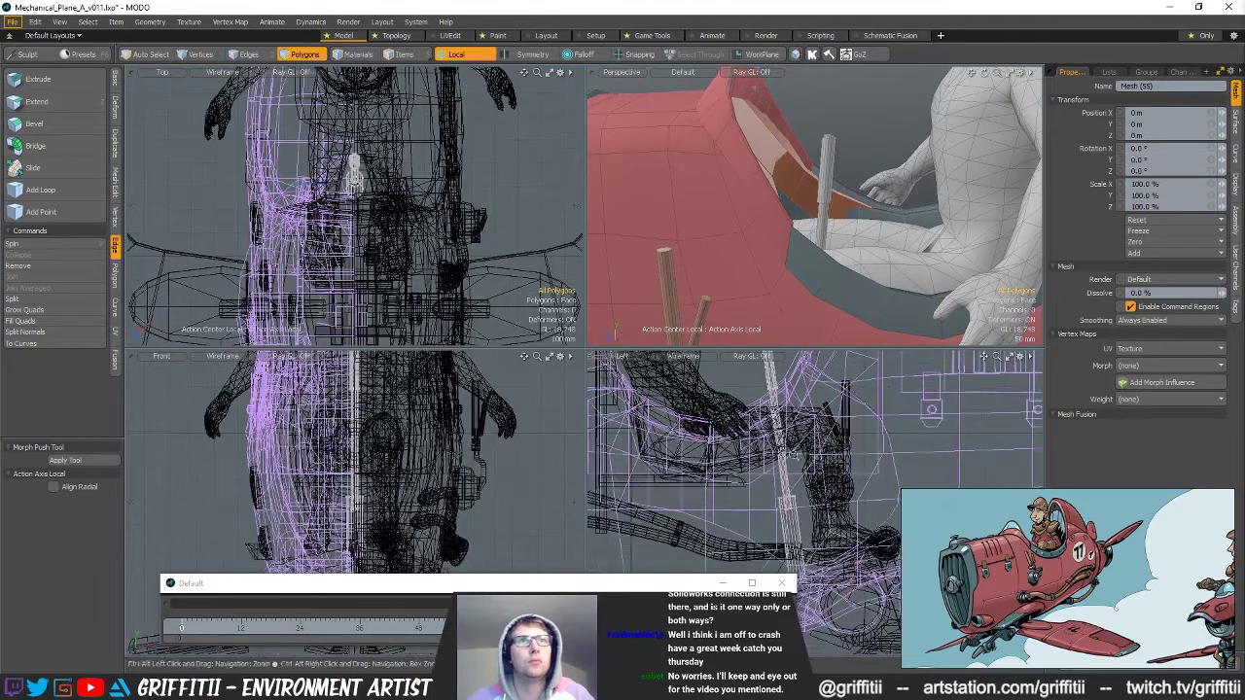
pyautogui.press('w')
pyautogui.press('Escape')
pyautogui.press('w')
pyautogui.moveTo(834, 462); pyautogui.dragTo(836, 463)
pyautogui.keyDown('alt'); pyautogui.moveTo(954, 167); pyautogui.dragTo(887, 213); pyautogui.keyUp('alt')
pyautogui.scroll(-4, 909, 197)
pyautogui.press('q')
pyautogui.scroll(-3, 895, 190)
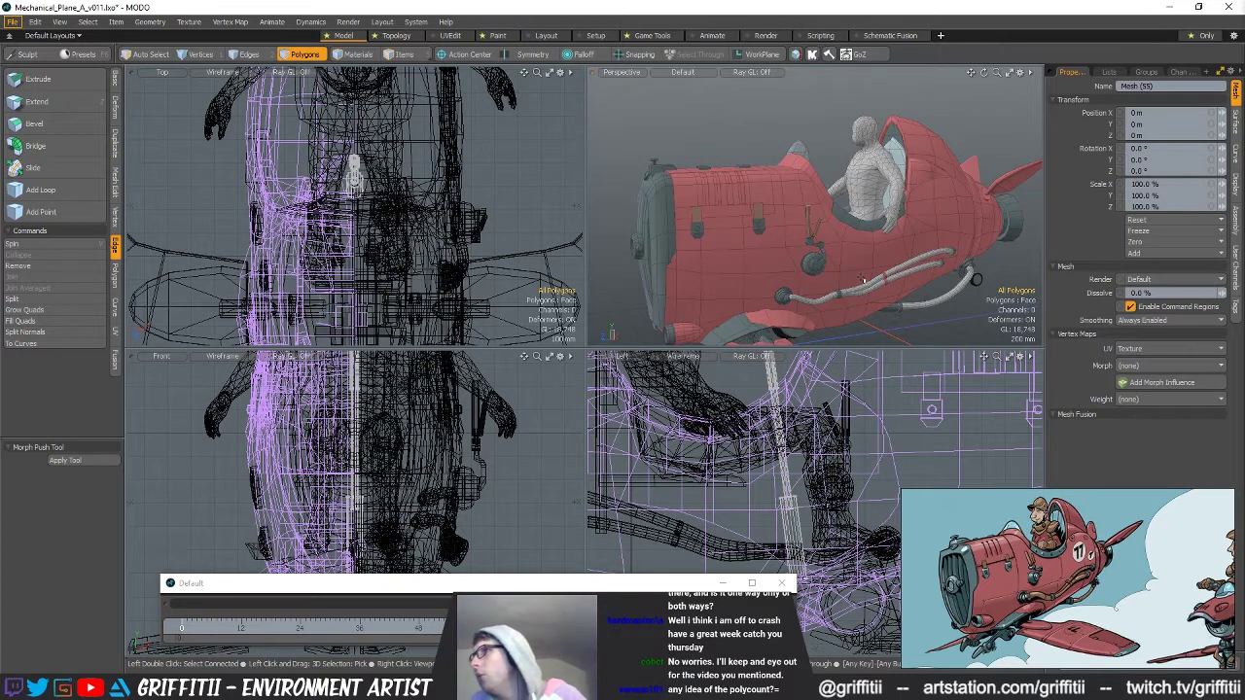
# Show the mesh statistics with the polygons broken down by vertex count.
pyautogui.moveTo(858, 278)
pyautogui.keyDown('ctrl'); pyautogui.keyDown('alt'); pyautogui.mouseDown()
pyautogui.moveTo(778, 261)
pyautogui.moveTo(856, 249)
pyautogui.moveTo(824, 239)
pyautogui.mouseUp(); pyautogui.keyUp('alt'); pyautogui.keyUp('ctrl')
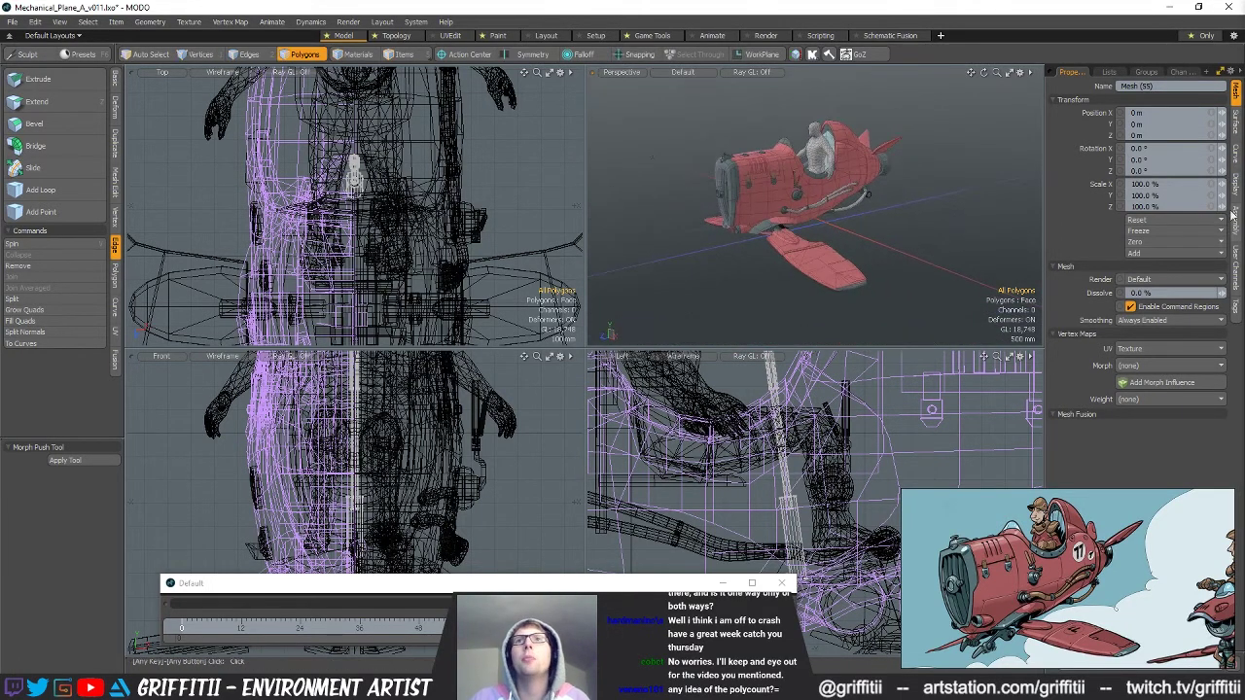
pyautogui.click(1110, 73)
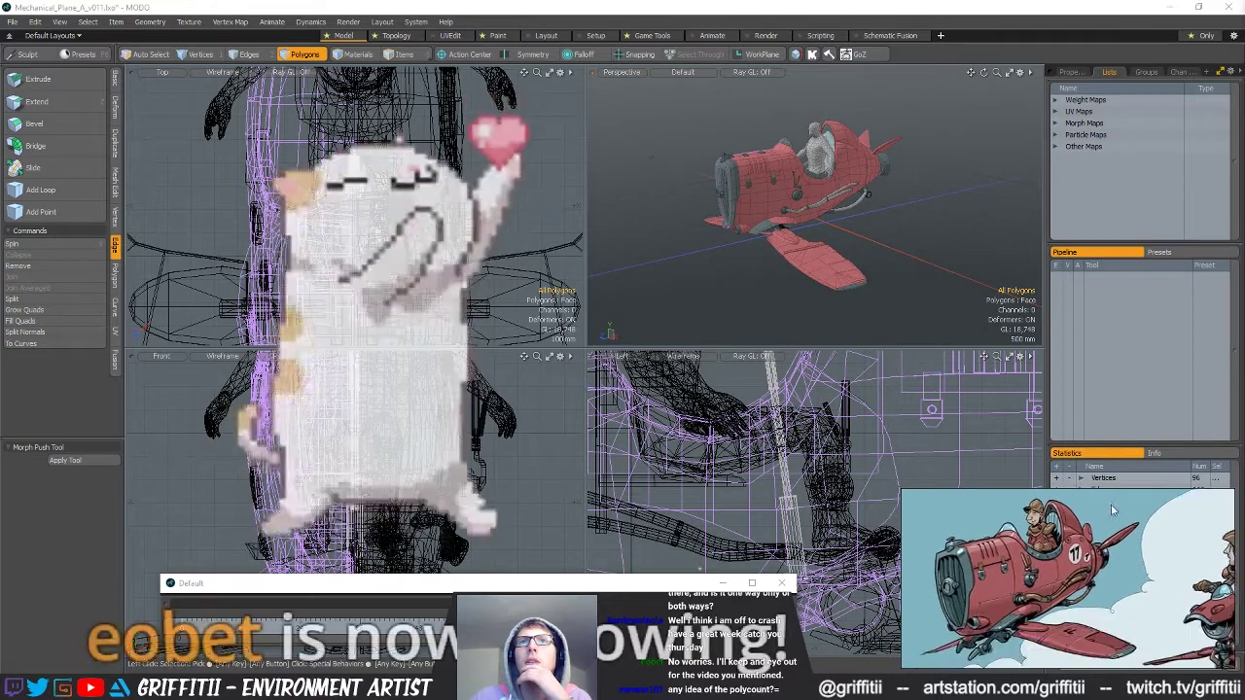
pyautogui.moveTo(1105, 499); pyautogui.dragTo(1092, 658, button='right')
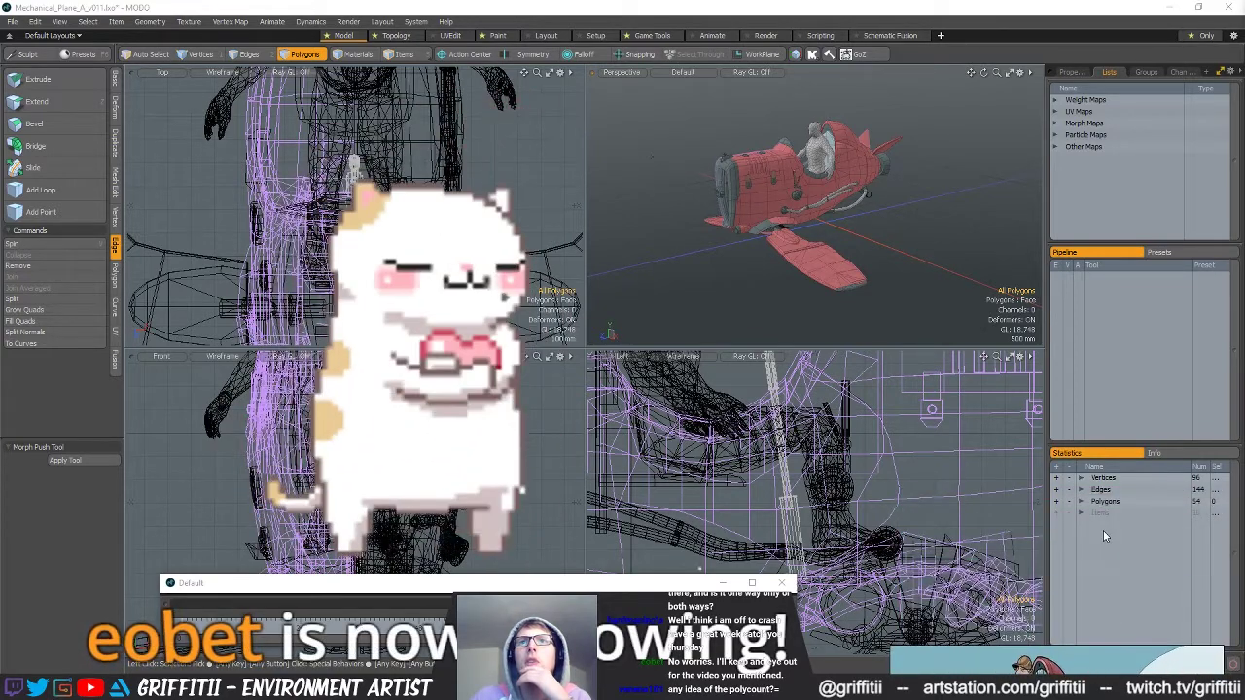
pyautogui.click(1081, 502)
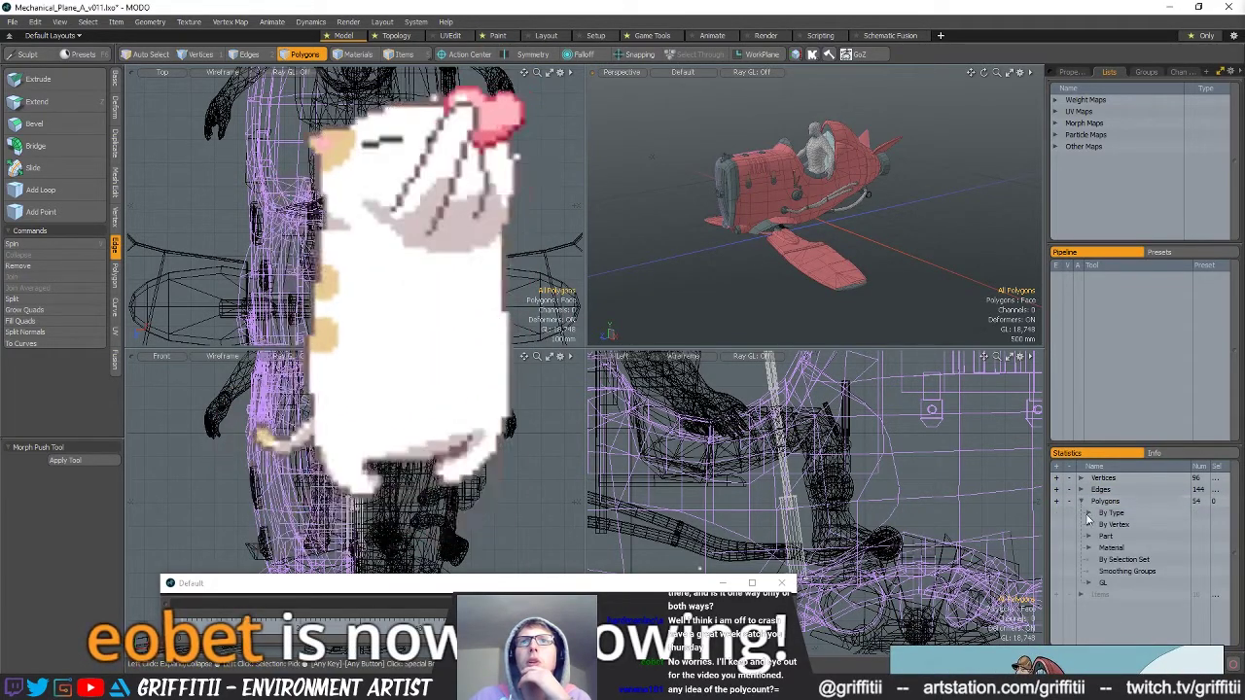
pyautogui.click(1089, 526)
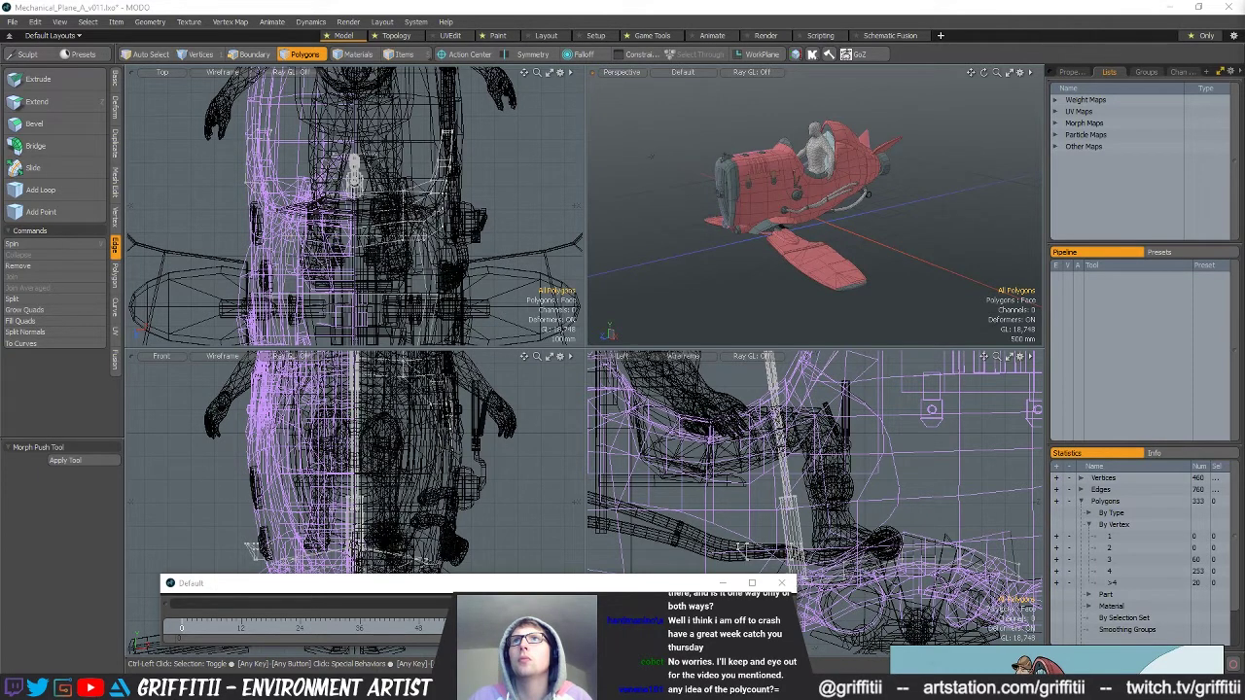
# Select all of the plane's mesh items, leaving out the pilot figure, and read their combined polygon statistics.
pyautogui.press(']')
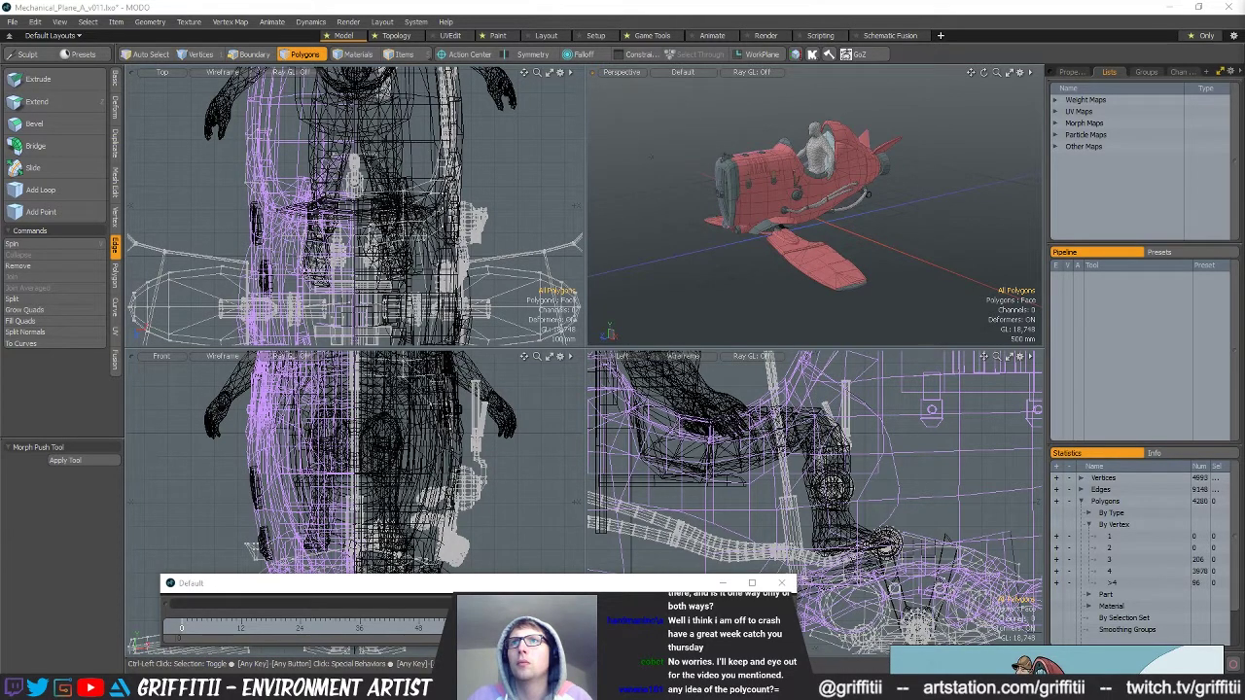
pyautogui.press(']')
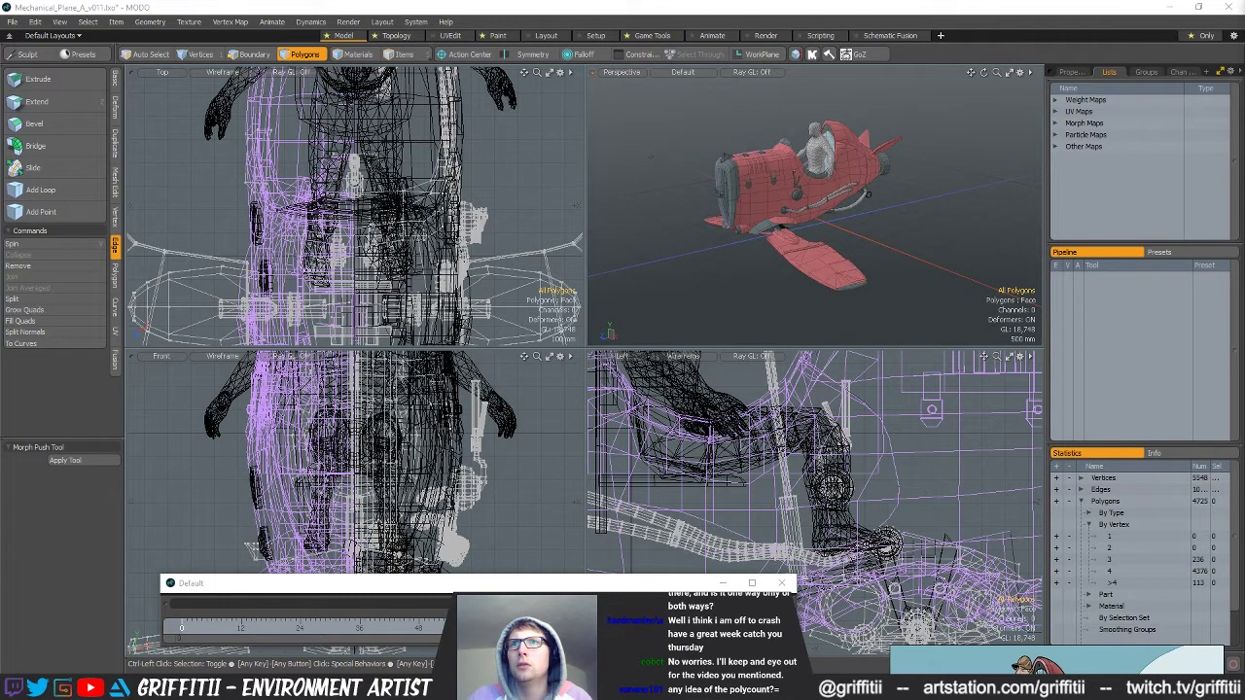
pyautogui.press(']')
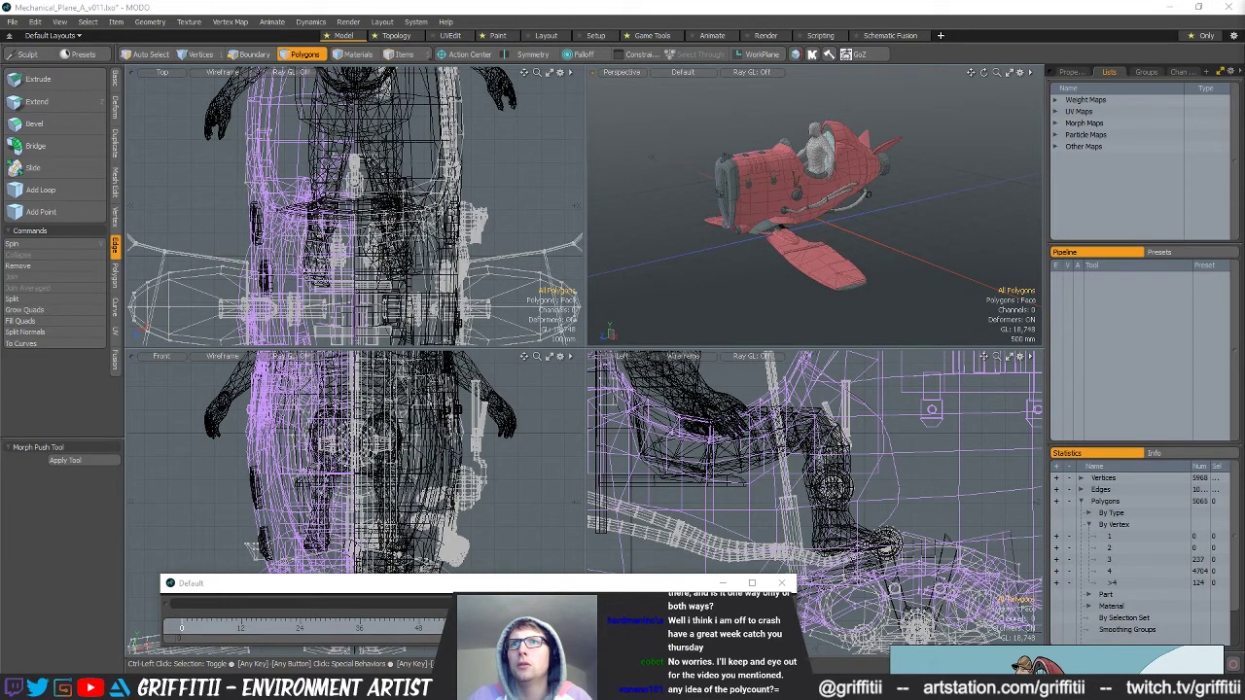
pyautogui.press(']')
pyautogui.press(']')
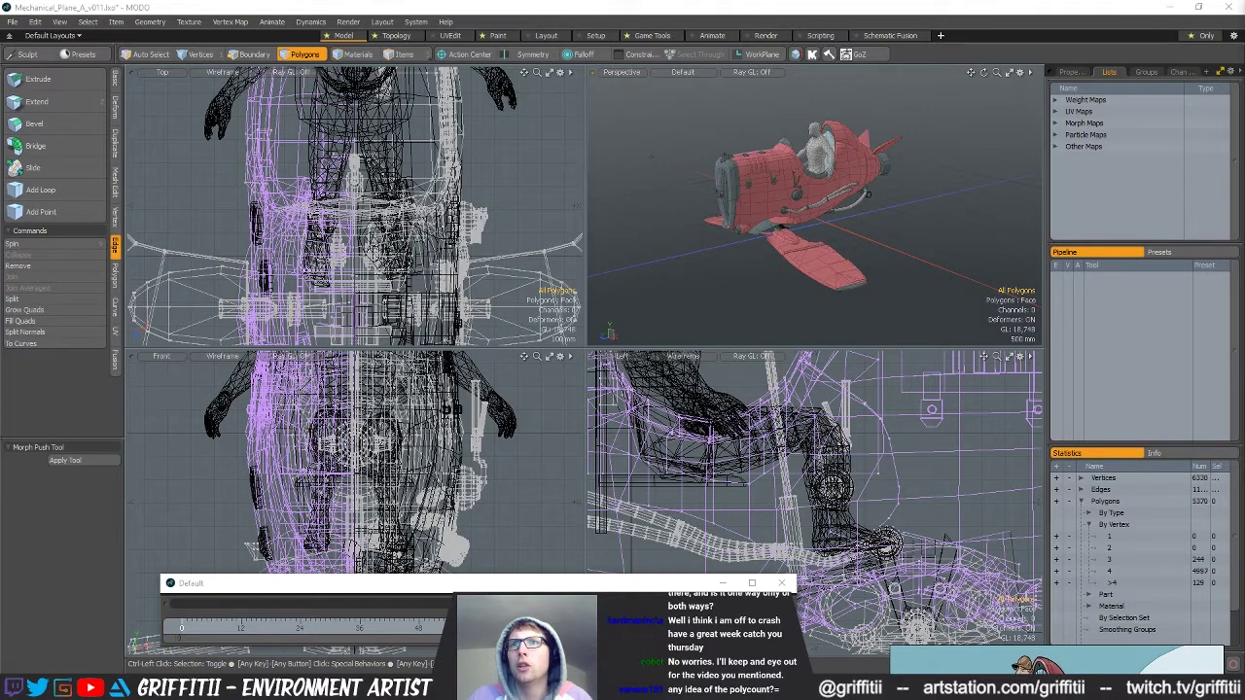
pyautogui.hotkey('ctrl', 'z')
pyautogui.hotkey('ctrl', 'z')
pyautogui.hotkey('ctrl', 'z')
pyautogui.hotkey('ctrl', 'z')
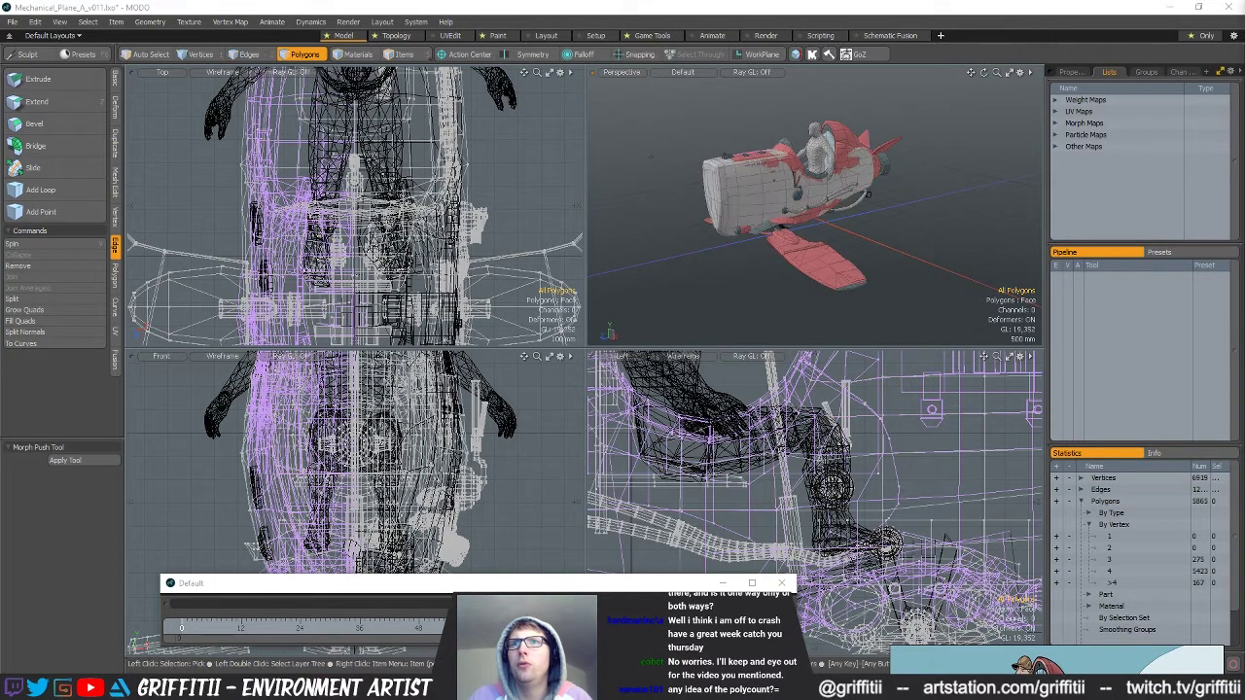
pyautogui.press(']')
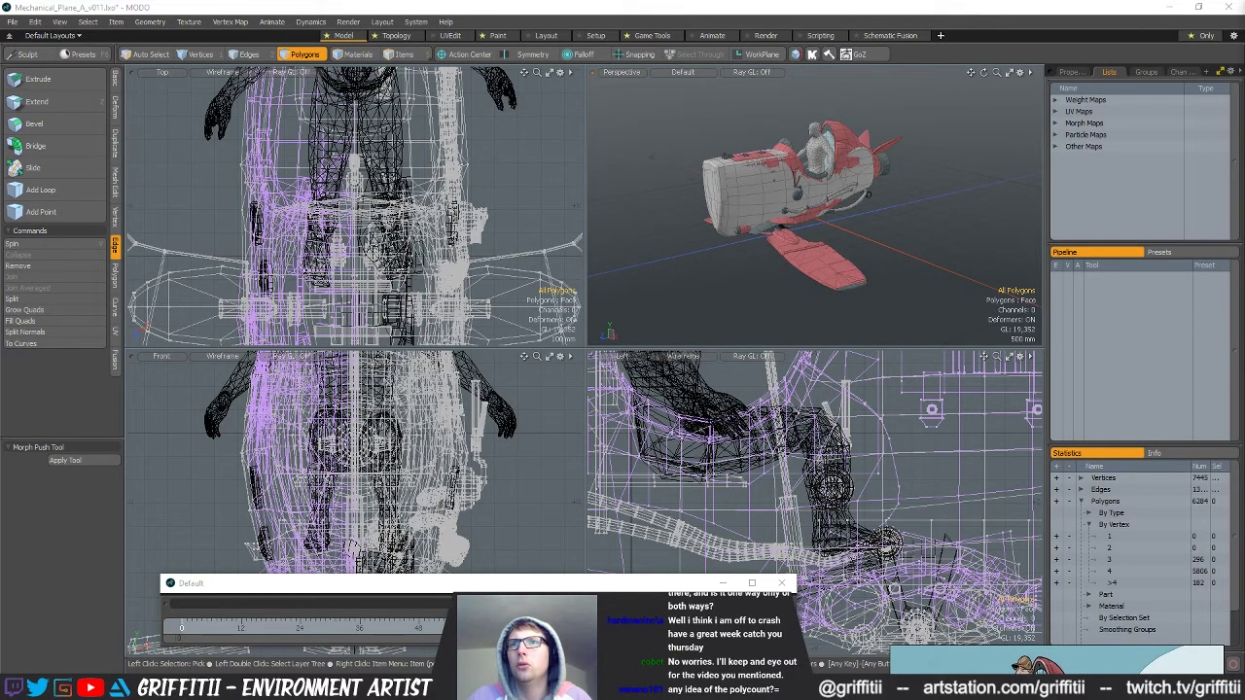
pyautogui.press('ctrl')
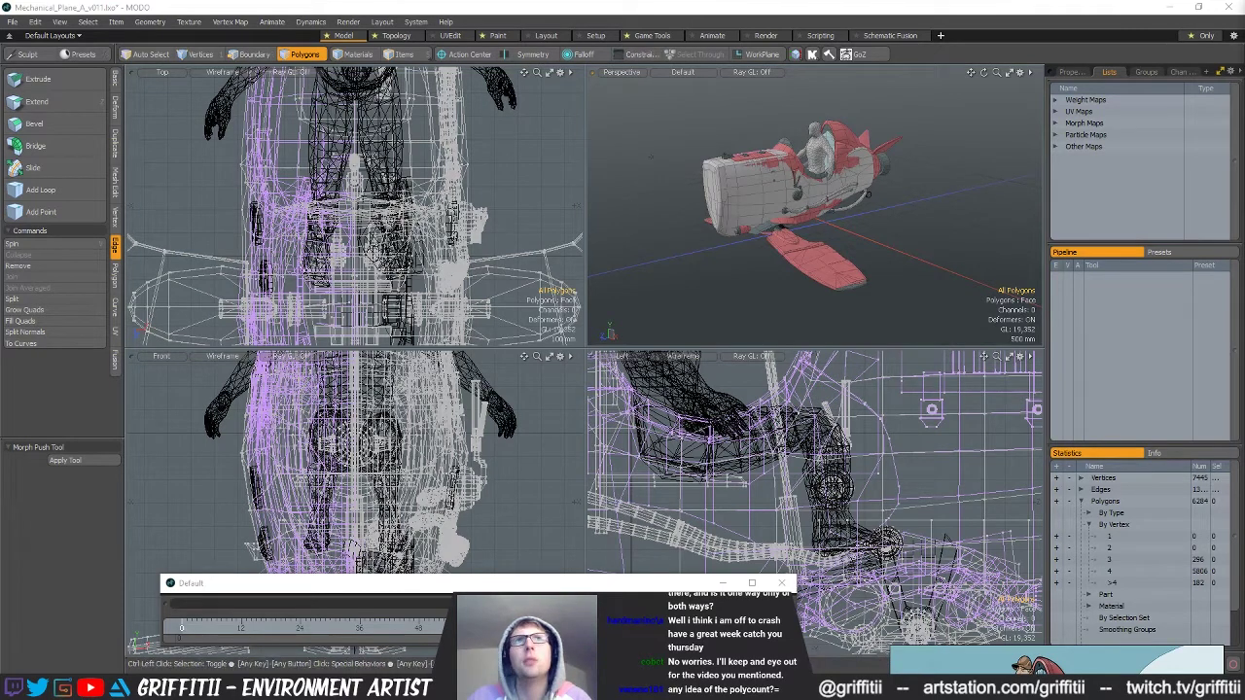
pyautogui.hotkey('ctrl', 'z')
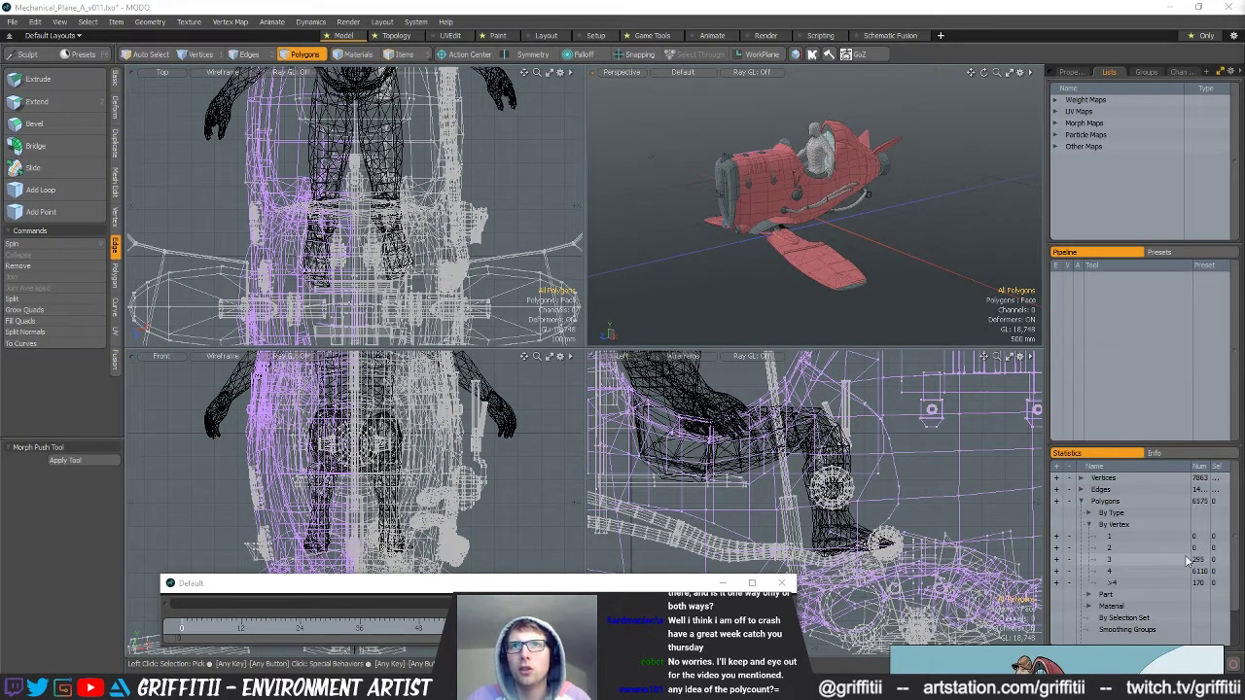
pyautogui.moveTo(1192, 469)
pyautogui.mouseDown()
pyautogui.moveTo(1165, 470)
pyautogui.moveTo(1188, 469)
pyautogui.mouseUp()
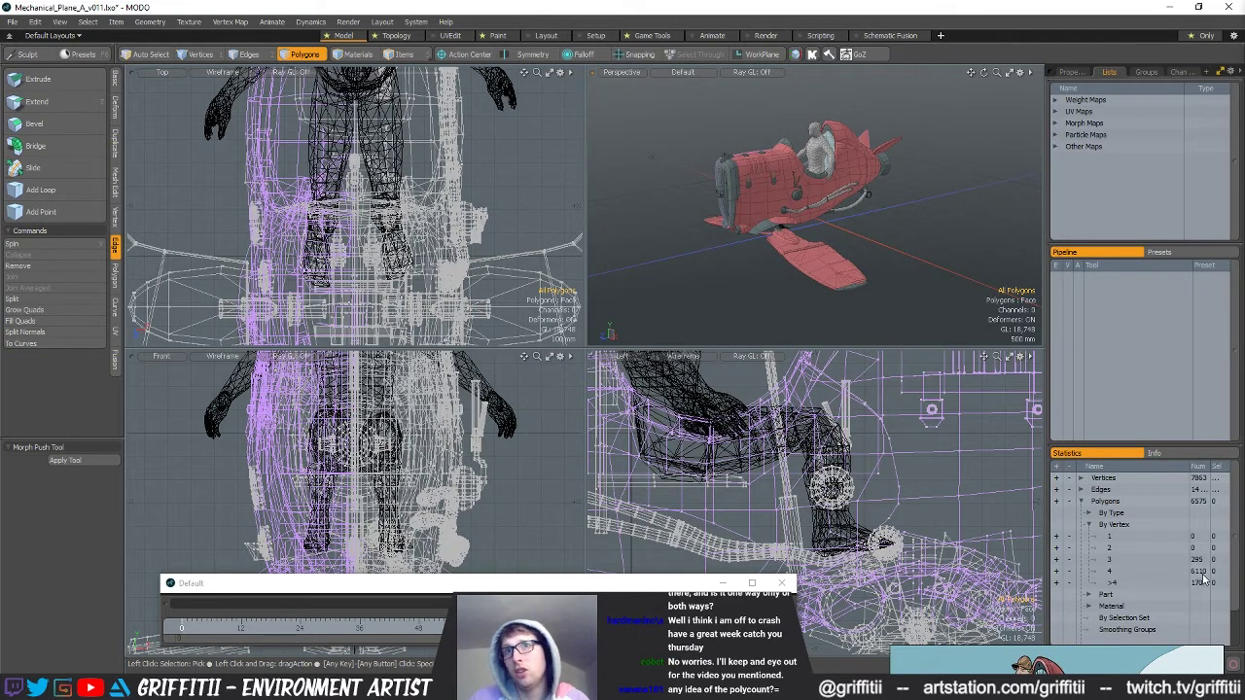
# Examine the whole plane from several angles and highlight all polygons of the selected plane meshes.
pyautogui.keyDown('alt'); pyautogui.moveTo(774, 222); pyautogui.dragTo(820, 209); pyautogui.keyUp('alt')
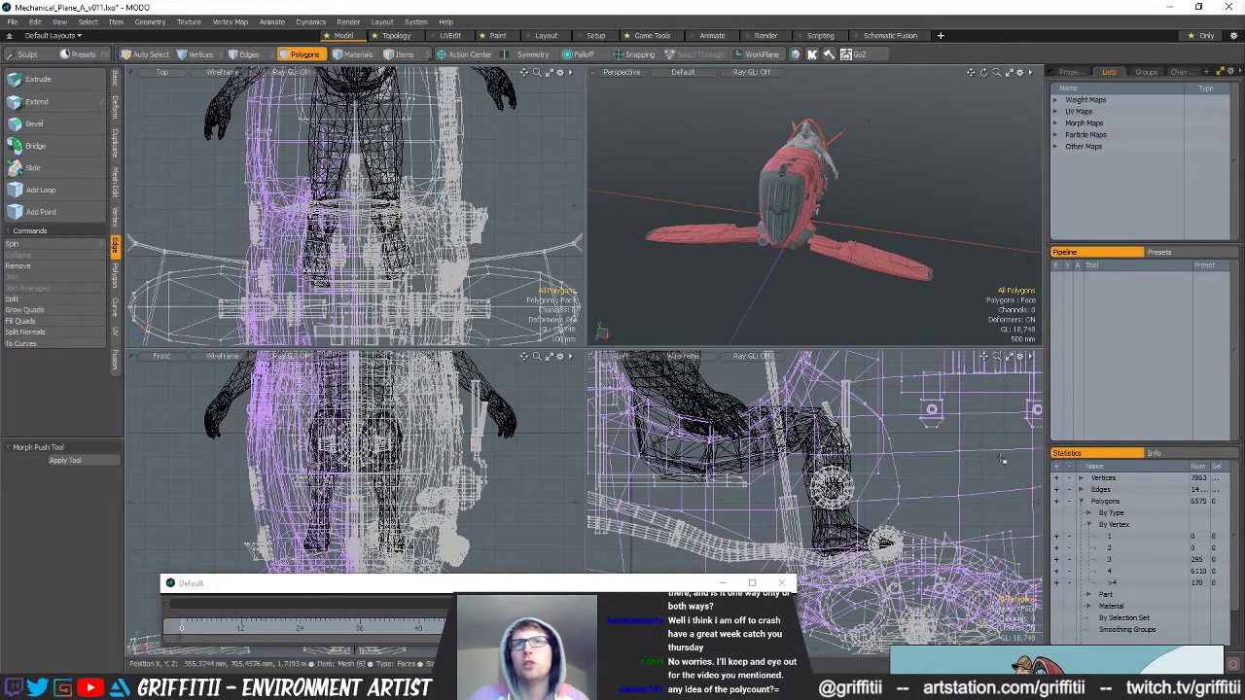
pyautogui.keyDown('alt'); pyautogui.moveTo(890, 221); pyautogui.dragTo(800, 237); pyautogui.keyUp('alt')
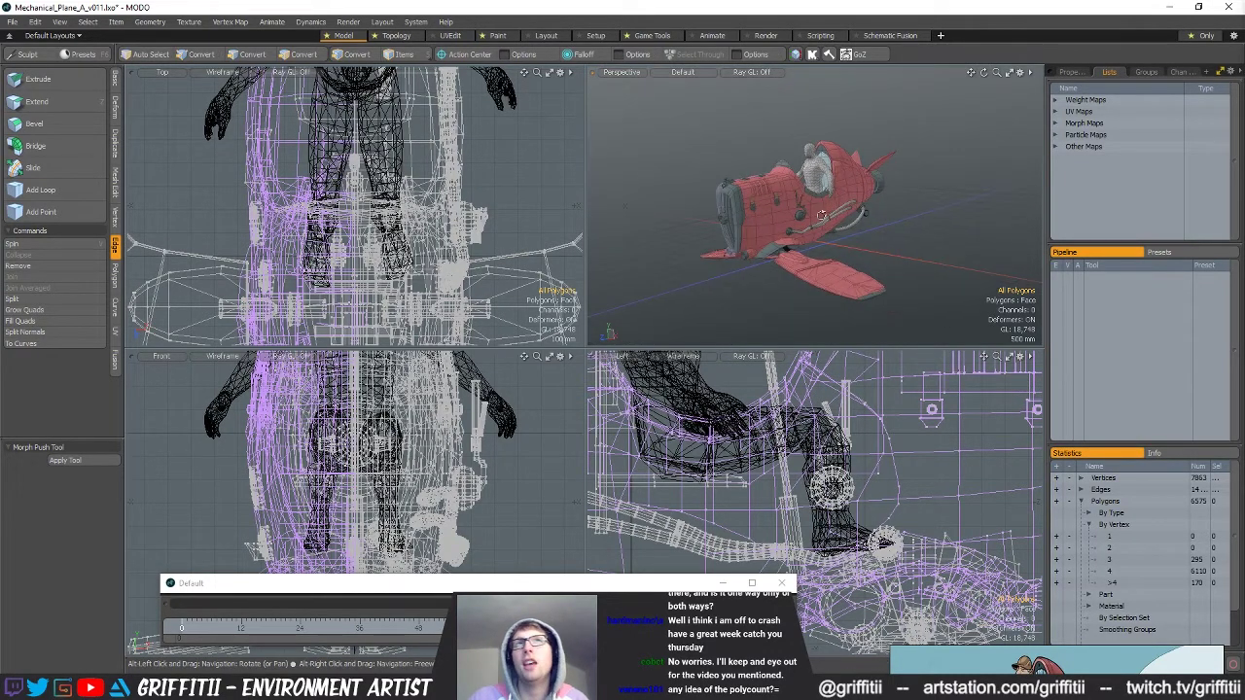
pyautogui.scroll(3, 827, 238)
pyautogui.keyDown('alt'); pyautogui.moveTo(905, 265); pyautogui.dragTo(908, 221); pyautogui.keyUp('alt')
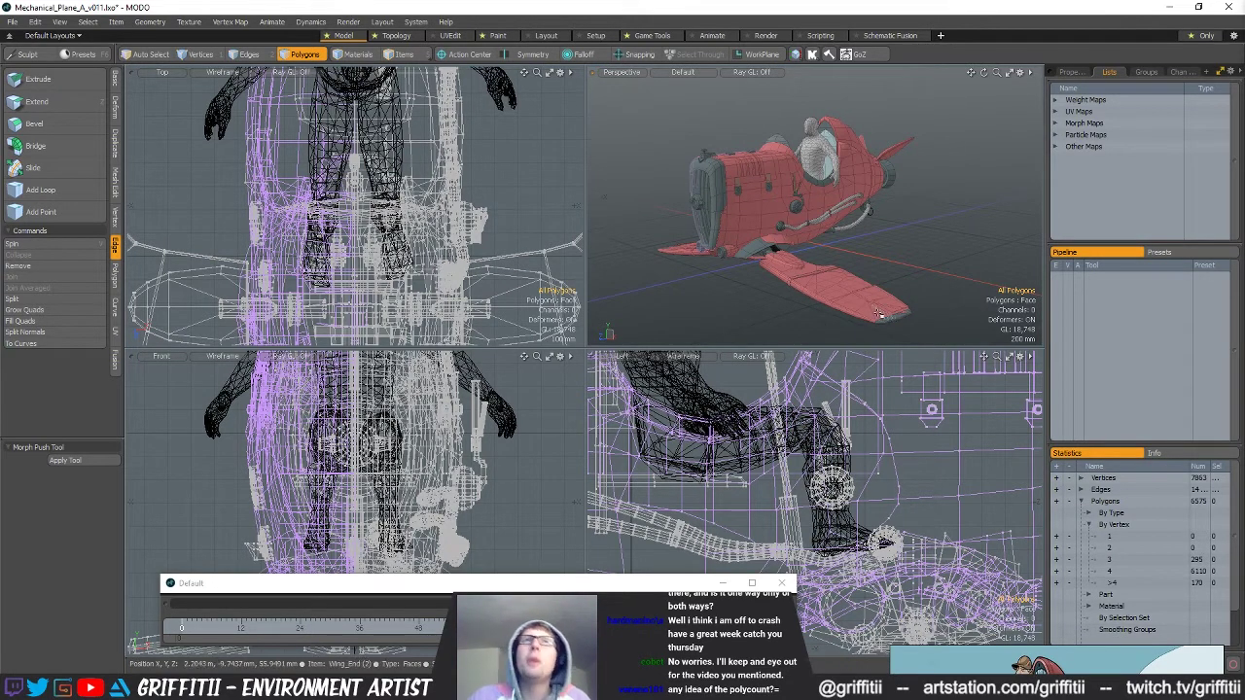
pyautogui.moveTo(877, 241)
pyautogui.keyDown('alt'); pyautogui.mouseDown()
pyautogui.moveTo(951, 280)
pyautogui.moveTo(671, 219)
pyautogui.moveTo(998, 231)
pyautogui.moveTo(713, 232)
pyautogui.moveTo(814, 243)
pyautogui.moveTo(784, 222)
pyautogui.moveTo(832, 226)
pyautogui.moveTo(871, 250)
pyautogui.mouseUp(); pyautogui.keyUp('alt')
pyautogui.scroll(-6, 893, 477)
pyautogui.keyDown('alt'); pyautogui.moveTo(895, 482); pyautogui.dragTo(871, 483); pyautogui.keyUp('alt')
pyautogui.moveTo(854, 371)
pyautogui.mouseDown(button='right')
pyautogui.moveTo(930, 386)
pyautogui.moveTo(878, 366)
pyautogui.mouseUp(button='right')
pyautogui.moveTo(869, 224)
pyautogui.keyDown('alt'); pyautogui.mouseDown()
pyautogui.moveTo(867, 244)
pyautogui.moveTo(864, 230)
pyautogui.mouseUp(); pyautogui.keyUp('alt')
pyautogui.scroll(2, 867, 244)
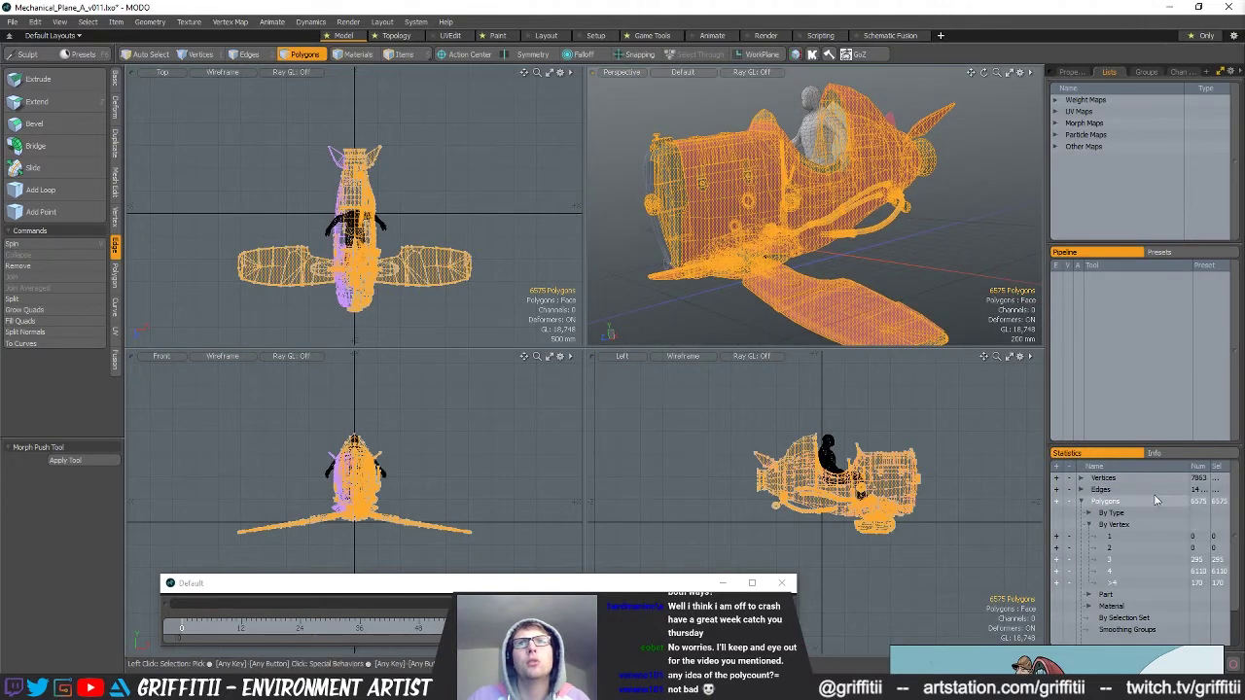
# Collapse the polygon breakdown, clear the polygon selection and inspect the cockpit side and overall plane shape.
pyautogui.click(1082, 502)
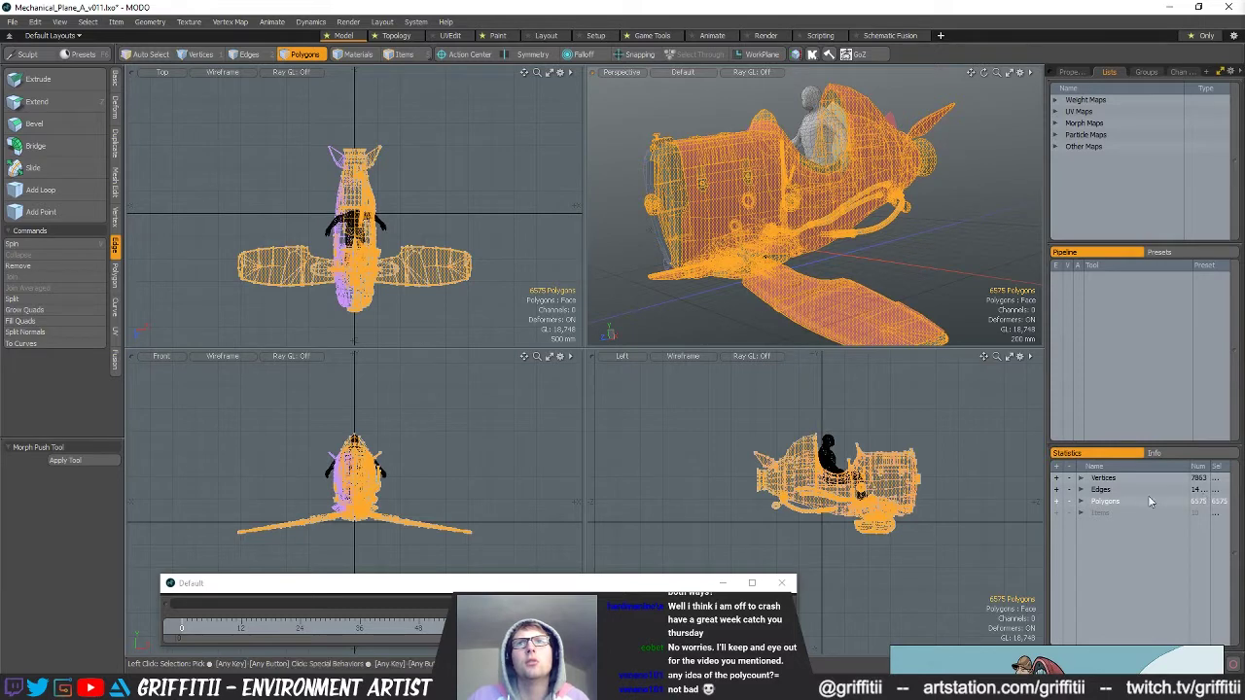
pyautogui.keyDown('alt'); pyautogui.moveTo(759, 216); pyautogui.dragTo(872, 263); pyautogui.keyUp('alt')
pyautogui.press('Escape')
pyautogui.scroll(5, 950, 217)
pyautogui.scroll(-3, 948, 217)
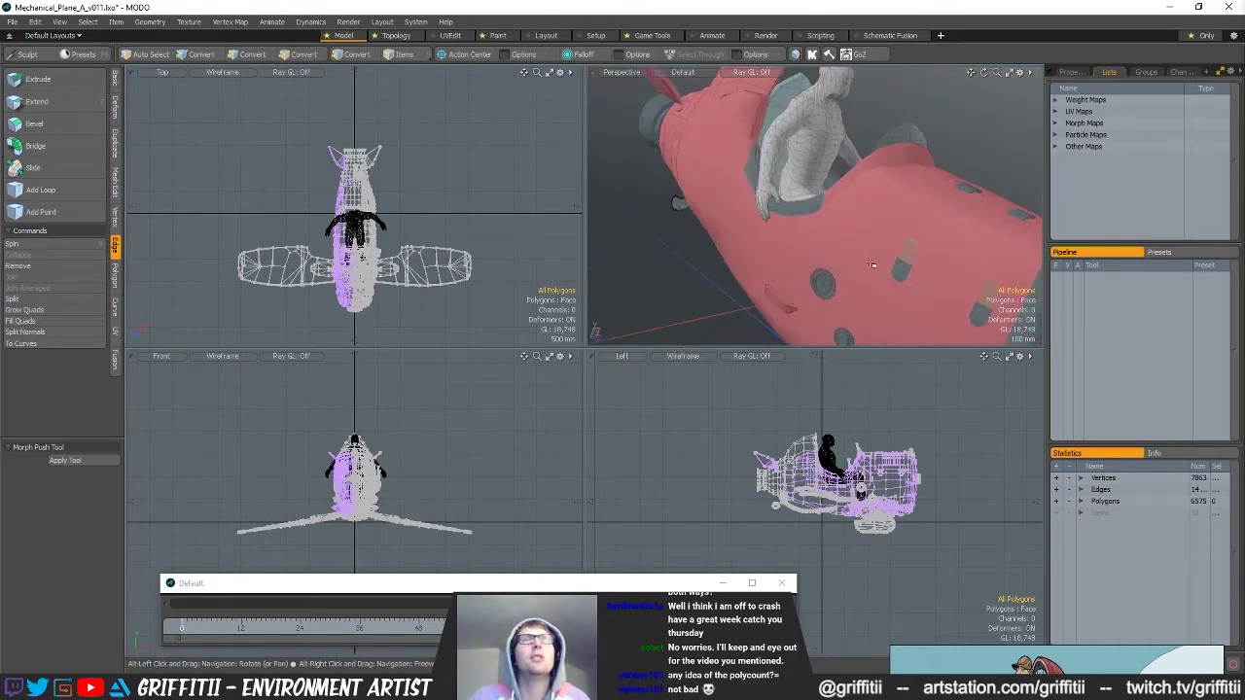
pyautogui.keyDown('alt'); pyautogui.moveTo(336, 276); pyautogui.dragTo(315, 263); pyautogui.keyUp('alt')
pyautogui.scroll(2, 315, 264)
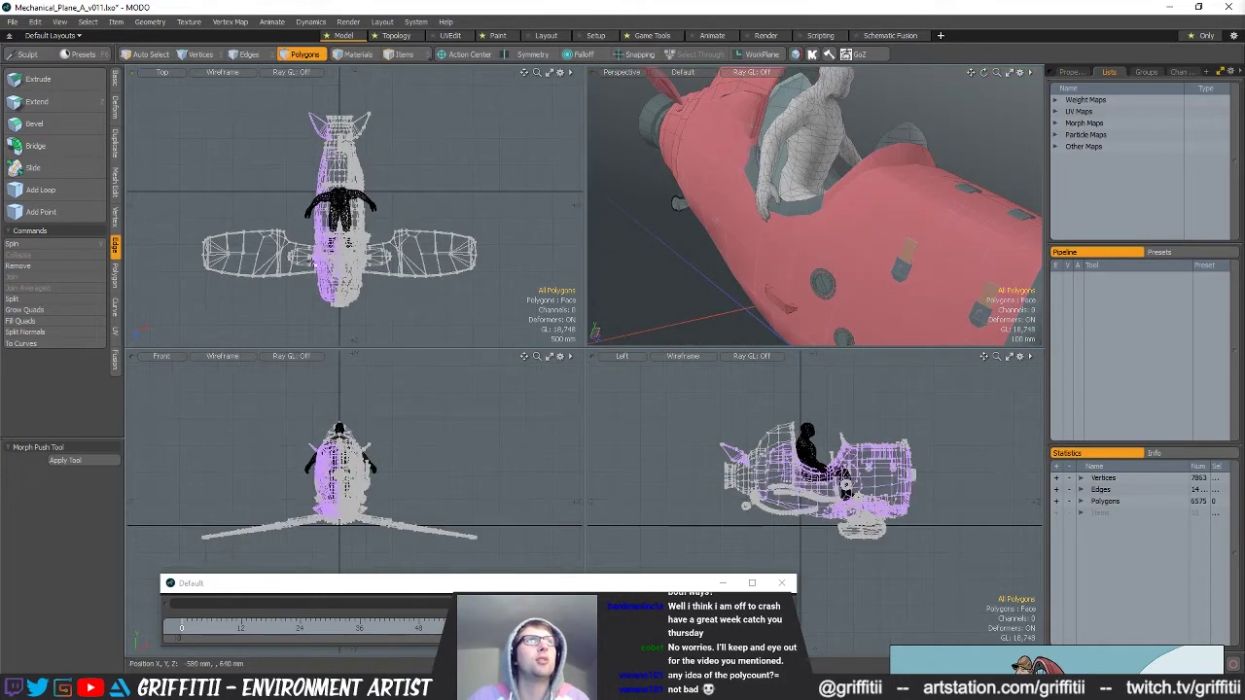
pyautogui.keyDown('alt'); pyautogui.moveTo(870, 292); pyautogui.dragTo(867, 365); pyautogui.keyUp('alt')
pyautogui.scroll(-4, 754, 280)
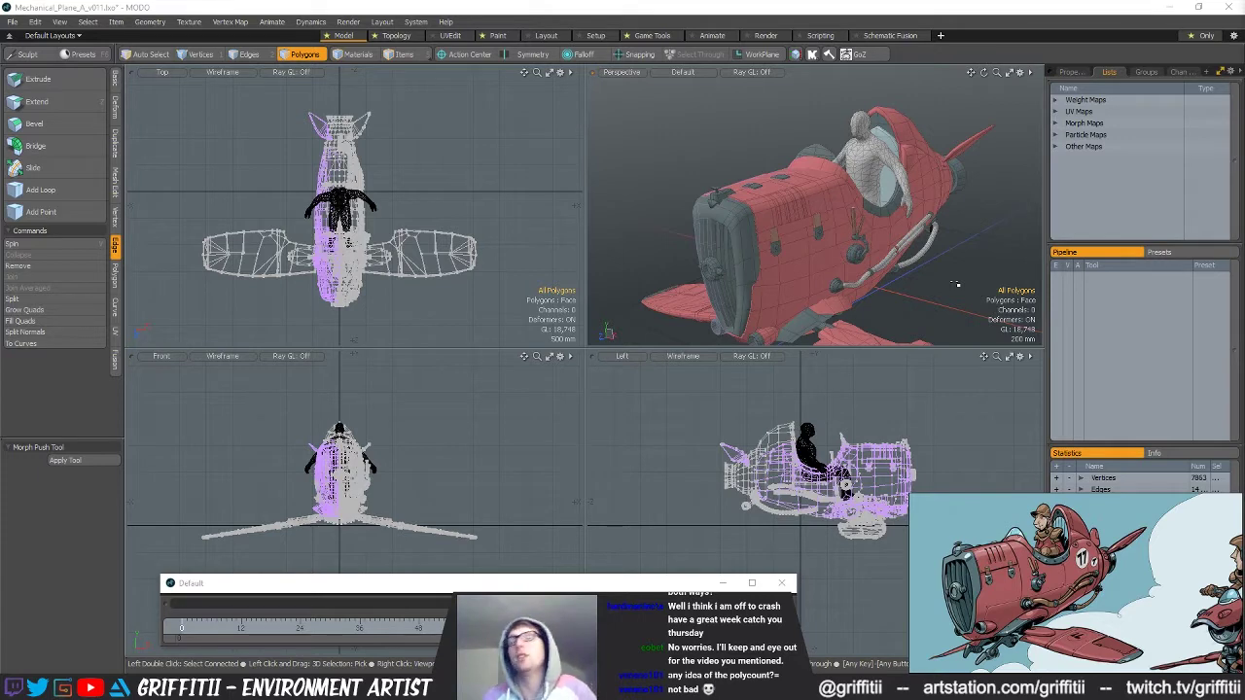
pyautogui.keyDown('alt'); pyautogui.moveTo(957, 284); pyautogui.dragTo(883, 244); pyautogui.keyUp('alt')
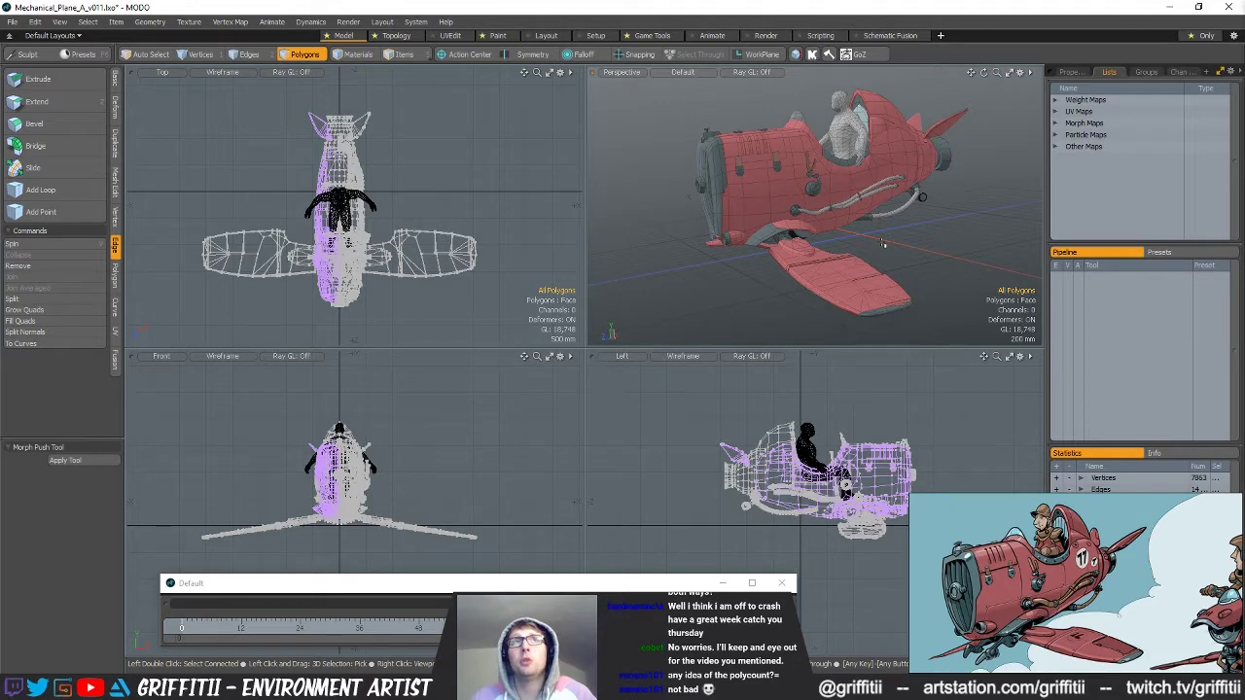
pyautogui.keyDown('alt'); pyautogui.moveTo(882, 244); pyautogui.dragTo(838, 219); pyautogui.keyUp('alt')
pyautogui.keyDown('alt'); pyautogui.keyDown('shift'); pyautogui.moveTo(950, 232); pyautogui.dragTo(866, 246); pyautogui.keyUp('shift'); pyautogui.keyUp('alt')
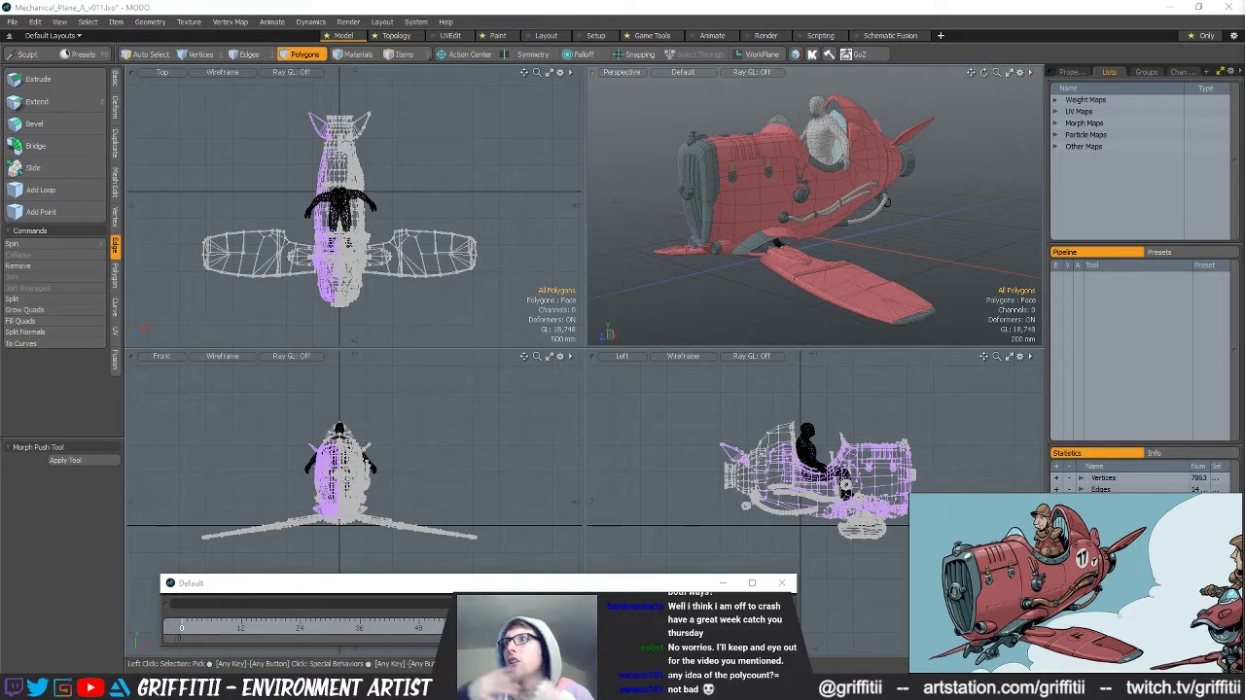
# Add a cube in an empty mesh item and scale it to 5% in X and Y and 16% in Z.
pyautogui.keyDown('alt'); pyautogui.moveTo(886, 263); pyautogui.dragTo(943, 189); pyautogui.keyUp('alt')
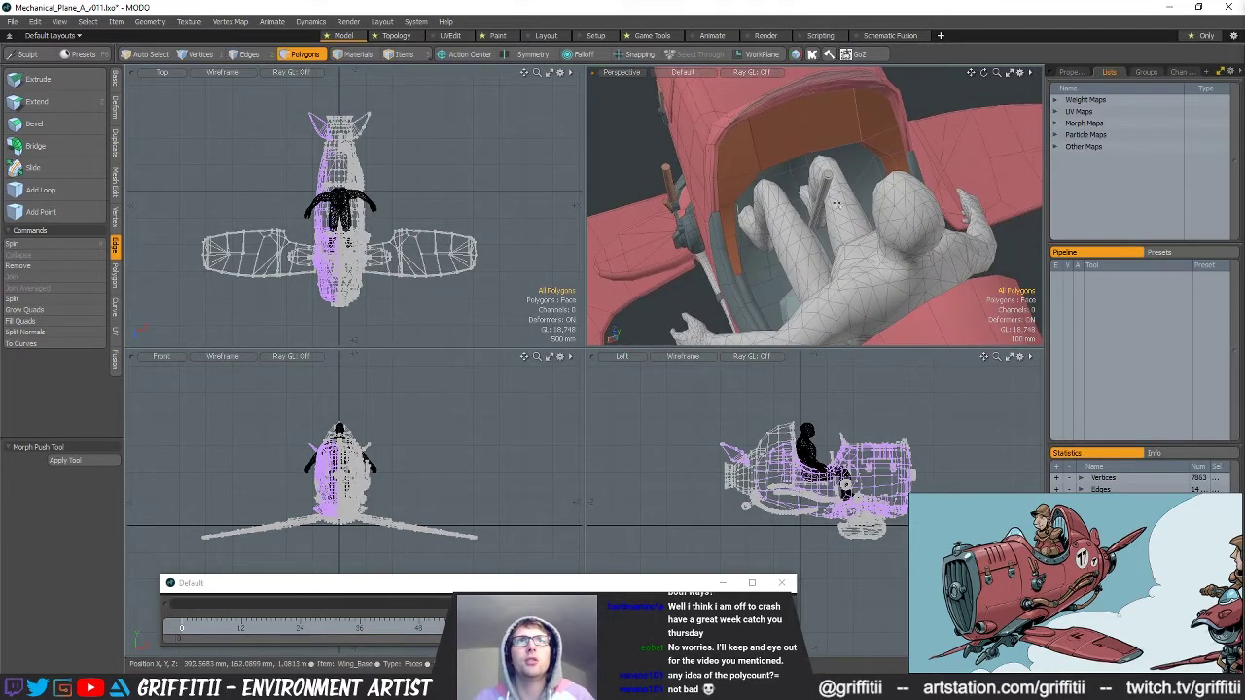
pyautogui.click(116, 80)
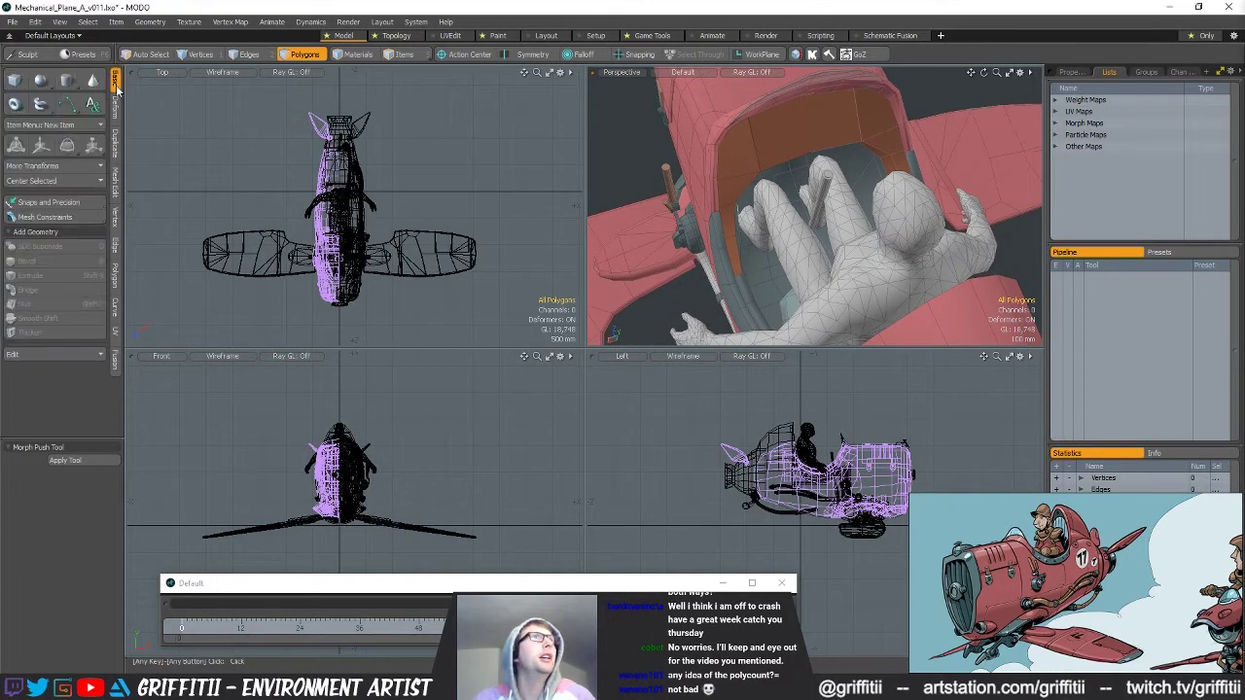
pyautogui.keyDown('ctrl'); pyautogui.click(18, 86); pyautogui.keyUp('ctrl')
pyautogui.keyDown('alt'); pyautogui.moveTo(418, 262); pyautogui.dragTo(424, 253); pyautogui.keyUp('alt')
pyautogui.press('y')
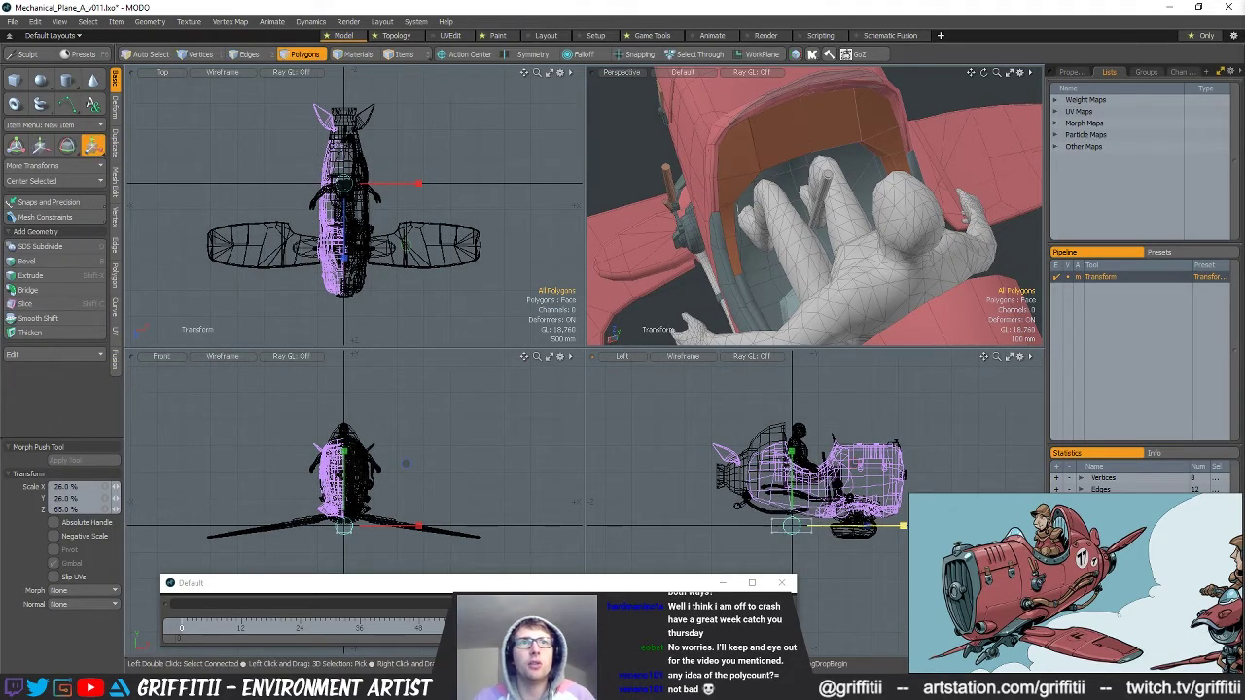
pyautogui.moveTo(904, 526); pyautogui.dragTo(918, 526)
pyautogui.scroll(3, 839, 524)
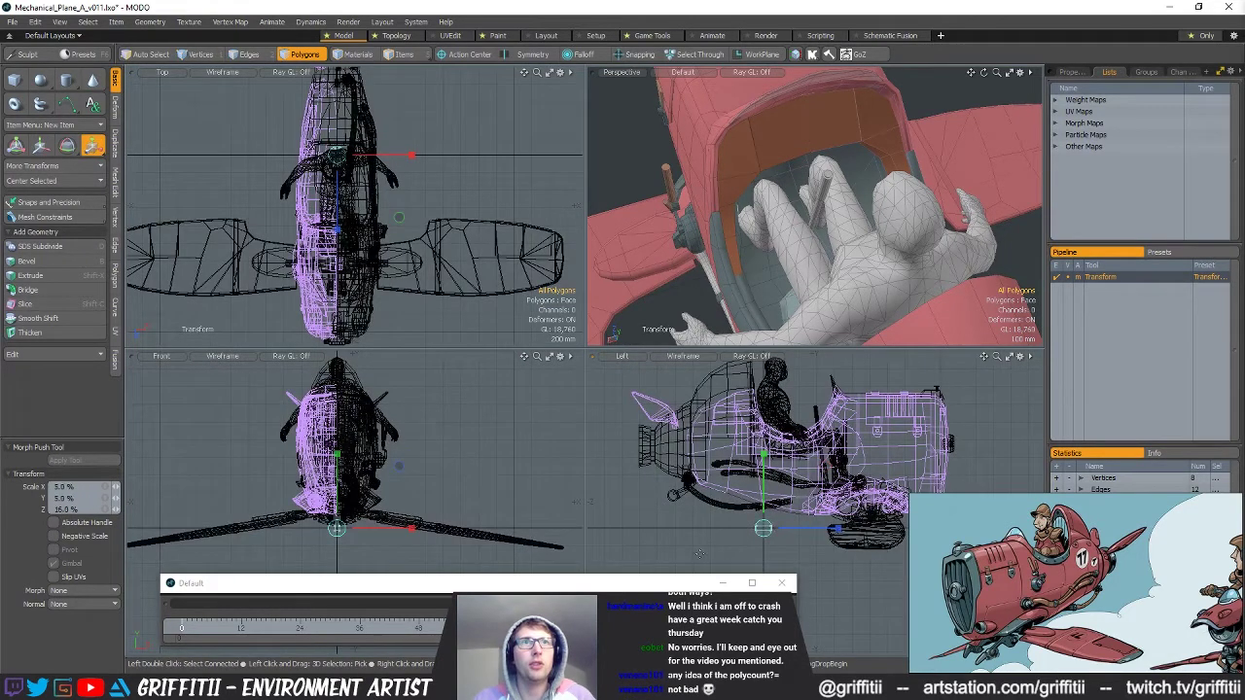
# Move the block down between the pilot's feet on the cockpit floor and flatten it to 28.5% in height.
pyautogui.press('w')
pyautogui.scroll(2, 340, 485)
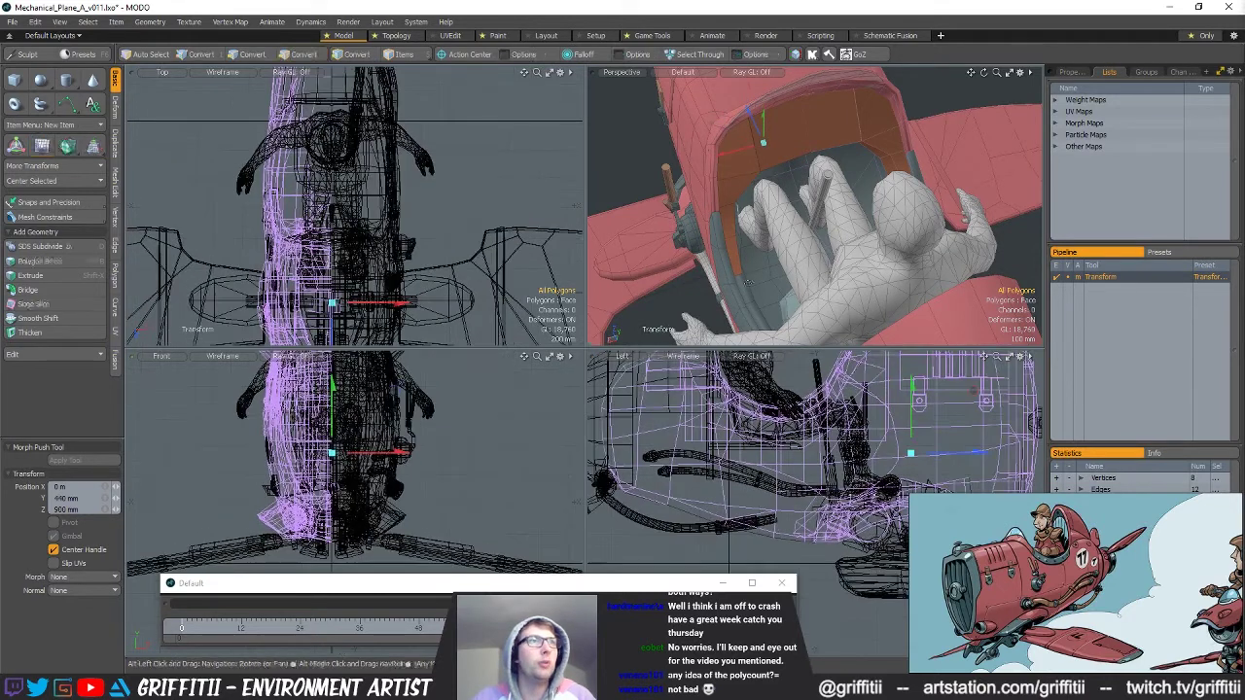
pyautogui.scroll(5, 835, 226)
pyautogui.keyDown('alt'); pyautogui.moveTo(834, 226); pyautogui.dragTo(866, 177); pyautogui.keyUp('alt')
pyautogui.press('q')
pyautogui.press('w')
pyautogui.press('r')
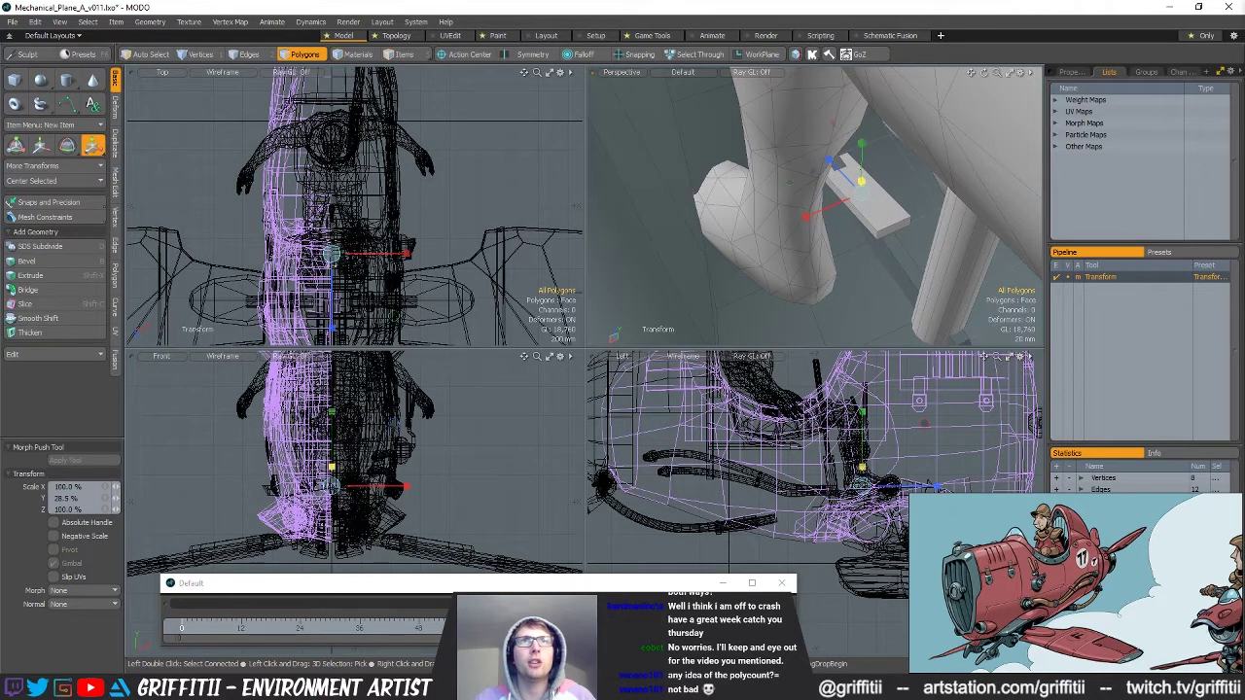
# Widen the flattened block to 204.5% in X and tilt it about the X axis to follow the cockpit floor.
pyautogui.press('q')
pyautogui.press('r')
pyautogui.moveTo(807, 216); pyautogui.dragTo(742, 244)
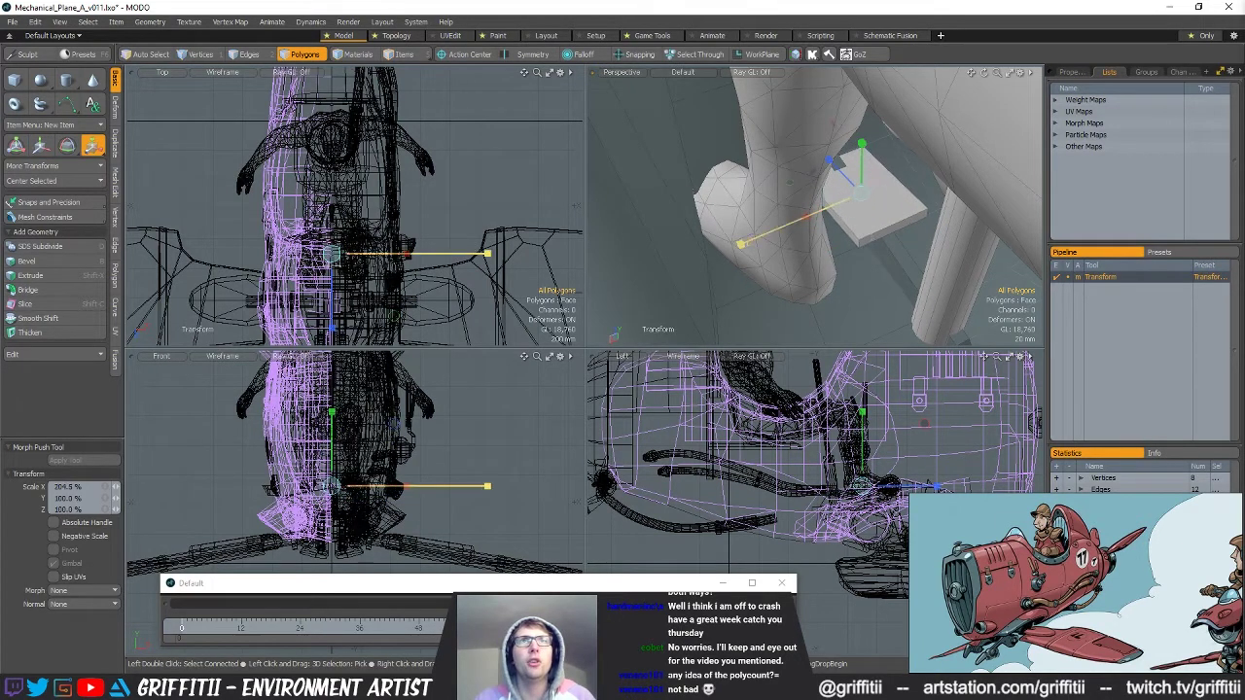
pyautogui.press('e')
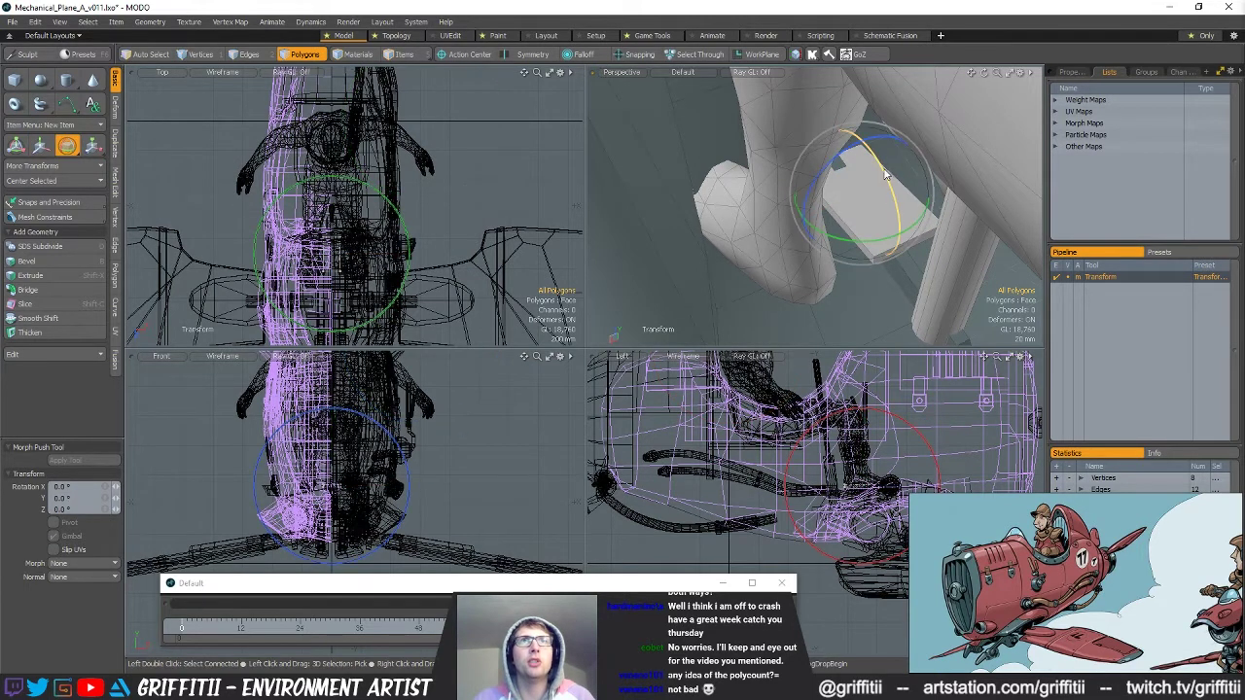
pyautogui.moveTo(888, 173); pyautogui.dragTo(893, 219)
pyautogui.press('space')
pyautogui.press('space')
pyautogui.press('space')
pyautogui.press('space')
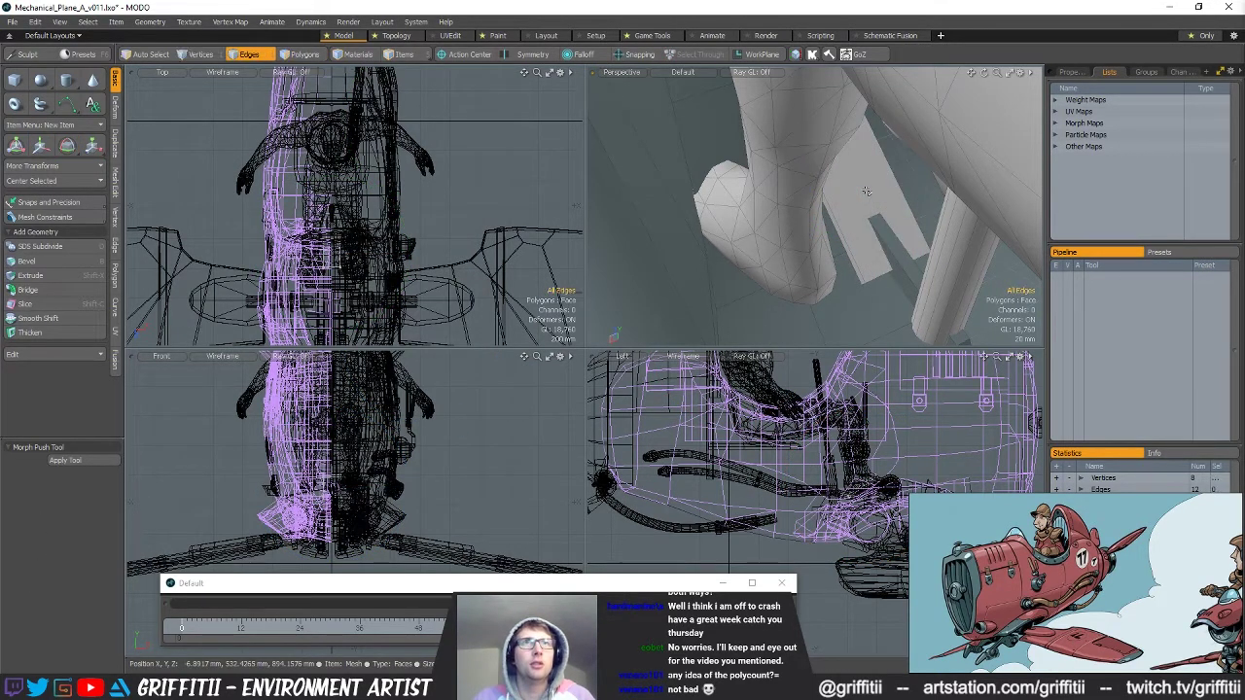
# Assign the cockpit's brown wood material to the floor panel's polygons.
pyautogui.doubleClick(869, 185)
pyautogui.press('m')
pyautogui.click(743, 215)
pyautogui.click(945, 181)
# Move the wood floor panel 85 mm along Z, in front of the pilot's feet.
pyautogui.keyDown('alt'); pyautogui.moveTo(945, 181); pyautogui.dragTo(935, 326); pyautogui.keyUp('alt')
pyautogui.press('w')
pyautogui.moveTo(919, 442)
pyautogui.keyDown('alt'); pyautogui.mouseDown()
pyautogui.moveTo(858, 445)
pyautogui.moveTo(941, 449)
pyautogui.mouseUp(); pyautogui.keyUp('alt')
pyautogui.keyDown('alt'); pyautogui.moveTo(841, 123); pyautogui.dragTo(825, 261); pyautogui.keyUp('alt')
pyautogui.press('space')
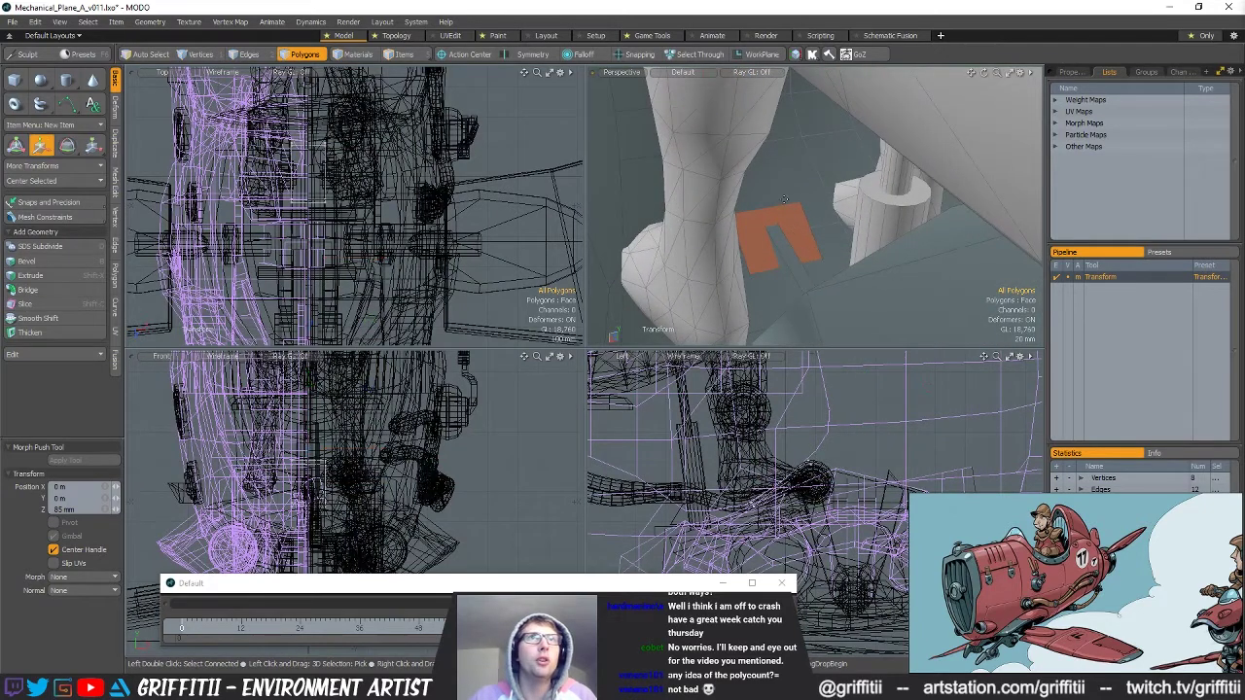
# Raise the wood panel 68 mm and shift it 85 mm plus another 41 mm in X, to one side of the cockpit.
pyautogui.click(770, 183)
pyautogui.press('w')
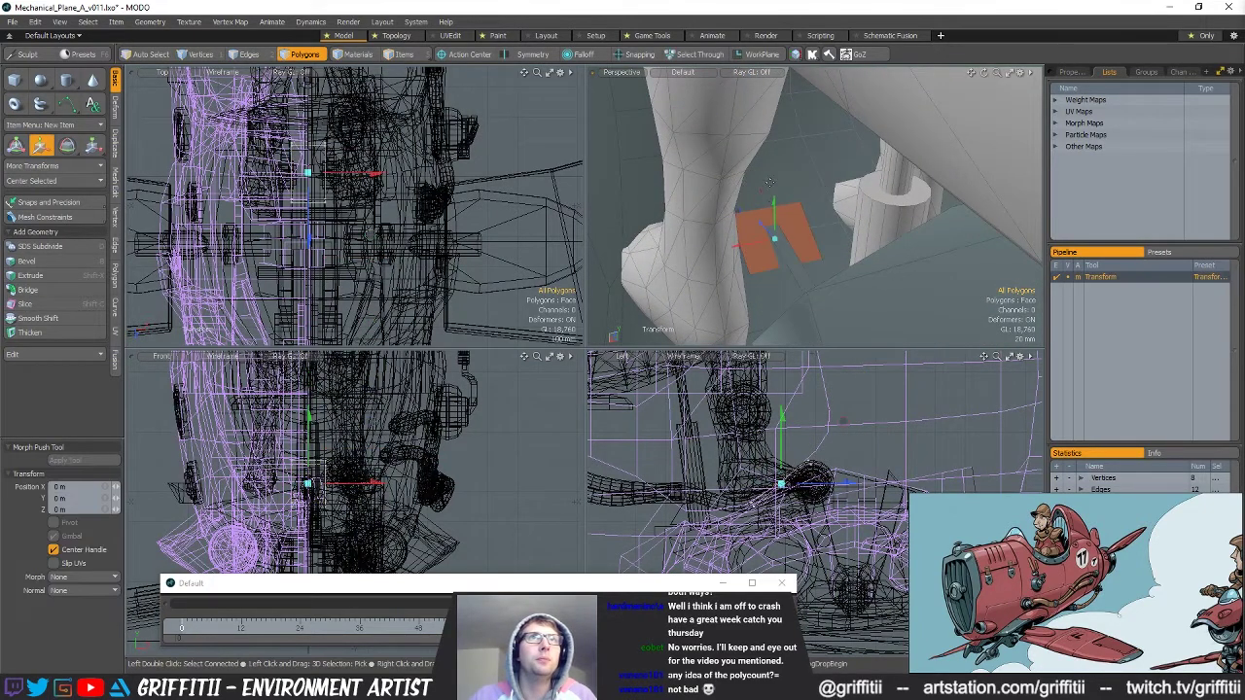
pyautogui.moveTo(774, 214); pyautogui.dragTo(784, 170)
pyautogui.scroll(-2, 820, 173)
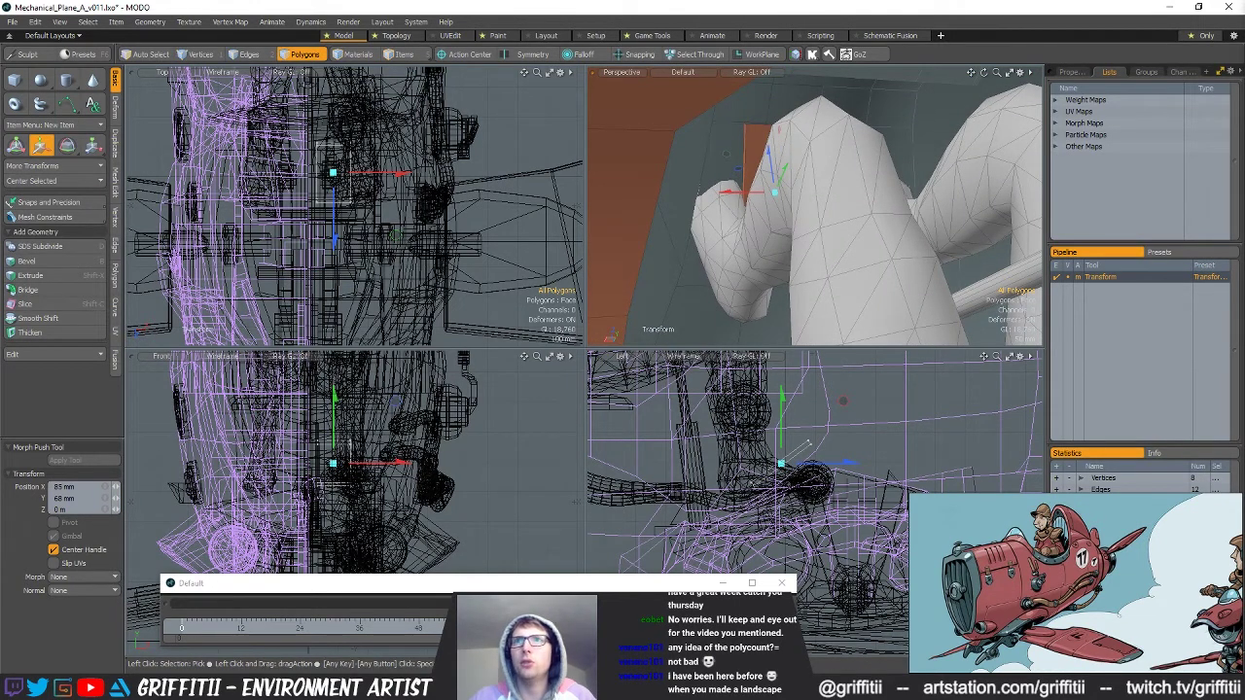
pyautogui.keyDown('alt'); pyautogui.moveTo(827, 234); pyautogui.dragTo(825, 207); pyautogui.keyUp('alt')
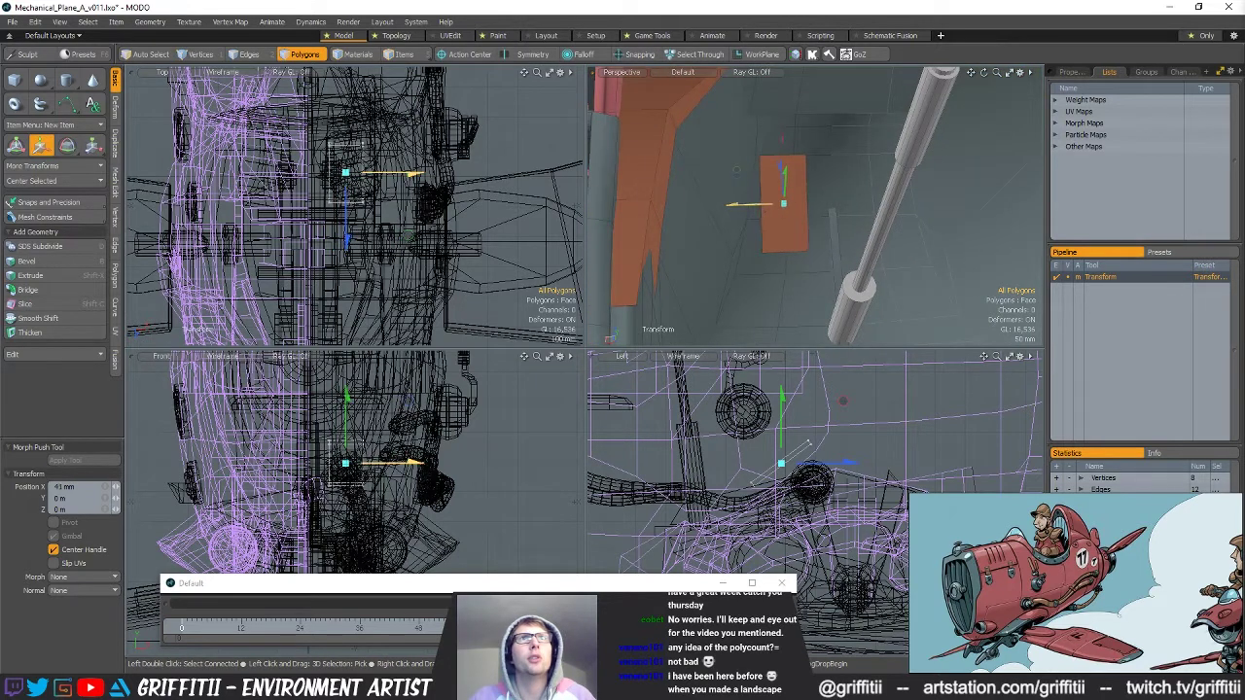
# Bevel one corner edge of the wood panel with a 44.5 mm inset.
pyautogui.press('space')
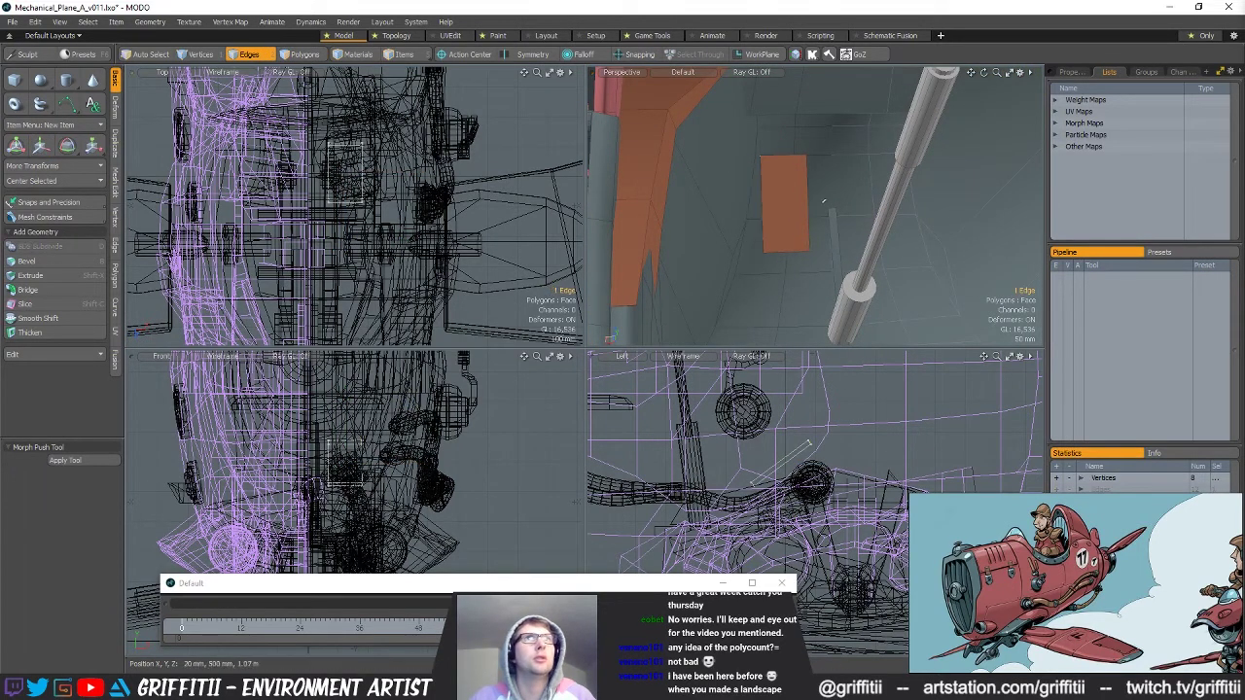
pyautogui.press('b')
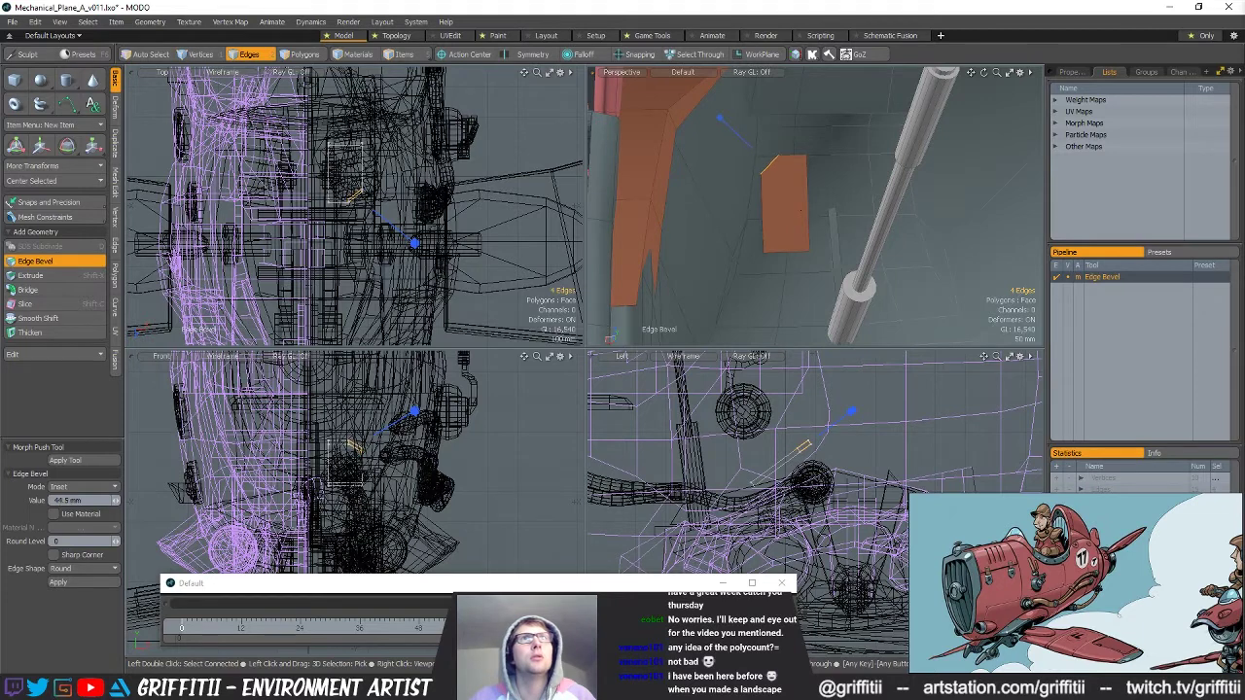
pyautogui.press('space')
# Move one edge of the beveled corner about 44 mm in X and -23 mm in Z, using the Selection action center.
pyautogui.click(363, 190)
pyautogui.press('w')
pyautogui.hotkey('alt', 's')
pyautogui.keyDown('alt'); pyautogui.moveTo(751, 185); pyautogui.dragTo(688, 226); pyautogui.keyUp('alt')
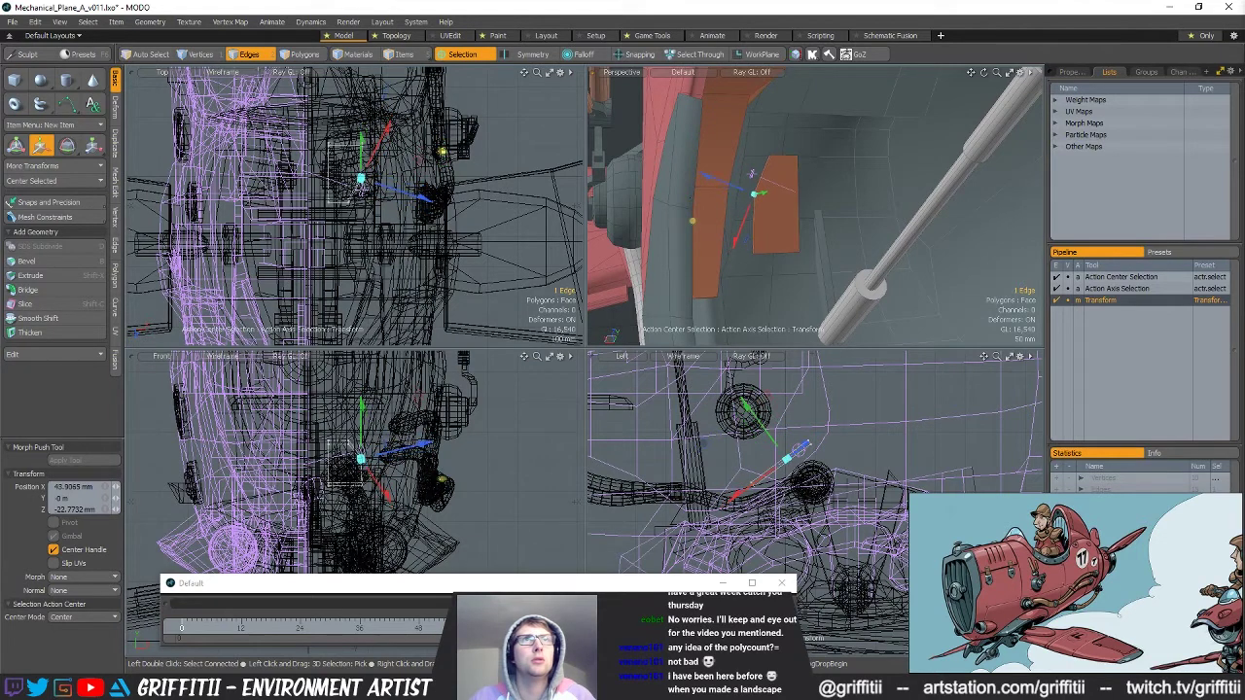
pyautogui.press('space')
pyautogui.press('space')
pyautogui.press('space')
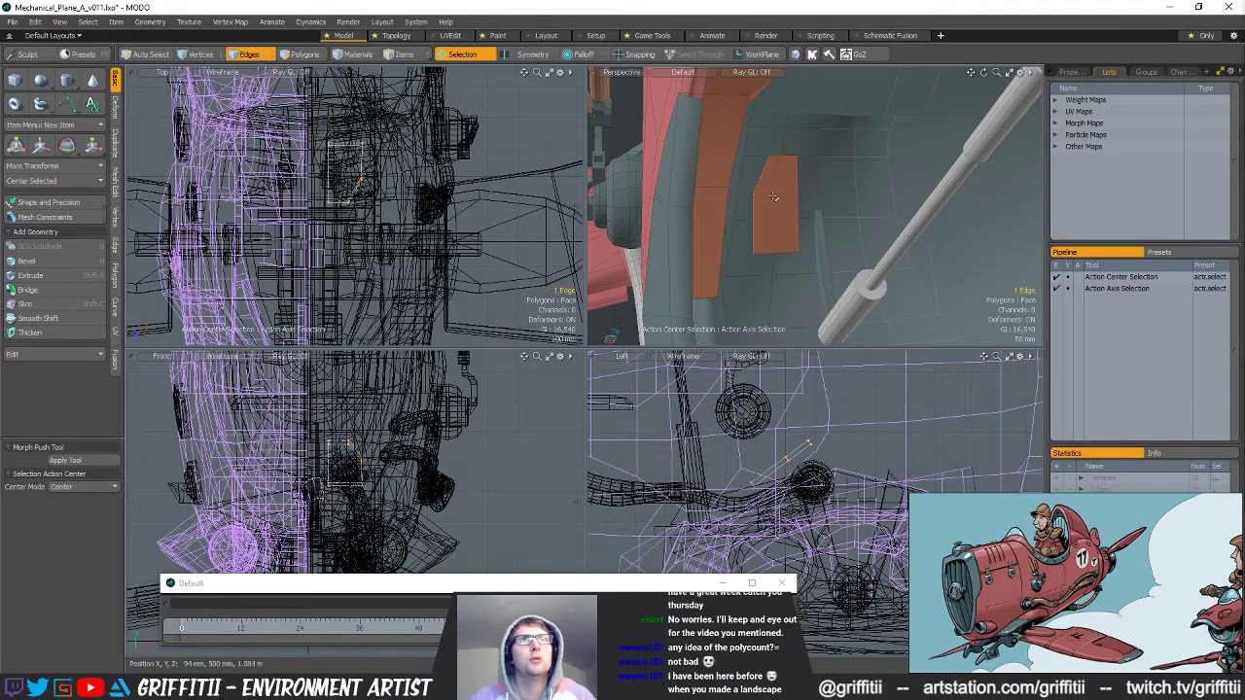
# Cut the shaped panel's polygons and paste them into the mirrored mesh item of the cockpit's wood trim.
pyautogui.press('3')
pyautogui.hotkey('ctrl', 'x')
pyautogui.press('5')
pyautogui.click(727, 167)
pyautogui.press('3')
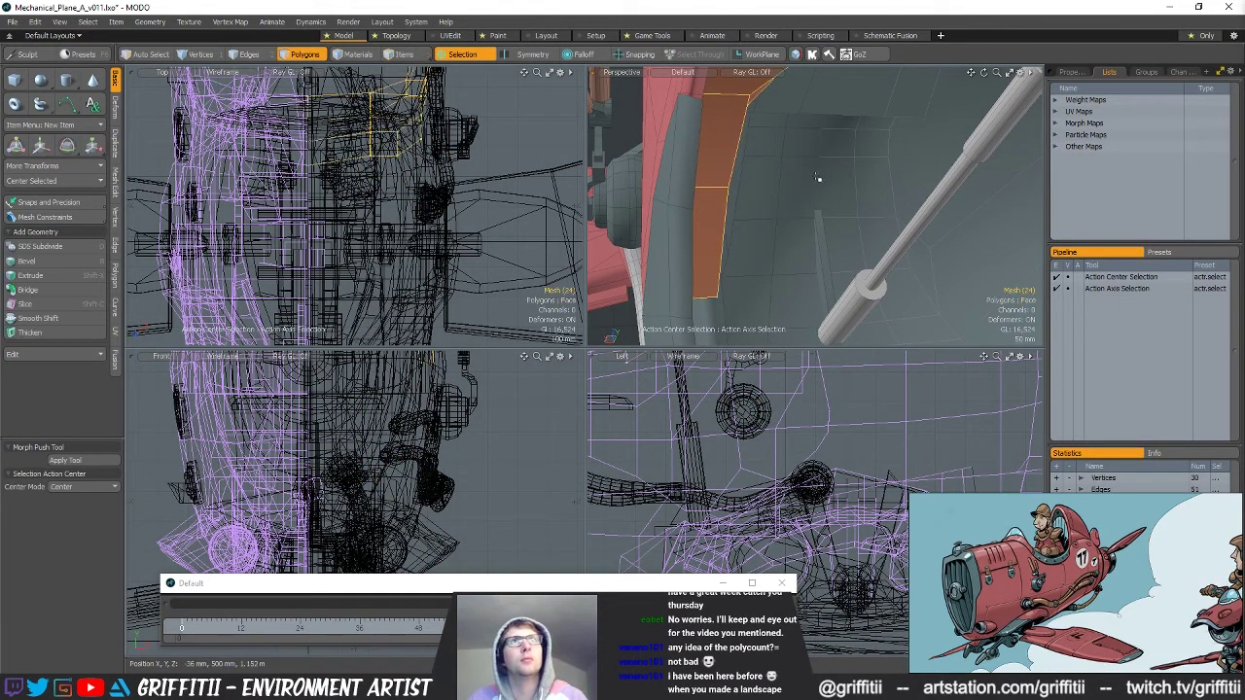
pyautogui.hotkey('ctrl', 'v')
pyautogui.keyDown('ctrl'); pyautogui.keyDown('alt'); pyautogui.moveTo(777, 187); pyautogui.dragTo(848, 233); pyautogui.keyUp('alt'); pyautogui.keyUp('ctrl')
pyautogui.click(642, 142)
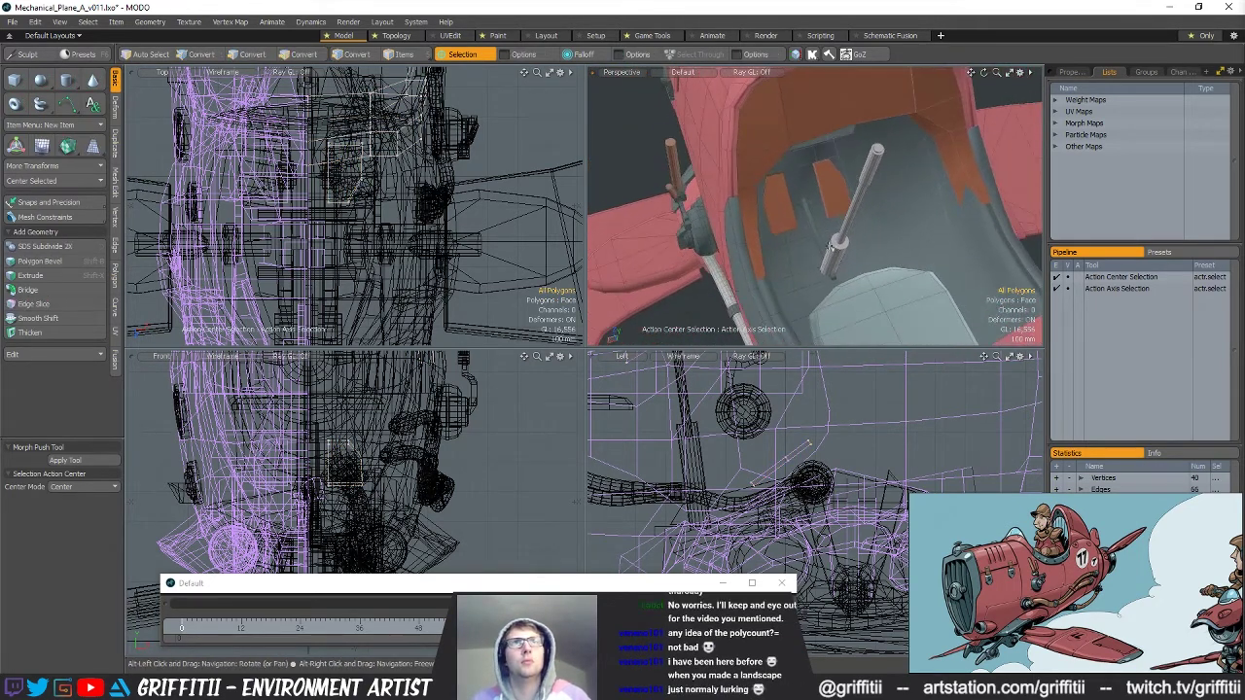
# Add a unit cube in an empty mesh item and move it 810 mm along Z.
pyautogui.press('5')
pyautogui.click(860, 202)
pyautogui.click(637, 136)
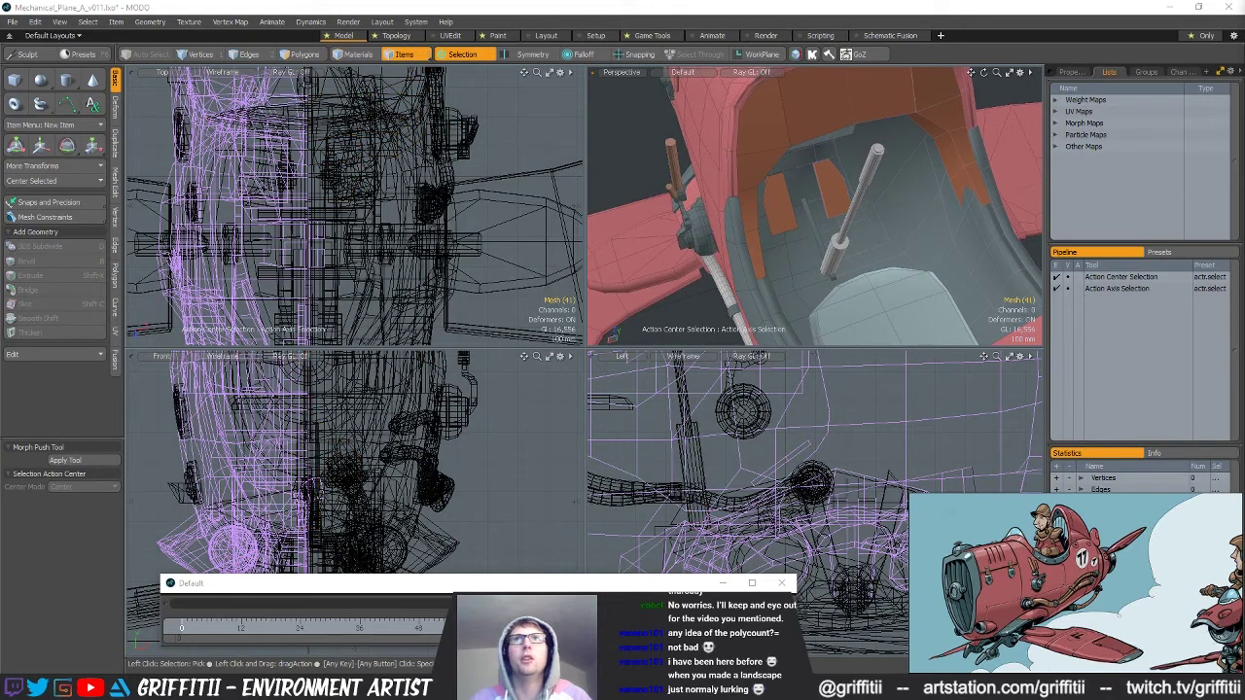
pyautogui.press('3')
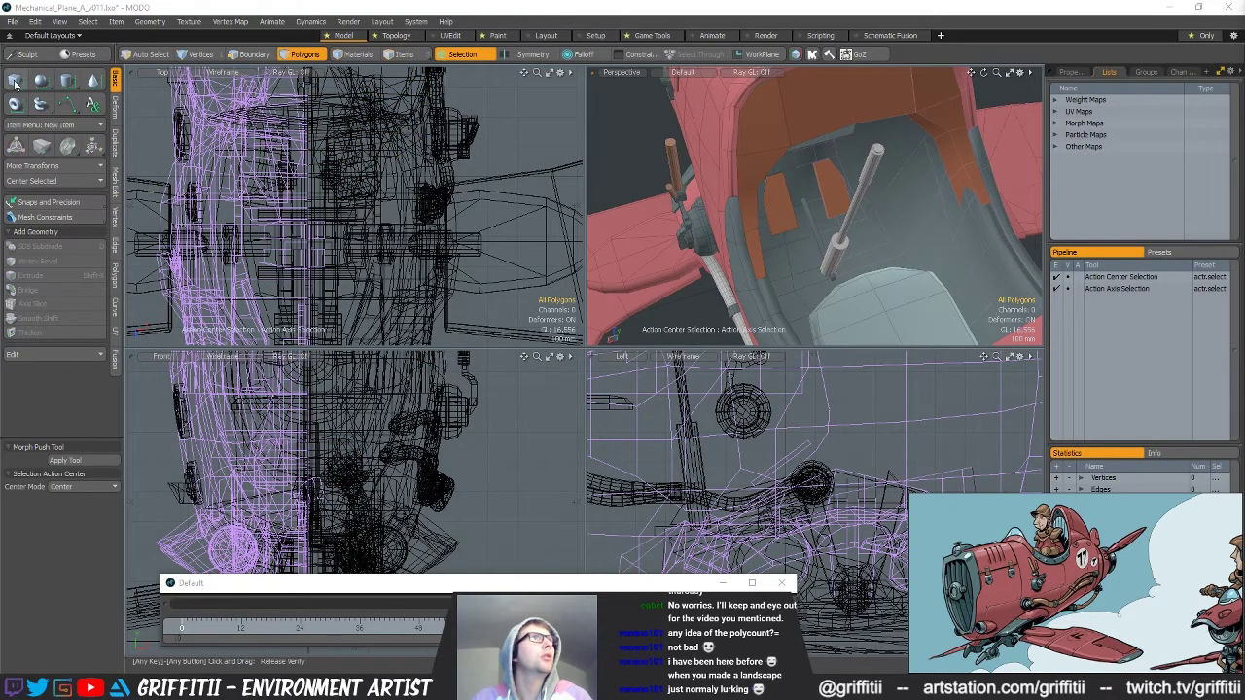
pyautogui.keyDown('shift'); pyautogui.click(16, 80); pyautogui.keyUp('shift')
pyautogui.scroll(-5, 361, 246)
pyautogui.press('w')
pyautogui.press('q')
pyautogui.press('y')
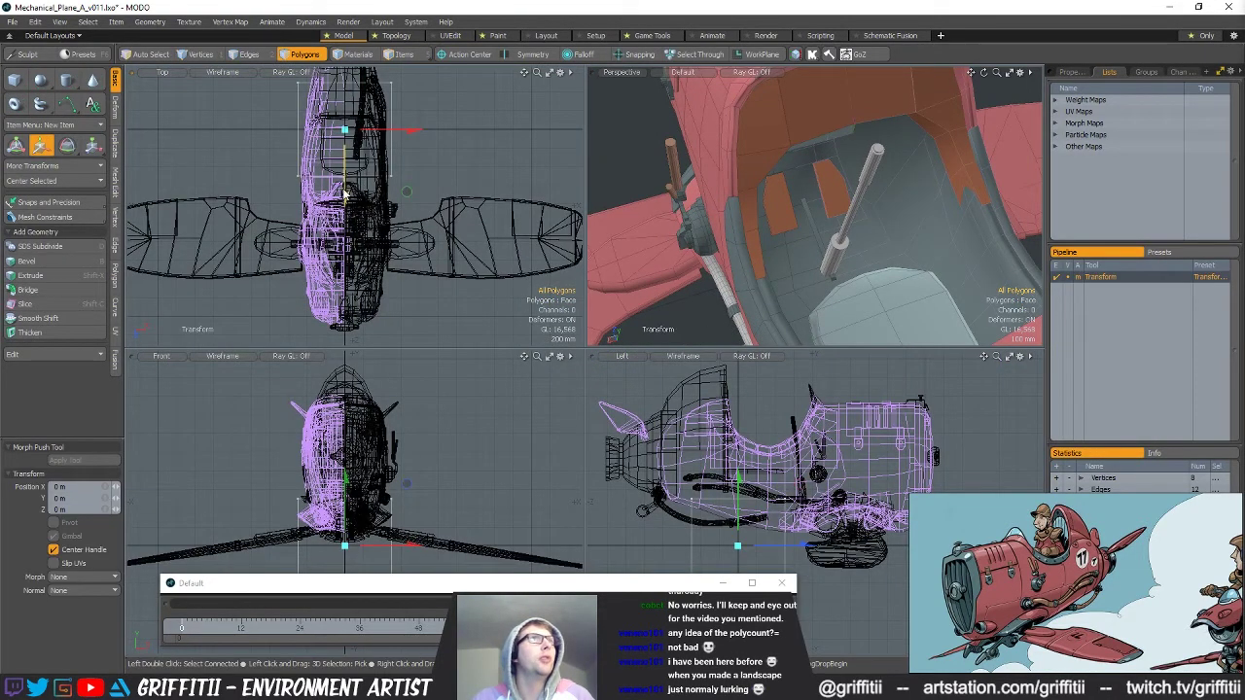
pyautogui.moveTo(347, 270); pyautogui.dragTo(346, 274)
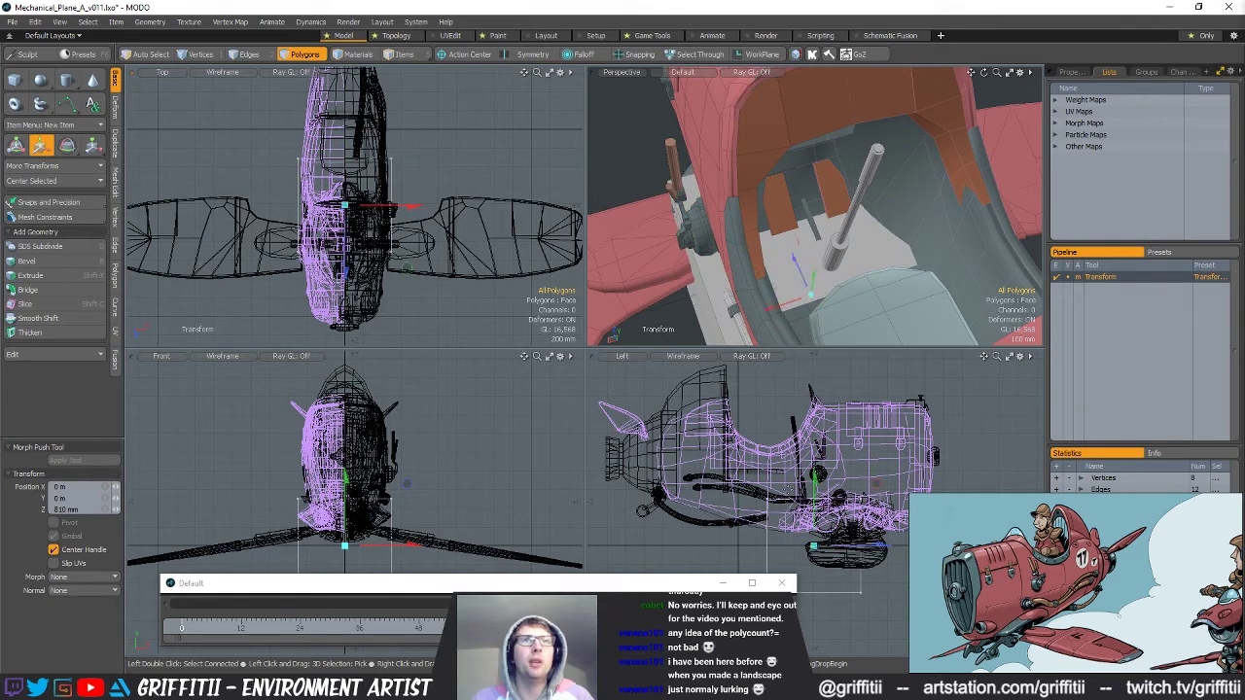
# Scale the cube down and move it 225 mm in Y and -95 mm in Z, to the control stick's foot.
pyautogui.moveTo(816, 514); pyautogui.dragTo(866, 518)
pyautogui.press('r')
pyautogui.press('w')
pyautogui.moveTo(824, 474); pyautogui.dragTo(825, 399)
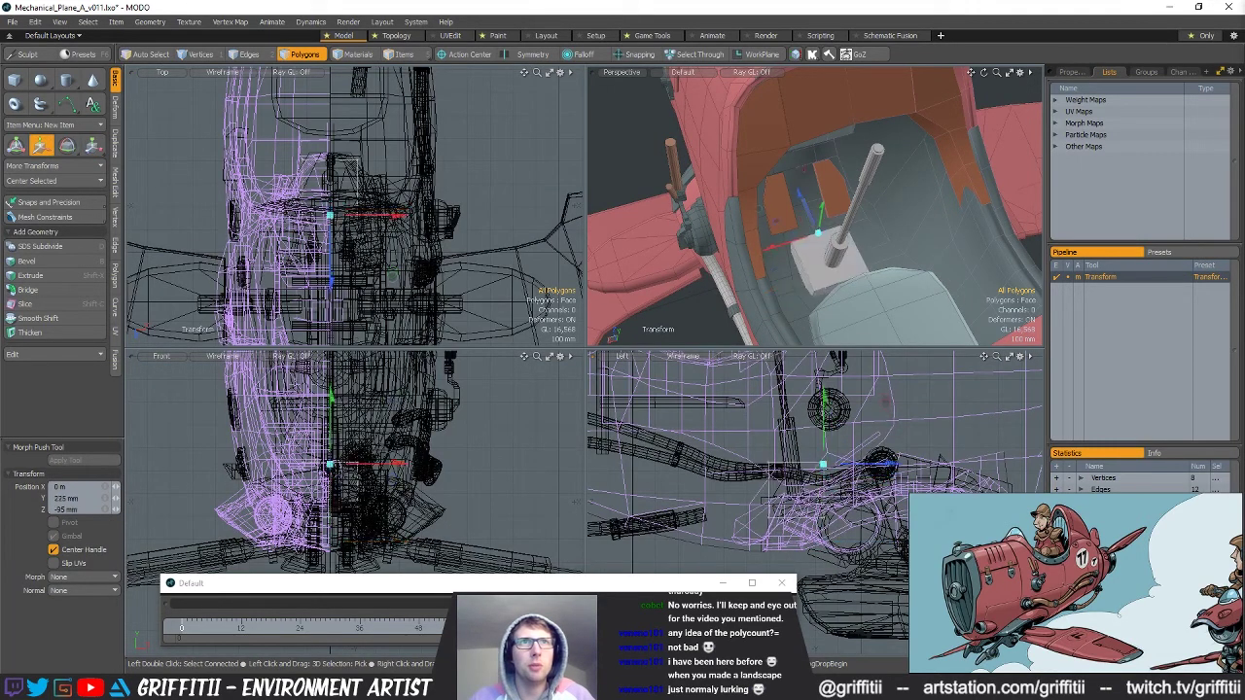
# Shrink the block a little more and fit it around the bottom of the control stick.
pyautogui.keyDown('alt'); pyautogui.moveTo(860, 251); pyautogui.dragTo(850, 261); pyautogui.keyUp('alt')
pyautogui.keyDown('ctrl'); pyautogui.keyDown('alt'); pyautogui.moveTo(851, 261); pyautogui.dragTo(890, 255); pyautogui.keyUp('alt'); pyautogui.keyUp('ctrl')
pyautogui.press('r')
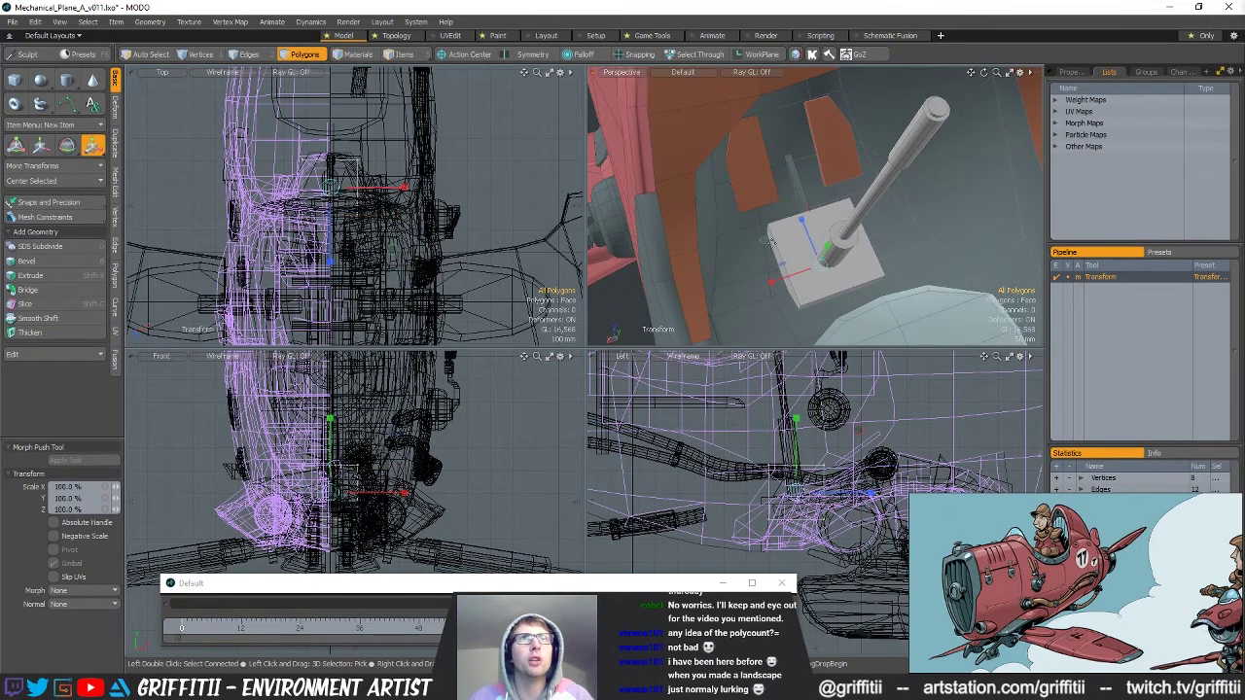
pyautogui.moveTo(763, 239); pyautogui.dragTo(846, 265)
pyautogui.press('w')
pyautogui.press('space')
pyautogui.press('space')
pyautogui.press('space')
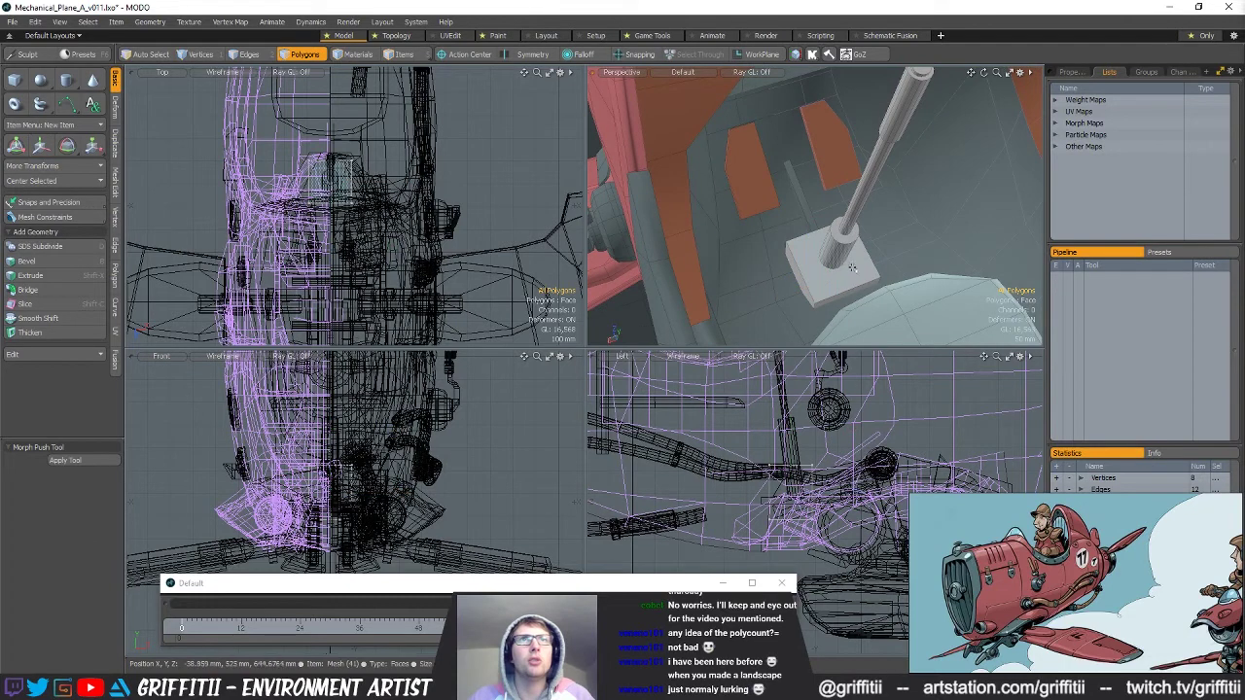
# Taper the stick's base block by scaling down its top face and widening its four bottom edges.
pyautogui.press('r')
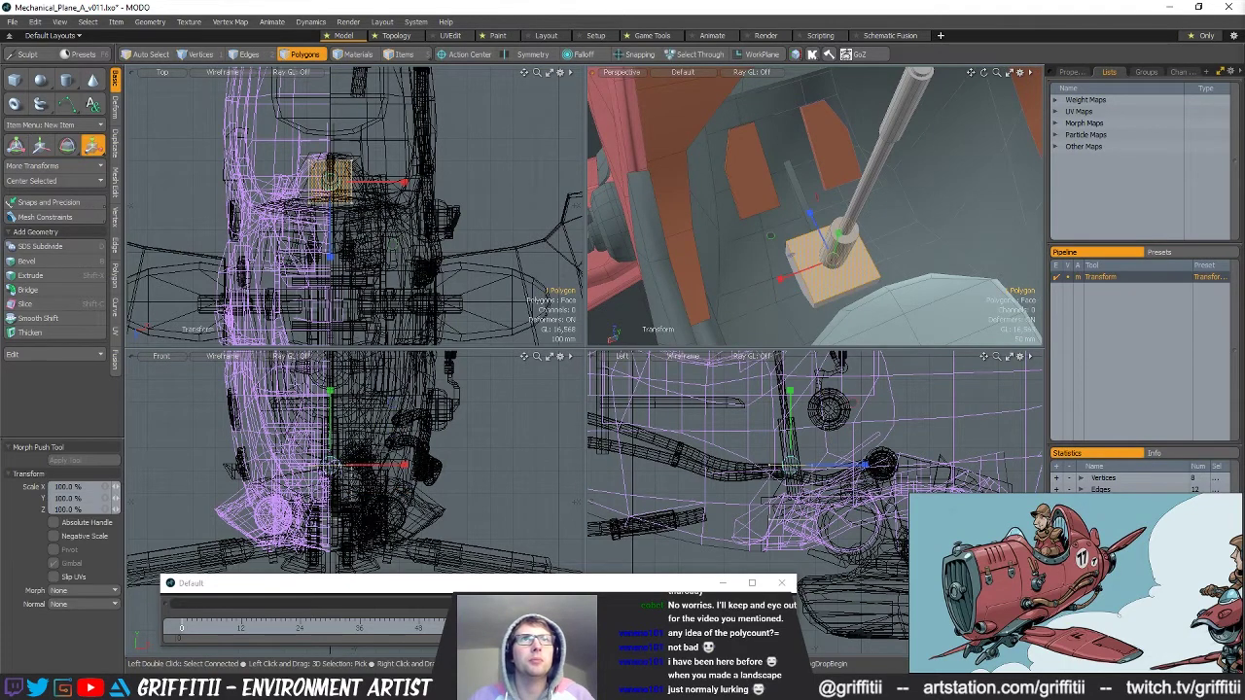
pyautogui.moveTo(834, 261); pyautogui.dragTo(793, 260)
pyautogui.press('space')
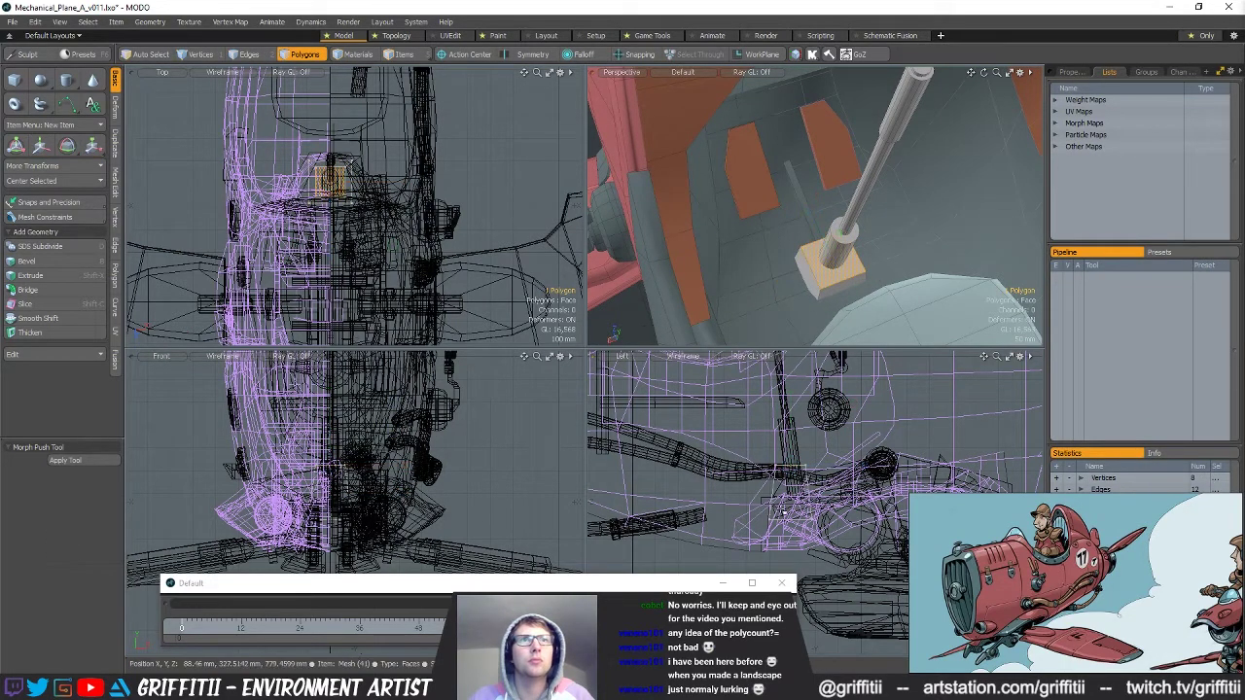
pyautogui.press('w')
pyautogui.moveTo(828, 279); pyautogui.dragTo(831, 264)
pyautogui.press('r')
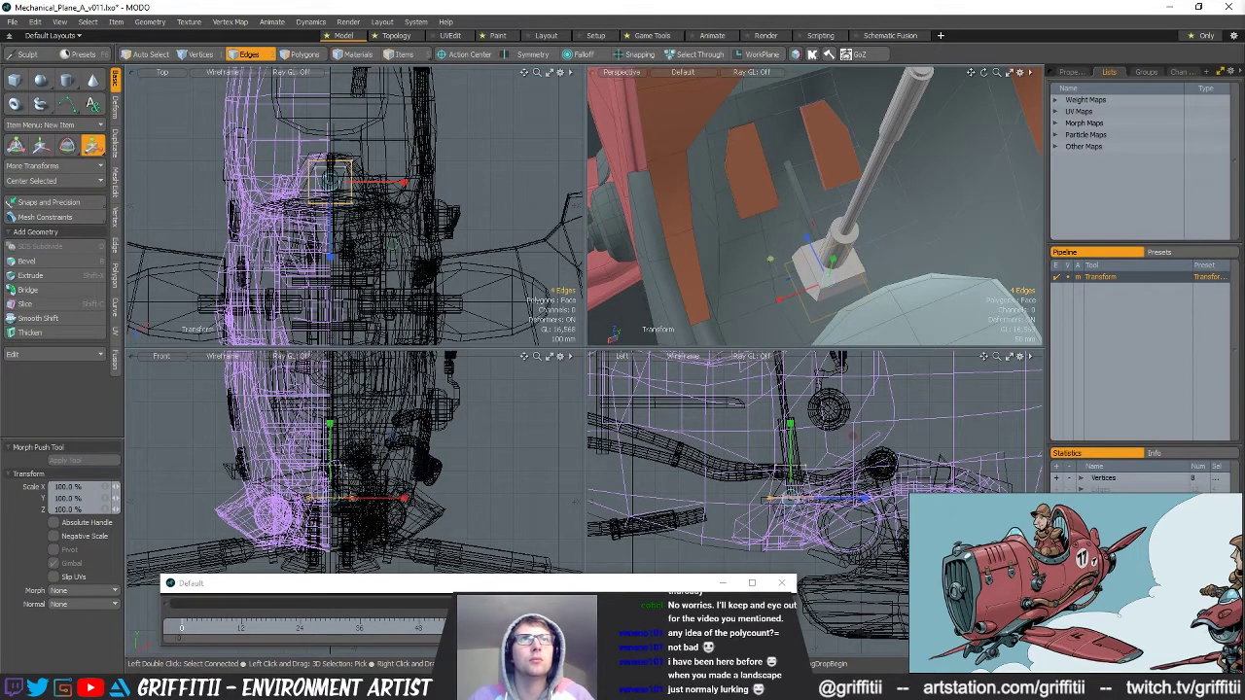
pyautogui.keyDown('alt'); pyautogui.moveTo(790, 190); pyautogui.dragTo(824, 245); pyautogui.keyUp('alt')
pyautogui.press('Escape')
pyautogui.press('w')
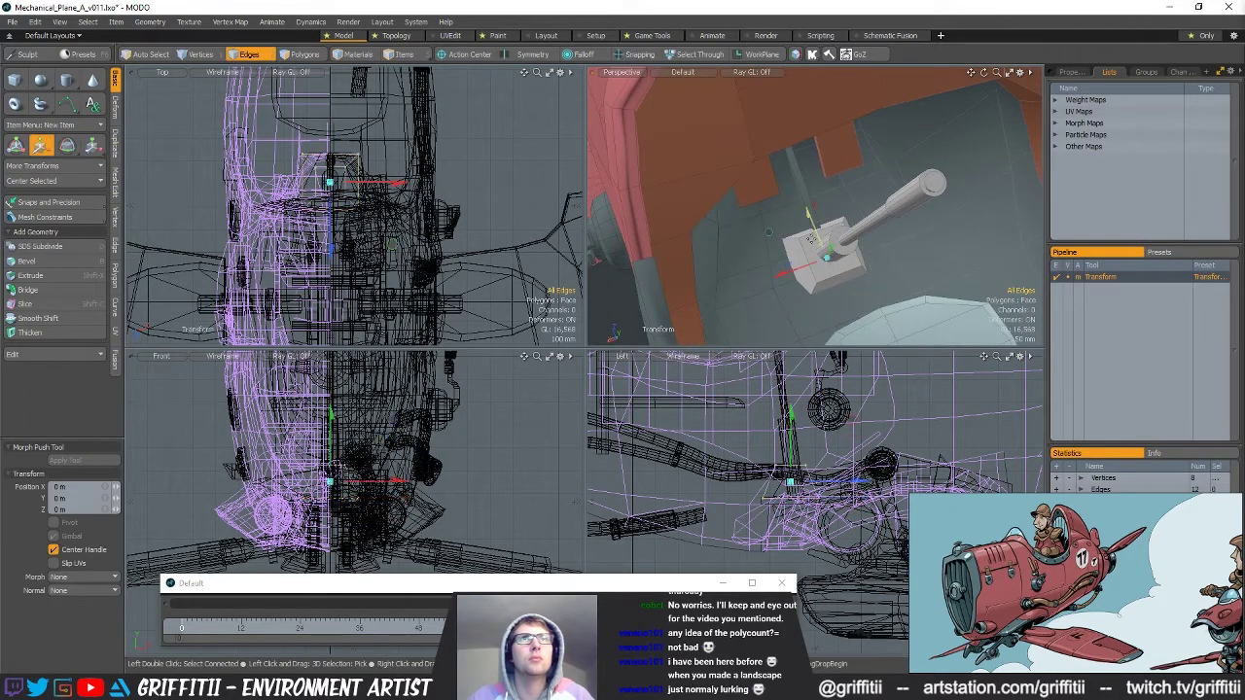
pyautogui.press('q')
# Loop slice the base block around its four side faces.
pyautogui.keyDown('alt'); pyautogui.moveTo(809, 219); pyautogui.dragTo(823, 175); pyautogui.keyUp('alt')
pyautogui.click(834, 277)
pyautogui.moveTo(824, 289)
pyautogui.keyDown('alt'); pyautogui.mouseDown()
pyautogui.moveTo(810, 286)
pyautogui.moveTo(827, 283)
pyautogui.mouseUp(); pyautogui.keyUp('alt')
pyautogui.press('3')
pyautogui.click(800, 277)
pyautogui.keyDown('shift'); pyautogui.click(835, 281); pyautogui.keyUp('shift')
pyautogui.press('l')
pyautogui.hotkey('alt', 'c')
pyautogui.press('q')
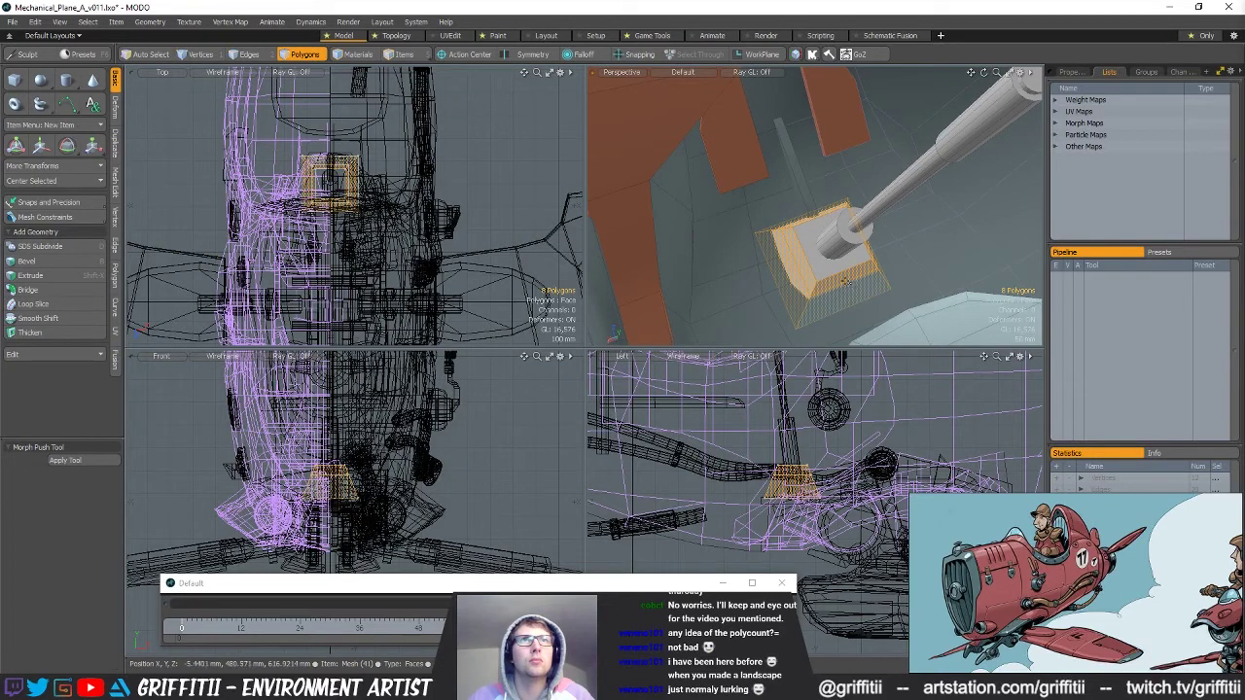
# Scale the base block's new edge loop to 92.5% on all axes.
pyautogui.press('2')
pyautogui.press('r')
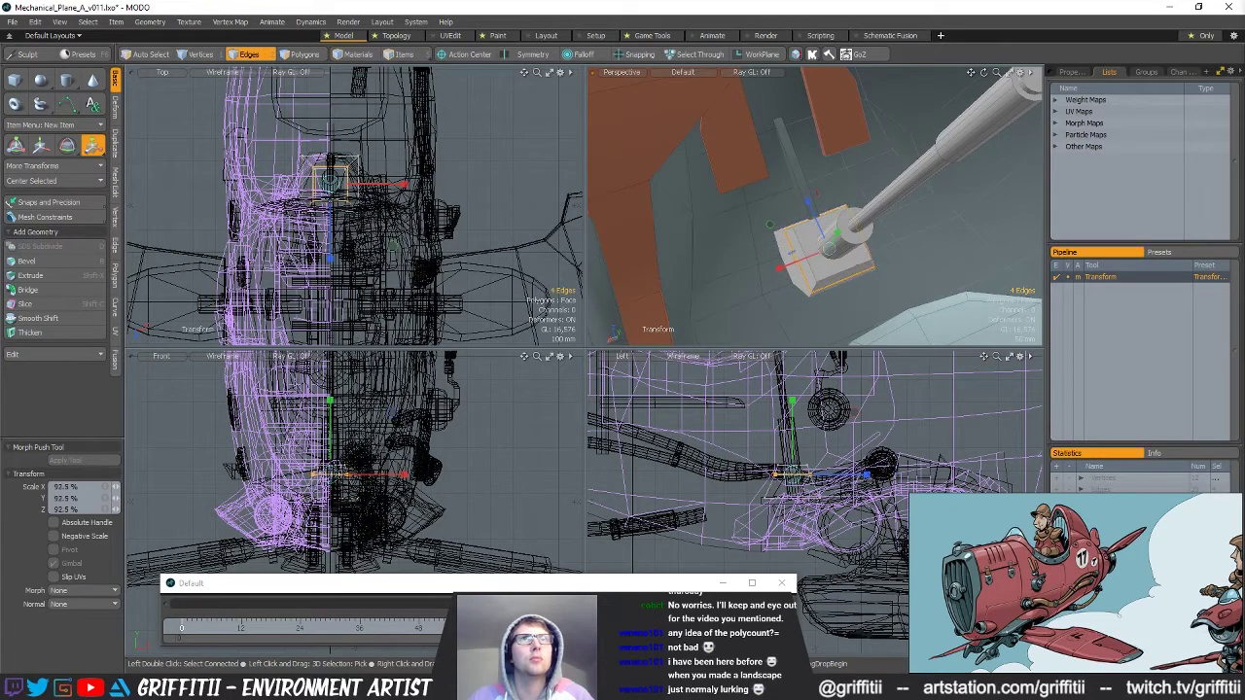
pyautogui.press('q')
# Inset the base block's top face by scaling it to 80% with the Local action center.
pyautogui.click(881, 236)
pyautogui.keyDown('alt'); pyautogui.moveTo(880, 237); pyautogui.dragTo(905, 241); pyautogui.keyUp('alt')
pyautogui.press('3')
pyautogui.click(856, 253)
pyautogui.hotkey('ctrl', '2')
pyautogui.click(849, 303)
pyautogui.hotkey('ctrl', '2')
pyautogui.click(838, 174)
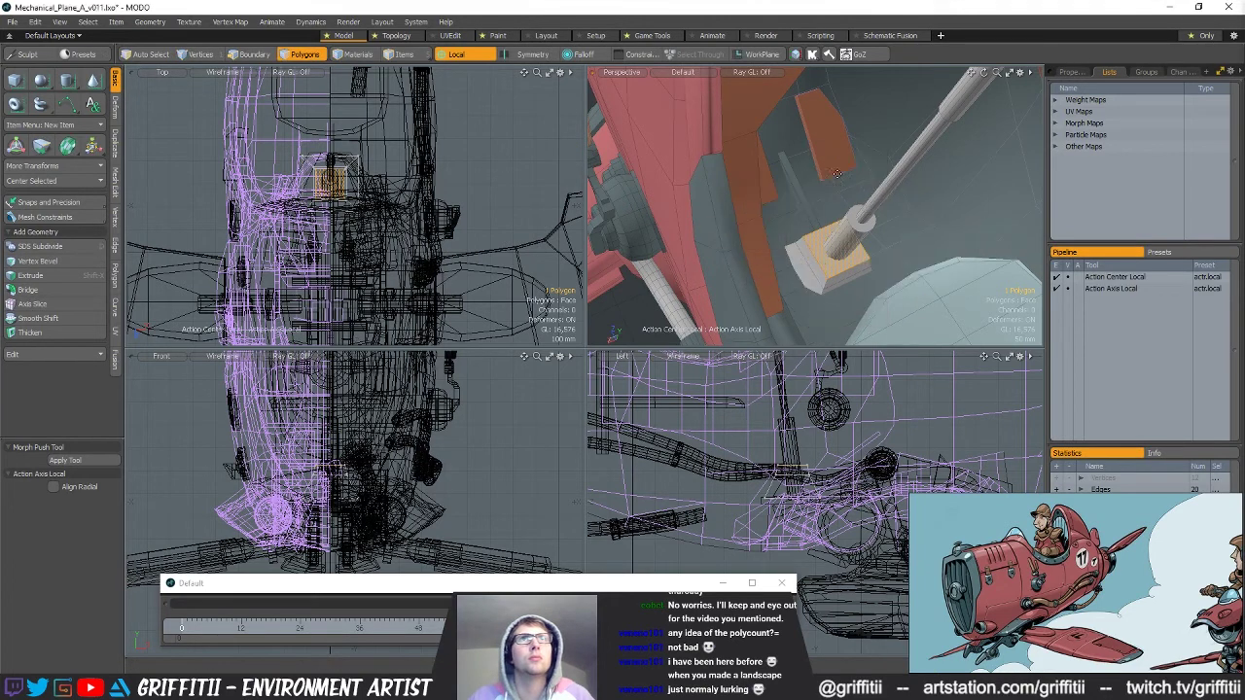
pyautogui.press('y')
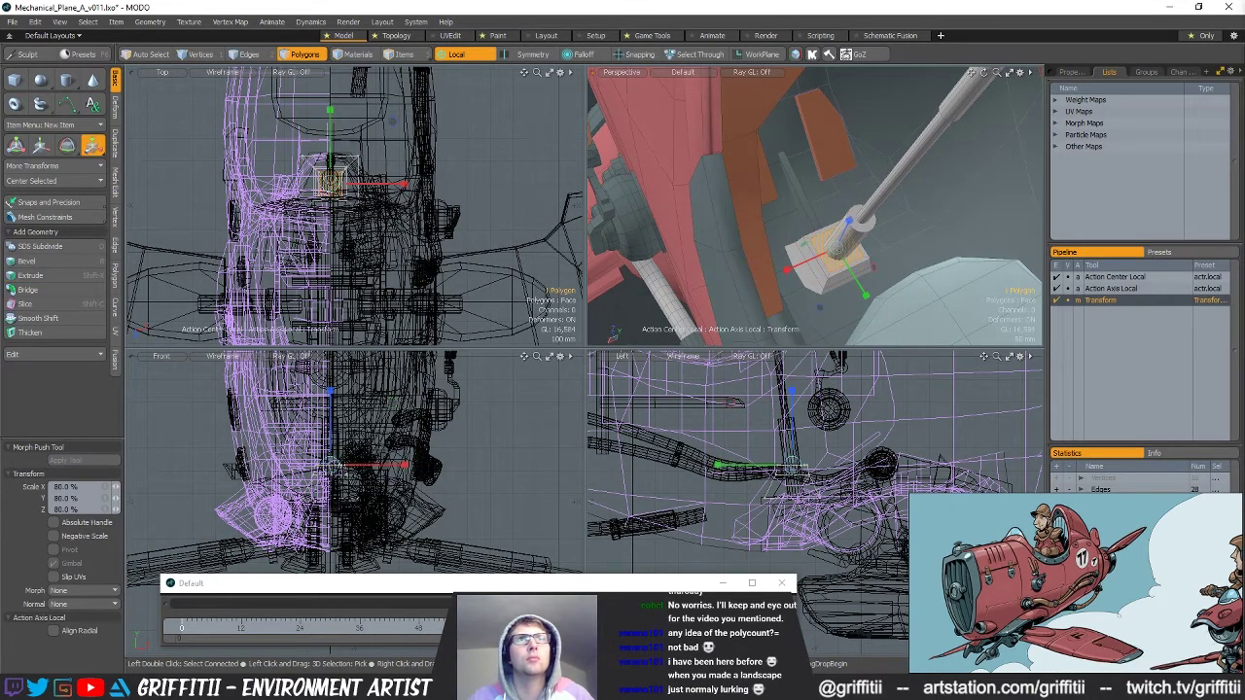
pyautogui.press('q')
# Extrude the inset top face upward as a small collar around the control stick.
pyautogui.hotkey('ctrl', '3')
pyautogui.click(853, 177)
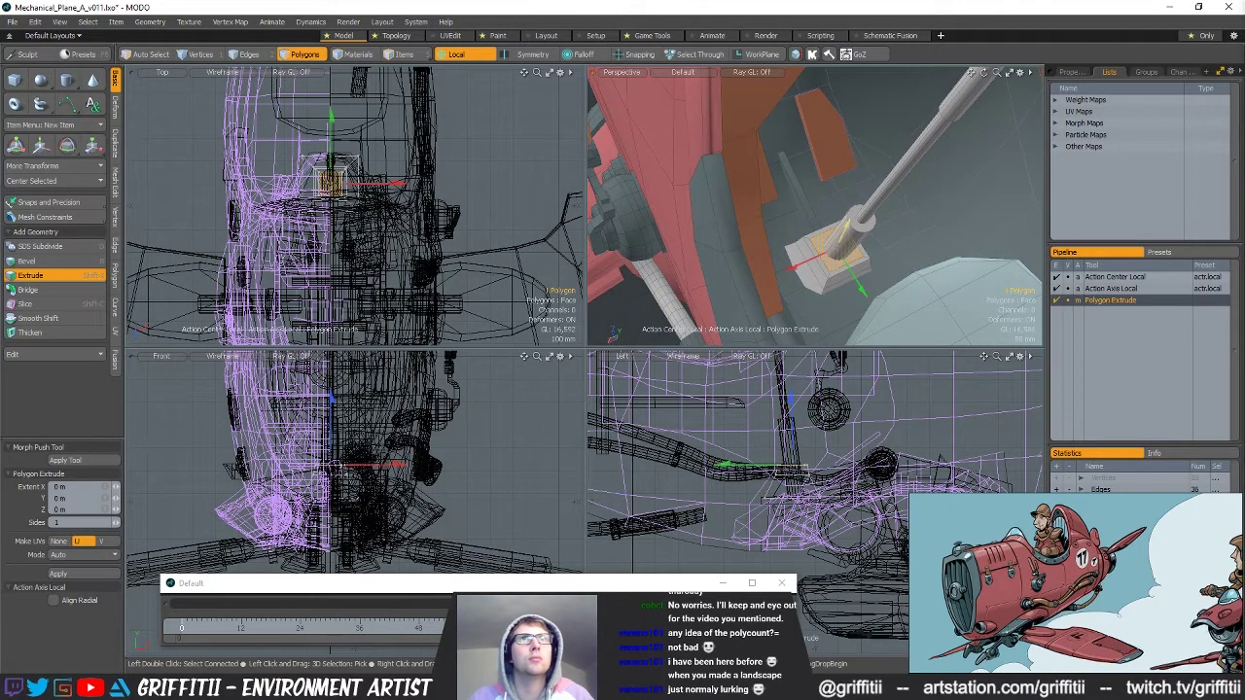
pyautogui.press('q')
pyautogui.click(883, 281)
pyautogui.keyDown('alt'); pyautogui.moveTo(884, 280); pyautogui.dragTo(868, 213); pyautogui.keyUp('alt')
pyautogui.scroll(-4, 869, 269)
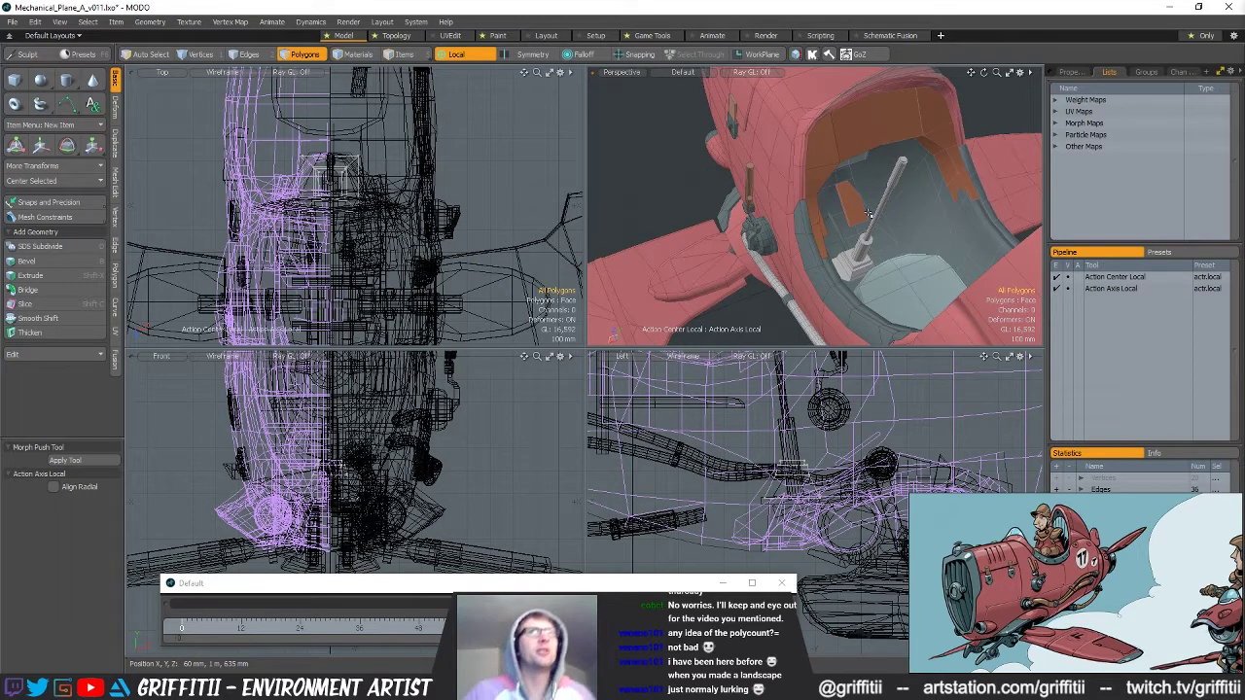
# Assign the wood material to the control stick's grip polygons.
pyautogui.press('5')
pyautogui.keyDown('alt'); pyautogui.moveTo(839, 297); pyautogui.dragTo(858, 316); pyautogui.keyUp('alt')
pyautogui.click(900, 195)
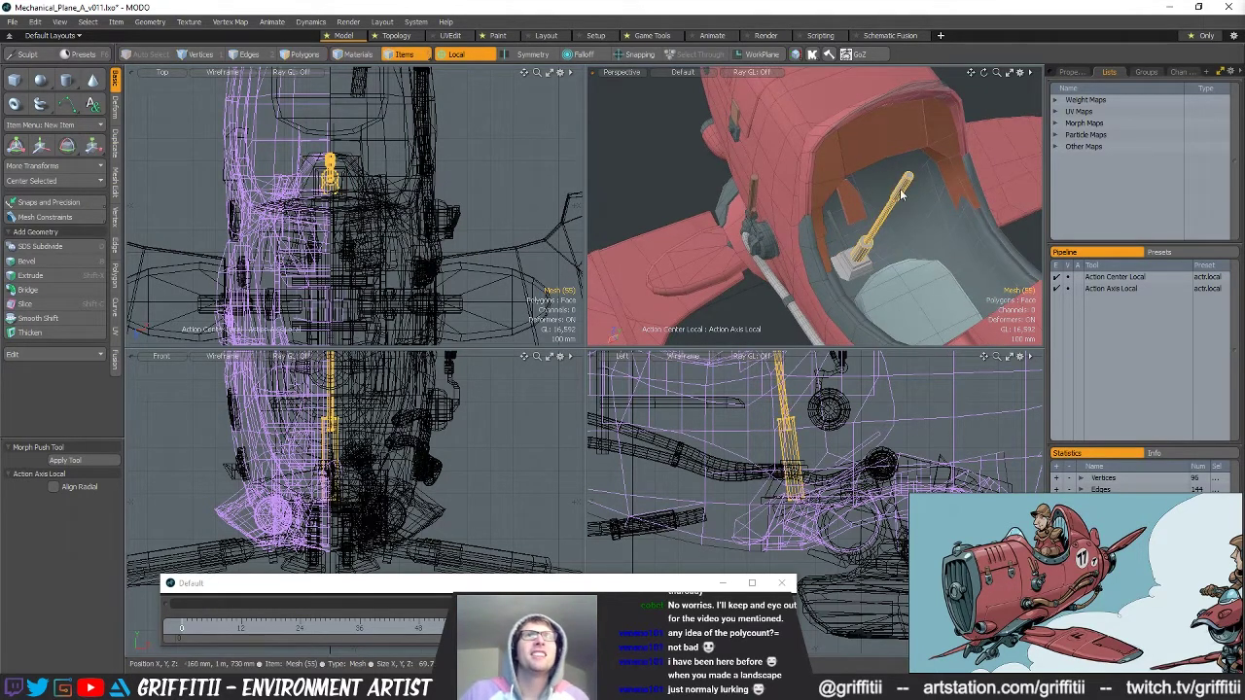
pyautogui.press('3')
pyautogui.press('m')
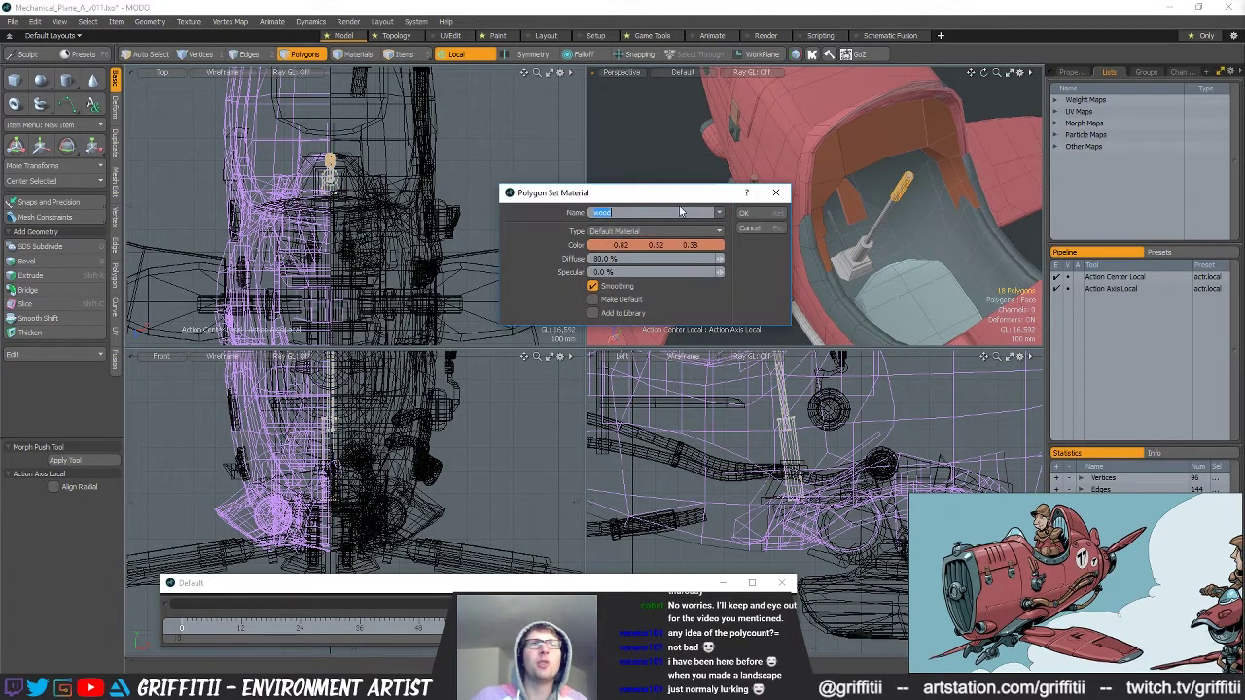
pyautogui.click(757, 217)
# Assign the dark grey material to the control stick's shaft and lower sleeve polygons.
pyautogui.press('5')
pyautogui.press('3')
pyautogui.keyDown('alt'); pyautogui.moveTo(844, 236); pyautogui.dragTo(812, 271); pyautogui.keyUp('alt')
pyautogui.keyDown('shift'); pyautogui.doubleClick(869, 260); pyautogui.keyUp('shift')
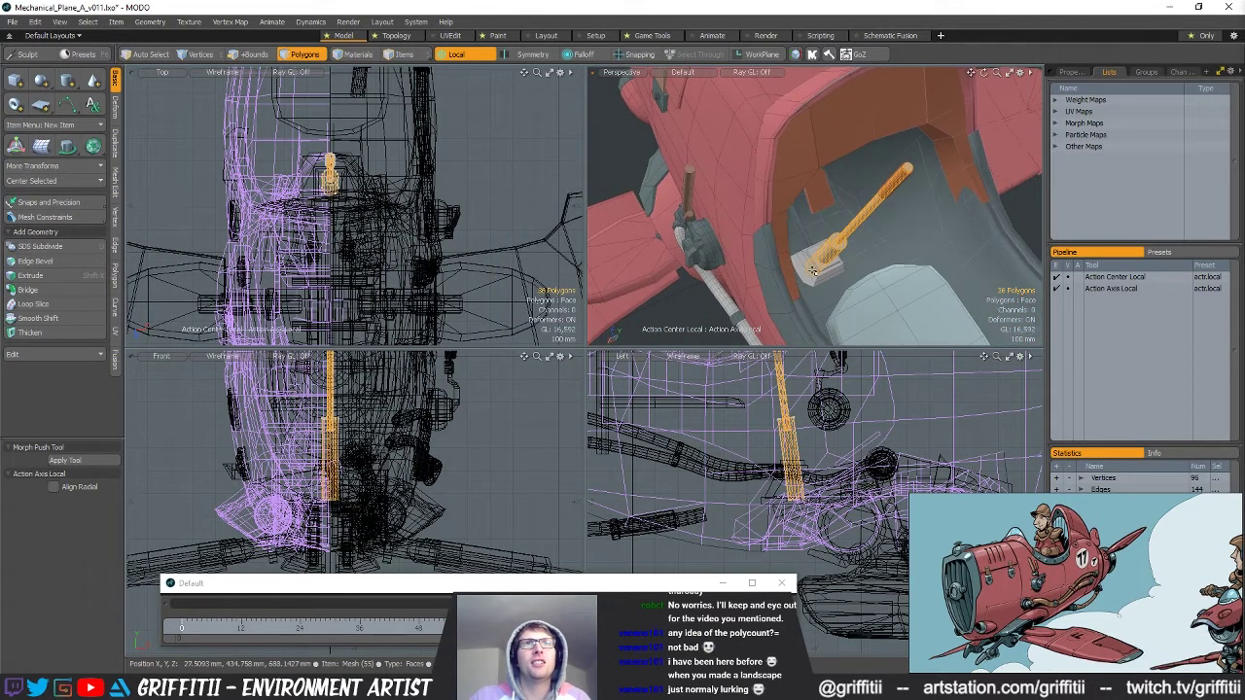
pyautogui.press('m')
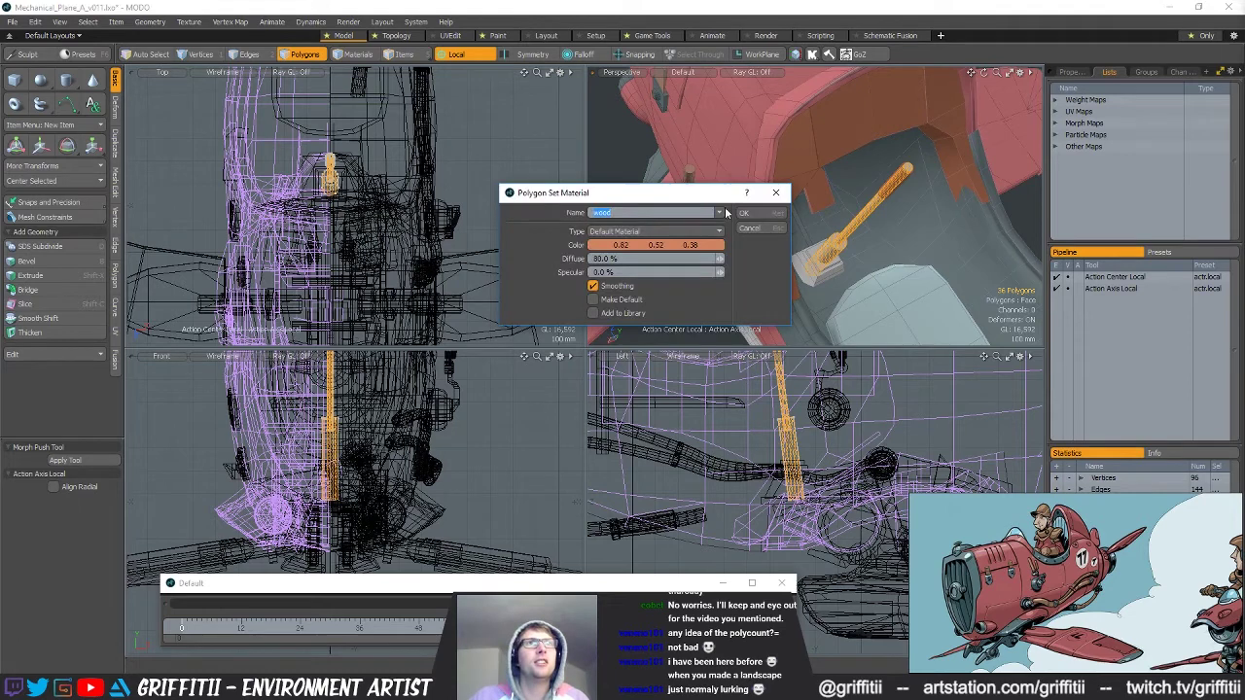
pyautogui.click(725, 214)
pyautogui.click(732, 184)
pyautogui.click(762, 214)
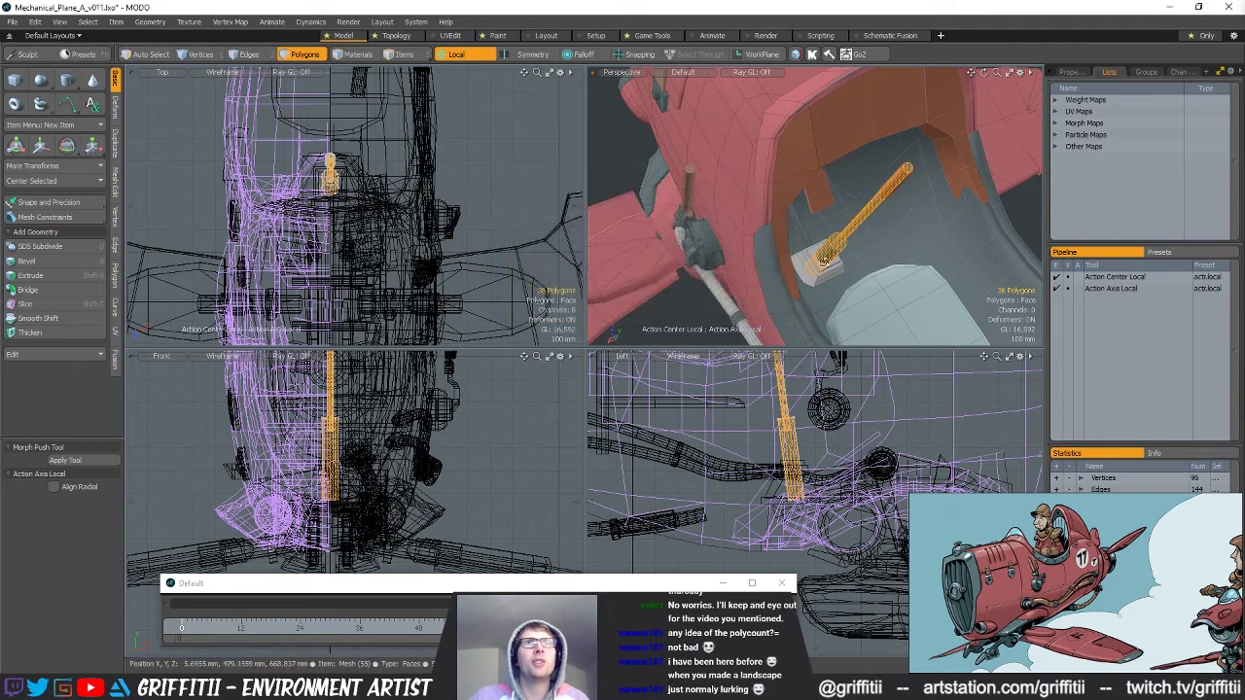
# Assign the last used dark grey material to all polygons of the control stick's base block.
pyautogui.keyDown('alt'); pyautogui.moveTo(802, 247); pyautogui.dragTo(808, 261); pyautogui.keyUp('alt')
pyautogui.press('5')
pyautogui.click(808, 263)
pyautogui.press('3')
pyautogui.doubleClick(809, 263)
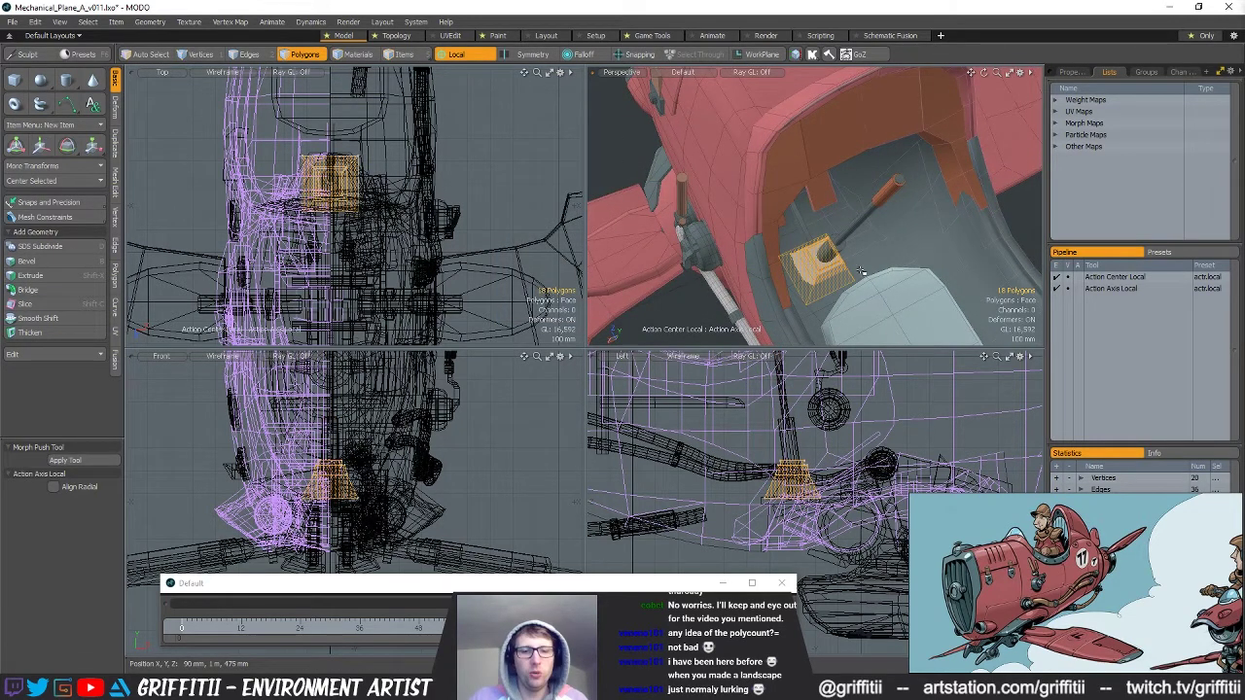
pyautogui.press('m')
pyautogui.click(744, 214)
pyautogui.click(1011, 229)
pyautogui.keyDown('alt'); pyautogui.moveTo(983, 237); pyautogui.dragTo(843, 244); pyautogui.keyUp('alt')
pyautogui.scroll(-3, 934, 261)
pyautogui.scroll(3, 870, 224)
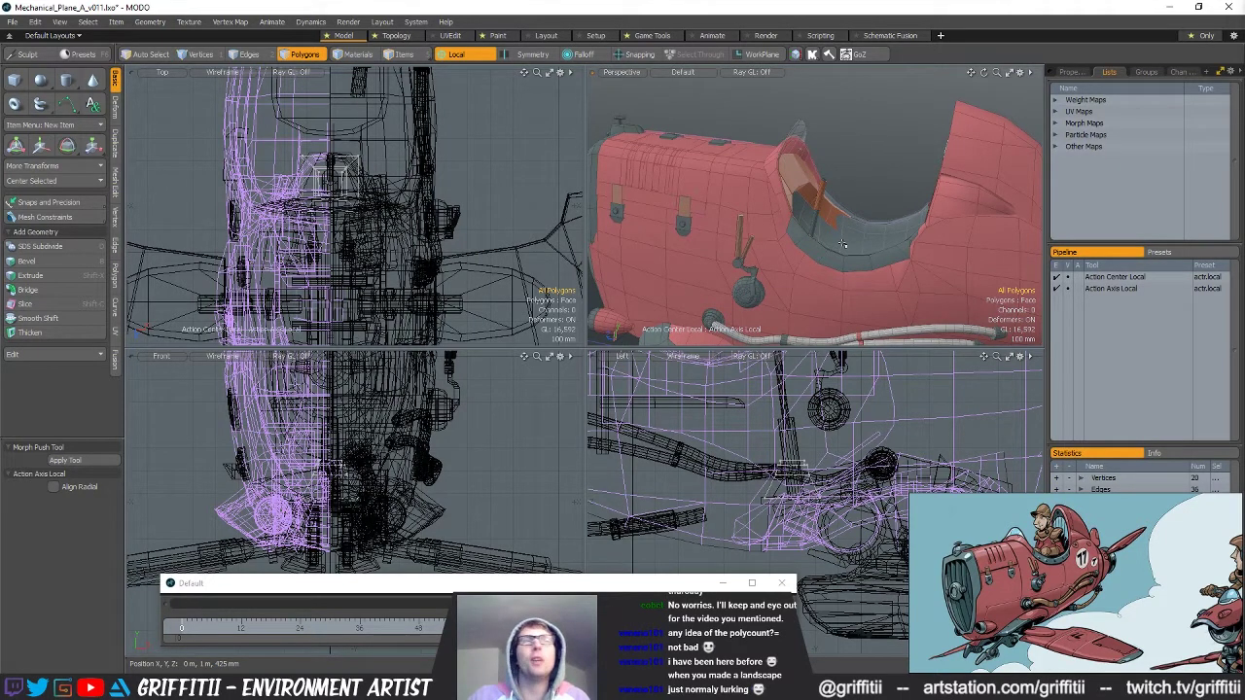
pyautogui.keyDown('alt'); pyautogui.moveTo(843, 244); pyautogui.dragTo(815, 268); pyautogui.keyUp('alt')
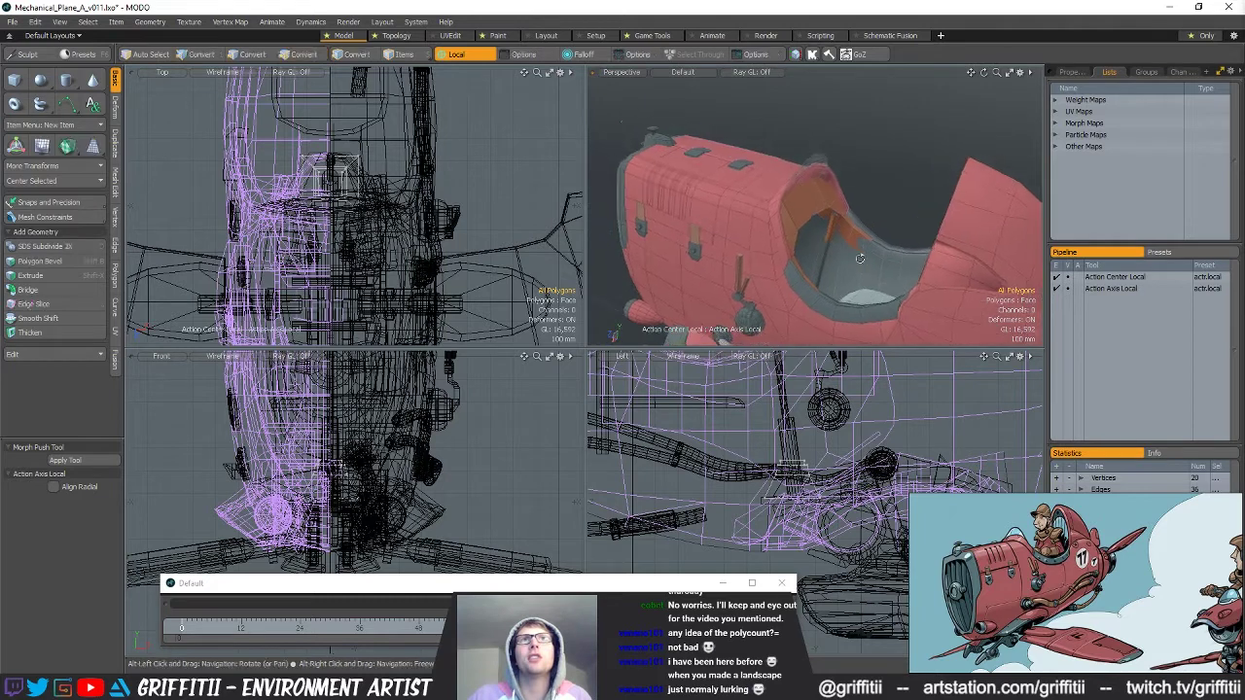
# Create a 16-sided cylinder along Y with a 500 mm radius and a 750 mm half-height.
pyautogui.scroll(2, 815, 268)
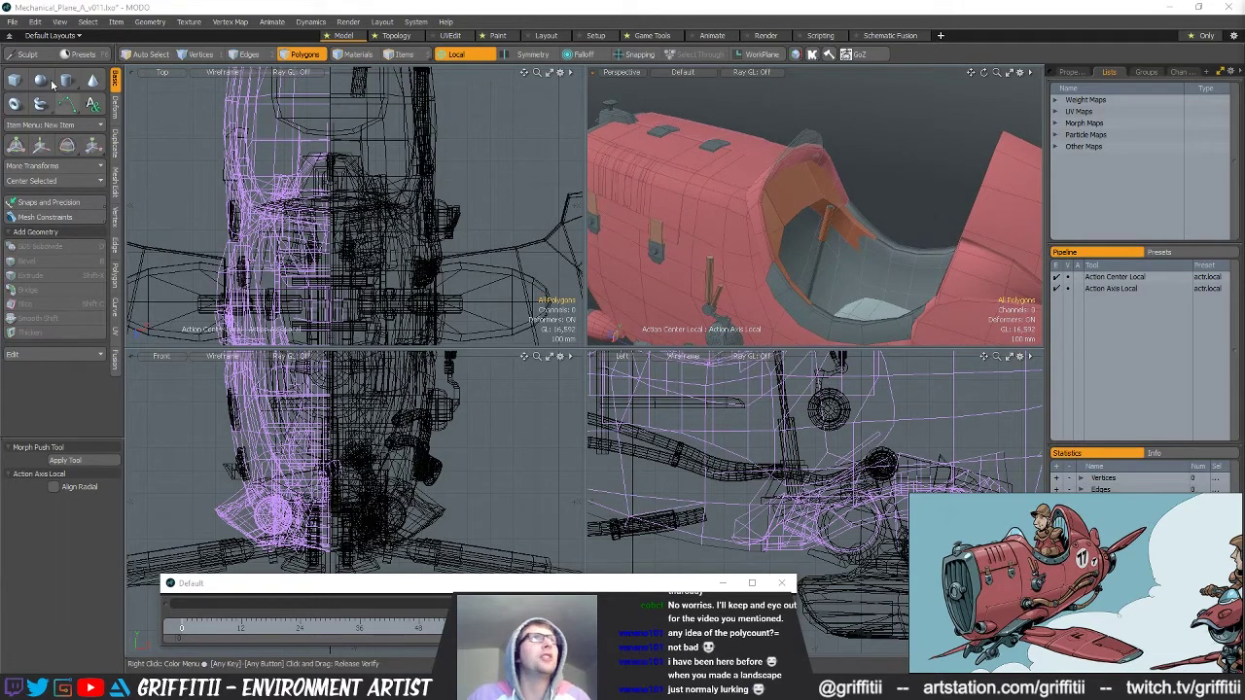
pyautogui.click(66, 80)
pyautogui.click(111, 652)
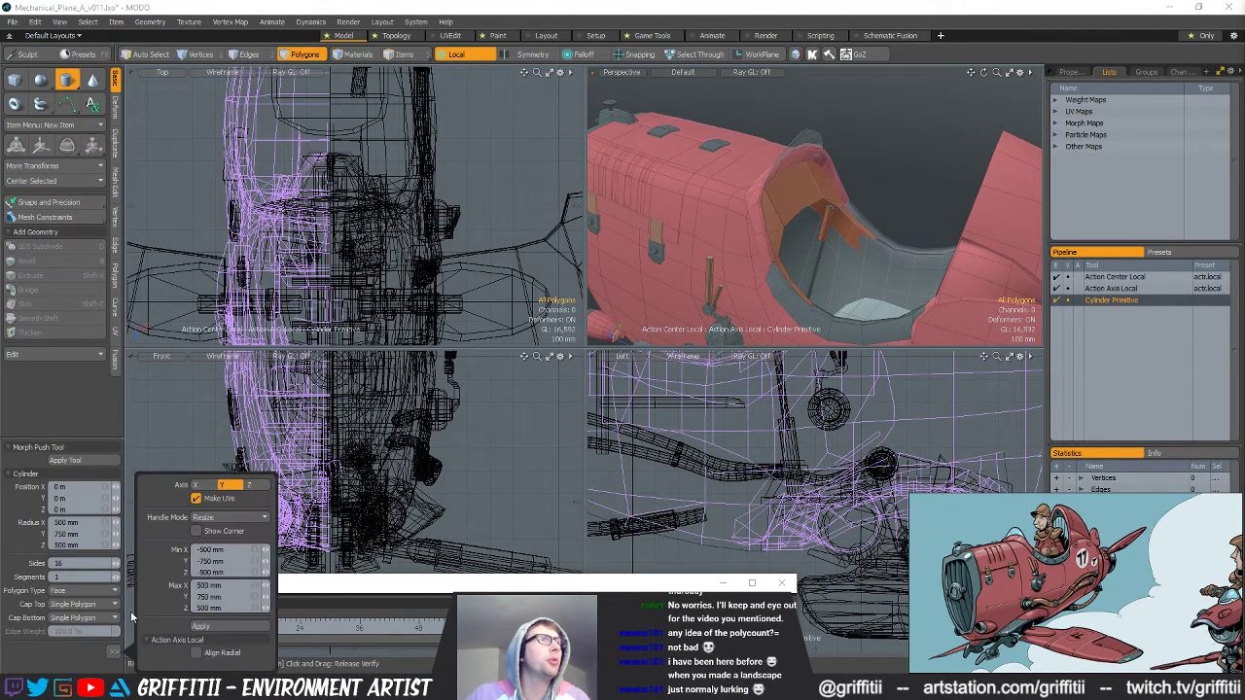
pyautogui.click(209, 630)
pyautogui.scroll(-4, 792, 253)
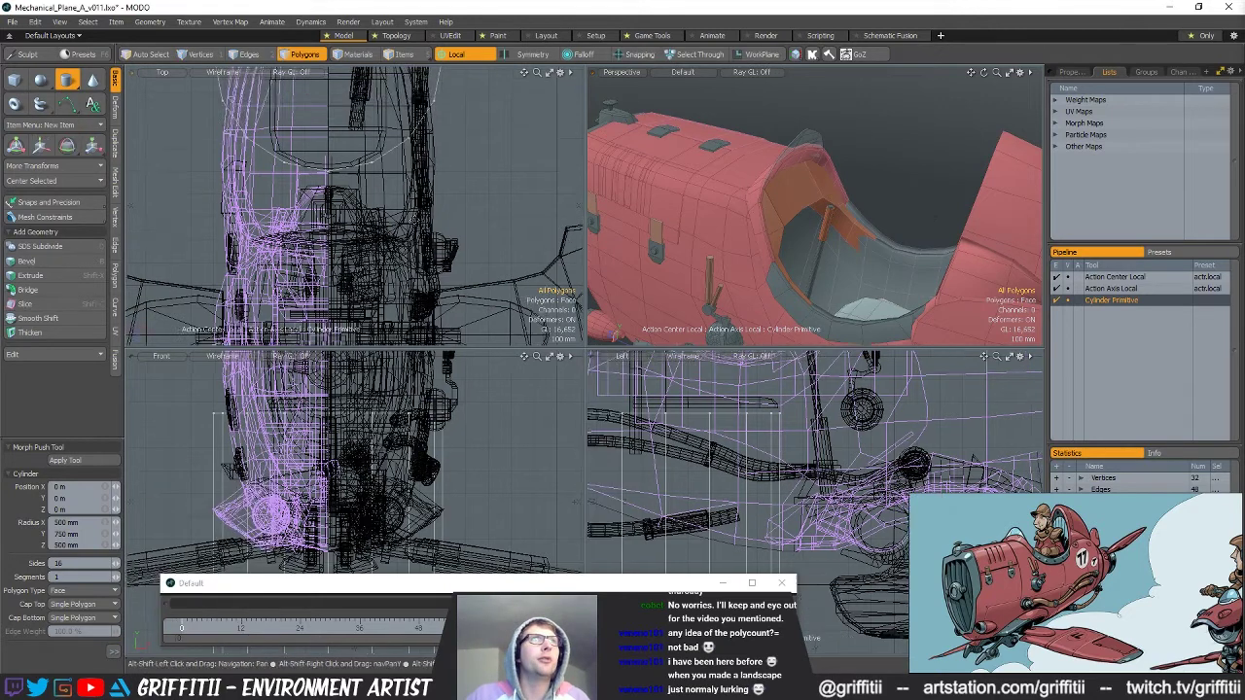
pyautogui.press('q')
pyautogui.scroll(-5, 830, 243)
pyautogui.press('Escape')
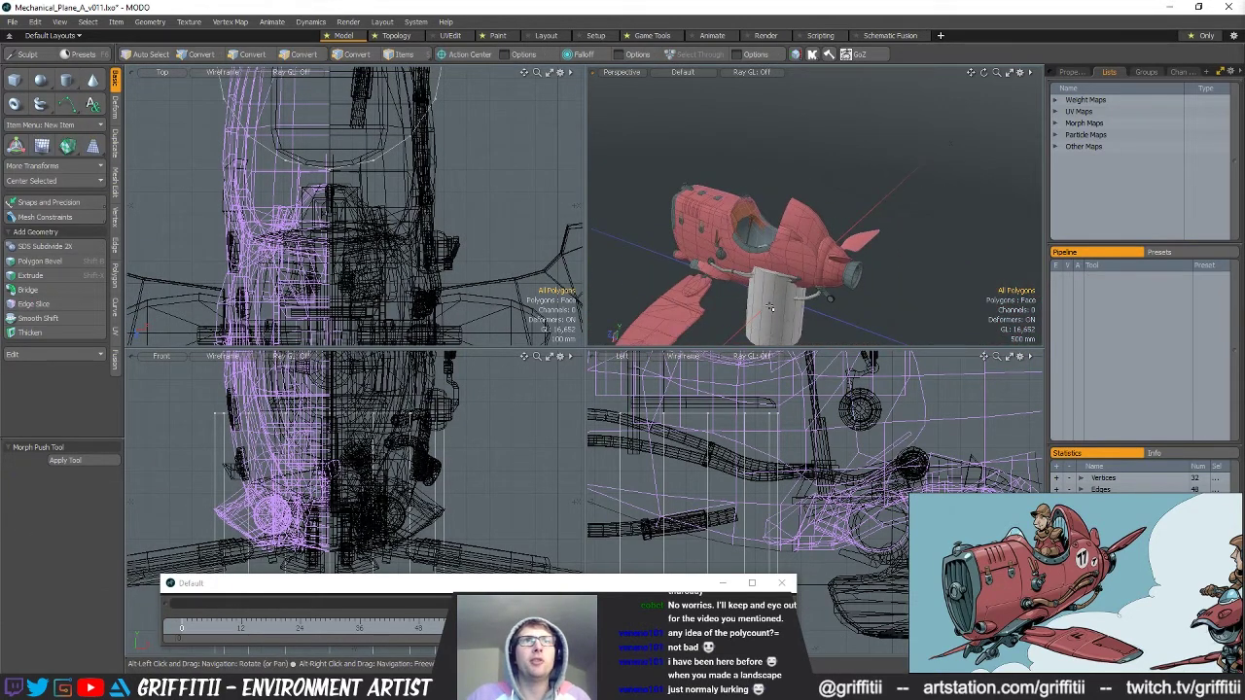
# Scale the cylinder to 21.5% and move it 1.1 m up and 620 mm along Z into the cockpit.
pyautogui.scroll(-4, 806, 458)
pyautogui.press('r')
pyautogui.moveTo(738, 519); pyautogui.dragTo(684, 520)
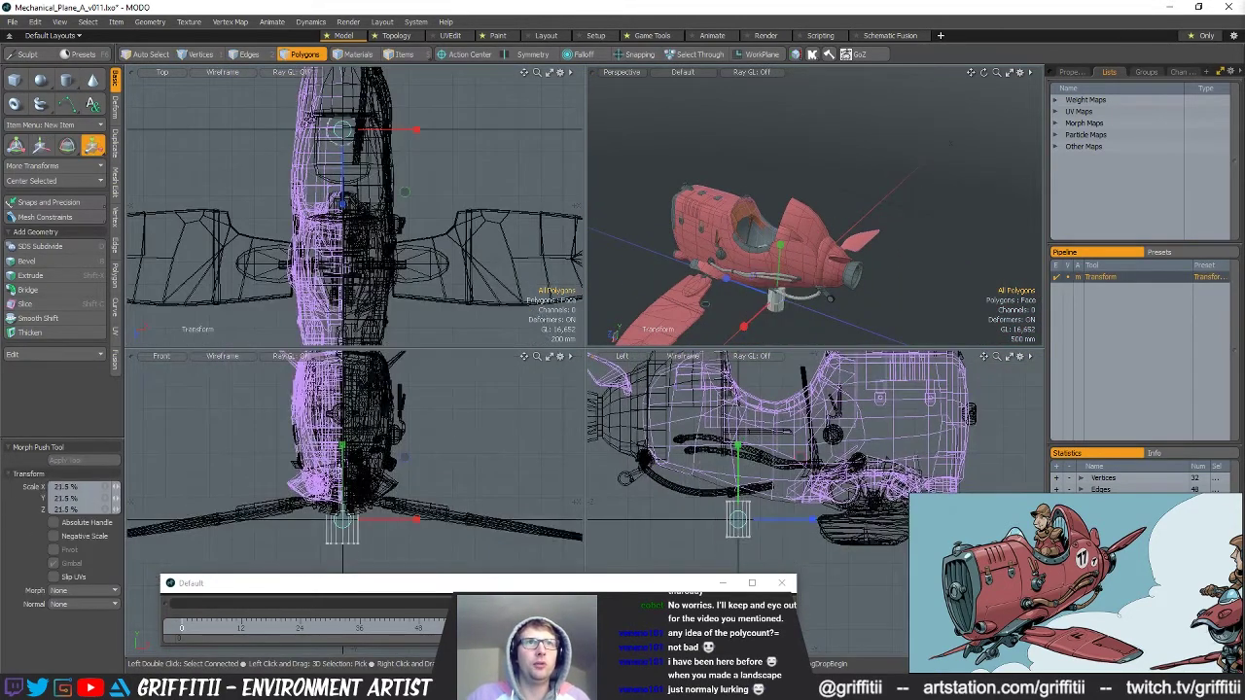
pyautogui.press('w')
pyautogui.moveTo(799, 453); pyautogui.dragTo(809, 399)
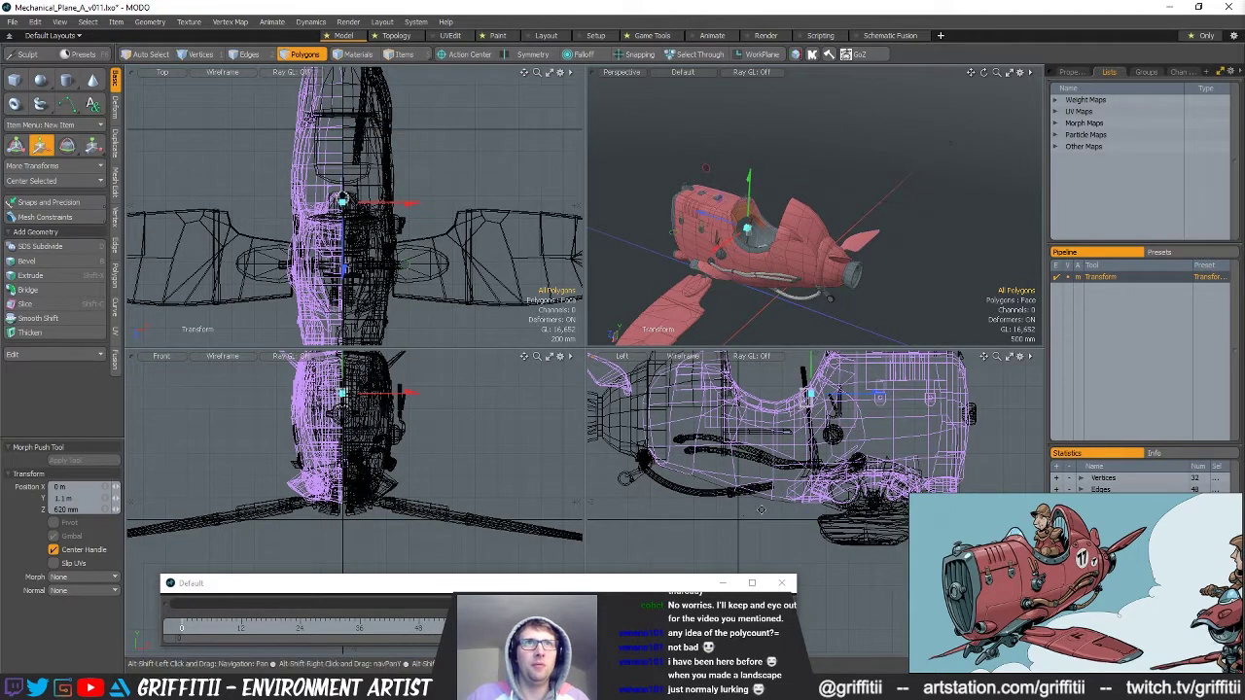
# Tilt the cylinder to match the slope of the wooden instrument panel.
pyautogui.scroll(4, 806, 394)
pyautogui.press('e')
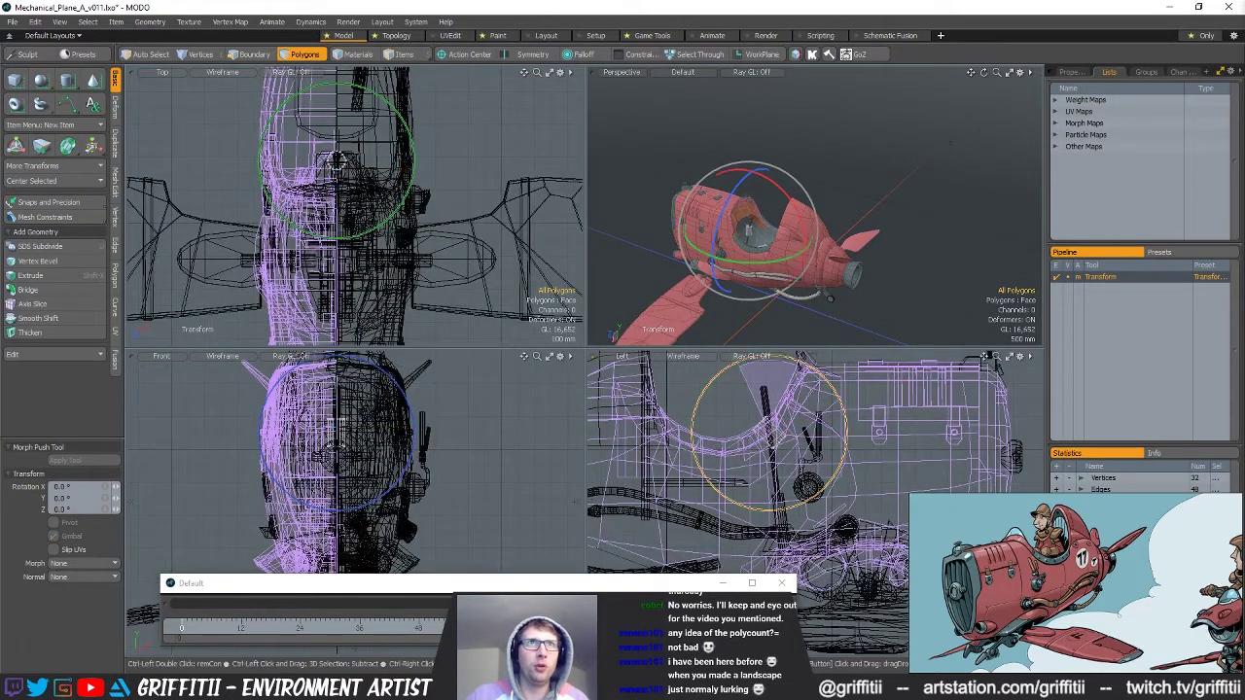
pyautogui.press('w')
pyautogui.hotkey('shift', 'a')
pyautogui.keyDown('alt'); pyautogui.moveTo(827, 219); pyautogui.dragTo(703, 166); pyautogui.keyUp('alt')
pyautogui.scroll(-2, 864, 234)
pyautogui.press('q')
pyautogui.press('w')
pyautogui.press('e')
pyautogui.moveTo(788, 180)
pyautogui.keyDown('alt'); pyautogui.mouseDown()
pyautogui.moveTo(839, 185)
pyautogui.moveTo(851, 173)
pyautogui.moveTo(781, 178)
pyautogui.moveTo(807, 175)
pyautogui.mouseUp(); pyautogui.keyUp('alt')
# Move the cylinder 26 mm in Y and 28 mm in Z so its flat end forms a dial at the panel's centre.
pyautogui.press('w')
pyautogui.scroll(4, 831, 401)
pyautogui.keyDown('alt'); pyautogui.keyDown('shift'); pyautogui.moveTo(832, 400); pyautogui.dragTo(819, 507); pyautogui.keyUp('shift'); pyautogui.keyUp('alt')
pyautogui.moveTo(787, 468); pyautogui.dragTo(799, 455)
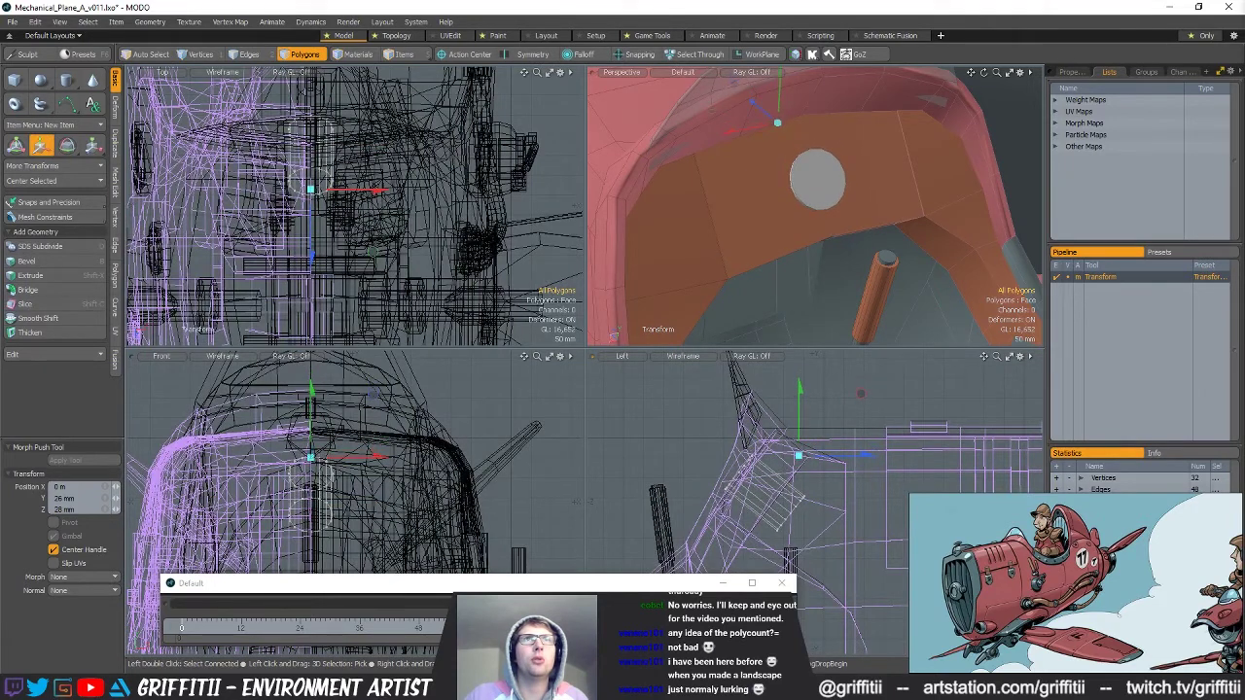
# Switch to the browser and look through the ww2 plane cockpit images for instrument panel reference.
pyautogui.hotkey('alt', 'Tab')
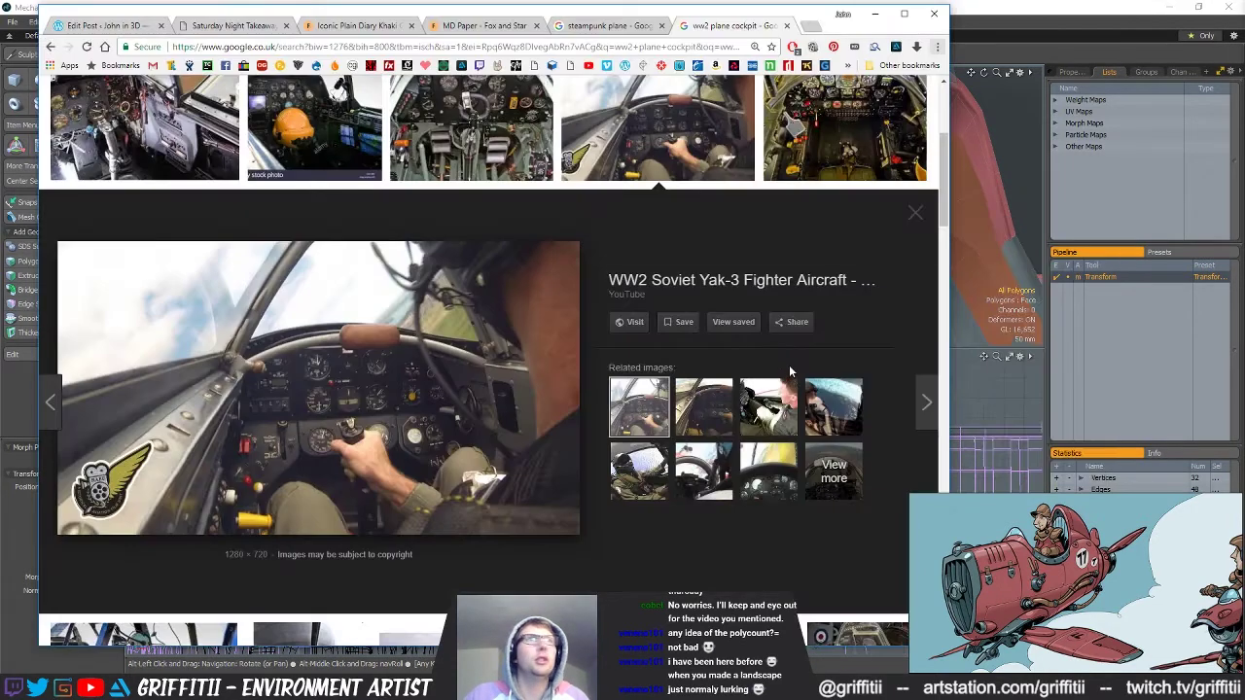
pyautogui.scroll(3, 862, 437)
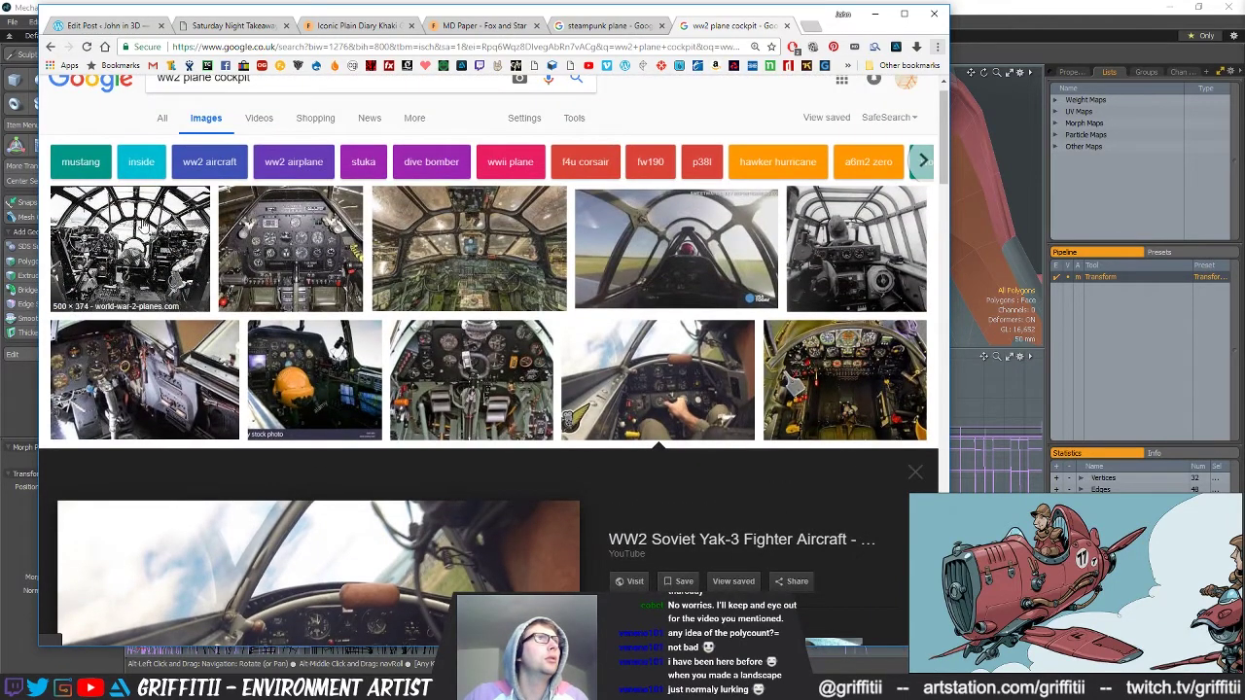
pyautogui.click(144, 225)
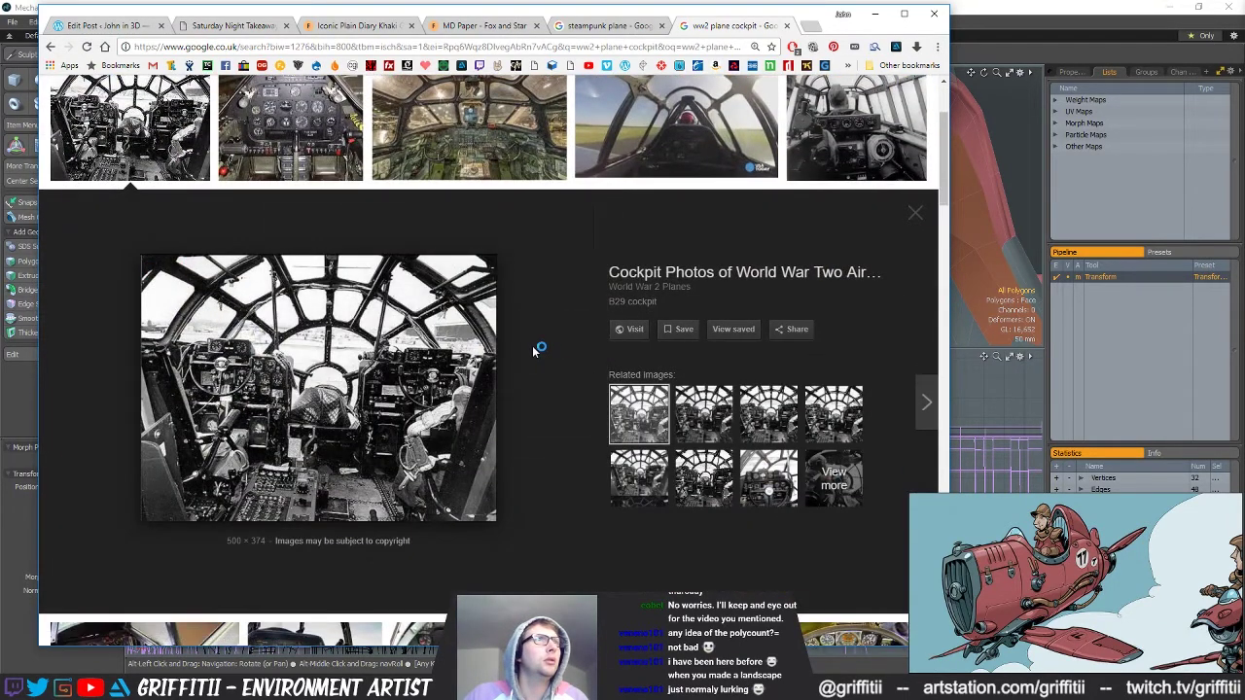
pyautogui.scroll(2, 533, 352)
pyautogui.scroll(-11, 533, 402)
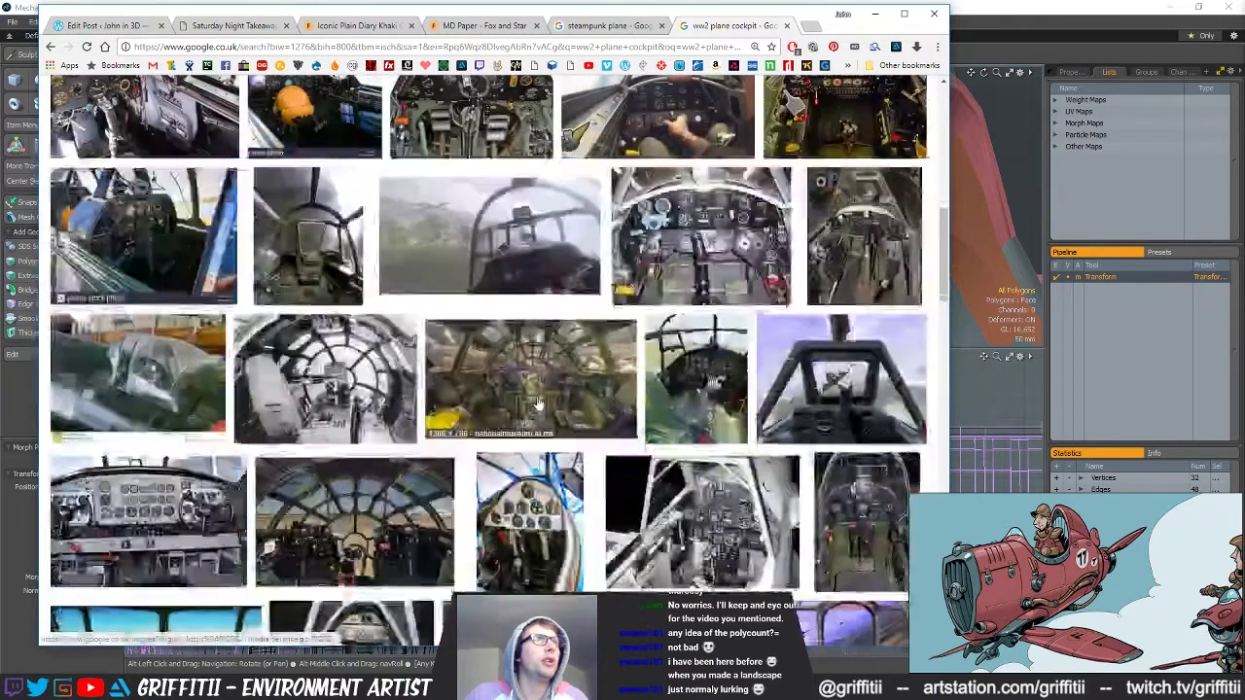
# Switch back to MODO, duplicate the dial cylinder and place the copy beside and slightly below the centre one.
pyautogui.click(1031, 23)
pyautogui.keyDown('alt'); pyautogui.moveTo(900, 209); pyautogui.dragTo(825, 251); pyautogui.keyUp('alt')
pyautogui.press('space')
pyautogui.doubleClick(809, 182)
pyautogui.press('w')
pyautogui.keyDown('alt'); pyautogui.moveTo(777, 146); pyautogui.dragTo(820, 175); pyautogui.keyUp('alt')
pyautogui.hotkey('alt', 'a')
pyautogui.moveTo(792, 226); pyautogui.dragTo(683, 269)
# Duplicate the second dial, move the copy toward the panel's outer side and scale it to 58.5% in Y and Z.
pyautogui.hotkey('ctrl', 'c')
pyautogui.hotkey('ctrl', 'v')
pyautogui.keyDown('alt'); pyautogui.moveTo(769, 235); pyautogui.dragTo(769, 200); pyautogui.keyUp('alt')
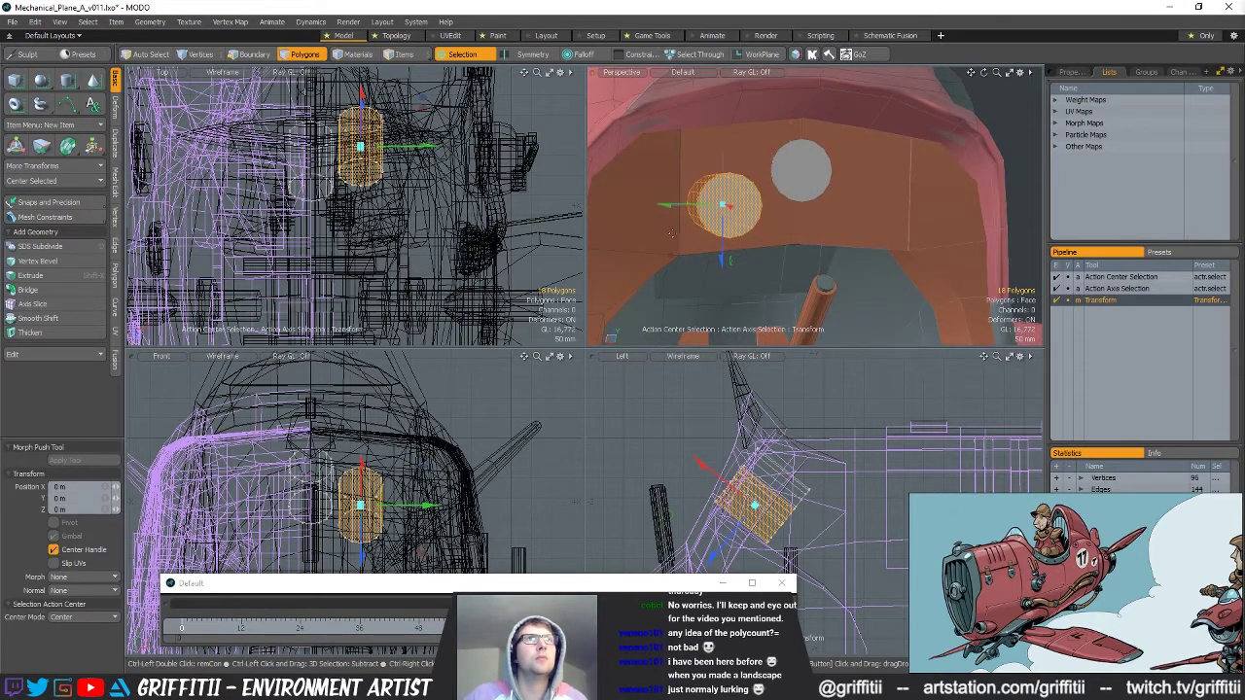
pyautogui.moveTo(674, 257); pyautogui.dragTo(667, 230)
pyautogui.press('r')
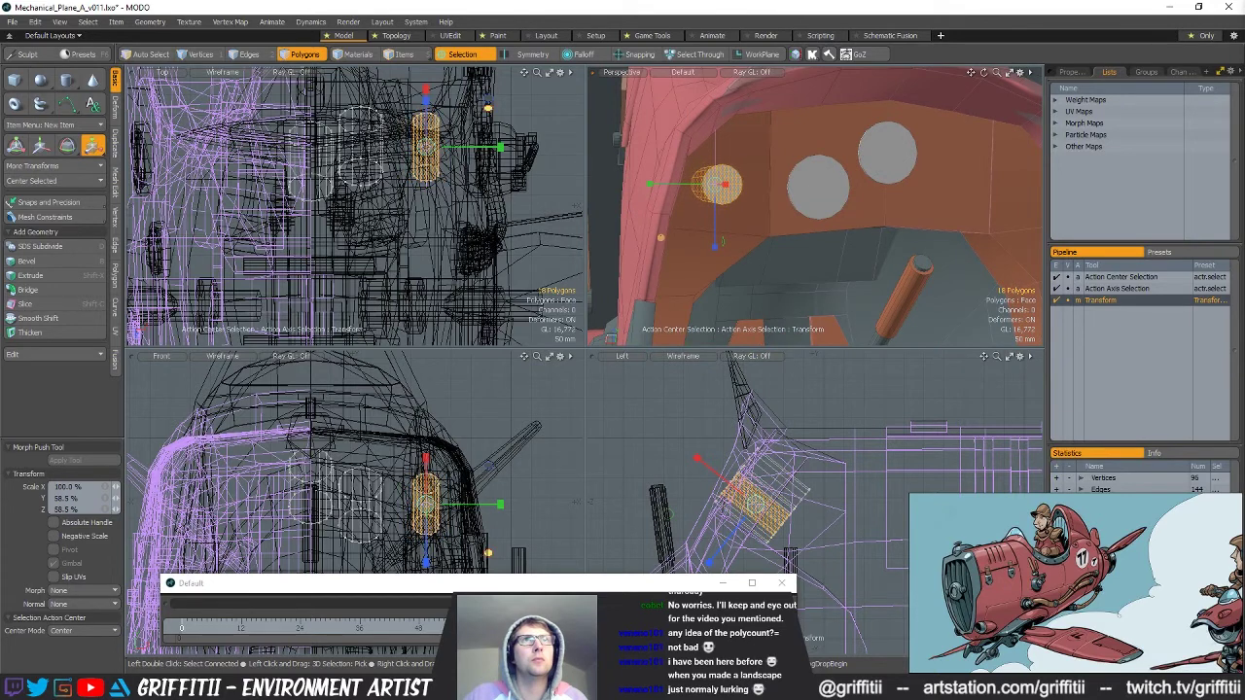
pyautogui.press('w')
pyautogui.moveTo(822, 232)
pyautogui.keyDown('alt'); pyautogui.mouseDown()
pyautogui.moveTo(770, 231)
pyautogui.moveTo(798, 236)
pyautogui.mouseUp(); pyautogui.keyUp('alt')
pyautogui.moveTo(716, 241); pyautogui.dragTo(785, 211)
# Duplicate the small dial and place the copy just below and outward of it on the instrument panel.
pyautogui.hotkey('ctrl', 'c')
pyautogui.hotkey('ctrl', 'v')
pyautogui.moveTo(680, 240); pyautogui.dragTo(654, 256)
pyautogui.press('space')
pyautogui.keyDown('alt'); pyautogui.moveTo(866, 215); pyautogui.dragTo(829, 204); pyautogui.keyUp('alt')
pyautogui.scroll(-3, 867, 247)
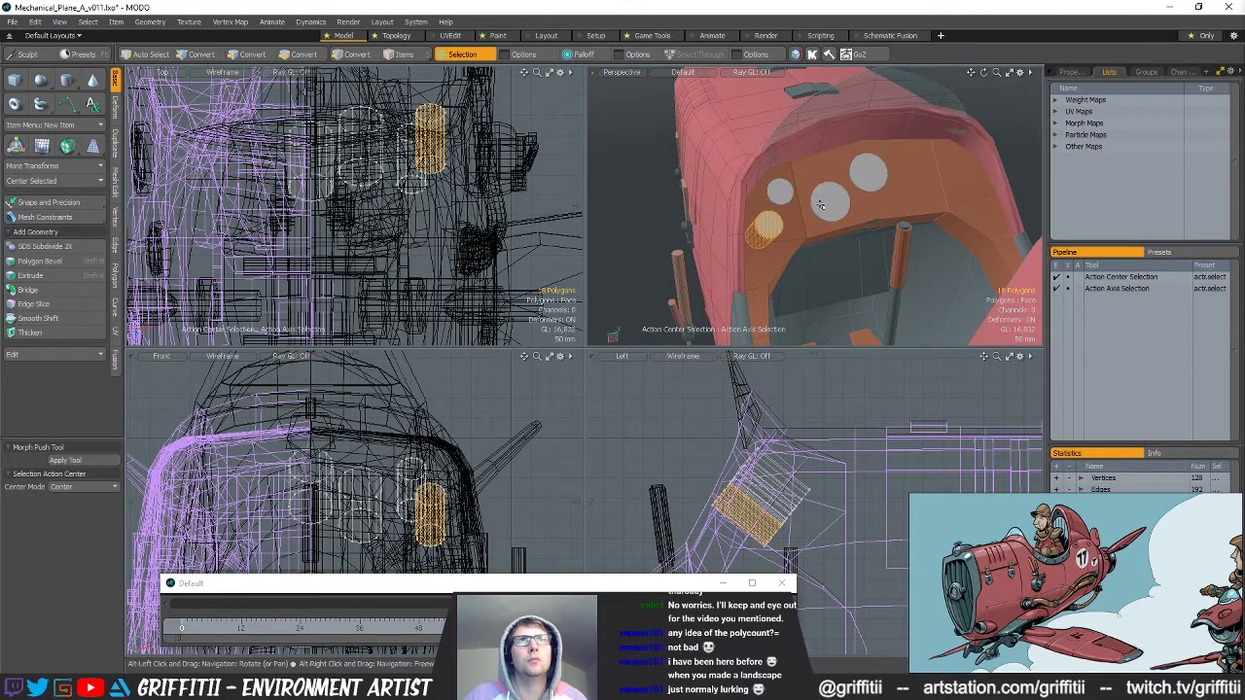
# Mirror the large side dial and the two small dials across the X axis.
pyautogui.click(827, 199)
pyautogui.keyDown('shift'); pyautogui.doubleClick(767, 223); pyautogui.keyUp('shift')
pyautogui.hotkey('alt', 'a')
pyautogui.hotkey('alt', 'a')
pyautogui.hotkey('shift', 'v')
pyautogui.click(93, 459)
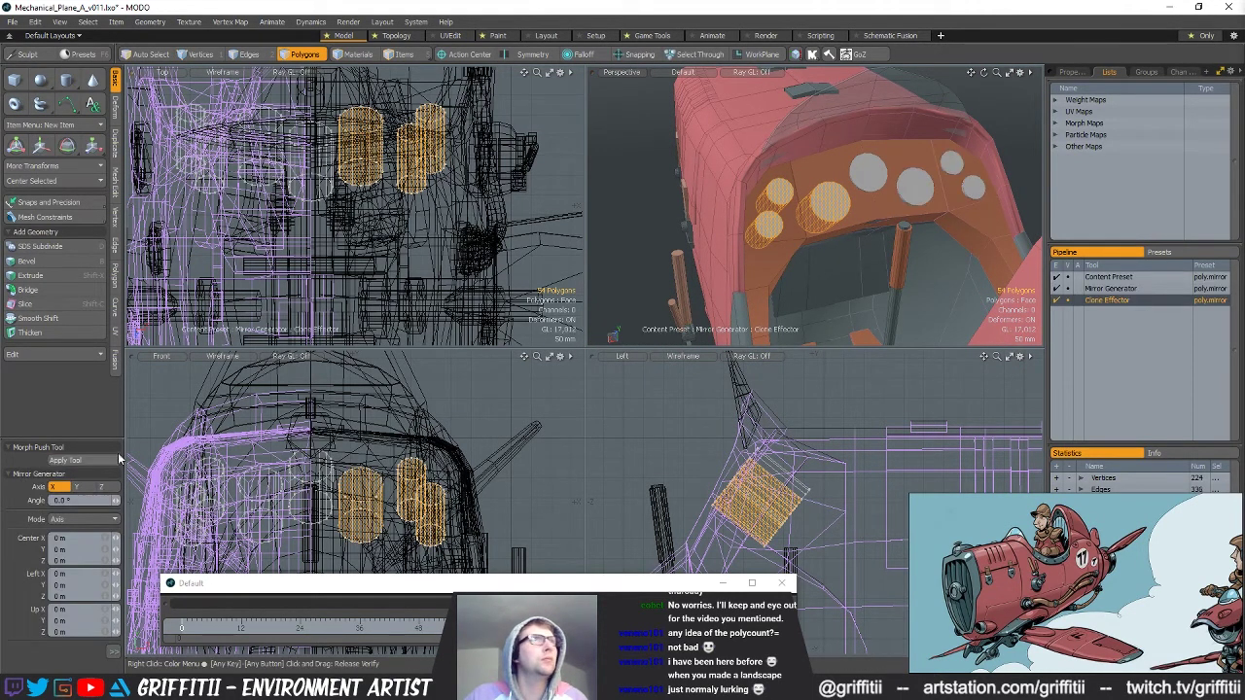
pyautogui.press('space')
pyautogui.click(638, 201)
# Pull the back vertices of all dial cylinders toward the panel face so the dials become thin discs.
pyautogui.keyDown('alt'); pyautogui.moveTo(779, 201); pyautogui.dragTo(934, 201); pyautogui.keyUp('alt')
pyautogui.scroll(-3, 878, 205)
pyautogui.press('1')
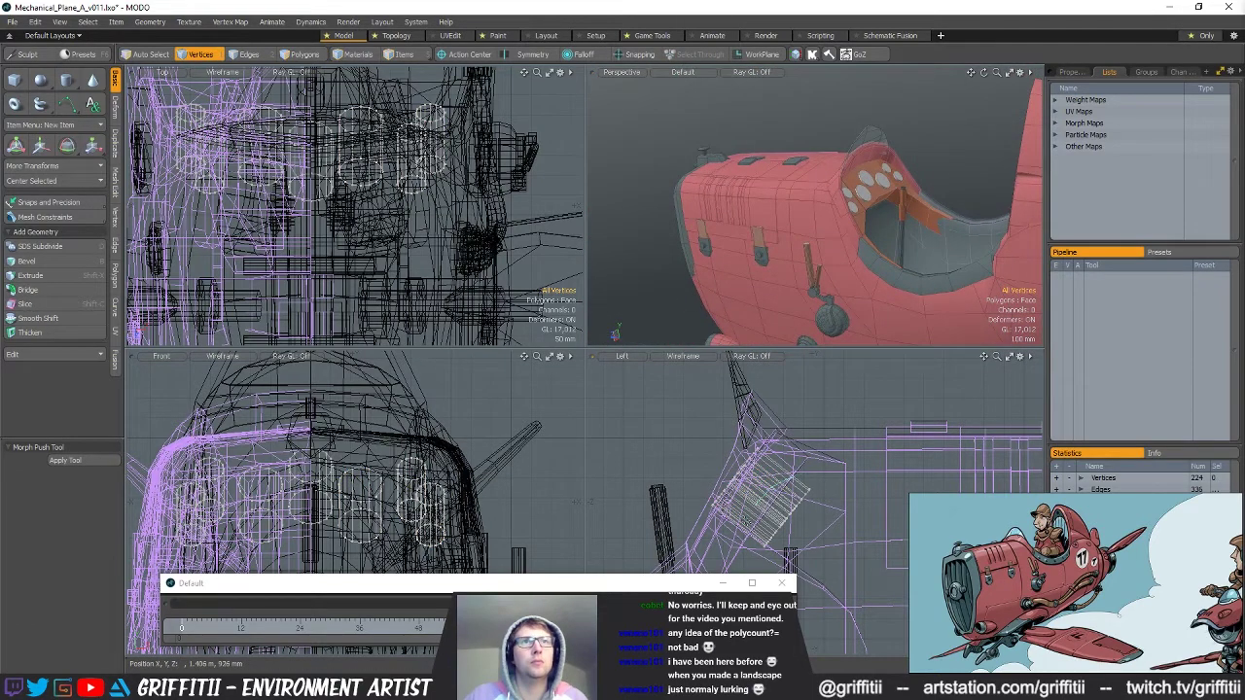
pyautogui.moveTo(813, 467); pyautogui.dragTo(876, 496, button='right')
pyautogui.press('w')
pyautogui.hotkey('alt', 'd')
pyautogui.moveTo(827, 532); pyautogui.dragTo(800, 510)
pyautogui.press('space')
# Delete one of the small outer dials from the instrument panel.
pyautogui.click(934, 129)
pyautogui.scroll(3, 905, 185)
pyautogui.keyDown('alt'); pyautogui.moveTo(886, 199); pyautogui.dragTo(829, 245); pyautogui.keyUp('alt')
pyautogui.scroll(-2, 958, 216)
pyautogui.scroll(5, 962, 233)
pyautogui.press('2')
pyautogui.press('Delete')
# Examine the dials and cockpit interior from several angles.
pyautogui.scroll(-4, 915, 175)
pyautogui.scroll(-4, 844, 216)
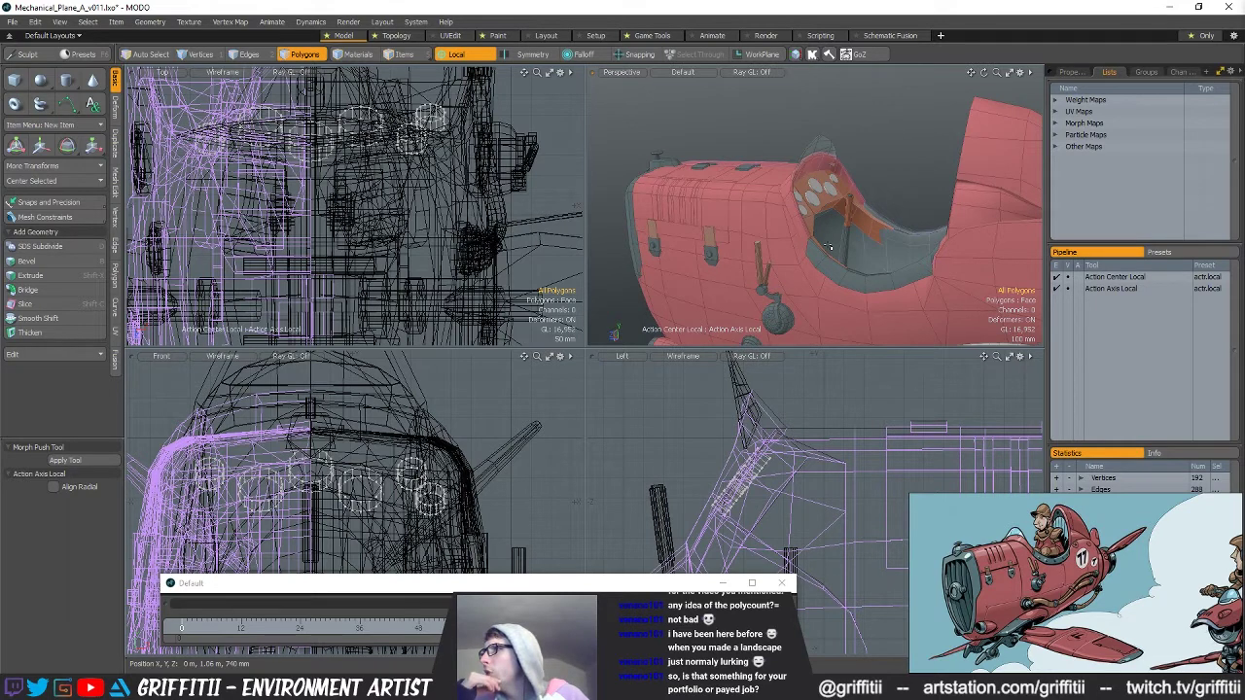
pyautogui.keyDown('alt'); pyautogui.moveTo(819, 233); pyautogui.dragTo(823, 195); pyautogui.keyUp('alt')
pyautogui.scroll(-4, 825, 207)
pyautogui.scroll(-3, 823, 194)
pyautogui.keyDown('alt'); pyautogui.moveTo(823, 195); pyautogui.dragTo(873, 199); pyautogui.keyUp('alt')
pyautogui.scroll(4, 856, 228)
pyautogui.scroll(4, 827, 185)
# Move the end edge of the wooden side panel inward, beside the cockpit rim.
pyautogui.press('5')
pyautogui.click(853, 181)
pyautogui.press('1')
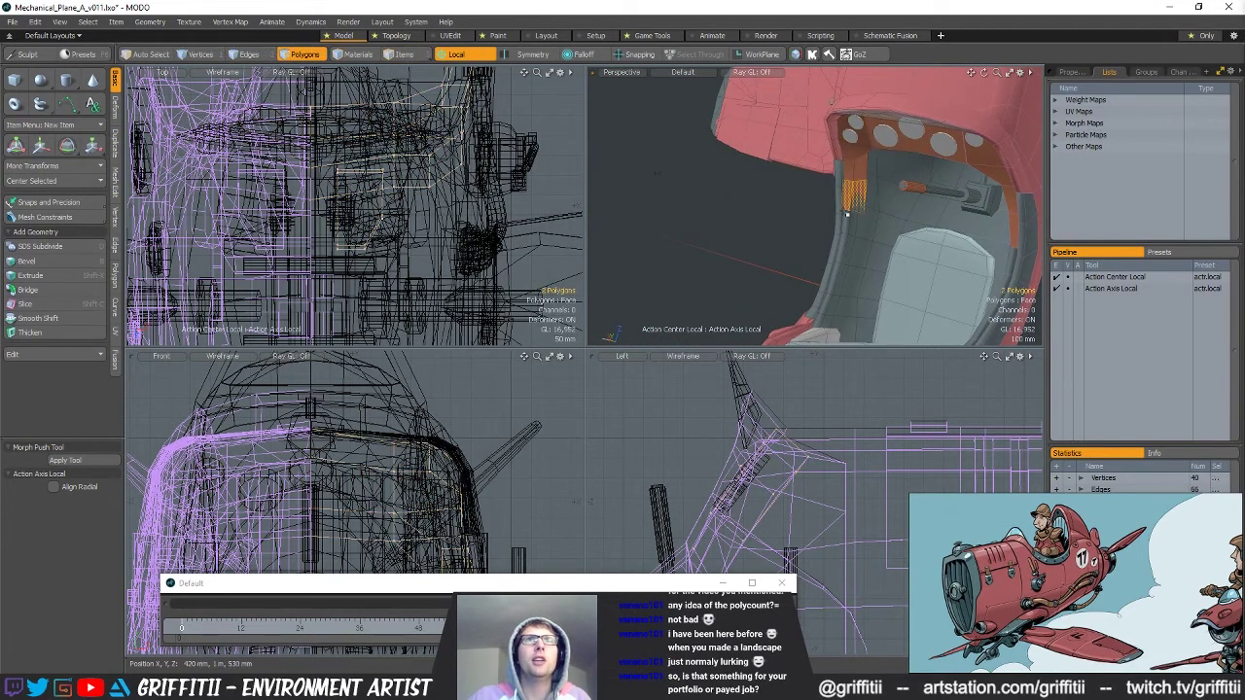
pyautogui.keyDown('alt'); pyautogui.moveTo(565, 194); pyautogui.dragTo(559, 167); pyautogui.keyUp('alt')
pyautogui.hotkey('shift', 'a')
pyautogui.press('1')
pyautogui.moveTo(419, 105)
pyautogui.mouseDown(button='right')
pyautogui.moveTo(297, 99)
pyautogui.moveTo(414, 134)
pyautogui.mouseUp(button='right')
pyautogui.keyDown('alt'); pyautogui.moveTo(899, 255); pyautogui.dragTo(856, 229); pyautogui.keyUp('alt')
pyautogui.press('w')
pyautogui.scroll(3, 908, 198)
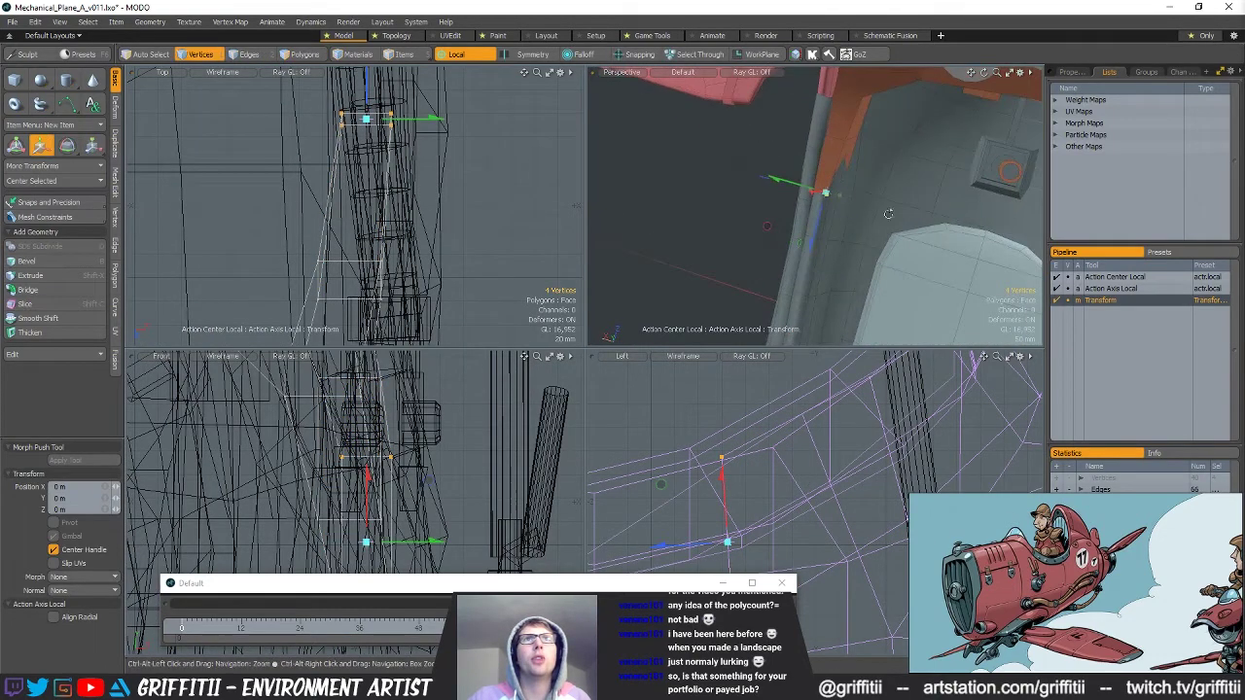
pyautogui.keyDown('alt'); pyautogui.moveTo(908, 198); pyautogui.dragTo(842, 195); pyautogui.keyUp('alt')
pyautogui.press('q')
pyautogui.press('w')
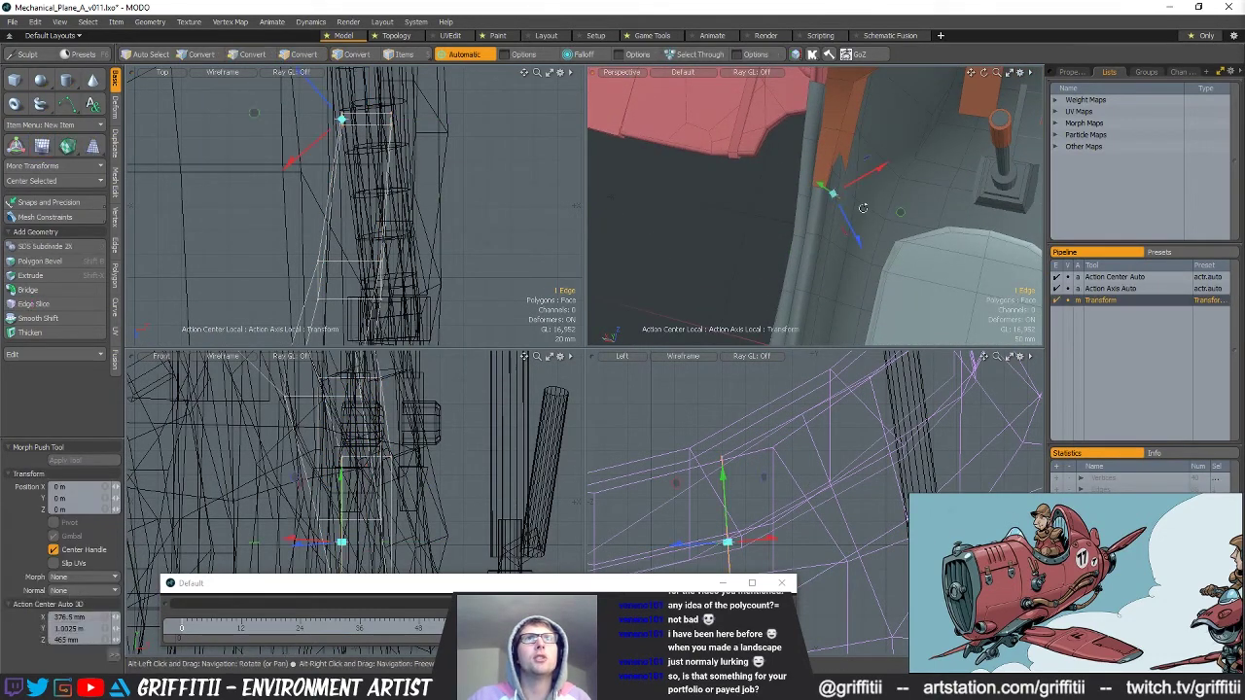
pyautogui.moveTo(795, 191)
pyautogui.mouseDown()
pyautogui.moveTo(937, 142)
pyautogui.moveTo(735, 221)
pyautogui.moveTo(747, 239)
pyautogui.moveTo(776, 214)
pyautogui.mouseUp()
pyautogui.press('q')
pyautogui.press('space')
pyautogui.press('space')
pyautogui.press('space')
pyautogui.press('space')
# Assign the wood material to the strip of polygons along the inside of the cockpit rim.
pyautogui.click(836, 191)
pyautogui.press('5')
pyautogui.click(759, 207)
pyautogui.press('3')
pyautogui.moveTo(642, 170); pyautogui.dragTo(817, 220)
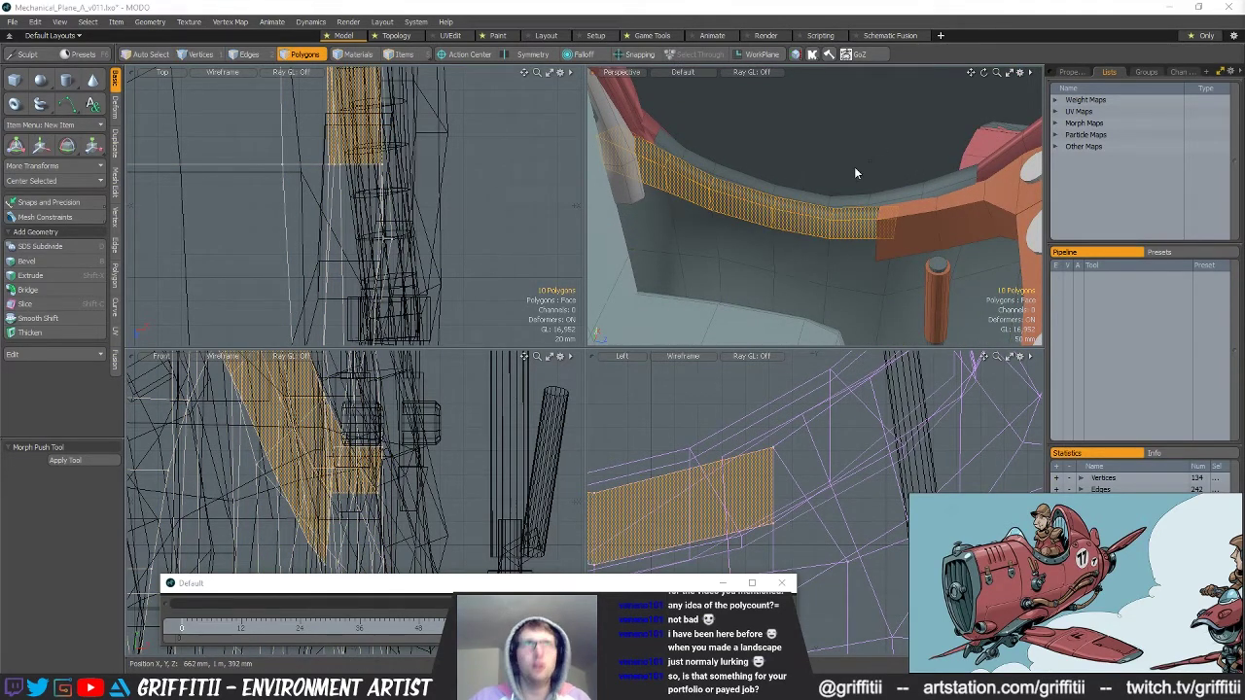
pyautogui.press('m')
pyautogui.click(718, 213)
pyautogui.click(713, 242)
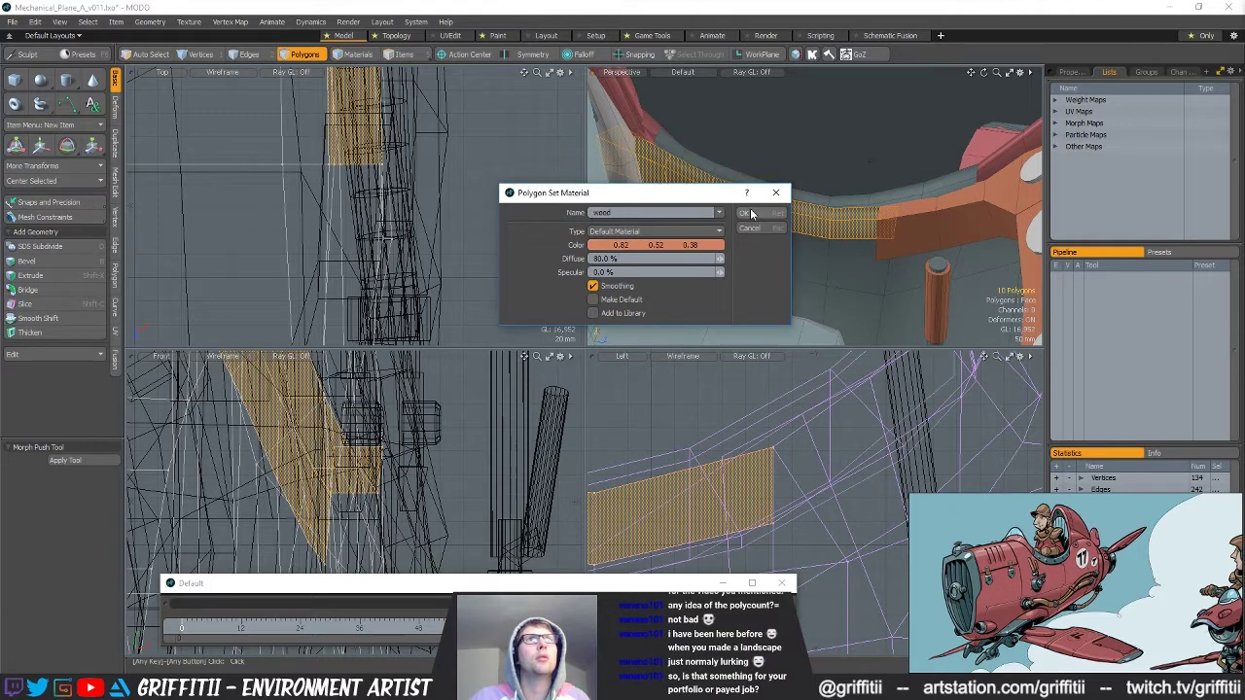
pyautogui.click(750, 214)
pyautogui.click(777, 145)
# Raise the two lower vertices at the rear end of the wooden side panel.
pyautogui.keyDown('alt'); pyautogui.moveTo(913, 183); pyautogui.dragTo(896, 218); pyautogui.keyUp('alt')
pyautogui.press('5')
pyautogui.press('1')
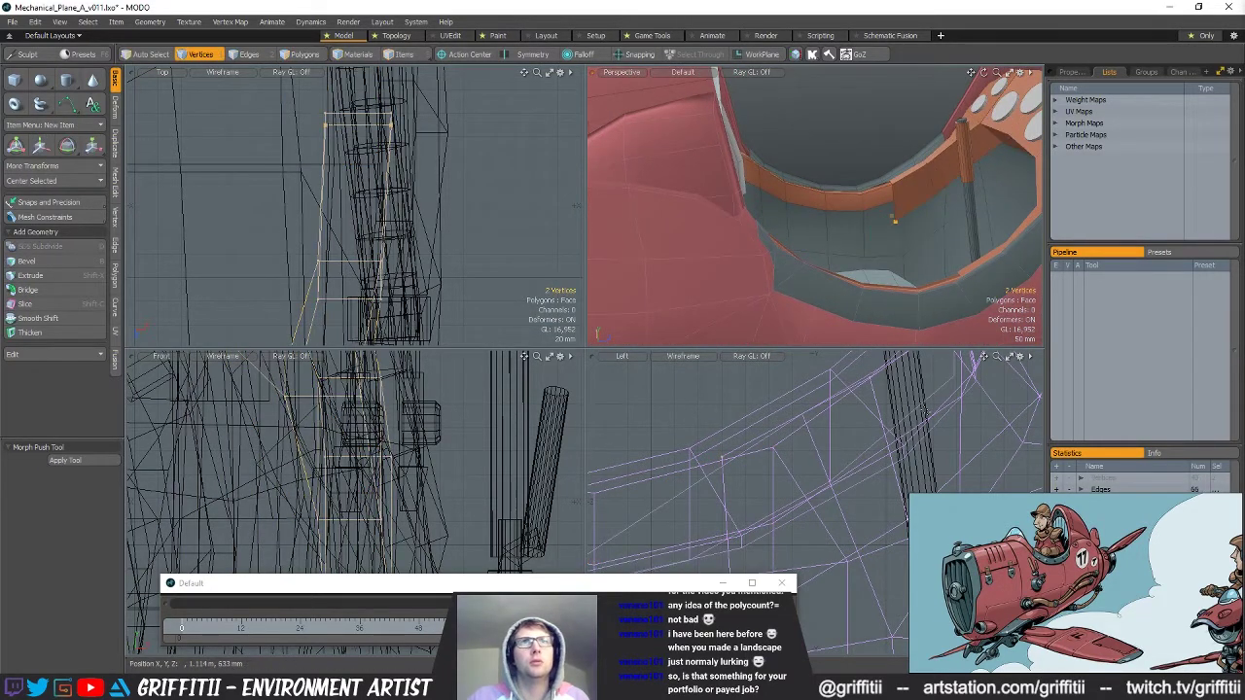
pyautogui.keyDown('alt'); pyautogui.keyDown('shift'); pyautogui.moveTo(923, 415); pyautogui.dragTo(984, 337); pyautogui.keyUp('shift'); pyautogui.keyUp('alt')
pyautogui.moveTo(833, 551); pyautogui.dragTo(828, 595, button='right')
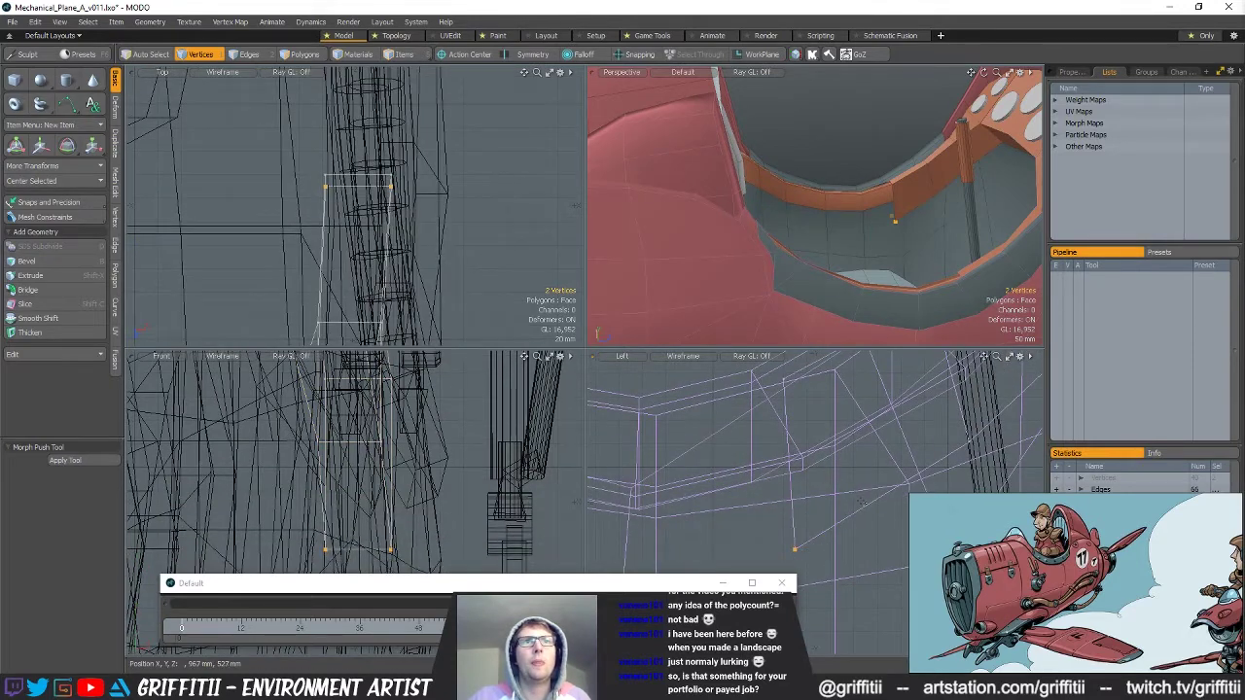
pyautogui.press('w')
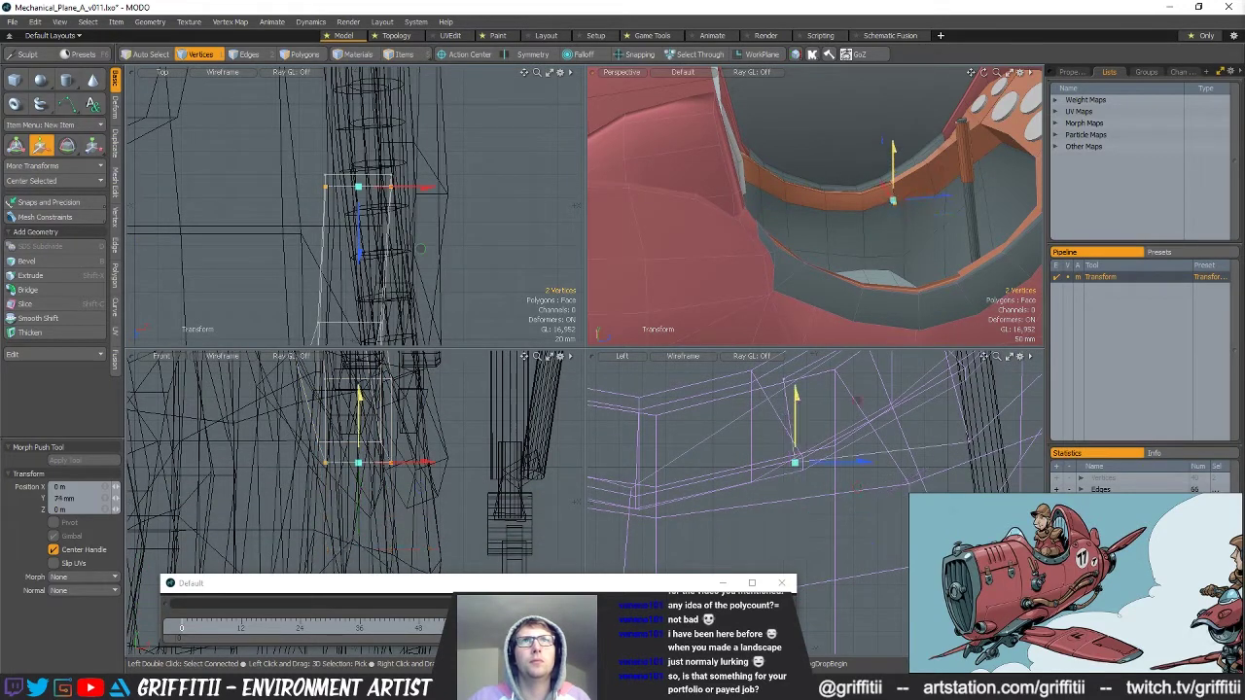
pyautogui.moveTo(796, 435); pyautogui.dragTo(796, 423)
pyautogui.press('space')
pyautogui.press('space')
pyautogui.press('space')
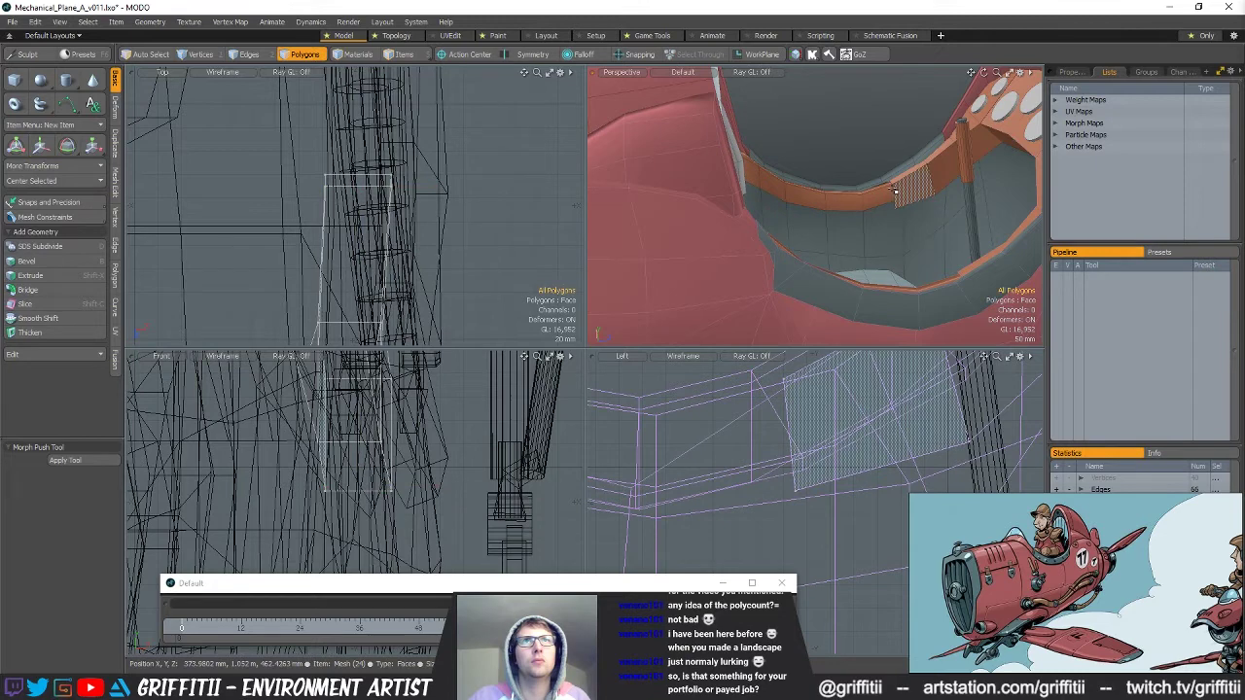
# Extrude the wooden side panel's end face rearward along the cockpit rim.
pyautogui.click(893, 194)
pyautogui.hotkey('ctrl', '2')
pyautogui.click(849, 267)
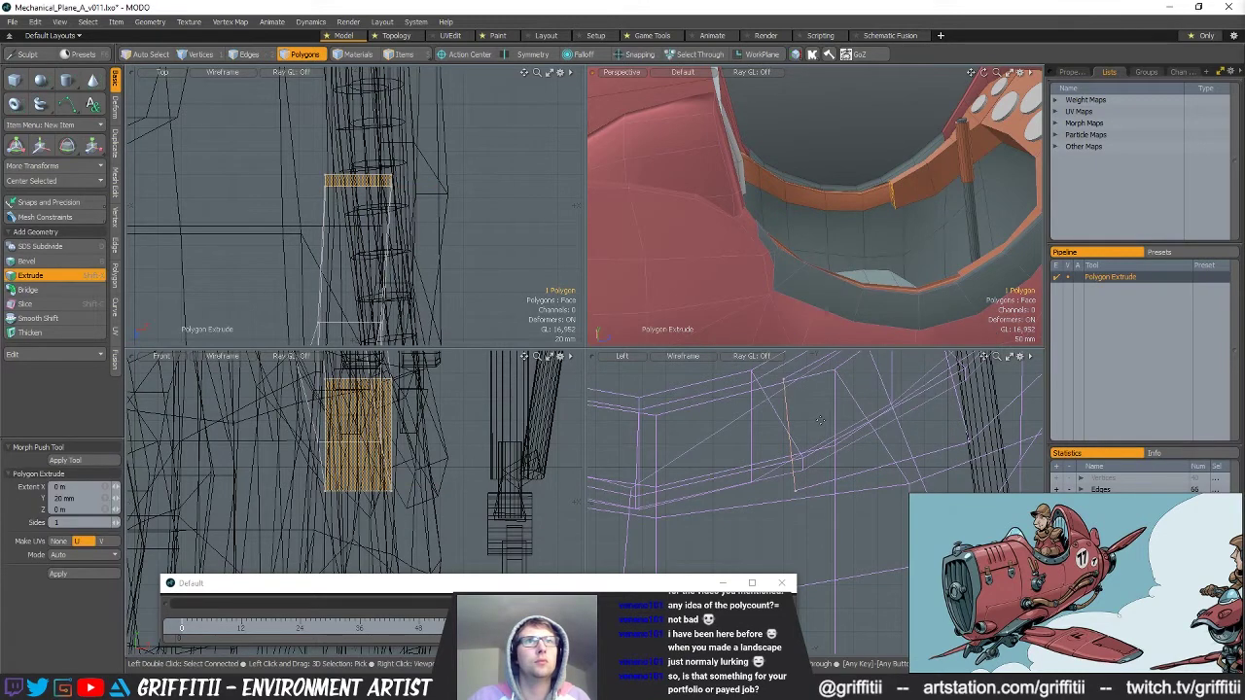
pyautogui.moveTo(653, 468); pyautogui.dragTo(657, 461)
pyautogui.press('space')
# Reposition the two lower vertices of the extruded panel end to follow the rim strip.
pyautogui.press('space')
pyautogui.moveTo(631, 498); pyautogui.dragTo(718, 558, button='right')
pyautogui.press('w')
pyautogui.moveTo(715, 438); pyautogui.dragTo(709, 437)
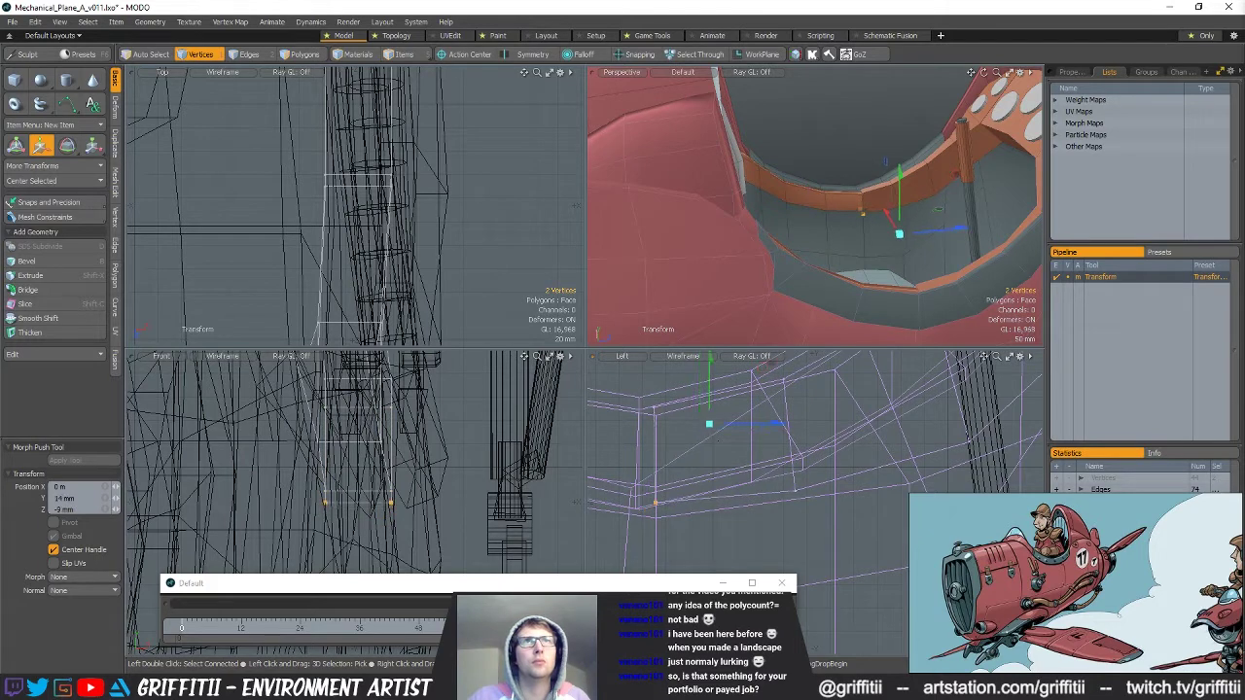
pyautogui.keyDown('alt'); pyautogui.moveTo(845, 201); pyautogui.dragTo(893, 262); pyautogui.keyUp('alt')
pyautogui.press('space')
pyautogui.keyDown('alt'); pyautogui.moveTo(914, 215); pyautogui.dragTo(837, 216); pyautogui.keyUp('alt')
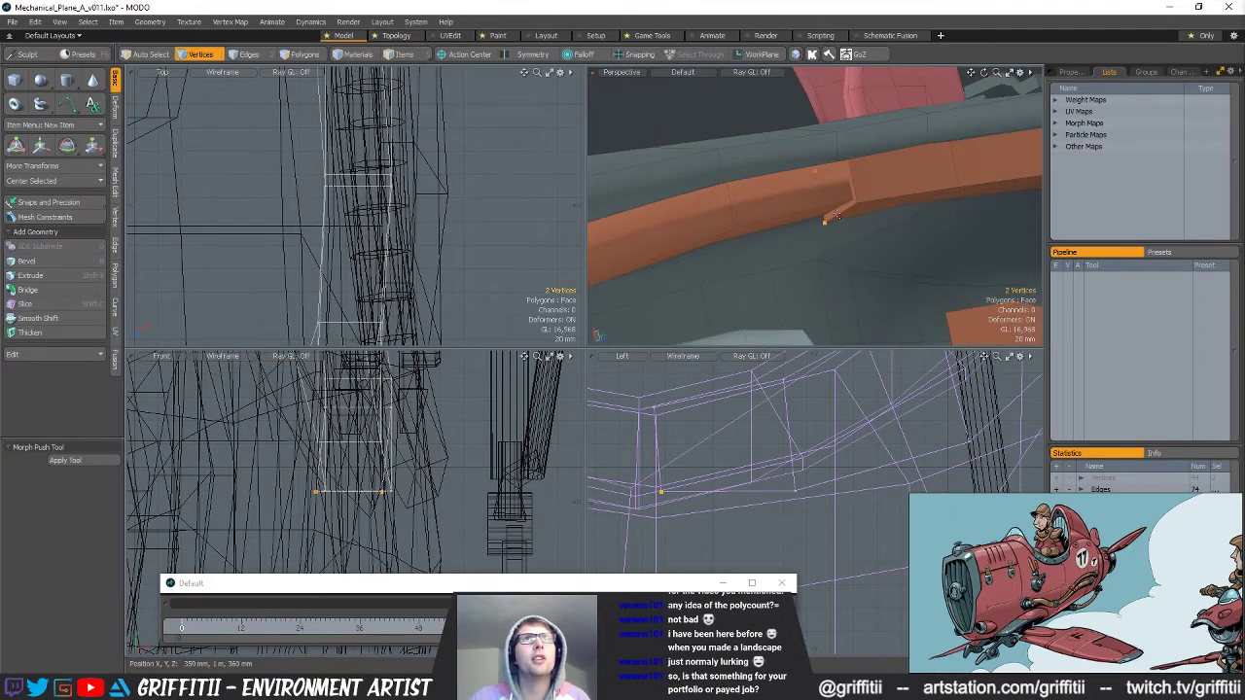
# Fine-tune the extruded panel end's lower vertices against the cockpit wall.
pyautogui.press('y')
pyautogui.click(822, 196)
pyautogui.press('q')
pyautogui.keyDown('alt'); pyautogui.moveTo(833, 213); pyautogui.dragTo(829, 280); pyautogui.keyUp('alt')
pyautogui.click(824, 238)
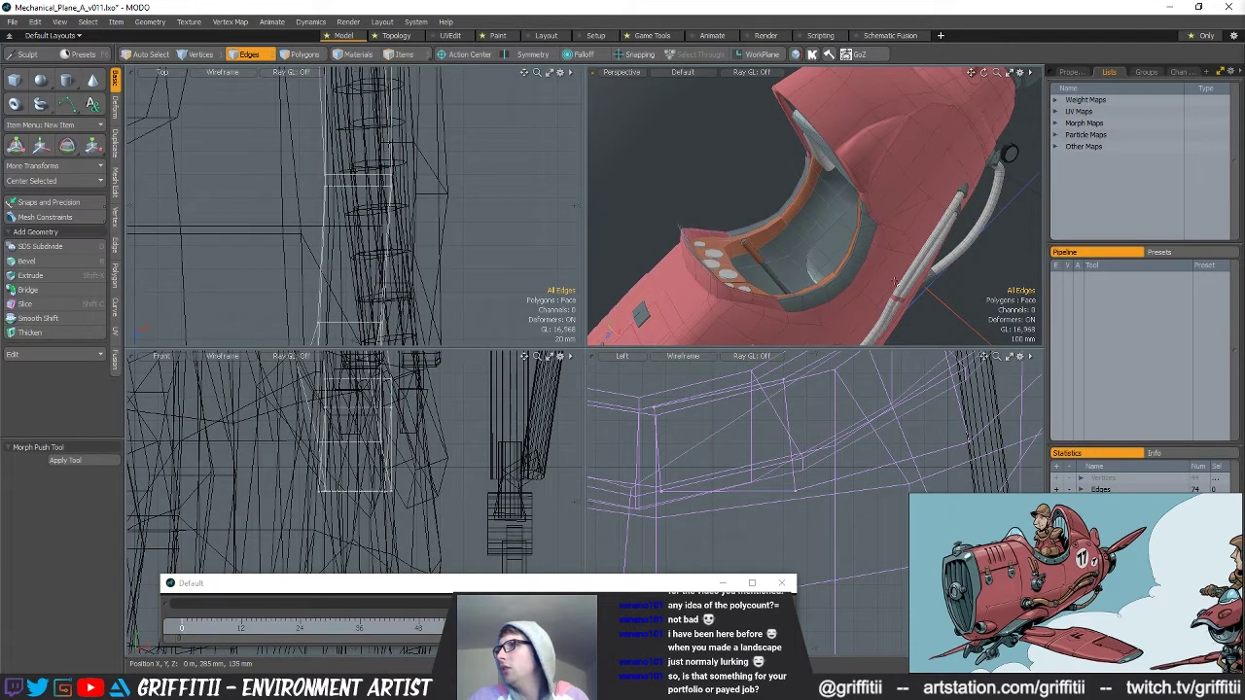
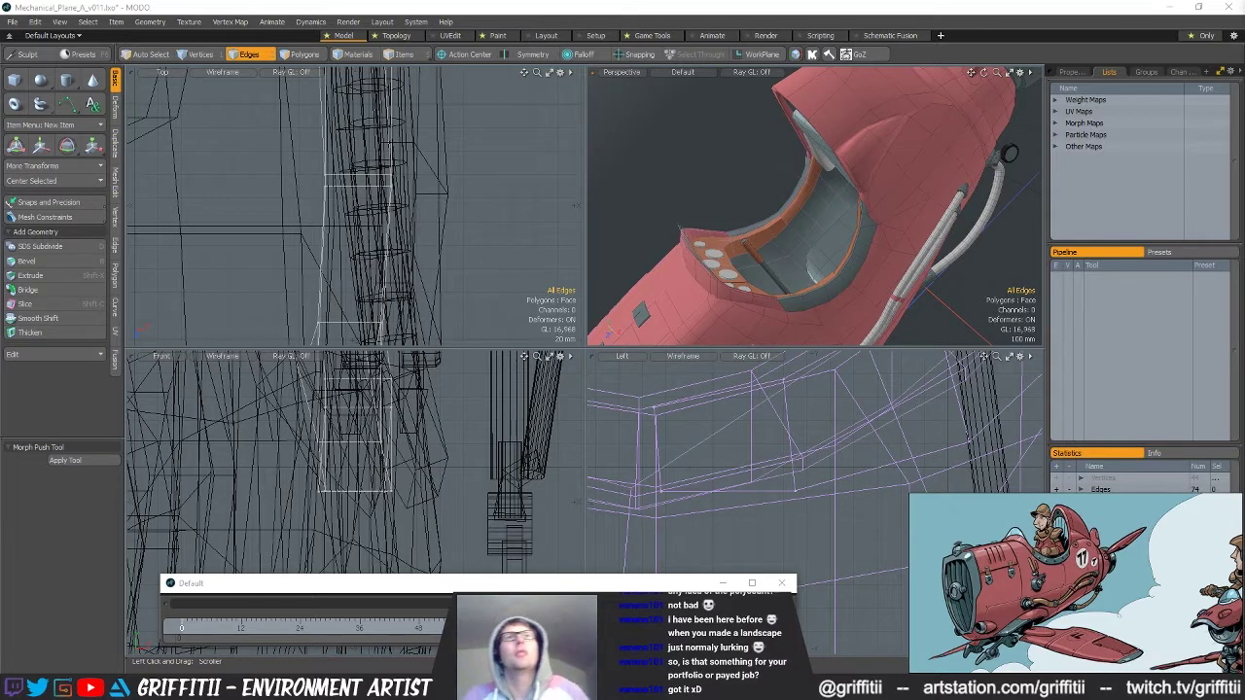
pyautogui.keyDown('alt'); pyautogui.moveTo(791, 235); pyautogui.dragTo(923, 195); pyautogui.keyUp('alt')
pyautogui.scroll(4, 778, 214)
pyautogui.keyDown('alt'); pyautogui.moveTo(778, 214); pyautogui.dragTo(856, 255); pyautogui.keyUp('alt')
pyautogui.scroll(-4, 769, 214)
pyautogui.press('5')
pyautogui.click(773, 255)
pyautogui.press('1')
pyautogui.click(767, 234)
pyautogui.press('w')
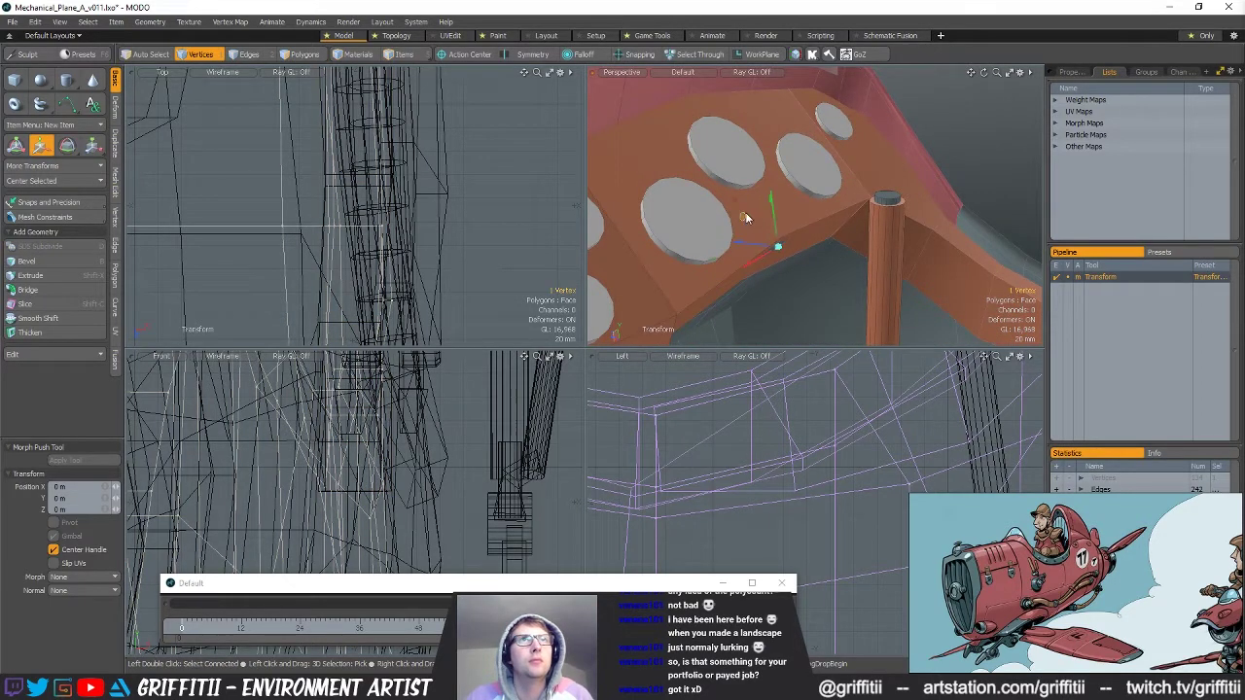
pyautogui.press('q')
pyautogui.hotkey('alt', 'a')
pyautogui.press('w')
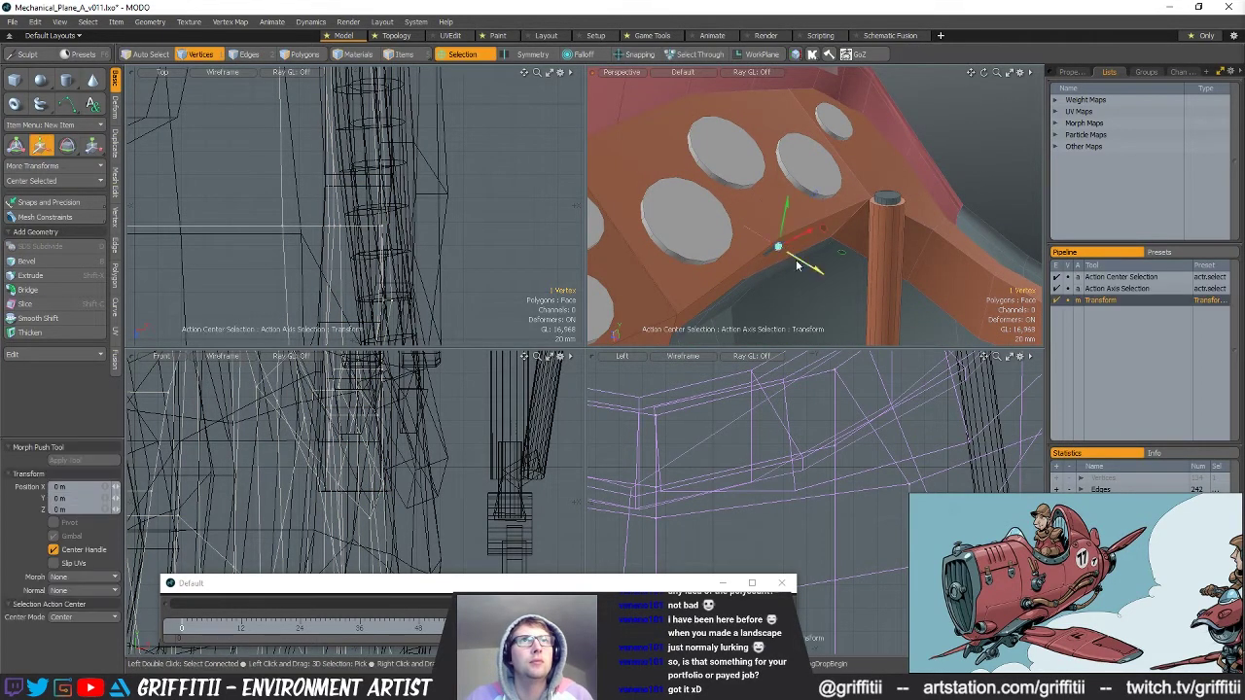
pyautogui.press('space')
pyautogui.scroll(-3, 940, 173)
pyautogui.keyDown('alt'); pyautogui.moveTo(938, 174); pyautogui.dragTo(972, 214); pyautogui.keyUp('alt')
pyautogui.scroll(-5, 815, 214)
pyautogui.scroll(-4, 889, 209)
pyautogui.keyDown('alt'); pyautogui.moveTo(835, 225); pyautogui.dragTo(884, 255); pyautogui.keyUp('alt')
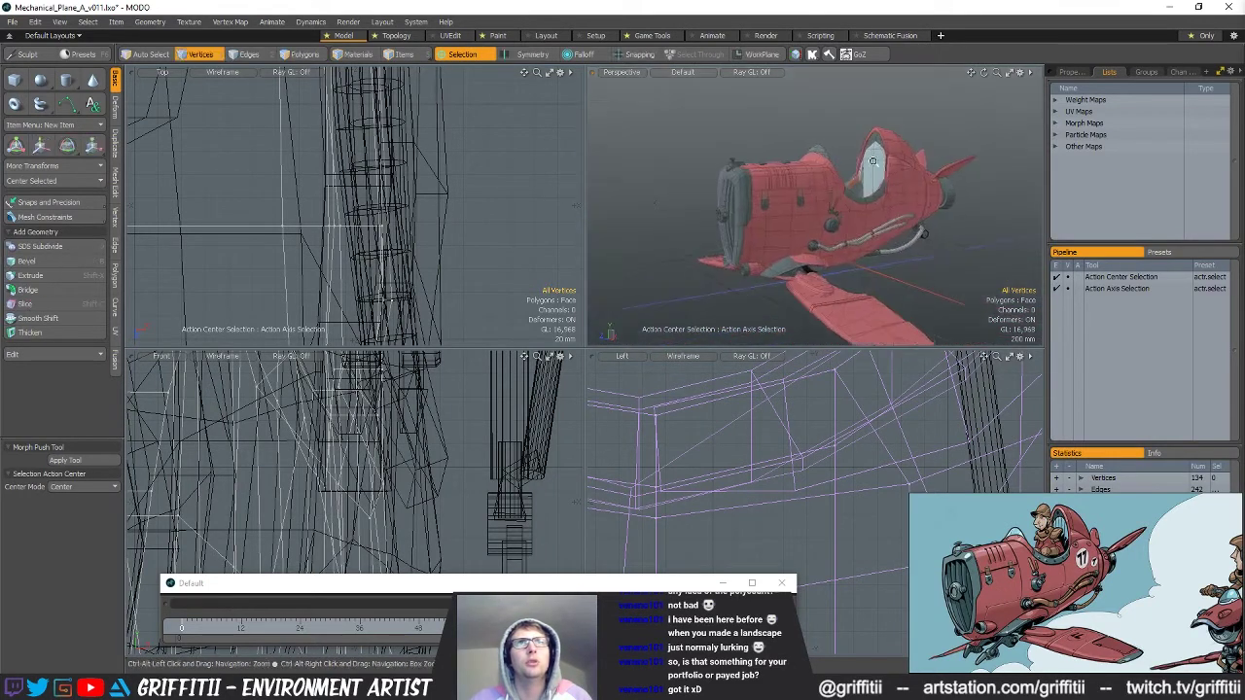
# Create an instance mirror of the white panel beside the seat back across the X axis.
pyautogui.scroll(5, 867, 182)
pyautogui.press('5')
pyautogui.click(866, 184)
pyautogui.keyDown('alt'); pyautogui.moveTo(865, 182); pyautogui.dragTo(851, 292); pyautogui.keyUp('alt')
pyautogui.scroll(5, 895, 185)
pyautogui.scroll(3, 773, 135)
pyautogui.scroll(-4, 797, 234)
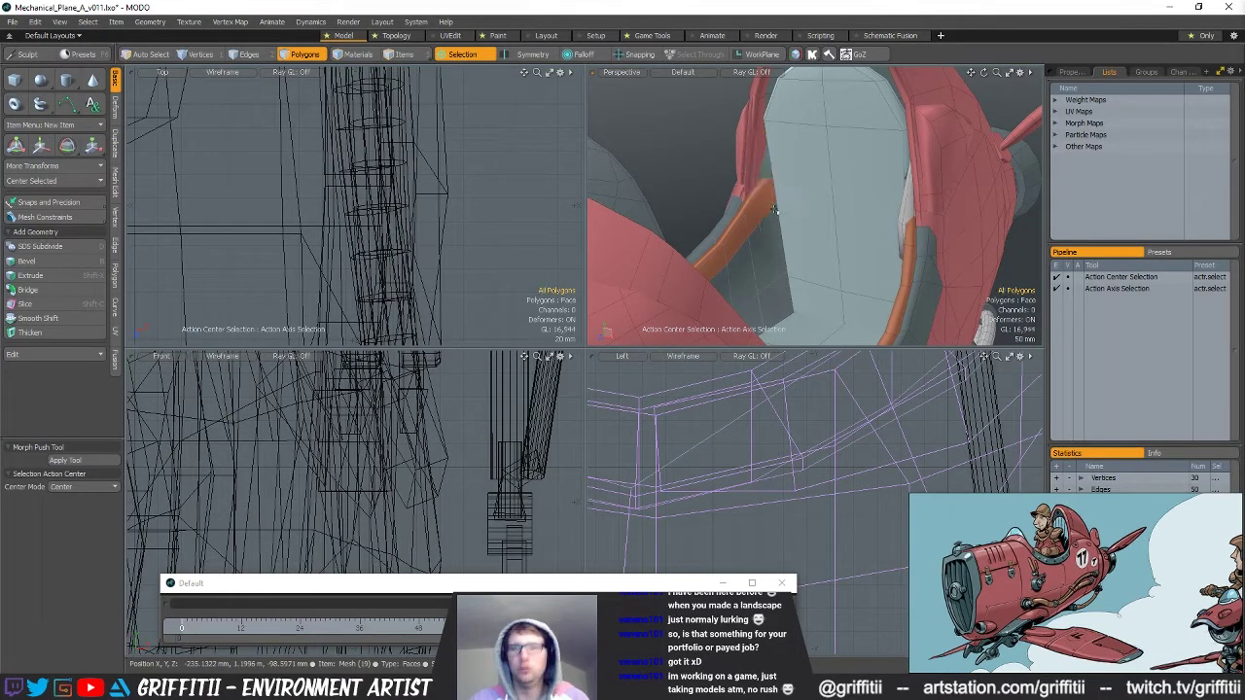
pyautogui.doubleClick(902, 207)
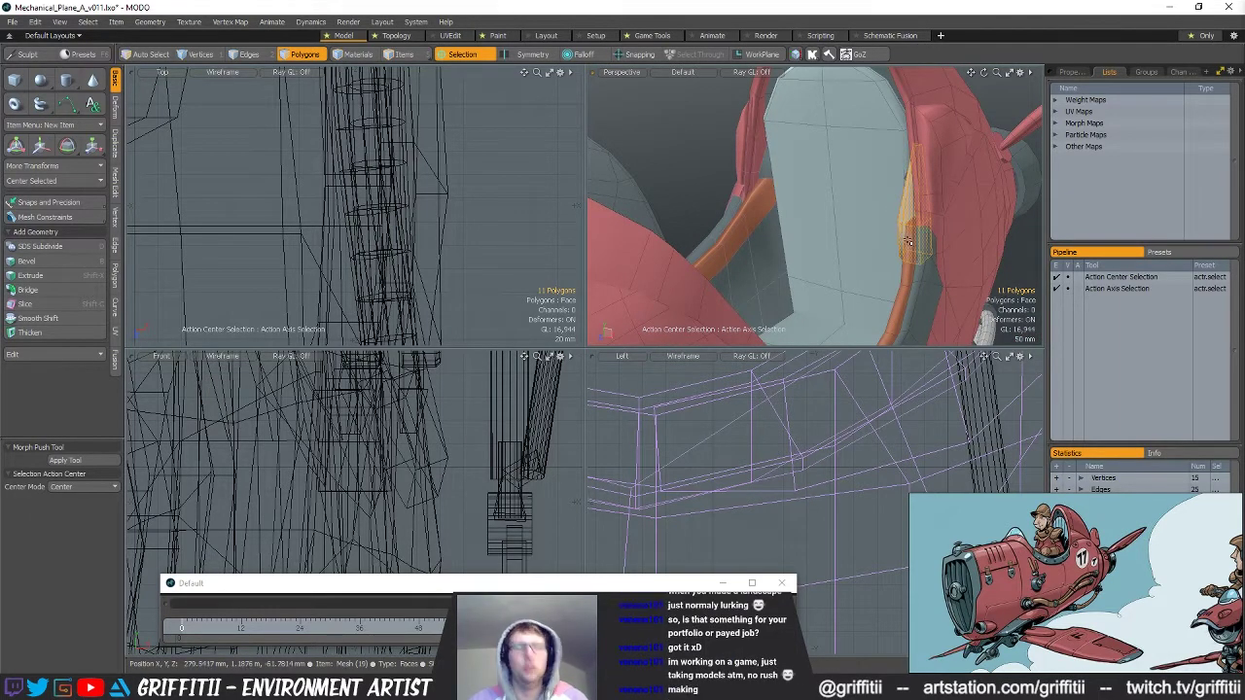
pyautogui.hotkey('shift', 'v')
pyautogui.click(113, 132)
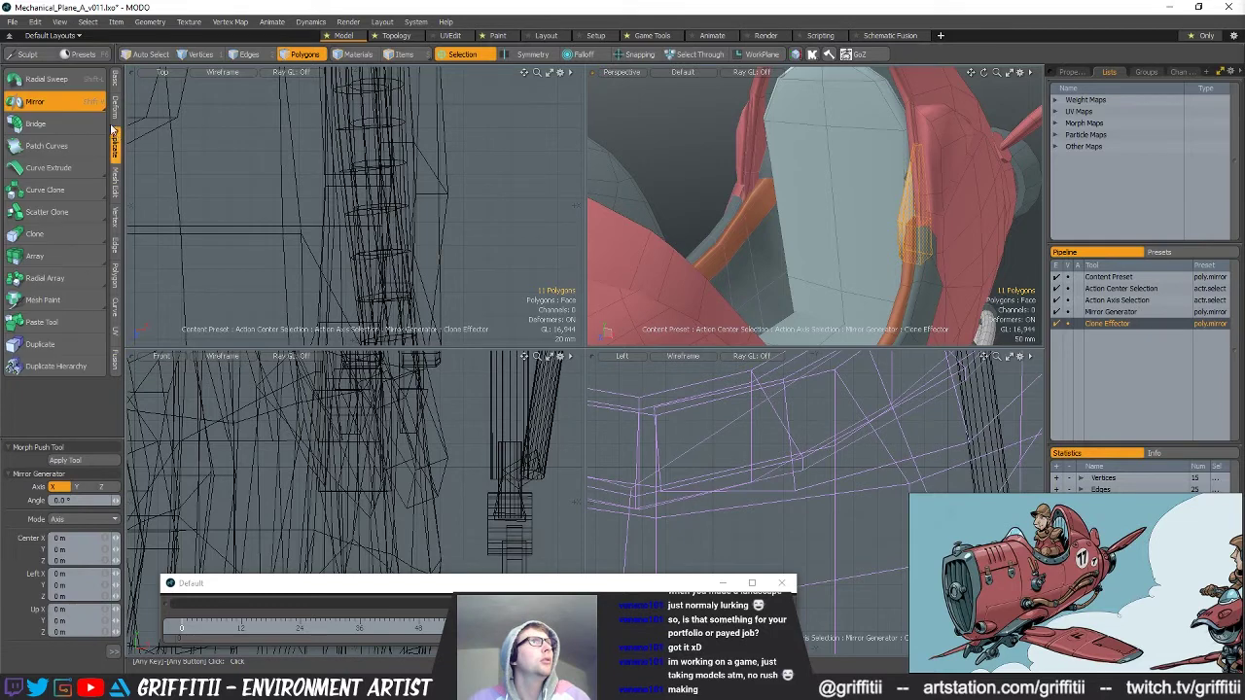
pyautogui.click(51, 103)
pyautogui.moveTo(51, 103); pyautogui.dragTo(53, 124)
pyautogui.keyDown('alt'); pyautogui.keyDown('shift'); pyautogui.moveTo(868, 214); pyautogui.dragTo(753, 171); pyautogui.keyUp('shift'); pyautogui.keyUp('alt')
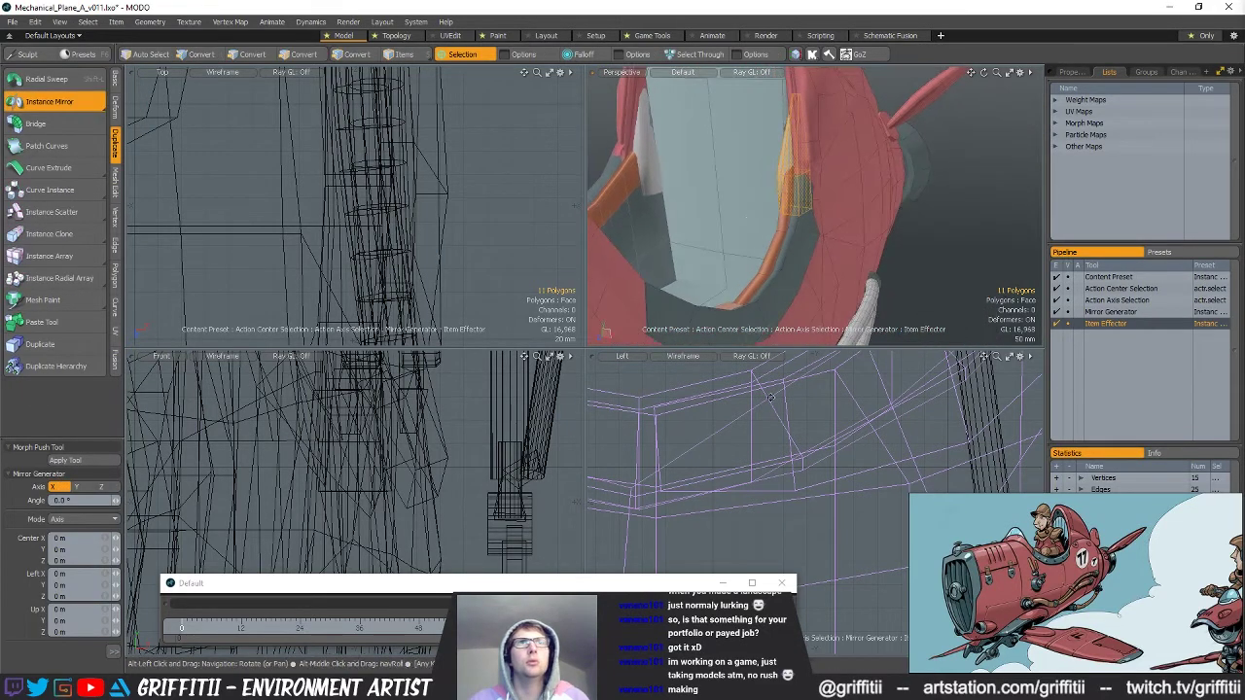
# Extrude the bottom face of the white seat-back side panel downward.
pyautogui.hotkey('shift', 'a')
pyautogui.scroll(-3, 783, 541)
pyautogui.press('Escape')
pyautogui.press('Escape')
pyautogui.keyDown('alt'); pyautogui.moveTo(835, 558); pyautogui.dragTo(827, 481); pyautogui.keyUp('alt')
pyautogui.click(802, 501)
pyautogui.hotkey('ctrl', '3')
pyautogui.click(829, 420)
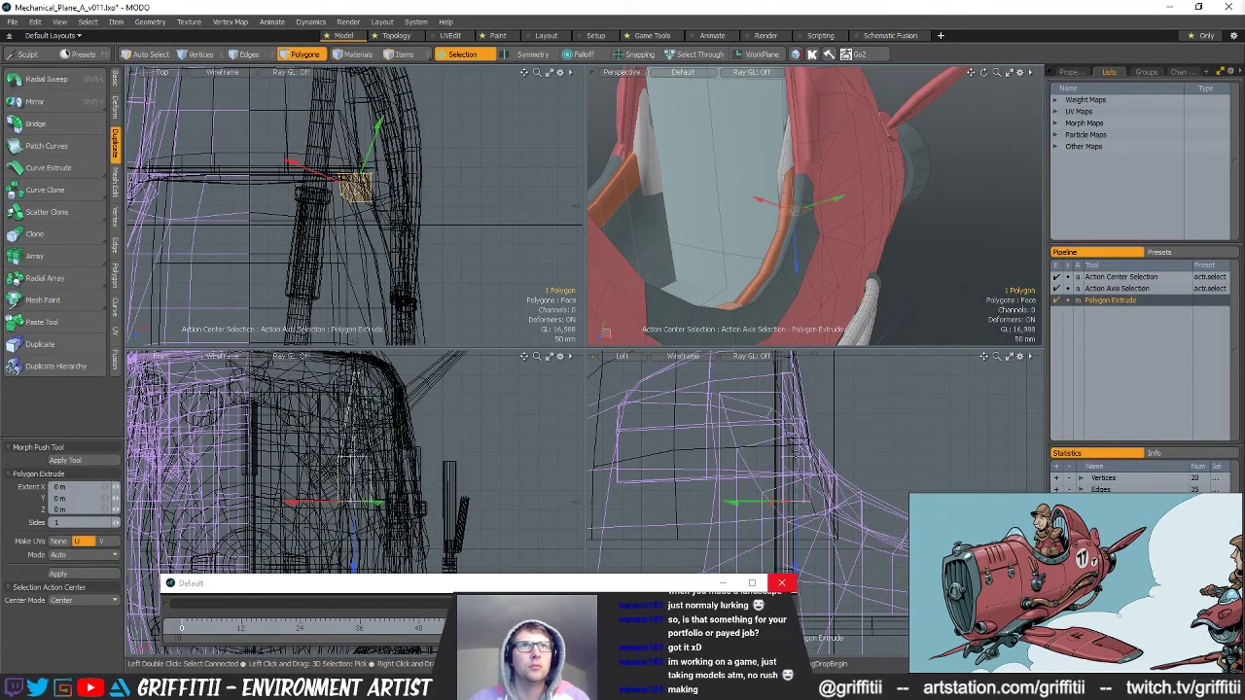
pyautogui.keyDown('alt'); pyautogui.moveTo(793, 210); pyautogui.dragTo(856, 242); pyautogui.keyUp('alt')
pyautogui.press('space')
pyautogui.press('space')
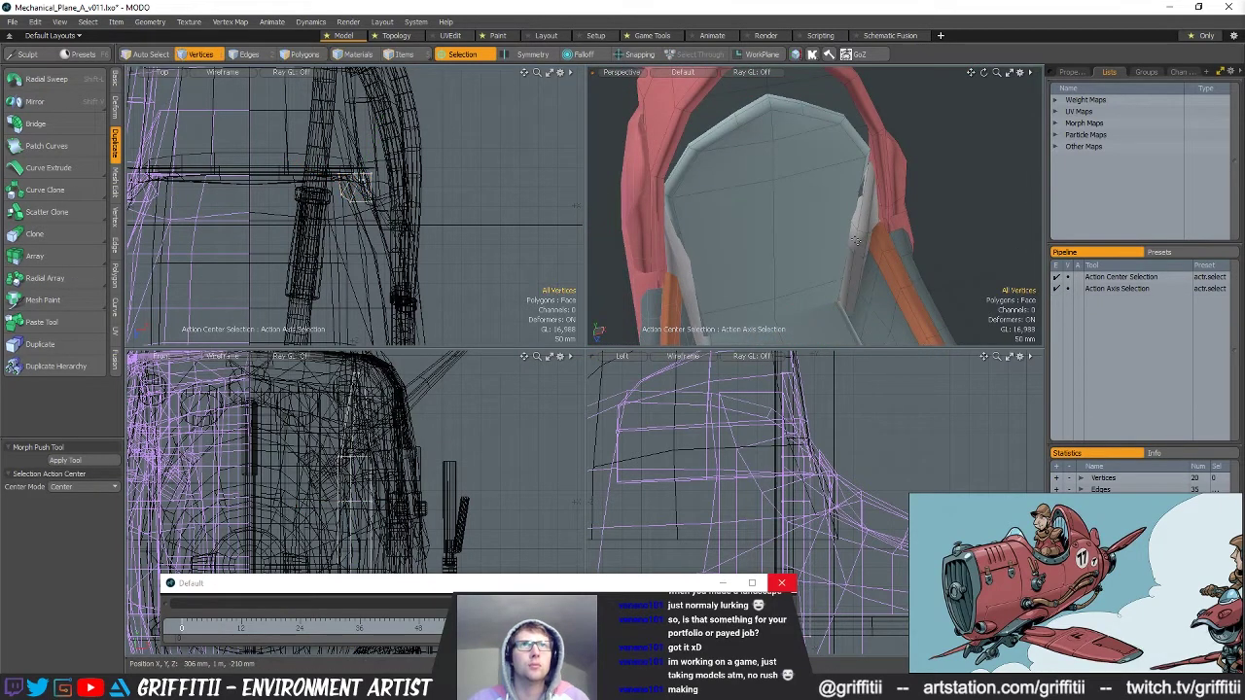
# Assign the wood material to the whole side panel beside the seat back.
pyautogui.doubleClick(859, 226)
pyautogui.press('m')
pyautogui.press('Return')
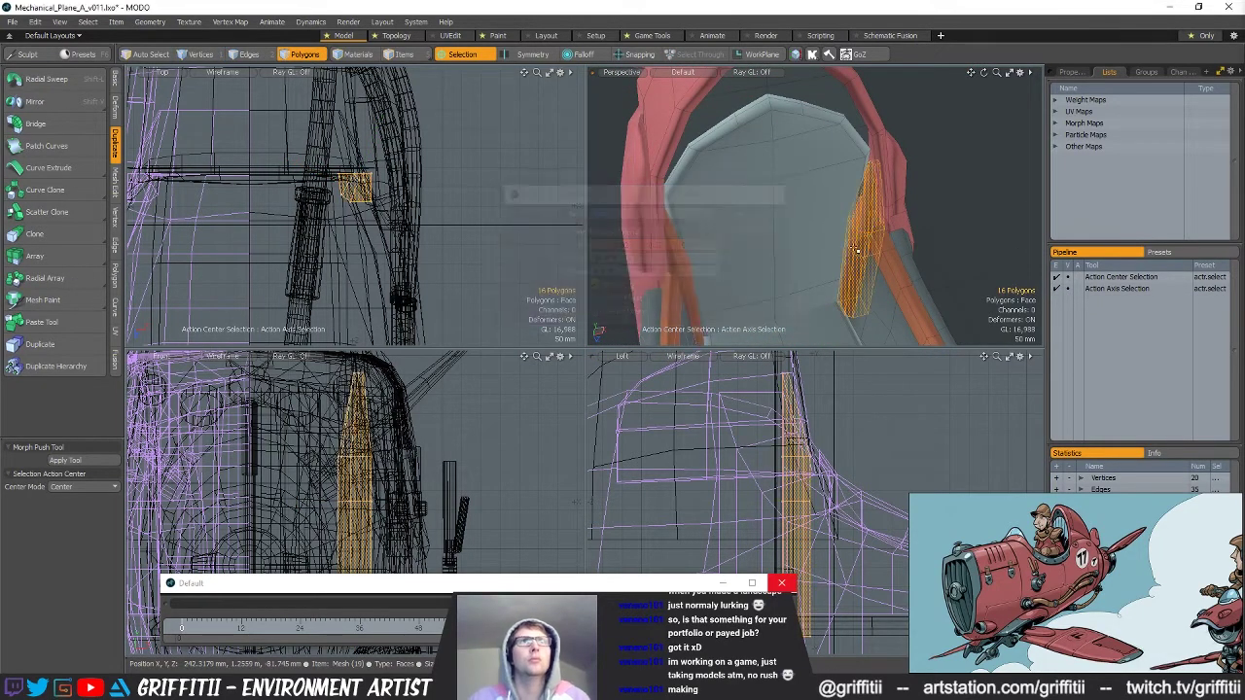
pyautogui.click(949, 221)
pyautogui.keyDown('alt'); pyautogui.moveTo(948, 222); pyautogui.dragTo(842, 228); pyautogui.keyUp('alt')
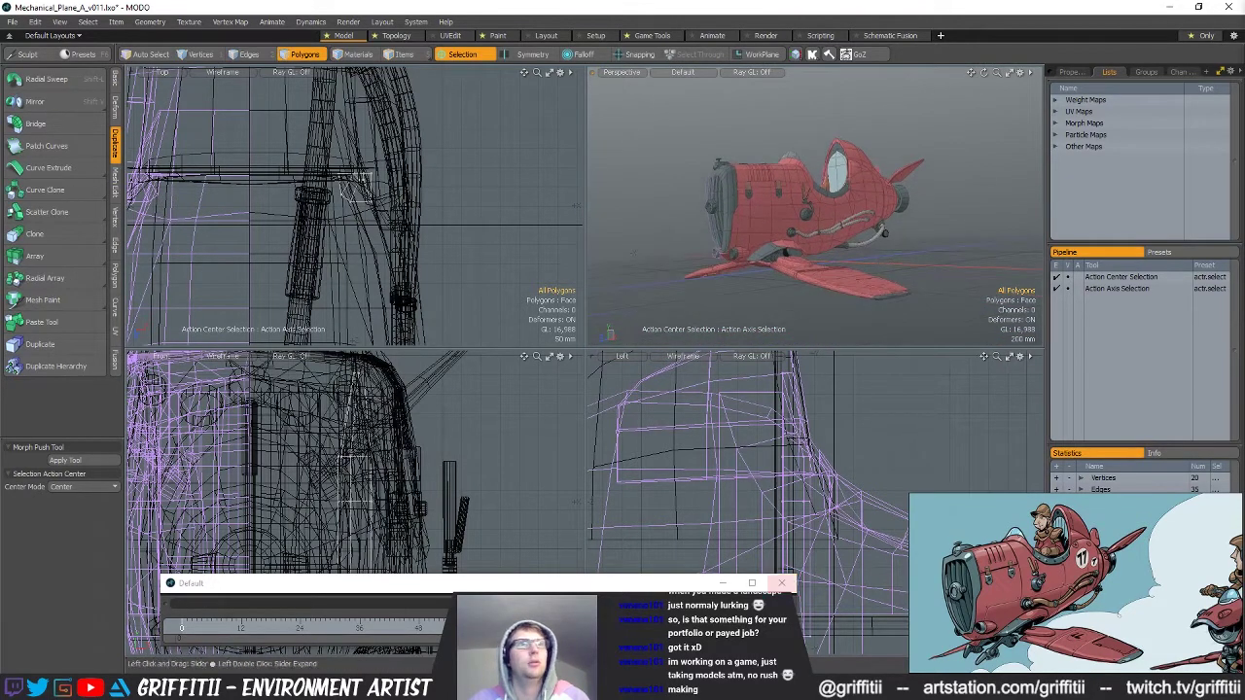
# Scrub the timeline to review the landing gear and wing animation, and return to the first frame.
pyautogui.moveTo(503, 627); pyautogui.dragTo(182, 628)
pyautogui.keyDown('alt'); pyautogui.moveTo(850, 250); pyautogui.dragTo(874, 273); pyautogui.keyUp('alt')
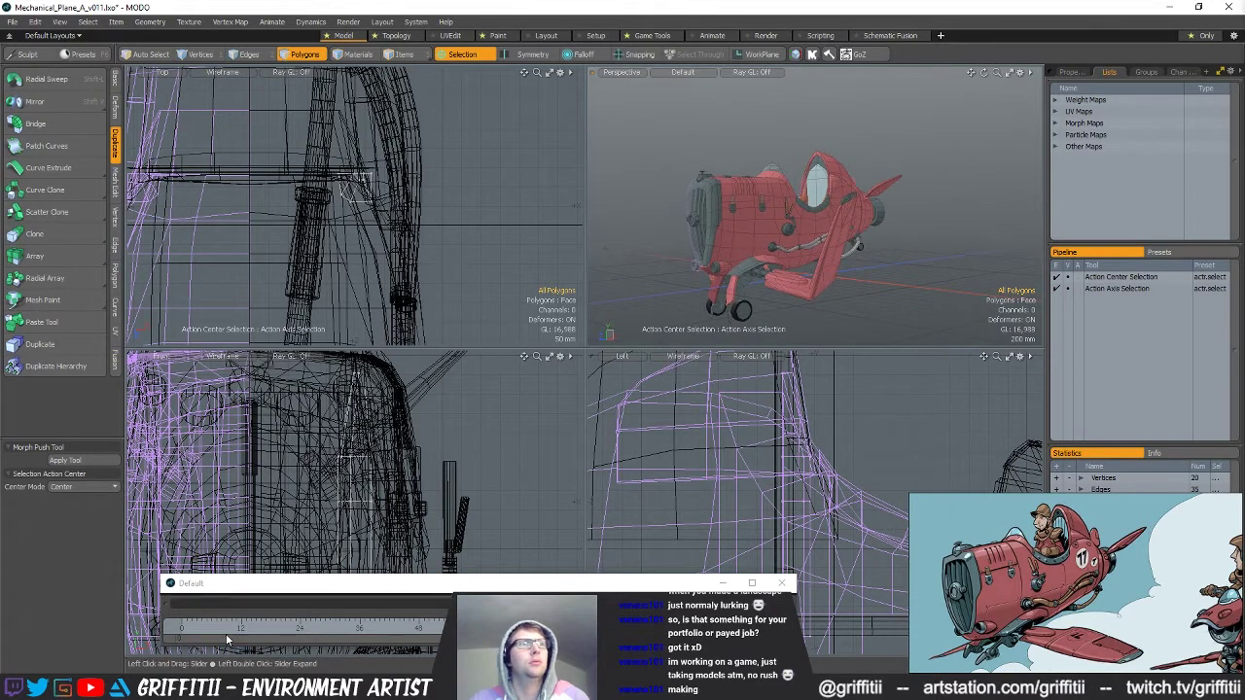
pyautogui.keyDown('alt'); pyautogui.moveTo(873, 274); pyautogui.dragTo(789, 244); pyautogui.keyUp('alt')
pyautogui.scroll(-4, 806, 264)
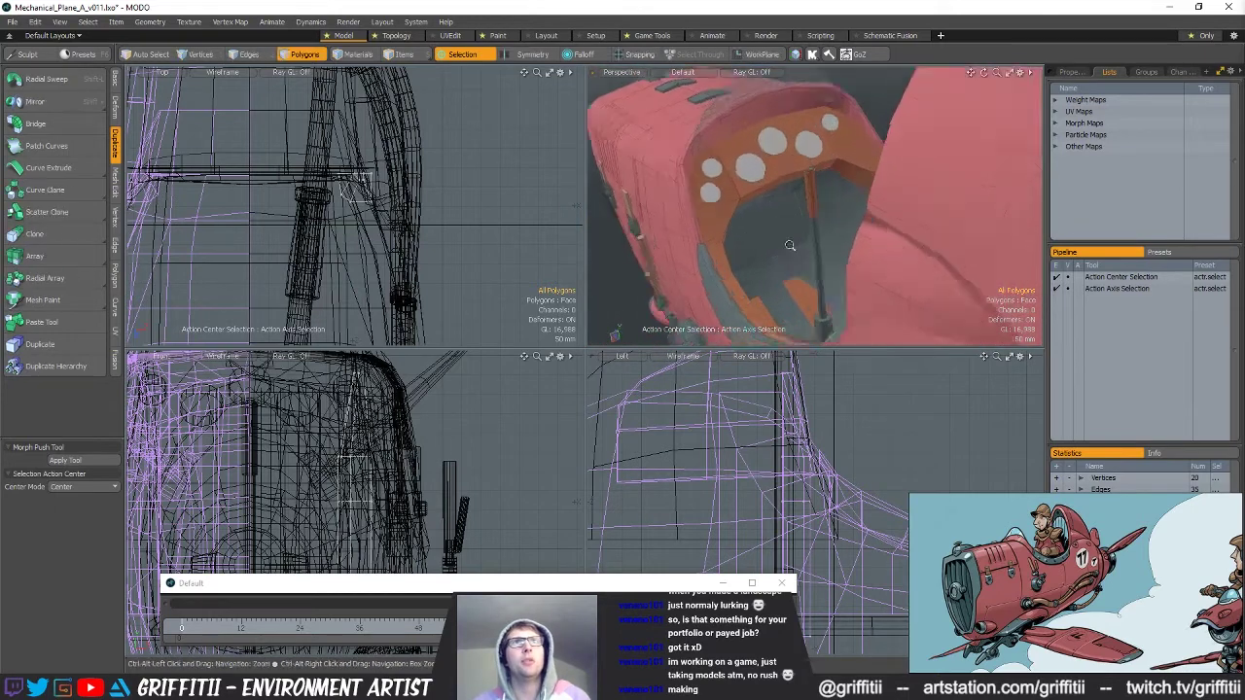
# Move the two grey interior edges ahead of the wooden foot panels up along the cockpit's forward wall.
pyautogui.scroll(5, 768, 244)
pyautogui.press('5')
pyautogui.click(736, 251)
pyautogui.doubleClick(730, 258)
pyautogui.keyDown('alt'); pyautogui.moveTo(731, 257); pyautogui.dragTo(862, 280); pyautogui.keyUp('alt')
pyautogui.press('space')
pyautogui.press('space')
pyautogui.click(780, 250)
pyautogui.press('w')
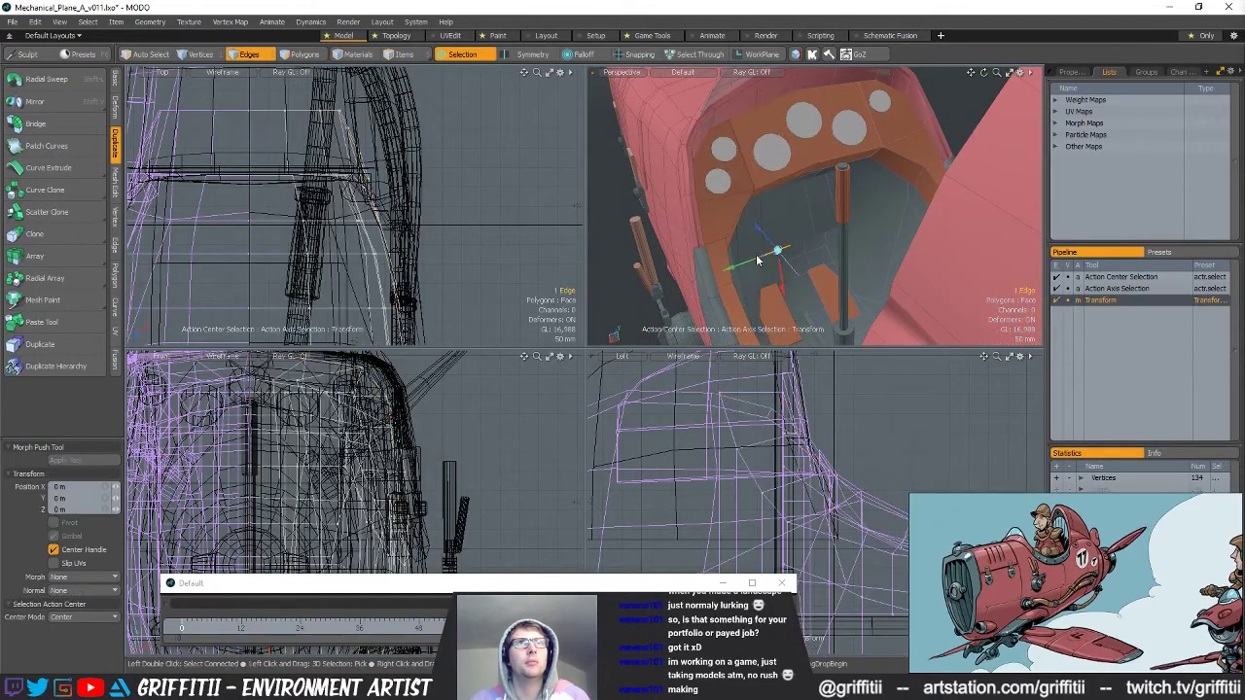
pyautogui.press('space')
pyautogui.keyDown('shift'); pyautogui.click(750, 259); pyautogui.keyUp('shift')
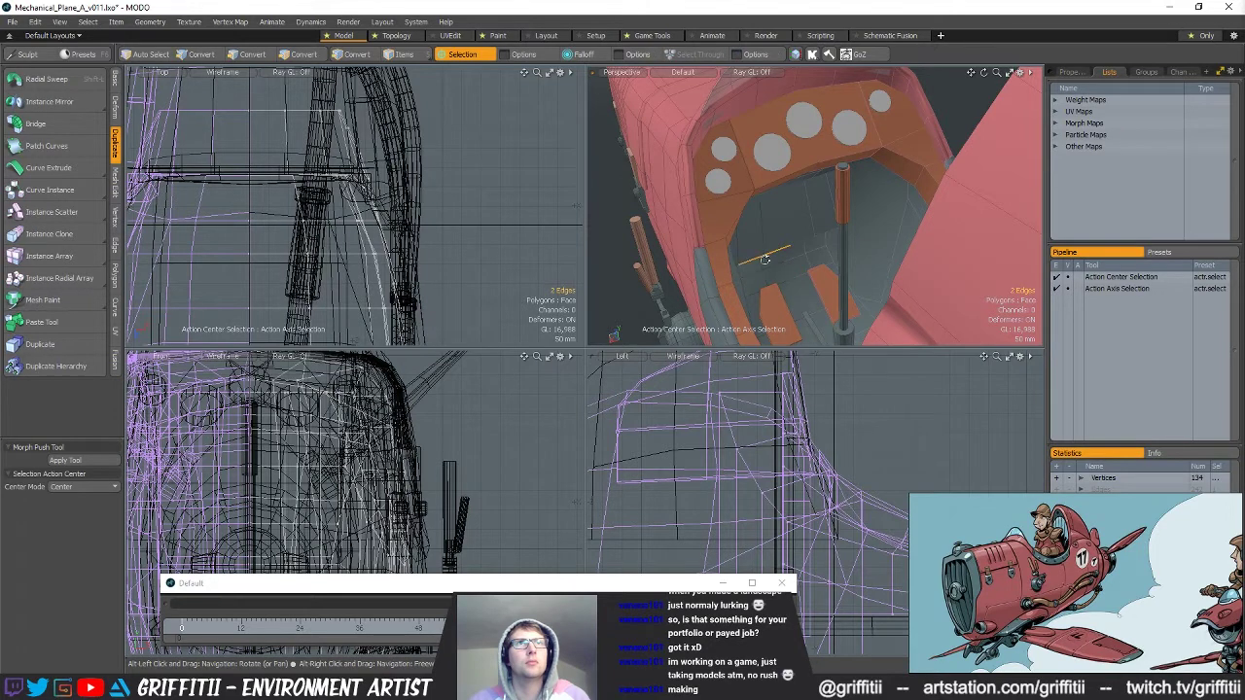
pyautogui.press('q')
pyautogui.press('w')
pyautogui.keyDown('ctrl'); pyautogui.keyDown('alt'); pyautogui.moveTo(764, 253); pyautogui.dragTo(817, 249); pyautogui.keyUp('alt'); pyautogui.keyUp('ctrl')
pyautogui.moveTo(755, 212); pyautogui.dragTo(733, 83)
pyautogui.keyDown('alt'); pyautogui.moveTo(768, 257); pyautogui.dragTo(854, 304); pyautogui.keyUp('alt')
pyautogui.press('space')
pyautogui.keyDown('alt'); pyautogui.moveTo(836, 253); pyautogui.dragTo(794, 270); pyautogui.keyUp('alt')
pyautogui.click(865, 208)
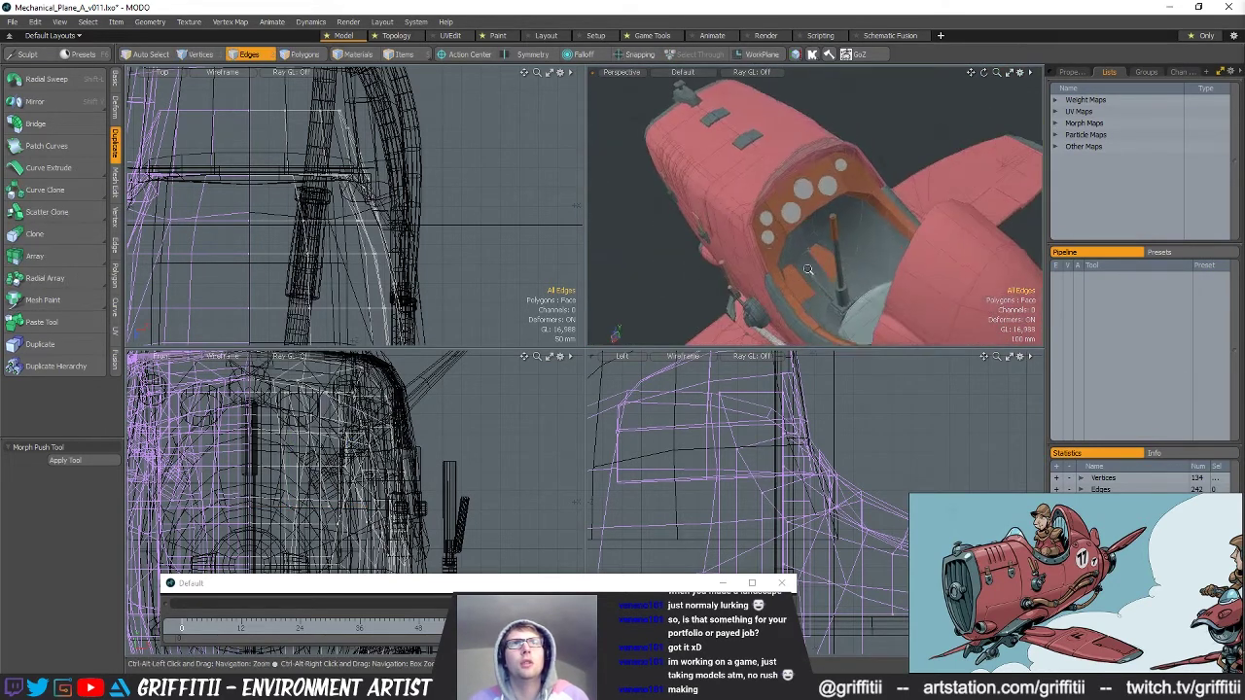
# Move the wooden foot panel nearest the cockpit side wall slightly inward and forward.
pyautogui.scroll(4, 792, 284)
pyautogui.press('5')
pyautogui.click(792, 284)
pyautogui.press('3')
pyautogui.doubleClick(797, 283)
pyautogui.scroll(3, 795, 282)
pyautogui.press('w')
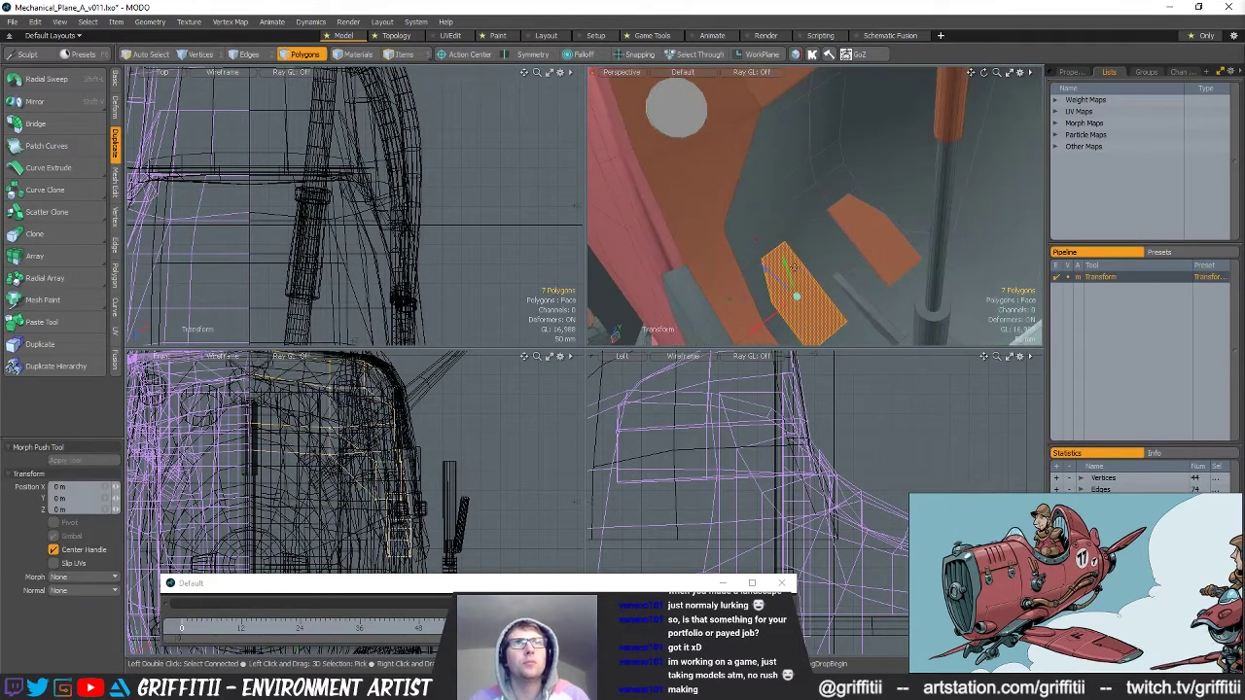
pyautogui.hotkey('alt', 's')
pyautogui.moveTo(796, 296); pyautogui.dragTo(815, 276)
pyautogui.press('q')
pyautogui.click(887, 181)
pyautogui.keyDown('ctrl'); pyautogui.keyDown('alt'); pyautogui.moveTo(887, 181); pyautogui.dragTo(837, 155); pyautogui.keyUp('alt'); pyautogui.keyUp('ctrl')
pyautogui.click(839, 136)
# Examine the whole plane's exterior from several angles and distances.
pyautogui.keyDown('alt'); pyautogui.moveTo(832, 199); pyautogui.dragTo(934, 309); pyautogui.keyUp('alt')
pyautogui.keyDown('alt'); pyautogui.moveTo(934, 309); pyautogui.dragTo(864, 212); pyautogui.keyUp('alt')
pyautogui.scroll(-5, 838, 291)
pyautogui.scroll(-4, 870, 212)
pyautogui.scroll(5, 769, 251)
pyautogui.scroll(-3, 834, 200)
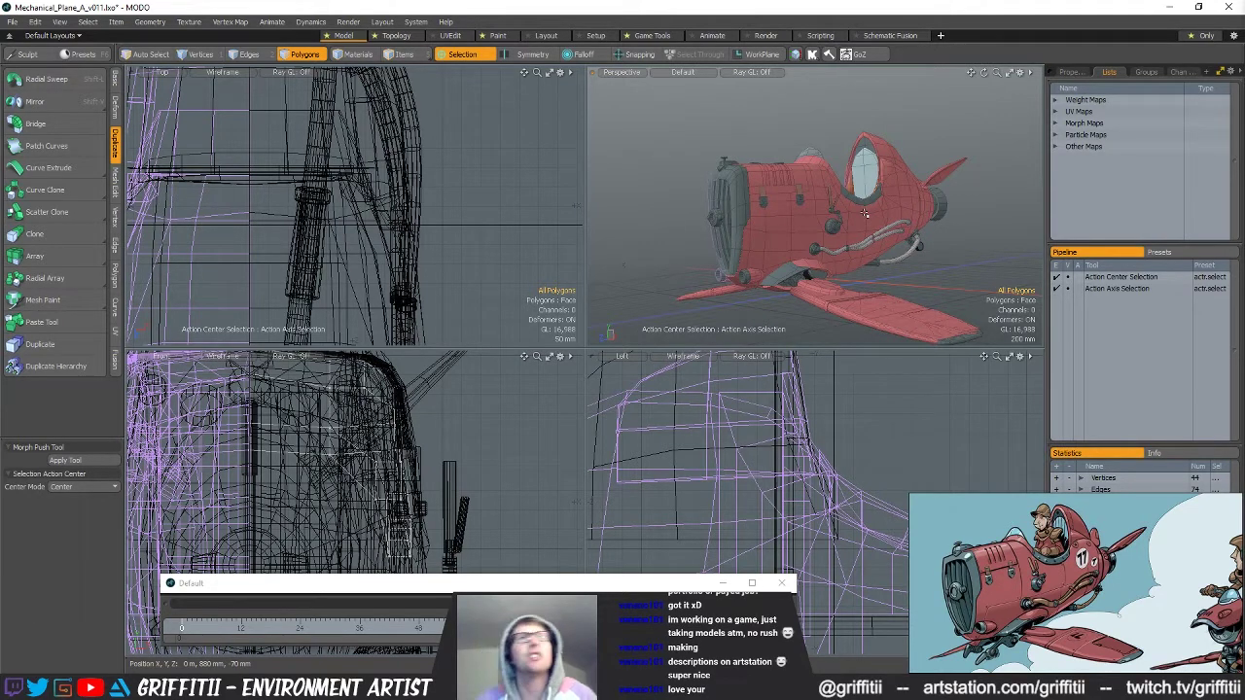
pyautogui.keyDown('alt'); pyautogui.moveTo(766, 195); pyautogui.dragTo(913, 250); pyautogui.keyUp('alt')
pyautogui.scroll(-3, 832, 226)
pyautogui.scroll(3, 883, 265)
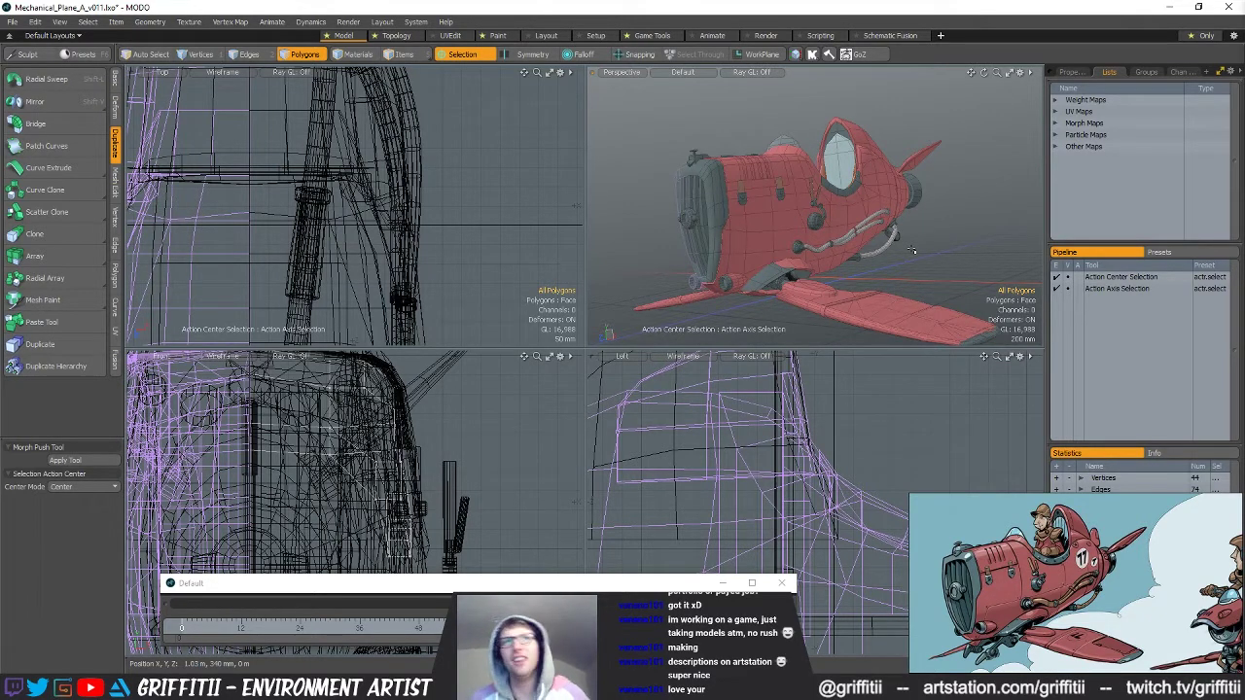
pyautogui.keyDown('alt'); pyautogui.moveTo(905, 253); pyautogui.dragTo(863, 254); pyautogui.keyUp('alt')
# Switch to Chrome, go to the artist's own ArtStation profile, and open the Stairway to Heaven artwork.
pyautogui.click(399, 687)
pyautogui.click(429, 625)
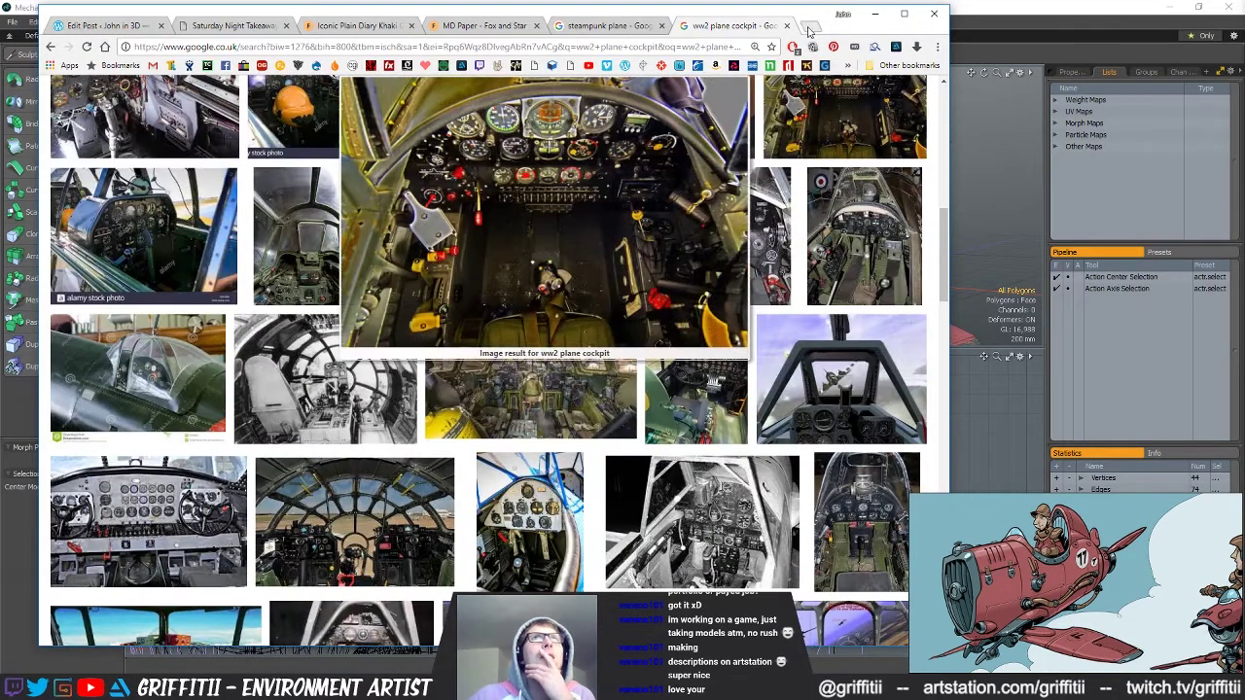
pyautogui.click(809, 28)
pyautogui.click(680, 65)
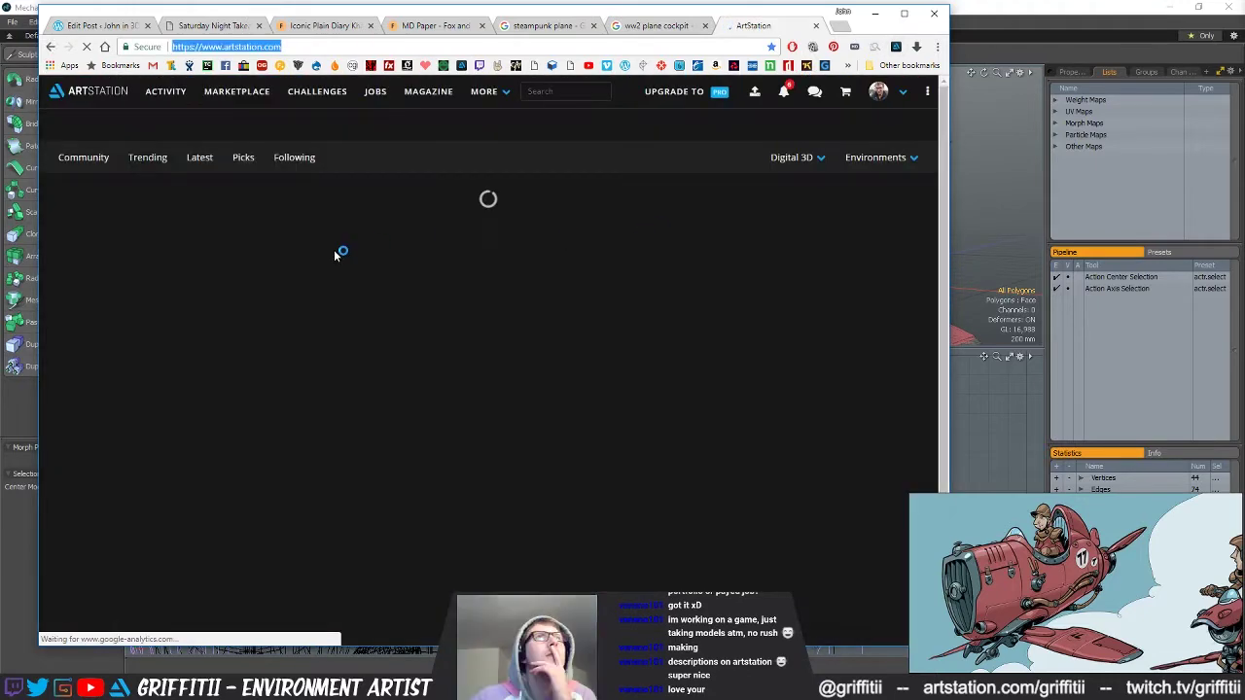
pyautogui.moveTo(881, 98)
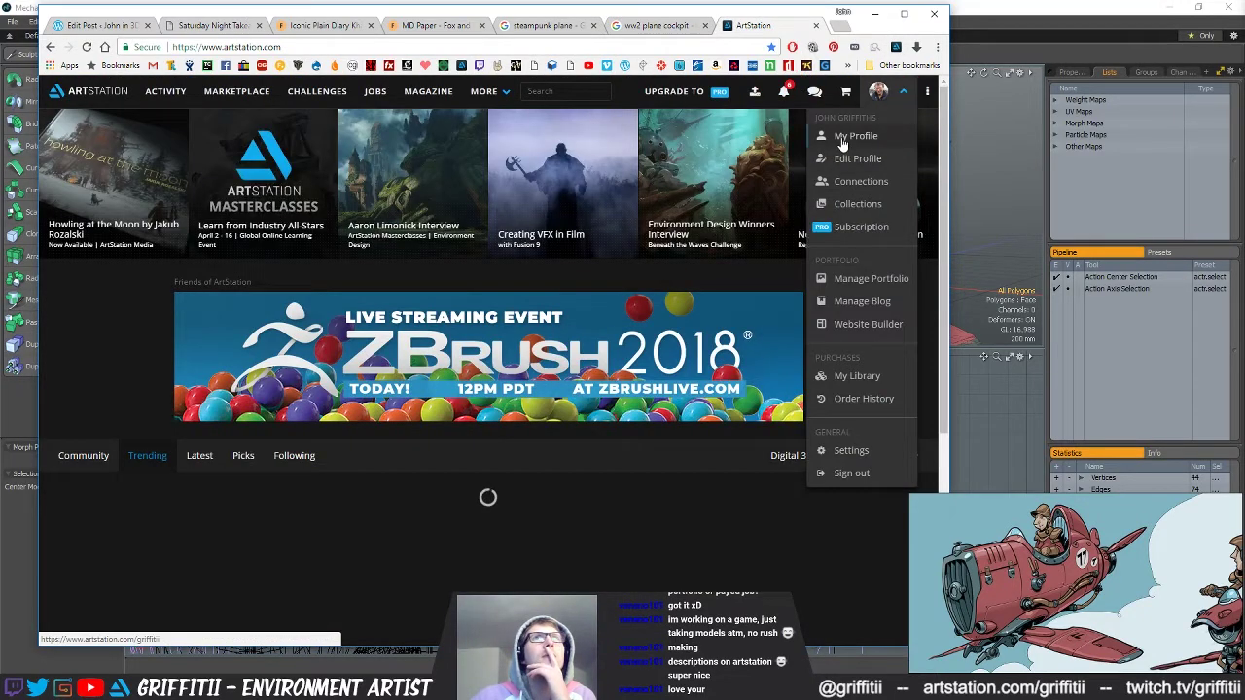
pyautogui.click(838, 133)
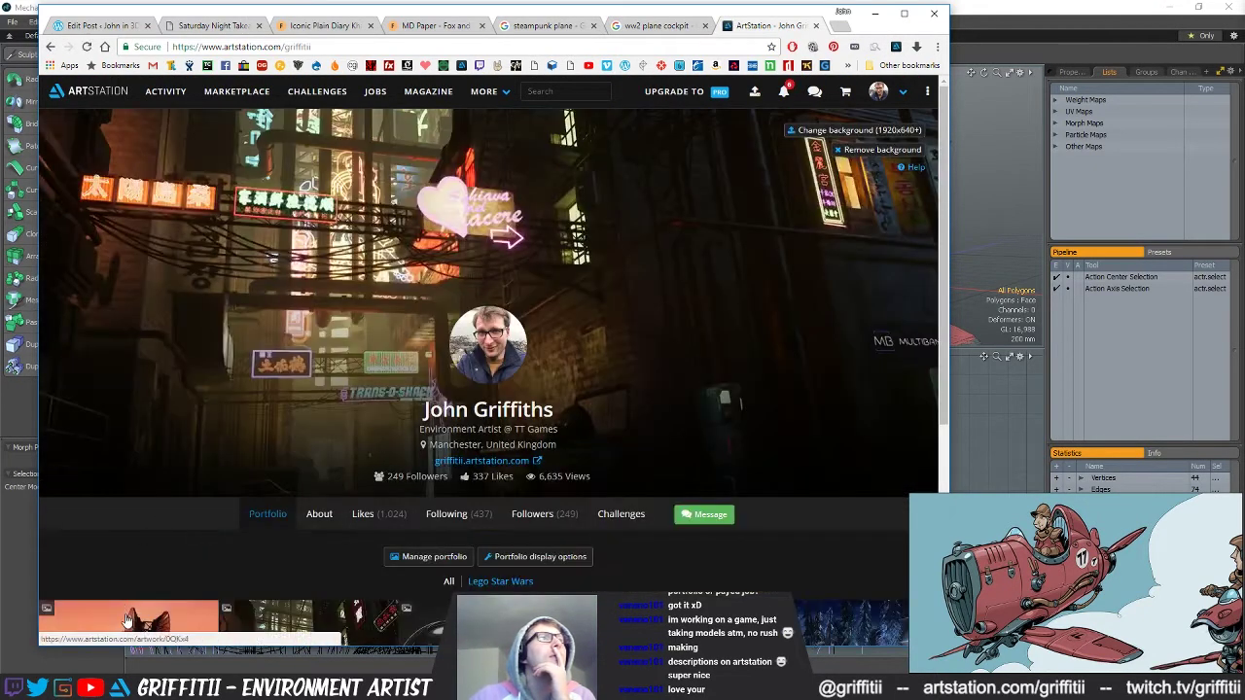
pyautogui.click(127, 619)
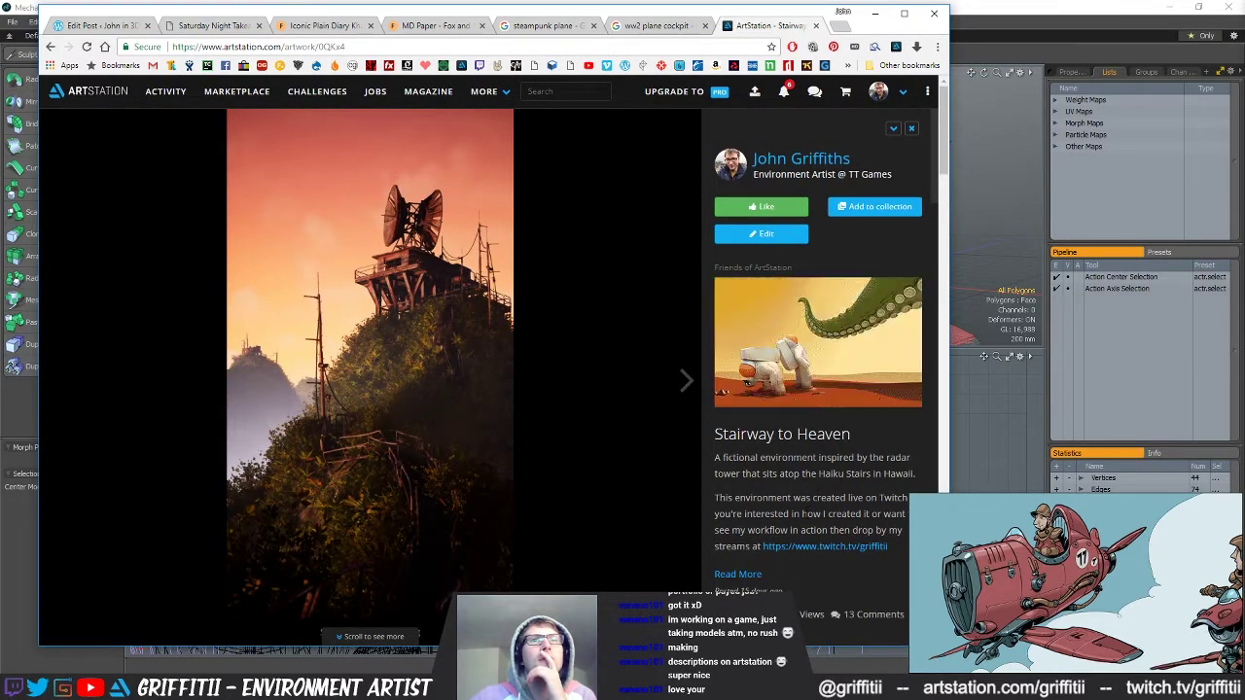
# Read the full Stairway to Heaven description and look through its scene renders and asset breakdown images.
pyautogui.click(744, 578)
pyautogui.scroll(-2, 723, 574)
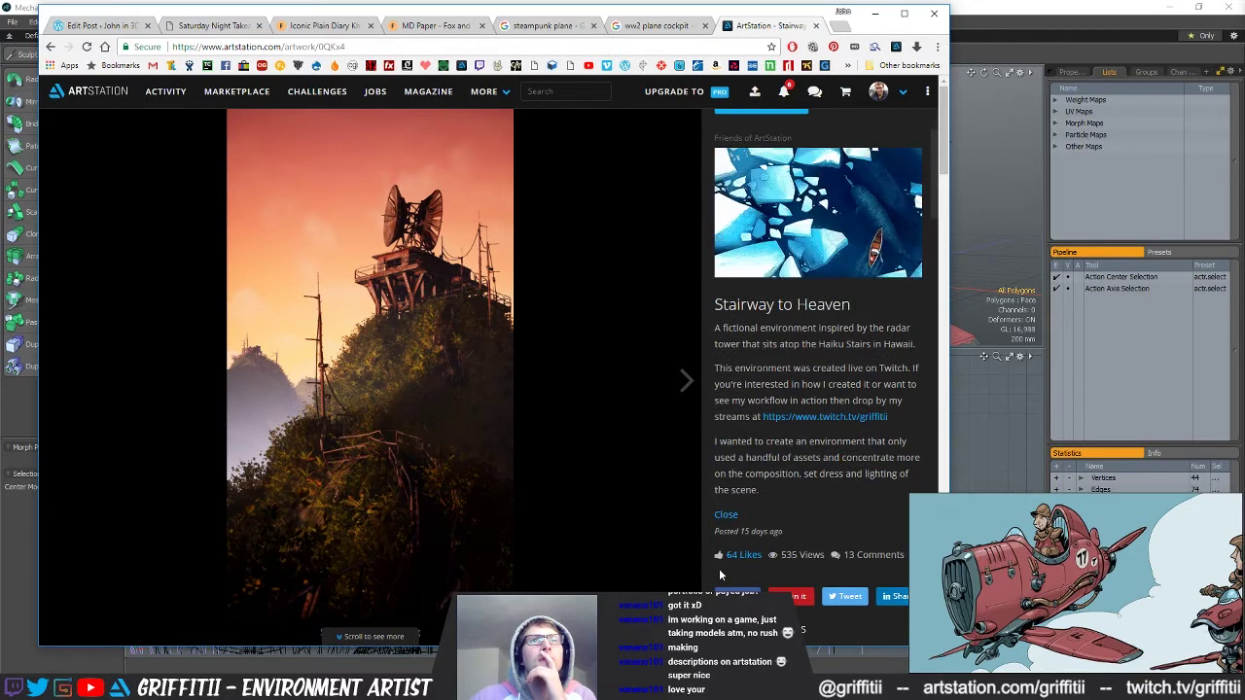
pyautogui.scroll(1, 720, 569)
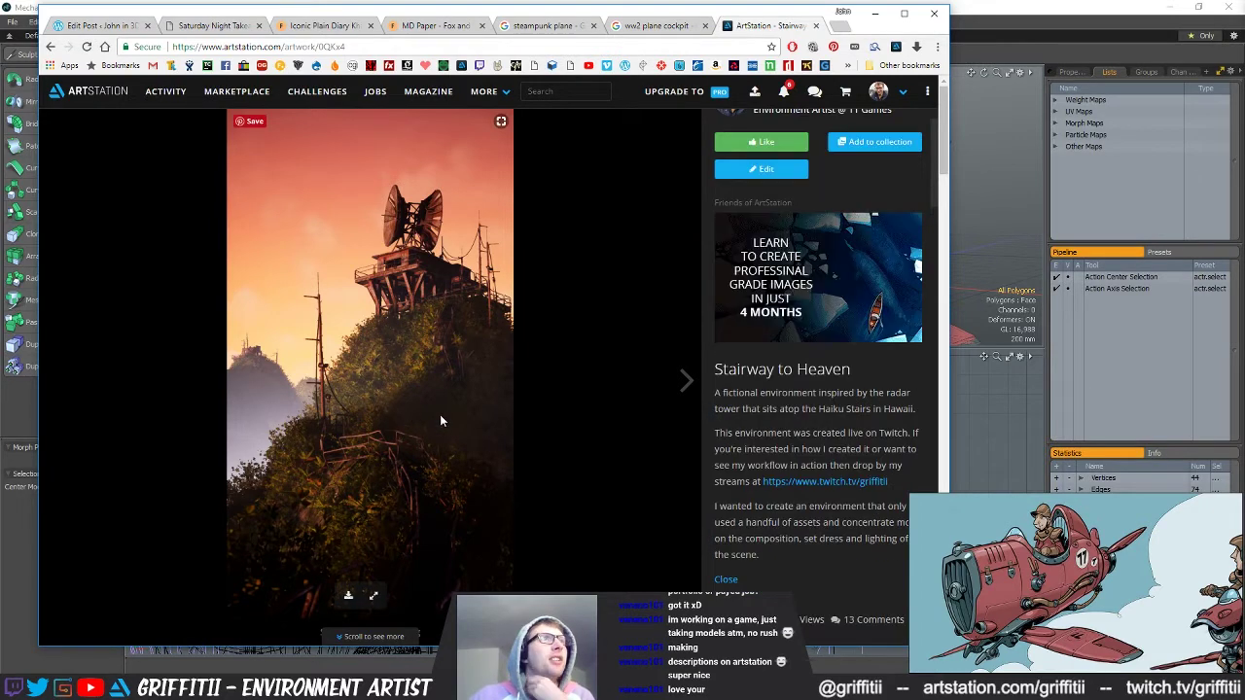
pyautogui.scroll(-10, 595, 442)
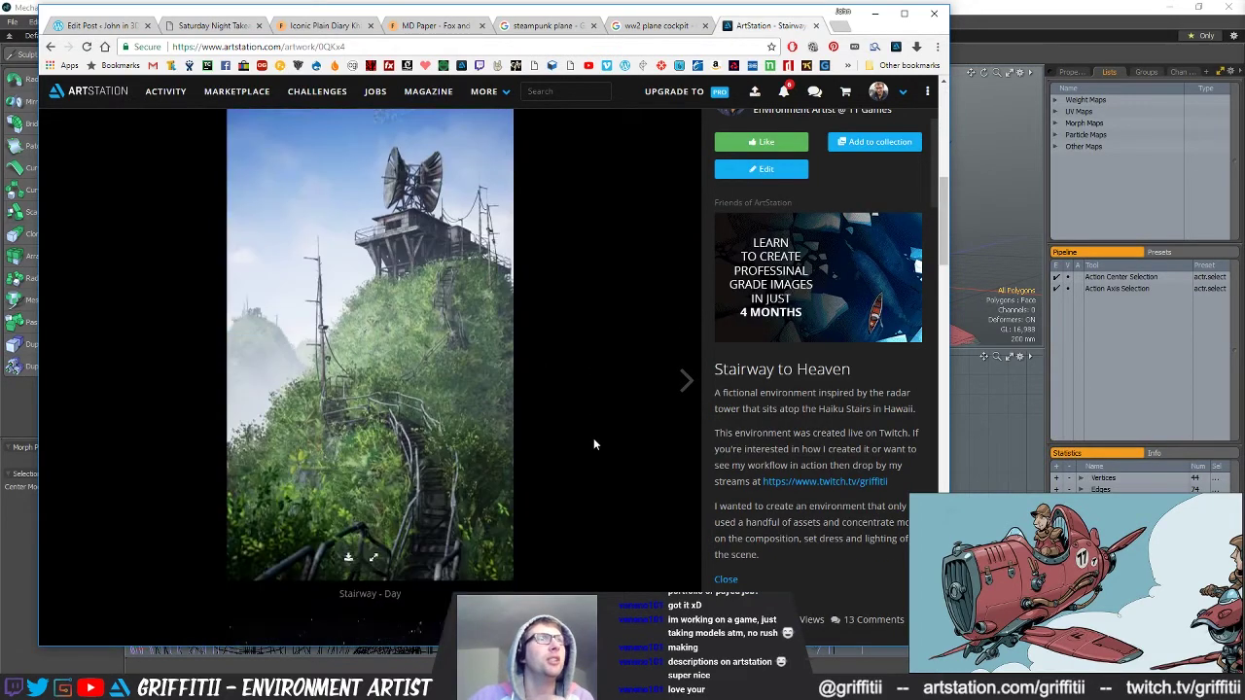
pyautogui.scroll(-10, 592, 447)
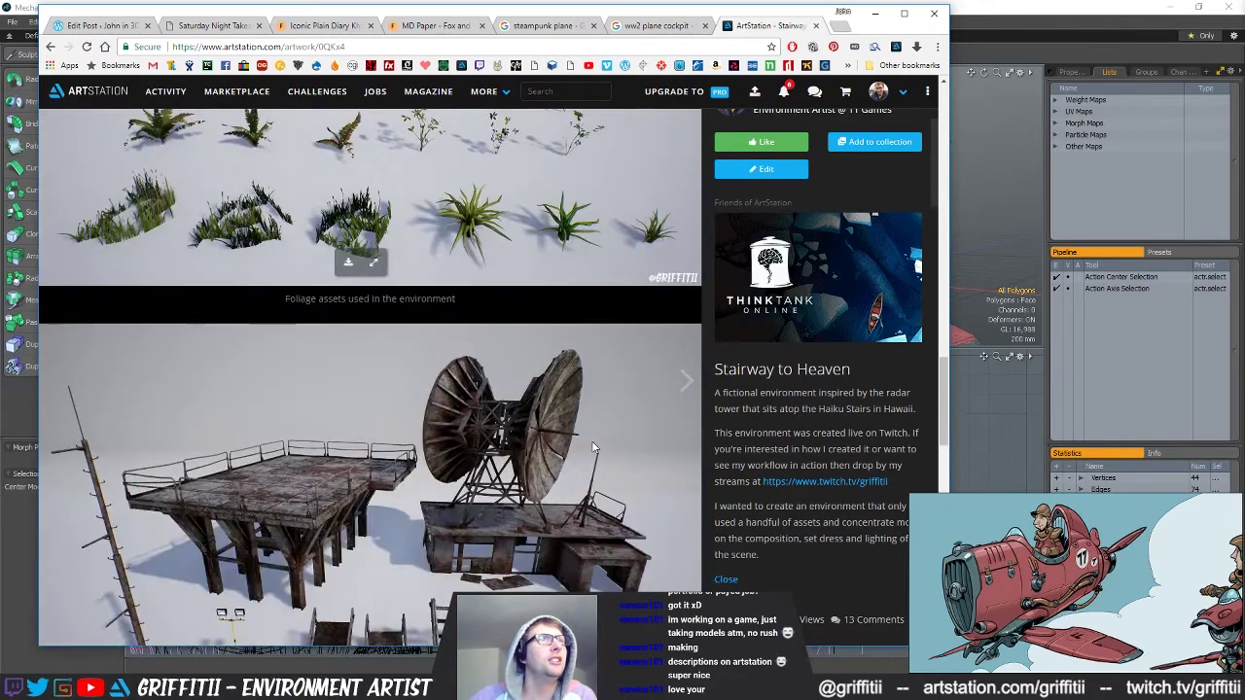
pyautogui.scroll(-3, 591, 443)
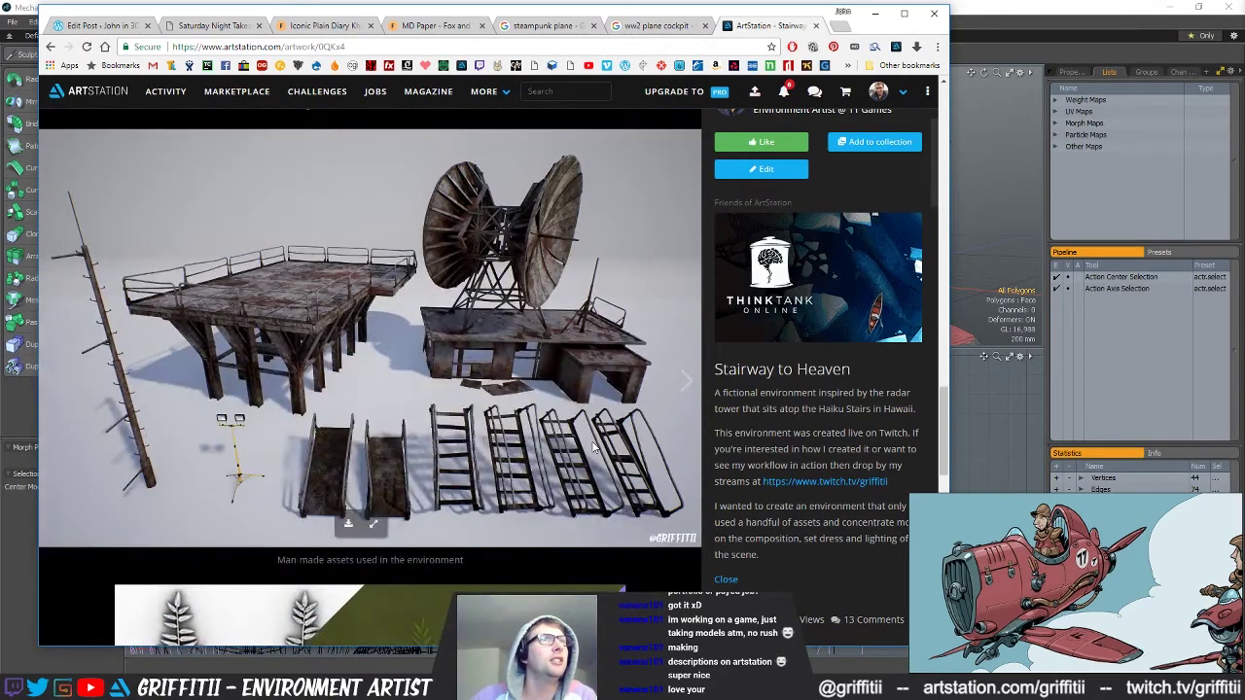
pyautogui.scroll(-5, 593, 447)
pyautogui.scroll(-5, 594, 448)
pyautogui.scroll(5, 594, 448)
pyautogui.scroll(10, 592, 442)
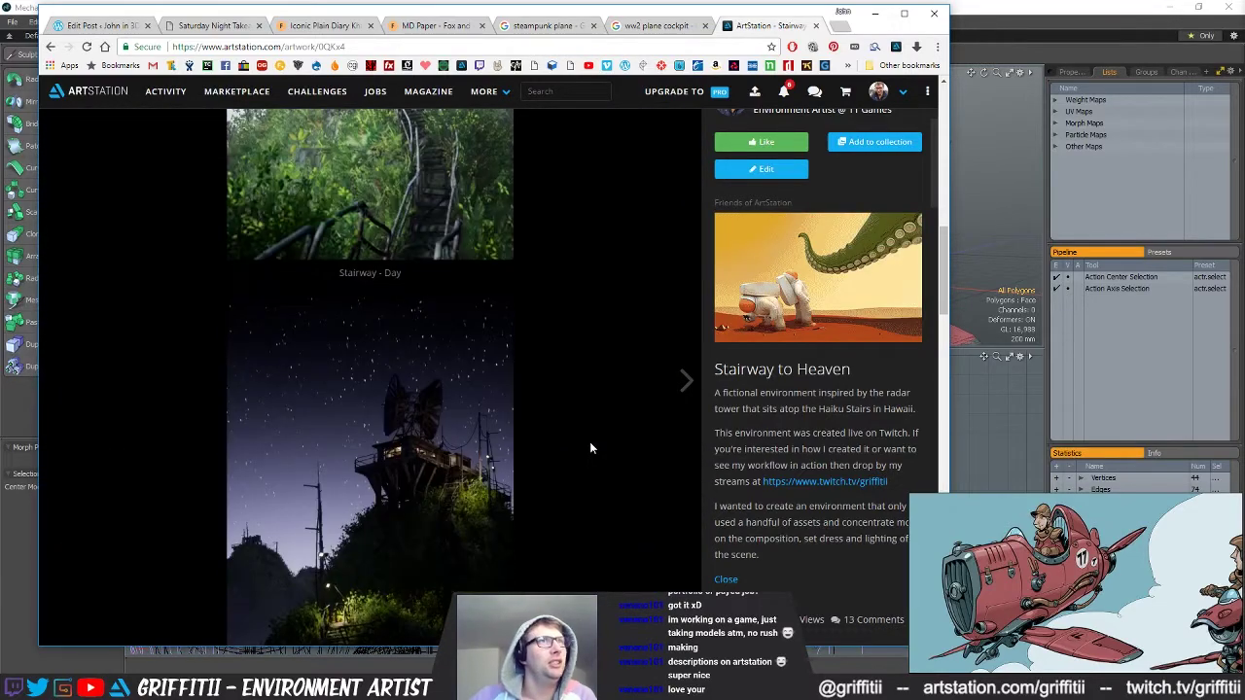
pyautogui.scroll(10, 590, 444)
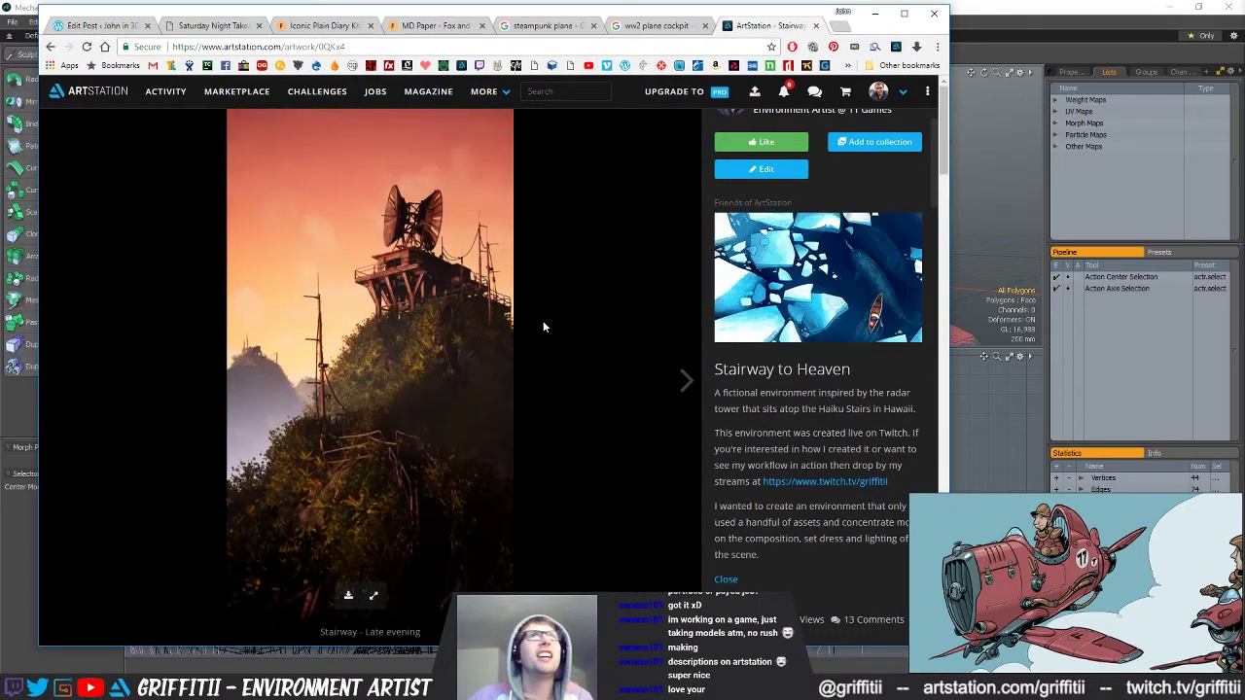
# Close the ArtStation, WW2 plane cockpit and steampunk plane pages and return to MODO.
pyautogui.click(815, 25)
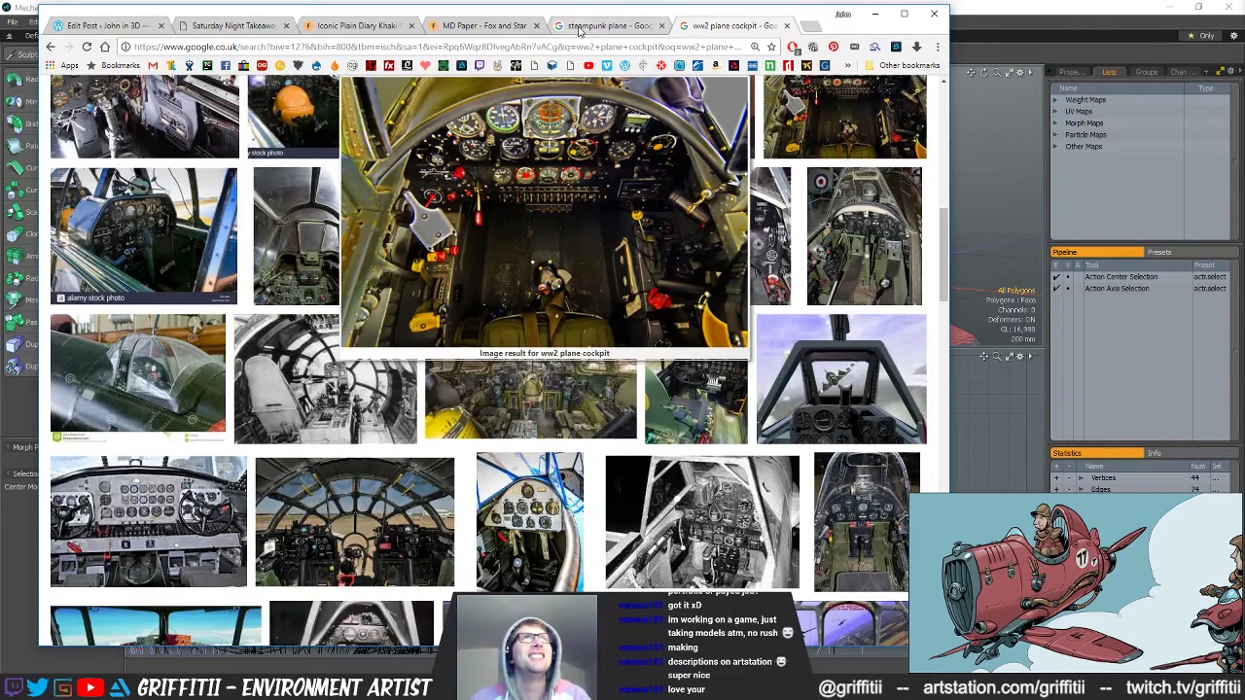
pyautogui.click(664, 26)
pyautogui.click(663, 26)
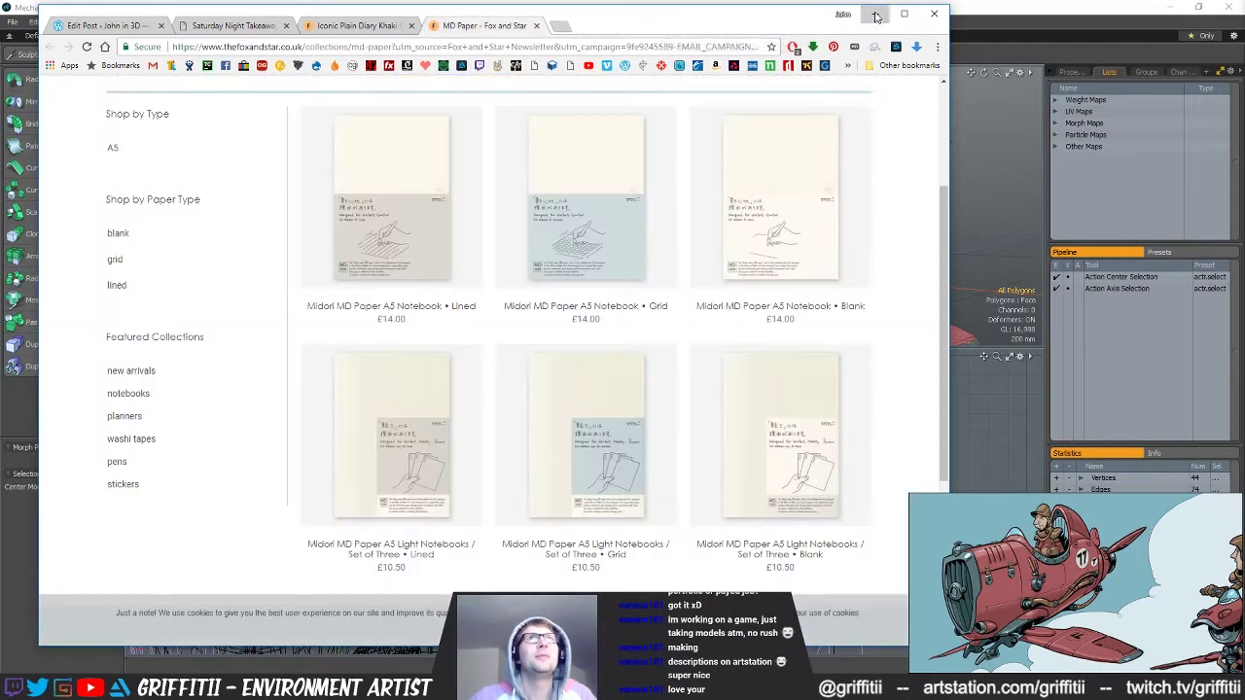
pyautogui.click(877, 17)
# Save the plane scene under its current file name.
pyautogui.keyDown('alt'); pyautogui.moveTo(771, 228); pyautogui.dragTo(829, 272); pyautogui.keyUp('alt')
pyautogui.scroll(-3, 856, 267)
pyautogui.scroll(-1, 825, 214)
pyautogui.hotkey('ctrl', 's')
pyautogui.scroll(2, 858, 234)
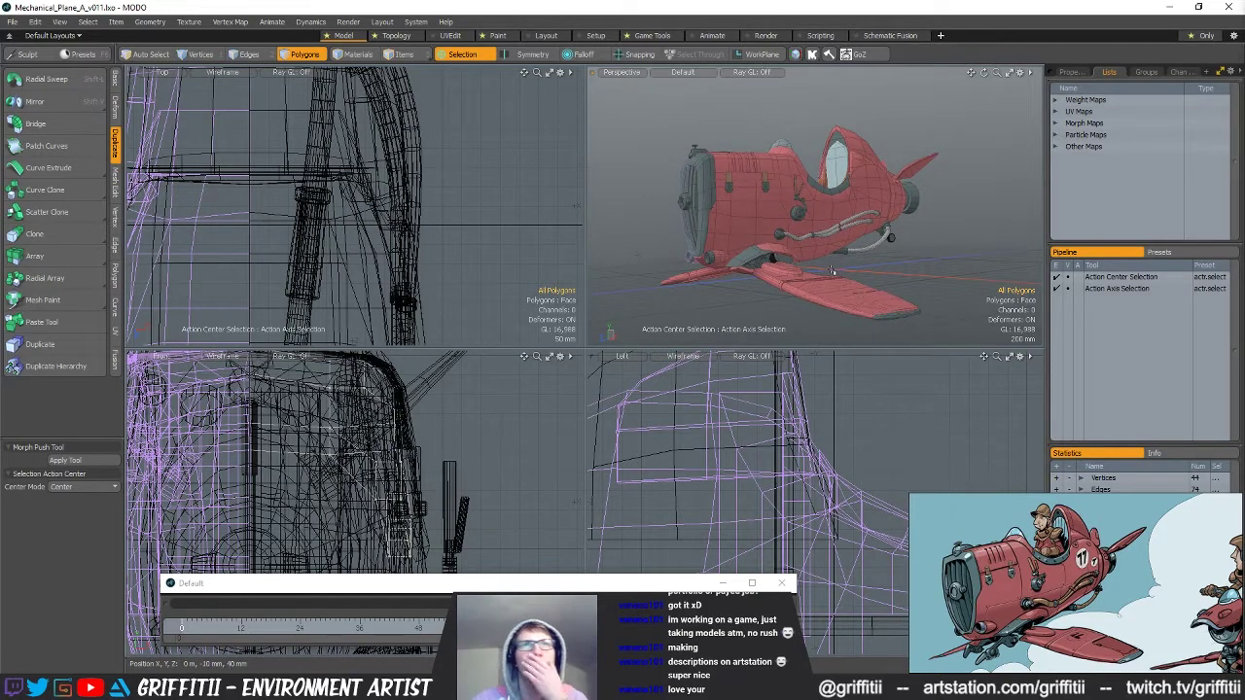
# Start a preview render of the plane and inspect it from the side and from underneath.
pyautogui.keyDown('alt'); pyautogui.moveTo(807, 229); pyautogui.dragTo(837, 213); pyautogui.keyUp('alt')
pyautogui.press('F8')
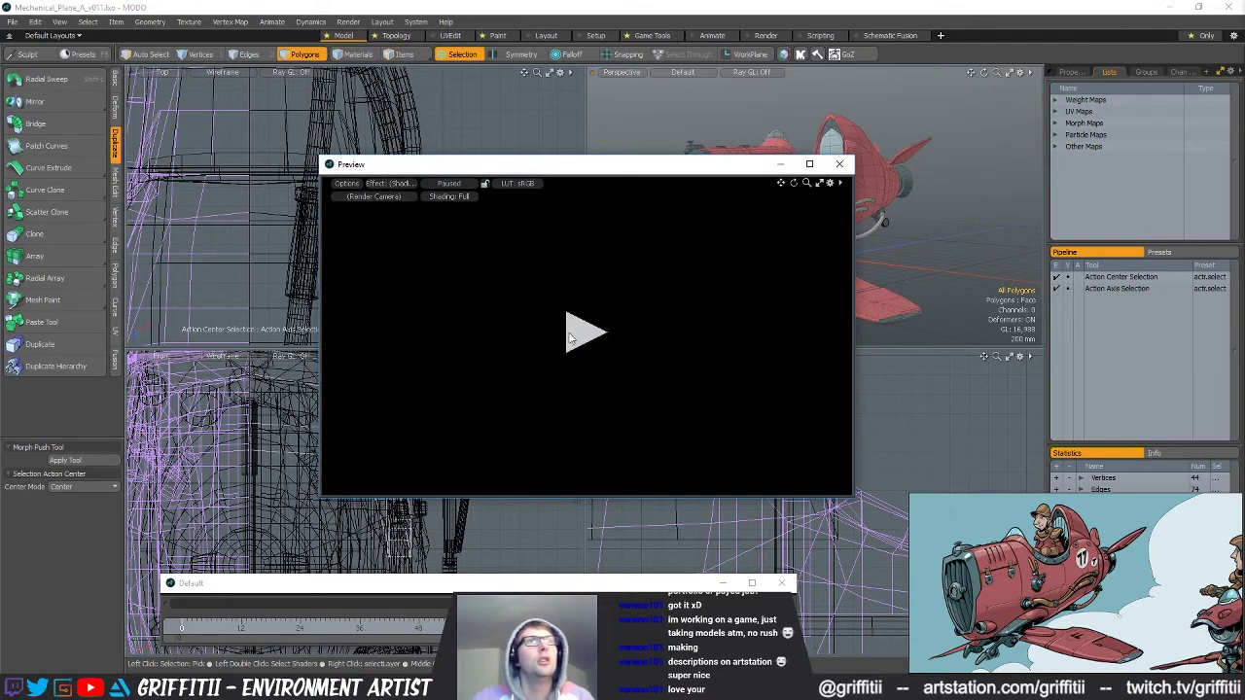
pyautogui.keyDown('alt'); pyautogui.moveTo(635, 329); pyautogui.dragTo(686, 338); pyautogui.keyUp('alt')
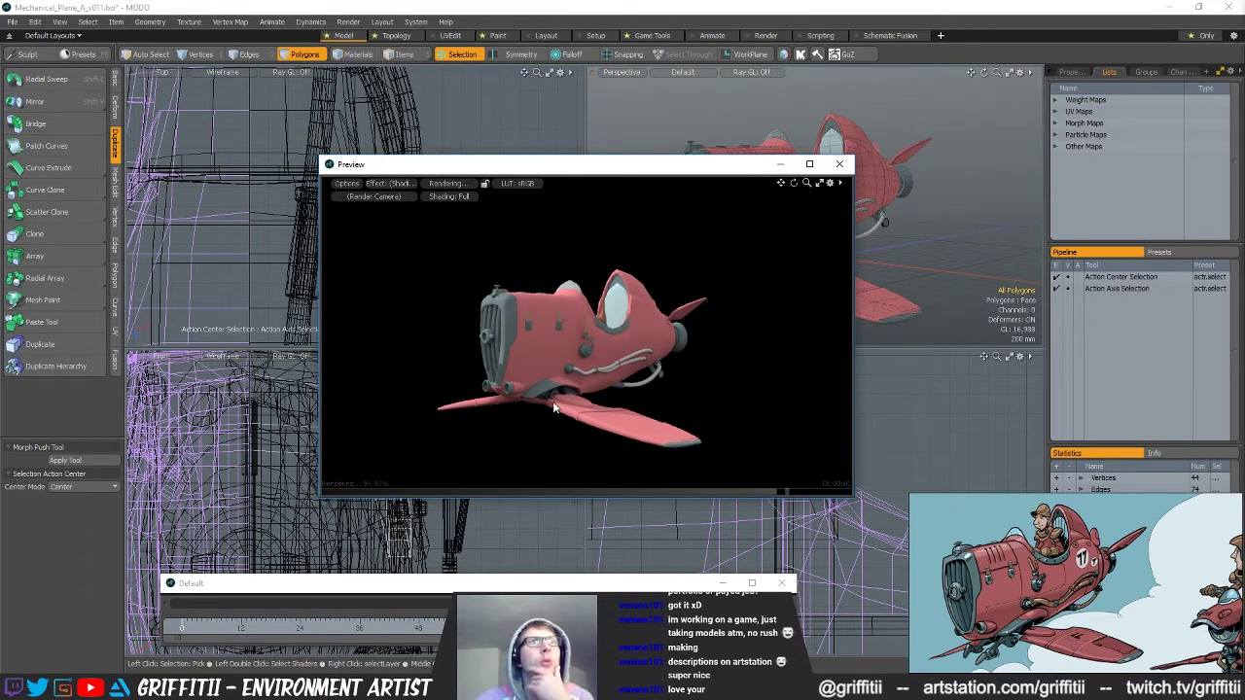
pyautogui.keyDown('alt'); pyautogui.moveTo(530, 394); pyautogui.dragTo(572, 341); pyautogui.keyUp('alt')
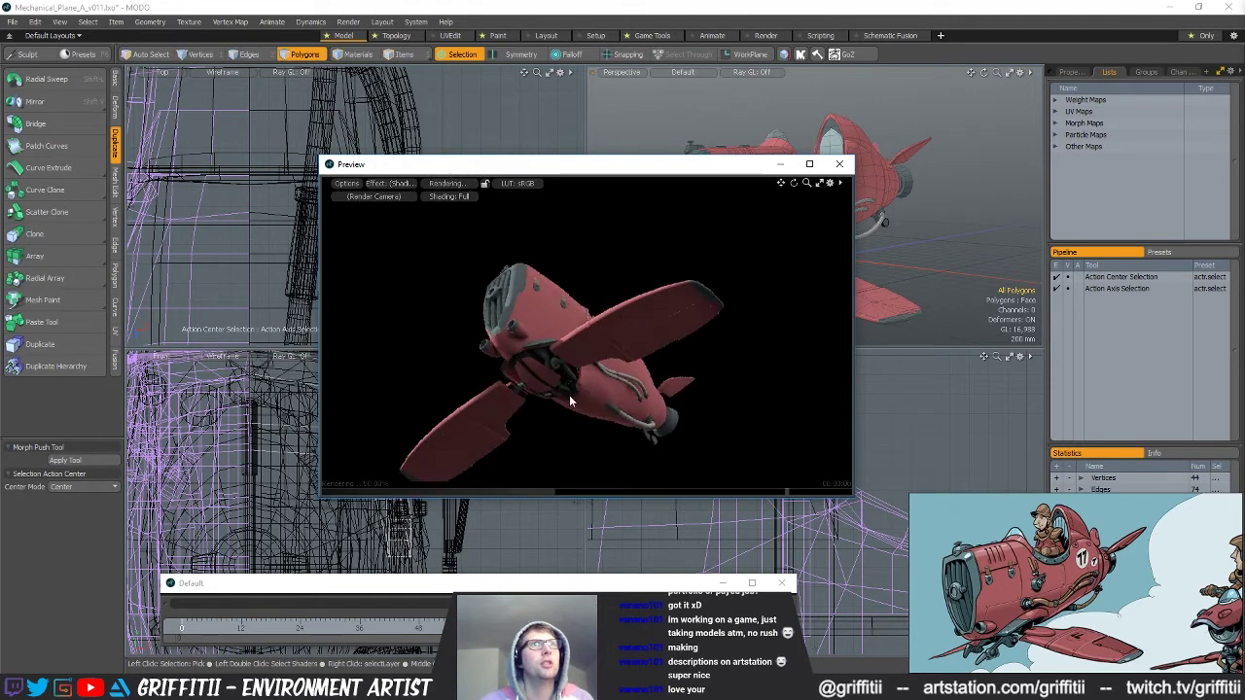
pyautogui.keyDown('alt'); pyautogui.moveTo(559, 387); pyautogui.dragTo(589, 362); pyautogui.keyUp('alt')
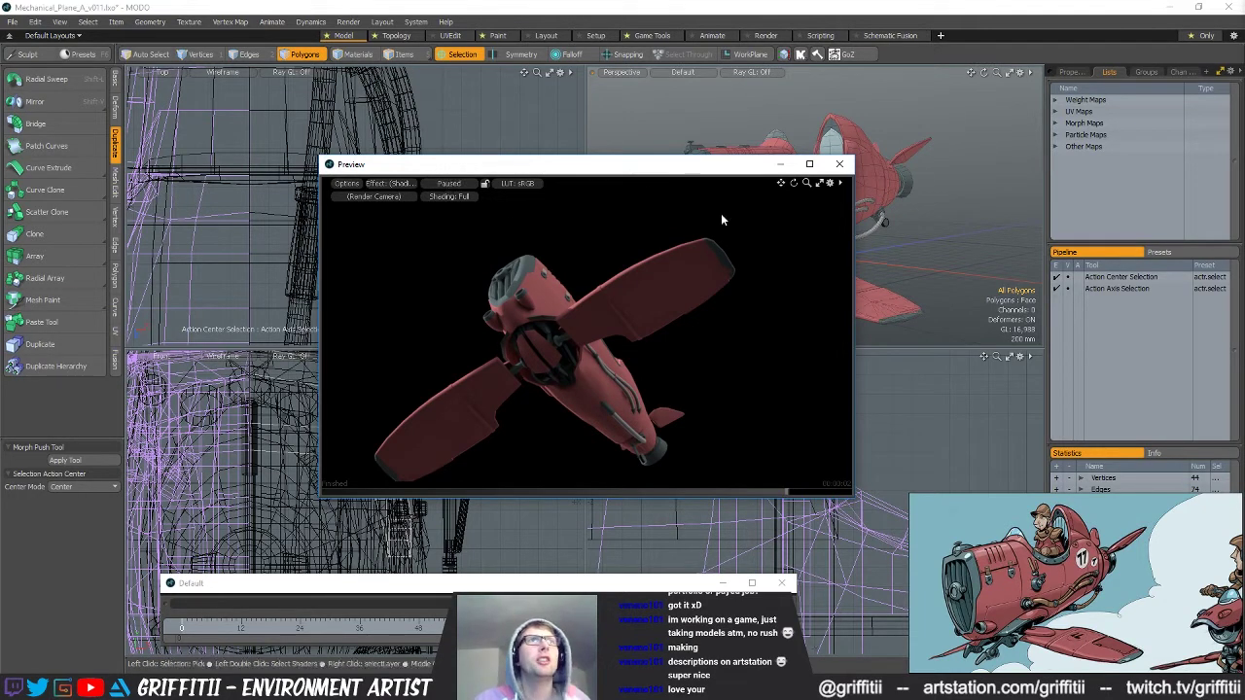
# Move the preview render aside and assign the Metal_Grey material to the wall polygons along one side of the plane's underside opening.
pyautogui.moveTo(712, 165); pyautogui.dragTo(438, 177)
pyautogui.keyDown('alt'); pyautogui.moveTo(878, 261); pyautogui.dragTo(779, 234); pyautogui.keyUp('alt')
pyautogui.keyDown('ctrl'); pyautogui.keyDown('alt'); pyautogui.moveTo(778, 234); pyautogui.dragTo(754, 190); pyautogui.keyUp('alt'); pyautogui.keyUp('ctrl')
pyautogui.press('5')
pyautogui.click(819, 140)
pyautogui.keyDown('ctrl'); pyautogui.keyDown('alt'); pyautogui.moveTo(819, 138); pyautogui.dragTo(832, 203); pyautogui.keyUp('alt'); pyautogui.keyUp('ctrl')
pyautogui.press('3')
pyautogui.click(718, 111)
pyautogui.keyDown('shift'); pyautogui.click(697, 109); pyautogui.keyUp('shift')
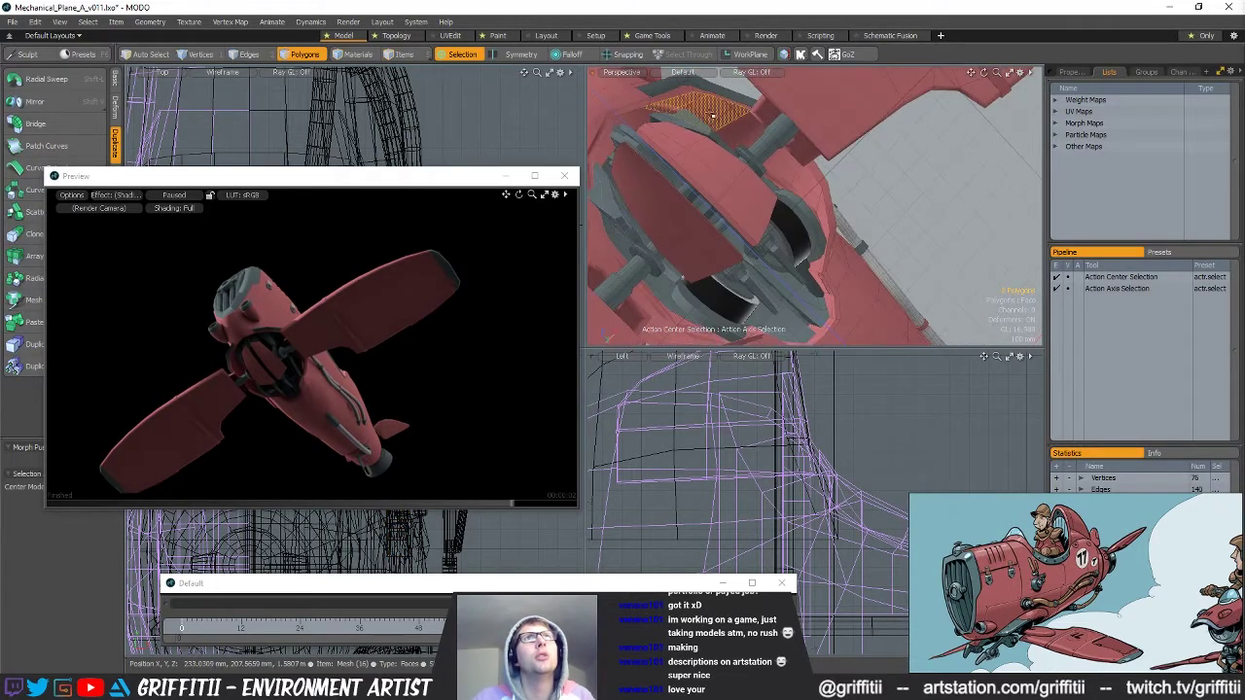
pyautogui.keyDown('alt'); pyautogui.moveTo(824, 239); pyautogui.dragTo(891, 234); pyautogui.keyUp('alt')
pyautogui.keyDown('shift'); pyautogui.click(848, 279); pyautogui.keyUp('shift')
pyautogui.press('m')
pyautogui.click(720, 212)
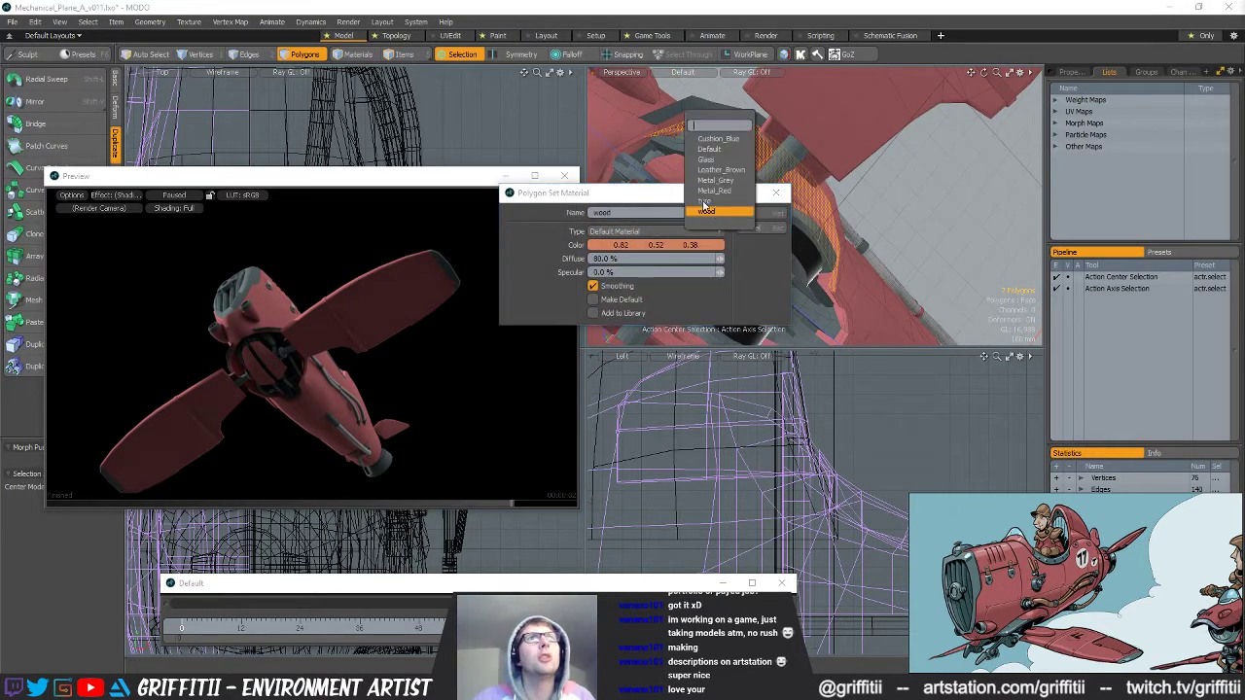
pyautogui.click(730, 183)
pyautogui.click(777, 213)
pyautogui.click(883, 199)
# Assign the Metal_Grey material to the narrow edge polygons at the front of the underside opening and resume the preview render.
pyautogui.keyDown('alt'); pyautogui.moveTo(880, 202); pyautogui.dragTo(702, 226); pyautogui.keyUp('alt')
pyautogui.scroll(3, 745, 216)
pyautogui.click(686, 229)
pyautogui.keyDown('shift'); pyautogui.click(722, 212); pyautogui.keyUp('shift')
pyautogui.keyDown('shift'); pyautogui.click(776, 198); pyautogui.keyUp('shift')
pyautogui.keyDown('shift'); pyautogui.click(819, 184); pyautogui.keyUp('shift')
pyautogui.keyDown('alt'); pyautogui.moveTo(854, 182); pyautogui.dragTo(845, 217); pyautogui.keyUp('alt')
pyautogui.keyDown('ctrl'); pyautogui.click(790, 165); pyautogui.keyUp('ctrl')
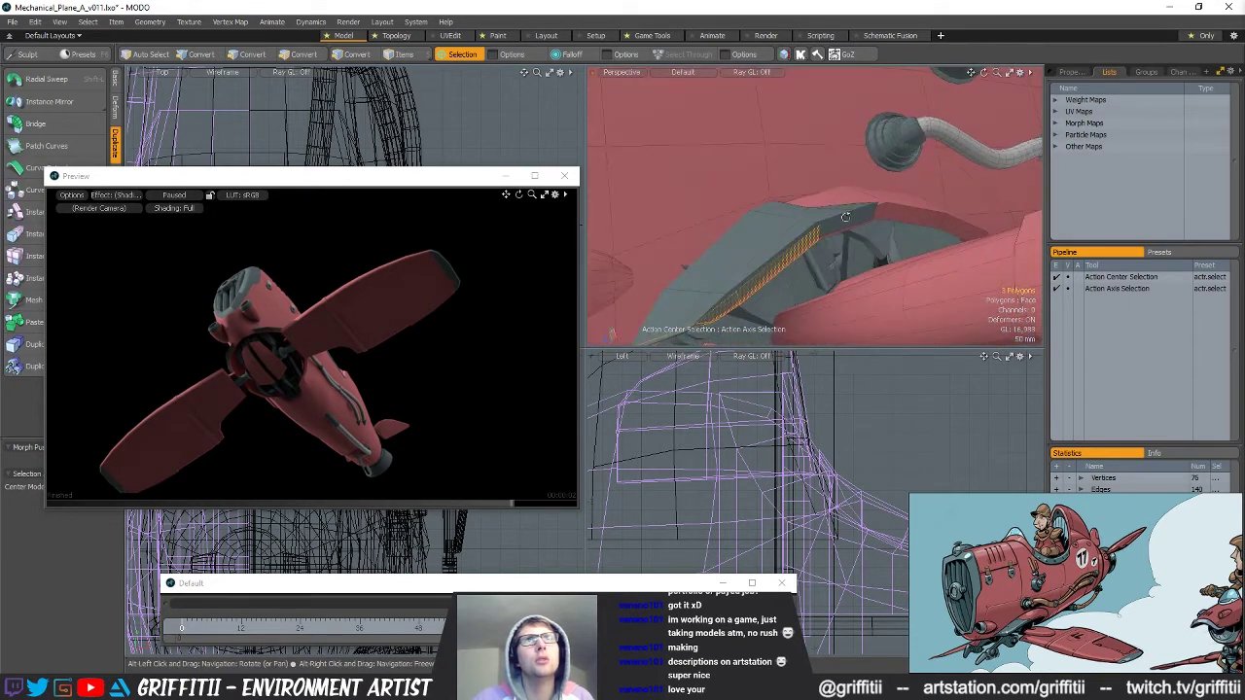
pyautogui.press('m')
pyautogui.press('Return')
pyautogui.click(920, 389)
pyautogui.keyDown('alt'); pyautogui.moveTo(897, 267); pyautogui.dragTo(647, 283); pyautogui.keyUp('alt')
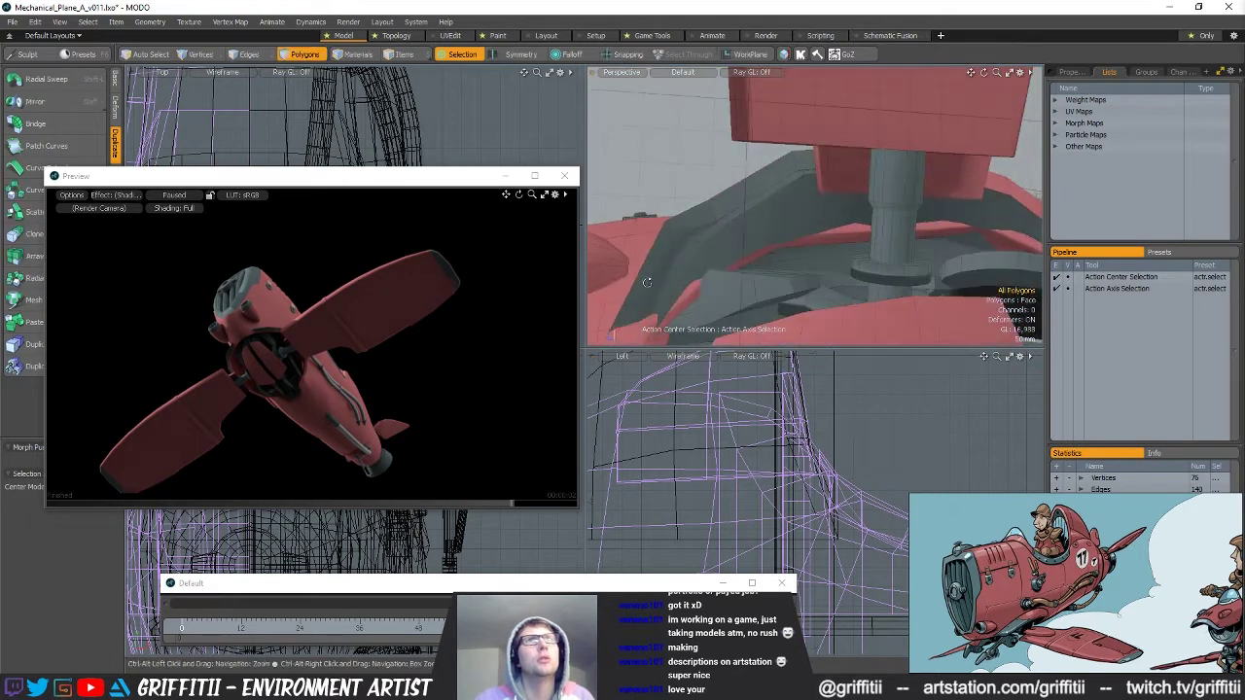
pyautogui.click(187, 197)
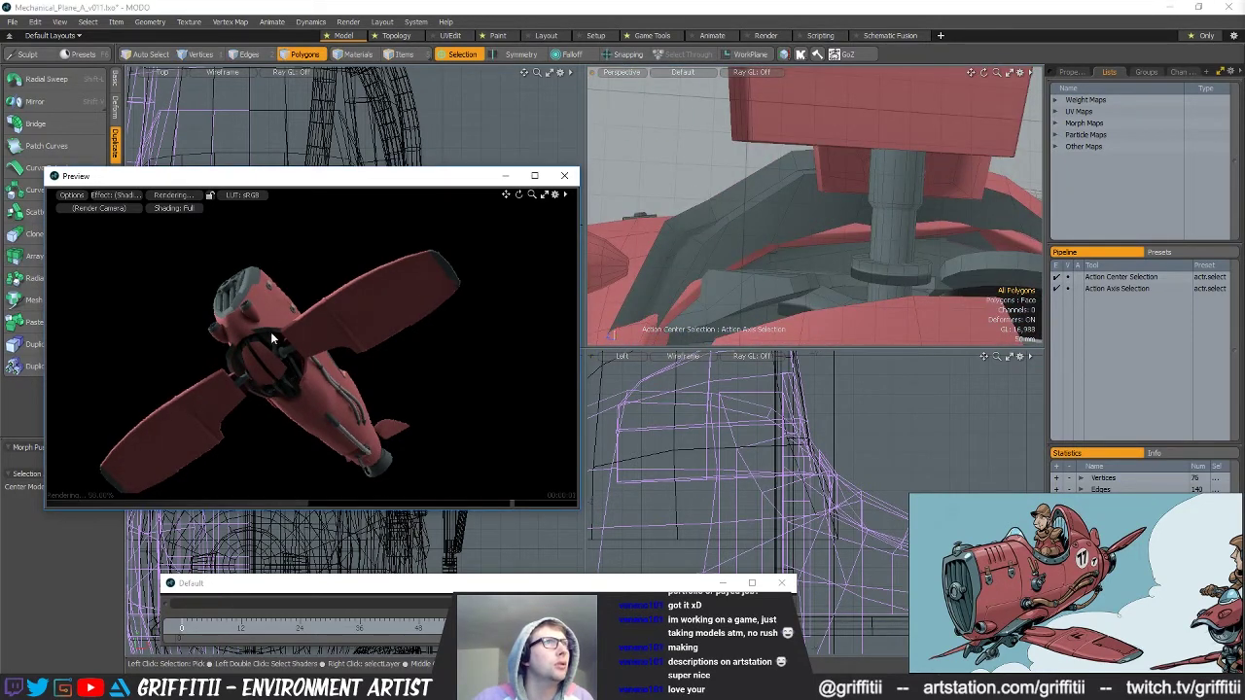
# Assign the Metal_Red material to four polygons of the wide wall beside the underside opening, around the wing strut.
pyautogui.moveTo(900, 229)
pyautogui.keyDown('alt'); pyautogui.mouseDown()
pyautogui.moveTo(786, 155)
pyautogui.moveTo(889, 178)
pyautogui.moveTo(1003, 251)
pyautogui.moveTo(938, 282)
pyautogui.mouseUp(); pyautogui.keyUp('alt')
pyautogui.keyDown('shift'); pyautogui.click(1009, 265); pyautogui.keyUp('shift')
pyautogui.press('m')
pyautogui.click(720, 215)
pyautogui.click(722, 217)
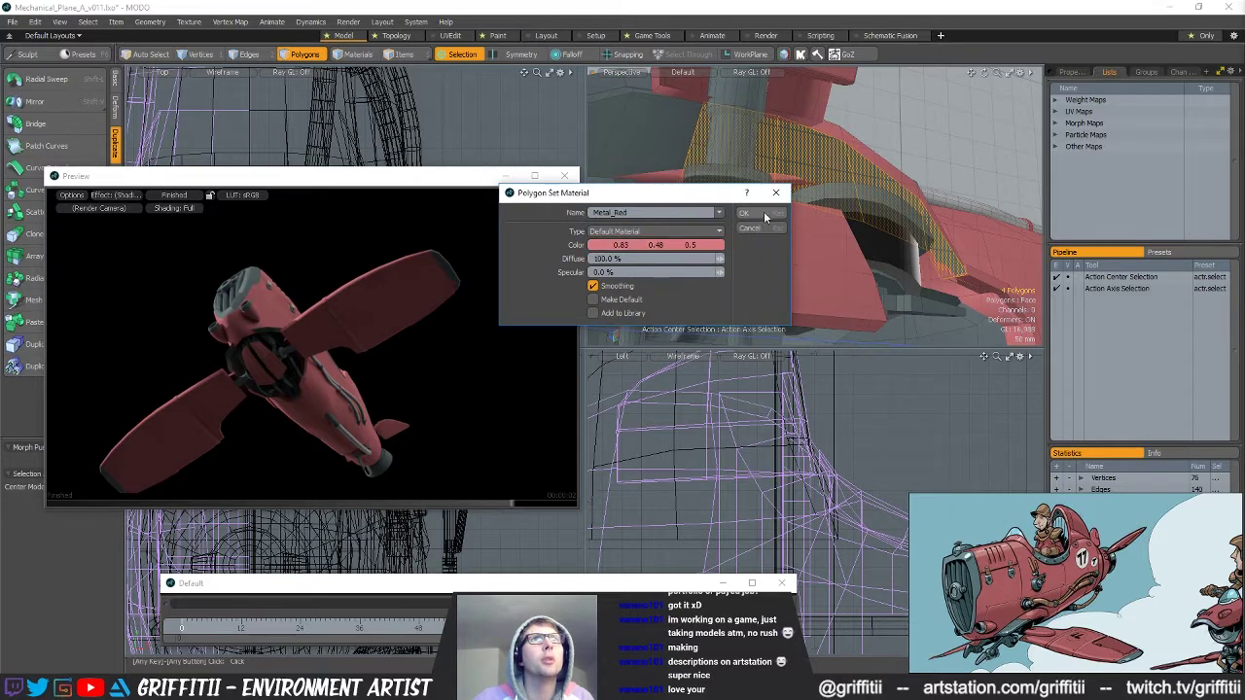
pyautogui.click(763, 213)
pyautogui.click(925, 145)
# Select the narrow rim polygons running along the strut side of the underside opening and assign them the Metal_Grey material.
pyautogui.keyDown('alt'); pyautogui.moveTo(925, 145); pyautogui.dragTo(827, 226); pyautogui.keyUp('alt')
pyautogui.press('5')
pyautogui.click(685, 233)
pyautogui.press('3')
pyautogui.click(697, 230)
pyautogui.keyDown('shift'); pyautogui.click(743, 207); pyautogui.keyUp('shift')
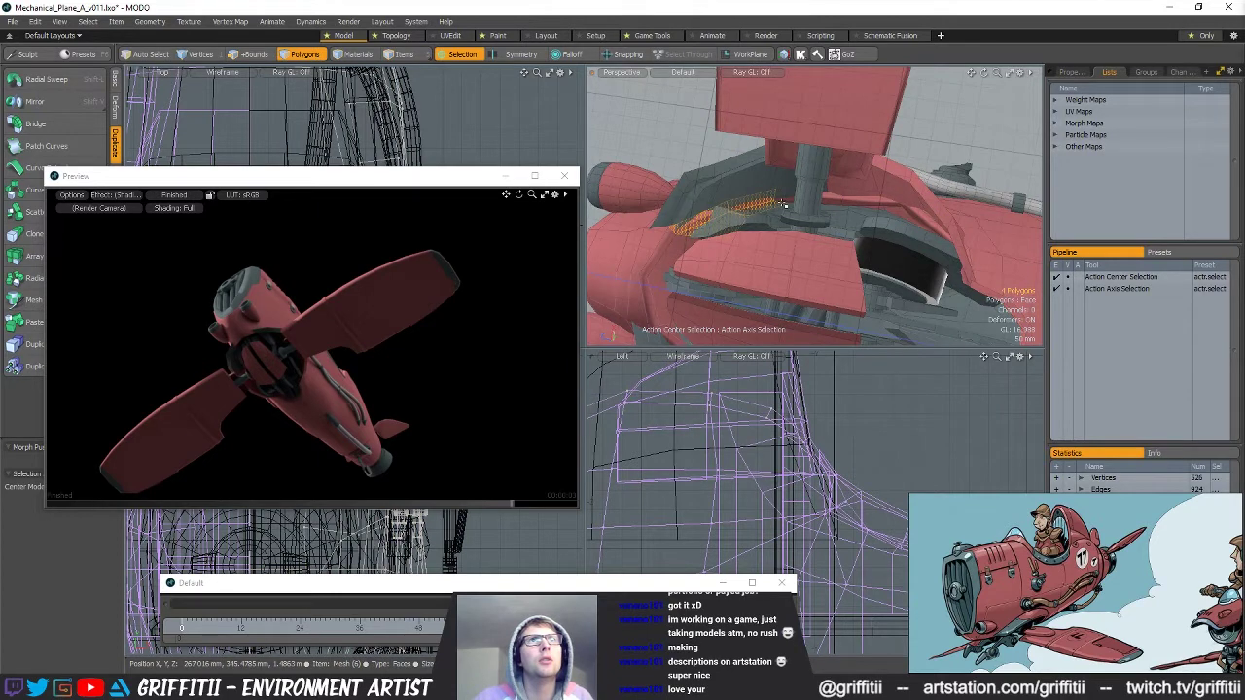
pyautogui.moveTo(843, 217)
pyautogui.keyDown('alt'); pyautogui.mouseDown()
pyautogui.moveTo(927, 226)
pyautogui.moveTo(928, 251)
pyautogui.mouseUp(); pyautogui.keyUp('alt')
pyautogui.keyDown('shift'); pyautogui.click(862, 207); pyautogui.keyUp('shift')
pyautogui.keyDown('shift'); pyautogui.click(927, 253); pyautogui.keyUp('shift')
pyautogui.keyDown('alt'); pyautogui.moveTo(835, 230); pyautogui.dragTo(693, 201); pyautogui.keyUp('alt')
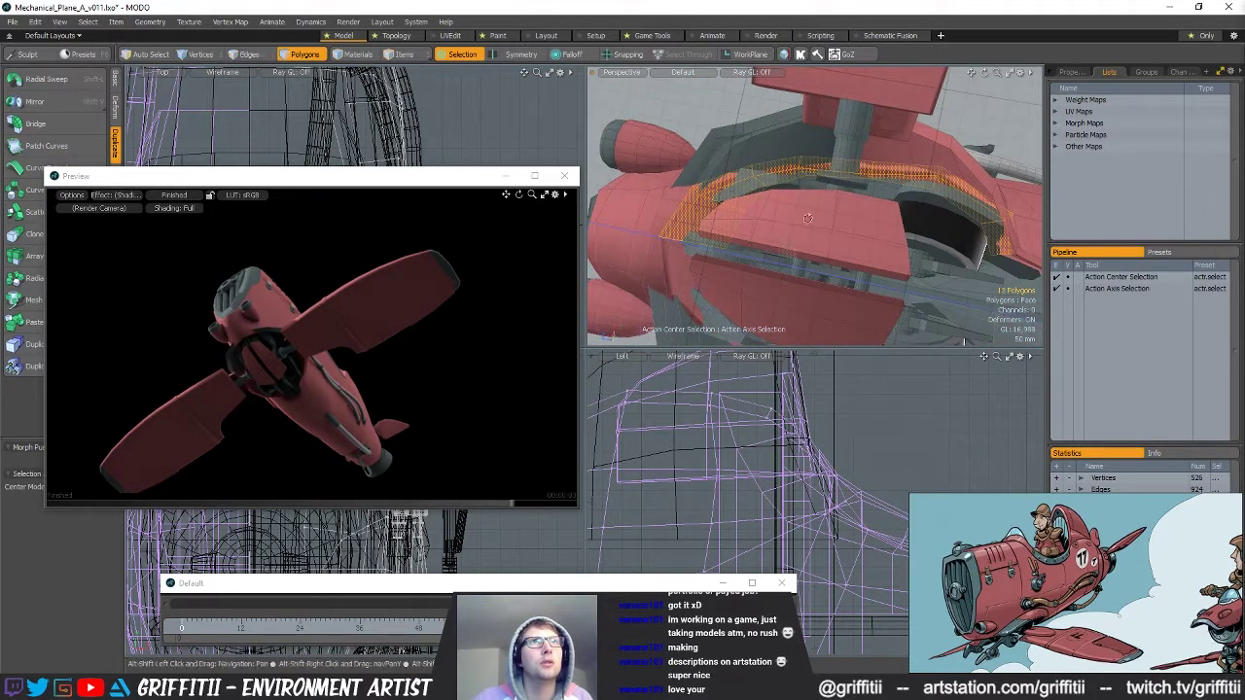
pyautogui.keyDown('alt'); pyautogui.moveTo(807, 218); pyautogui.dragTo(835, 237); pyautogui.keyUp('alt')
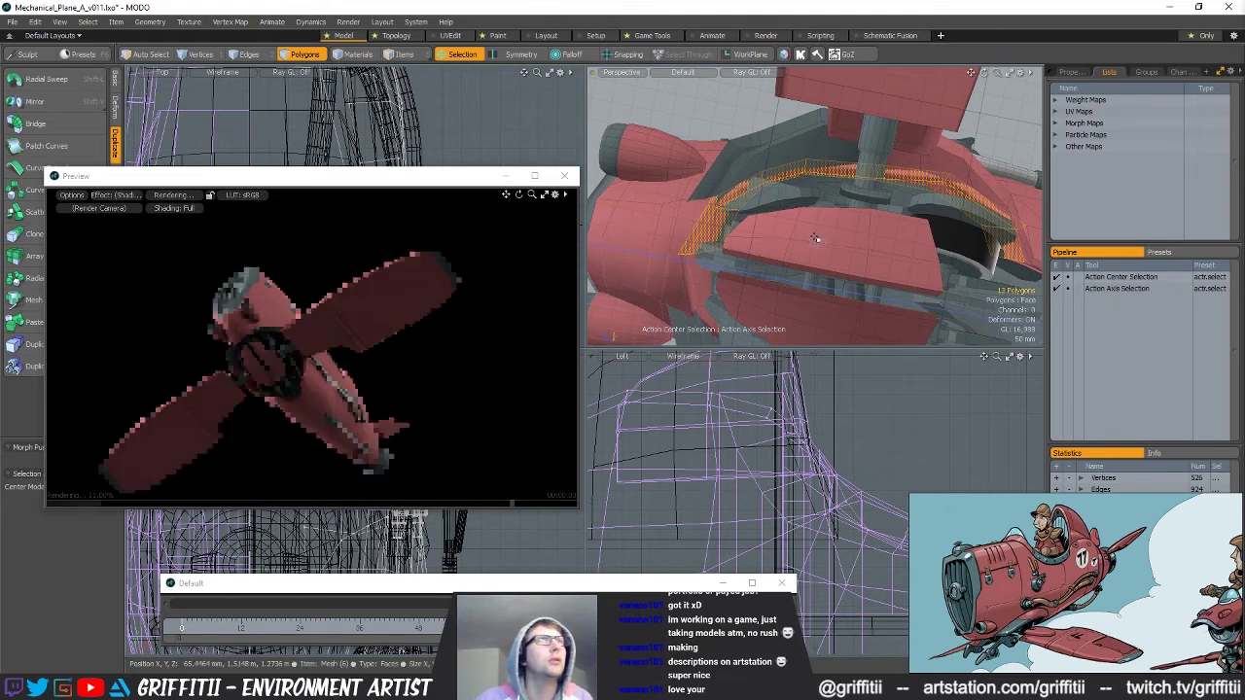
pyautogui.press('m')
pyautogui.click(720, 212)
pyautogui.click(731, 204)
pyautogui.click(748, 212)
pyautogui.click(932, 433)
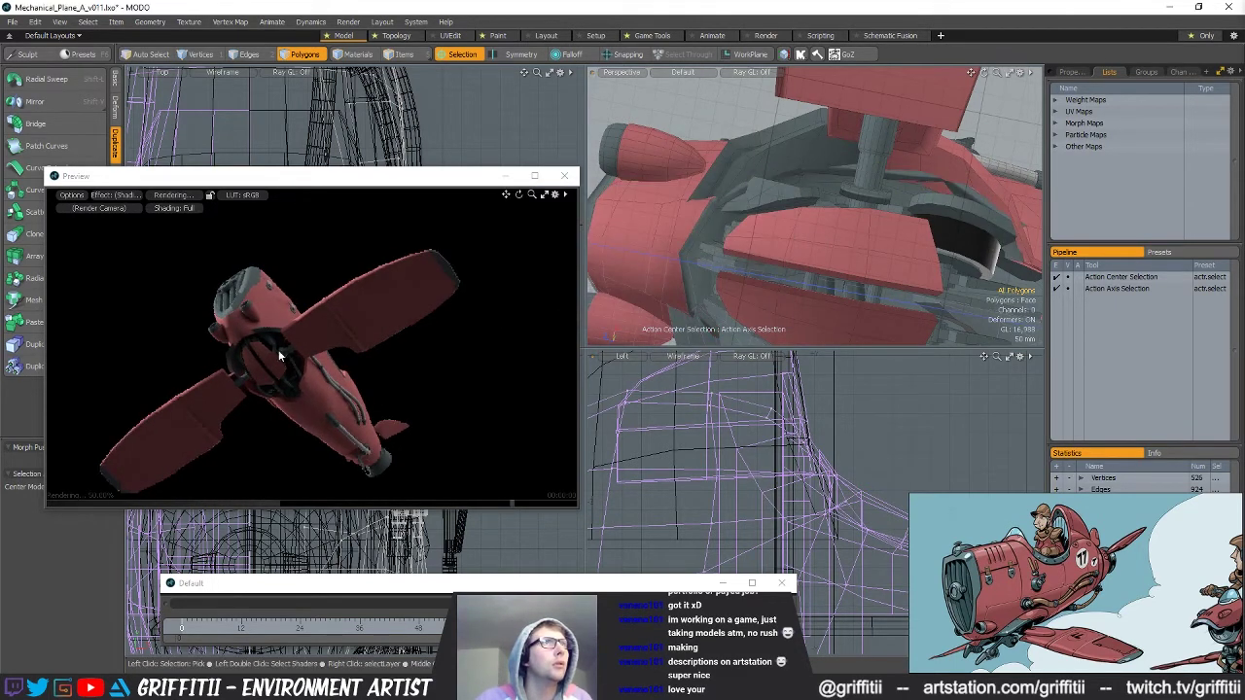
# Assign the Metal_Grey material to the polygons at the rear corner of the underside opening's rim.
pyautogui.keyDown('alt'); pyautogui.moveTo(856, 199); pyautogui.dragTo(790, 230); pyautogui.keyUp('alt')
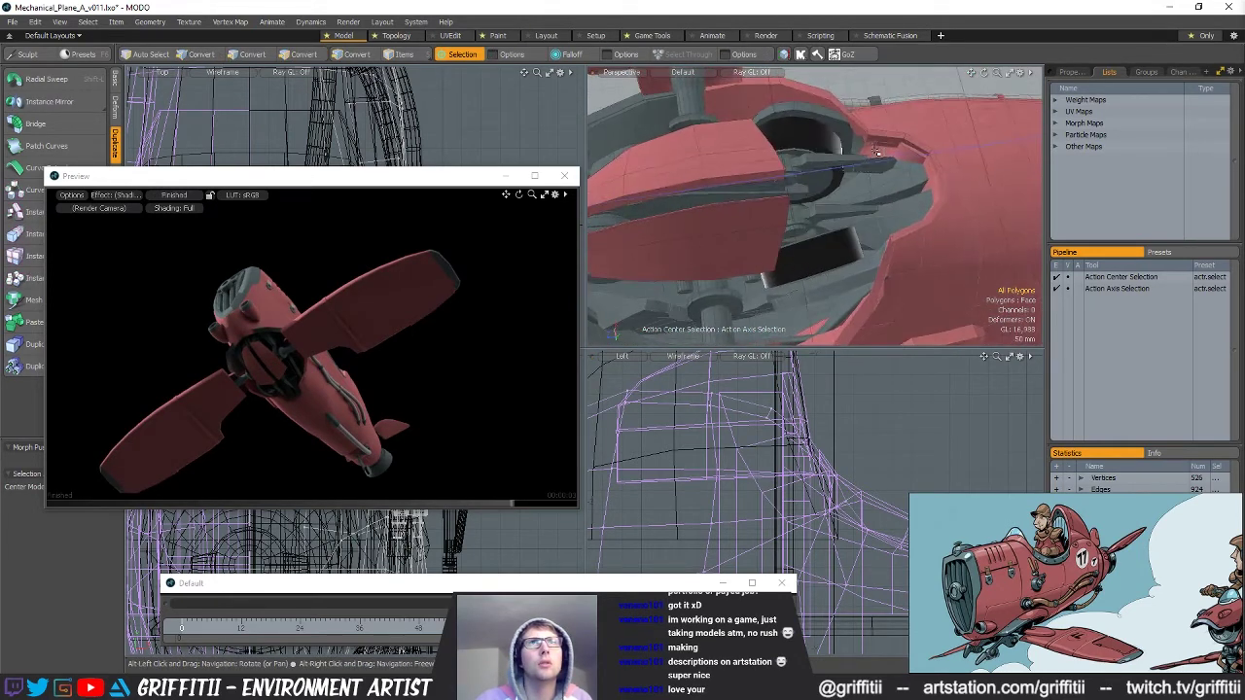
pyautogui.moveTo(889, 155); pyautogui.dragTo(911, 171)
pyautogui.press('m')
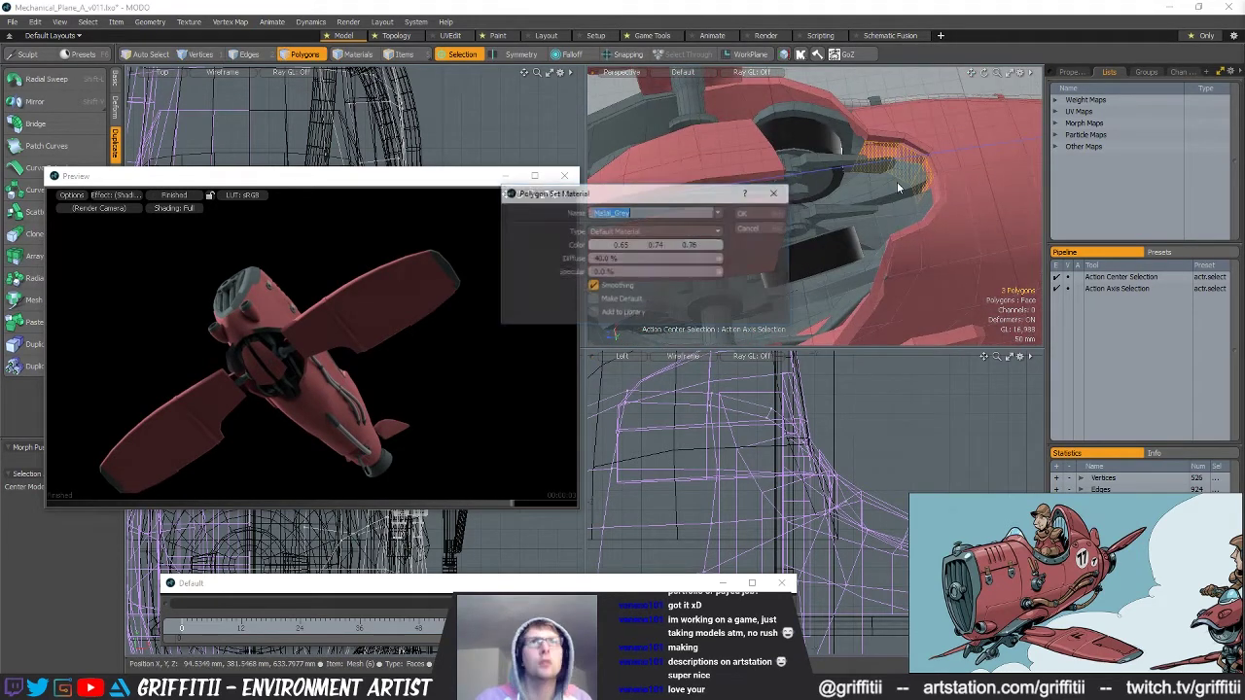
pyautogui.press('Return')
pyautogui.click(913, 410)
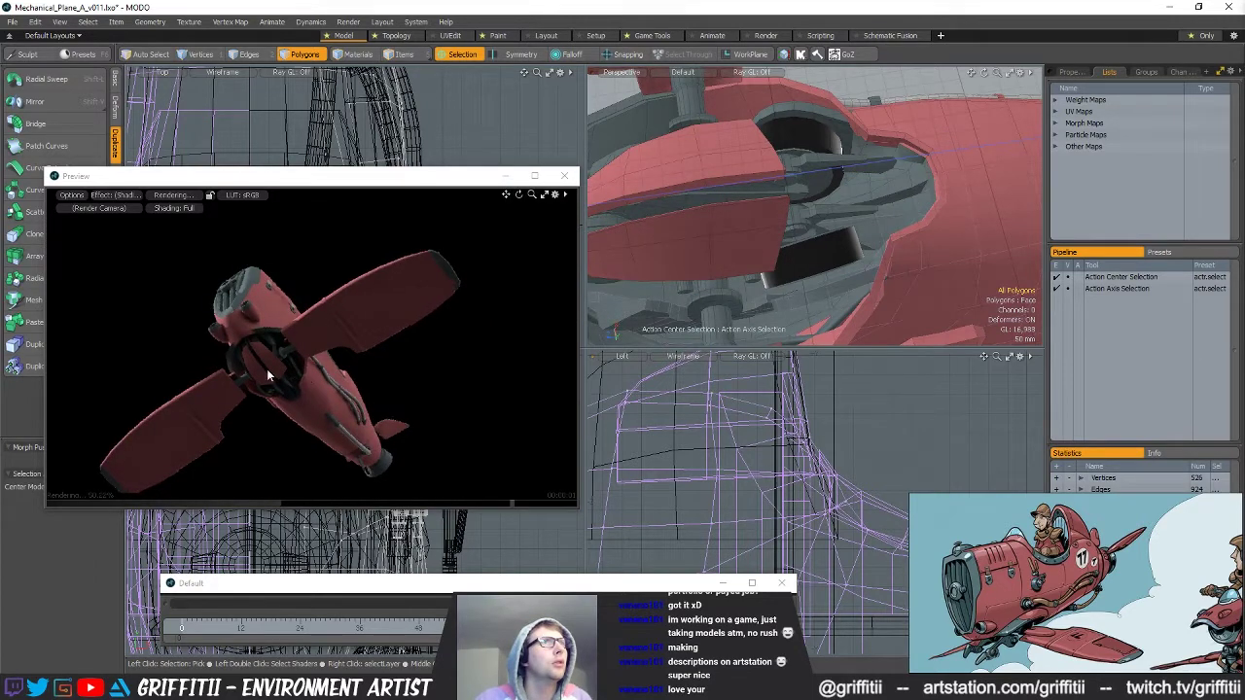
pyautogui.keyDown('alt'); pyautogui.moveTo(800, 220); pyautogui.dragTo(819, 146); pyautogui.keyUp('alt')
pyautogui.click(813, 118)
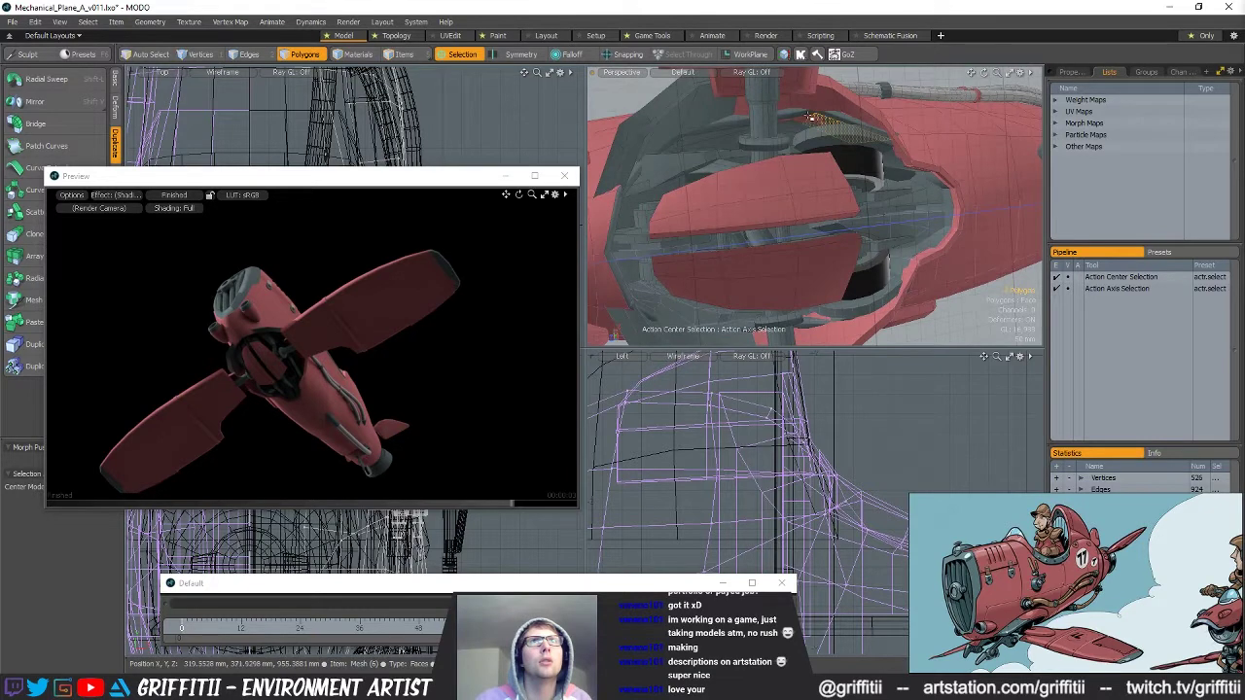
pyautogui.press('5')
pyautogui.click(810, 123)
pyautogui.press('3')
pyautogui.click(815, 122)
pyautogui.click(920, 374)
# Inspect the plane from the front side and from underneath in the preview render and the perspective view.
pyautogui.keyDown('alt'); pyautogui.moveTo(329, 321); pyautogui.dragTo(380, 219); pyautogui.keyUp('alt')
pyautogui.keyDown('ctrl'); pyautogui.keyDown('alt'); pyautogui.moveTo(434, 357); pyautogui.dragTo(371, 336); pyautogui.keyUp('alt'); pyautogui.keyUp('ctrl')
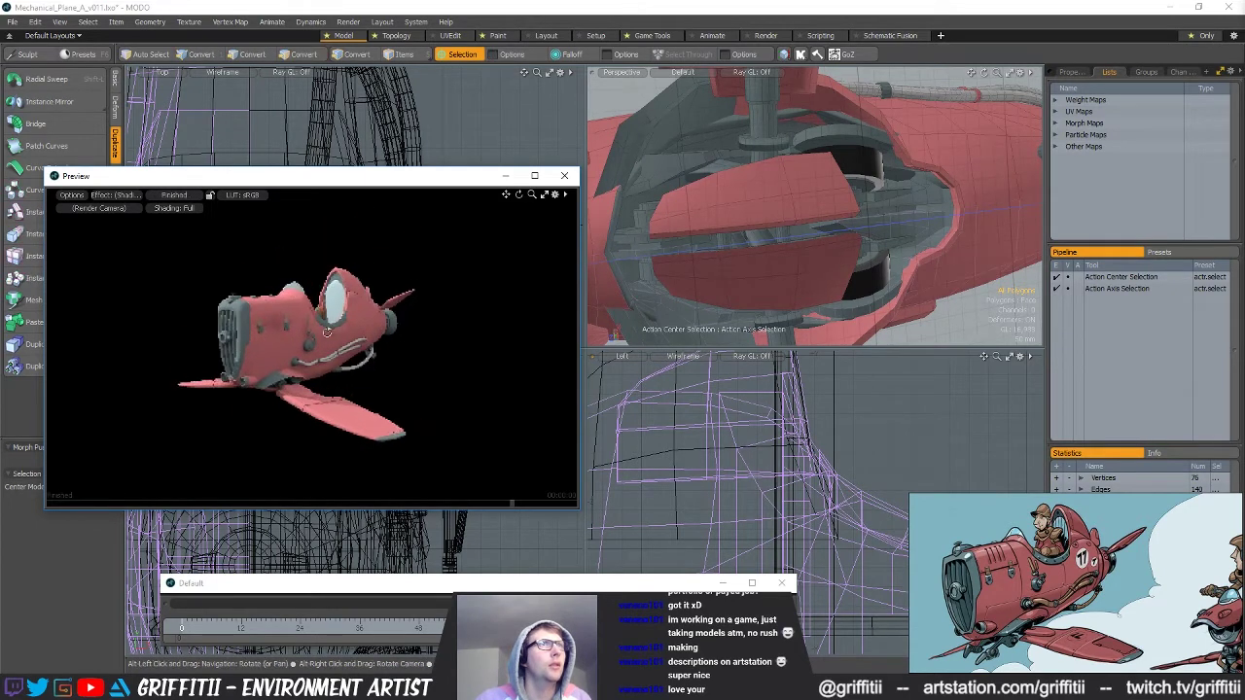
pyautogui.keyDown('alt'); pyautogui.moveTo(803, 200); pyautogui.dragTo(887, 177); pyautogui.keyUp('alt')
pyautogui.keyDown('alt'); pyautogui.moveTo(283, 426); pyautogui.dragTo(287, 363); pyautogui.keyUp('alt')
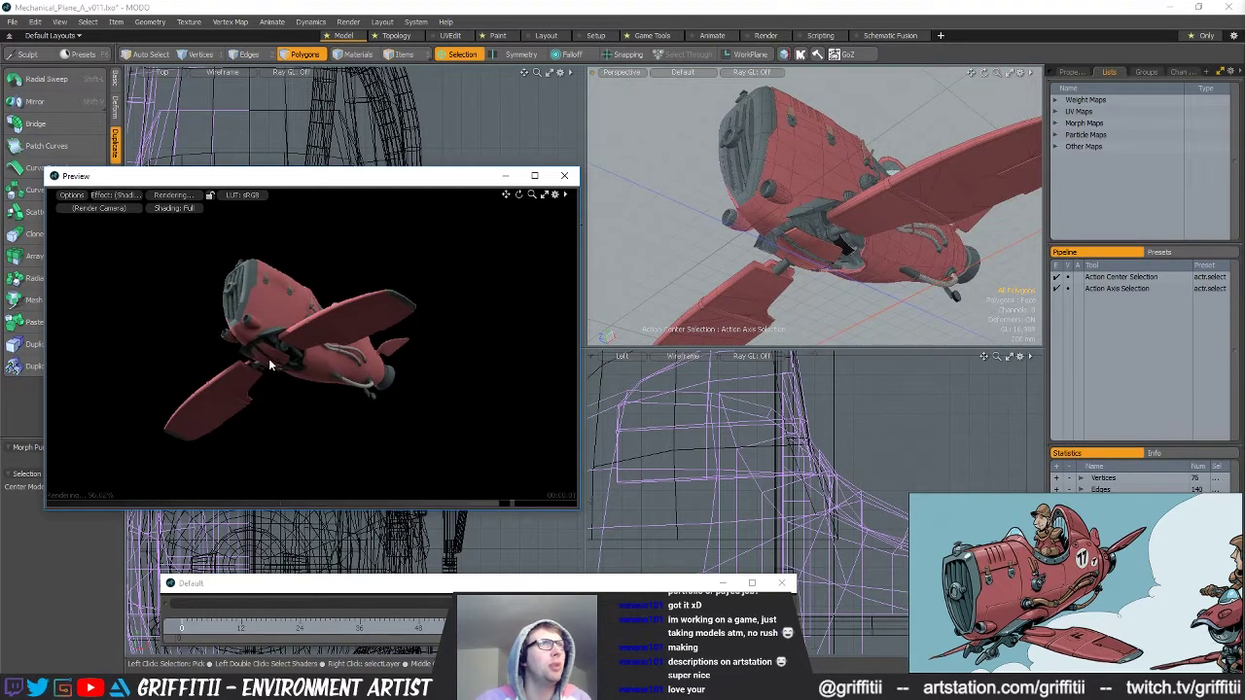
pyautogui.keyDown('alt'); pyautogui.moveTo(333, 323); pyautogui.dragTo(322, 436); pyautogui.keyUp('alt')
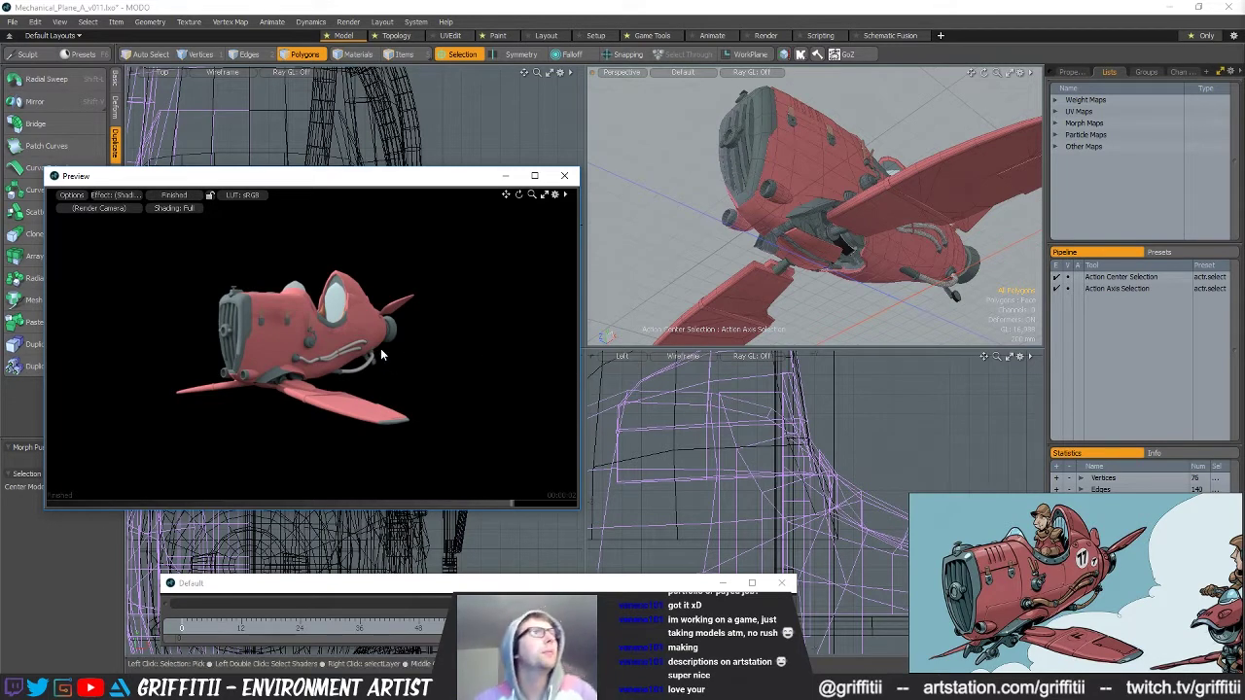
pyautogui.keyDown('alt'); pyautogui.moveTo(378, 357); pyautogui.dragTo(356, 364); pyautogui.keyUp('alt')
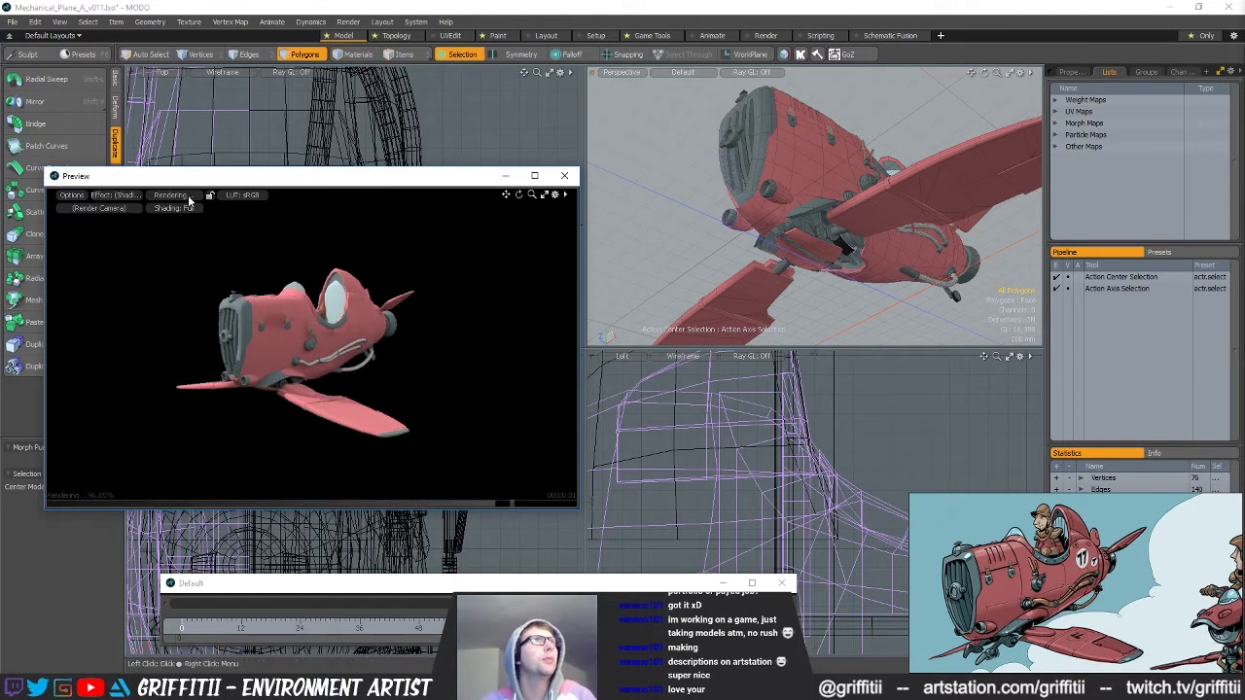
pyautogui.keyDown('alt'); pyautogui.moveTo(731, 287); pyautogui.dragTo(855, 216); pyautogui.keyUp('alt')
pyautogui.scroll(-2, 920, 232)
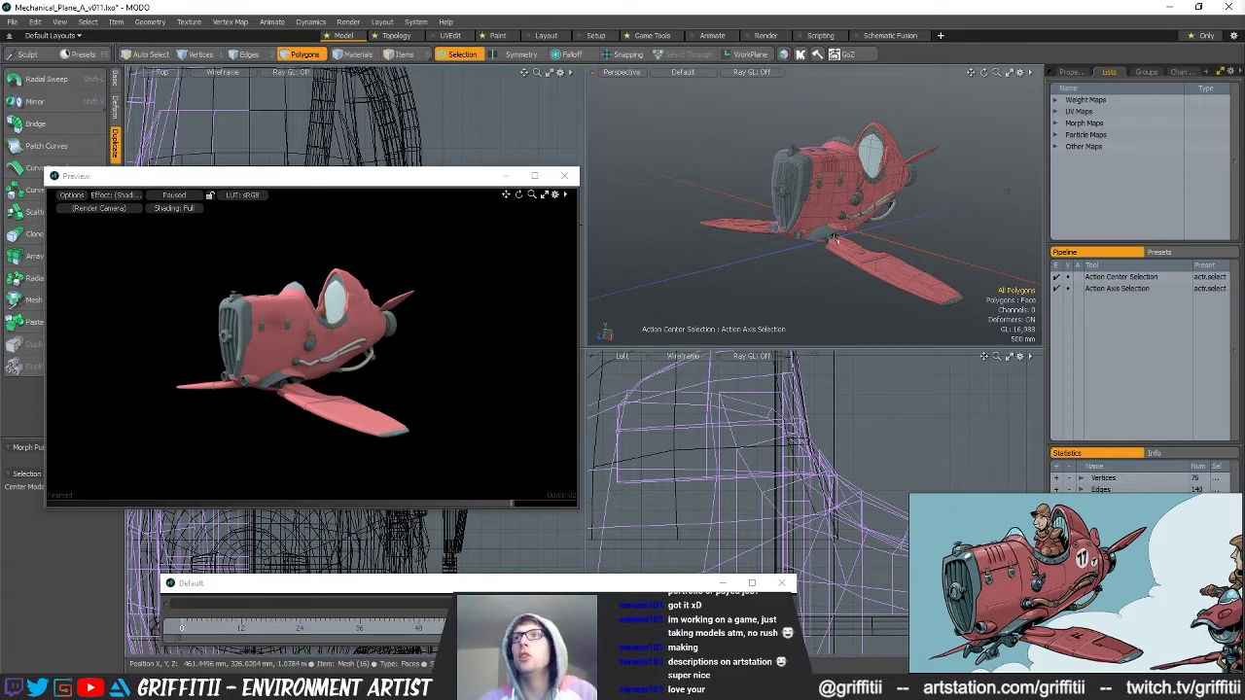
pyautogui.keyDown('alt'); pyautogui.moveTo(847, 231); pyautogui.dragTo(842, 251); pyautogui.keyUp('alt')
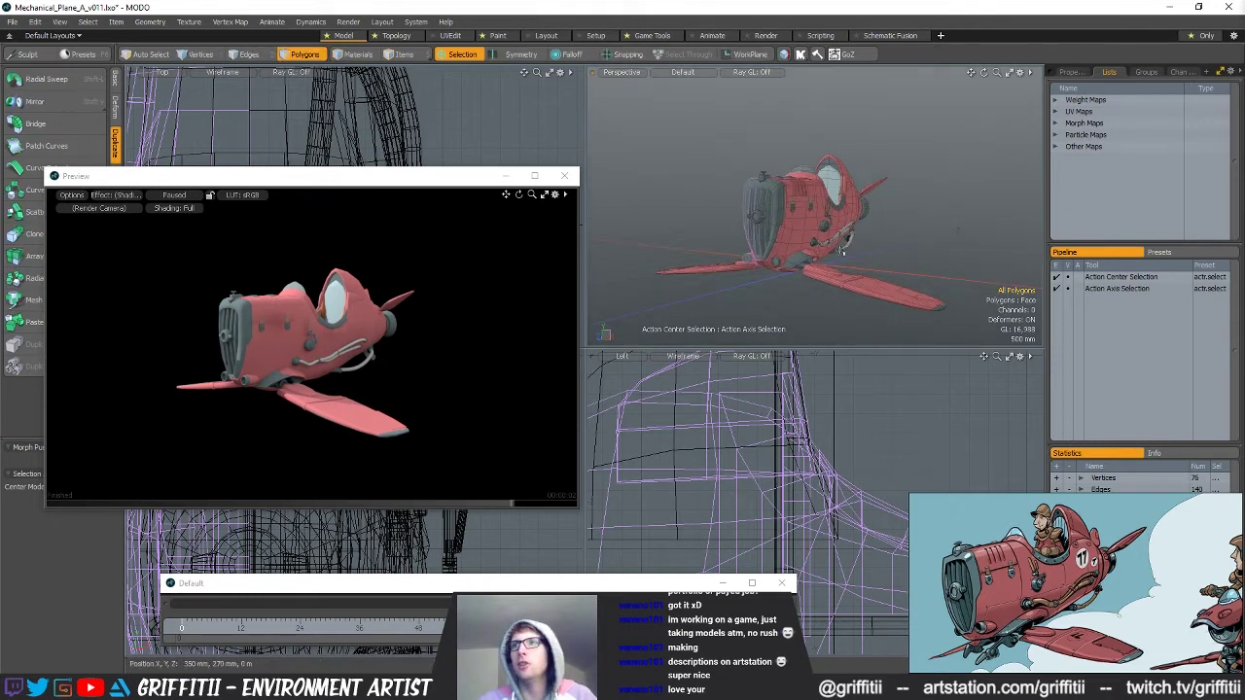